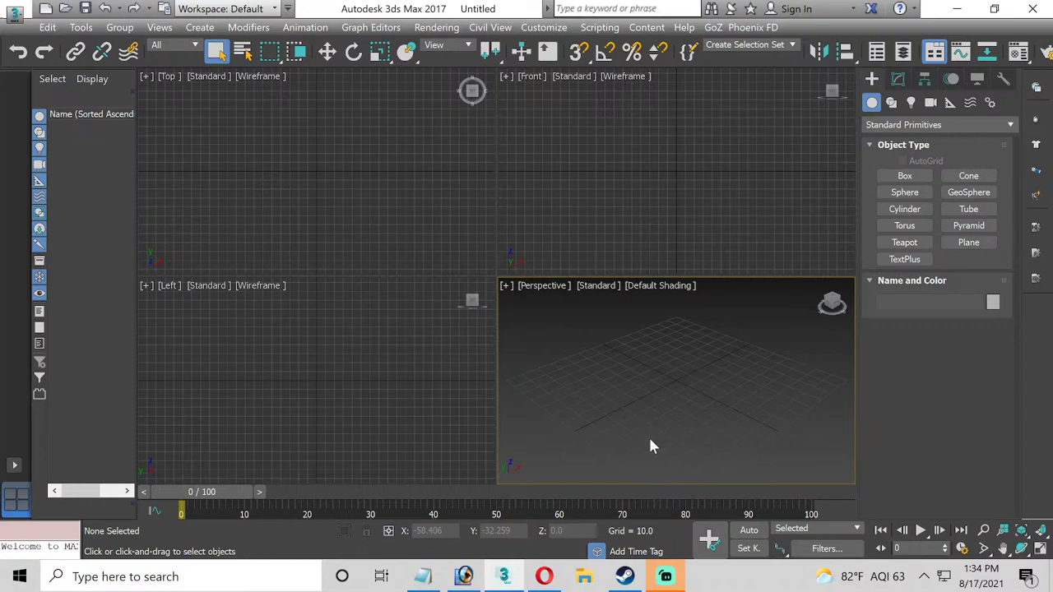
# With the Front view active, open the View Image File browser and navigate up the folders.
pyautogui.click(680, 241)
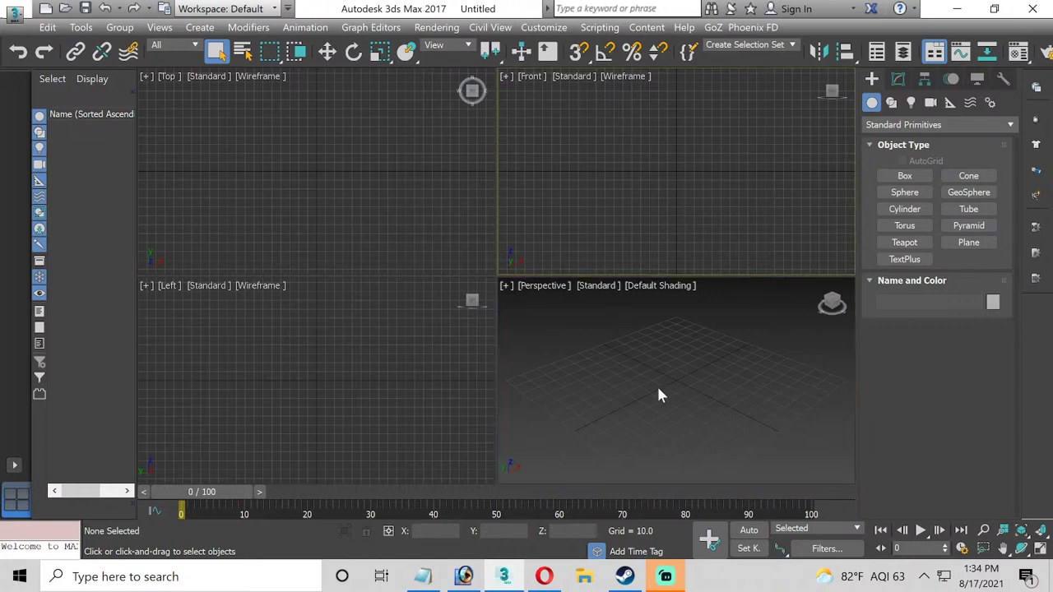
pyautogui.click(436, 27)
pyautogui.click(493, 415)
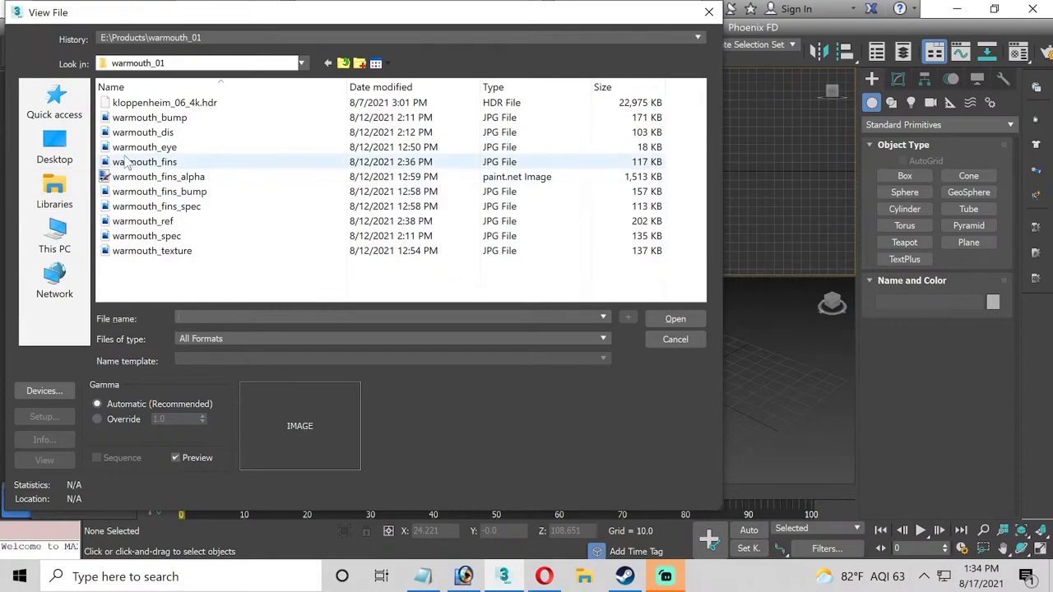
pyautogui.click(343, 62)
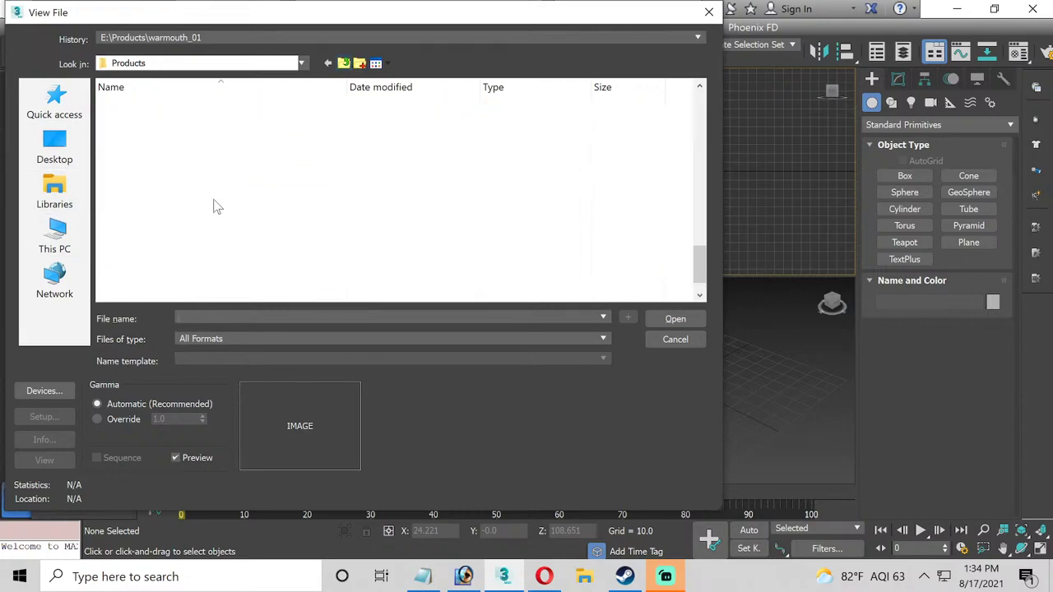
pyautogui.scroll(6, 181, 198)
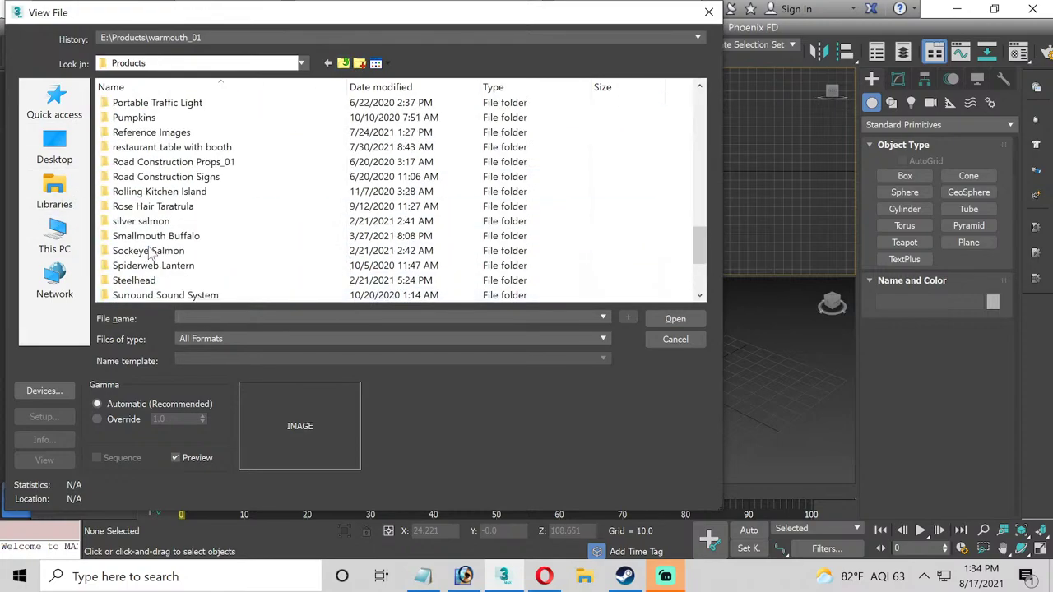
pyautogui.scroll(9, 165, 191)
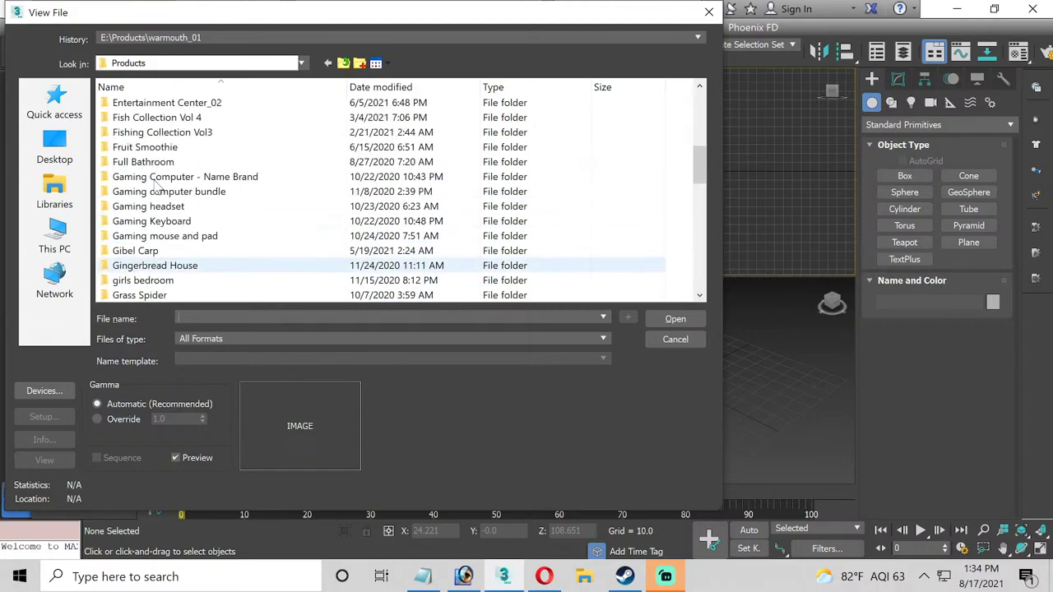
pyautogui.scroll(5, 160, 188)
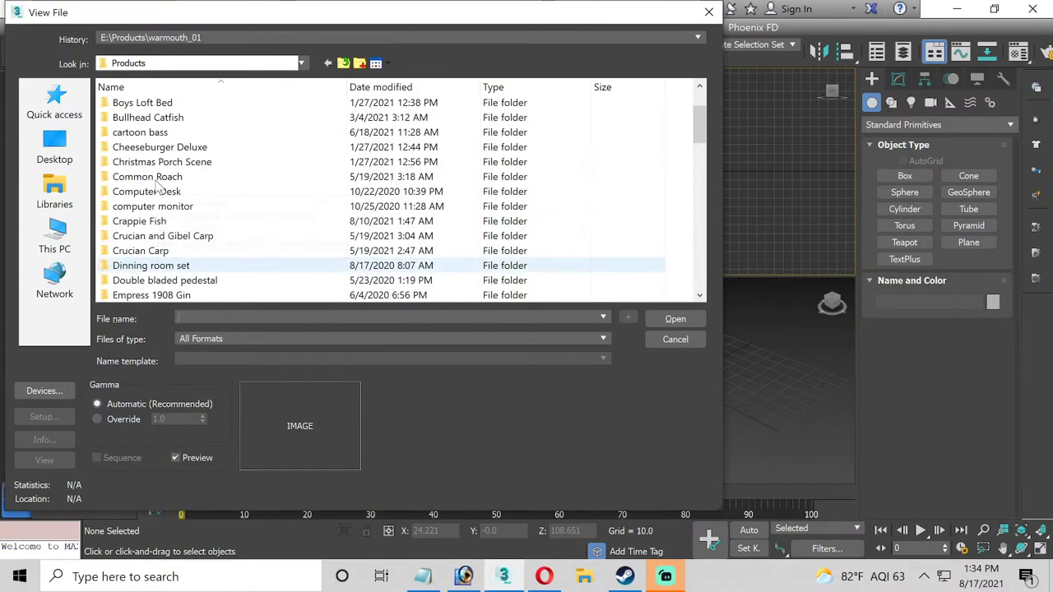
pyautogui.scroll(-6, 165, 189)
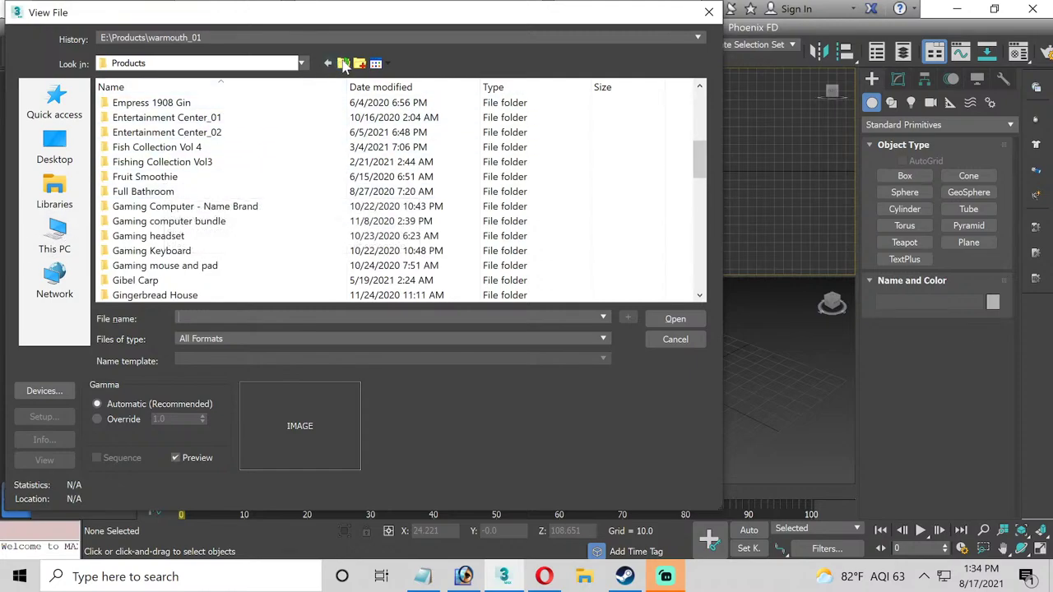
# From drive E:, open Reference Images > Largemouth and load Largemouth_ref.jpg.
pyautogui.click(343, 64)
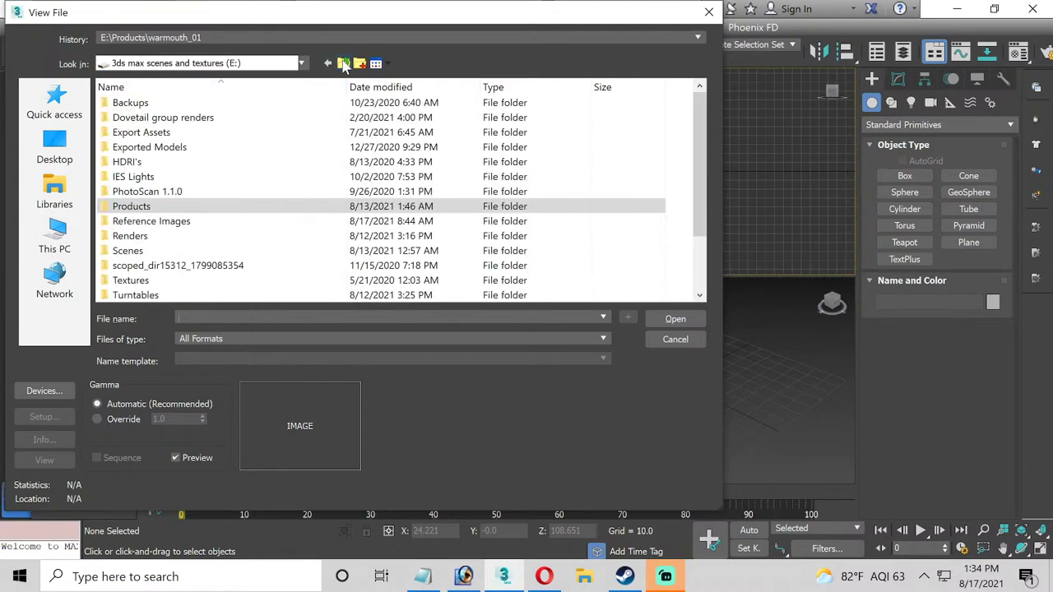
pyautogui.doubleClick(144, 222)
pyautogui.scroll(-3, 162, 231)
pyautogui.scroll(-15, 162, 230)
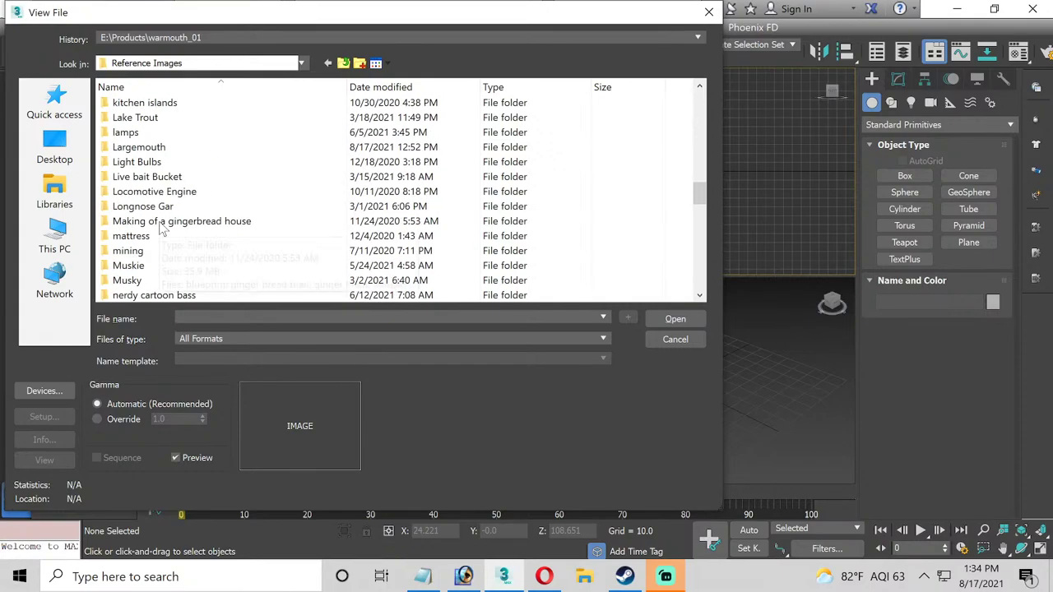
pyautogui.doubleClick(164, 148)
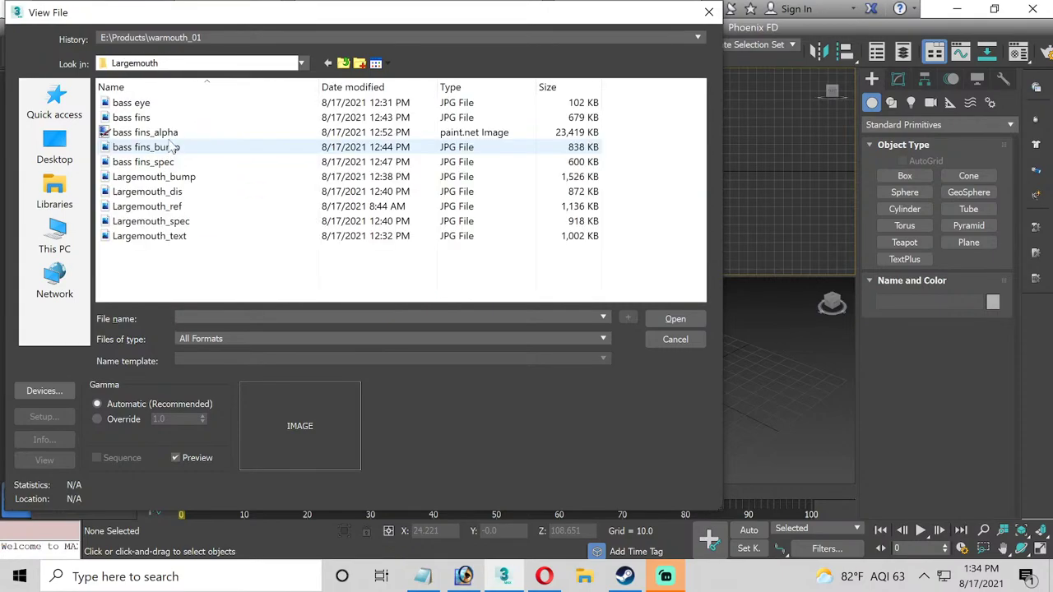
pyautogui.doubleClick(161, 207)
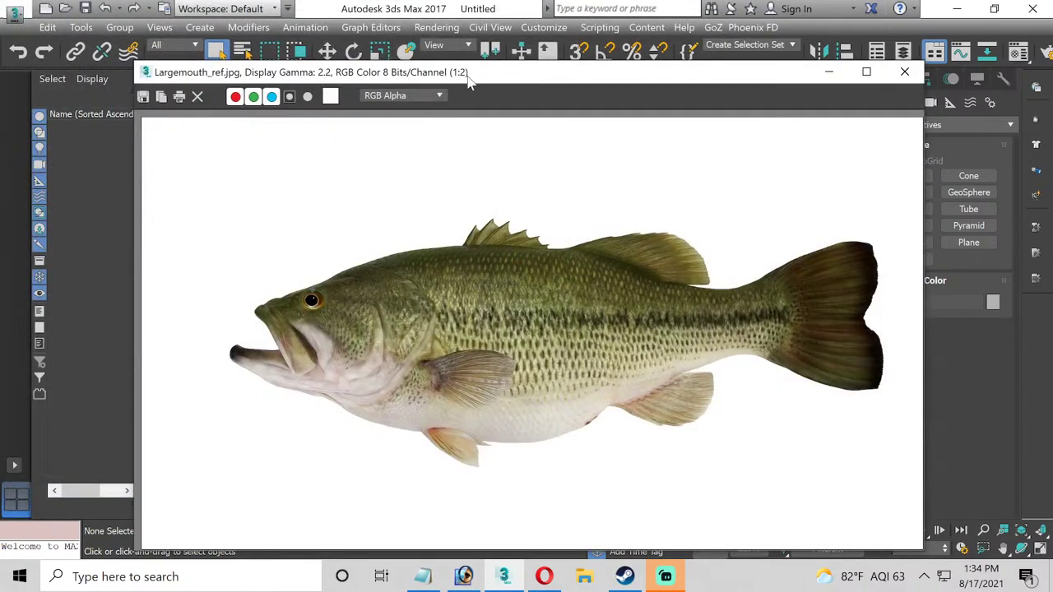
# Reposition the reference window, check the photo's pixel info and dimensions, then minimize it.
pyautogui.moveTo(469, 73); pyautogui.dragTo(495, 57)
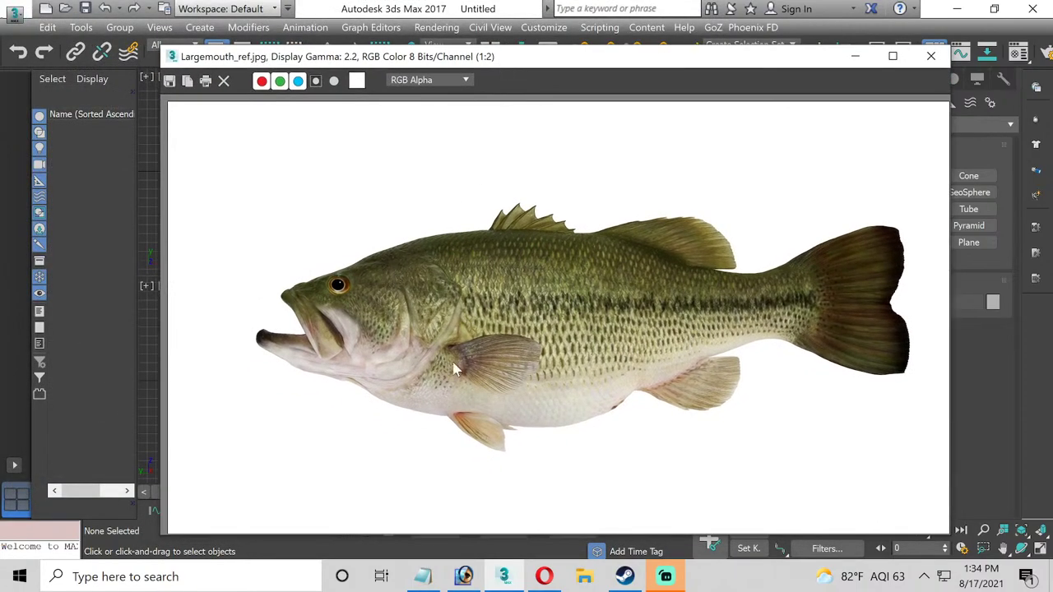
pyautogui.rightClick(439, 300)
pyautogui.moveTo(854, 66); pyautogui.dragTo(807, 39)
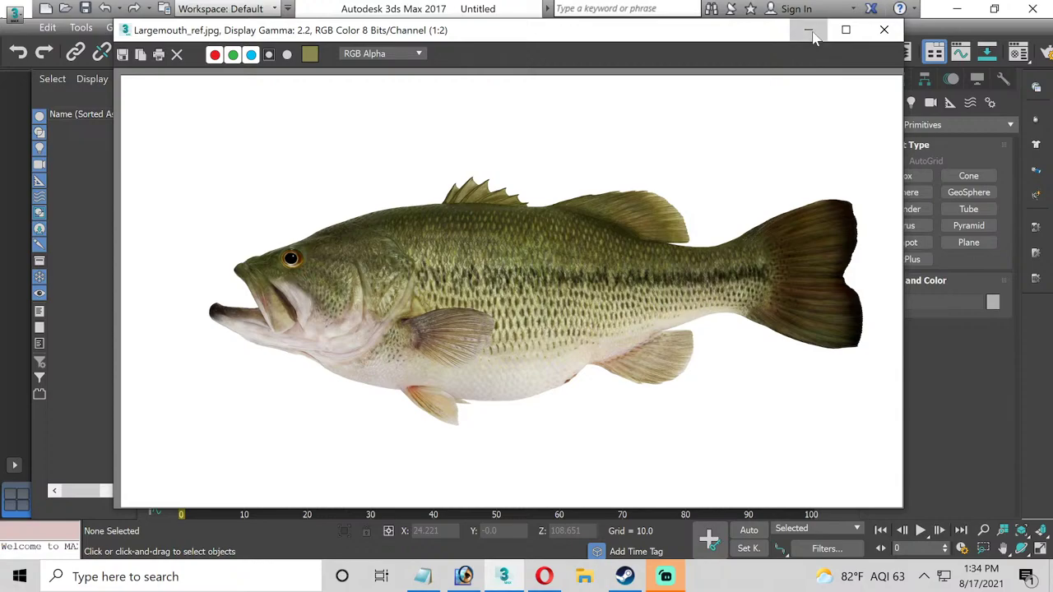
pyautogui.rightClick(688, 128)
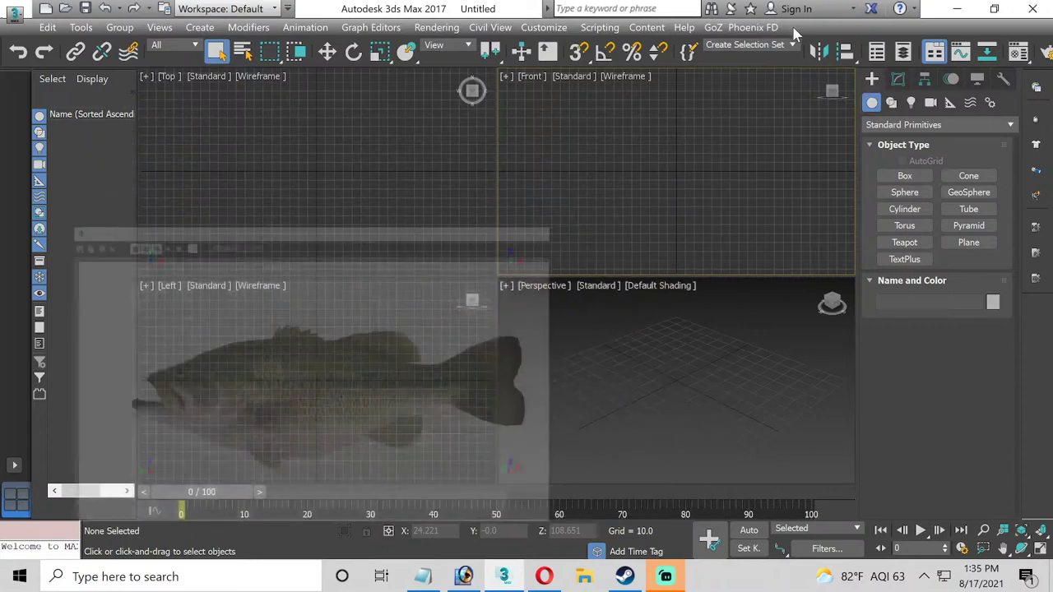
pyautogui.click(808, 30)
# Draw a plane in the Left view and set its width to 3801.
pyautogui.click(968, 243)
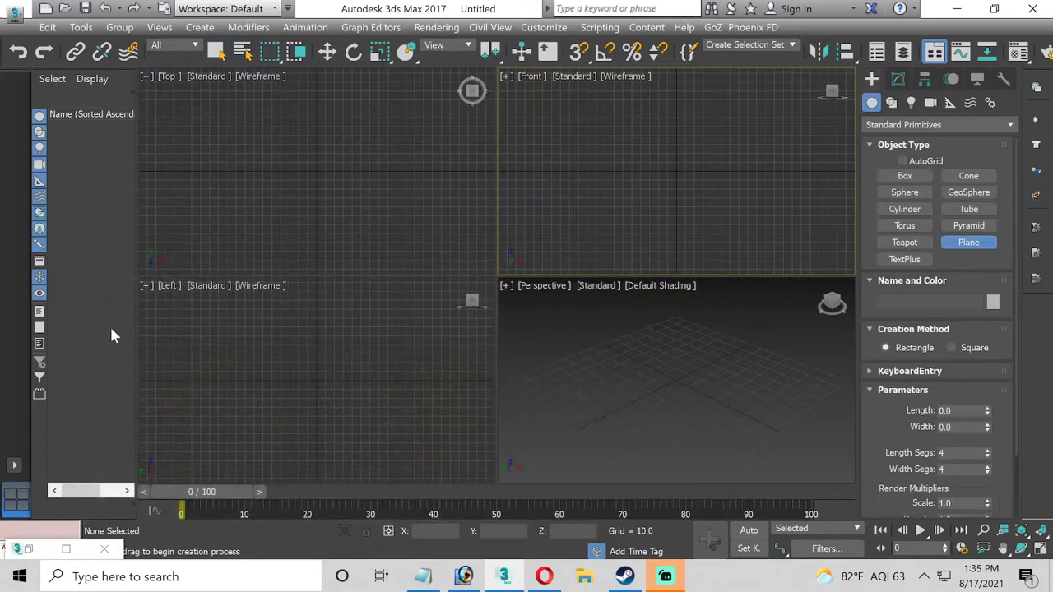
pyautogui.moveTo(238, 319); pyautogui.dragTo(413, 450)
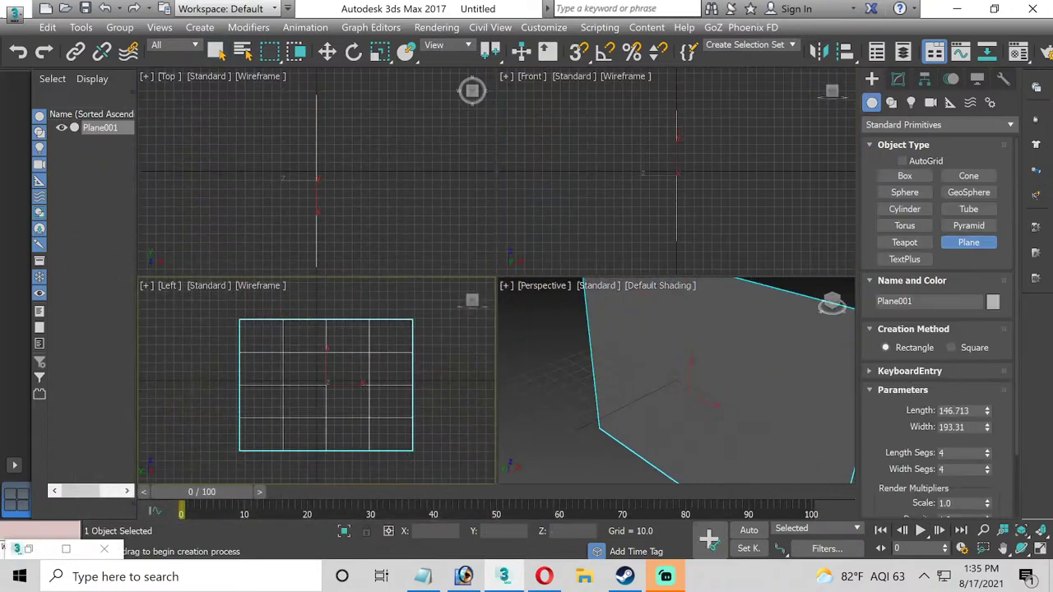
pyautogui.click(898, 79)
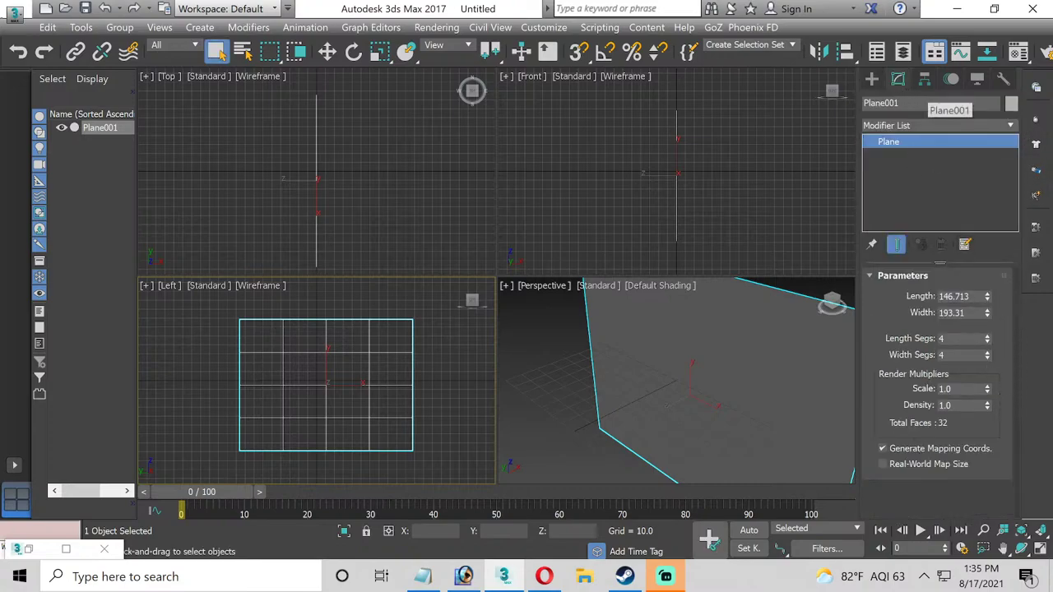
pyautogui.doubleClick(955, 313)
pyautogui.write('3801')
pyautogui.press('Return')
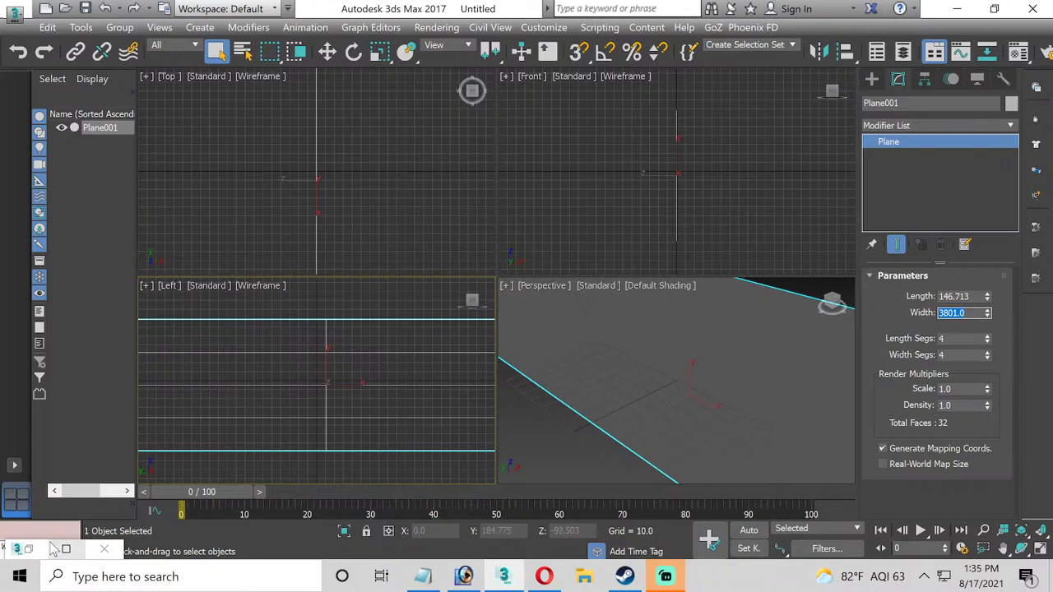
# Check the image height, set the plane's length to 2103, and close the image viewer.
pyautogui.rightClick(278, 319)
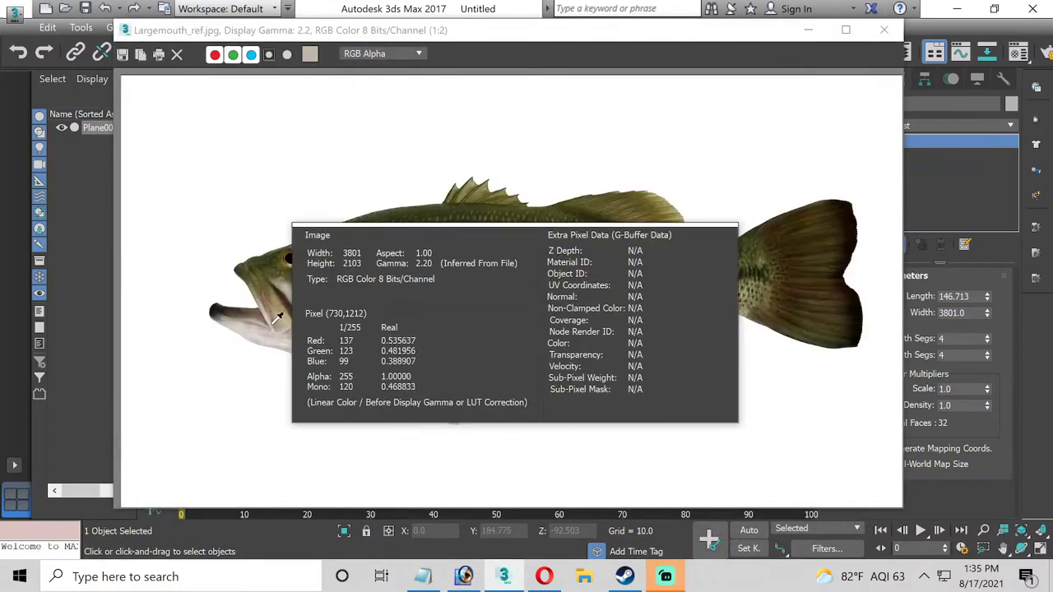
pyautogui.click(931, 300)
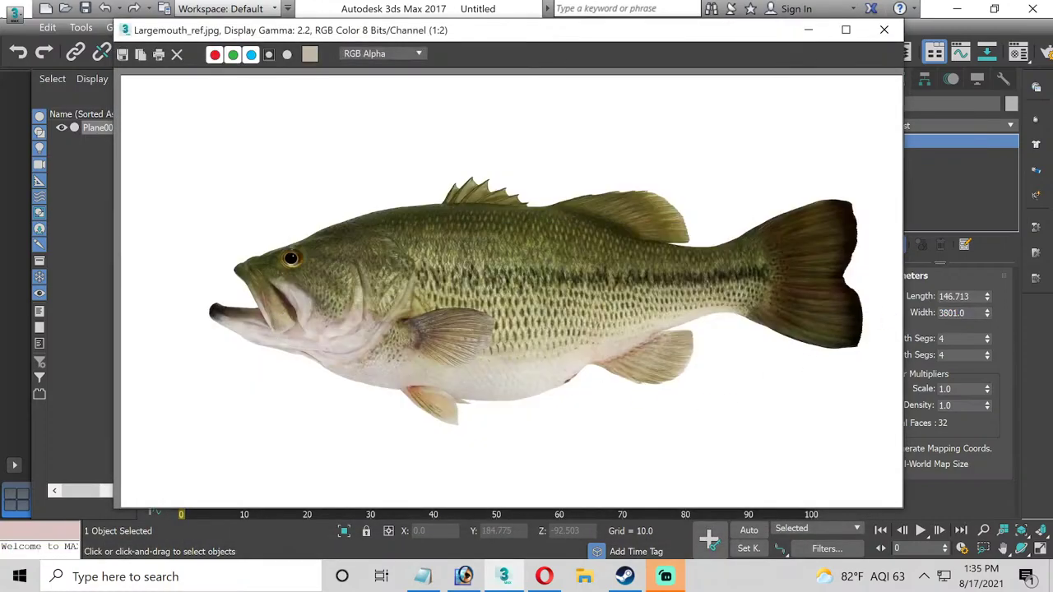
pyautogui.write('2103')
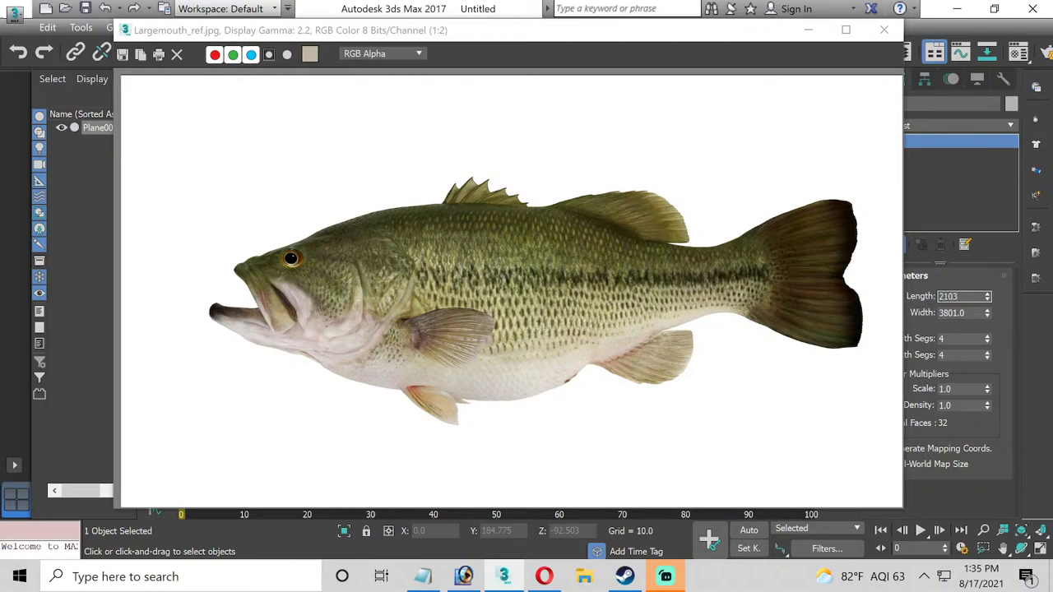
pyautogui.press('Return')
pyautogui.click(886, 31)
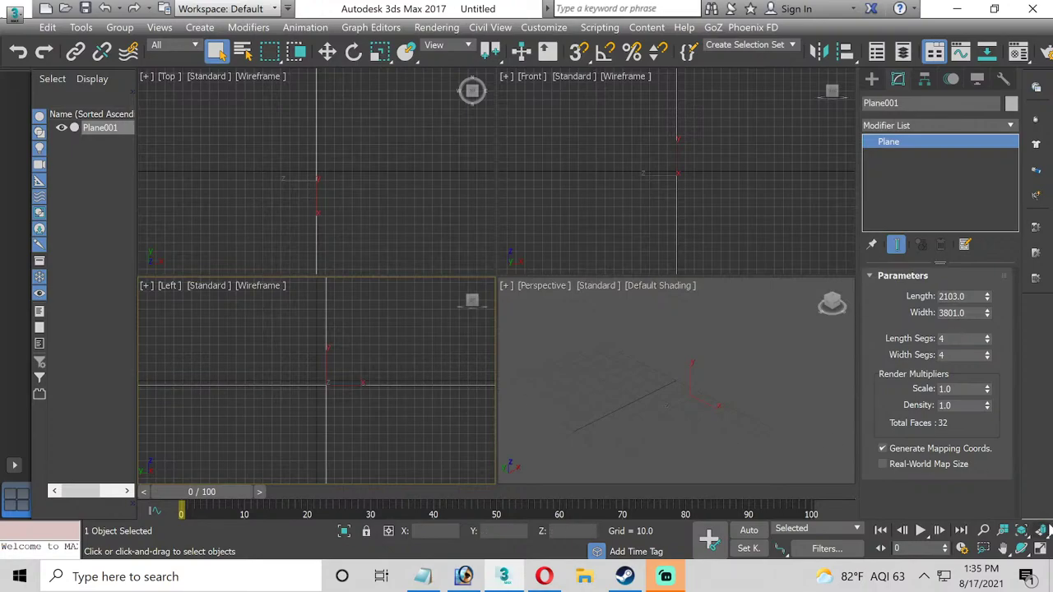
# Zoom extents in all views and set the plane's length and width segments to 2.
pyautogui.click(1041, 530)
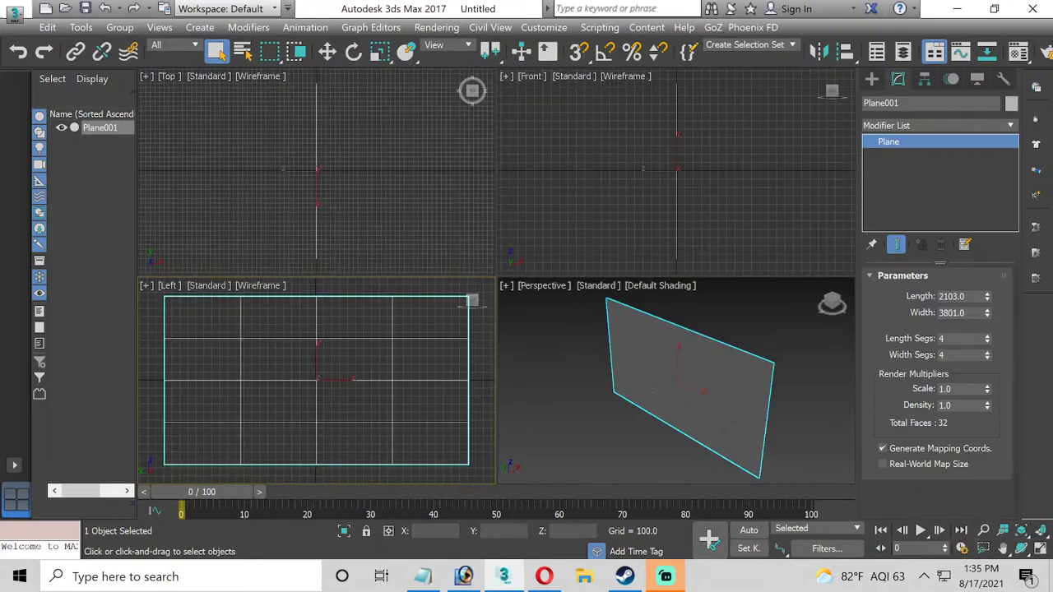
pyautogui.click(987, 342)
pyautogui.click(987, 341)
pyautogui.click(988, 358)
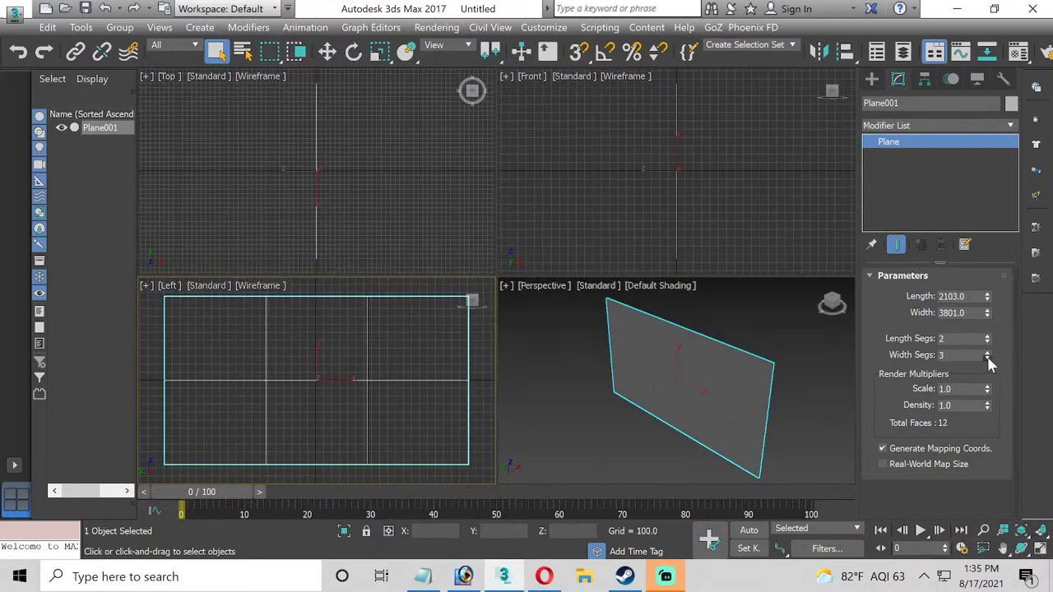
pyautogui.click(987, 358)
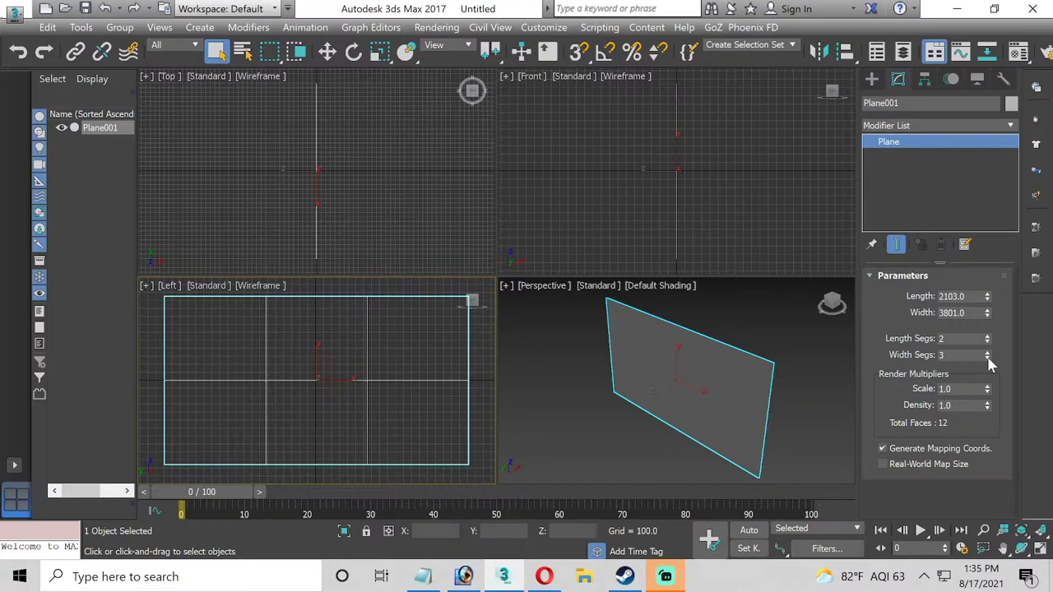
# Show Left and Perspective views with Edged Faces, then select the plane and open the Material Editor.
pyautogui.click(360, 372)
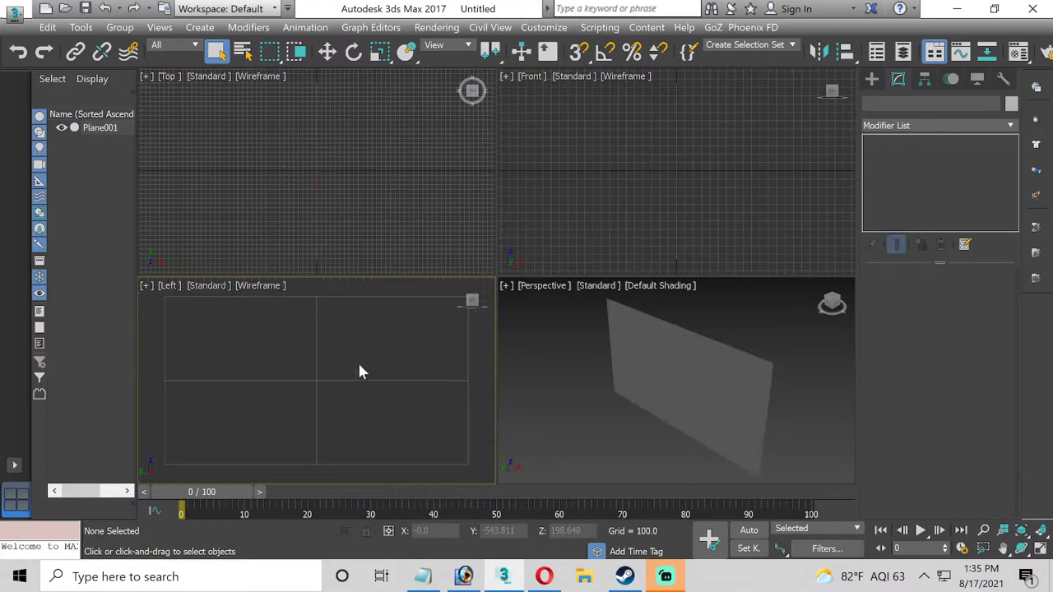
pyautogui.click(264, 285)
pyautogui.click(321, 299)
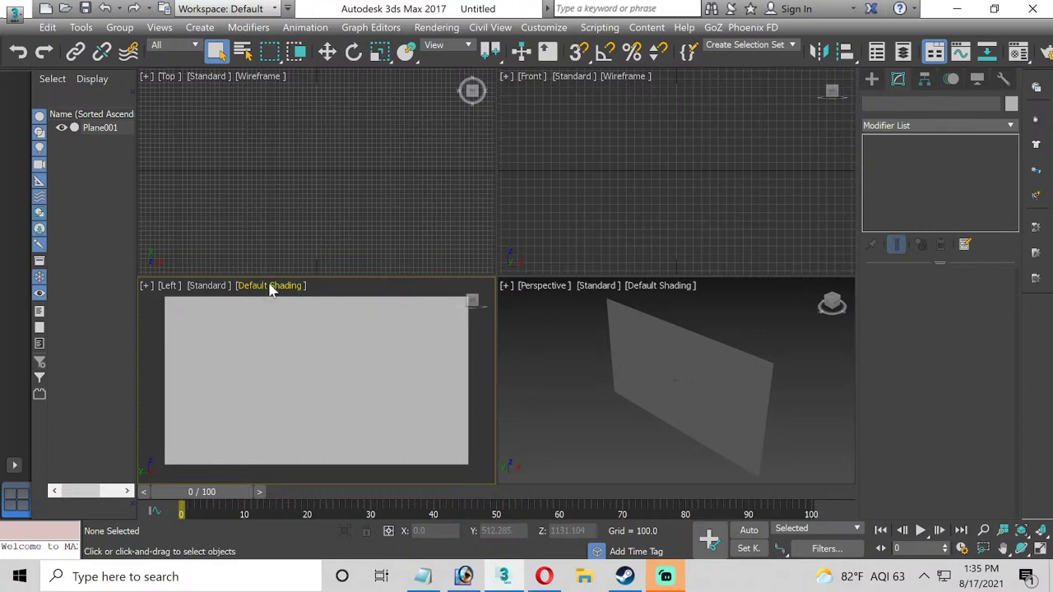
pyautogui.click(266, 285)
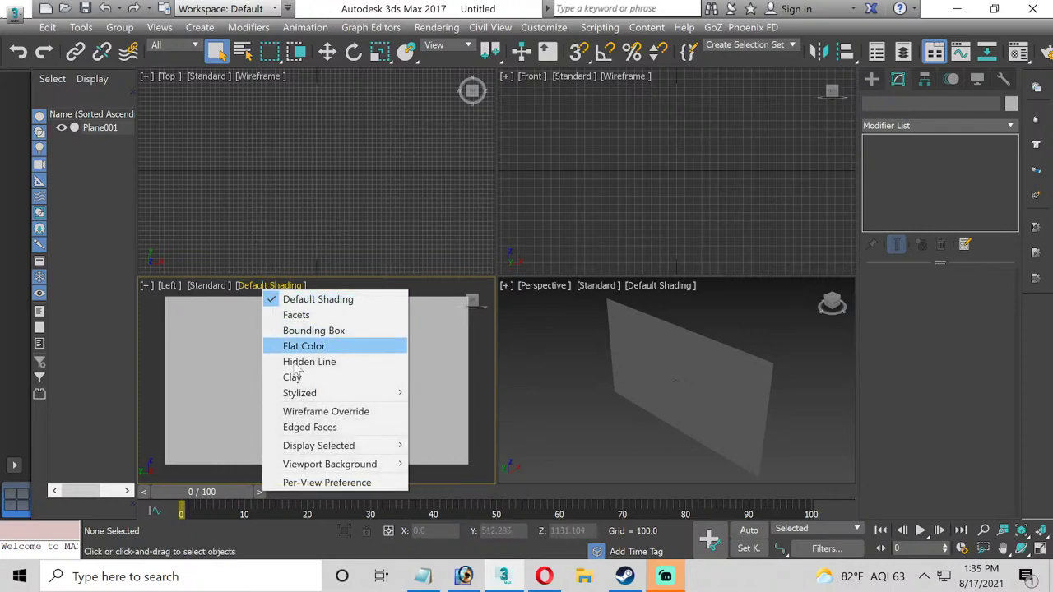
pyautogui.click(313, 428)
pyautogui.click(662, 285)
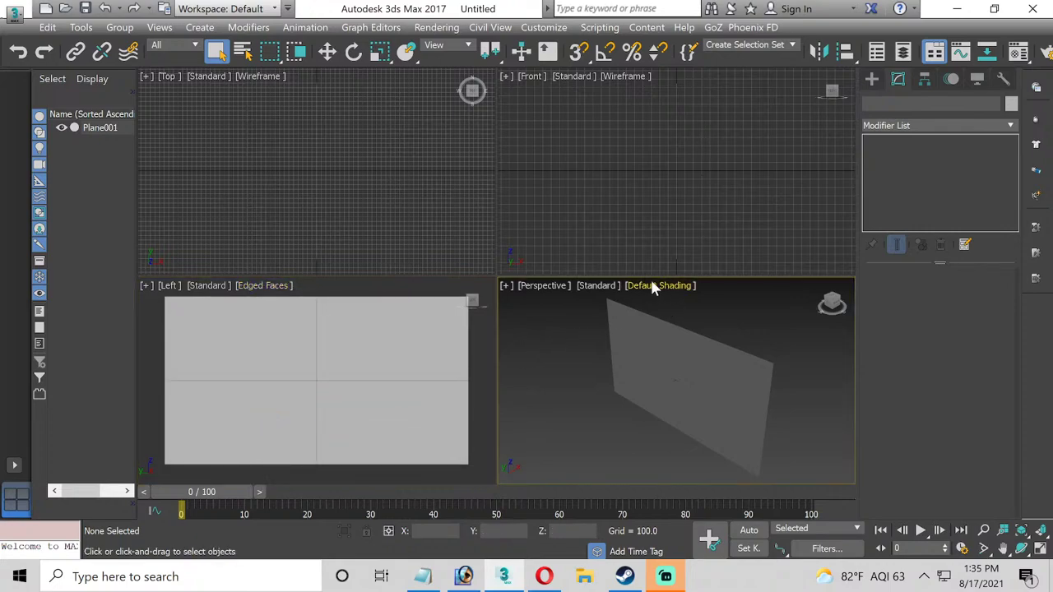
pyautogui.click(658, 286)
pyautogui.click(699, 425)
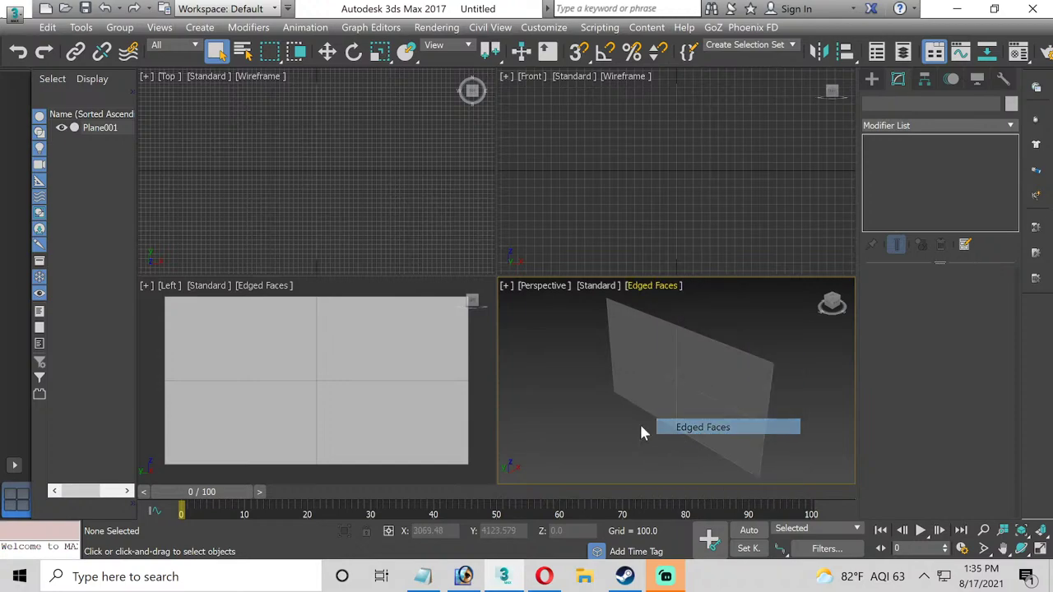
pyautogui.click(219, 353)
pyautogui.press('m')
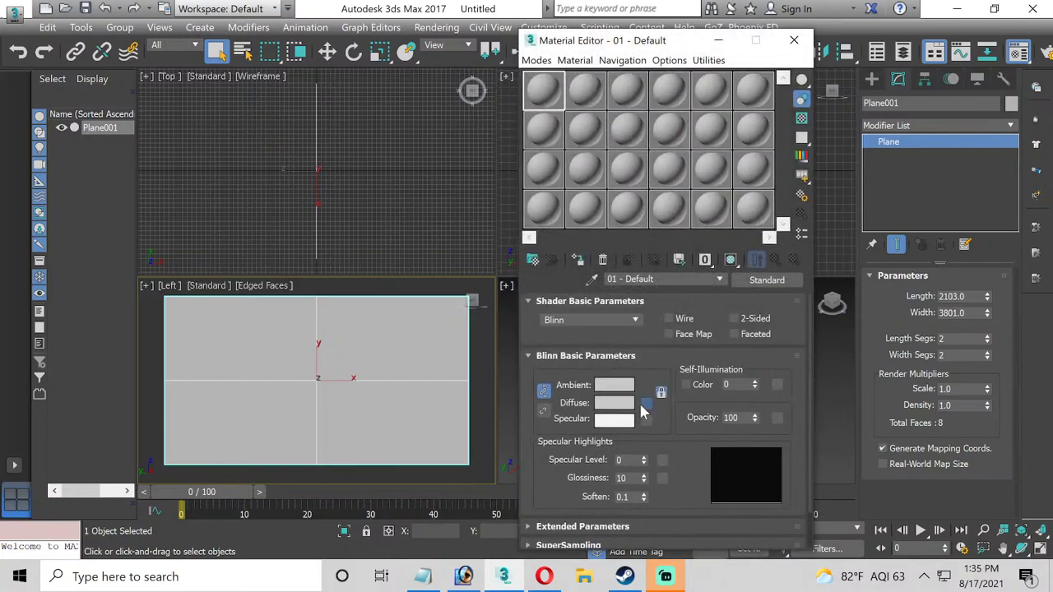
# Assign a Bitmap to the Diffuse map and browse to E:\Reference Images.
pyautogui.click(579, 258)
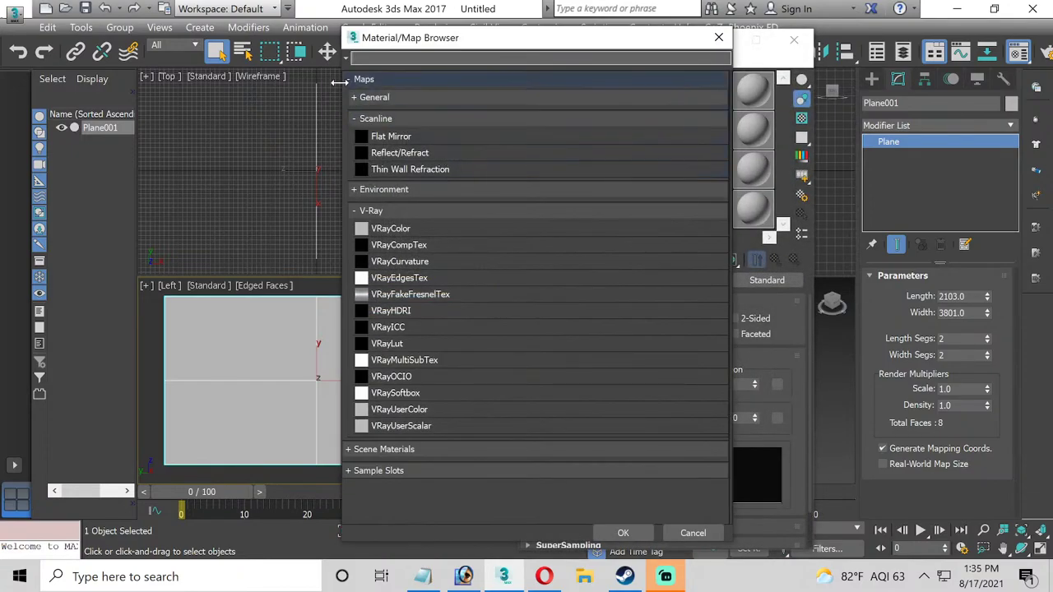
pyautogui.click(351, 97)
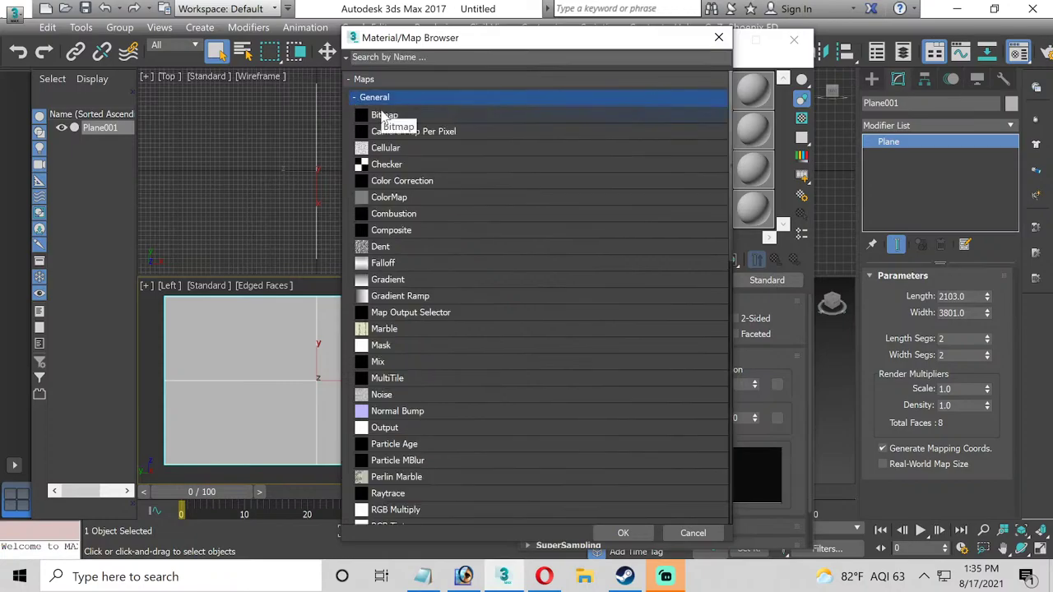
pyautogui.doubleClick(383, 117)
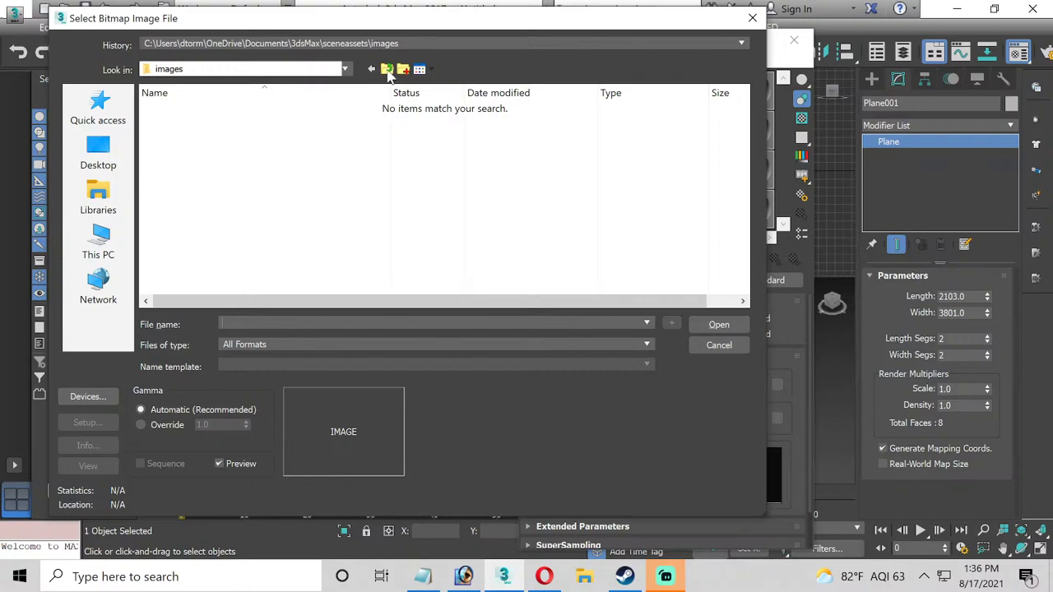
pyautogui.click(387, 69)
pyautogui.click(98, 243)
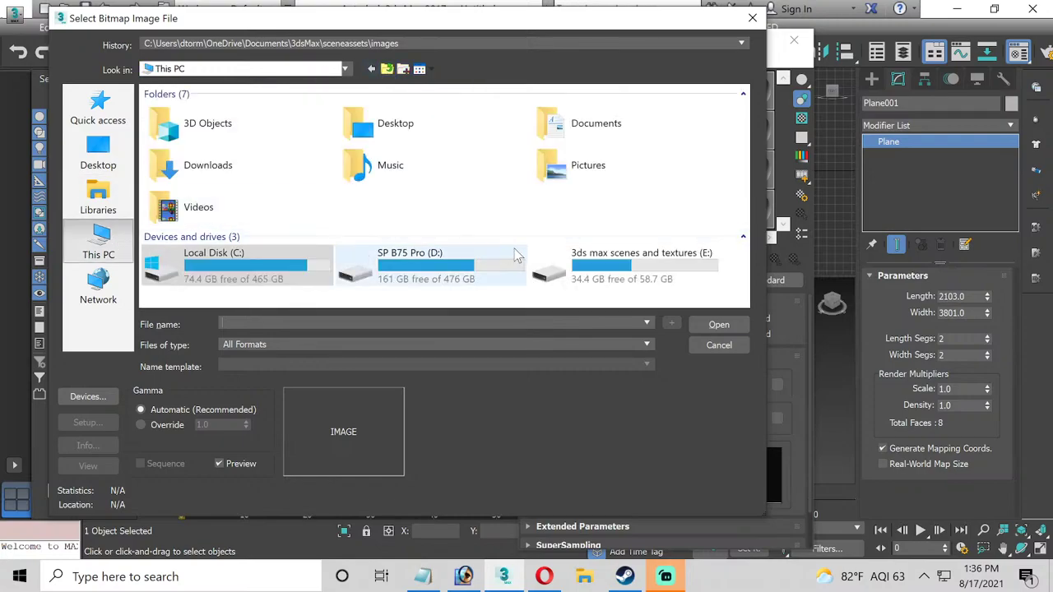
pyautogui.click(604, 280)
pyautogui.doubleClick(609, 284)
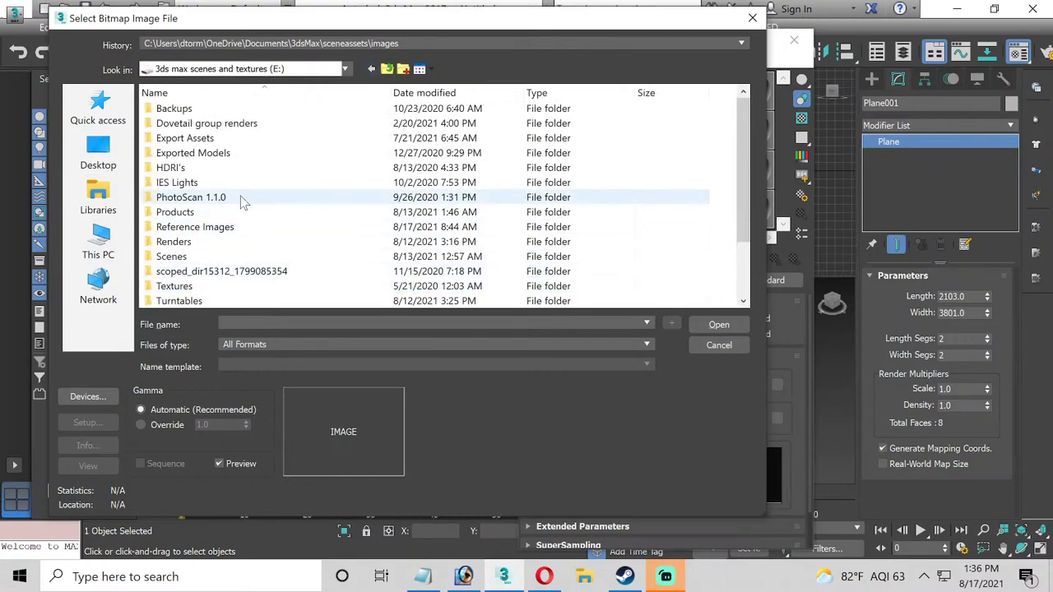
pyautogui.doubleClick(212, 227)
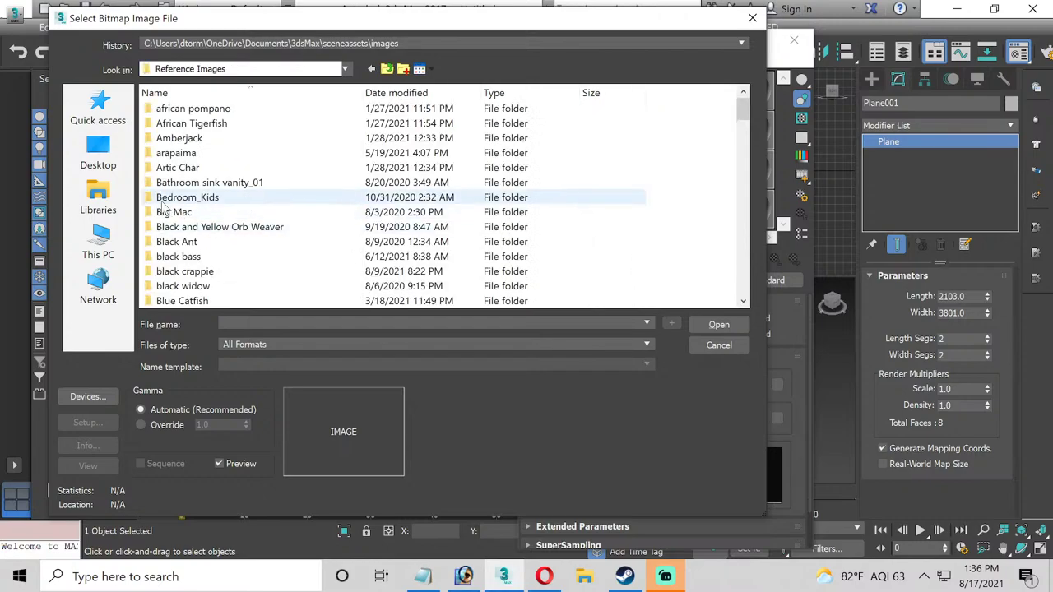
pyautogui.scroll(-1, 239, 214)
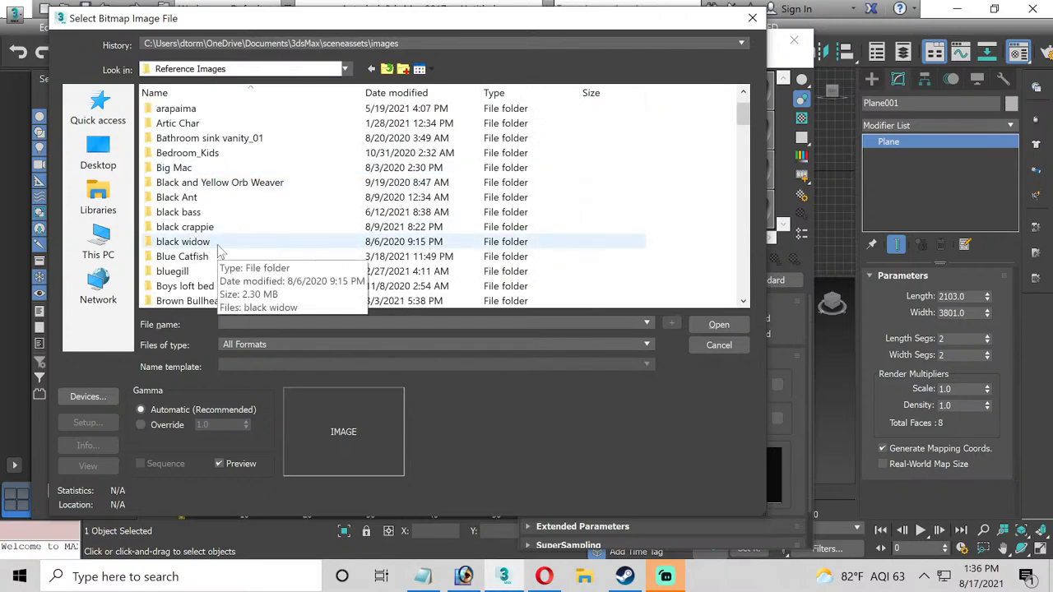
pyautogui.scroll(-3, 217, 248)
pyautogui.scroll(-4, 215, 248)
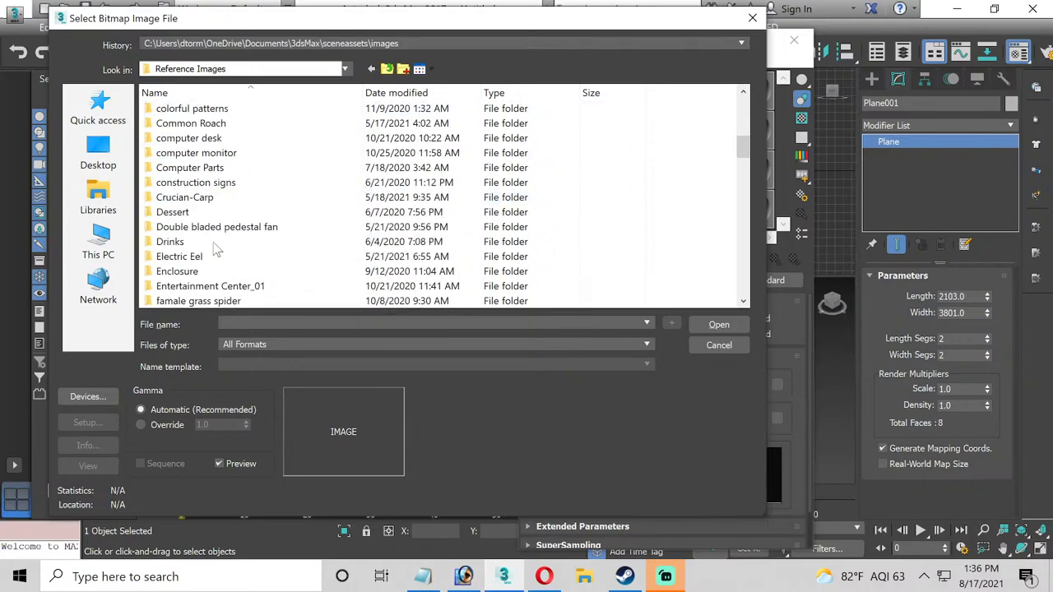
pyautogui.scroll(-2, 216, 248)
pyautogui.scroll(-4, 215, 248)
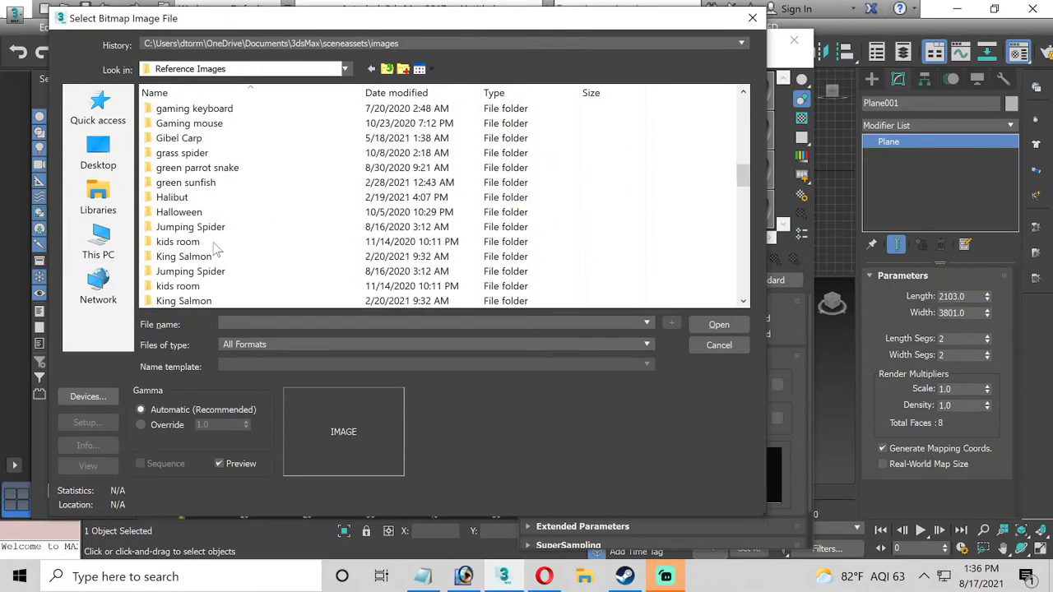
pyautogui.scroll(-2, 216, 249)
pyautogui.doubleClick(182, 271)
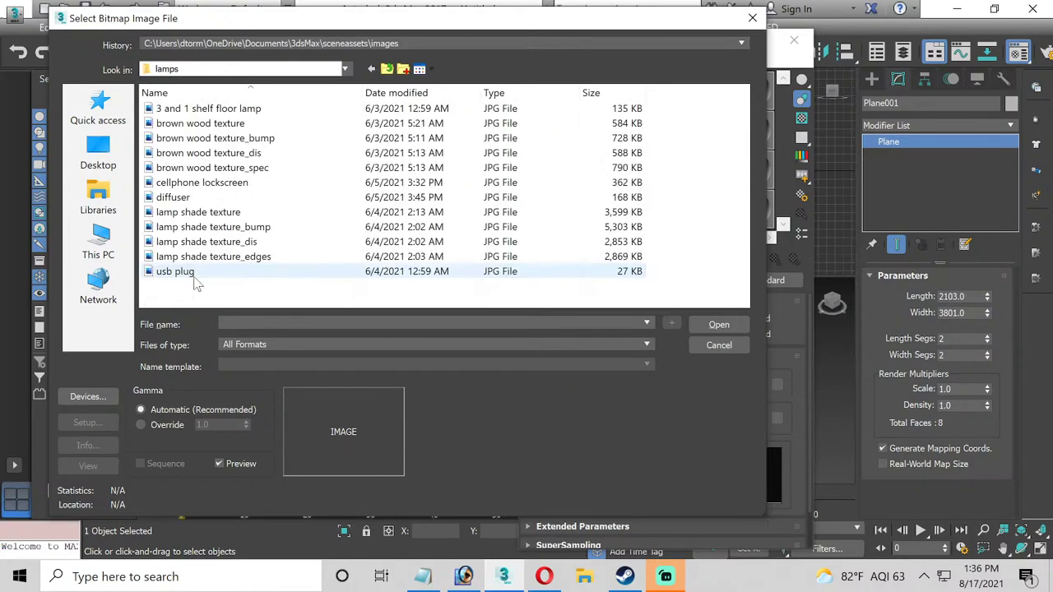
# Open the Largemouth folder and load Largemouth_ref.jpg as the bitmap.
pyautogui.click(387, 68)
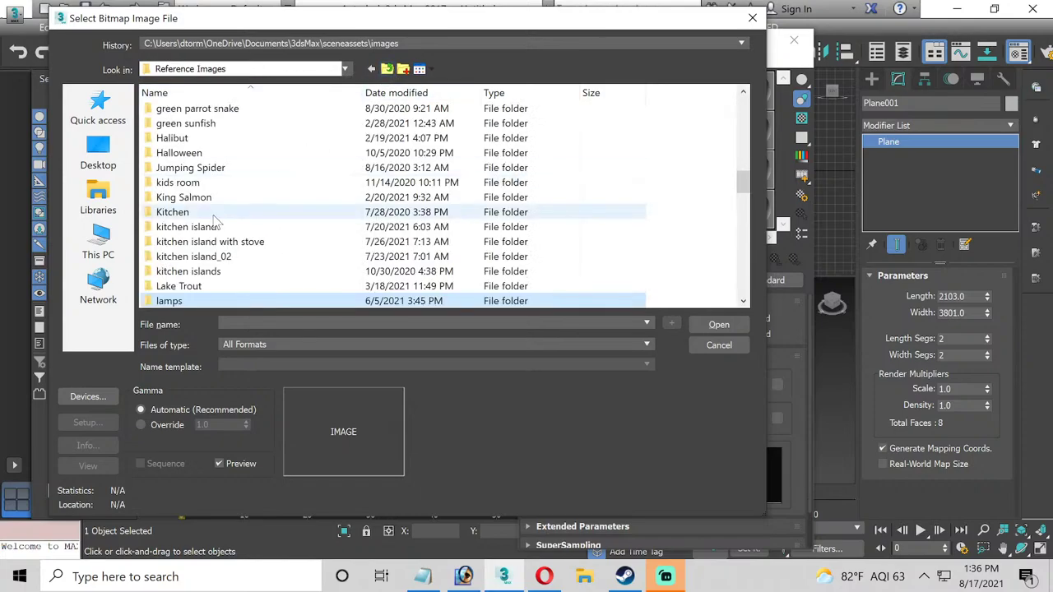
pyautogui.scroll(-1, 177, 279)
pyautogui.click(182, 272)
pyautogui.doubleClick(182, 272)
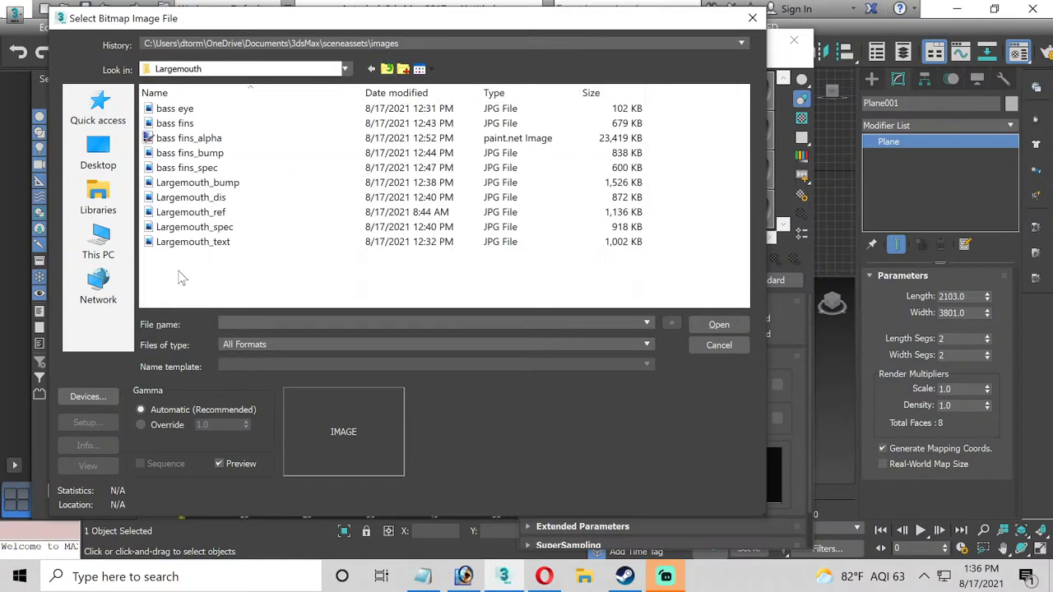
pyautogui.doubleClick(191, 212)
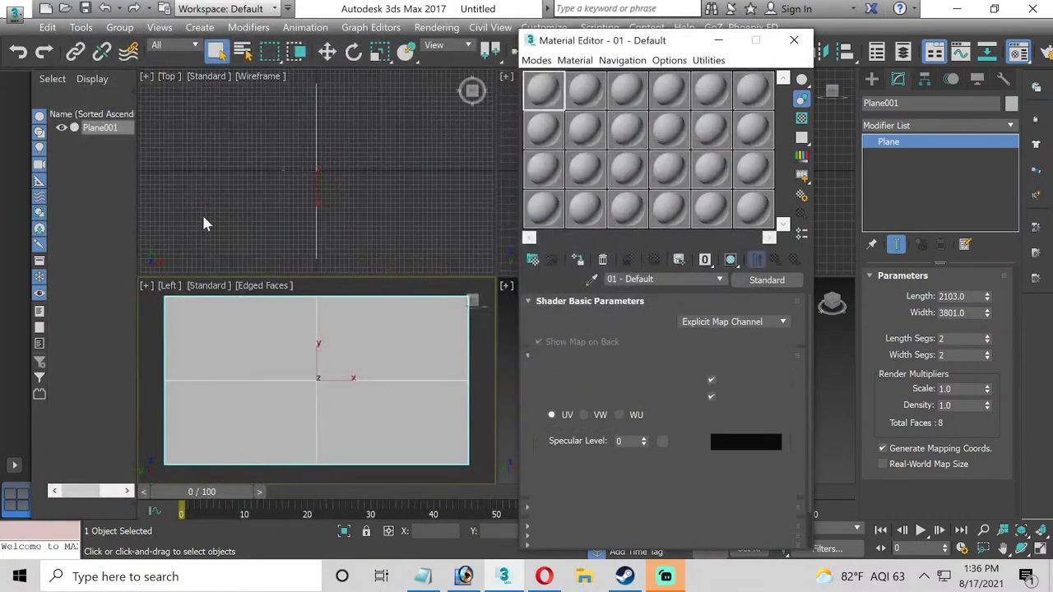
# Return to the parent material, show it shaded in the viewport, and close the editor.
pyautogui.click(776, 260)
pyautogui.click(578, 260)
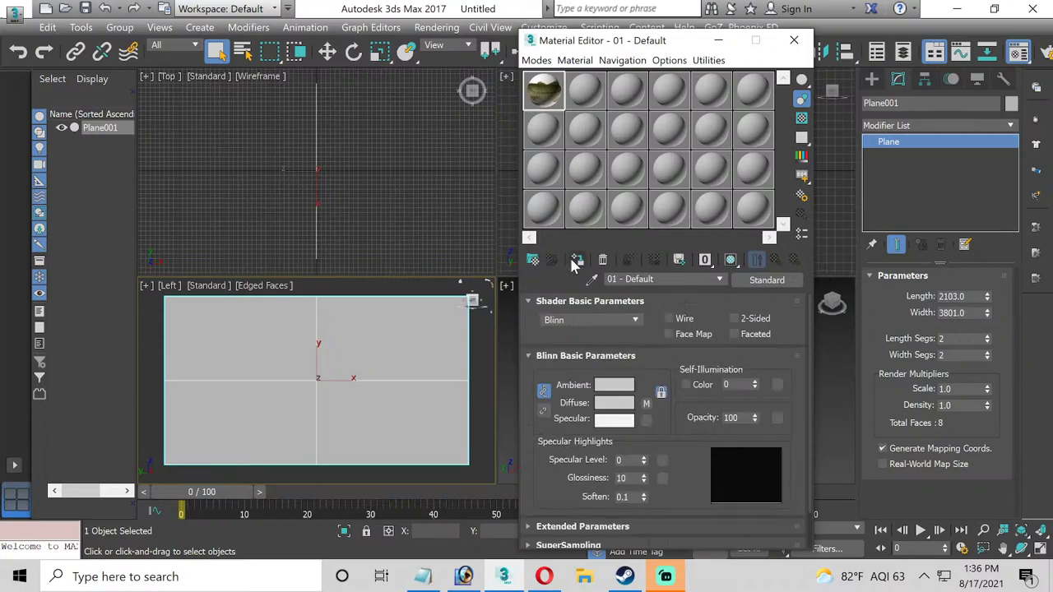
pyautogui.click(731, 260)
pyautogui.click(794, 40)
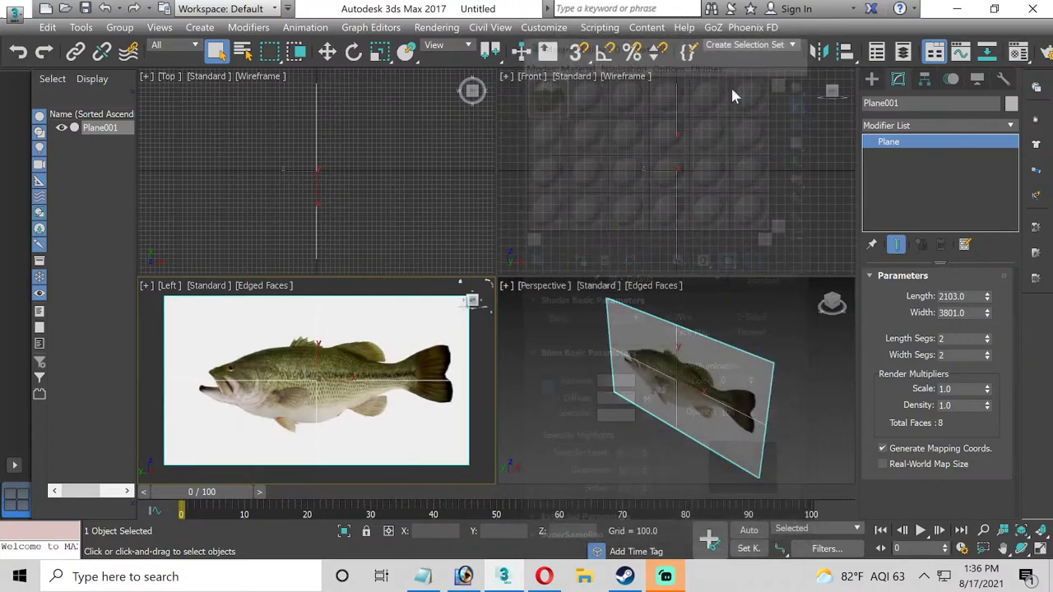
pyautogui.scroll(2, 371, 373)
pyautogui.scroll(2, 370, 373)
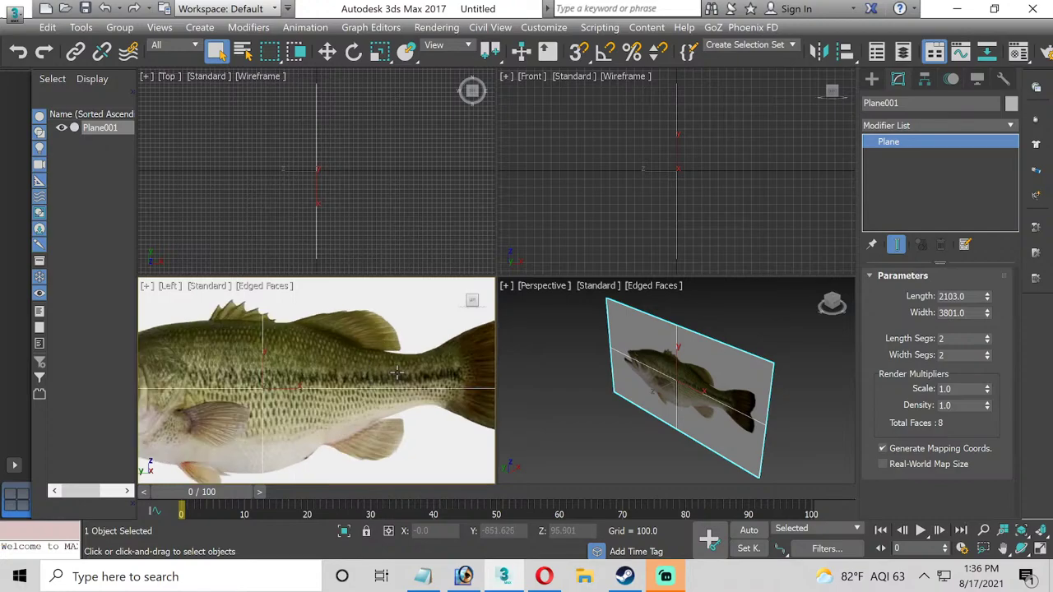
pyautogui.moveTo(370, 373); pyautogui.dragTo(472, 302, button='middle')
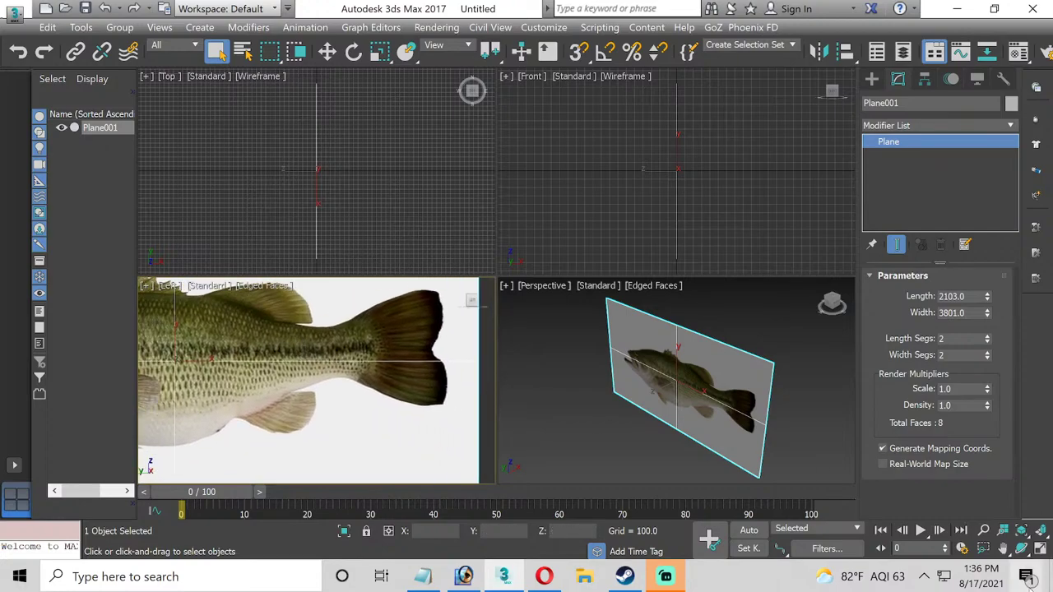
# Maximize the Left view and draw a cylinder over the bass's narrow tail base.
pyautogui.click(1040, 548)
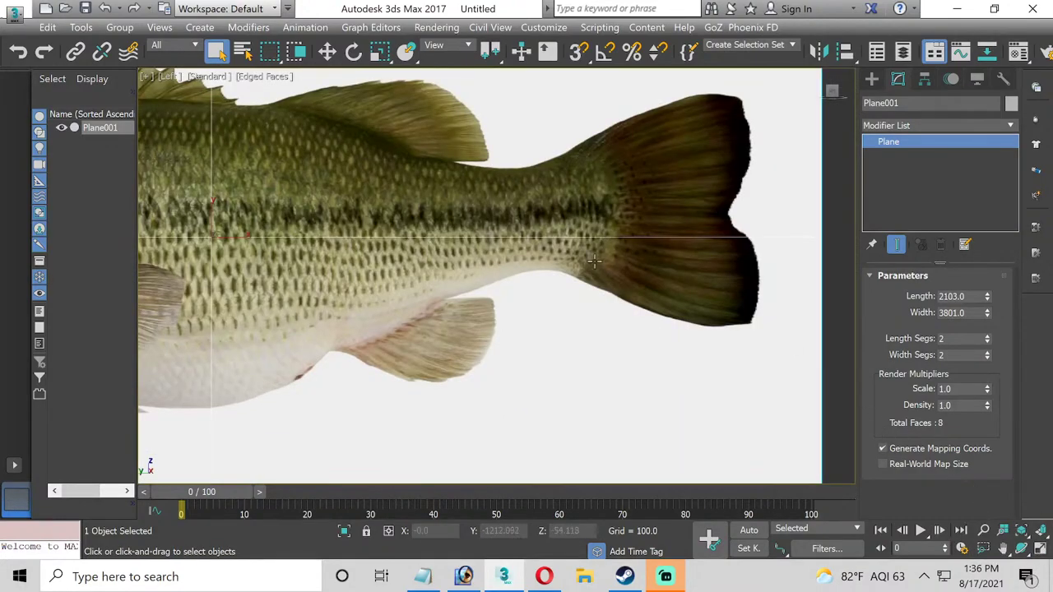
pyautogui.scroll(2, 565, 333)
pyautogui.moveTo(565, 333); pyautogui.dragTo(527, 315, button='middle')
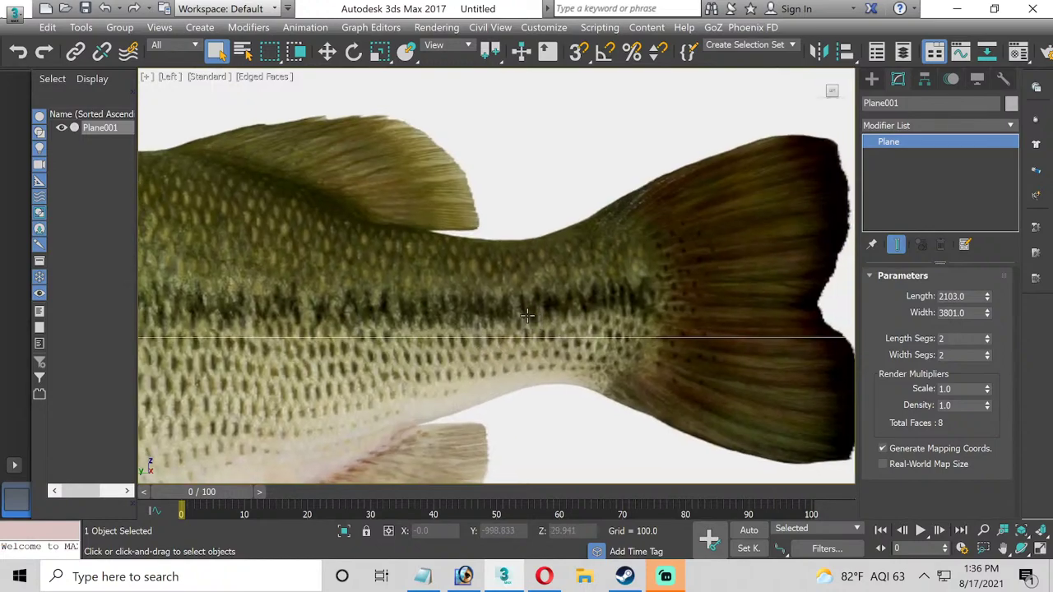
pyautogui.click(873, 78)
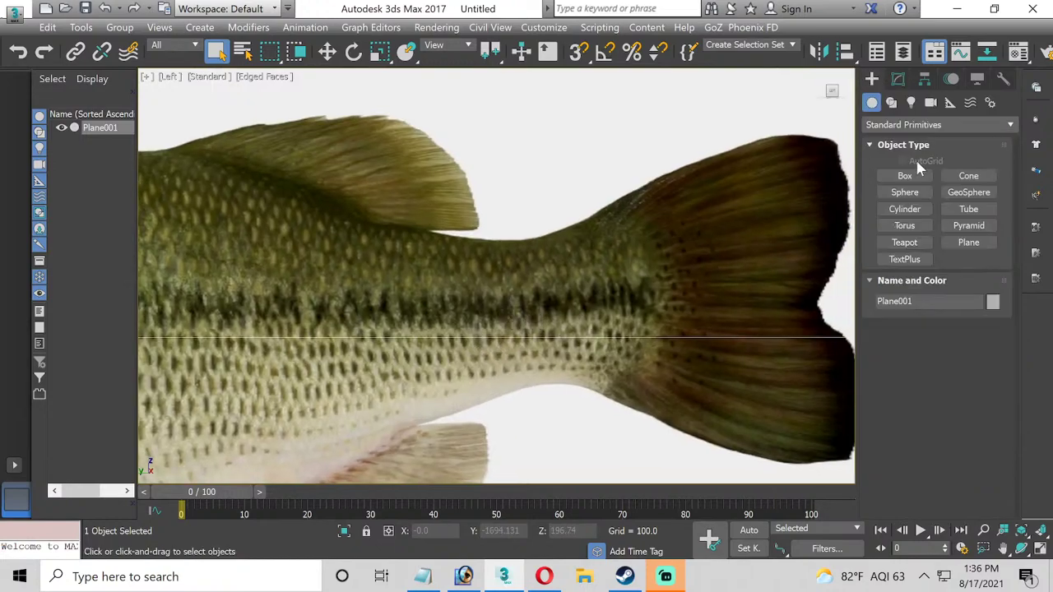
pyautogui.click(920, 211)
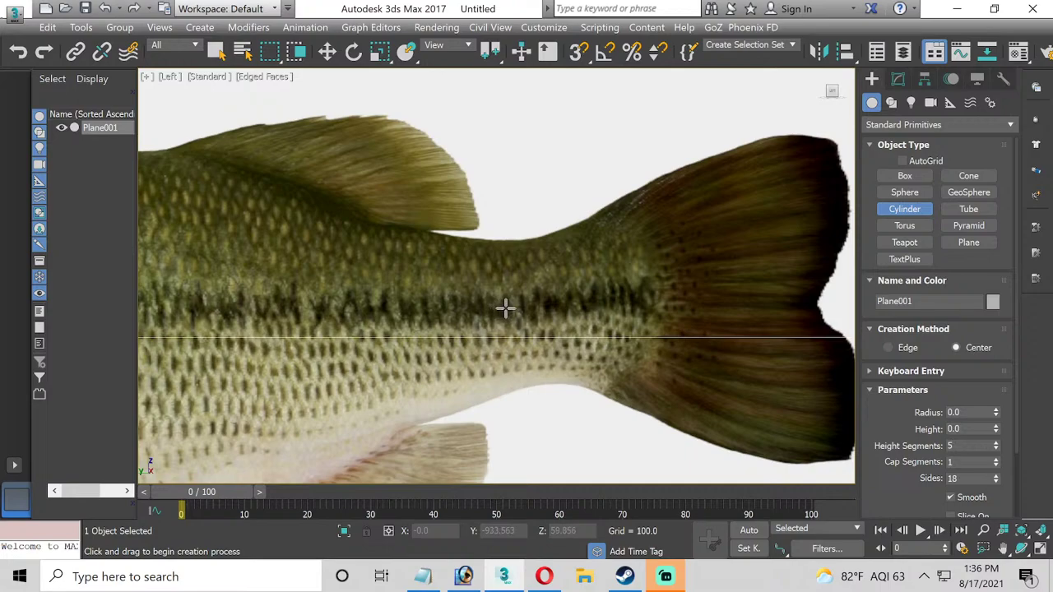
pyautogui.moveTo(510, 307); pyautogui.dragTo(494, 394)
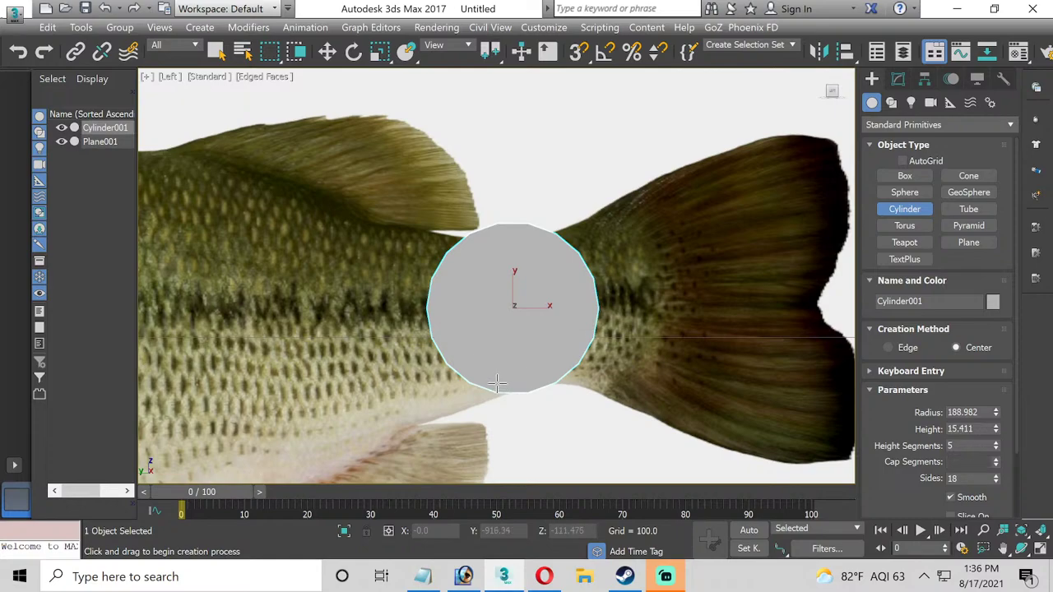
# Rotate the cylinder 90° with angle snap and nudge it into place.
pyautogui.rightClick(506, 312)
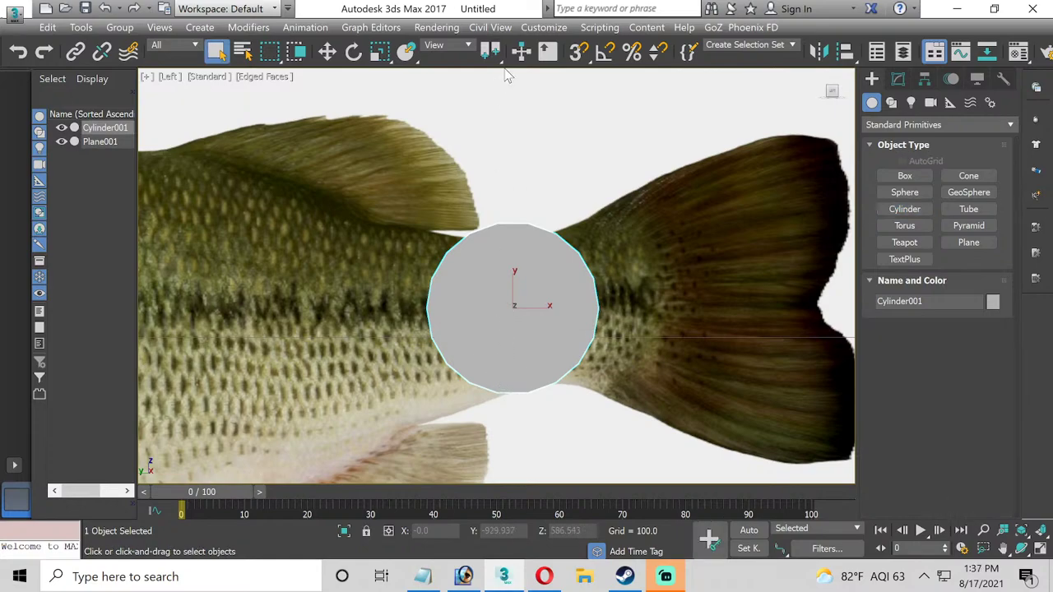
pyautogui.click(605, 51)
pyautogui.click(354, 51)
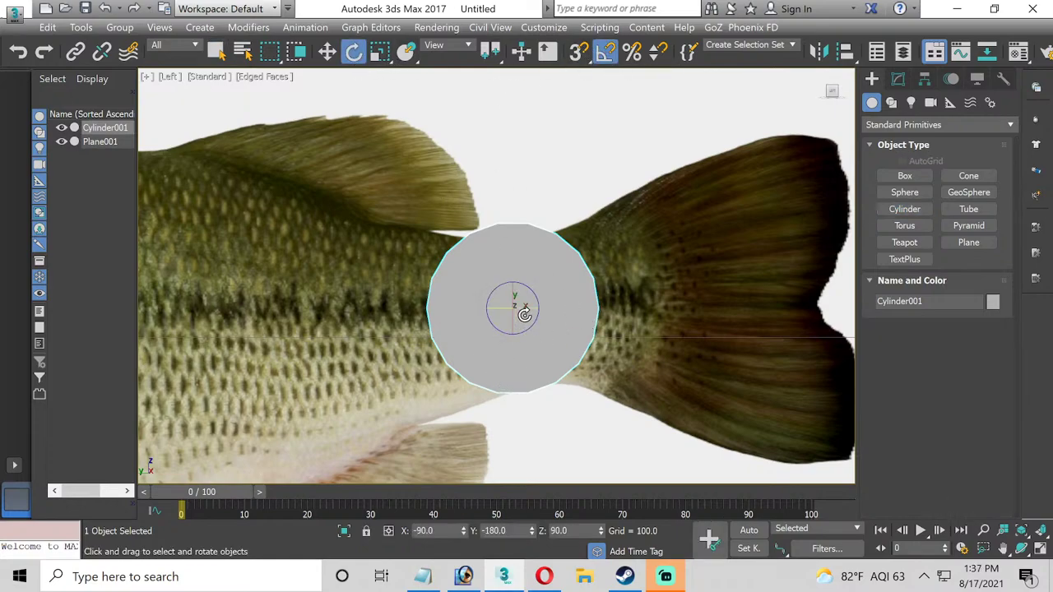
pyautogui.moveTo(515, 309); pyautogui.dragTo(491, 312)
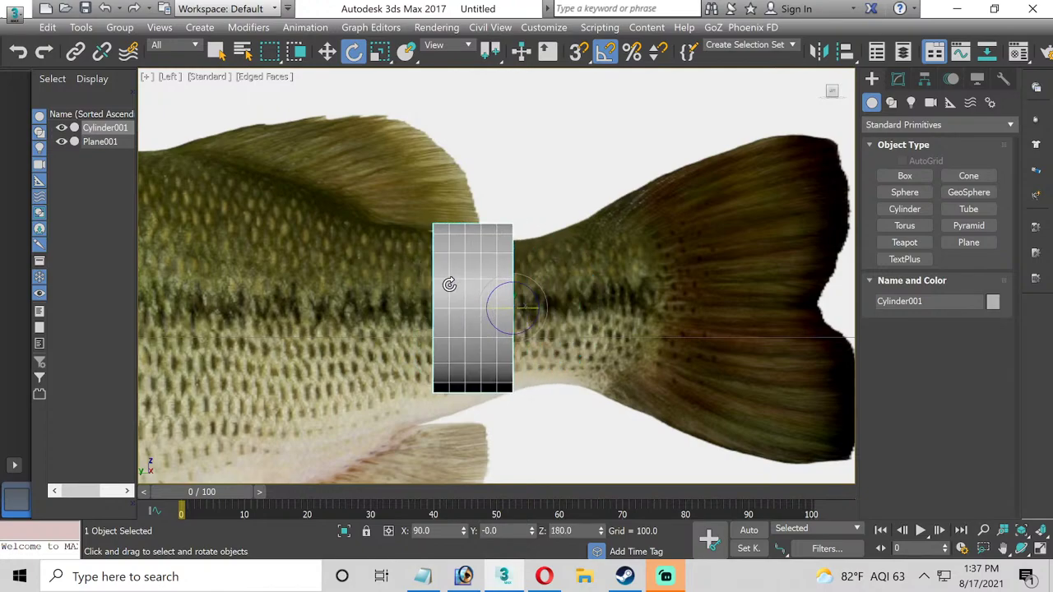
pyautogui.click(327, 51)
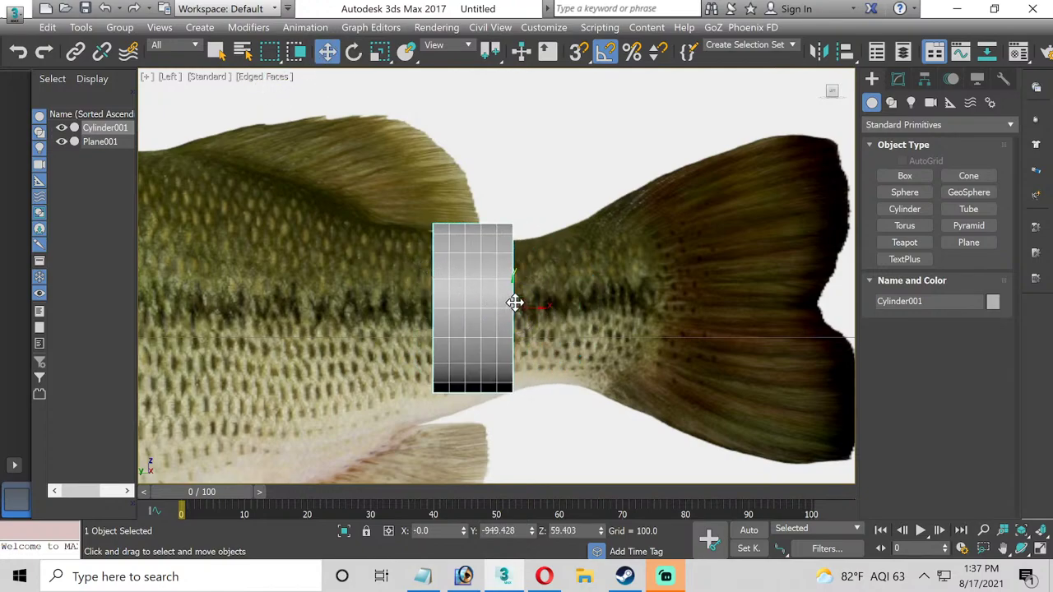
pyautogui.moveTo(517, 299); pyautogui.dragTo(528, 306)
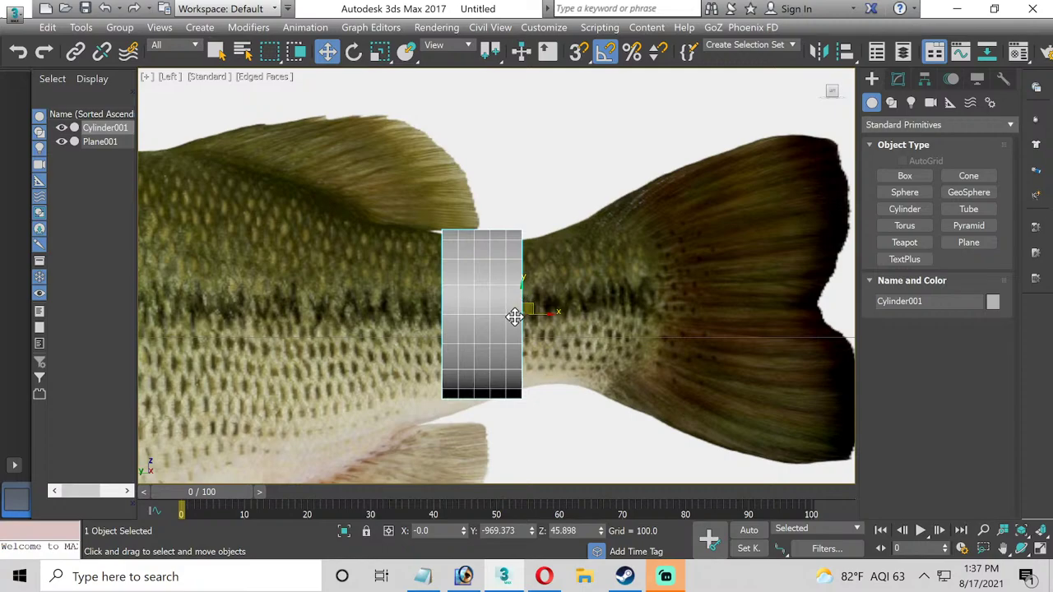
# Give the cylinder a fresh material at 25 opacity shown in the viewport, then view its parameters.
pyautogui.press('m')
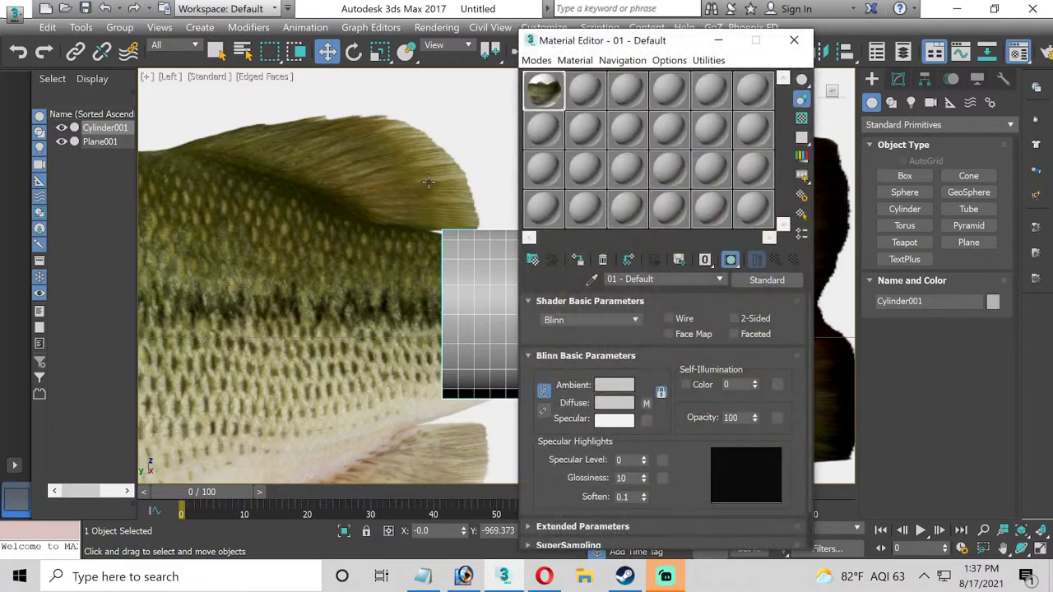
pyautogui.click(586, 93)
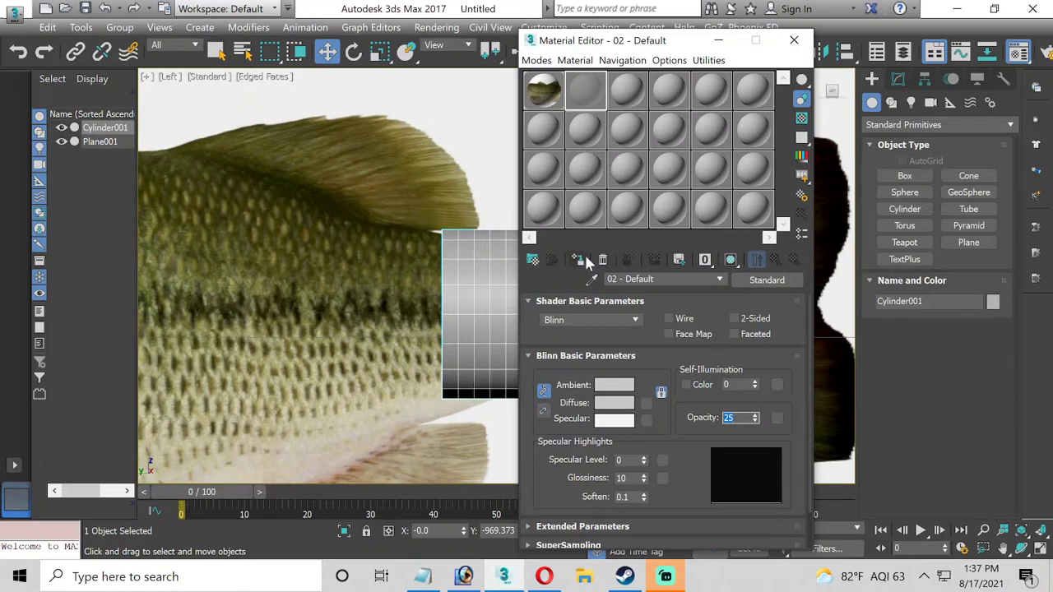
pyautogui.click(628, 259)
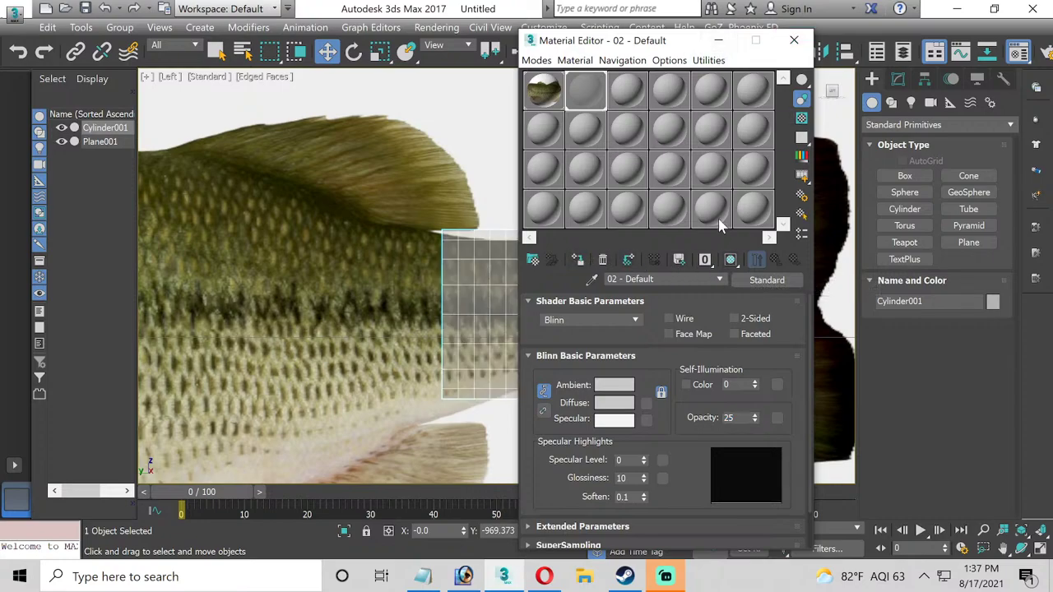
pyautogui.click(719, 40)
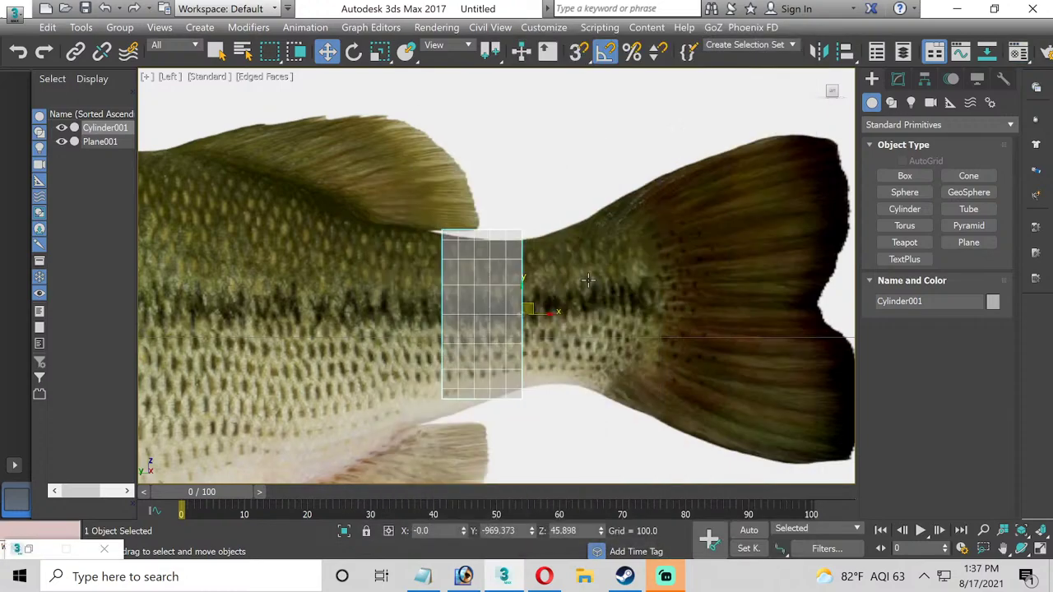
pyautogui.click(898, 78)
# Set height segments to 1, convert the cylinder to Editable Poly, and enter Vertex level.
pyautogui.moveTo(997, 336); pyautogui.dragTo(987, 386)
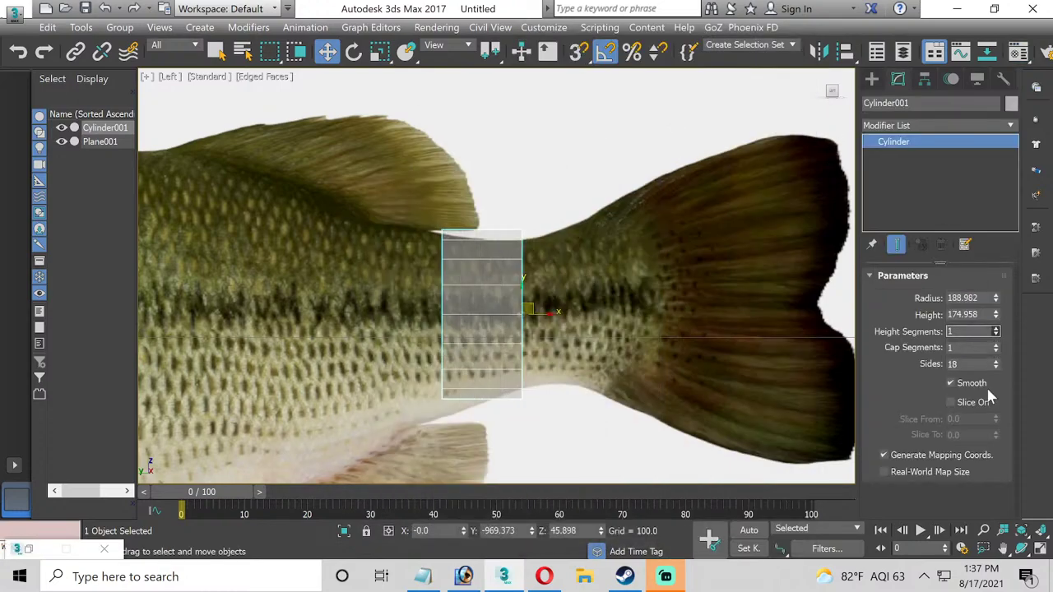
pyautogui.rightClick(884, 145)
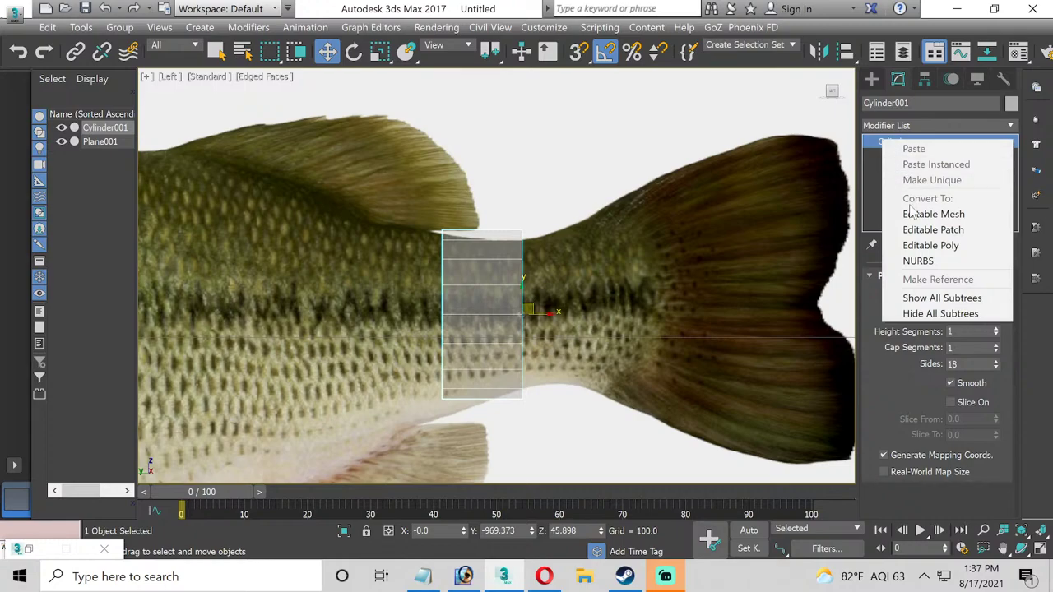
pyautogui.click(917, 247)
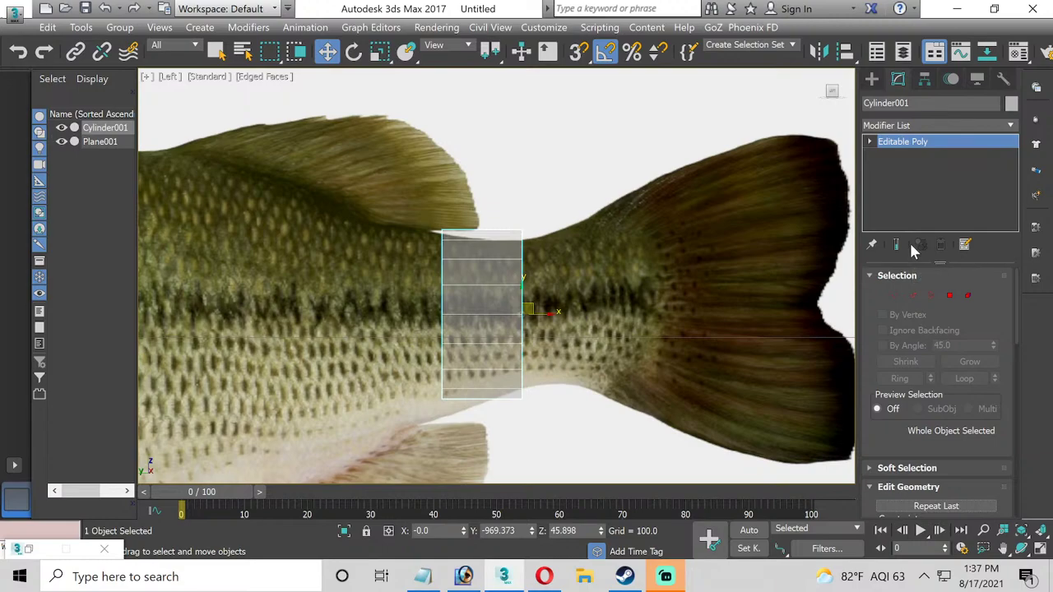
pyautogui.click(870, 141)
pyautogui.click(892, 155)
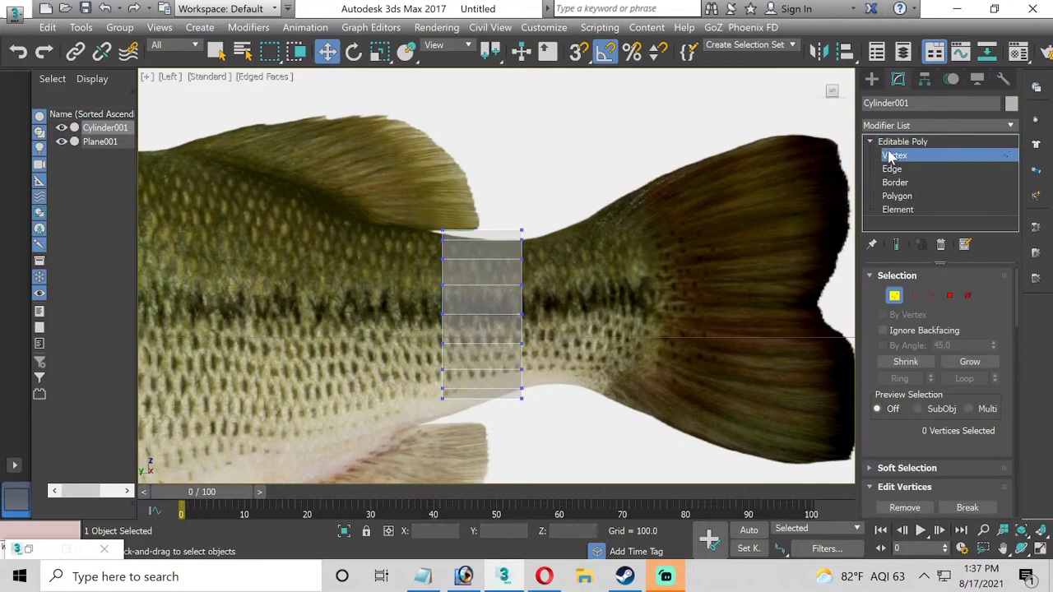
pyautogui.click(902, 155)
pyautogui.click(904, 154)
# Shift and squash the right vertex column to fit the tail.
pyautogui.moveTo(494, 204); pyautogui.dragTo(543, 424)
pyautogui.scroll(2, 545, 366)
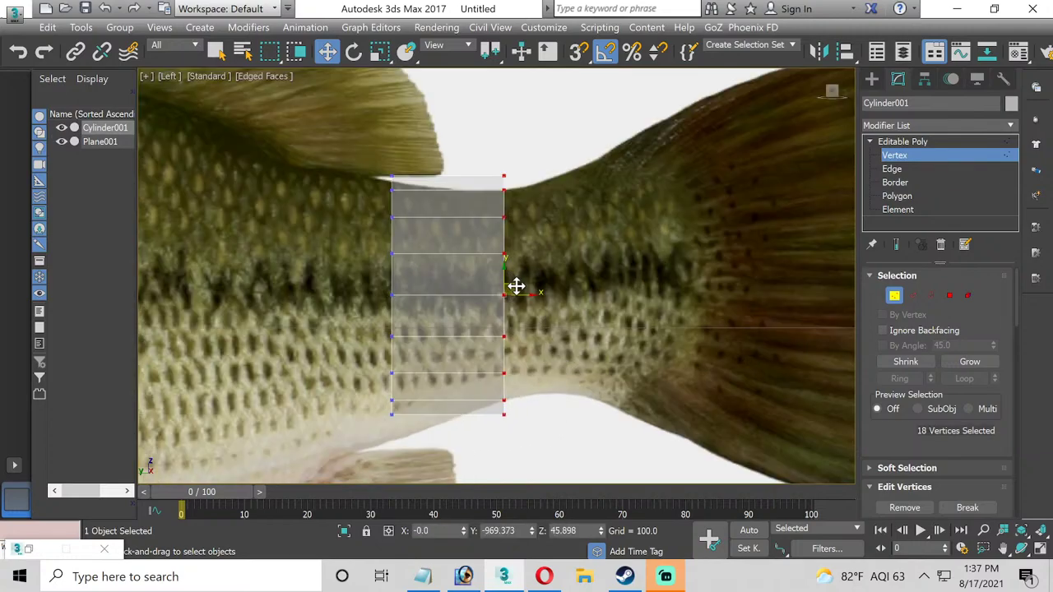
pyautogui.moveTo(516, 285); pyautogui.dragTo(521, 289)
pyautogui.click(379, 51)
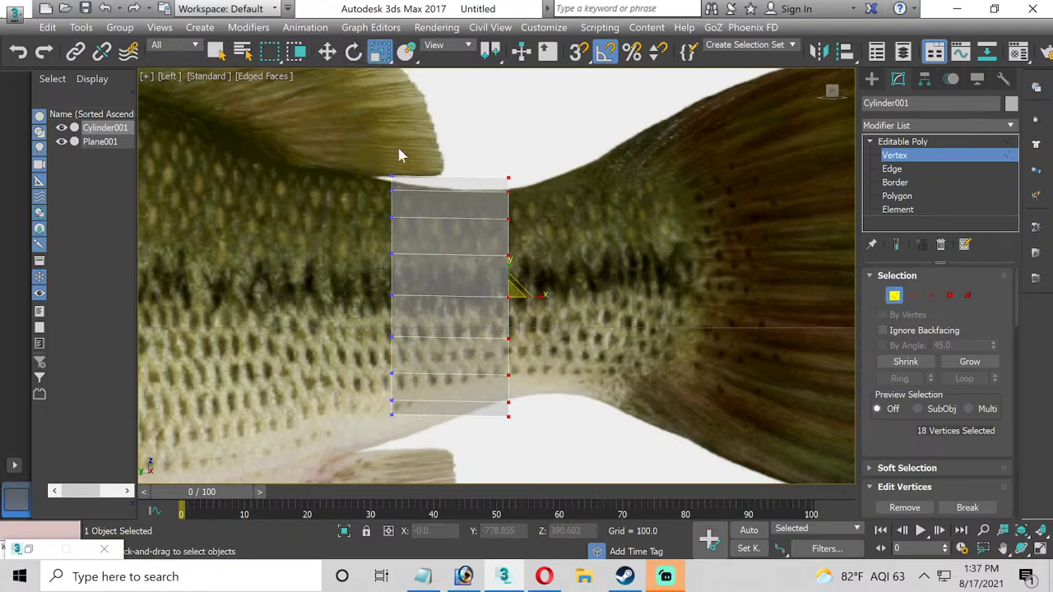
pyautogui.moveTo(505, 264); pyautogui.dragTo(506, 271)
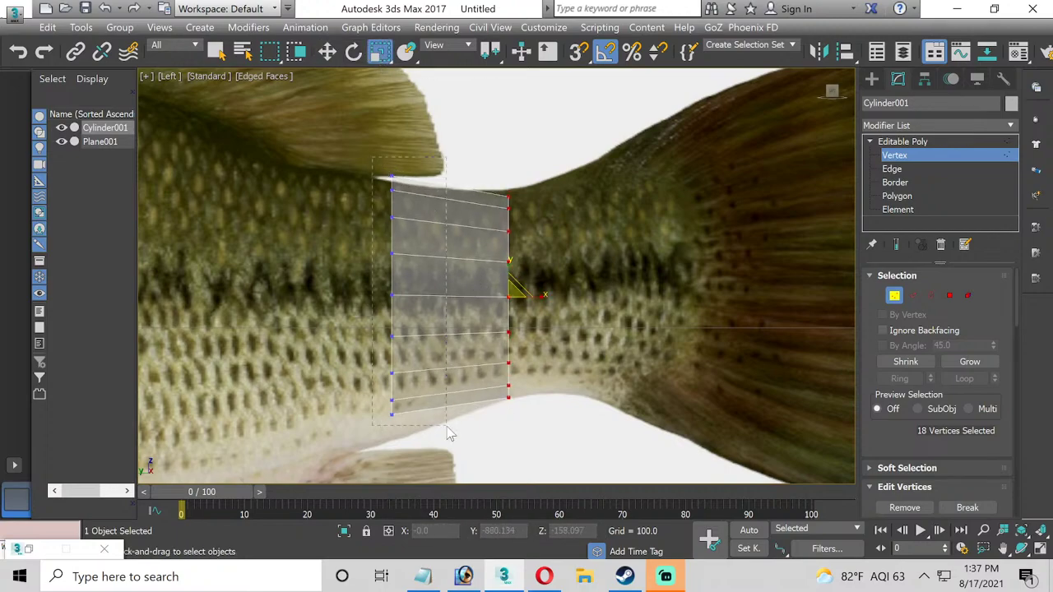
# Move the left vertex column down and stretch it to the body height.
pyautogui.moveTo(448, 429); pyautogui.dragTo(448, 429)
pyautogui.click(327, 51)
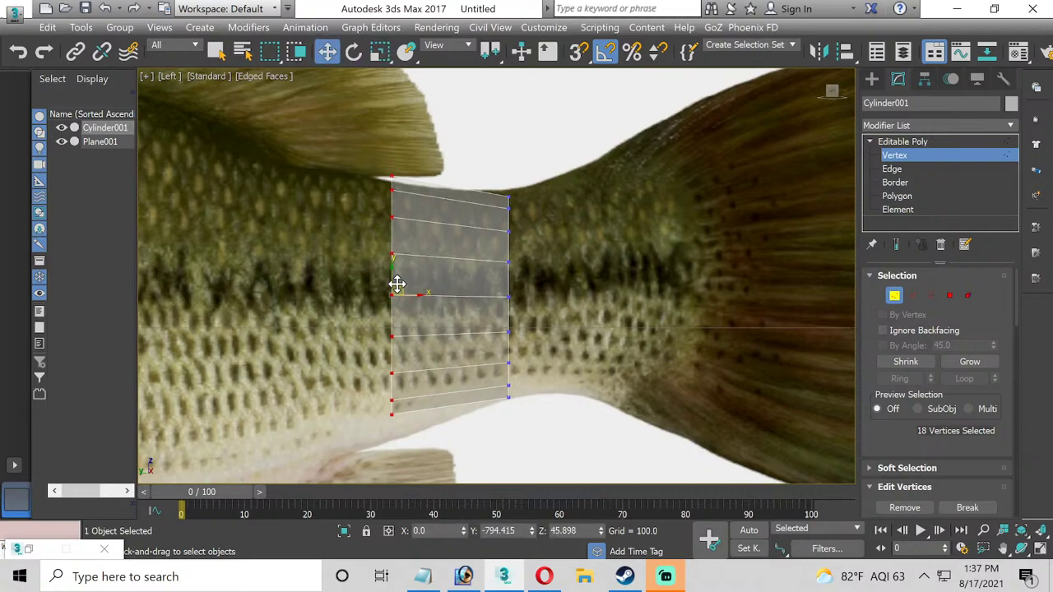
pyautogui.moveTo(398, 284); pyautogui.dragTo(386, 306)
pyautogui.click(380, 51)
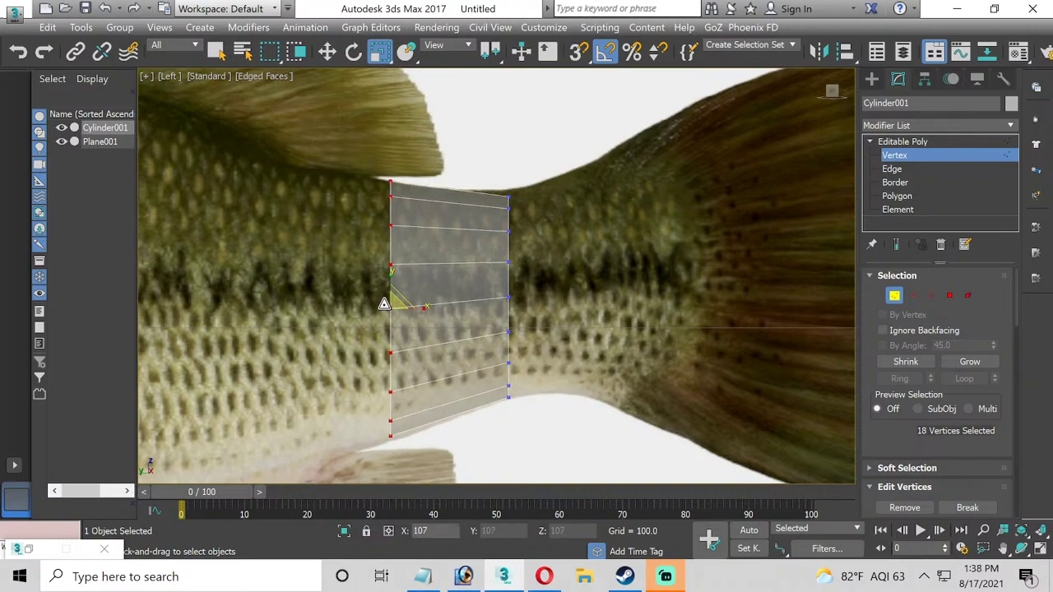
pyautogui.moveTo(271, 313); pyautogui.dragTo(352, 304, button='middle')
# Lower the bottom left vertices to the belly edge.
pyautogui.scroll(-2, 341, 321)
pyautogui.click(327, 51)
pyautogui.scroll(2, 418, 444)
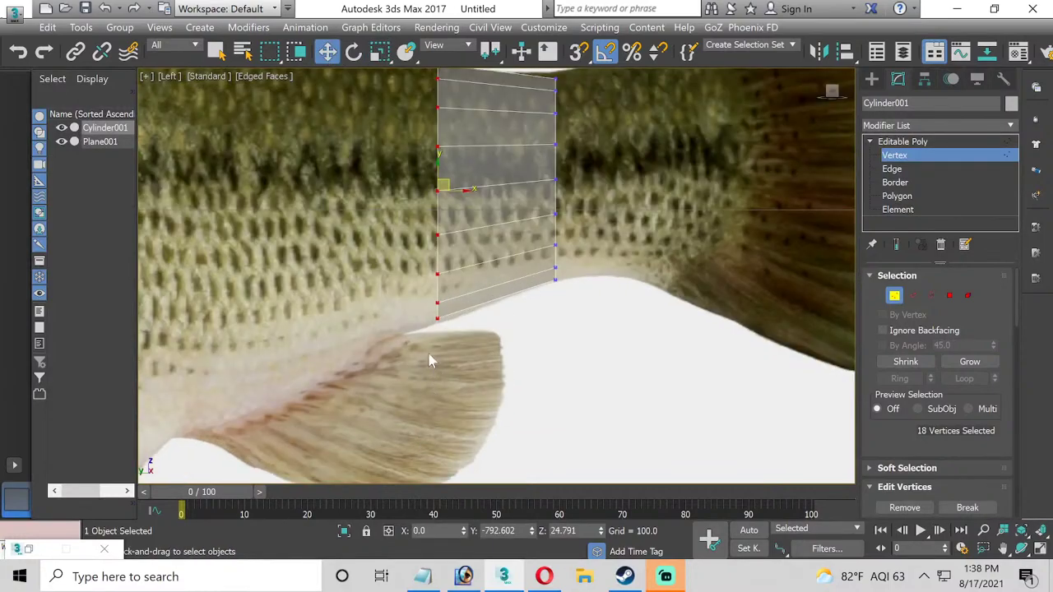
pyautogui.moveTo(451, 288); pyautogui.dragTo(427, 324)
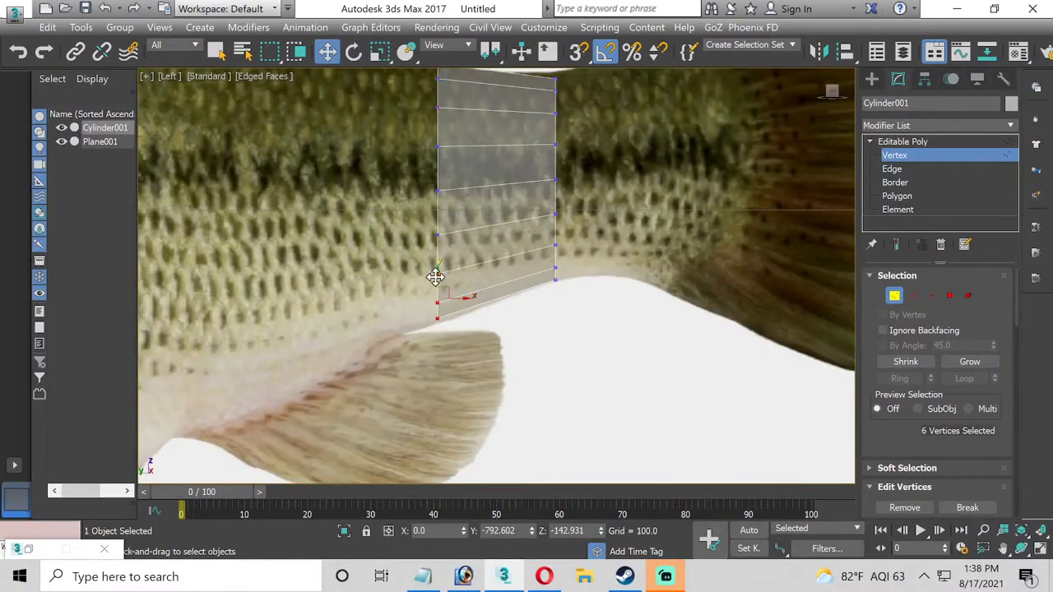
pyautogui.moveTo(435, 277); pyautogui.dragTo(439, 287)
pyautogui.moveTo(395, 294); pyautogui.dragTo(498, 357, button='middle')
pyautogui.scroll(-2, 499, 361)
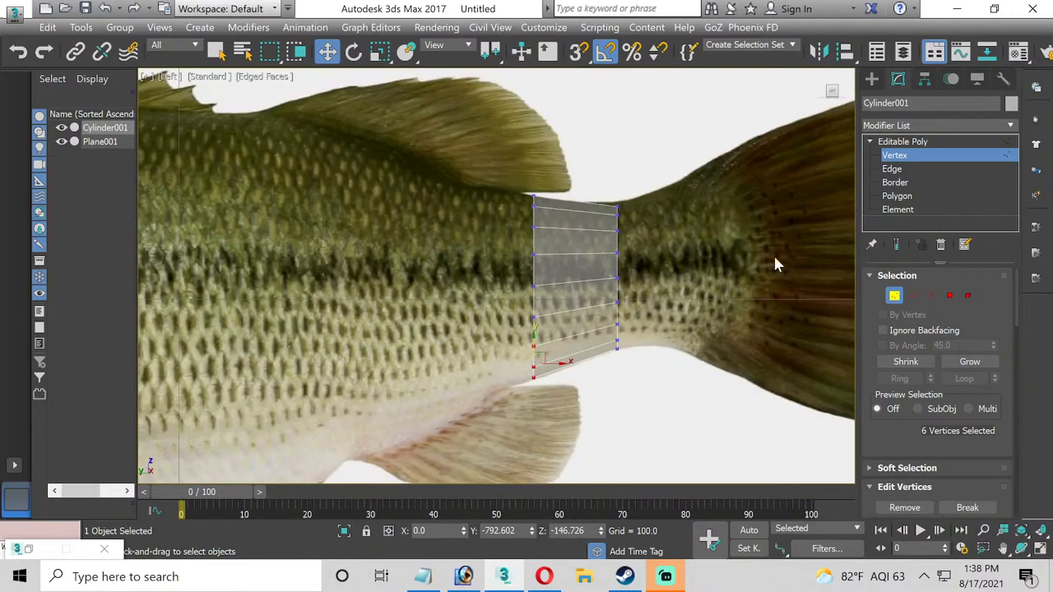
pyautogui.click(943, 198)
# Select the end polygon and extrude it toward the head.
pyautogui.hotkey('ctrl', 'a')
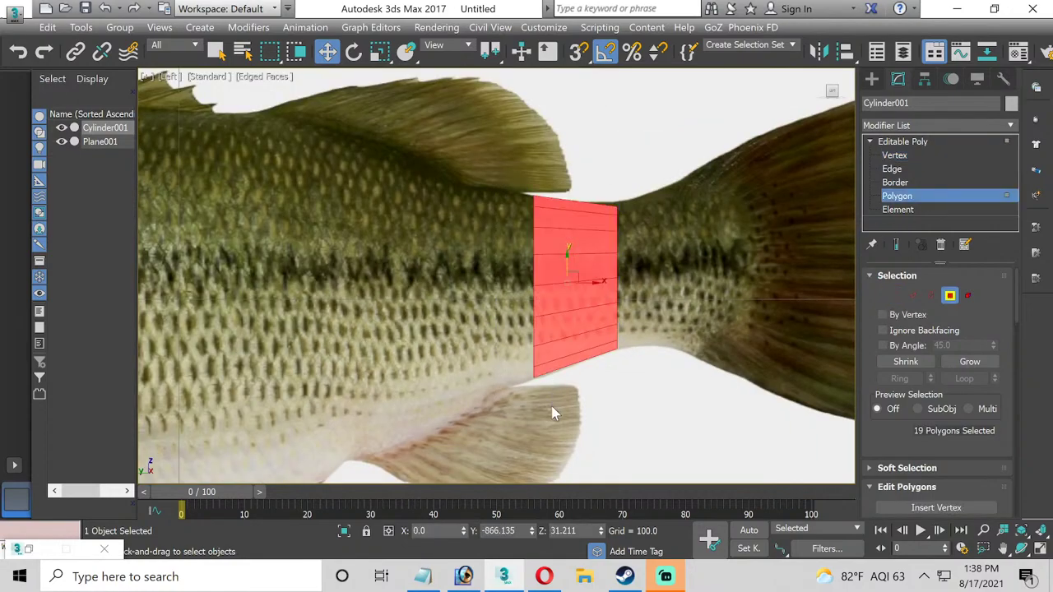
pyautogui.moveTo(600, 440); pyautogui.dragTo(585, 430)
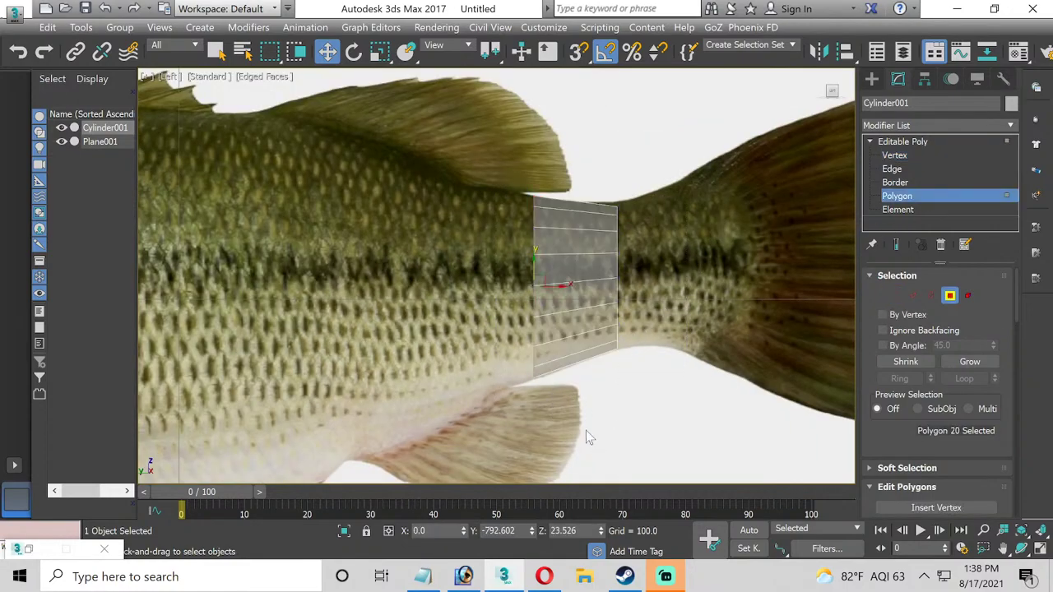
pyautogui.moveTo(586, 430); pyautogui.dragTo(619, 442, button='middle')
pyautogui.scroll(-1, 928, 455)
pyautogui.scroll(1, 928, 455)
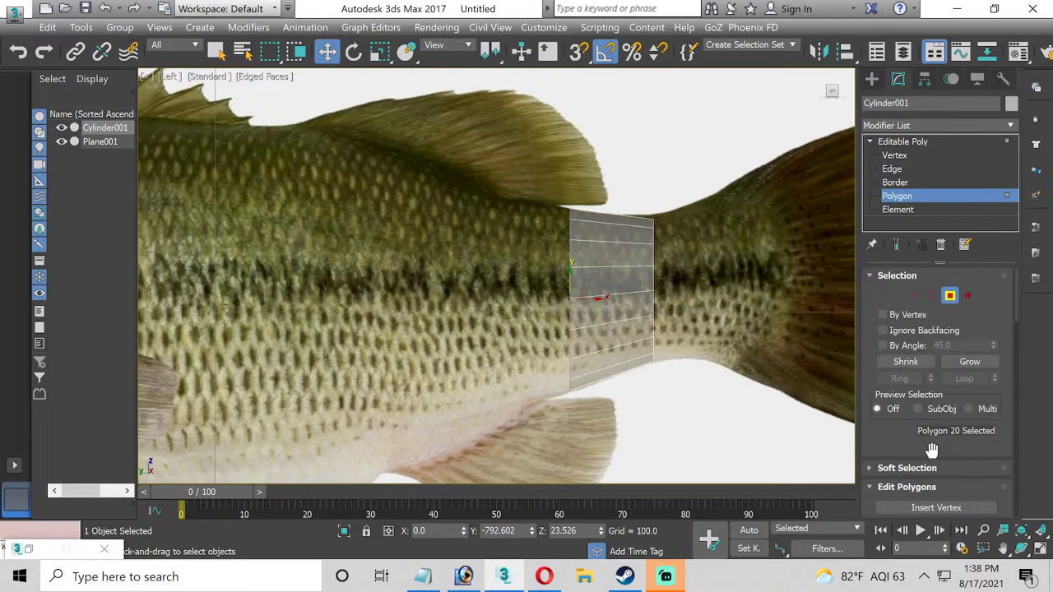
pyautogui.scroll(-2, 929, 447)
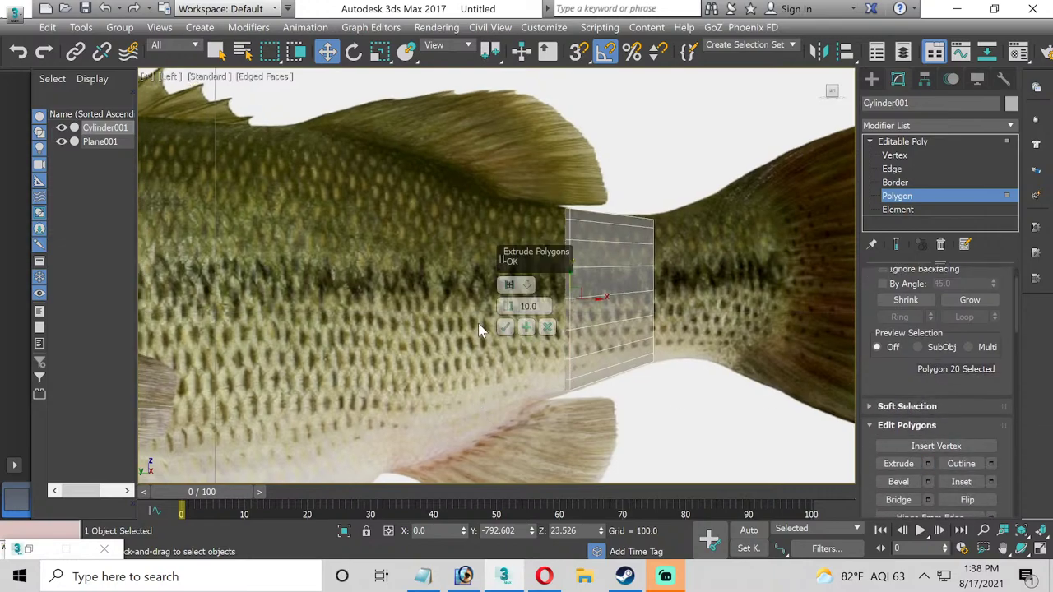
pyautogui.moveTo(508, 306); pyautogui.dragTo(512, 224)
pyautogui.click(506, 329)
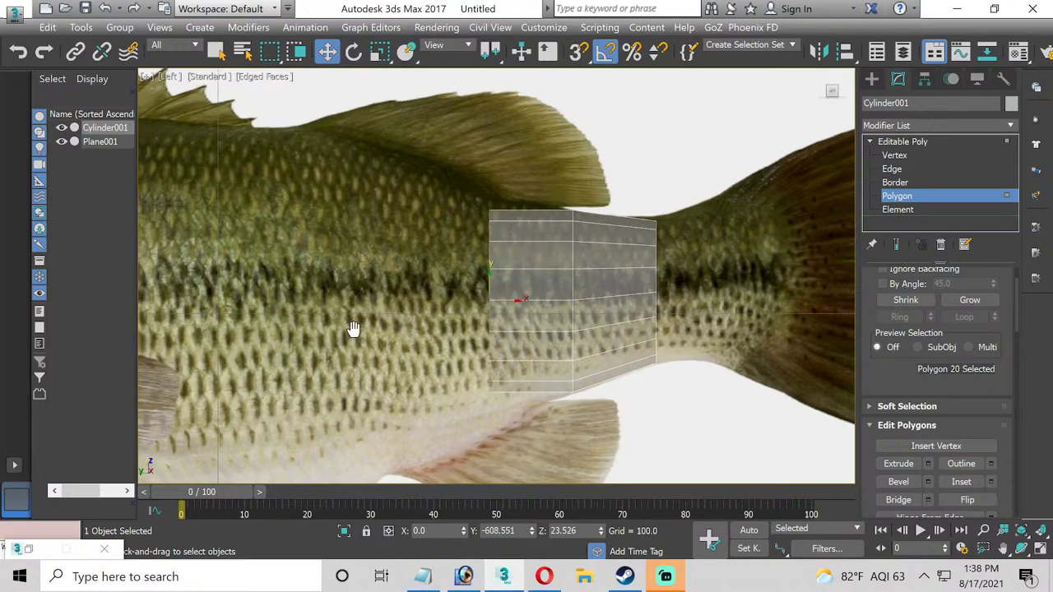
# Scale and move the extruded end face to match the body outline.
pyautogui.moveTo(353, 325); pyautogui.dragTo(383, 334, button='middle')
pyautogui.click(379, 52)
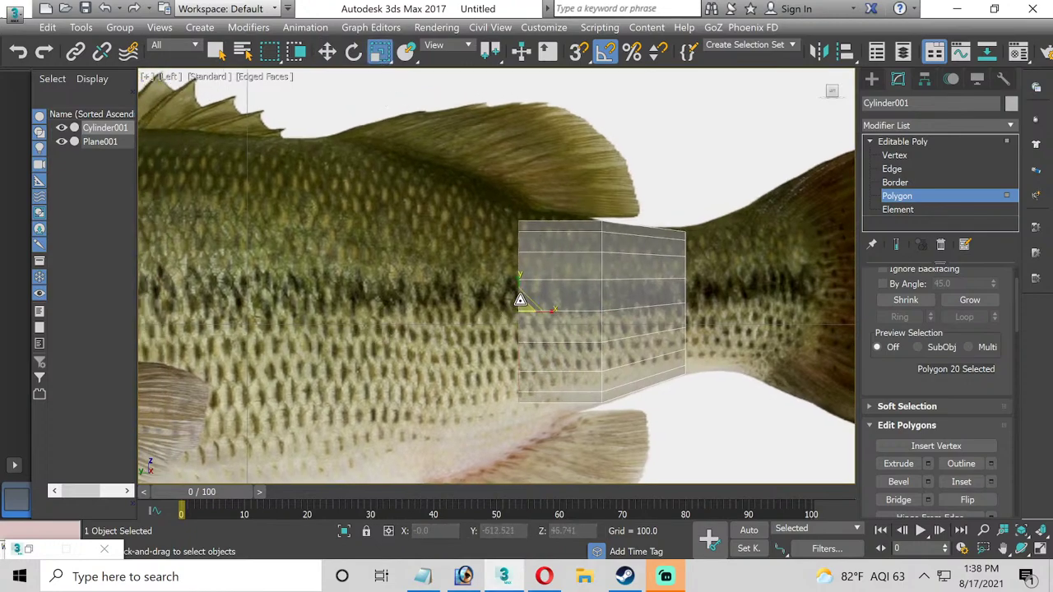
pyautogui.moveTo(522, 301); pyautogui.dragTo(507, 288)
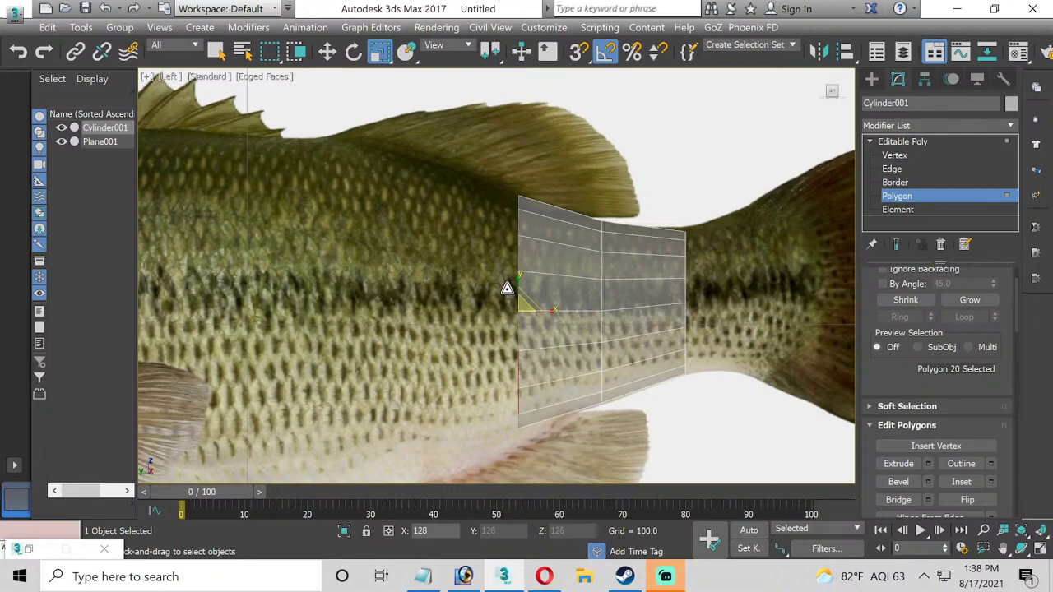
pyautogui.click(327, 52)
pyautogui.moveTo(517, 291); pyautogui.dragTo(517, 304)
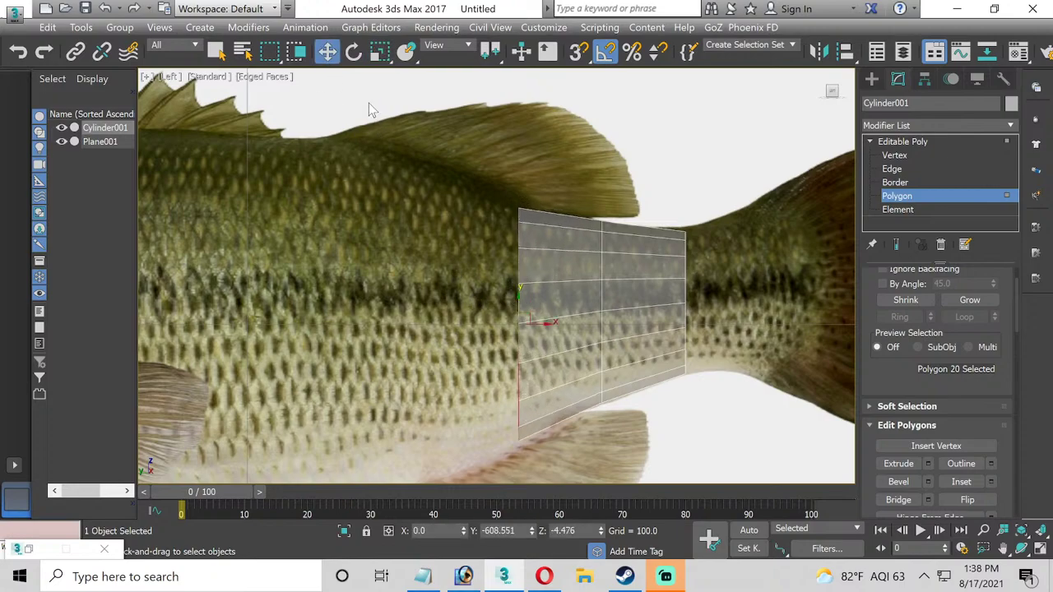
pyautogui.click(379, 52)
pyautogui.moveTo(517, 322); pyautogui.dragTo(517, 316)
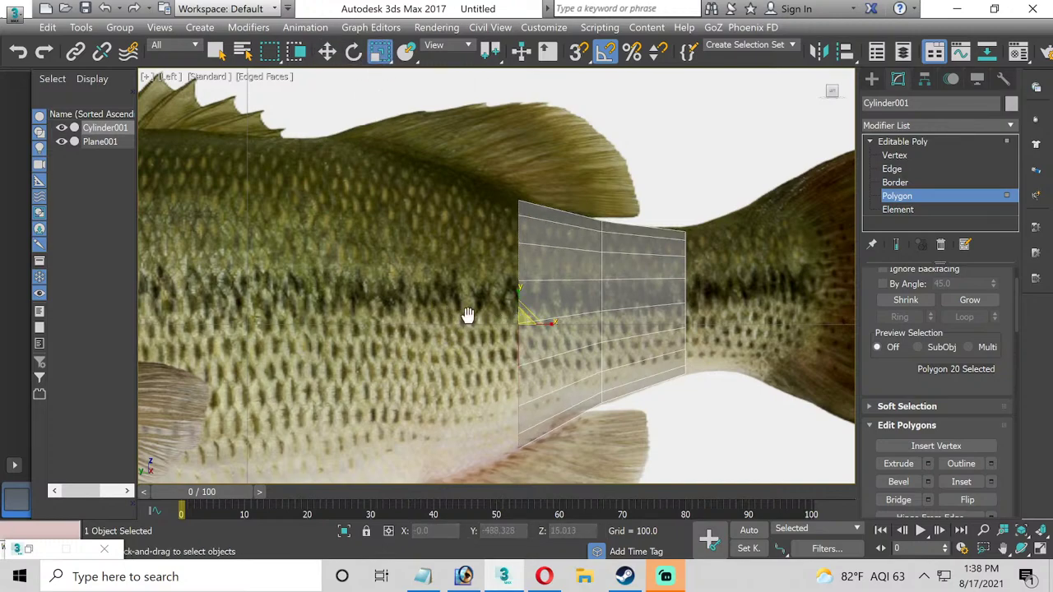
# Extrude a second section, stretch it taller to the outline, then select the upper middle vertices.
pyautogui.moveTo(470, 311); pyautogui.dragTo(542, 303, button='middle')
pyautogui.click(931, 466)
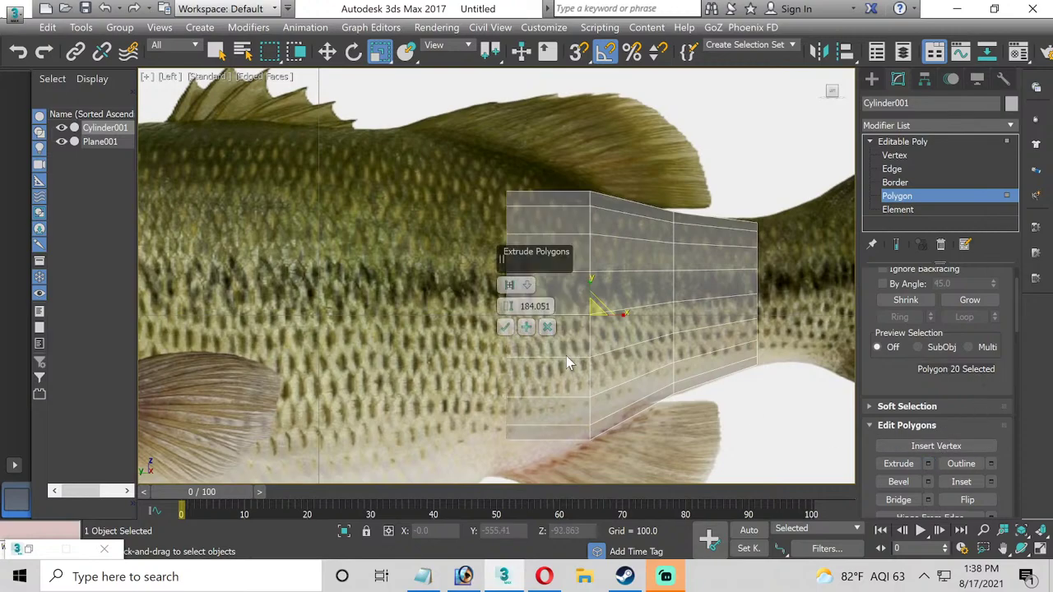
pyautogui.click(508, 332)
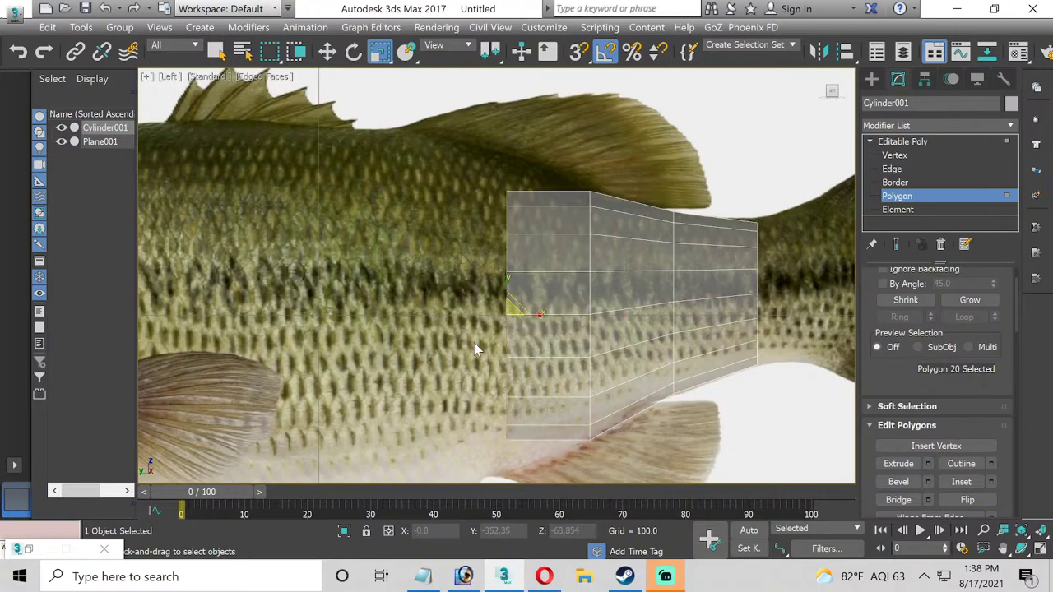
pyautogui.moveTo(474, 342); pyautogui.dragTo(519, 322, button='middle')
pyautogui.moveTo(531, 300); pyautogui.dragTo(516, 292)
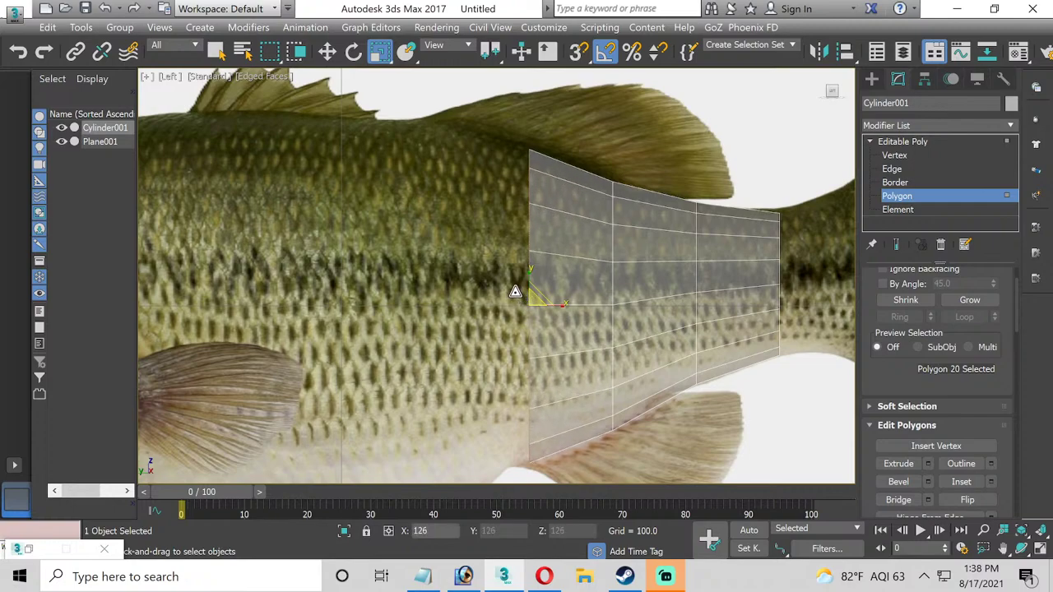
pyautogui.moveTo(513, 292); pyautogui.dragTo(442, 285, button='middle')
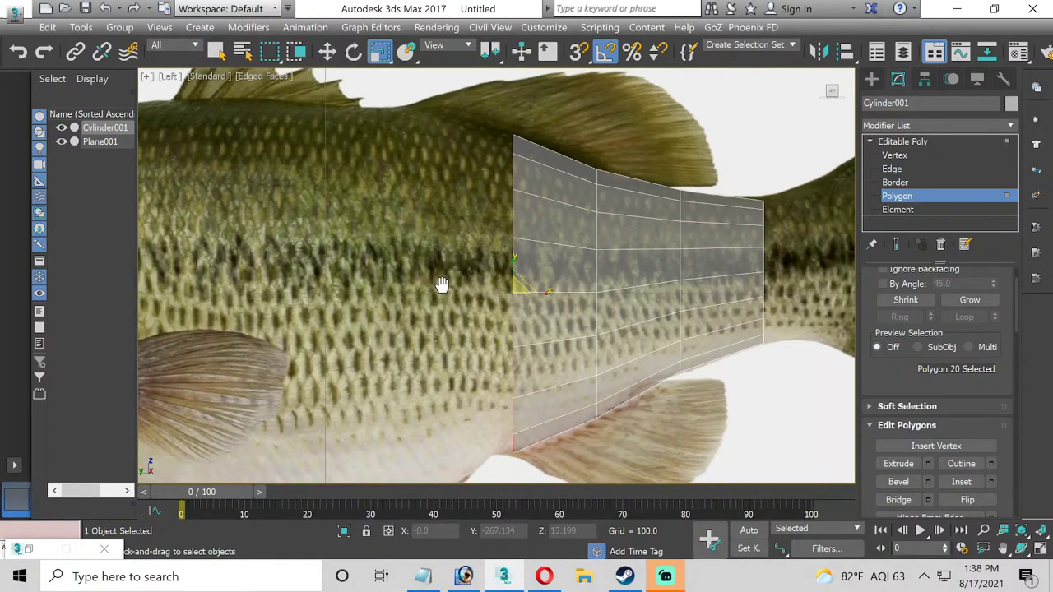
pyautogui.click(895, 154)
pyautogui.moveTo(589, 142); pyautogui.dragTo(613, 242)
# Nudge the top vertices up so they follow the bass's back.
pyautogui.press('w')
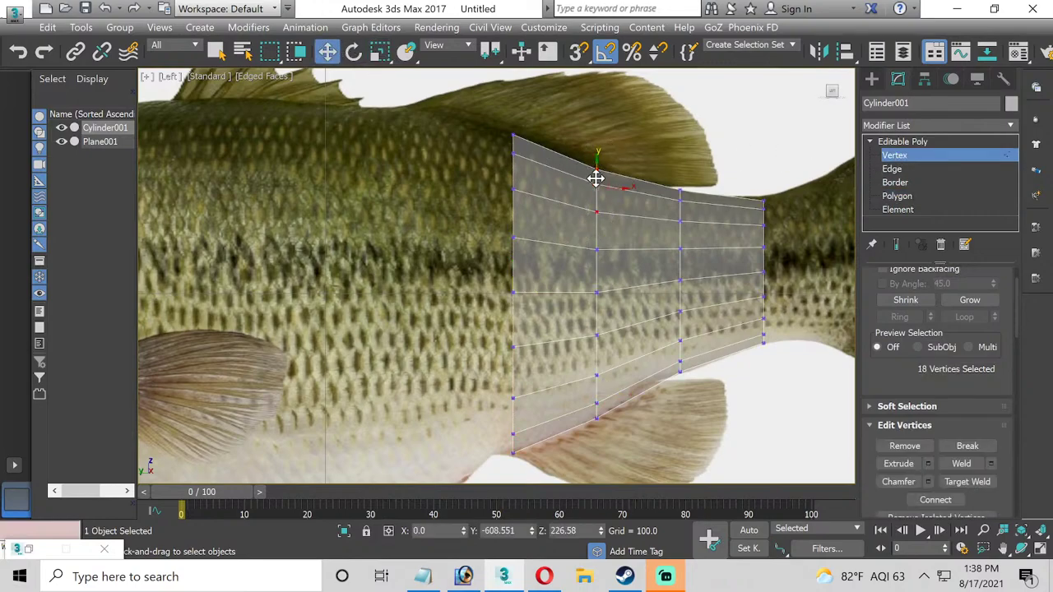
pyautogui.moveTo(596, 175); pyautogui.dragTo(596, 170)
pyautogui.moveTo(542, 282); pyautogui.dragTo(542, 282)
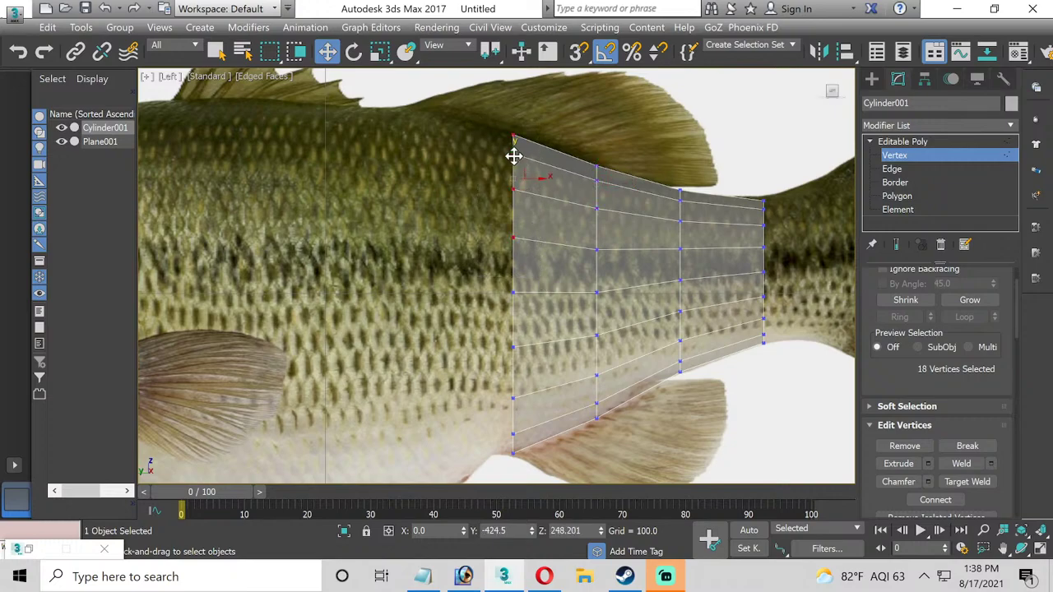
pyautogui.moveTo(467, 255); pyautogui.dragTo(471, 214, button='middle')
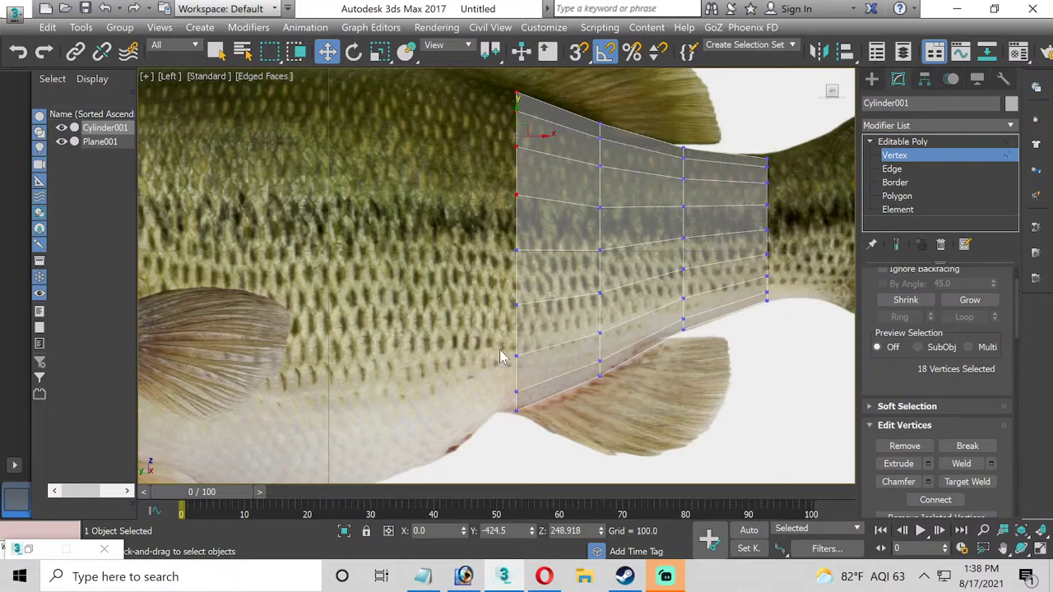
# Extrude the end face toward the head and scale it taller to fit the body.
pyautogui.click(897, 195)
pyautogui.scroll(-3, 576, 318)
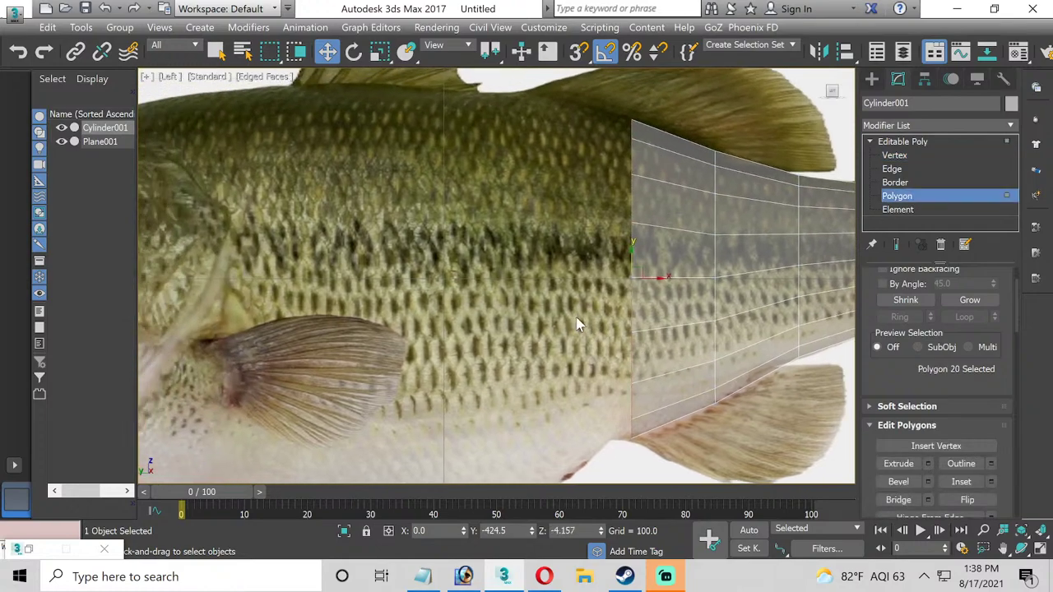
pyautogui.click(899, 464)
pyautogui.moveTo(625, 337); pyautogui.dragTo(503, 329)
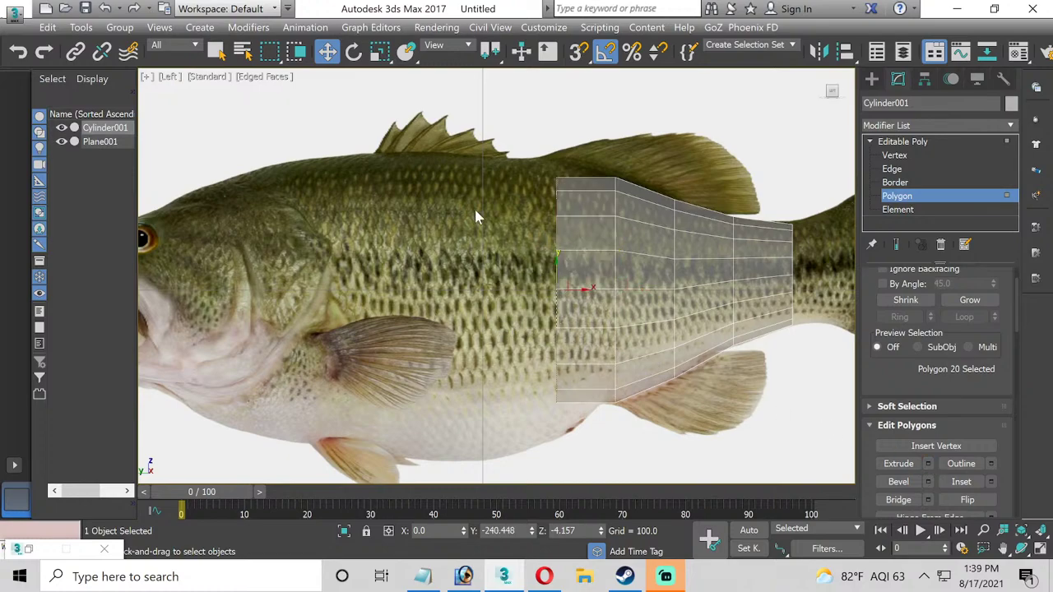
pyautogui.click(380, 51)
pyautogui.moveTo(559, 286); pyautogui.dragTo(548, 278)
# Lower the left column's bottom three vertices onto the belly.
pyautogui.click(894, 155)
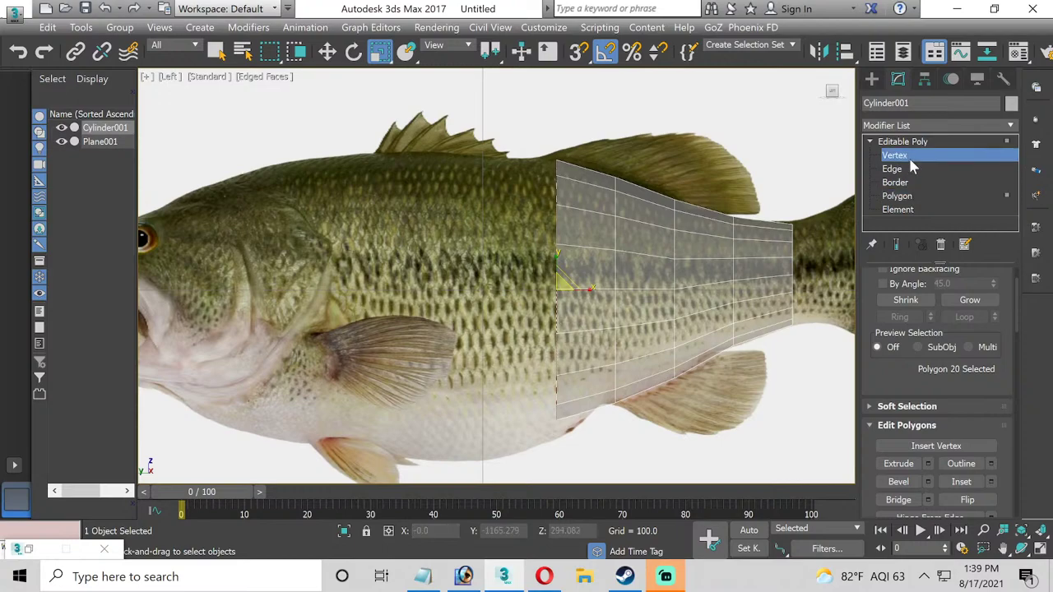
pyautogui.scroll(6, 559, 348)
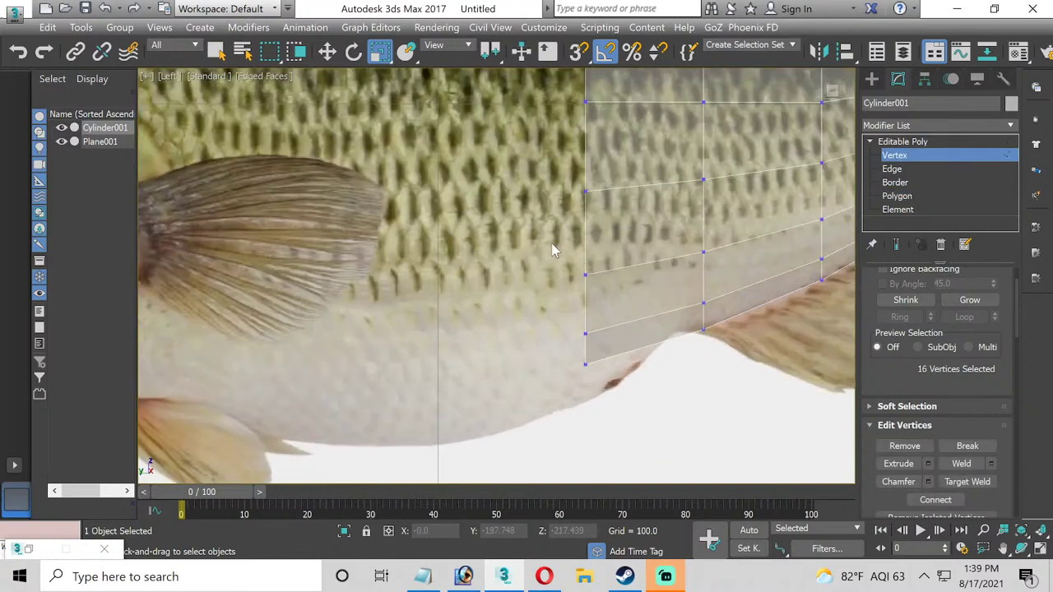
pyautogui.moveTo(553, 250); pyautogui.dragTo(599, 434)
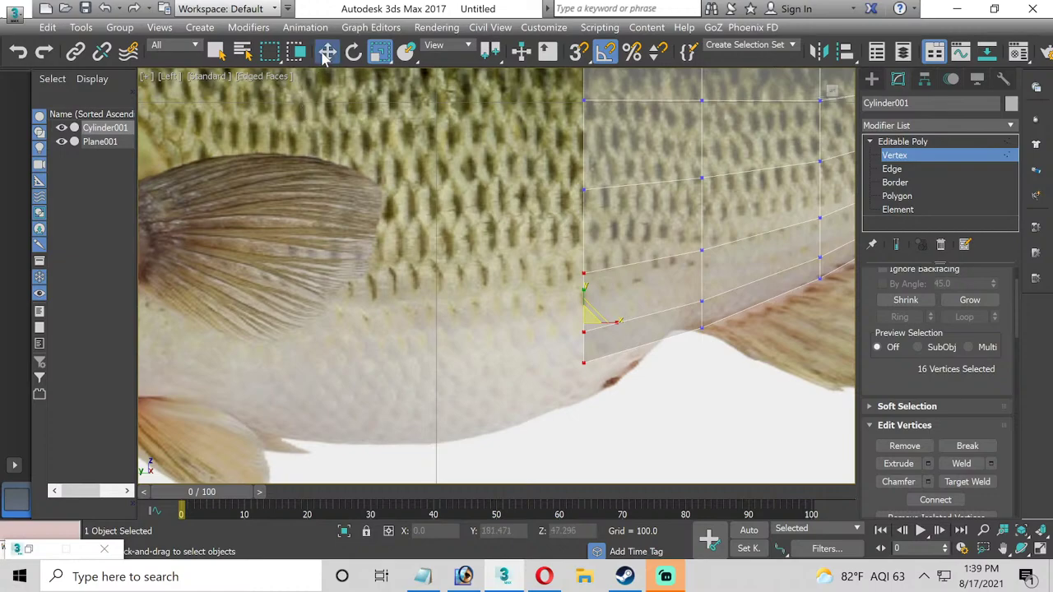
pyautogui.click(326, 52)
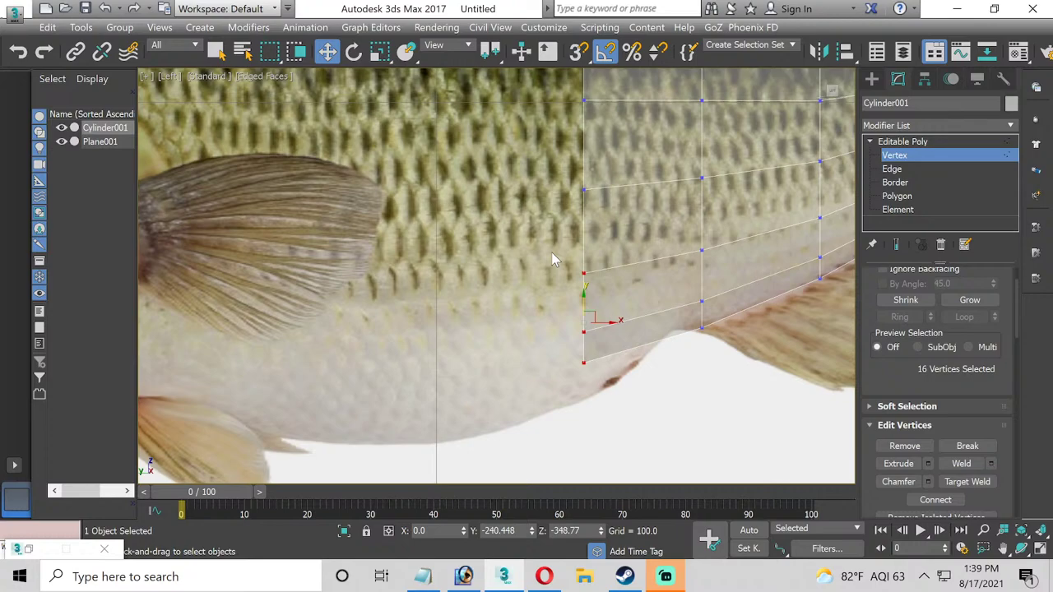
pyautogui.moveTo(583, 308); pyautogui.dragTo(581, 339)
# Pan and zoom out in the Left viewport to frame the whole tail-section cage.
pyautogui.moveTo(522, 322); pyautogui.dragTo(498, 357, button='middle')
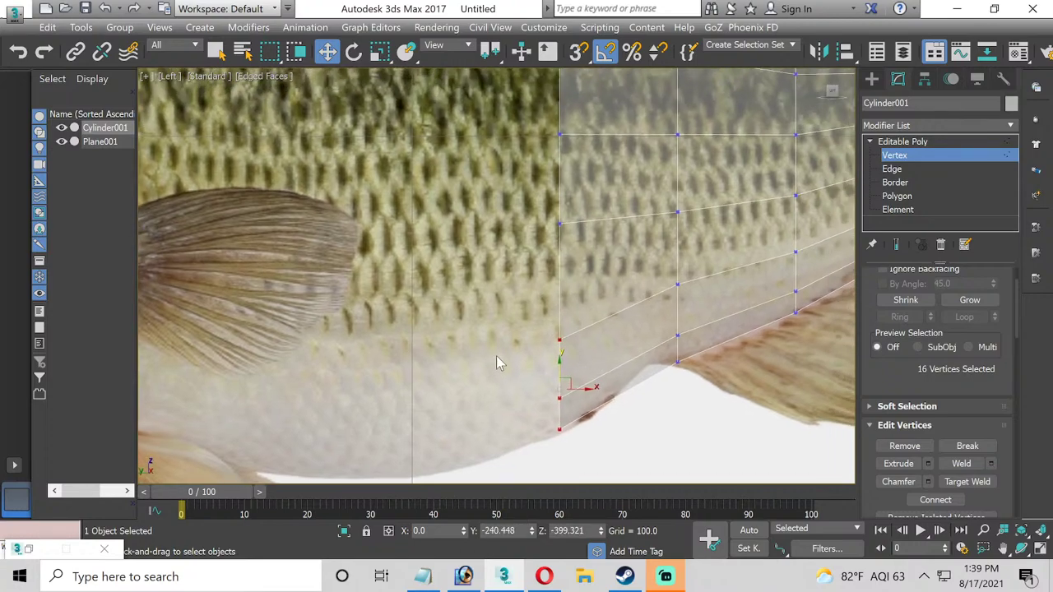
pyautogui.scroll(-3, 497, 358)
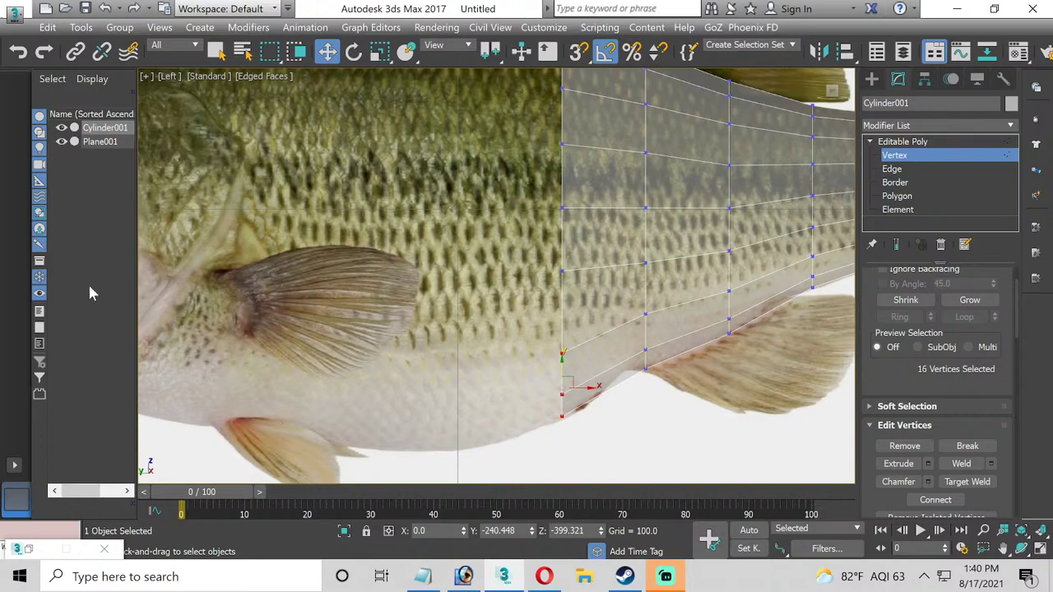
pyautogui.scroll(-5, 346, 284)
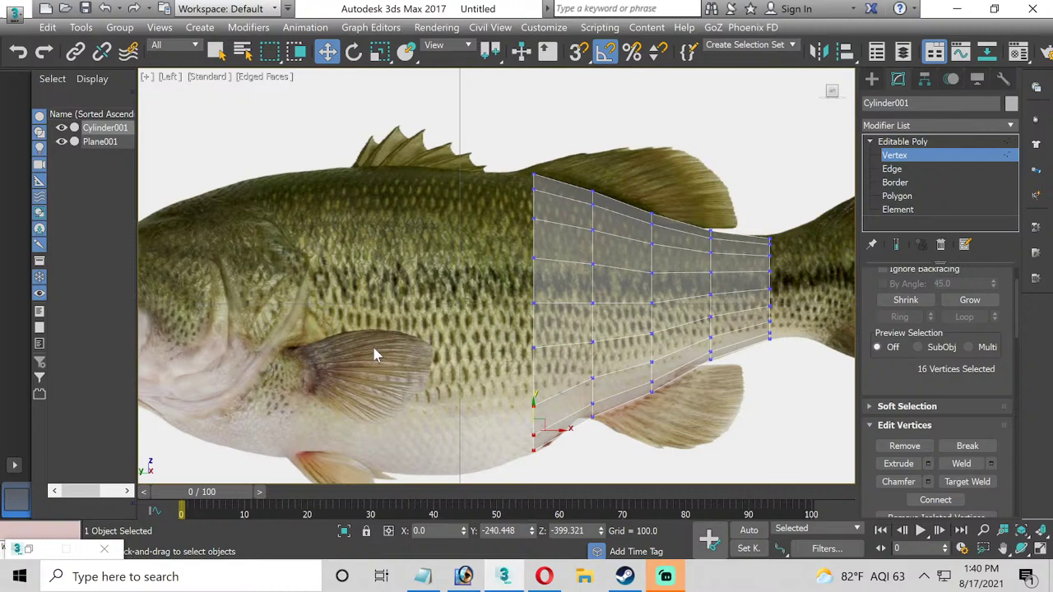
pyautogui.moveTo(387, 336); pyautogui.dragTo(369, 313, button='middle')
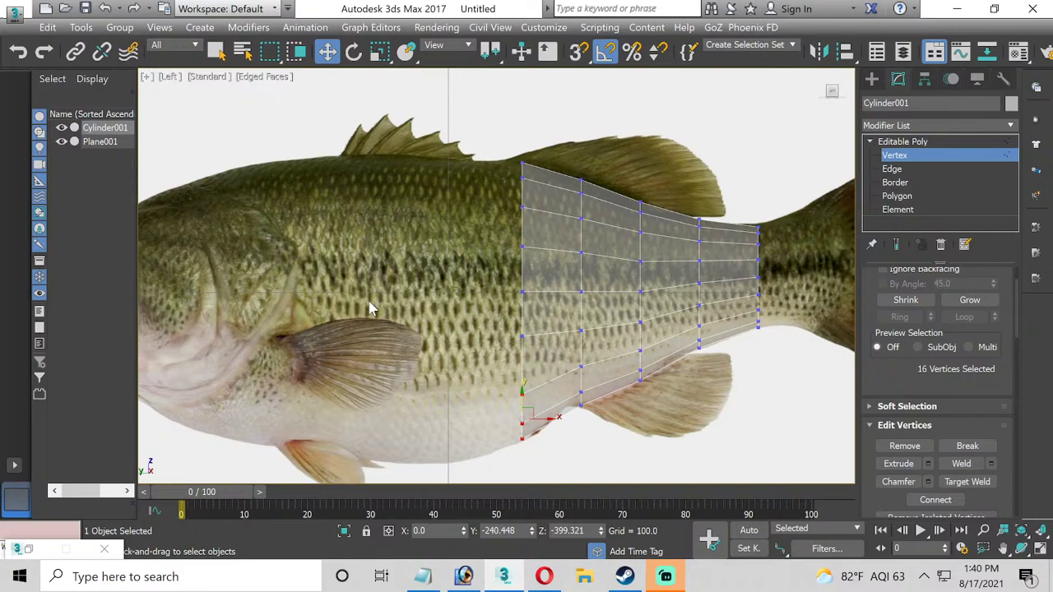
pyautogui.moveTo(344, 334); pyautogui.dragTo(332, 309, button='middle')
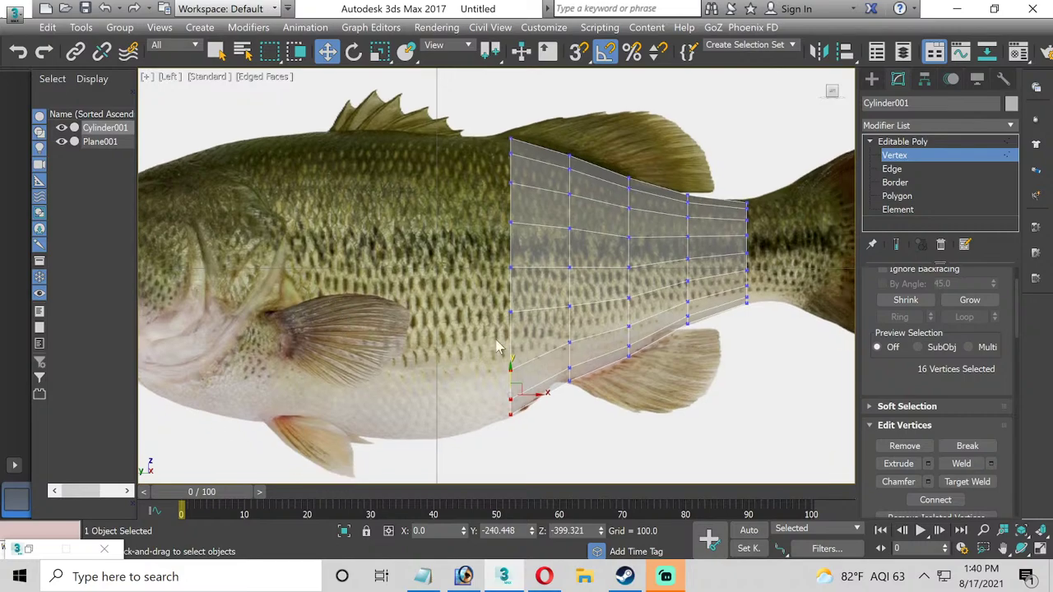
# Extrude the front polygons toward the head and scale the new face slightly larger.
pyautogui.click(897, 196)
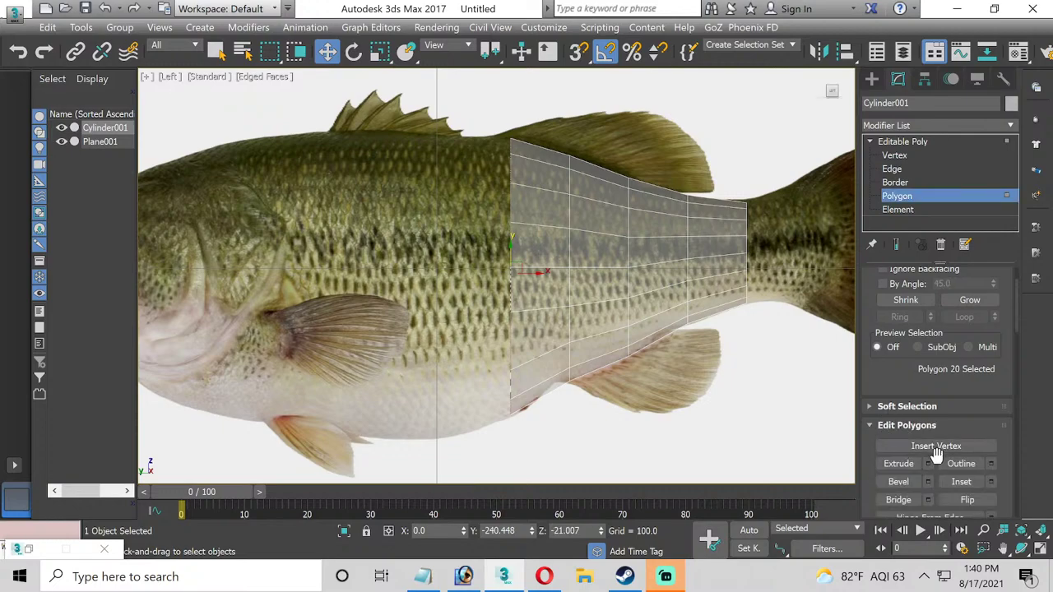
pyautogui.click(930, 464)
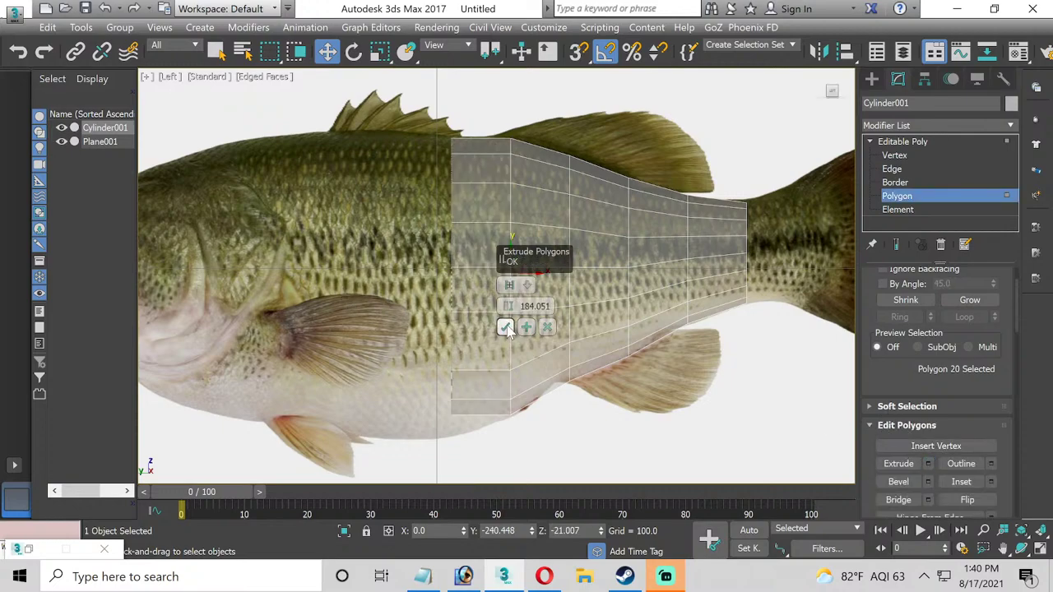
pyautogui.click(505, 327)
pyautogui.moveTo(359, 272); pyautogui.dragTo(381, 267, button='middle')
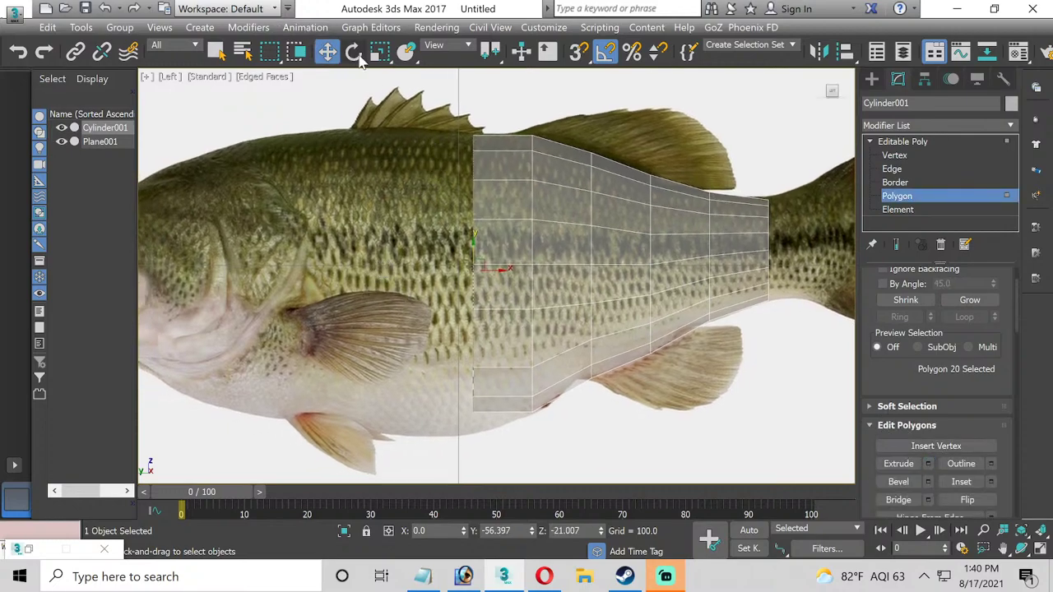
pyautogui.click(379, 51)
pyautogui.scroll(2, 467, 217)
pyautogui.moveTo(463, 286); pyautogui.dragTo(455, 280, button='middle')
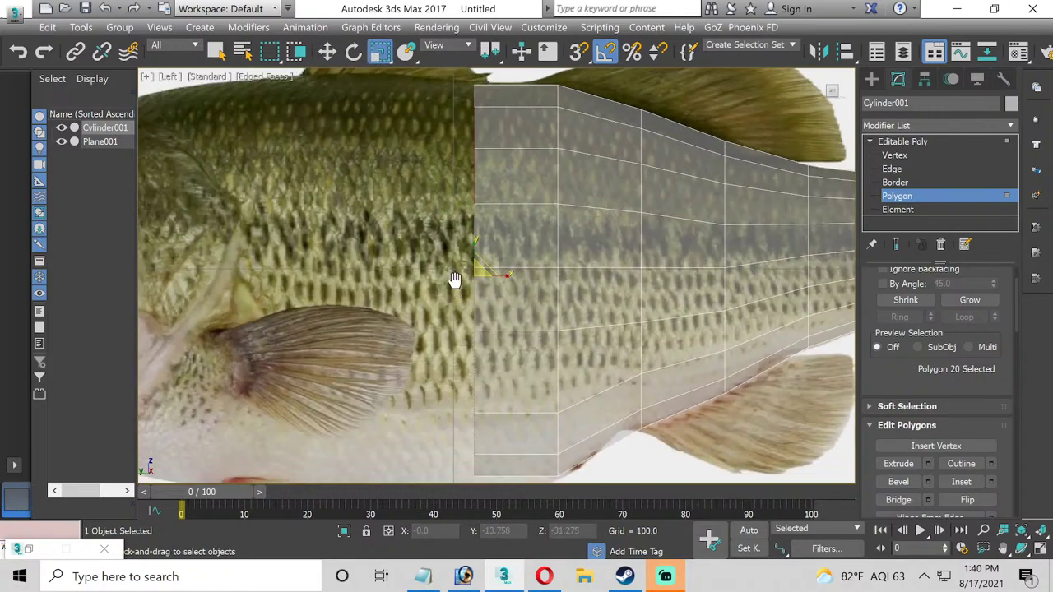
pyautogui.moveTo(473, 268); pyautogui.dragTo(471, 266)
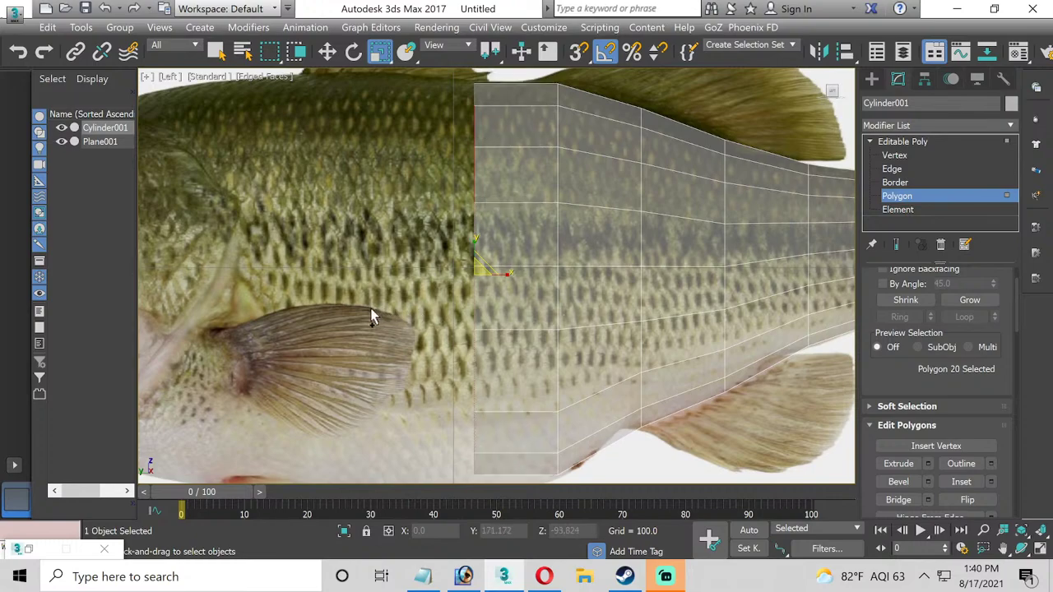
pyautogui.scroll(-5, 371, 313)
pyautogui.moveTo(371, 312); pyautogui.dragTo(420, 305, button='middle')
pyautogui.scroll(2, 420, 304)
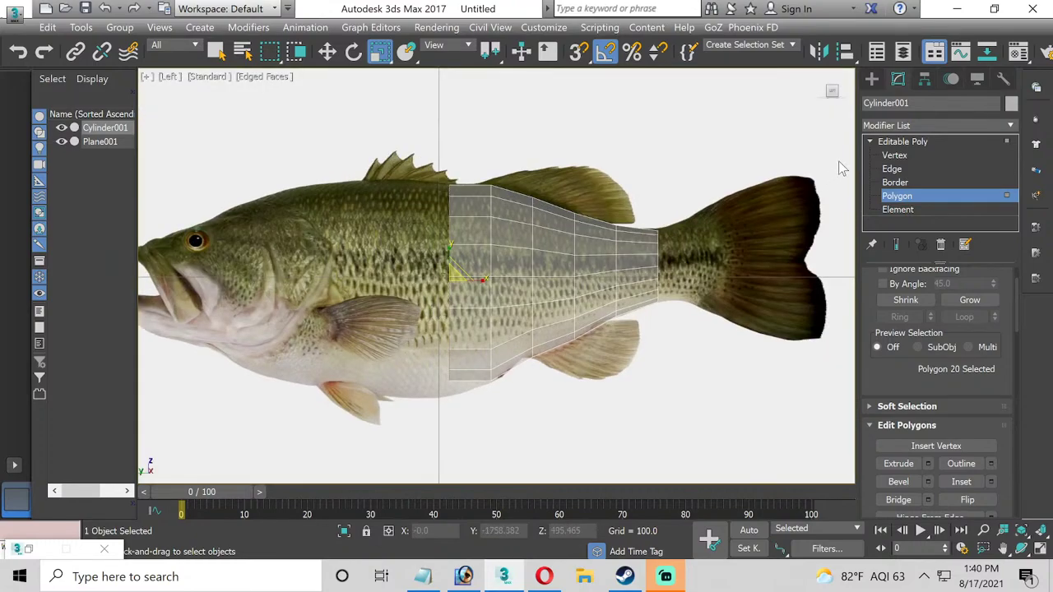
# Extrude the front polygons a second section further toward the head.
pyautogui.click(889, 156)
pyautogui.scroll(2, 530, 356)
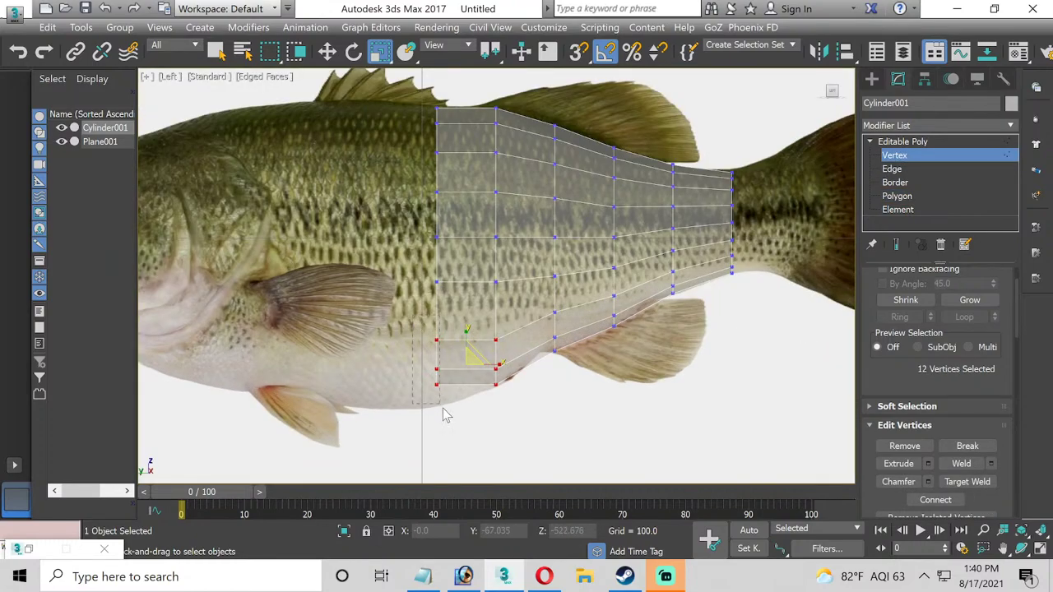
pyautogui.click(329, 51)
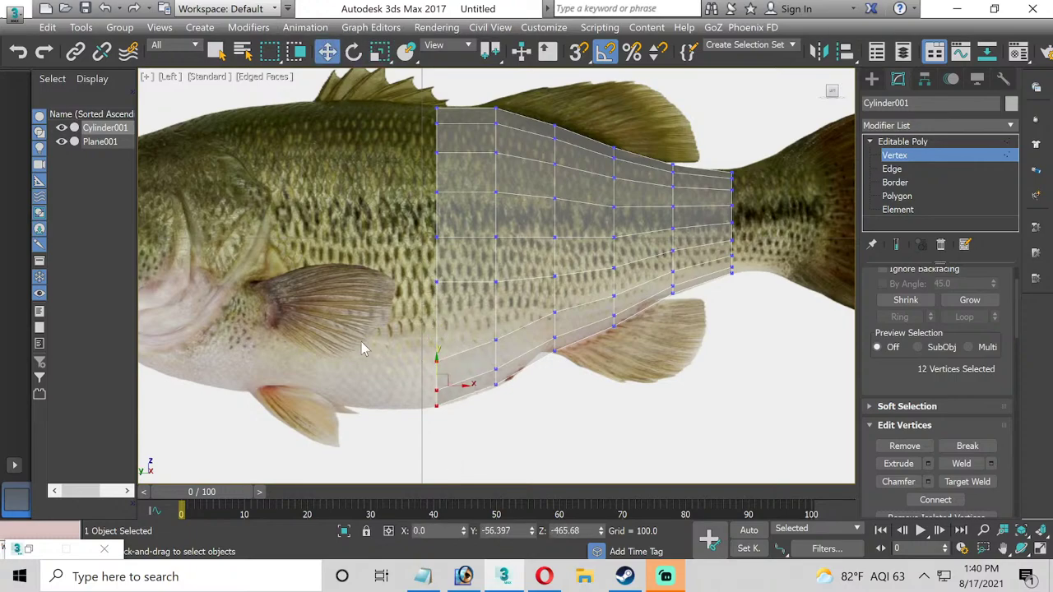
pyautogui.moveTo(361, 342); pyautogui.dragTo(471, 350, button='middle')
pyautogui.click(926, 196)
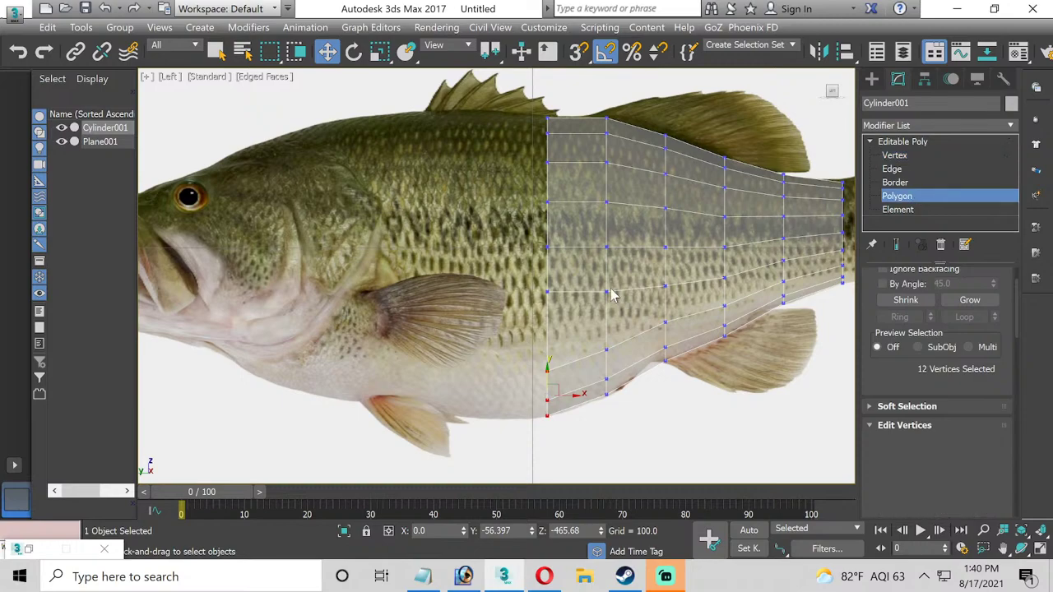
pyautogui.click(929, 464)
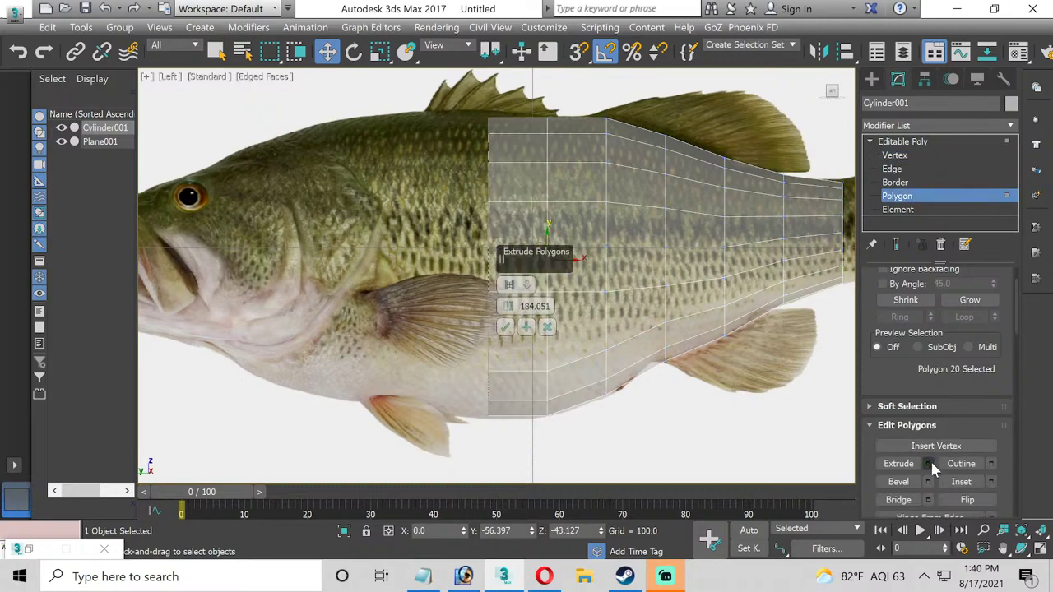
pyautogui.click(505, 327)
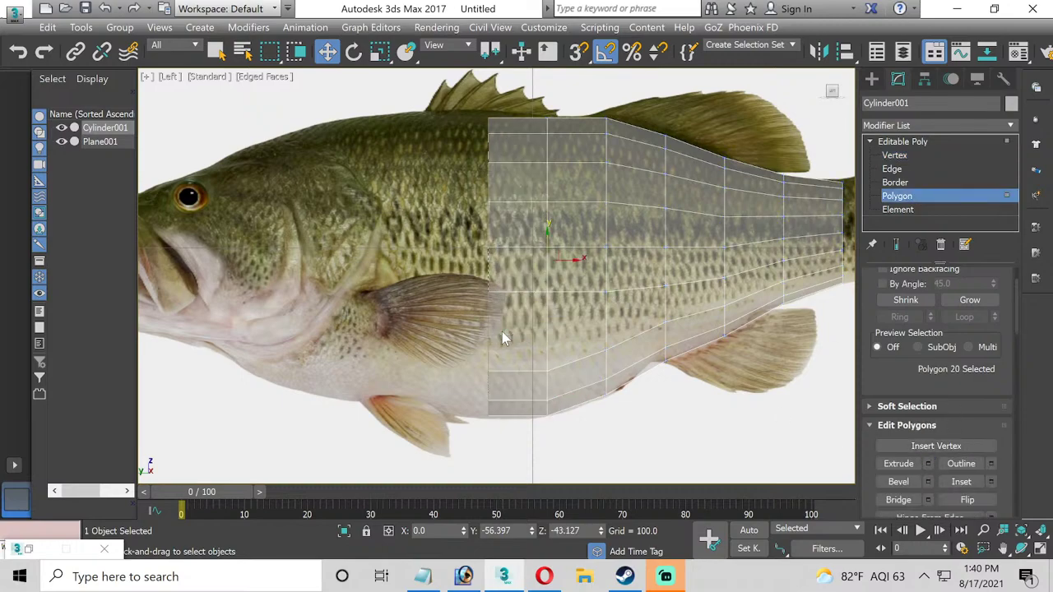
# Fit the upper vertices to the back, raising the front and lowering the third column.
pyautogui.click(892, 157)
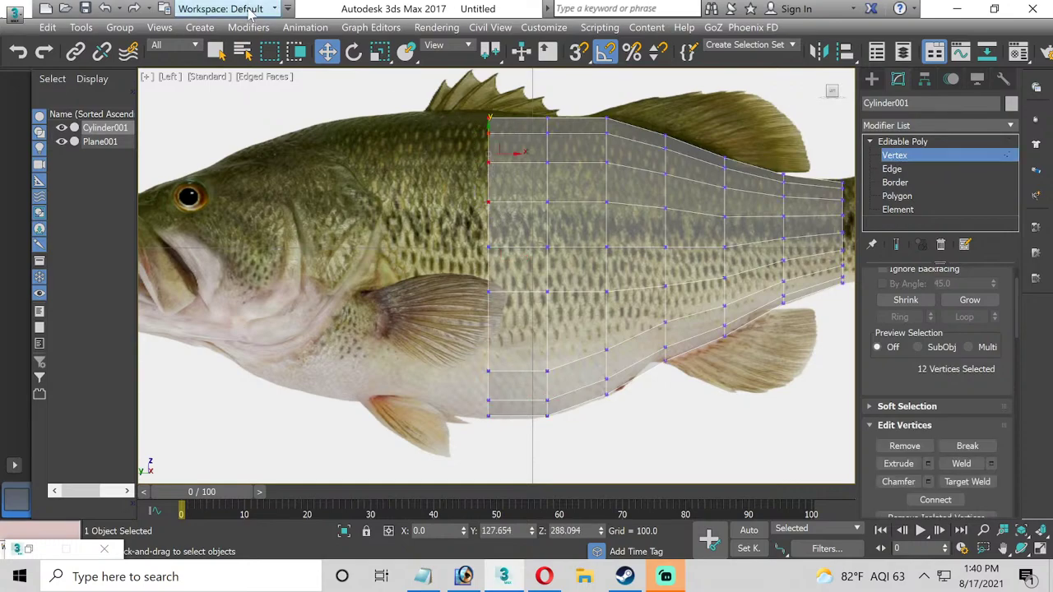
pyautogui.moveTo(489, 137); pyautogui.dragTo(486, 130)
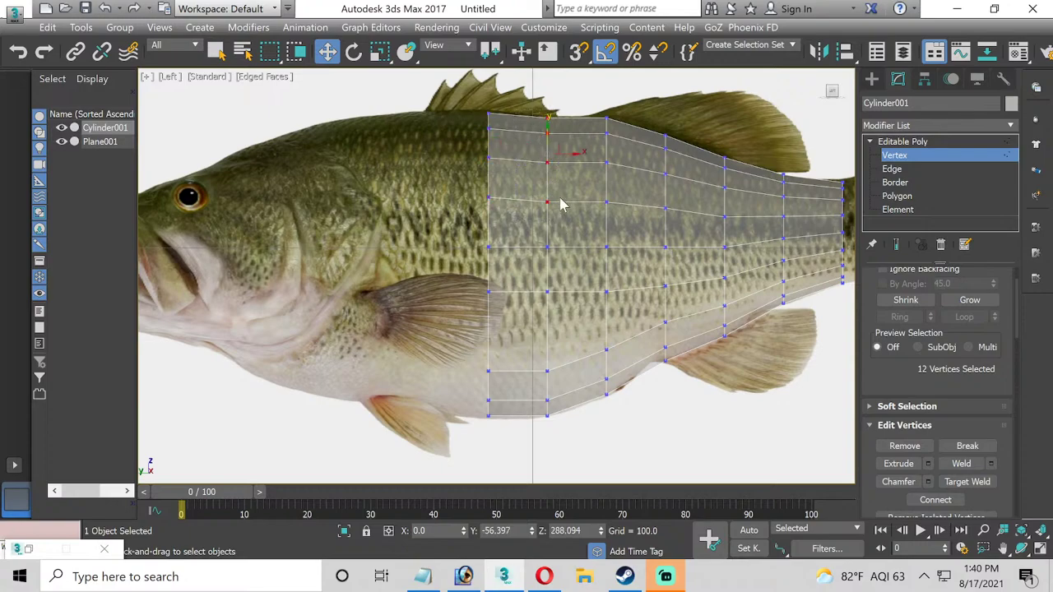
pyautogui.click(546, 140)
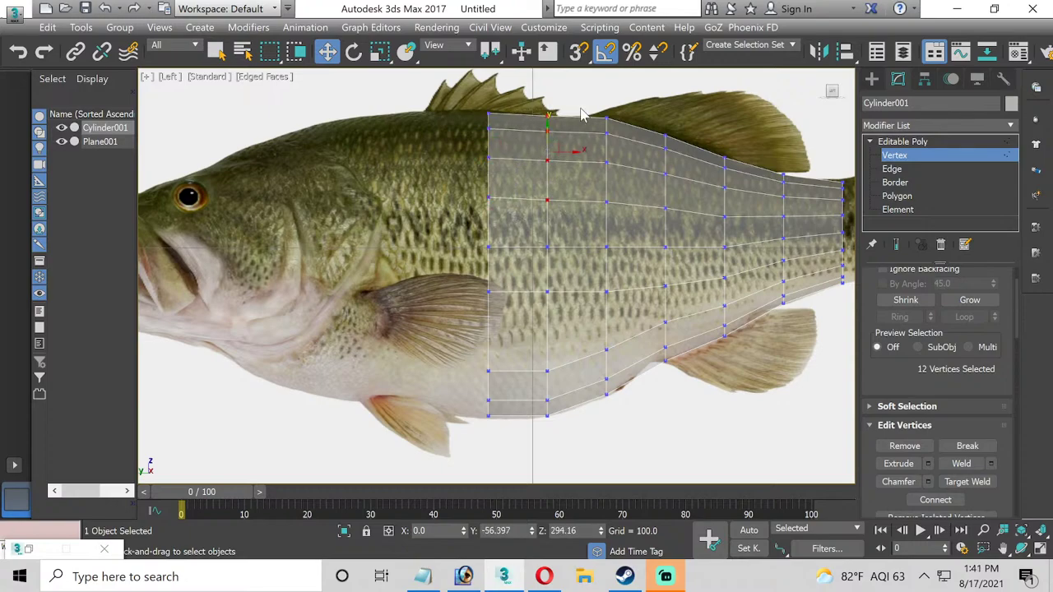
pyautogui.click(605, 133)
pyautogui.moveTo(606, 132); pyautogui.dragTo(606, 136)
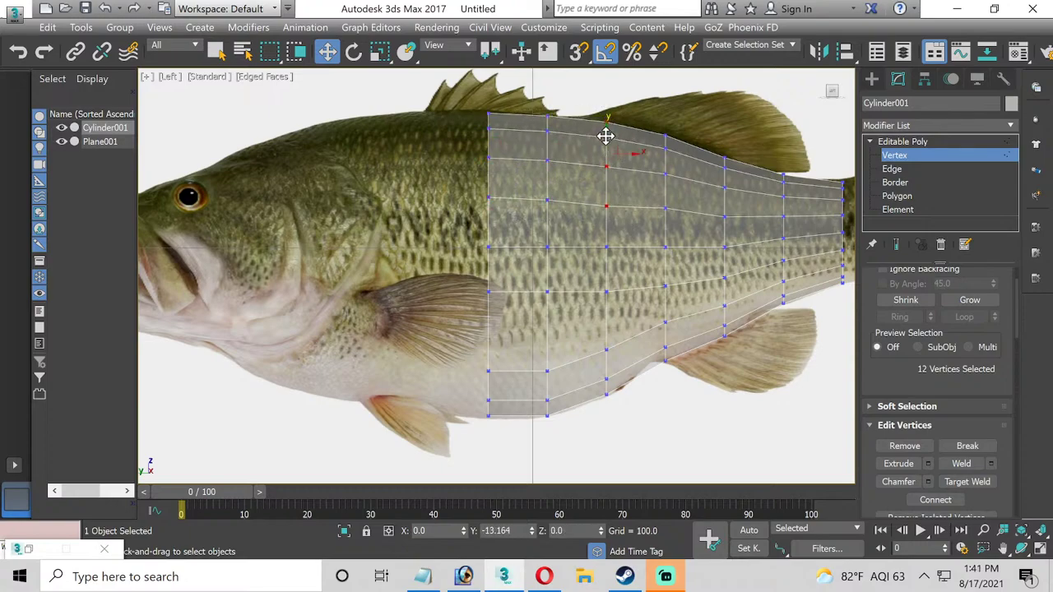
# Drop the front bottom vertices and raise the lower vertices onto the belly line.
pyautogui.moveTo(457, 329); pyautogui.dragTo(510, 451)
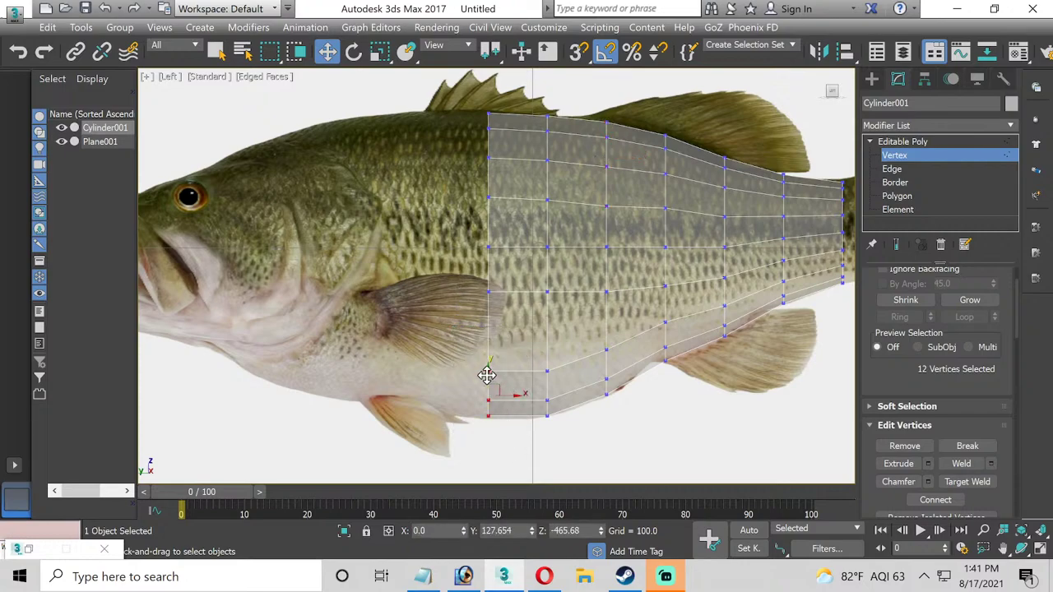
pyautogui.moveTo(485, 371); pyautogui.dragTo(488, 340)
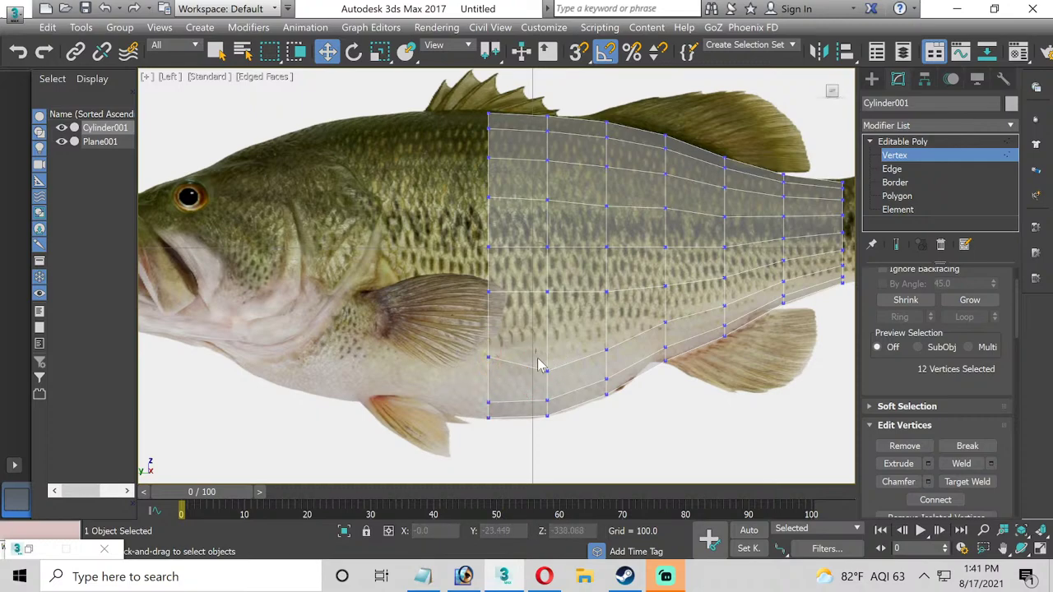
pyautogui.moveTo(544, 367); pyautogui.dragTo(601, 318)
pyautogui.click(606, 351)
# Extrude the front polygons once more toward the pectoral fin.
pyautogui.click(896, 196)
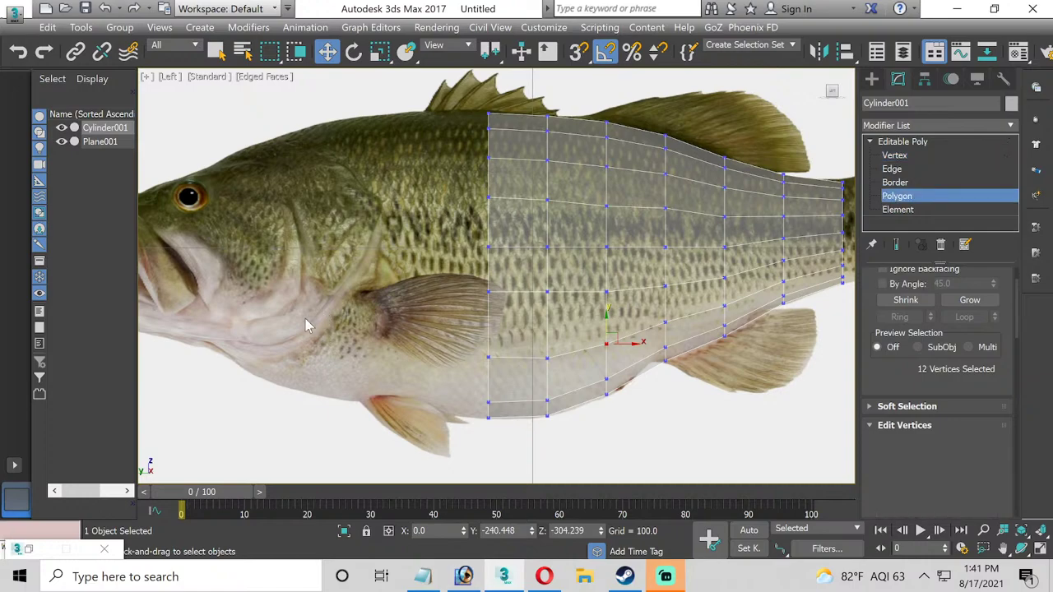
pyautogui.moveTo(287, 336); pyautogui.dragTo(348, 343, button='middle')
pyautogui.click(927, 464)
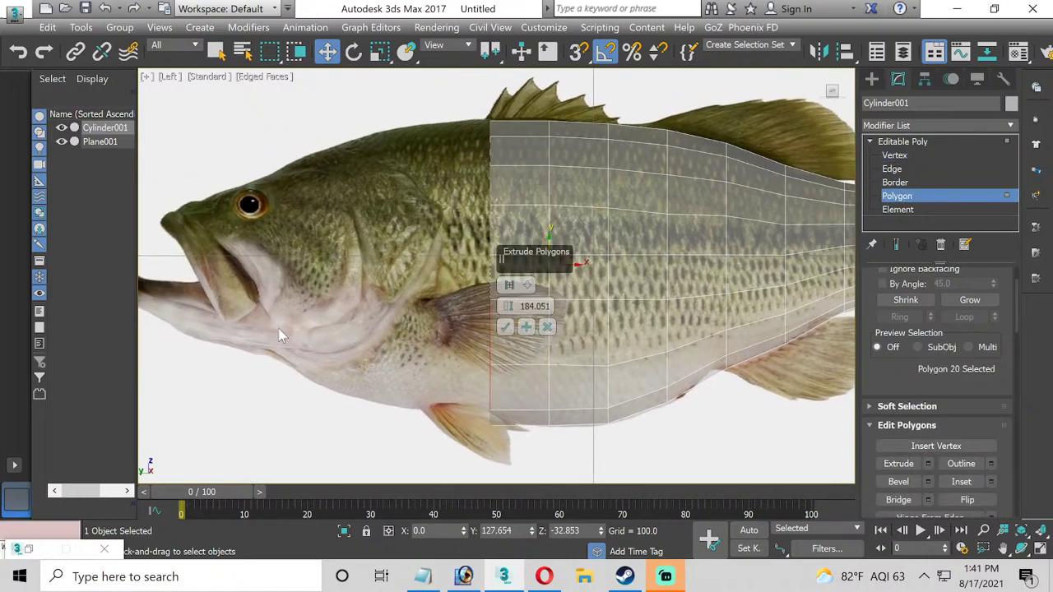
pyautogui.click(515, 327)
pyautogui.moveTo(433, 323); pyautogui.dragTo(474, 326, button='middle')
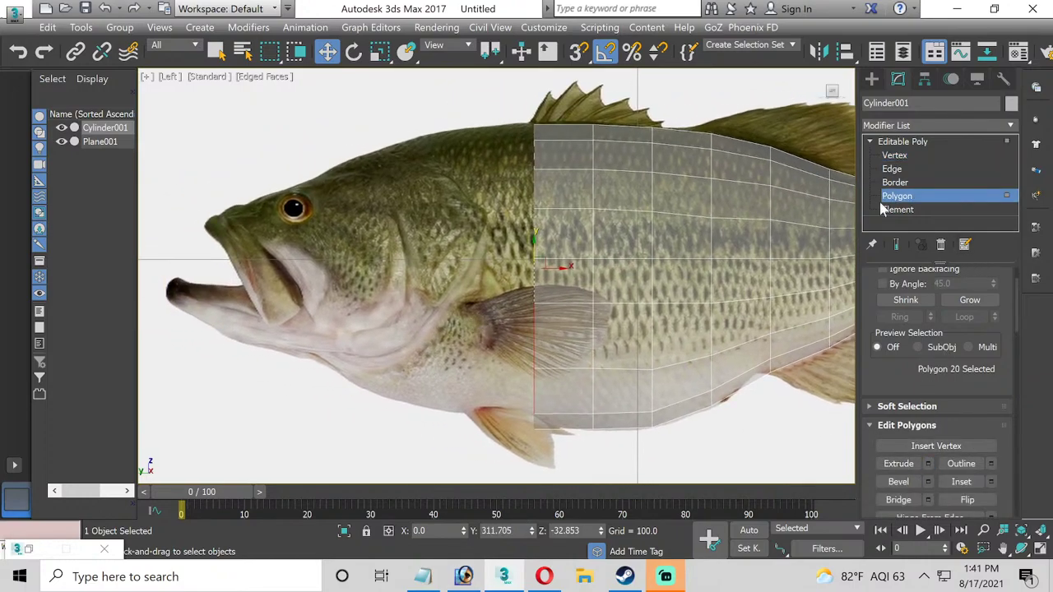
pyautogui.click(379, 51)
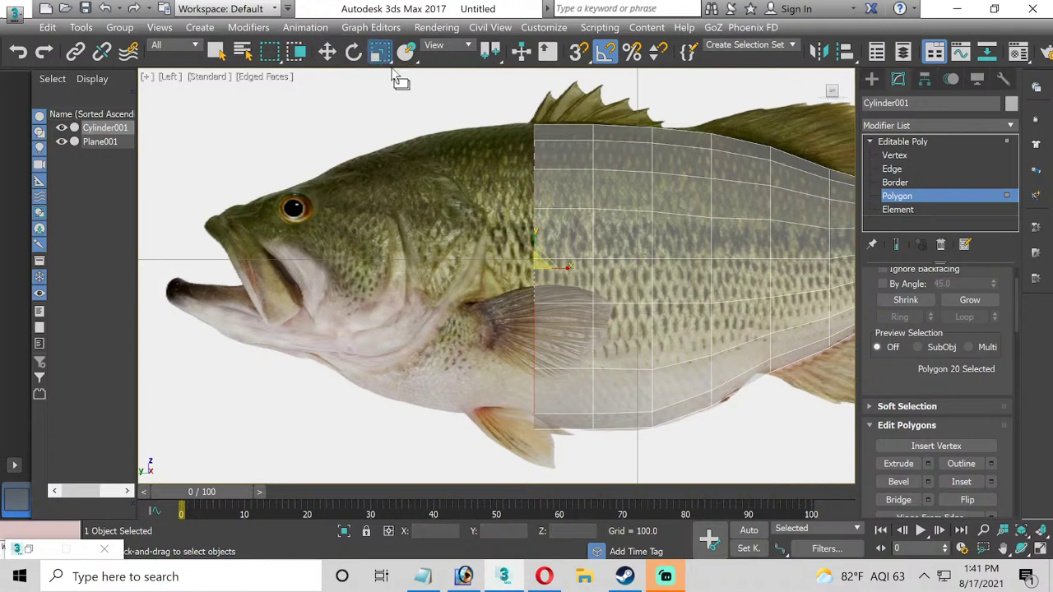
# Raise the front column's lower vertices onto the belly line.
pyautogui.click(920, 169)
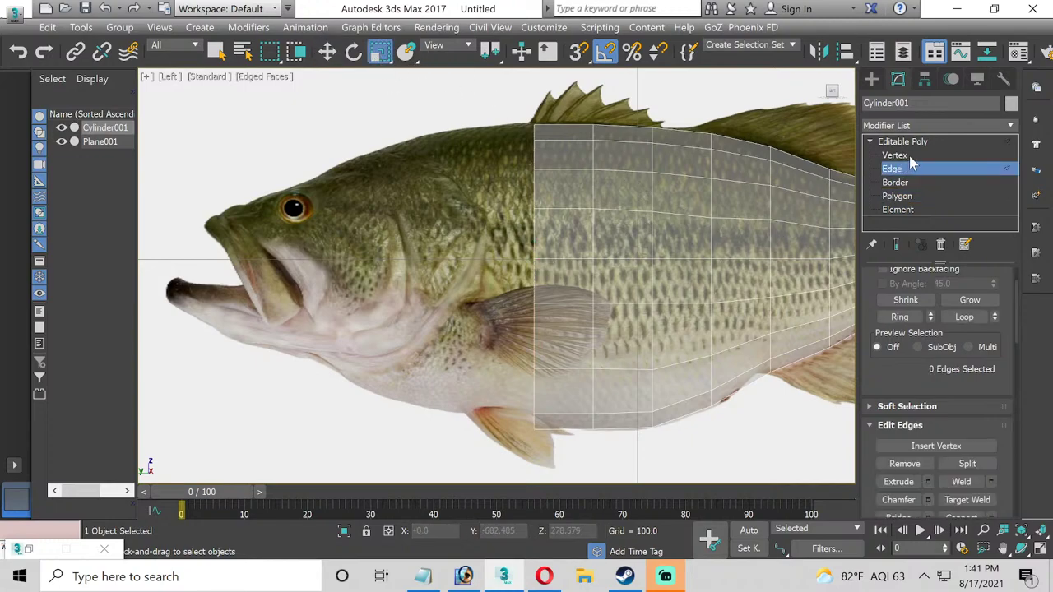
pyautogui.press('1')
pyautogui.moveTo(506, 349); pyautogui.dragTo(557, 470)
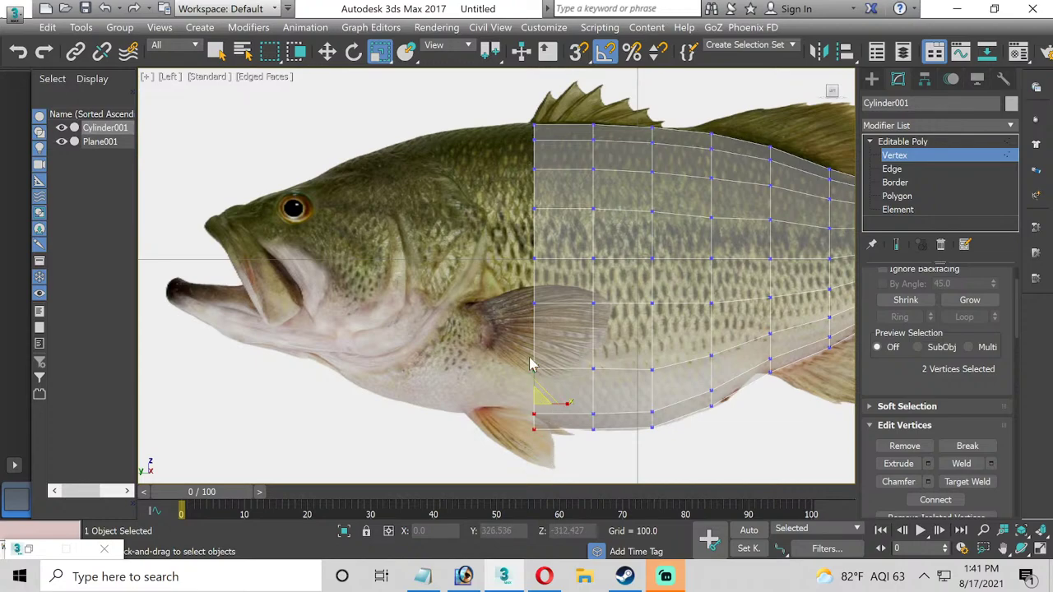
pyautogui.press('w')
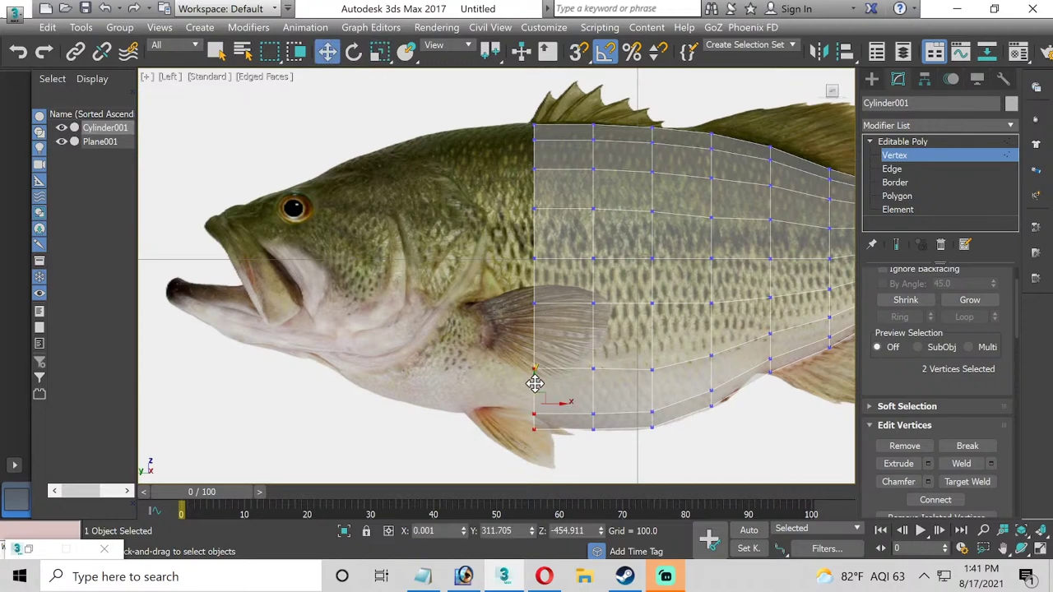
pyautogui.moveTo(534, 384); pyautogui.dragTo(530, 381)
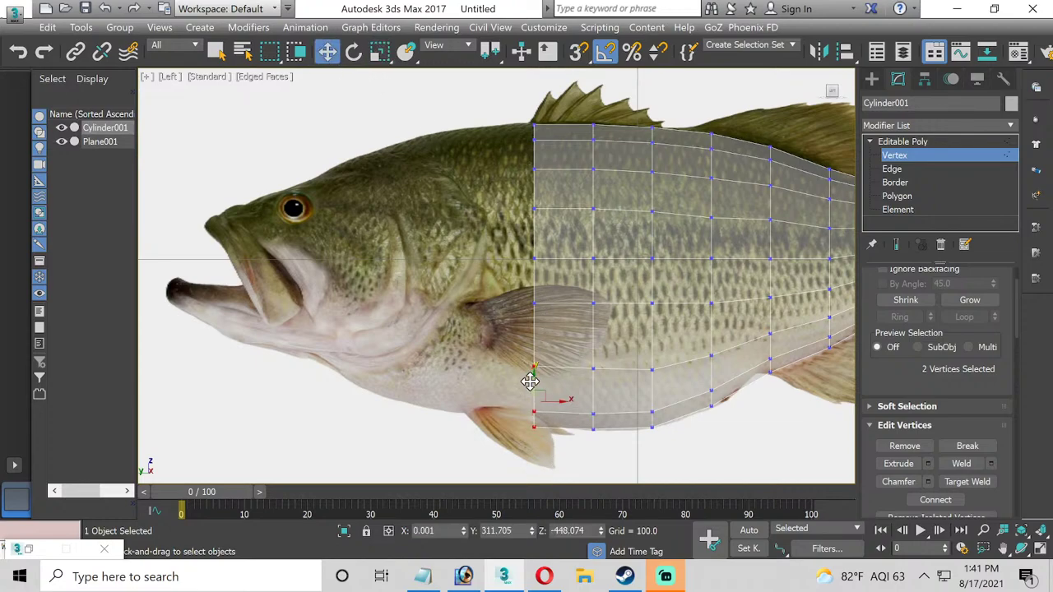
pyautogui.click(896, 196)
pyautogui.moveTo(713, 319); pyautogui.dragTo(568, 316, button='middle')
pyautogui.click(892, 169)
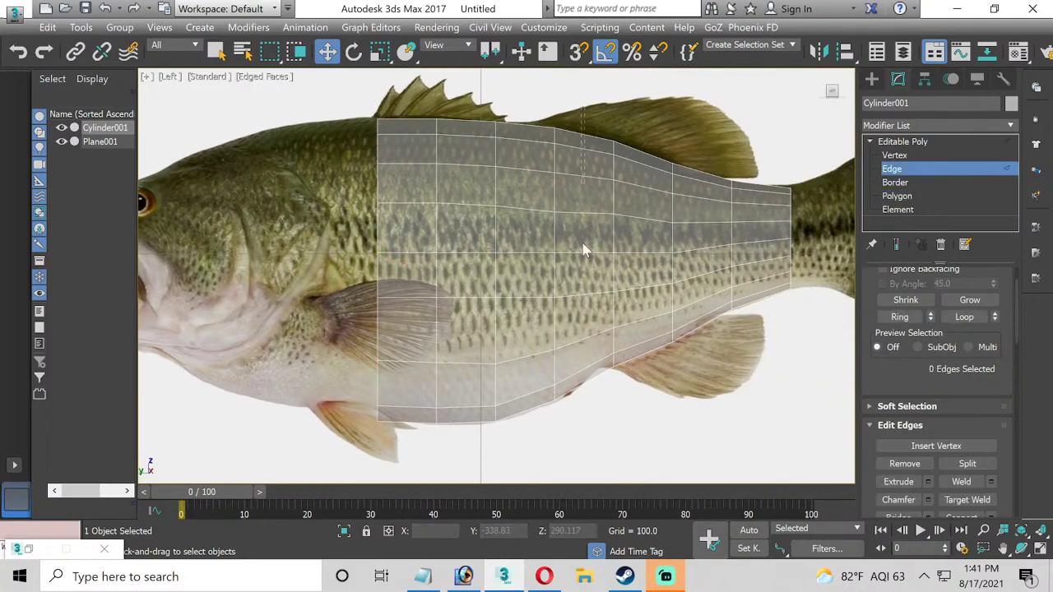
# Connect the selected edge ring to add a vertical edge loop in the rear body.
pyautogui.moveTo(583, 251); pyautogui.dragTo(583, 423)
pyautogui.scroll(-1, 996, 506)
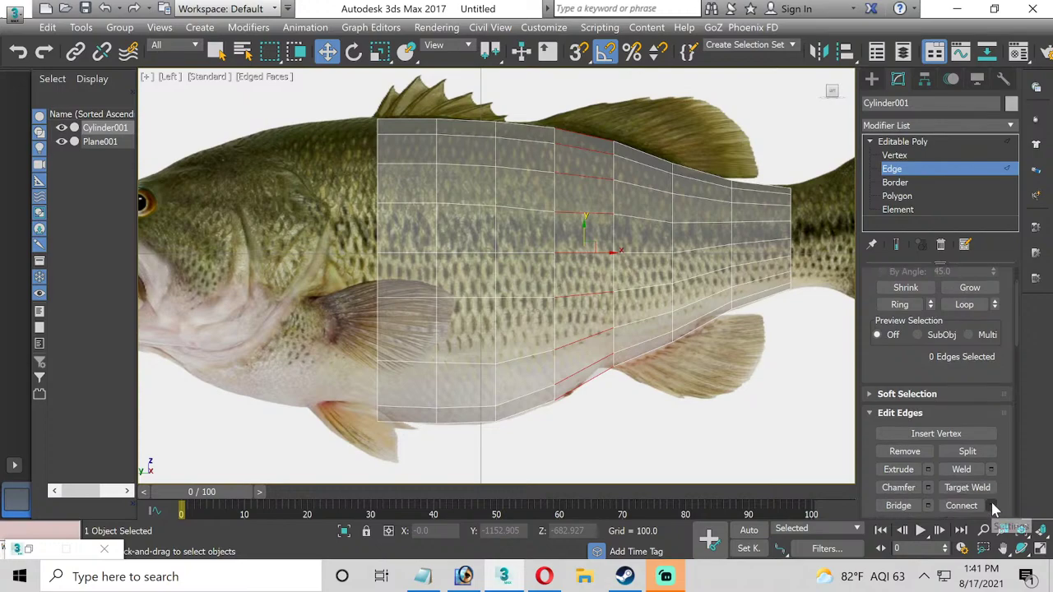
pyautogui.click(993, 506)
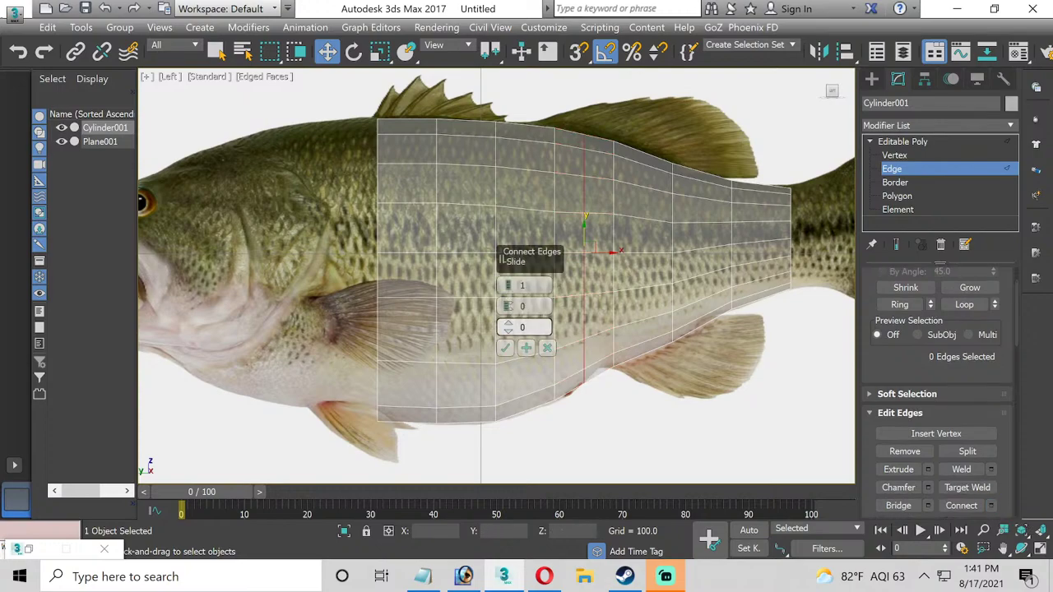
pyautogui.click(504, 350)
# Raise the new loop's bottom vertices slightly toward the belly.
pyautogui.click(894, 155)
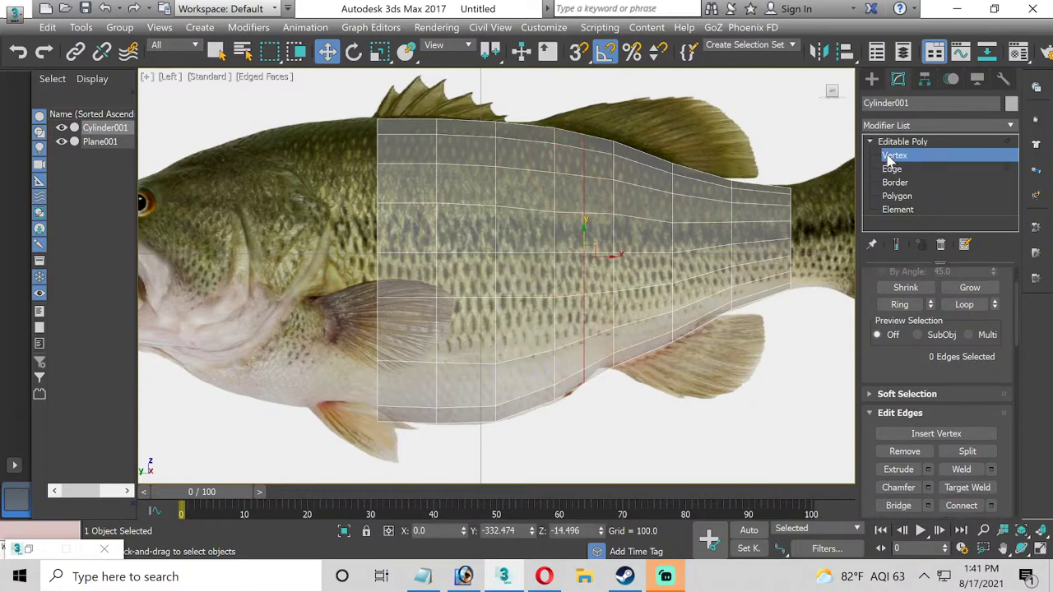
pyautogui.moveTo(607, 317); pyautogui.dragTo(642, 414)
pyautogui.scroll(2, 631, 352)
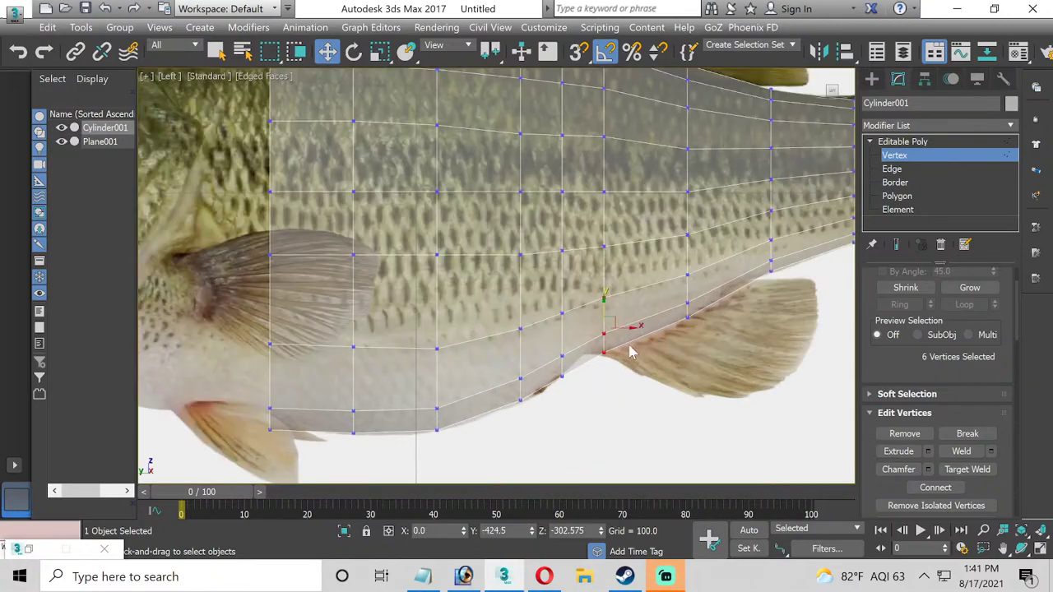
pyautogui.moveTo(602, 302); pyautogui.dragTo(602, 298)
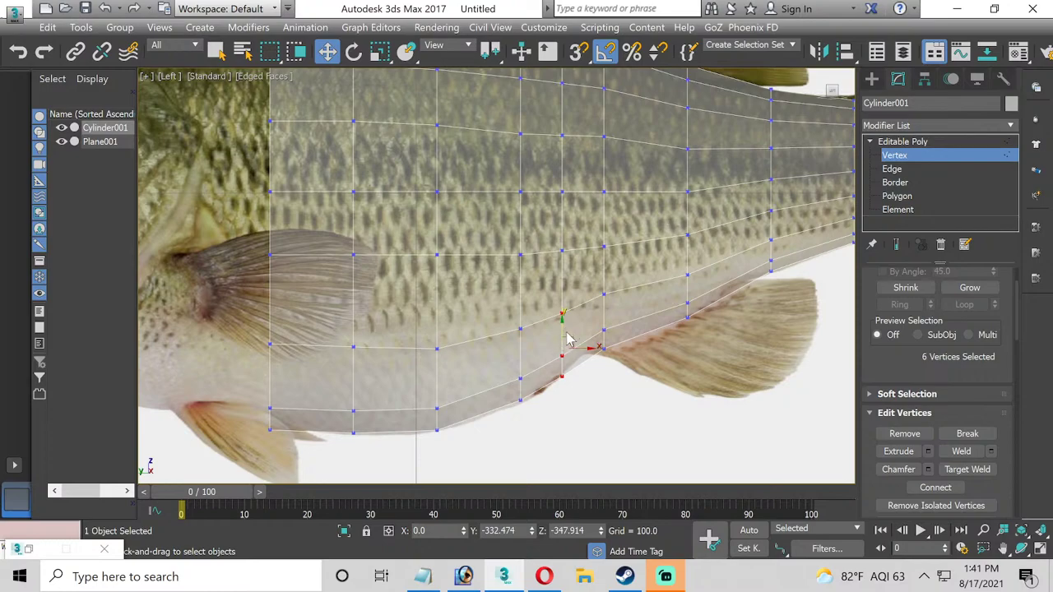
pyautogui.click(541, 305)
# Raise the belly vertices of the next columns back toward the tail.
pyautogui.moveTo(556, 310); pyautogui.dragTo(579, 408)
pyautogui.moveTo(562, 330); pyautogui.dragTo(562, 329)
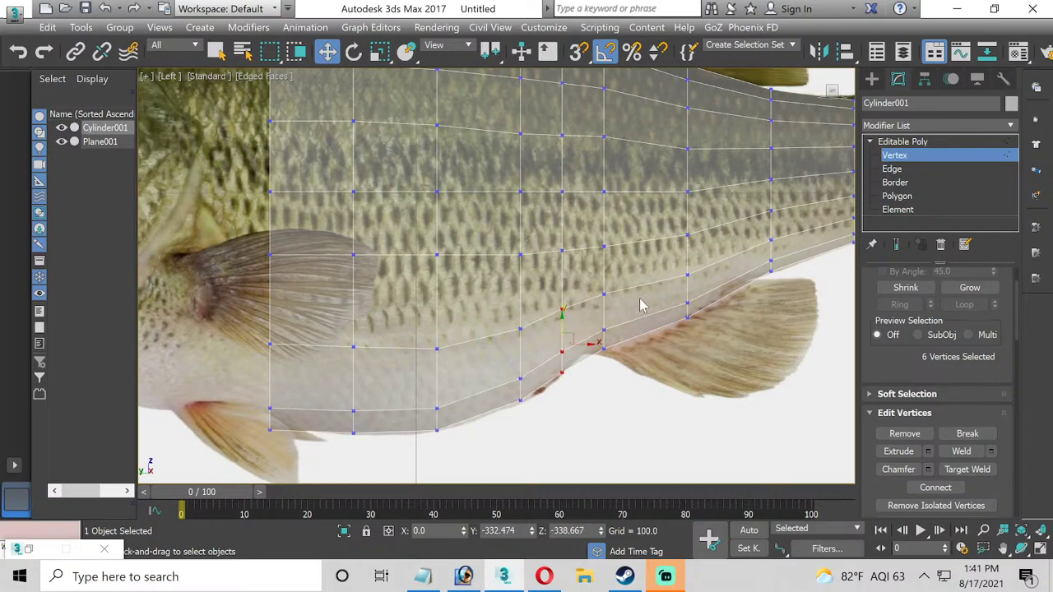
pyautogui.moveTo(605, 288); pyautogui.dragTo(623, 387)
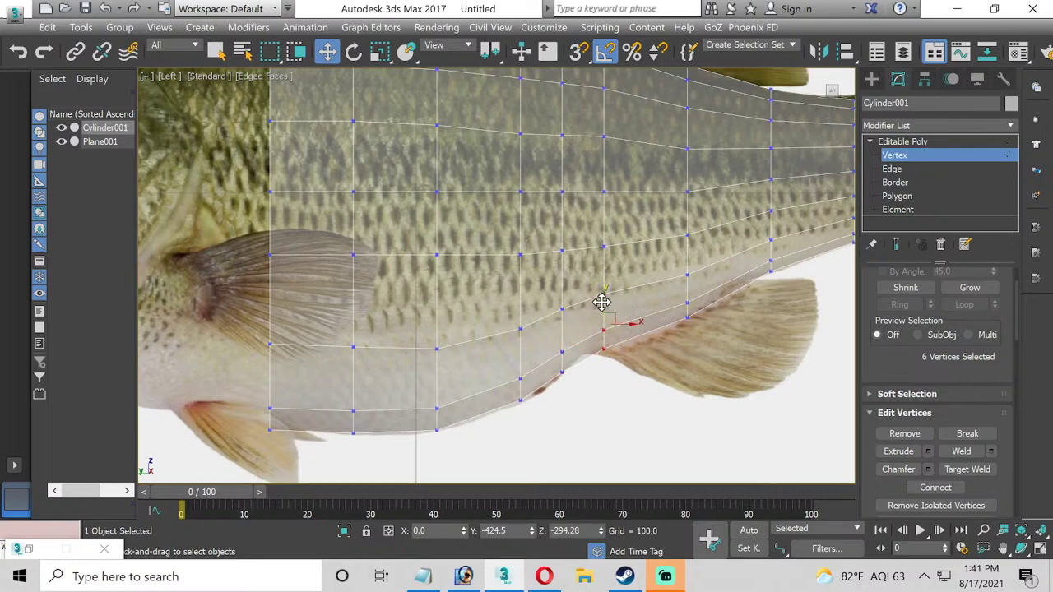
pyautogui.moveTo(600, 302); pyautogui.dragTo(595, 288)
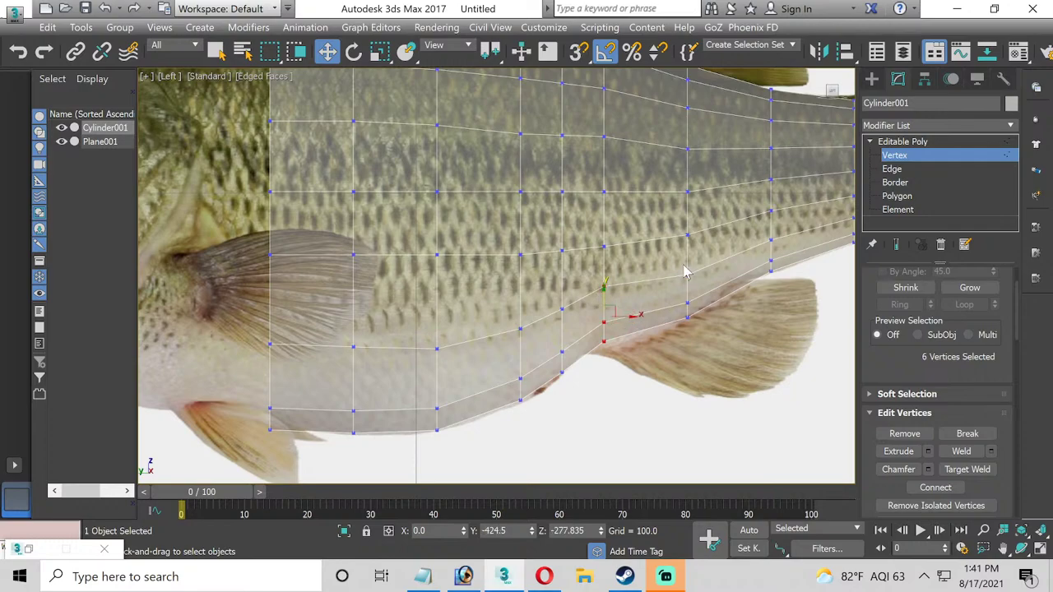
pyautogui.moveTo(676, 288); pyautogui.dragTo(700, 362)
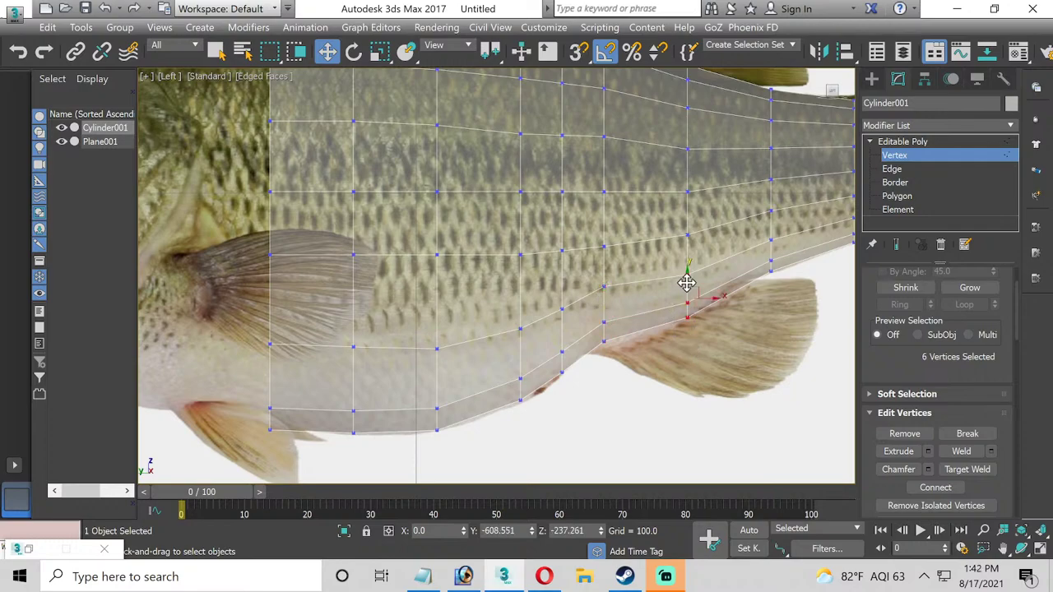
pyautogui.scroll(-4, 636, 301)
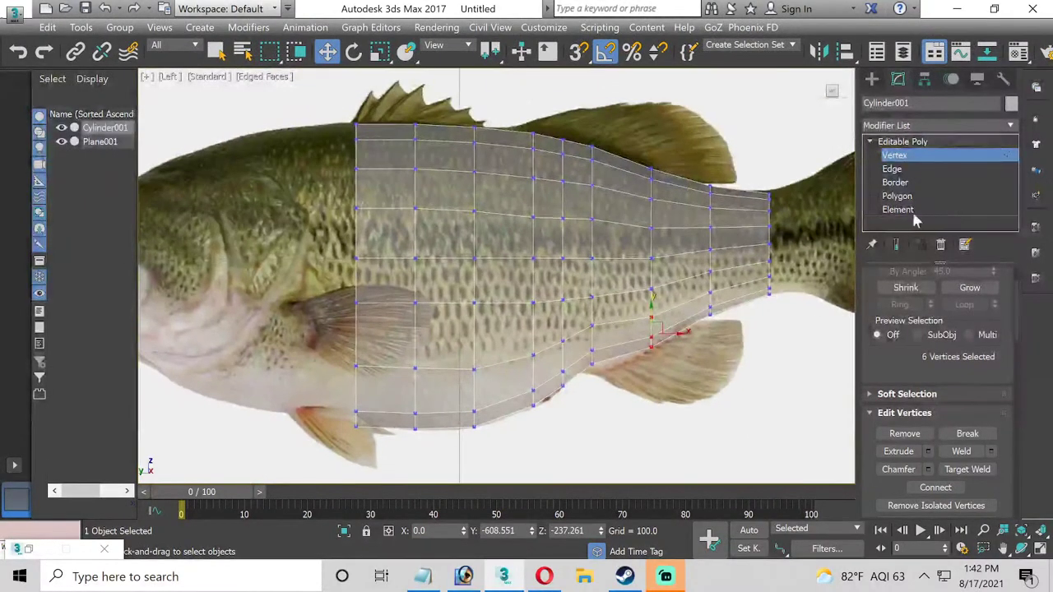
# Connect the edge ring one column toward the tail to add another edge loop.
pyautogui.click(897, 171)
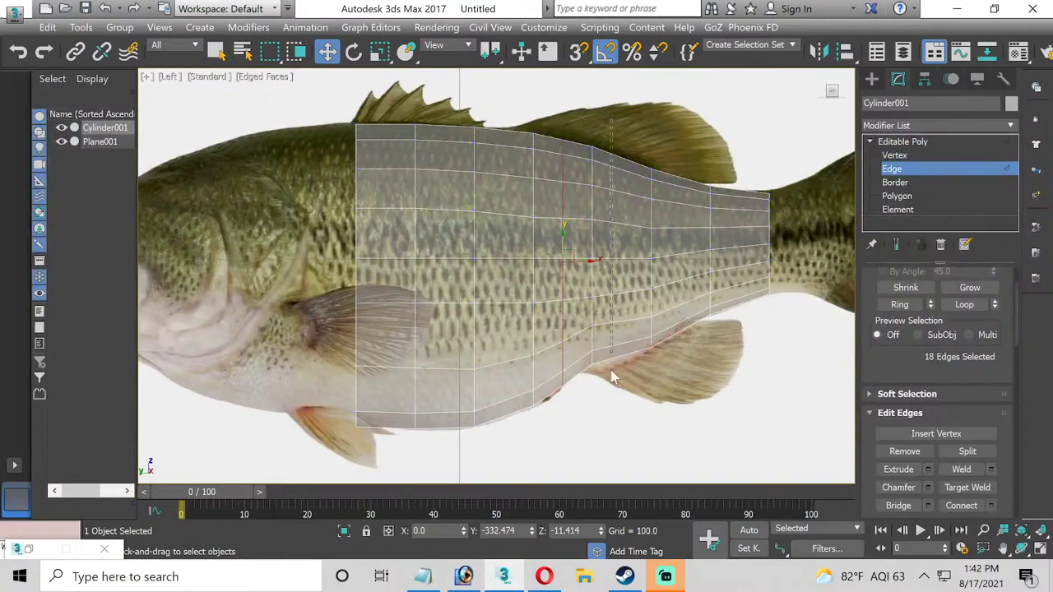
pyautogui.click(612, 411)
pyautogui.scroll(-1, 987, 469)
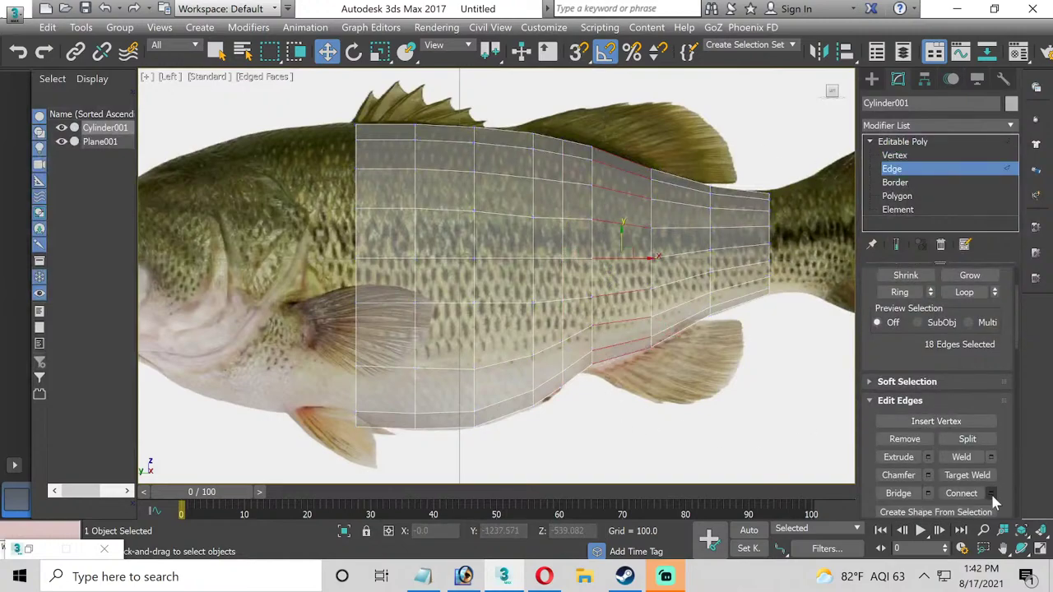
pyautogui.click(991, 492)
pyautogui.click(505, 346)
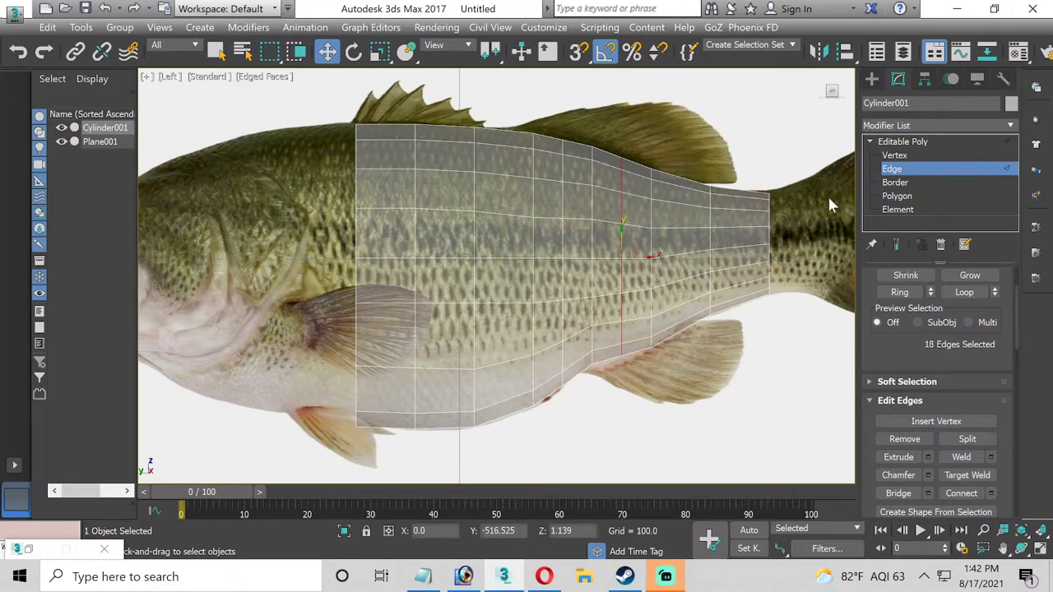
# Adjust that column's lower vertices until they sit on the belly line.
pyautogui.press('1')
pyautogui.scroll(3, 605, 284)
pyautogui.moveTo(607, 280); pyautogui.dragTo(646, 404)
pyautogui.moveTo(631, 307); pyautogui.dragTo(557, 416)
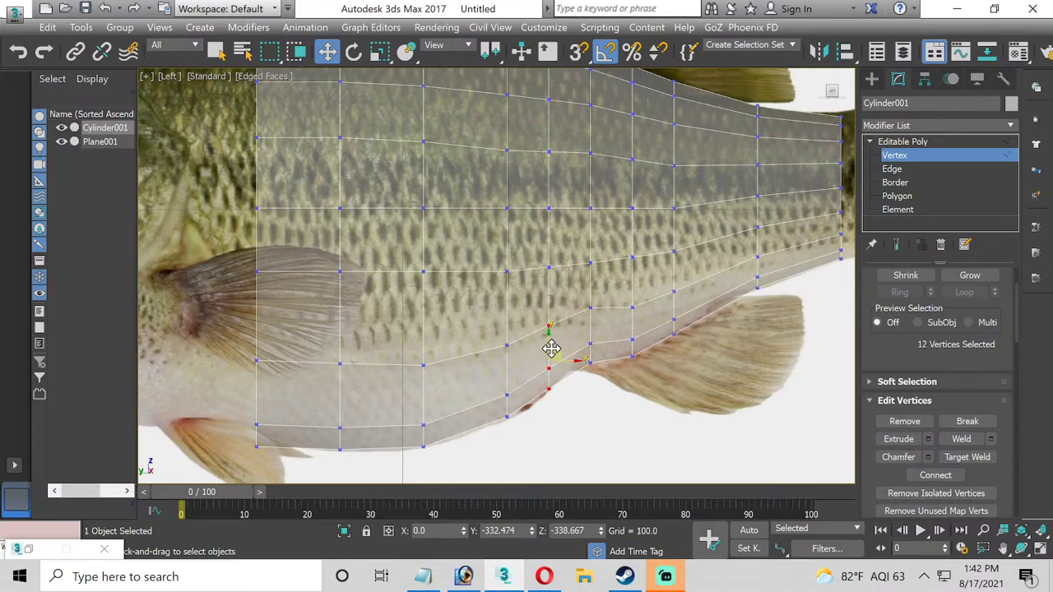
pyautogui.moveTo(546, 345); pyautogui.dragTo(527, 453)
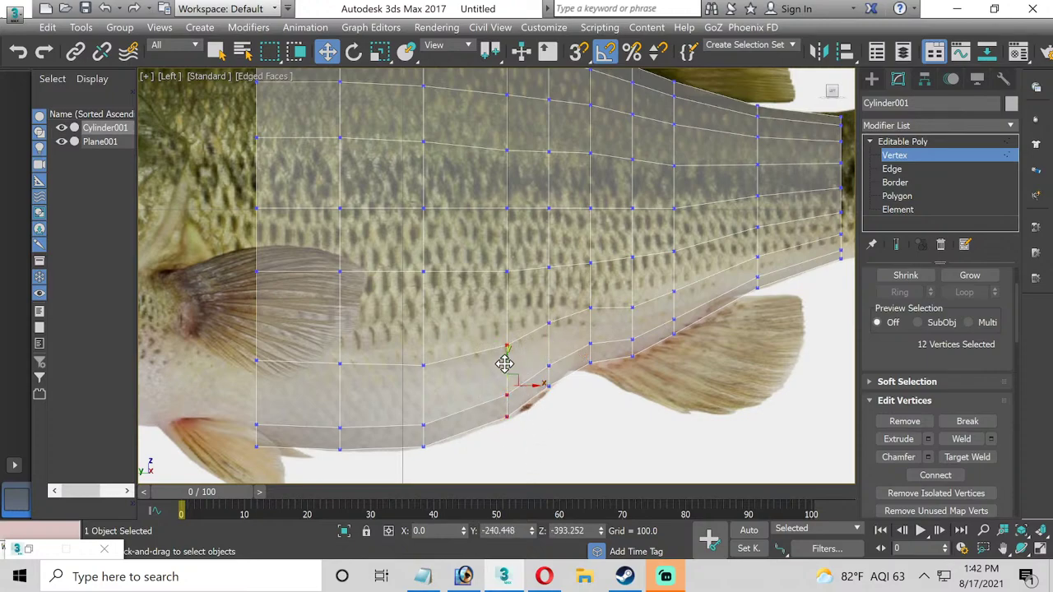
pyautogui.moveTo(504, 364); pyautogui.dragTo(505, 368)
pyautogui.scroll(-2, 463, 370)
pyautogui.moveTo(440, 366); pyautogui.dragTo(532, 386, button='middle')
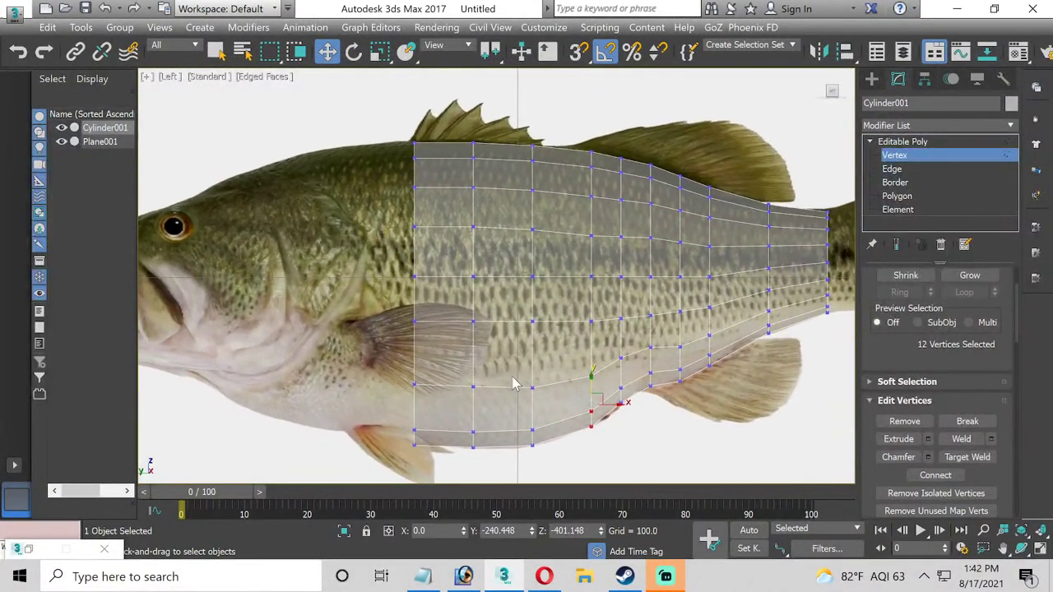
pyautogui.click(899, 195)
pyautogui.moveTo(282, 293); pyautogui.dragTo(375, 281, button='middle')
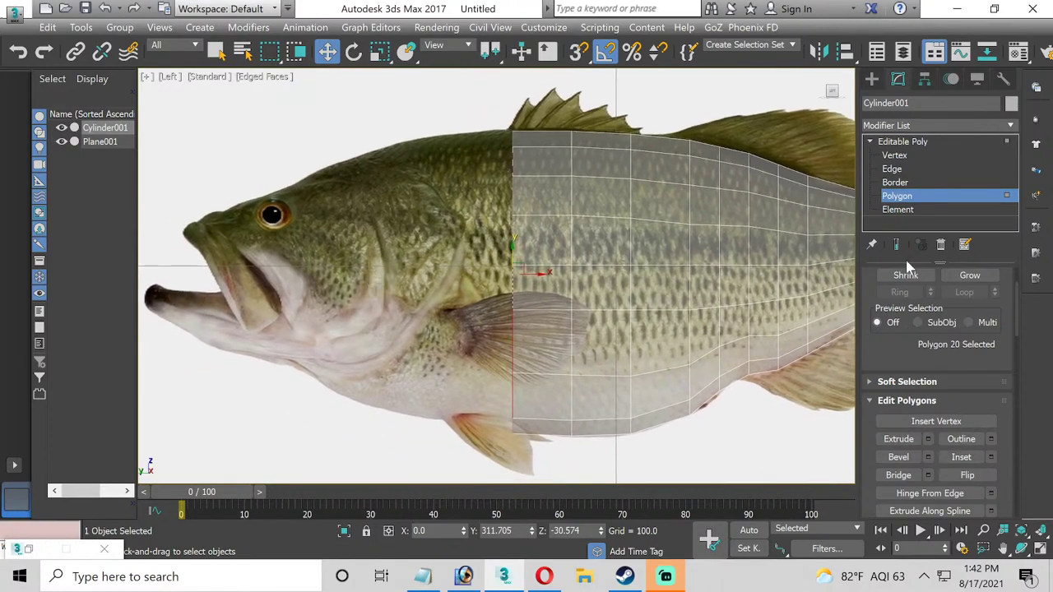
# Extrude the front face toward the gill cover and raise its new lower vertices.
pyautogui.click(928, 440)
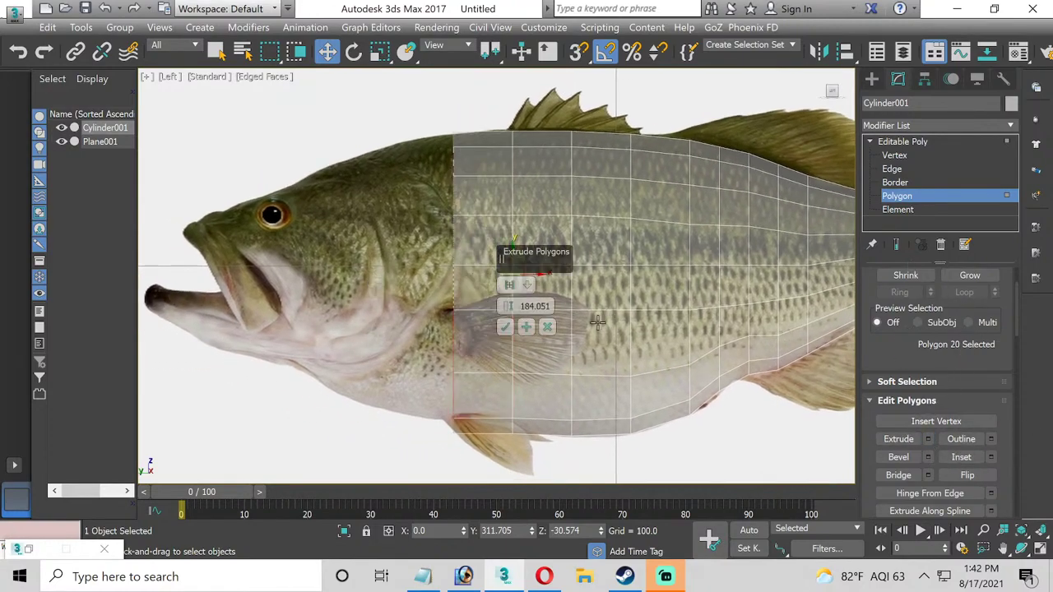
pyautogui.click(504, 328)
pyautogui.click(919, 157)
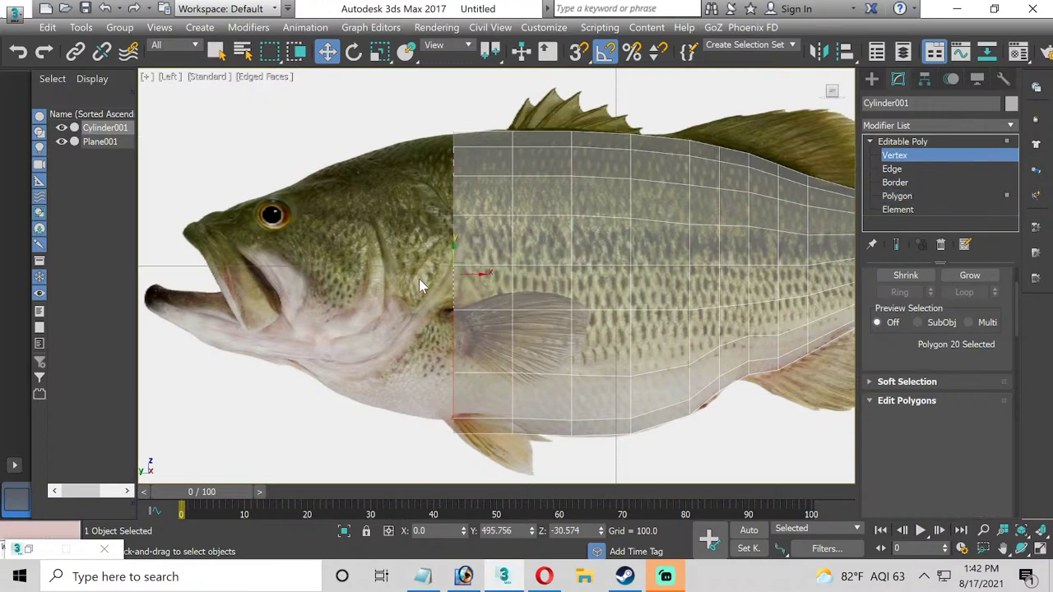
pyautogui.moveTo(419, 288); pyautogui.dragTo(434, 264, button='middle')
pyautogui.scroll(2, 434, 270)
pyautogui.moveTo(485, 322); pyautogui.dragTo(525, 469)
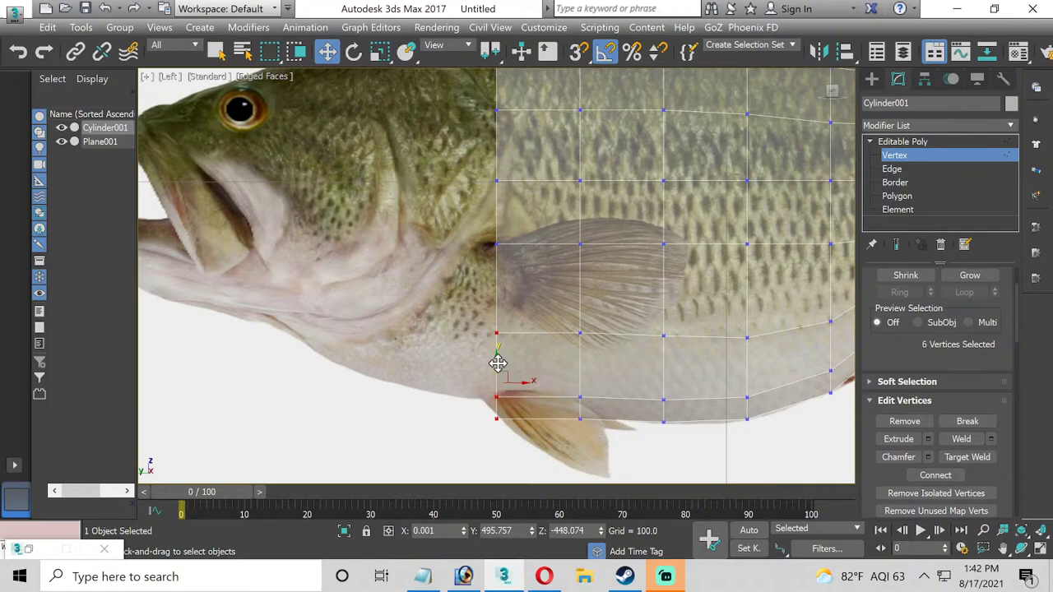
pyautogui.moveTo(499, 362); pyautogui.dragTo(493, 353)
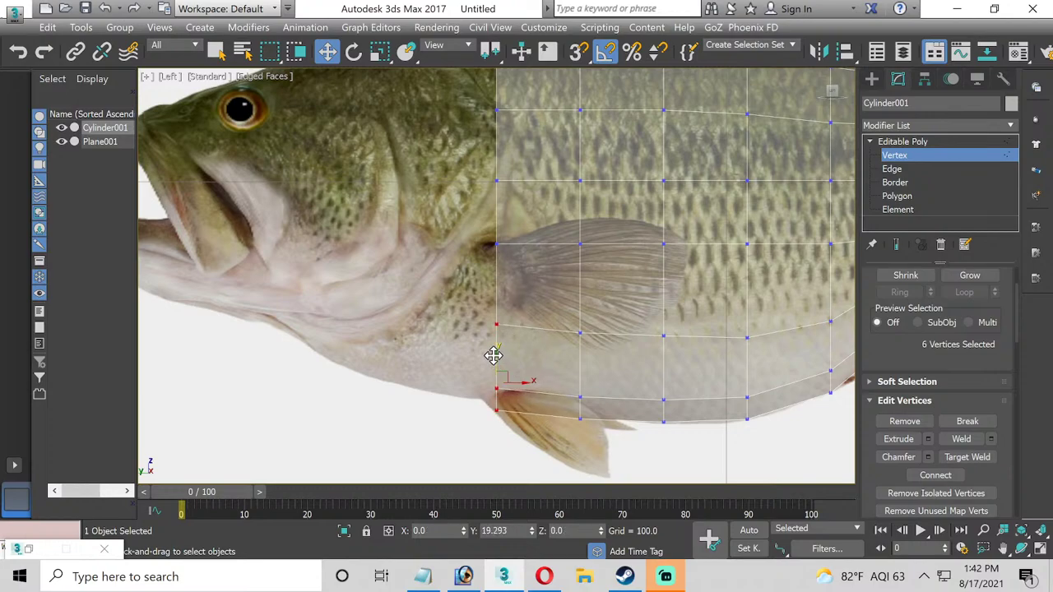
# Lower the bottom vertices of two middle columns onto the belly line.
pyautogui.scroll(-2, 448, 282)
pyautogui.moveTo(440, 316); pyautogui.dragTo(441, 322, button='middle')
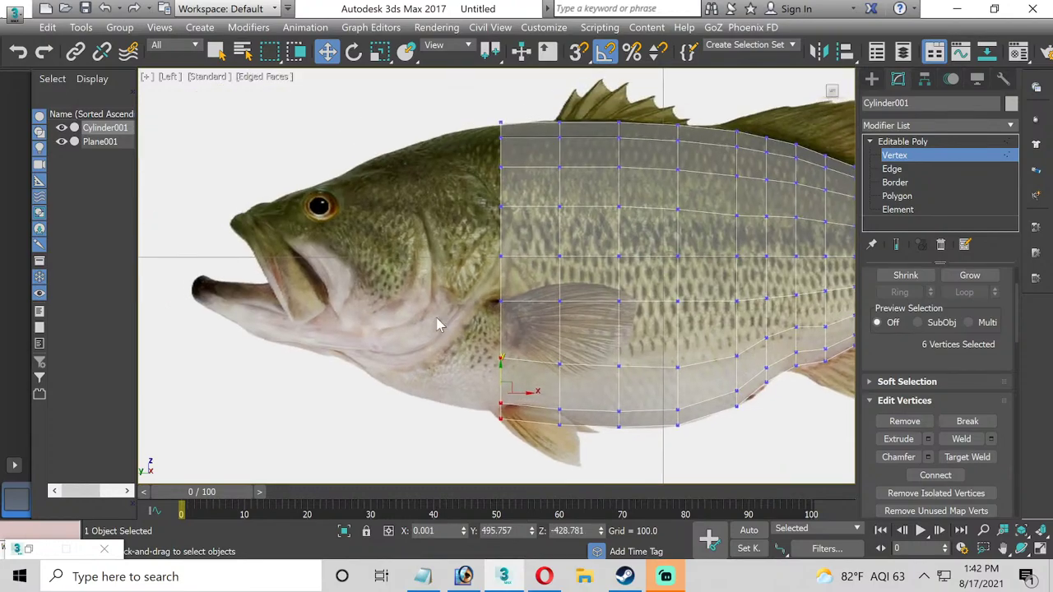
pyautogui.moveTo(616, 346); pyautogui.dragTo(652, 480)
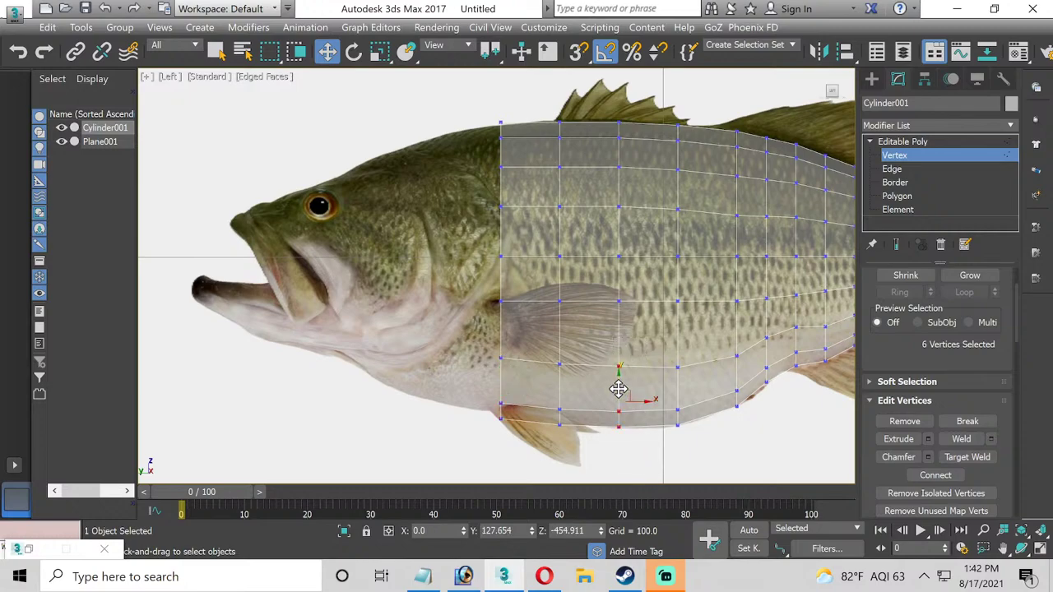
pyautogui.moveTo(655, 359); pyautogui.dragTo(704, 475)
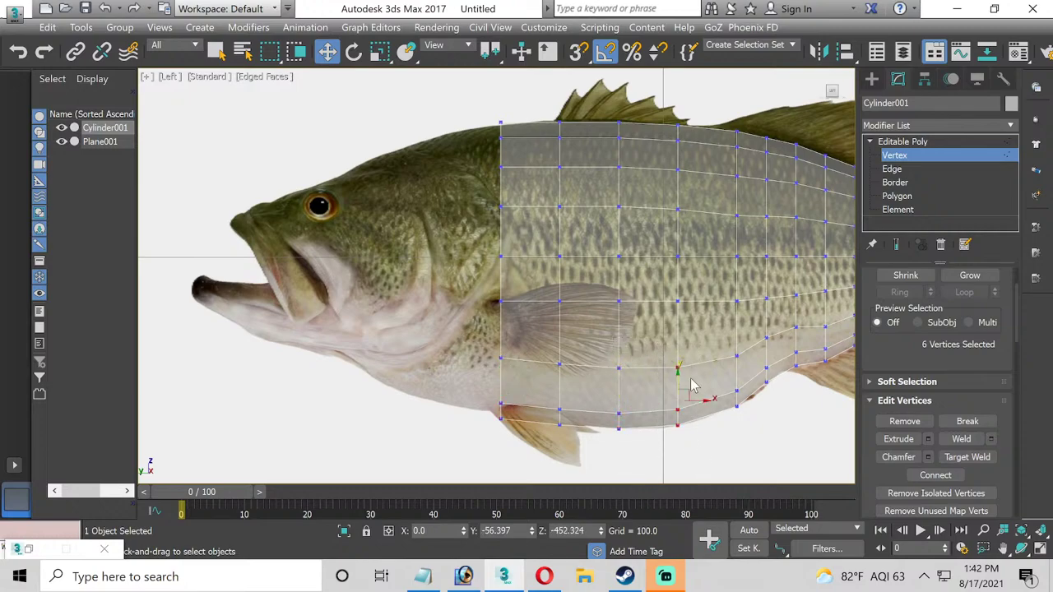
pyautogui.moveTo(678, 376); pyautogui.dragTo(680, 378)
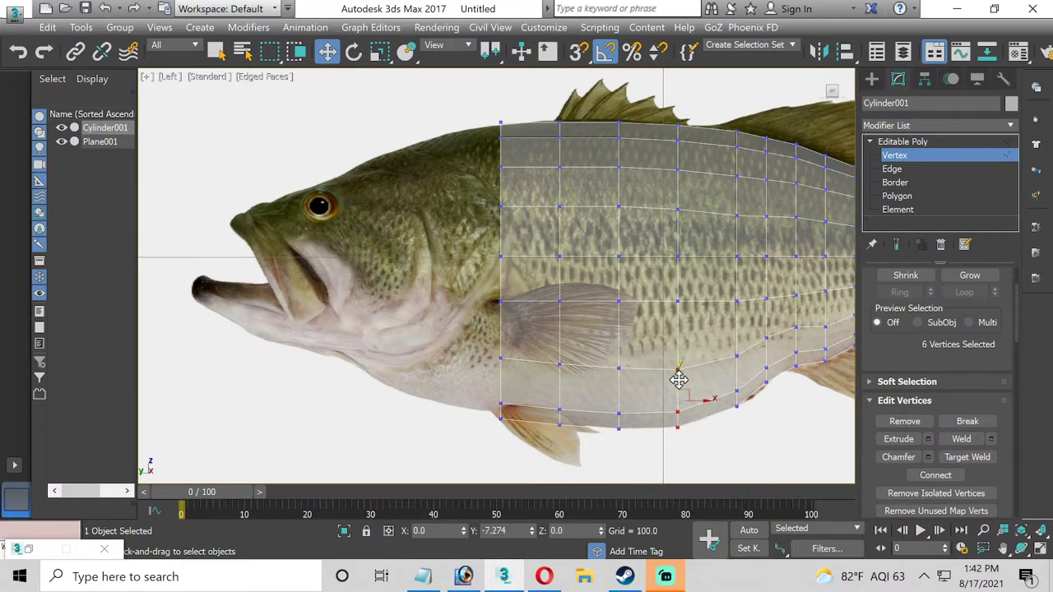
pyautogui.click(902, 201)
pyautogui.moveTo(387, 290); pyautogui.dragTo(339, 281, button='middle')
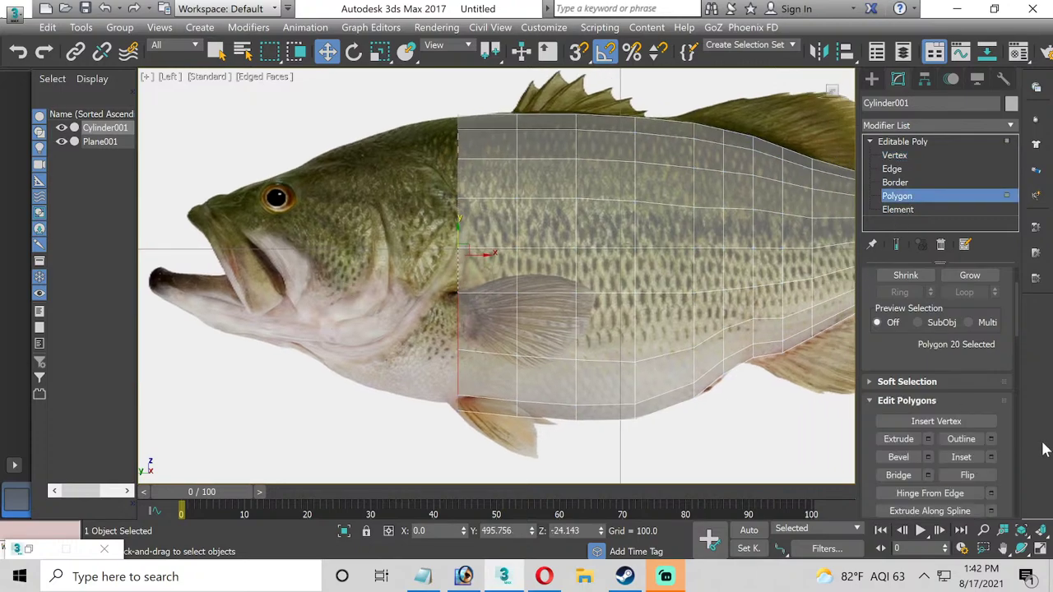
# Extrude the front polygons again and raise the new front column of vertices.
pyautogui.click(928, 439)
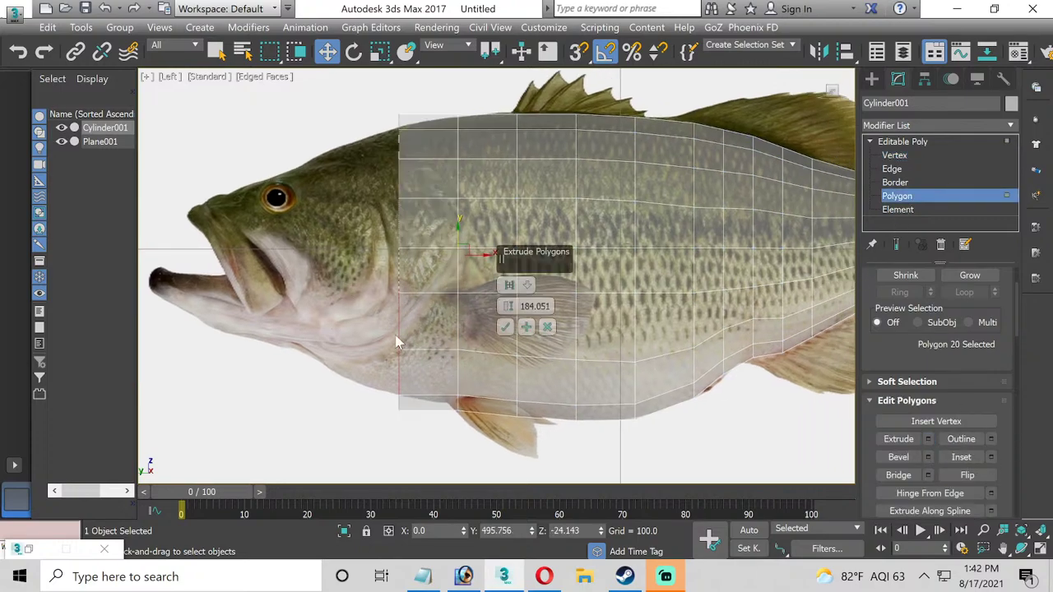
pyautogui.moveTo(403, 308); pyautogui.dragTo(479, 313, button='middle')
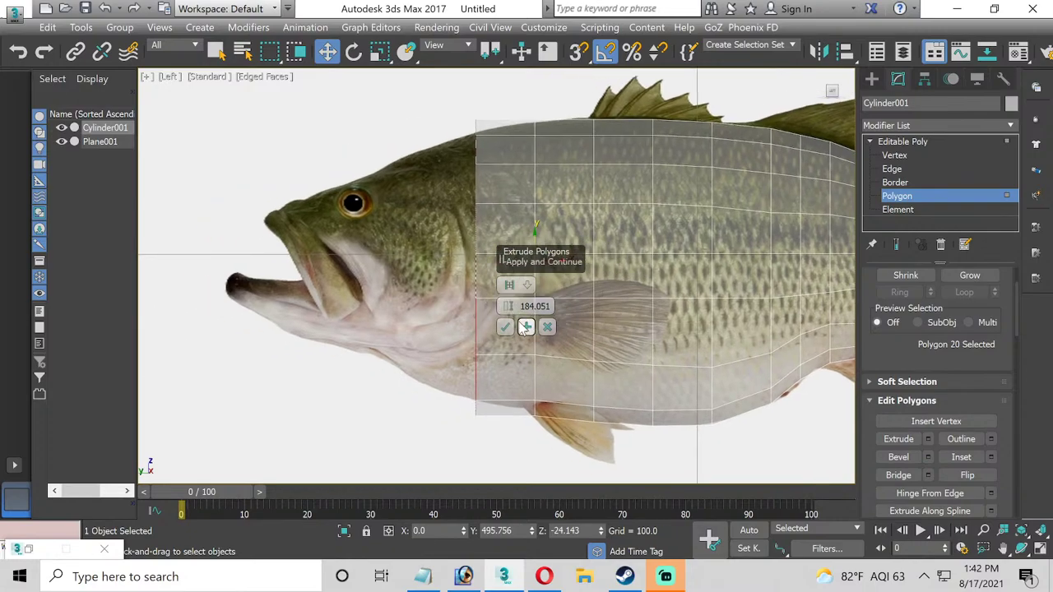
pyautogui.click(505, 327)
pyautogui.click(896, 155)
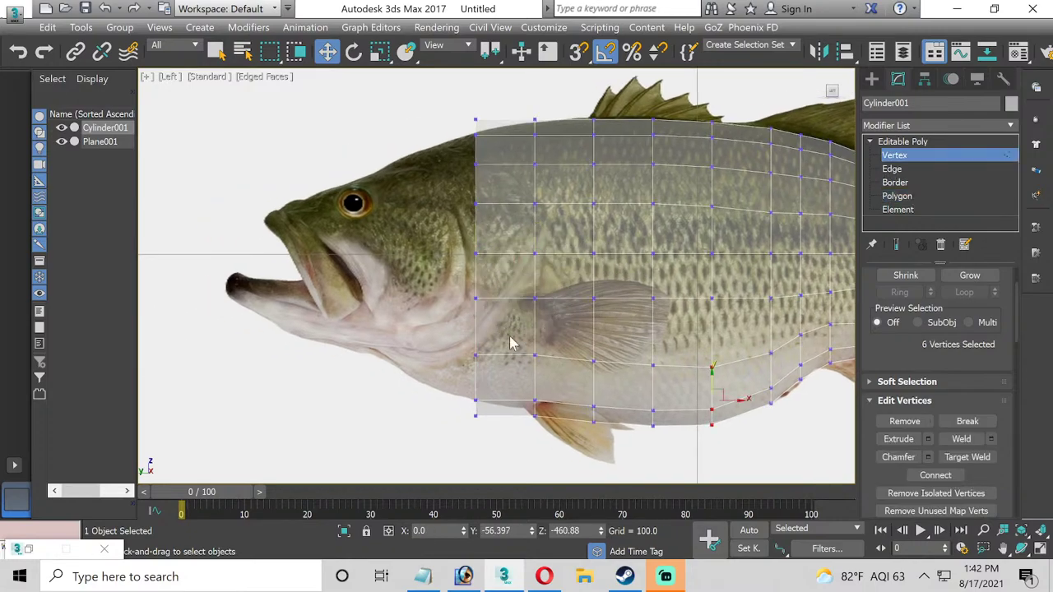
pyautogui.moveTo(443, 329); pyautogui.dragTo(499, 454)
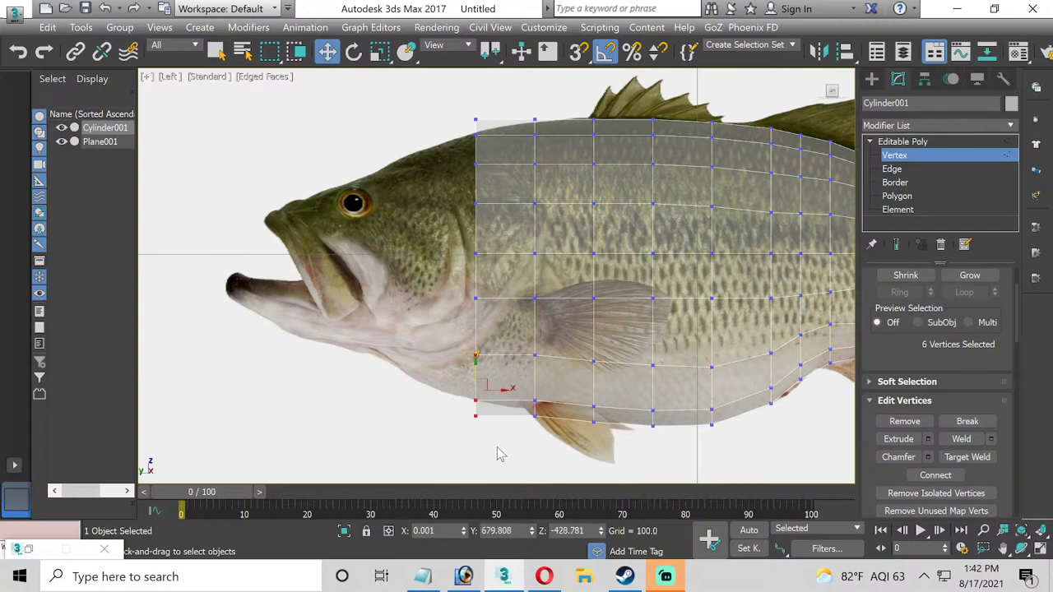
pyautogui.scroll(3, 471, 387)
pyautogui.moveTo(480, 370); pyautogui.dragTo(481, 352)
# Raise the next column slightly and lower the top front vertices along the head slope.
pyautogui.moveTo(559, 339); pyautogui.dragTo(583, 469)
pyautogui.moveTo(565, 376); pyautogui.dragTo(561, 369)
pyautogui.scroll(-2, 568, 362)
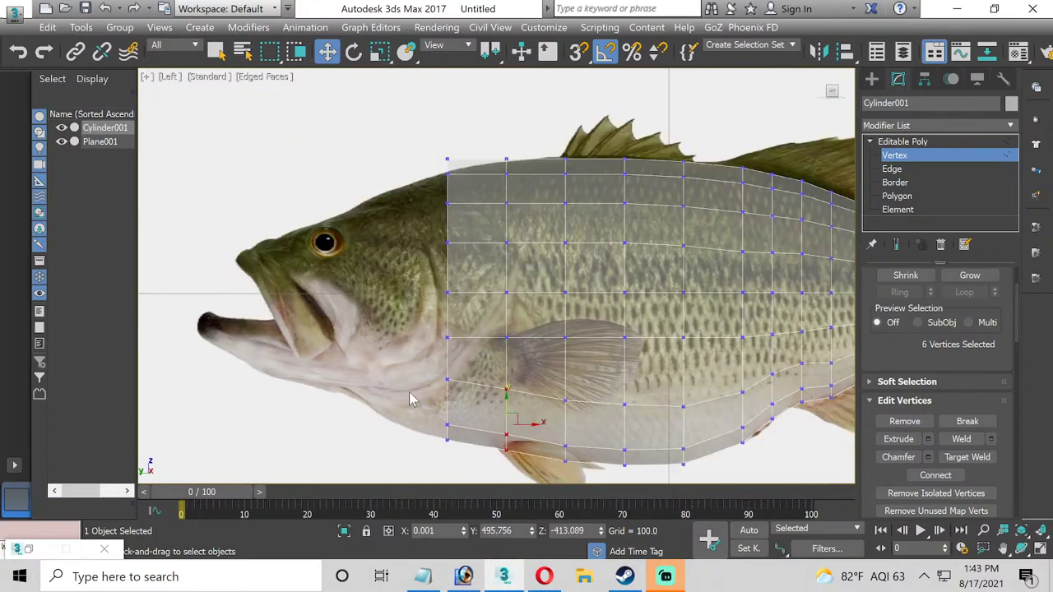
pyautogui.moveTo(440, 125); pyautogui.dragTo(469, 251)
pyautogui.moveTo(457, 173)
pyautogui.mouseDown()
pyautogui.moveTo(453, 158)
pyautogui.moveTo(447, 178)
pyautogui.mouseUp()
pyautogui.click(890, 196)
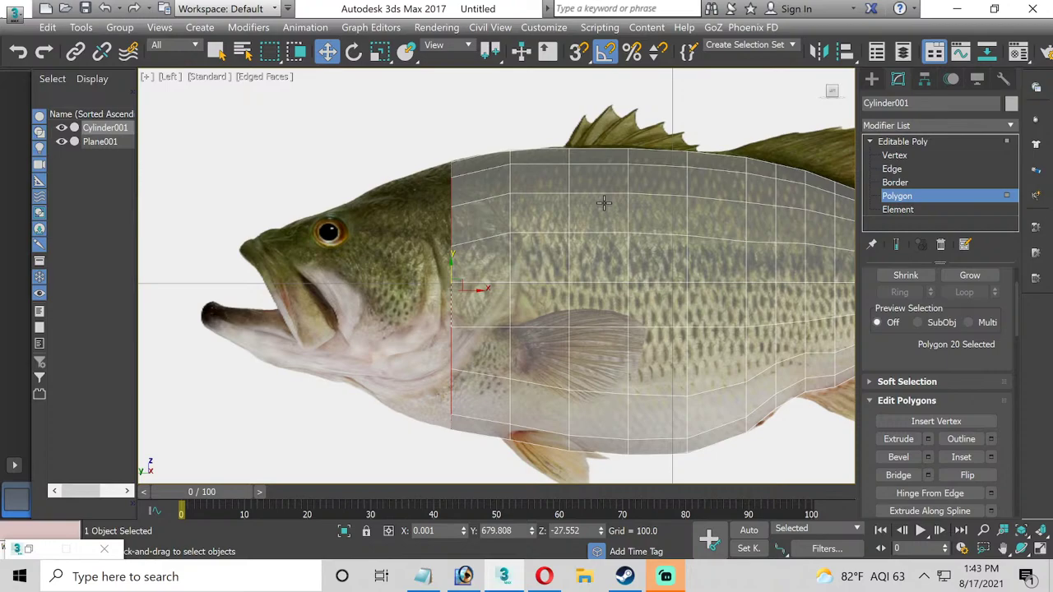
# Extrude the front polygons one more section toward the head.
pyautogui.moveTo(546, 312); pyautogui.dragTo(592, 308, button='middle')
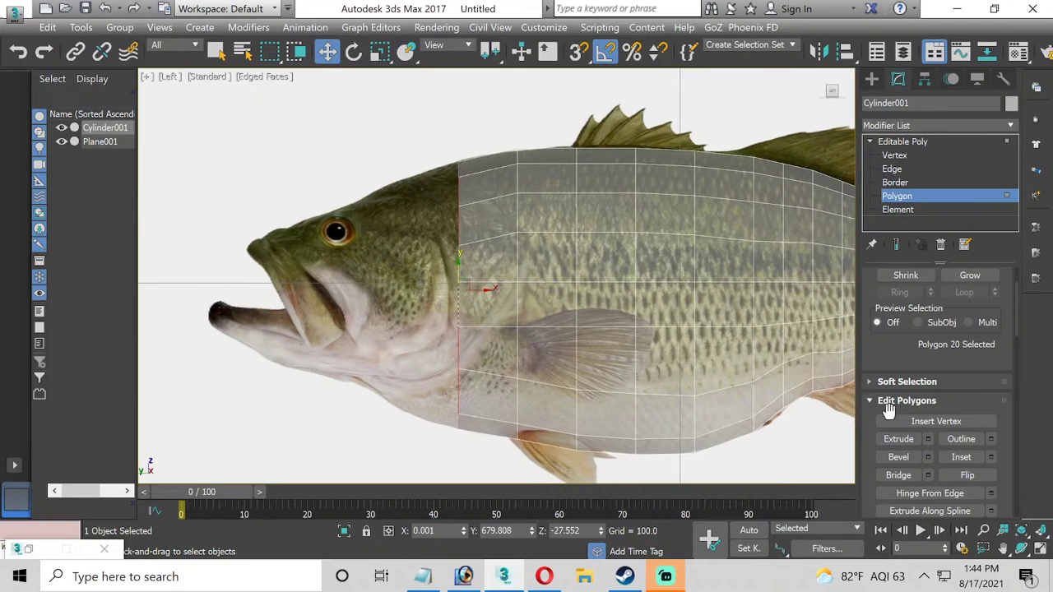
pyautogui.click(927, 438)
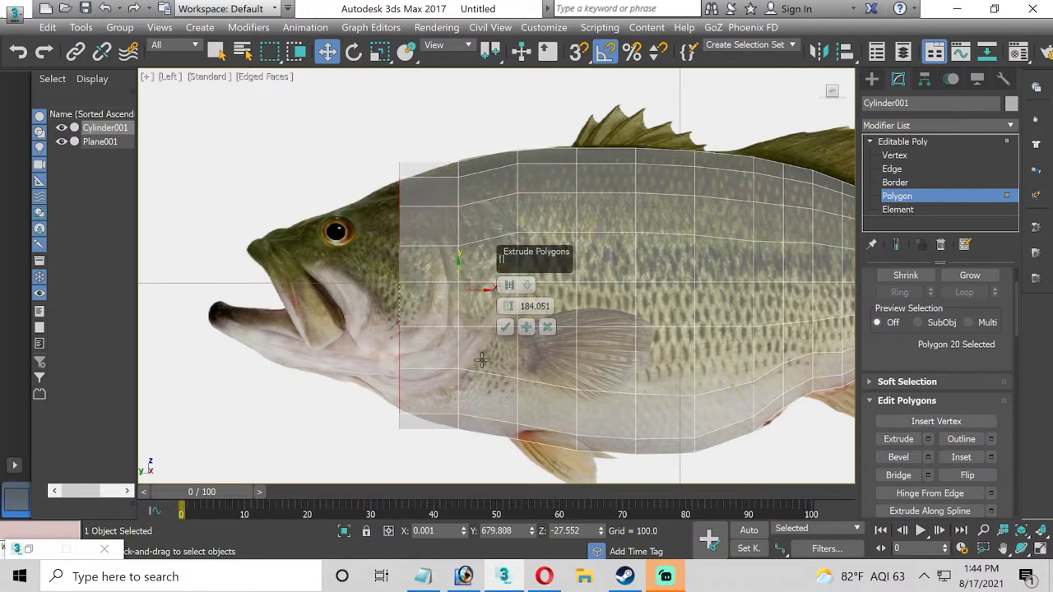
pyautogui.click(506, 329)
pyautogui.moveTo(485, 327); pyautogui.dragTo(518, 290, button='middle')
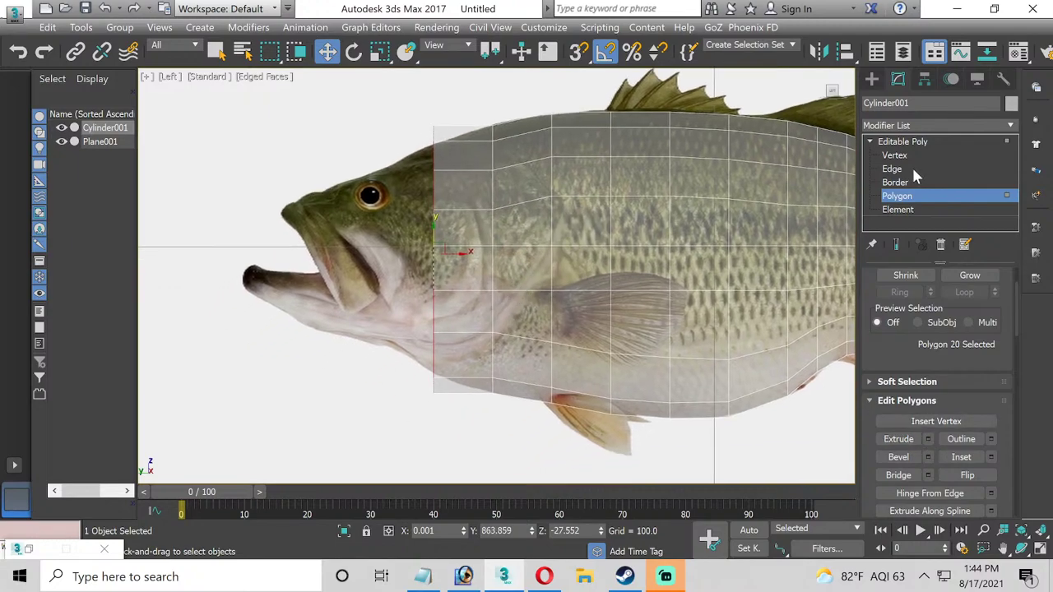
# Move the new bottom front vertices up onto the belly outline.
pyautogui.click(894, 156)
pyautogui.moveTo(418, 327); pyautogui.dragTo(447, 421)
pyautogui.scroll(3, 447, 421)
pyautogui.moveTo(428, 337); pyautogui.dragTo(395, 273)
pyautogui.moveTo(395, 273); pyautogui.dragTo(393, 345, button='middle')
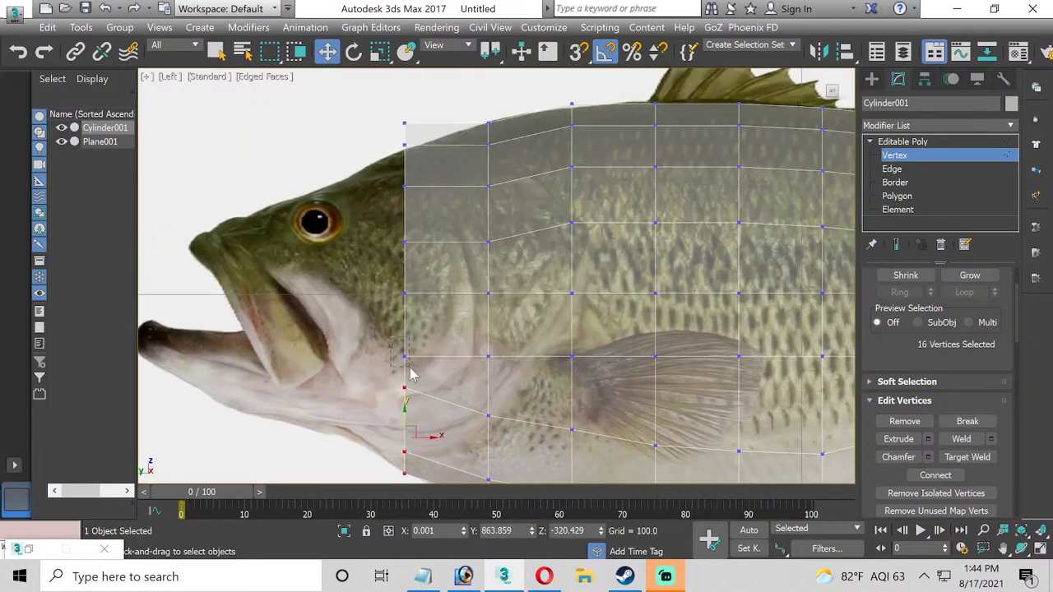
pyautogui.moveTo(411, 374); pyautogui.dragTo(486, 326)
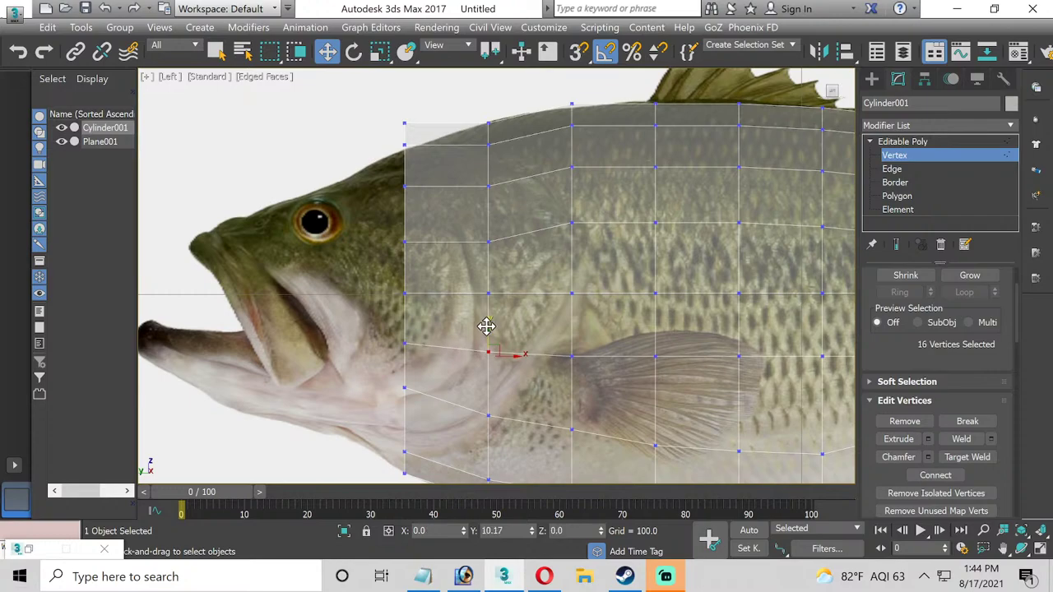
# Lower the top front vertices to follow the sloping head outline.
pyautogui.moveTo(380, 107); pyautogui.dragTo(444, 227)
pyautogui.moveTo(405, 134); pyautogui.dragTo(399, 178)
pyautogui.moveTo(400, 241)
pyautogui.mouseDown()
pyautogui.moveTo(417, 240)
pyautogui.moveTo(405, 226)
pyautogui.moveTo(403, 241)
pyautogui.mouseUp()
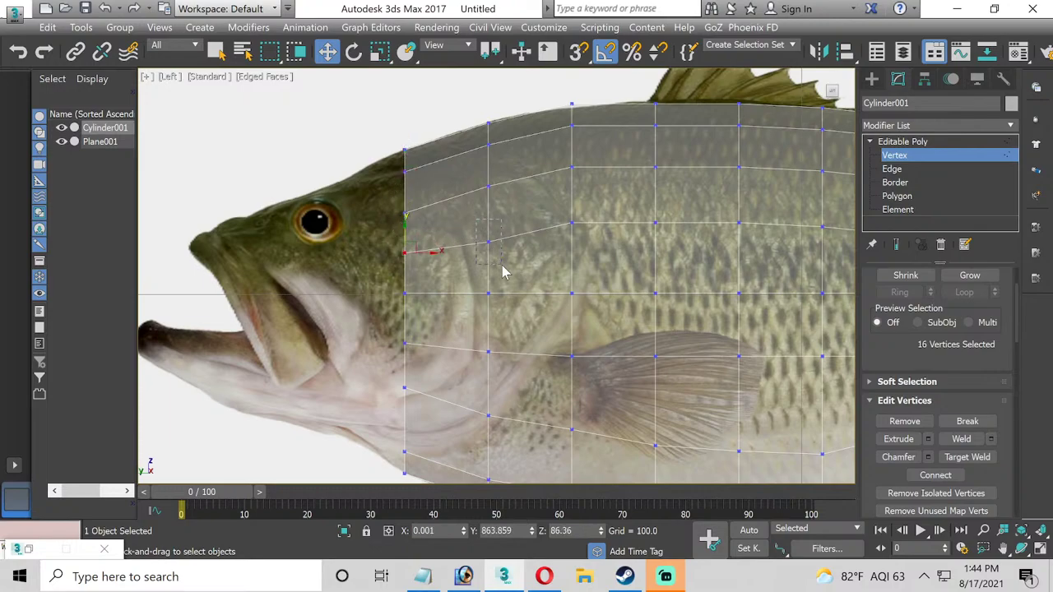
pyautogui.moveTo(506, 270); pyautogui.dragTo(486, 217)
pyautogui.scroll(-3, 485, 215)
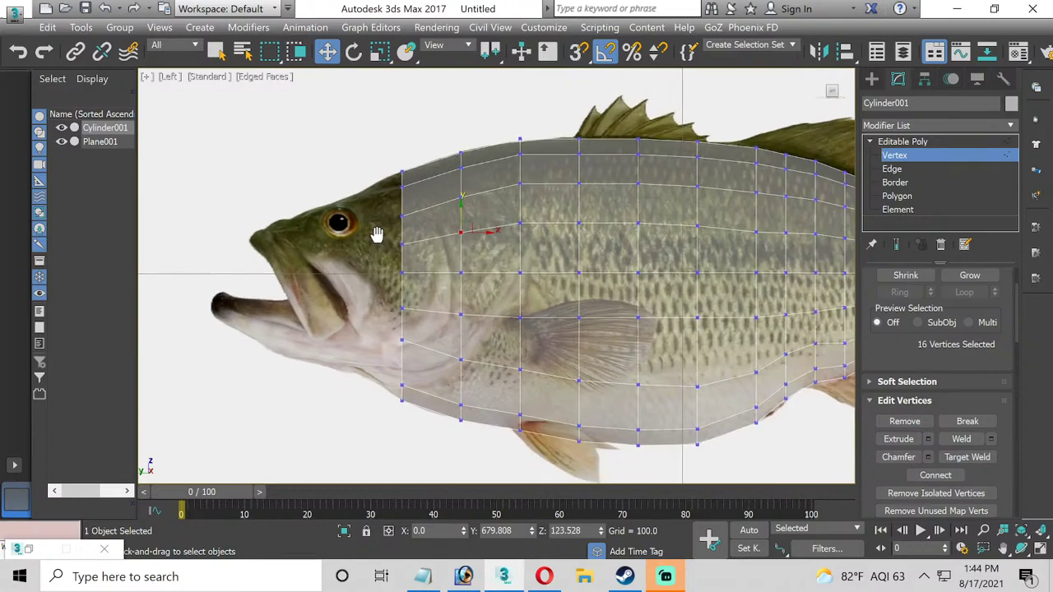
# Extrude the front polygons again toward the eye and scale them down to 91%.
pyautogui.click(920, 197)
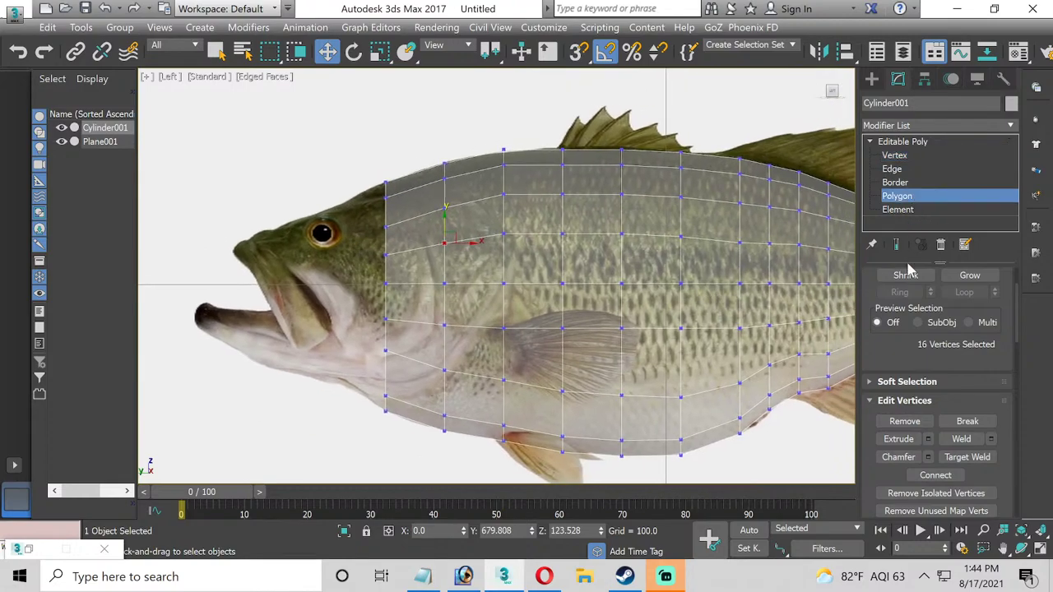
pyautogui.click(929, 439)
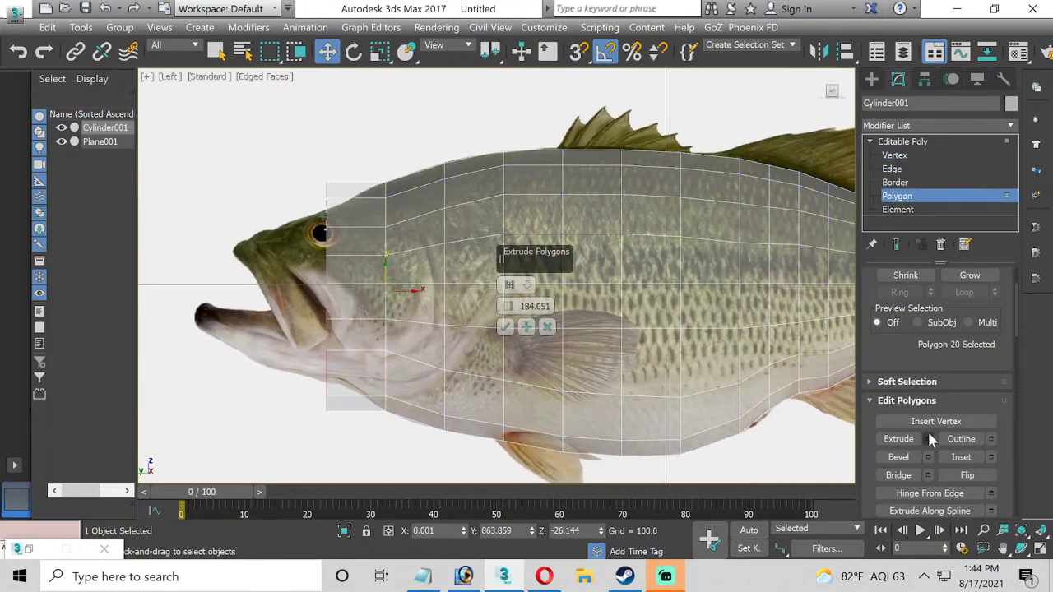
pyautogui.click(506, 326)
pyautogui.moveTo(796, 227); pyautogui.dragTo(825, 220, button='middle')
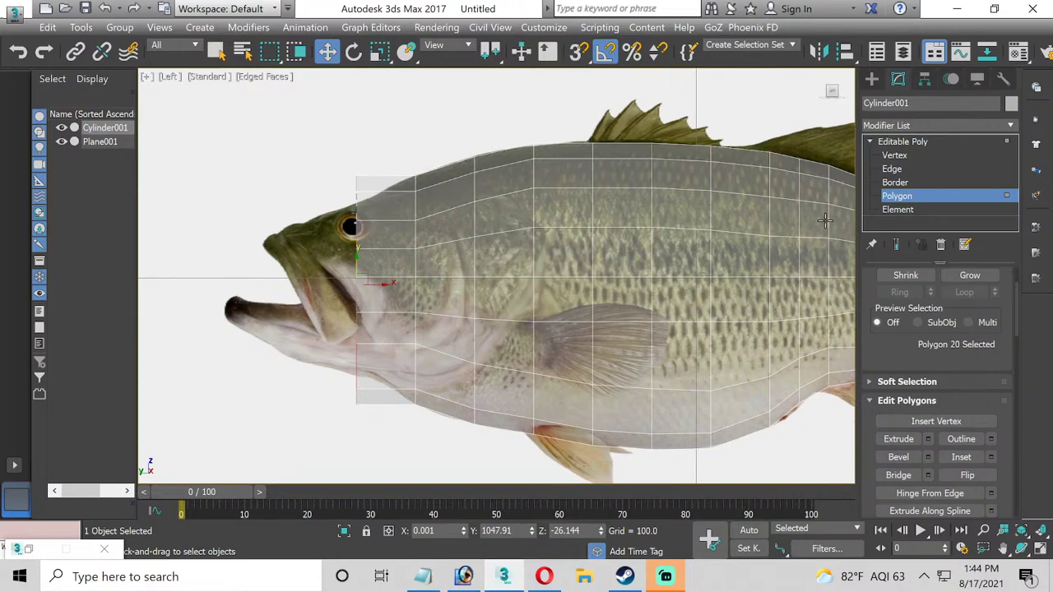
pyautogui.click(894, 157)
pyautogui.click(897, 196)
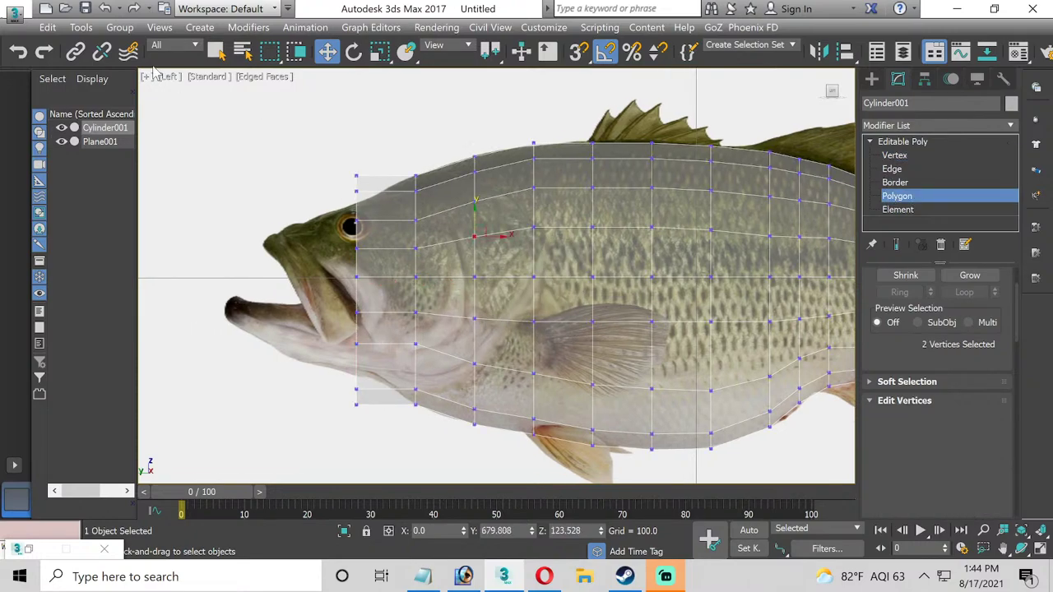
pyautogui.click(379, 51)
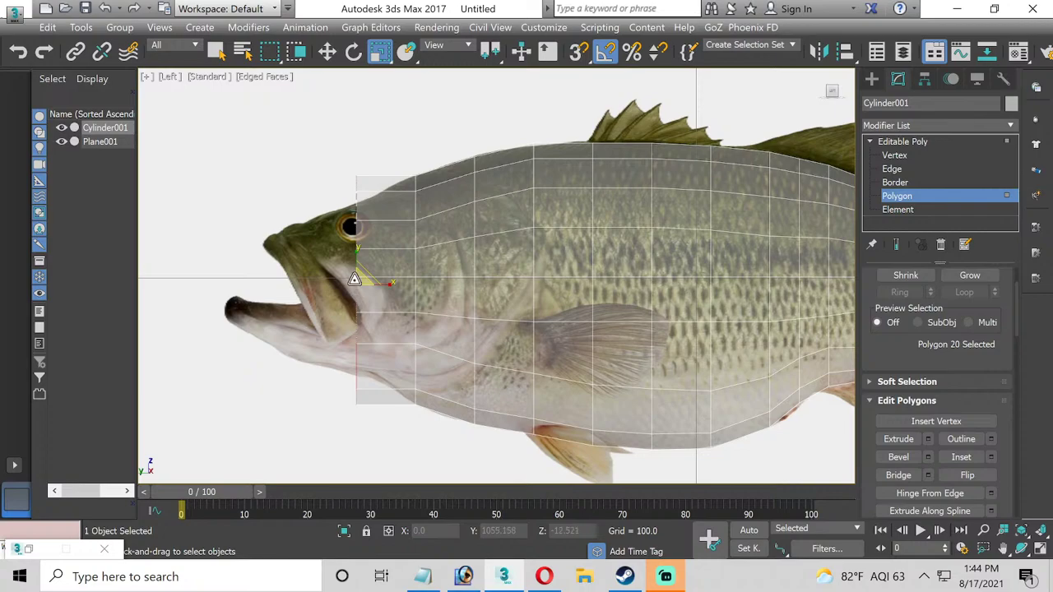
pyautogui.moveTo(355, 277); pyautogui.dragTo(354, 289)
# Move the top and bottom front vertices to fit the bass's head outline.
pyautogui.click(895, 156)
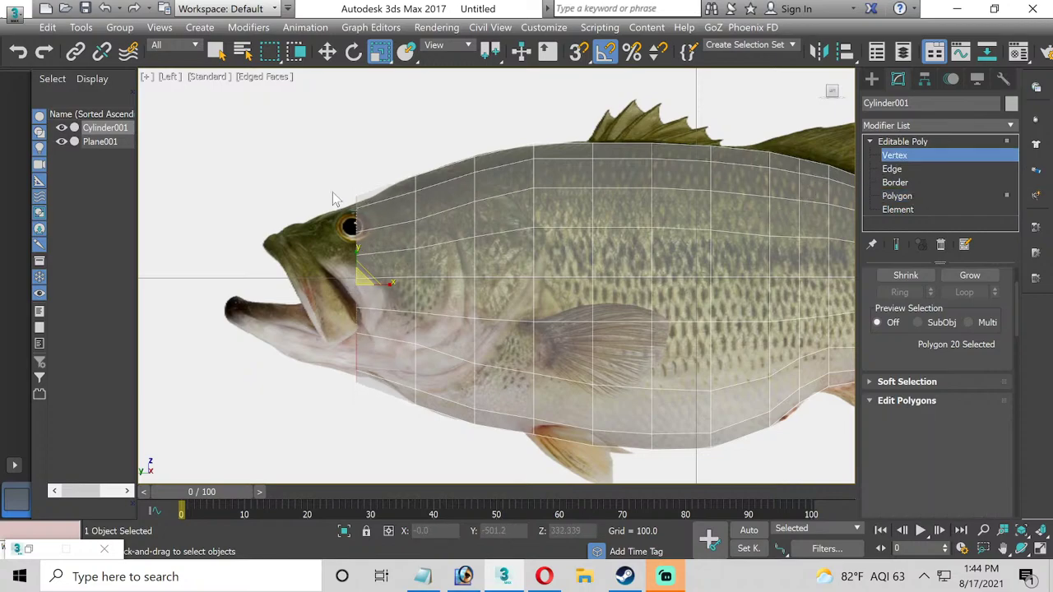
pyautogui.moveTo(335, 182); pyautogui.dragTo(372, 292)
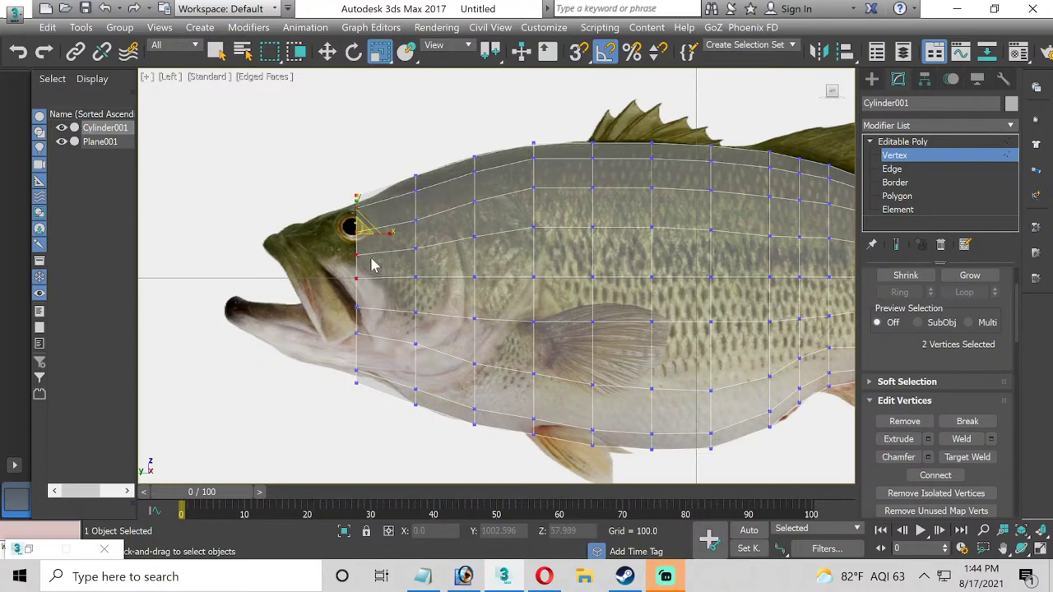
pyautogui.press('w')
pyautogui.scroll(3, 379, 198)
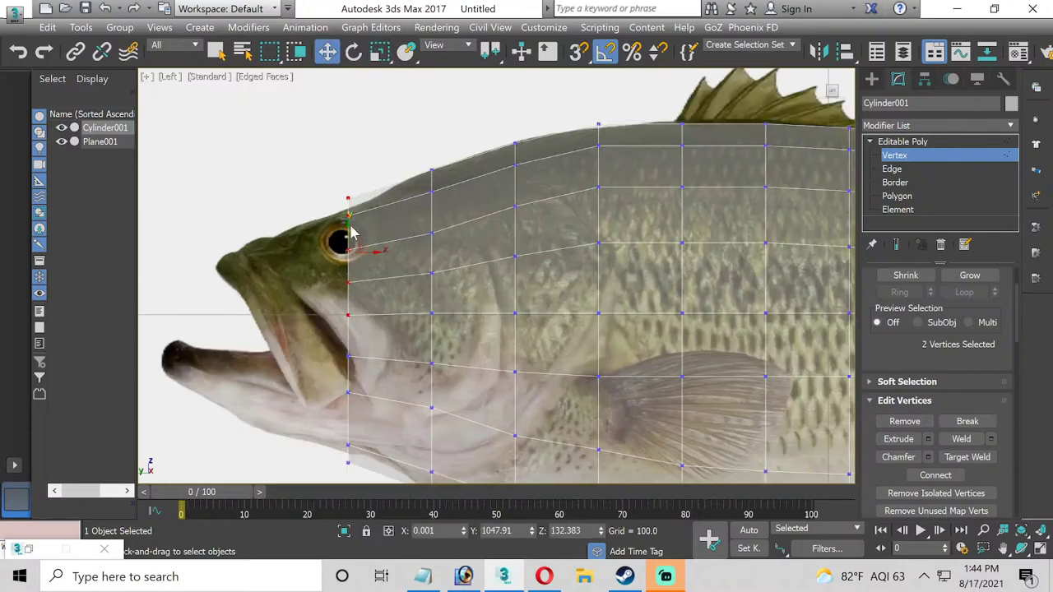
pyautogui.moveTo(351, 232); pyautogui.dragTo(347, 242)
pyautogui.moveTo(270, 292); pyautogui.dragTo(290, 230, button='middle')
pyautogui.moveTo(329, 362); pyautogui.dragTo(367, 362)
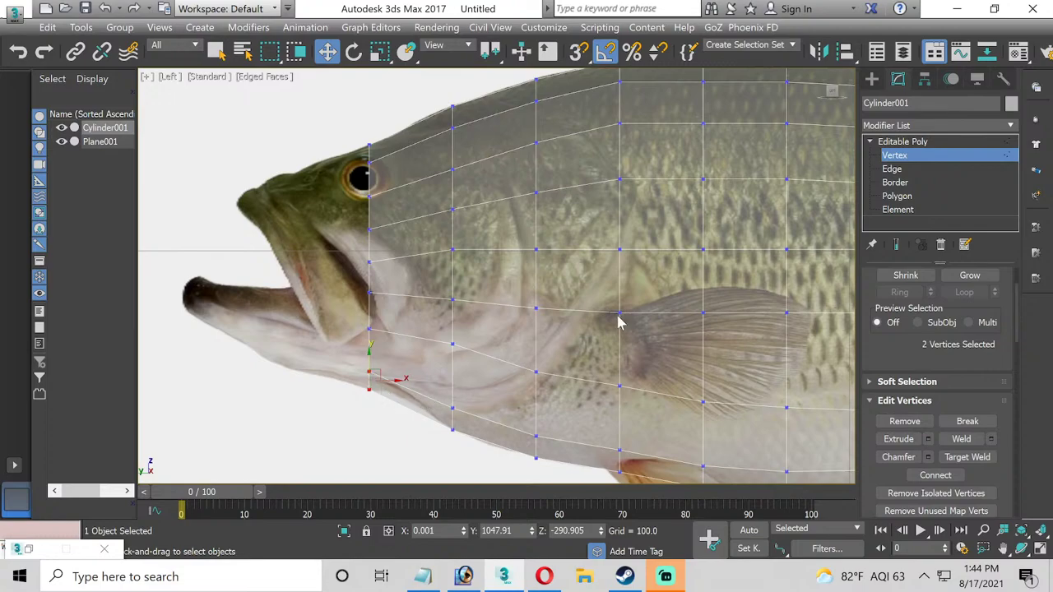
pyautogui.click(894, 169)
# Connect the edges behind the front to add a vertical edge loop, then raise the new jaw vertices.
pyautogui.moveTo(417, 323); pyautogui.dragTo(418, 424)
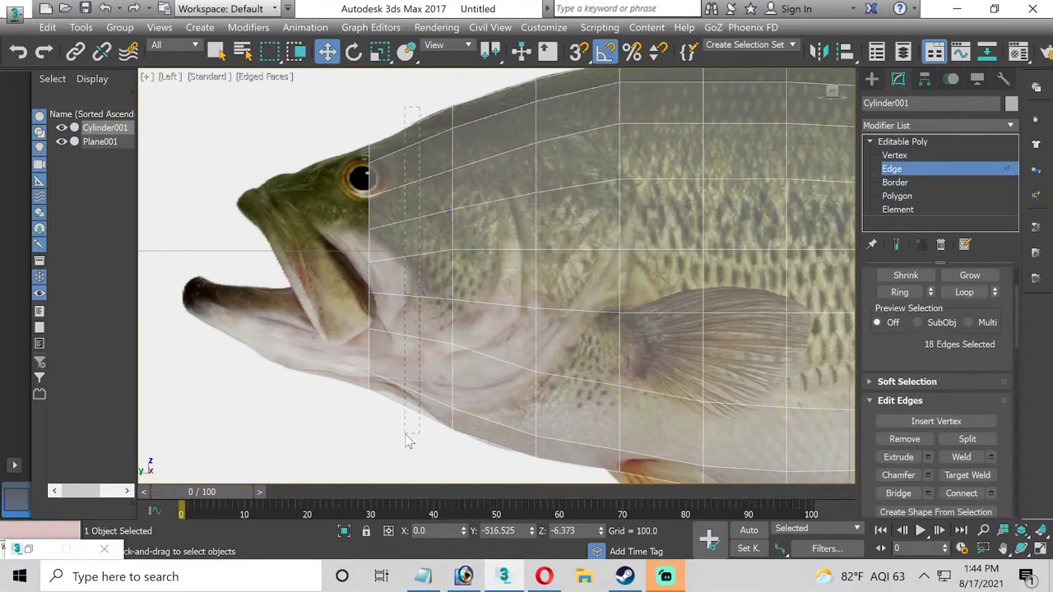
pyautogui.click(994, 493)
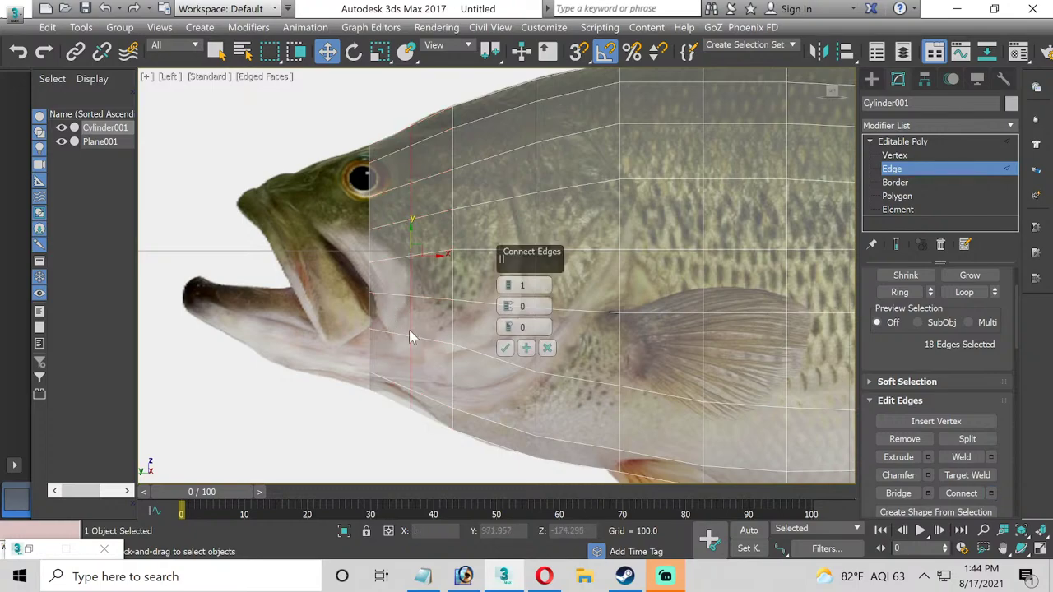
pyautogui.click(496, 348)
pyautogui.click(894, 156)
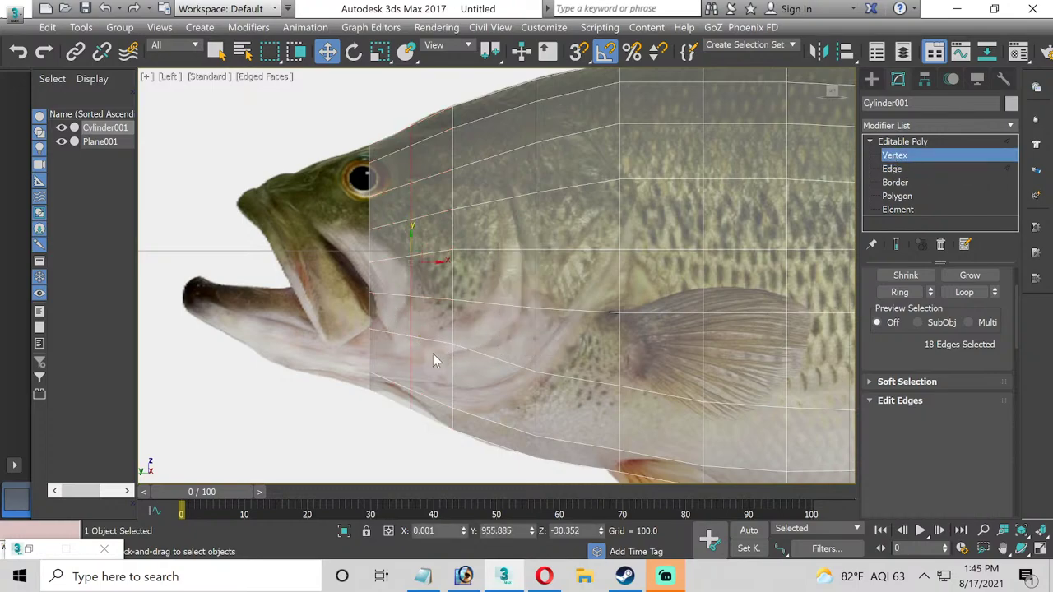
pyautogui.moveTo(395, 360)
pyautogui.mouseDown()
pyautogui.moveTo(427, 412)
pyautogui.moveTo(405, 375)
pyautogui.mouseUp()
# Preview a 184.051 extrusion of the front polygons toward the snout.
pyautogui.moveTo(266, 322); pyautogui.dragTo(298, 376, button='middle')
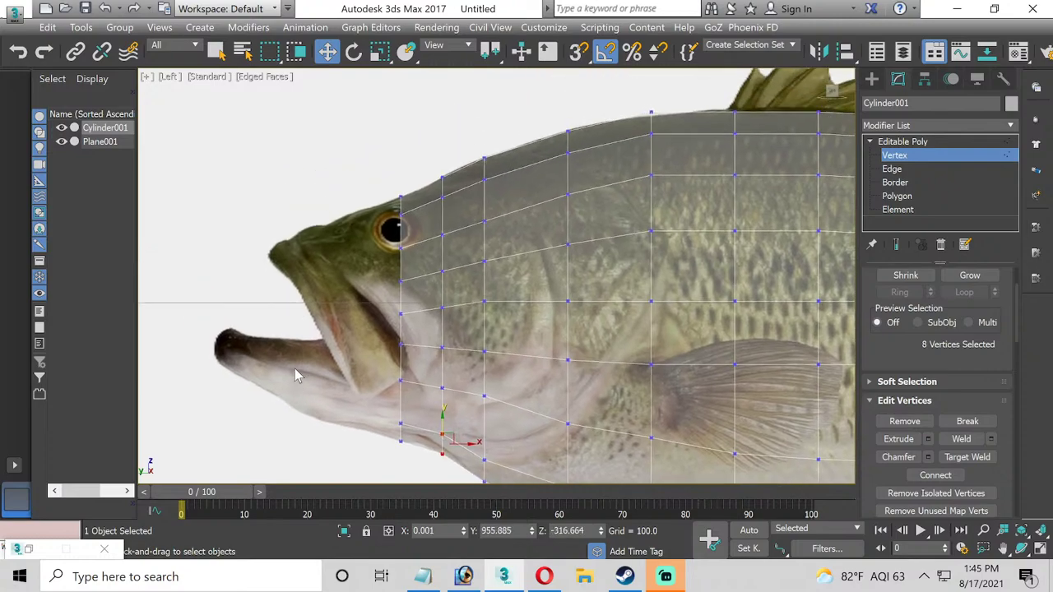
pyautogui.scroll(-2, 298, 366)
pyautogui.click(887, 196)
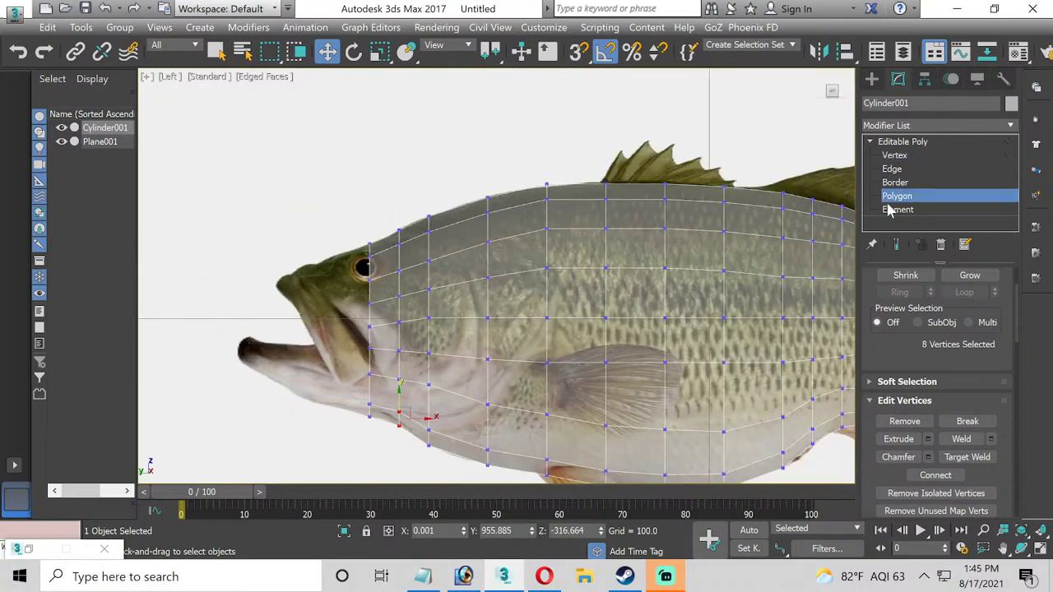
pyautogui.click(928, 439)
# Confirm the extrusion toward the mouth and squash the new front polygons vertically.
pyautogui.moveTo(396, 339); pyautogui.dragTo(418, 329, button='middle')
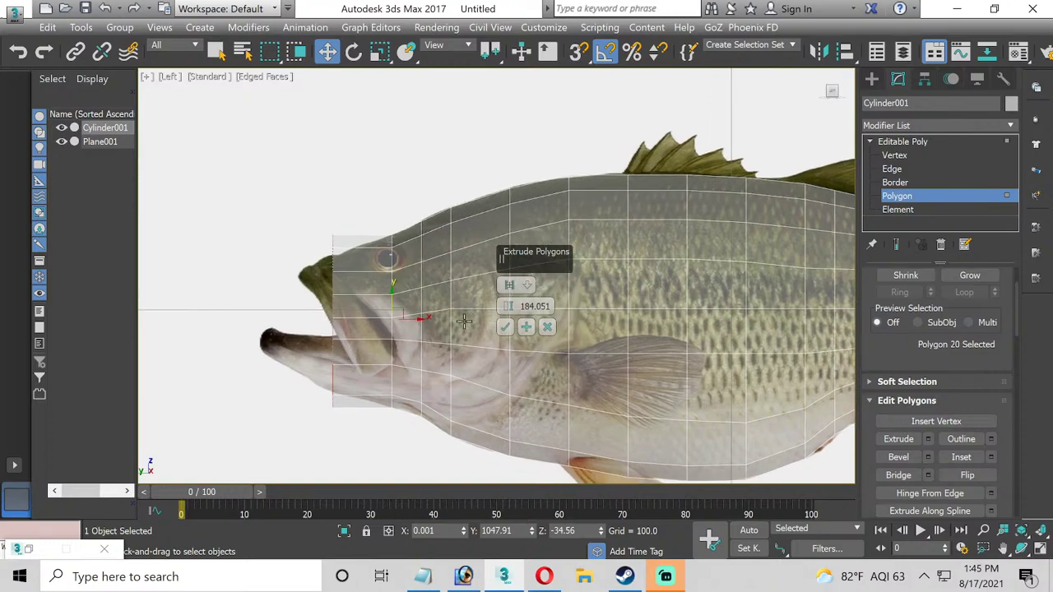
pyautogui.click(505, 327)
pyautogui.click(379, 52)
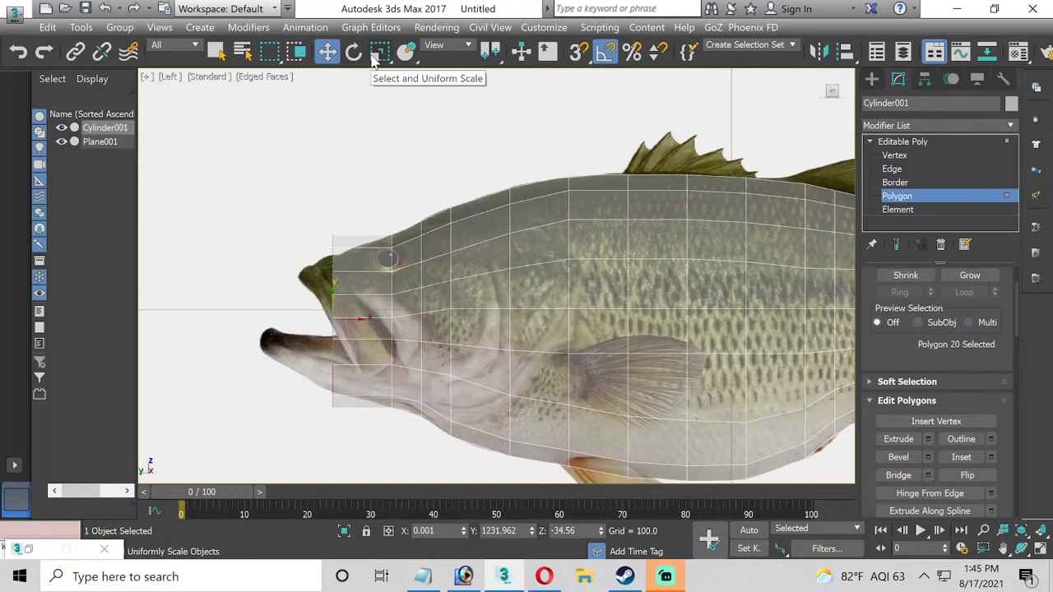
pyautogui.scroll(-2, 323, 352)
pyautogui.scroll(2, 332, 351)
pyautogui.scroll(3, 330, 351)
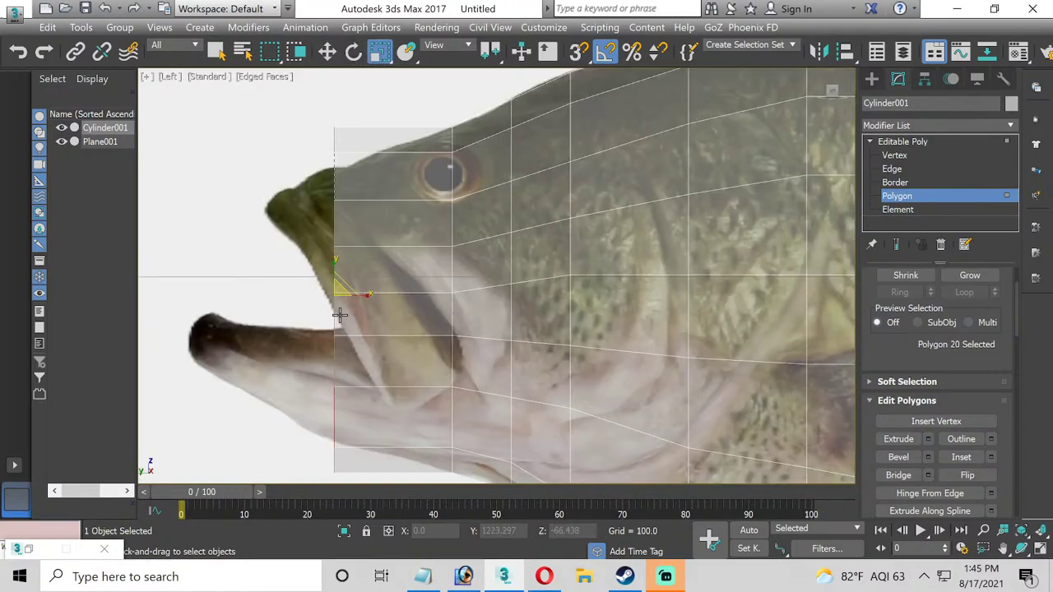
pyautogui.moveTo(336, 294); pyautogui.dragTo(337, 303)
# Lower the four upper lip vertices and raise the lower jaw vertex slightly.
pyautogui.press('1')
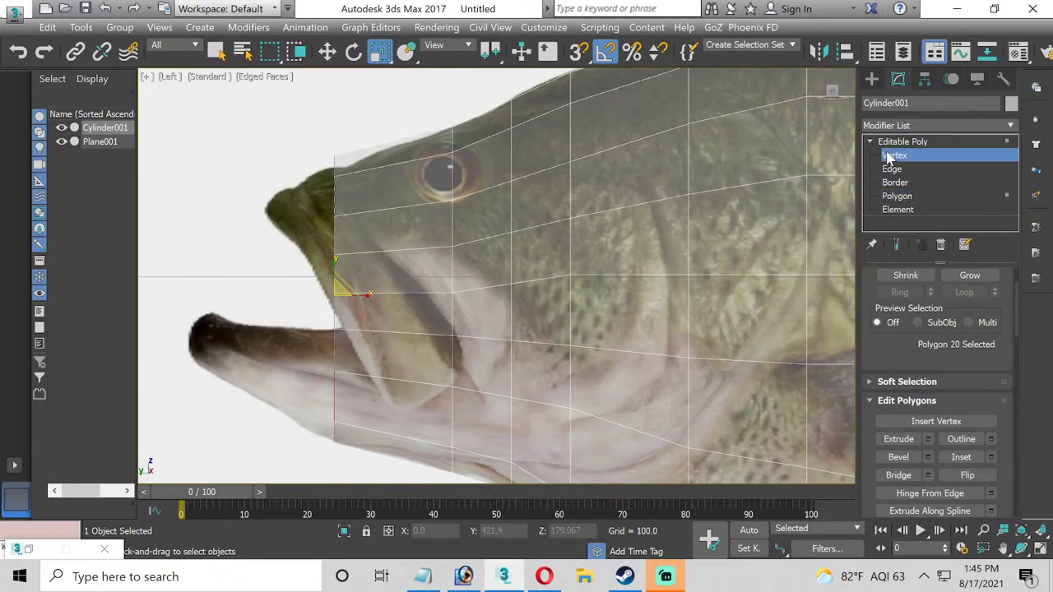
pyautogui.moveTo(317, 124); pyautogui.dragTo(357, 262)
pyautogui.press('w')
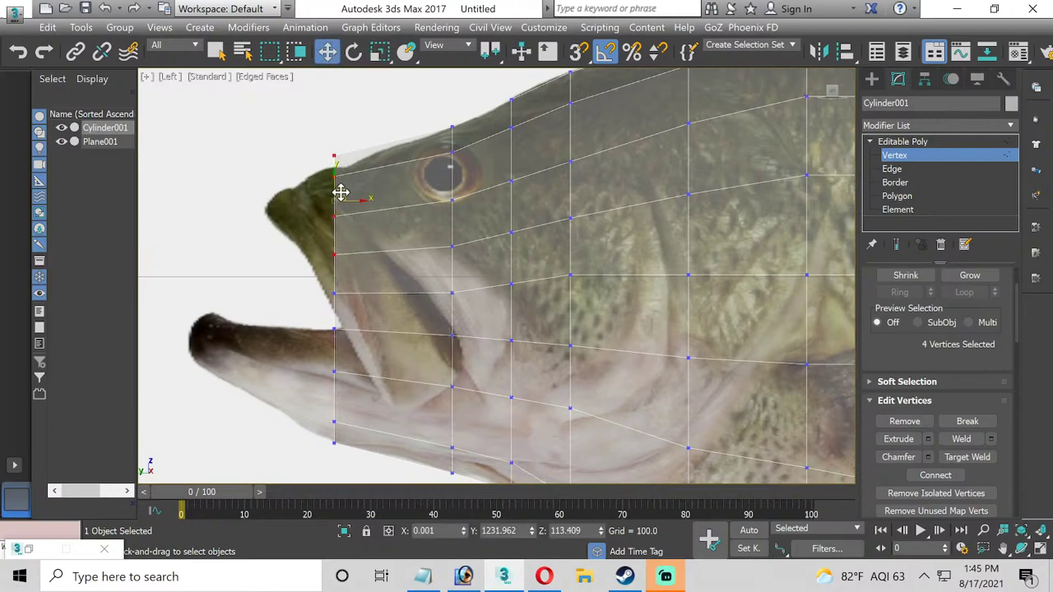
pyautogui.moveTo(334, 182); pyautogui.dragTo(337, 200)
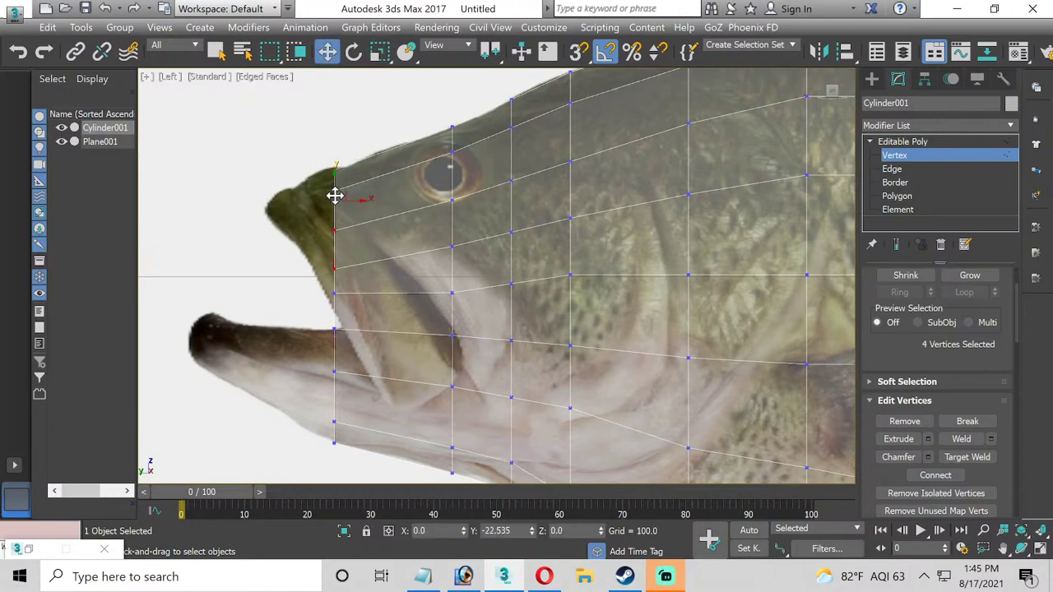
pyautogui.moveTo(313, 280); pyautogui.dragTo(461, 314)
pyautogui.moveTo(454, 278); pyautogui.dragTo(454, 271)
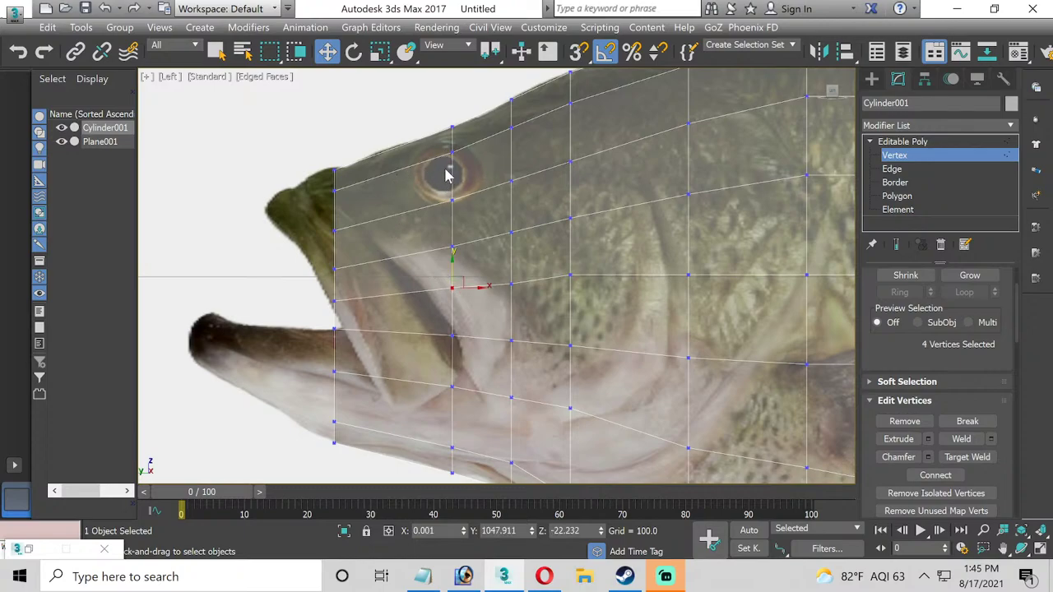
# Extrude the front polygons once more, shrink them, and raise them to the bass's mouth.
pyautogui.scroll(-2, 446, 175)
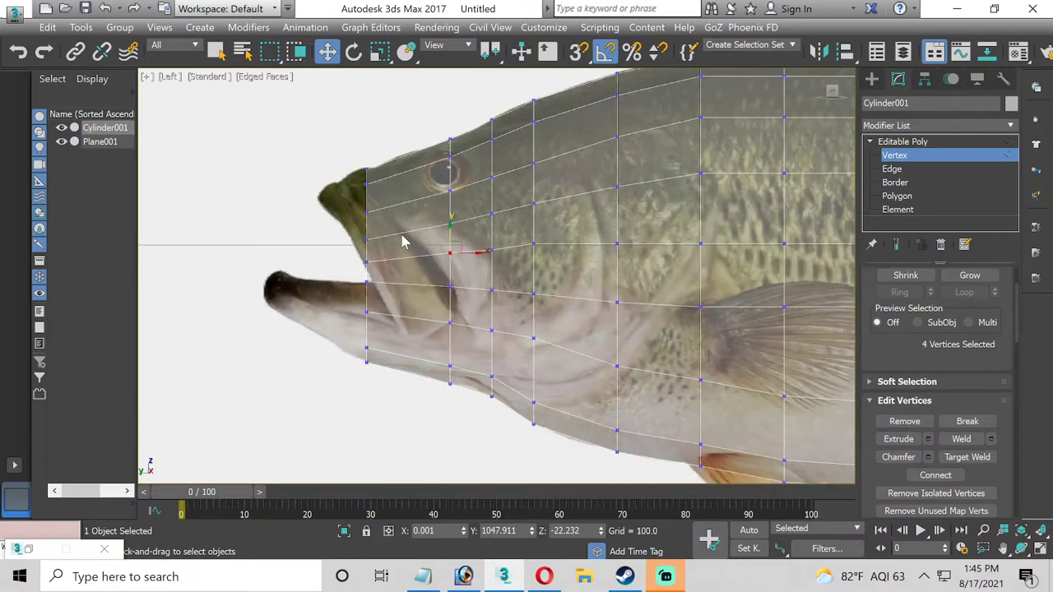
pyautogui.moveTo(404, 237); pyautogui.dragTo(494, 229, button='middle')
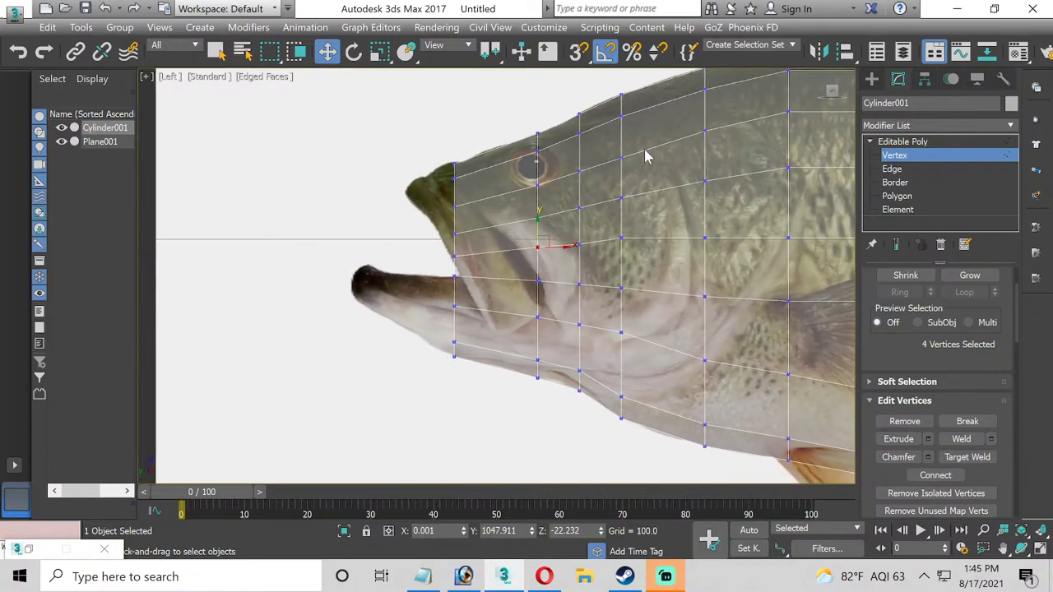
pyautogui.click(899, 195)
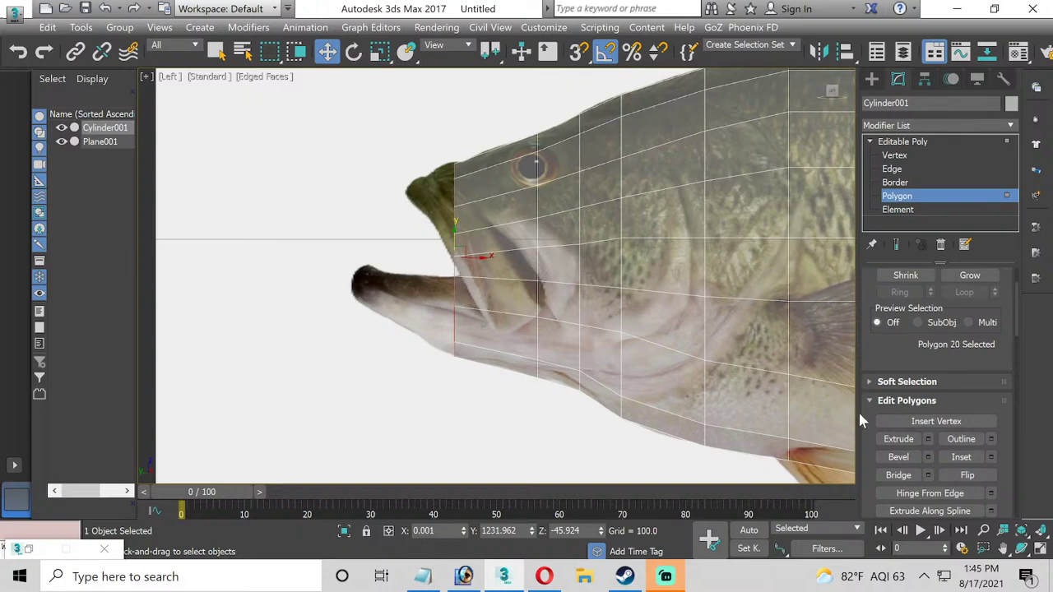
pyautogui.click(928, 439)
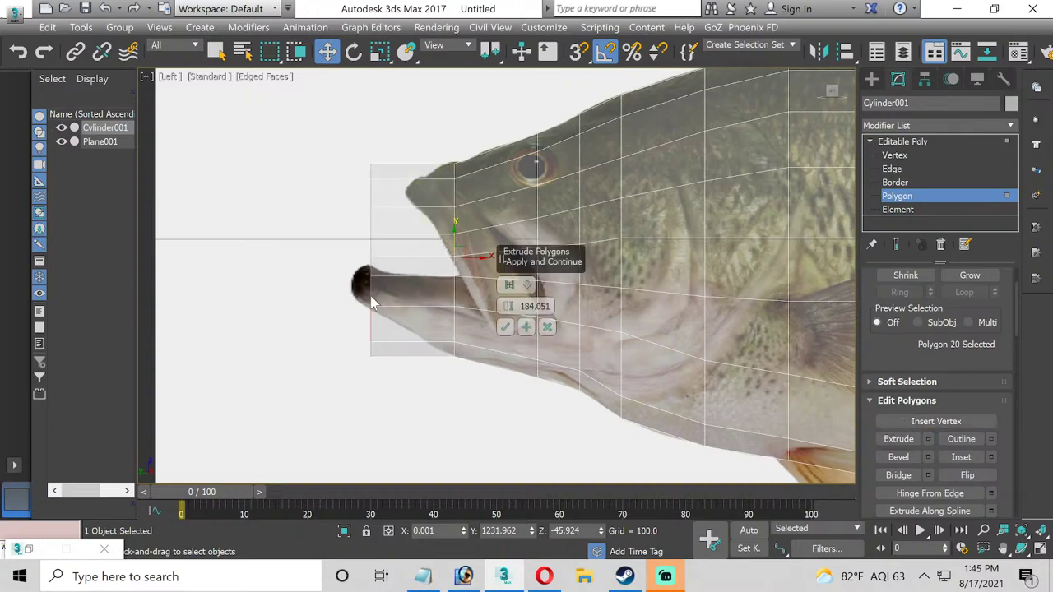
pyautogui.click(502, 327)
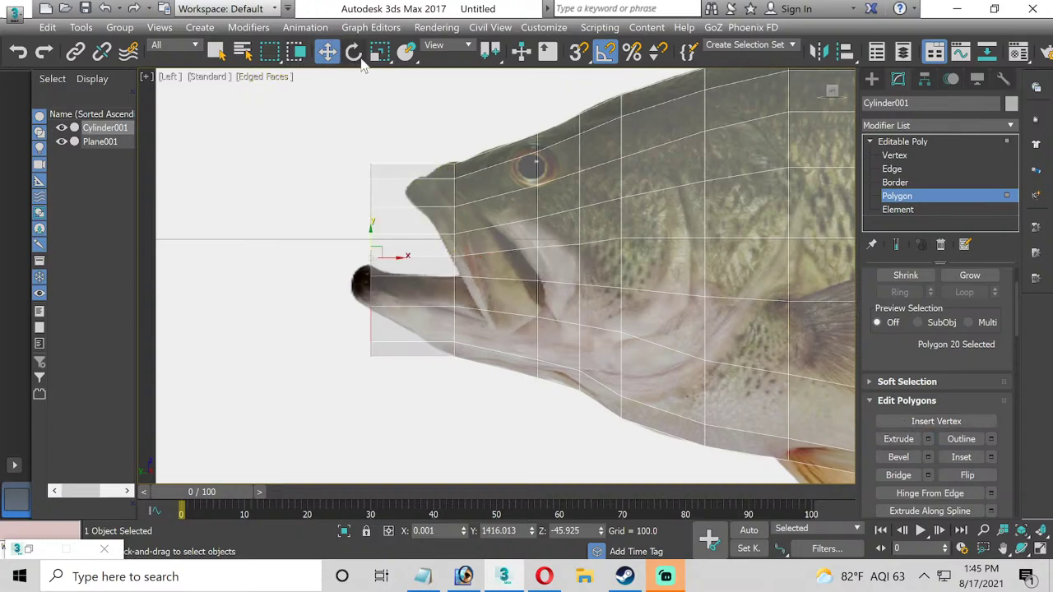
pyautogui.click(379, 51)
pyautogui.moveTo(371, 258); pyautogui.dragTo(375, 285)
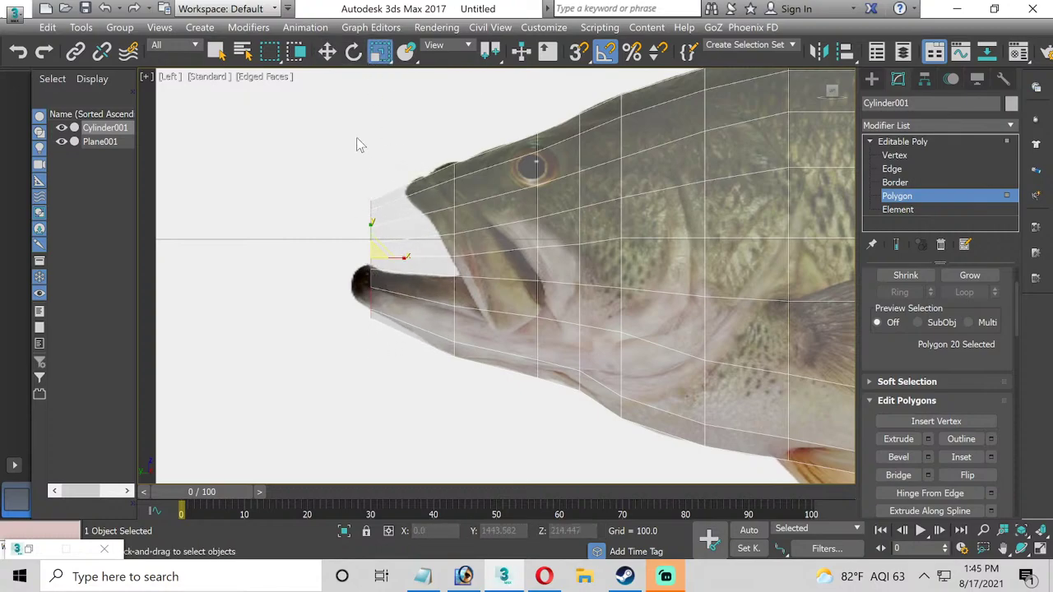
pyautogui.click(327, 51)
pyautogui.moveTo(368, 242); pyautogui.dragTo(351, 225)
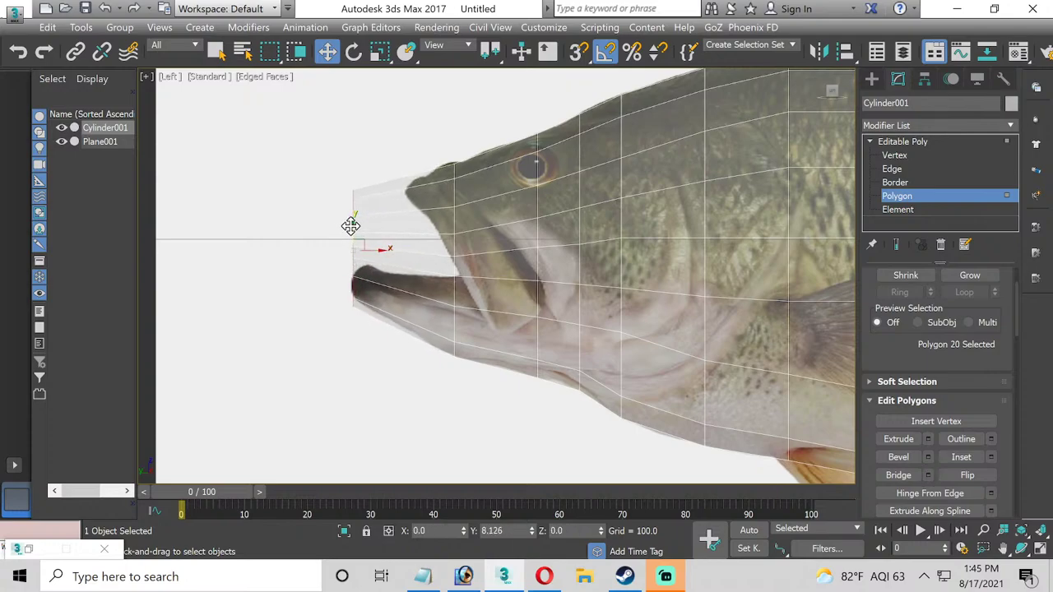
pyautogui.scroll(-4, 313, 280)
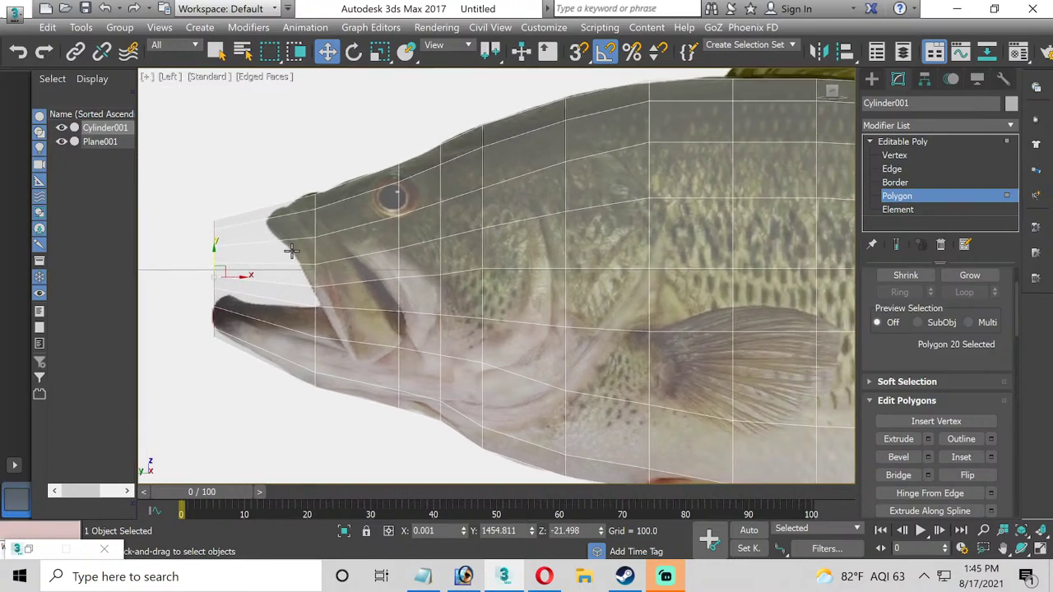
pyautogui.moveTo(313, 280); pyautogui.dragTo(223, 301, button='middle')
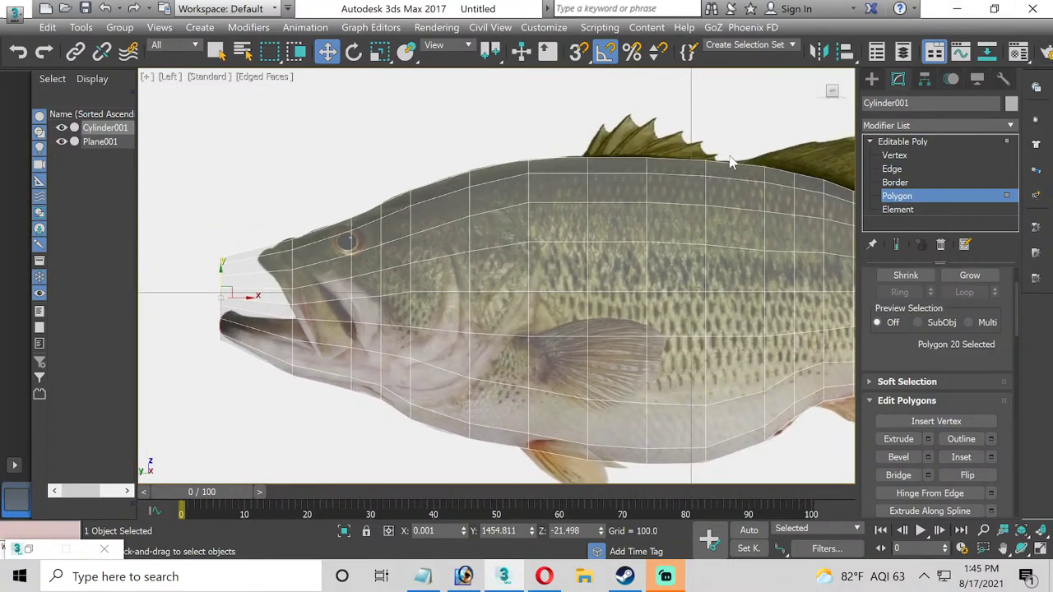
pyautogui.moveTo(724, 148); pyautogui.dragTo(489, 131, button='middle')
pyautogui.scroll(-3, 490, 131)
pyautogui.moveTo(511, 180); pyautogui.dragTo(551, 205, button='middle')
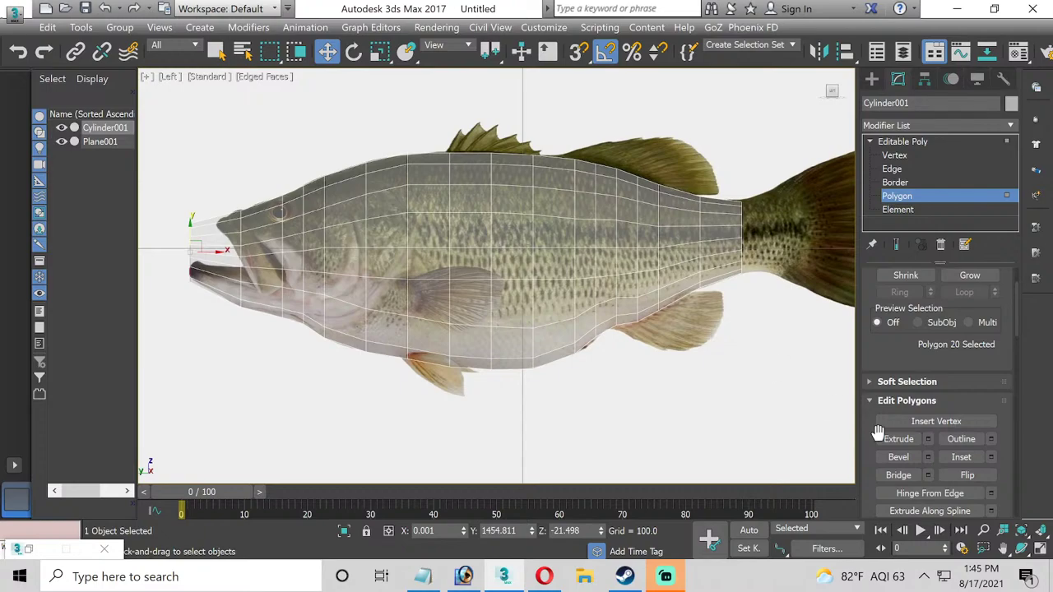
# In a maximized Top view, scale Cylinder001 side to side to about 41% width.
pyautogui.click(1040, 549)
pyautogui.middleClick(335, 197)
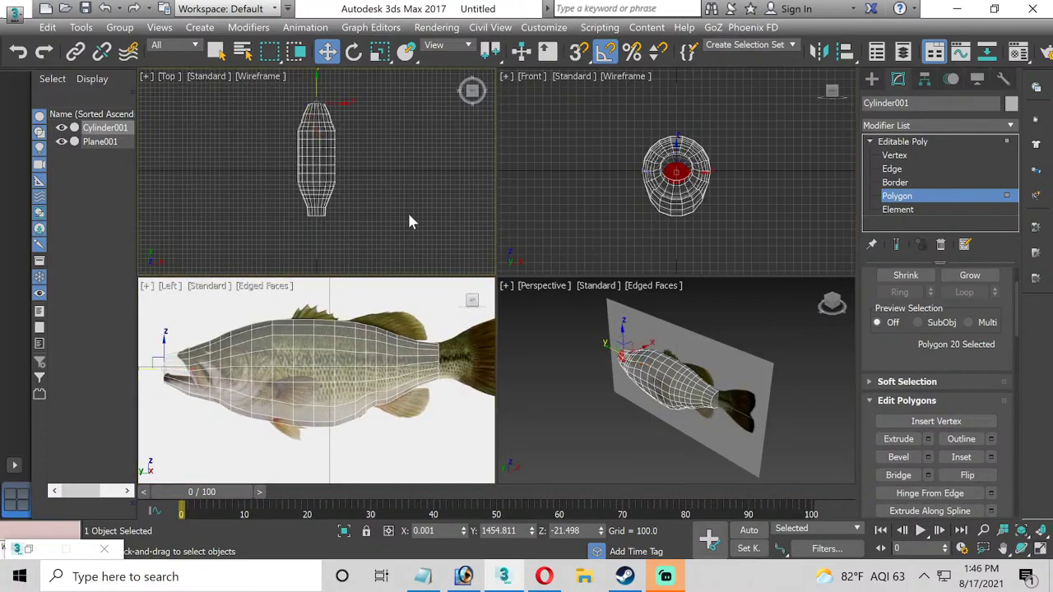
pyautogui.hotkey('alt', 'w')
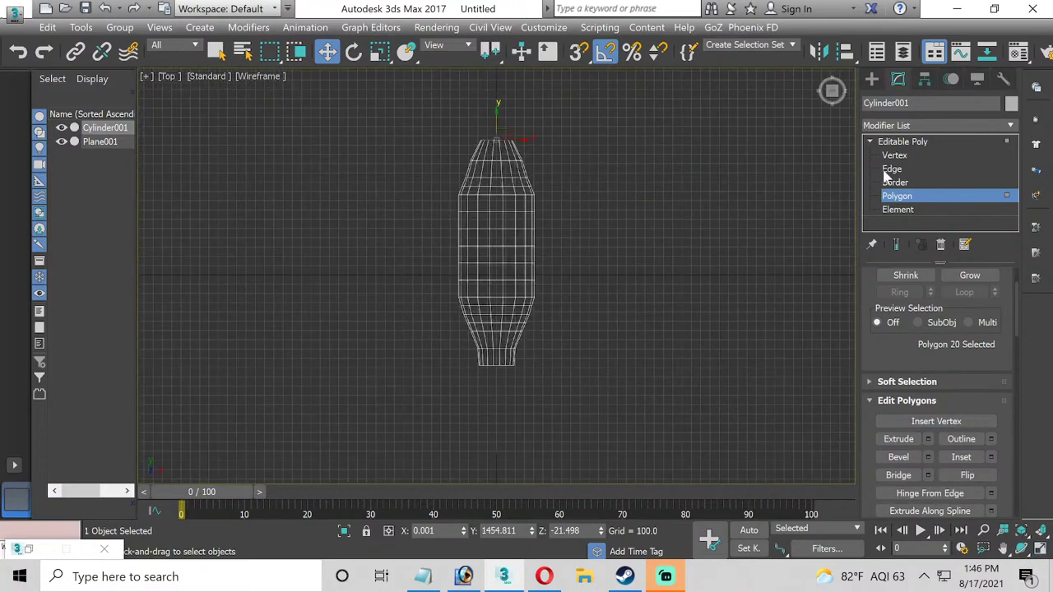
pyautogui.click(897, 198)
pyautogui.press('z')
pyautogui.press('r')
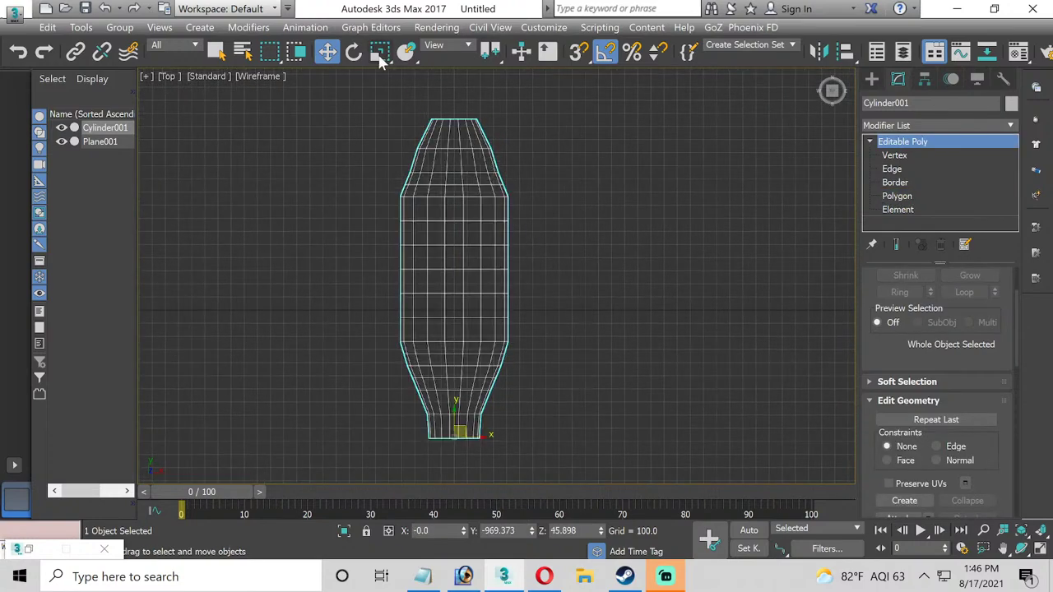
pyautogui.moveTo(489, 435); pyautogui.dragTo(445, 428)
pyautogui.scroll(3, 445, 322)
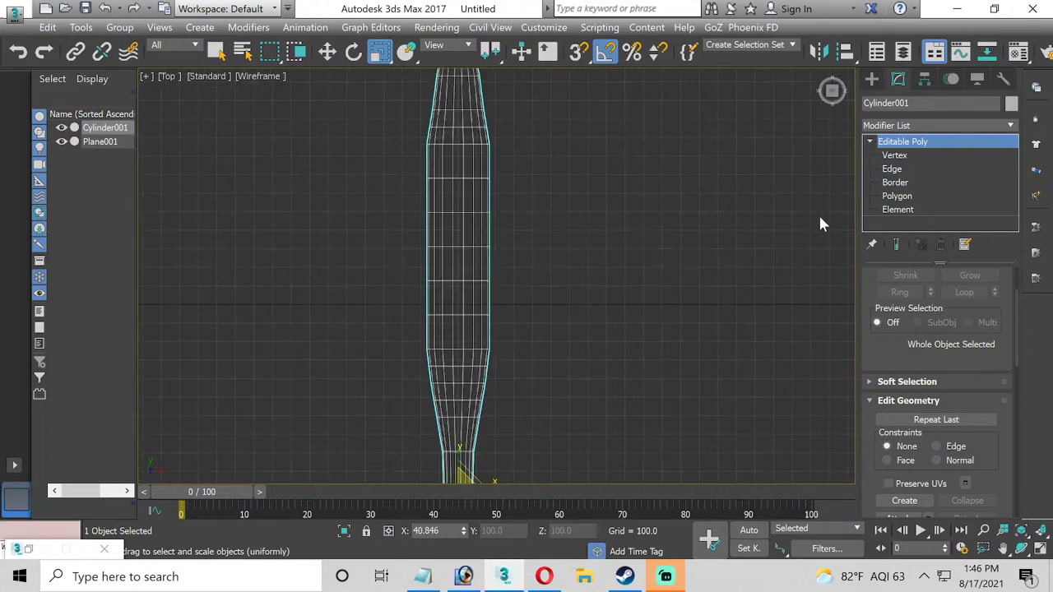
# Add an FFD(box) modifier to Cylinder001 with a 6x6x6 control-point lattice.
pyautogui.click(1011, 127)
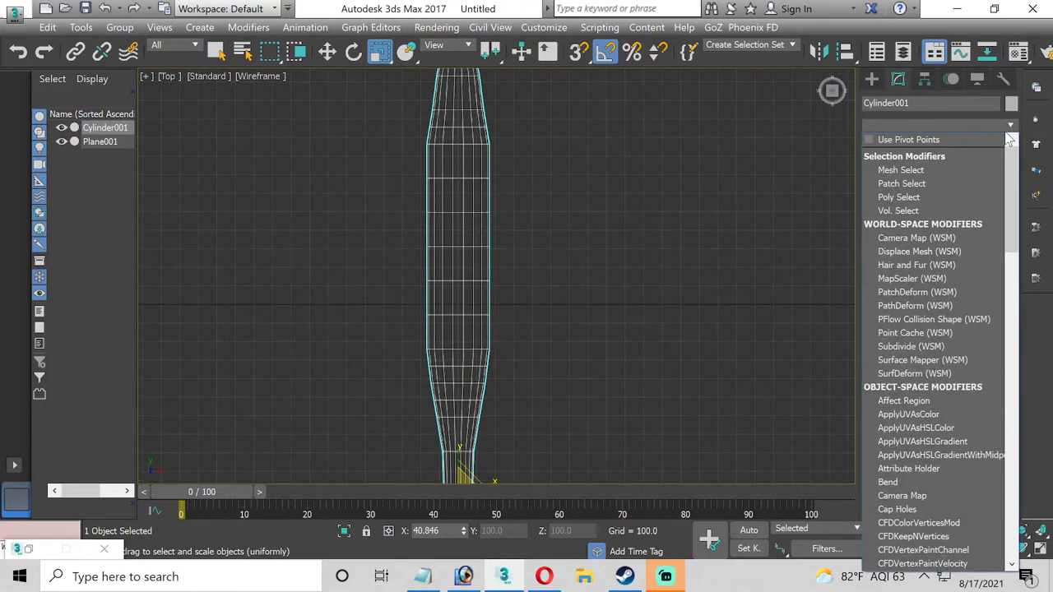
pyautogui.press('f')
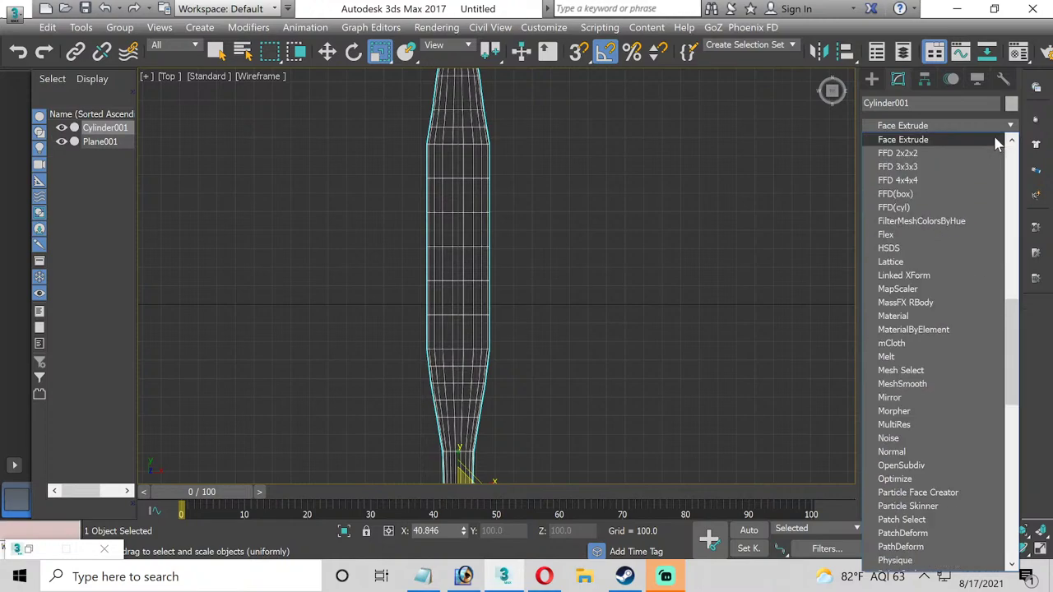
pyautogui.click(889, 195)
pyautogui.scroll(4, 988, 345)
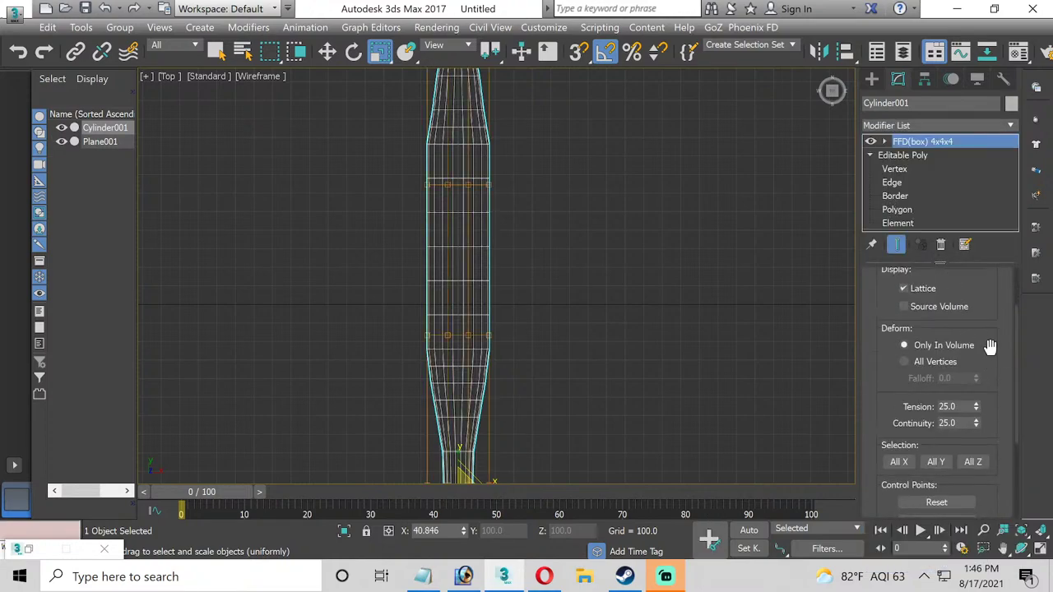
pyautogui.click(959, 321)
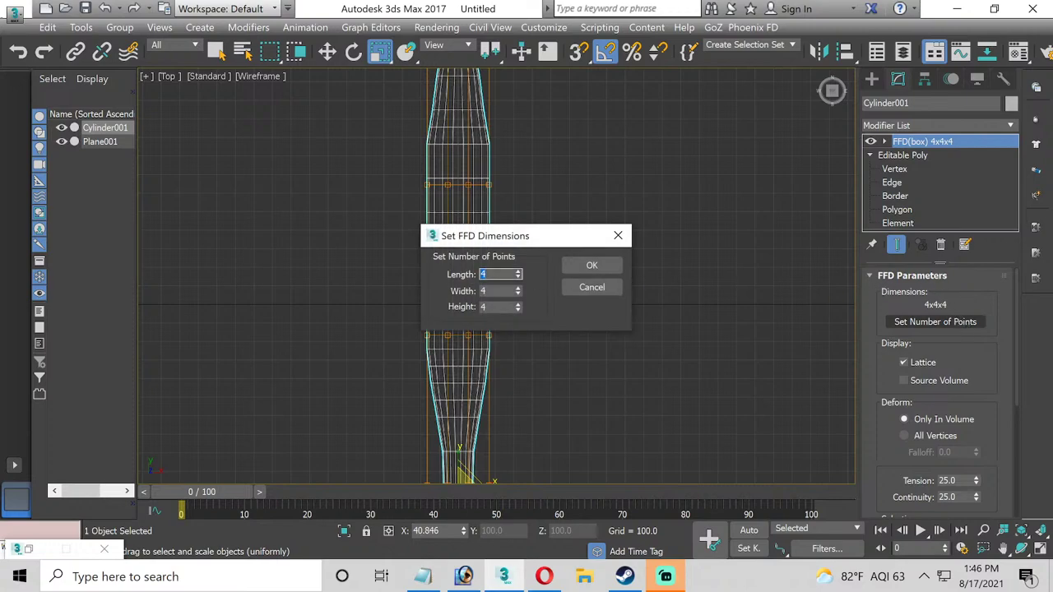
pyautogui.press('Tab')
pyautogui.write('6')
pyautogui.press('Tab')
pyautogui.write('6')
pyautogui.click(589, 266)
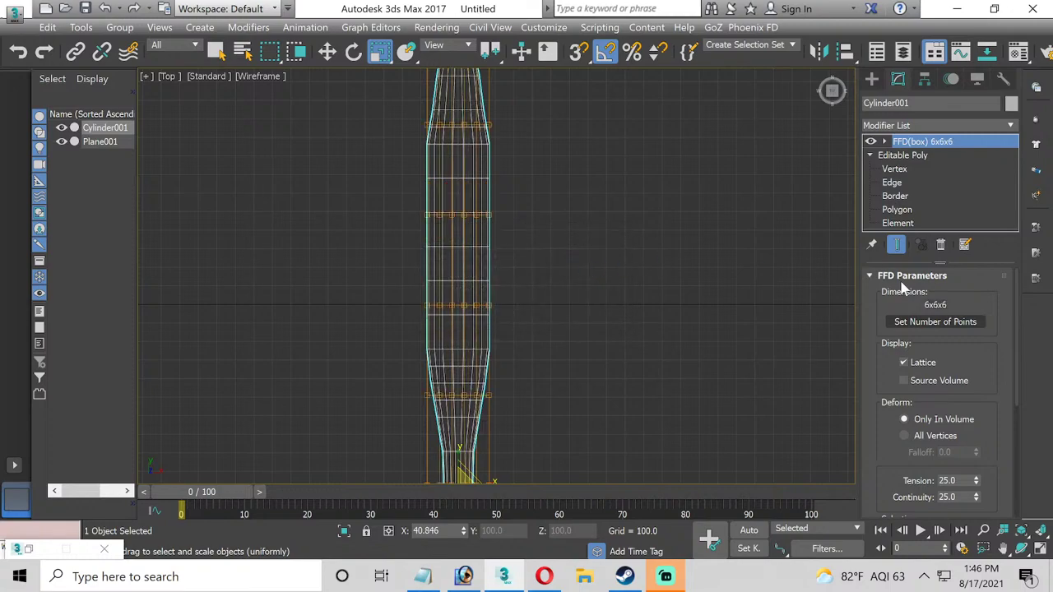
pyautogui.click(885, 141)
# In the Top view, widen the middle and lower rows of FFD control points.
pyautogui.click(923, 154)
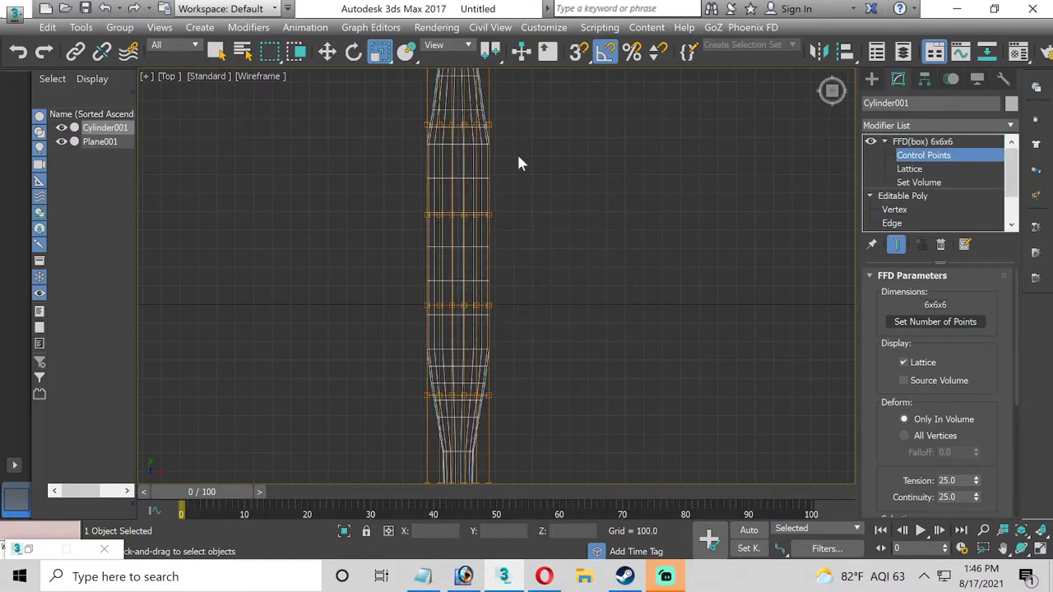
pyautogui.moveTo(370, 234); pyautogui.dragTo(359, 248, button='middle')
pyautogui.scroll(-2, 362, 241)
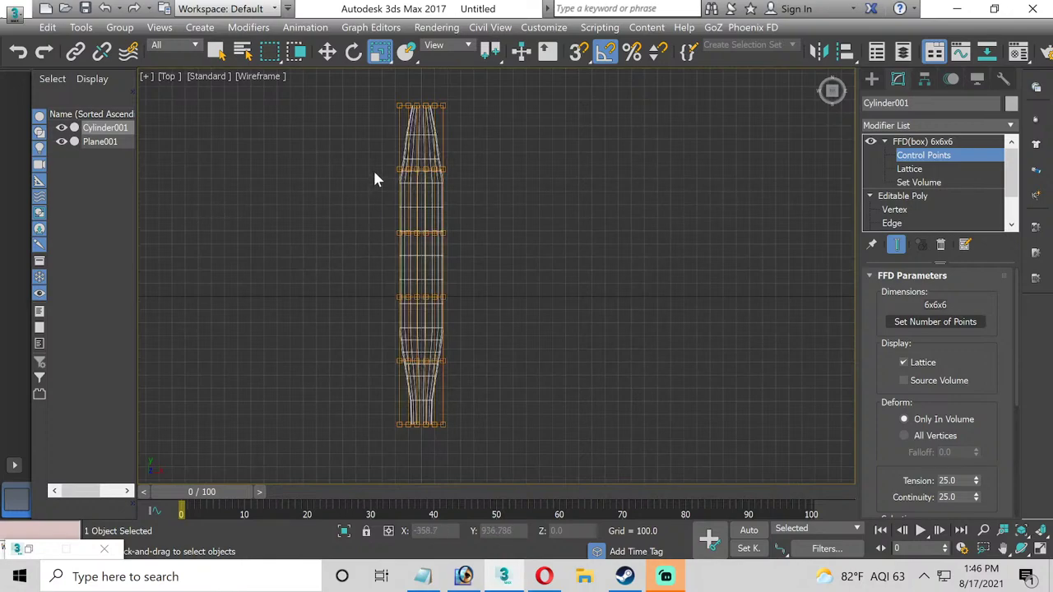
pyautogui.moveTo(480, 315); pyautogui.dragTo(392, 169)
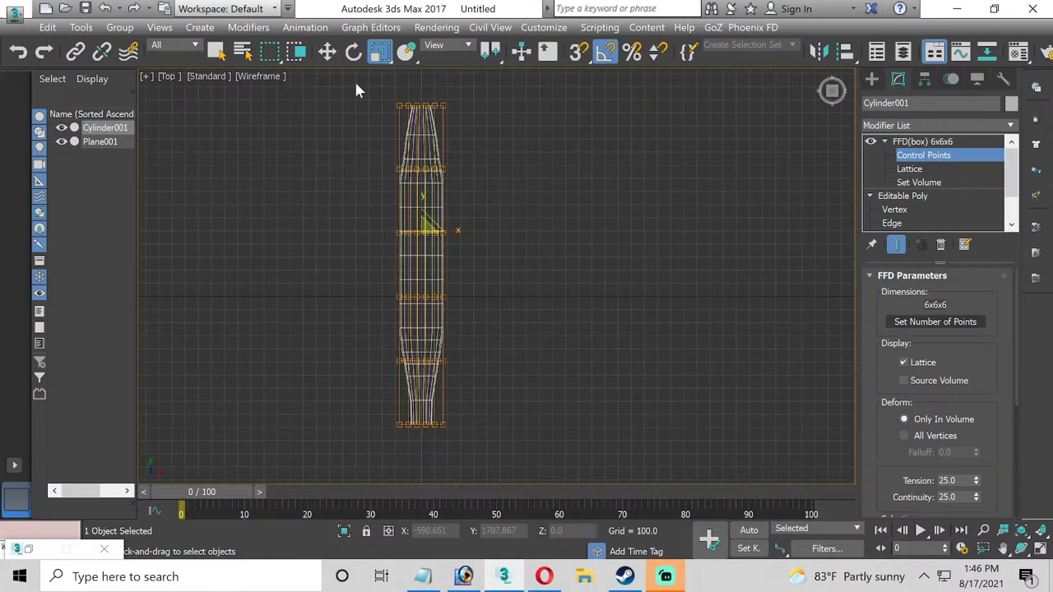
pyautogui.moveTo(455, 233); pyautogui.dragTo(468, 235)
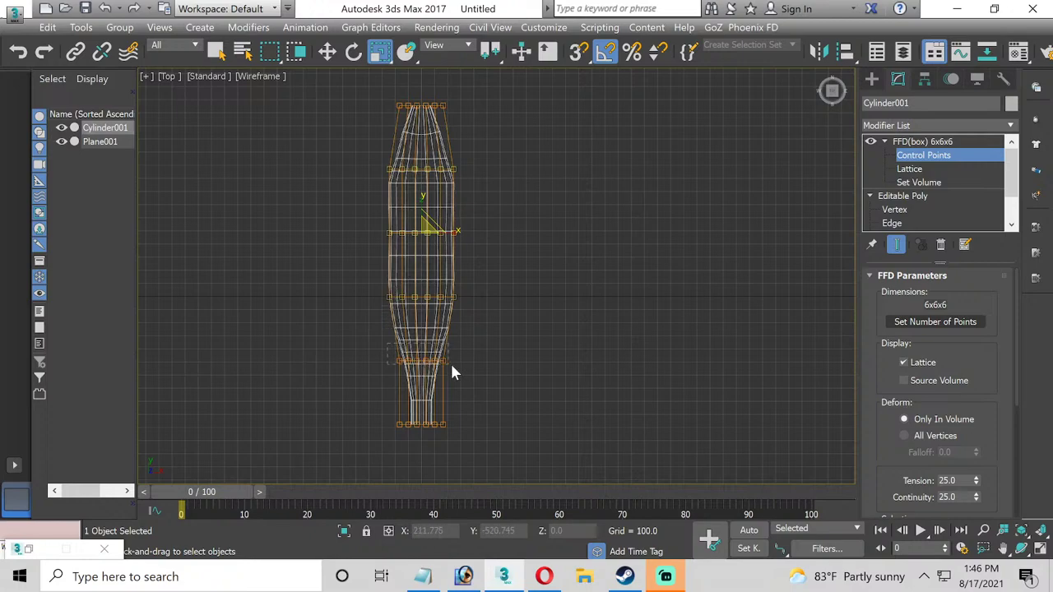
pyautogui.moveTo(451, 367); pyautogui.dragTo(464, 360)
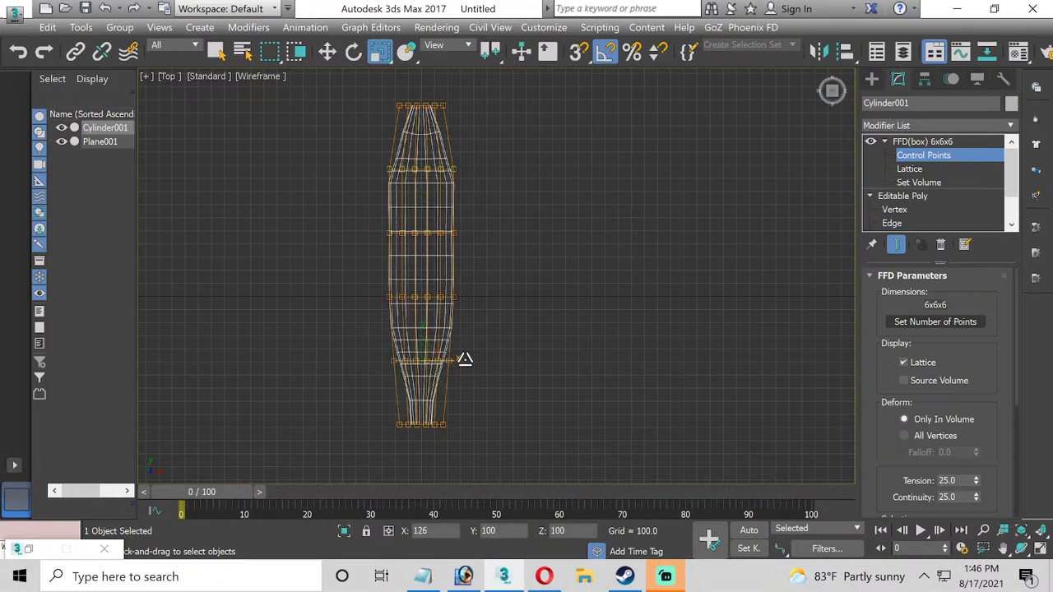
pyautogui.scroll(2, 413, 298)
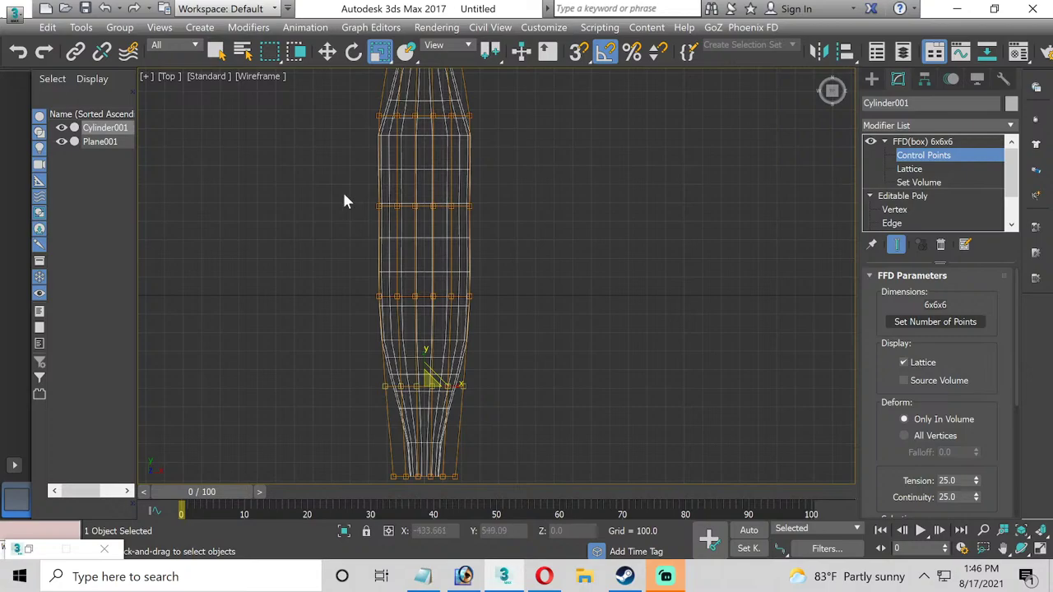
# Rescale the upper and middle control-point rows so the body tapers toward the ends.
pyautogui.moveTo(344, 201); pyautogui.dragTo(500, 241)
pyautogui.scroll(4, 393, 177)
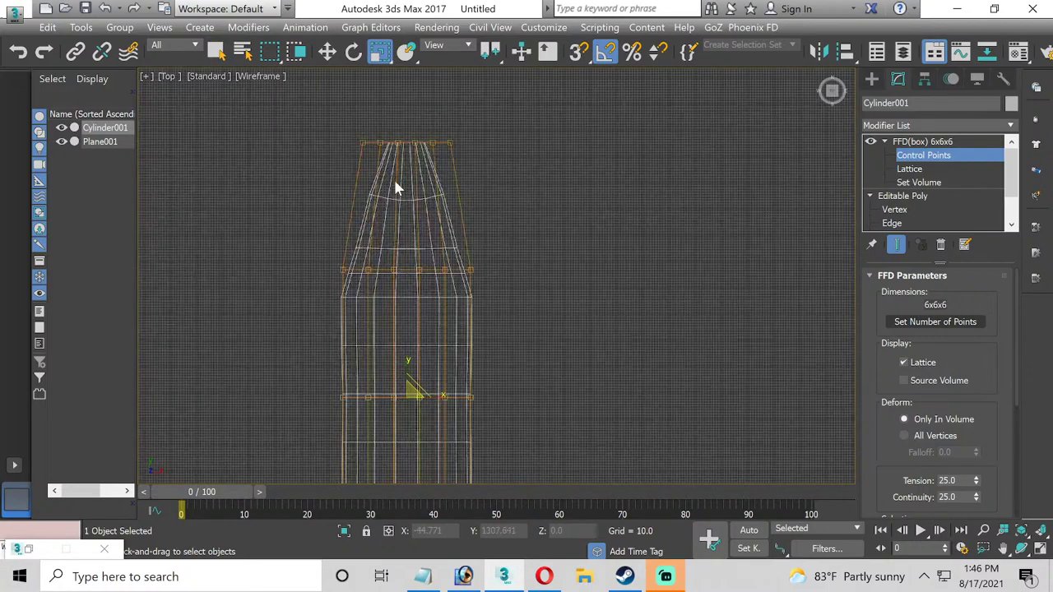
pyautogui.scroll(1, 375, 240)
pyautogui.moveTo(356, 158); pyautogui.dragTo(442, 164)
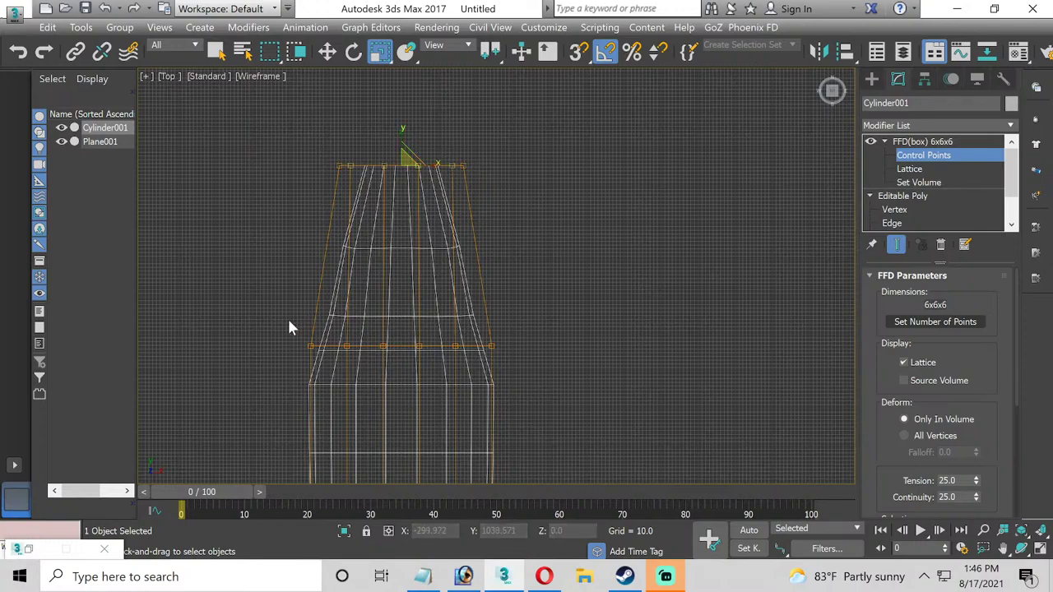
pyautogui.moveTo(505, 359); pyautogui.dragTo(504, 357)
pyautogui.moveTo(436, 345); pyautogui.dragTo(434, 340)
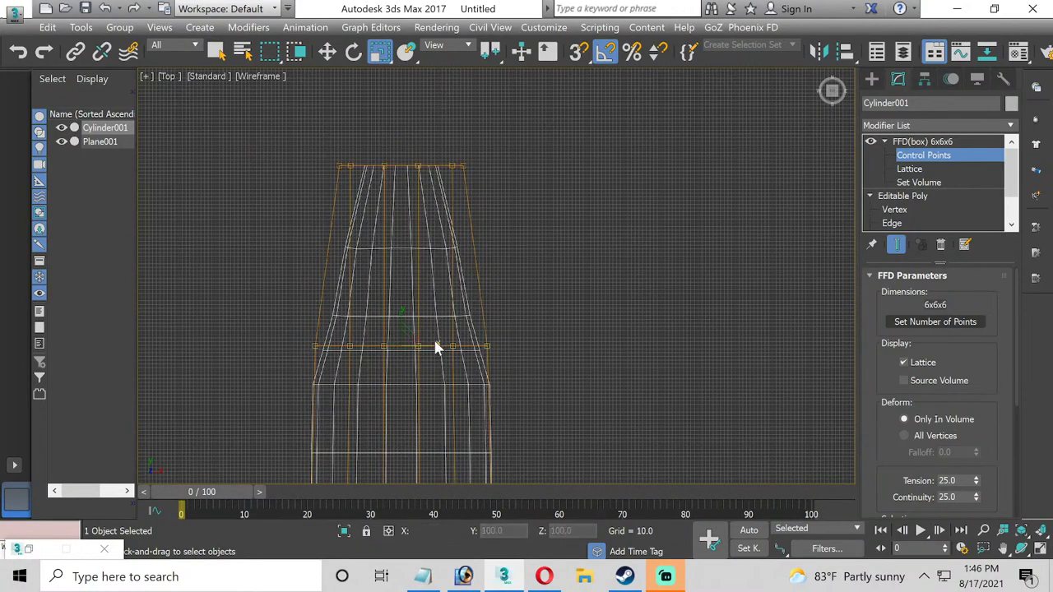
pyautogui.click(627, 310)
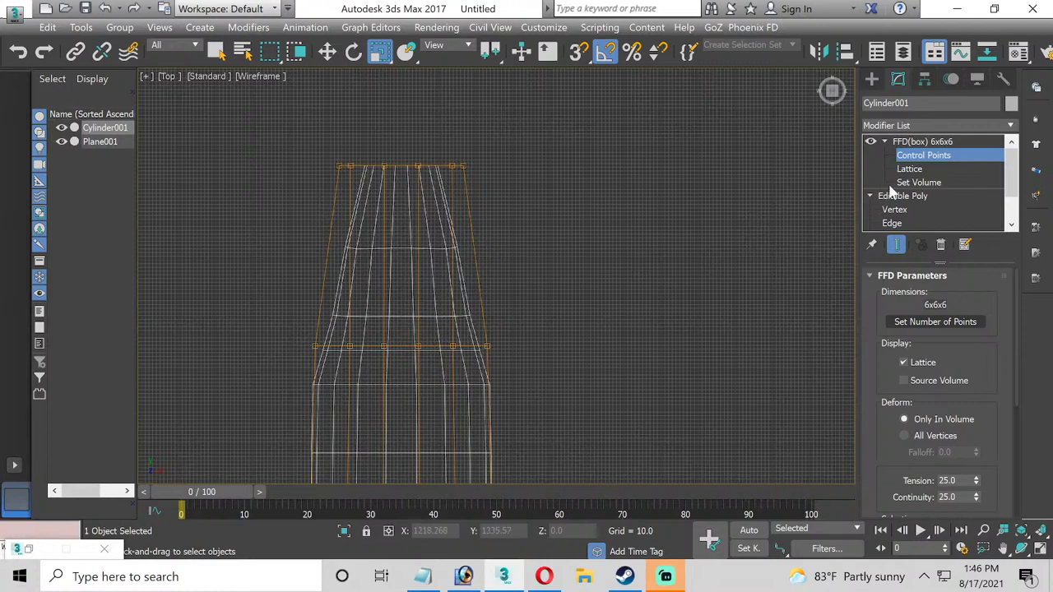
pyautogui.click(920, 141)
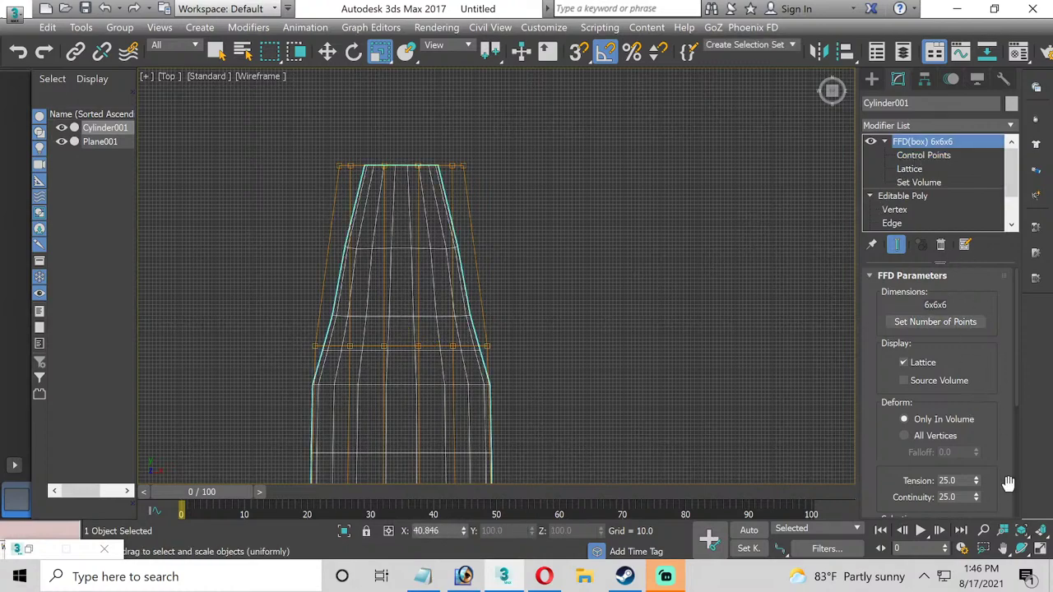
pyautogui.click(1041, 548)
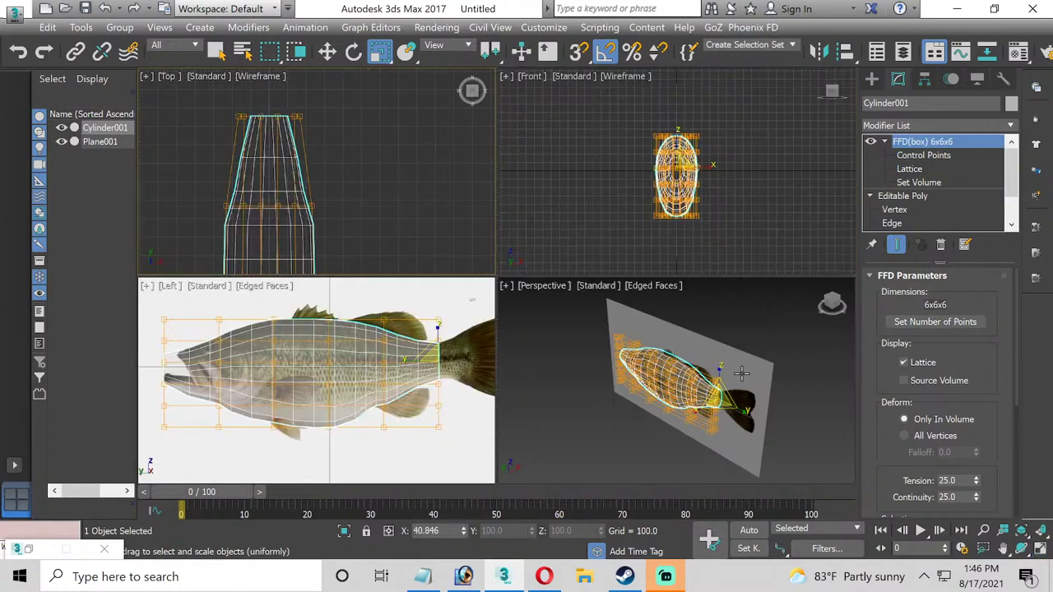
# In the maximized Front view, narrow the top row of FFD control points.
pyautogui.click(697, 228)
pyautogui.hotkey('alt', 'w')
pyautogui.scroll(3, 585, 162)
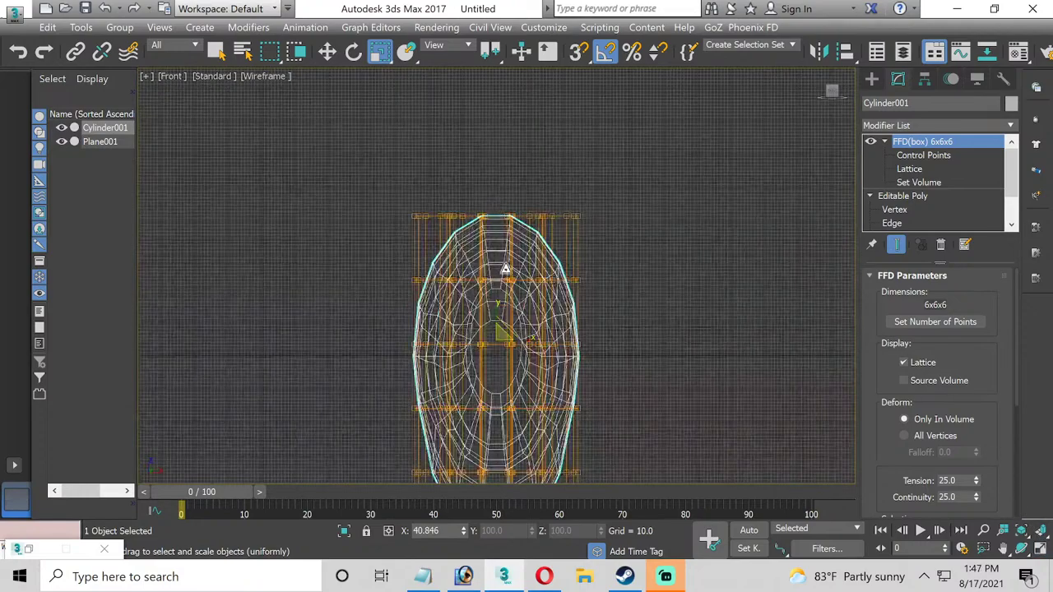
pyautogui.moveTo(522, 318); pyautogui.dragTo(525, 258, button='middle')
pyautogui.click(923, 155)
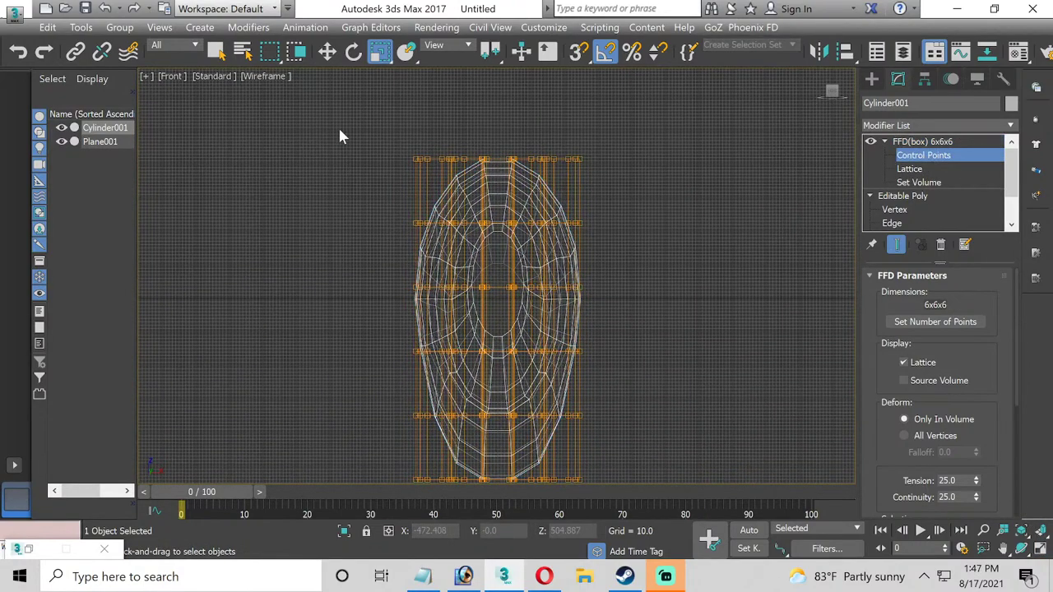
pyautogui.moveTo(313, 306); pyautogui.dragTo(299, 284, button='middle')
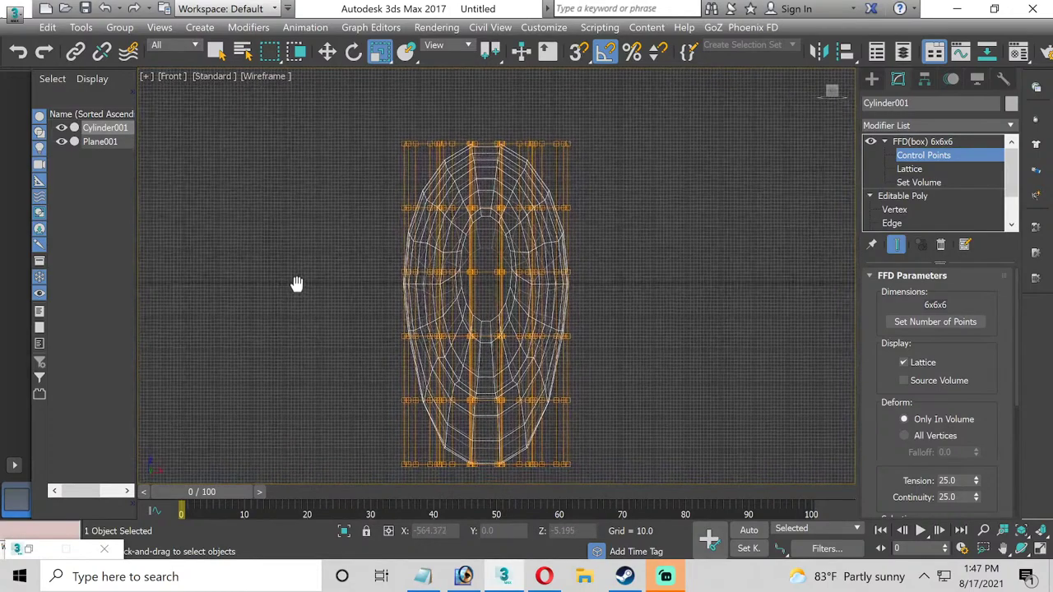
pyautogui.moveTo(313, 118); pyautogui.dragTo(542, 171)
pyautogui.moveTo(622, 181); pyautogui.dragTo(621, 179)
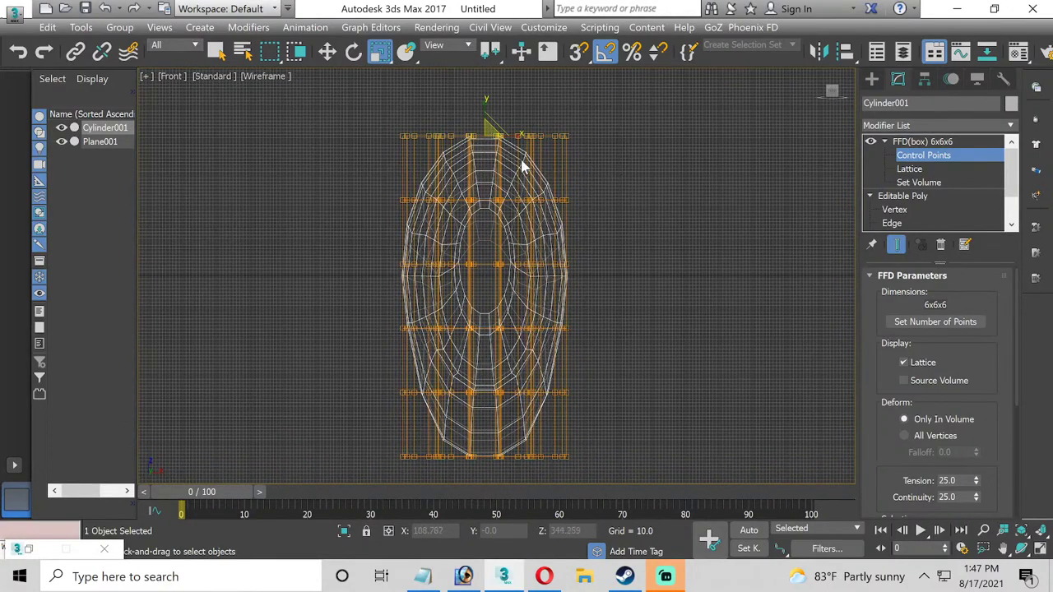
pyautogui.moveTo(518, 136); pyautogui.dragTo(511, 136)
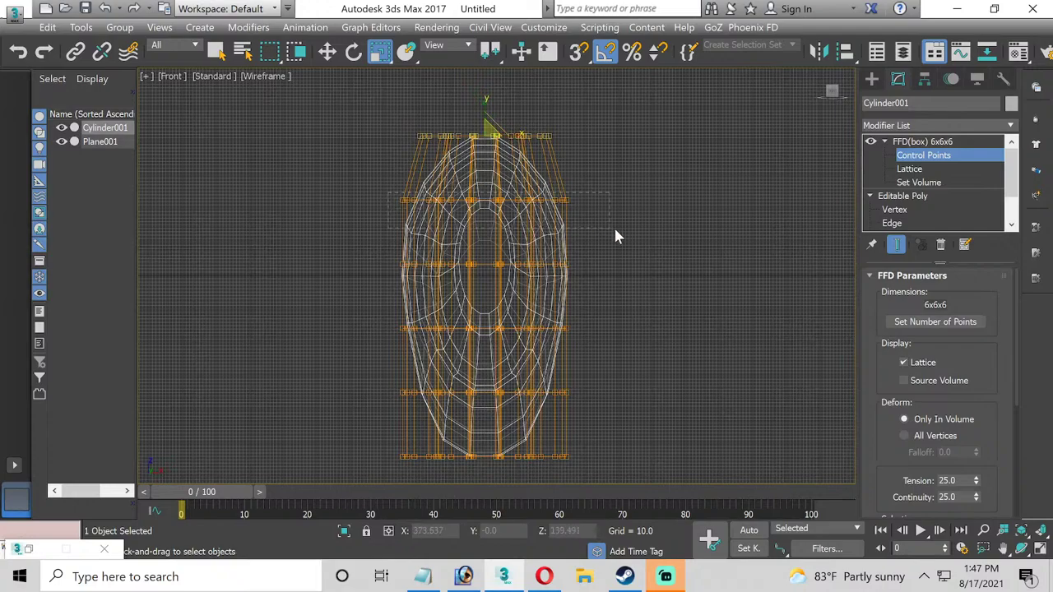
# Narrow the second and bottom control-point rows and widen the row above the bottom.
pyautogui.moveTo(615, 230); pyautogui.dragTo(615, 230)
pyautogui.moveTo(513, 202); pyautogui.dragTo(511, 201)
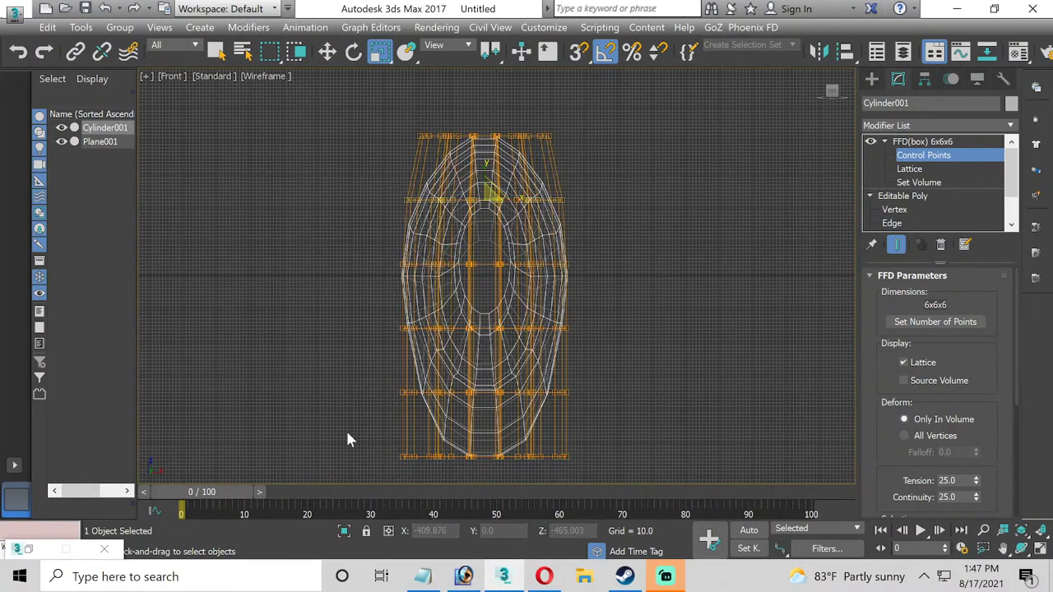
pyautogui.moveTo(564, 475); pyautogui.dragTo(565, 476)
pyautogui.moveTo(506, 449); pyautogui.dragTo(515, 454)
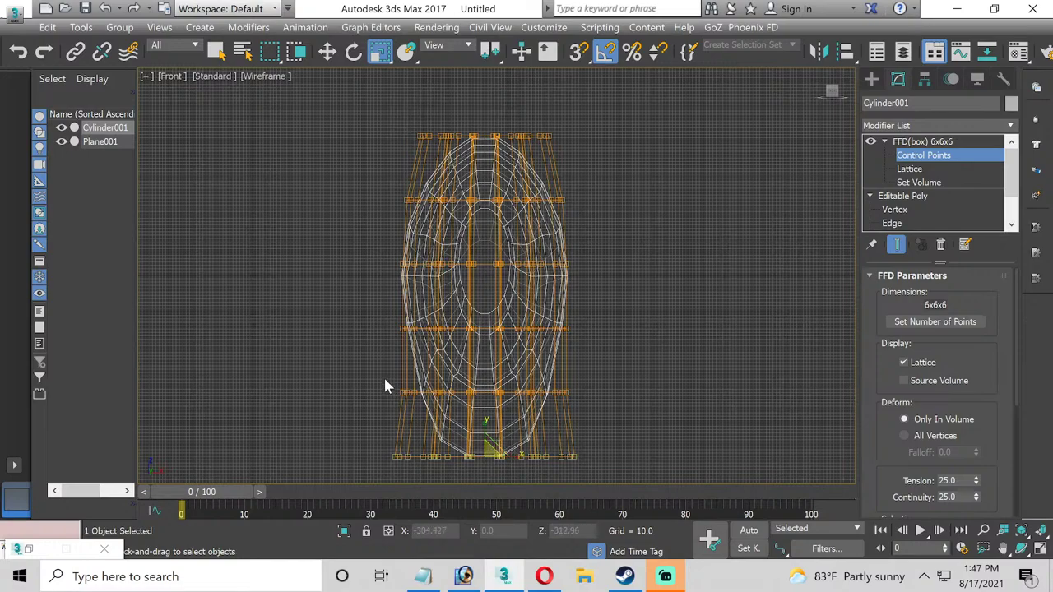
pyautogui.moveTo(385, 385); pyautogui.dragTo(641, 414)
pyautogui.moveTo(522, 389); pyautogui.dragTo(522, 390)
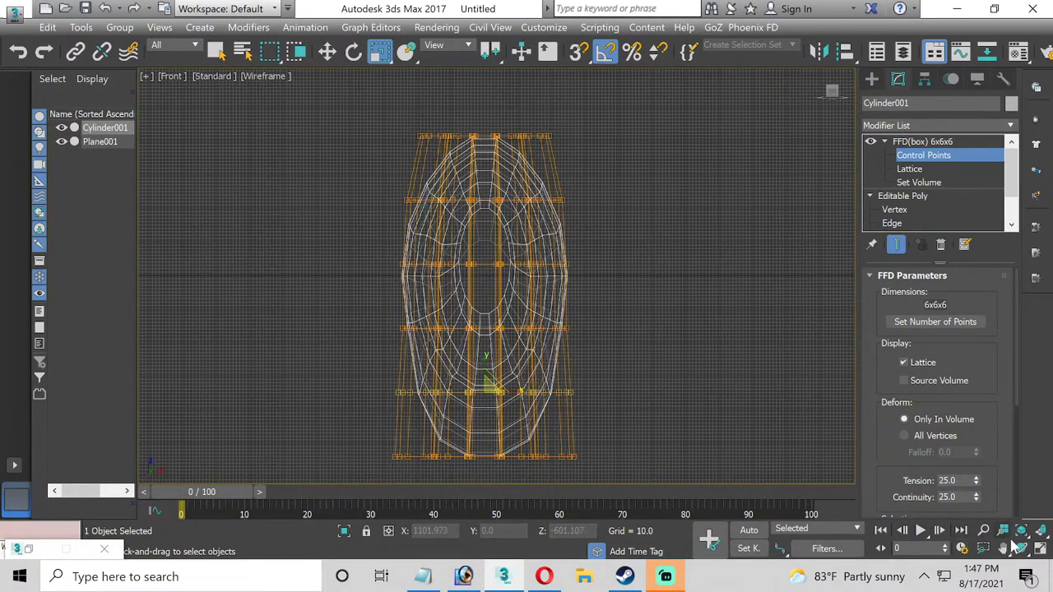
pyautogui.click(1040, 550)
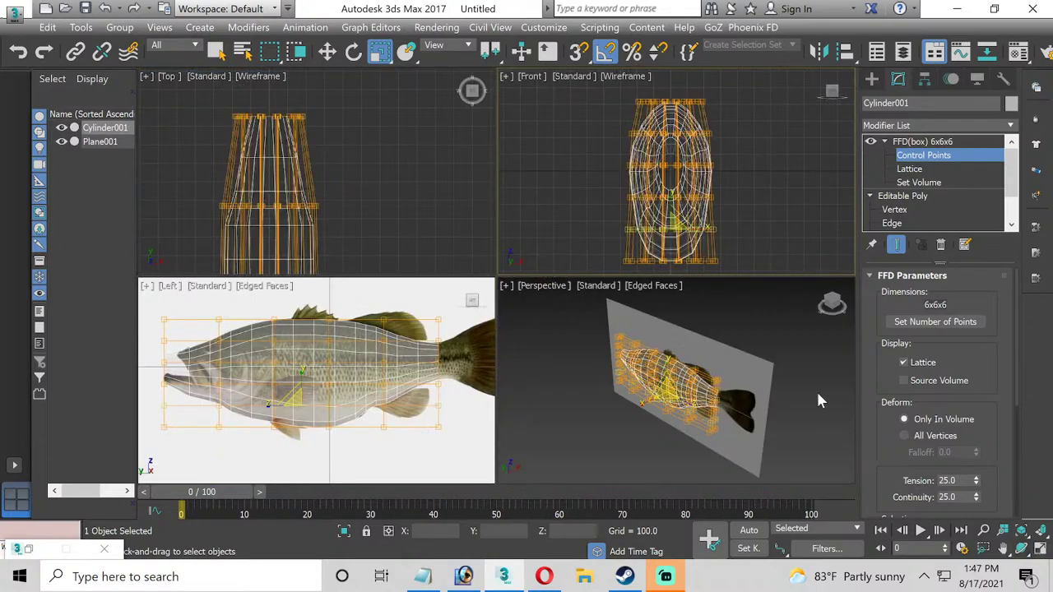
# Raise the fish body material's Opacity to 100 in the Material Editor.
pyautogui.press('m')
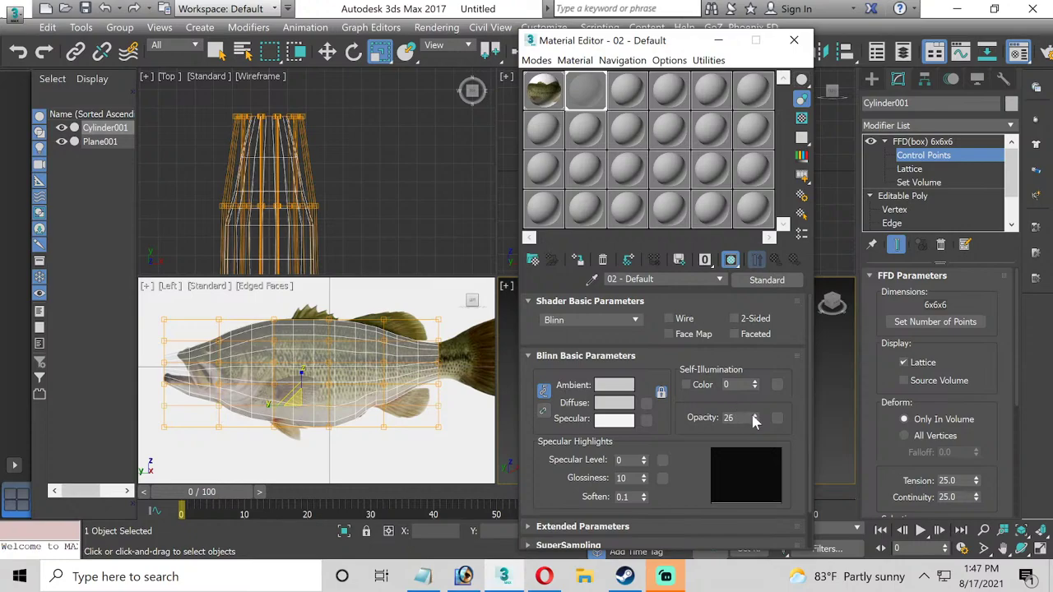
pyautogui.moveTo(755, 418); pyautogui.dragTo(754, 362)
pyautogui.click(794, 39)
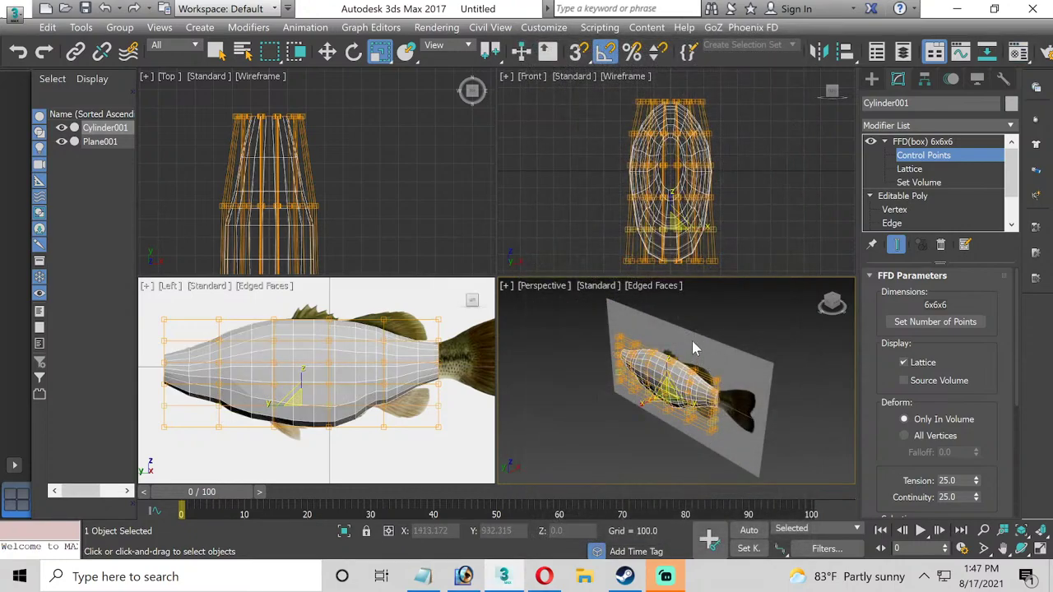
# Hide the Plane001 bass reference and inspect the opaque body from several angles.
pyautogui.click(1039, 555)
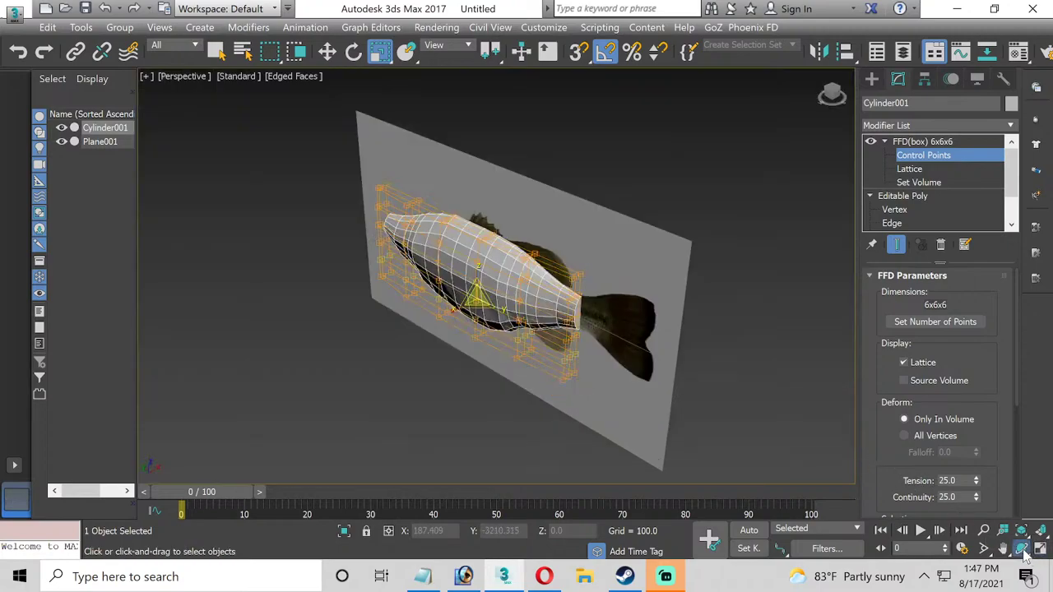
pyautogui.click(1022, 549)
pyautogui.moveTo(758, 409); pyautogui.dragTo(492, 276)
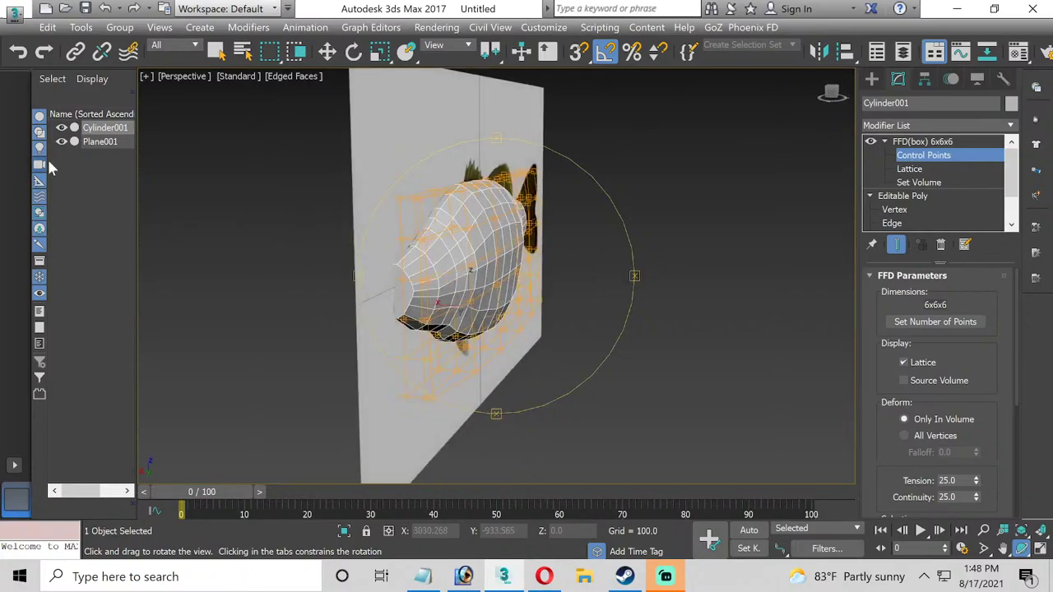
pyautogui.click(62, 142)
pyautogui.moveTo(365, 242); pyautogui.dragTo(294, 243)
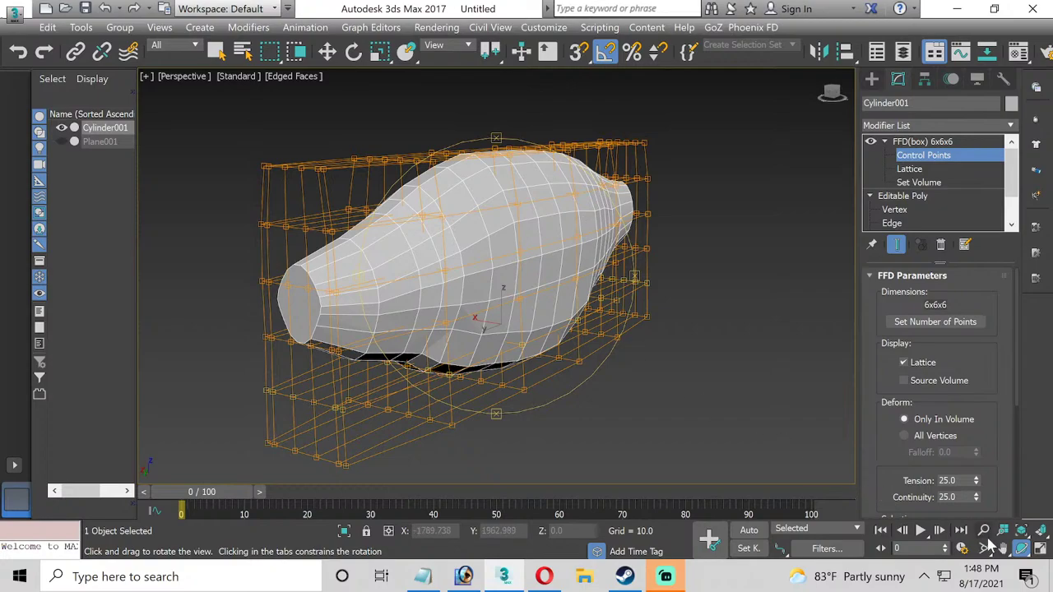
pyautogui.click(1041, 549)
pyautogui.moveTo(288, 354); pyautogui.dragTo(228, 385)
pyautogui.hotkey('shift', 'z')
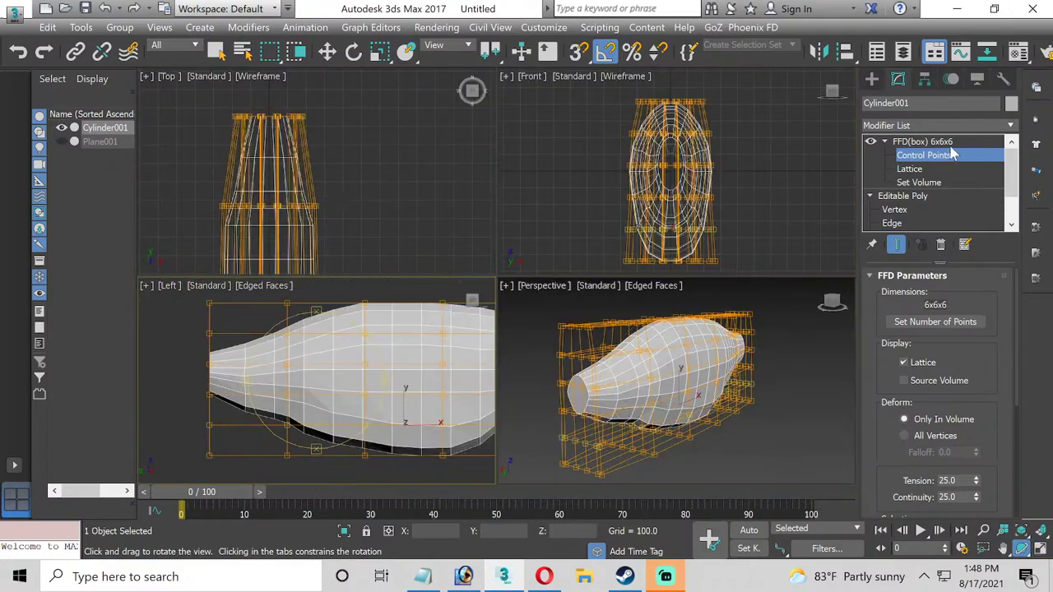
# Widen the head-end column of FFD control points in the Top view, then deselect the body.
pyautogui.click(328, 51)
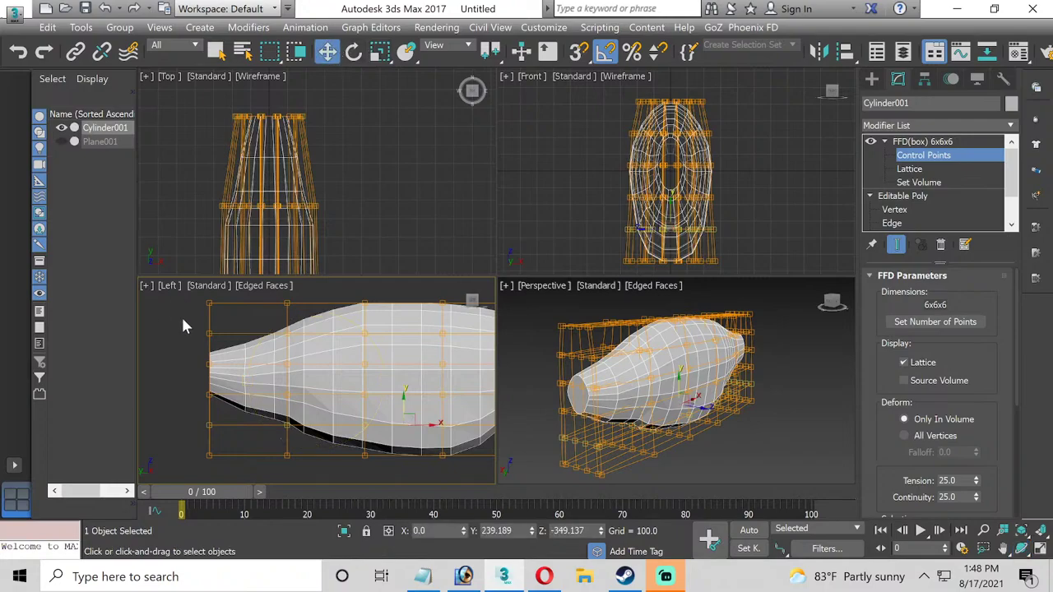
pyautogui.moveTo(224, 429); pyautogui.dragTo(224, 429)
pyautogui.click(378, 52)
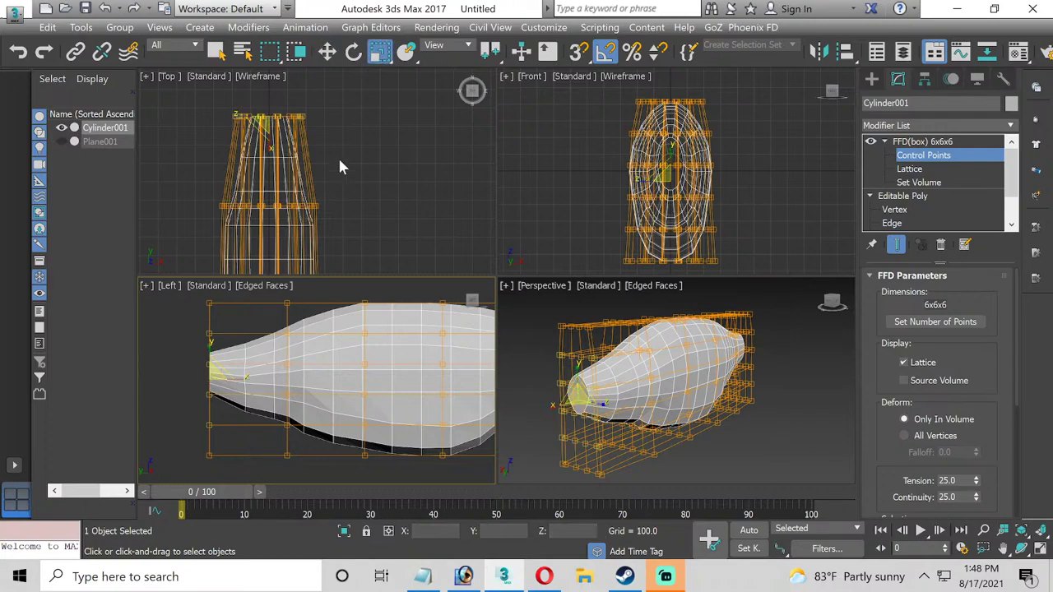
pyautogui.rightClick(315, 128)
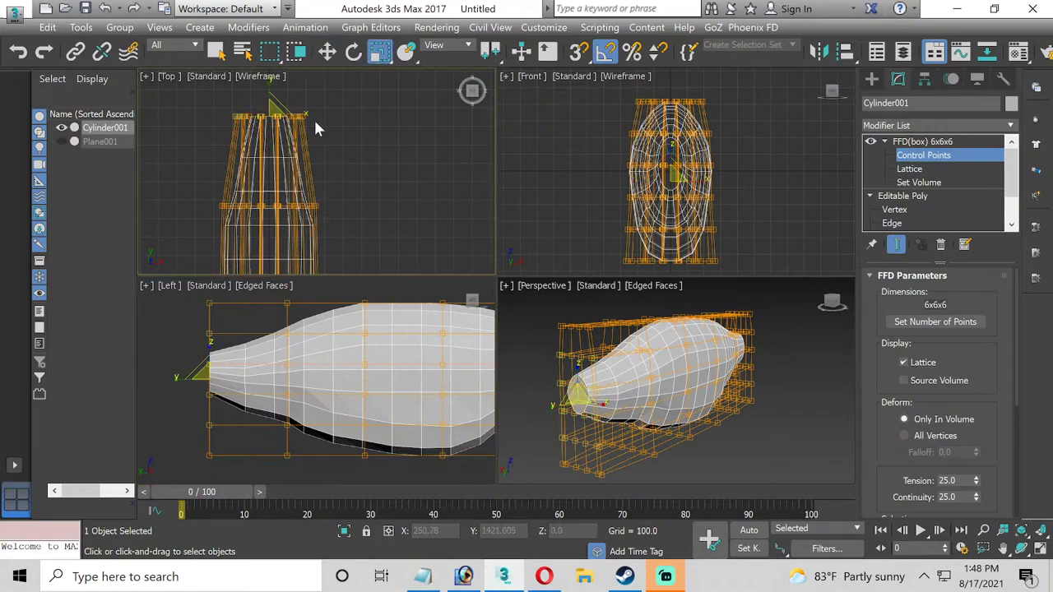
pyautogui.moveTo(297, 120); pyautogui.dragTo(312, 121)
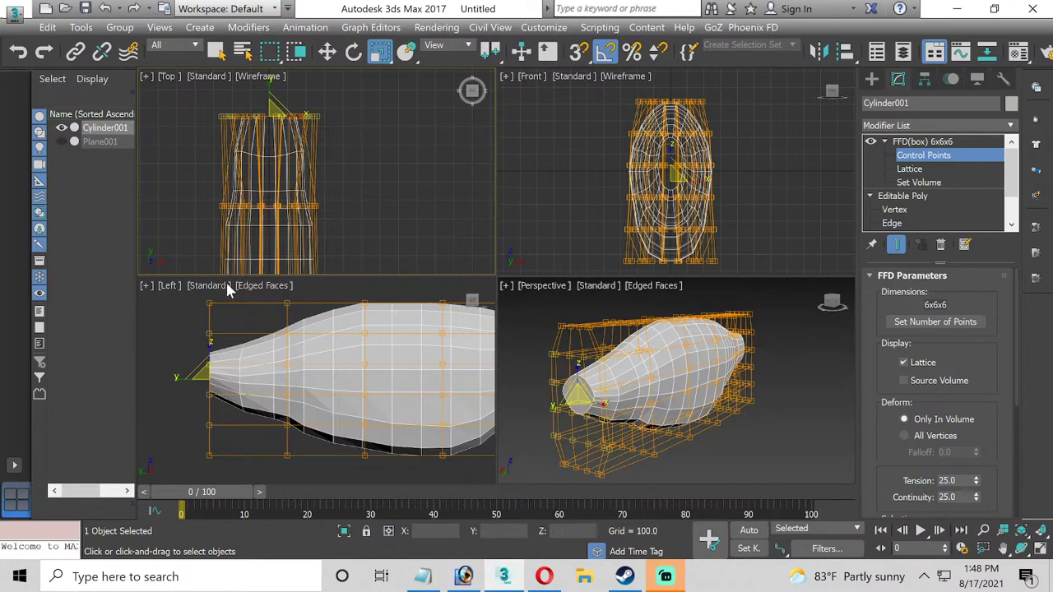
pyautogui.click(910, 156)
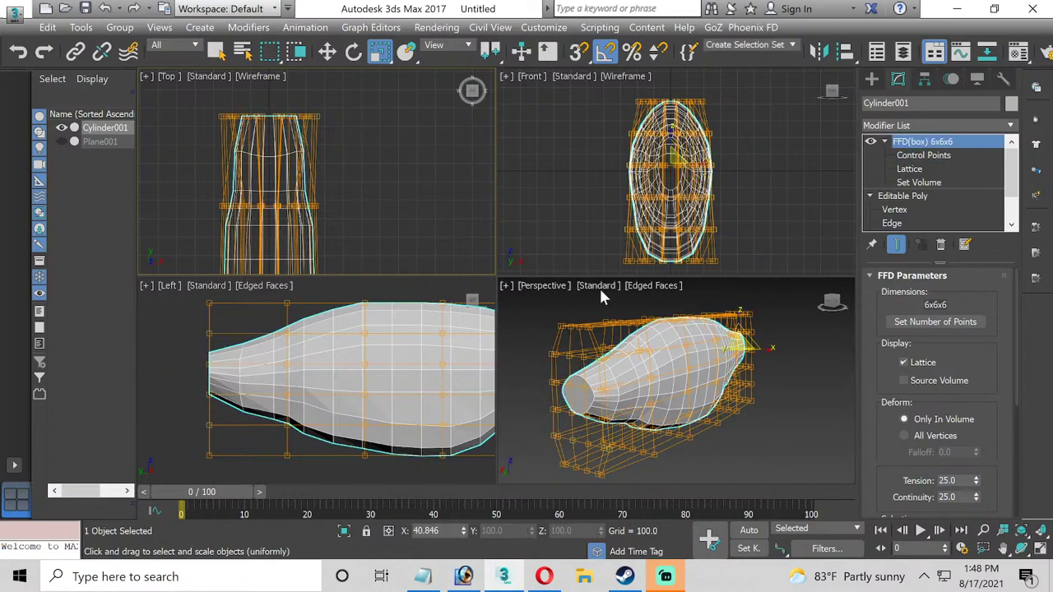
pyautogui.click(576, 305)
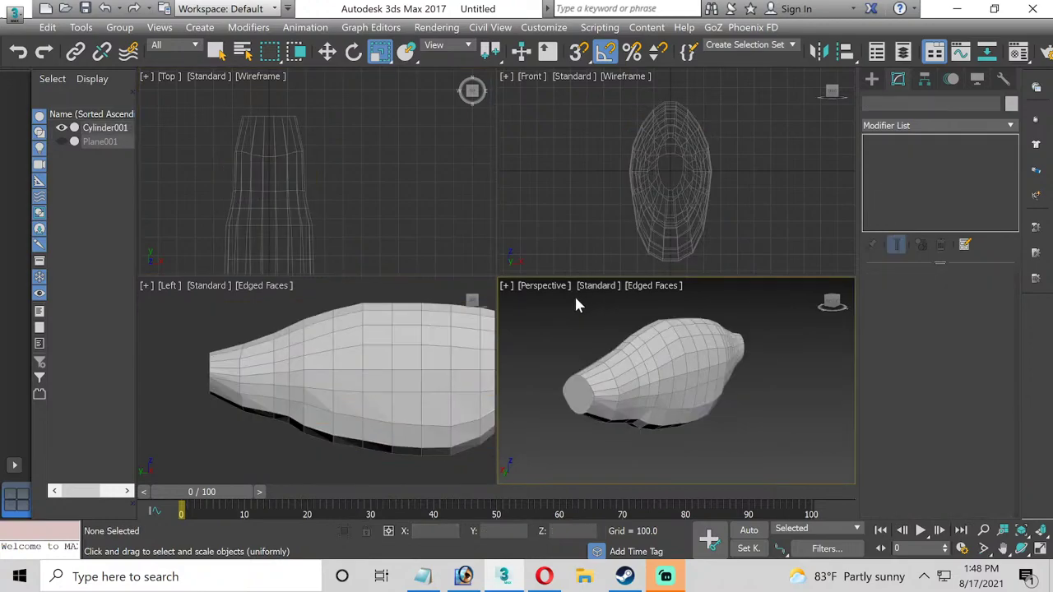
pyautogui.click(1040, 549)
pyautogui.click(1022, 550)
pyautogui.moveTo(730, 384); pyautogui.dragTo(420, 273)
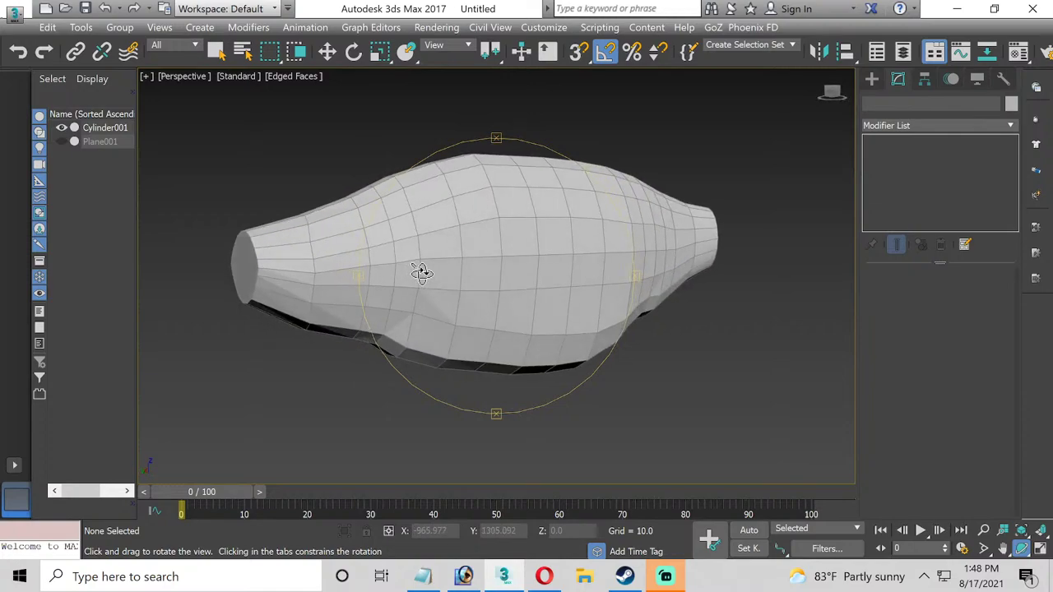
# Reselect Cylinder001 and enter FFD Control Points level with the Move tool in four views.
pyautogui.click(329, 52)
pyautogui.click(267, 253)
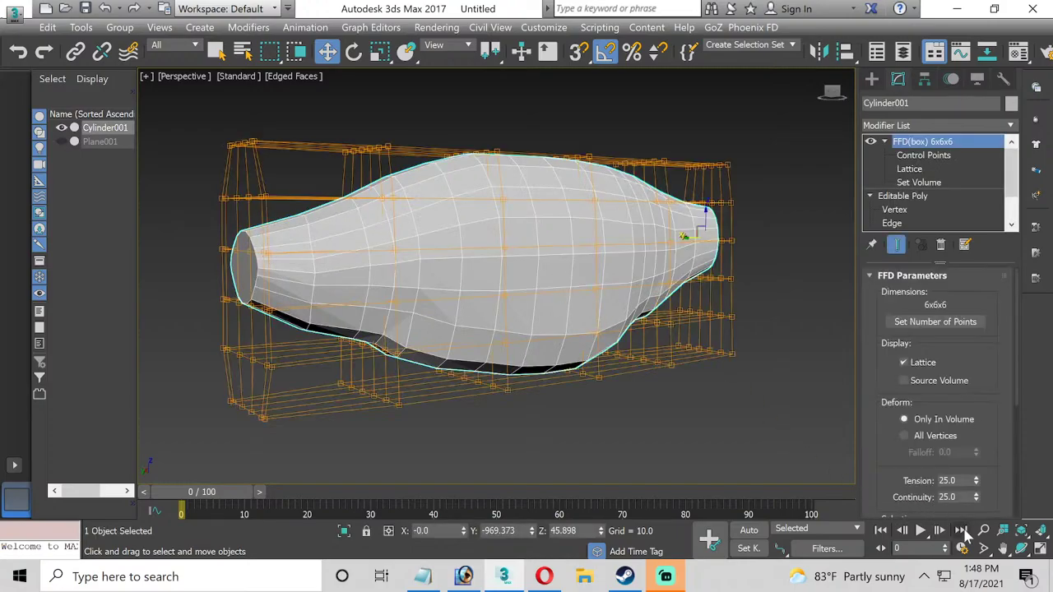
pyautogui.click(1021, 549)
pyautogui.moveTo(587, 284)
pyautogui.mouseDown()
pyautogui.moveTo(547, 358)
pyautogui.moveTo(583, 324)
pyautogui.moveTo(576, 297)
pyautogui.moveTo(588, 292)
pyautogui.mouseUp()
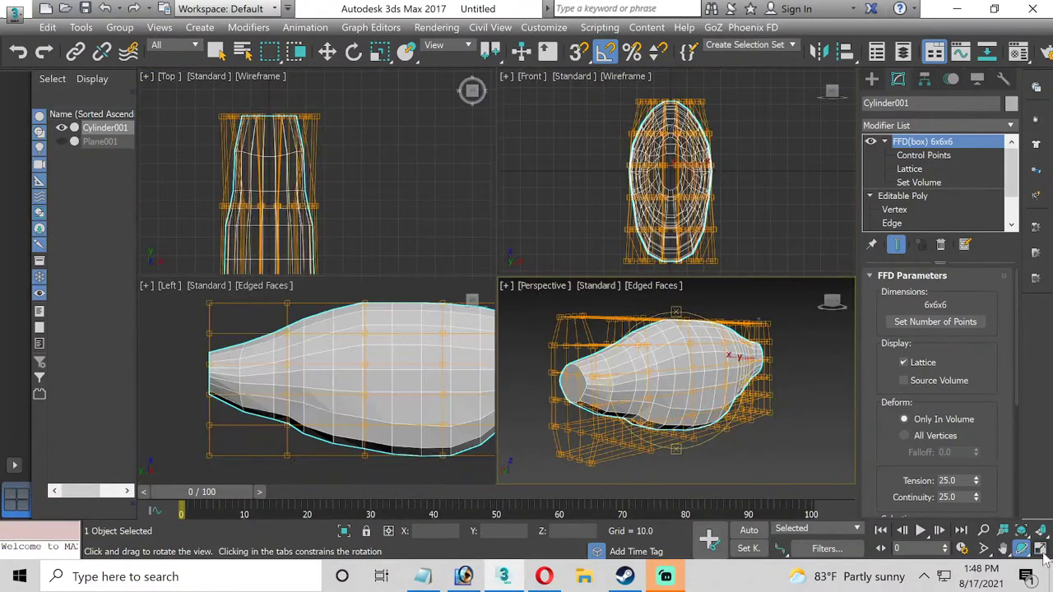
pyautogui.click(1040, 548)
pyautogui.moveTo(384, 359); pyautogui.dragTo(308, 376, button='middle')
pyautogui.scroll(-2, 322, 369)
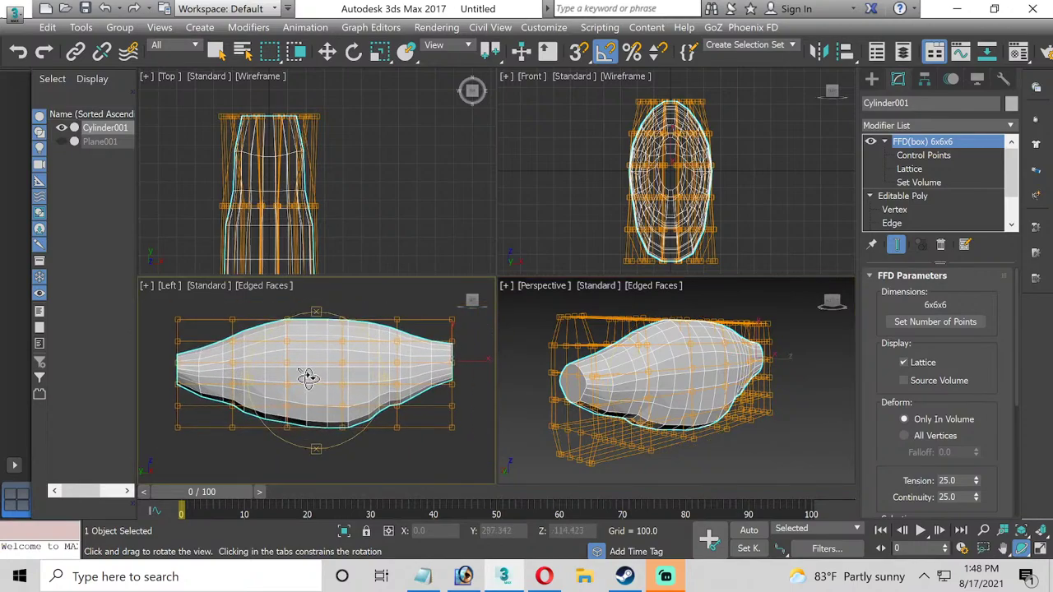
pyautogui.click(916, 157)
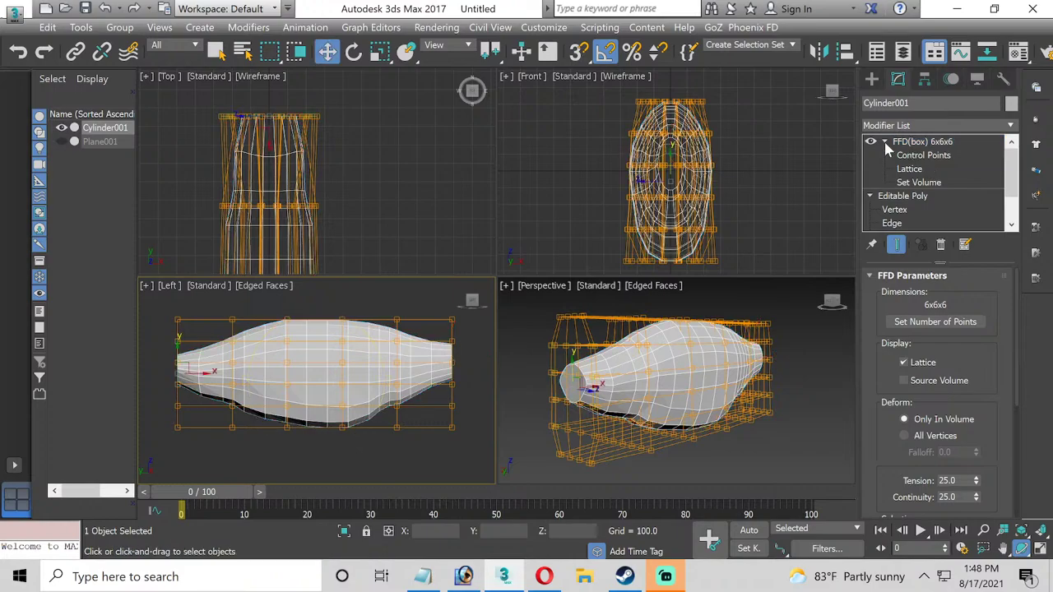
pyautogui.press('w')
pyautogui.scroll(-3, 364, 216)
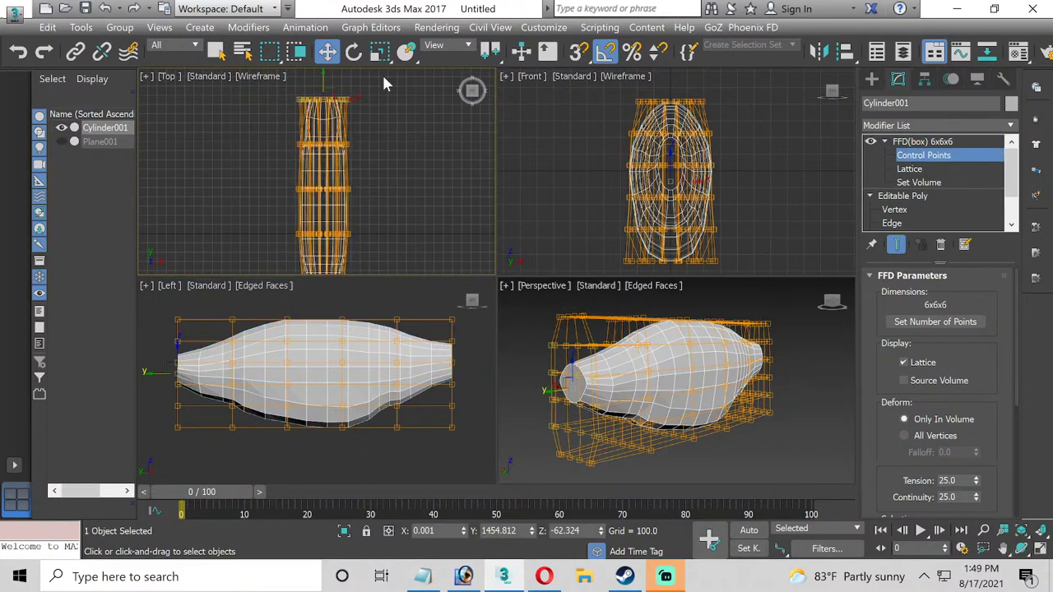
# Scale the whole FFD lattice non-uniformly to 80% along X to slim the body.
pyautogui.click(380, 51)
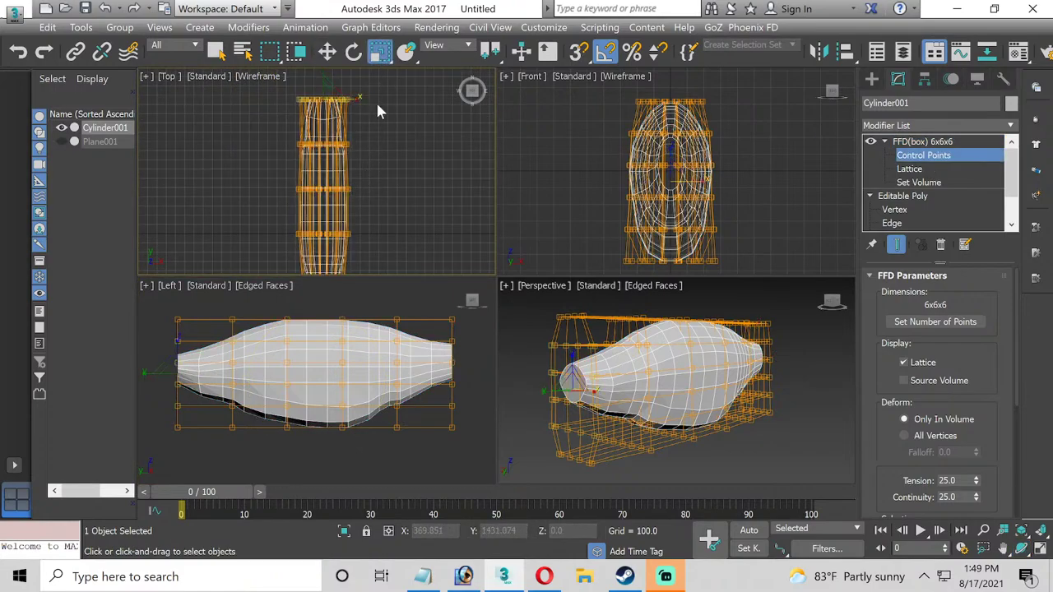
pyautogui.click(923, 155)
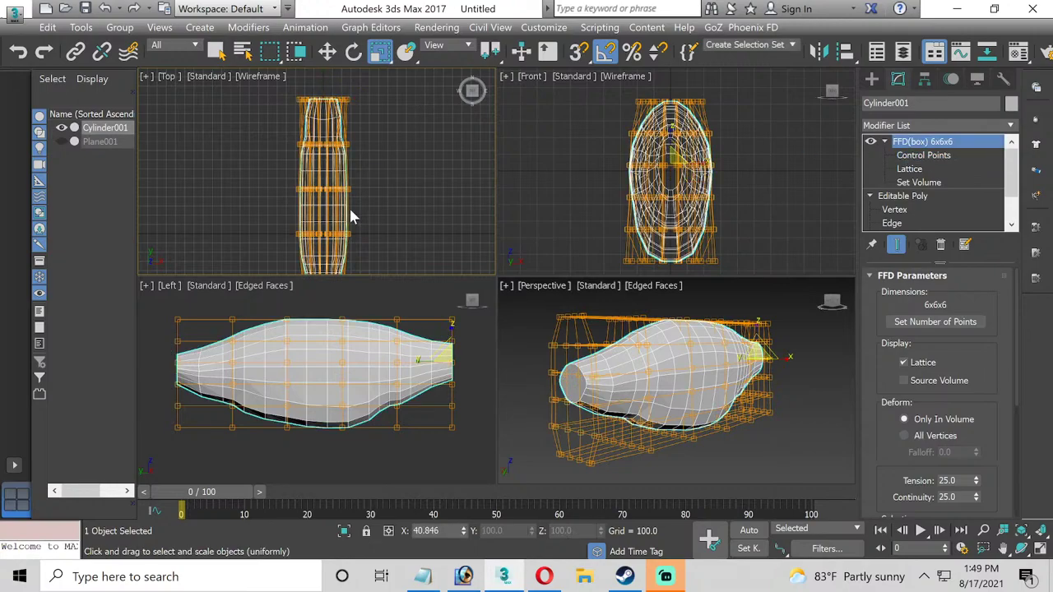
pyautogui.press('r')
pyautogui.moveTo(359, 211); pyautogui.dragTo(347, 237)
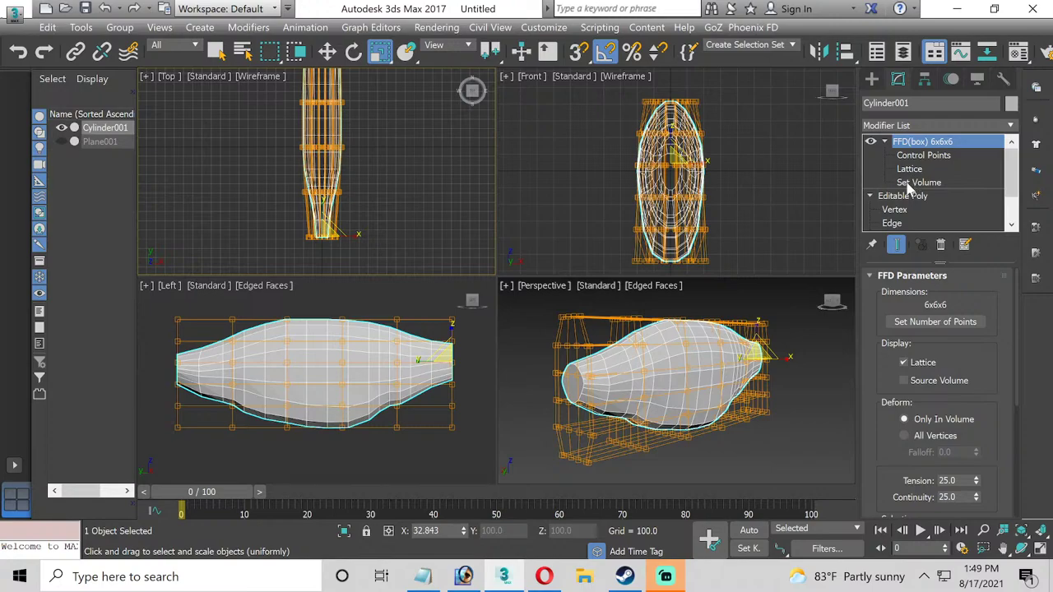
# Widen the middle lattice control points, selected in the Left view, by scaling them in the Top view.
pyautogui.click(924, 155)
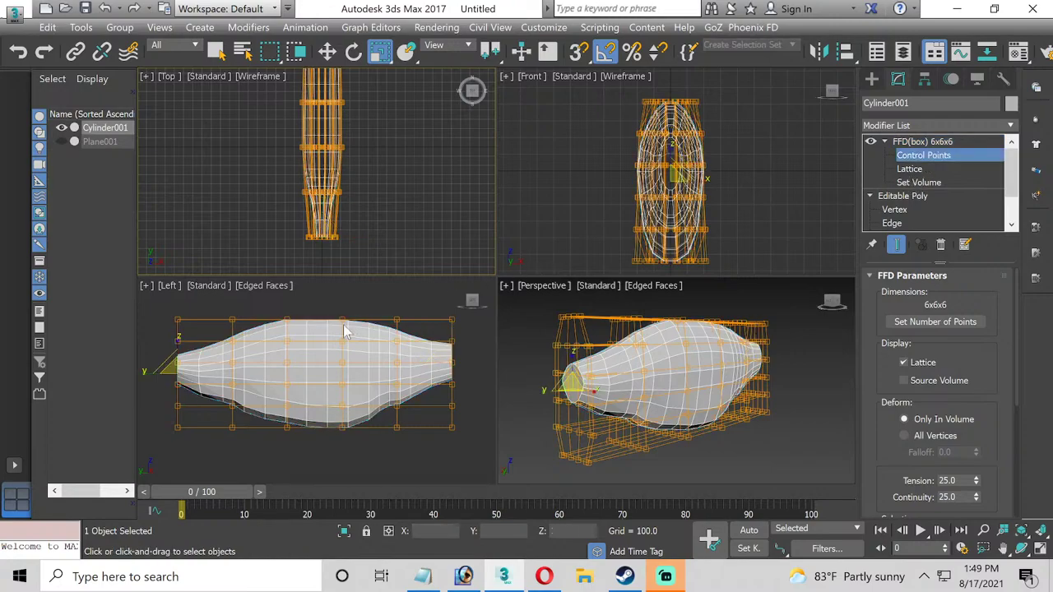
pyautogui.moveTo(255, 344); pyautogui.dragTo(406, 410)
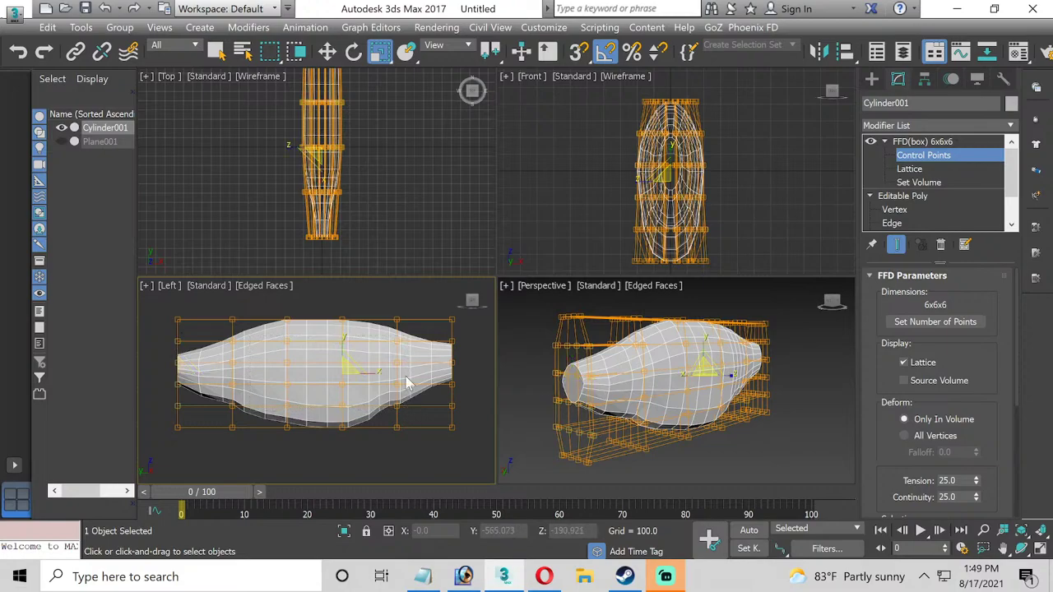
pyautogui.rightClick(386, 163)
pyautogui.moveTo(348, 146); pyautogui.dragTo(363, 144)
# Maximize the Perspective view and orbit around the reshaped body.
pyautogui.rightClick(799, 348)
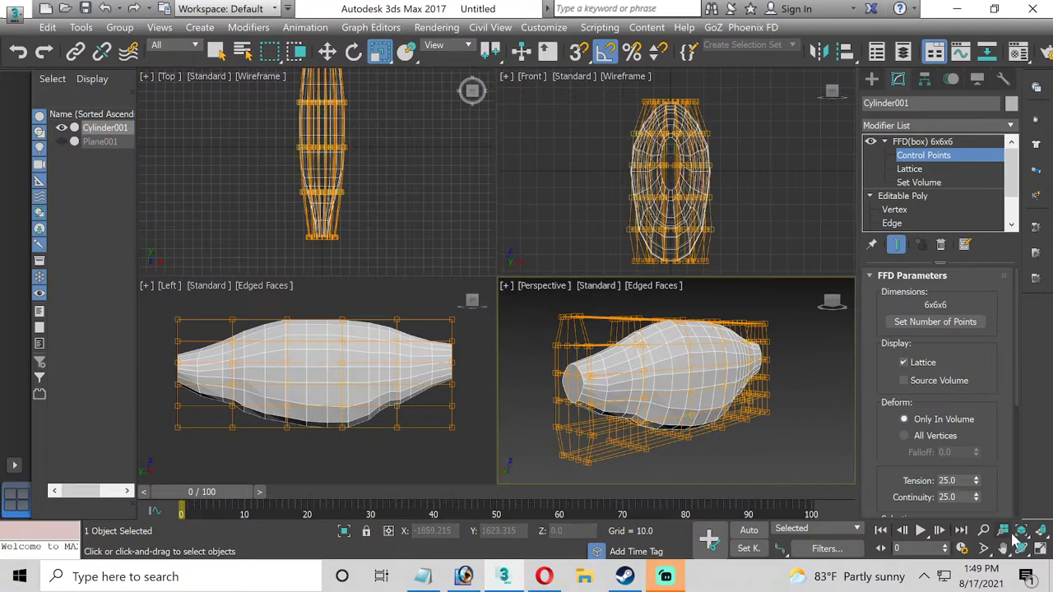
pyautogui.click(1040, 550)
pyautogui.moveTo(535, 229)
pyautogui.mouseDown()
pyautogui.moveTo(515, 228)
pyautogui.moveTo(494, 272)
pyautogui.moveTo(508, 278)
pyautogui.moveTo(512, 230)
pyautogui.moveTo(564, 223)
pyautogui.moveTo(521, 230)
pyautogui.mouseUp()
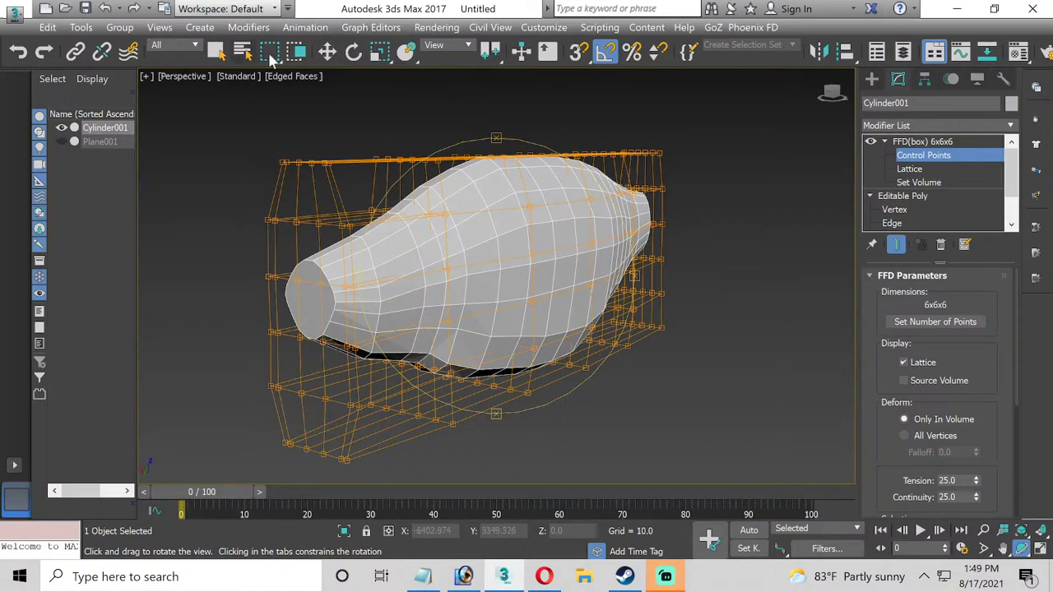
# Back in the four-view layout, widen the first selected row of control points along X in Top.
pyautogui.click(328, 51)
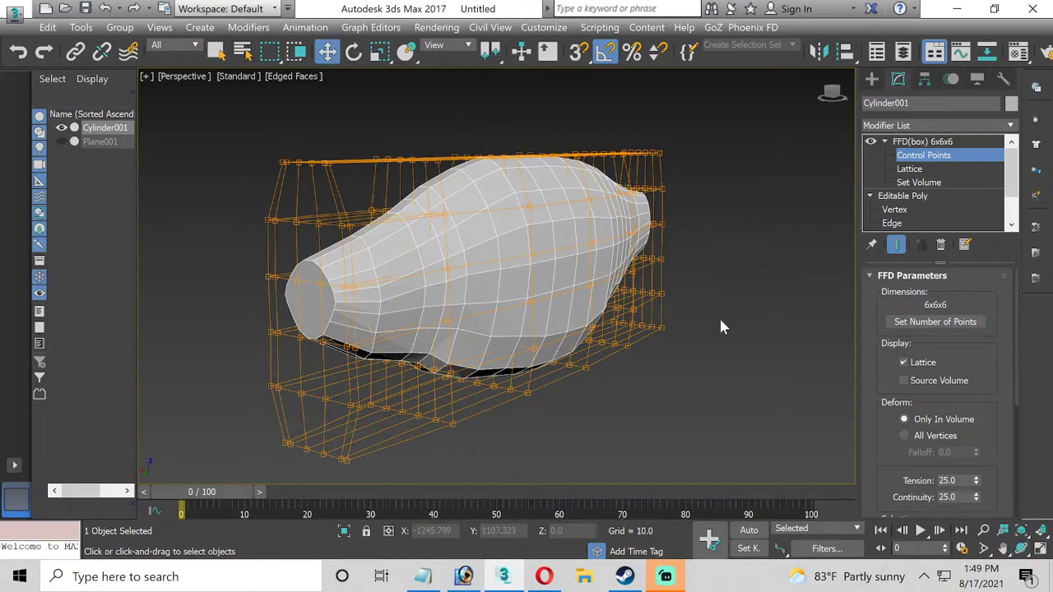
pyautogui.click(1041, 549)
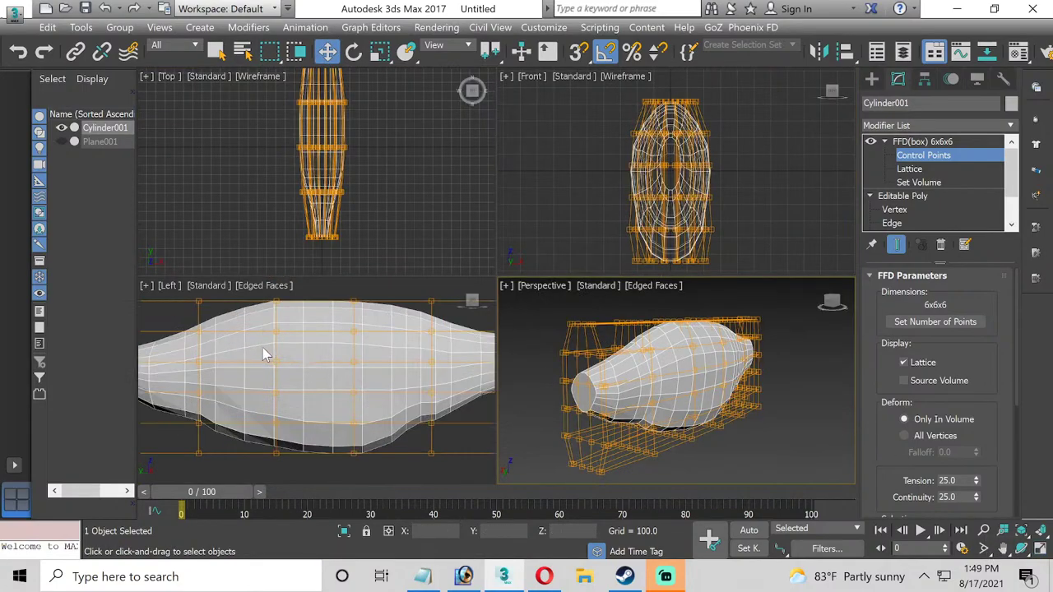
pyautogui.moveTo(262, 349); pyautogui.dragTo(391, 371)
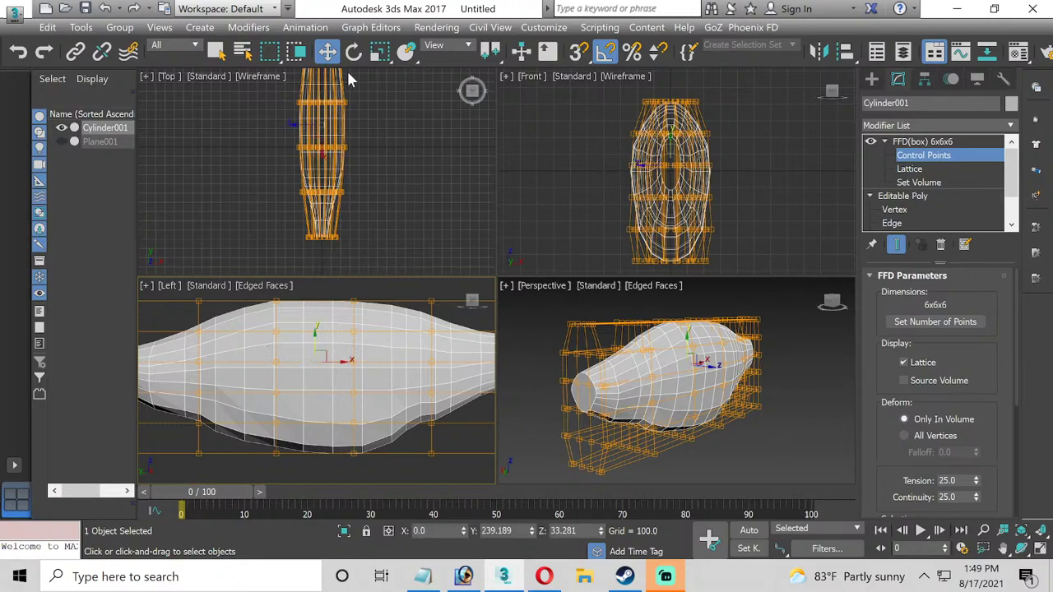
pyautogui.click(379, 51)
pyautogui.click(349, 130)
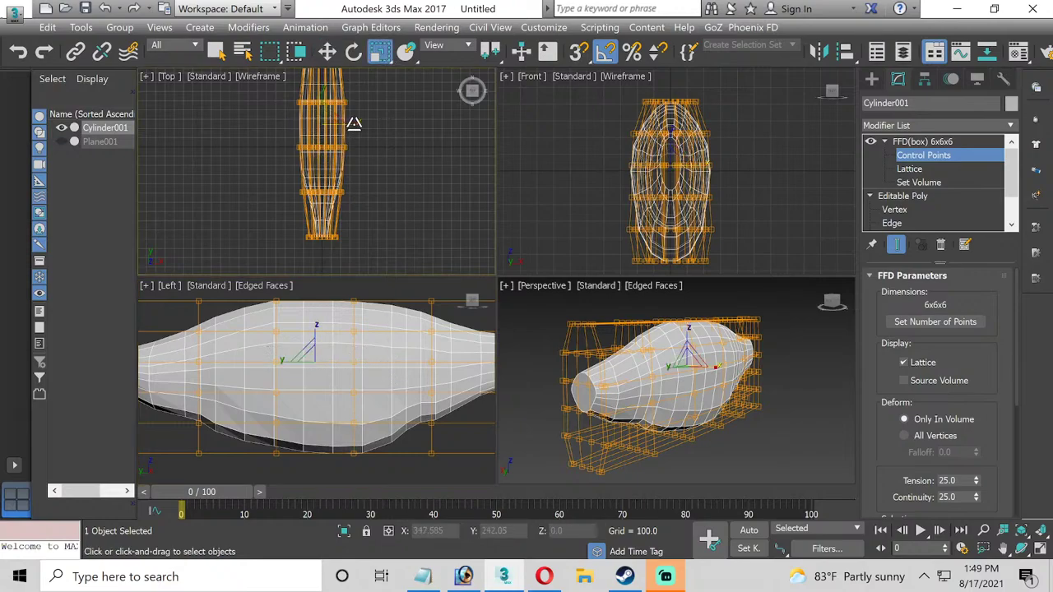
pyautogui.moveTo(354, 123); pyautogui.dragTo(355, 126)
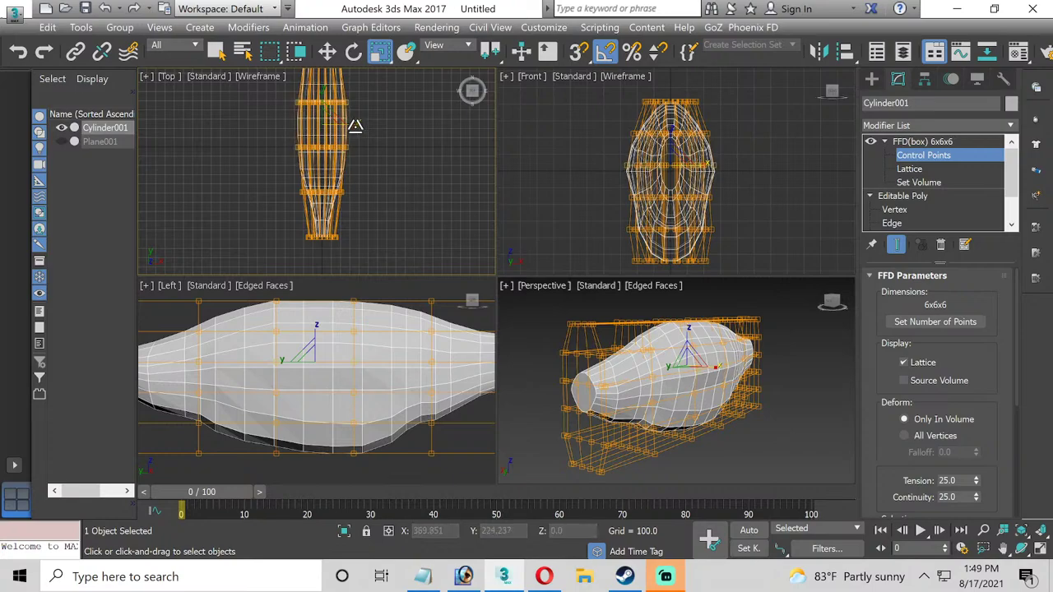
# Widen two lower groups of control points along X, then exit Control Points and deselect.
pyautogui.moveTo(263, 386); pyautogui.dragTo(387, 409)
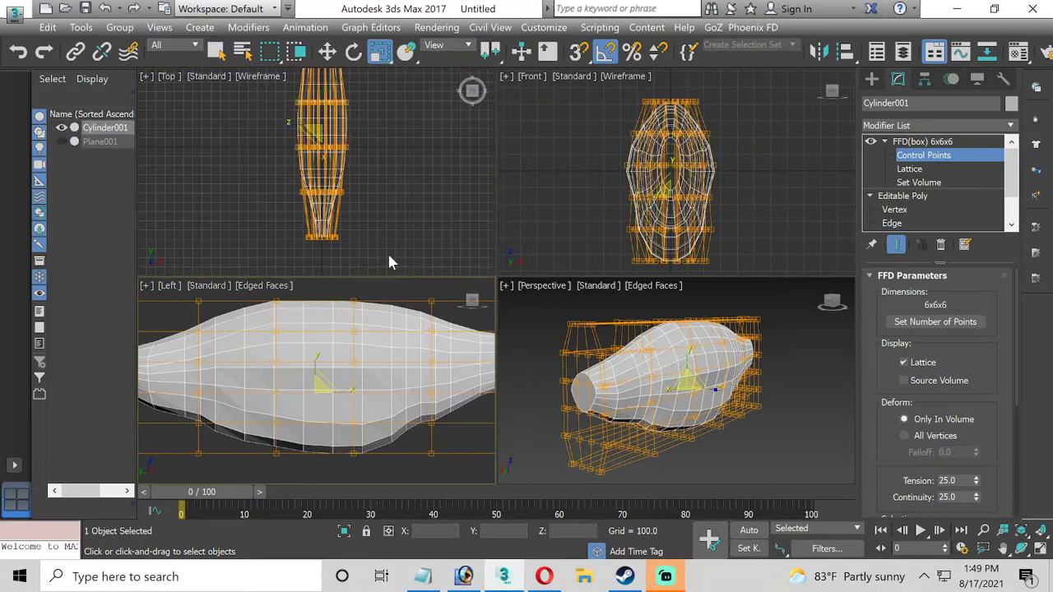
pyautogui.rightClick(376, 220)
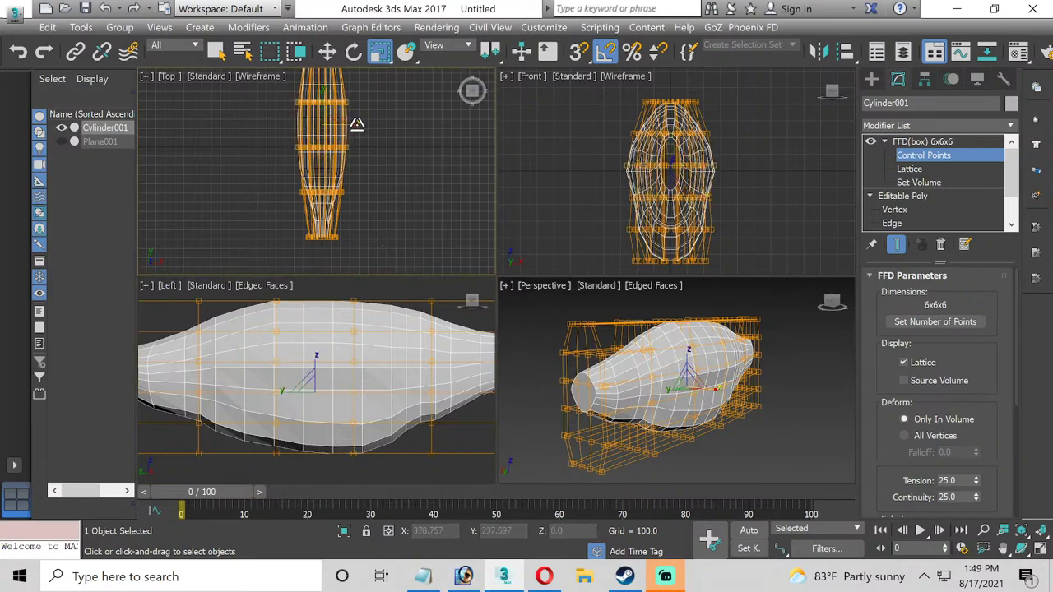
pyautogui.moveTo(356, 123); pyautogui.dragTo(359, 125)
pyautogui.moveTo(262, 430); pyautogui.dragTo(370, 412)
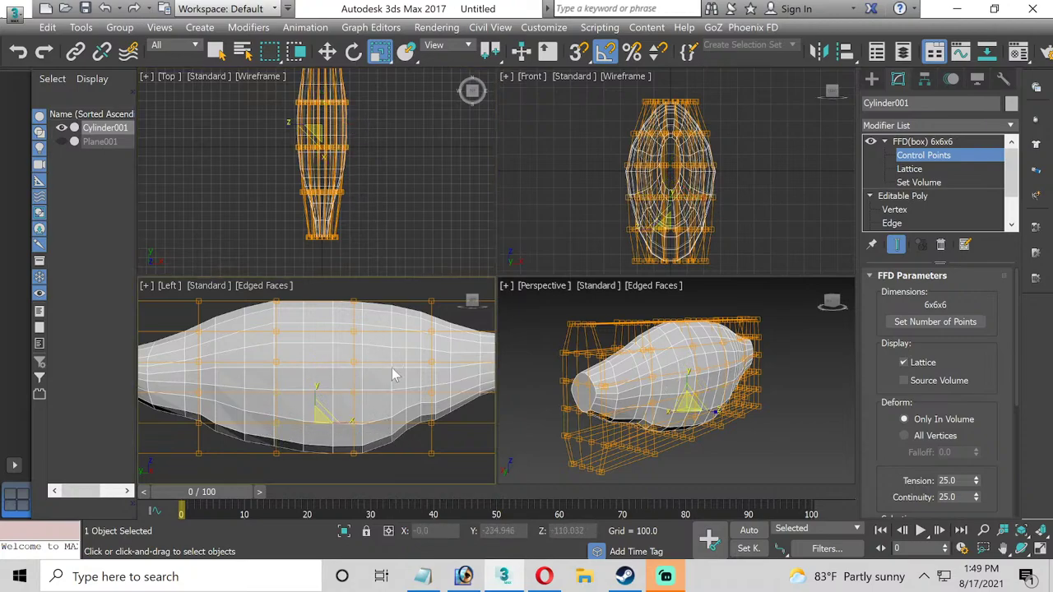
pyautogui.moveTo(360, 120); pyautogui.dragTo(361, 121)
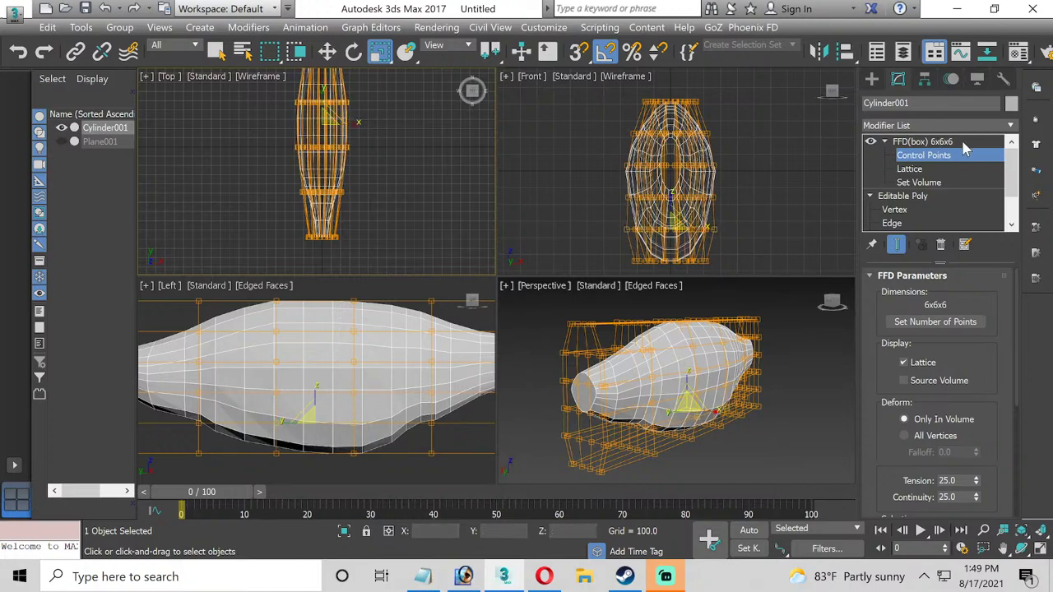
pyautogui.click(941, 159)
pyautogui.click(757, 306)
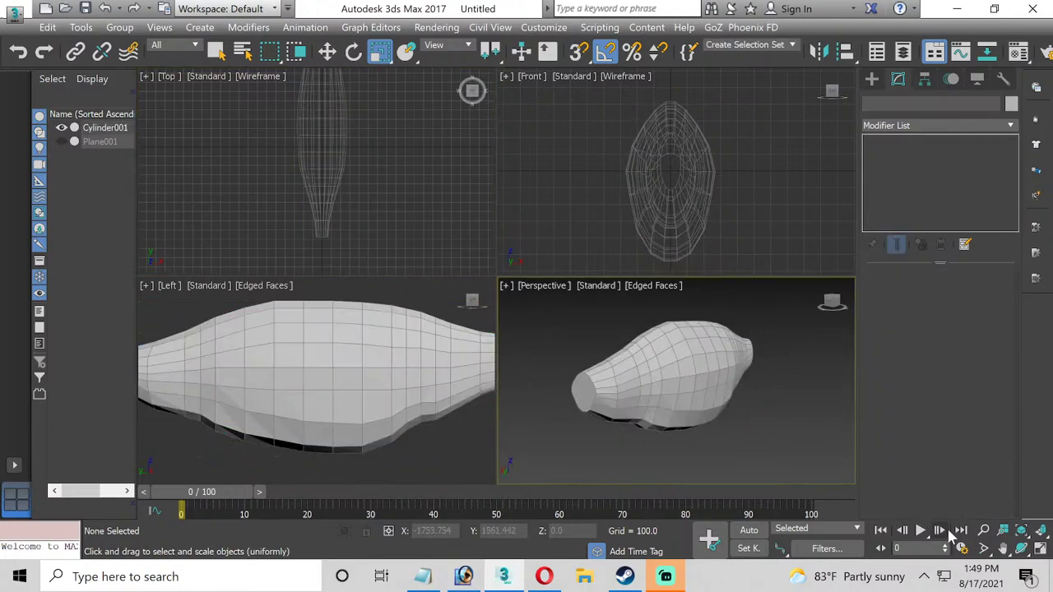
# Maximize the Perspective view and orbit to inspect the body's shape.
pyautogui.click(1040, 550)
pyautogui.click(1021, 549)
pyautogui.moveTo(607, 247); pyautogui.dragTo(568, 252)
# Unhide the Plane001 bass reference and maximize the Left viewport.
pyautogui.click(328, 51)
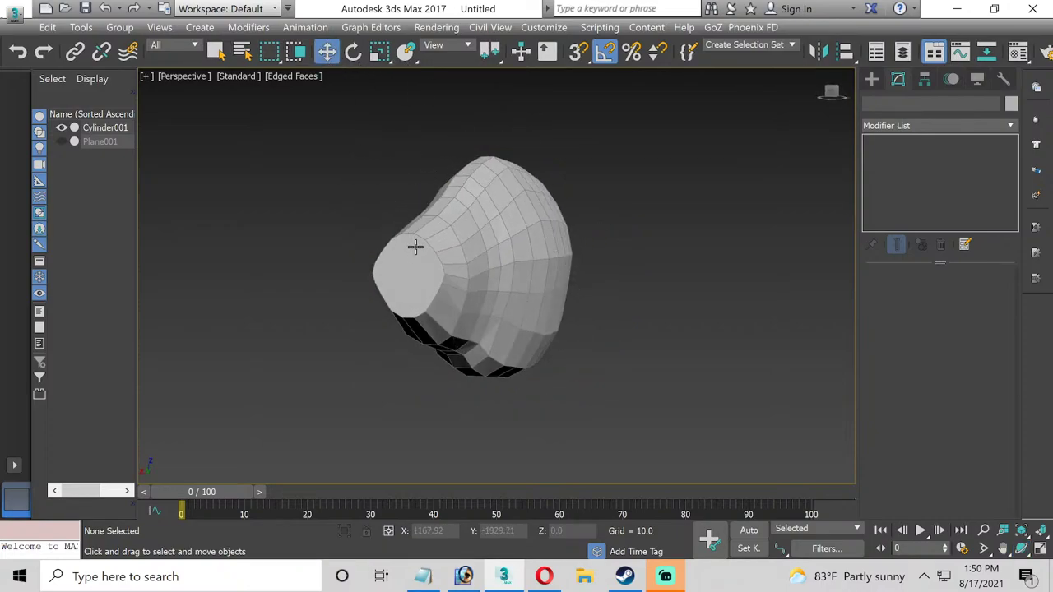
pyautogui.click(62, 142)
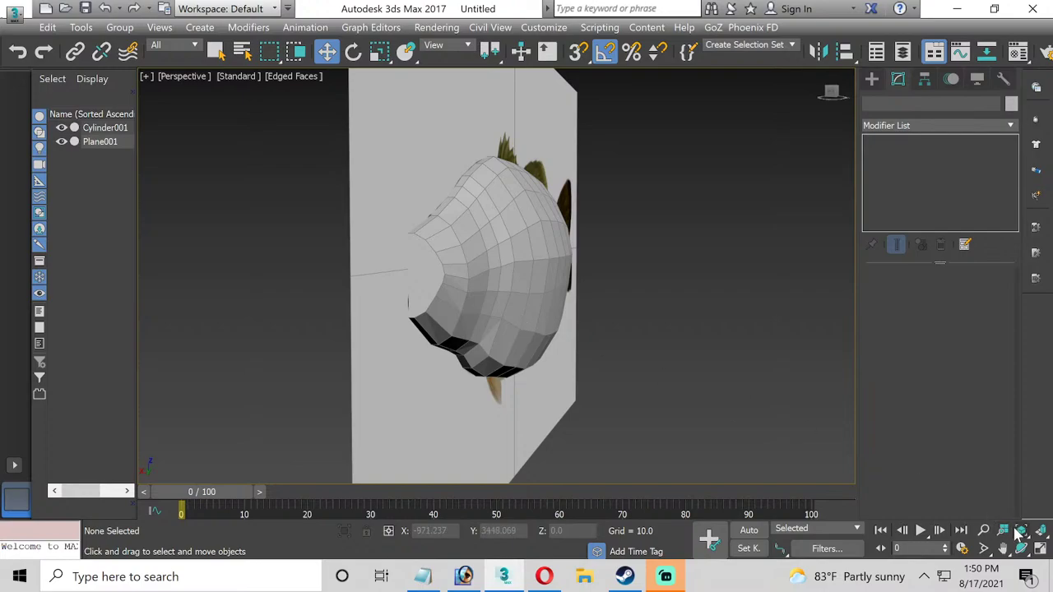
pyautogui.click(1041, 548)
pyautogui.rightClick(396, 324)
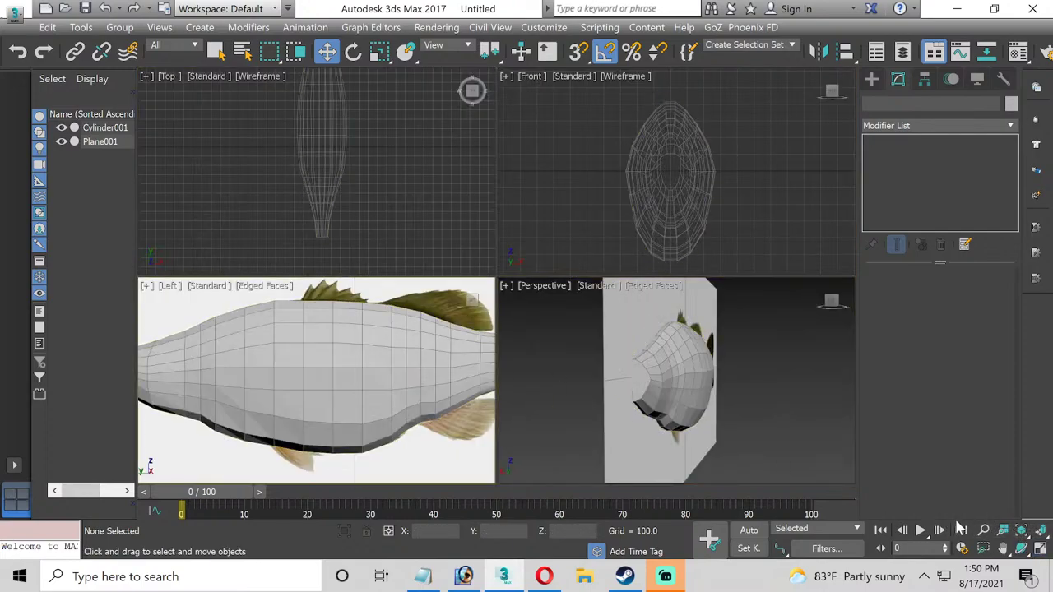
pyautogui.click(1040, 550)
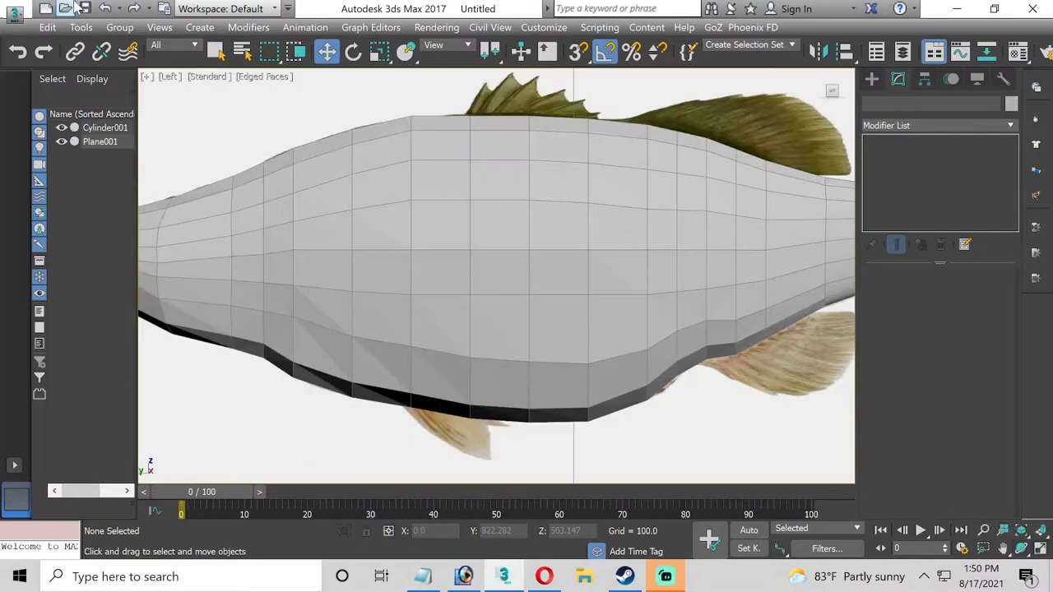
# Save the scene as 'largemouth bass.max' in the Scenes folder on the E: drive.
pyautogui.hotkey('ctrl', 's')
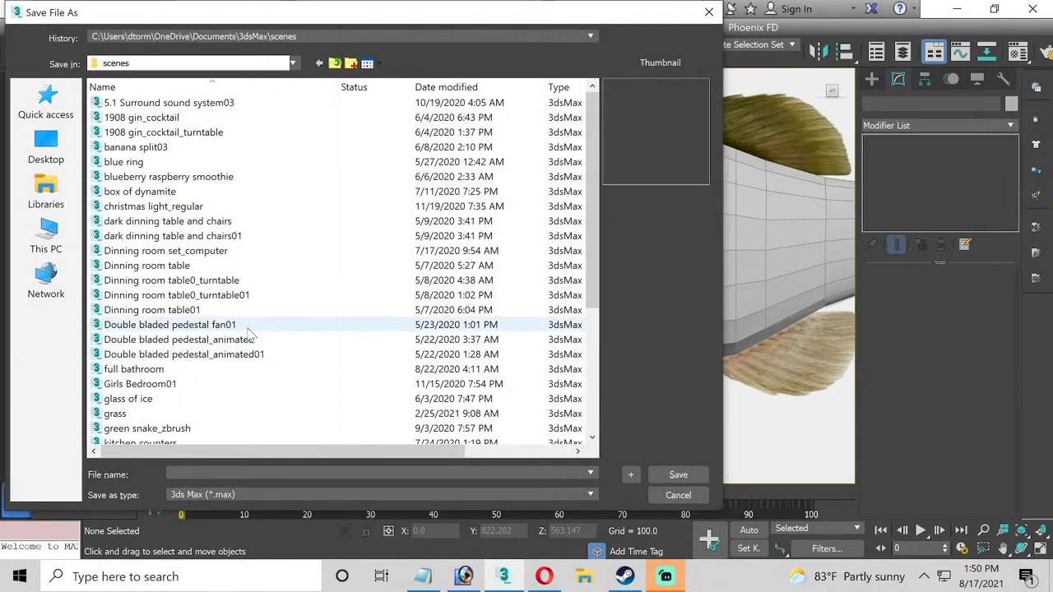
pyautogui.click(41, 247)
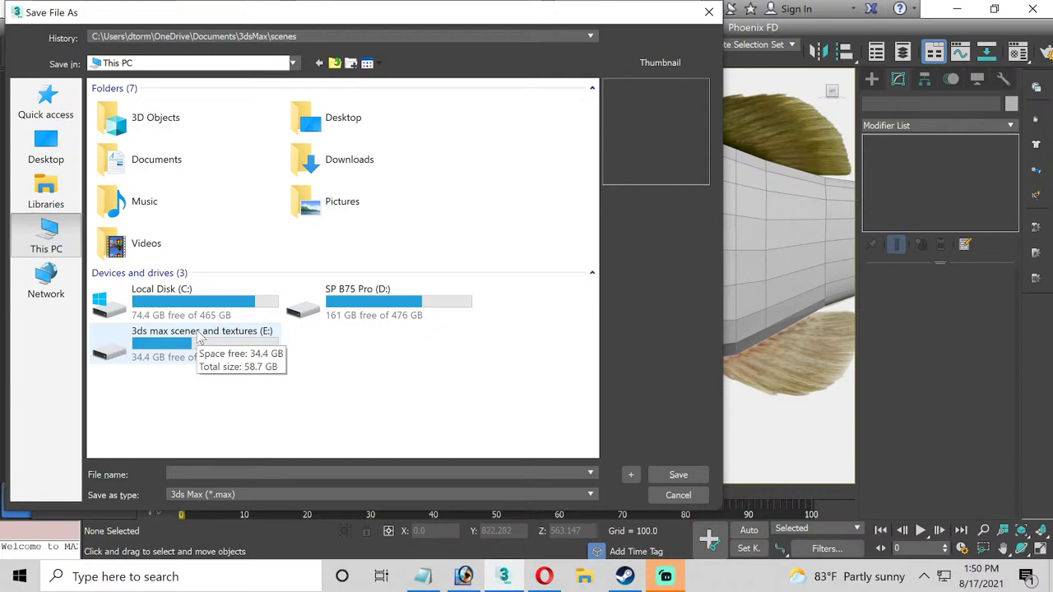
pyautogui.doubleClick(197, 337)
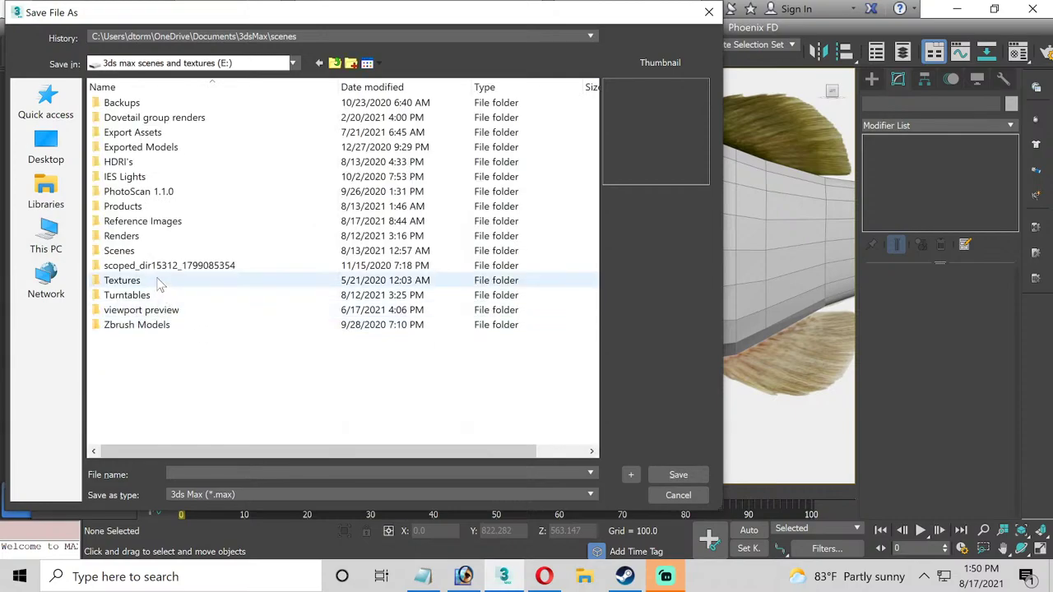
pyautogui.doubleClick(120, 251)
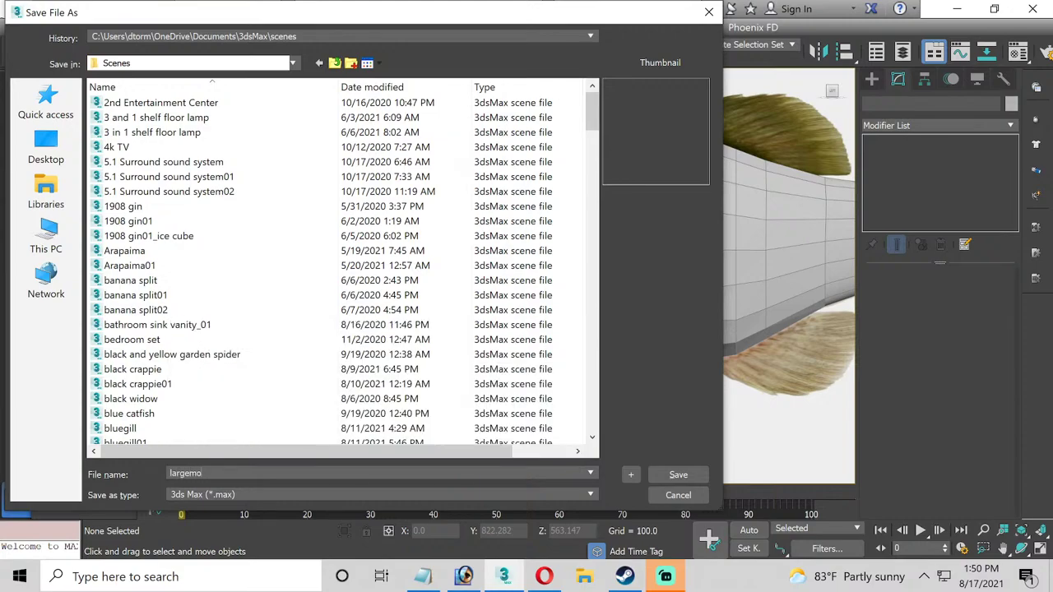
pyautogui.write('s')
pyautogui.press('Return')
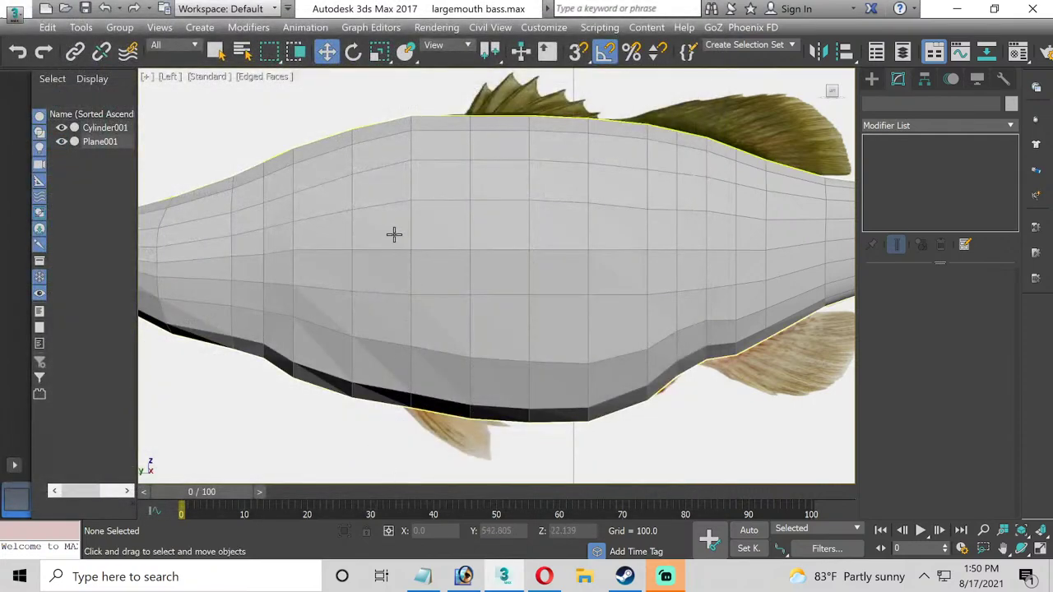
# Set Cylinder001's material opacity to 25 in the Material Editor, then close the editor.
pyautogui.moveTo(319, 230); pyautogui.dragTo(407, 242, button='middle')
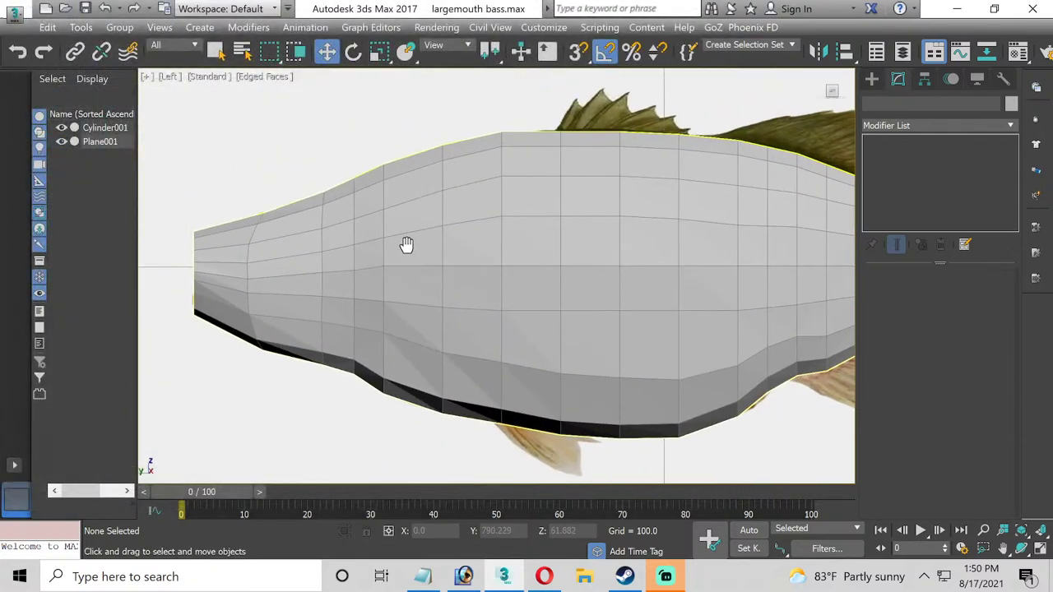
pyautogui.click(381, 246)
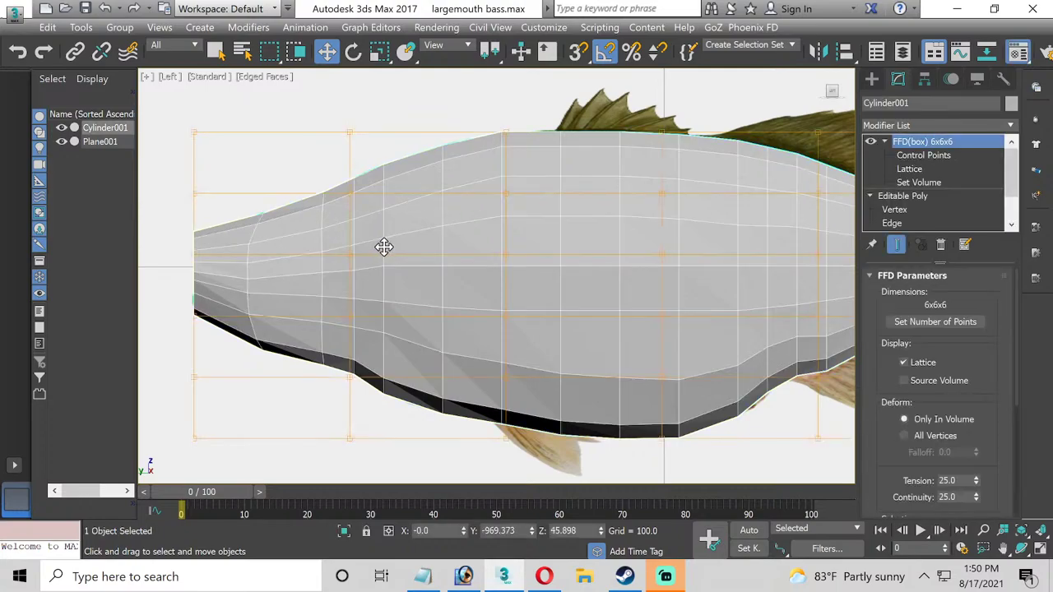
pyautogui.press('m')
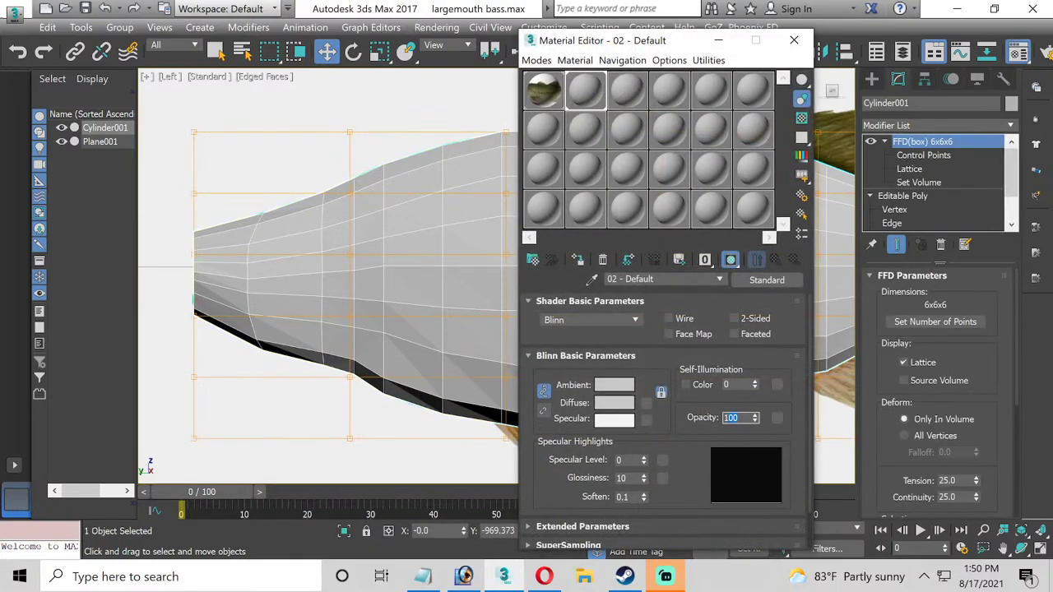
pyautogui.write('25')
pyautogui.press('Return')
pyautogui.click(794, 40)
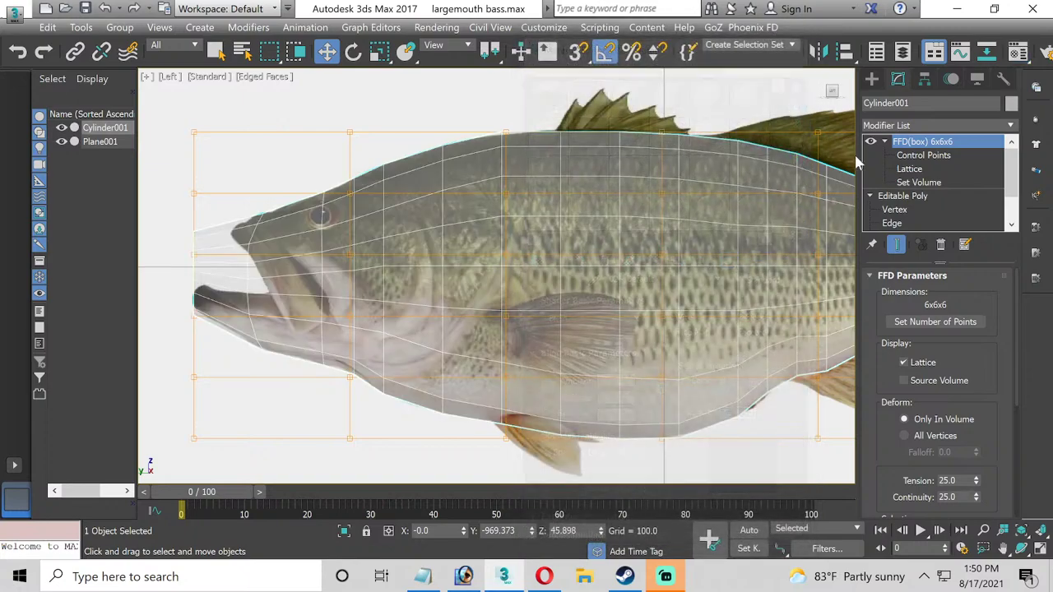
# Collapse the FFD(box) modifier stack with Collapse All and confirm.
pyautogui.rightClick(911, 145)
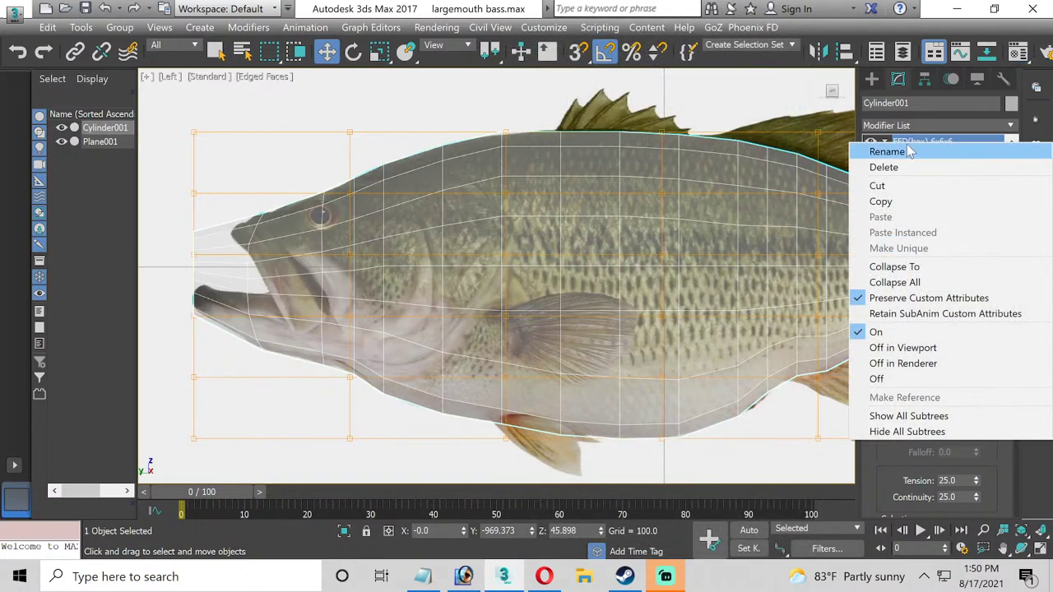
pyautogui.click(886, 283)
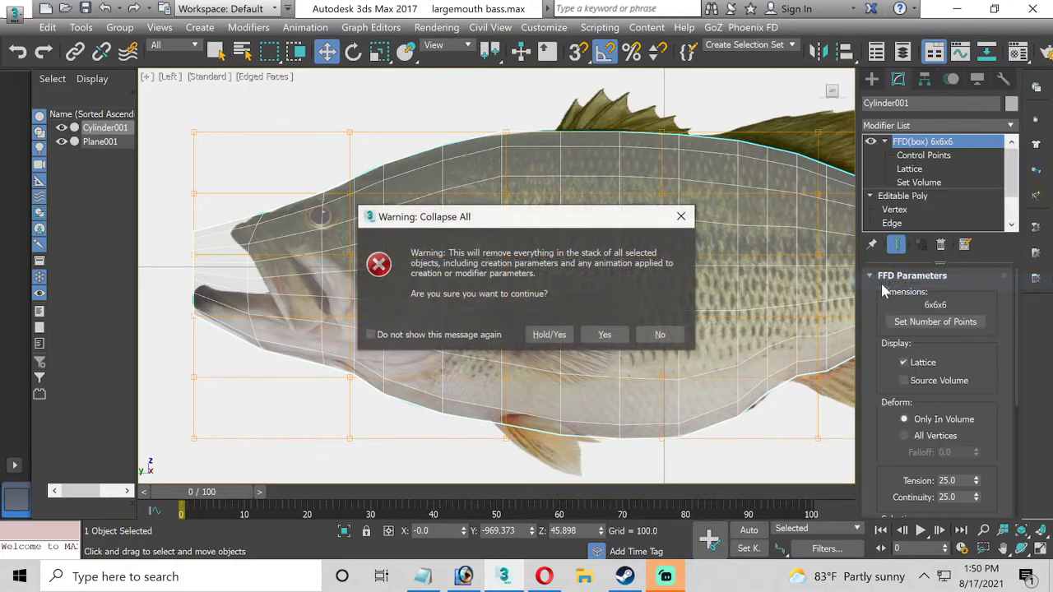
pyautogui.click(605, 333)
# Bring the fish's head into view and switch the Editable Poly to Vertex sub-object level.
pyautogui.moveTo(235, 299); pyautogui.dragTo(316, 266, button='middle')
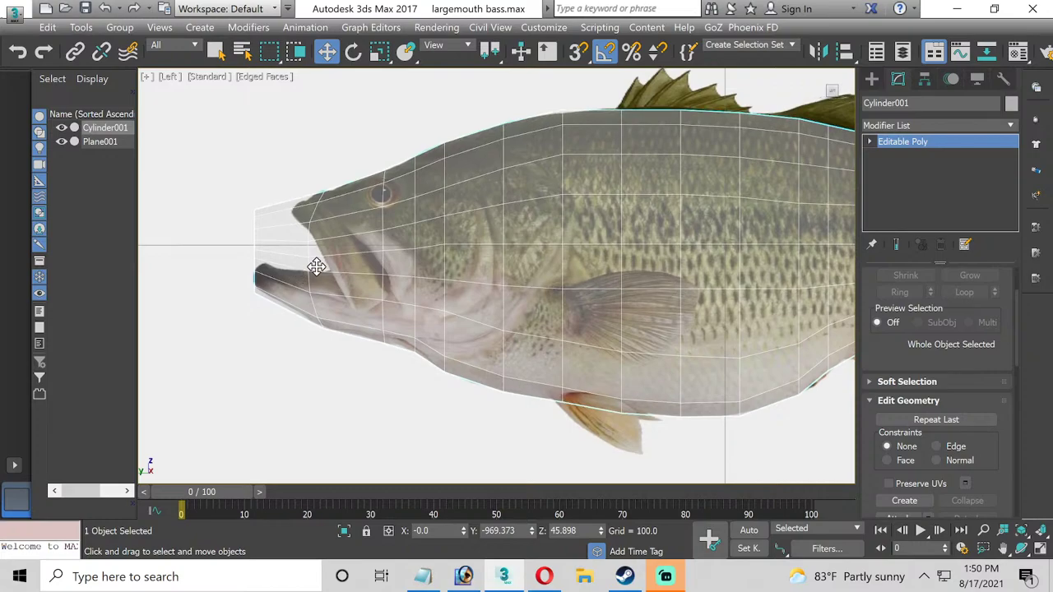
pyautogui.scroll(3, 316, 253)
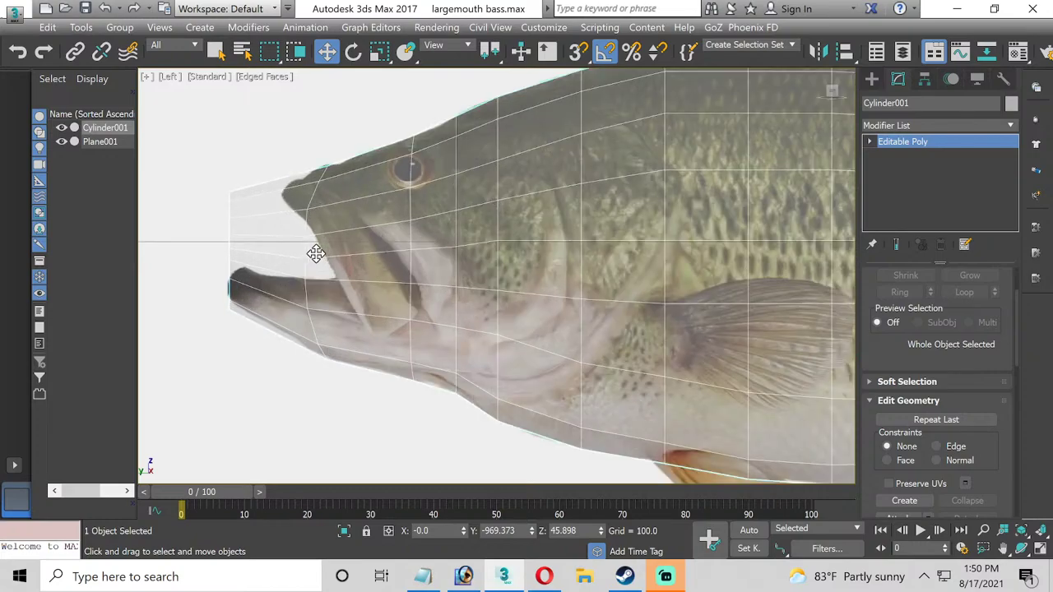
pyautogui.scroll(2, 393, 228)
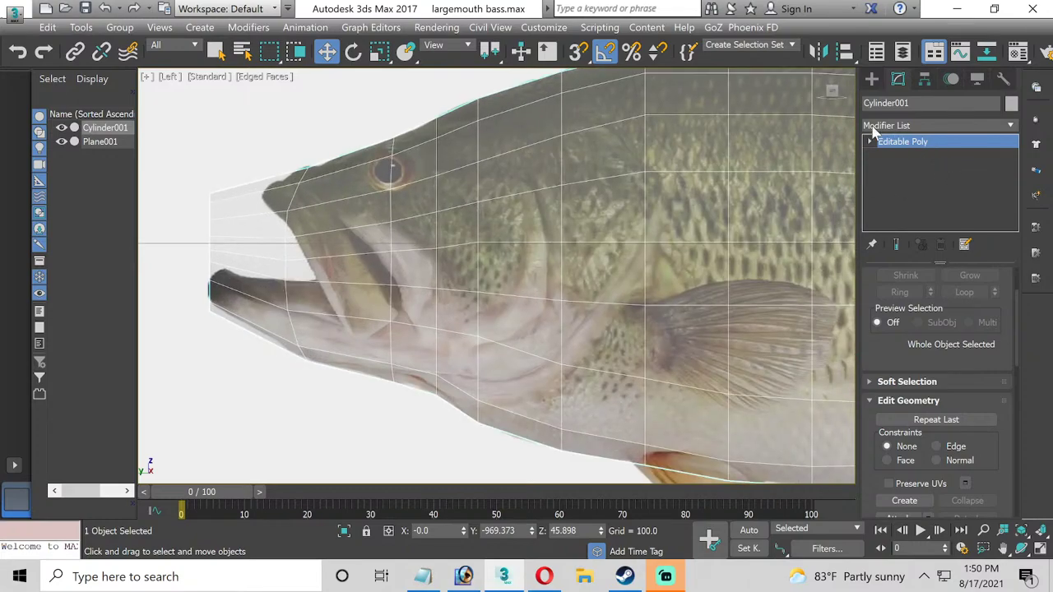
pyautogui.click(871, 141)
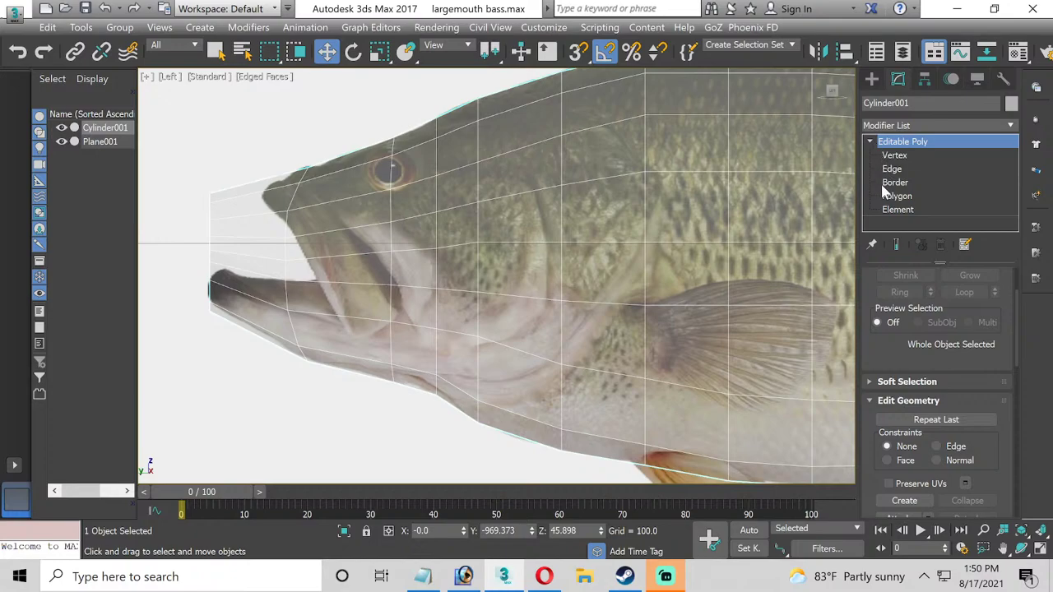
pyautogui.click(895, 155)
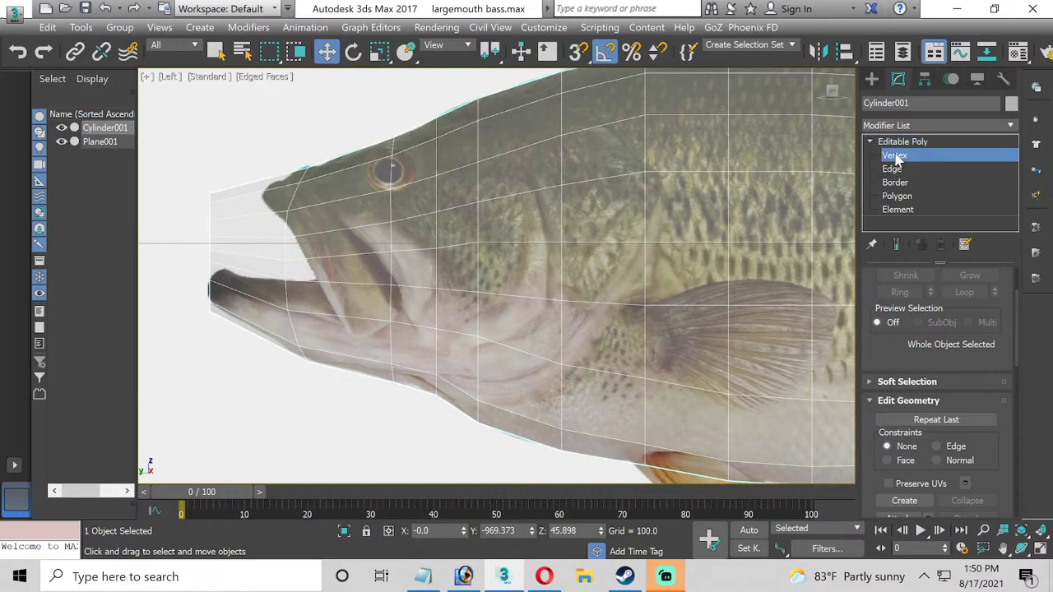
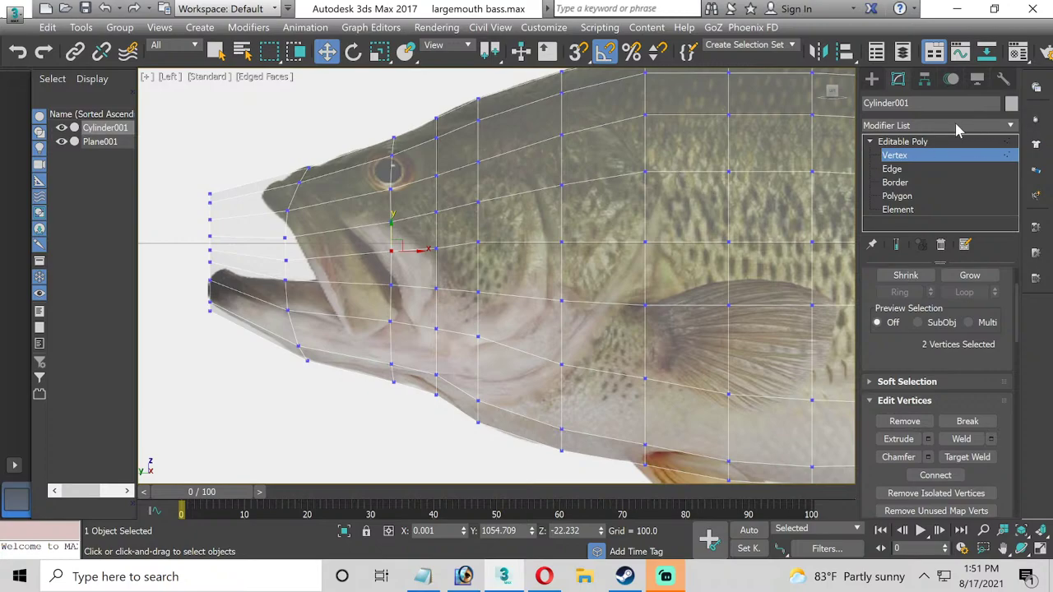
# Add a Symmetry modifier from the Modifier List to the fish mesh.
pyautogui.scroll(-2, 926, 288)
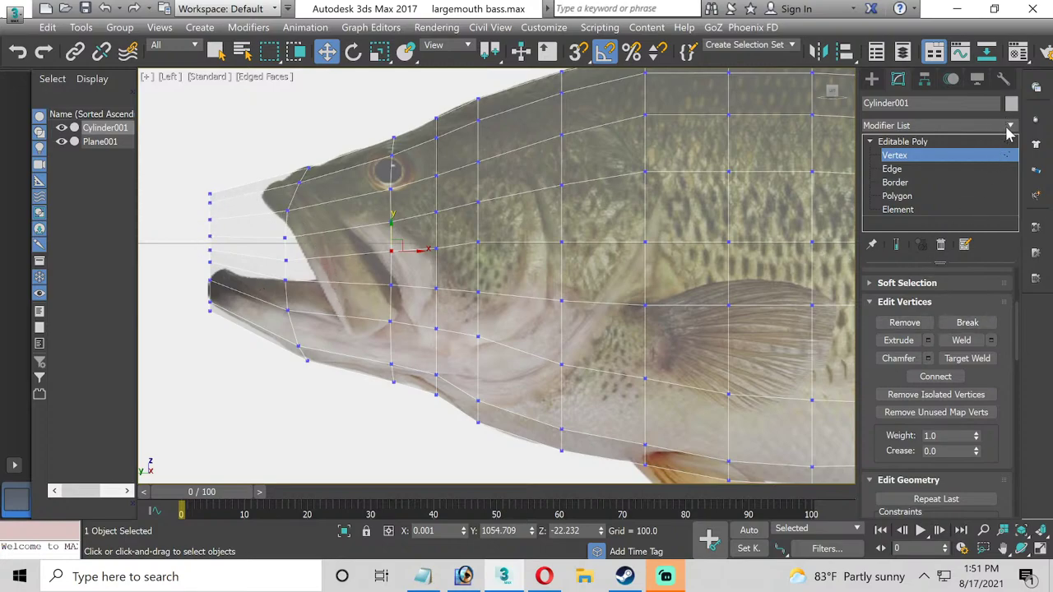
pyautogui.scroll(-1, 997, 342)
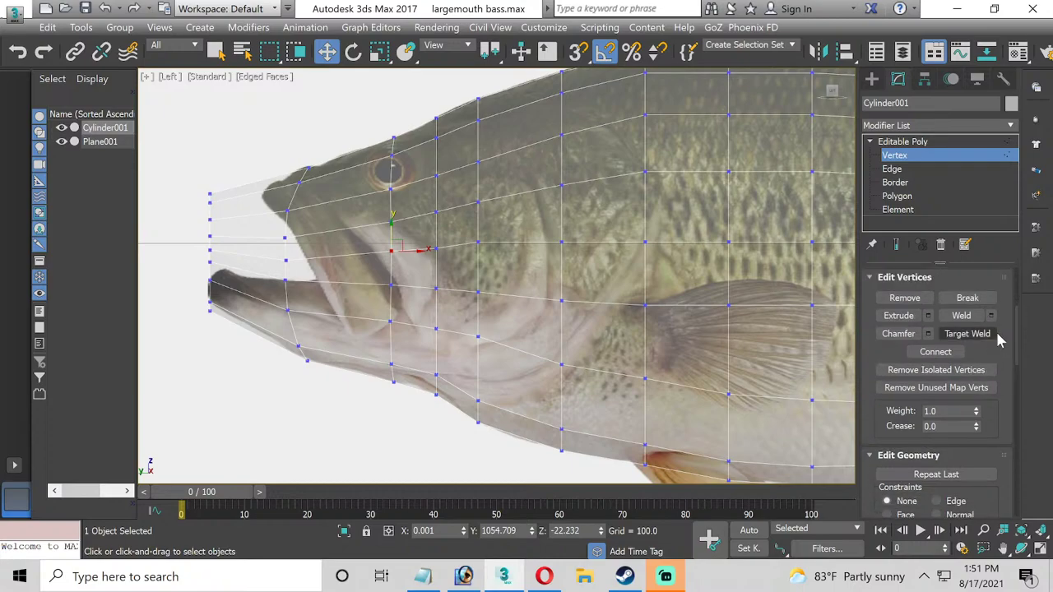
pyautogui.click(900, 244)
pyautogui.scroll(-6, 1003, 307)
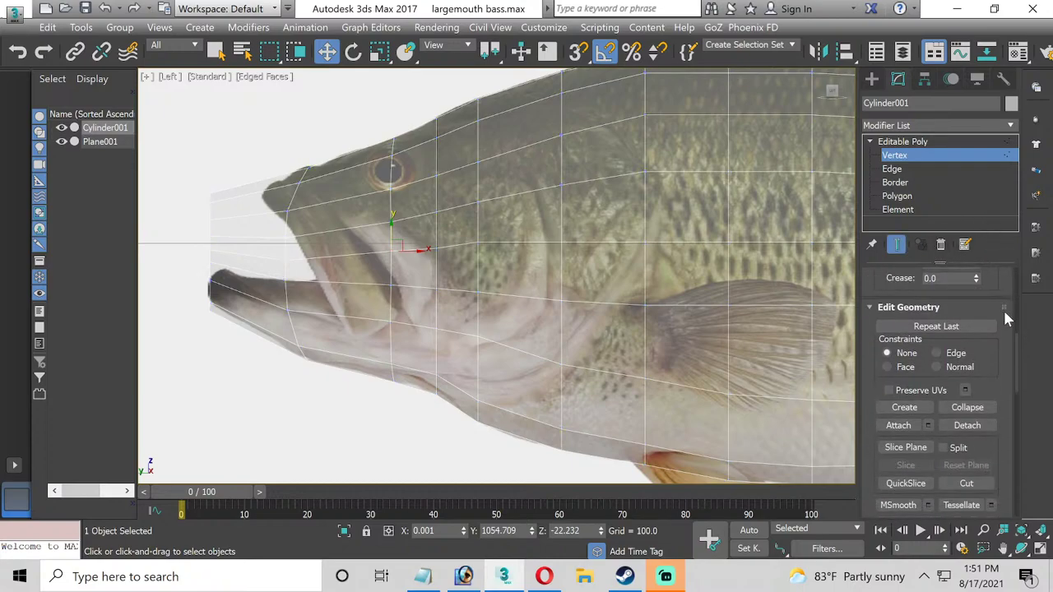
pyautogui.scroll(3, 1003, 385)
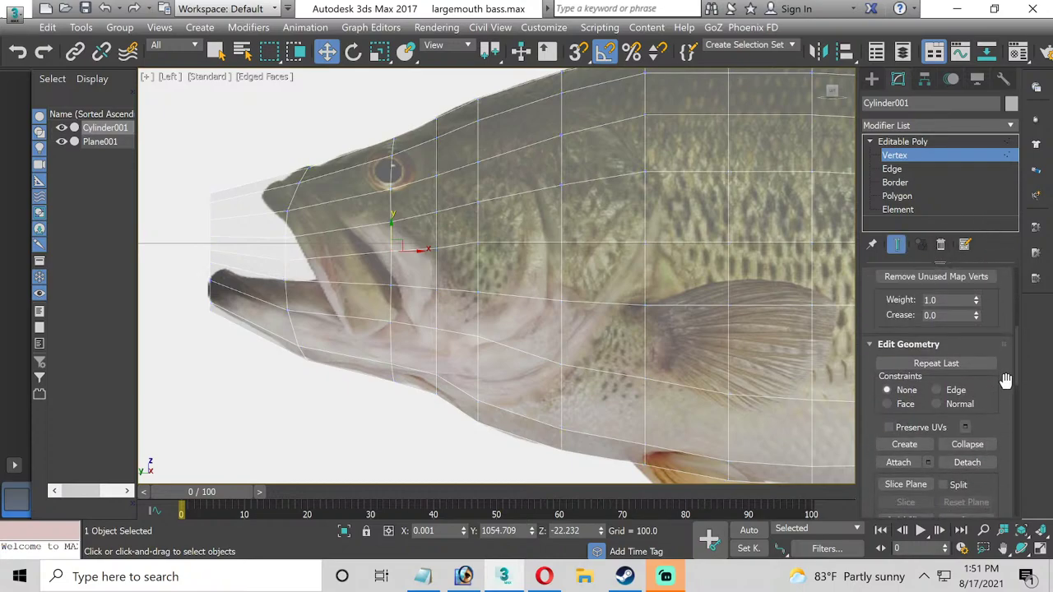
pyautogui.click(1010, 128)
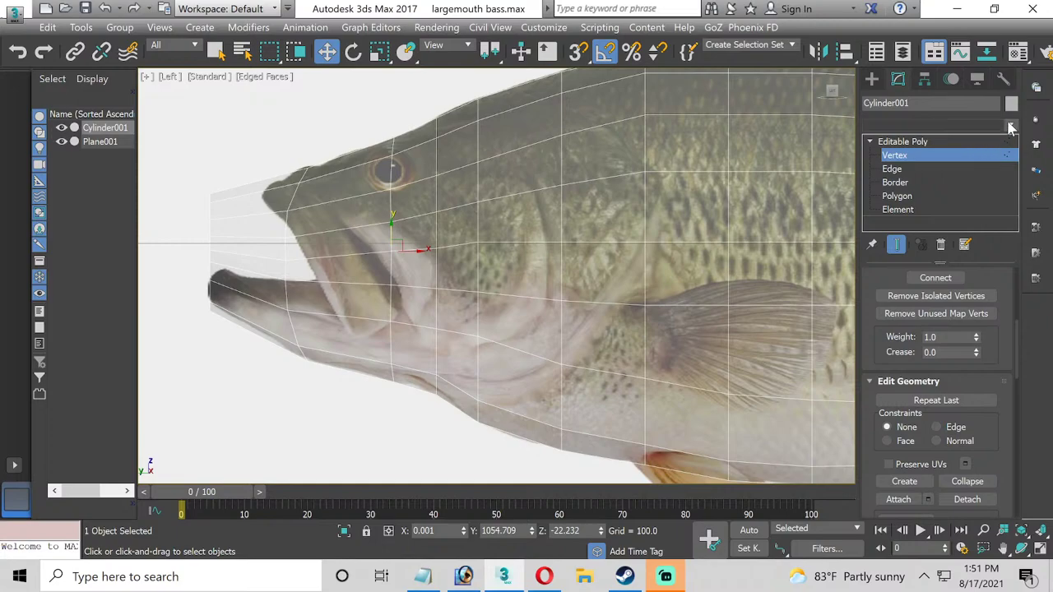
pyautogui.scroll(-5, 941, 156)
pyautogui.scroll(-20, 941, 206)
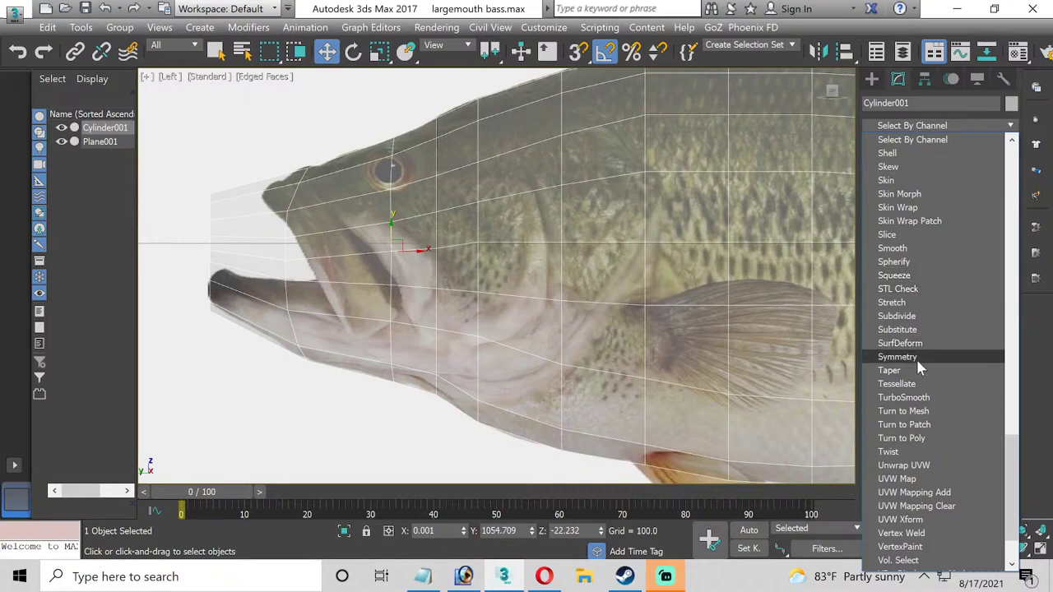
pyautogui.click(917, 359)
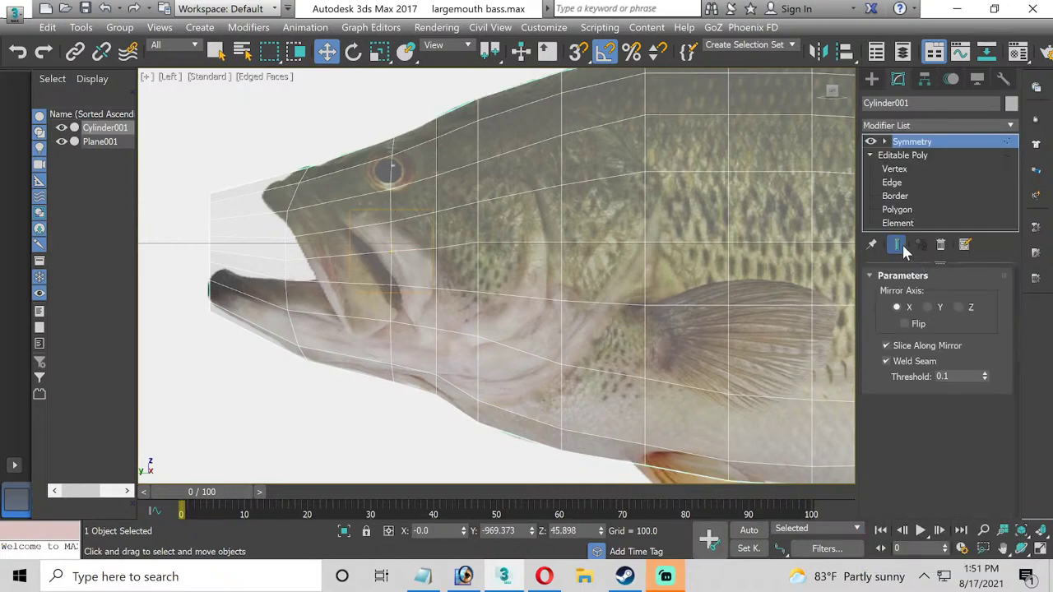
# At Editable Poly Vertex level, turn on Show End Result and turn off Show Cage.
pyautogui.click(899, 167)
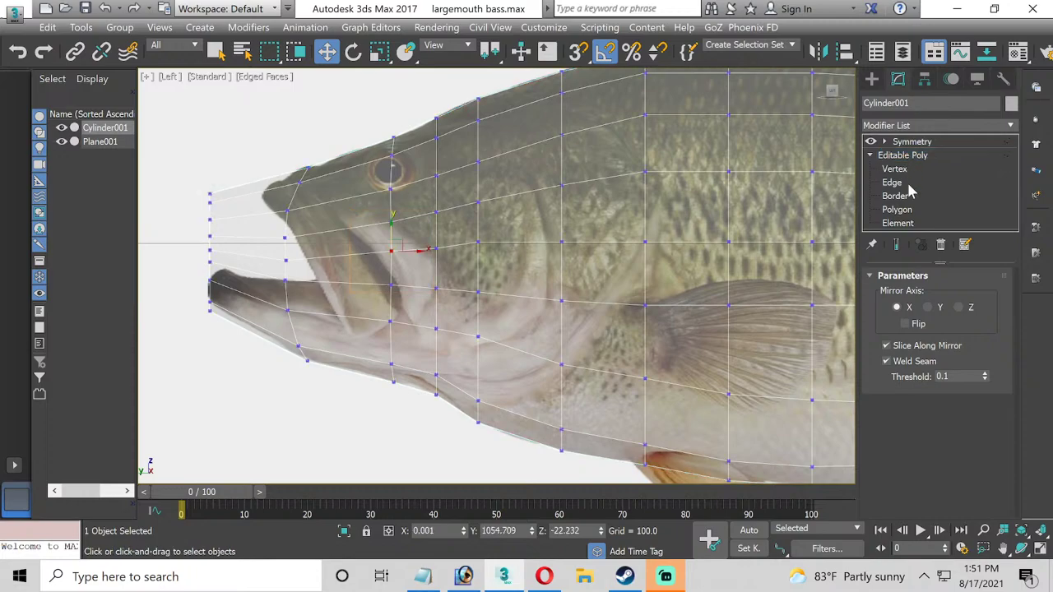
pyautogui.click(897, 245)
pyautogui.scroll(-3, 1011, 292)
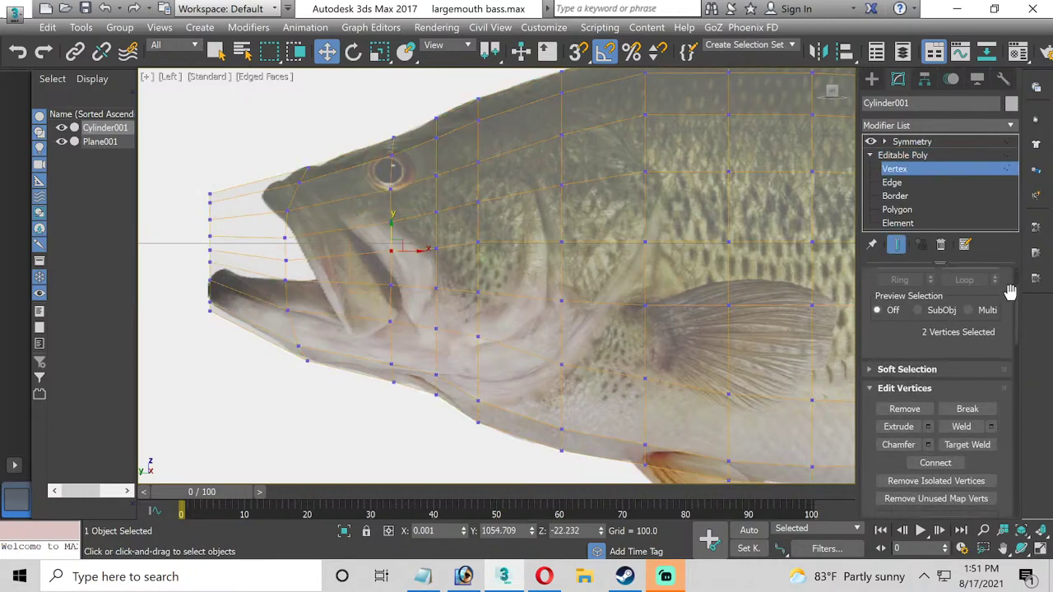
pyautogui.scroll(-5, 1011, 293)
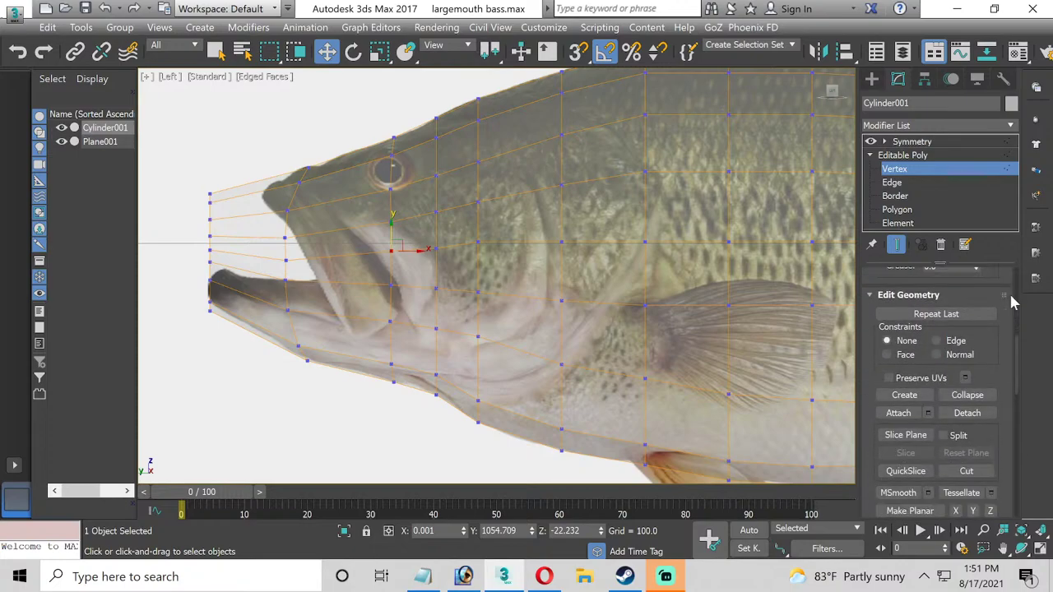
pyautogui.scroll(-5, 1012, 303)
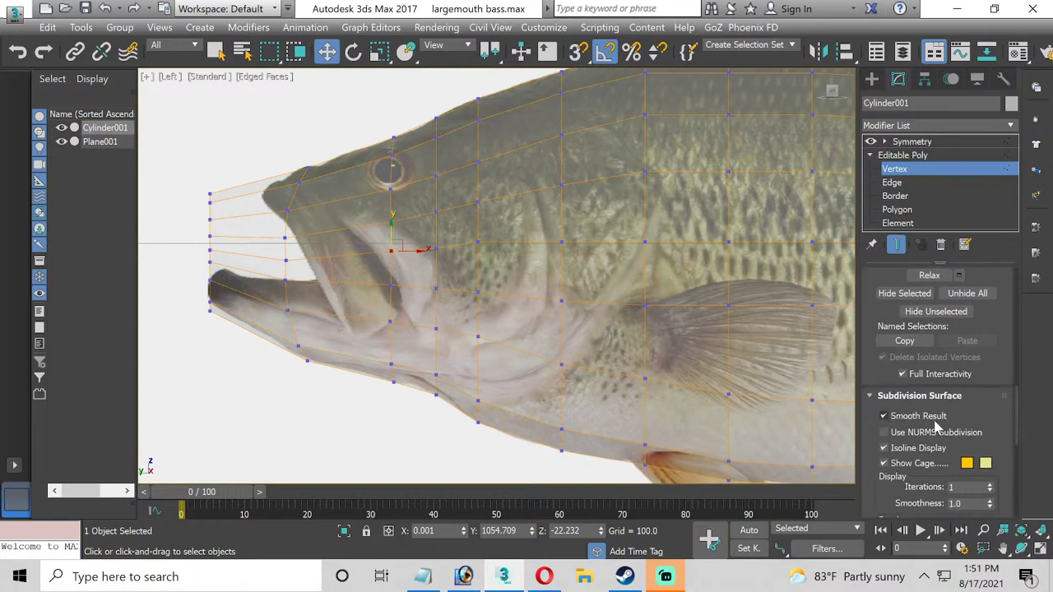
pyautogui.click(895, 464)
pyautogui.scroll(3, 990, 394)
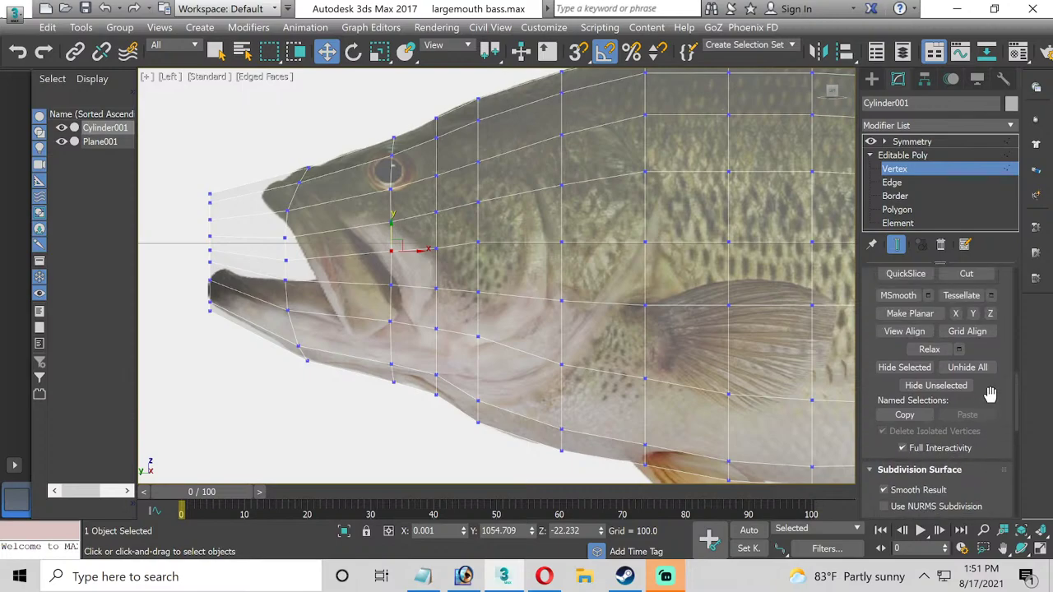
pyautogui.scroll(4, 990, 393)
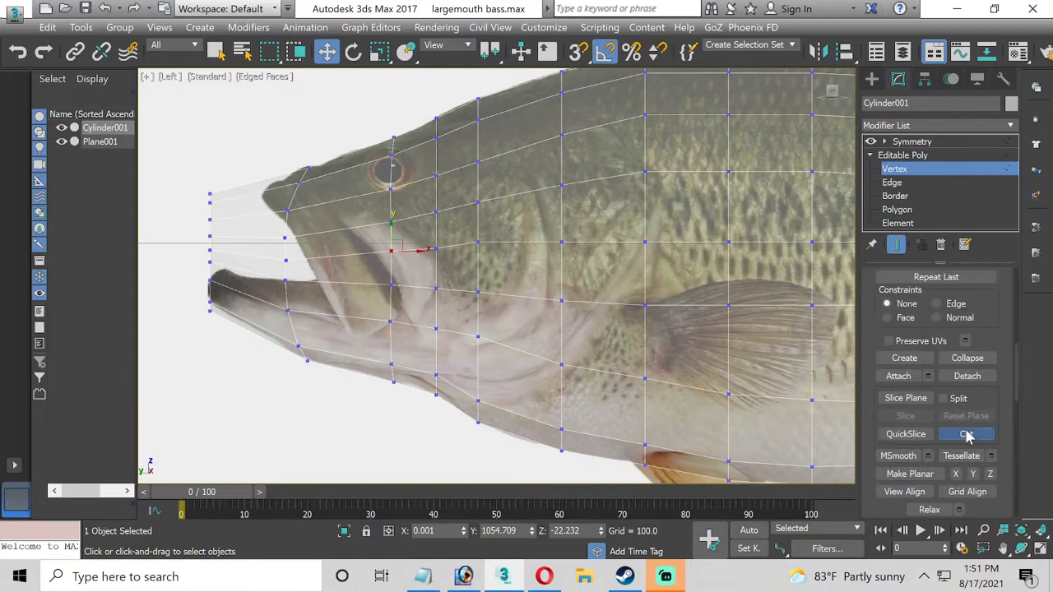
# Cut new edges from the fish head up along the jaw to the mouth edge.
pyautogui.click(967, 435)
pyautogui.scroll(2, 288, 214)
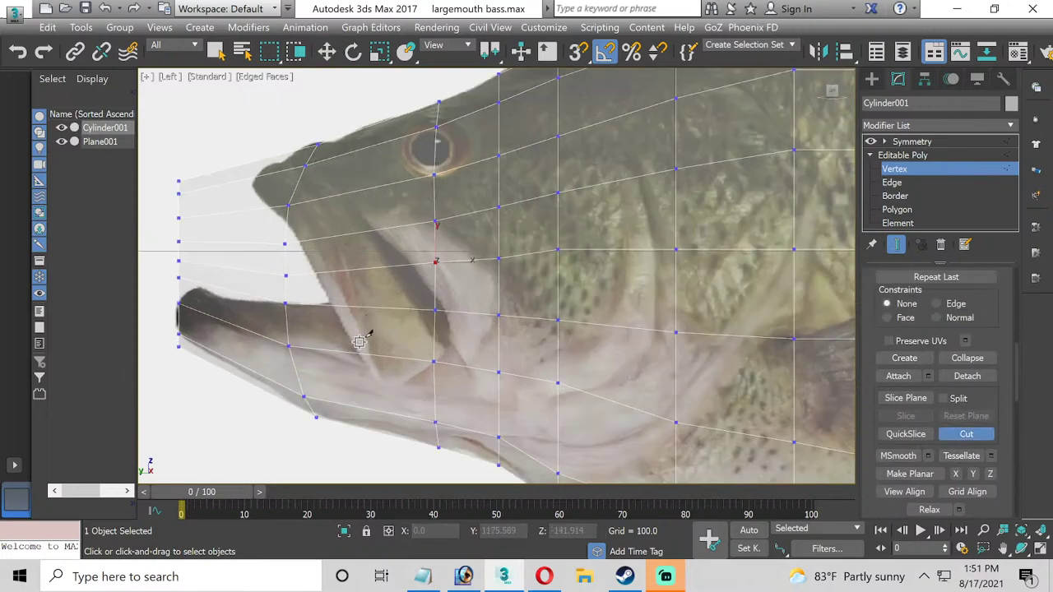
pyautogui.click(436, 422)
pyautogui.click(380, 384)
pyautogui.click(359, 352)
pyautogui.click(329, 302)
pyautogui.click(315, 272)
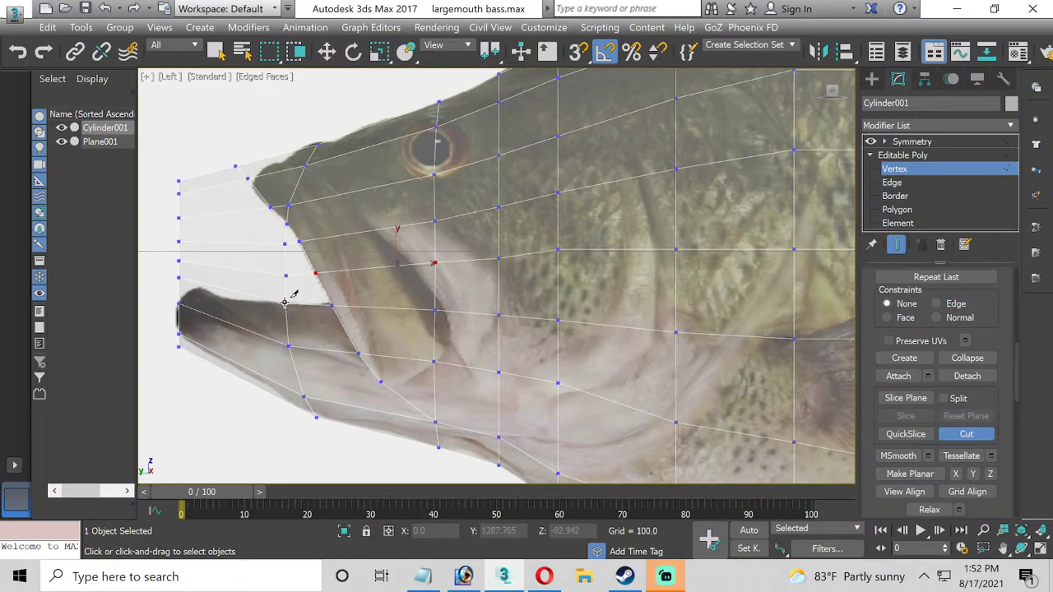
pyautogui.click(225, 300)
pyautogui.click(905, 209)
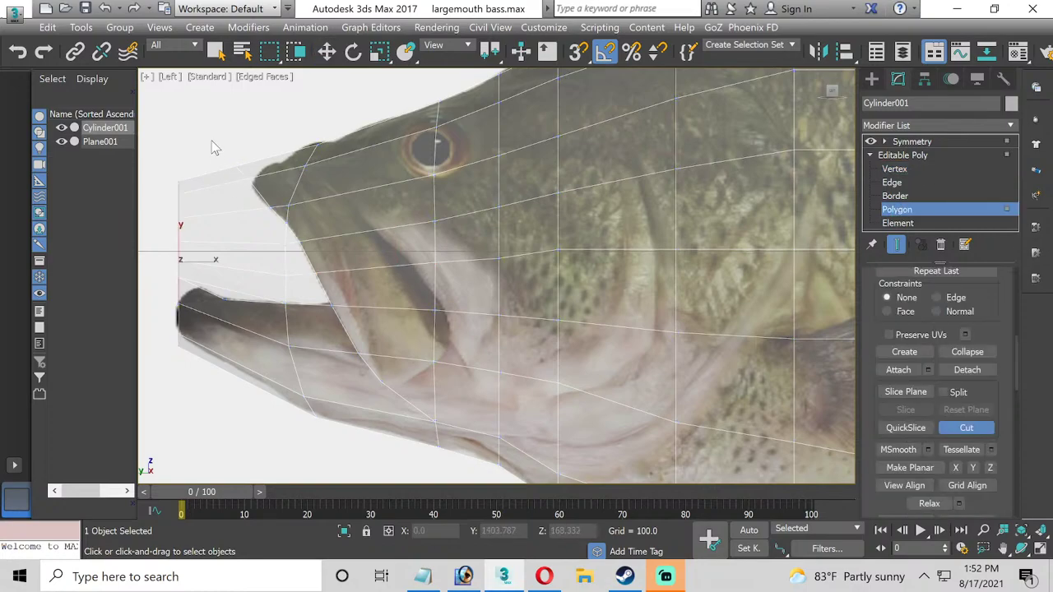
# Maximize the Perspective view and raise the fish material's opacity to 100.
pyautogui.press('w')
pyautogui.click(1040, 550)
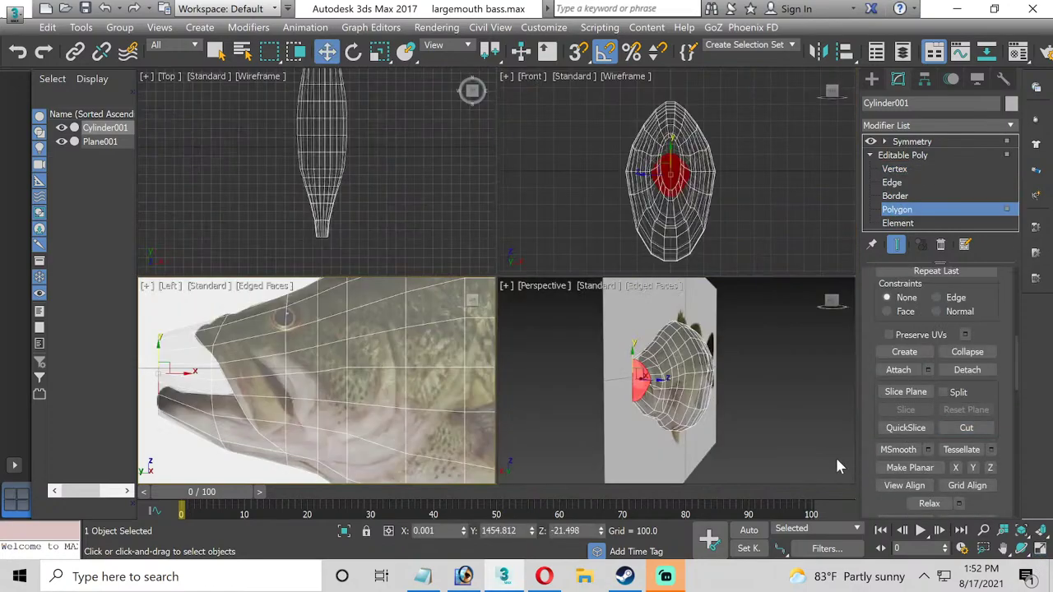
pyautogui.middleClick(786, 434)
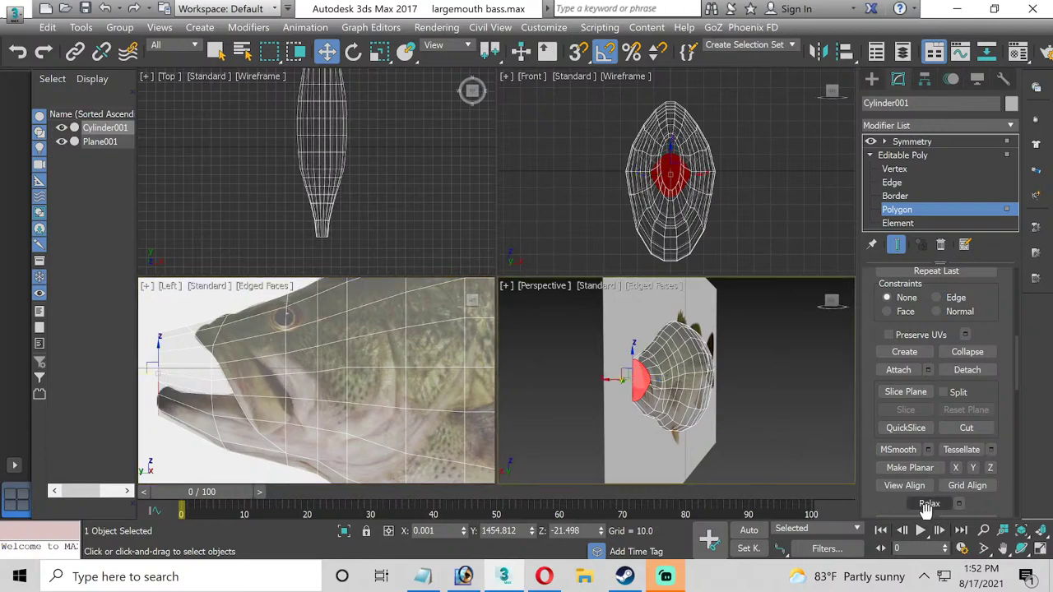
pyautogui.click(1040, 550)
pyautogui.press('m')
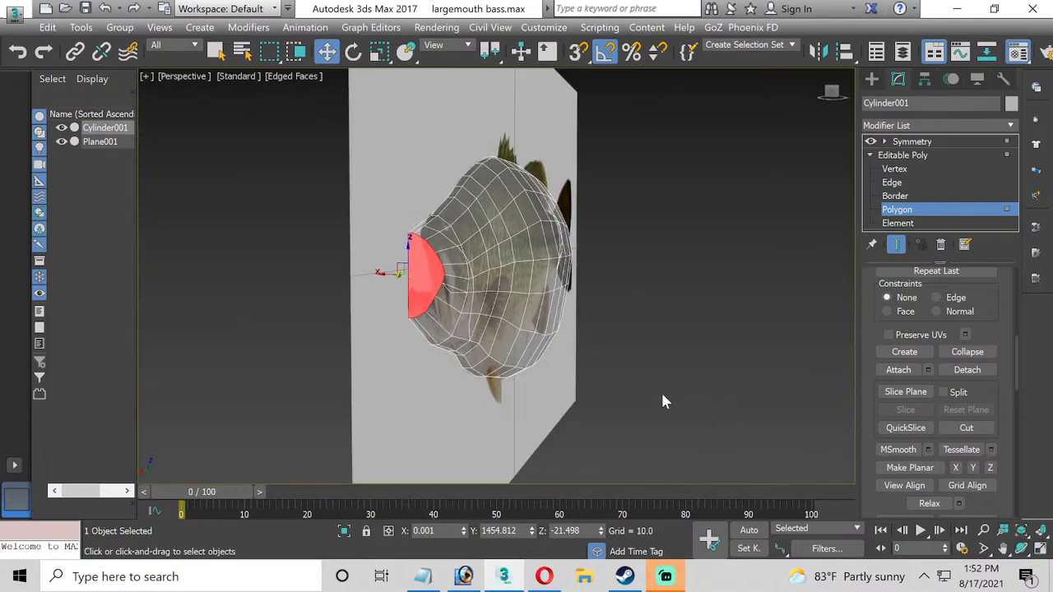
pyautogui.moveTo(756, 419); pyautogui.dragTo(756, 387)
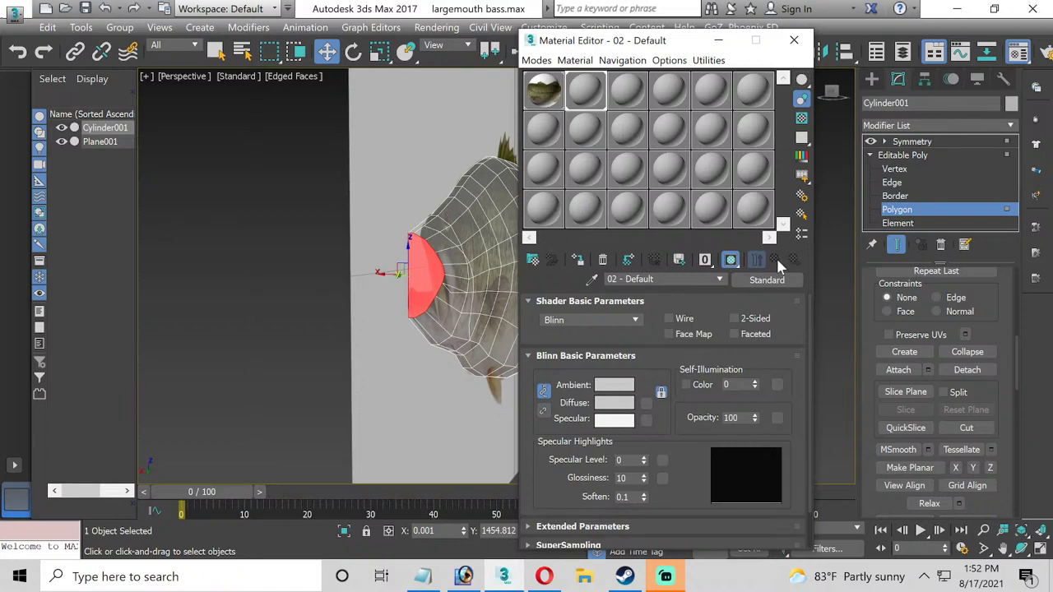
pyautogui.click(794, 42)
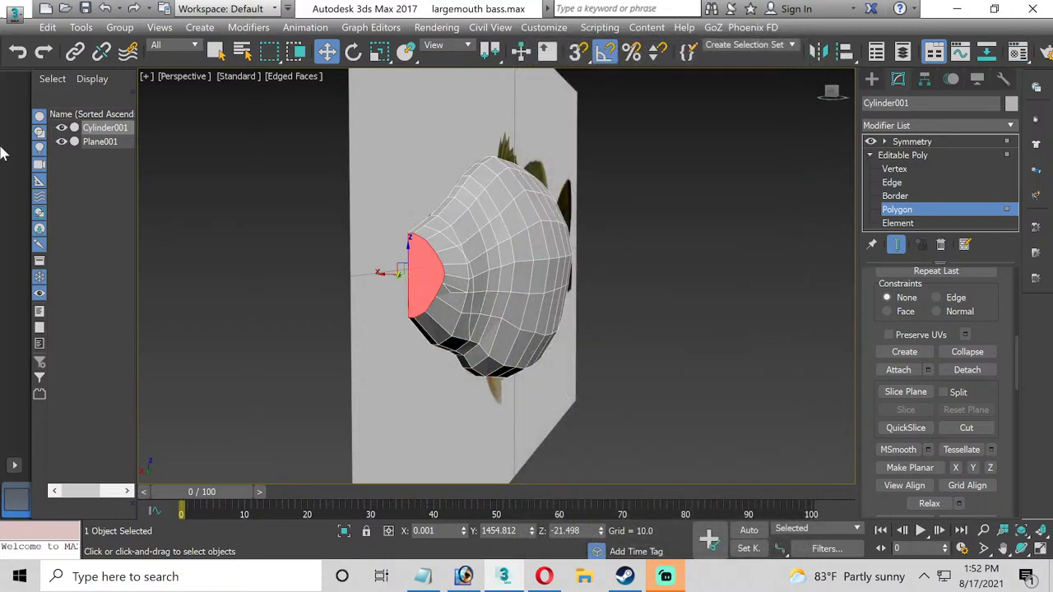
# Hide the Plane001 reference plane and pan the view down over the mesh.
pyautogui.click(62, 141)
pyautogui.scroll(5, 353, 255)
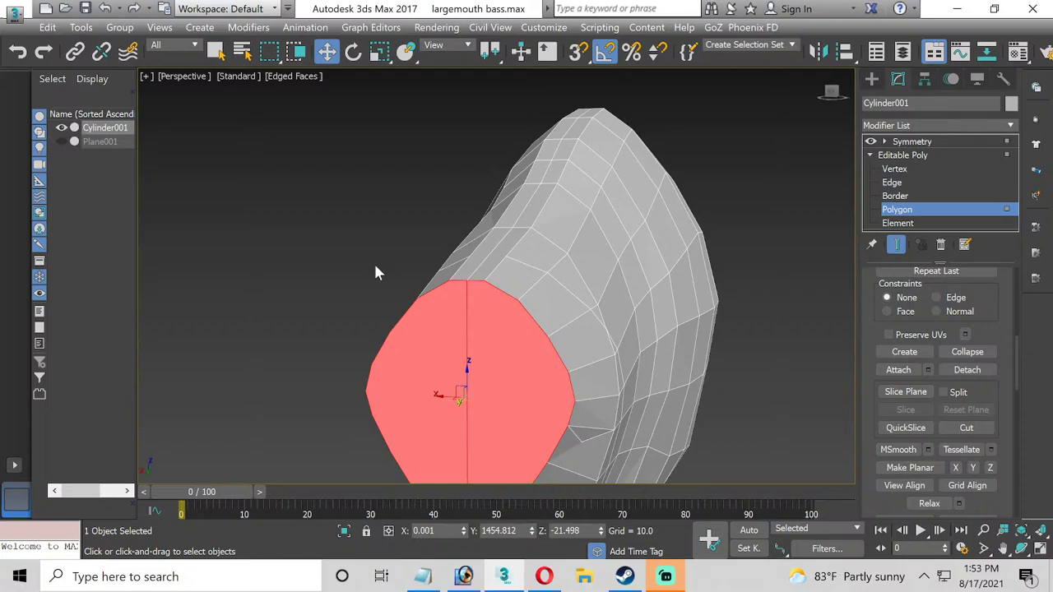
pyautogui.scroll(3, 510, 263)
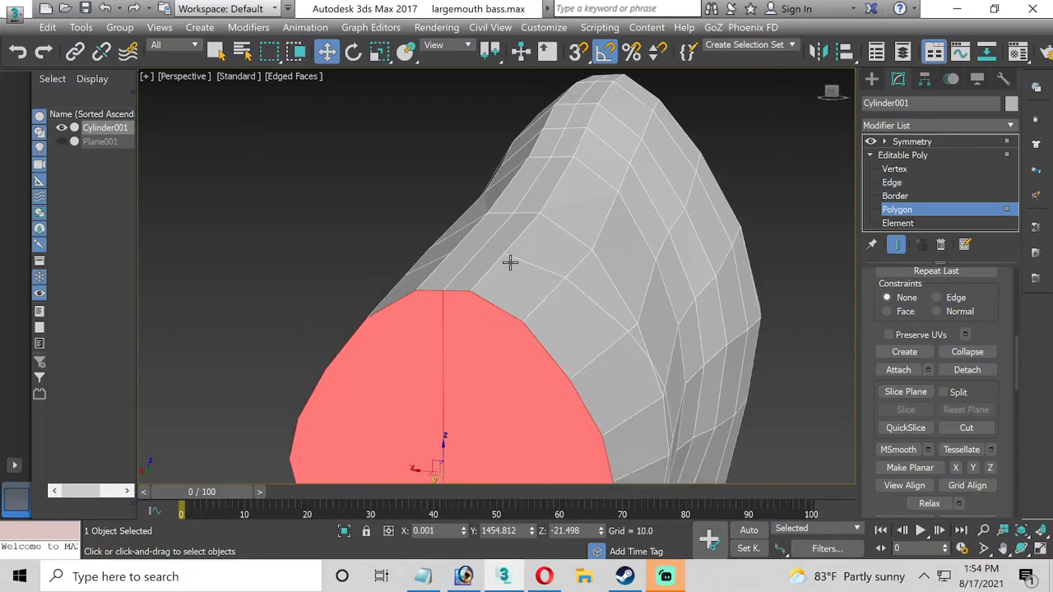
pyautogui.moveTo(508, 355); pyautogui.dragTo(506, 470, button='middle')
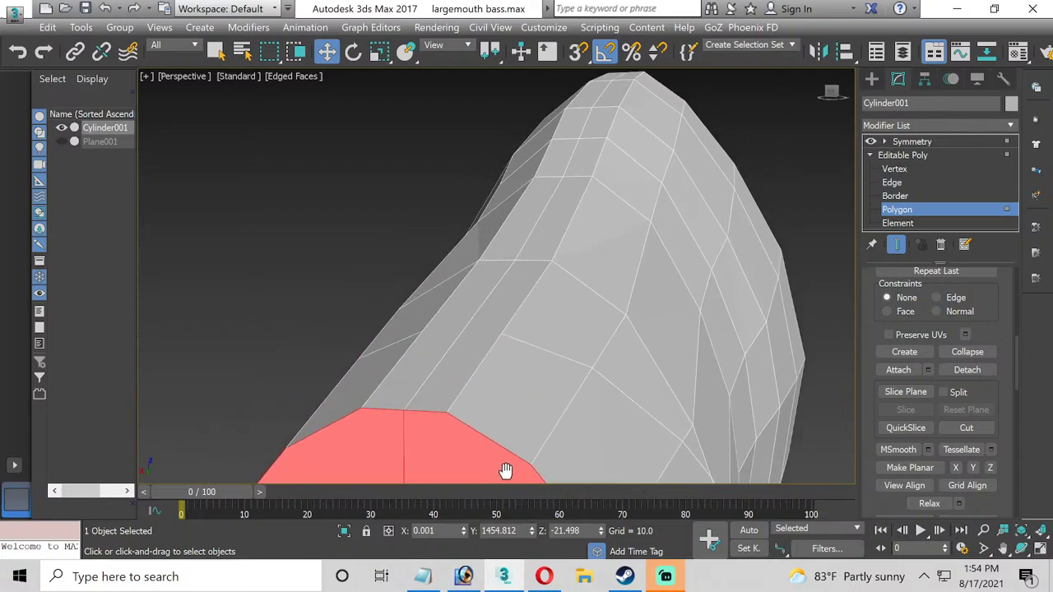
pyautogui.click(972, 434)
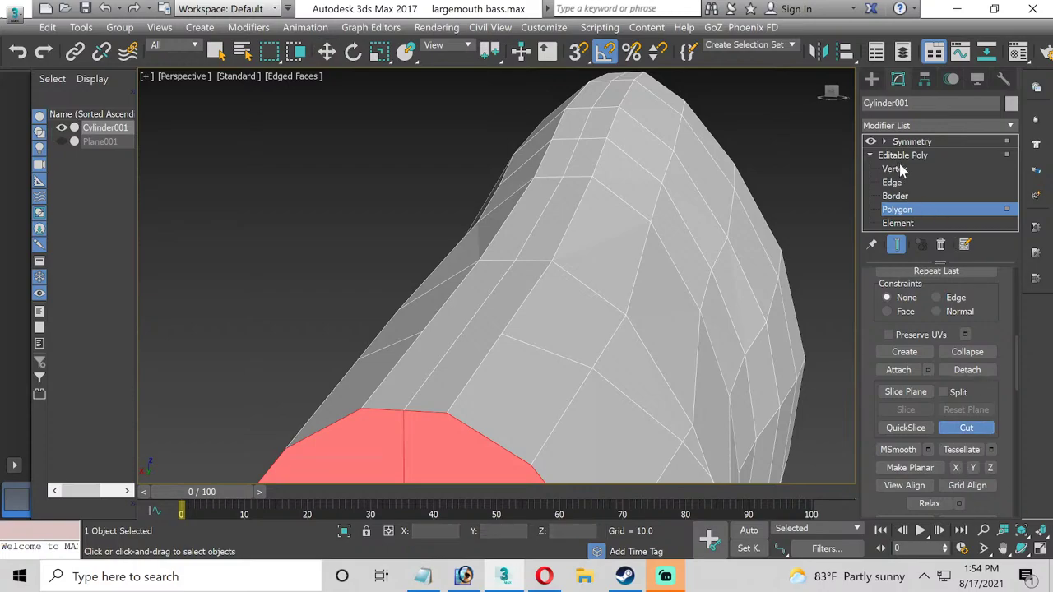
# At Vertex level, cut a horizontal edge across the flat end cap of the mesh.
pyautogui.click(903, 169)
pyautogui.click(967, 433)
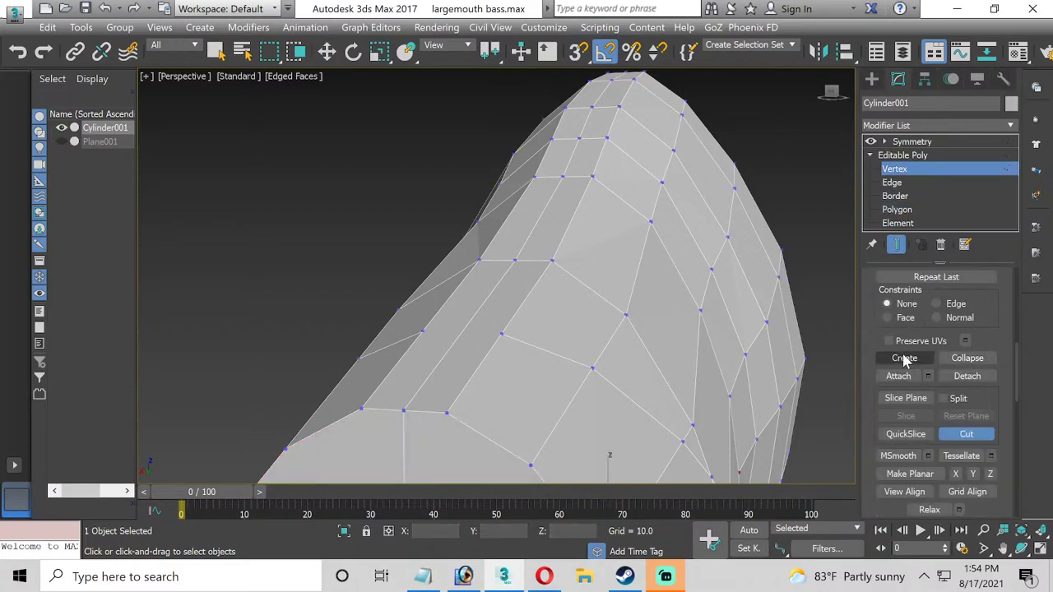
pyautogui.click(501, 334)
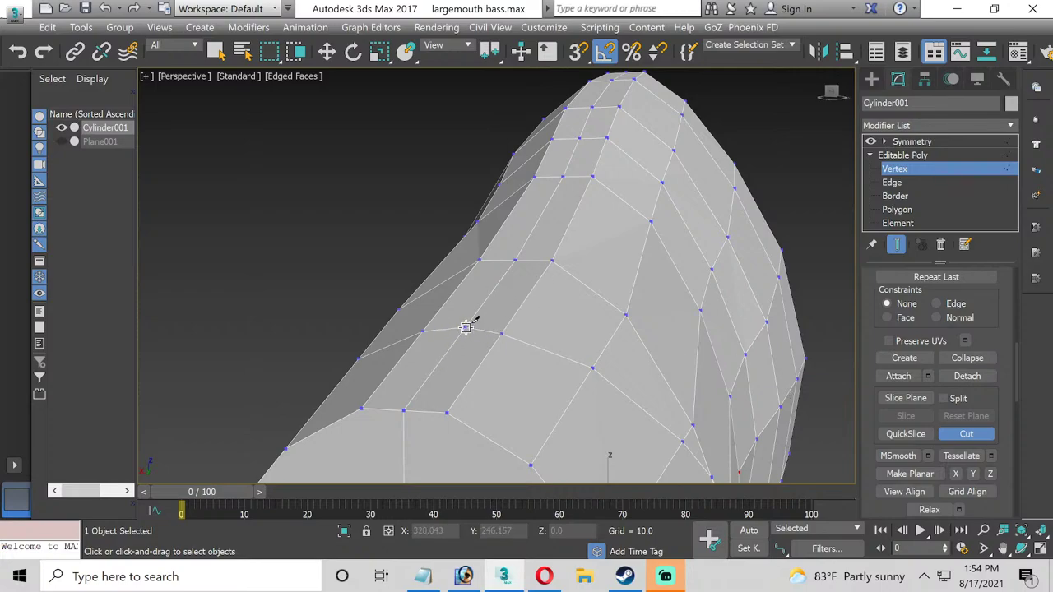
pyautogui.keyDown('alt'); pyautogui.moveTo(536, 305); pyautogui.dragTo(496, 275, button='middle'); pyautogui.keyUp('alt')
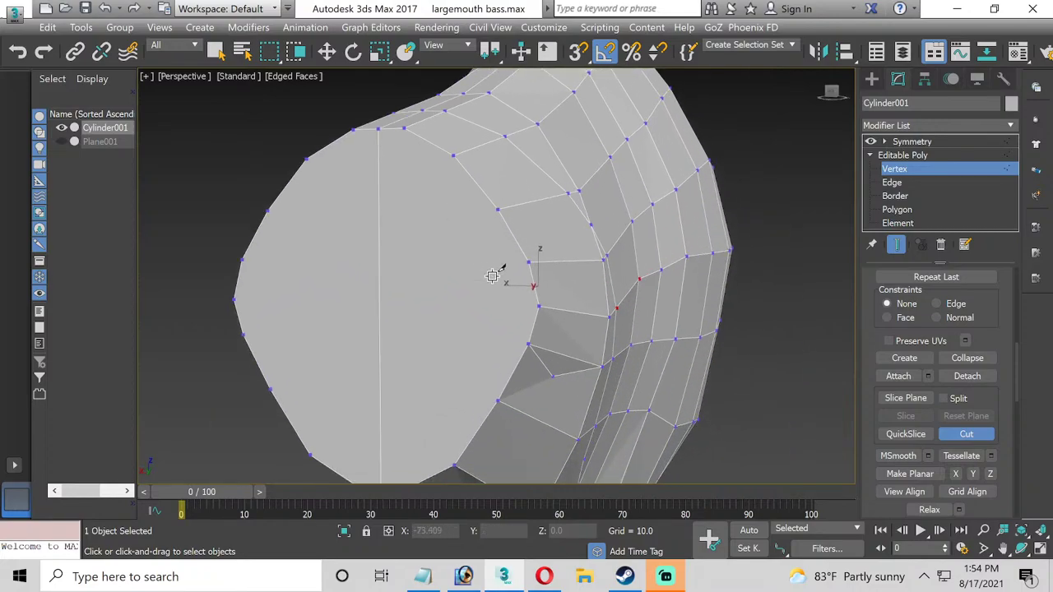
pyautogui.click(528, 342)
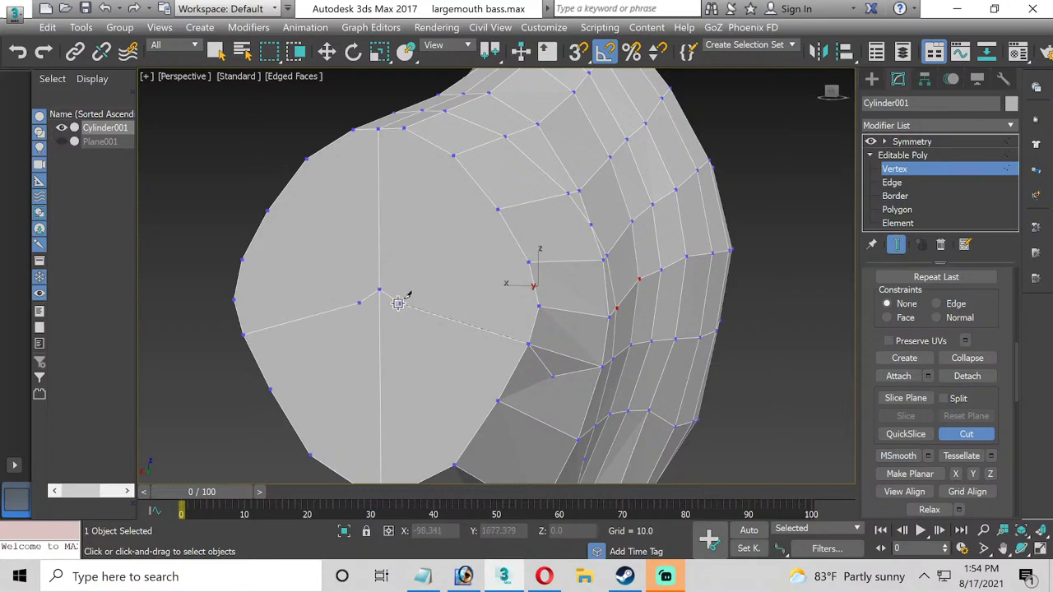
pyautogui.click(379, 342)
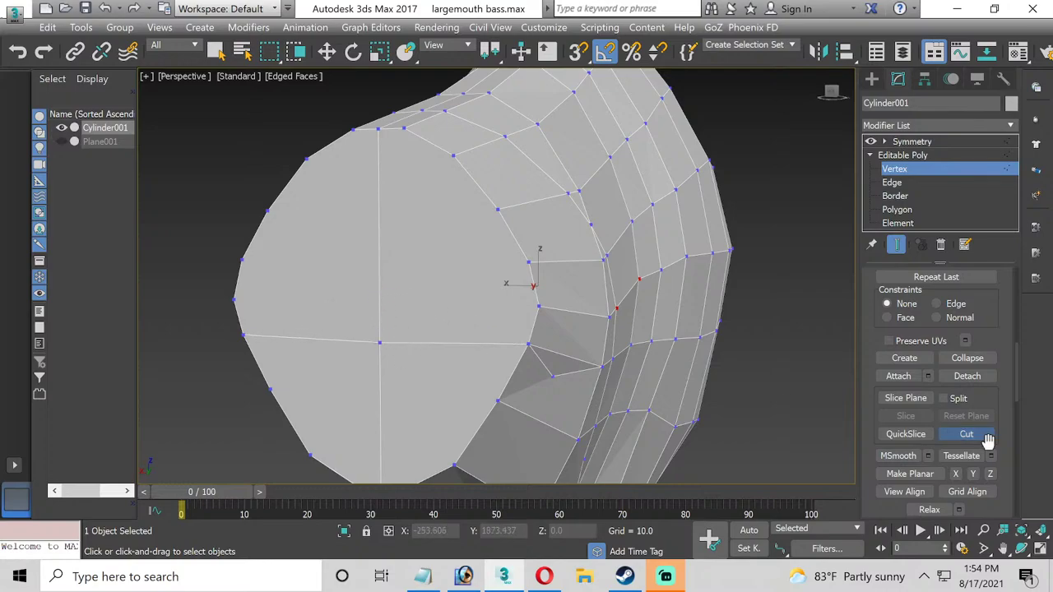
# Select the strip of rim polygons around the front end of the fish at Polygon level.
pyautogui.click(909, 210)
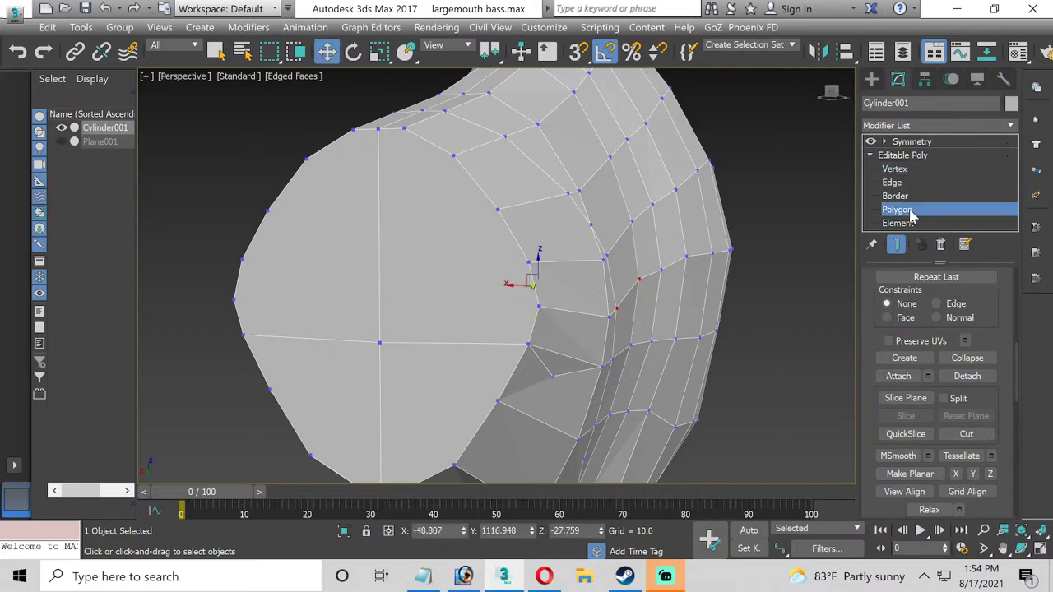
pyautogui.keyDown('alt'); pyautogui.moveTo(515, 186); pyautogui.dragTo(413, 181, button='middle'); pyautogui.keyUp('alt')
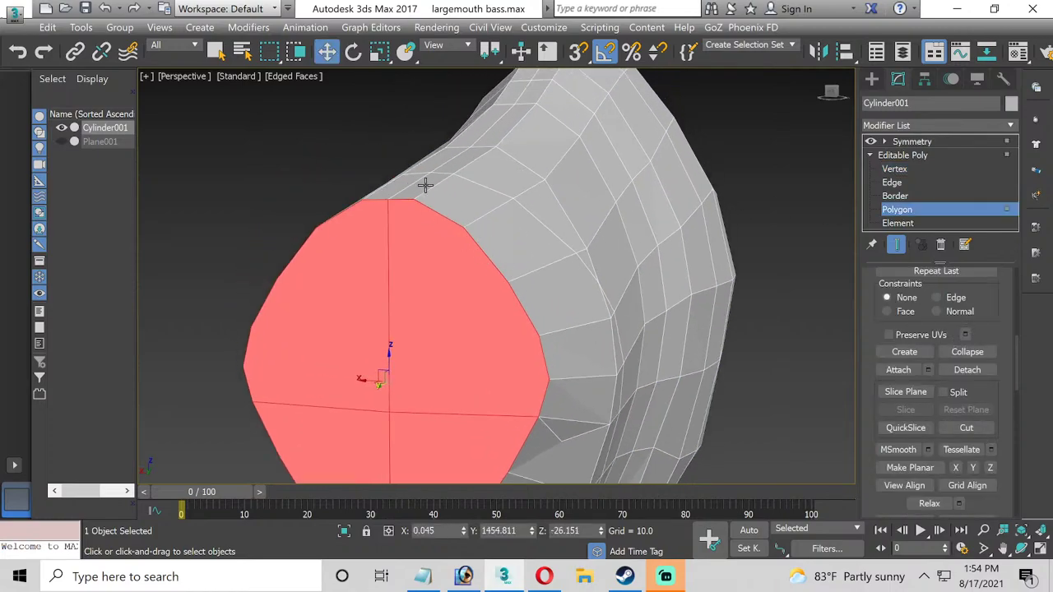
pyautogui.click(426, 181)
pyautogui.keyDown('ctrl'); pyautogui.click(498, 220); pyautogui.keyUp('ctrl')
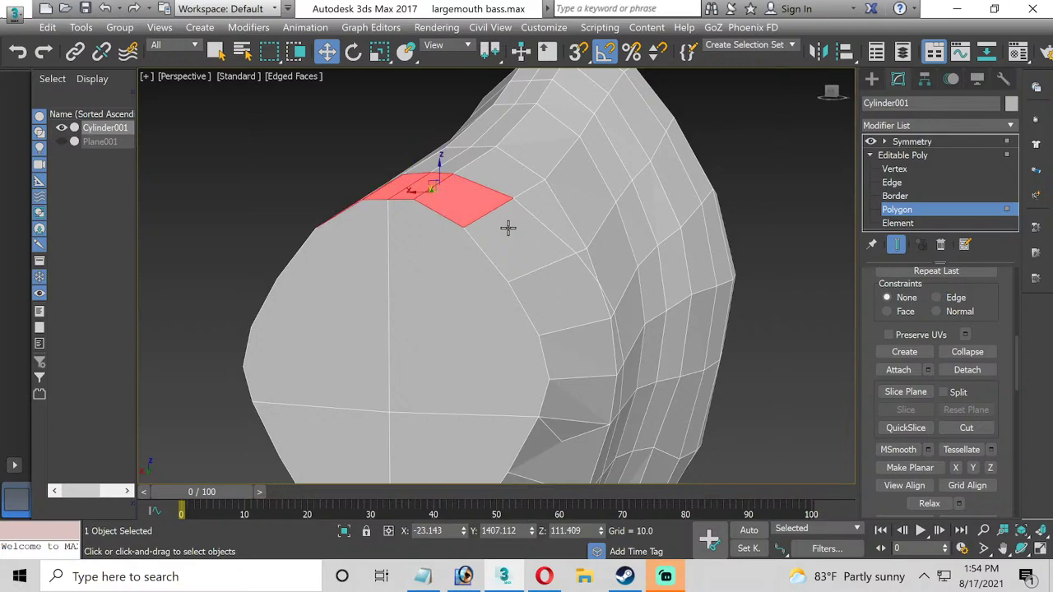
pyautogui.keyDown('ctrl'); pyautogui.click(533, 262); pyautogui.keyUp('ctrl')
pyautogui.keyDown('ctrl'); pyautogui.click(548, 302); pyautogui.keyUp('ctrl')
pyautogui.keyDown('ctrl'); pyautogui.click(580, 362); pyautogui.keyUp('ctrl')
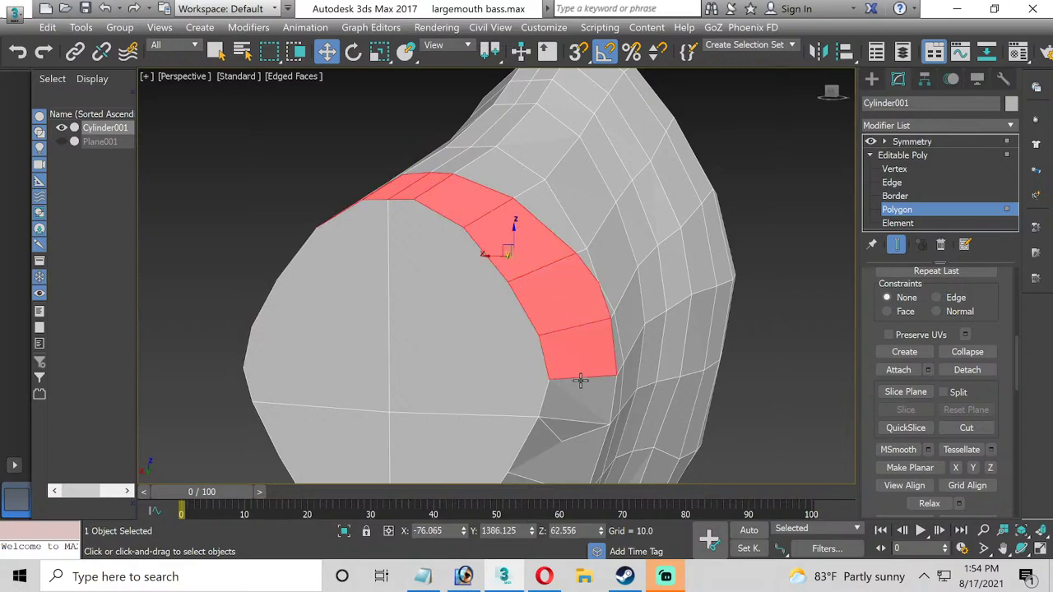
pyautogui.keyDown('ctrl'); pyautogui.click(576, 393); pyautogui.keyUp('ctrl')
pyautogui.keyDown('ctrl'); pyautogui.click(572, 422); pyautogui.keyUp('ctrl')
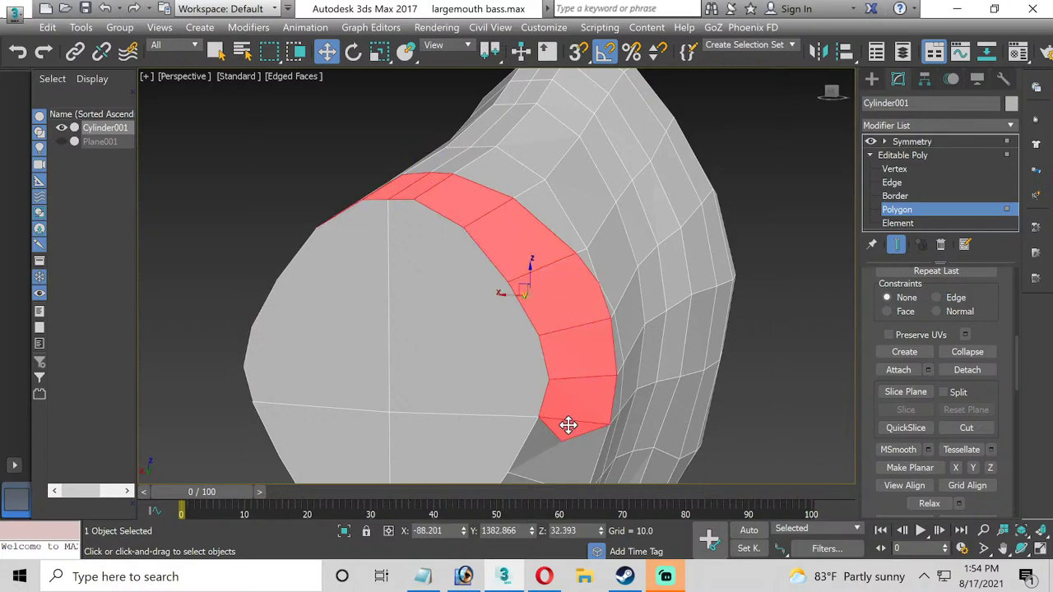
# In the maximized side view, add the thin mouth faces to the selection and delete them.
pyautogui.click(1040, 549)
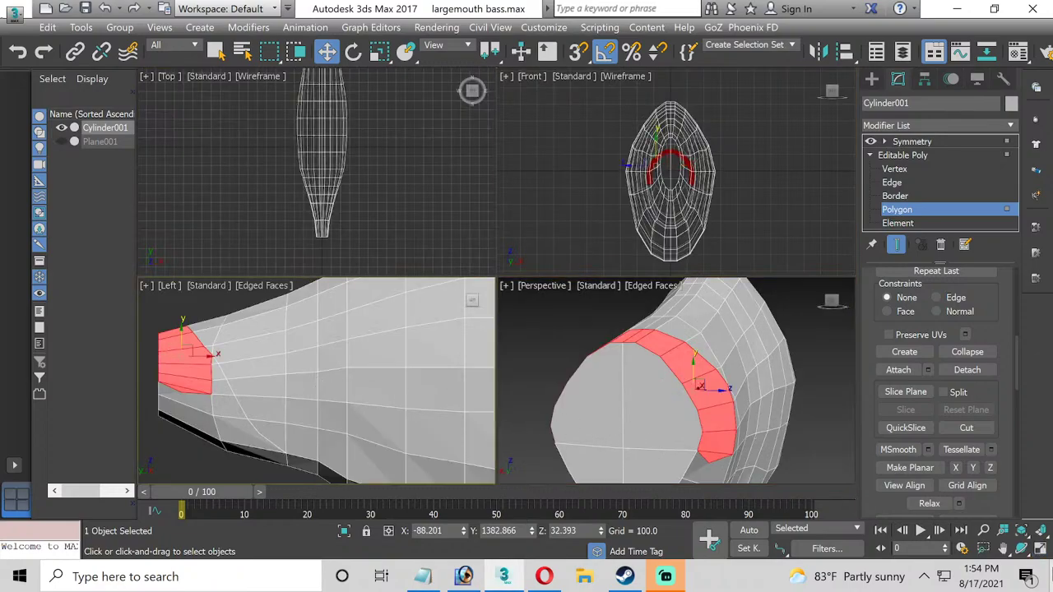
pyautogui.click(1039, 550)
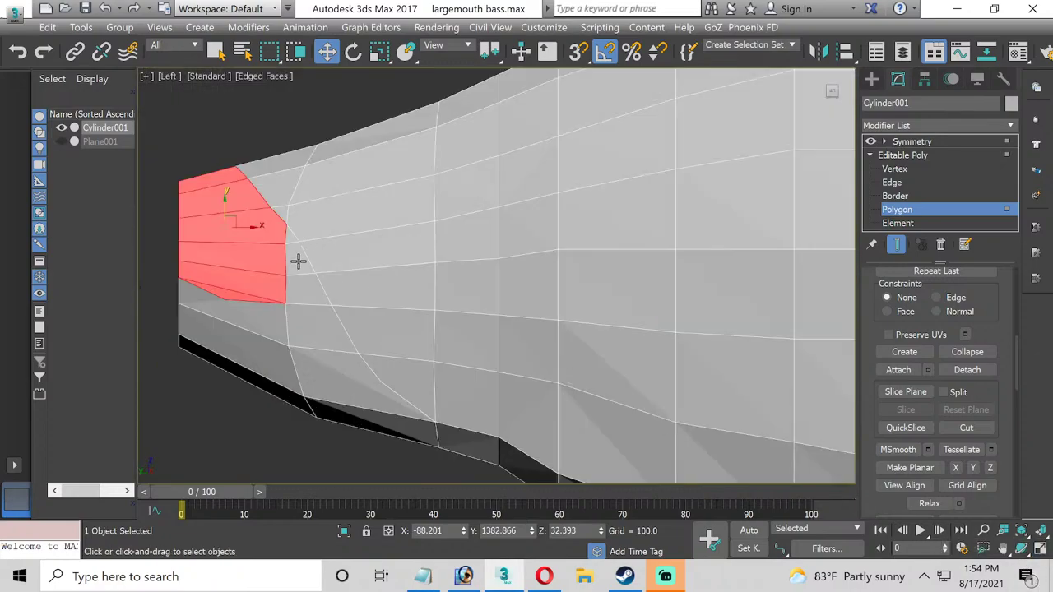
pyautogui.keyDown('ctrl'); pyautogui.click(298, 294); pyautogui.keyUp('ctrl')
pyautogui.keyDown('ctrl'); pyautogui.click(294, 270); pyautogui.keyUp('ctrl')
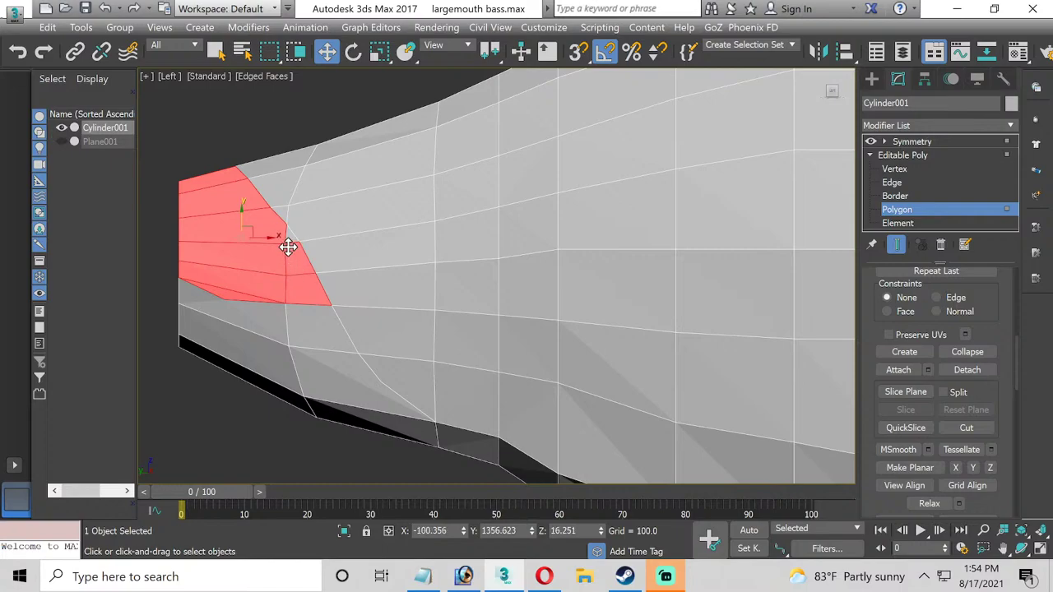
pyautogui.keyDown('ctrl'); pyautogui.click(288, 240); pyautogui.keyUp('ctrl')
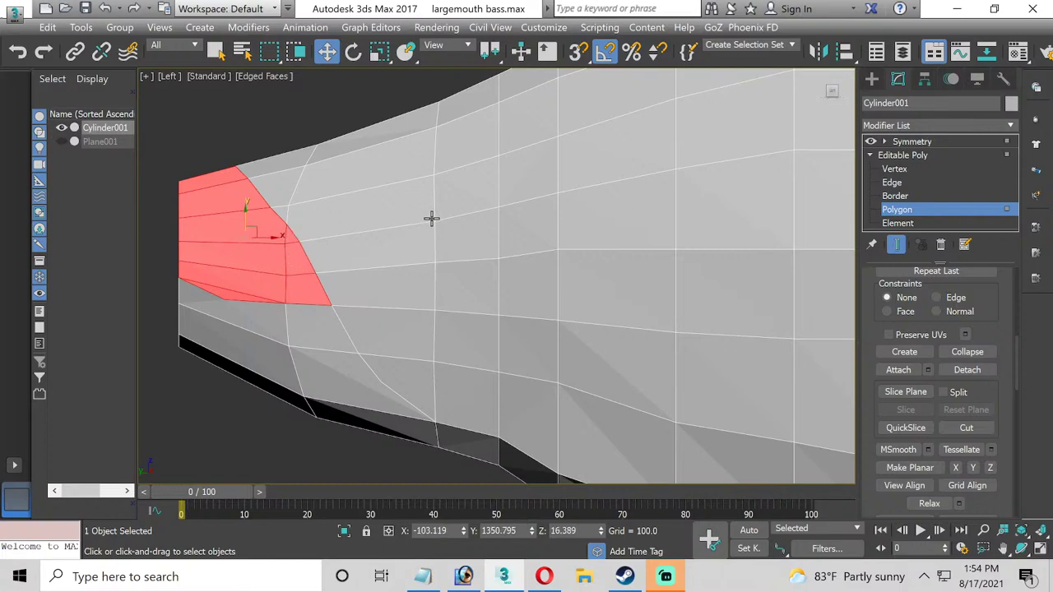
pyautogui.press('Delete')
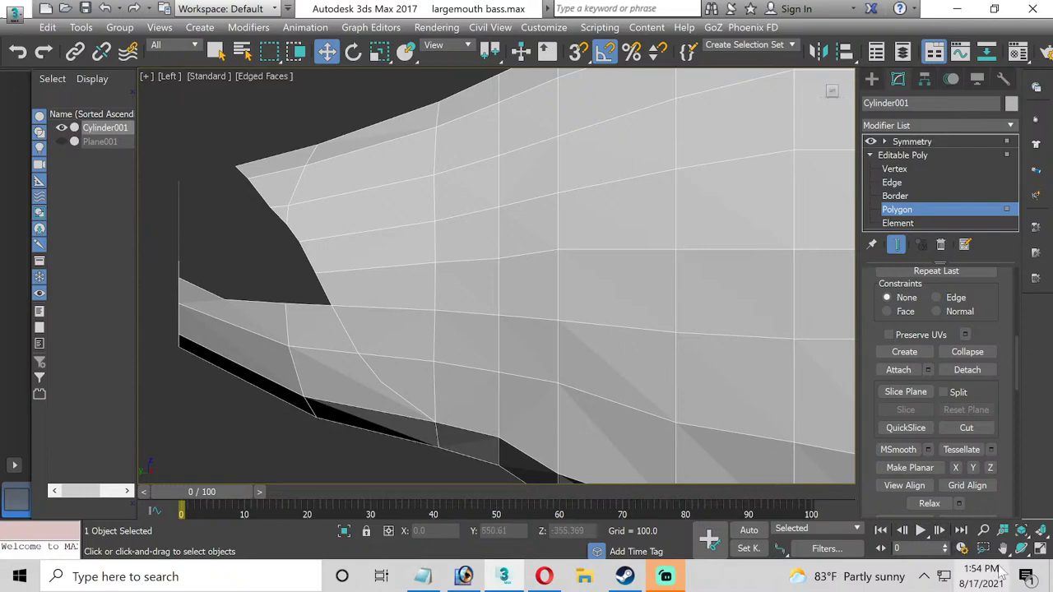
# Delete the front cap face and show Plane001 in the maximized side view.
pyautogui.click(1041, 550)
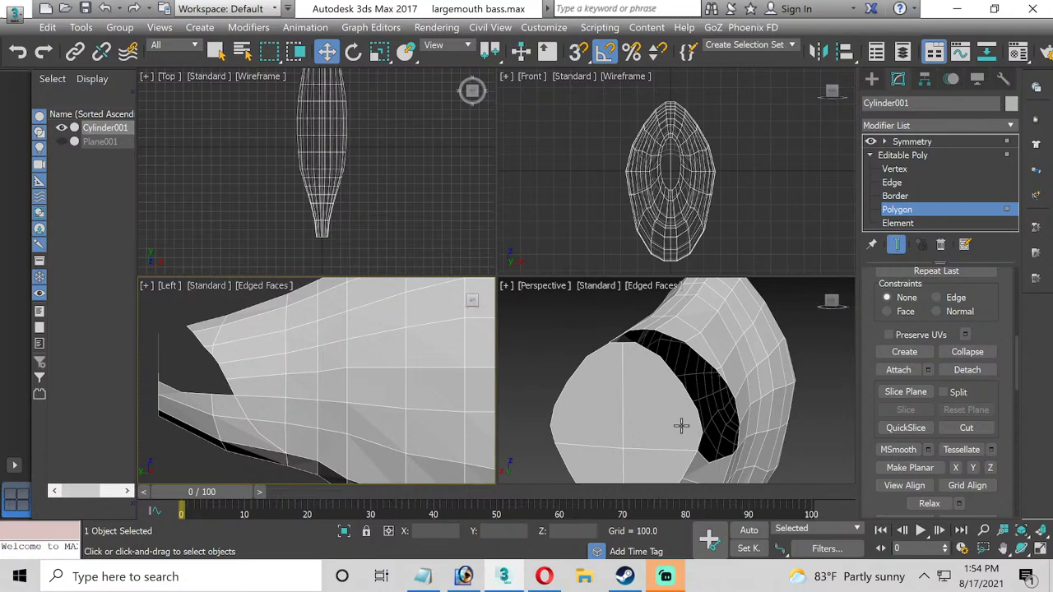
pyautogui.click(634, 400)
pyautogui.press('Delete')
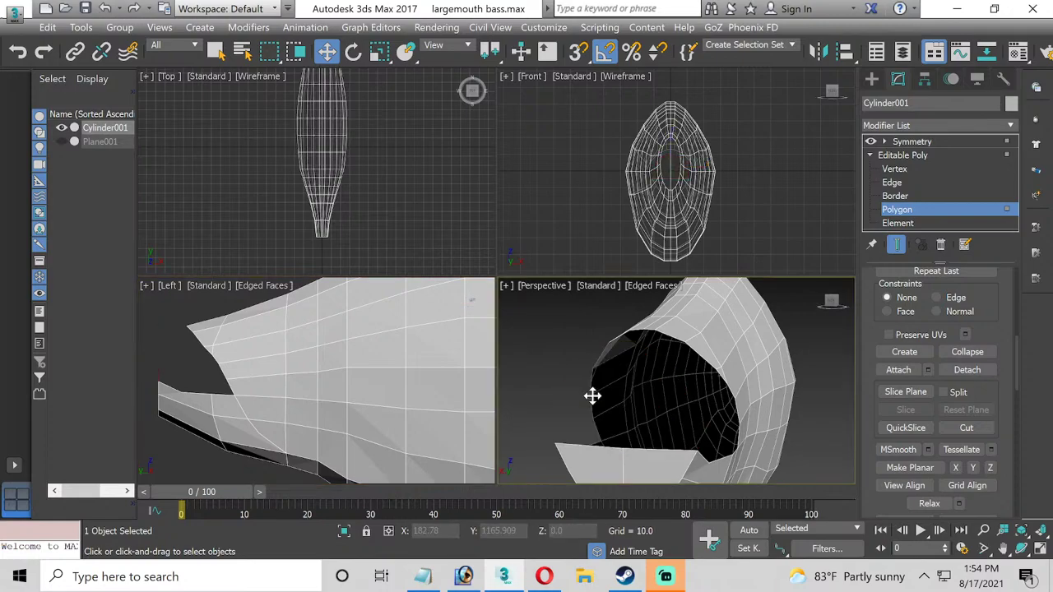
pyautogui.click(221, 360)
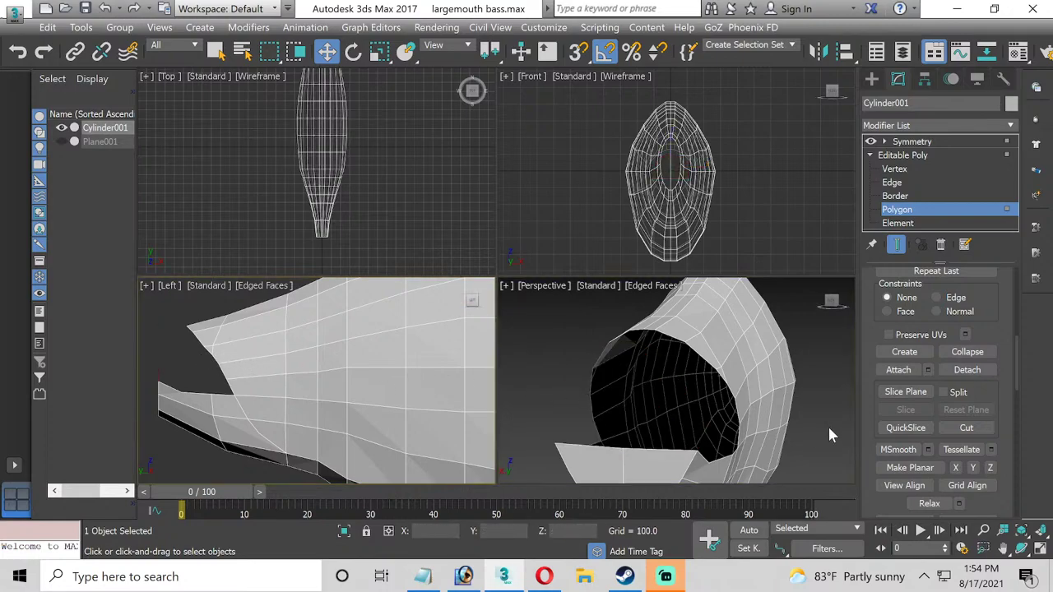
pyautogui.click(1041, 549)
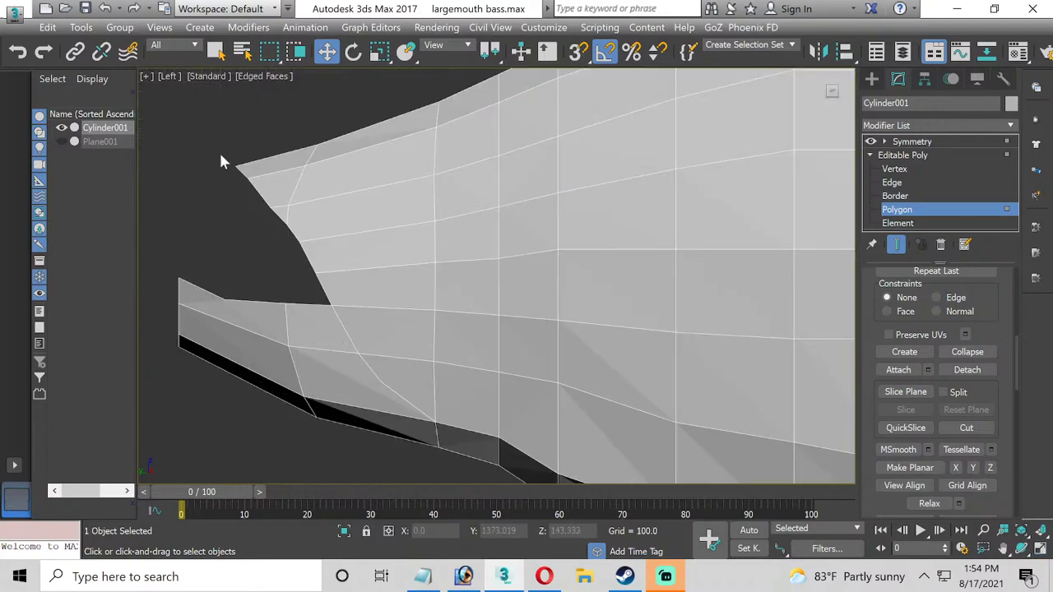
pyautogui.click(62, 141)
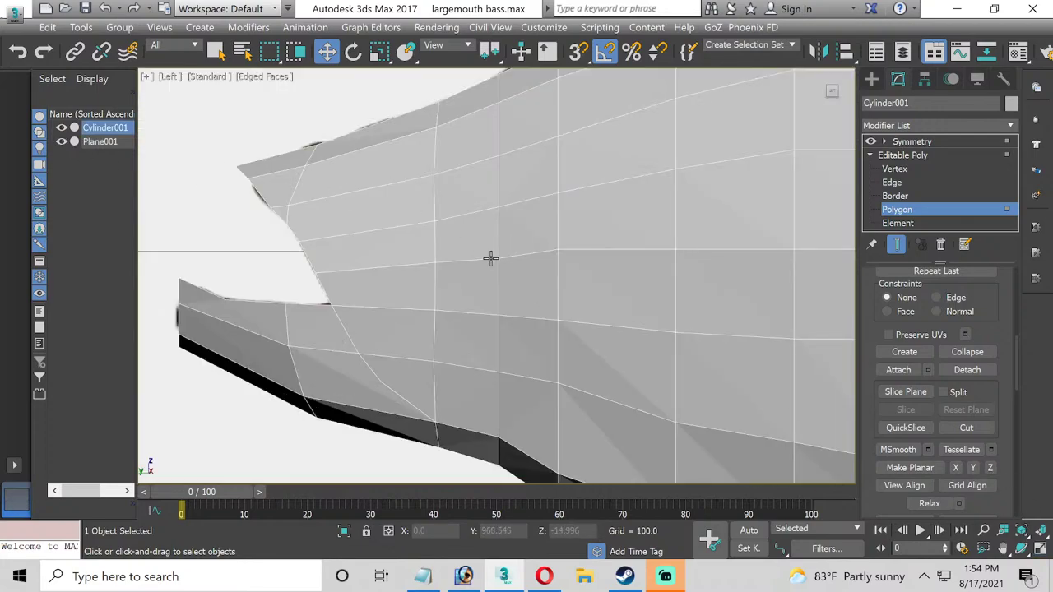
pyautogui.moveTo(490, 259); pyautogui.dragTo(485, 274, button='middle')
# Set the material opacity to 23, then back to 100, and close the Material Editor.
pyautogui.press('m')
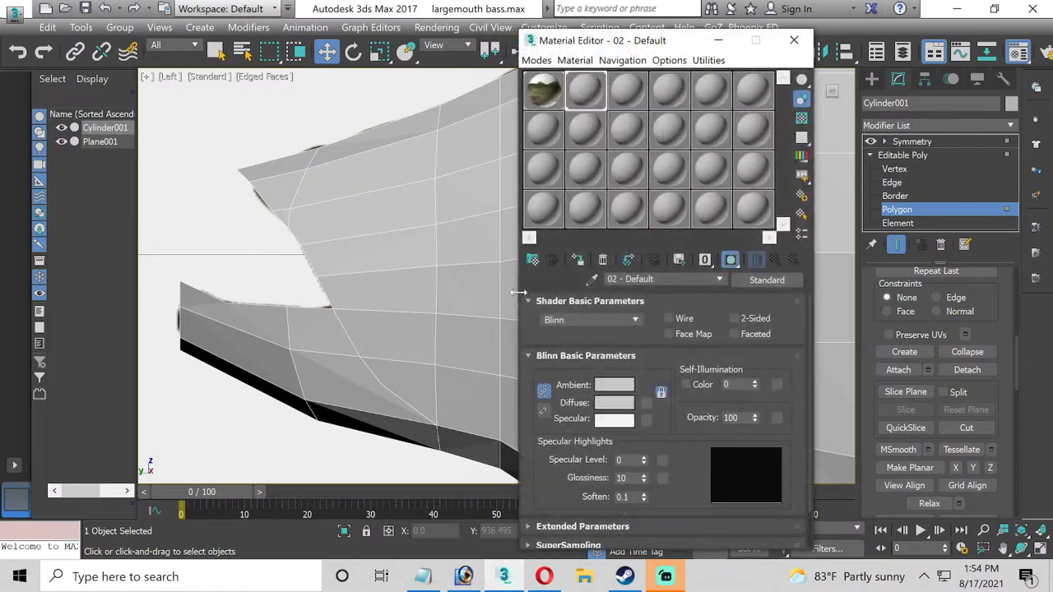
pyautogui.doubleClick(732, 417)
pyautogui.write('23')
pyautogui.press('Return')
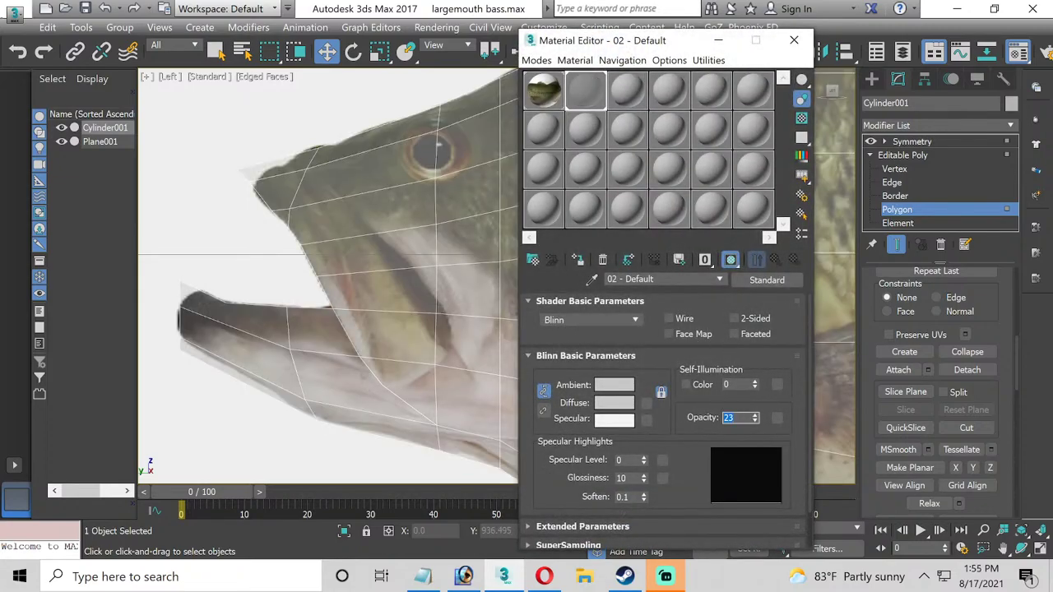
pyautogui.write('100')
pyautogui.press('Return')
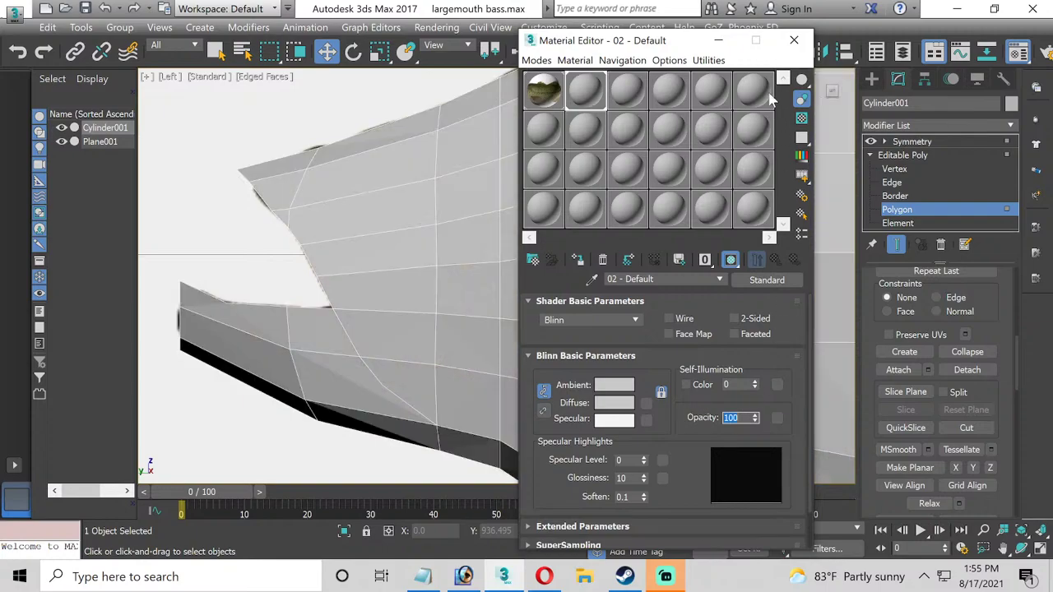
pyautogui.click(794, 39)
# Maximize the Perspective view, hide Plane001 and orbit to look into the mouth.
pyautogui.click(1041, 548)
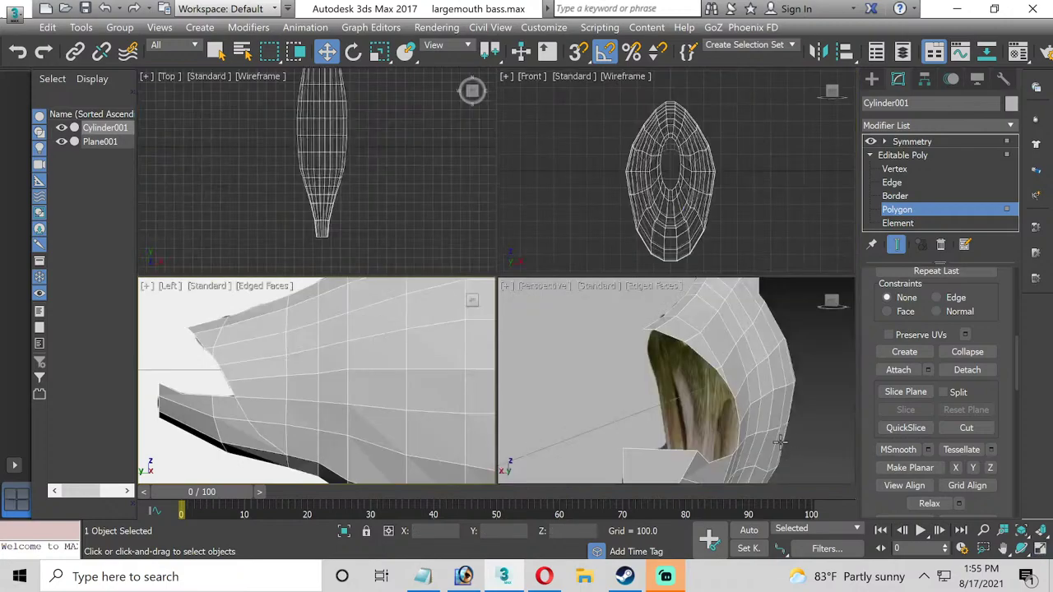
pyautogui.click(1040, 548)
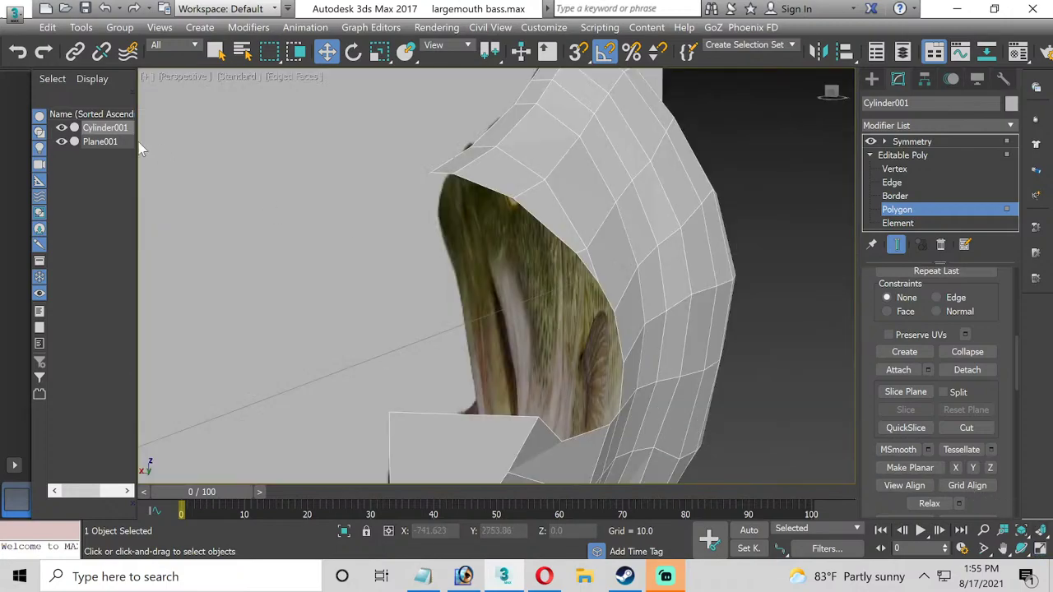
pyautogui.click(62, 141)
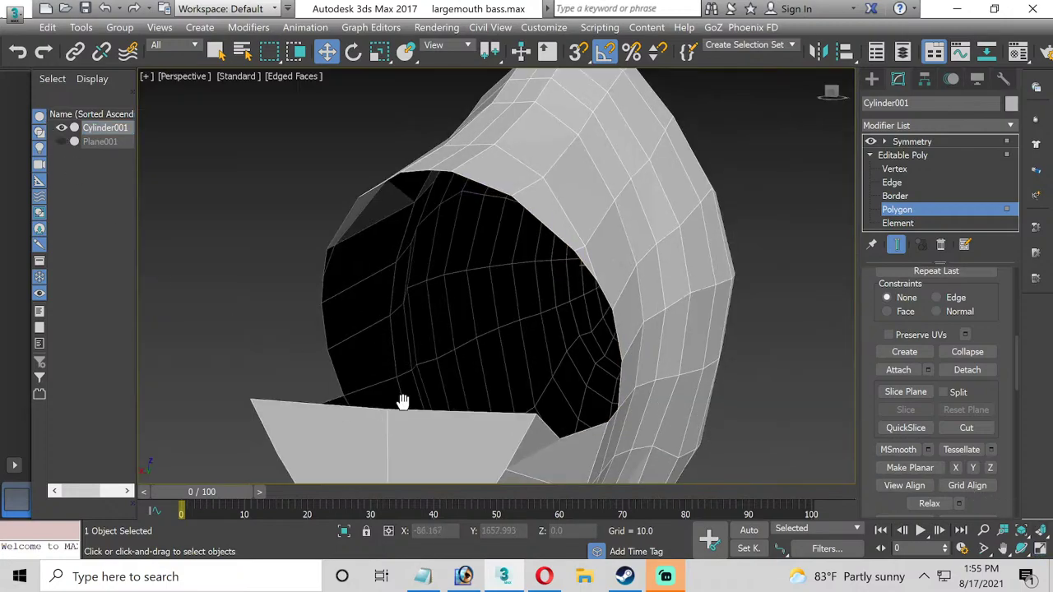
pyautogui.keyDown('alt'); pyautogui.moveTo(405, 400); pyautogui.dragTo(412, 343, button='middle'); pyautogui.keyUp('alt')
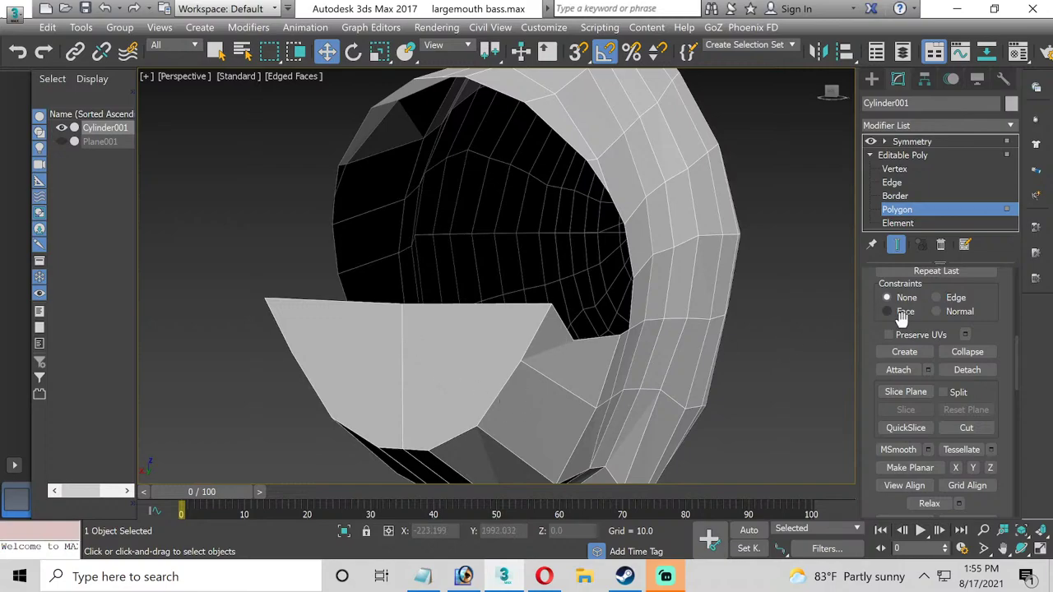
# Cut new edges across the lower jaw flap through its centre line at Vertex level.
pyautogui.click(961, 427)
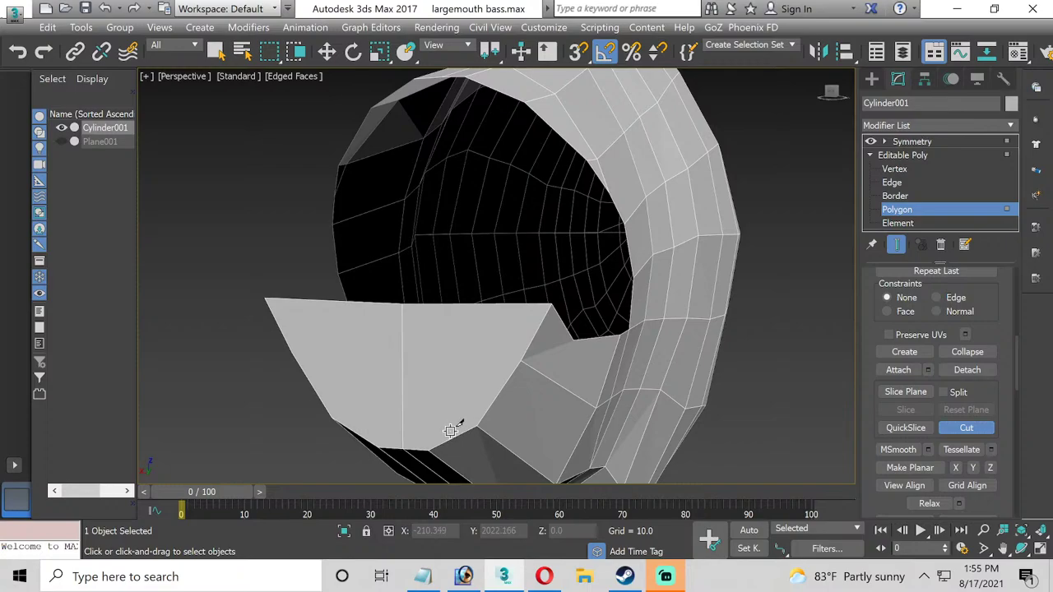
pyautogui.click(523, 360)
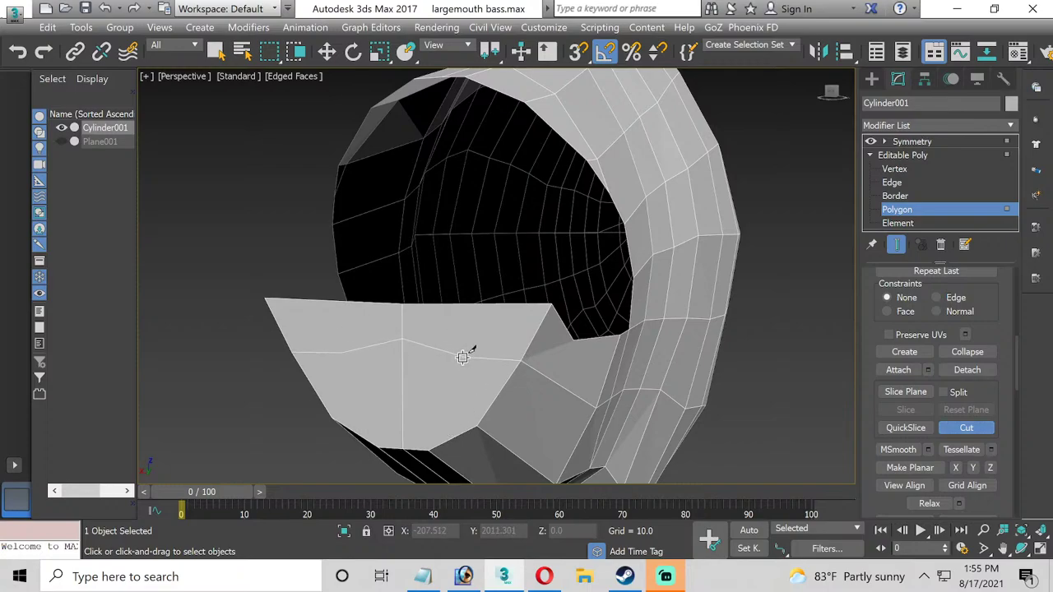
pyautogui.rightClick(401, 352)
pyautogui.click(894, 169)
pyautogui.click(522, 360)
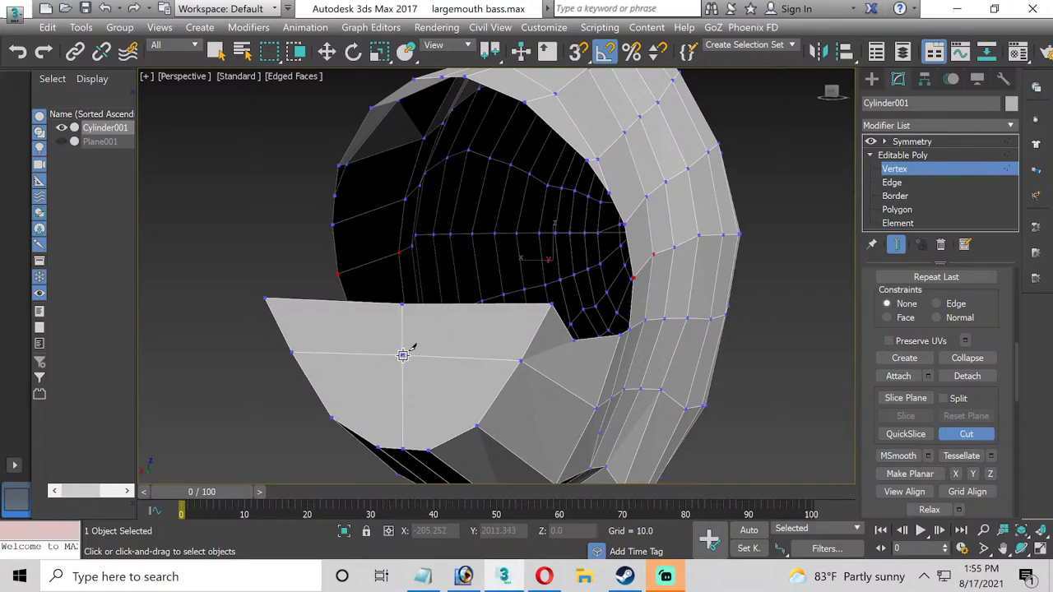
pyautogui.click(402, 355)
pyautogui.click(402, 420)
pyautogui.click(428, 448)
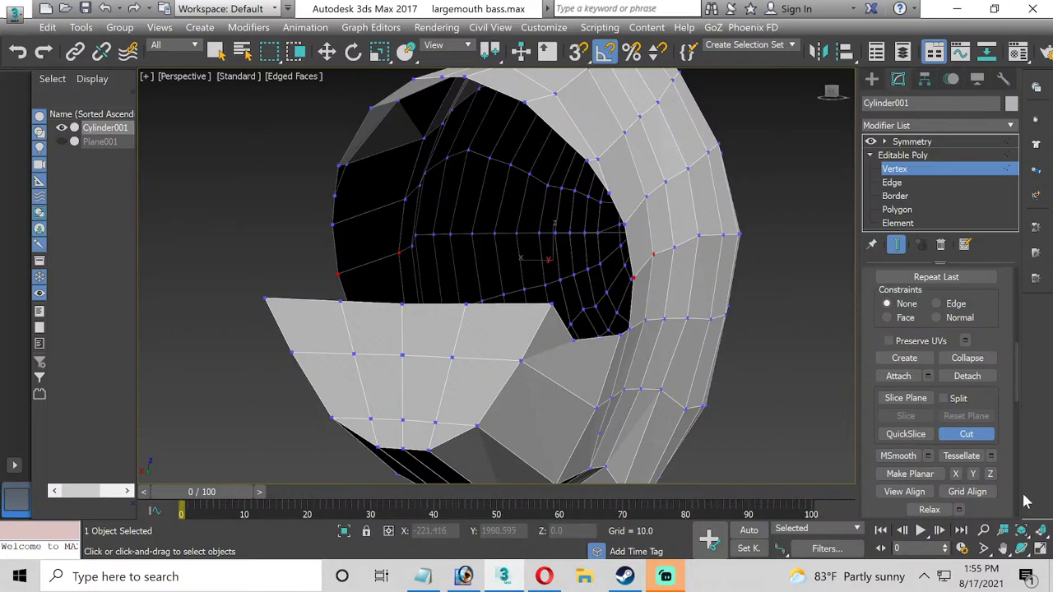
pyautogui.click(971, 434)
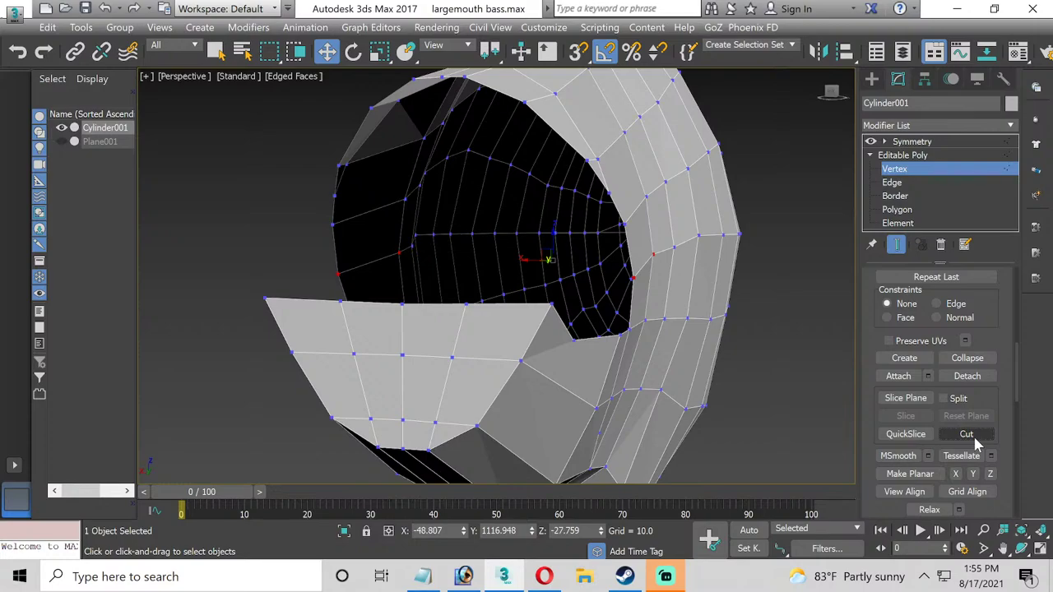
# Restore the four views, select the lower jaw vertices and show the reference plane.
pyautogui.moveTo(445, 365); pyautogui.dragTo(463, 354, button='middle')
pyautogui.hotkey('alt', 'w')
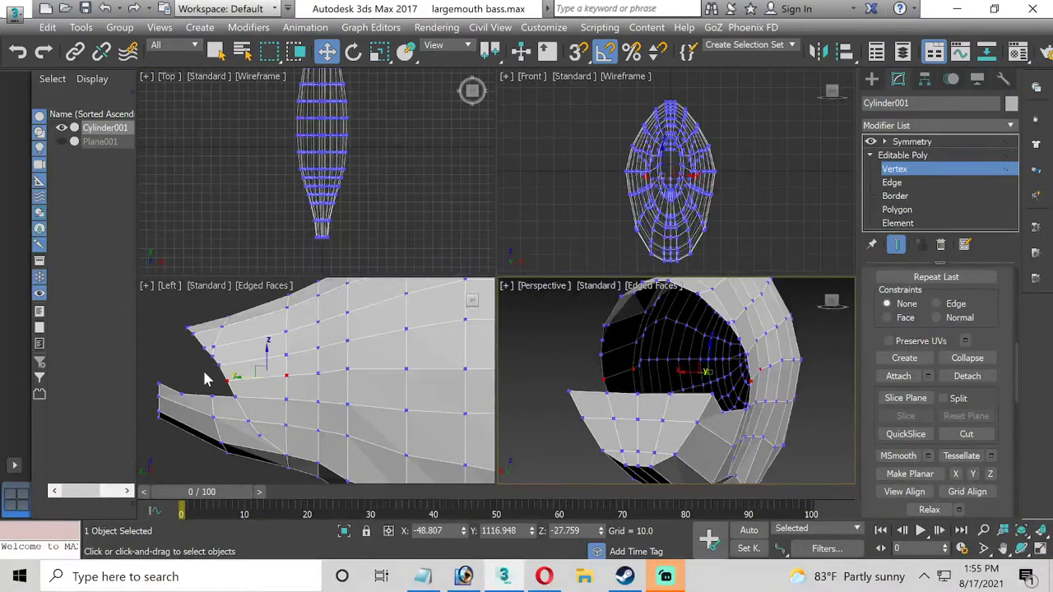
pyautogui.scroll(-2, 206, 380)
pyautogui.moveTo(190, 385); pyautogui.dragTo(206, 400)
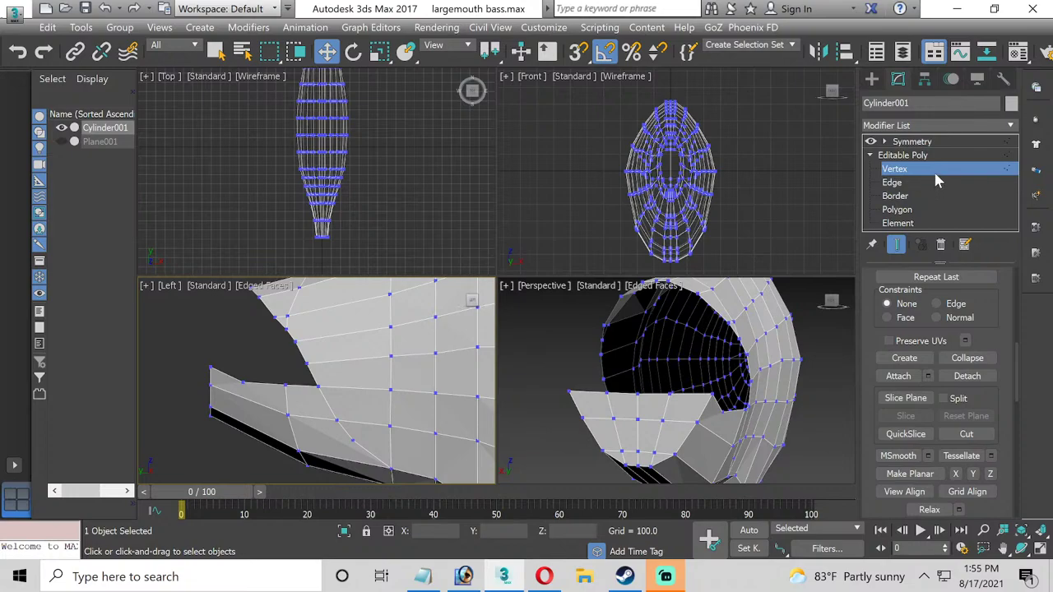
pyautogui.click(665, 419)
pyautogui.keyDown('ctrl'); pyautogui.click(652, 453); pyautogui.keyUp('ctrl')
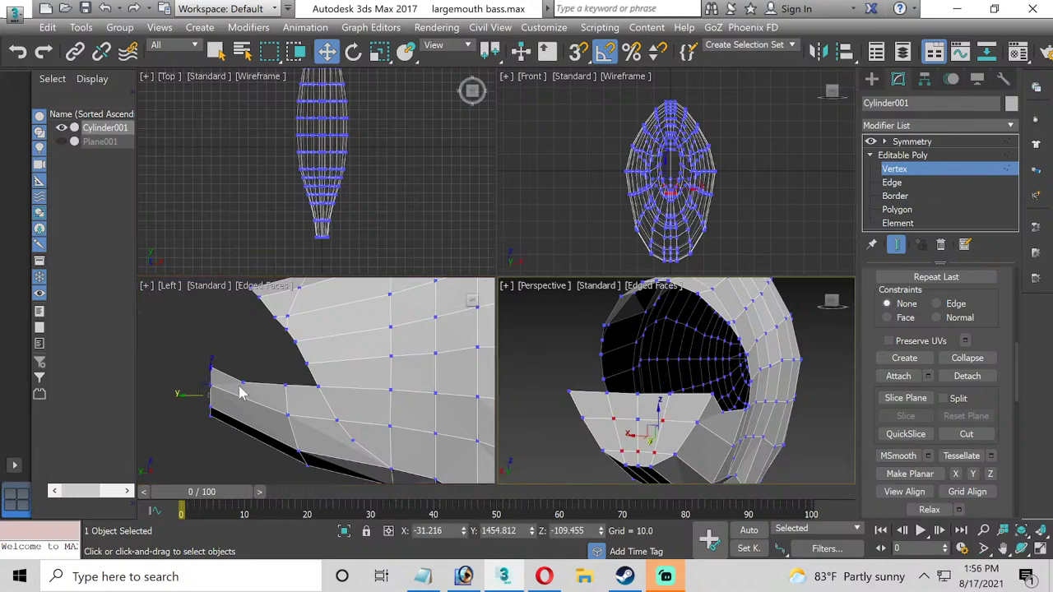
pyautogui.middleClick(237, 400)
pyautogui.click(61, 142)
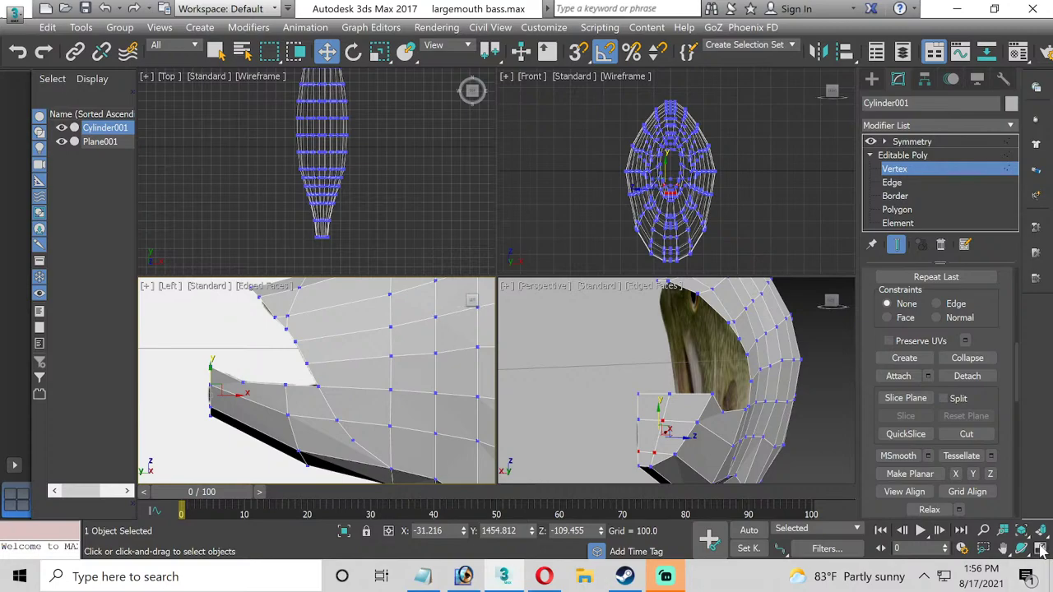
# In the maximized side view, move the jaw's front vertices to the reference, then hide it.
pyautogui.hotkey('alt', 'w')
pyautogui.scroll(2, 263, 299)
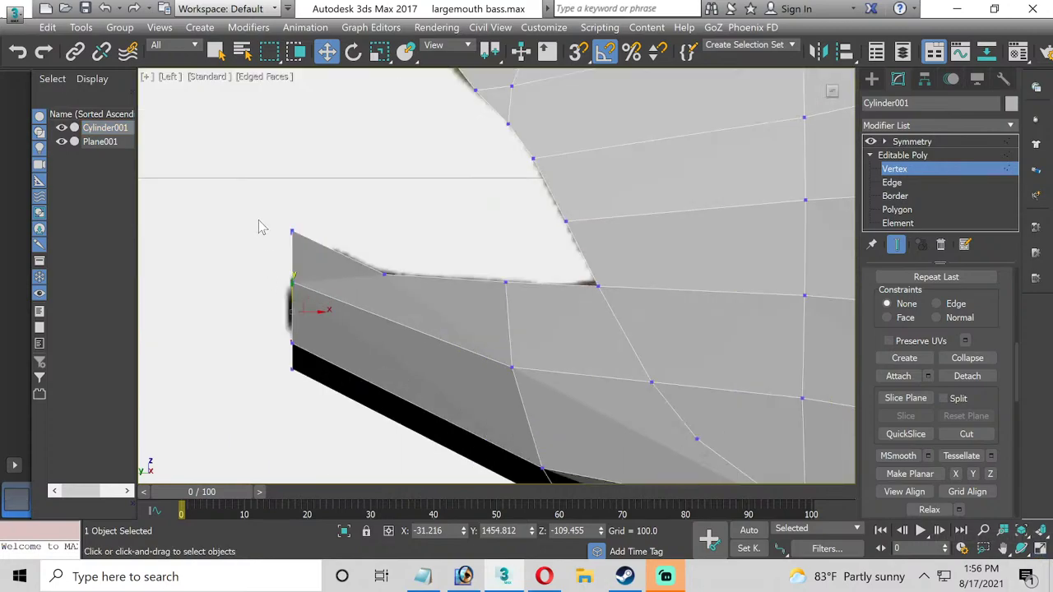
pyautogui.click(924, 171)
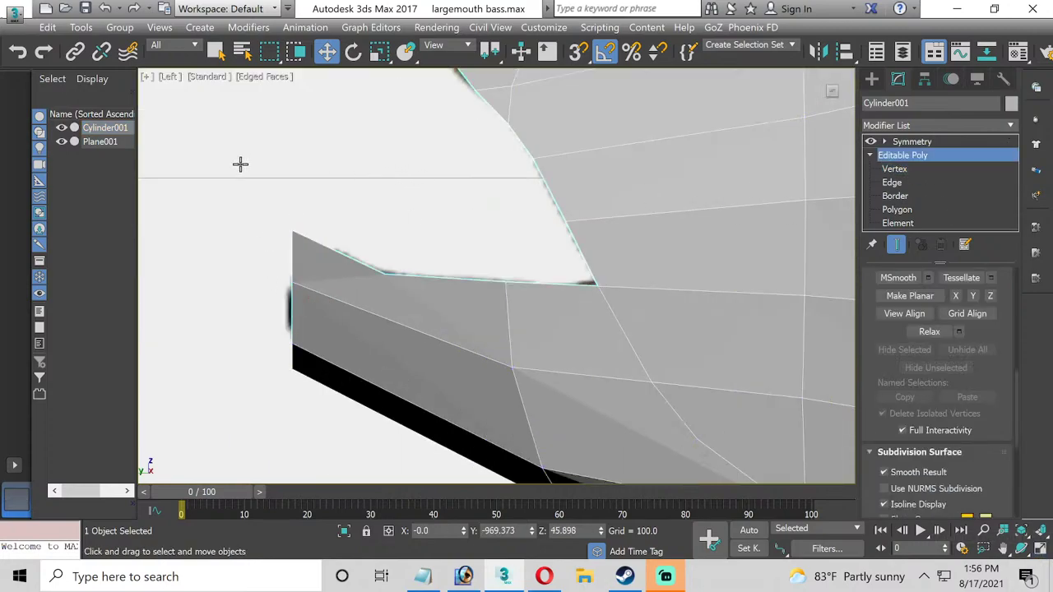
pyautogui.click(895, 169)
pyautogui.moveTo(216, 182); pyautogui.dragTo(307, 451)
pyautogui.moveTo(310, 294); pyautogui.dragTo(343, 292)
pyautogui.click(388, 275)
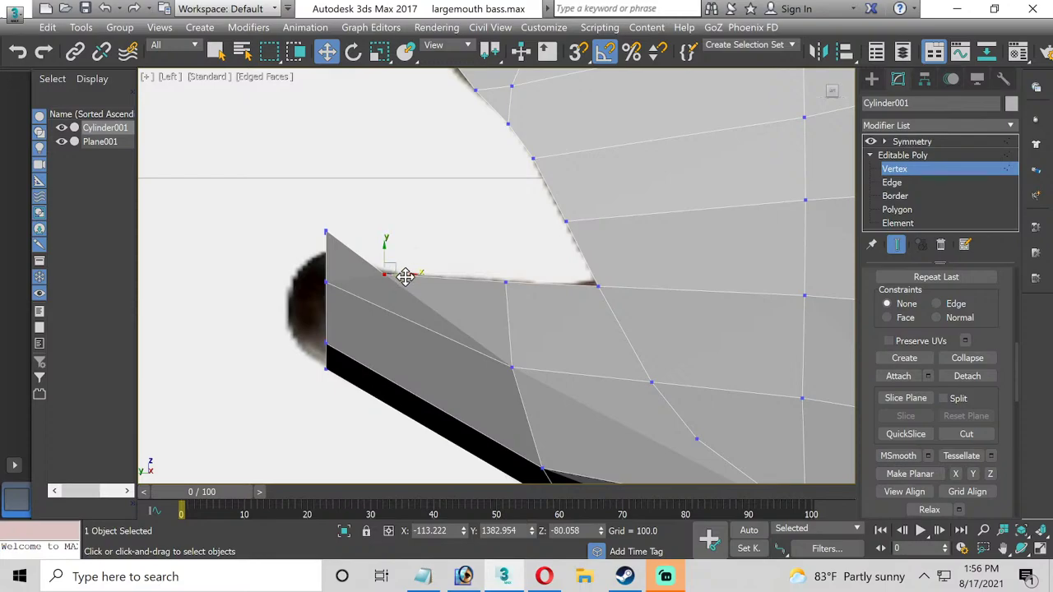
pyautogui.moveTo(413, 276); pyautogui.dragTo(433, 279)
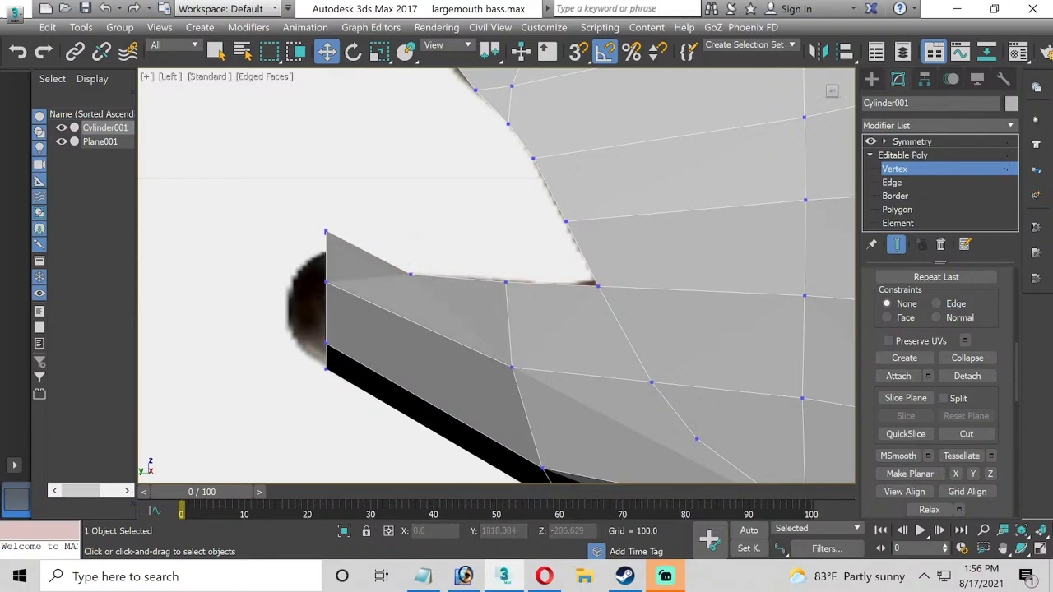
pyautogui.click(1041, 549)
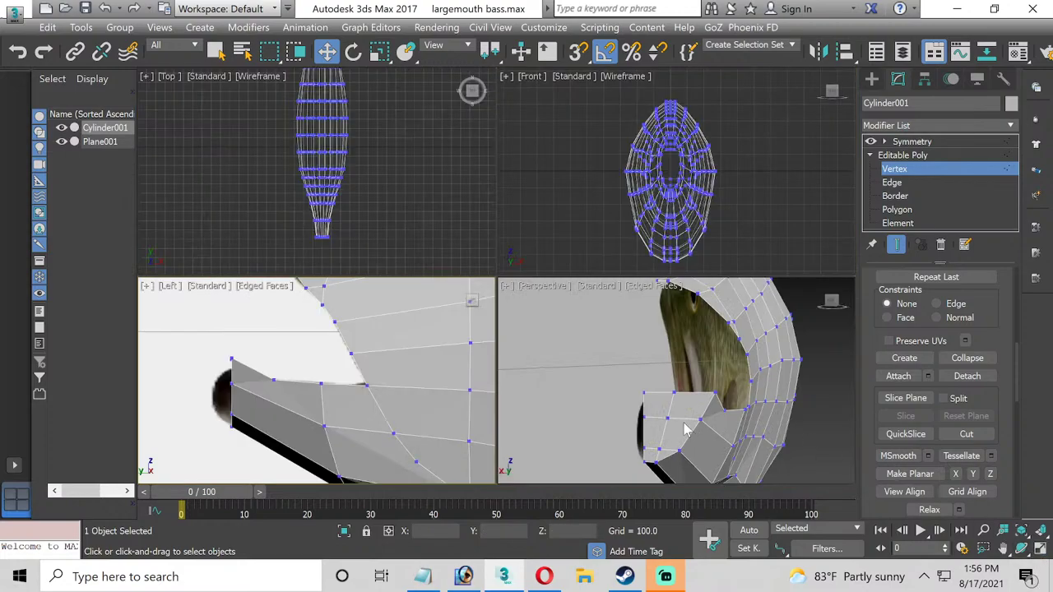
pyautogui.click(64, 142)
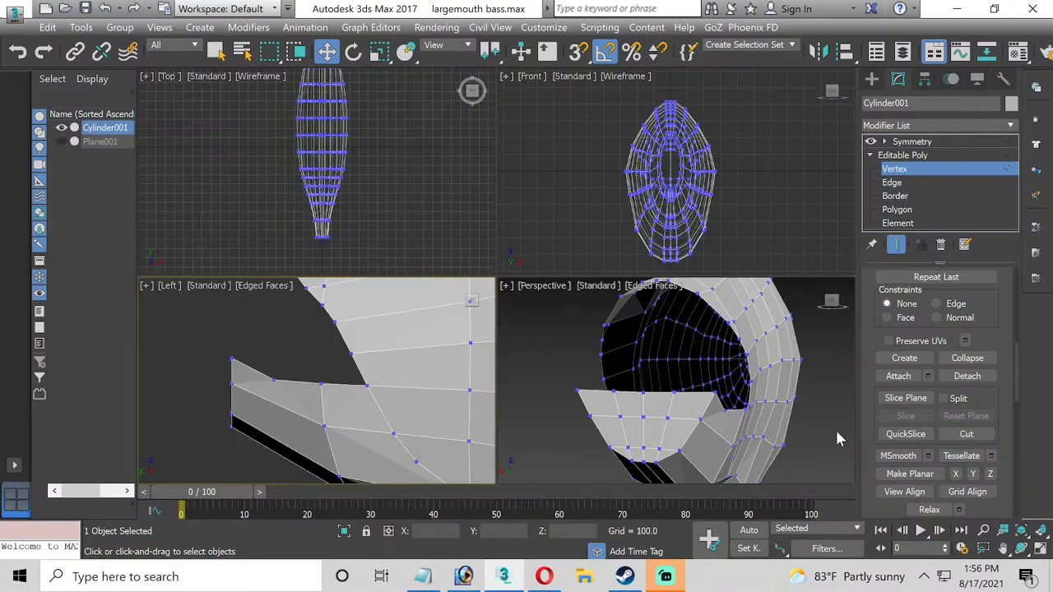
# Select the lower jaw's front vertices and pull them forward to the reference snout.
pyautogui.click(669, 418)
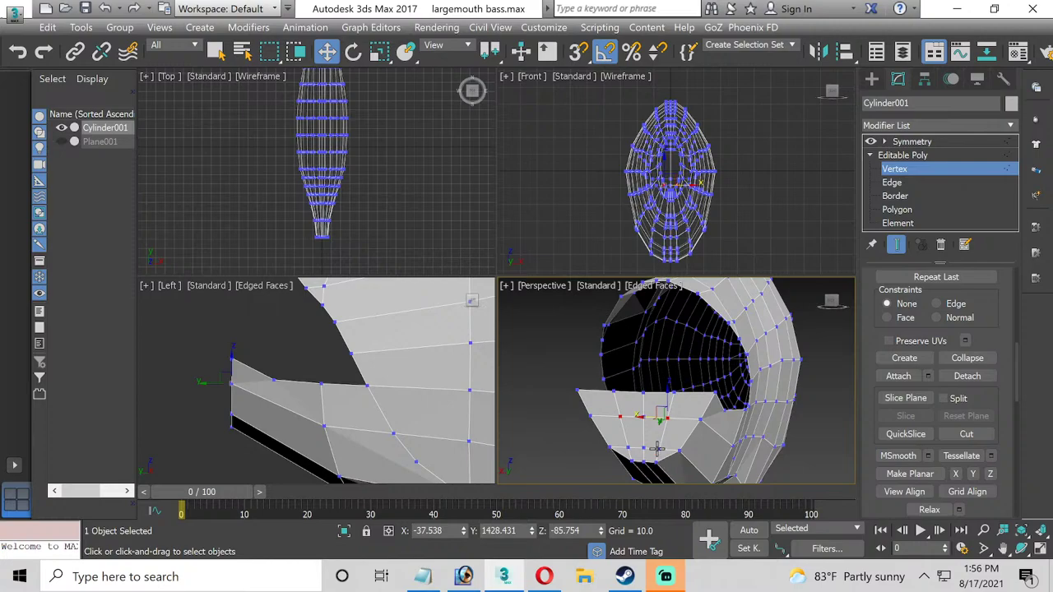
pyautogui.keyDown('ctrl'); pyautogui.moveTo(657, 449); pyautogui.dragTo(609, 429); pyautogui.keyUp('ctrl')
pyautogui.click(61, 141)
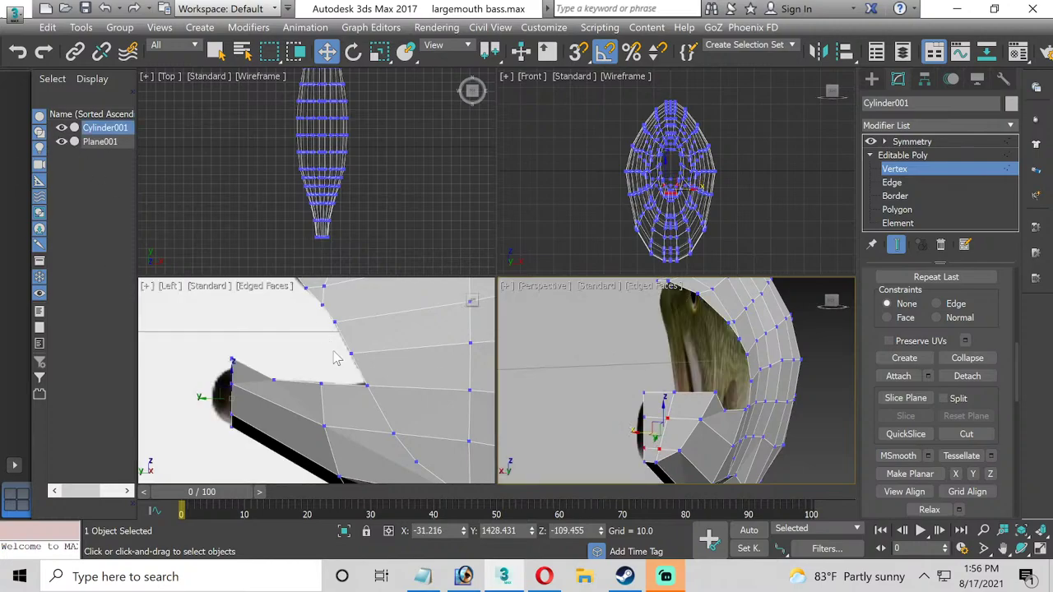
pyautogui.rightClick(323, 387)
pyautogui.moveTo(260, 403); pyautogui.dragTo(245, 394)
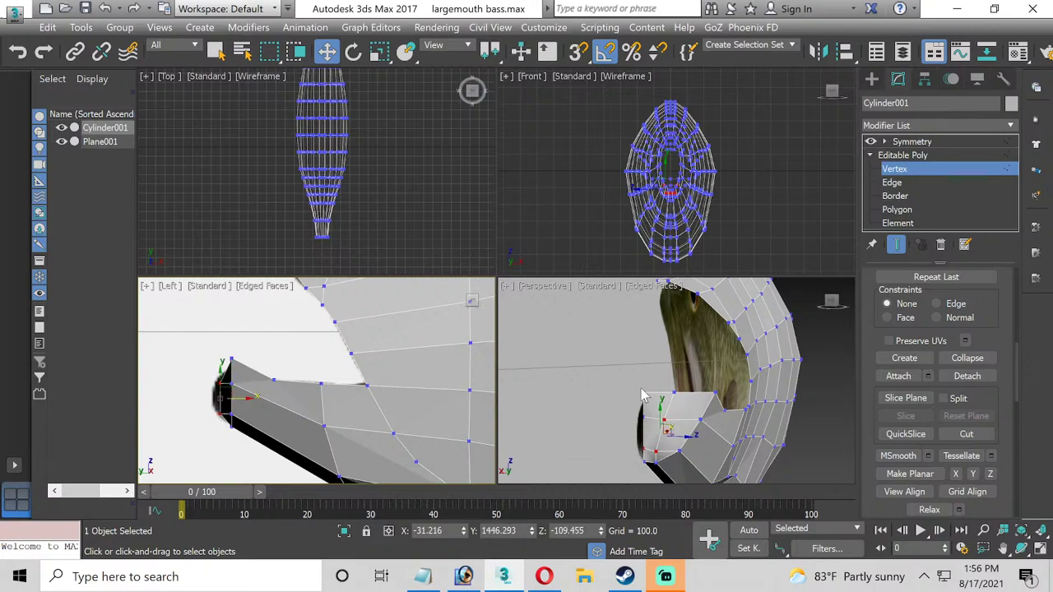
pyautogui.click(62, 144)
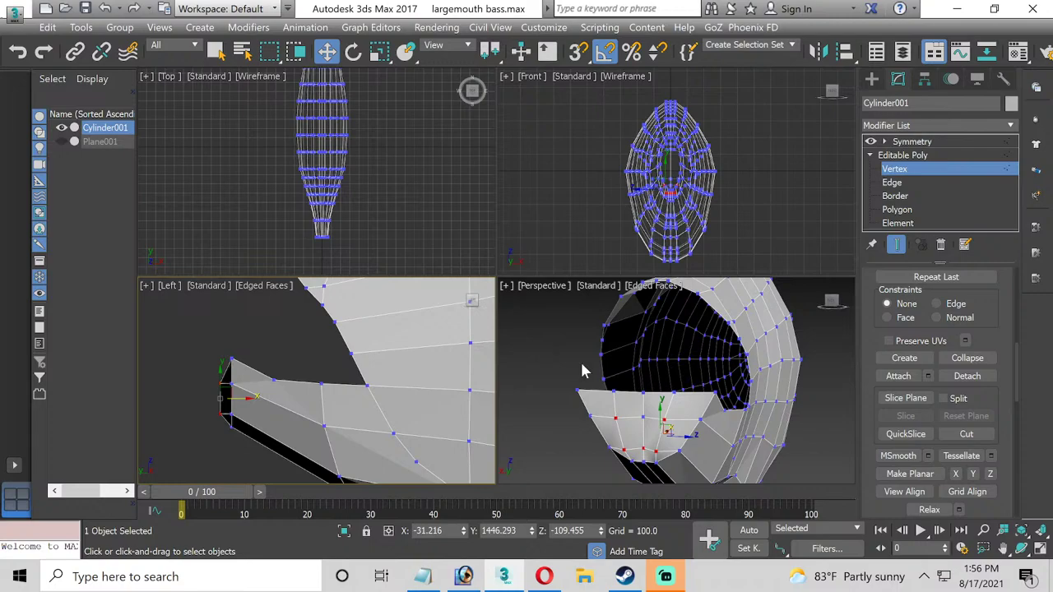
# Nudge another jaw vertex forward along X and select the upper ring of mouth vertices.
pyautogui.click(645, 418)
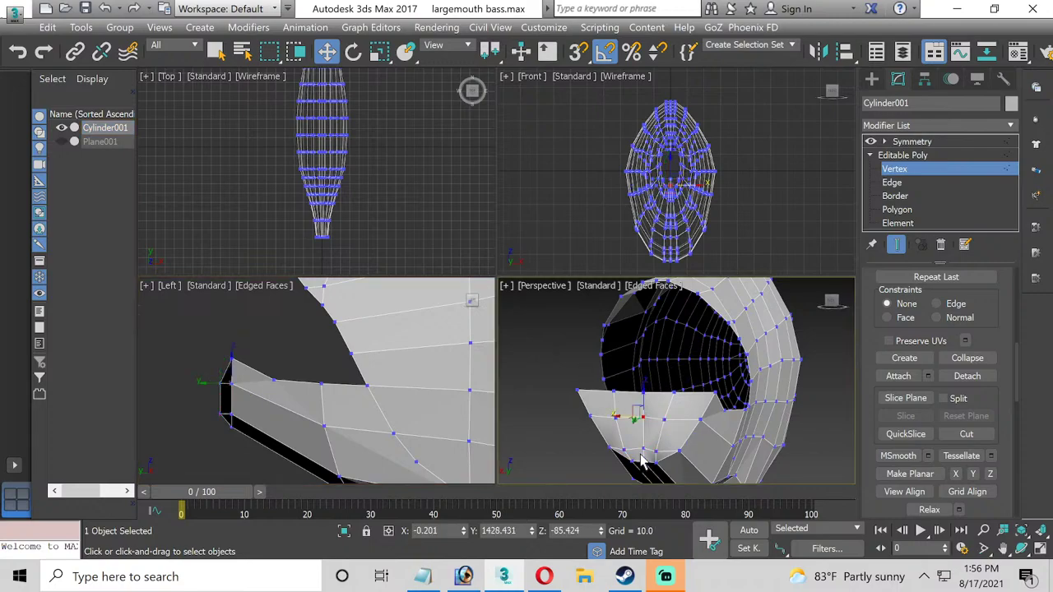
pyautogui.click(236, 397)
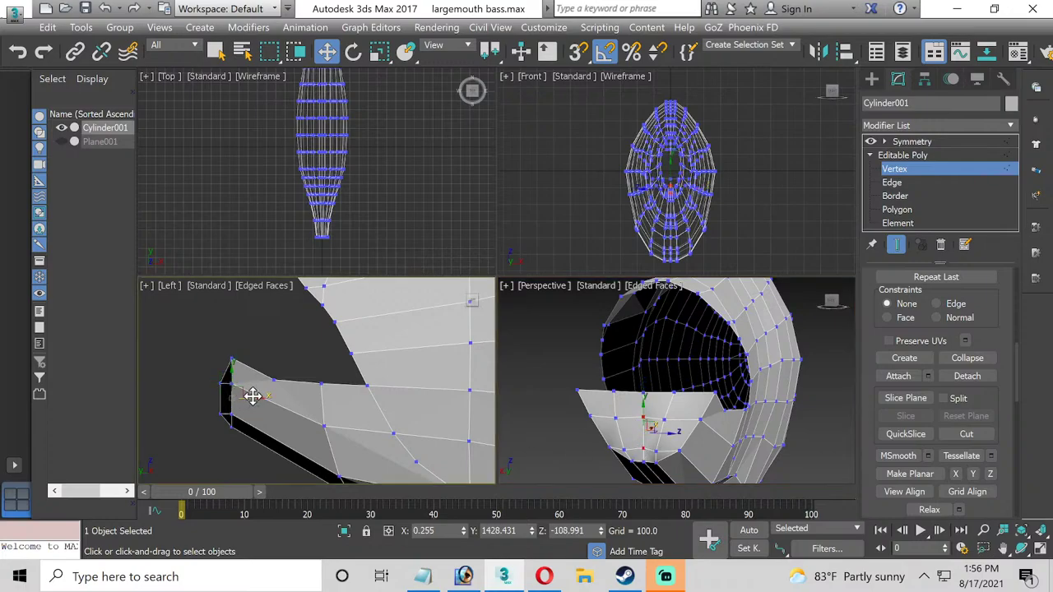
pyautogui.moveTo(251, 397); pyautogui.dragTo(245, 400)
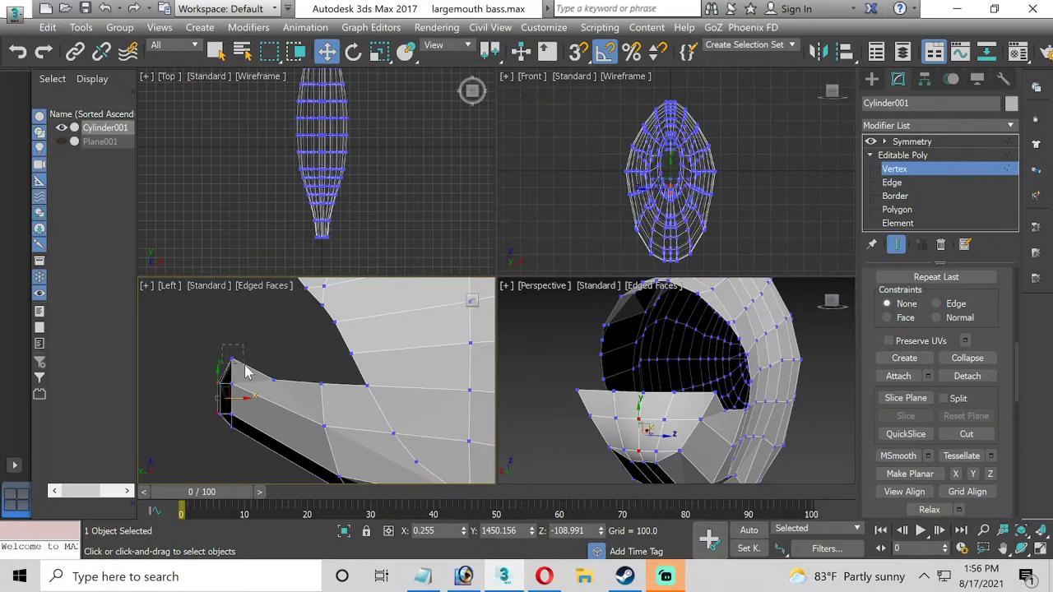
pyautogui.moveTo(268, 383); pyautogui.dragTo(233, 338)
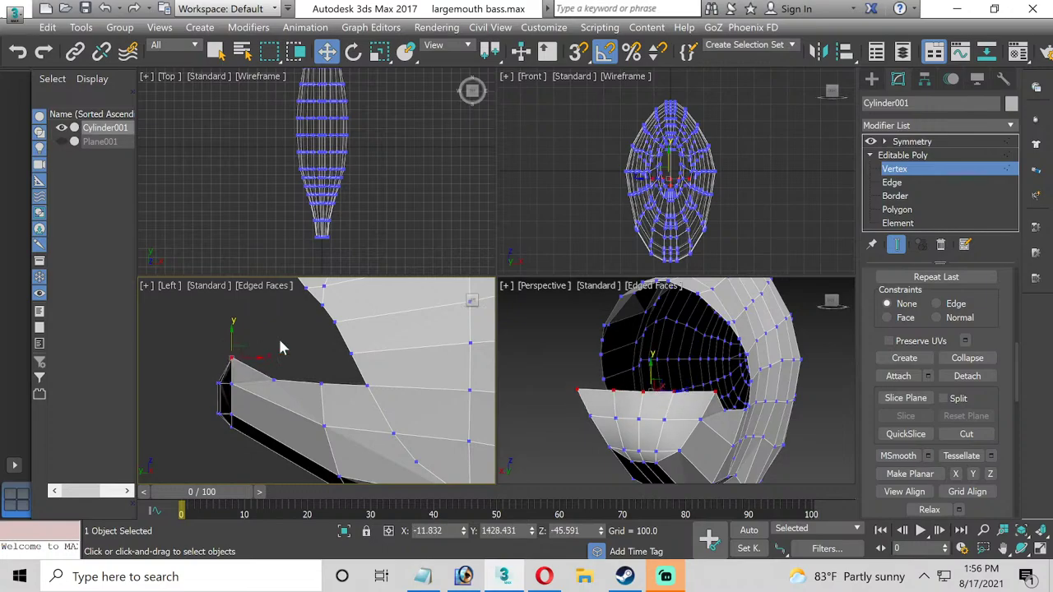
pyautogui.scroll(10, 321, 167)
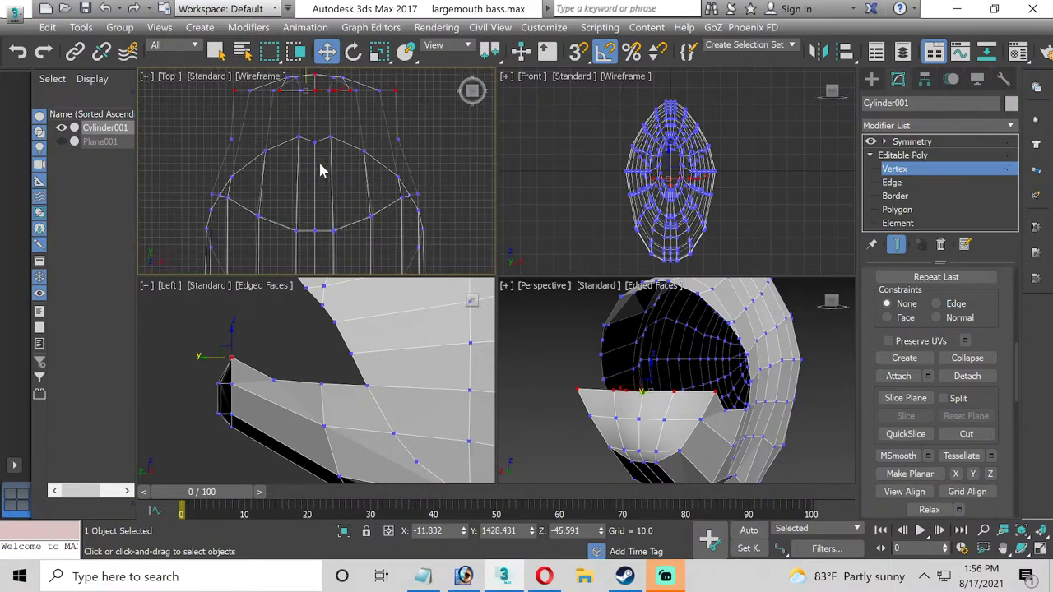
# Shift the upper mouth rim vertices in the Top view and raise one in side view.
pyautogui.moveTo(322, 169); pyautogui.dragTo(256, 261, button='middle')
pyautogui.moveTo(242, 148); pyautogui.dragTo(242, 197, button='middle')
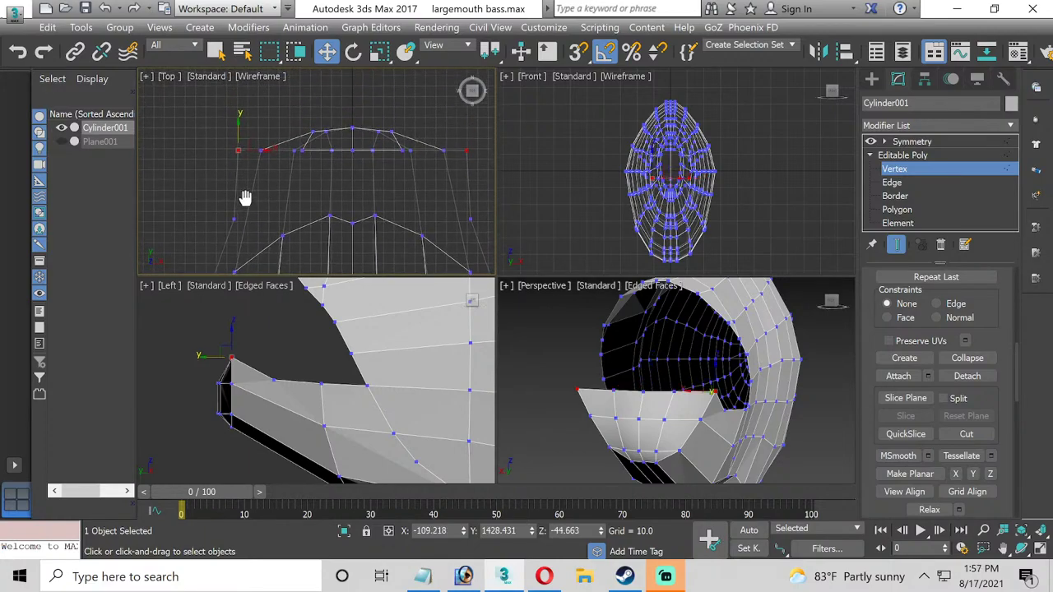
pyautogui.moveTo(247, 140); pyautogui.dragTo(265, 160)
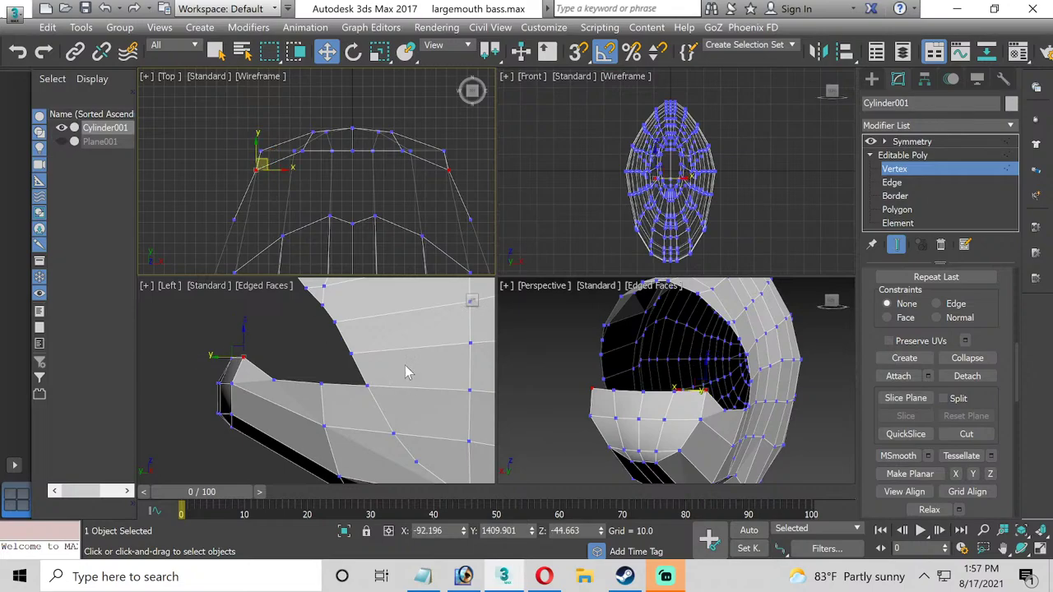
pyautogui.moveTo(255, 238); pyautogui.dragTo(261, 223)
pyautogui.click(239, 372)
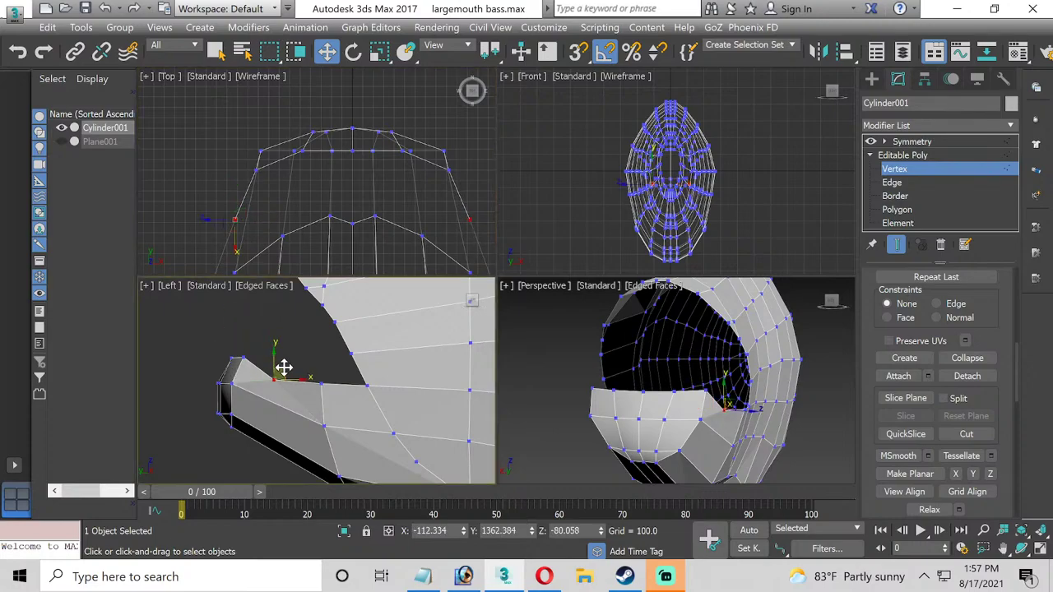
pyautogui.moveTo(283, 367); pyautogui.dragTo(310, 357)
pyautogui.scroll(-1, 289, 364)
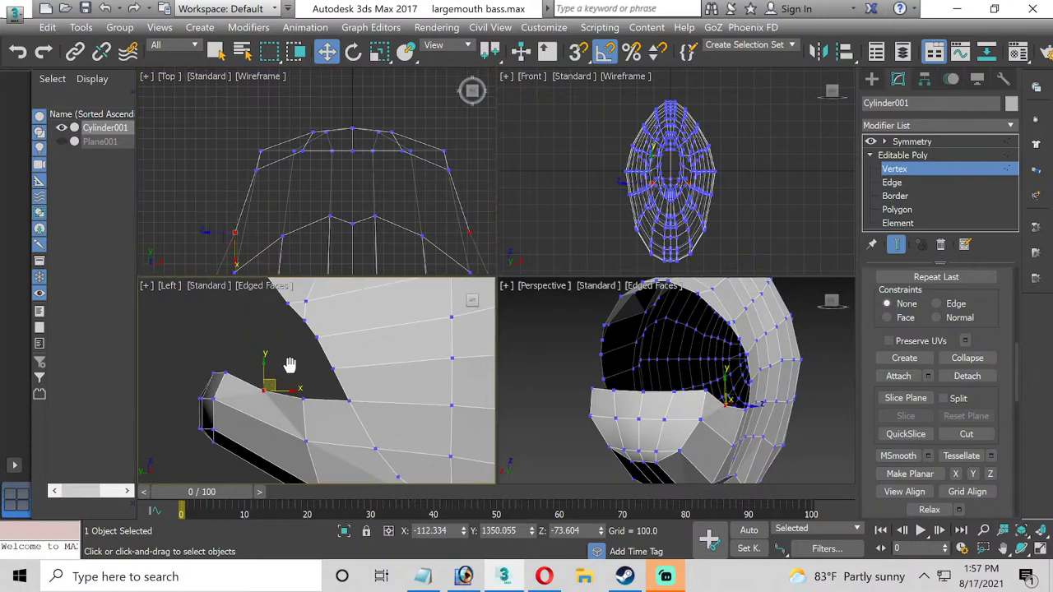
# Push the centre and snout-tip vertices forward from above into a pointed snout.
pyautogui.click(352, 224)
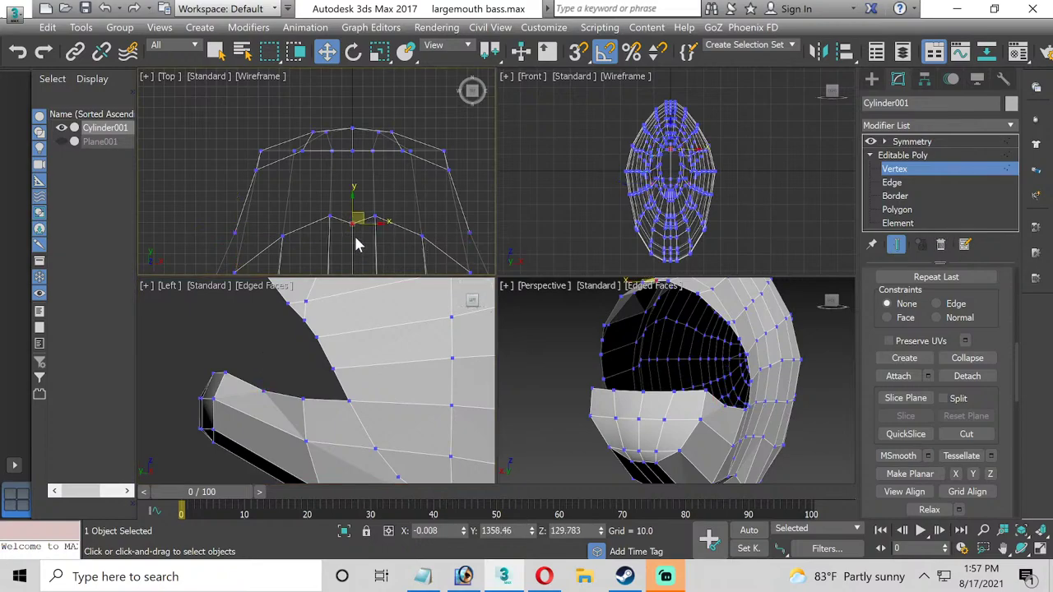
pyautogui.moveTo(353, 228); pyautogui.dragTo(354, 189)
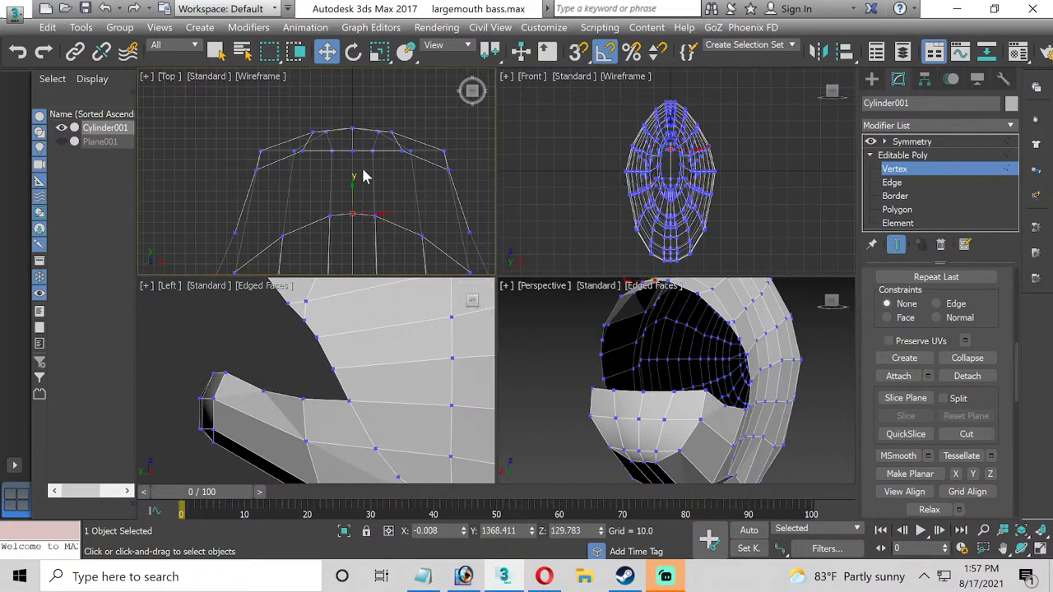
pyautogui.scroll(2, 344, 124)
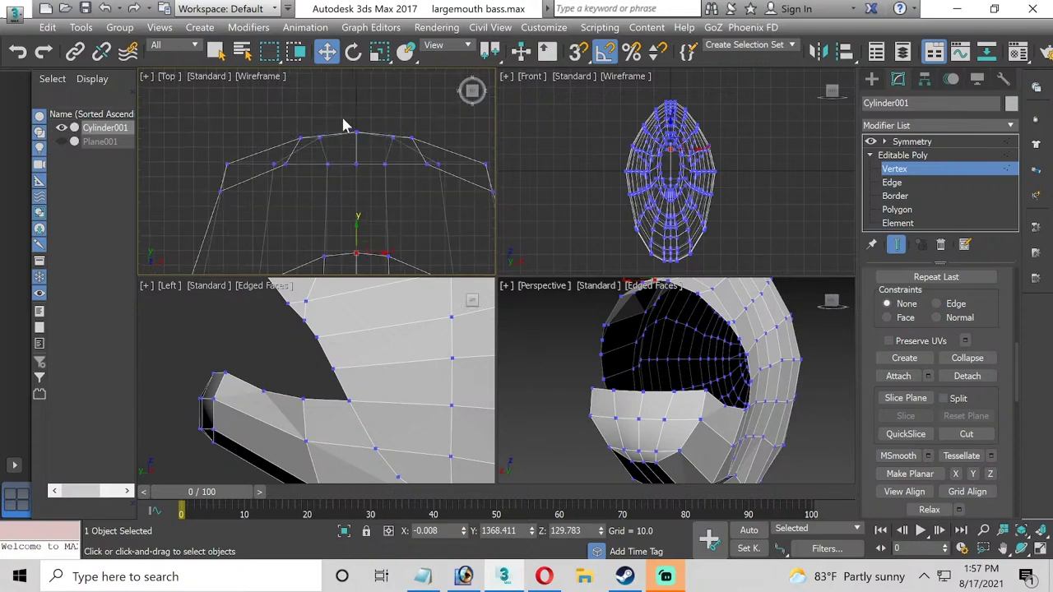
pyautogui.moveTo(344, 123); pyautogui.dragTo(315, 148, button='middle')
pyautogui.moveTo(346, 175); pyautogui.dragTo(339, 123)
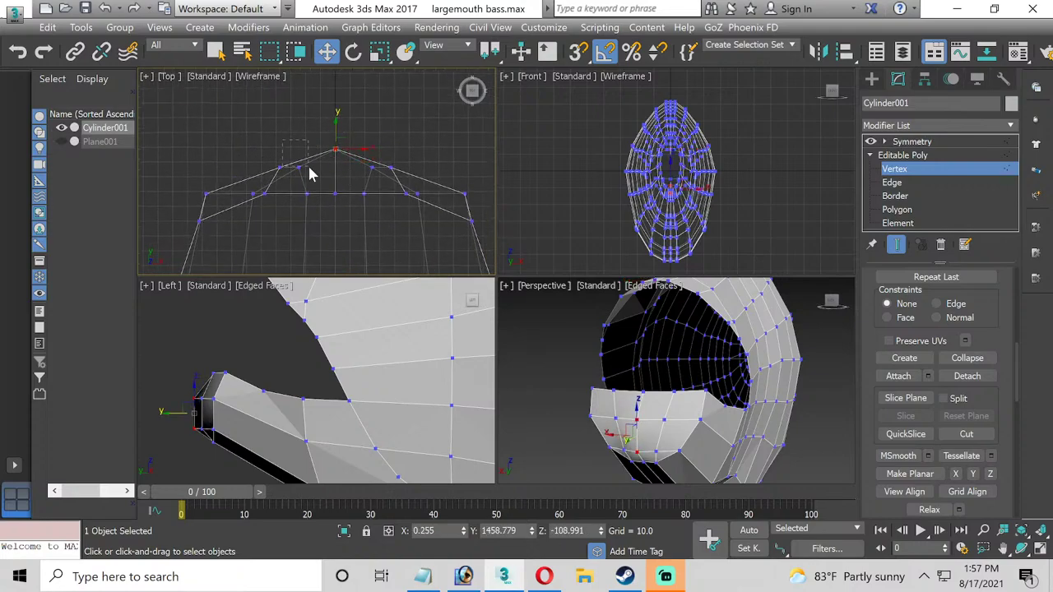
pyautogui.moveTo(310, 173); pyautogui.dragTo(303, 169)
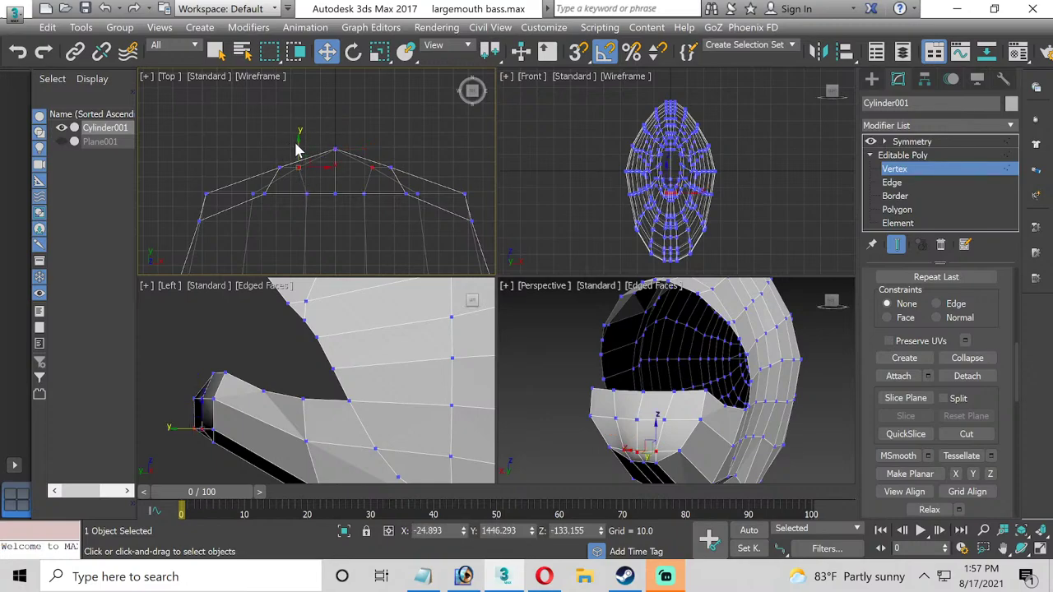
pyautogui.click(297, 156)
pyautogui.moveTo(305, 180); pyautogui.dragTo(349, 181)
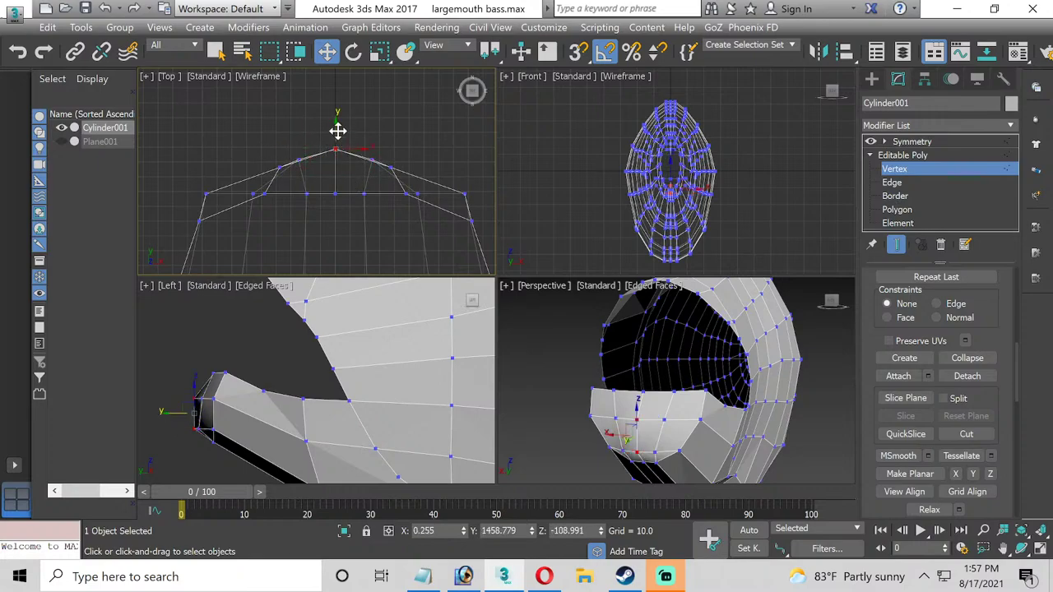
pyautogui.moveTo(337, 129); pyautogui.dragTo(334, 150)
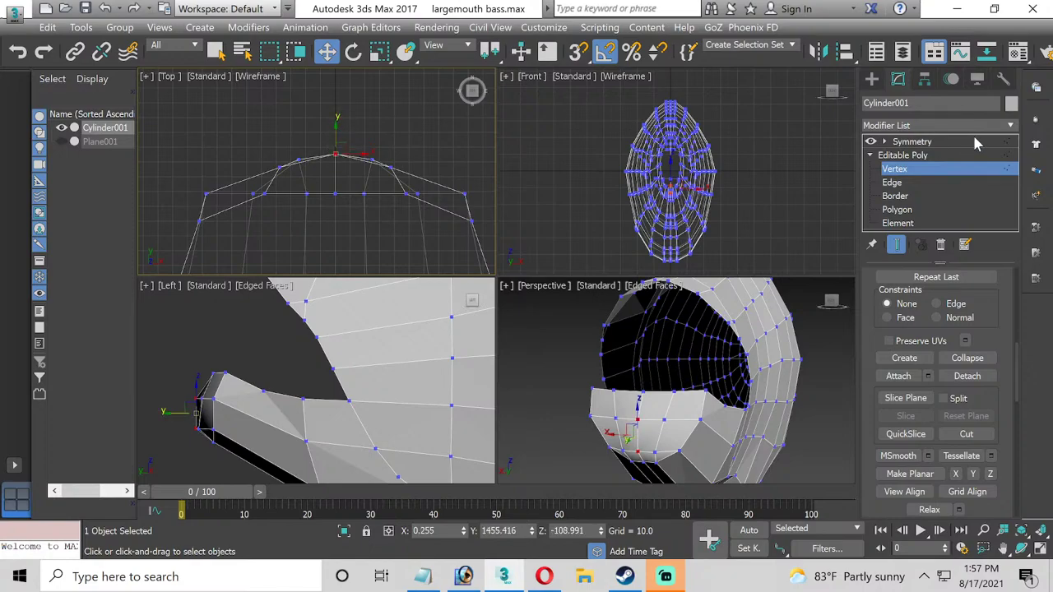
# Exit Vertex mode, select the whole fish mesh and maximize the Left view.
pyautogui.click(895, 170)
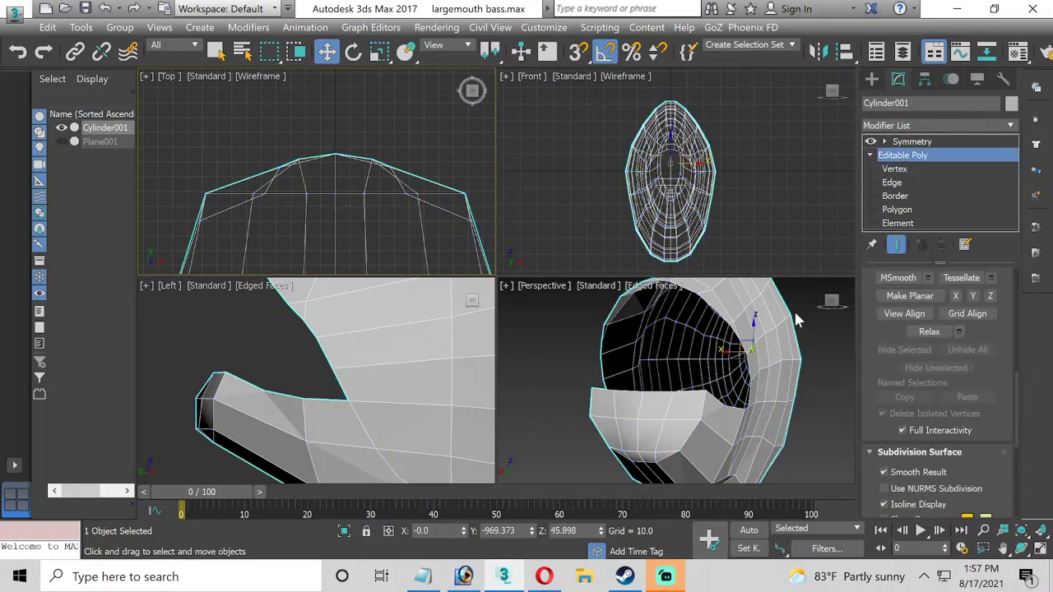
pyautogui.click(823, 395)
pyautogui.keyDown('alt'); pyautogui.moveTo(683, 354); pyautogui.dragTo(720, 339, button='middle'); pyautogui.keyUp('alt')
pyautogui.scroll(-3, 365, 353)
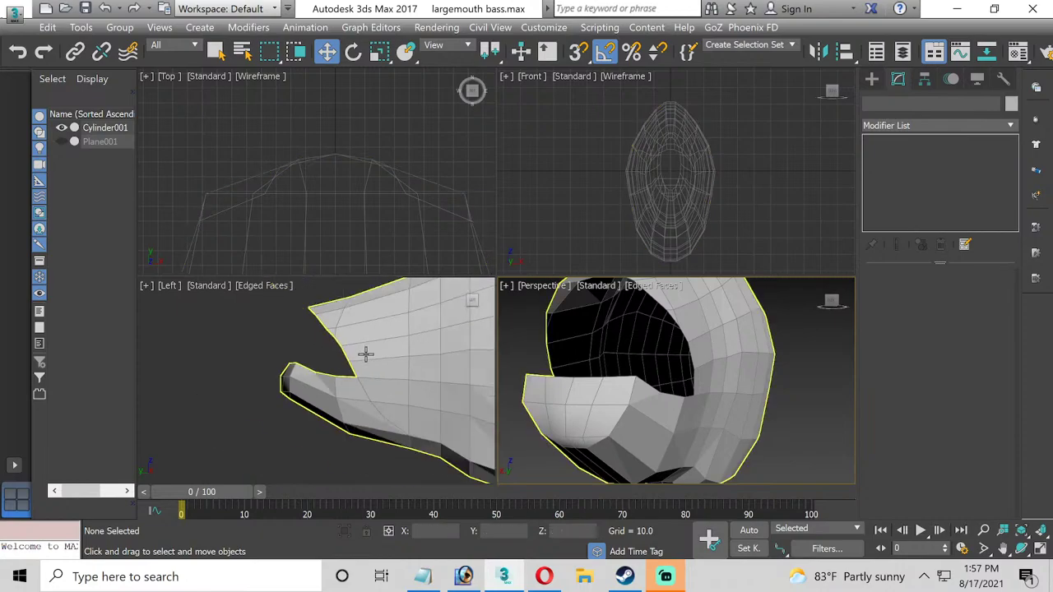
pyautogui.click(308, 365)
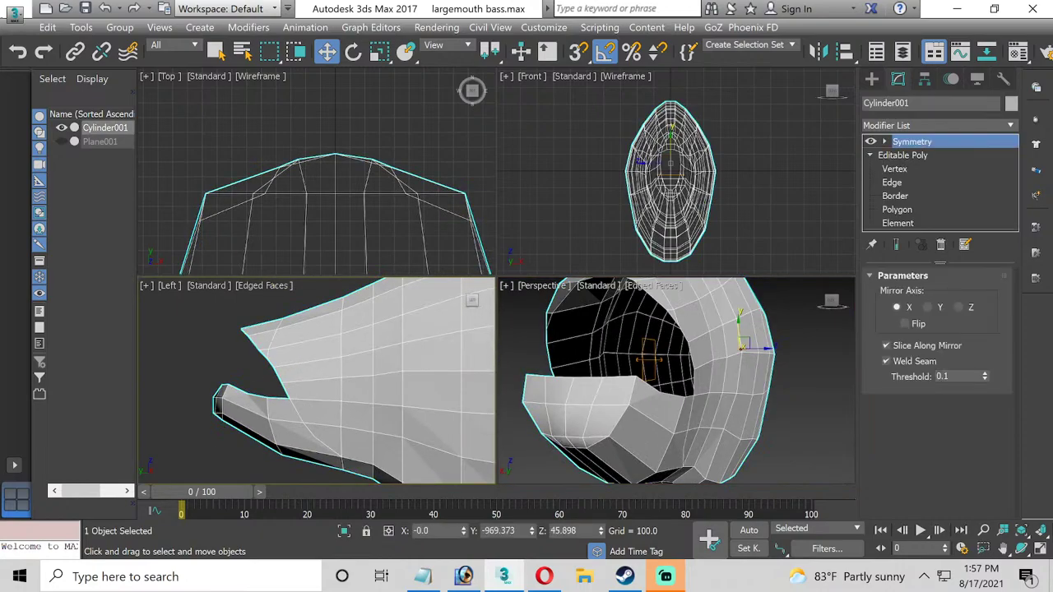
pyautogui.hotkey('alt', 'w')
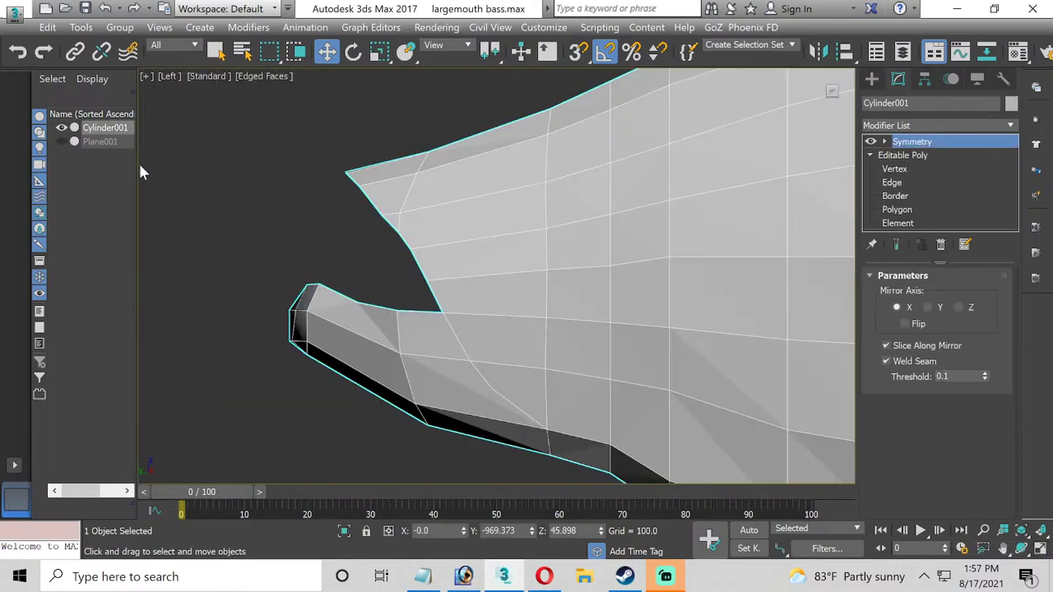
pyautogui.click(62, 142)
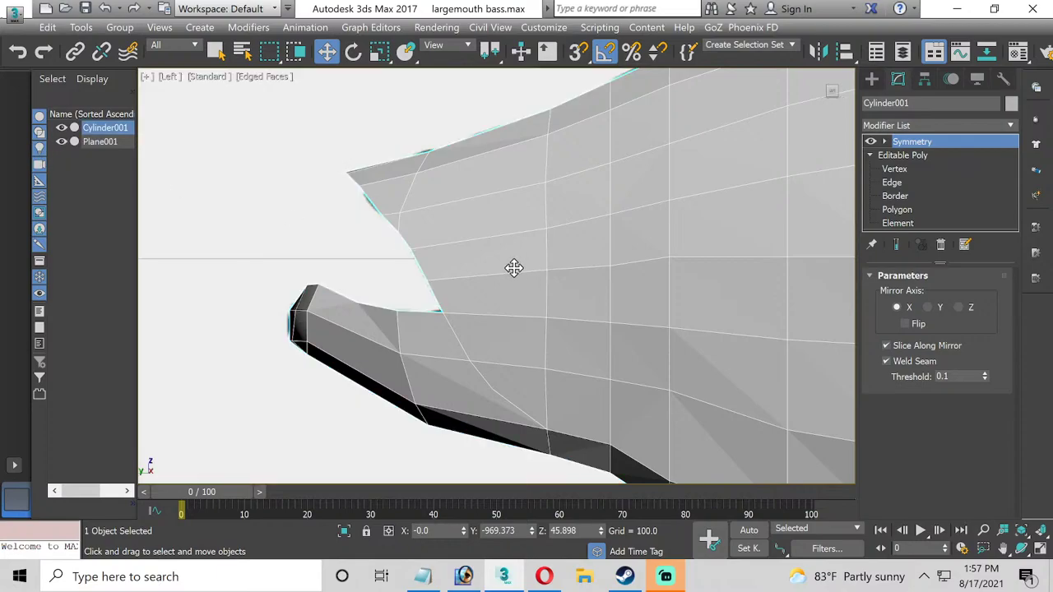
pyautogui.press('m')
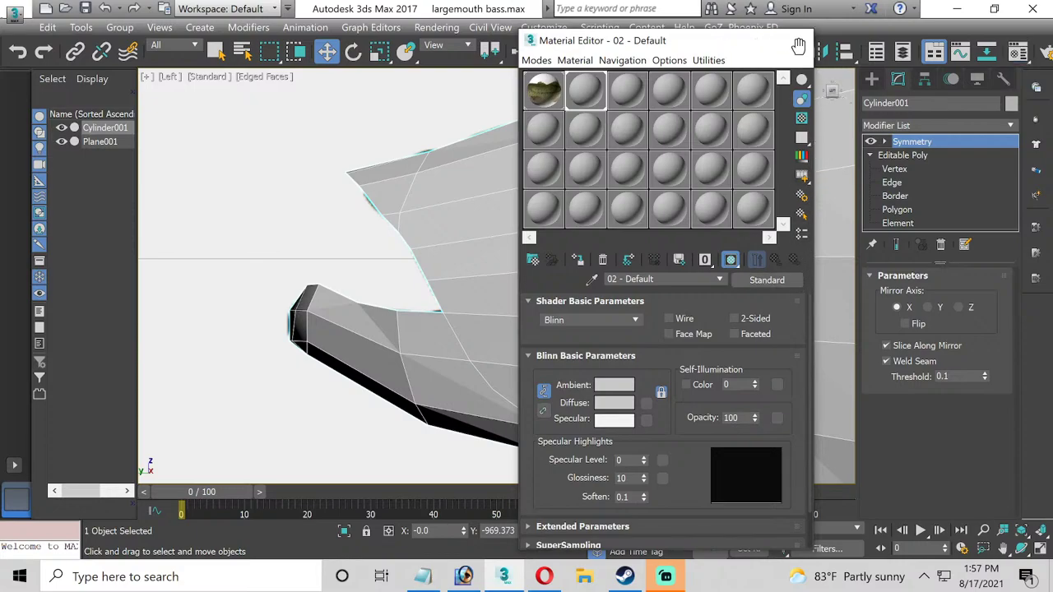
pyautogui.click(794, 39)
pyautogui.click(66, 142)
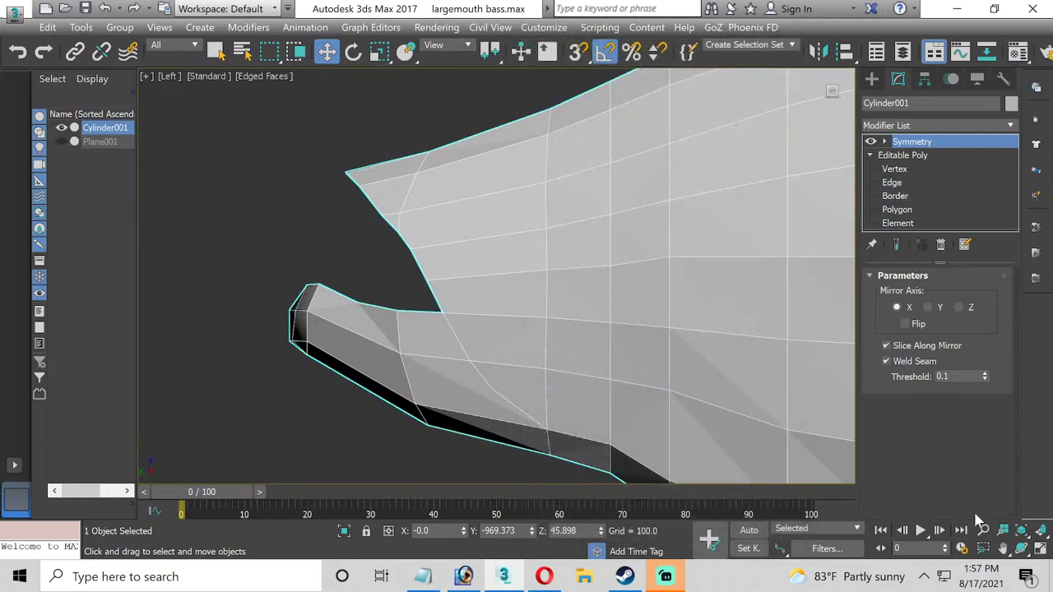
pyautogui.click(1041, 549)
pyautogui.scroll(-5, 701, 379)
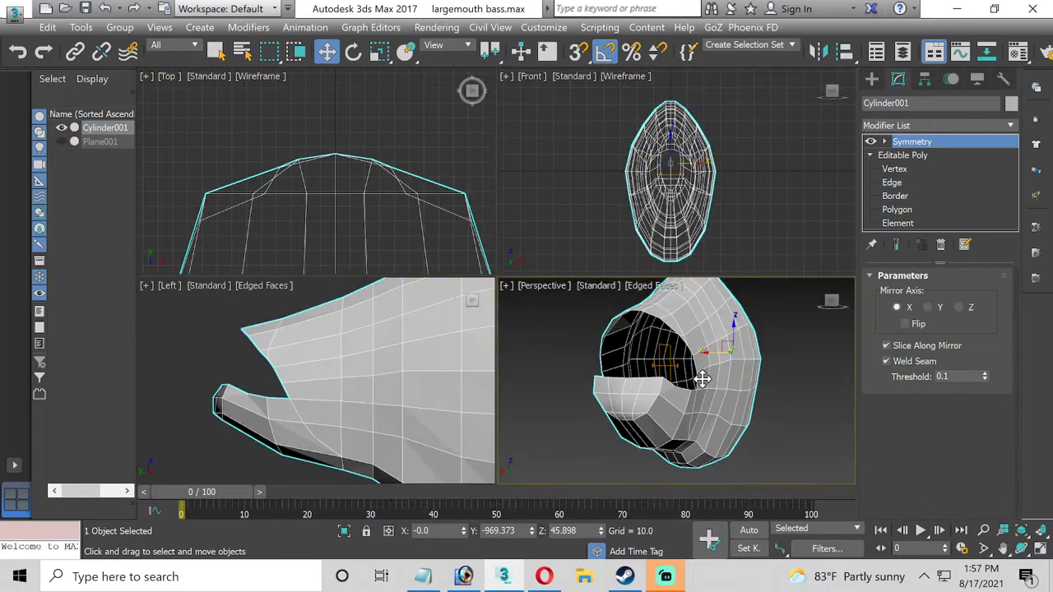
pyautogui.click(1041, 549)
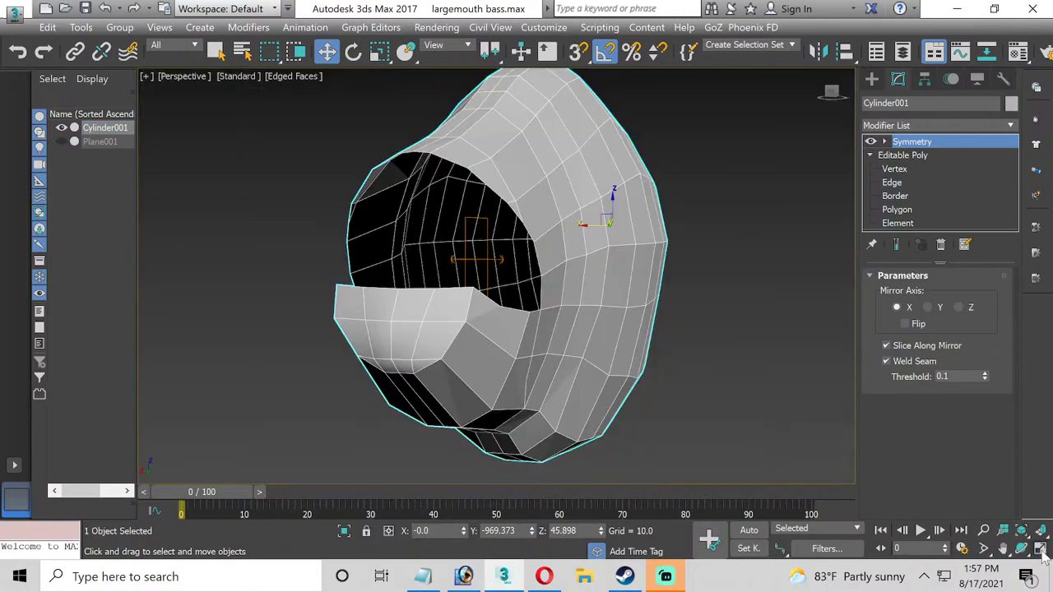
pyautogui.click(1021, 549)
pyautogui.moveTo(387, 281); pyautogui.dragTo(495, 311)
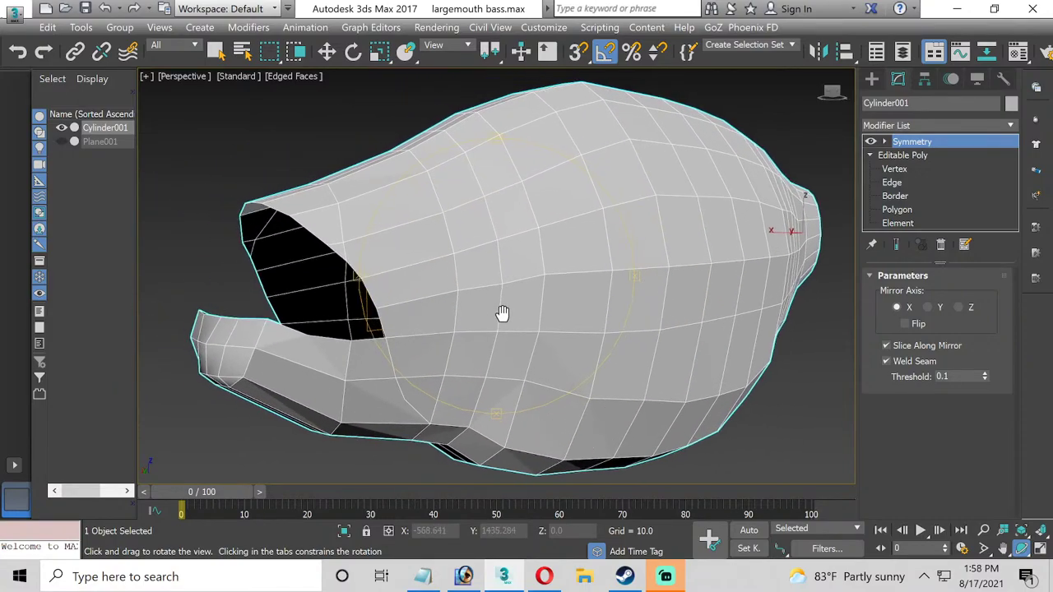
pyautogui.click(326, 52)
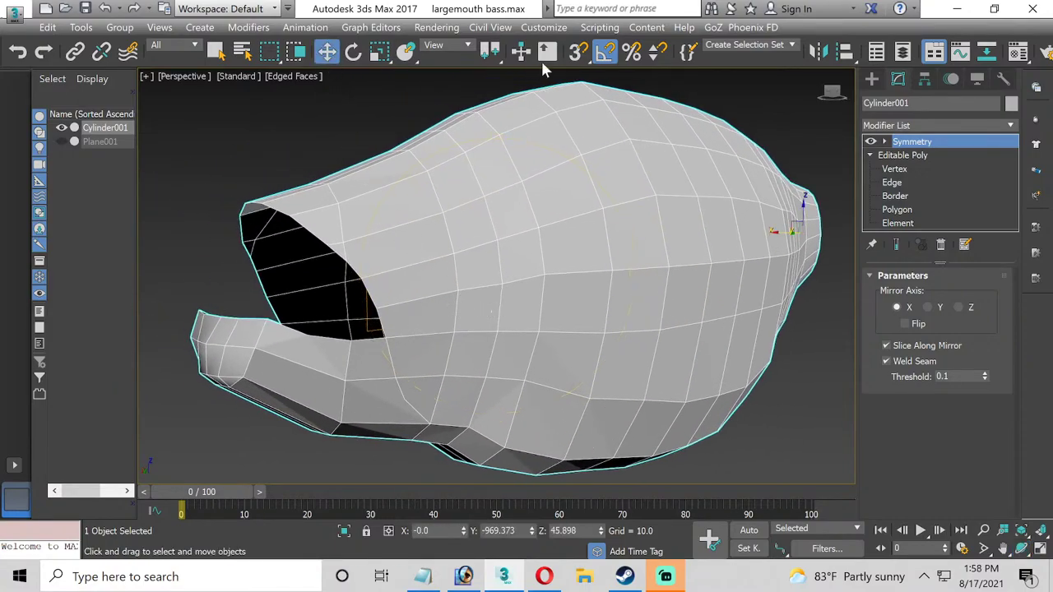
# Nudge the two lower-jaw tip vertices (313 and 314) slightly with Move, then return to object level.
pyautogui.click(890, 169)
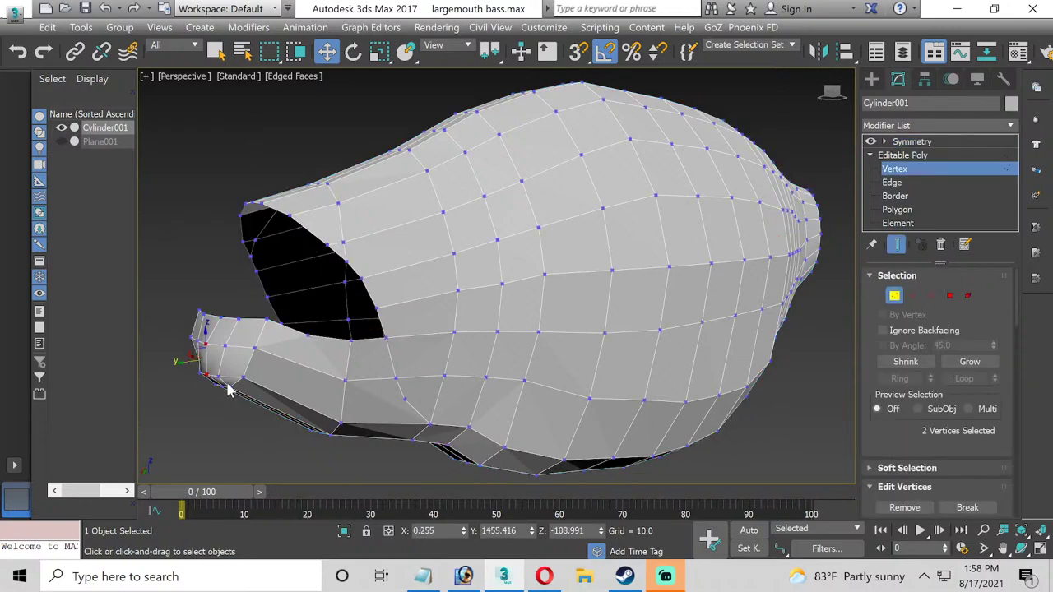
pyautogui.scroll(5, 231, 370)
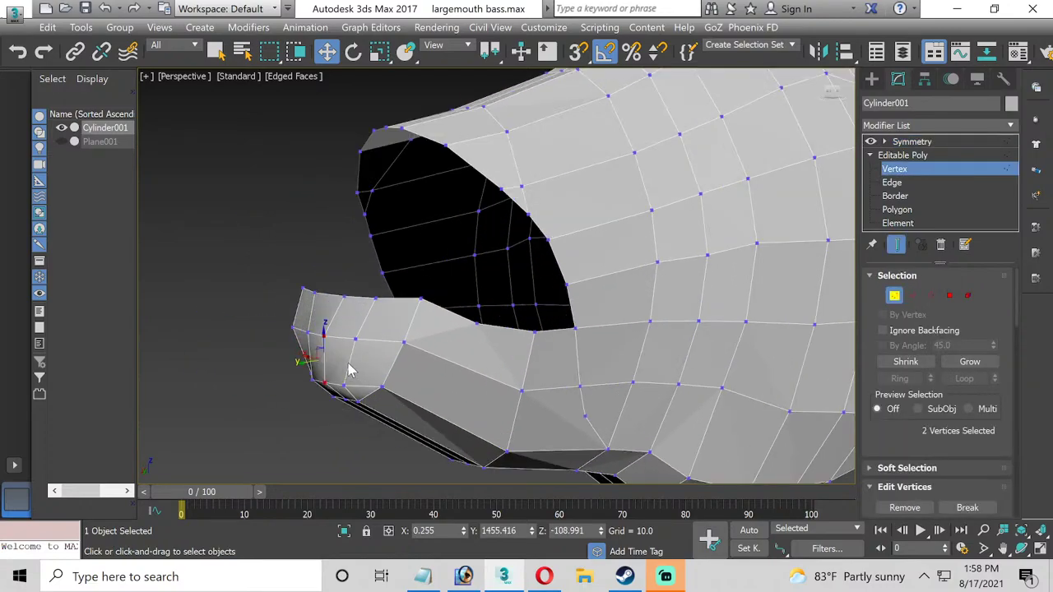
pyautogui.click(314, 388)
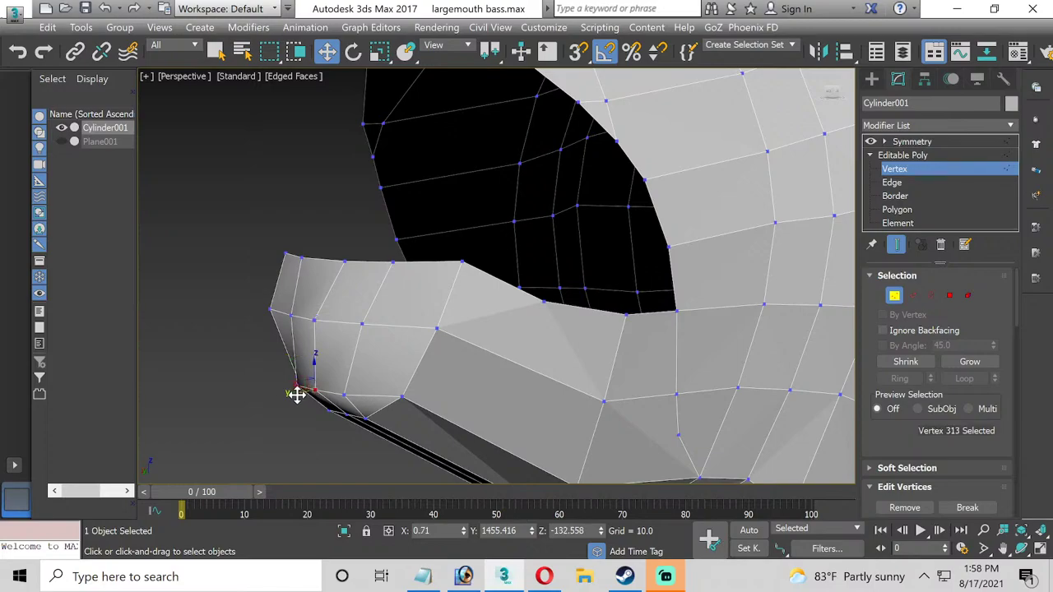
pyautogui.moveTo(296, 395); pyautogui.dragTo(296, 387)
pyautogui.click(292, 407)
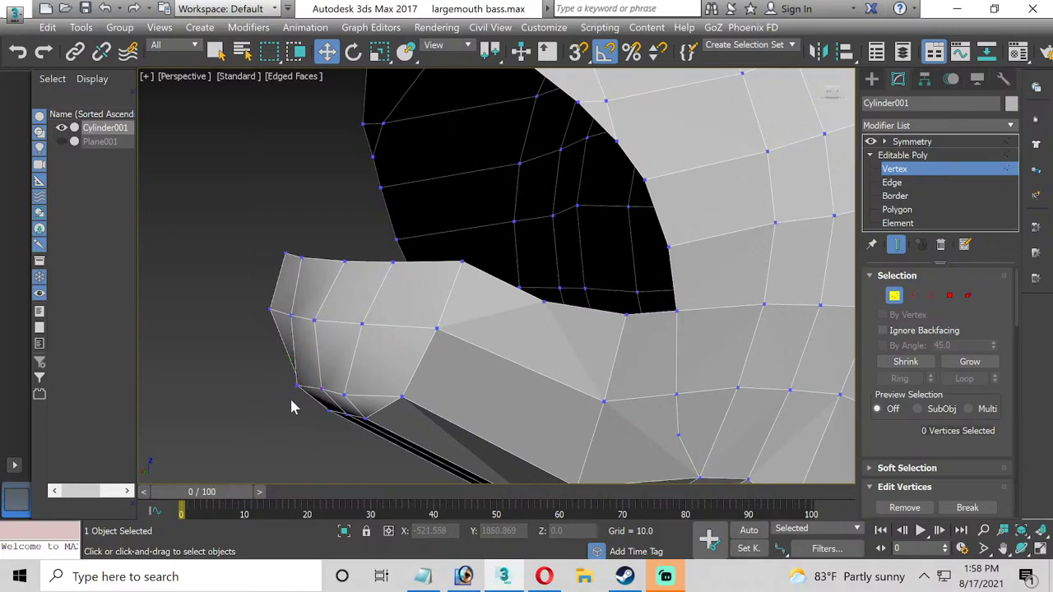
pyautogui.click(325, 390)
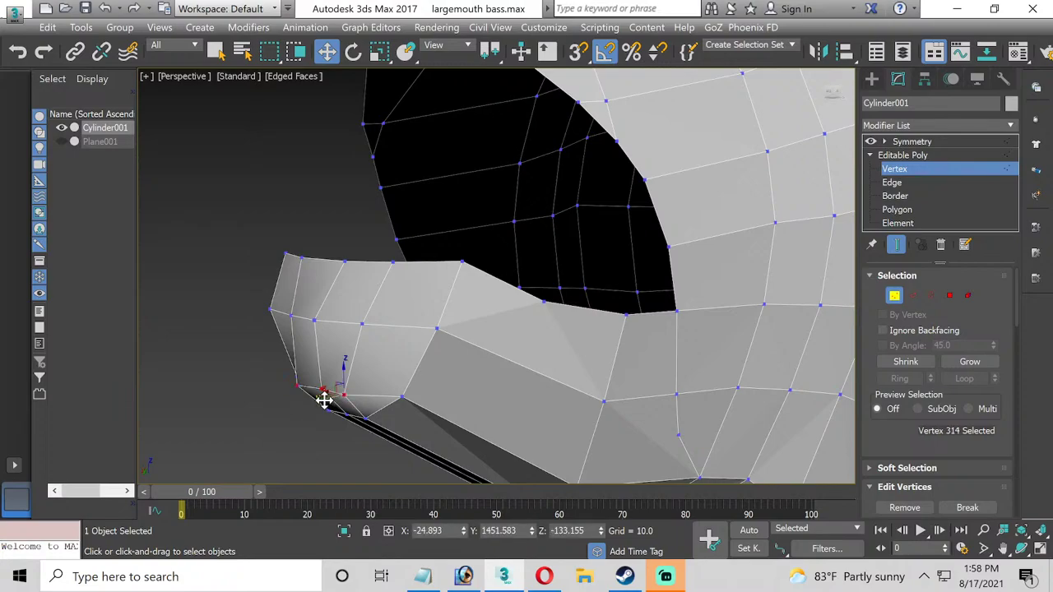
pyautogui.moveTo(324, 400); pyautogui.dragTo(335, 402)
pyautogui.keyDown('alt'); pyautogui.moveTo(374, 389); pyautogui.dragTo(411, 376, button='middle'); pyautogui.keyUp('alt')
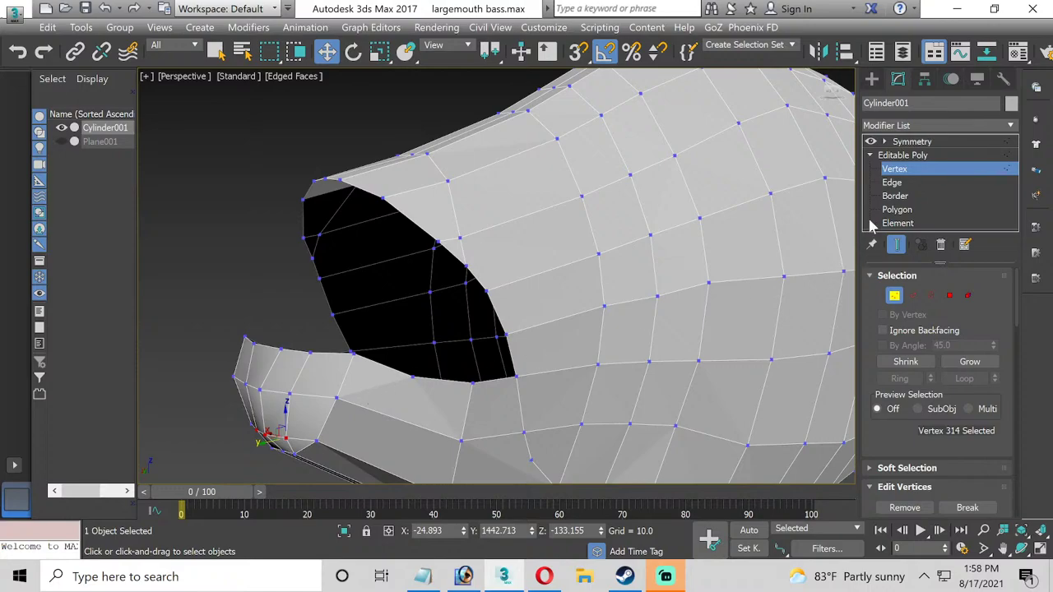
pyautogui.click(900, 170)
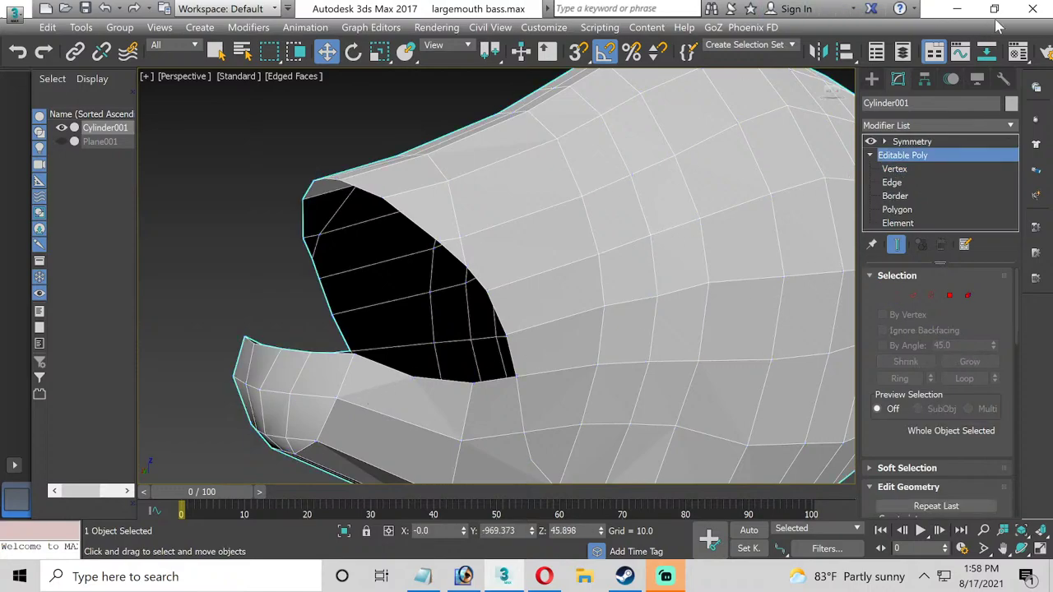
pyautogui.click(1010, 129)
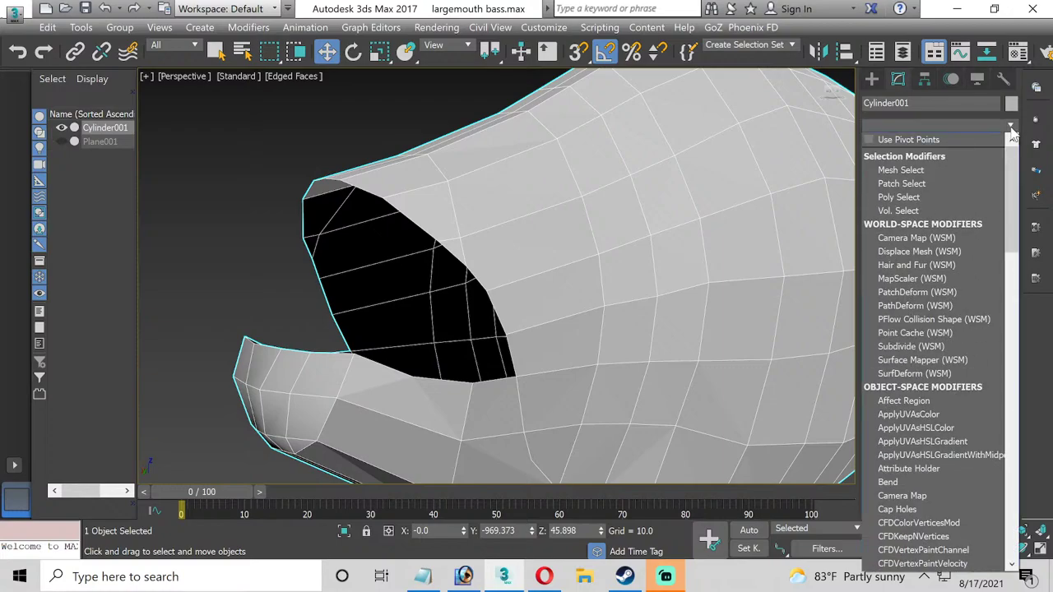
pyautogui.press('o')
pyautogui.click(939, 144)
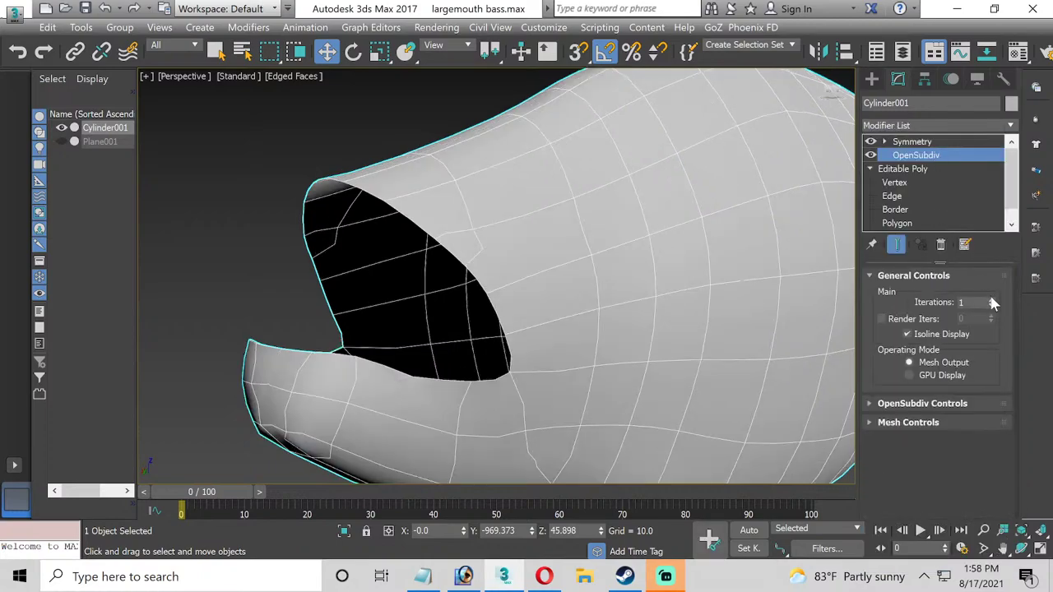
pyautogui.click(991, 299)
pyautogui.click(1021, 548)
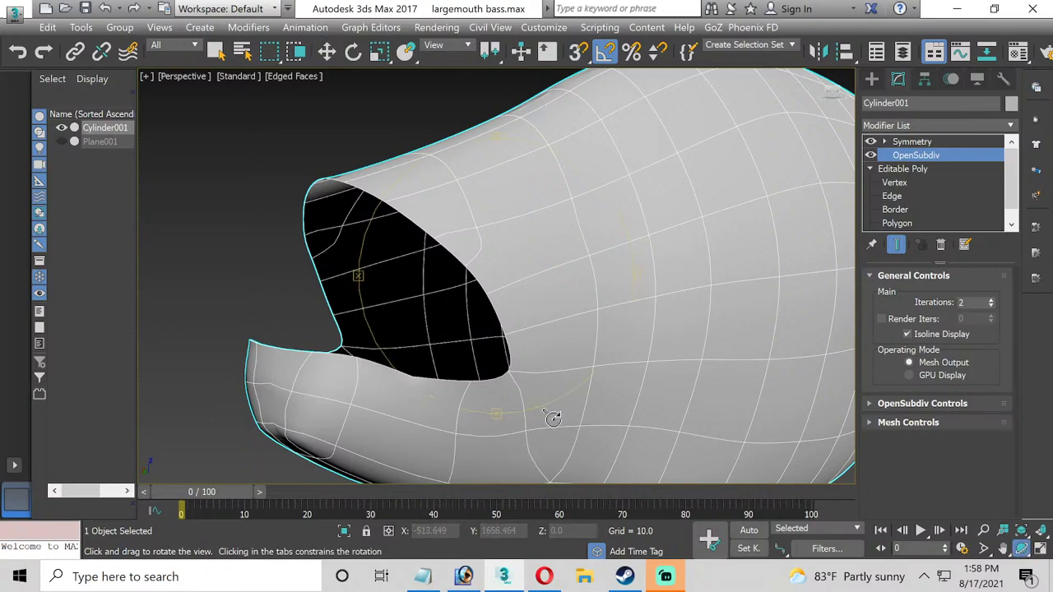
pyautogui.moveTo(464, 375); pyautogui.dragTo(480, 376)
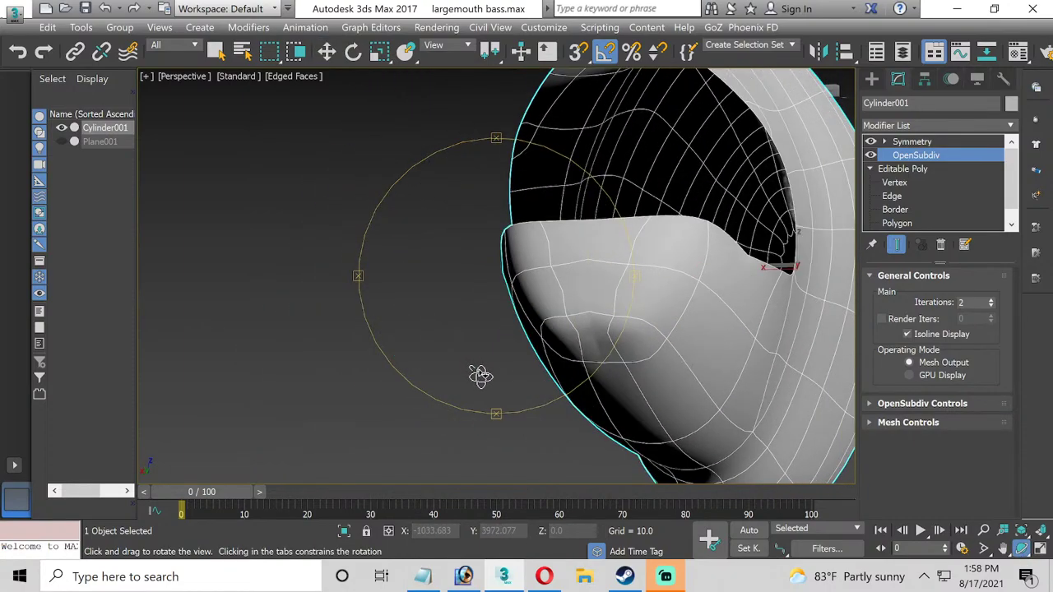
pyautogui.click(903, 184)
pyautogui.press('w')
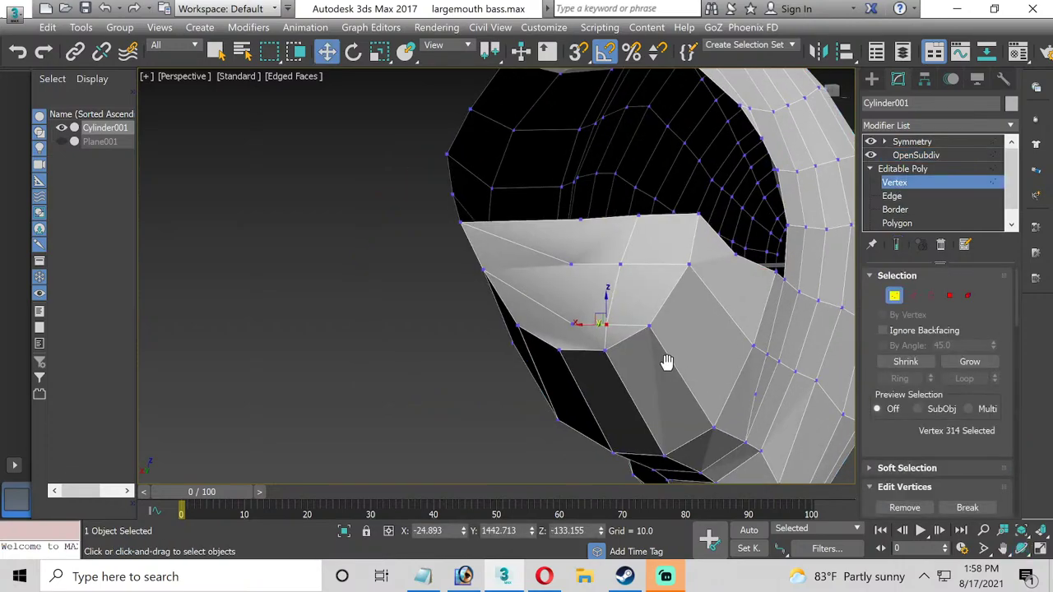
pyautogui.click(916, 155)
pyautogui.click(914, 142)
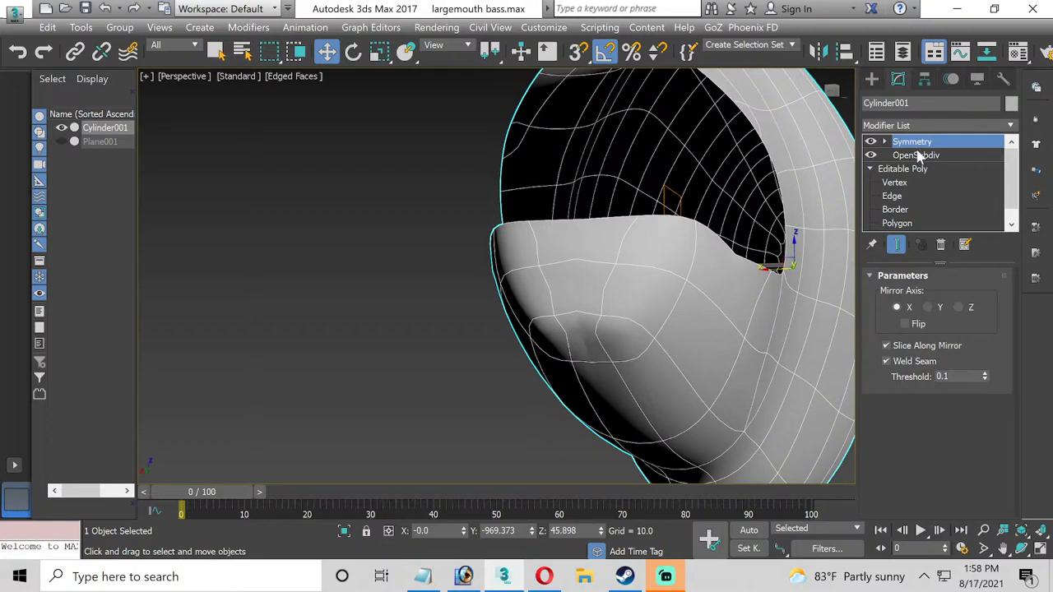
pyautogui.moveTo(919, 158); pyautogui.dragTo(921, 146)
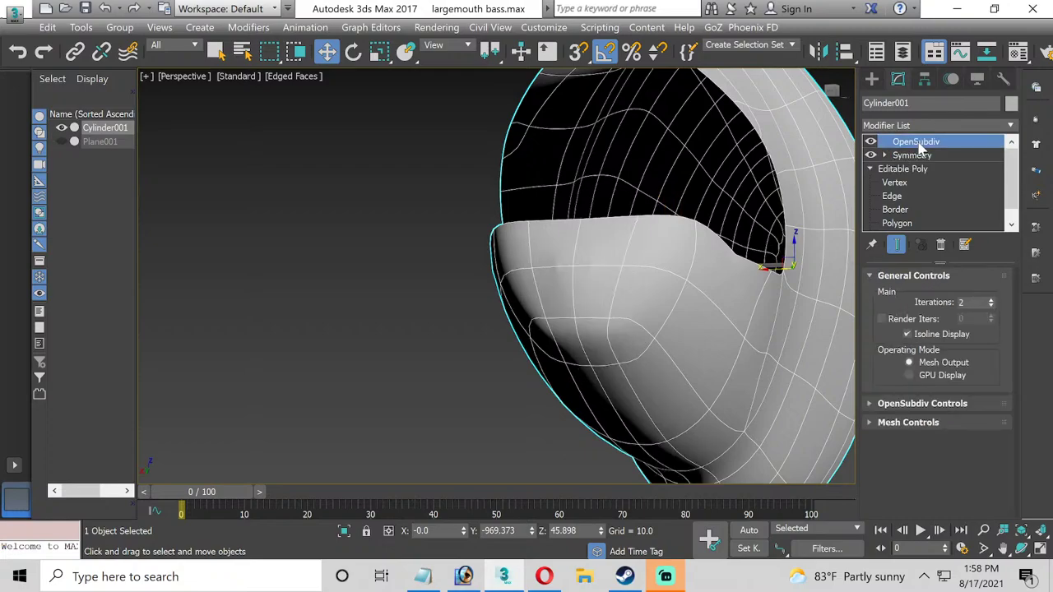
pyautogui.press('z')
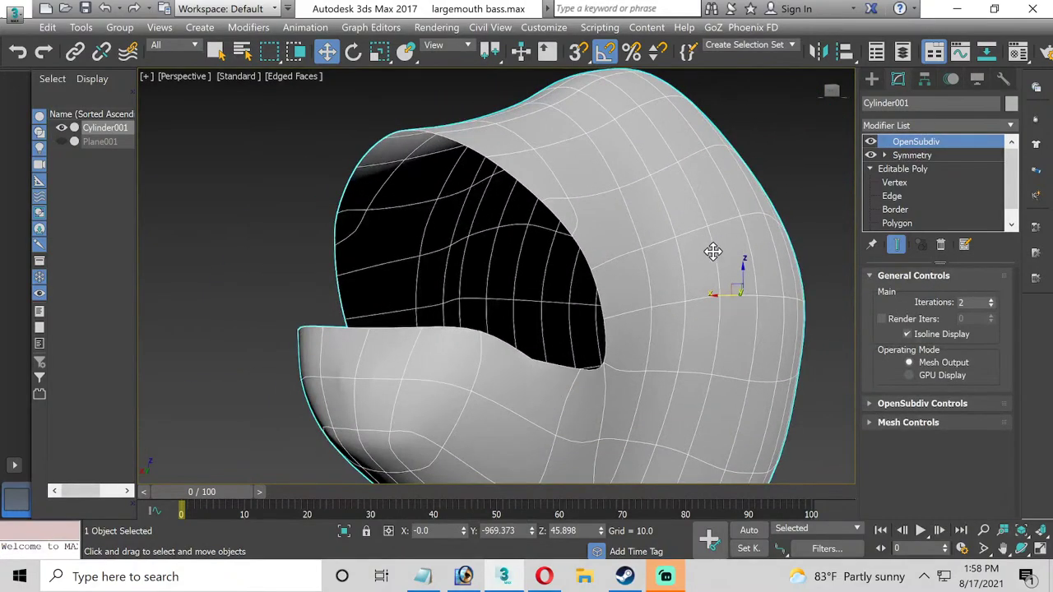
pyautogui.click(931, 157)
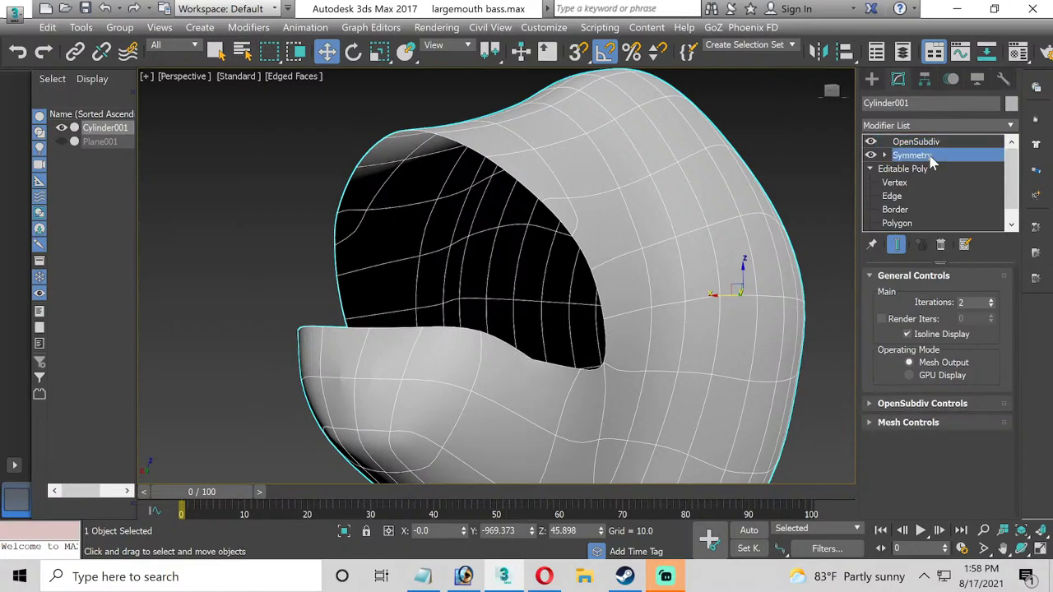
pyautogui.click(917, 144)
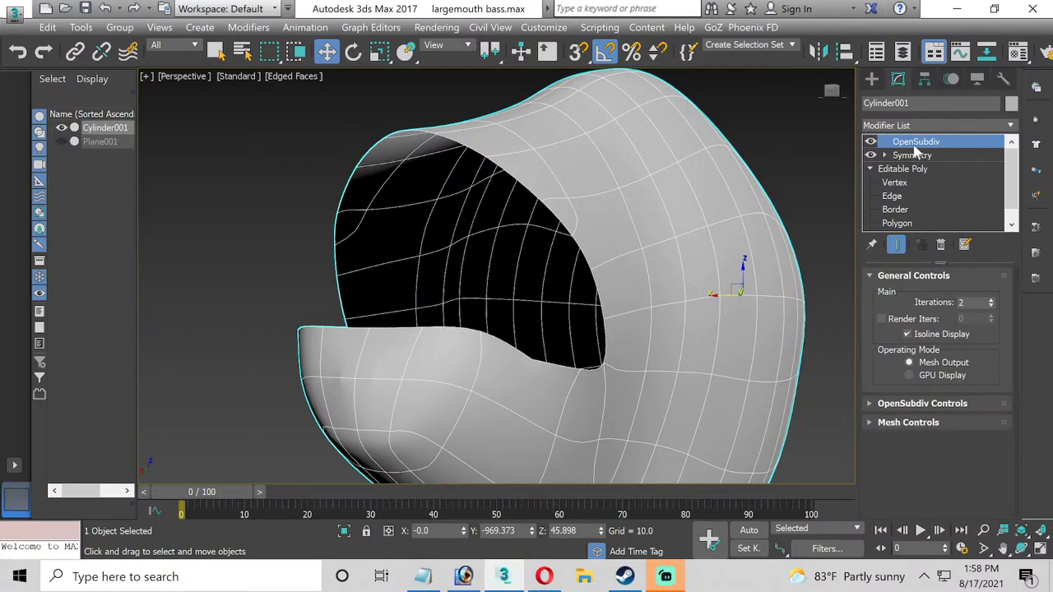
pyautogui.rightClick(916, 148)
pyautogui.click(905, 170)
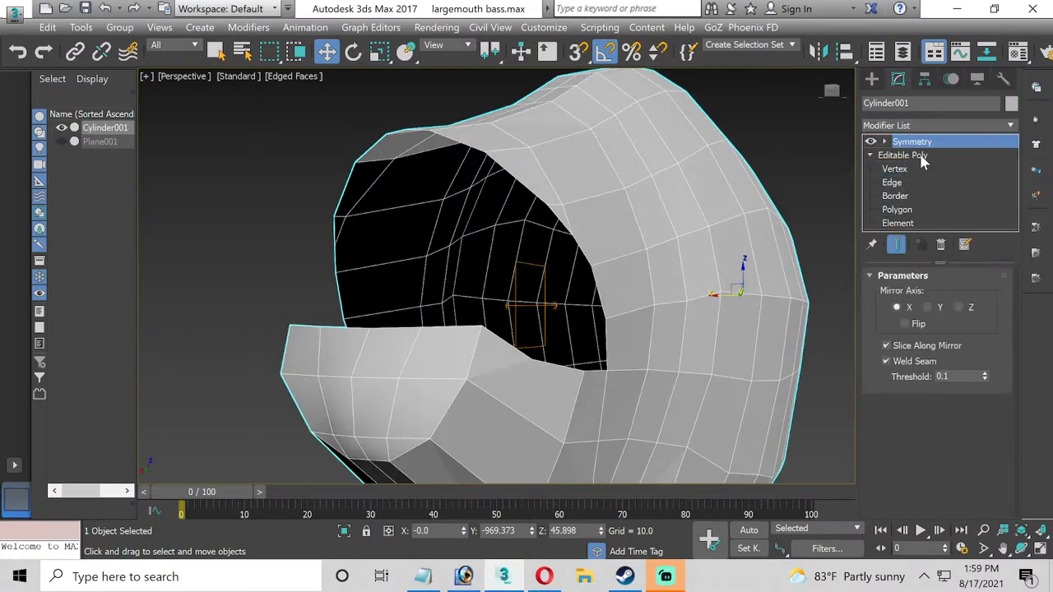
# Collapse the Symmetry modifier and the whole stack into a single Editable Poly.
pyautogui.click(912, 156)
pyautogui.click(905, 170)
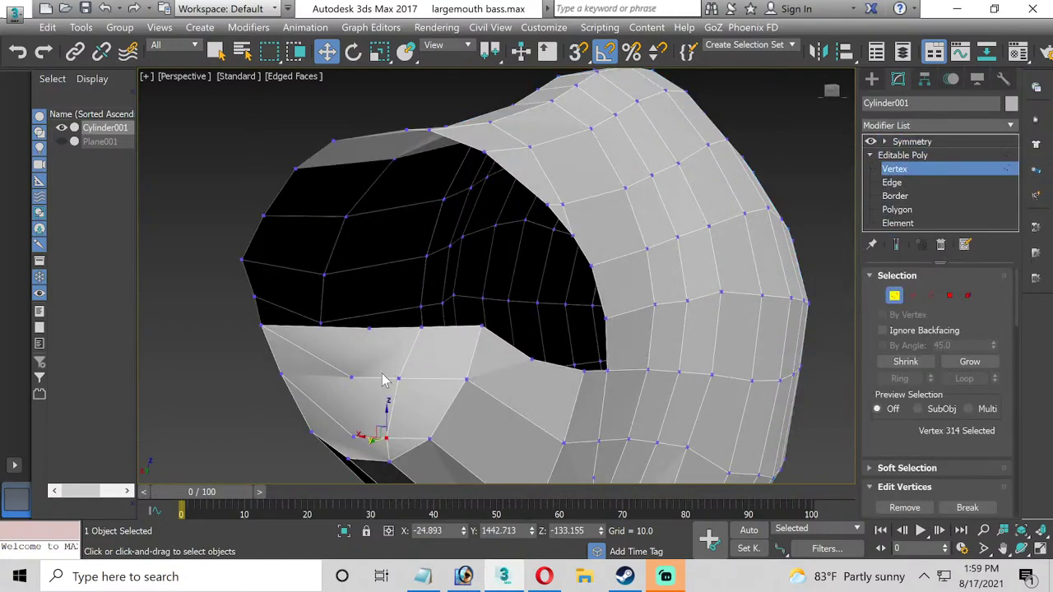
pyautogui.click(911, 143)
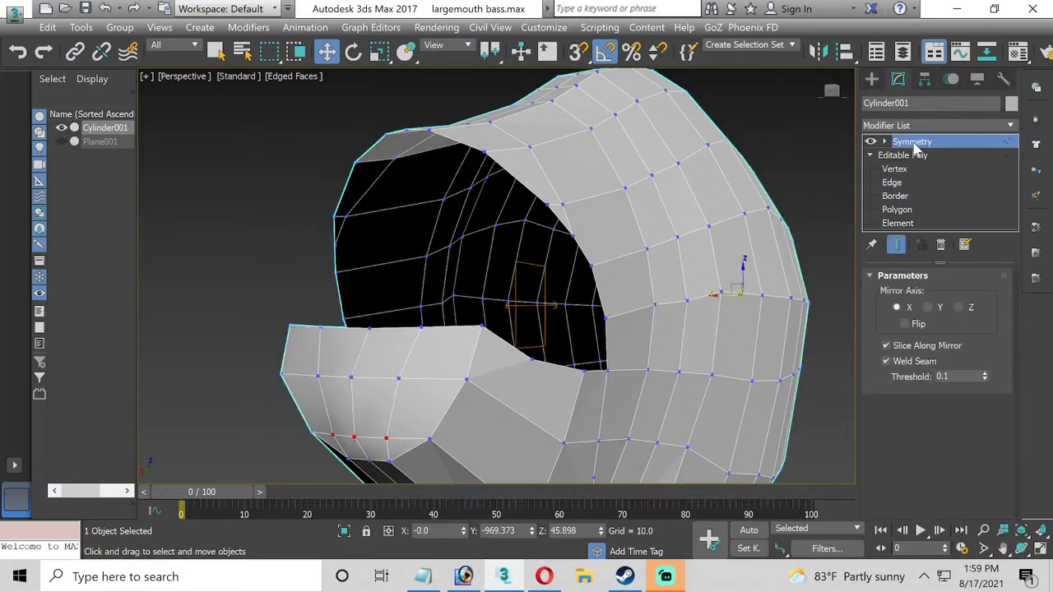
pyautogui.rightClick(917, 144)
pyautogui.click(895, 281)
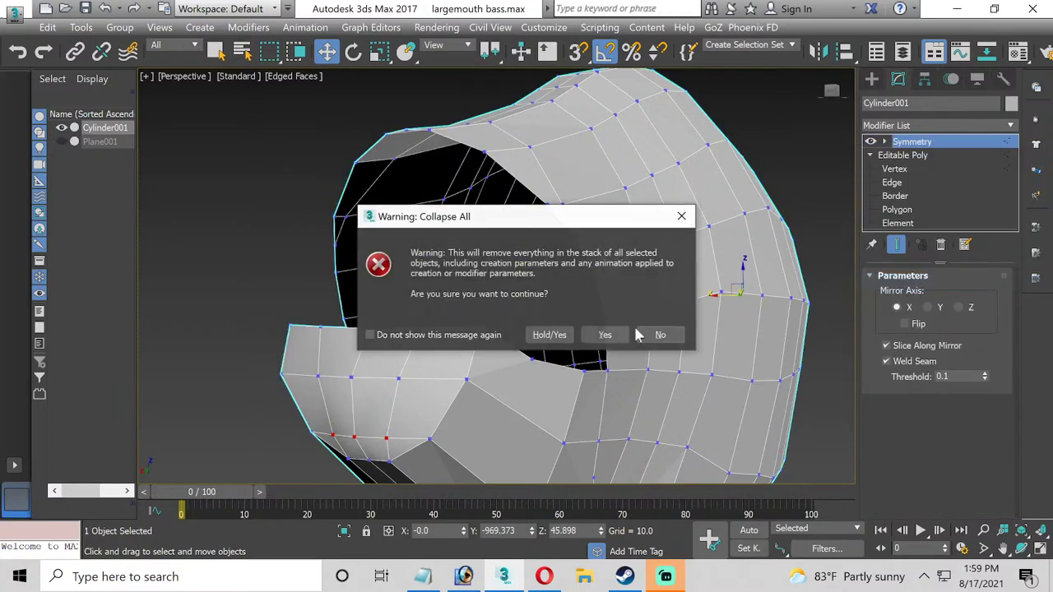
pyautogui.click(610, 342)
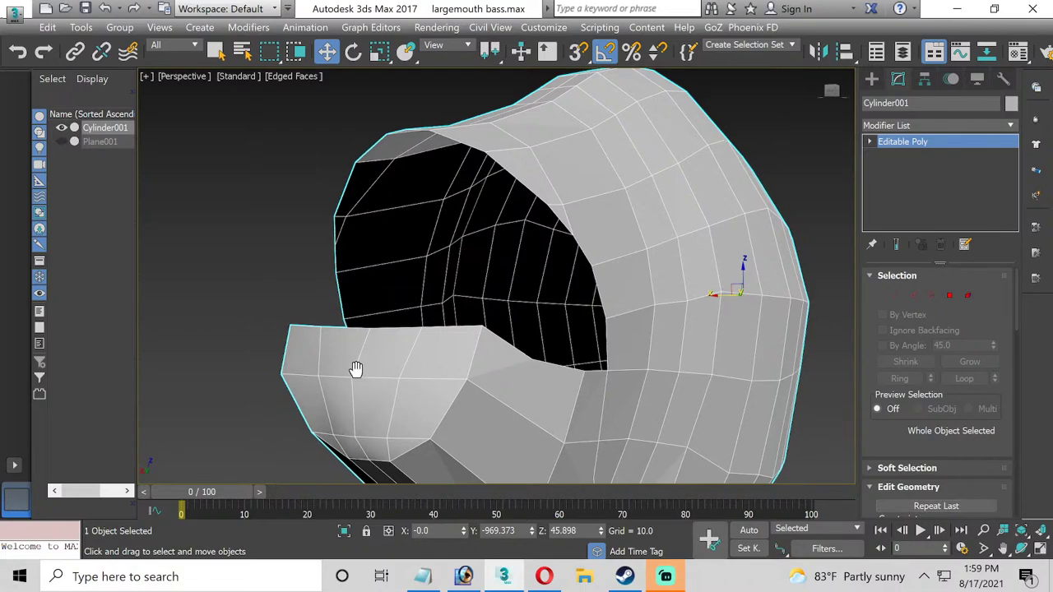
# Try pulling a lower-jaw top-edge vertex down into a notch, then undo it.
pyautogui.keyDown('alt'); pyautogui.moveTo(355, 370); pyautogui.dragTo(472, 369, button='middle'); pyautogui.keyUp('alt')
pyautogui.click(870, 142)
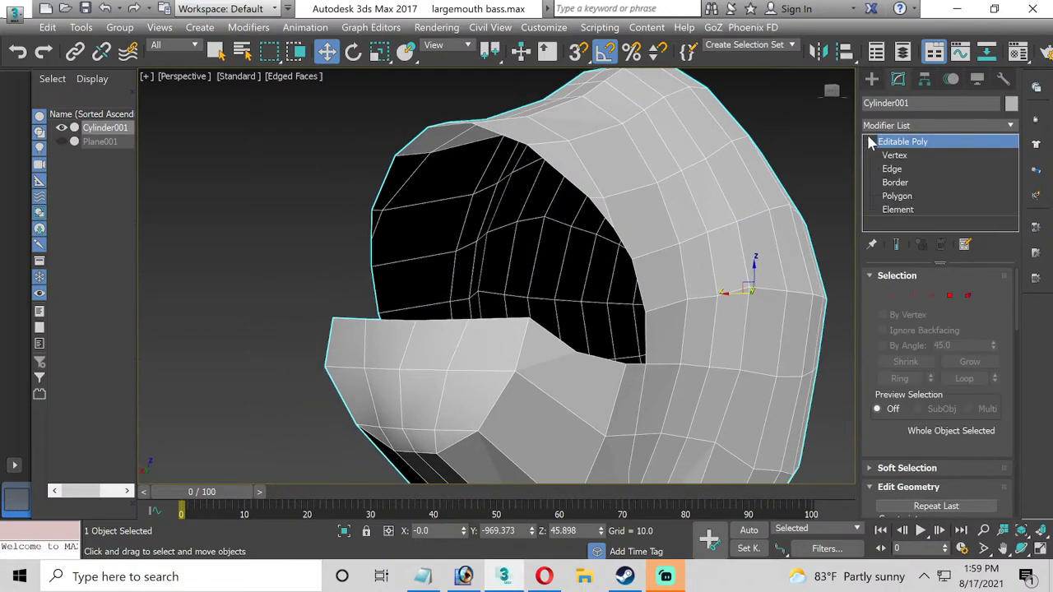
pyautogui.click(893, 170)
pyautogui.click(894, 155)
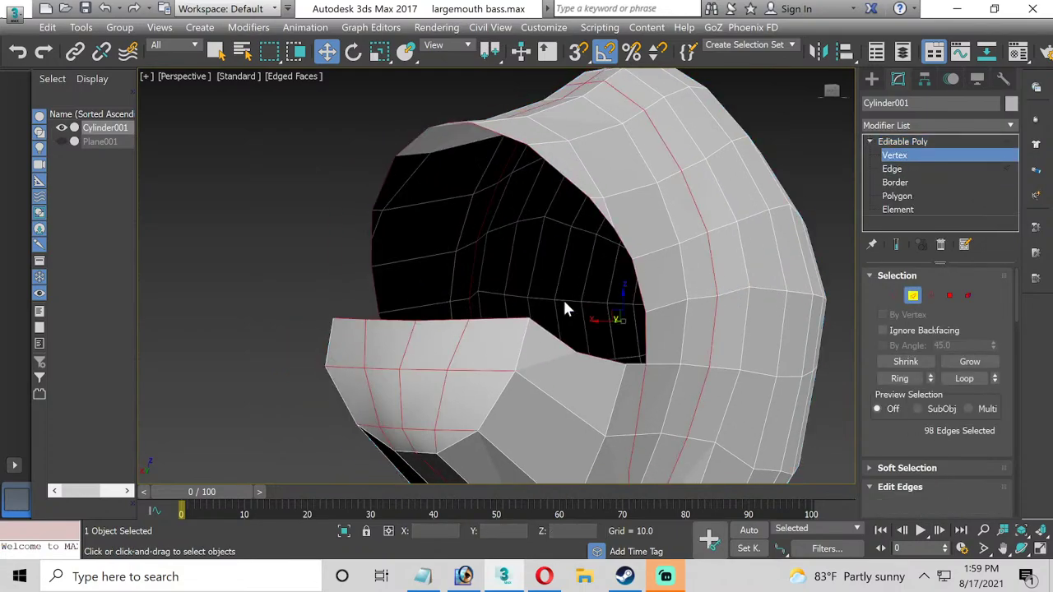
pyautogui.click(414, 321)
pyautogui.scroll(5, 413, 321)
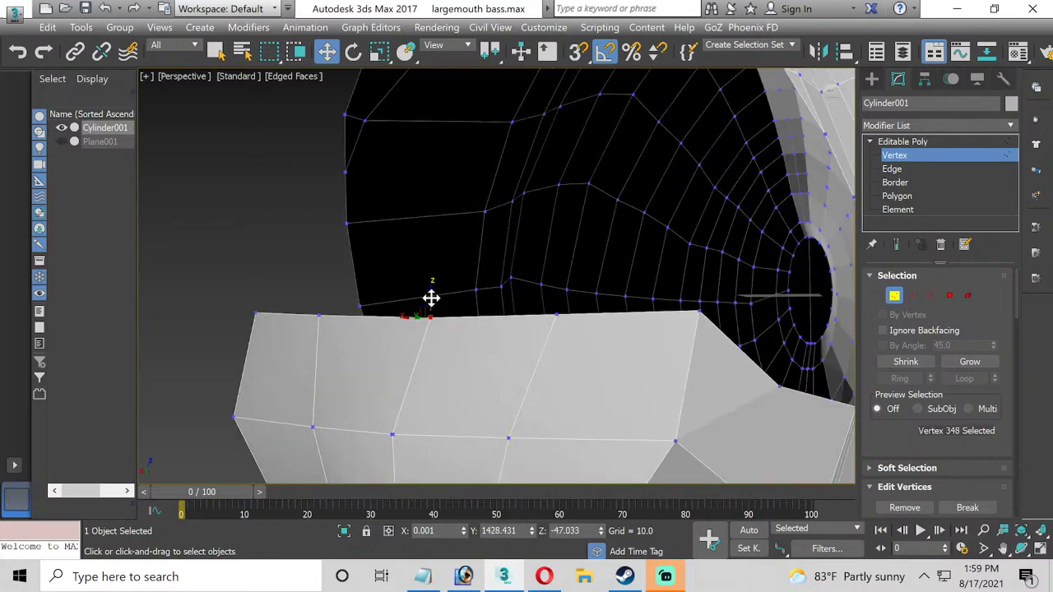
pyautogui.moveTo(430, 298); pyautogui.dragTo(433, 356)
pyautogui.hotkey('ctrl', 'z')
# Nudge a vertex on the side of the lower jaw slightly sideways.
pyautogui.scroll(2, 392, 435)
pyautogui.moveTo(393, 466); pyautogui.dragTo(431, 385, button='middle')
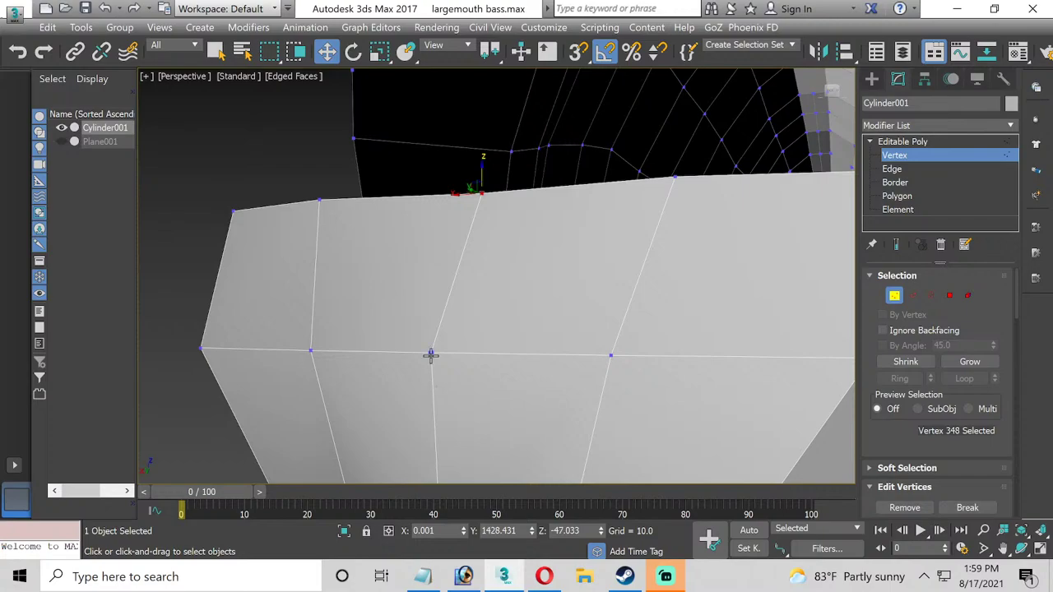
pyautogui.click(430, 353)
pyautogui.moveTo(411, 351)
pyautogui.mouseDown()
pyautogui.moveTo(390, 351)
pyautogui.moveTo(414, 351)
pyautogui.mouseUp()
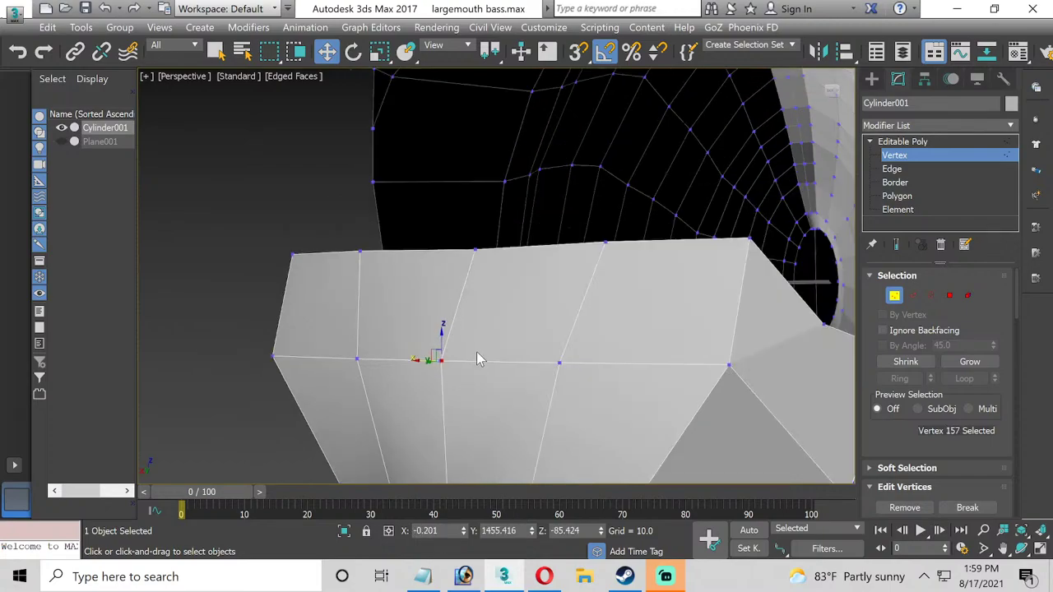
pyautogui.moveTo(480, 360)
pyautogui.mouseDown(button='middle')
pyautogui.moveTo(482, 345)
pyautogui.moveTo(476, 354)
pyautogui.mouseUp(button='middle')
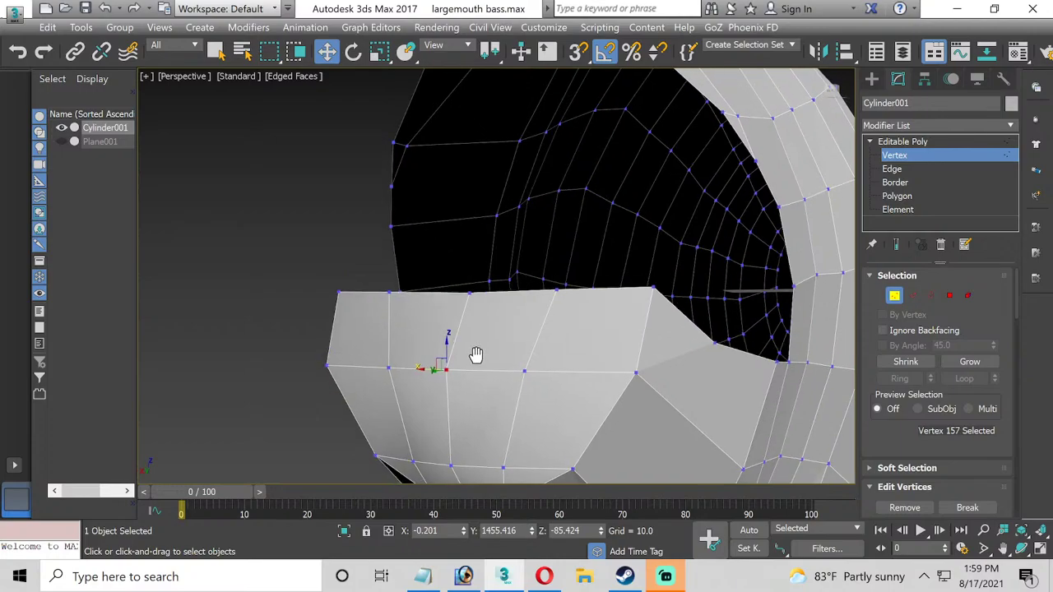
pyautogui.click(894, 169)
# Select the lower jaw's edge loop and convert it to a vertex selection.
pyautogui.click(476, 349)
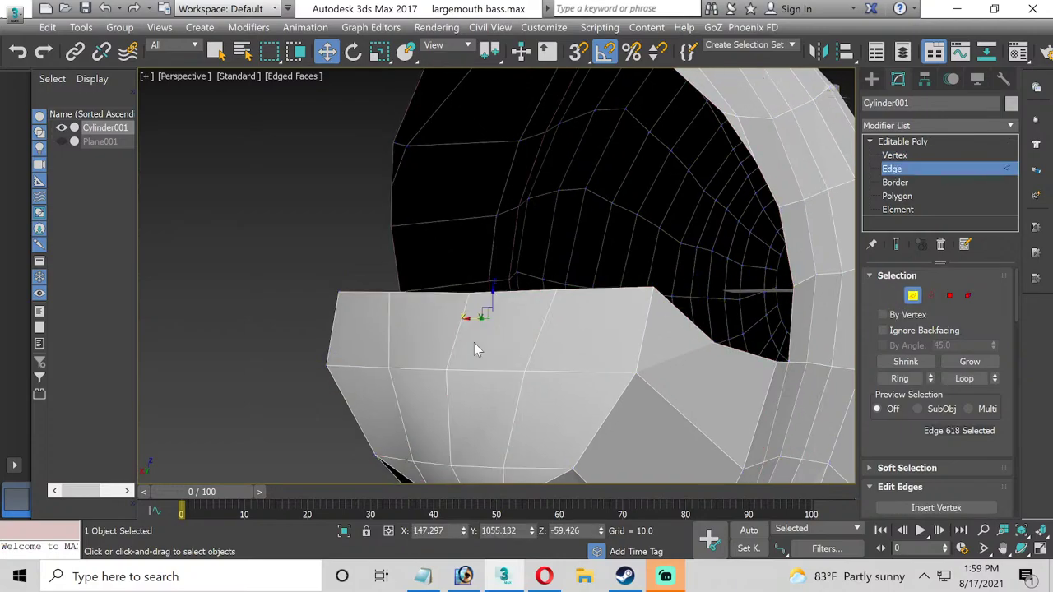
pyautogui.doubleClick(458, 338)
pyautogui.keyDown('alt'); pyautogui.moveTo(468, 328); pyautogui.dragTo(527, 309, button='middle'); pyautogui.keyUp('alt')
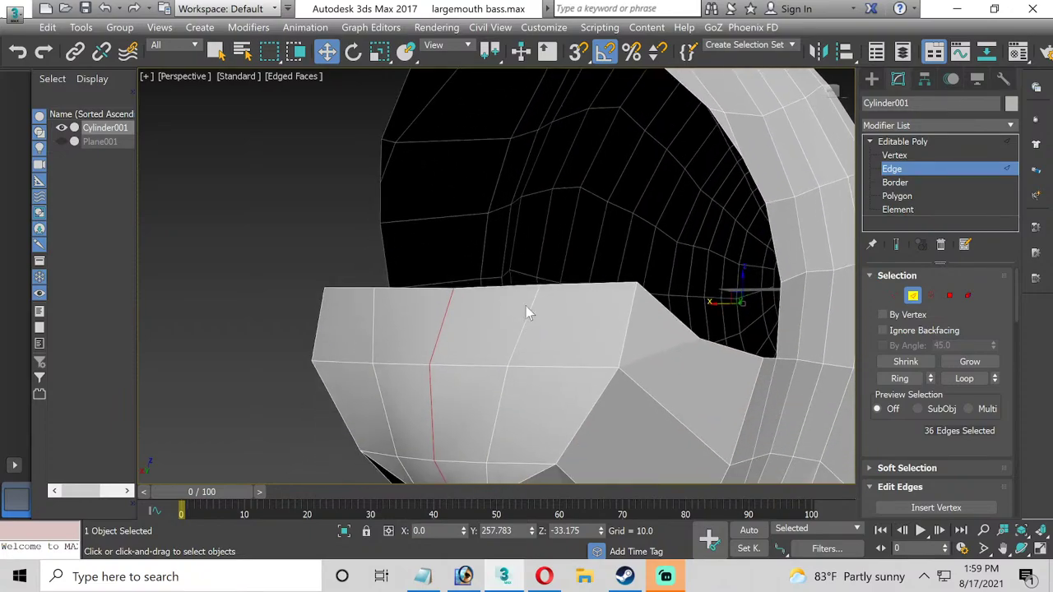
pyautogui.click(894, 296)
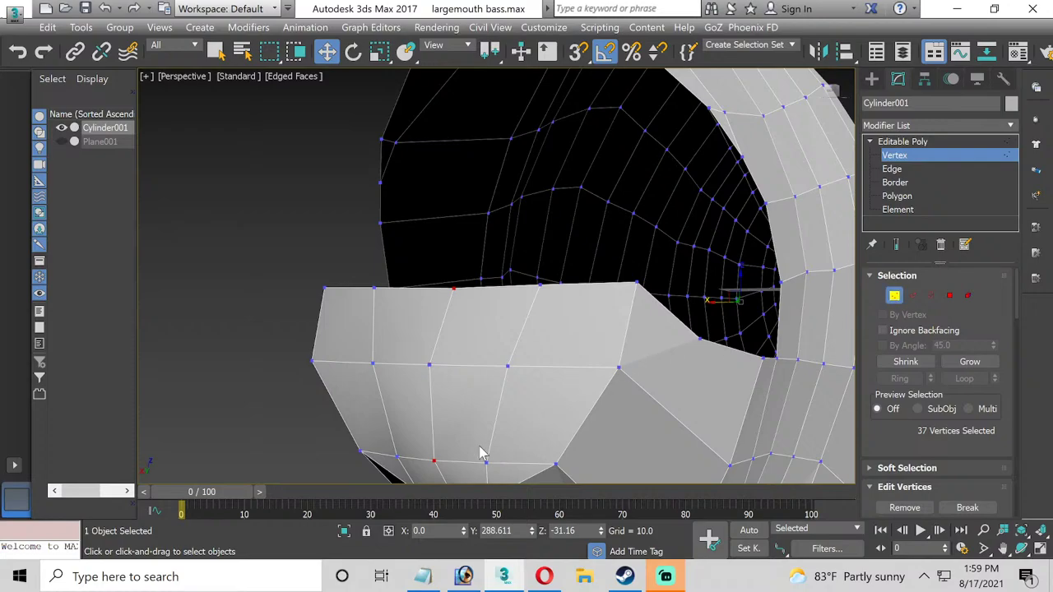
pyautogui.keyDown('alt'); pyautogui.moveTo(481, 453); pyautogui.dragTo(482, 357, button='middle'); pyautogui.keyUp('alt')
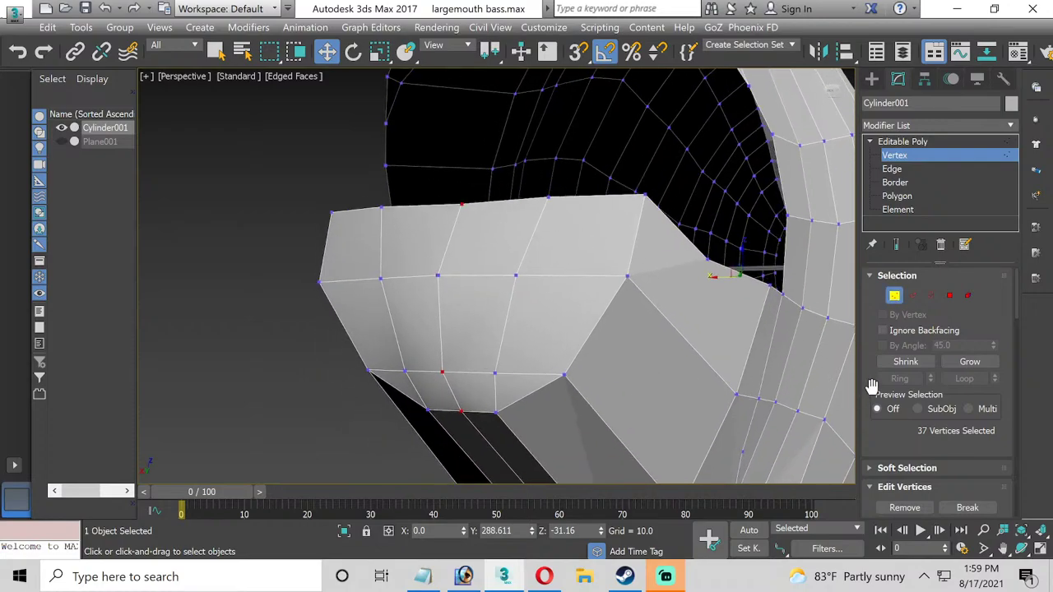
pyautogui.scroll(-2, 871, 387)
pyautogui.click(991, 476)
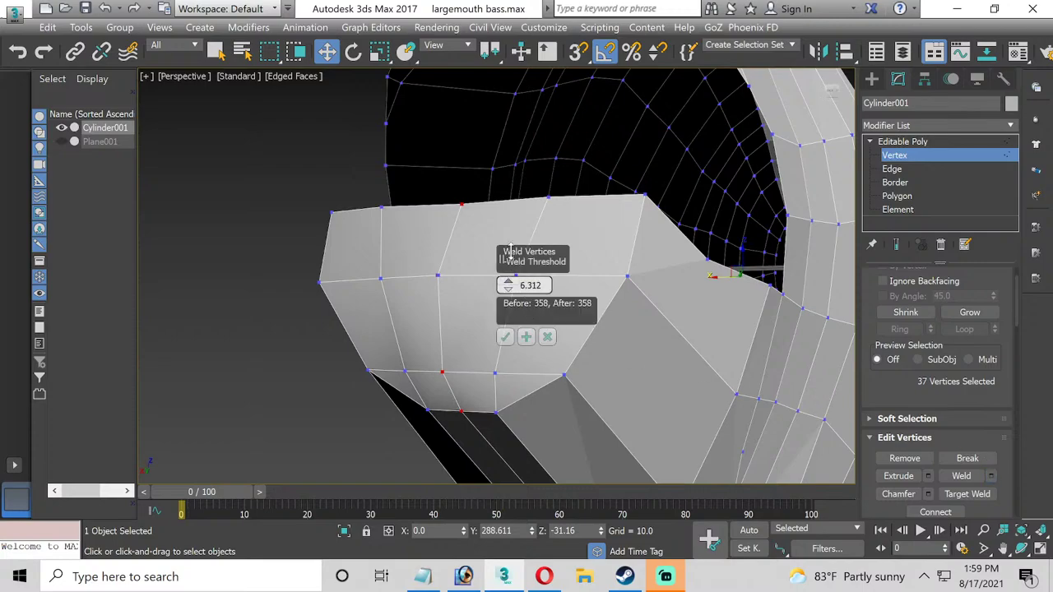
pyautogui.click(548, 336)
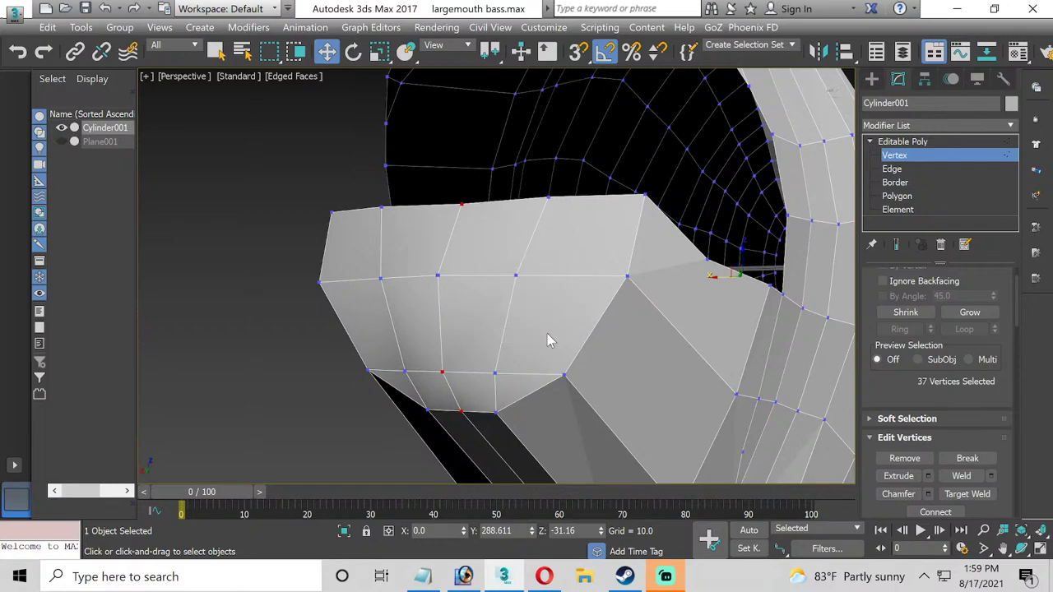
# Weld the stray jaw-edge vertex with a 1.902 threshold, bringing the count to 356.
pyautogui.scroll(2, 470, 330)
pyautogui.scroll(3, 444, 336)
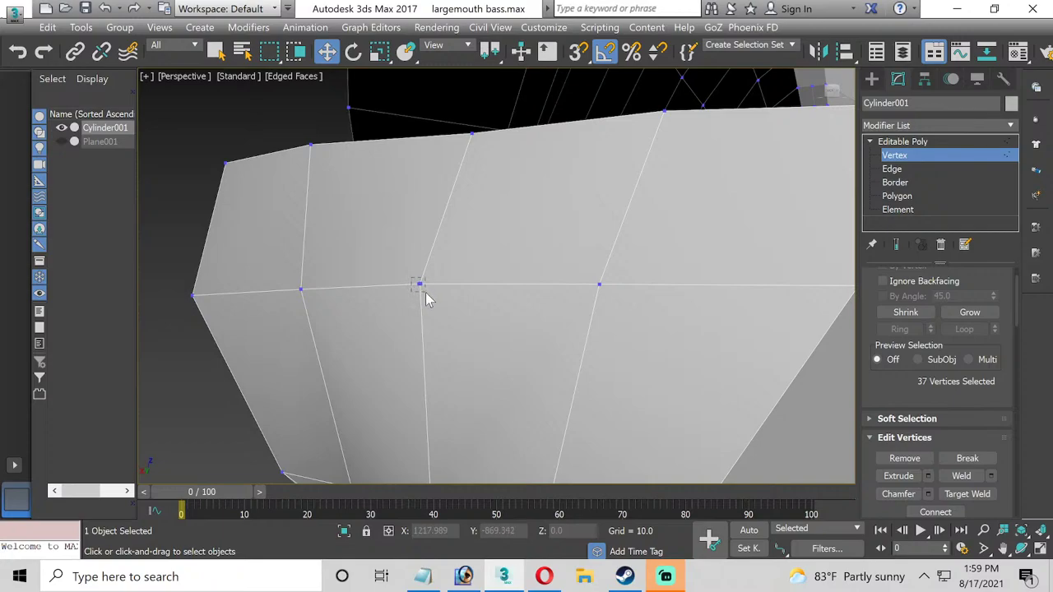
pyautogui.click(419, 286)
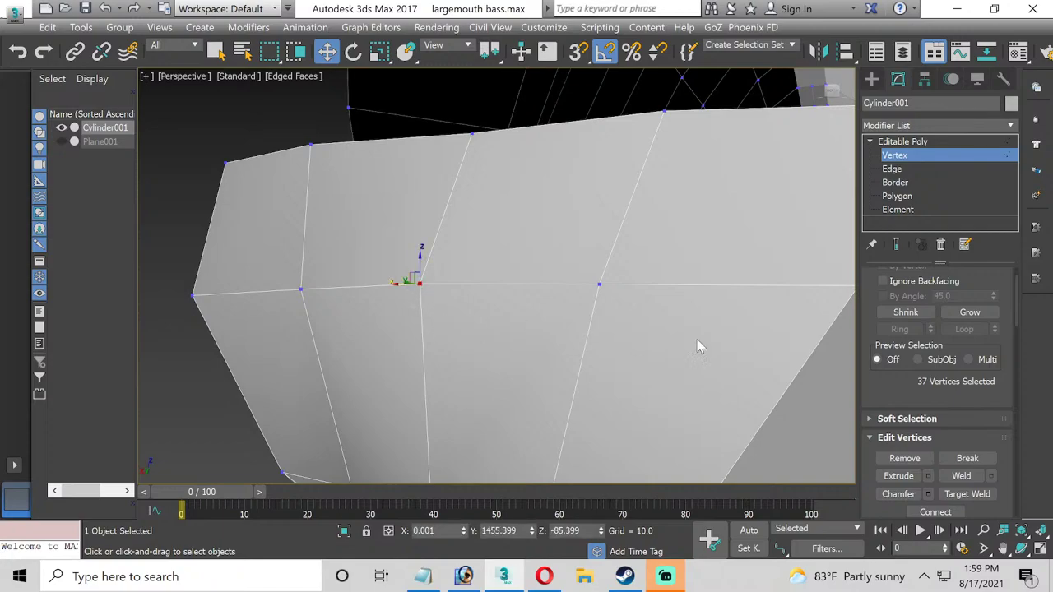
pyautogui.click(991, 476)
pyautogui.moveTo(508, 280); pyautogui.dragTo(508, 276)
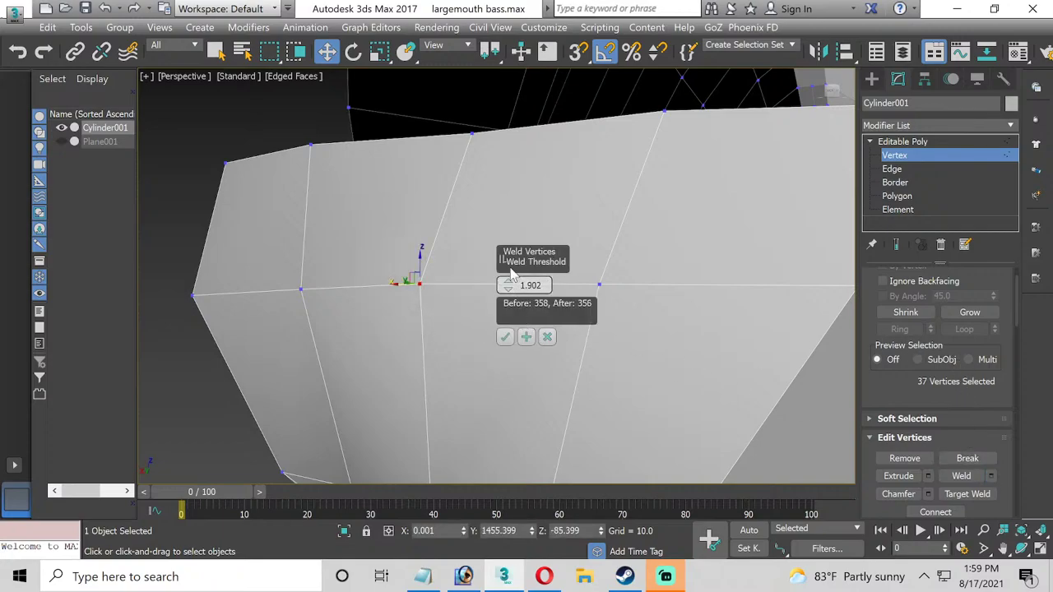
pyautogui.click(505, 337)
# Apply another weld in the four-view layout, reducing the mesh to 355 vertices.
pyautogui.scroll(-2, 496, 344)
pyautogui.moveTo(492, 350); pyautogui.dragTo(481, 317, button='middle')
pyautogui.click(1040, 550)
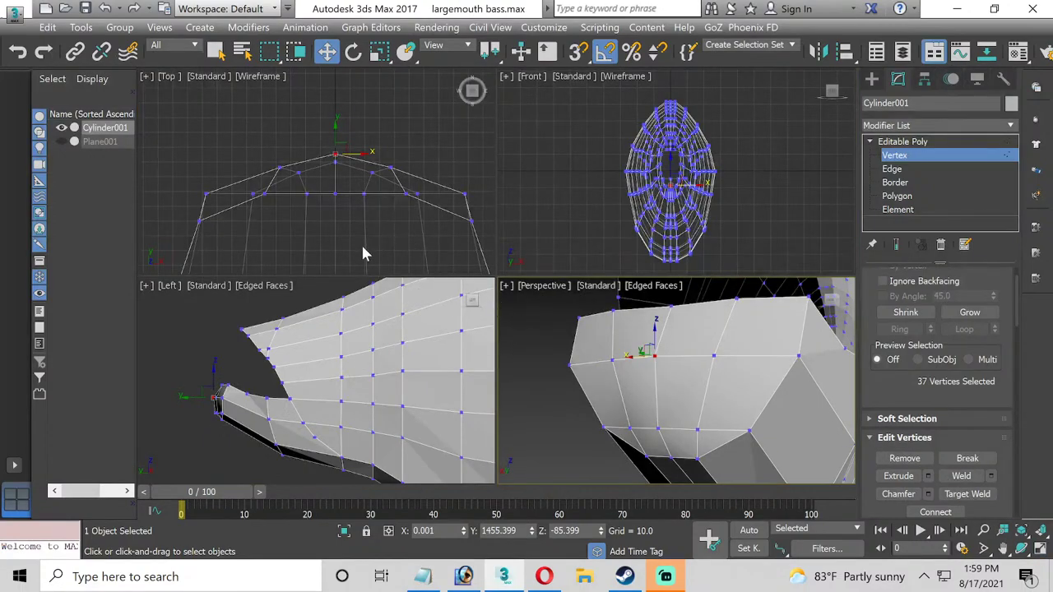
pyautogui.scroll(-5, 362, 257)
pyautogui.moveTo(340, 218); pyautogui.dragTo(366, 118, button='middle')
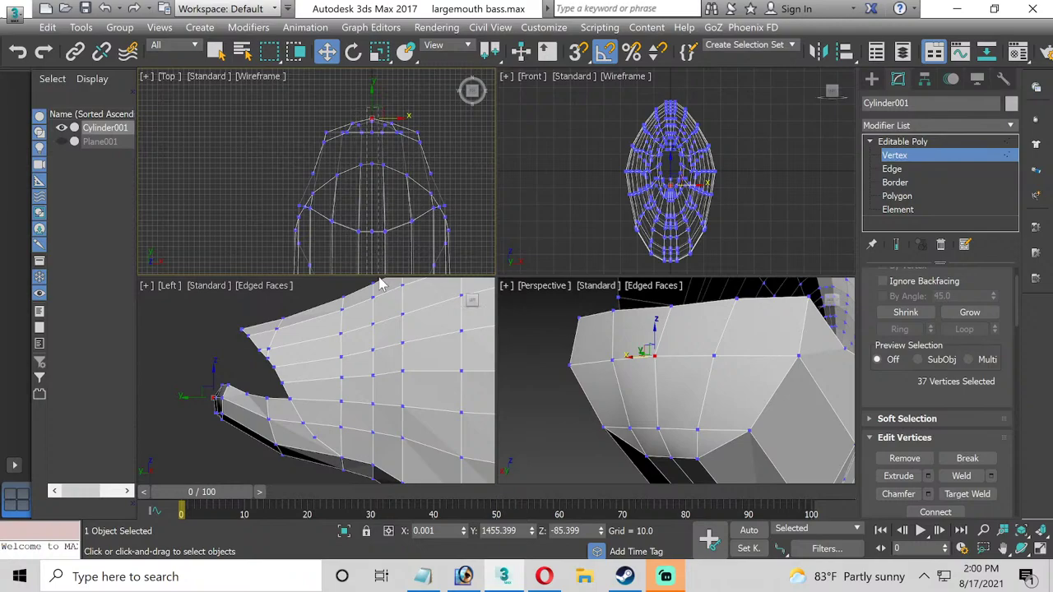
pyautogui.click(992, 477)
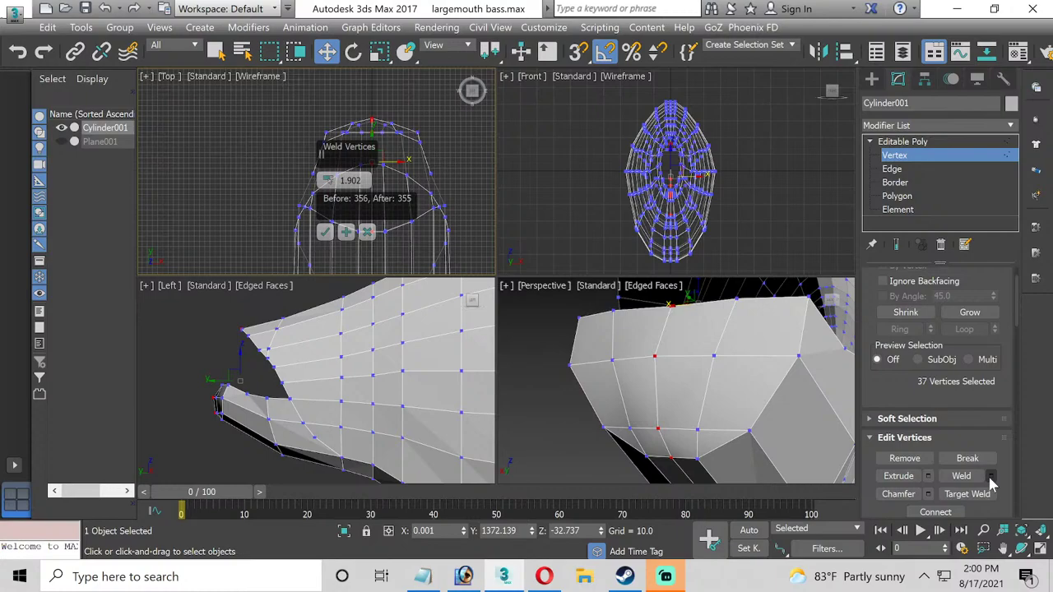
pyautogui.click(325, 231)
pyautogui.click(574, 375)
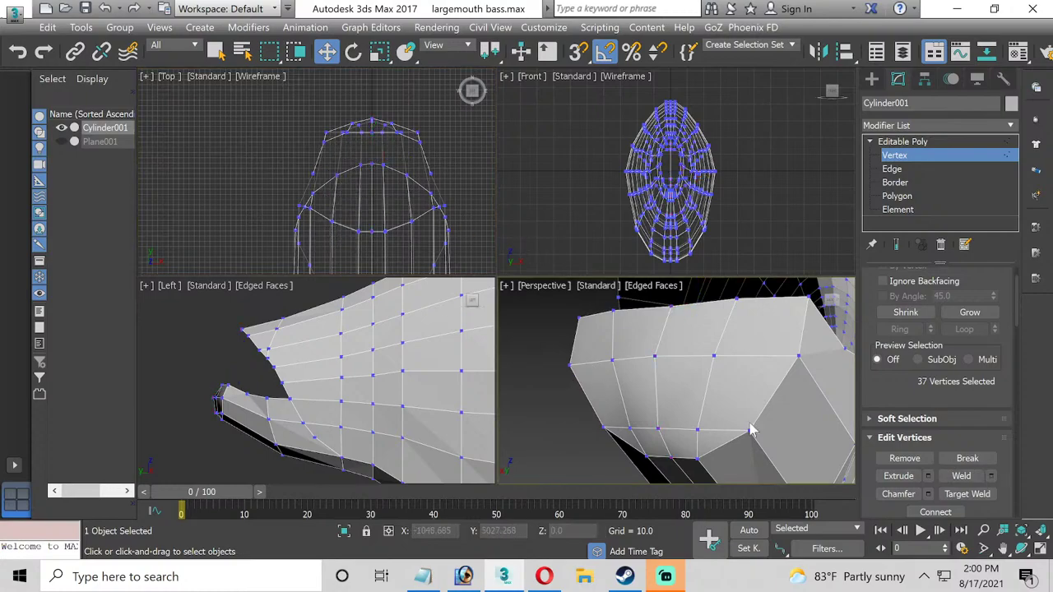
# Orbit the maximized Perspective view to check the mouth opening, back at object level.
pyautogui.click(1040, 549)
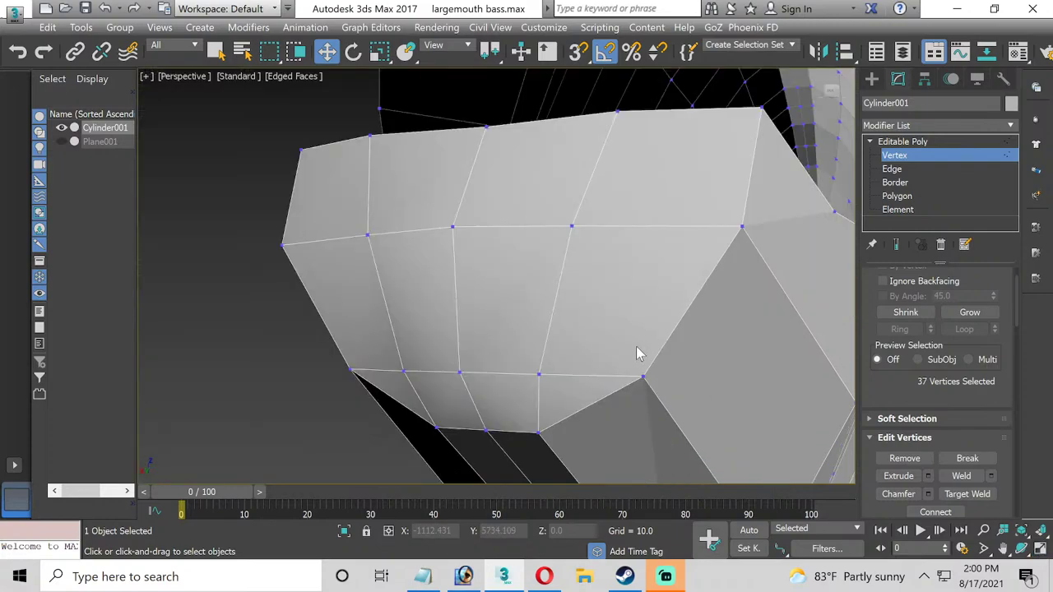
pyautogui.scroll(-5, 637, 354)
pyautogui.keyDown('alt'); pyautogui.moveTo(556, 332); pyautogui.dragTo(833, 210, button='middle'); pyautogui.keyUp('alt')
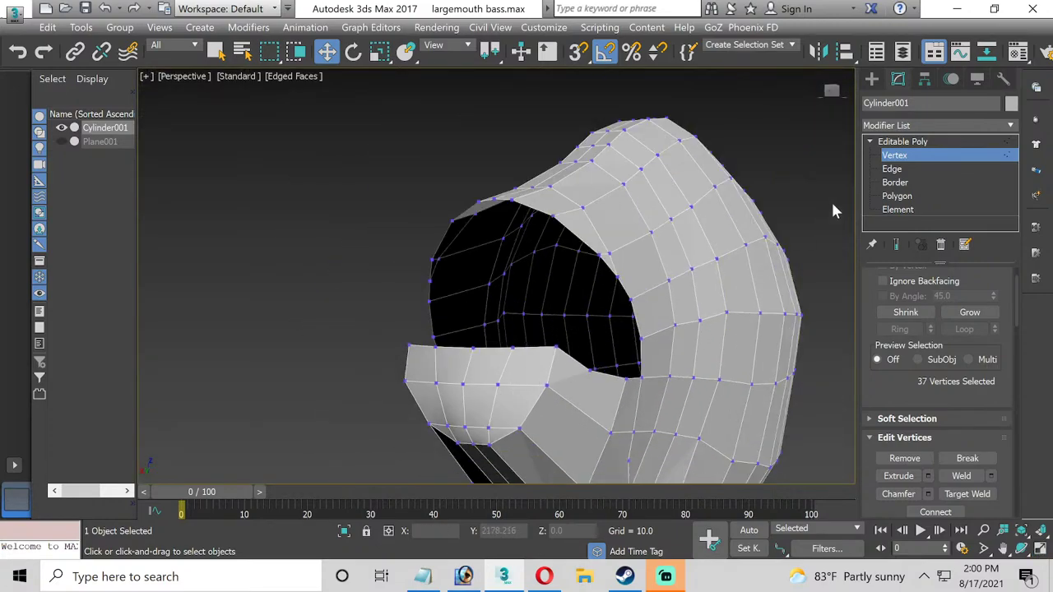
pyautogui.click(895, 156)
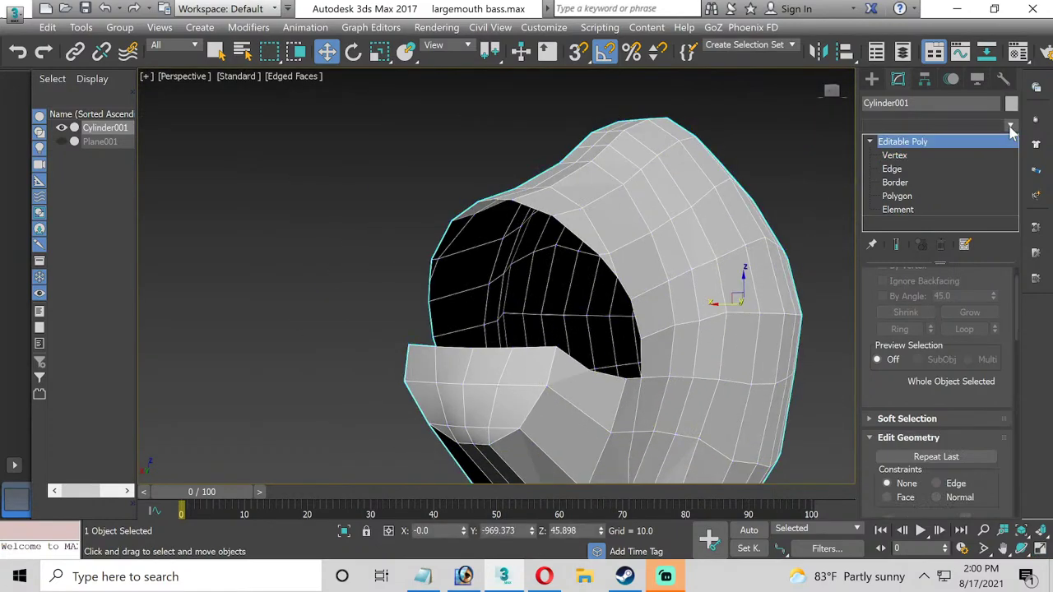
# Add an OpenSubdiv modifier to the bass body with Iterations set to 2.
pyautogui.click(1010, 125)
pyautogui.press('o')
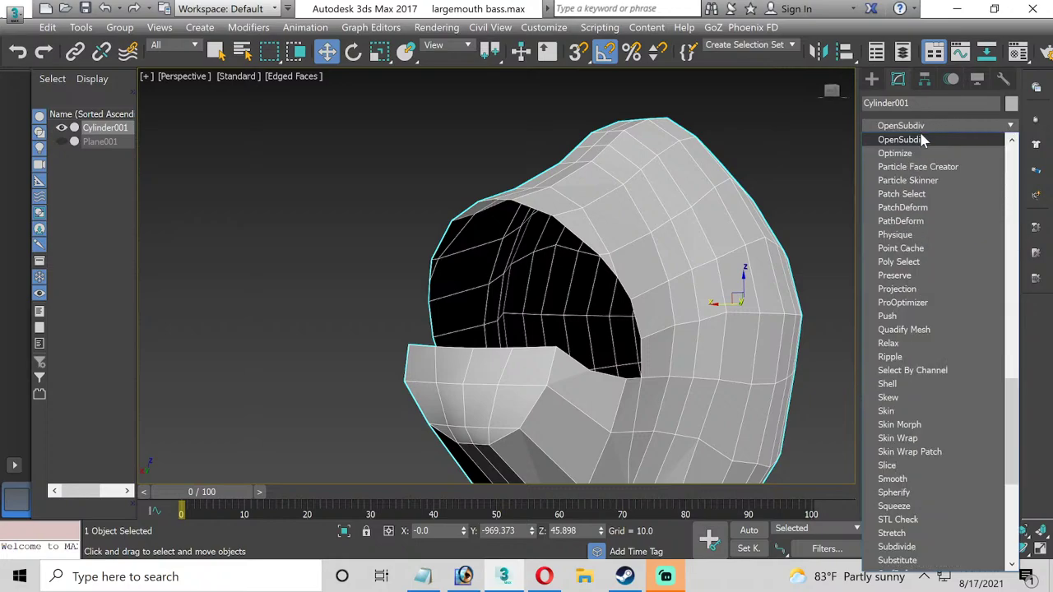
pyautogui.click(921, 138)
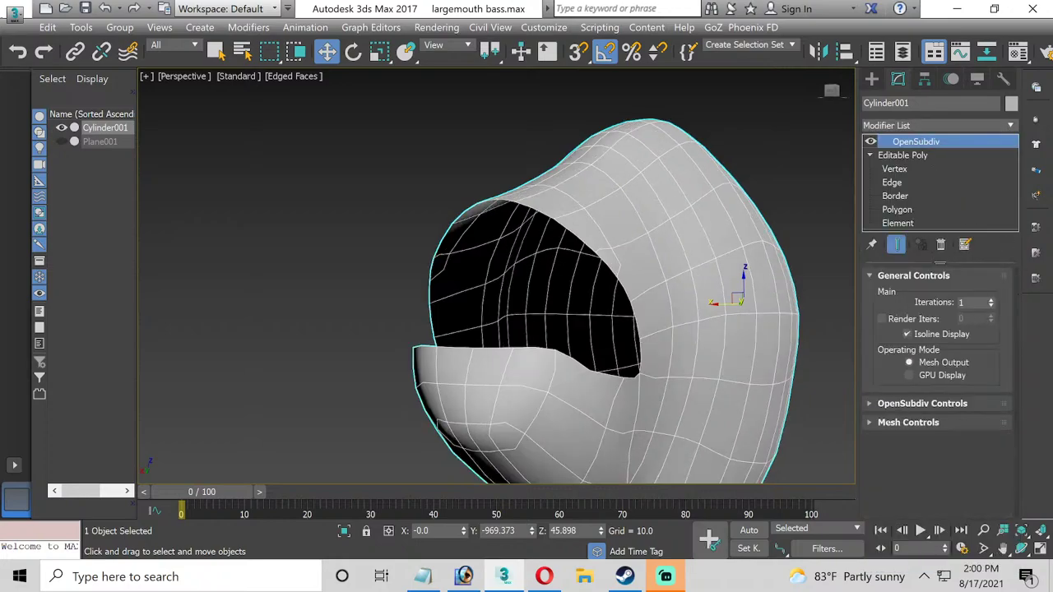
pyautogui.click(992, 300)
# Orbit and pan around the smoothed mesh to inspect the fish from the side.
pyautogui.click(406, 288)
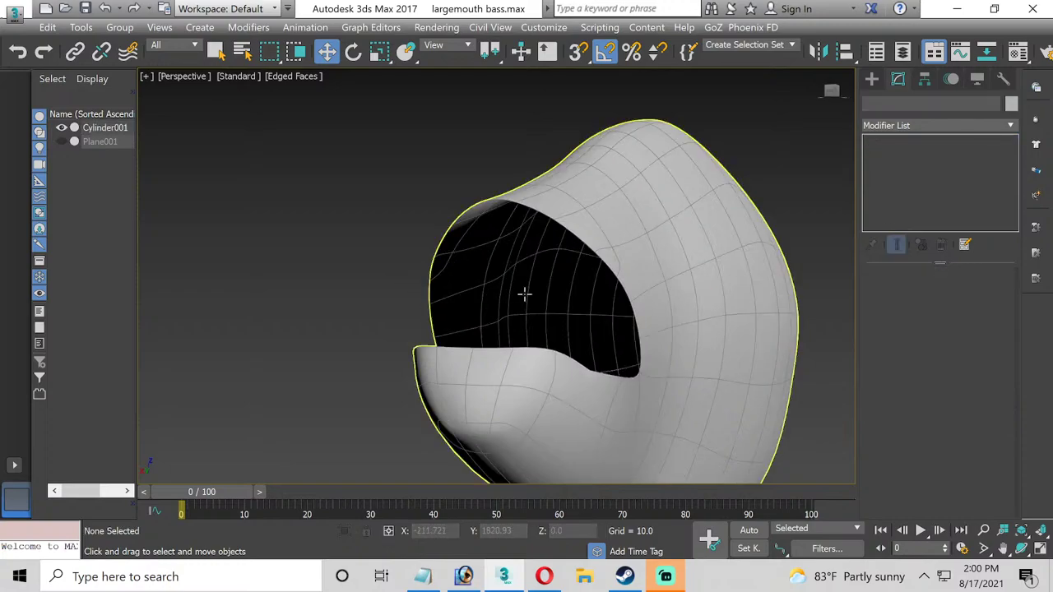
pyautogui.keyDown('alt'); pyautogui.moveTo(524, 293); pyautogui.dragTo(565, 289, button='middle'); pyautogui.keyUp('alt')
pyautogui.click(565, 289)
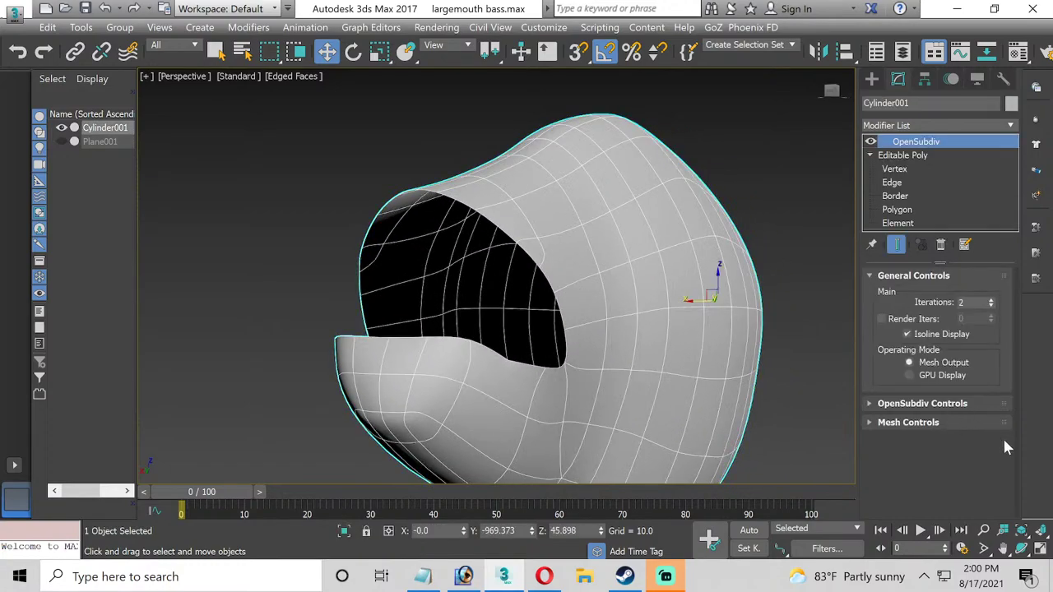
pyautogui.click(1021, 549)
pyautogui.moveTo(468, 312)
pyautogui.mouseDown()
pyautogui.moveTo(440, 313)
pyautogui.moveTo(546, 313)
pyautogui.moveTo(453, 313)
pyautogui.moveTo(511, 315)
pyautogui.moveTo(488, 308)
pyautogui.mouseUp()
pyautogui.scroll(-3, 440, 313)
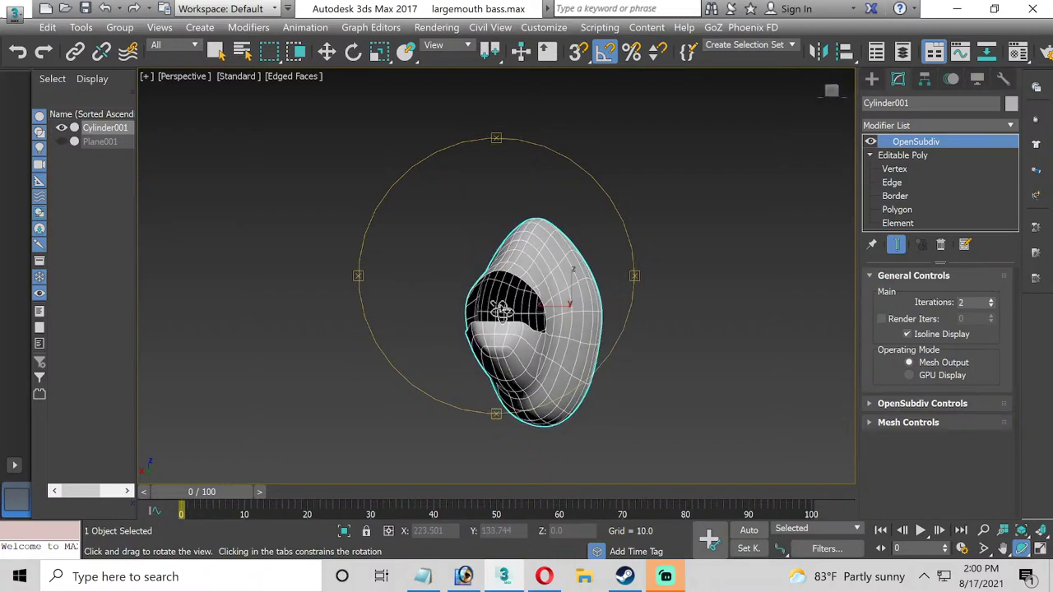
pyautogui.moveTo(486, 309); pyautogui.dragTo(438, 381)
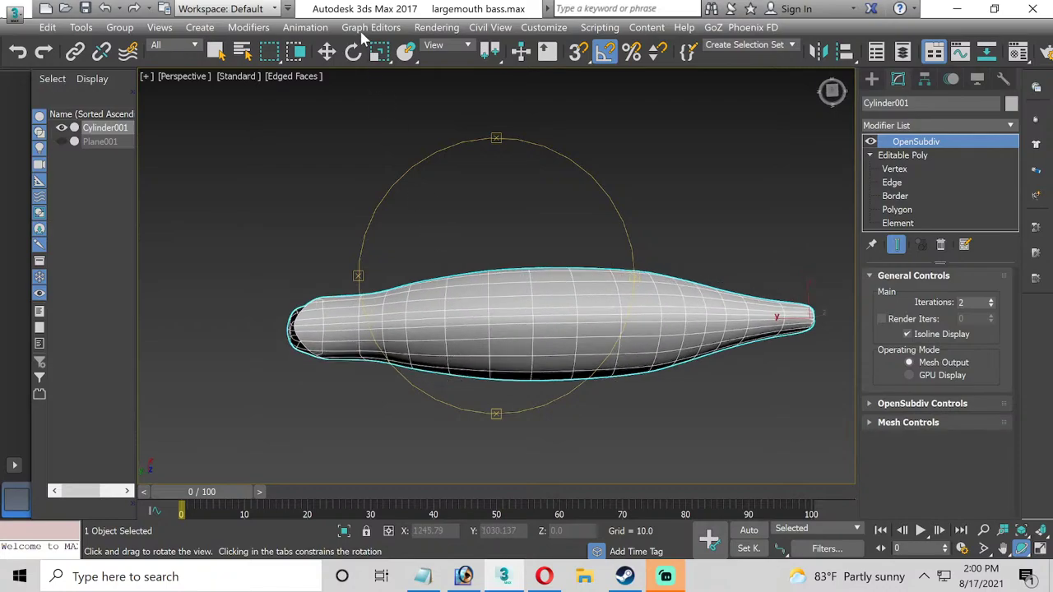
pyautogui.click(305, 27)
pyautogui.click(371, 27)
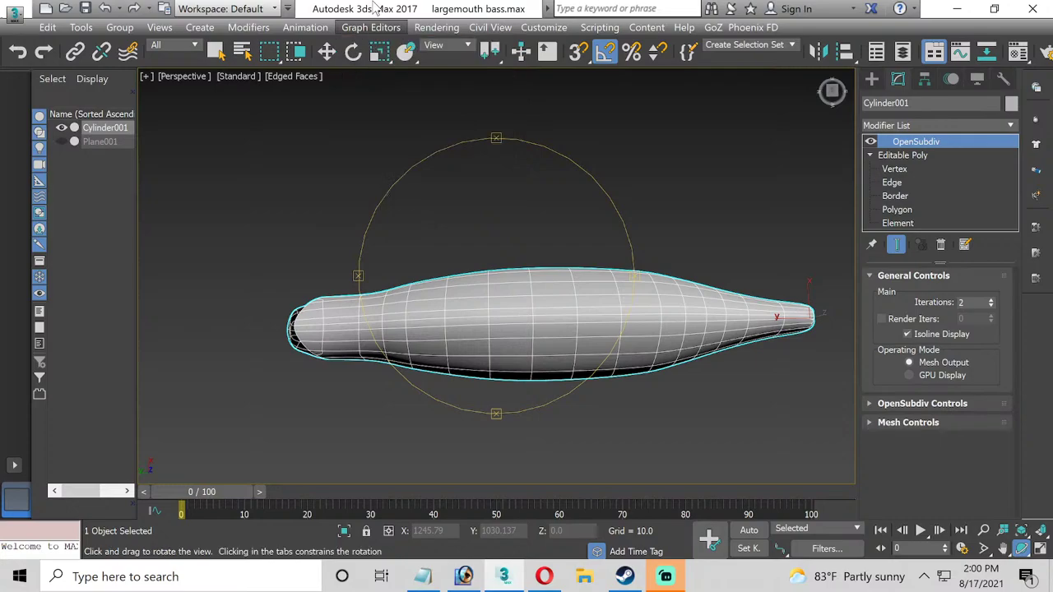
pyautogui.click(327, 51)
pyautogui.scroll(5, 324, 314)
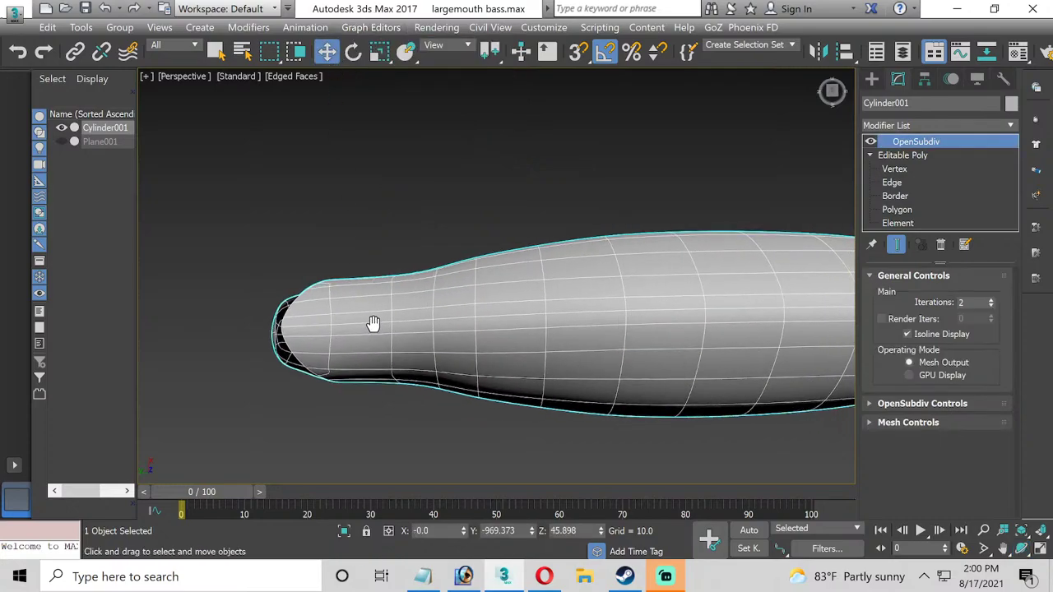
pyautogui.moveTo(372, 325); pyautogui.dragTo(242, 322, button='middle')
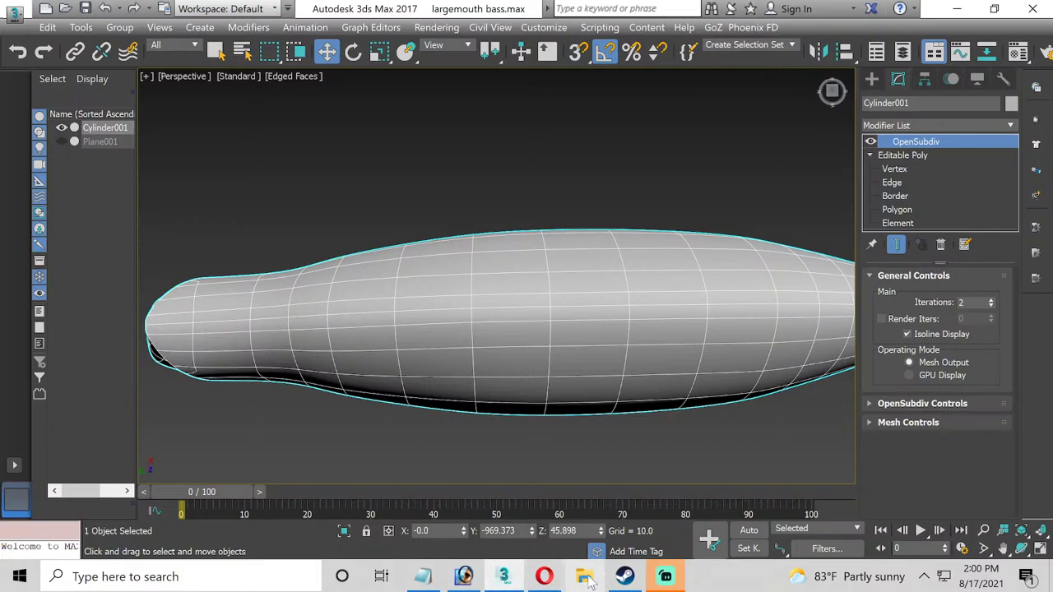
# Search Google in a new Opera tab for 'top view of a largemouth bass'.
pyautogui.click(544, 576)
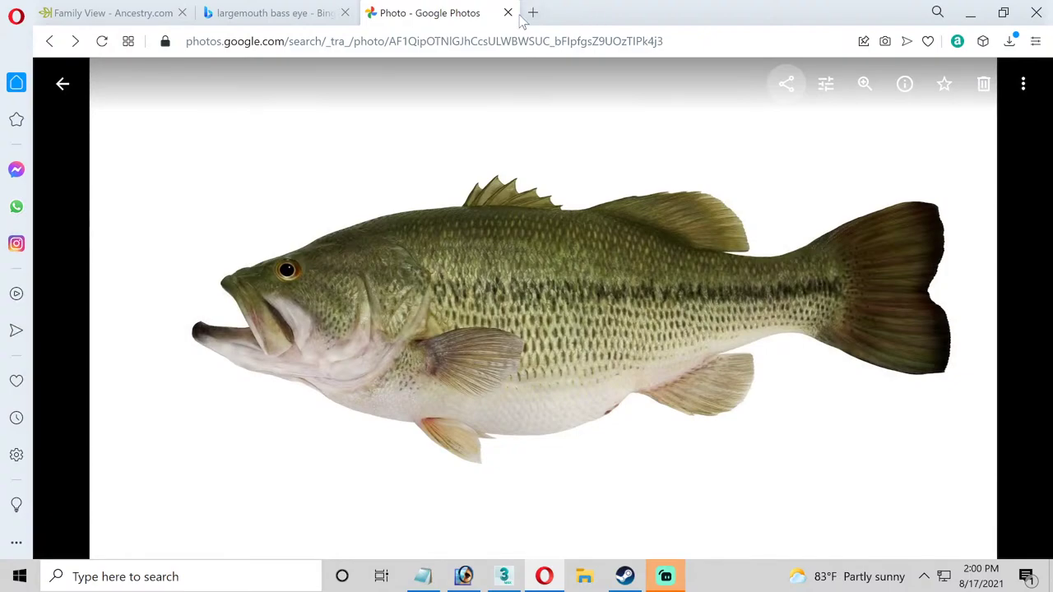
pyautogui.click(534, 13)
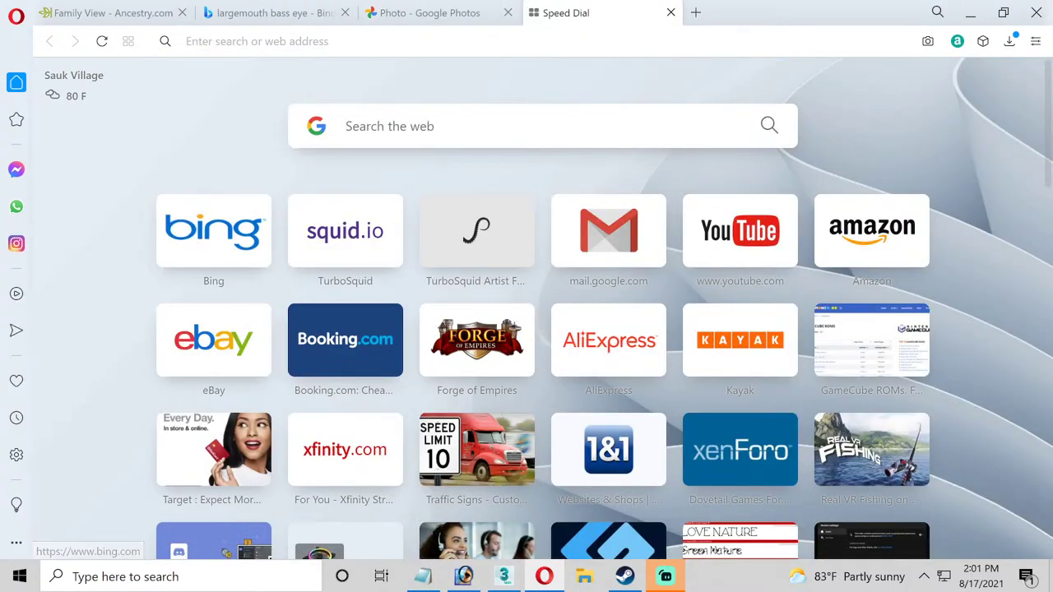
pyautogui.write('top ')
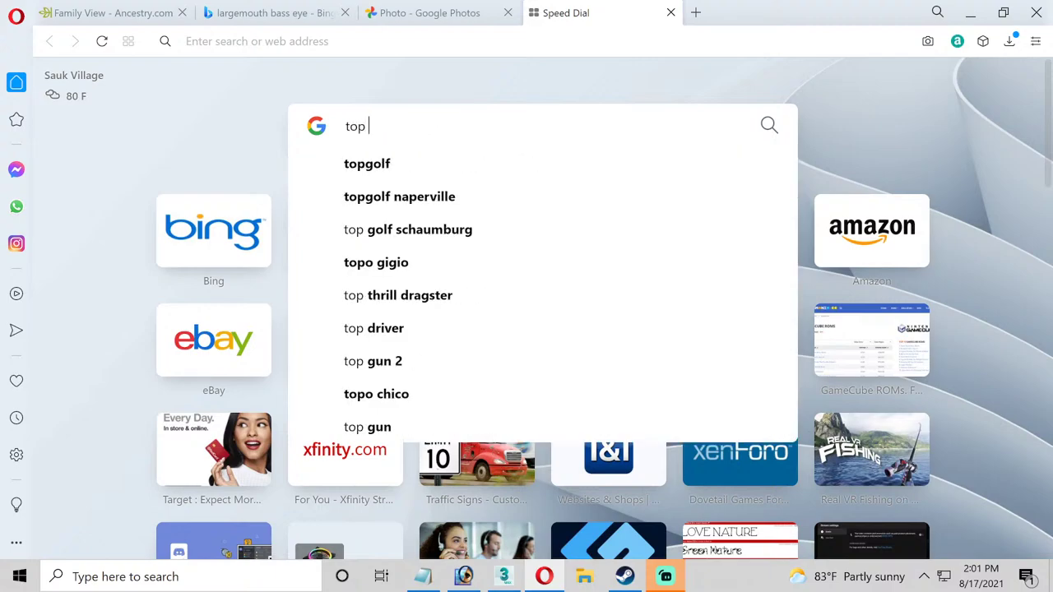
pyautogui.write('view of a larg')
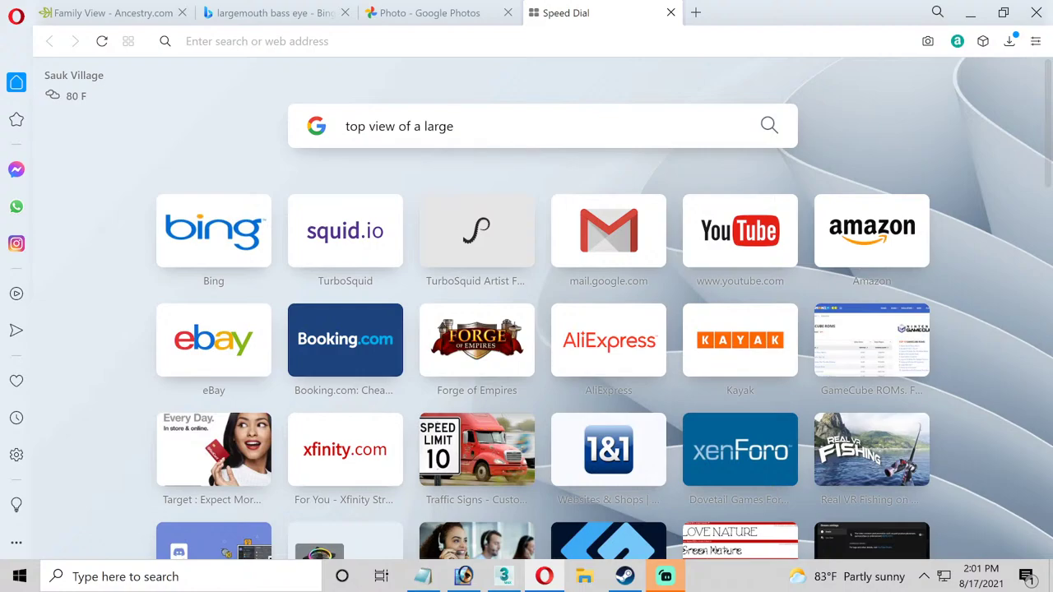
pyautogui.press('BackSpace')
pyautogui.write('gemouth bass')
pyautogui.press('Return')
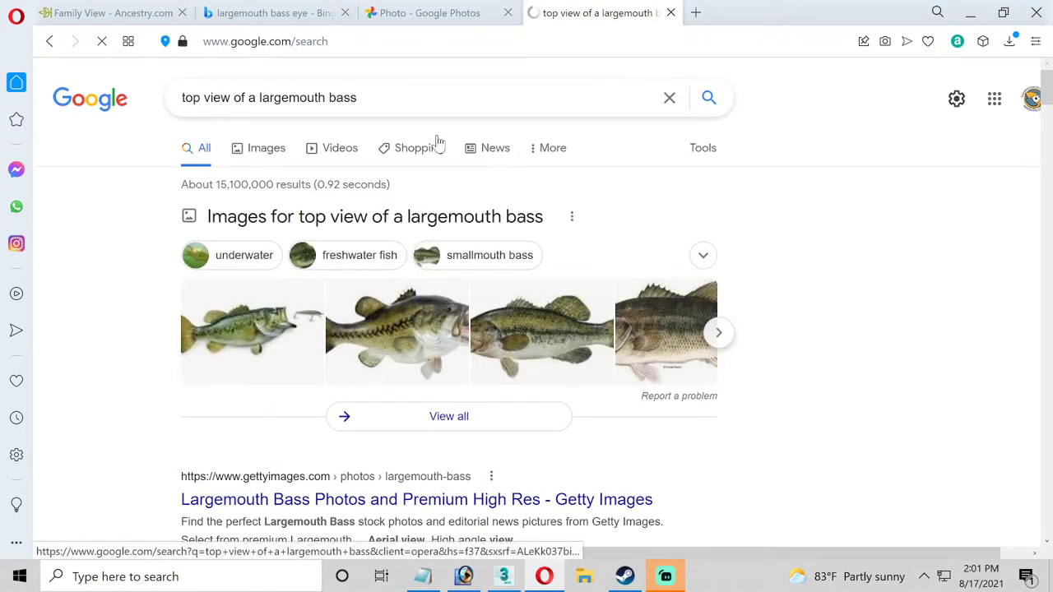
pyautogui.click(261, 153)
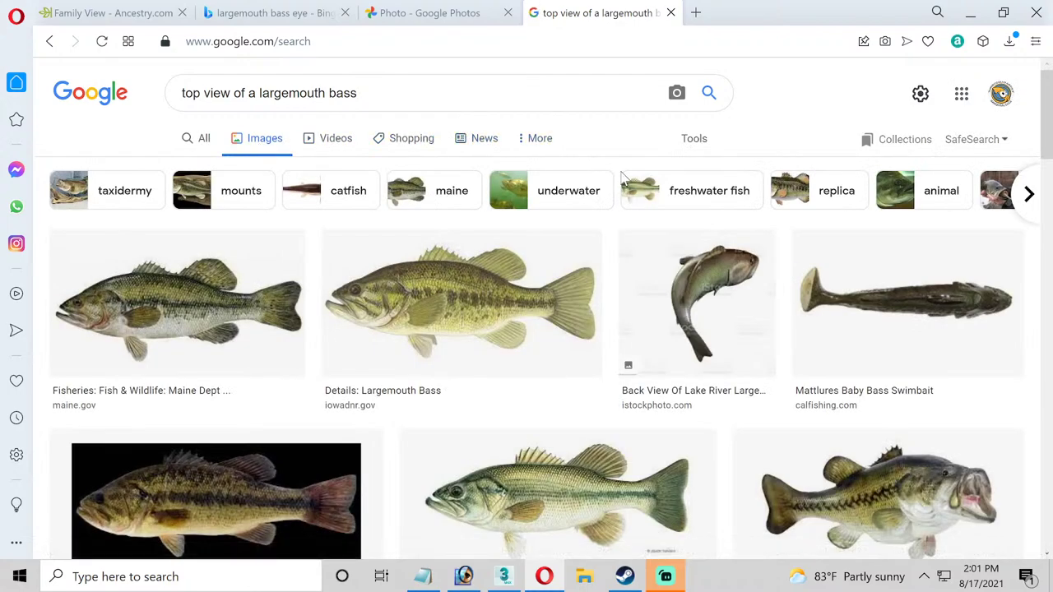
pyautogui.scroll(-1, 623, 179)
pyautogui.scroll(-2, 623, 179)
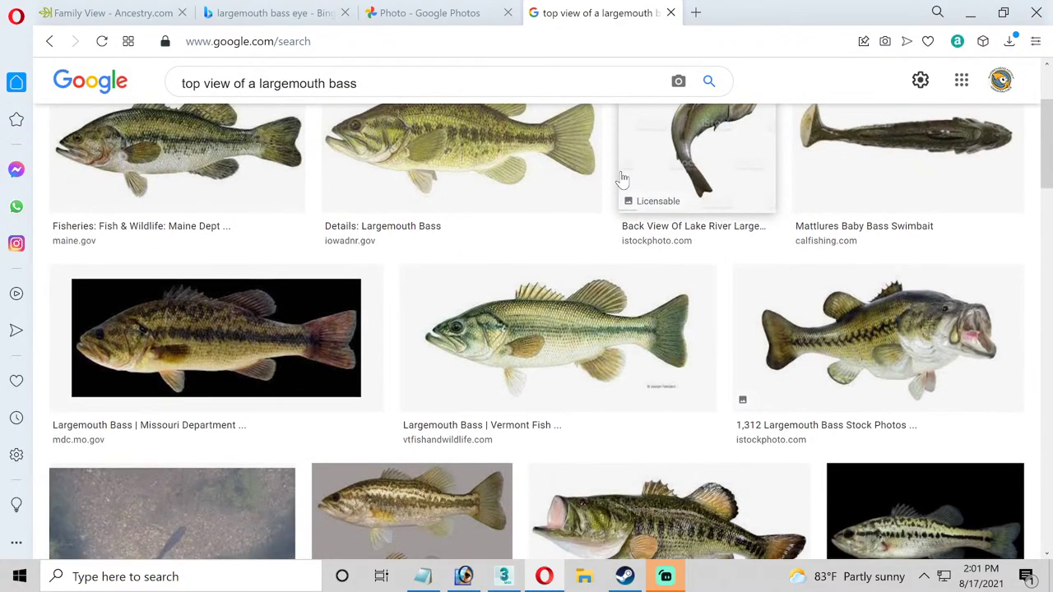
pyautogui.scroll(-2, 623, 179)
pyautogui.scroll(-6, 623, 179)
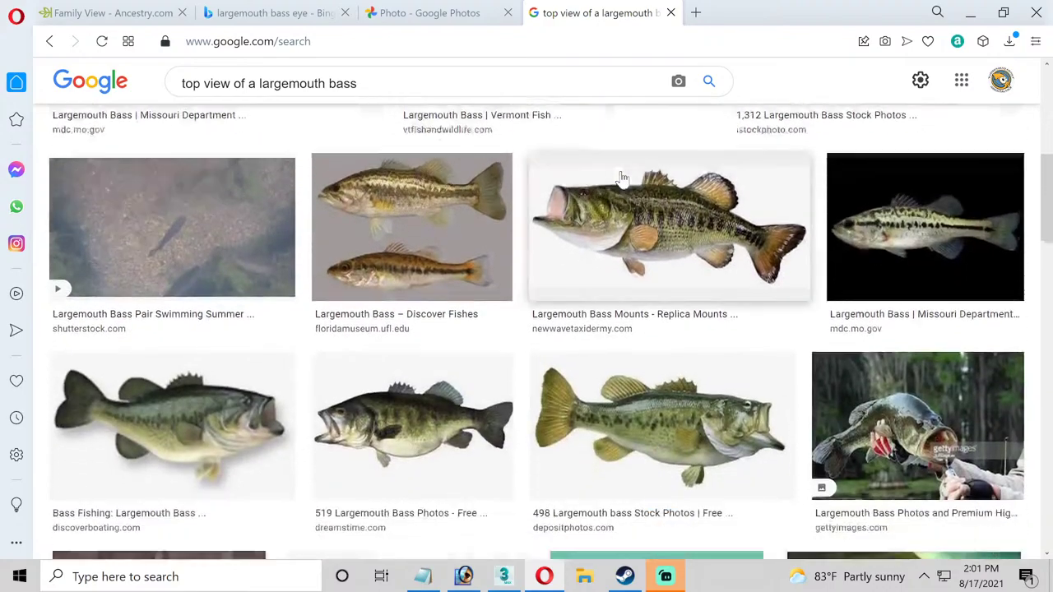
pyautogui.scroll(-2, 623, 179)
pyautogui.scroll(-1, 623, 179)
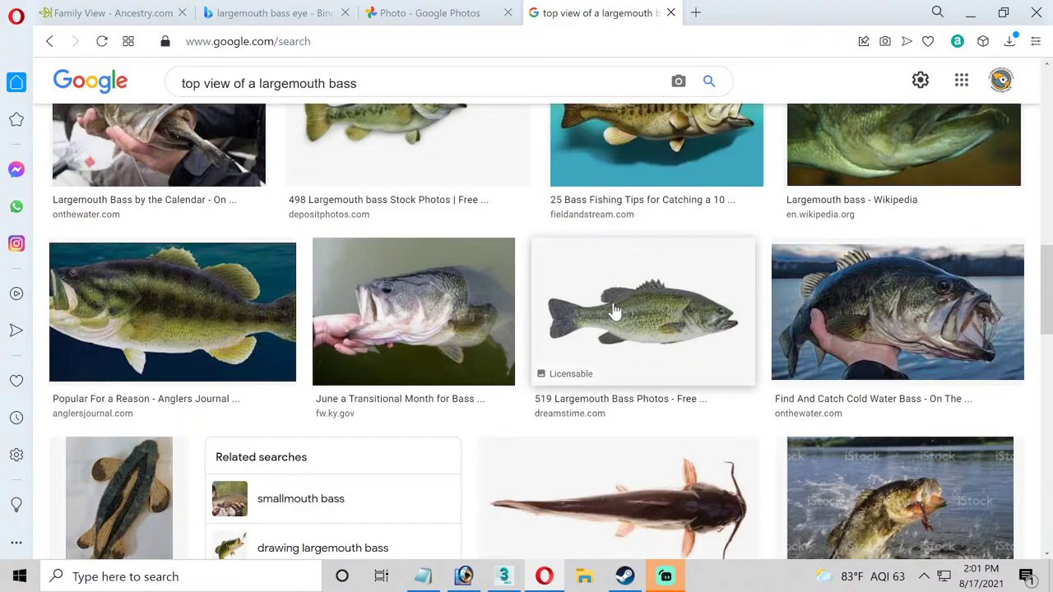
pyautogui.scroll(-3, 616, 311)
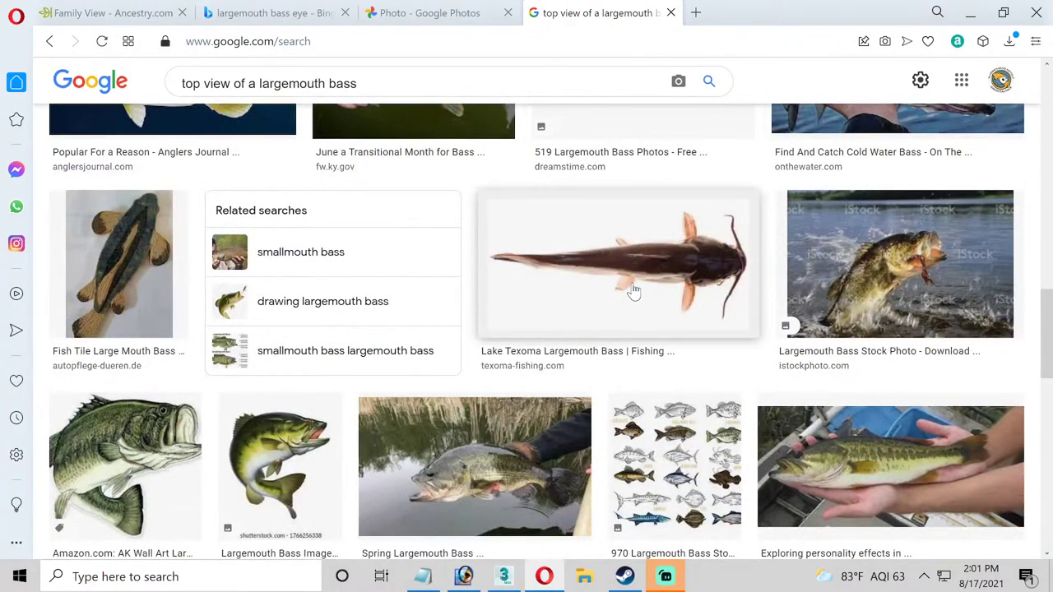
pyautogui.scroll(-2, 633, 289)
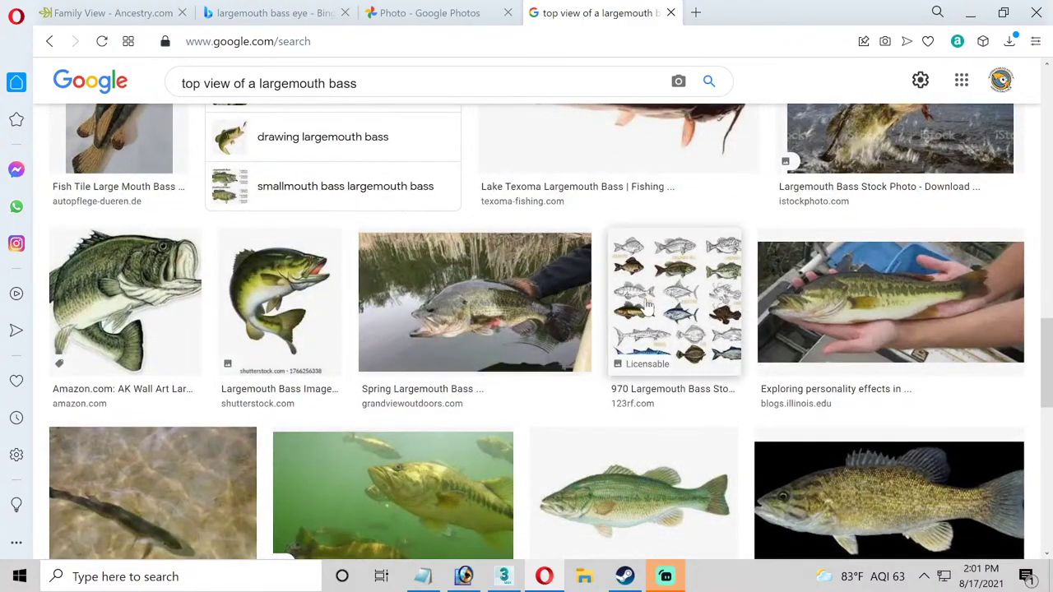
pyautogui.scroll(-4, 648, 305)
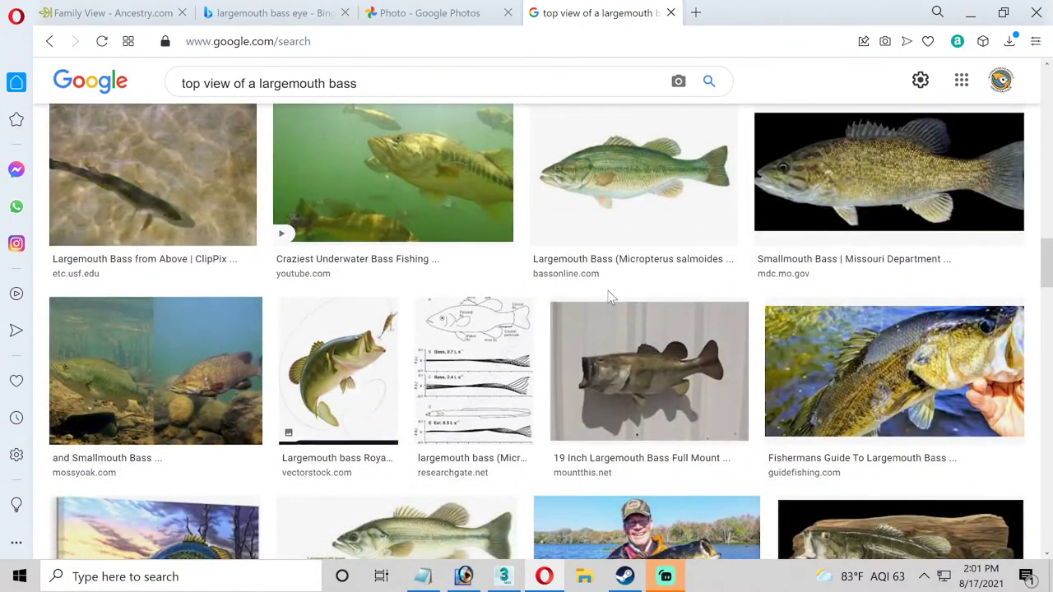
pyautogui.scroll(-5, 608, 296)
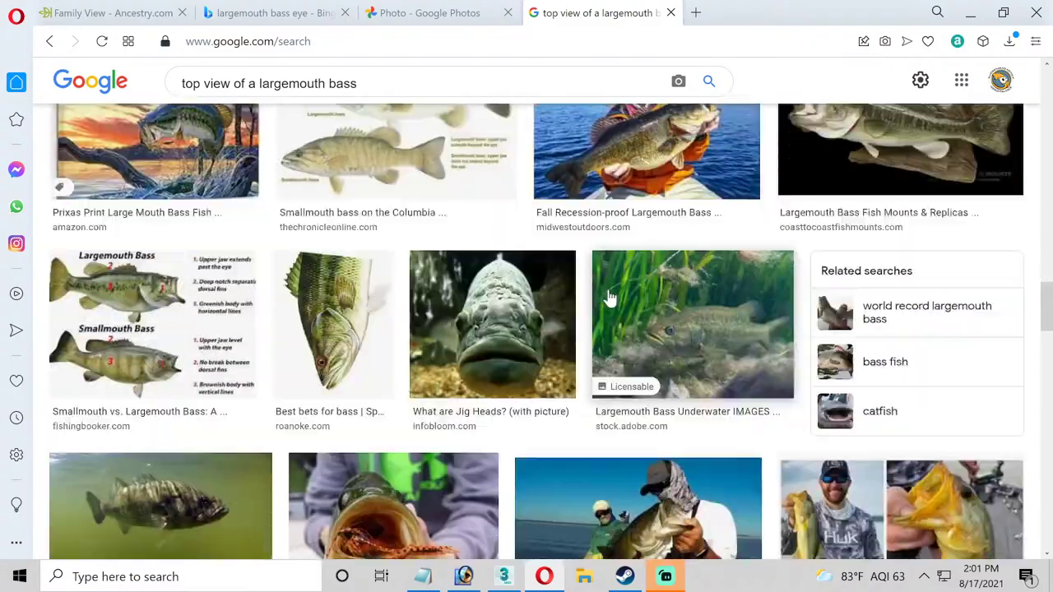
pyautogui.scroll(-3, 609, 296)
pyautogui.scroll(-7, 609, 296)
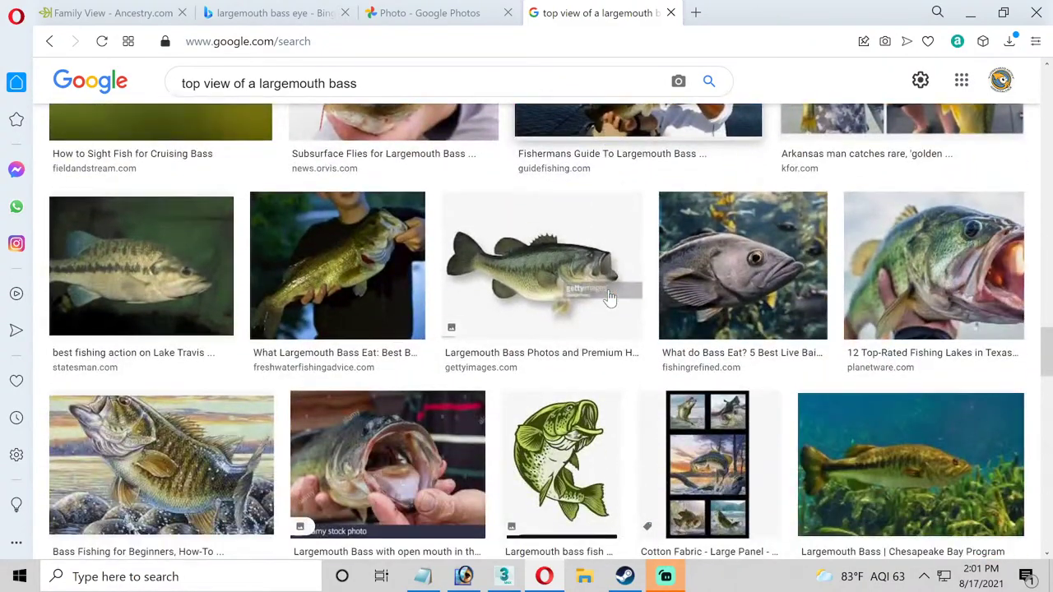
pyautogui.scroll(-7, 610, 296)
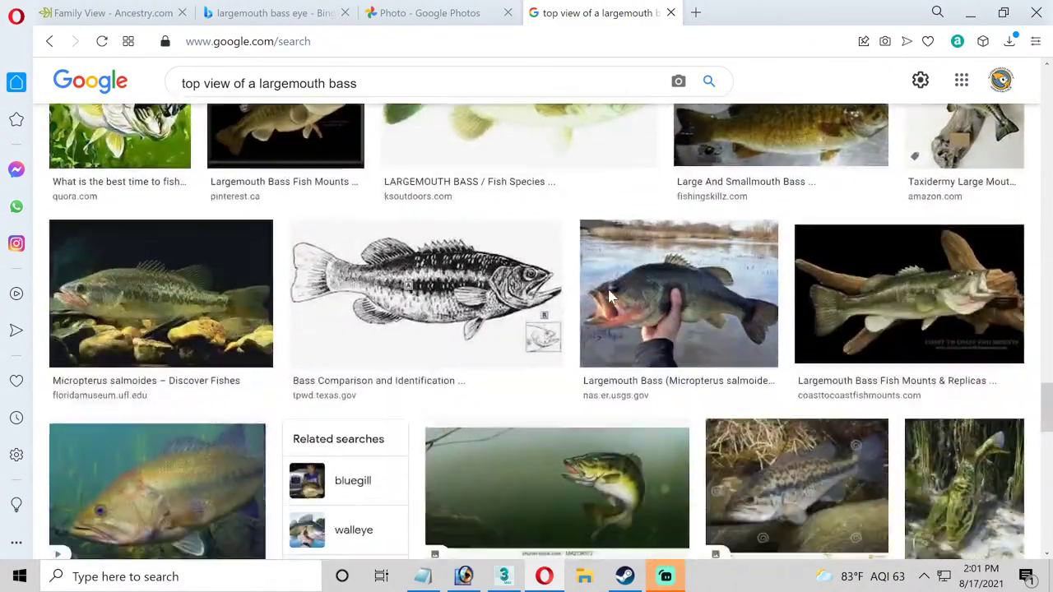
pyautogui.scroll(-6, 610, 297)
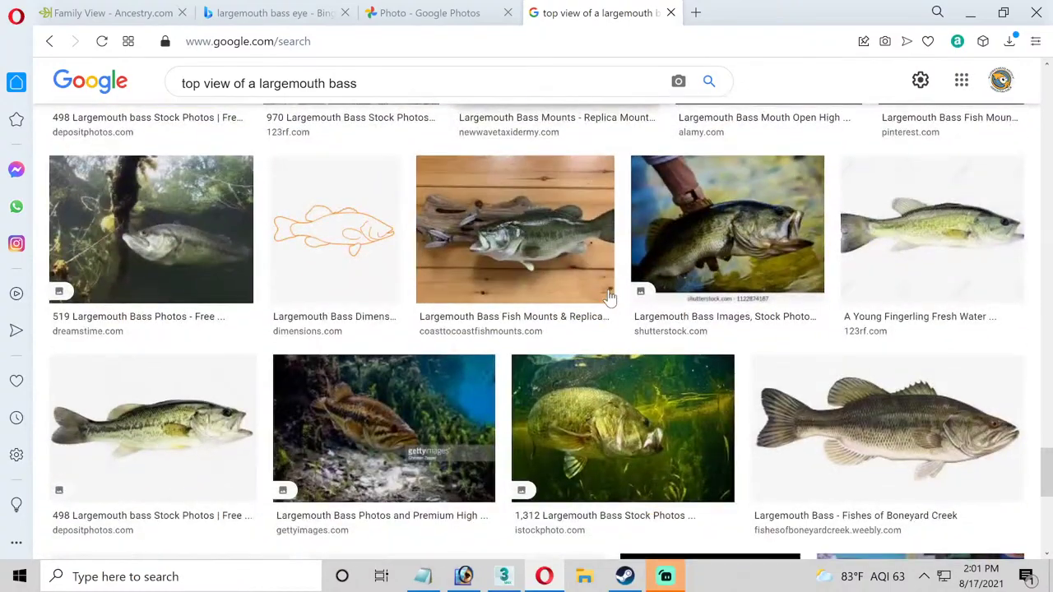
pyautogui.scroll(-2, 610, 296)
pyautogui.scroll(-5, 609, 298)
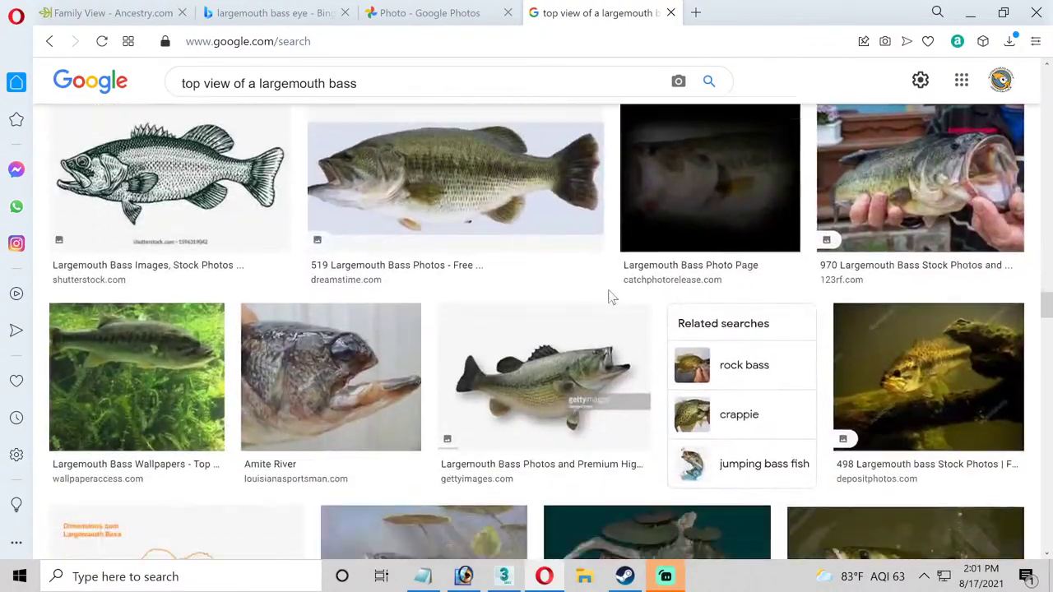
pyautogui.scroll(-2, 609, 298)
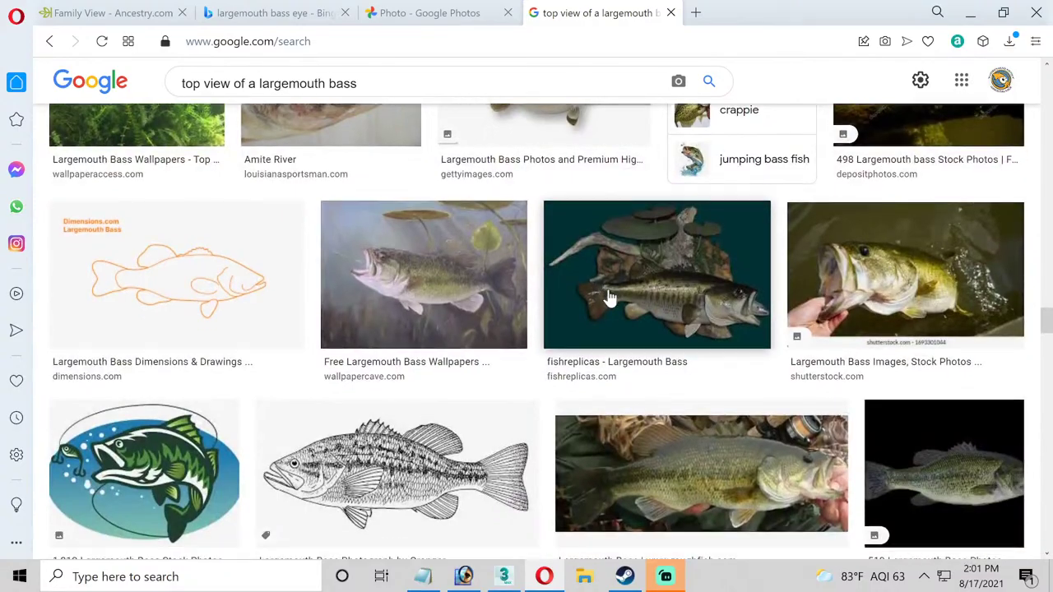
pyautogui.scroll(-5, 610, 298)
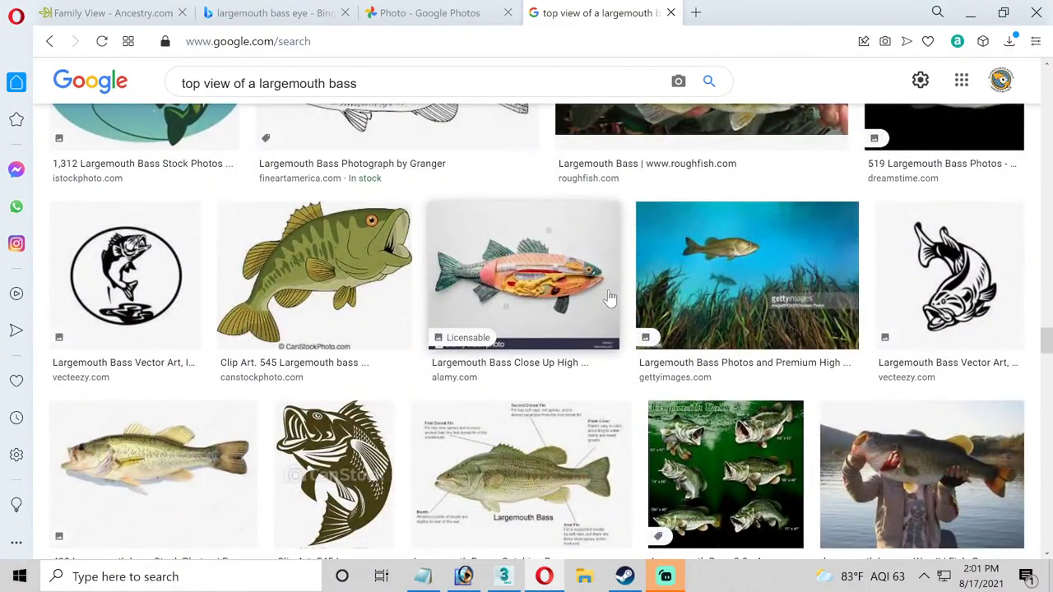
pyautogui.scroll(-4, 609, 298)
pyautogui.scroll(-4, 610, 298)
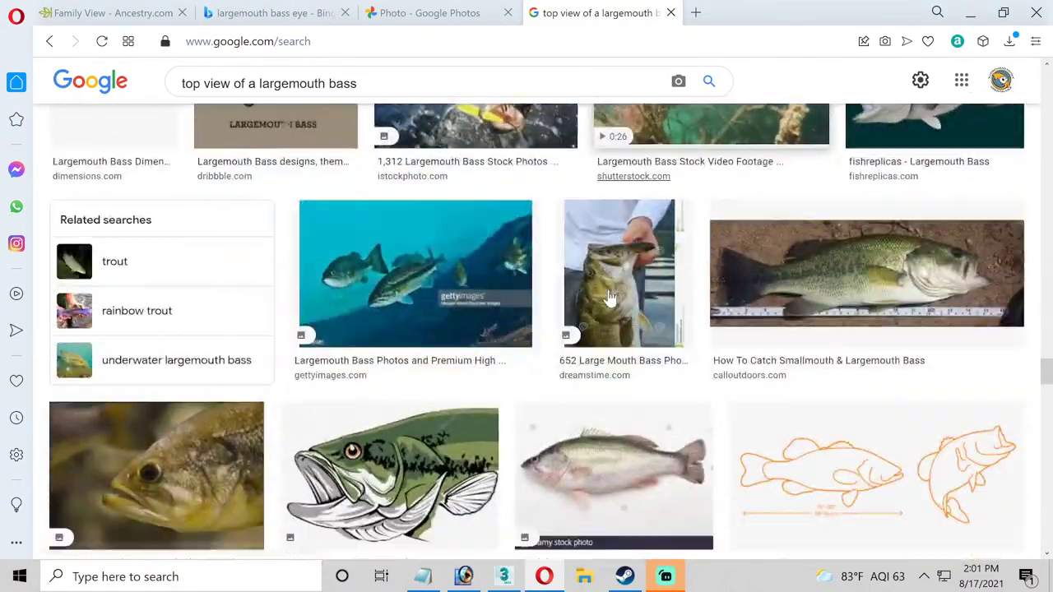
pyautogui.scroll(-5, 610, 298)
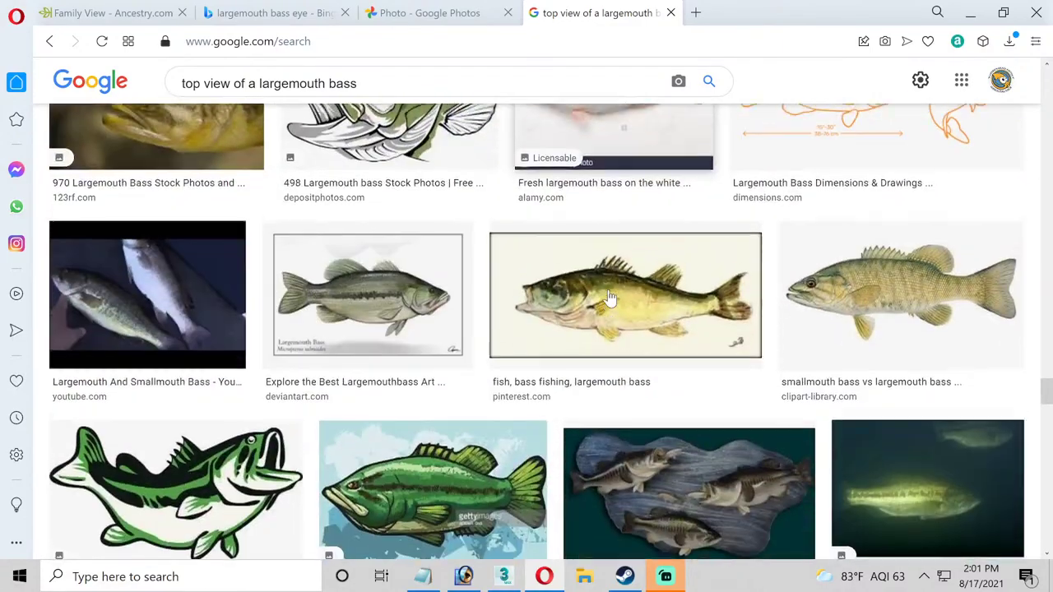
pyautogui.scroll(-5, 610, 298)
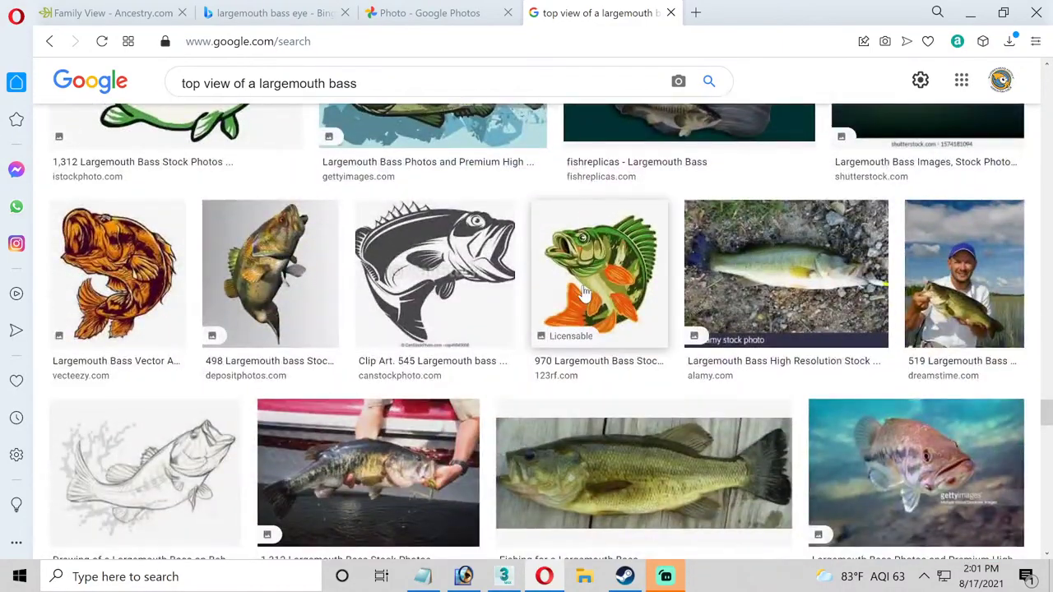
pyautogui.scroll(-9, 581, 292)
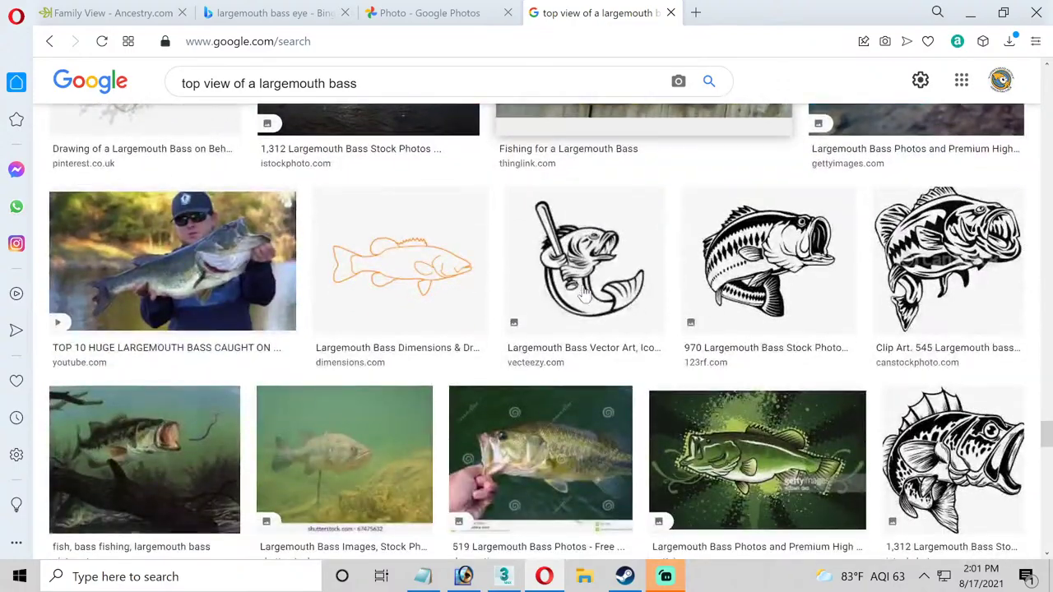
pyautogui.scroll(-7, 583, 292)
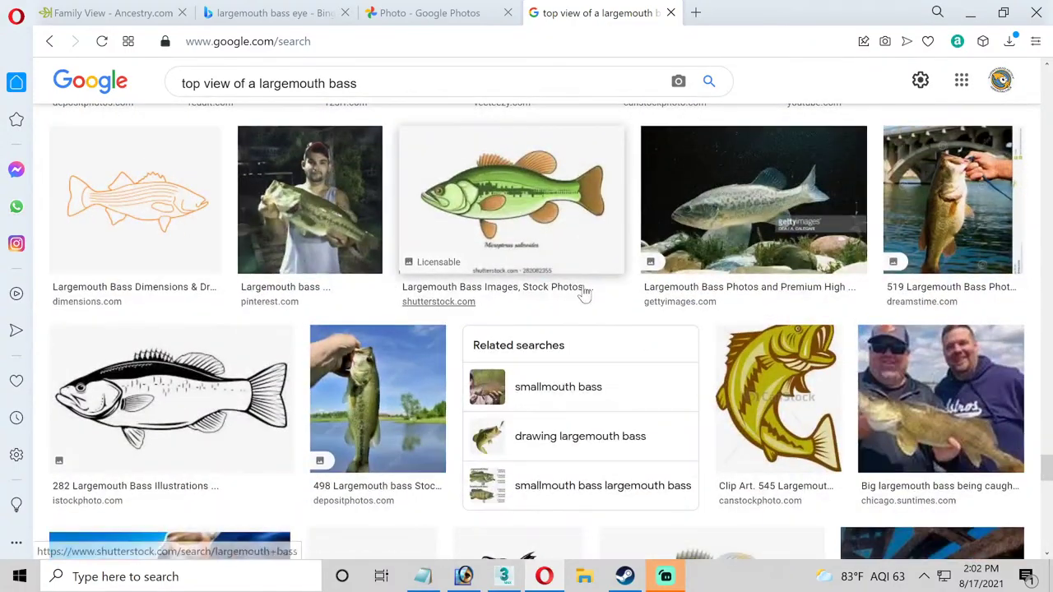
pyautogui.scroll(-5, 583, 292)
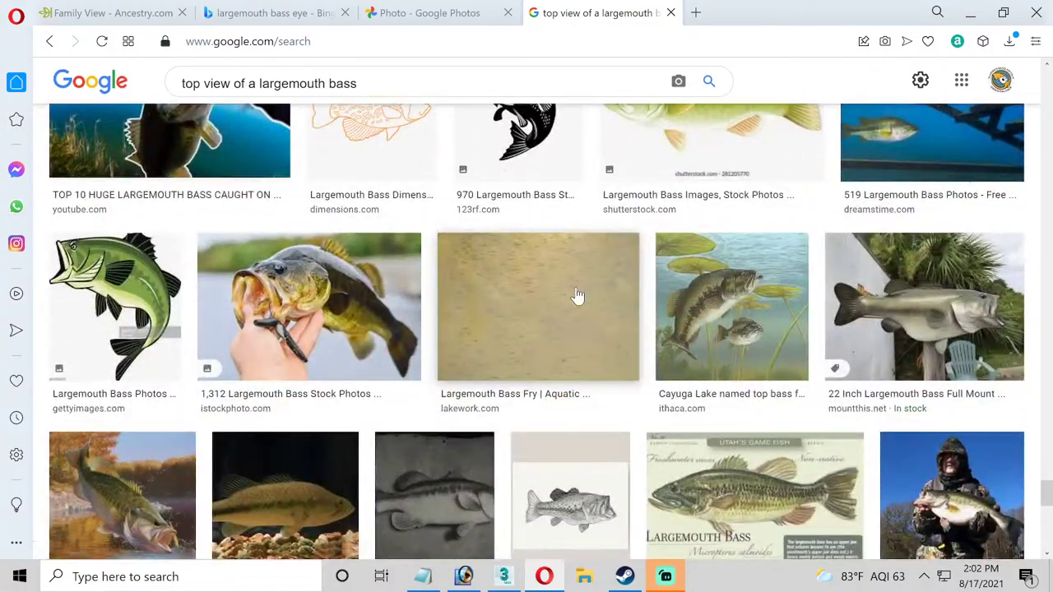
pyautogui.scroll(-4, 578, 296)
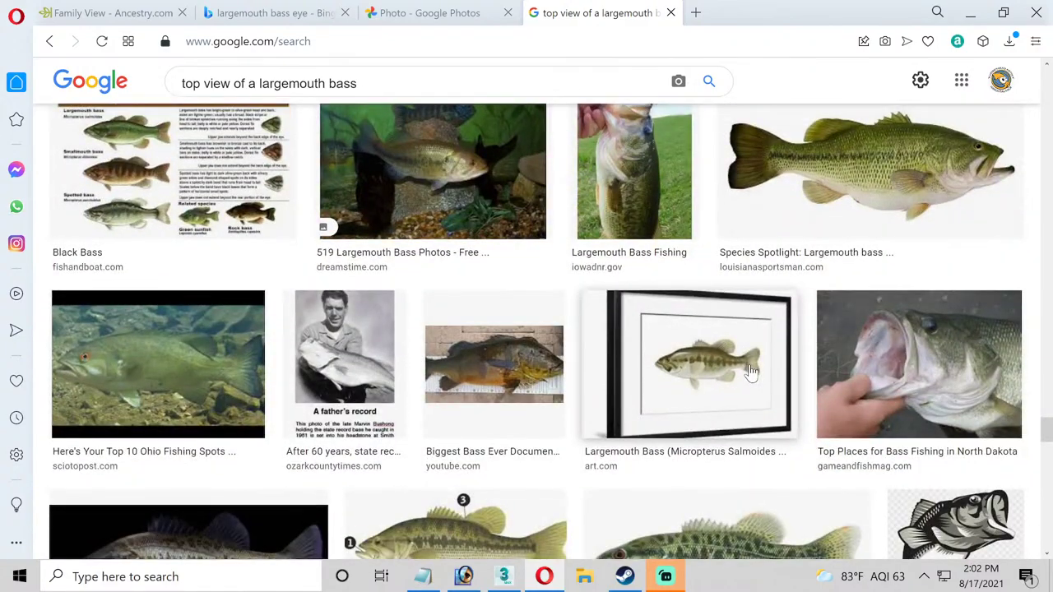
pyautogui.scroll(-5, 750, 353)
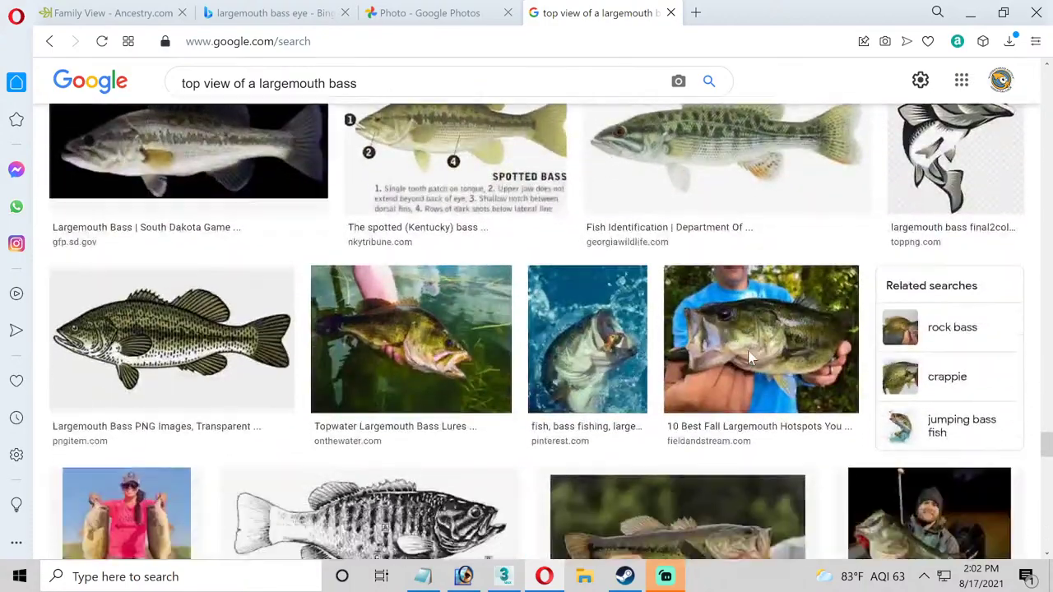
pyautogui.scroll(-3, 750, 359)
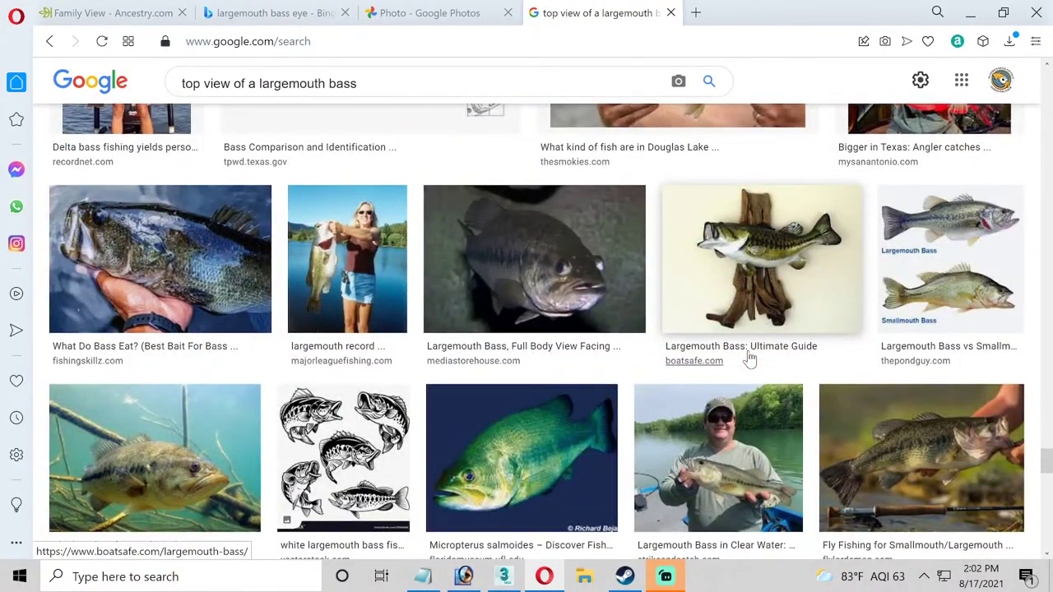
pyautogui.scroll(-4, 750, 359)
pyautogui.scroll(-2, 750, 359)
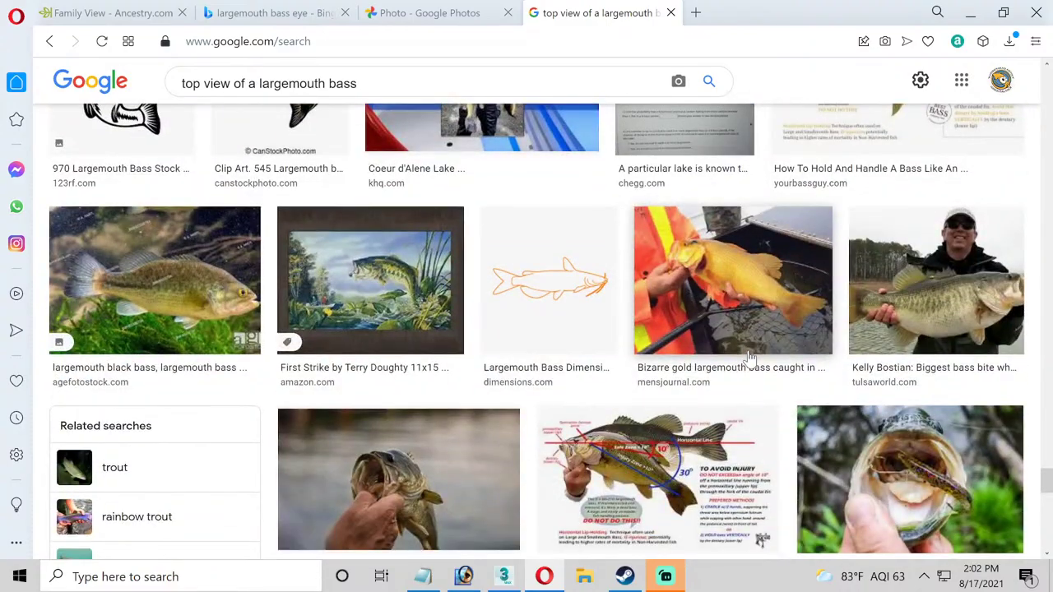
pyautogui.scroll(-2, 751, 359)
pyautogui.scroll(-3, 744, 361)
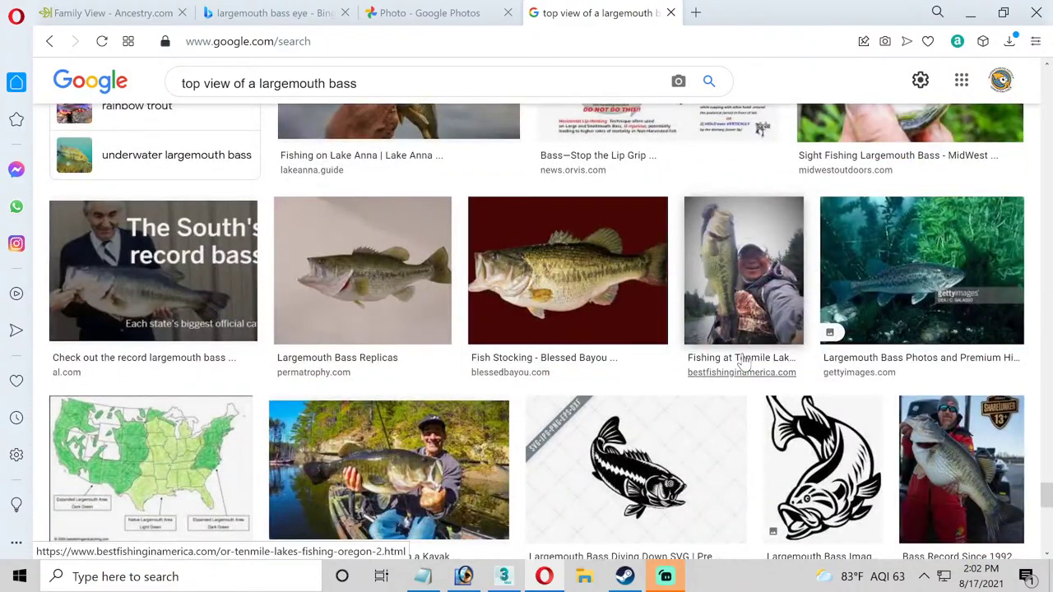
pyautogui.scroll(-4, 745, 361)
pyautogui.scroll(-6, 745, 360)
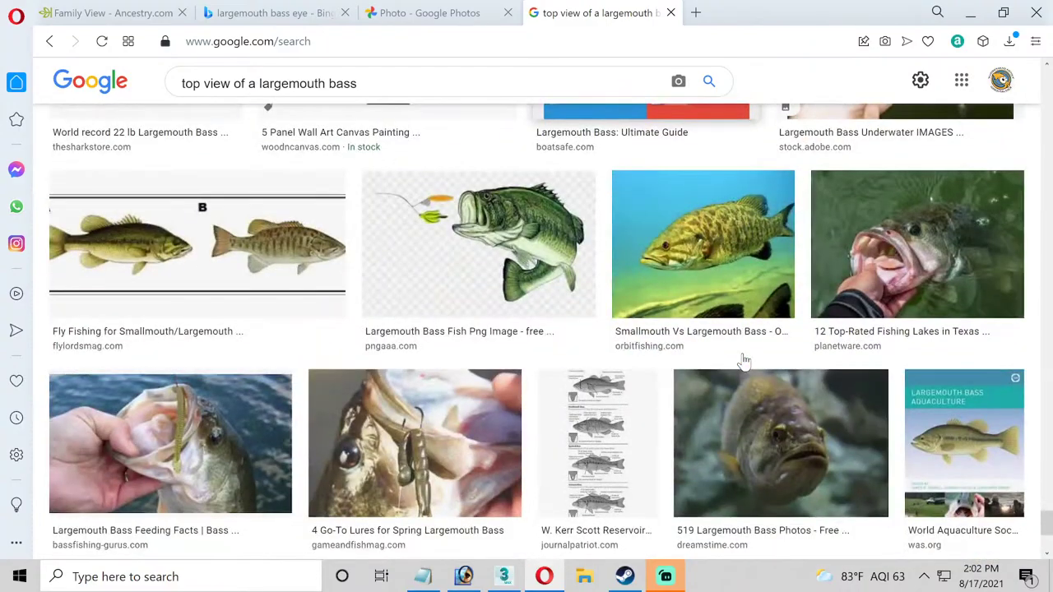
# Search Bing for 'top view of a largemouth bass', view a top-down image, then return to 3ds Max.
pyautogui.click(671, 13)
pyautogui.click(531, 13)
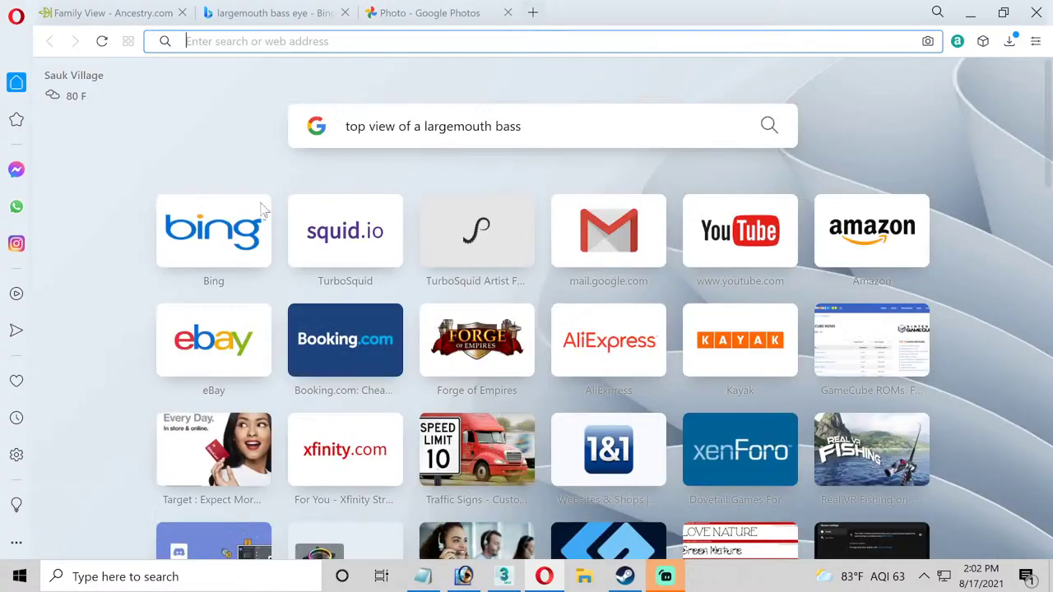
pyautogui.click(200, 248)
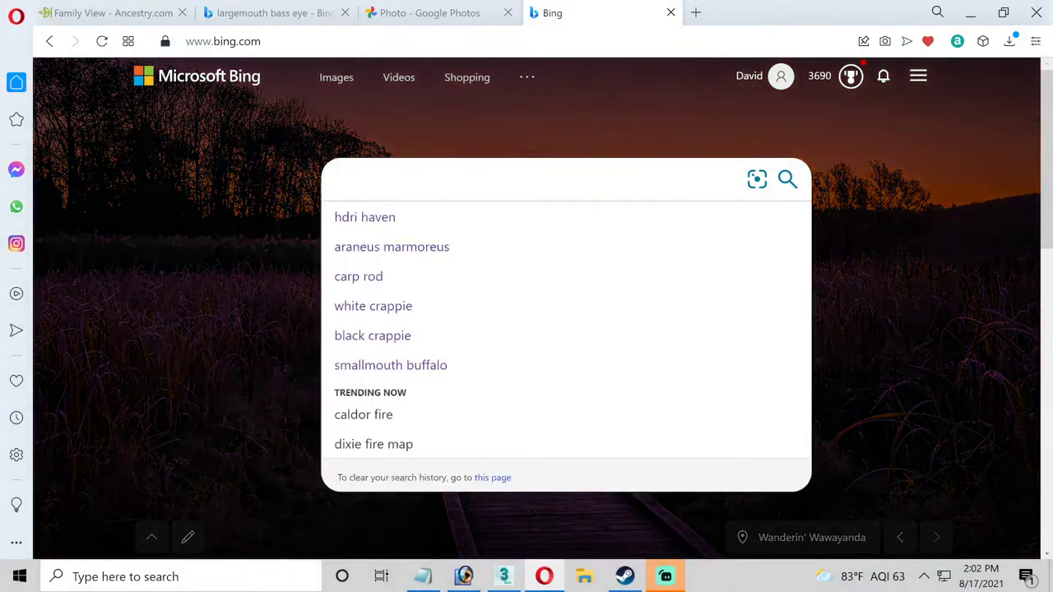
pyautogui.write('top ')
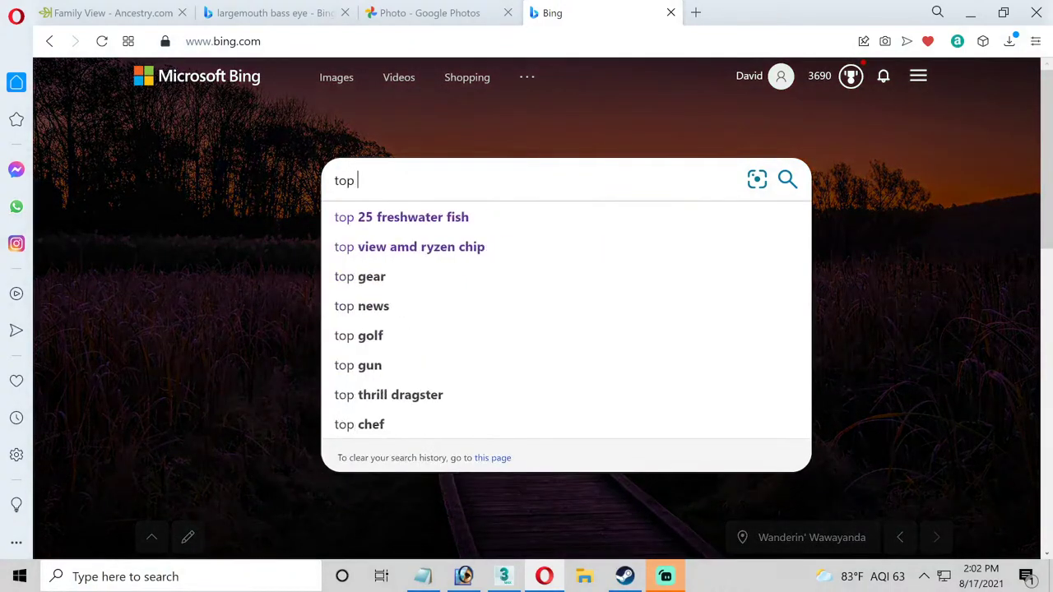
pyautogui.write('view of')
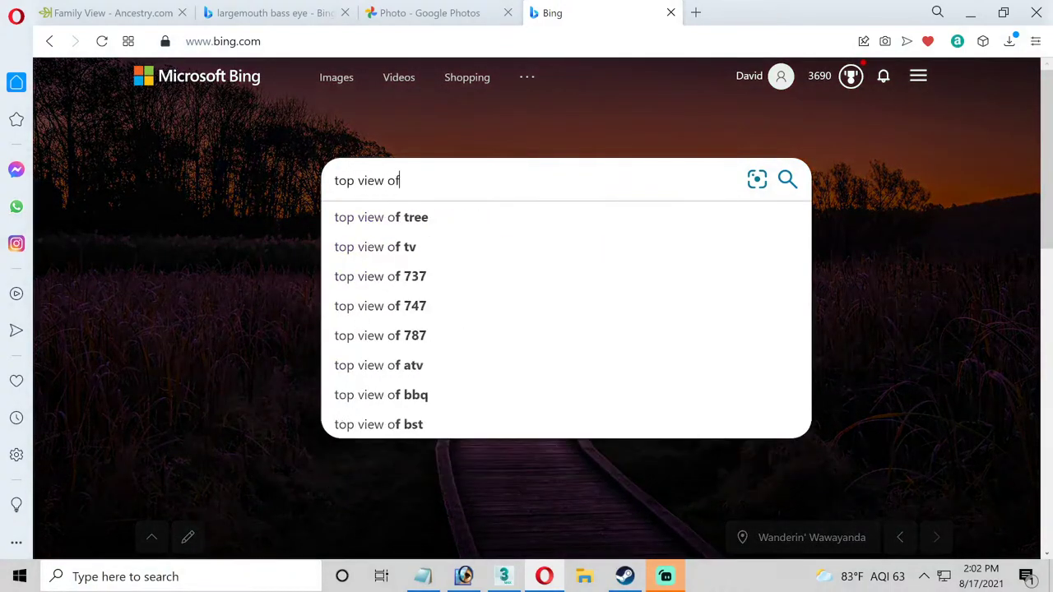
pyautogui.write(' a larg')
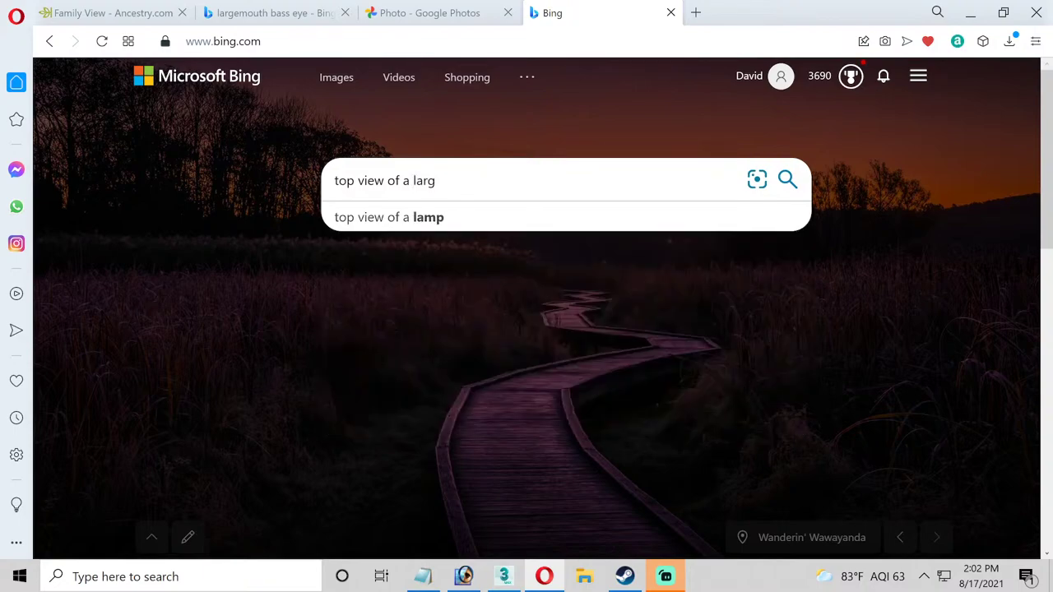
pyautogui.write('emouth bas')
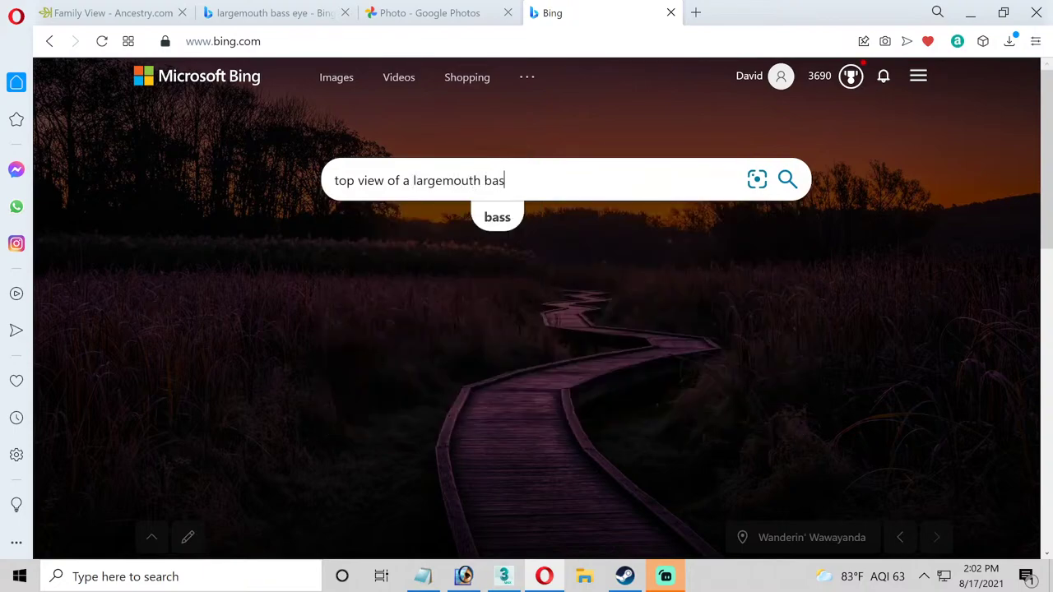
pyautogui.write('s')
pyautogui.press('Return')
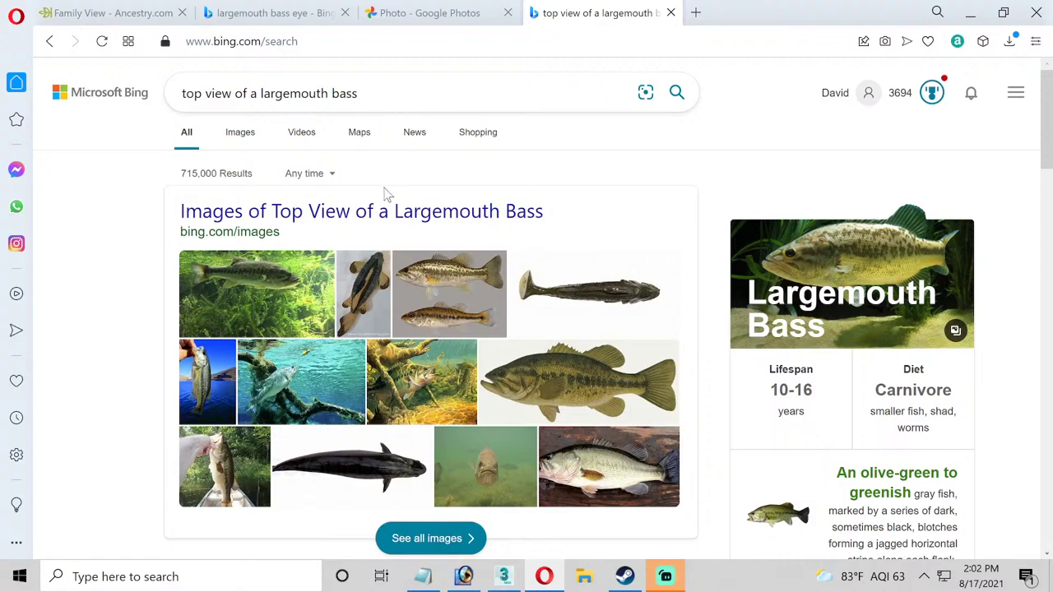
pyautogui.click(321, 465)
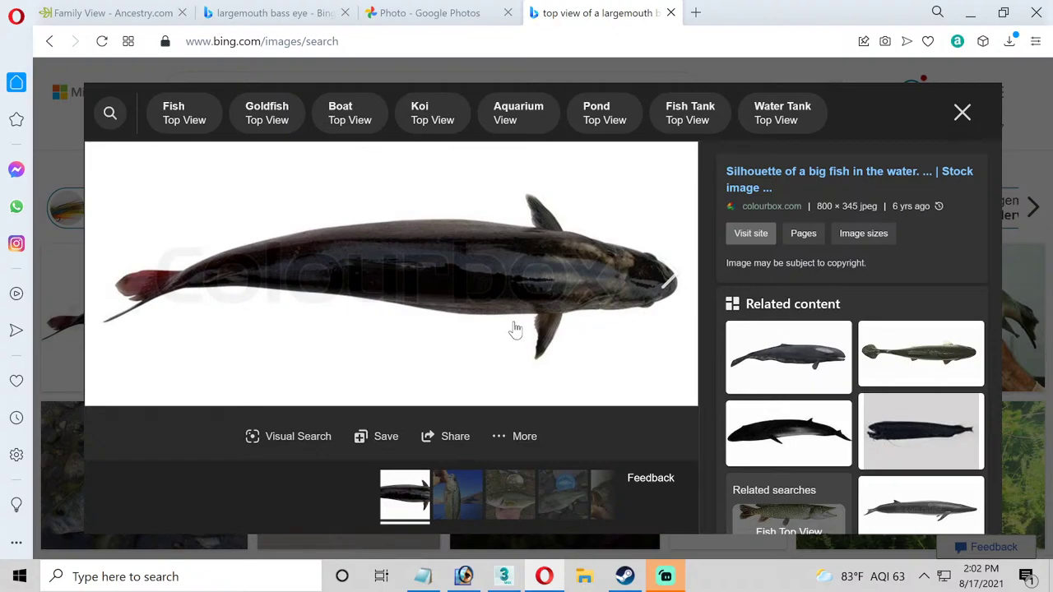
pyautogui.click(505, 579)
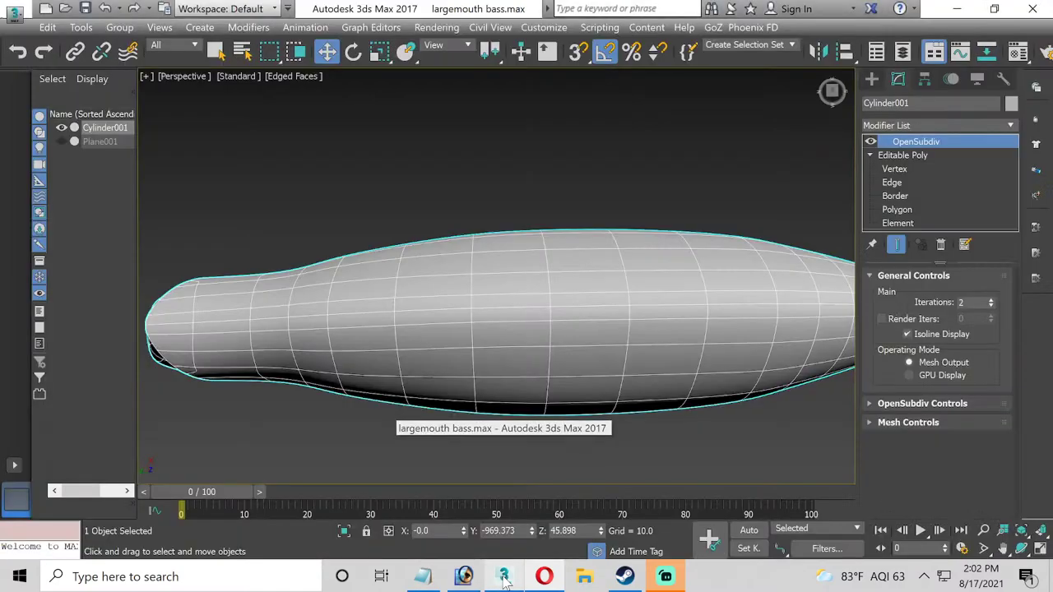
# Remove the OpenSubdiv modifier and frame the head end in the maximized Top view.
pyautogui.click(912, 168)
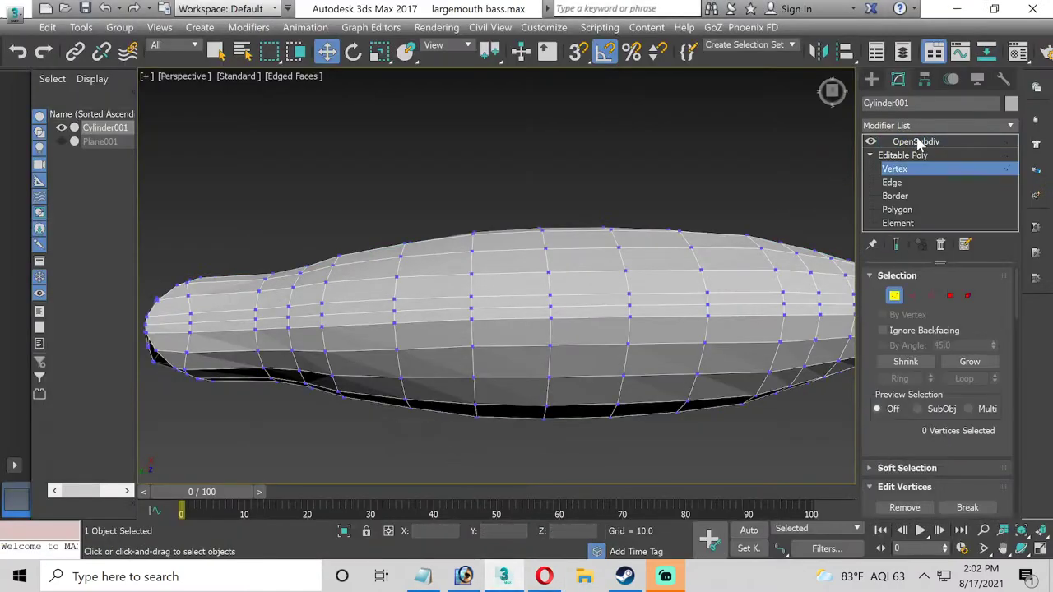
pyautogui.rightClick(918, 144)
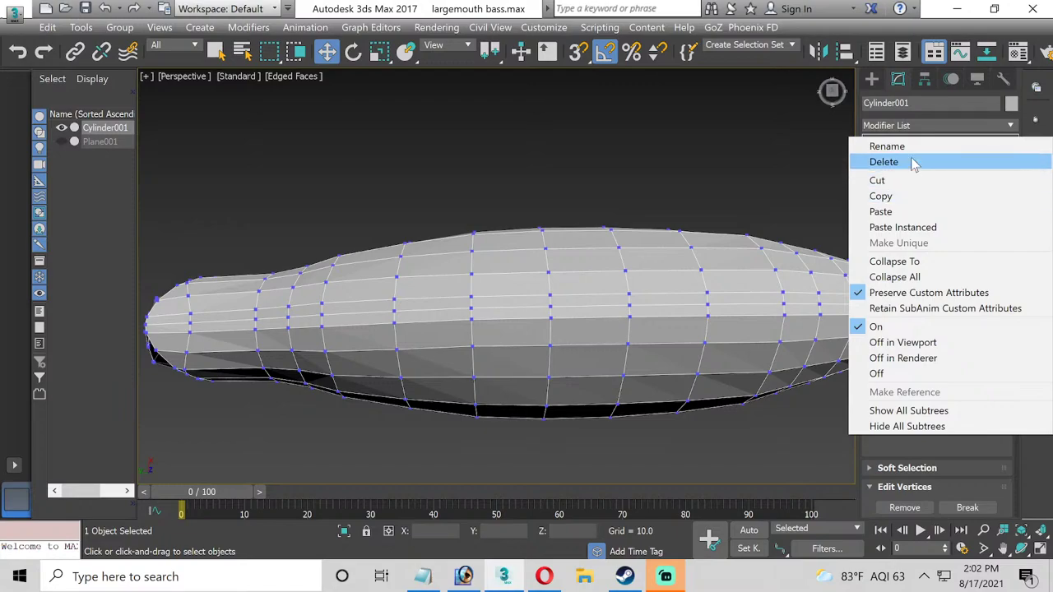
pyautogui.click(885, 162)
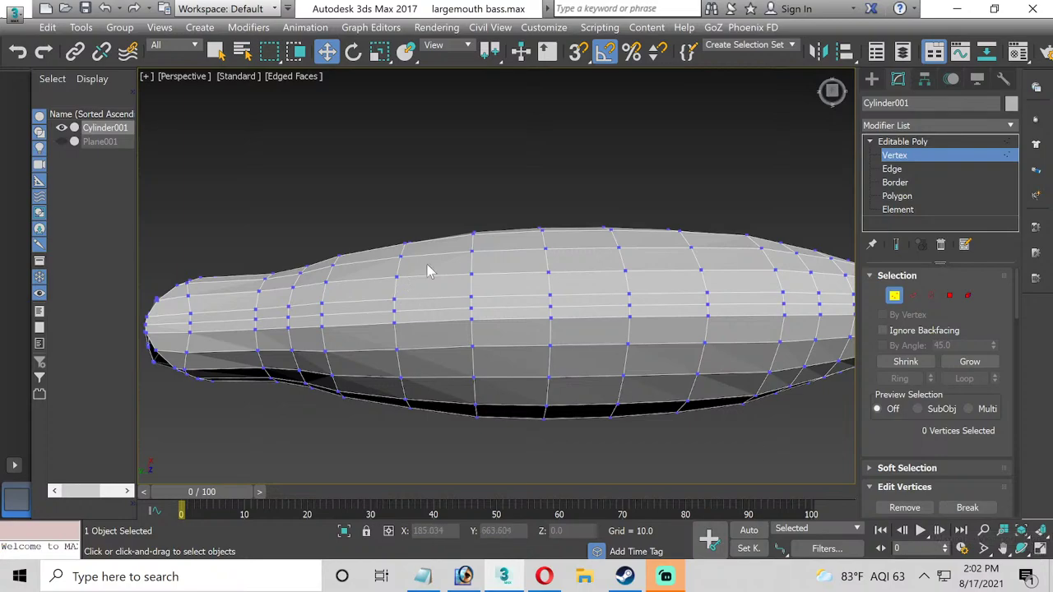
pyautogui.click(1041, 548)
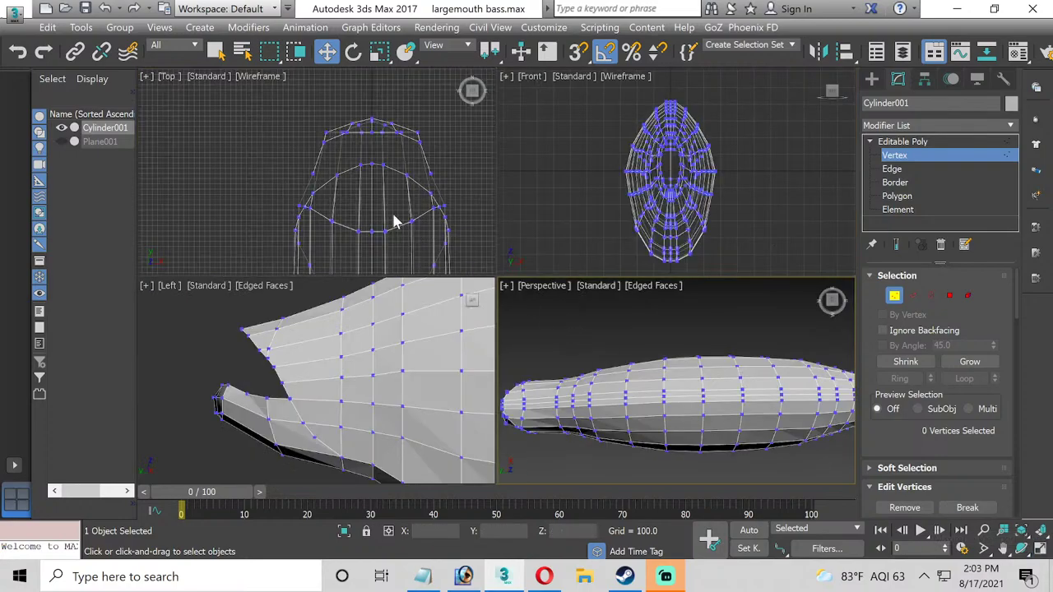
pyautogui.click(1040, 548)
pyautogui.moveTo(644, 395); pyautogui.dragTo(463, 142, button='middle')
pyautogui.scroll(-3, 435, 252)
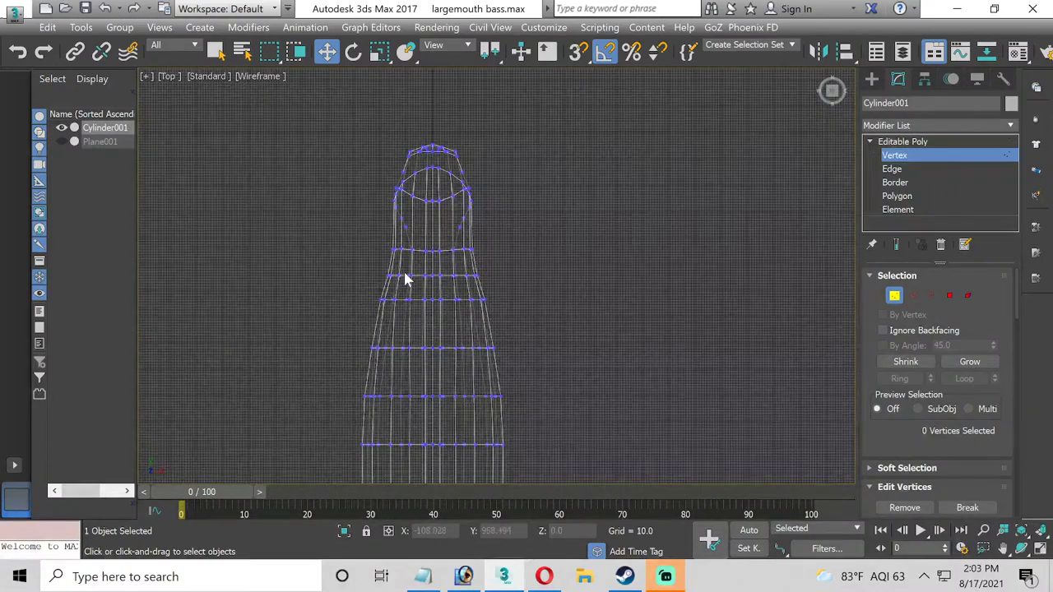
pyautogui.scroll(2, 404, 269)
# Scale three vertex rings below the head sideways, the second to 111% and the third to 105%.
pyautogui.moveTo(578, 262); pyautogui.dragTo(577, 261)
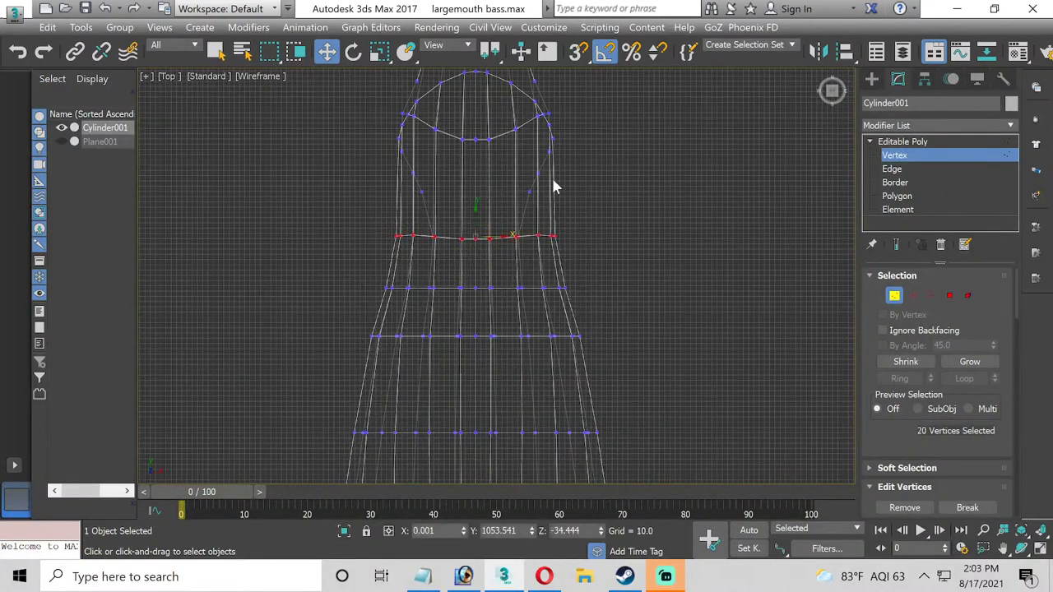
pyautogui.click(380, 51)
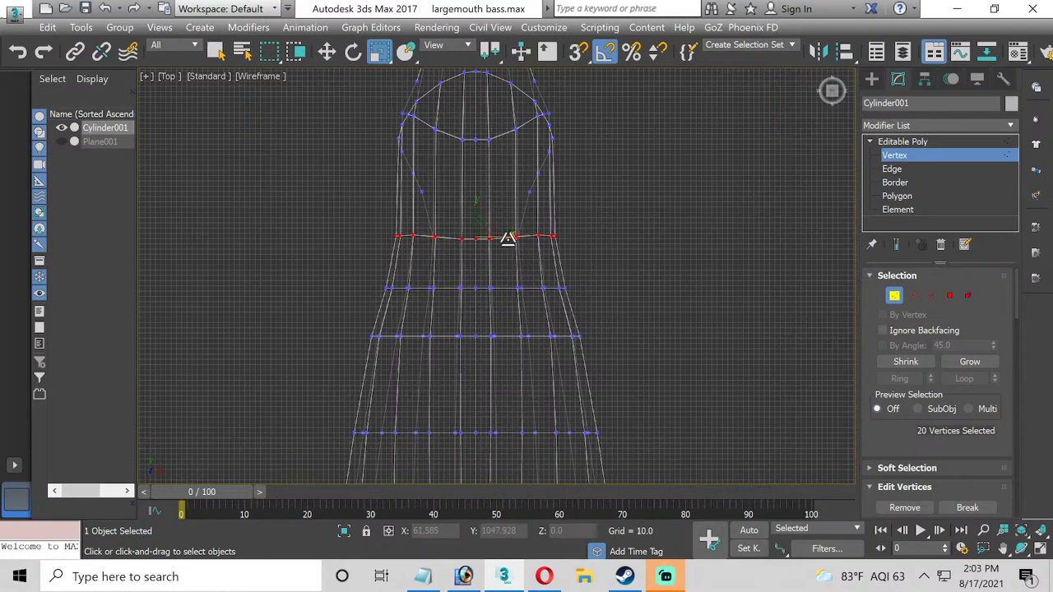
pyautogui.moveTo(509, 239); pyautogui.dragTo(513, 238)
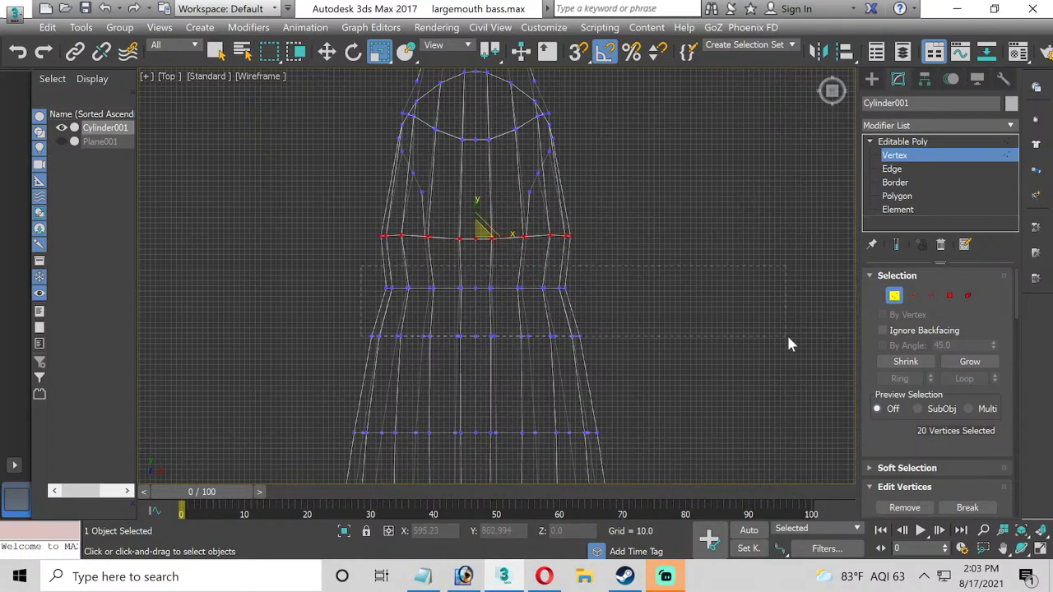
pyautogui.moveTo(564, 317); pyautogui.dragTo(547, 313)
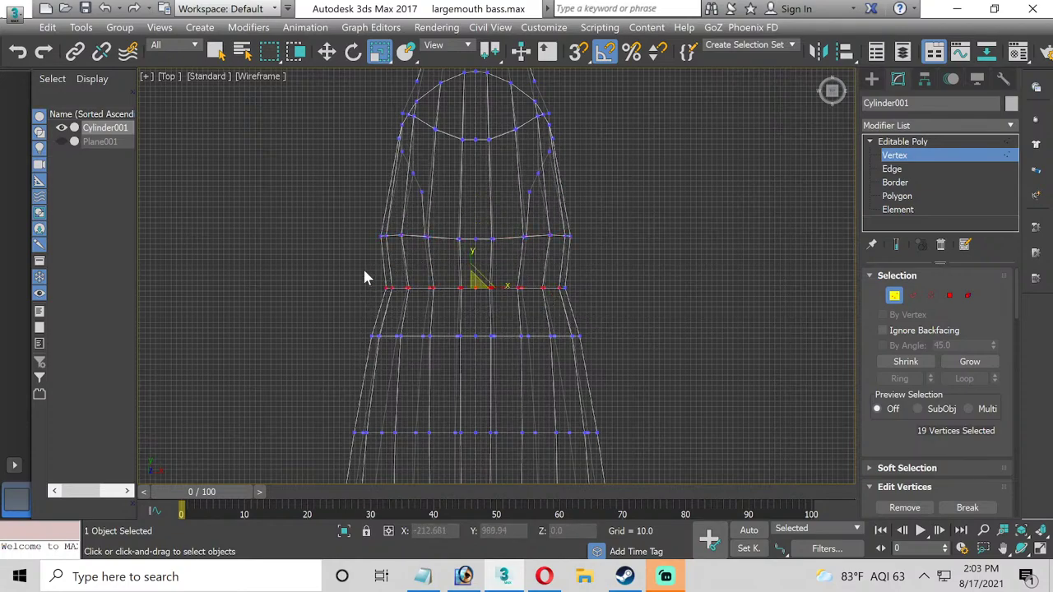
pyautogui.keyDown('ctrl'); pyautogui.click(516, 288); pyautogui.keyUp('ctrl')
pyautogui.hotkey('ctrl', 'z')
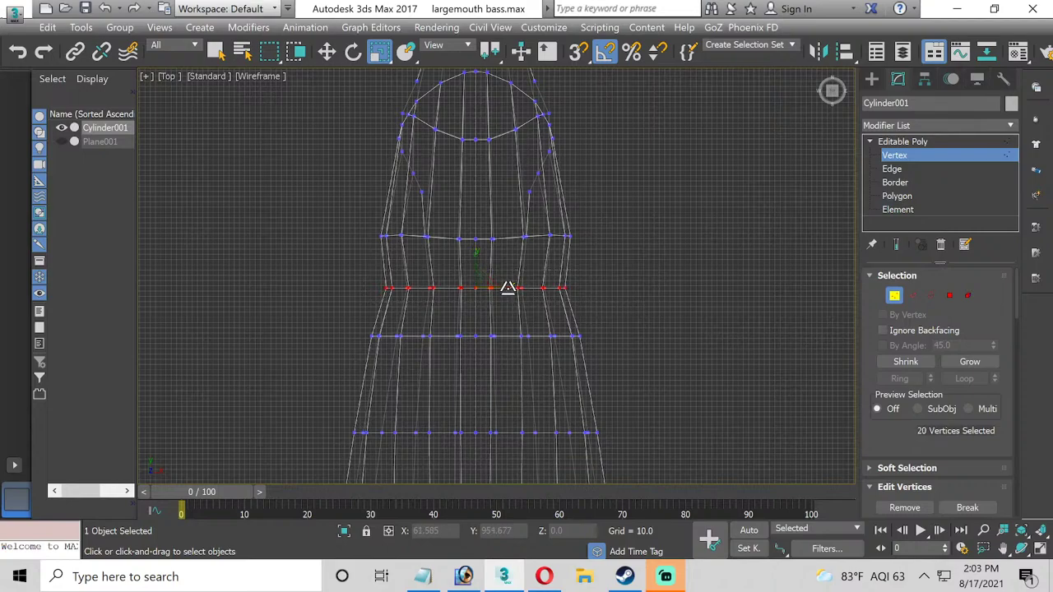
pyautogui.moveTo(508, 288); pyautogui.dragTo(506, 288)
pyautogui.scroll(-2, 506, 303)
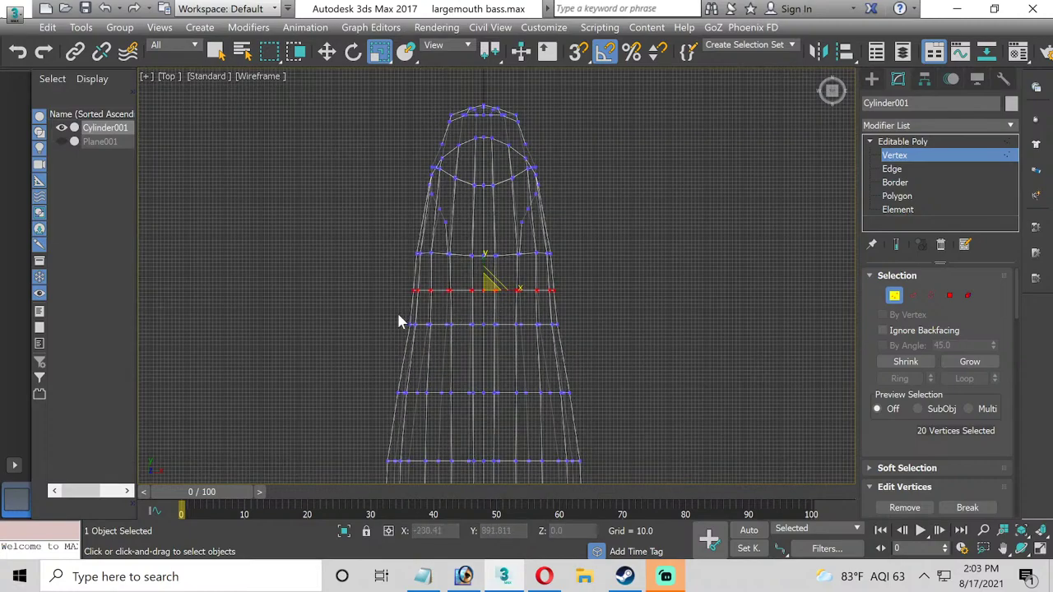
pyautogui.moveTo(595, 337); pyautogui.dragTo(596, 339)
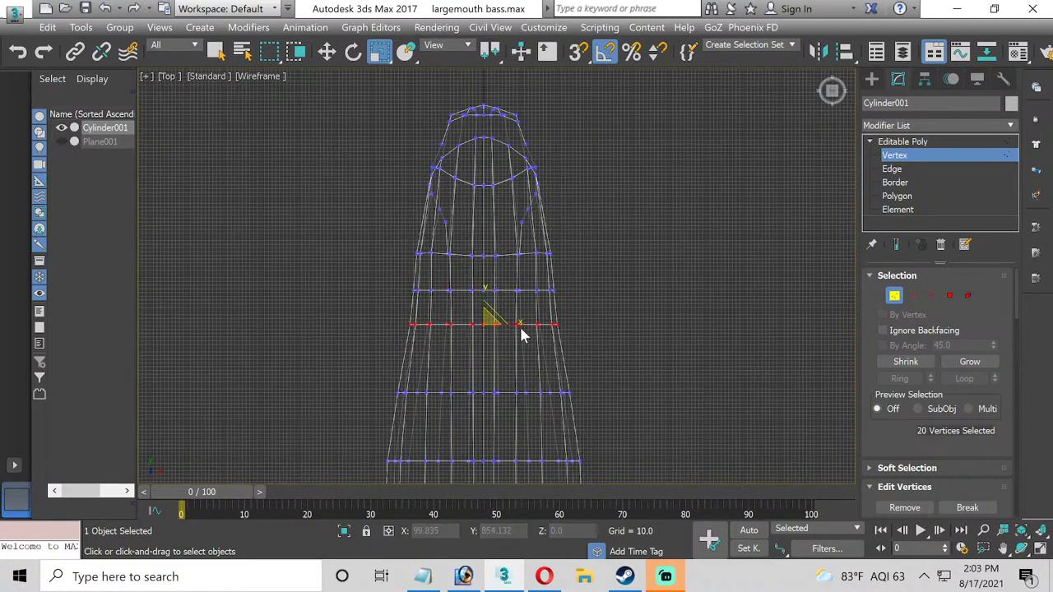
pyautogui.moveTo(520, 324); pyautogui.dragTo(512, 362)
# Widen the upper vertex rows toward the head sideways, then leave Vertex level.
pyautogui.scroll(-2, 502, 374)
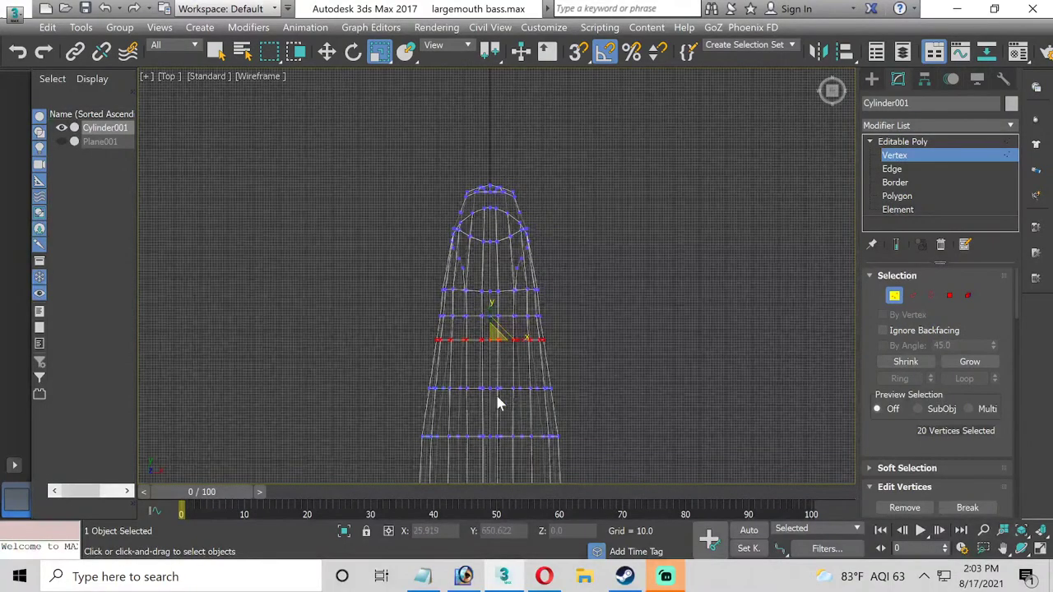
pyautogui.moveTo(494, 388); pyautogui.dragTo(421, 221, button='middle')
pyautogui.scroll(-3, 395, 239)
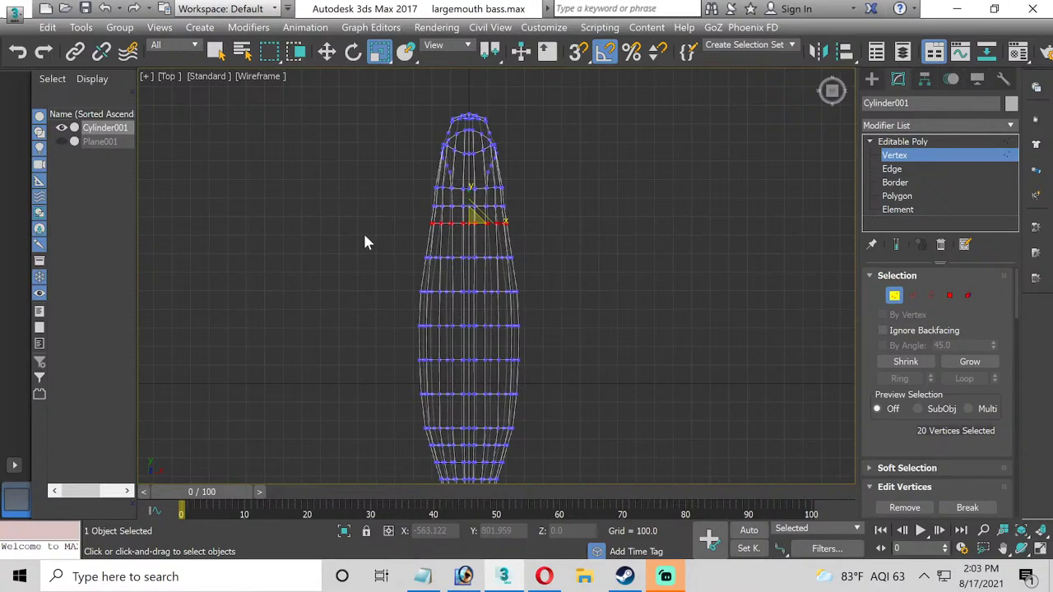
pyautogui.moveTo(368, 312); pyautogui.dragTo(354, 354, button='middle')
pyautogui.moveTo(535, 278); pyautogui.dragTo(534, 279)
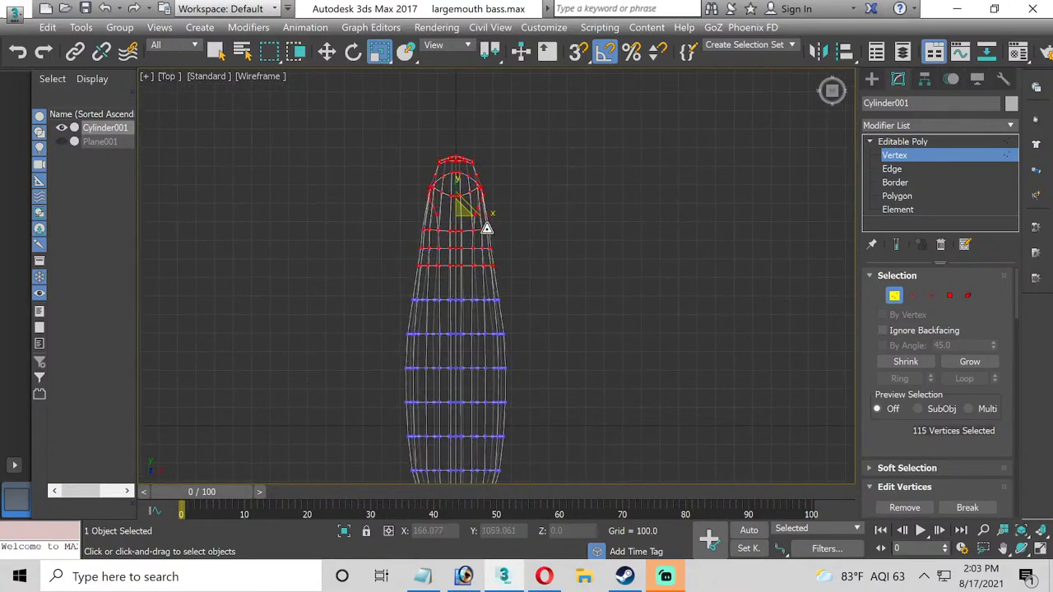
pyautogui.moveTo(492, 215); pyautogui.dragTo(556, 224)
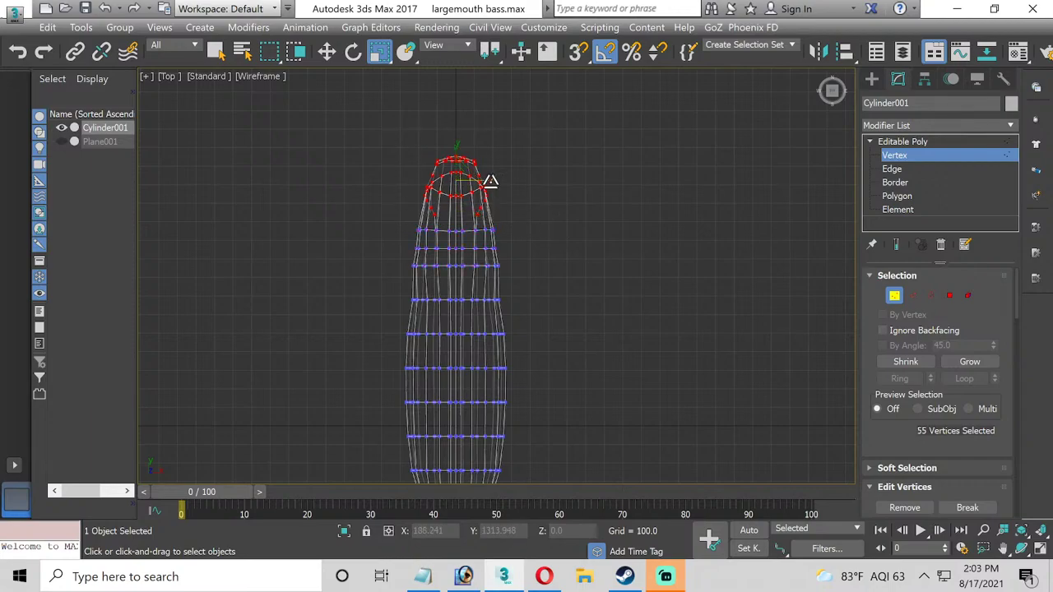
pyautogui.moveTo(491, 181); pyautogui.dragTo(494, 182)
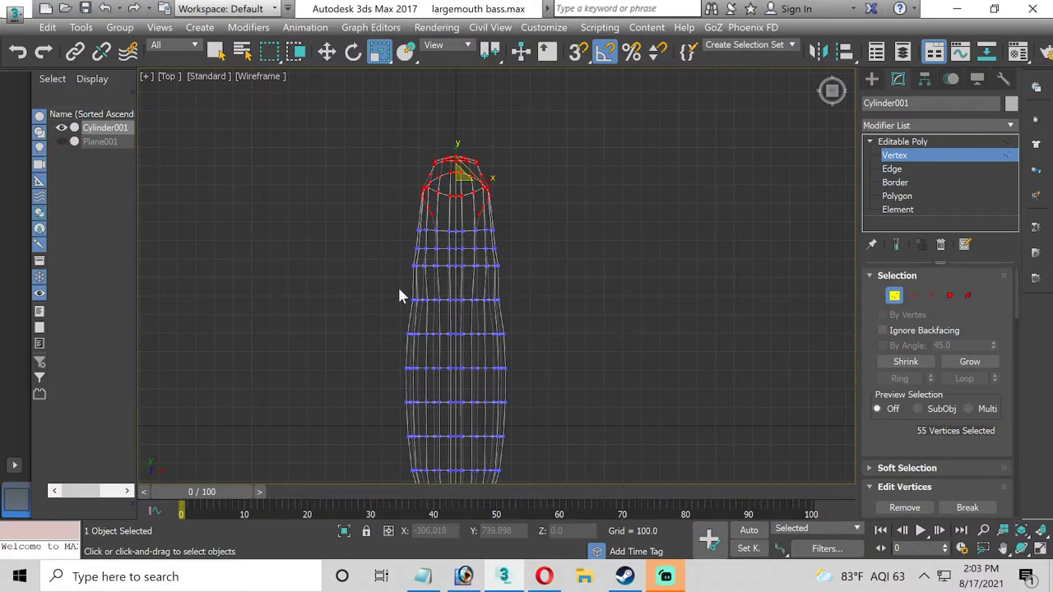
pyautogui.moveTo(399, 290); pyautogui.dragTo(491, 298)
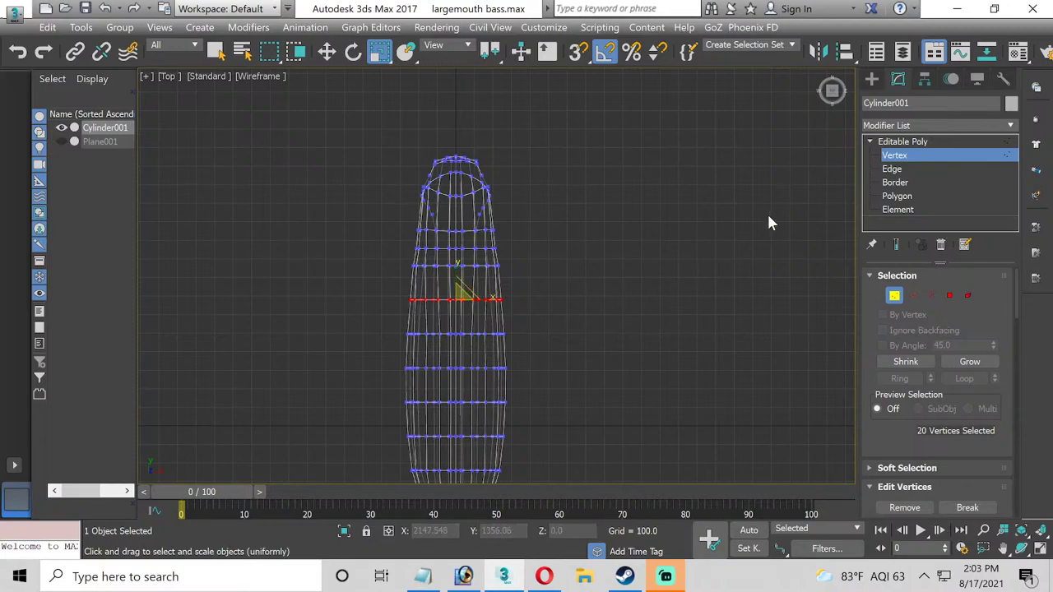
pyautogui.press('1')
pyautogui.moveTo(588, 365); pyautogui.dragTo(571, 349, button='middle')
# Orbit the maximized Perspective view to inspect the reshaped body.
pyautogui.click(1041, 550)
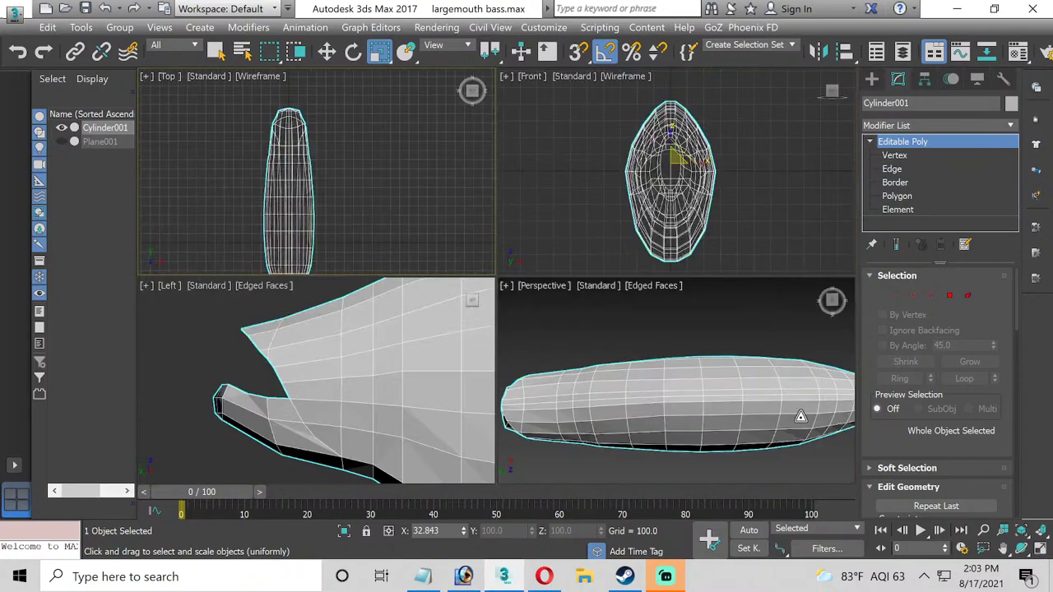
pyautogui.click(1041, 550)
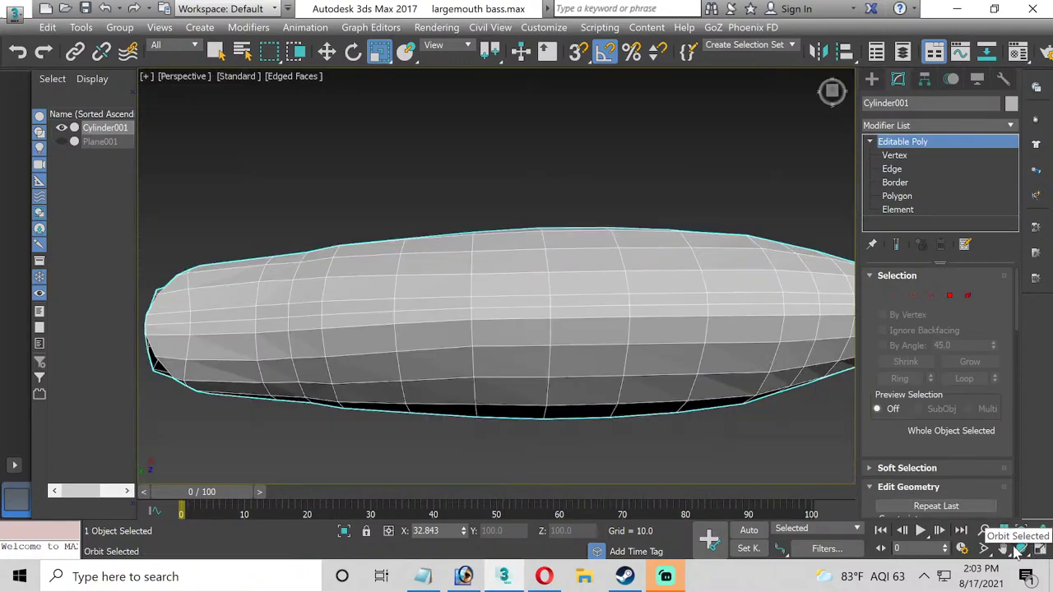
pyautogui.click(1021, 549)
pyautogui.moveTo(590, 280); pyautogui.dragTo(533, 257)
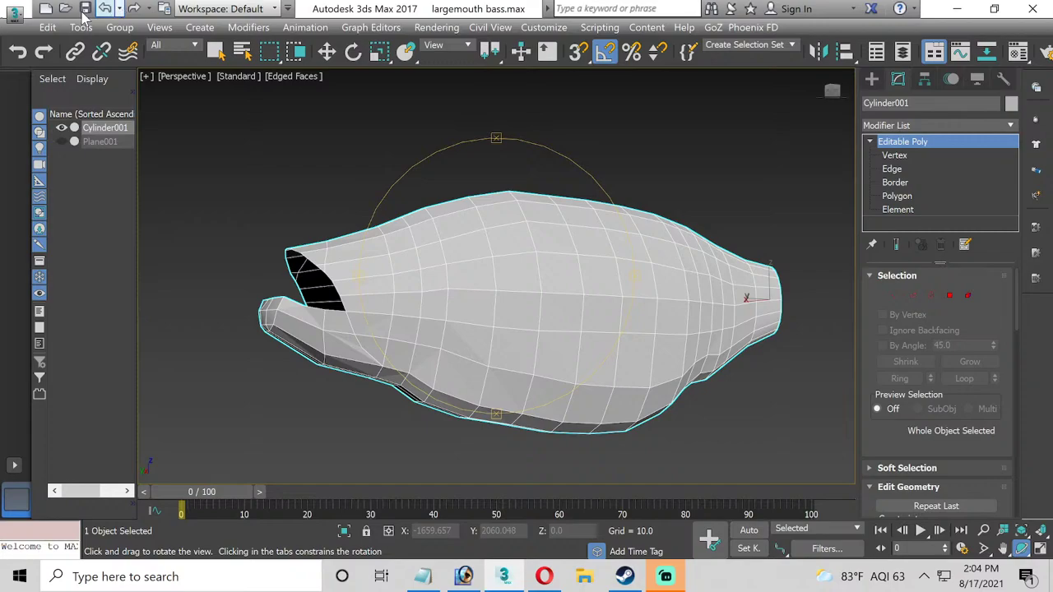
# Unhide the Plane001 reference image, maximize the Left view, and open the Material Editor.
pyautogui.click(61, 141)
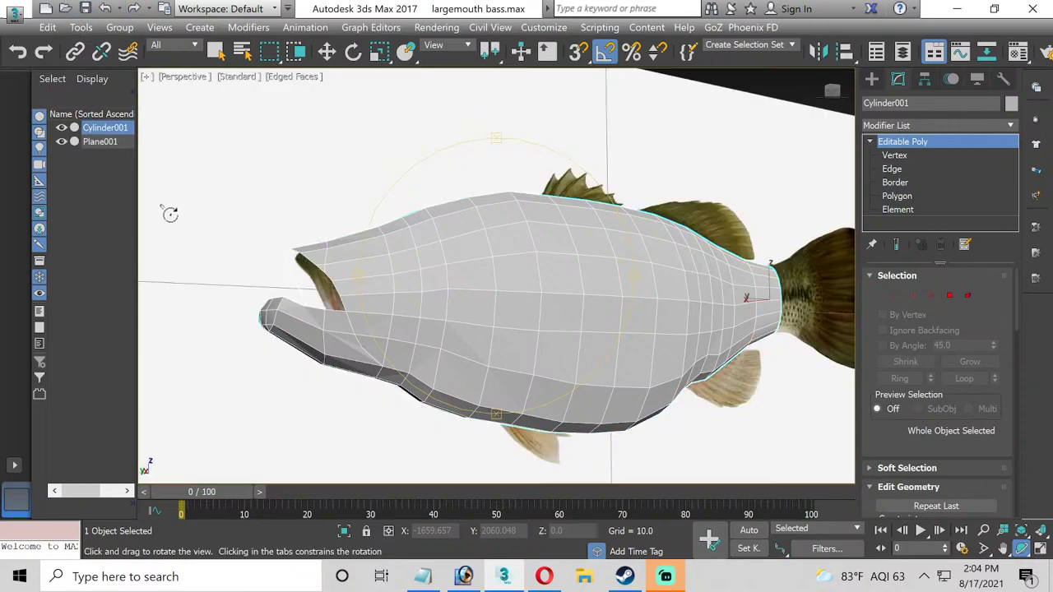
pyautogui.click(1041, 547)
pyautogui.click(273, 379)
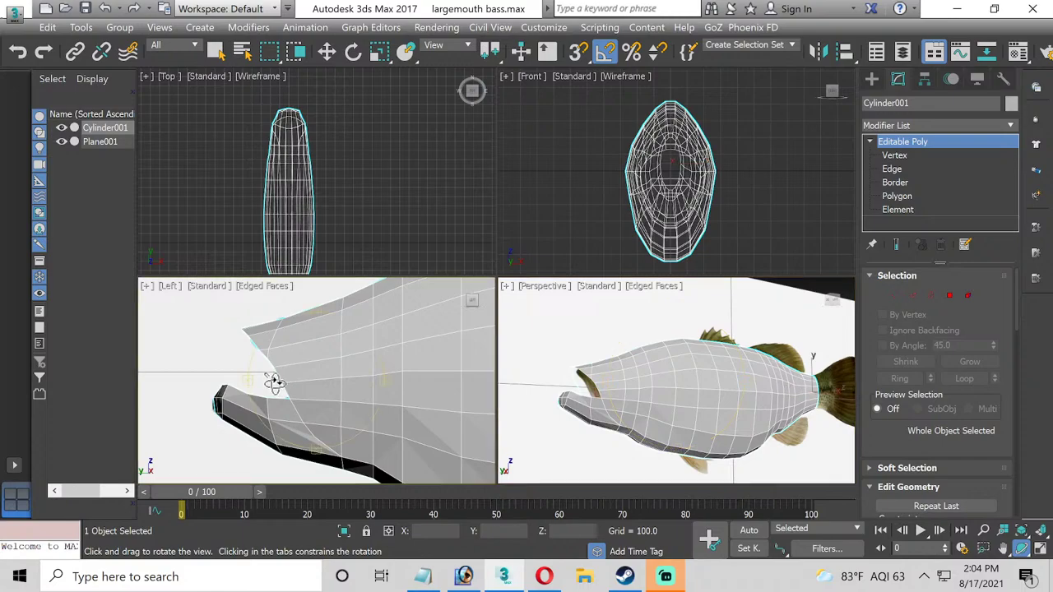
pyautogui.click(1041, 547)
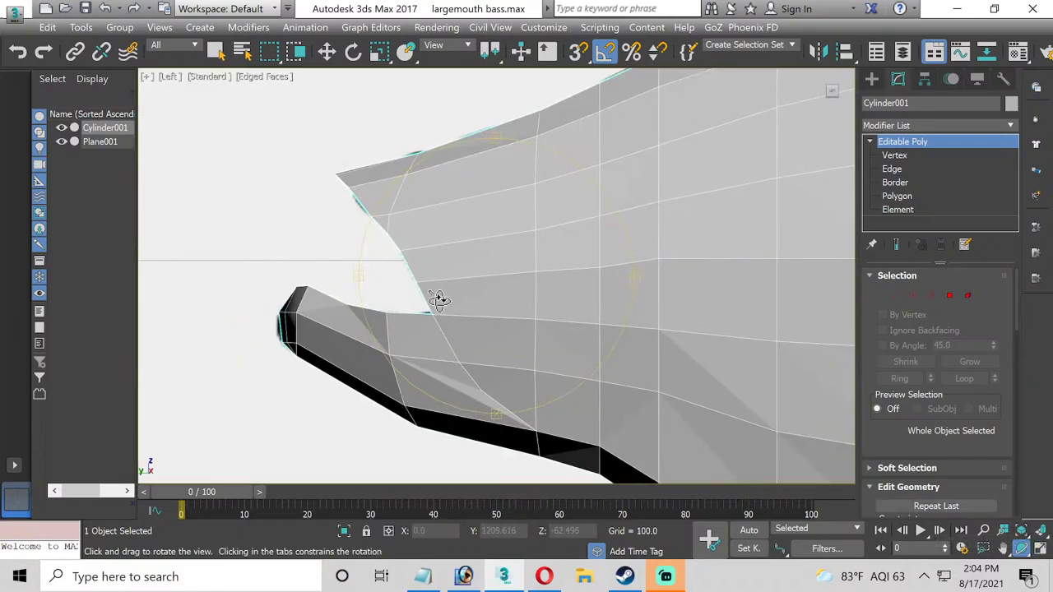
pyautogui.click(326, 52)
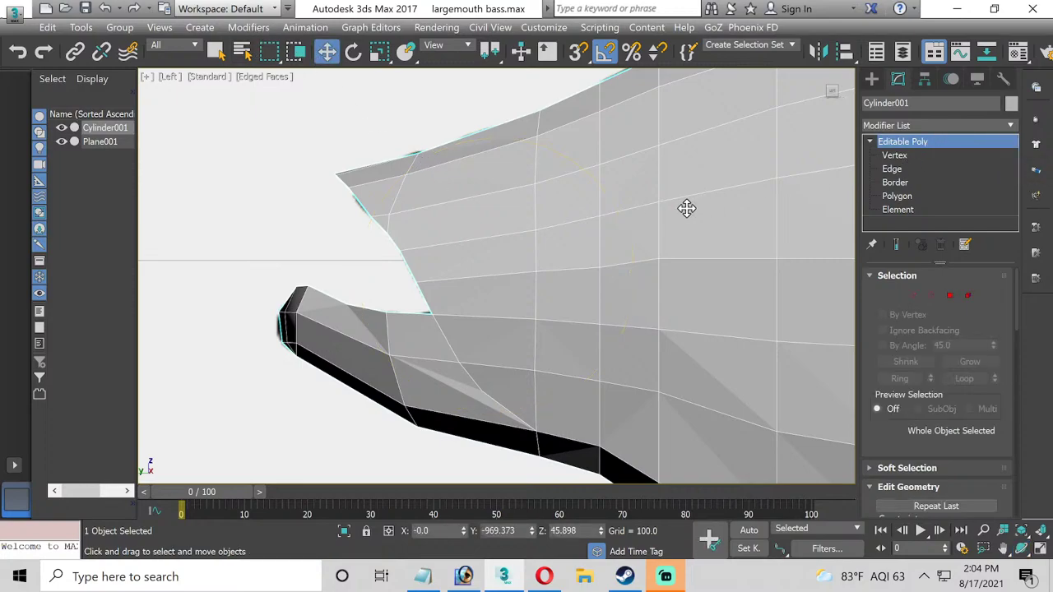
pyautogui.press('m')
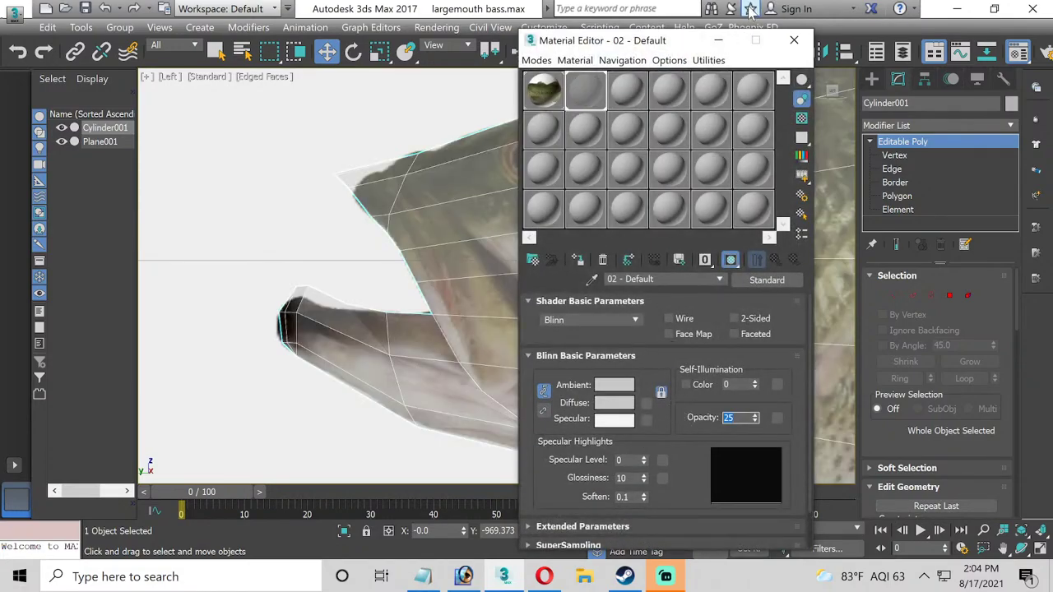
# Close the Material Editor and frame the head over the reference photo in the Left view.
pyautogui.click(794, 40)
pyautogui.moveTo(530, 214); pyautogui.dragTo(464, 212, button='middle')
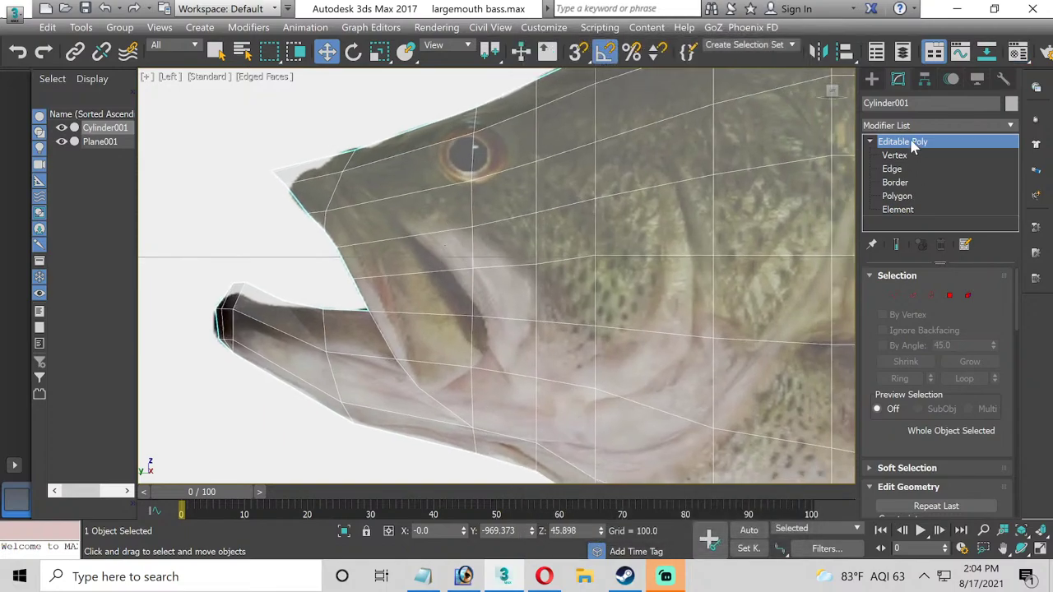
pyautogui.moveTo(651, 249); pyautogui.dragTo(620, 254, button='middle')
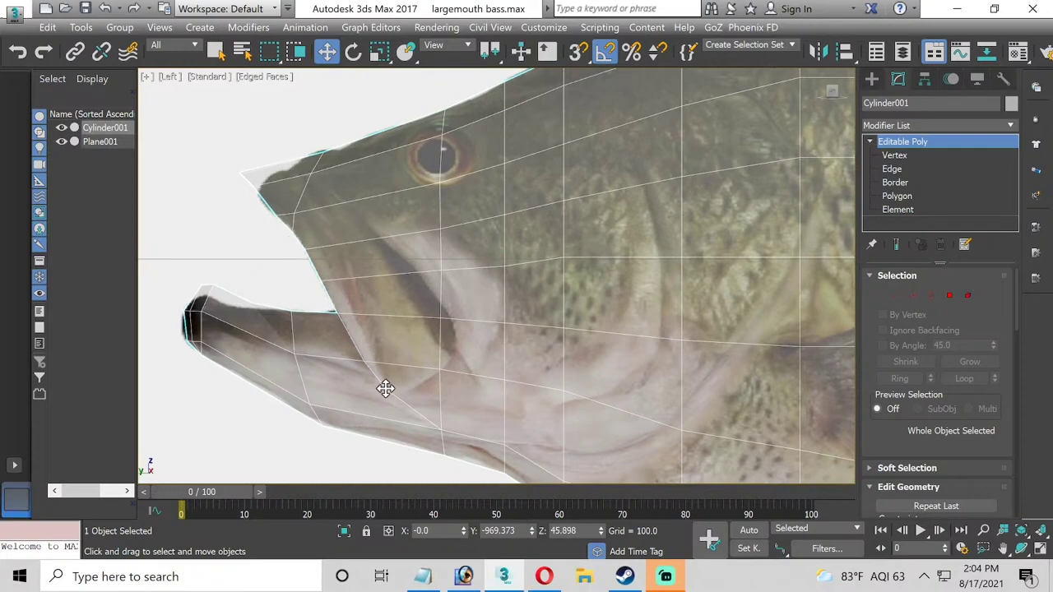
# Enter Vertex level and turn on the Cut tool in Edit Geometry.
pyautogui.click(897, 155)
pyautogui.scroll(-2, 1027, 337)
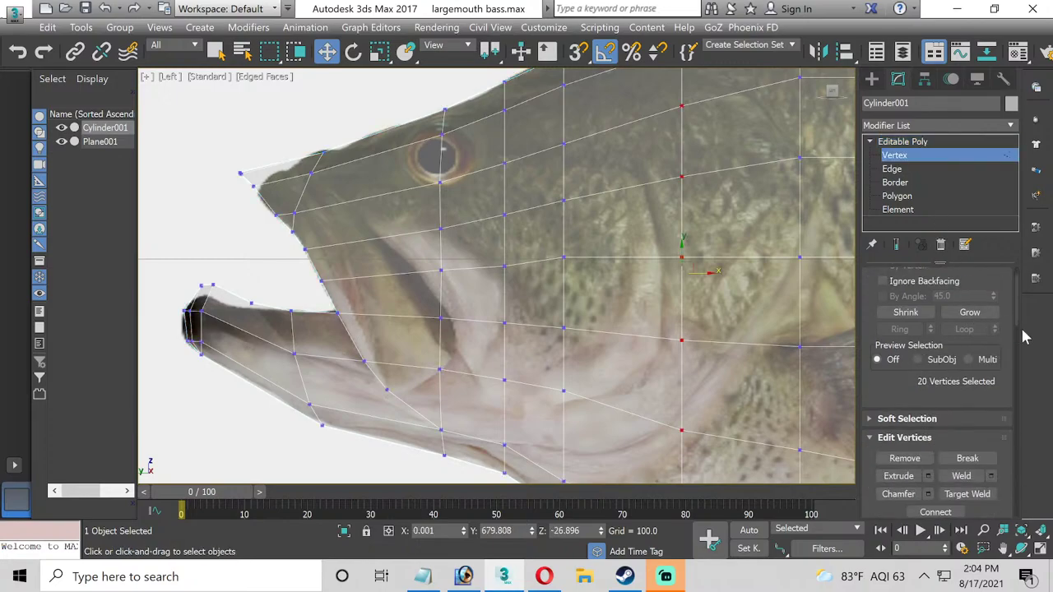
pyautogui.scroll(-8, 1001, 352)
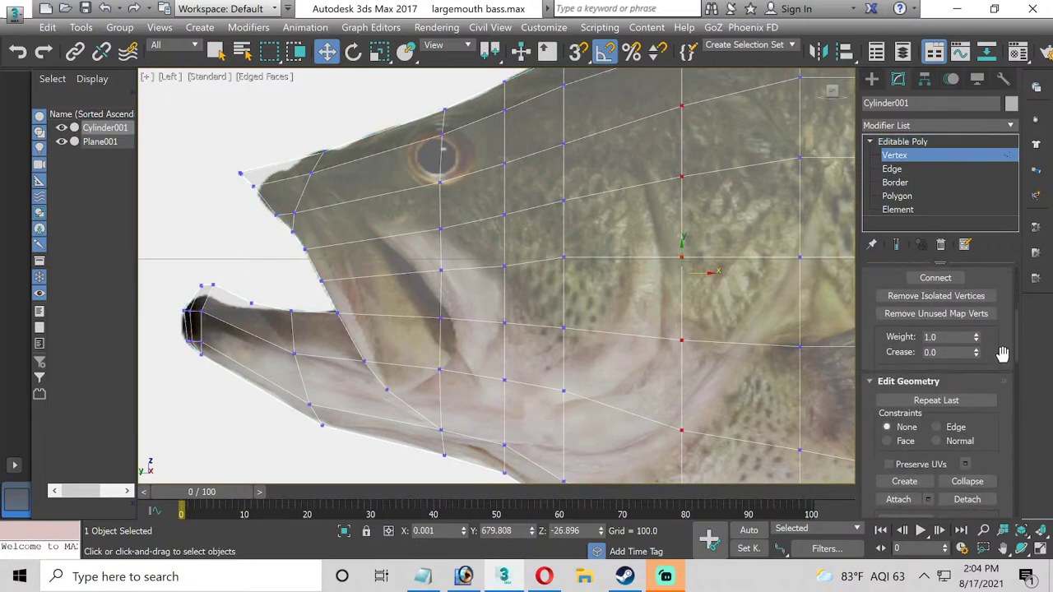
pyautogui.scroll(3, 1001, 354)
pyautogui.scroll(-5, 1001, 354)
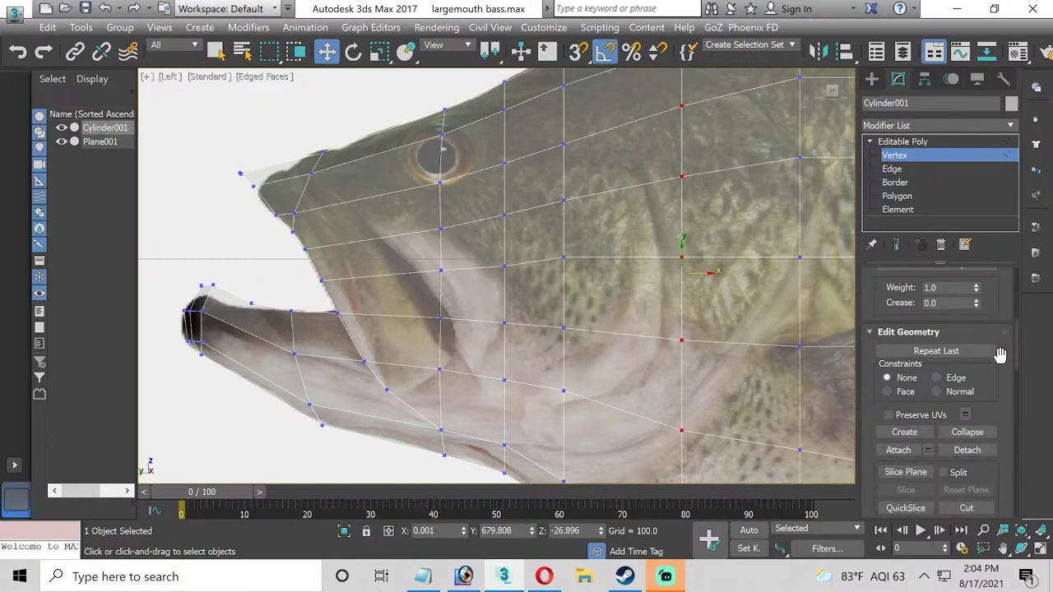
pyautogui.scroll(-1, 1001, 354)
pyautogui.click(967, 471)
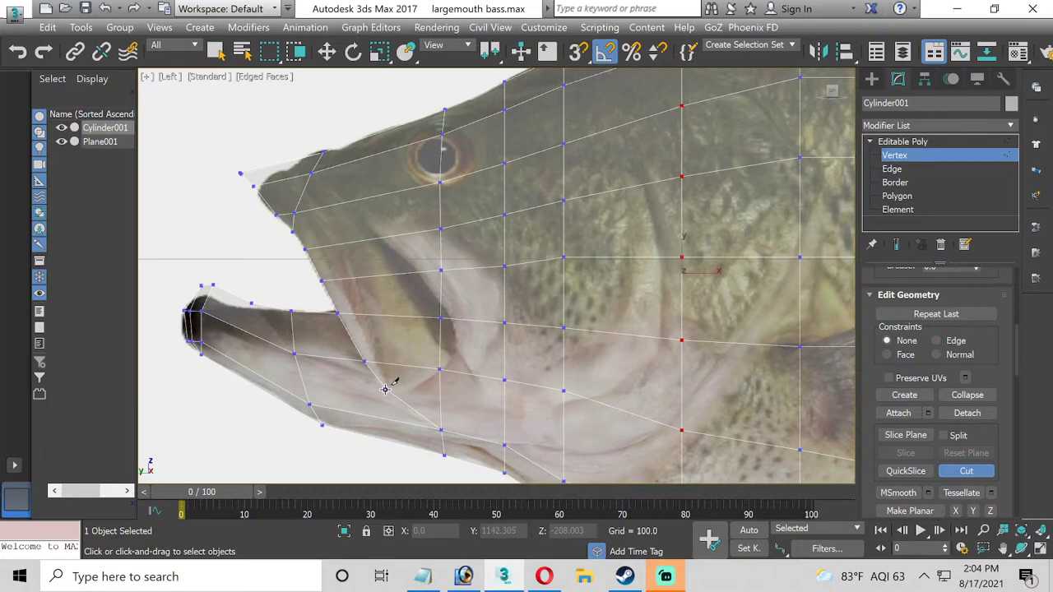
# Cut a path of edges along the gill cover from the lower jaw to the head's top edge.
pyautogui.click(386, 389)
pyautogui.click(416, 387)
pyautogui.click(440, 369)
pyautogui.click(452, 319)
pyautogui.click(441, 304)
pyautogui.click(418, 272)
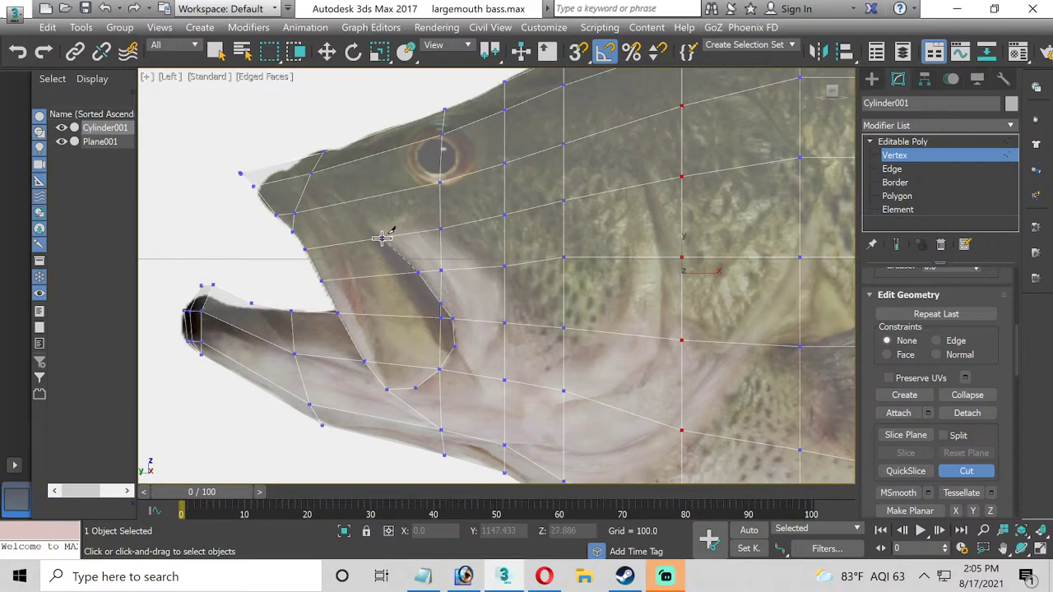
pyautogui.click(382, 239)
pyautogui.click(345, 201)
pyautogui.click(313, 173)
pyautogui.click(291, 161)
# Cut a second short edge across the lower jaw to a jaw vertex, then exit Cut.
pyautogui.click(374, 374)
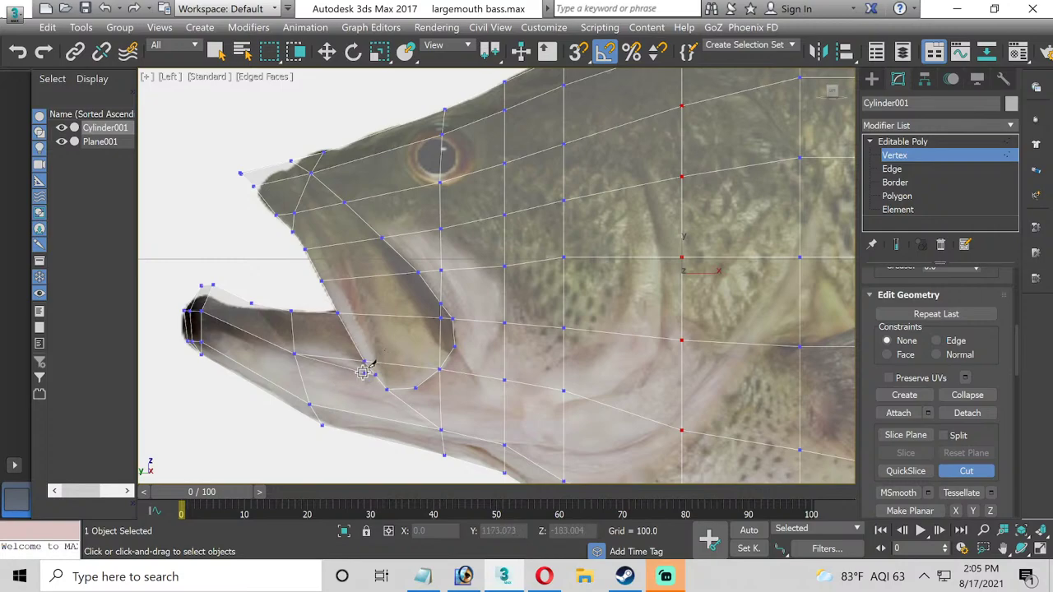
pyautogui.click(295, 353)
pyautogui.click(966, 470)
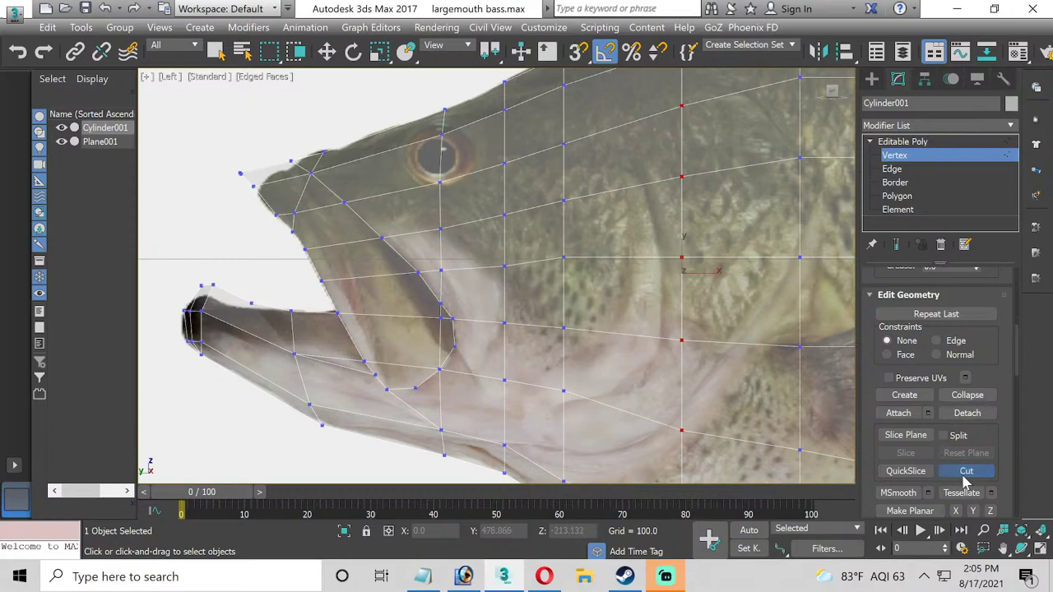
pyautogui.press('w')
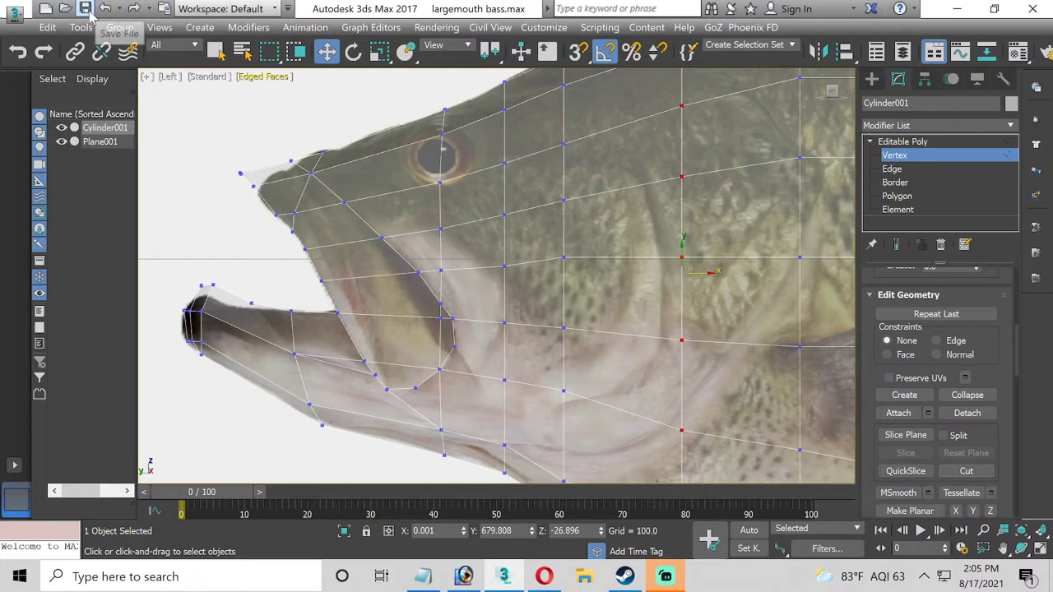
# Save the scene as an incremented copy, largemouth bass01.max.
pyautogui.click(14, 15)
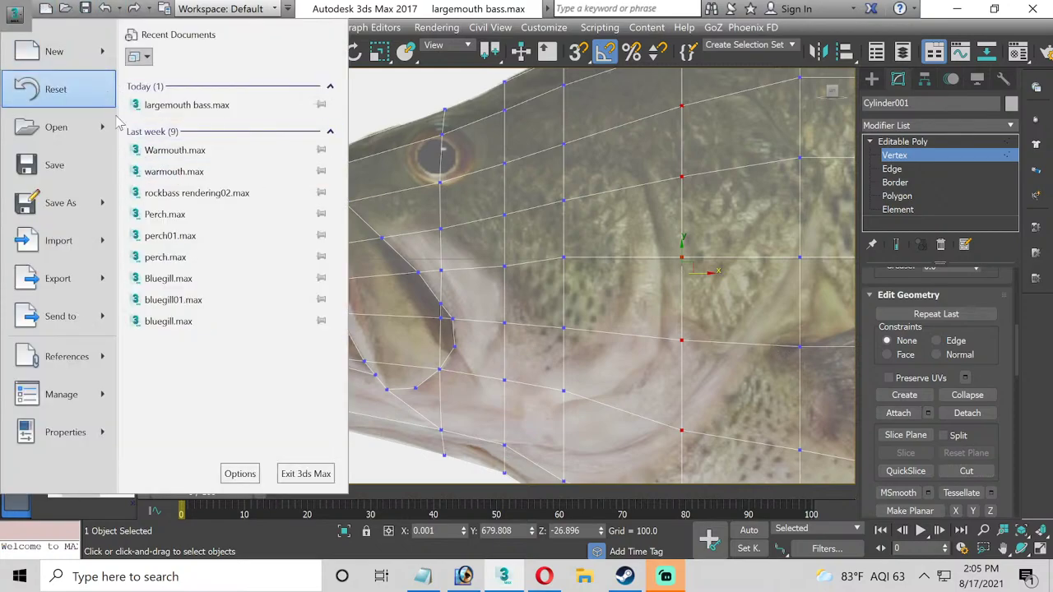
pyautogui.click(62, 206)
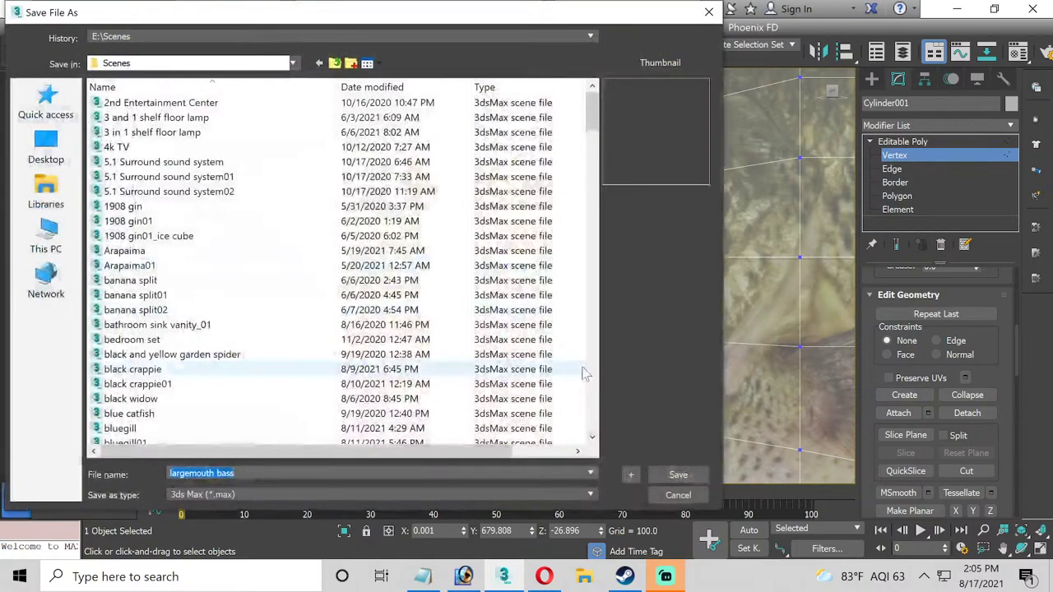
pyautogui.click(632, 475)
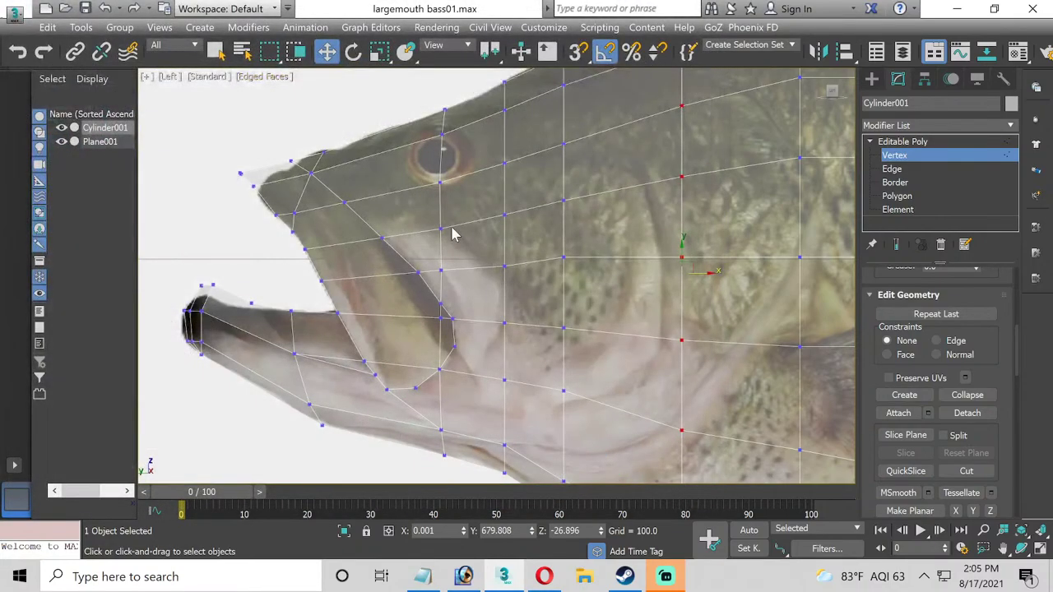
# Hide the Plane001 reference image and orbit the maximized Perspective view around the body.
pyautogui.click(930, 197)
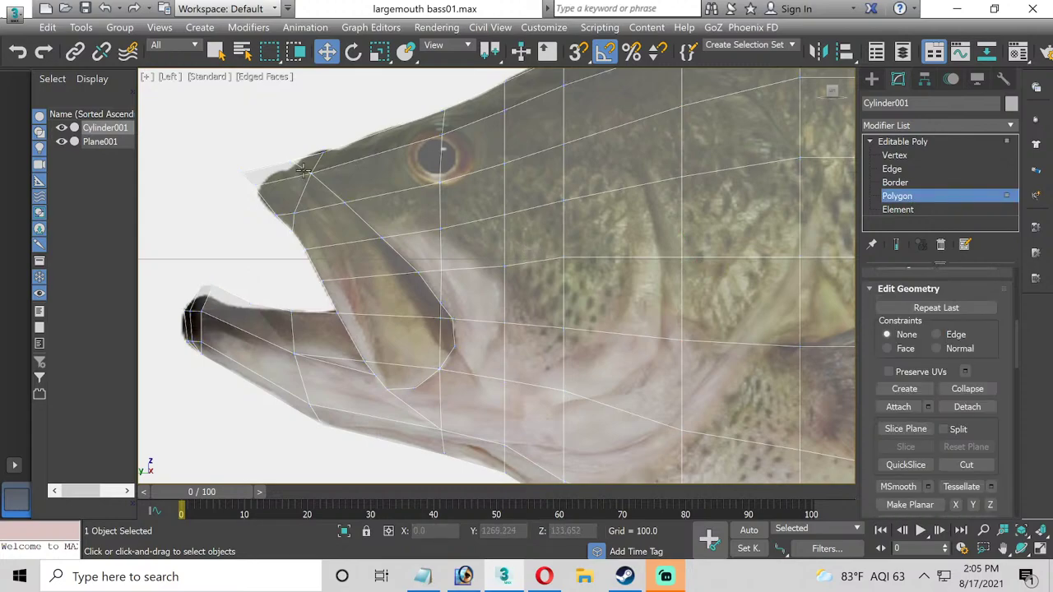
pyautogui.click(1039, 551)
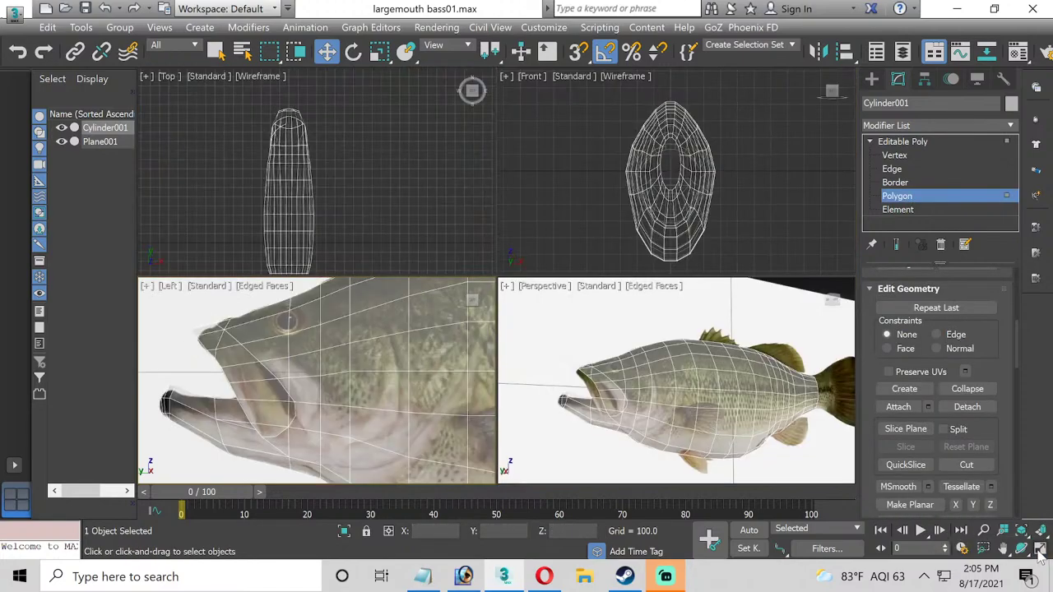
pyautogui.click(61, 141)
pyautogui.click(1039, 548)
pyautogui.click(1022, 548)
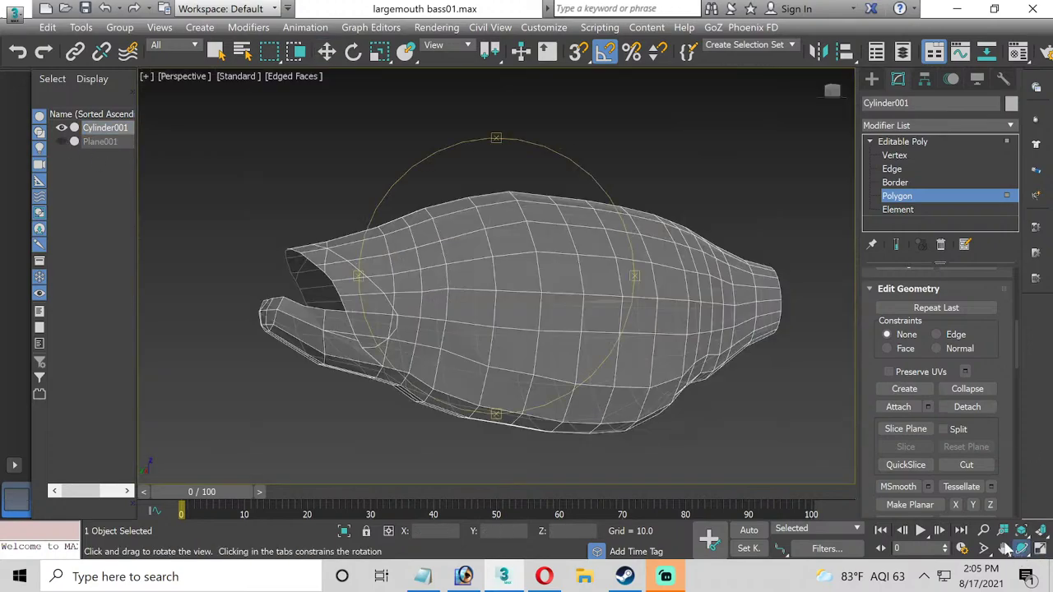
pyautogui.moveTo(470, 329); pyautogui.dragTo(431, 348)
pyautogui.click(1011, 125)
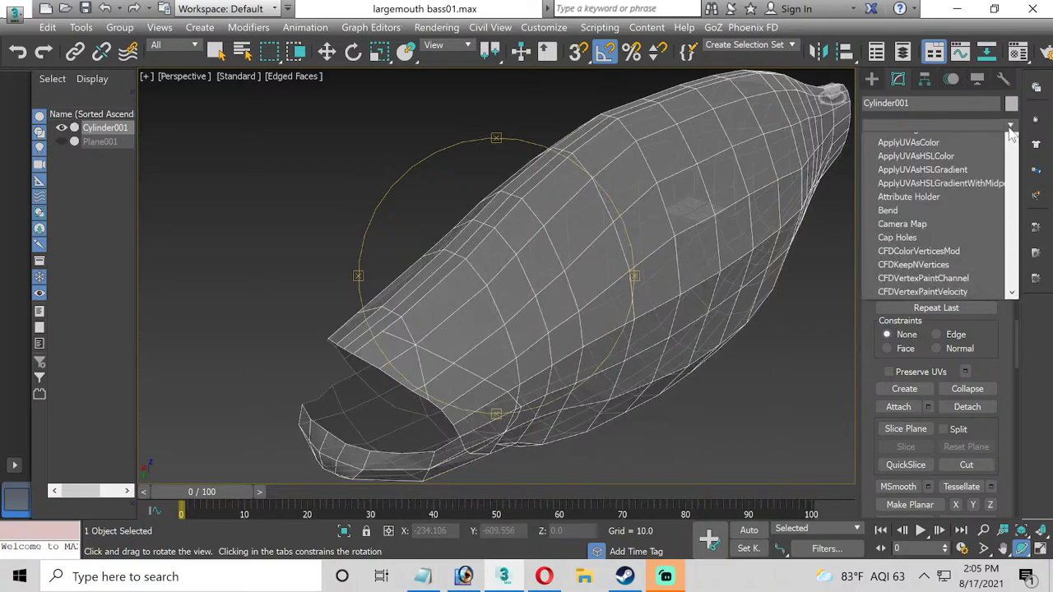
pyautogui.scroll(-6, 1002, 138)
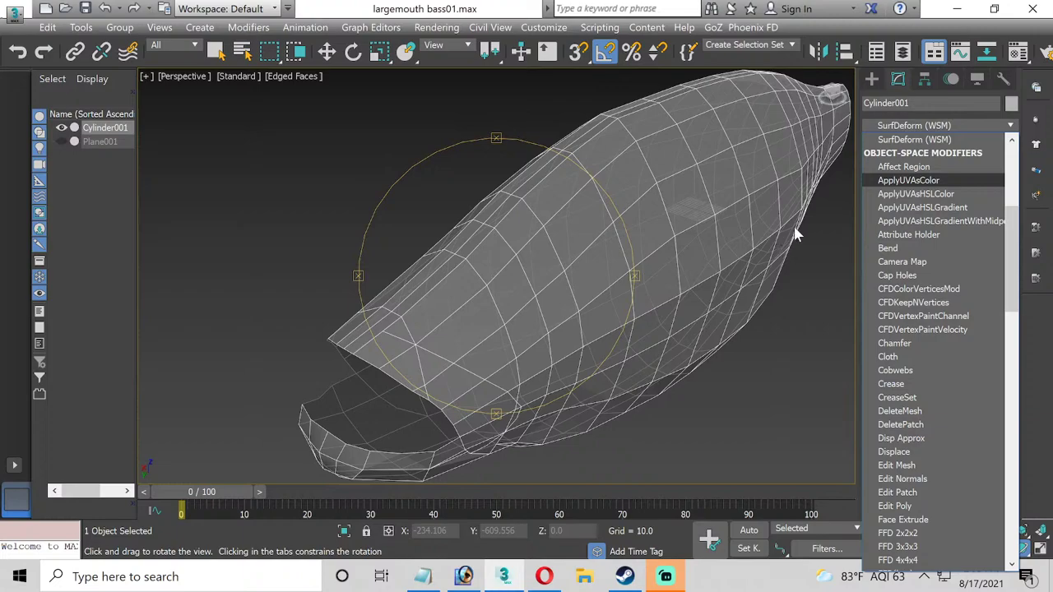
# Center the fish body's pivot on the object using Affect Pivot Only.
pyautogui.click(925, 78)
pyautogui.press('w')
pyautogui.click(922, 181)
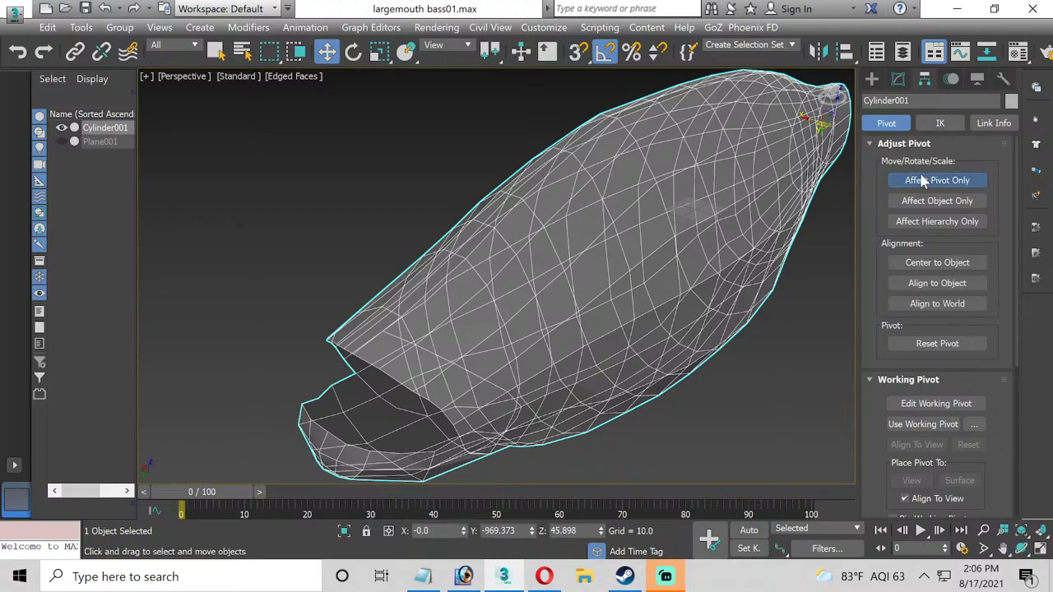
pyautogui.click(930, 263)
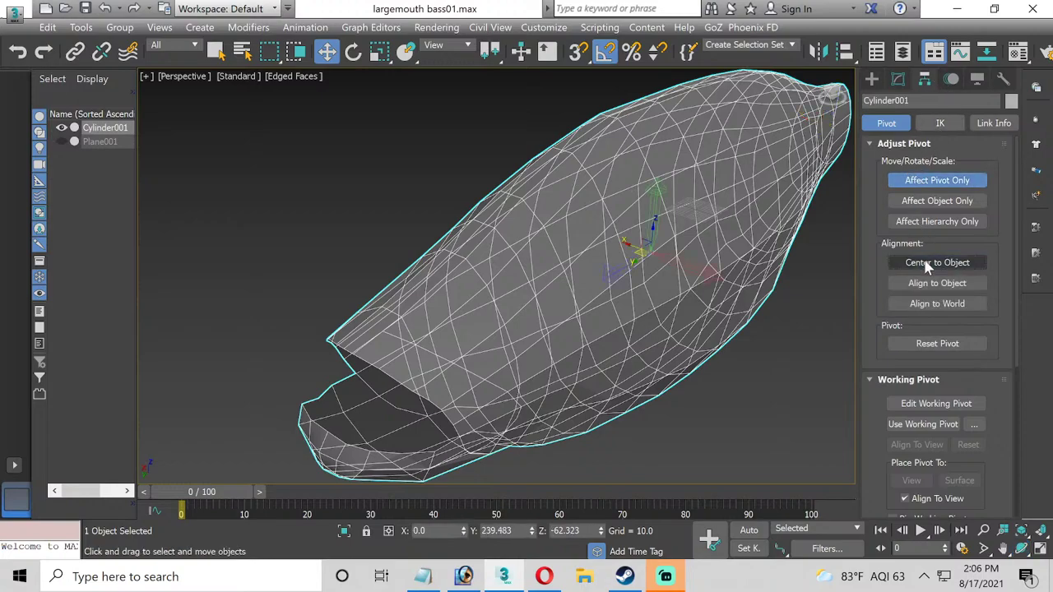
# Check the centered pivot in the Top view, then reselect the body in maximized Perspective.
pyautogui.click(1042, 549)
pyautogui.scroll(10, 352, 220)
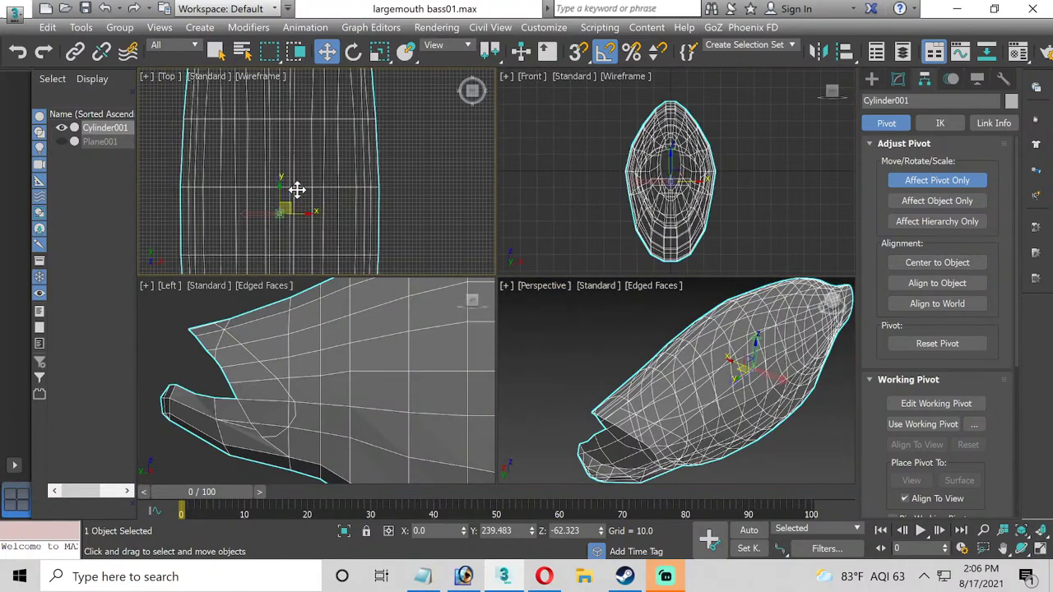
pyautogui.moveTo(276, 224); pyautogui.dragTo(338, 193, button='middle')
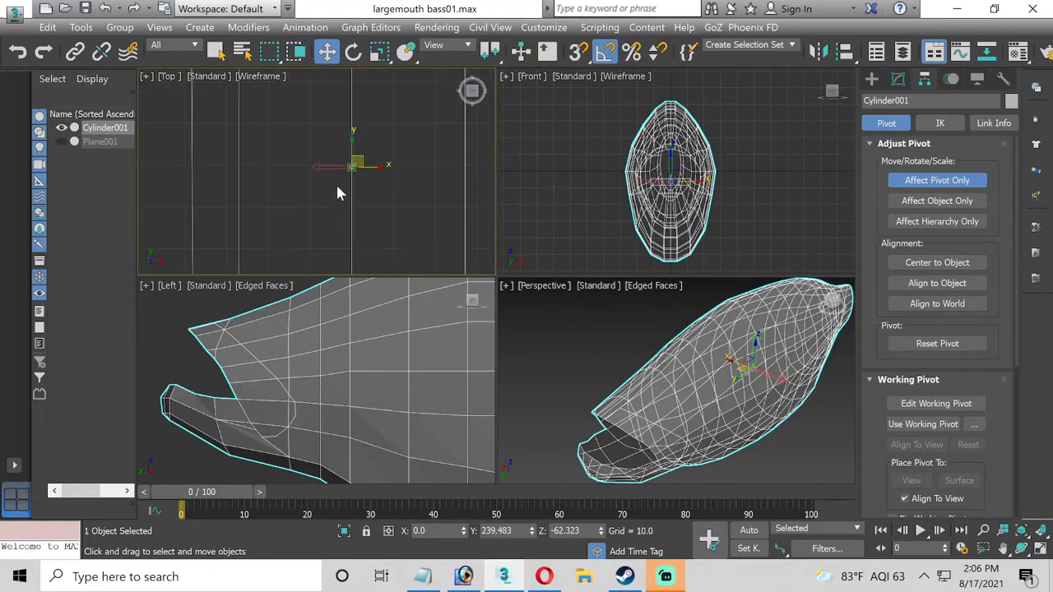
pyautogui.scroll(-5, 368, 170)
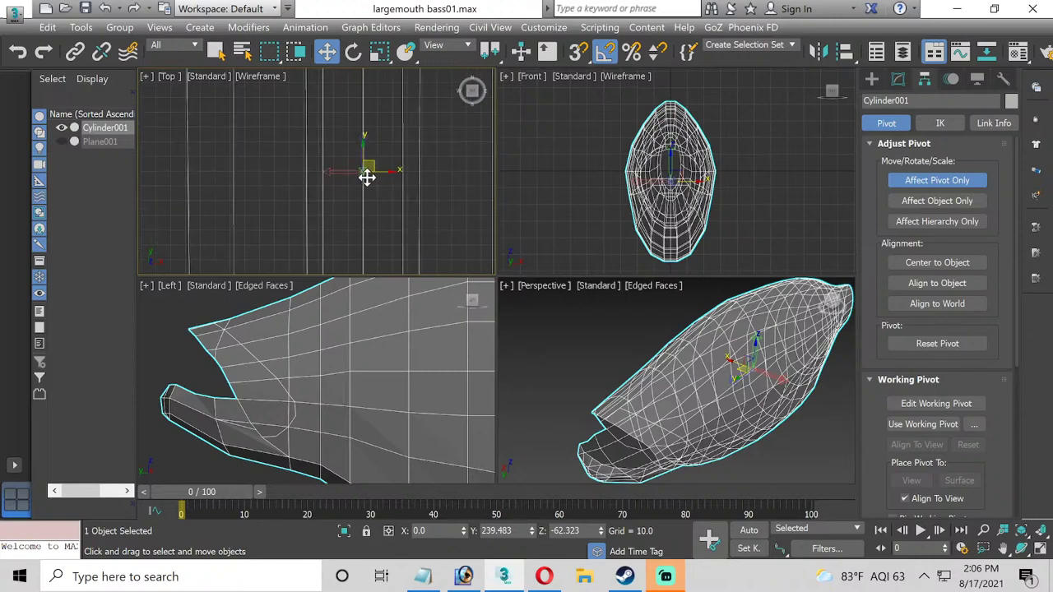
pyautogui.moveTo(367, 176); pyautogui.dragTo(350, 209, button='middle')
pyautogui.scroll(-3, 350, 210)
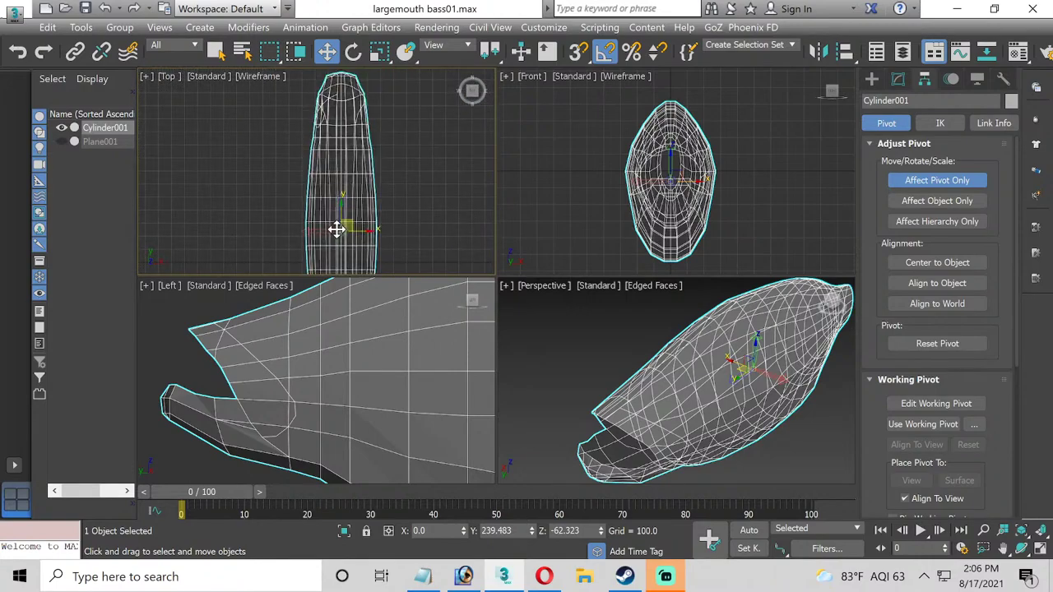
pyautogui.click(654, 346)
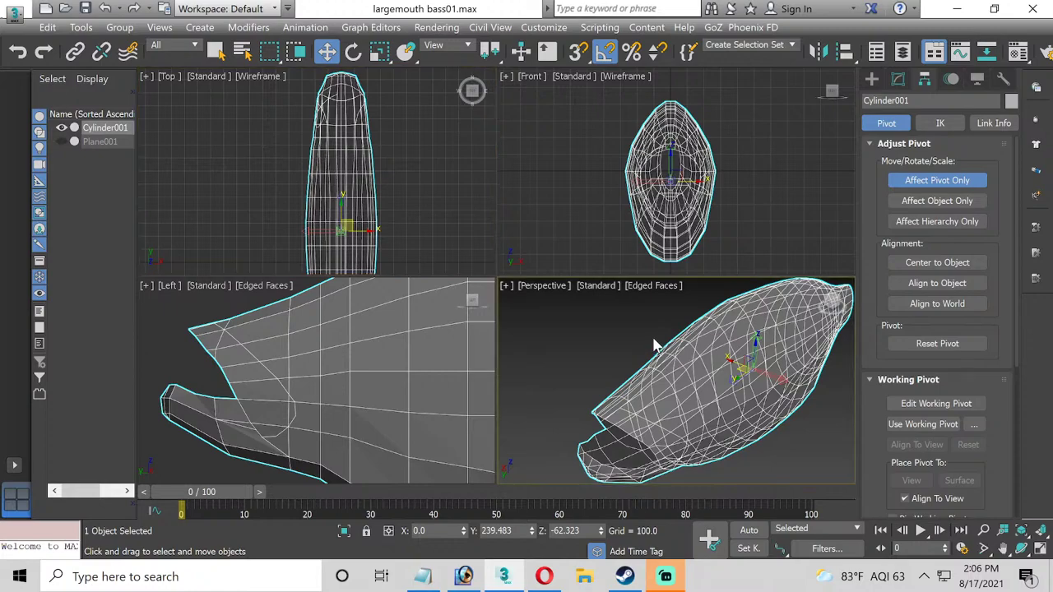
pyautogui.click(1040, 550)
pyautogui.click(545, 219)
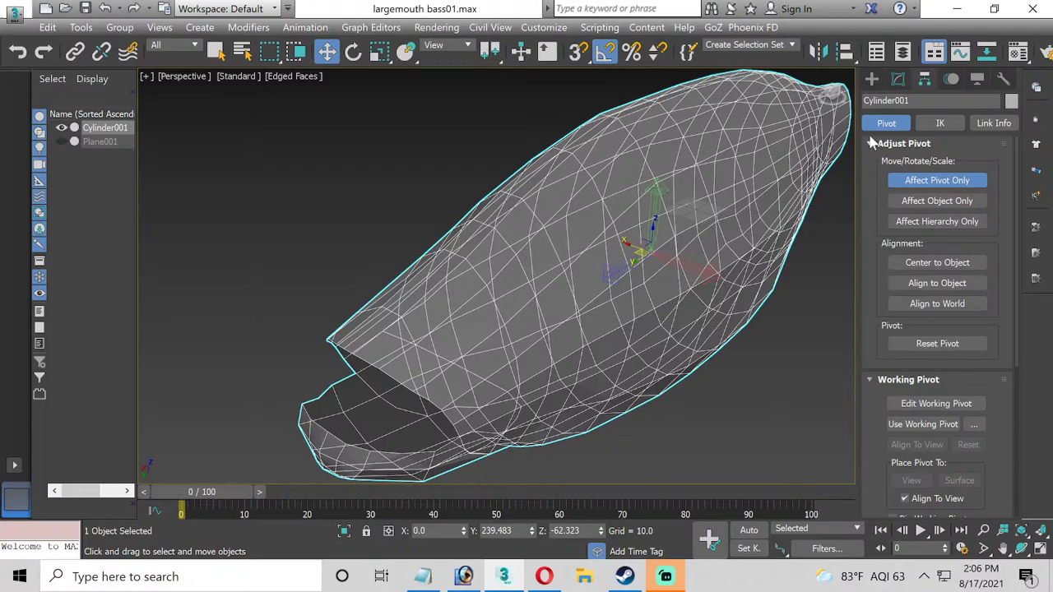
pyautogui.click(897, 82)
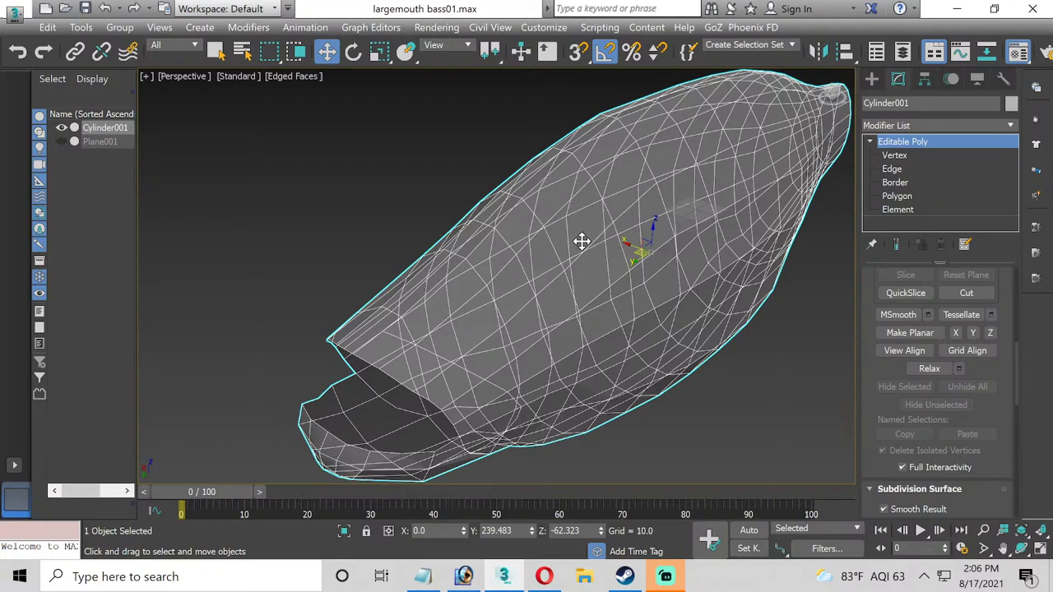
# Set the body material's Opacity to 100 so the fish displays solid.
pyautogui.press('m')
pyautogui.moveTo(755, 414); pyautogui.dragTo(756, 354)
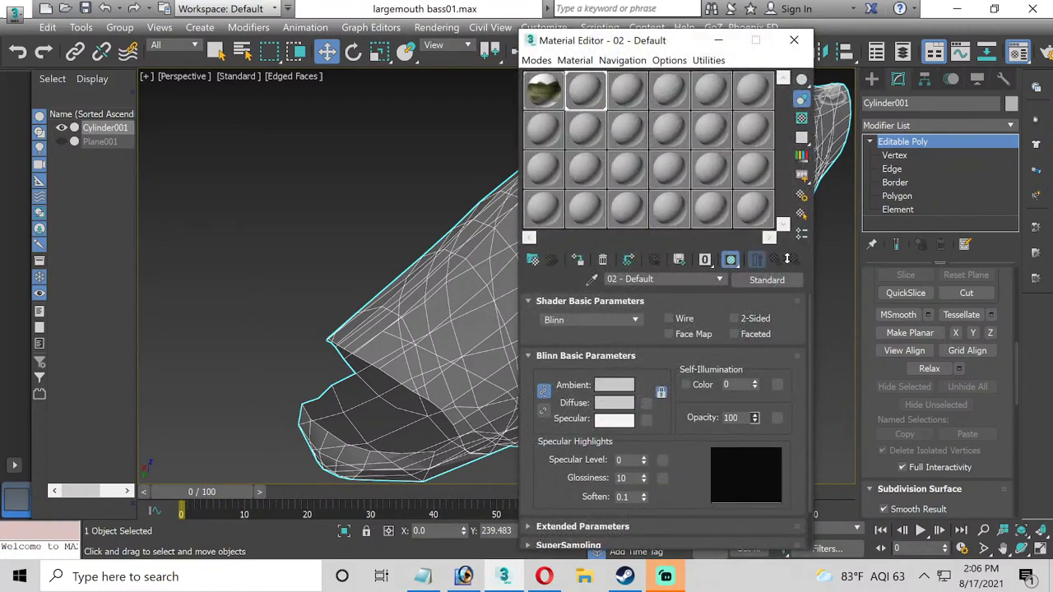
pyautogui.click(795, 43)
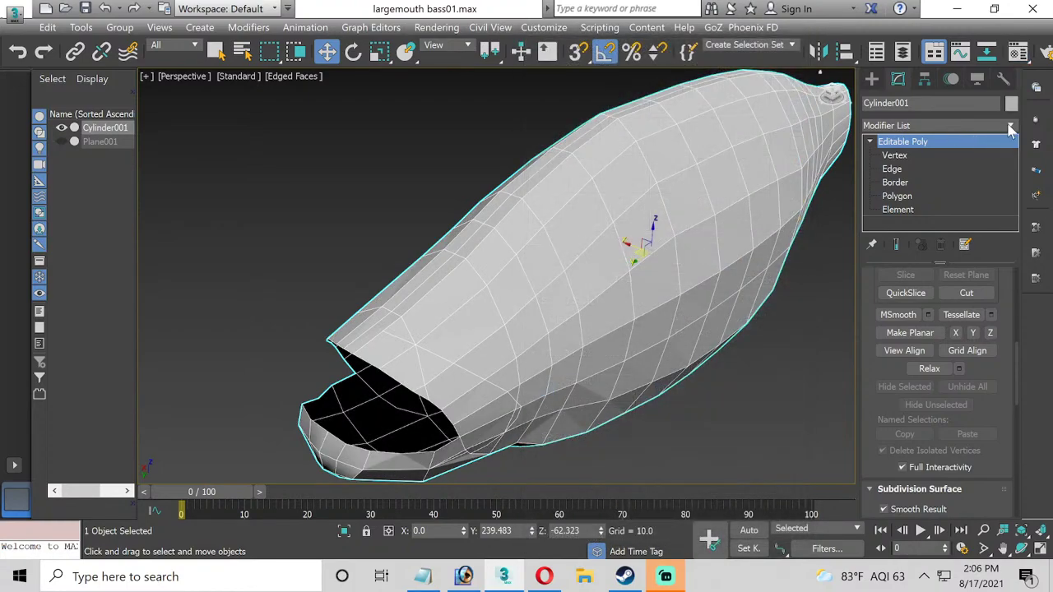
# Add a Symmetry modifier to the fish body.
pyautogui.click(1009, 126)
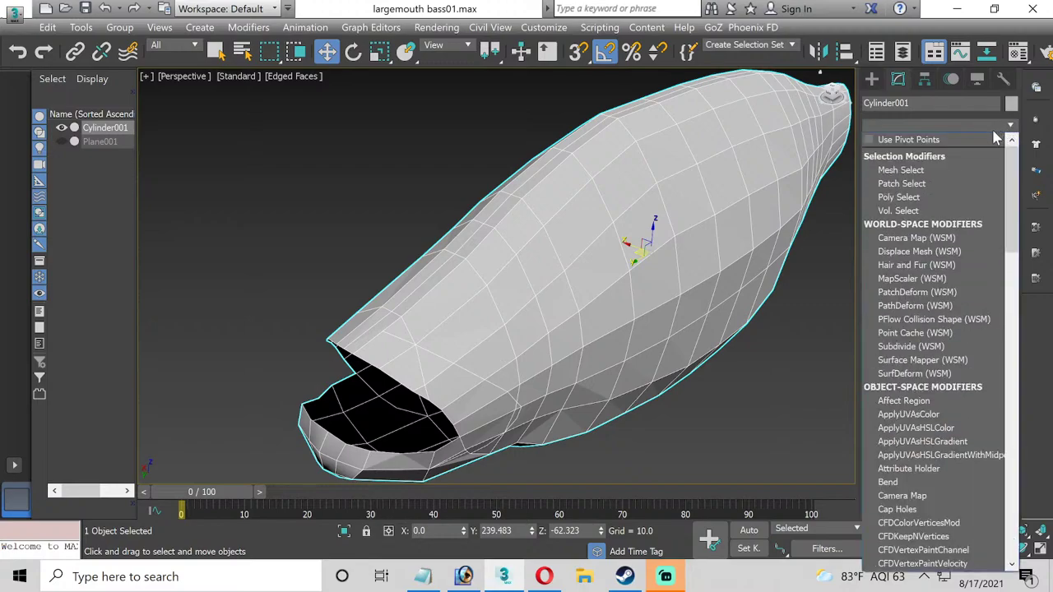
pyautogui.scroll(-20, 955, 164)
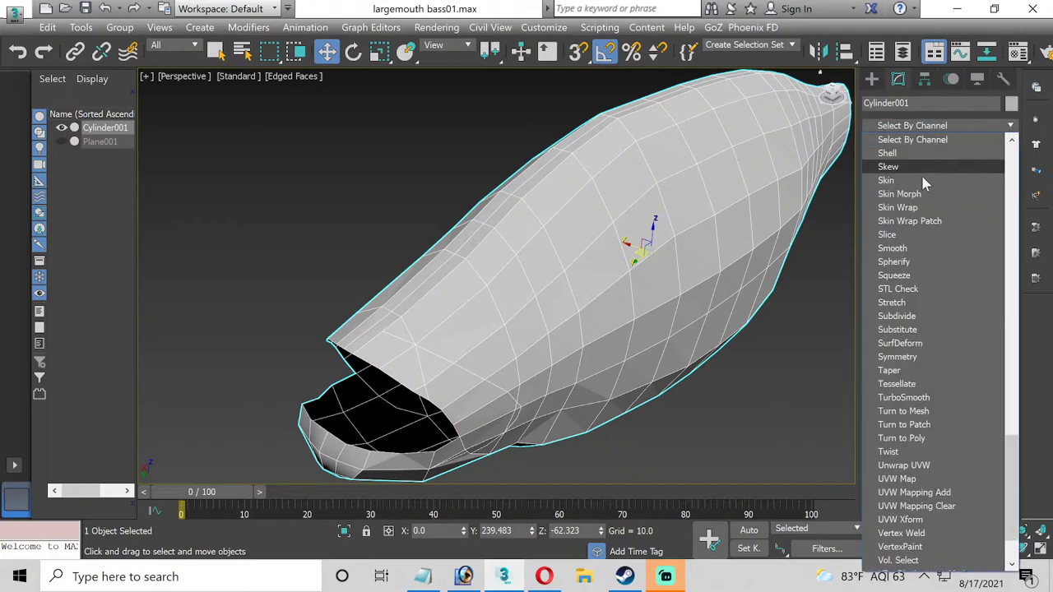
pyautogui.click(897, 357)
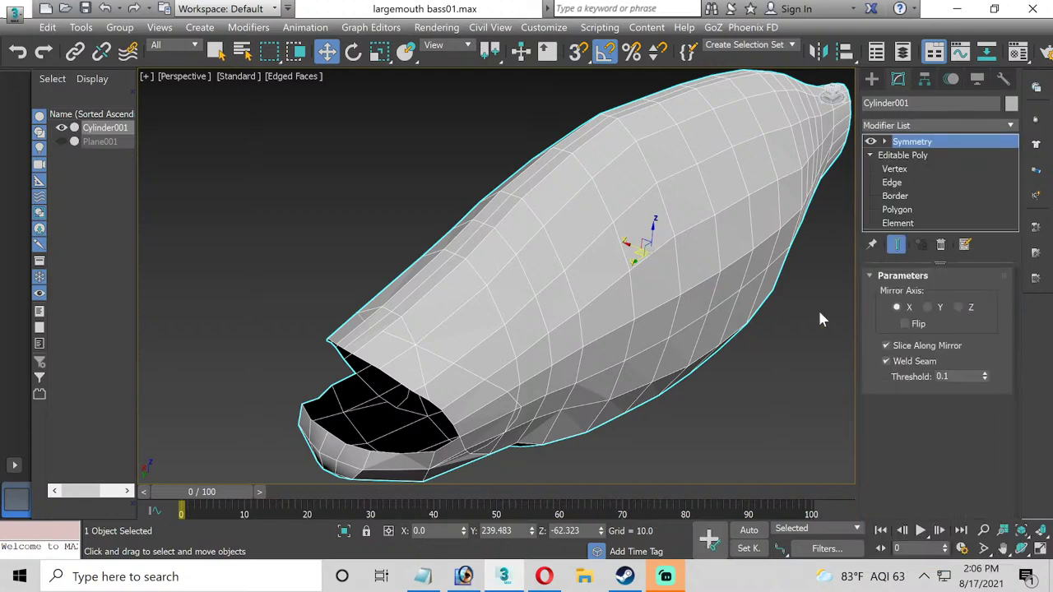
# At Vertex level, hide the subdivision cage and frame the mouth corner.
pyautogui.click(903, 169)
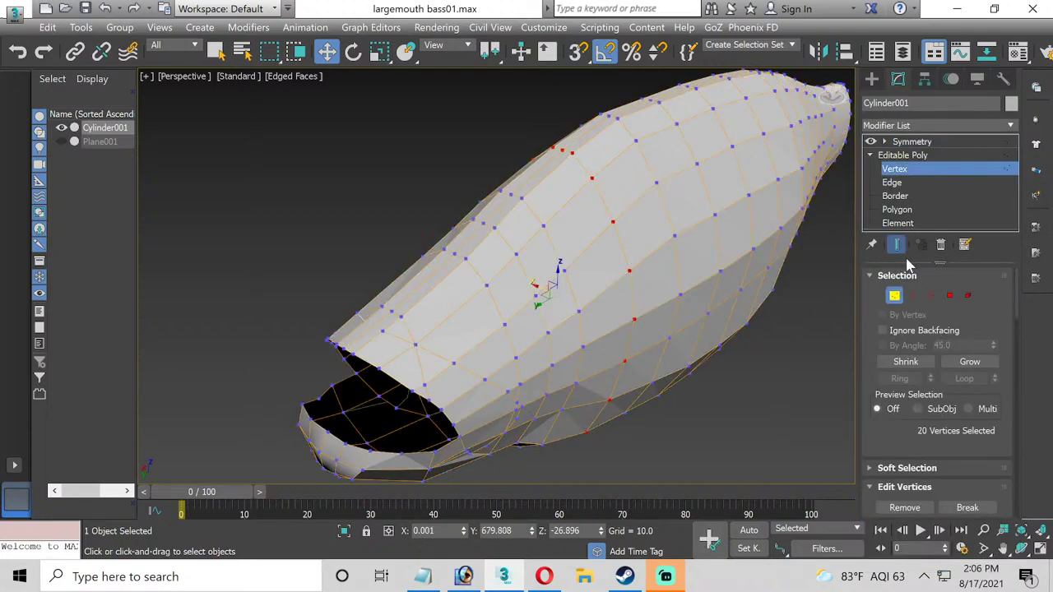
pyautogui.moveTo(1015, 304)
pyautogui.mouseDown()
pyautogui.moveTo(1015, 418)
pyautogui.moveTo(1018, 309)
pyautogui.mouseUp()
pyautogui.click(906, 436)
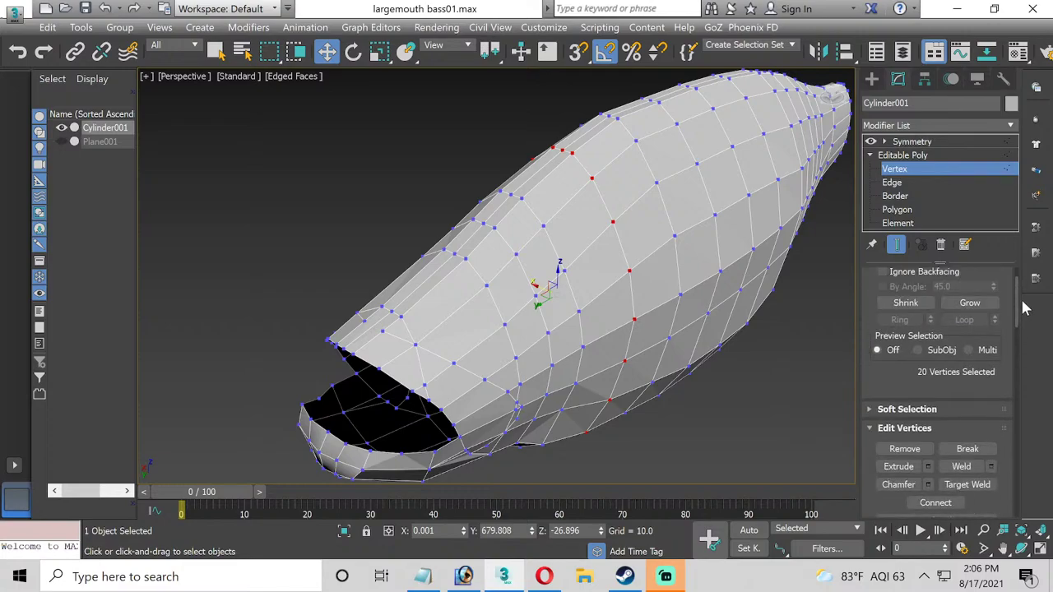
pyautogui.scroll(3, 403, 350)
pyautogui.scroll(2, 403, 350)
pyautogui.scroll(2, 311, 315)
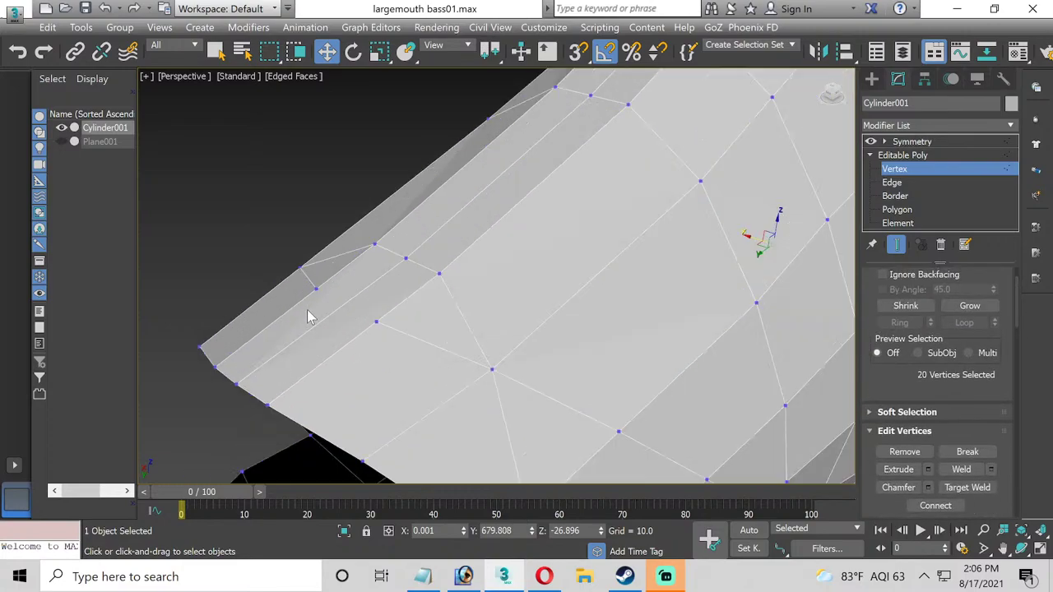
pyautogui.moveTo(313, 325); pyautogui.dragTo(245, 261, button='middle')
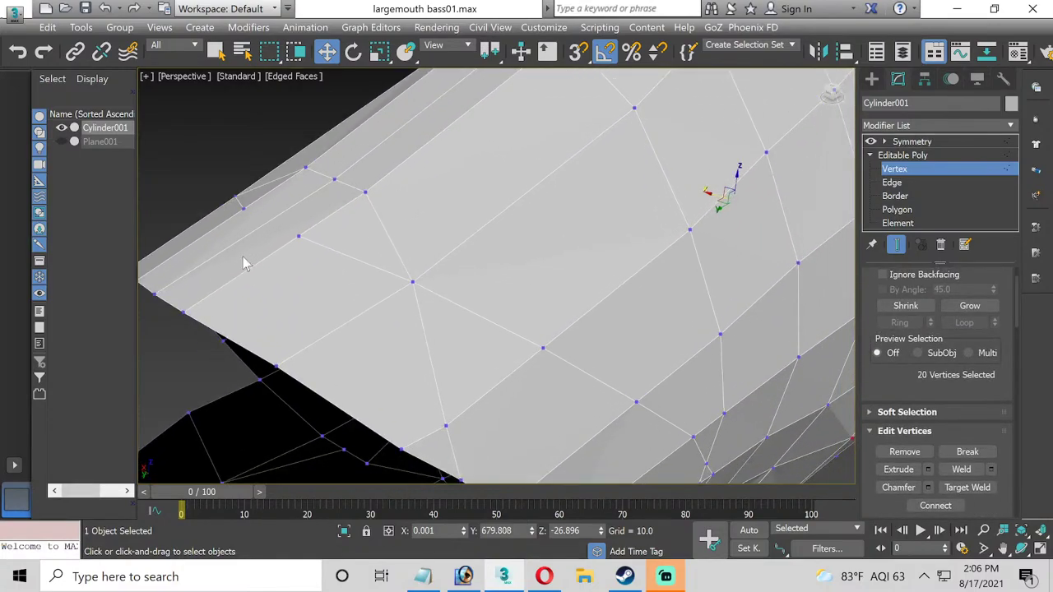
pyautogui.scroll(-1, 247, 262)
pyautogui.moveTo(264, 301); pyautogui.dragTo(357, 353, button='middle')
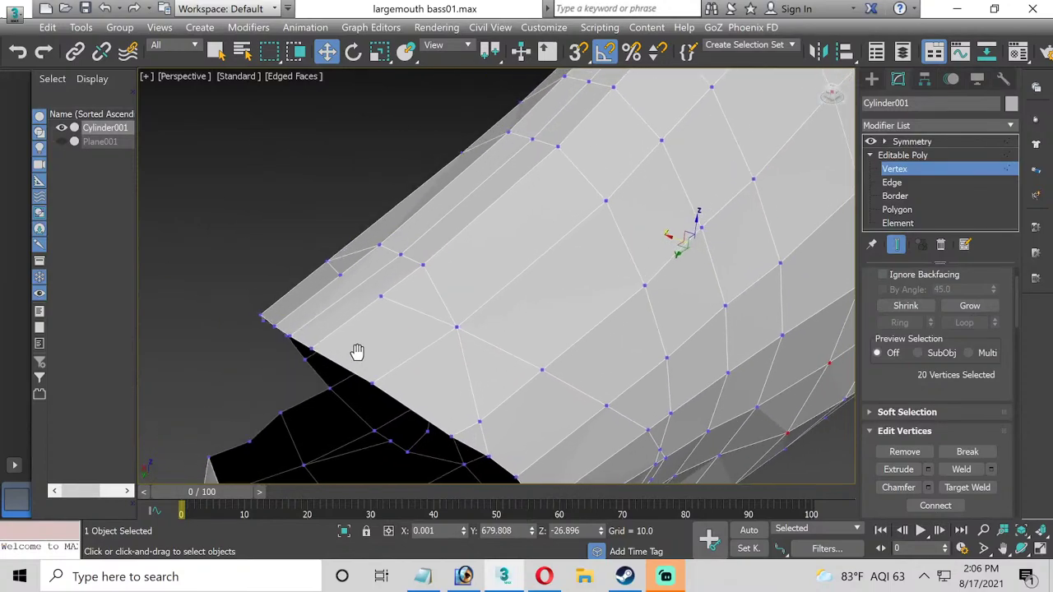
pyautogui.scroll(-3, 982, 437)
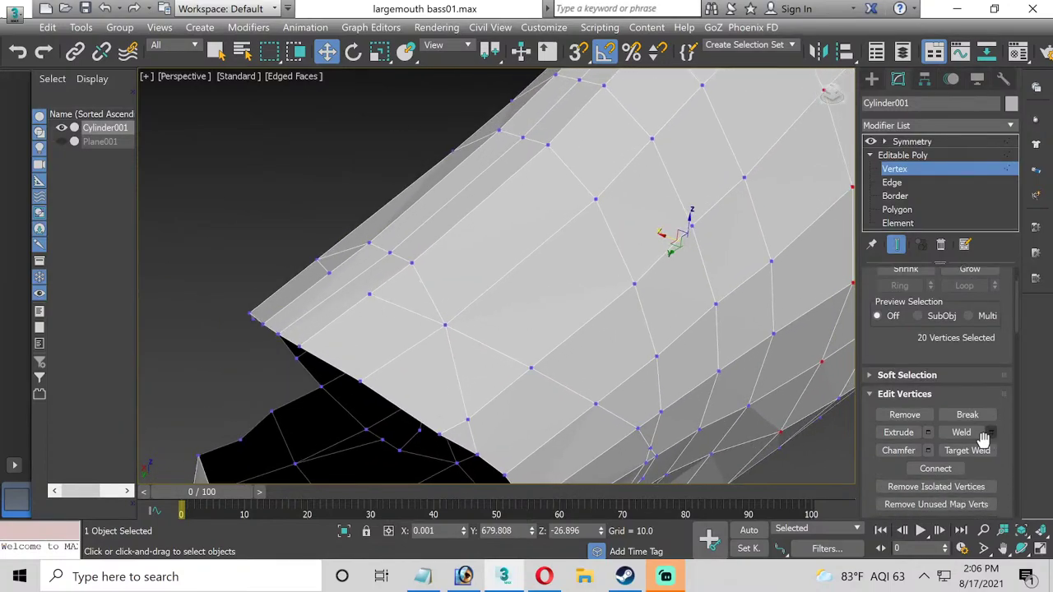
pyautogui.scroll(-6, 990, 451)
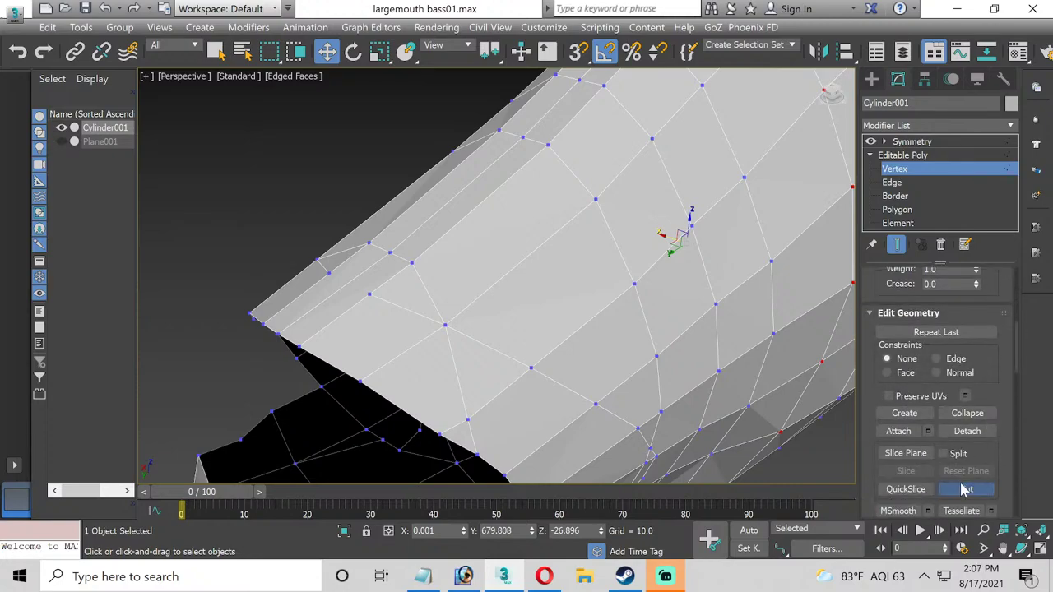
# Cut a new edge between two lip-corner vertices, then orbit to view the mouth from above.
pyautogui.click(967, 490)
pyautogui.scroll(4, 322, 283)
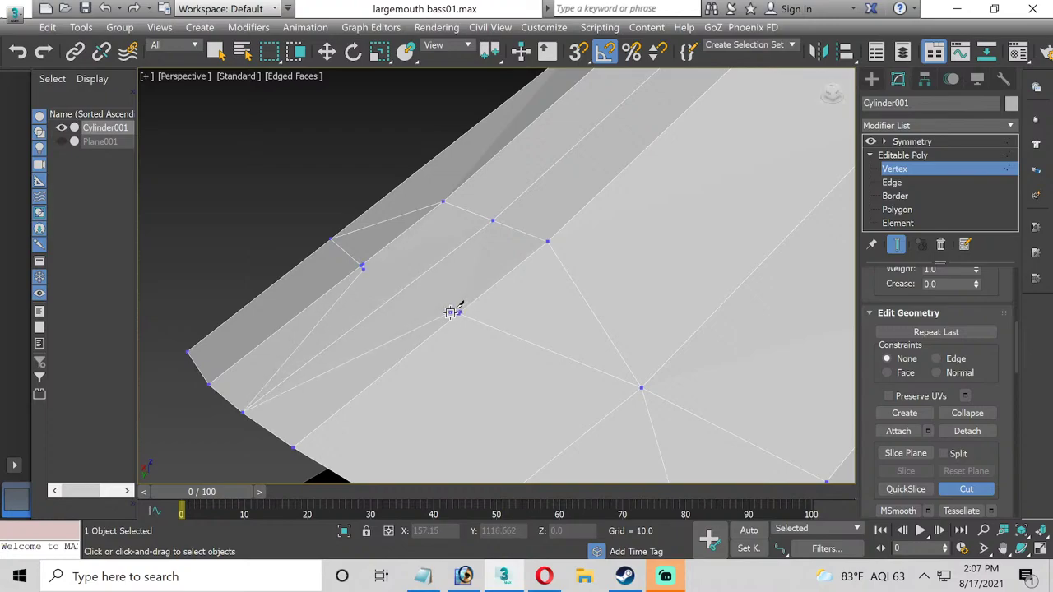
pyautogui.click(459, 314)
pyautogui.click(402, 290)
pyautogui.rightClick(512, 324)
pyautogui.scroll(-5, 510, 335)
pyautogui.scroll(-3, 461, 337)
pyautogui.moveTo(453, 332); pyautogui.dragTo(365, 372, button='middle')
pyautogui.keyDown('alt'); pyautogui.moveTo(404, 338); pyautogui.dragTo(839, 172, button='middle'); pyautogui.keyUp('alt')
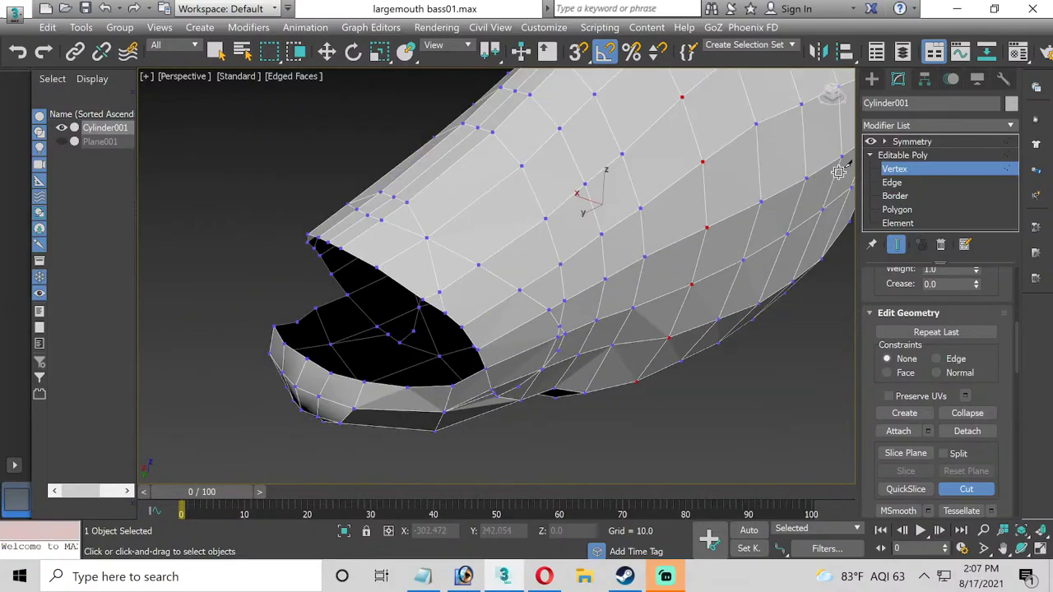
# At Polygon level, select the upper lip faces from the front back to the lip corner.
pyautogui.click(911, 170)
pyautogui.click(897, 210)
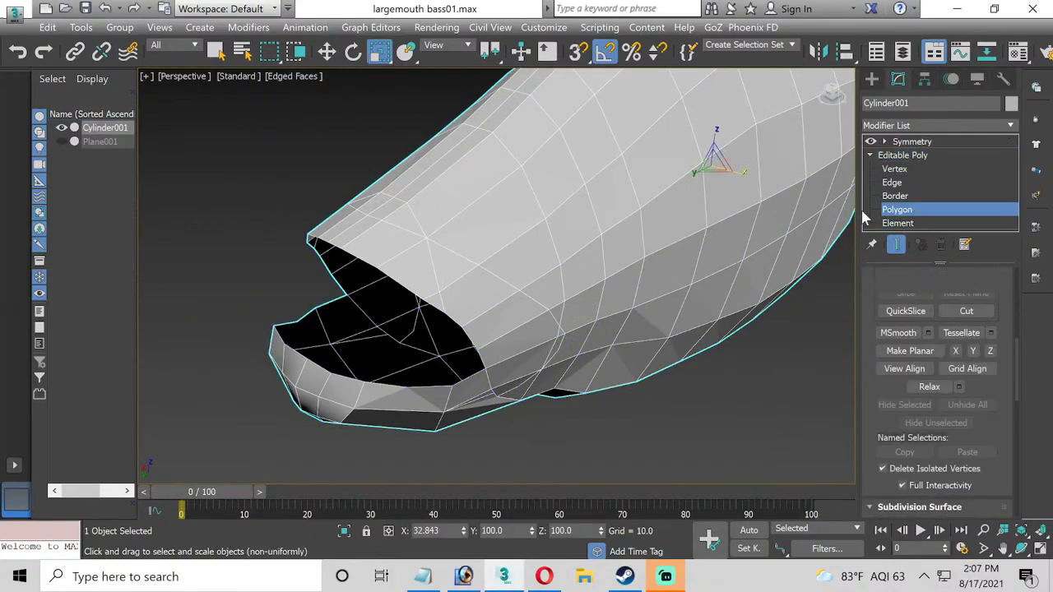
pyautogui.click(402, 241)
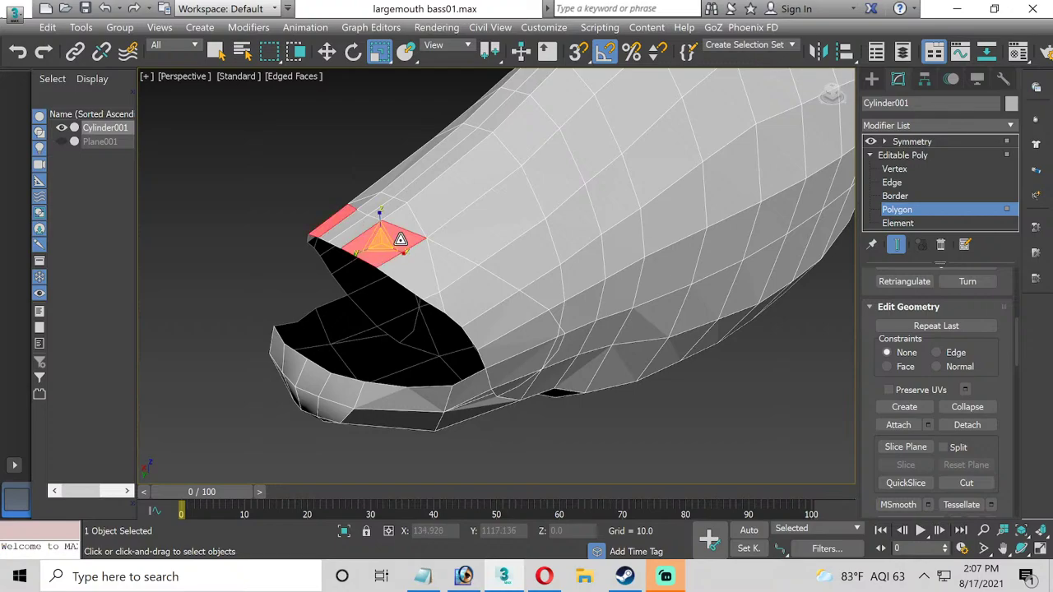
pyautogui.keyDown('shift'); pyautogui.click(409, 257); pyautogui.keyUp('shift')
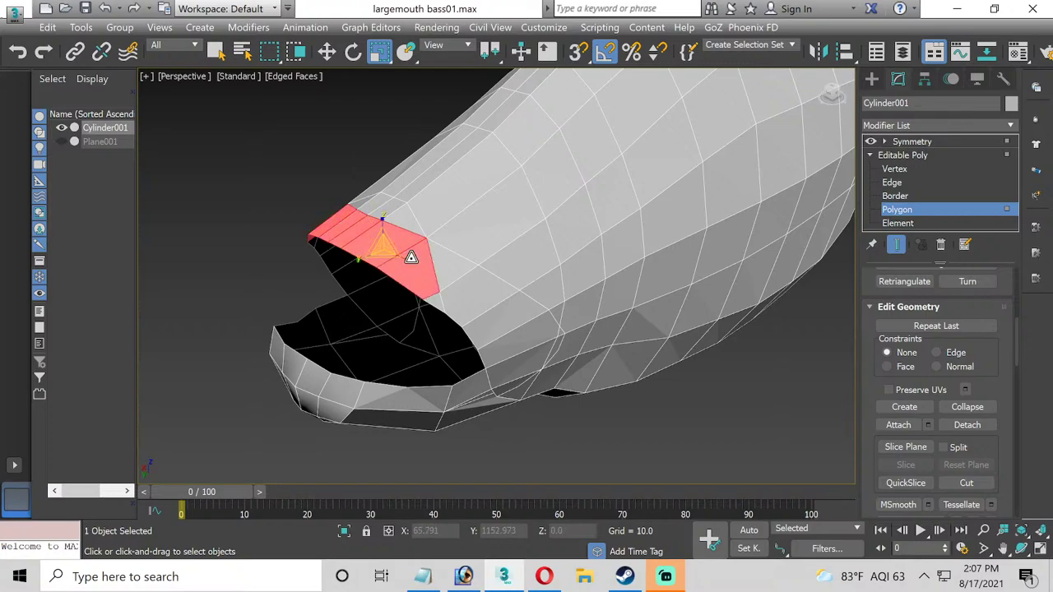
pyautogui.keyDown('ctrl'); pyautogui.click(437, 290); pyautogui.keyUp('ctrl')
pyautogui.keyDown('ctrl'); pyautogui.click(447, 298); pyautogui.keyUp('ctrl')
pyautogui.keyDown('ctrl'); pyautogui.click(456, 303); pyautogui.keyUp('ctrl')
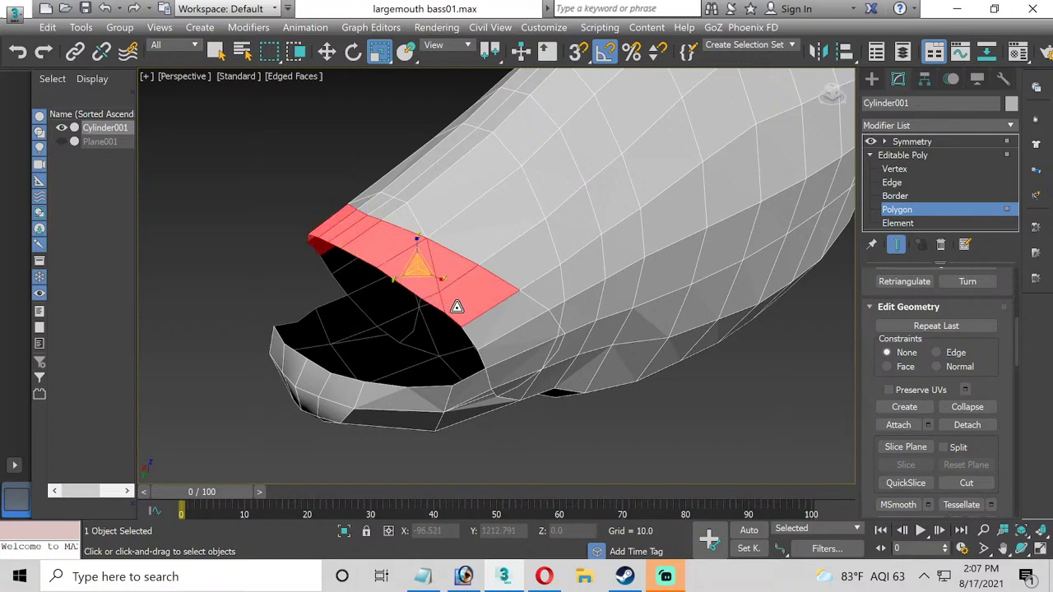
pyautogui.keyDown('ctrl'); pyautogui.click(494, 330); pyautogui.keyUp('ctrl')
pyautogui.keyDown('ctrl'); pyautogui.click(503, 346); pyautogui.keyUp('ctrl')
pyautogui.keyDown('ctrl'); pyautogui.click(510, 357); pyautogui.keyUp('ctrl')
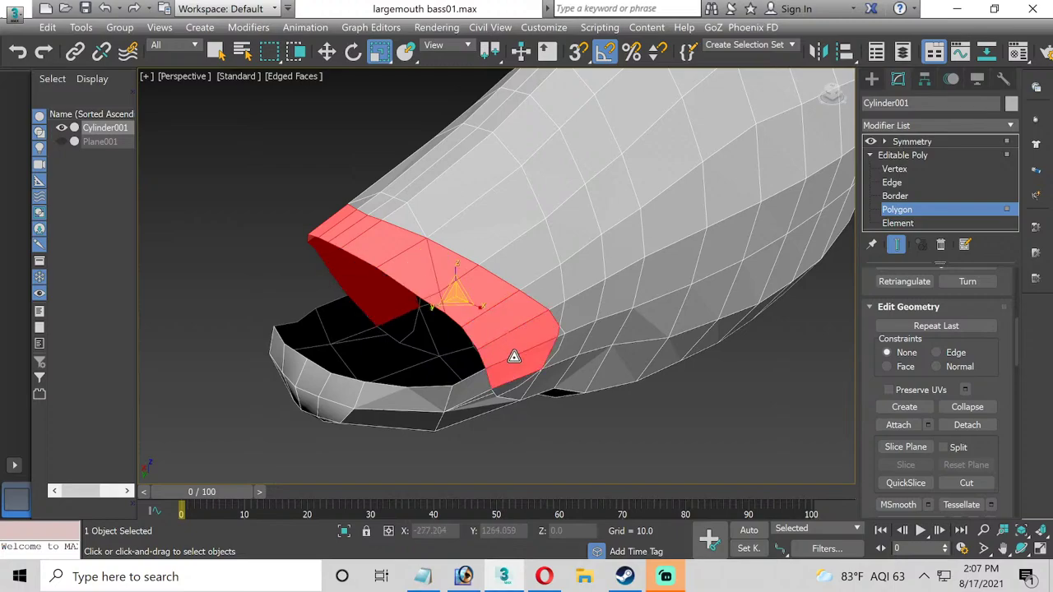
# In the maximized Left view, add the corner and lower lip faces to the selection.
pyautogui.click(1040, 547)
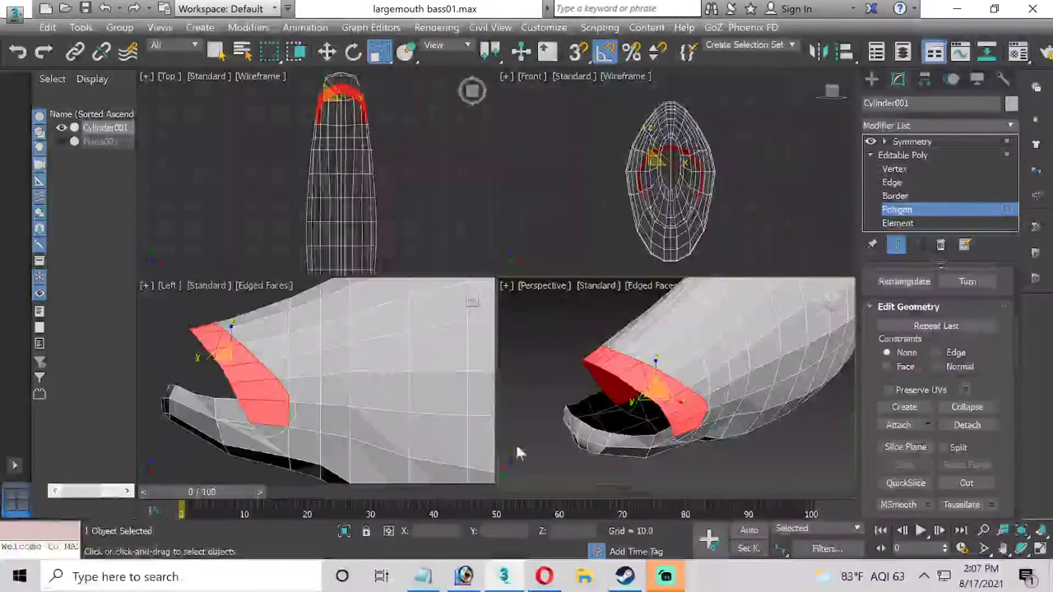
pyautogui.click(1040, 547)
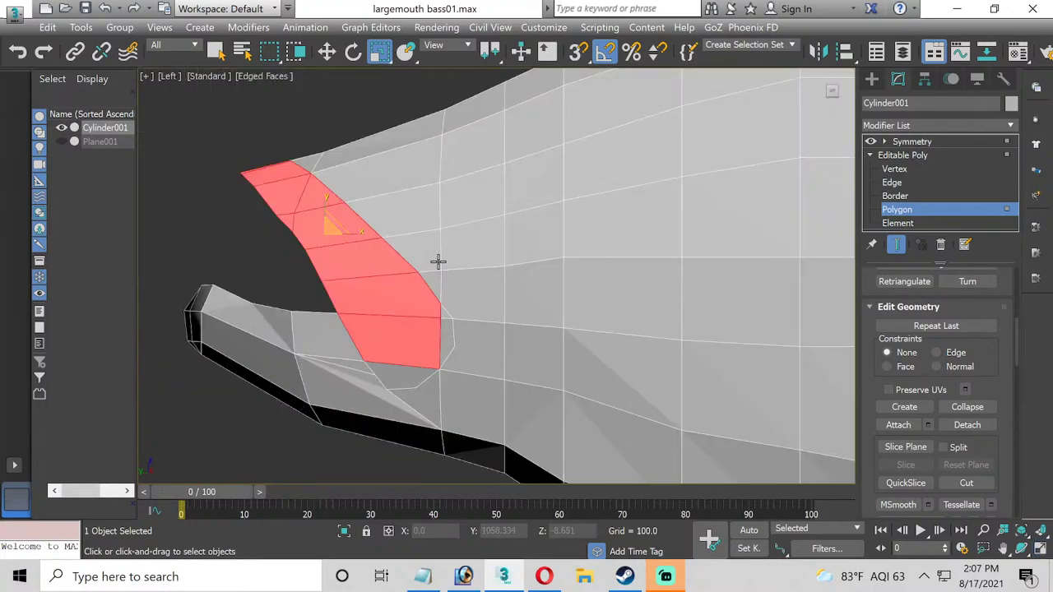
pyautogui.keyDown('ctrl'); pyautogui.click(442, 331); pyautogui.keyUp('ctrl')
pyautogui.keyDown('ctrl'); pyautogui.click(417, 372); pyautogui.keyUp('ctrl')
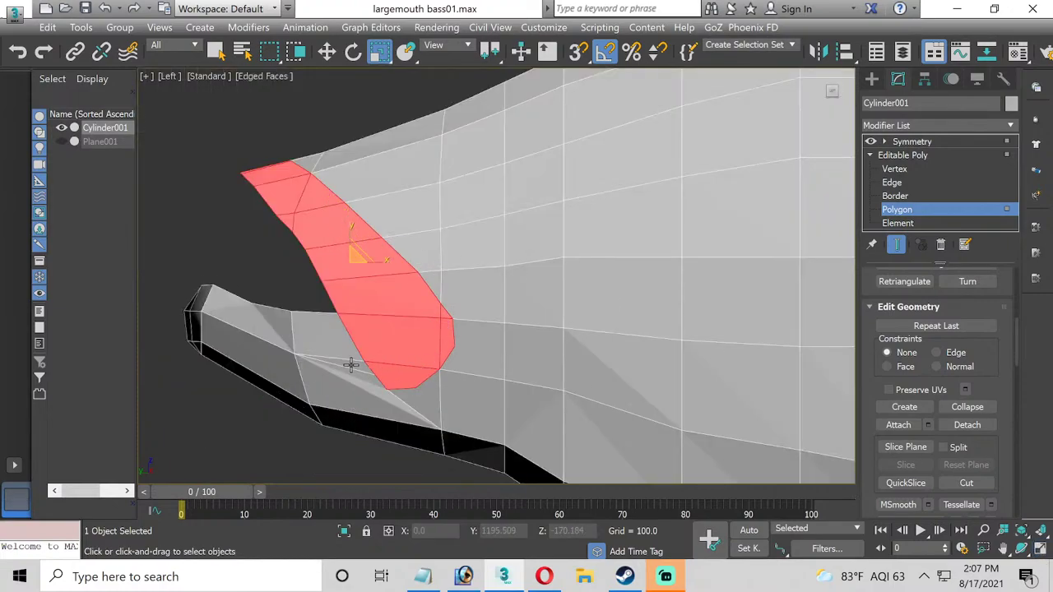
pyautogui.keyDown('ctrl'); pyautogui.click(313, 333); pyautogui.keyUp('ctrl')
pyautogui.keyDown('ctrl'); pyautogui.click(263, 316); pyautogui.keyUp('ctrl')
pyautogui.keyDown('ctrl'); pyautogui.click(206, 298); pyautogui.keyUp('ctrl')
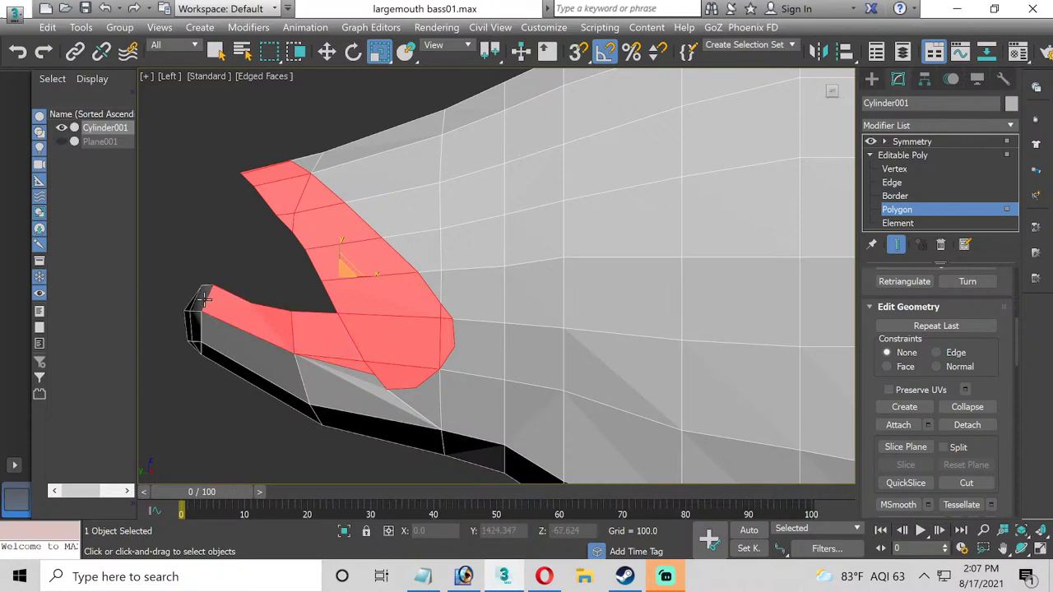
pyautogui.keyDown('ctrl'); pyautogui.click(204, 298); pyautogui.keyUp('ctrl')
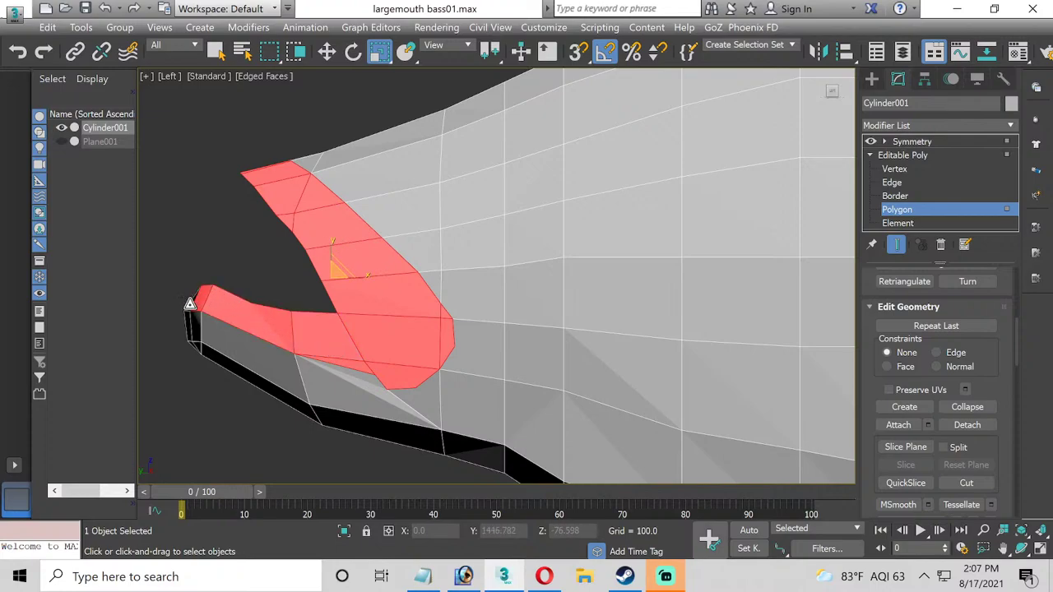
pyautogui.keyDown('ctrl'); pyautogui.click(190, 304); pyautogui.keyUp('ctrl')
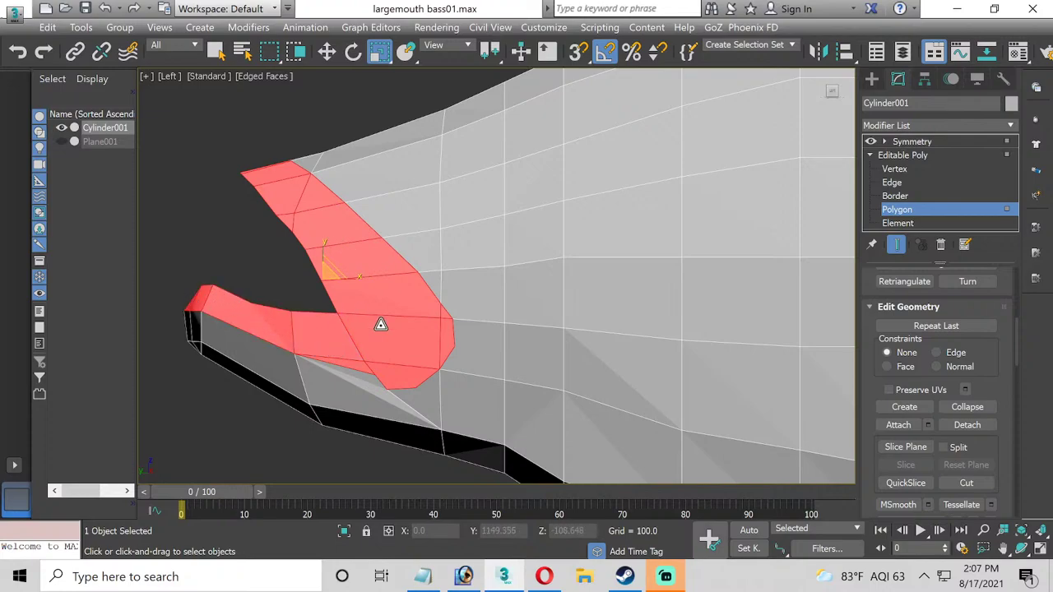
pyautogui.click(1040, 550)
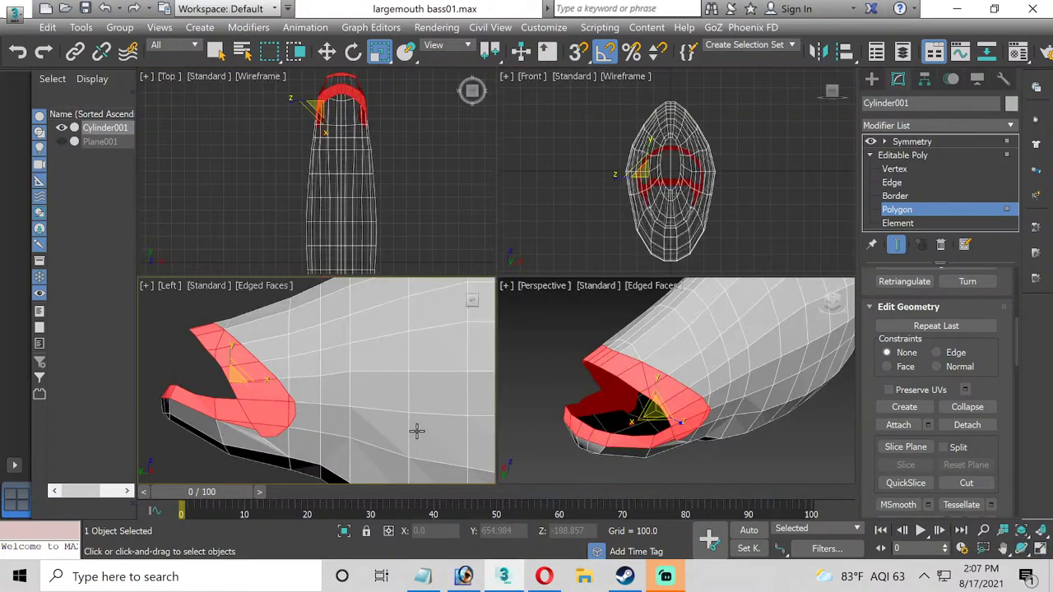
pyautogui.keyDown('ctrl'); pyautogui.click(593, 440); pyautogui.keyUp('ctrl')
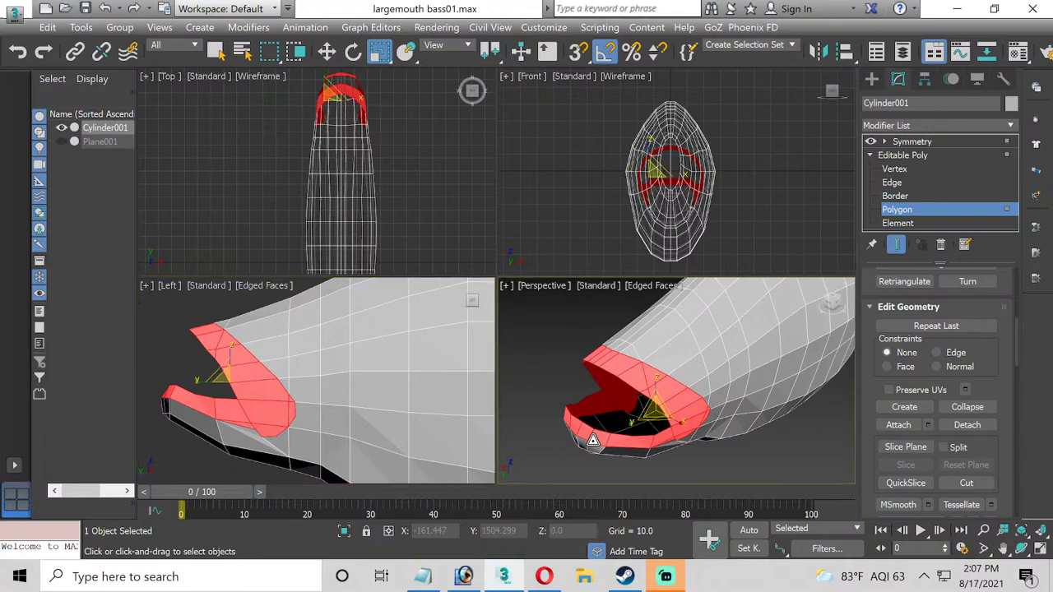
pyautogui.click(1040, 549)
pyautogui.click(905, 155)
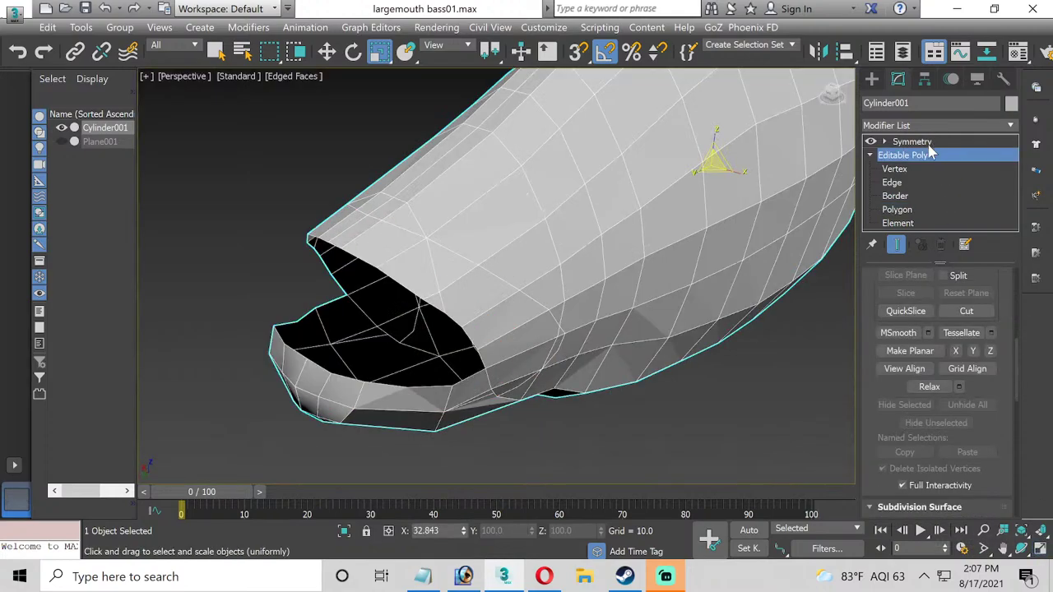
# Collapse All on Cylinder001's stack, confirm Yes, then return to Polygon sub-object level.
pyautogui.rightClick(914, 155)
pyautogui.click(895, 284)
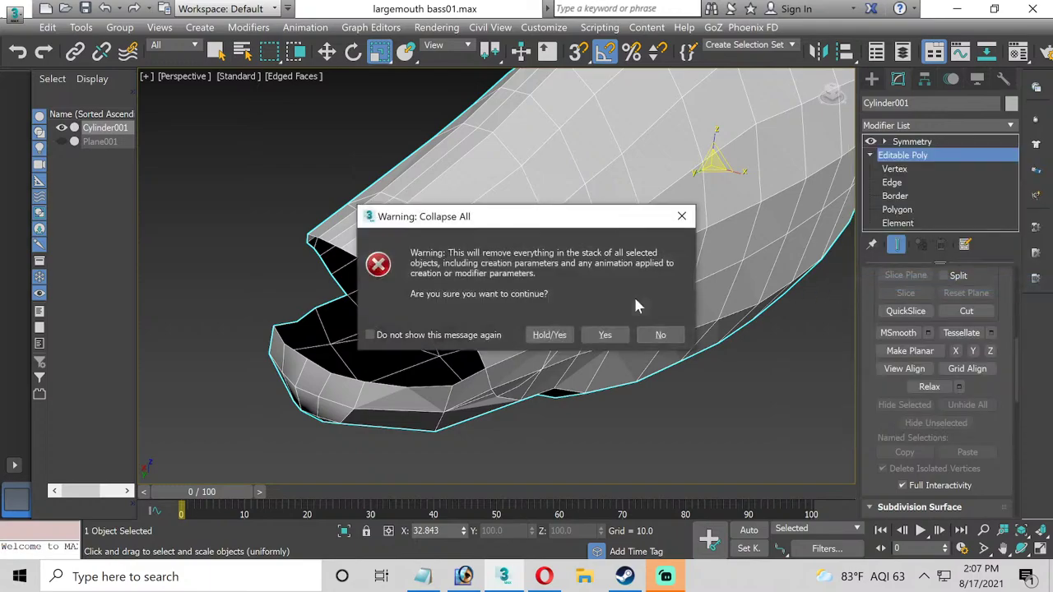
pyautogui.click(606, 335)
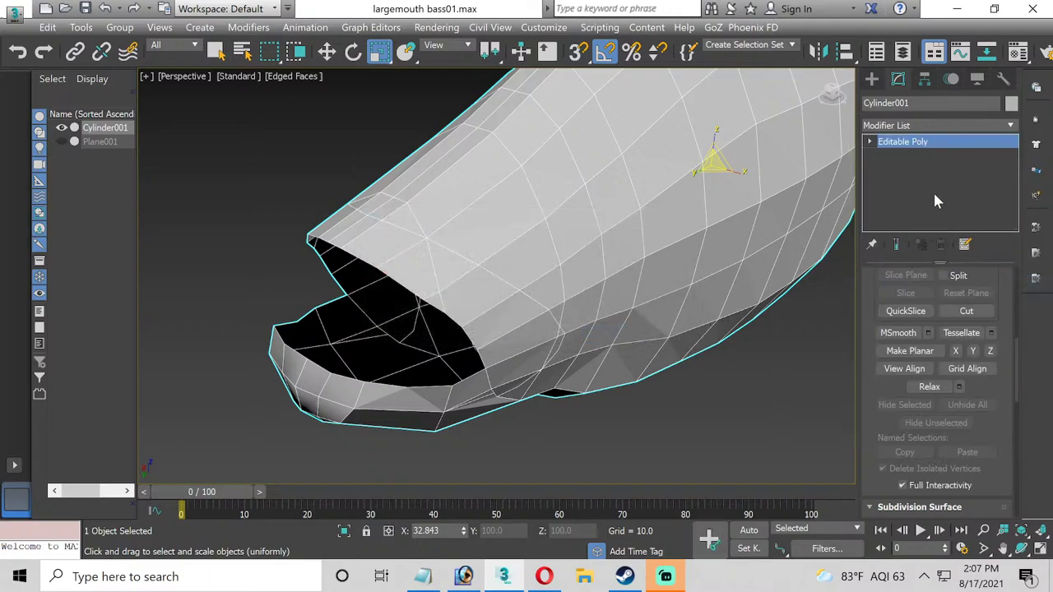
pyautogui.click(870, 142)
pyautogui.click(896, 197)
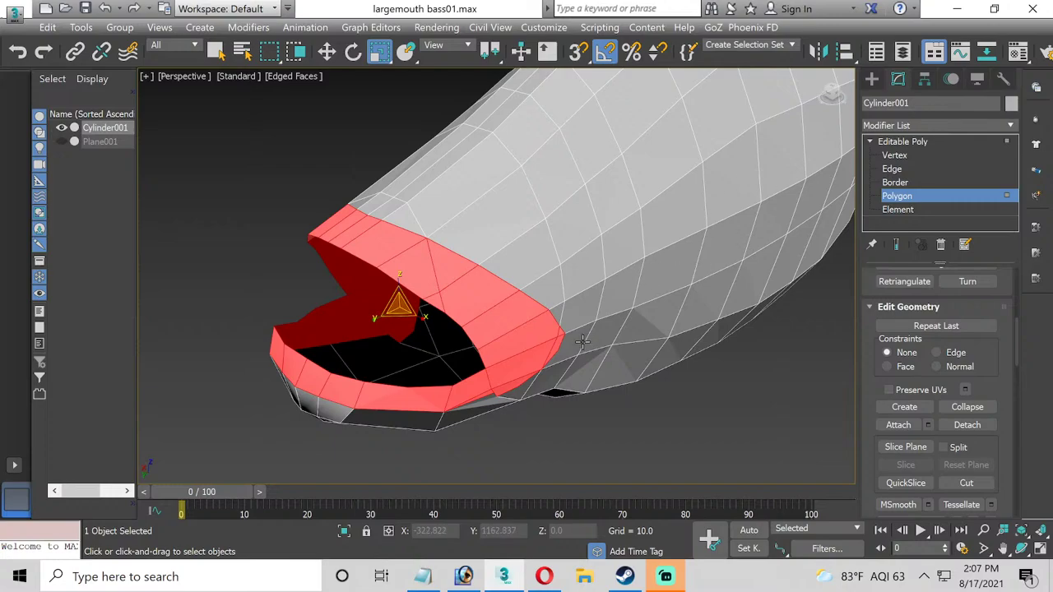
pyautogui.scroll(2, 551, 350)
pyautogui.scroll(3, 305, 348)
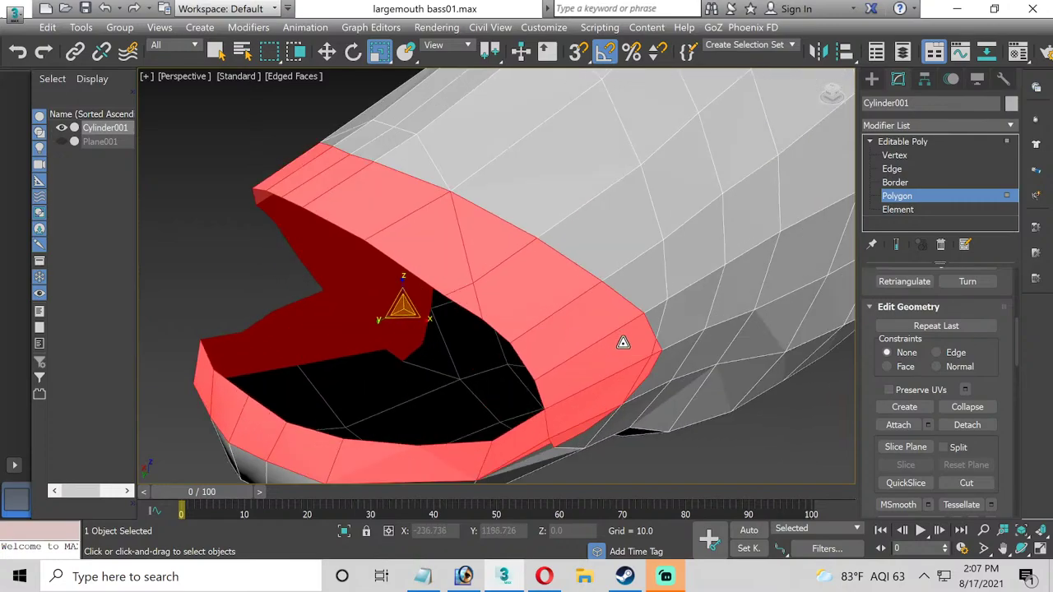
pyautogui.scroll(-3, 905, 411)
pyautogui.scroll(5, 905, 418)
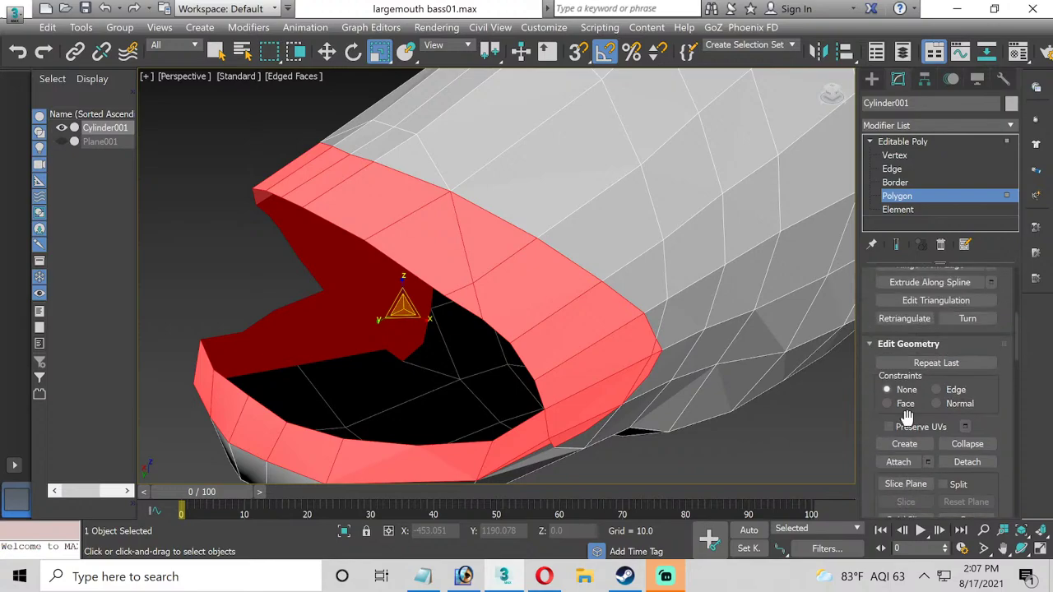
pyautogui.scroll(3, 905, 418)
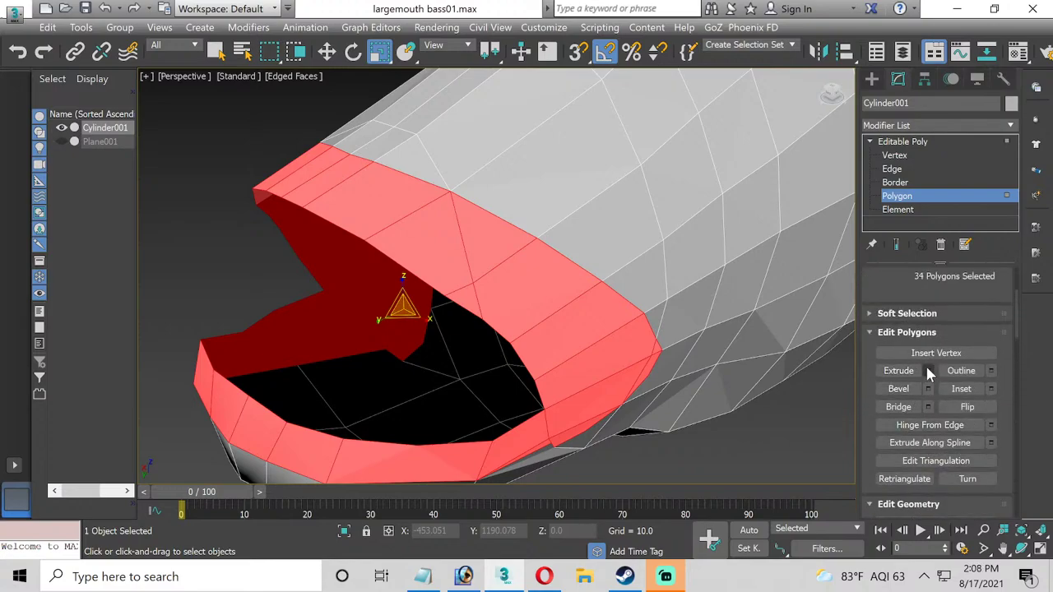
# Extrude the lip-rim polygons as a Group to about height 9, then move them upward.
pyautogui.click(929, 371)
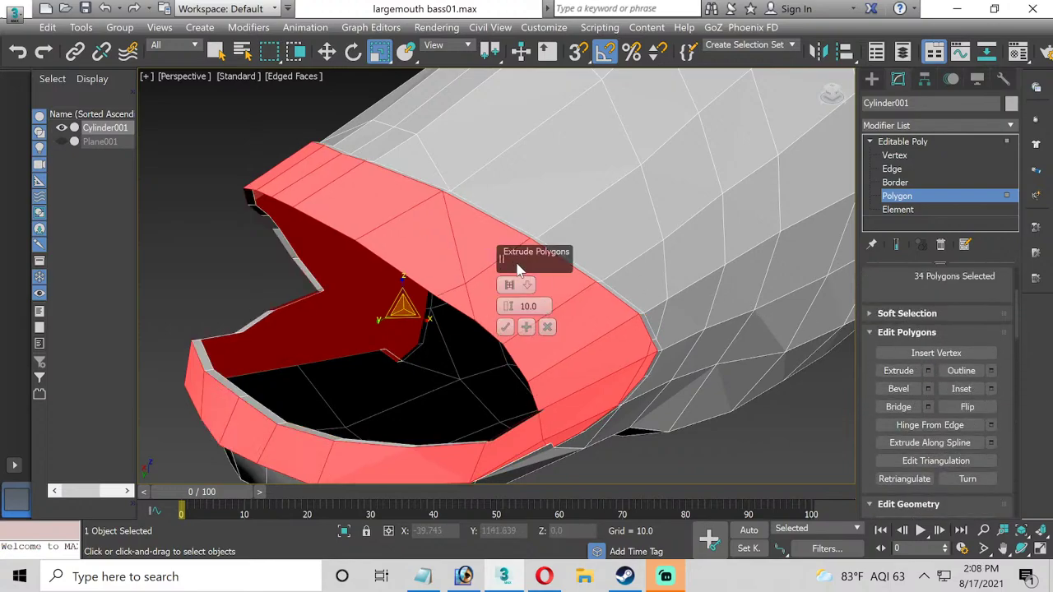
pyautogui.click(509, 286)
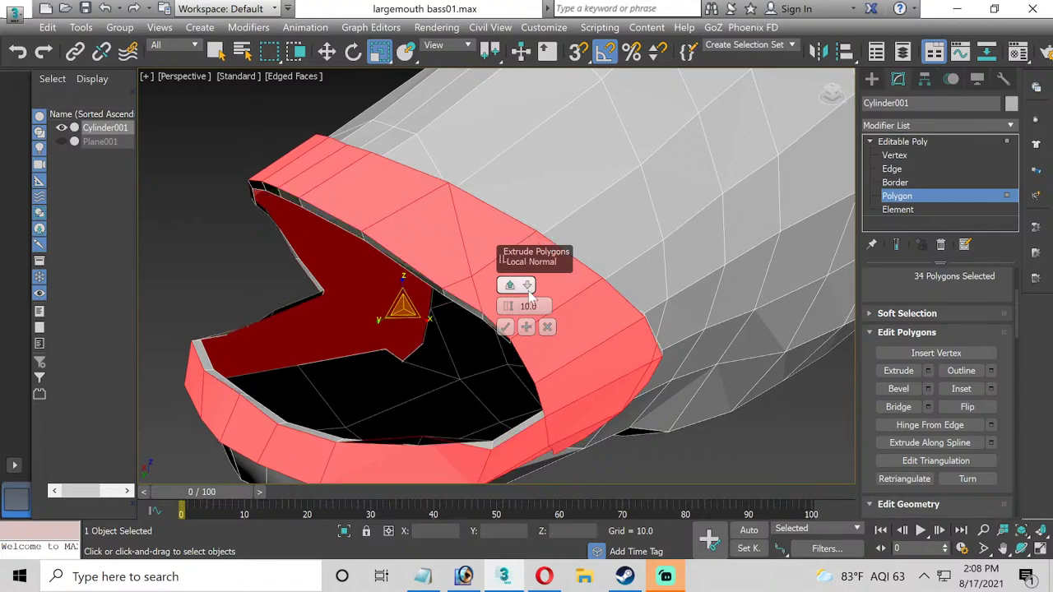
pyautogui.moveTo(507, 306); pyautogui.dragTo(507, 327)
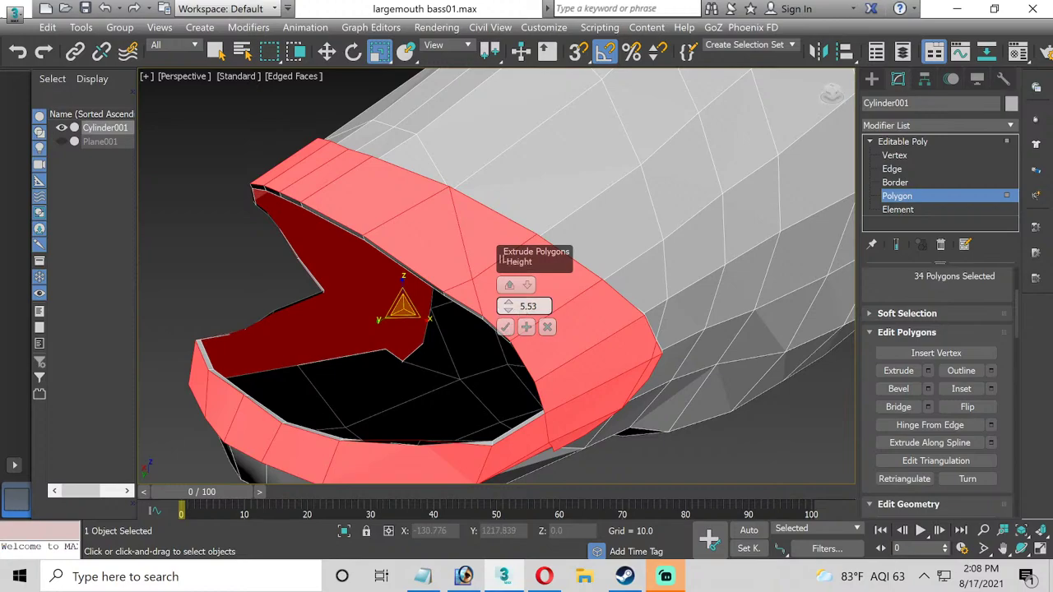
pyautogui.click(510, 285)
pyautogui.click(510, 286)
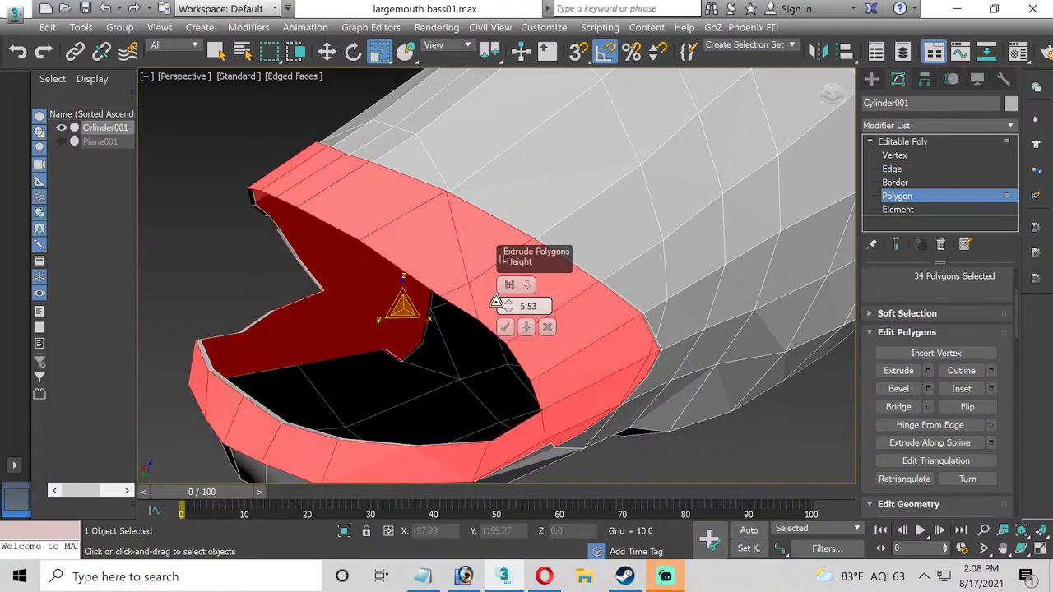
pyautogui.moveTo(506, 307); pyautogui.dragTo(512, 287)
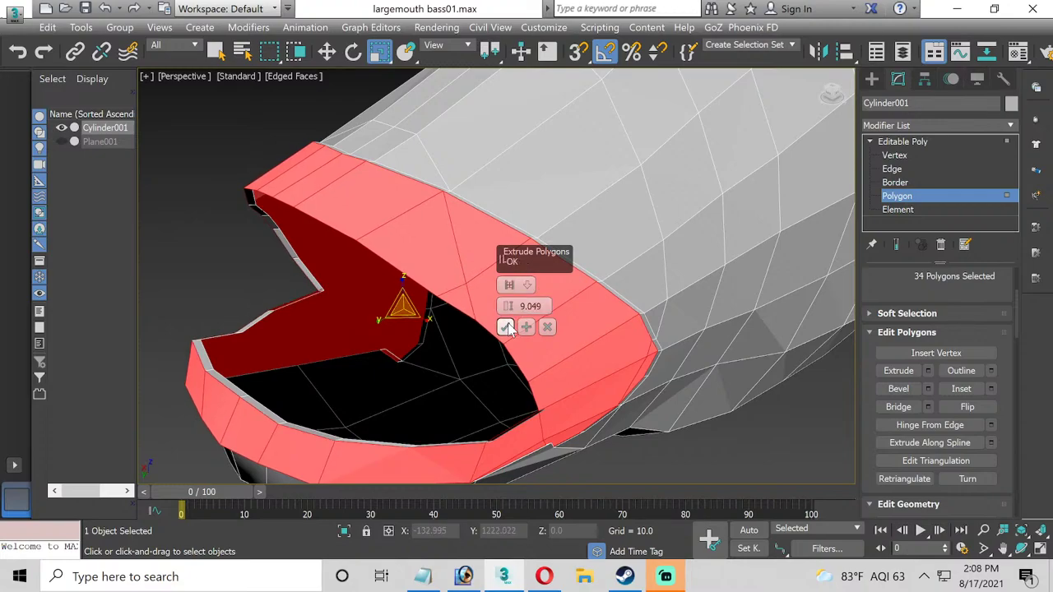
pyautogui.click(505, 327)
pyautogui.click(327, 51)
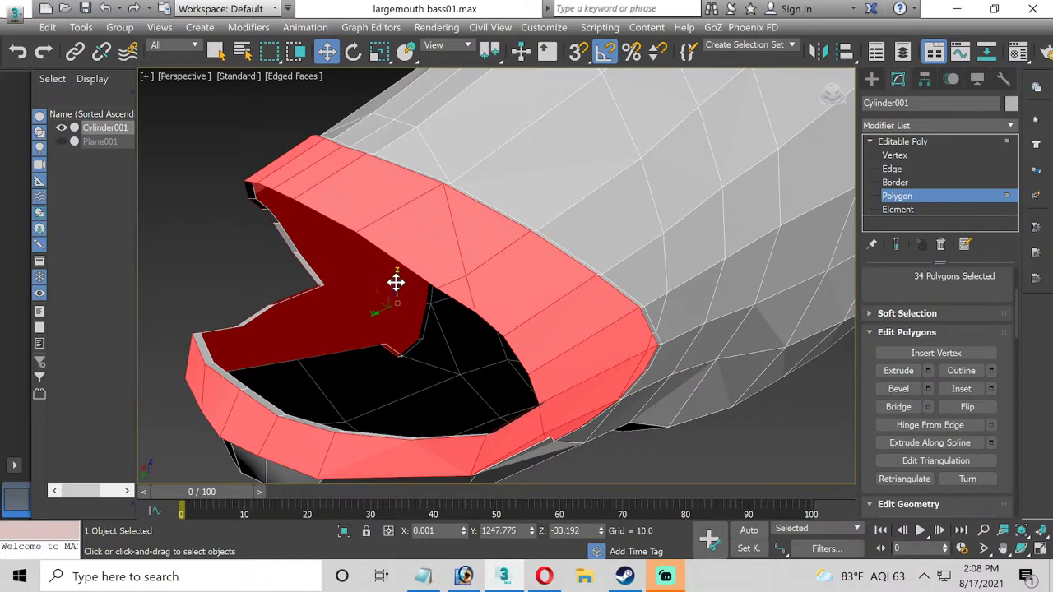
pyautogui.moveTo(396, 282); pyautogui.dragTo(367, 297)
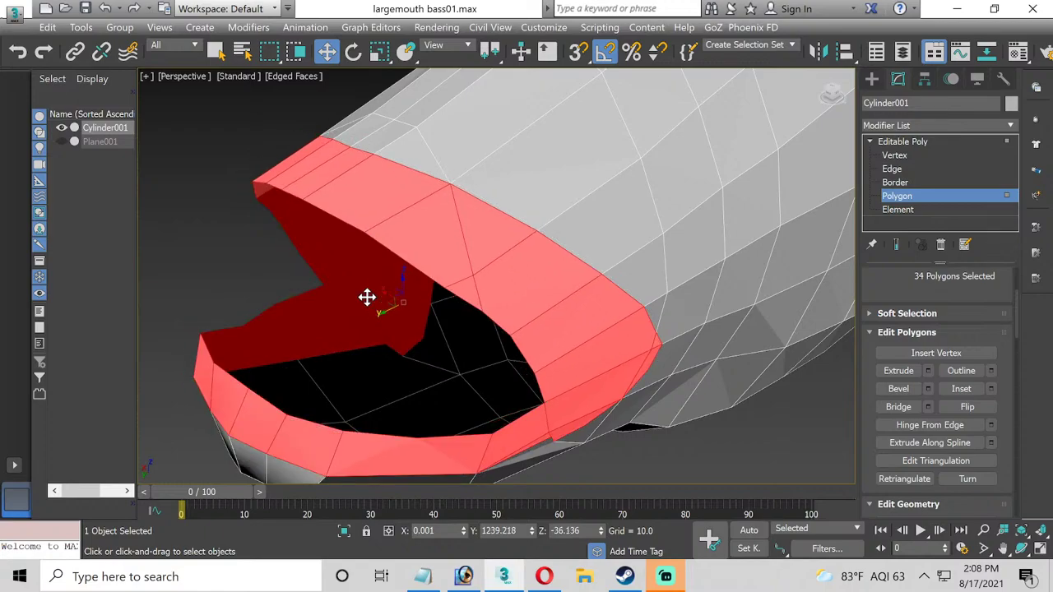
# Extrude the rim polygons again as a Group to about height 14.4.
pyautogui.click(929, 371)
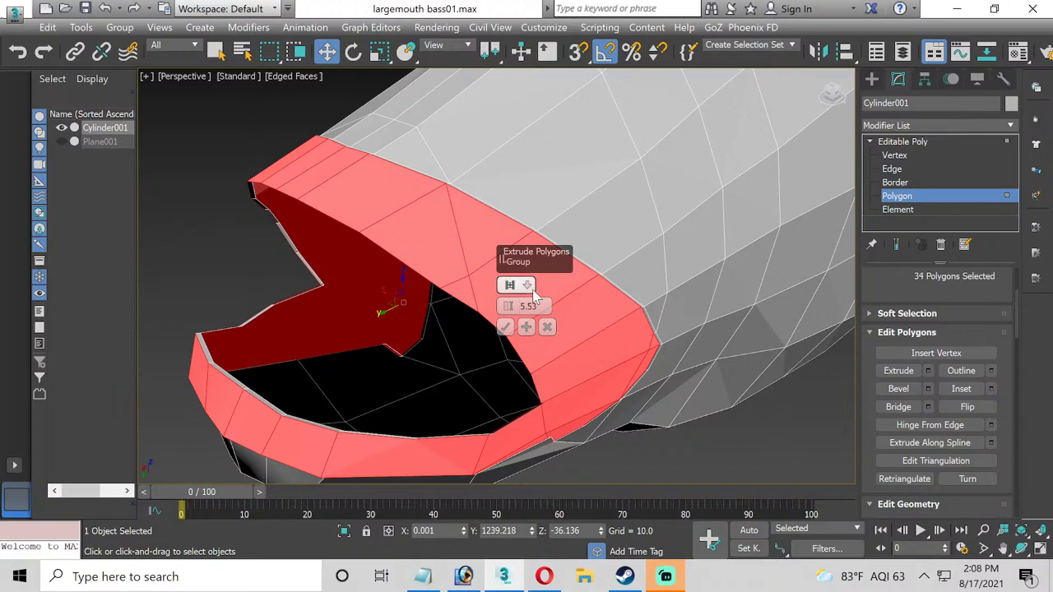
pyautogui.click(509, 287)
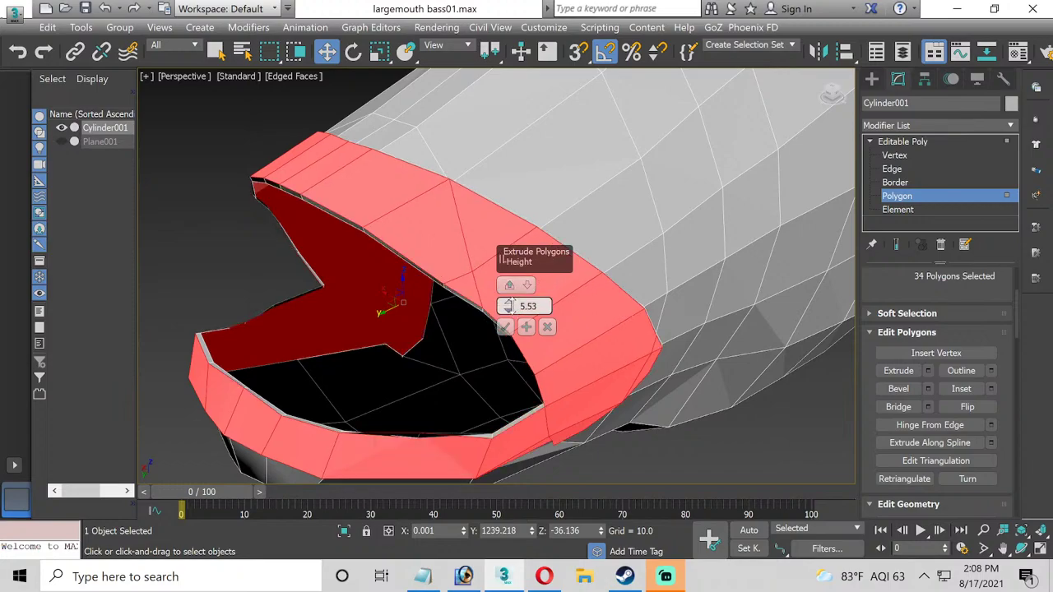
pyautogui.moveTo(508, 305)
pyautogui.mouseDown()
pyautogui.moveTo(510, 333)
pyautogui.moveTo(508, 294)
pyautogui.mouseUp()
pyautogui.click(509, 286)
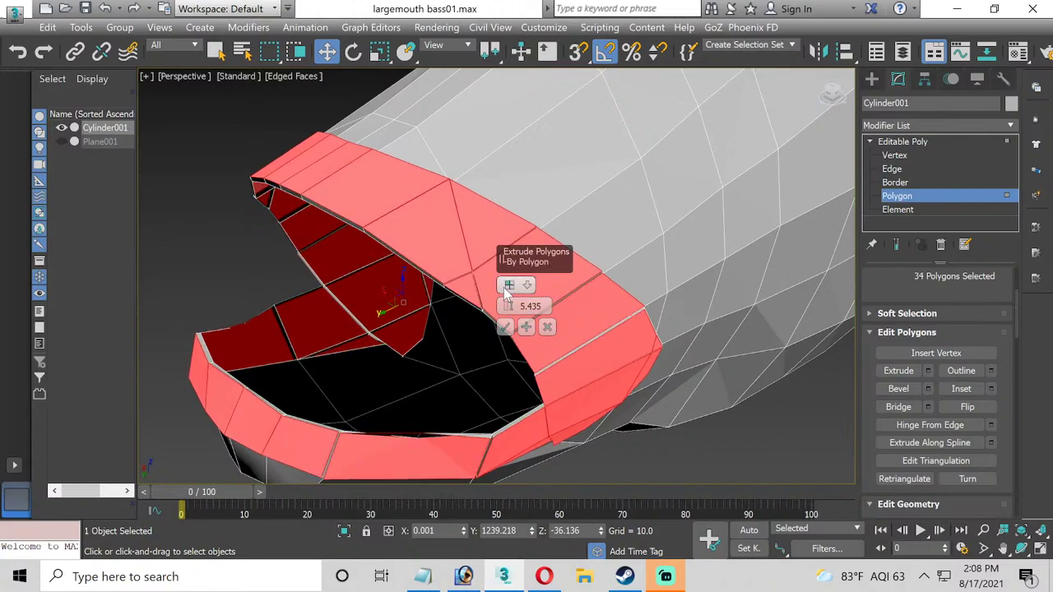
pyautogui.click(508, 285)
pyautogui.moveTo(508, 306); pyautogui.dragTo(514, 262)
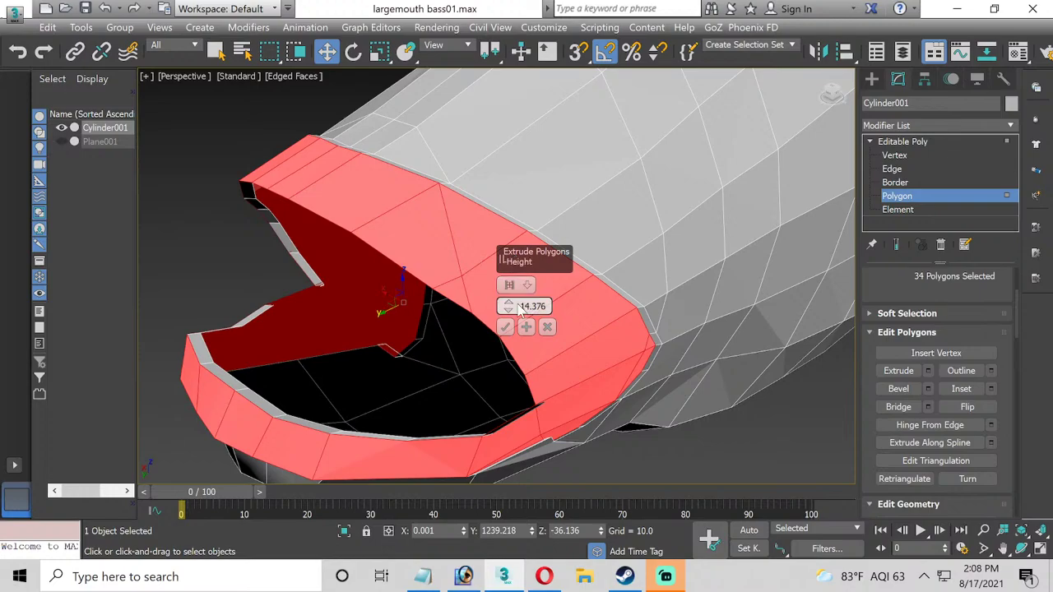
pyautogui.click(506, 327)
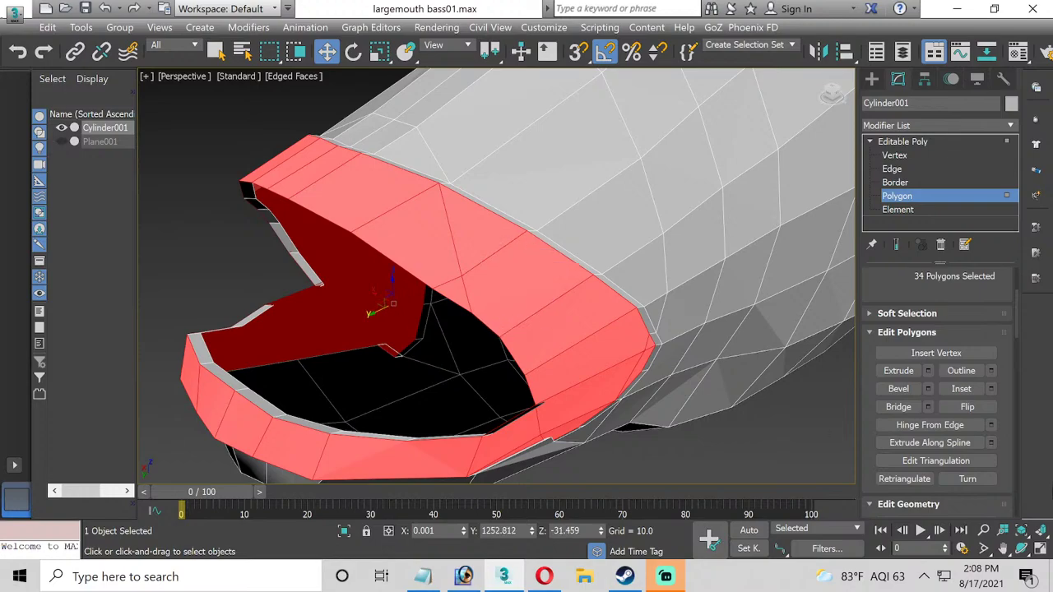
# In the maximized Left view, nudge the rim polygons and scale them to 102%.
pyautogui.click(1041, 550)
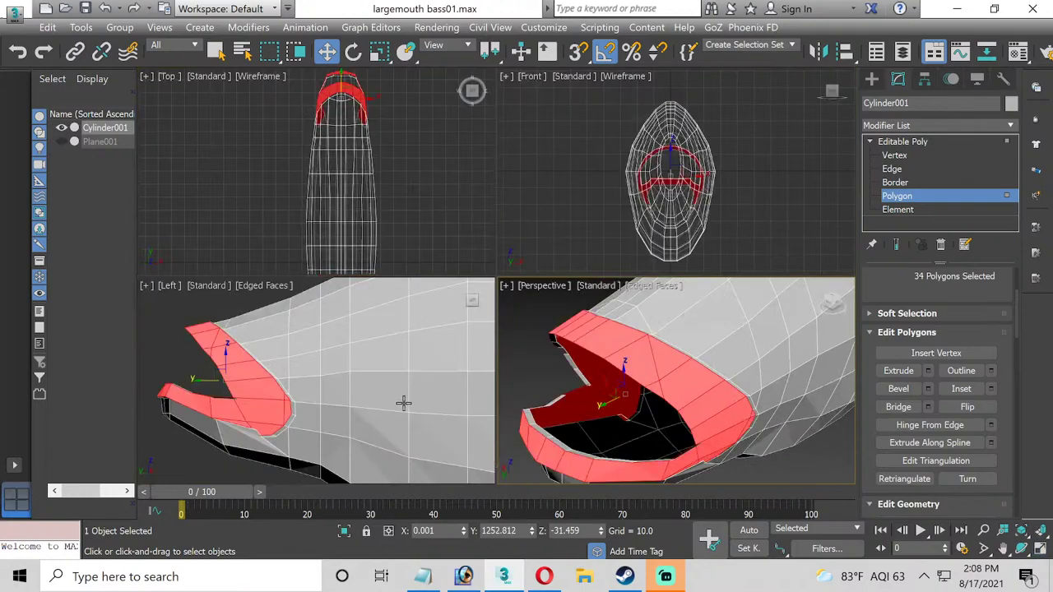
pyautogui.click(1041, 550)
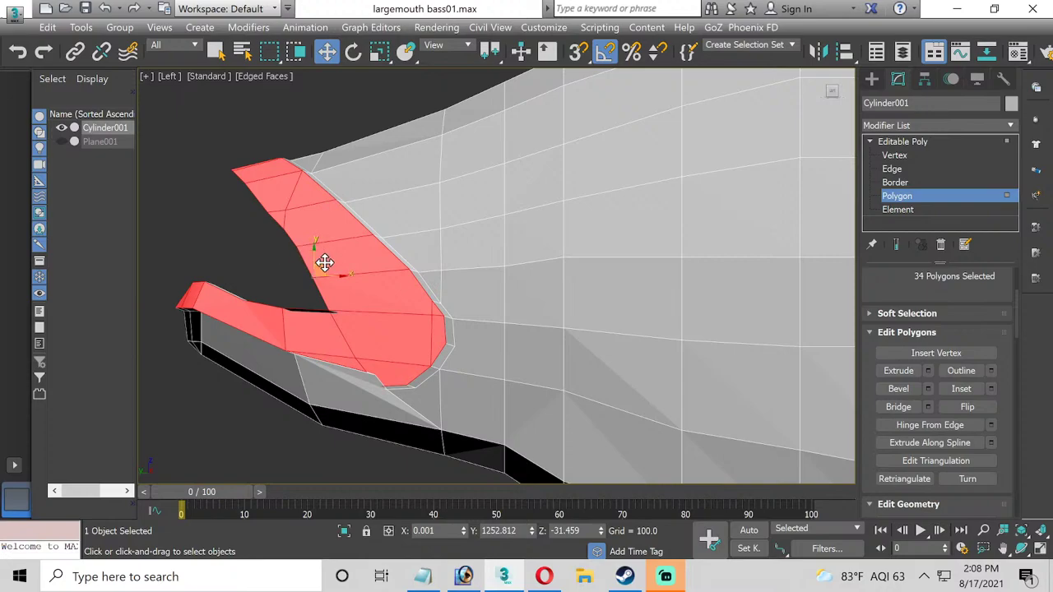
pyautogui.moveTo(325, 263)
pyautogui.mouseDown()
pyautogui.moveTo(320, 252)
pyautogui.moveTo(324, 270)
pyautogui.mouseUp()
pyautogui.click(379, 51)
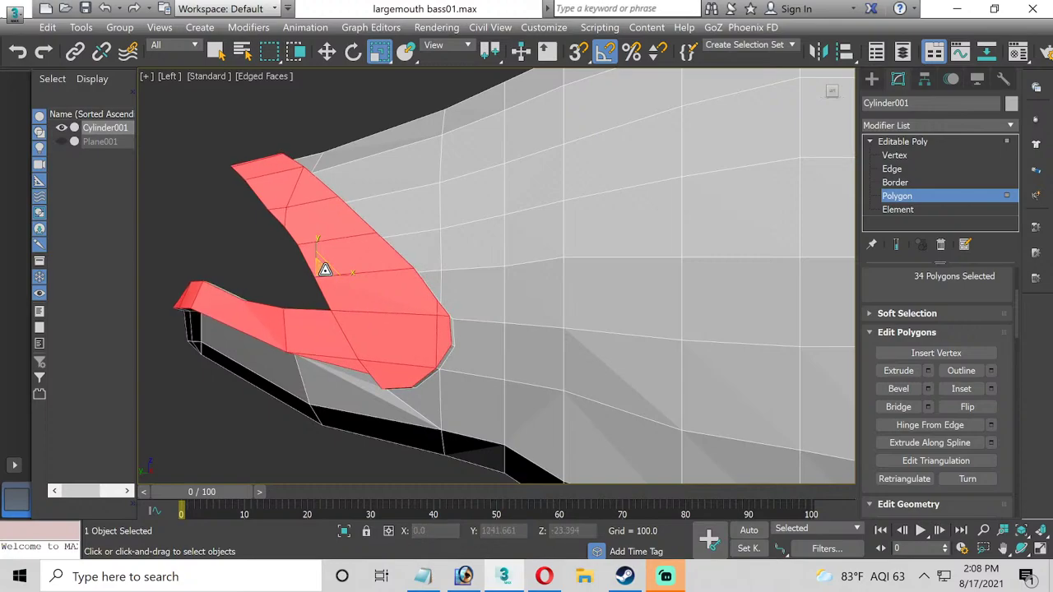
pyautogui.click(934, 197)
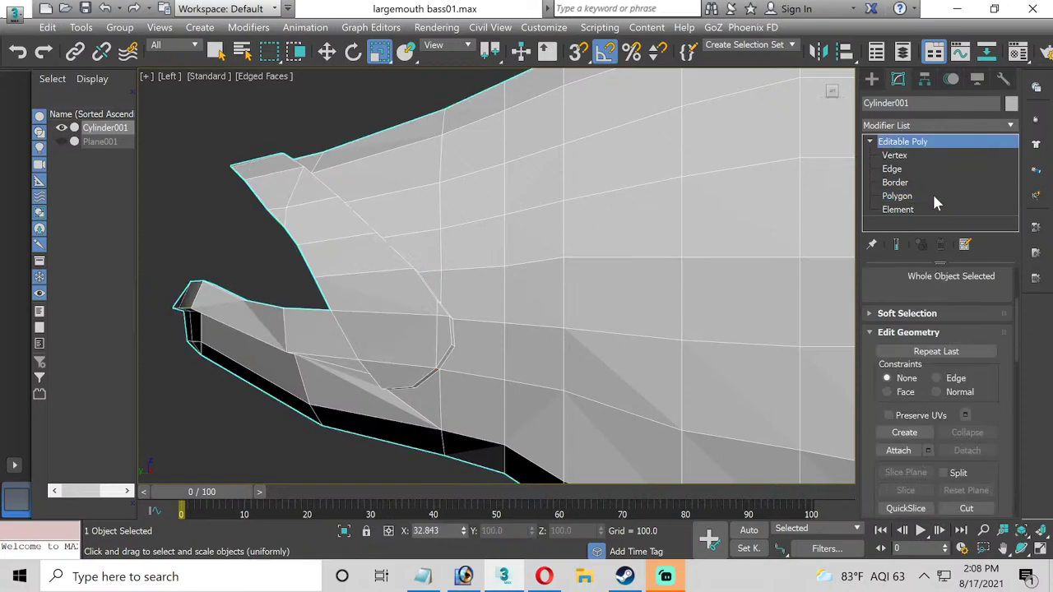
pyautogui.click(1011, 126)
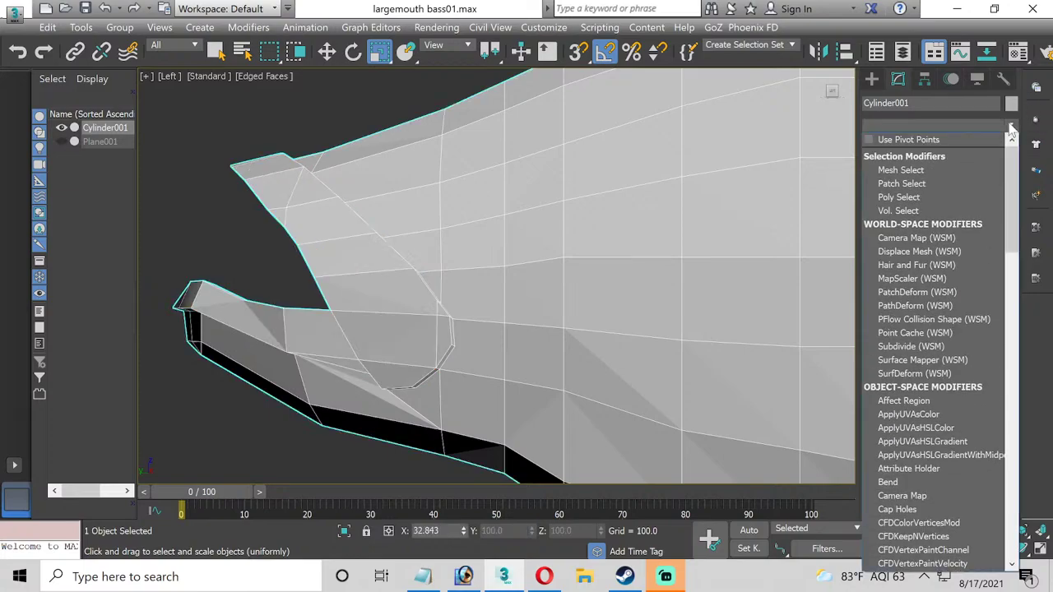
pyautogui.press('o')
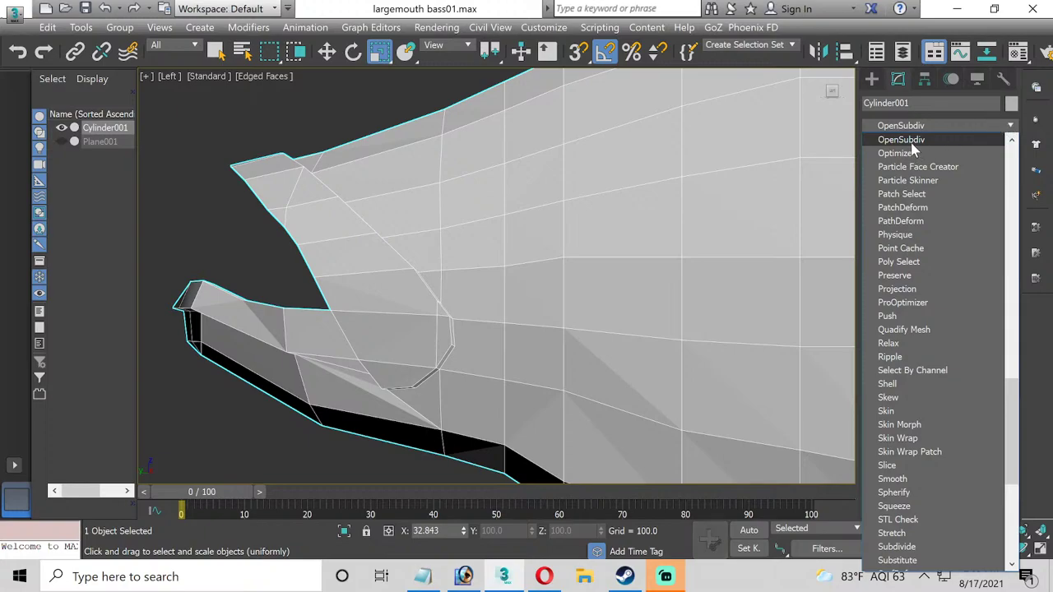
pyautogui.click(913, 142)
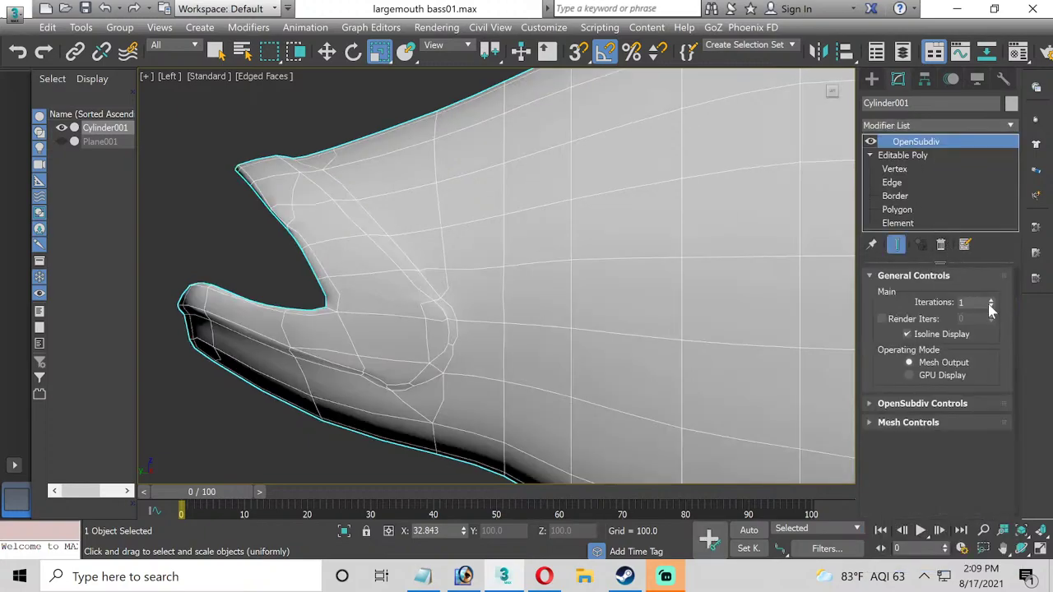
pyautogui.click(210, 152)
pyautogui.moveTo(541, 261); pyautogui.dragTo(506, 252, button='middle')
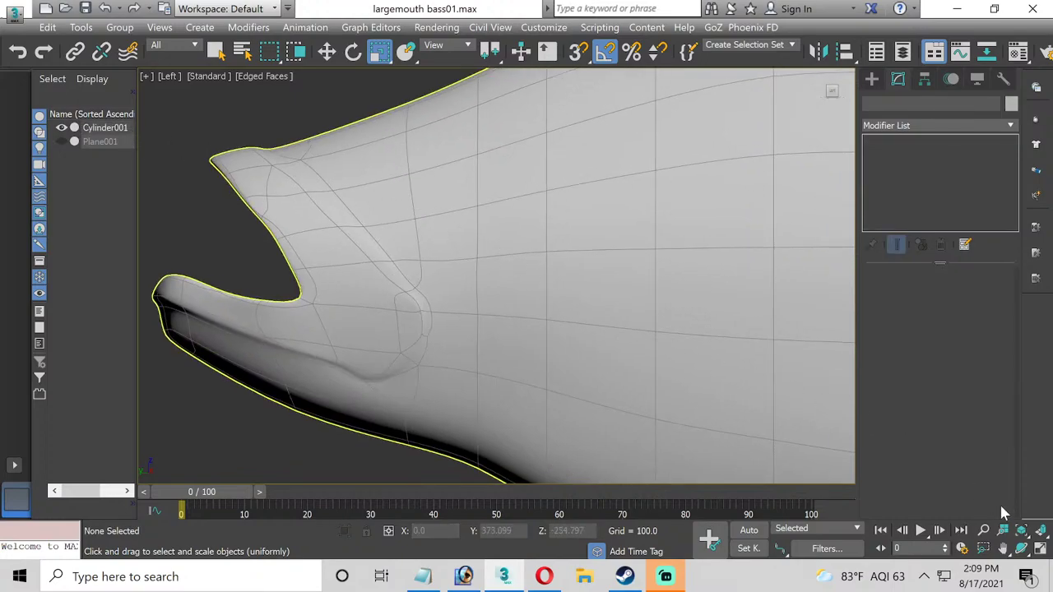
pyautogui.click(1039, 549)
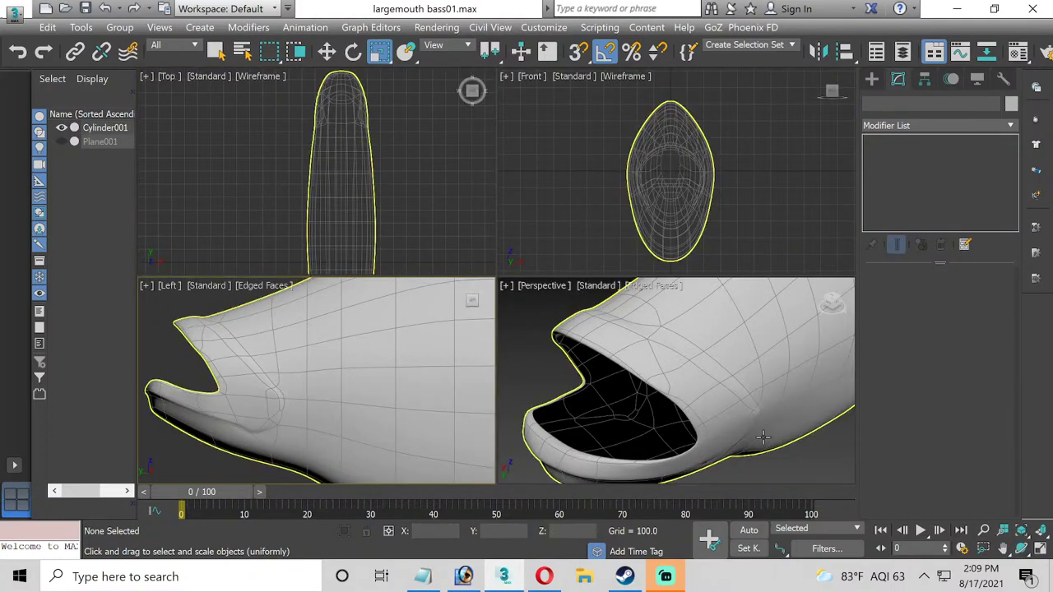
pyautogui.click(710, 360)
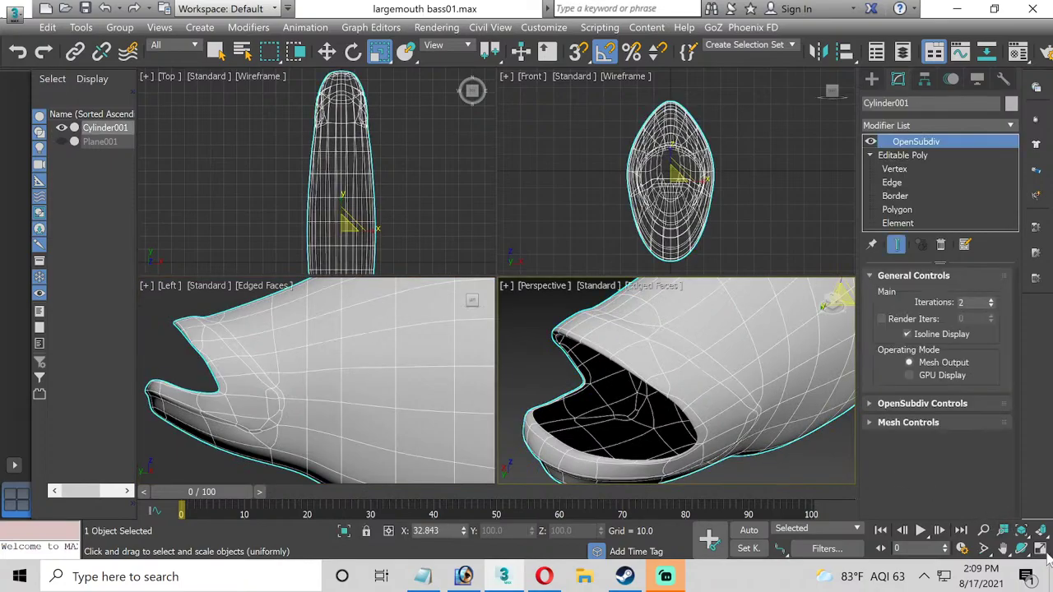
pyautogui.click(1040, 550)
pyautogui.click(1021, 549)
pyautogui.moveTo(494, 301); pyautogui.dragTo(419, 327)
pyautogui.rightClick(347, 82)
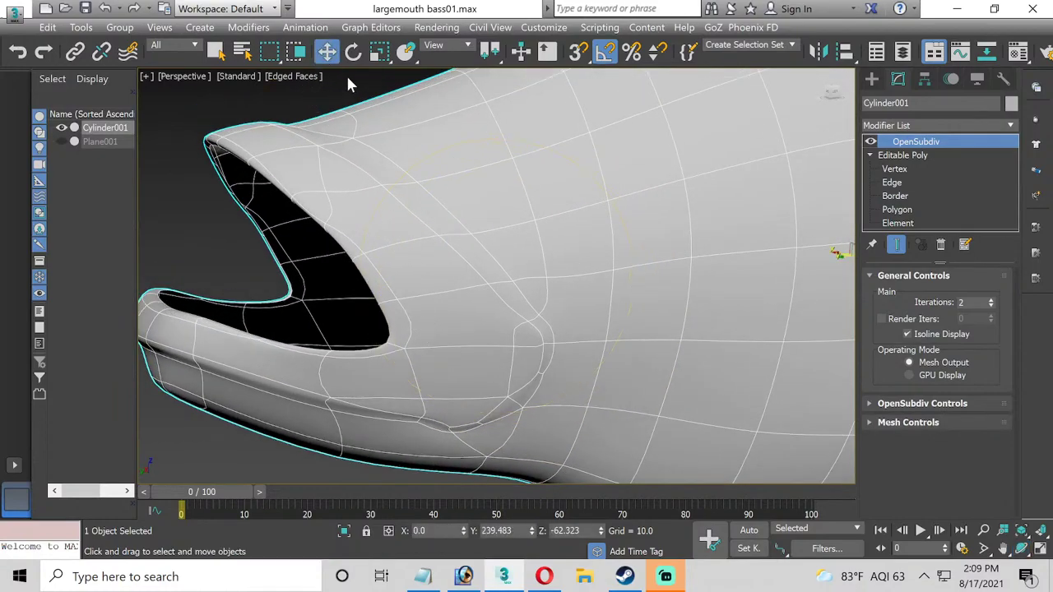
pyautogui.click(852, 145)
pyautogui.click(630, 178)
pyautogui.press('Delete')
# Return to Polygon level and drop the lower-jaw polygons from the mouth-rim selection.
pyautogui.click(890, 198)
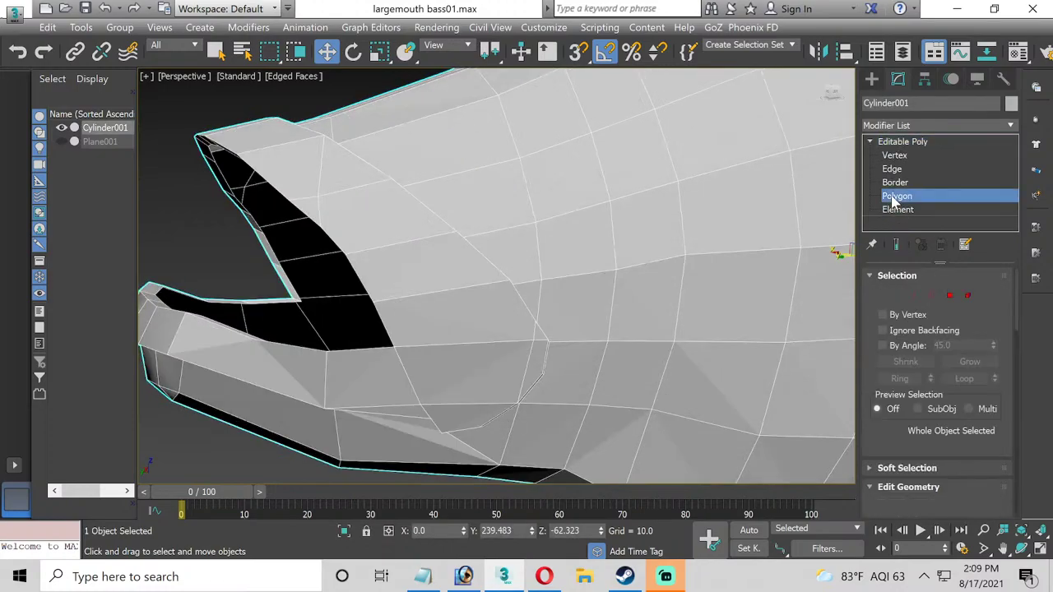
pyautogui.scroll(-3, 922, 383)
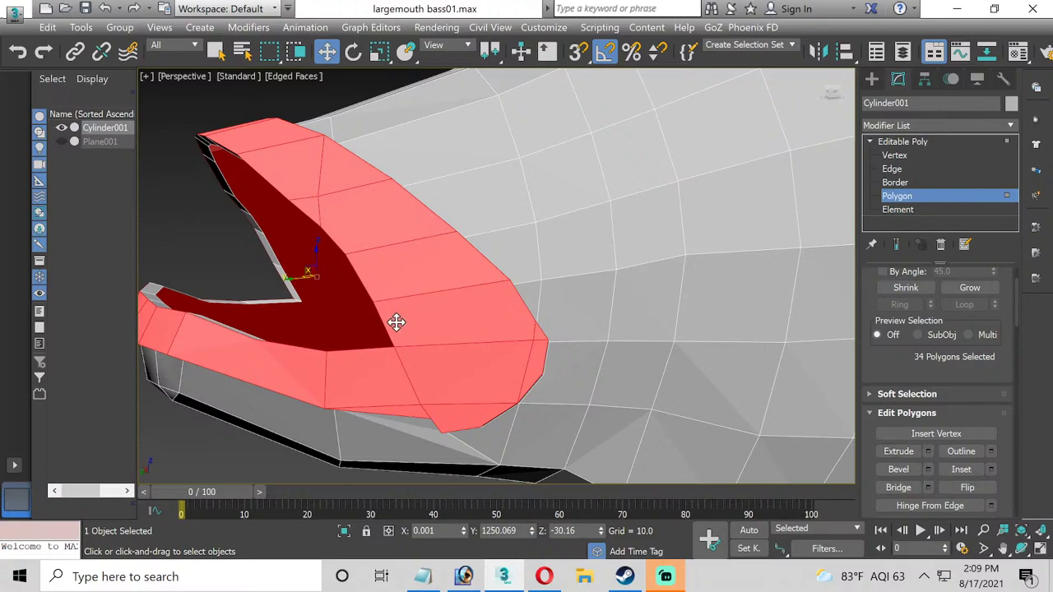
pyautogui.moveTo(383, 345); pyautogui.dragTo(421, 347, button='middle')
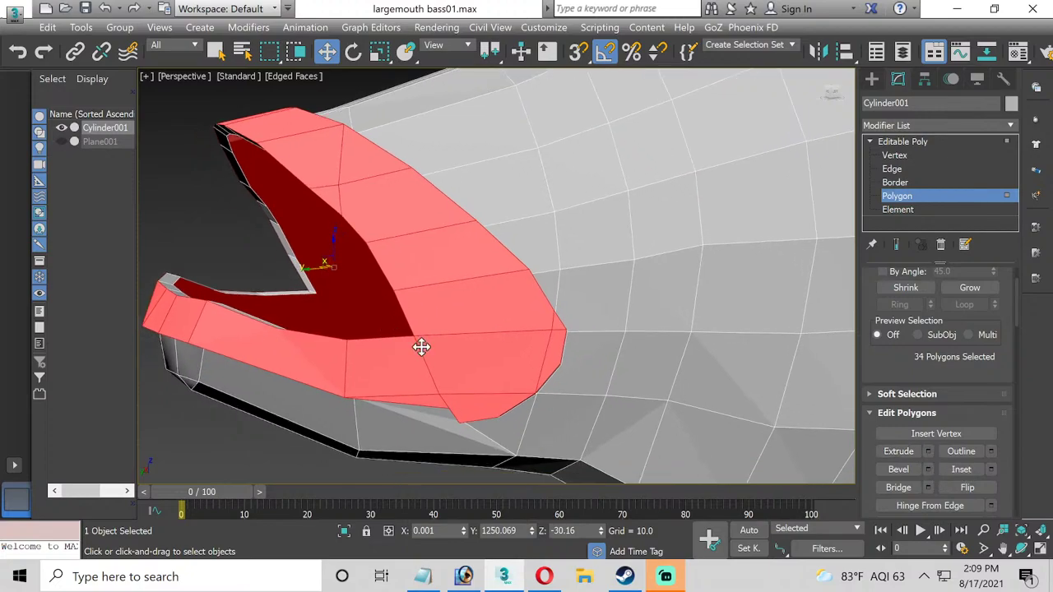
pyautogui.click(1040, 548)
pyautogui.scroll(2, 316, 431)
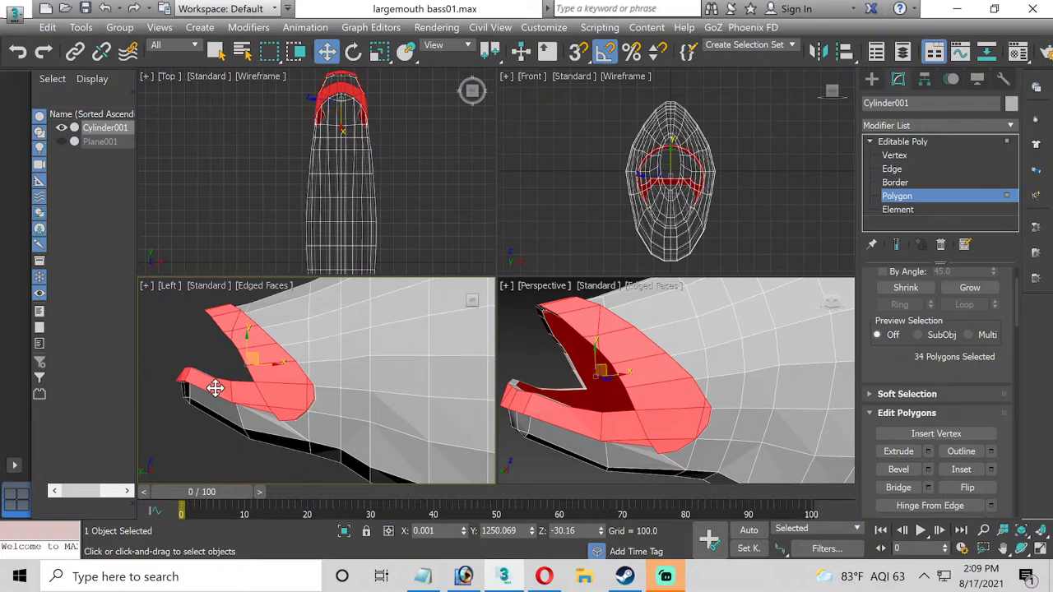
pyautogui.scroll(3, 194, 381)
pyautogui.keyDown('alt'); pyautogui.moveTo(299, 450); pyautogui.dragTo(306, 469); pyautogui.keyUp('alt')
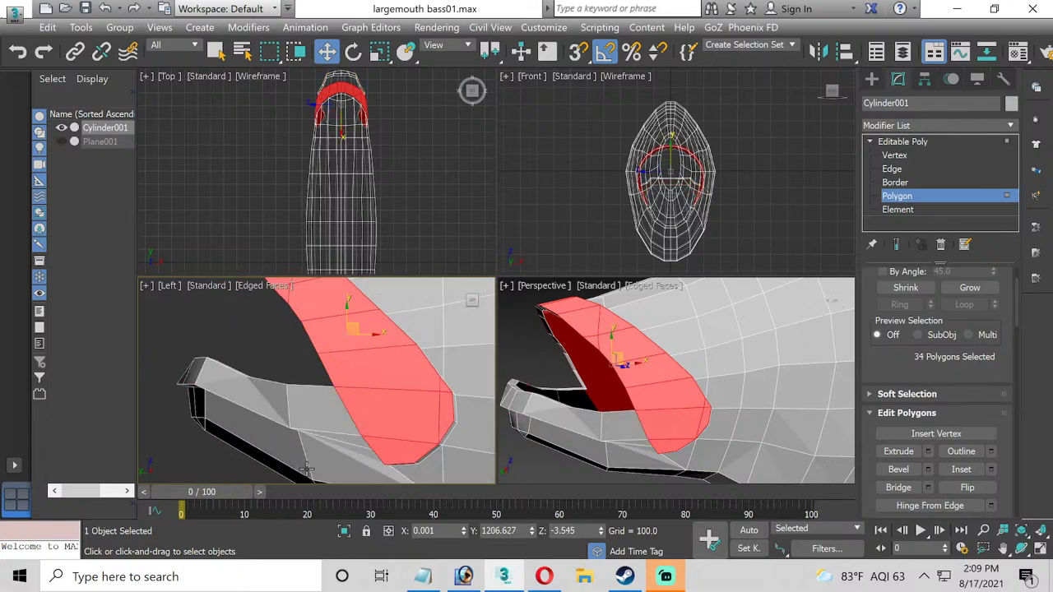
pyautogui.rightClick(742, 399)
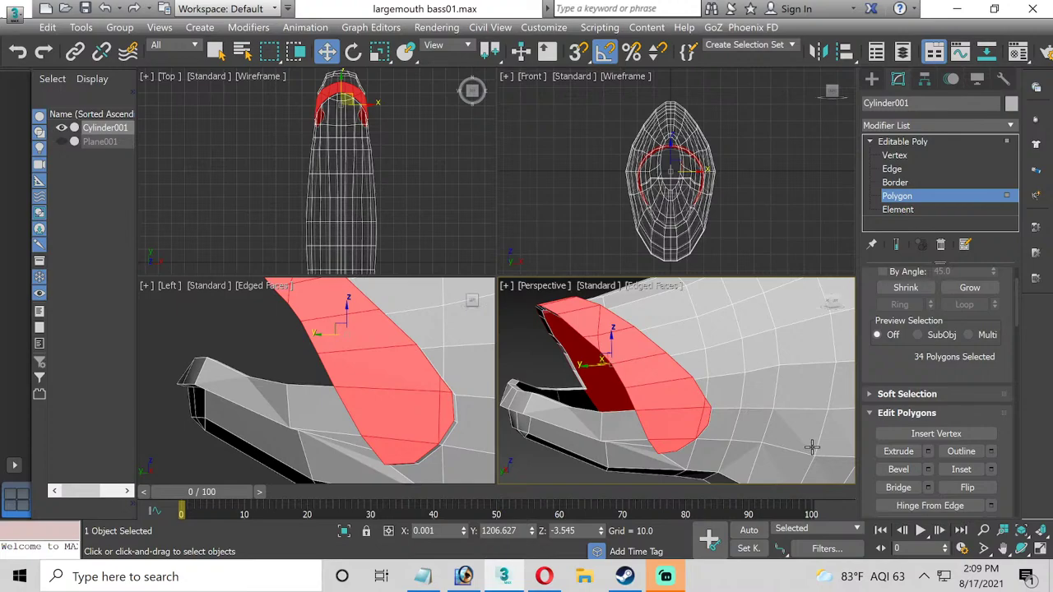
pyautogui.click(1040, 548)
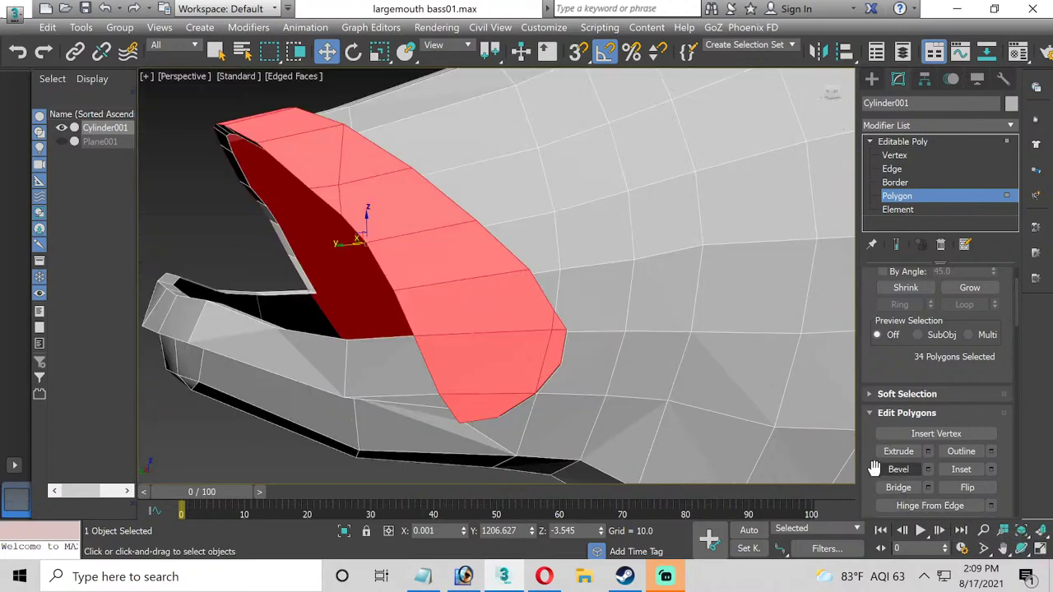
# Extrude the 34 mouth-rim polygons slightly outward with a height of about 0.8.
pyautogui.click(928, 451)
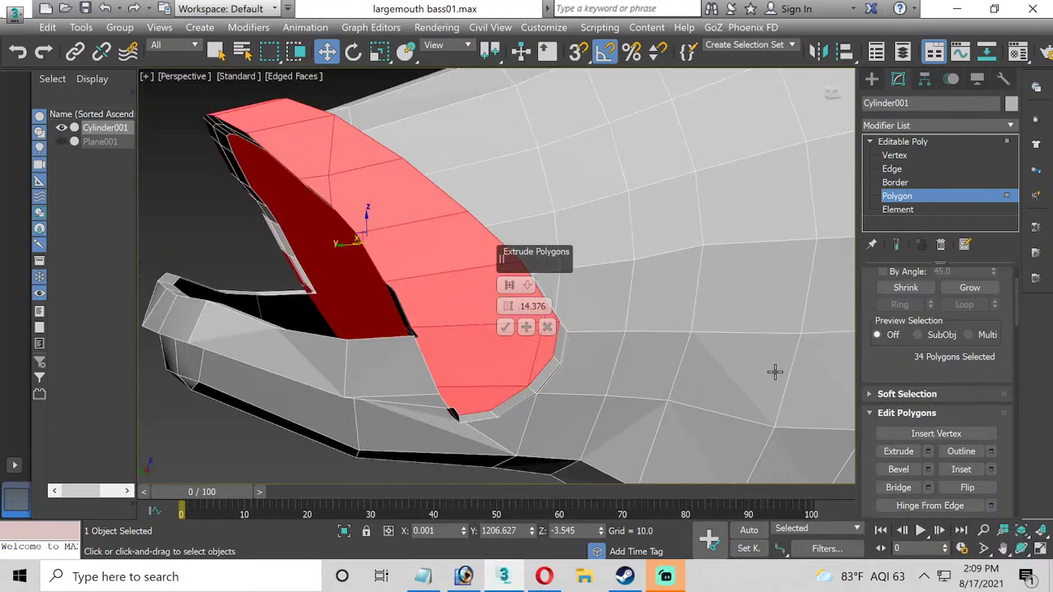
pyautogui.click(505, 328)
pyautogui.click(1039, 549)
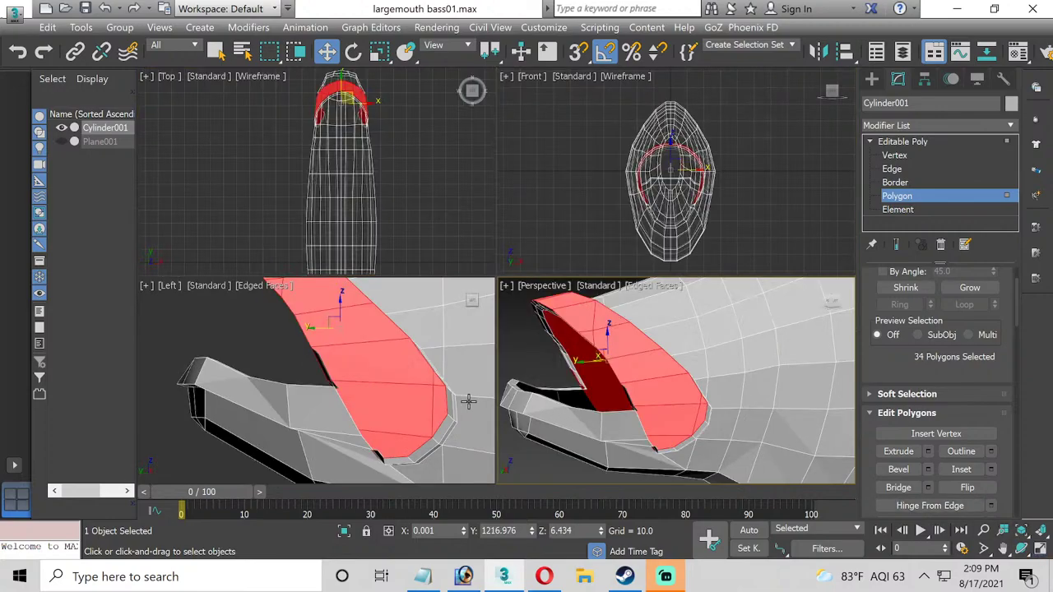
pyautogui.click(928, 451)
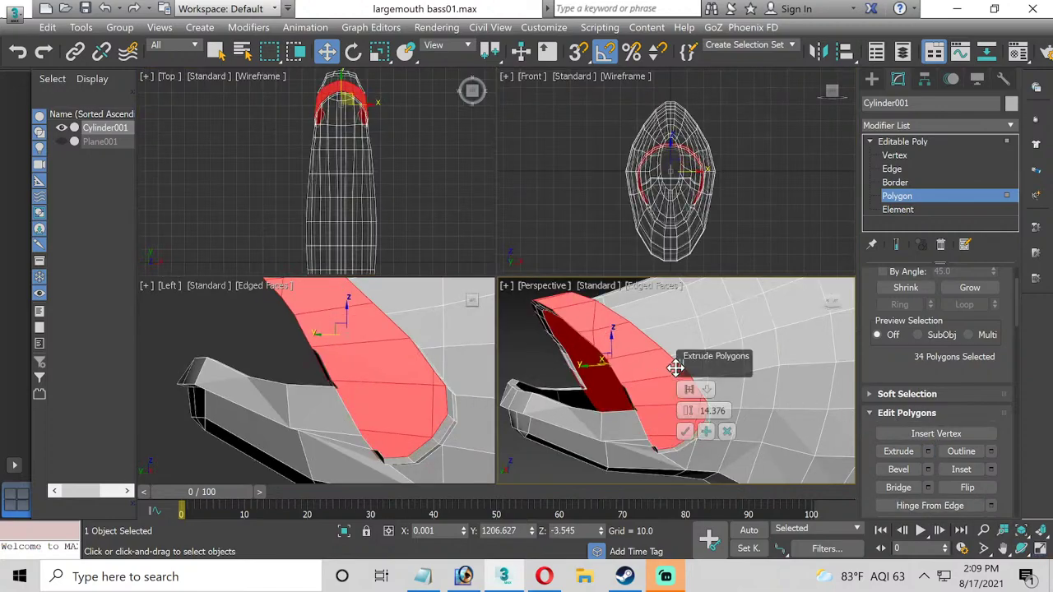
pyautogui.moveTo(688, 411); pyautogui.dragTo(687, 436)
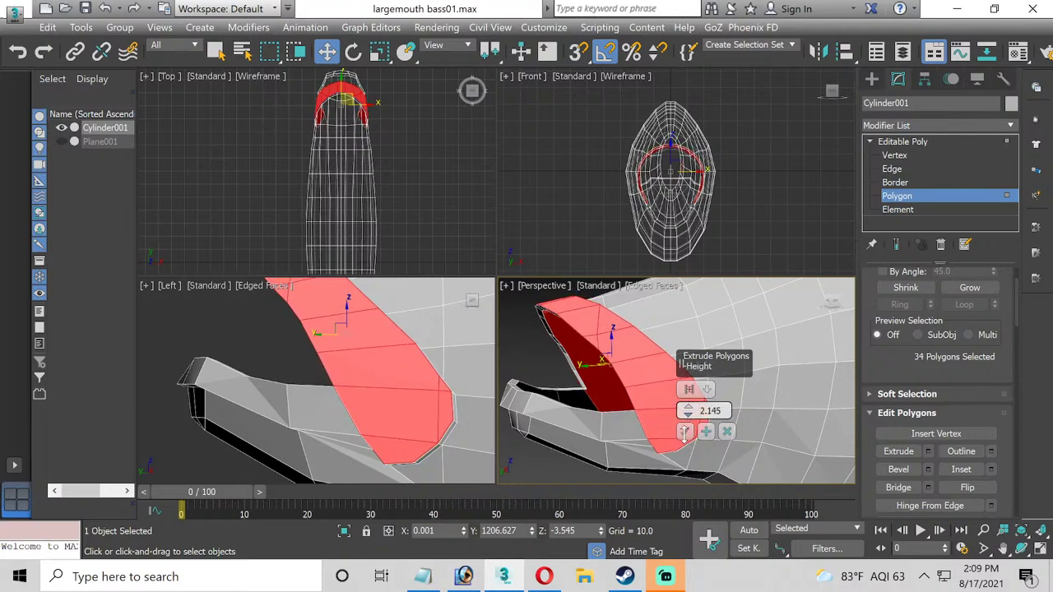
pyautogui.click(687, 432)
# In the Left view, shift the rim polygons slightly along X toward the snout.
pyautogui.rightClick(404, 362)
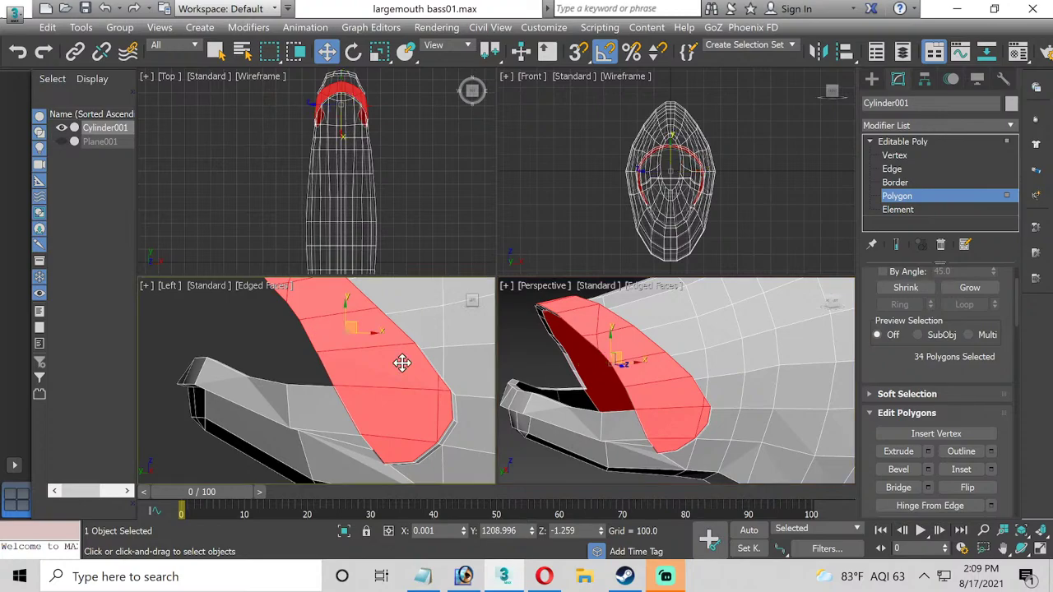
pyautogui.click(1041, 550)
pyautogui.scroll(-3, 294, 395)
pyautogui.moveTo(304, 382); pyautogui.dragTo(431, 266, button='middle')
pyautogui.moveTo(414, 272); pyautogui.dragTo(414, 272)
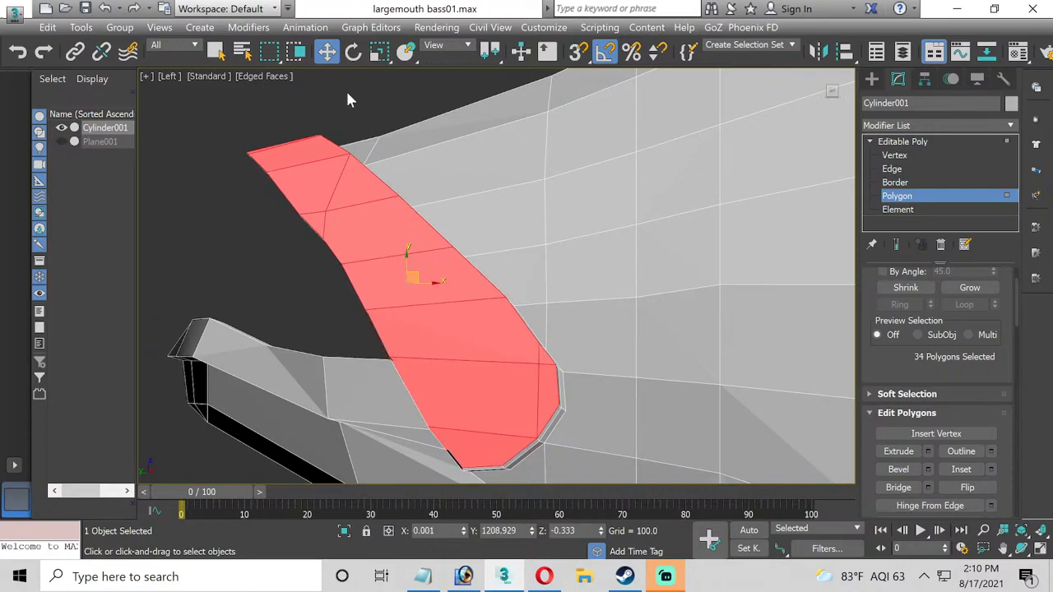
pyautogui.click(379, 51)
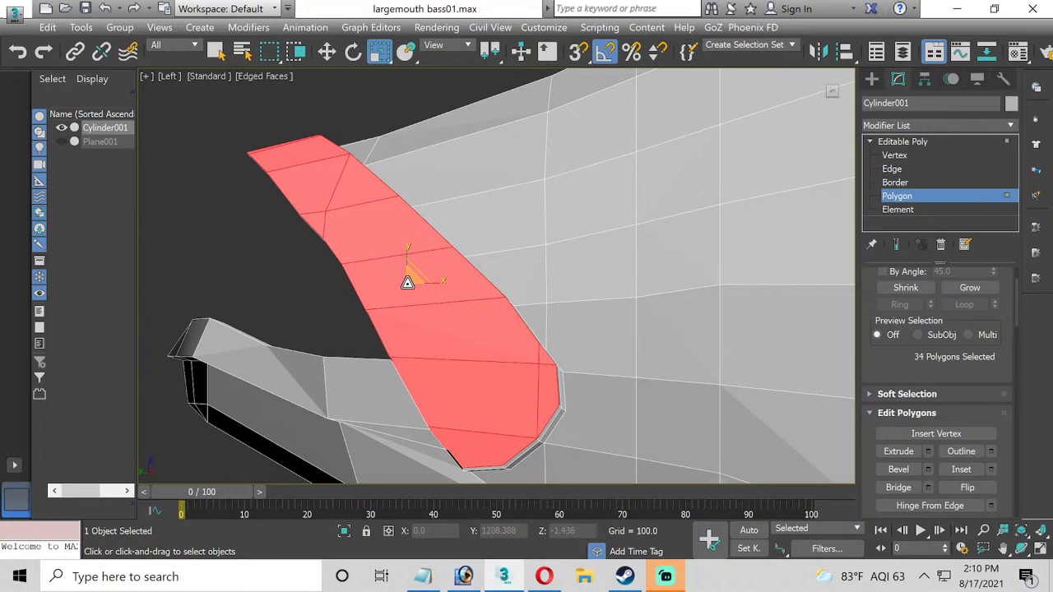
pyautogui.moveTo(408, 283); pyautogui.dragTo(403, 282)
pyautogui.click(327, 52)
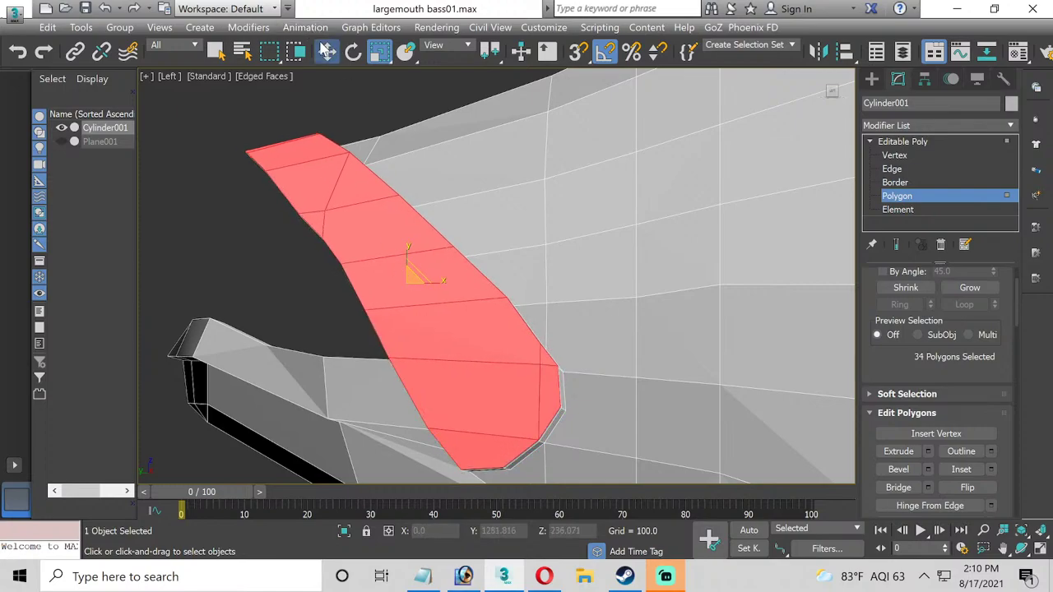
pyautogui.moveTo(428, 282); pyautogui.dragTo(418, 282)
pyautogui.click(913, 197)
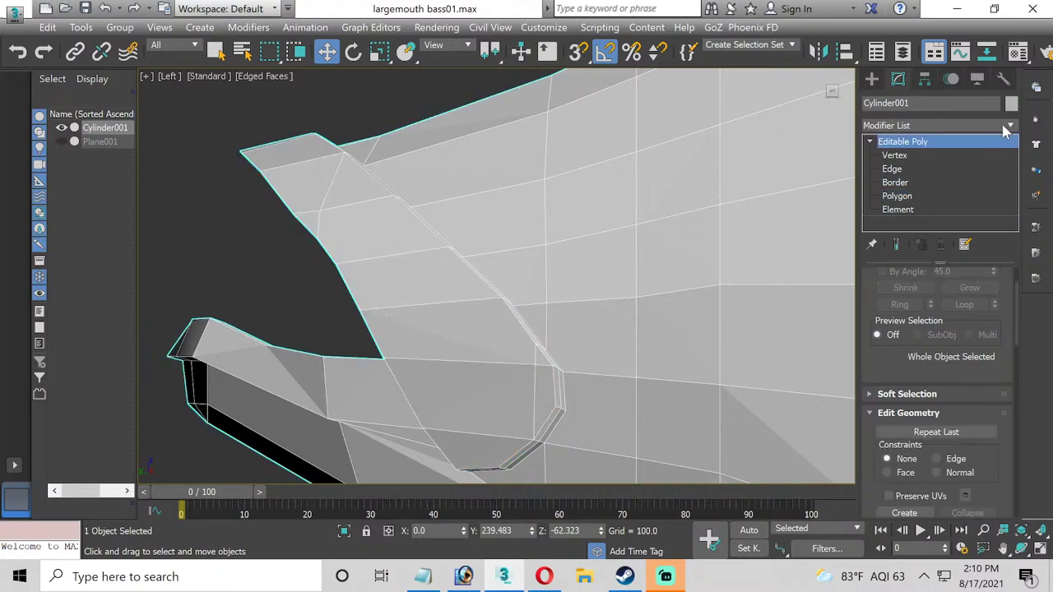
pyautogui.click(1011, 126)
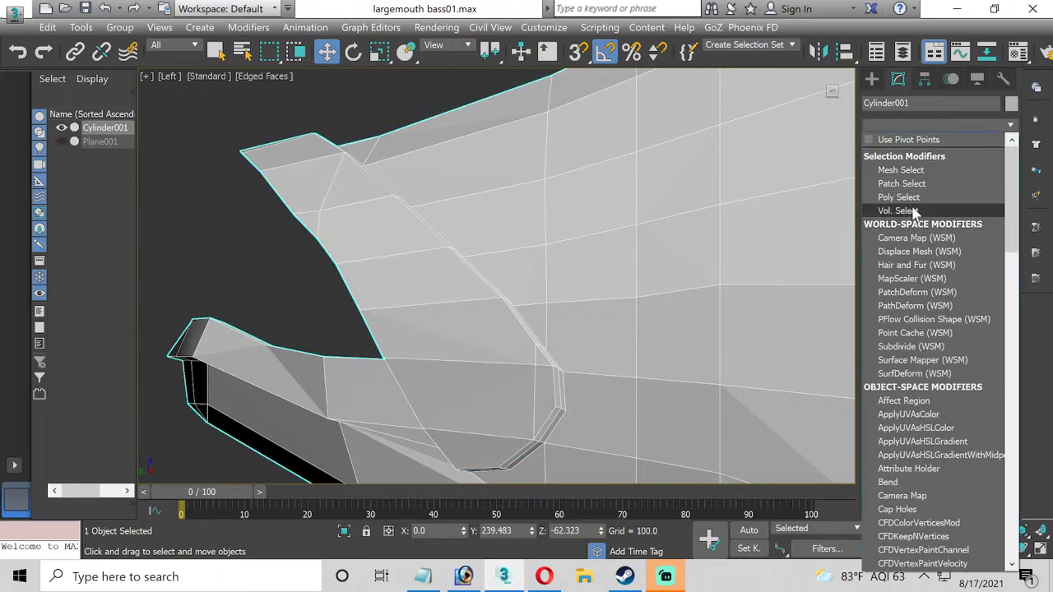
pyautogui.scroll(-20, 912, 212)
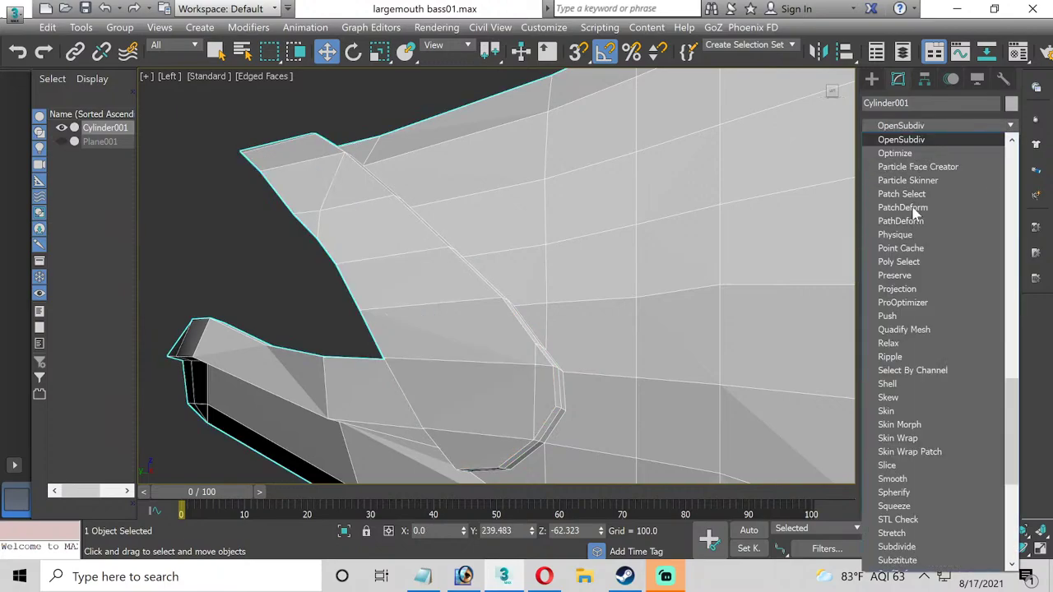
pyautogui.click(915, 142)
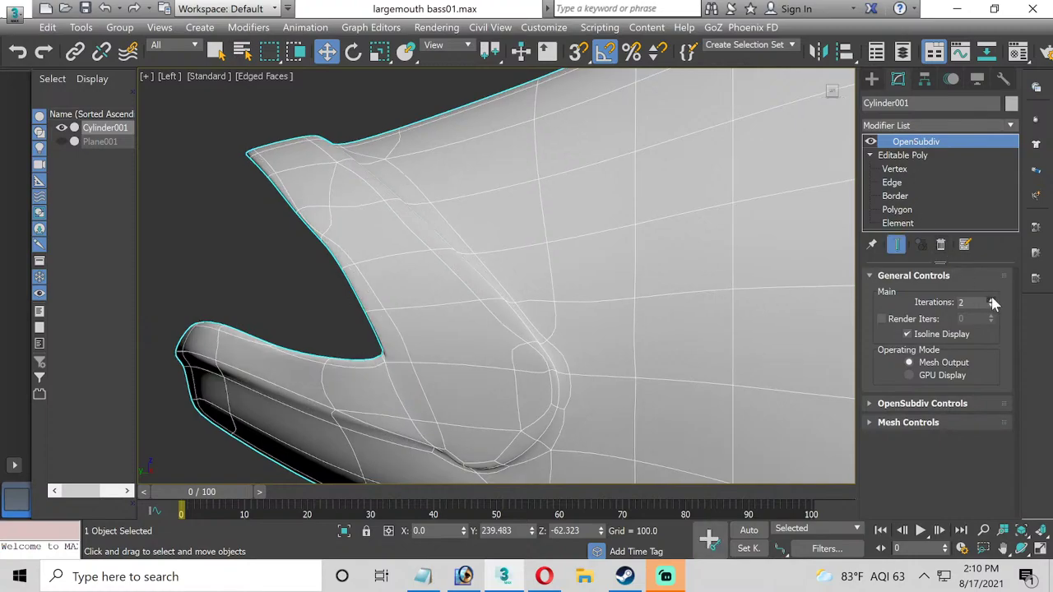
pyautogui.click(269, 248)
pyautogui.moveTo(268, 248); pyautogui.dragTo(235, 280, button='middle')
pyautogui.scroll(-5, 209, 270)
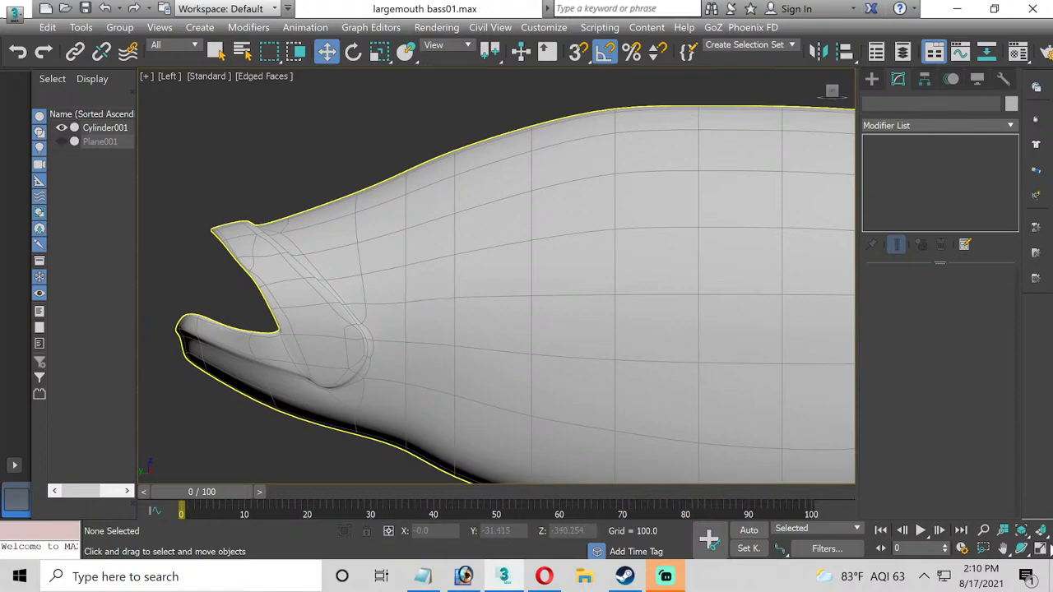
pyautogui.click(1041, 549)
pyautogui.click(731, 404)
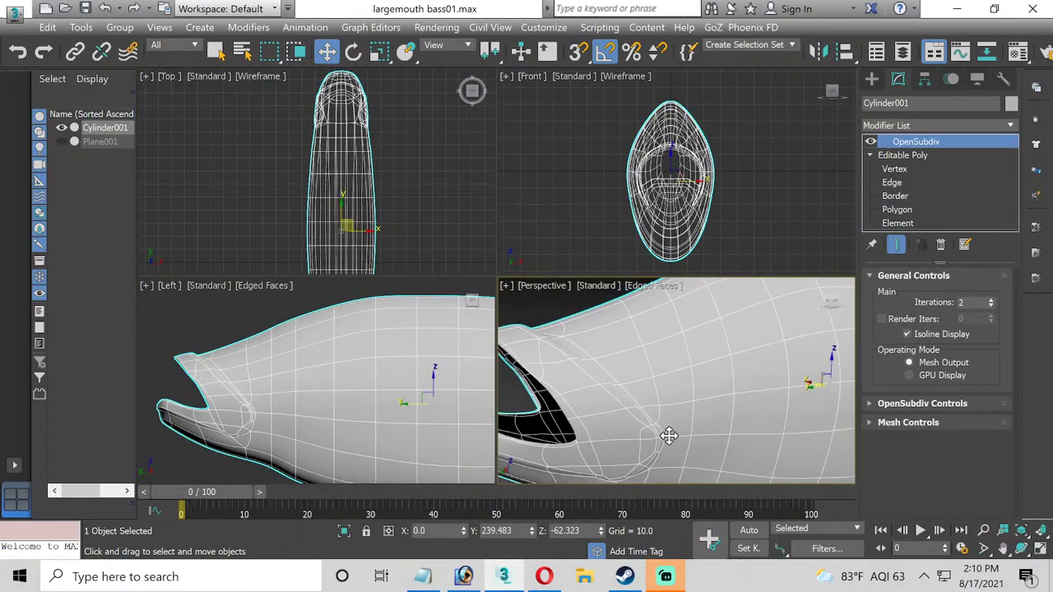
pyautogui.scroll(-5, 668, 437)
pyautogui.click(1041, 549)
pyautogui.click(1021, 549)
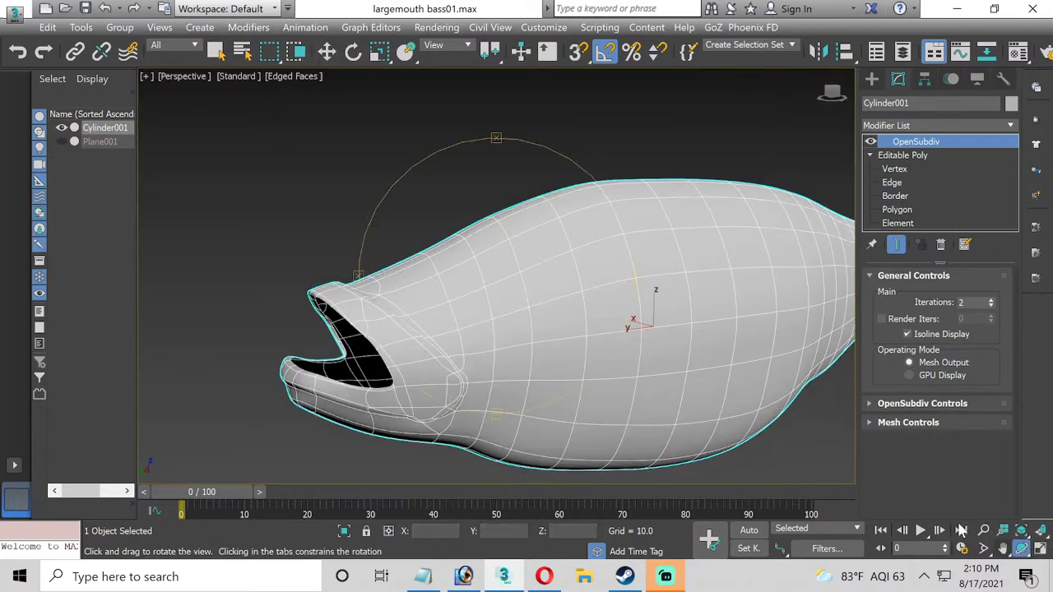
pyautogui.moveTo(460, 354); pyautogui.dragTo(436, 354)
pyautogui.scroll(3, 458, 351)
pyautogui.scroll(2, 457, 353)
pyautogui.scroll(-2, 452, 354)
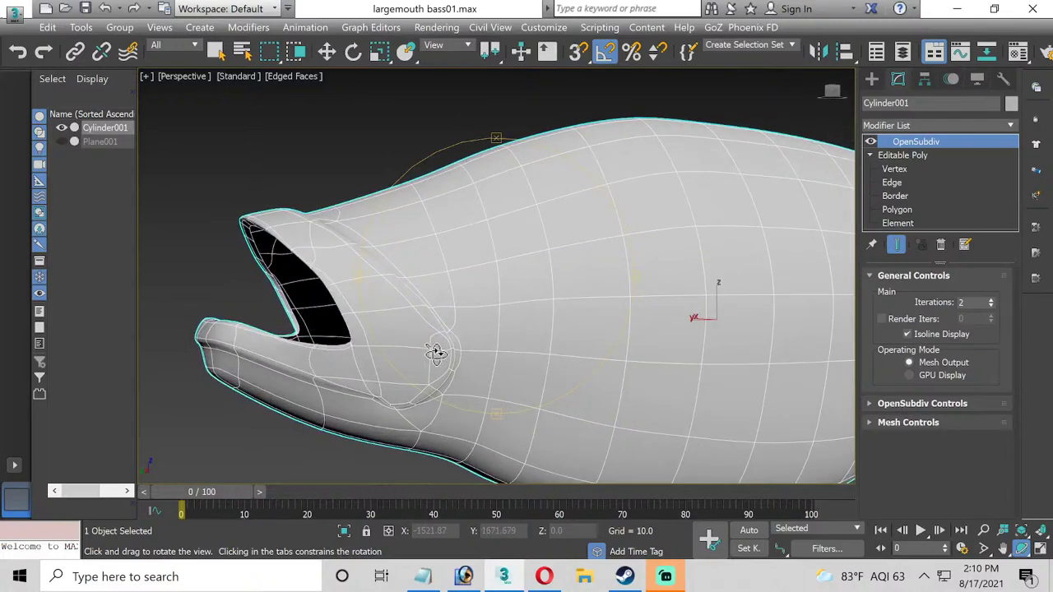
pyautogui.hotkey('ctrl', 'z')
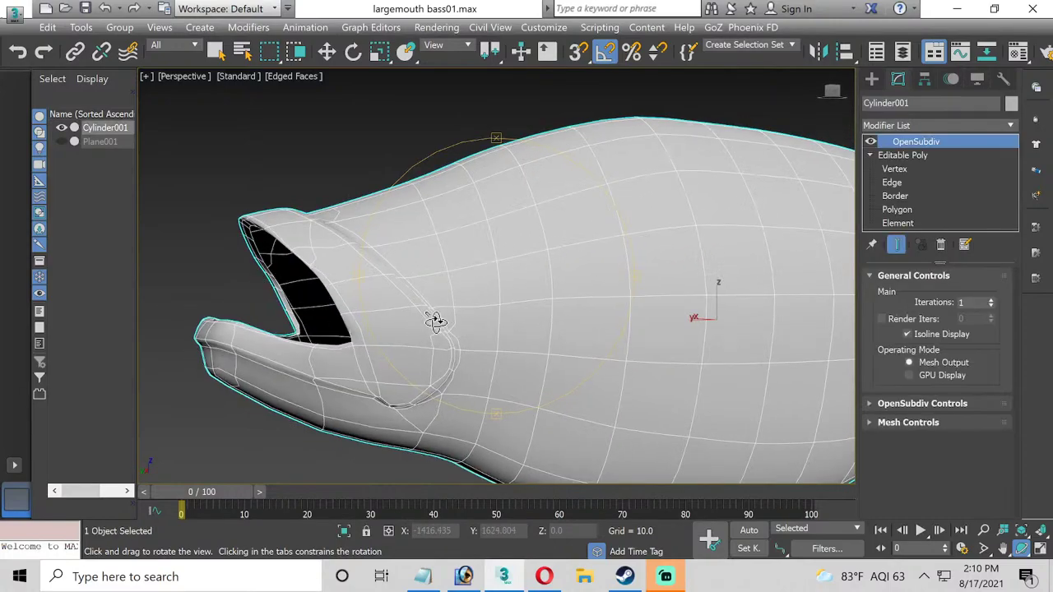
pyautogui.hotkey('ctrl', 'z')
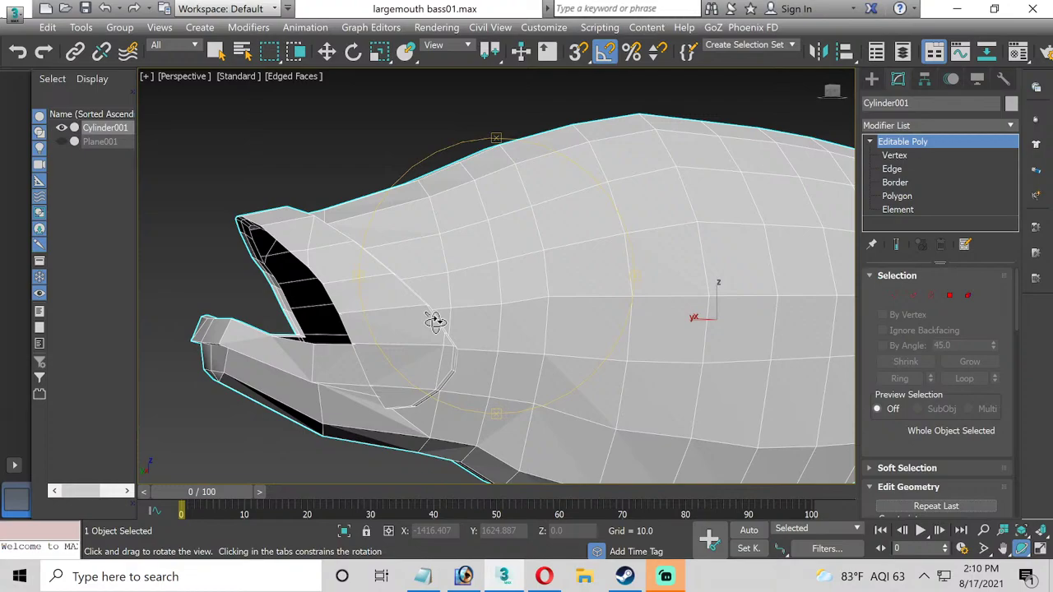
pyautogui.moveTo(435, 321); pyautogui.dragTo(606, 319)
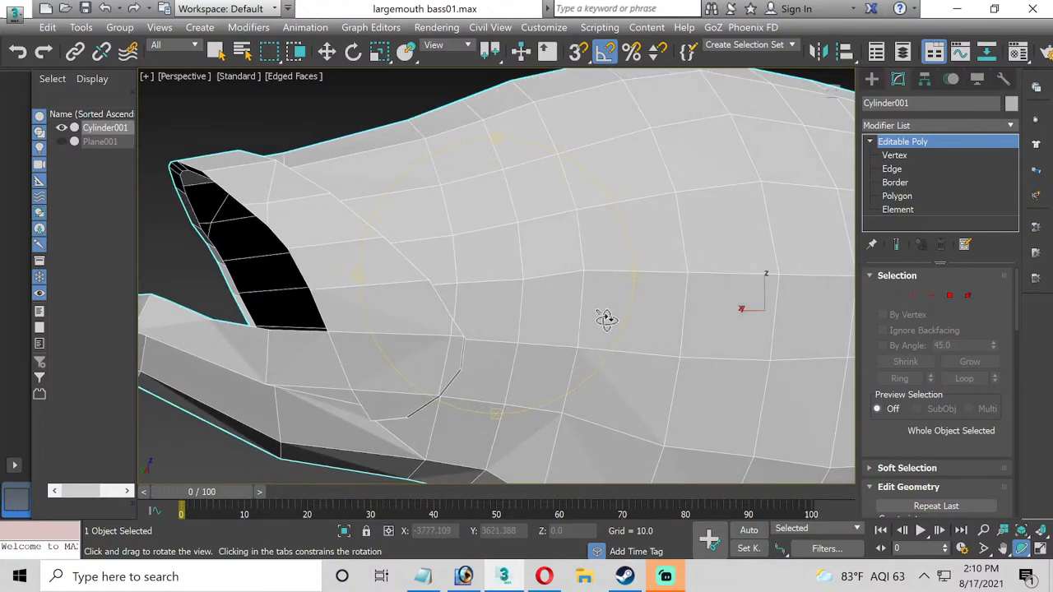
pyautogui.moveTo(491, 343); pyautogui.dragTo(470, 351)
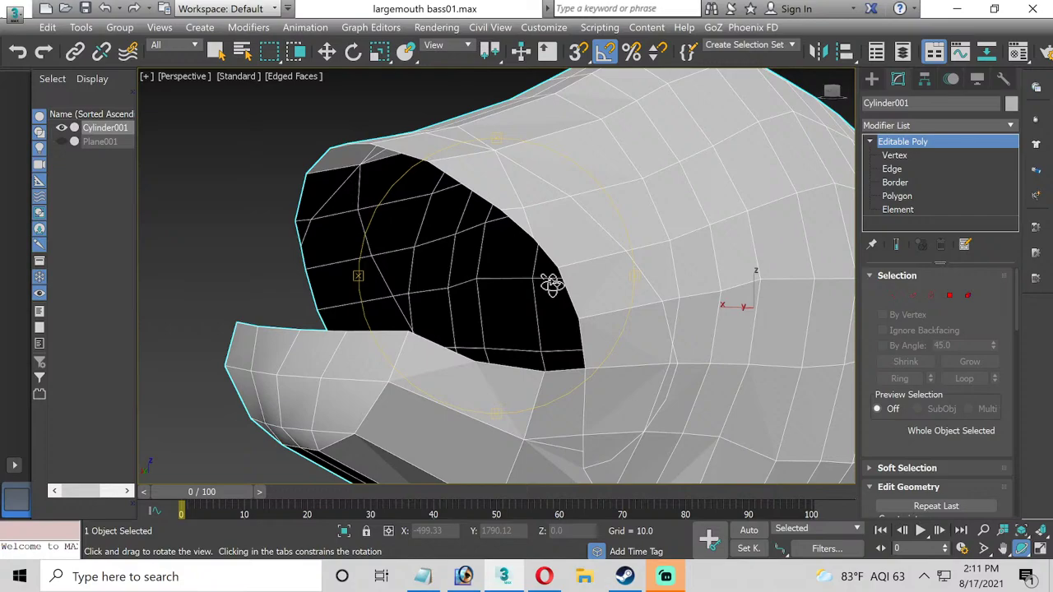
# Return to Polygon level and marquee-deselect the lower-jaw faces, keeping the 24 upper-lip polygons.
pyautogui.click(897, 196)
pyautogui.rightClick(764, 384)
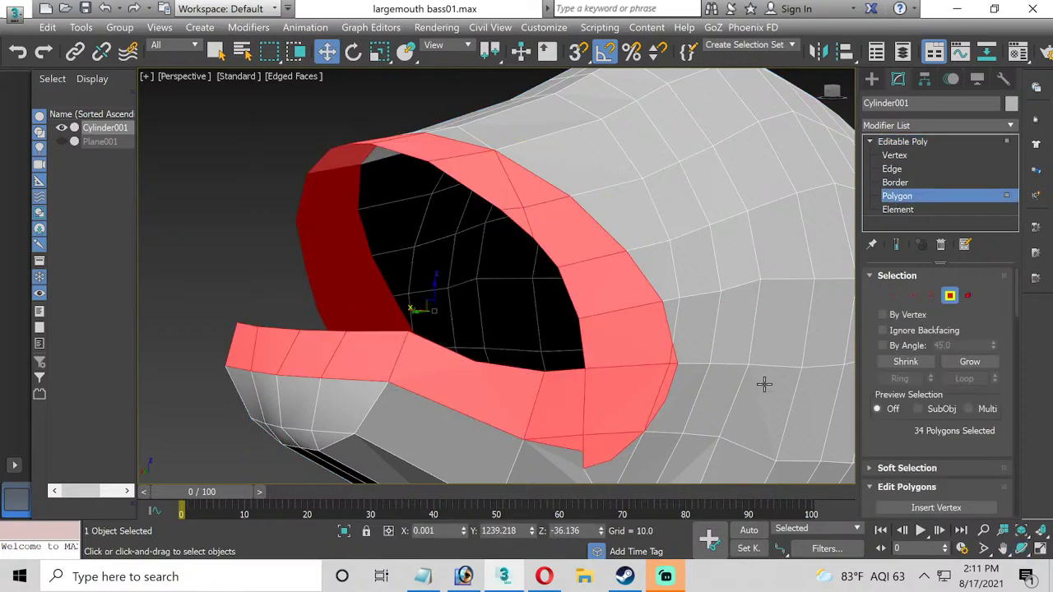
pyautogui.click(1040, 550)
pyautogui.moveTo(510, 377); pyautogui.dragTo(543, 407, button='middle')
pyautogui.scroll(3, 201, 424)
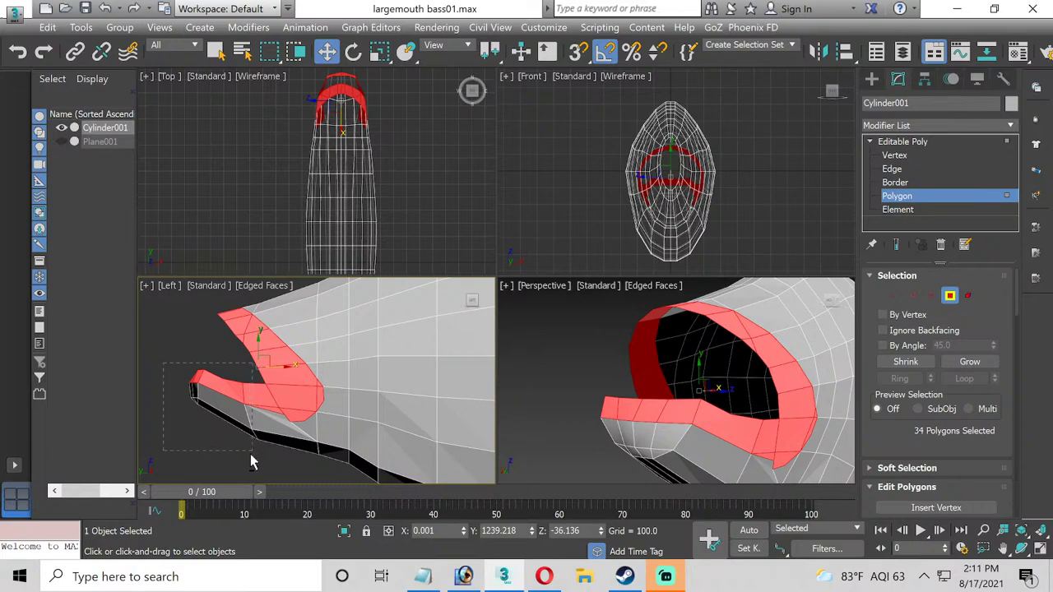
pyautogui.keyDown('alt'); pyautogui.moveTo(255, 466); pyautogui.dragTo(256, 465); pyautogui.keyUp('alt')
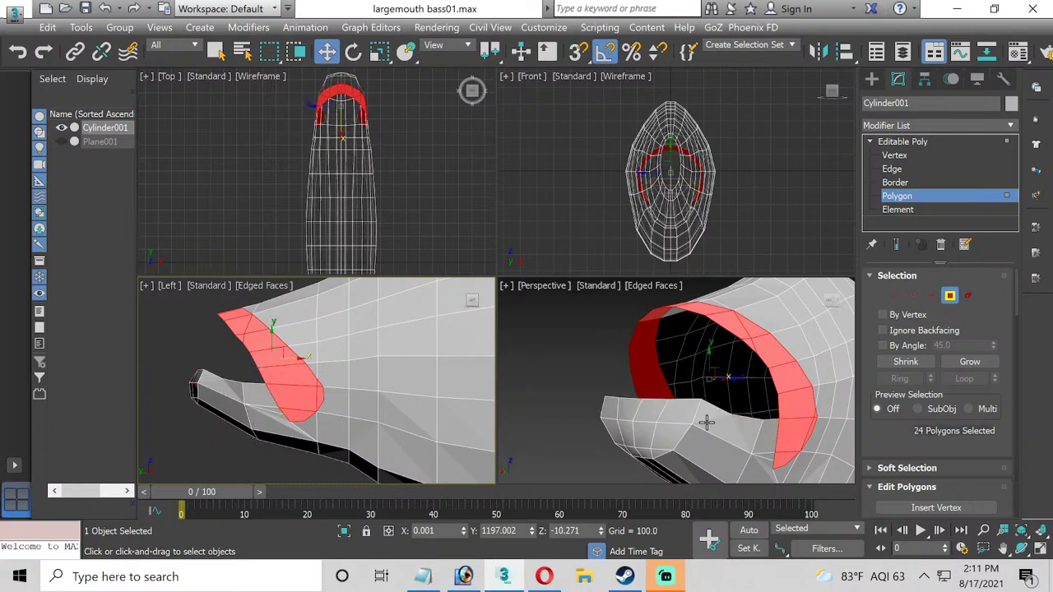
pyautogui.scroll(4, 720, 429)
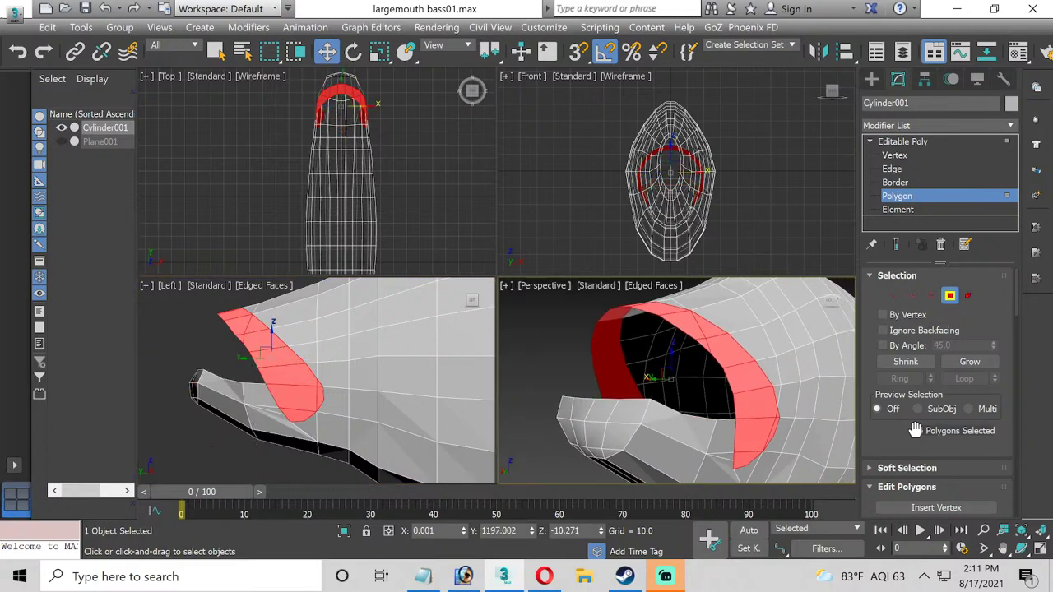
pyautogui.scroll(-2, 924, 420)
# Extrude the 24 upper-lip polygons outward by about 10 into a deeper rim.
pyautogui.click(928, 476)
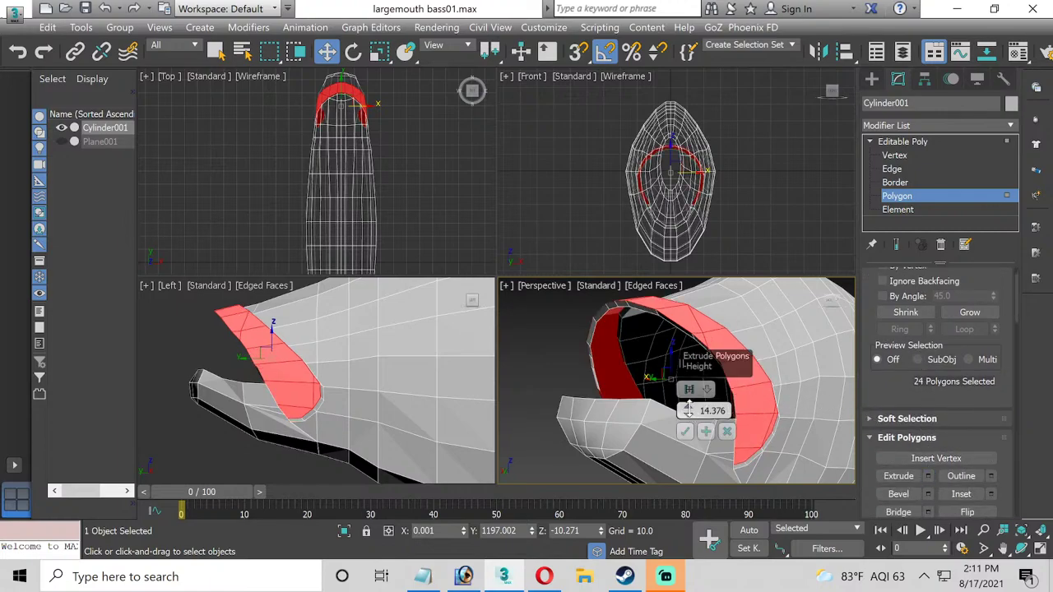
pyautogui.moveTo(688, 410)
pyautogui.mouseDown()
pyautogui.moveTo(680, 419)
pyautogui.moveTo(674, 411)
pyautogui.mouseUp()
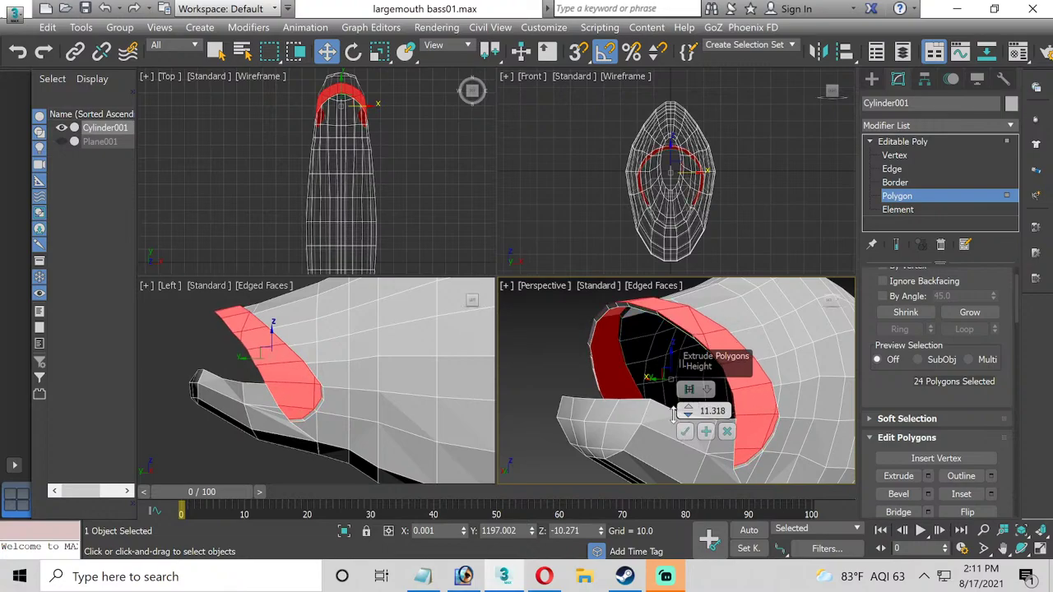
pyautogui.click(684, 431)
pyautogui.scroll(3, 242, 216)
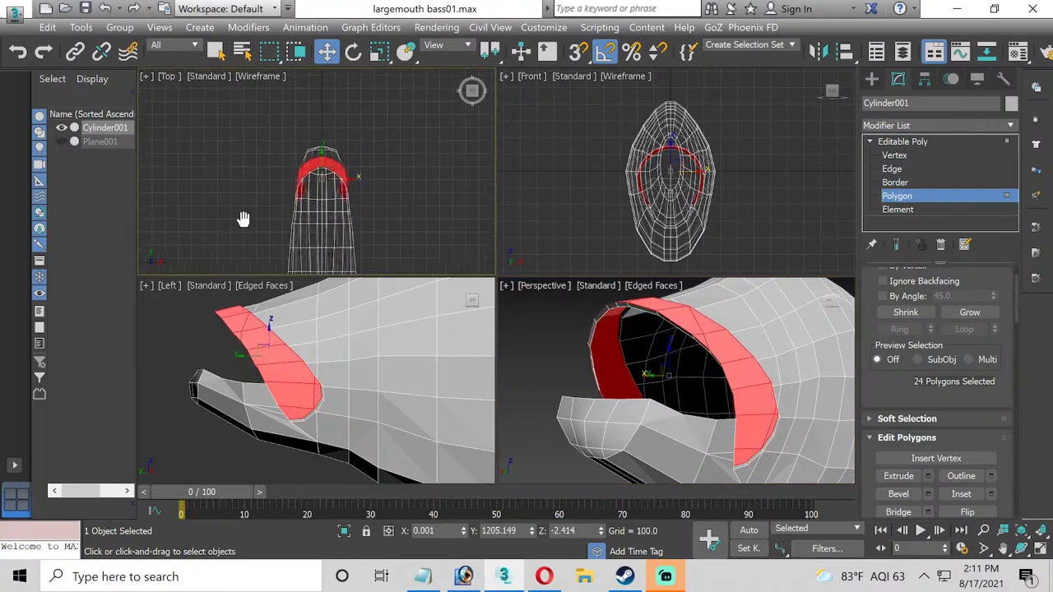
pyautogui.scroll(3, 321, 204)
pyautogui.scroll(5, 320, 210)
pyautogui.scroll(-2, 294, 235)
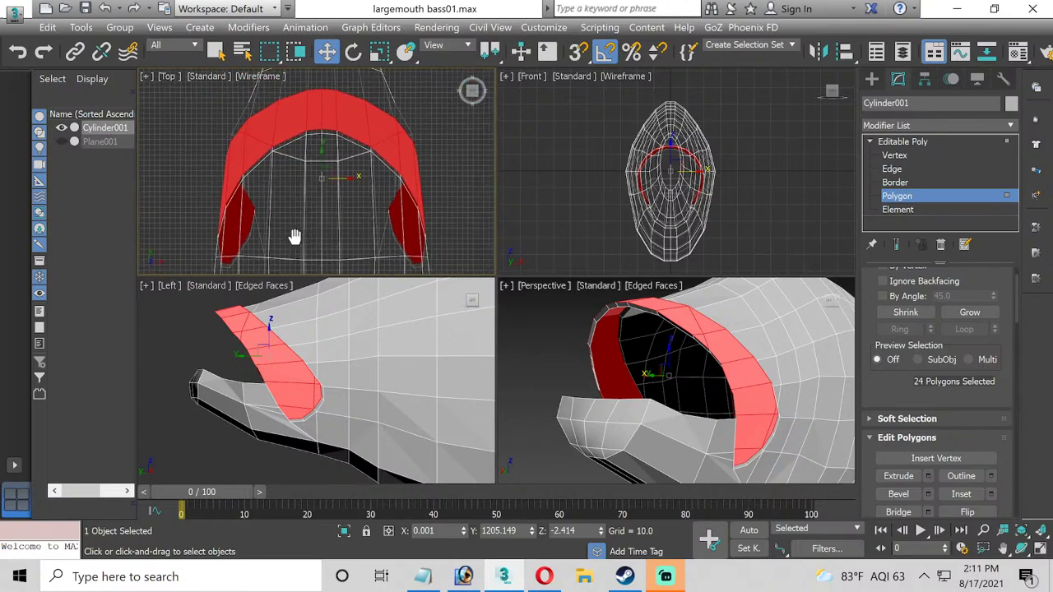
pyautogui.click(378, 51)
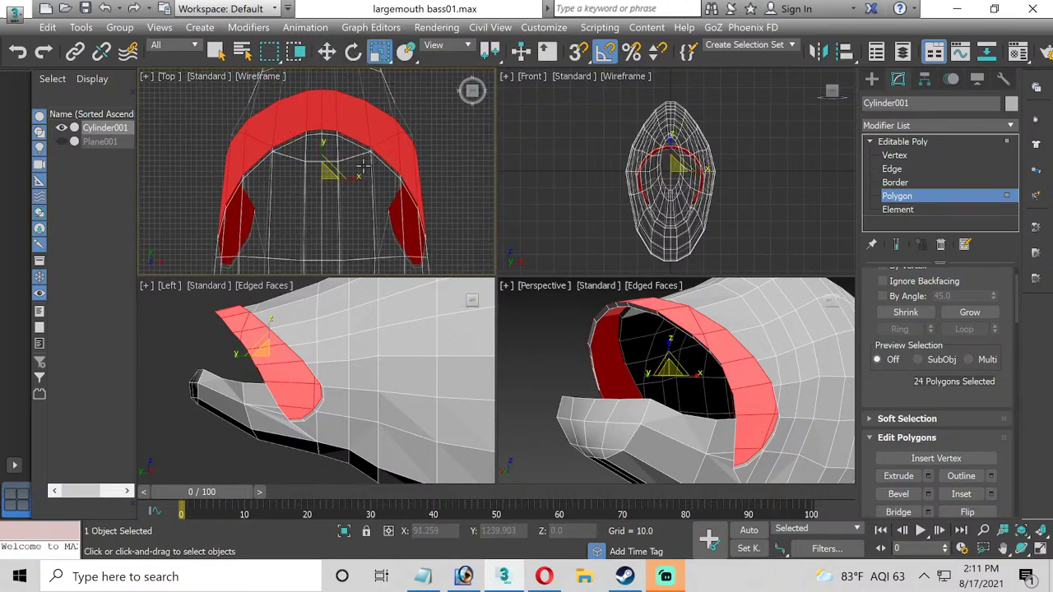
# Widen the upper-lip rim polygons slightly outward with uniform scale.
pyautogui.moveTo(355, 181); pyautogui.dragTo(356, 180)
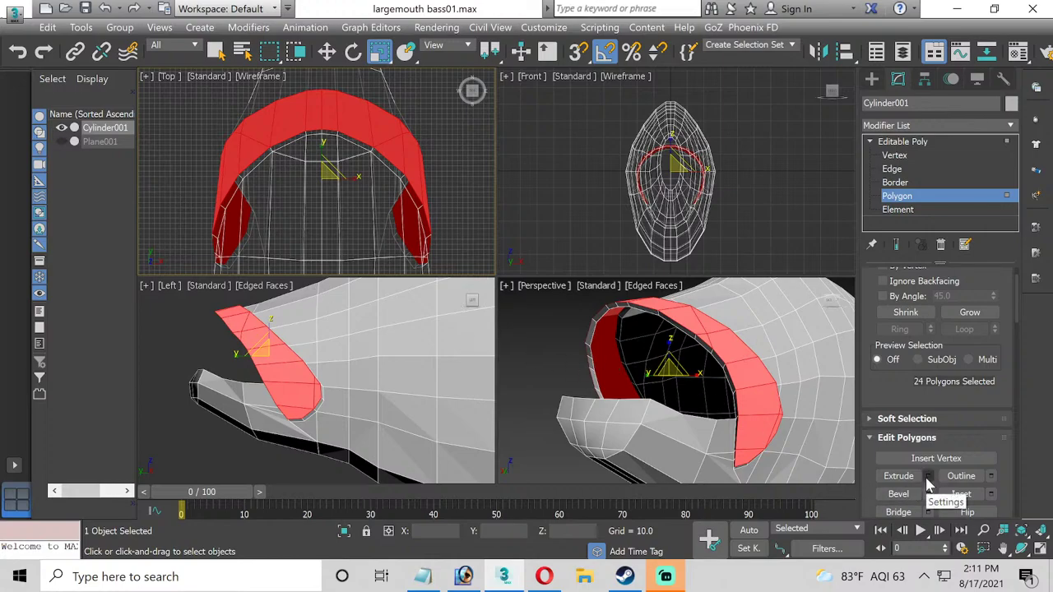
pyautogui.rightClick(330, 221)
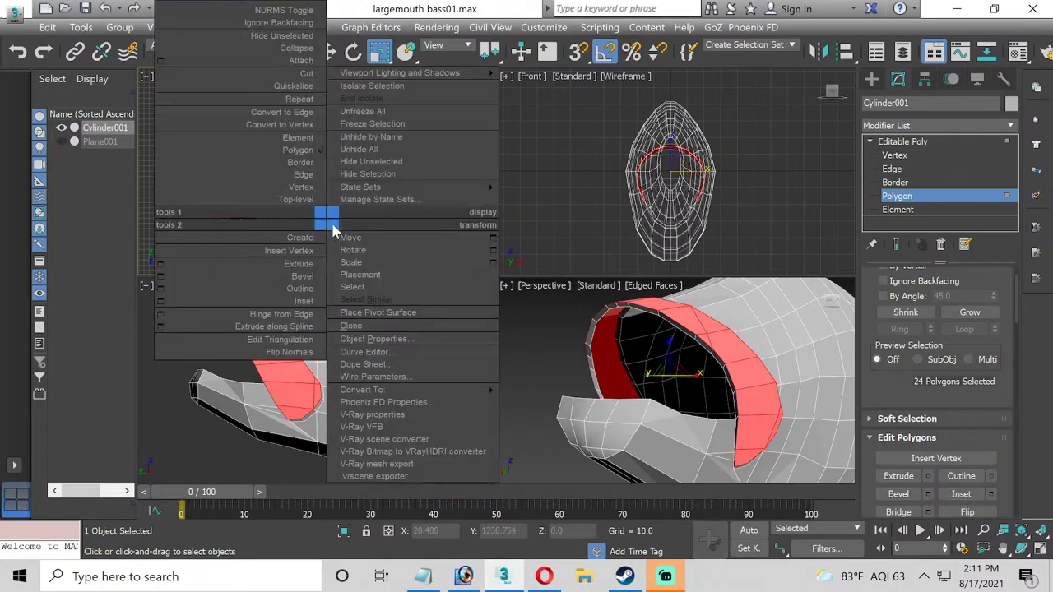
pyautogui.click(522, 206)
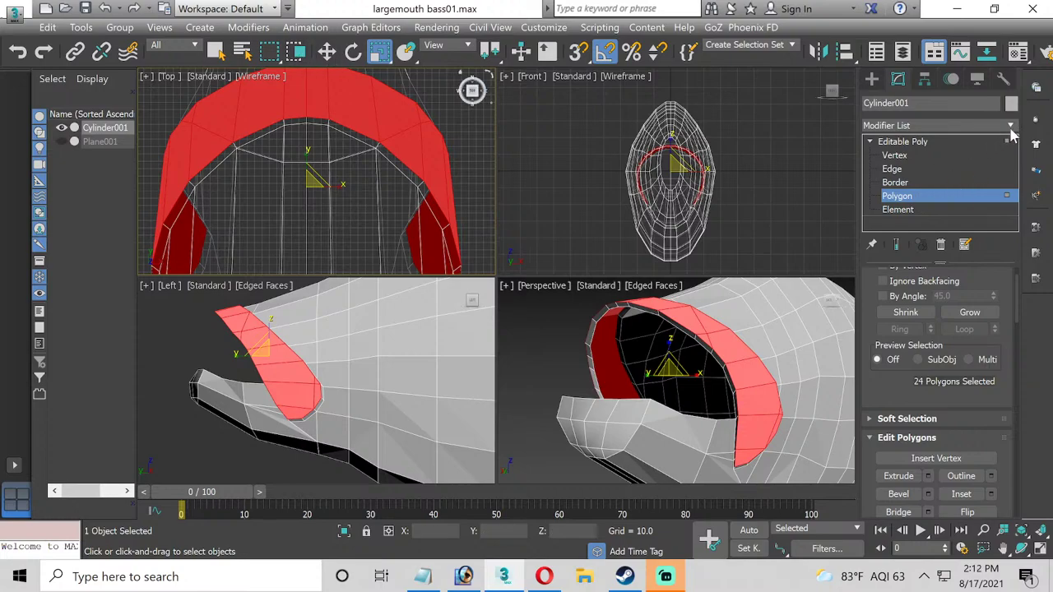
pyautogui.click(1011, 127)
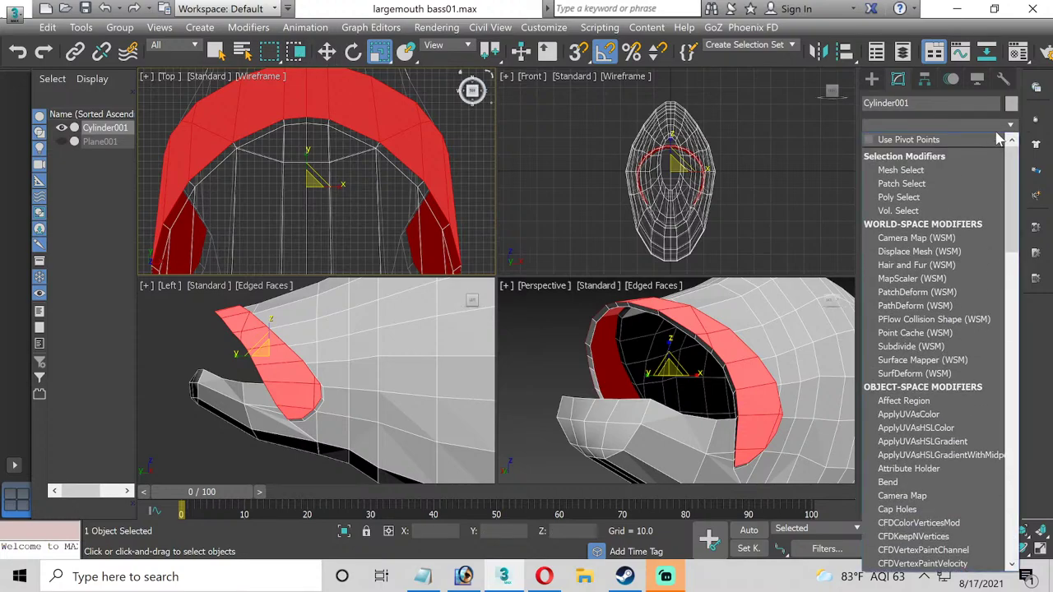
pyautogui.click(1013, 126)
# Extrude the rim polygons about 7.4, scale them to 112% on X, and exit Polygon level.
pyautogui.click(928, 477)
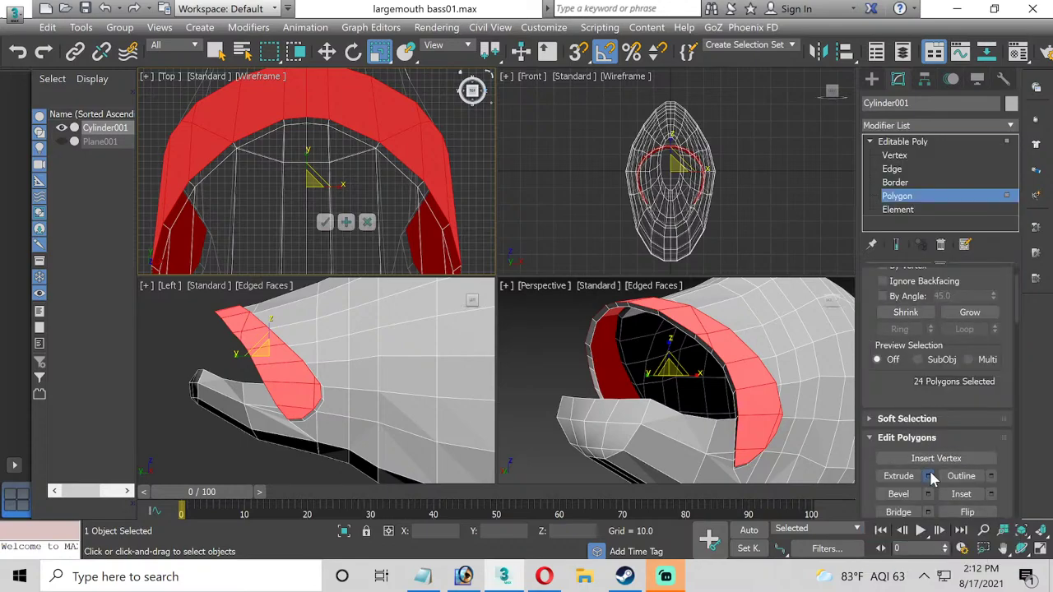
pyautogui.moveTo(329, 202)
pyautogui.mouseDown()
pyautogui.moveTo(328, 216)
pyautogui.moveTo(327, 205)
pyautogui.mouseUp()
pyautogui.click(325, 222)
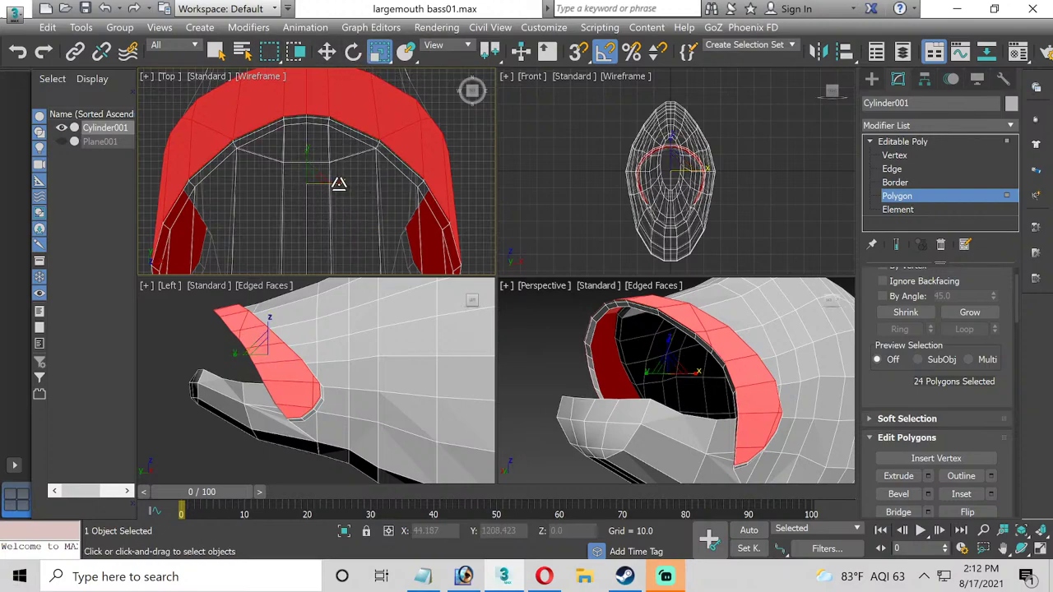
pyautogui.moveTo(339, 183); pyautogui.dragTo(340, 185)
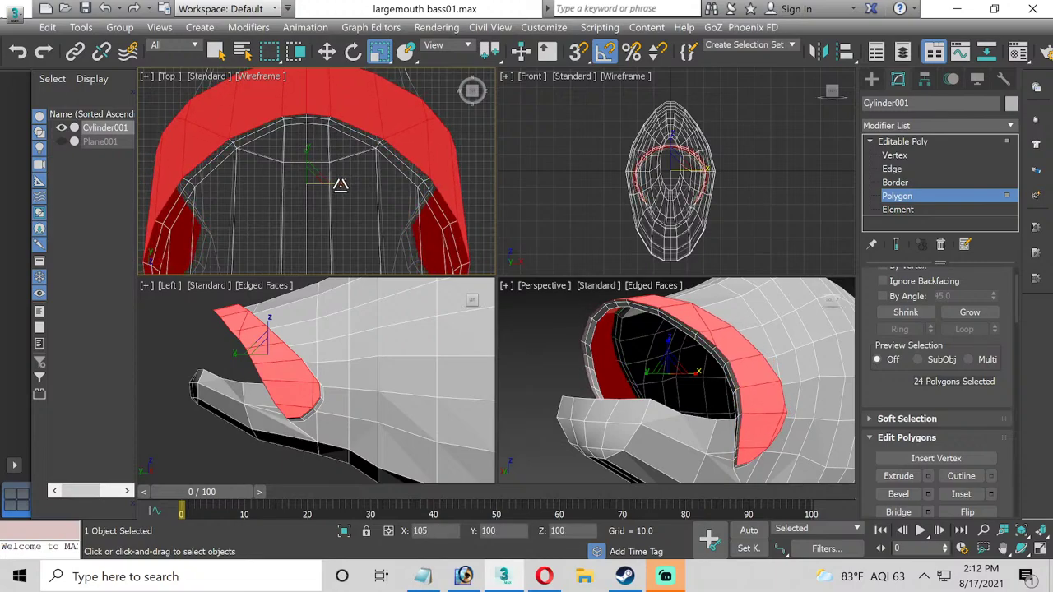
pyautogui.click(895, 197)
# Add OpenSubdiv with 2 iterations to Cylinder001, then reselect it and return to Editable Poly polygons.
pyautogui.click(1010, 126)
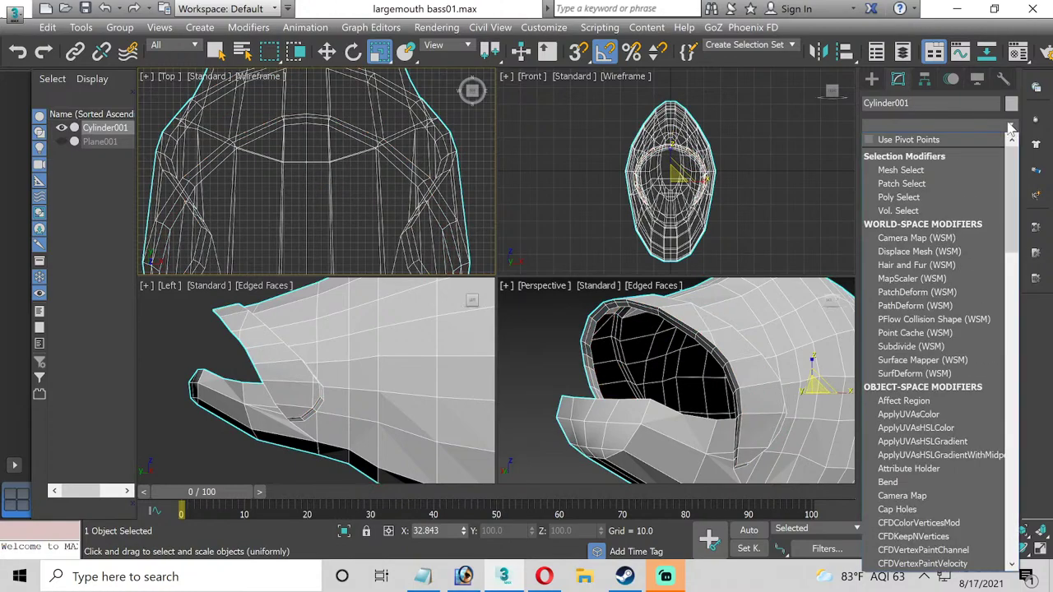
pyautogui.scroll(-20, 938, 329)
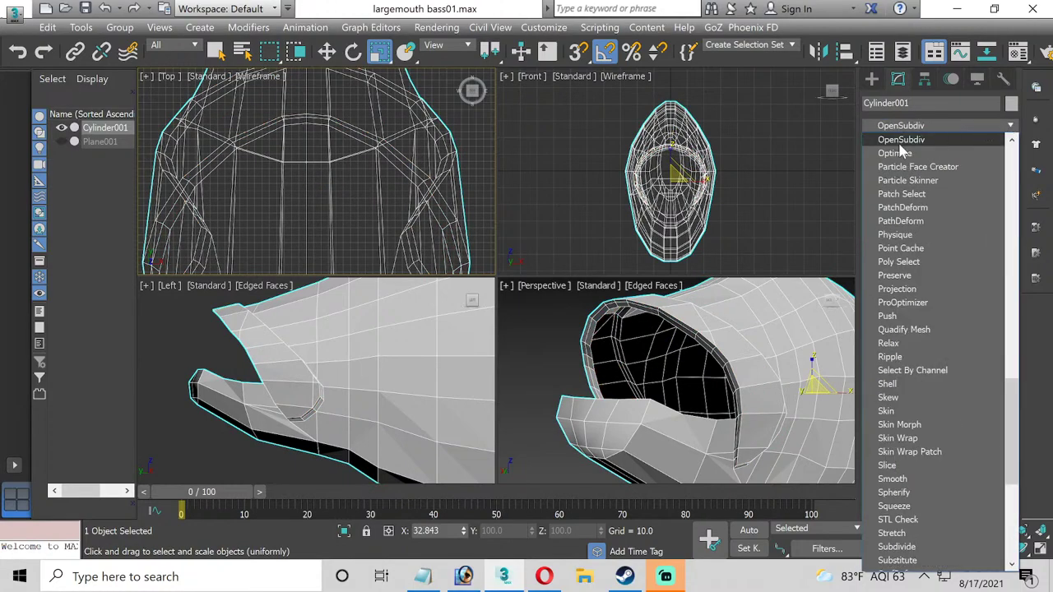
pyautogui.click(902, 140)
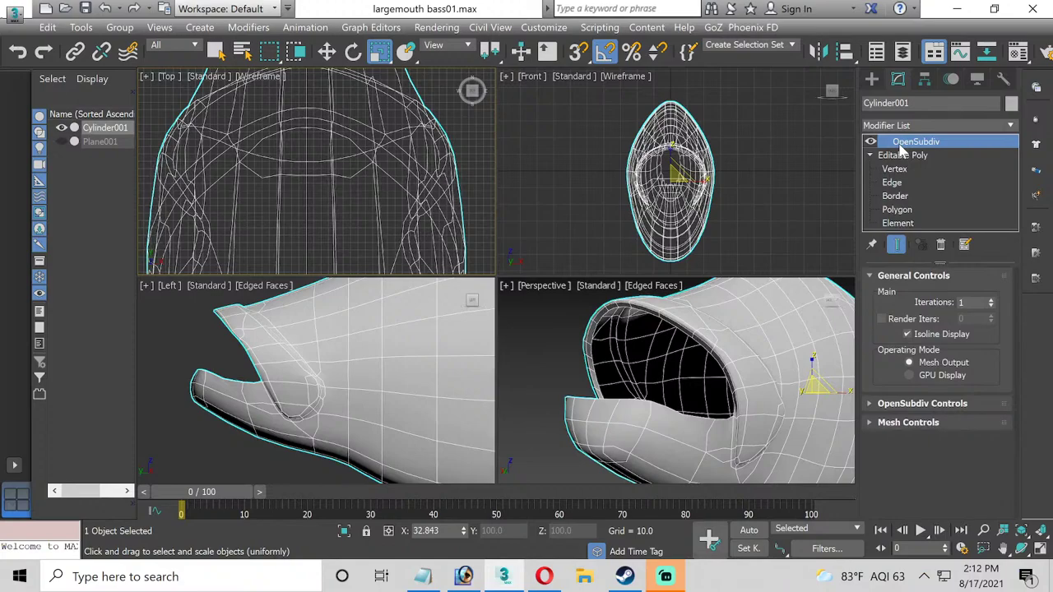
pyautogui.click(992, 299)
pyautogui.click(195, 356)
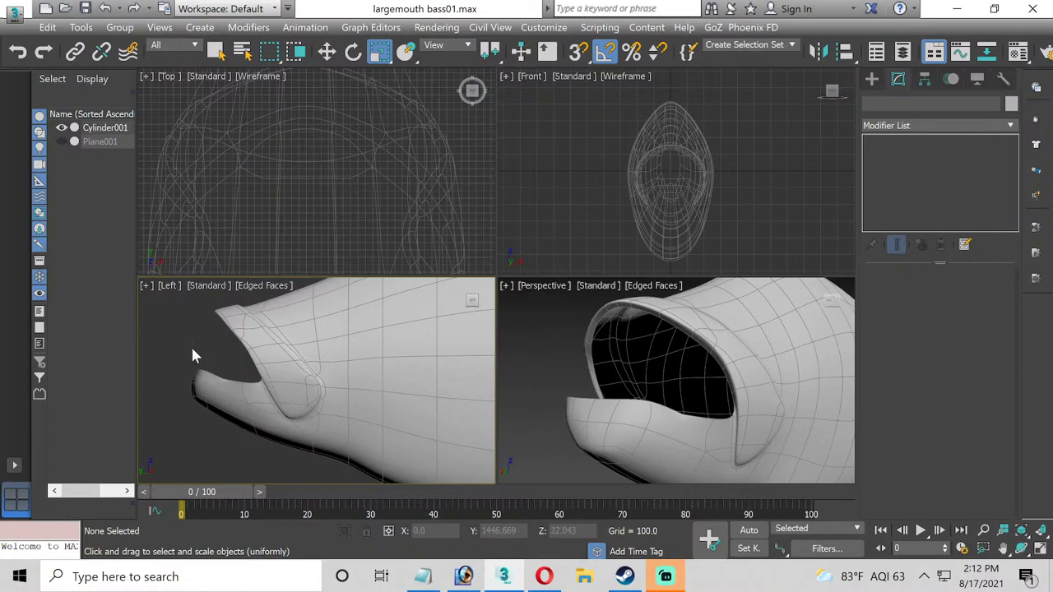
pyautogui.click(239, 383)
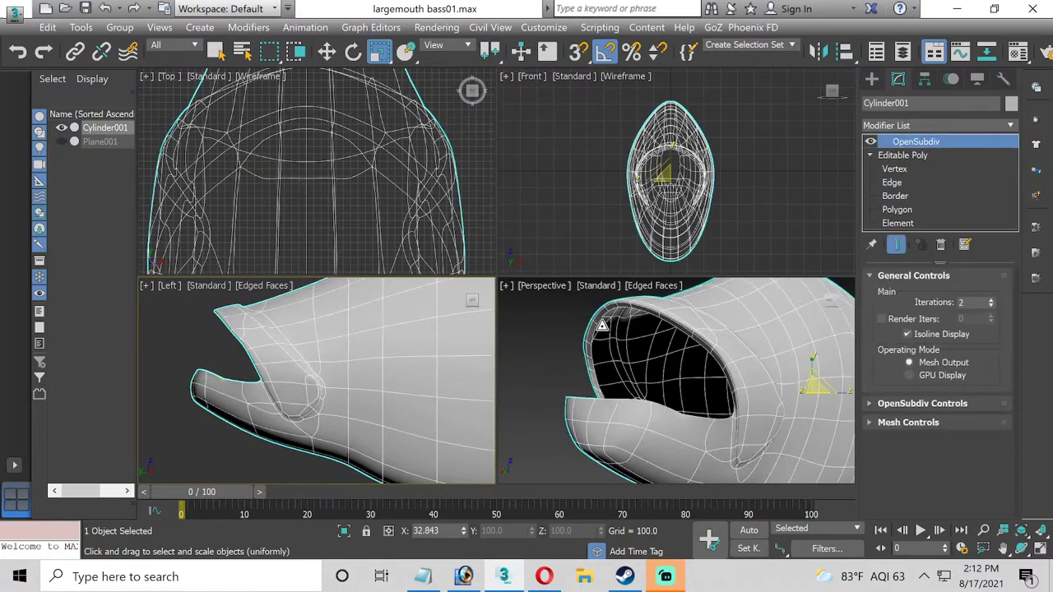
pyautogui.click(889, 211)
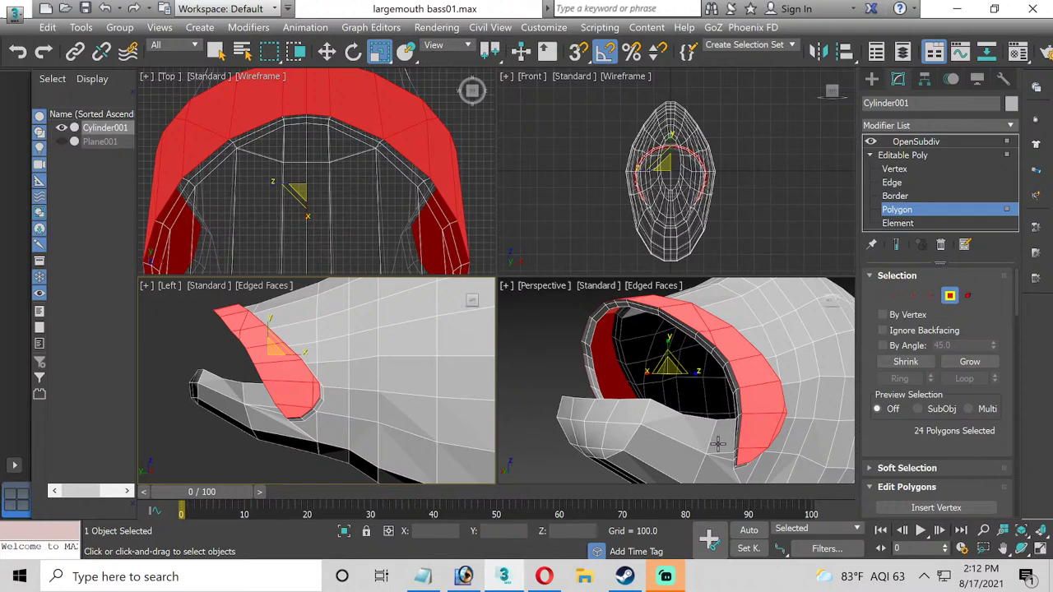
# In the enlarged perspective view, select the front lower-lip polygons on the bass's chin.
pyautogui.scroll(6, 721, 442)
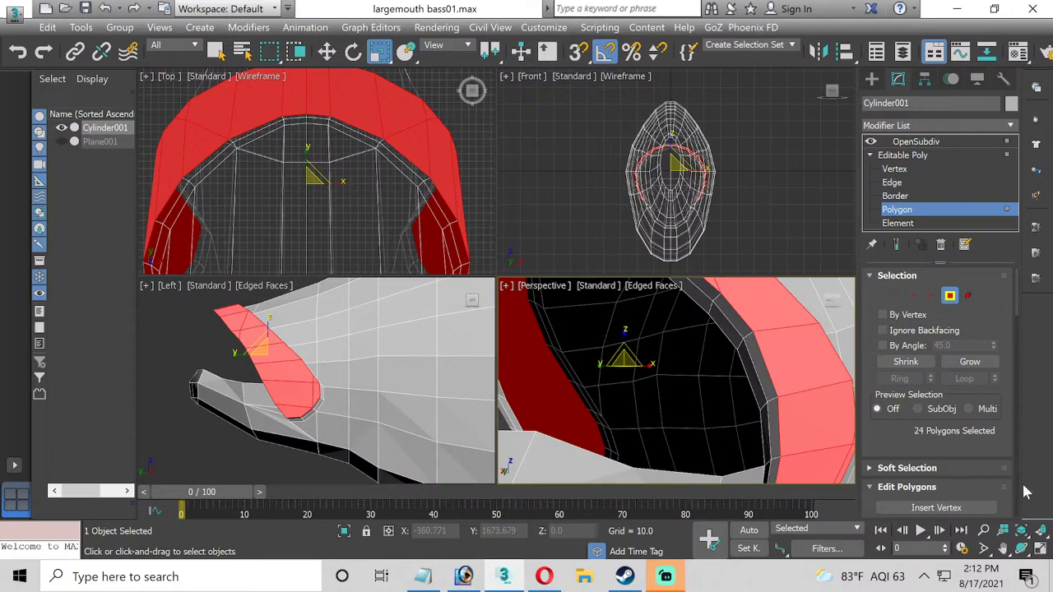
pyautogui.click(1041, 549)
pyautogui.scroll(5, 649, 337)
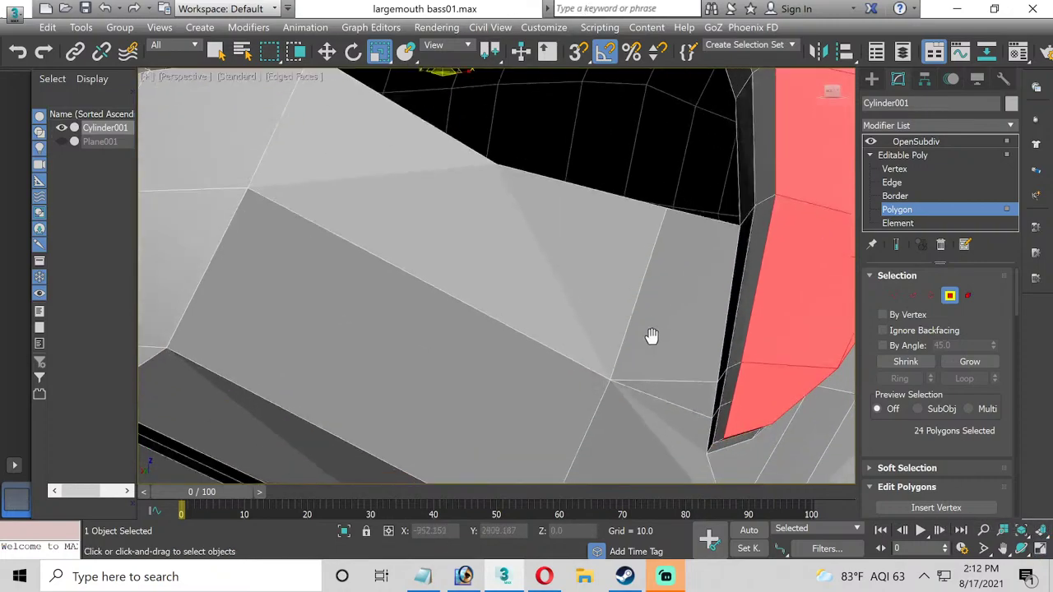
pyautogui.scroll(-2, 628, 339)
pyautogui.scroll(-4, 542, 370)
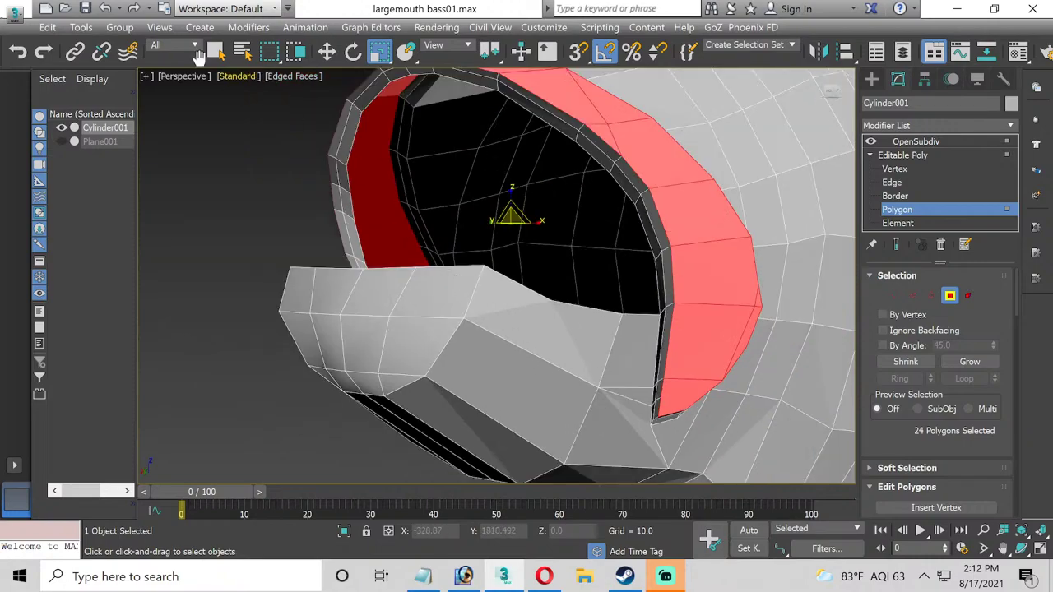
pyautogui.click(650, 362)
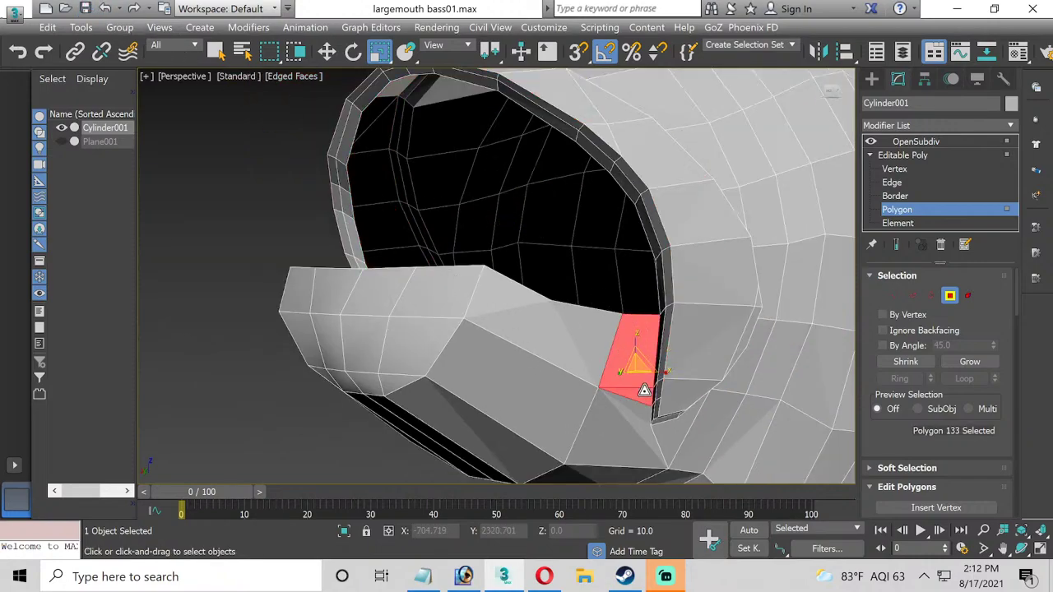
pyautogui.keyDown('ctrl'); pyautogui.click(580, 346); pyautogui.keyUp('ctrl')
pyautogui.keyDown('ctrl'); pyautogui.click(490, 293); pyautogui.keyUp('ctrl')
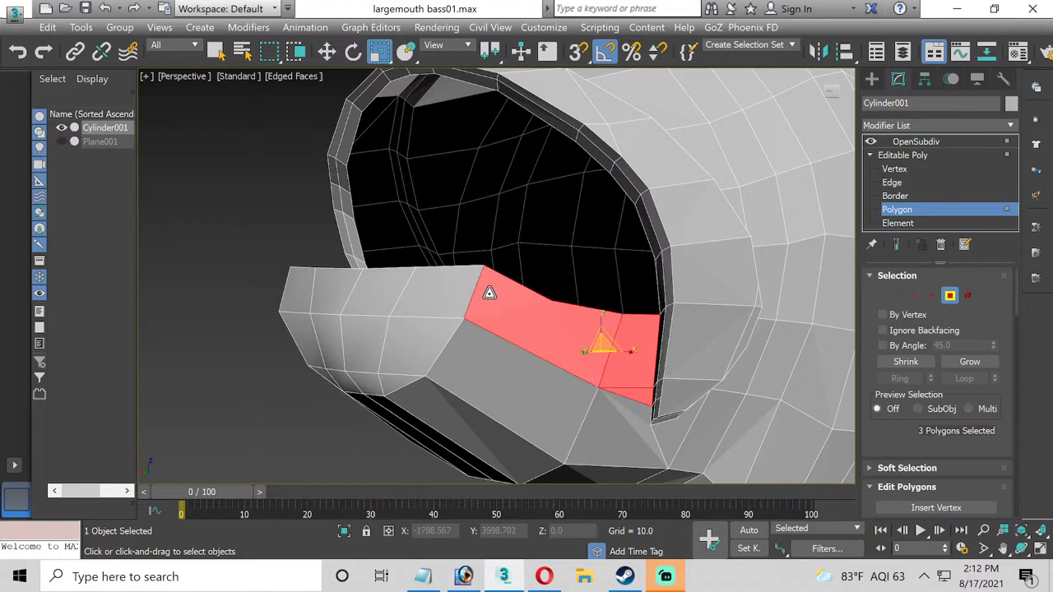
pyautogui.keyDown('ctrl'); pyautogui.click(471, 290); pyautogui.keyUp('ctrl')
pyautogui.keyDown('ctrl'); pyautogui.click(353, 301); pyautogui.keyUp('ctrl')
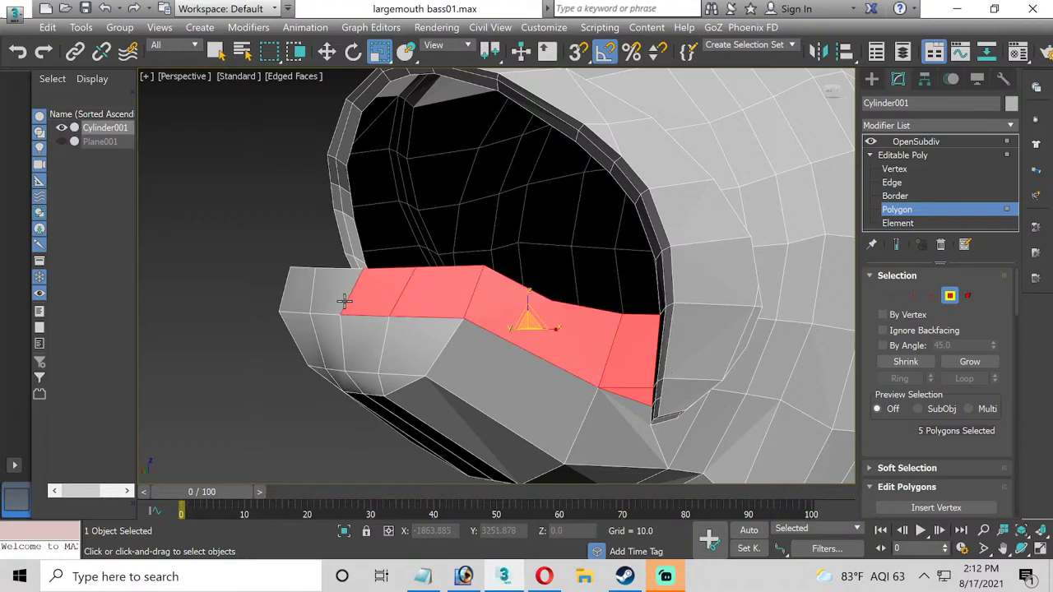
pyautogui.keyDown('ctrl'); pyautogui.click(304, 283); pyautogui.keyUp('ctrl')
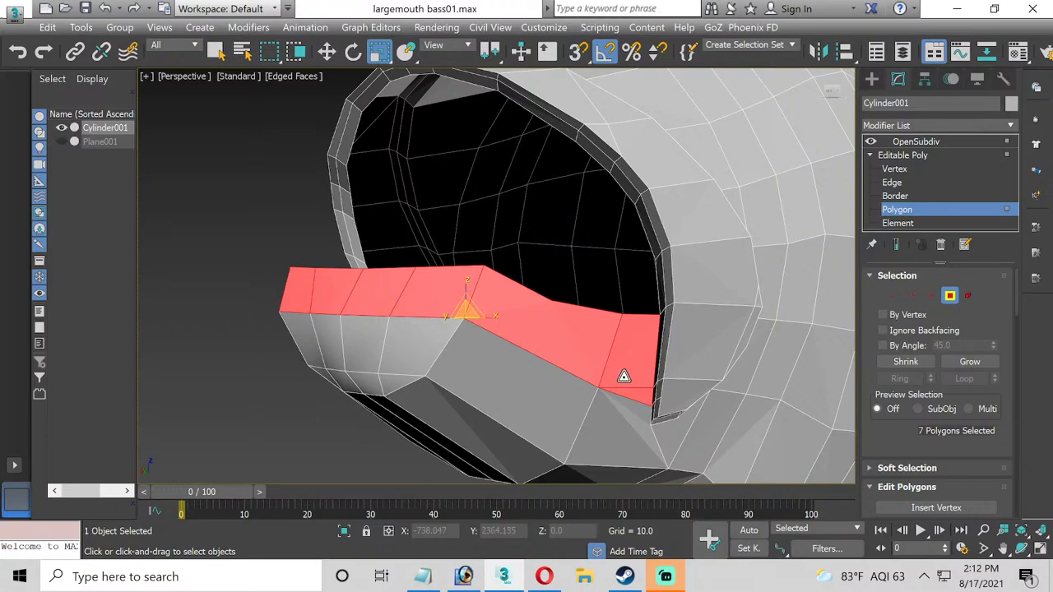
# Orbit around the head and add two more polygons to the lower-lip selection.
pyautogui.click(1021, 549)
pyautogui.moveTo(473, 370); pyautogui.dragTo(494, 363)
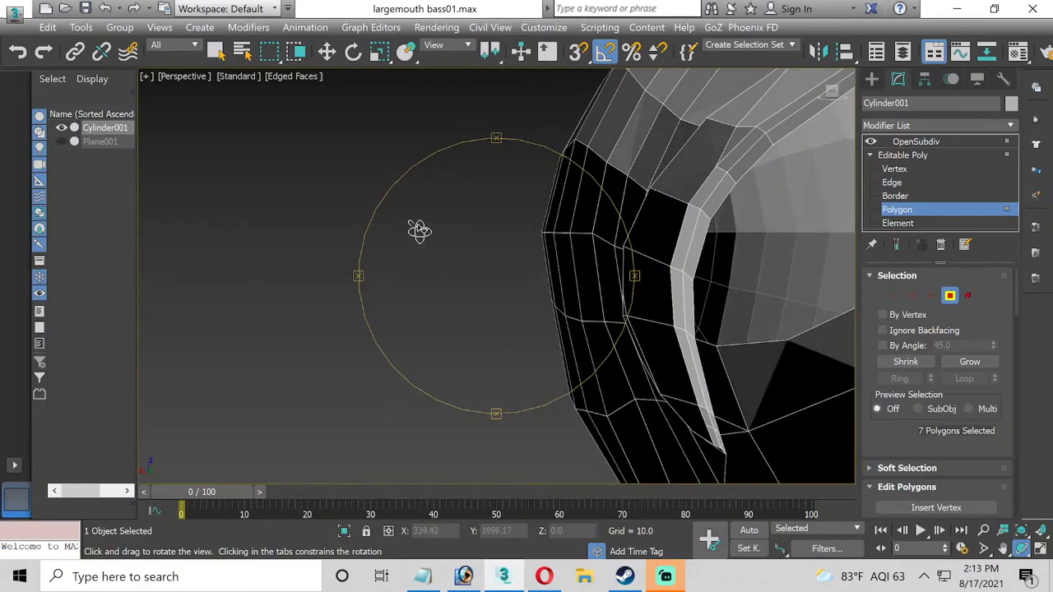
pyautogui.click(326, 51)
pyautogui.keyDown('alt'); pyautogui.moveTo(665, 345); pyautogui.dragTo(439, 345, button='middle'); pyautogui.keyUp('alt')
pyautogui.keyDown('ctrl'); pyautogui.click(630, 371); pyautogui.keyUp('ctrl')
pyautogui.keyDown('alt'); pyautogui.moveTo(568, 367); pyautogui.dragTo(756, 440, button='middle'); pyautogui.keyUp('alt')
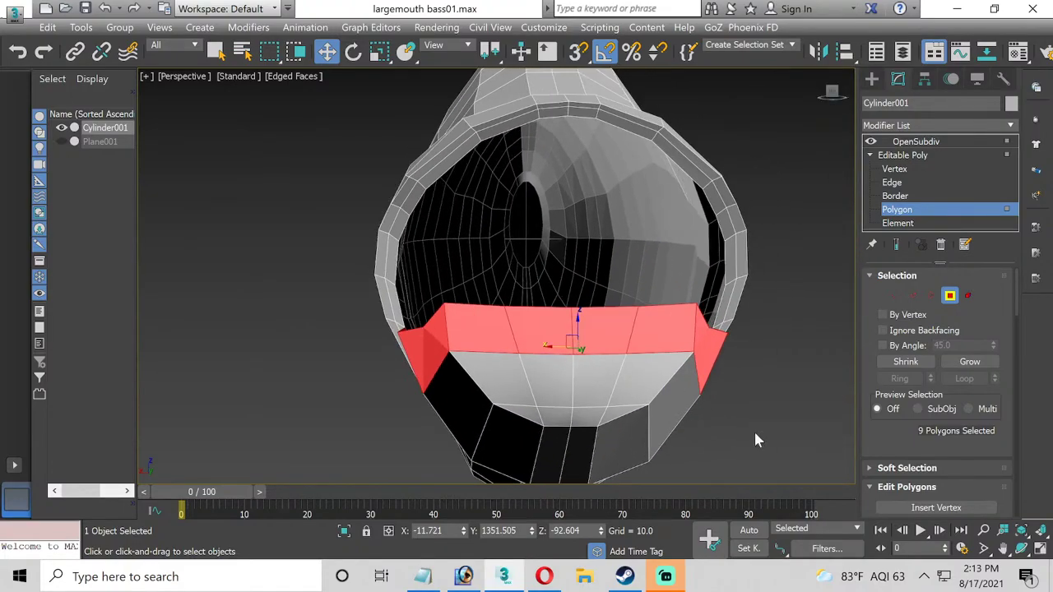
pyautogui.click(1022, 550)
pyautogui.moveTo(536, 335); pyautogui.dragTo(635, 282)
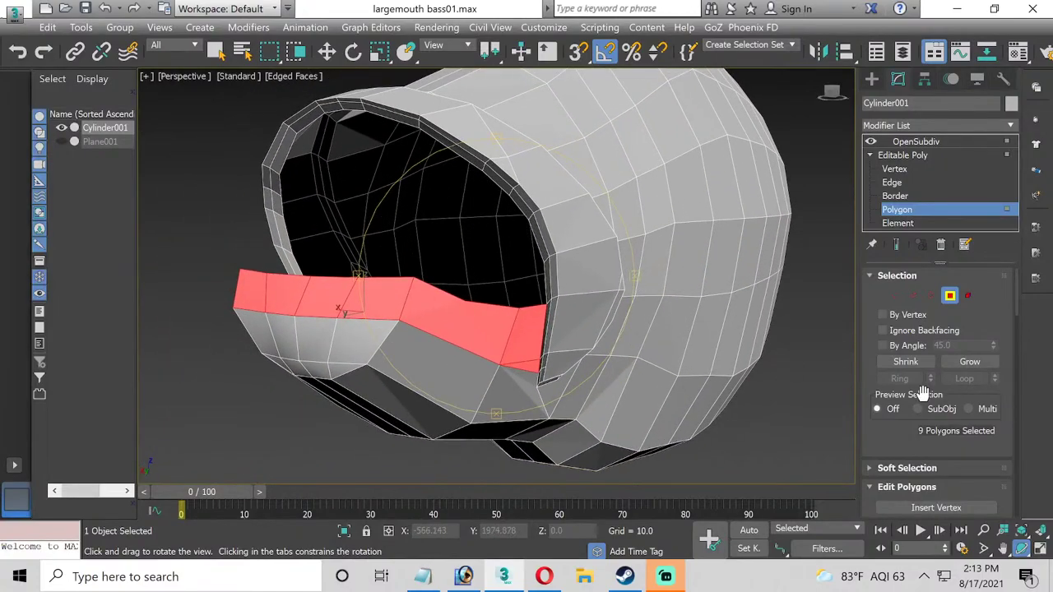
pyautogui.scroll(-1, 906, 464)
# Extrude the lower-lip polygons and widen them to 110% along X.
pyautogui.click(927, 489)
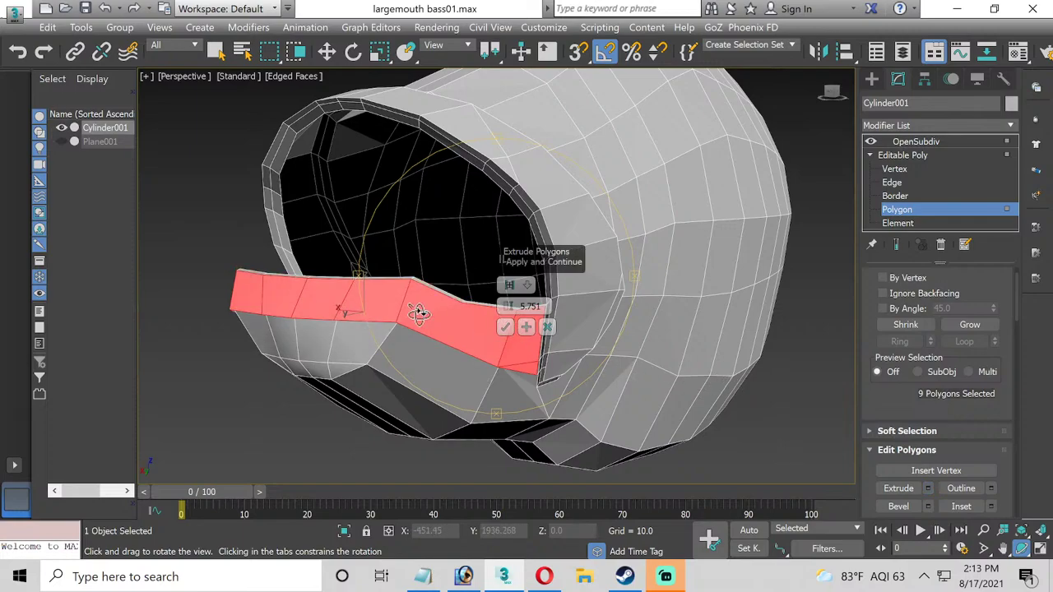
pyautogui.click(505, 328)
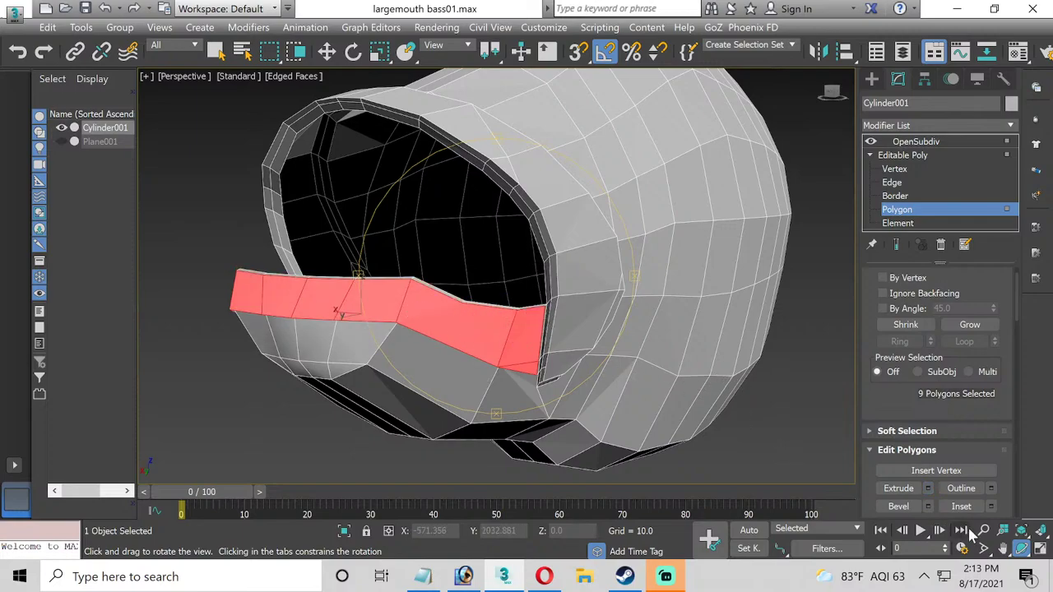
pyautogui.click(1041, 549)
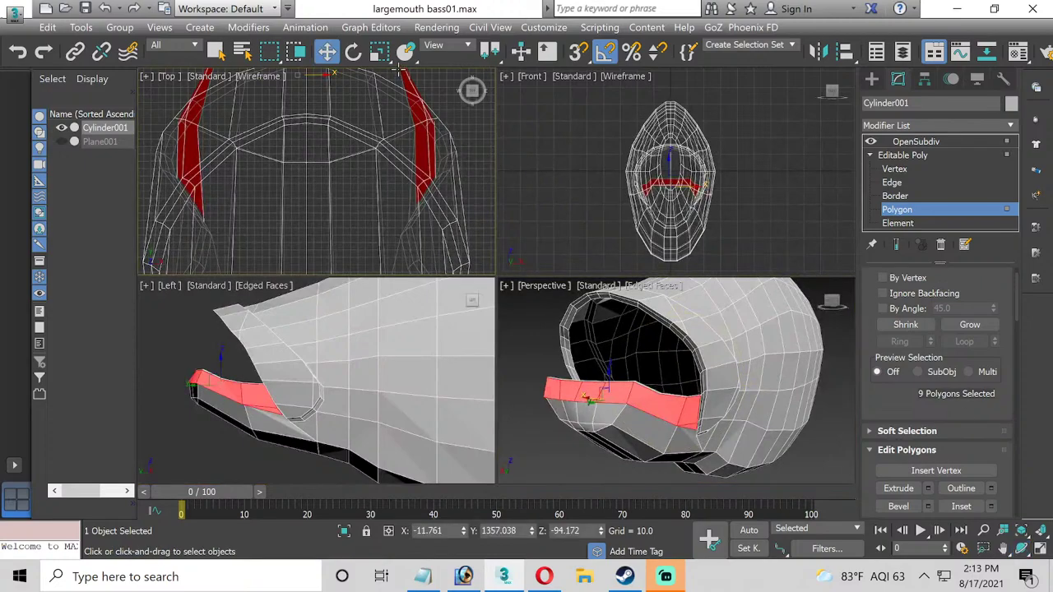
pyautogui.click(379, 51)
pyautogui.scroll(2, 345, 131)
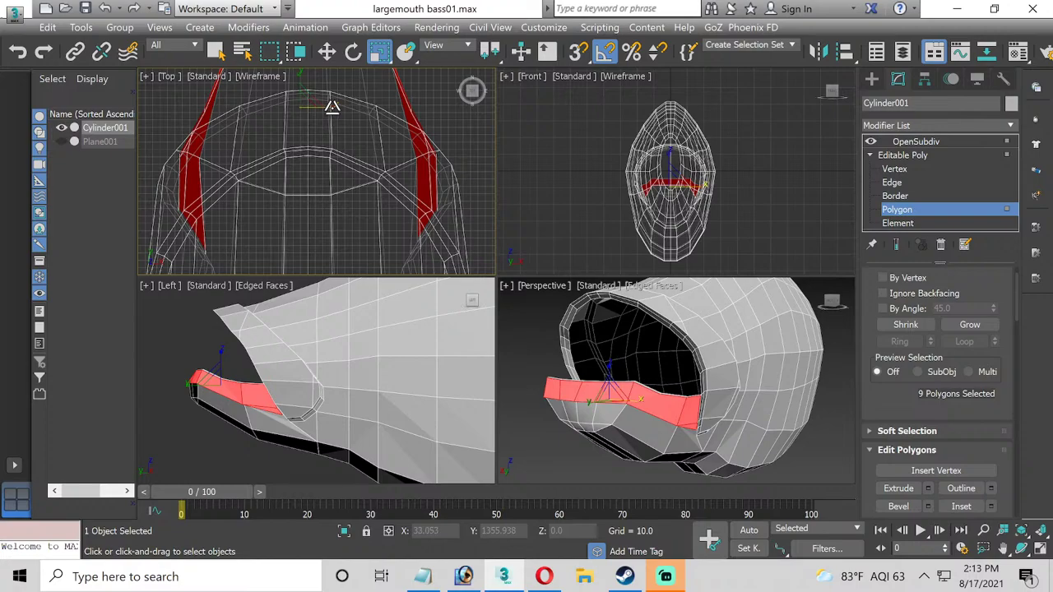
pyautogui.moveTo(333, 107); pyautogui.dragTo(330, 110)
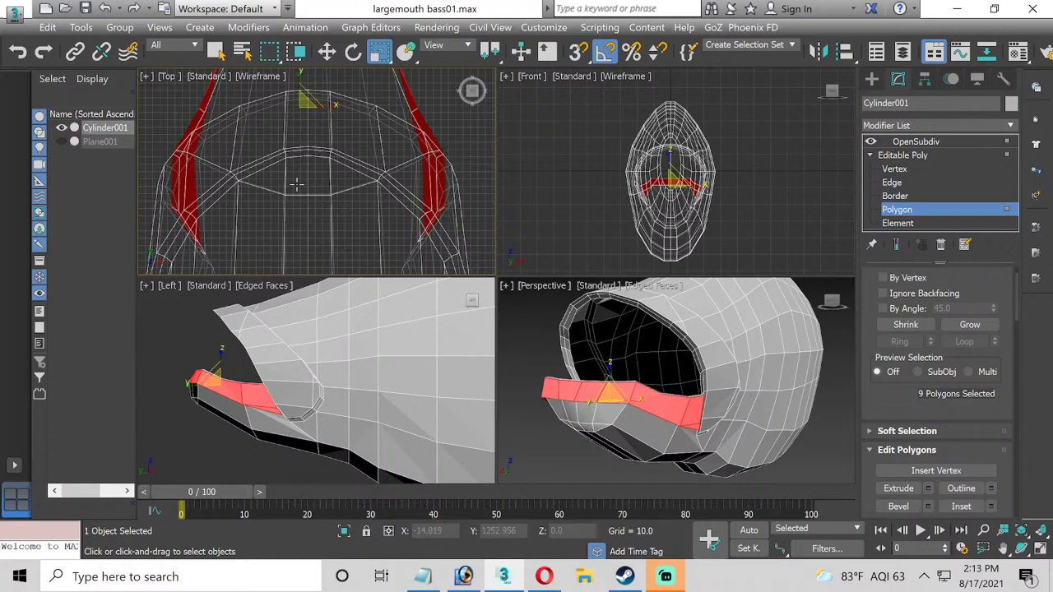
# In the side view, shift the lower-lip polygons slightly forward and show the OpenSubdiv smoothing again.
pyautogui.moveTo(296, 185); pyautogui.dragTo(288, 216, button='middle')
pyautogui.rightClick(357, 377)
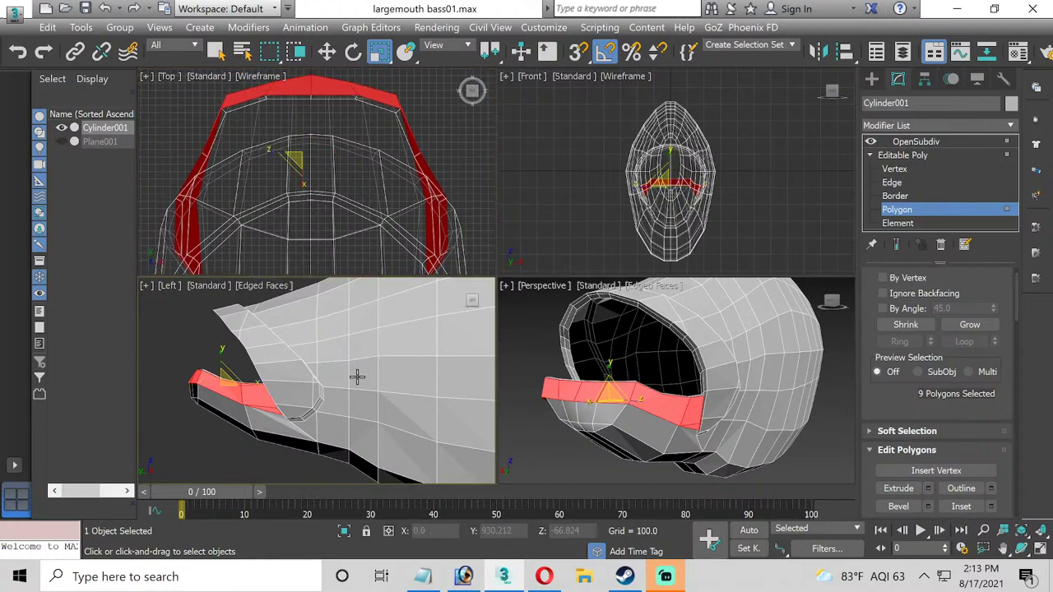
pyautogui.click(1041, 548)
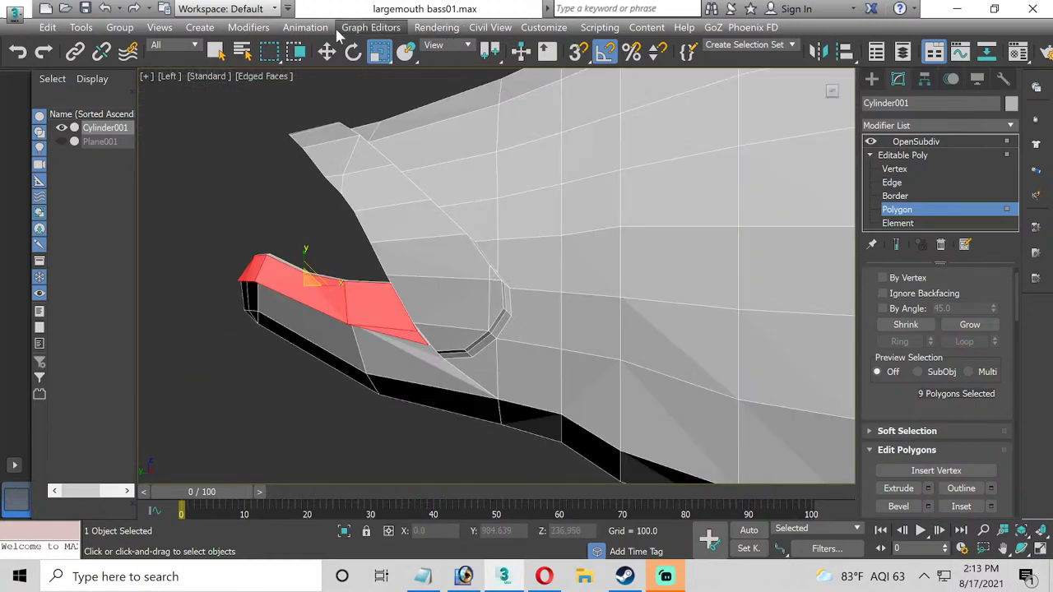
pyautogui.click(327, 51)
pyautogui.moveTo(334, 285); pyautogui.dragTo(296, 254)
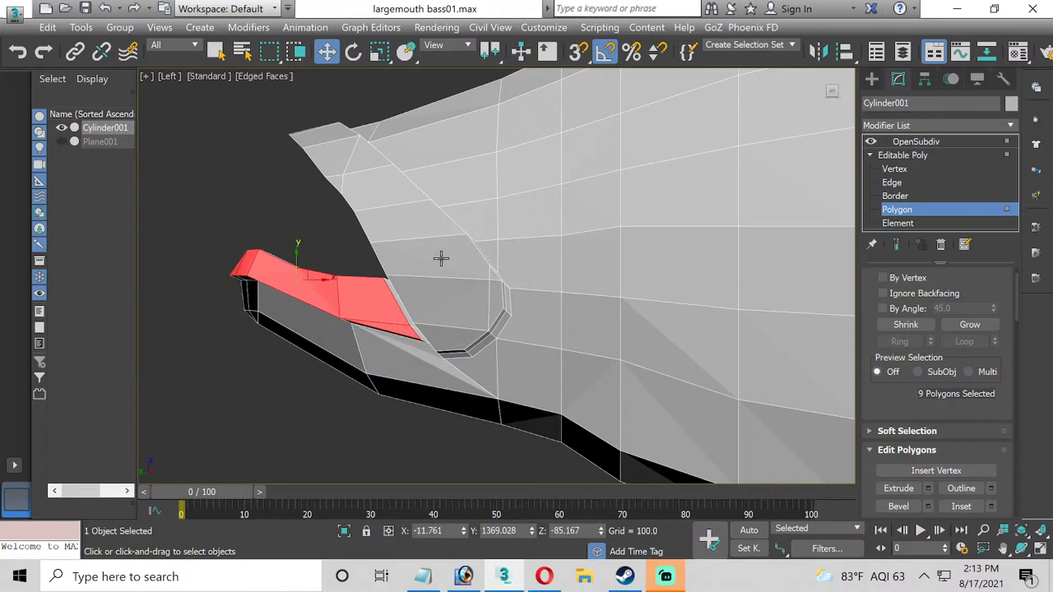
pyautogui.click(901, 142)
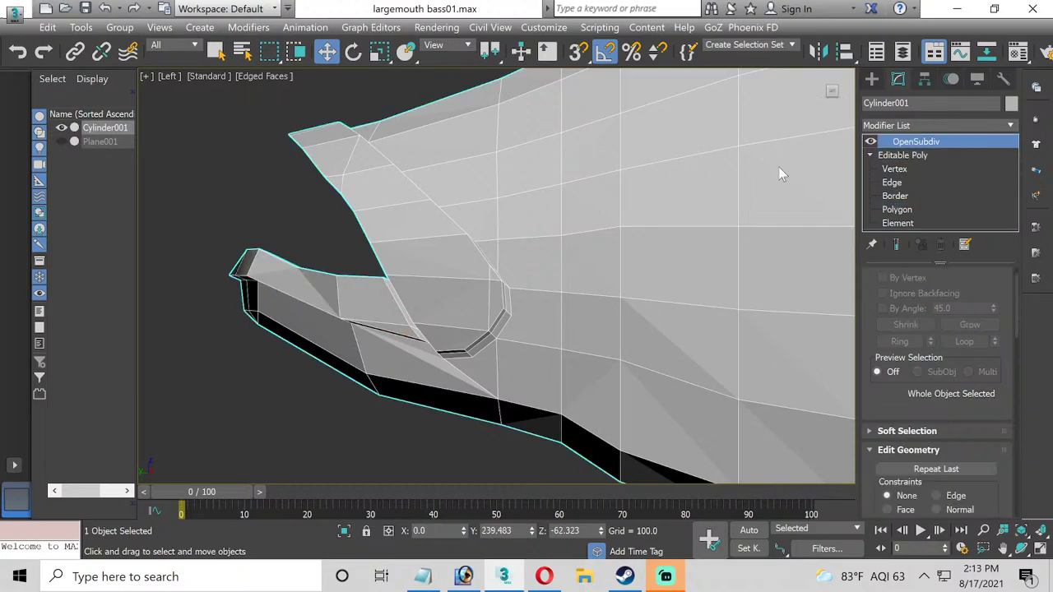
# Reselect the fish body, frame the mouth in the side view, and return to Polygon level.
pyautogui.click(266, 191)
pyautogui.moveTo(266, 191); pyautogui.dragTo(244, 203, button='middle')
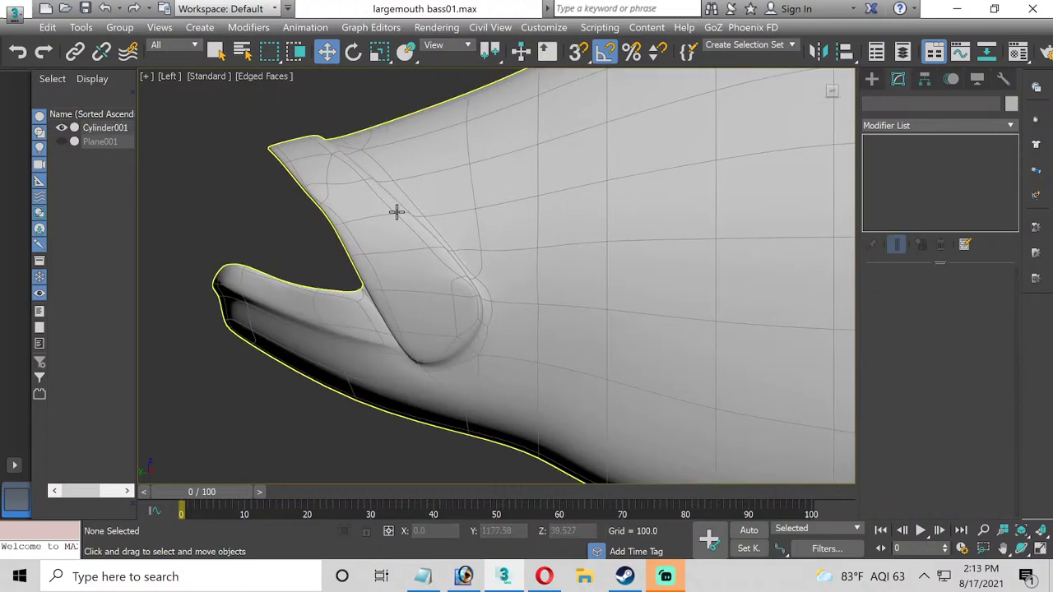
pyautogui.click(397, 212)
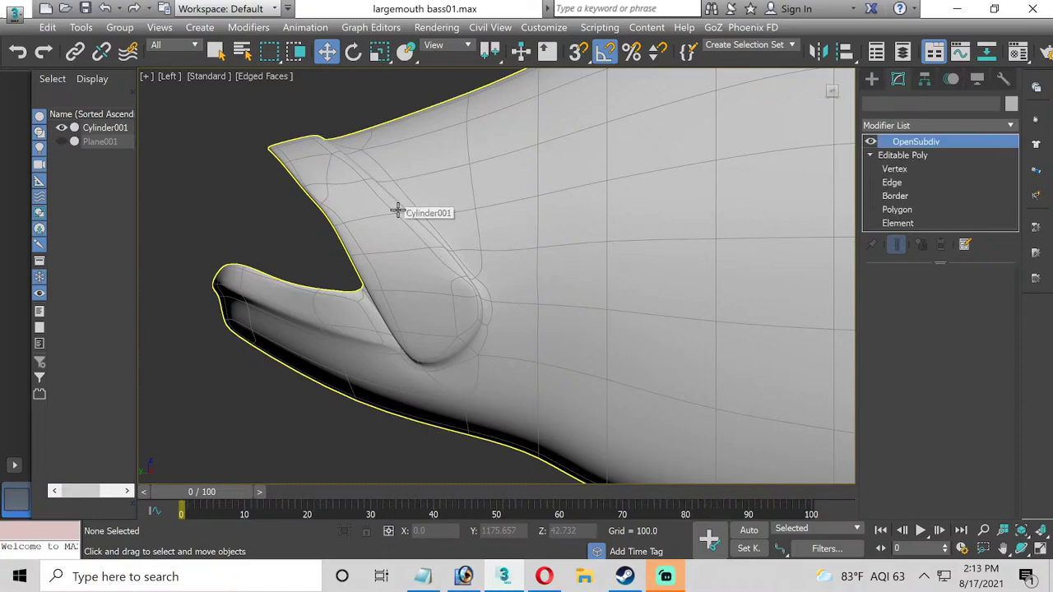
pyautogui.moveTo(519, 203); pyautogui.dragTo(479, 225, button='middle')
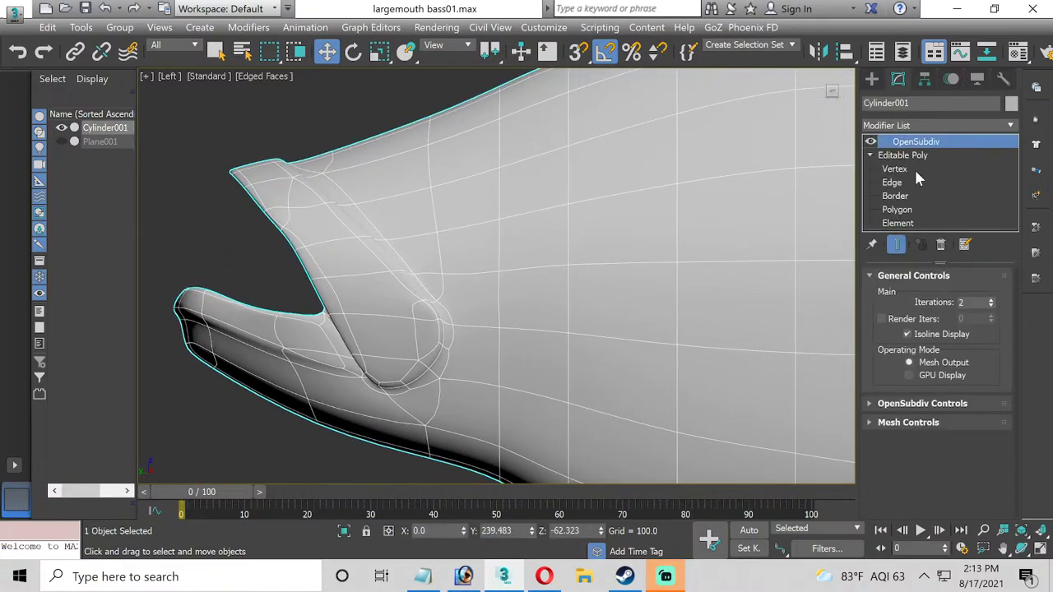
pyautogui.click(894, 212)
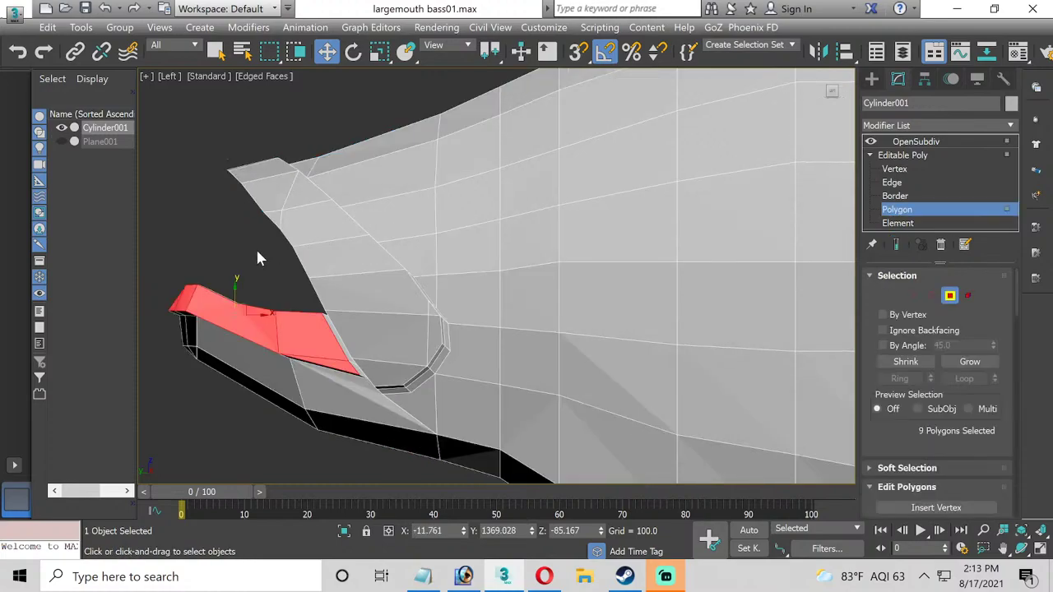
pyautogui.moveTo(256, 258); pyautogui.dragTo(277, 256, button='middle')
pyautogui.scroll(-2, 924, 445)
pyautogui.scroll(-1, 923, 444)
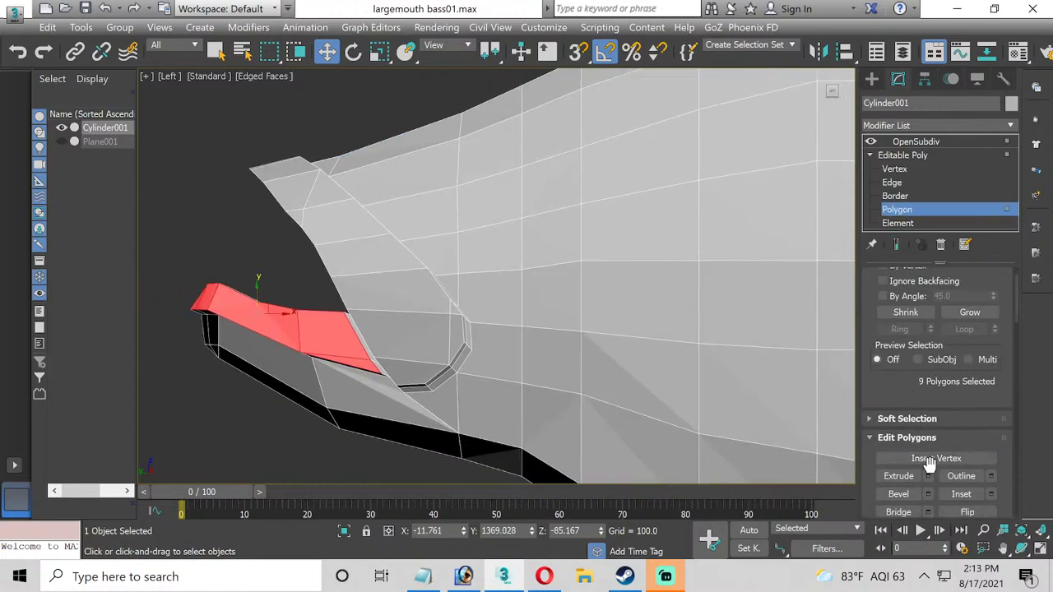
# Extrude the lower-jaw polygons by 3.187, nudge them up and forward, then restore smoothing.
pyautogui.click(927, 477)
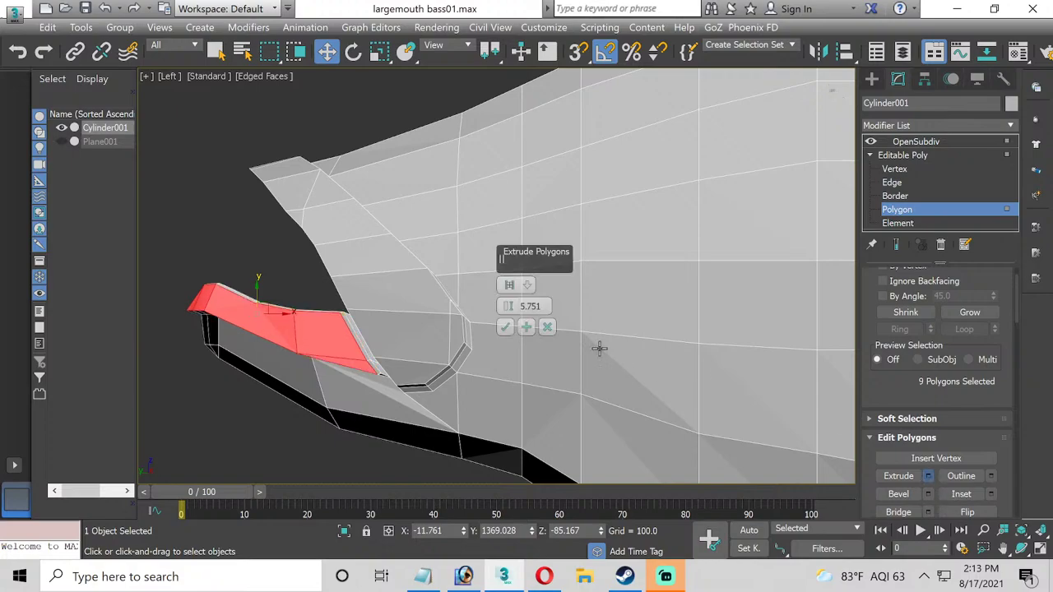
pyautogui.moveTo(509, 306); pyautogui.dragTo(512, 309)
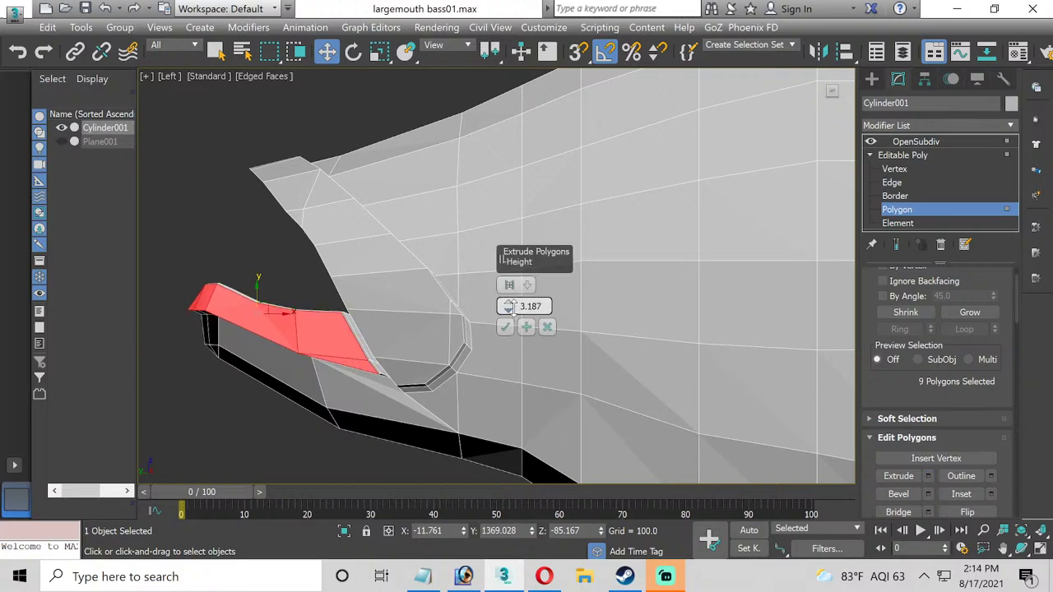
pyautogui.click(505, 327)
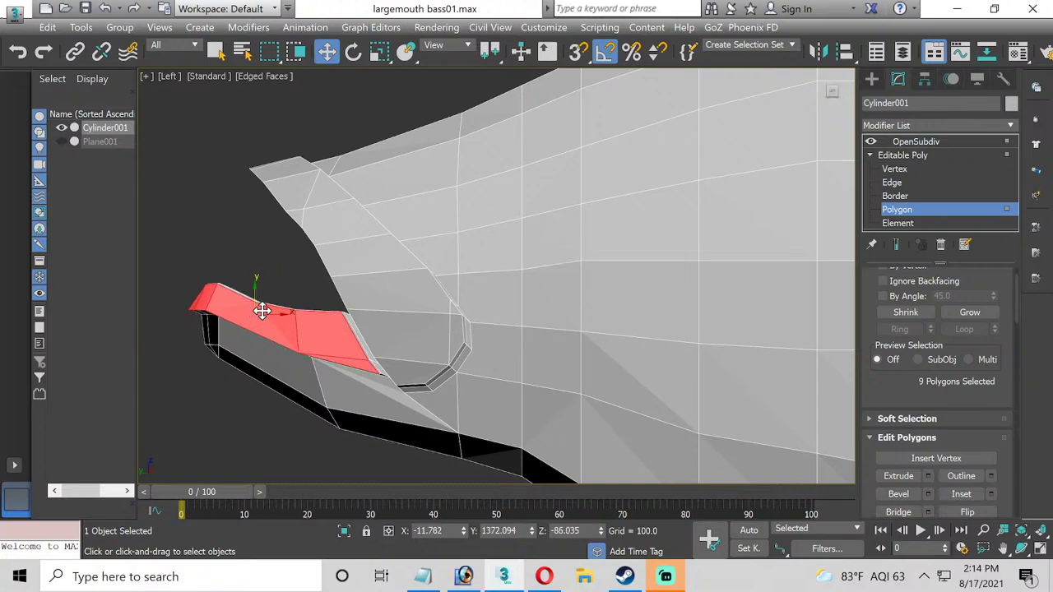
pyautogui.moveTo(263, 302); pyautogui.dragTo(258, 300)
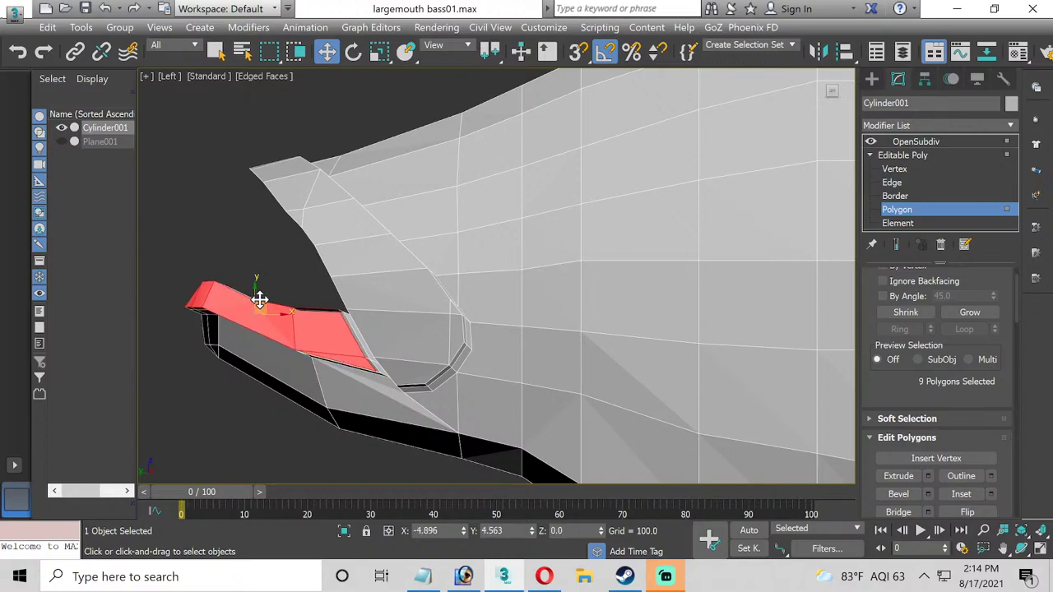
pyautogui.click(906, 155)
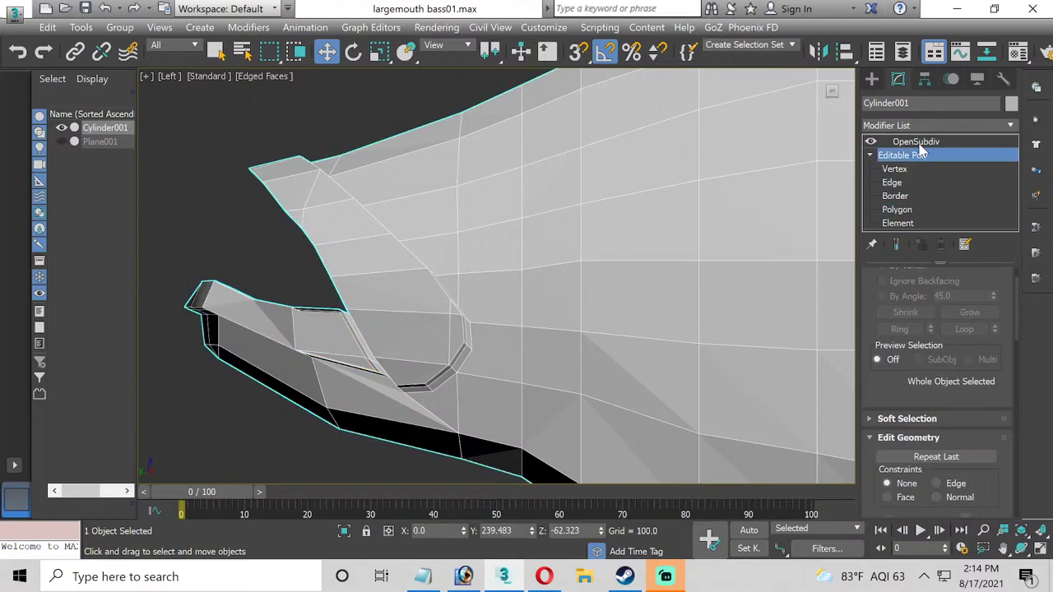
pyautogui.click(916, 141)
pyautogui.click(237, 264)
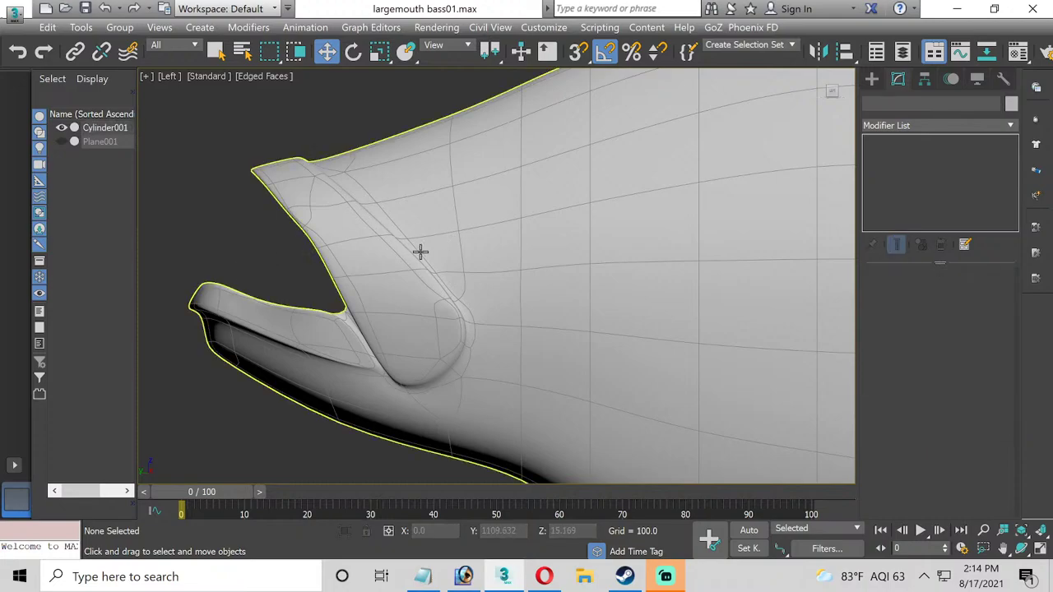
pyautogui.moveTo(473, 231); pyautogui.dragTo(431, 243, button='middle')
pyautogui.scroll(-5, 420, 231)
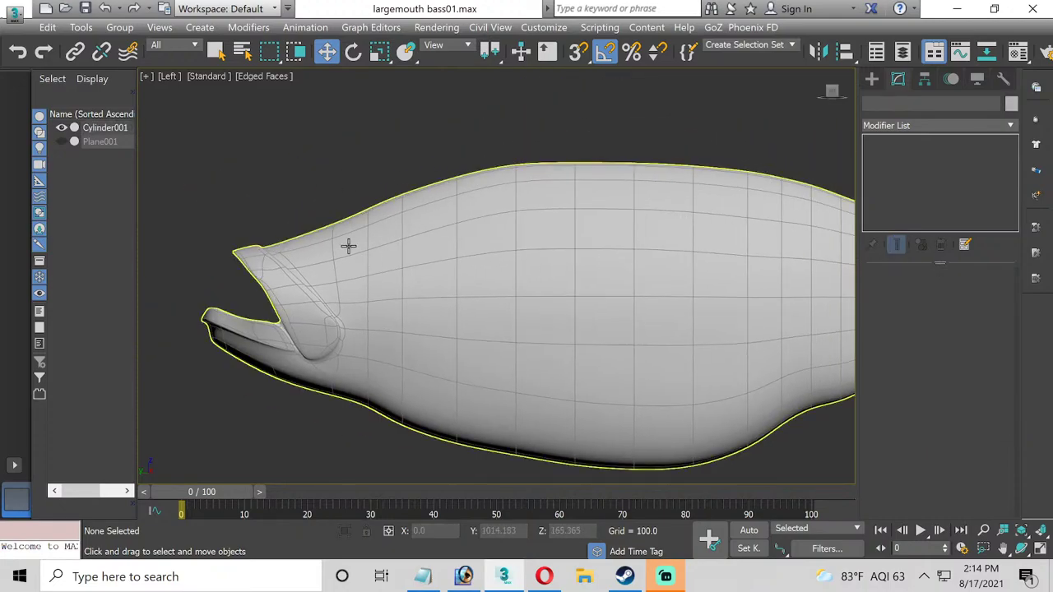
pyautogui.click(324, 273)
pyautogui.scroll(2, 320, 277)
pyautogui.scroll(2, 320, 275)
pyautogui.moveTo(320, 275); pyautogui.dragTo(493, 237, button='middle')
pyautogui.keyDown('alt'); pyautogui.click(491, 238); pyautogui.keyUp('alt')
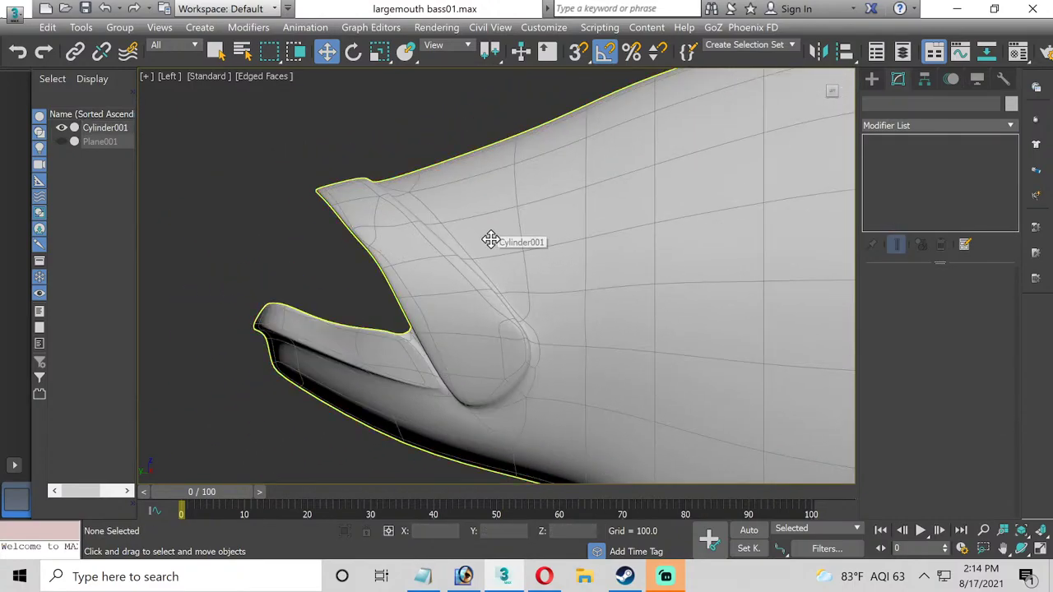
pyautogui.click(490, 238)
pyautogui.click(398, 155)
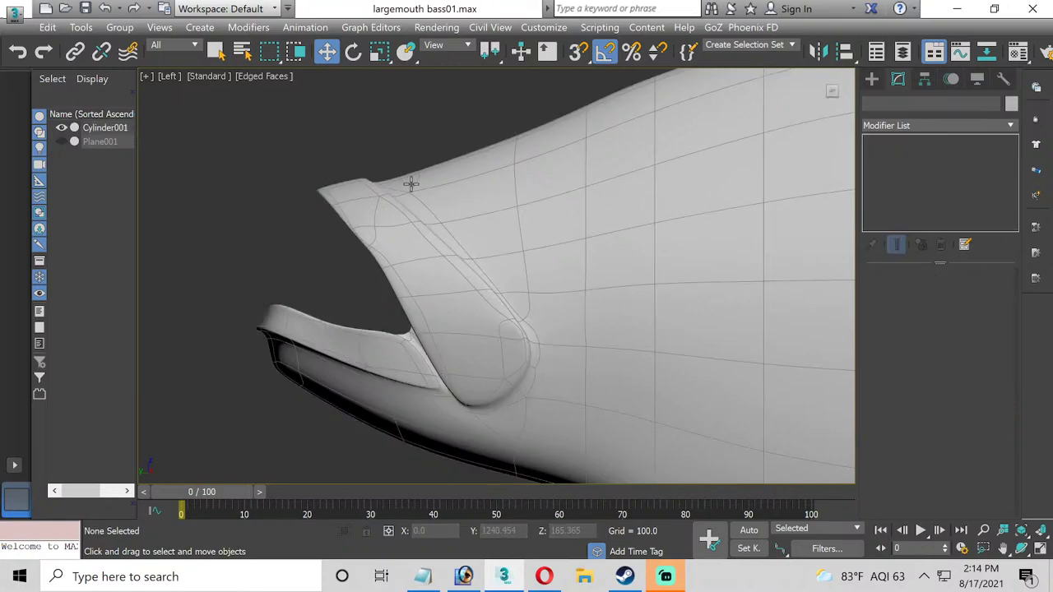
pyautogui.click(452, 235)
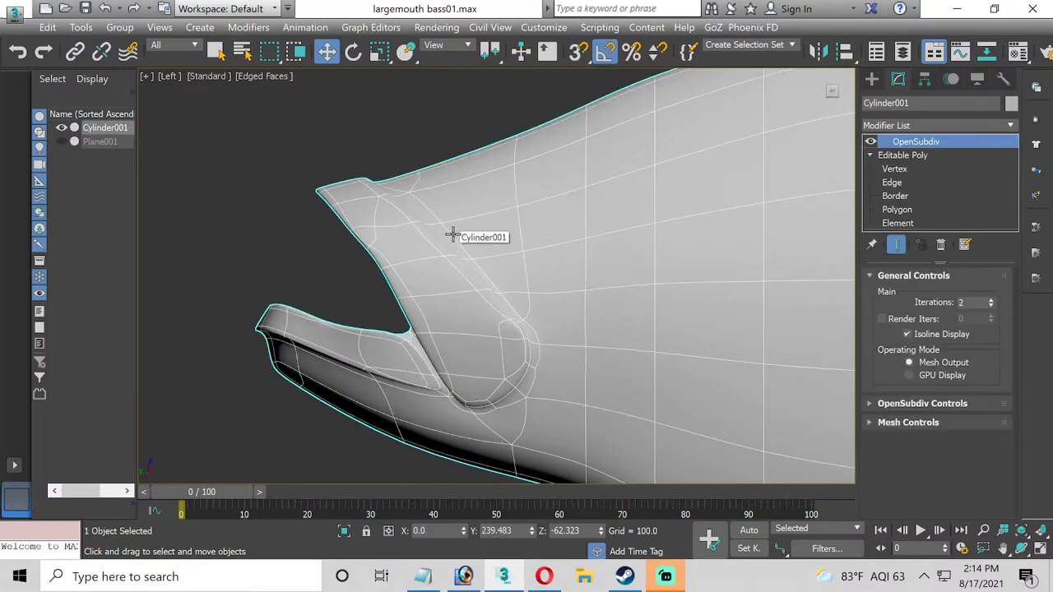
pyautogui.keyDown('alt'); pyautogui.click(594, 263); pyautogui.keyUp('alt')
pyautogui.scroll(-6, 417, 254)
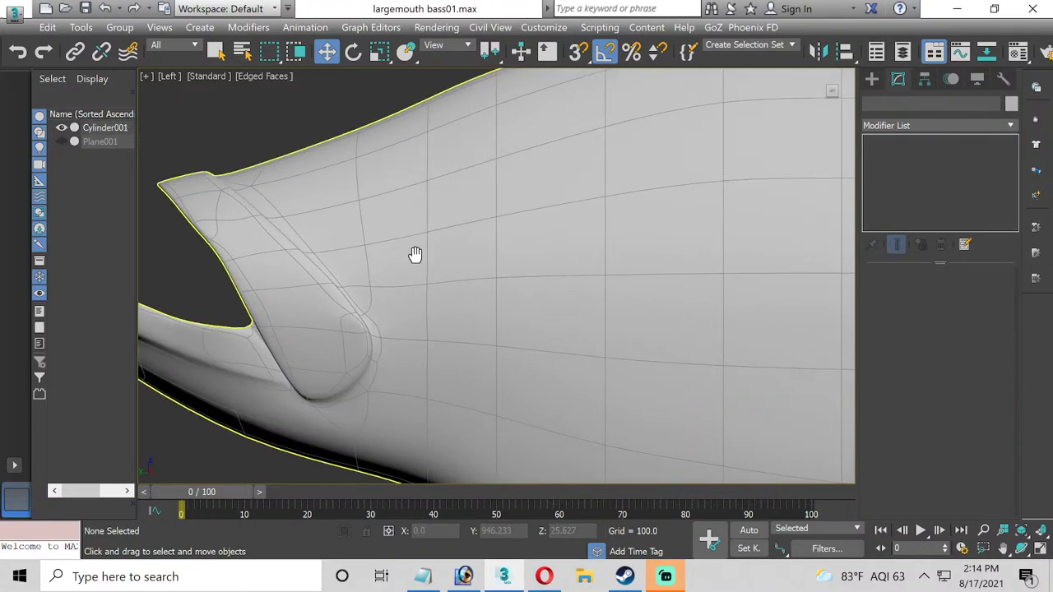
pyautogui.moveTo(343, 233); pyautogui.dragTo(363, 298, button='middle')
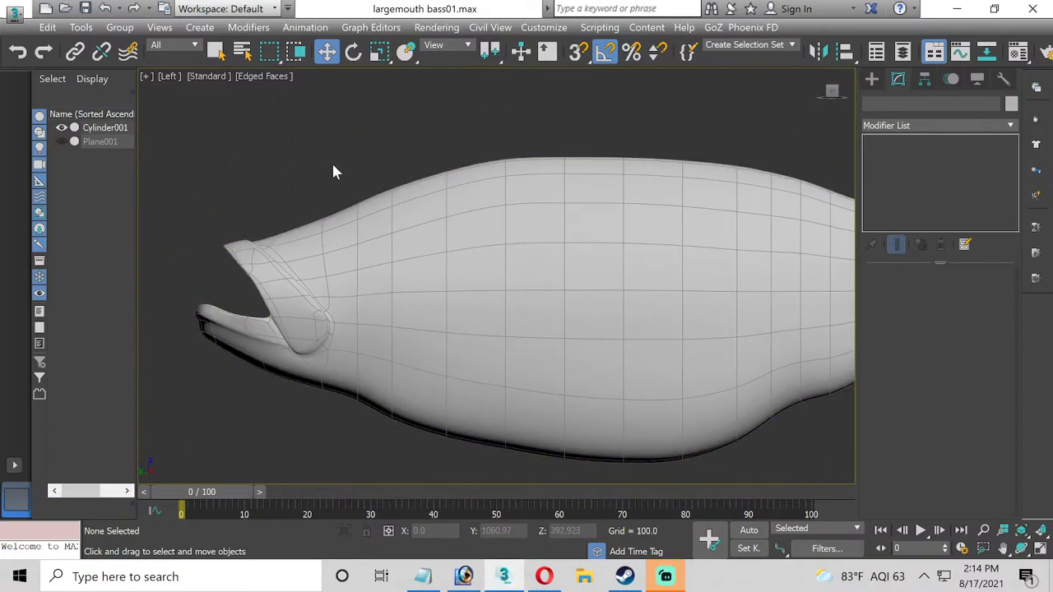
pyautogui.moveTo(441, 218); pyautogui.dragTo(371, 239, button='middle')
pyautogui.scroll(-4, 371, 239)
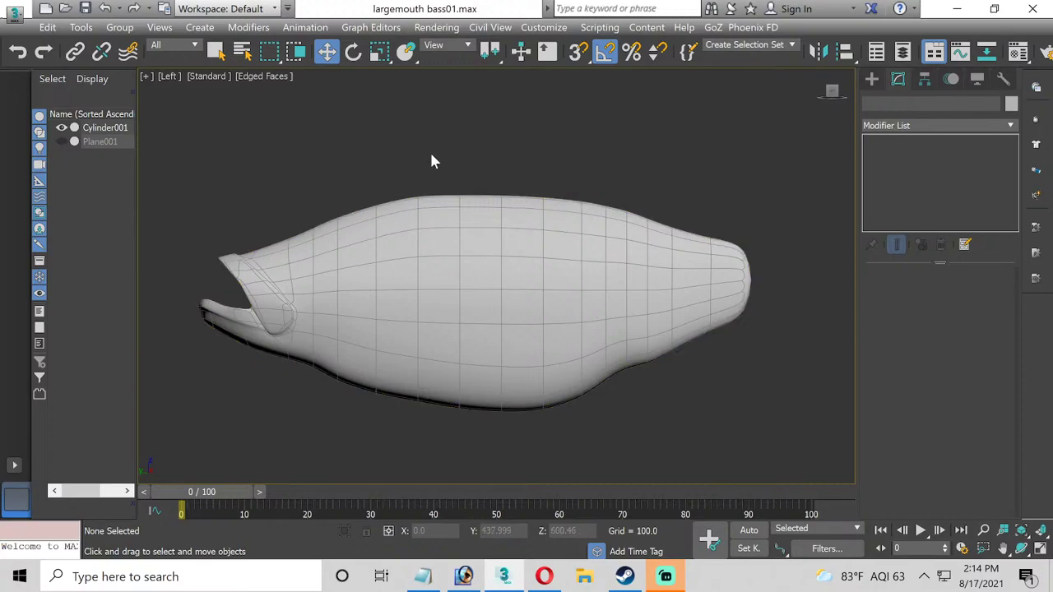
pyautogui.scroll(-1, 404, 265)
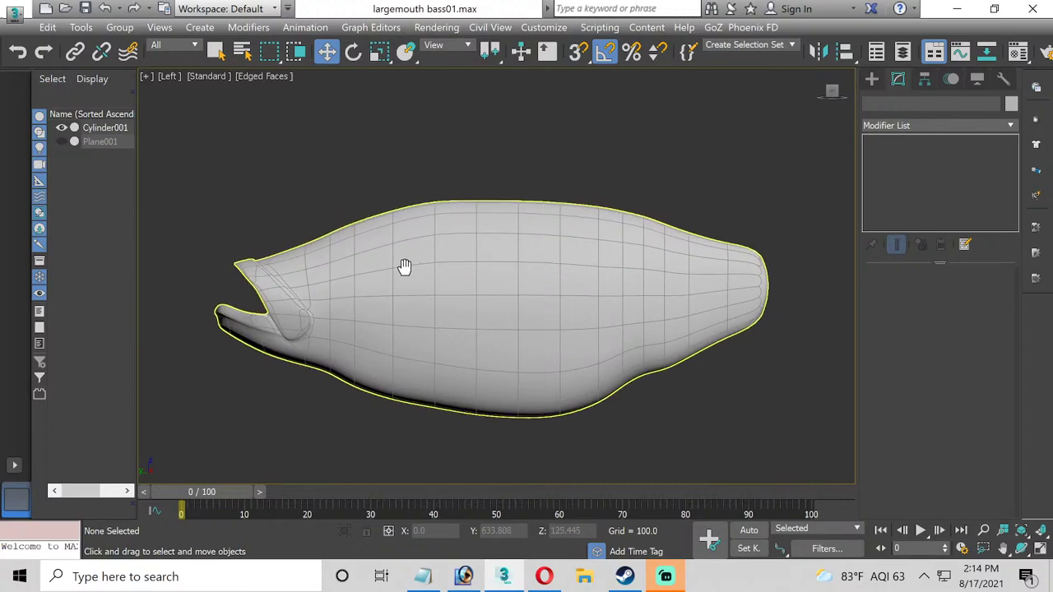
pyautogui.click(1042, 535)
pyautogui.click(368, 437)
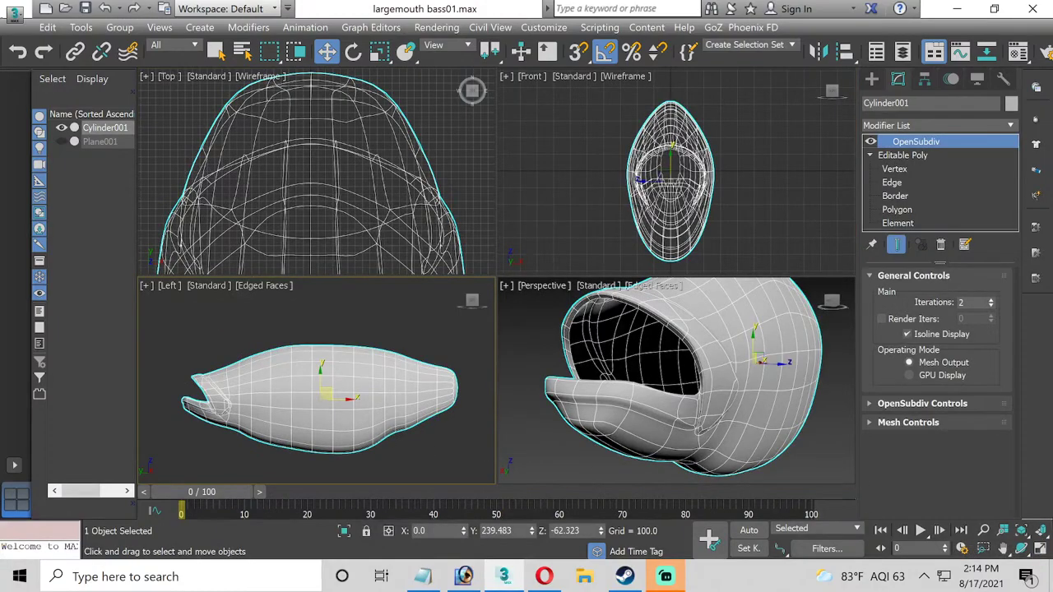
pyautogui.click(1041, 549)
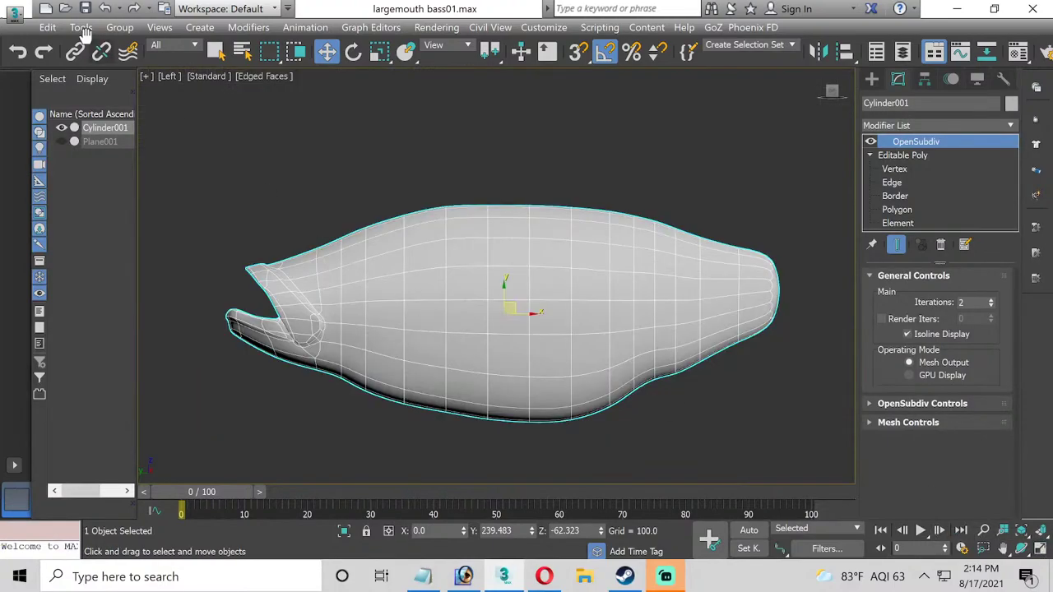
# Unhide the Plane001 reference photo and set the body material's opacity to 25.
pyautogui.click(61, 141)
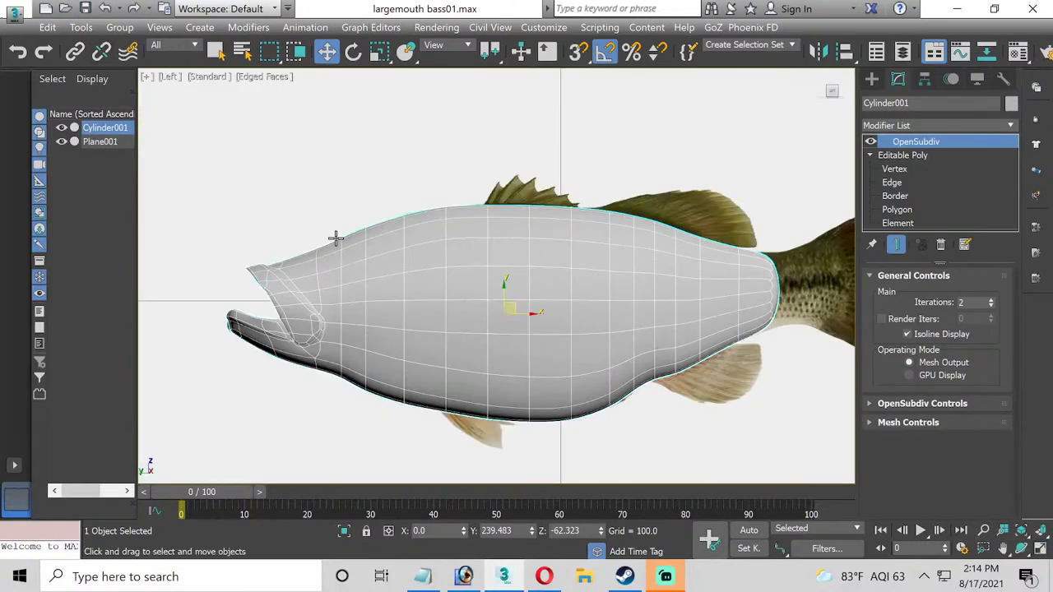
pyautogui.press('m')
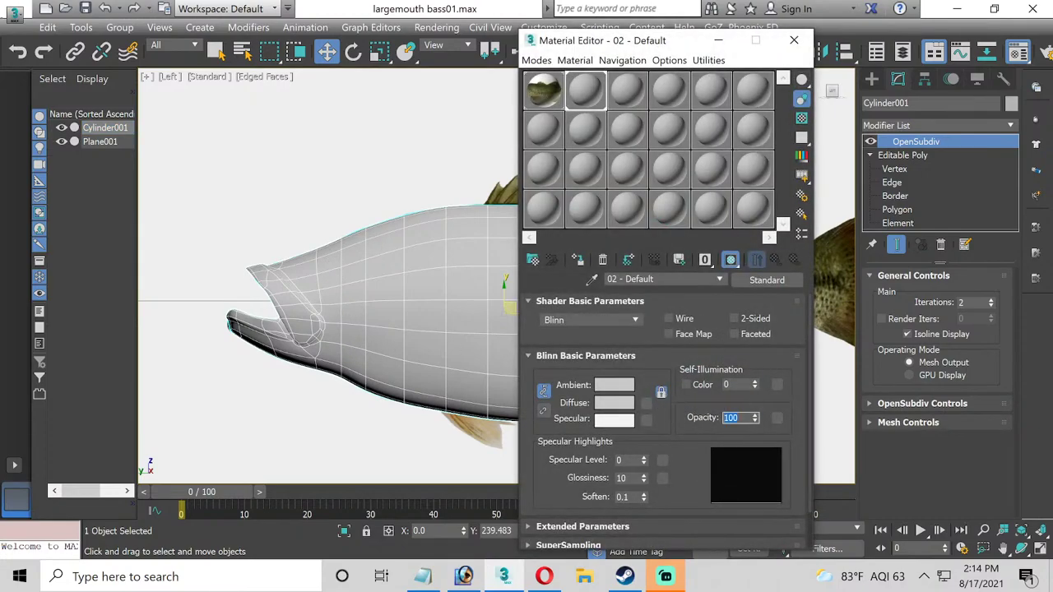
pyautogui.write('5')
pyautogui.press('Return')
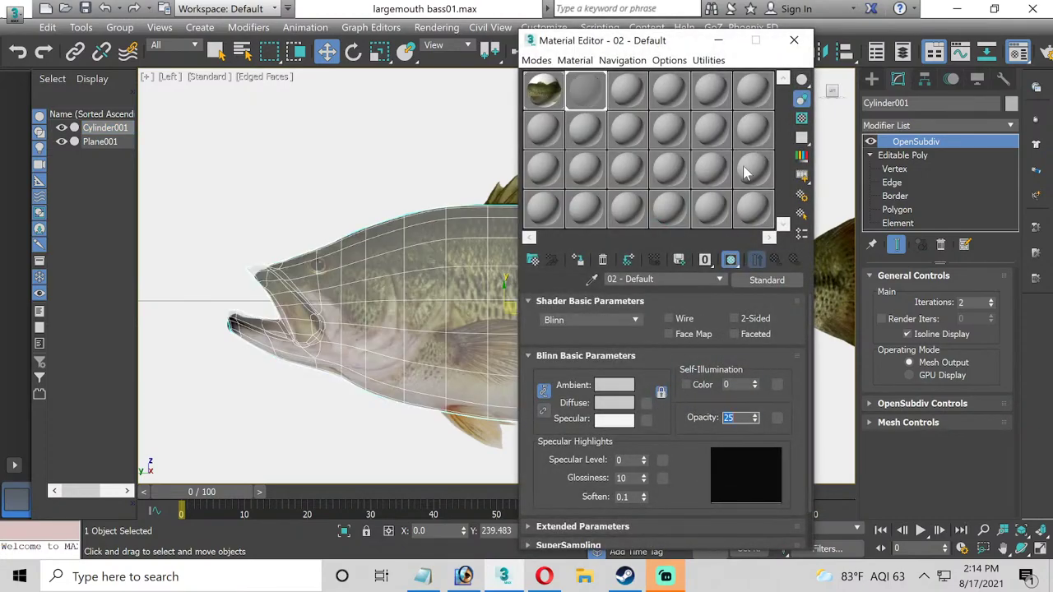
pyautogui.click(794, 40)
pyautogui.scroll(5, 392, 345)
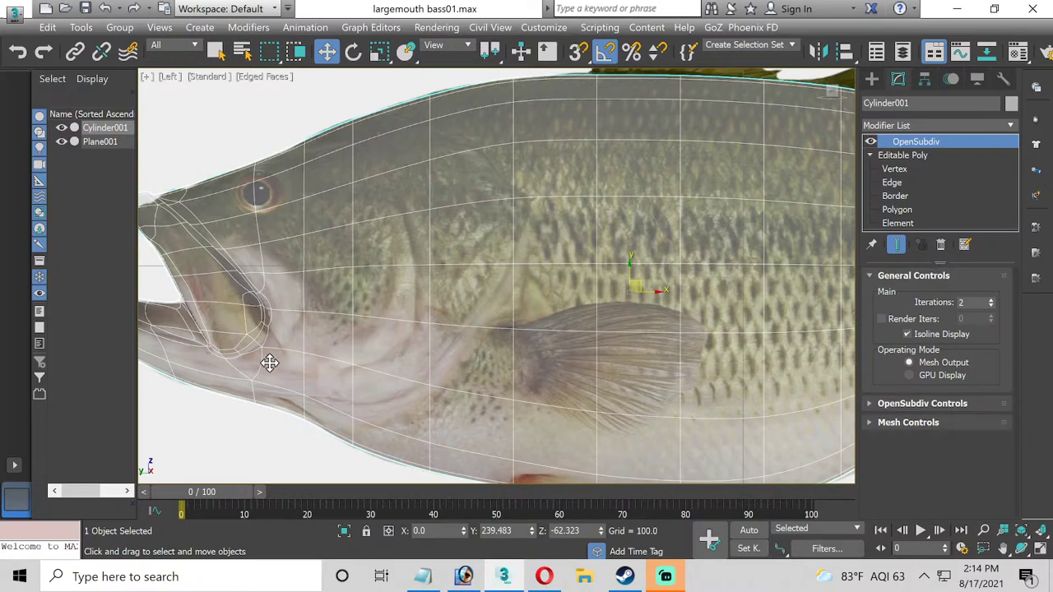
# In vertex mode, shift the lower jaw-tip vertices down and right to match the photo.
pyautogui.moveTo(271, 362); pyautogui.dragTo(350, 393, button='middle')
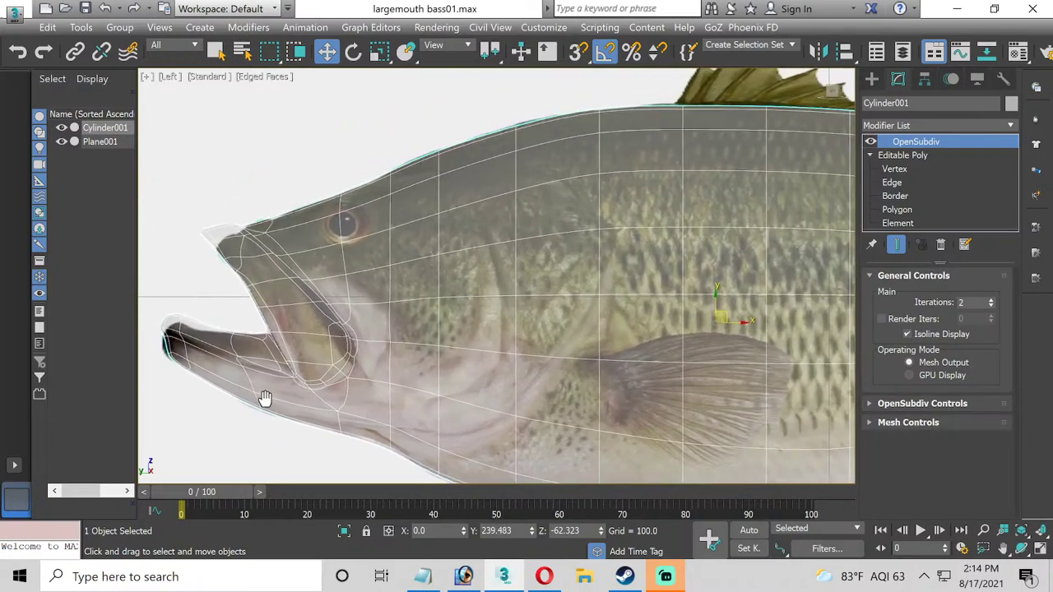
pyautogui.moveTo(266, 399); pyautogui.dragTo(317, 396, button='middle')
pyautogui.click(884, 169)
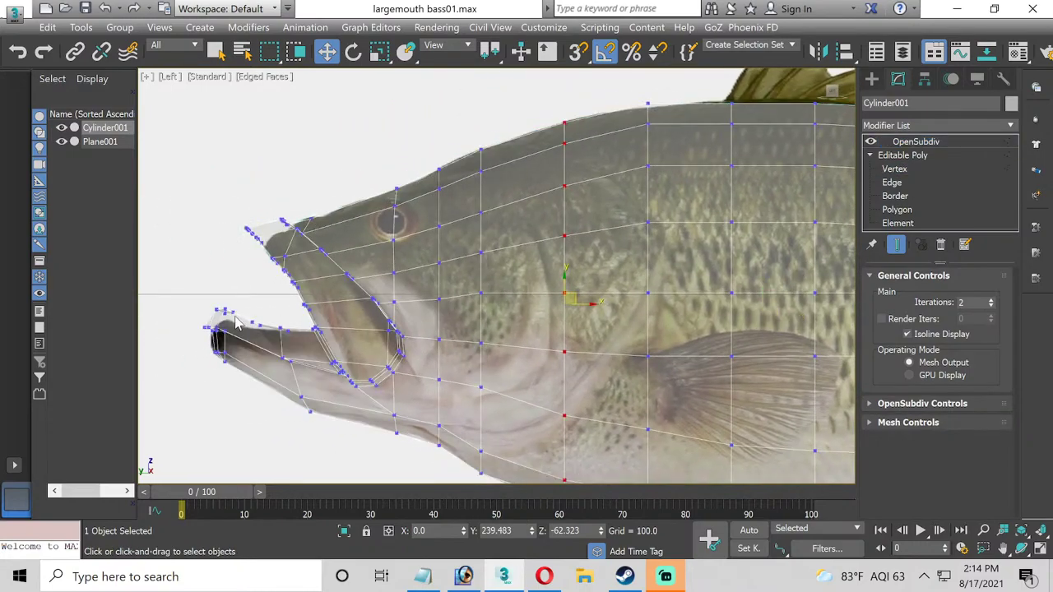
pyautogui.scroll(4, 185, 319)
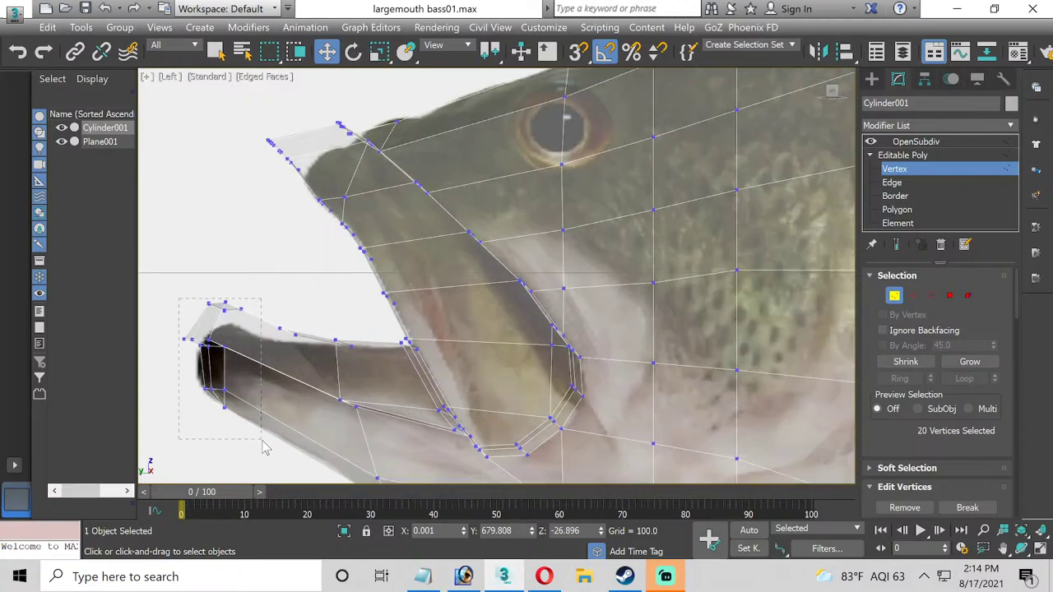
pyautogui.moveTo(264, 449); pyautogui.dragTo(262, 442)
pyautogui.moveTo(223, 336); pyautogui.dragTo(230, 348)
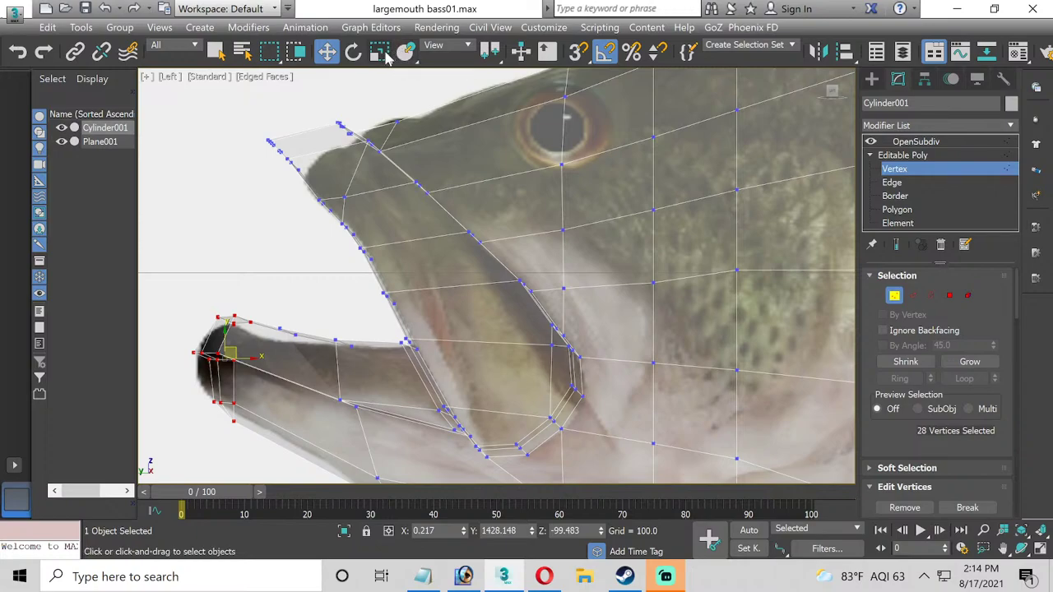
# Select and scale the mouth and head vertices, then clear the selection.
pyautogui.click(380, 52)
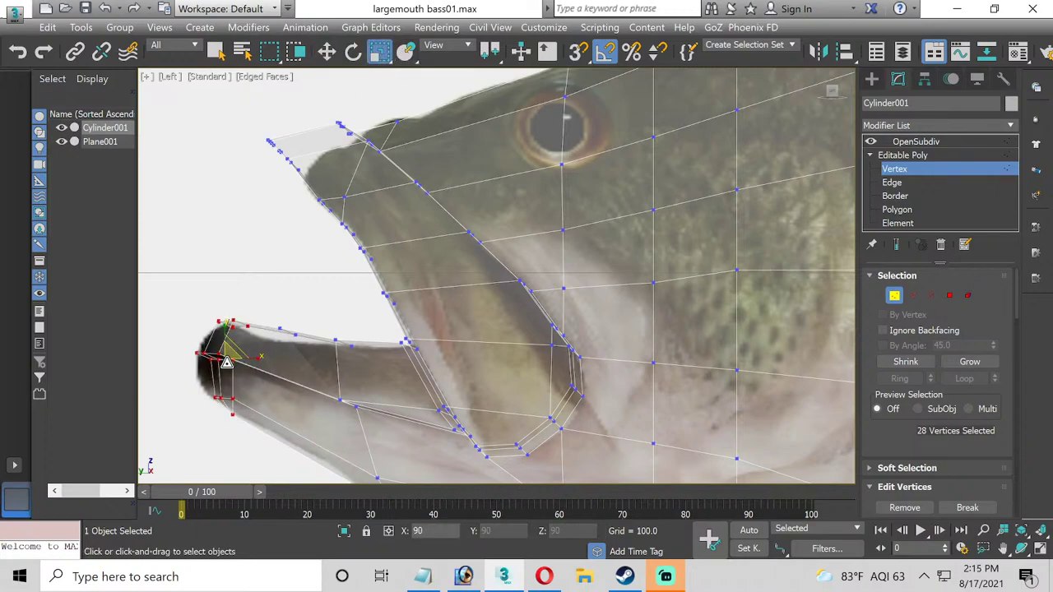
pyautogui.moveTo(273, 290); pyautogui.dragTo(210, 369, button='middle')
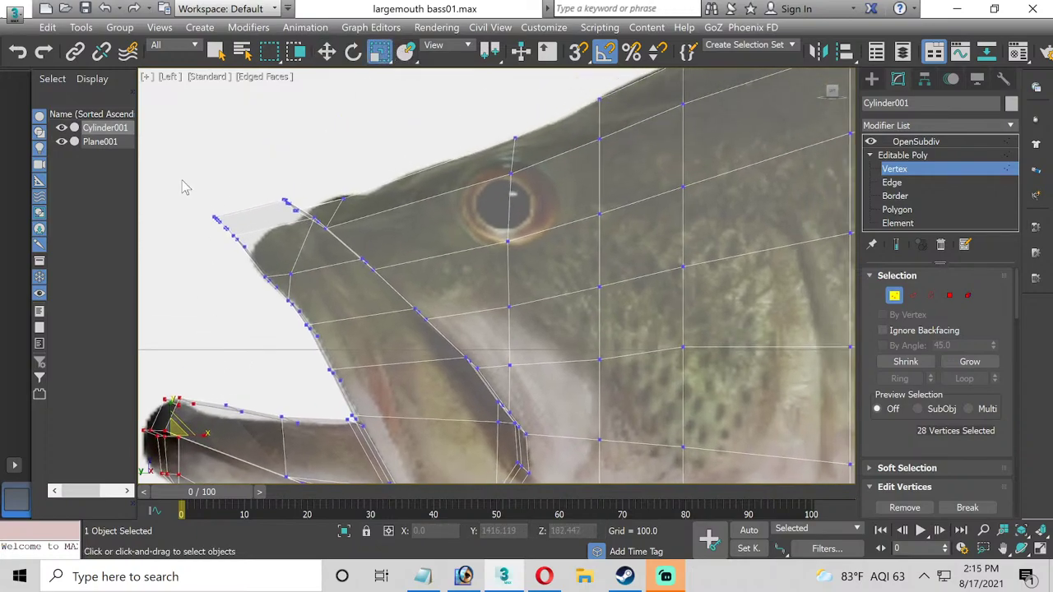
pyautogui.moveTo(375, 307); pyautogui.dragTo(370, 311)
pyautogui.moveTo(208, 167); pyautogui.dragTo(209, 167)
pyautogui.scroll(-4, 252, 169)
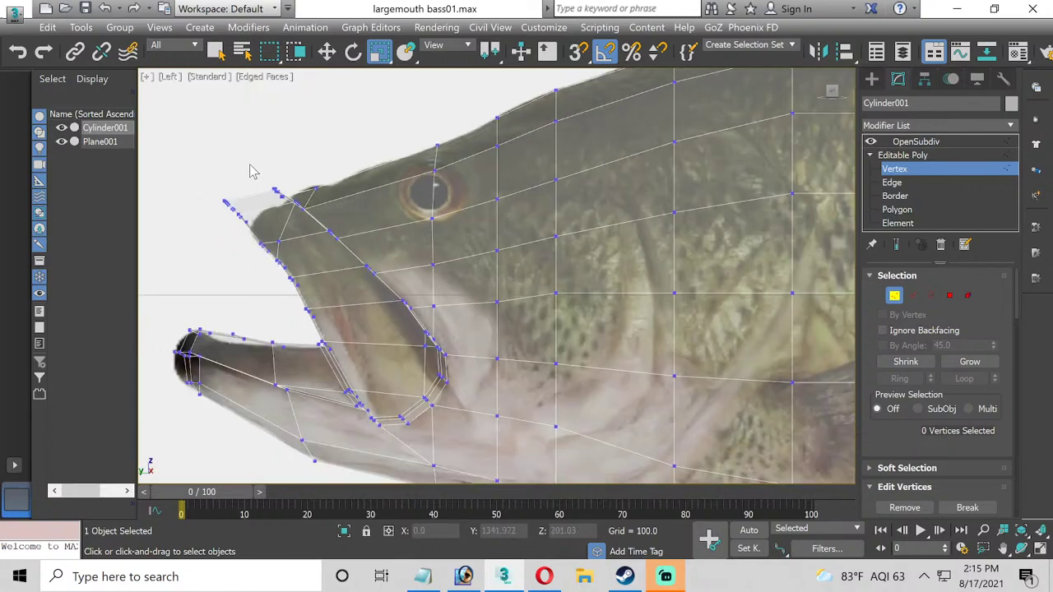
pyautogui.moveTo(211, 174); pyautogui.dragTo(229, 225, button='middle')
pyautogui.moveTo(200, 188); pyautogui.dragTo(208, 220)
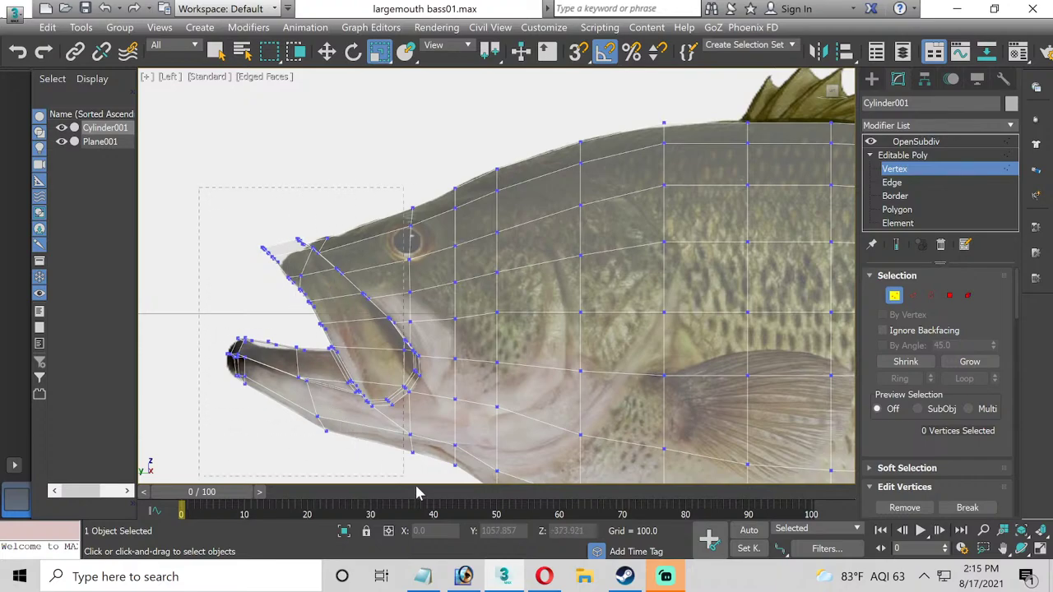
pyautogui.moveTo(457, 502); pyautogui.dragTo(431, 502)
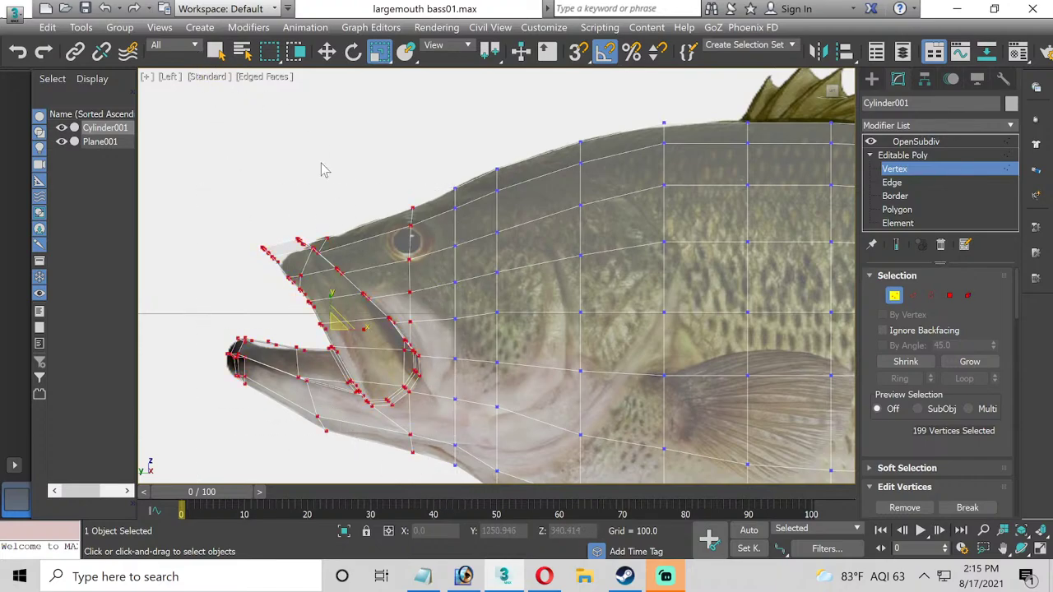
pyautogui.click(290, 189)
pyautogui.scroll(4, 290, 189)
pyautogui.moveTo(266, 244); pyautogui.dragTo(240, 245, button='middle')
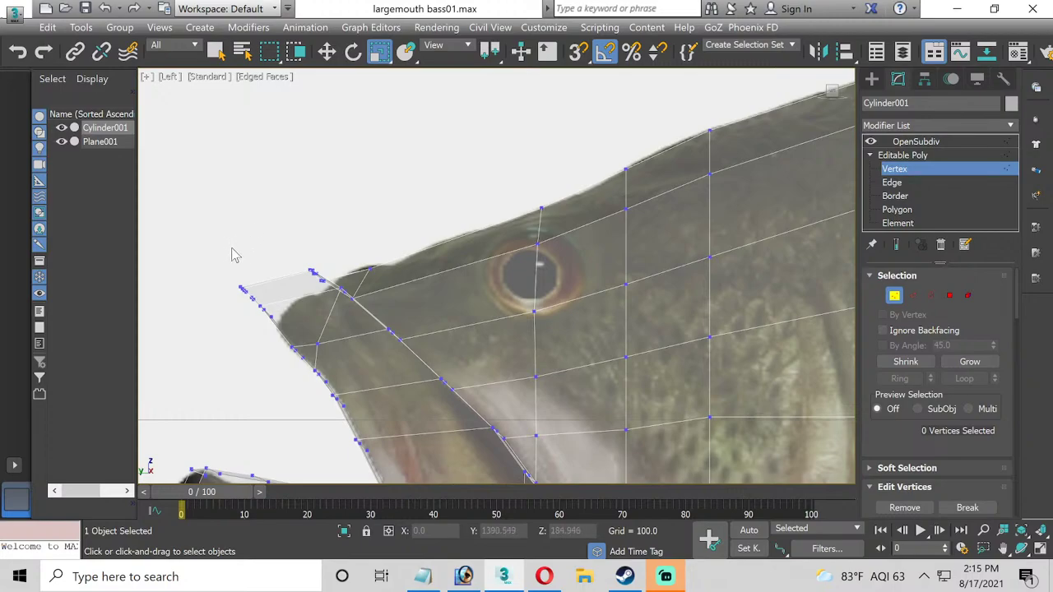
# Move the upper lip tip vertices down and right to follow the photo outline.
pyautogui.moveTo(279, 327); pyautogui.dragTo(279, 306)
pyautogui.click(327, 51)
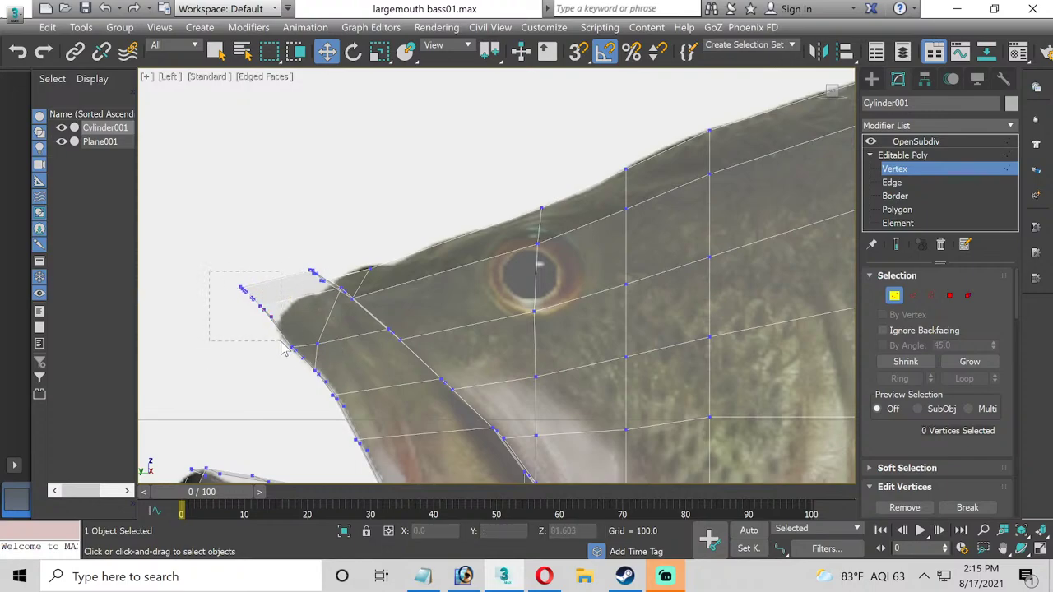
pyautogui.moveTo(265, 293); pyautogui.dragTo(276, 317)
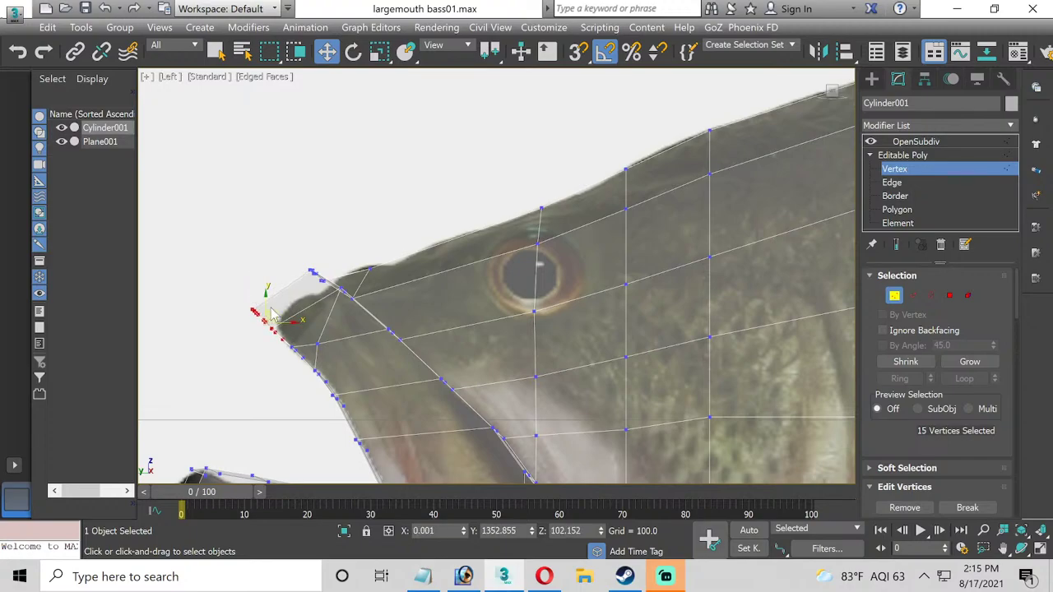
pyautogui.scroll(2, 266, 281)
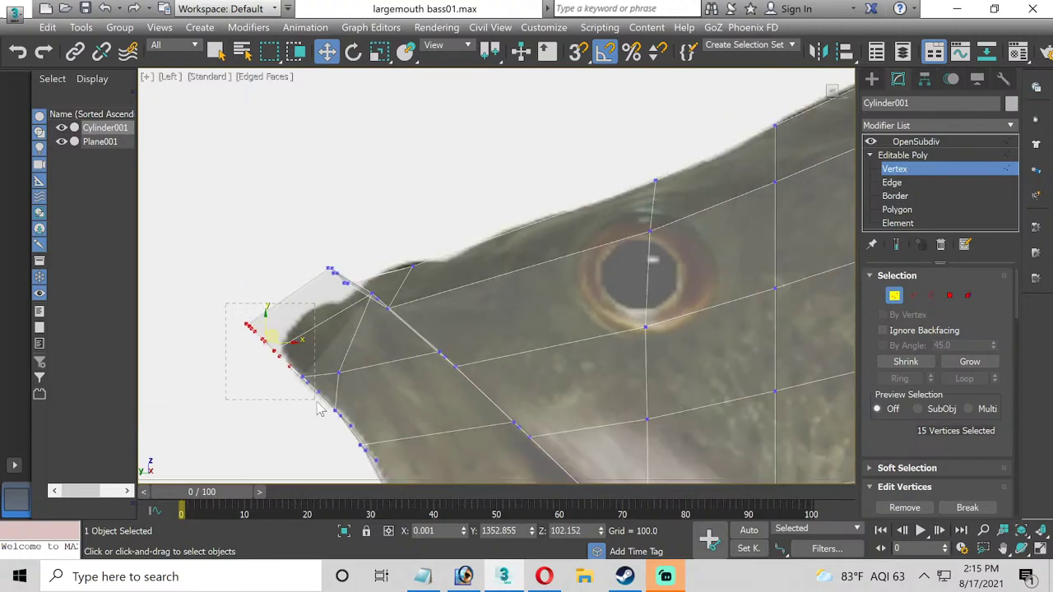
# Reshape the upper lip rim: move it down and right, then raise three ridge vertices.
pyautogui.moveTo(325, 420); pyautogui.dragTo(343, 440)
pyautogui.moveTo(302, 355)
pyautogui.mouseDown()
pyautogui.moveTo(312, 357)
pyautogui.moveTo(303, 355)
pyautogui.mouseUp()
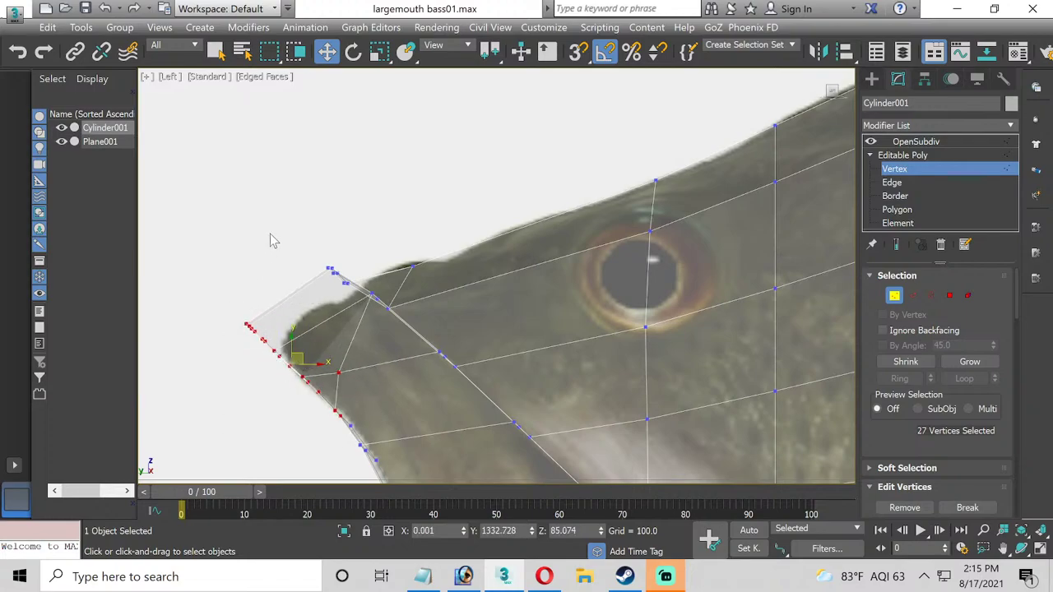
pyautogui.moveTo(413, 316); pyautogui.dragTo(411, 313)
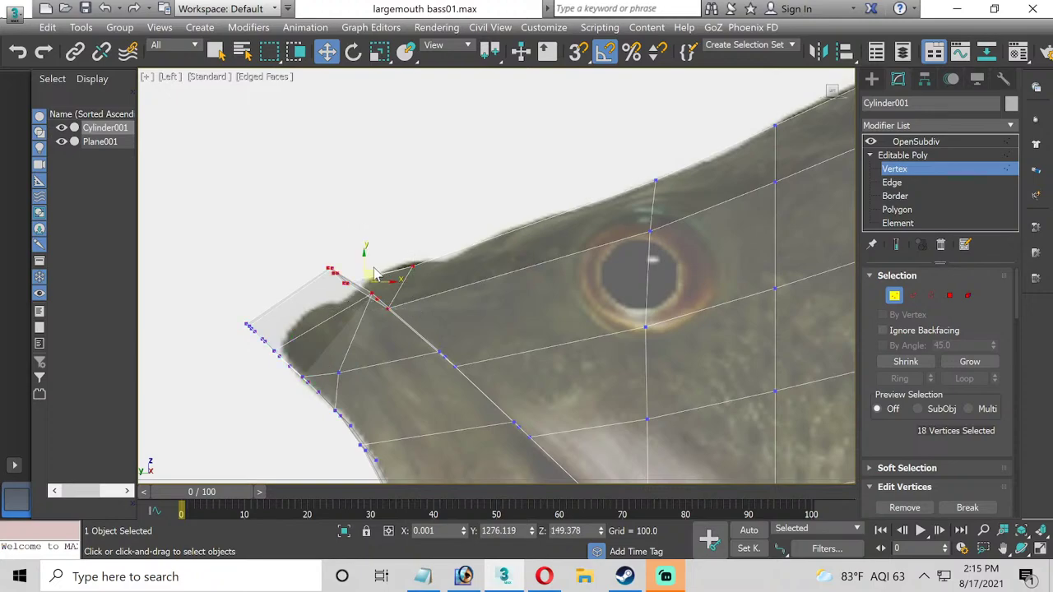
pyautogui.moveTo(374, 274); pyautogui.dragTo(405, 257)
pyautogui.click(429, 293)
pyautogui.scroll(-2, 428, 263)
pyautogui.moveTo(461, 276); pyautogui.dragTo(429, 215, button='middle')
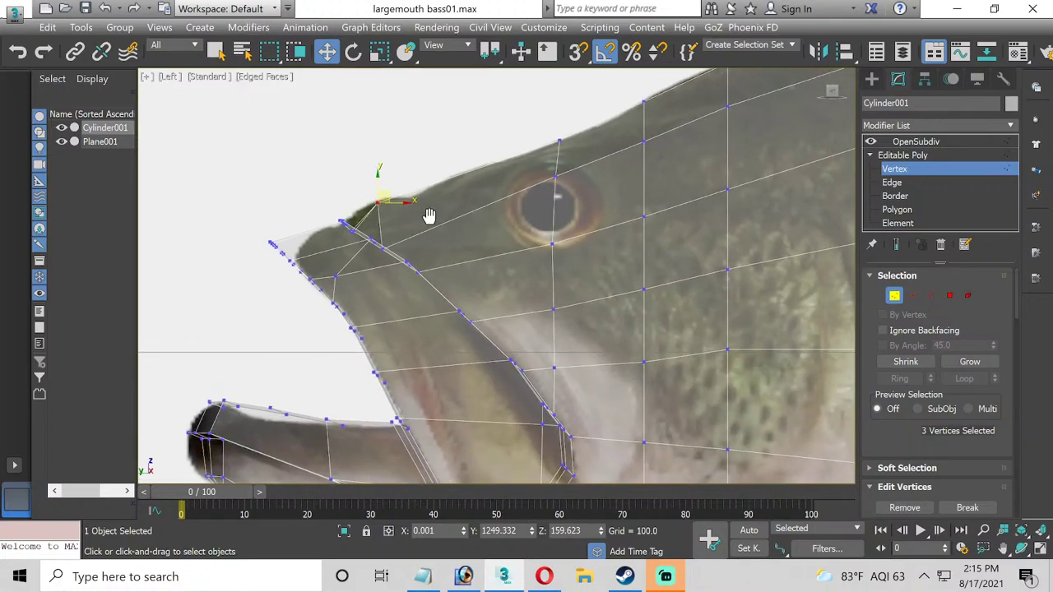
pyautogui.scroll(5, 362, 226)
pyautogui.click(355, 253)
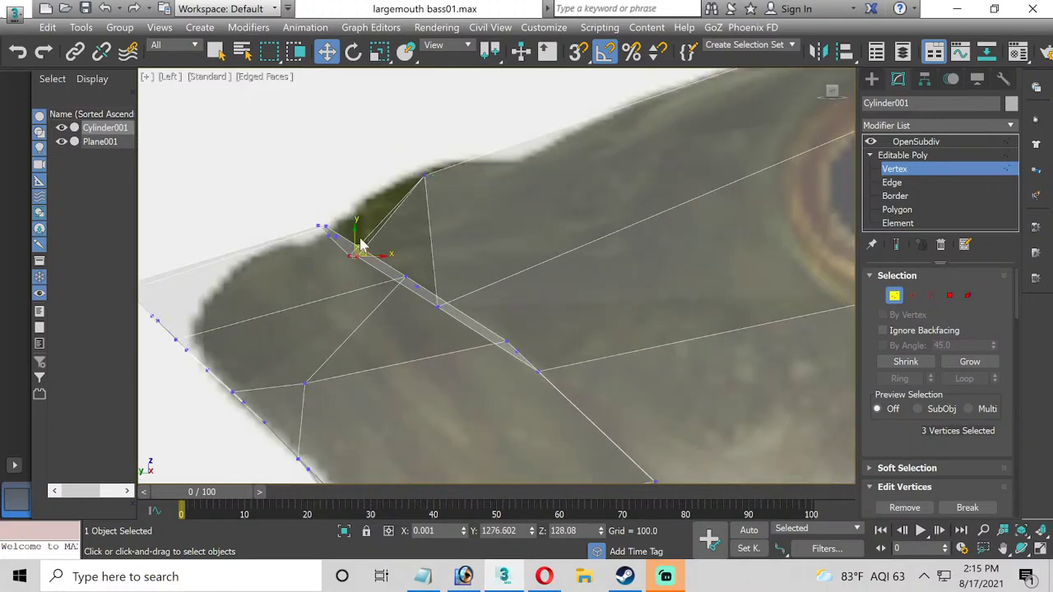
pyautogui.moveTo(365, 244); pyautogui.dragTo(365, 201)
pyautogui.scroll(-2, 362, 200)
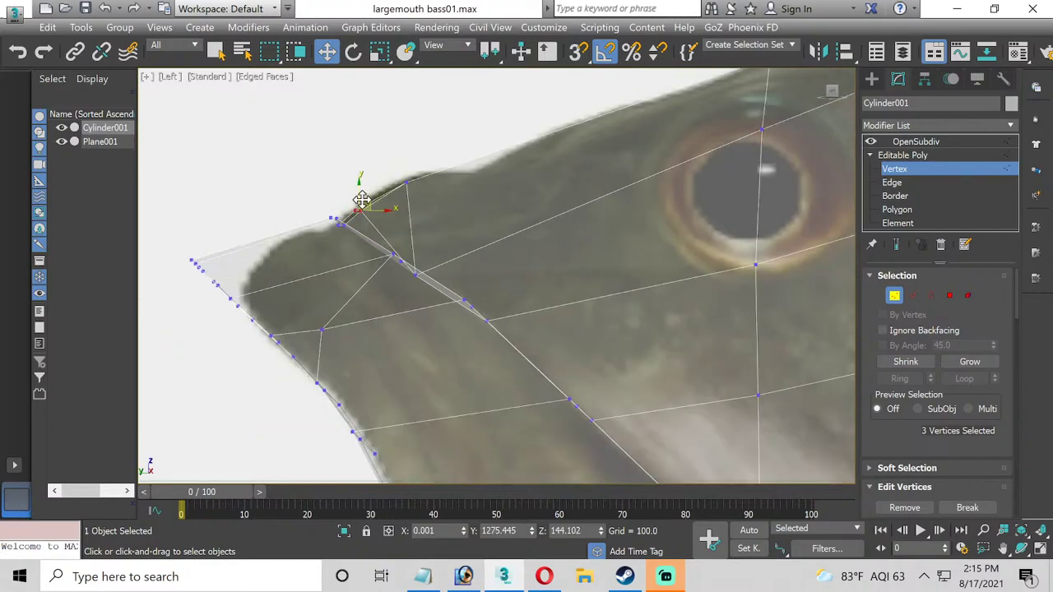
pyautogui.scroll(1, 216, 272)
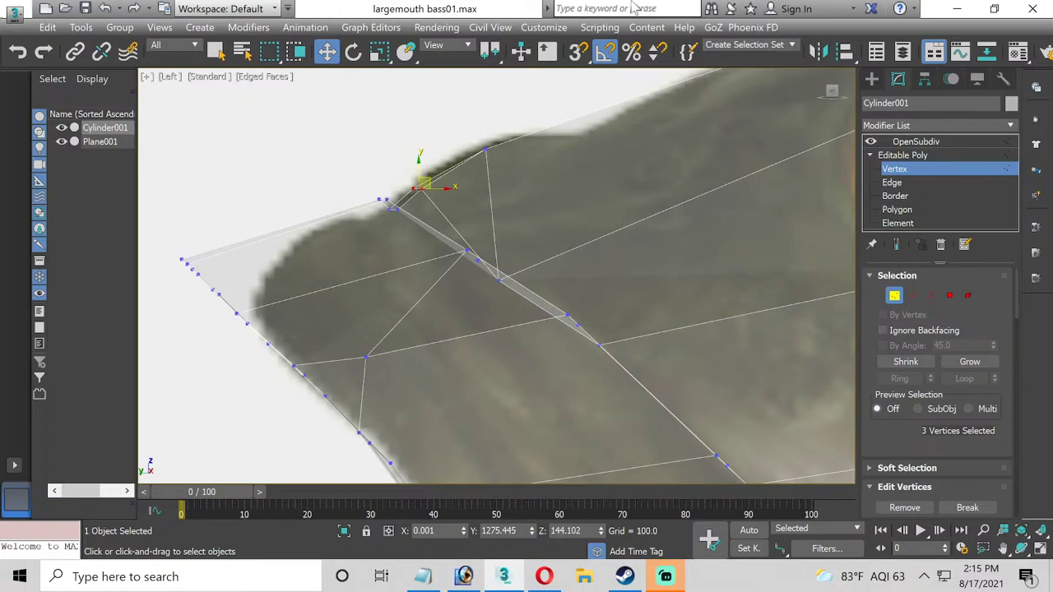
# Exit vertex editing, show the smoothed mesh, and maximize the Perspective view.
pyautogui.click(917, 155)
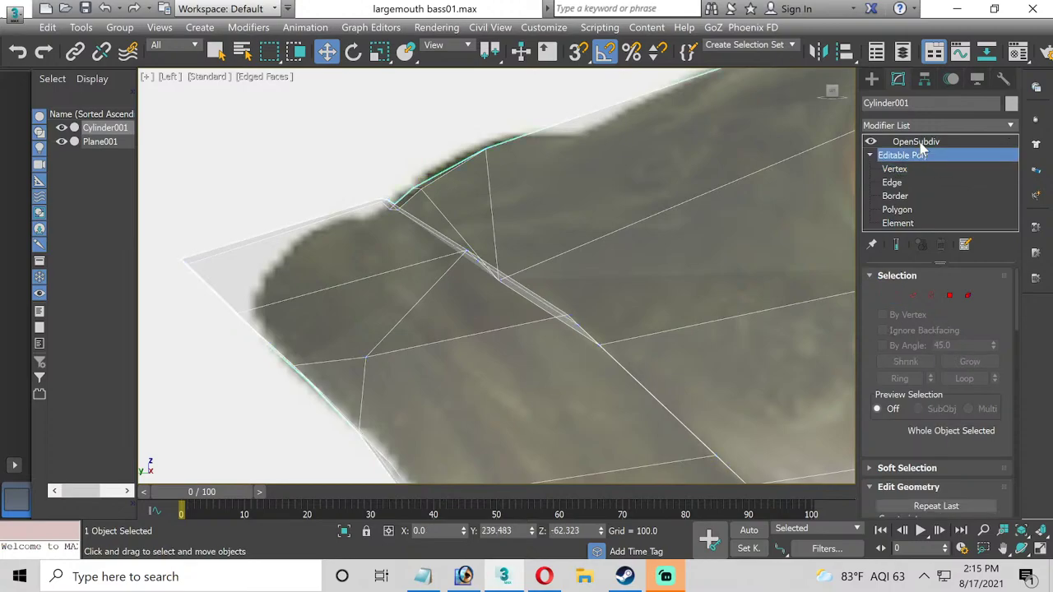
pyautogui.click(916, 141)
pyautogui.click(287, 172)
pyautogui.click(401, 268)
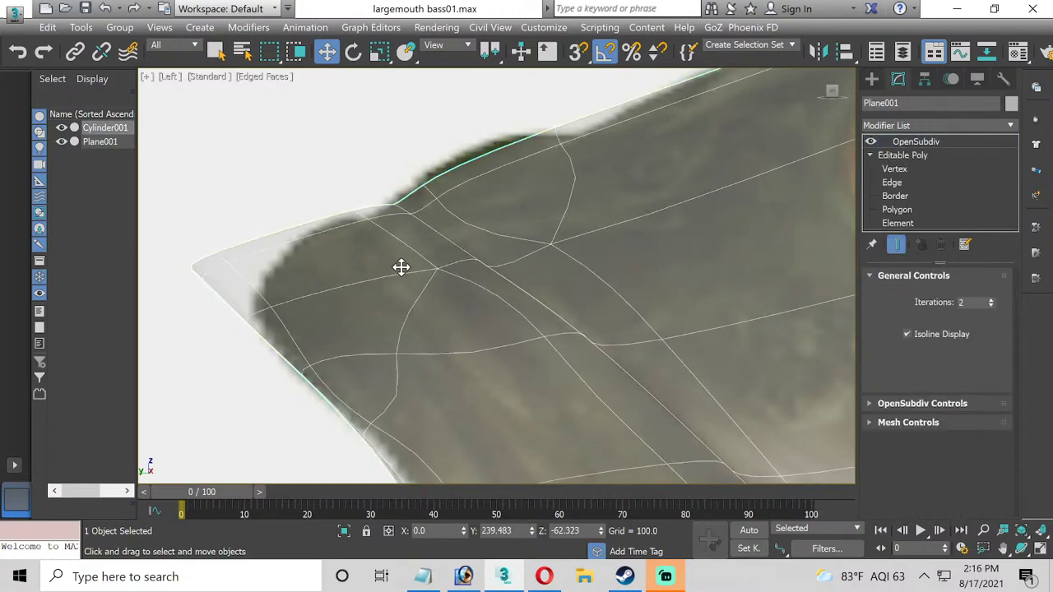
pyautogui.scroll(-3, 411, 272)
pyautogui.scroll(3, 266, 187)
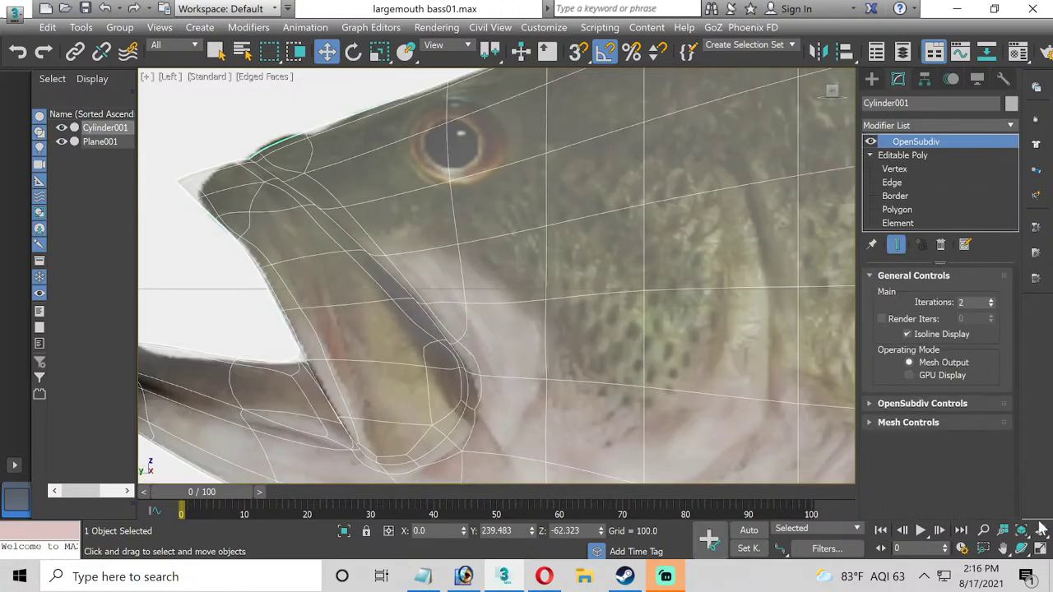
pyautogui.click(1041, 549)
pyautogui.click(706, 377)
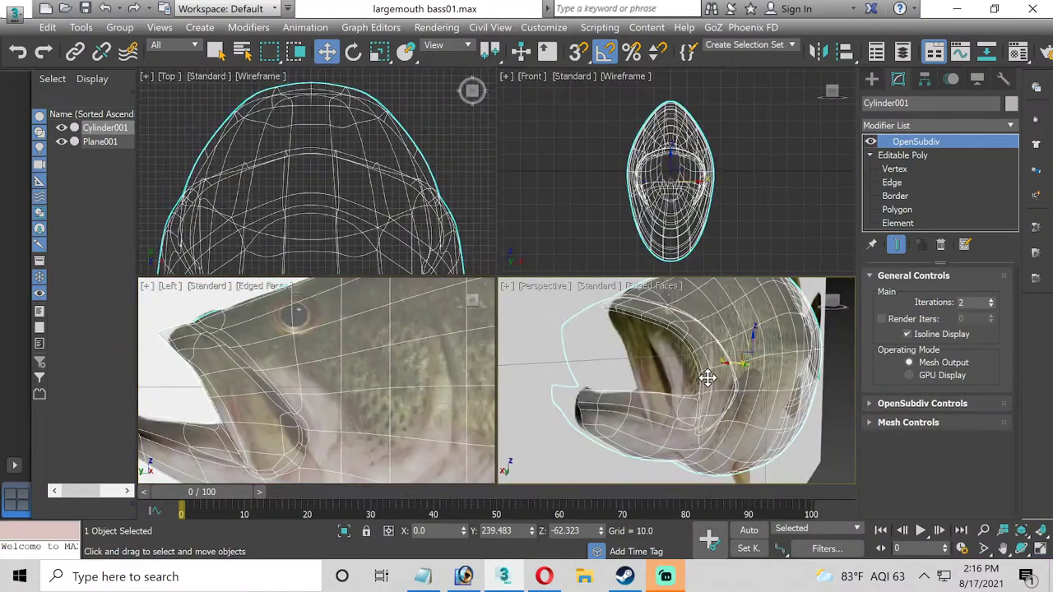
pyautogui.click(1041, 543)
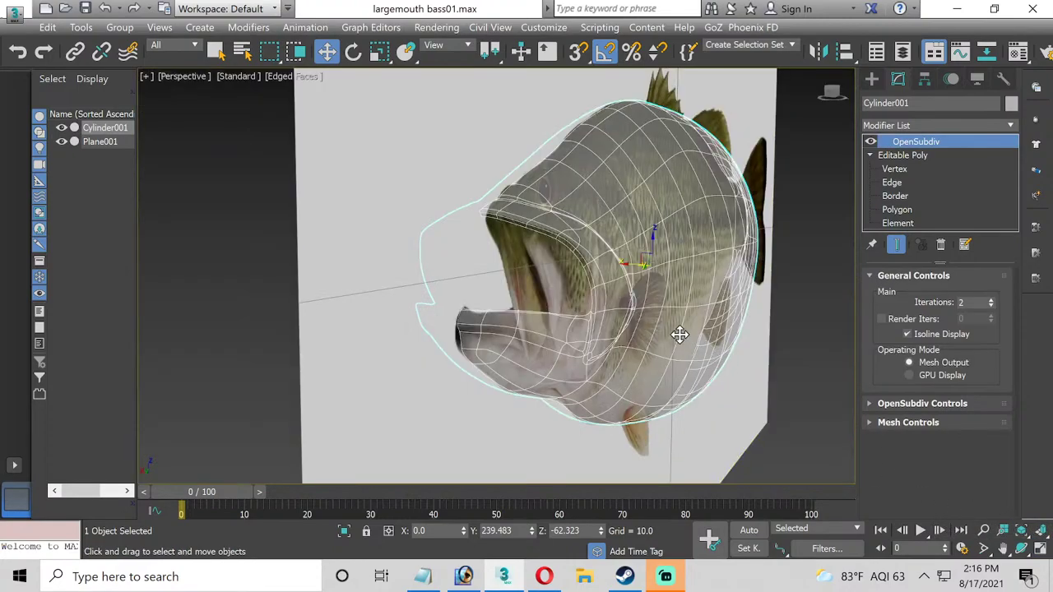
# Check the Material Editor, hide the reference plane, and orbit around the fish.
pyautogui.press('m')
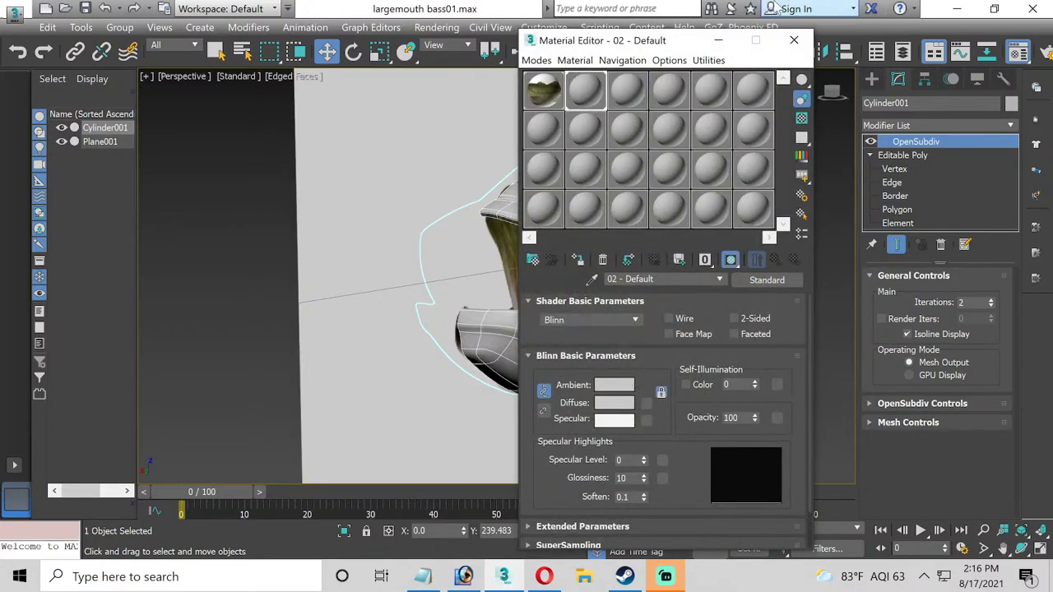
pyautogui.click(794, 39)
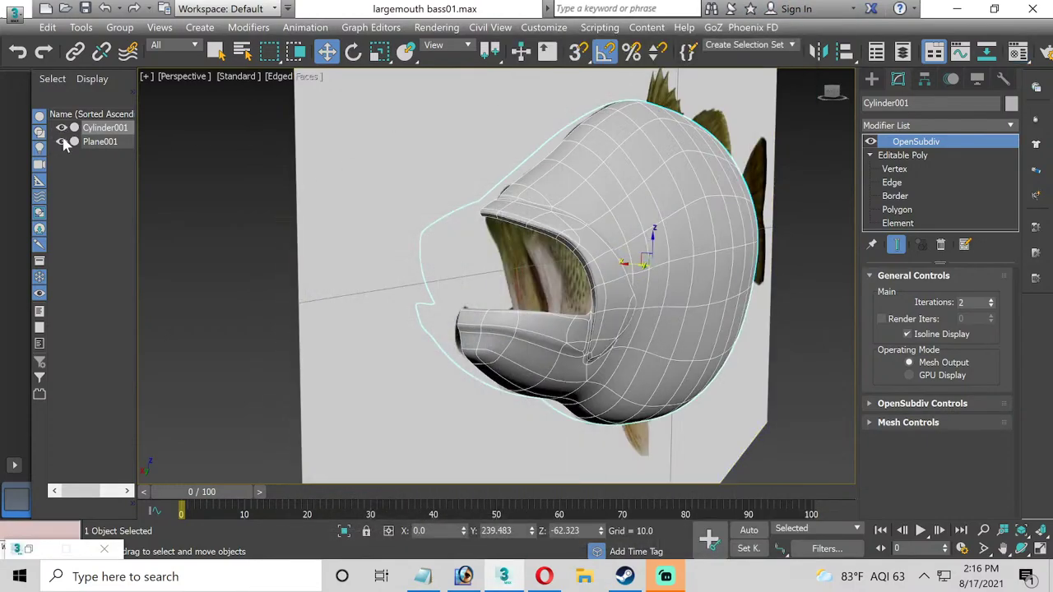
pyautogui.click(66, 143)
pyautogui.keyDown('alt'); pyautogui.moveTo(469, 277); pyautogui.dragTo(521, 395, button='middle'); pyautogui.keyUp('alt')
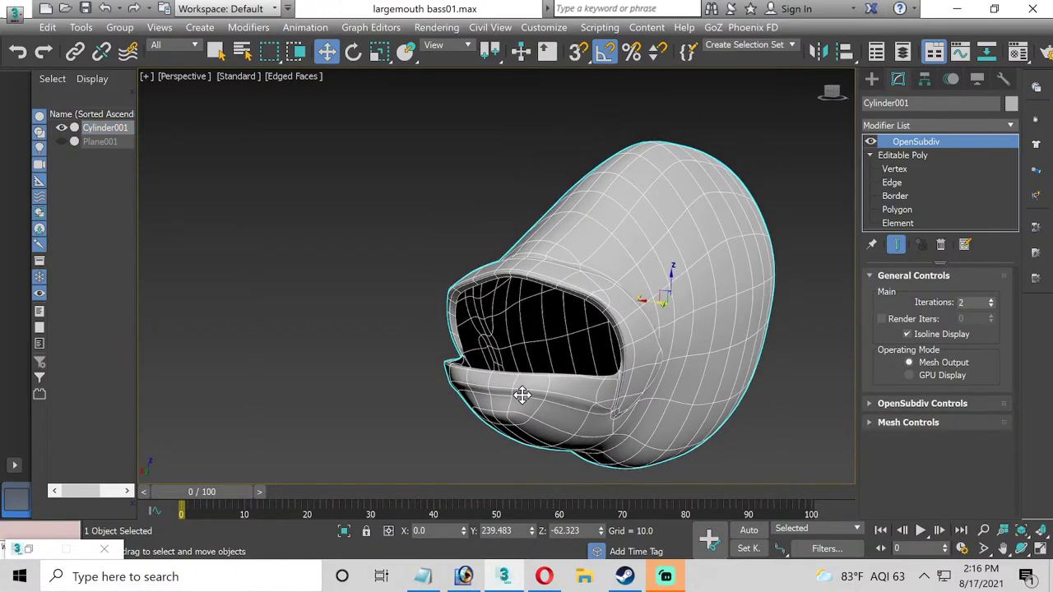
pyautogui.click(1021, 548)
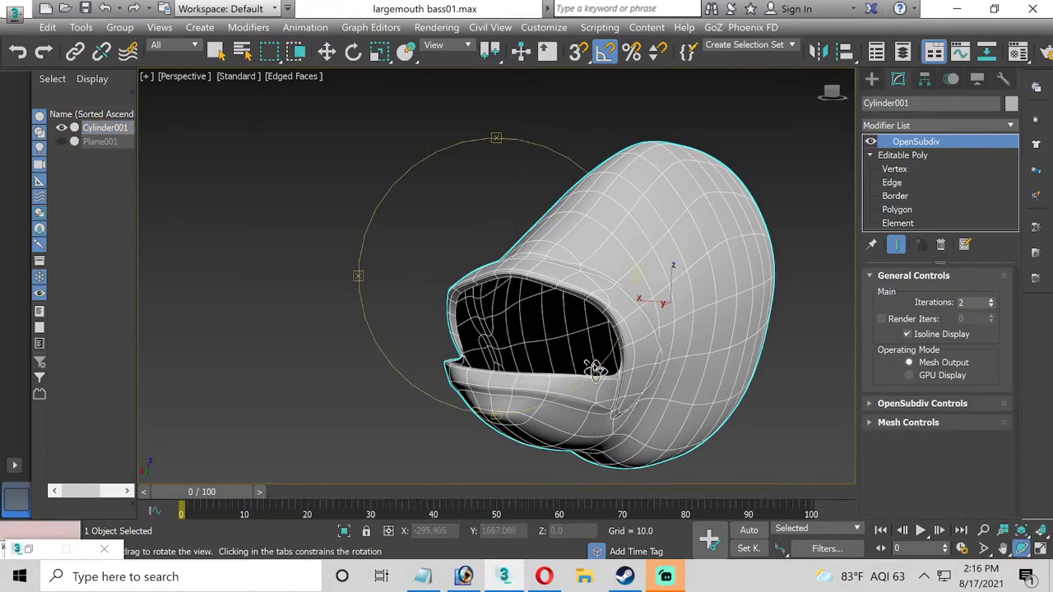
pyautogui.moveTo(548, 343); pyautogui.dragTo(510, 371)
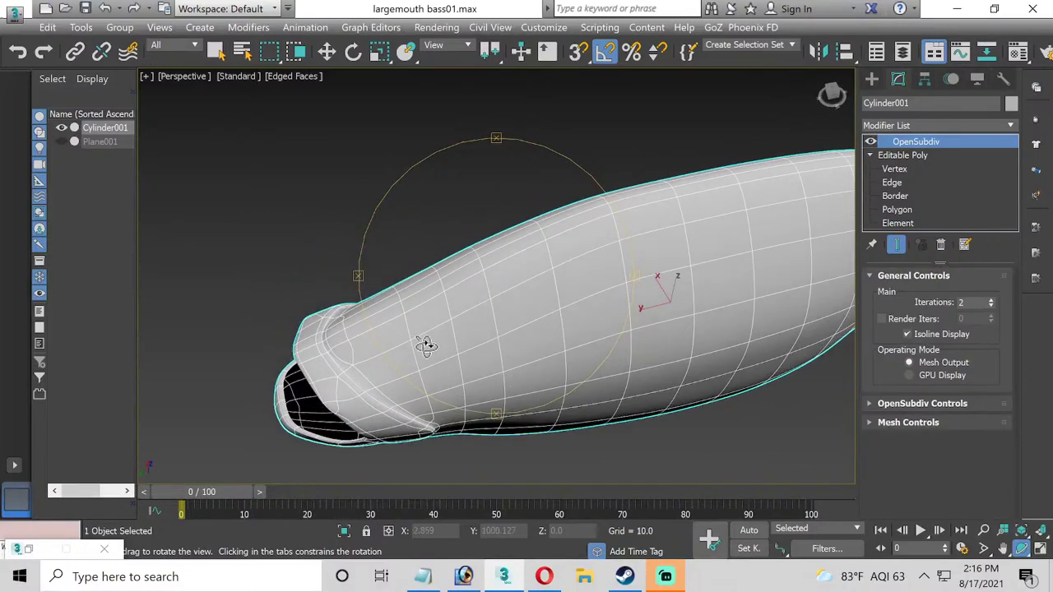
pyautogui.moveTo(425, 346); pyautogui.dragTo(409, 336)
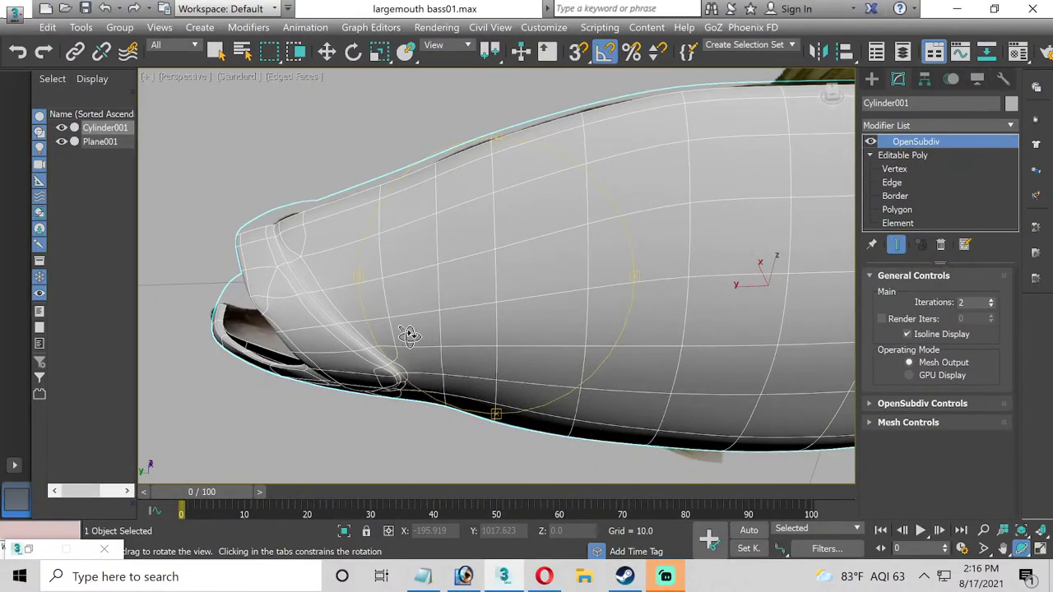
pyautogui.hotkey('alt', 'x')
pyautogui.hotkey('ctrl', 'z')
pyautogui.hotkey('ctrl', 'y')
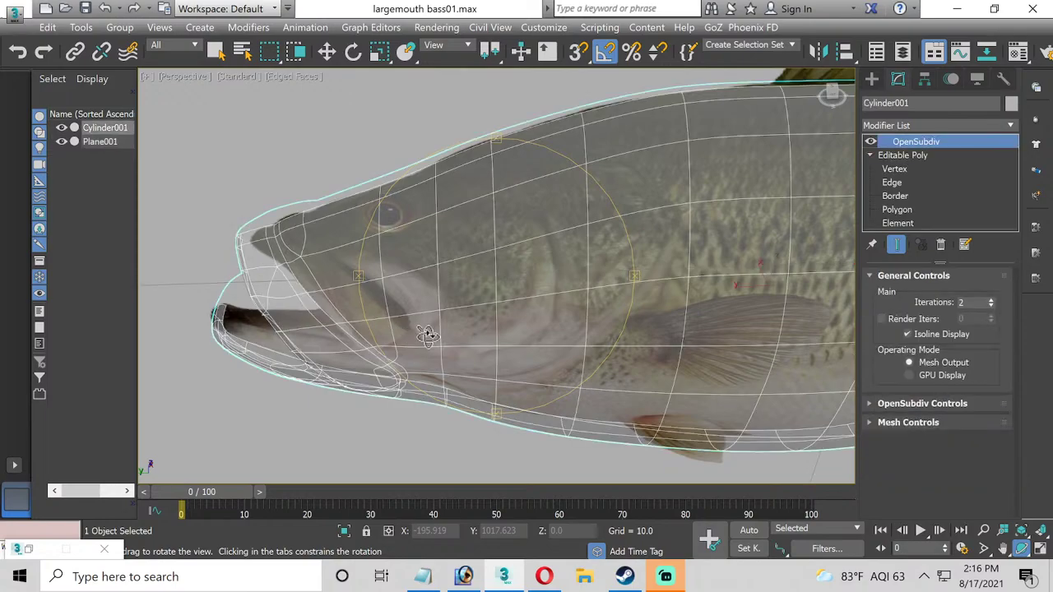
# Rotate the fish body slightly in the Left view, then maximize Perspective again.
pyautogui.click(1041, 549)
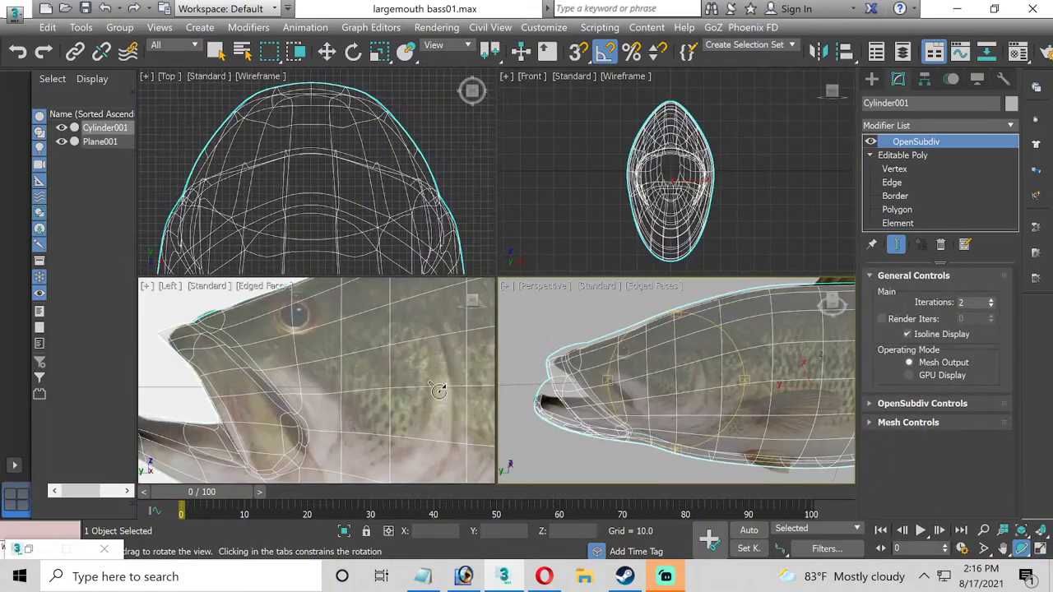
pyautogui.click(318, 404)
pyautogui.moveTo(293, 394); pyautogui.dragTo(295, 366)
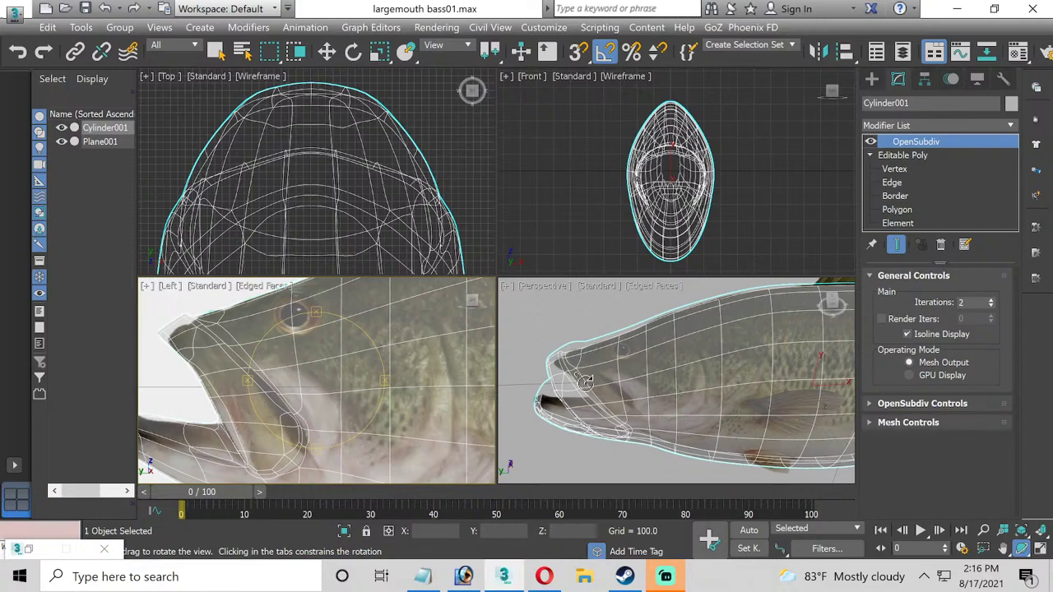
pyautogui.click(584, 381)
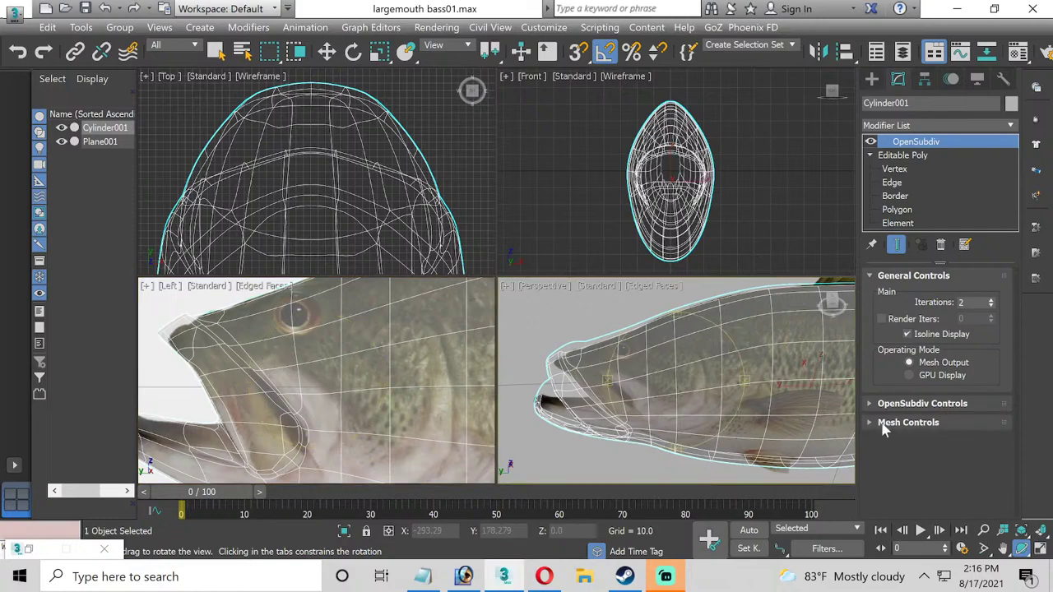
pyautogui.click(1041, 549)
pyautogui.scroll(3, 486, 305)
pyautogui.moveTo(493, 303); pyautogui.dragTo(494, 287)
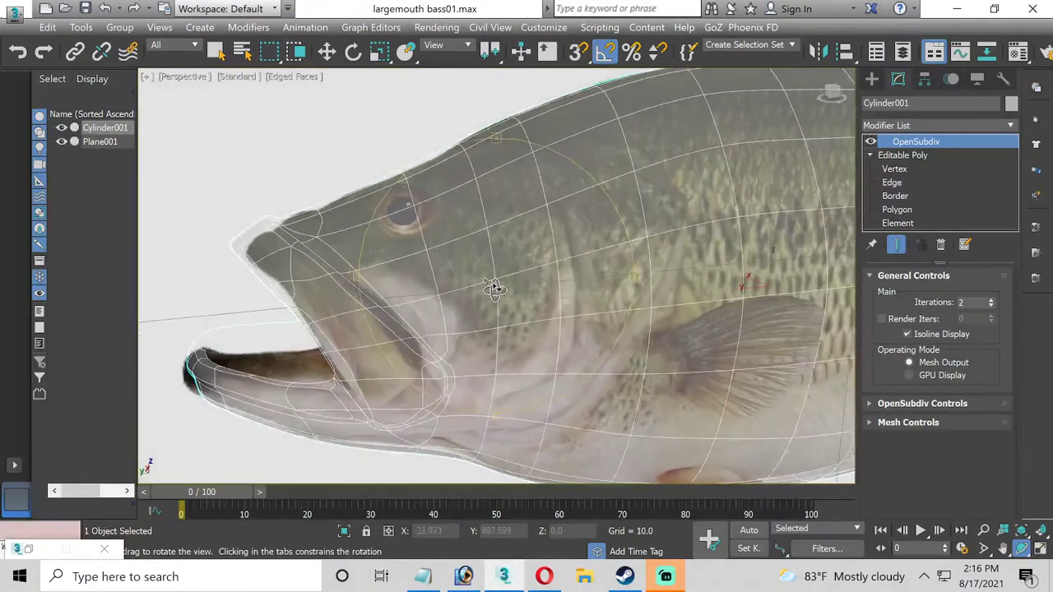
# Set the body material opacity to 100, hide Plane001, and restore four viewports.
pyautogui.press('m')
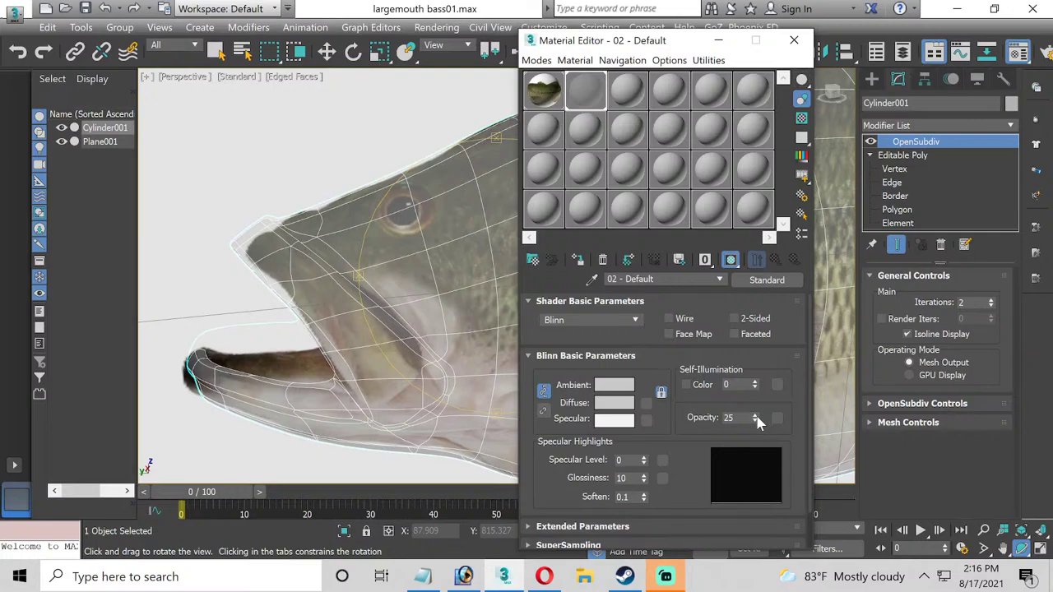
pyautogui.moveTo(757, 422); pyautogui.dragTo(754, 297)
pyautogui.click(719, 40)
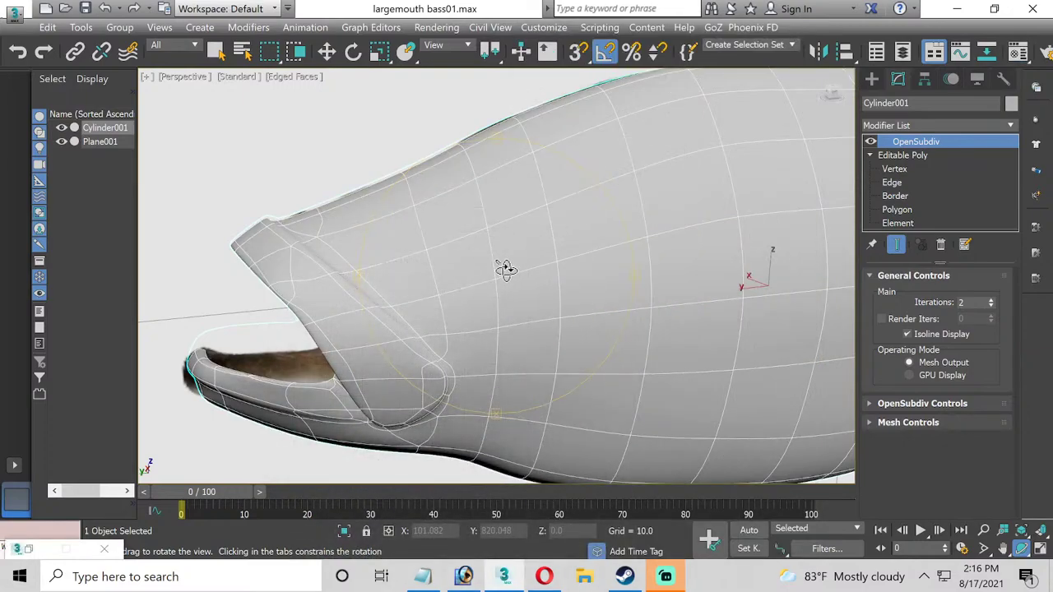
pyautogui.moveTo(506, 270); pyautogui.dragTo(538, 239)
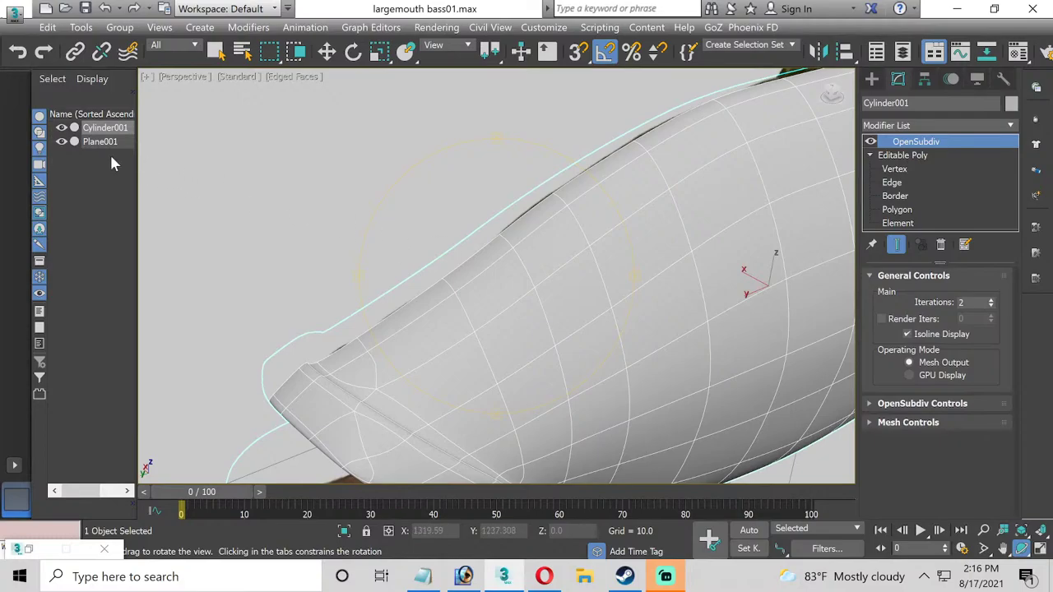
pyautogui.click(62, 142)
pyautogui.moveTo(442, 343); pyautogui.dragTo(411, 376)
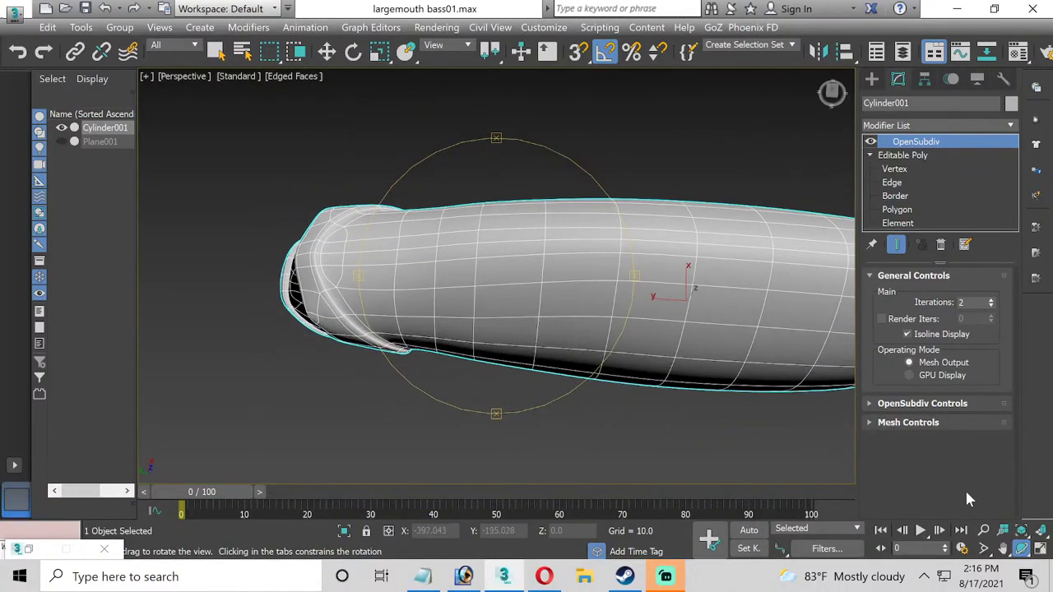
pyautogui.click(1039, 549)
pyautogui.rightClick(350, 206)
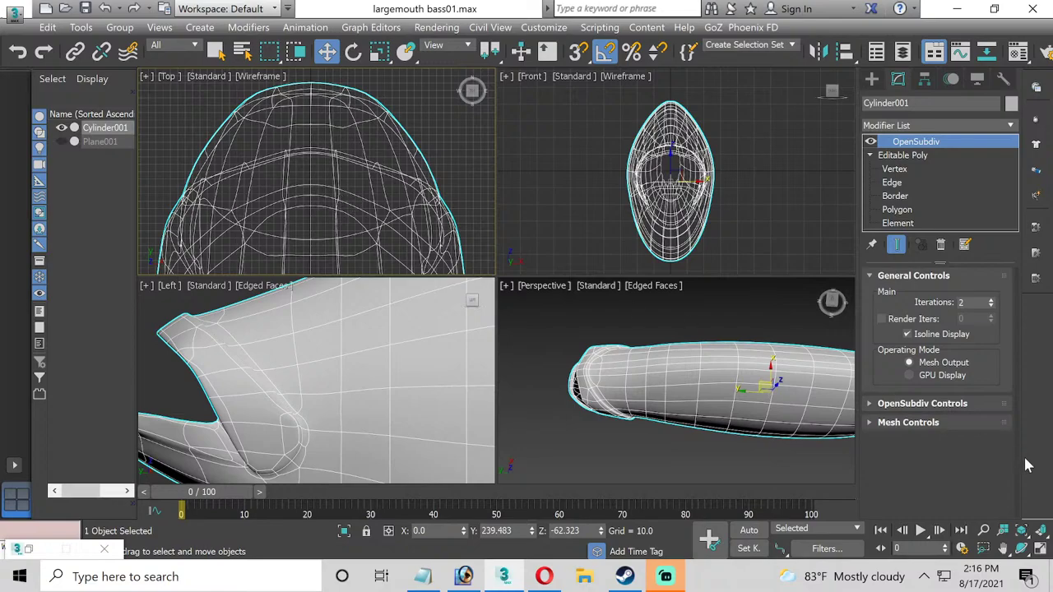
# In the maximized Top view, move the inner rim's centre, left and right vertices forward.
pyautogui.click(1041, 550)
pyautogui.click(888, 169)
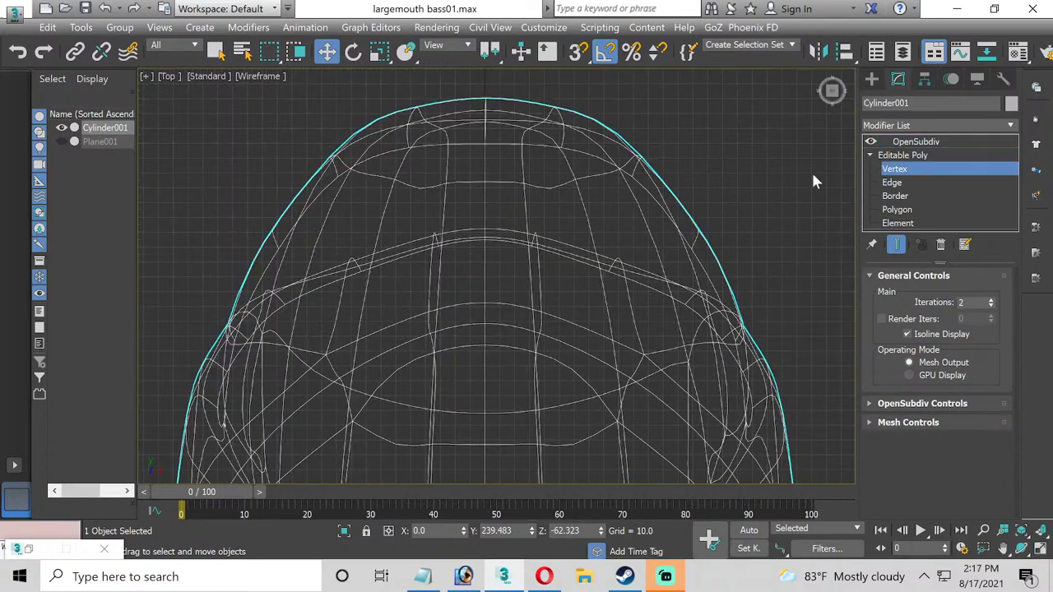
pyautogui.press('z')
pyautogui.scroll(-2, 402, 241)
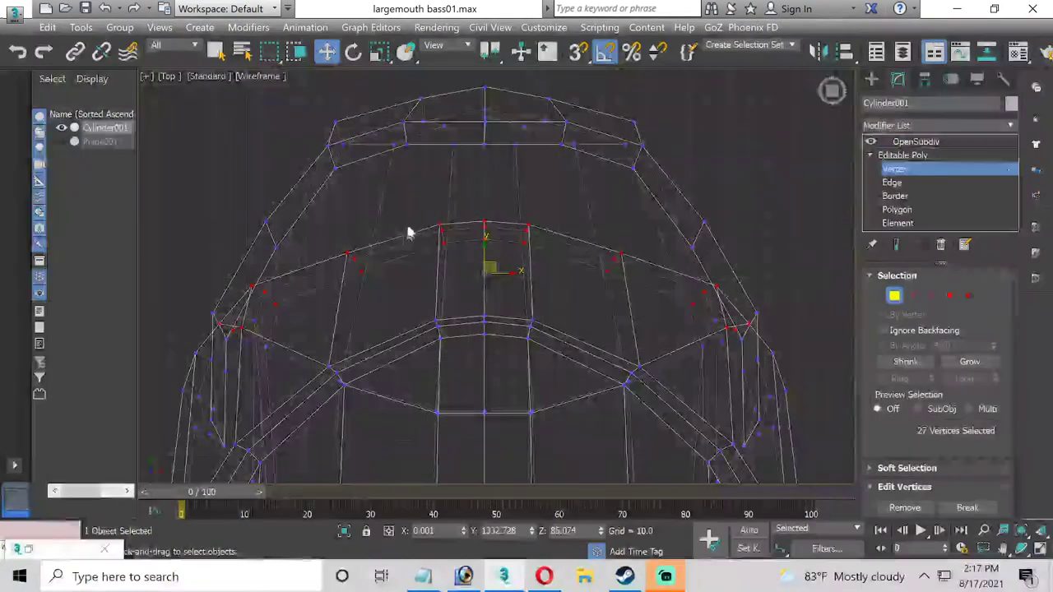
pyautogui.moveTo(551, 257); pyautogui.dragTo(549, 248)
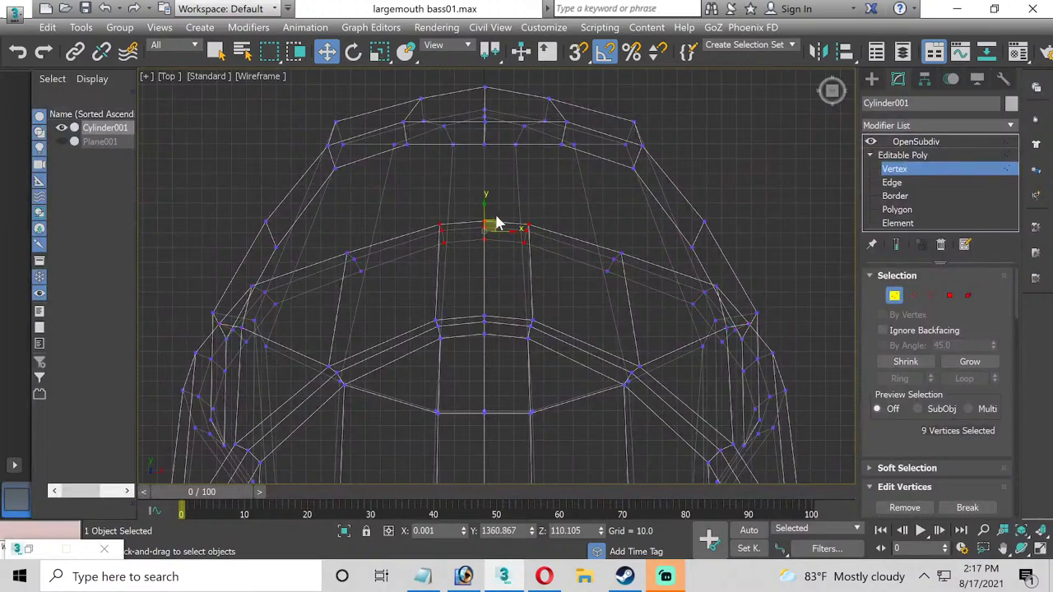
pyautogui.moveTo(486, 210); pyautogui.dragTo(490, 155)
pyautogui.moveTo(390, 298); pyautogui.dragTo(369, 288)
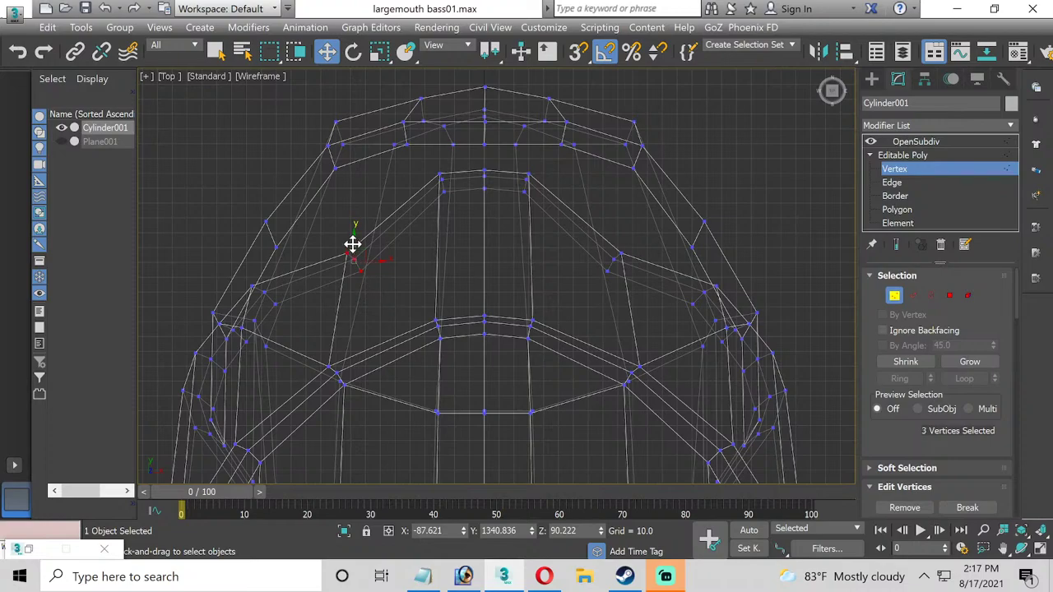
pyautogui.moveTo(353, 245); pyautogui.dragTo(363, 201)
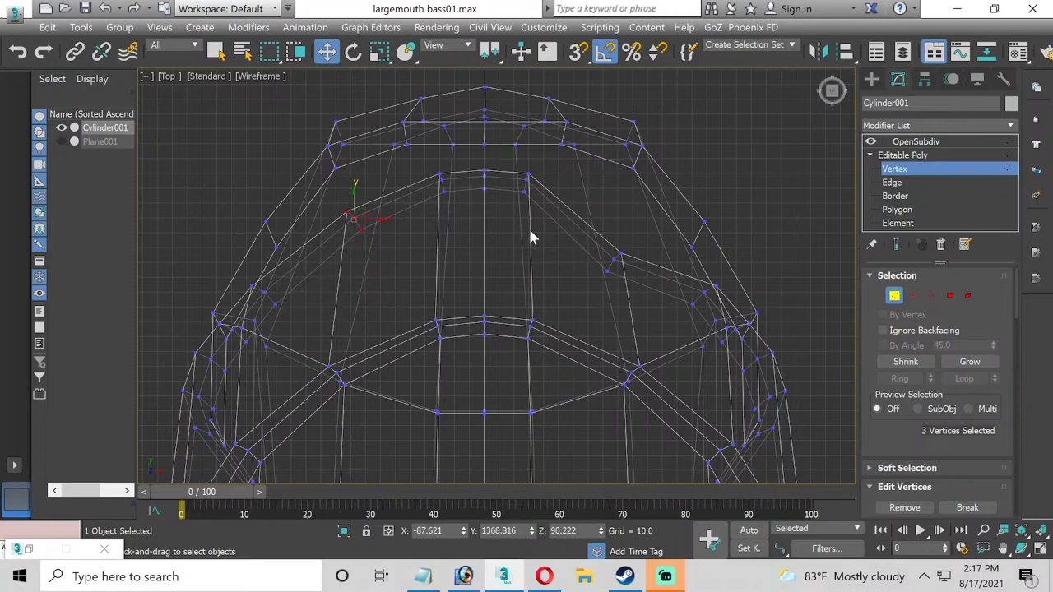
pyautogui.moveTo(606, 256); pyautogui.dragTo(627, 288)
pyautogui.moveTo(611, 237); pyautogui.dragTo(619, 197)
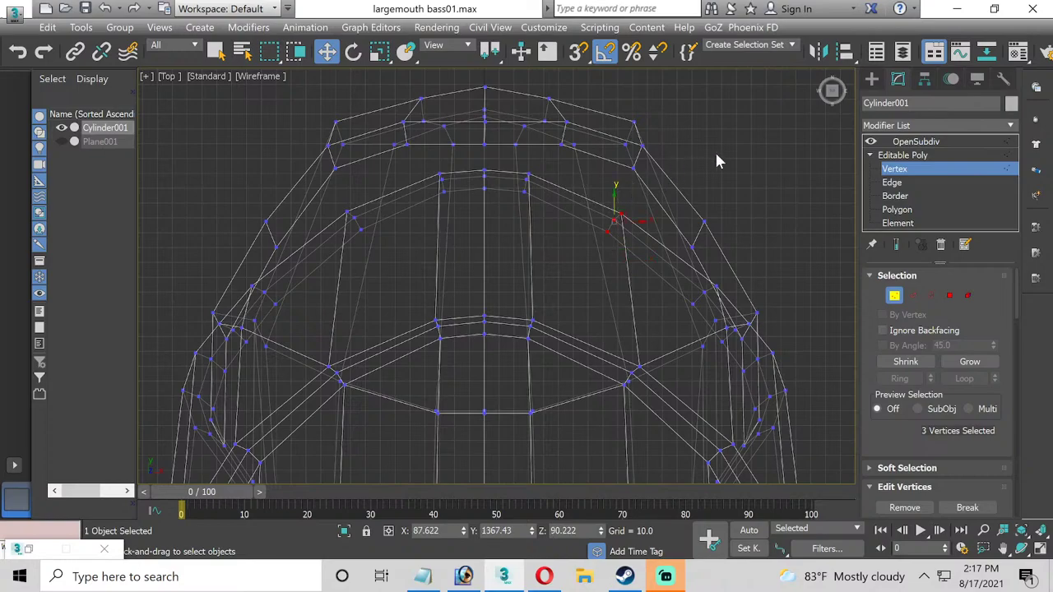
# Nudge the upper outer rim vertices forward, then return to the OpenSubdiv smoothed display.
pyautogui.moveTo(478, 309); pyautogui.dragTo(437, 162, button='middle')
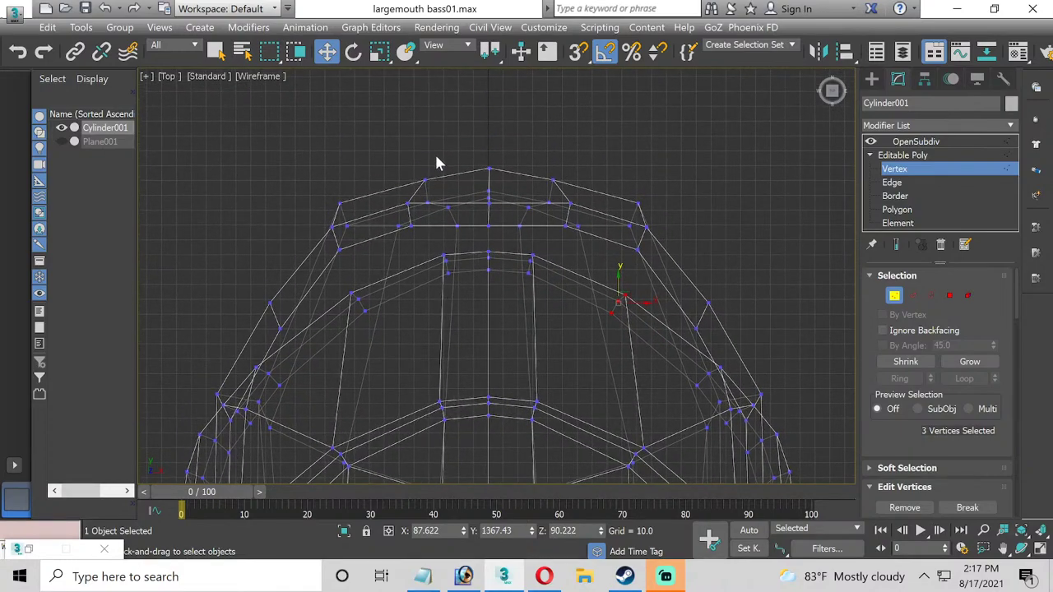
pyautogui.moveTo(407, 148); pyautogui.dragTo(432, 236)
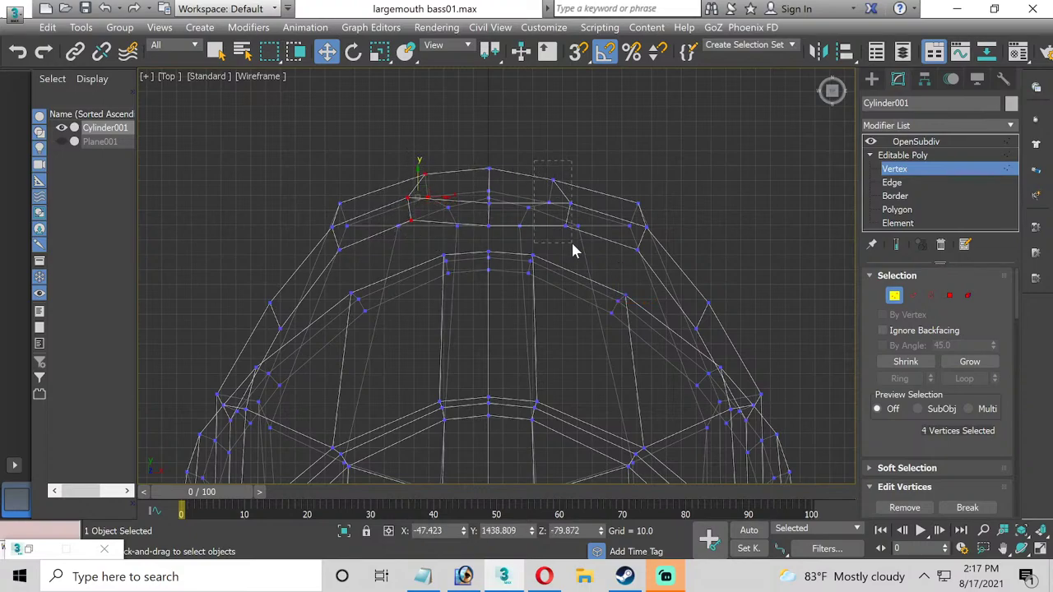
pyautogui.moveTo(574, 251); pyautogui.dragTo(575, 249)
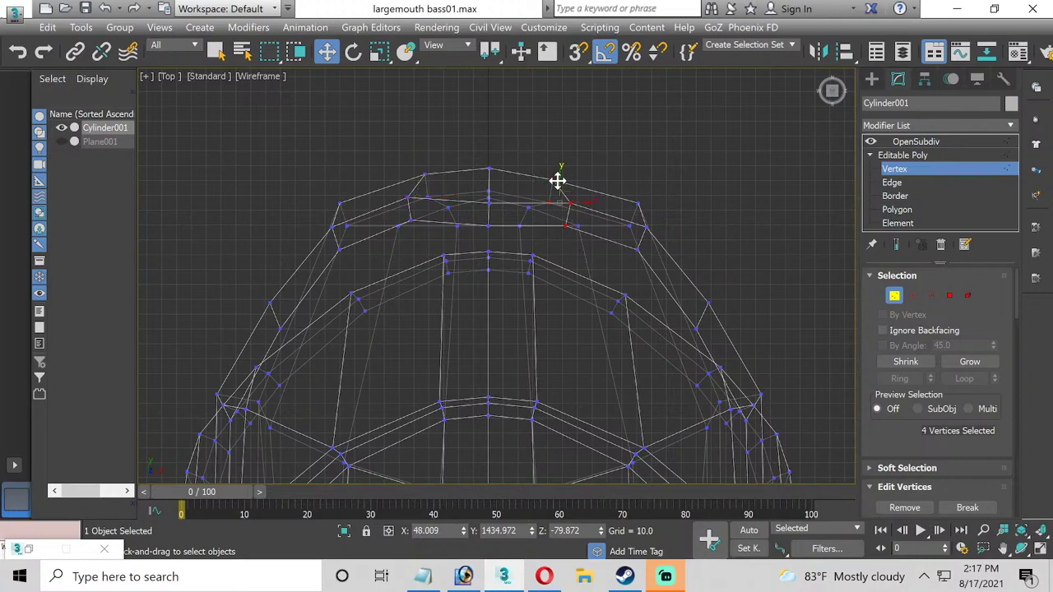
pyautogui.moveTo(558, 181); pyautogui.dragTo(559, 175)
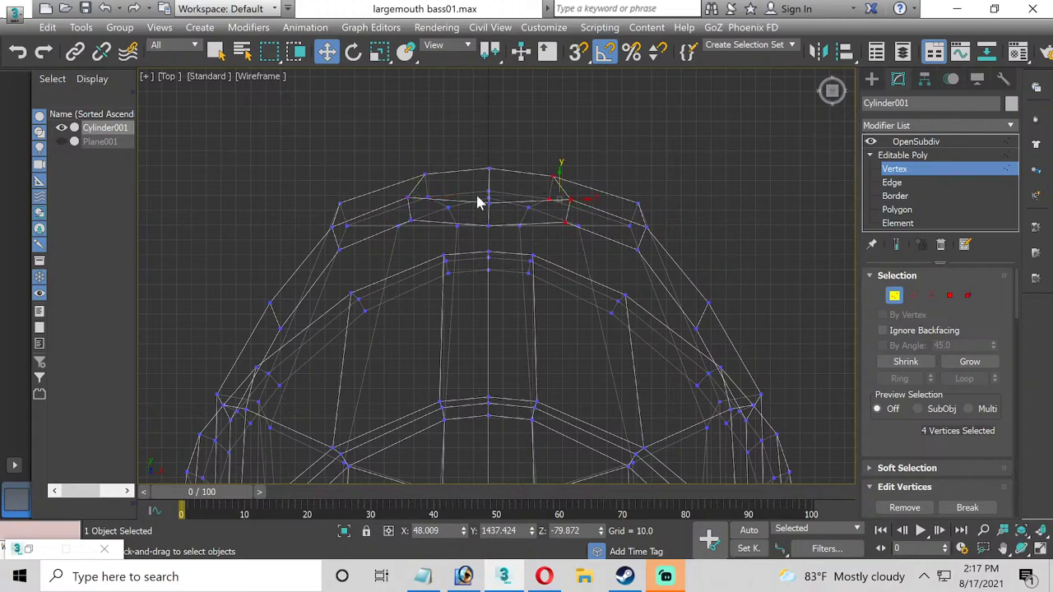
pyautogui.scroll(2, 475, 202)
pyautogui.moveTo(481, 223); pyautogui.dragTo(470, 159)
pyautogui.scroll(-3, 442, 223)
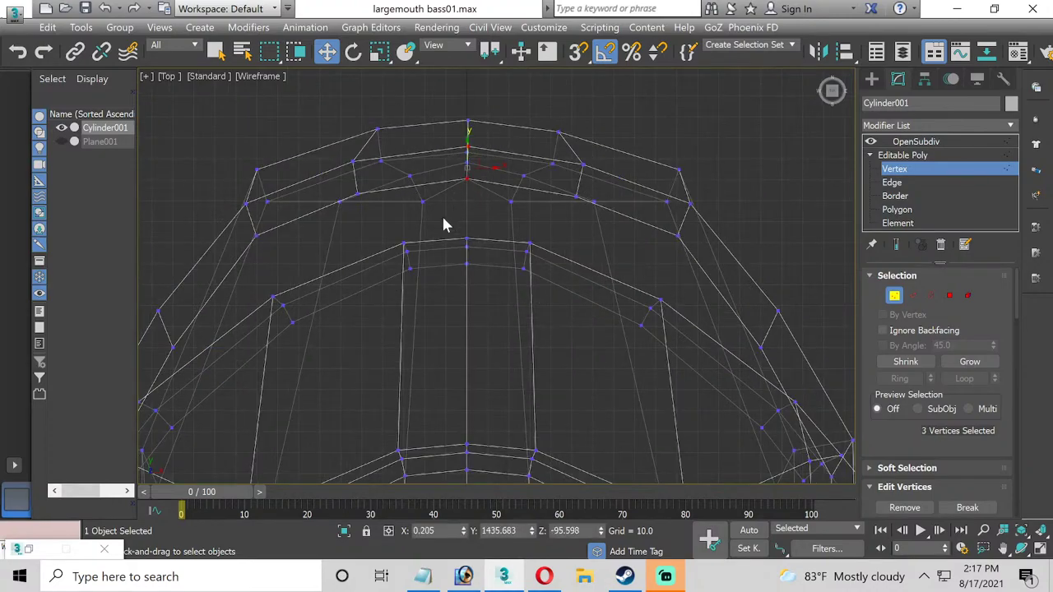
pyautogui.click(915, 142)
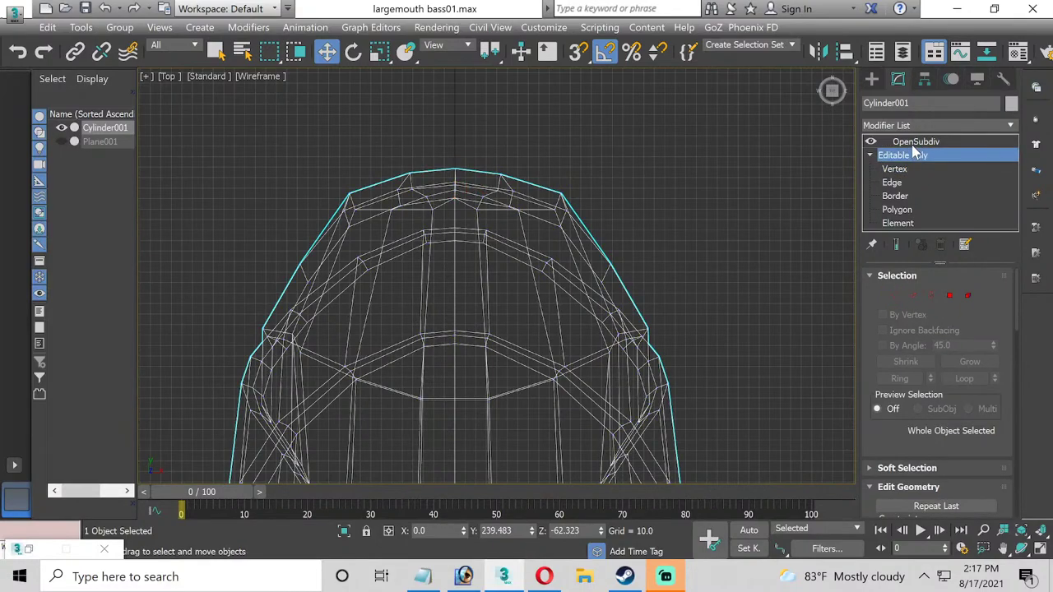
# Maximize Perspective, orbit to frame the whole smoothed fish, then deselect and centre it.
pyautogui.click(1041, 549)
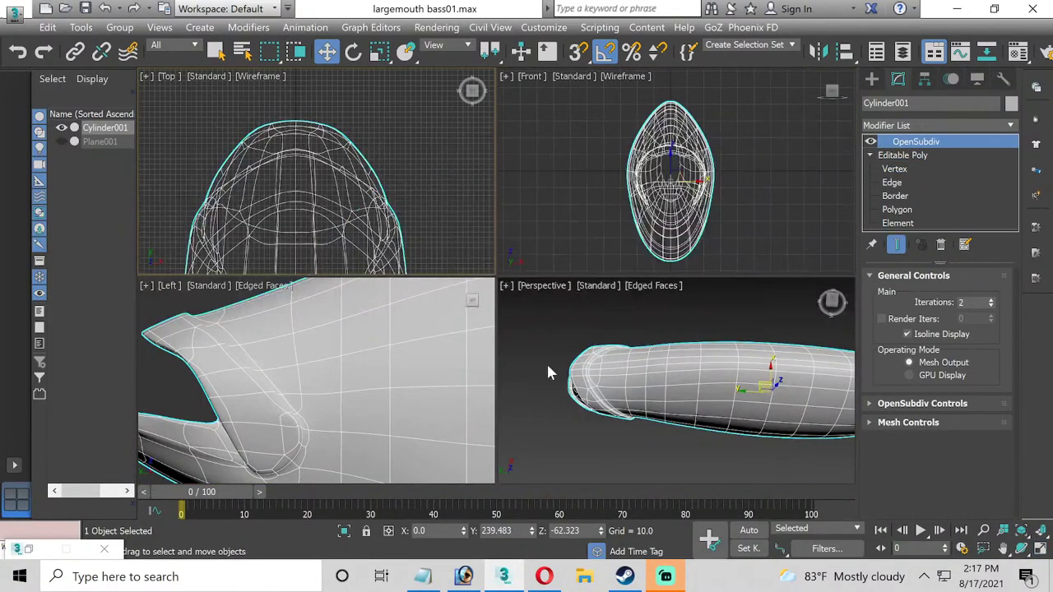
pyautogui.click(1041, 549)
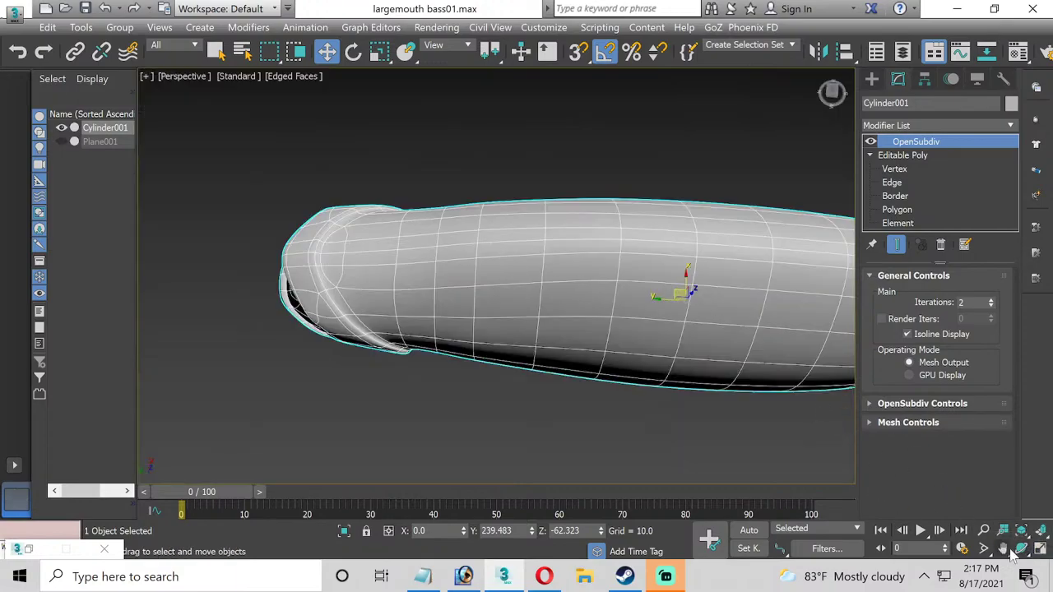
pyautogui.click(1021, 550)
pyautogui.moveTo(524, 314); pyautogui.dragTo(346, 134)
pyautogui.click(329, 55)
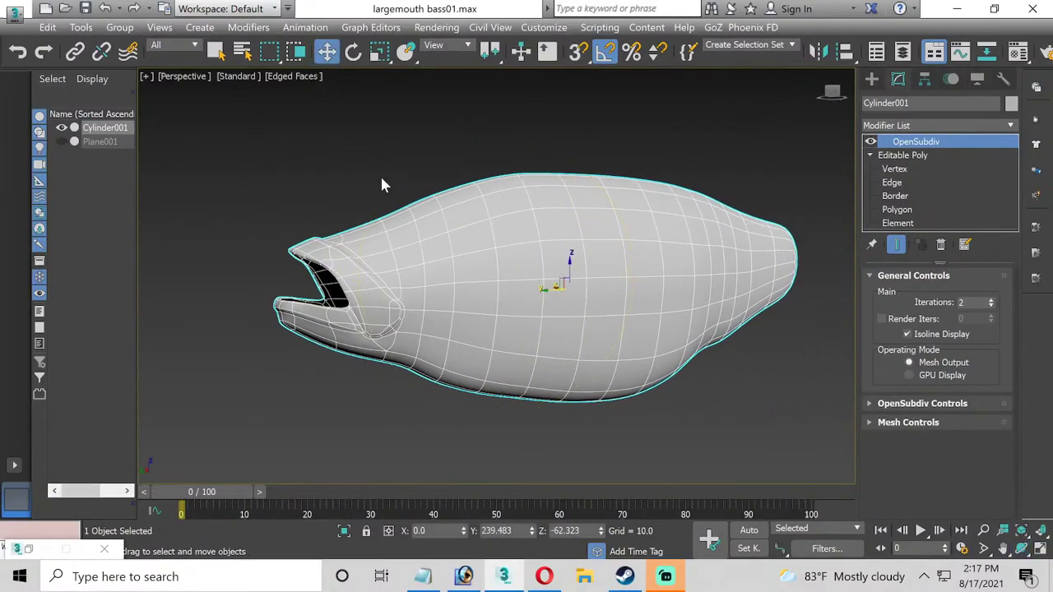
pyautogui.click(384, 171)
pyautogui.moveTo(387, 168); pyautogui.dragTo(349, 189, button='middle')
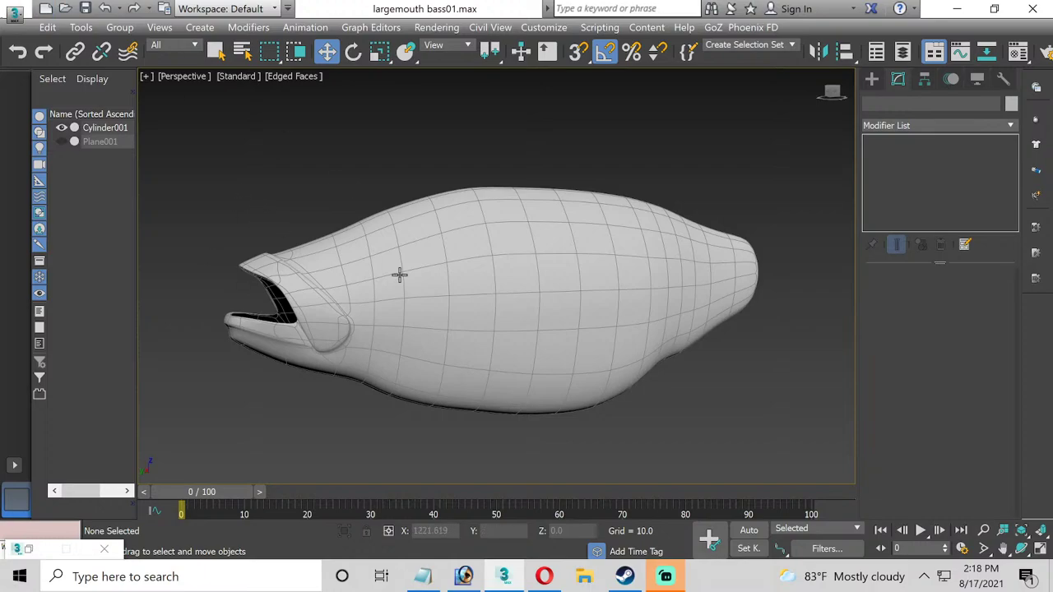
# Unhide the Plane001 bass reference photo plane in the Scene Explorer.
pyautogui.moveTo(400, 275); pyautogui.dragTo(435, 278, button='middle')
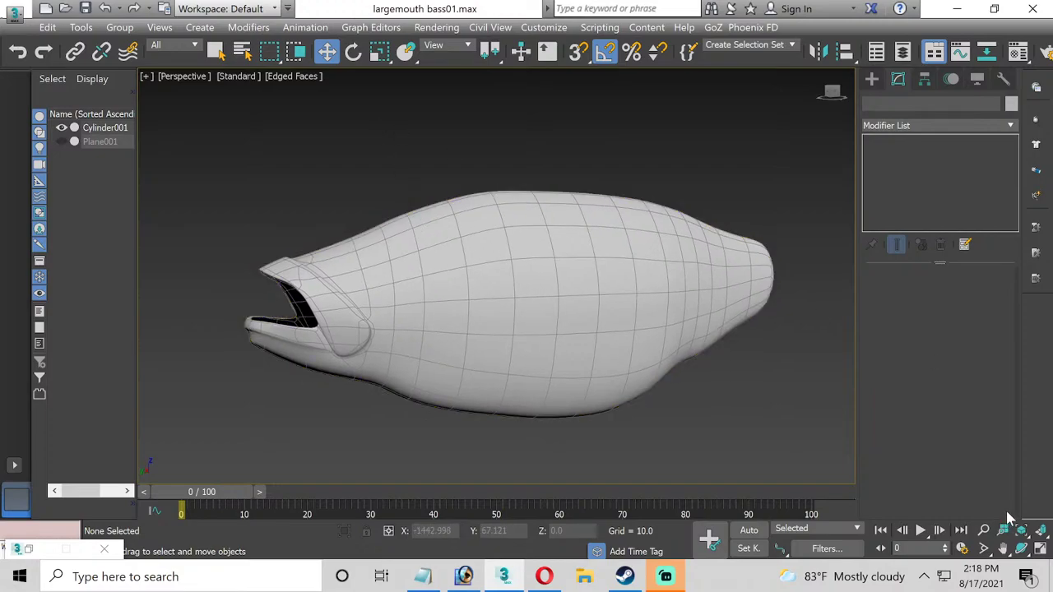
pyautogui.click(97, 141)
pyautogui.click(62, 141)
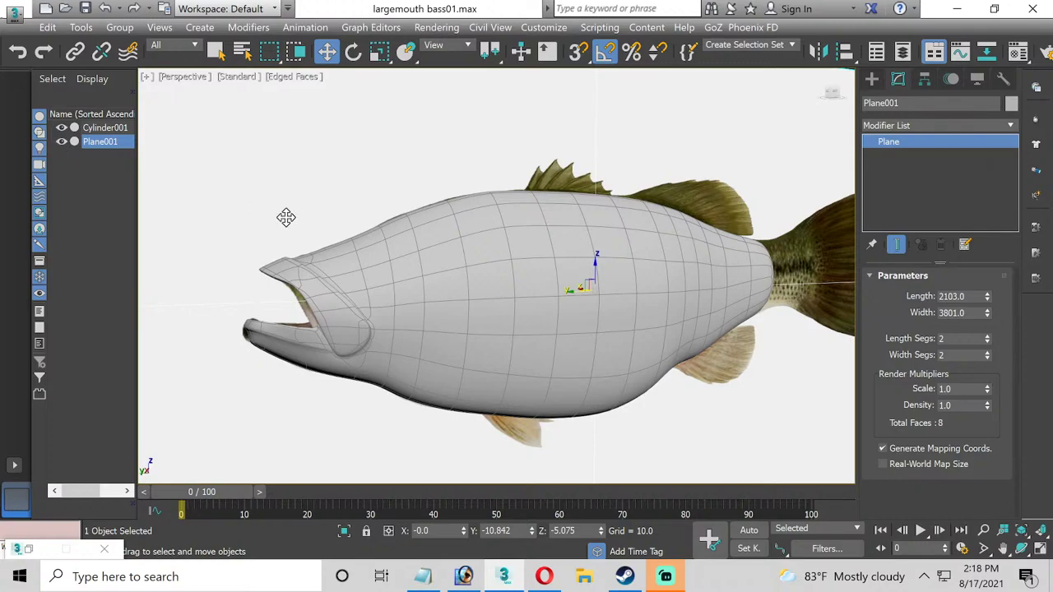
# Set the body material Opacity to 25, save the scene, and select Cylinder001.
pyautogui.press('m')
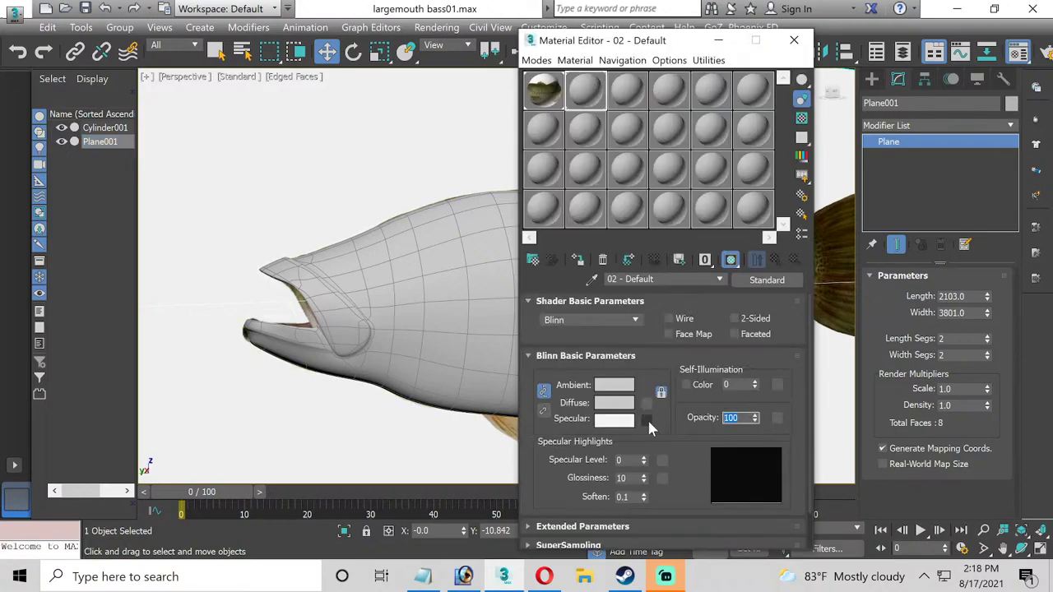
pyautogui.write('5')
pyautogui.press('Return')
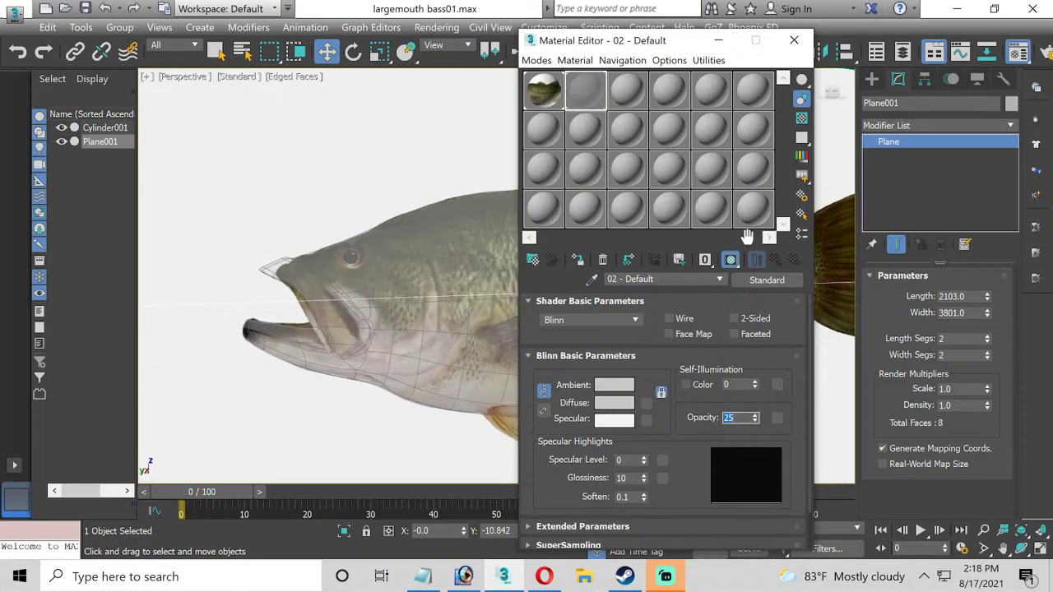
pyautogui.click(794, 39)
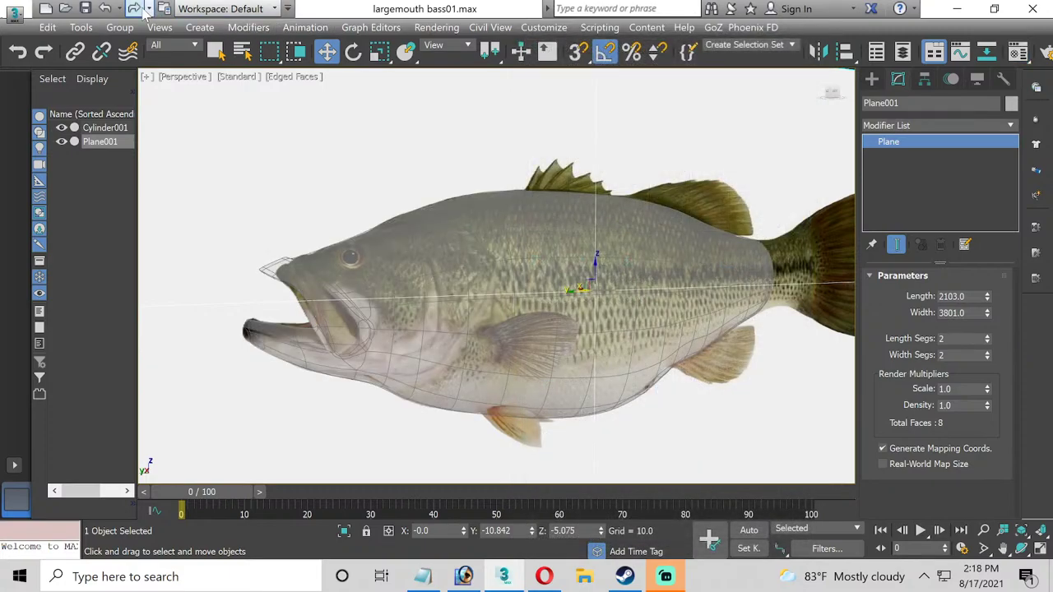
pyautogui.click(85, 8)
pyautogui.click(357, 263)
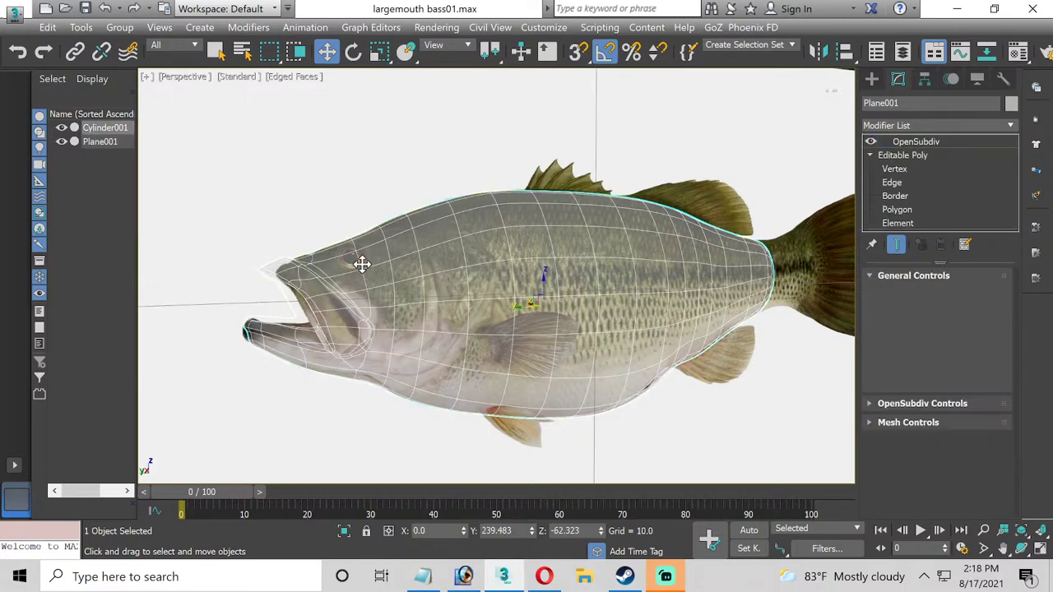
# Enter Vertex level on the body, maximize the Left viewport, and select the upper snout-tip vertices.
pyautogui.click(894, 169)
pyautogui.scroll(3, 200, 282)
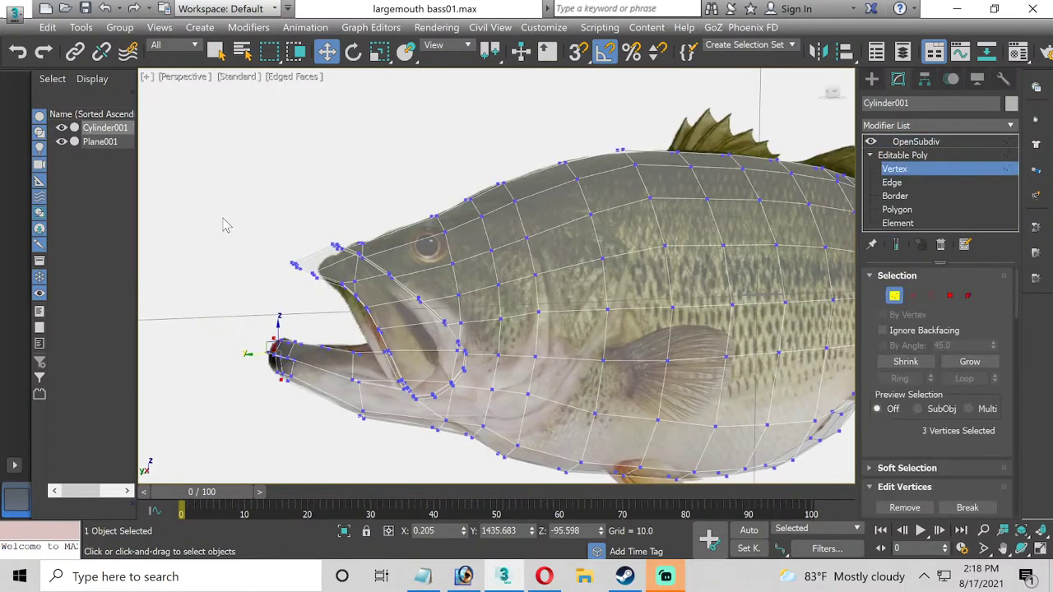
pyautogui.scroll(2, 222, 225)
pyautogui.moveTo(293, 278); pyautogui.dragTo(136, 211, button='middle')
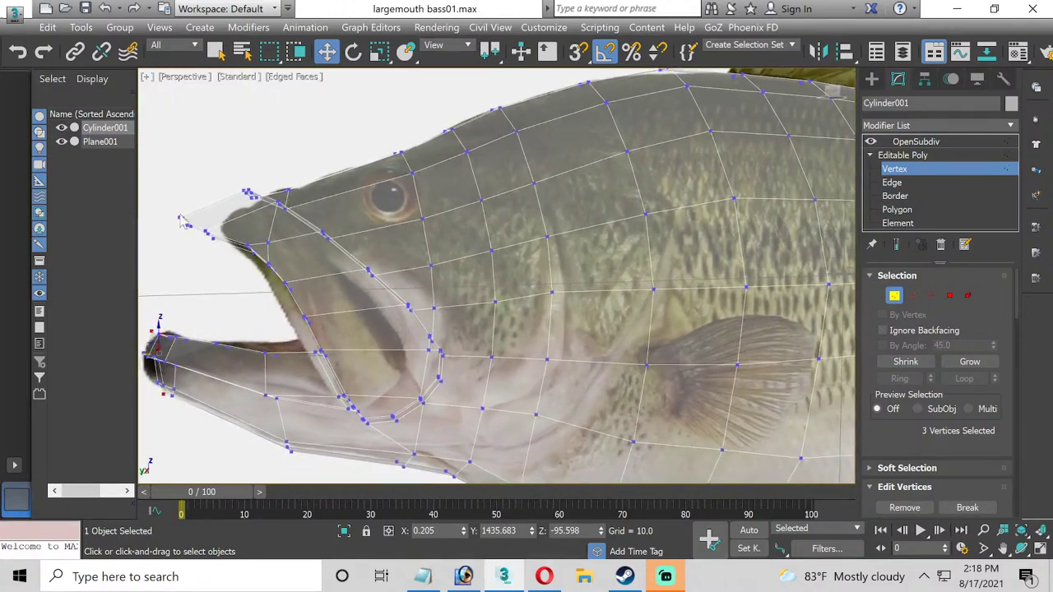
pyautogui.click(1042, 549)
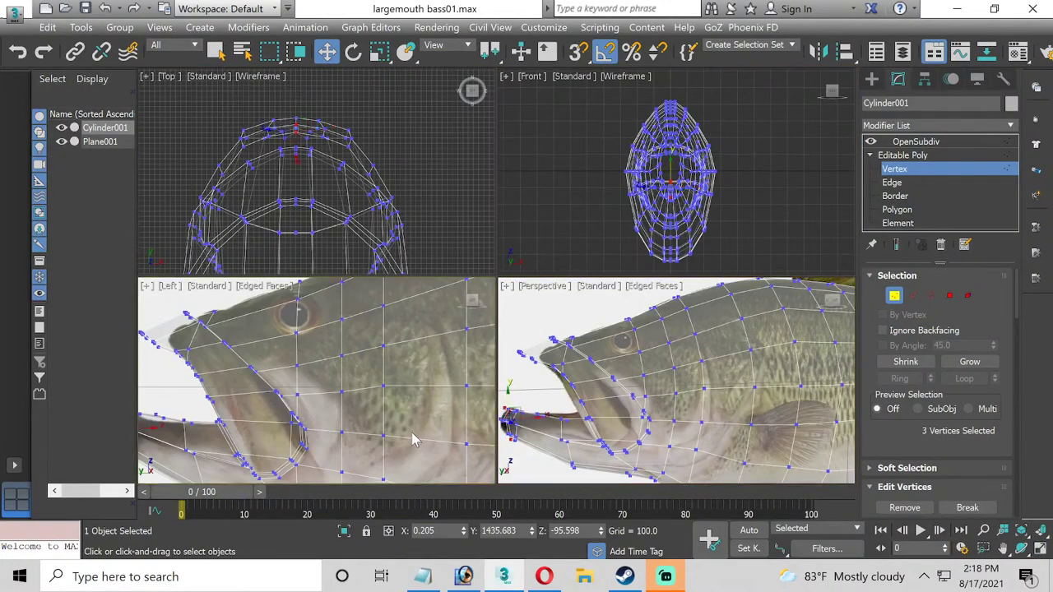
pyautogui.click(1042, 549)
pyautogui.scroll(-3, 461, 354)
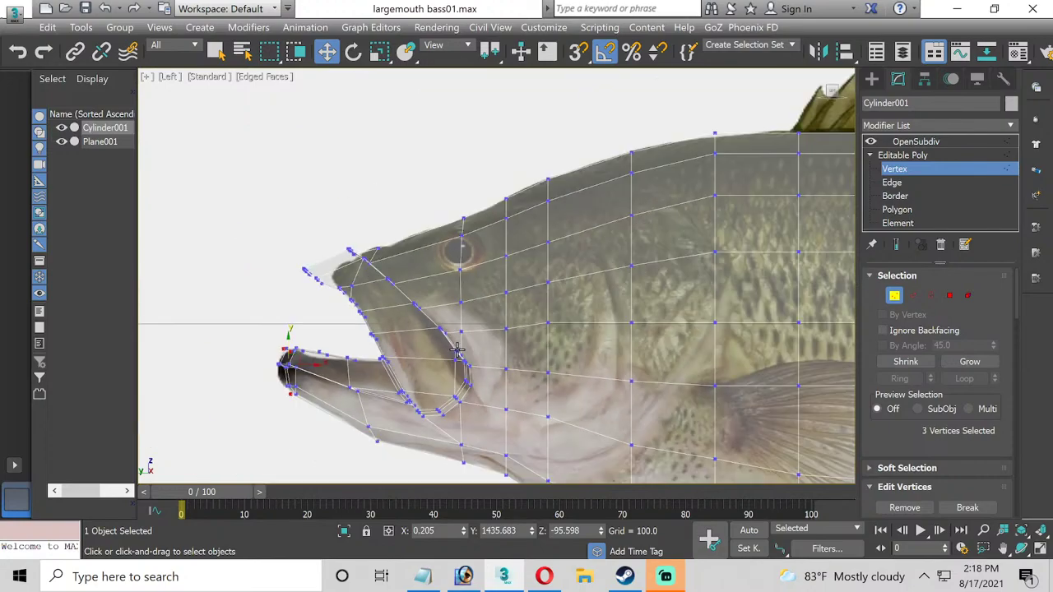
pyautogui.scroll(5, 455, 348)
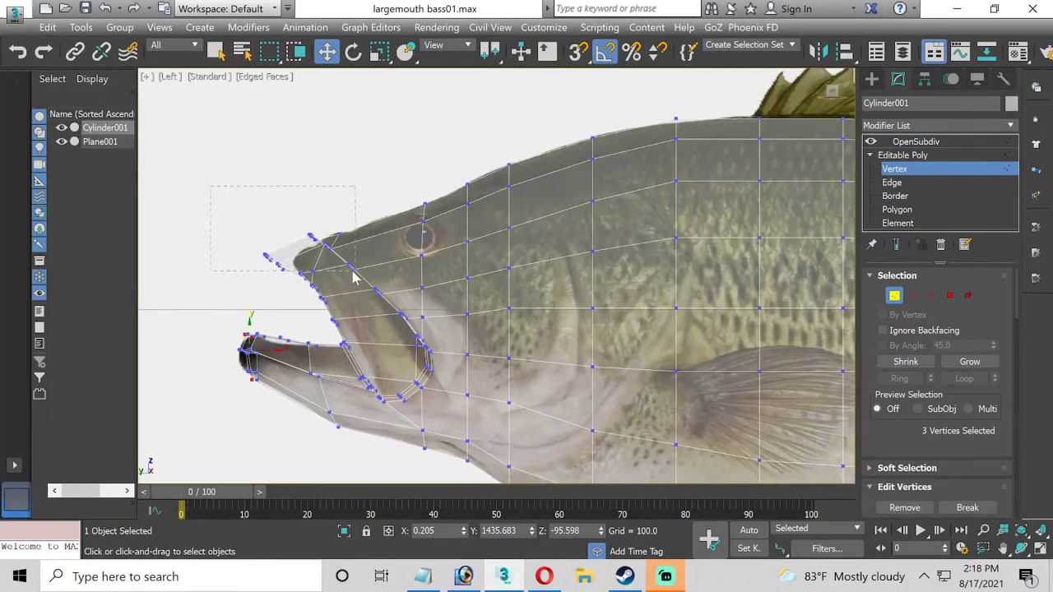
pyautogui.moveTo(289, 292); pyautogui.dragTo(315, 321)
pyautogui.scroll(2, 271, 263)
pyautogui.scroll(2, 290, 265)
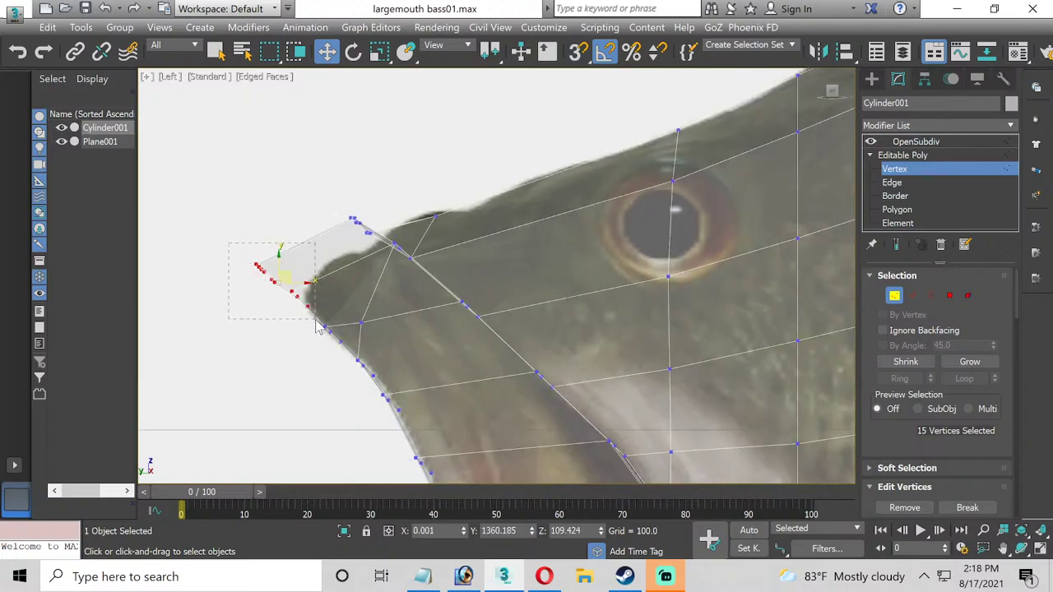
# Preview the OpenSubdiv-smoothed body, then return to Vertex level with Edit Geometry in view.
pyautogui.click(902, 155)
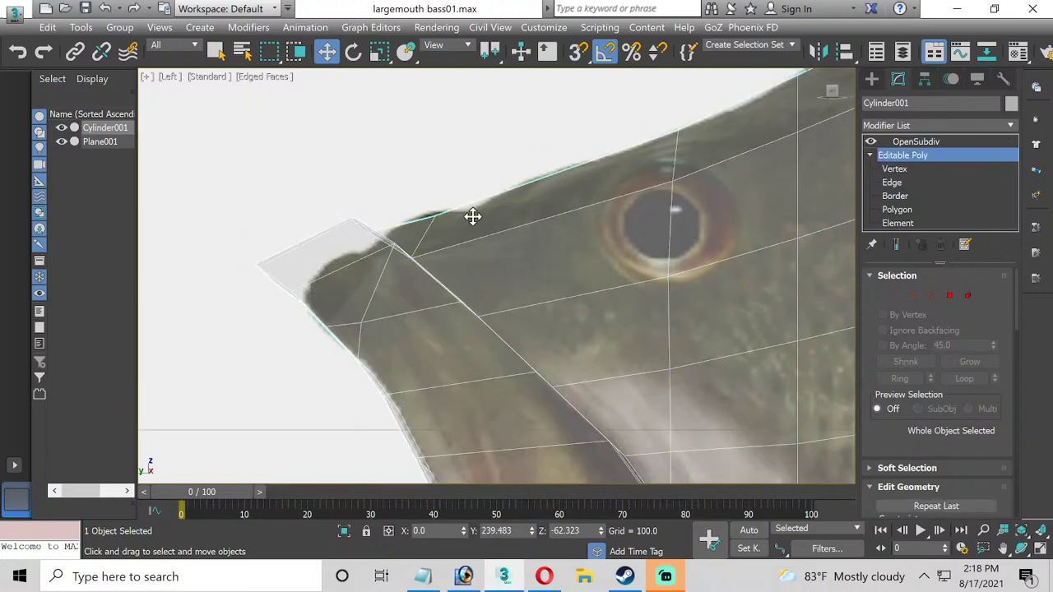
pyautogui.press('pageup')
pyautogui.scroll(-2, 536, 317)
pyautogui.moveTo(568, 384); pyautogui.dragTo(470, 289, button='middle')
pyautogui.scroll(-1, 471, 289)
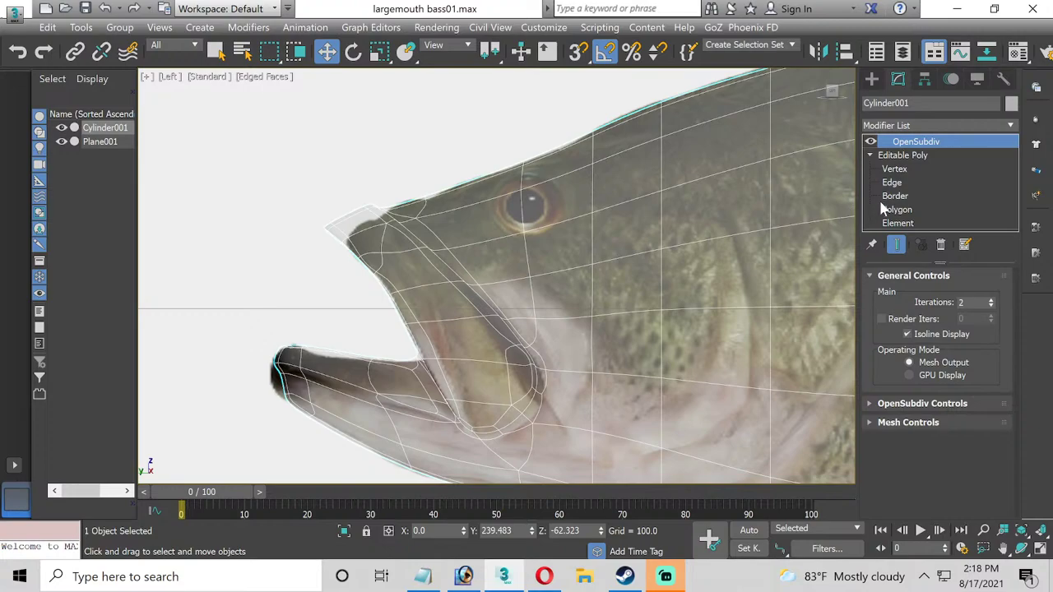
pyautogui.moveTo(715, 221); pyautogui.dragTo(519, 305, button='middle')
pyautogui.scroll(-2, 543, 230)
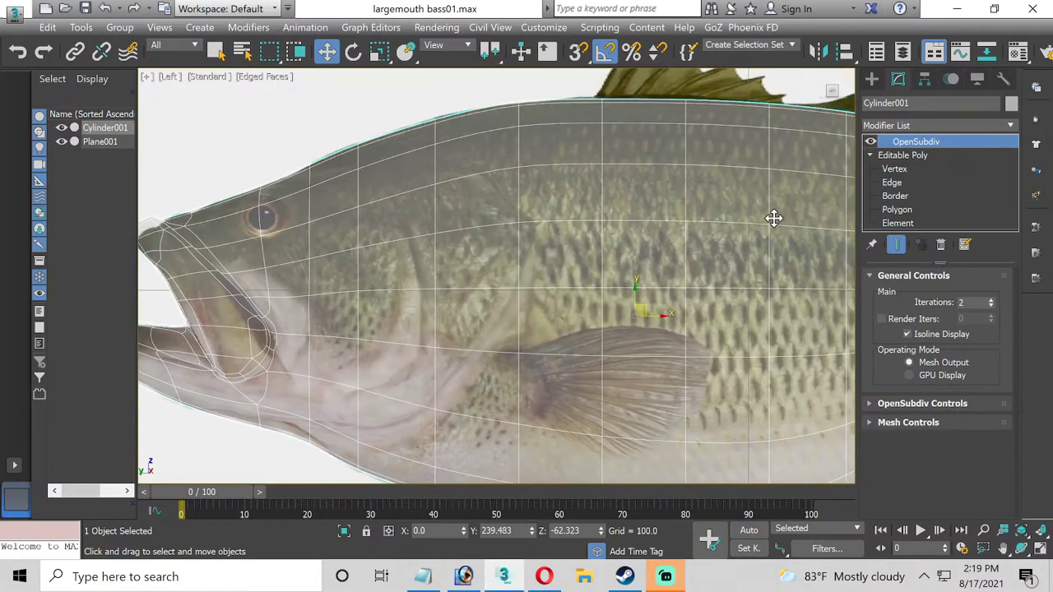
pyautogui.click(897, 169)
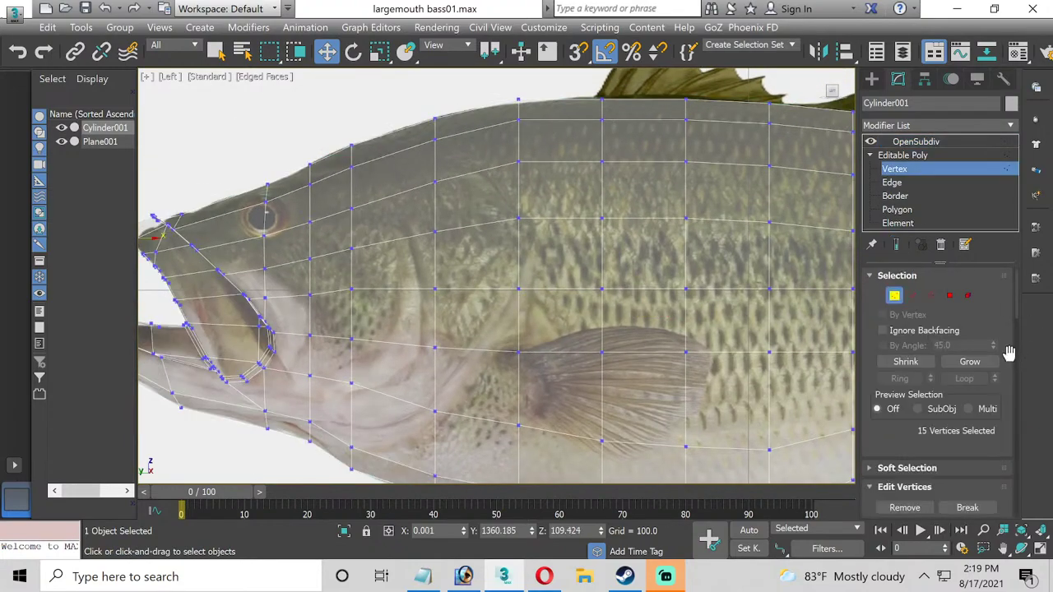
pyautogui.scroll(-10, 1009, 354)
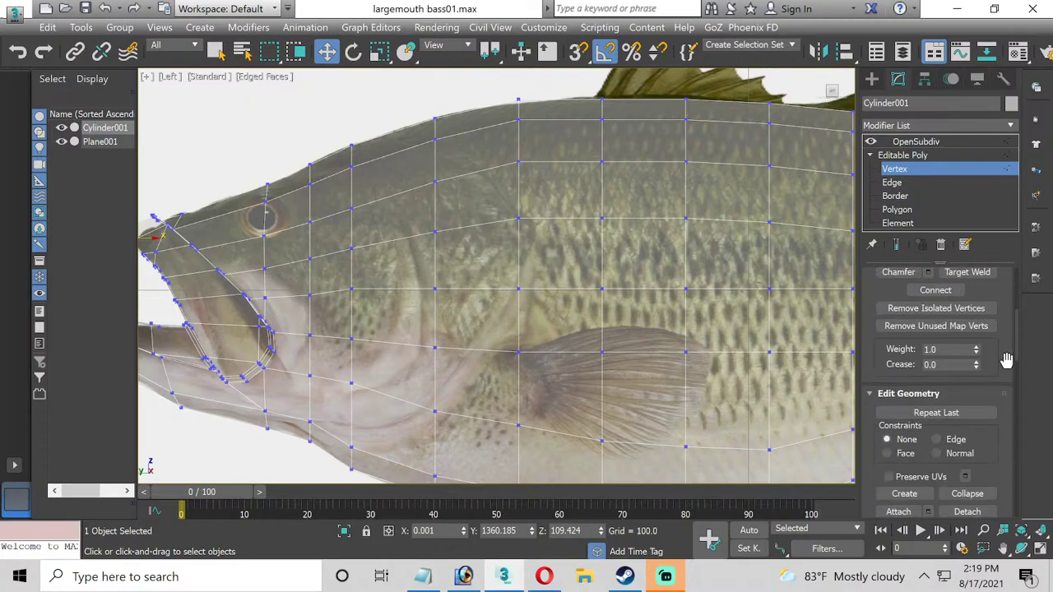
pyautogui.scroll(-5, 1007, 359)
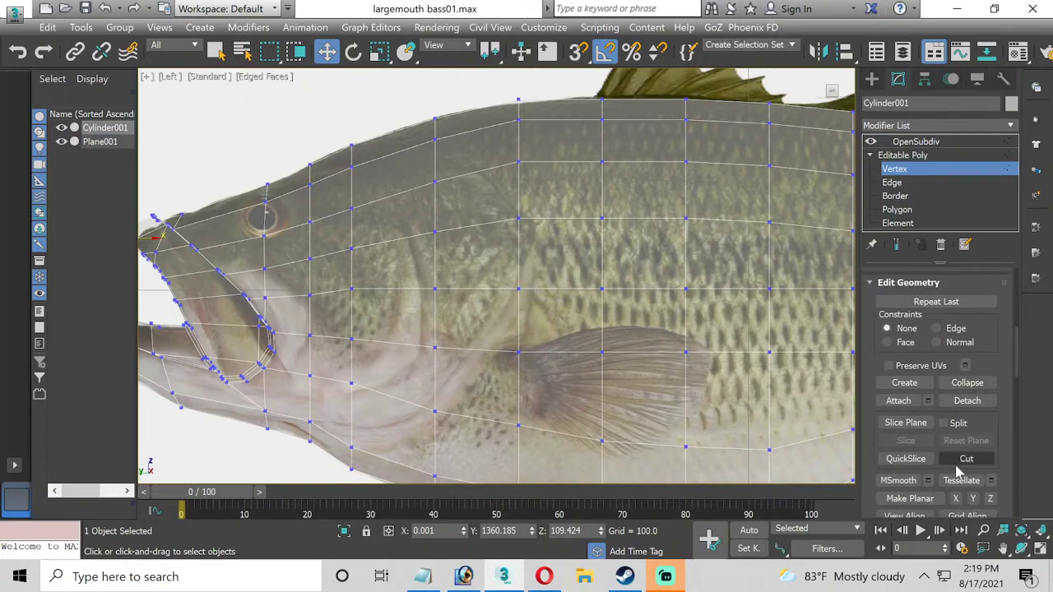
# Cut a new edge path from the belly up behind the pectoral fin.
pyautogui.click(961, 461)
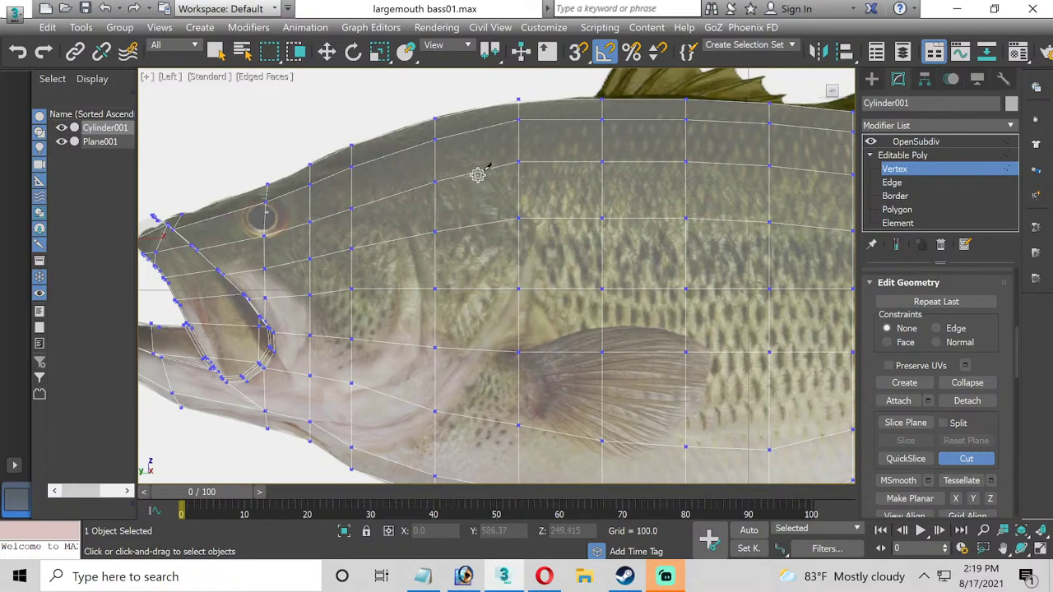
pyautogui.moveTo(378, 337); pyautogui.dragTo(407, 275, button='middle')
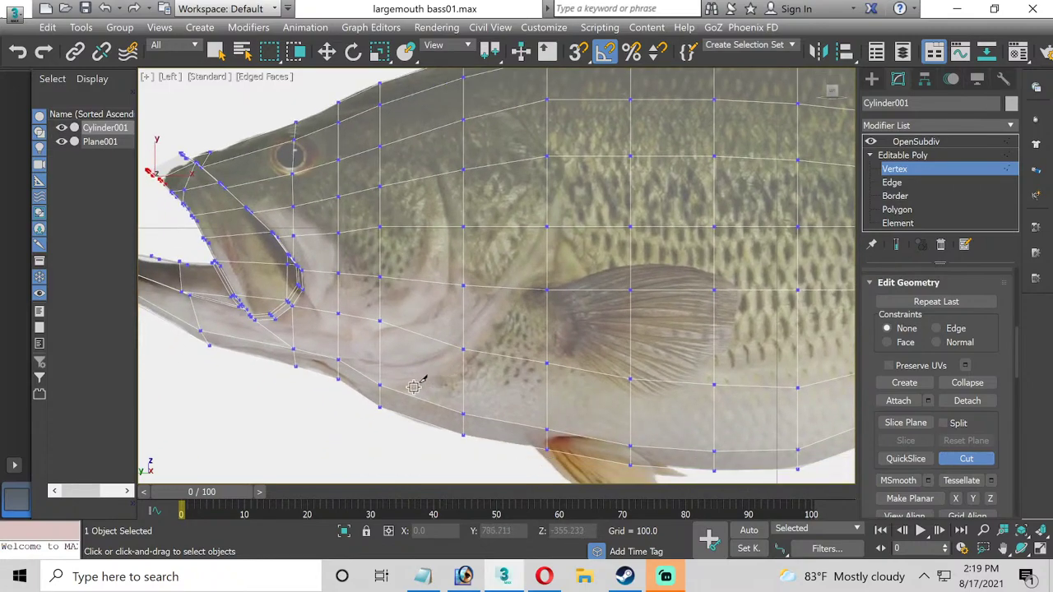
pyautogui.scroll(2, 383, 387)
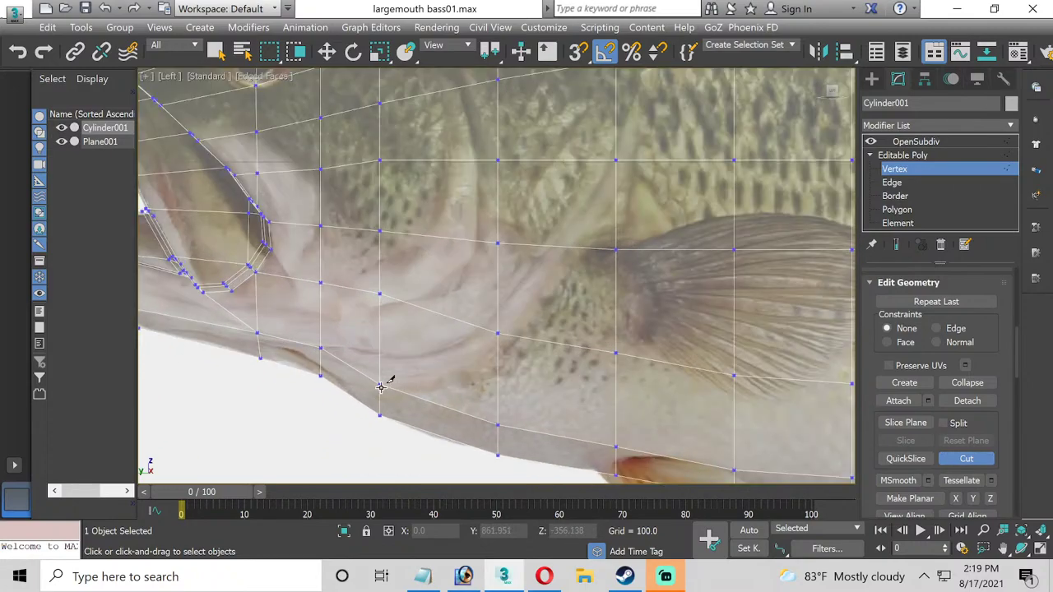
pyautogui.click(321, 374)
pyautogui.click(379, 383)
pyautogui.click(455, 371)
pyautogui.click(498, 334)
pyautogui.click(563, 247)
pyautogui.click(609, 163)
# Continue the cut up the gill-cover line to the top of the back.
pyautogui.moveTo(617, 132); pyautogui.dragTo(625, 268, button='middle')
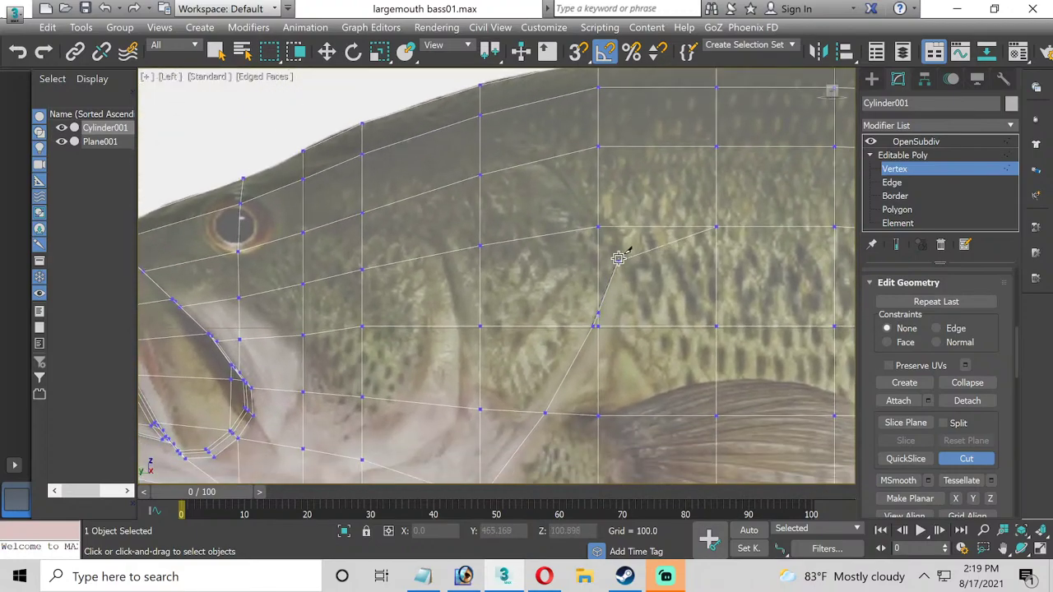
pyautogui.click(619, 254)
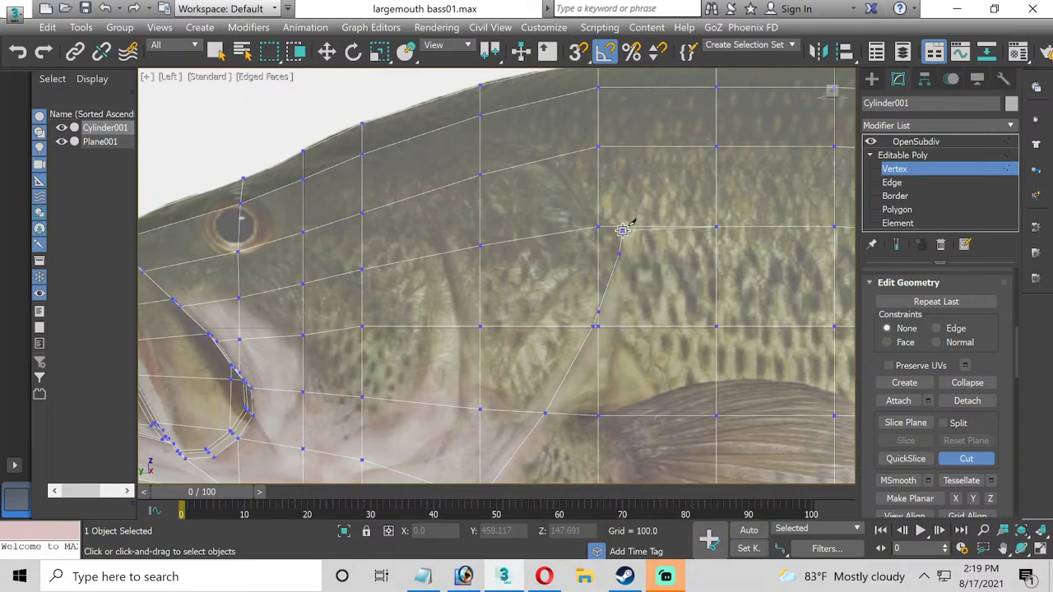
pyautogui.click(619, 227)
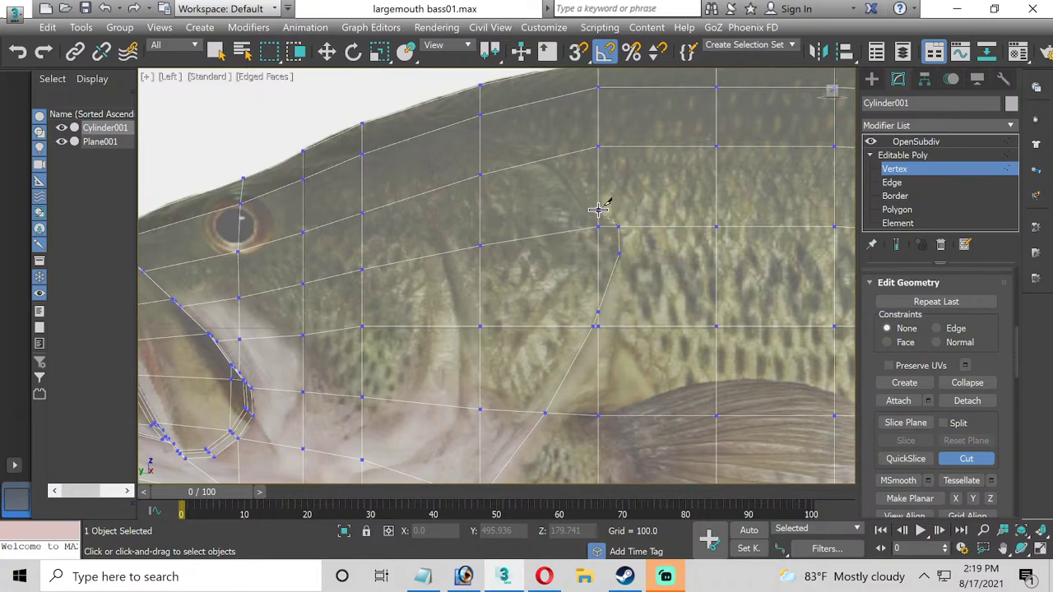
pyautogui.click(598, 215)
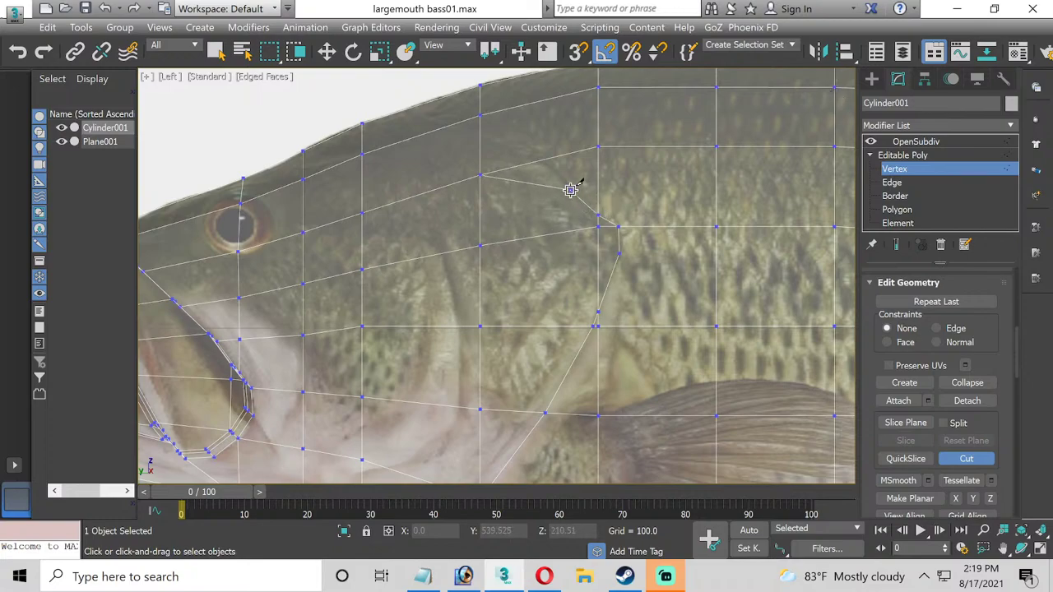
pyautogui.click(571, 191)
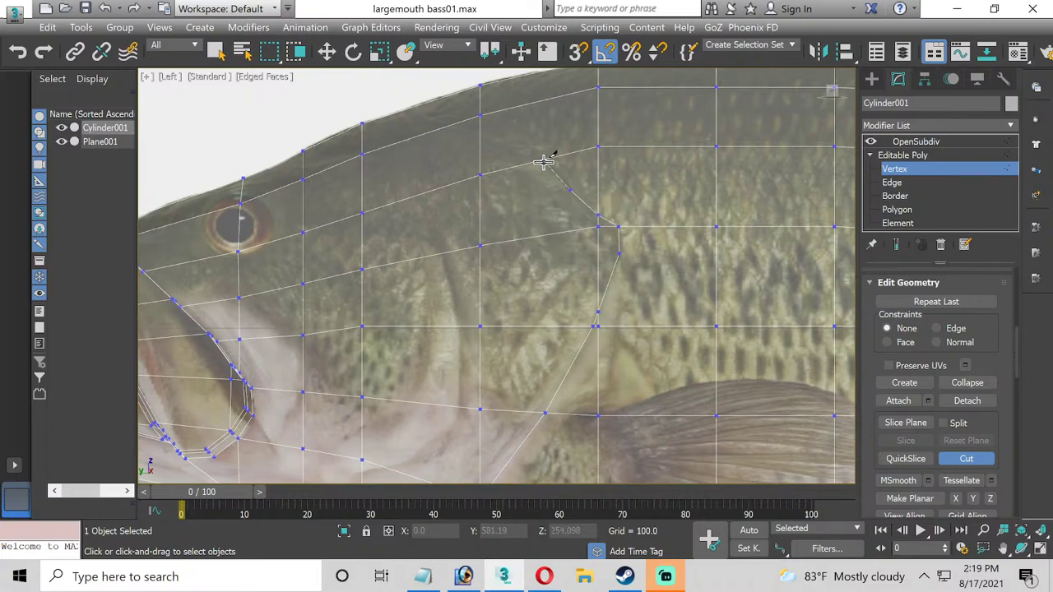
pyautogui.click(543, 160)
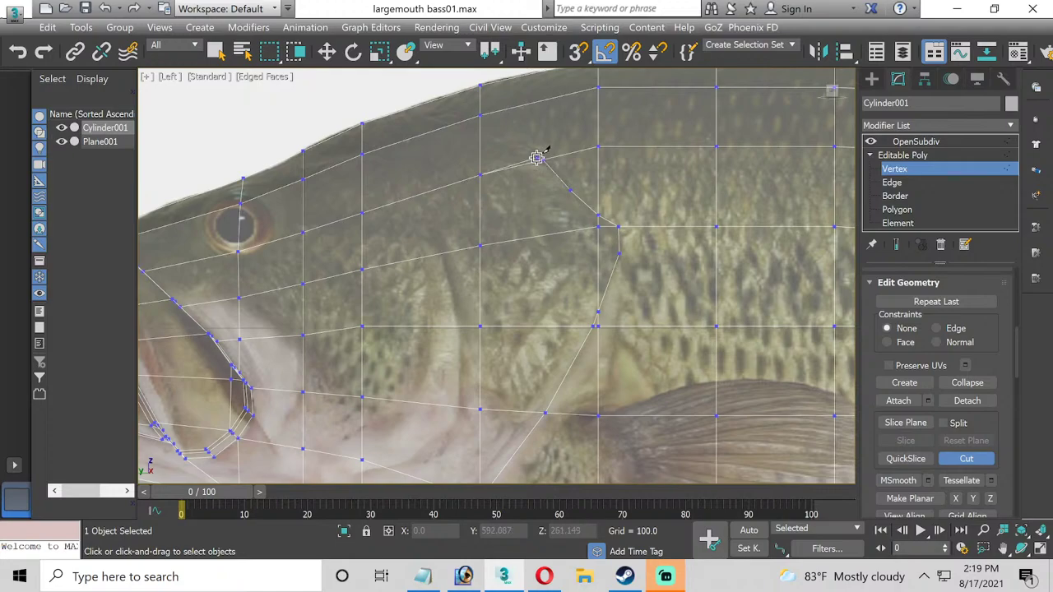
pyautogui.click(481, 116)
pyautogui.click(522, 135)
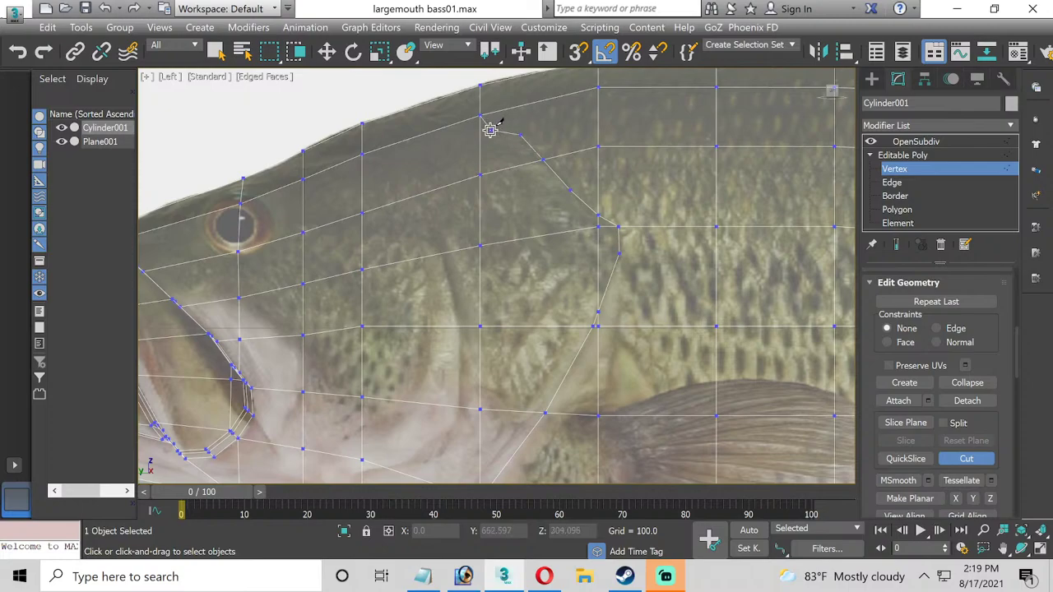
pyautogui.click(480, 127)
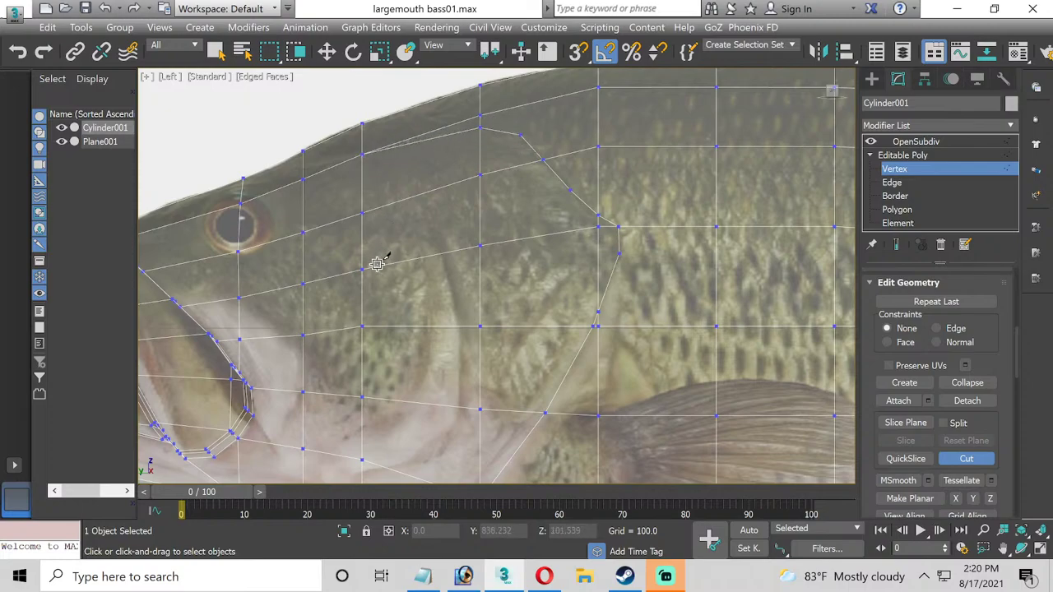
# Exit vertex editing and open the right-click menu for the OpenSubdiv modifier.
pyautogui.scroll(-4, 447, 176)
pyautogui.moveTo(446, 176); pyautogui.dragTo(447, 249, button='middle')
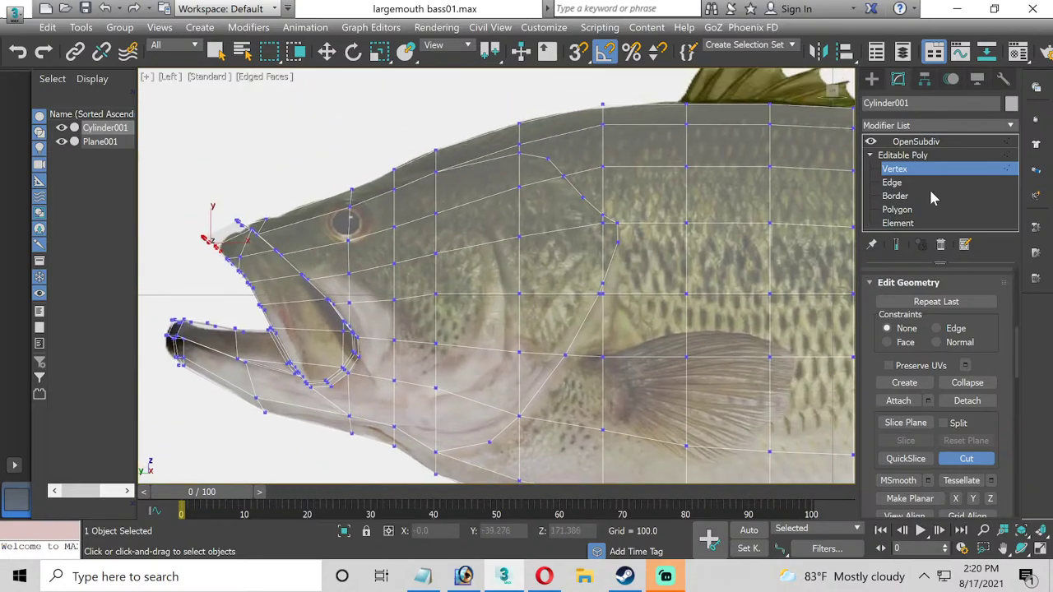
pyautogui.press('r')
pyautogui.click(899, 170)
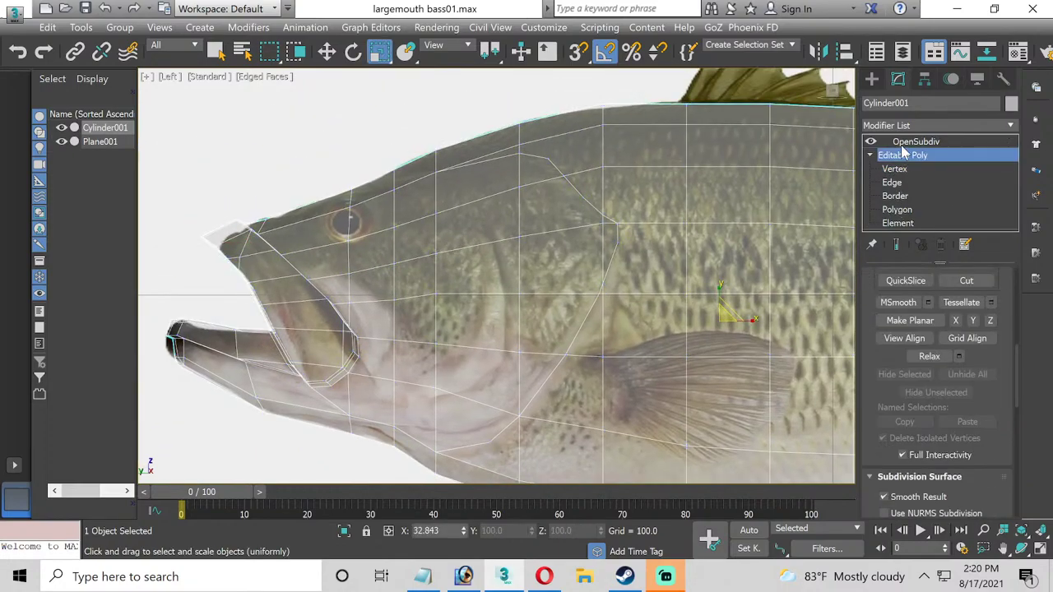
pyautogui.rightClick(904, 148)
# Delete the OpenSubdiv modifier and, at Polygon level, select the first polygon column behind the head.
pyautogui.click(884, 170)
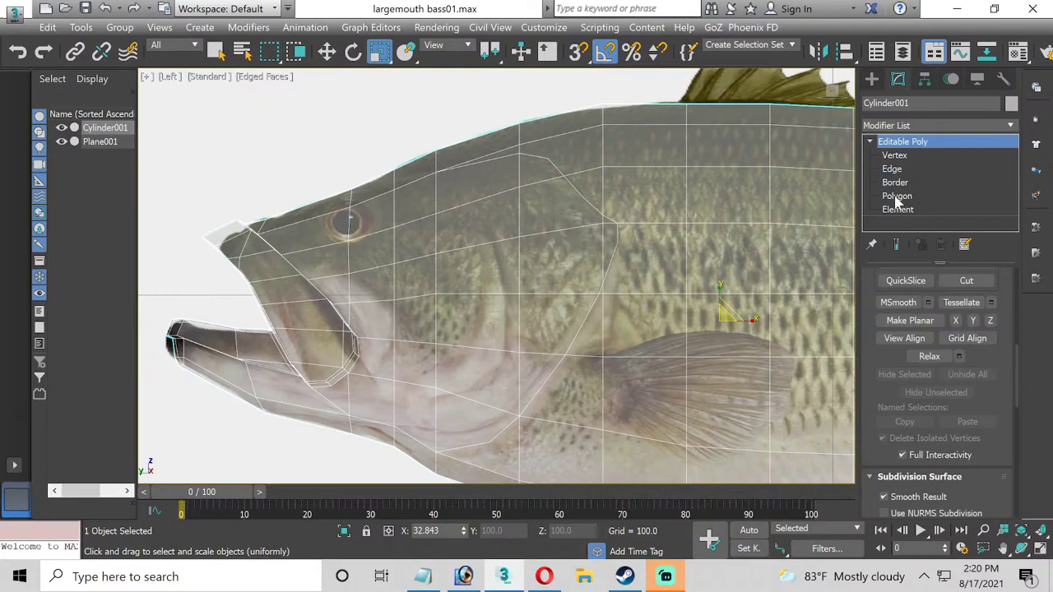
pyautogui.click(898, 198)
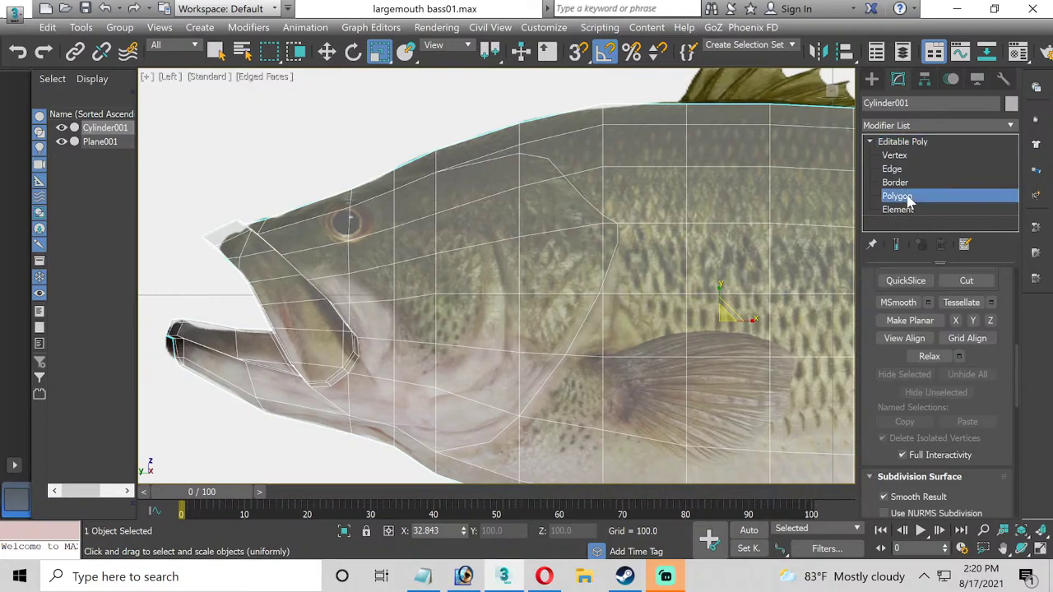
pyautogui.click(460, 179)
pyautogui.keyDown('ctrl'); pyautogui.click(450, 236); pyautogui.keyUp('ctrl')
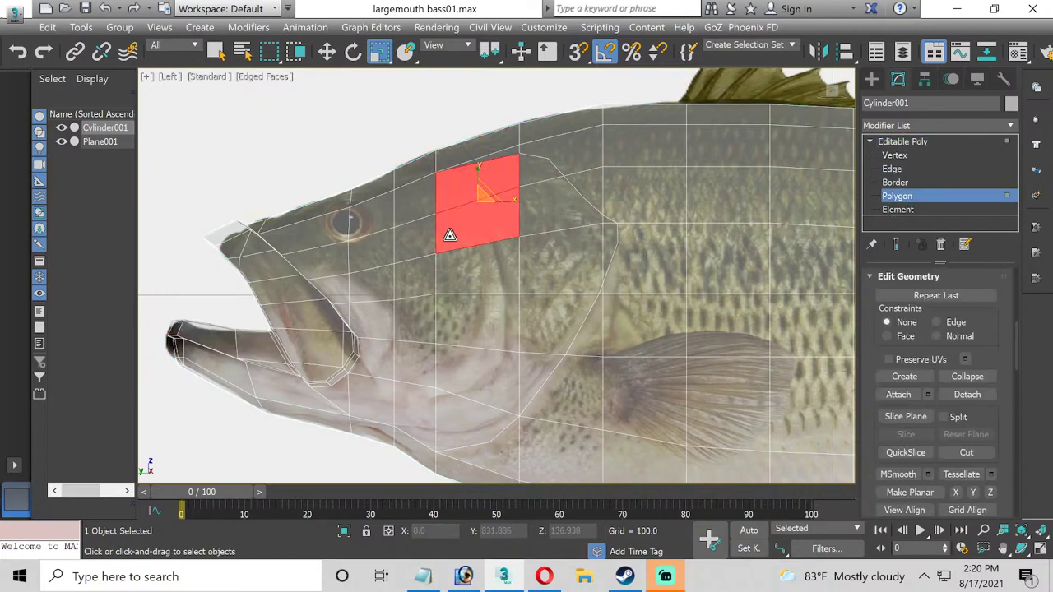
pyautogui.keyDown('ctrl'); pyautogui.click(461, 276); pyautogui.keyUp('ctrl')
pyautogui.keyDown('ctrl'); pyautogui.click(465, 331); pyautogui.keyUp('ctrl')
pyautogui.keyDown('ctrl'); pyautogui.click(454, 398); pyautogui.keyUp('ctrl')
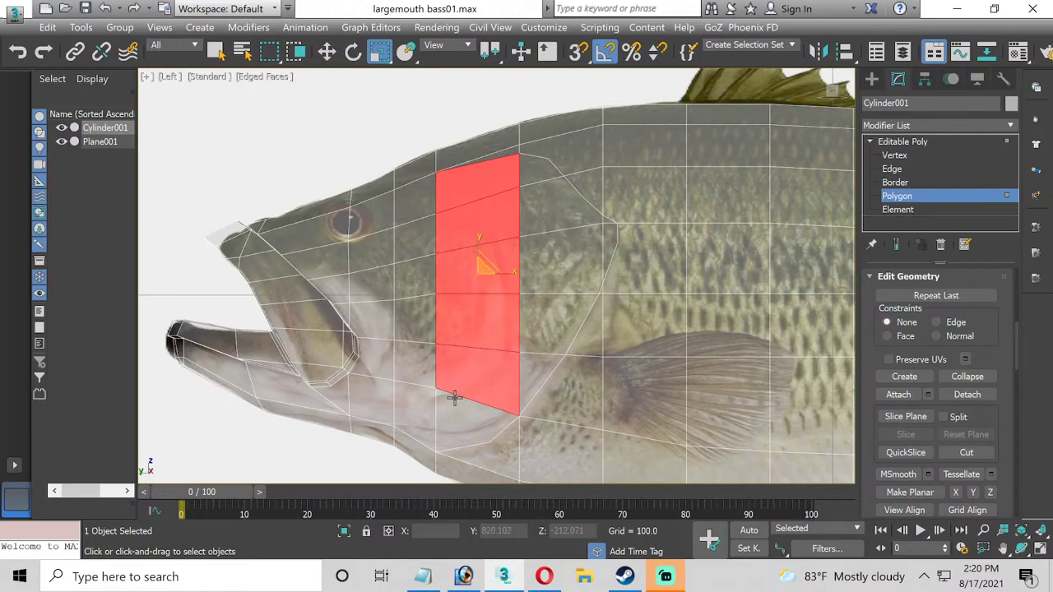
pyautogui.keyDown('ctrl'); pyautogui.click(454, 401); pyautogui.keyUp('ctrl')
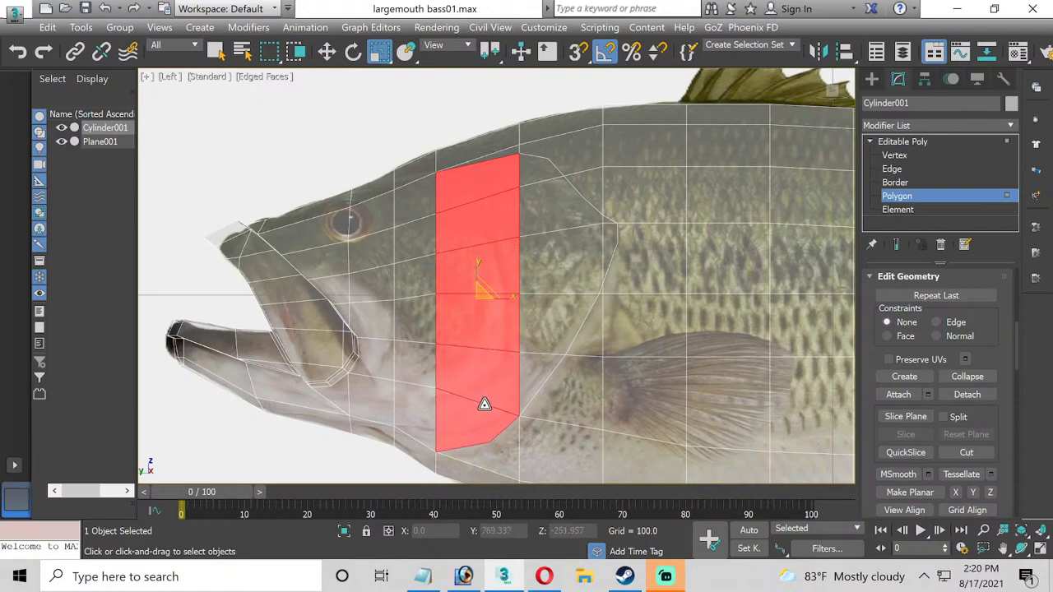
# Add the next polygon column and the thin sliver polygons at the right edge.
pyautogui.keyDown('ctrl'); pyautogui.click(527, 168); pyautogui.keyUp('ctrl')
pyautogui.keyDown('ctrl'); pyautogui.click(534, 207); pyautogui.keyUp('ctrl')
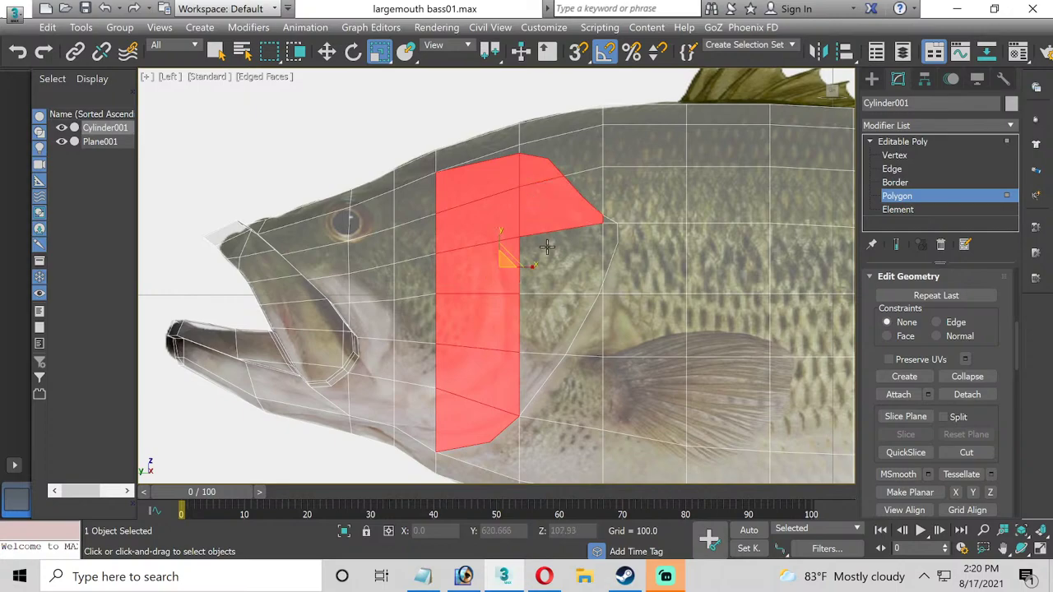
pyautogui.keyDown('ctrl'); pyautogui.click(548, 247); pyautogui.keyUp('ctrl')
pyautogui.keyDown('ctrl'); pyautogui.click(554, 312); pyautogui.keyUp('ctrl')
pyautogui.keyDown('ctrl'); pyautogui.click(533, 364); pyautogui.keyUp('ctrl')
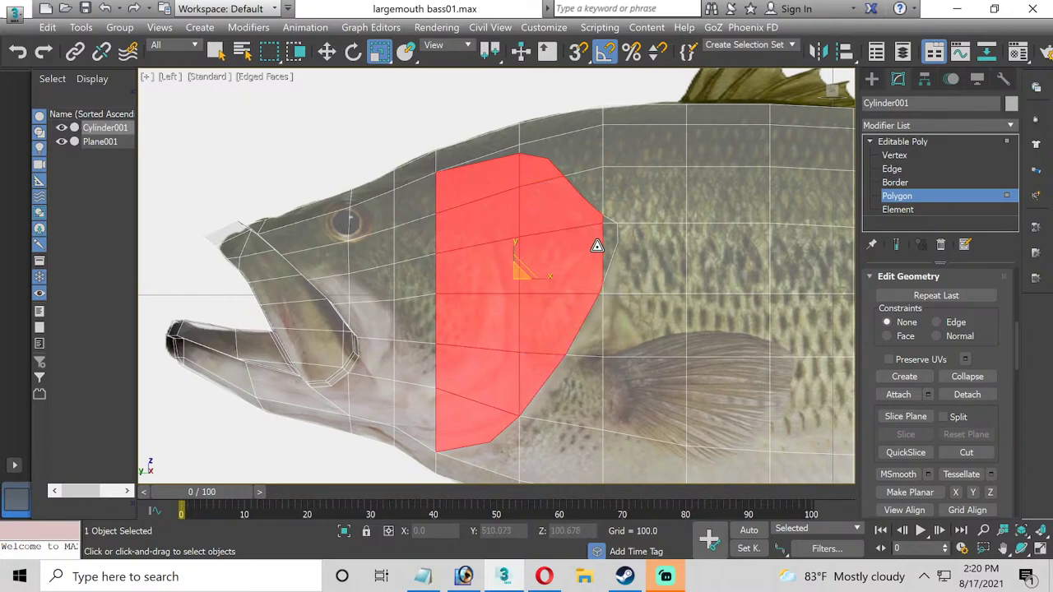
pyautogui.keyDown('ctrl'); pyautogui.click(607, 240); pyautogui.keyUp('ctrl')
pyautogui.keyDown('ctrl'); pyautogui.click(607, 222); pyautogui.keyUp('ctrl')
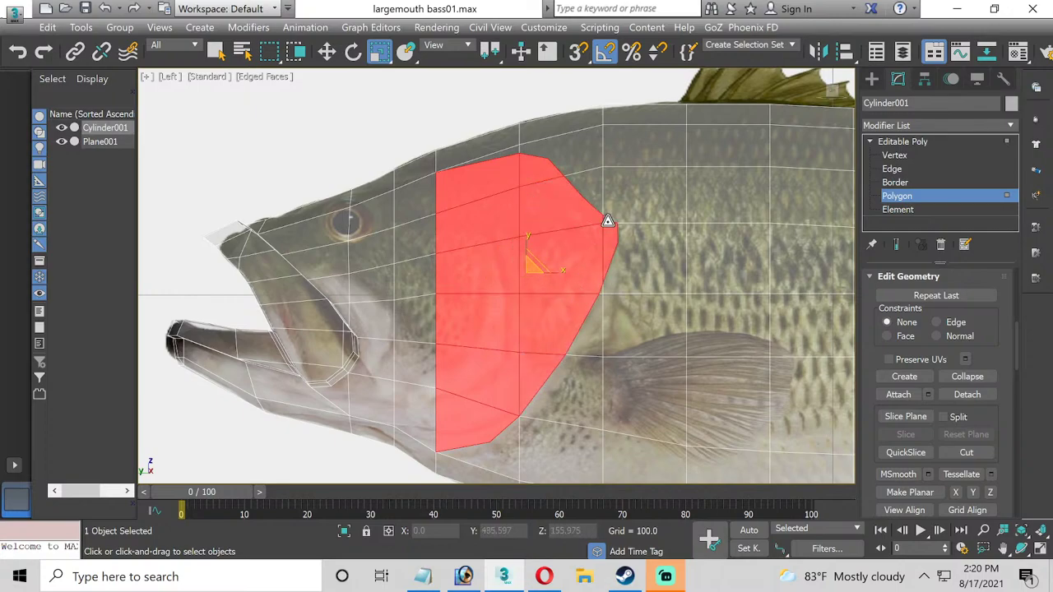
pyautogui.moveTo(412, 317); pyautogui.dragTo(399, 280, button='middle')
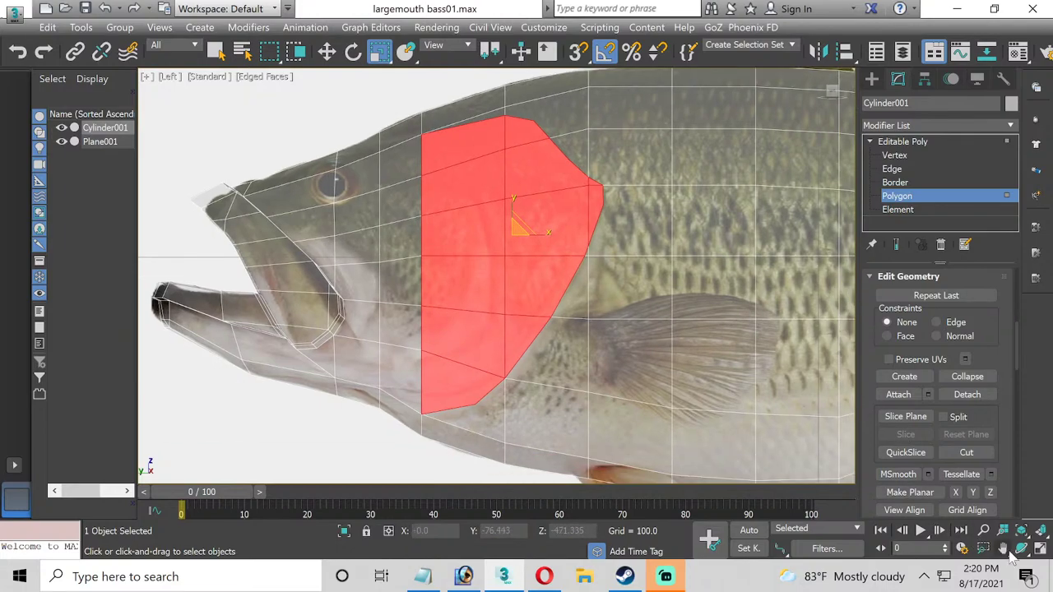
# Maximize the Perspective viewport, orbit to a side view, and open the Material Editor.
pyautogui.click(1041, 549)
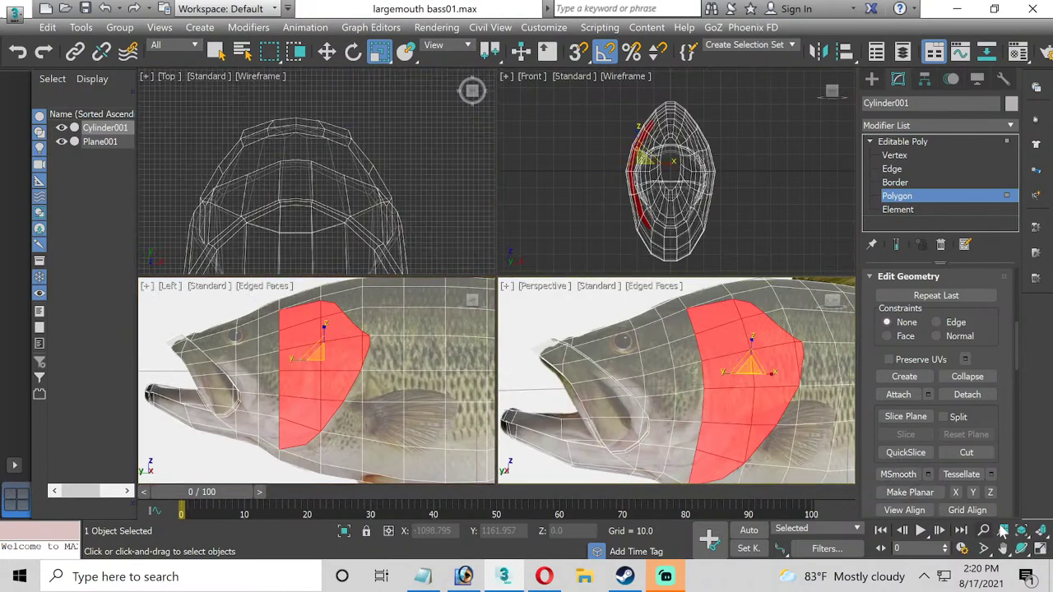
pyautogui.click(1041, 550)
pyautogui.keyDown('alt'); pyautogui.moveTo(625, 247); pyautogui.dragTo(683, 231, button='middle'); pyautogui.keyUp('alt')
pyautogui.scroll(2, 677, 220)
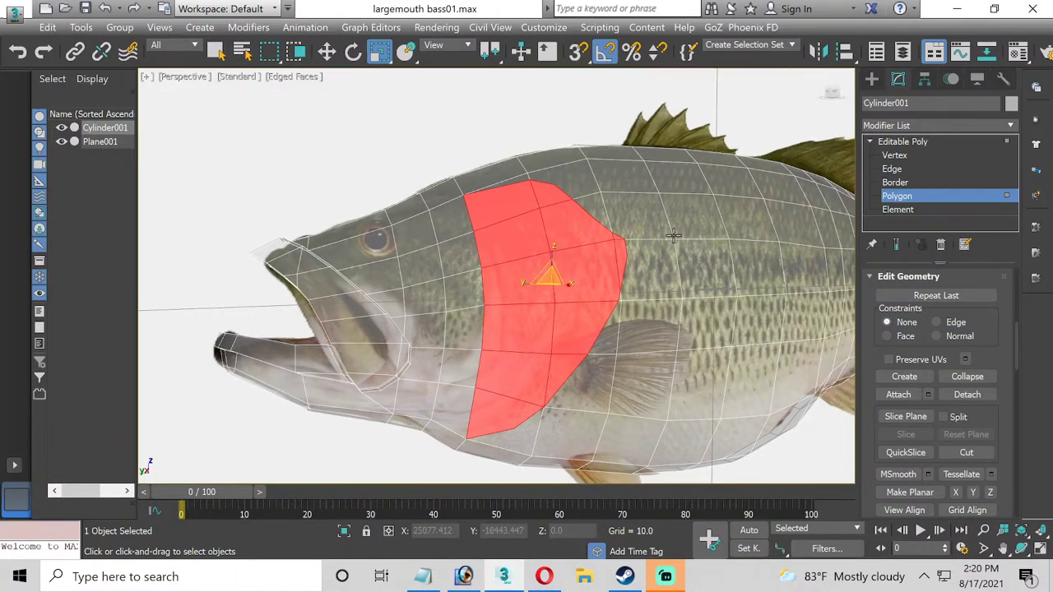
pyautogui.press('m')
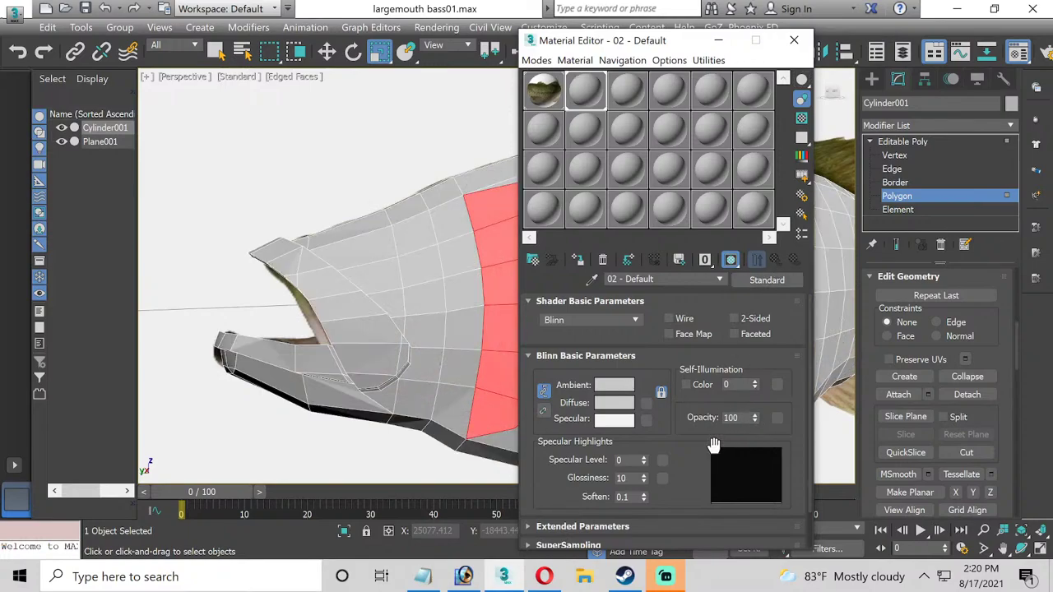
# Check the stream in Streamlabs OBS, then switch back to 3ds Max.
pyautogui.moveTo(667, 582)
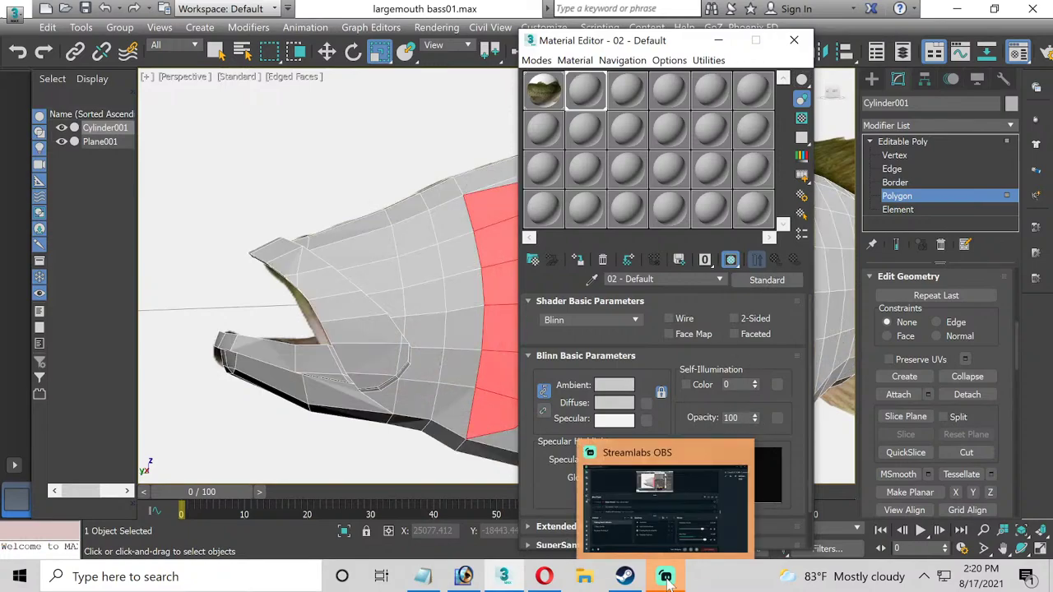
pyautogui.click(667, 579)
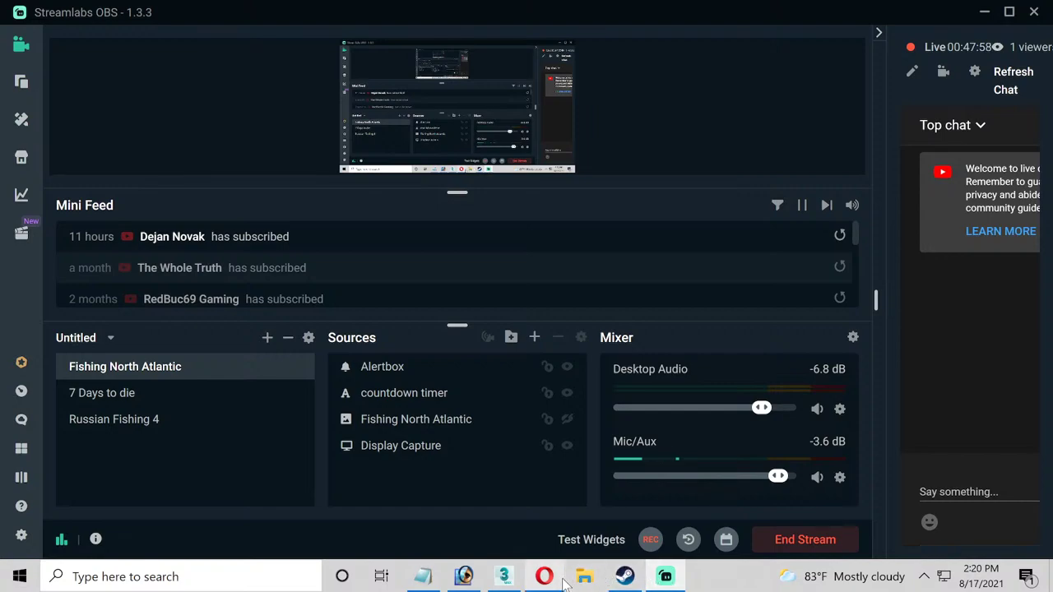
pyautogui.click(505, 576)
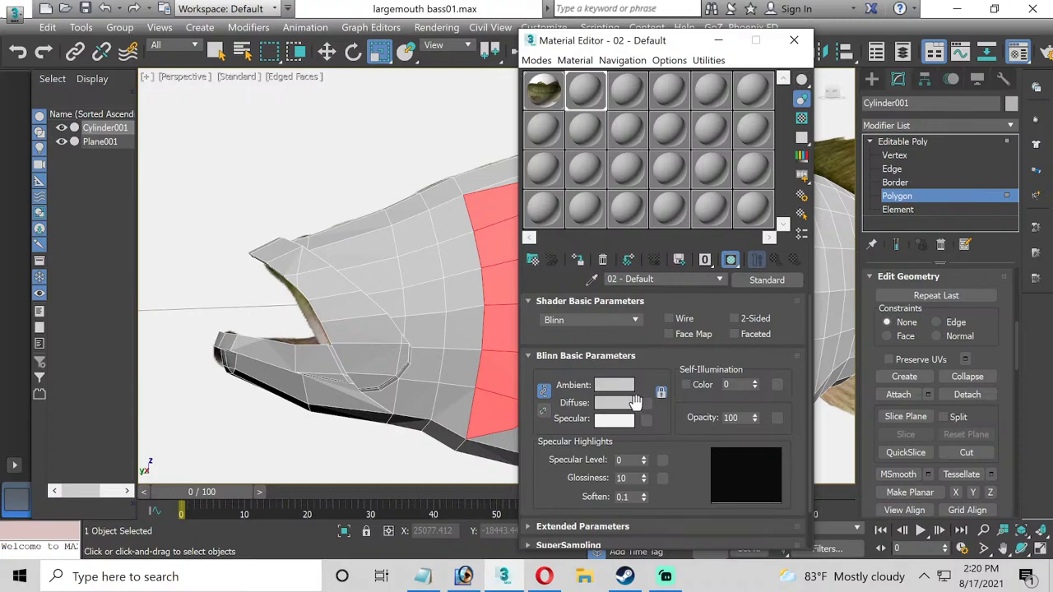
# Close the Material Editor and orbit around the selected gill polygons.
pyautogui.click(794, 41)
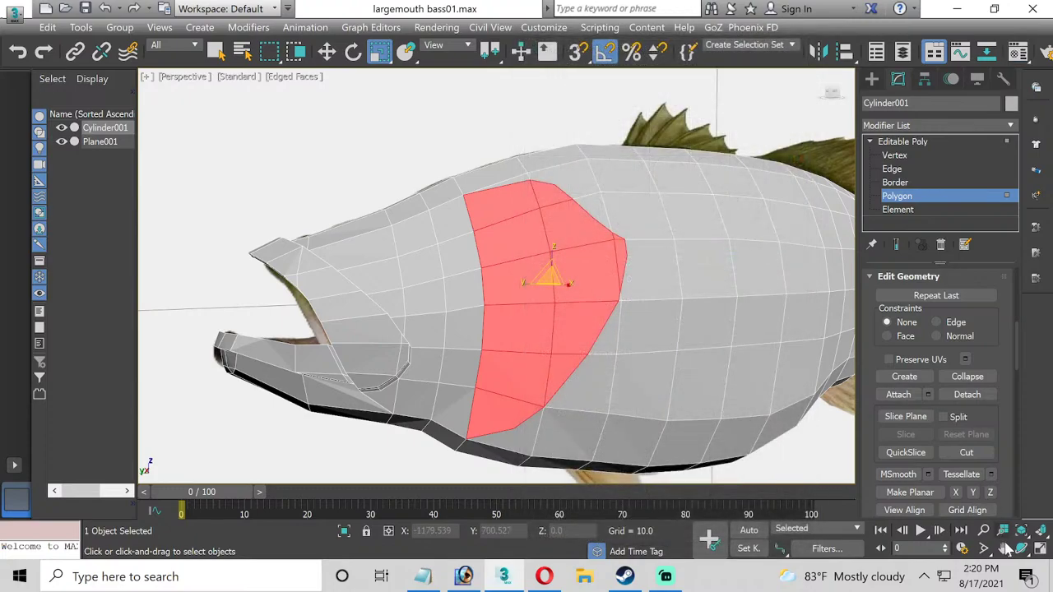
pyautogui.click(1020, 550)
pyautogui.moveTo(546, 301); pyautogui.dragTo(522, 258)
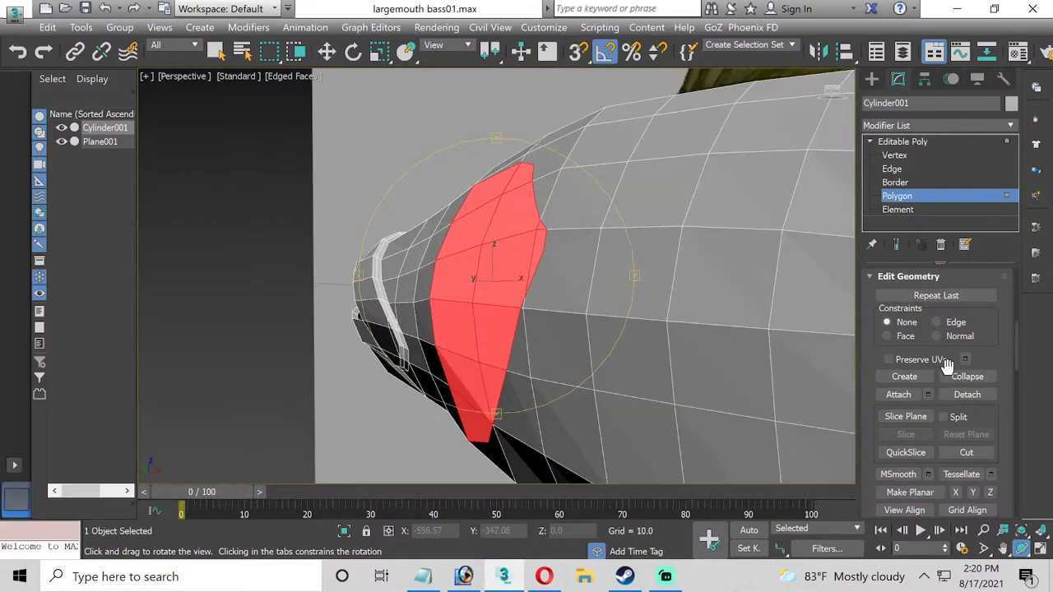
pyautogui.scroll(5, 946, 364)
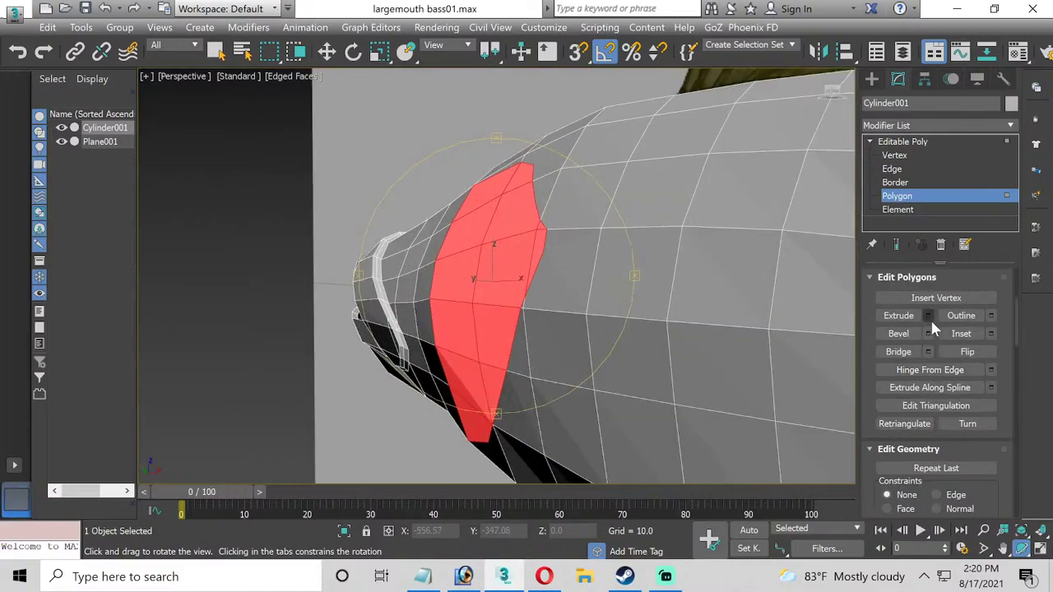
# Extrude the gill-band polygons By Polygon with a height of about 23.
pyautogui.click(929, 317)
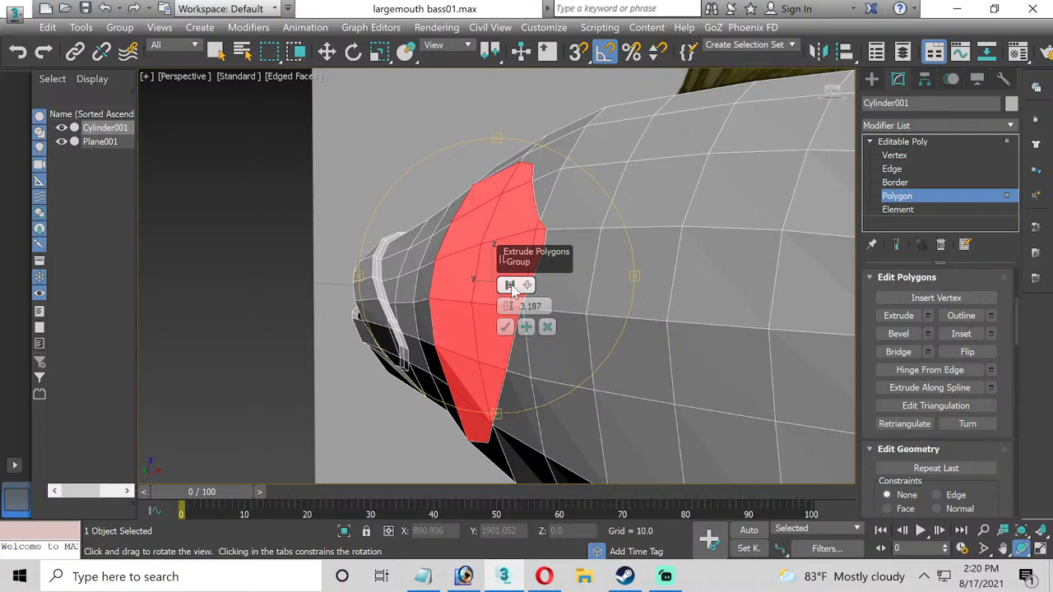
pyautogui.click(511, 287)
pyautogui.click(510, 287)
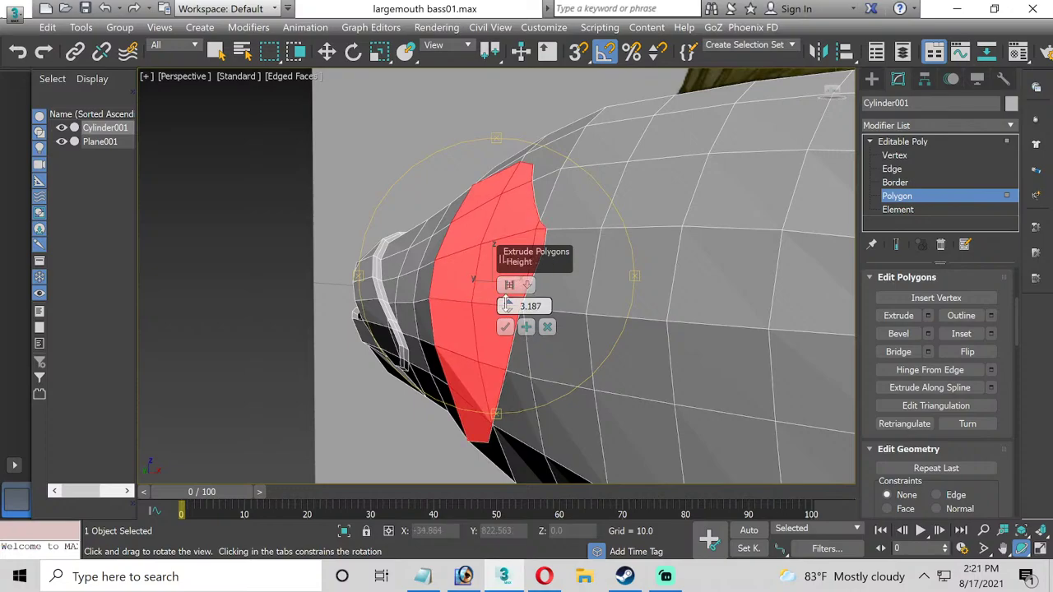
pyautogui.moveTo(506, 298); pyautogui.dragTo(498, 220)
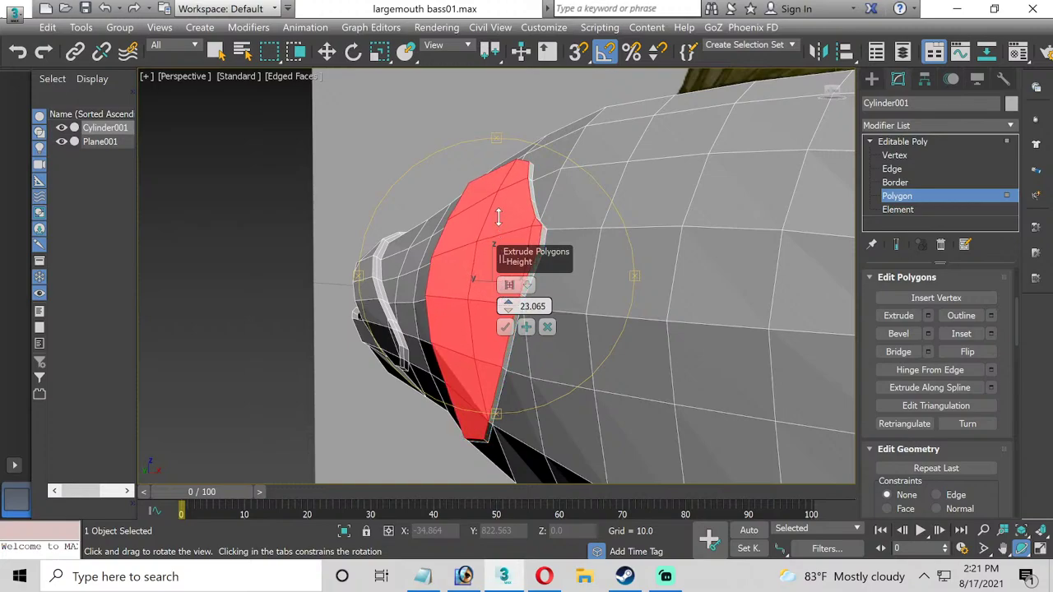
pyautogui.click(506, 327)
pyautogui.moveTo(468, 309); pyautogui.dragTo(538, 299)
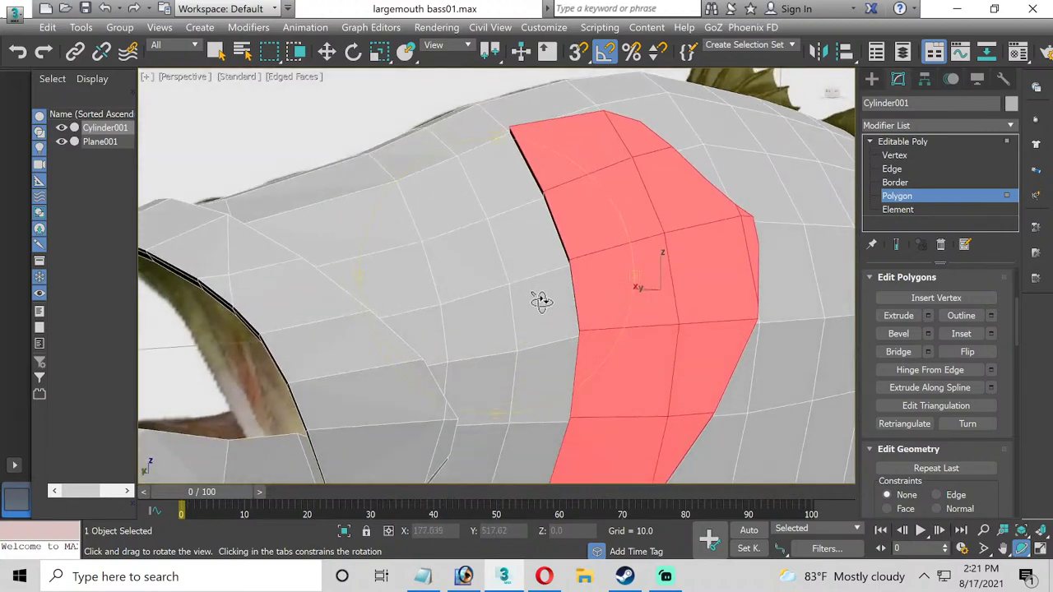
# Shift the extruded gill polygons slightly sideways and rotate them a little.
pyautogui.click(327, 51)
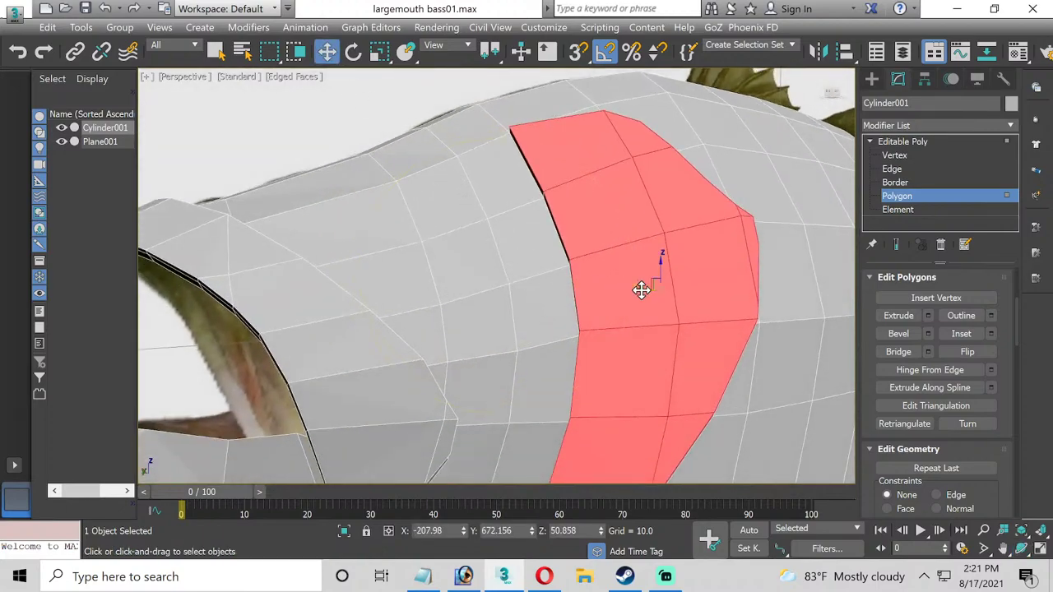
pyautogui.moveTo(638, 288); pyautogui.dragTo(645, 287)
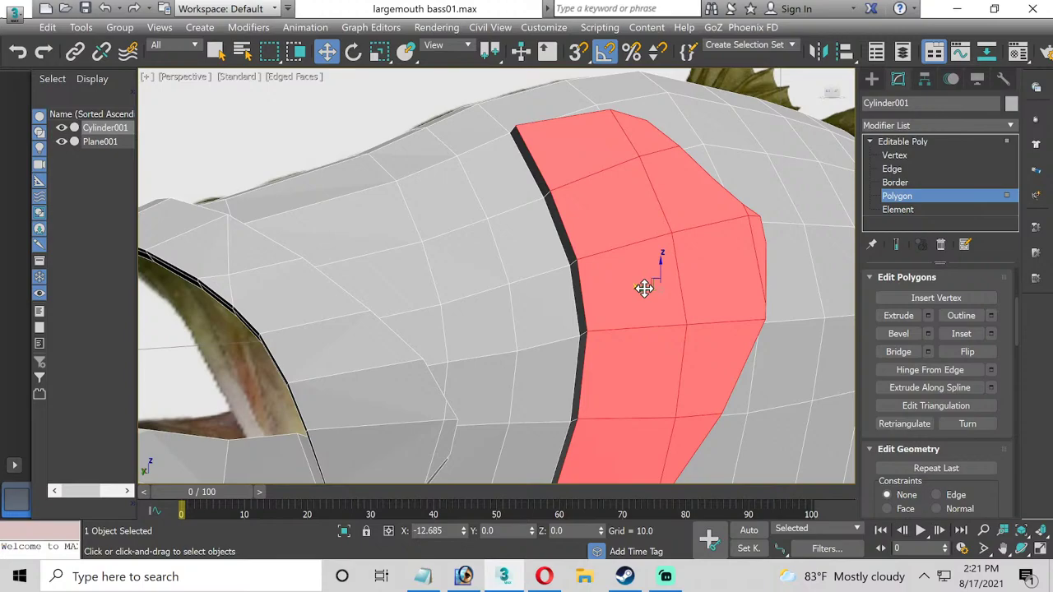
pyautogui.click(1021, 549)
pyautogui.moveTo(600, 318); pyautogui.dragTo(519, 322)
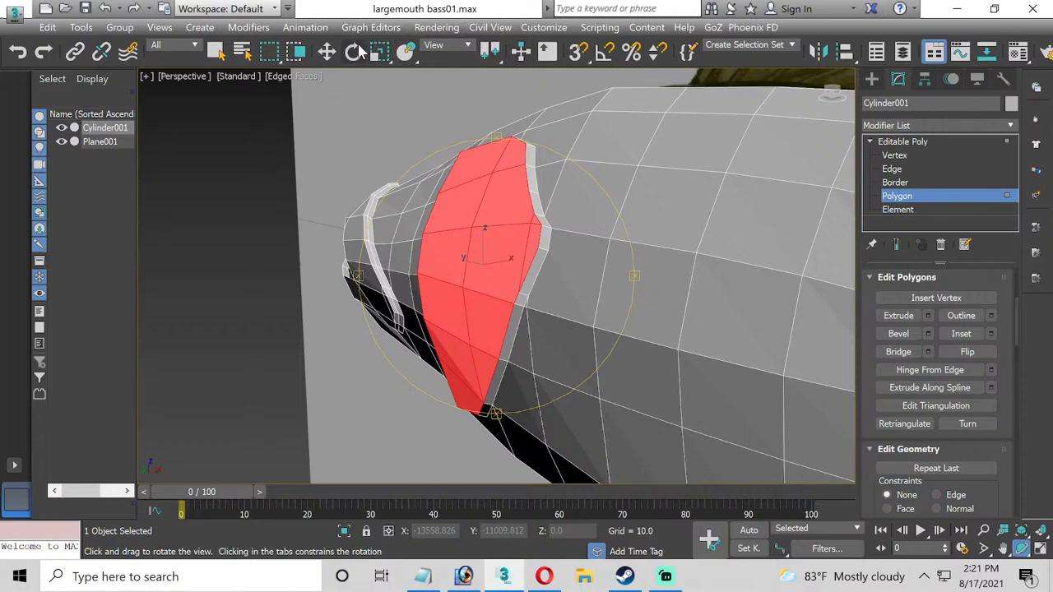
pyautogui.click(357, 51)
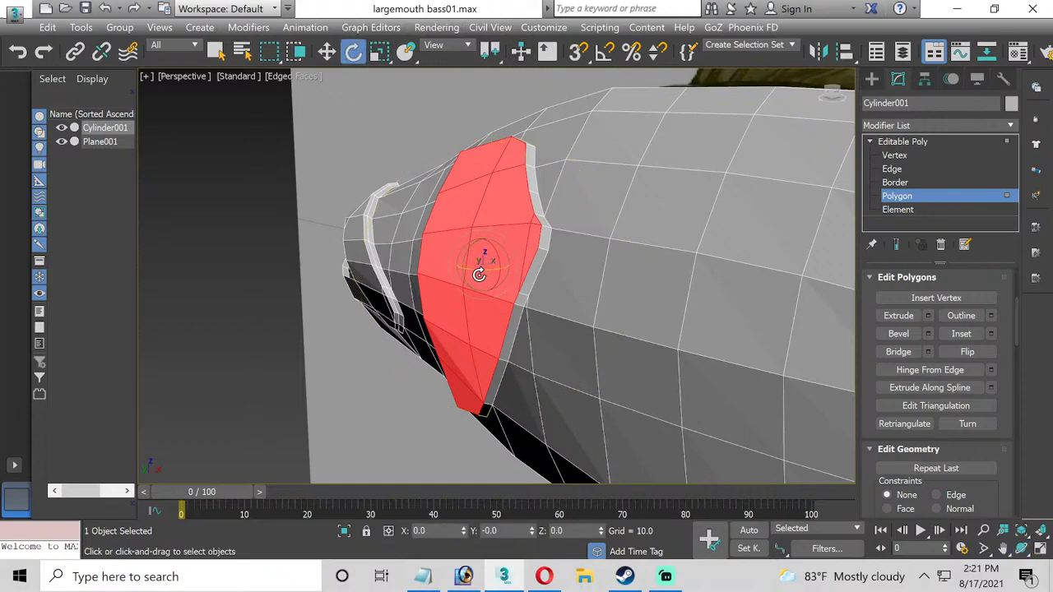
pyautogui.moveTo(479, 274); pyautogui.dragTo(483, 266)
pyautogui.click(1021, 549)
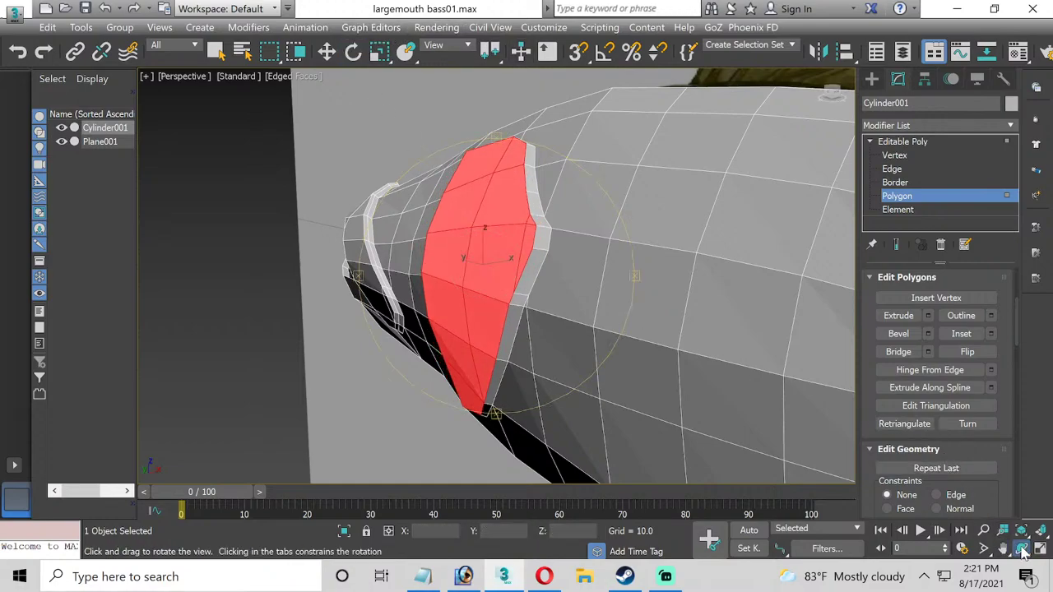
pyautogui.moveTo(489, 313); pyautogui.dragTo(511, 322)
# Turn the fish side-on, nudge the polygons again, and switch to Vertex level.
pyautogui.click(327, 51)
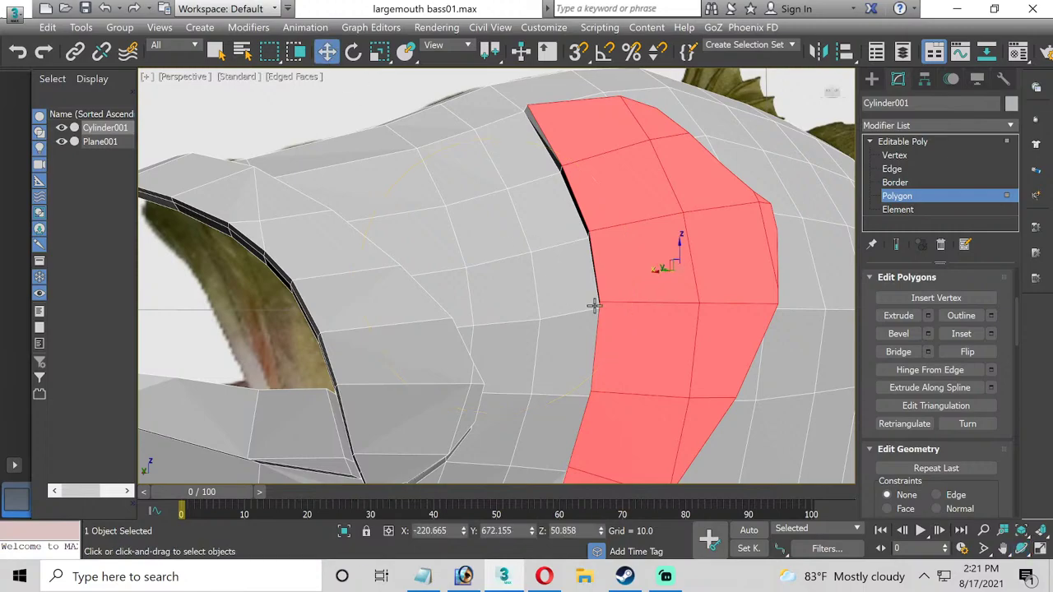
pyautogui.keyDown('alt'); pyautogui.moveTo(661, 270); pyautogui.dragTo(505, 387, button='middle'); pyautogui.keyUp('alt')
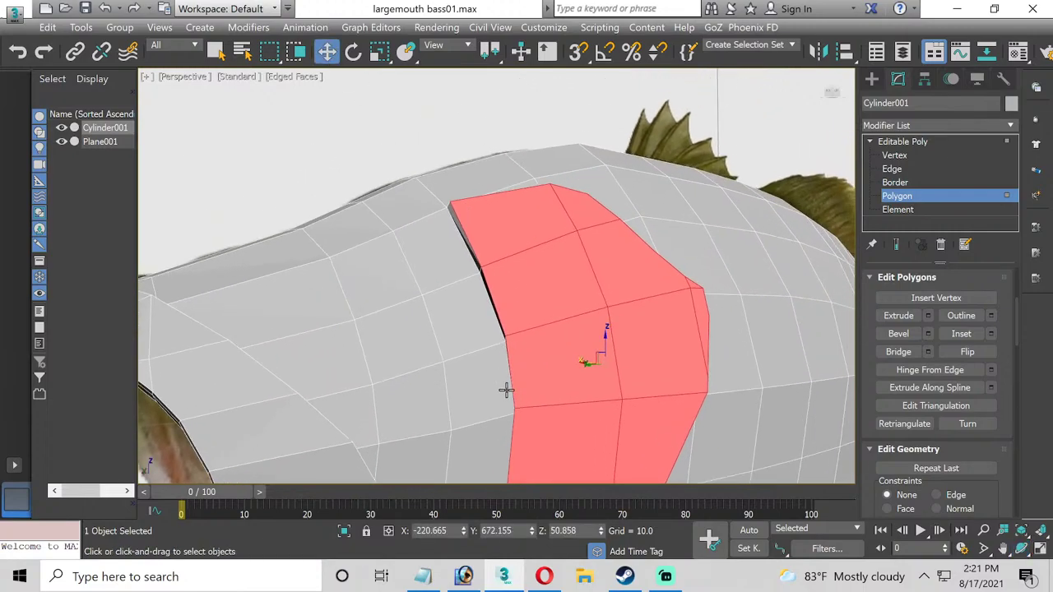
pyautogui.keyDown('alt'); pyautogui.moveTo(543, 359); pyautogui.dragTo(403, 429, button='middle'); pyautogui.keyUp('alt')
pyautogui.moveTo(469, 424); pyautogui.dragTo(470, 431)
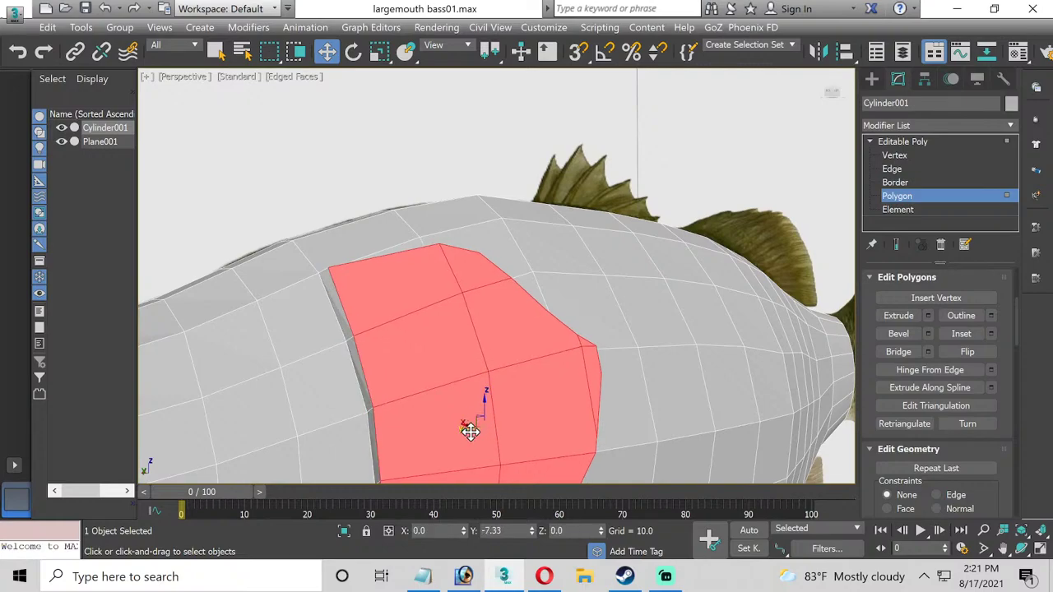
pyautogui.keyDown('alt'); pyautogui.moveTo(430, 418); pyautogui.dragTo(414, 228, button='middle'); pyautogui.keyUp('alt')
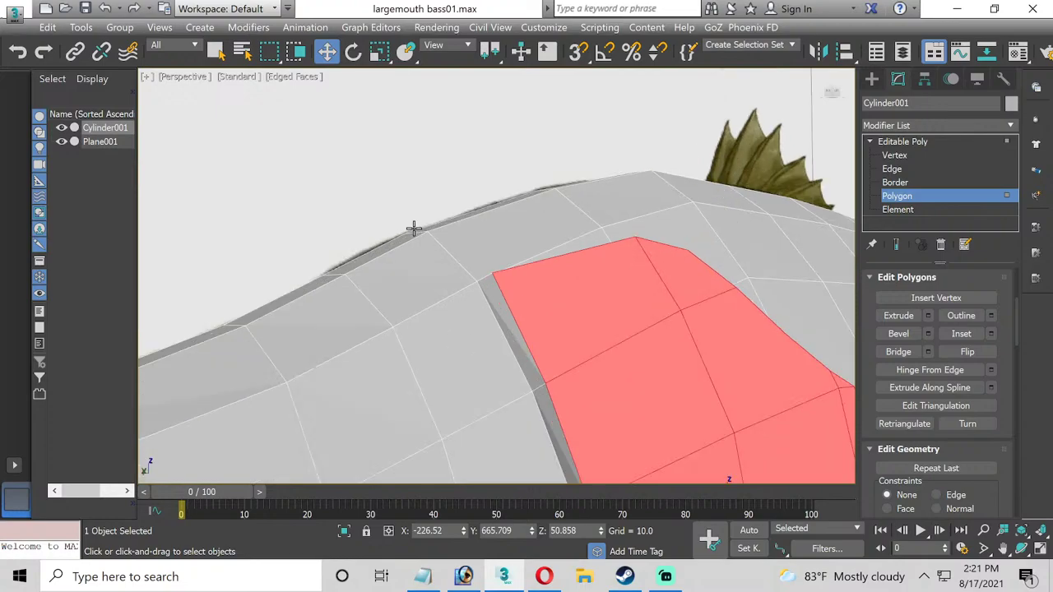
pyautogui.click(908, 154)
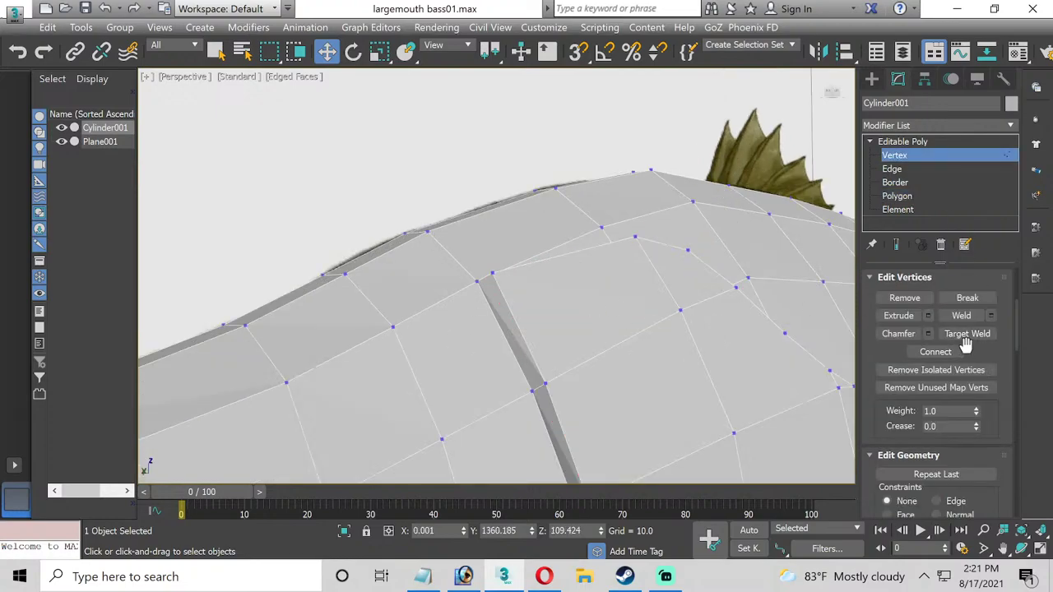
# Target Weld the middle, lower and upper crease vertices onto their neighbours.
pyautogui.click(968, 334)
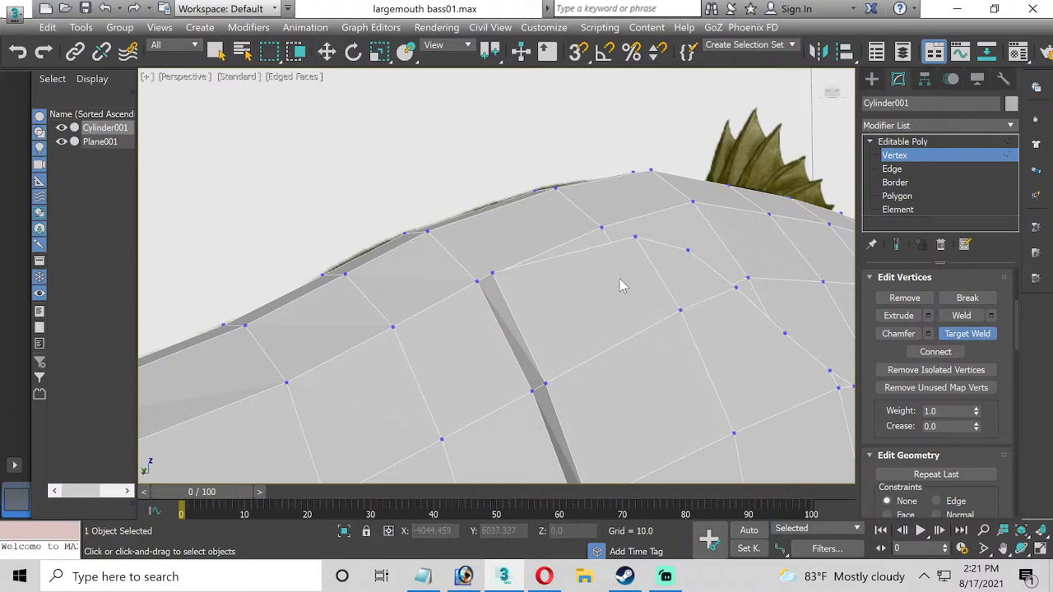
pyautogui.click(475, 282)
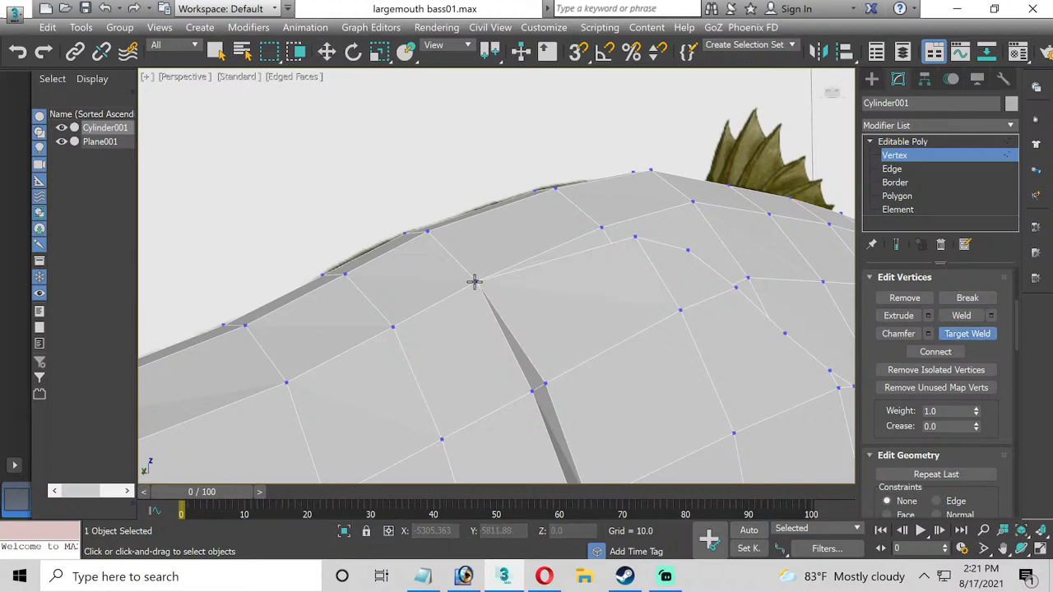
pyautogui.click(532, 393)
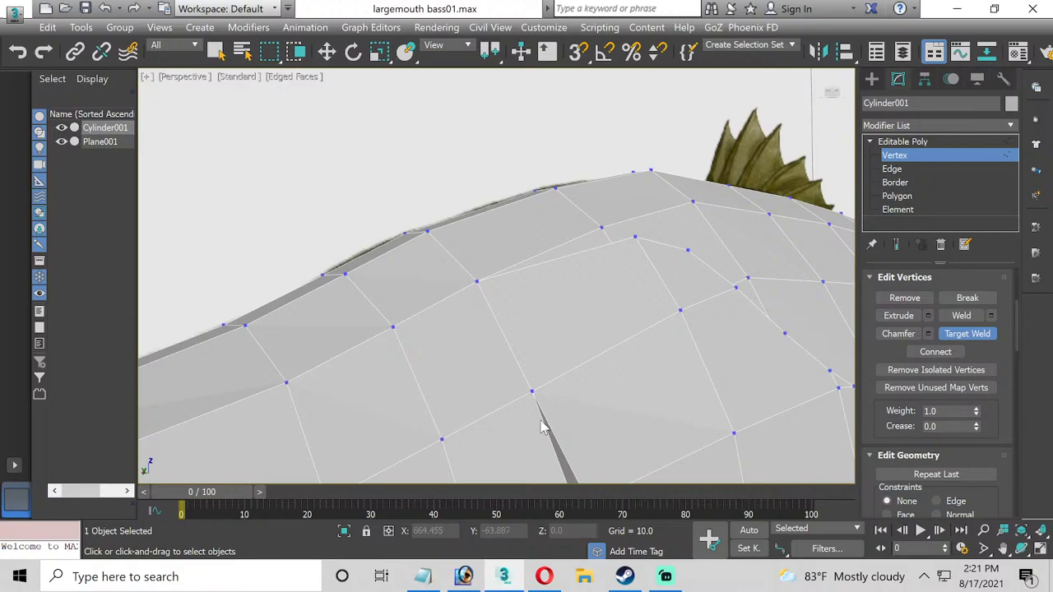
pyautogui.keyDown('alt'); pyautogui.moveTo(543, 428); pyautogui.dragTo(484, 217, button='middle'); pyautogui.keyUp('alt')
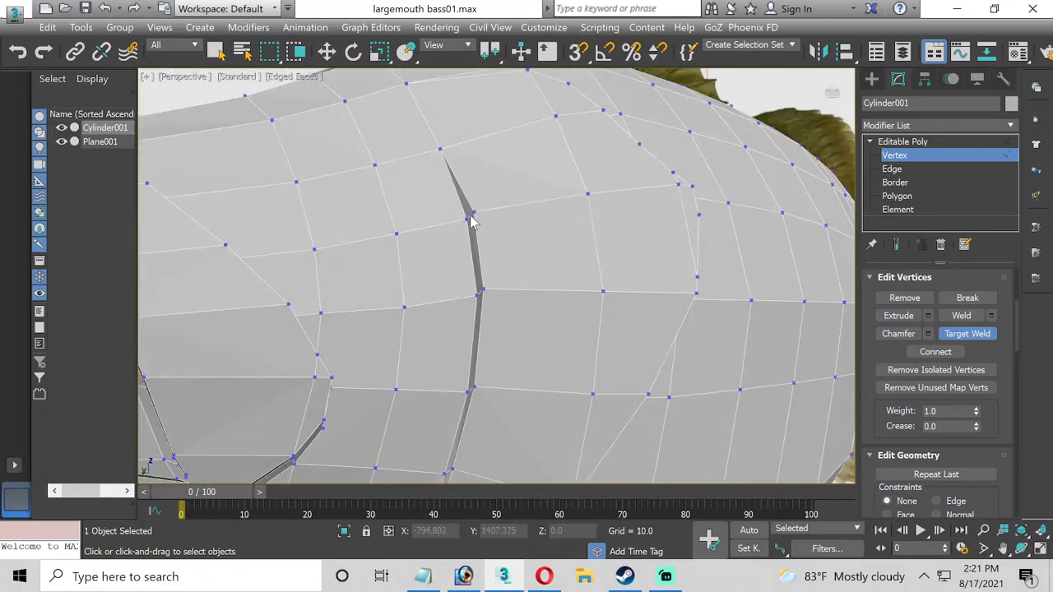
pyautogui.click(467, 218)
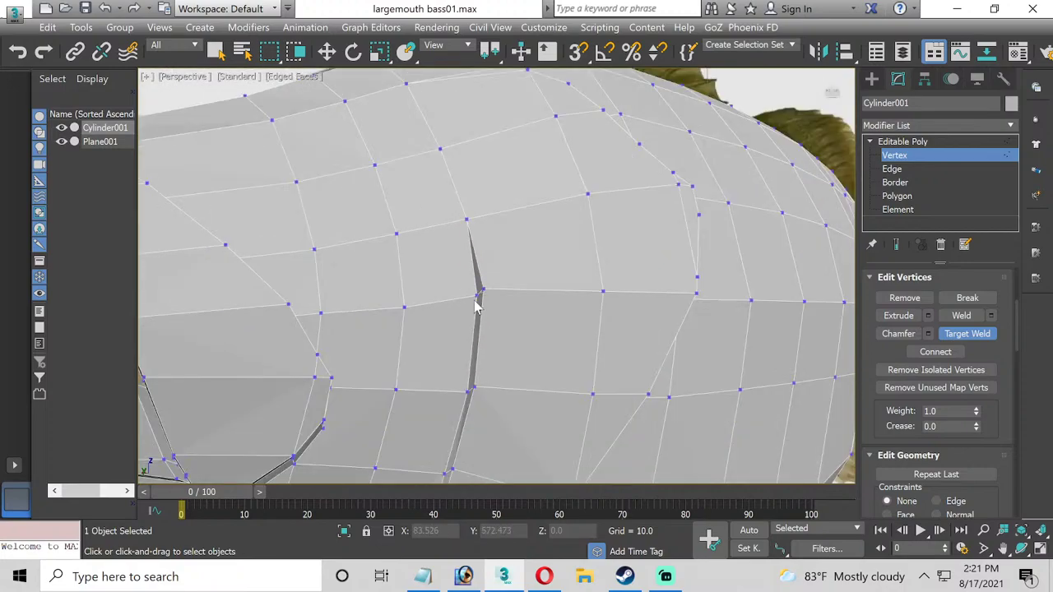
# Weld the last crease vertex at the body's lower edge and frame the whole fish.
pyautogui.moveTo(442, 370); pyautogui.dragTo(506, 269, button='middle')
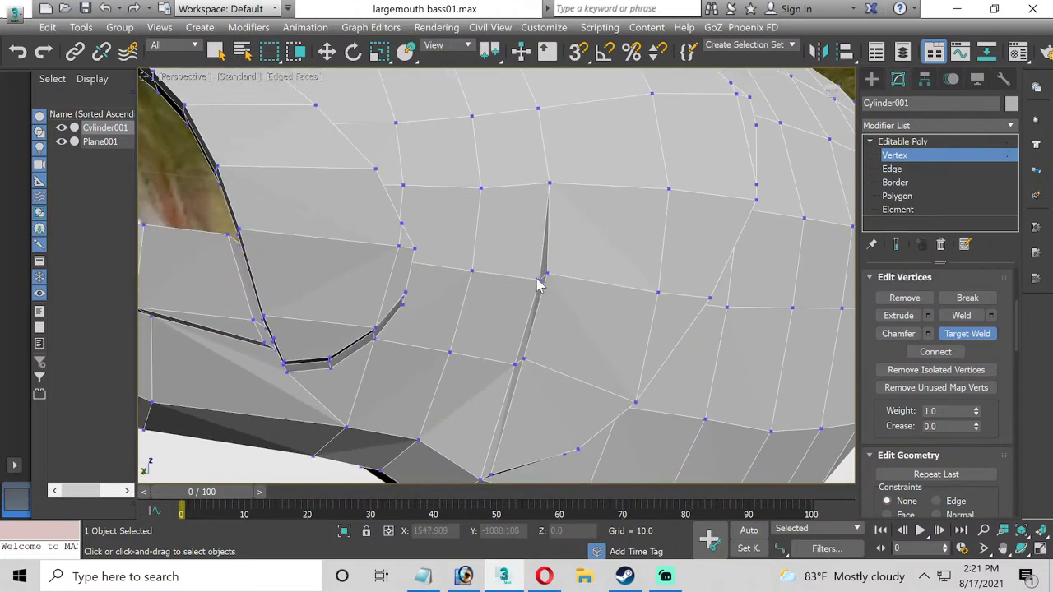
pyautogui.scroll(4, 531, 288)
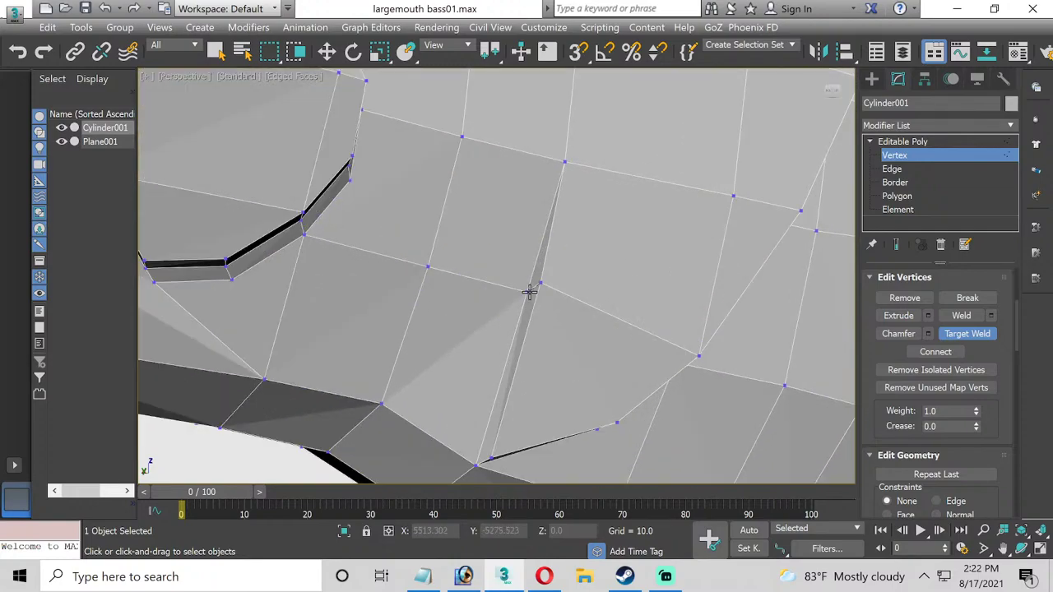
pyautogui.keyDown('alt'); pyautogui.moveTo(526, 291); pyautogui.dragTo(514, 325, button='middle'); pyautogui.keyUp('alt')
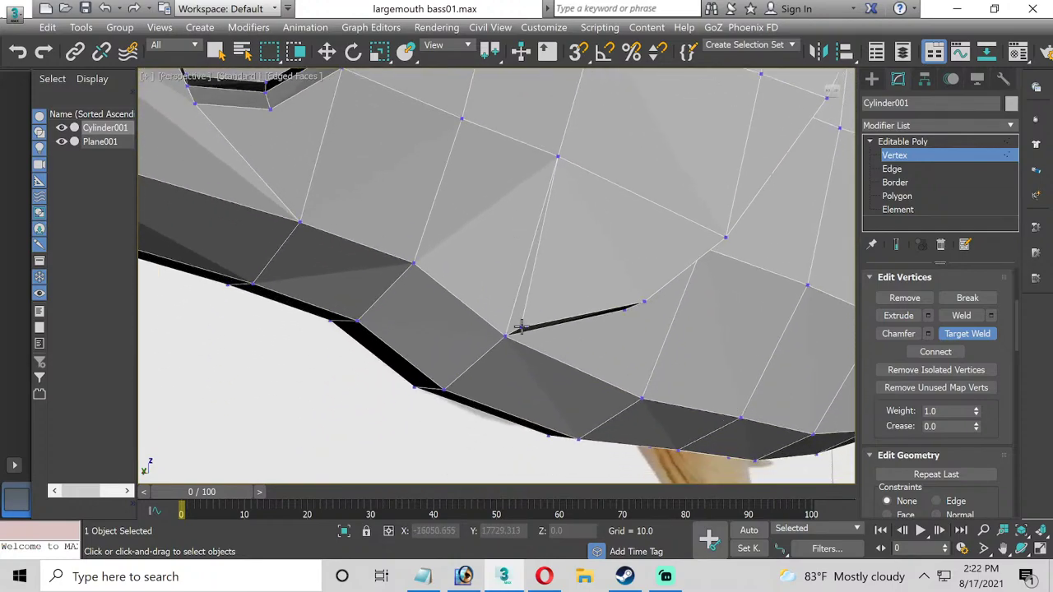
pyautogui.click(509, 337)
pyautogui.scroll(-5, 494, 318)
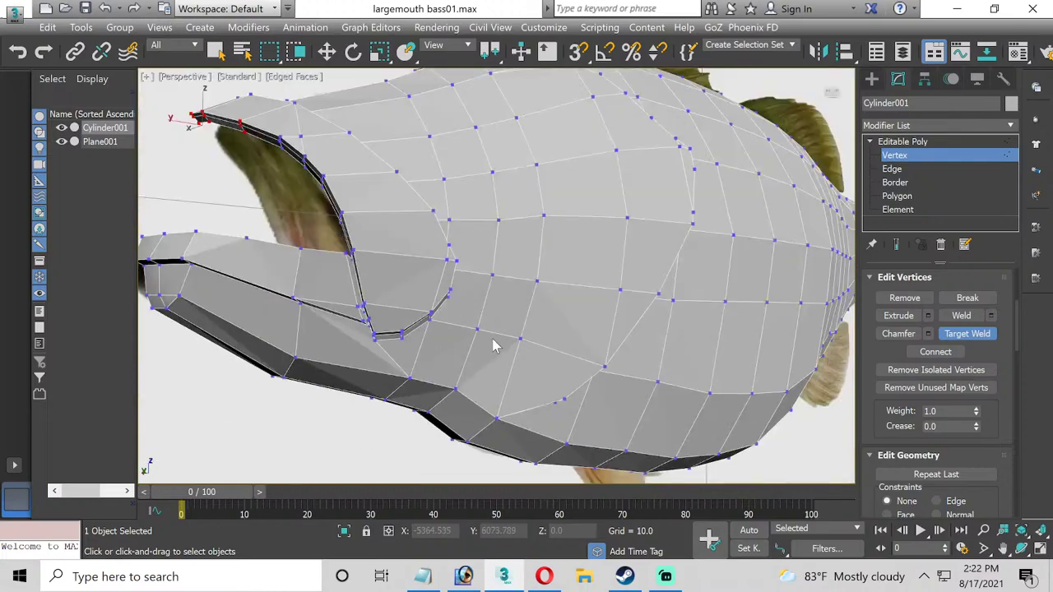
pyautogui.moveTo(491, 320); pyautogui.dragTo(457, 366, button='middle')
pyautogui.press('z')
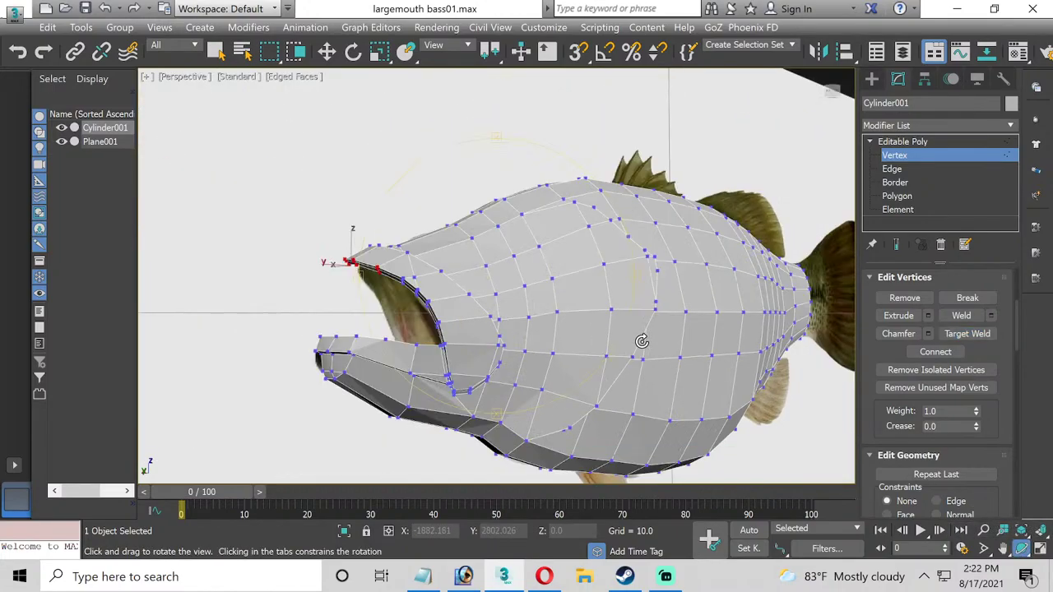
pyautogui.moveTo(520, 311)
pyautogui.mouseDown()
pyautogui.moveTo(463, 369)
pyautogui.moveTo(476, 388)
pyautogui.moveTo(470, 301)
pyautogui.moveTo(485, 233)
pyautogui.moveTo(482, 270)
pyautogui.moveTo(509, 298)
pyautogui.mouseUp()
# At Edge level, select one edge across the raised strip and extend it with Ring.
pyautogui.click(892, 169)
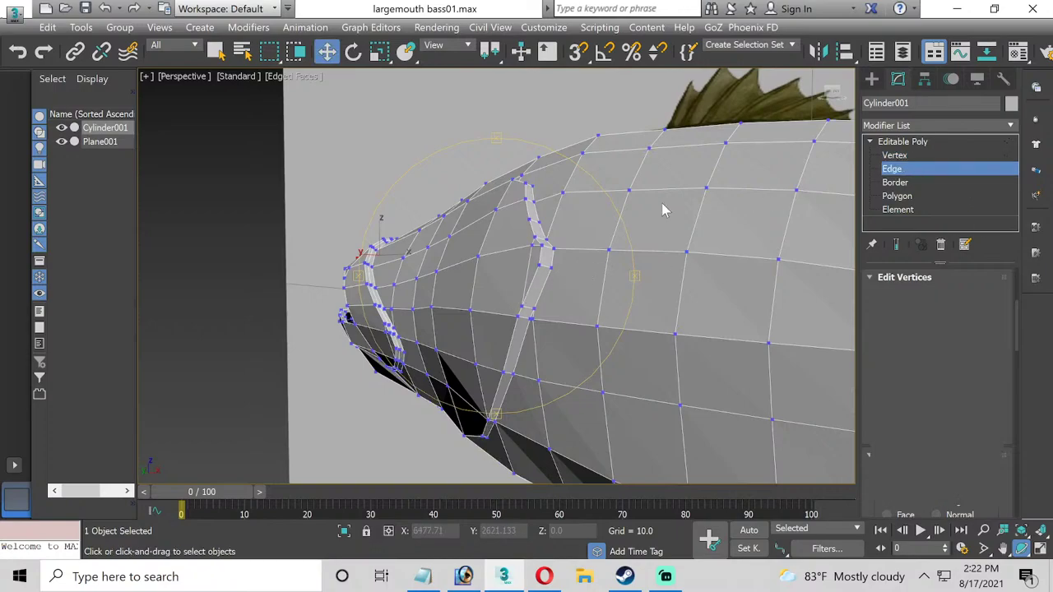
pyautogui.press('w')
pyautogui.scroll(4, 566, 275)
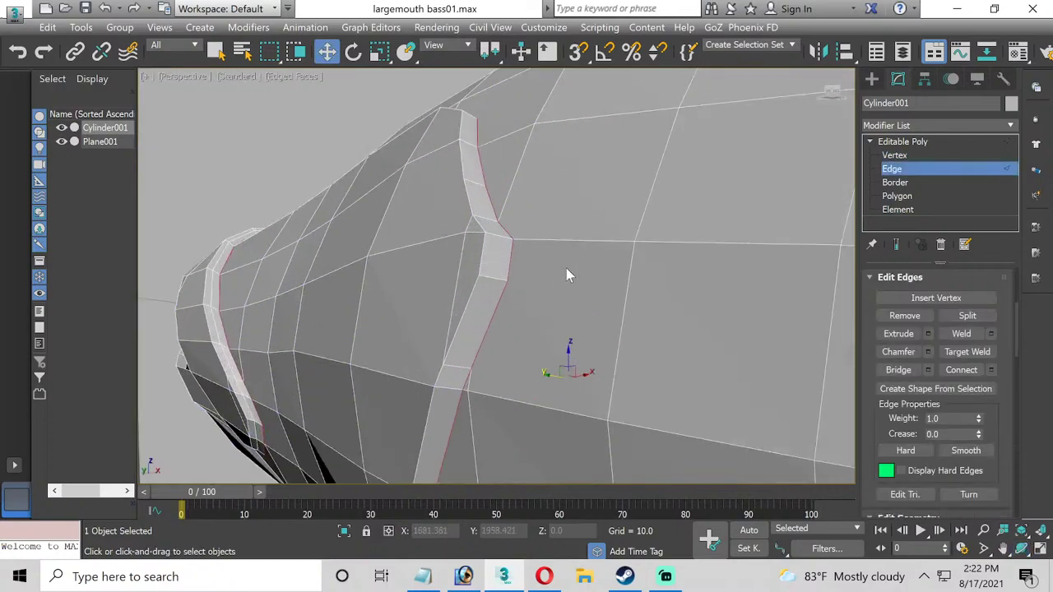
pyautogui.click(485, 278)
pyautogui.scroll(5, 914, 337)
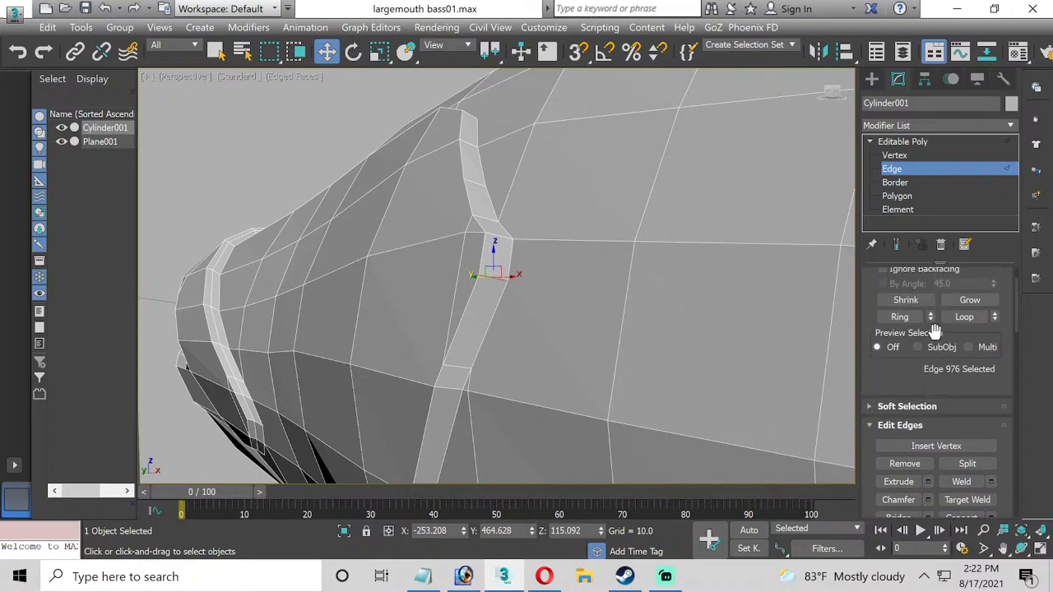
pyautogui.click(908, 322)
# Connect the ring edges with 2 segments pinched together at 82.
pyautogui.scroll(-3, 946, 378)
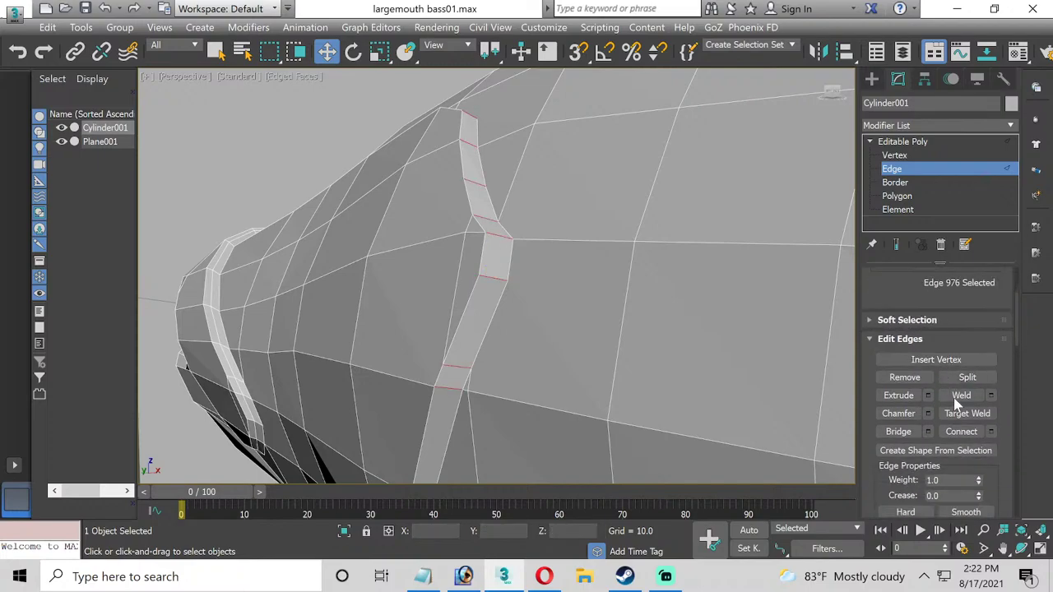
pyautogui.click(991, 432)
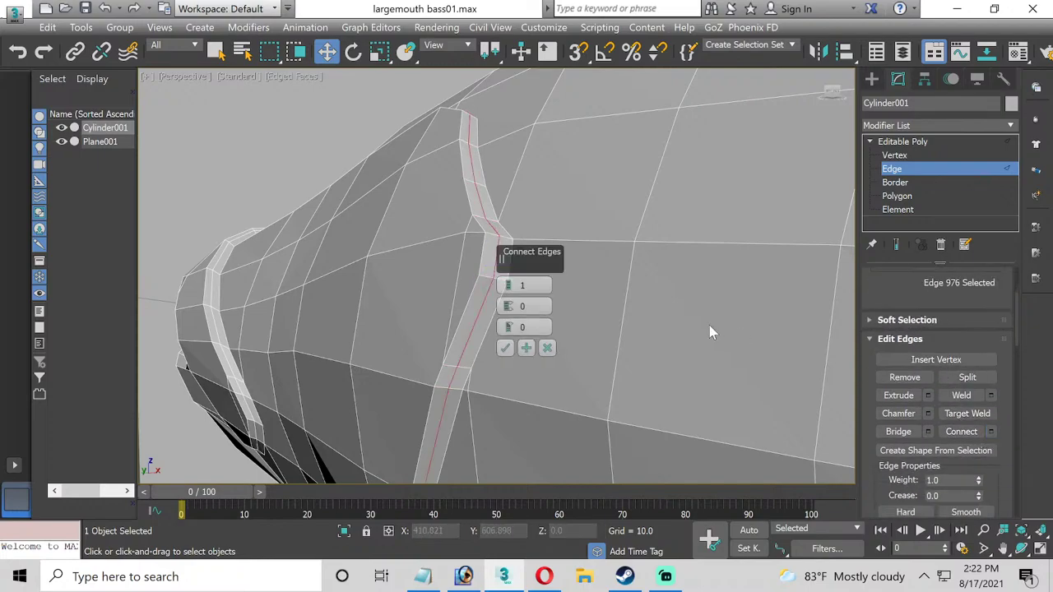
pyautogui.click(509, 282)
pyautogui.moveTo(507, 307); pyautogui.dragTo(509, 164)
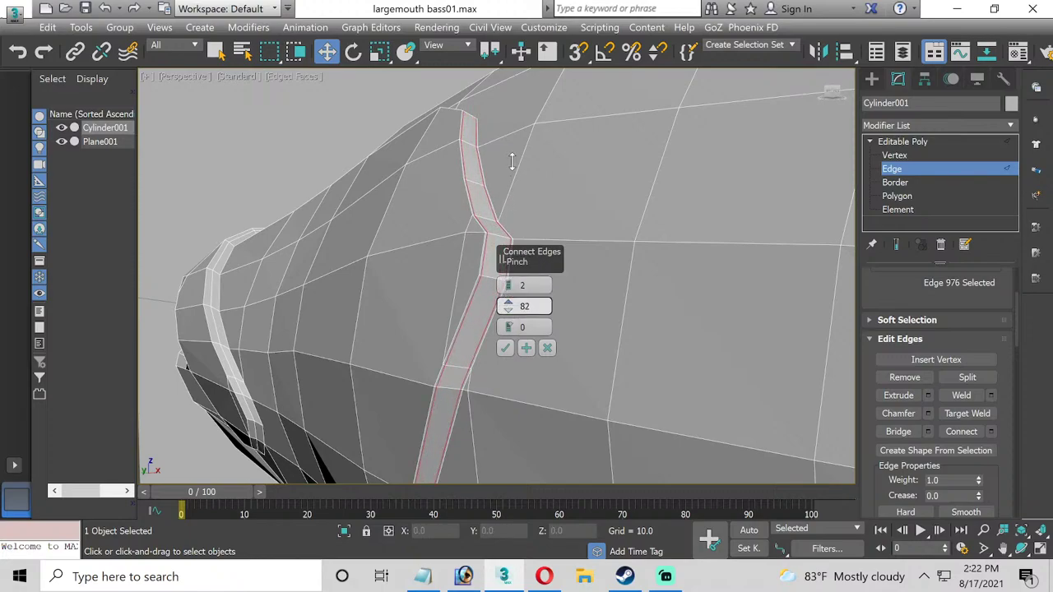
pyautogui.click(505, 348)
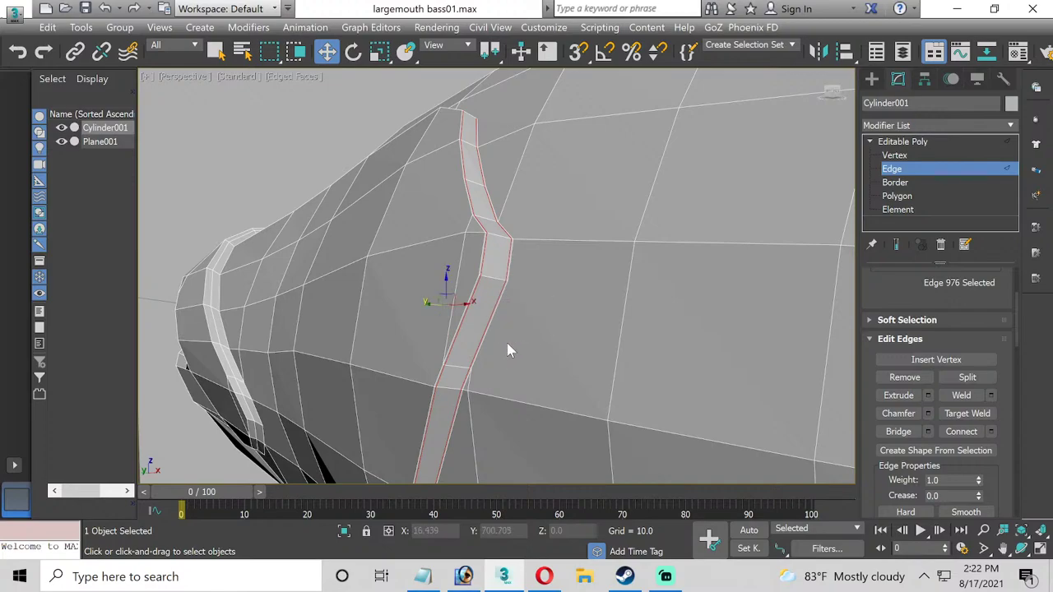
pyautogui.moveTo(506, 343); pyautogui.dragTo(494, 418, button='middle')
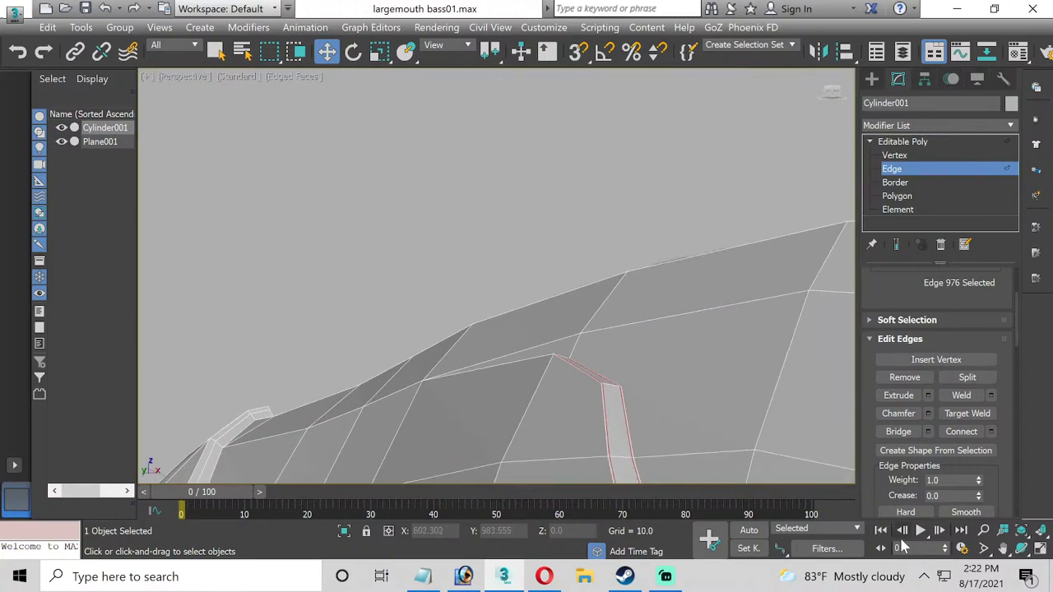
# Orbit to a new angle, switch to Vertex level, and pan toward the target vertices.
pyautogui.click(1019, 549)
pyautogui.moveTo(536, 334); pyautogui.dragTo(545, 362)
pyautogui.click(897, 142)
pyautogui.click(895, 155)
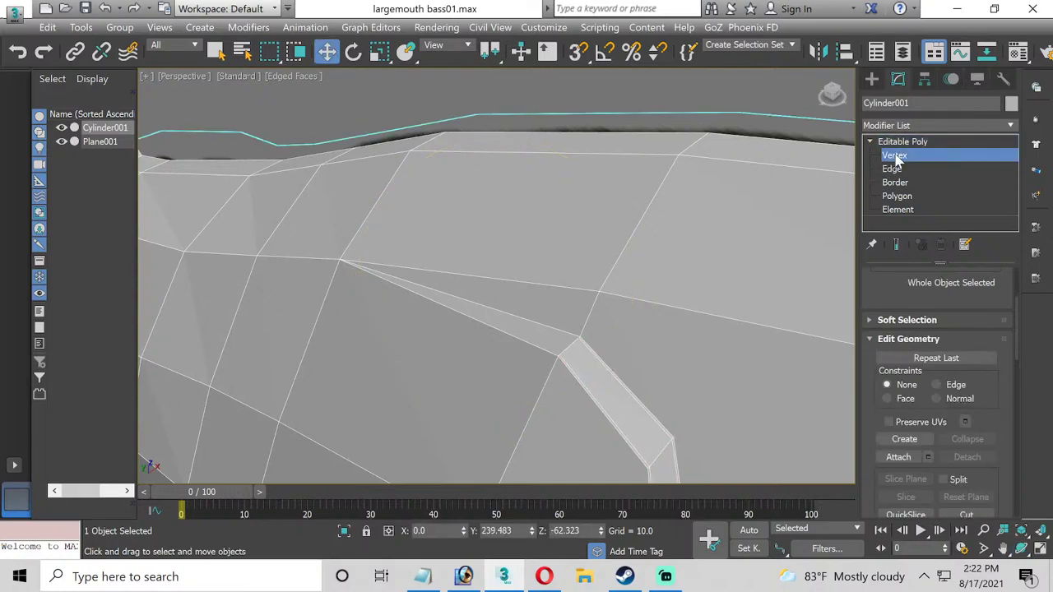
pyautogui.scroll(2, 552, 364)
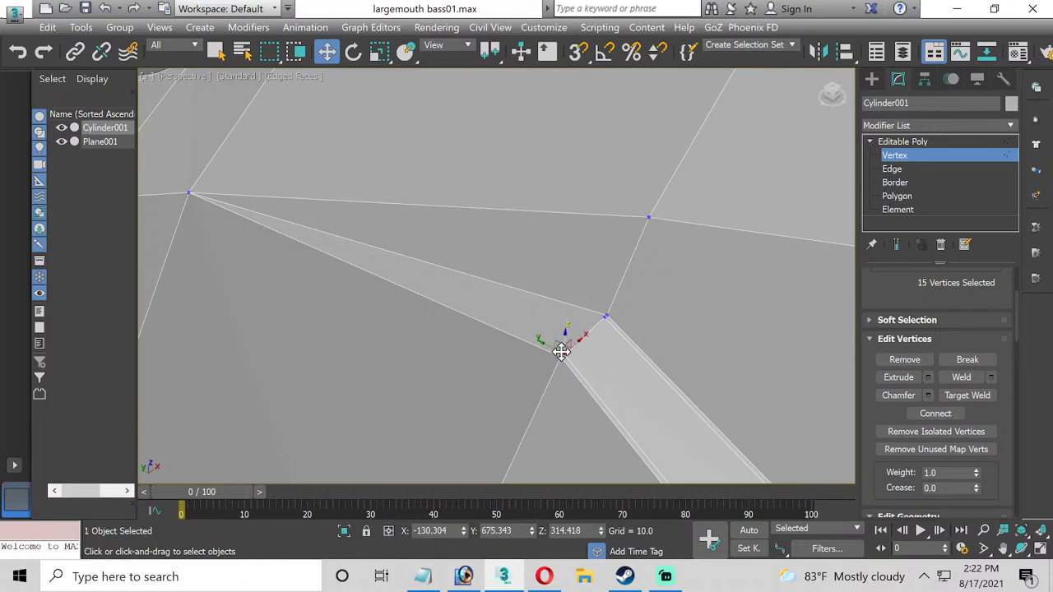
pyautogui.moveTo(554, 344); pyautogui.dragTo(467, 362, button='middle')
# Connect two vertices across the long sliver face beside the strip with a new edge.
pyautogui.keyDown('ctrl'); pyautogui.click(244, 242); pyautogui.keyUp('ctrl')
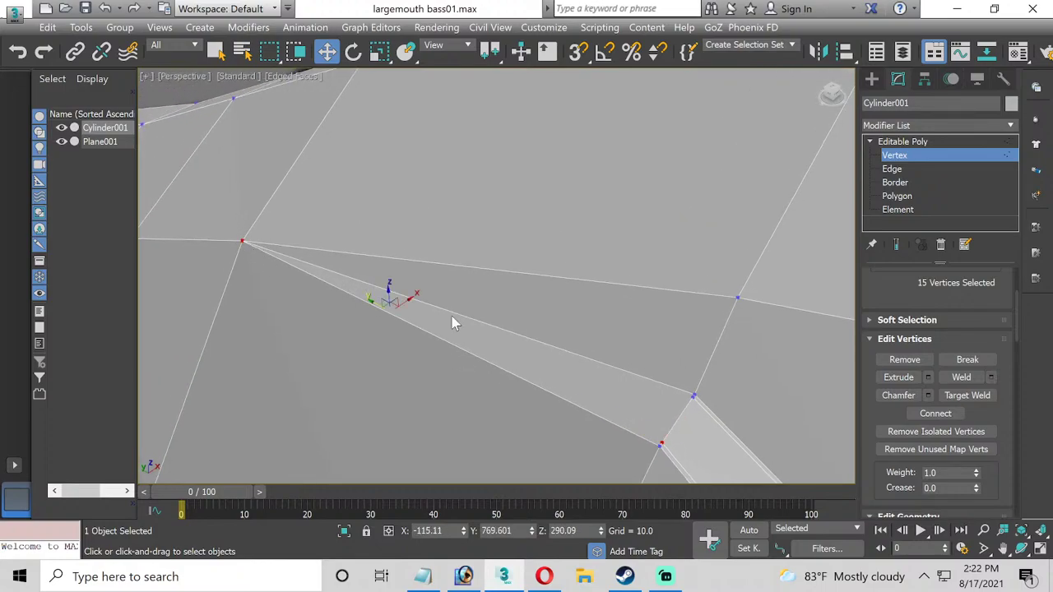
pyautogui.click(692, 398)
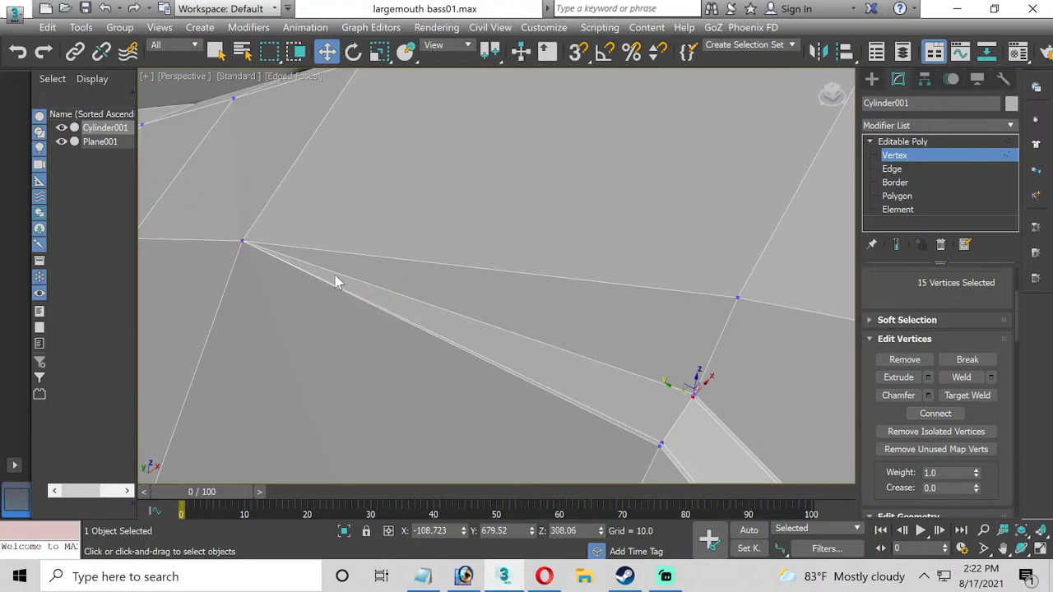
pyautogui.keyDown('ctrl'); pyautogui.click(243, 241); pyautogui.keyUp('ctrl')
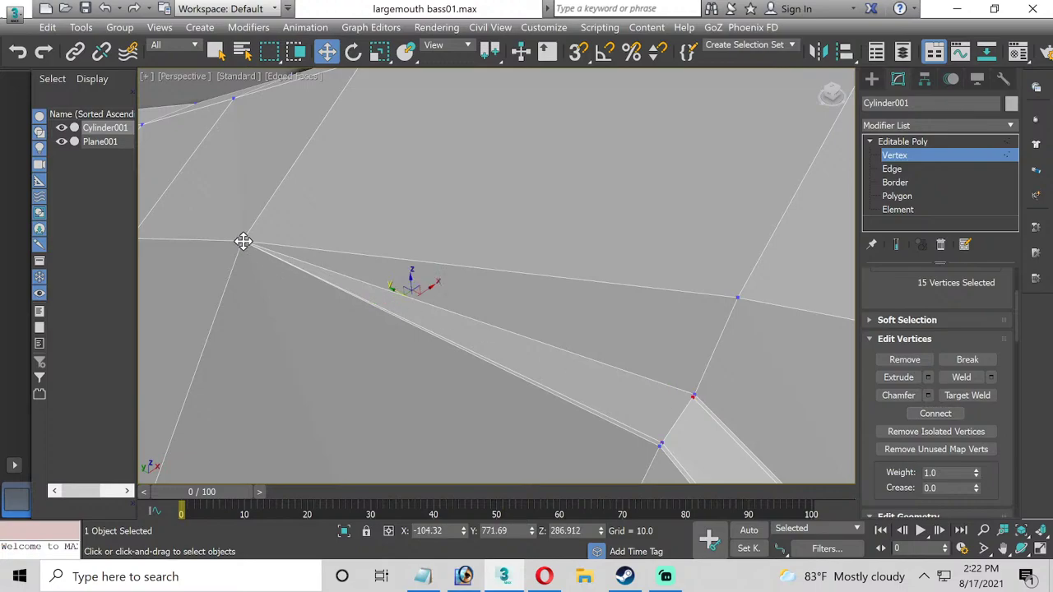
pyautogui.click(936, 414)
# Reselect the sliver's upper, corner and lower-left vertices, then switch to Polygon level.
pyautogui.scroll(-5, 486, 374)
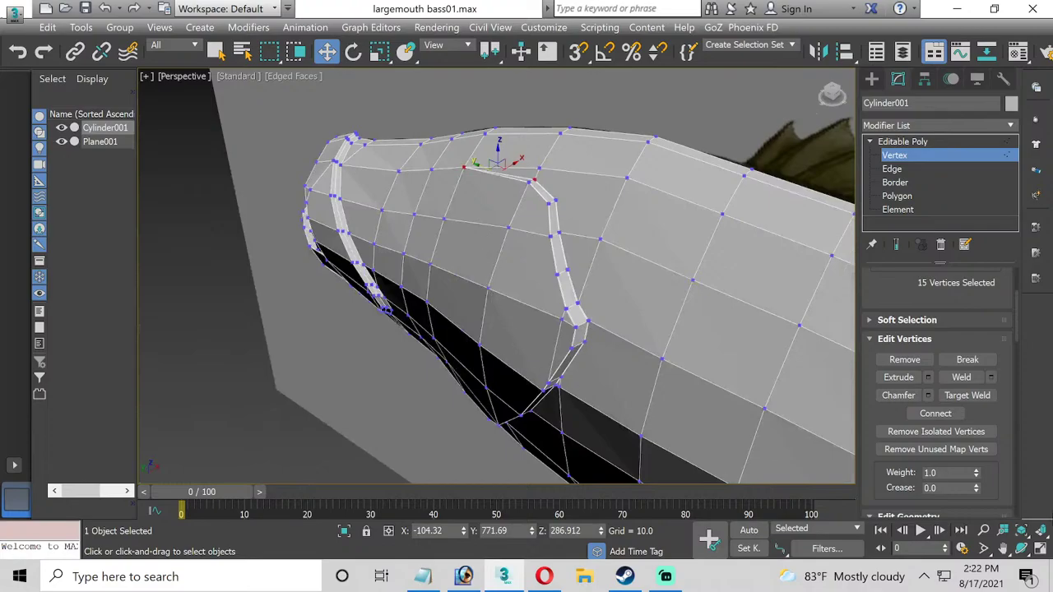
pyautogui.click(1023, 548)
pyautogui.moveTo(432, 342); pyautogui.dragTo(477, 310)
pyautogui.scroll(5, 478, 310)
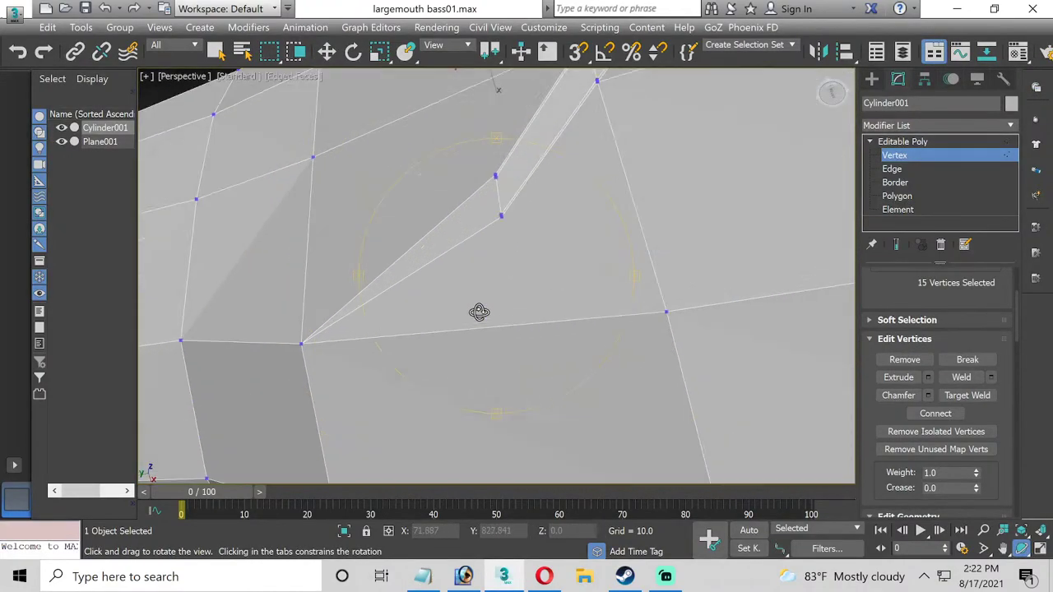
pyautogui.click(327, 61)
pyautogui.scroll(2, 465, 228)
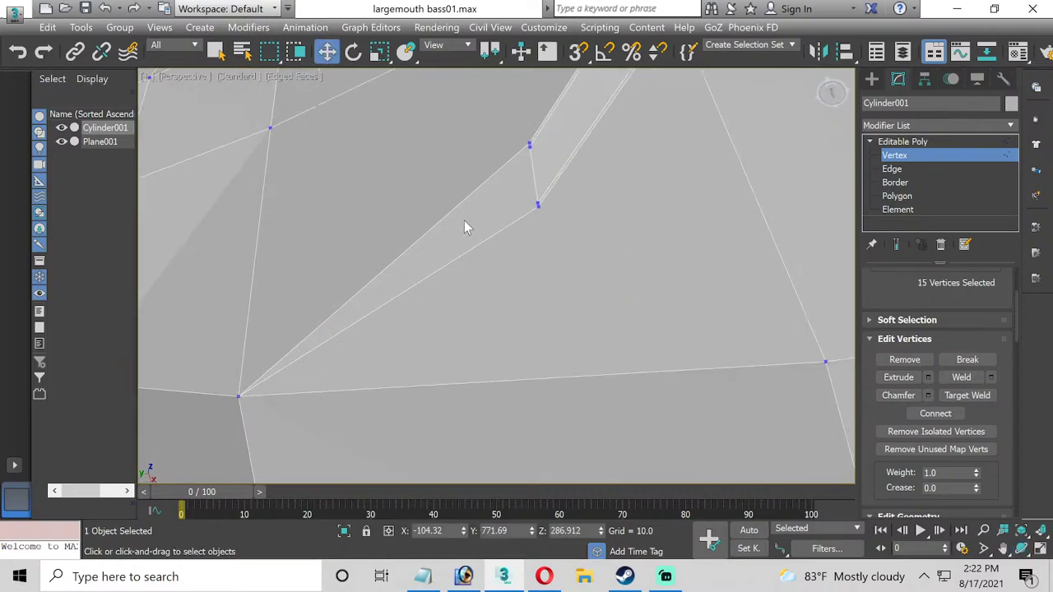
pyautogui.click(530, 149)
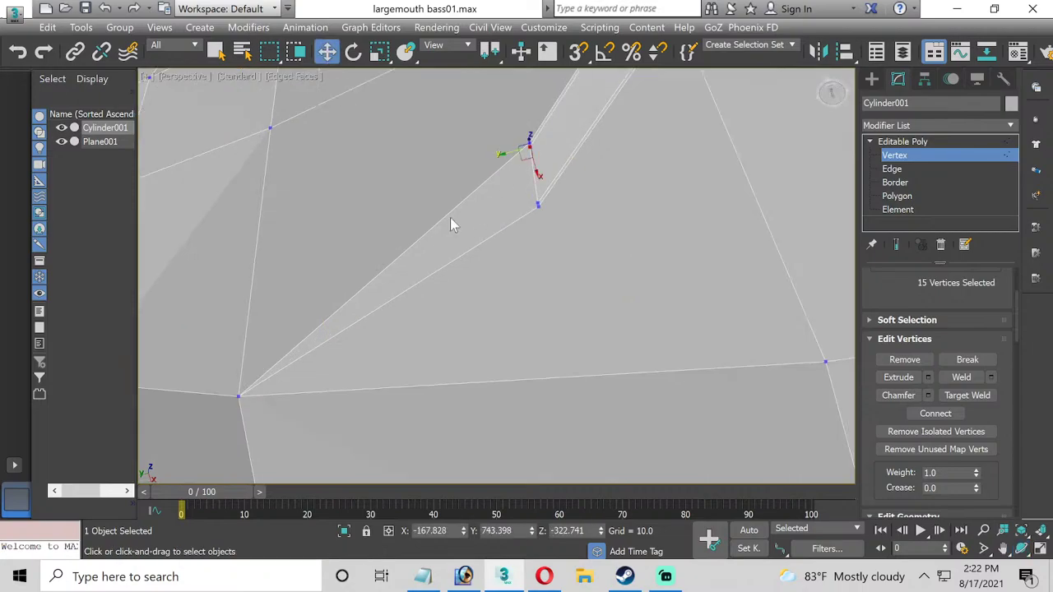
pyautogui.keyDown('ctrl'); pyautogui.click(237, 399); pyautogui.keyUp('ctrl')
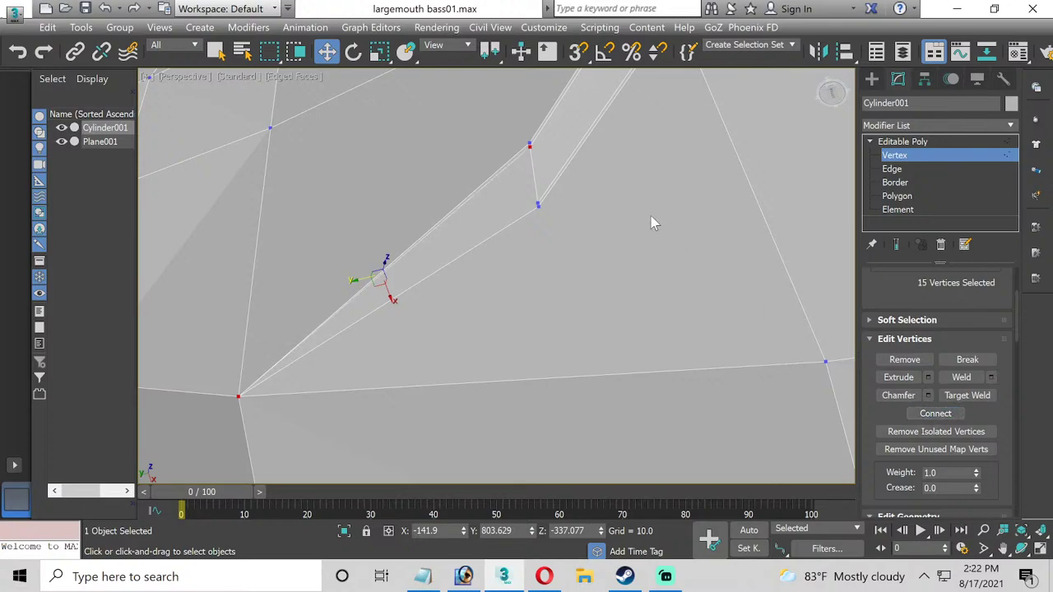
pyautogui.click(538, 204)
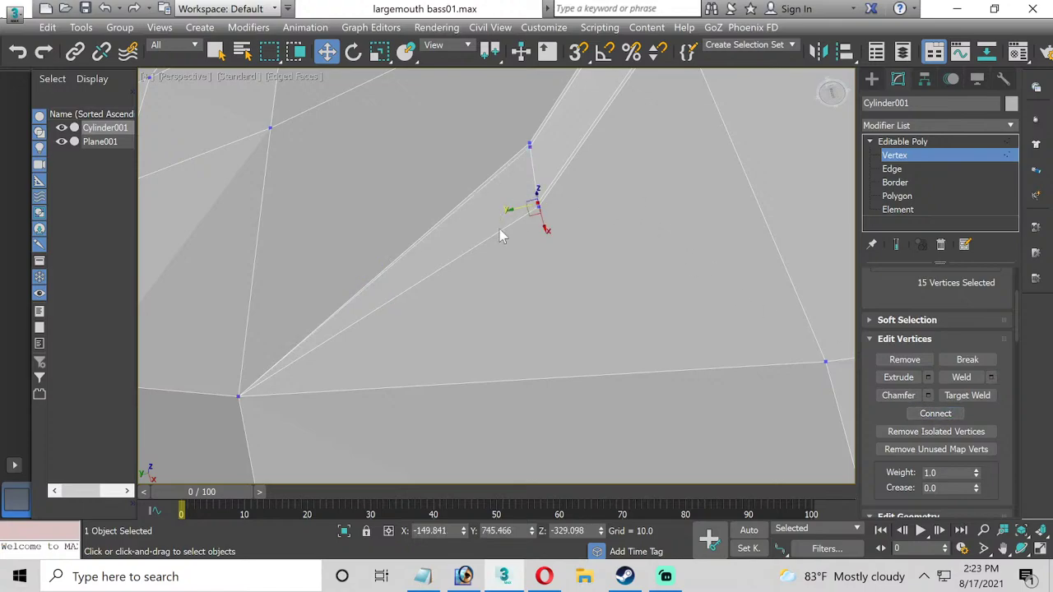
pyautogui.keyDown('ctrl'); pyautogui.click(237, 397); pyautogui.keyUp('ctrl')
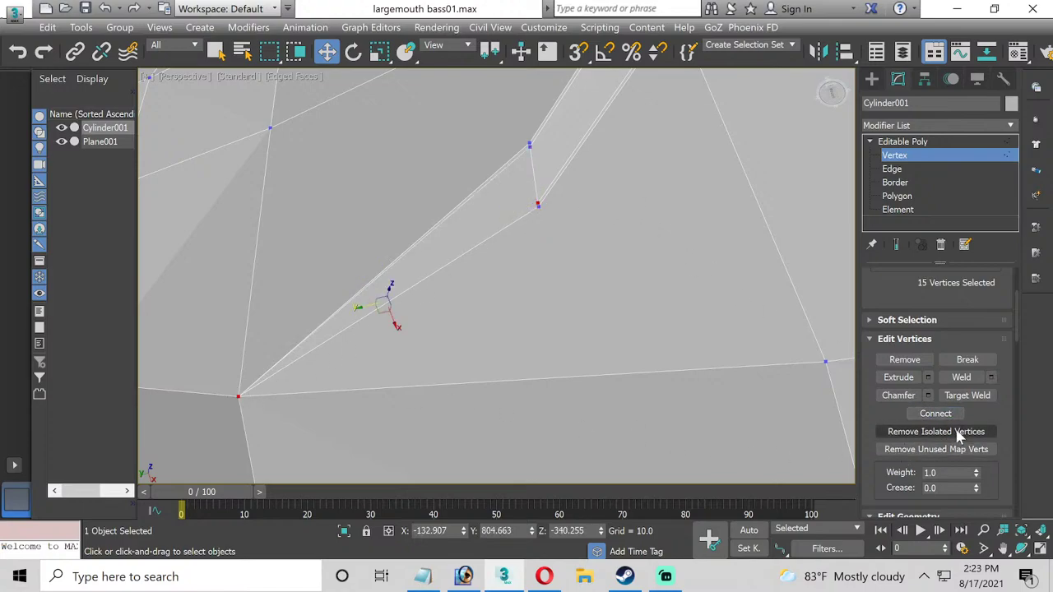
pyautogui.click(906, 197)
# Add the upper strip so 13 polygons around the eye are selected, and frame them.
pyautogui.scroll(2, 457, 274)
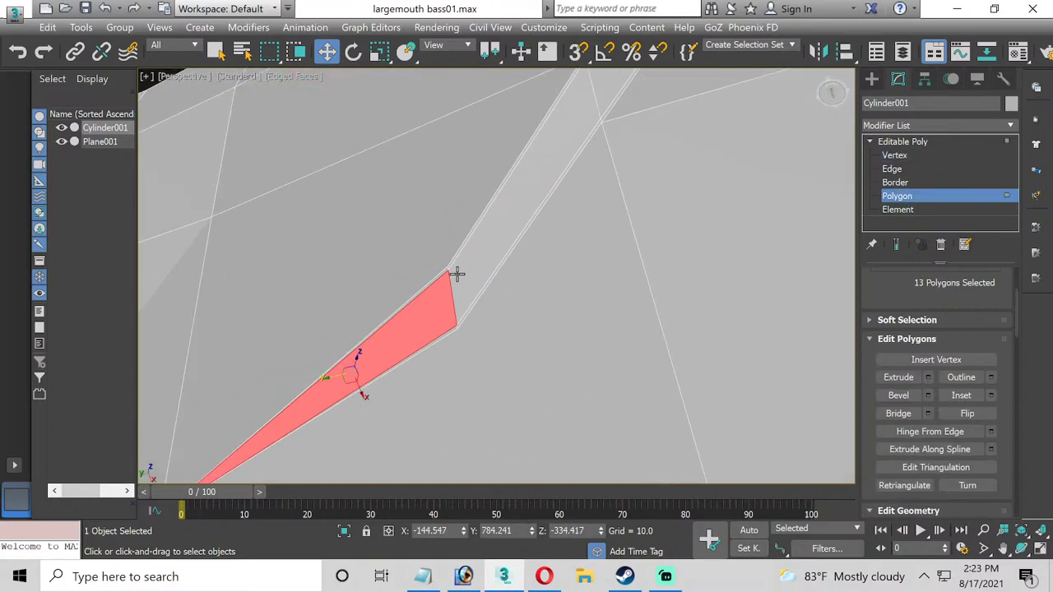
pyautogui.keyDown('ctrl'); pyautogui.click(480, 252); pyautogui.keyUp('ctrl')
pyautogui.click(1021, 548)
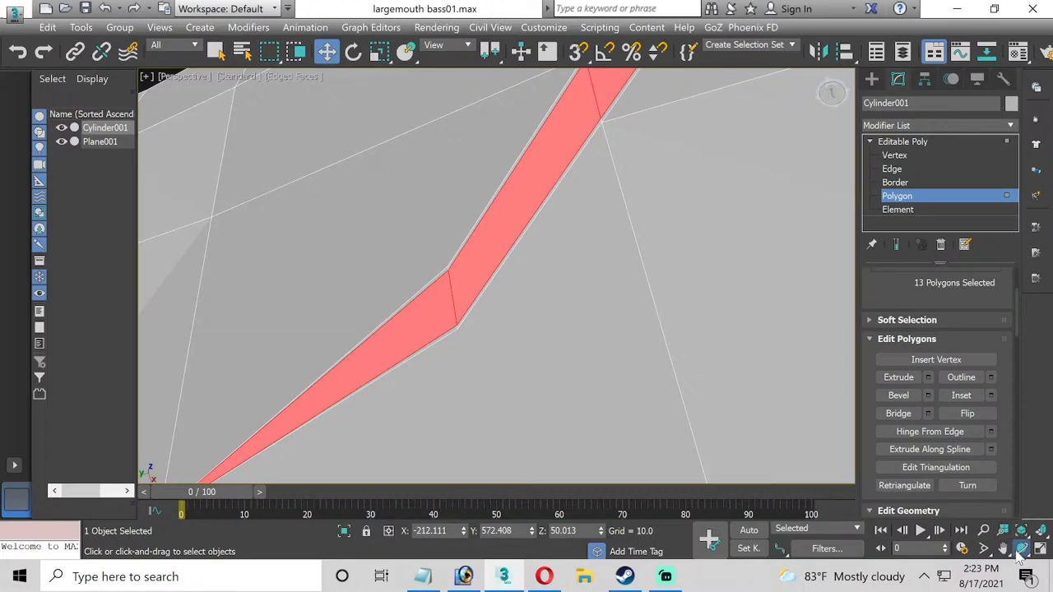
pyautogui.moveTo(642, 378); pyautogui.dragTo(601, 344)
pyautogui.moveTo(522, 239); pyautogui.dragTo(440, 296)
pyautogui.click(327, 51)
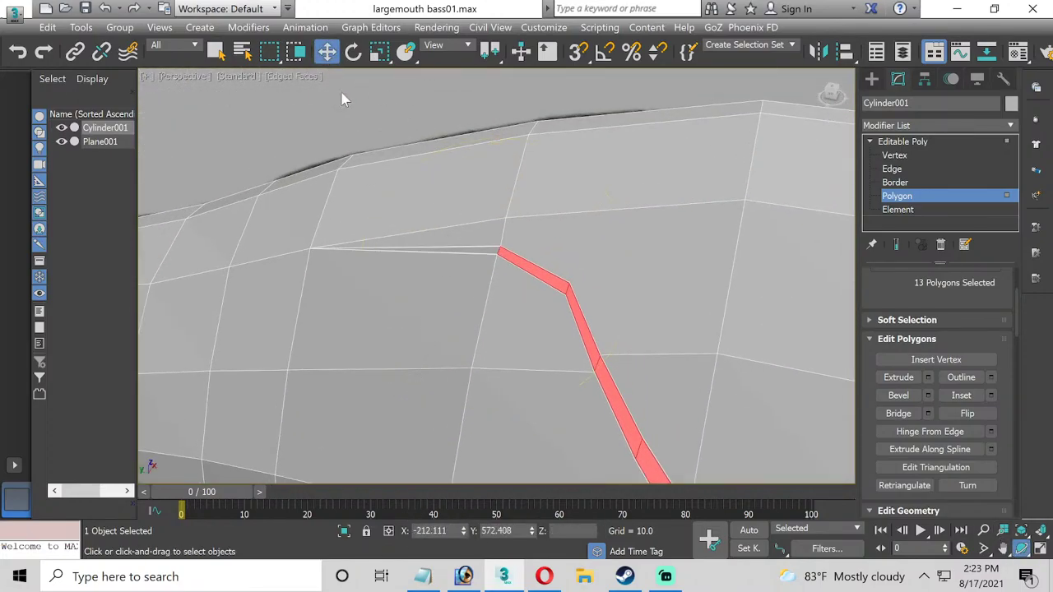
pyautogui.scroll(3, 466, 234)
pyautogui.scroll(-10, 507, 341)
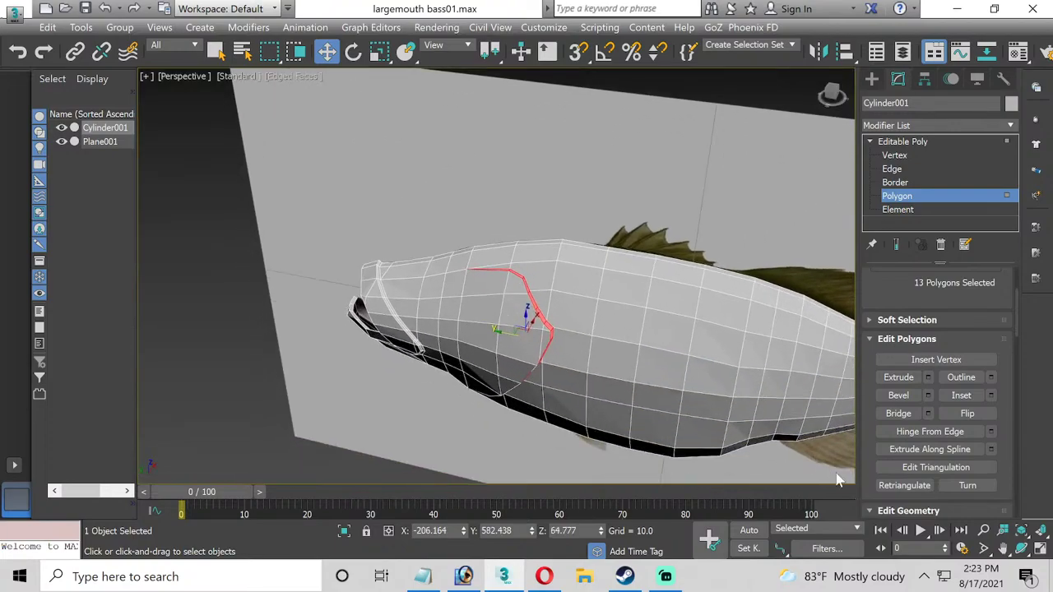
pyautogui.click(1021, 548)
pyautogui.moveTo(515, 350); pyautogui.dragTo(495, 368)
pyautogui.scroll(5, 520, 310)
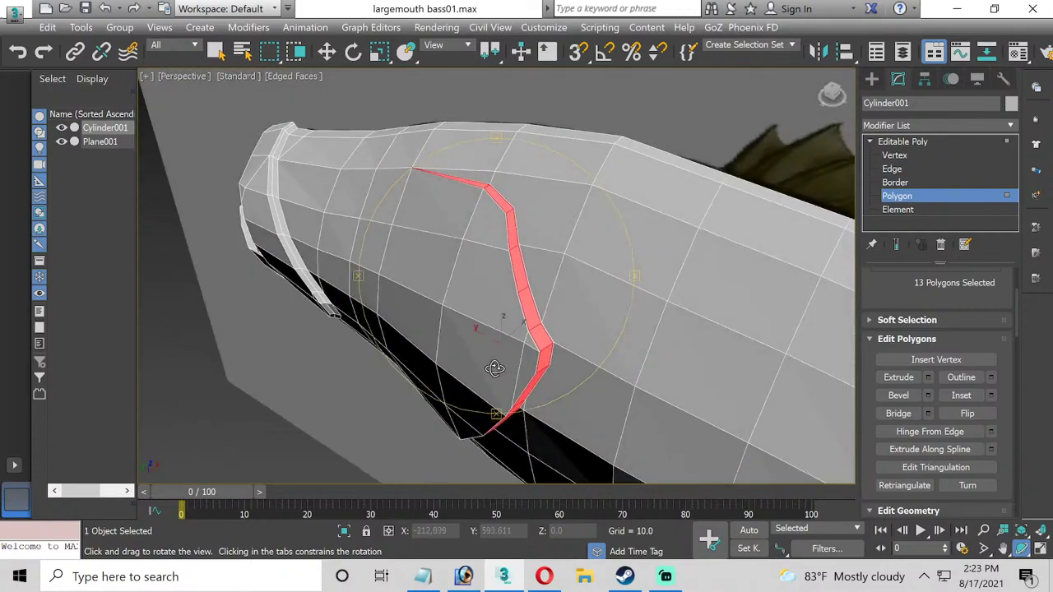
# Extrude the eye-ring strip with a height of about 9.
pyautogui.click(927, 378)
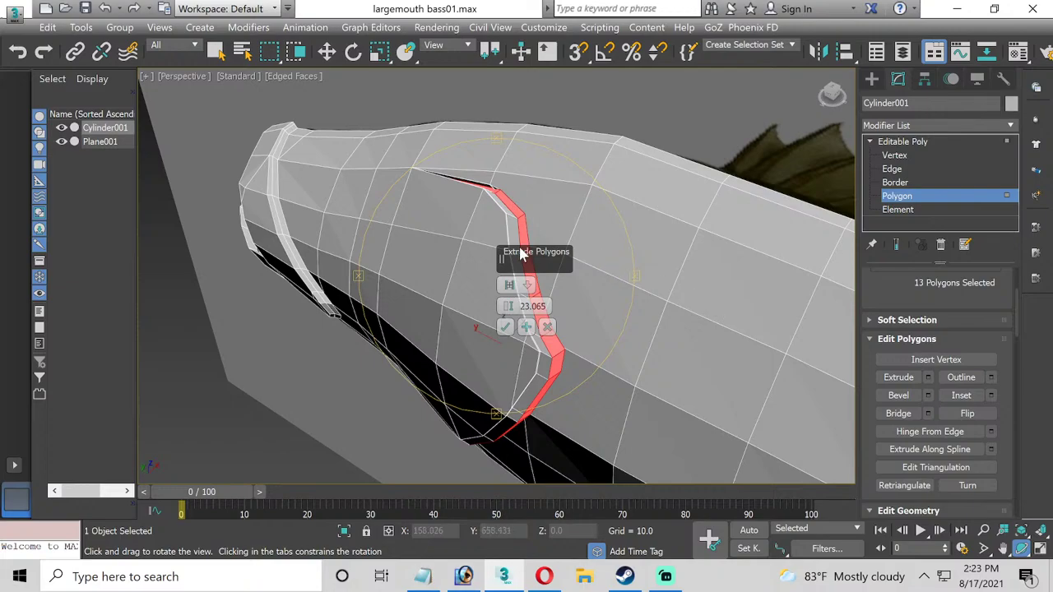
pyautogui.moveTo(508, 306); pyautogui.dragTo(477, 442)
pyautogui.click(504, 326)
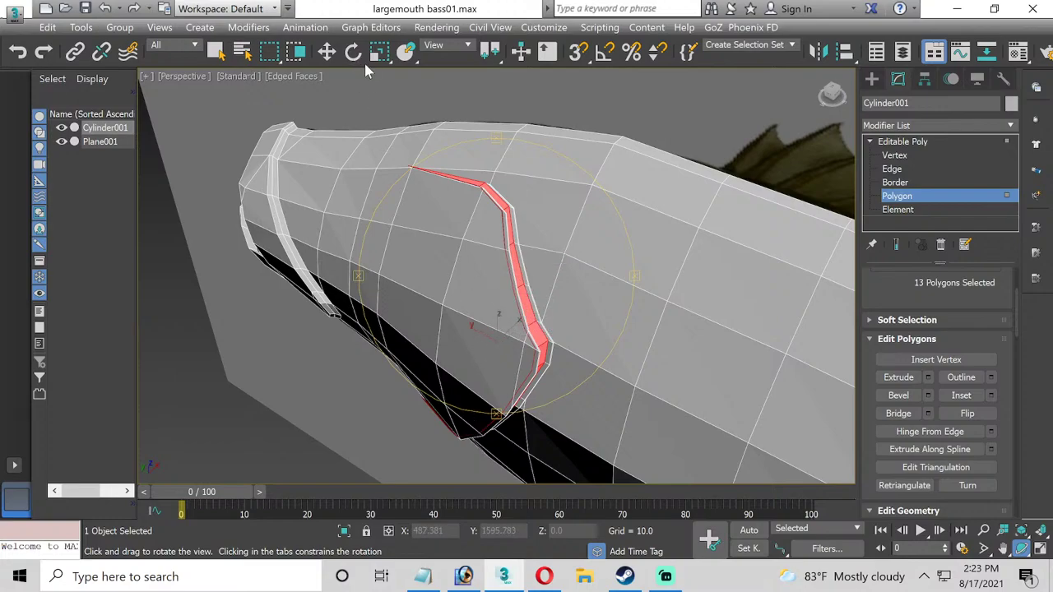
# Scale the extruded strip into a thinner band and shift it slightly along X.
pyautogui.press('w')
pyautogui.click(388, 52)
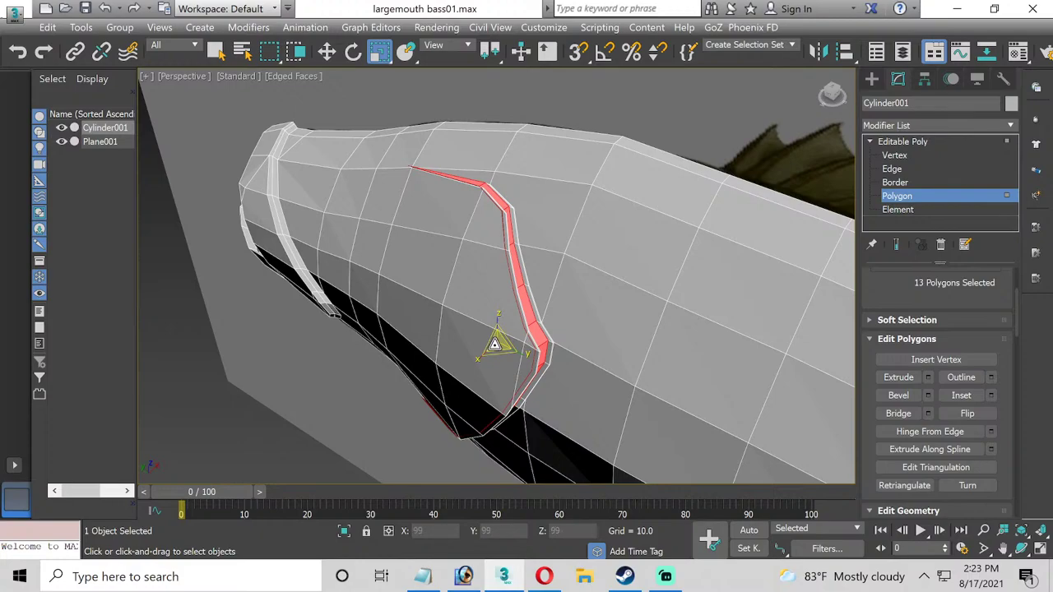
pyautogui.moveTo(494, 344); pyautogui.dragTo(496, 351)
pyautogui.click(328, 52)
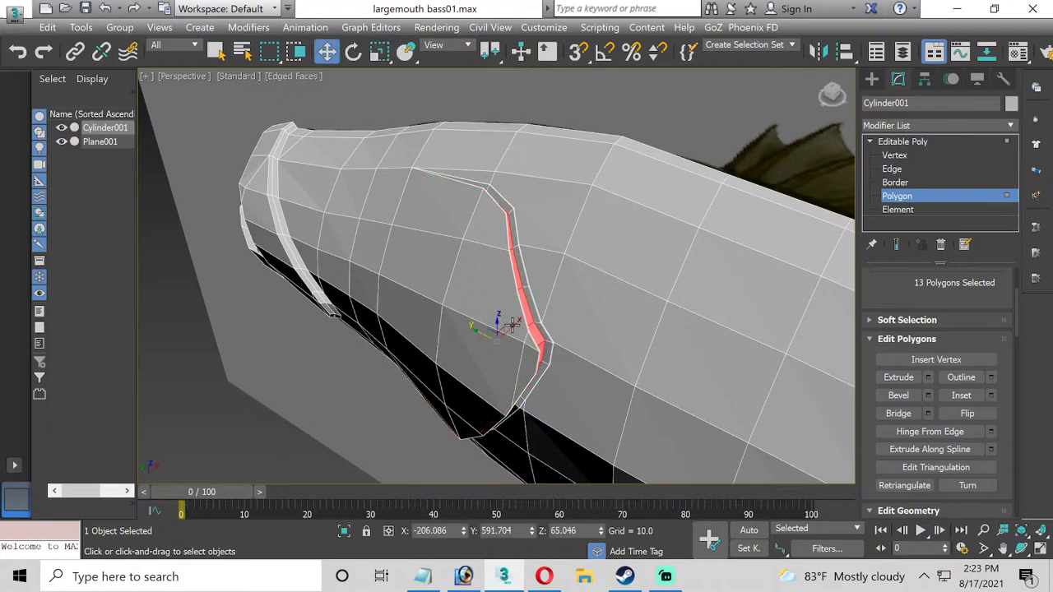
pyautogui.moveTo(510, 333); pyautogui.dragTo(516, 332)
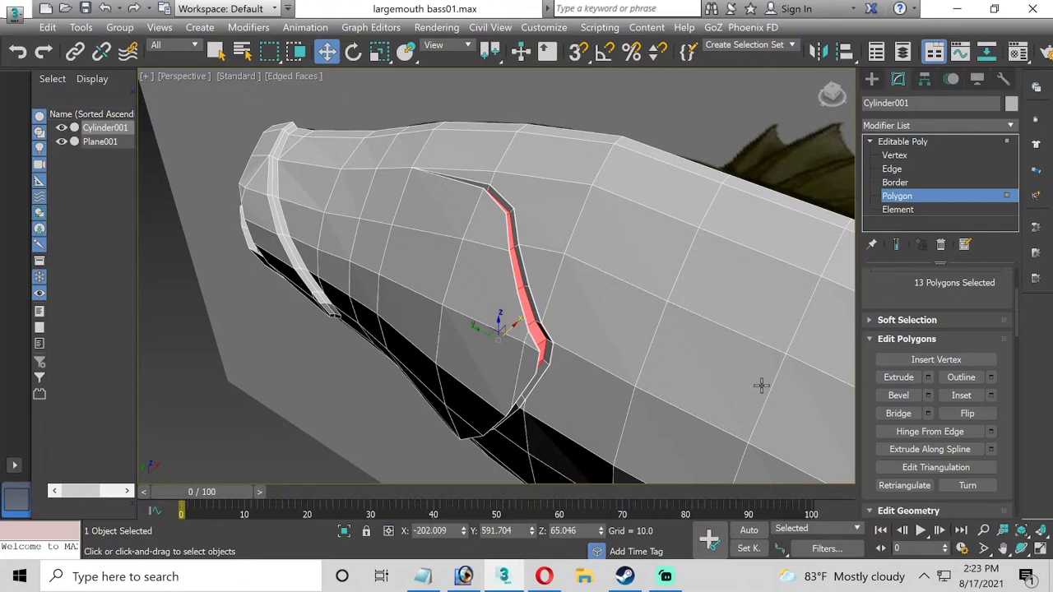
# Extrude the strip again at -9.273, then thin it and nudge it along X.
pyautogui.click(929, 377)
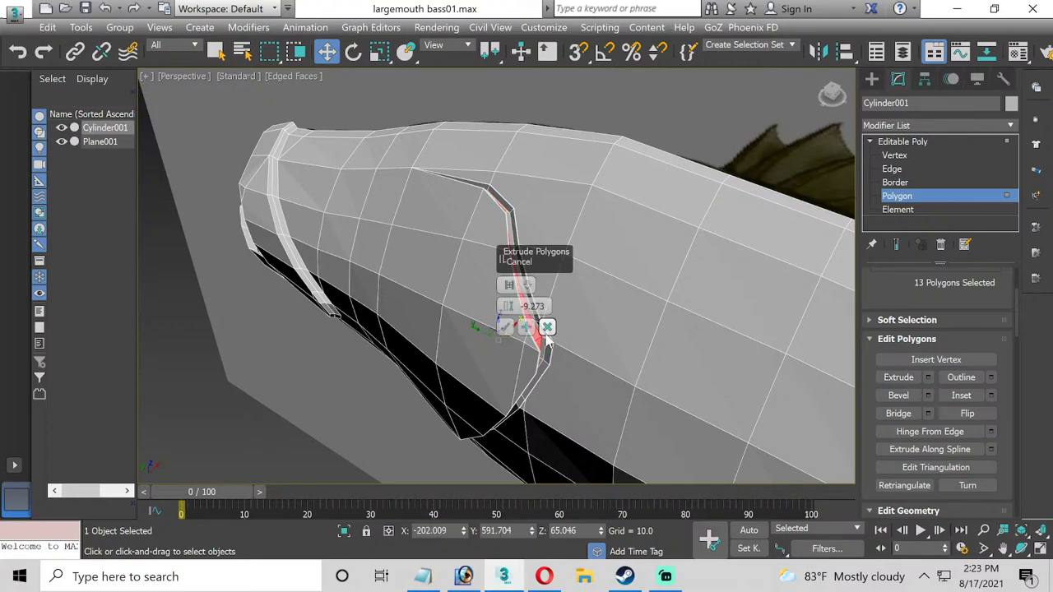
pyautogui.click(504, 329)
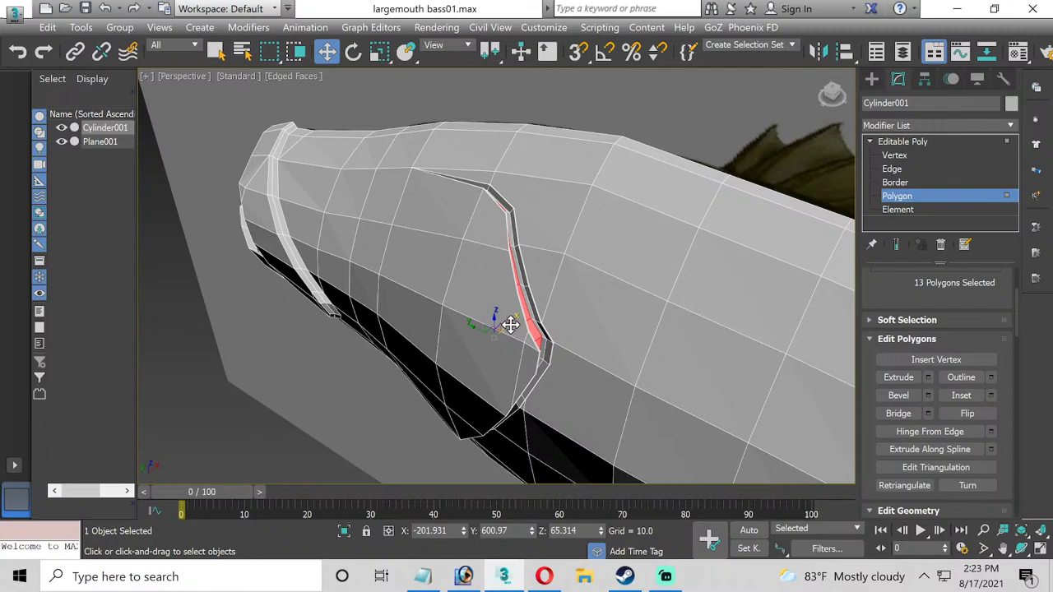
pyautogui.moveTo(510, 325); pyautogui.dragTo(513, 322)
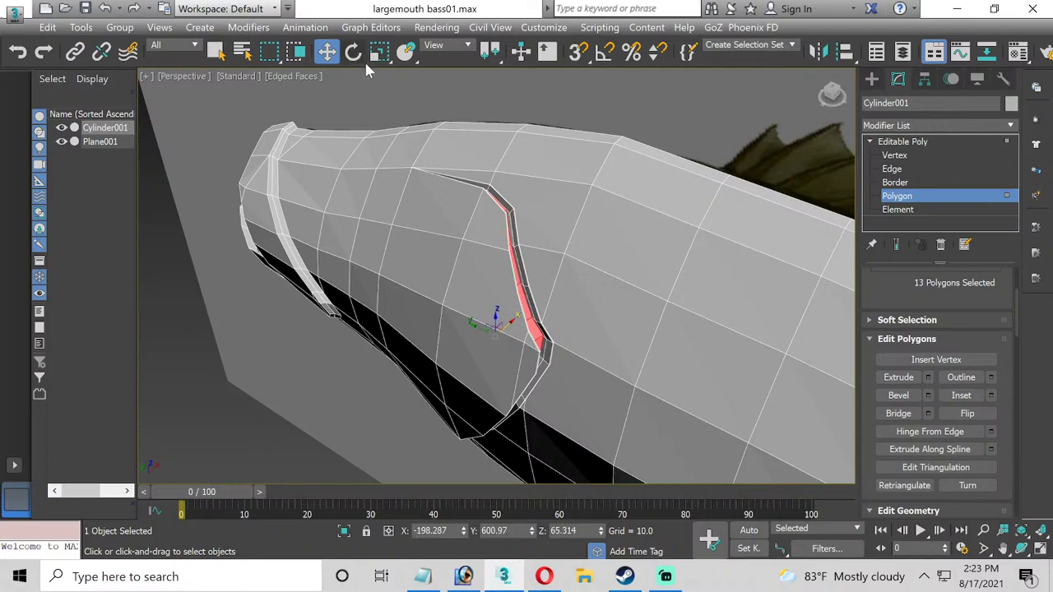
pyautogui.click(369, 57)
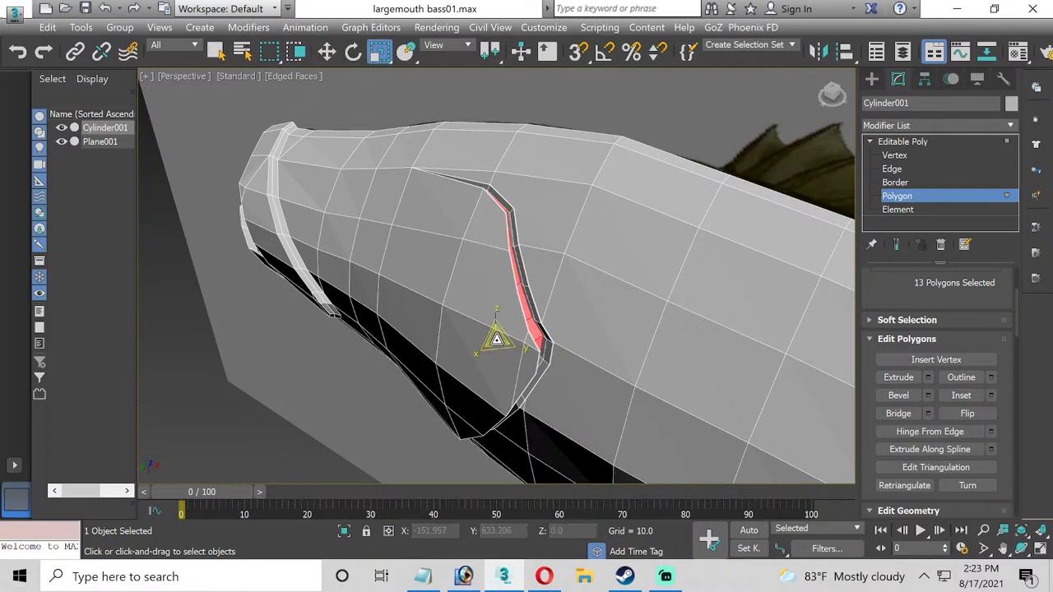
pyautogui.moveTo(496, 339); pyautogui.dragTo(498, 344)
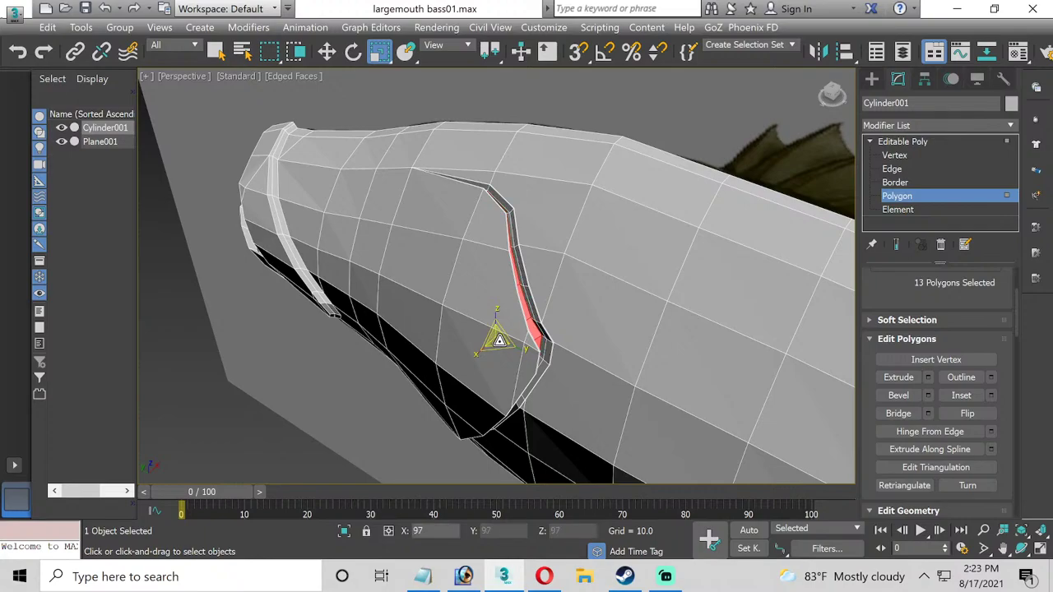
pyautogui.click(327, 51)
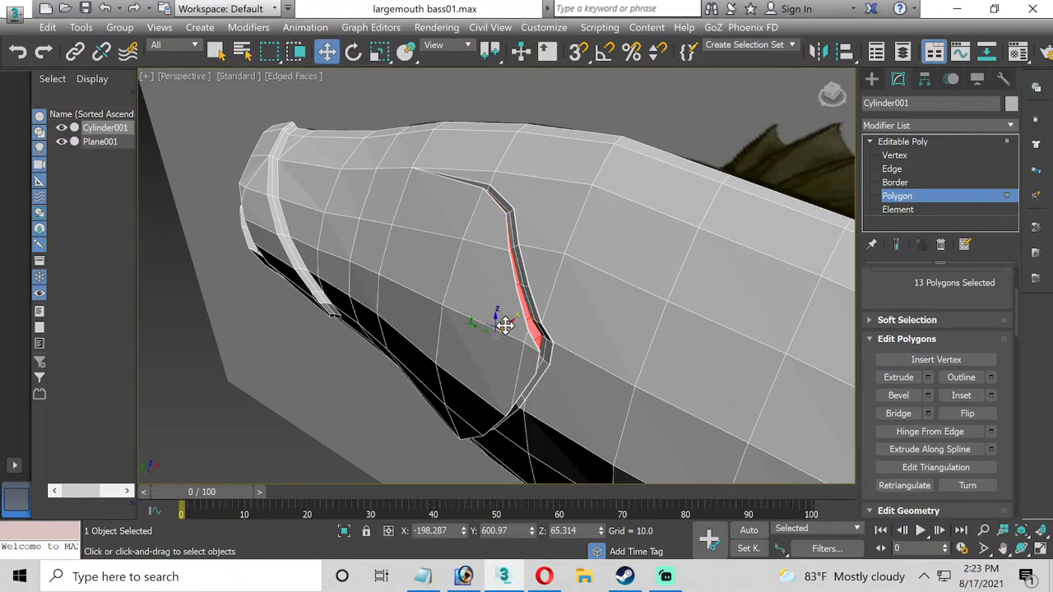
pyautogui.moveTo(500, 322); pyautogui.dragTo(503, 322)
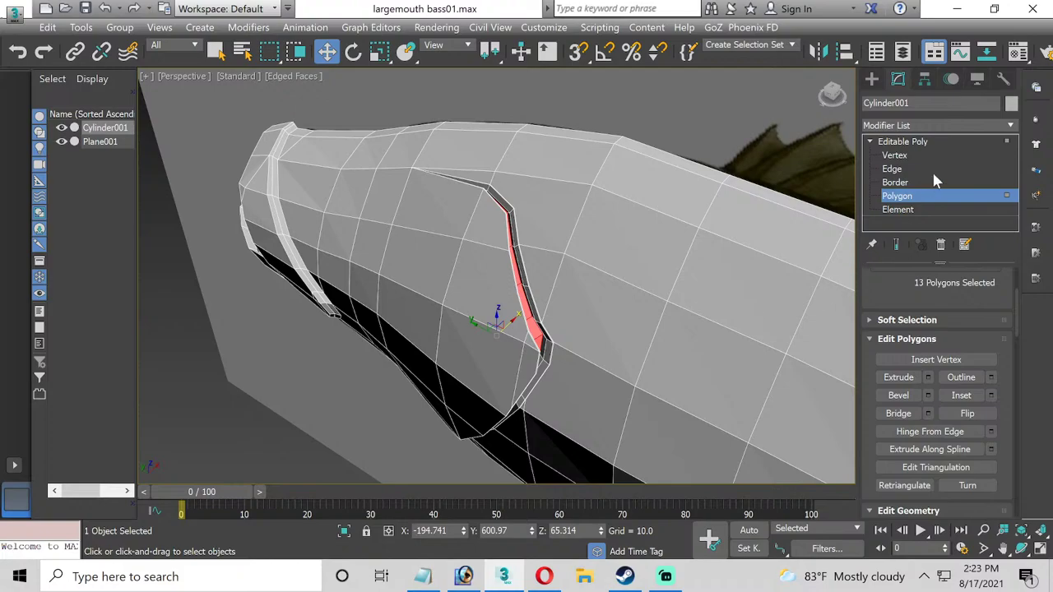
# Extrude the strip inward by -1.259, deselect it, and return to the whole Editable Poly.
pyautogui.click(929, 377)
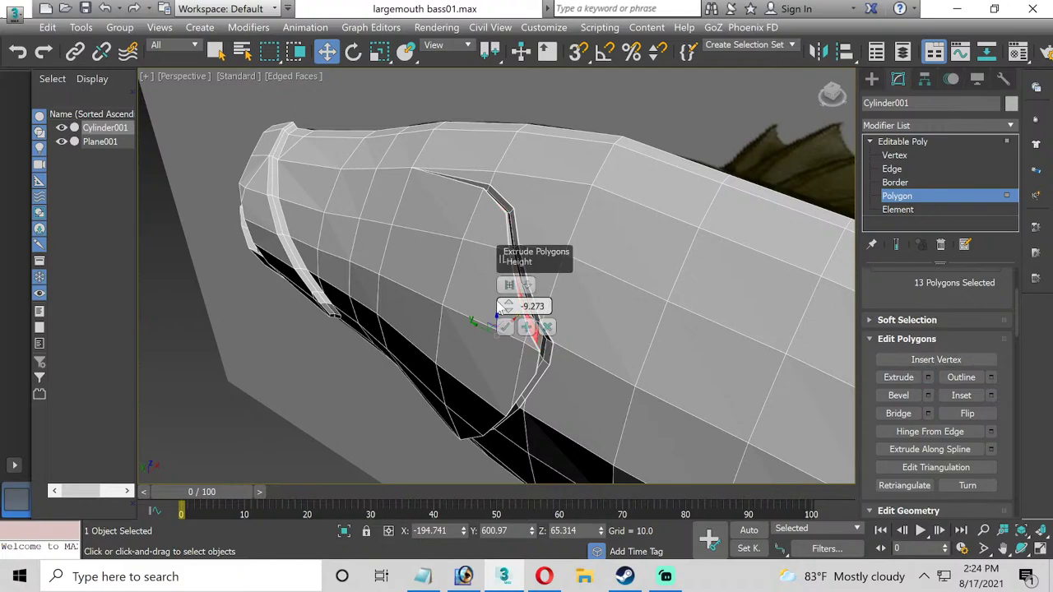
pyautogui.moveTo(507, 310); pyautogui.dragTo(508, 303)
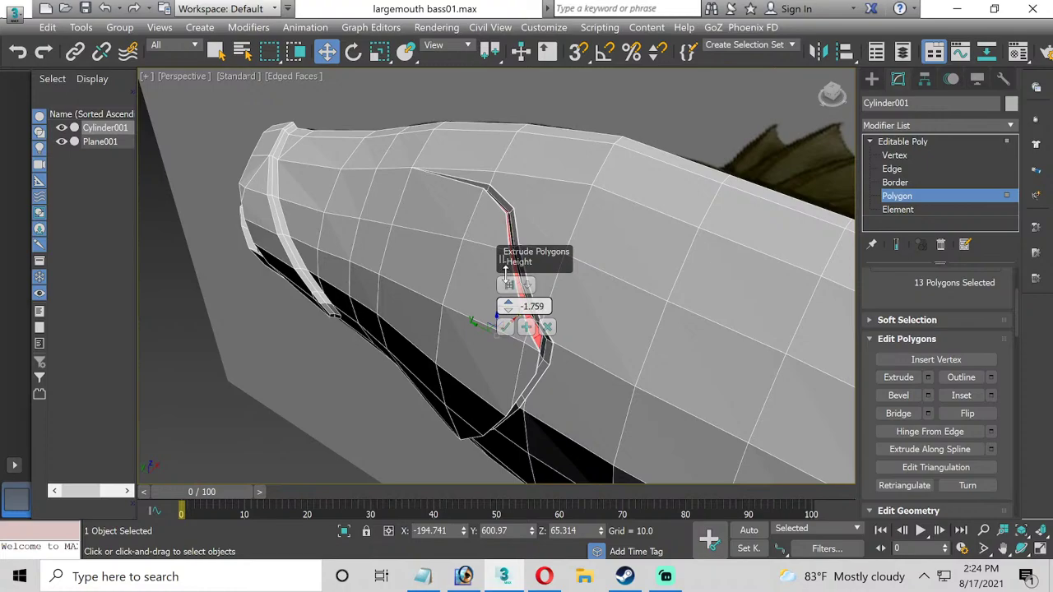
pyautogui.click(504, 326)
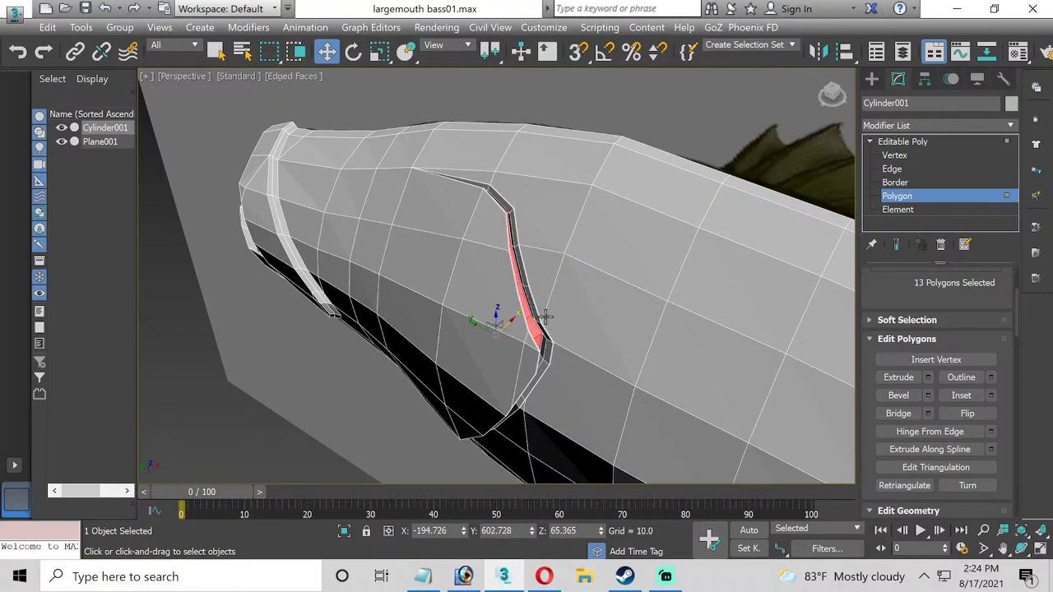
pyautogui.click(546, 316)
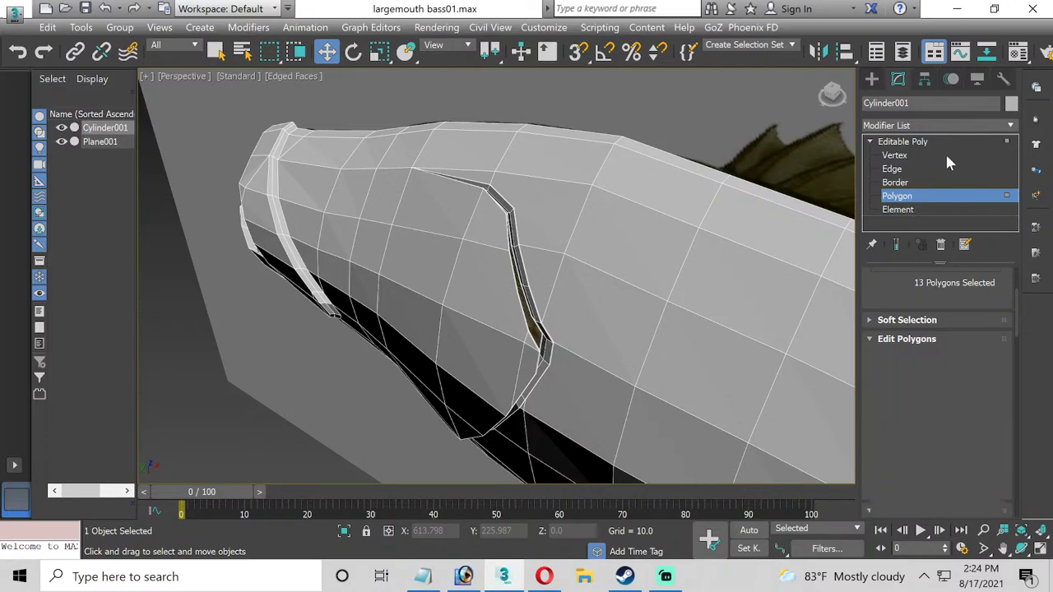
pyautogui.click(975, 141)
# Add a Symmetry modifier to the body and hide the Plane001 reference plane.
pyautogui.click(1010, 126)
pyautogui.scroll(-20, 946, 247)
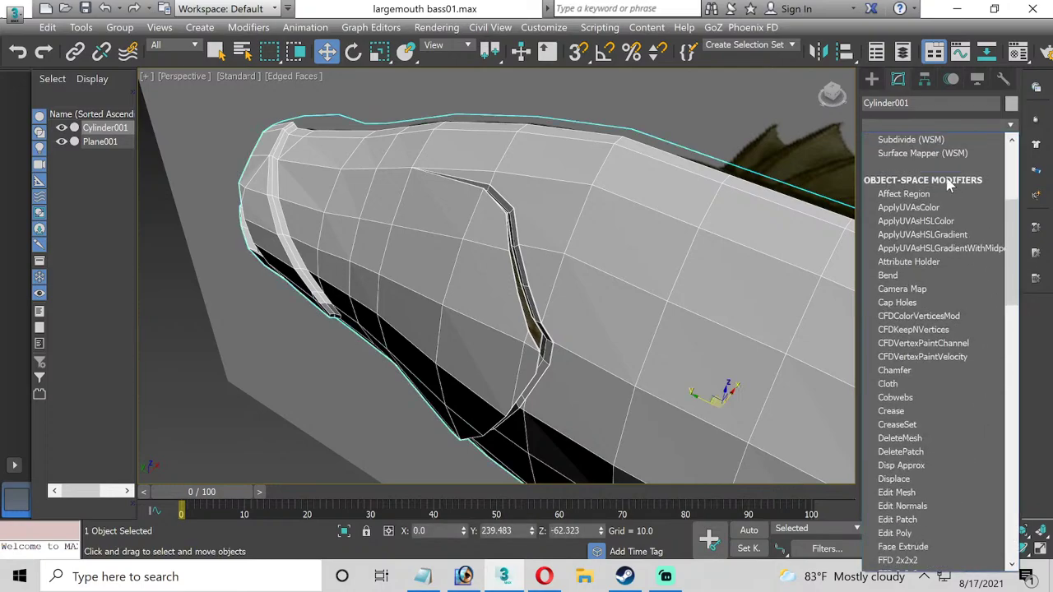
pyautogui.click(890, 359)
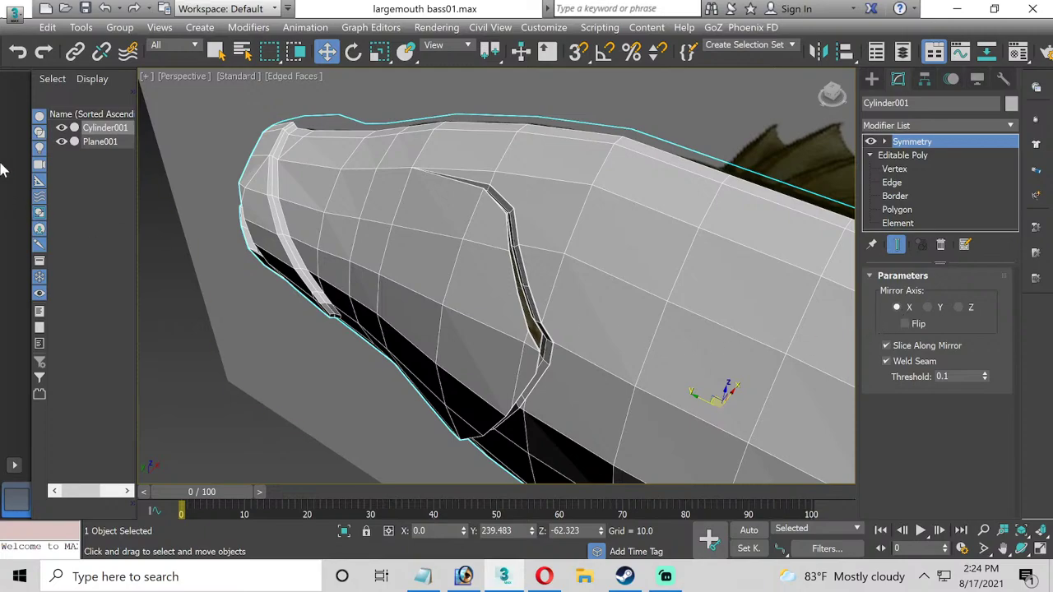
pyautogui.click(62, 142)
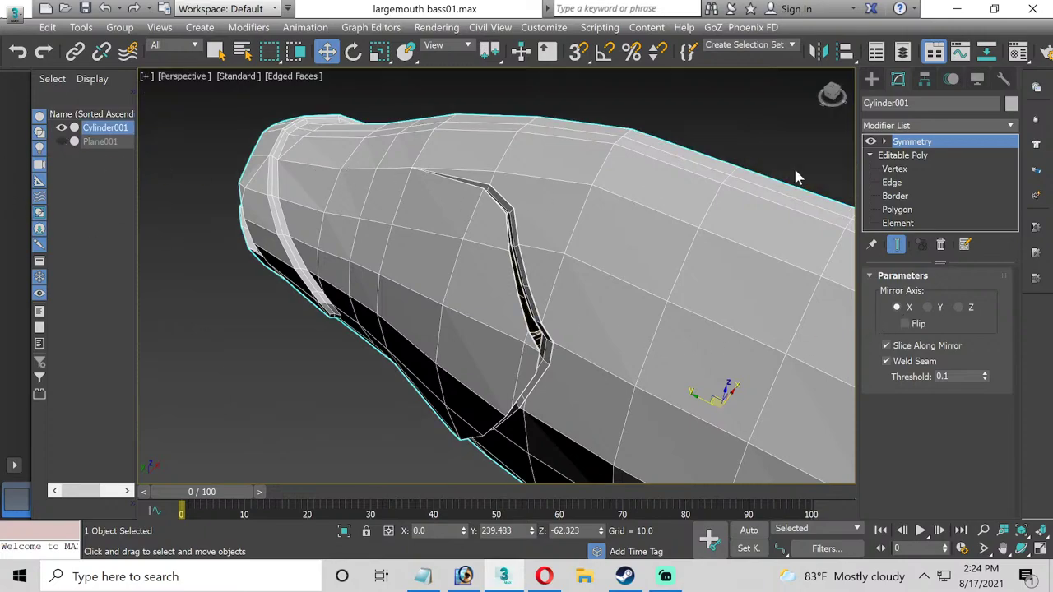
pyautogui.click(1011, 126)
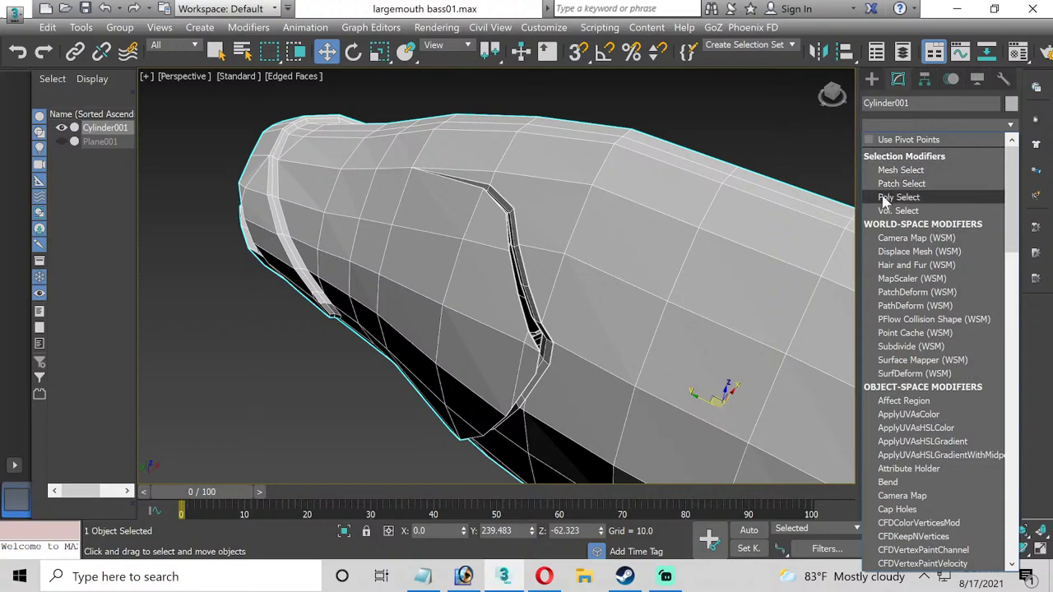
pyautogui.scroll(-15, 909, 183)
# Add OpenSubdiv and turn on viewport statistics, showing 11,040 polys and 11,192 verts.
pyautogui.click(905, 141)
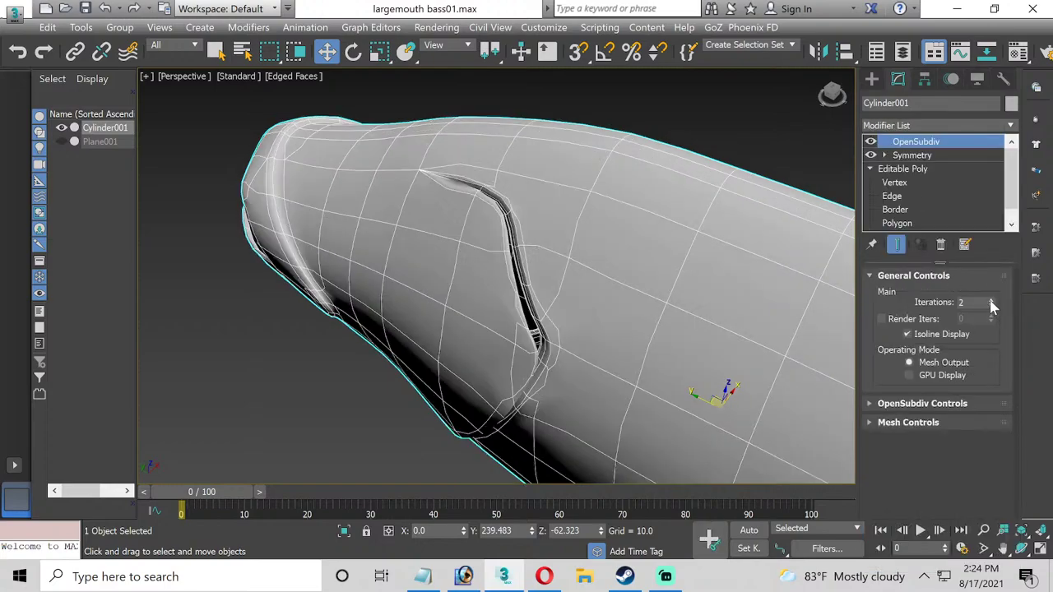
pyautogui.click(148, 77)
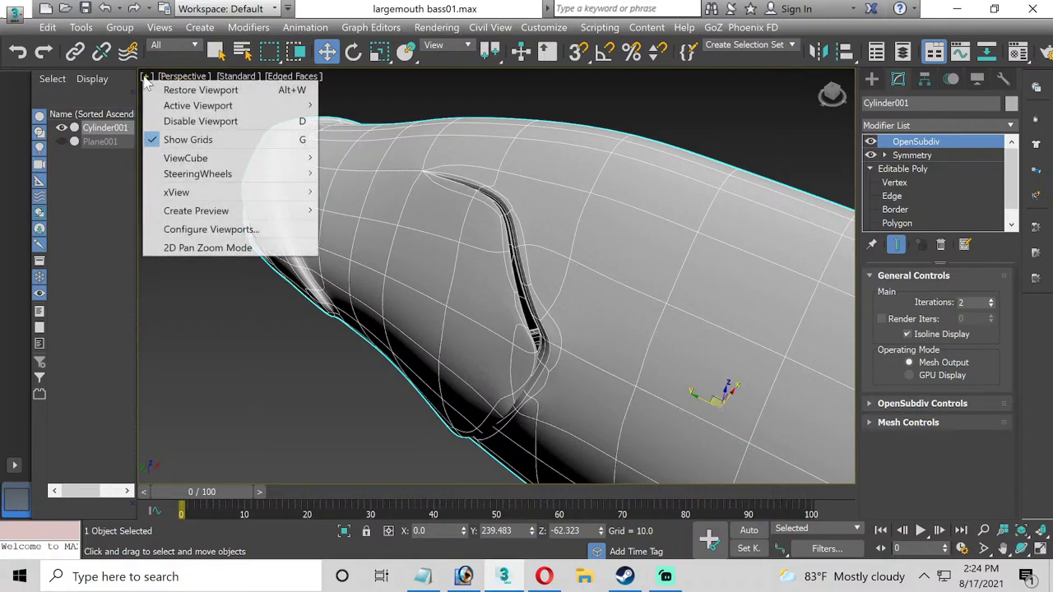
pyautogui.click(339, 194)
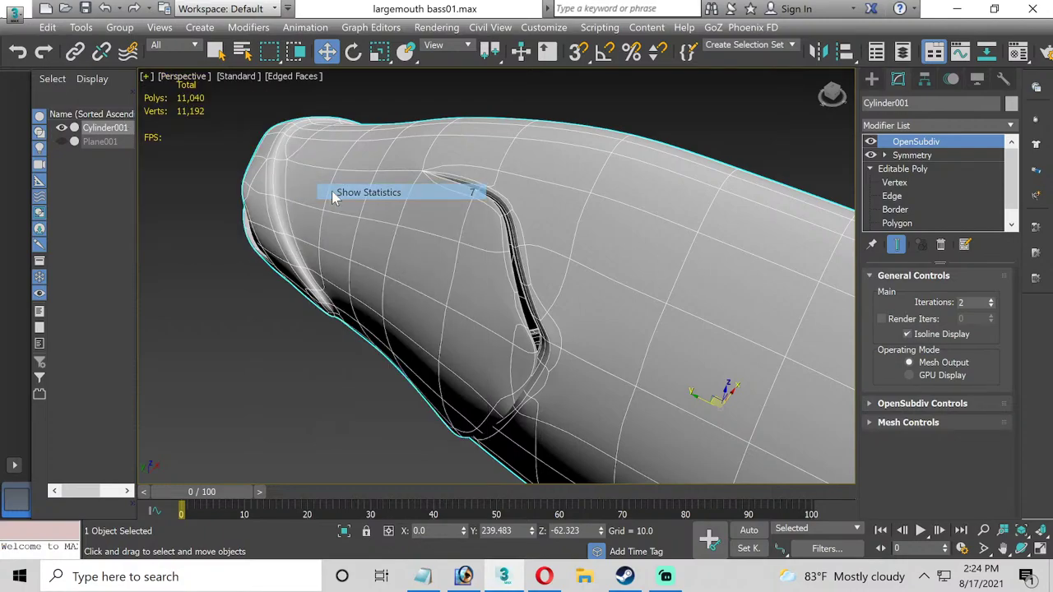
pyautogui.keyDown('alt'); pyautogui.moveTo(508, 264); pyautogui.dragTo(830, 449, button='middle'); pyautogui.keyUp('alt')
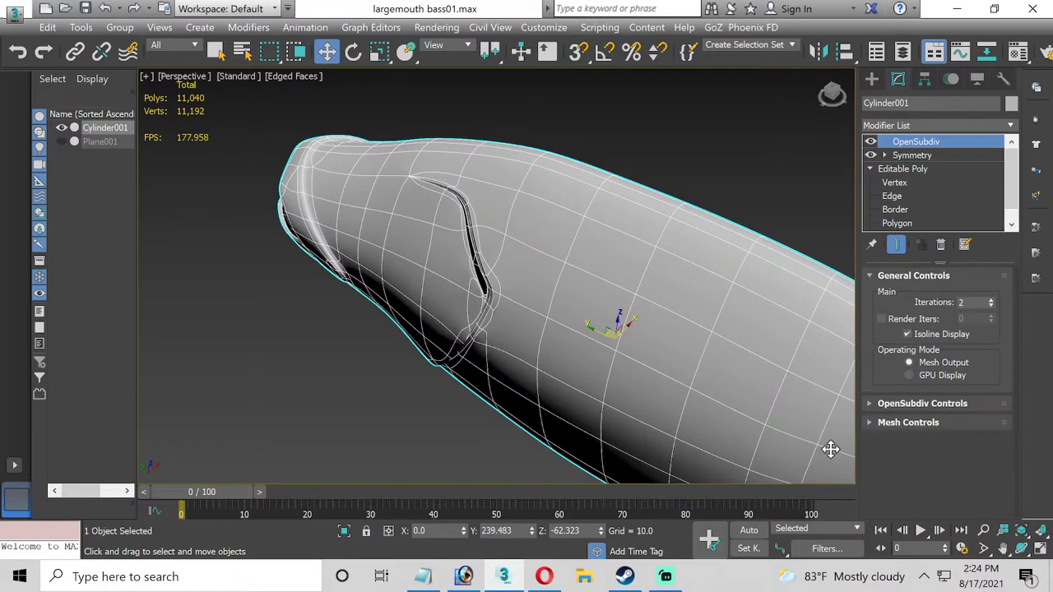
pyautogui.click(1021, 547)
pyautogui.moveTo(382, 258); pyautogui.dragTo(442, 263)
# Inspect the fish from the side and below, then delete OpenSubdiv, leaving 694 polys.
pyautogui.moveTo(512, 252)
pyautogui.mouseDown()
pyautogui.moveTo(501, 354)
pyautogui.moveTo(518, 250)
pyautogui.moveTo(516, 171)
pyautogui.moveTo(505, 170)
pyautogui.moveTo(502, 205)
pyautogui.moveTo(522, 193)
pyautogui.moveTo(506, 181)
pyautogui.moveTo(496, 213)
pyautogui.moveTo(535, 261)
pyautogui.moveTo(546, 254)
pyautogui.moveTo(508, 186)
pyautogui.moveTo(518, 225)
pyautogui.moveTo(550, 262)
pyautogui.moveTo(523, 252)
pyautogui.mouseUp()
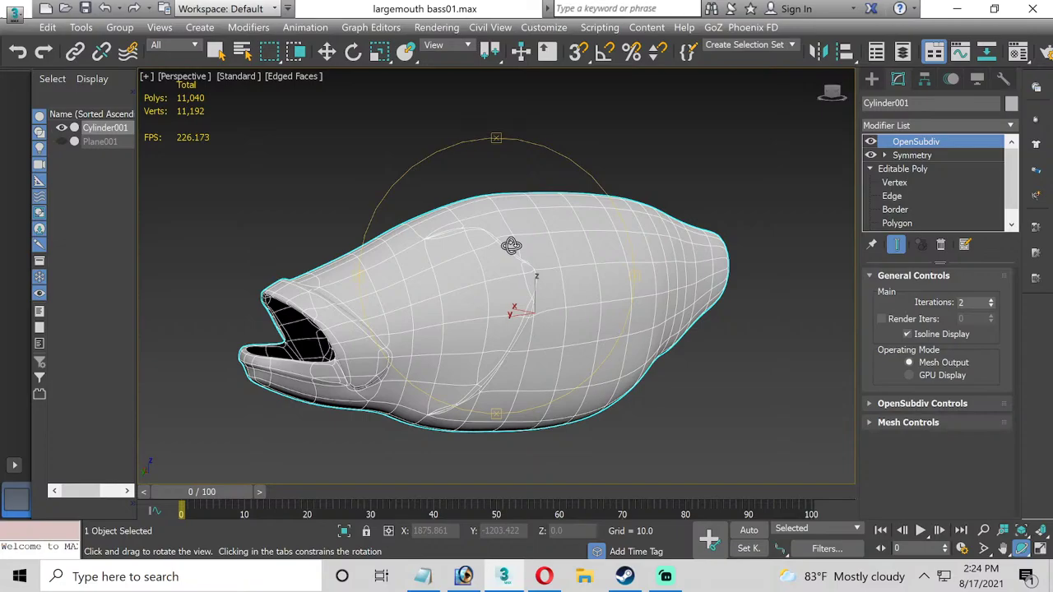
pyautogui.moveTo(511, 246); pyautogui.dragTo(485, 183)
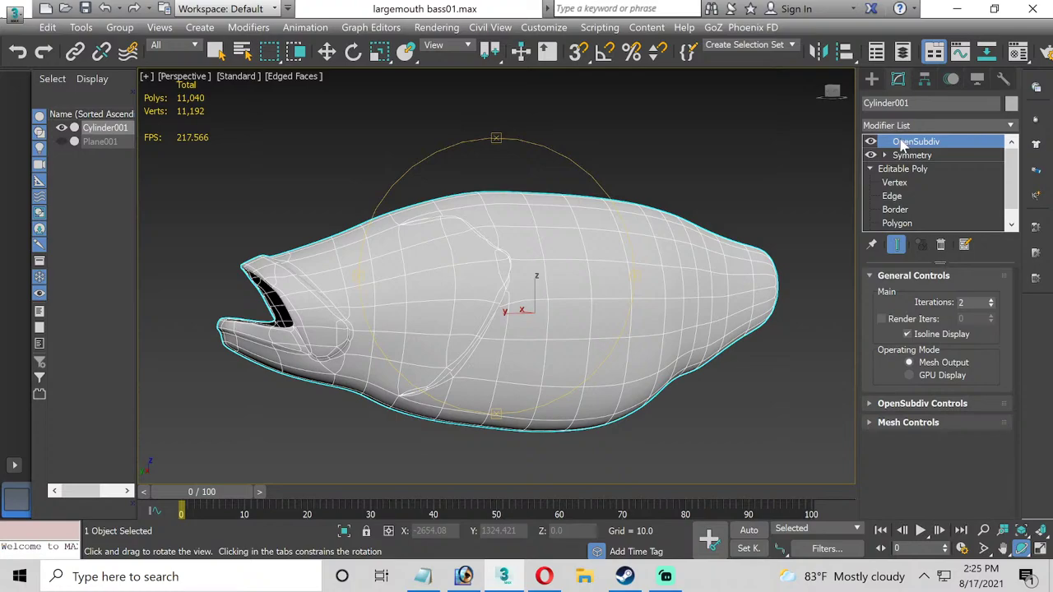
pyautogui.rightClick(904, 145)
pyautogui.click(885, 167)
# Collapse the modifier stack into one Editable Poly and maximize the Left viewport.
pyautogui.rightClick(907, 148)
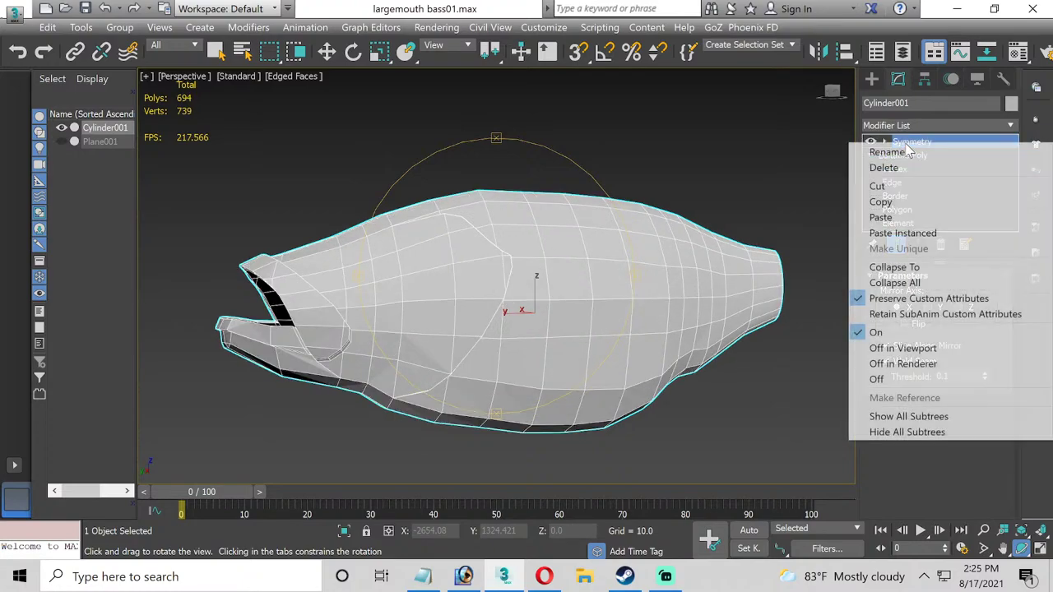
pyautogui.click(891, 282)
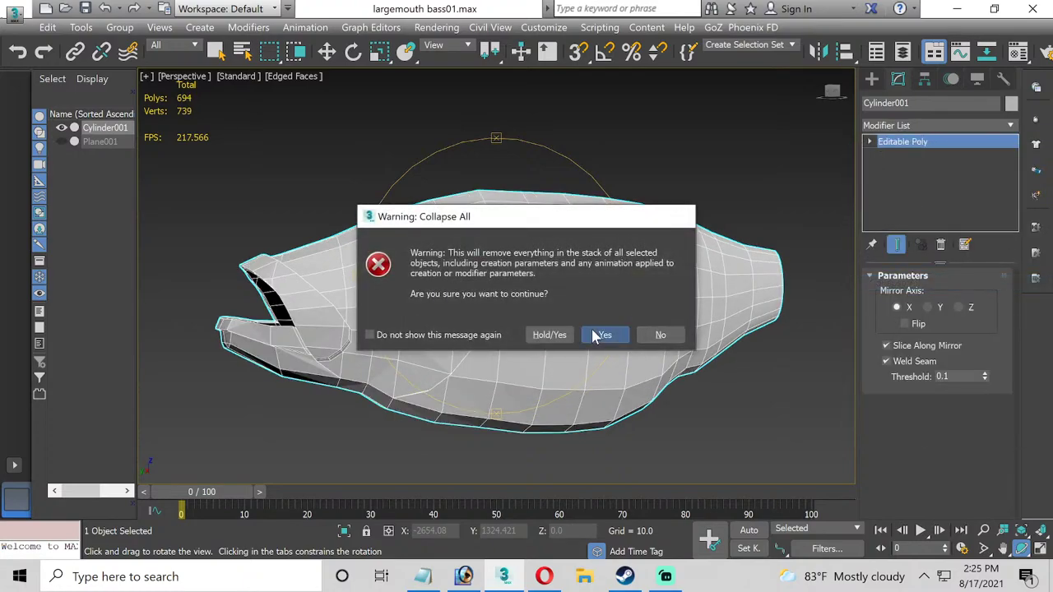
pyautogui.click(601, 336)
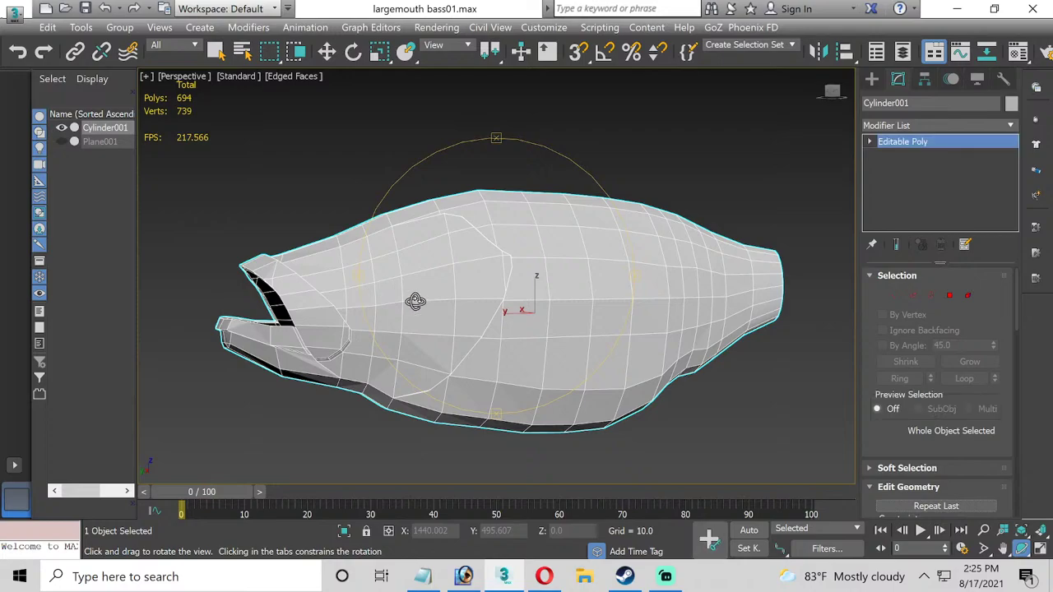
pyautogui.click(1040, 550)
pyautogui.press('w')
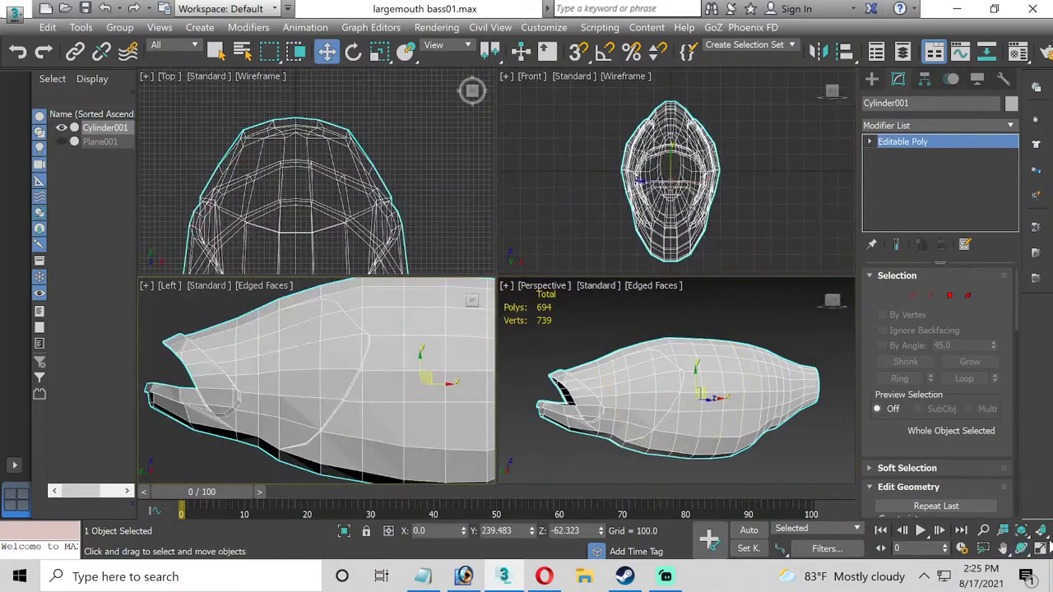
pyautogui.click(1041, 550)
# Unhide the Plane001 reference photo and set the body material's Opacity to 25.
pyautogui.click(55, 134)
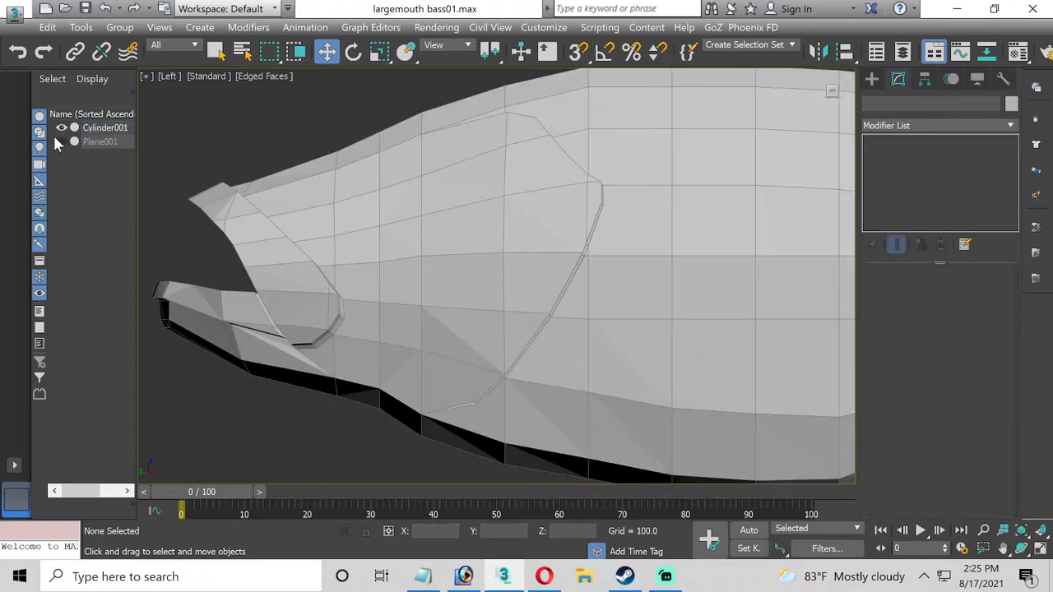
pyautogui.click(61, 141)
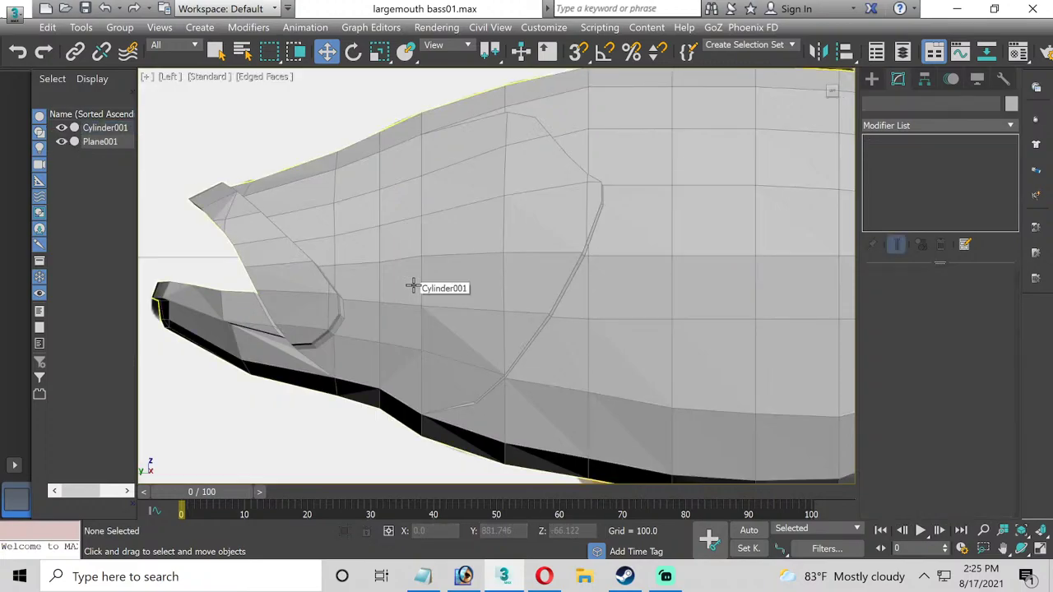
pyautogui.press('m')
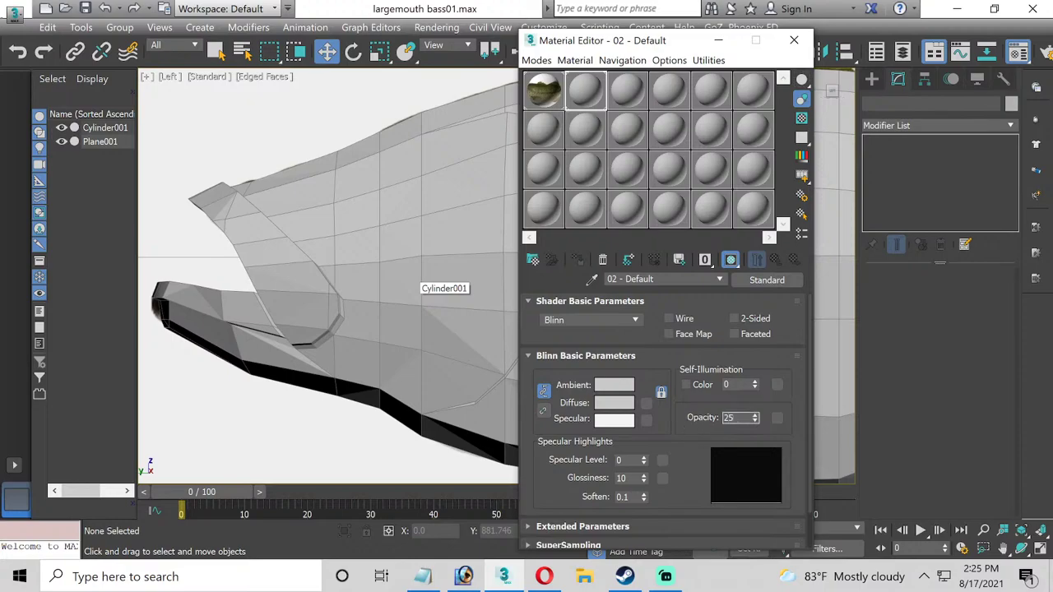
pyautogui.press('Return')
# Move the body's two vertices at the eye up onto the photo's head outline above it.
pyautogui.click(794, 39)
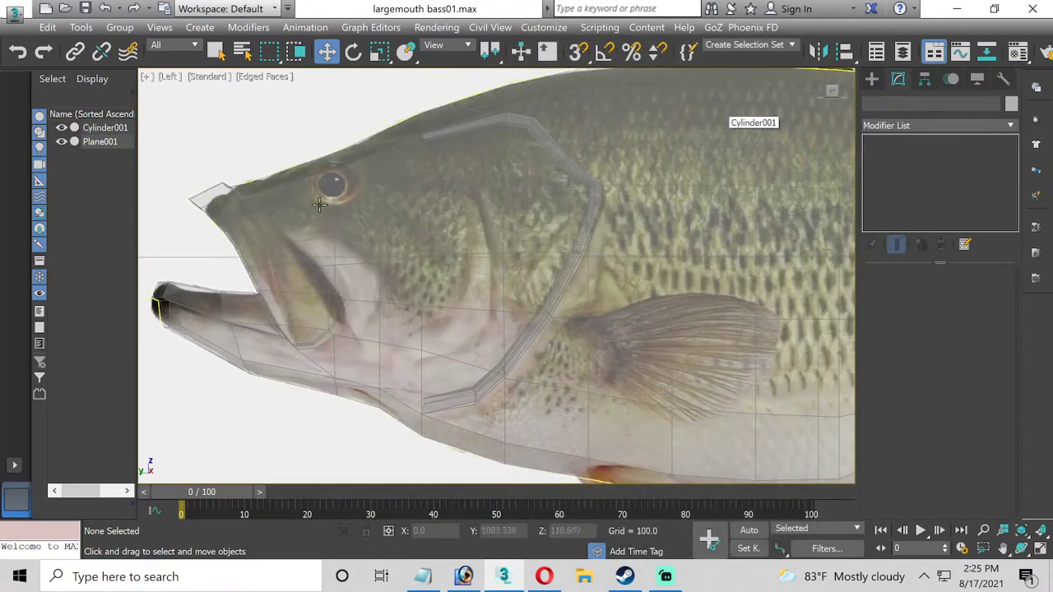
pyautogui.scroll(8, 409, 247)
pyautogui.click(411, 242)
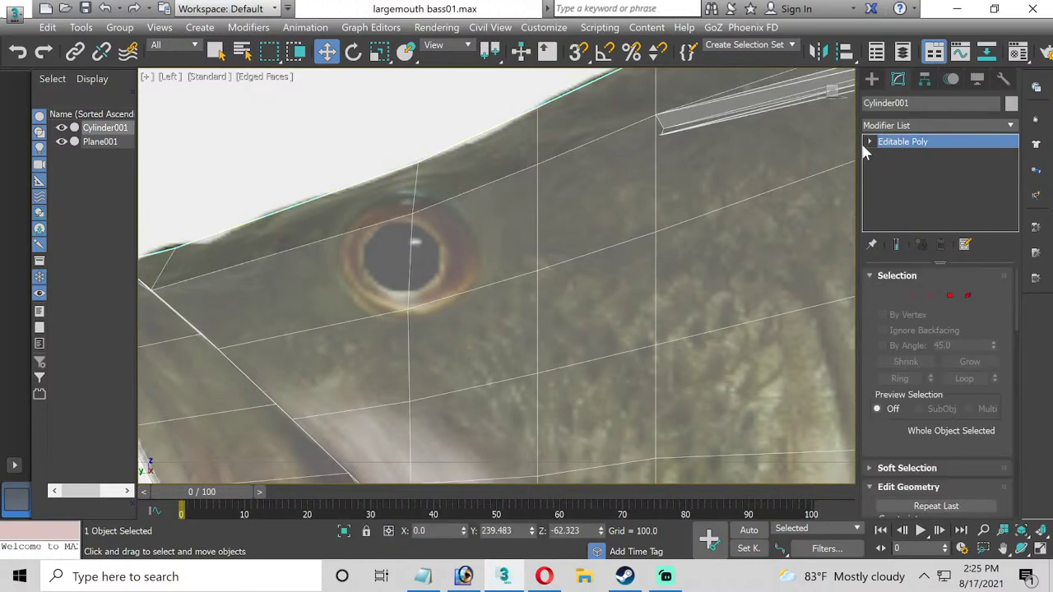
pyautogui.press('1')
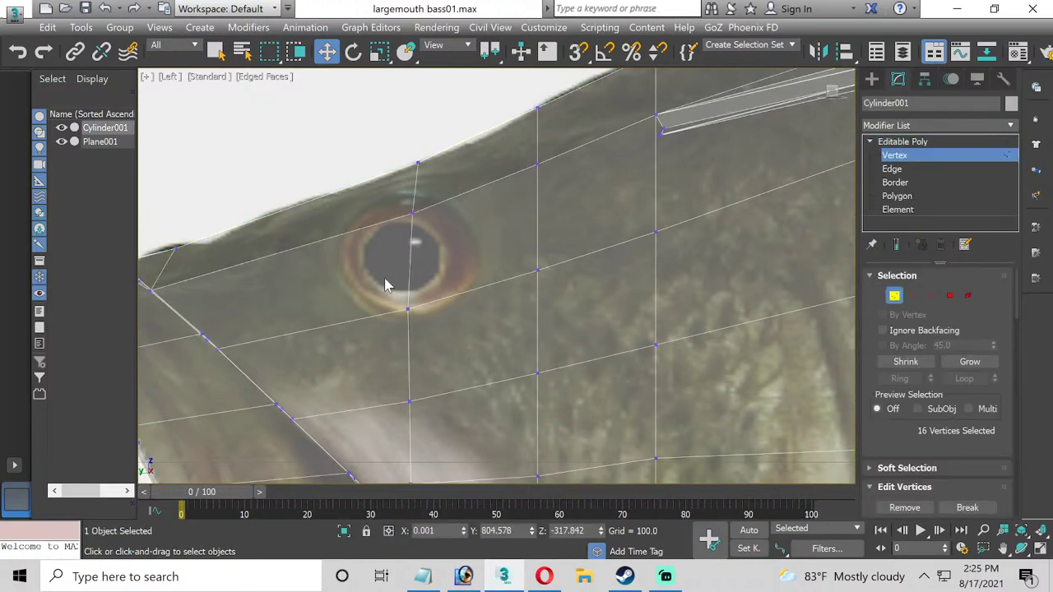
pyautogui.scroll(-2, 382, 282)
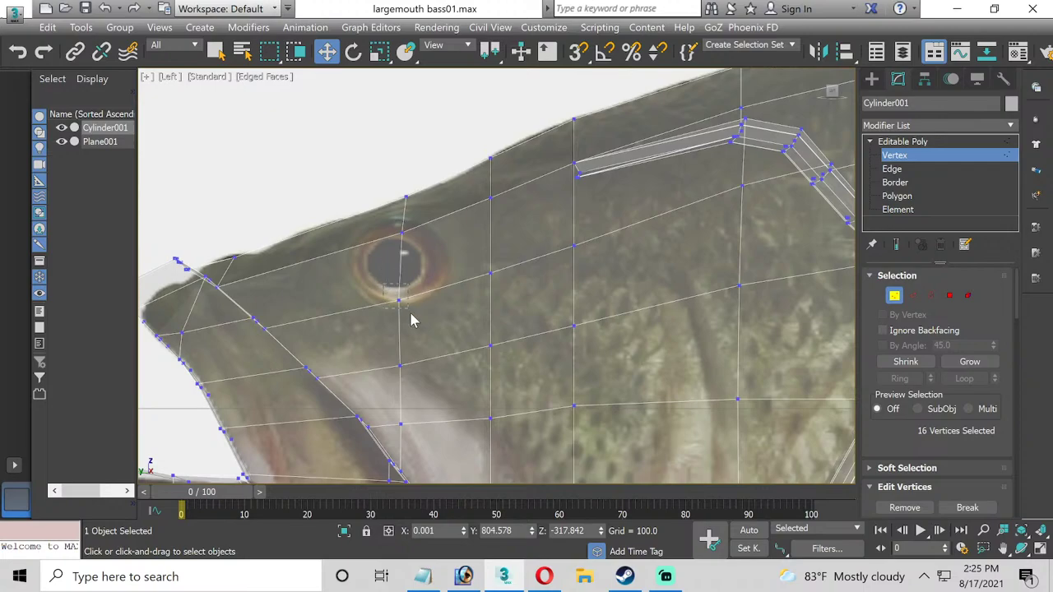
pyautogui.click(400, 300)
pyautogui.moveTo(399, 274); pyautogui.dragTo(401, 249)
pyautogui.moveTo(358, 251)
pyautogui.mouseDown(button='middle')
pyautogui.moveTo(365, 287)
pyautogui.moveTo(367, 235)
pyautogui.mouseUp(button='middle')
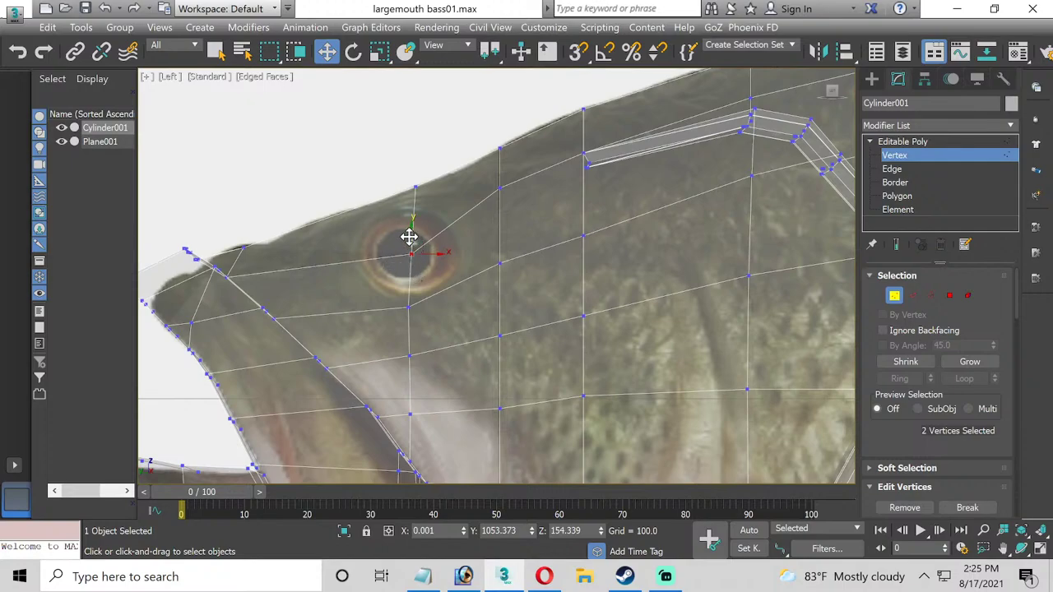
pyautogui.moveTo(409, 237); pyautogui.dragTo(404, 181)
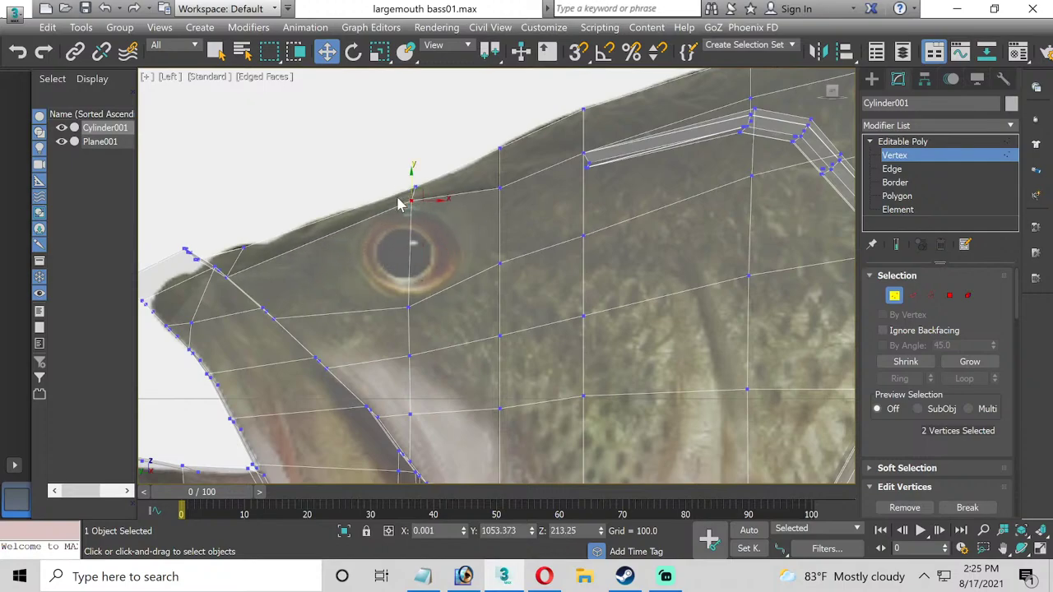
pyautogui.click(893, 169)
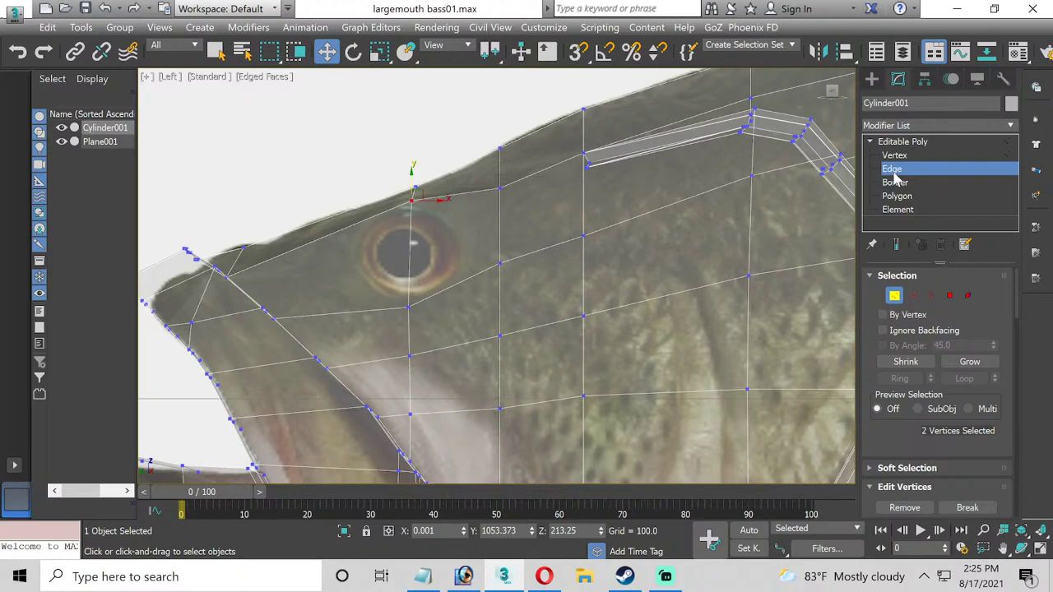
# Add a single-segment edge loop from snout to gill ridge through the eye, giving 705 polys.
pyautogui.click(499, 230)
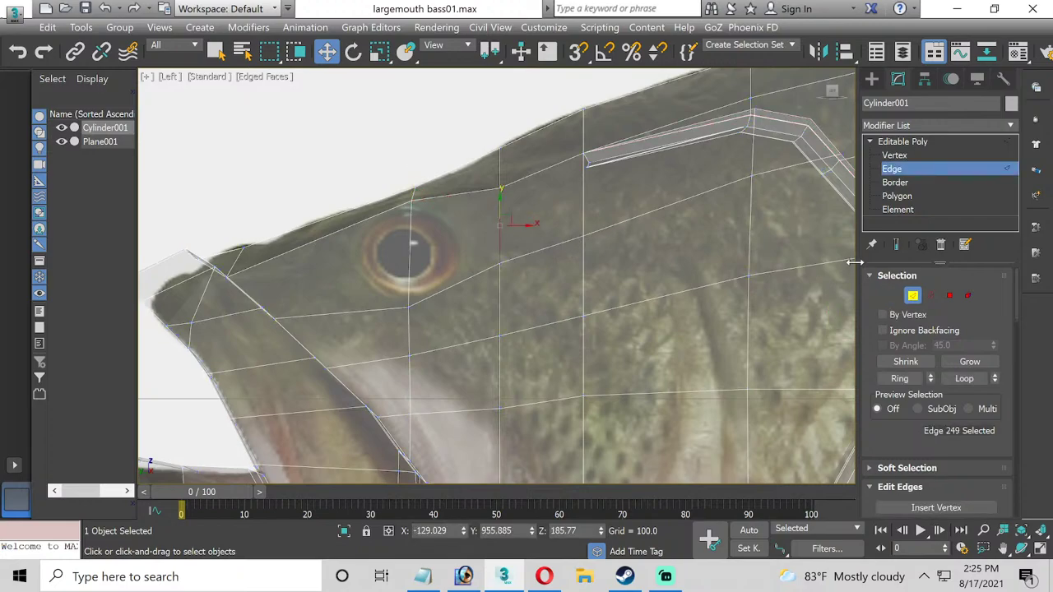
pyautogui.click(897, 379)
pyautogui.scroll(2, 716, 294)
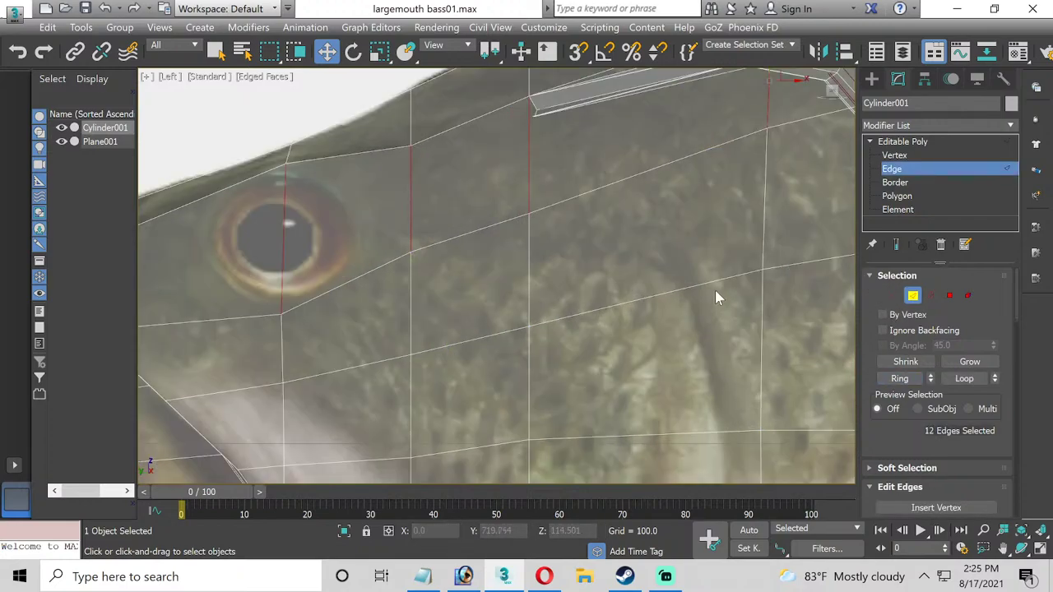
pyautogui.scroll(-5, 715, 290)
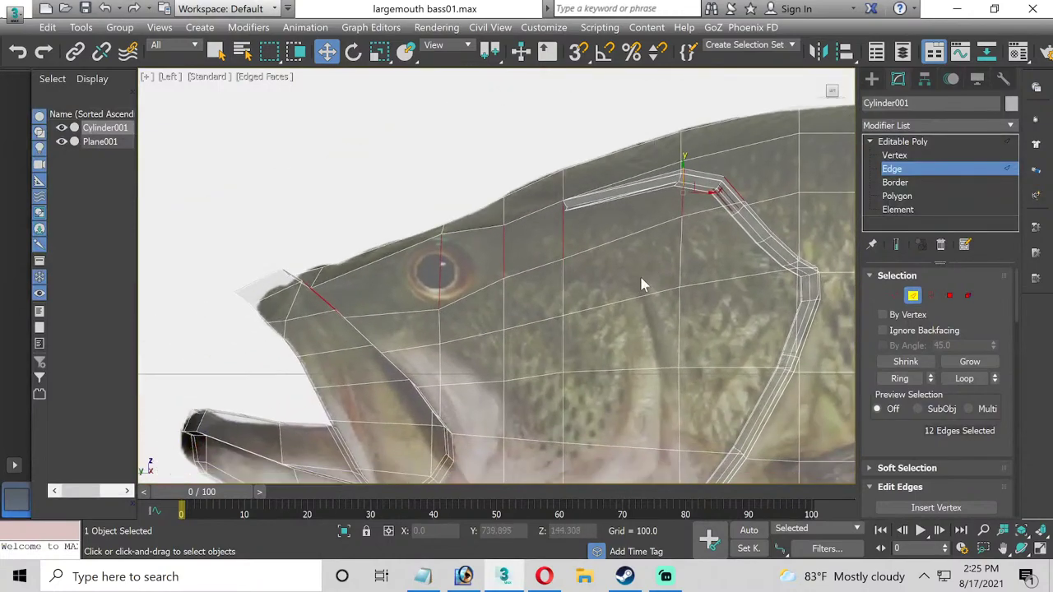
pyautogui.scroll(-1, 954, 432)
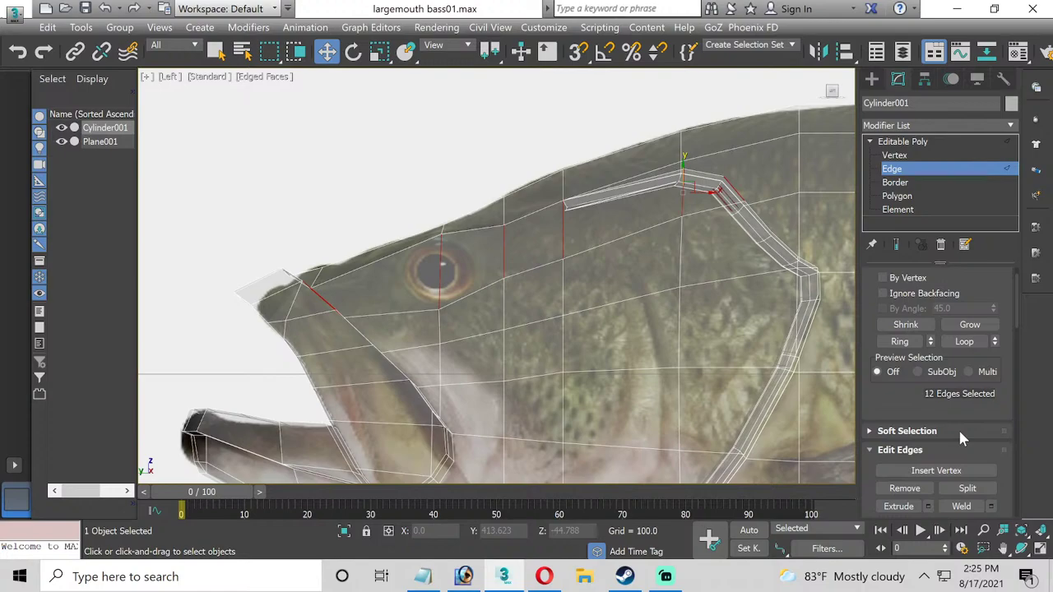
pyautogui.scroll(-3, 979, 449)
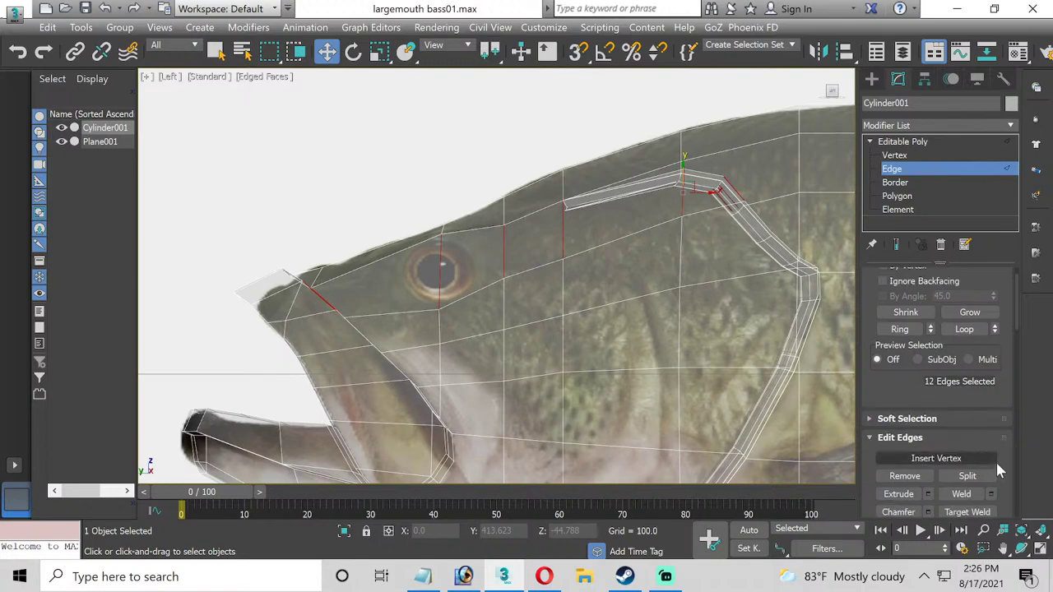
pyautogui.click(992, 480)
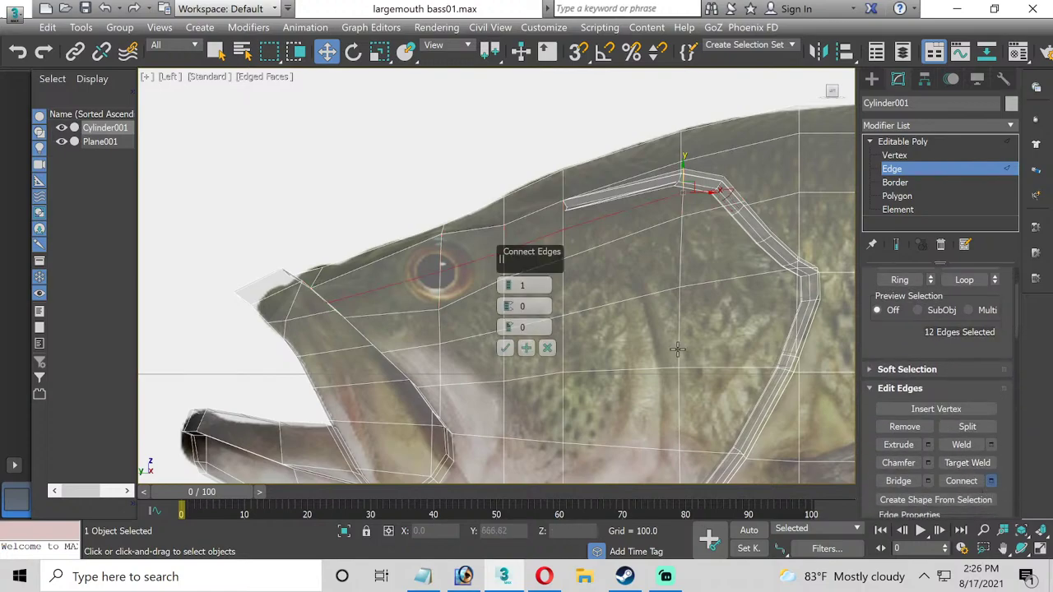
pyautogui.click(504, 349)
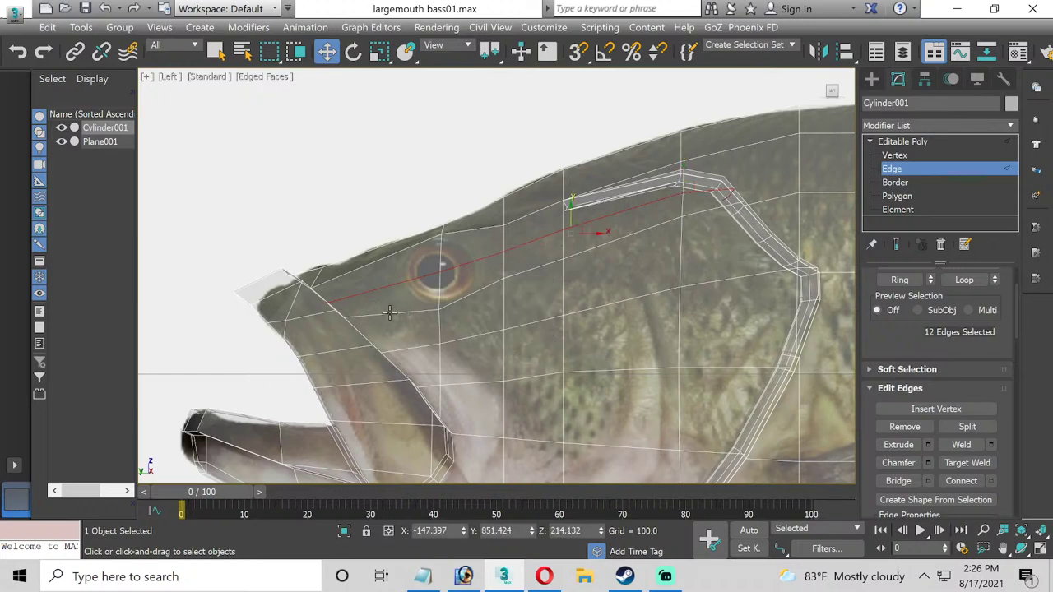
pyautogui.moveTo(630, 224); pyautogui.dragTo(577, 246, button='middle')
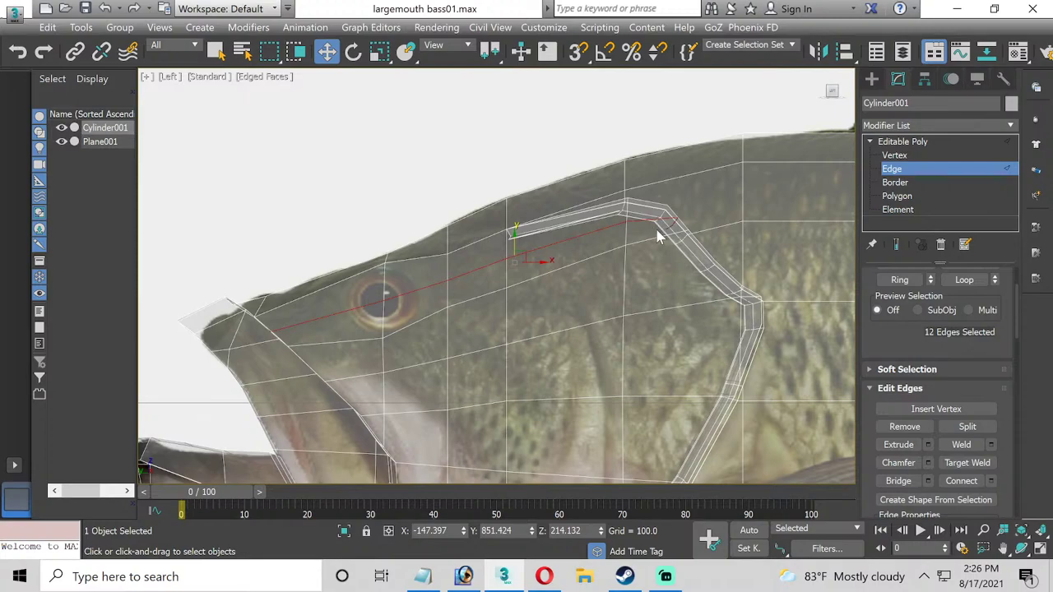
pyautogui.moveTo(613, 245); pyautogui.dragTo(675, 228, button='middle')
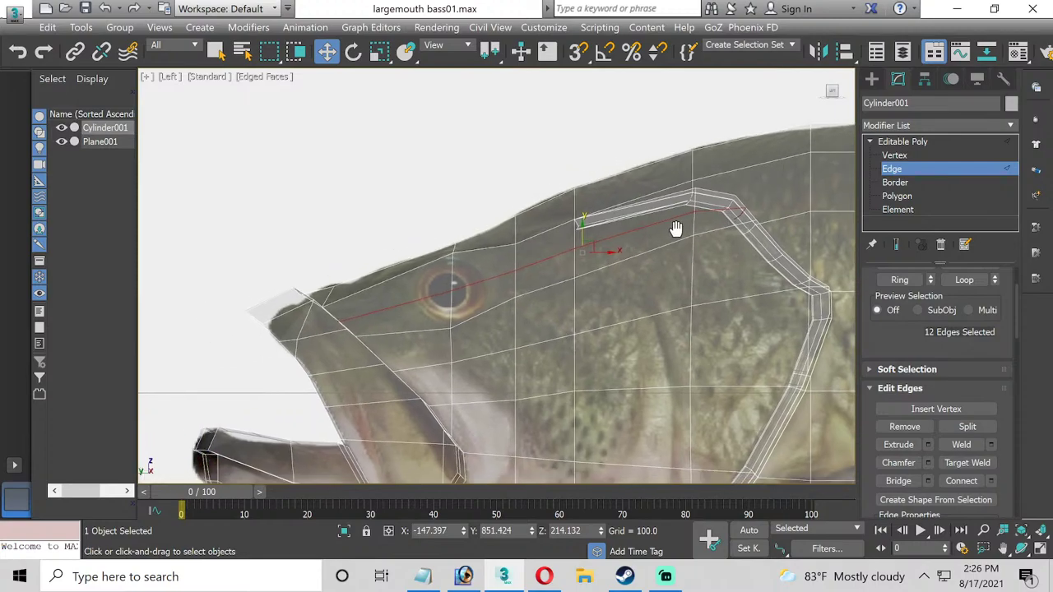
pyautogui.scroll(2, 287, 327)
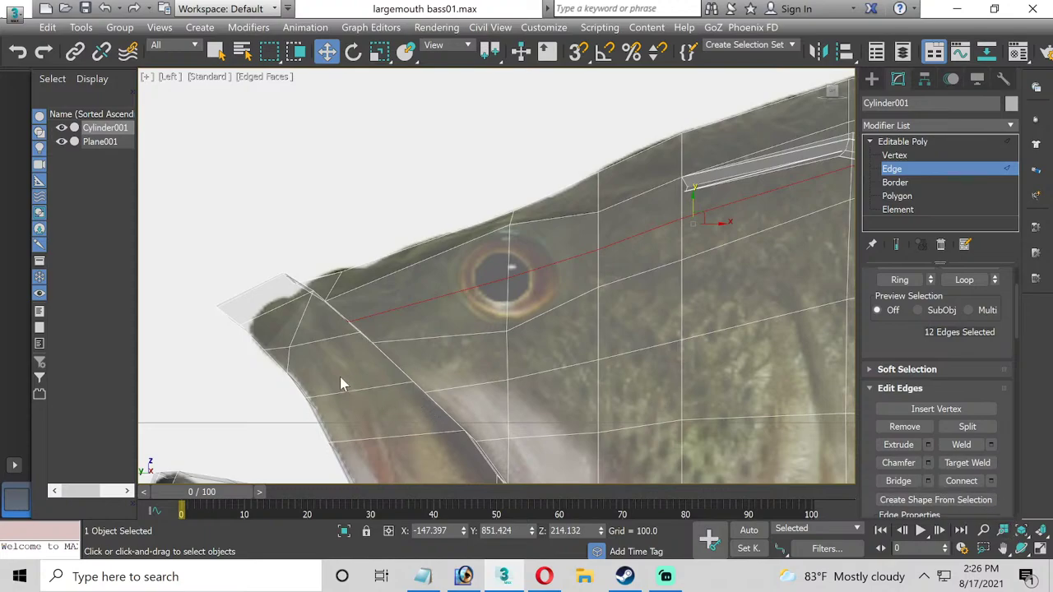
# Cut a new edge from the head's edge across to the gill edge.
pyautogui.click(1042, 549)
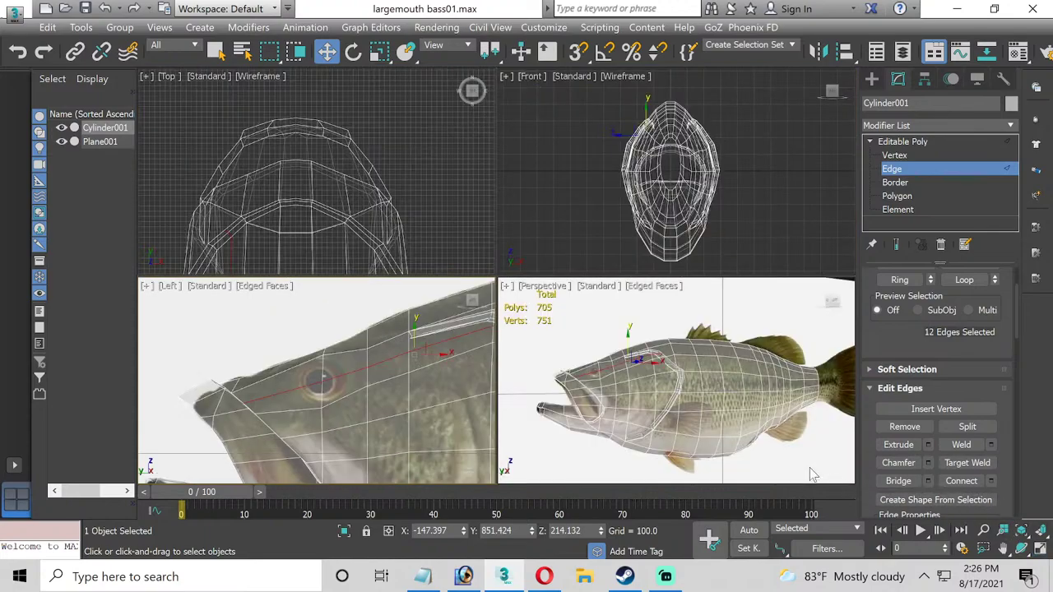
pyautogui.click(1042, 549)
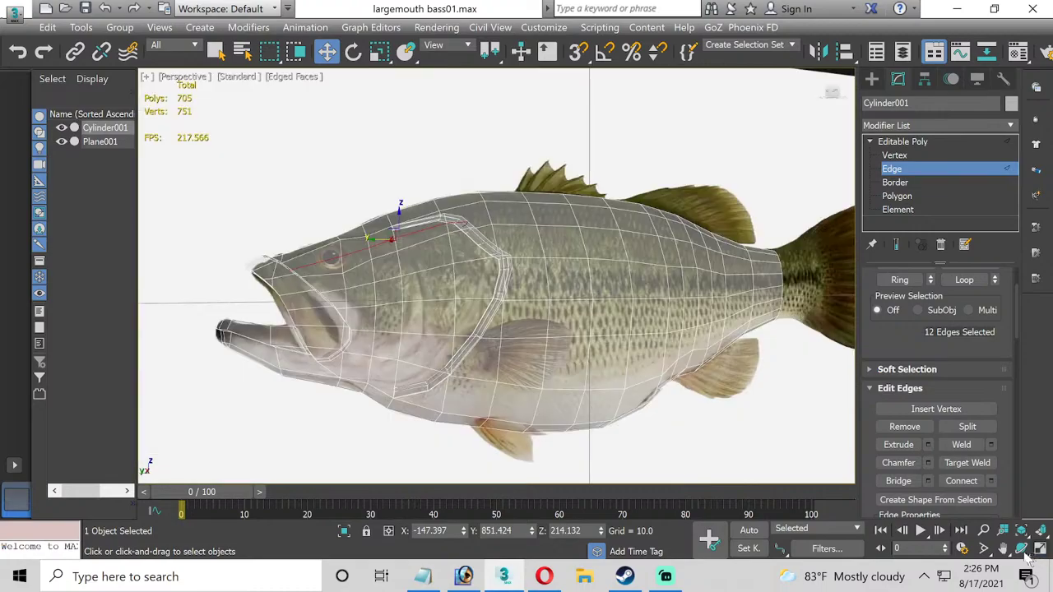
pyautogui.click(1022, 549)
pyautogui.moveTo(439, 326); pyautogui.dragTo(402, 308)
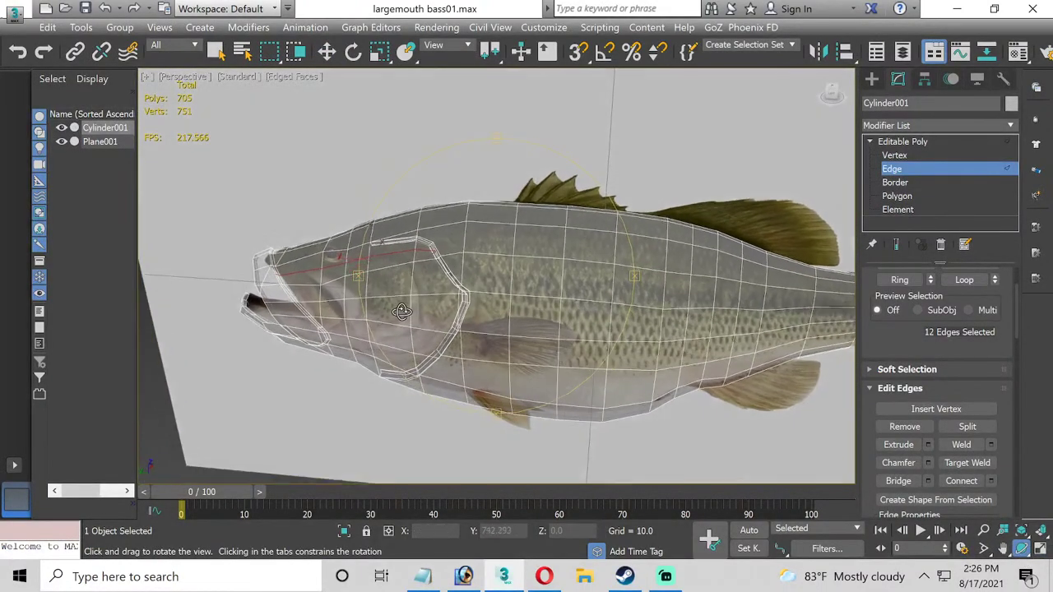
pyautogui.scroll(8, 275, 275)
pyautogui.scroll(3, 275, 272)
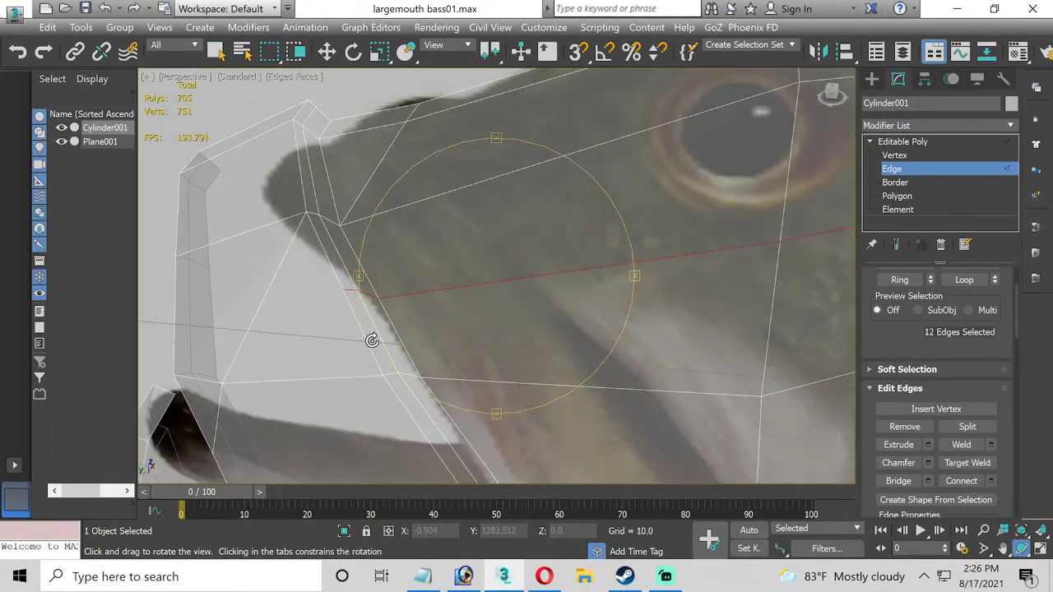
pyautogui.moveTo(197, 395); pyautogui.dragTo(425, 392, button='middle')
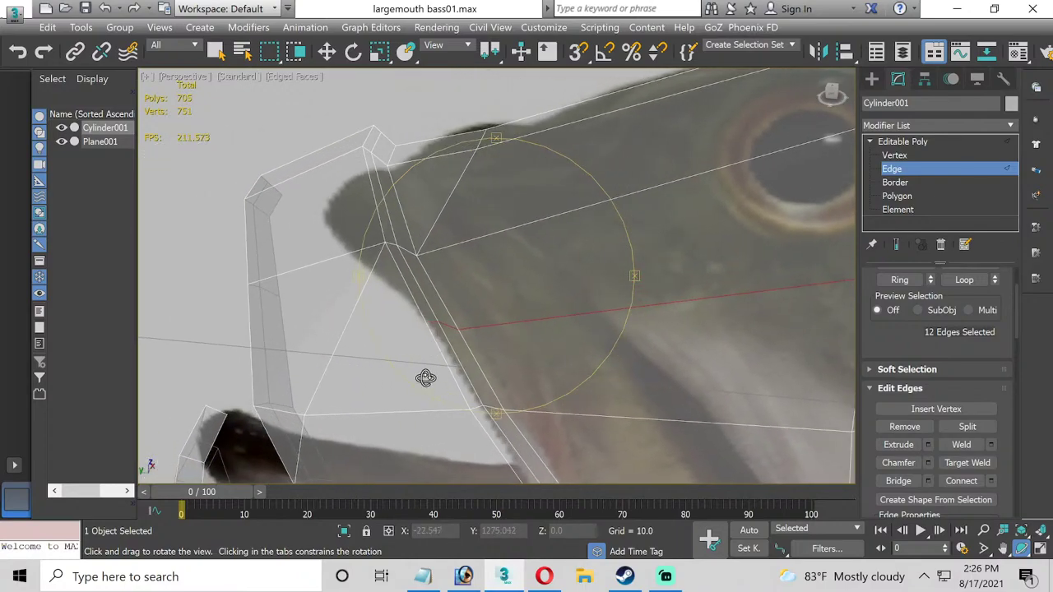
pyautogui.click(896, 156)
pyautogui.scroll(-5, 980, 339)
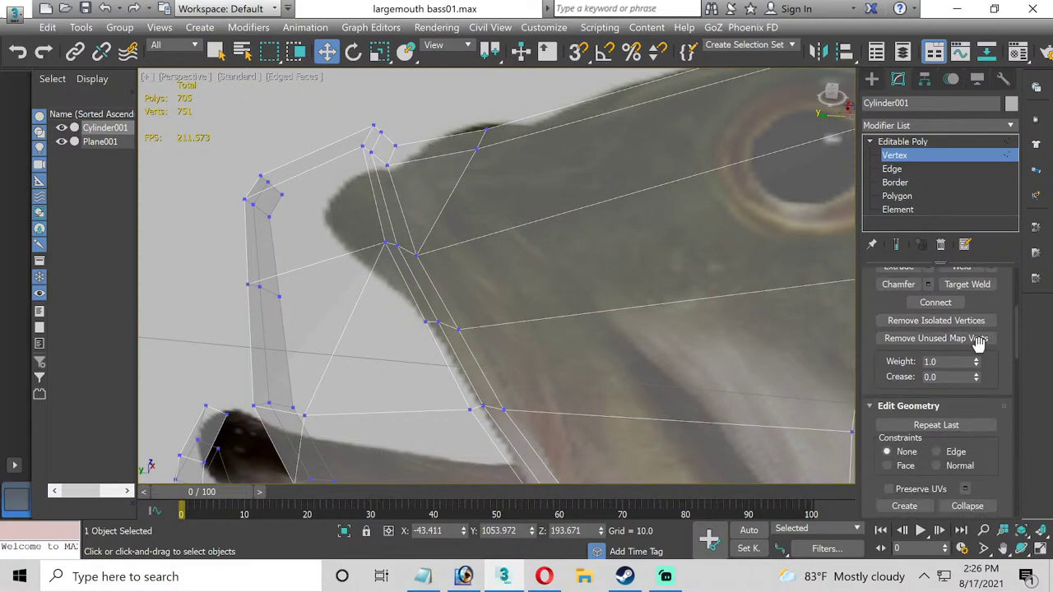
pyautogui.scroll(-3, 976, 345)
pyautogui.click(965, 483)
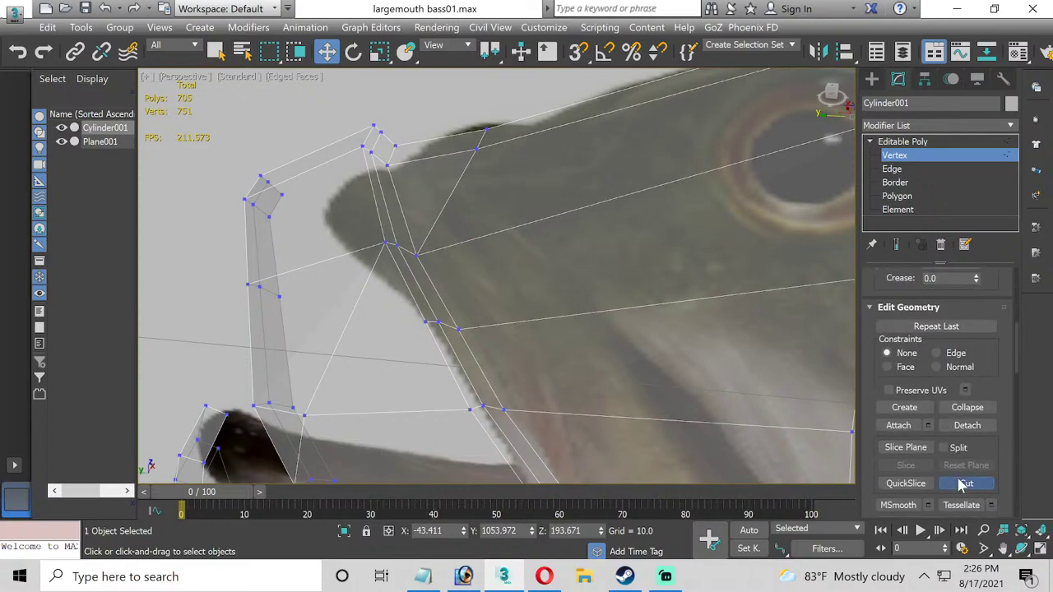
pyautogui.click(425, 320)
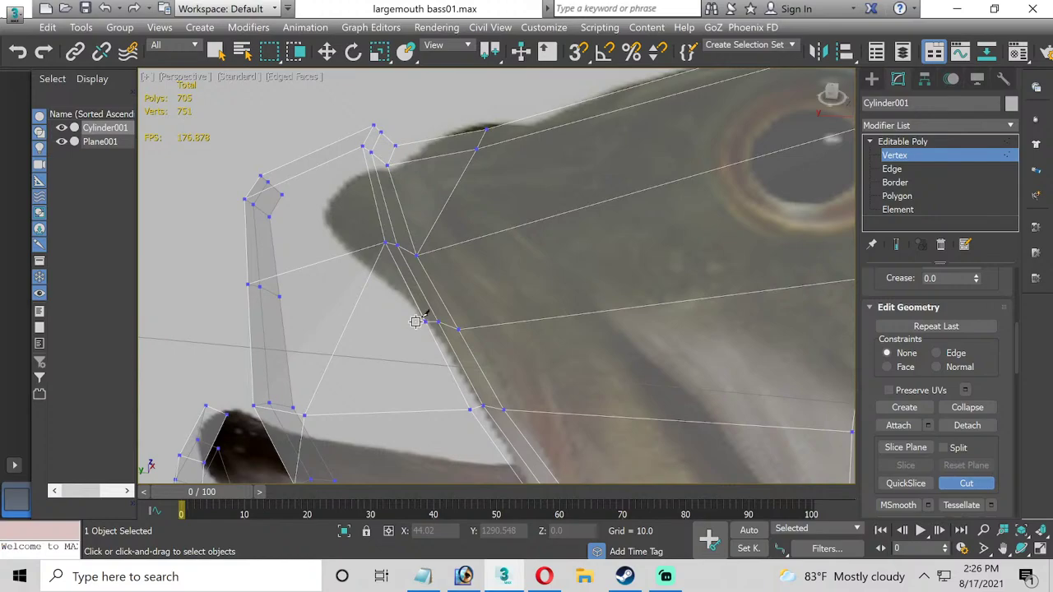
pyautogui.click(256, 334)
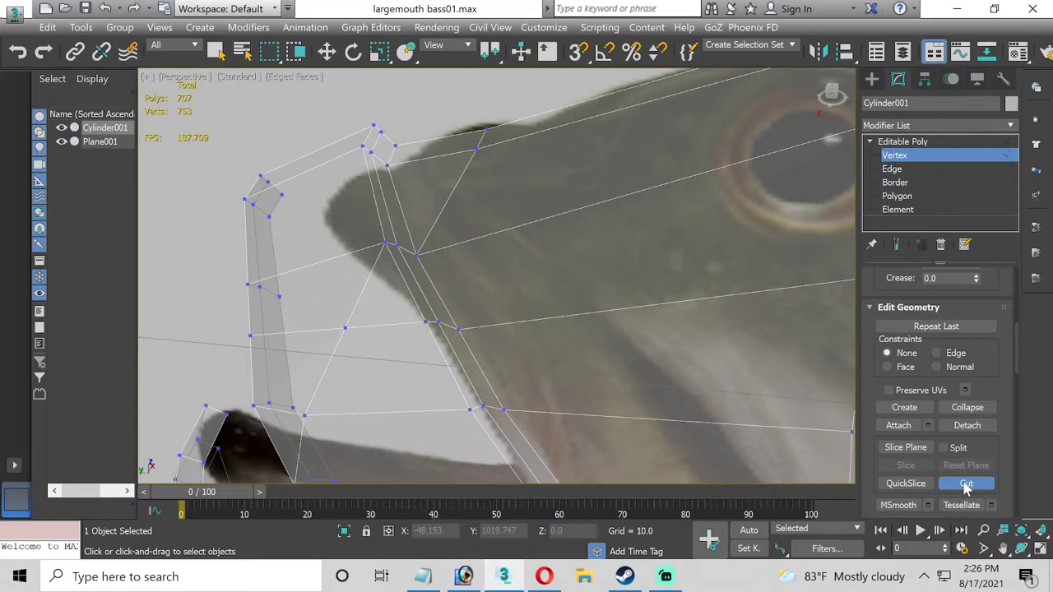
# Cut another new edge across the upper head faces, viewed from above.
pyautogui.click(1037, 548)
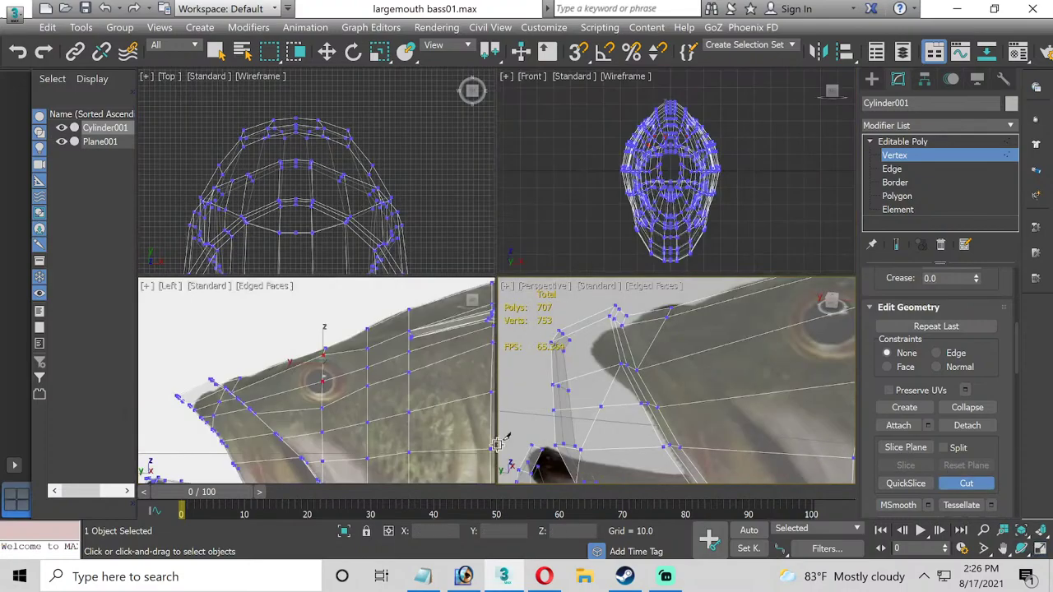
pyautogui.press('w')
pyautogui.click(1022, 549)
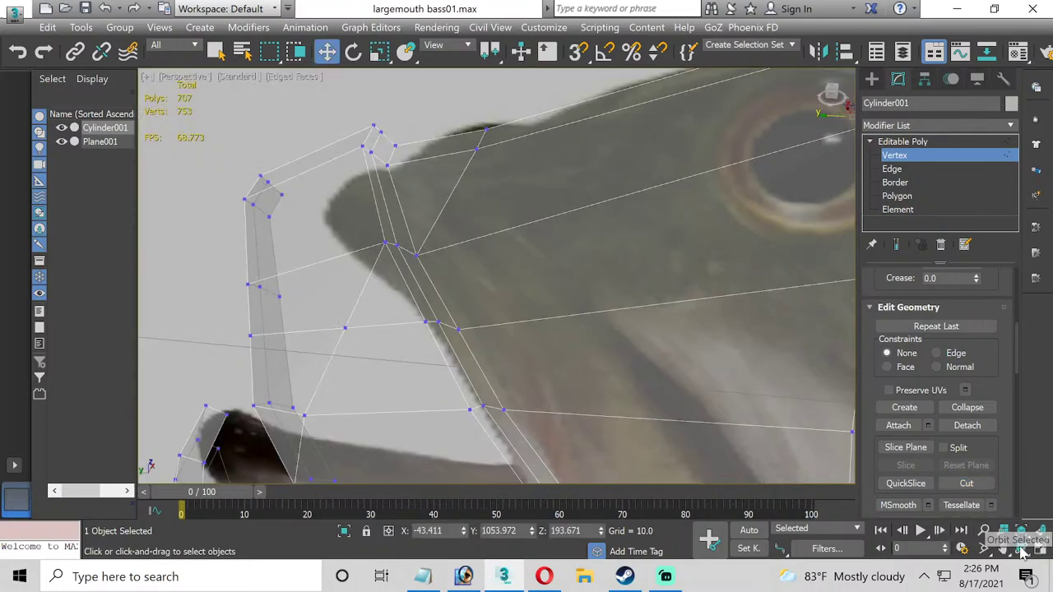
pyautogui.scroll(-2, 576, 385)
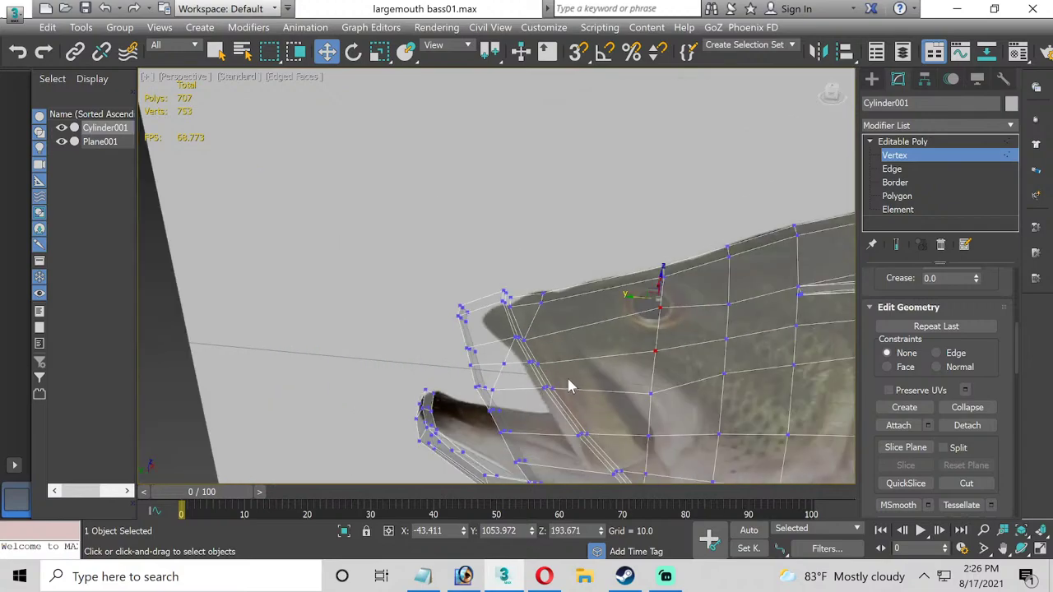
pyautogui.click(1023, 550)
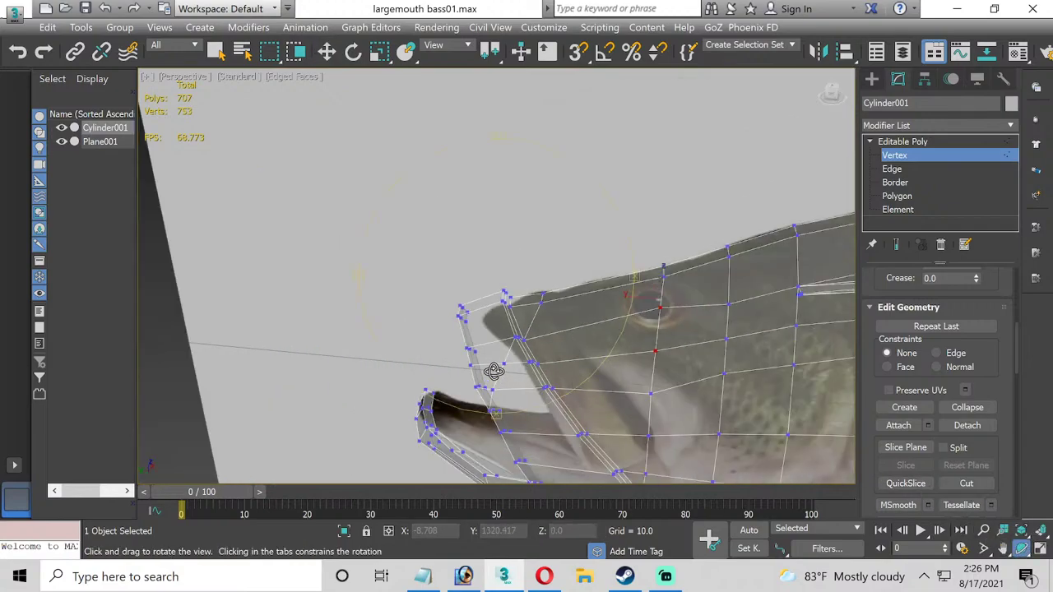
pyautogui.moveTo(496, 367); pyautogui.dragTo(533, 331)
pyautogui.moveTo(666, 238); pyautogui.dragTo(704, 238)
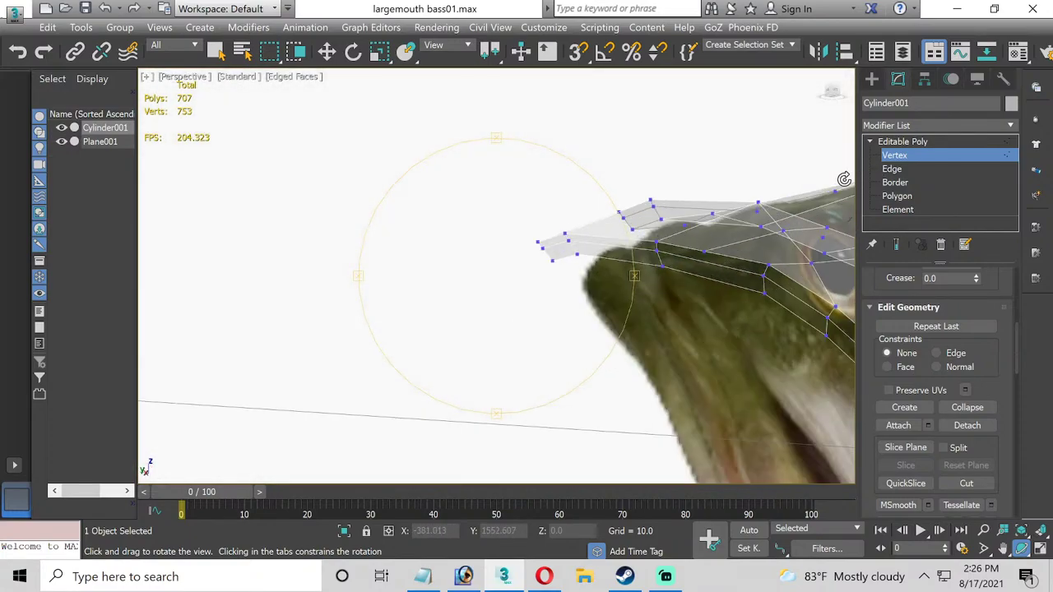
pyautogui.scroll(-2, 962, 482)
pyautogui.click(964, 446)
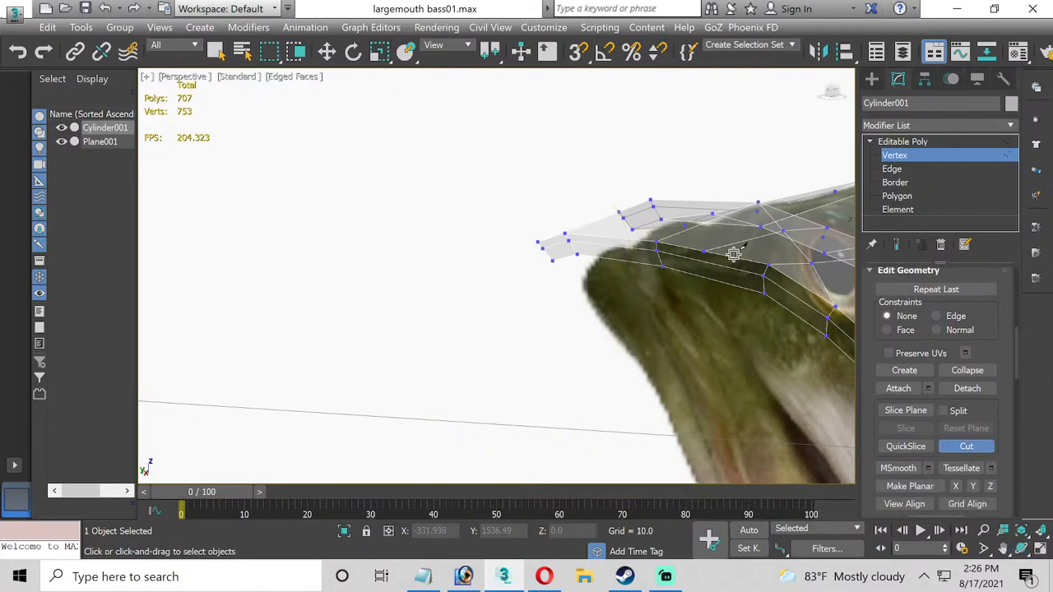
pyautogui.scroll(2, 733, 255)
pyautogui.click(688, 251)
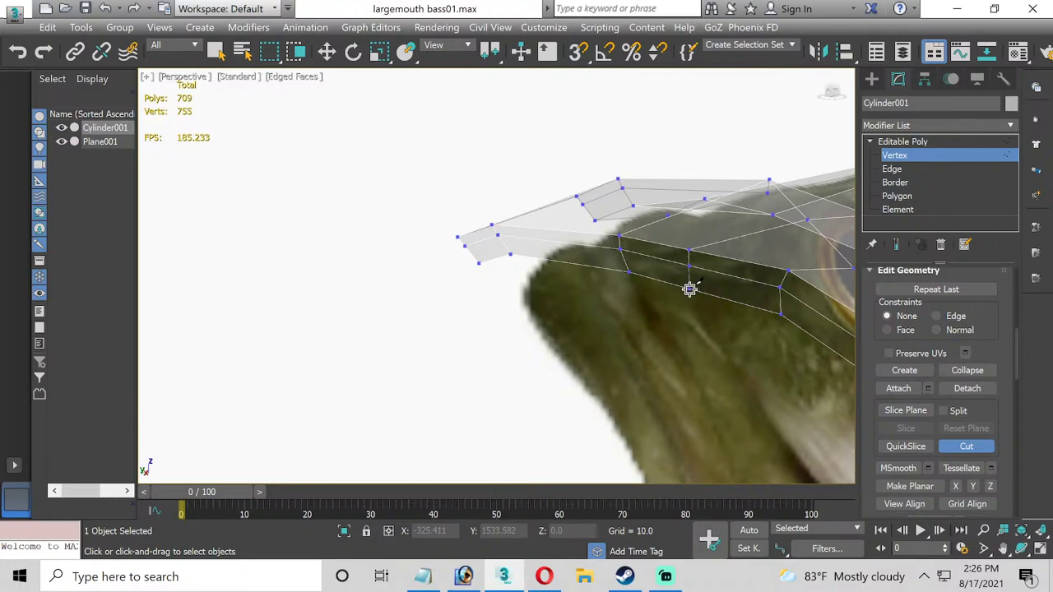
pyautogui.moveTo(717, 353); pyautogui.dragTo(315, 418, button='middle')
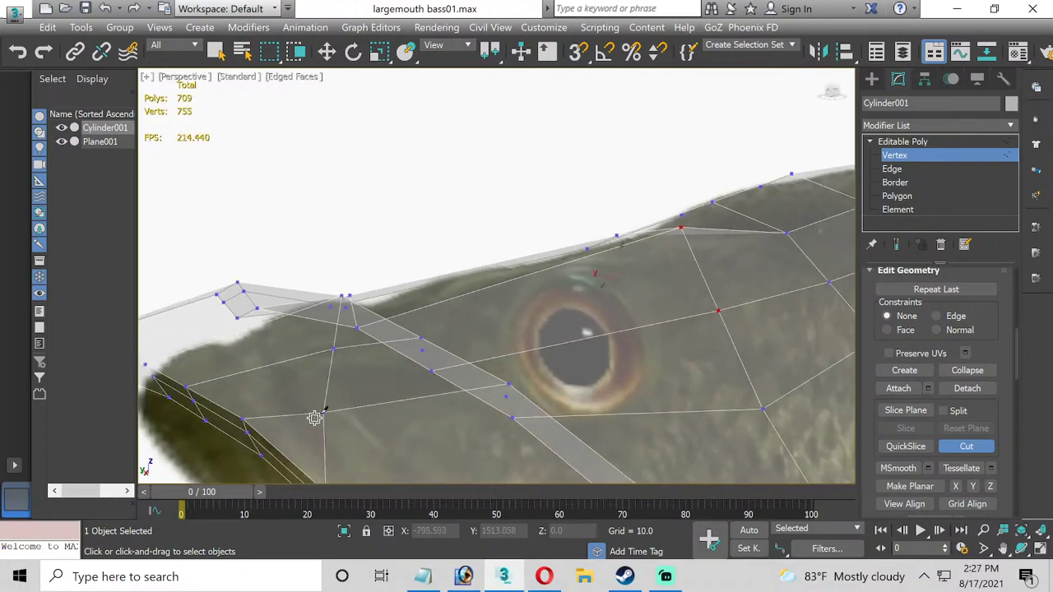
pyautogui.scroll(-3, 315, 418)
pyautogui.keyDown('alt'); pyautogui.moveTo(376, 364); pyautogui.dragTo(571, 330, button='middle'); pyautogui.keyUp('alt')
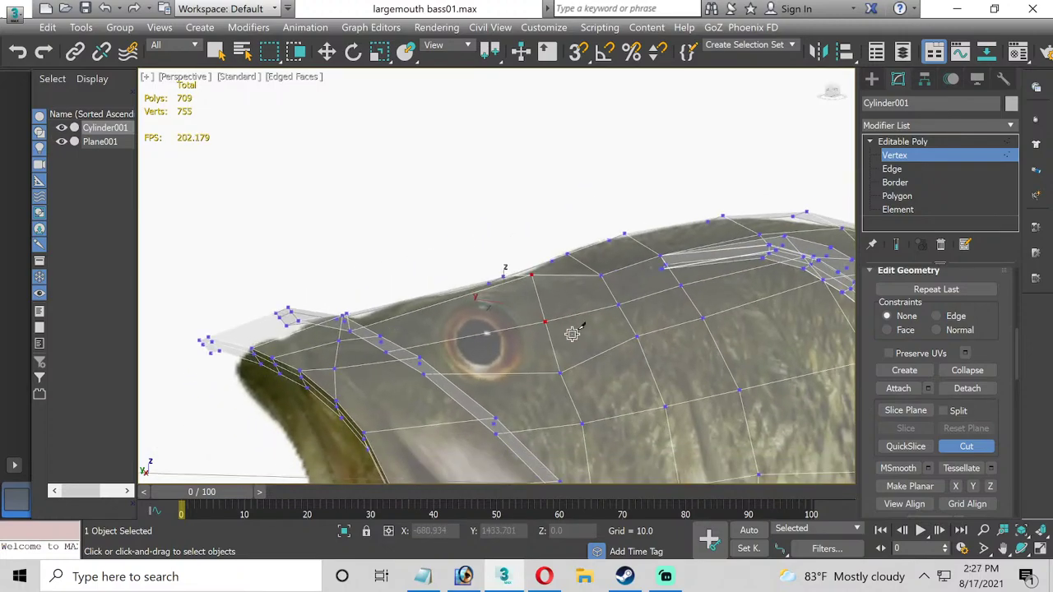
# Maximize the Left viewport and turn the Cut tool off.
pyautogui.click(1041, 549)
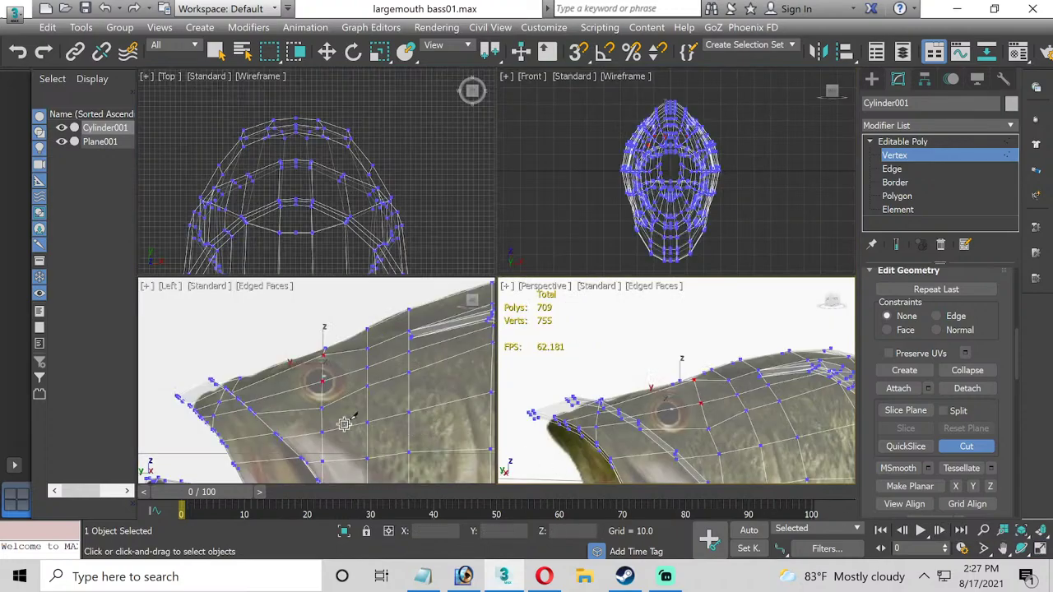
pyautogui.click(1040, 549)
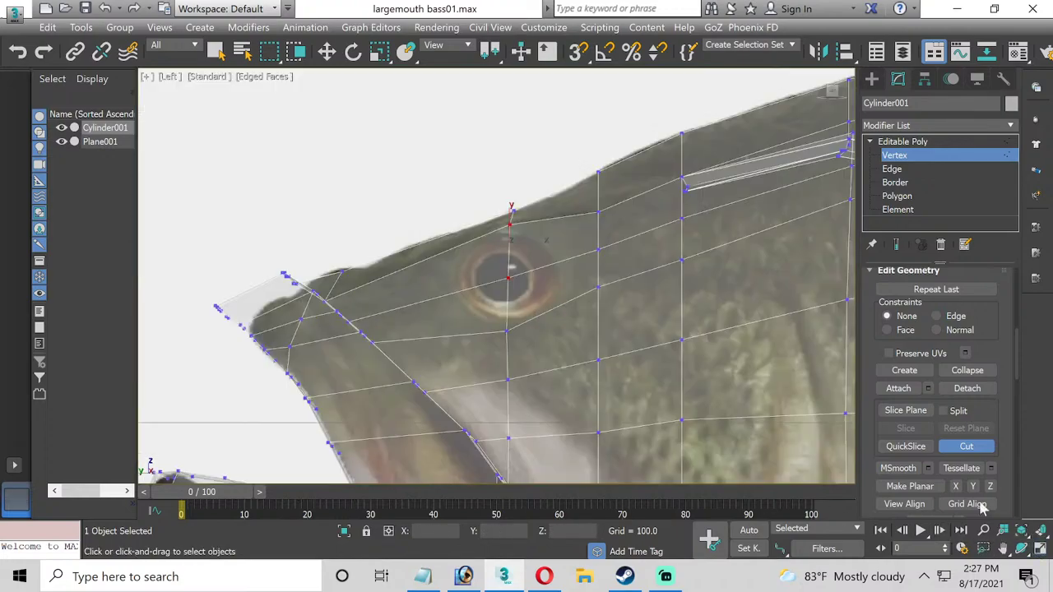
pyautogui.click(969, 447)
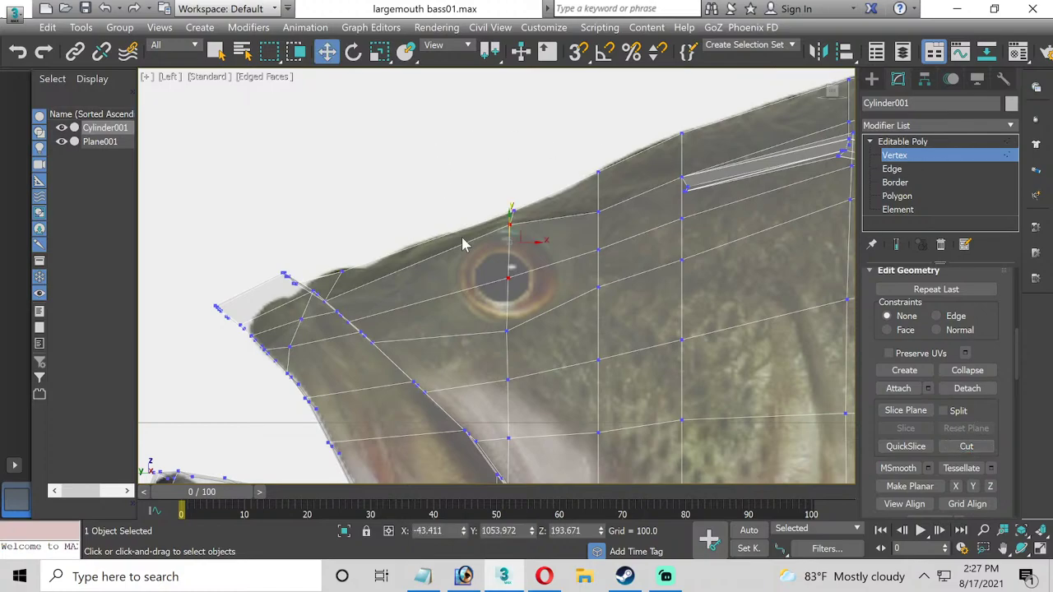
pyautogui.scroll(2, 467, 273)
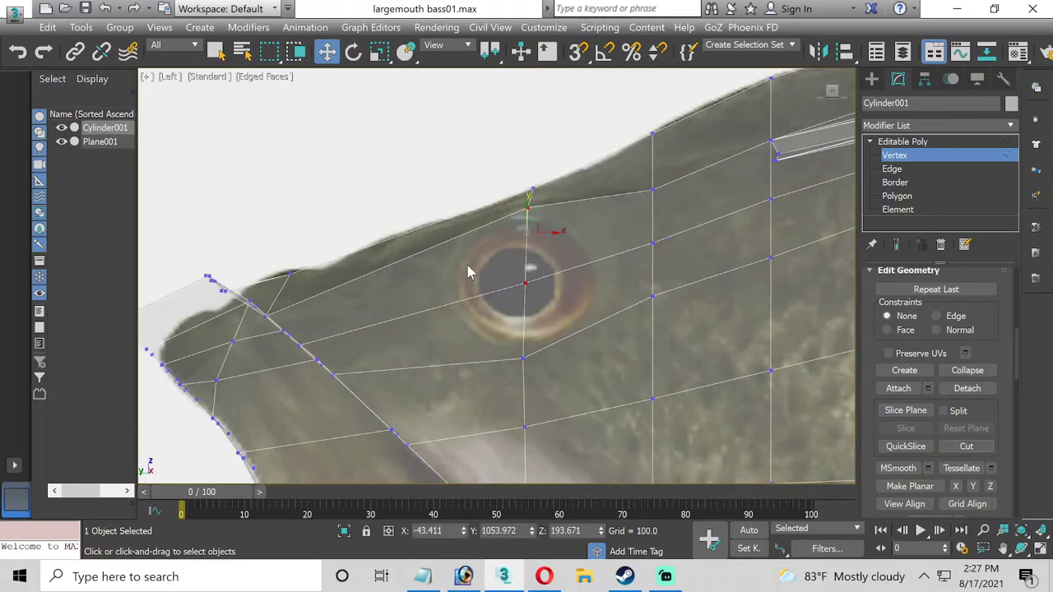
# Ring-select the six edges below the eye and connect them with one new edge loop.
pyautogui.click(893, 168)
pyautogui.moveTo(408, 307); pyautogui.dragTo(401, 331)
pyautogui.scroll(2, 921, 367)
pyautogui.scroll(9, 923, 370)
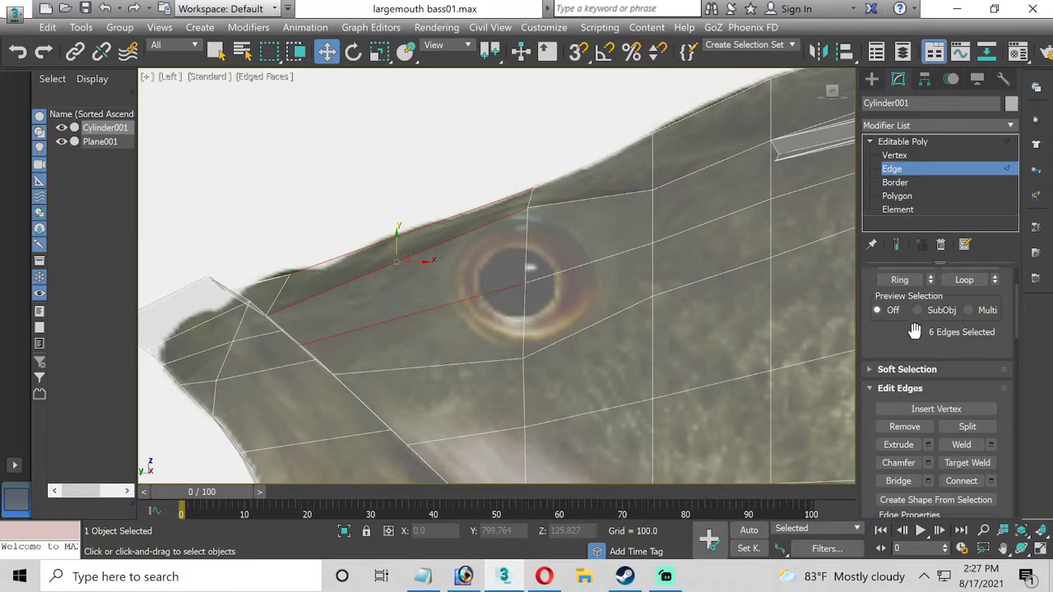
pyautogui.click(900, 280)
pyautogui.moveTo(505, 403); pyautogui.dragTo(449, 225, button='middle')
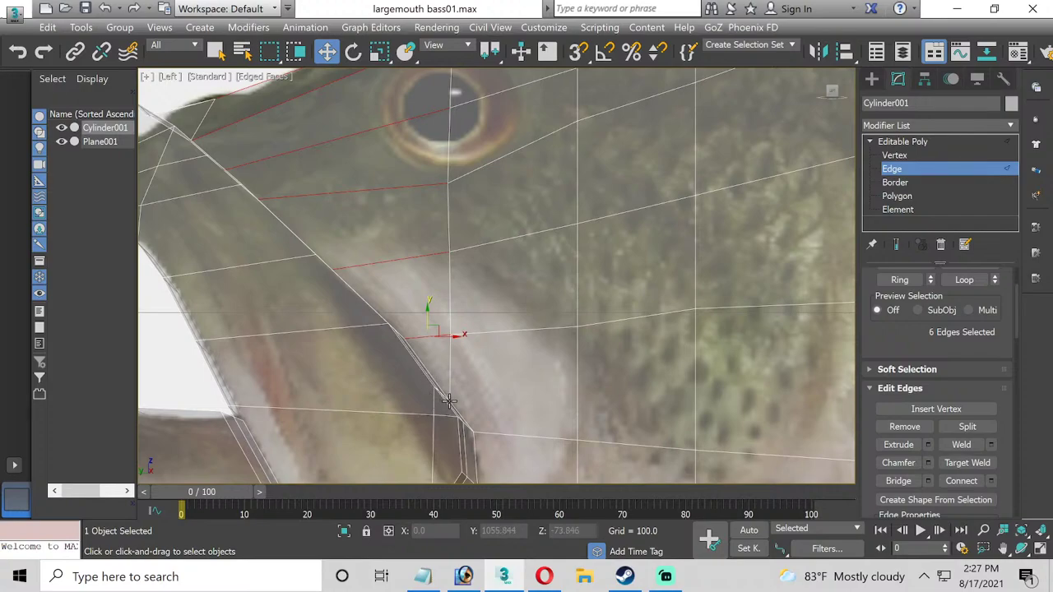
pyautogui.scroll(-2, 968, 432)
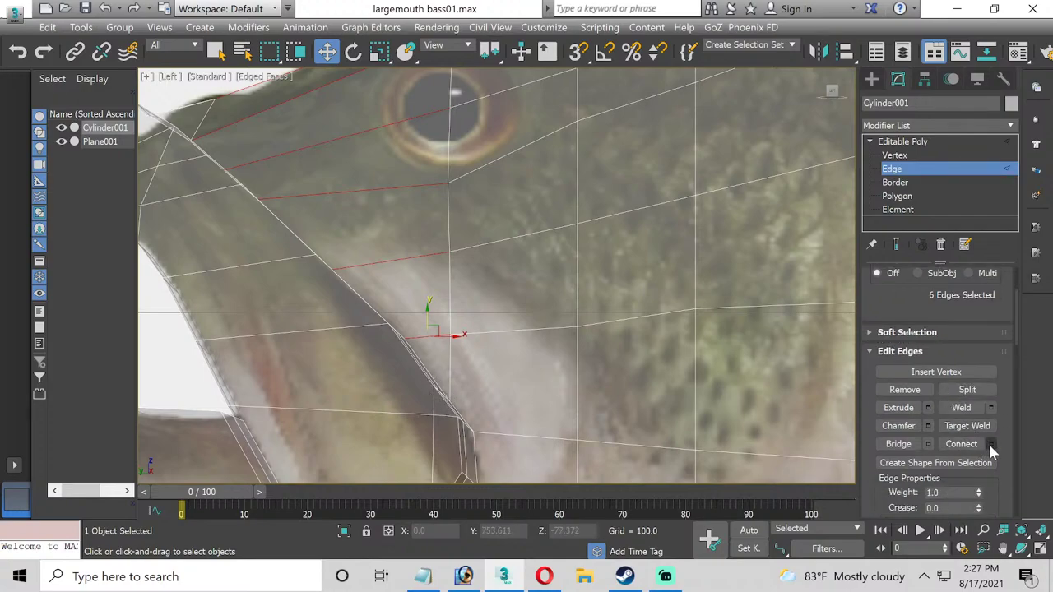
pyautogui.click(991, 444)
pyautogui.click(505, 348)
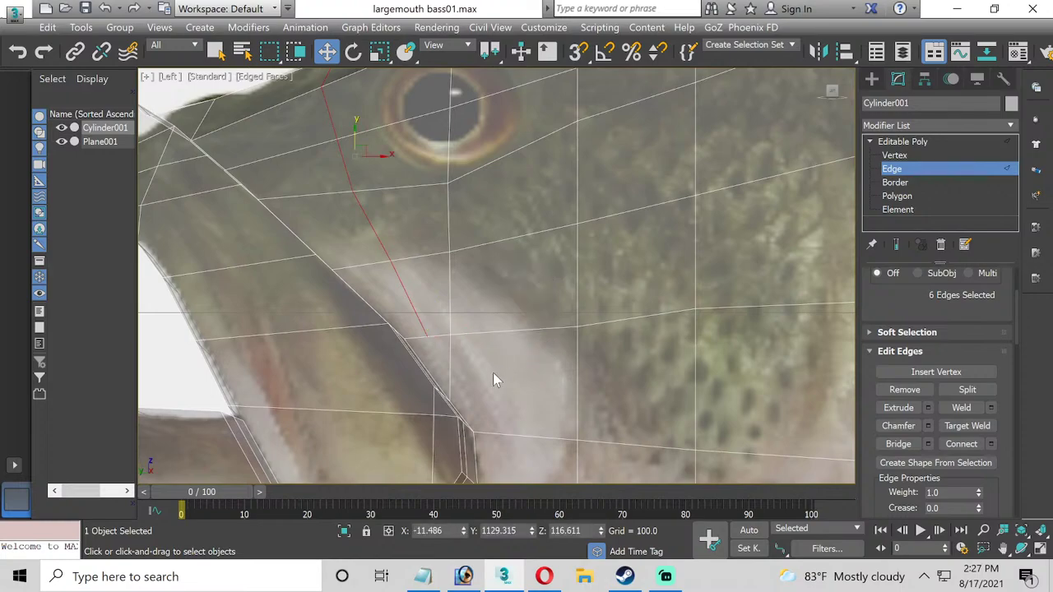
pyautogui.scroll(4, 501, 355)
pyautogui.moveTo(430, 395); pyautogui.dragTo(313, 458, button='middle')
# Connect two vertices at the gill edge with a new edge.
pyautogui.click(912, 156)
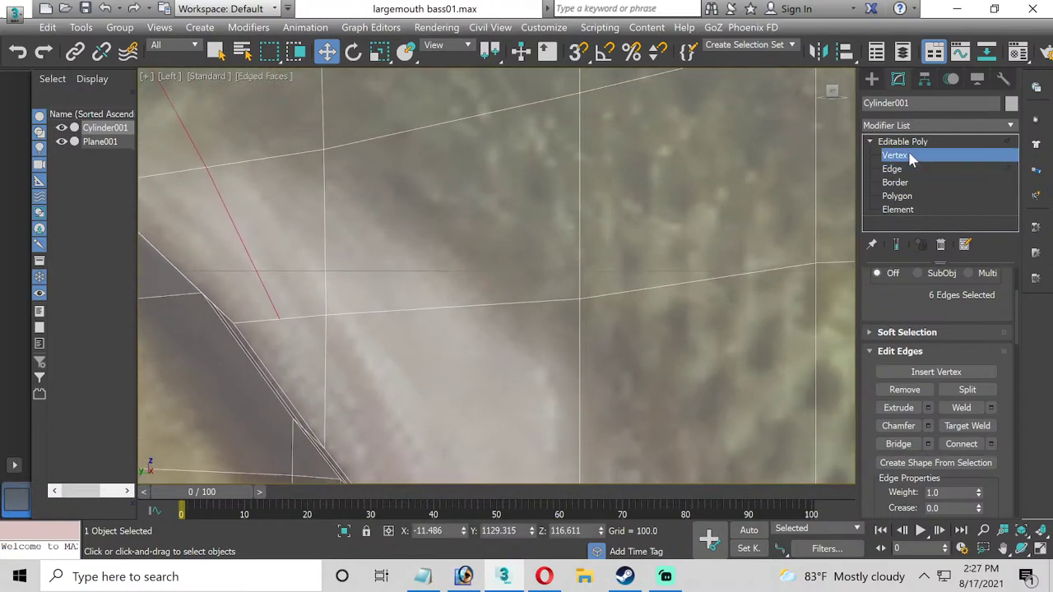
pyautogui.click(280, 319)
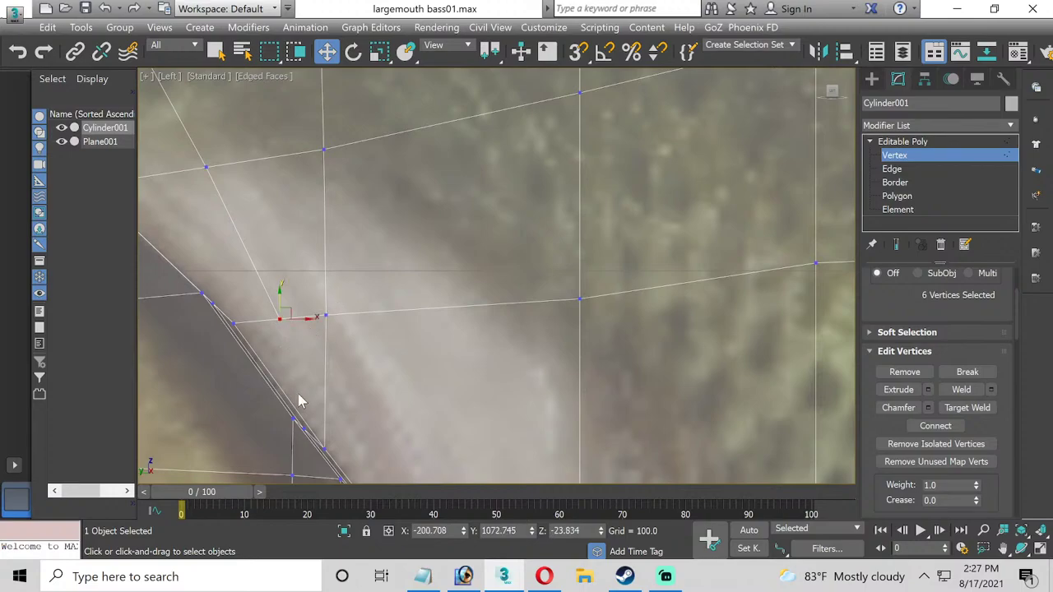
pyautogui.keyDown('ctrl'); pyautogui.click(325, 449); pyautogui.keyUp('ctrl')
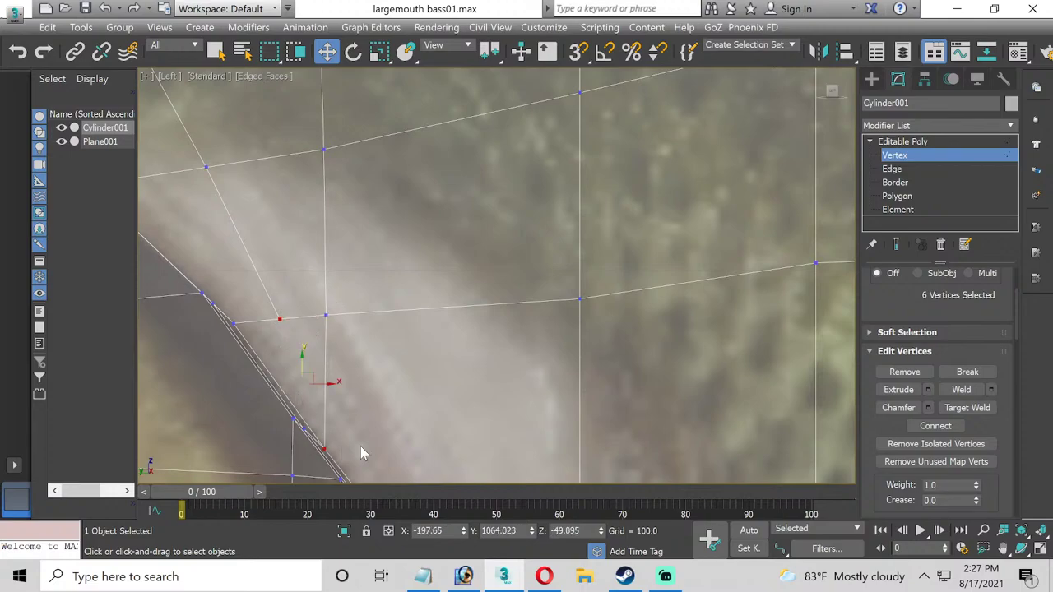
pyautogui.click(908, 427)
pyautogui.scroll(-5, 295, 302)
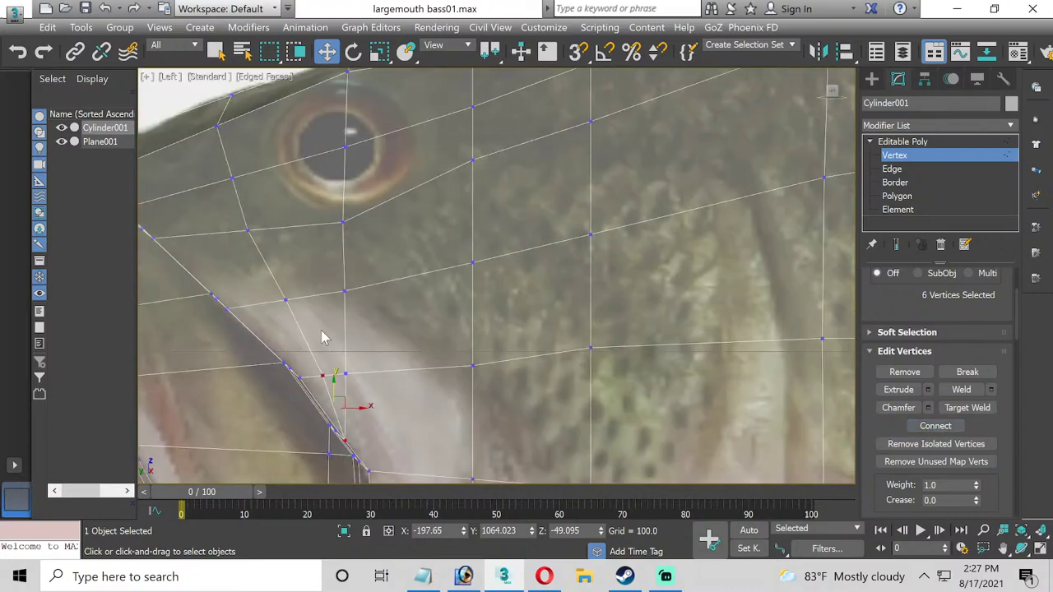
pyautogui.moveTo(324, 337); pyautogui.dragTo(418, 420, button='middle')
# With Edge constraint, slide the front-of-eye vertex toward the eye, then select the eye-centre vertex.
pyautogui.press('1')
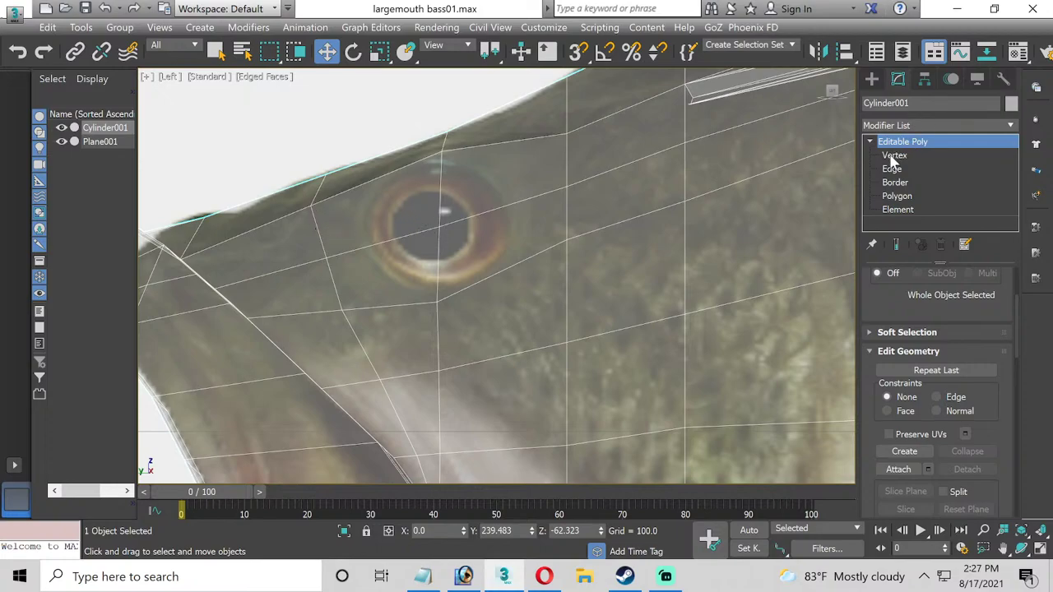
pyautogui.click(894, 156)
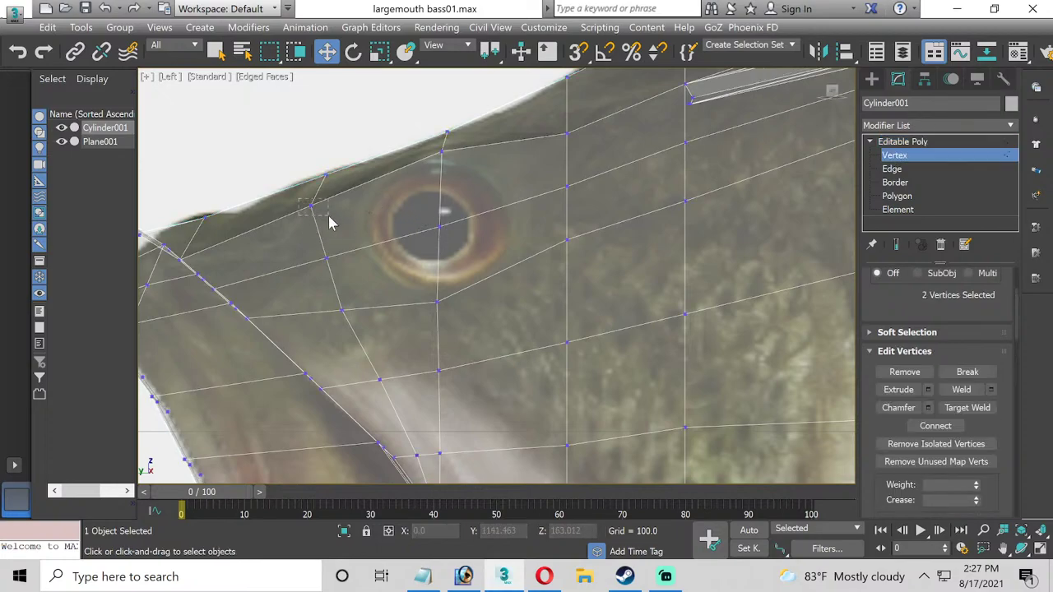
pyautogui.moveTo(329, 220); pyautogui.dragTo(329, 221)
pyautogui.scroll(-5, 979, 333)
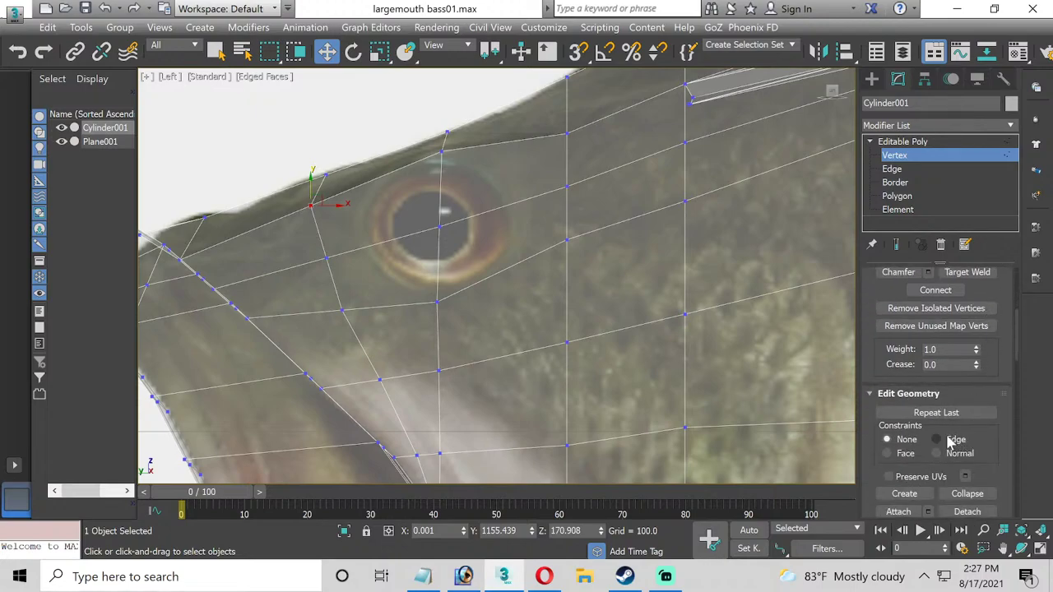
pyautogui.click(951, 441)
pyautogui.moveTo(343, 211)
pyautogui.mouseDown()
pyautogui.moveTo(332, 207)
pyautogui.moveTo(349, 204)
pyautogui.mouseUp()
pyautogui.moveTo(458, 284); pyautogui.dragTo(440, 336, button='middle')
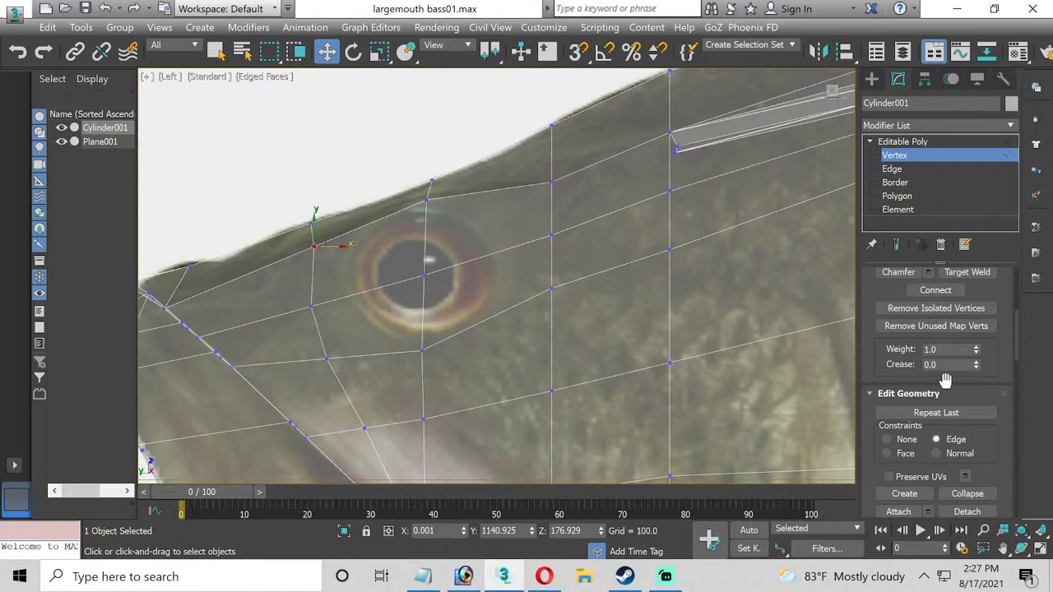
pyautogui.click(888, 439)
pyautogui.click(423, 276)
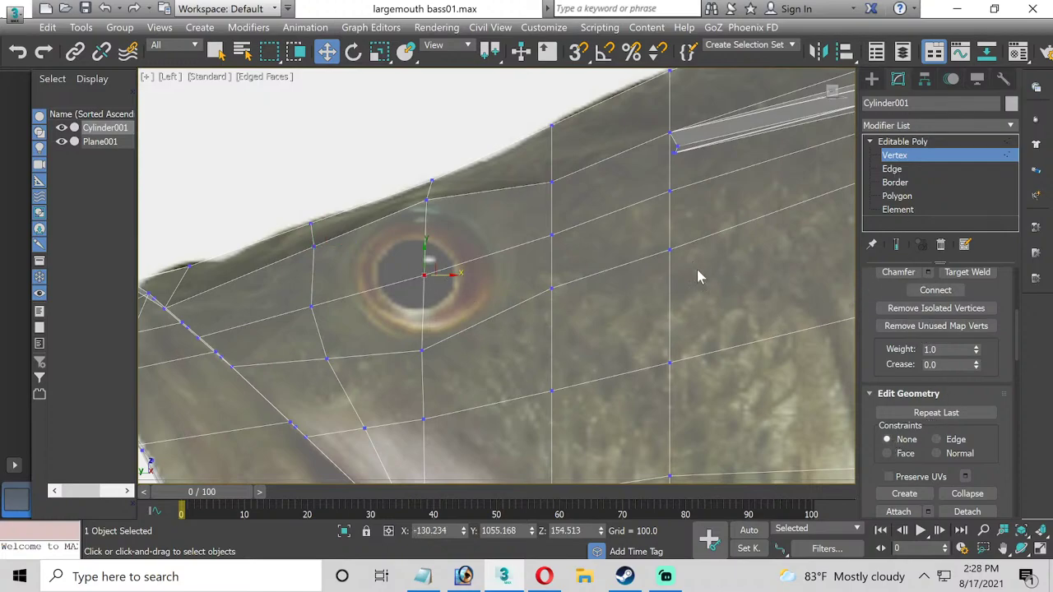
pyautogui.scroll(-1, 934, 351)
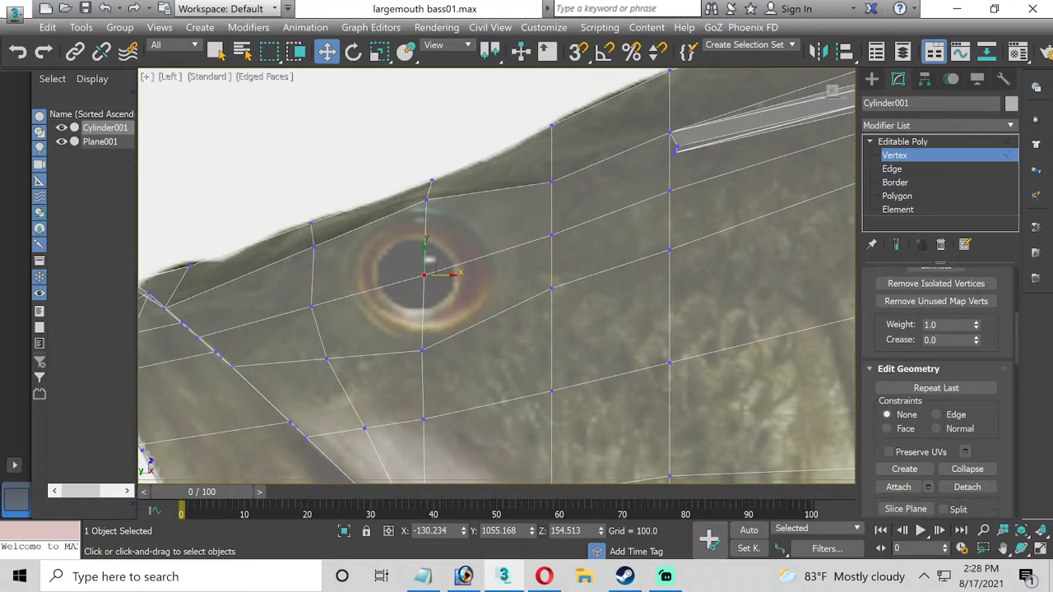
pyautogui.scroll(6, 999, 354)
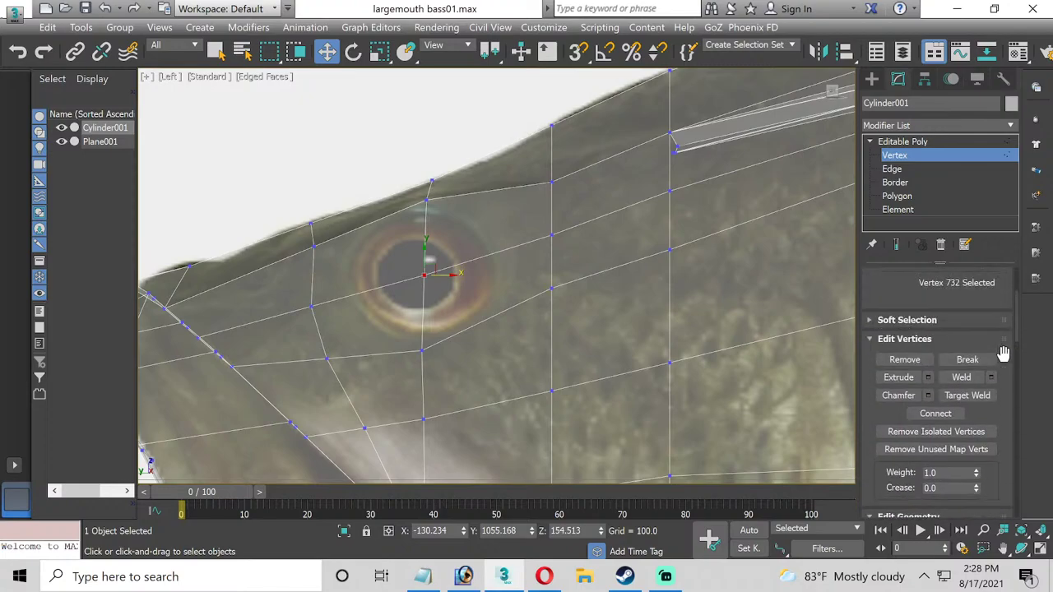
# Chamfer the eye-centre vertex into a four-vertex diamond opening, then enable Cut.
pyautogui.click(928, 396)
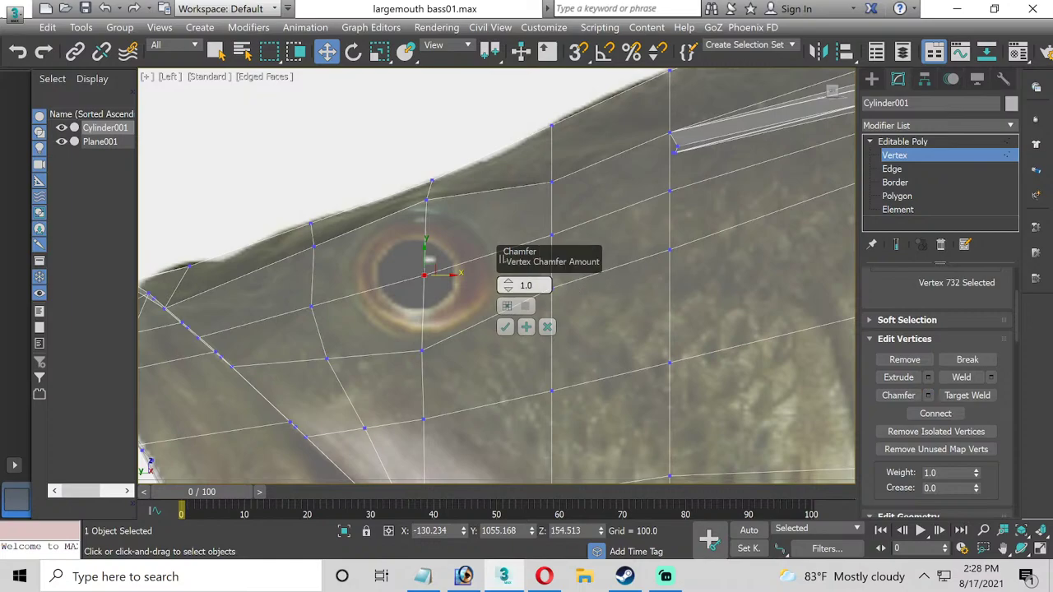
pyautogui.moveTo(508, 284); pyautogui.dragTo(497, 217)
pyautogui.click(506, 327)
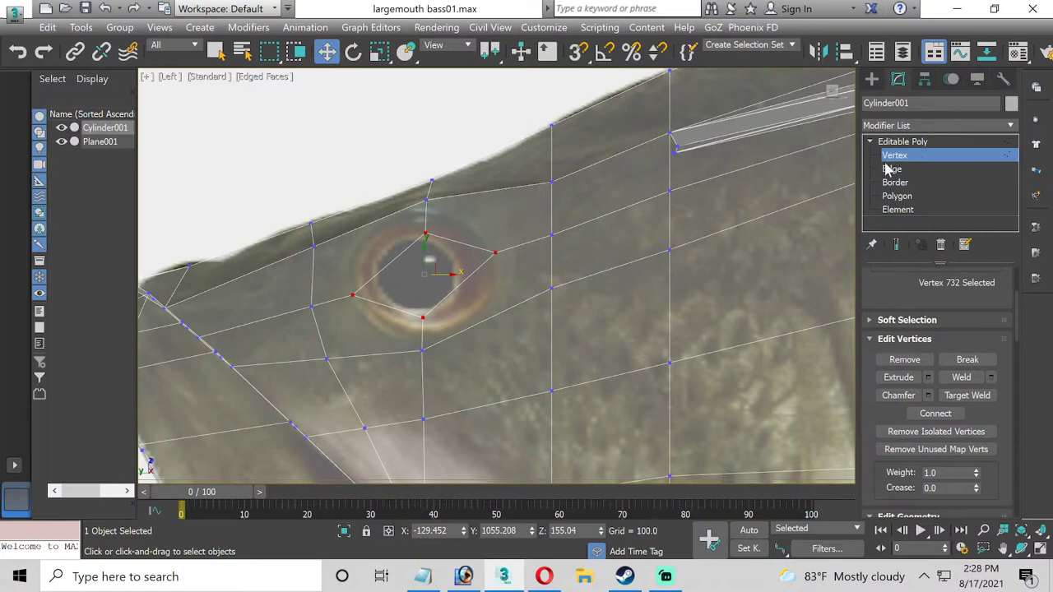
pyautogui.scroll(-5, 983, 391)
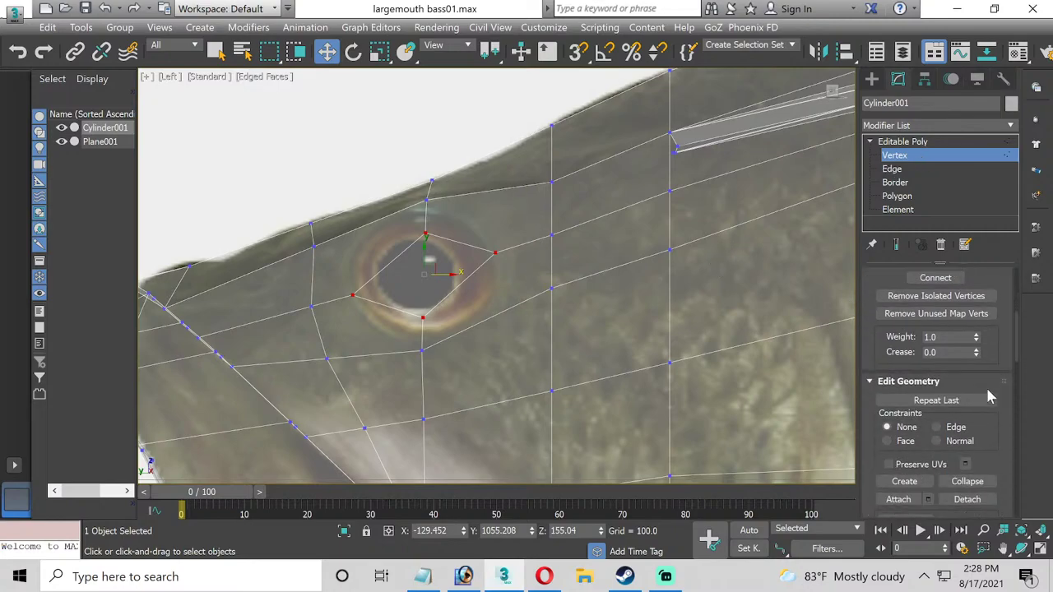
pyautogui.scroll(-1, 993, 409)
pyautogui.click(967, 447)
pyautogui.scroll(2, 463, 329)
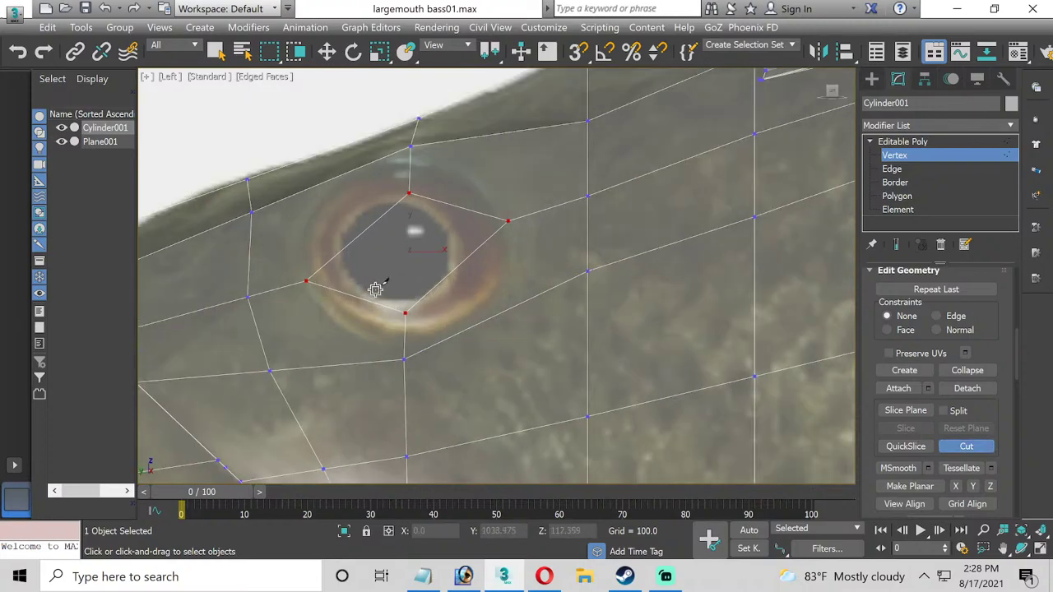
# Cut four edges from surrounding vertices onto the eye diamond's left, upper-right, lower-right and lower-left edges.
pyautogui.click(253, 212)
pyautogui.click(356, 237)
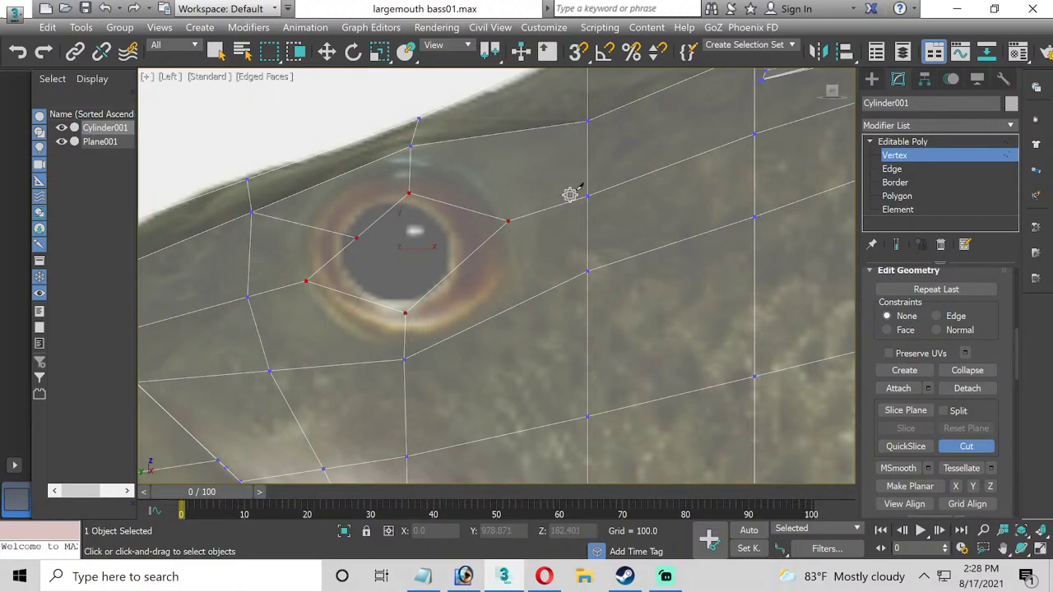
pyautogui.click(587, 122)
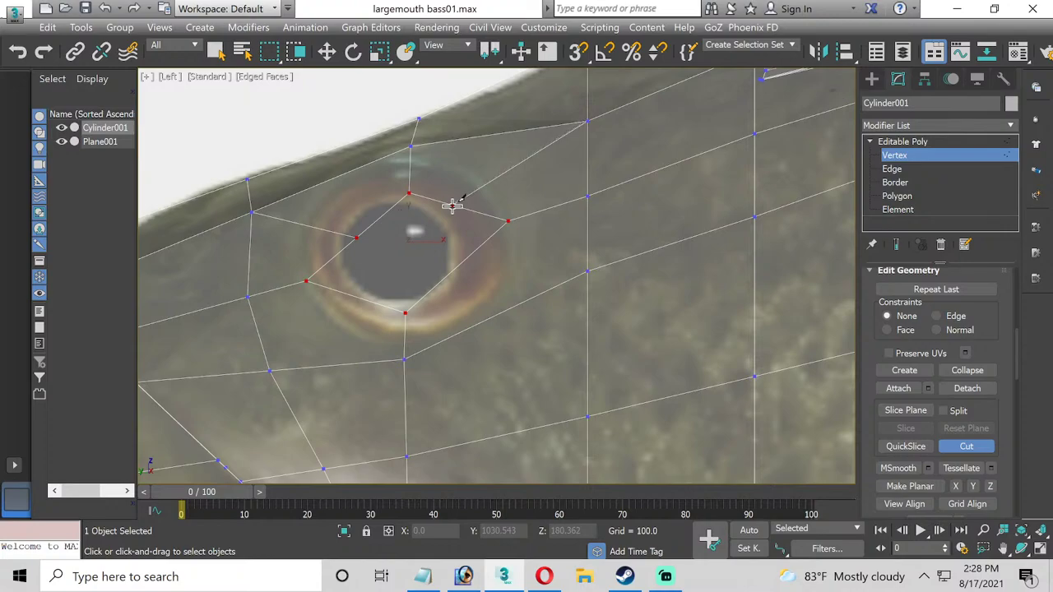
pyautogui.click(452, 206)
pyautogui.click(587, 271)
pyautogui.click(460, 264)
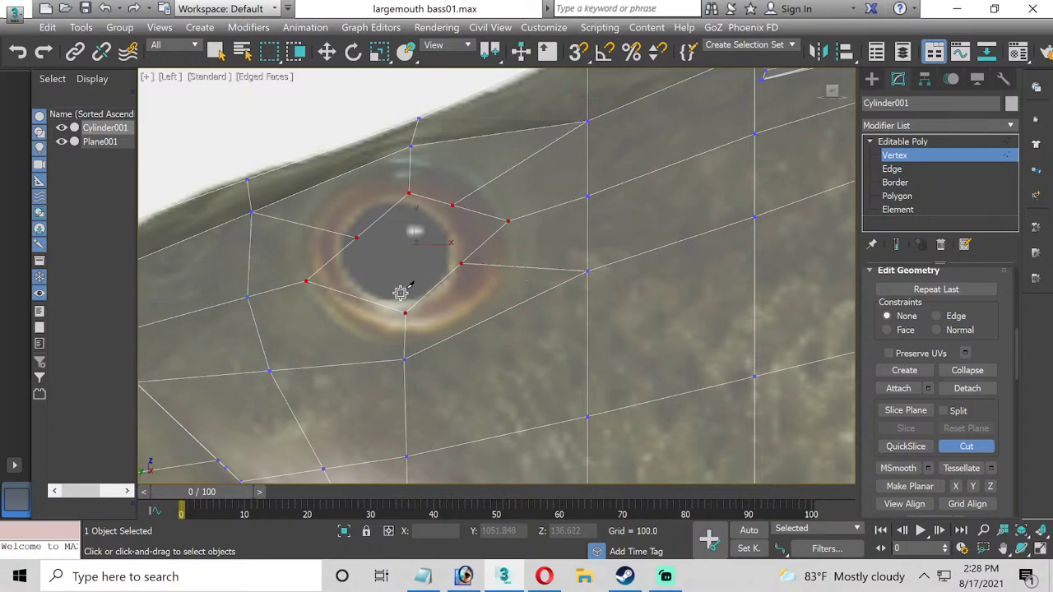
pyautogui.click(269, 371)
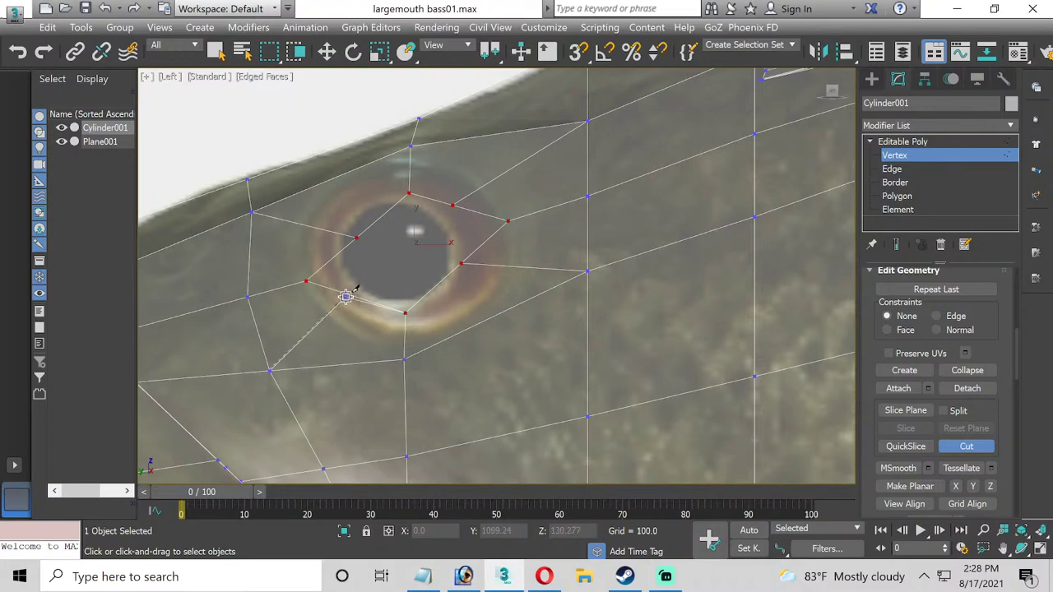
pyautogui.click(349, 296)
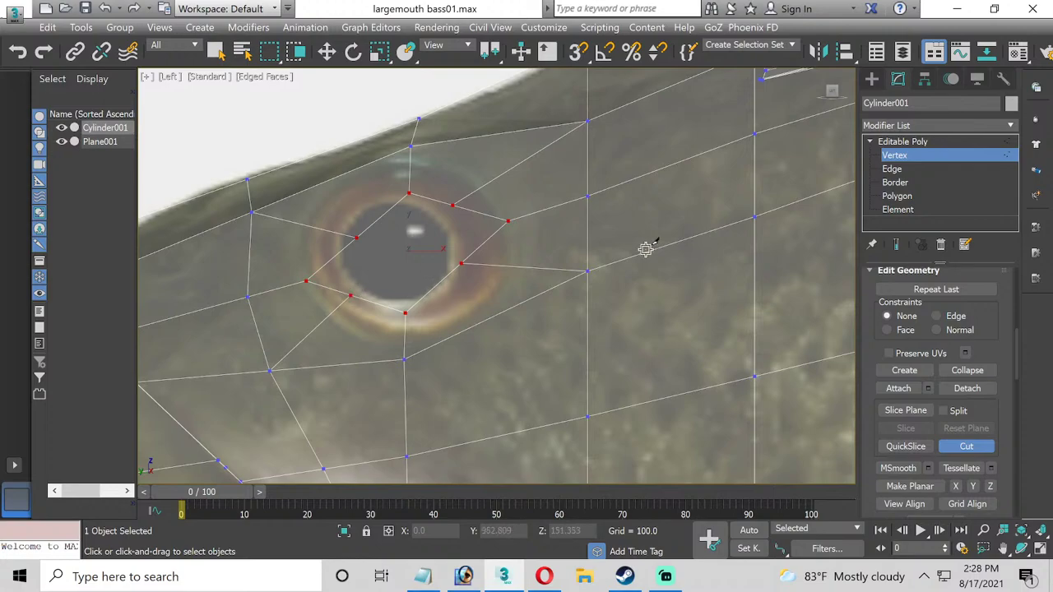
pyautogui.press('w')
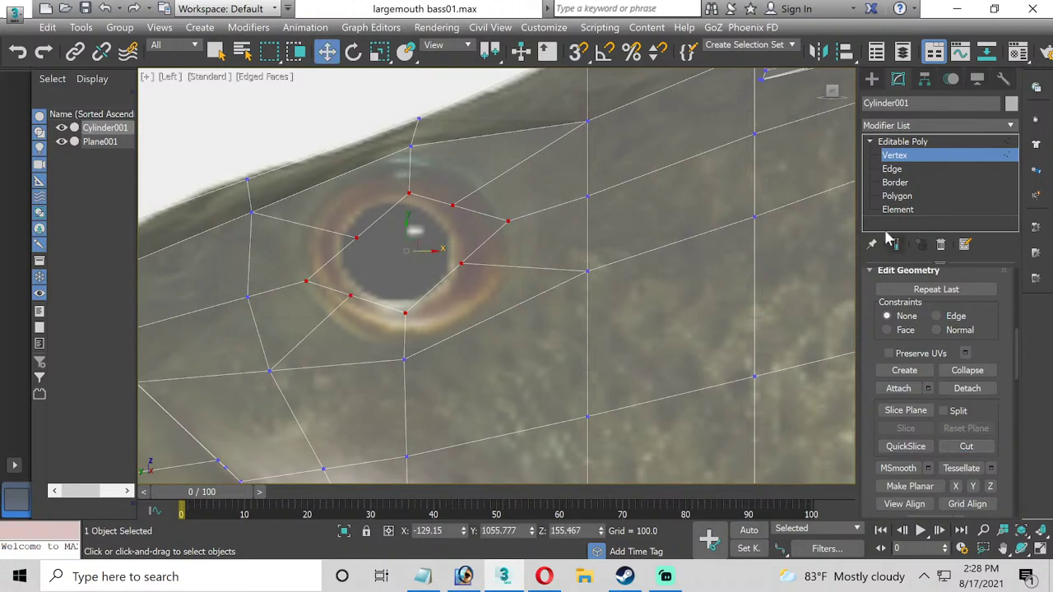
pyautogui.click(897, 196)
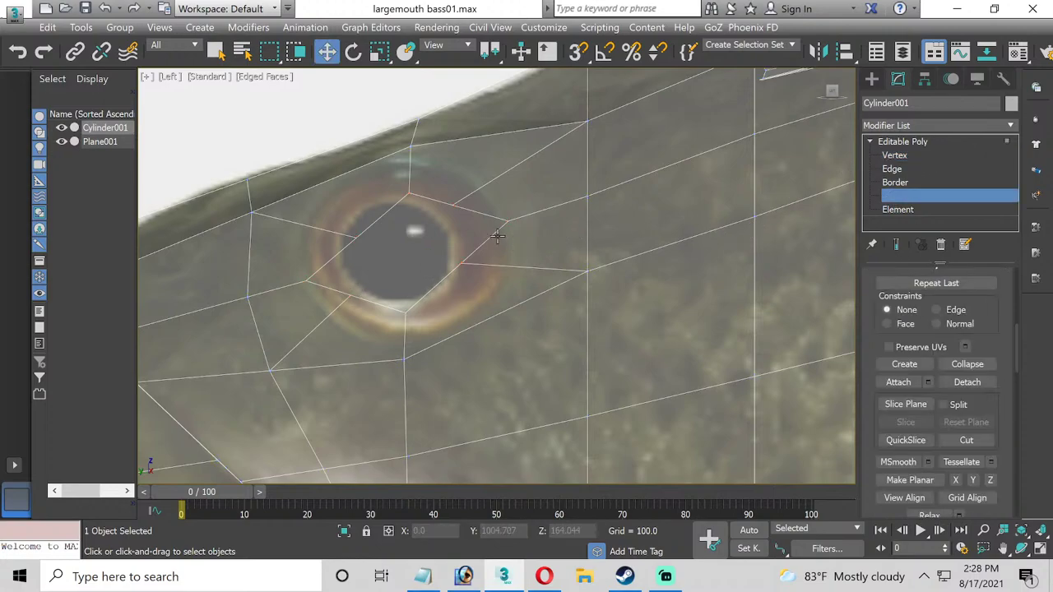
# Apply a Spherify modifier to the eye polygon to round it into an octagon.
pyautogui.click(408, 246)
pyautogui.click(1012, 125)
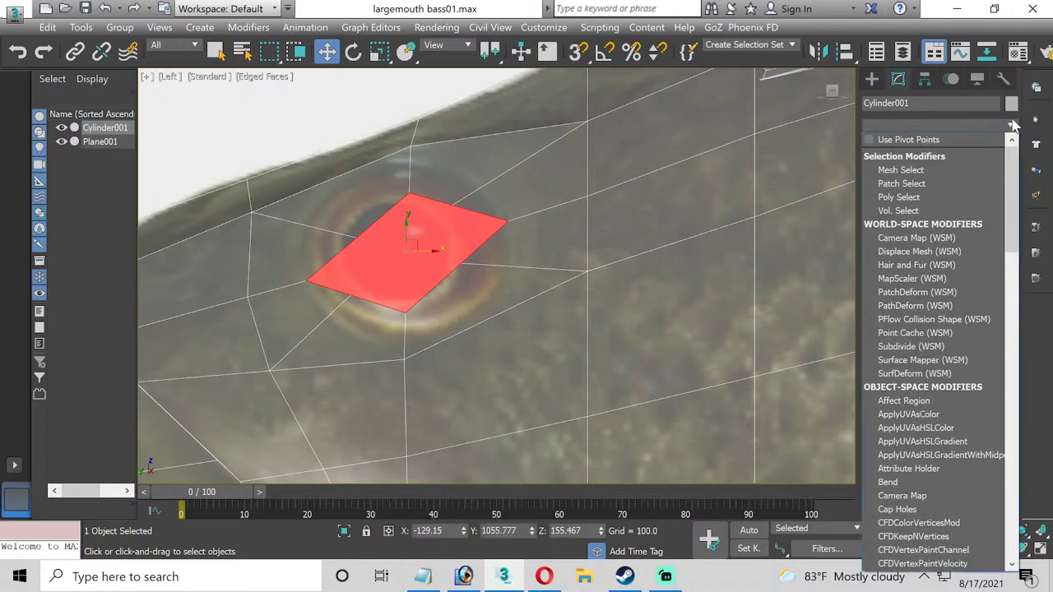
pyautogui.write('o')
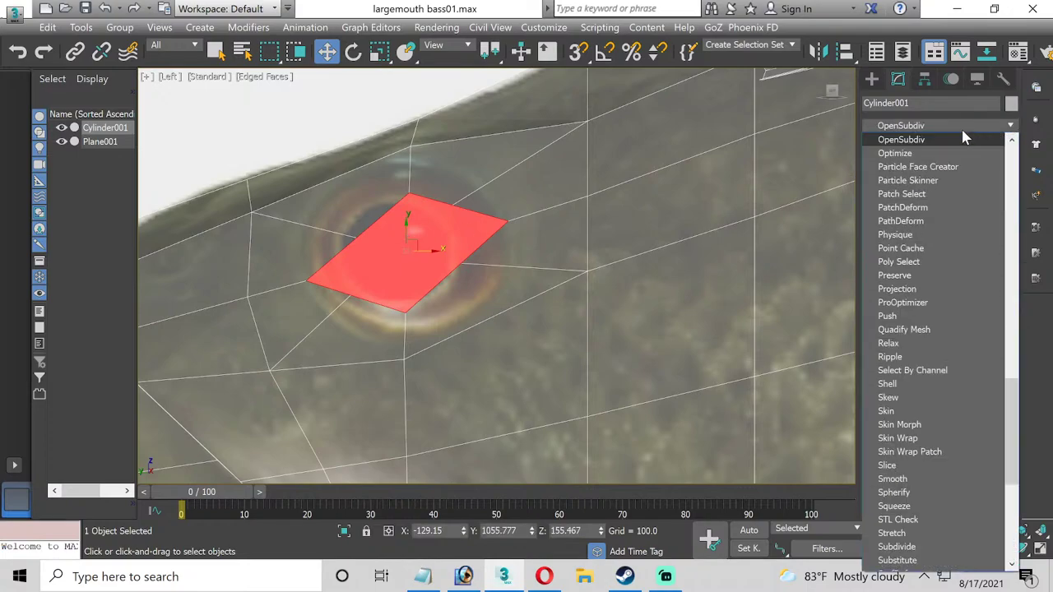
pyautogui.scroll(-8, 944, 141)
pyautogui.scroll(20, 930, 271)
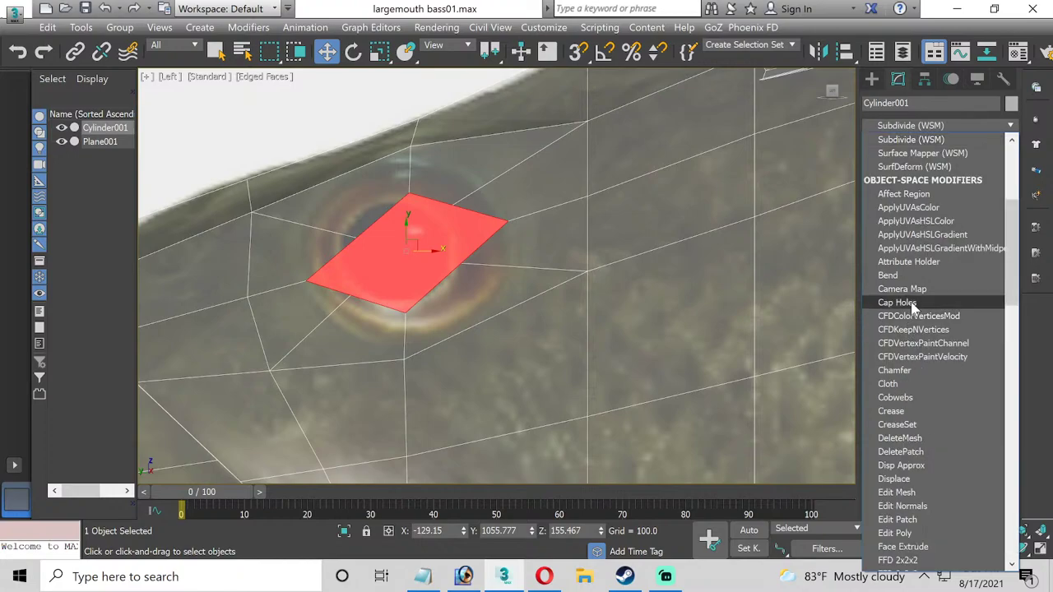
pyautogui.press('s')
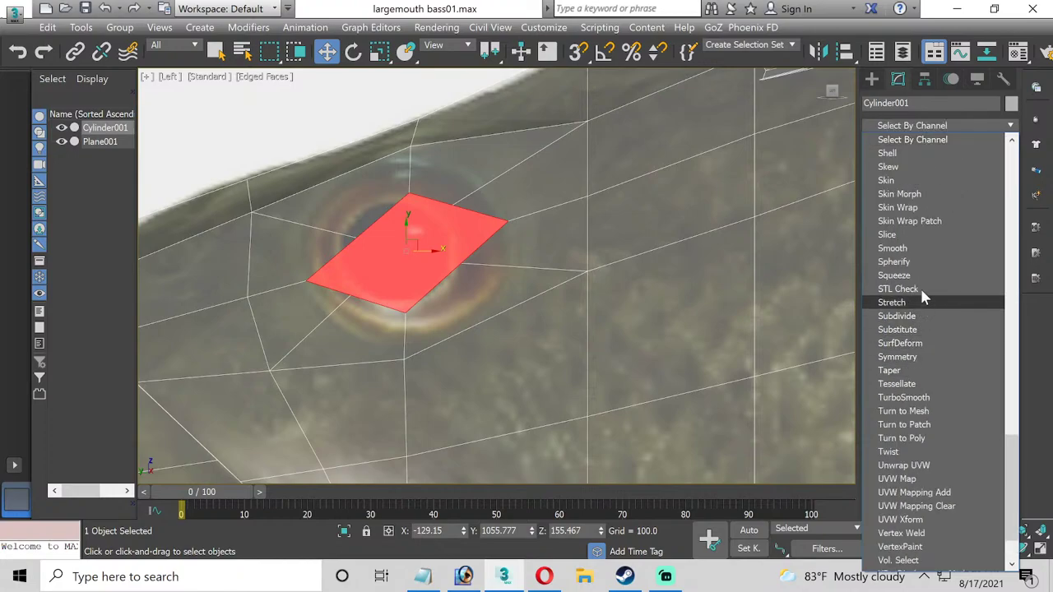
pyautogui.click(920, 261)
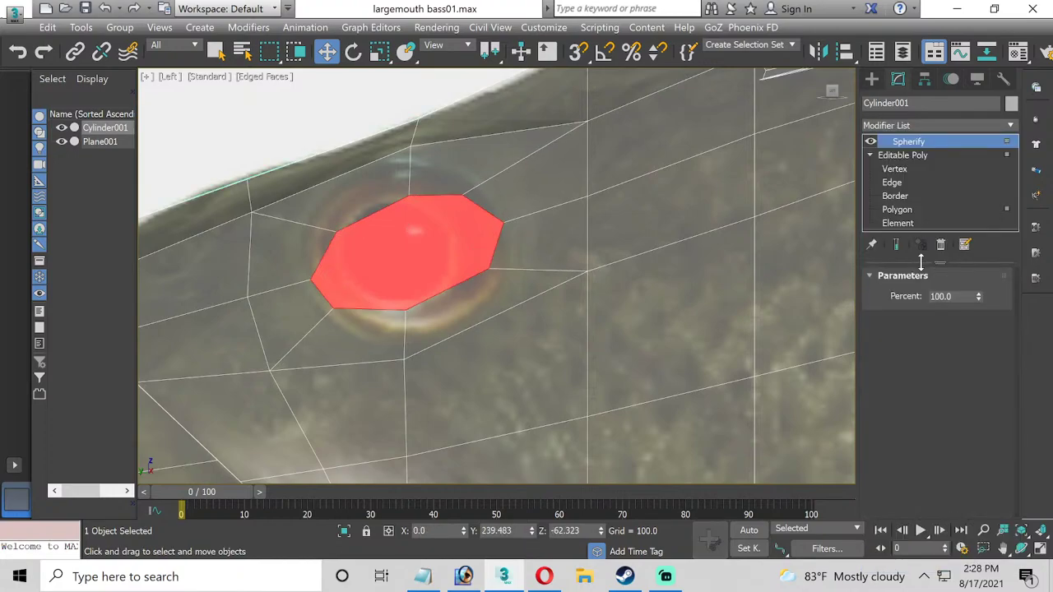
# Collapse the modifier stack back into a plain Editable Poly.
pyautogui.rightClick(920, 156)
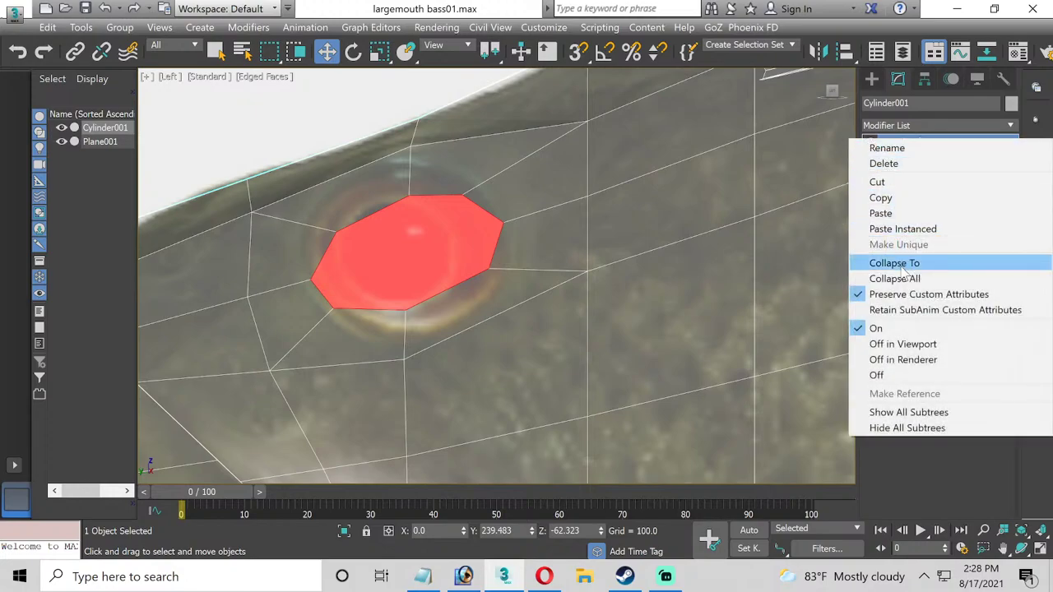
pyautogui.click(905, 280)
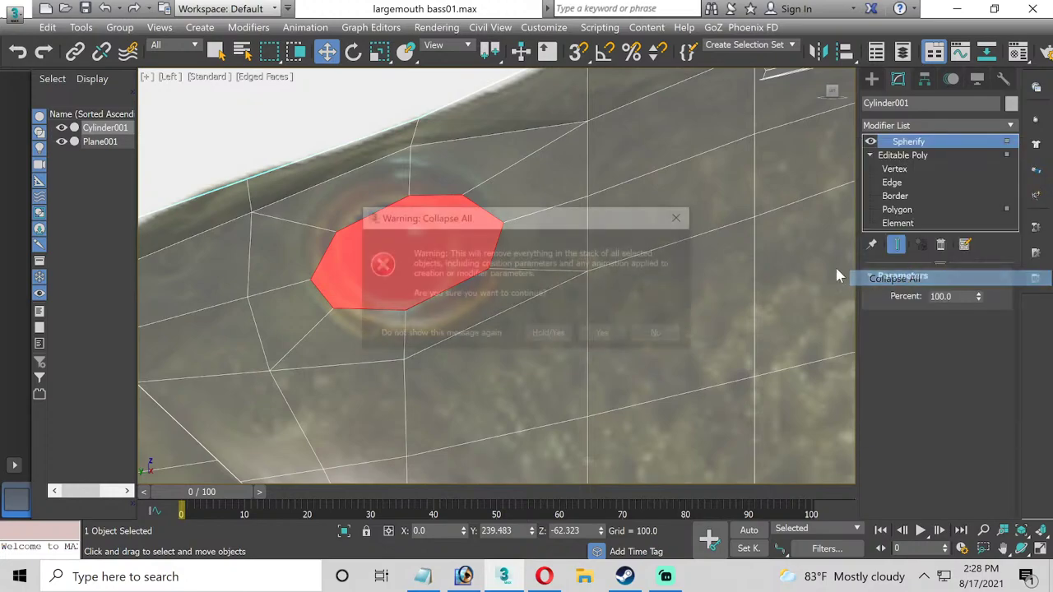
pyautogui.click(617, 342)
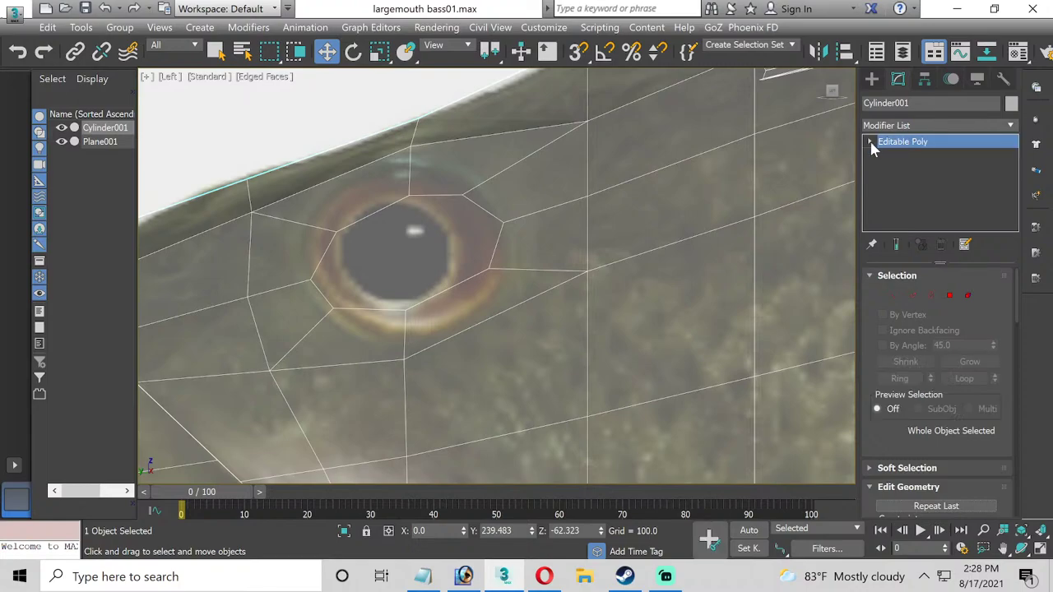
pyautogui.click(872, 78)
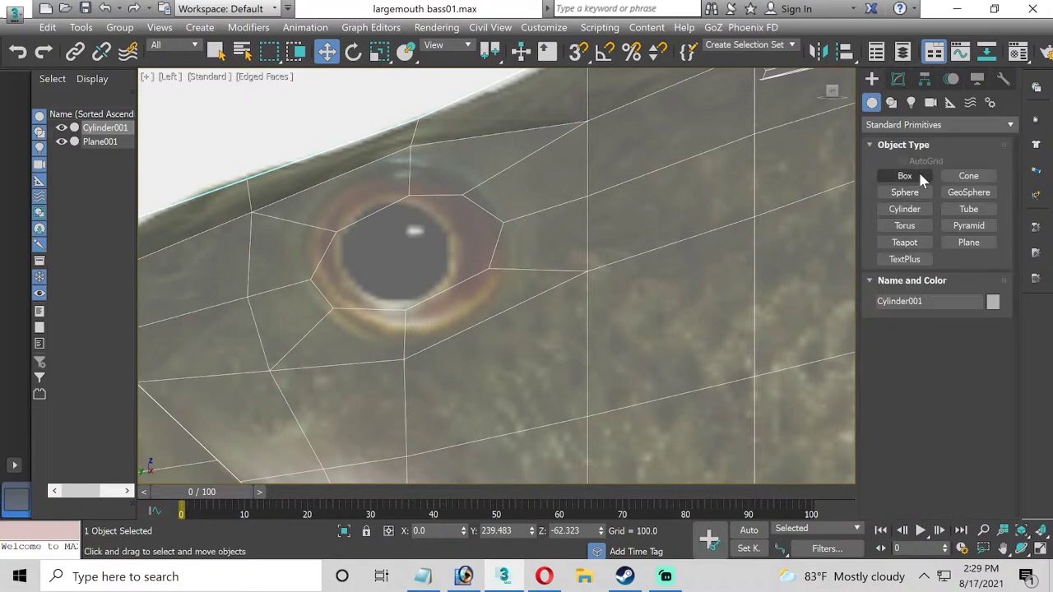
# Create a sphere centred in the eye opening, radius about 44.455.
pyautogui.click(904, 192)
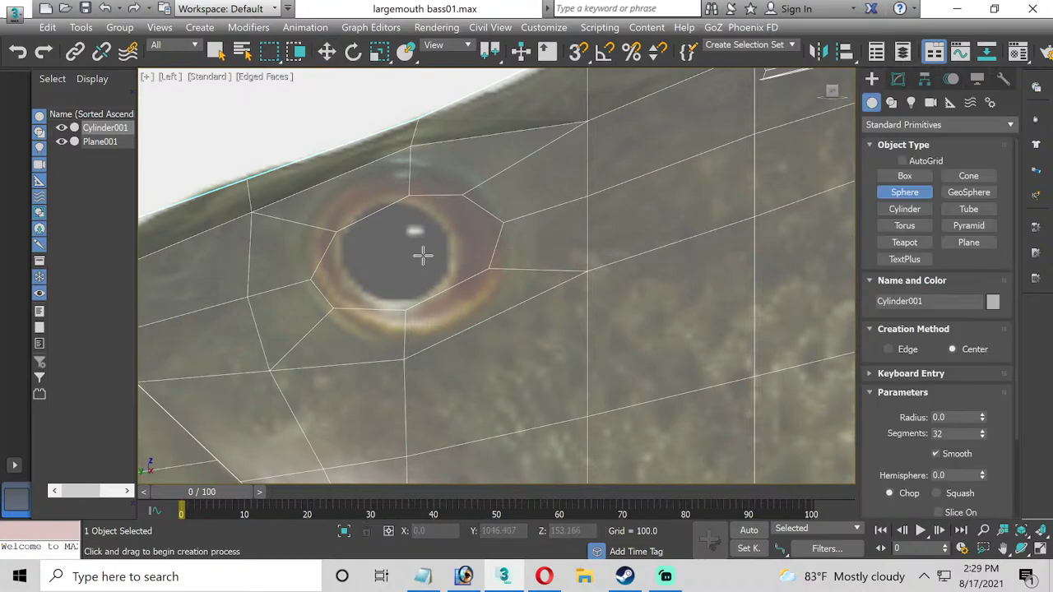
pyautogui.moveTo(409, 258); pyautogui.dragTo(421, 338)
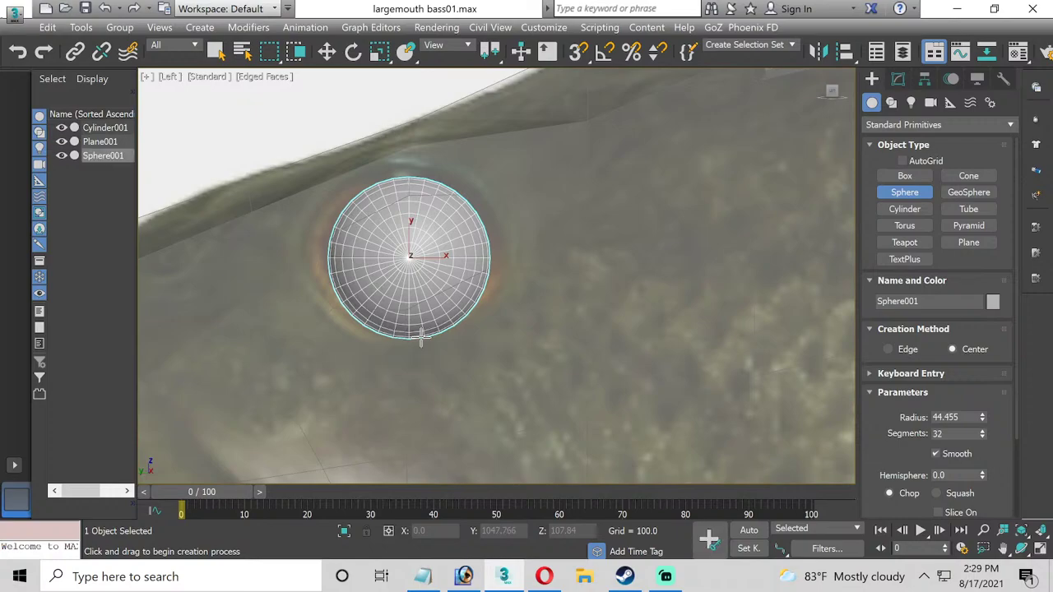
pyautogui.press('w')
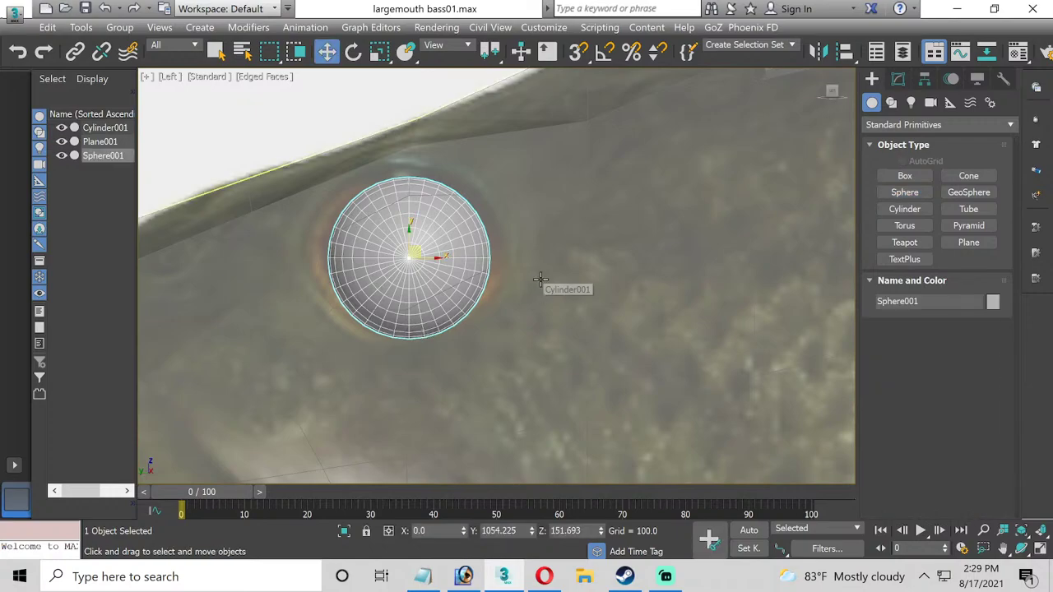
# Select Sphere001 and set its Segments to 14.
pyautogui.click(602, 231)
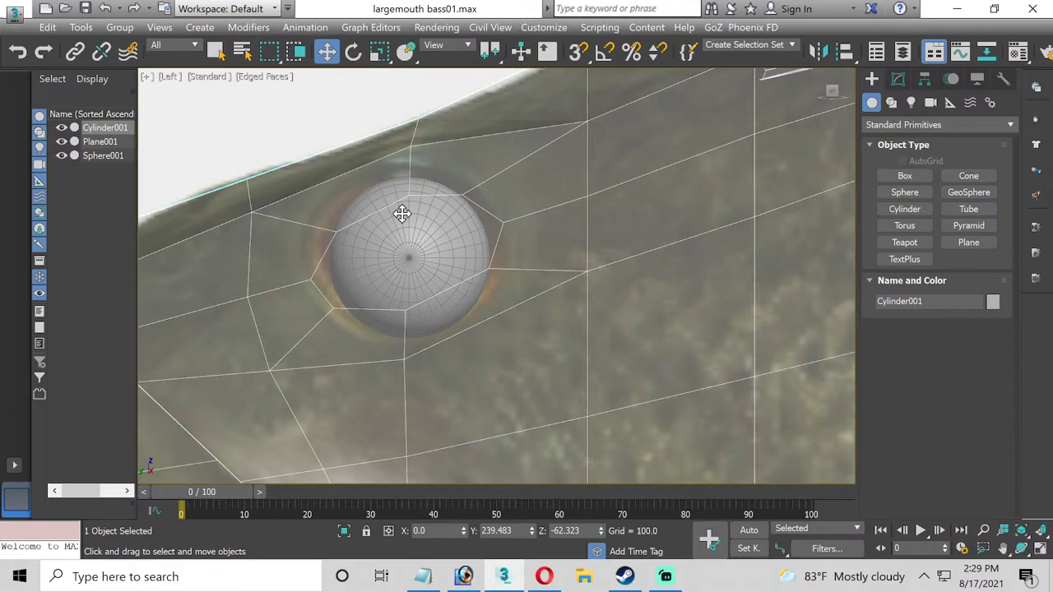
pyautogui.click(360, 152)
pyautogui.click(390, 244)
pyautogui.click(390, 243)
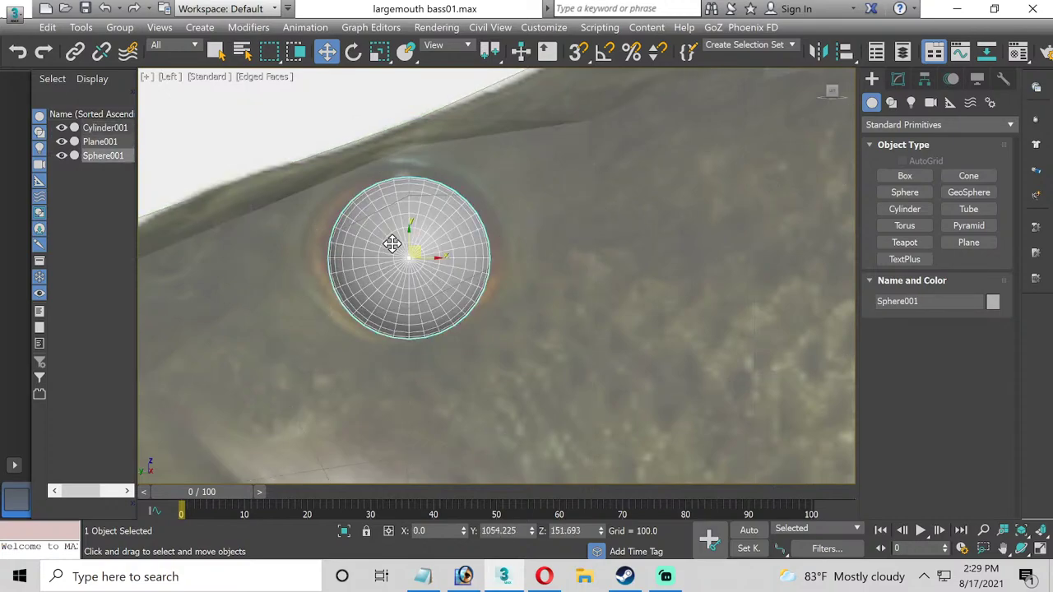
pyautogui.click(898, 78)
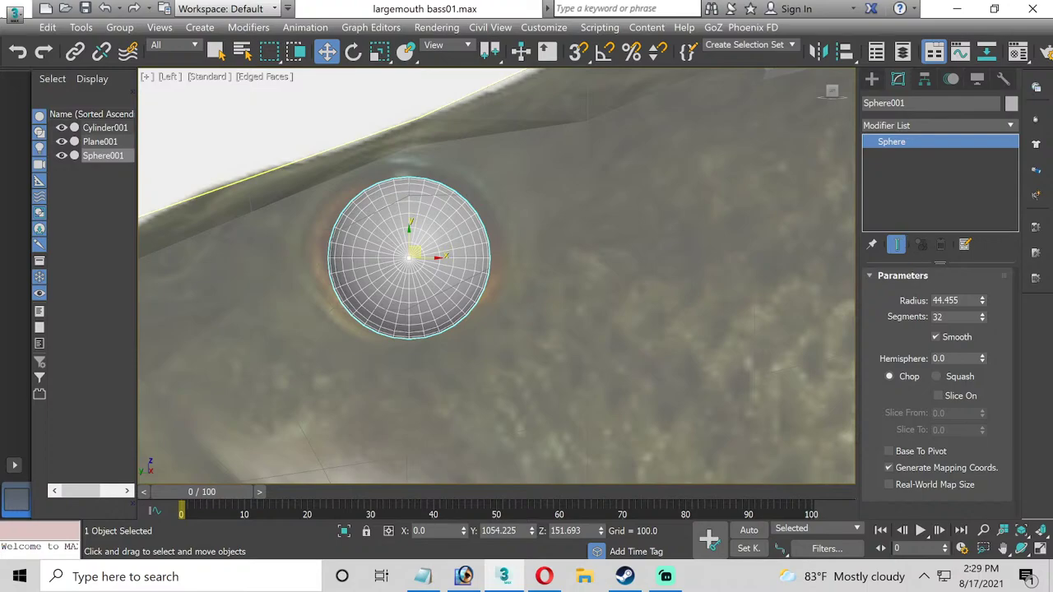
pyautogui.write('14')
pyautogui.press('Return')
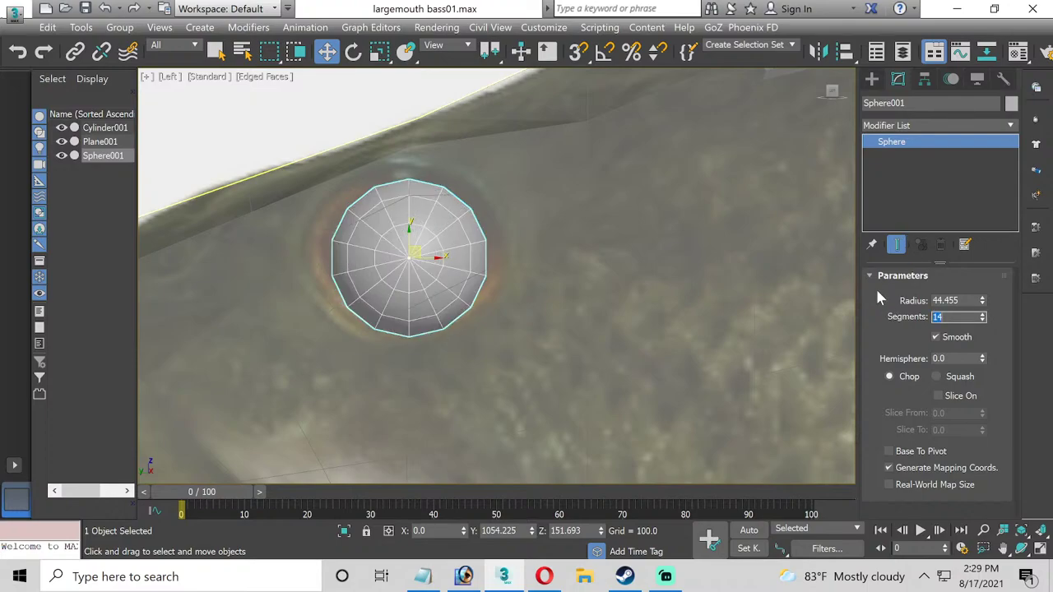
pyautogui.click(527, 200)
# Pull the top, upper-right, right and lower-right eye-ring vertices snug around the sphere.
pyautogui.click(871, 145)
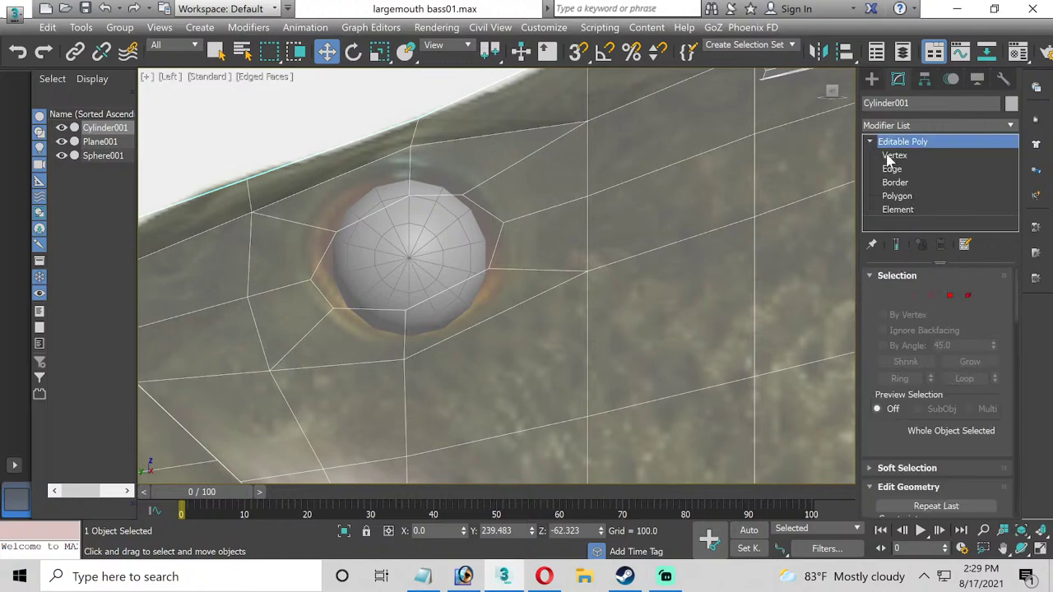
pyautogui.click(894, 155)
pyautogui.scroll(1, 392, 201)
pyautogui.click(417, 196)
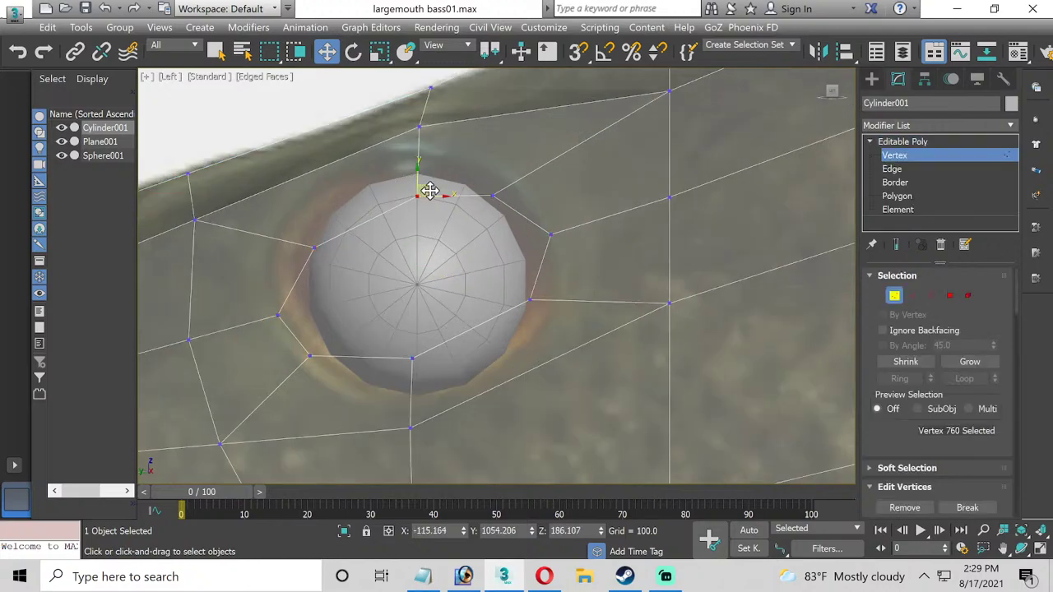
pyautogui.moveTo(418, 178); pyautogui.dragTo(439, 168)
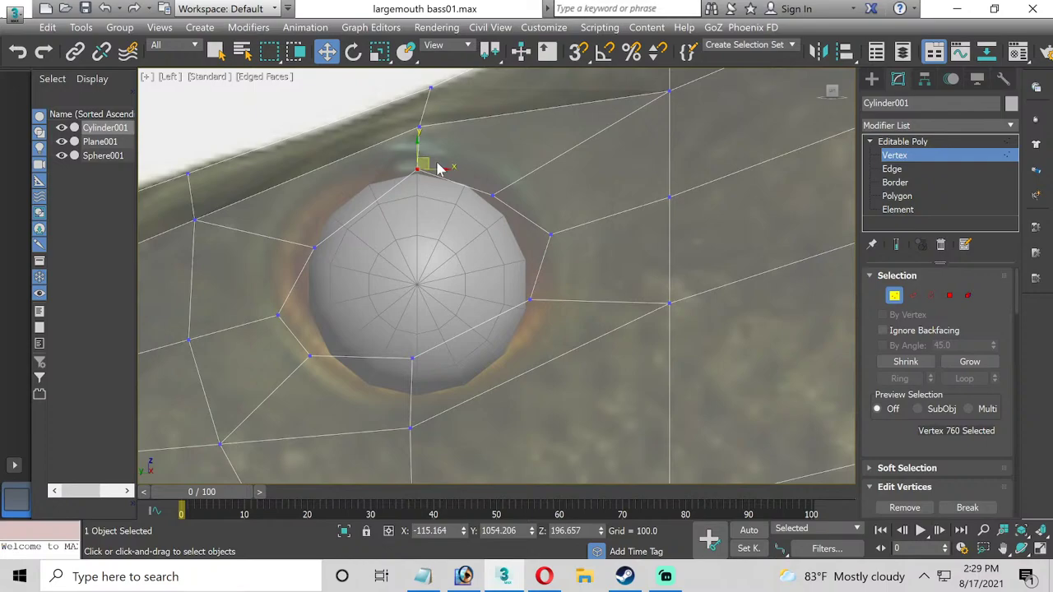
pyautogui.click(492, 196)
pyautogui.moveTo(516, 198); pyautogui.dragTo(508, 199)
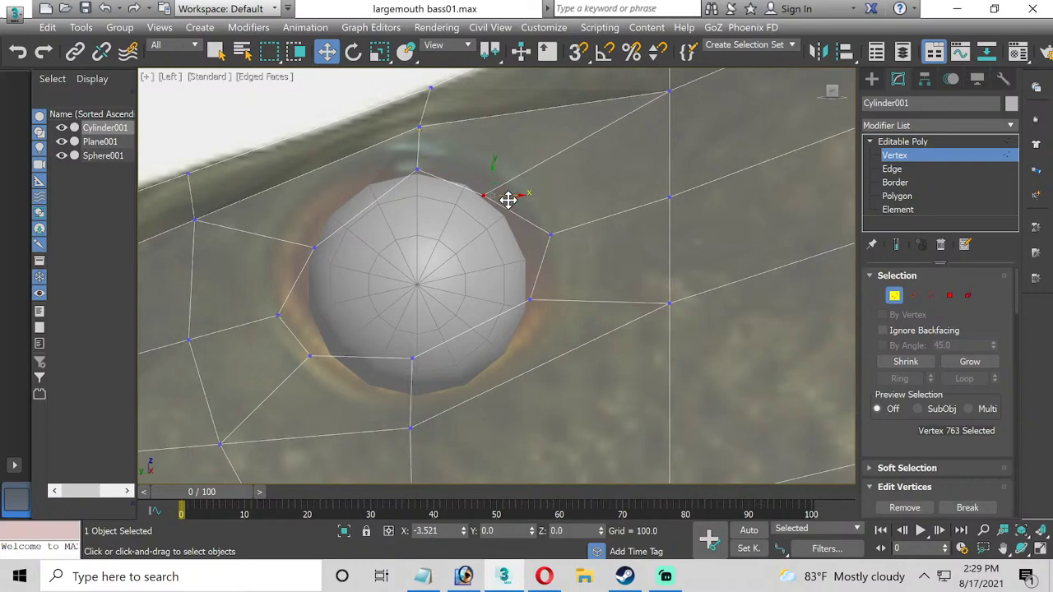
pyautogui.click(550, 234)
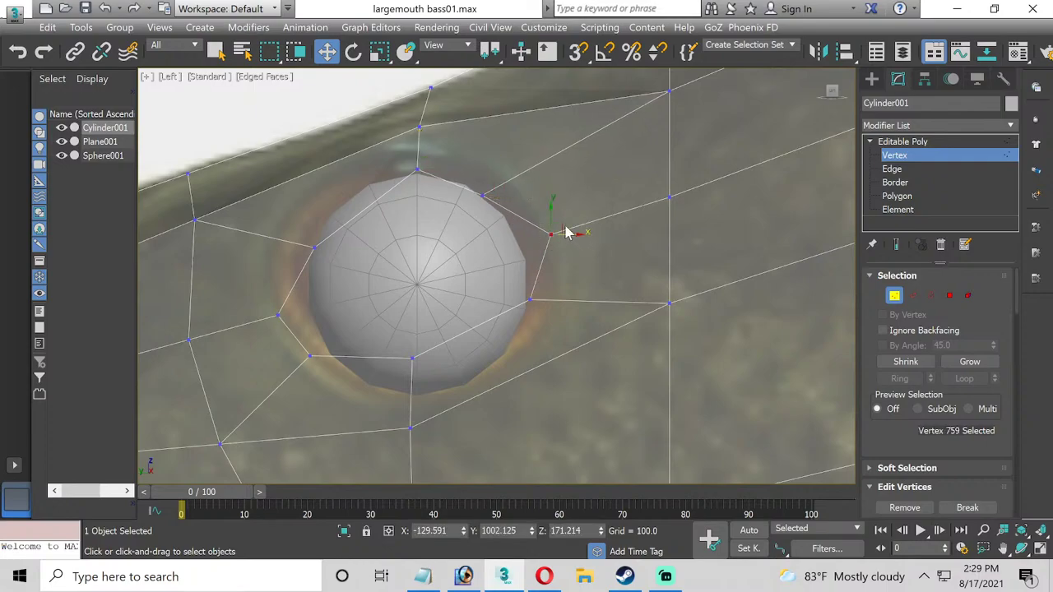
pyautogui.moveTo(558, 230); pyautogui.dragTo(531, 233)
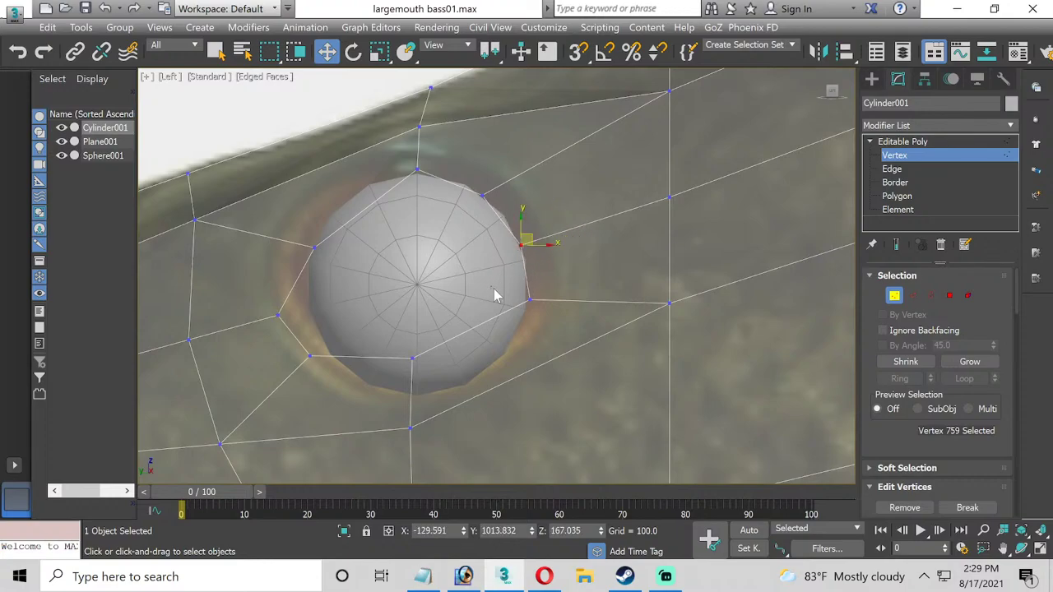
pyautogui.click(532, 301)
pyautogui.moveTo(538, 287); pyautogui.dragTo(543, 294)
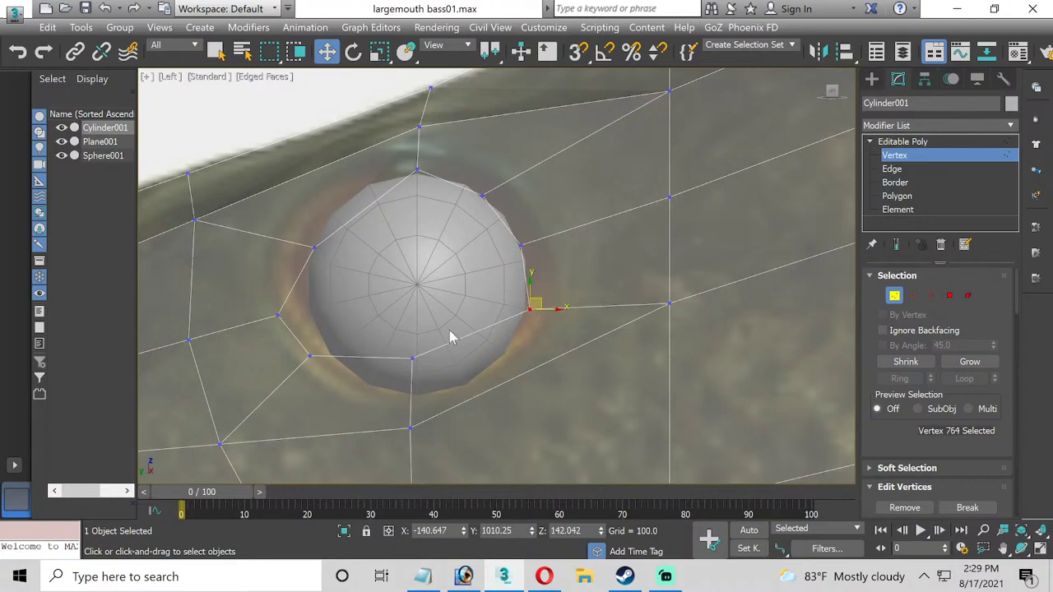
# Draw the left and lower socket rim vertices in against the eyeball.
pyautogui.moveTo(397, 350); pyautogui.dragTo(423, 441)
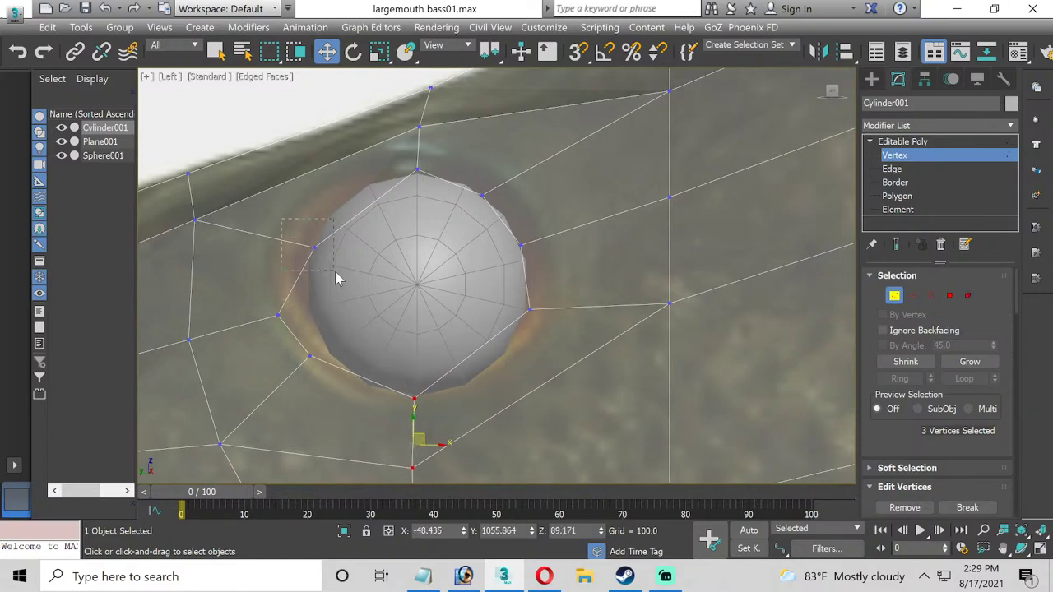
pyautogui.moveTo(336, 278); pyautogui.dragTo(329, 202)
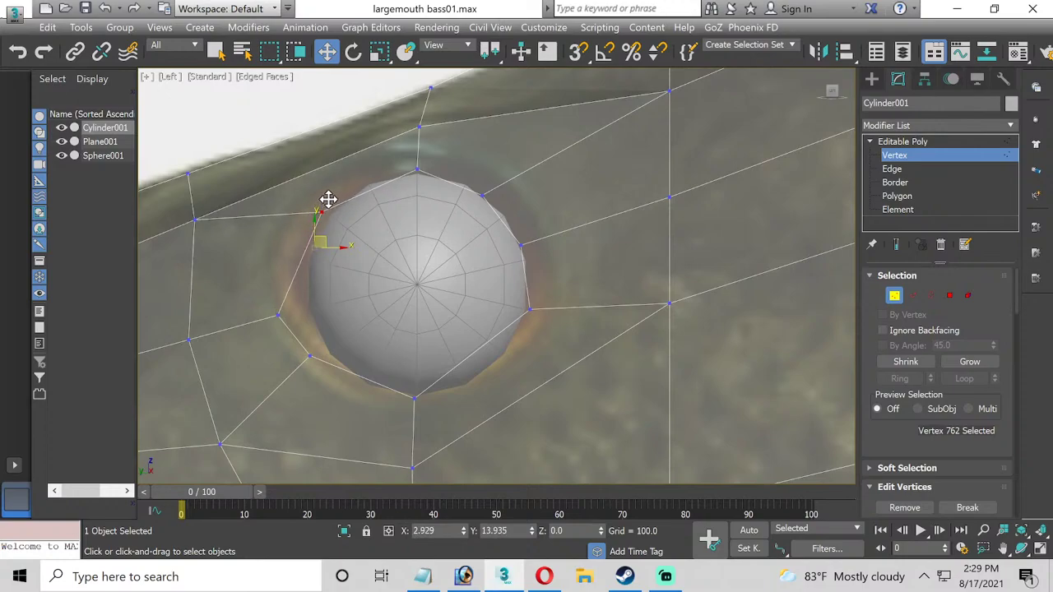
pyautogui.moveTo(258, 287); pyautogui.dragTo(308, 278)
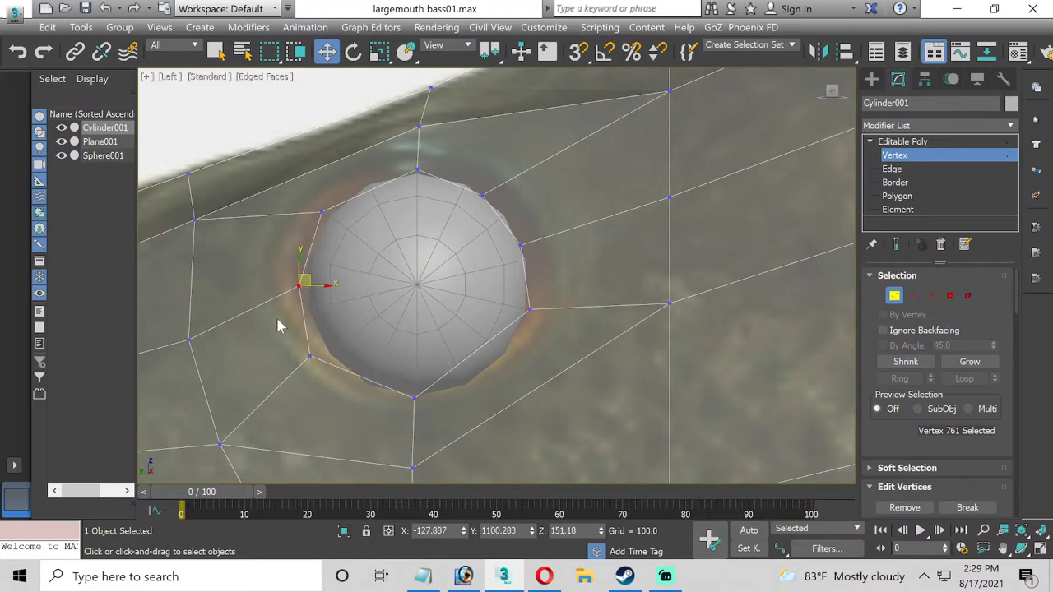
pyautogui.moveTo(327, 380); pyautogui.dragTo(341, 355)
pyautogui.scroll(-2, 401, 396)
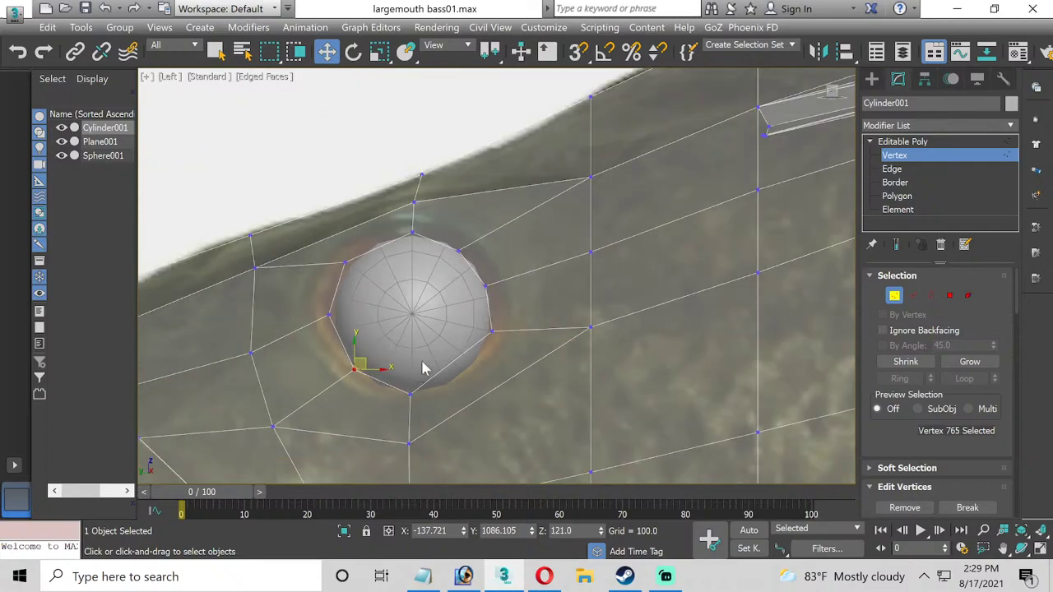
pyautogui.click(501, 324)
pyautogui.moveTo(501, 324)
pyautogui.mouseDown()
pyautogui.moveTo(499, 344)
pyautogui.moveTo(492, 337)
pyautogui.mouseUp()
# Adjust the right-side and top rim vertices to round the socket outline.
pyautogui.moveTo(600, 360); pyautogui.dragTo(599, 352)
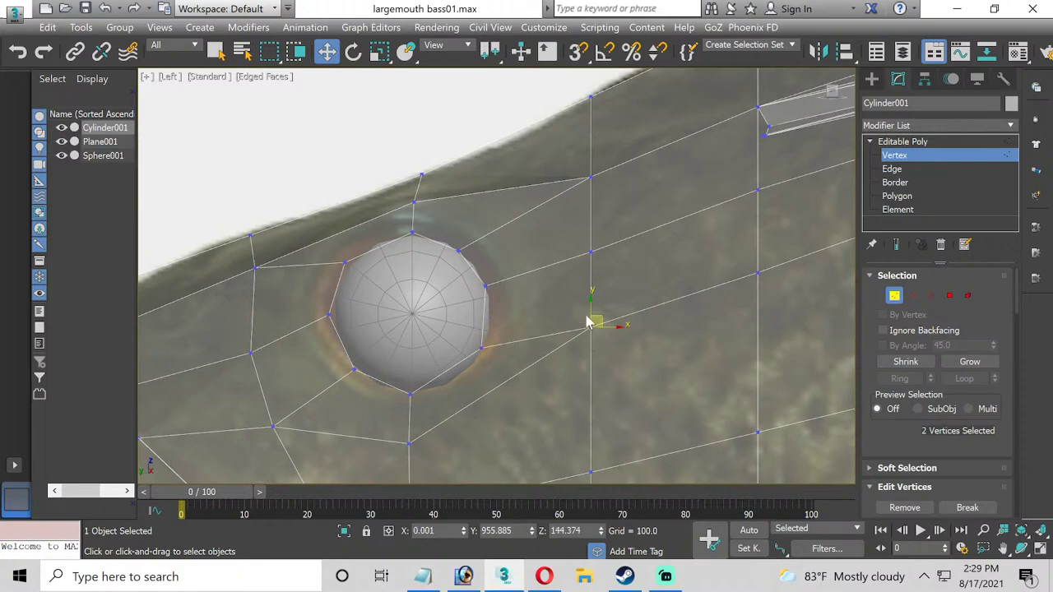
pyautogui.moveTo(590, 306); pyautogui.dragTo(585, 346)
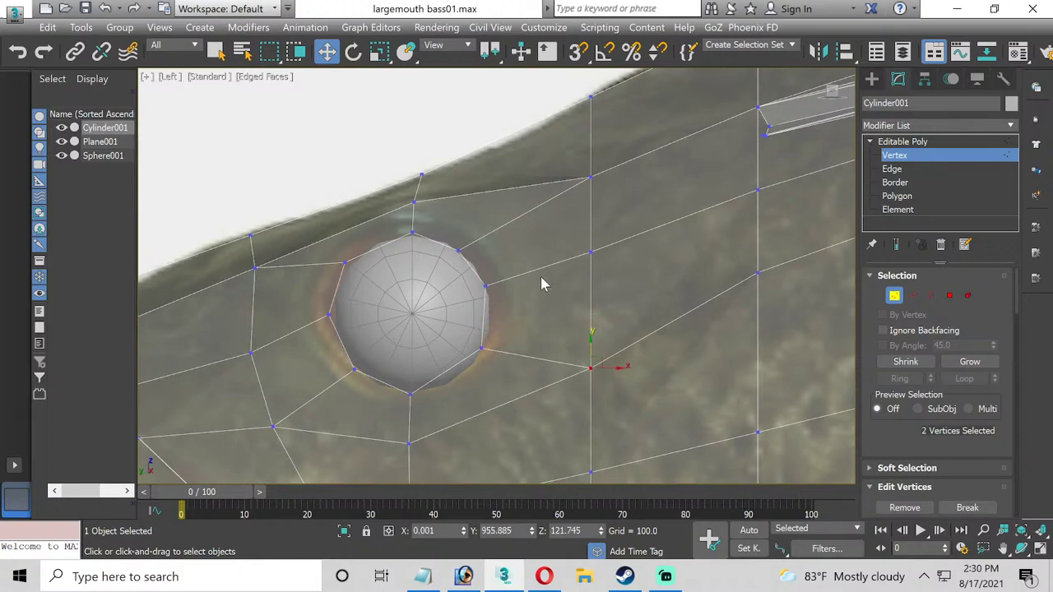
pyautogui.click(489, 341)
pyautogui.moveTo(489, 341); pyautogui.dragTo(477, 362)
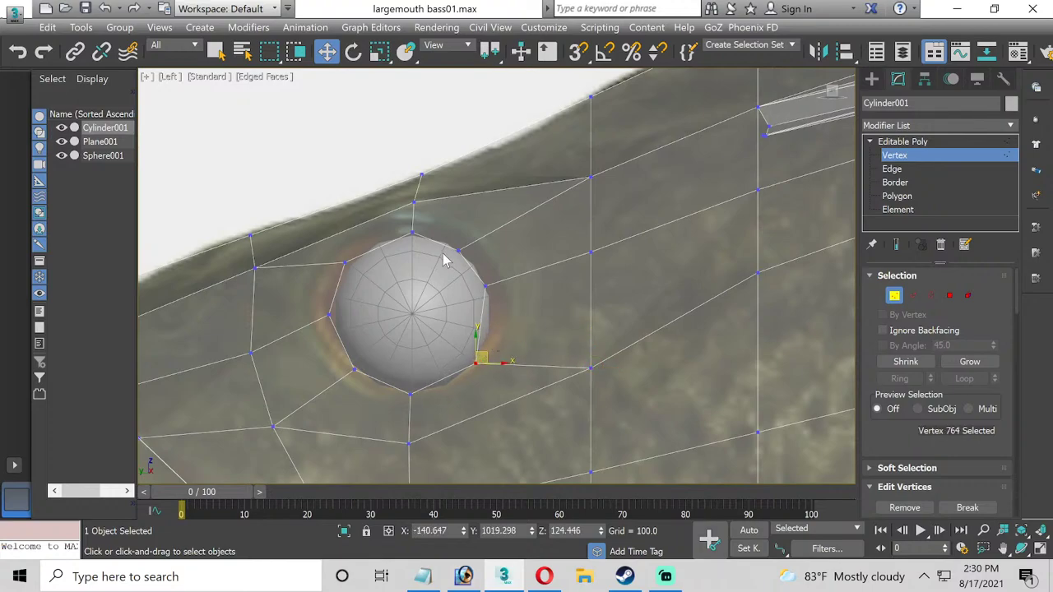
pyautogui.click(435, 301)
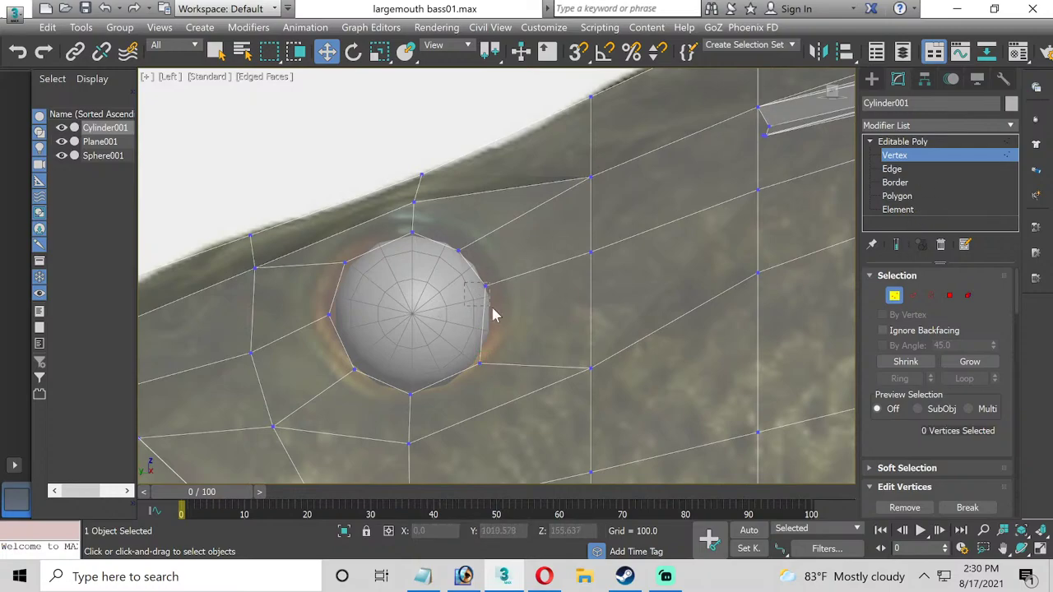
pyautogui.moveTo(464, 283); pyautogui.dragTo(509, 296)
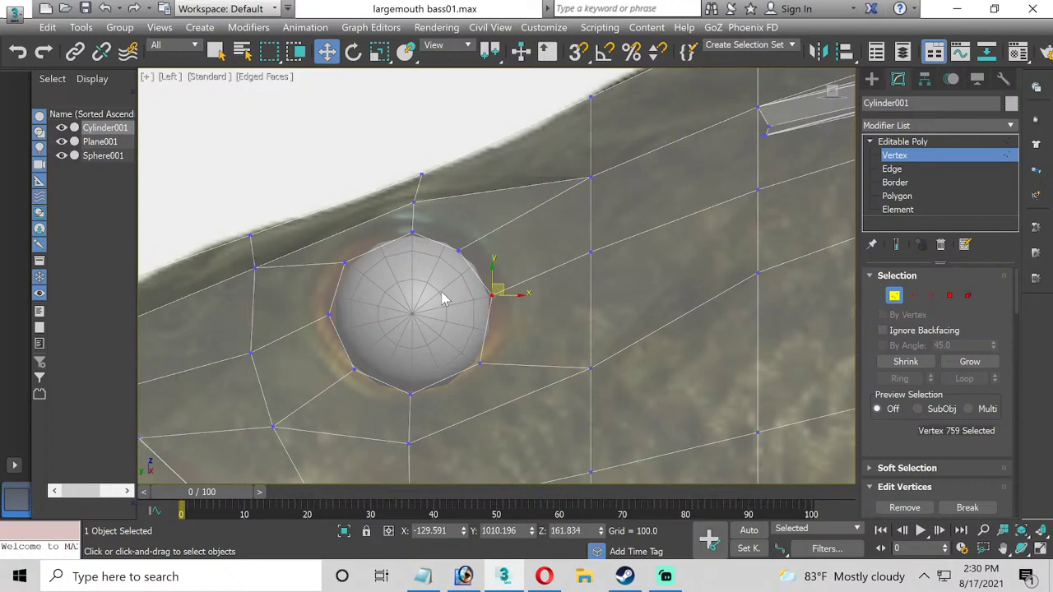
pyautogui.click(411, 235)
pyautogui.moveTo(421, 222); pyautogui.dragTo(488, 240)
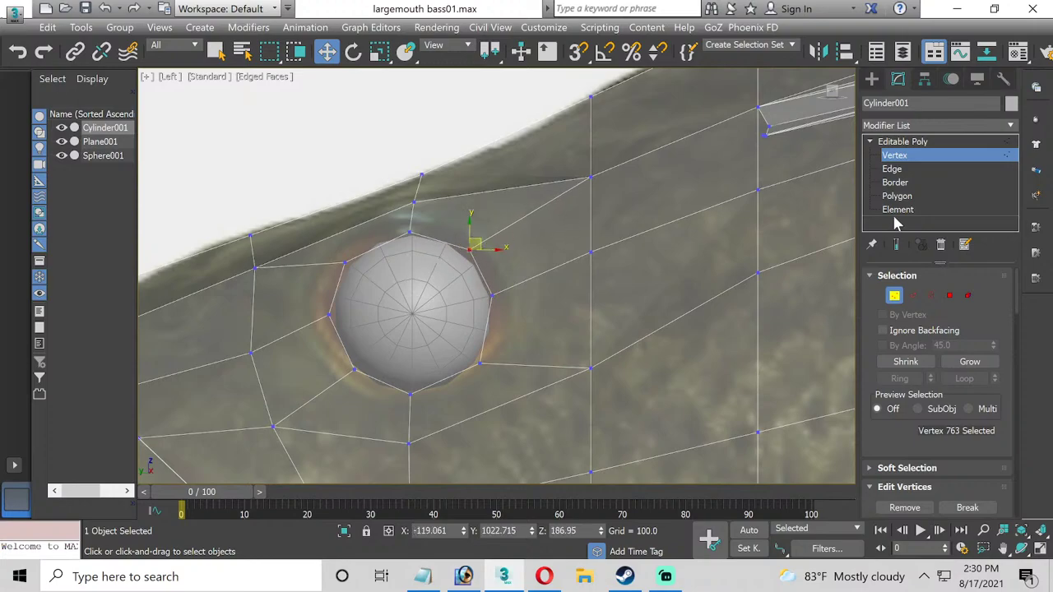
pyautogui.click(894, 296)
# At Polygon level, delete the face covering the eye to open the socket.
pyautogui.click(897, 196)
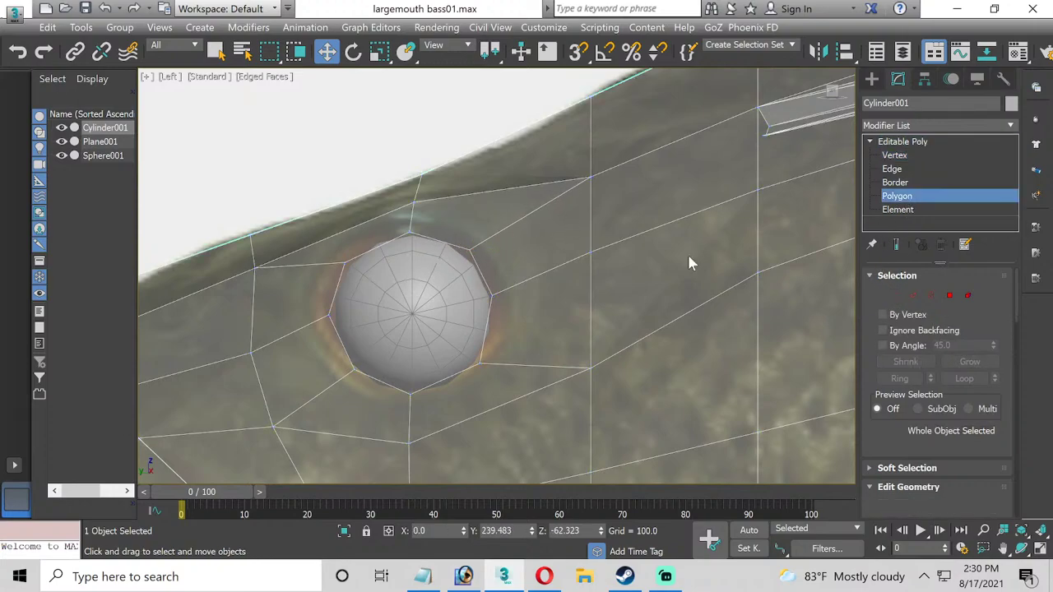
pyautogui.click(429, 309)
pyautogui.press('Delete')
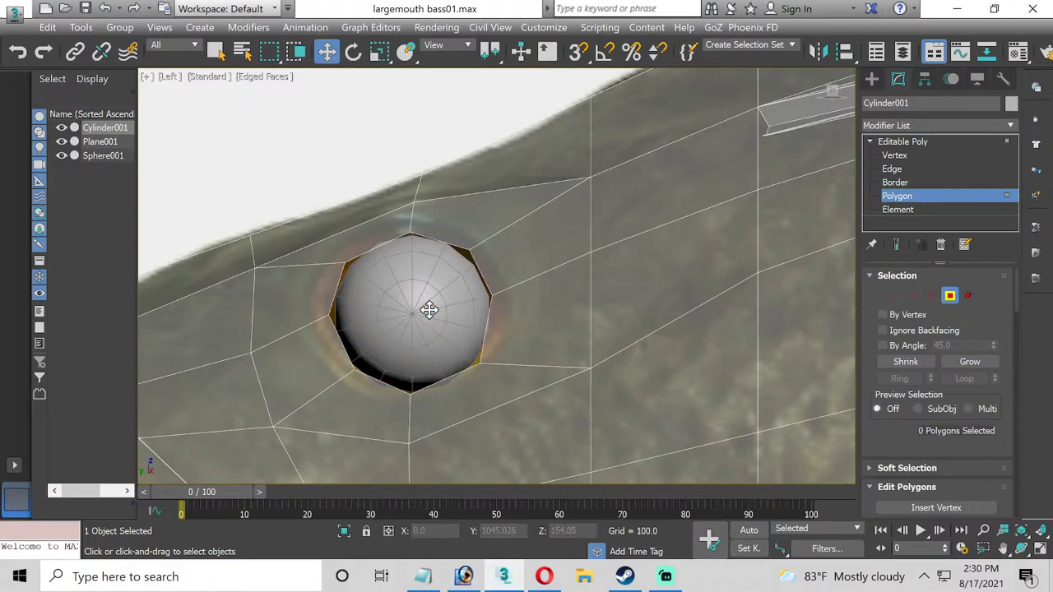
pyautogui.click(850, 464)
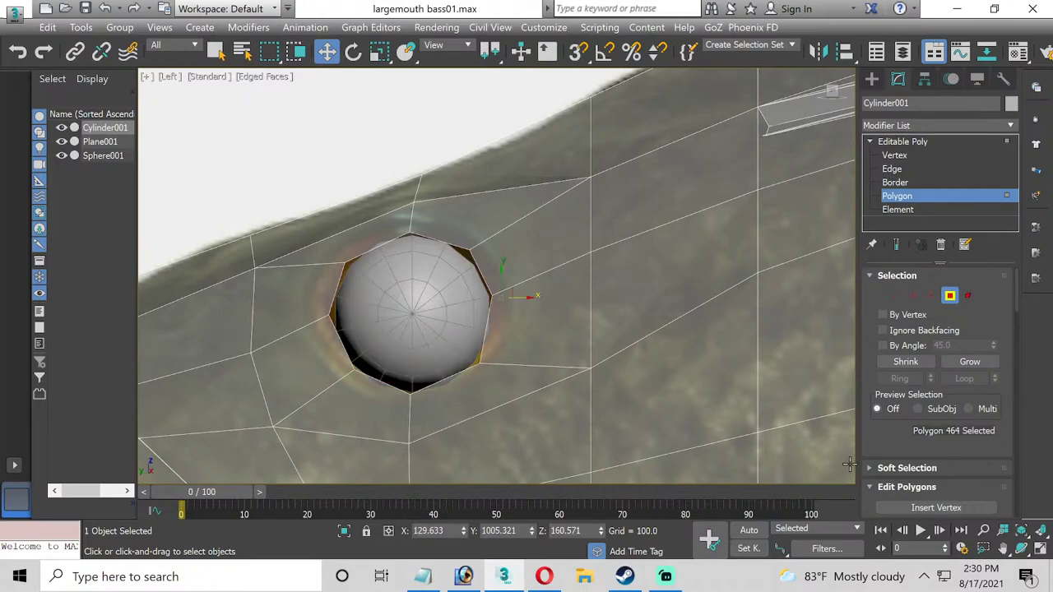
# Restore the four viewports, leave polygon editing, and move the eyeball sphere left in Top view.
pyautogui.click(1039, 546)
pyautogui.scroll(5, 333, 191)
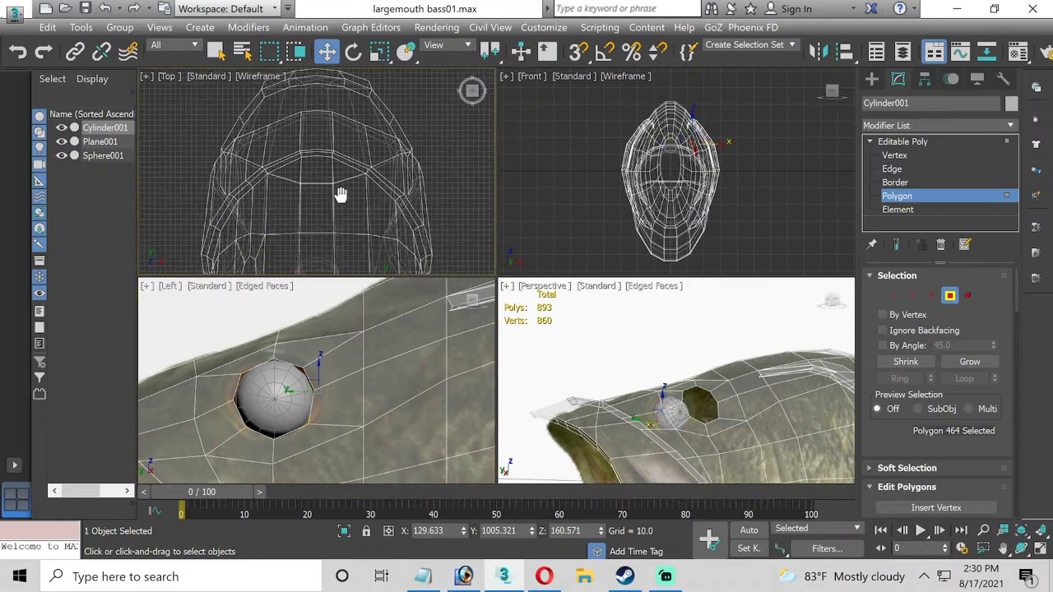
pyautogui.click(903, 142)
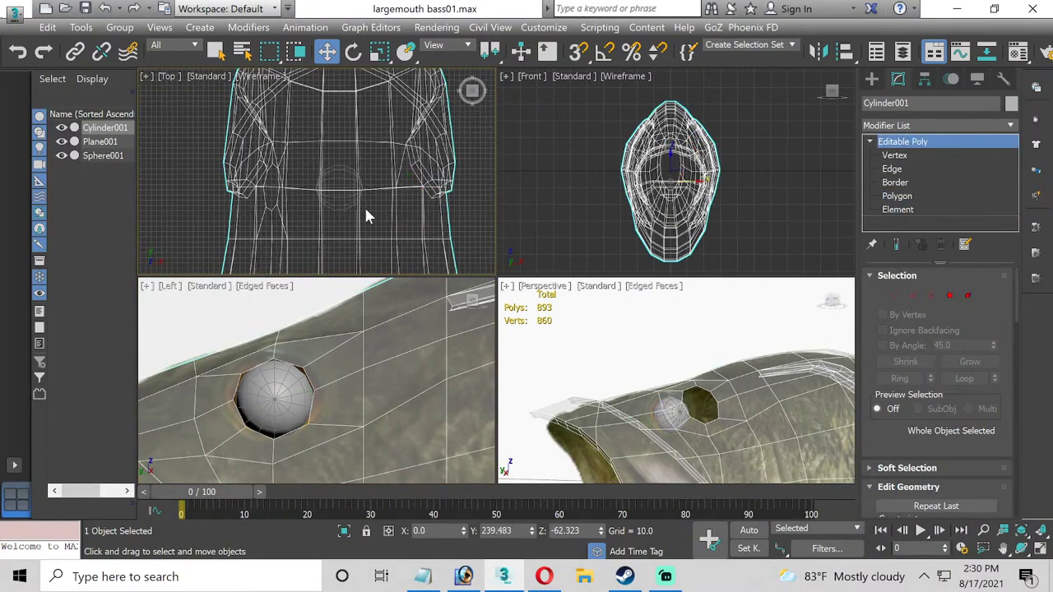
pyautogui.click(345, 193)
pyautogui.moveTo(370, 182); pyautogui.dragTo(280, 187)
pyautogui.hotkey('ctrl', 'z')
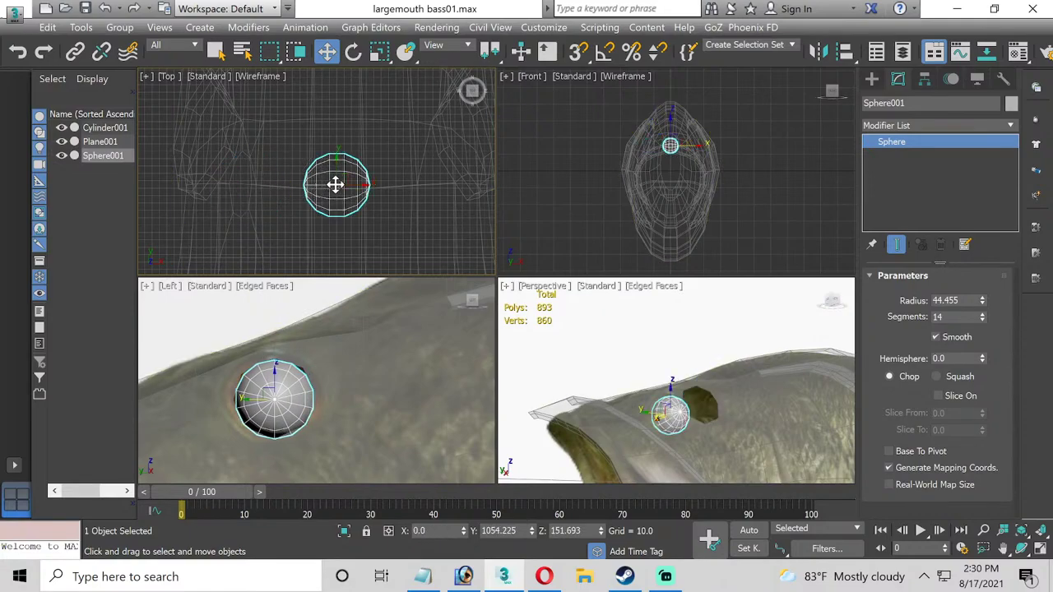
pyautogui.moveTo(367, 185); pyautogui.dragTo(272, 189)
# Scale the eyeball sphere narrower to 92.5%, then select the fish body.
pyautogui.scroll(2, 272, 188)
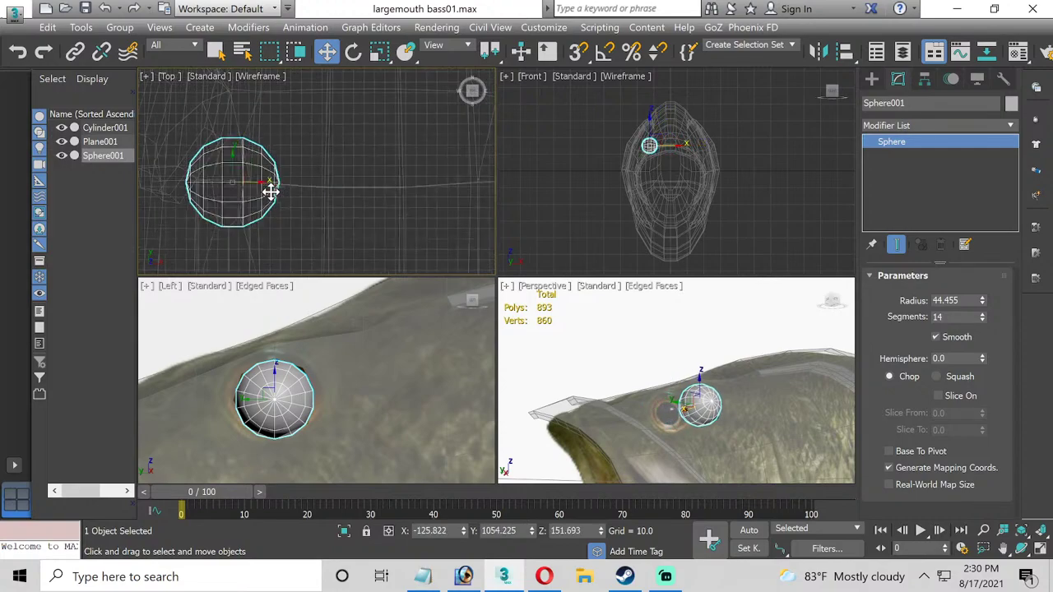
pyautogui.click(379, 51)
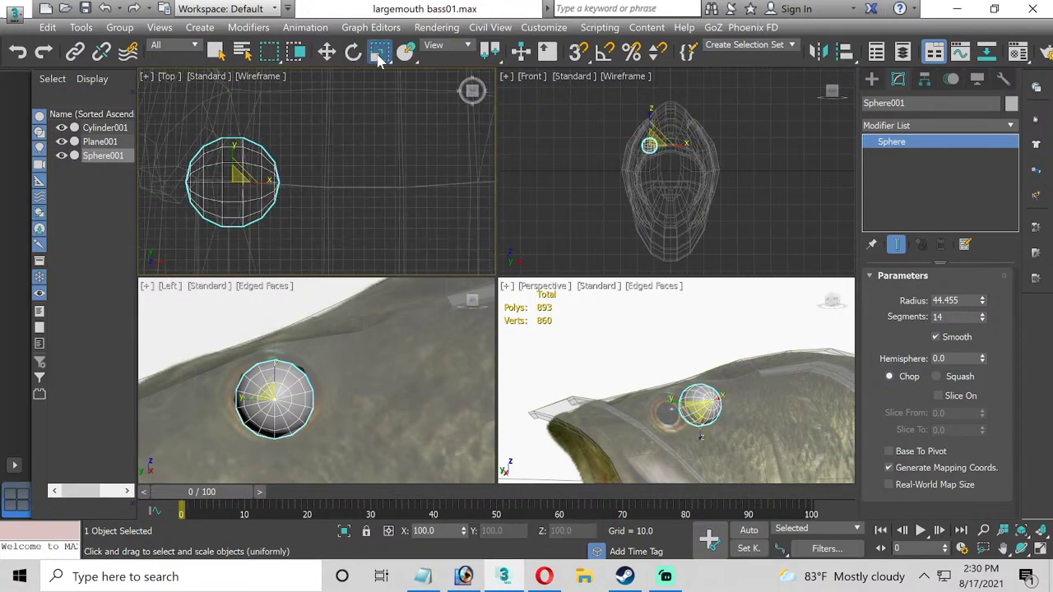
pyautogui.click(265, 184)
pyautogui.scroll(3, 265, 185)
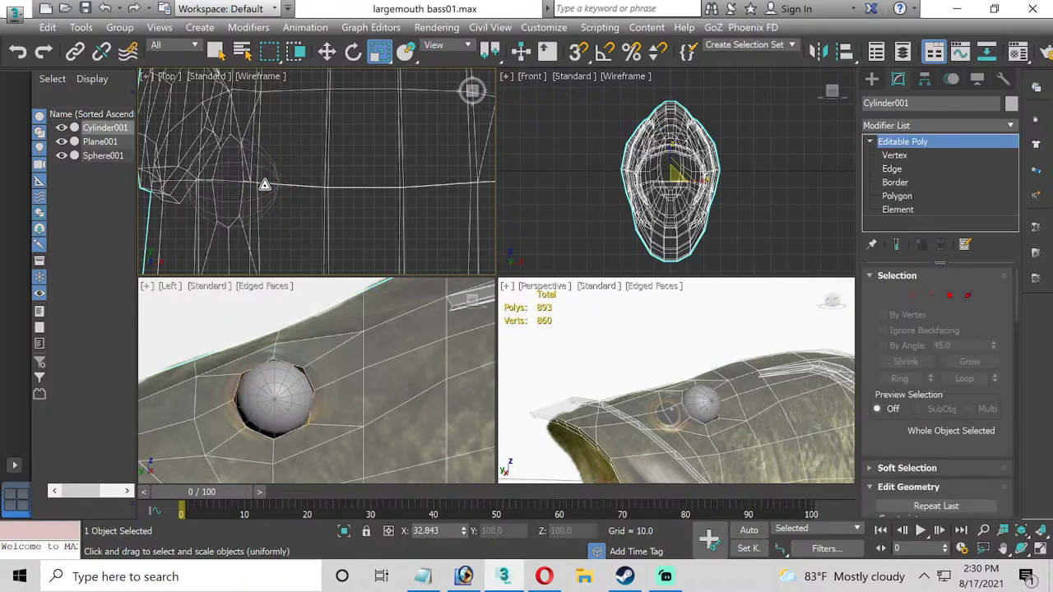
pyautogui.click(267, 179)
pyautogui.moveTo(263, 183); pyautogui.dragTo(265, 181)
pyautogui.press('r')
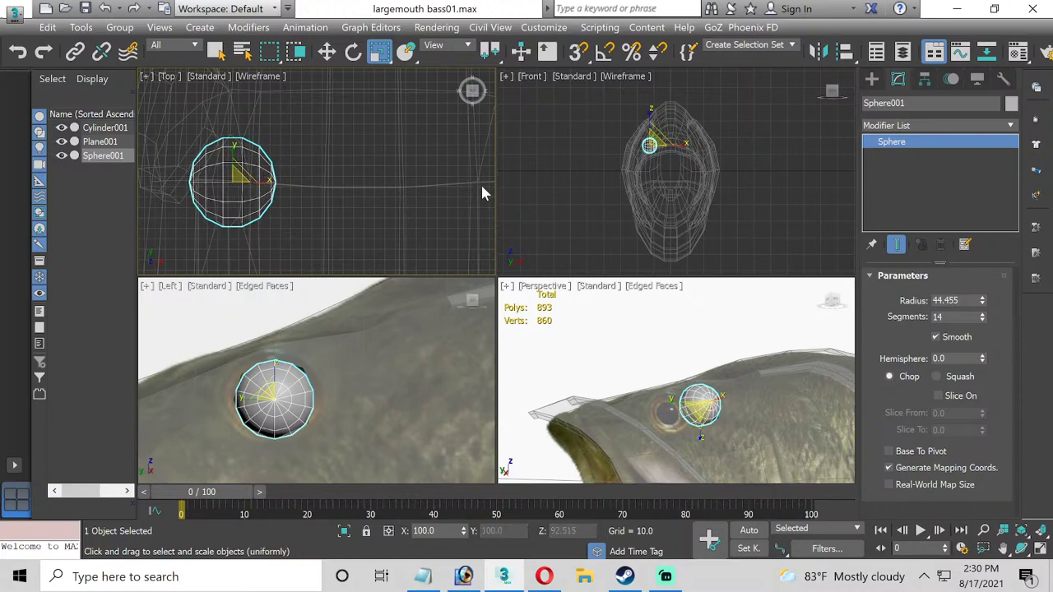
pyautogui.click(388, 405)
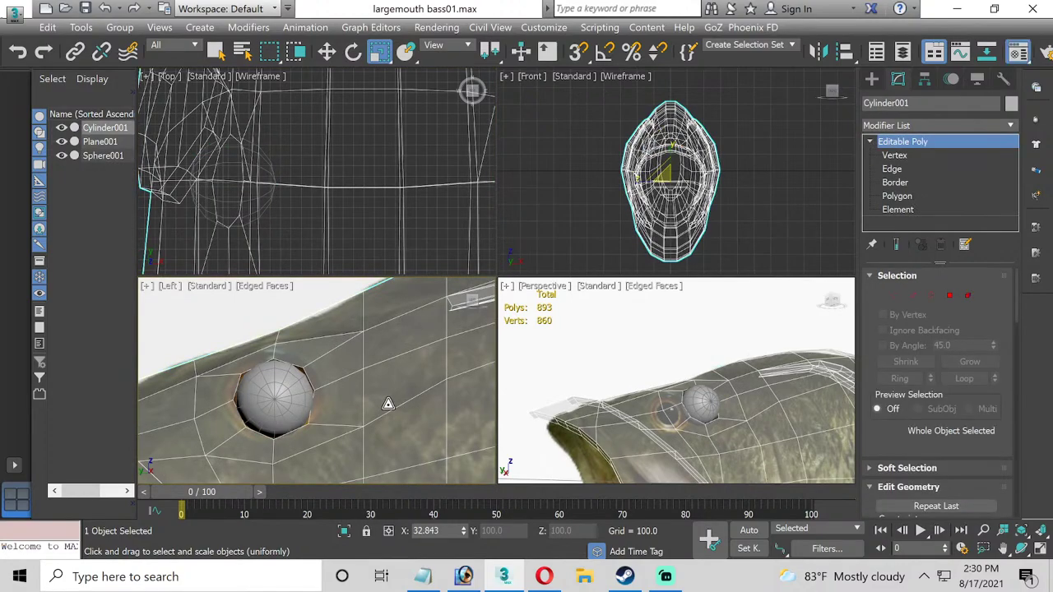
# Assign the plain grey 02 - Default material to the fish body and close the Material Editor.
pyautogui.press('m')
pyautogui.click(578, 259)
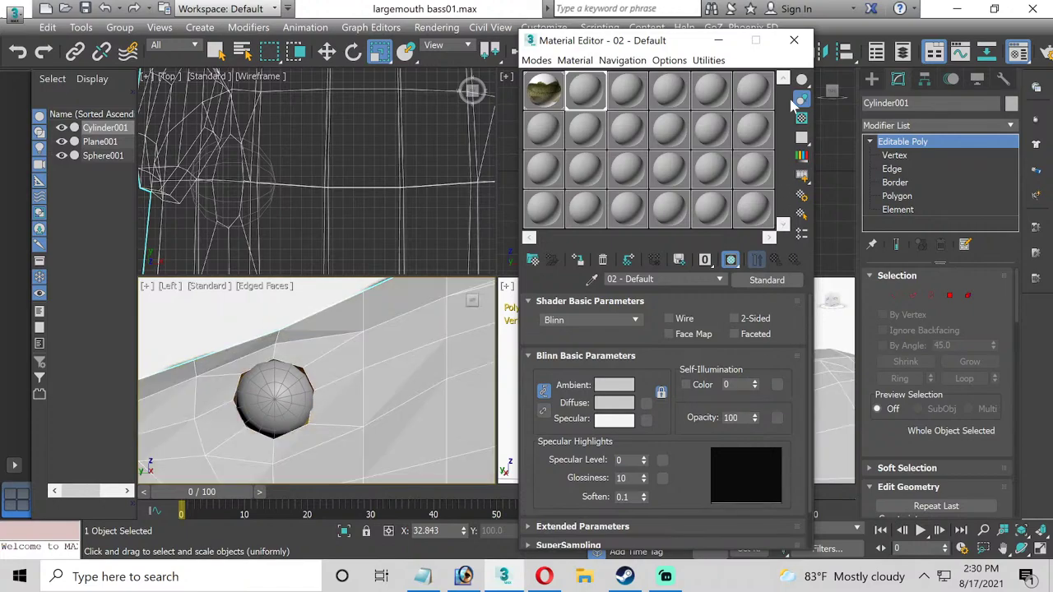
pyautogui.click(794, 40)
# Reselect the fish body, maximize Perspective, and orbit to face the eye socket.
pyautogui.click(743, 376)
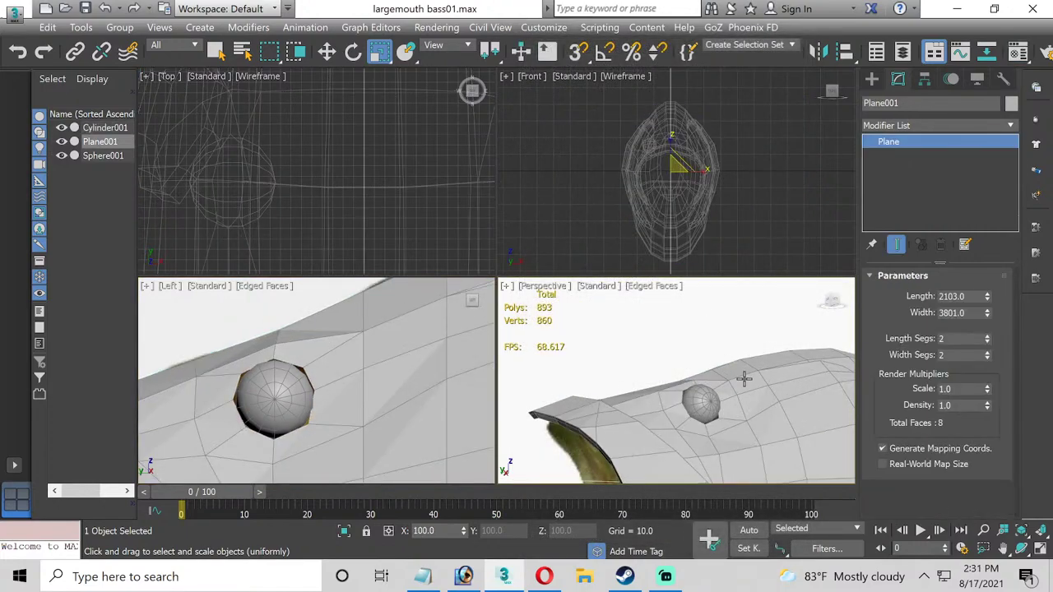
pyautogui.click(748, 382)
pyautogui.click(1040, 550)
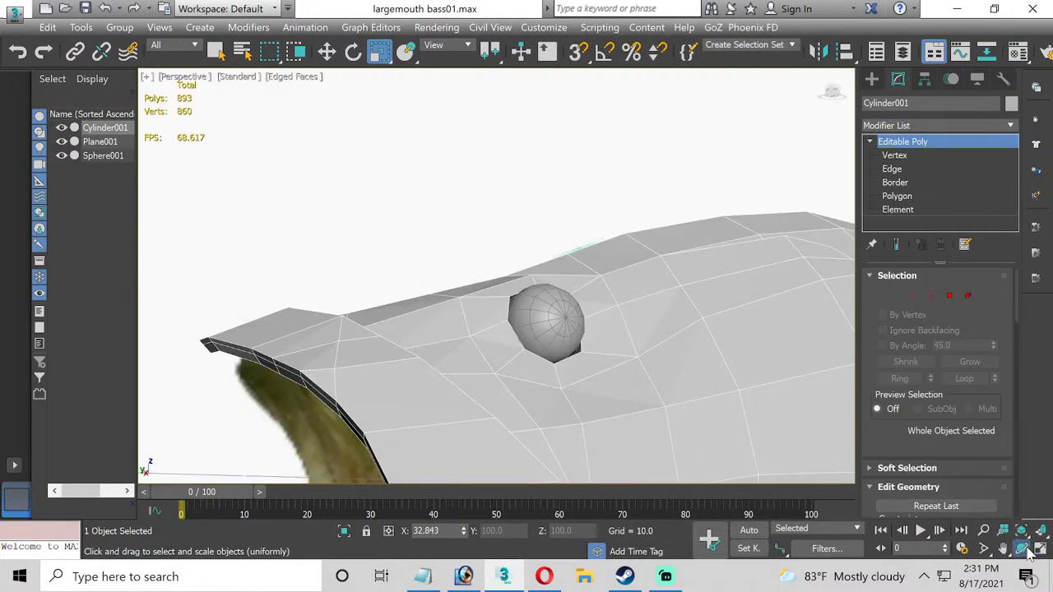
pyautogui.click(1021, 548)
pyautogui.moveTo(486, 331)
pyautogui.mouseDown()
pyautogui.moveTo(509, 333)
pyautogui.moveTo(444, 408)
pyautogui.moveTo(463, 362)
pyautogui.moveTo(508, 335)
pyautogui.moveTo(493, 336)
pyautogui.moveTo(565, 337)
pyautogui.moveTo(376, 318)
pyautogui.moveTo(423, 285)
pyautogui.moveTo(587, 291)
pyautogui.moveTo(506, 324)
pyautogui.mouseUp()
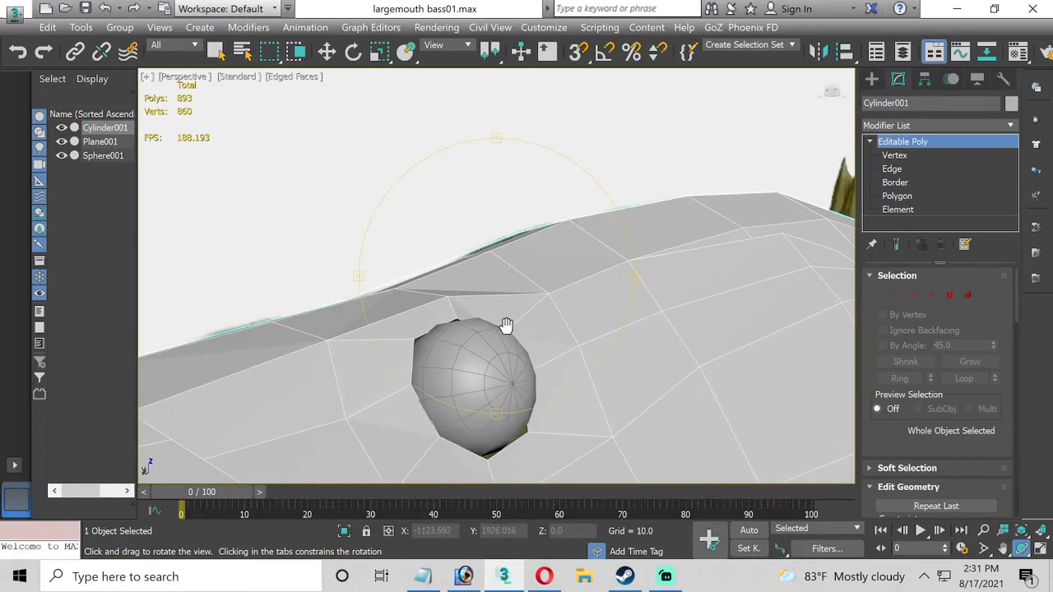
# At Vertex level, drag the body-edge vertex above the eye upward, then cancel the move.
pyautogui.click(894, 155)
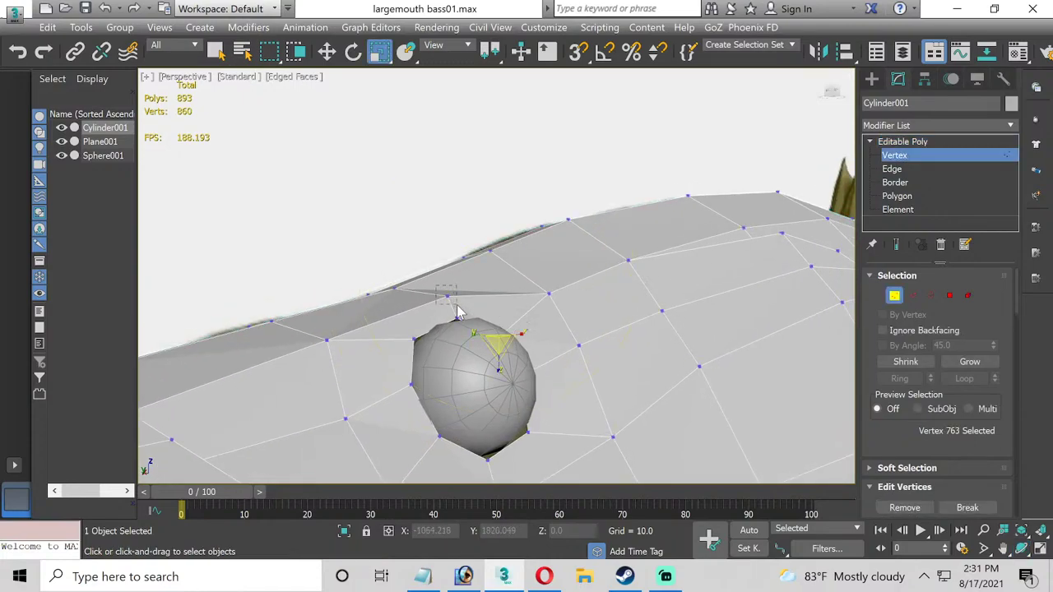
pyautogui.click(445, 293)
pyautogui.click(326, 51)
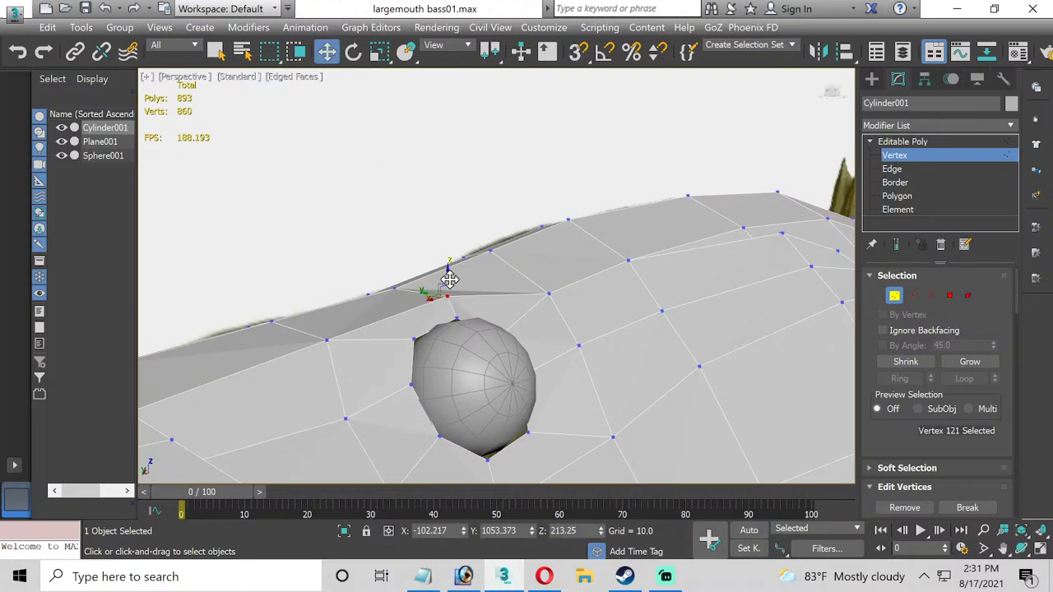
pyautogui.moveTo(447, 279); pyautogui.dragTo(451, 262)
pyautogui.rightClick(451, 261)
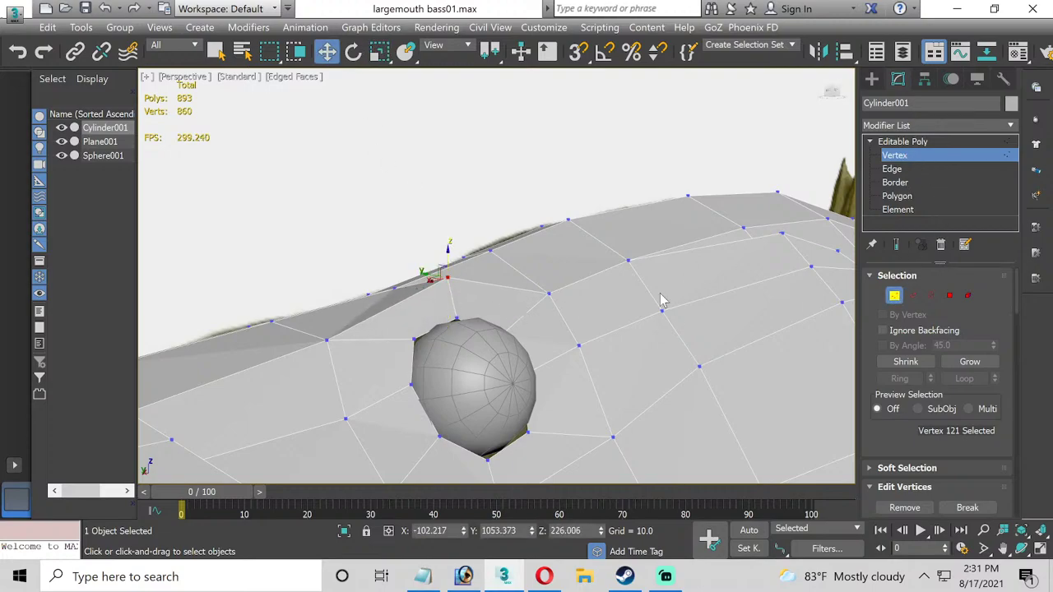
# Hide the Sphere001 eyeball and select the eye hole's border edge loop.
pyautogui.click(62, 156)
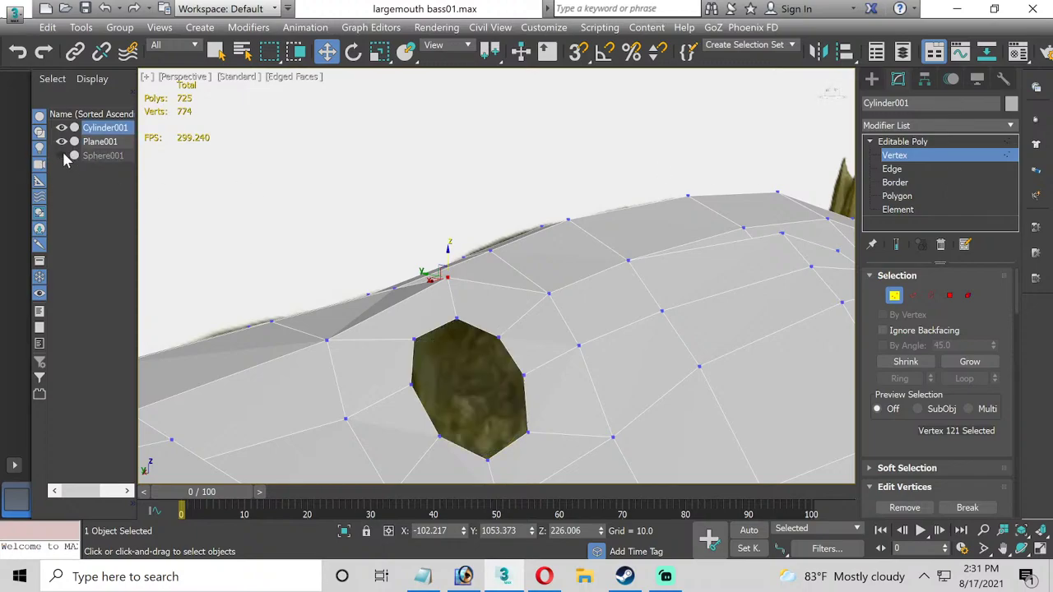
pyautogui.click(894, 169)
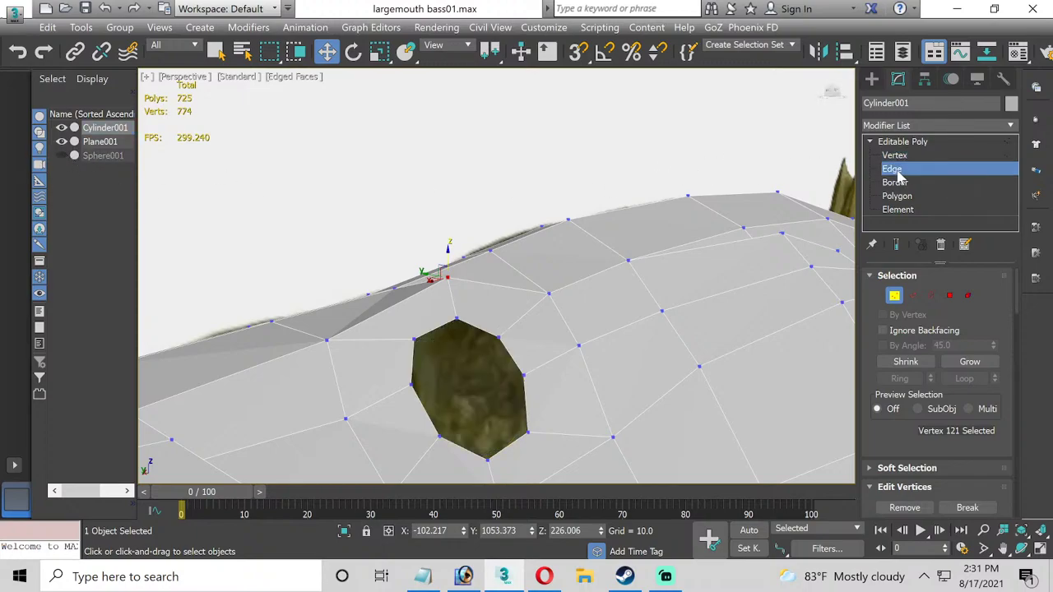
pyautogui.doubleClick(476, 327)
pyautogui.moveTo(466, 348); pyautogui.dragTo(343, 93, button='middle')
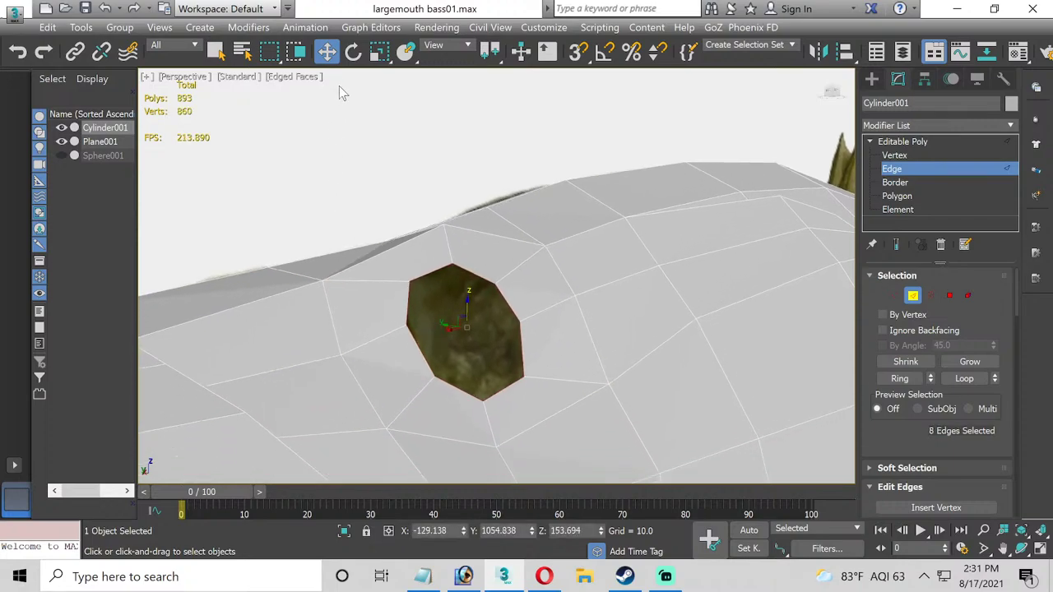
# Shift-scale a first ring inward from the hole border and push it inward in the Top view.
pyautogui.click(379, 51)
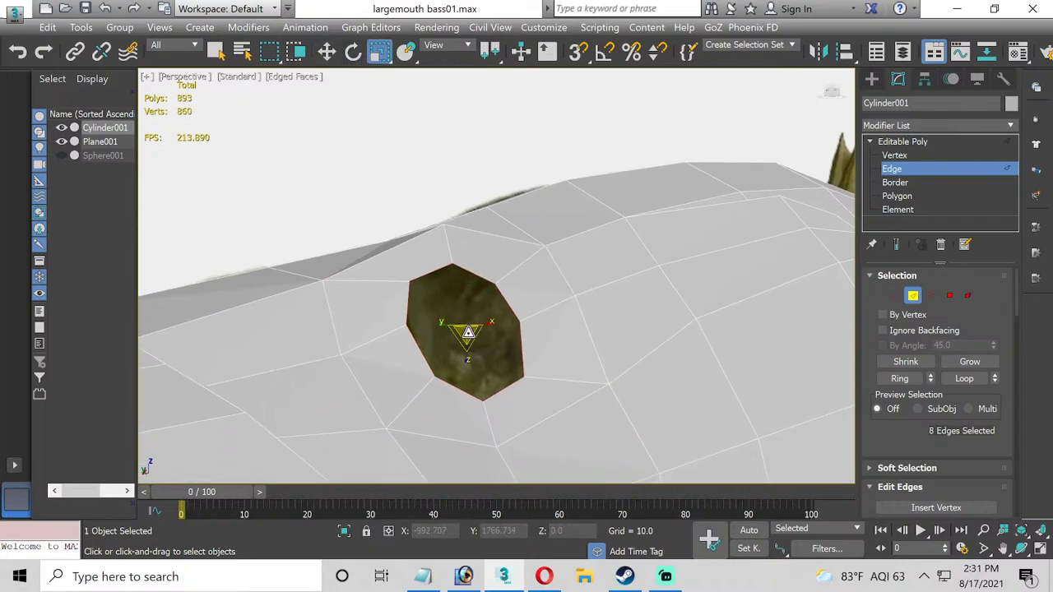
pyautogui.keyDown('shift'); pyautogui.moveTo(466, 334); pyautogui.dragTo(468, 340); pyautogui.keyUp('shift')
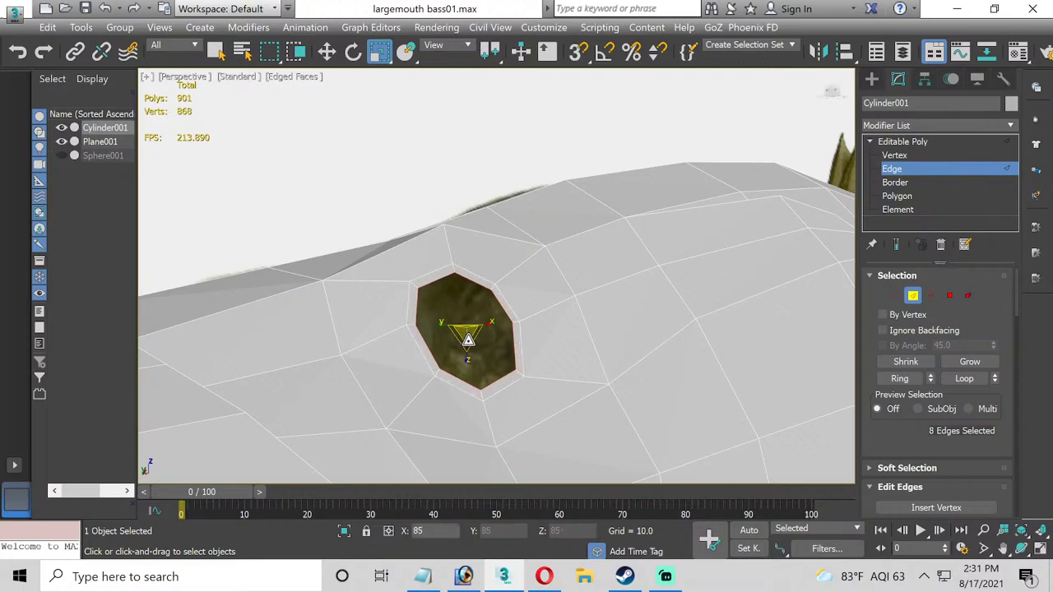
pyautogui.click(1041, 551)
pyautogui.scroll(3, 223, 196)
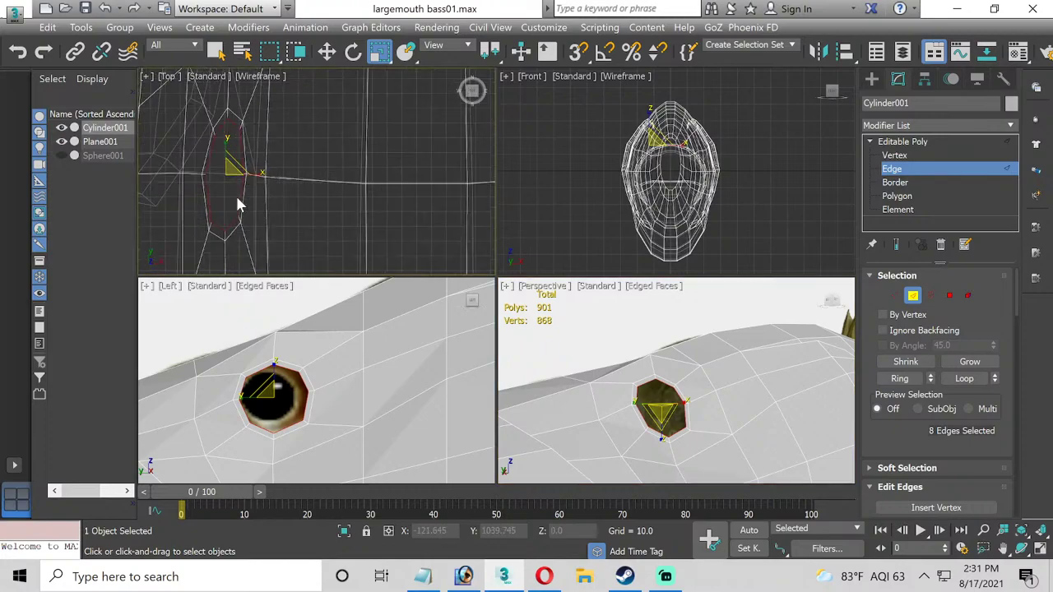
pyautogui.click(326, 51)
pyautogui.moveTo(281, 175); pyautogui.dragTo(268, 171)
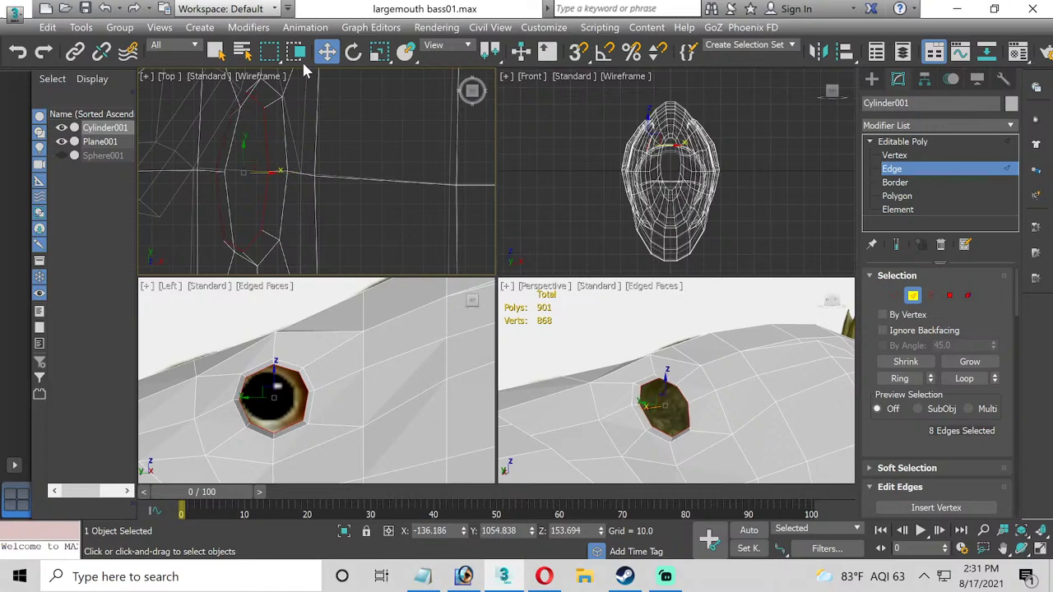
# Scale and move another copied edge ring deeper into the eye socket.
pyautogui.click(372, 52)
pyautogui.moveTo(246, 168)
pyautogui.keyDown('shift'); pyautogui.mouseDown()
pyautogui.moveTo(245, 180)
pyautogui.moveTo(285, 176)
pyautogui.mouseUp(); pyautogui.keyUp('shift')
pyautogui.click(325, 52)
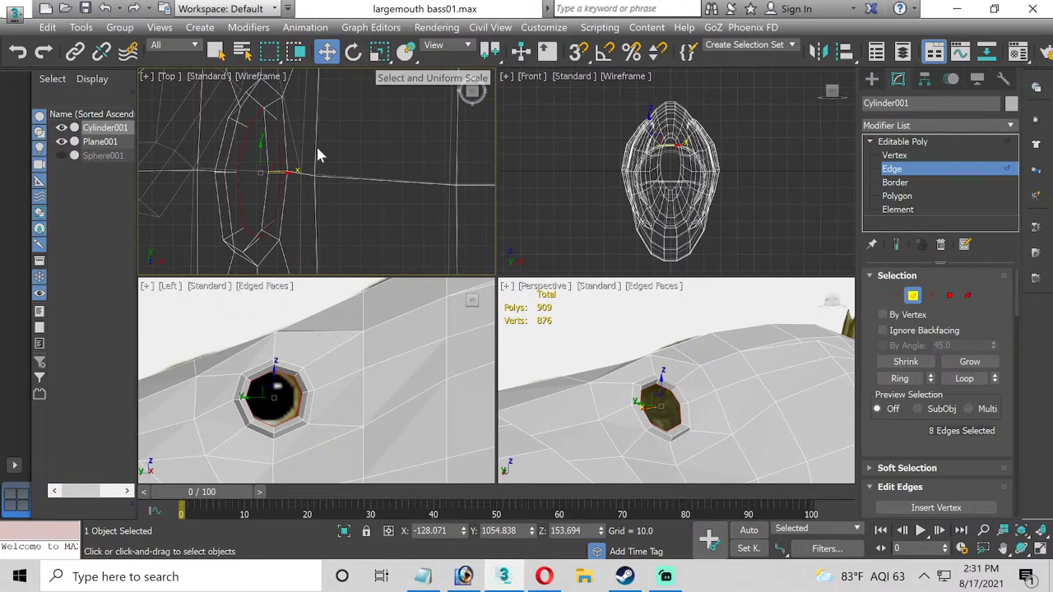
pyautogui.moveTo(282, 172)
pyautogui.keyDown('shift'); pyautogui.mouseDown()
pyautogui.moveTo(322, 174)
pyautogui.moveTo(301, 176)
pyautogui.mouseUp(); pyautogui.keyUp('shift')
pyautogui.click(378, 51)
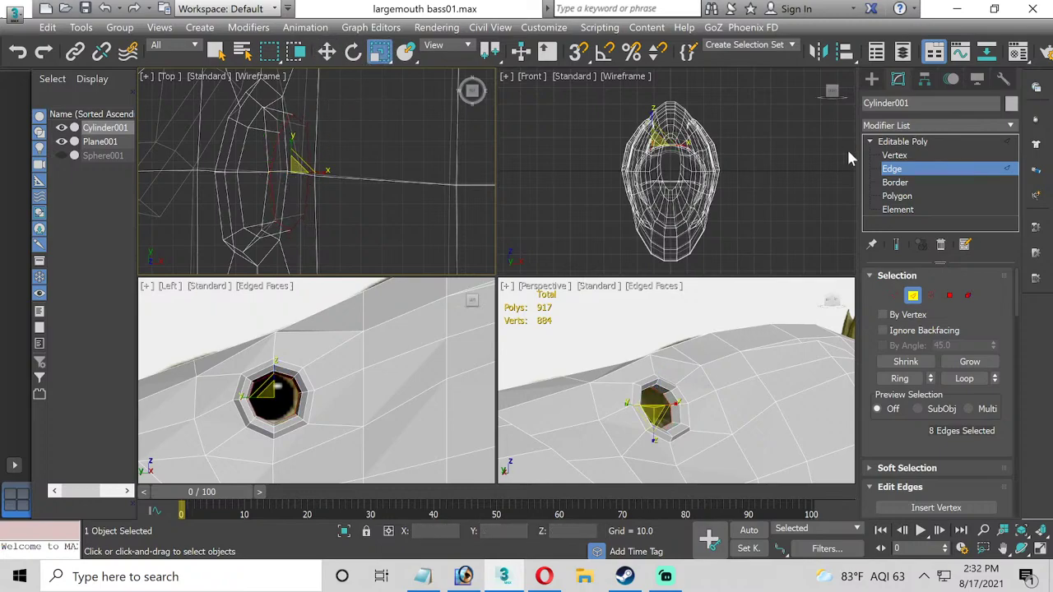
# Select the outer ring loop around the socket and shift it to widen the rim.
pyautogui.click(882, 169)
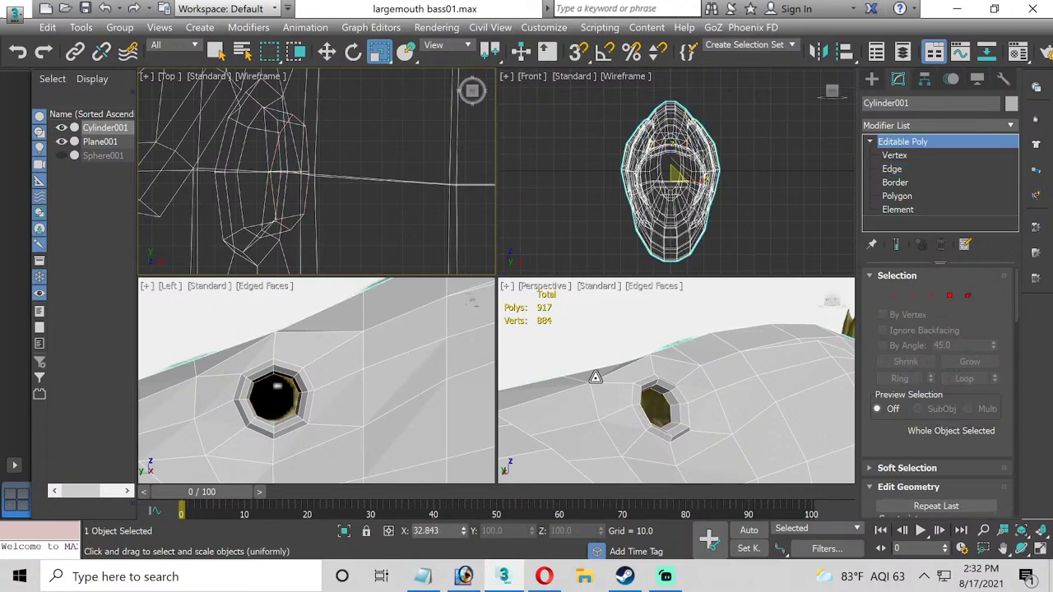
pyautogui.hotkey('alt', 'w')
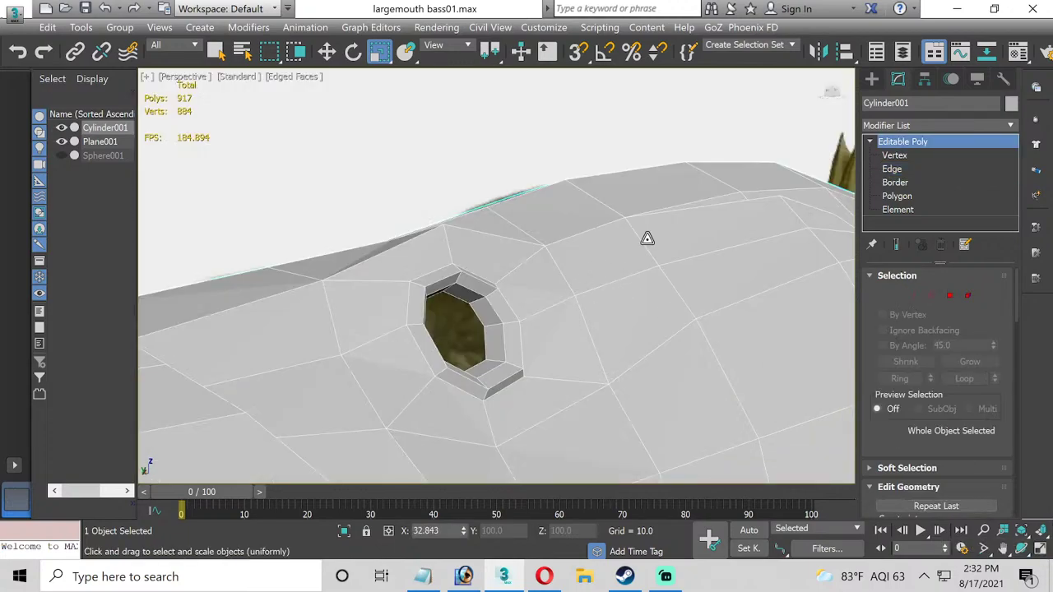
pyautogui.click(892, 168)
pyautogui.scroll(2, 507, 268)
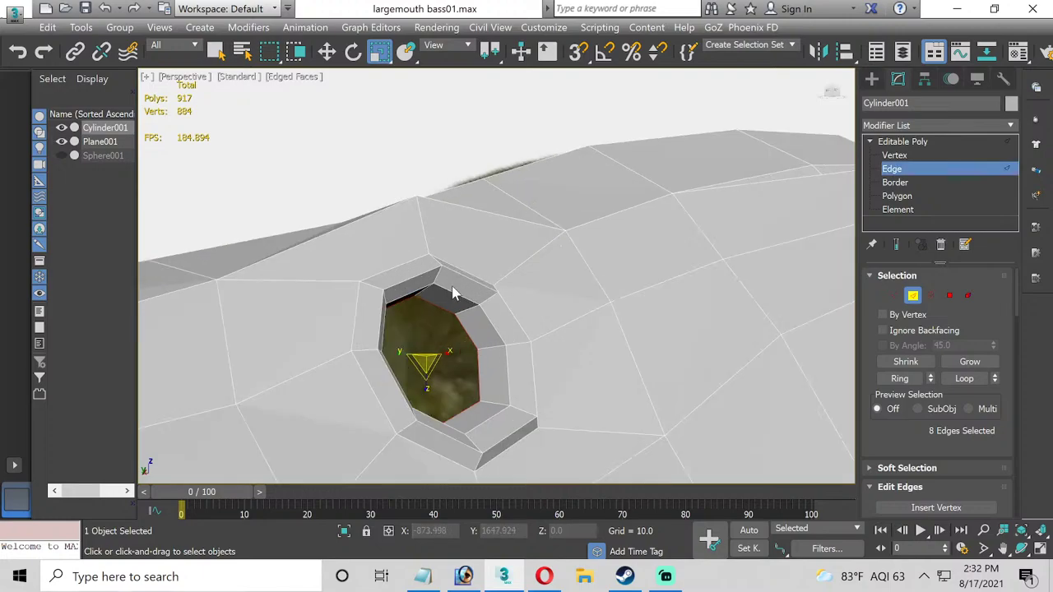
pyautogui.doubleClick(419, 275)
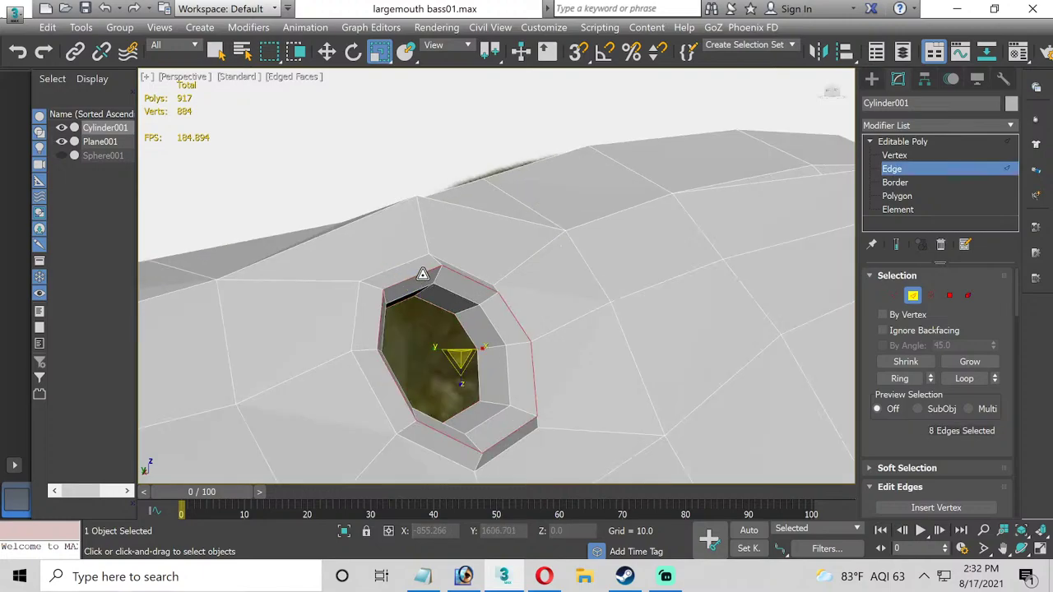
pyautogui.click(327, 51)
pyautogui.click(1040, 549)
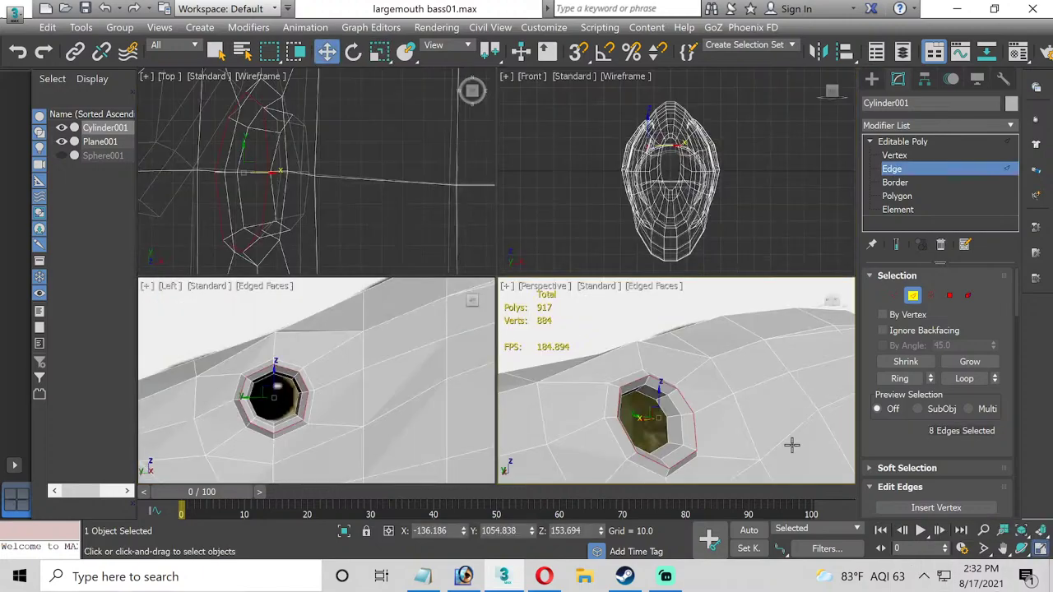
pyautogui.moveTo(269, 173); pyautogui.dragTo(260, 170)
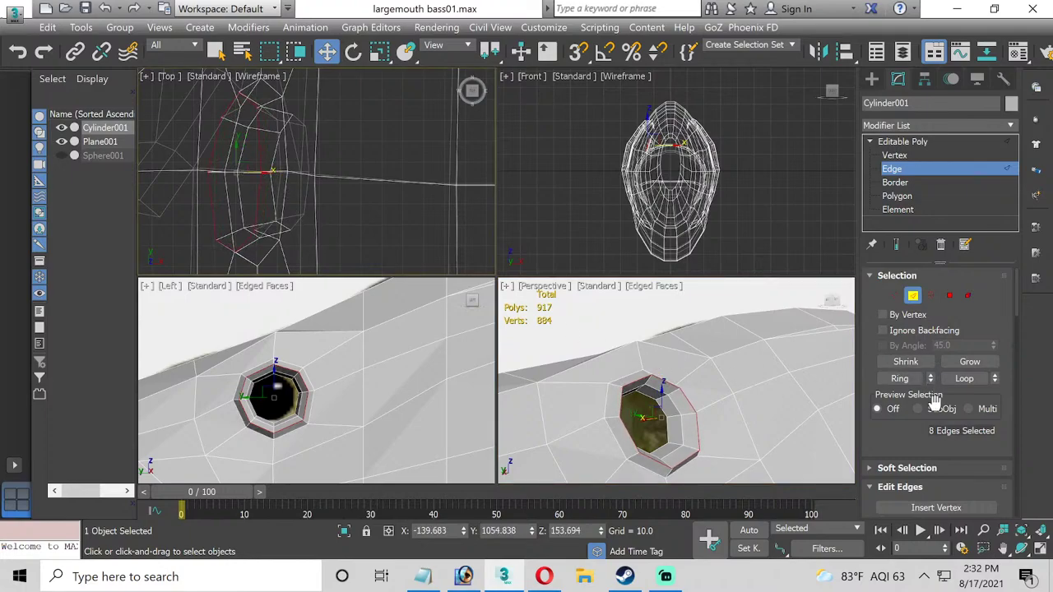
# Chamfer the outer socket loop by about 15.5 into a double edge loop.
pyautogui.scroll(-3, 934, 411)
pyautogui.click(928, 476)
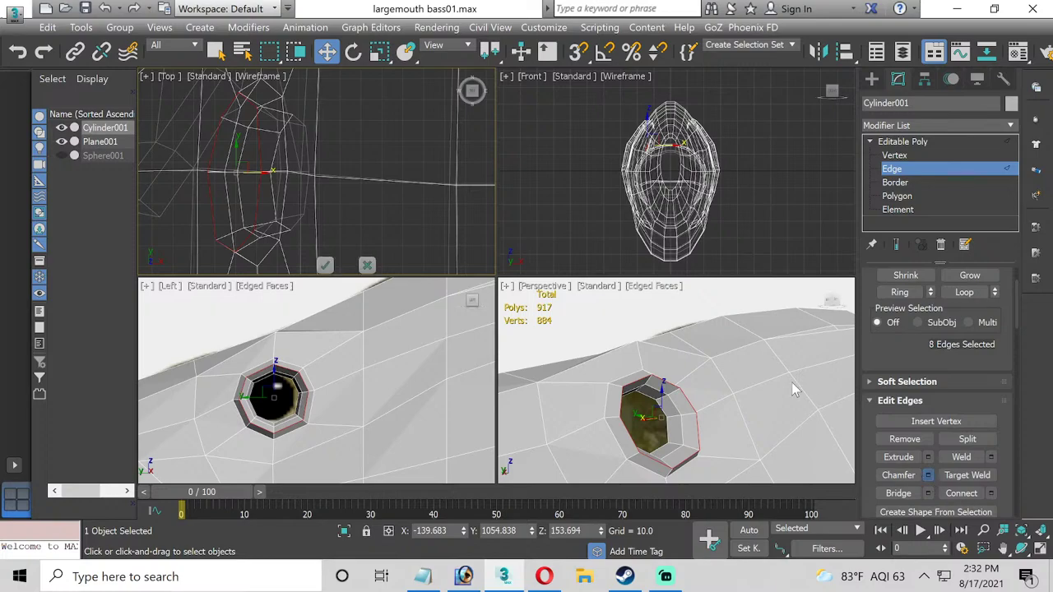
pyautogui.moveTo(330, 162); pyautogui.dragTo(334, 128)
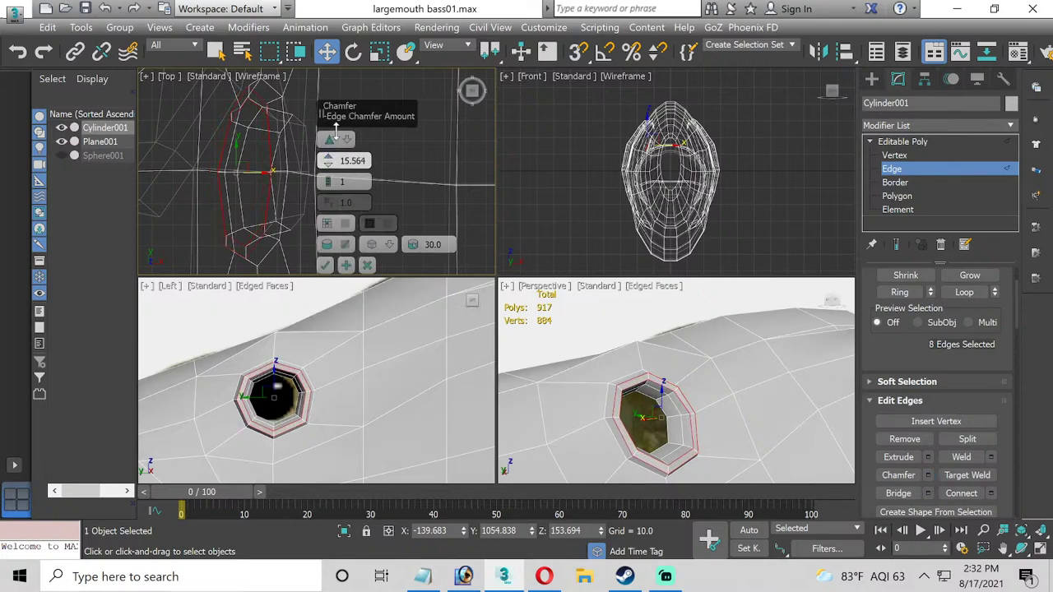
pyautogui.click(326, 265)
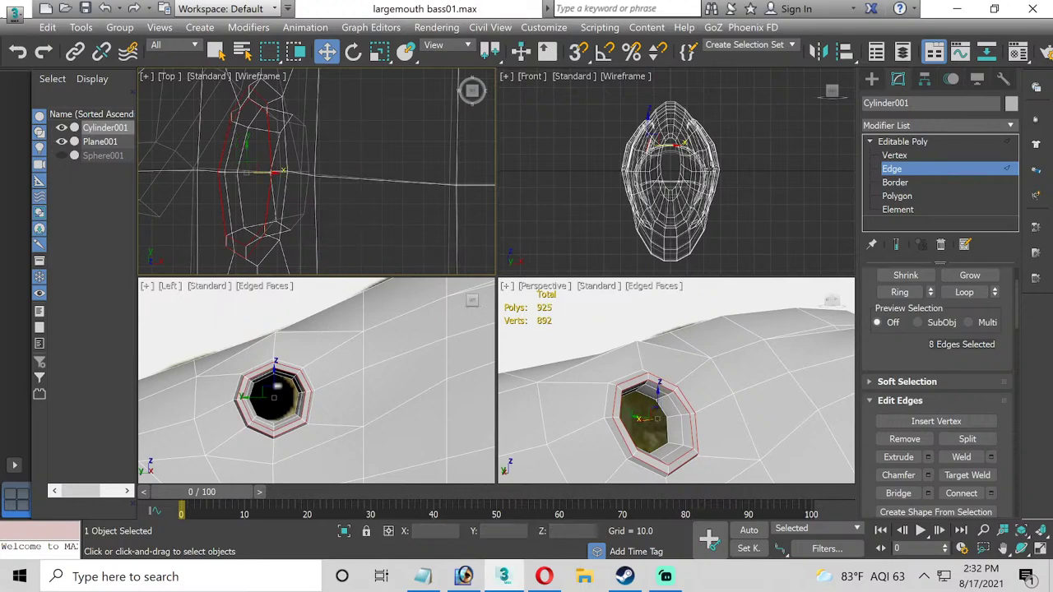
pyautogui.click(902, 170)
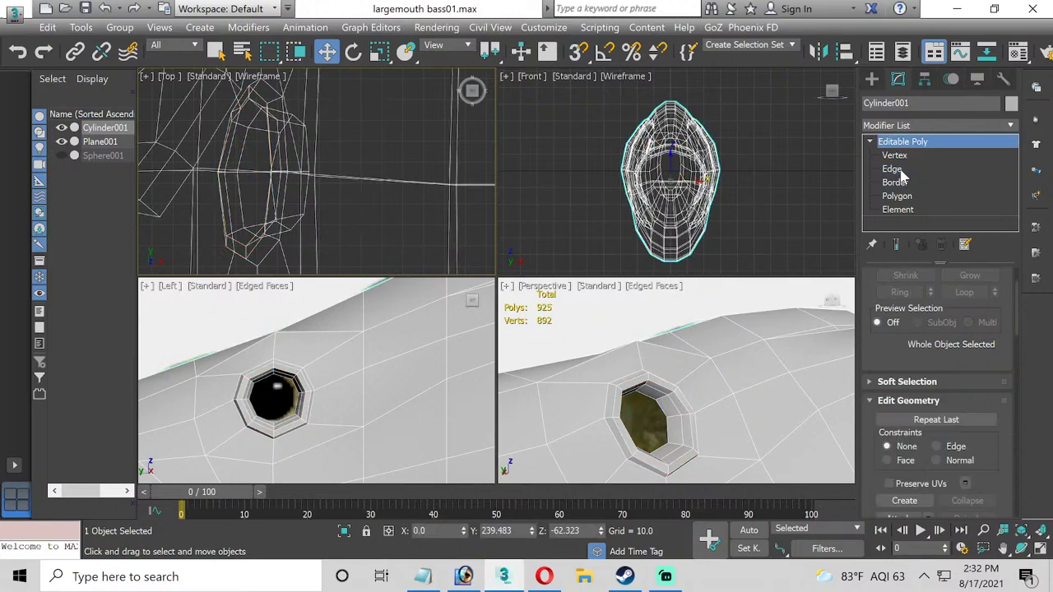
# Unhide the Sphere001 eyeball, try a smaller radius, then undo it.
pyautogui.click(62, 156)
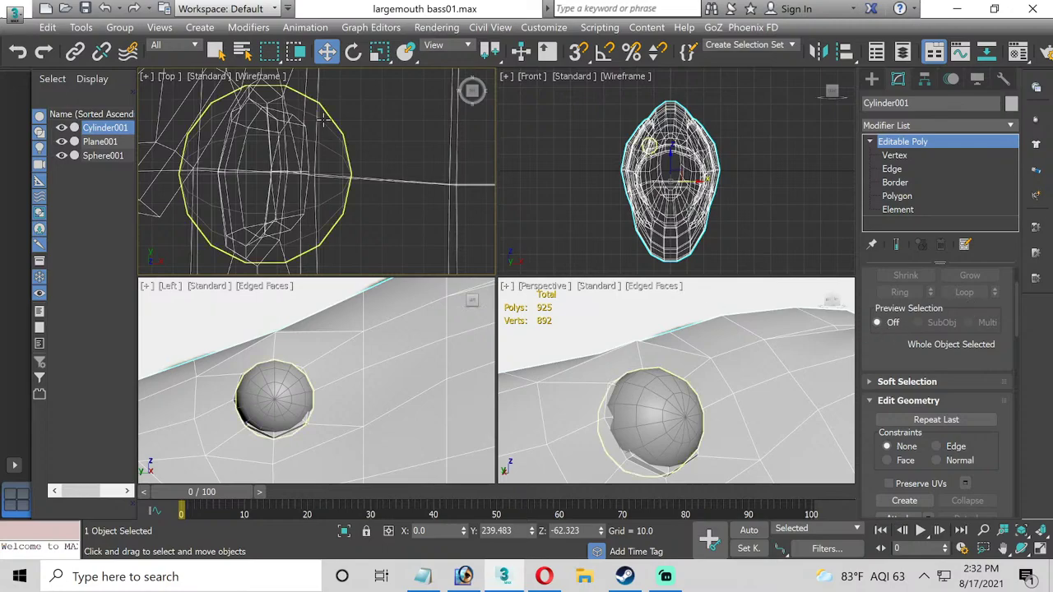
pyautogui.click(237, 385)
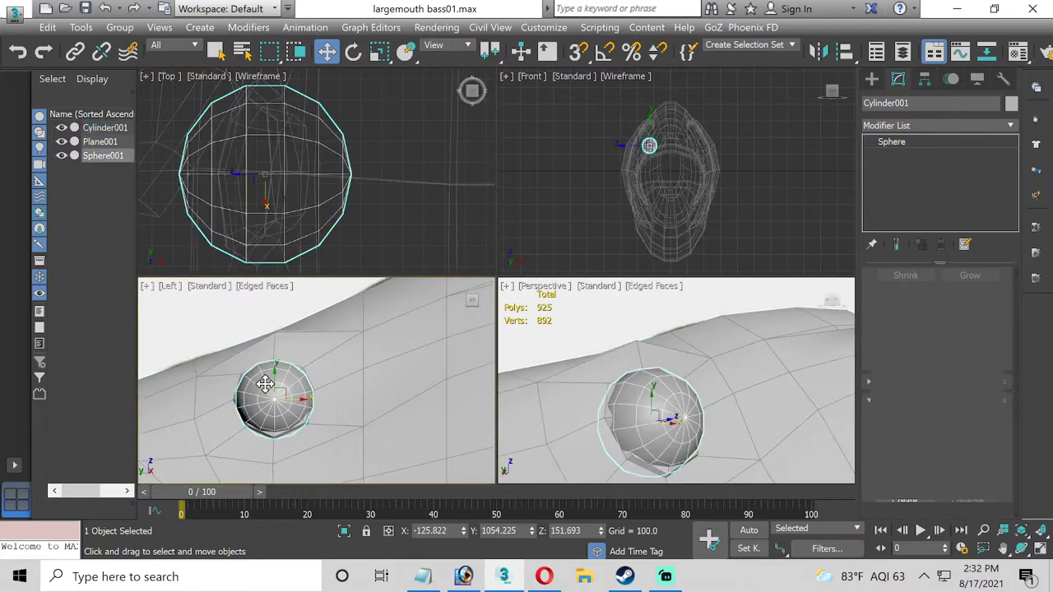
pyautogui.moveTo(983, 301); pyautogui.dragTo(984, 308)
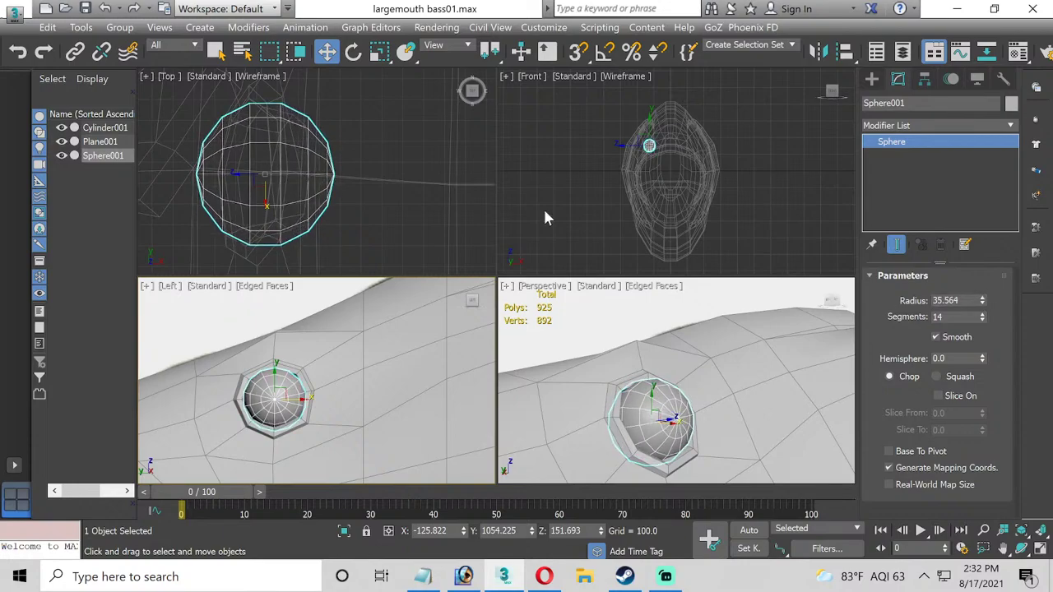
pyautogui.click(361, 174)
pyautogui.hotkey('ctrl', 'z')
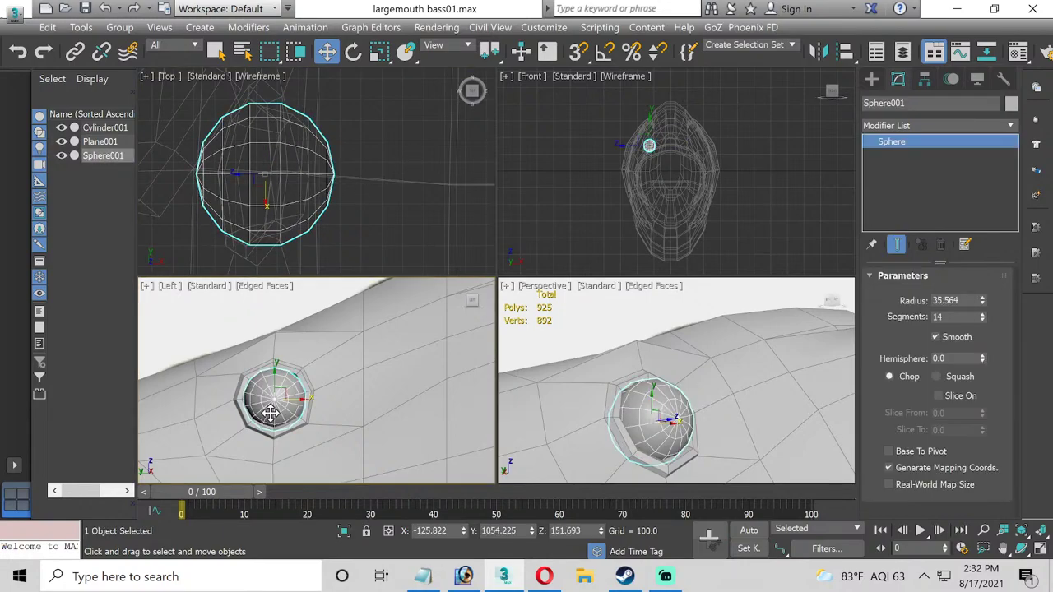
pyautogui.click(244, 162)
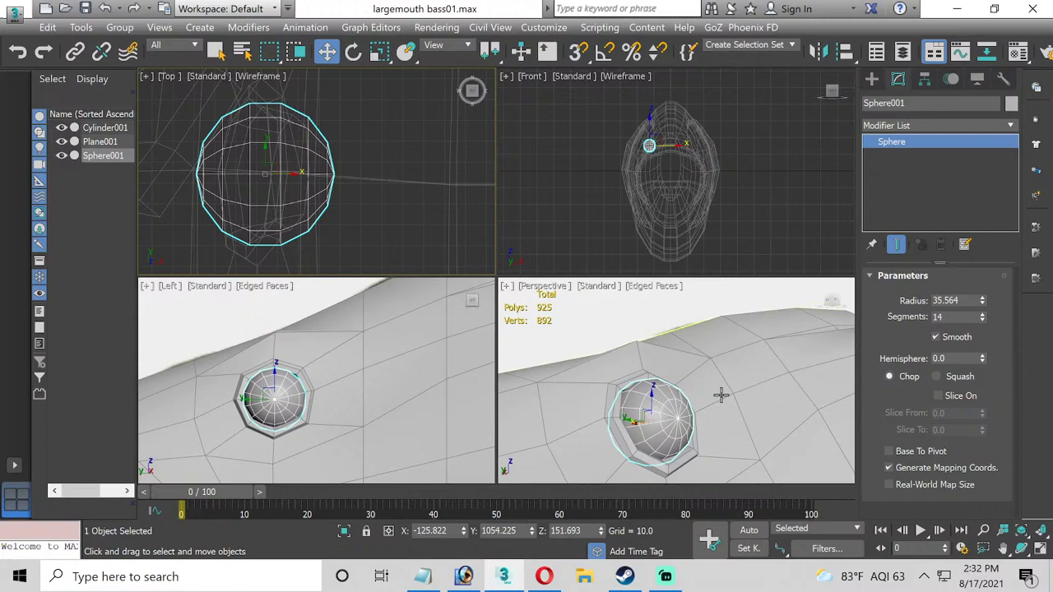
# Add an OpenSubdiv modifier to the head mesh and raise its iterations.
pyautogui.click(727, 387)
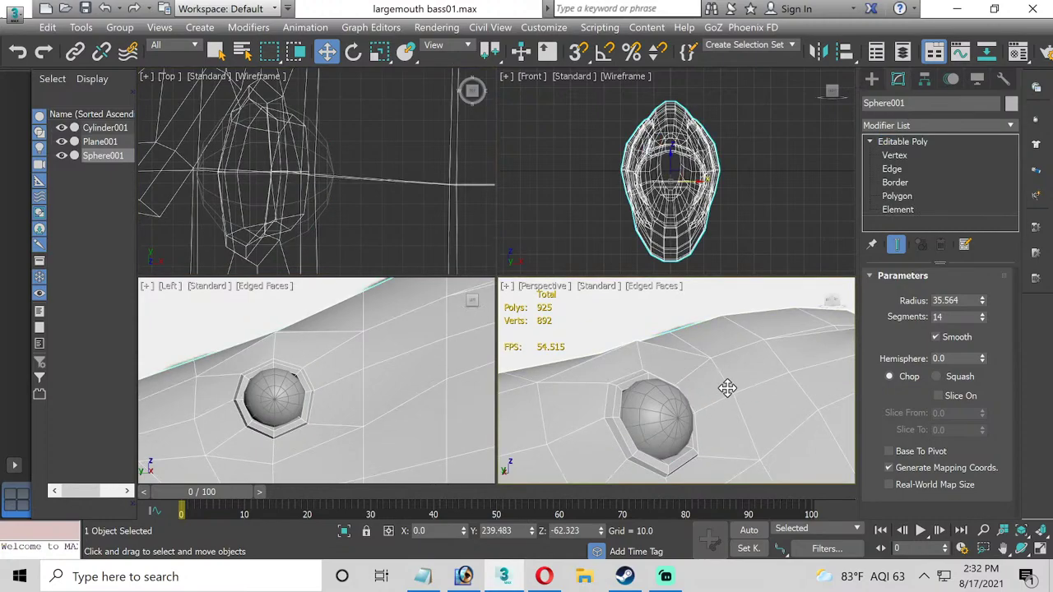
pyautogui.click(1011, 128)
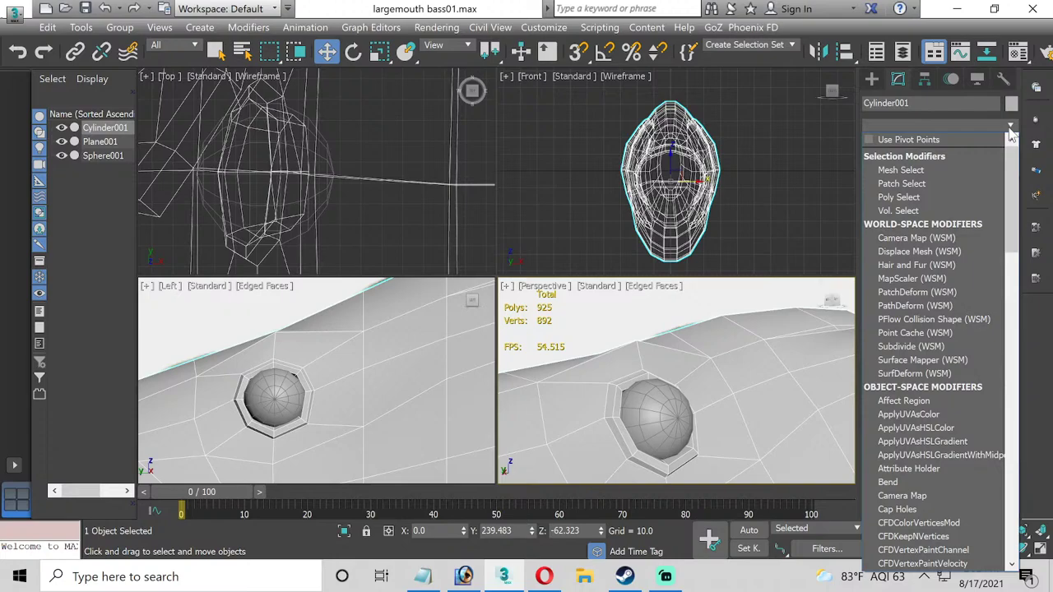
pyautogui.write('o')
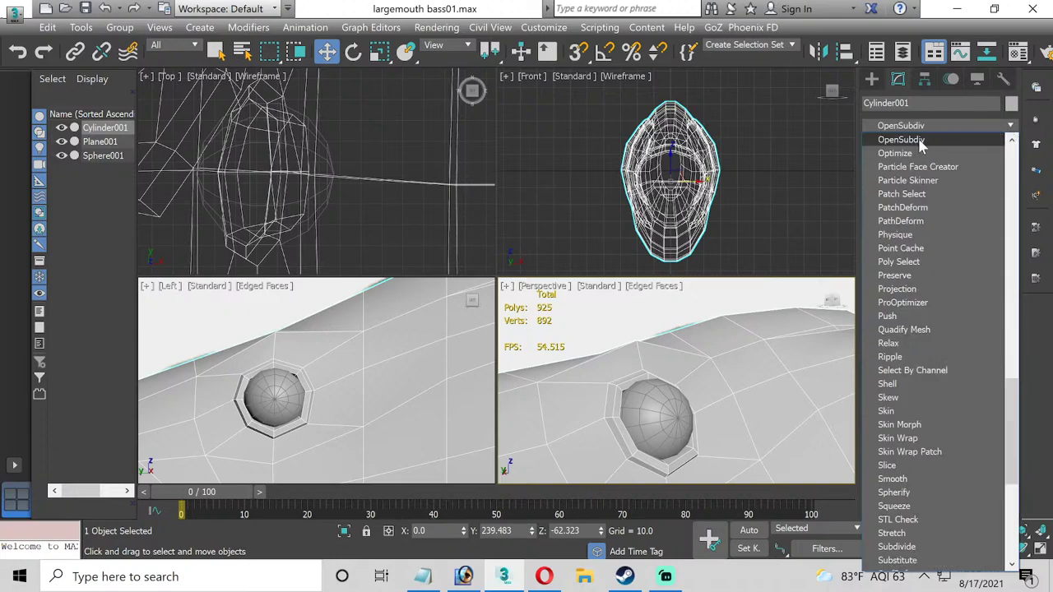
pyautogui.click(922, 146)
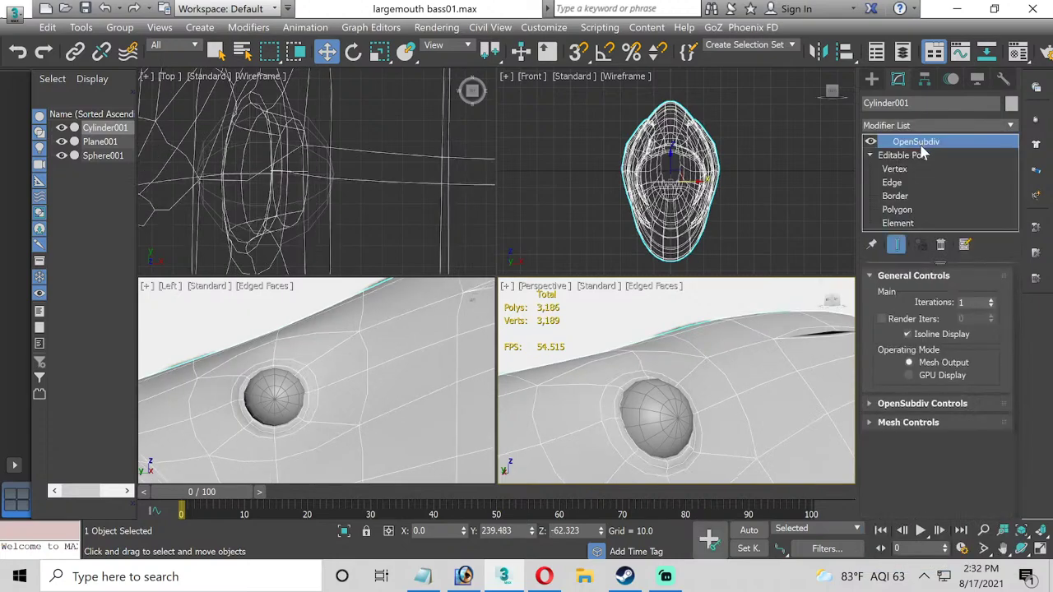
pyautogui.click(991, 302)
# Maximize the Perspective view, orbit to the eye, and nudge Sphere001 slightly along Z.
pyautogui.click(689, 357)
pyautogui.keyDown('alt'); pyautogui.moveTo(689, 357); pyautogui.dragTo(613, 399, button='middle'); pyautogui.keyUp('alt')
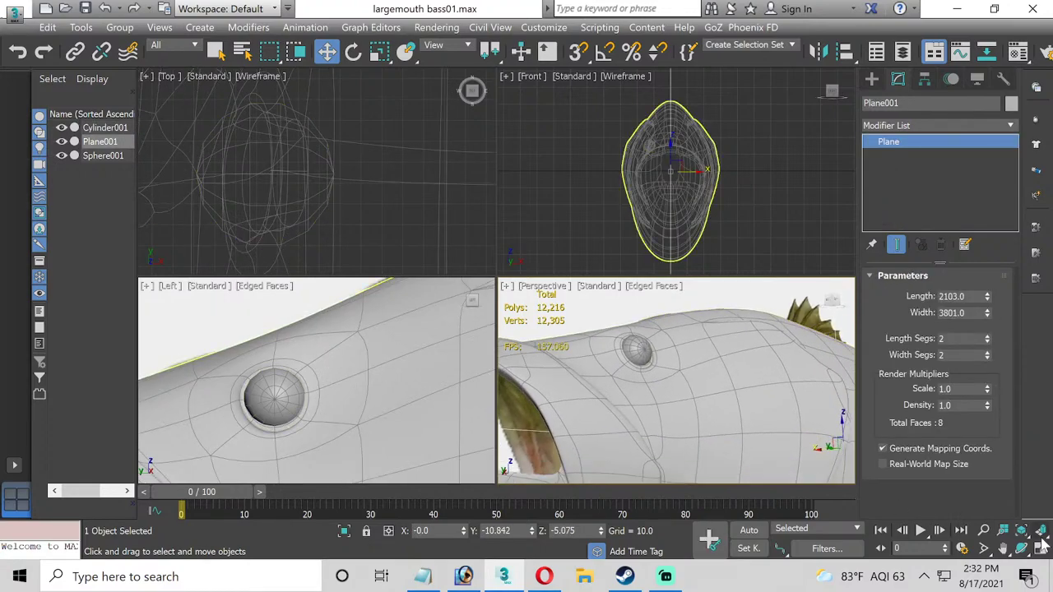
pyautogui.click(1041, 548)
pyautogui.click(1021, 548)
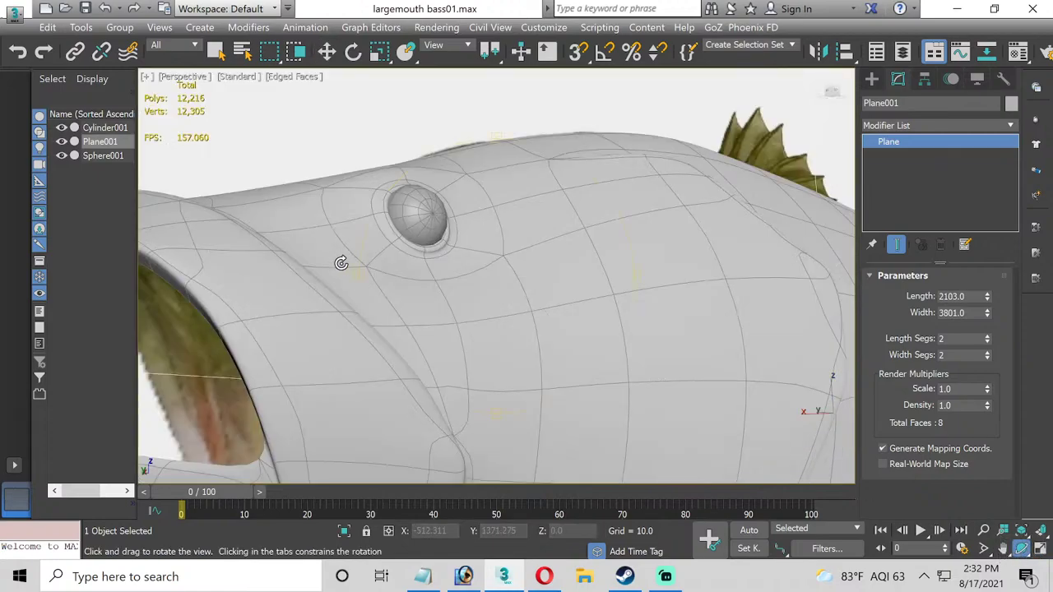
pyautogui.moveTo(341, 264); pyautogui.dragTo(450, 311)
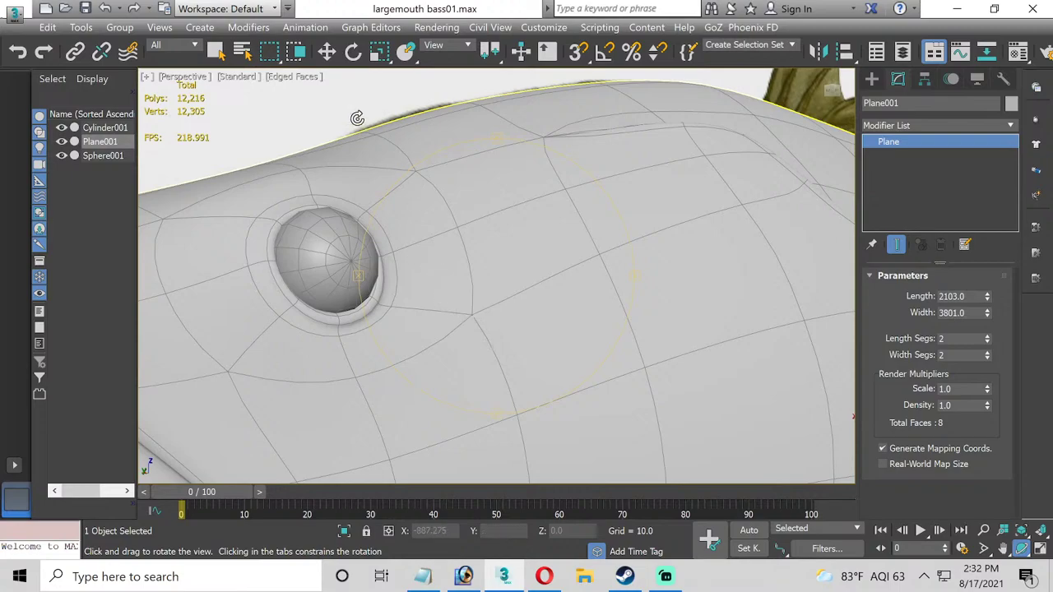
pyautogui.click(327, 51)
pyautogui.click(338, 218)
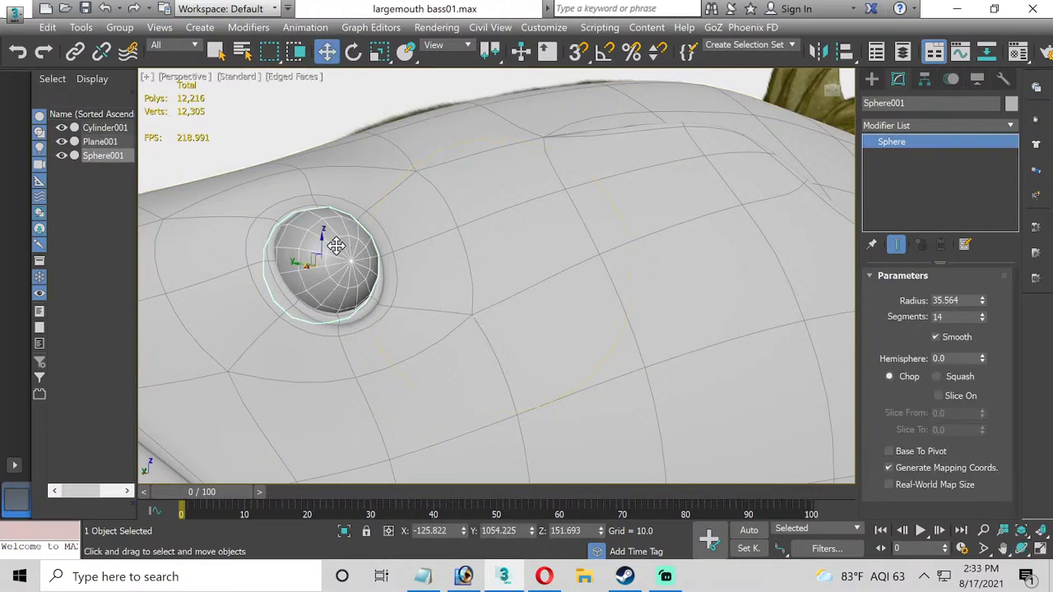
pyautogui.moveTo(322, 239); pyautogui.dragTo(323, 245)
# Reframe the view on the fish head and mouth, and select the fish body mesh.
pyautogui.click(376, 225)
pyautogui.keyDown('alt'); pyautogui.moveTo(430, 315); pyautogui.dragTo(399, 346, button='middle'); pyautogui.keyUp('alt')
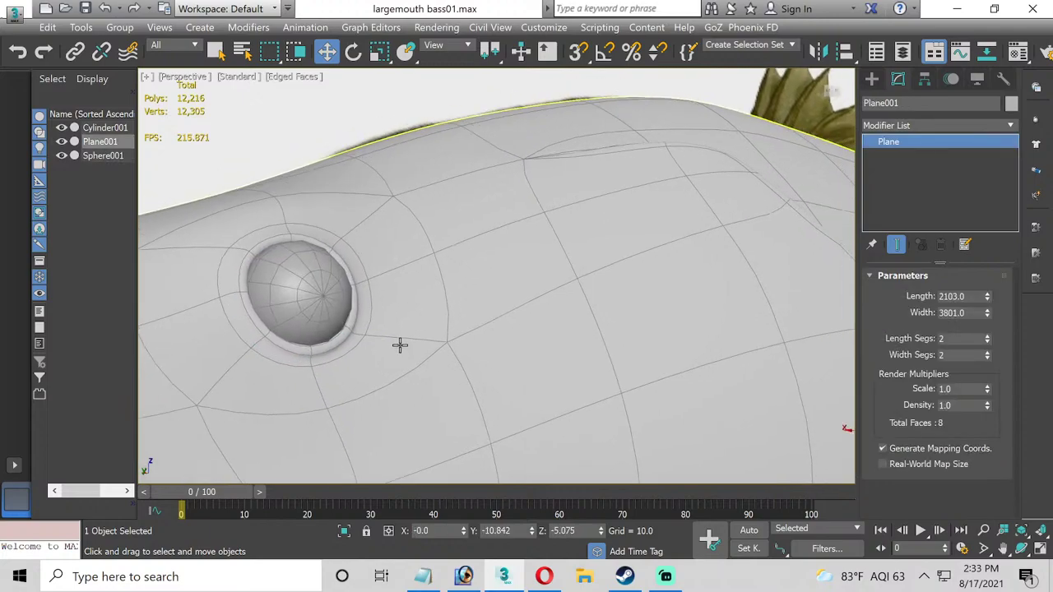
pyautogui.scroll(-3, 400, 343)
pyautogui.scroll(-3, 400, 387)
pyautogui.moveTo(400, 395); pyautogui.dragTo(406, 326, button='middle')
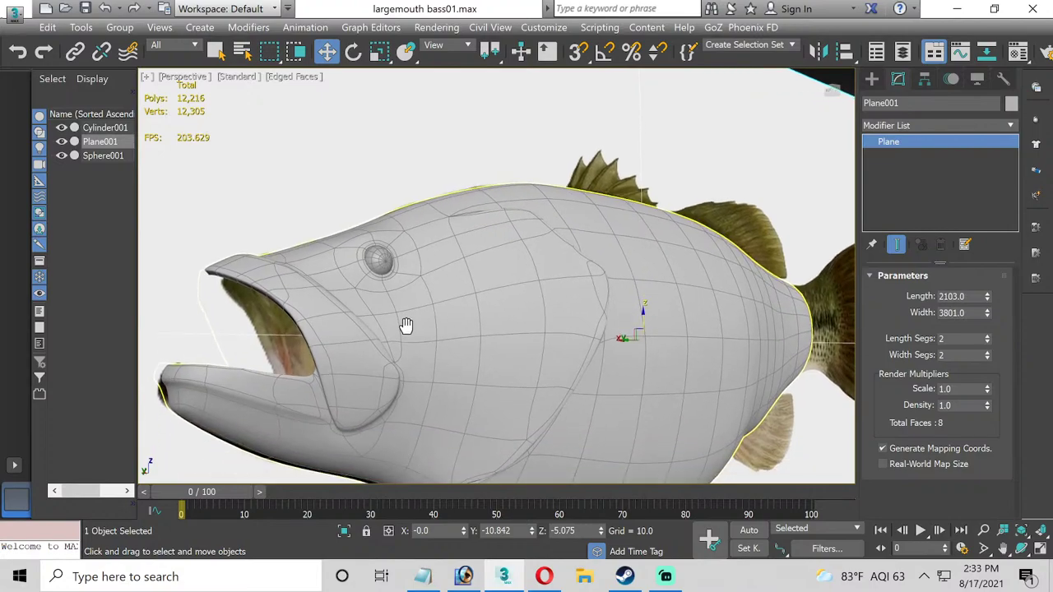
pyautogui.scroll(6, 406, 326)
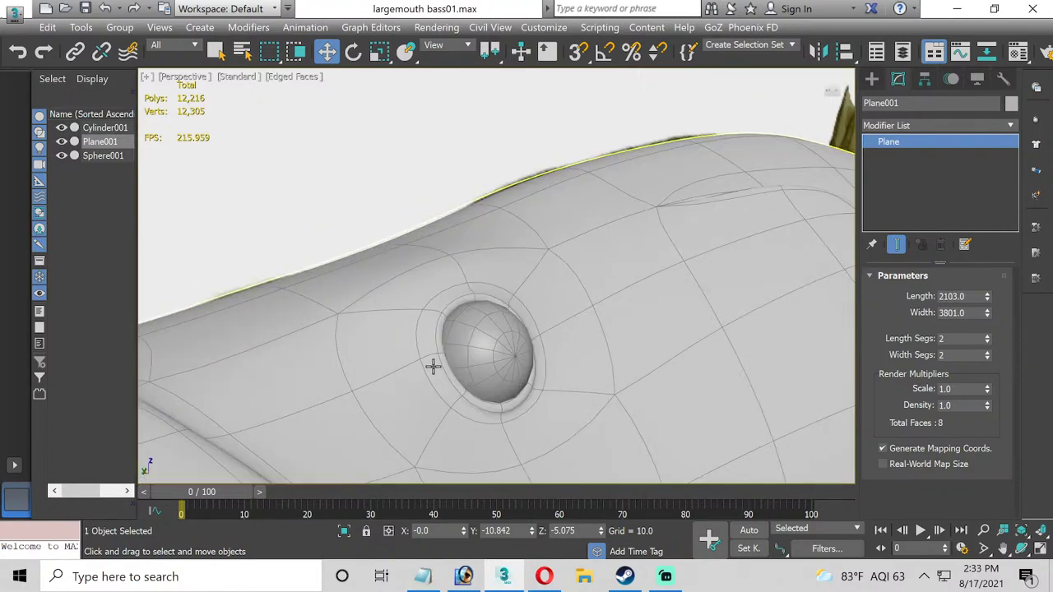
pyautogui.click(434, 366)
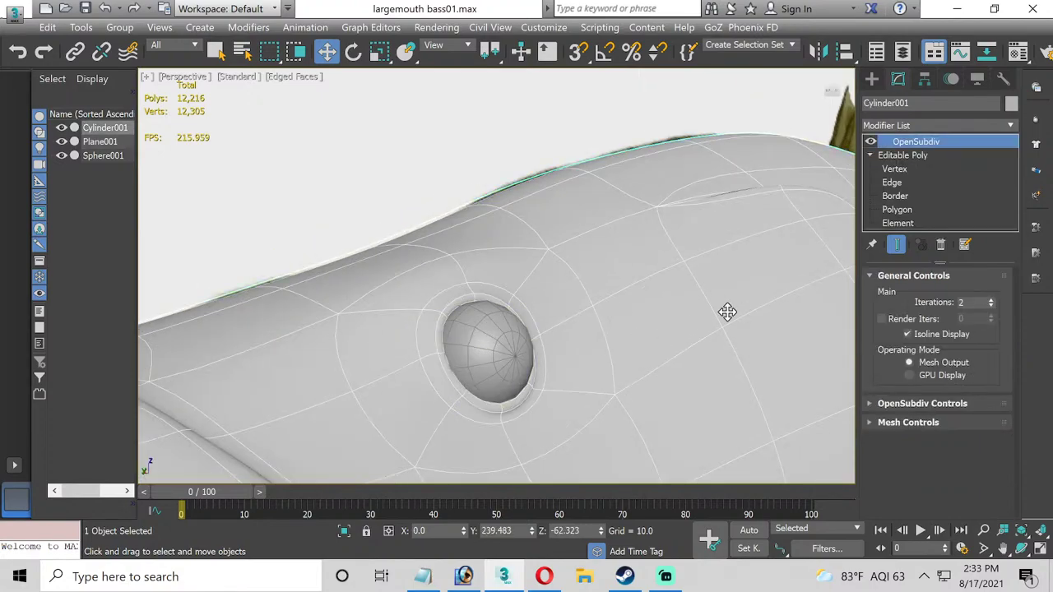
# Hide the eye sphere, select the socket edge loop, and grow it outward four times.
pyautogui.click(892, 183)
pyautogui.scroll(3, 456, 311)
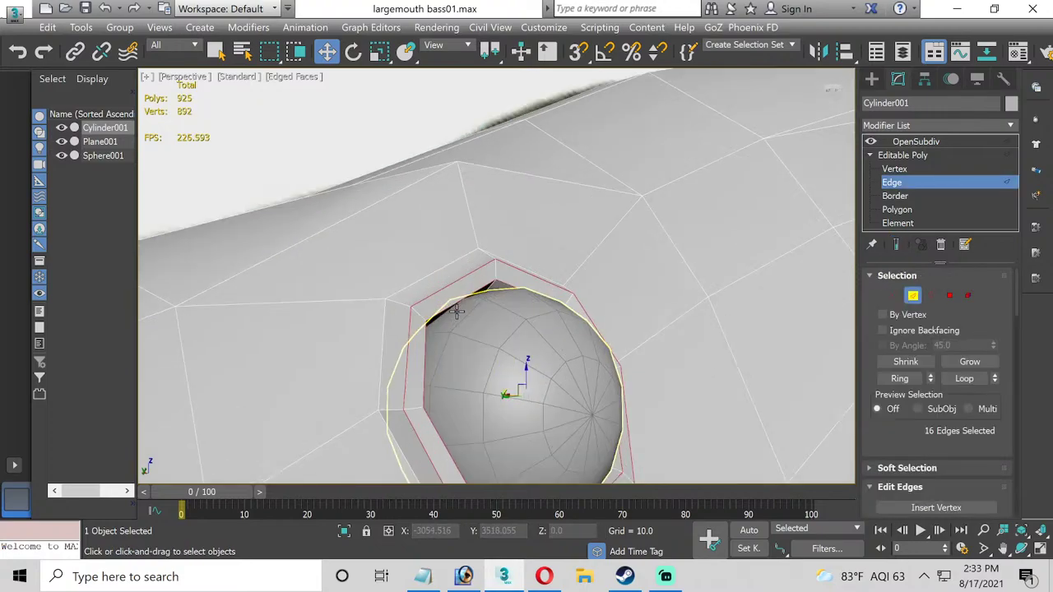
pyautogui.scroll(-2, 457, 311)
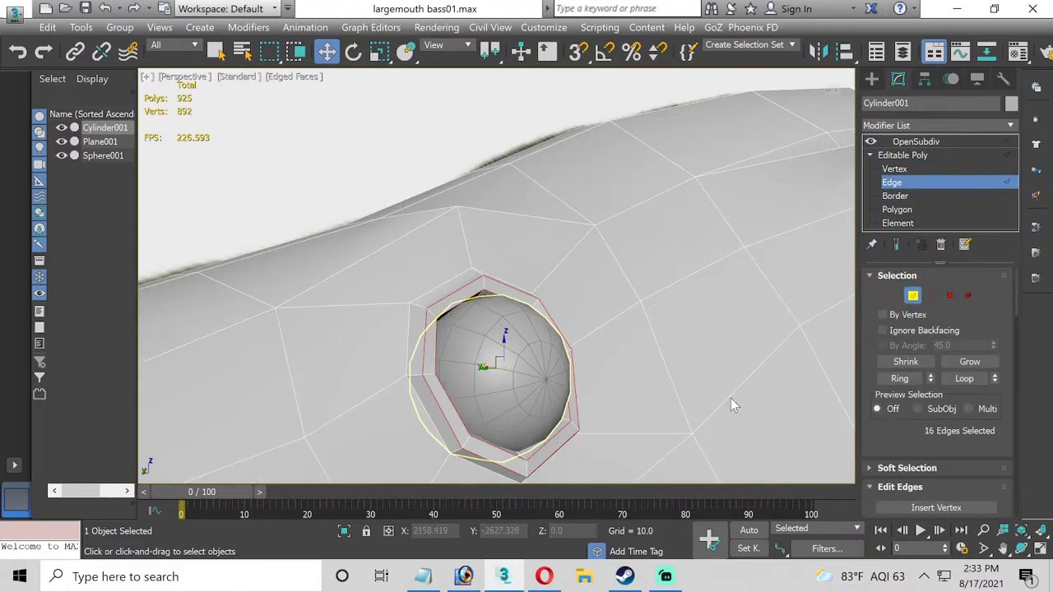
pyautogui.click(1040, 549)
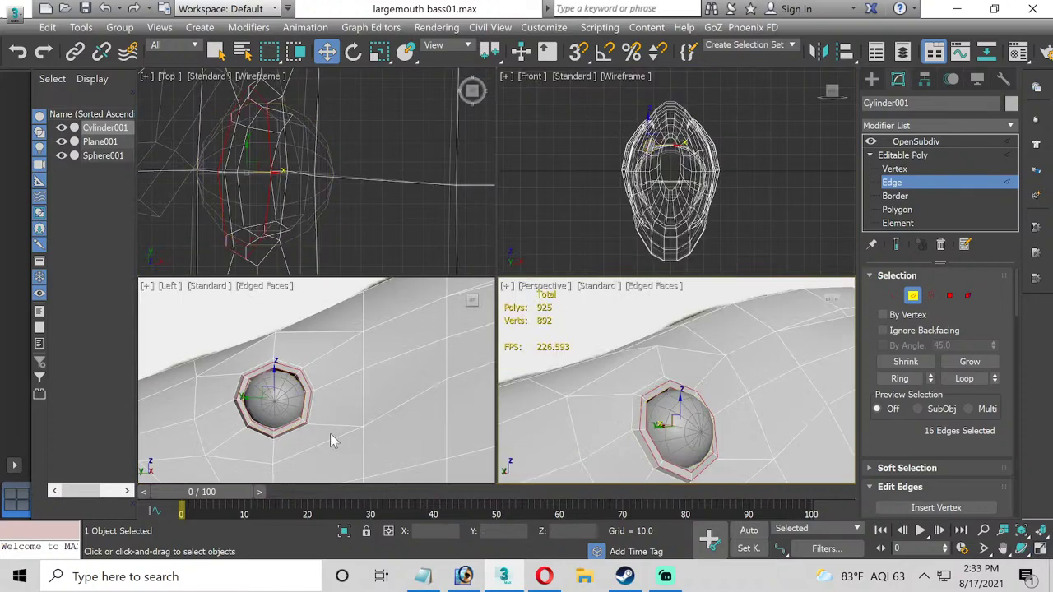
pyautogui.click(61, 155)
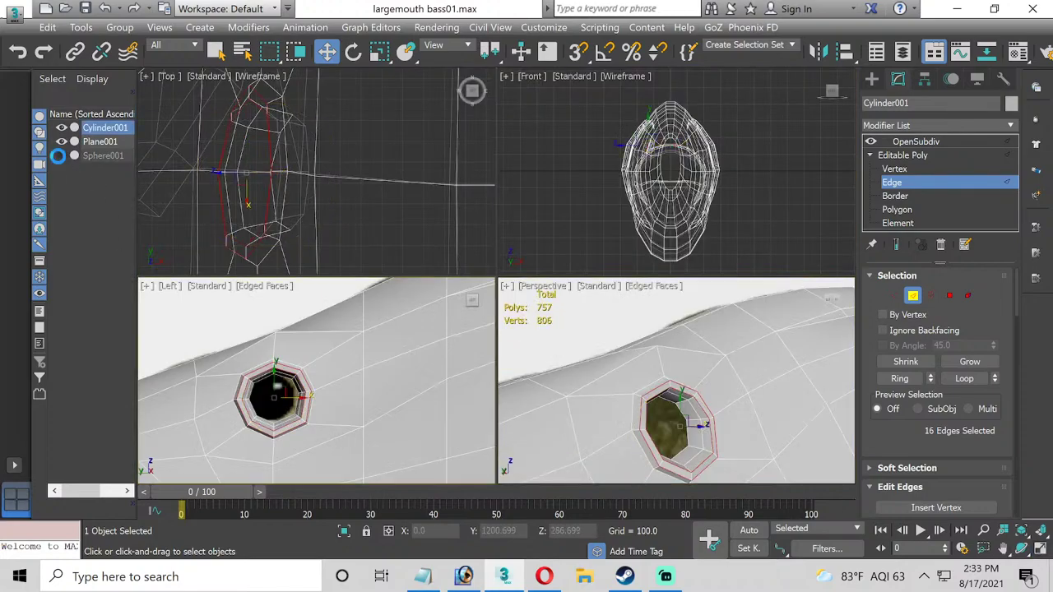
pyautogui.scroll(4, 260, 380)
pyautogui.click(260, 381)
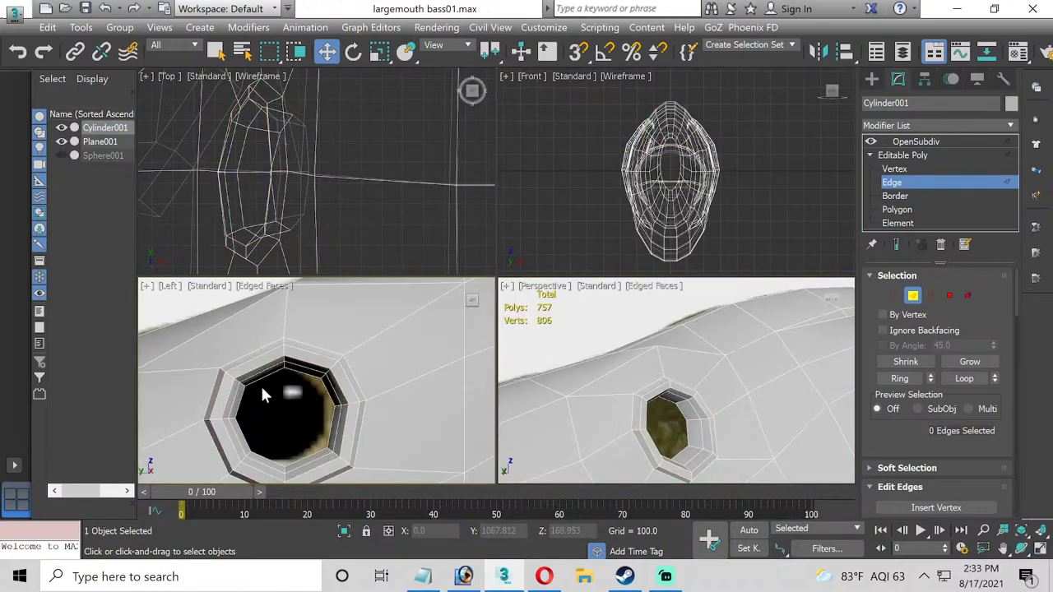
pyautogui.doubleClick(260, 383)
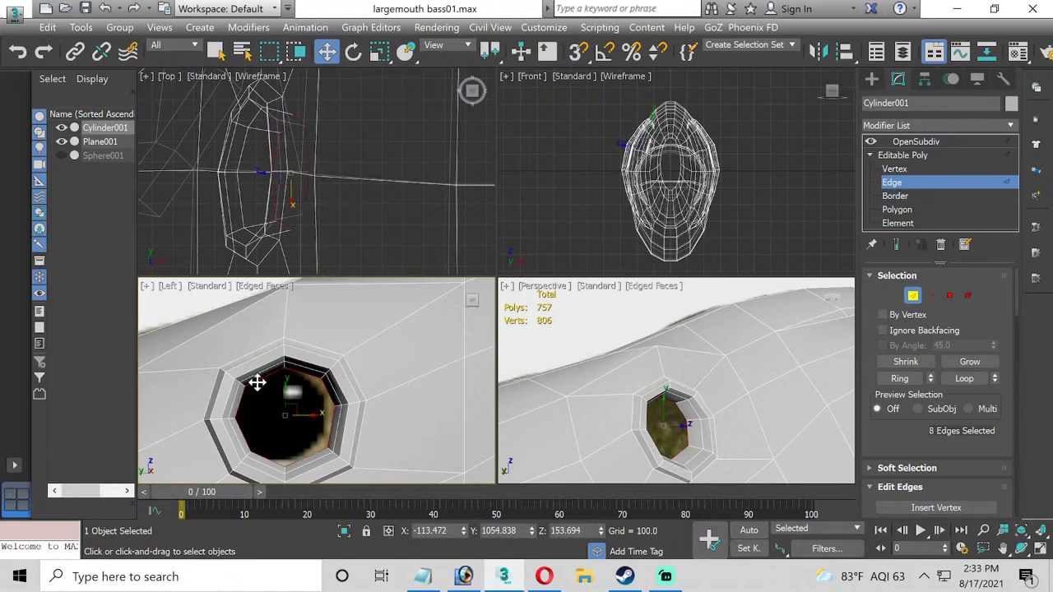
pyautogui.click(971, 363)
pyautogui.click(971, 363)
pyautogui.click(971, 362)
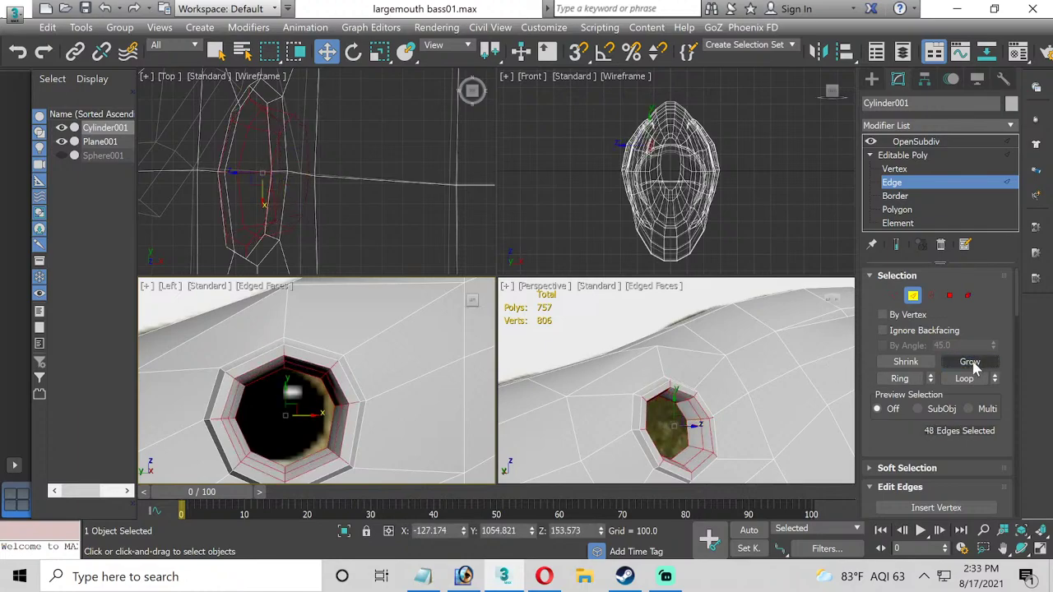
pyautogui.click(971, 363)
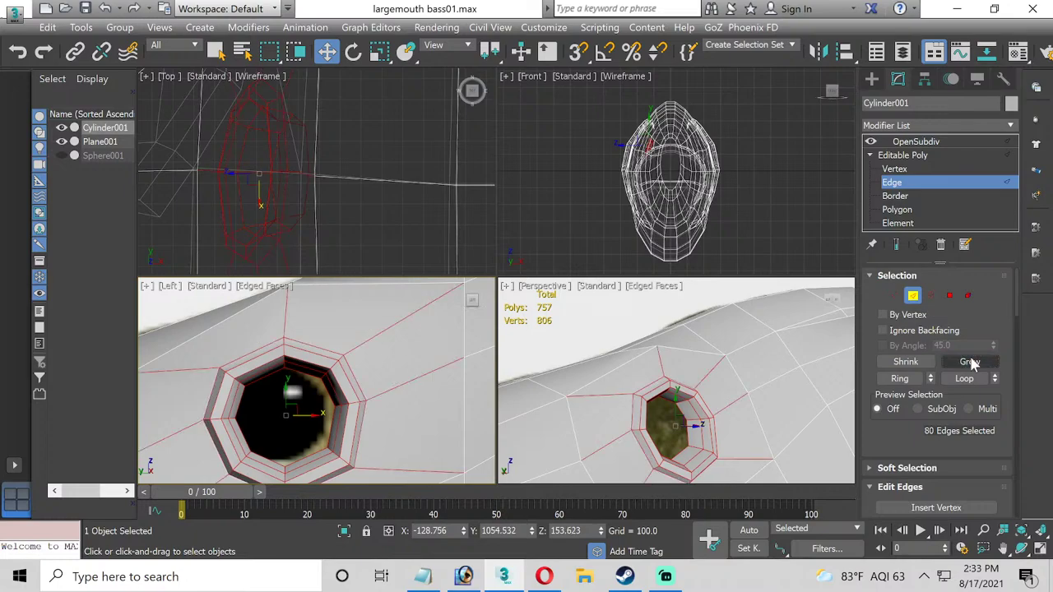
# Unhide the sphere and scale the 64 socket edges to 110% in the Left view.
pyautogui.rightClick(502, 306)
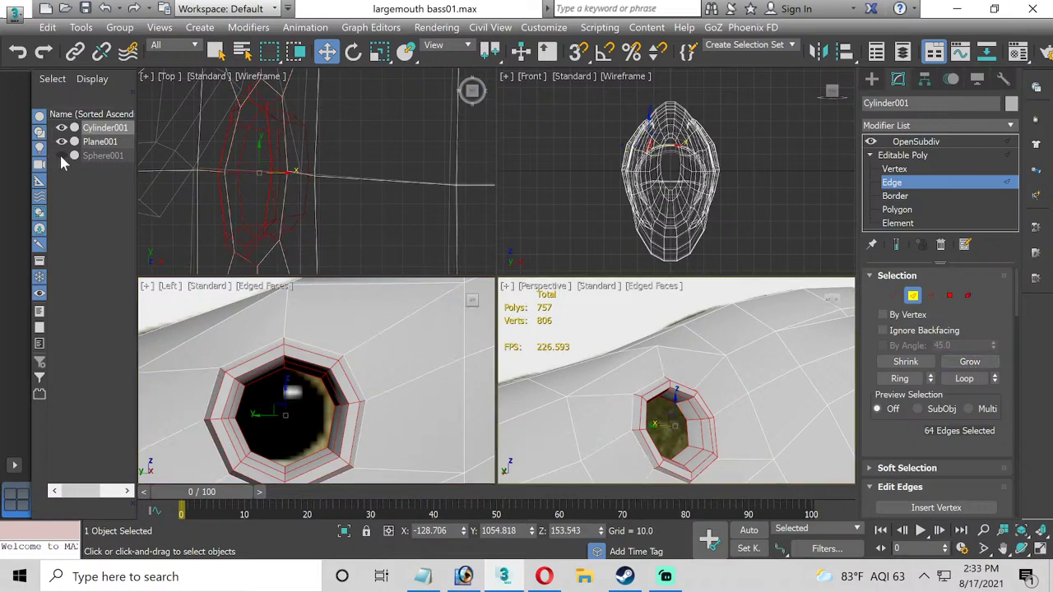
pyautogui.click(62, 156)
pyautogui.click(375, 52)
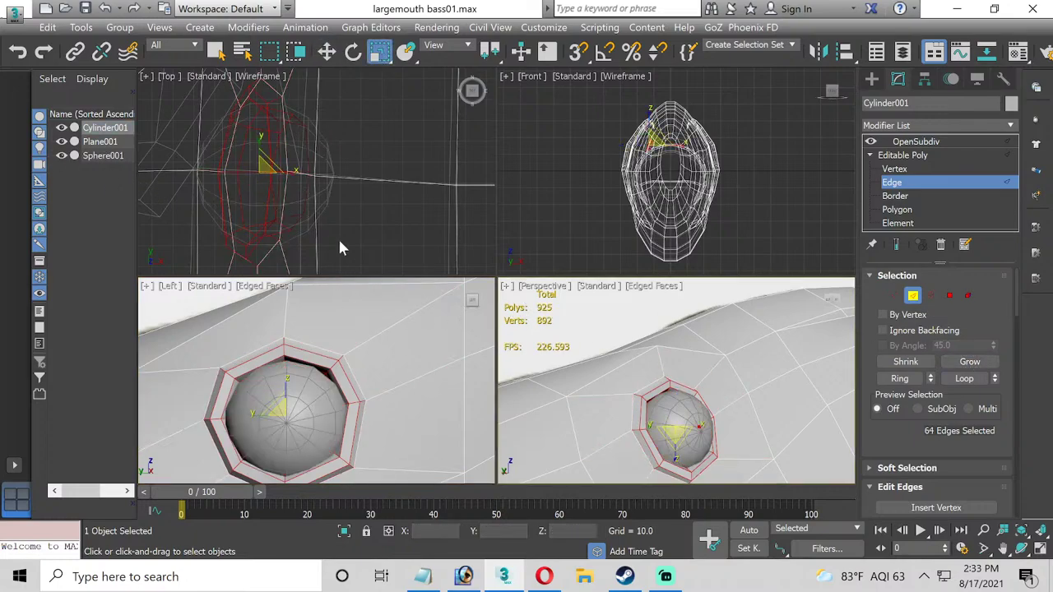
pyautogui.rightClick(287, 412)
pyautogui.moveTo(287, 411); pyautogui.dragTo(286, 408)
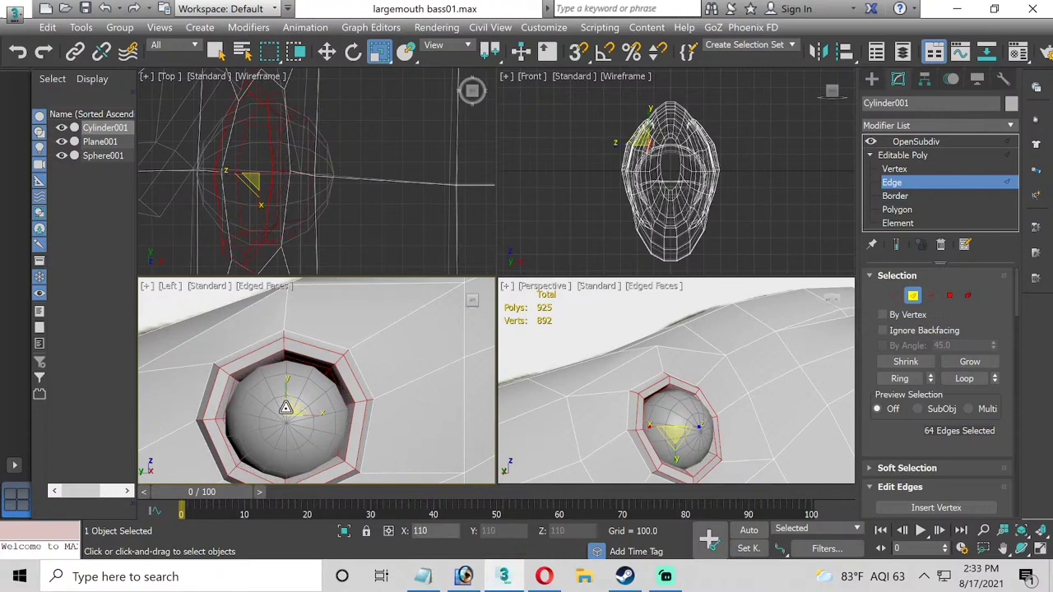
# Return to the OpenSubdiv result and raise Sphere001's radius from 35.564 to 39.12.
pyautogui.click(900, 158)
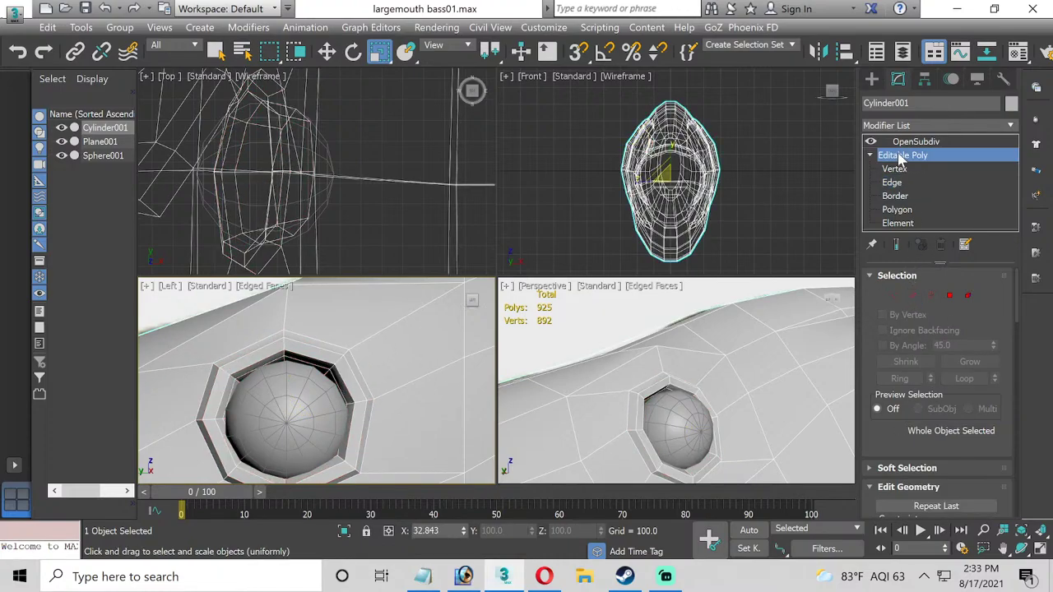
pyautogui.click(910, 142)
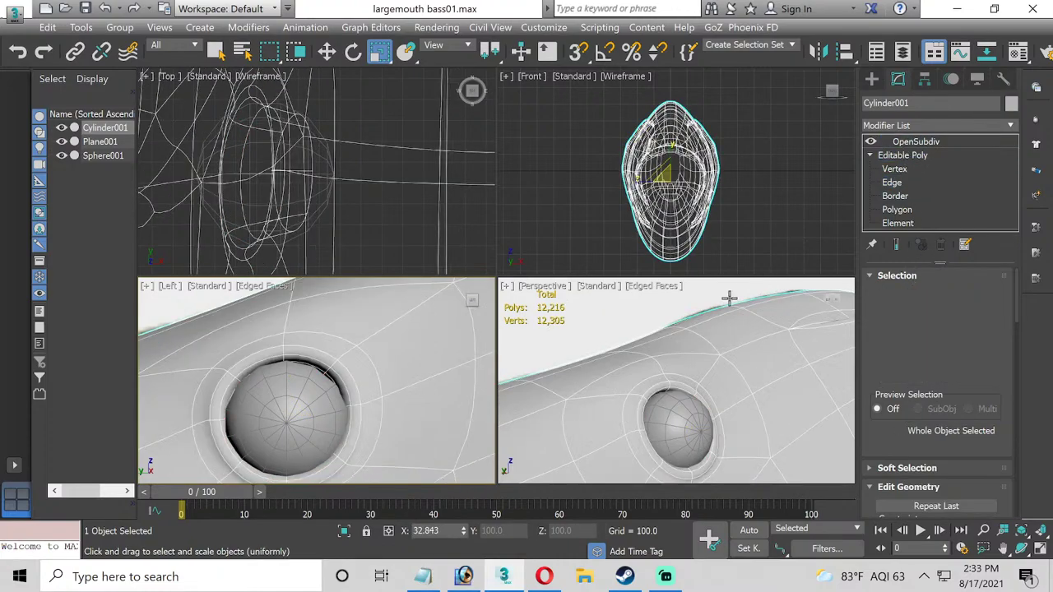
pyautogui.click(288, 392)
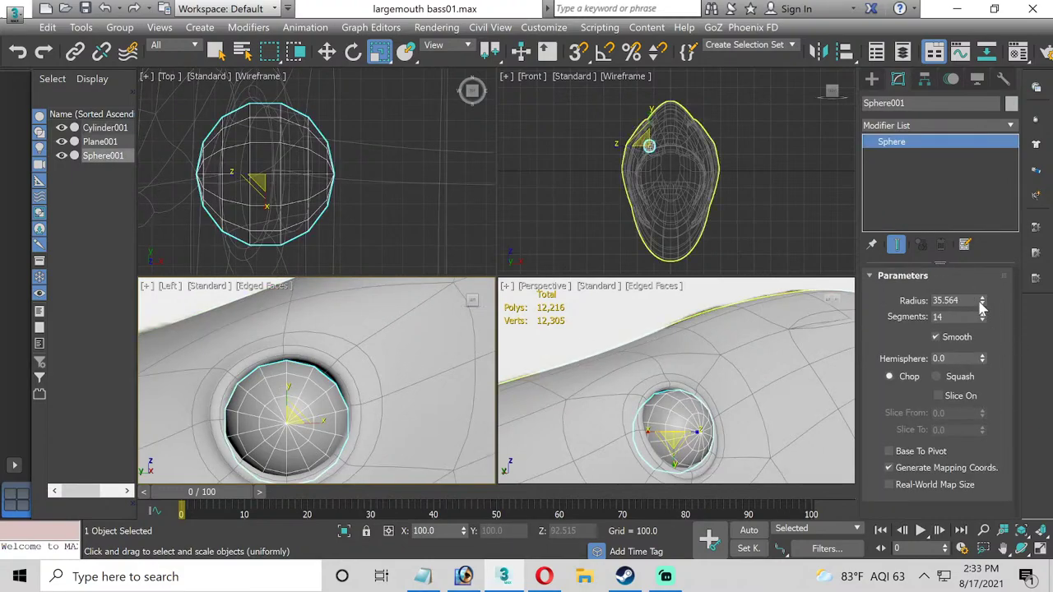
pyautogui.moveTo(981, 299); pyautogui.dragTo(982, 276)
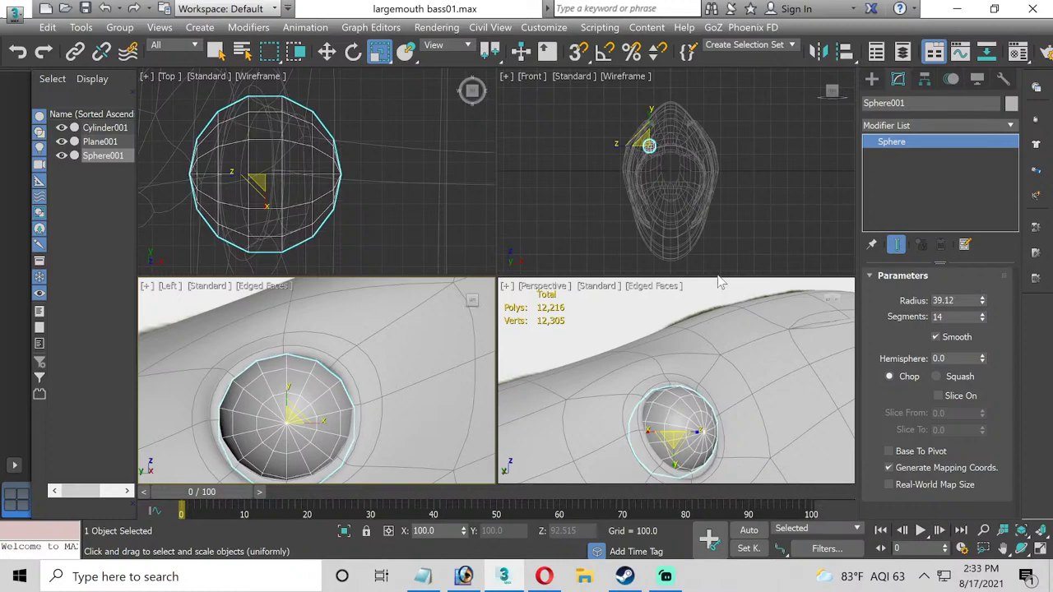
pyautogui.click(644, 334)
pyautogui.keyDown('alt'); pyautogui.moveTo(733, 393); pyautogui.dragTo(604, 332, button='middle'); pyautogui.keyUp('alt')
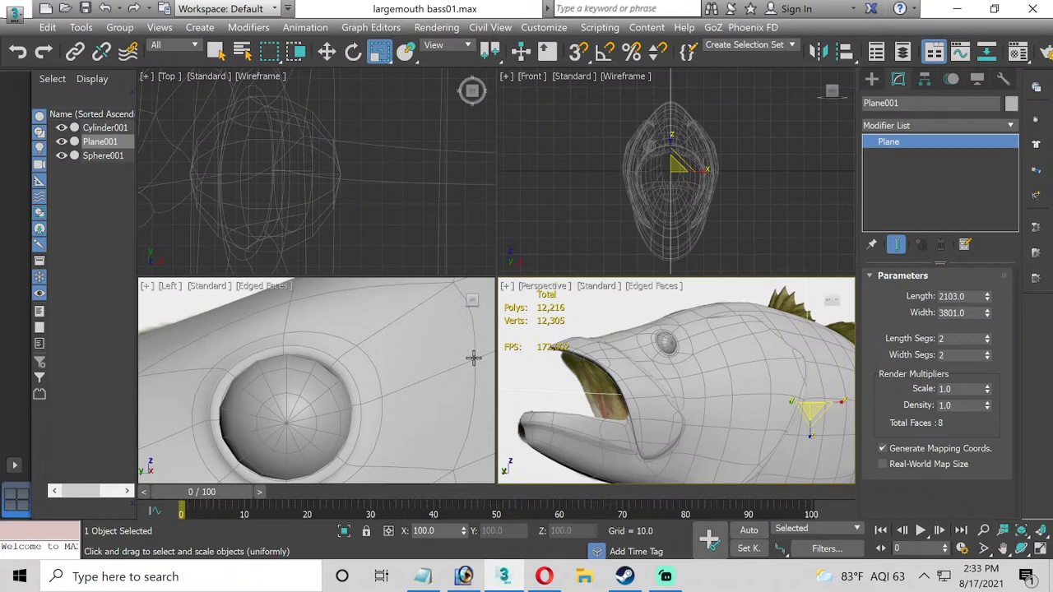
# Select the fish body and reframe it in the maximized Left view.
pyautogui.click(321, 379)
pyautogui.scroll(-4, 424, 403)
pyautogui.scroll(-8, 288, 386)
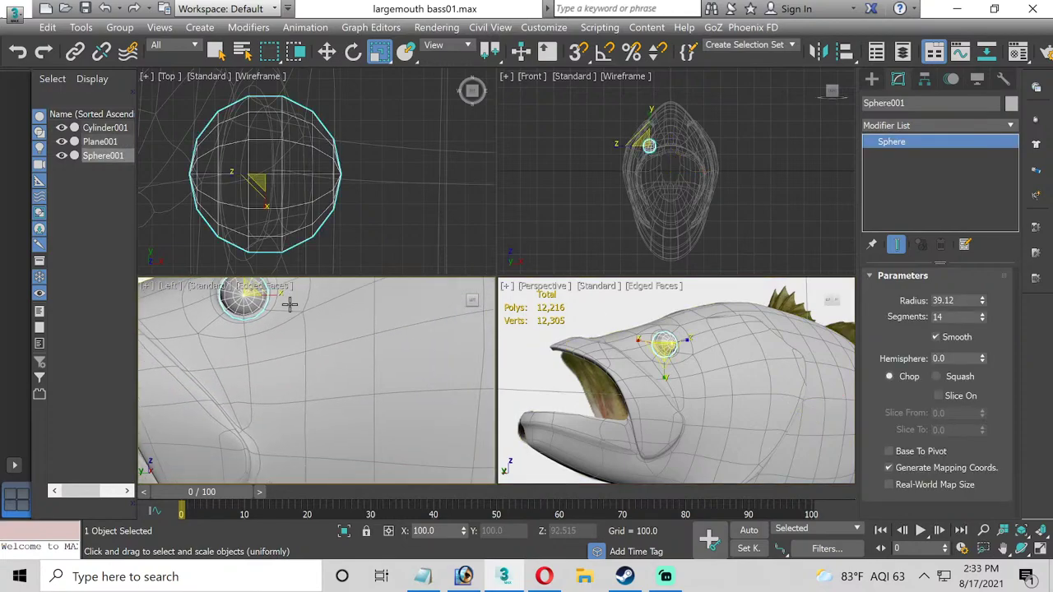
pyautogui.click(284, 387)
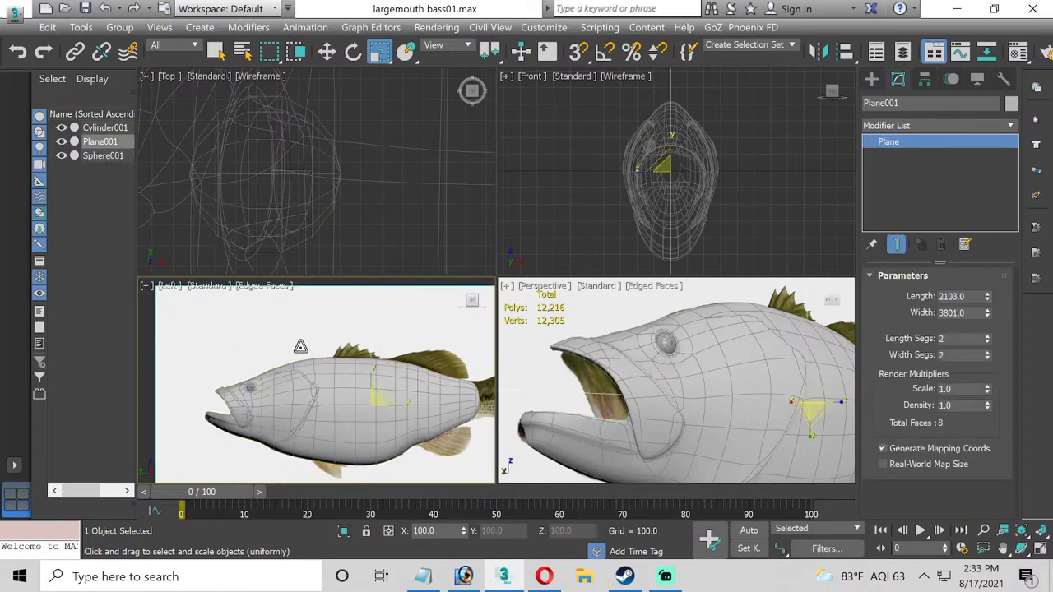
pyautogui.click(331, 415)
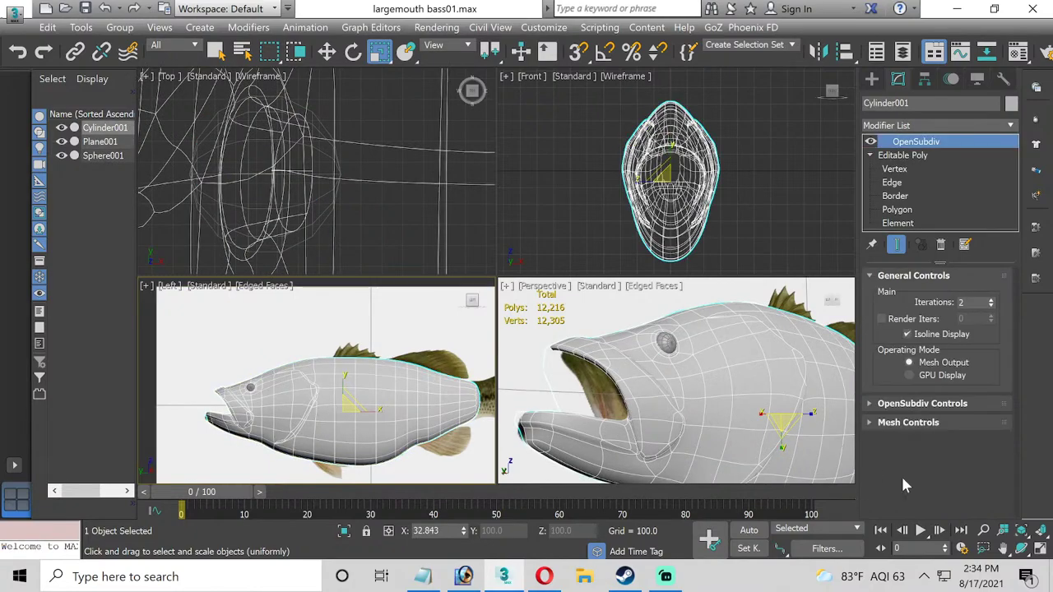
pyautogui.click(1041, 549)
pyautogui.scroll(-5, 392, 241)
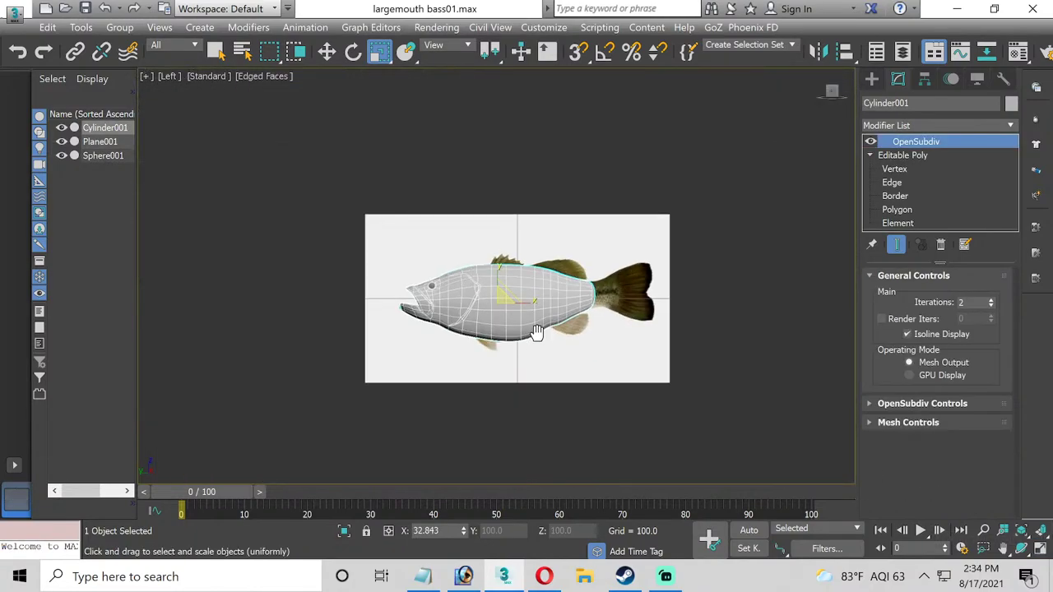
pyautogui.scroll(5, 532, 317)
pyautogui.moveTo(533, 317); pyautogui.dragTo(535, 327, button='middle')
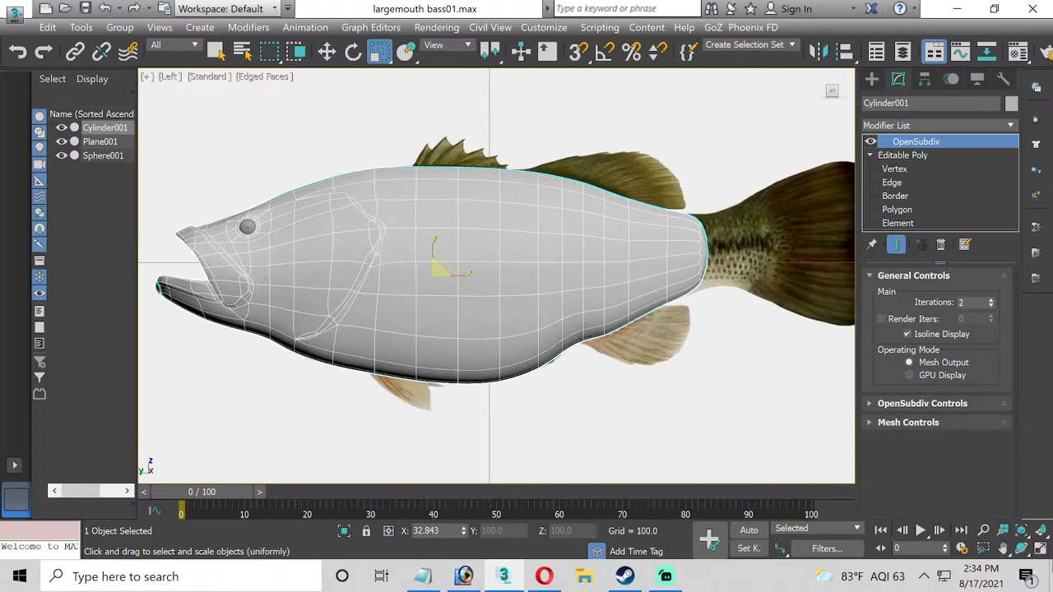
pyautogui.click(1041, 549)
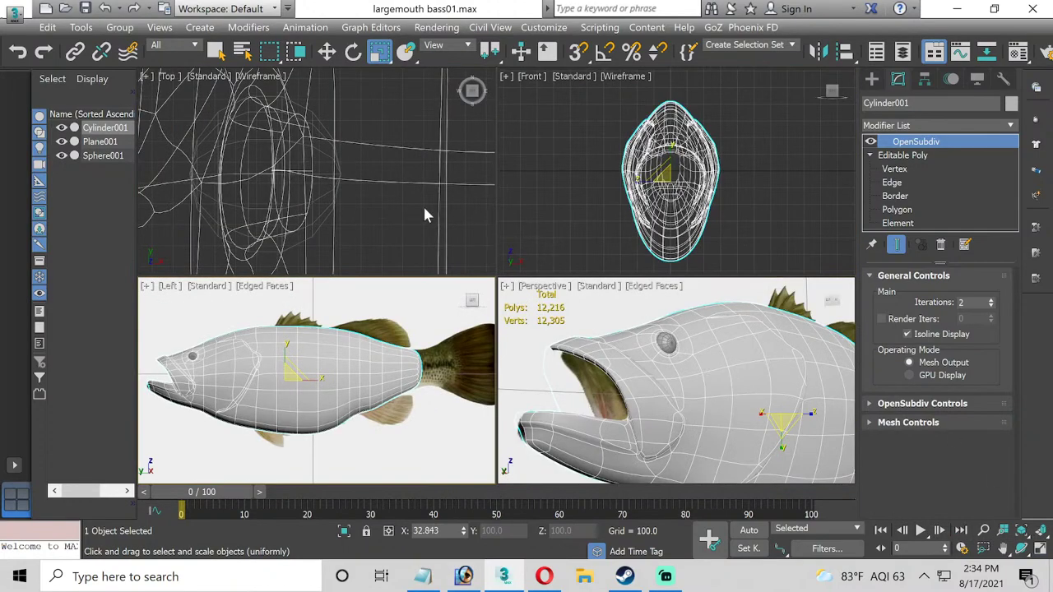
# Maximize the Top view framing the fish, hide the grid with G, and hide Plane001.
pyautogui.click(1041, 548)
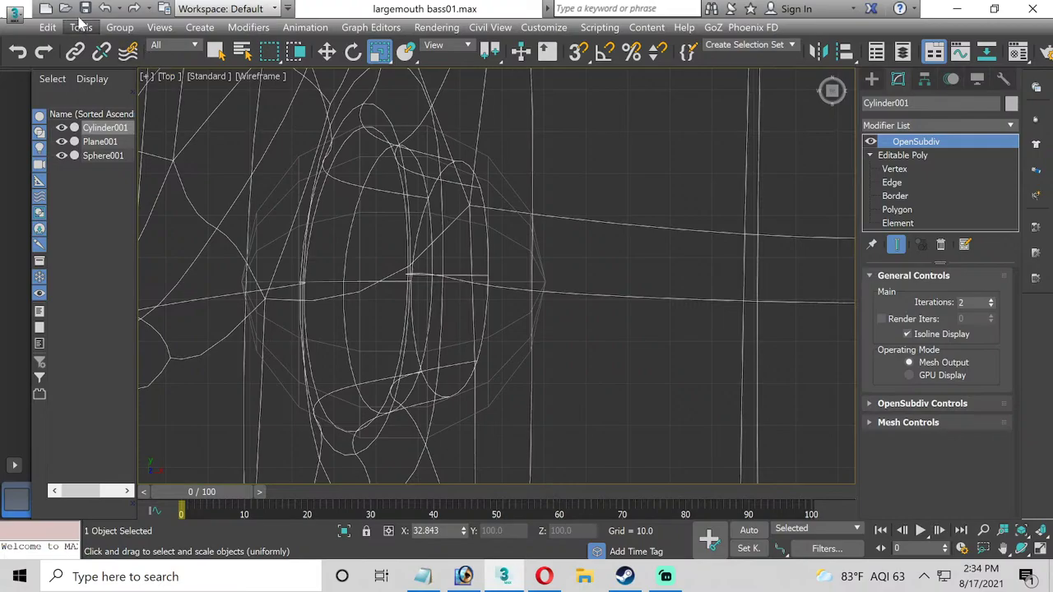
pyautogui.scroll(5, 370, 245)
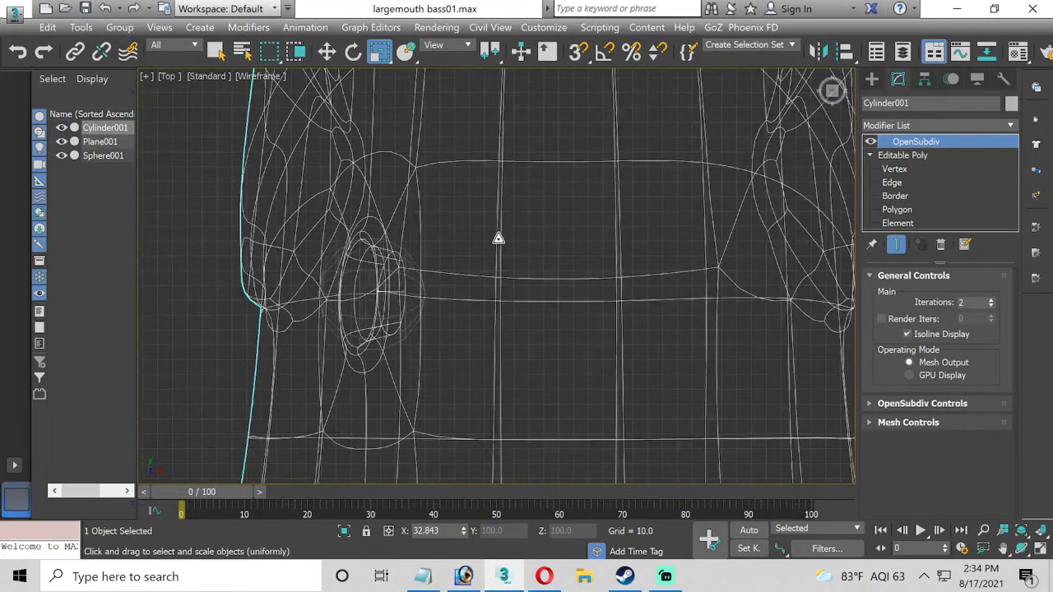
pyautogui.scroll(-6, 499, 238)
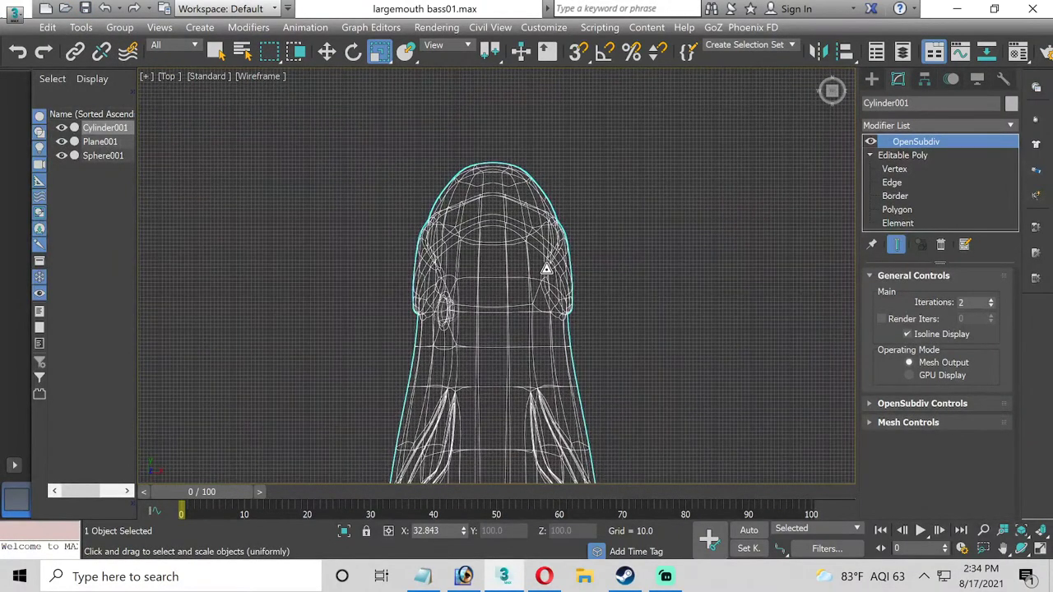
pyautogui.press('g')
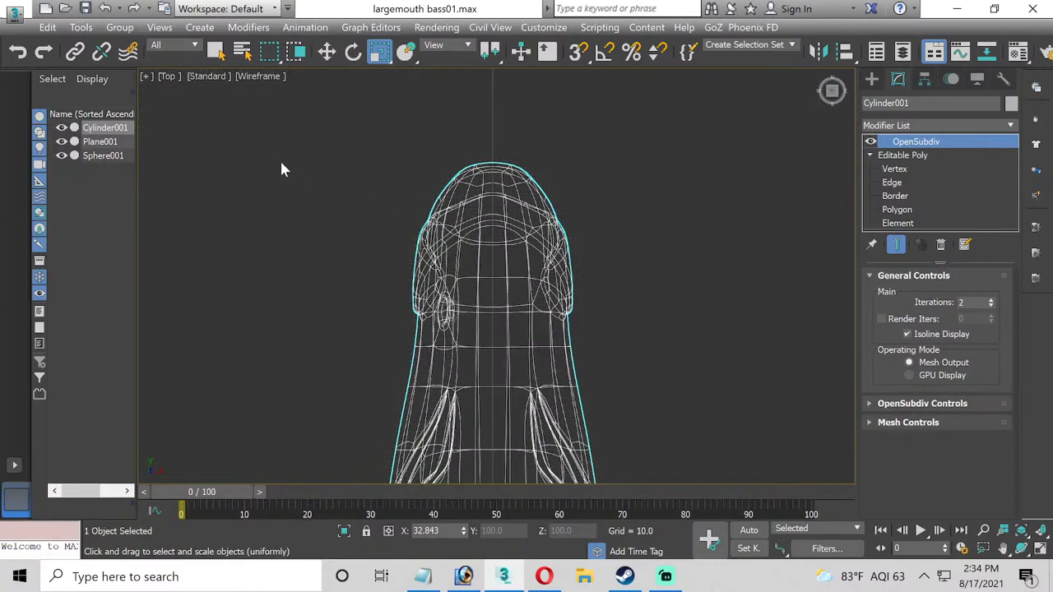
pyautogui.click(61, 142)
# Delete the OpenSubdiv modifier and select the right-side head polygons at Polygon level.
pyautogui.click(897, 209)
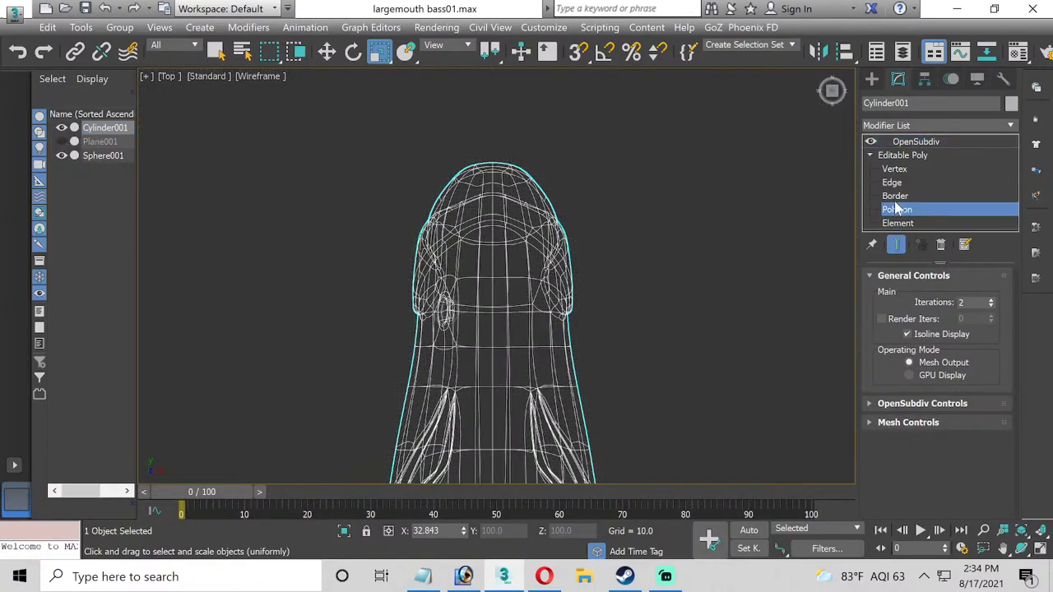
pyautogui.rightClick(935, 139)
pyautogui.click(887, 148)
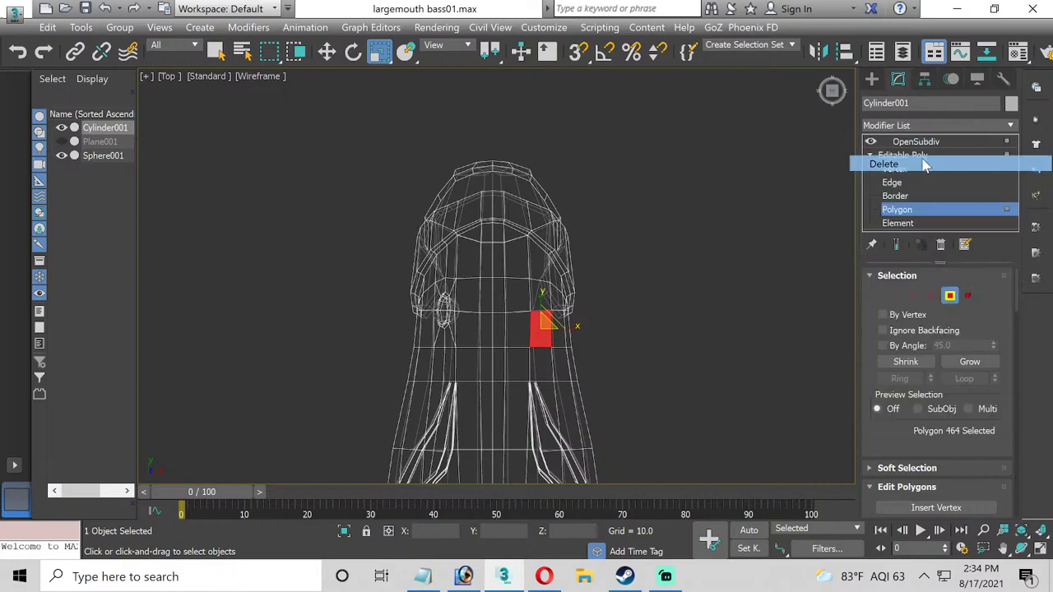
pyautogui.scroll(4, 582, 160)
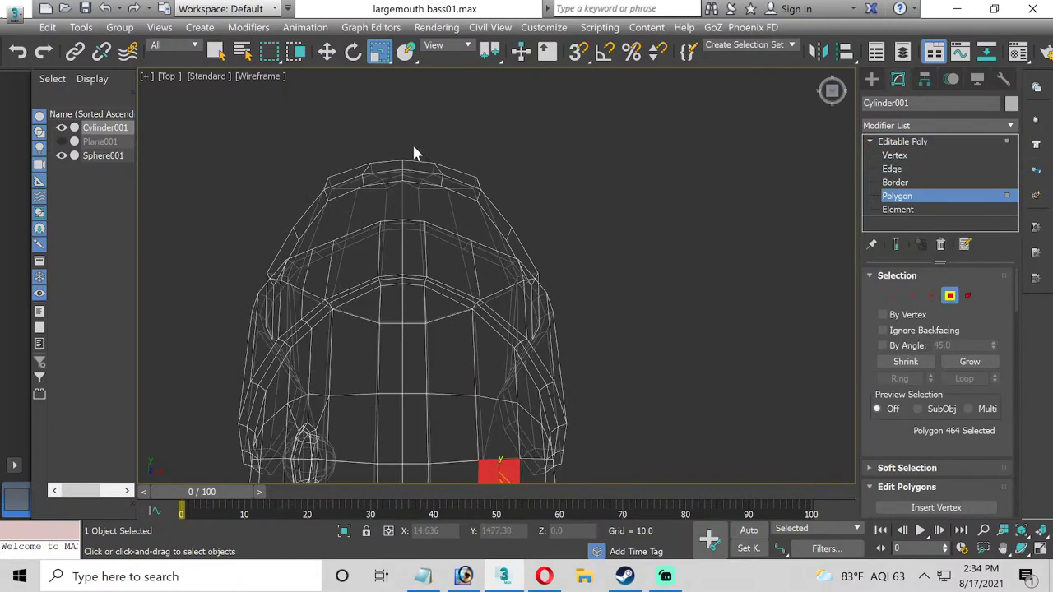
pyautogui.keyDown('shift'); pyautogui.click(614, 475); pyautogui.keyUp('shift')
pyautogui.moveTo(614, 475); pyautogui.dragTo(653, 170, button='middle')
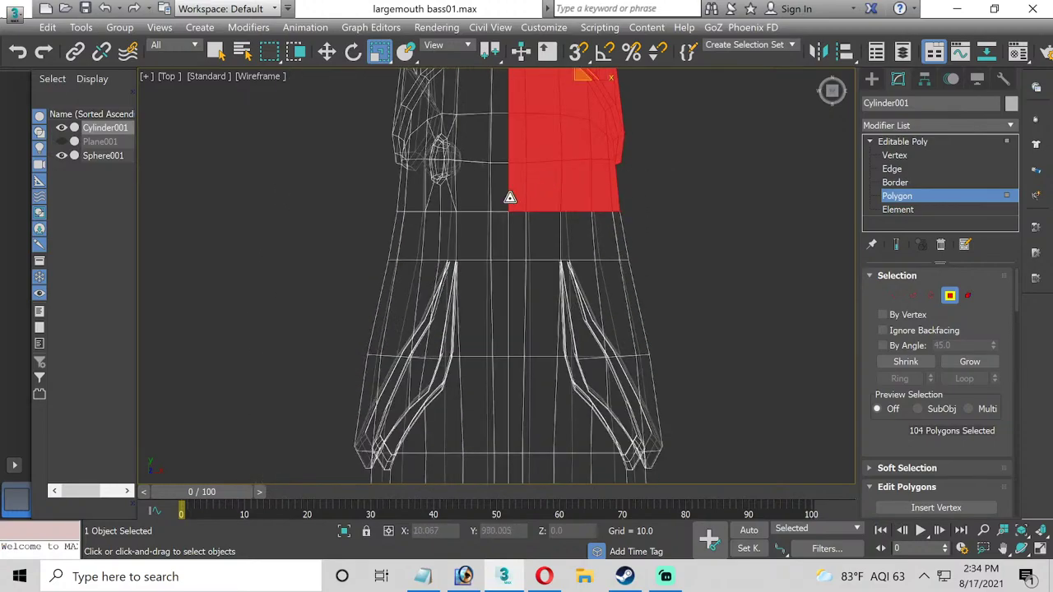
pyautogui.press('q')
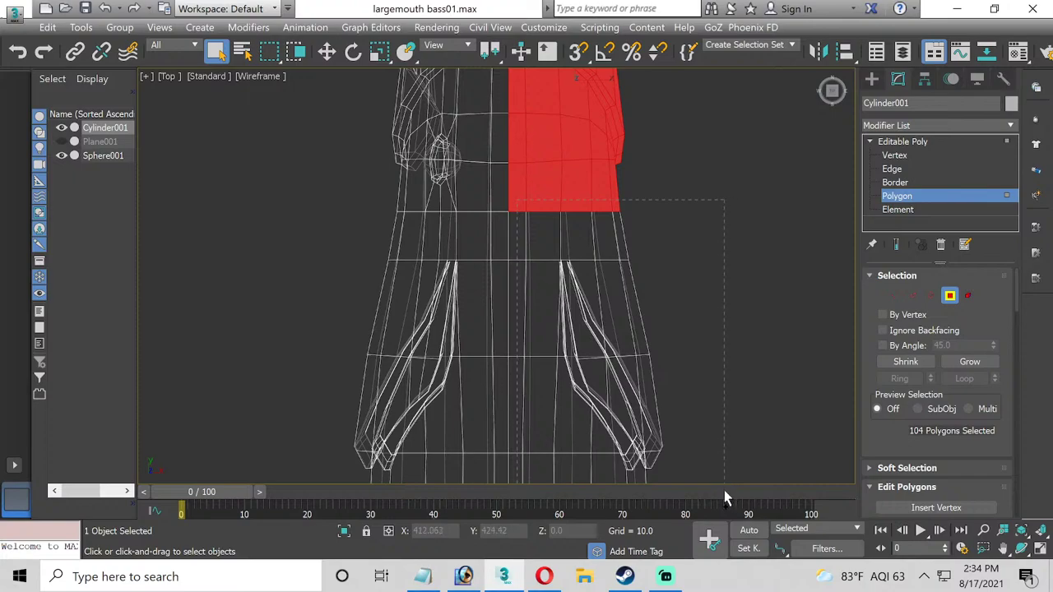
# Extend the selection over the lower right half and tail, then delete those polygons.
pyautogui.keyDown('shift'); pyautogui.click(663, 406); pyautogui.keyUp('shift')
pyautogui.moveTo(662, 406); pyautogui.dragTo(650, 206, button='middle')
pyautogui.scroll(-3, 619, 229)
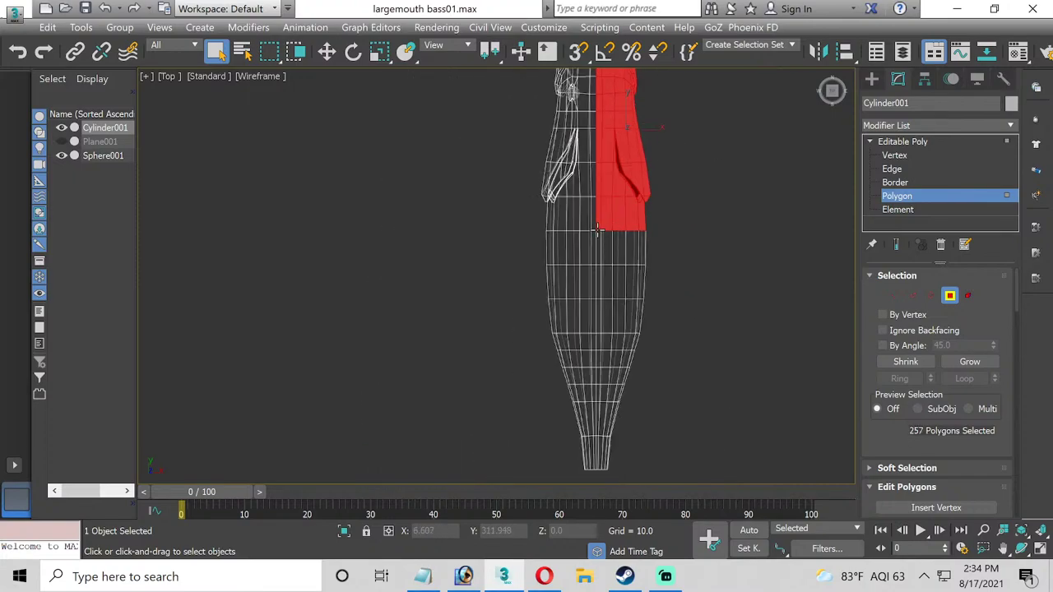
pyautogui.moveTo(597, 227); pyautogui.dragTo(673, 409)
pyautogui.keyDown('ctrl'); pyautogui.moveTo(692, 491); pyautogui.dragTo(695, 486); pyautogui.keyUp('ctrl')
pyautogui.scroll(4, 663, 370)
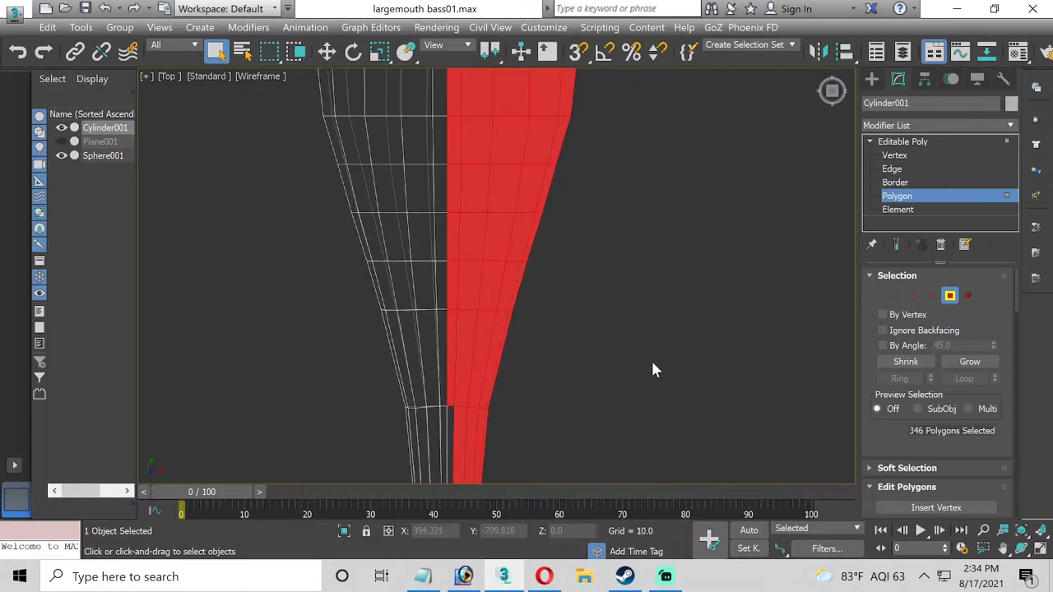
pyautogui.scroll(-3, 652, 370)
pyautogui.scroll(3, 609, 293)
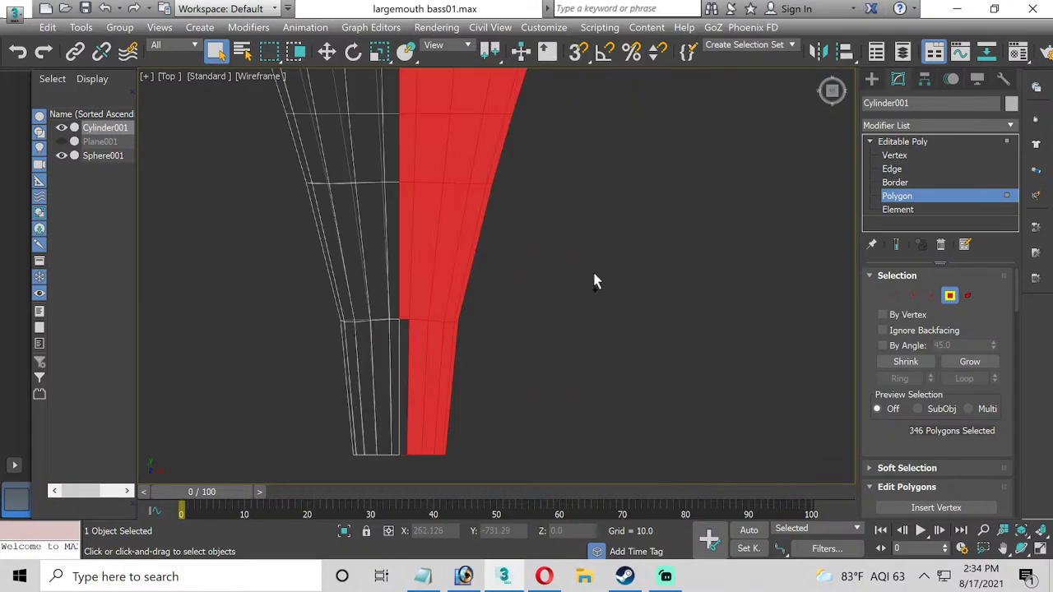
pyautogui.moveTo(595, 274); pyautogui.dragTo(405, 476)
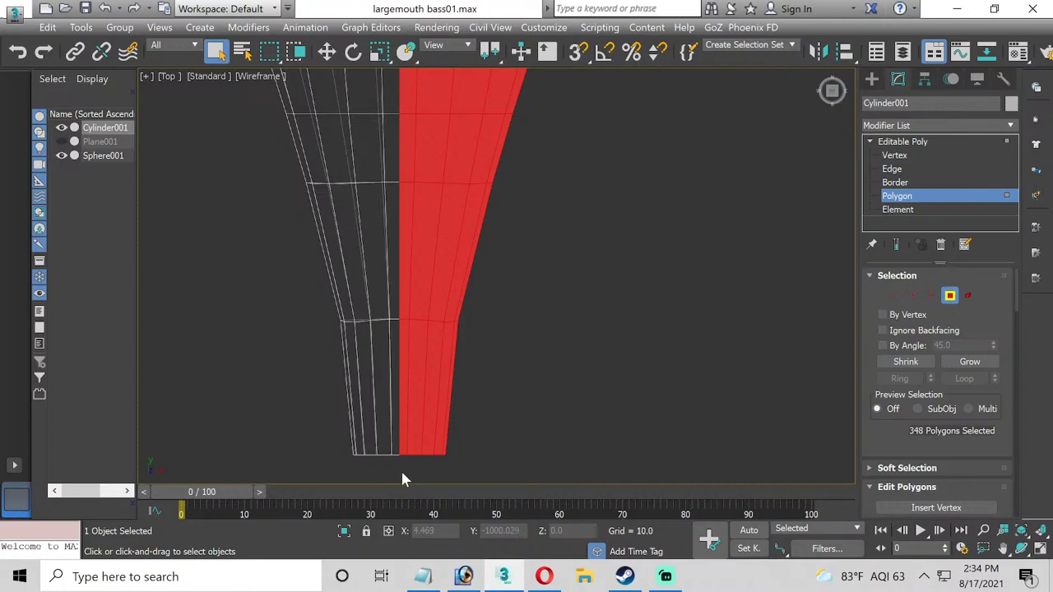
pyautogui.click(402, 480)
pyautogui.scroll(-5, 444, 263)
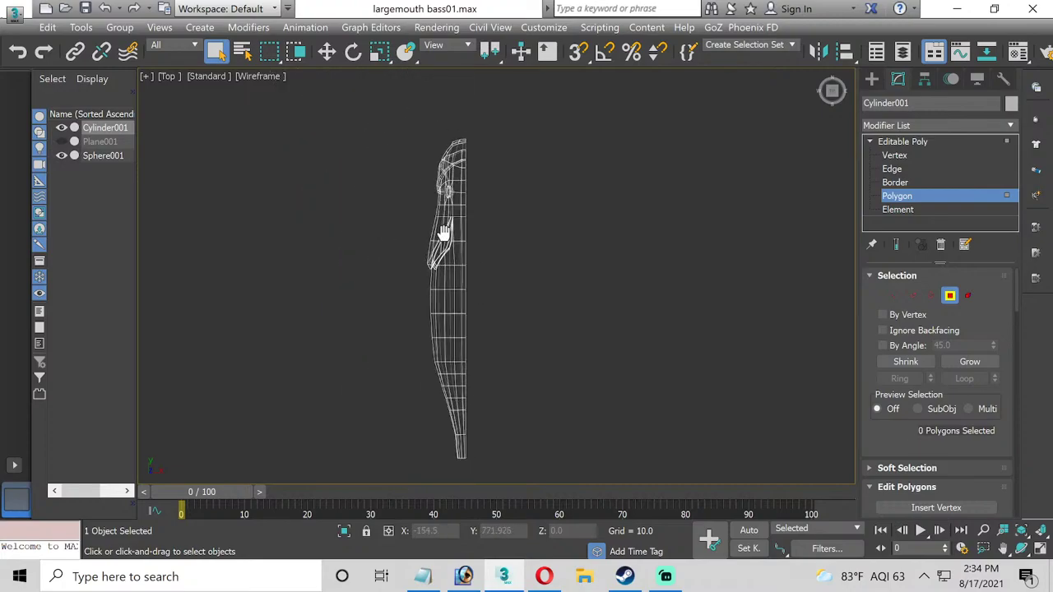
pyautogui.moveTo(445, 233); pyautogui.dragTo(428, 247, button='middle')
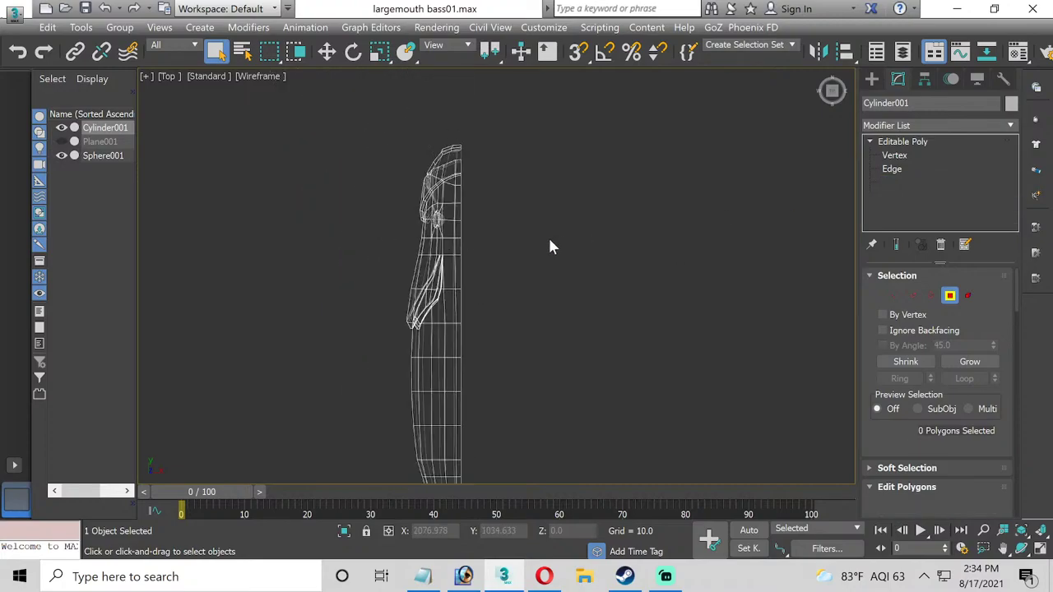
# Select the open centre seam border and scale it flat along X.
pyautogui.scroll(2, 527, 231)
pyautogui.press('3')
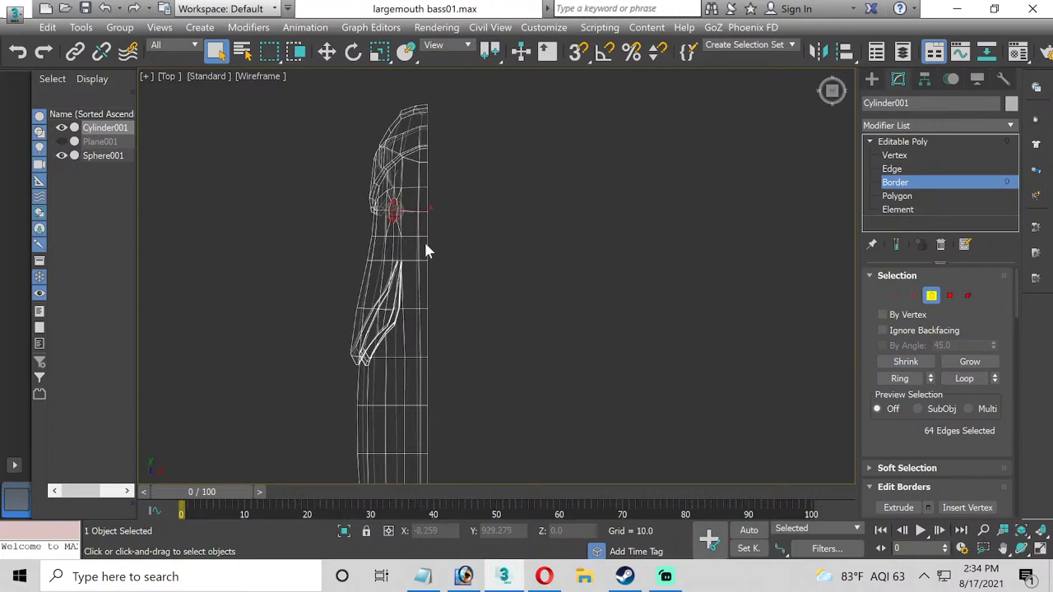
pyautogui.click(427, 247)
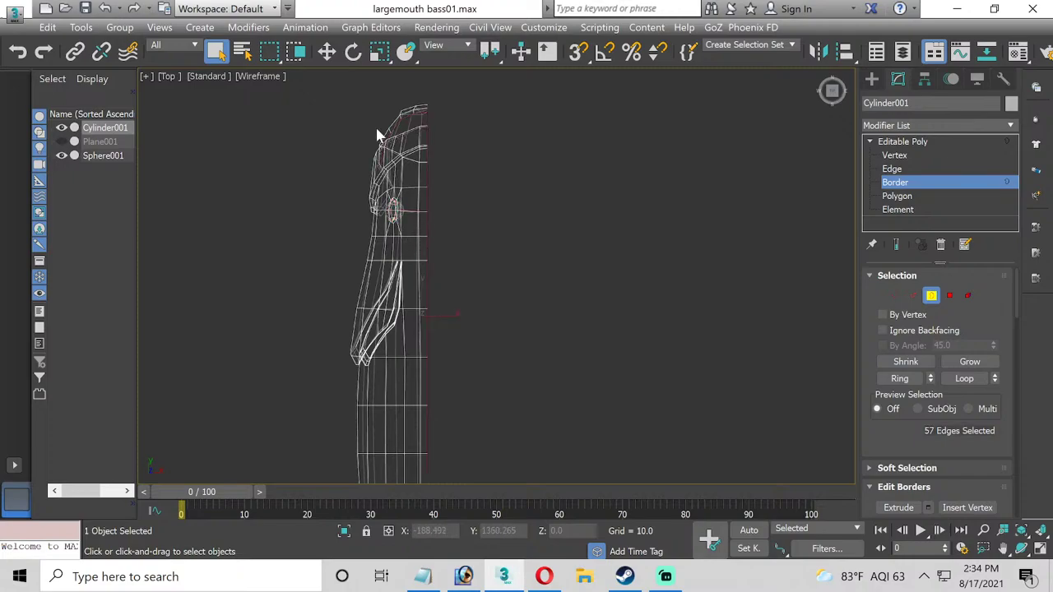
pyautogui.click(379, 51)
pyautogui.moveTo(449, 312); pyautogui.dragTo(359, 326)
pyautogui.click(508, 237)
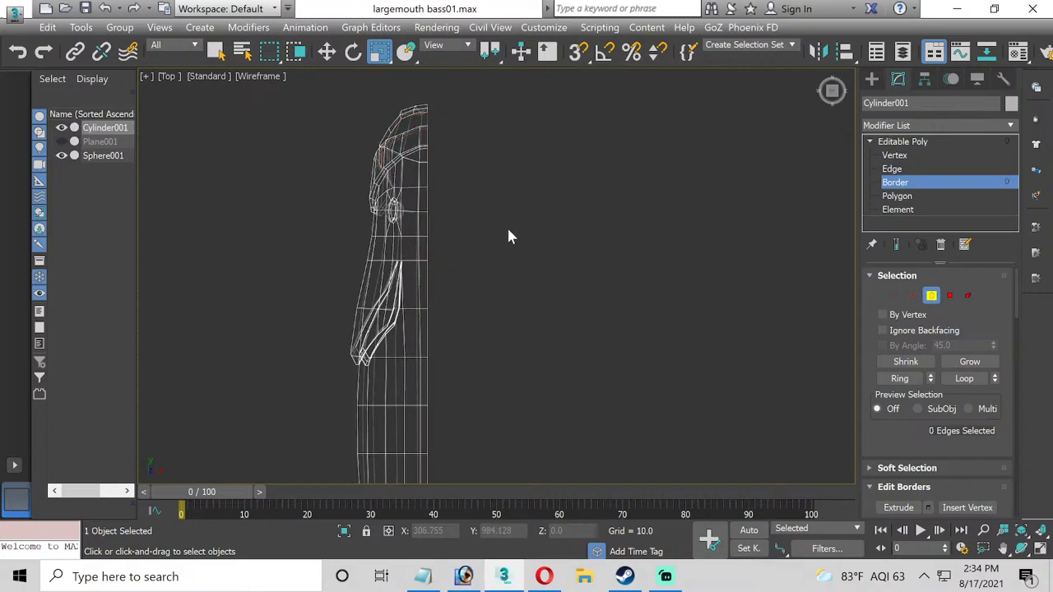
# Select the vertical seam edge loop, exit sub-object mode, and maximize the Left view.
pyautogui.click(894, 169)
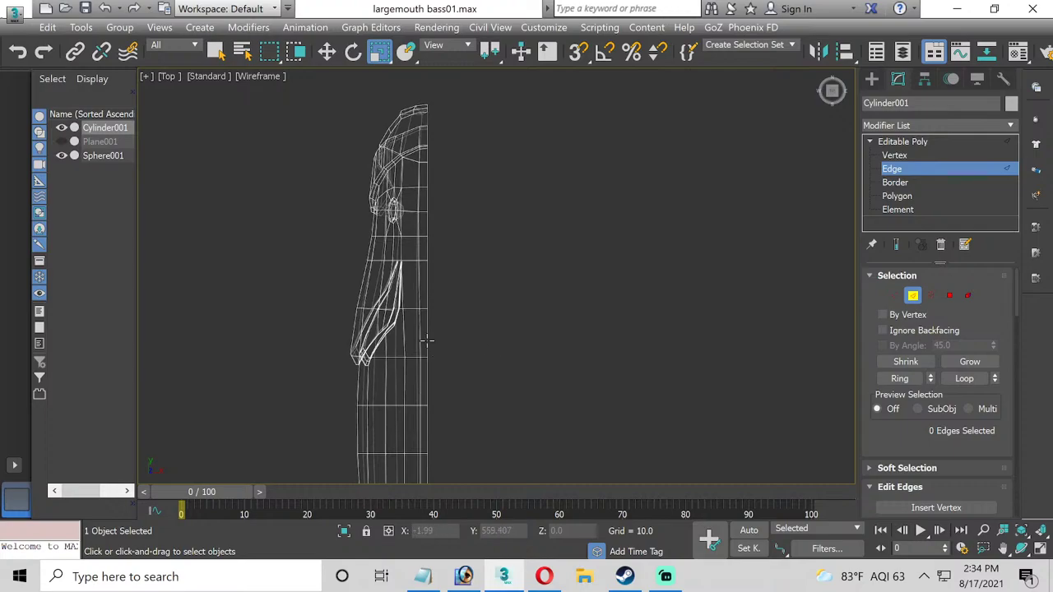
pyautogui.doubleClick(427, 340)
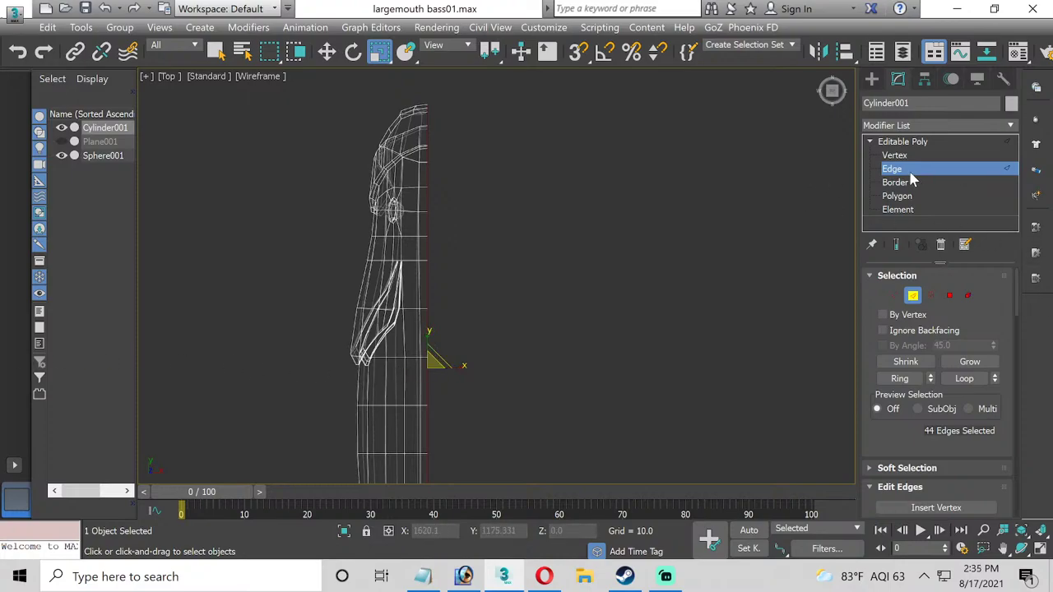
pyautogui.click(903, 142)
pyautogui.click(617, 257)
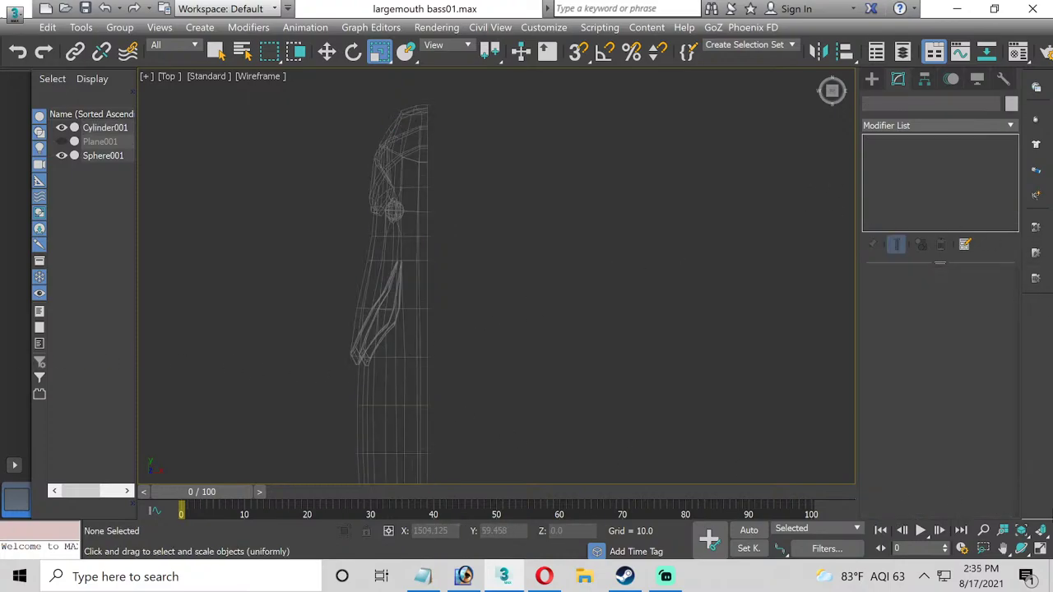
pyautogui.click(1041, 550)
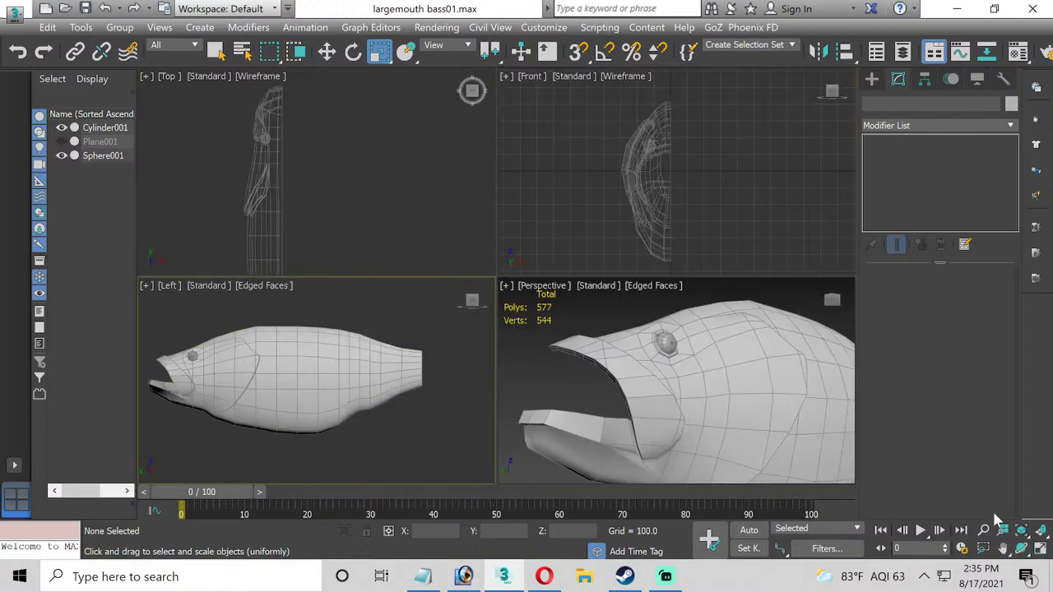
pyautogui.click(1041, 550)
pyautogui.moveTo(209, 373); pyautogui.dragTo(241, 404, button='middle')
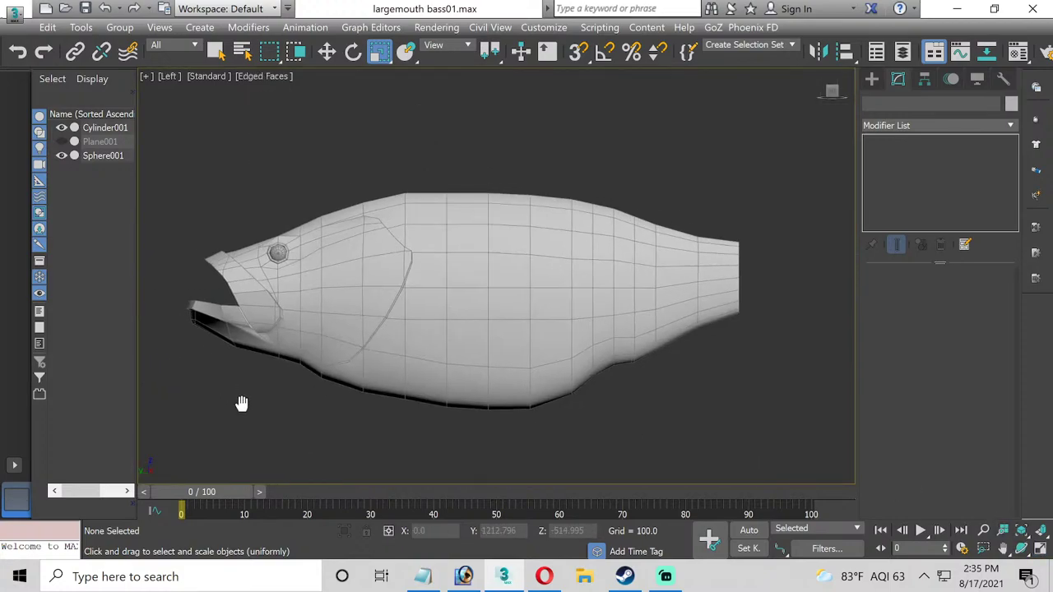
# Select the fish, pan the Left view slightly, and bring up the Windows news and weather panel.
pyautogui.click(430, 340)
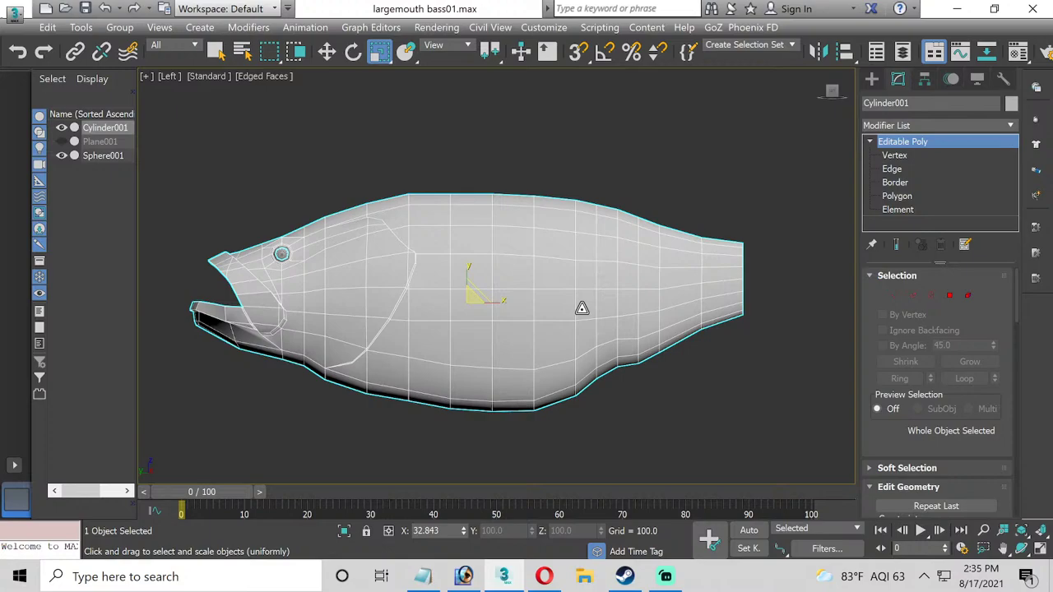
pyautogui.moveTo(573, 305); pyautogui.dragTo(593, 315, button='middle')
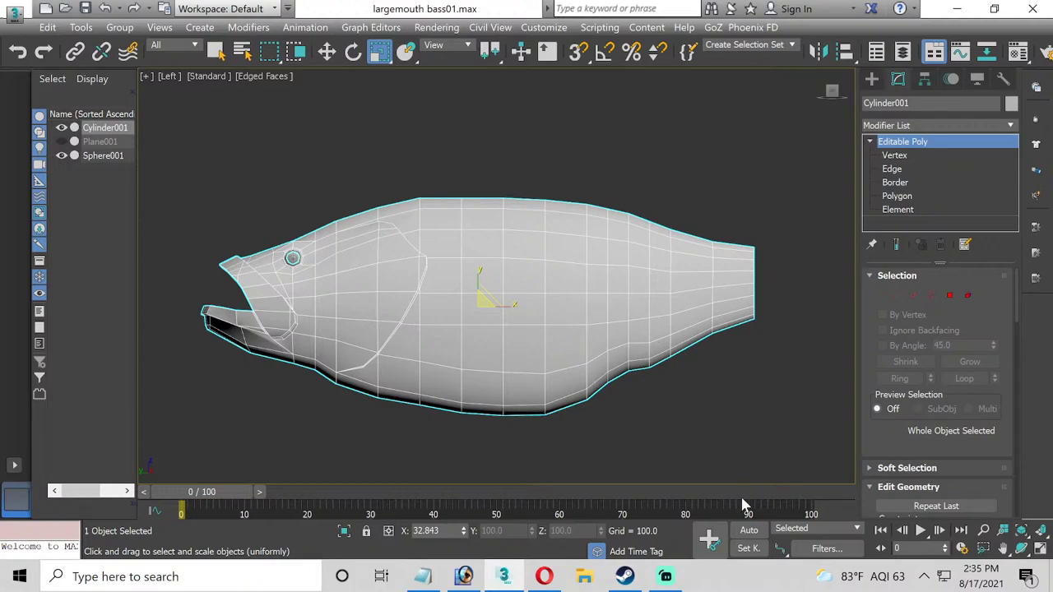
pyautogui.moveTo(848, 580)
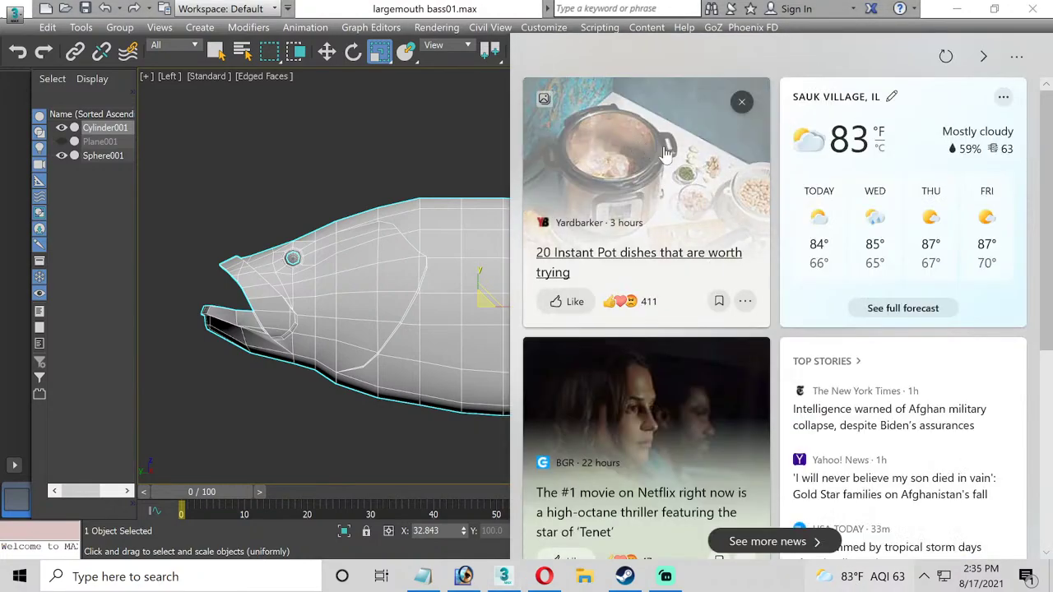
# Open the Sauk Village MSN forecast in Edge, scroll through it, and close the browser.
pyautogui.click(895, 154)
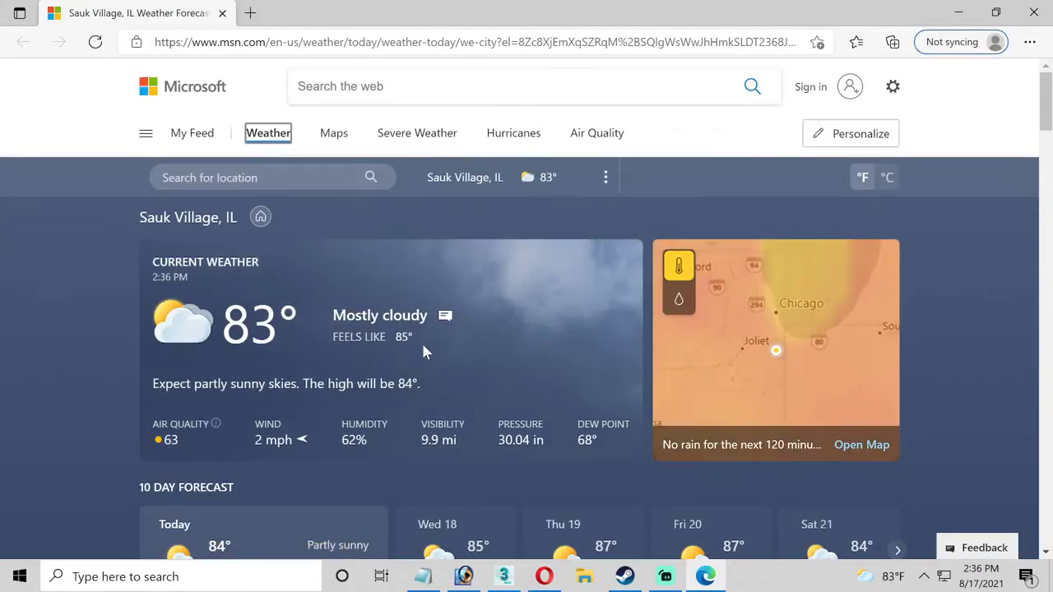
pyautogui.scroll(-1, 531, 331)
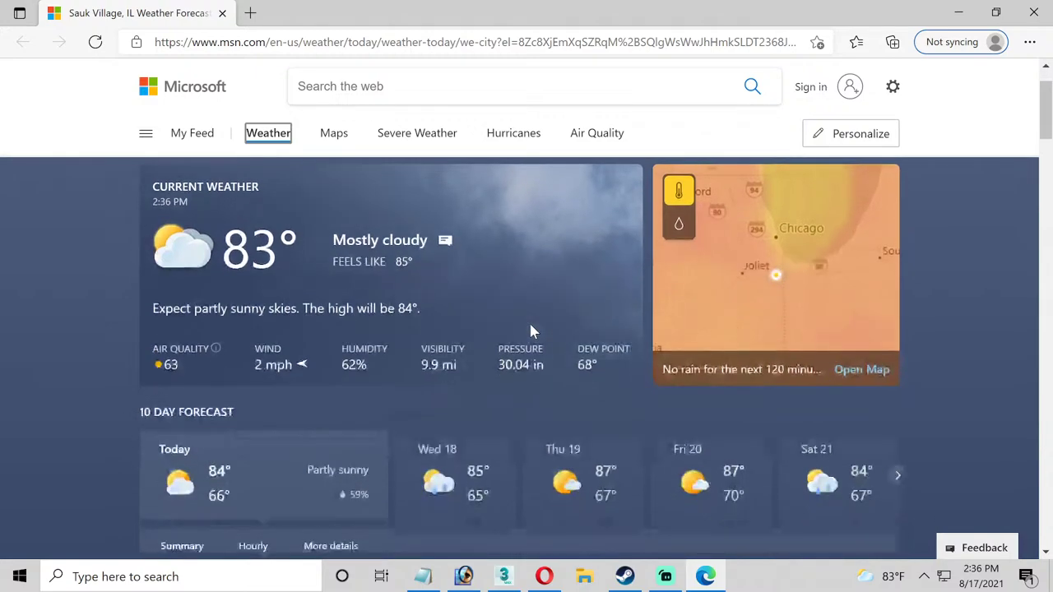
pyautogui.scroll(1, 530, 331)
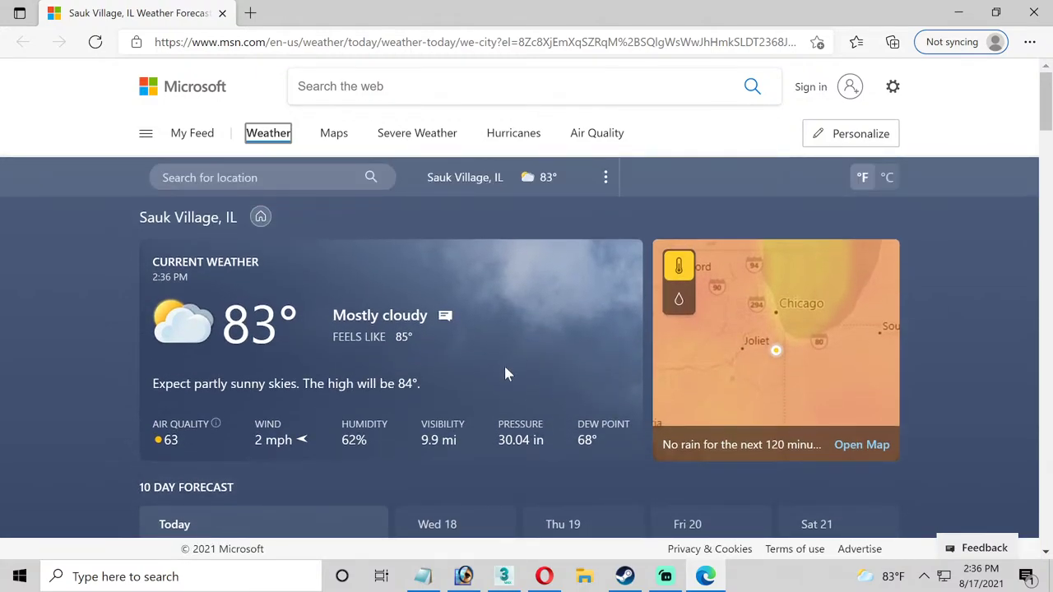
pyautogui.click(1033, 12)
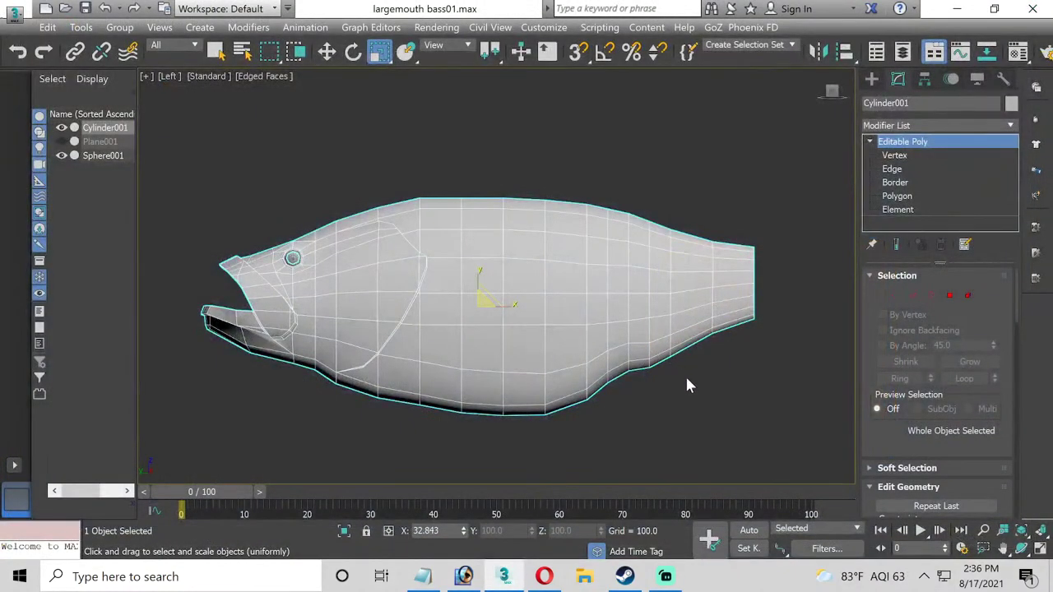
# Pull the four lower belly vertices near the tail left and down, then exit Vertex mode.
pyautogui.click(897, 155)
pyautogui.scroll(4, 609, 370)
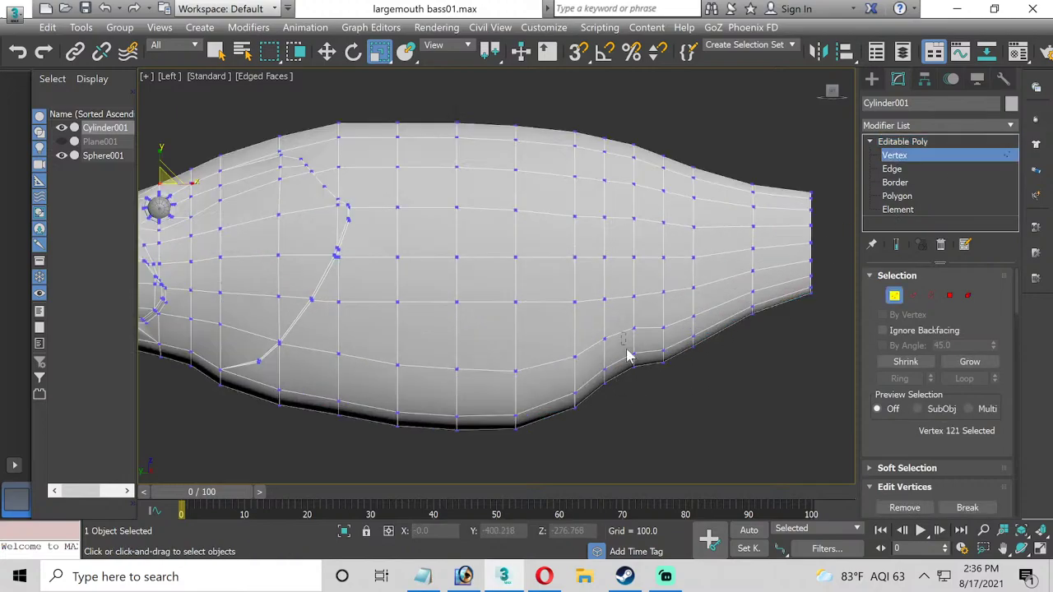
pyautogui.moveTo(617, 323); pyautogui.dragTo(651, 394)
pyautogui.click(327, 51)
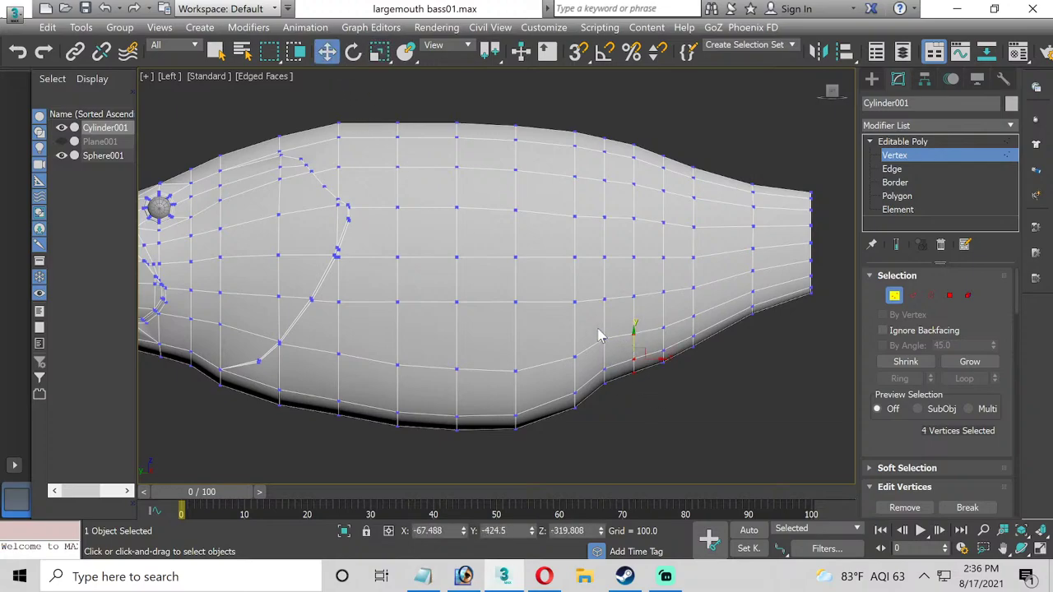
pyautogui.moveTo(599, 335); pyautogui.dragTo(601, 365)
pyautogui.moveTo(571, 352); pyautogui.dragTo(637, 364, button='middle')
pyautogui.scroll(-4, 493, 359)
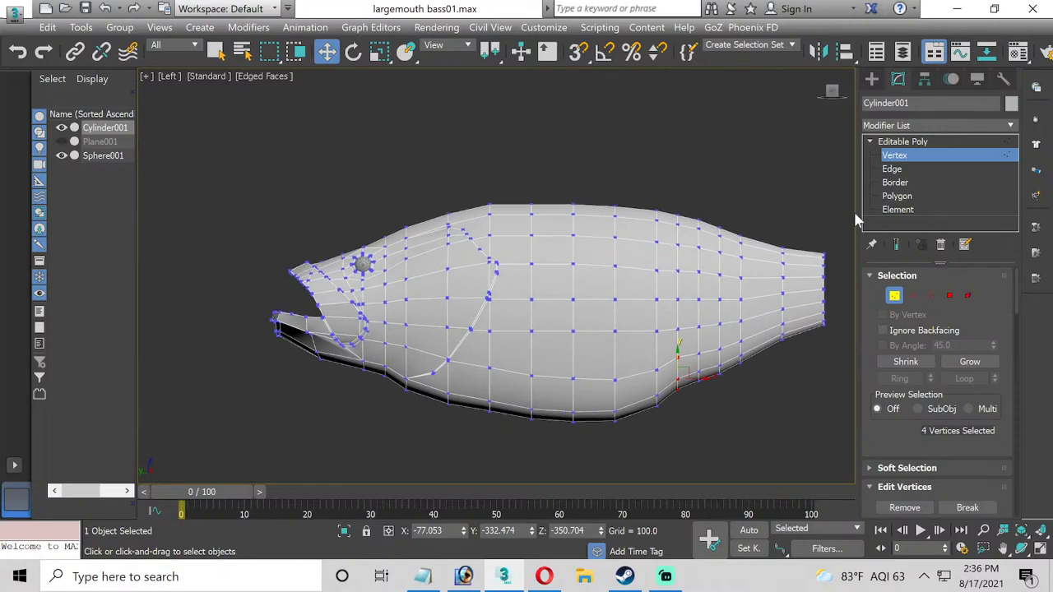
pyautogui.click(905, 141)
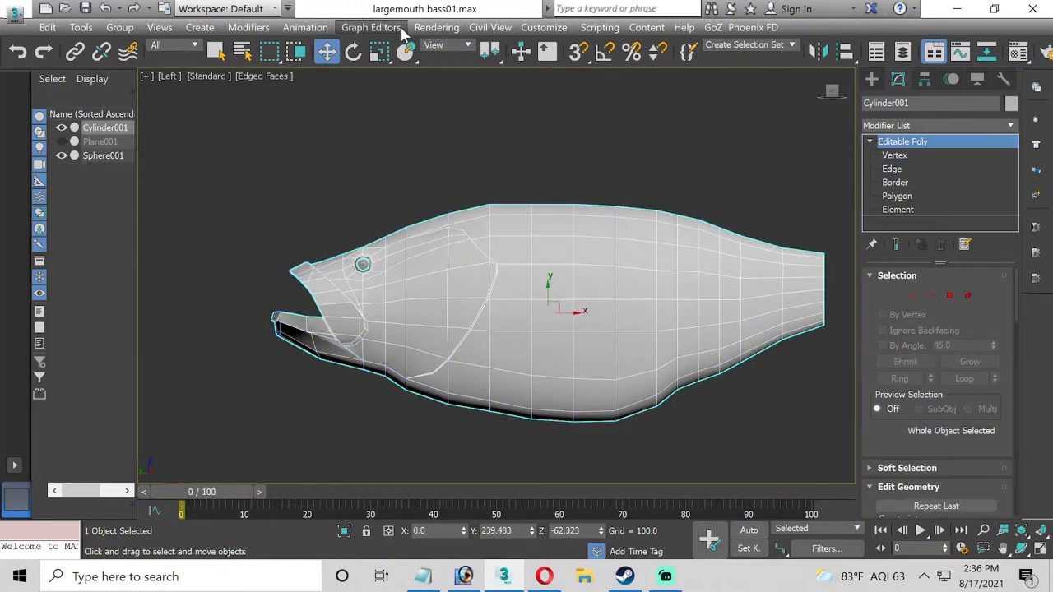
# Switch the renderer to V-Ray Adv 3.40.01 and load the Product Rendering_New preset.
pyautogui.click(437, 27)
pyautogui.click(497, 57)
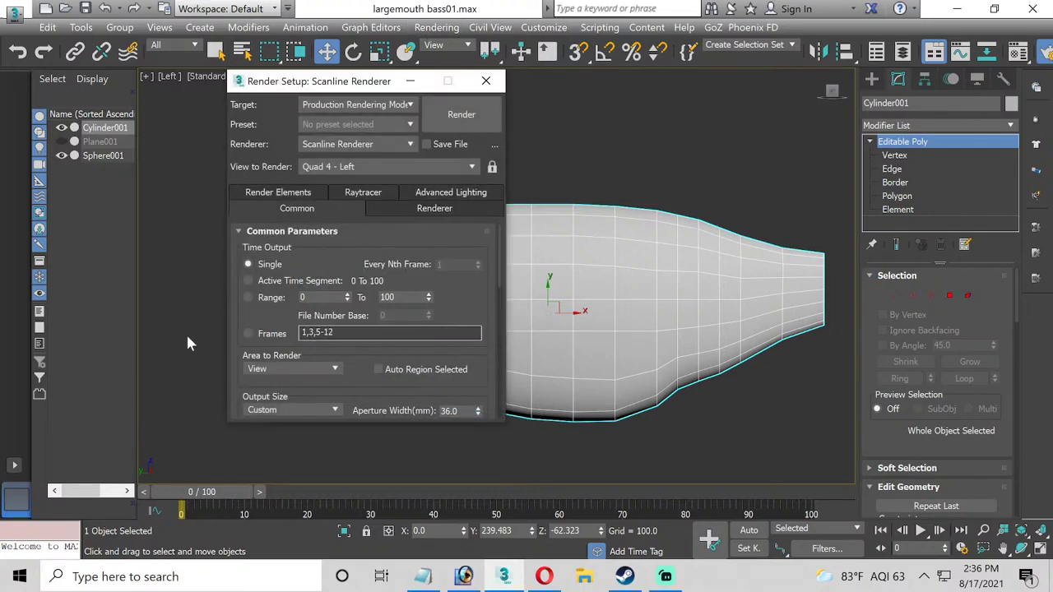
pyautogui.click(362, 144)
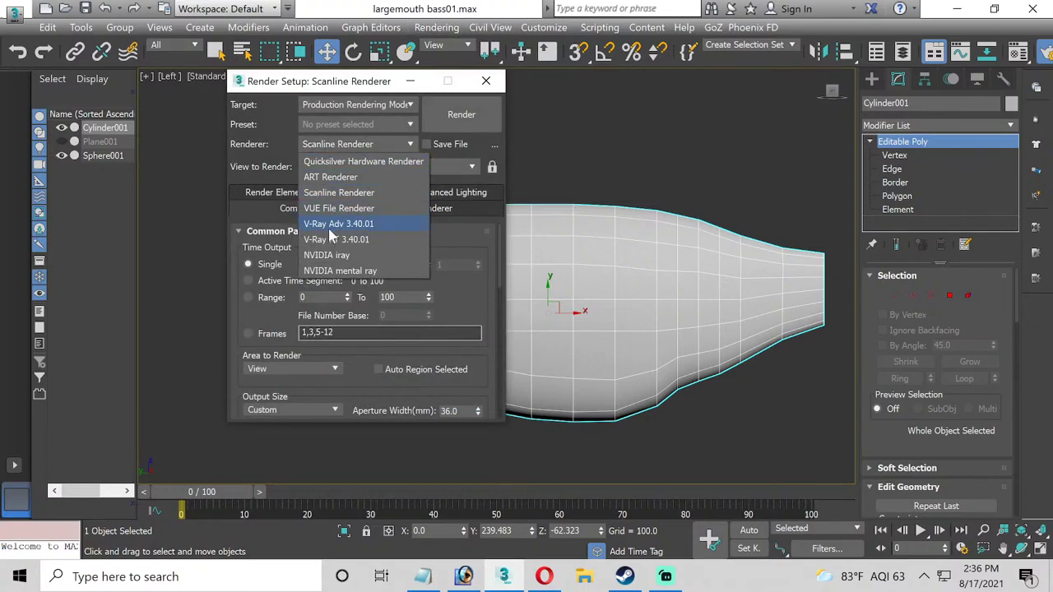
pyautogui.click(327, 226)
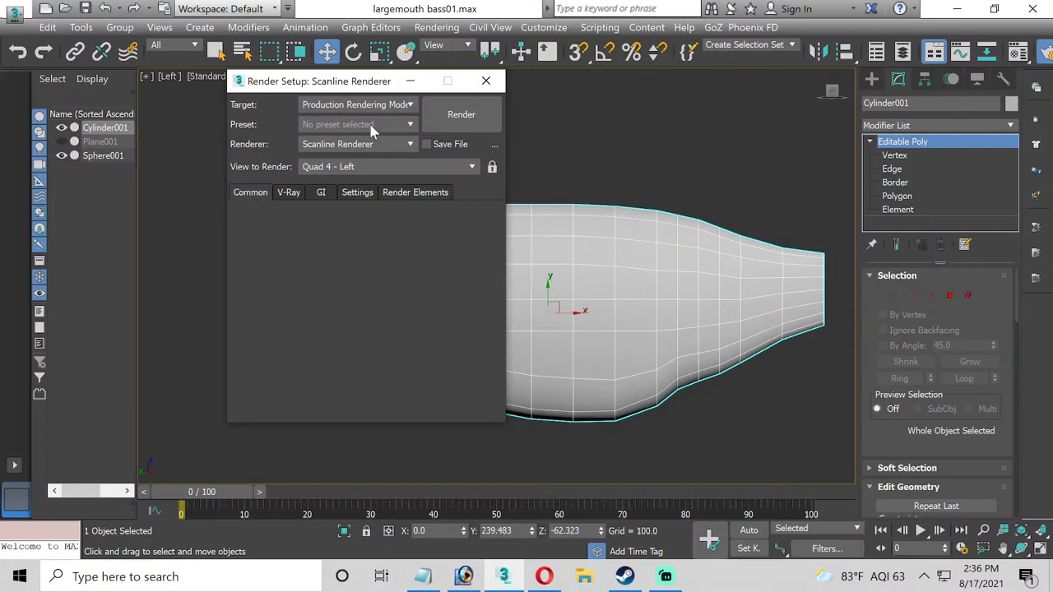
pyautogui.click(371, 127)
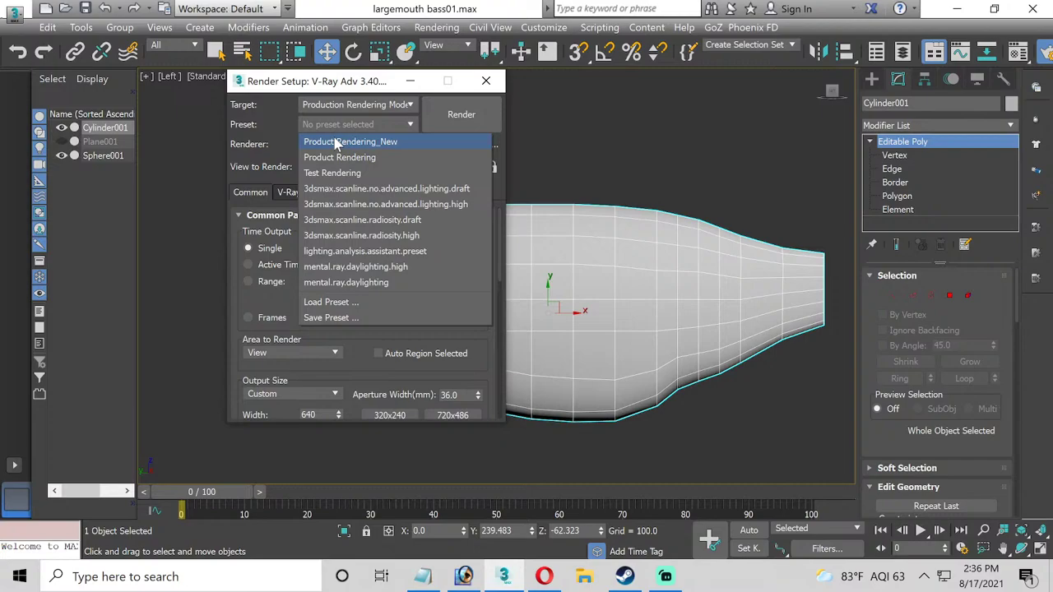
pyautogui.click(335, 144)
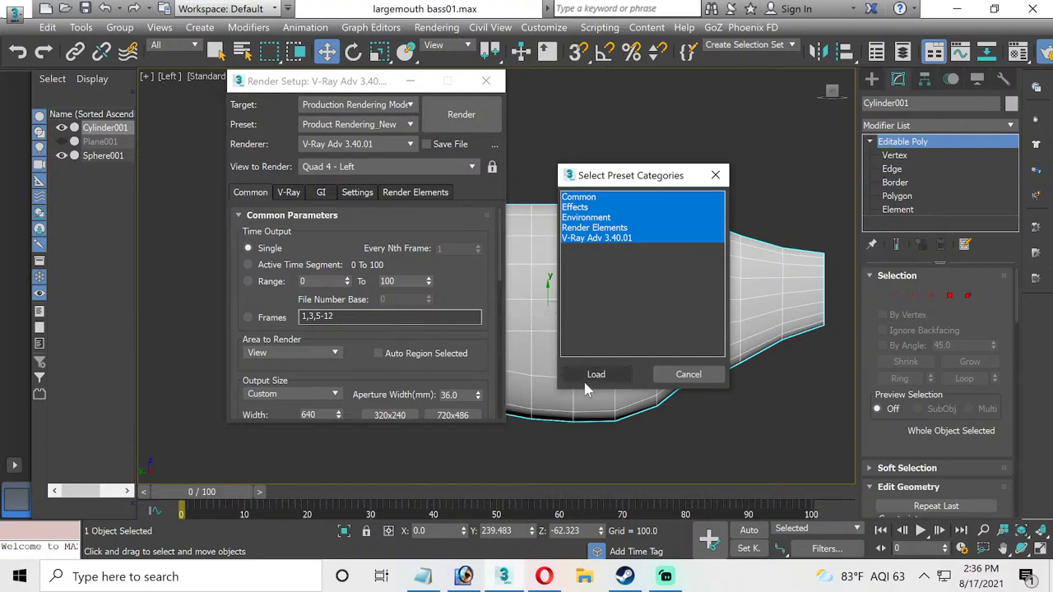
pyautogui.click(586, 380)
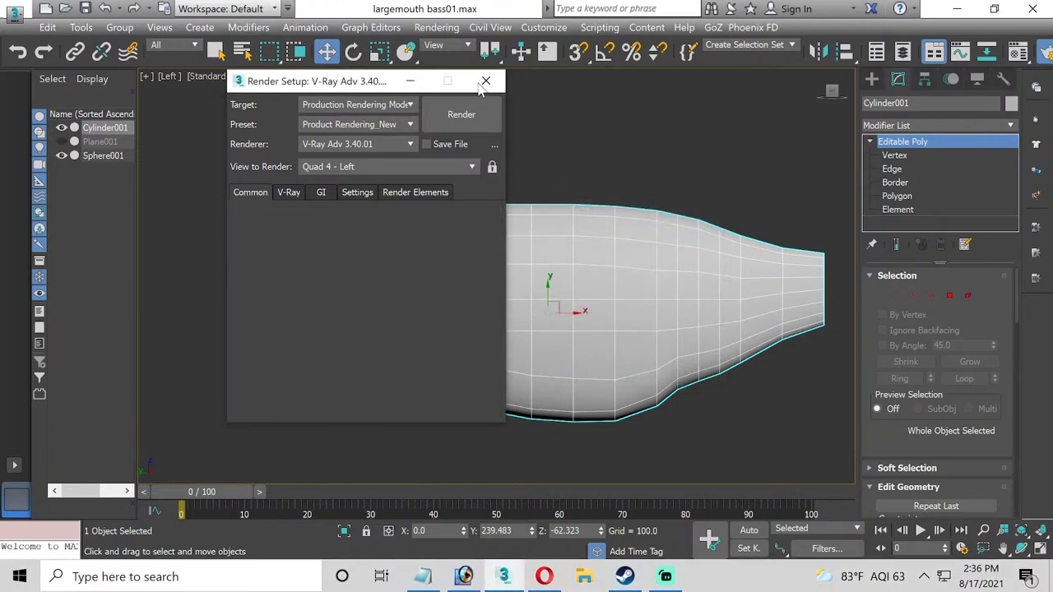
pyautogui.click(18, 18)
# Open E:\Products\Crappie Fish\Crappie Fish.max for merging.
pyautogui.moveTo(64, 144)
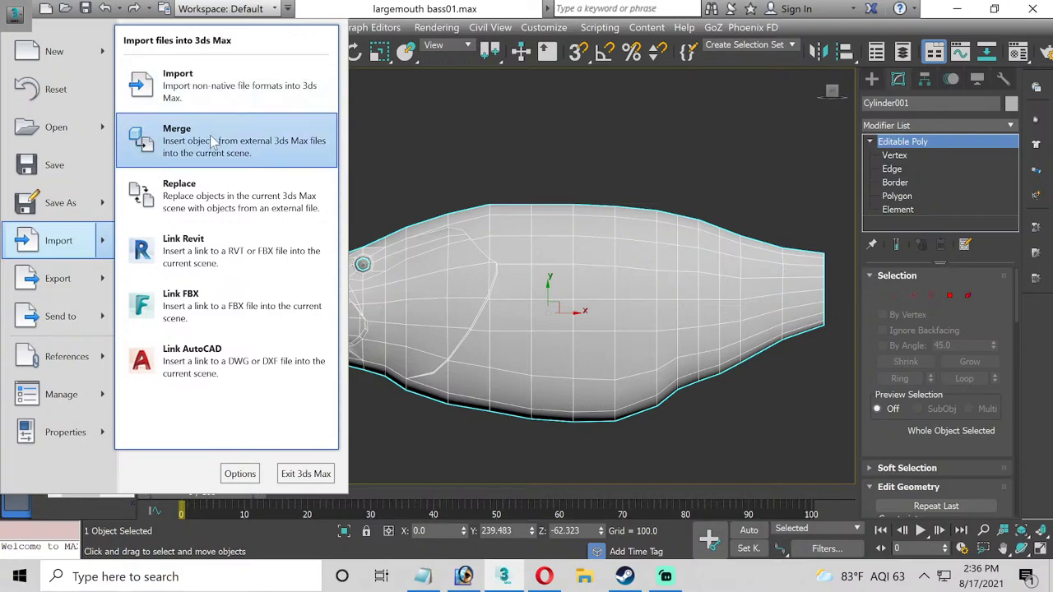
pyautogui.press('Escape')
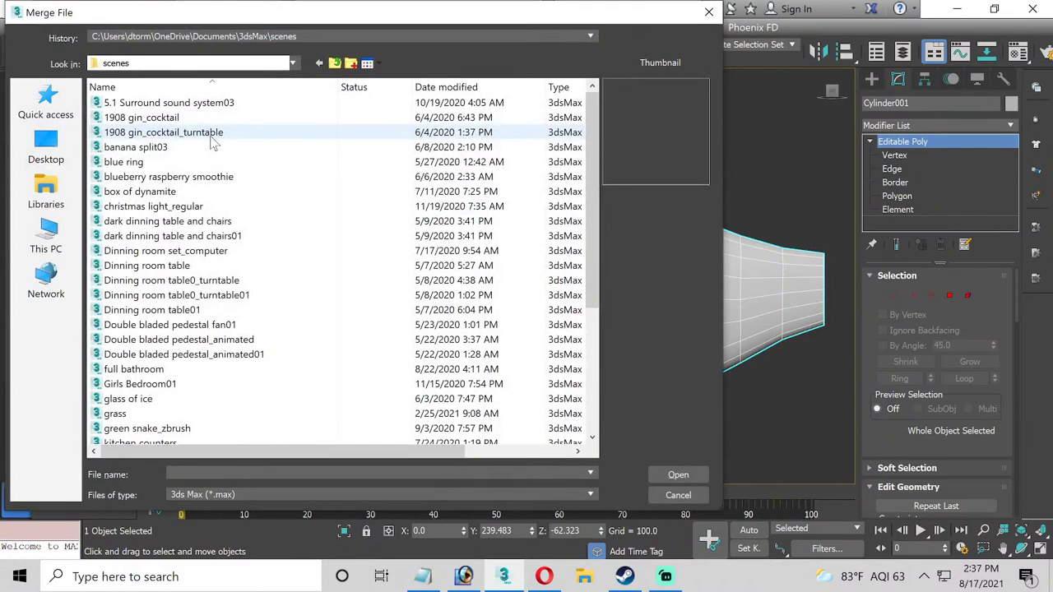
pyautogui.click(37, 234)
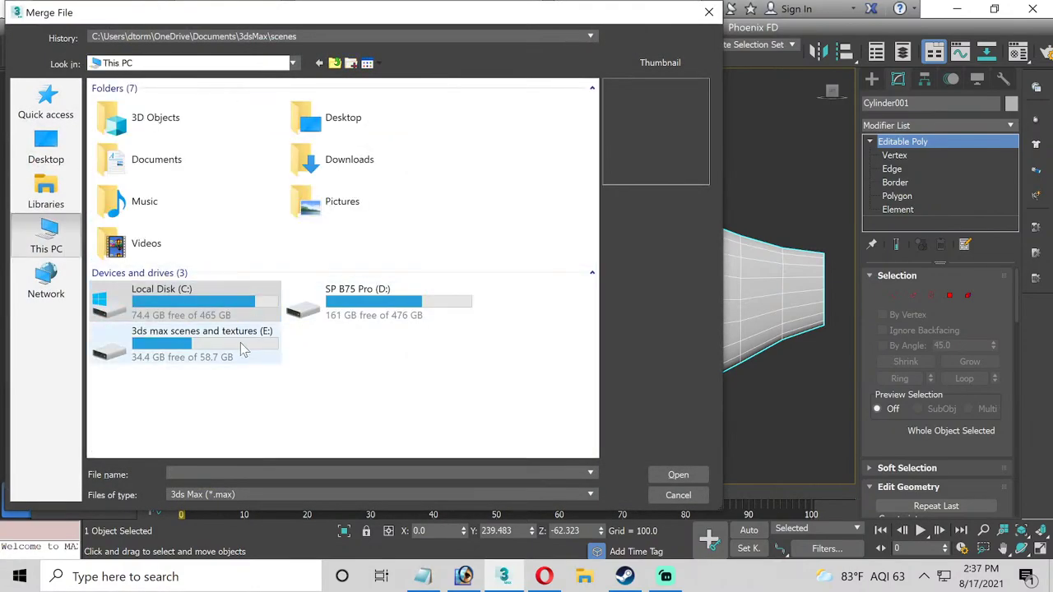
pyautogui.doubleClick(243, 350)
pyautogui.doubleClick(165, 206)
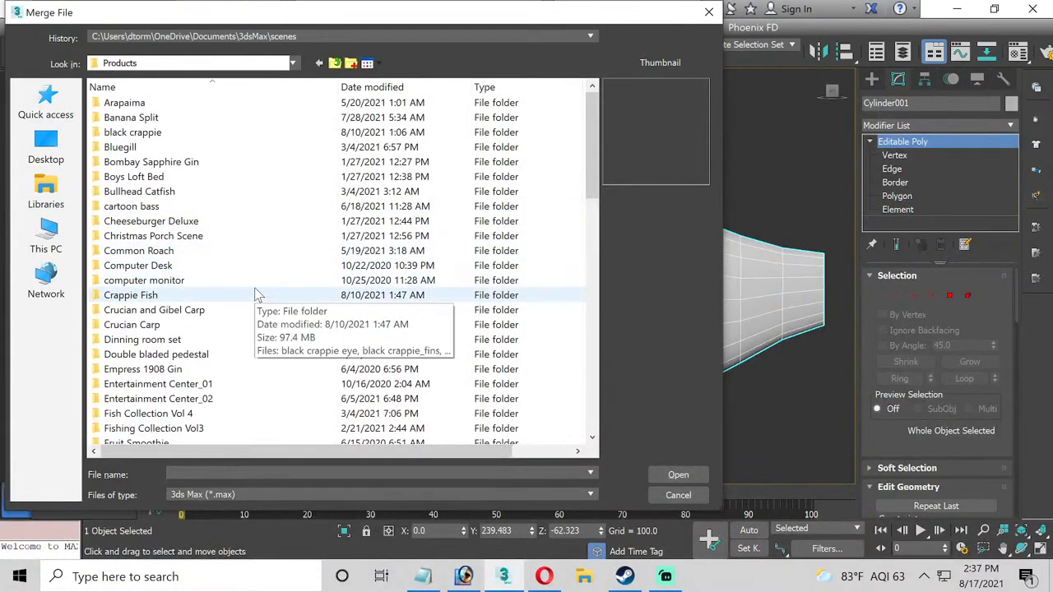
pyautogui.doubleClick(174, 298)
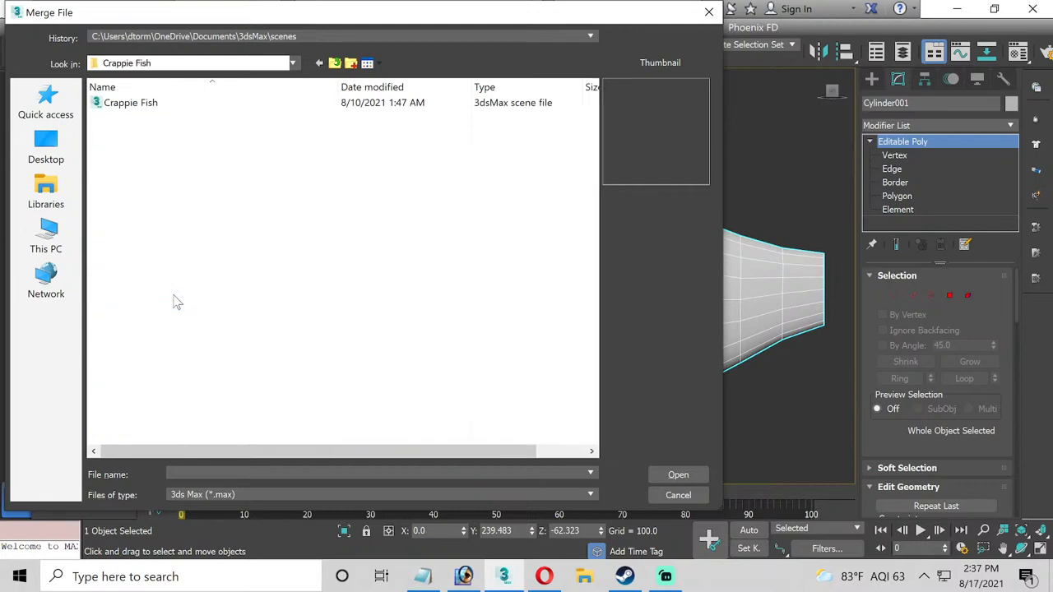
pyautogui.click(160, 110)
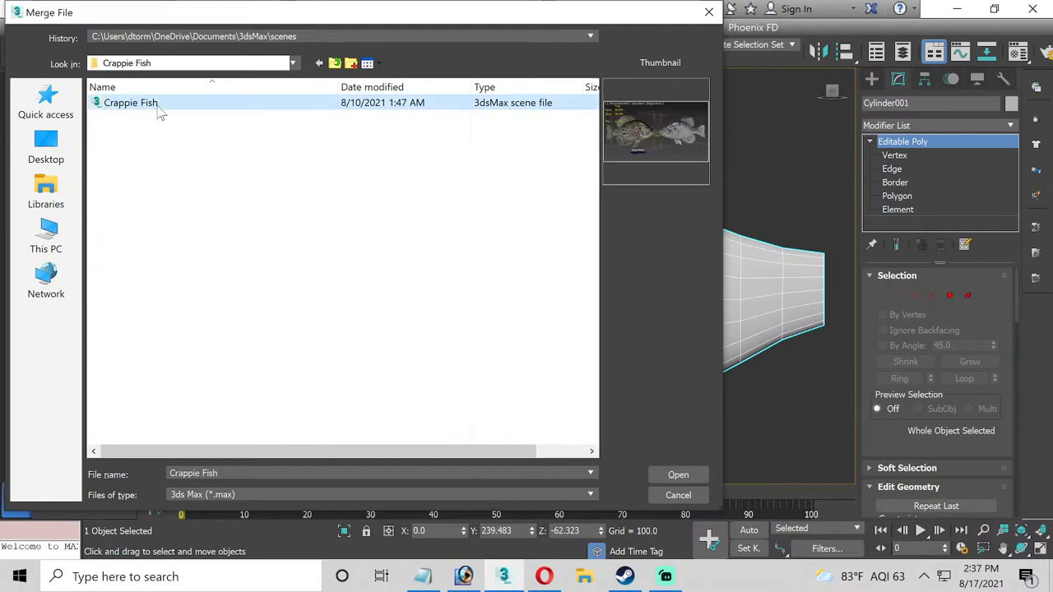
pyautogui.doubleClick(151, 104)
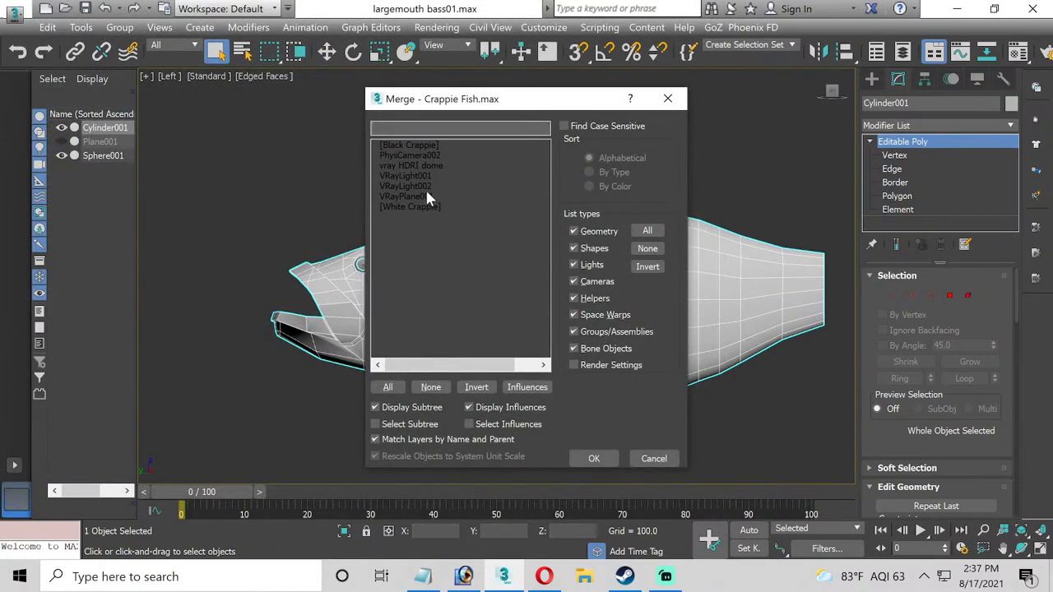
# Merge VRayPlane001, VRayLight002, VRayLight001 and the vray HDRI dome into the scene.
pyautogui.click(396, 198)
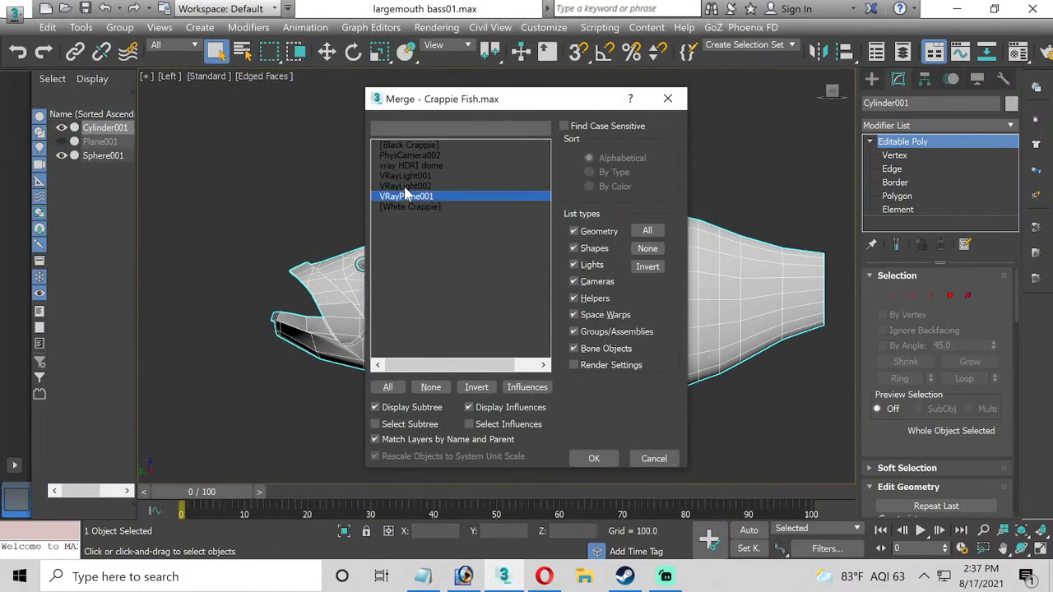
pyautogui.keyDown('ctrl'); pyautogui.click(404, 187); pyautogui.keyUp('ctrl')
pyautogui.keyDown('ctrl'); pyautogui.click(405, 176); pyautogui.keyUp('ctrl')
pyautogui.keyDown('ctrl'); pyautogui.click(404, 166); pyautogui.keyUp('ctrl')
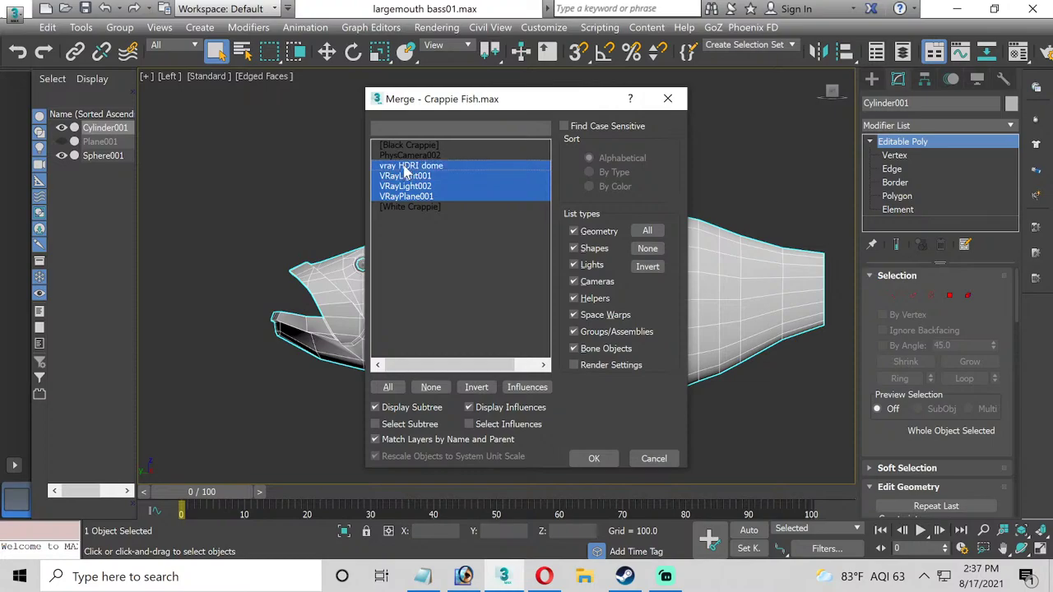
pyautogui.click(597, 460)
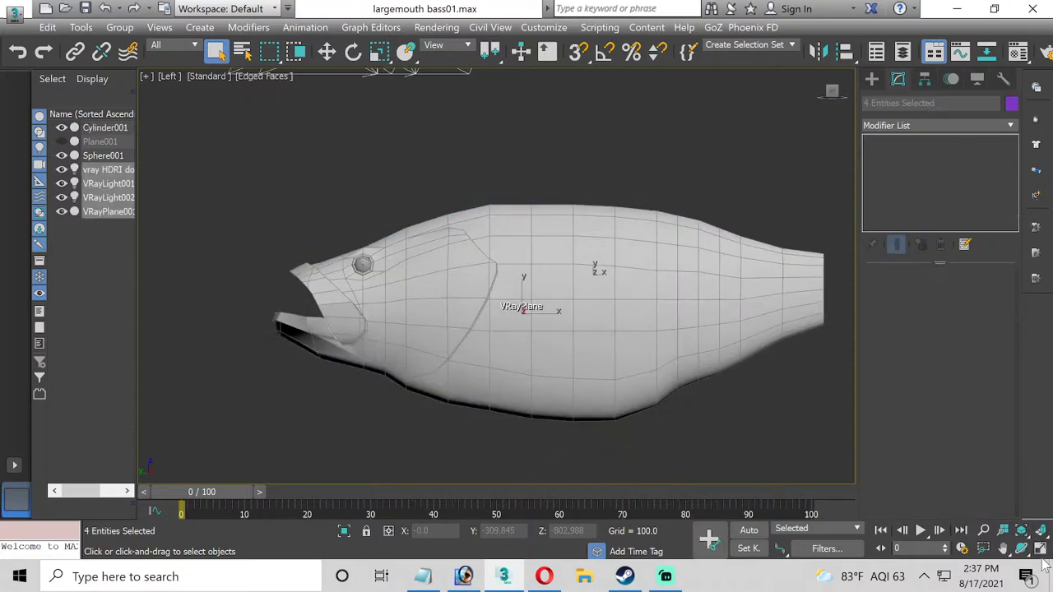
# In the four-view layout, lower the merged V-Ray objects in the Front view.
pyautogui.click(1040, 549)
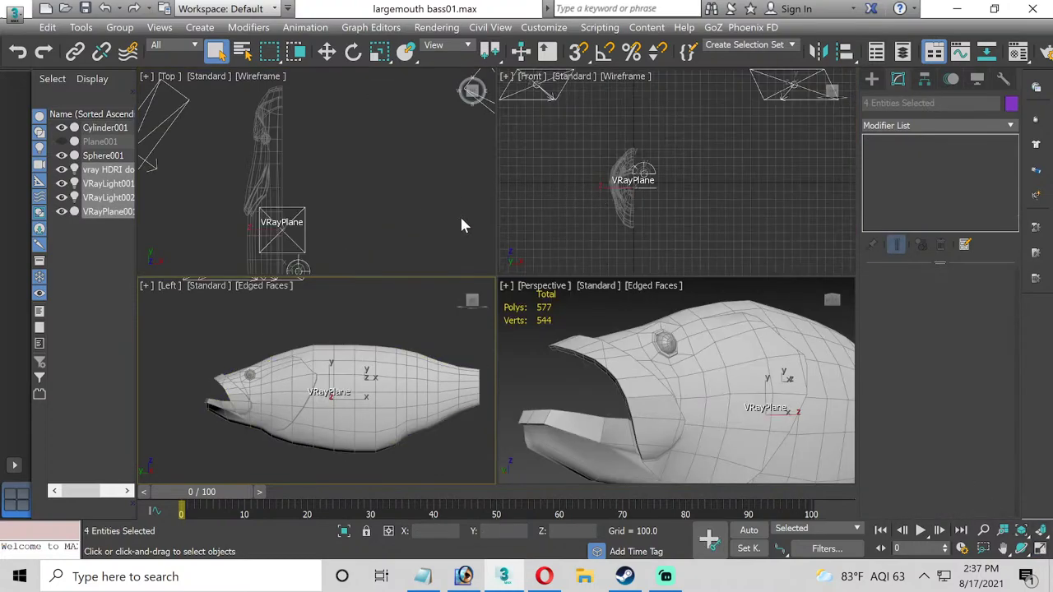
pyautogui.rightClick(603, 217)
pyautogui.click(328, 52)
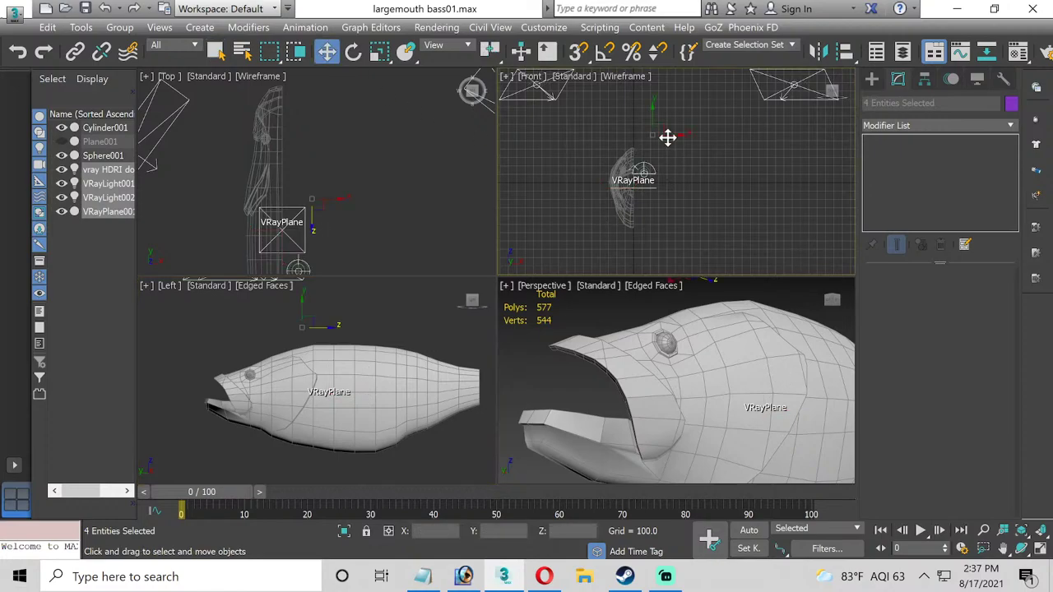
pyautogui.moveTo(653, 118); pyautogui.dragTo(685, 212)
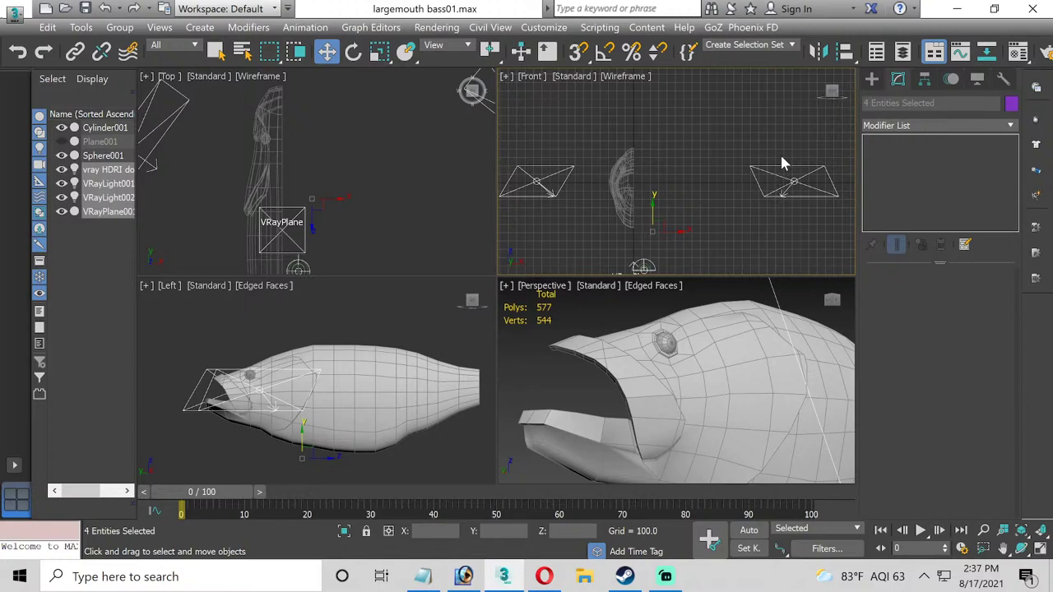
# Raise both plane lights above the fish and shift them back in the Top view.
pyautogui.click(782, 164)
pyautogui.keyDown('ctrl'); pyautogui.click(542, 173); pyautogui.keyUp('ctrl')
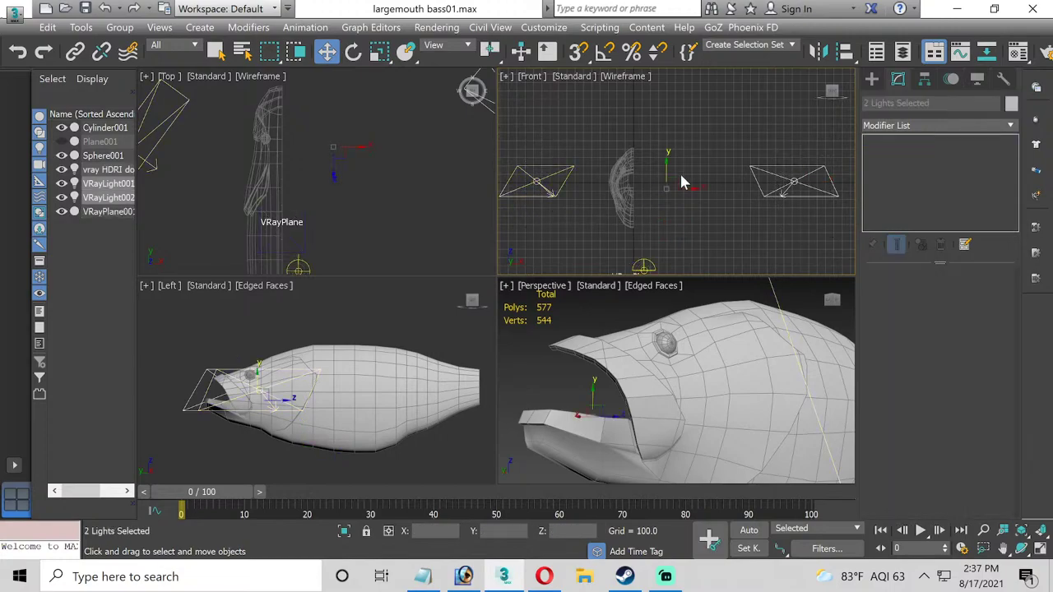
pyautogui.scroll(-6, 671, 165)
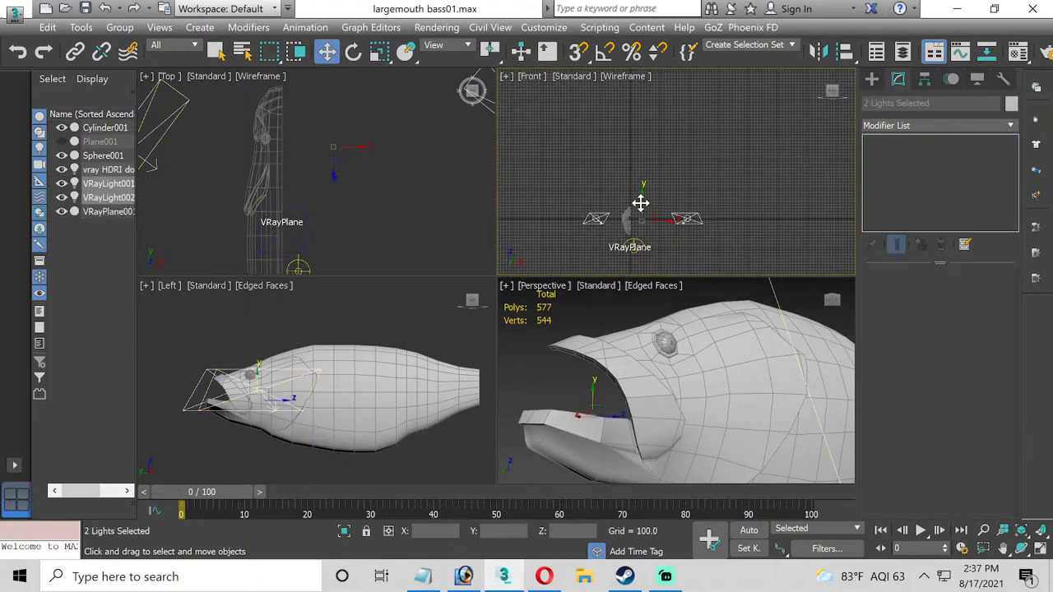
pyautogui.moveTo(641, 204); pyautogui.dragTo(632, 169)
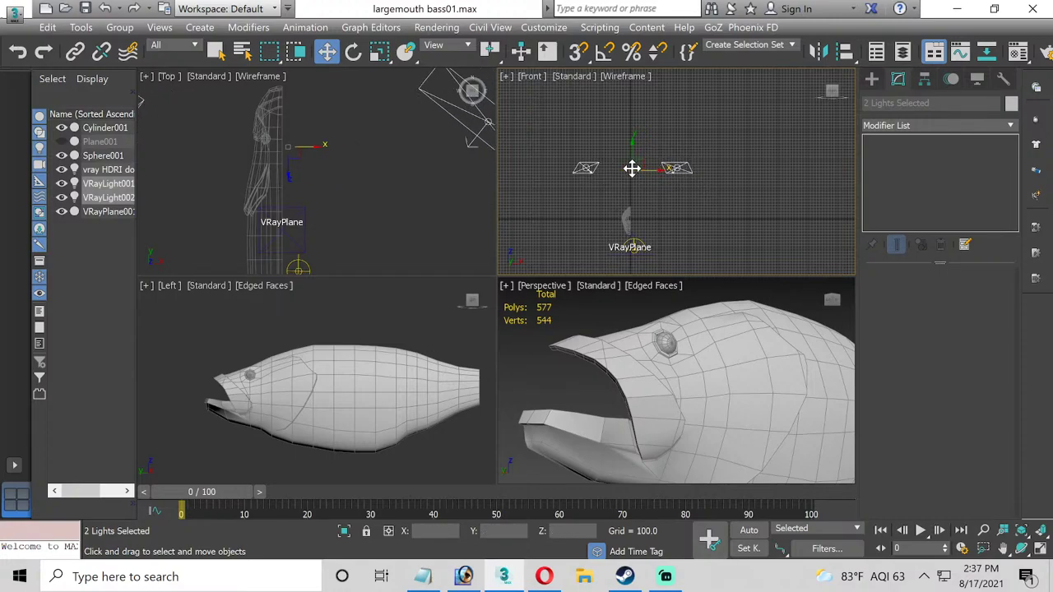
pyautogui.scroll(-2, 389, 152)
pyautogui.scroll(-1, 352, 152)
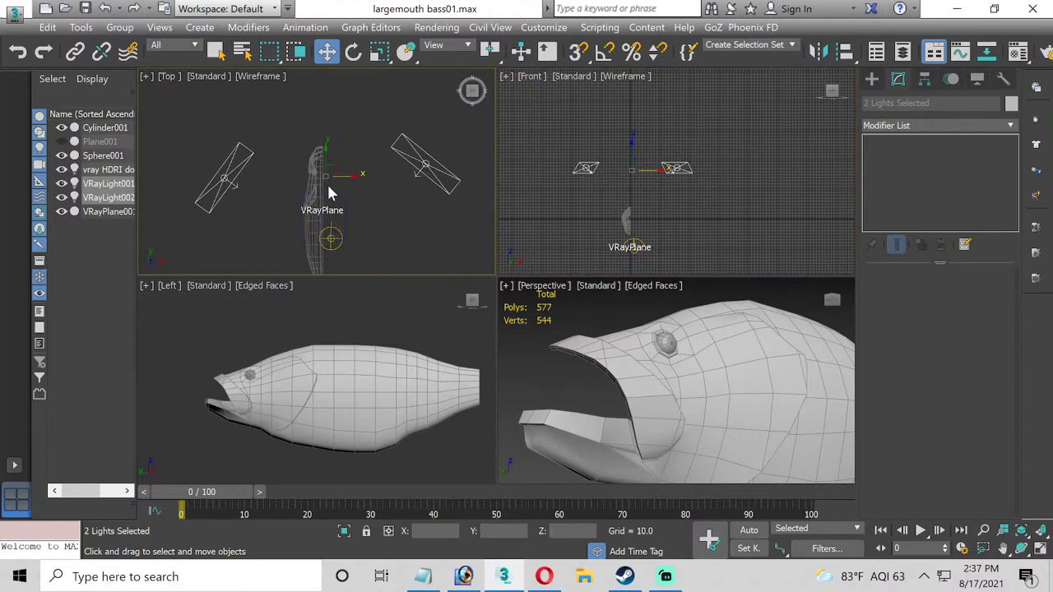
pyautogui.moveTo(334, 164); pyautogui.dragTo(330, 126)
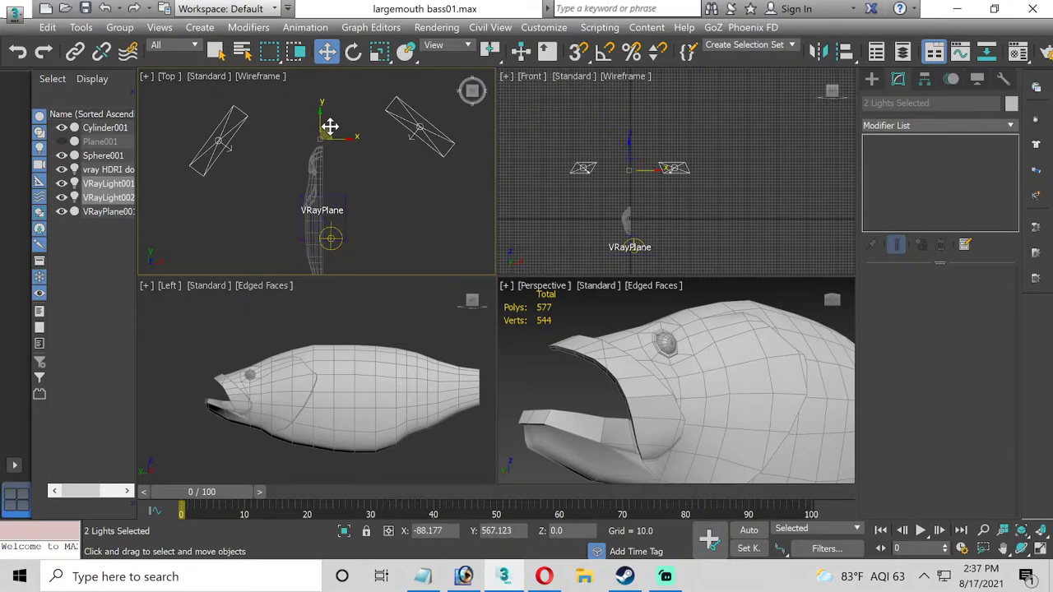
# Nudge VRayLight002, then move both V-Ray lights higher along Y in the Top view.
pyautogui.click(378, 132)
pyautogui.click(429, 119)
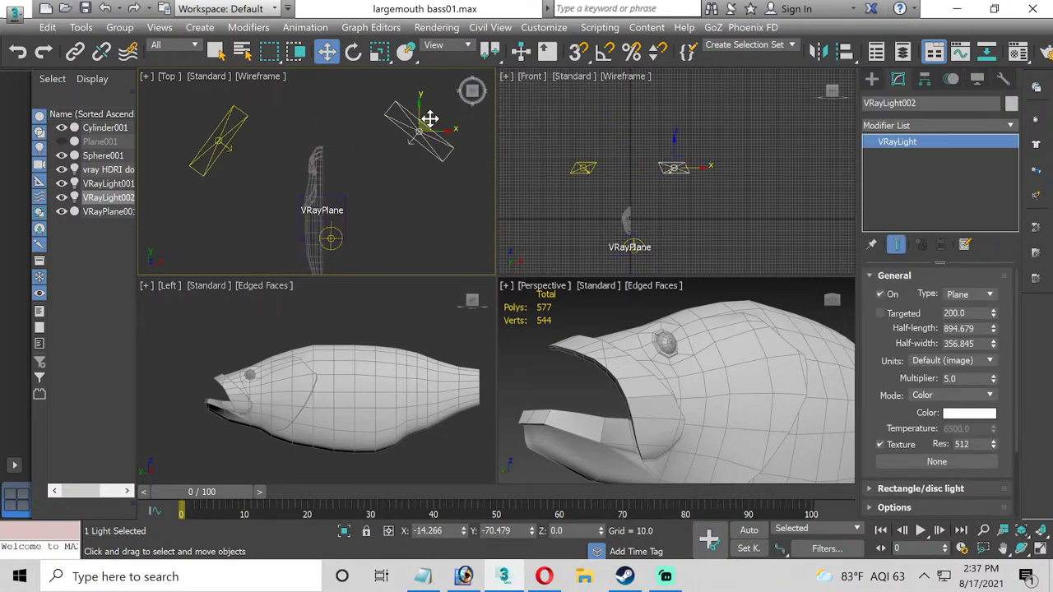
pyautogui.moveTo(430, 119); pyautogui.dragTo(415, 125)
pyautogui.click(369, 174)
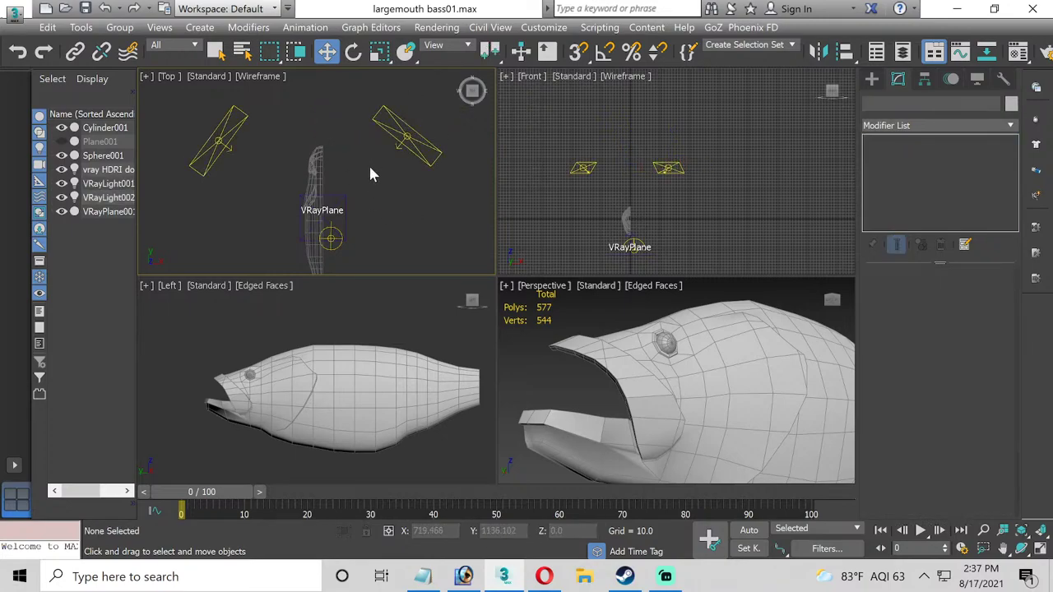
pyautogui.click(404, 138)
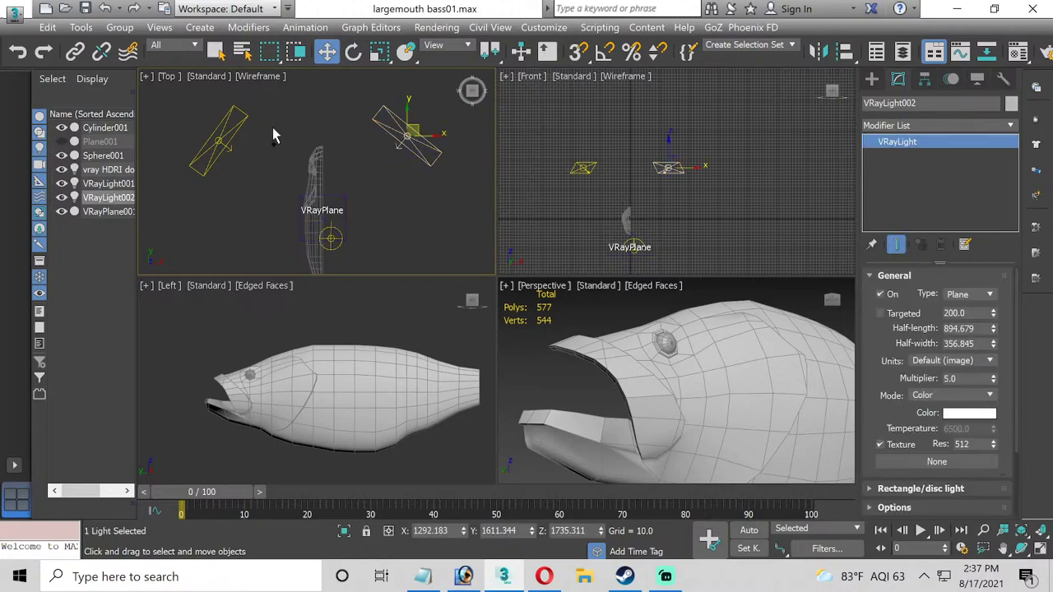
pyautogui.keyDown('ctrl'); pyautogui.click(233, 137); pyautogui.keyUp('ctrl')
pyautogui.moveTo(310, 113); pyautogui.dragTo(324, 94)
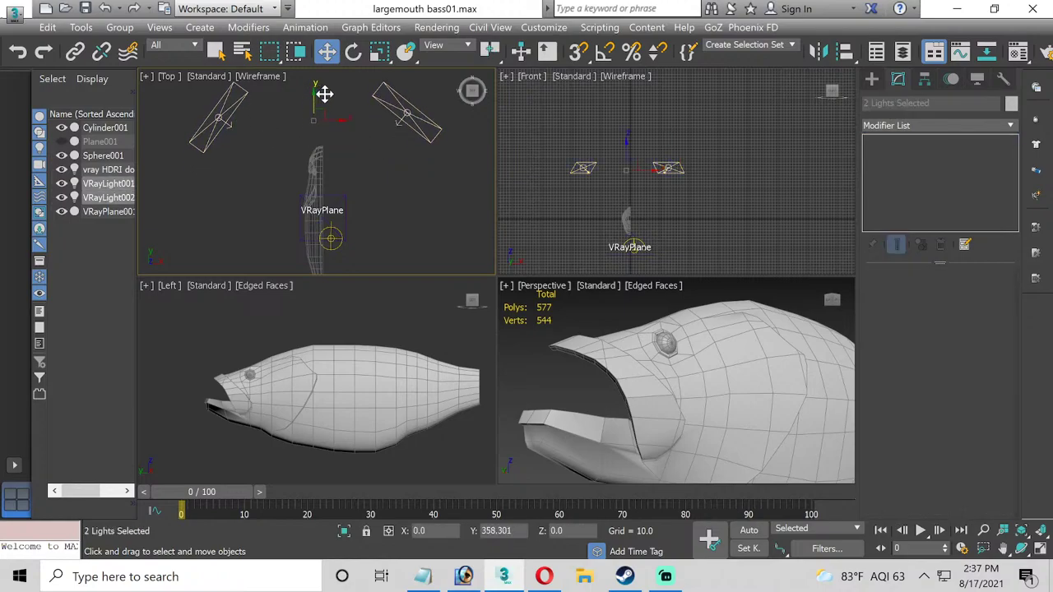
pyautogui.click(393, 224)
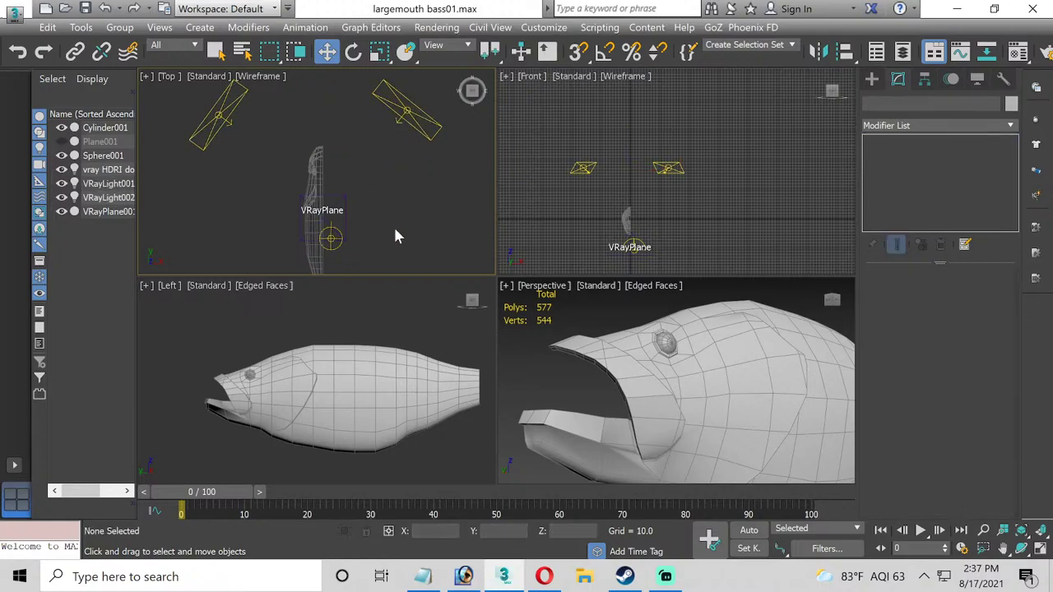
# Select the vray HDRI dome and pan the Left view to bring it into sight.
pyautogui.click(330, 238)
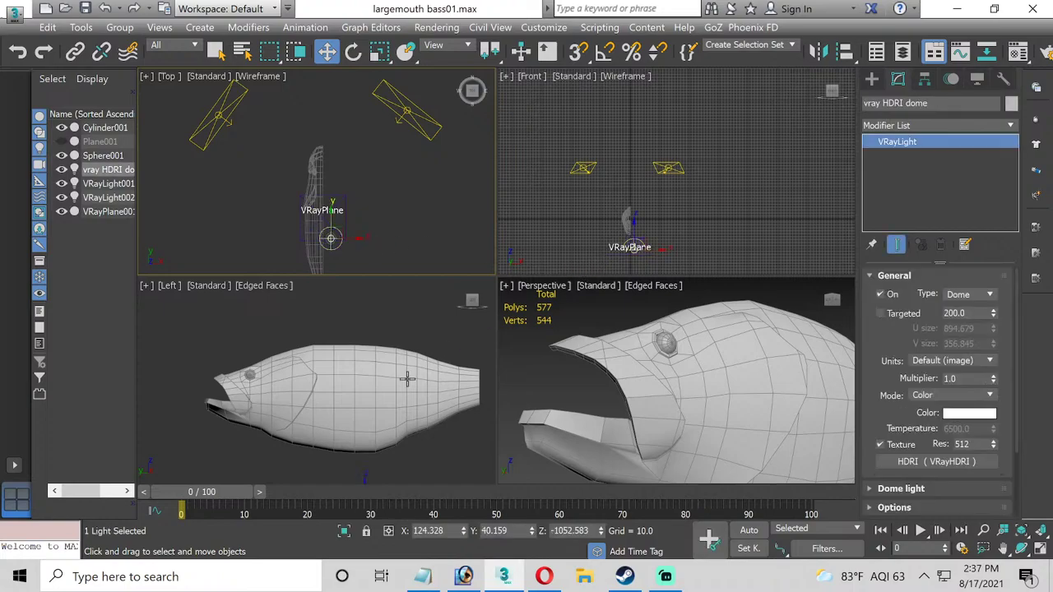
pyautogui.moveTo(329, 477); pyautogui.dragTo(321, 407, button='middle')
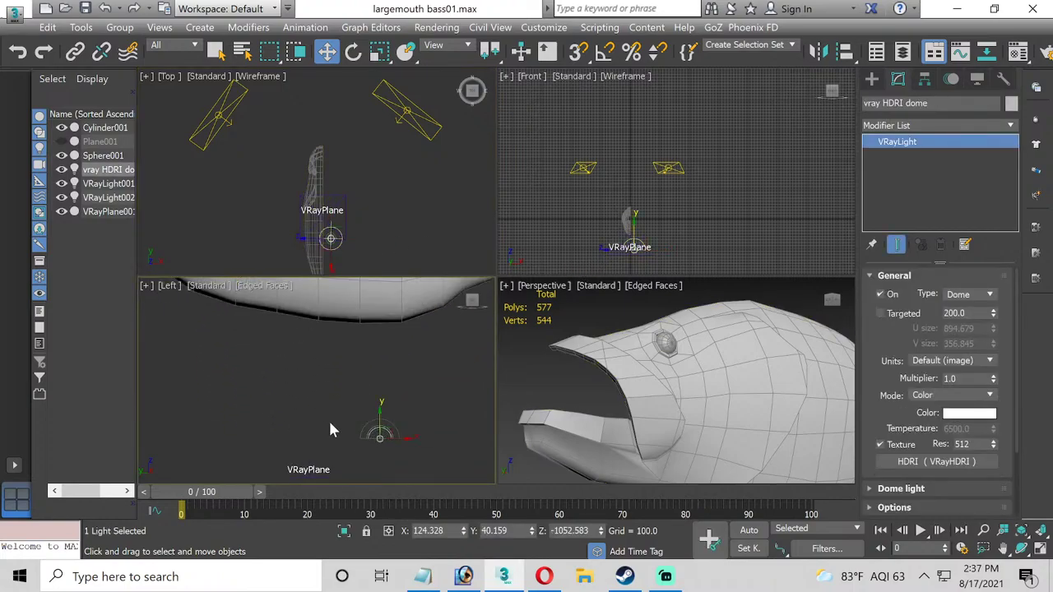
pyautogui.press('g')
pyautogui.scroll(-4, 328, 429)
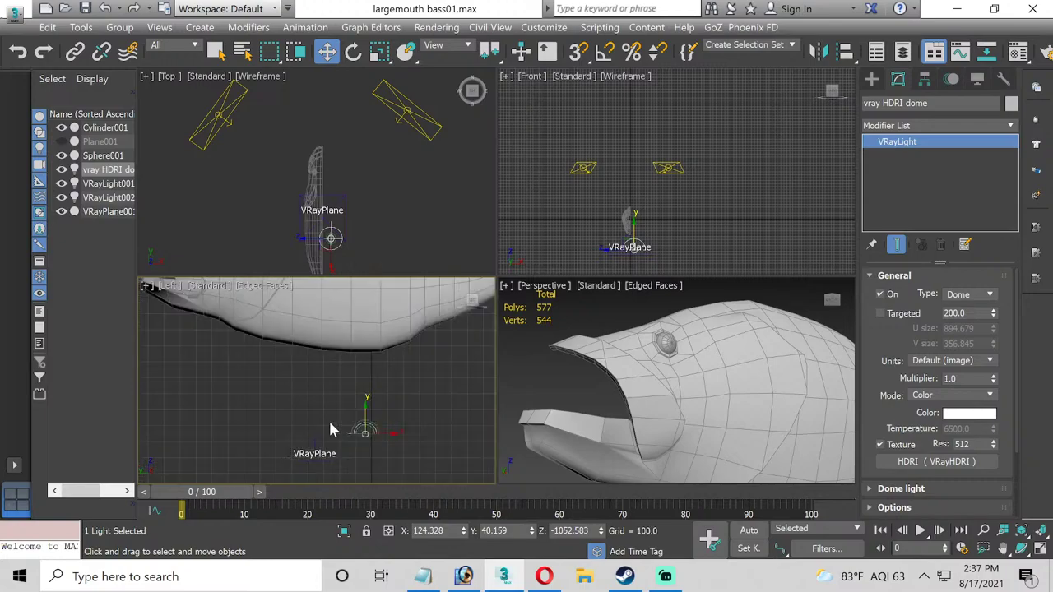
pyautogui.moveTo(329, 429); pyautogui.dragTo(354, 421, button='middle')
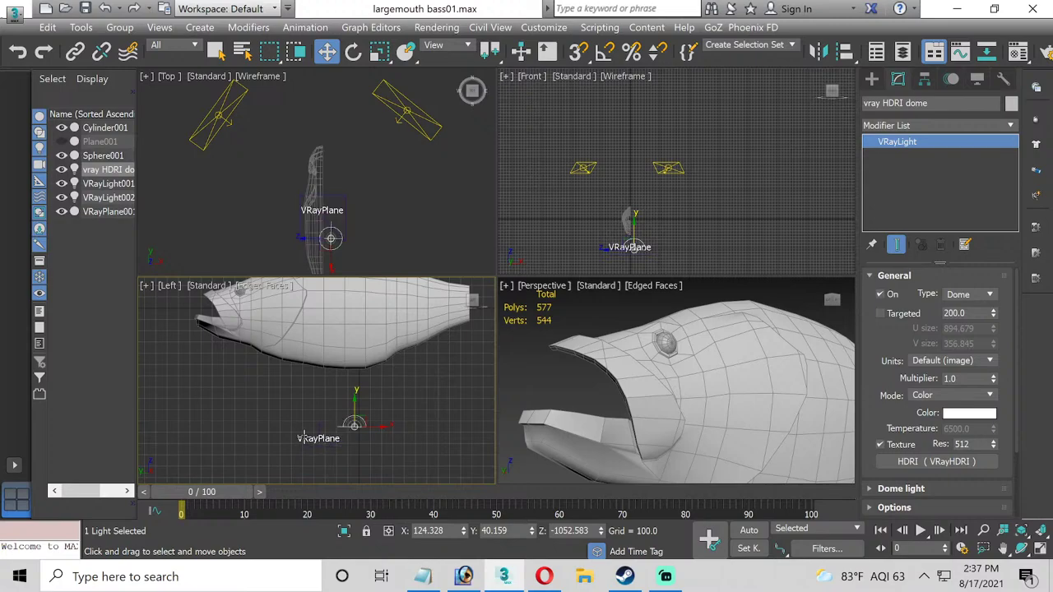
# Unhide Plane001 and raise VRayPlane001 and the HDRI dome toward the fish in the Left view.
pyautogui.click(62, 143)
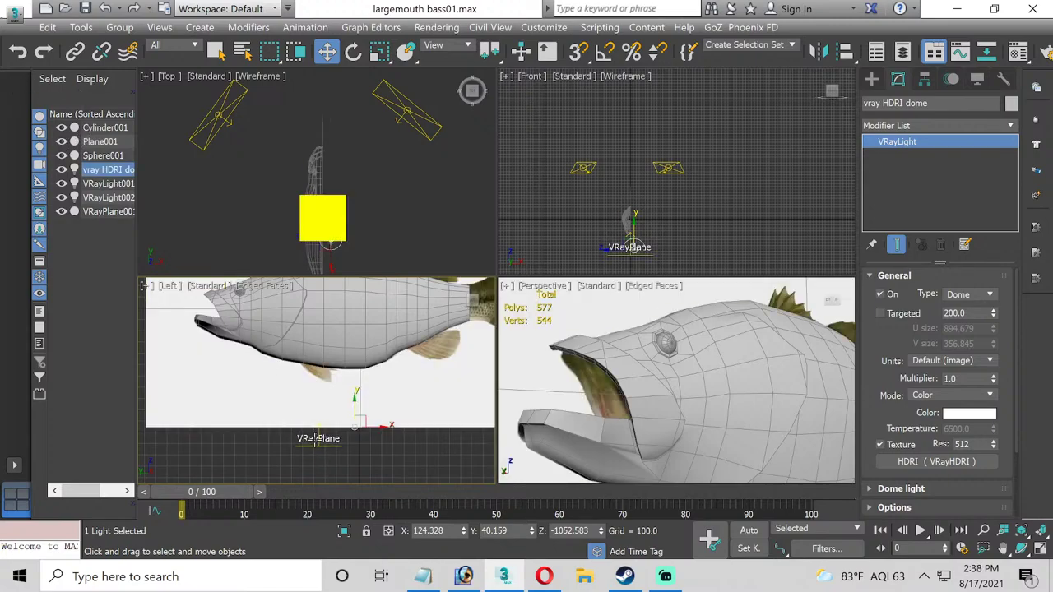
pyautogui.click(317, 438)
pyautogui.moveTo(317, 436); pyautogui.dragTo(323, 376)
pyautogui.click(354, 428)
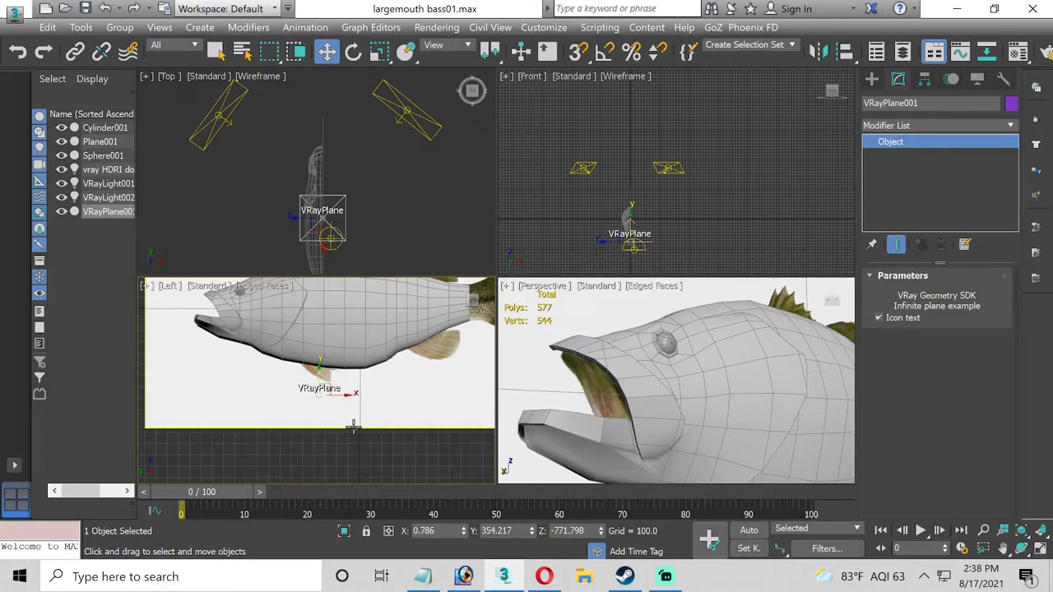
pyautogui.click(355, 425)
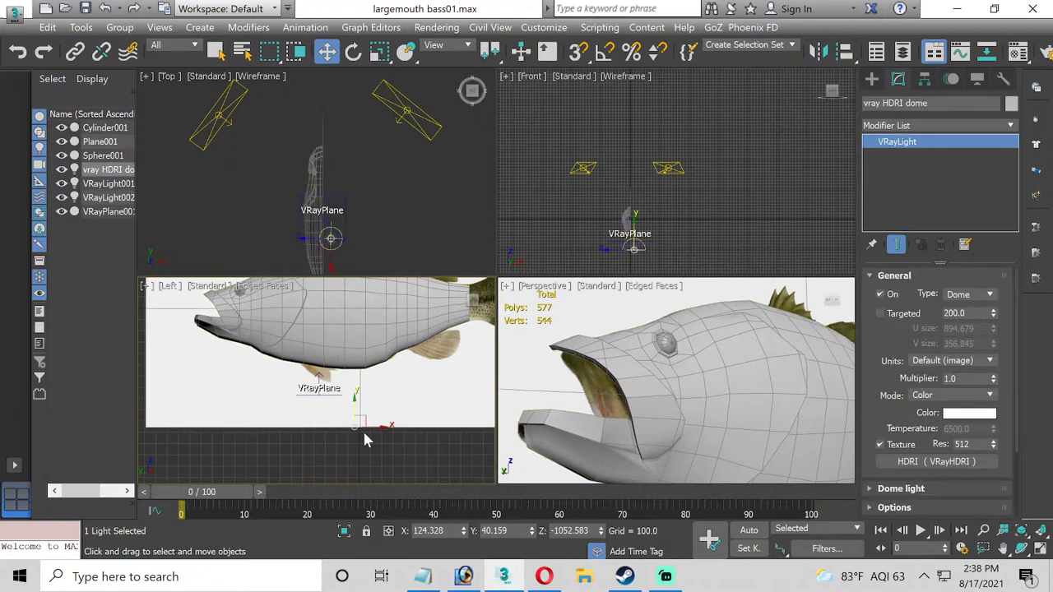
pyautogui.rightClick(363, 430)
pyautogui.scroll(2, 357, 415)
pyautogui.moveTo(357, 411); pyautogui.dragTo(349, 353)
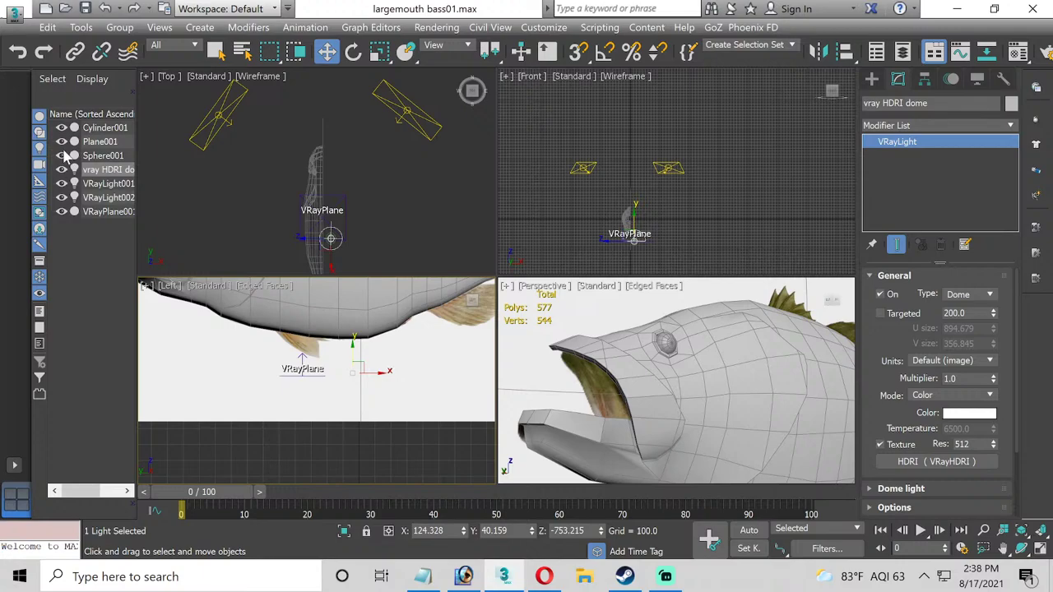
# Hide Plane001 again, select Cylinder001 and maximize the Left view.
pyautogui.click(62, 142)
pyautogui.click(413, 382)
pyautogui.scroll(-5, 367, 432)
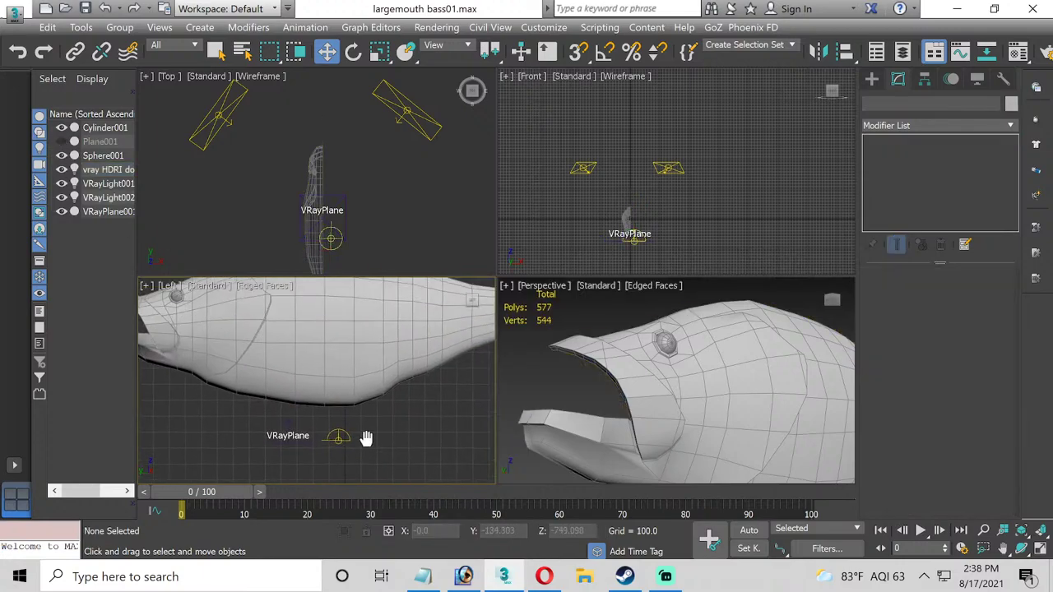
pyautogui.click(349, 352)
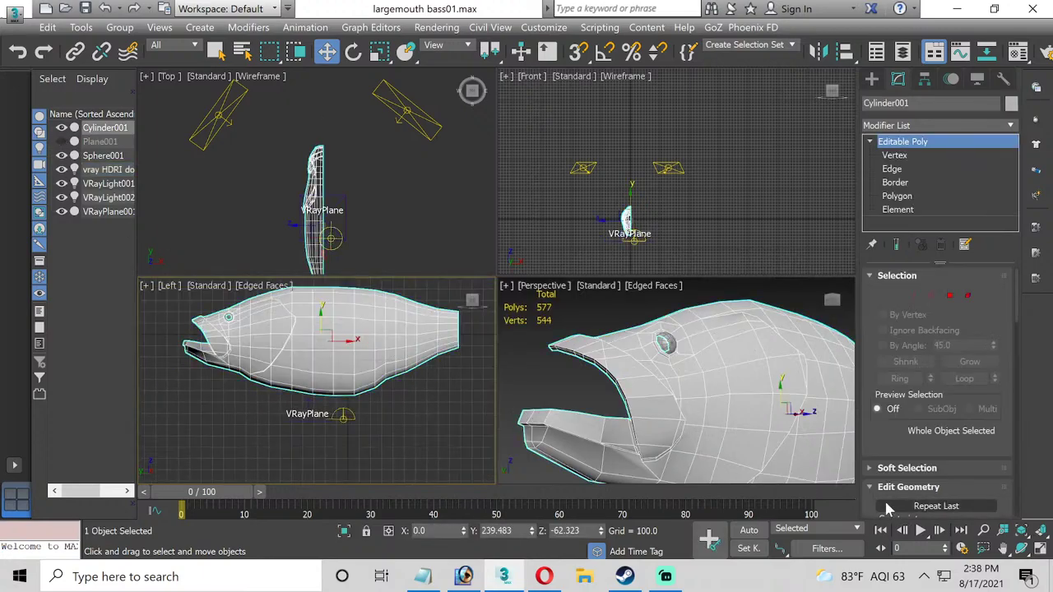
pyautogui.click(1038, 549)
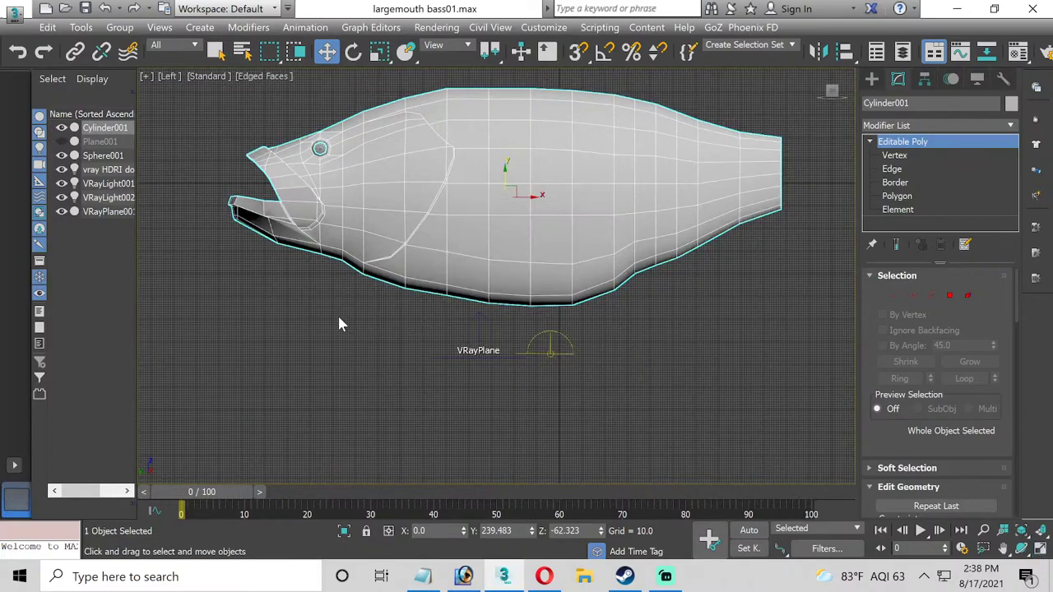
# Frame the fish, open the Material Editor and rename slot 07 'bass texture'.
pyautogui.press('z')
pyautogui.press('m')
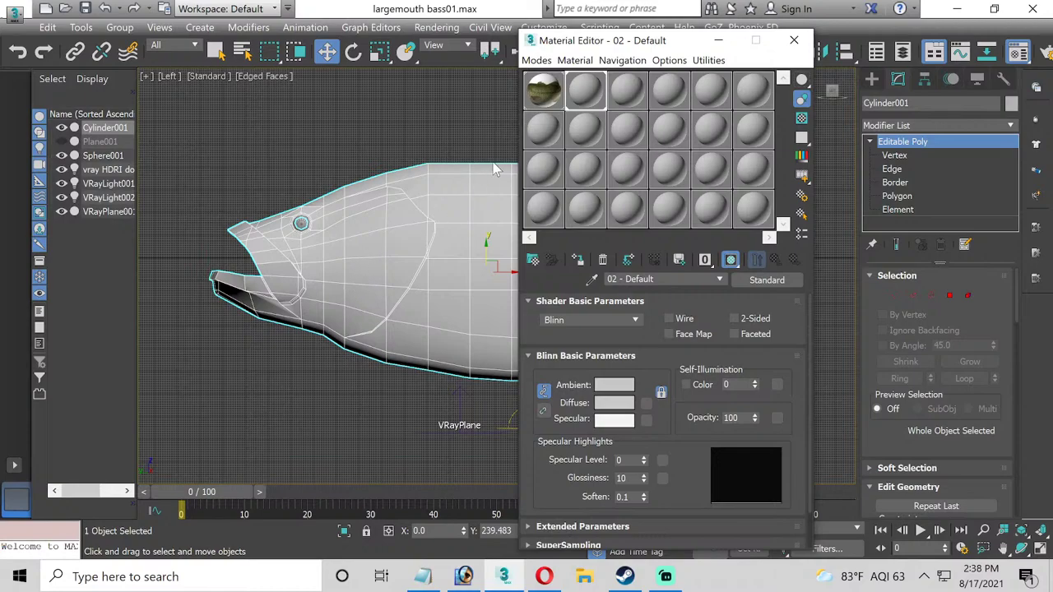
pyautogui.moveTo(617, 53); pyautogui.dragTo(552, 68)
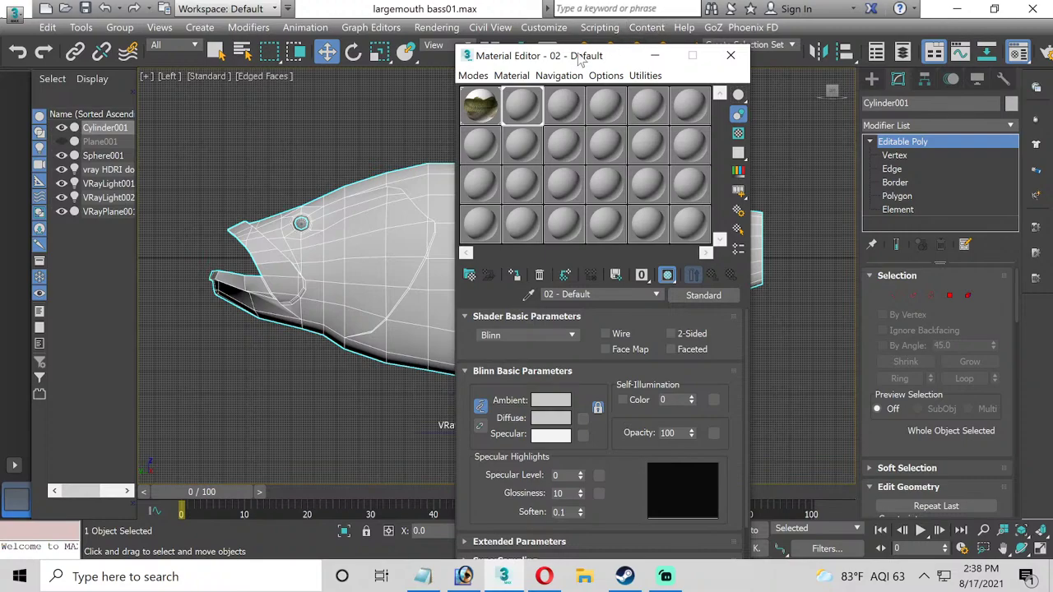
pyautogui.moveTo(572, 60); pyautogui.dragTo(565, 59)
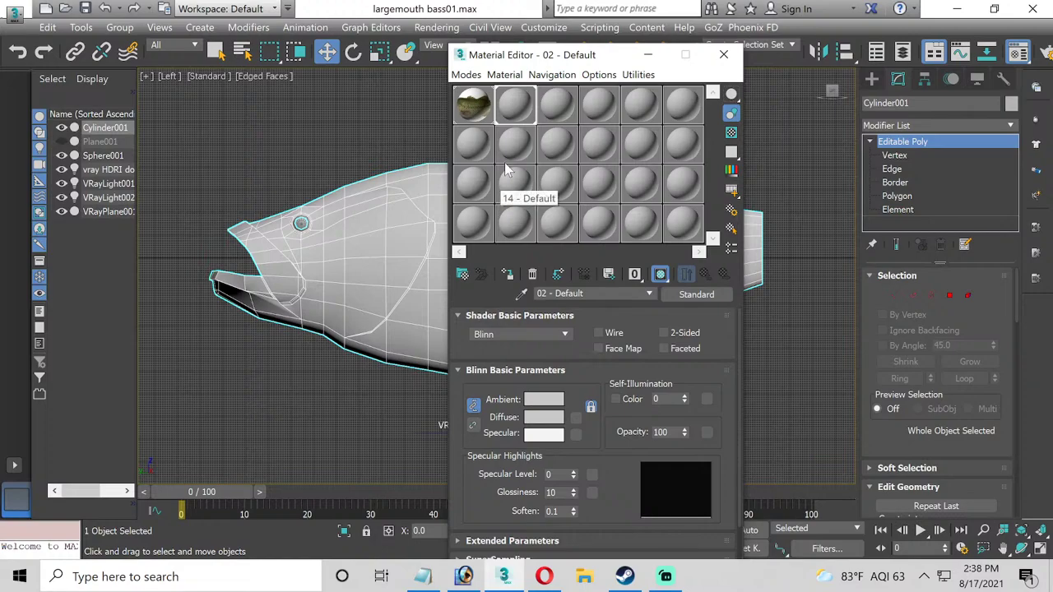
pyautogui.click(473, 144)
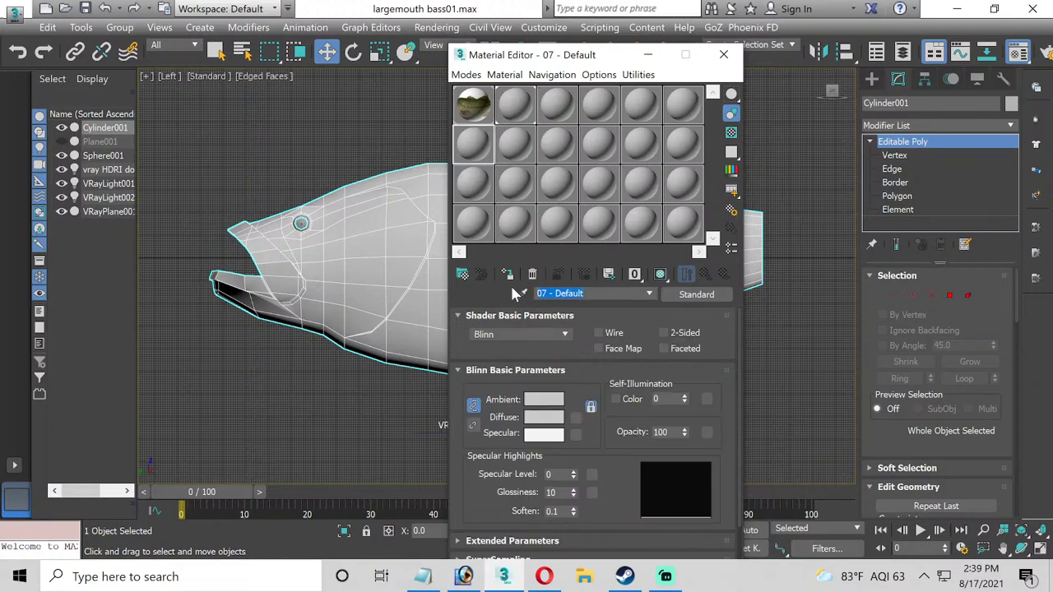
pyautogui.write('bass texture')
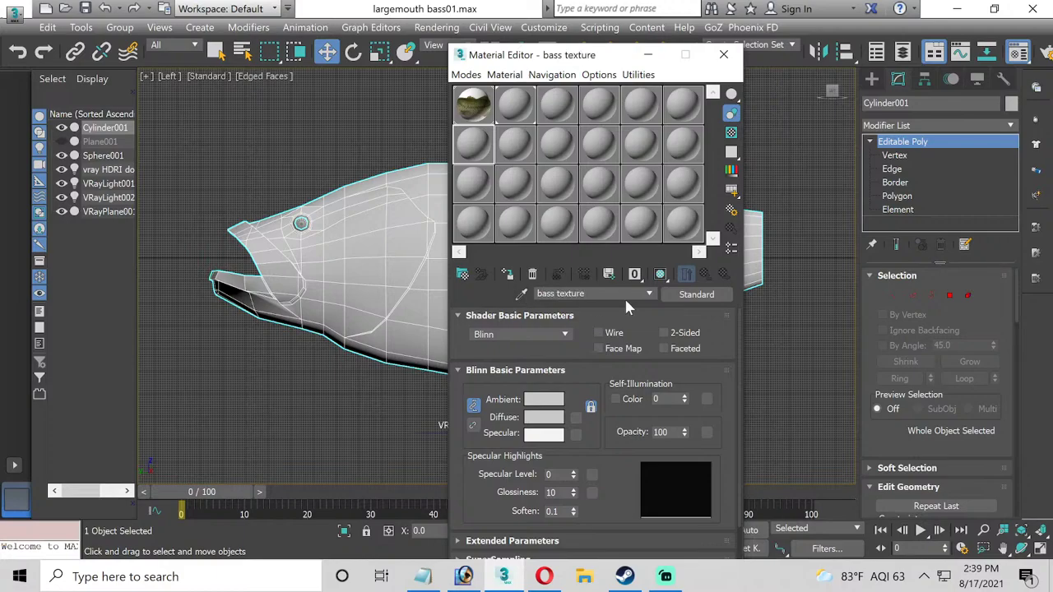
# Make 'bass texture' a VRayMtl with the Largemouth_text.jpg bitmap as its diffuse map.
pyautogui.click(668, 289)
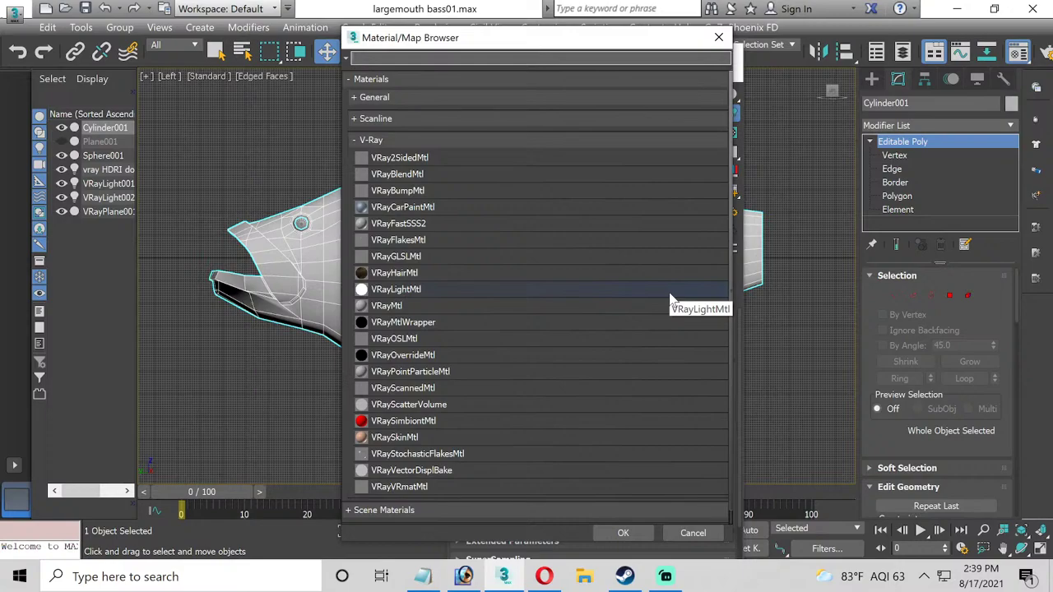
pyautogui.doubleClick(403, 306)
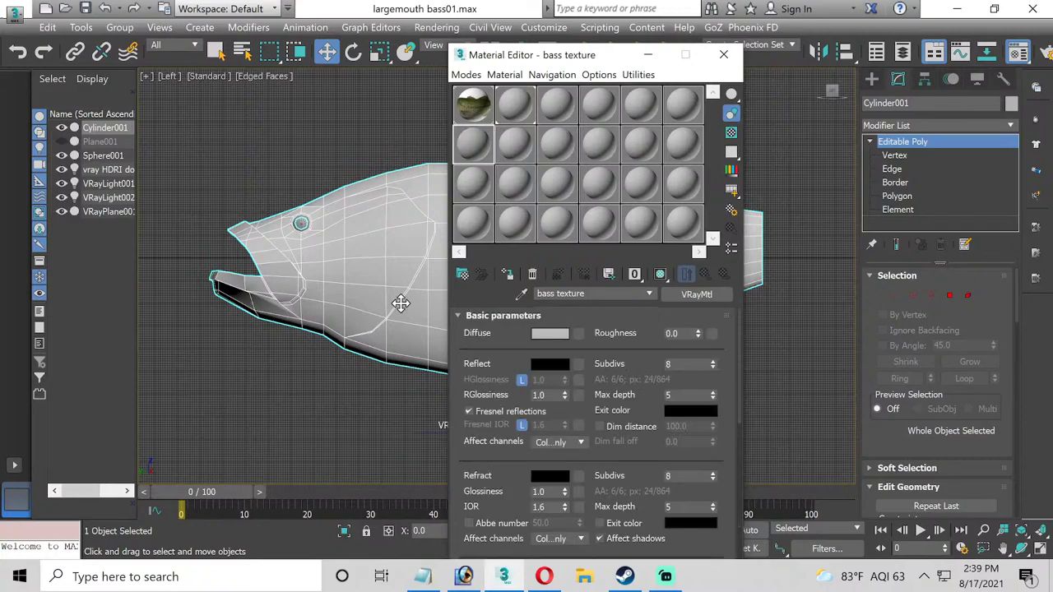
pyautogui.click(578, 334)
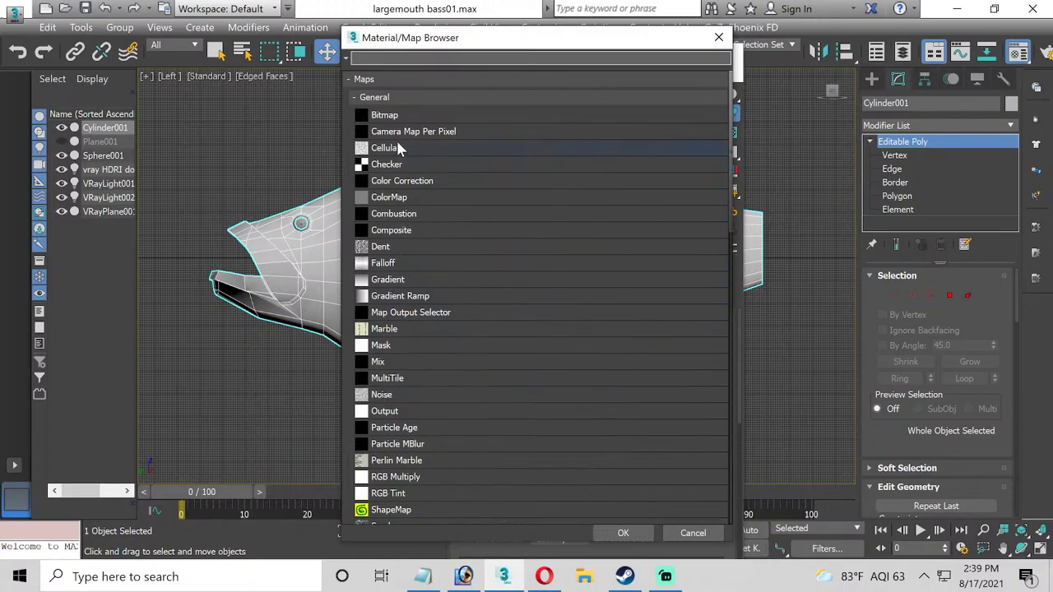
pyautogui.doubleClick(390, 118)
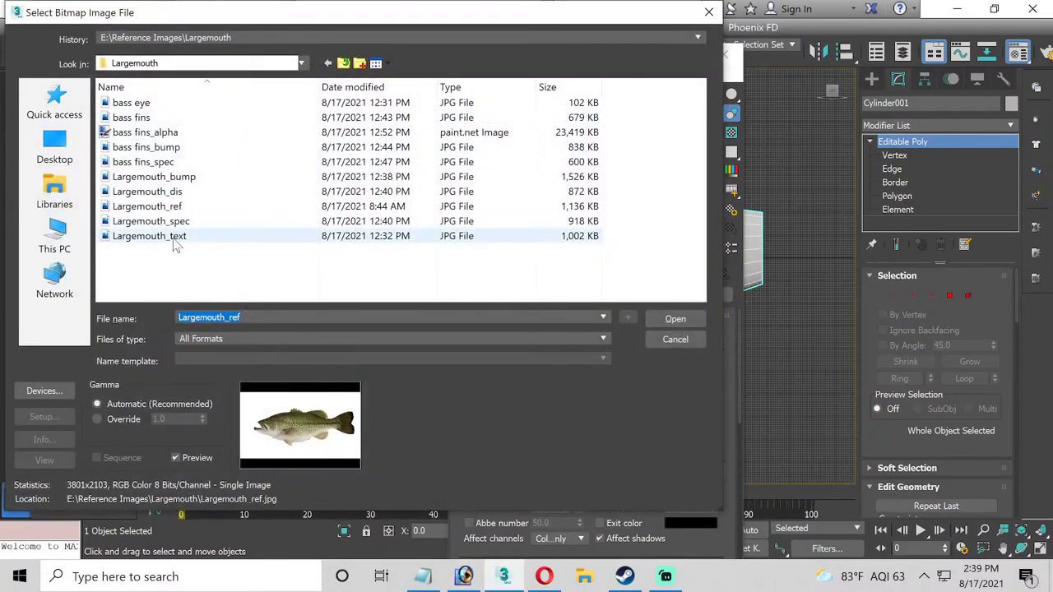
pyautogui.doubleClick(171, 236)
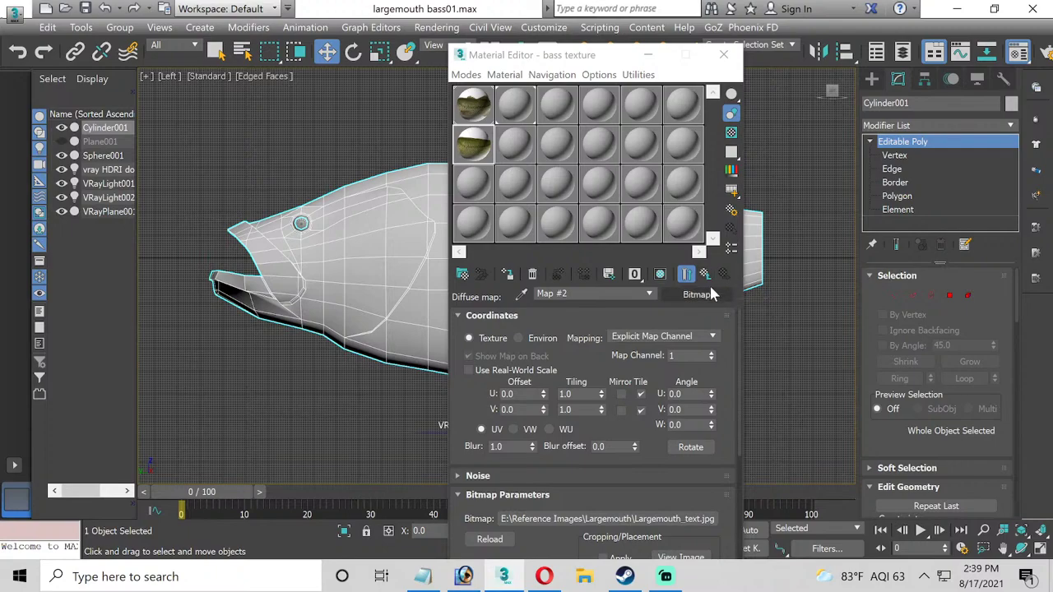
pyautogui.click(705, 274)
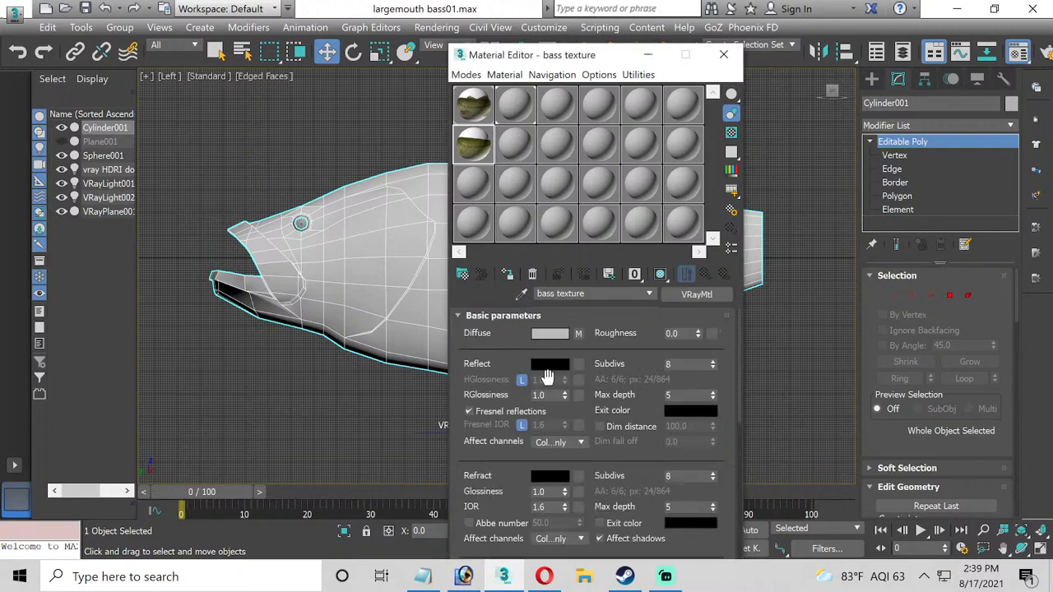
# Set the bass texture reflection colour to light grey.
pyautogui.click(533, 364)
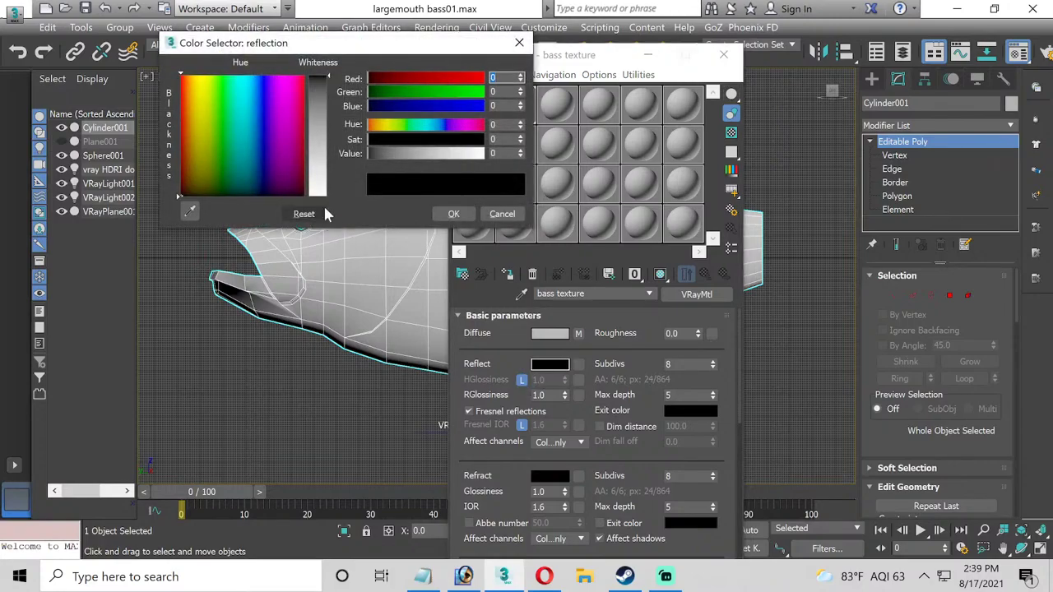
pyautogui.click(325, 188)
pyautogui.moveTo(325, 187); pyautogui.dragTo(325, 182)
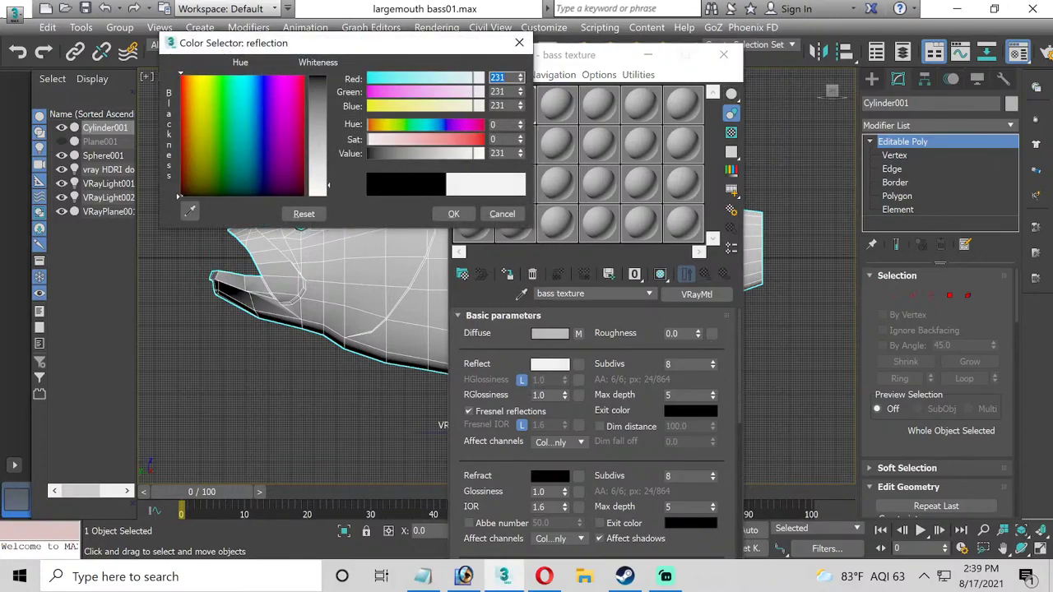
pyautogui.click(453, 214)
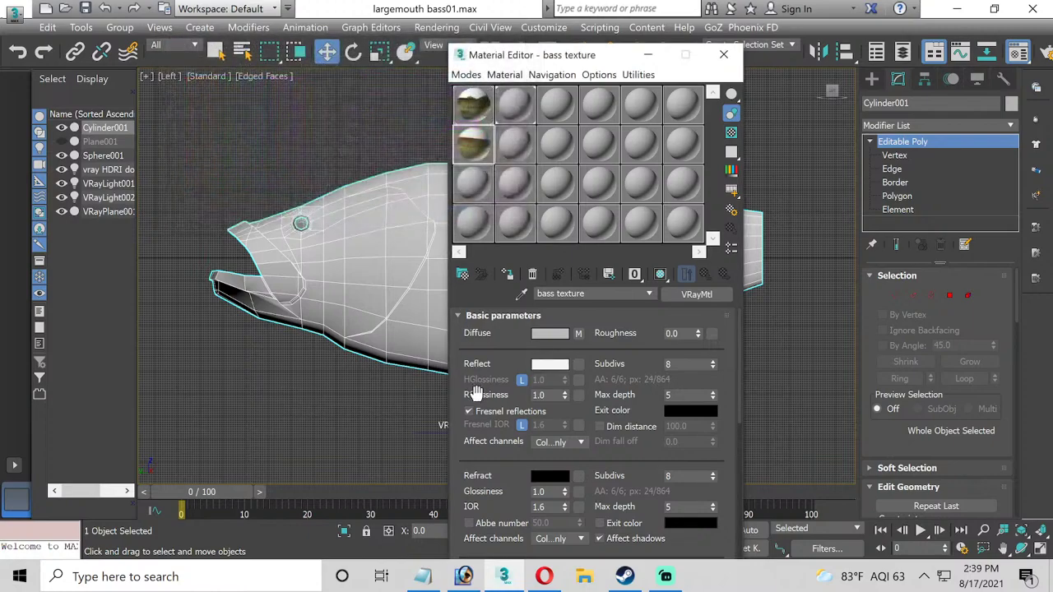
# Set Fresnel IOR 2.0, reflection Subdivs 14, HGlossiness 0.95 and RGlossiness 0.98.
pyautogui.click(523, 425)
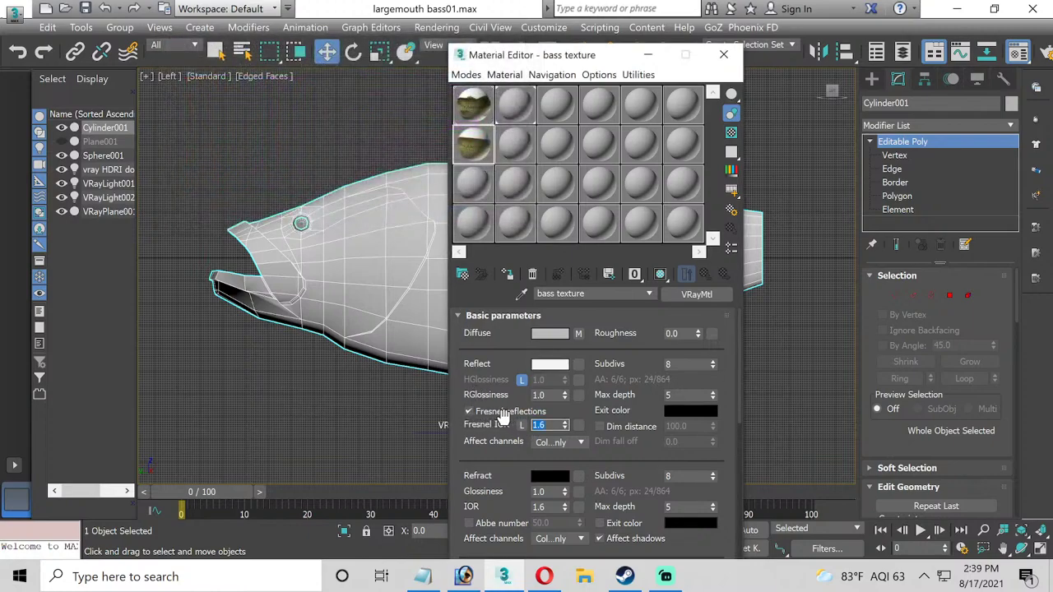
pyautogui.write('2')
pyautogui.press('Tab')
pyautogui.write('14')
pyautogui.press('Return')
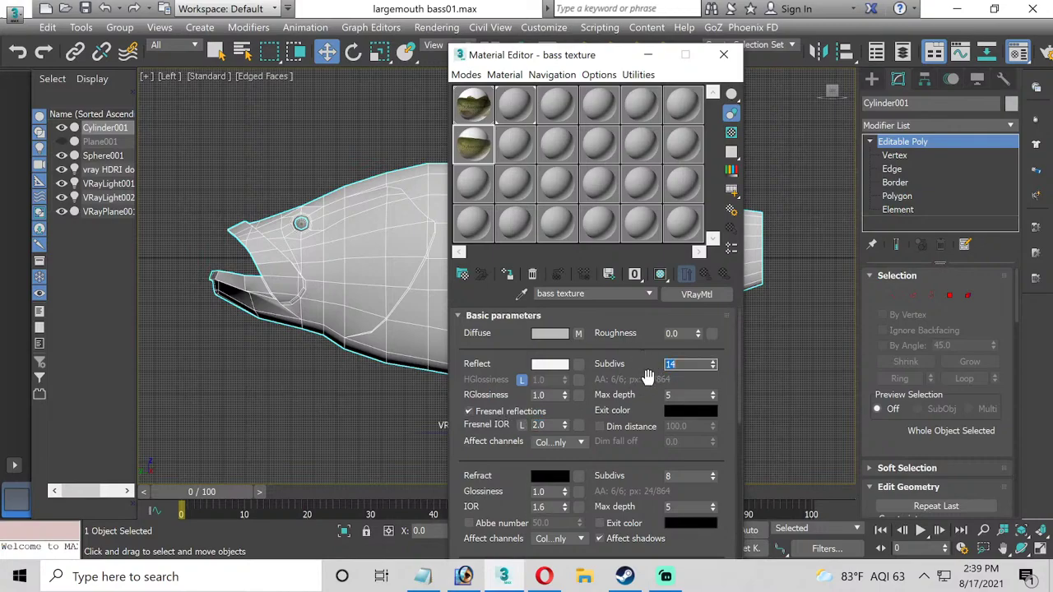
pyautogui.click(524, 380)
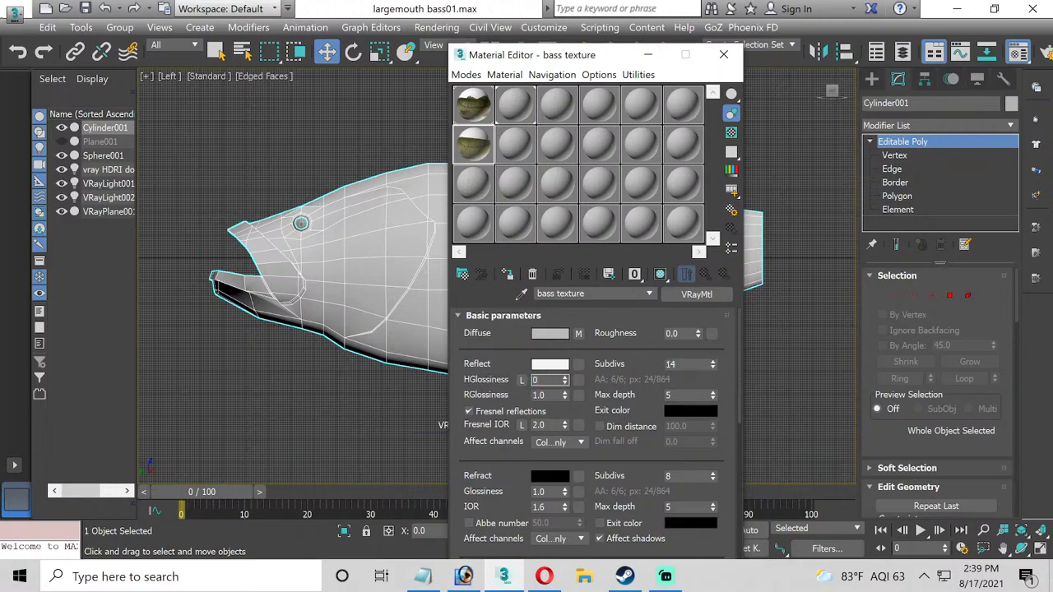
pyautogui.press('Tab')
# Load Largemouth_spec into HGlossiness, assign the material to the fish and show it in viewport.
pyautogui.click(574, 379)
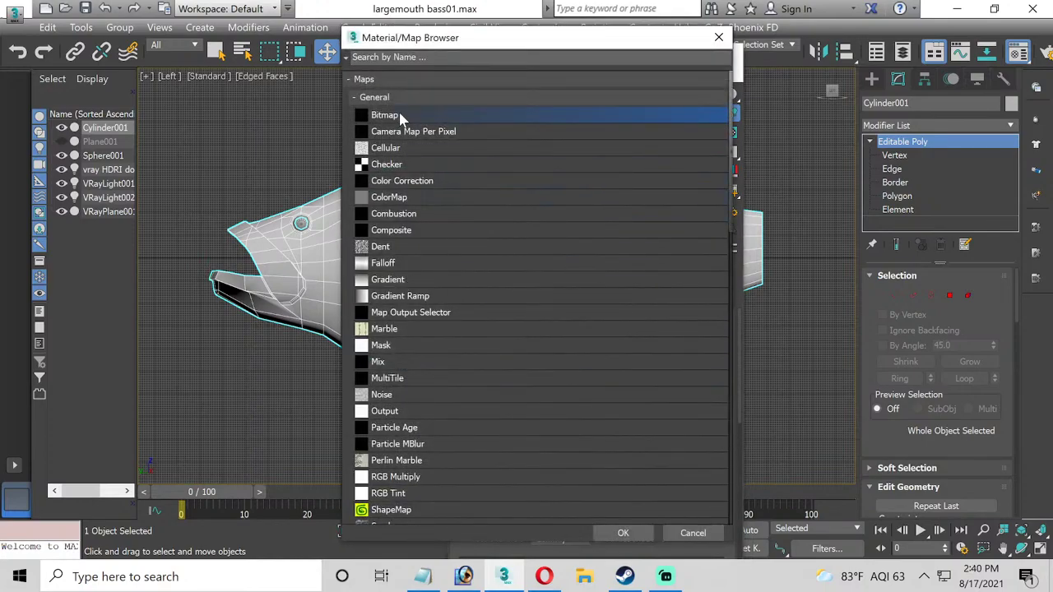
pyautogui.doubleClick(387, 115)
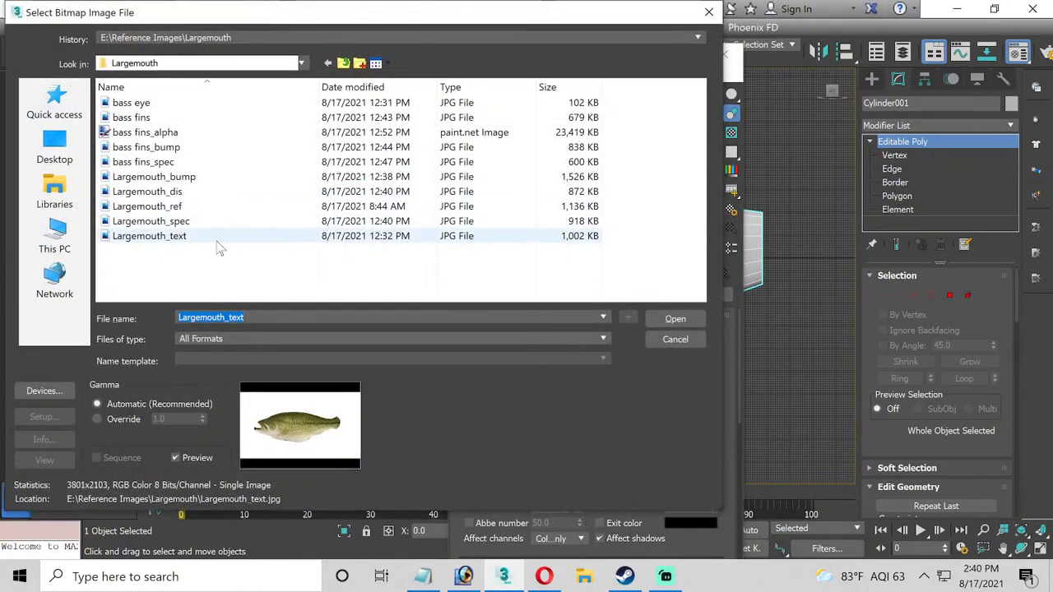
pyautogui.doubleClick(169, 222)
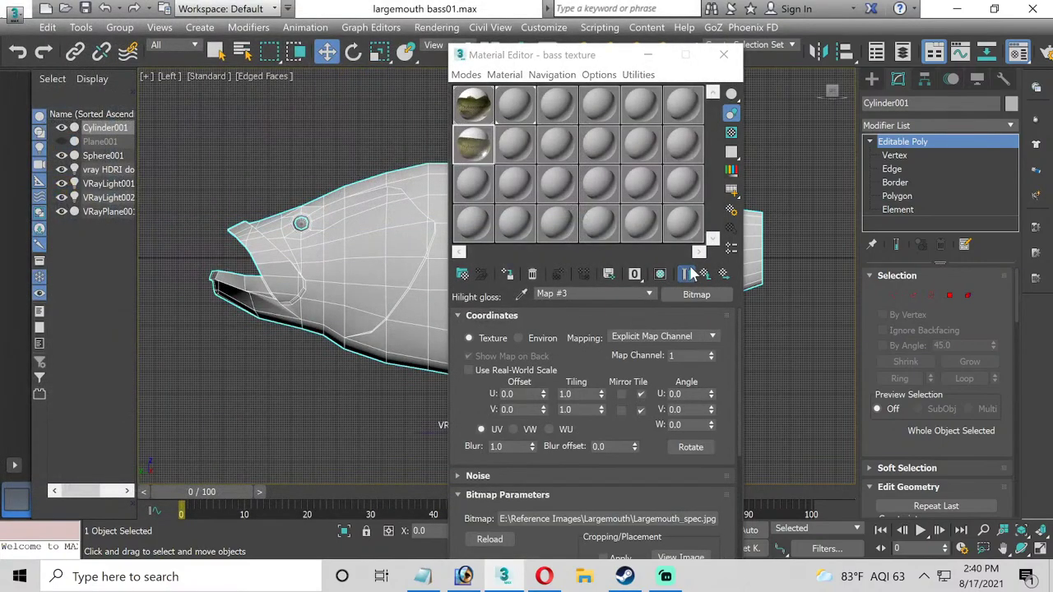
pyautogui.click(509, 275)
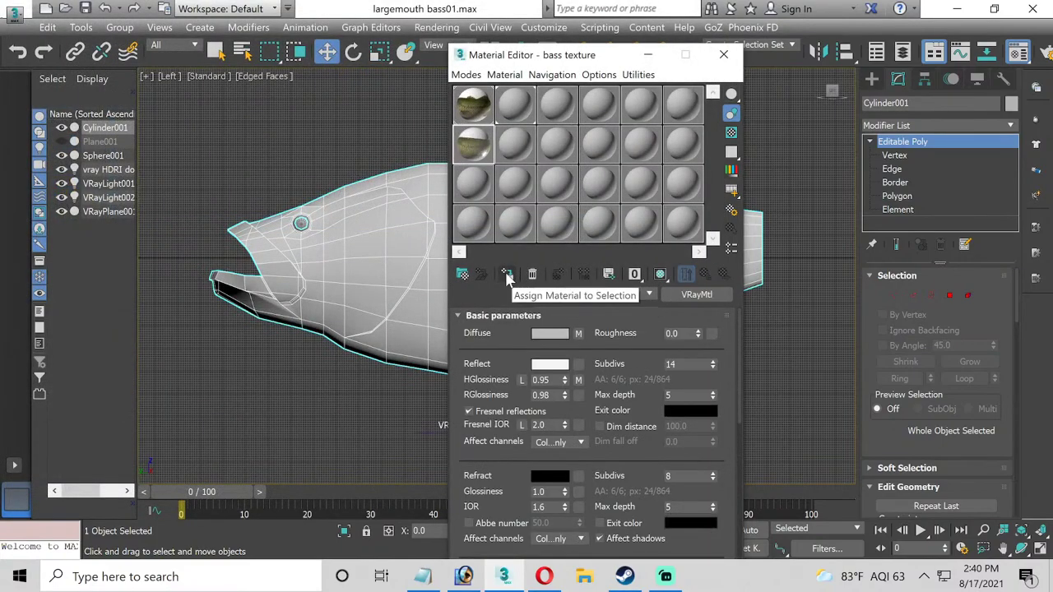
pyautogui.click(510, 275)
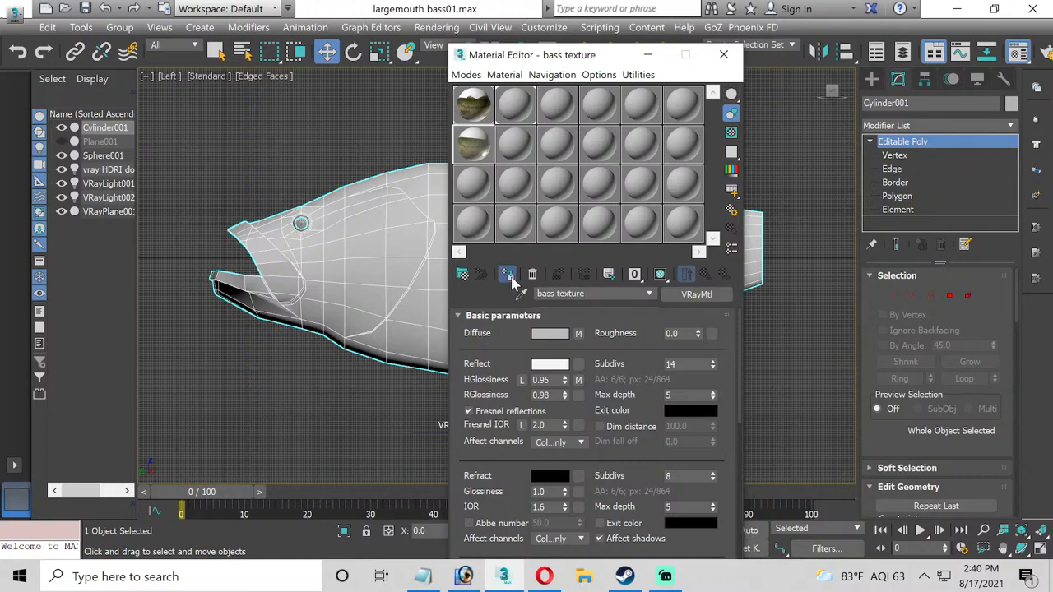
pyautogui.click(660, 275)
pyautogui.scroll(-1, 722, 335)
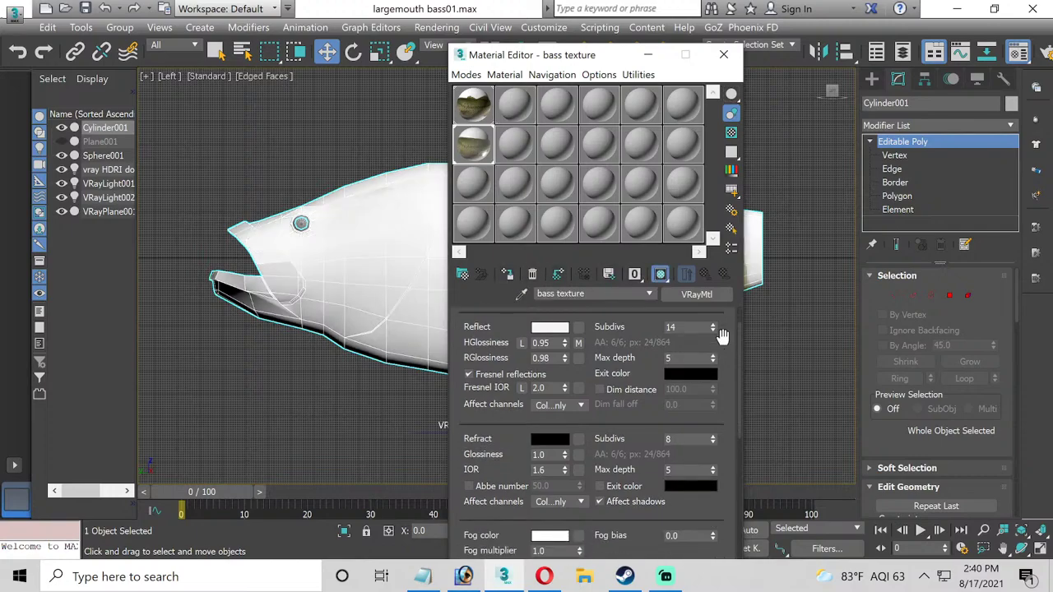
pyautogui.scroll(1, 722, 335)
# Add Largemouth_bump.jpg as the material's Bump map.
pyautogui.click(699, 314)
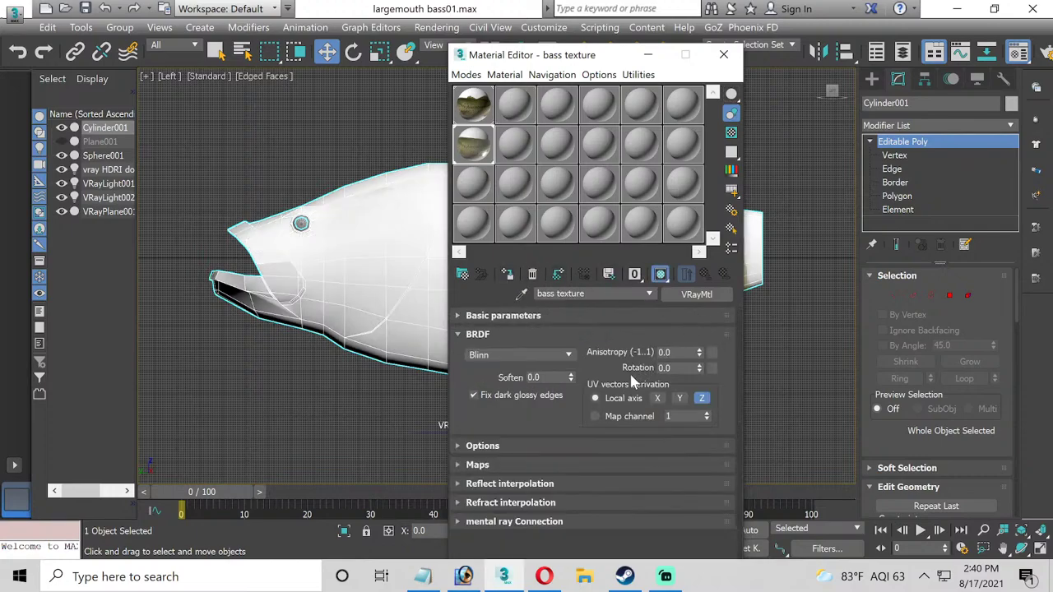
pyautogui.click(569, 468)
pyautogui.scroll(-1, 566, 465)
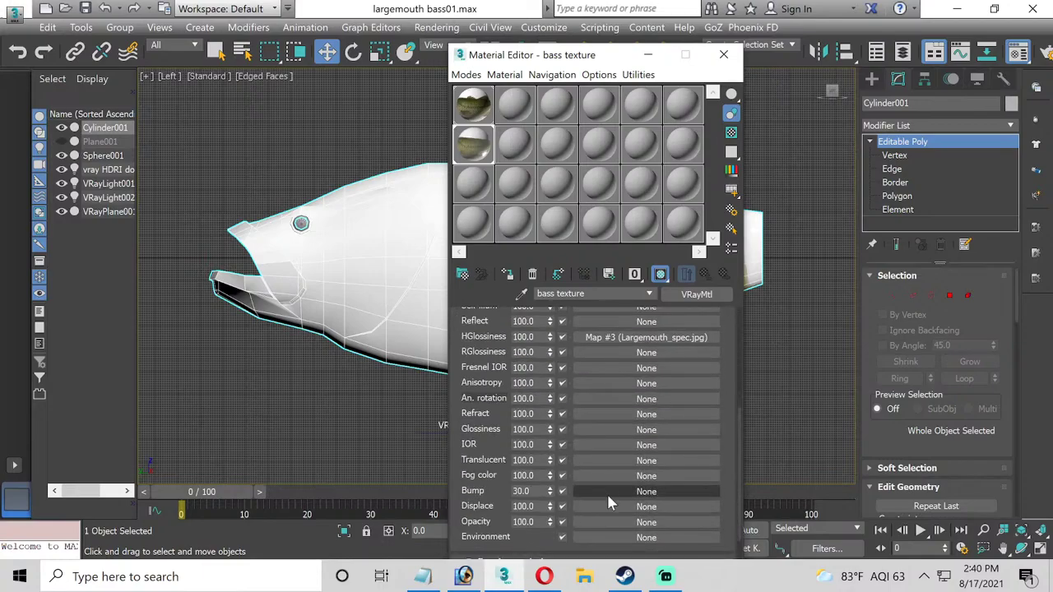
pyautogui.click(606, 492)
pyautogui.doubleClick(420, 122)
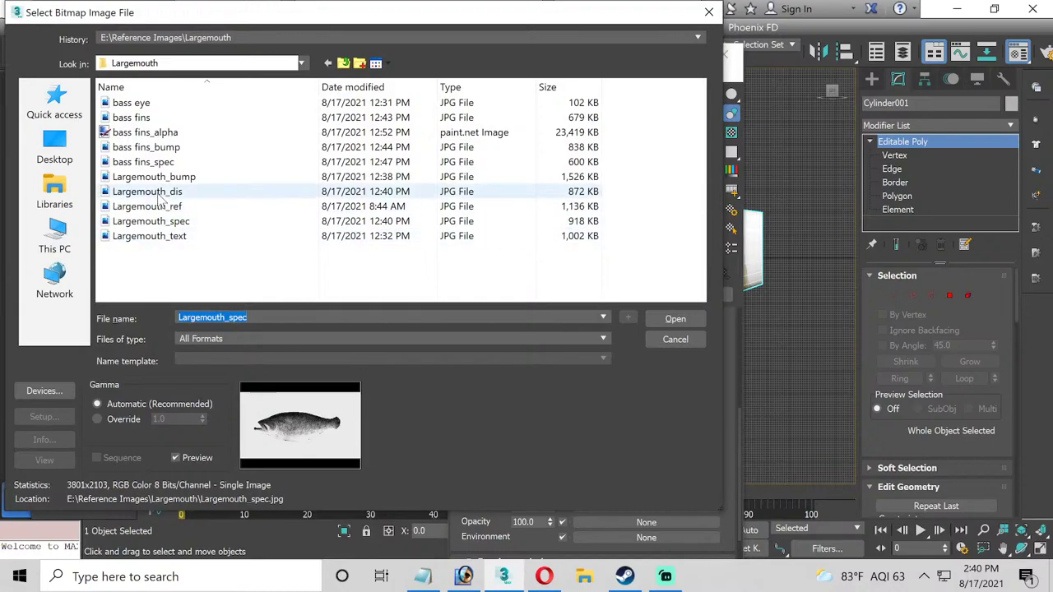
pyautogui.click(157, 176)
pyautogui.doubleClick(157, 176)
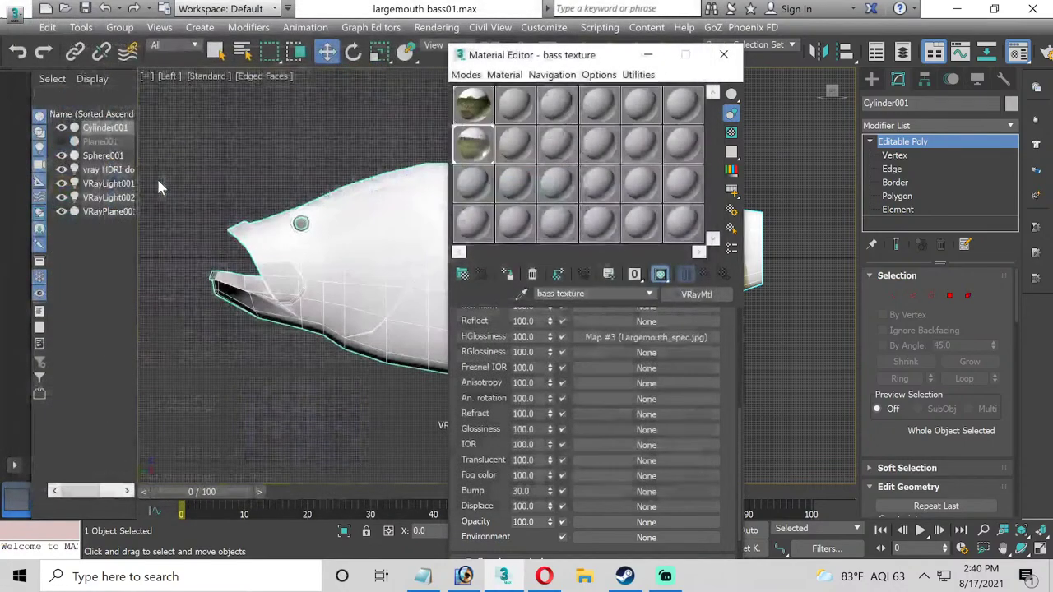
pyautogui.click(705, 274)
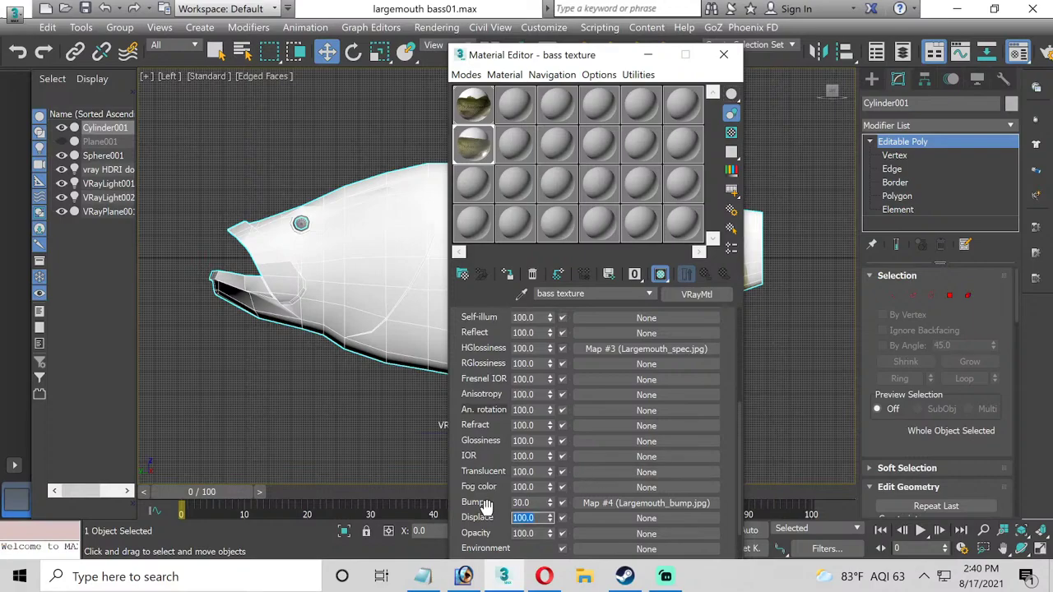
# Set Displace to 1.0 with Largemouth_dis.jpg as its map.
pyautogui.write('1.0')
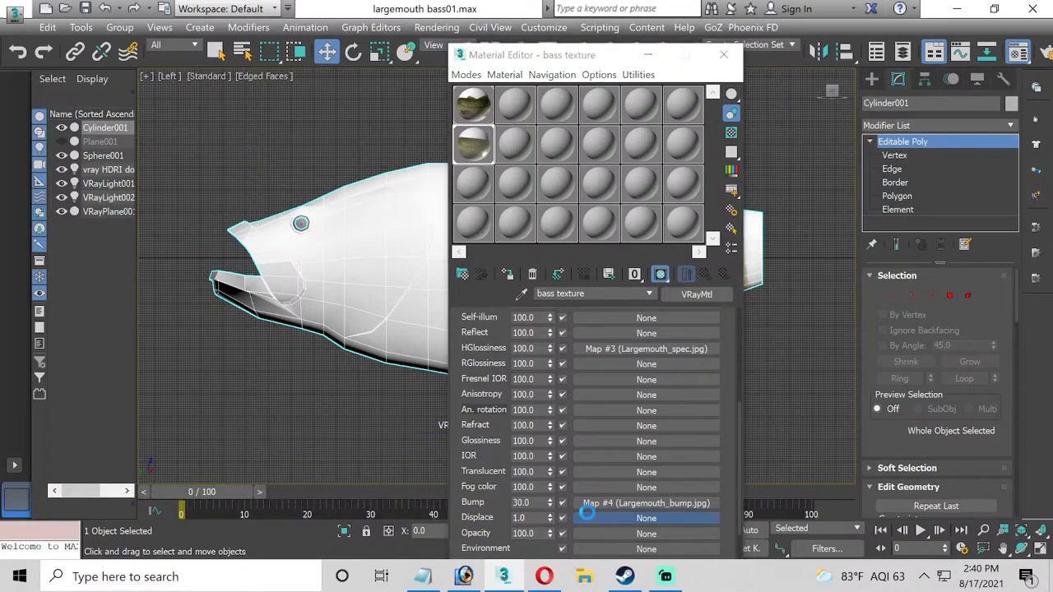
pyautogui.click(634, 518)
pyautogui.doubleClick(410, 116)
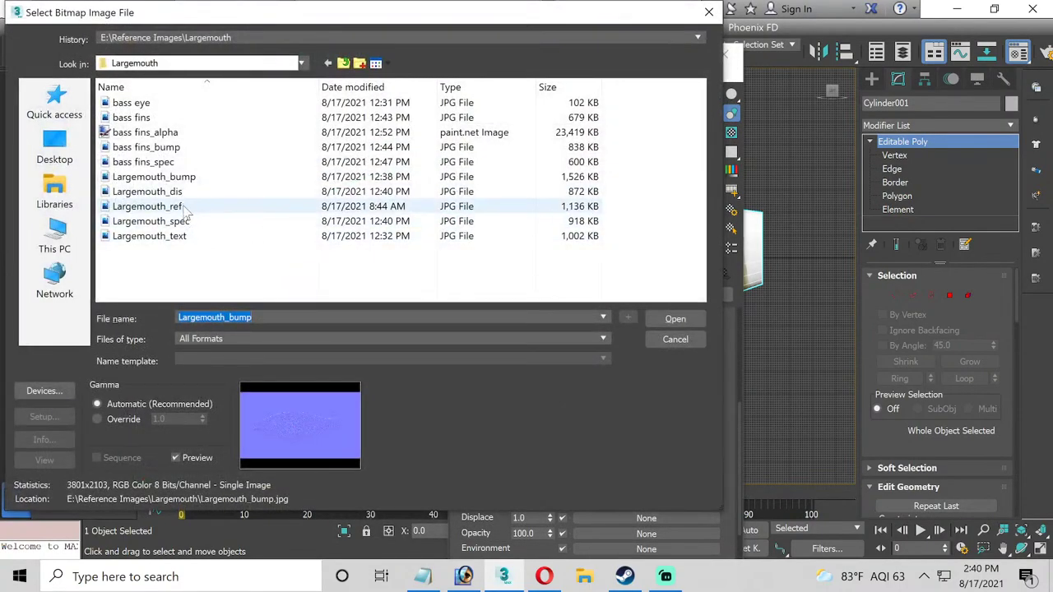
pyautogui.doubleClick(149, 191)
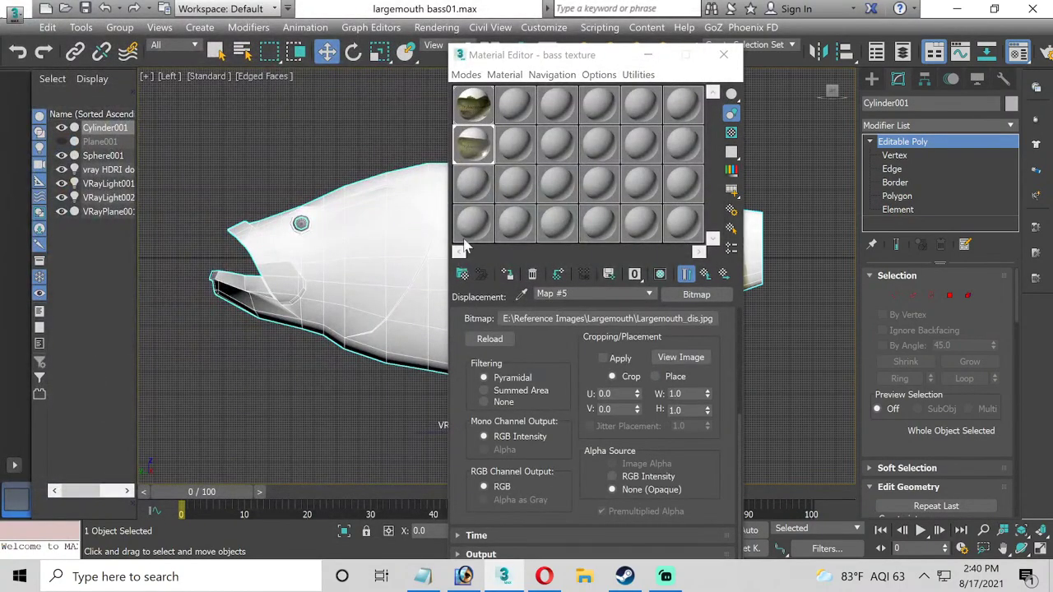
pyautogui.click(704, 274)
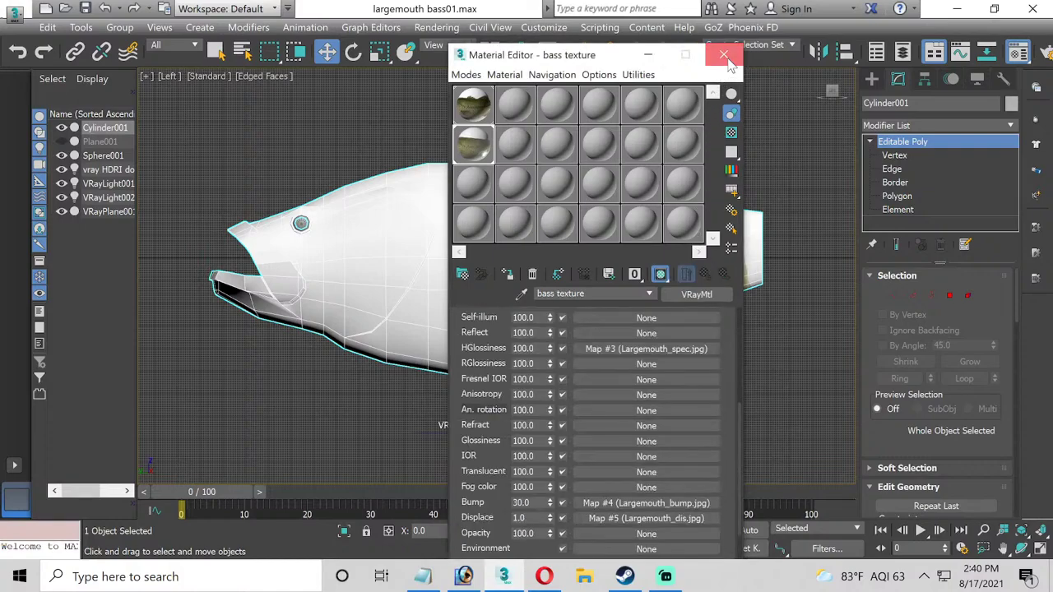
# Close the Material Editor and add an Unwrap UVW modifier to Cylinder001.
pyautogui.click(724, 55)
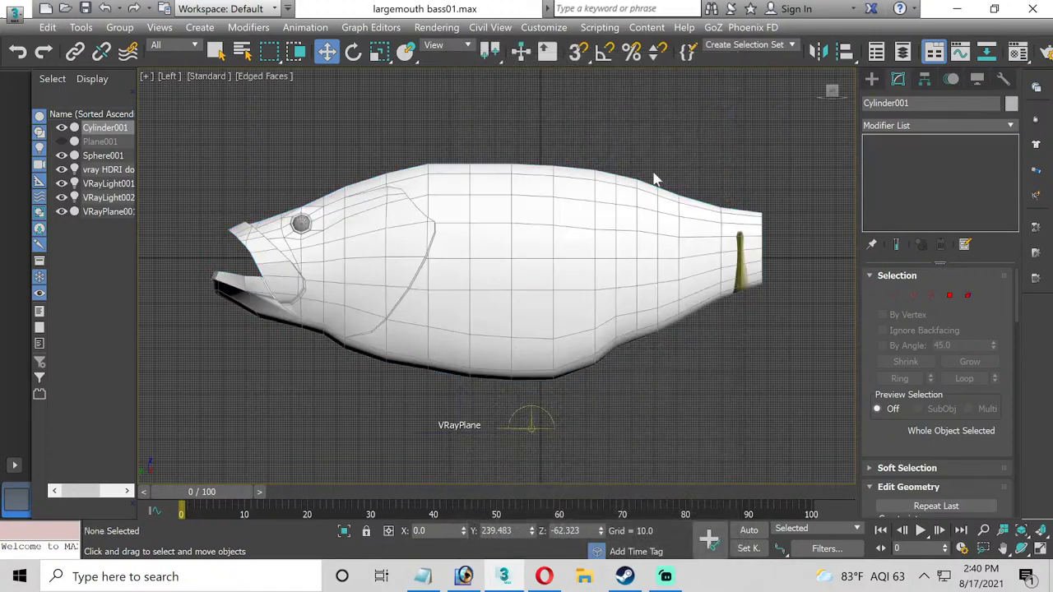
pyautogui.click(813, 154)
pyautogui.click(584, 219)
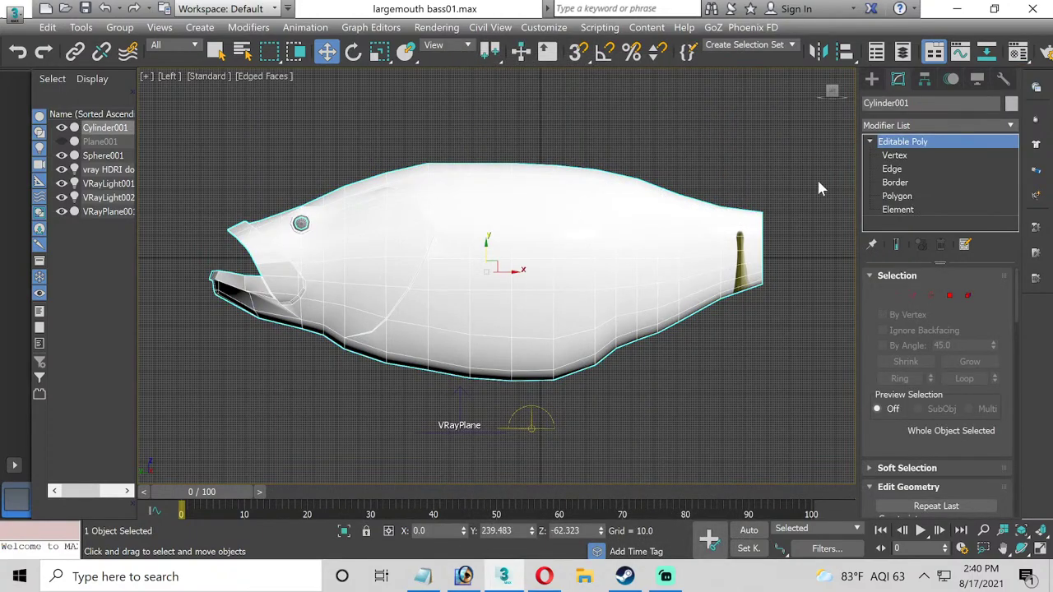
pyautogui.click(1011, 126)
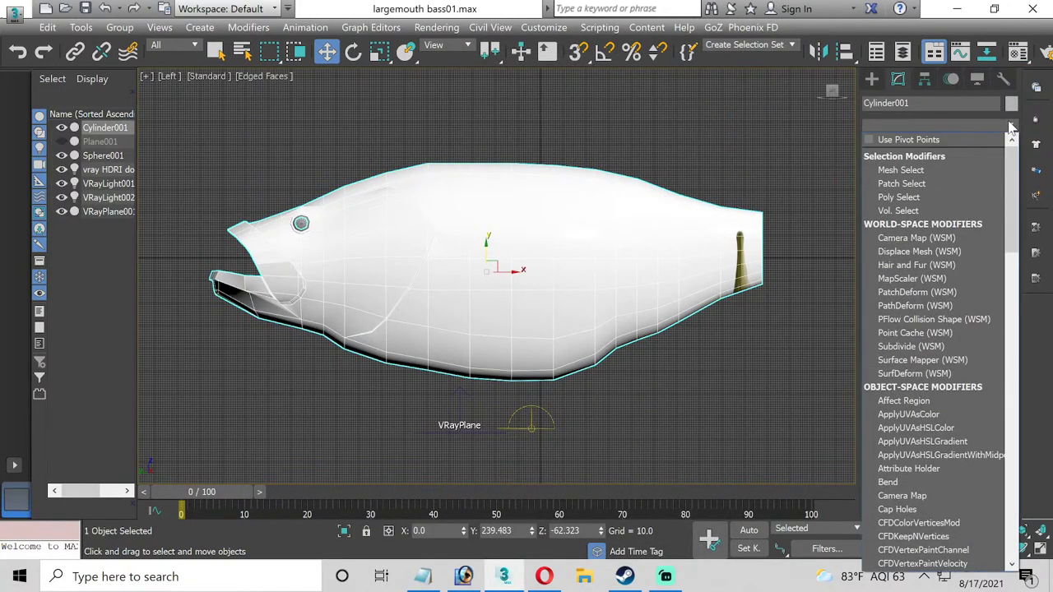
pyautogui.scroll(-15, 973, 189)
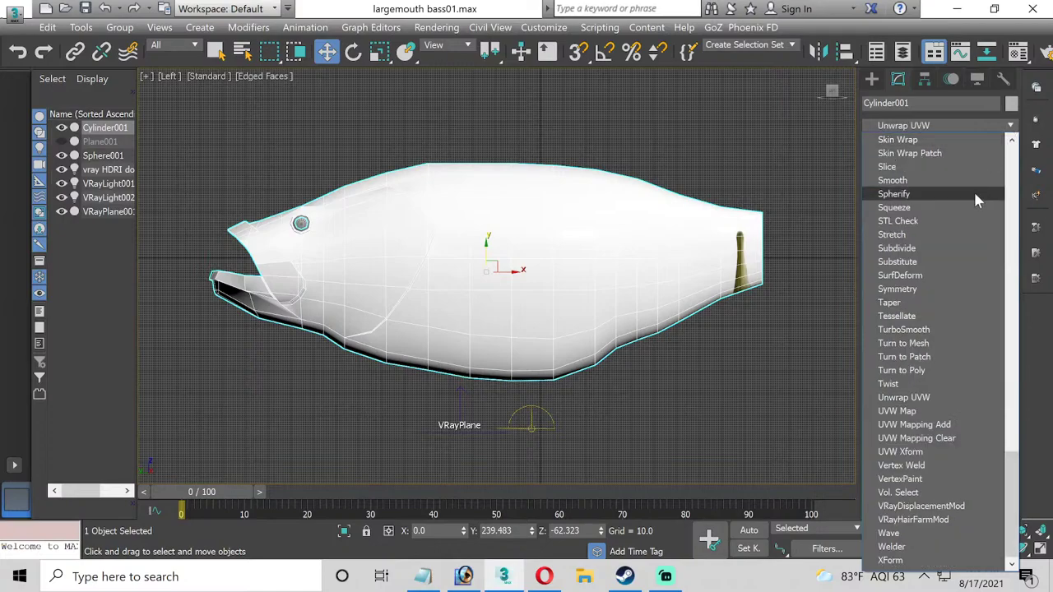
pyautogui.click(905, 398)
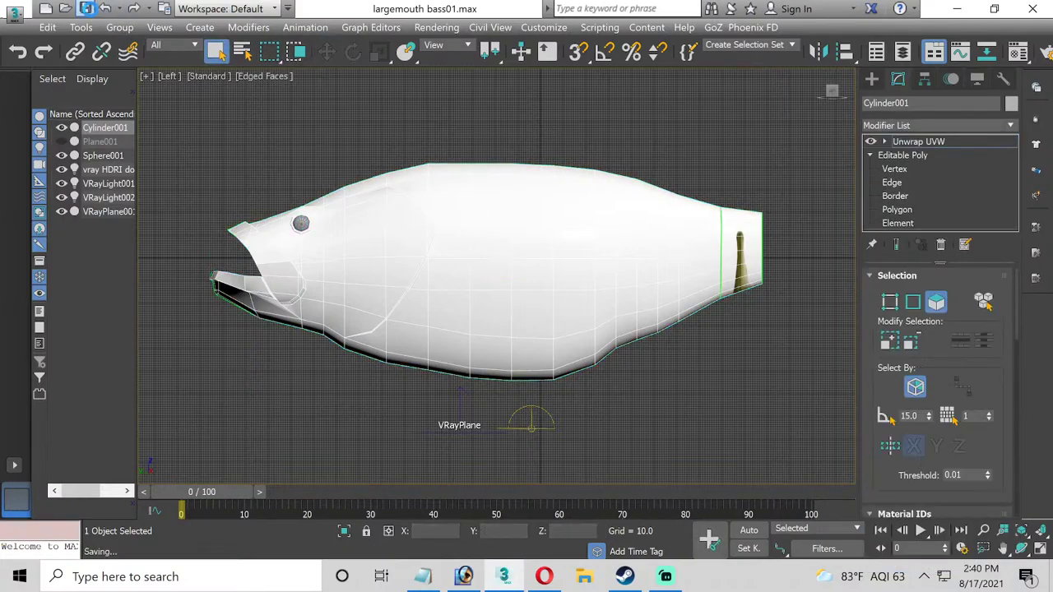
# Collapse the Material IDs, Channel and Peel rollouts of Unwrap UVW.
pyautogui.scroll(-2, 999, 362)
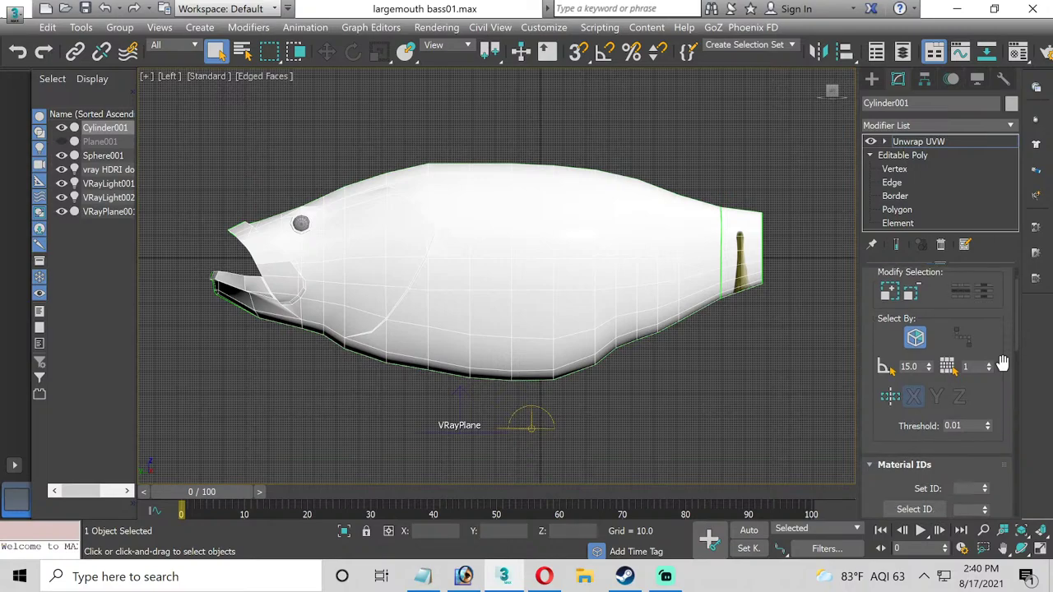
pyautogui.scroll(-6, 1003, 363)
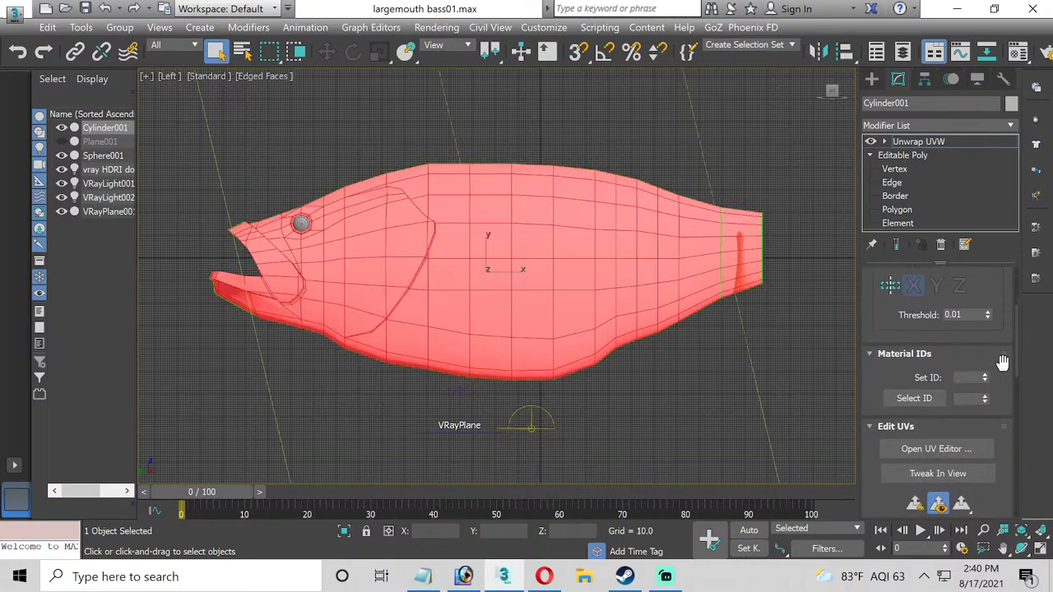
pyautogui.scroll(-8, 1001, 362)
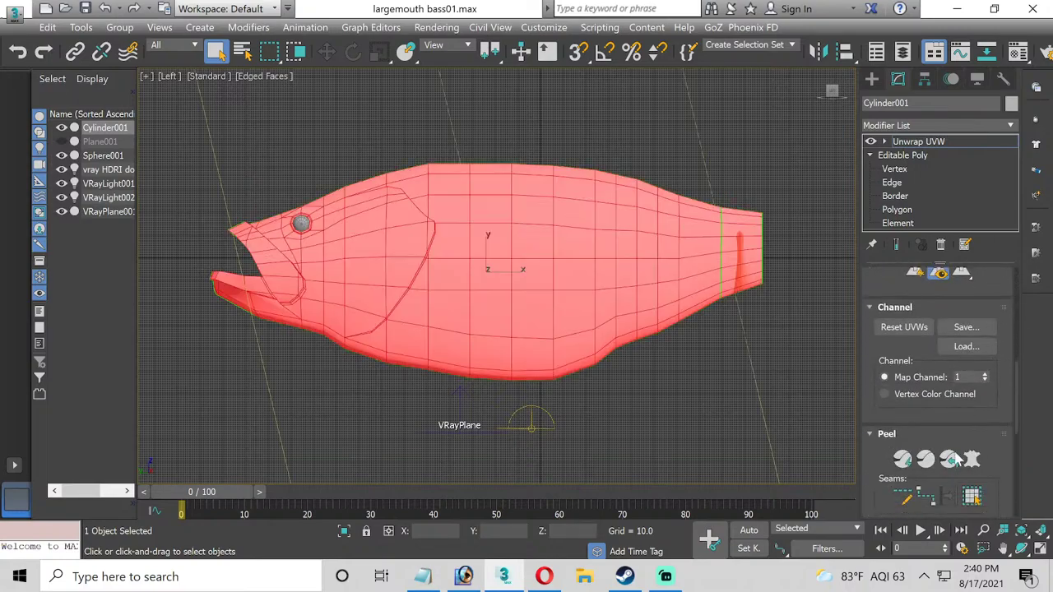
pyautogui.scroll(15, 944, 456)
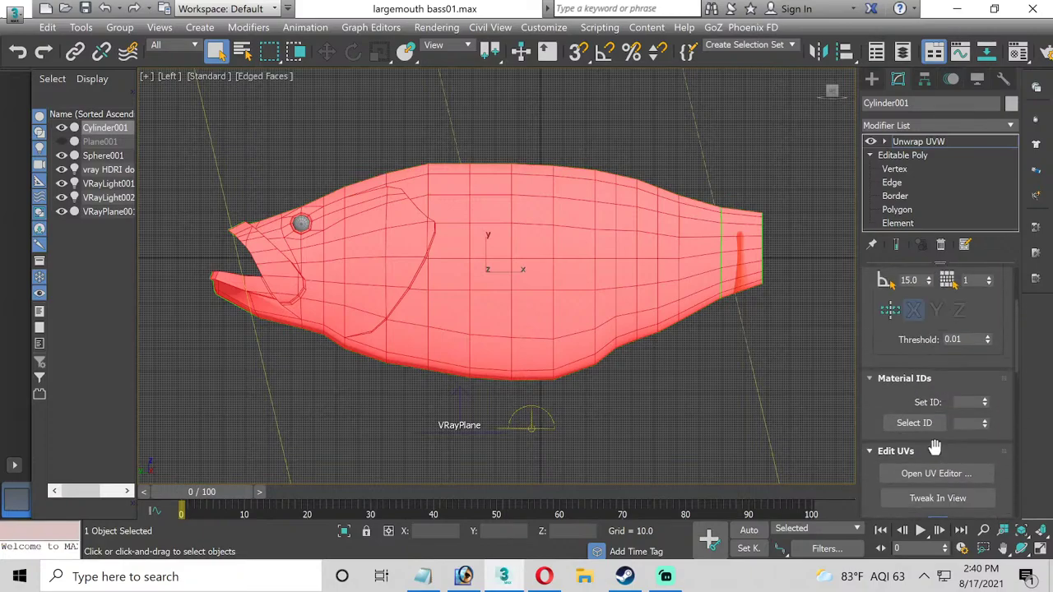
pyautogui.moveTo(934, 443); pyautogui.dragTo(897, 375)
pyautogui.scroll(-1, 904, 391)
pyautogui.click(905, 392)
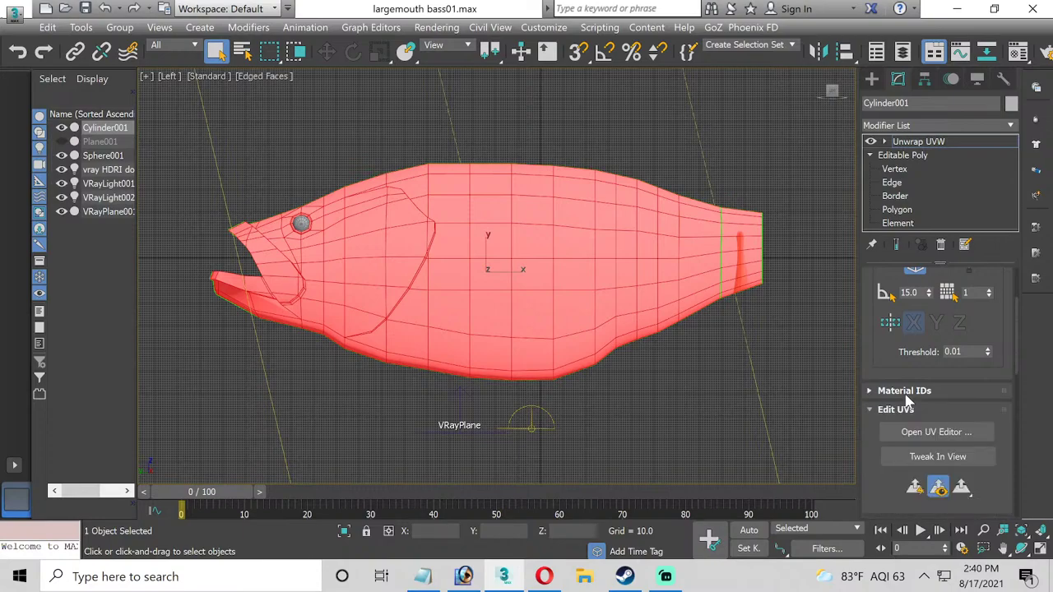
pyautogui.scroll(-3, 905, 395)
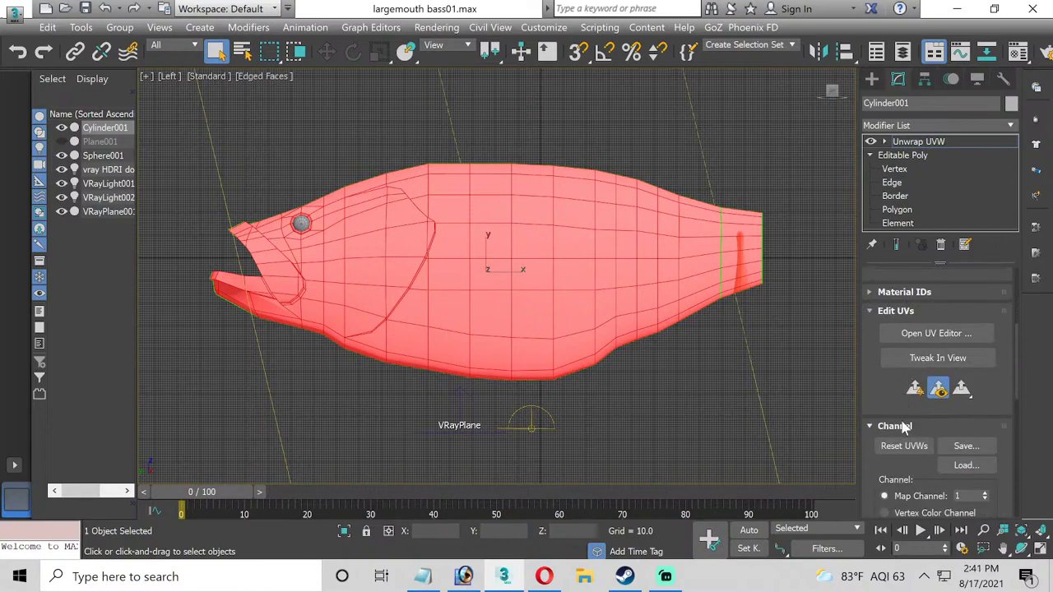
pyautogui.click(905, 426)
pyautogui.scroll(-3, 905, 416)
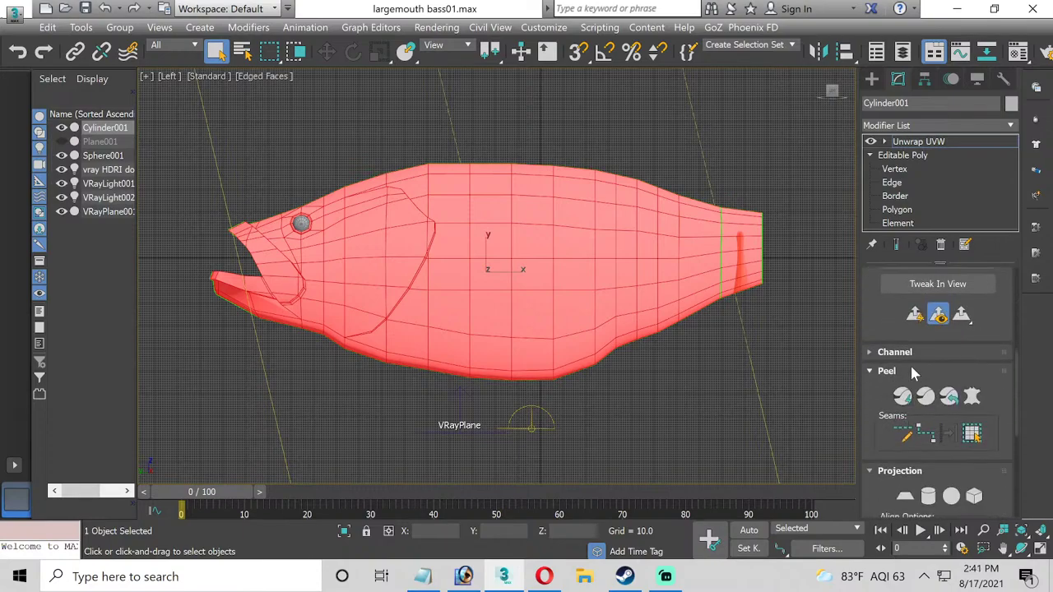
pyautogui.click(912, 371)
# Apply a planar projection aligned to the fish and open the UV Editor.
pyautogui.scroll(-1, 909, 367)
pyautogui.click(905, 402)
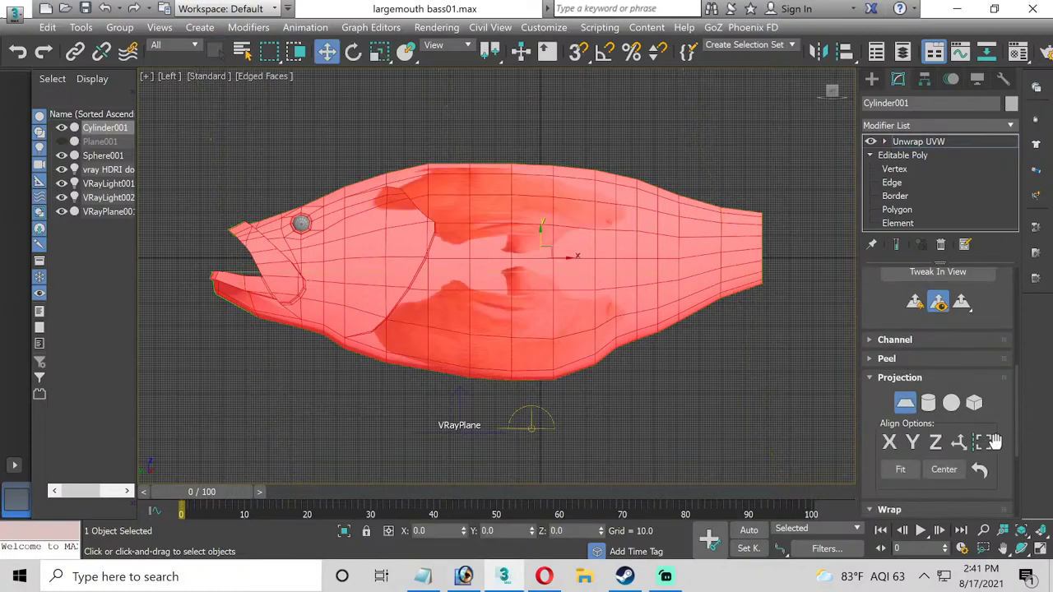
pyautogui.click(993, 442)
pyautogui.scroll(6, 983, 439)
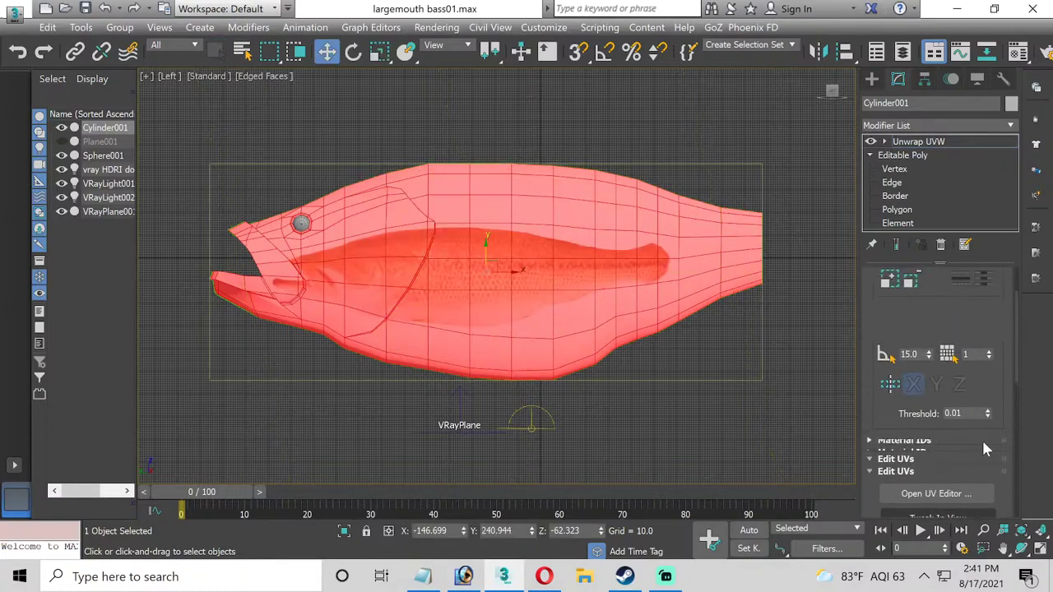
pyautogui.scroll(-1, 982, 438)
pyautogui.click(976, 455)
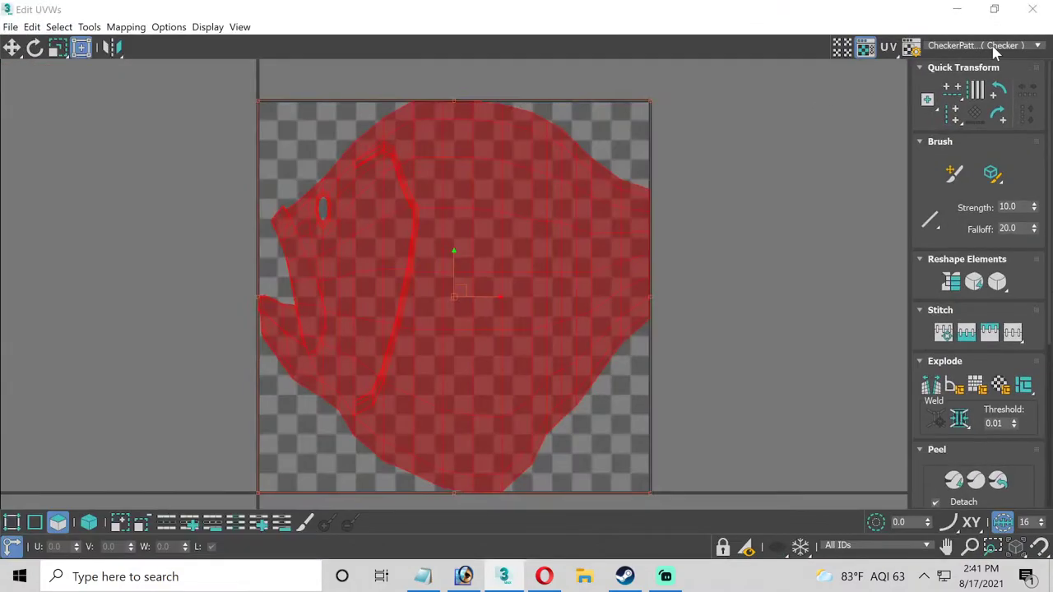
# Show the Largemouth bass texture (Map #2) as the UV editor background.
pyautogui.click(995, 49)
pyautogui.click(967, 72)
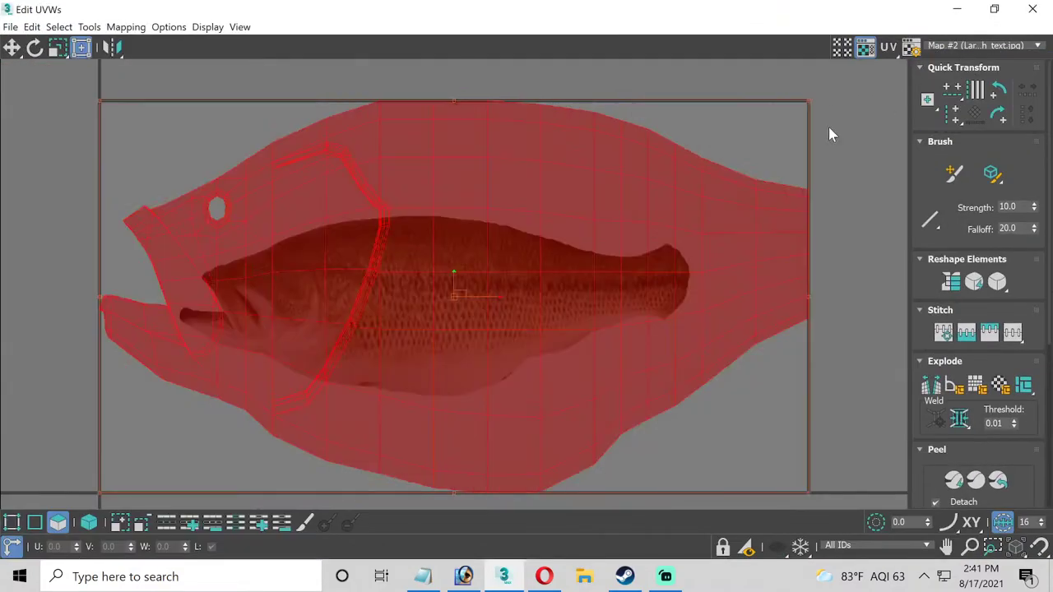
pyautogui.click(11, 523)
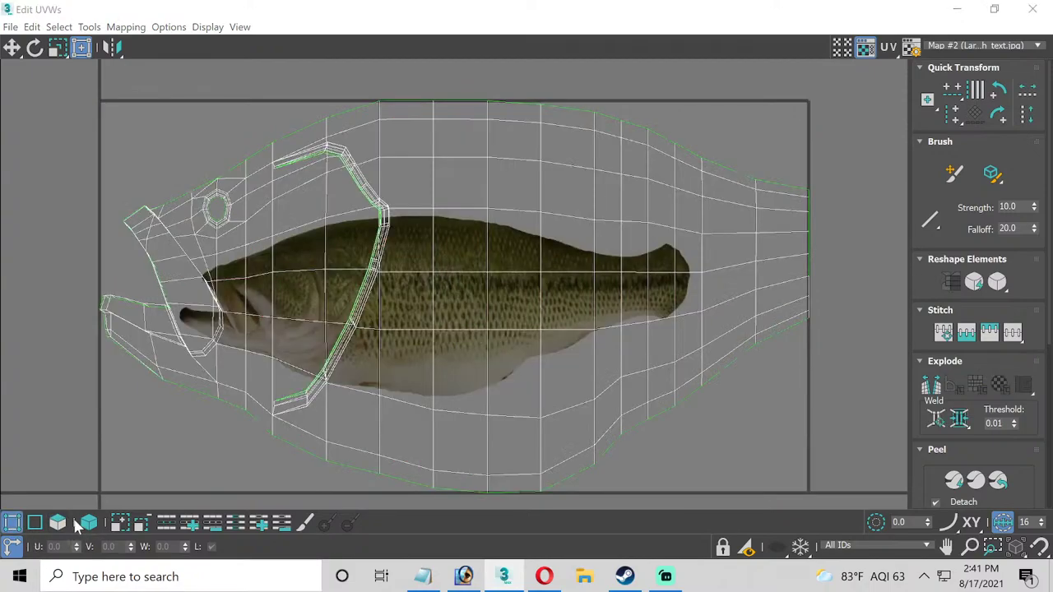
# Select all UV faces and move and scale the shell to cover the bass body, head to belly.
pyautogui.click(59, 524)
pyautogui.hotkey('ctrl', 'a')
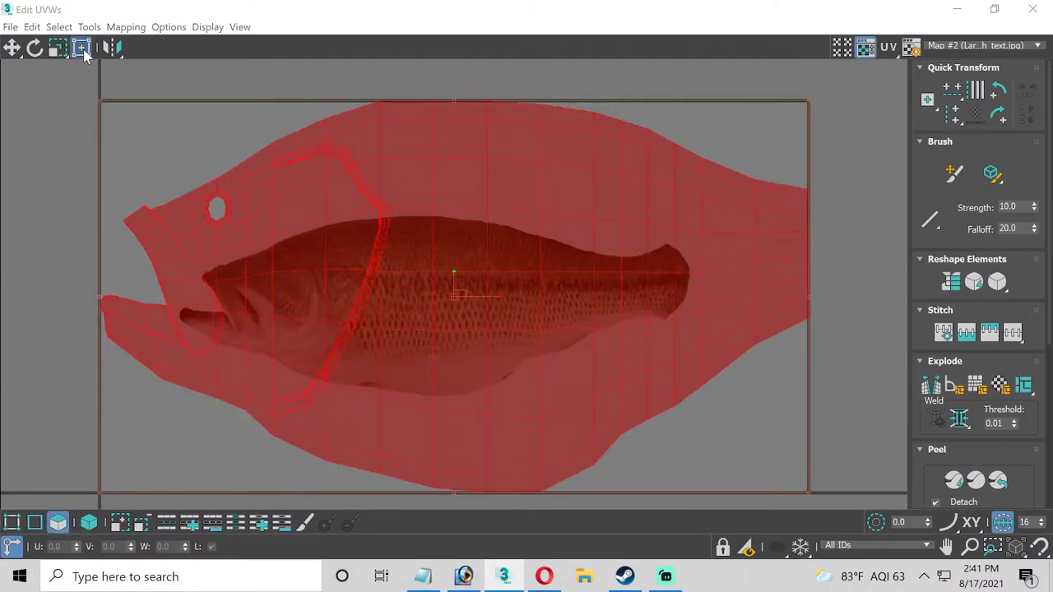
pyautogui.scroll(2, 167, 175)
pyautogui.moveTo(430, 248); pyautogui.dragTo(421, 321)
pyautogui.scroll(-1, 177, 278)
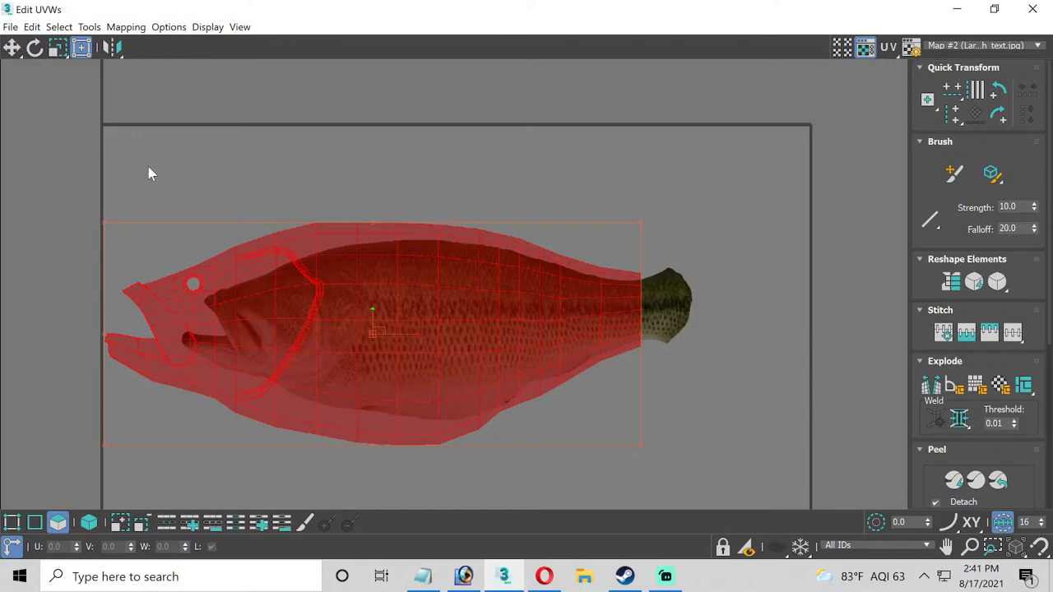
pyautogui.moveTo(108, 222); pyautogui.dragTo(253, 302)
pyautogui.moveTo(395, 397); pyautogui.dragTo(381, 355)
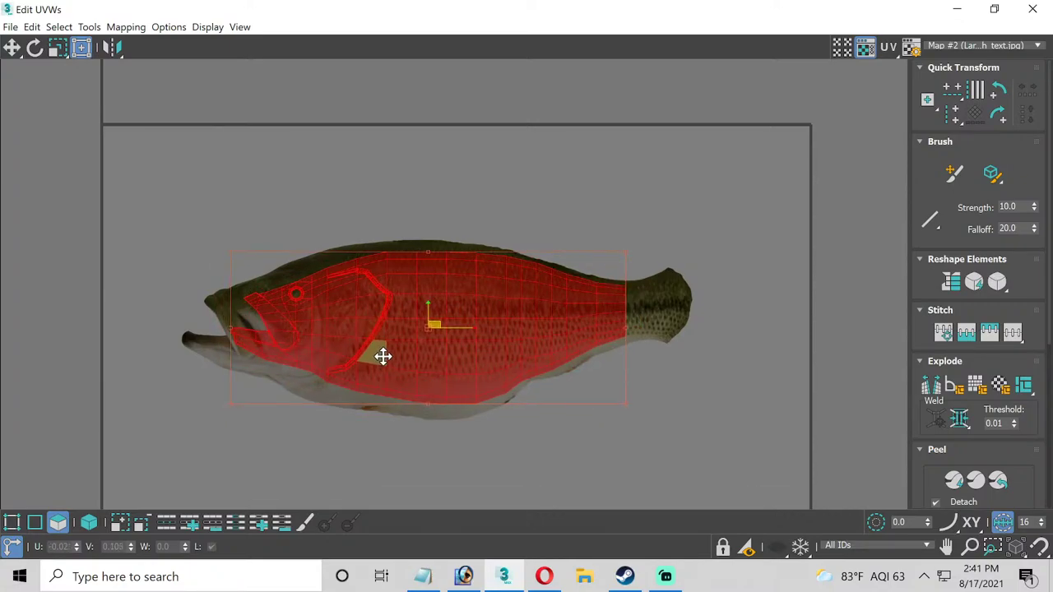
pyautogui.scroll(2, 329, 360)
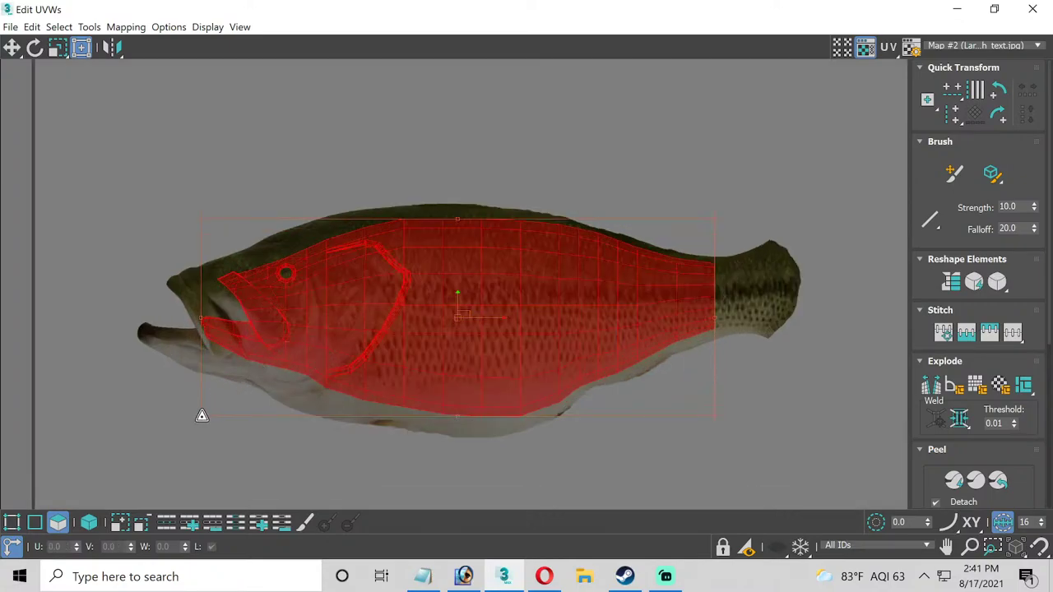
pyautogui.moveTo(202, 416); pyautogui.dragTo(148, 425)
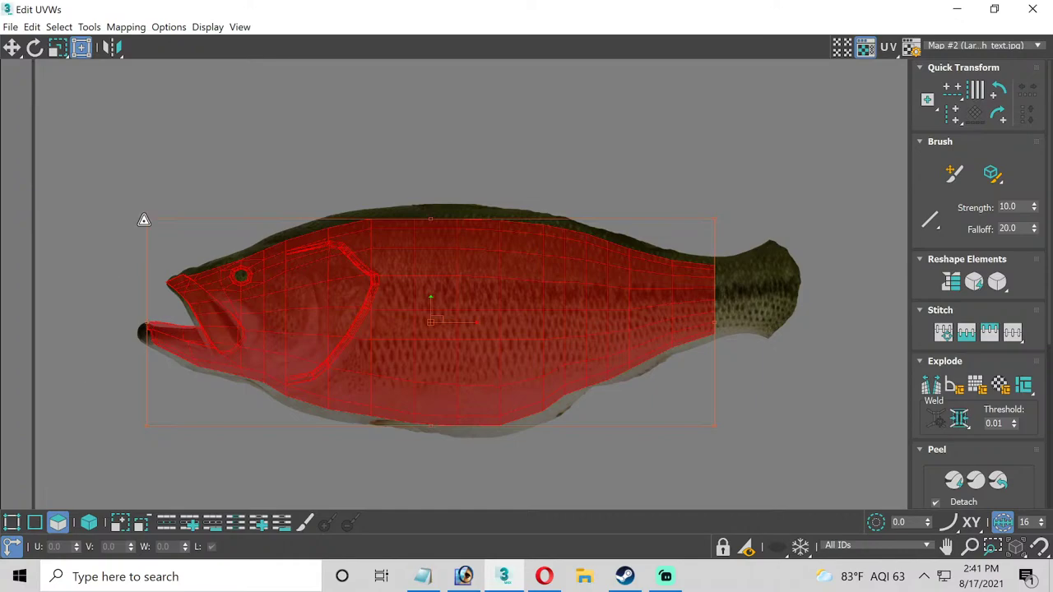
pyautogui.moveTo(146, 221); pyautogui.dragTo(146, 210)
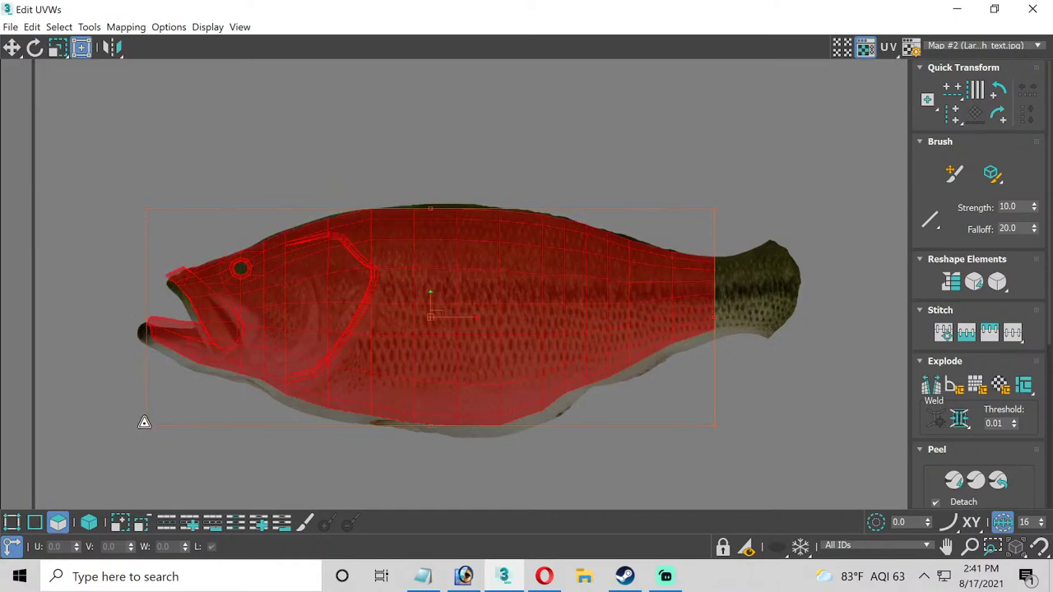
pyautogui.moveTo(144, 423); pyautogui.dragTo(142, 435)
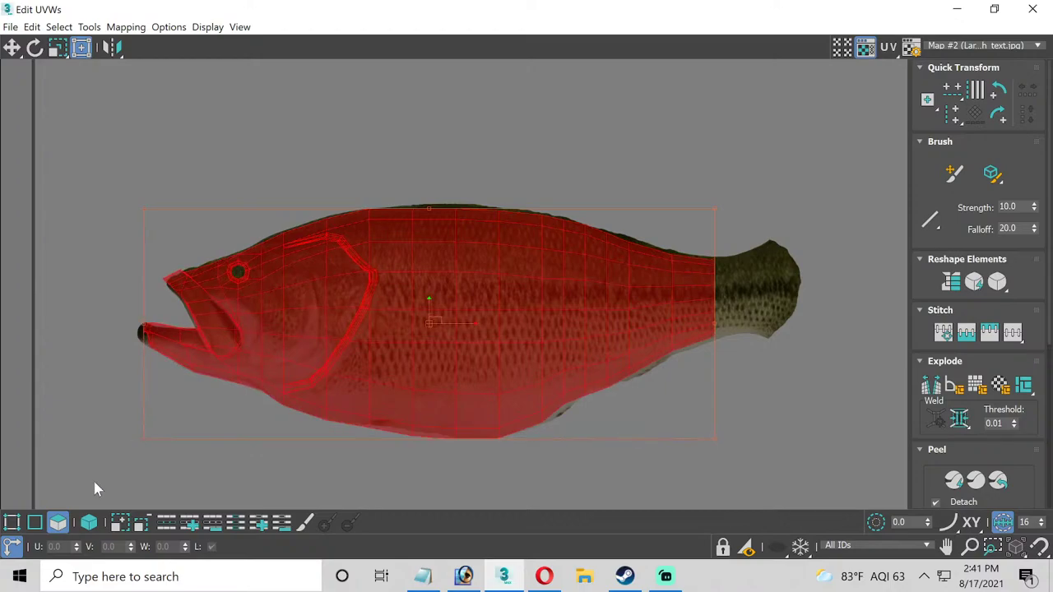
# Nudge the gill-seam corner vertices to match the texture's gill outline.
pyautogui.click(11, 522)
pyautogui.scroll(5, 165, 333)
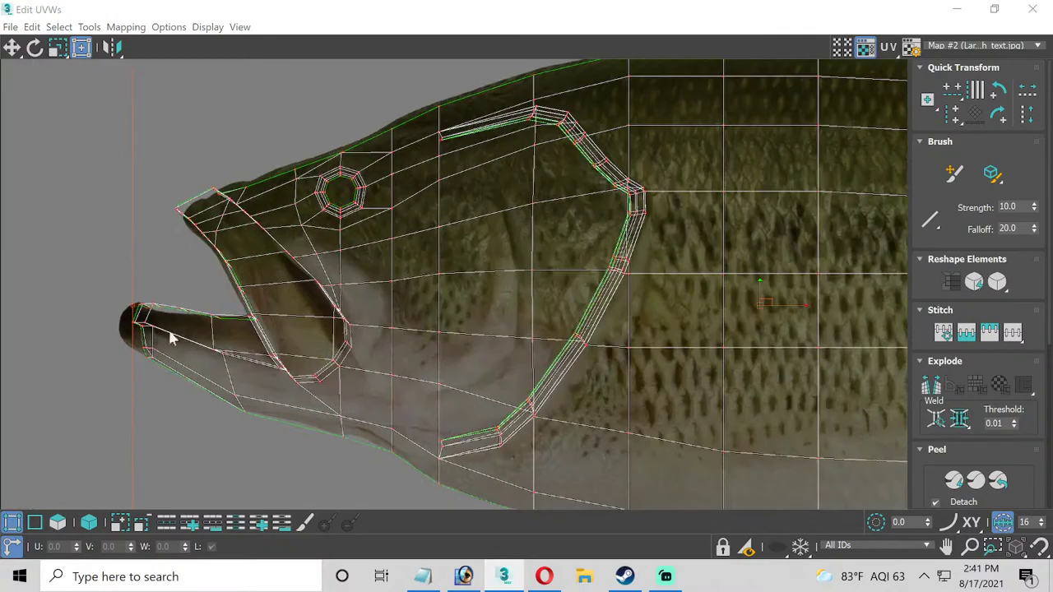
pyautogui.scroll(4, 639, 249)
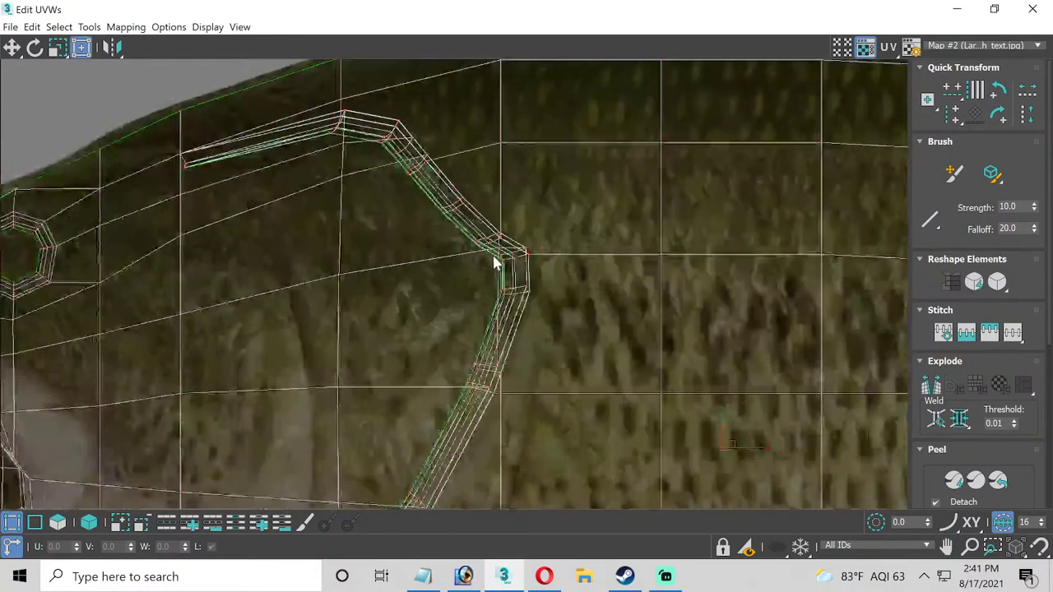
pyautogui.scroll(-2, 488, 237)
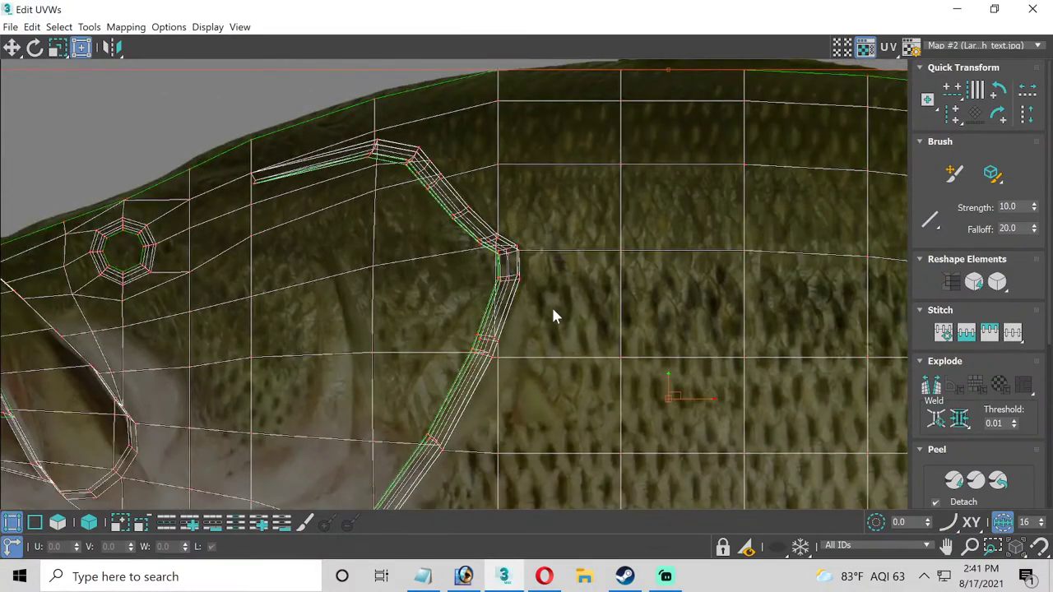
pyautogui.moveTo(473, 230); pyautogui.dragTo(553, 316)
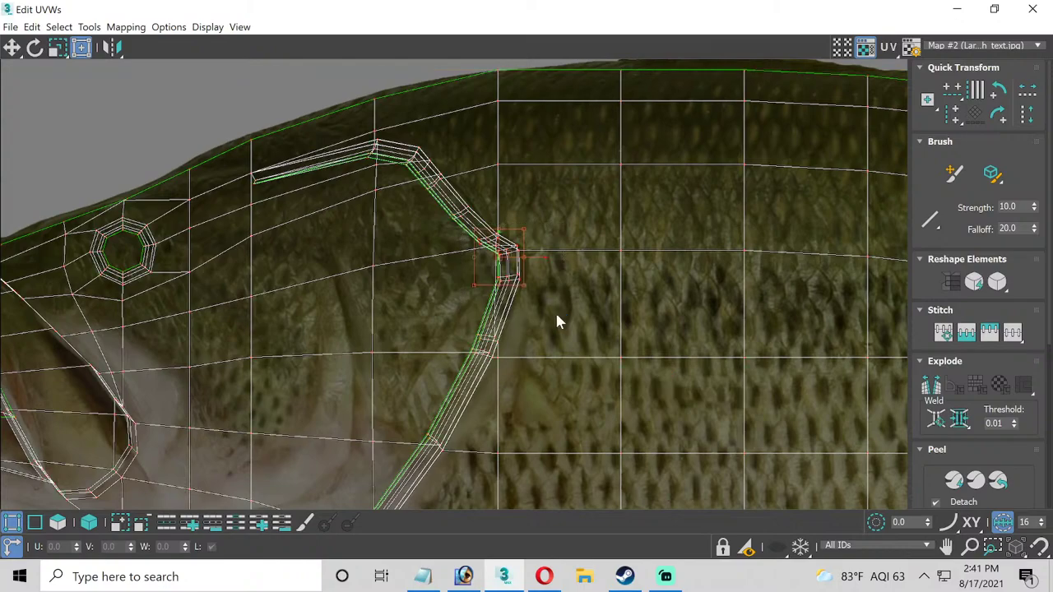
pyautogui.click(12, 47)
pyautogui.moveTo(516, 247); pyautogui.dragTo(482, 228)
pyautogui.scroll(3, 490, 229)
pyautogui.moveTo(447, 195); pyautogui.dragTo(473, 176)
# Move the lower-bend gill seam vertices up onto the texture's gill line.
pyautogui.moveTo(459, 231); pyautogui.dragTo(527, 263)
pyautogui.scroll(2, 524, 265)
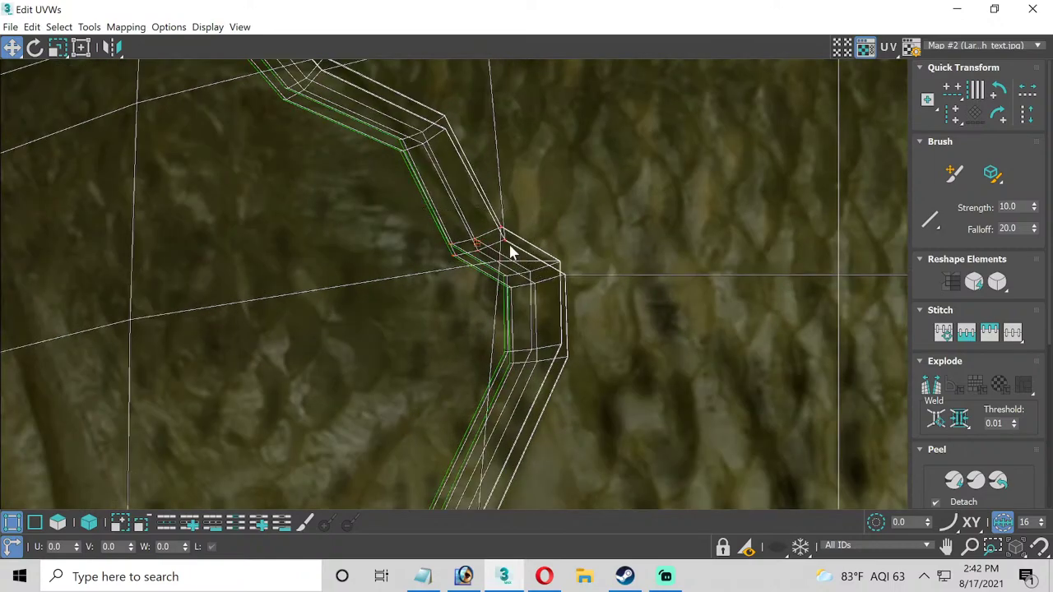
pyautogui.moveTo(499, 227); pyautogui.dragTo(494, 200)
pyautogui.scroll(-2, 379, 200)
# Reposition the upper-bend vertices onto the gill edge.
pyautogui.moveTo(378, 200); pyautogui.dragTo(341, 285, button='middle')
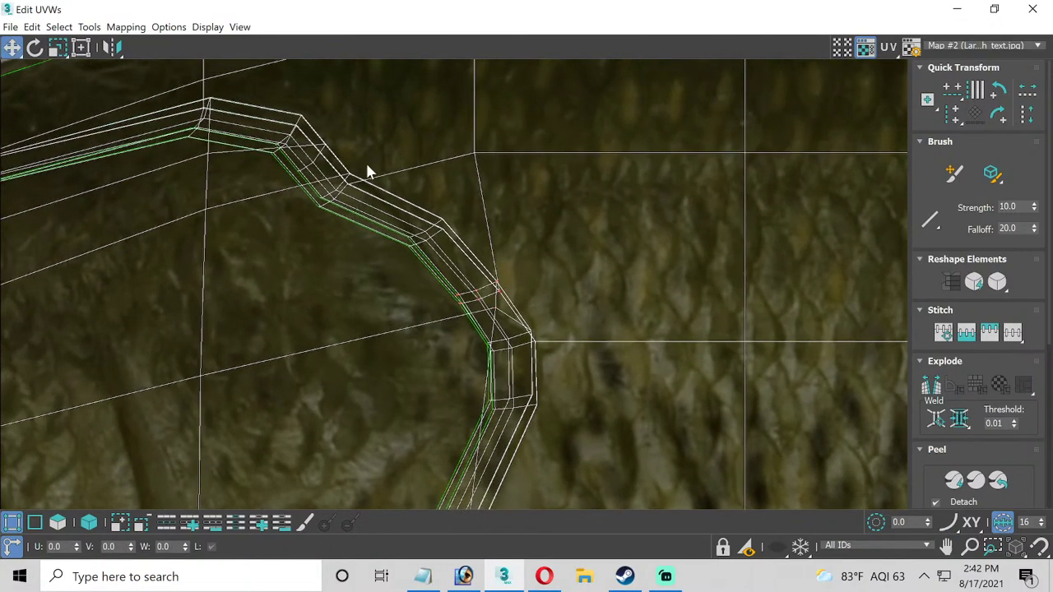
pyautogui.moveTo(321, 236); pyautogui.dragTo(311, 232)
pyautogui.click(353, 176)
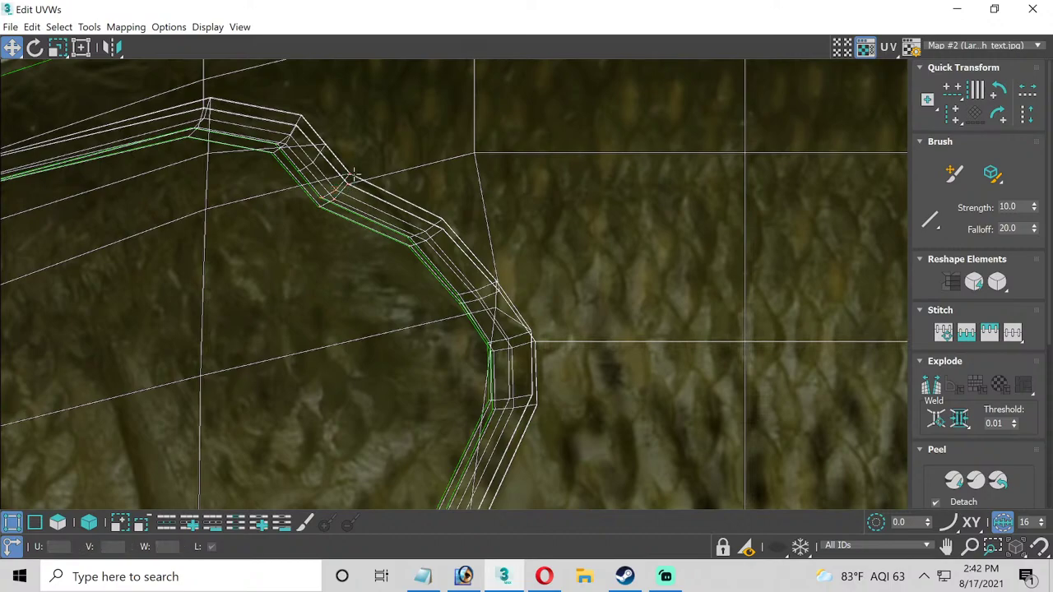
pyautogui.moveTo(353, 176)
pyautogui.mouseDown()
pyautogui.moveTo(369, 156)
pyautogui.moveTo(339, 181)
pyautogui.moveTo(354, 186)
pyautogui.moveTo(360, 177)
pyautogui.mouseUp()
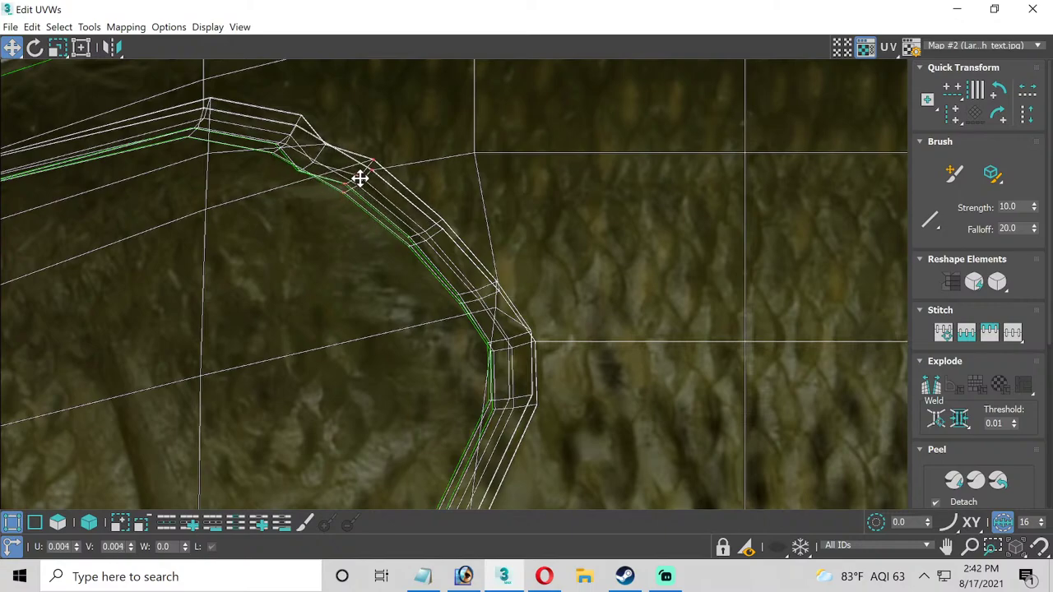
pyautogui.scroll(1, 321, 150)
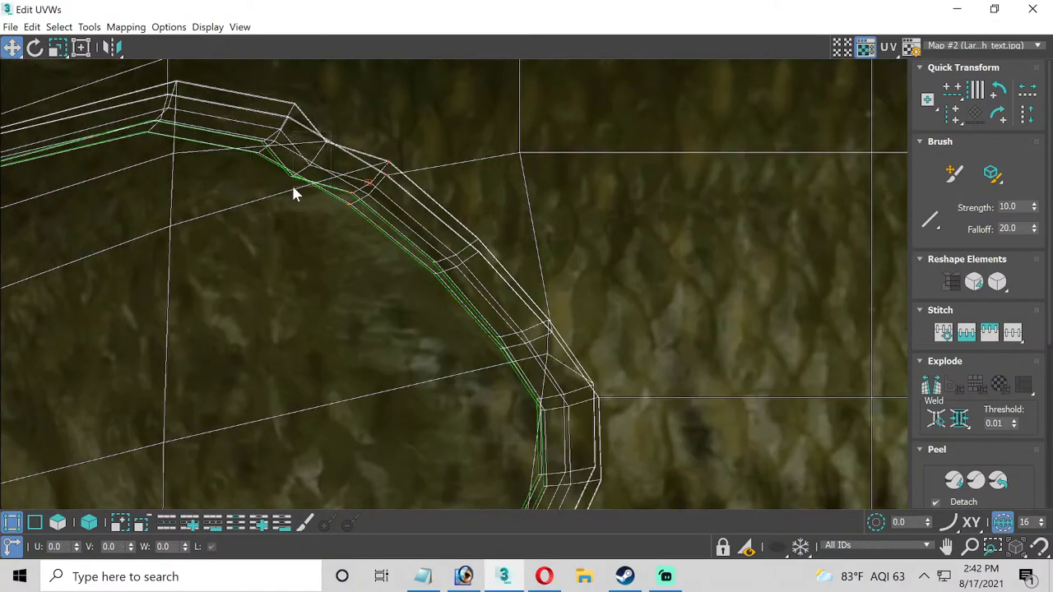
pyautogui.click(296, 176)
pyautogui.moveTo(312, 165); pyautogui.dragTo(297, 213)
pyautogui.click(282, 244)
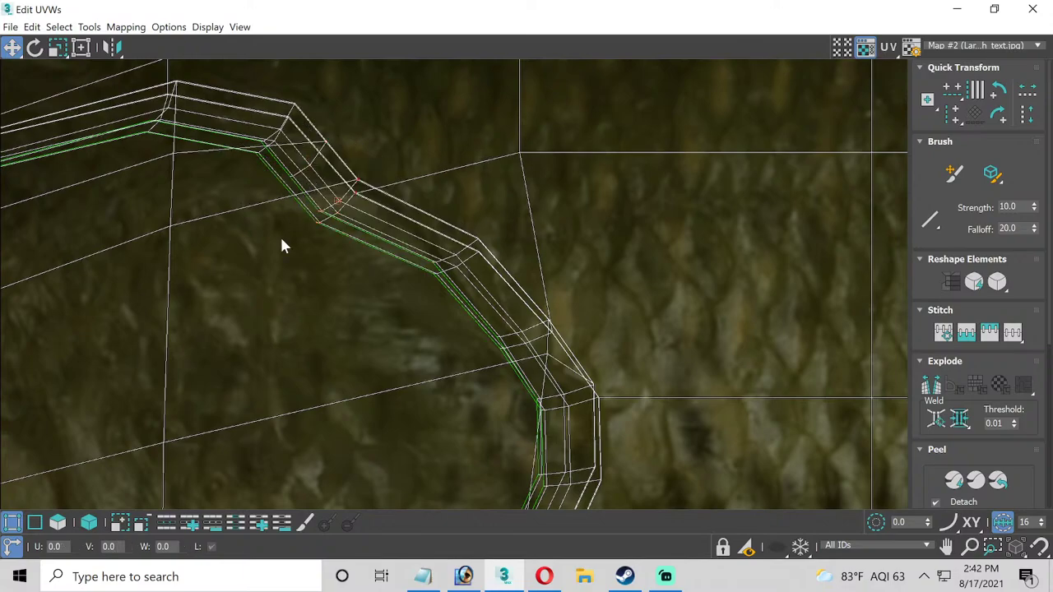
# Move the vertices further along the upper bend up-right onto the gill edge.
pyautogui.scroll(1, 317, 209)
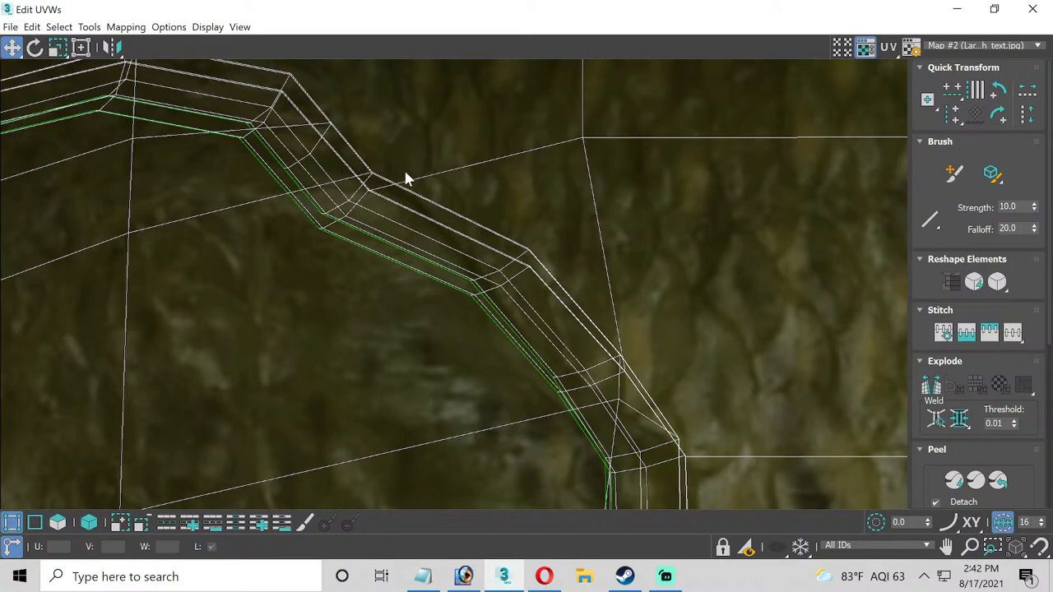
pyautogui.moveTo(412, 169); pyautogui.dragTo(258, 275)
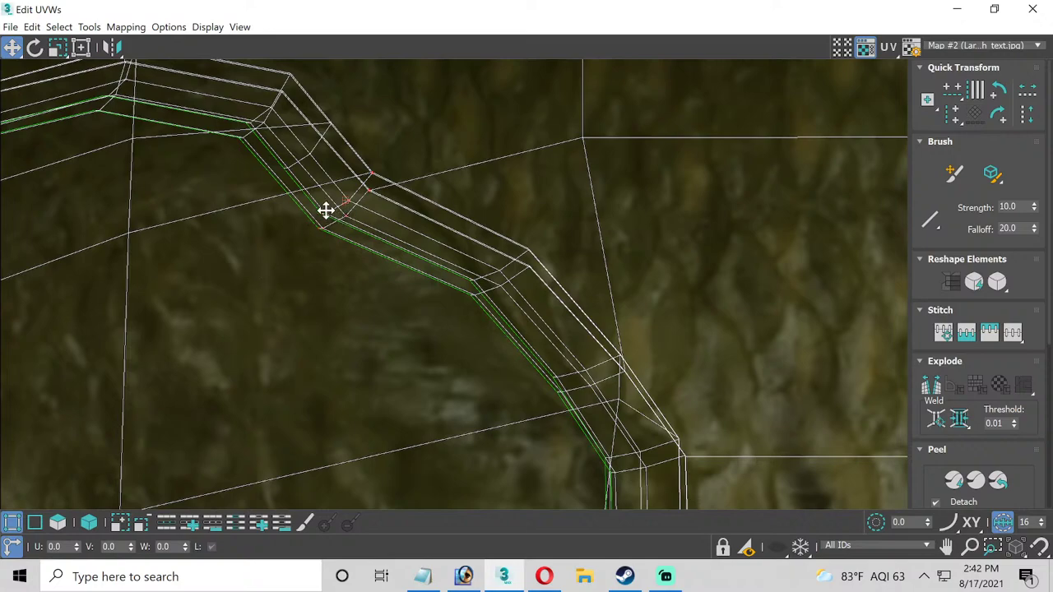
pyautogui.moveTo(326, 211); pyautogui.dragTo(366, 192)
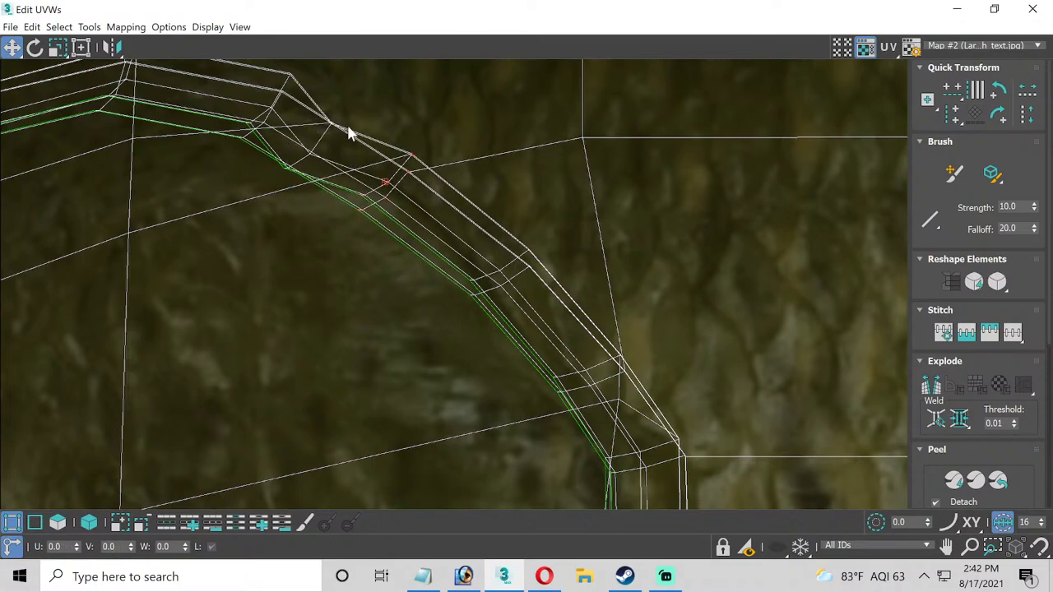
pyautogui.click(311, 162)
pyautogui.moveTo(256, 153); pyautogui.dragTo(327, 192)
pyautogui.moveTo(312, 164); pyautogui.dragTo(330, 141)
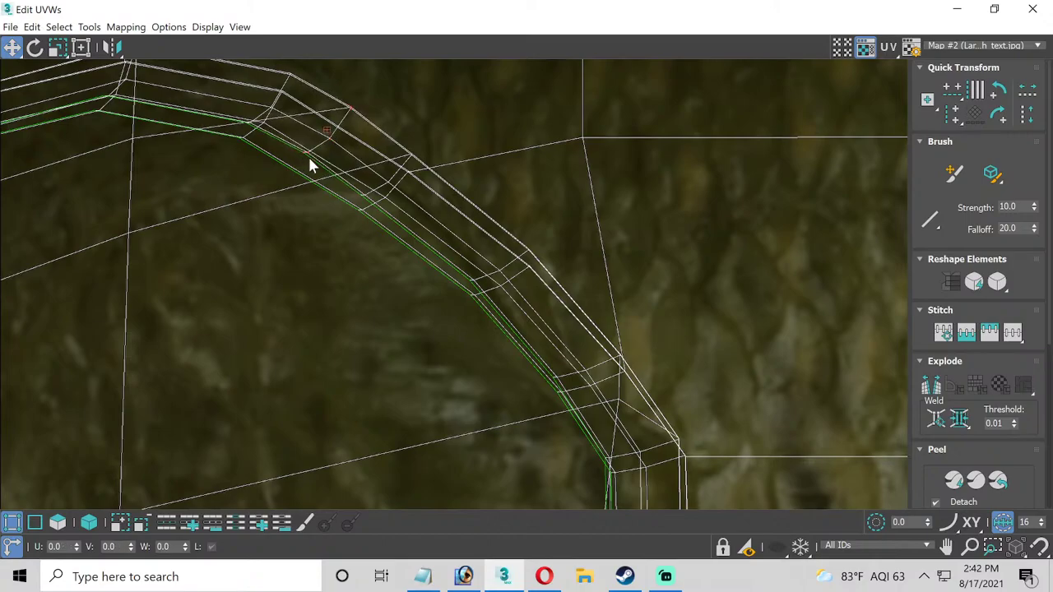
# Adjust vertices on the seam's descending part and lower bend to follow the gill line.
pyautogui.scroll(-5, 309, 164)
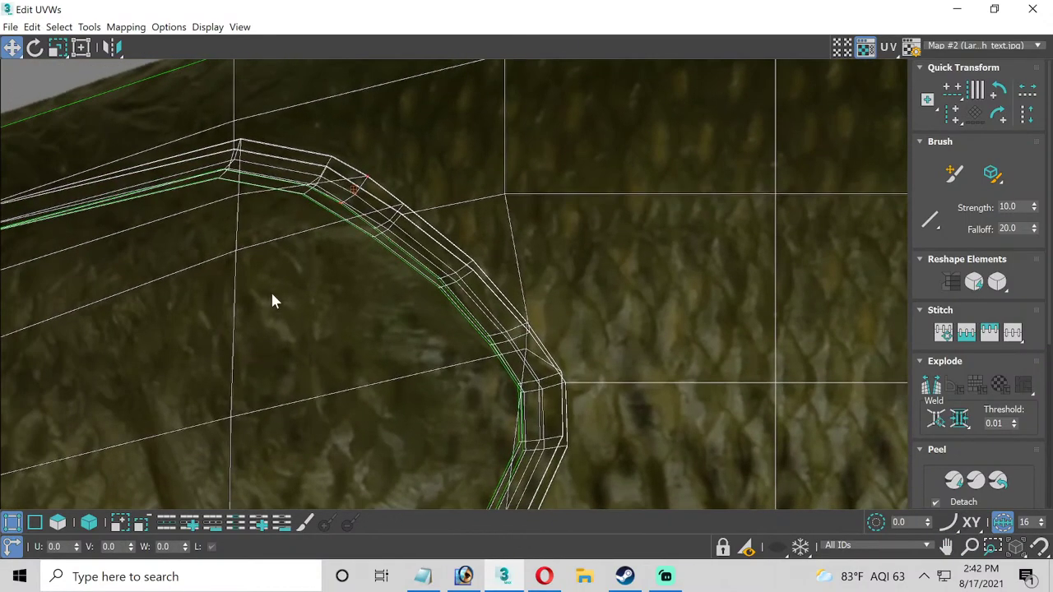
pyautogui.moveTo(274, 302); pyautogui.dragTo(348, 130, button='middle')
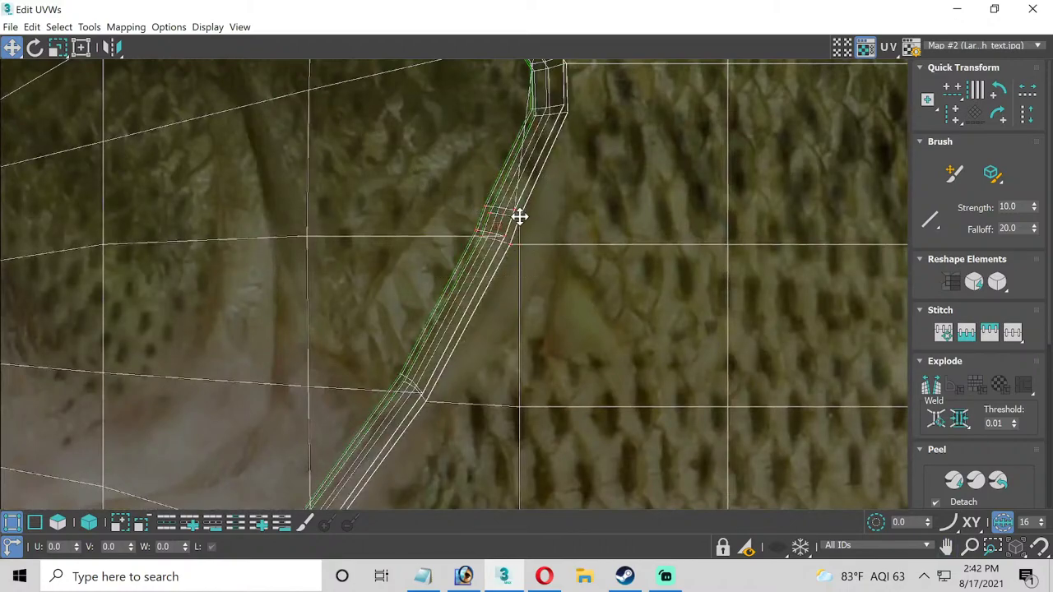
pyautogui.moveTo(519, 217); pyautogui.dragTo(535, 223)
pyautogui.moveTo(428, 329); pyautogui.dragTo(424, 265, button='middle')
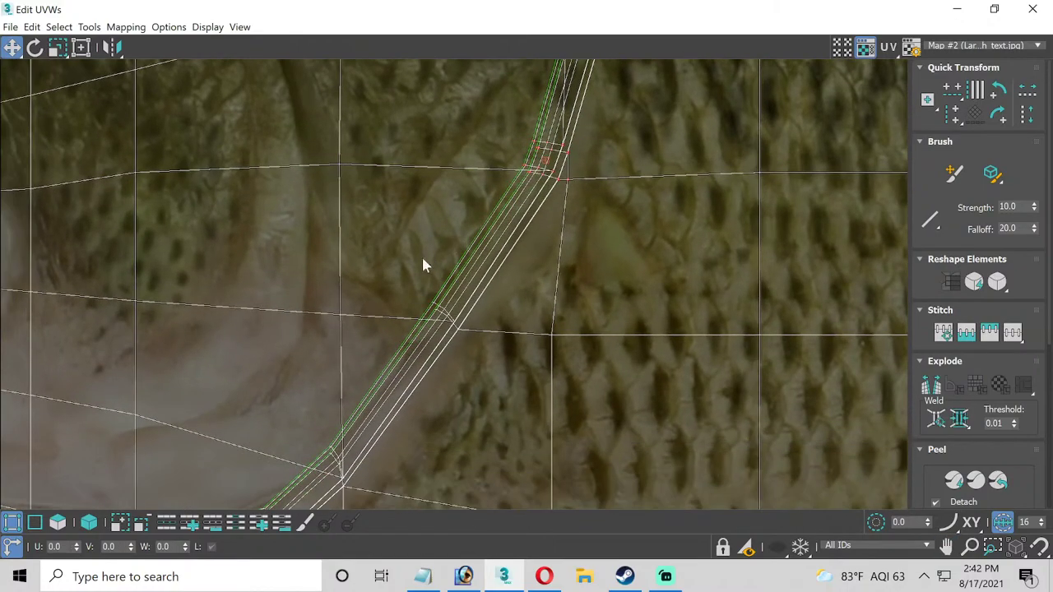
pyautogui.moveTo(480, 363); pyautogui.dragTo(458, 324)
pyautogui.moveTo(466, 339); pyautogui.dragTo(450, 220, button='middle')
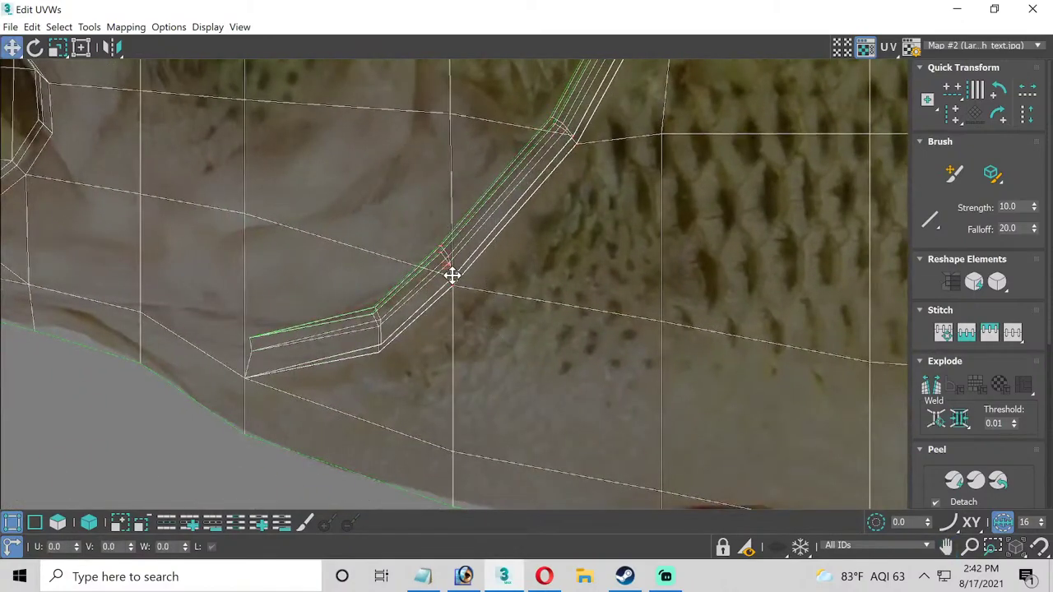
pyautogui.moveTo(452, 275); pyautogui.dragTo(447, 299)
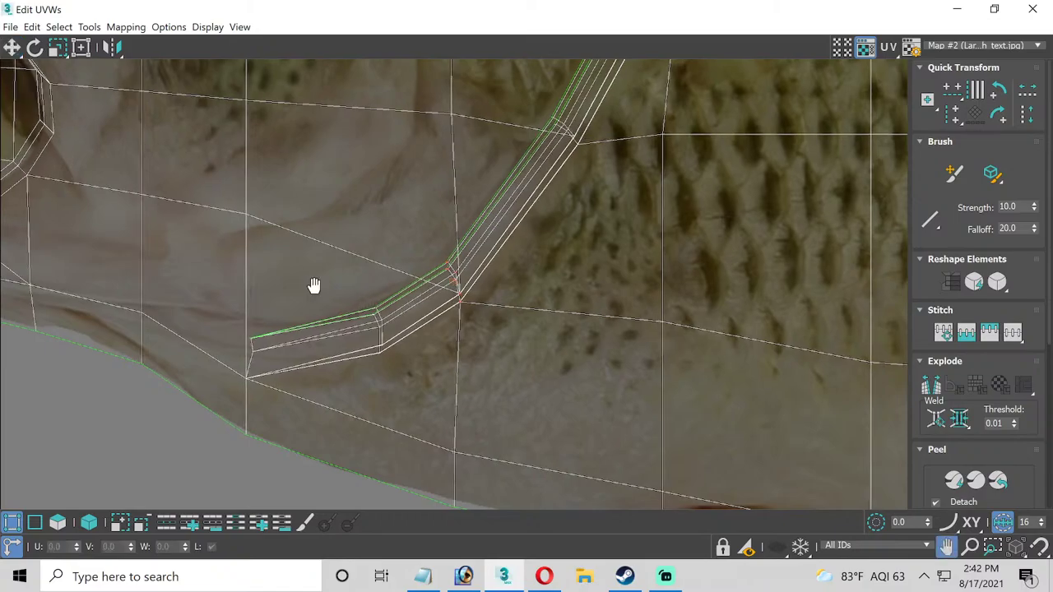
# Pan the view across to the octagonal outline and jaw area.
pyautogui.moveTo(313, 284); pyautogui.dragTo(406, 301, button='middle')
pyautogui.moveTo(167, 238); pyautogui.dragTo(347, 354, button='middle')
pyautogui.moveTo(327, 427); pyautogui.dragTo(395, 372, button='middle')
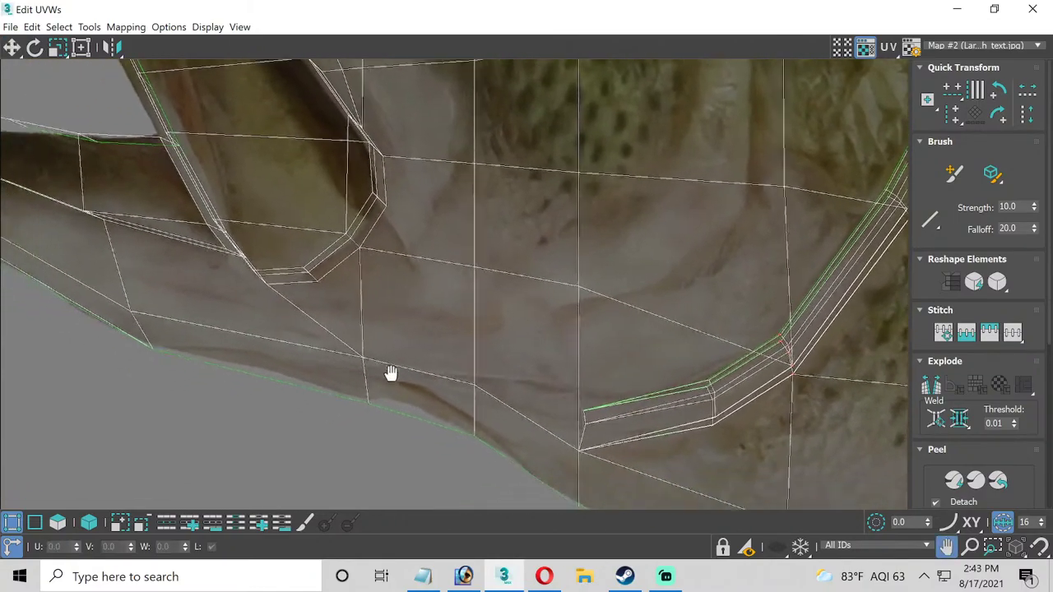
pyautogui.moveTo(140, 245); pyautogui.dragTo(400, 326, button='middle')
pyautogui.moveTo(210, 190); pyautogui.dragTo(323, 322, button='middle')
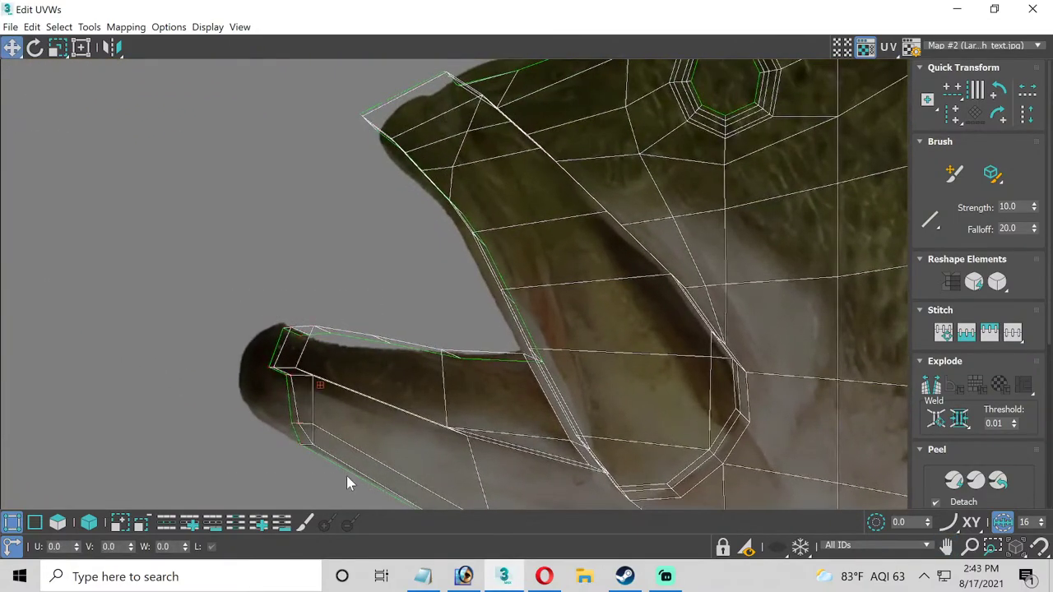
# Move the jaw tip vertices down onto the texture.
pyautogui.scroll(2, 348, 482)
pyautogui.moveTo(306, 351); pyautogui.dragTo(274, 359)
pyautogui.scroll(1, 259, 322)
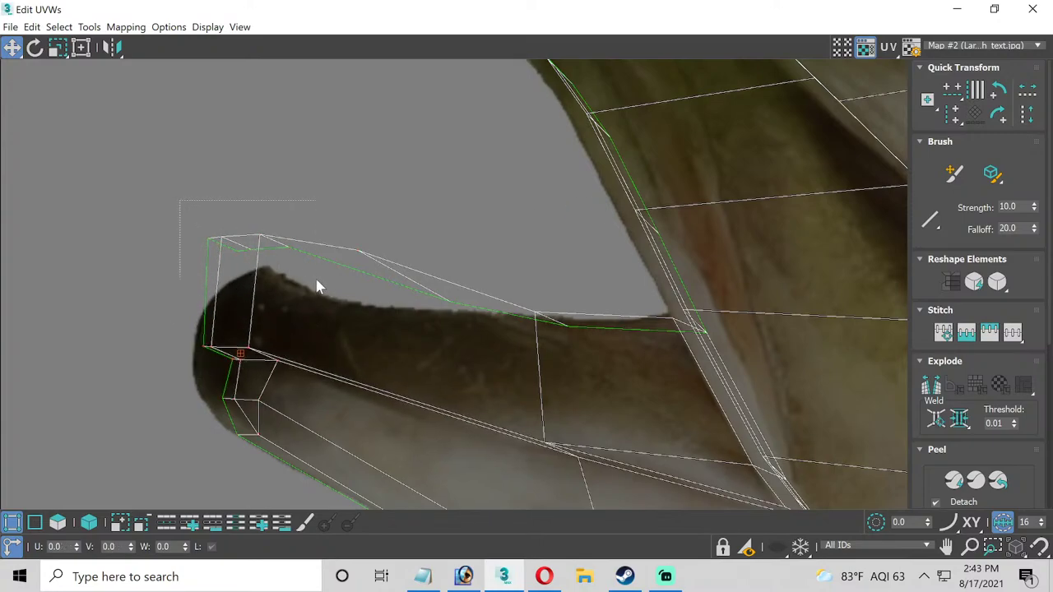
pyautogui.moveTo(179, 212); pyautogui.dragTo(291, 283)
pyautogui.moveTo(316, 236); pyautogui.dragTo(459, 341)
# Pull the lobe's seam and tip vertices onto the texture's top outline.
pyautogui.scroll(2, 354, 319)
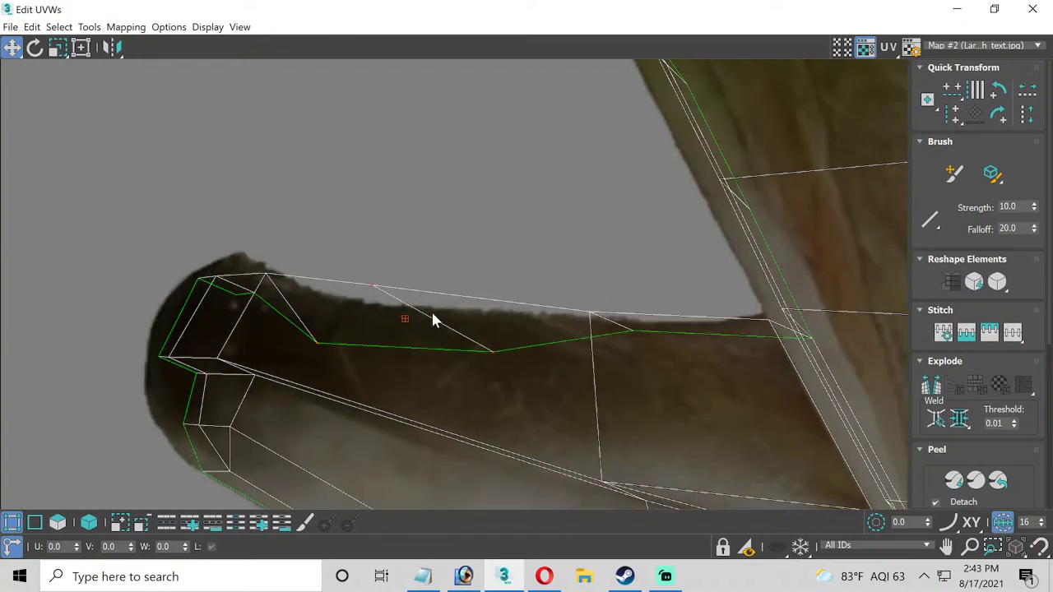
pyautogui.moveTo(632, 336); pyautogui.dragTo(638, 376)
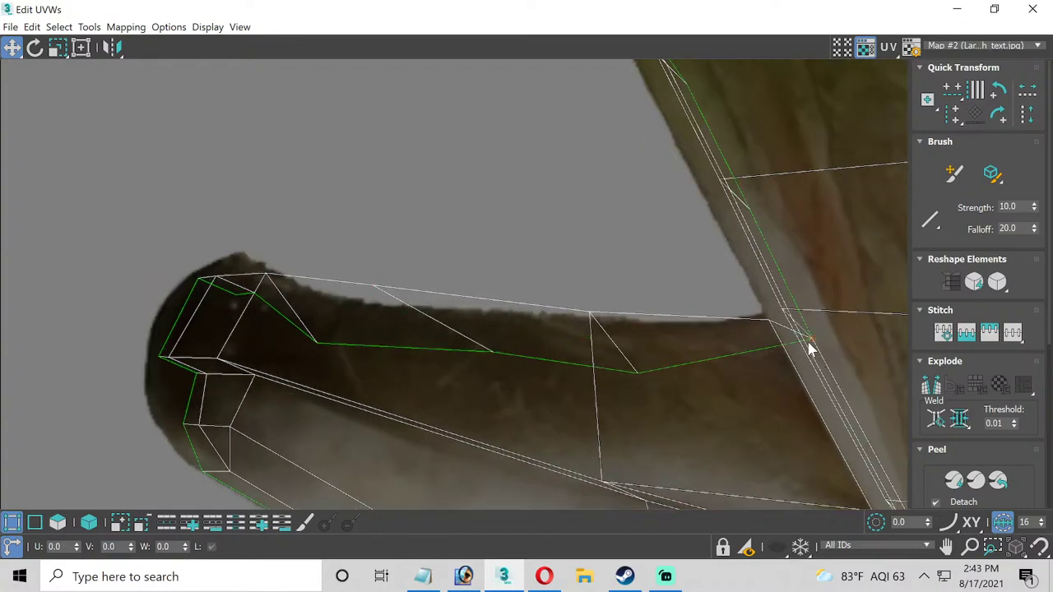
pyautogui.moveTo(809, 340); pyautogui.dragTo(809, 383)
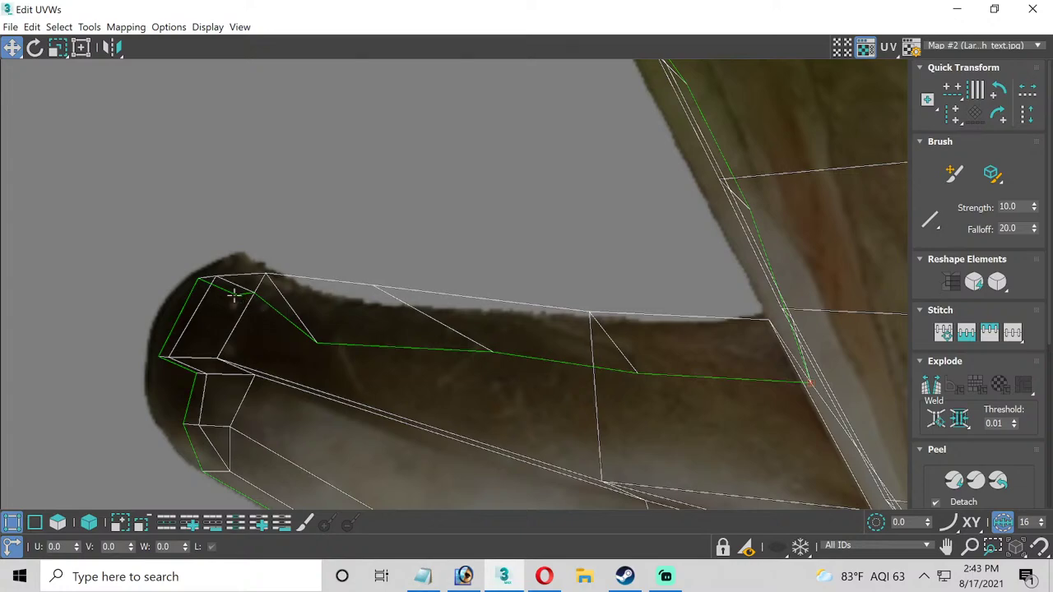
pyautogui.moveTo(237, 296); pyautogui.dragTo(248, 256)
pyautogui.scroll(3, 253, 289)
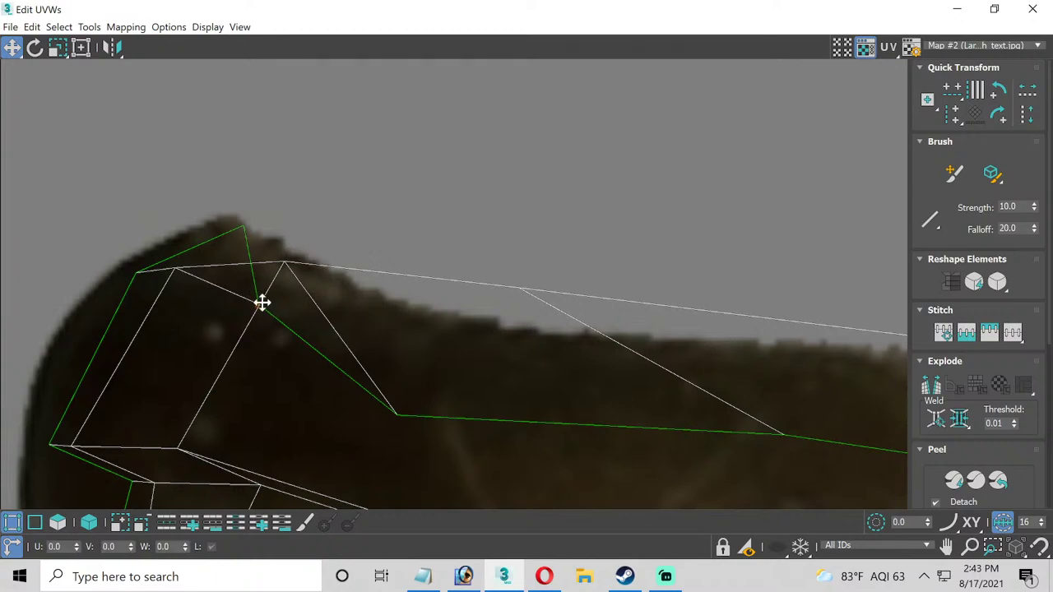
pyautogui.moveTo(262, 303); pyautogui.dragTo(287, 251)
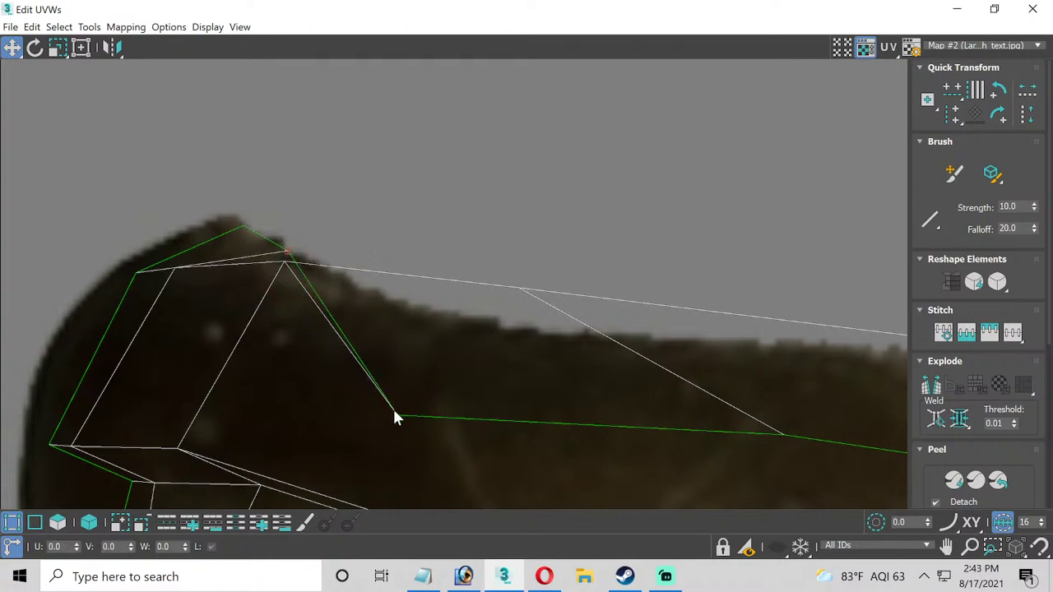
pyautogui.moveTo(400, 414); pyautogui.dragTo(414, 276)
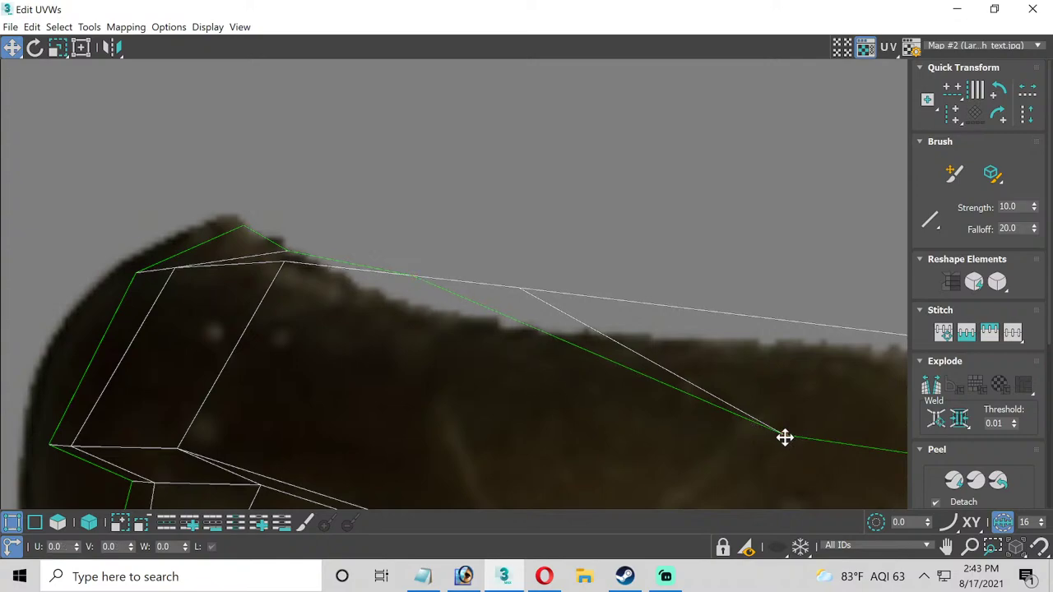
pyautogui.moveTo(785, 437); pyautogui.dragTo(806, 323)
# Raise more vertices along the lobe onto its upper outline.
pyautogui.scroll(-2, 770, 351)
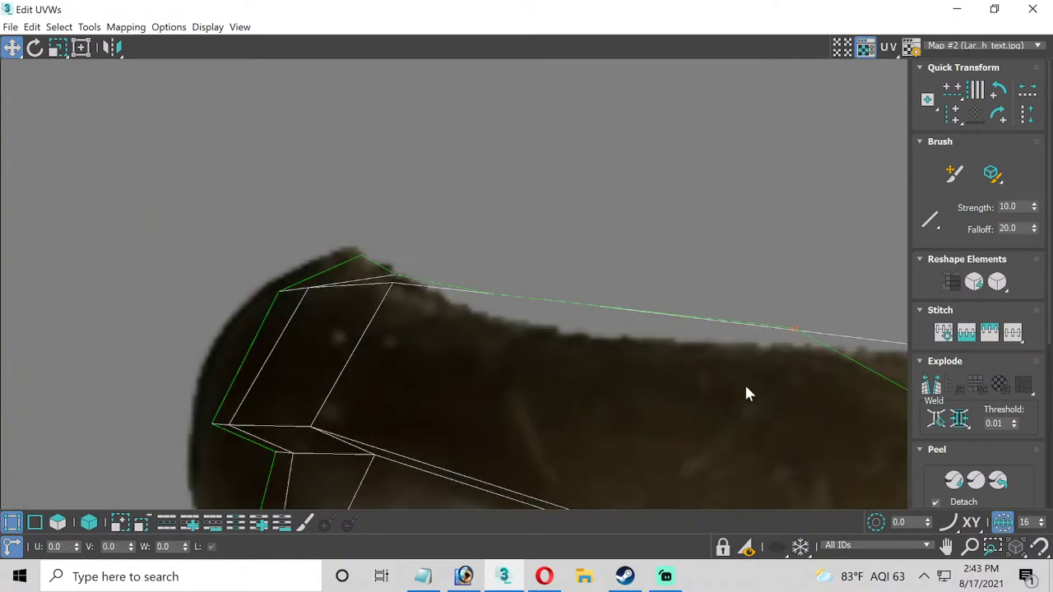
pyautogui.moveTo(746, 392); pyautogui.dragTo(357, 327, button='middle')
pyautogui.scroll(5, 357, 327)
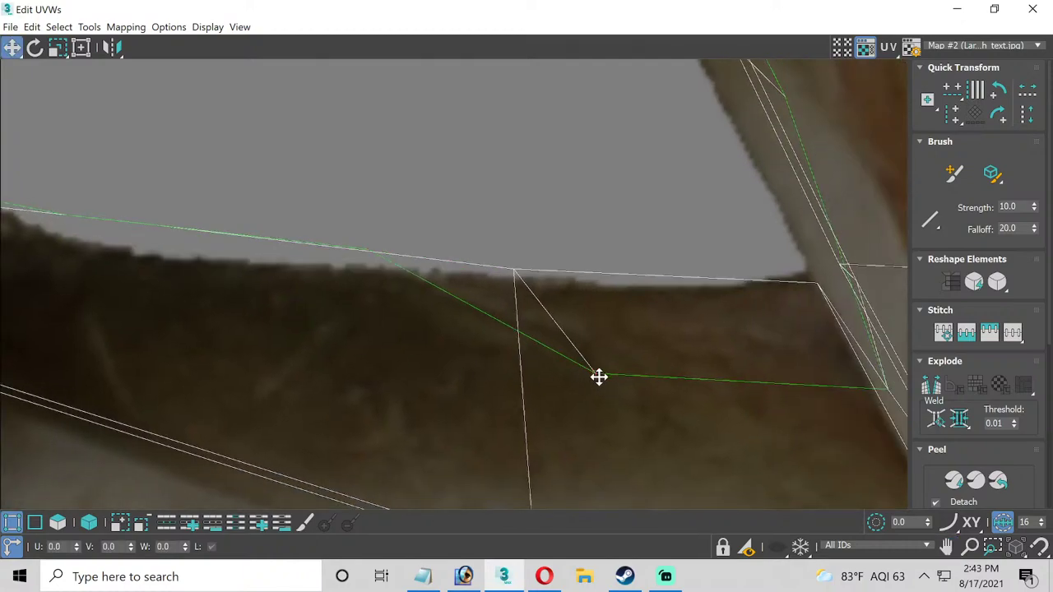
pyautogui.moveTo(598, 377); pyautogui.dragTo(611, 275)
pyautogui.moveTo(729, 340); pyautogui.dragTo(382, 391, button='middle')
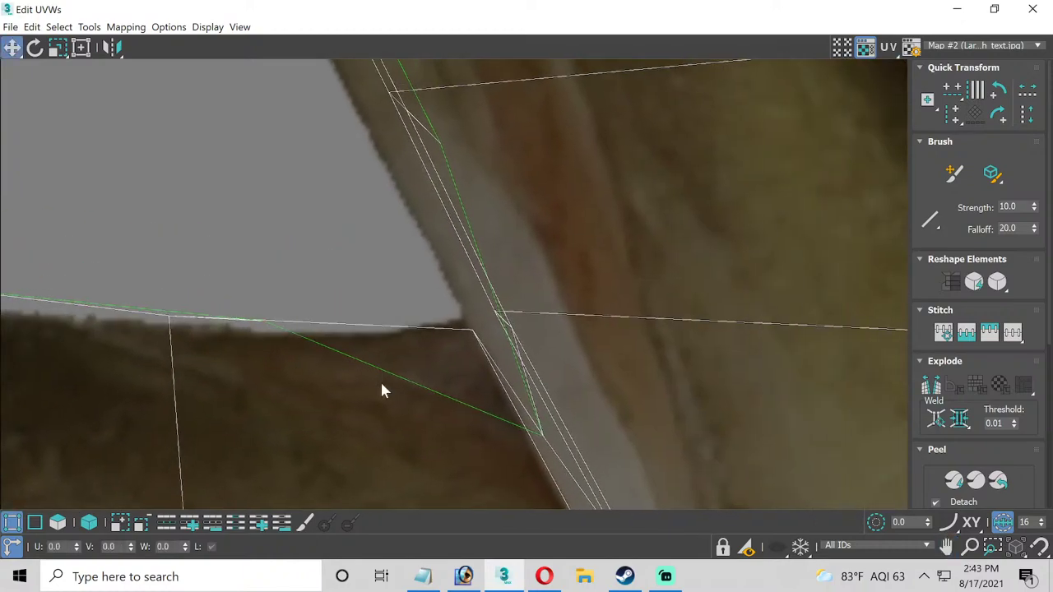
pyautogui.moveTo(545, 436); pyautogui.dragTo(506, 329)
# Lower the upper-edge vertices near the lobe's left tip onto the outline.
pyautogui.scroll(-3, 409, 350)
pyautogui.moveTo(301, 373); pyautogui.dragTo(414, 322, button='middle')
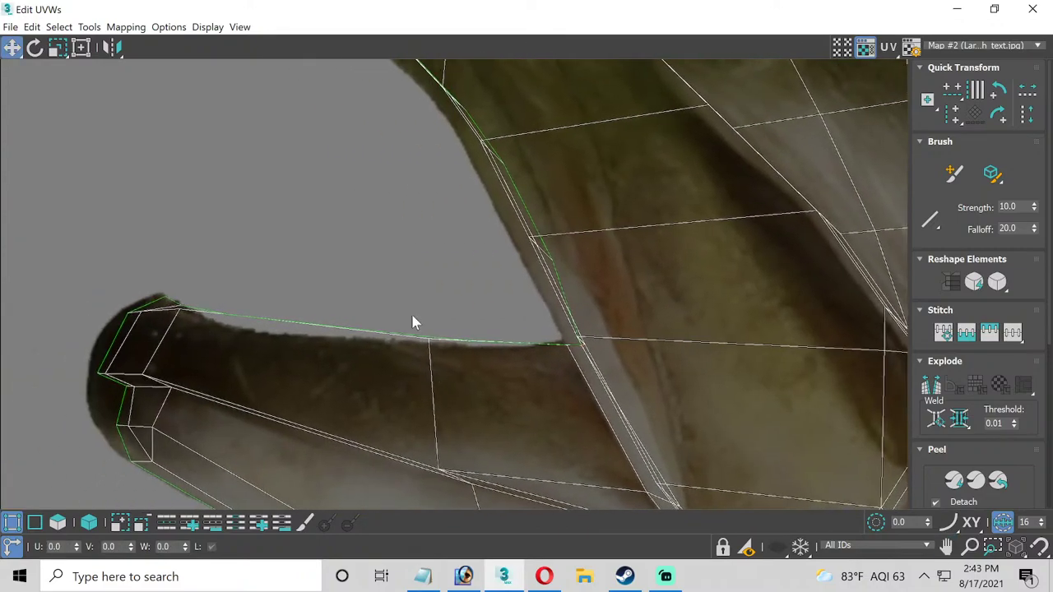
pyautogui.moveTo(432, 341); pyautogui.dragTo(473, 356)
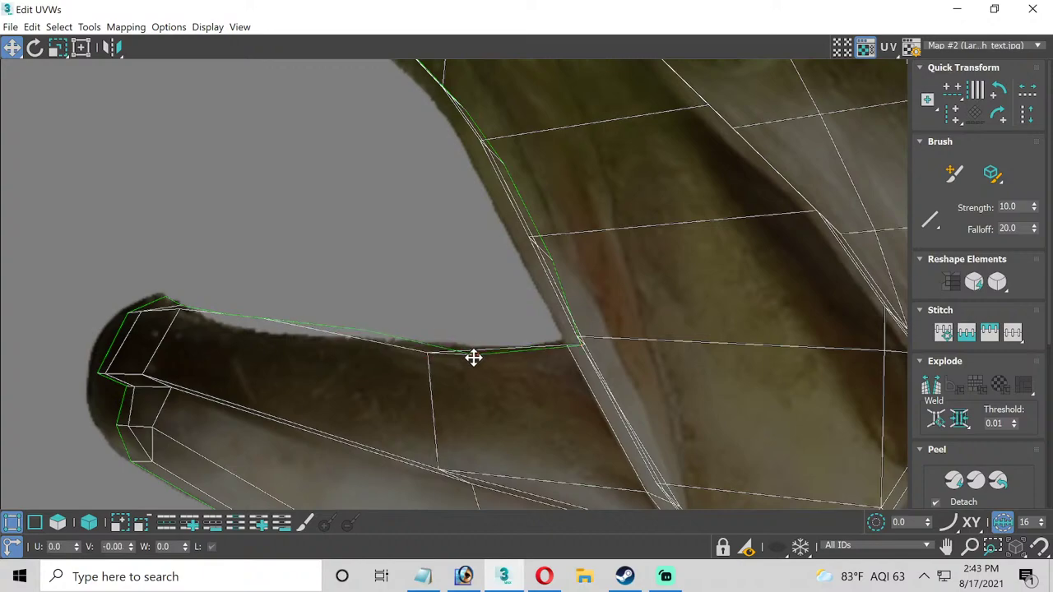
pyautogui.moveTo(355, 322); pyautogui.dragTo(397, 359)
pyautogui.moveTo(359, 329); pyautogui.dragTo(362, 343)
pyautogui.moveTo(266, 318); pyautogui.dragTo(230, 330)
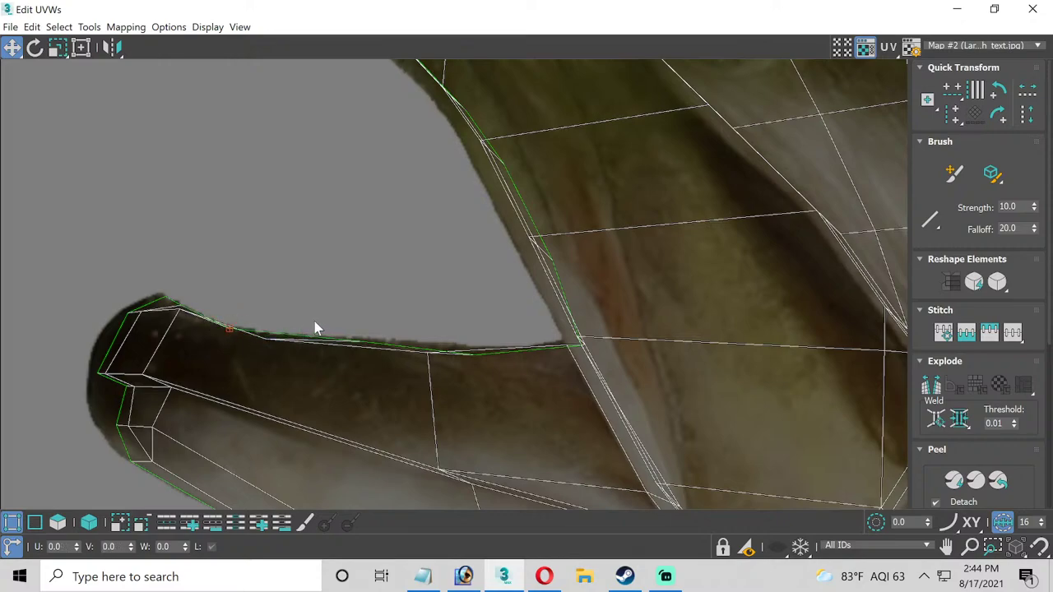
pyautogui.moveTo(362, 342); pyautogui.dragTo(359, 348)
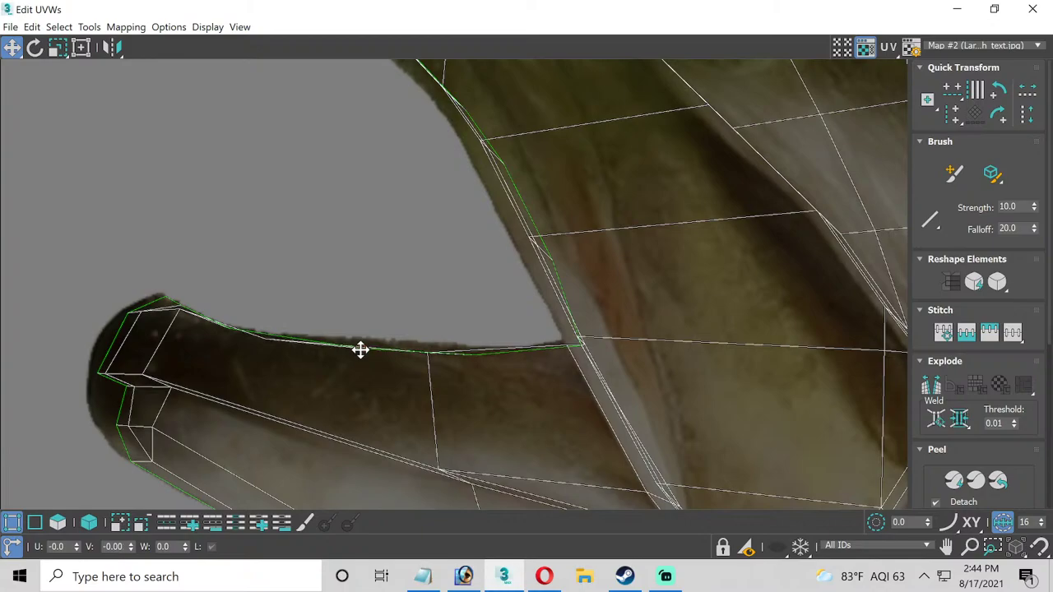
pyautogui.click(303, 364)
pyautogui.click(265, 339)
pyautogui.click(247, 341)
pyautogui.scroll(-2, 245, 345)
pyautogui.scroll(5, 290, 342)
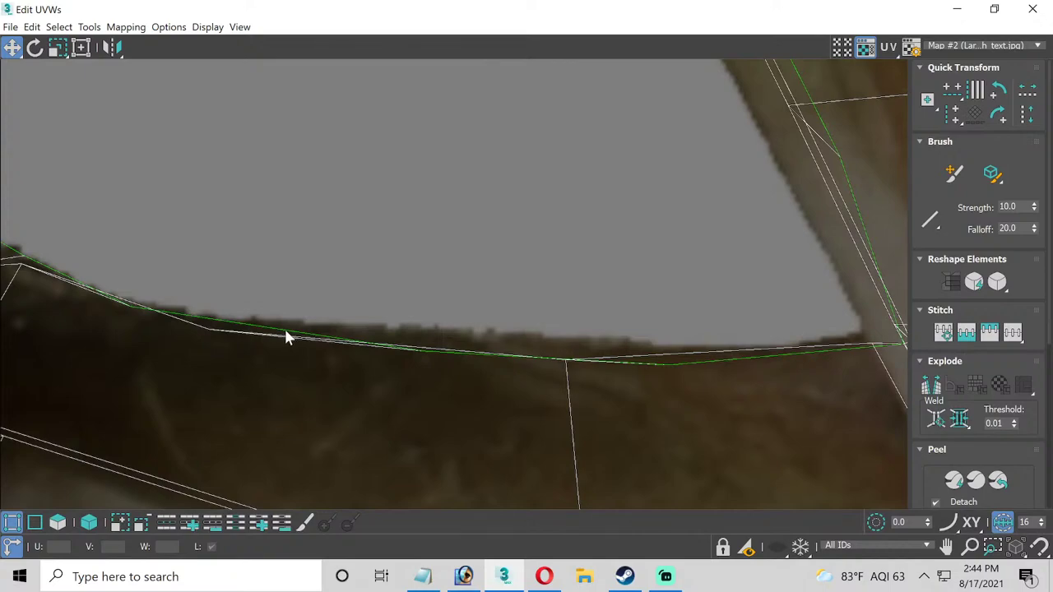
# Straighten the lobe's top edge by moving an upper vertex onto its neighbour.
pyautogui.moveTo(189, 301); pyautogui.dragTo(275, 295, button='middle')
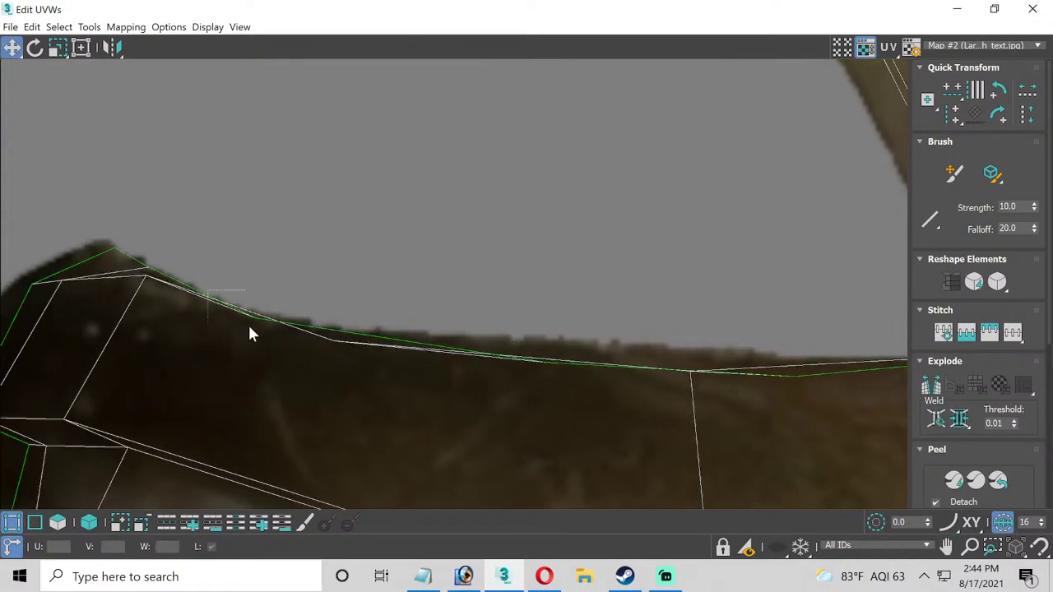
pyautogui.moveTo(251, 312); pyautogui.dragTo(255, 335)
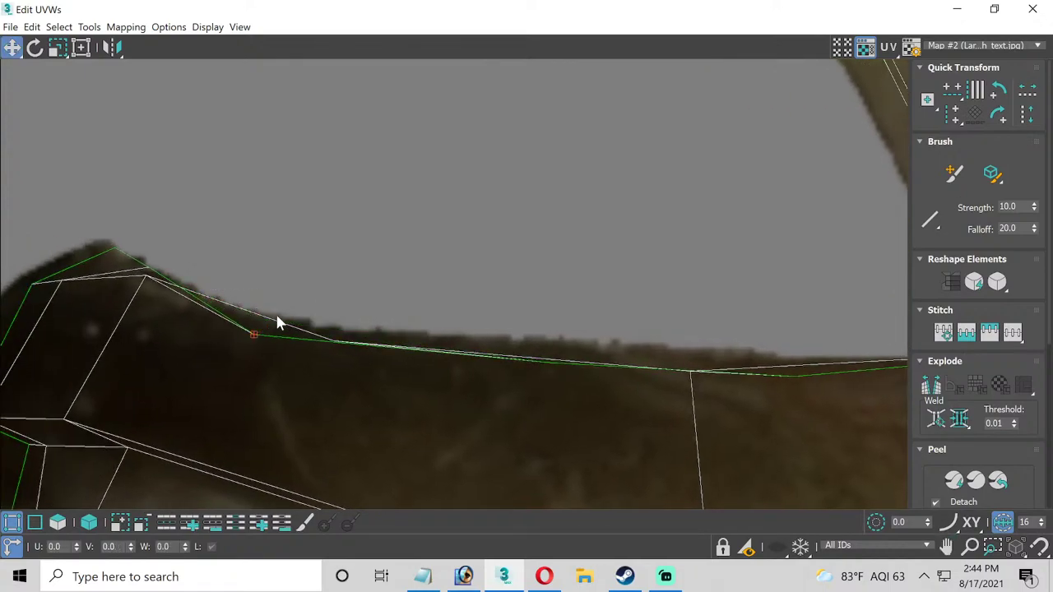
pyautogui.moveTo(330, 344); pyautogui.dragTo(327, 355)
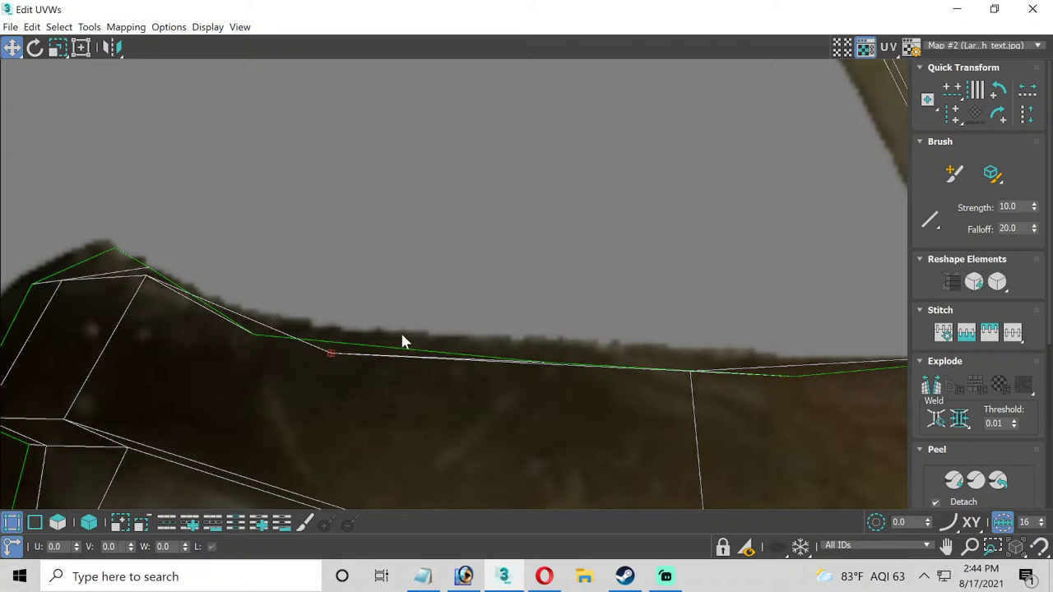
pyautogui.moveTo(254, 336); pyautogui.dragTo(331, 354)
# Move the rounded tip's vertices down-left onto the texture outline.
pyautogui.moveTo(385, 362)
pyautogui.mouseDown(button='middle')
pyautogui.moveTo(265, 334)
pyautogui.moveTo(264, 239)
pyautogui.mouseUp(button='middle')
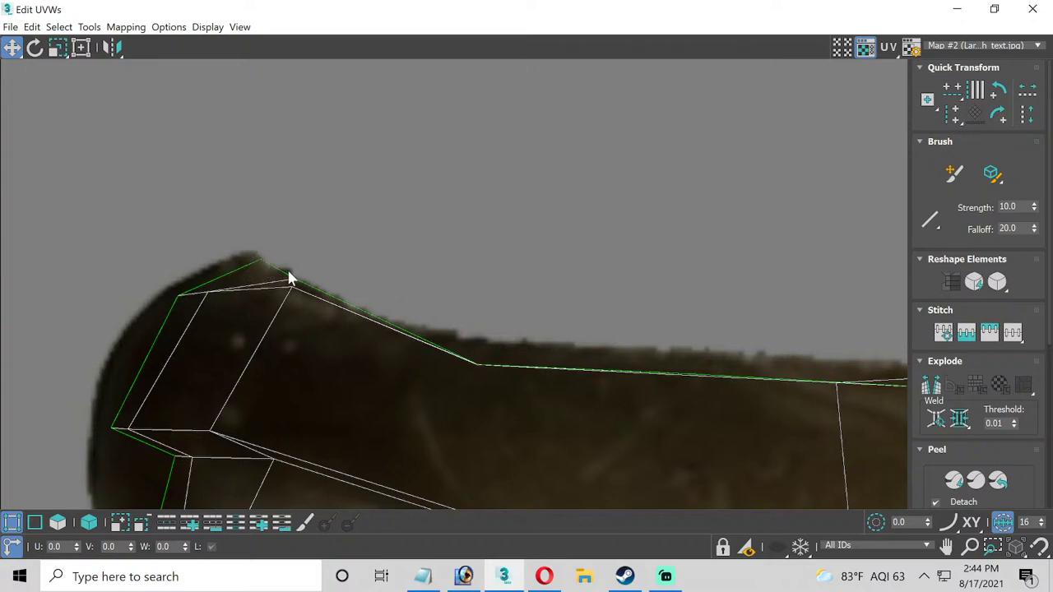
pyautogui.moveTo(261, 261); pyautogui.dragTo(242, 285)
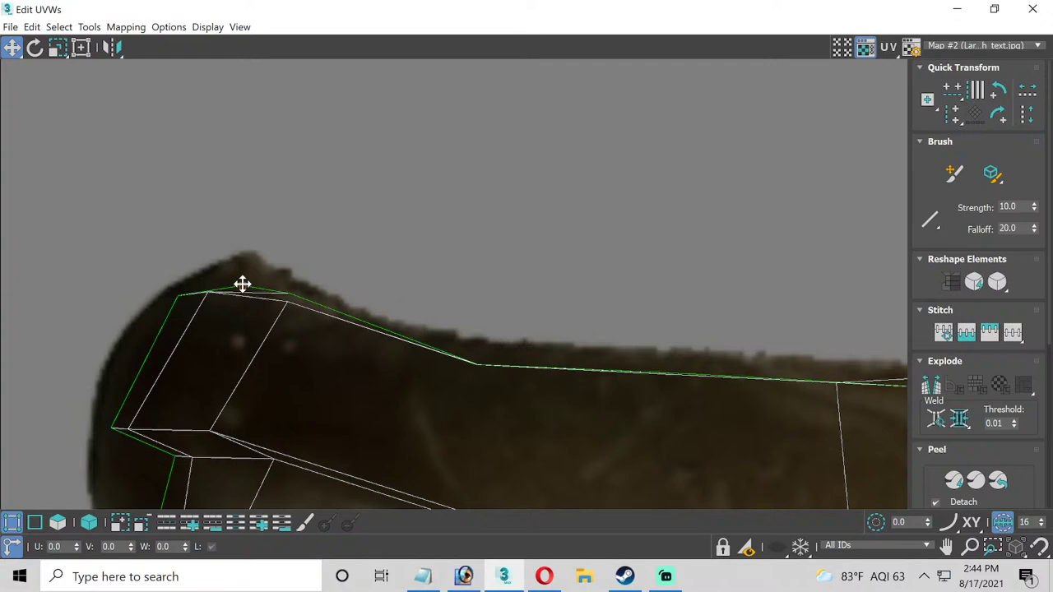
pyautogui.scroll(-3, 242, 284)
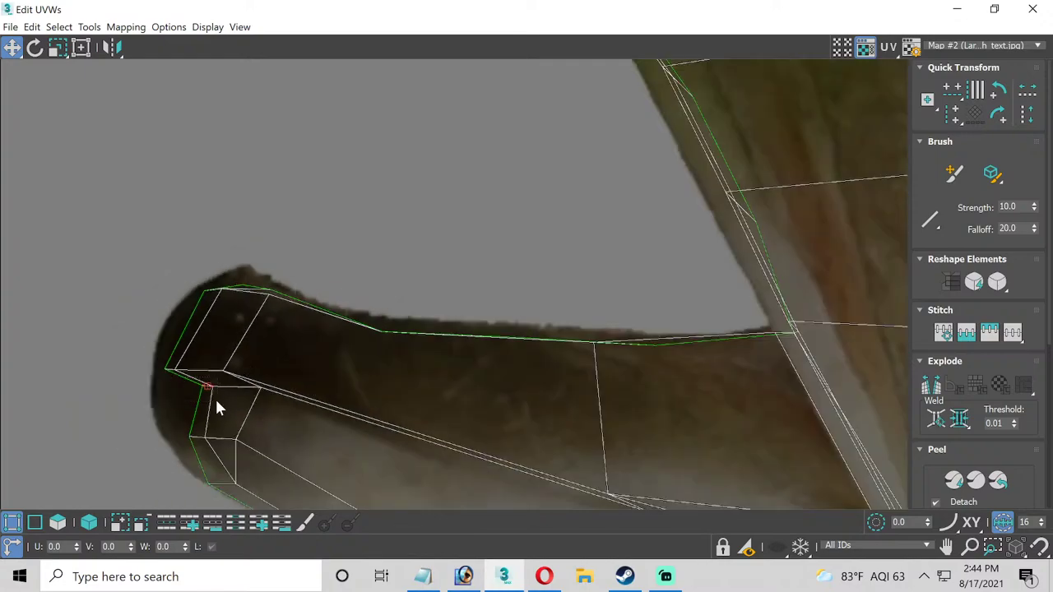
pyautogui.moveTo(206, 384); pyautogui.dragTo(176, 395)
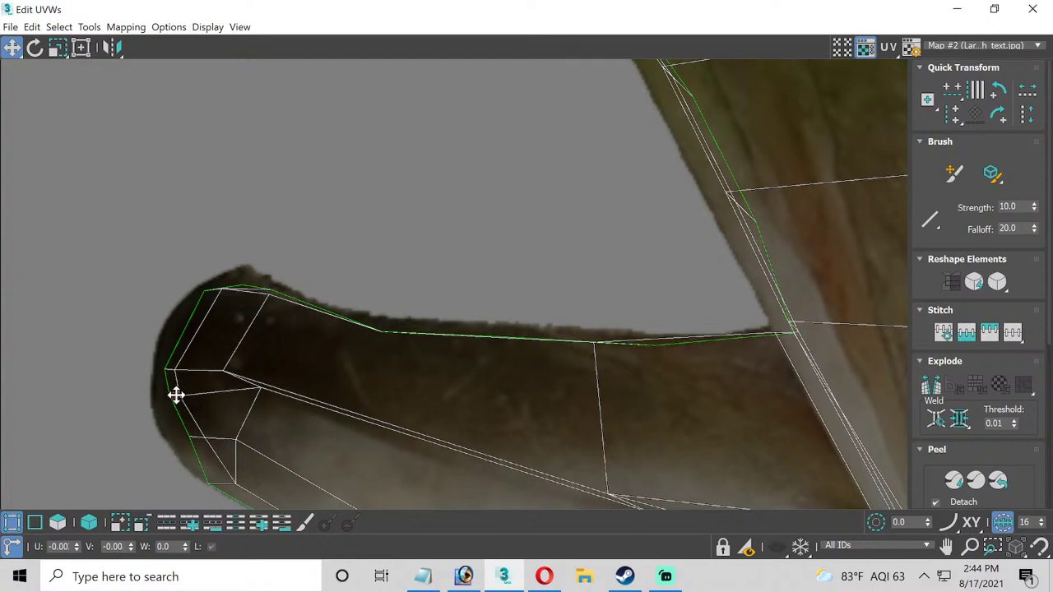
pyautogui.scroll(2, 265, 389)
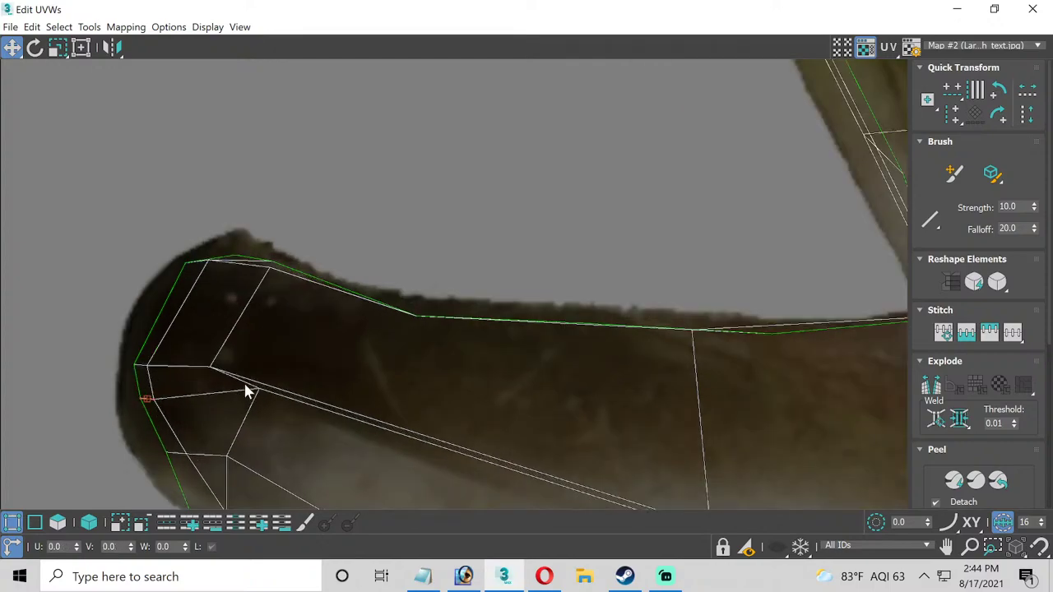
pyautogui.moveTo(254, 391); pyautogui.dragTo(213, 397)
pyautogui.scroll(-2, 228, 459)
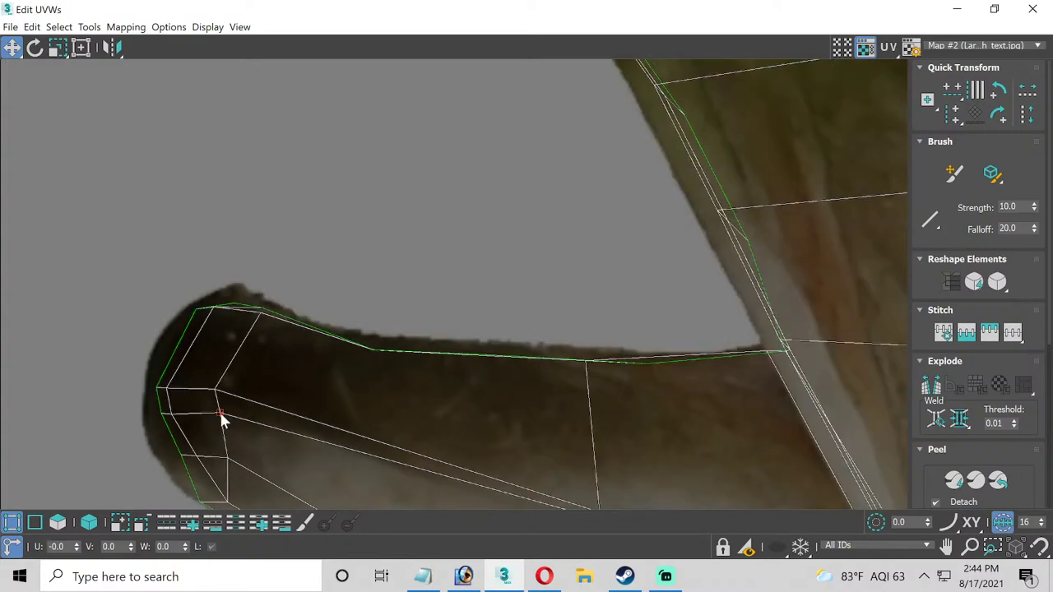
pyautogui.moveTo(228, 446); pyautogui.dragTo(214, 365, button='middle')
pyautogui.moveTo(166, 354)
pyautogui.mouseDown()
pyautogui.moveTo(210, 382)
pyautogui.moveTo(177, 367)
pyautogui.mouseUp()
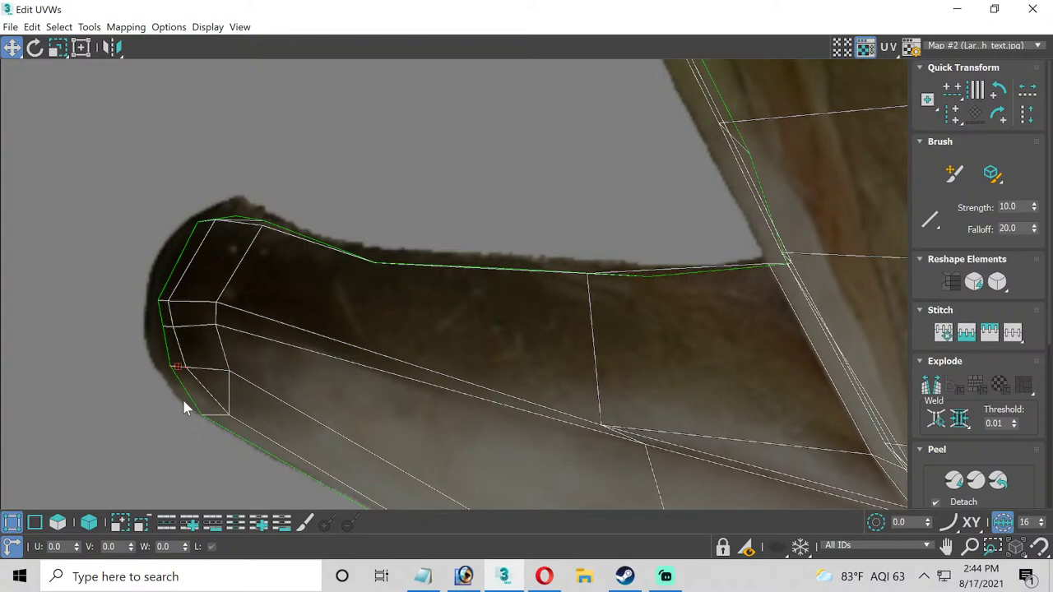
pyautogui.moveTo(249, 444); pyautogui.dragTo(247, 438)
# Pan the view over to the head's outer edge.
pyautogui.moveTo(357, 401); pyautogui.dragTo(238, 307, button='middle')
pyautogui.scroll(-2, 300, 299)
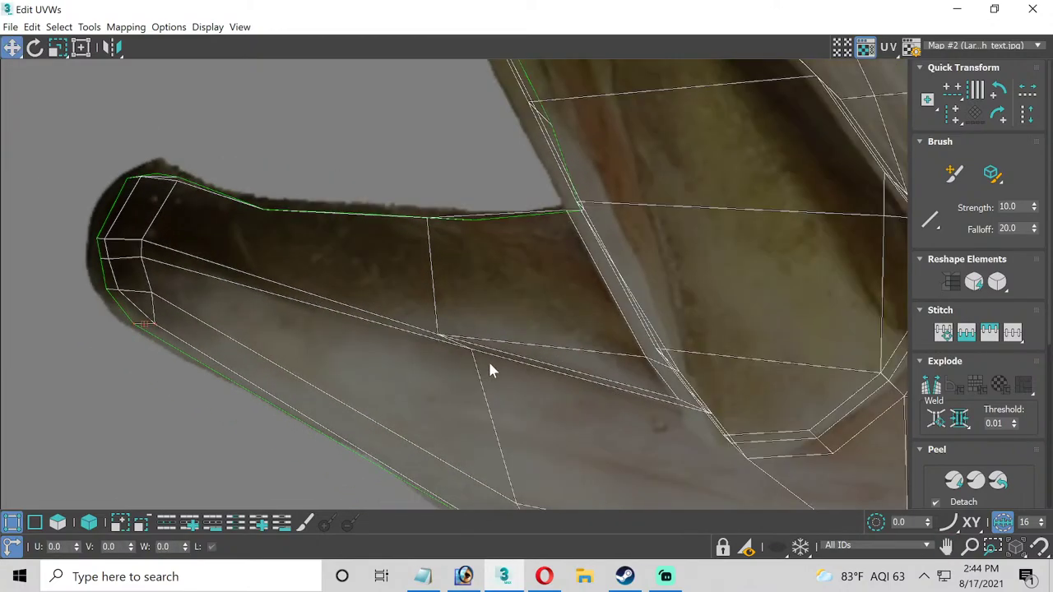
pyautogui.moveTo(490, 370); pyautogui.dragTo(232, 300, button='middle')
pyautogui.moveTo(334, 292); pyautogui.dragTo(361, 427, button='middle')
pyautogui.scroll(-3, 370, 280)
pyautogui.scroll(2, 371, 277)
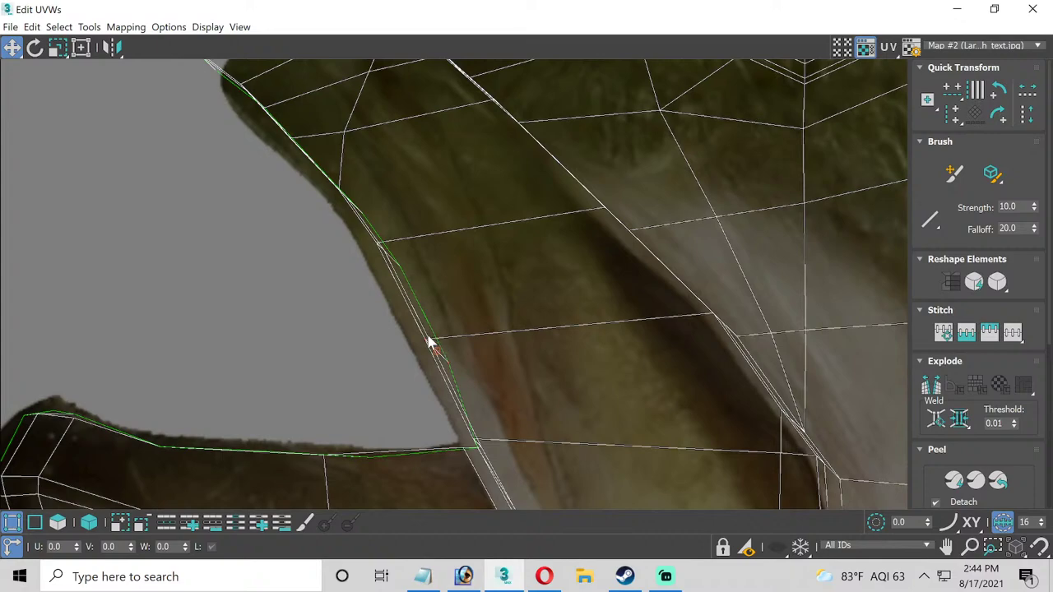
# Move the head-edge vertices onto the outline, undoing one overshooting move.
pyautogui.moveTo(449, 362); pyautogui.dragTo(436, 357)
pyautogui.scroll(5, 367, 338)
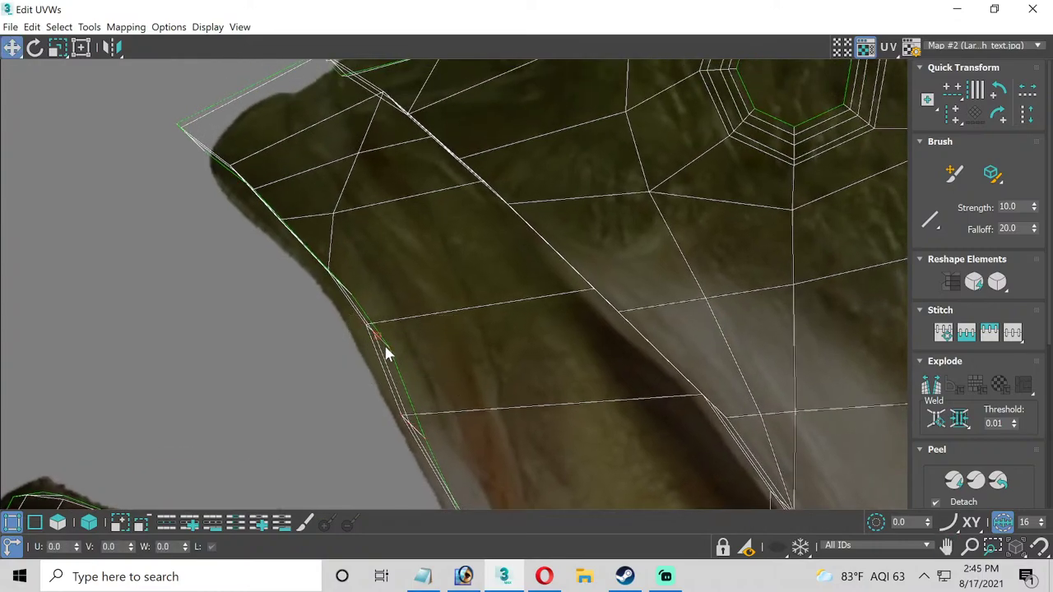
pyautogui.moveTo(384, 347); pyautogui.dragTo(381, 357)
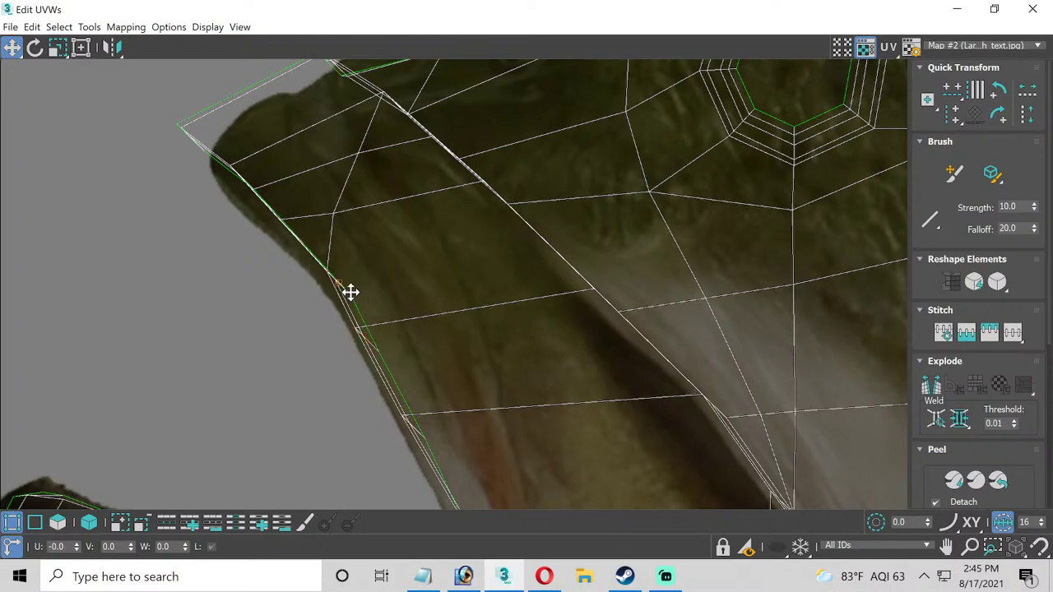
pyautogui.scroll(2, 274, 256)
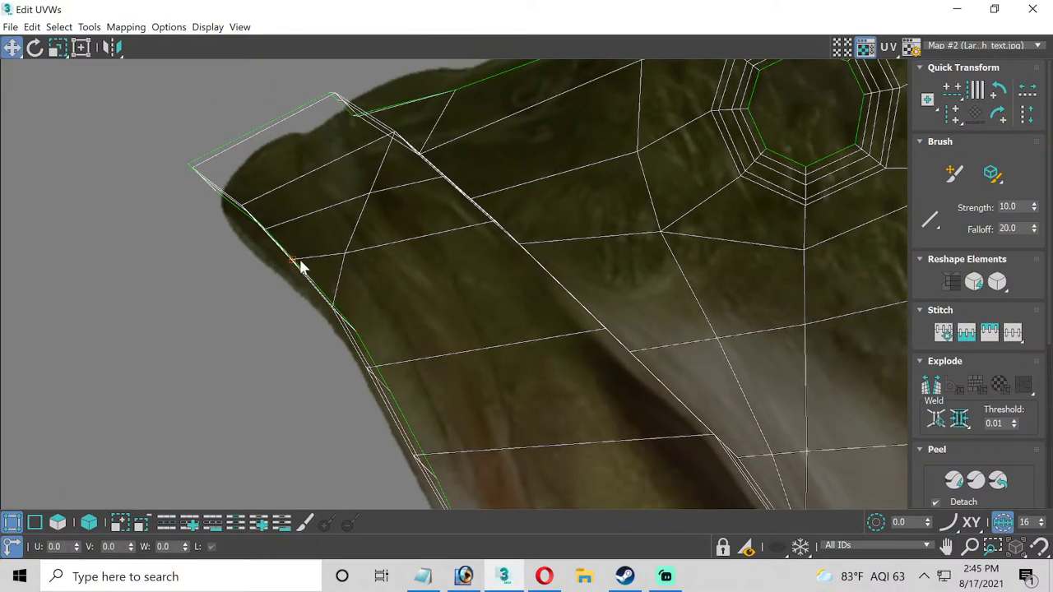
pyautogui.moveTo(292, 261); pyautogui.dragTo(300, 271)
pyautogui.hotkey('ctrl', 'z')
# Nudge the upper corner vertices so the outer edge traces the texture contour.
pyautogui.moveTo(180, 151); pyautogui.dragTo(257, 220)
pyautogui.moveTo(192, 170); pyautogui.dragTo(320, 287)
pyautogui.moveTo(288, 251); pyautogui.dragTo(314, 277)
pyautogui.scroll(-3, 305, 191)
pyautogui.scroll(2, 273, 118)
pyautogui.moveTo(272, 111); pyautogui.dragTo(367, 190)
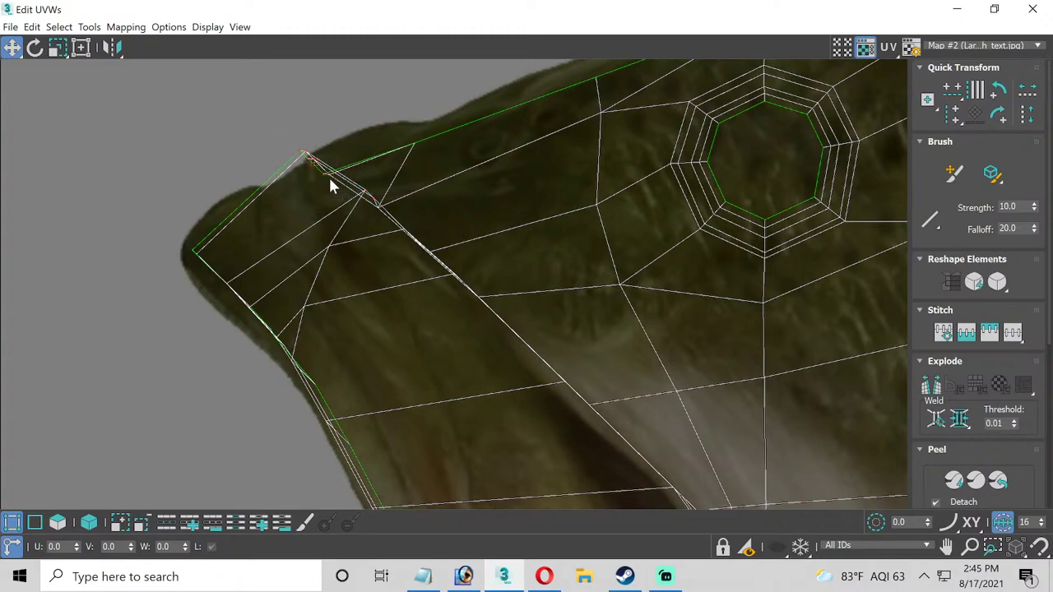
# Align the snout-tip UV vertex and the first gill-cover vertex with the texture outline.
pyautogui.moveTo(330, 185); pyautogui.dragTo(355, 180)
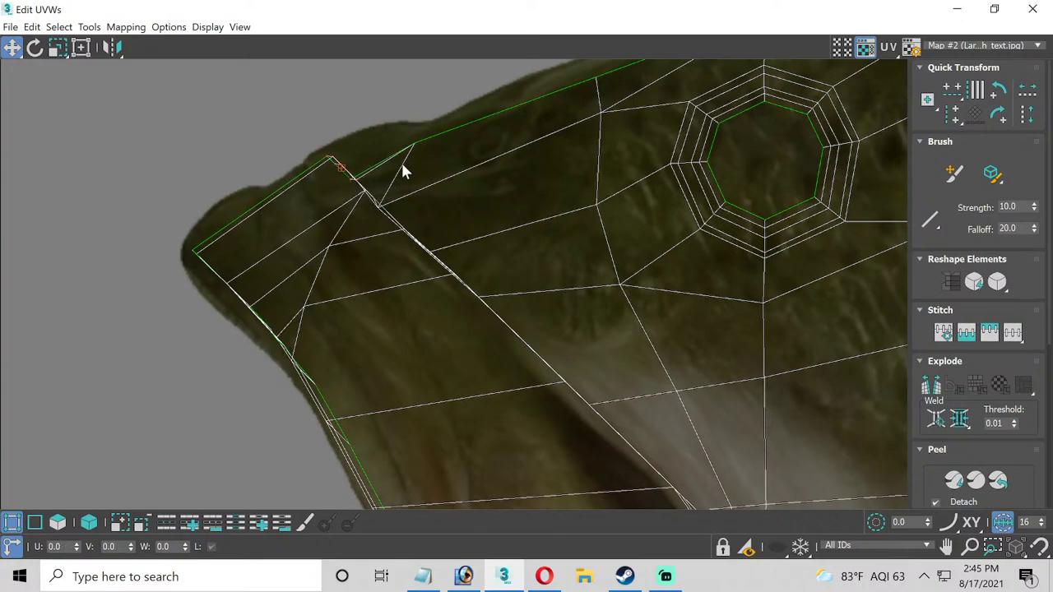
pyautogui.scroll(-2, 393, 167)
pyautogui.moveTo(459, 195); pyautogui.dragTo(352, 146, button='middle')
pyautogui.click(395, 178)
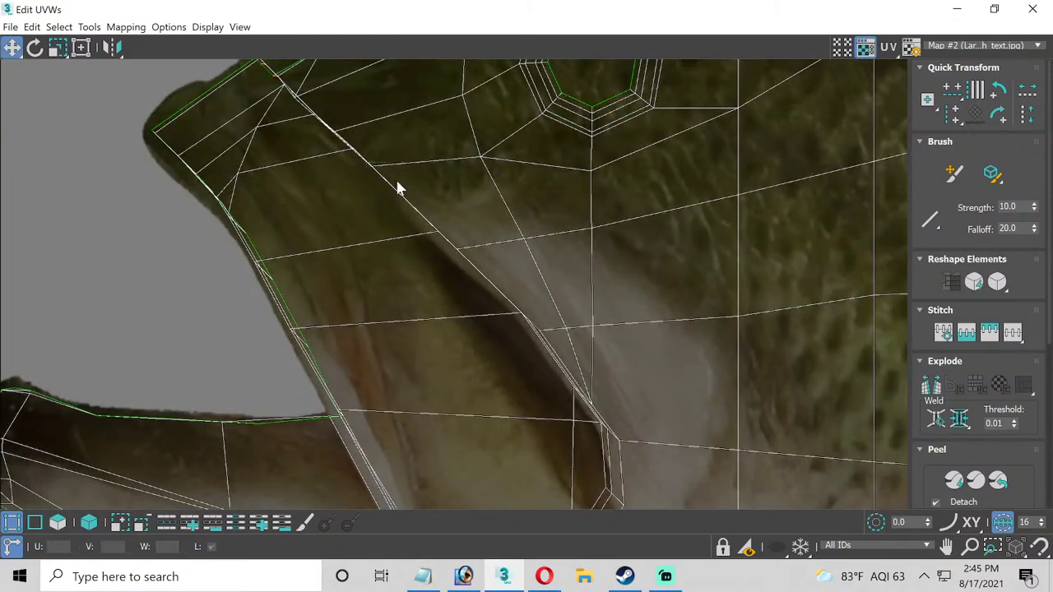
pyautogui.click(368, 165)
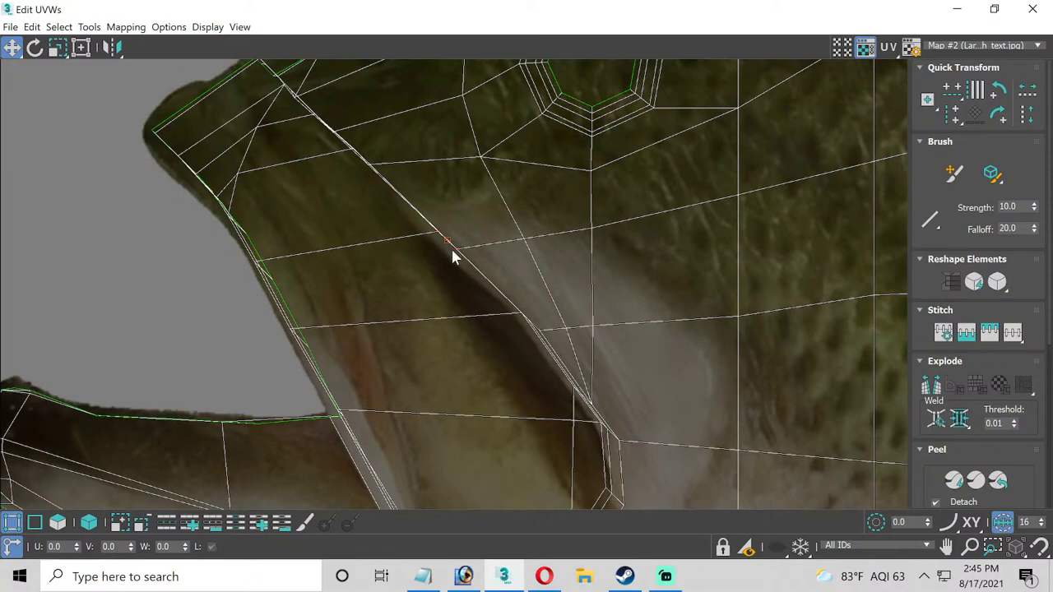
pyautogui.moveTo(458, 249); pyautogui.dragTo(444, 250)
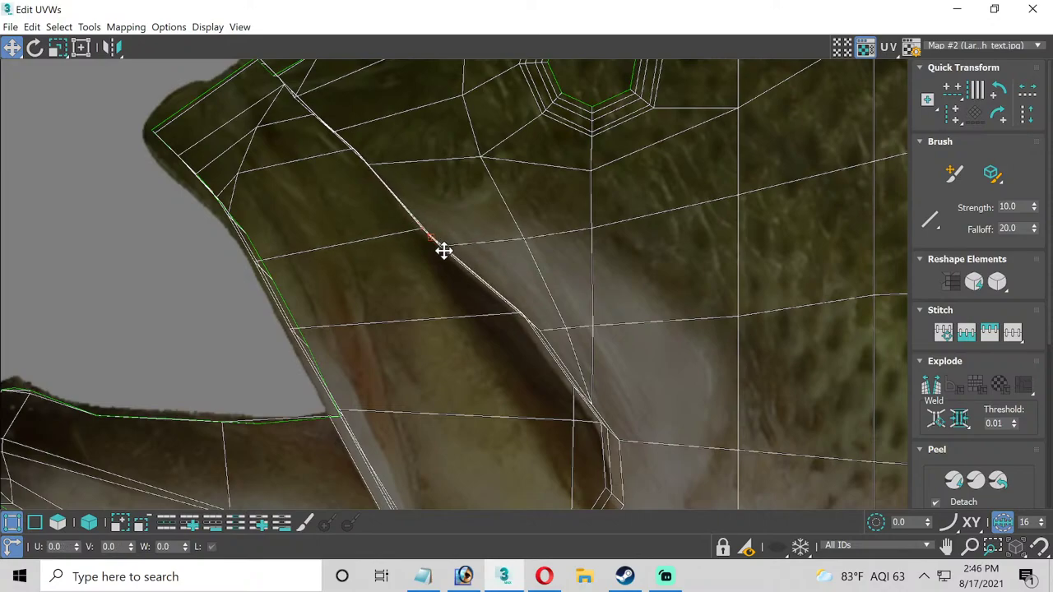
# Shift the next gill-edge vertices along the lower gill cover onto the gill line.
pyautogui.click(521, 314)
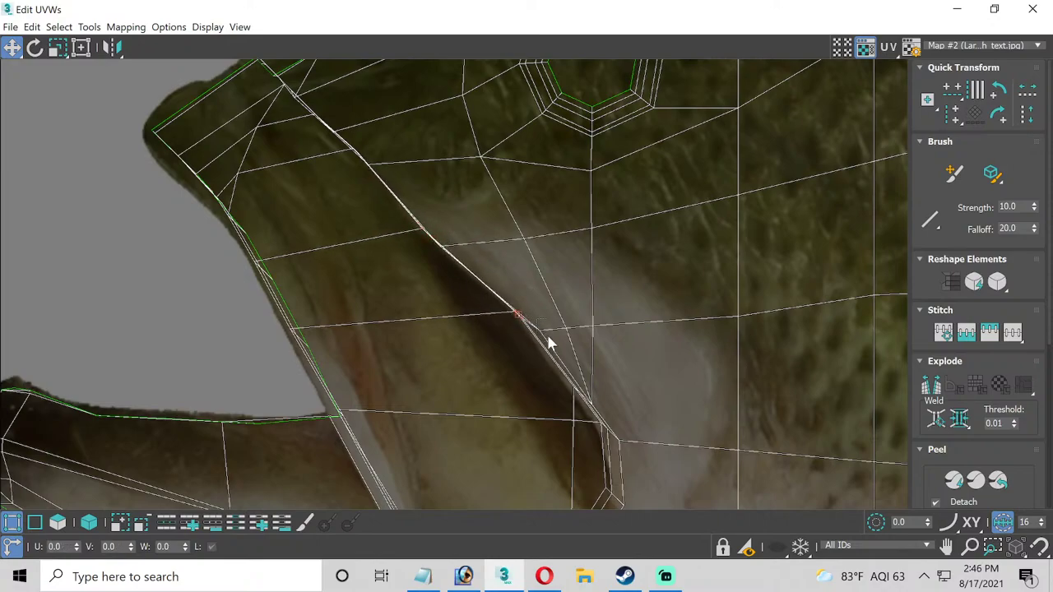
pyautogui.moveTo(538, 326); pyautogui.dragTo(534, 338)
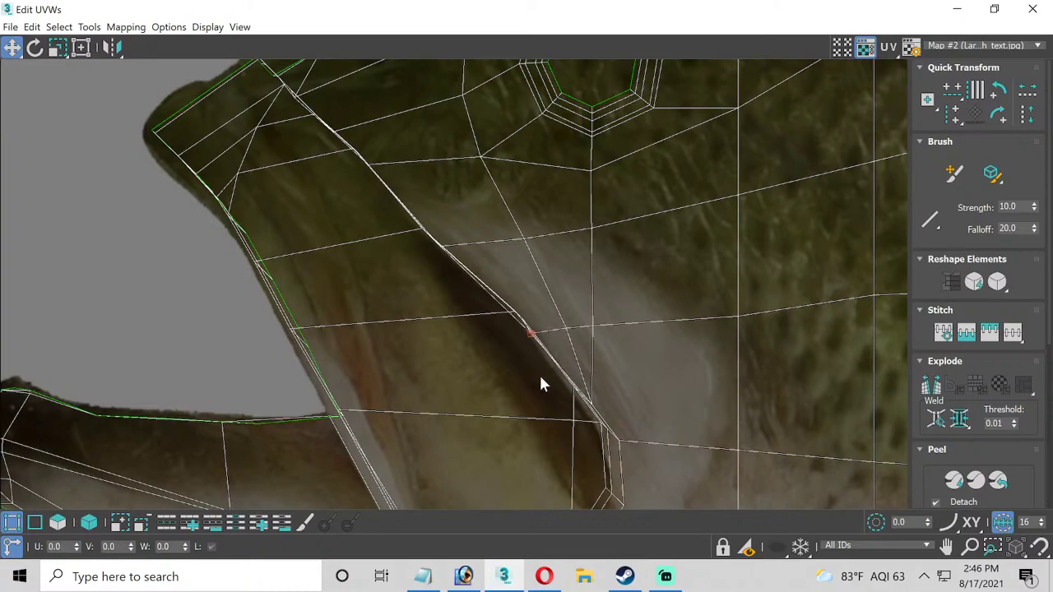
pyautogui.moveTo(542, 384); pyautogui.dragTo(522, 305, button='middle')
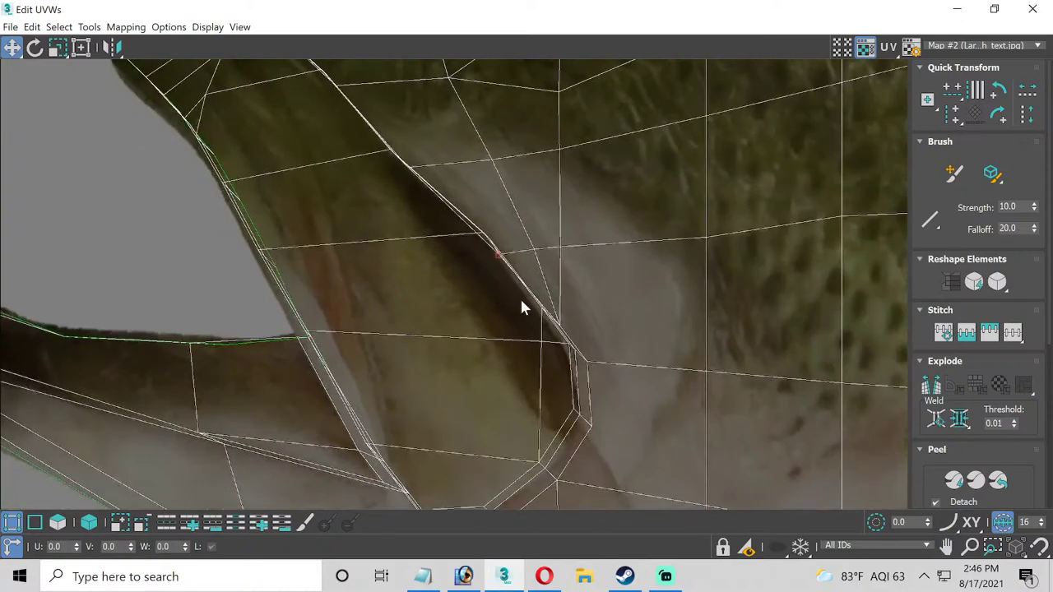
pyautogui.moveTo(589, 347); pyautogui.dragTo(574, 365)
pyautogui.click(583, 353)
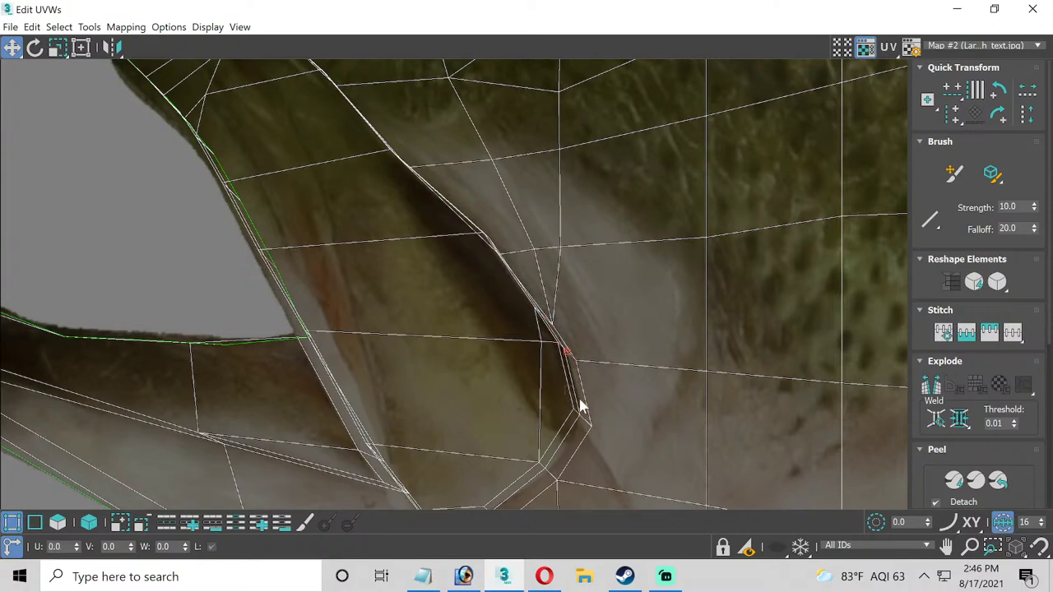
pyautogui.moveTo(589, 423); pyautogui.dragTo(582, 421)
# Move the bottom gill-cover vertices up-left into place on the texture outline.
pyautogui.moveTo(541, 430); pyautogui.dragTo(525, 377, button='middle')
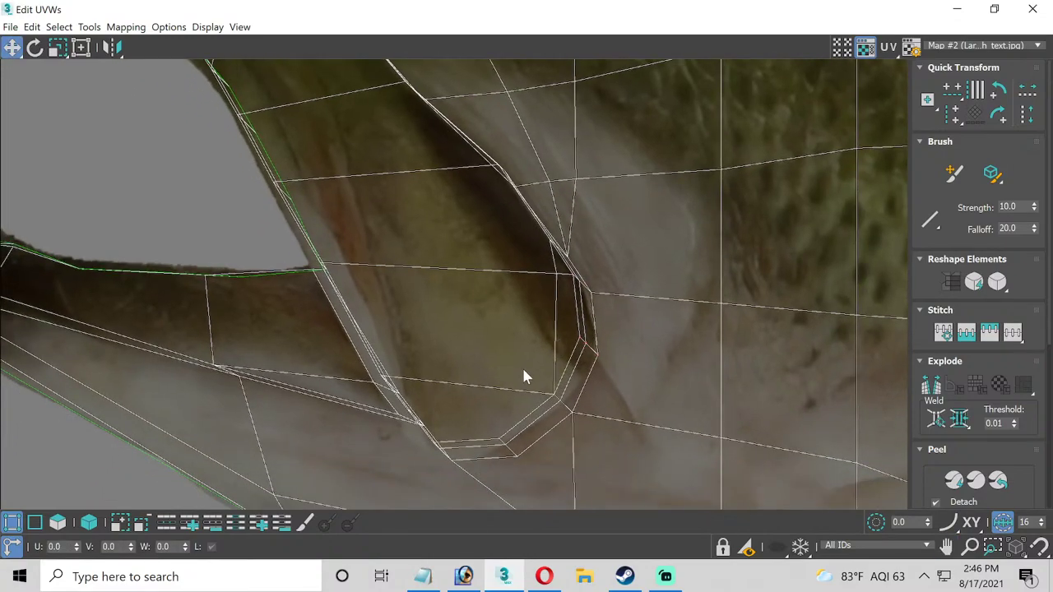
pyautogui.moveTo(571, 416); pyautogui.dragTo(563, 405)
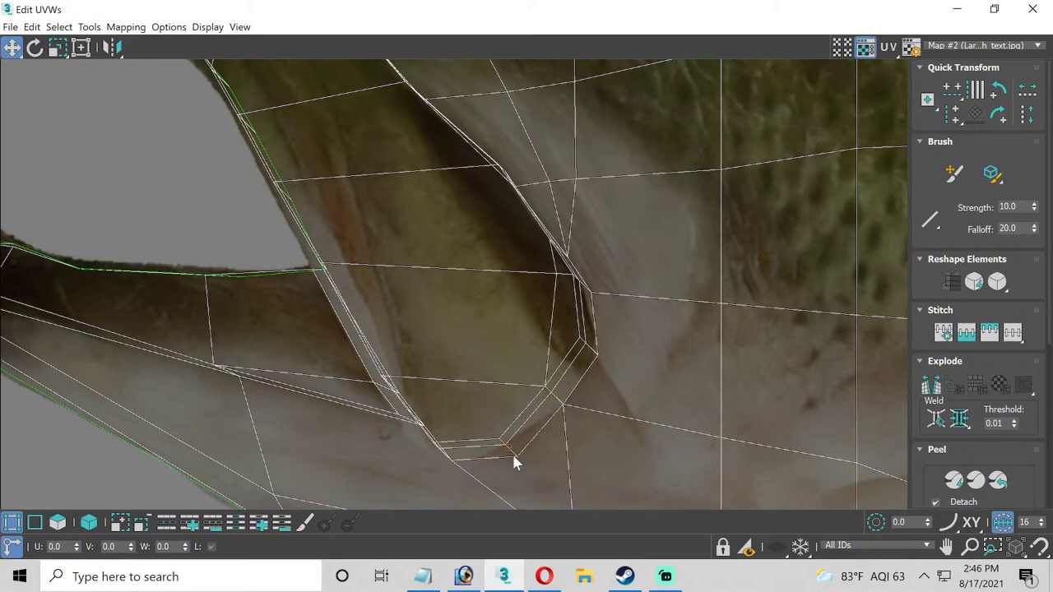
pyautogui.moveTo(512, 457); pyautogui.dragTo(499, 440)
pyautogui.click(448, 465)
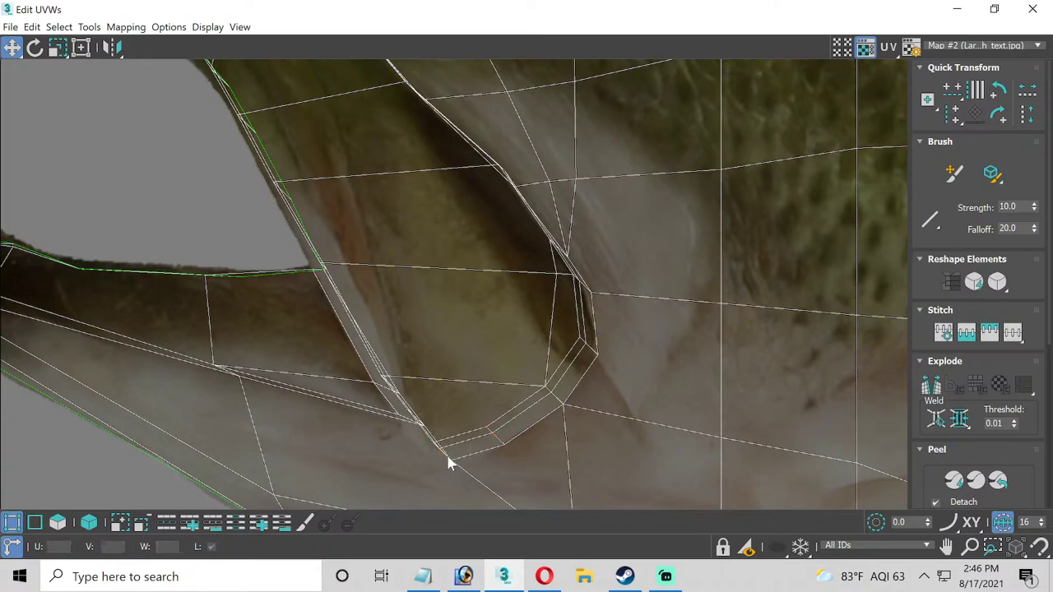
pyautogui.moveTo(481, 492); pyautogui.dragTo(481, 490)
pyautogui.moveTo(447, 458)
pyautogui.mouseDown()
pyautogui.moveTo(463, 468)
pyautogui.moveTo(454, 444)
pyautogui.mouseUp()
pyautogui.scroll(-3, 477, 453)
pyautogui.scroll(4, 423, 336)
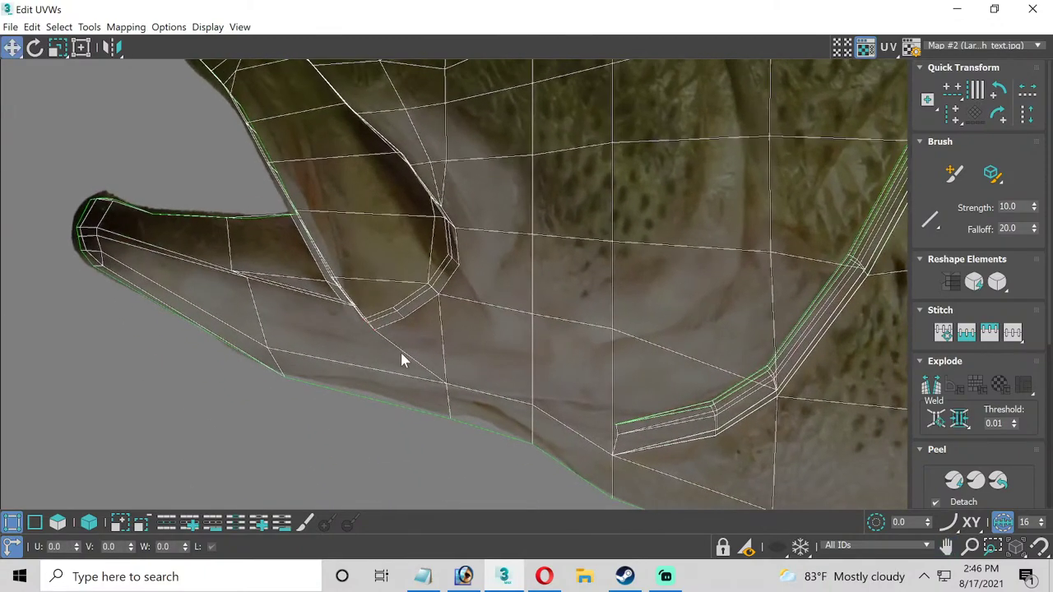
# Raise the lower-jaw UV vertices up to the fish texture's outline.
pyautogui.moveTo(447, 399); pyautogui.dragTo(450, 370)
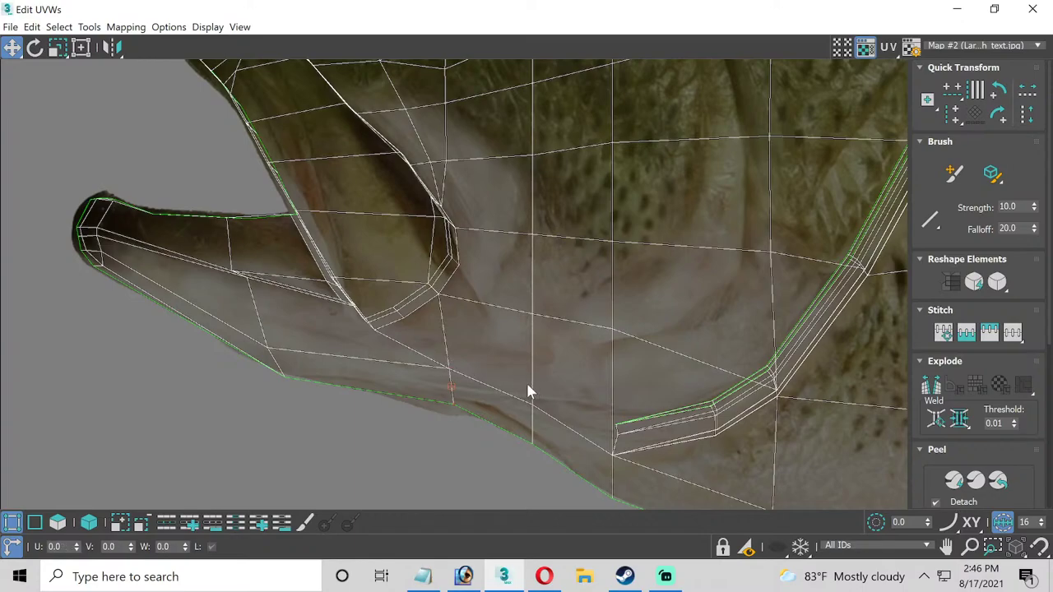
pyautogui.moveTo(539, 464); pyautogui.dragTo(527, 385)
pyautogui.moveTo(268, 345); pyautogui.dragTo(275, 331)
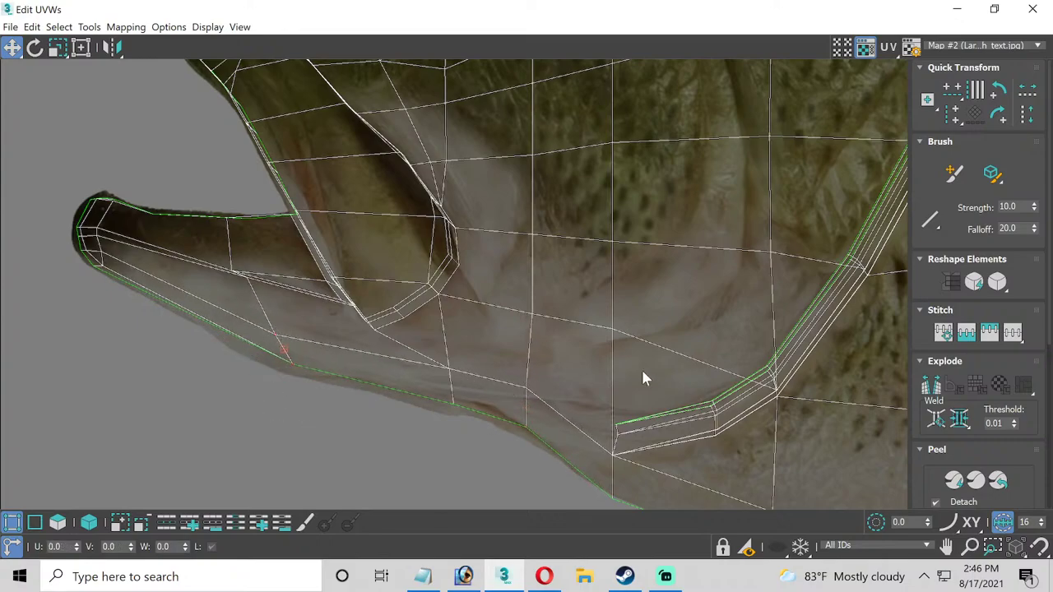
pyautogui.moveTo(644, 372); pyautogui.dragTo(364, 302, button='middle')
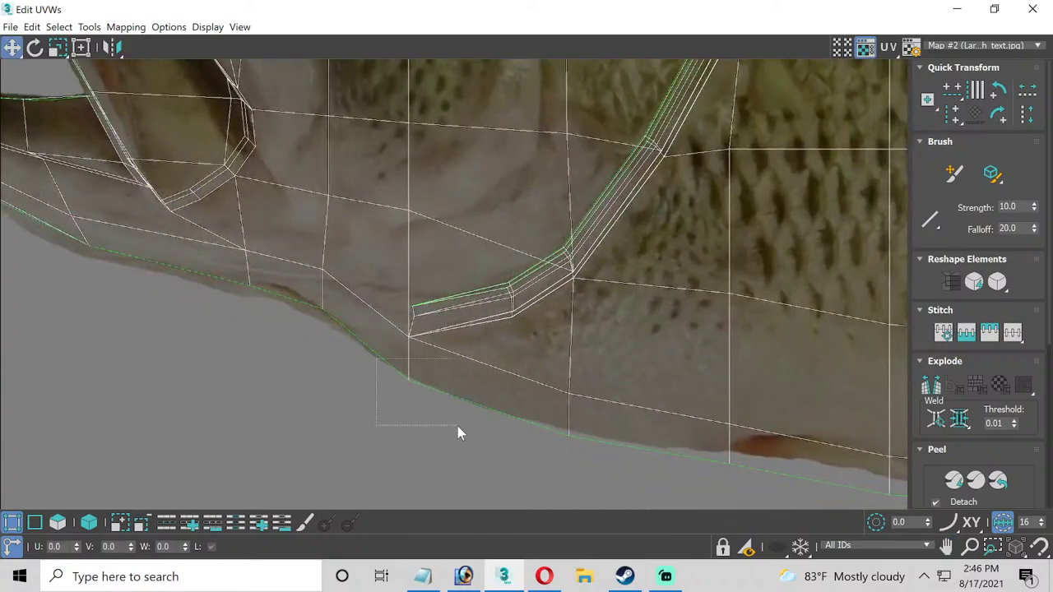
pyautogui.moveTo(411, 378); pyautogui.dragTo(411, 365)
pyautogui.moveTo(567, 390); pyautogui.dragTo(568, 375)
pyautogui.moveTo(731, 451); pyautogui.dragTo(736, 392)
# Raise the front belly vertex columns to match the texture's lower edge.
pyautogui.moveTo(796, 408); pyautogui.dragTo(389, 373, button='middle')
pyautogui.moveTo(479, 421); pyautogui.dragTo(489, 362)
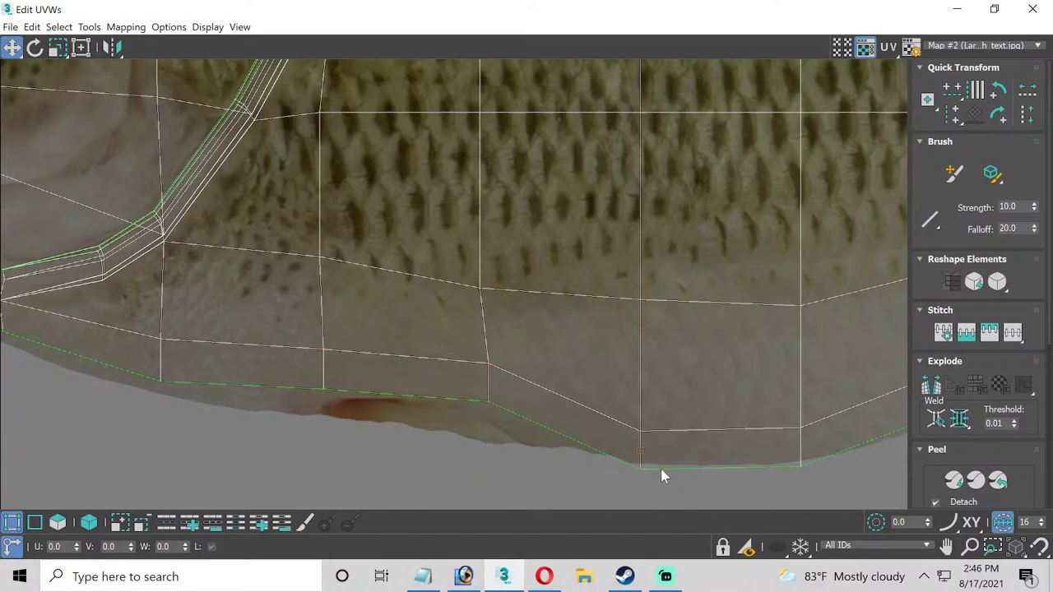
pyautogui.moveTo(640, 435); pyautogui.dragTo(641, 388)
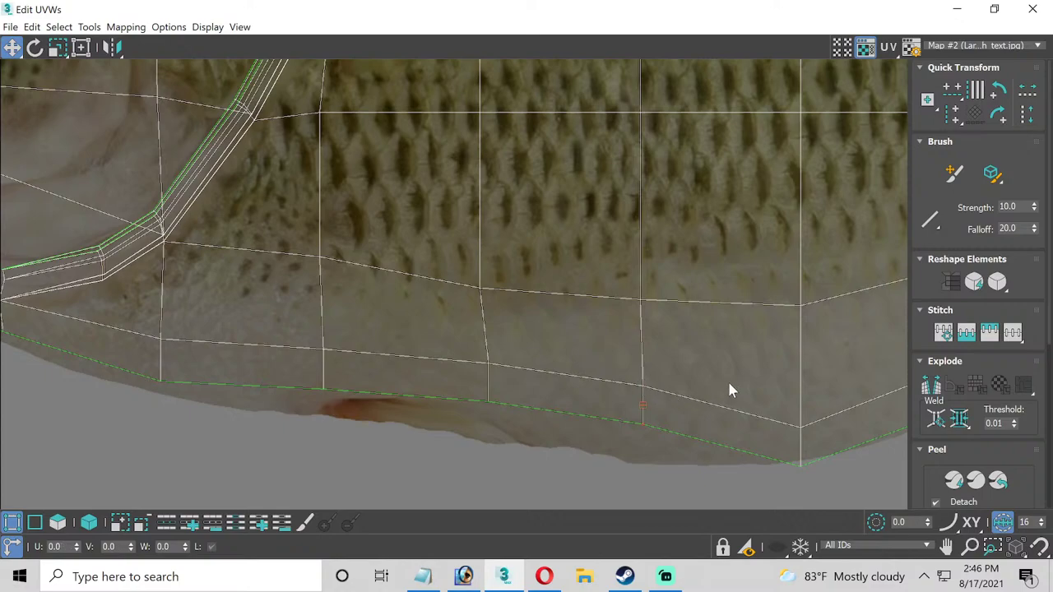
pyautogui.moveTo(727, 391); pyautogui.dragTo(381, 368, button='middle')
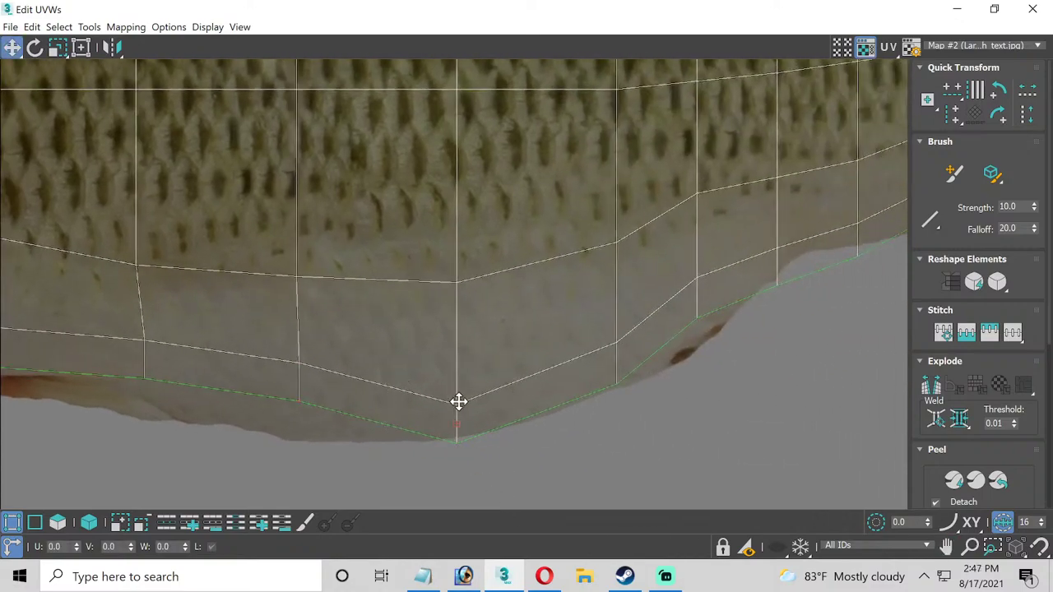
pyautogui.moveTo(458, 403); pyautogui.dragTo(462, 374)
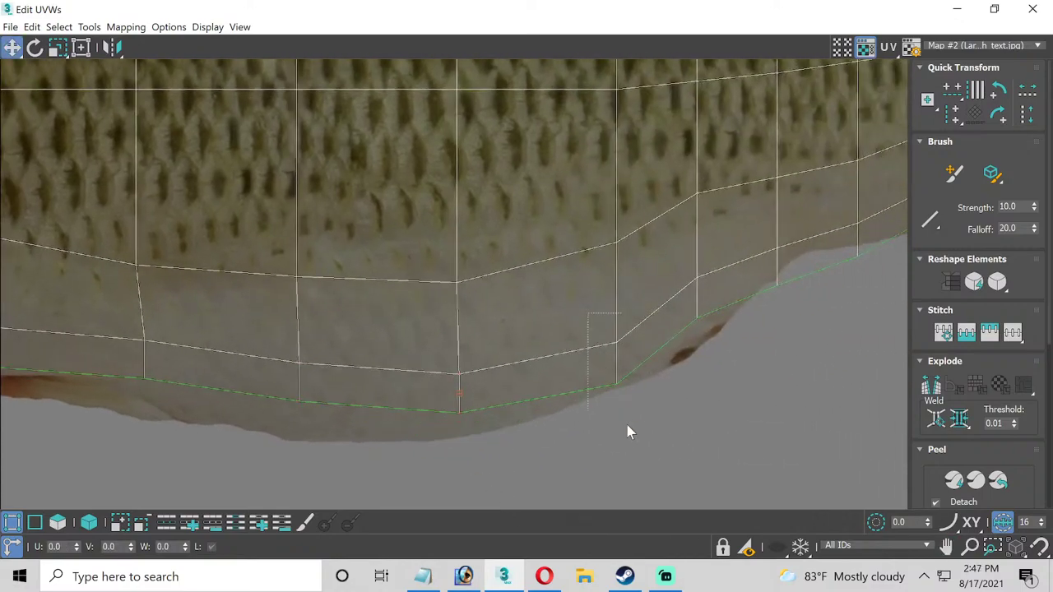
pyautogui.moveTo(618, 343); pyautogui.dragTo(615, 336)
pyautogui.moveTo(696, 301); pyautogui.dragTo(355, 457, button='middle')
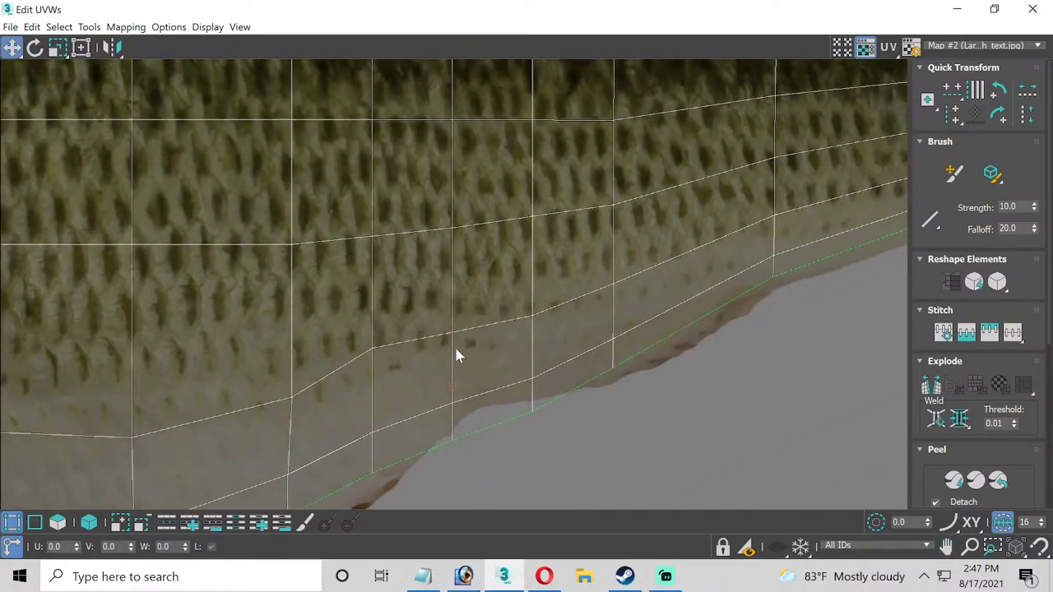
# Raise the remaining belly vertex columns onto the outline toward the tail.
pyautogui.click(453, 332)
pyautogui.moveTo(455, 328); pyautogui.dragTo(457, 295)
pyautogui.moveTo(541, 319); pyautogui.dragTo(451, 297, button='middle')
pyautogui.moveTo(451, 293); pyautogui.dragTo(510, 440)
pyautogui.moveTo(502, 309); pyautogui.dragTo(505, 279)
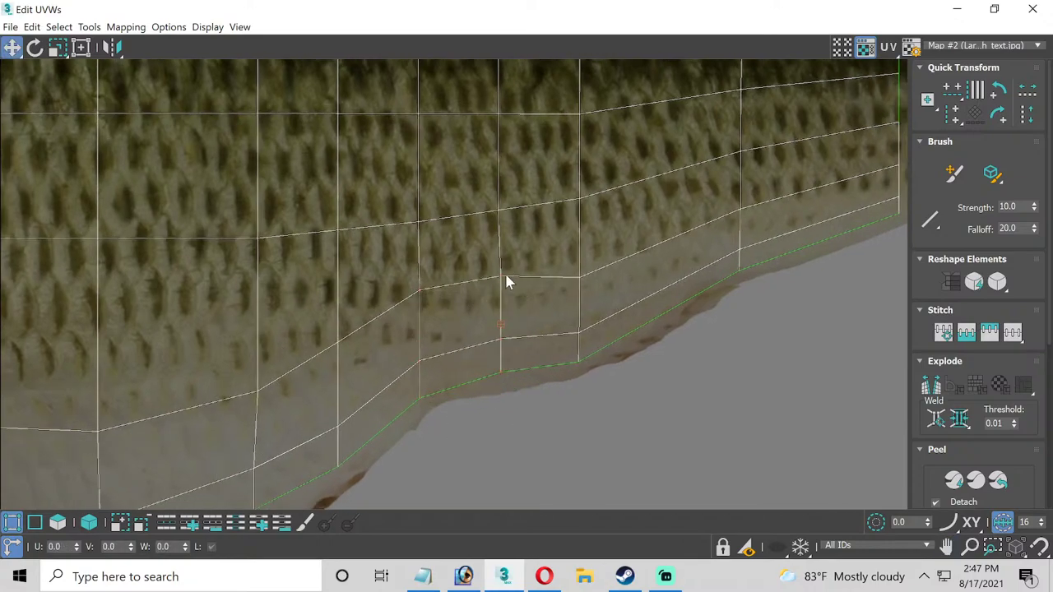
pyautogui.moveTo(505, 280); pyautogui.dragTo(372, 313, button='middle')
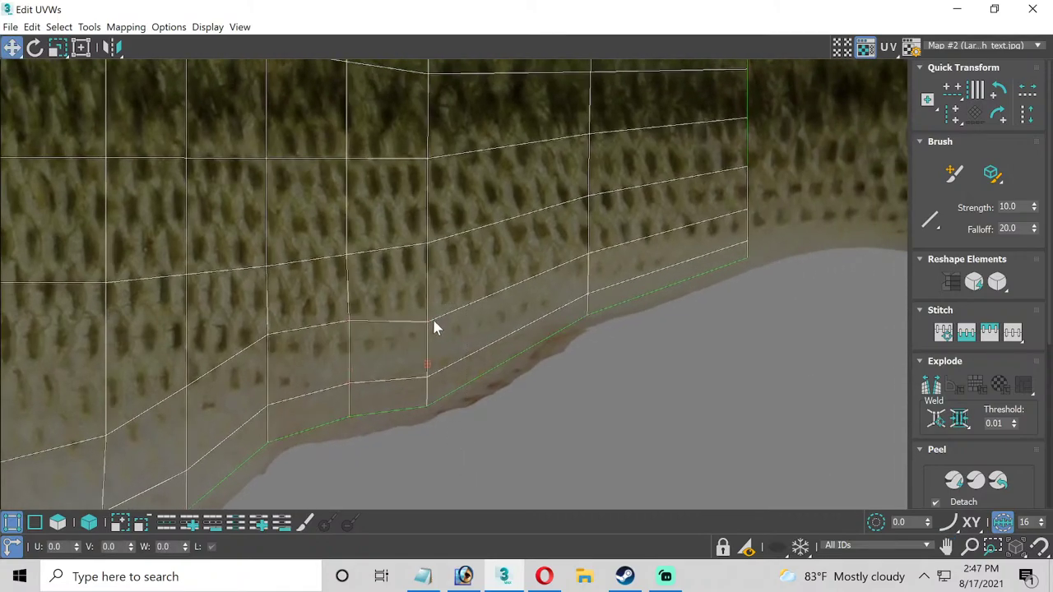
pyautogui.moveTo(433, 327); pyautogui.dragTo(431, 299)
pyautogui.moveTo(430, 299); pyautogui.dragTo(439, 338, button='middle')
# Lower two back-edge UV vertices onto the texture outline near the head.
pyautogui.scroll(-5, 439, 338)
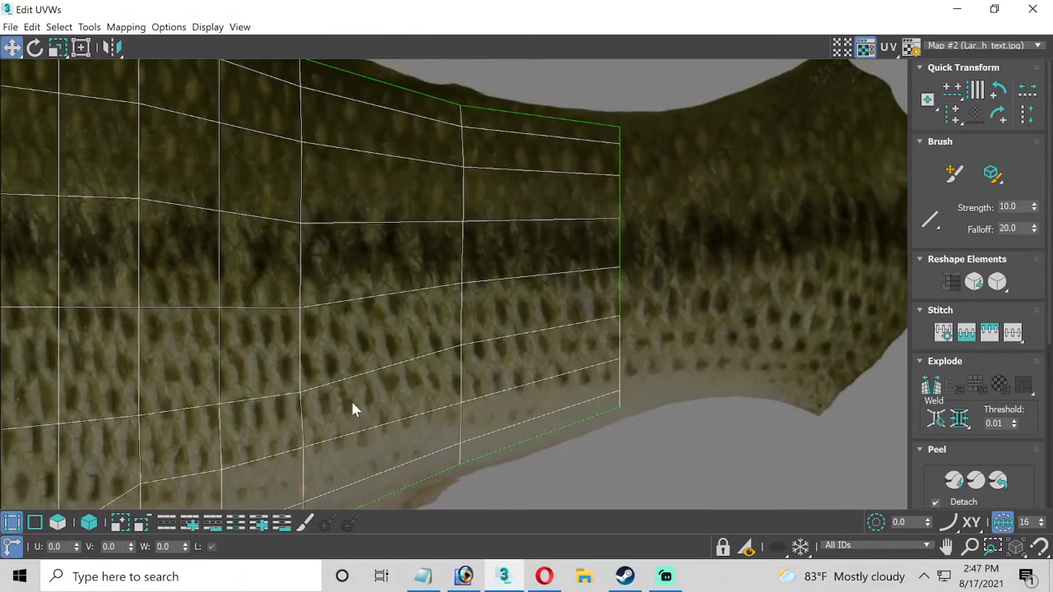
pyautogui.scroll(5, 305, 329)
pyautogui.middleClick(557, 406)
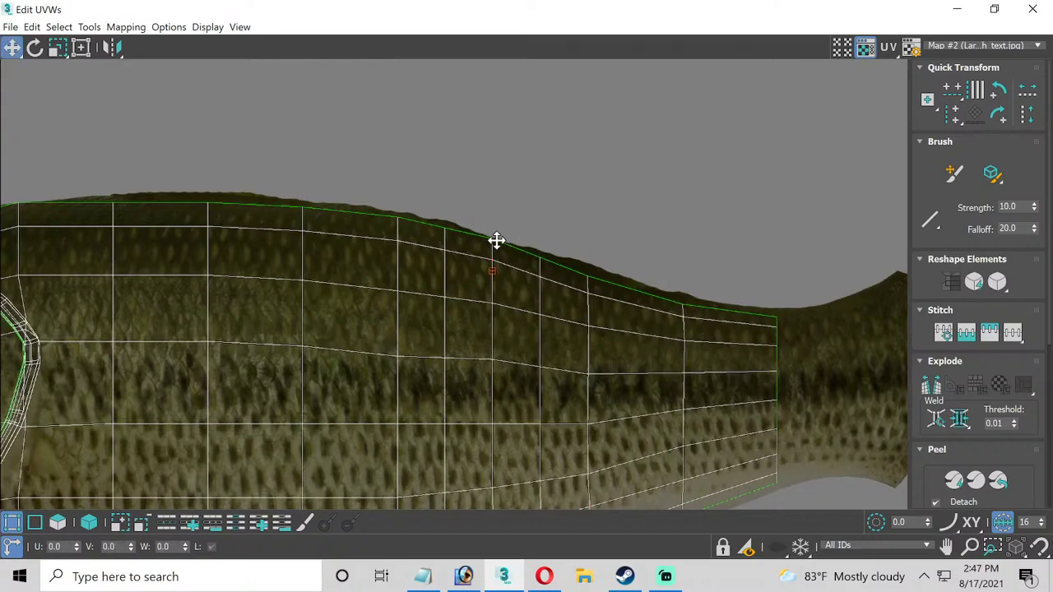
pyautogui.moveTo(497, 240); pyautogui.dragTo(494, 245)
pyautogui.moveTo(365, 297); pyautogui.dragTo(560, 315, button='middle')
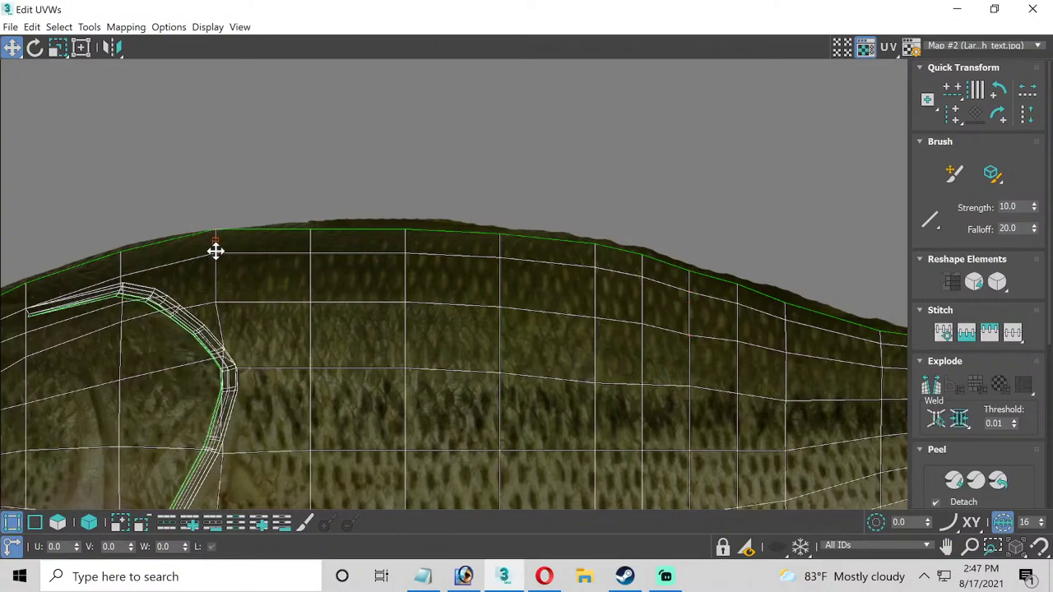
pyautogui.moveTo(216, 234); pyautogui.dragTo(213, 264)
# With the whole fish in view, pull a lower-body vertex down onto the belly outline.
pyautogui.moveTo(205, 279); pyautogui.dragTo(508, 259, button='middle')
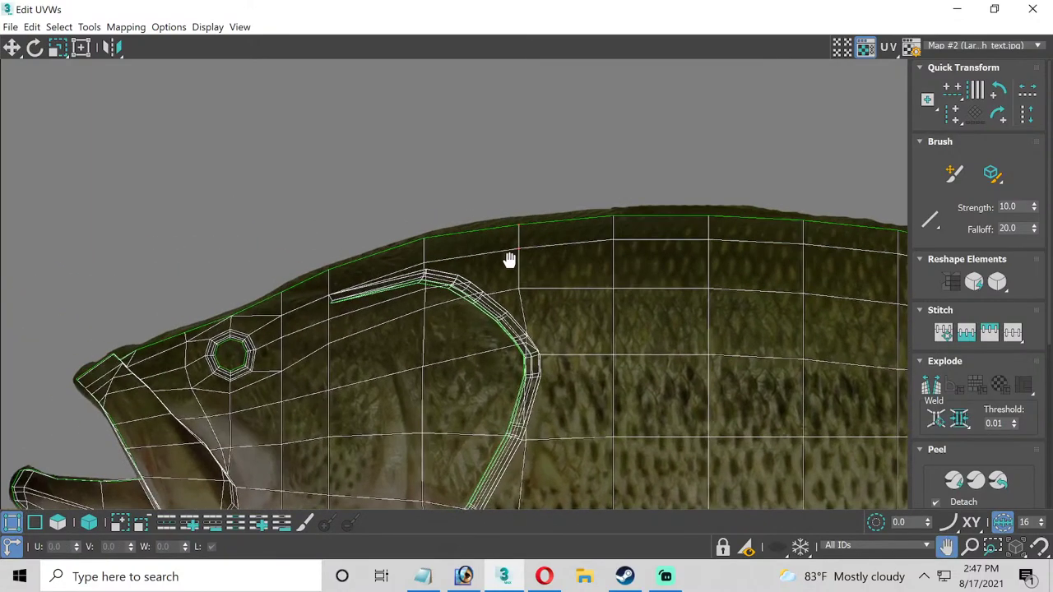
pyautogui.scroll(2, 444, 251)
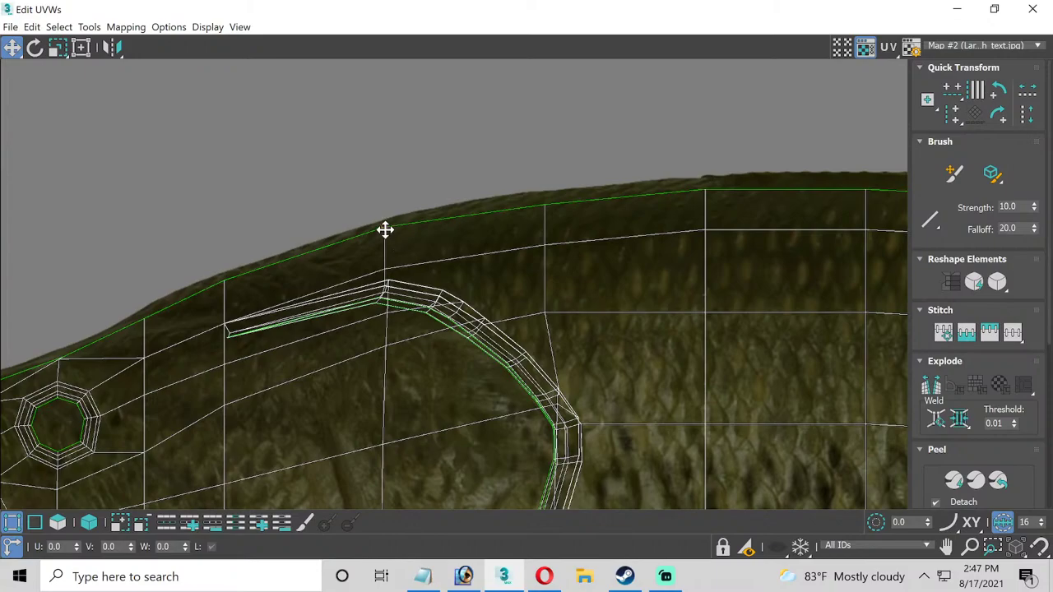
pyautogui.moveTo(255, 374); pyautogui.dragTo(541, 222, button='middle')
pyautogui.scroll(-1, 486, 327)
pyautogui.scroll(1, 588, 207)
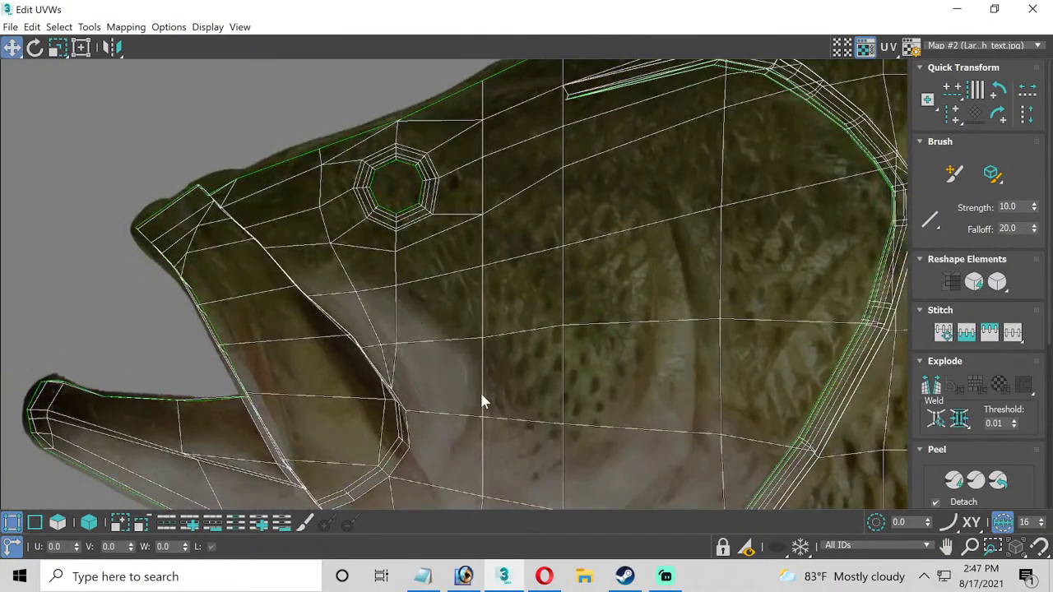
pyautogui.moveTo(482, 402); pyautogui.dragTo(561, 427, button='middle')
pyautogui.scroll(-1, 432, 329)
pyautogui.scroll(-1, 461, 376)
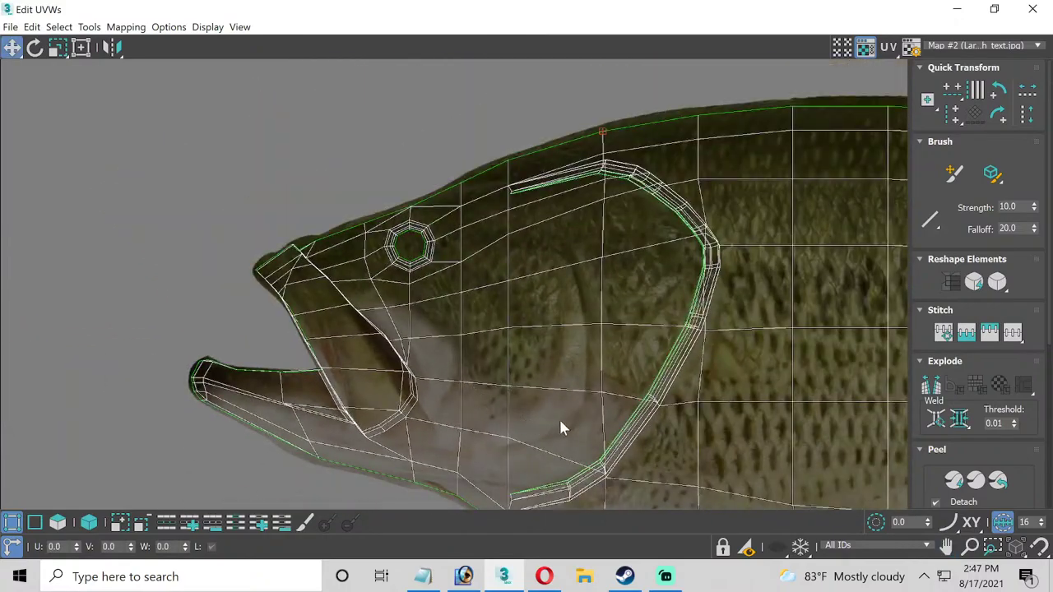
pyautogui.scroll(-1, 560, 428)
pyautogui.moveTo(634, 430); pyautogui.dragTo(235, 359, button='middle')
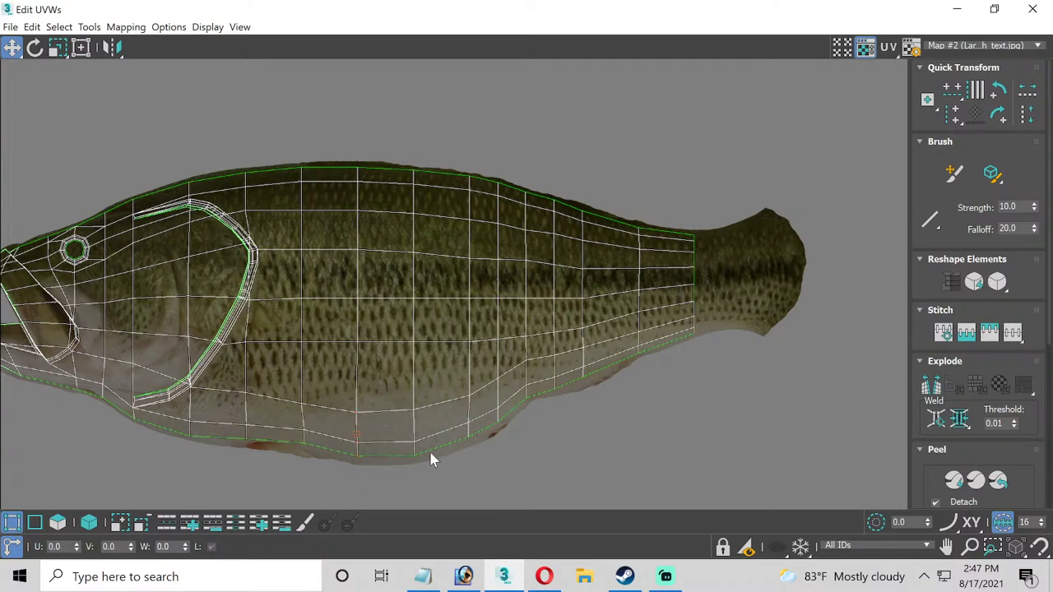
pyautogui.moveTo(580, 318); pyautogui.dragTo(592, 380)
pyautogui.moveTo(581, 324)
pyautogui.mouseDown()
pyautogui.moveTo(582, 334)
pyautogui.moveTo(568, 327)
pyautogui.mouseUp()
# Nudge one more belly vertex onto the edge and close the Edit UVWs window.
pyautogui.click(553, 404)
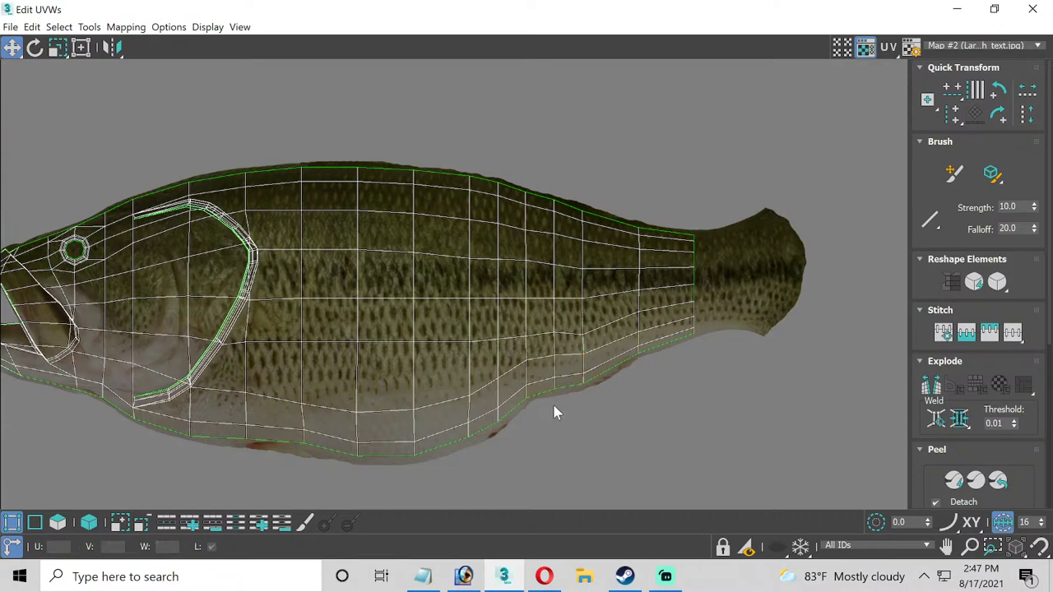
pyautogui.click(568, 356)
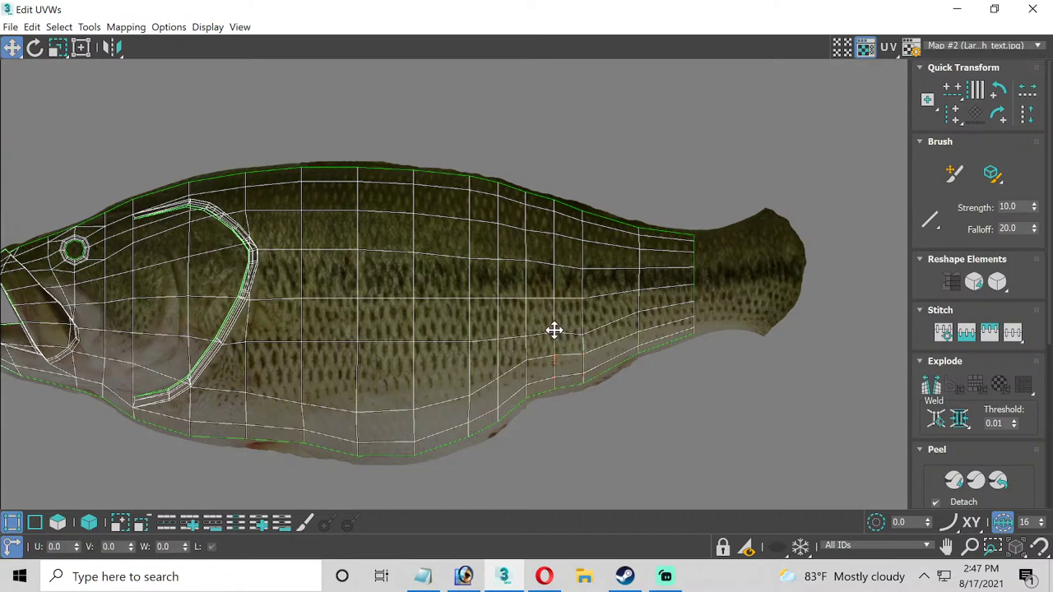
pyautogui.moveTo(553, 330); pyautogui.dragTo(553, 332)
pyautogui.moveTo(436, 287); pyautogui.dragTo(535, 282, button='middle')
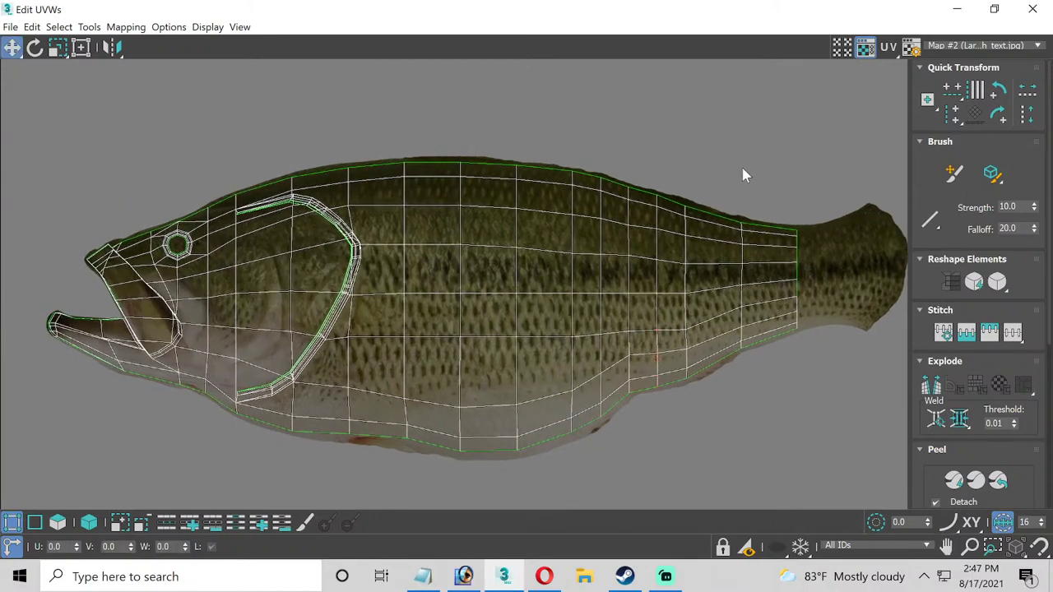
pyautogui.click(1033, 8)
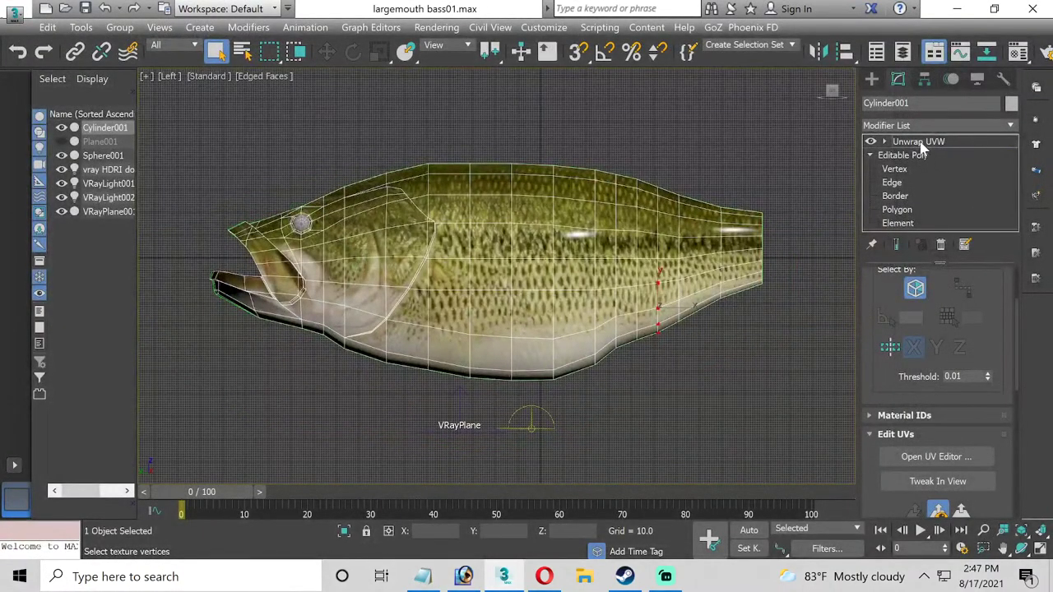
# Collapse the fish's Unwrap UVW stack to Editable Poly, confirming the warning.
pyautogui.rightClick(922, 146)
pyautogui.click(889, 280)
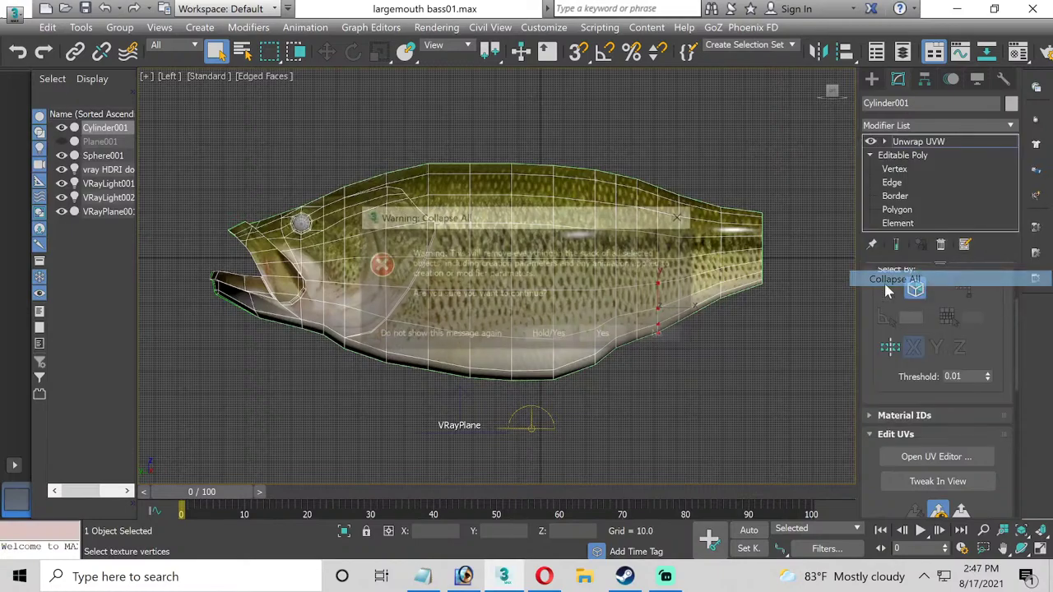
pyautogui.click(599, 334)
pyautogui.click(561, 136)
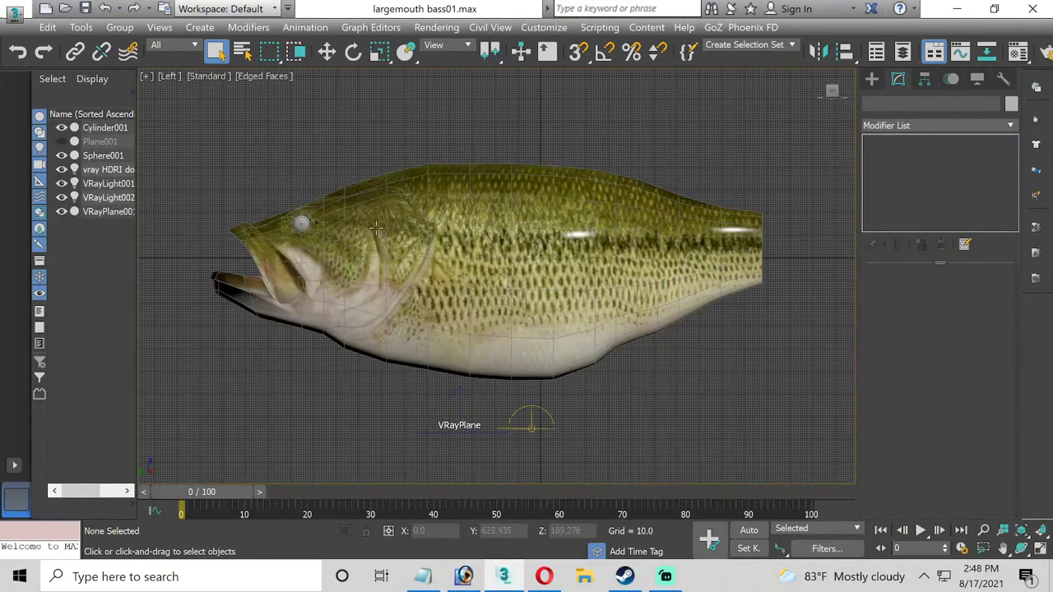
# Maximize the Left viewport, zoom in on the head and select the eye sphere.
pyautogui.scroll(4, 244, 255)
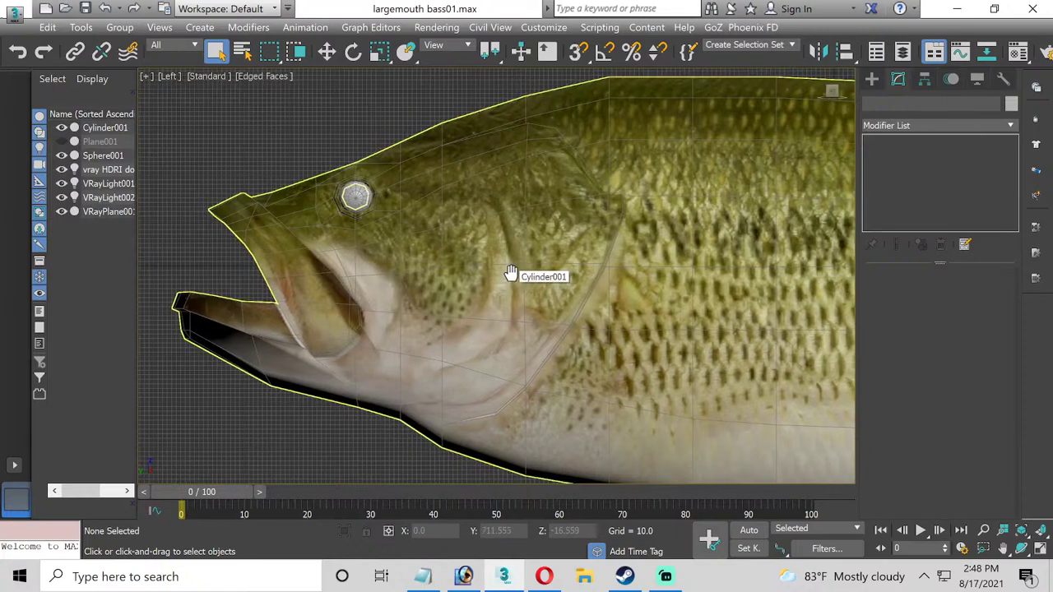
pyautogui.moveTo(511, 273); pyautogui.dragTo(379, 275, button='middle')
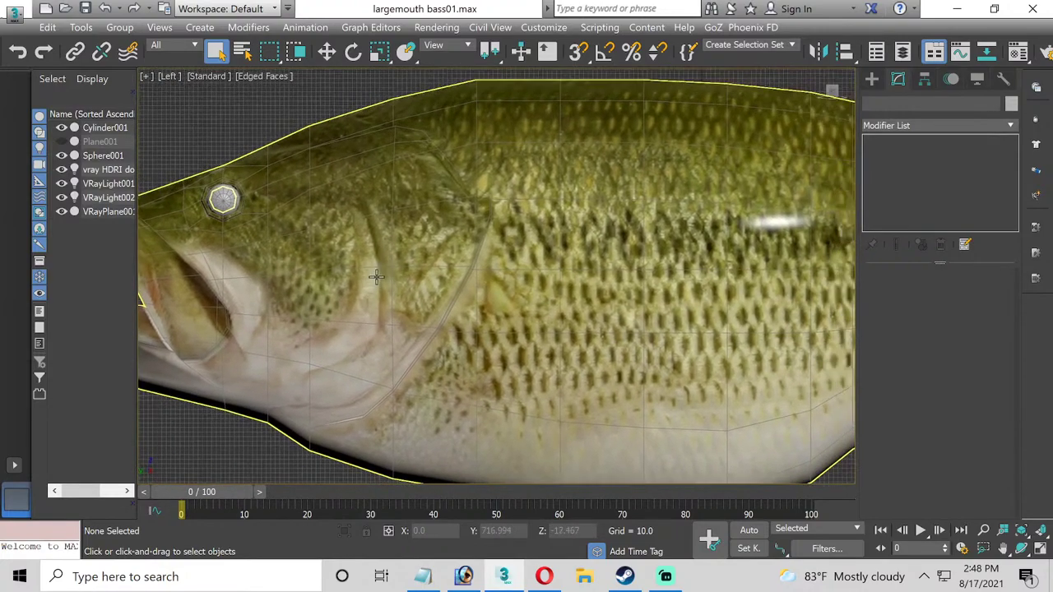
pyautogui.scroll(-2, 376, 278)
pyautogui.scroll(2, 376, 277)
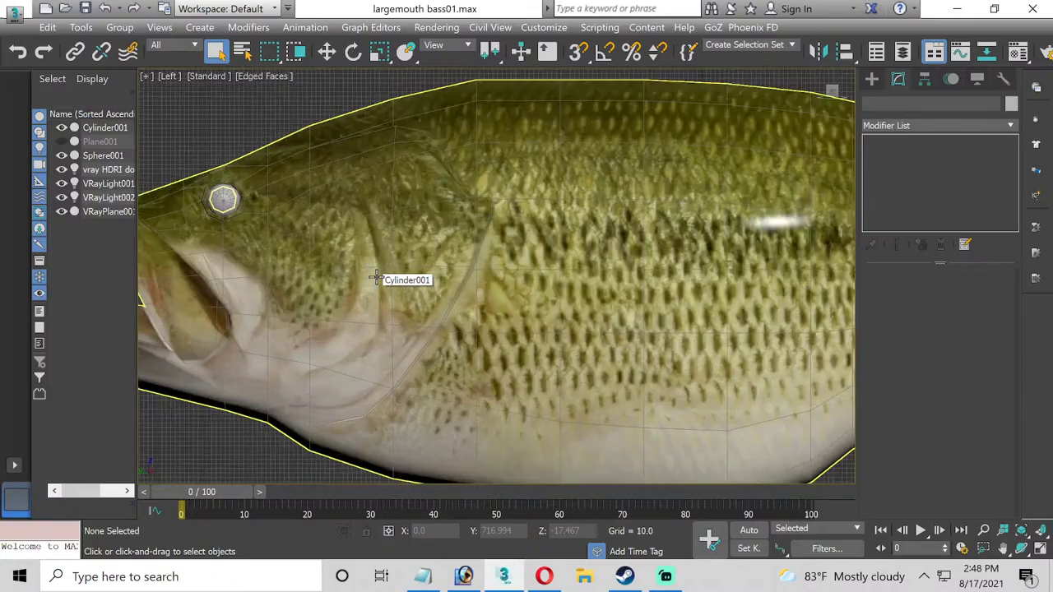
pyautogui.click(1040, 549)
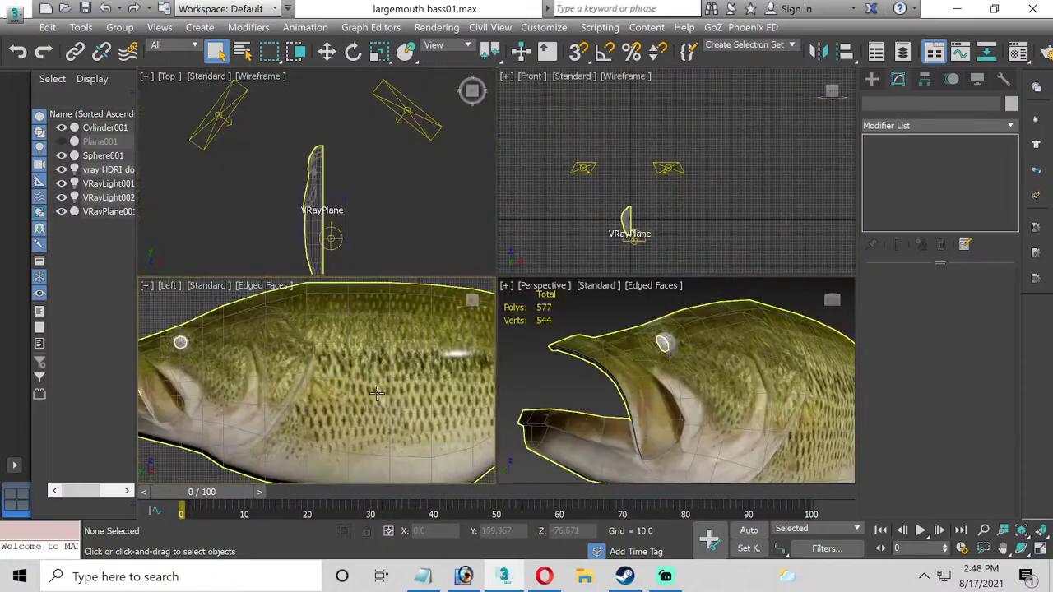
pyautogui.hotkey('ctrl', 'z')
pyautogui.click(1040, 549)
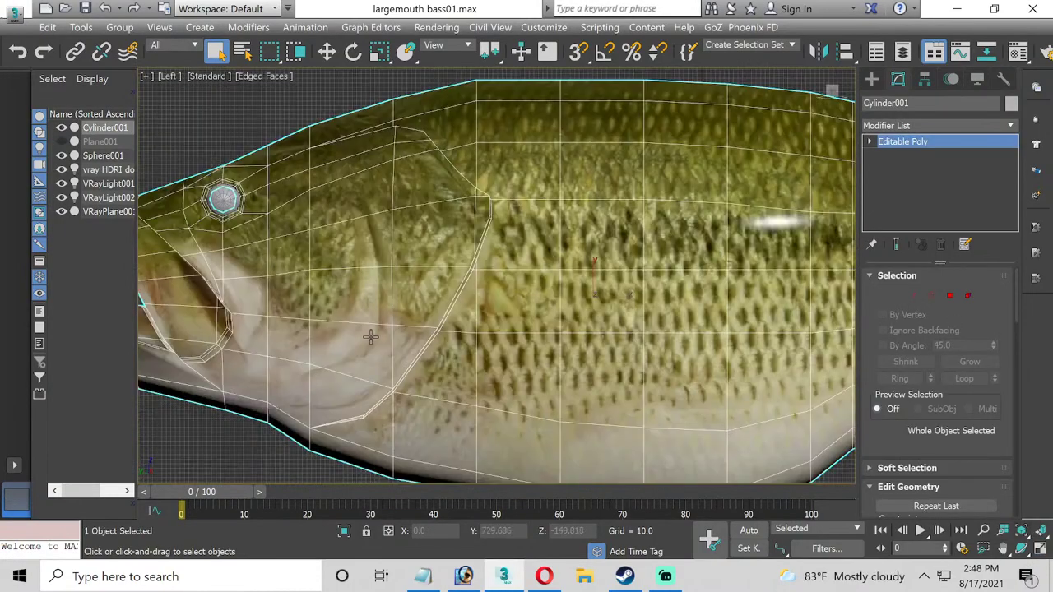
pyautogui.scroll(4, 535, 324)
pyautogui.scroll(-1, 534, 324)
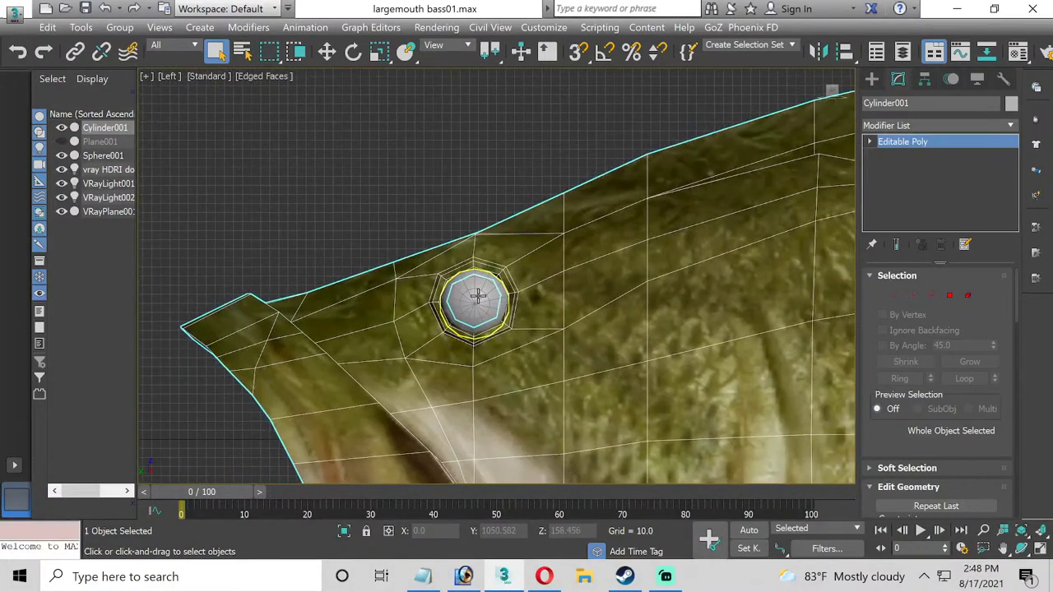
pyautogui.click(476, 303)
# Convert Sphere001 to an Editable Poly, then open and dismiss the Modifier List.
pyautogui.rightClick(956, 145)
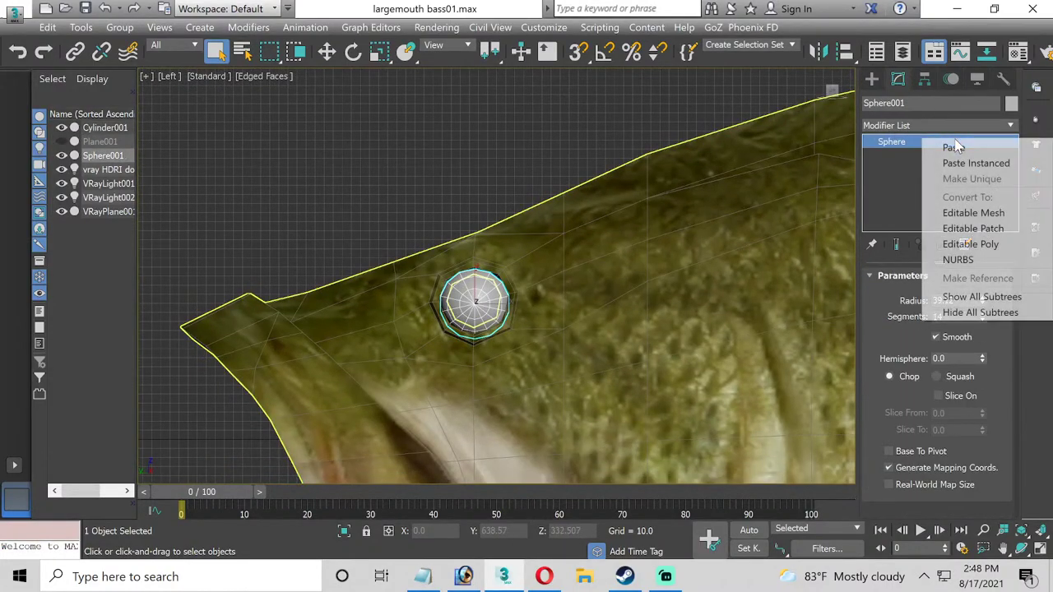
pyautogui.click(963, 238)
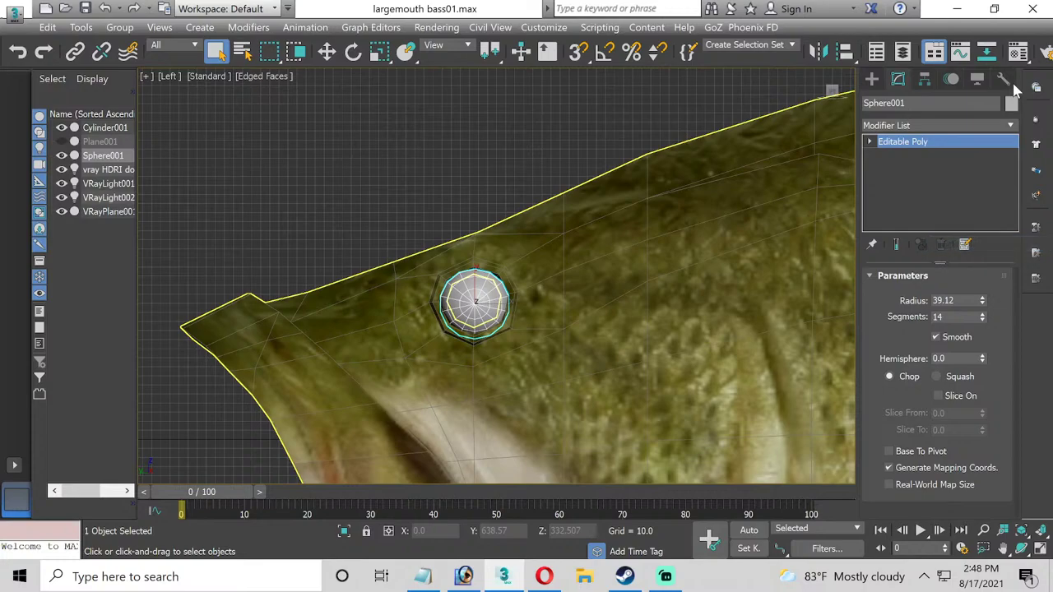
pyautogui.click(1011, 126)
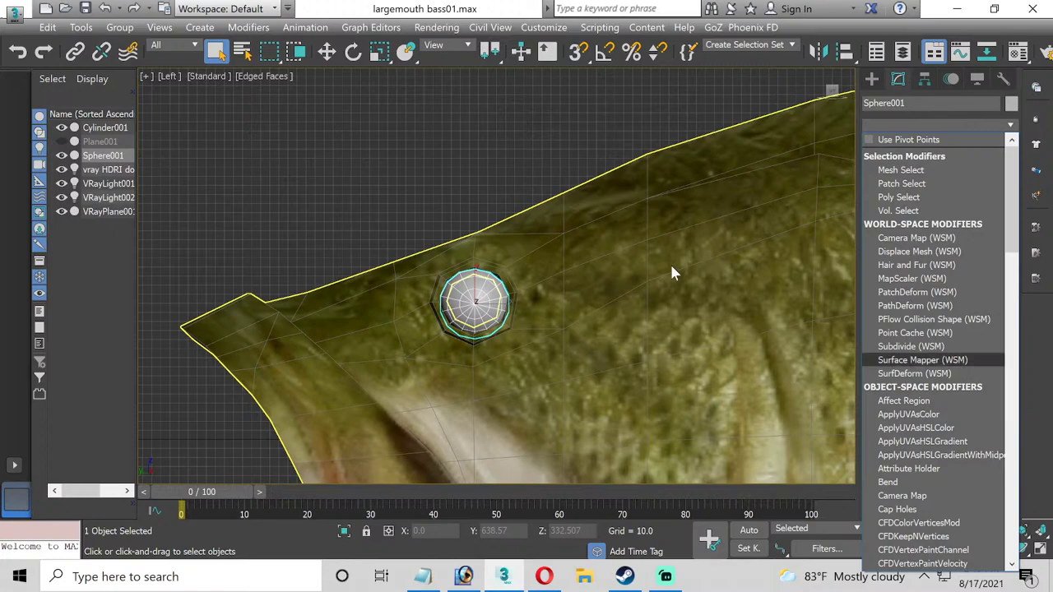
pyautogui.click(525, 165)
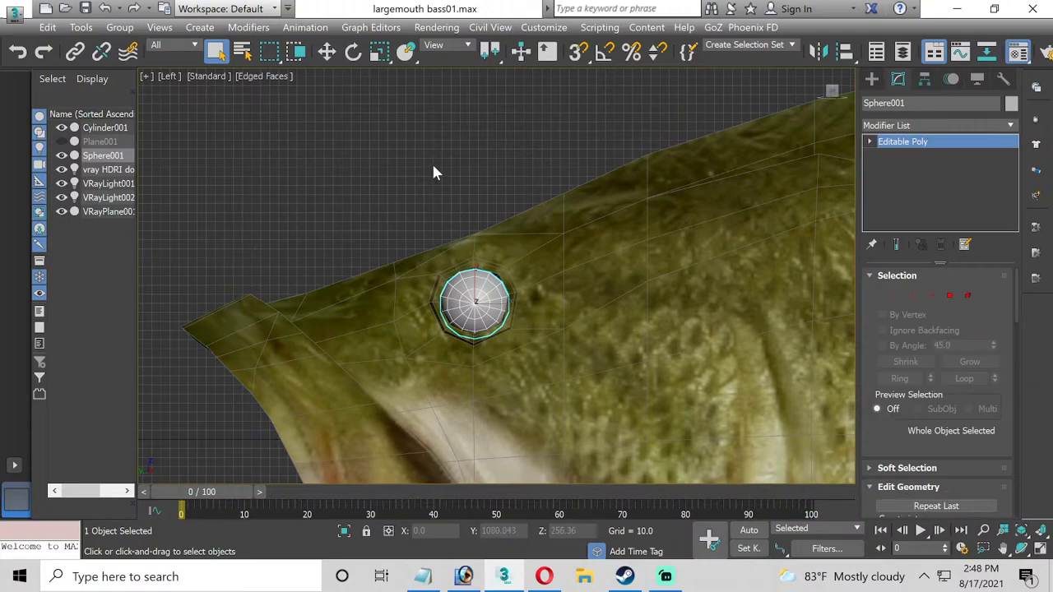
# Name a material slot 'bass eye' and make it a VRayMtl.
pyautogui.press('m')
pyautogui.click(525, 146)
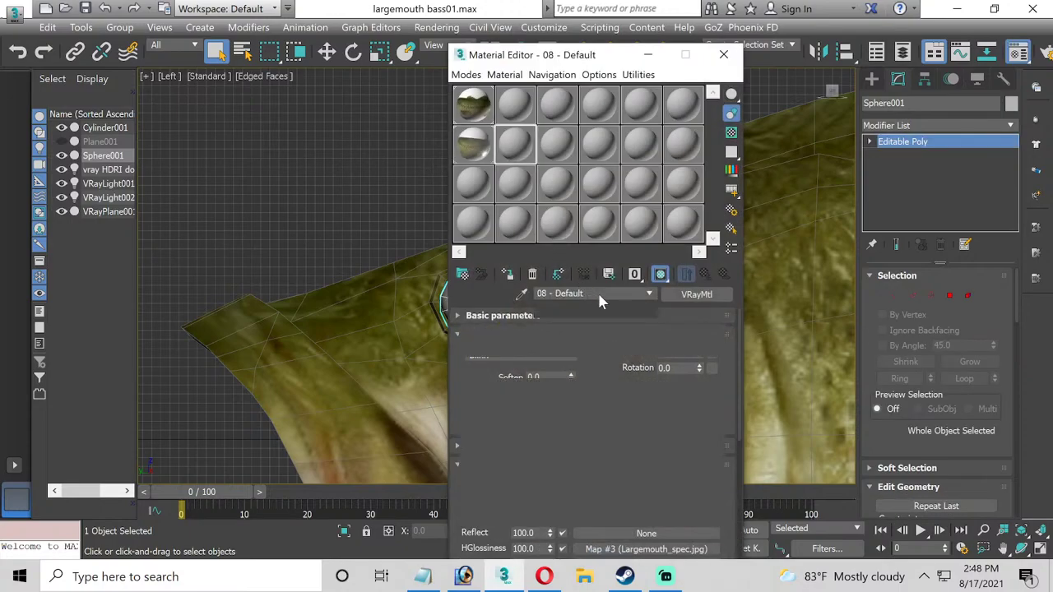
pyautogui.write('bass fins')
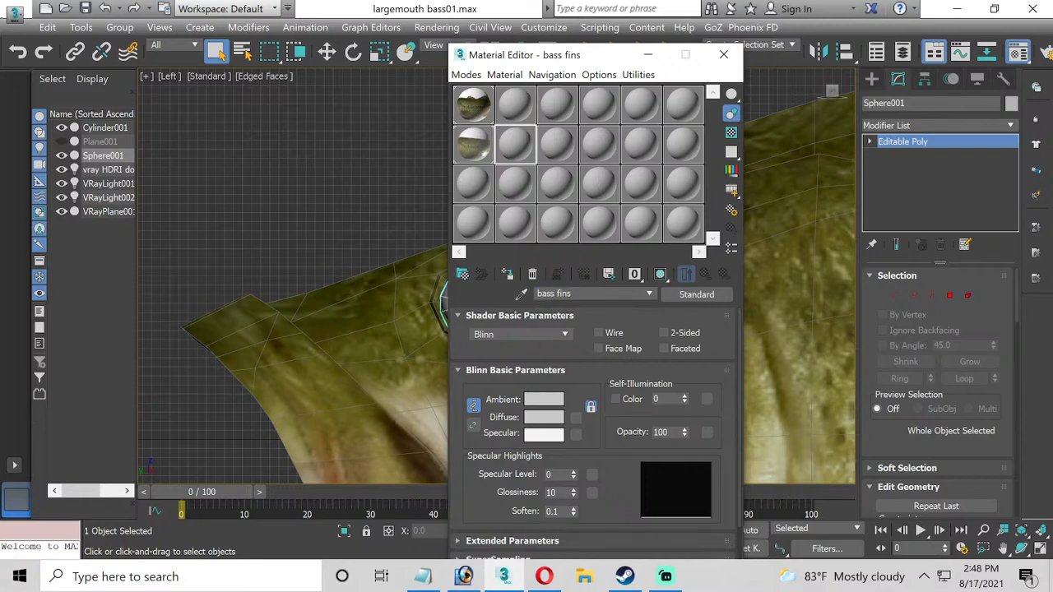
pyautogui.click(566, 142)
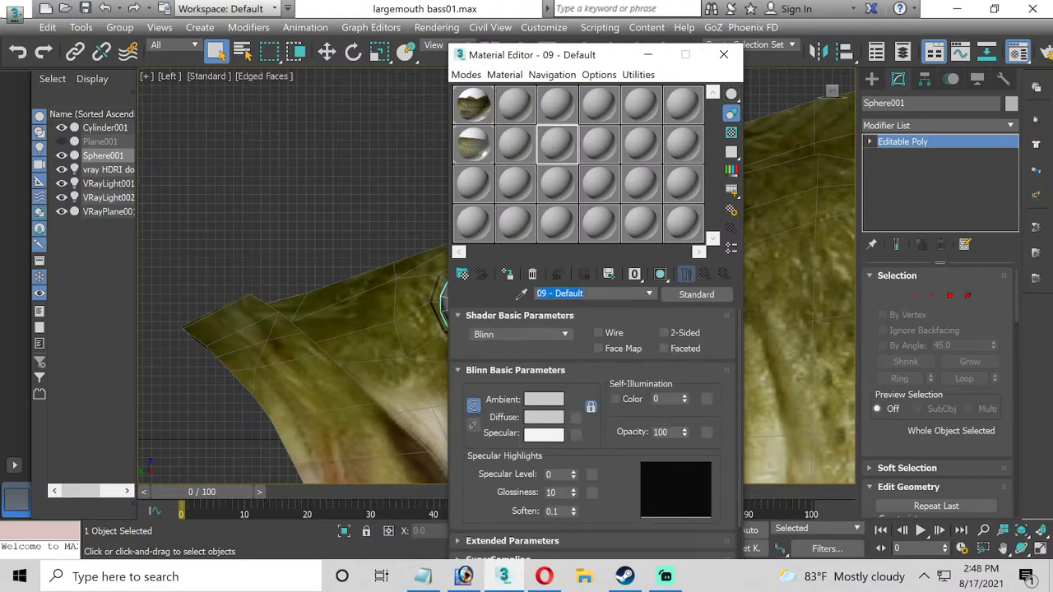
pyautogui.write('bass eye')
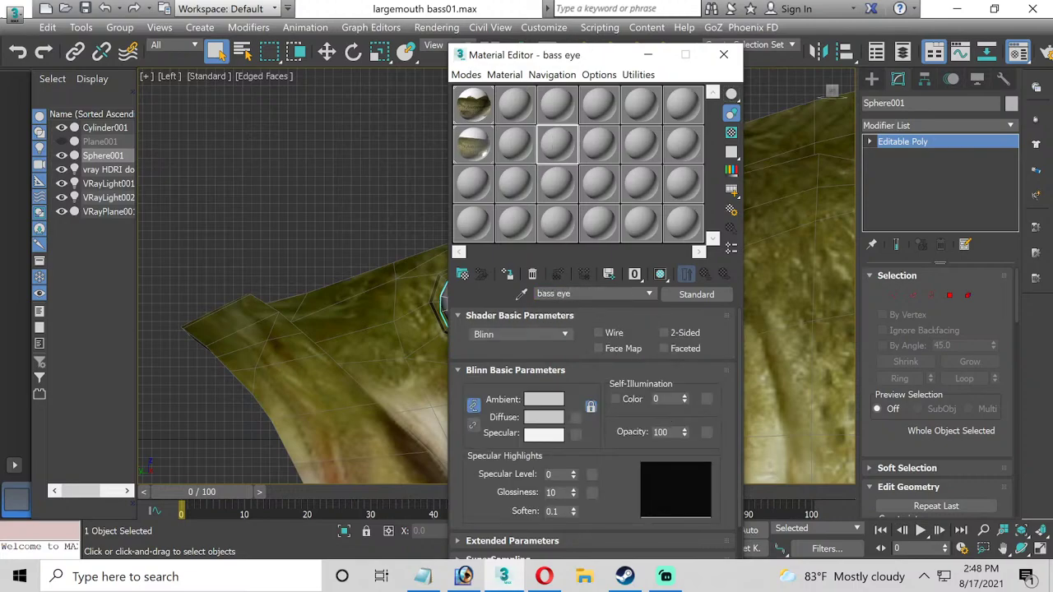
pyautogui.click(685, 295)
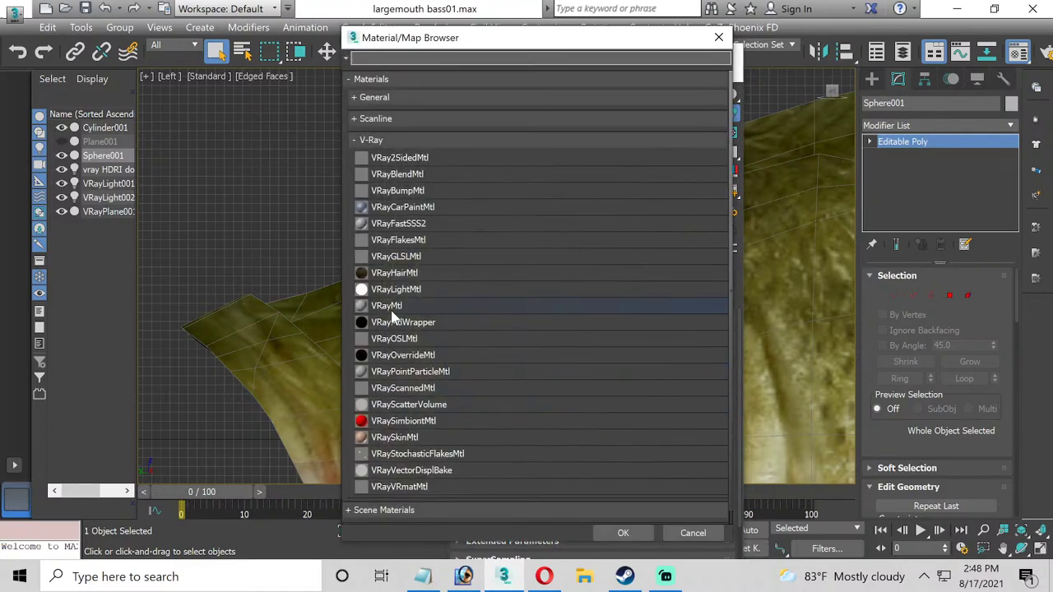
pyautogui.doubleClick(391, 309)
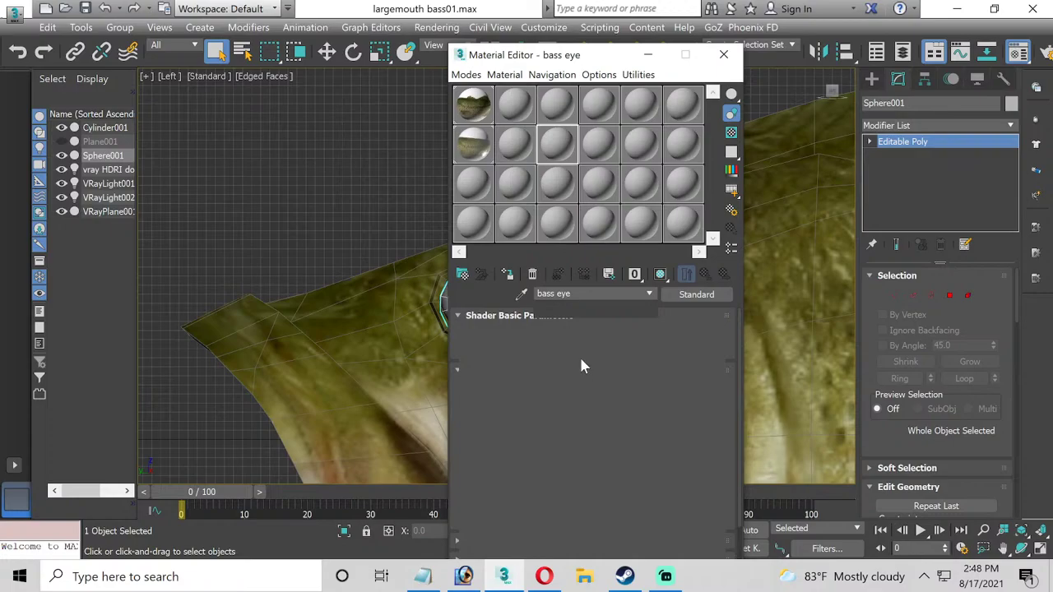
# Load bass eye.jpg as the diffuse bitmap and show it in the viewport.
pyautogui.click(578, 333)
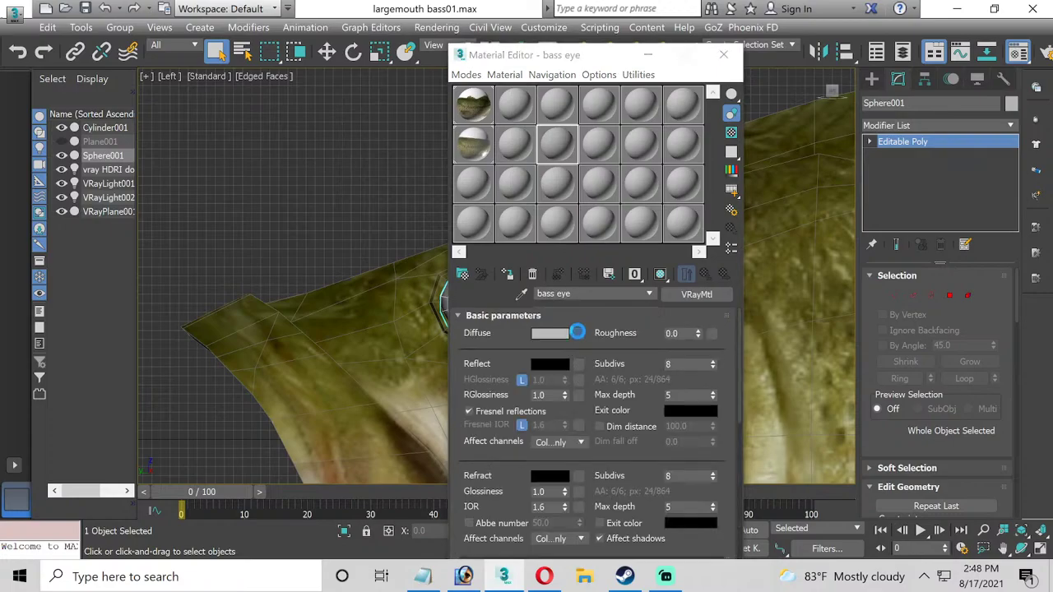
pyautogui.doubleClick(401, 120)
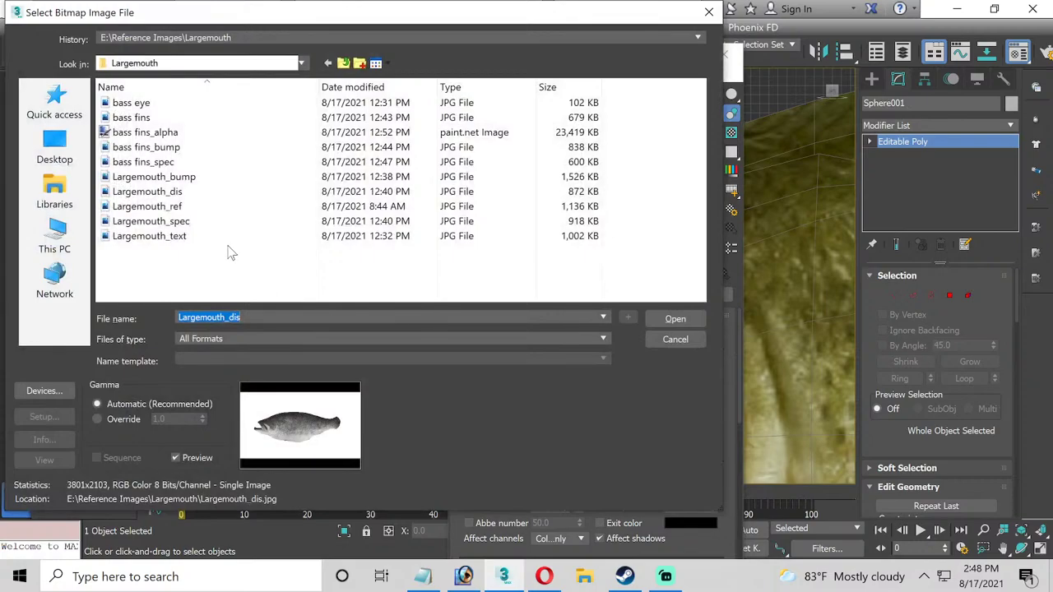
pyautogui.doubleClick(159, 101)
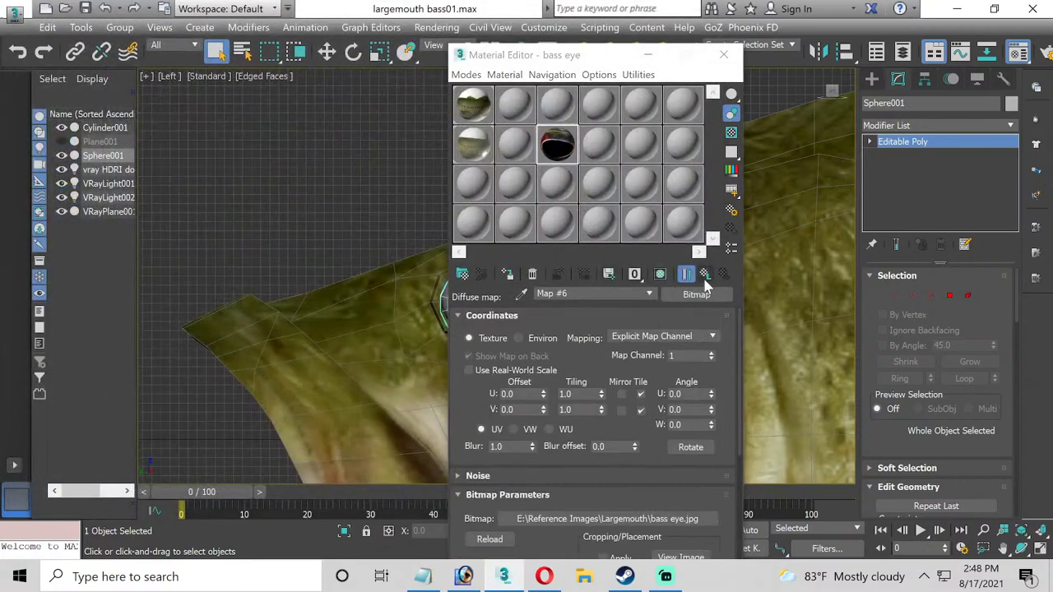
pyautogui.click(706, 274)
pyautogui.click(508, 275)
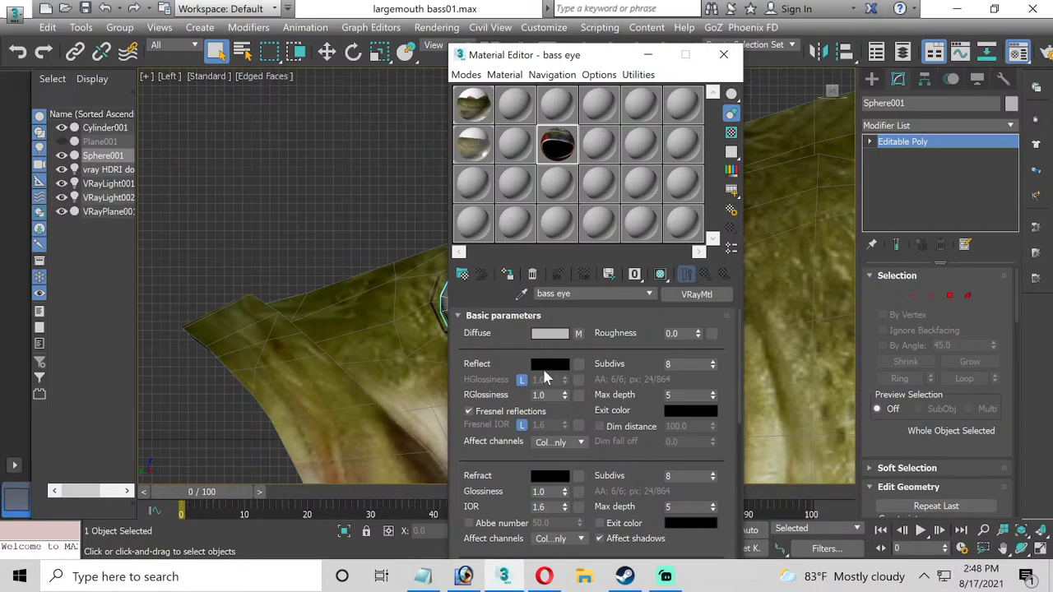
# Set reflection to white with Fresnel IOR 2.0 and 14 subdivs, shown shaded in viewport.
pyautogui.click(549, 365)
pyautogui.moveTo(322, 195); pyautogui.dragTo(335, 200)
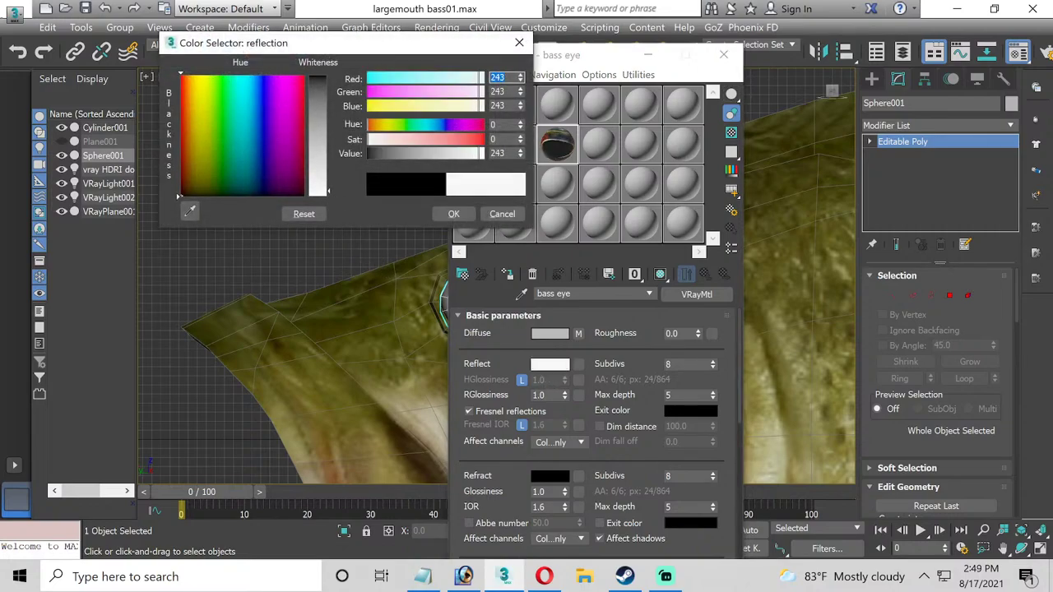
pyautogui.click(451, 214)
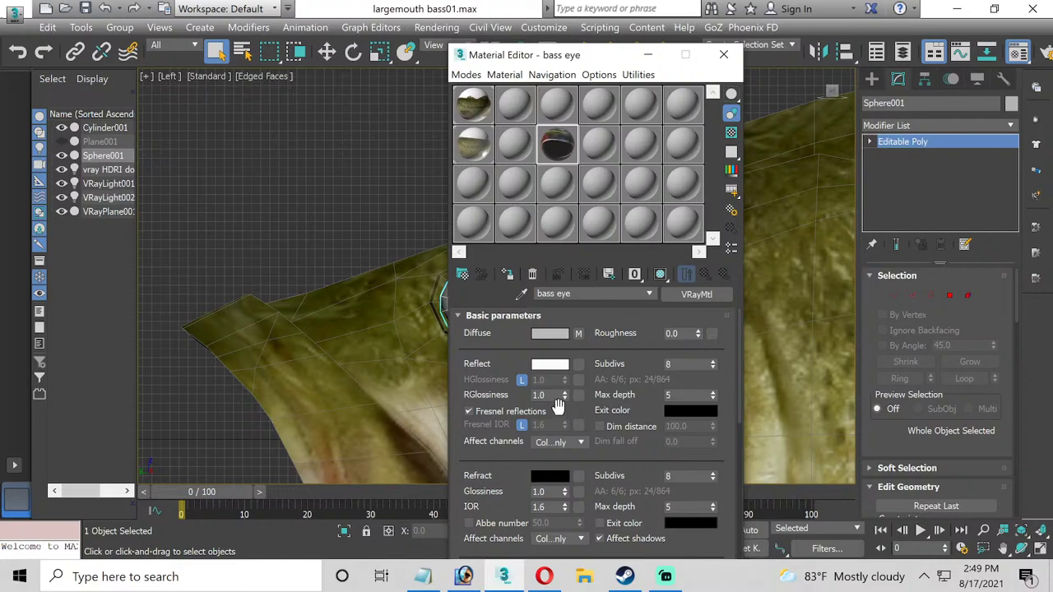
pyautogui.click(521, 426)
pyautogui.click(544, 424)
pyautogui.write('2')
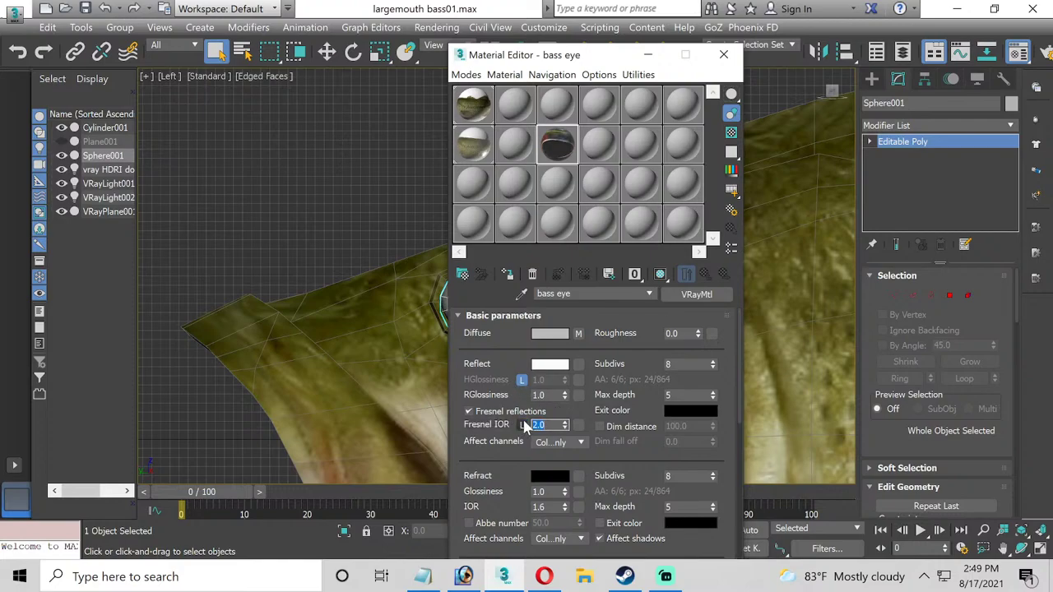
pyautogui.press('Tab')
pyautogui.write('14')
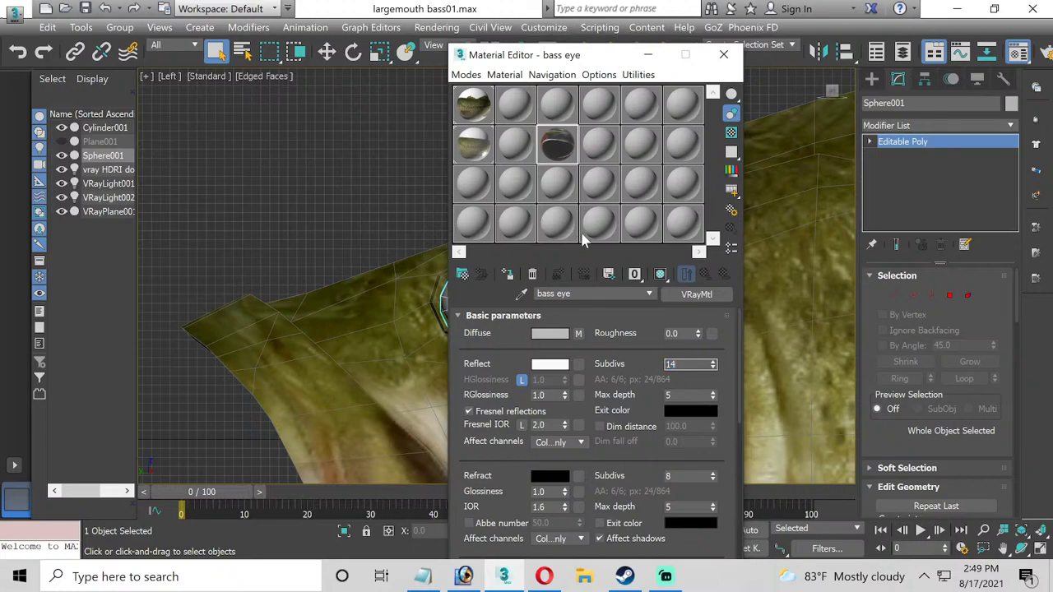
pyautogui.press('Return')
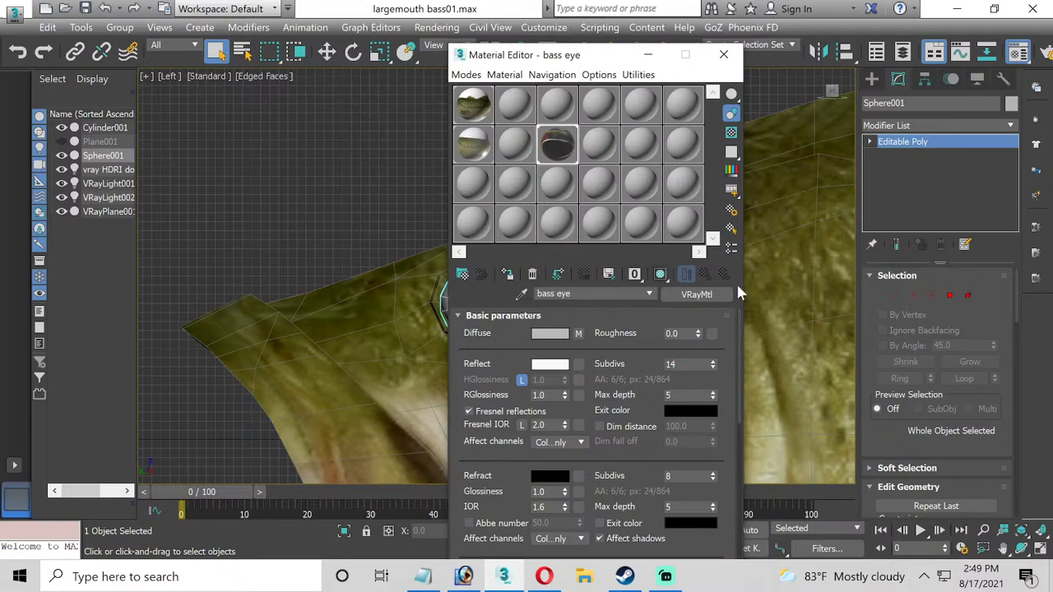
pyautogui.click(663, 275)
# Add an Unwrap UVW modifier to the eye with a Planar projection, then Fit it.
pyautogui.click(723, 55)
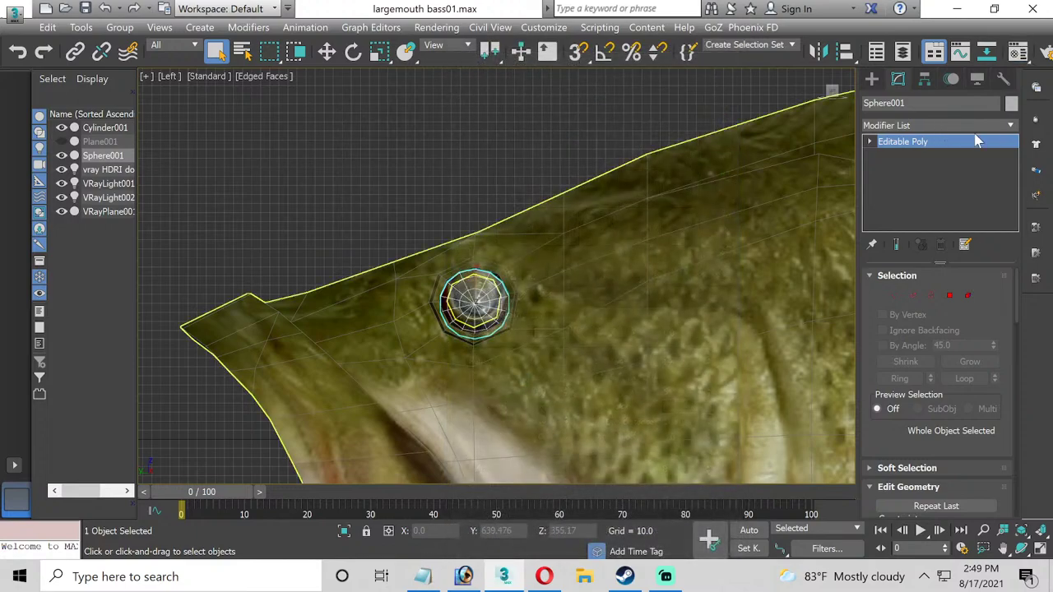
pyautogui.click(1011, 125)
pyautogui.press('u')
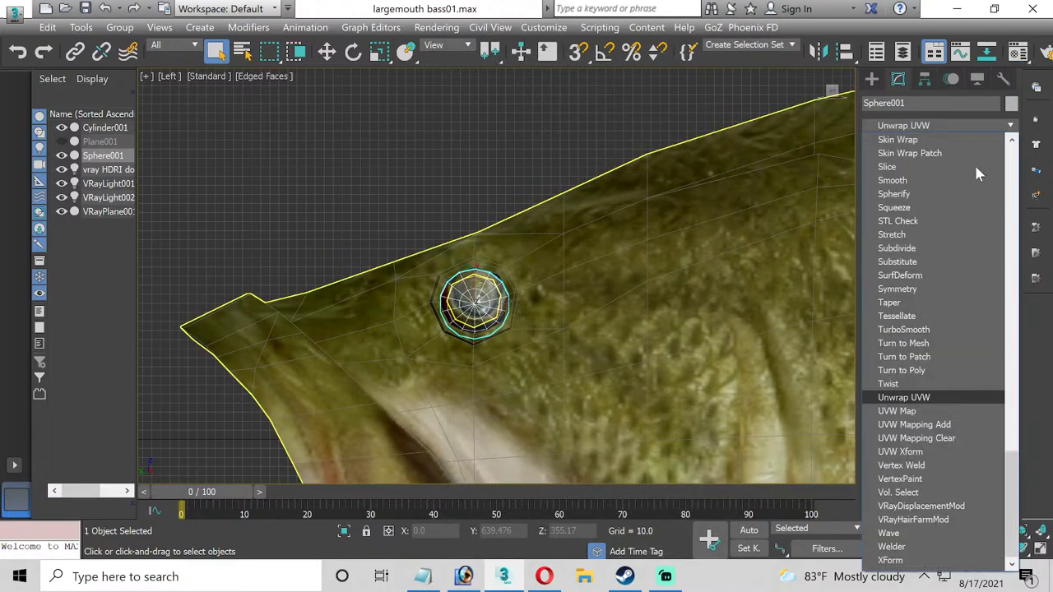
pyautogui.click(924, 402)
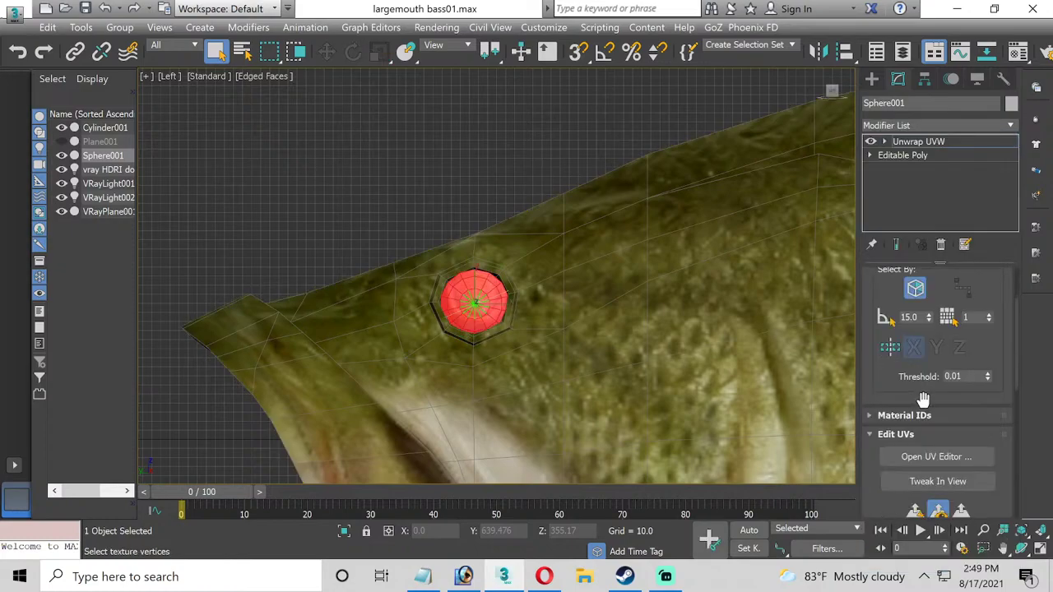
pyautogui.scroll(-2, 997, 425)
pyautogui.moveTo(1000, 421); pyautogui.dragTo(1000, 384)
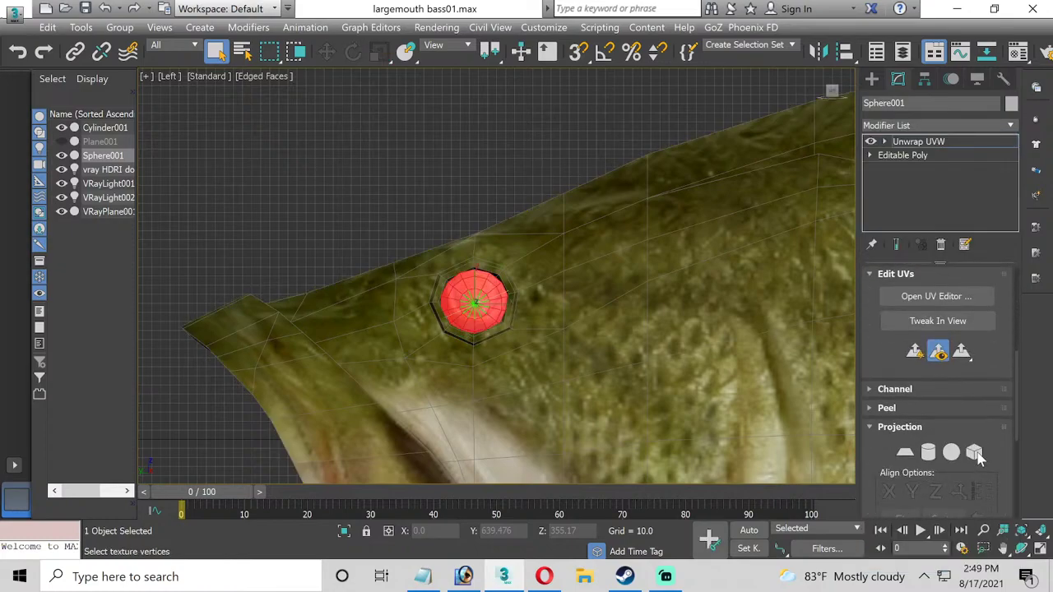
pyautogui.click(905, 452)
pyautogui.click(982, 492)
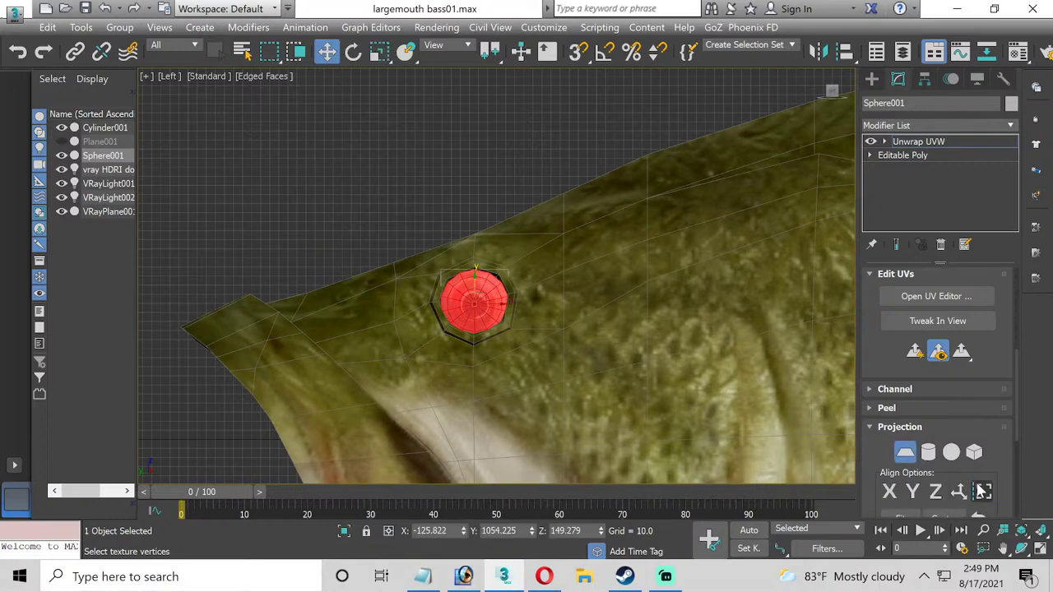
pyautogui.scroll(2, 938, 362)
# In a maximized UV editor, display Map #6 (bass eye.jpg) behind the UVs.
pyautogui.click(943, 334)
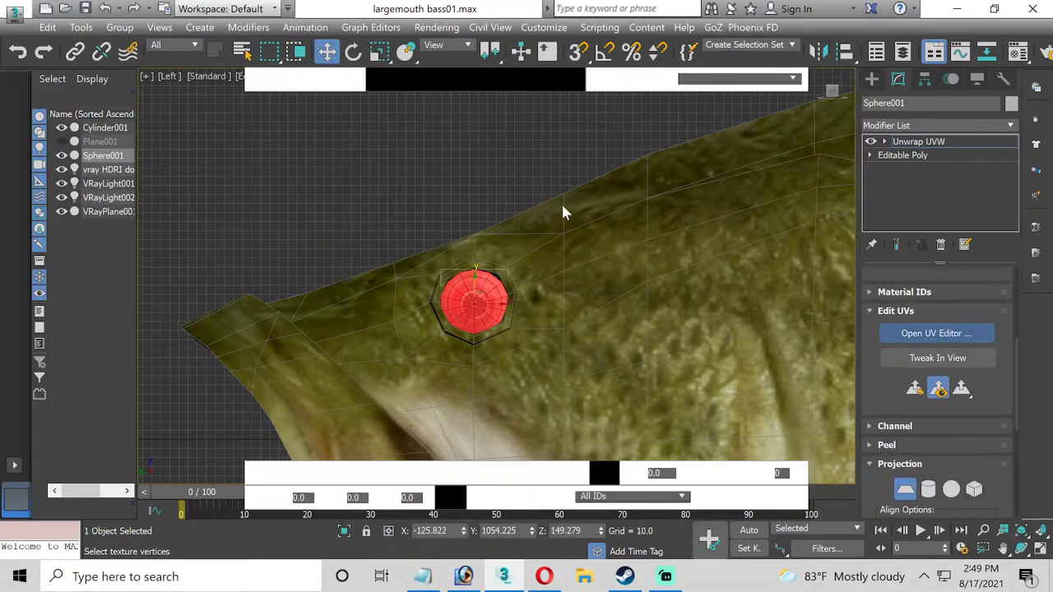
pyautogui.click(224, 42)
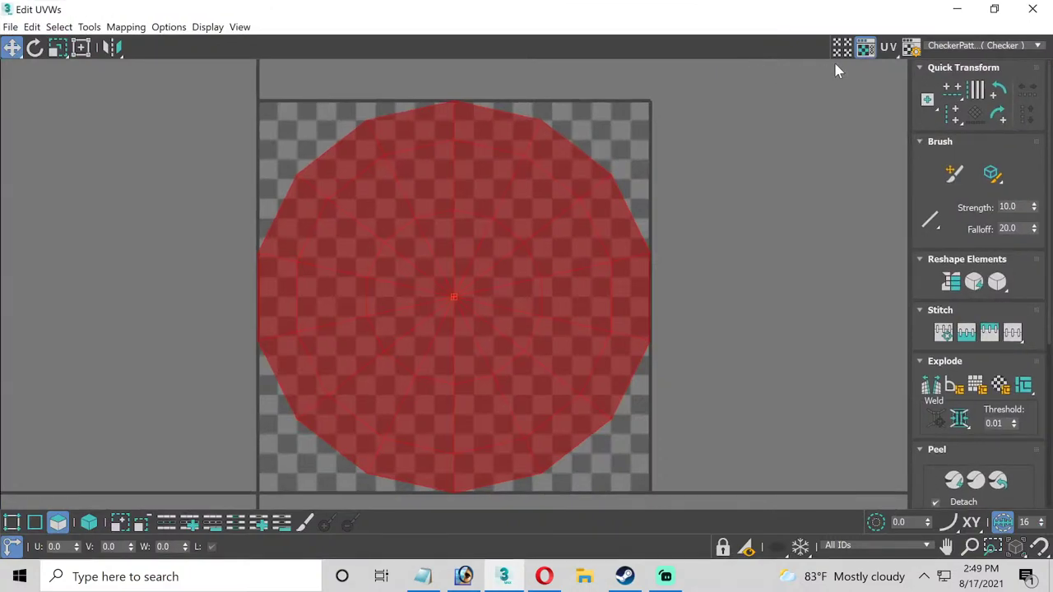
pyautogui.click(951, 47)
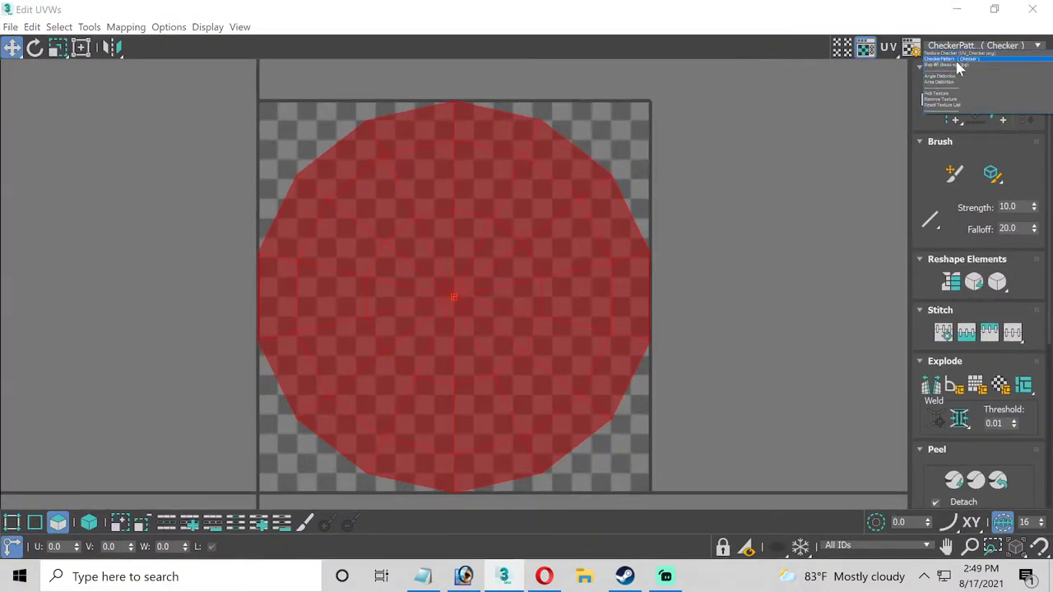
pyautogui.click(957, 64)
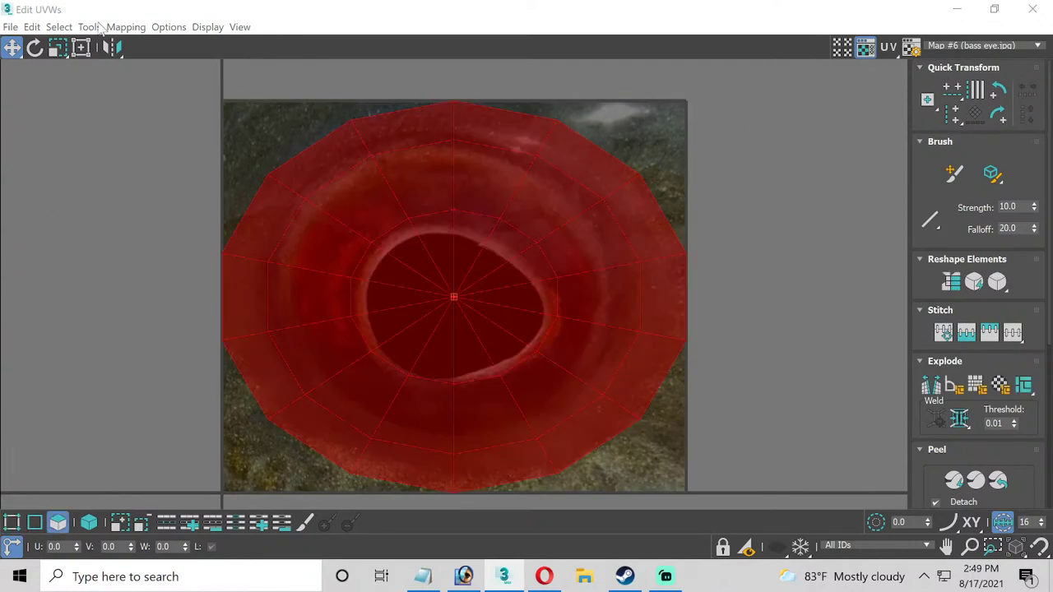
# Freeform-shrink the eye UVs and centre them over the iris, then close the editor.
pyautogui.click(86, 48)
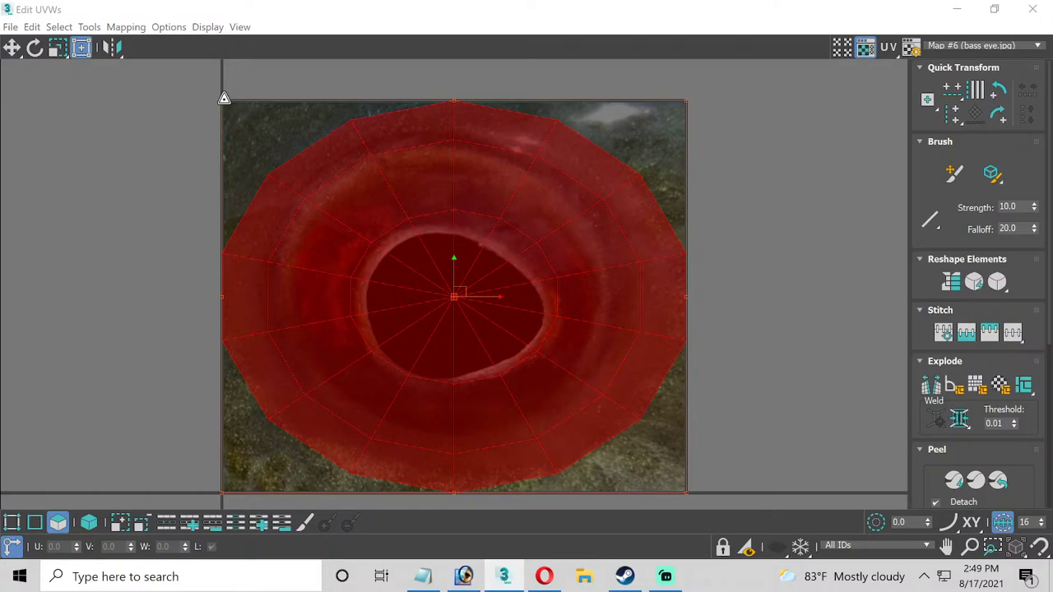
pyautogui.moveTo(226, 98); pyautogui.dragTo(348, 205)
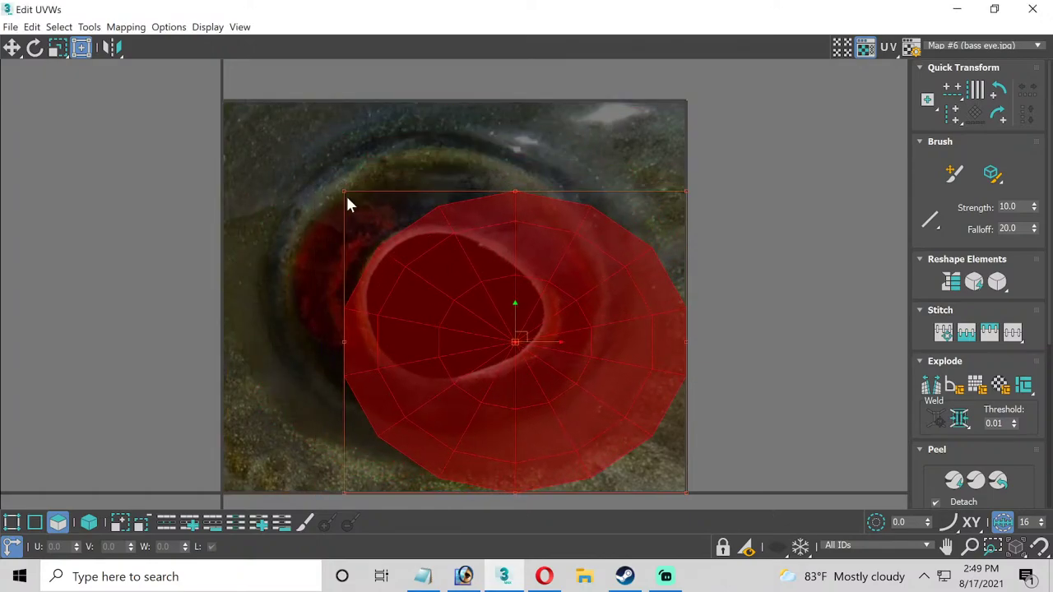
pyautogui.moveTo(522, 315); pyautogui.dragTo(459, 285)
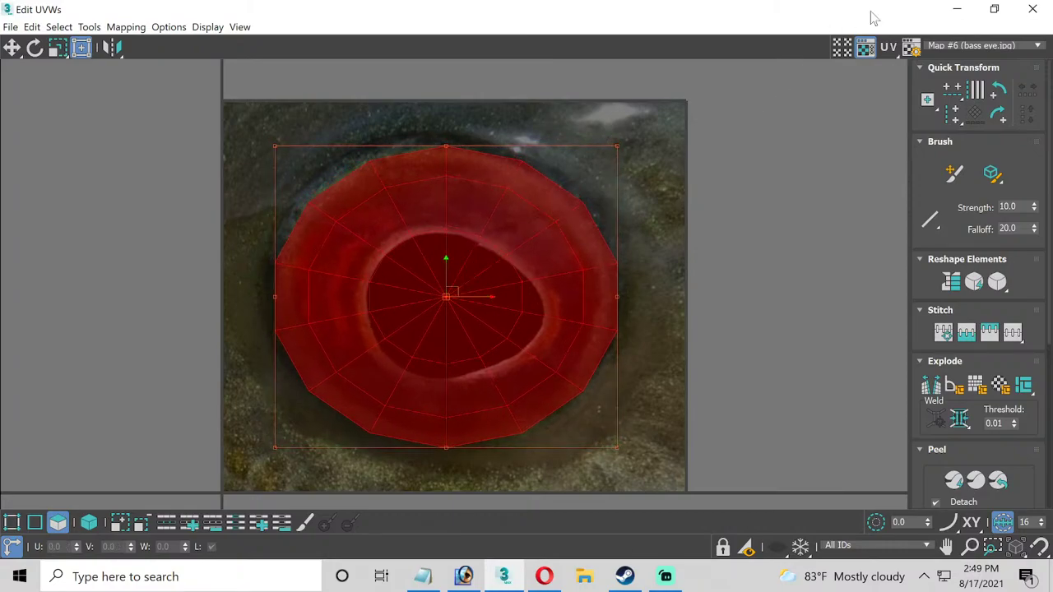
pyautogui.click(1032, 8)
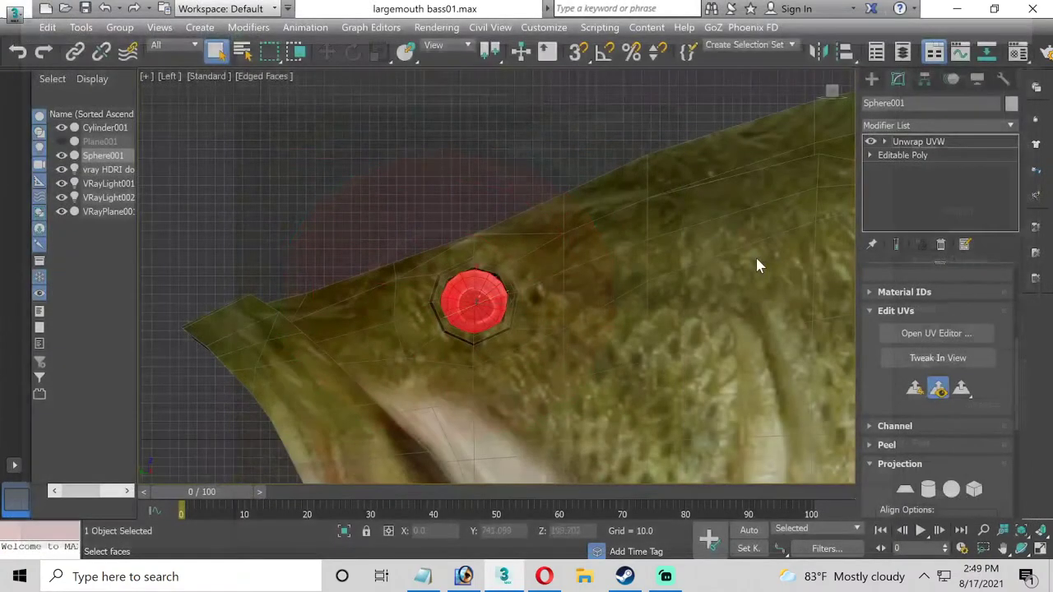
# Collapse the eye sphere's Unwrap UVW stack into a plain Editable Poly.
pyautogui.rightClick(911, 143)
pyautogui.click(885, 338)
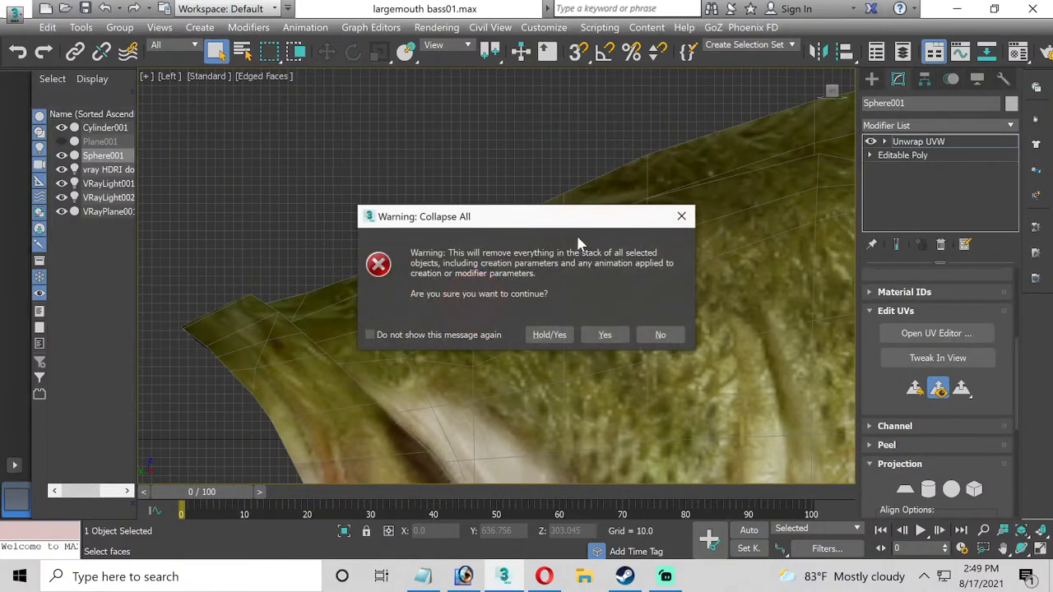
pyautogui.click(598, 340)
# Frame the fish head in perspective and nudge the eye sphere slightly left.
pyautogui.click(480, 157)
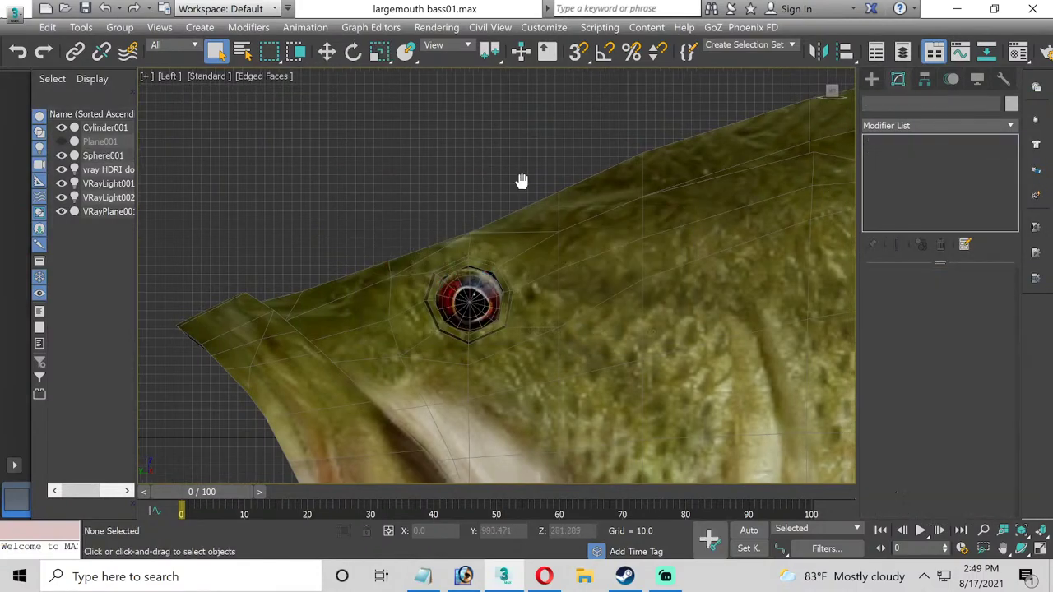
pyautogui.moveTo(522, 181); pyautogui.dragTo(434, 158, button='middle')
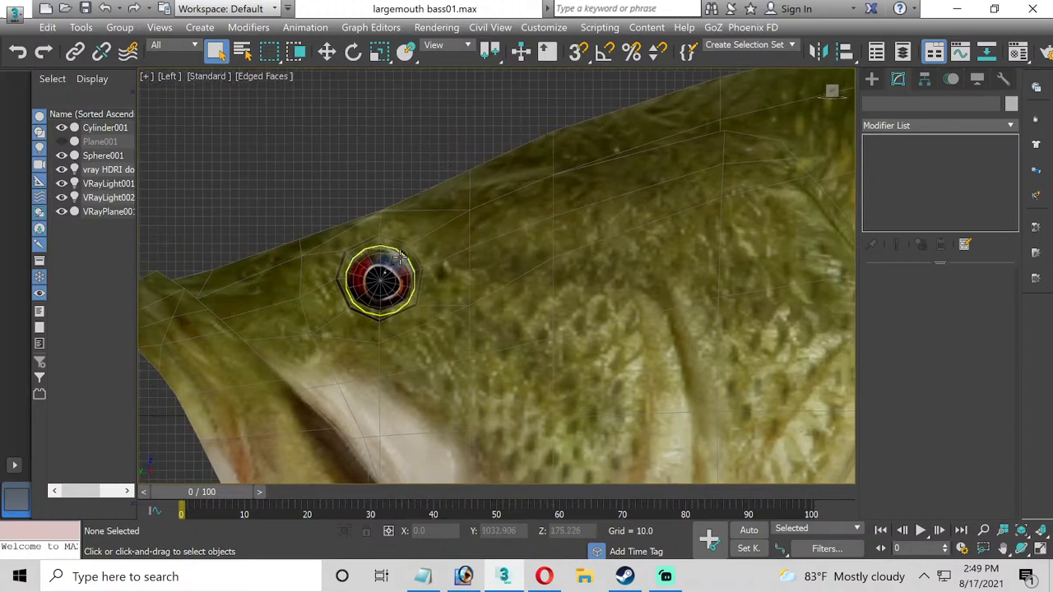
pyautogui.click(1039, 549)
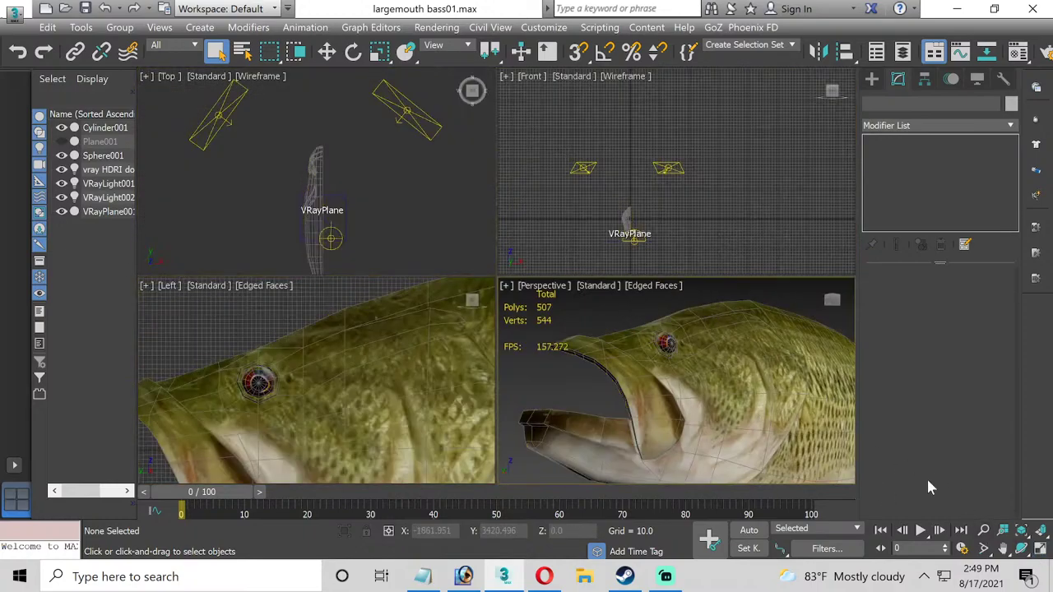
pyautogui.click(1040, 548)
pyautogui.click(1021, 549)
pyautogui.moveTo(574, 288)
pyautogui.mouseDown()
pyautogui.moveTo(558, 289)
pyautogui.moveTo(566, 298)
pyautogui.mouseUp()
pyautogui.click(327, 51)
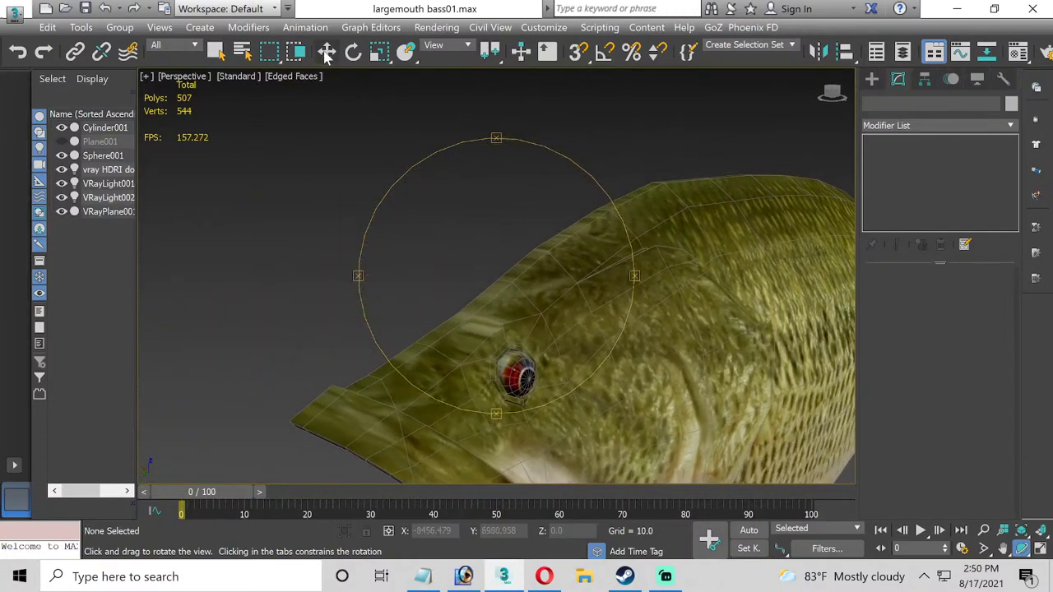
pyautogui.click(531, 377)
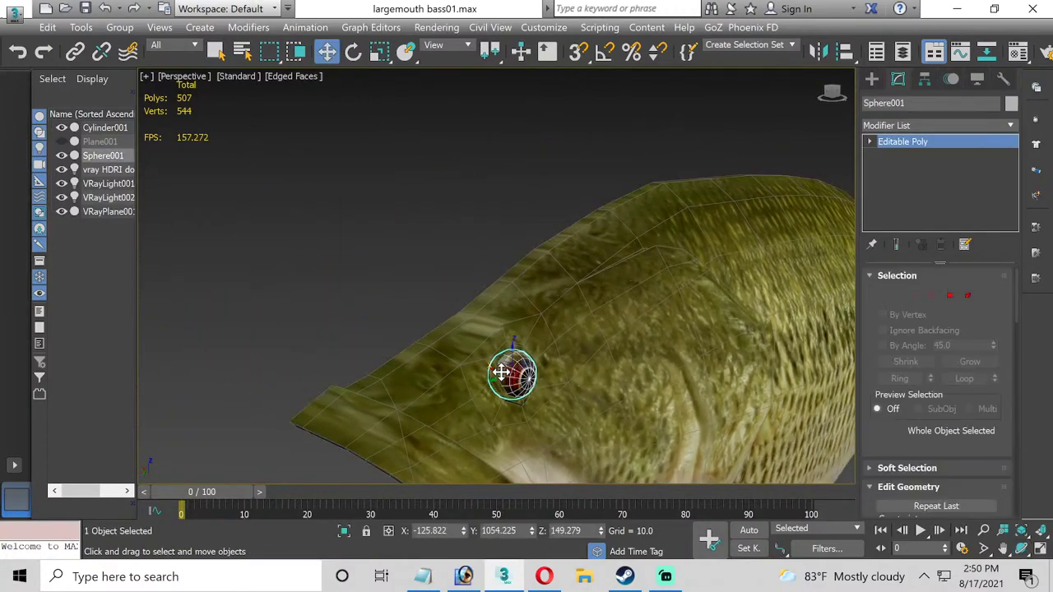
pyautogui.moveTo(497, 372); pyautogui.dragTo(493, 371)
pyautogui.click(420, 251)
pyautogui.keyDown('alt'); pyautogui.moveTo(510, 362); pyautogui.dragTo(403, 331, button='middle'); pyautogui.keyUp('alt')
pyautogui.click(465, 358)
pyautogui.click(380, 204)
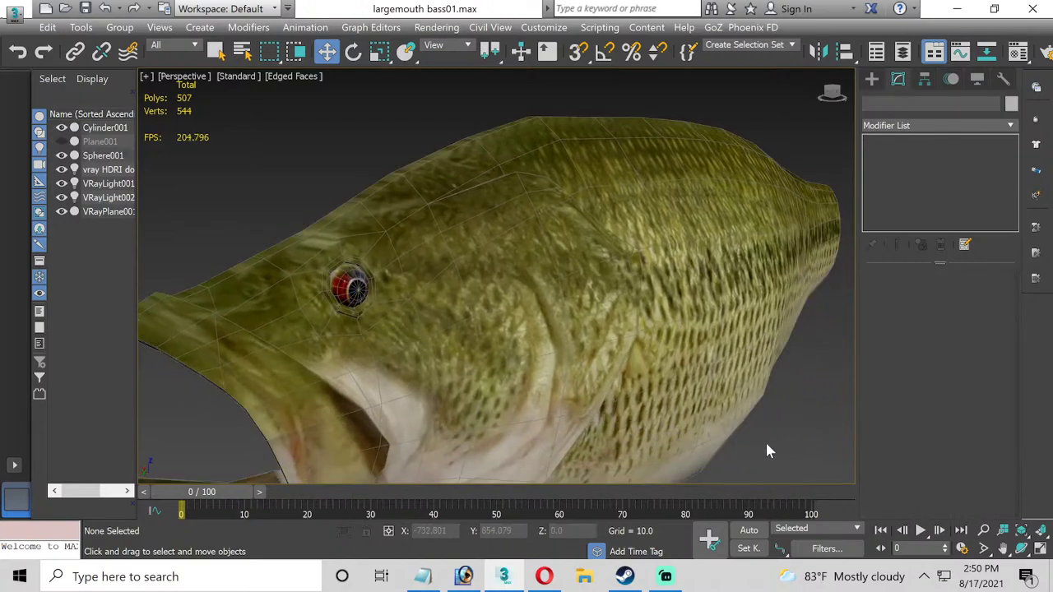
# Enlarge and lower the eye slightly, tilt it about 17°, and turn it 7° in top view.
pyautogui.scroll(-4, 765, 451)
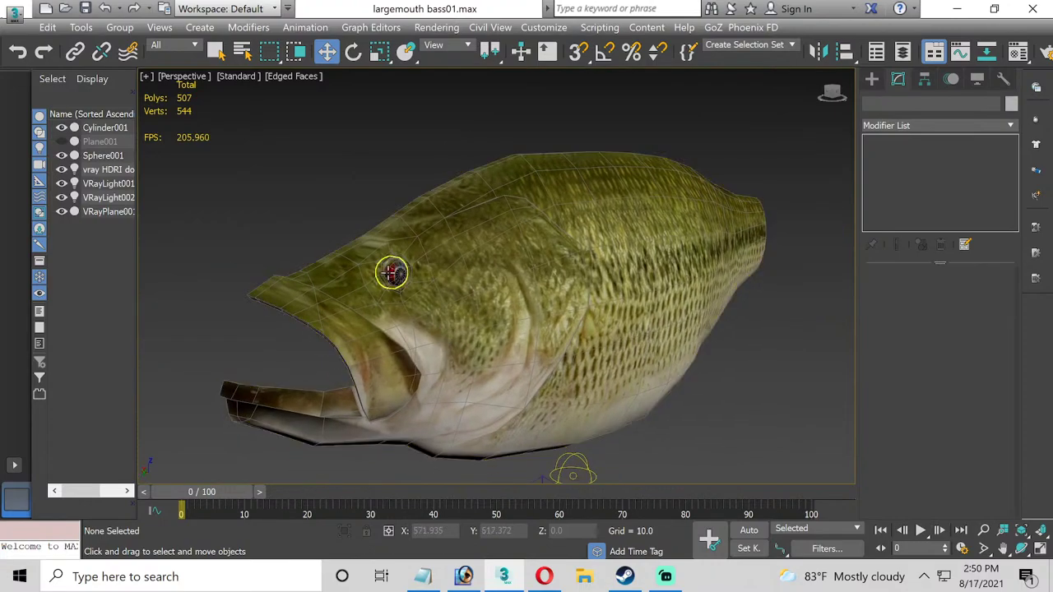
pyautogui.scroll(2, 392, 273)
pyautogui.click(398, 272)
pyautogui.click(380, 51)
pyautogui.scroll(2, 407, 288)
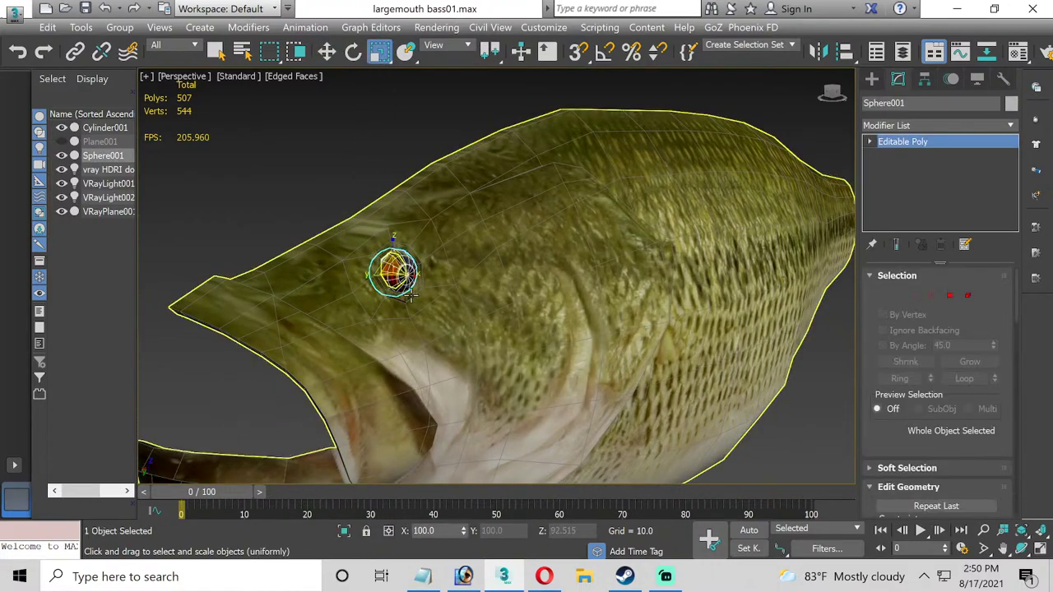
pyautogui.moveTo(397, 271); pyautogui.dragTo(397, 265)
pyautogui.click(326, 51)
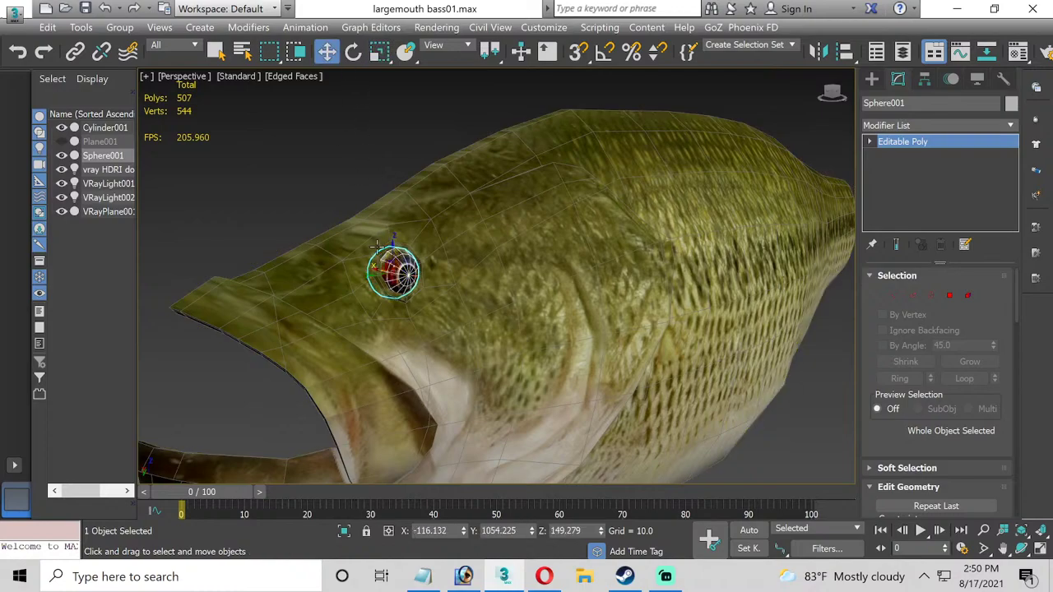
pyautogui.moveTo(391, 256); pyautogui.dragTo(394, 258)
pyautogui.click(353, 51)
pyautogui.scroll(3, 362, 268)
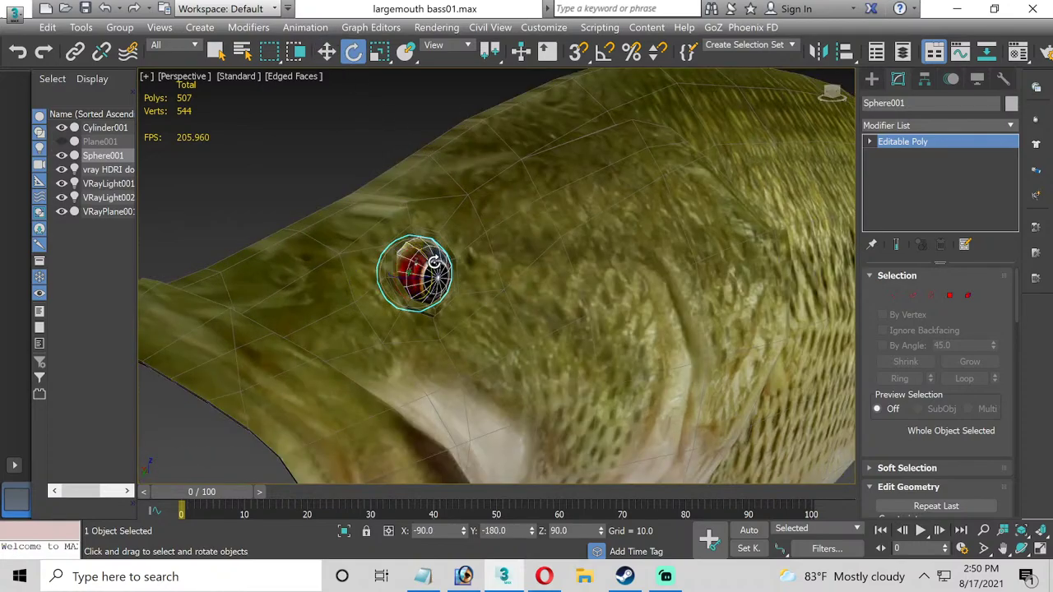
pyautogui.moveTo(433, 261)
pyautogui.mouseDown()
pyautogui.moveTo(432, 245)
pyautogui.moveTo(424, 276)
pyautogui.mouseUp()
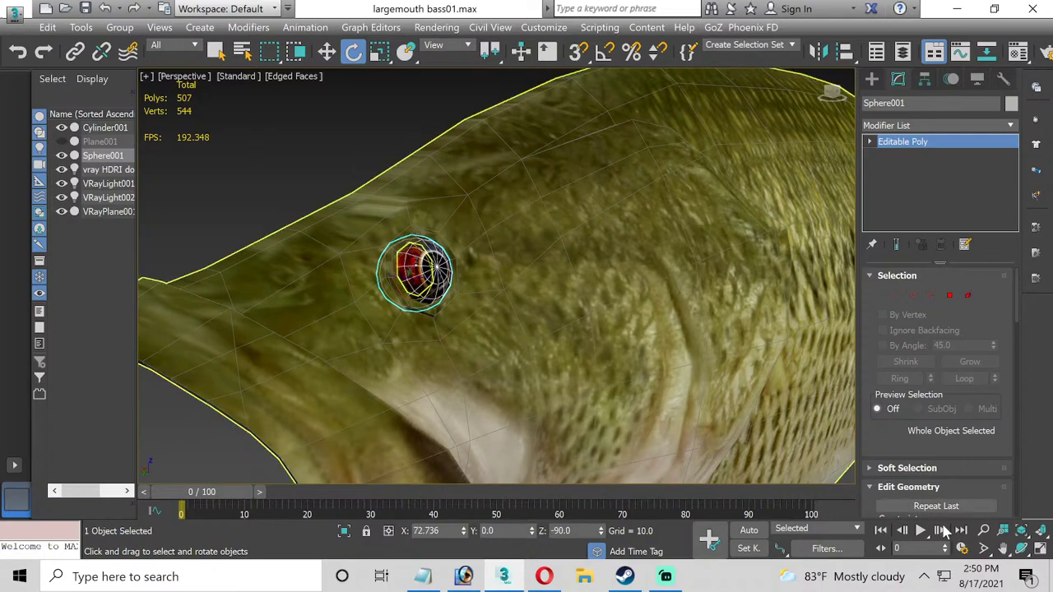
pyautogui.click(1040, 549)
pyautogui.scroll(5, 305, 169)
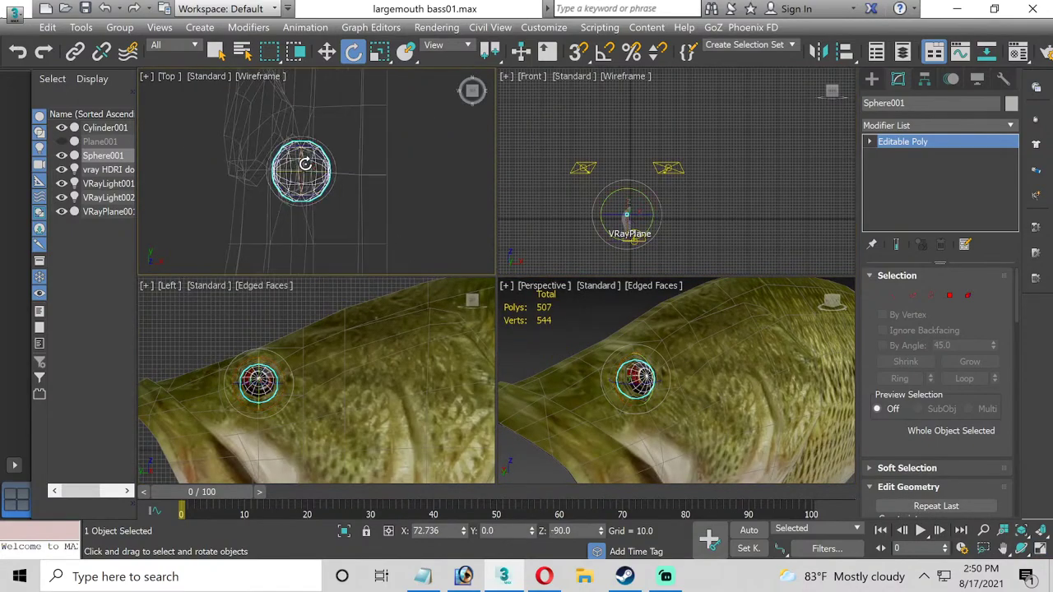
pyautogui.moveTo(305, 165); pyautogui.dragTo(321, 162)
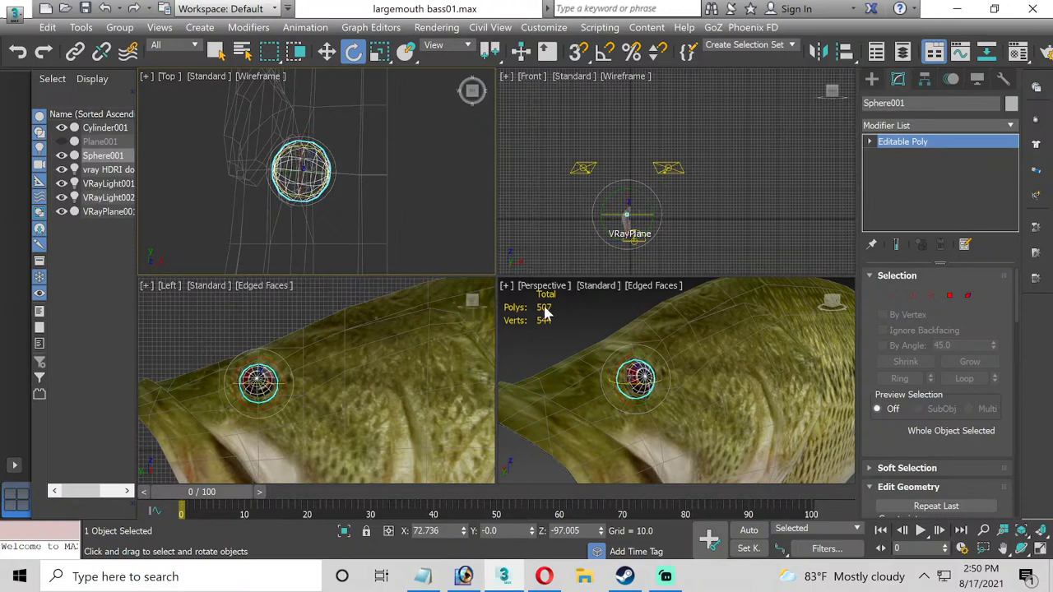
pyautogui.click(563, 335)
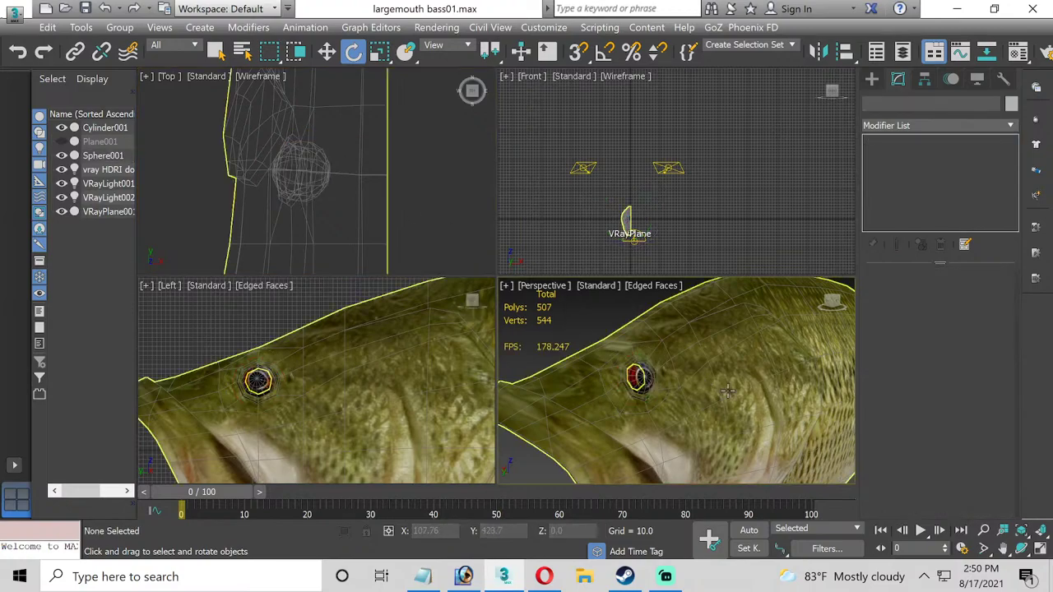
# Frame the whole fish side-on, select Cylinder001, and open its Modifier List.
pyautogui.click(729, 392)
pyautogui.click(1040, 550)
pyautogui.click(1020, 549)
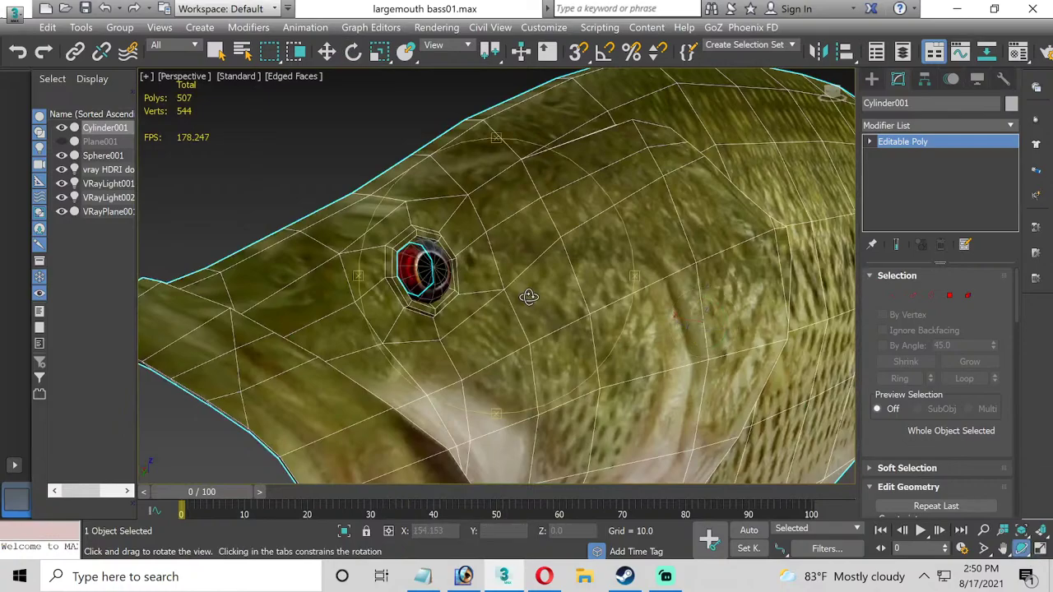
pyautogui.moveTo(529, 298); pyautogui.dragTo(504, 311)
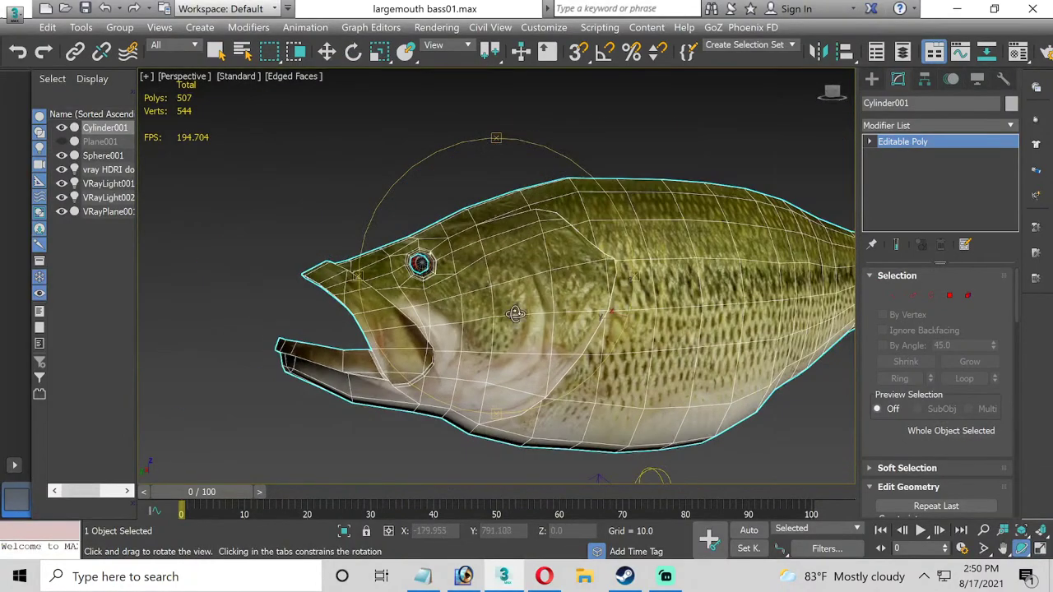
pyautogui.moveTo(511, 314); pyautogui.dragTo(444, 325, button='middle')
pyautogui.moveTo(444, 325); pyautogui.dragTo(305, 189)
pyautogui.click(327, 52)
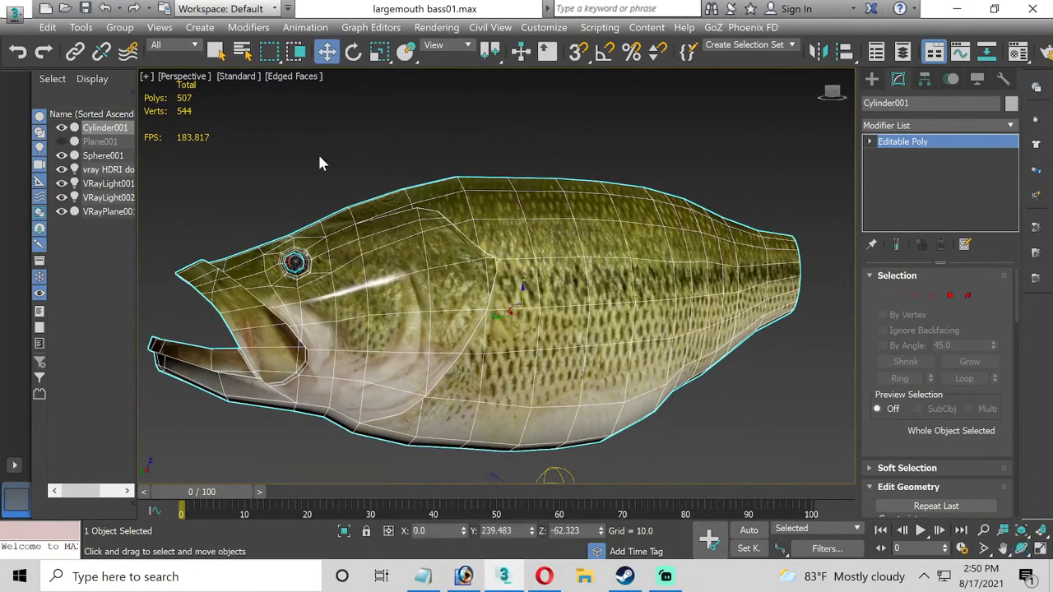
pyautogui.click(298, 180)
pyautogui.moveTo(300, 191); pyautogui.dragTo(321, 184, button='middle')
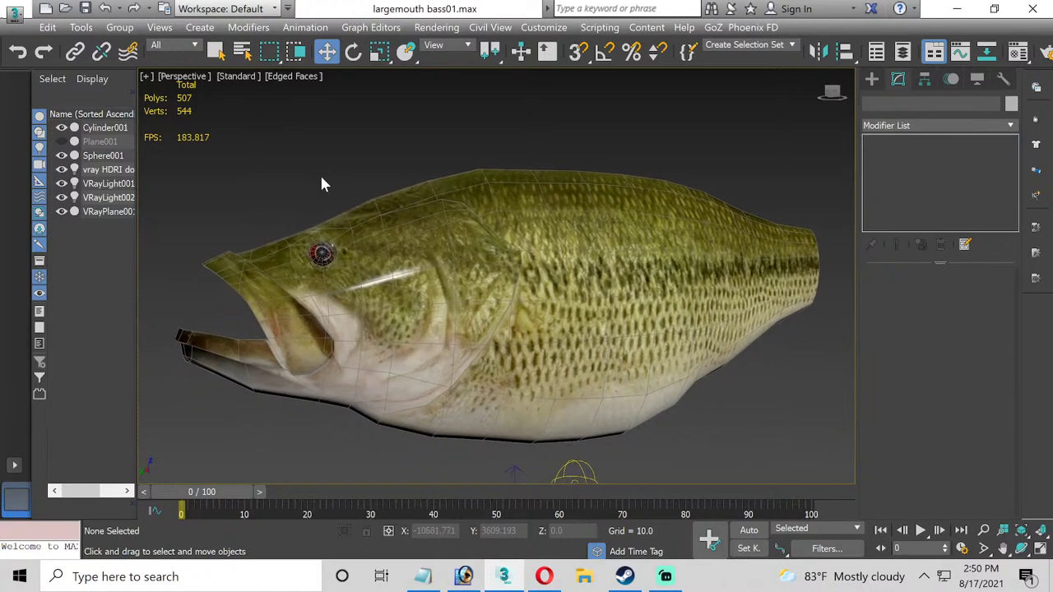
pyautogui.click(494, 237)
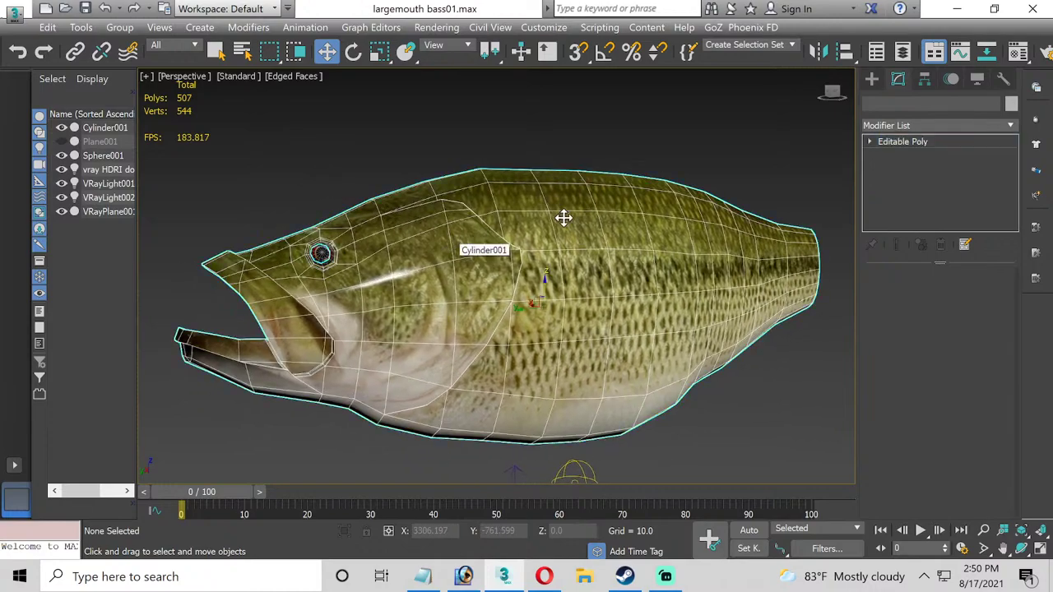
pyautogui.click(1010, 128)
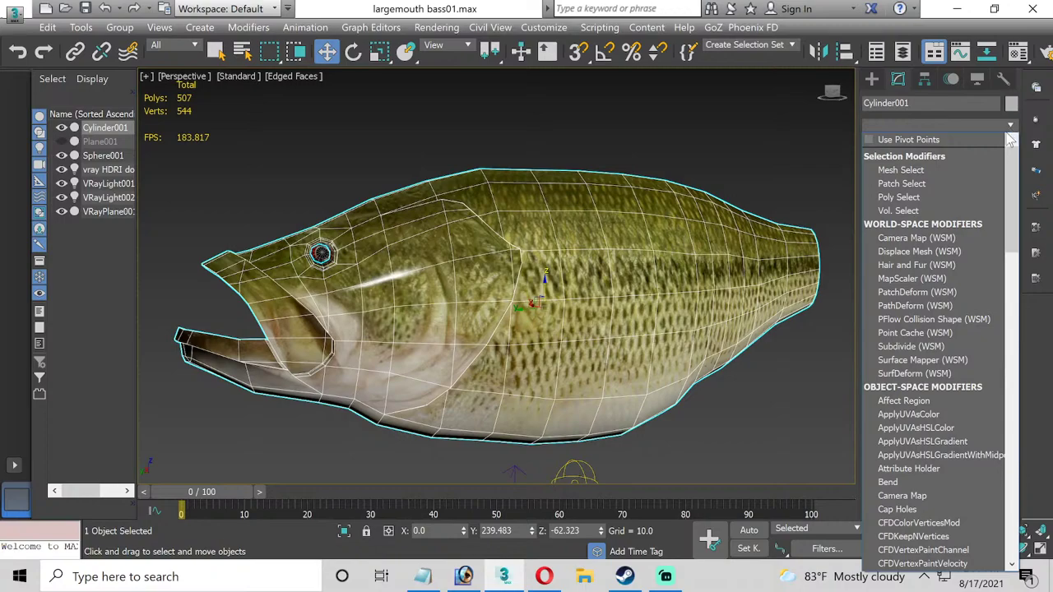
# Add a Symmetry modifier to the fish body.
pyautogui.scroll(-20, 946, 330)
pyautogui.click(933, 360)
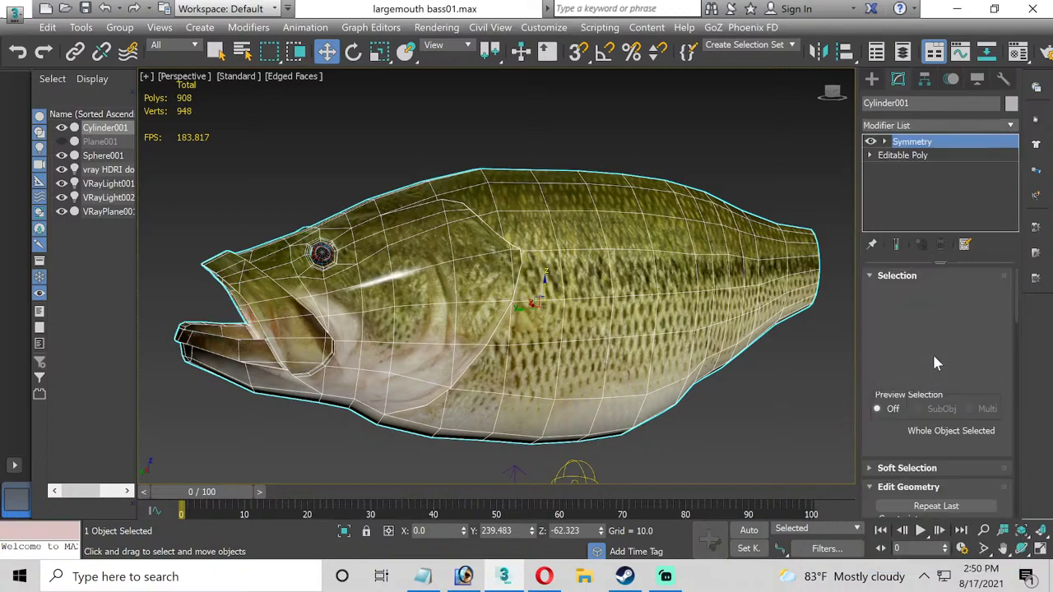
pyautogui.click(1022, 549)
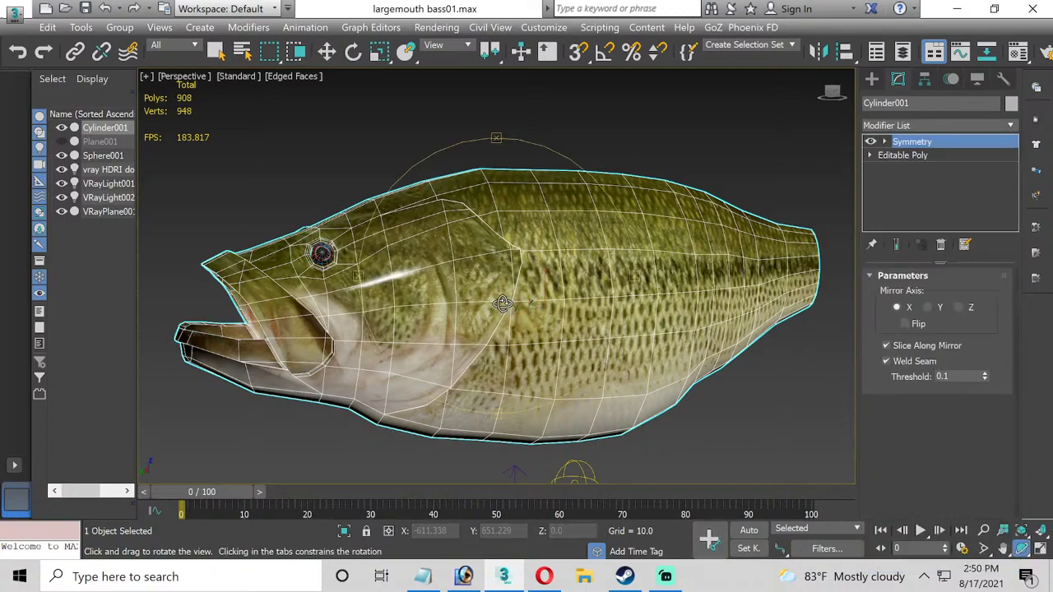
pyautogui.moveTo(502, 304); pyautogui.dragTo(846, 182)
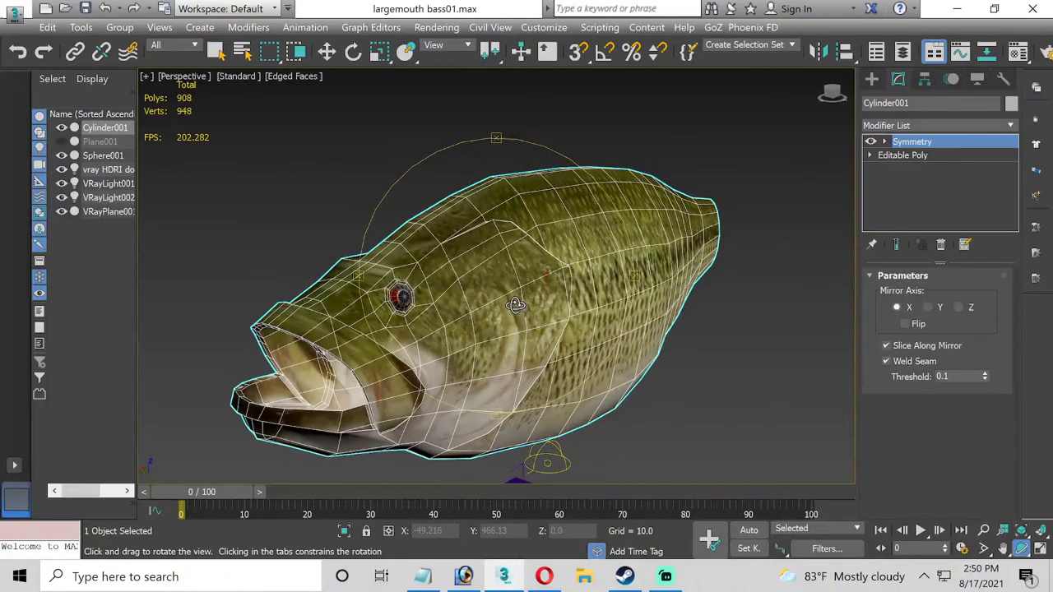
# Add an OpenSubdiv modifier with Iterations set to 2, smoothing the bass.
pyautogui.click(1011, 126)
pyautogui.scroll(-10, 934, 199)
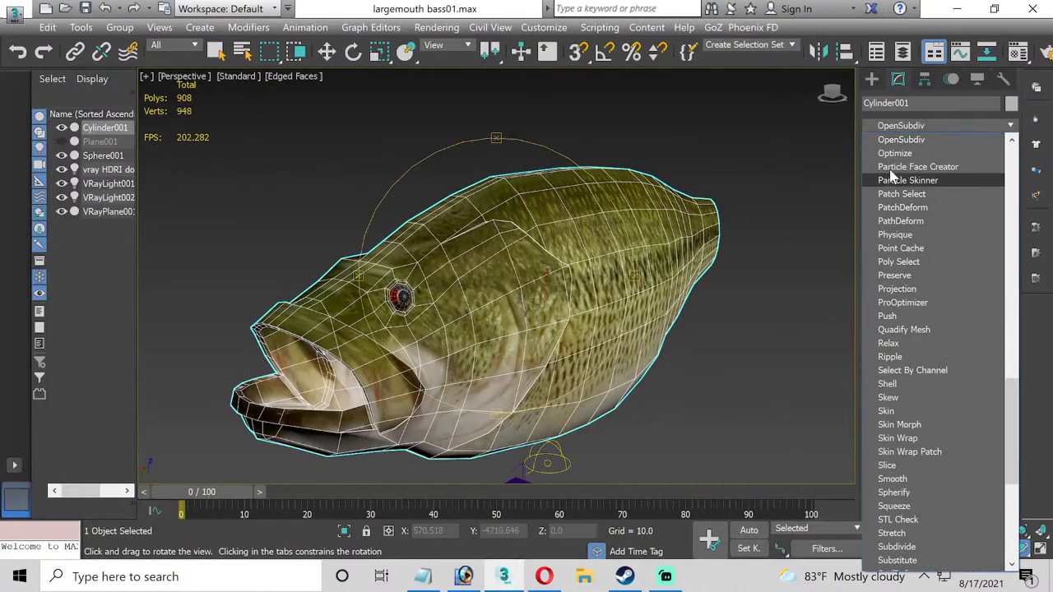
pyautogui.click(907, 143)
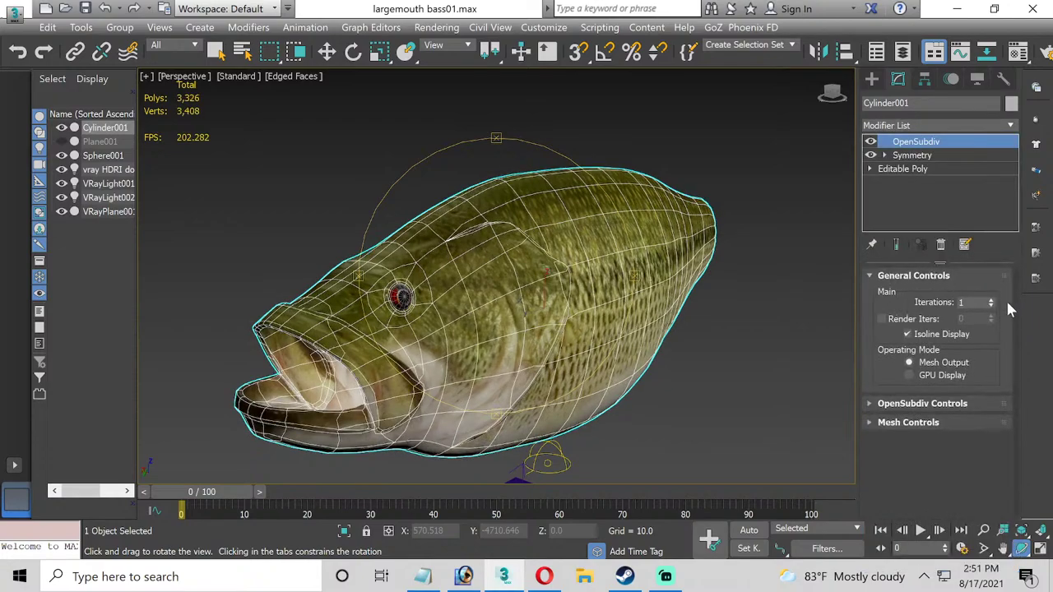
pyautogui.click(990, 301)
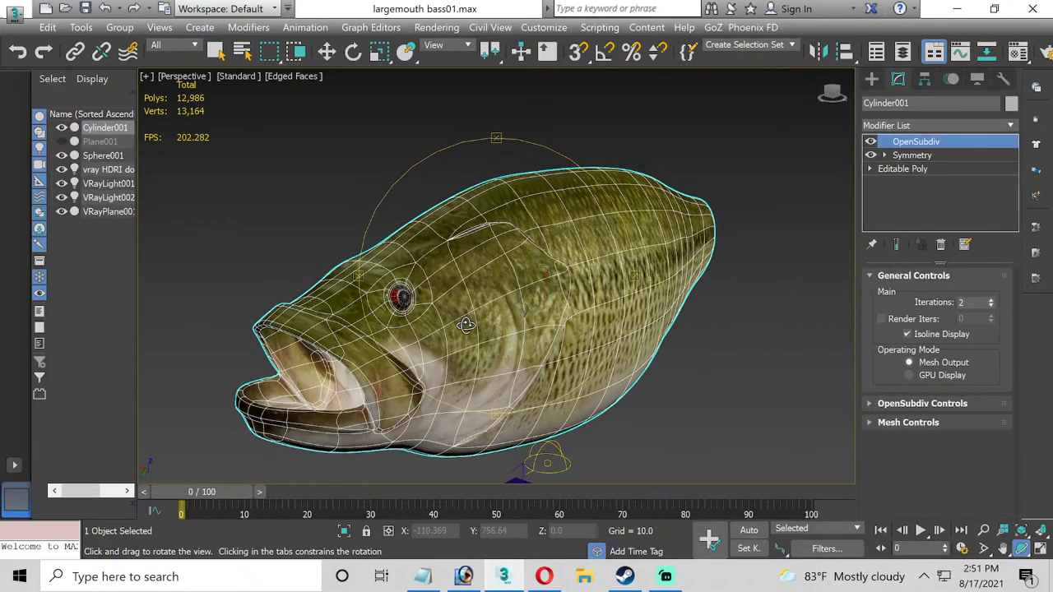
# Select the eye sphere instead of the body and show all four views.
pyautogui.moveTo(466, 326); pyautogui.dragTo(445, 316)
pyautogui.click(326, 52)
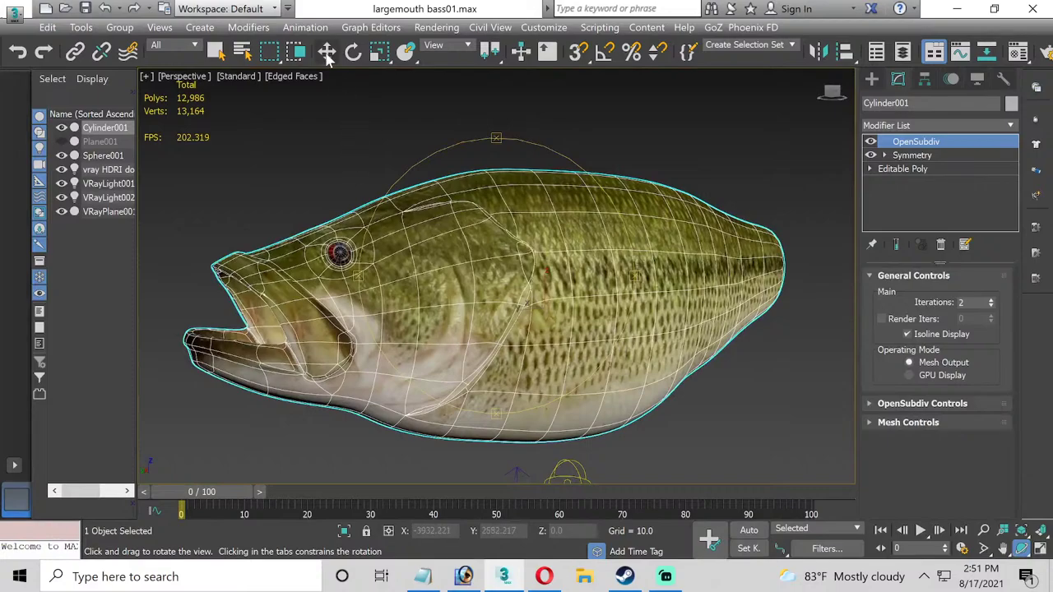
pyautogui.click(349, 186)
pyautogui.click(338, 253)
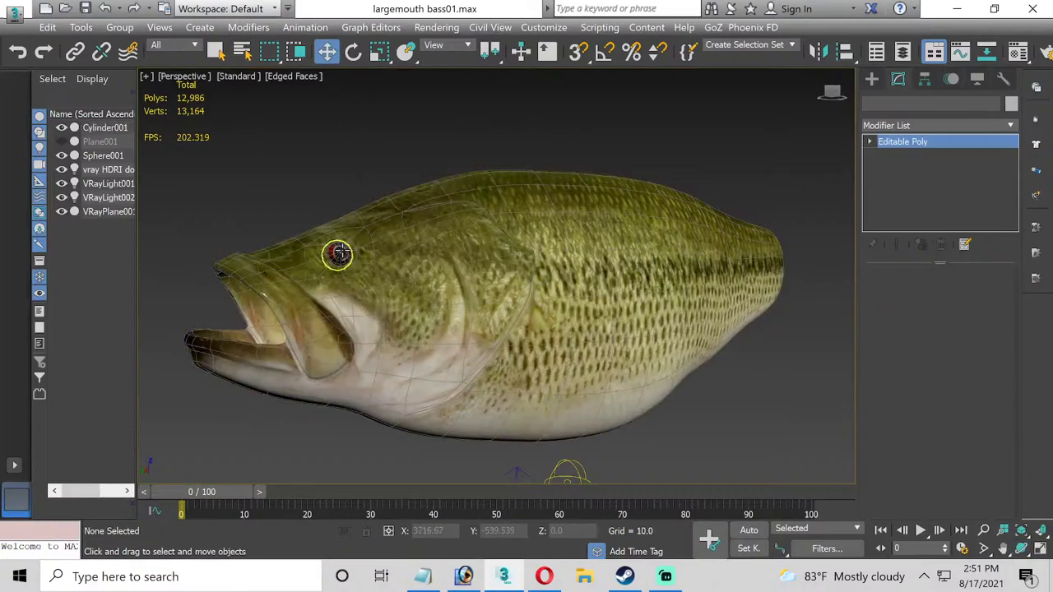
pyautogui.click(1041, 549)
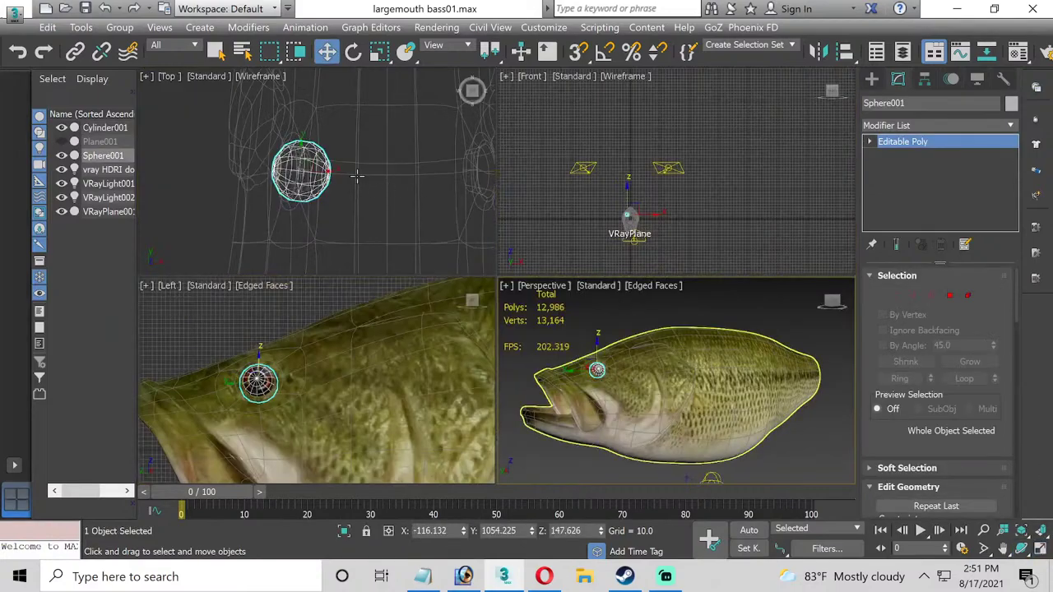
# Save the scene and move the eye's pivot to the fish's centreline at X 0.
pyautogui.moveTo(381, 192); pyautogui.dragTo(284, 198, button='middle')
pyautogui.hotkey('ctrl', 's')
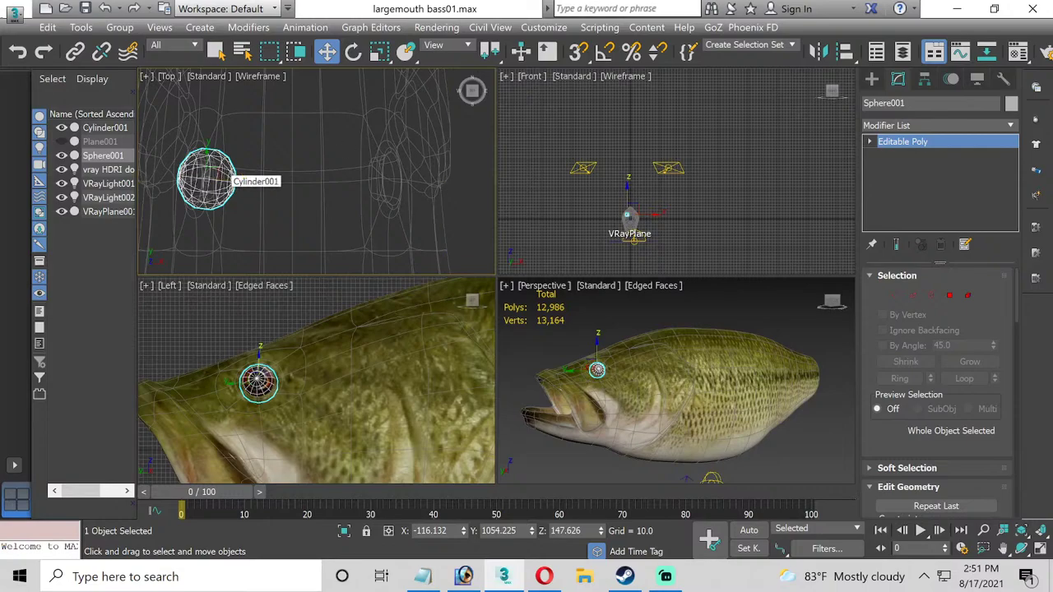
pyautogui.click(928, 86)
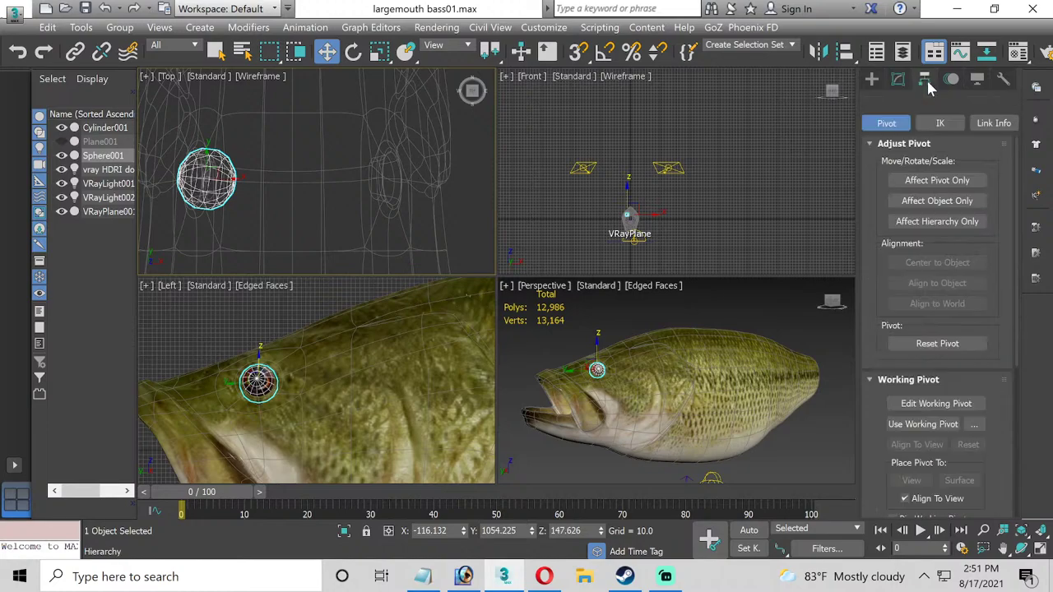
pyautogui.click(938, 180)
pyautogui.scroll(2, 466, 172)
pyautogui.moveTo(265, 200); pyautogui.dragTo(305, 211, button='middle')
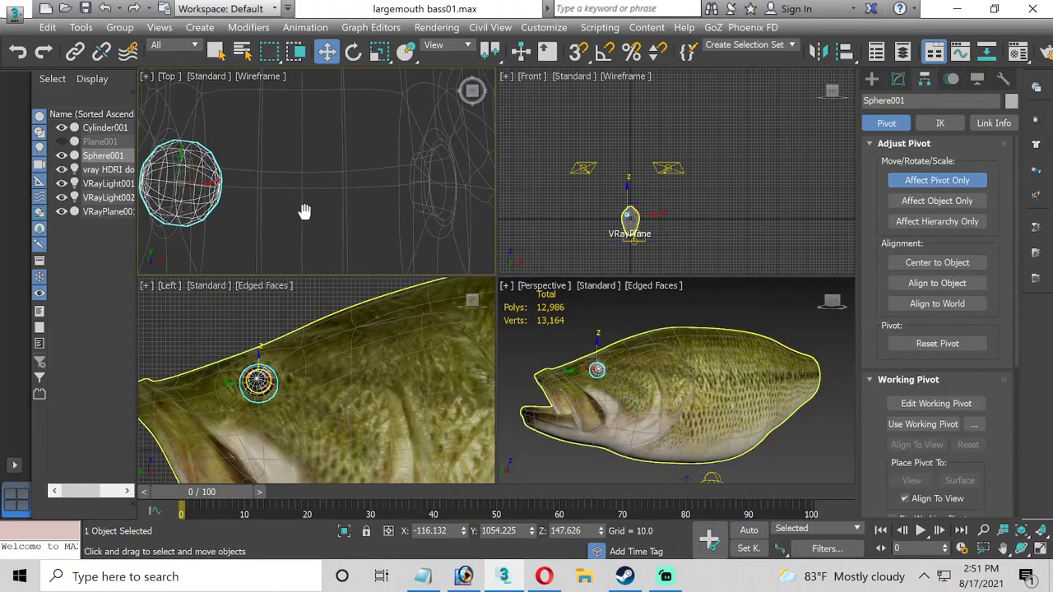
pyautogui.moveTo(213, 183); pyautogui.dragTo(330, 178)
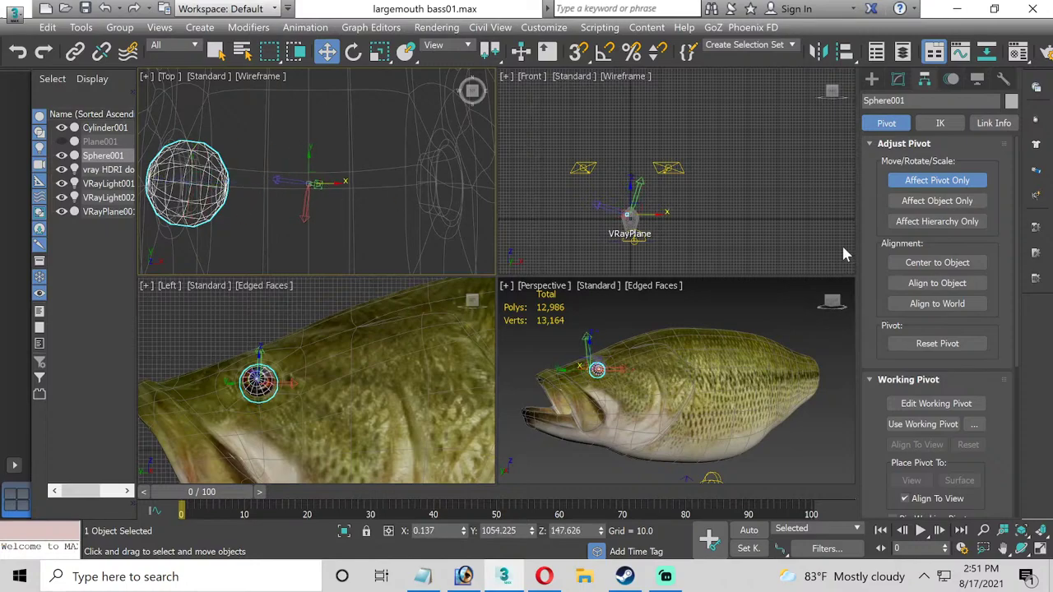
pyautogui.click(935, 182)
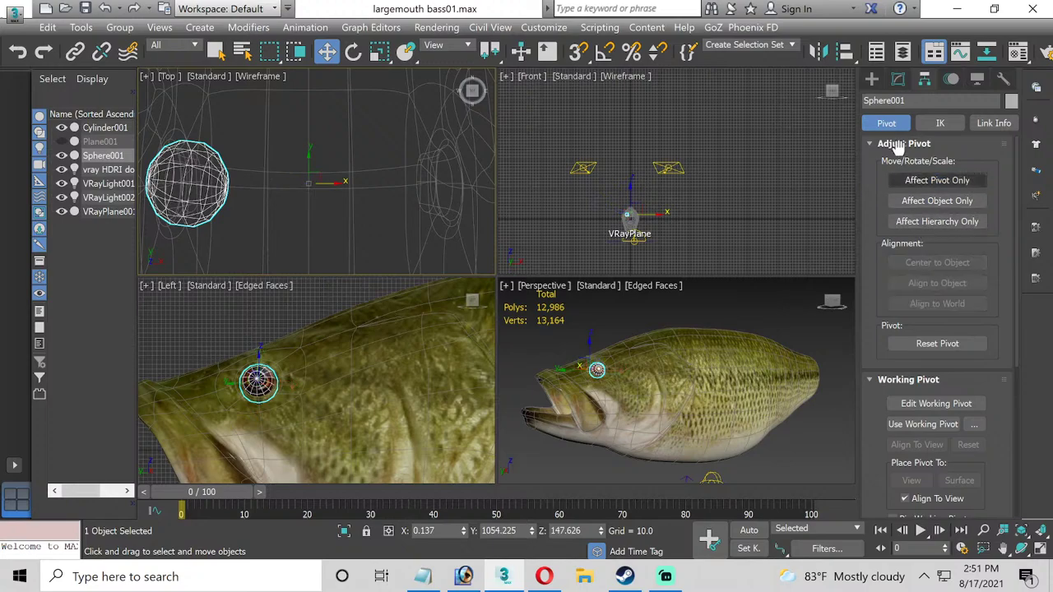
# Mirror the eye as a copy, Sphere002, then zoom out in the maximized perspective view.
pyautogui.click(818, 52)
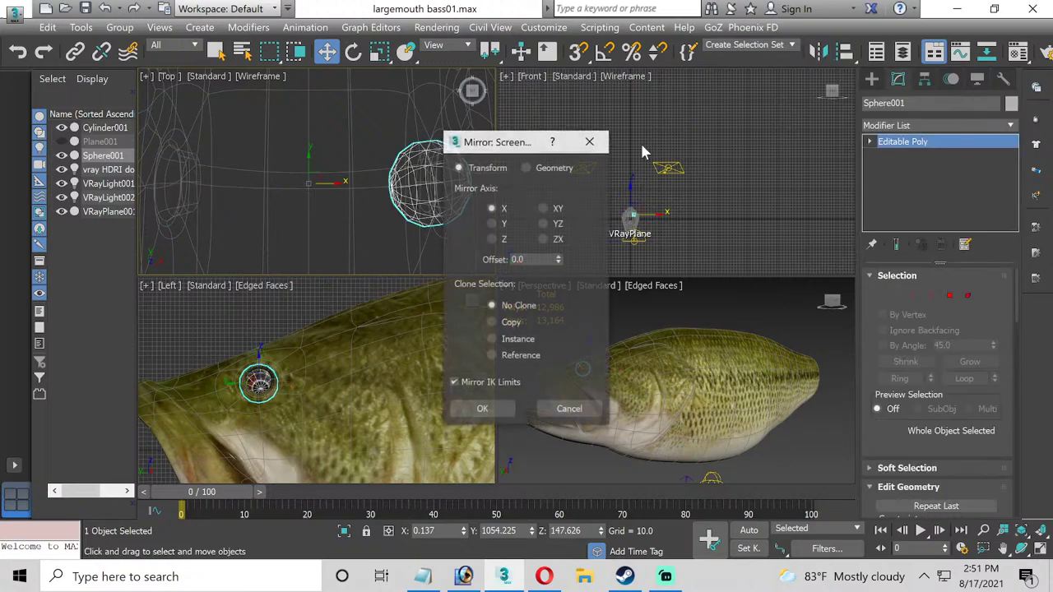
pyautogui.click(494, 323)
pyautogui.click(488, 411)
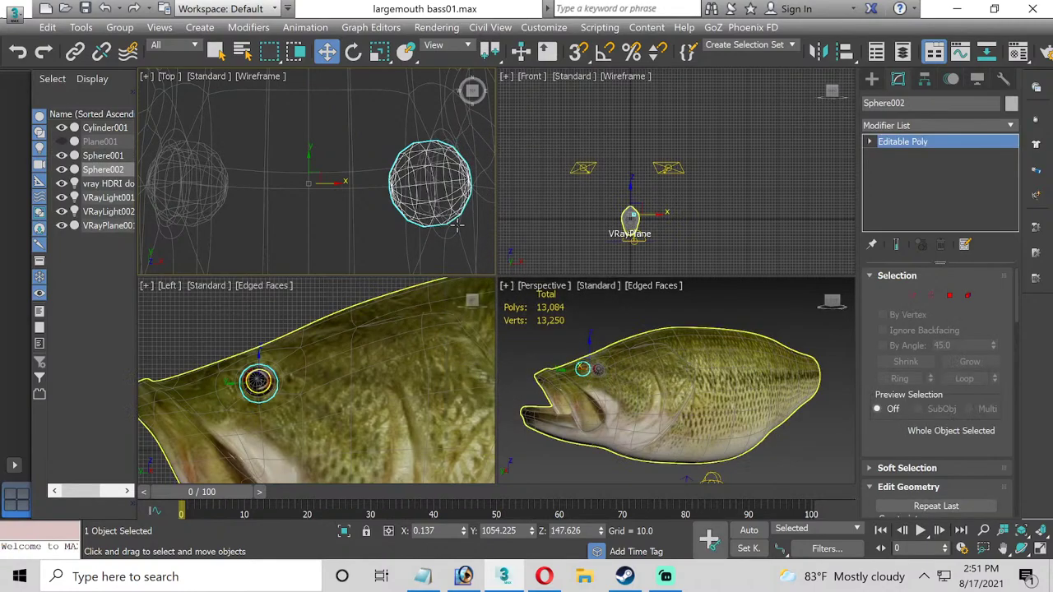
pyautogui.click(680, 319)
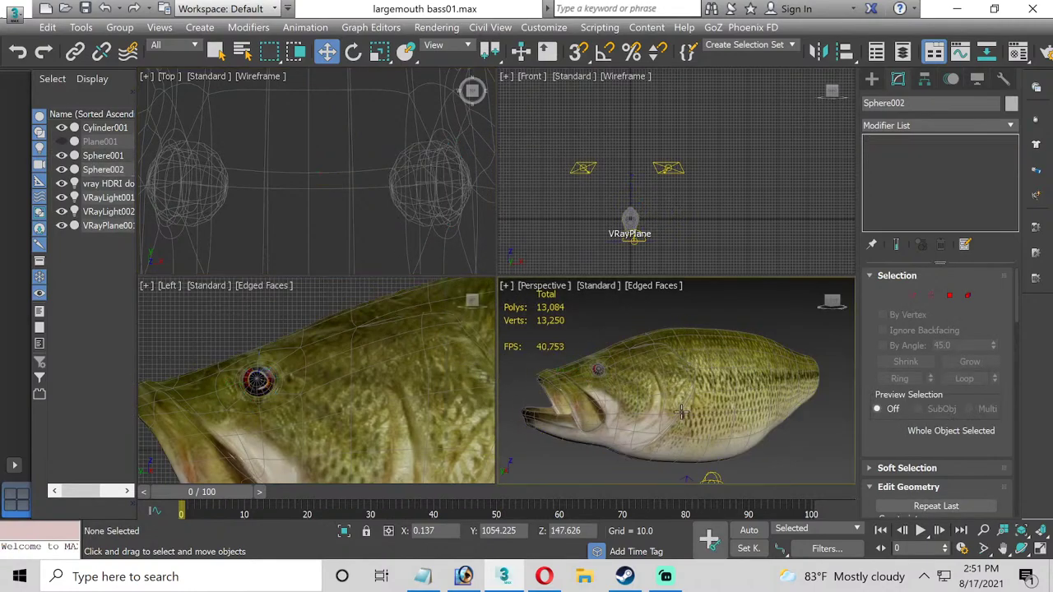
pyautogui.click(1042, 555)
pyautogui.click(984, 531)
pyautogui.moveTo(499, 278); pyautogui.dragTo(504, 233)
# Frame the fish and render the scene with V-Ray at 1920 x 1080.
pyautogui.click(327, 51)
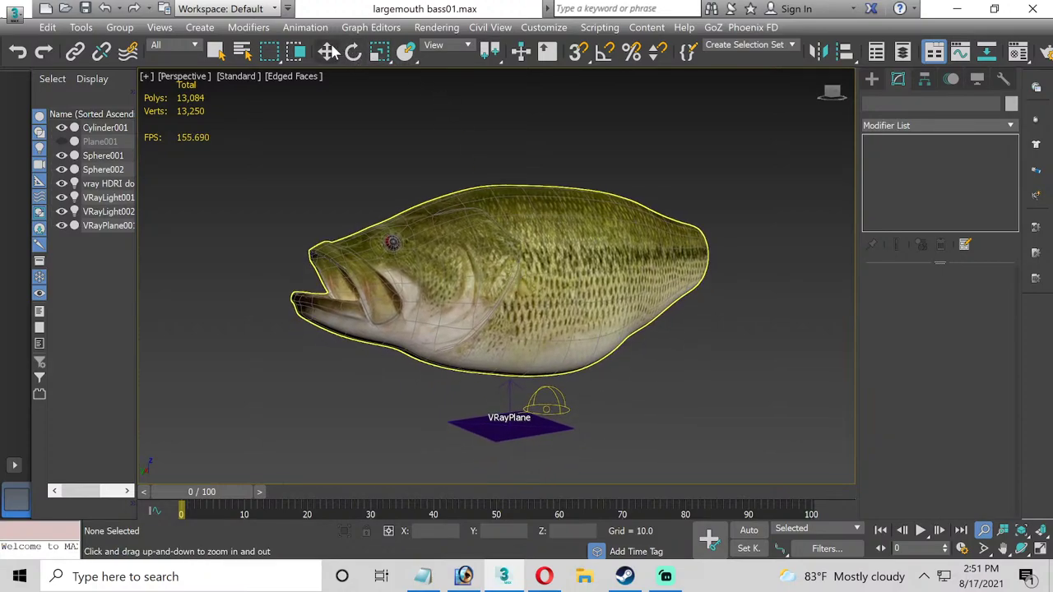
pyautogui.moveTo(534, 159); pyautogui.dragTo(532, 151, button='middle')
pyautogui.hotkey('shift', 'q')
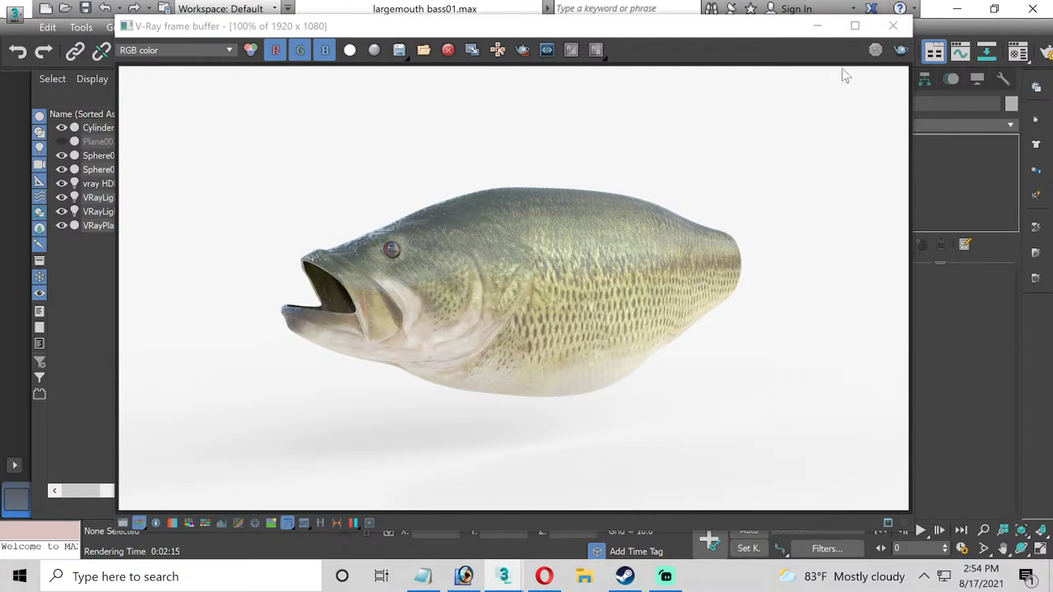
# Re-render the last frame, close both render windows, and look through PhysCamera001.
pyautogui.click(902, 47)
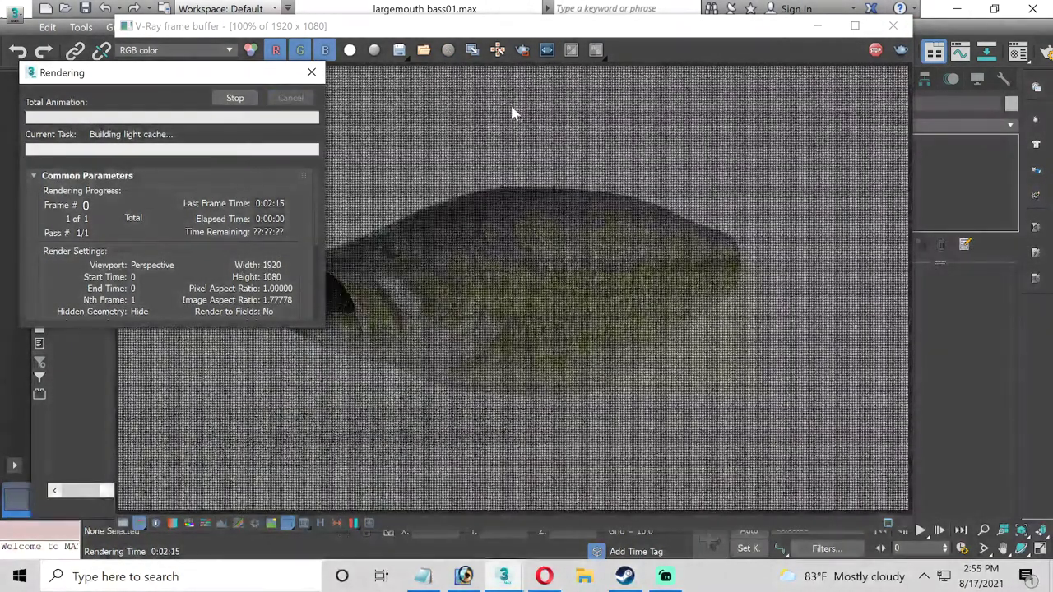
pyautogui.click(512, 112)
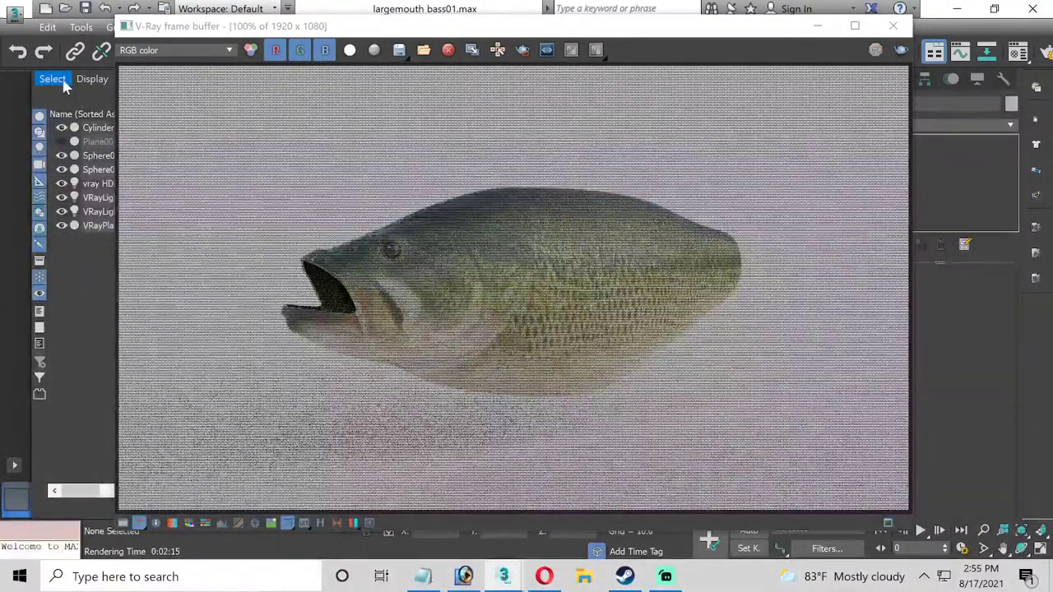
pyautogui.click(892, 27)
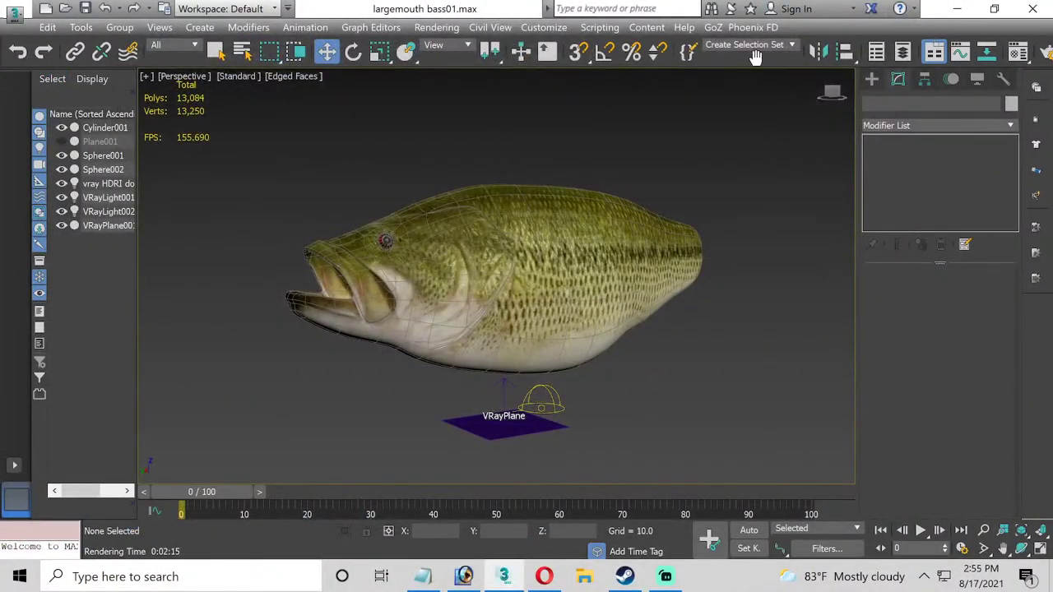
pyautogui.click(961, 51)
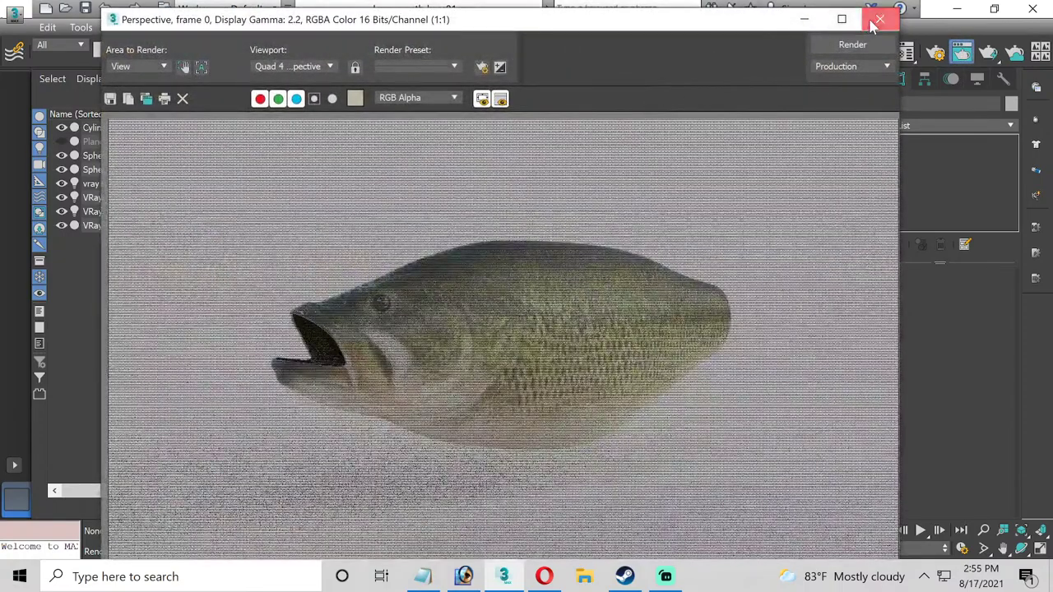
pyautogui.click(879, 20)
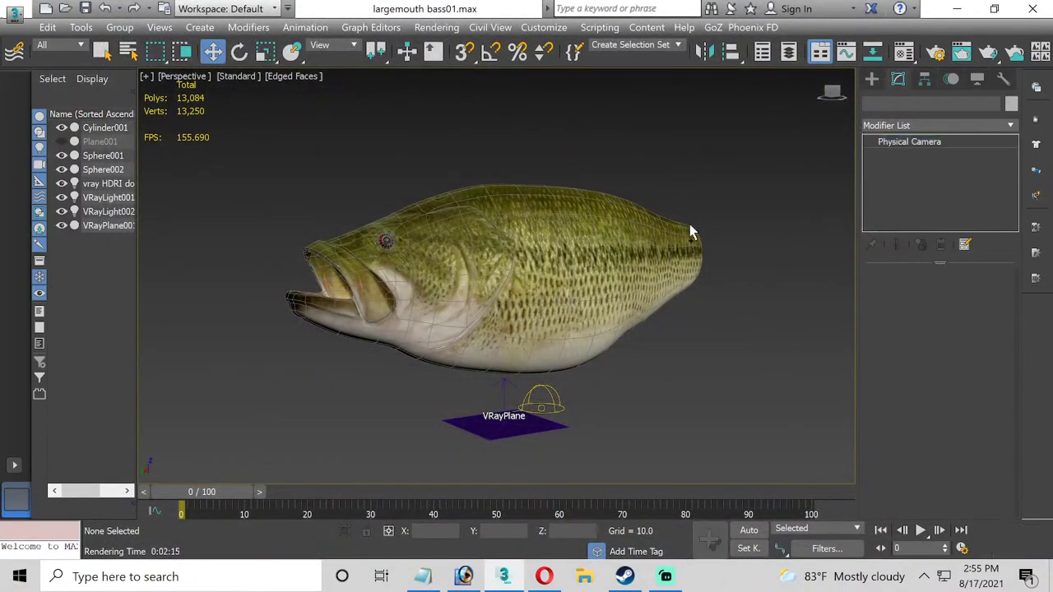
pyautogui.scroll(2, 671, 350)
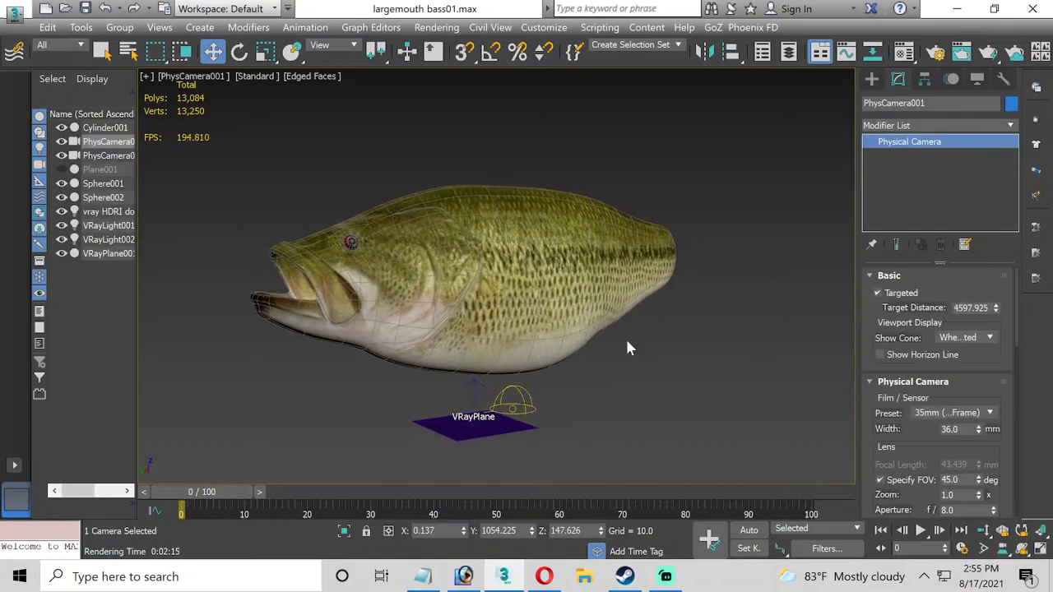
pyautogui.scroll(-2, 632, 341)
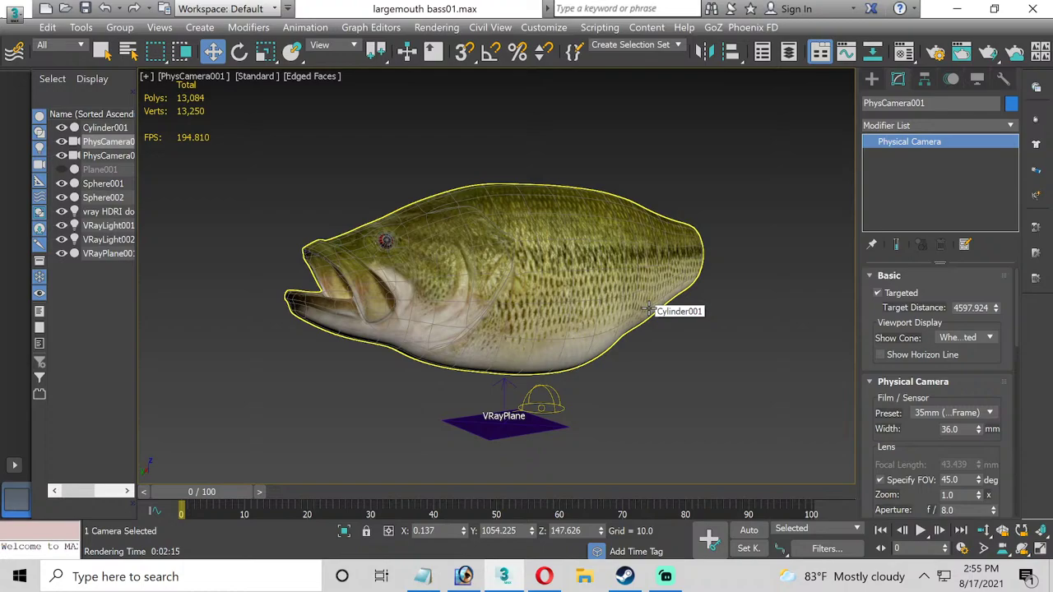
pyautogui.hotkey('shift', 'q')
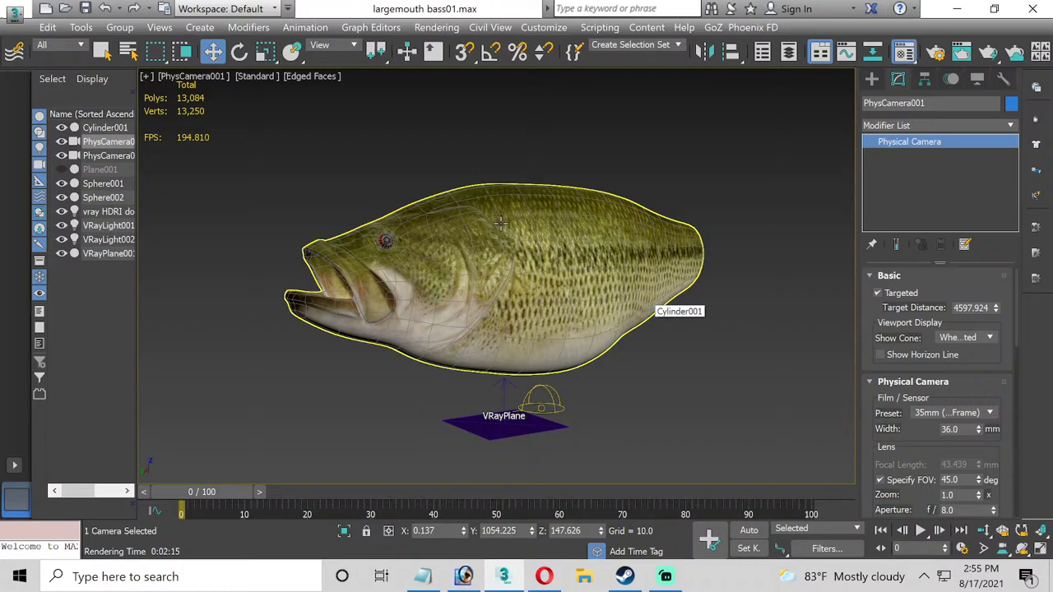
# Copy the dome light's VRayHDRI map into Material Editor slot 19.
pyautogui.press('m')
pyautogui.click(473, 235)
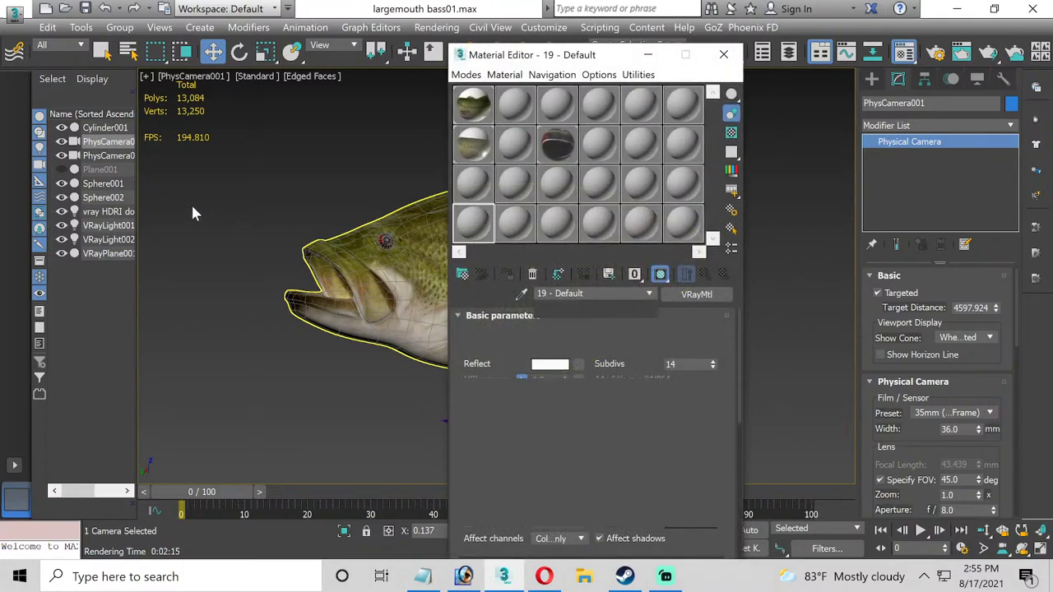
pyautogui.click(101, 212)
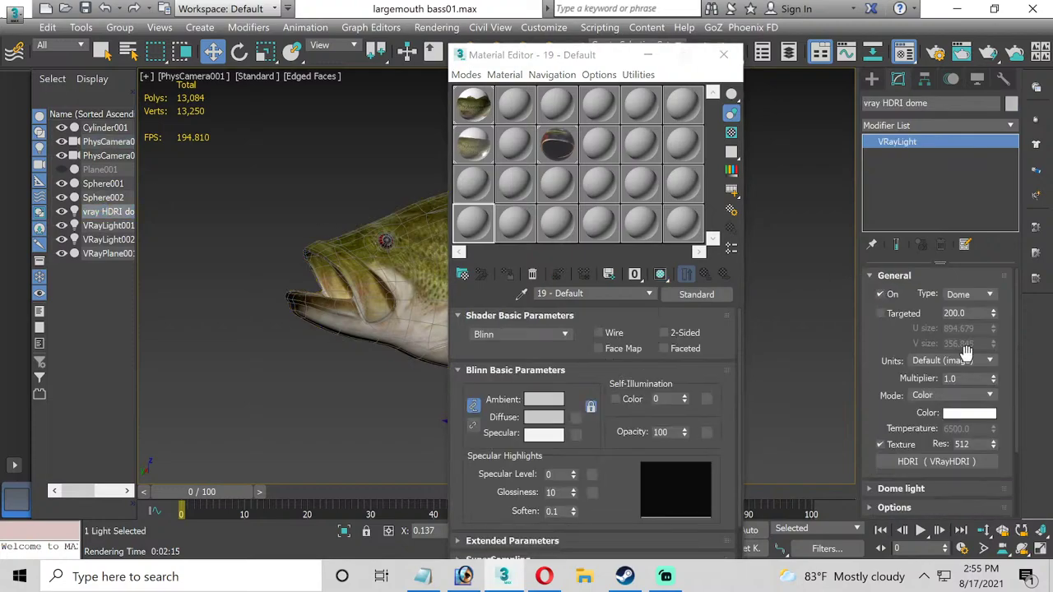
pyautogui.moveTo(459, 234); pyautogui.dragTo(474, 230)
pyautogui.click(569, 362)
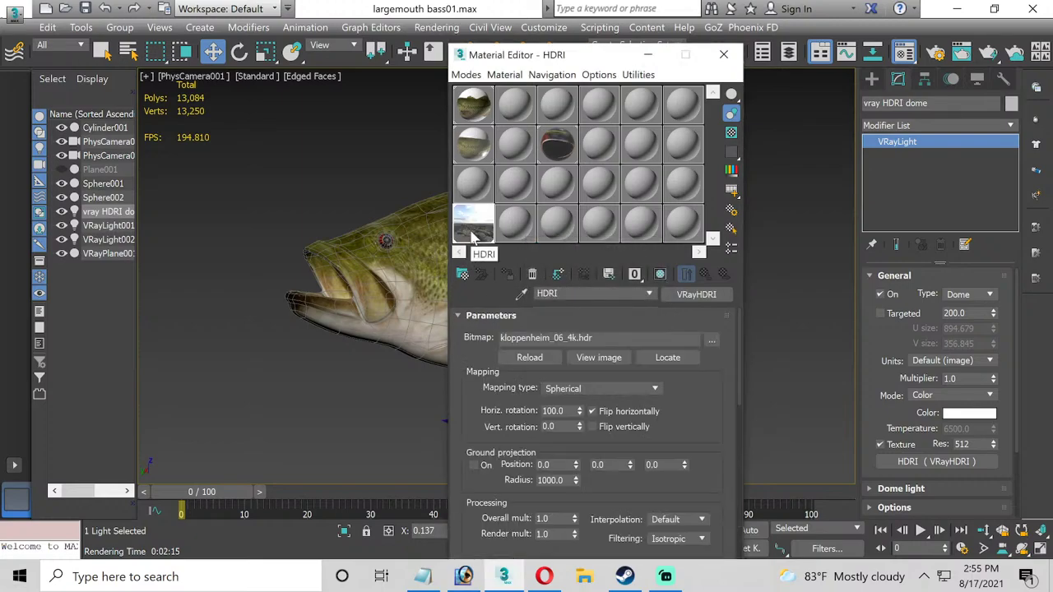
# Pick VRayPlane001's Matte/Shadow Material #27 into slot 20, then minimize the editor.
pyautogui.click(106, 253)
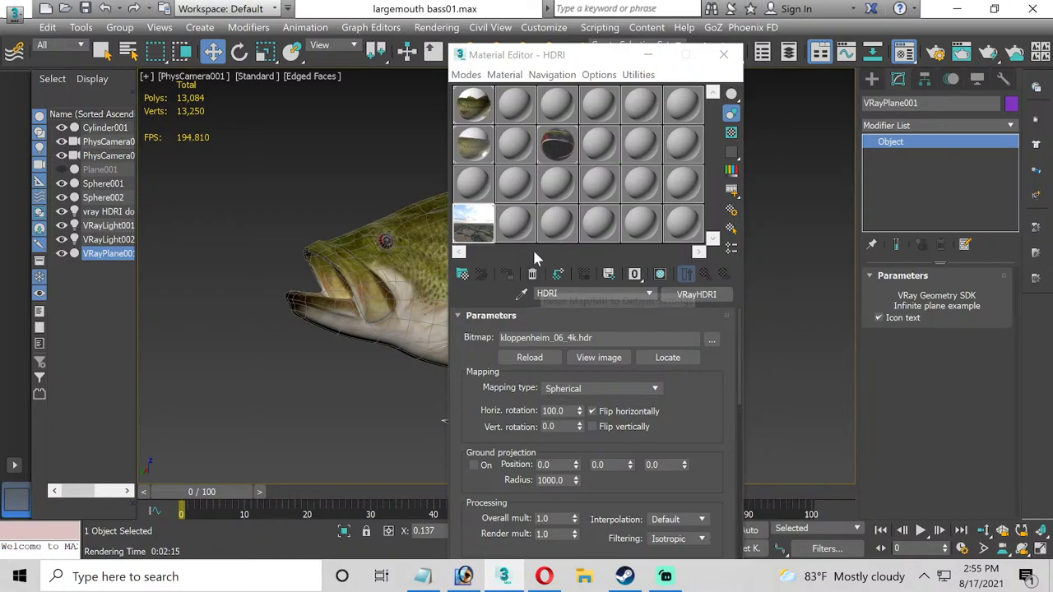
pyautogui.click(517, 224)
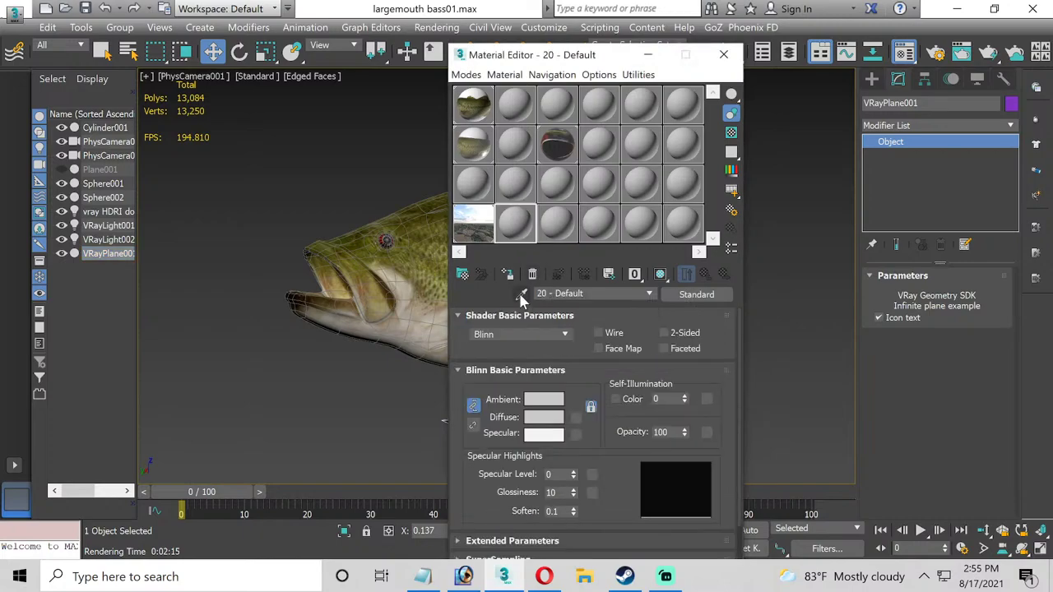
pyautogui.click(522, 294)
pyautogui.click(125, 254)
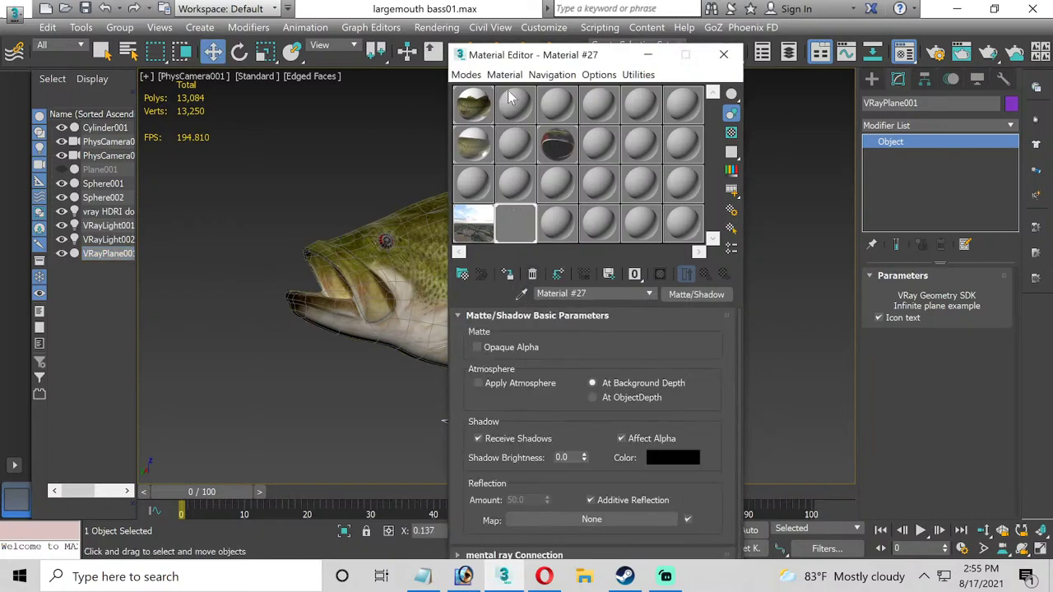
pyautogui.click(648, 55)
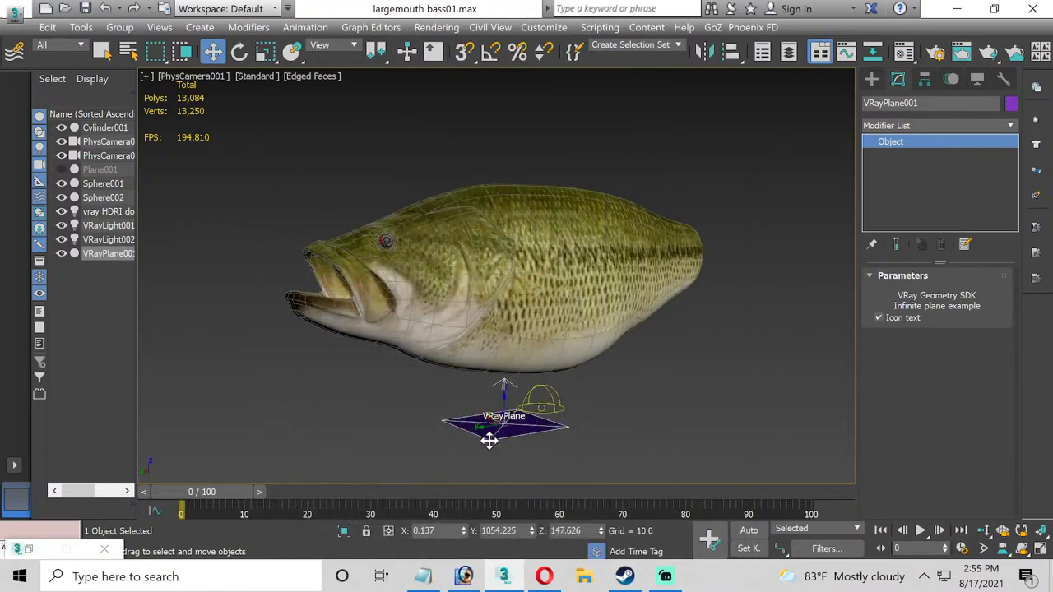
# Check VRayPlane001's Object Properties without changes and toggle Auto Key on and off.
pyautogui.rightClick(491, 307)
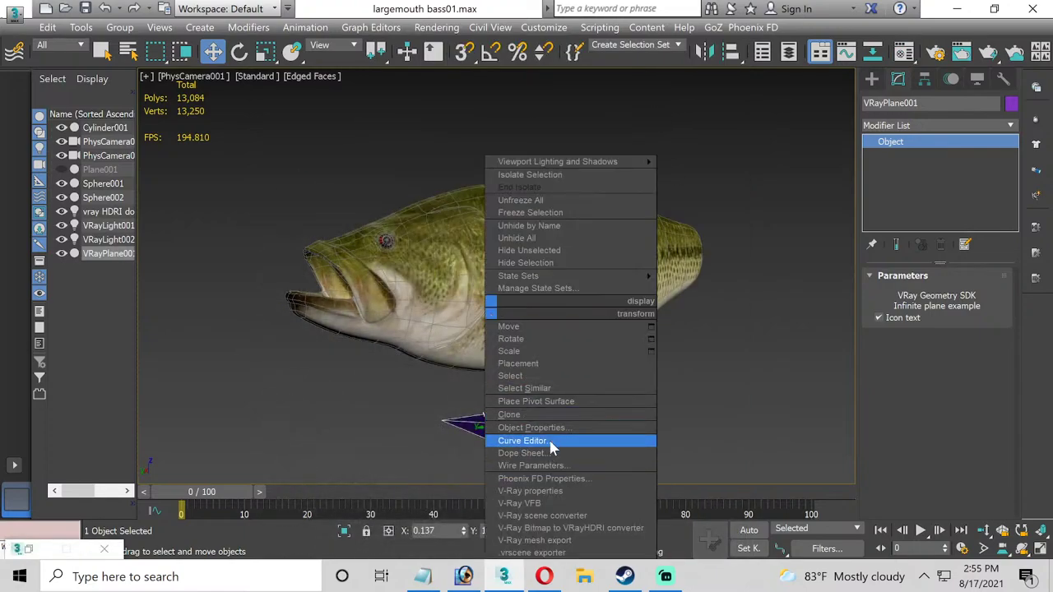
pyautogui.click(527, 428)
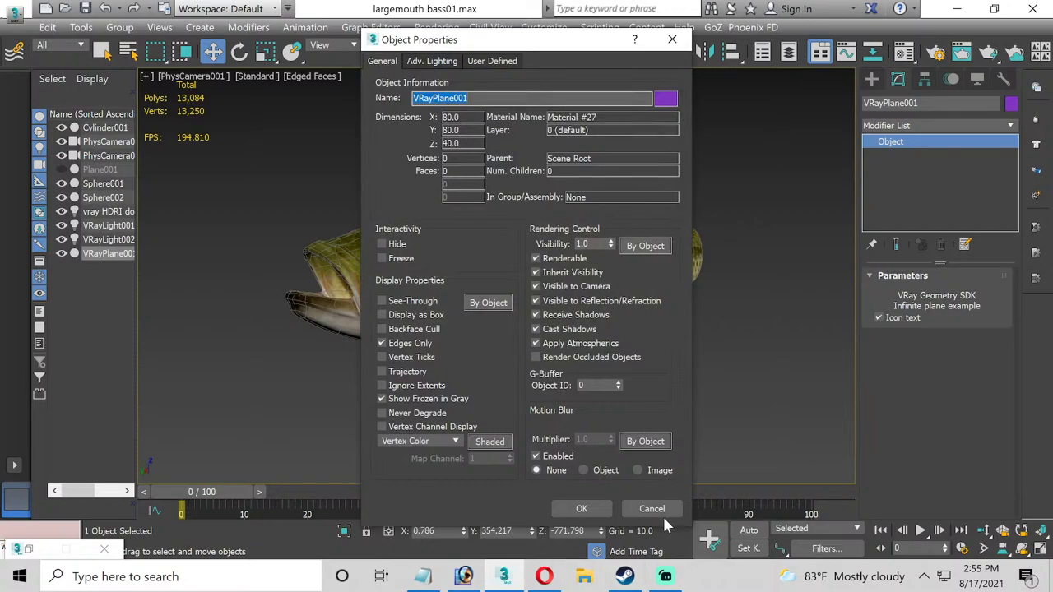
pyautogui.click(635, 511)
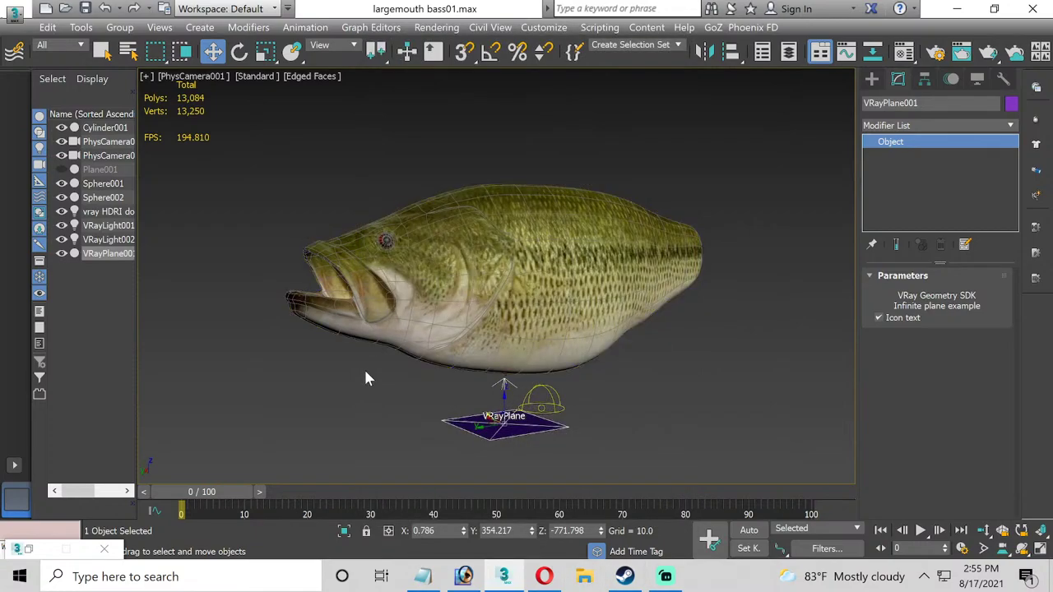
pyautogui.press('n')
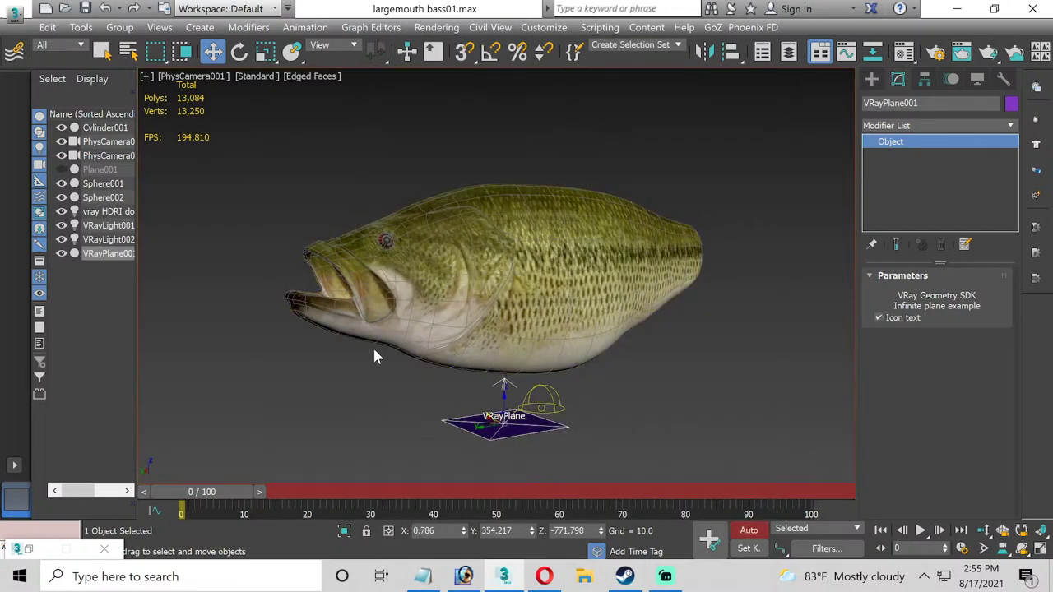
pyautogui.press('n')
pyautogui.press('n')
pyautogui.press('n')
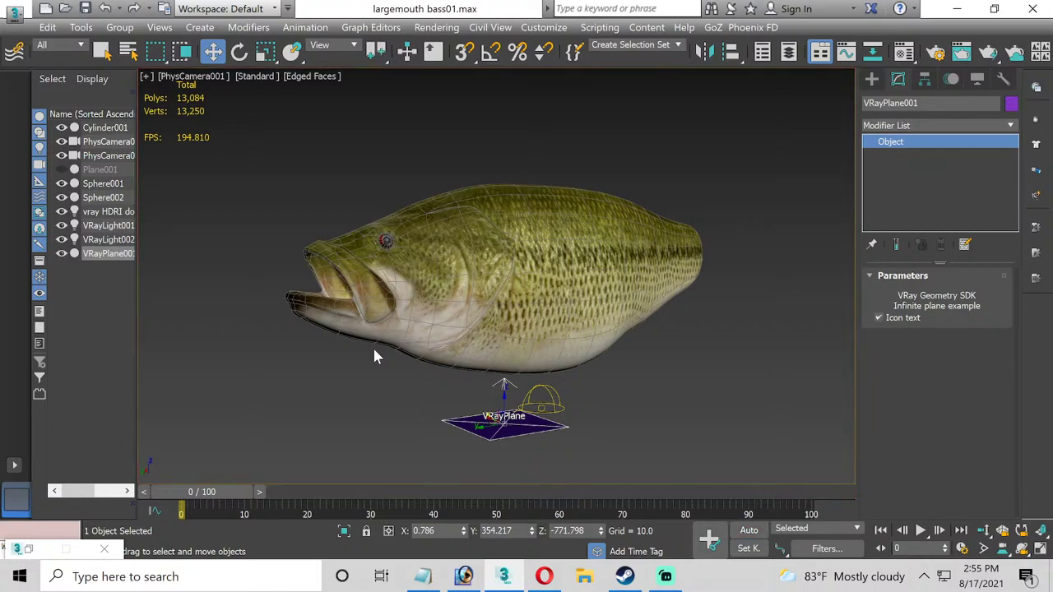
# Copy the bass texture VRayMtl into the slot below, then switch to Photoshop.
pyautogui.press('m')
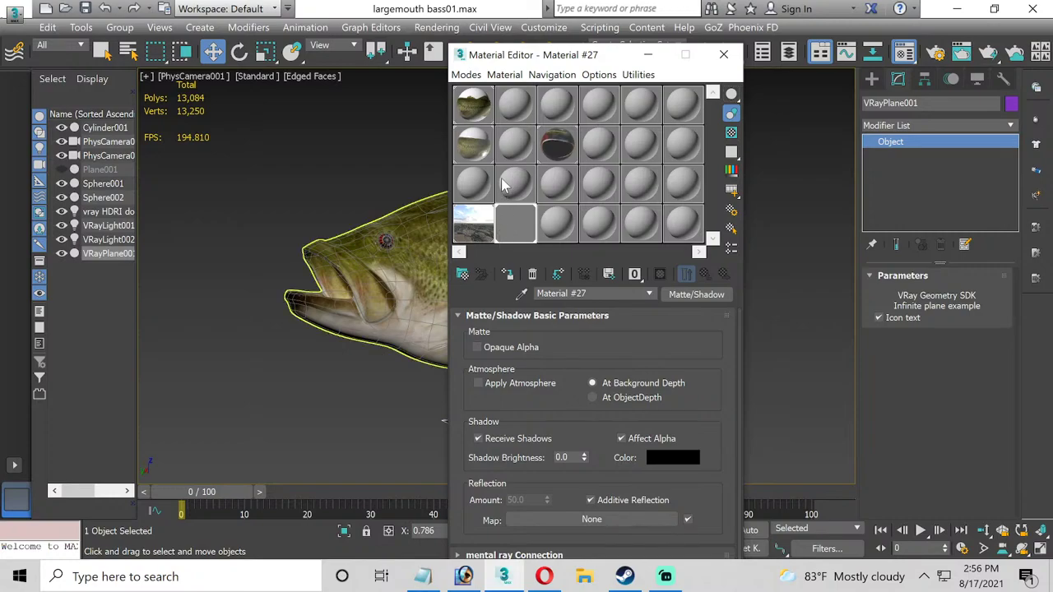
pyautogui.moveTo(466, 142); pyautogui.dragTo(469, 143)
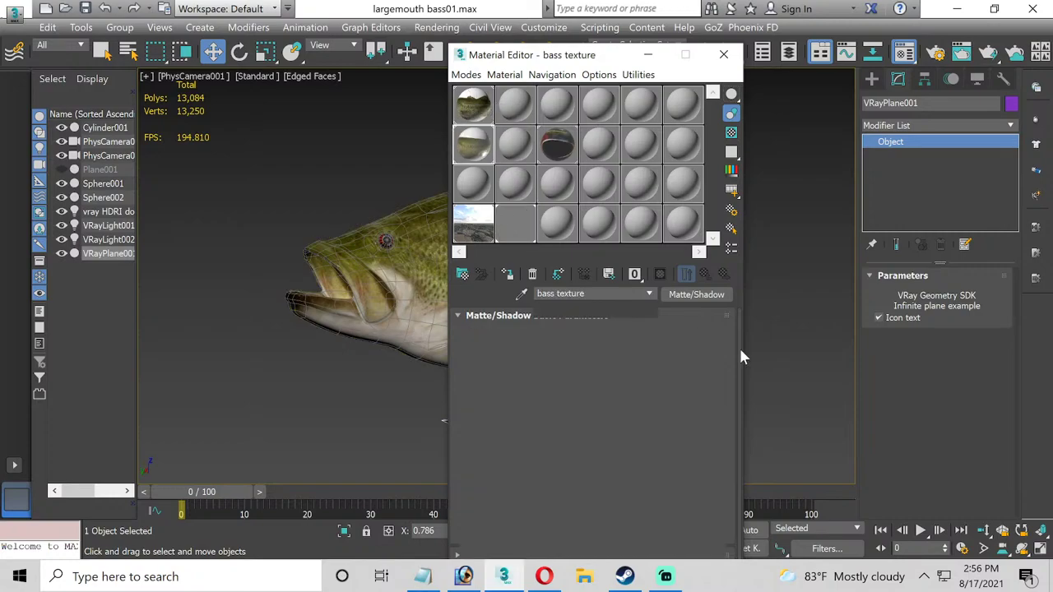
pyautogui.click(657, 311)
pyautogui.scroll(1, 609, 377)
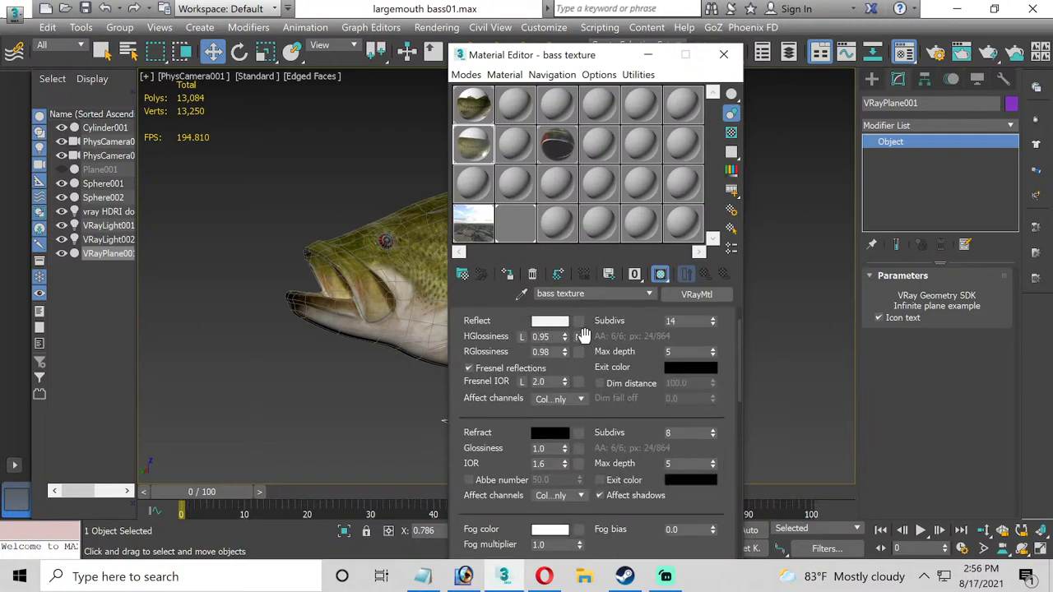
pyautogui.click(464, 577)
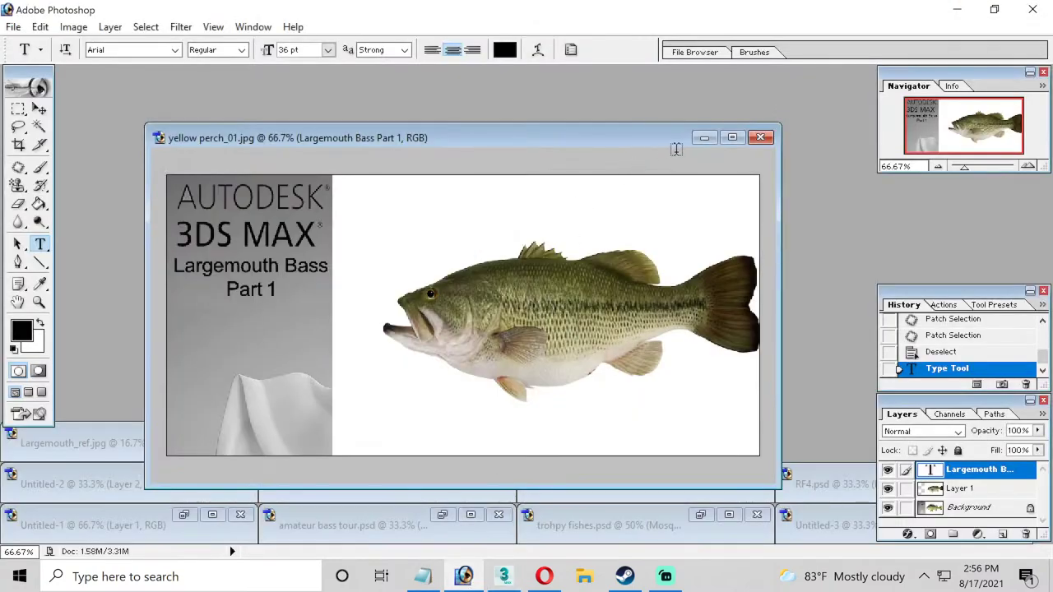
# Minimize the yellow perch document and open Largemouth_spec.jpg from E:\Reference Images\Largemouth.
pyautogui.click(703, 135)
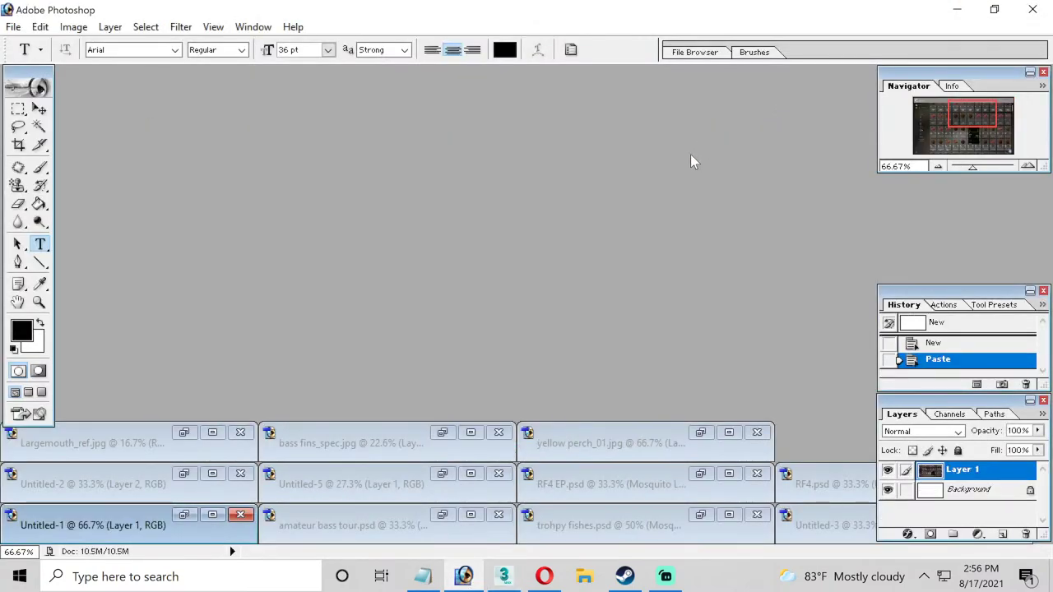
pyautogui.click(13, 27)
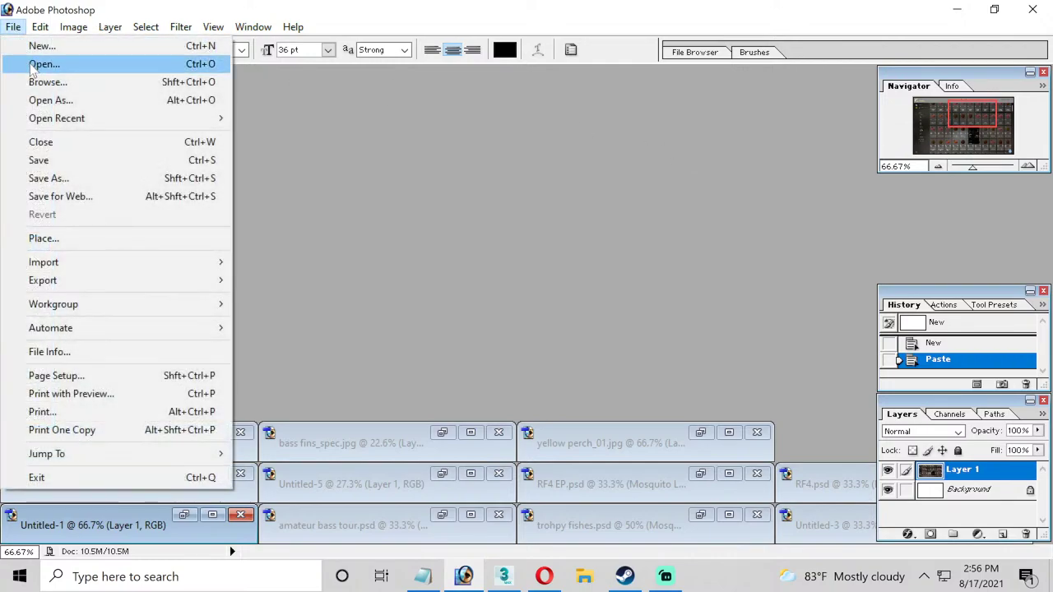
pyautogui.click(33, 66)
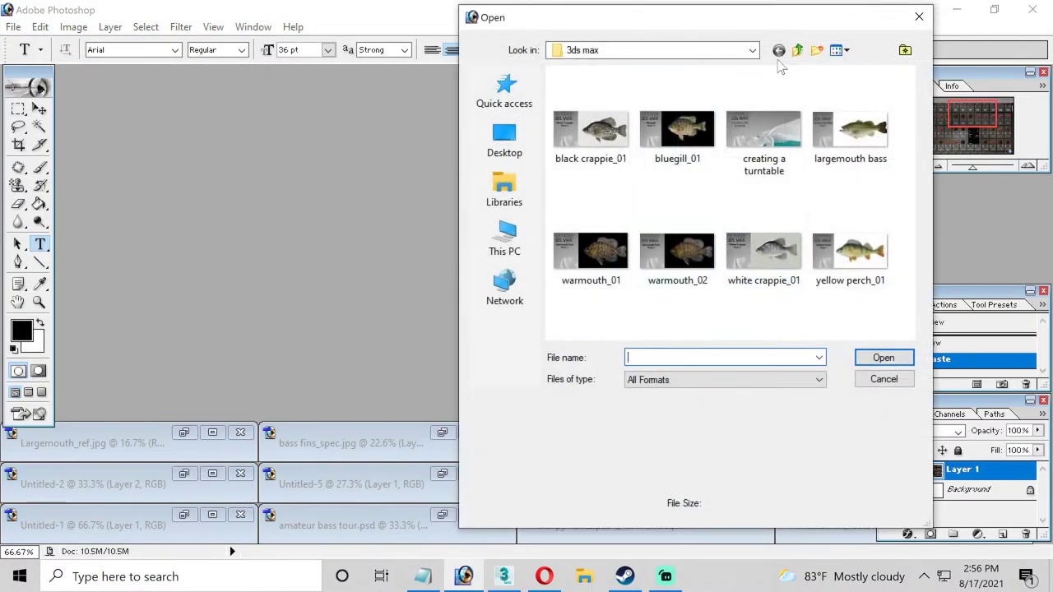
pyautogui.click(505, 191)
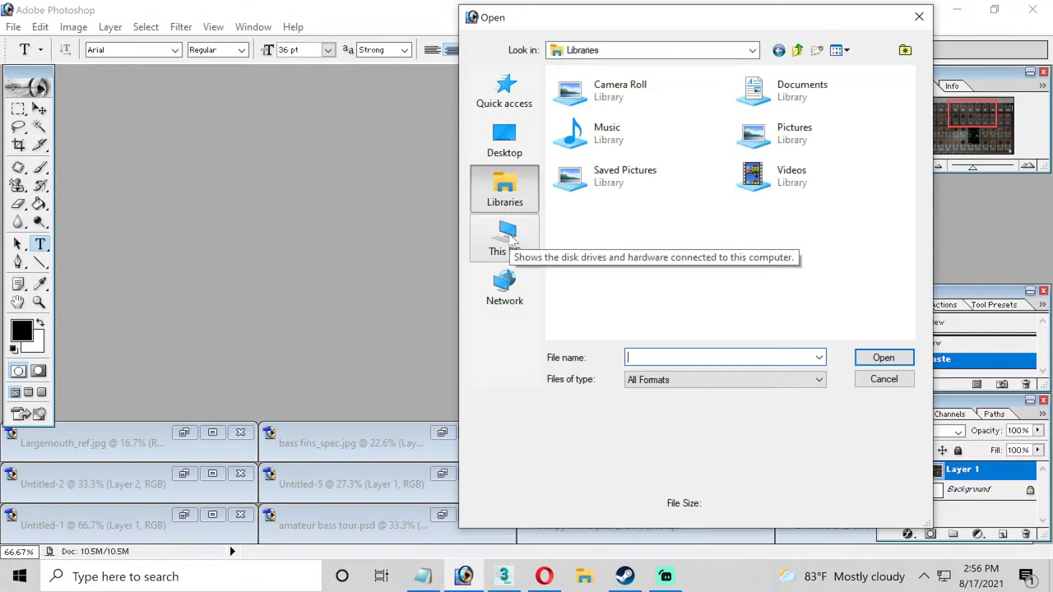
pyautogui.click(505, 236)
pyautogui.scroll(-3, 732, 268)
pyautogui.doubleClick(658, 315)
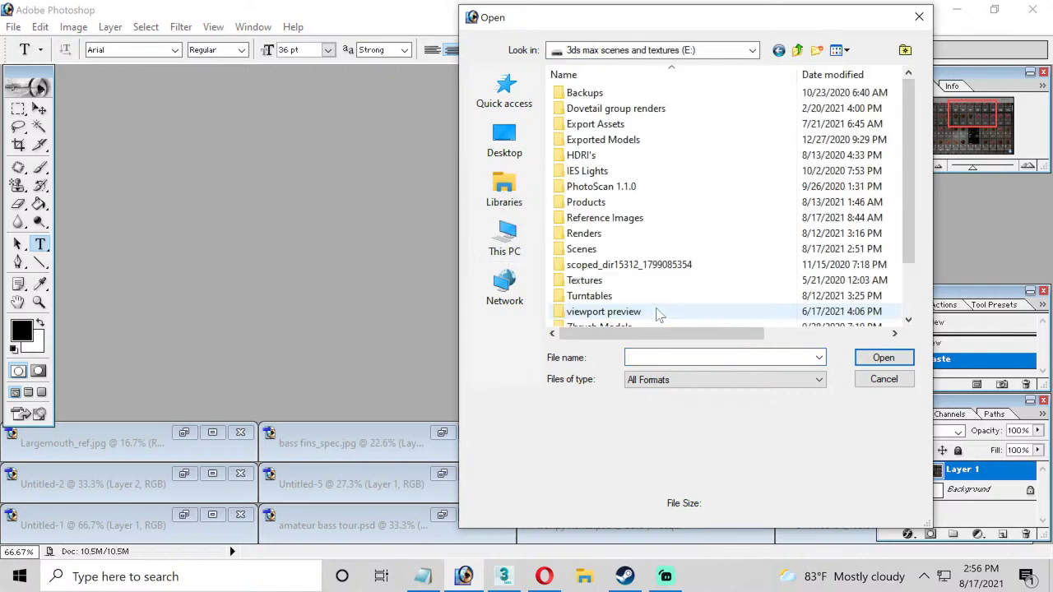
pyautogui.doubleClick(630, 220)
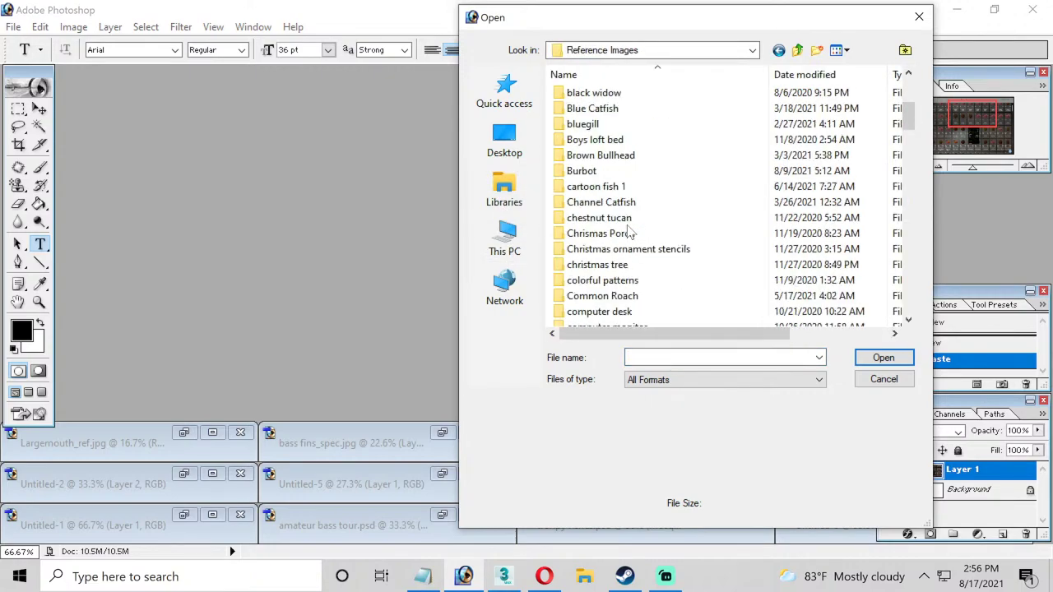
pyautogui.scroll(-15, 630, 232)
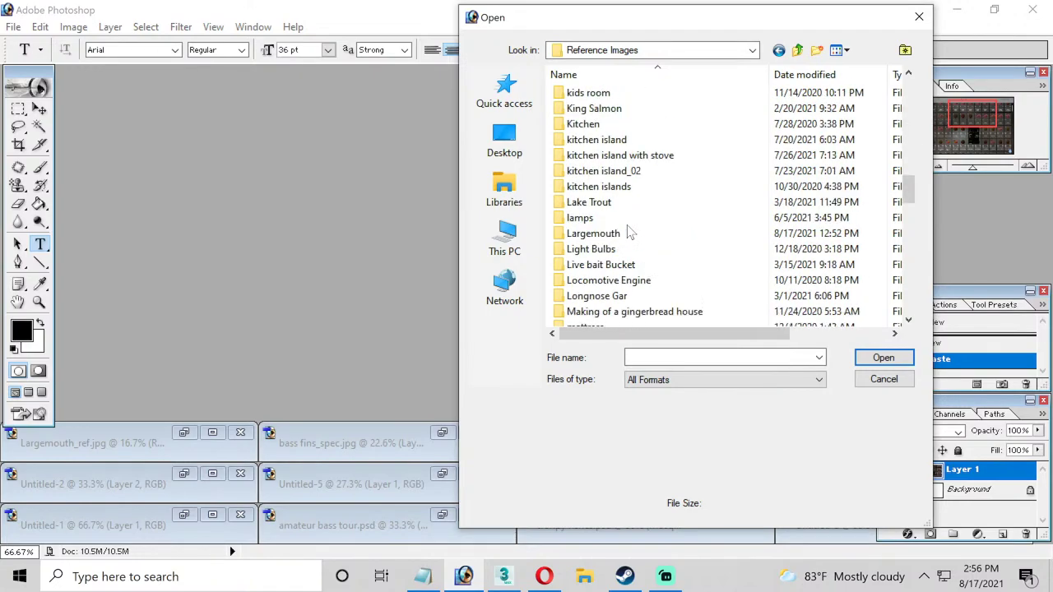
pyautogui.scroll(-1, 630, 232)
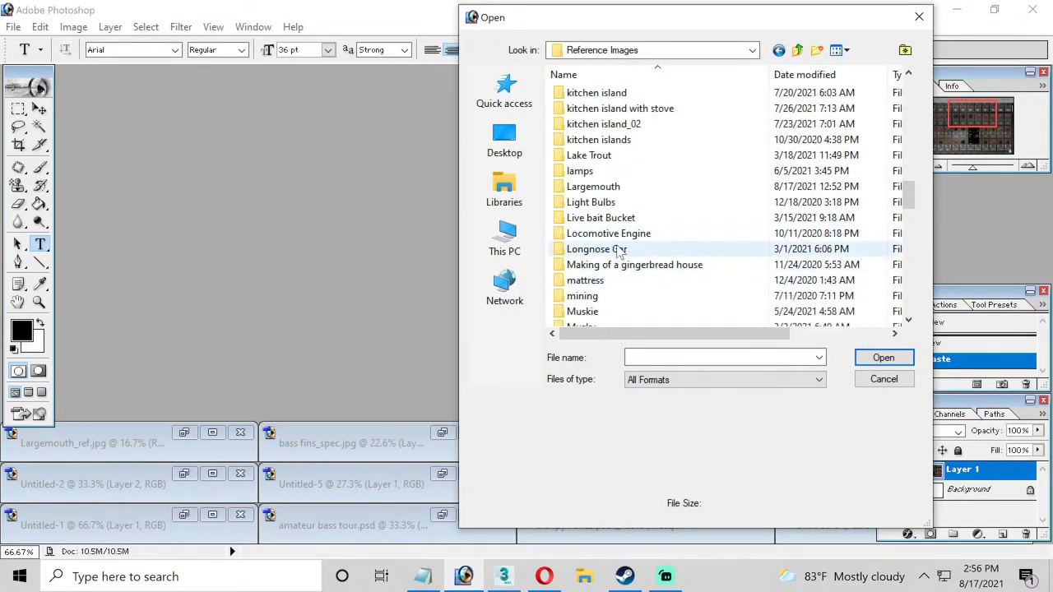
pyautogui.doubleClick(591, 187)
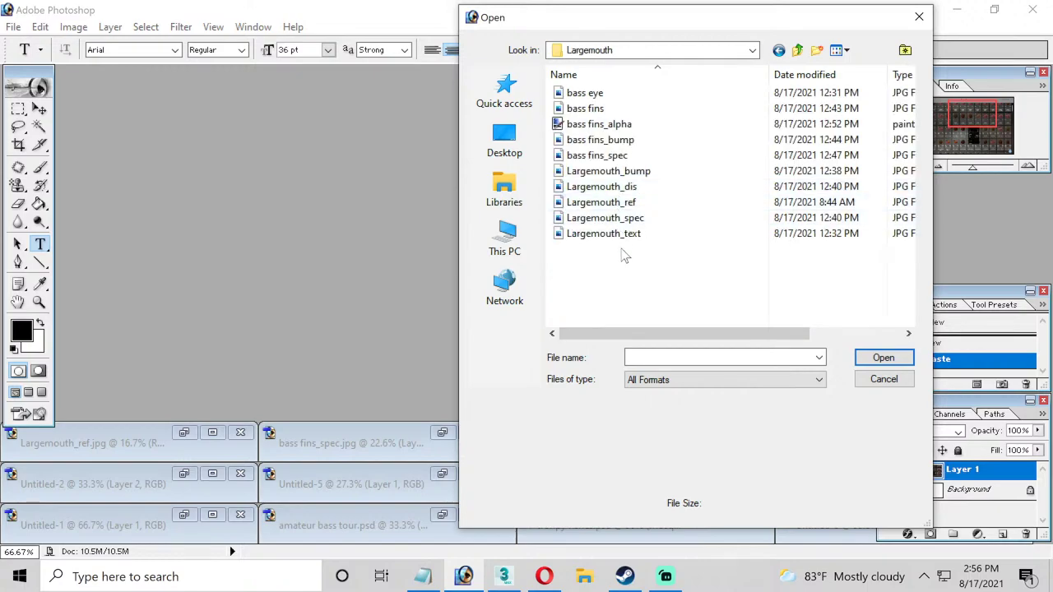
pyautogui.doubleClick(589, 219)
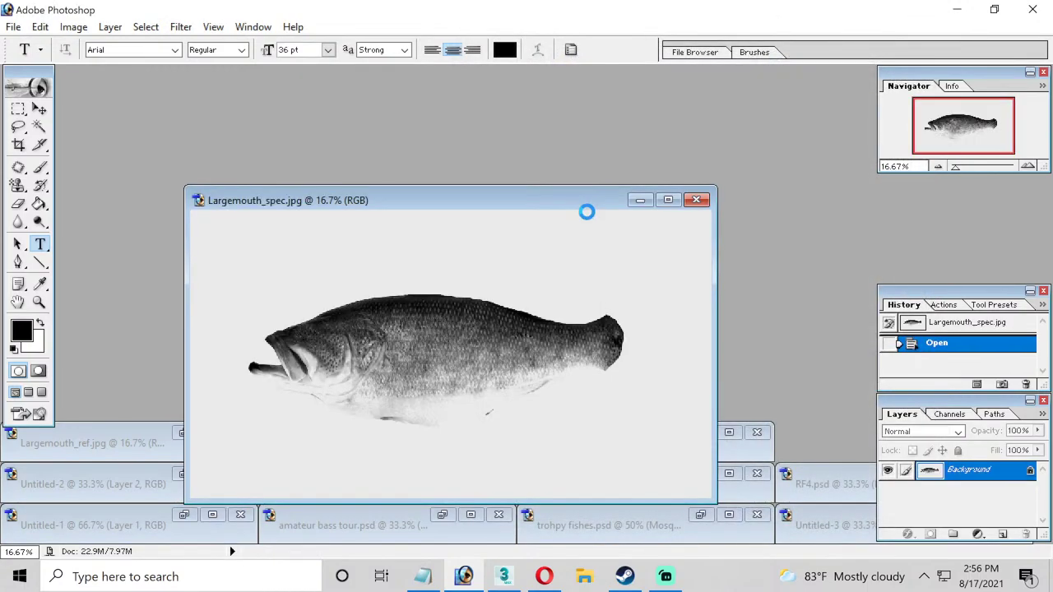
# Invert the specular image and raise its brightness and contrast.
pyautogui.moveTo(575, 194); pyautogui.dragTo(582, 152)
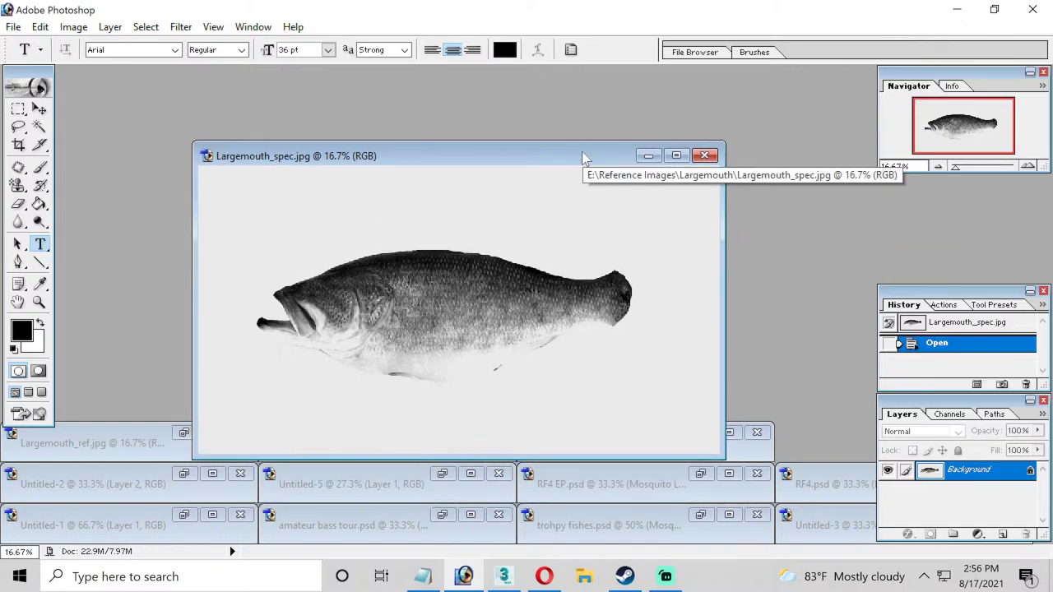
pyautogui.hotkey('ctrl', 'i')
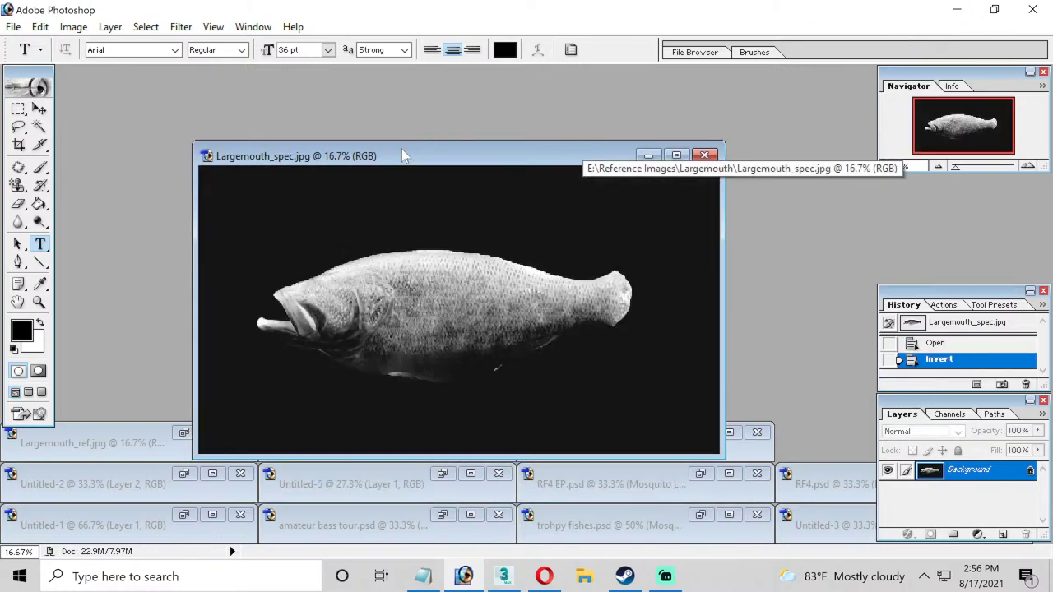
pyautogui.click(12, 27)
pyautogui.moveTo(68, 29)
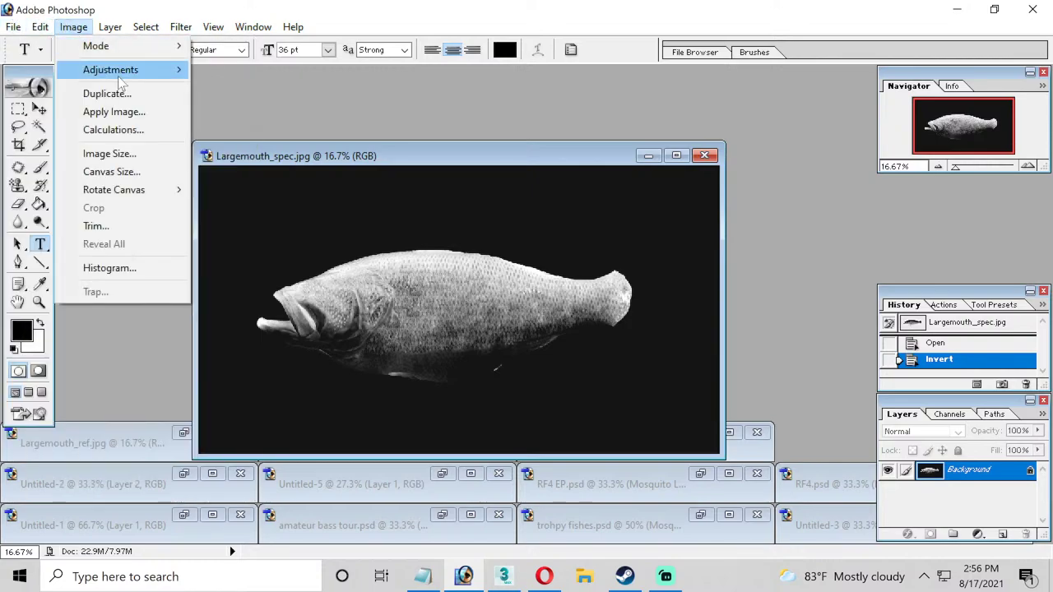
pyautogui.moveTo(115, 73)
pyautogui.click(258, 179)
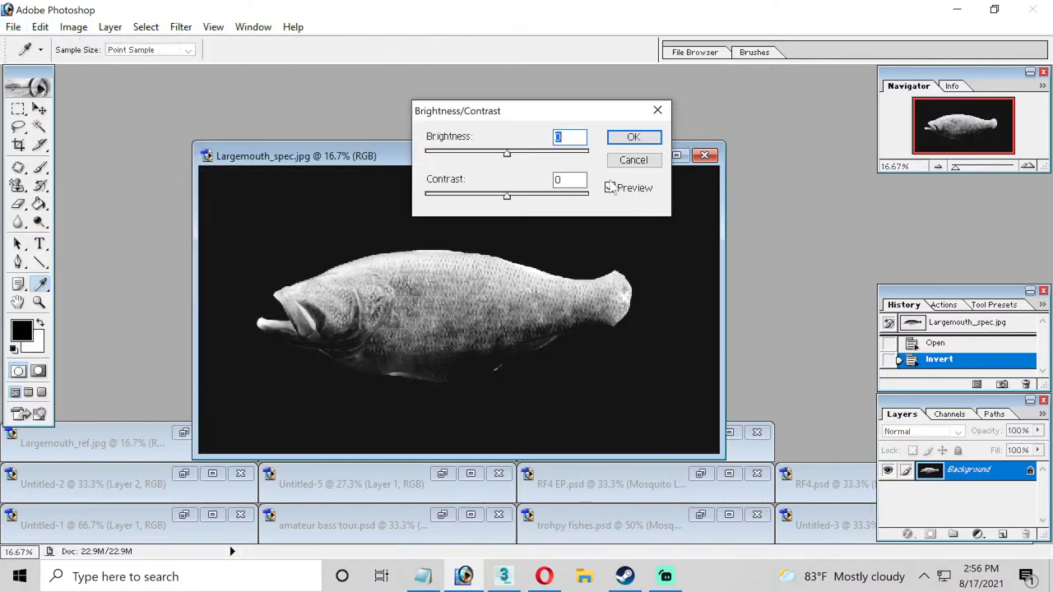
pyautogui.moveTo(508, 153); pyautogui.dragTo(529, 156)
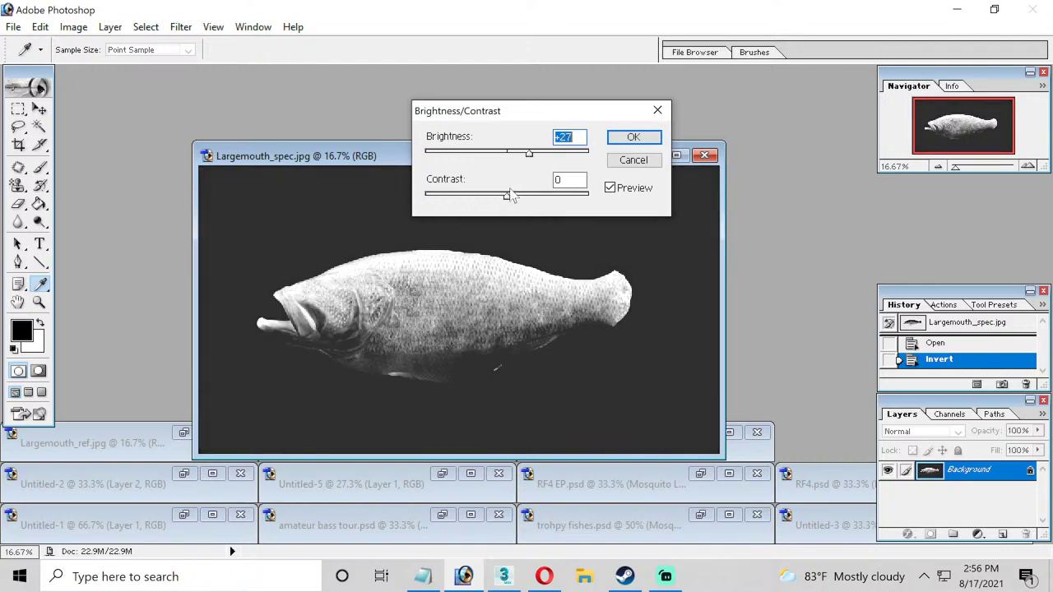
pyautogui.moveTo(507, 195); pyautogui.dragTo(535, 206)
pyautogui.moveTo(529, 155)
pyautogui.mouseDown()
pyautogui.moveTo(499, 155)
pyautogui.moveTo(520, 164)
pyautogui.mouseUp()
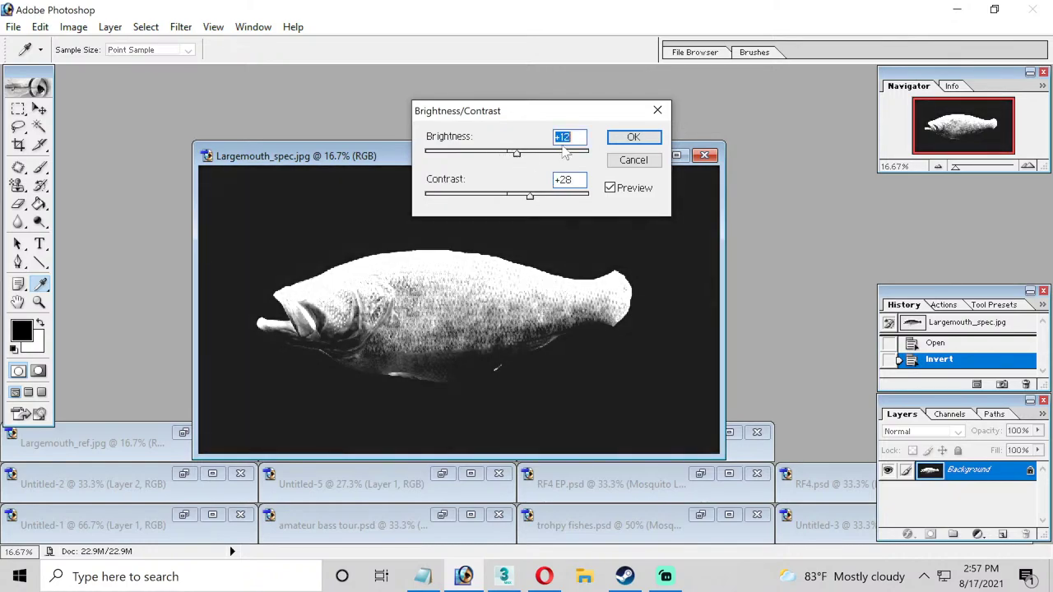
pyautogui.click(634, 136)
pyautogui.press('t')
# Overwrite Largemouth_spec.jpg at maximum JPEG quality and return to 3ds Max.
pyautogui.click(13, 27)
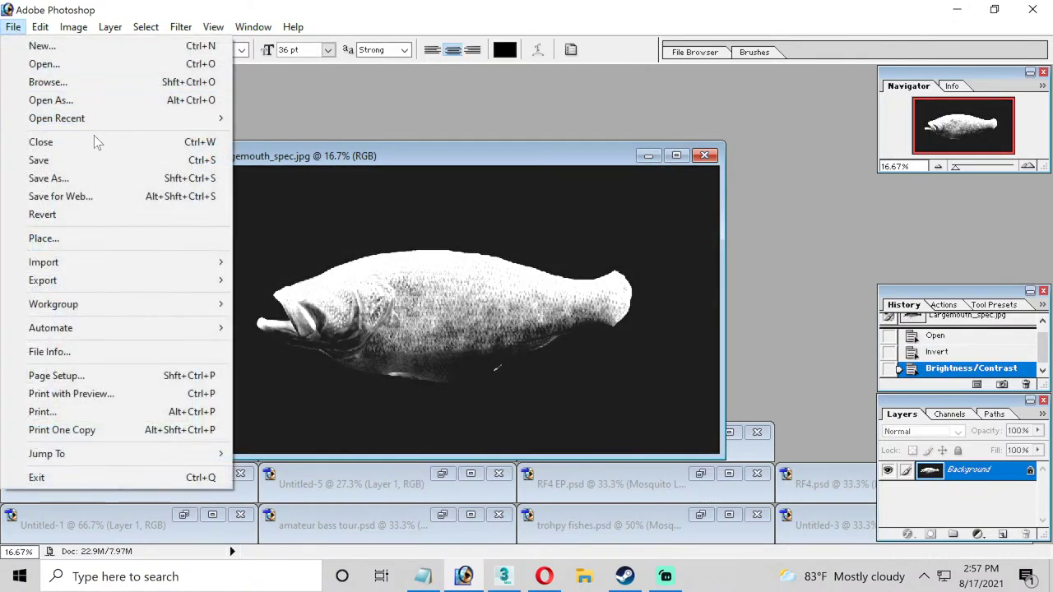
pyautogui.click(87, 179)
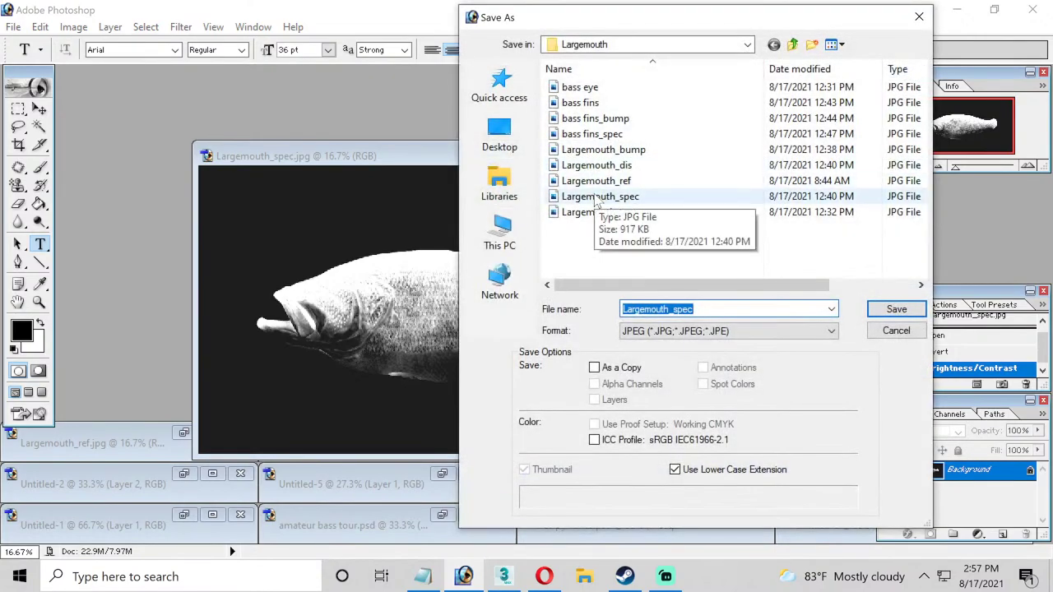
pyautogui.doubleClick(599, 197)
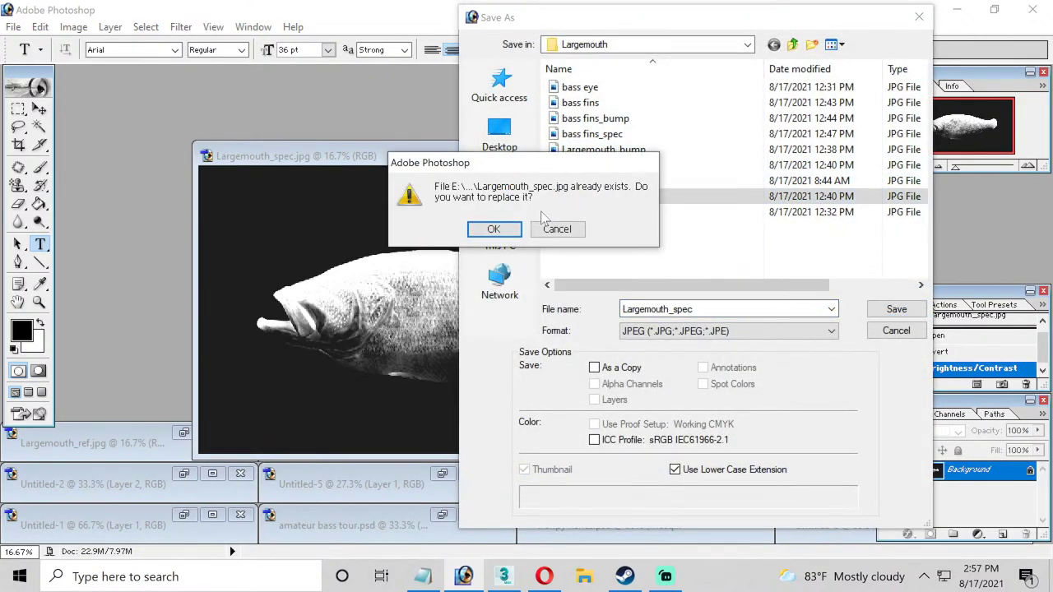
pyautogui.click(494, 230)
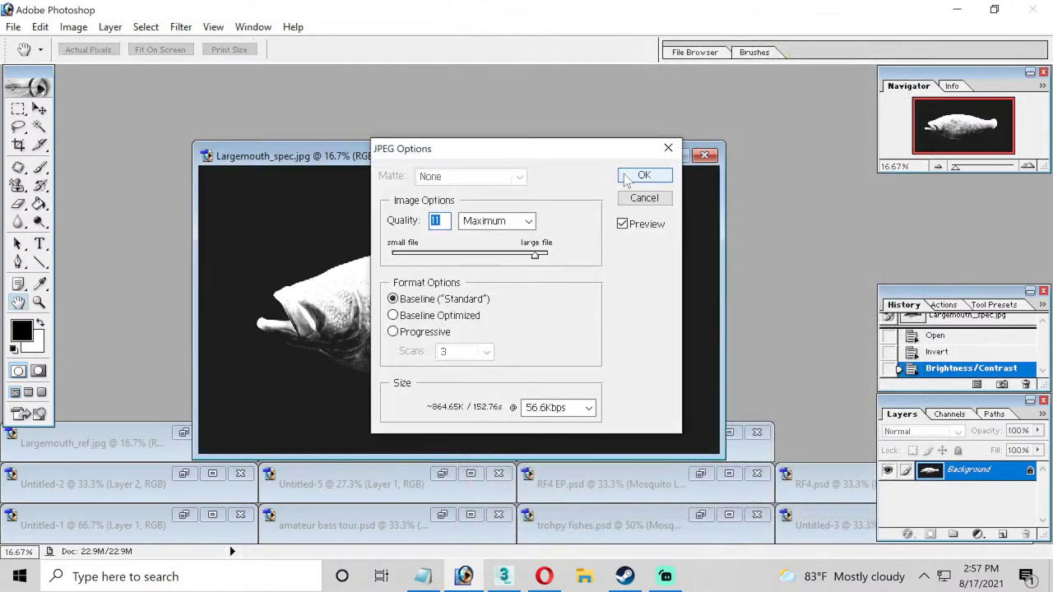
pyautogui.click(630, 174)
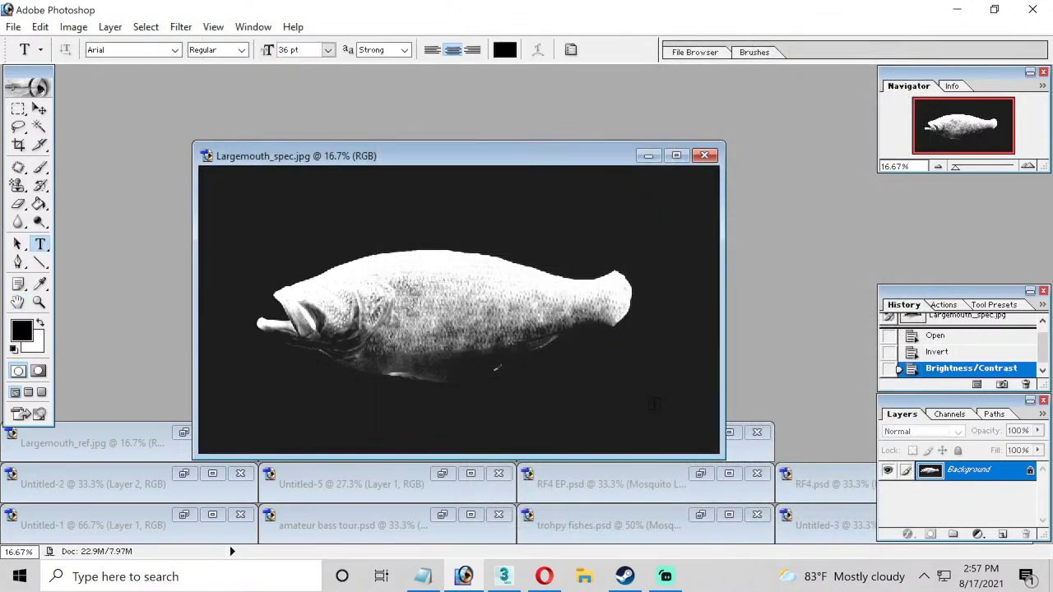
pyautogui.click(504, 576)
# Hide the Material Editor and render a fresh 1920 x 1080 V-Ray image of the bass.
pyautogui.click(648, 54)
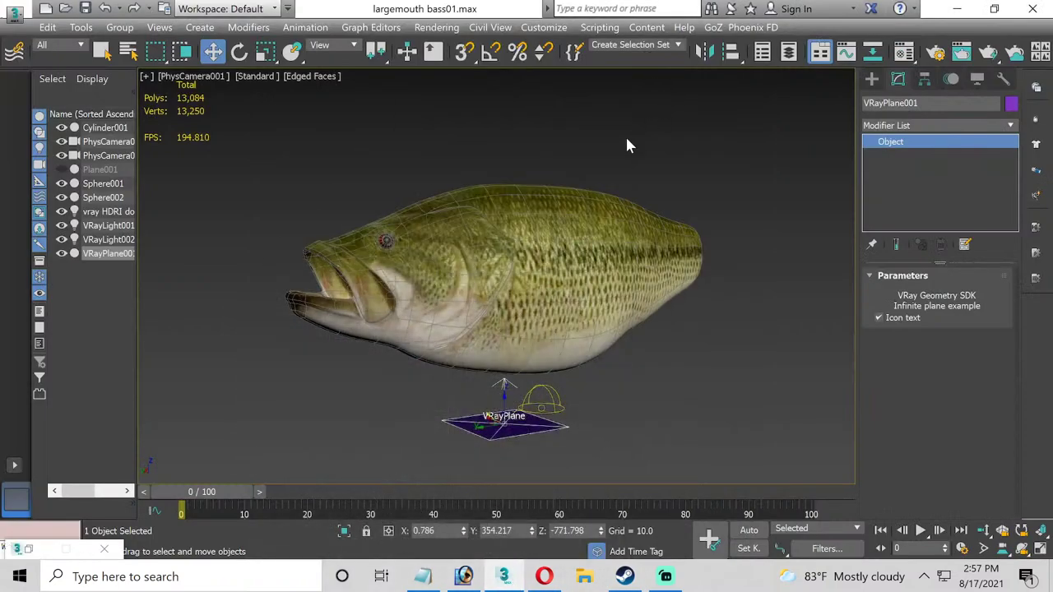
pyautogui.hotkey('shift', 'q')
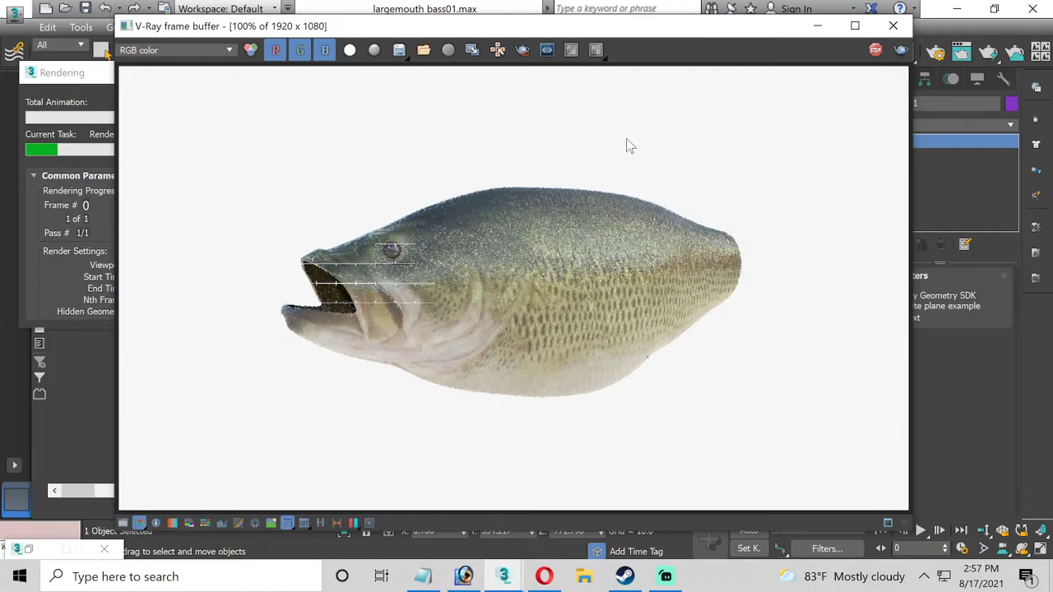
# Close the finished render and inspect the HGlossiness map before returning to the bass texture material.
pyautogui.click(908, 26)
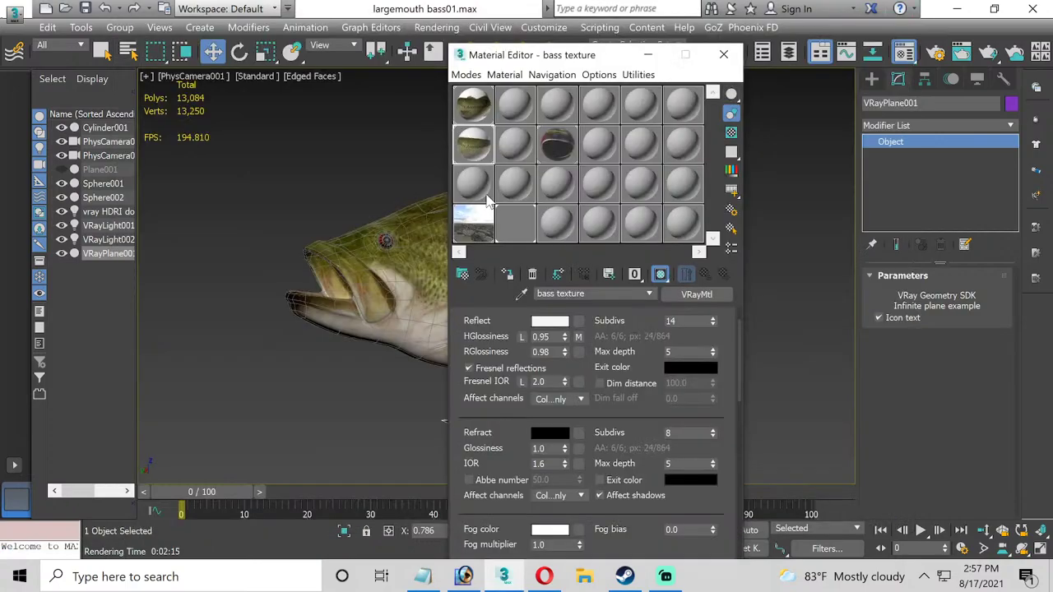
pyautogui.scroll(-5, 736, 352)
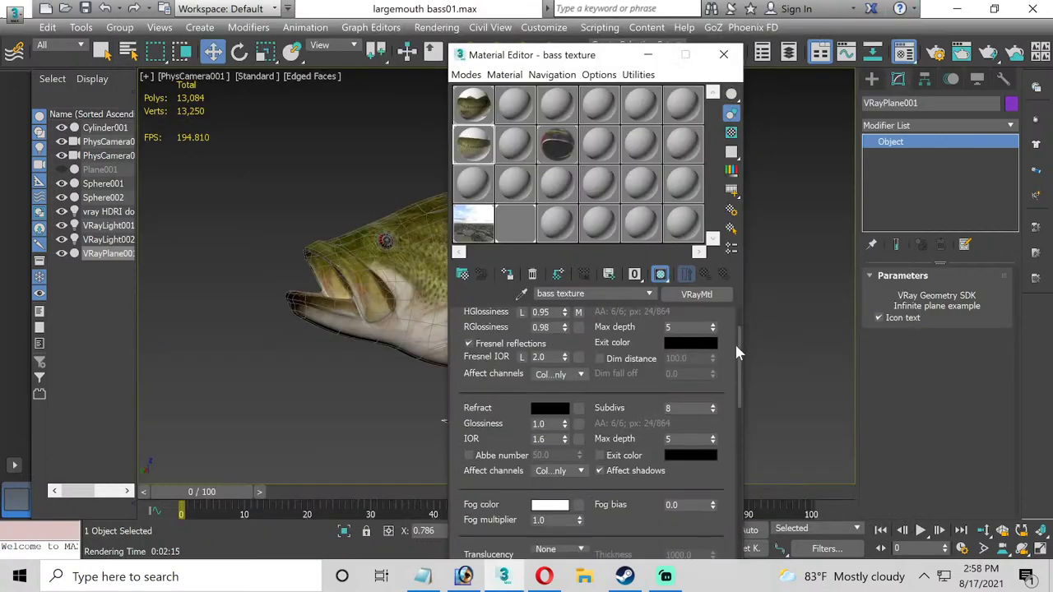
pyautogui.scroll(5, 737, 354)
pyautogui.scroll(2, 735, 344)
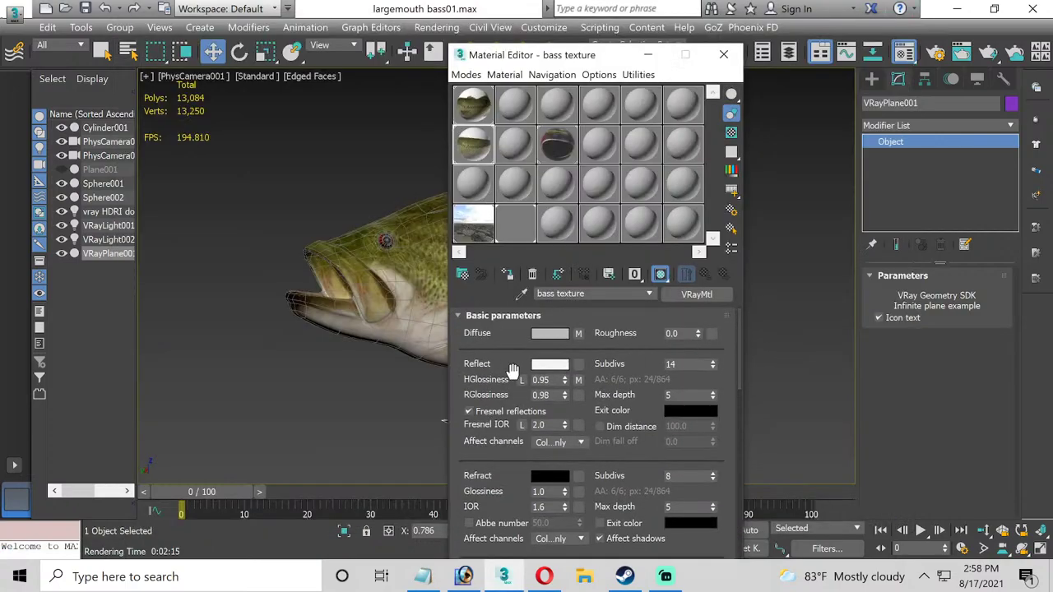
pyautogui.click(582, 380)
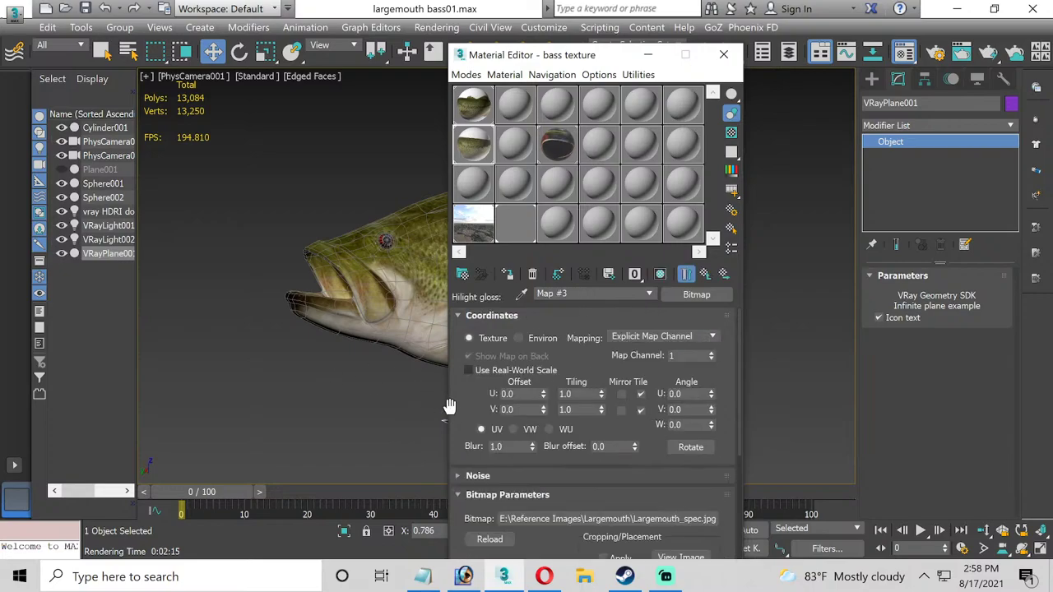
pyautogui.click(708, 276)
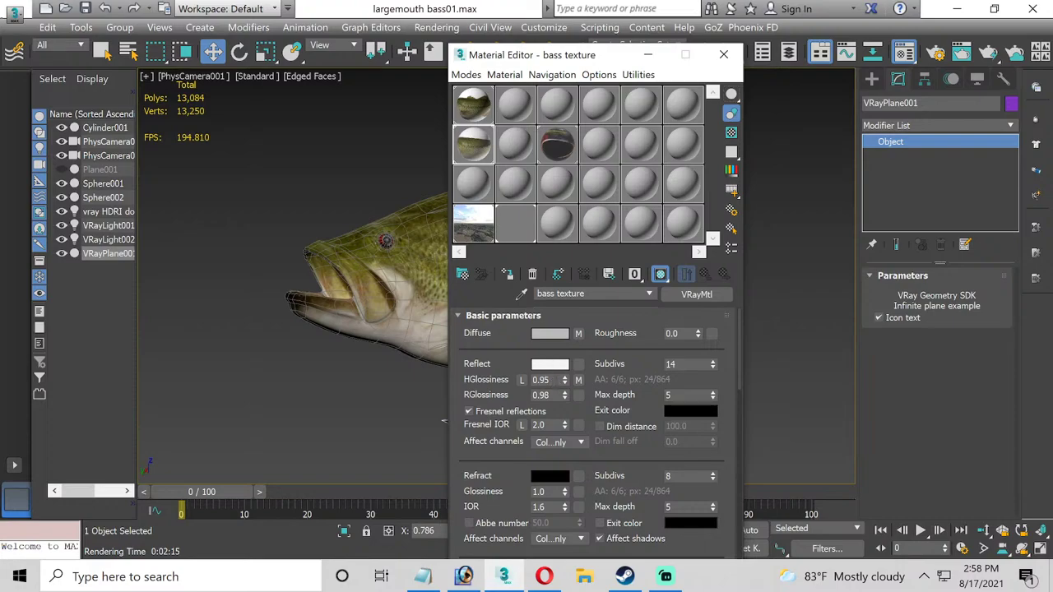
# Set HGlossiness to 0.98 and RGlossiness to 0.95 on the bass texture VRayMtl.
pyautogui.click(544, 379)
pyautogui.write('0.98')
pyautogui.press('Tab')
pyautogui.write('0.95')
# Swap the glossiness map onto RGlossiness, then put away the Material Editor and deselect.
pyautogui.moveTo(583, 403); pyautogui.dragTo(579, 395)
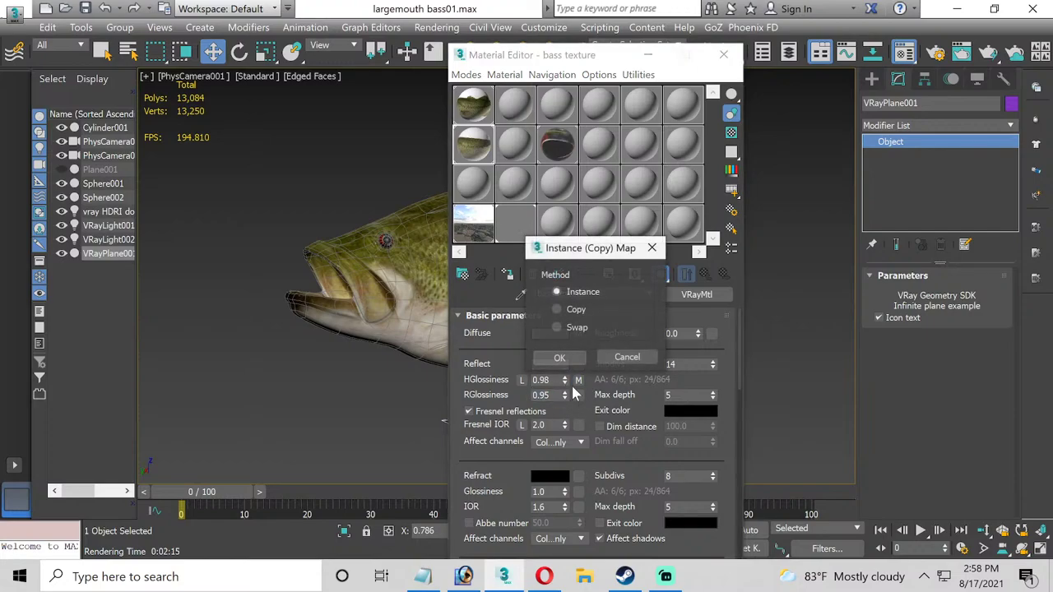
pyautogui.click(558, 358)
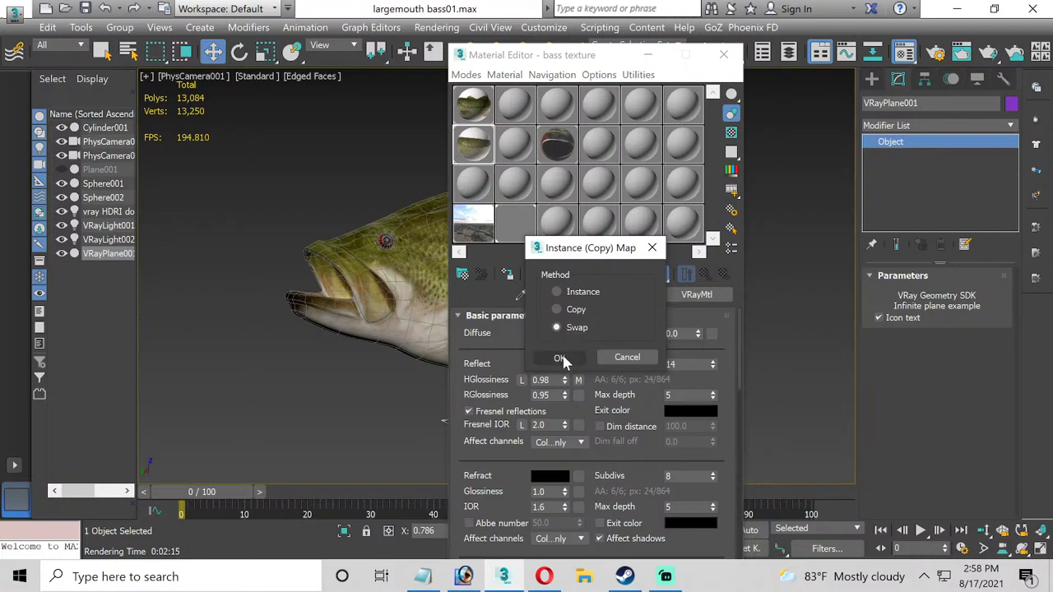
pyautogui.click(648, 55)
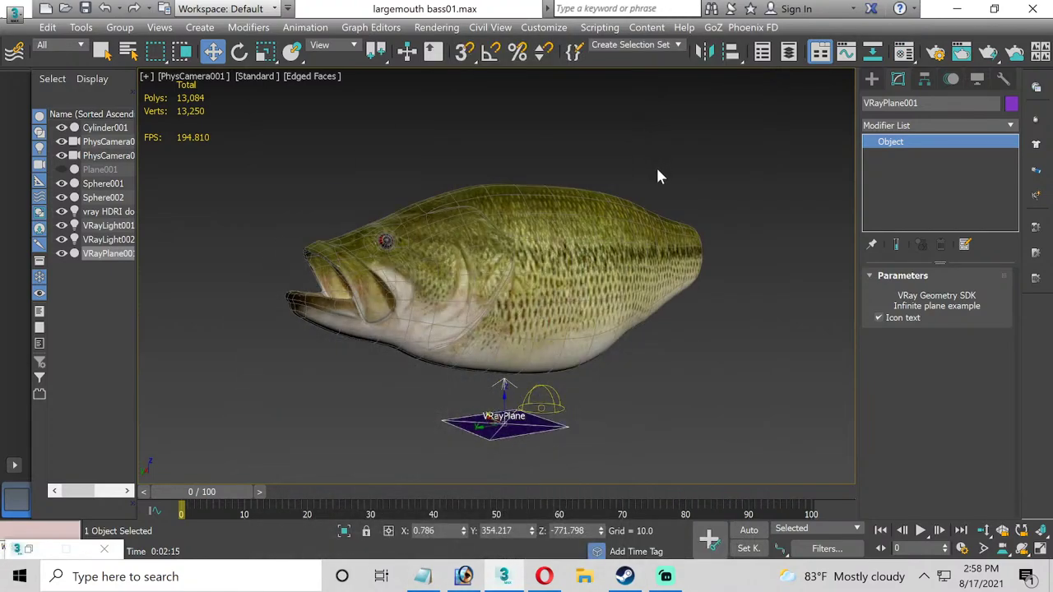
pyautogui.click(658, 172)
# Render the bass with the new 0.98/0.95 glossiness settings.
pyautogui.hotkey('shift', 'q')
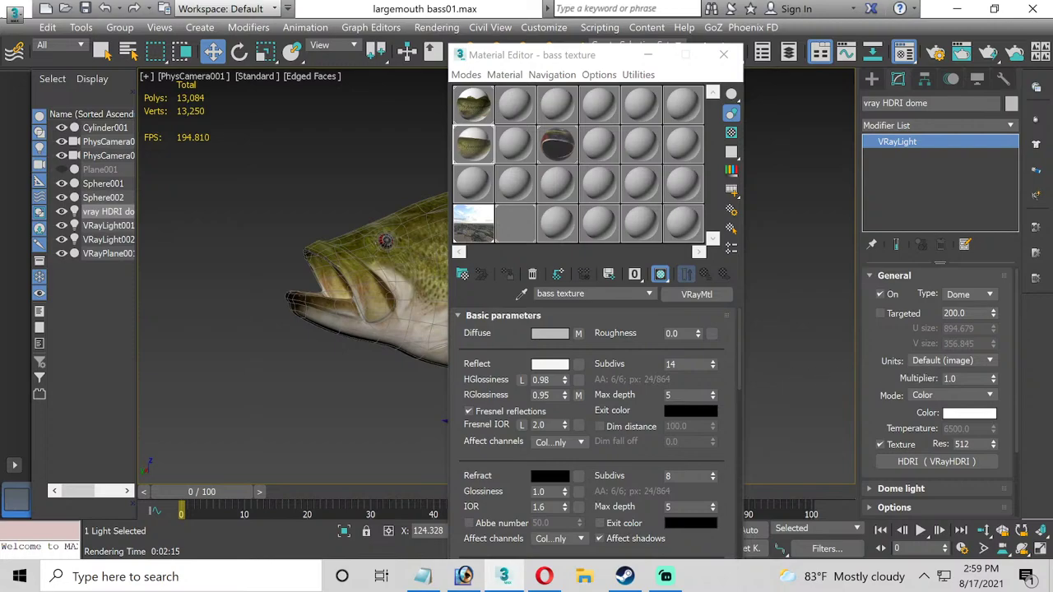
# Raise the dome light multiplier to 2.0 and swap the glossiness map back onto HGlossiness.
pyautogui.click(953, 378)
pyautogui.write('2.0')
pyautogui.moveTo(581, 393); pyautogui.dragTo(581, 379)
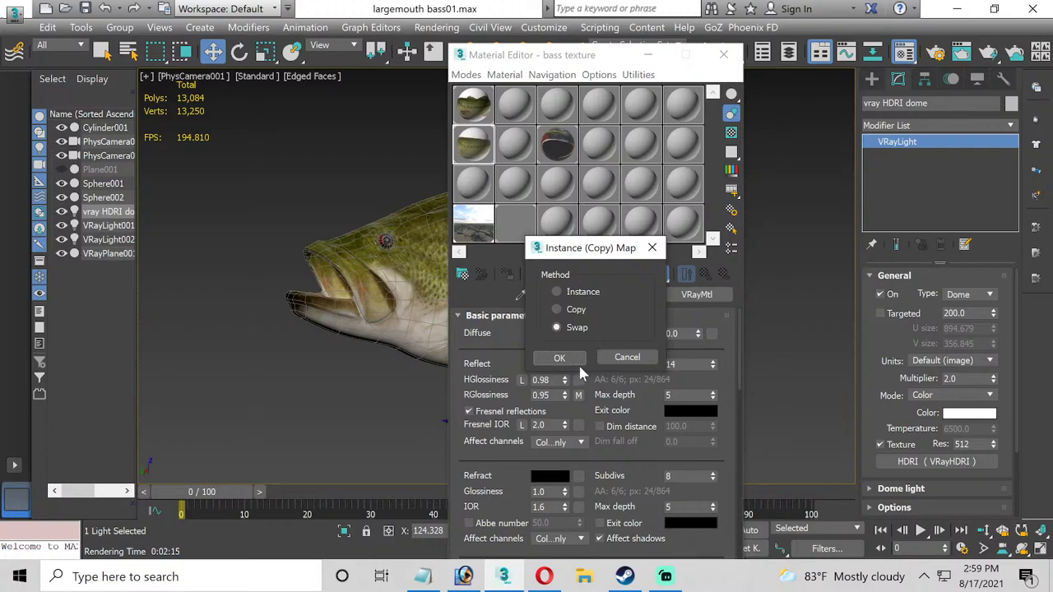
pyautogui.click(578, 362)
pyautogui.click(564, 367)
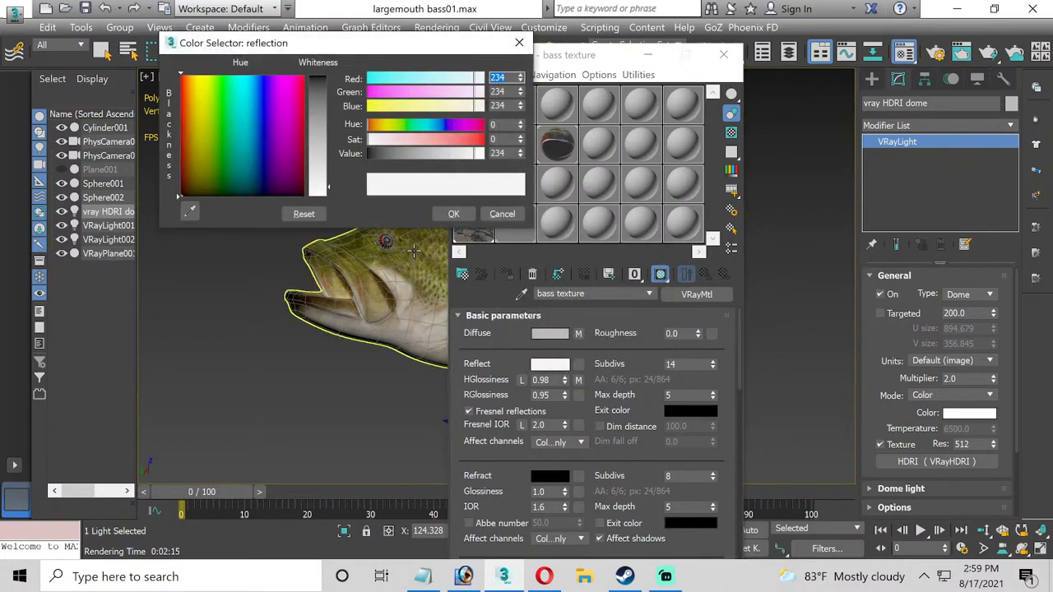
# Brighten the reflection colour to 252 and set Fresnel IOR to 2.4.
pyautogui.moveTo(329, 198); pyautogui.dragTo(329, 204)
pyautogui.click(454, 216)
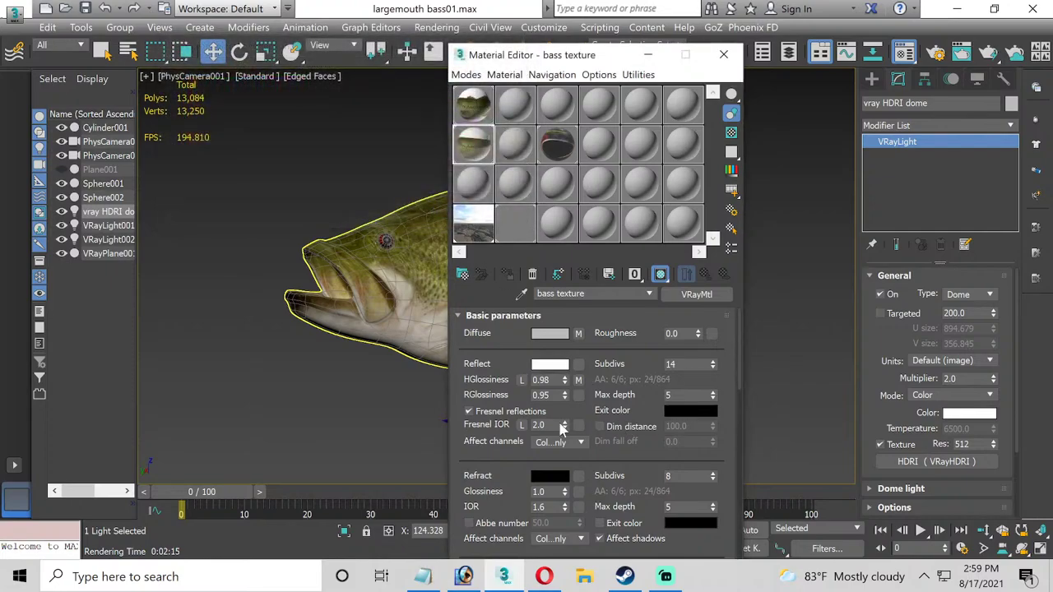
pyautogui.write('2.4')
pyautogui.press('Return')
# Set Displace to 0.5 and Bump to 50 in Maps, then start a production render.
pyautogui.scroll(-10, 638, 313)
pyautogui.scroll(-5, 738, 419)
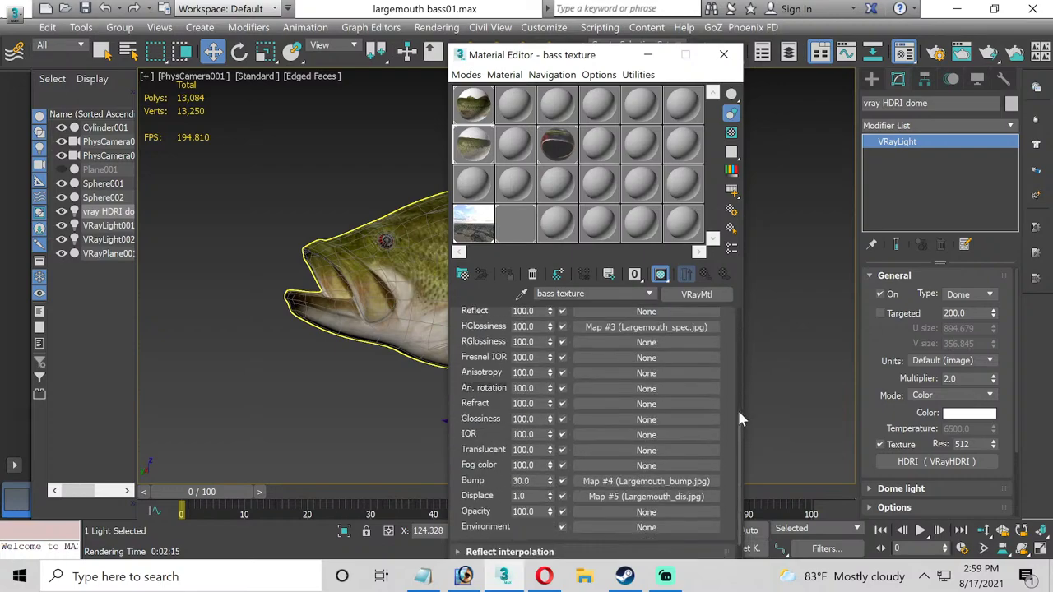
pyautogui.doubleClick(519, 471)
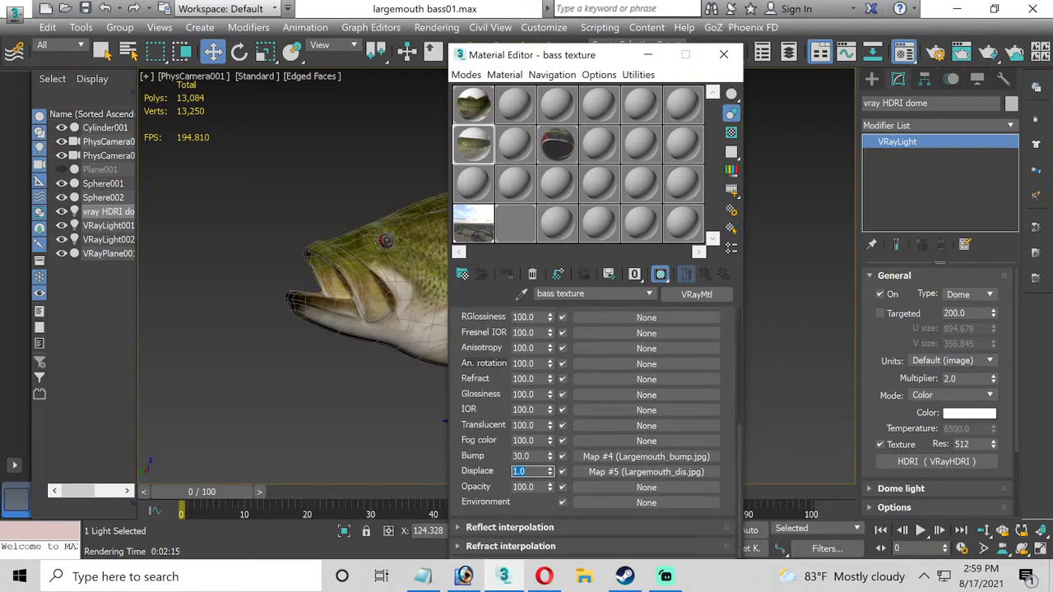
pyautogui.write('0.5')
pyautogui.press('Return')
pyautogui.doubleClick(520, 456)
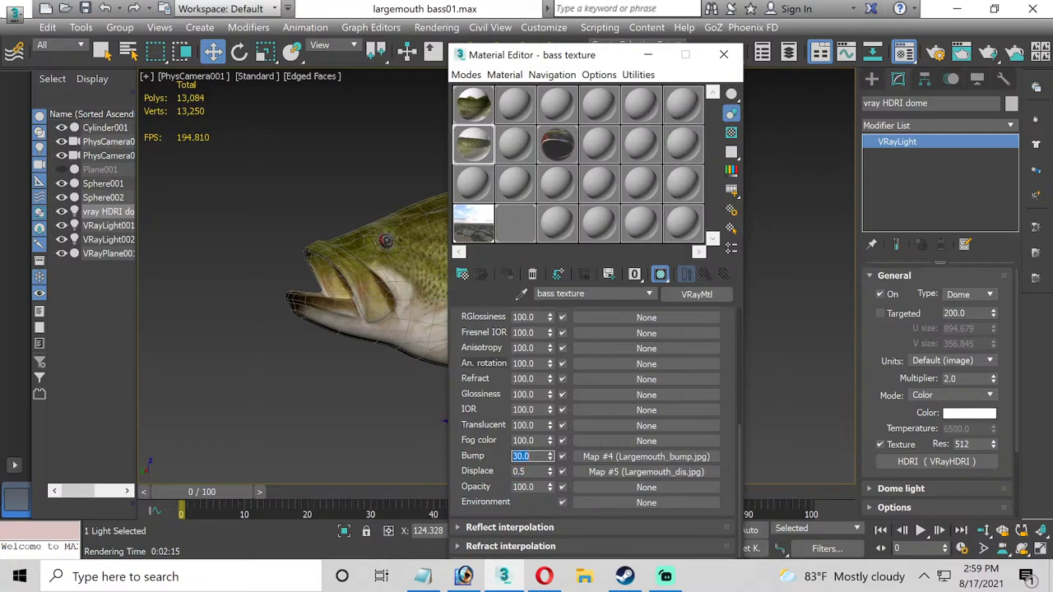
pyautogui.write('50')
pyautogui.press('Return')
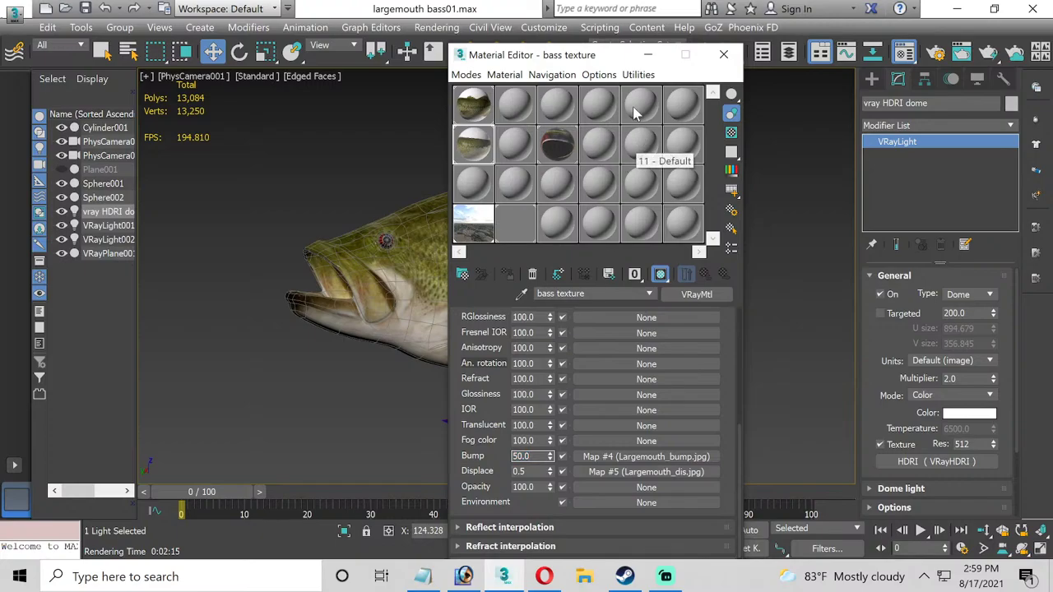
pyautogui.press('m')
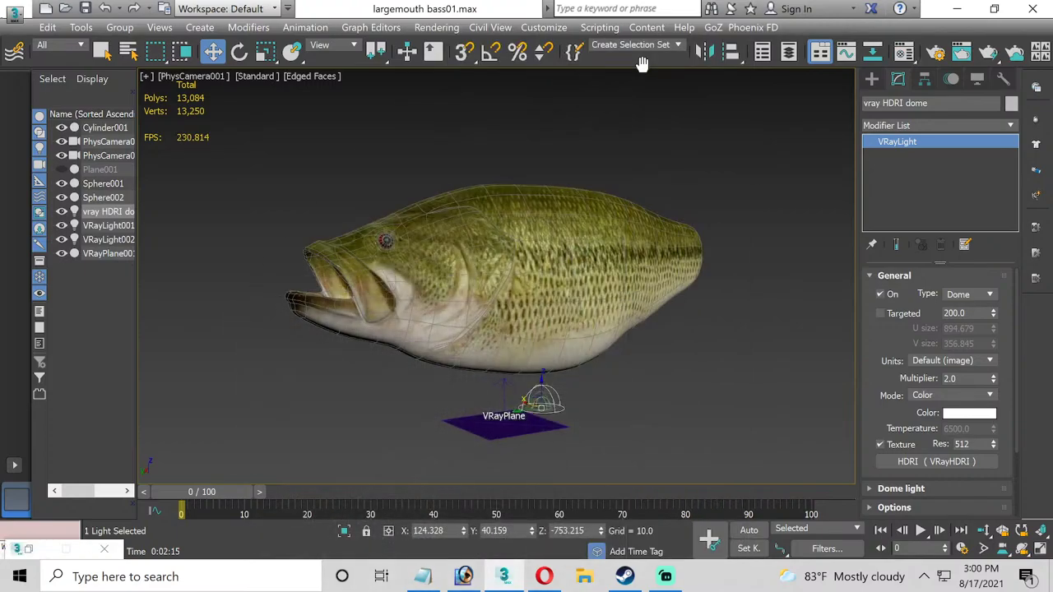
pyautogui.click(987, 53)
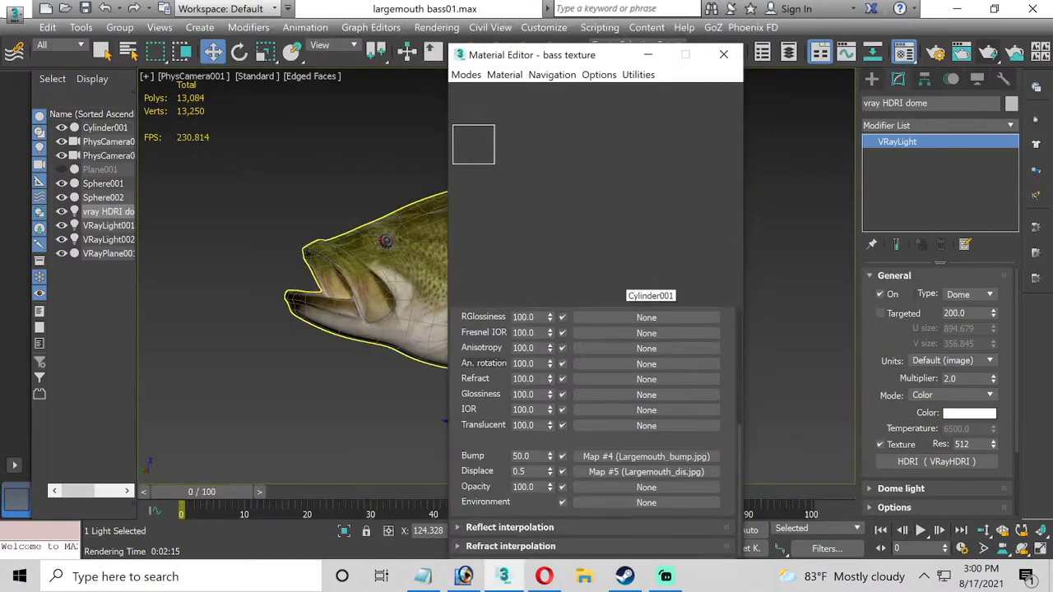
# Lower the bass texture's Bump to 15 and set Displace to 1.2.
pyautogui.doubleClick(531, 456)
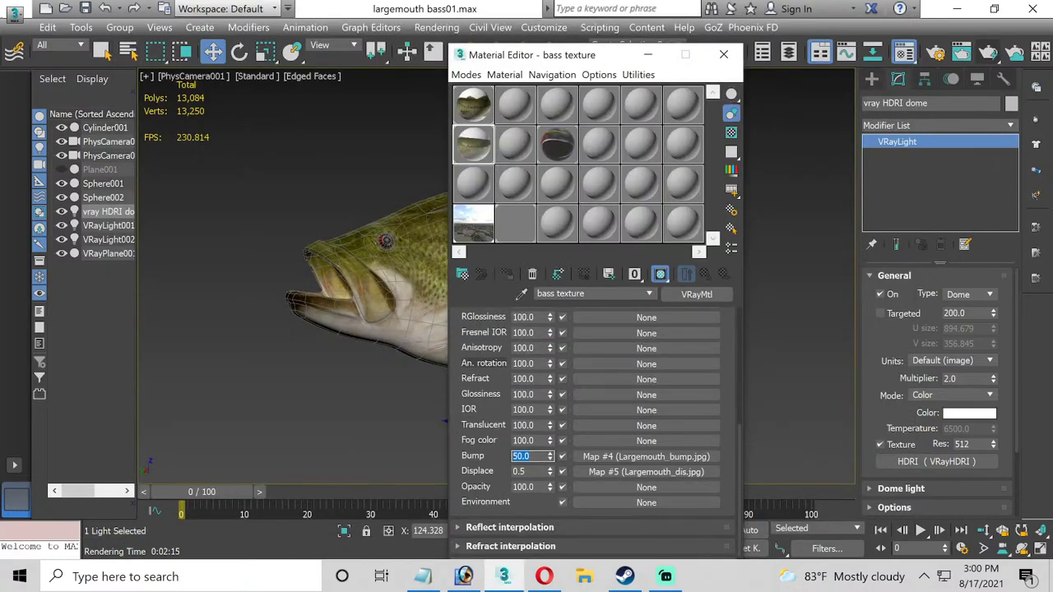
pyautogui.write('15')
pyautogui.press('Tab')
pyautogui.write('1')
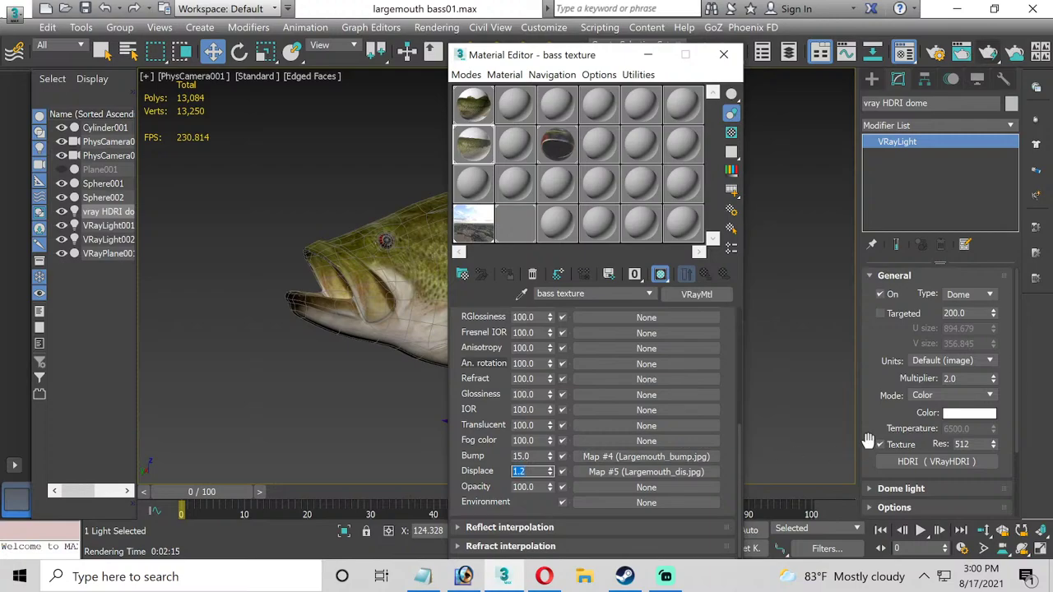
# Reset the dome light multiplier to 1, put away the Material Editor, and deselect the light.
pyautogui.click(968, 378)
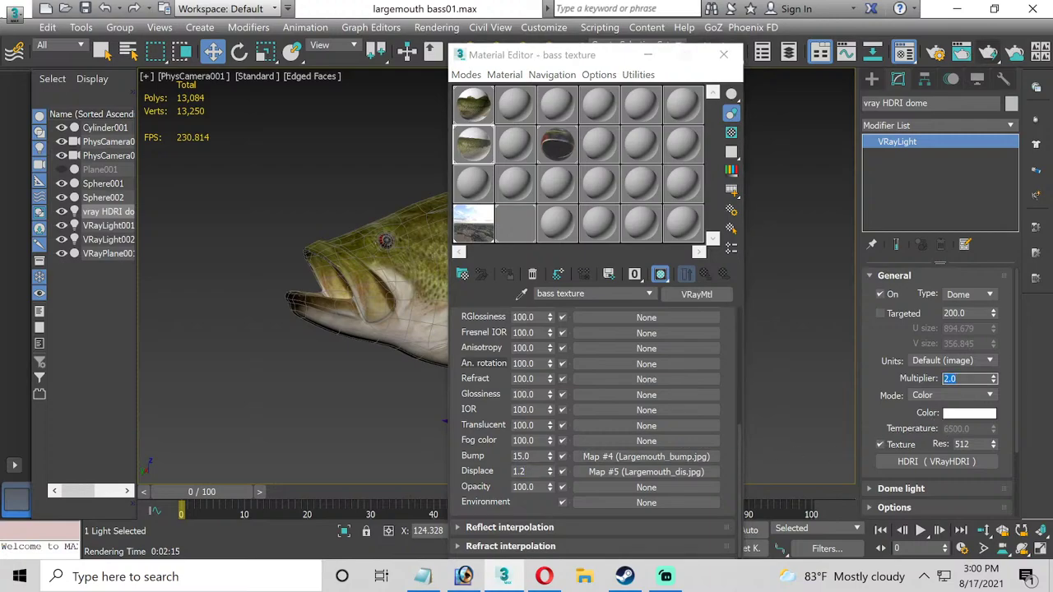
pyautogui.write('1.2')
pyautogui.click(648, 54)
pyautogui.click(706, 131)
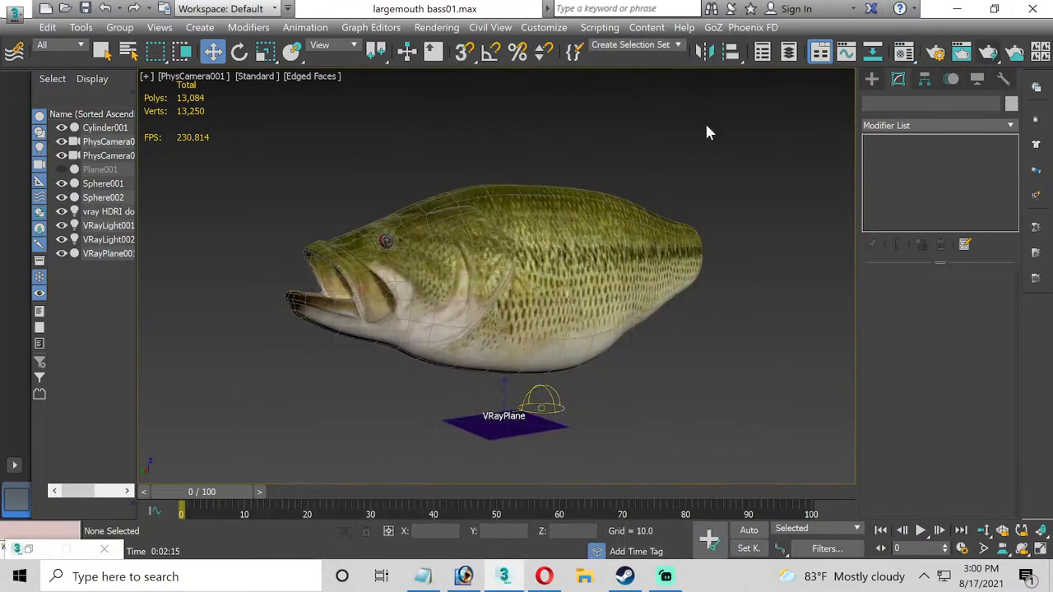
# Render the bass with Bump 15, Displace 1.2 and multiplier 1.
pyautogui.hotkey('shift', 'q')
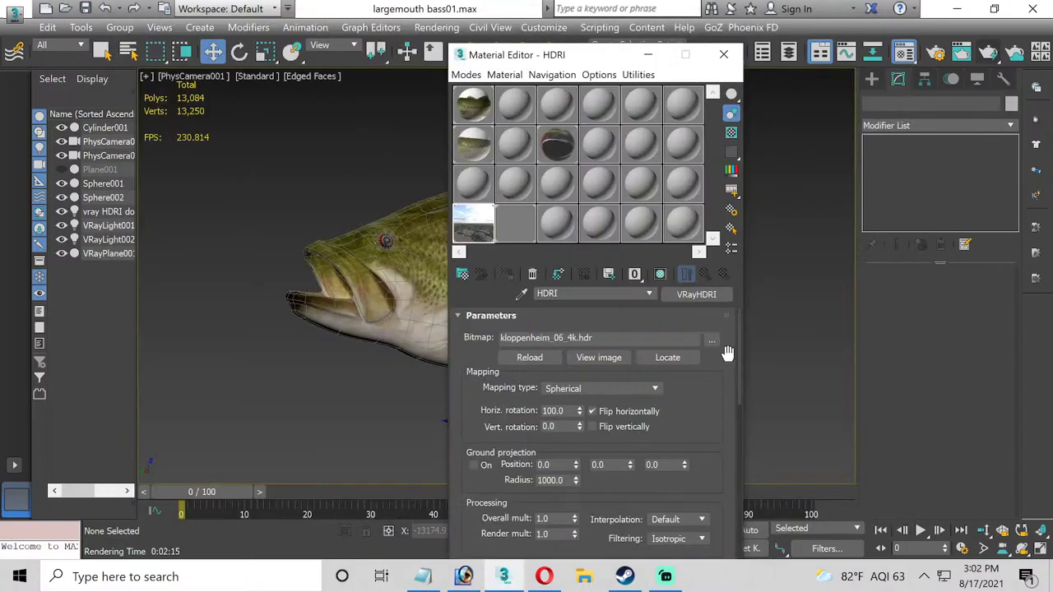
# Set the HDRI horizontal rotation to 25 and render the bass again.
pyautogui.doubleClick(559, 411)
pyautogui.write('25')
pyautogui.press('Return')
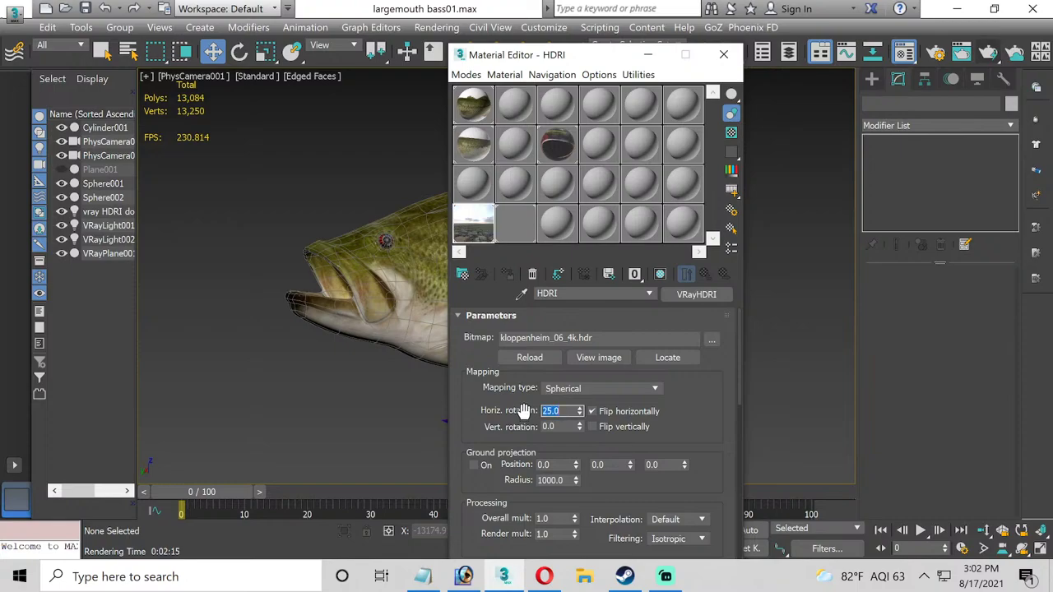
pyautogui.click(649, 55)
pyautogui.hotkey('shift', 'q')
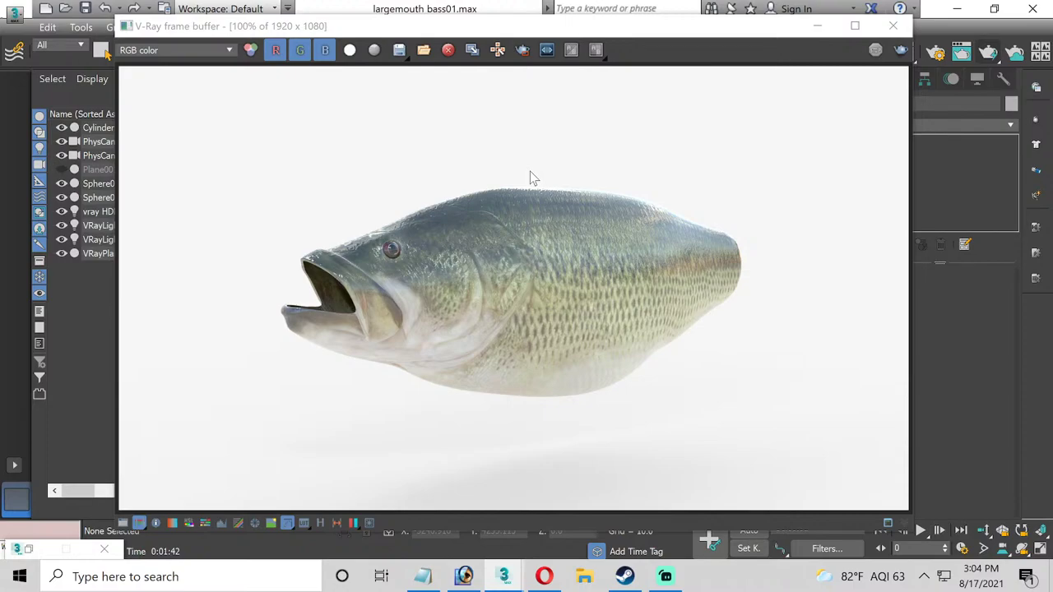
# Close the V-Ray frame buffer after reviewing the white-background bass render.
pyautogui.click(895, 31)
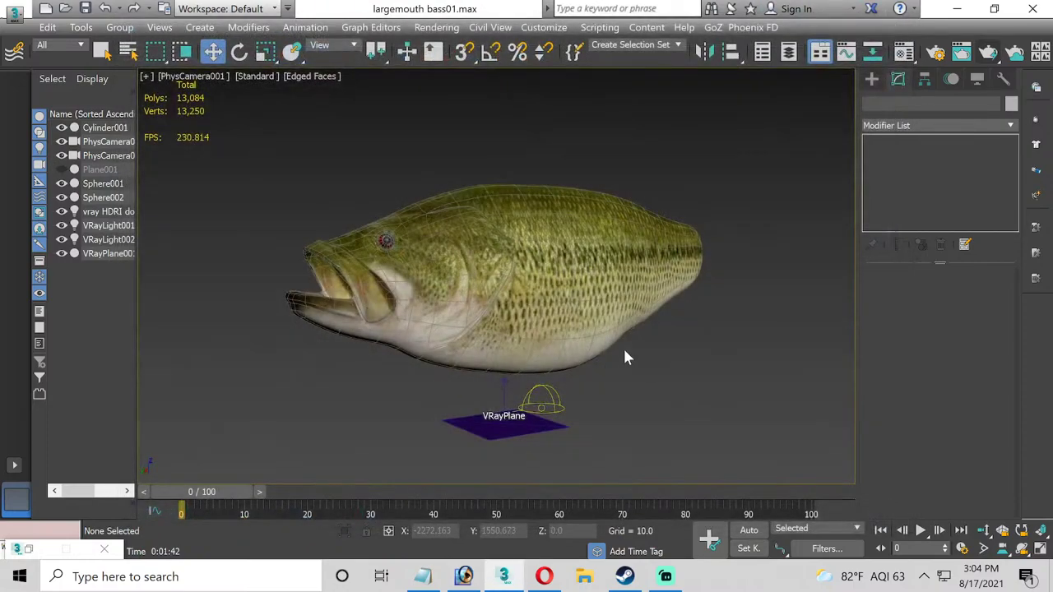
# Switch to Photoshop, minimize Largemouth_spec.jpg, and browse the Largemouth folder with File > Open.
pyautogui.click(464, 577)
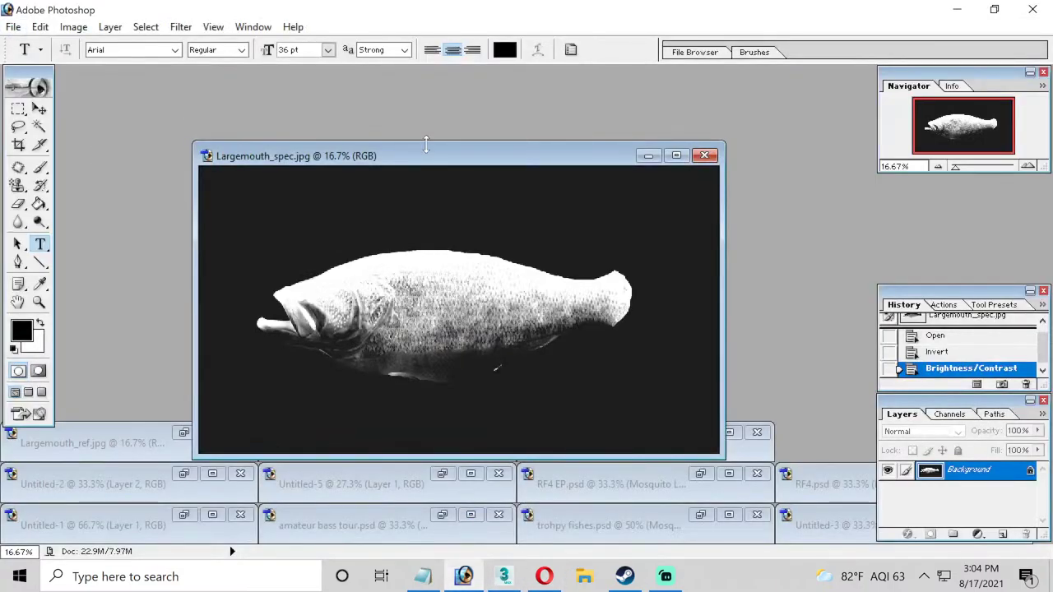
pyautogui.click(642, 155)
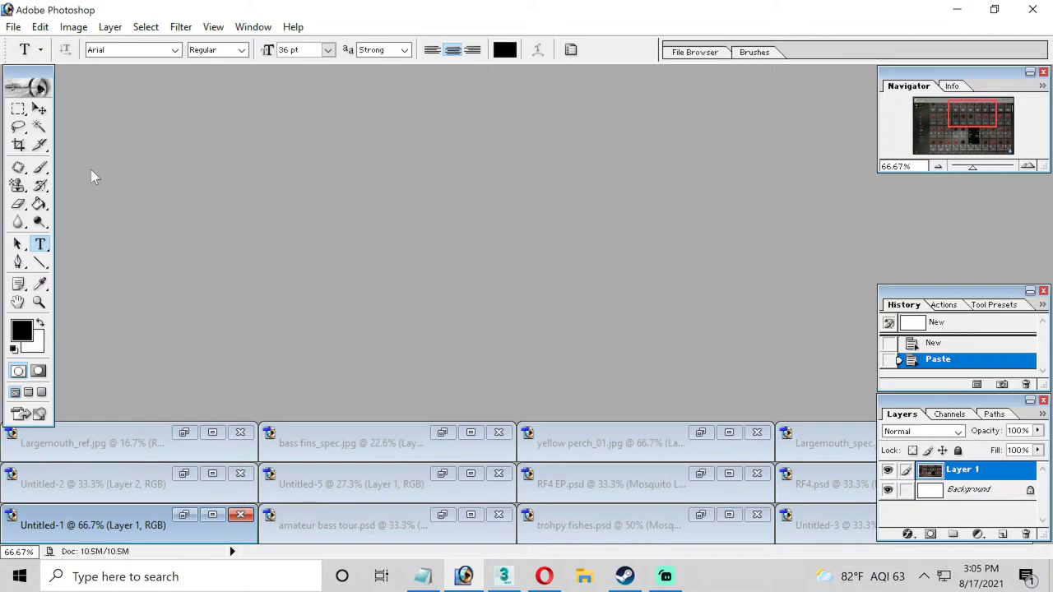
pyautogui.click(13, 27)
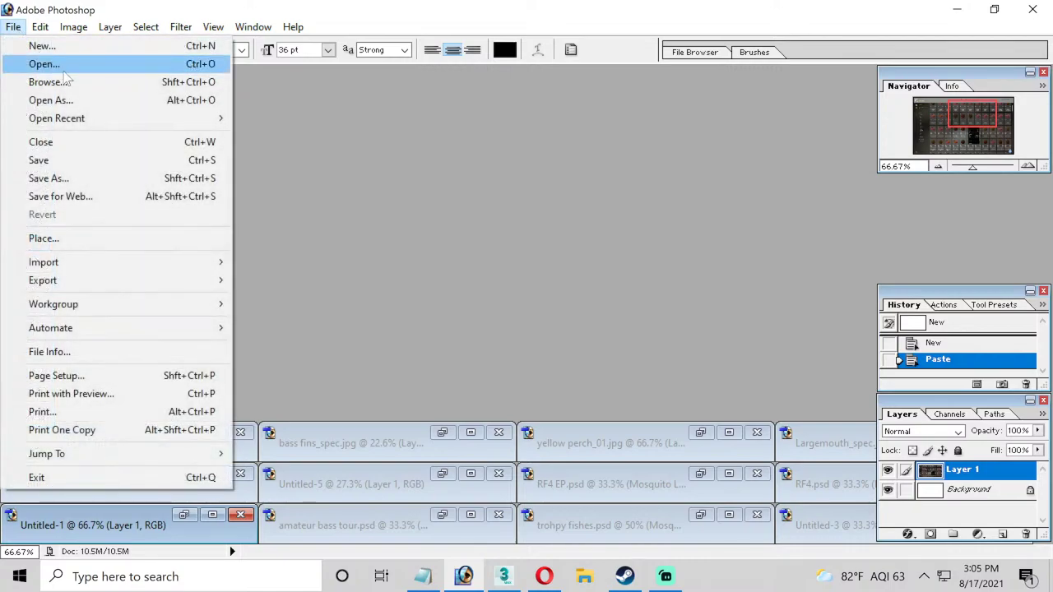
pyautogui.click(569, 283)
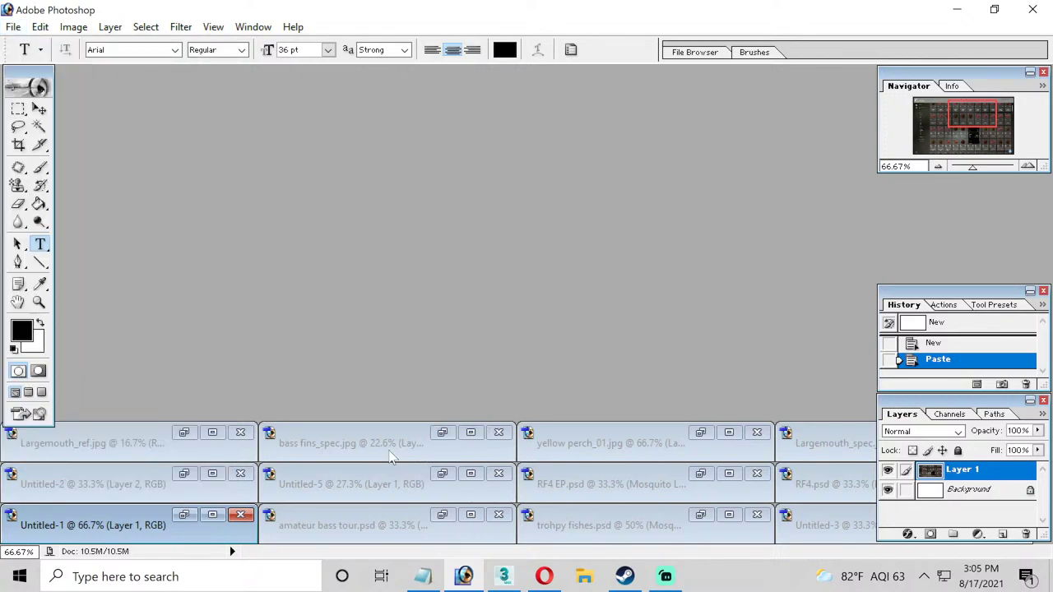
pyautogui.click(13, 27)
pyautogui.click(37, 66)
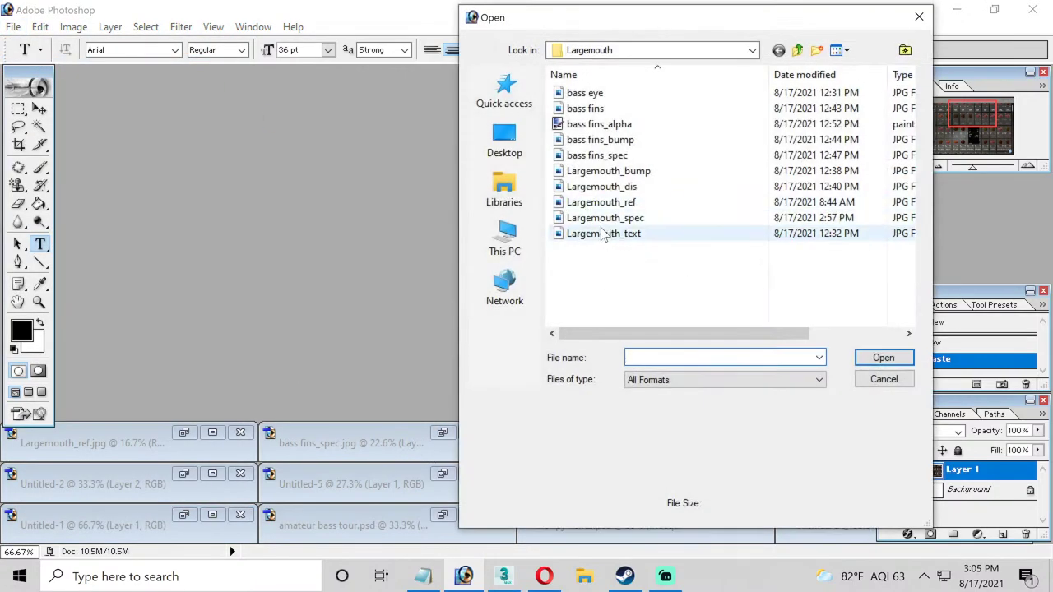
# Open Largemouth_text.jpg and fit it on screen.
pyautogui.click(593, 234)
pyautogui.doubleClick(592, 235)
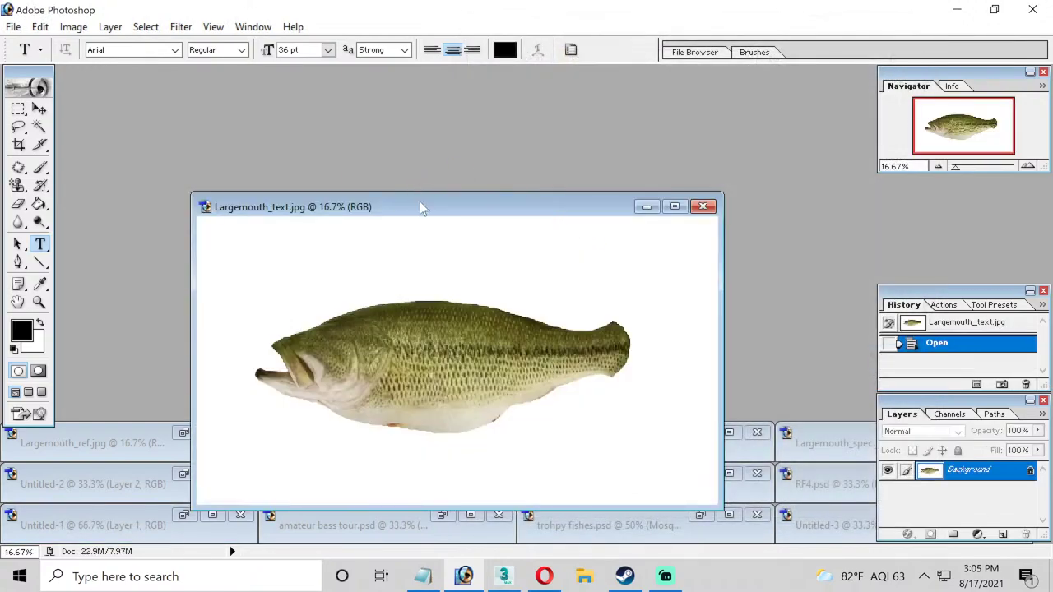
pyautogui.moveTo(420, 207); pyautogui.dragTo(374, 128)
pyautogui.click(39, 302)
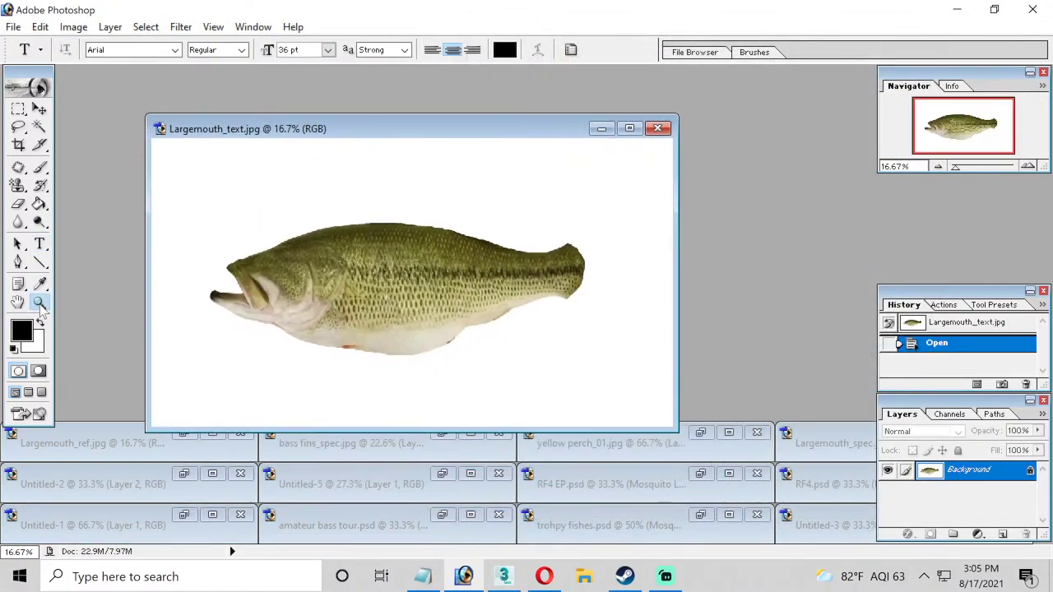
pyautogui.rightClick(388, 341)
pyautogui.click(411, 353)
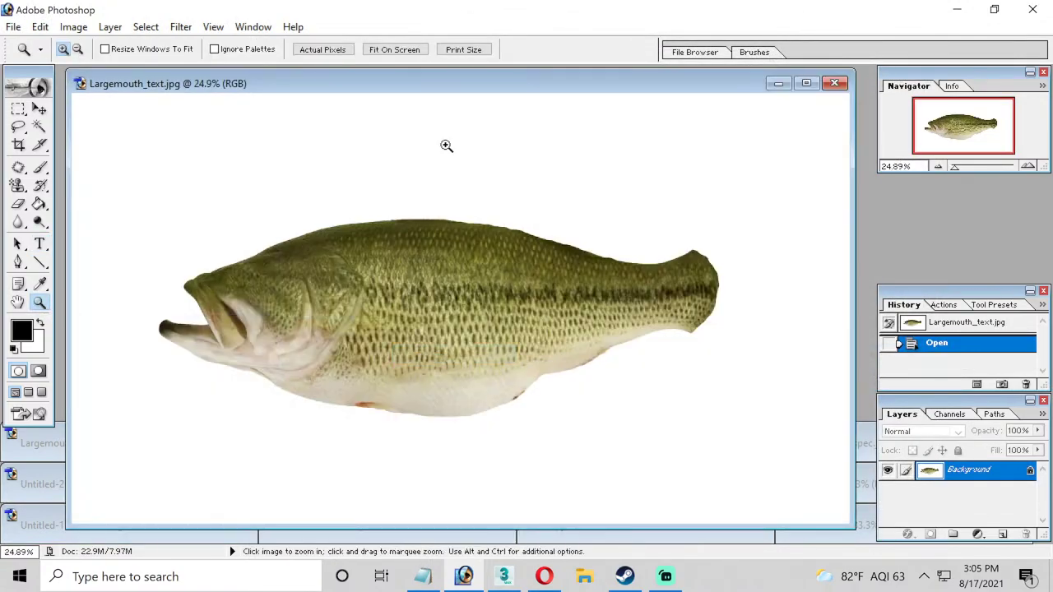
# Apply Brightness/Contrast with Brightness +37 and Contrast +22 to the bass texture.
pyautogui.click(73, 26)
pyautogui.moveTo(103, 70)
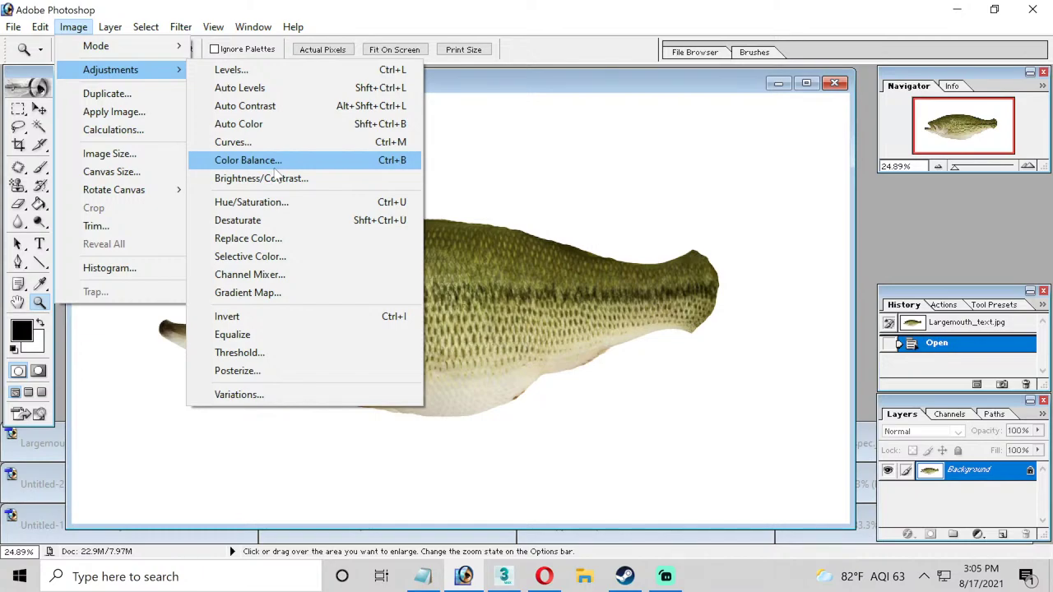
pyautogui.click(262, 178)
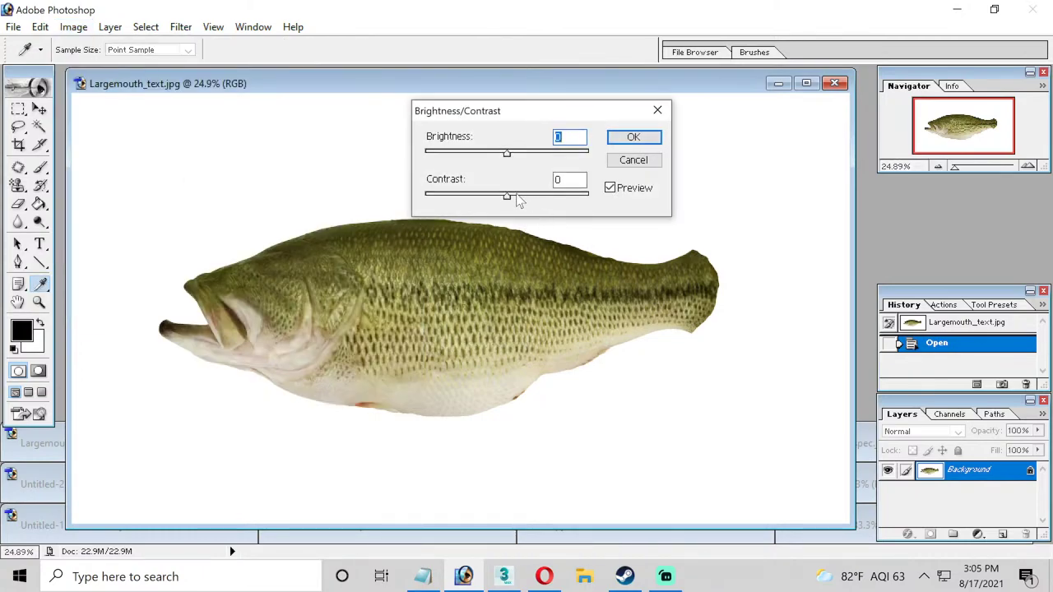
pyautogui.moveTo(506, 197)
pyautogui.mouseDown()
pyautogui.moveTo(486, 198)
pyautogui.moveTo(523, 198)
pyautogui.mouseUp()
pyautogui.moveTo(506, 154)
pyautogui.mouseDown()
pyautogui.moveTo(495, 155)
pyautogui.moveTo(527, 158)
pyautogui.mouseUp()
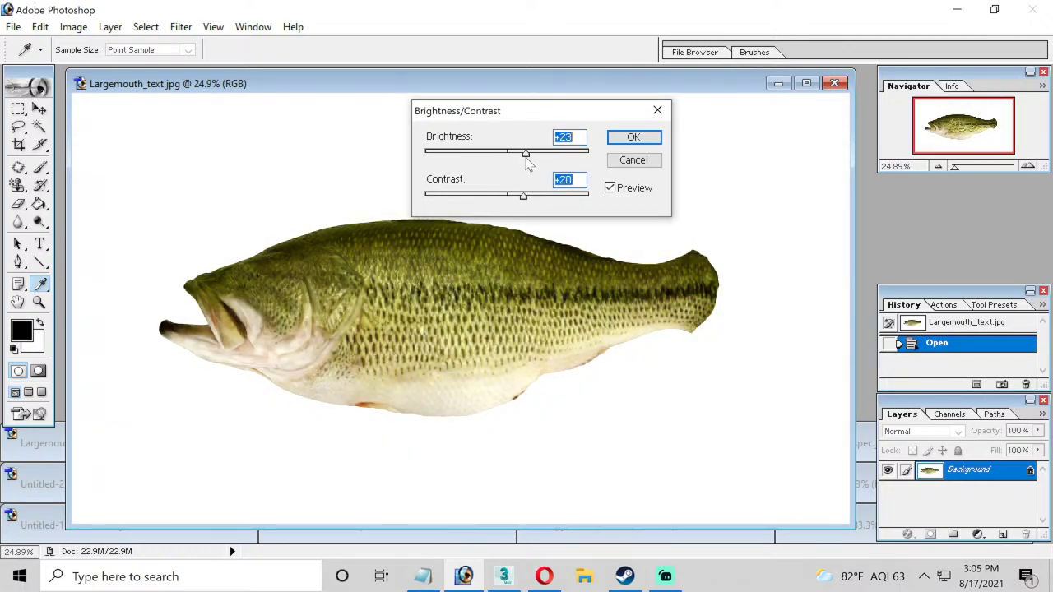
pyautogui.moveTo(524, 198); pyautogui.dragTo(525, 200)
pyautogui.moveTo(526, 155); pyautogui.dragTo(539, 163)
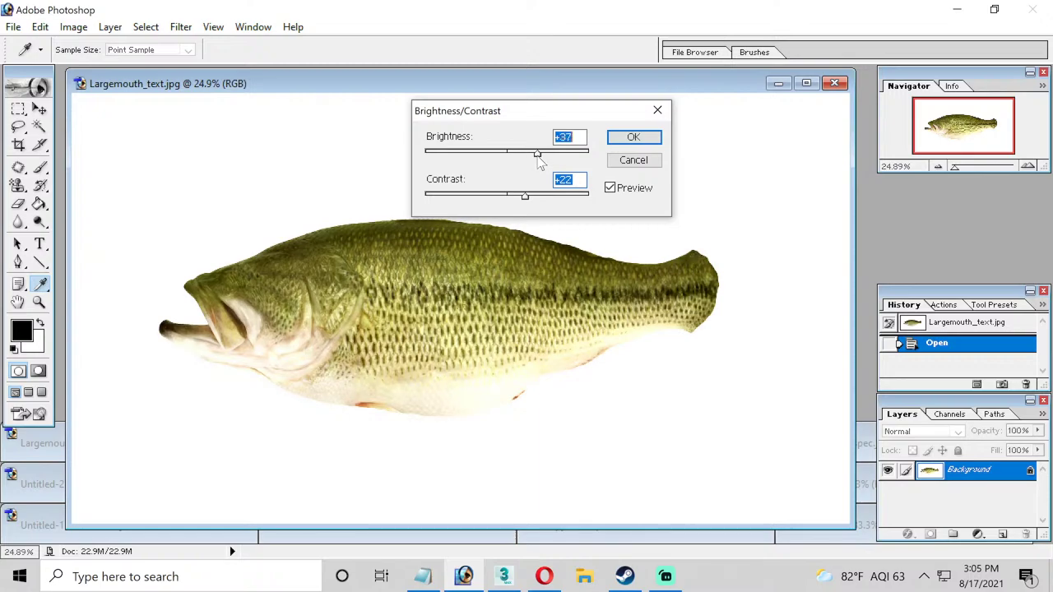
pyautogui.click(633, 137)
pyautogui.press('z')
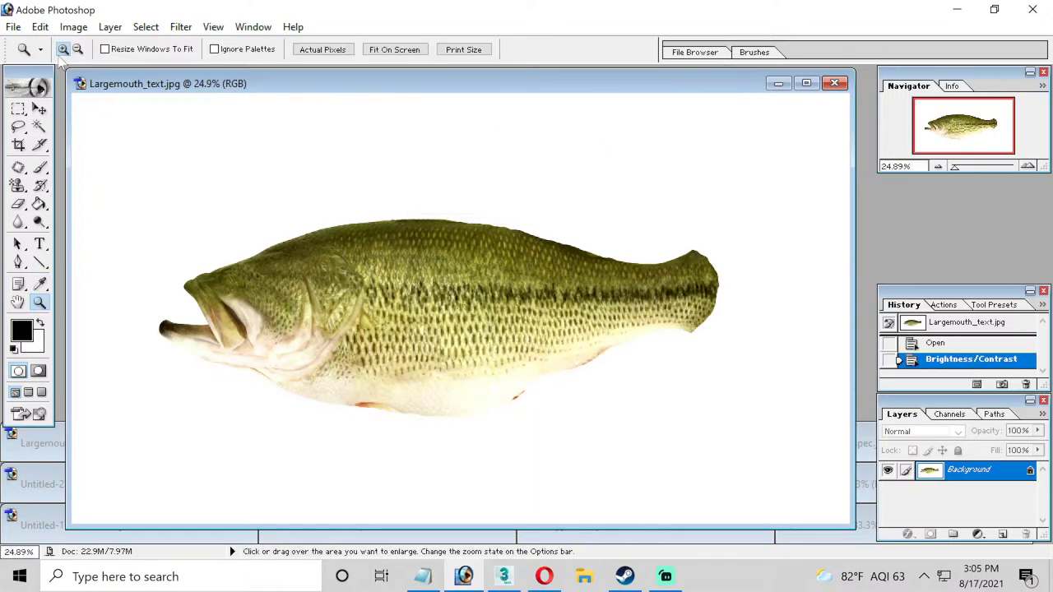
pyautogui.click(13, 27)
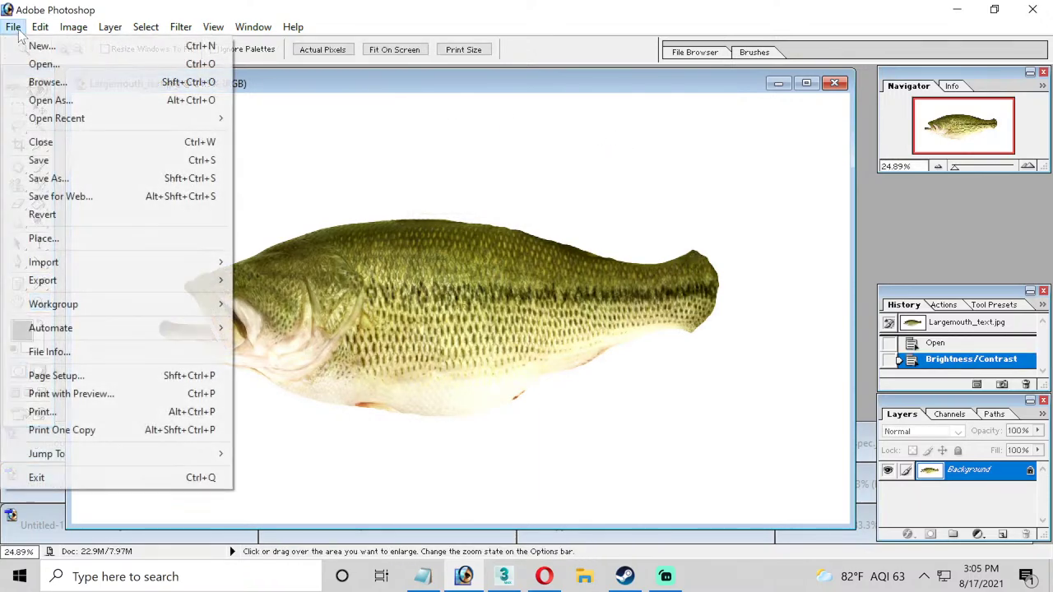
# Overwrite Largemouth_text.jpg with the brightened image at Maximum JPEG quality, then select the fish in 3ds Max.
pyautogui.click(80, 185)
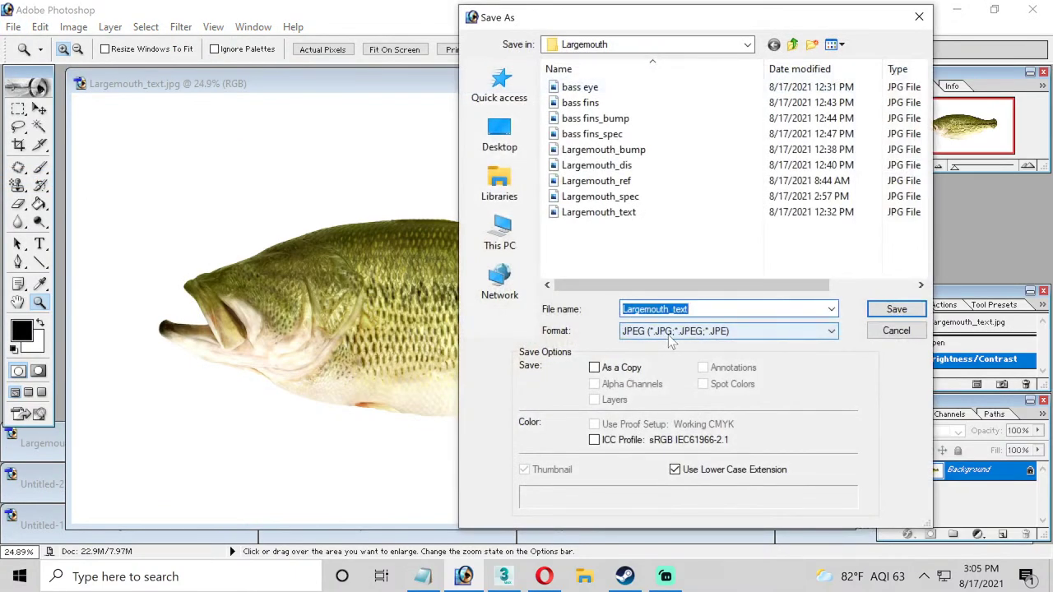
pyautogui.click(887, 311)
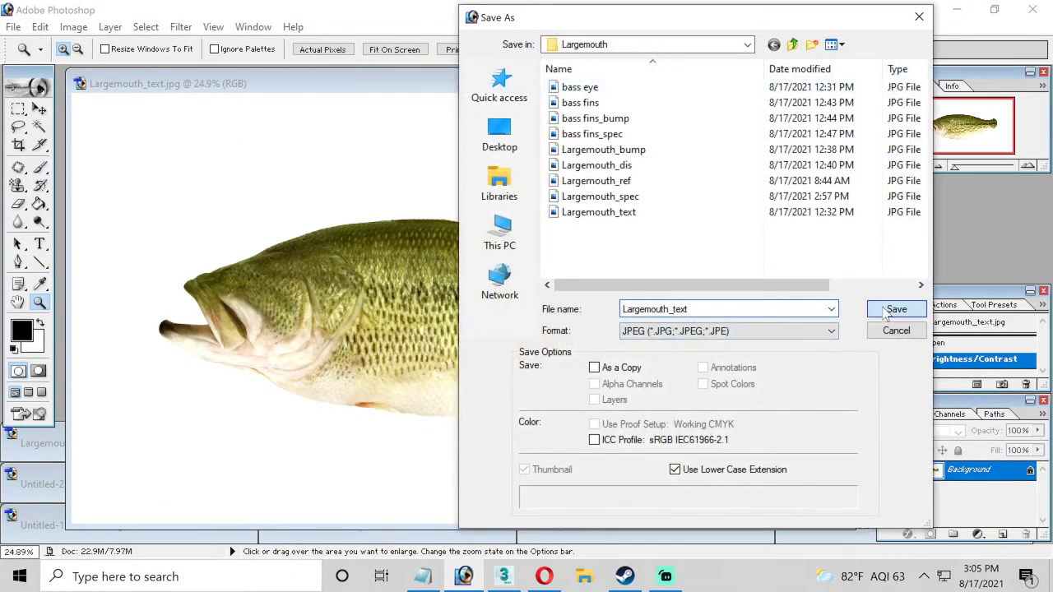
pyautogui.click(492, 231)
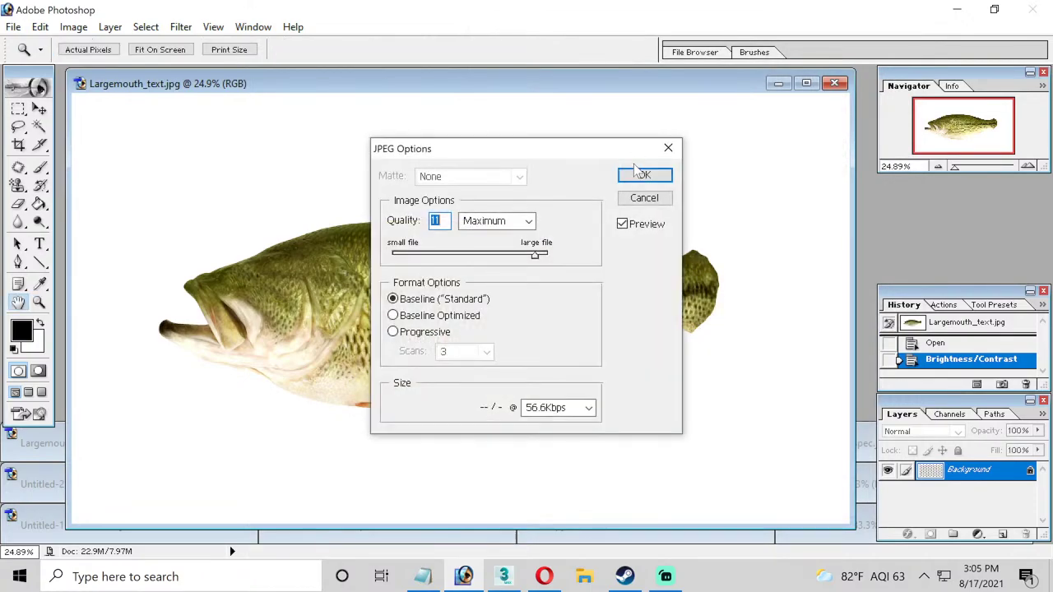
pyautogui.click(642, 174)
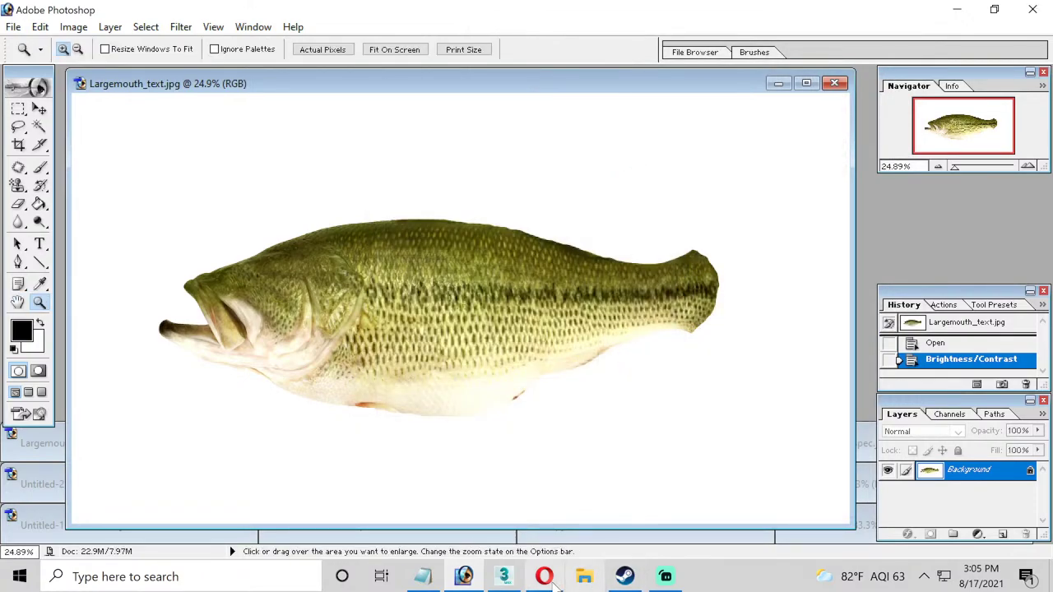
pyautogui.click(504, 576)
pyautogui.click(586, 247)
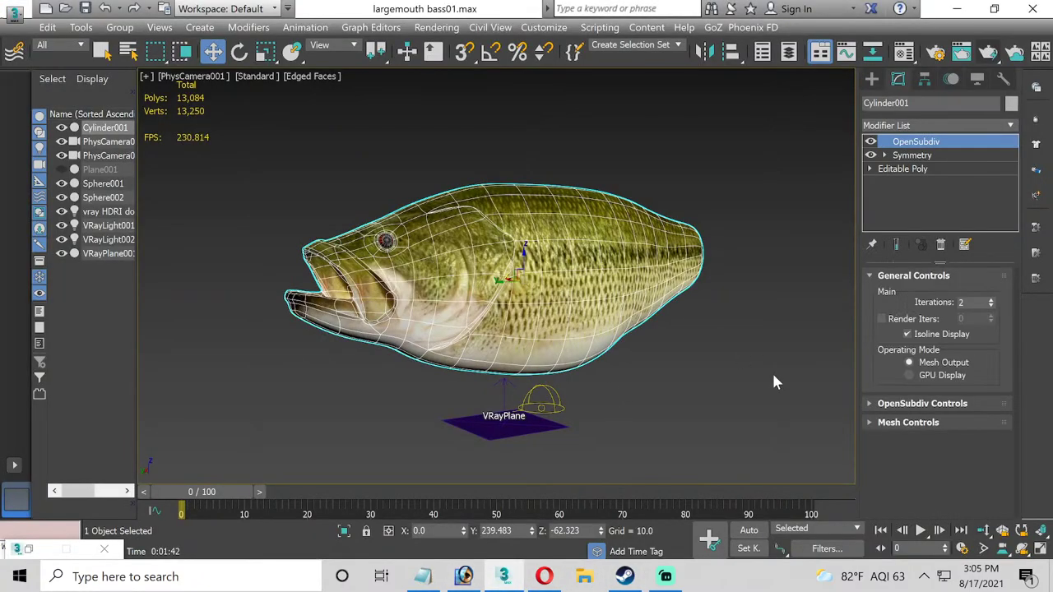
# Set a Region render area framing the whole bass, tail included, and re-render it with the updated texture.
pyautogui.click(694, 388)
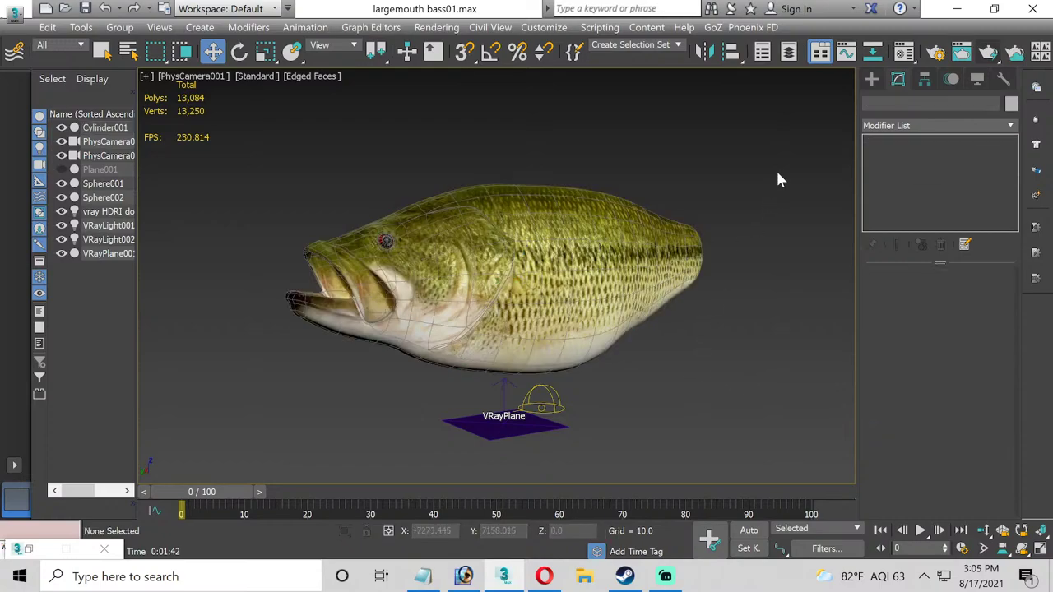
pyautogui.click(959, 53)
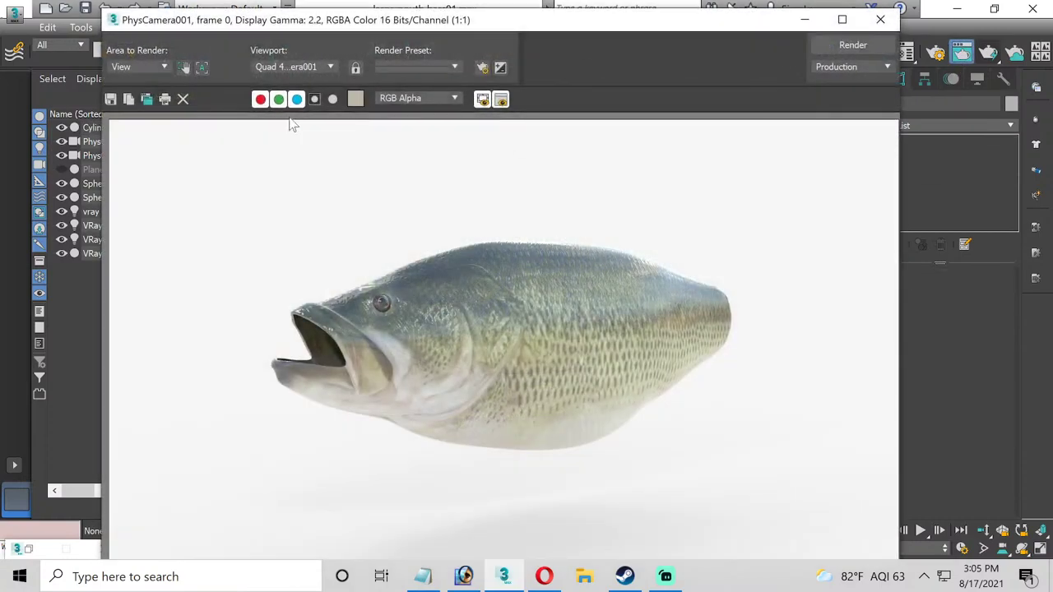
pyautogui.click(184, 67)
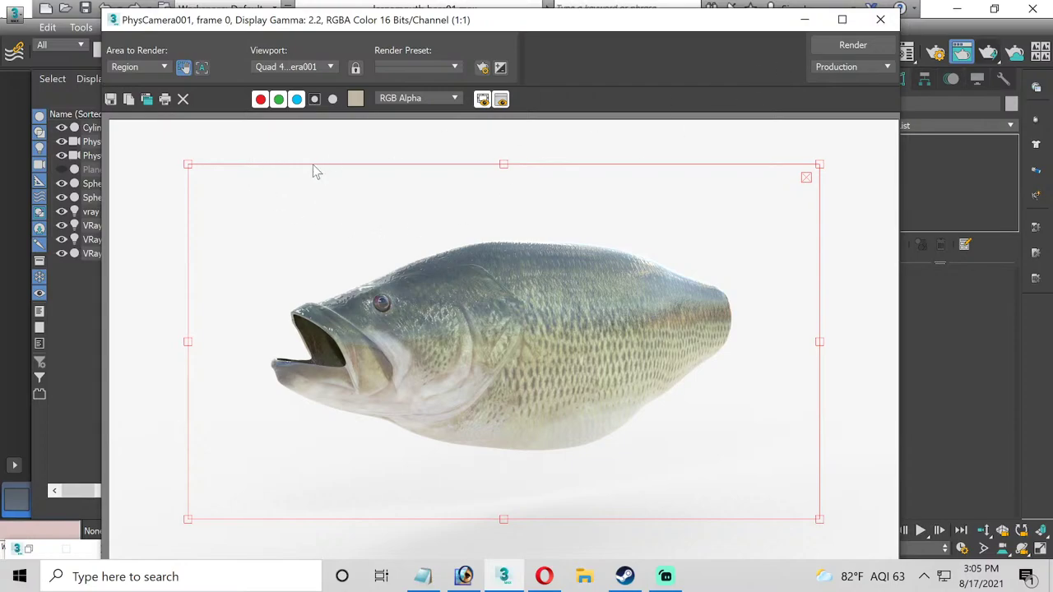
pyautogui.moveTo(188, 164); pyautogui.dragTo(348, 263)
pyautogui.moveTo(567, 399); pyautogui.dragTo(479, 349)
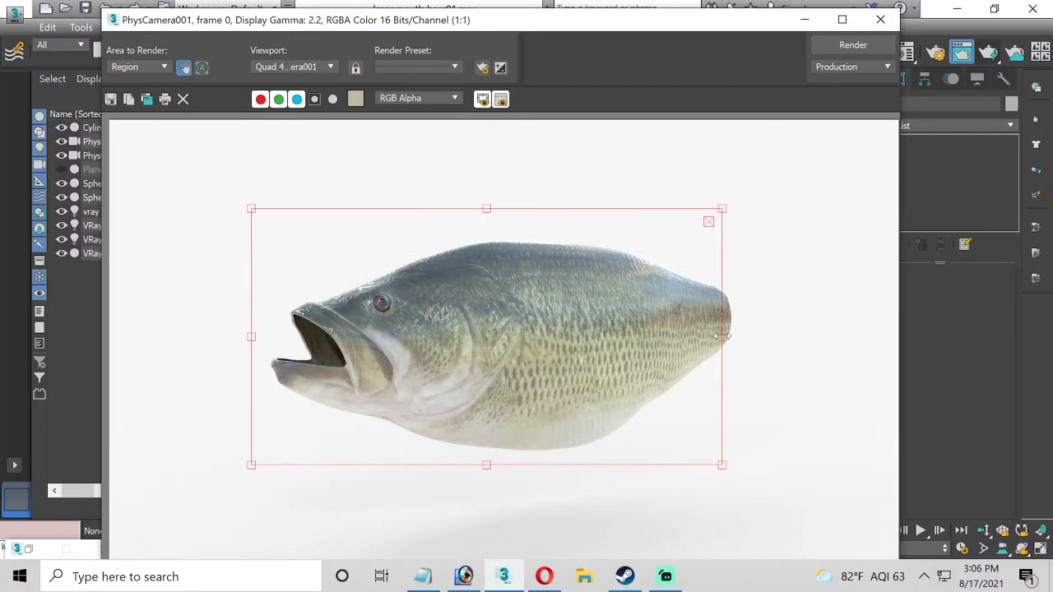
pyautogui.moveTo(721, 336); pyautogui.dragTo(755, 336)
pyautogui.click(880, 19)
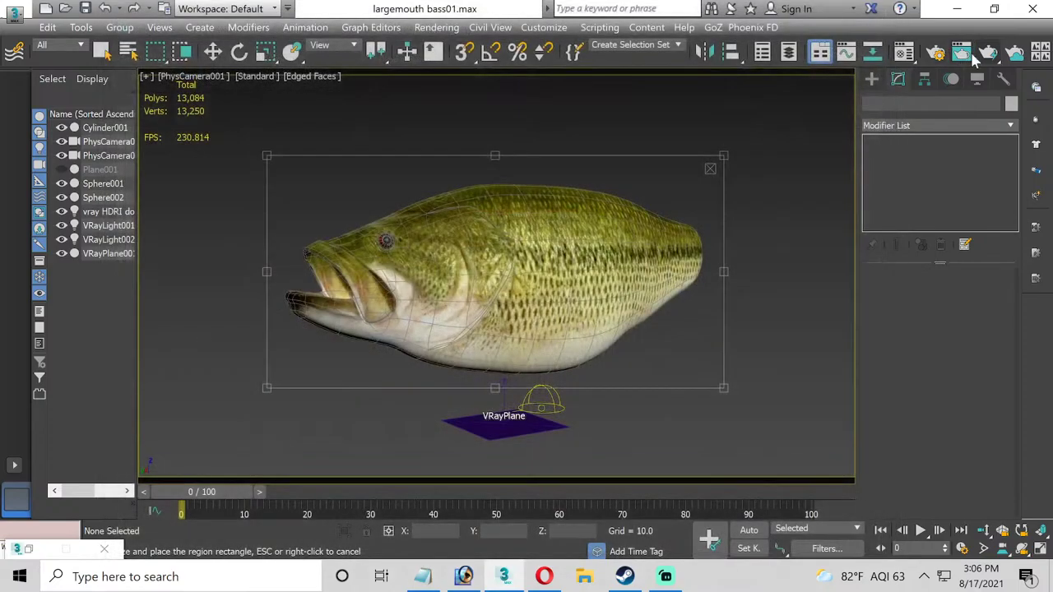
pyautogui.click(987, 51)
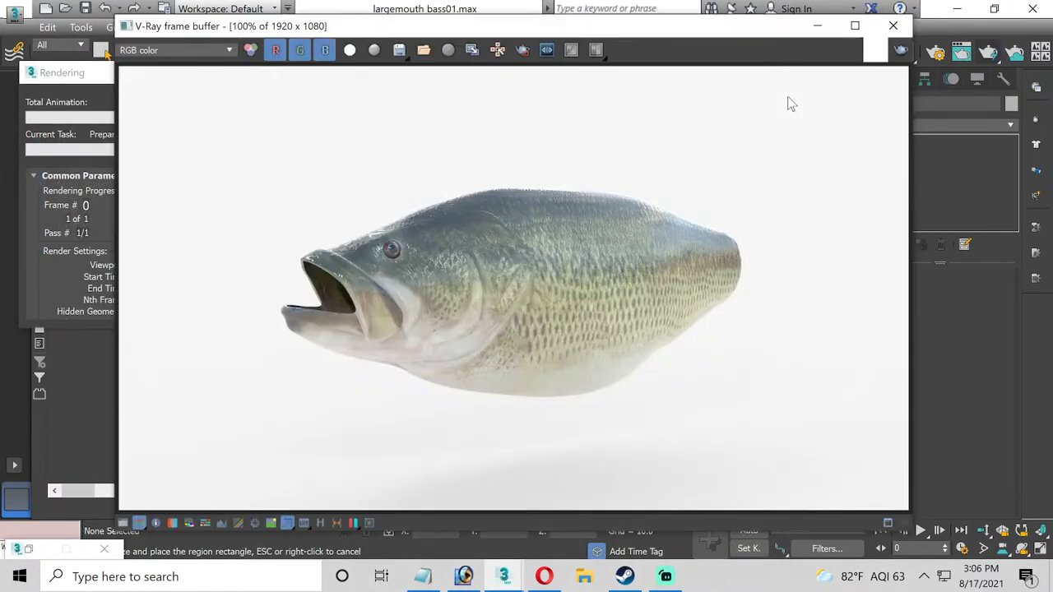
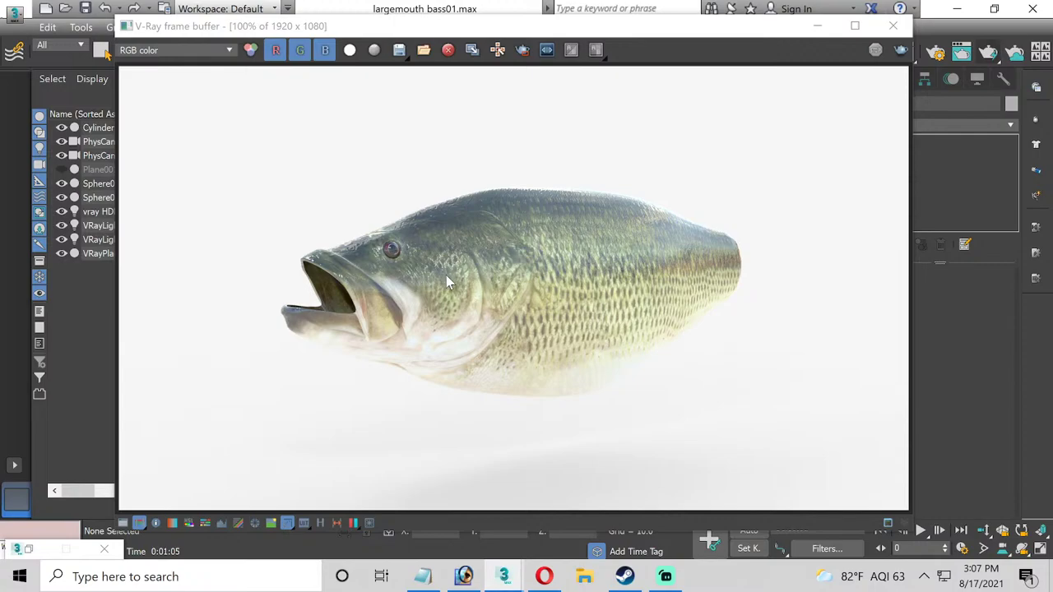
# Zoom in and out on the V-Ray render to inspect it, then close the frame buffer.
pyautogui.scroll(2, 481, 383)
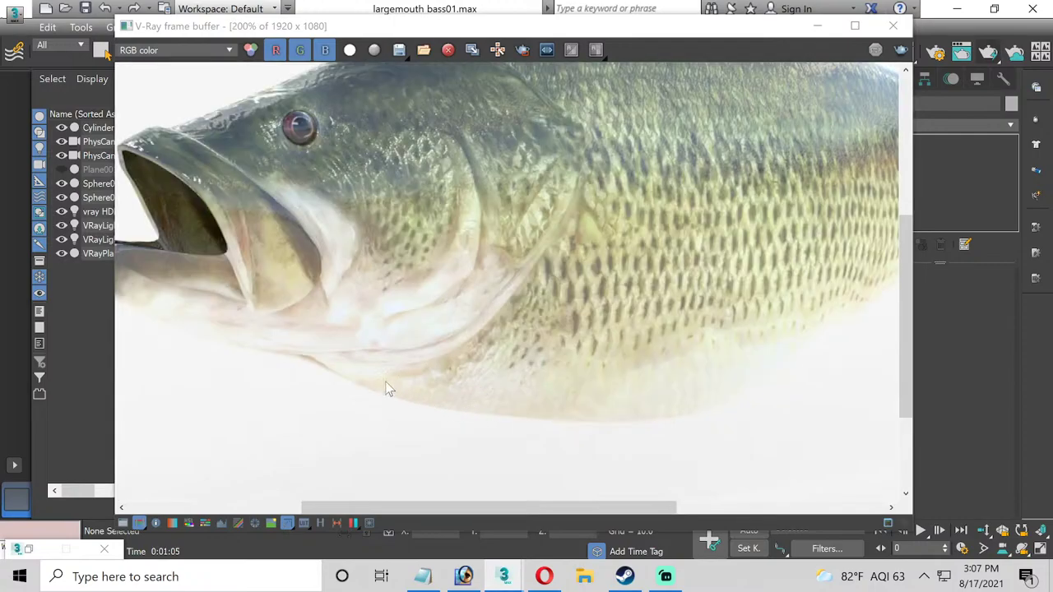
pyautogui.scroll(-2, 230, 290)
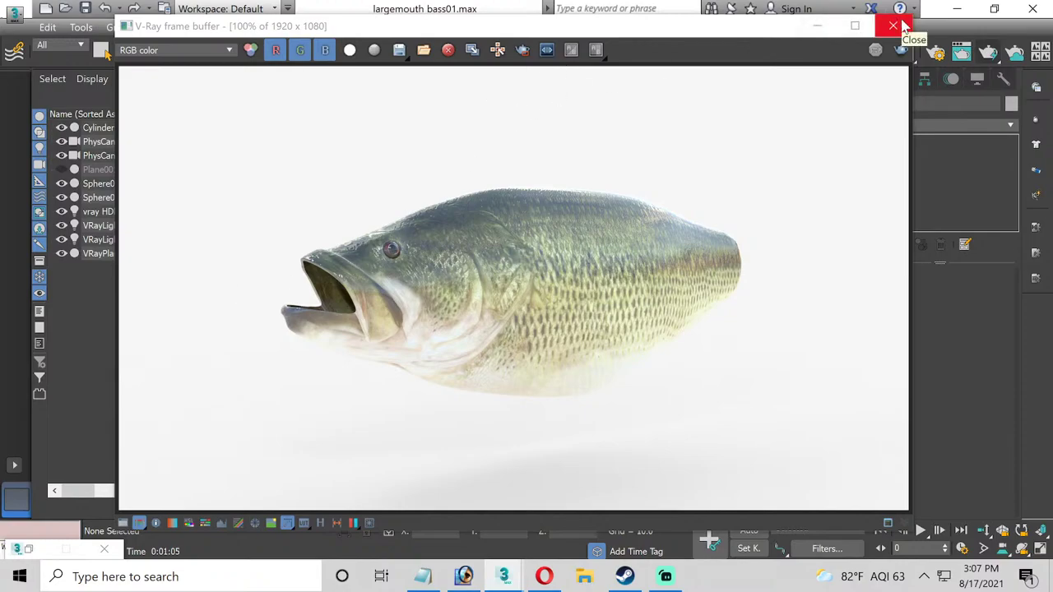
pyautogui.scroll(2, 392, 325)
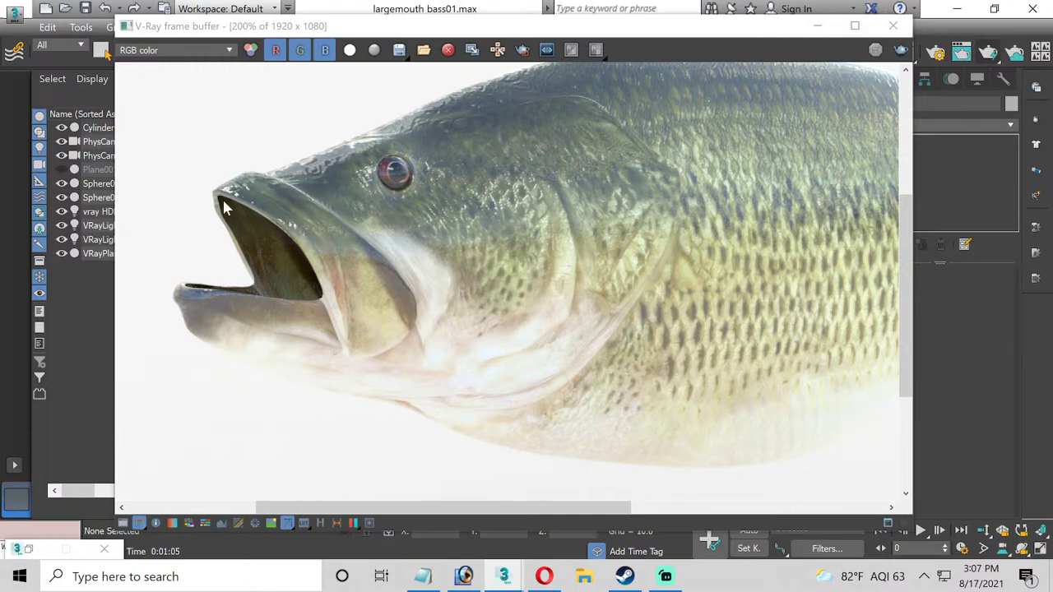
pyautogui.scroll(-2, 242, 212)
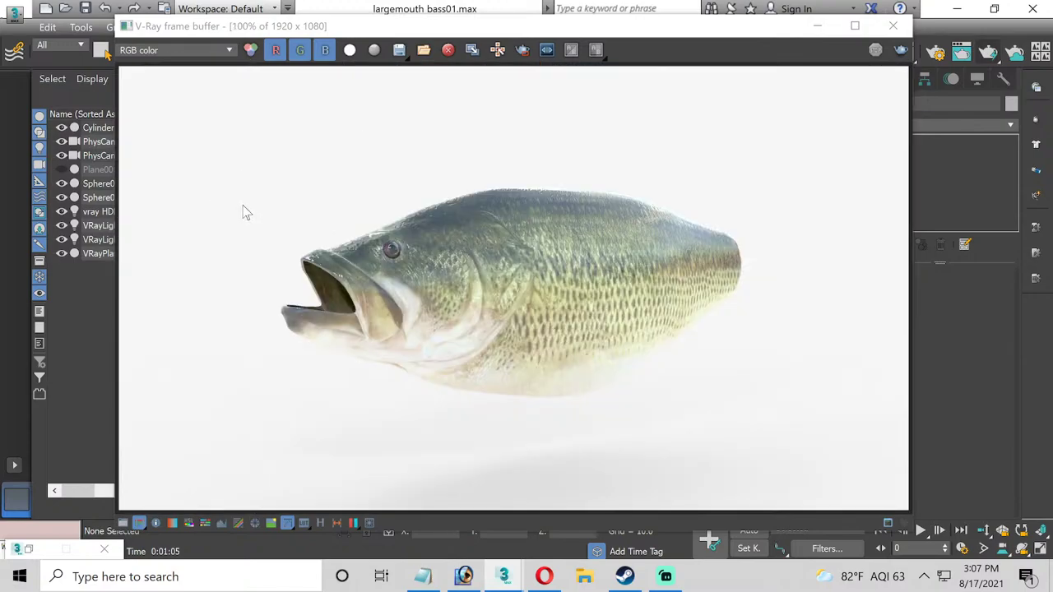
pyautogui.click(902, 27)
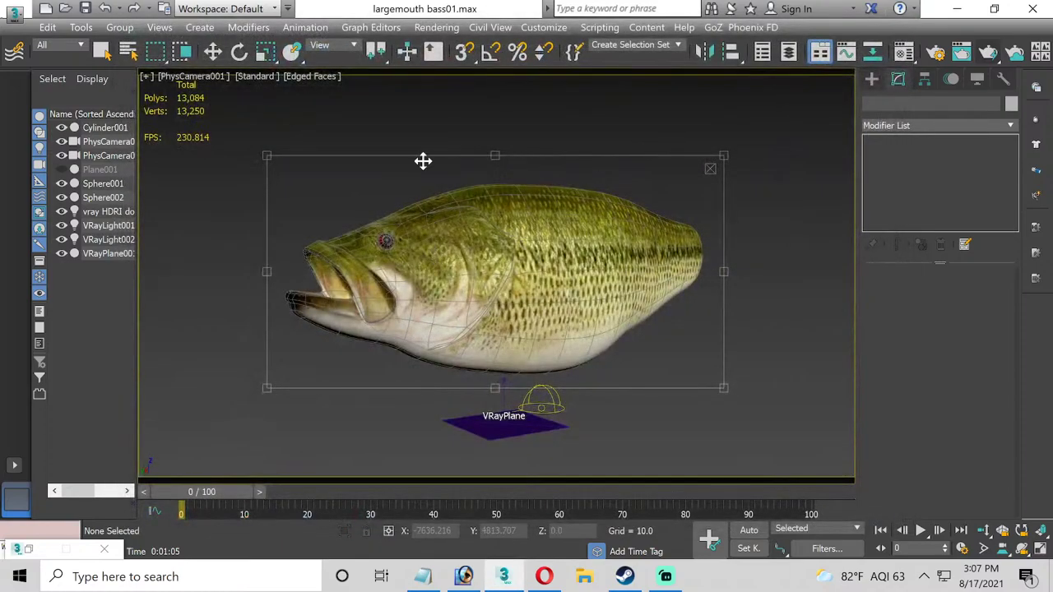
# Select the Cylinder001 bass head mesh and bring up the Photoshop texture.
pyautogui.click(213, 52)
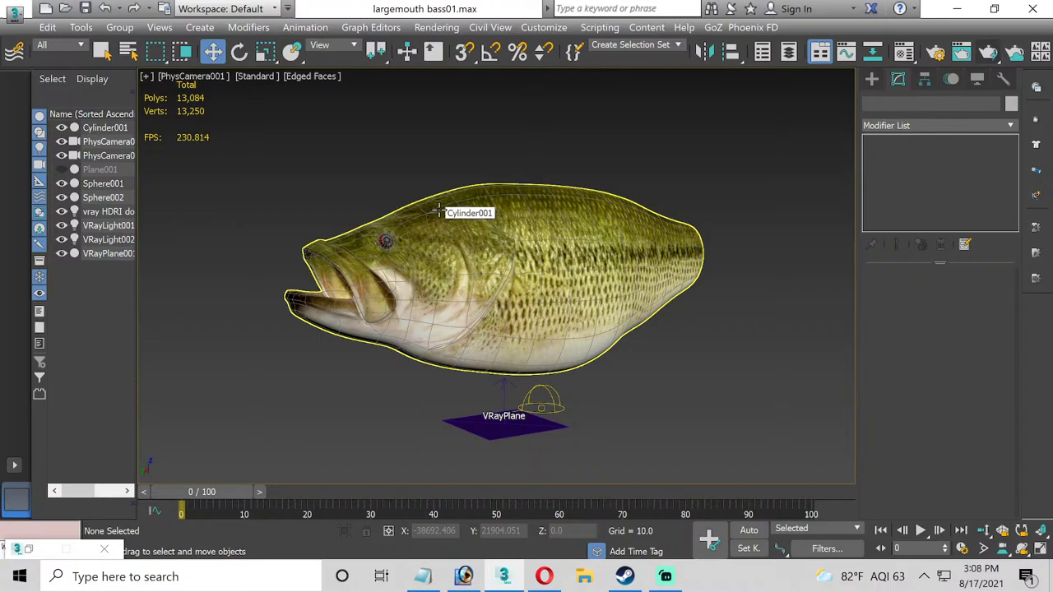
pyautogui.click(439, 209)
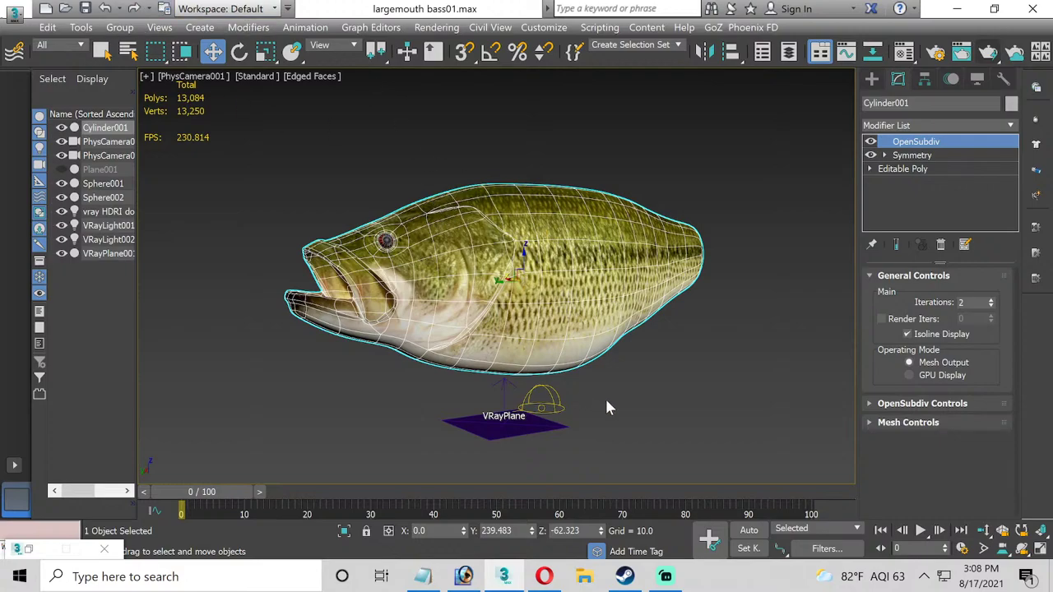
pyautogui.click(463, 576)
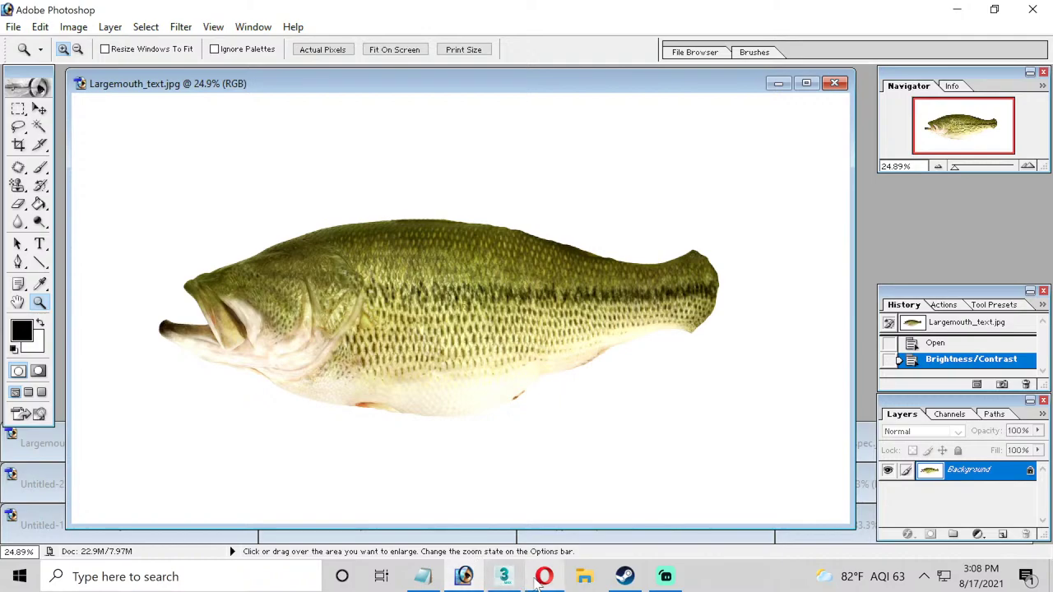
# In Opera, replace the Bing Images query with 'largemouth bass mouth' and search.
pyautogui.moveTo(536, 580)
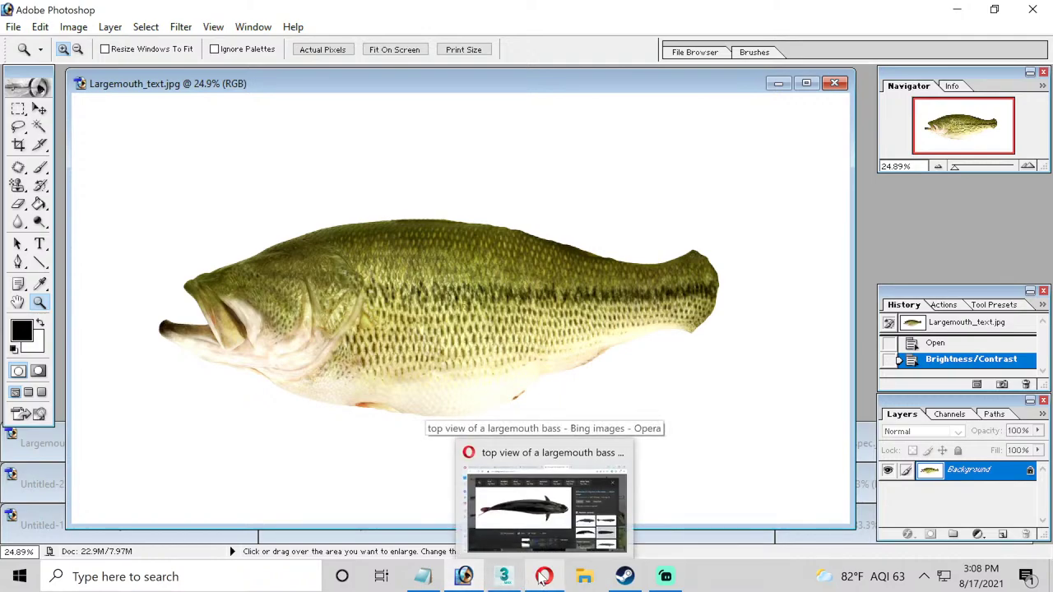
pyautogui.click(543, 579)
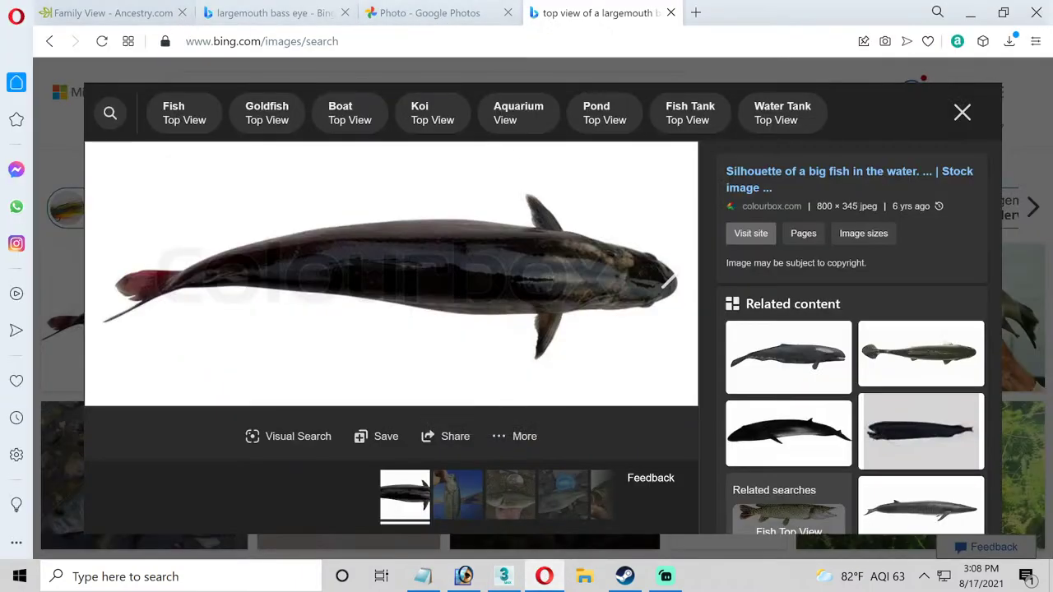
pyautogui.click(961, 106)
pyautogui.moveTo(359, 93); pyautogui.dragTo(185, 93)
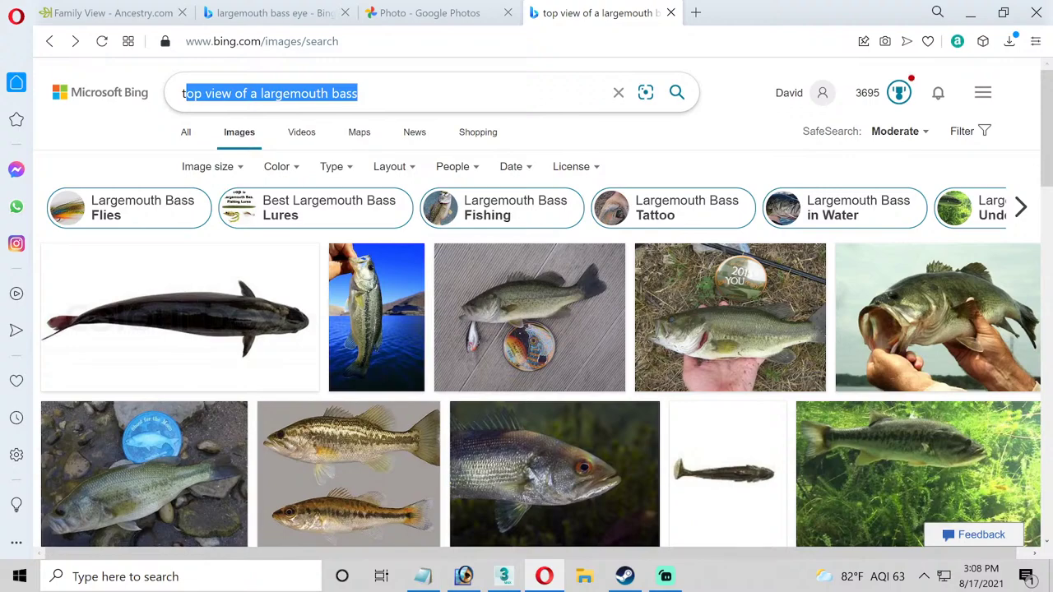
pyautogui.press('BackSpace')
pyautogui.write('lar')
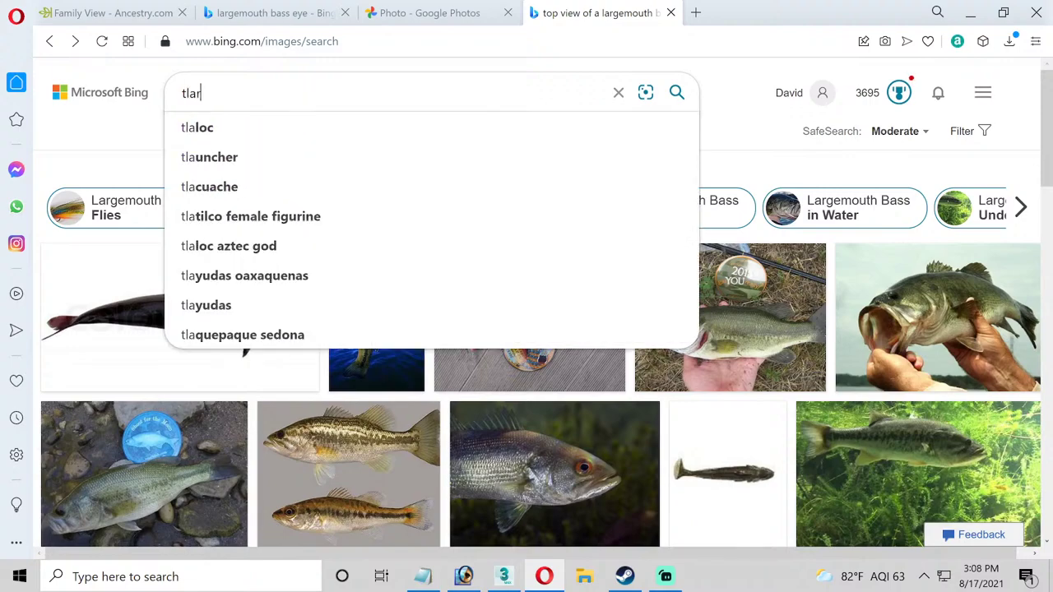
pyautogui.press('BackSpace')
pyautogui.press('BackSpace')
pyautogui.press('BackSpace')
pyautogui.press('BackSpace')
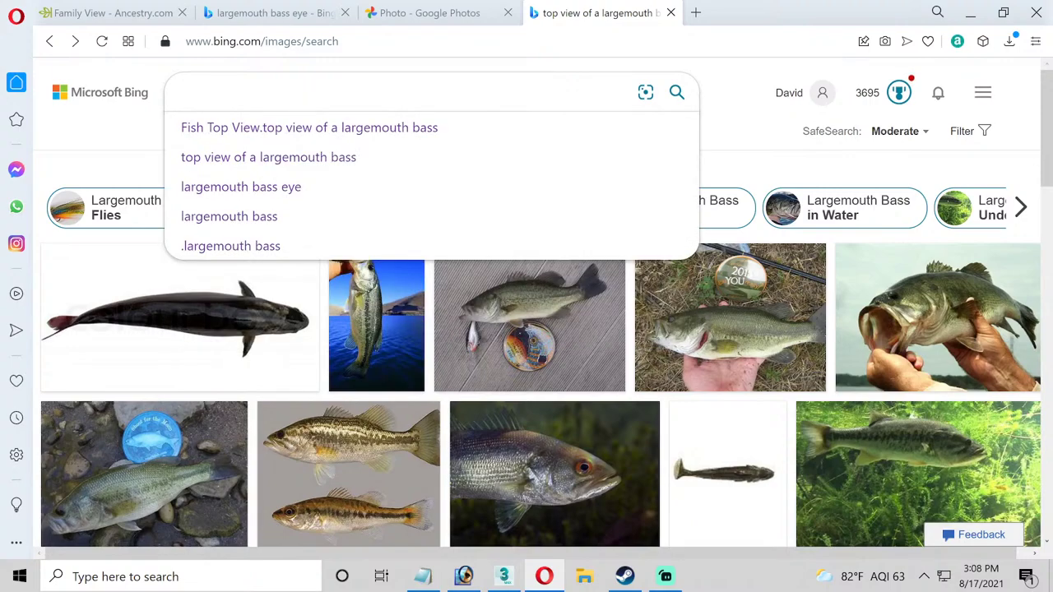
pyautogui.write('l')
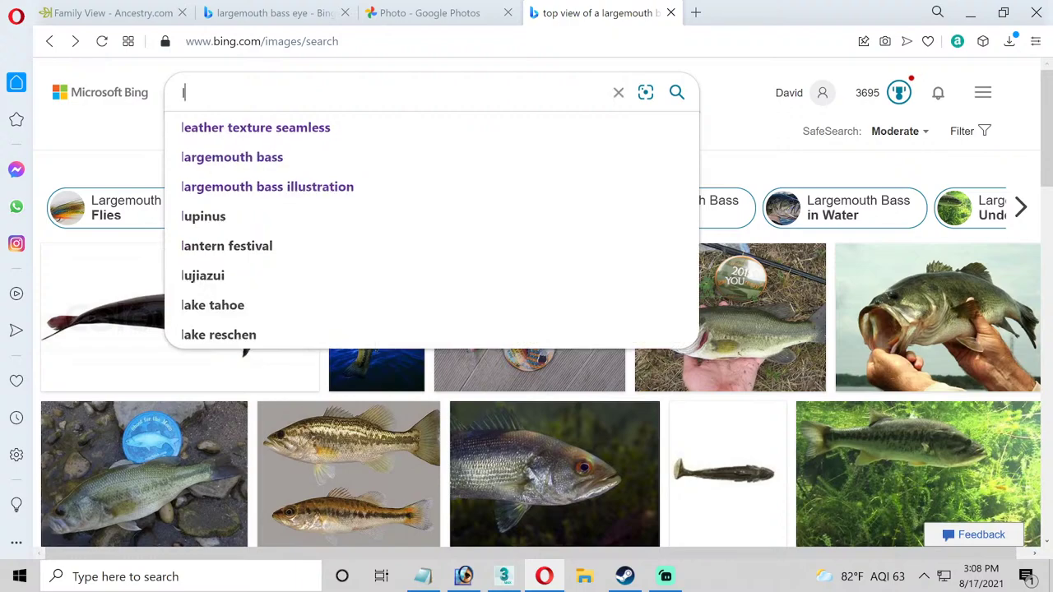
pyautogui.write('arge')
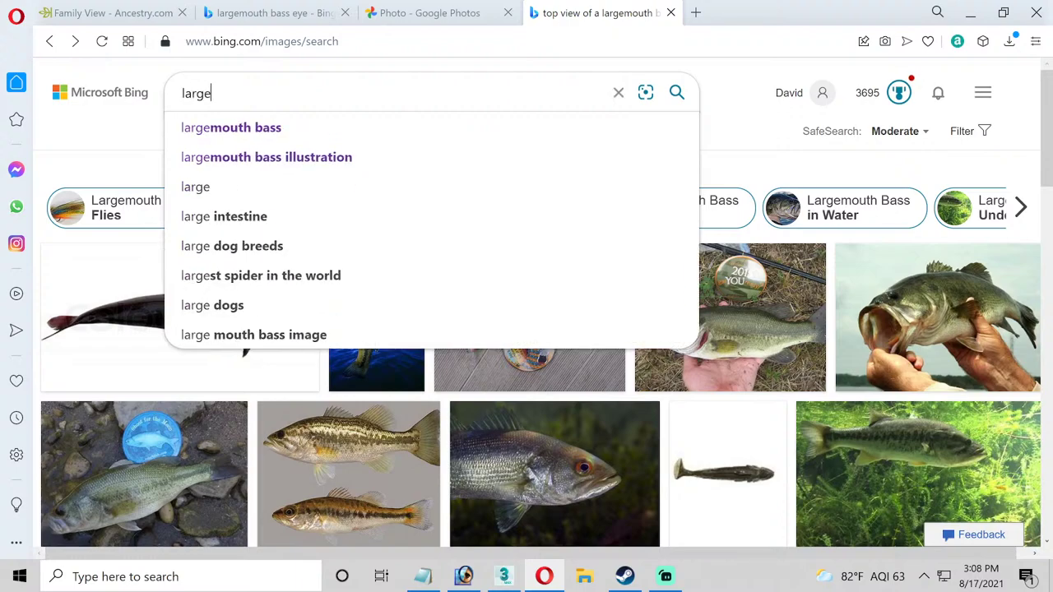
pyautogui.write('mouth bass ')
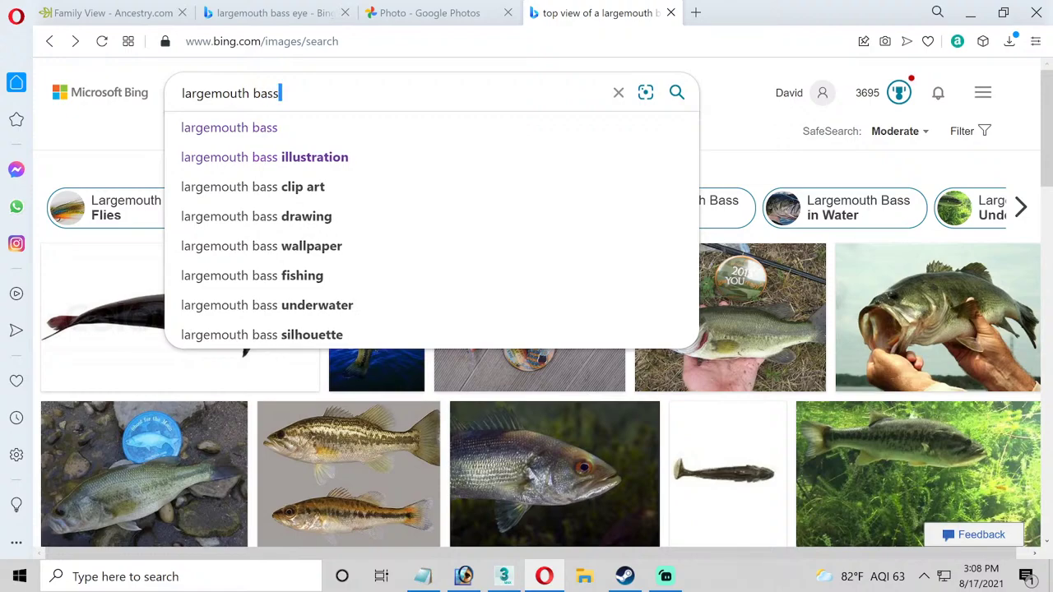
pyautogui.write('mouth')
pyautogui.press('Return')
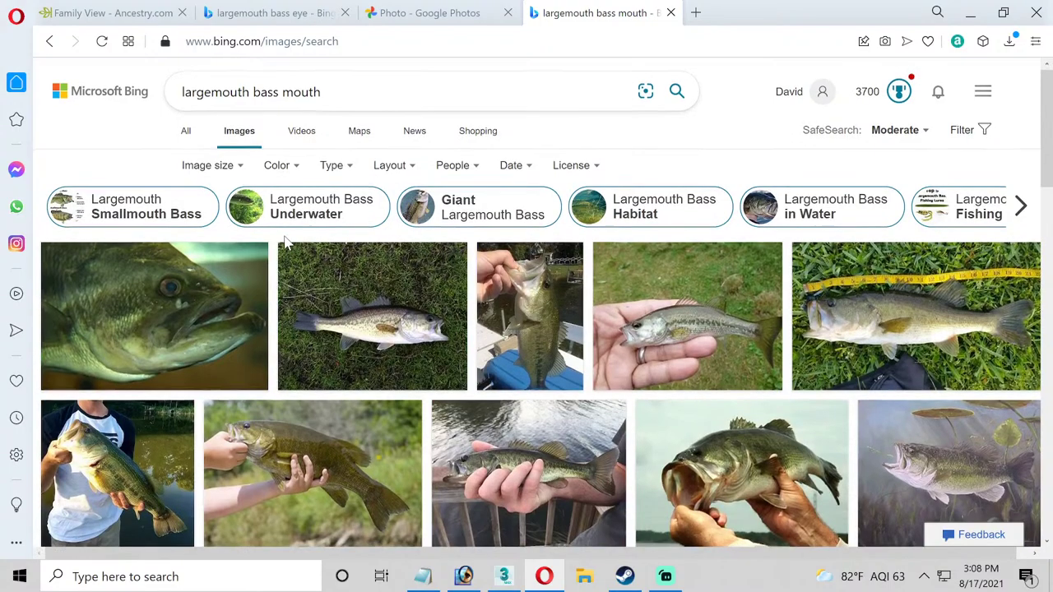
# Open the open-mouth bass photo full size, copy the image, and return to Photoshop.
pyautogui.scroll(-5, 447, 263)
pyautogui.scroll(-8, 518, 263)
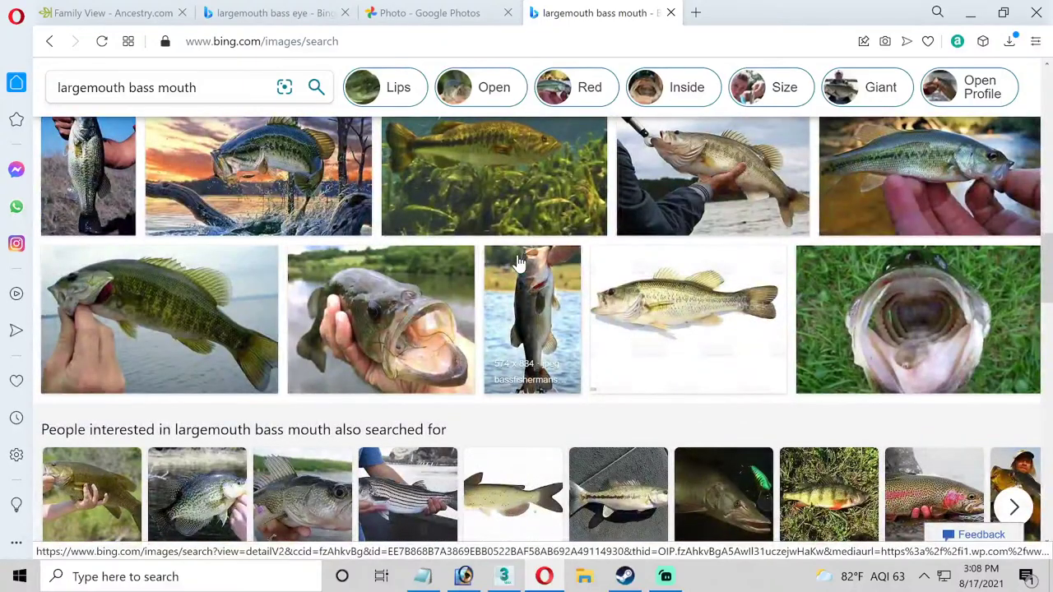
pyautogui.click(901, 317)
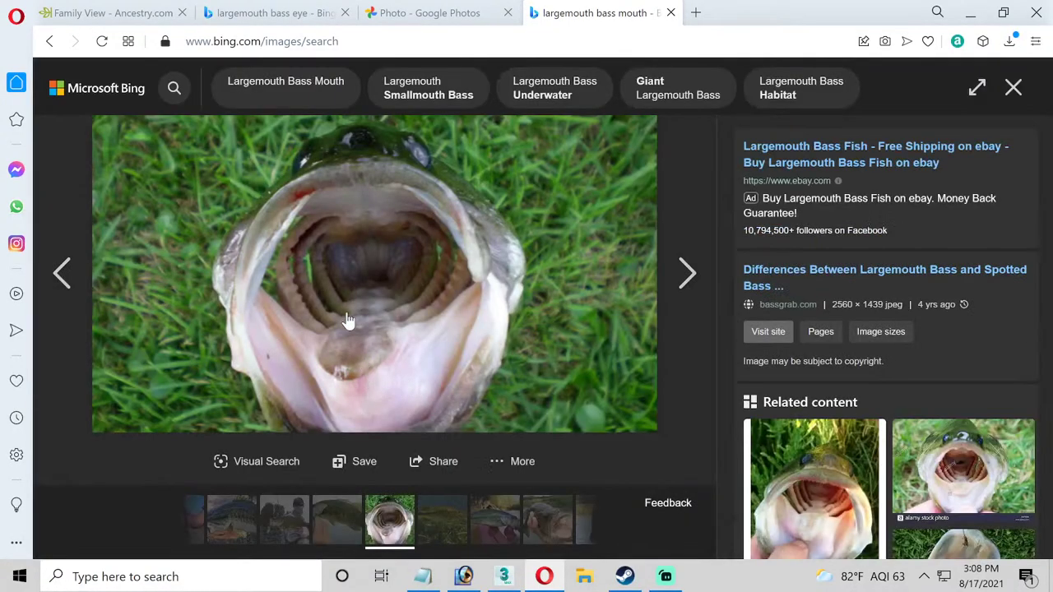
pyautogui.click(381, 270)
pyautogui.rightClick(585, 409)
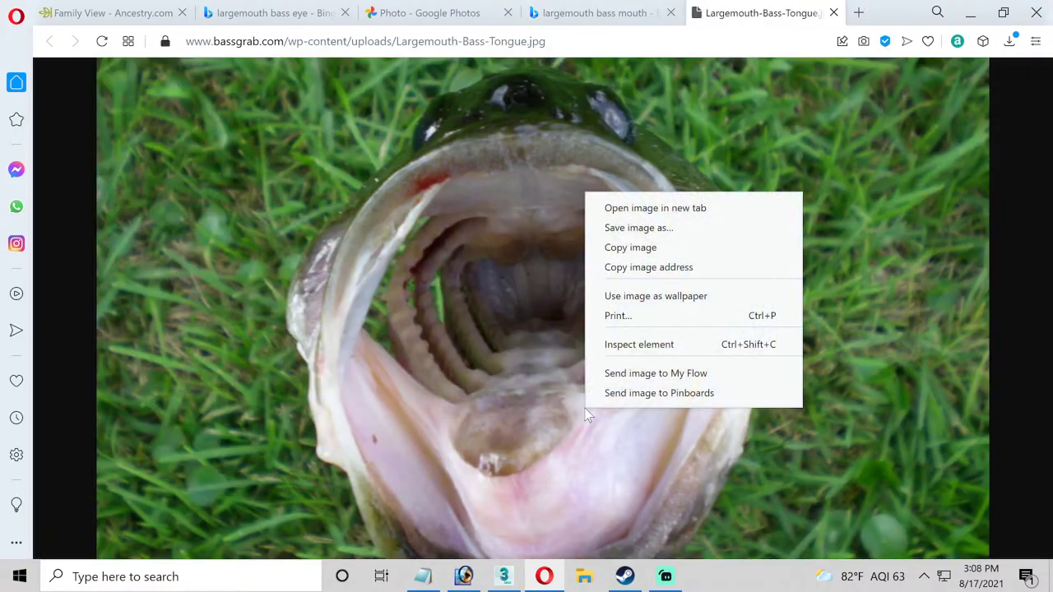
pyautogui.click(646, 251)
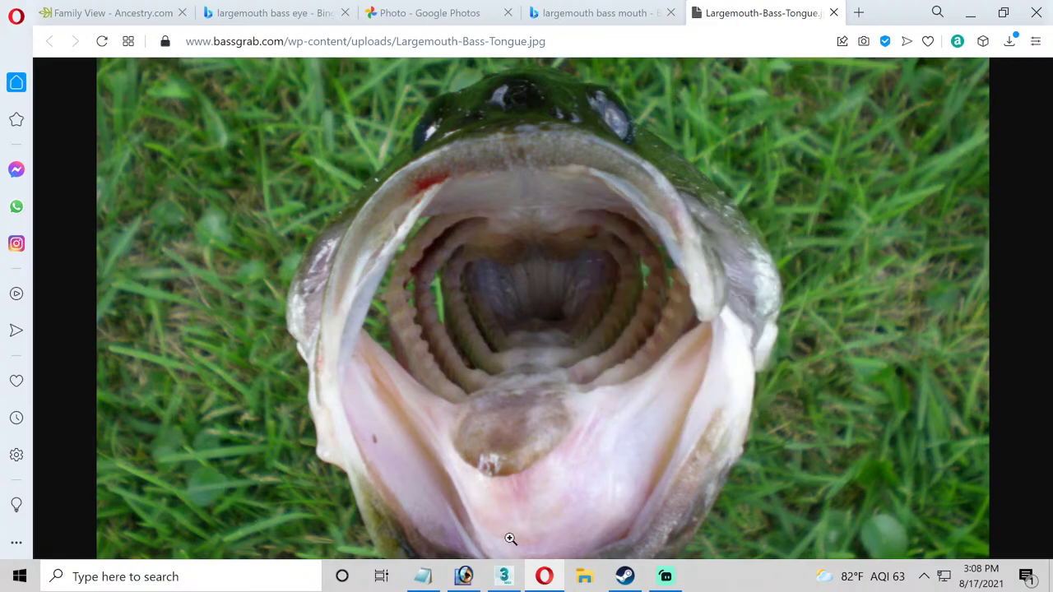
pyautogui.click(464, 576)
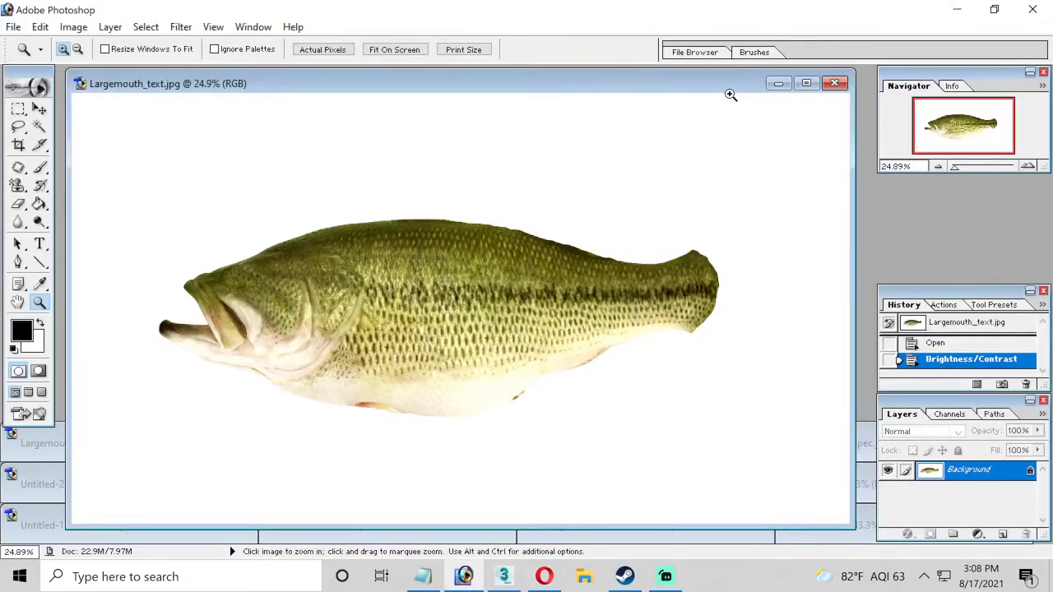
# Minimize Largemouth_text.jpg and create a new 2560 by 1439 document sized to the copied photo.
pyautogui.click(778, 84)
pyautogui.click(13, 27)
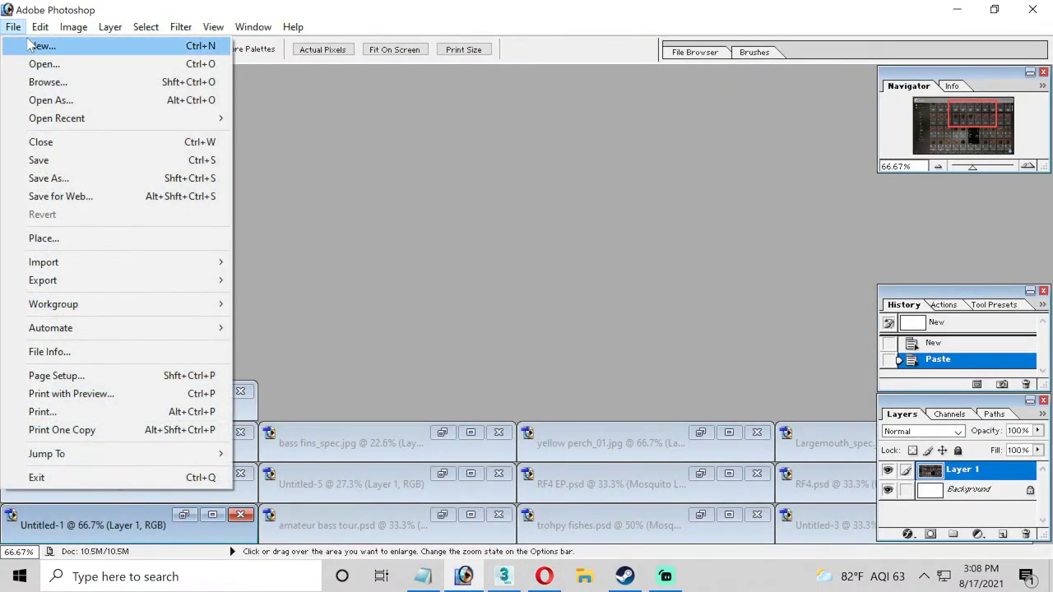
pyautogui.click(37, 45)
pyautogui.click(731, 180)
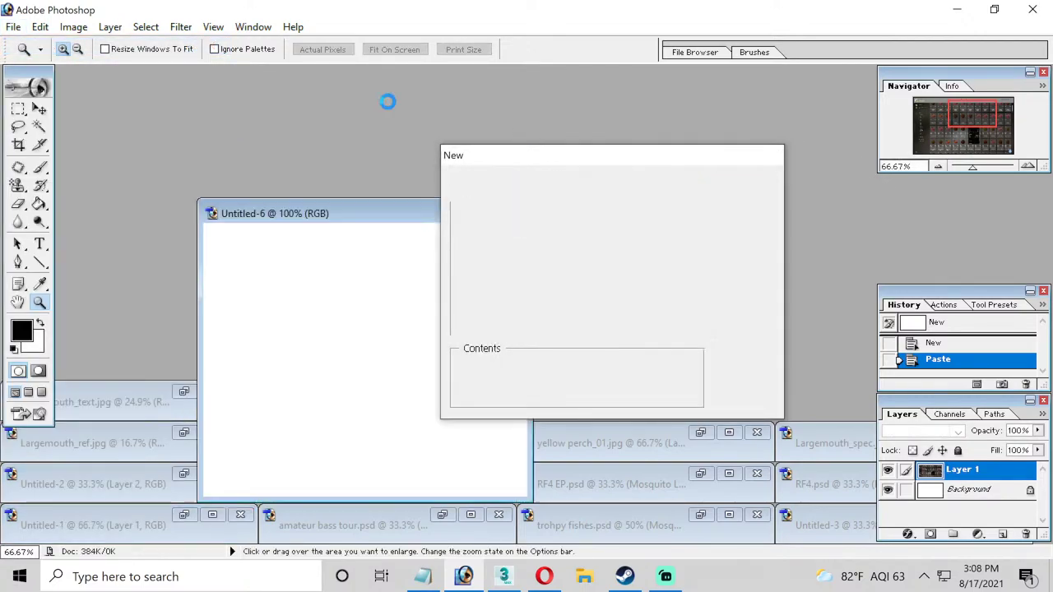
pyautogui.click(13, 28)
pyautogui.moveTo(39, 28)
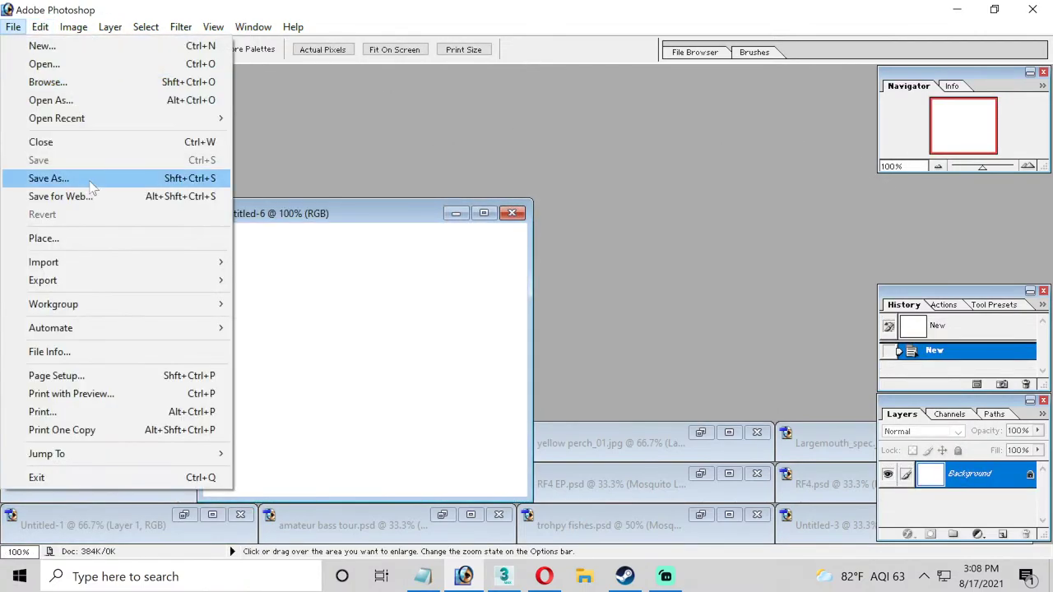
pyautogui.click(520, 214)
pyautogui.click(518, 214)
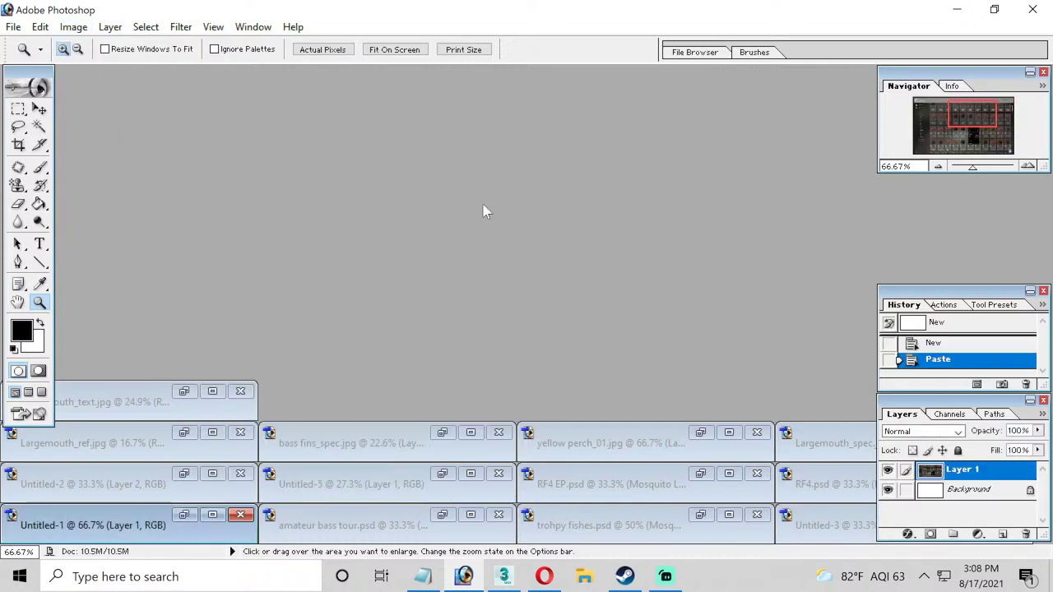
pyautogui.click(13, 27)
pyautogui.click(679, 207)
pyautogui.hotkey('ctrl', 'n')
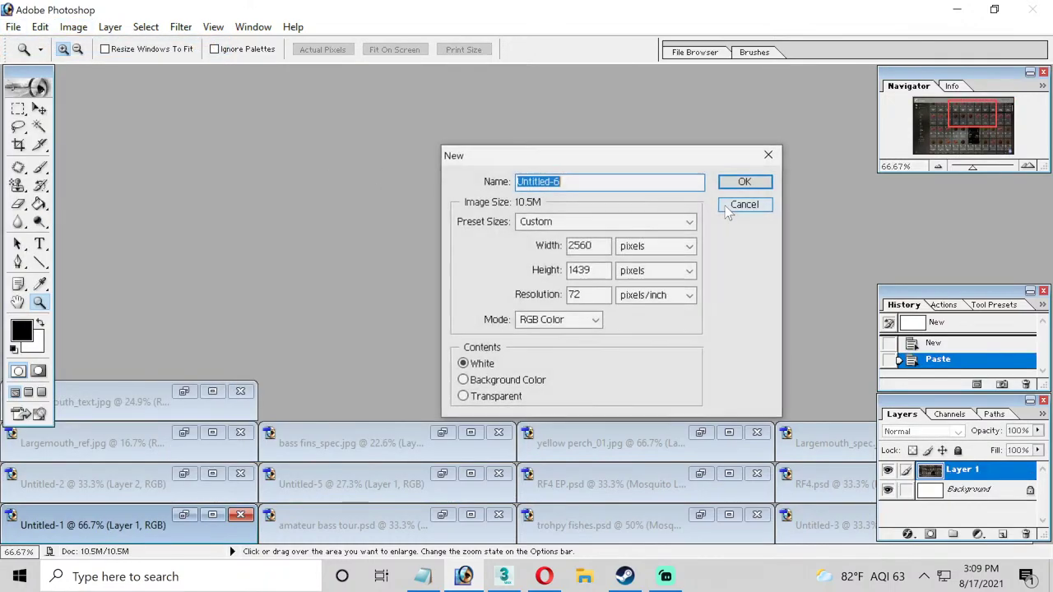
pyautogui.click(743, 181)
# Paste the bass photo and copy a rectangular selection framing its open mouth.
pyautogui.click(39, 26)
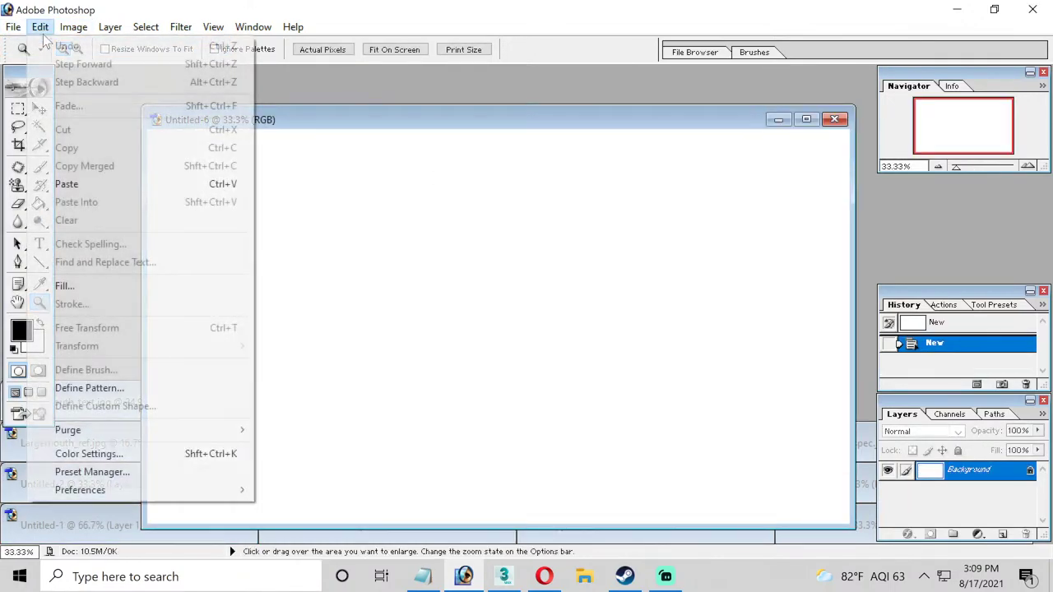
pyautogui.click(149, 180)
pyautogui.press('m')
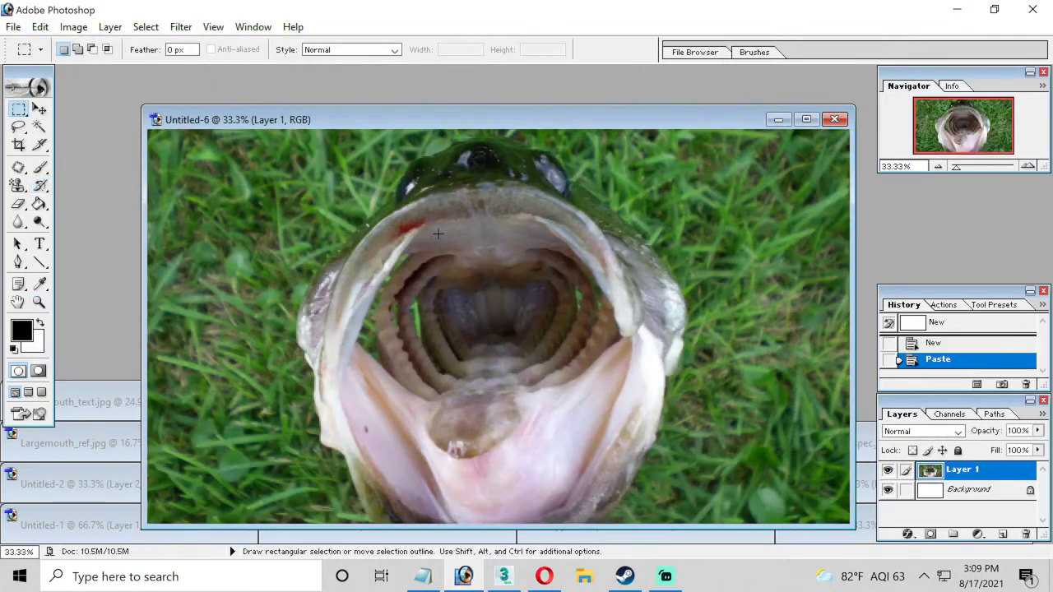
pyautogui.moveTo(341, 202); pyautogui.dragTo(701, 526)
pyautogui.moveTo(675, 494); pyautogui.dragTo(656, 491)
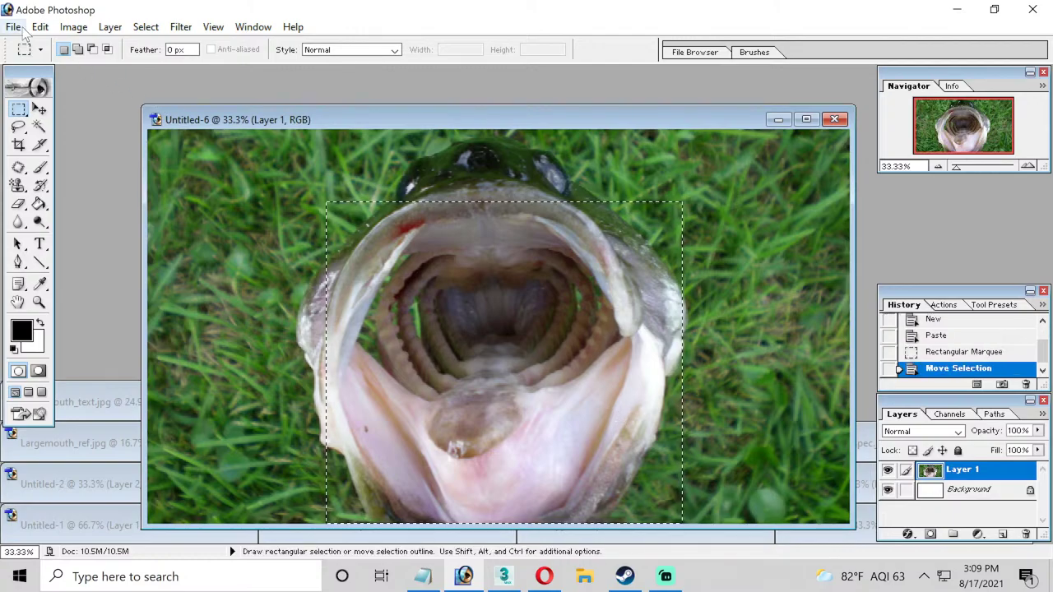
pyautogui.click(39, 27)
pyautogui.click(69, 145)
pyautogui.click(13, 27)
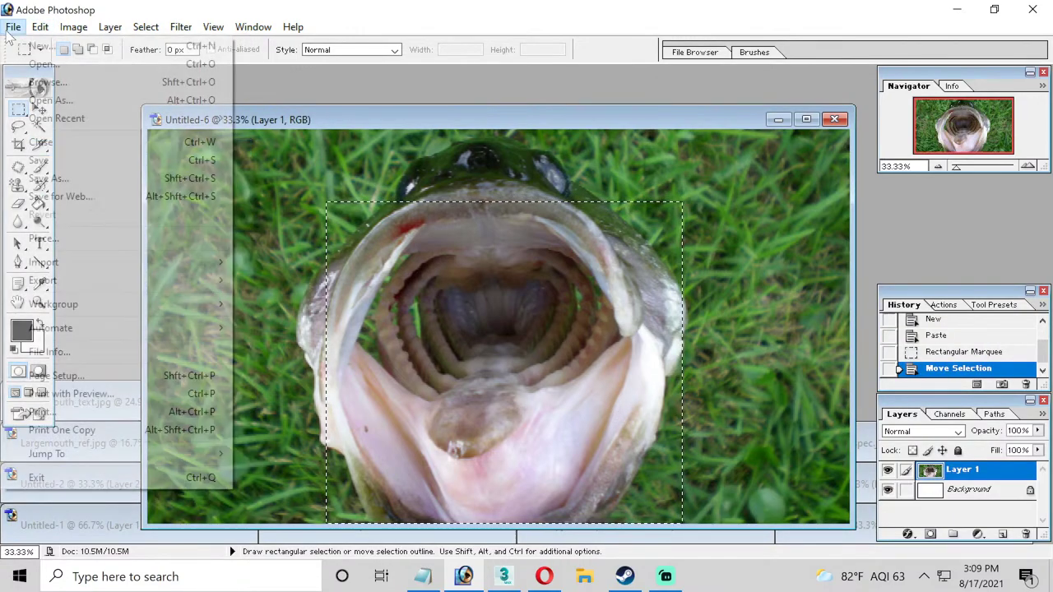
pyautogui.click(33, 61)
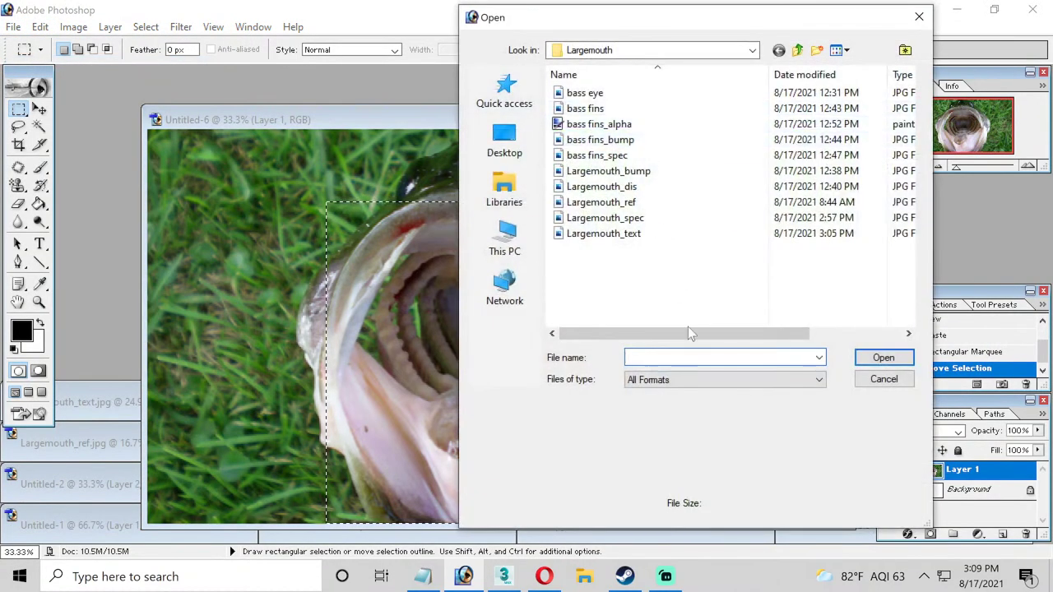
pyautogui.click(884, 380)
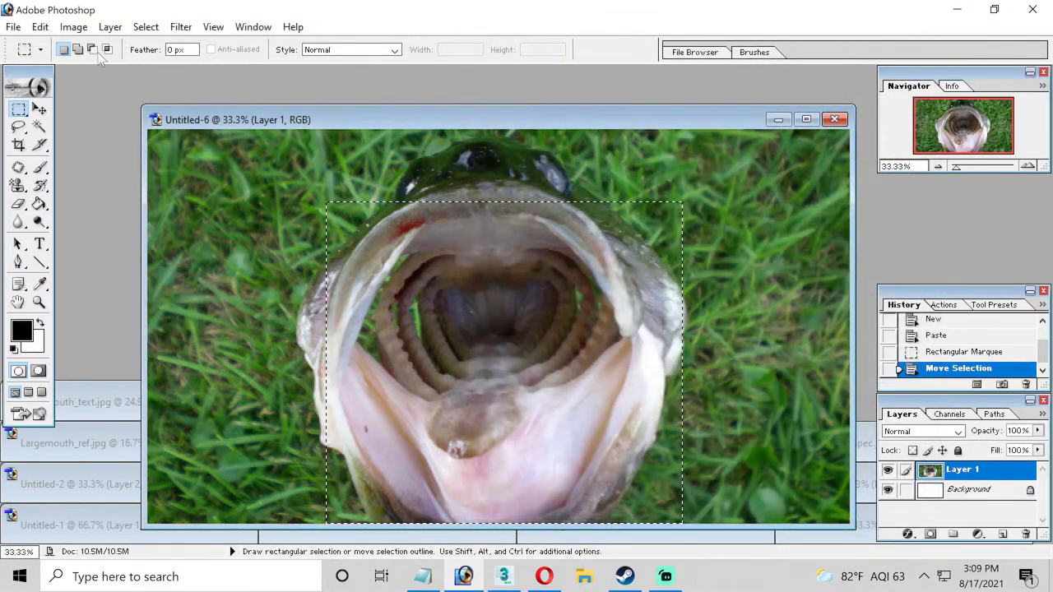
pyautogui.click(40, 26)
pyautogui.click(82, 158)
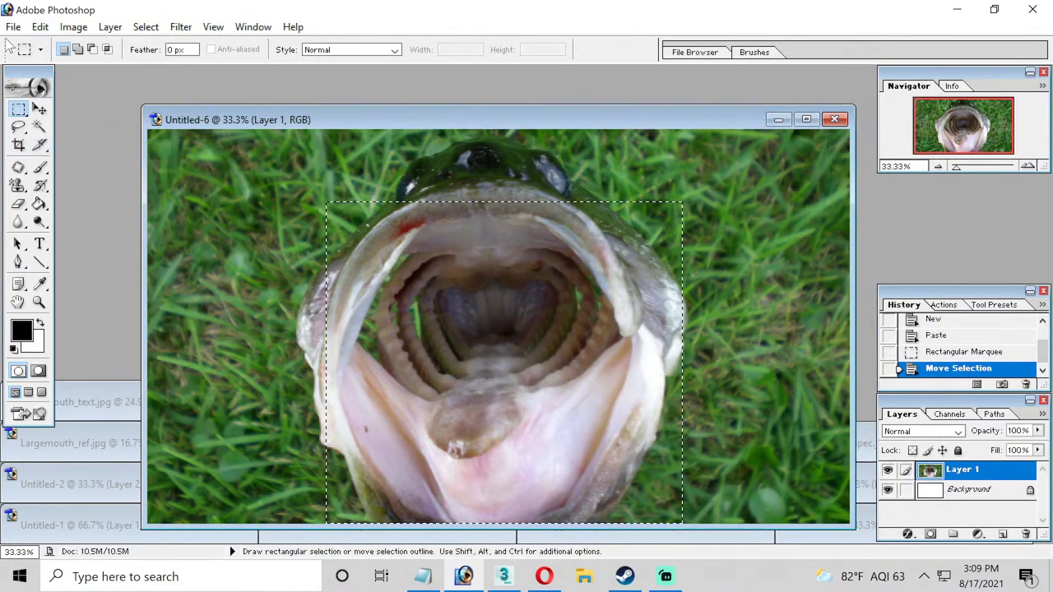
# Paste the mouth crop into new document Untitled-7 and close Untitled-6 without saving.
pyautogui.click(13, 27)
pyautogui.click(705, 220)
pyautogui.hotkey('ctrl', 'n')
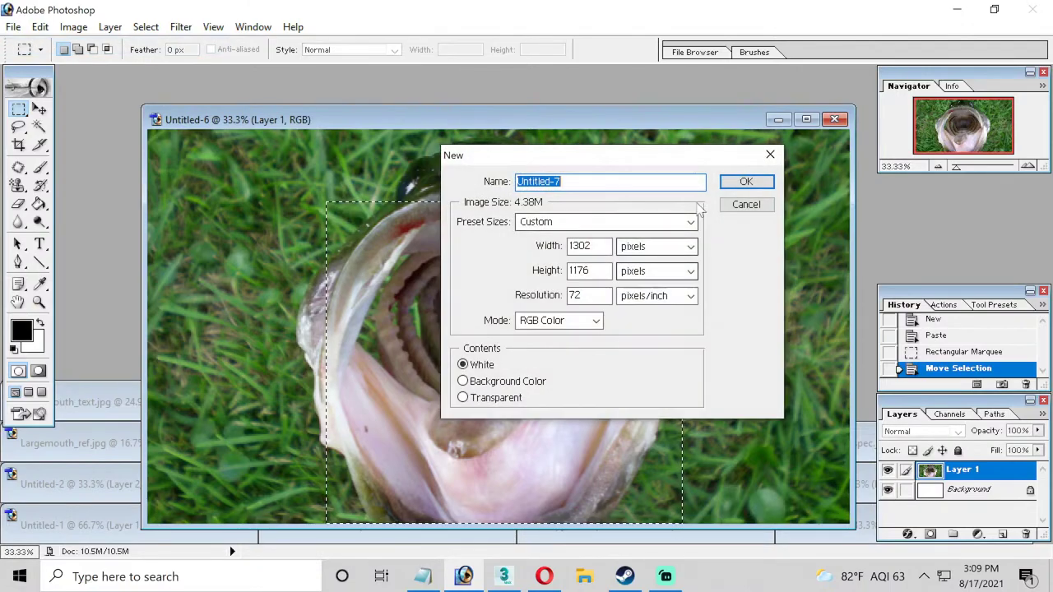
pyautogui.click(728, 183)
pyautogui.click(39, 26)
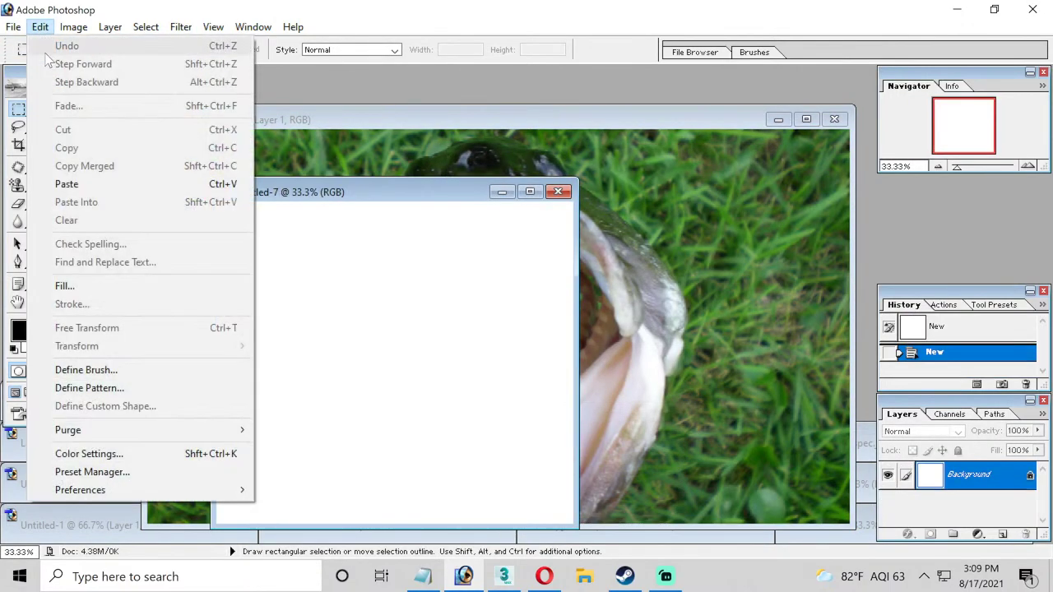
pyautogui.click(58, 183)
pyautogui.click(835, 119)
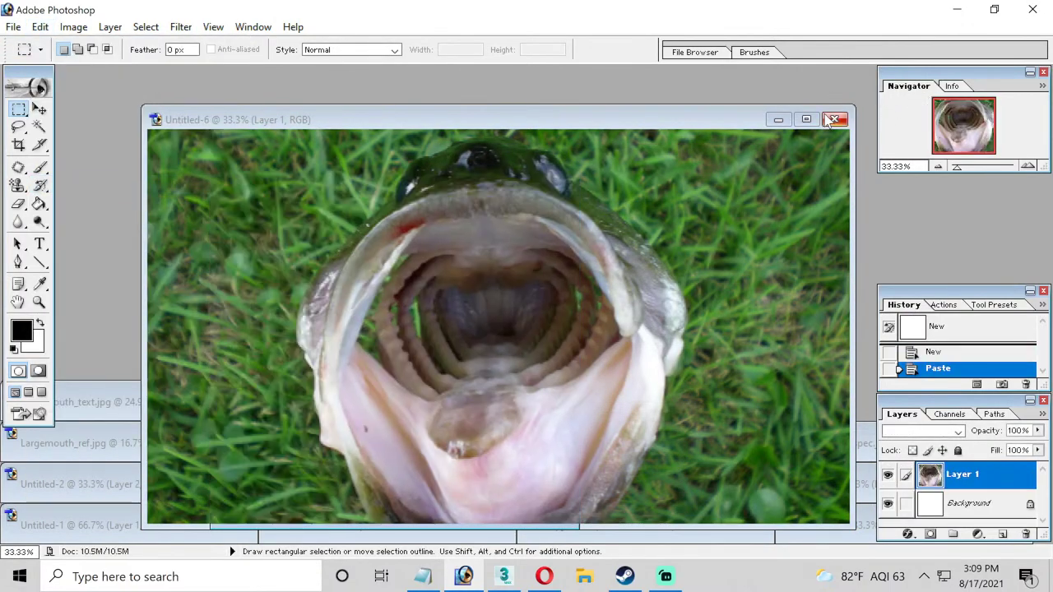
pyautogui.click(537, 234)
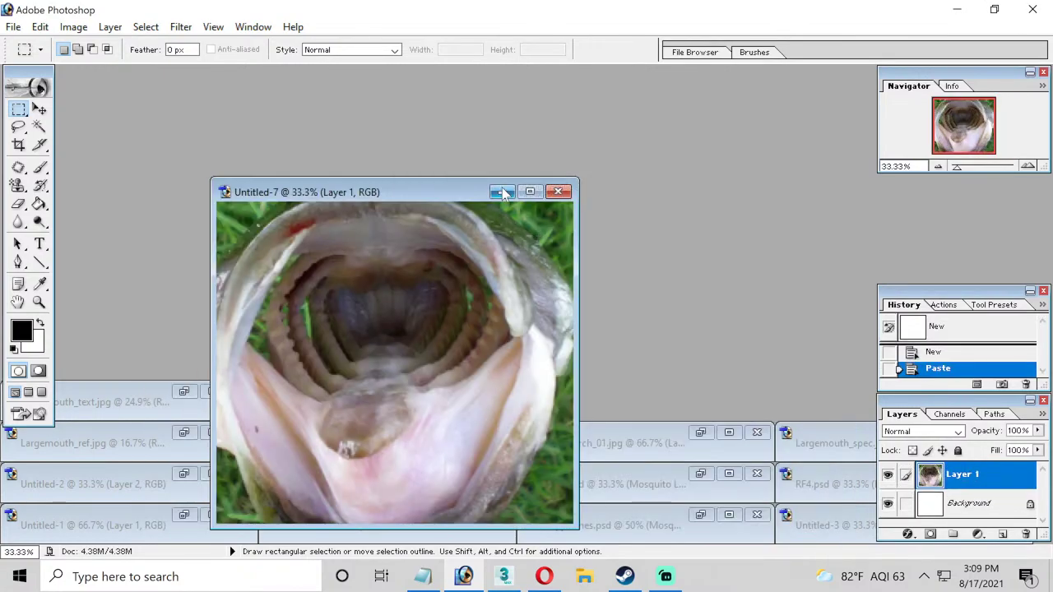
# Minimize Largemouth_text, fin mask, yellow perch, RF4 and Untitled-3; close Largemouth_ref and trophy fishes.
pyautogui.moveTo(451, 159); pyautogui.dragTo(550, 68)
pyautogui.doubleClick(136, 400)
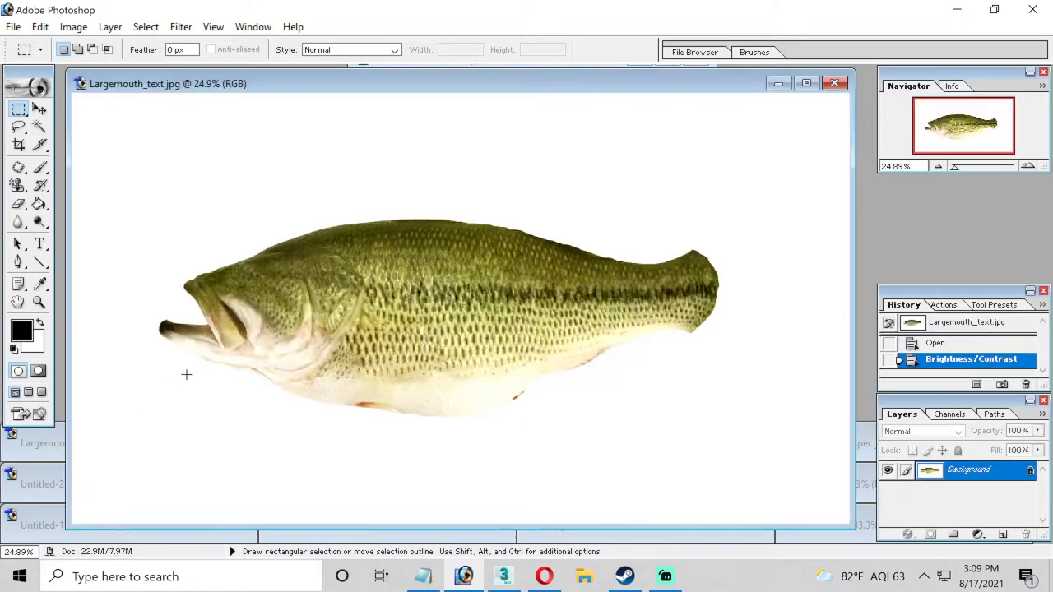
pyautogui.click(778, 84)
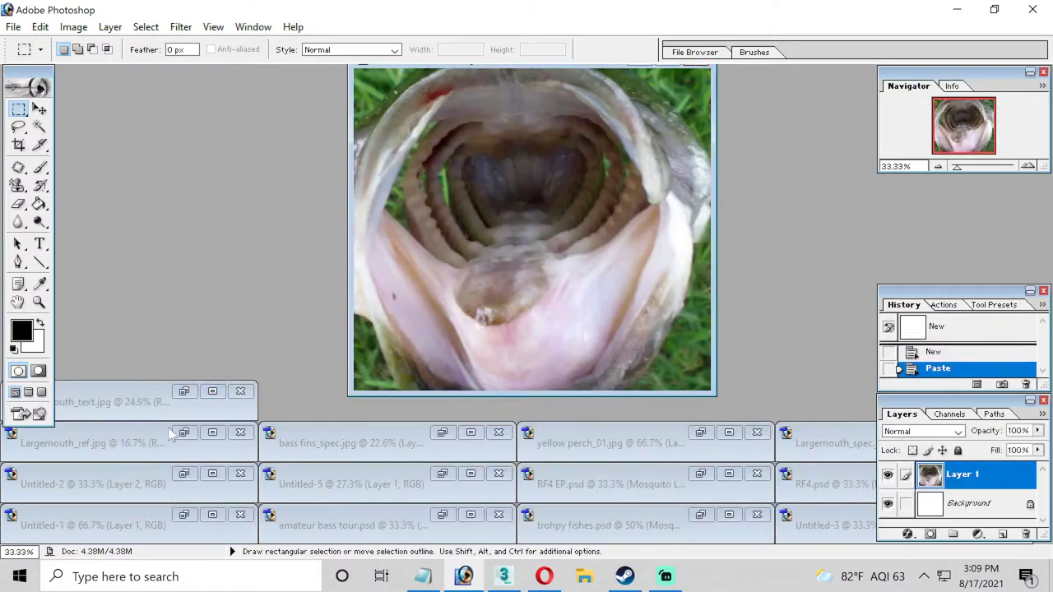
pyautogui.doubleClick(136, 434)
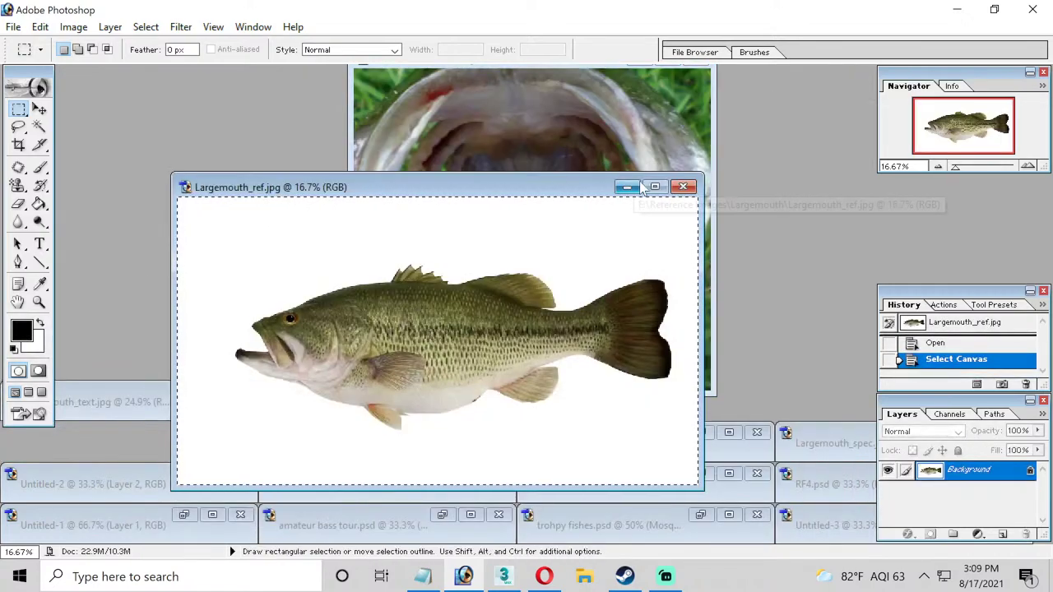
pyautogui.click(683, 187)
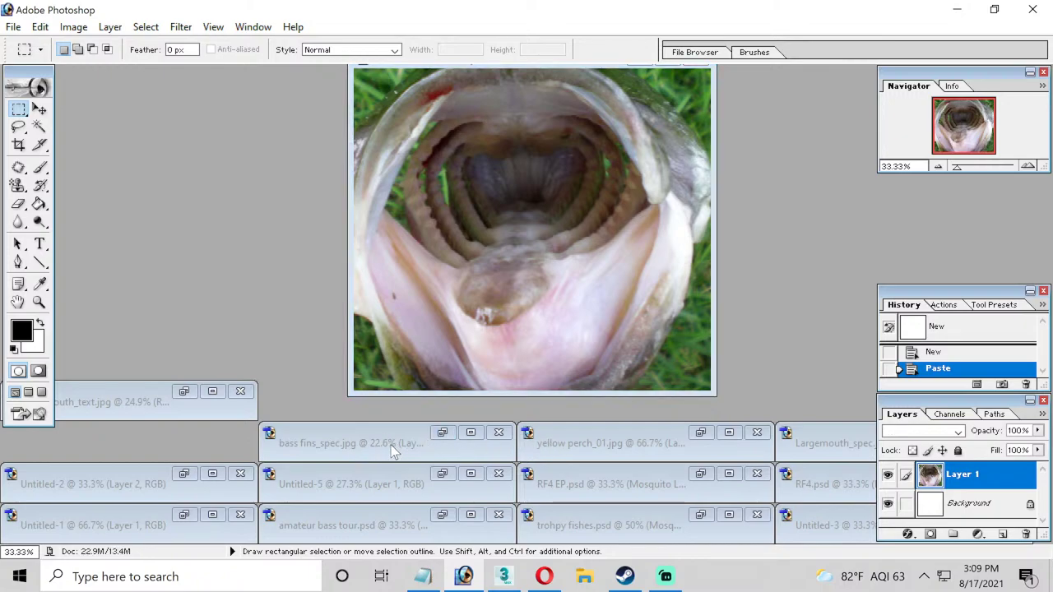
pyautogui.doubleClick(394, 449)
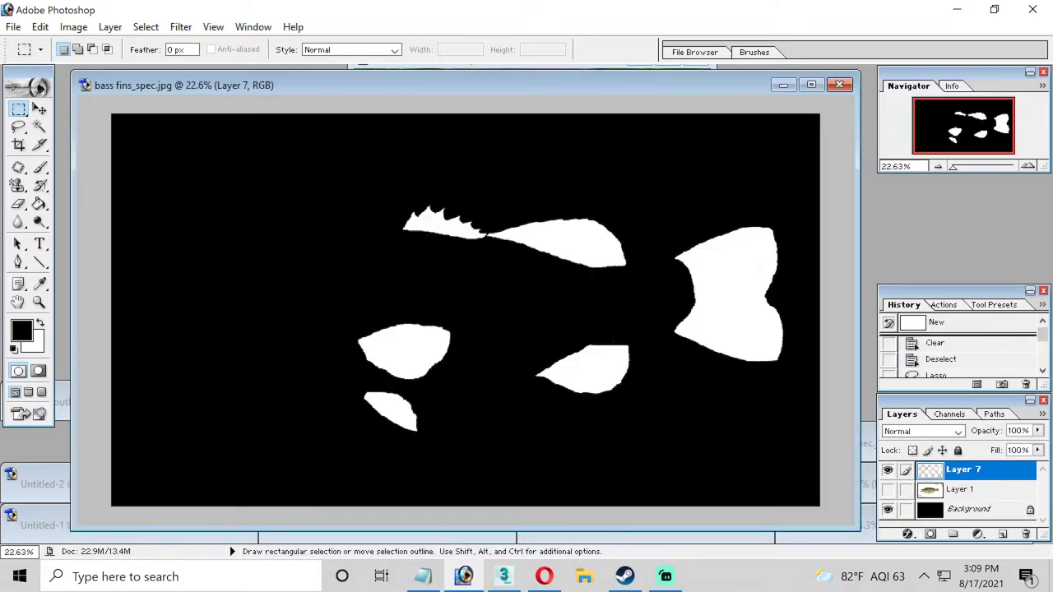
pyautogui.click(784, 86)
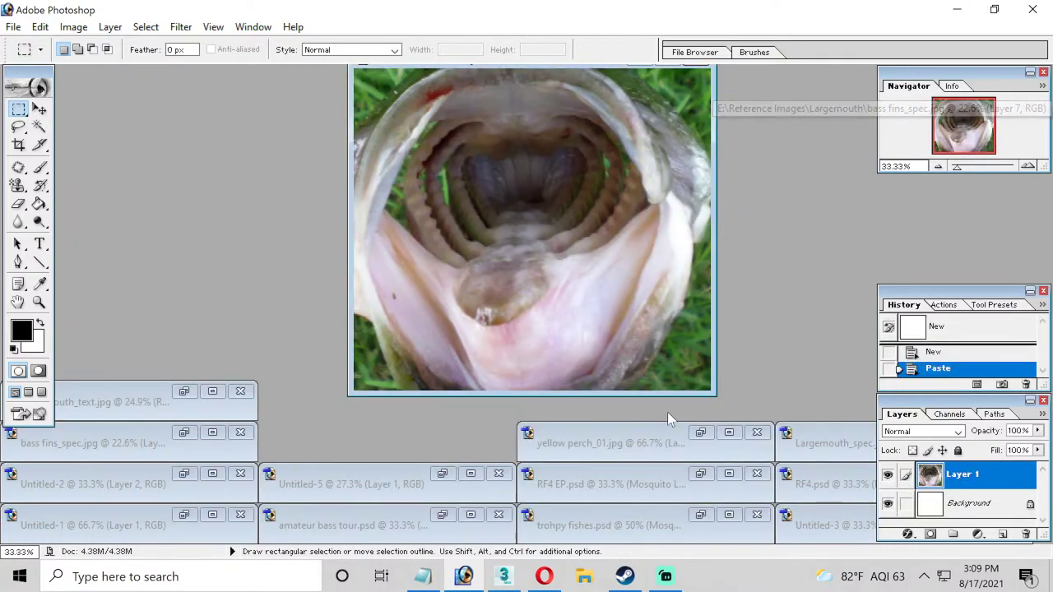
pyautogui.doubleClick(625, 449)
pyautogui.click(704, 138)
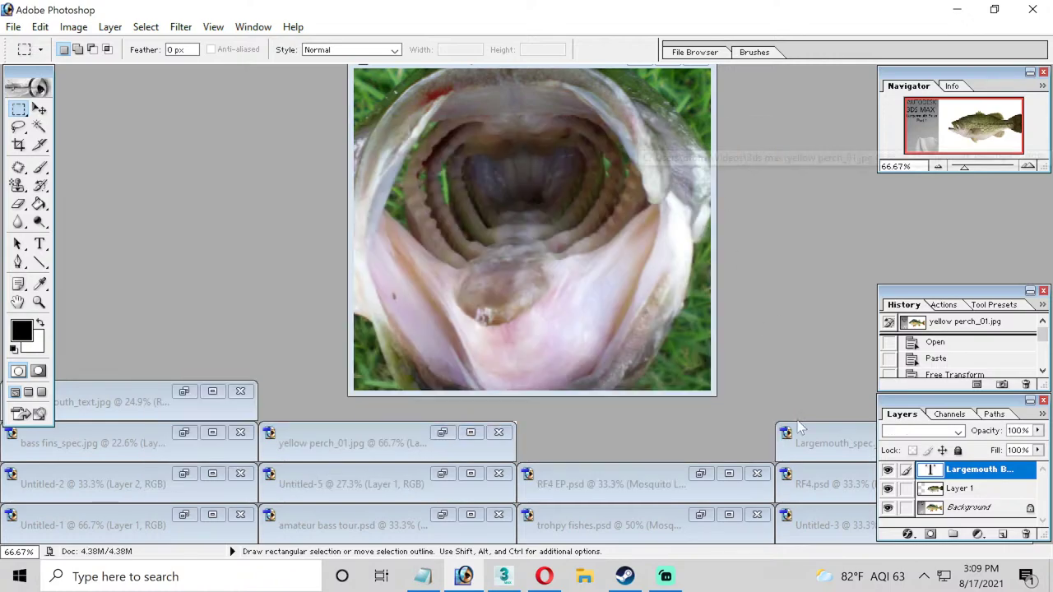
pyautogui.doubleClick(823, 492)
pyautogui.click(743, 89)
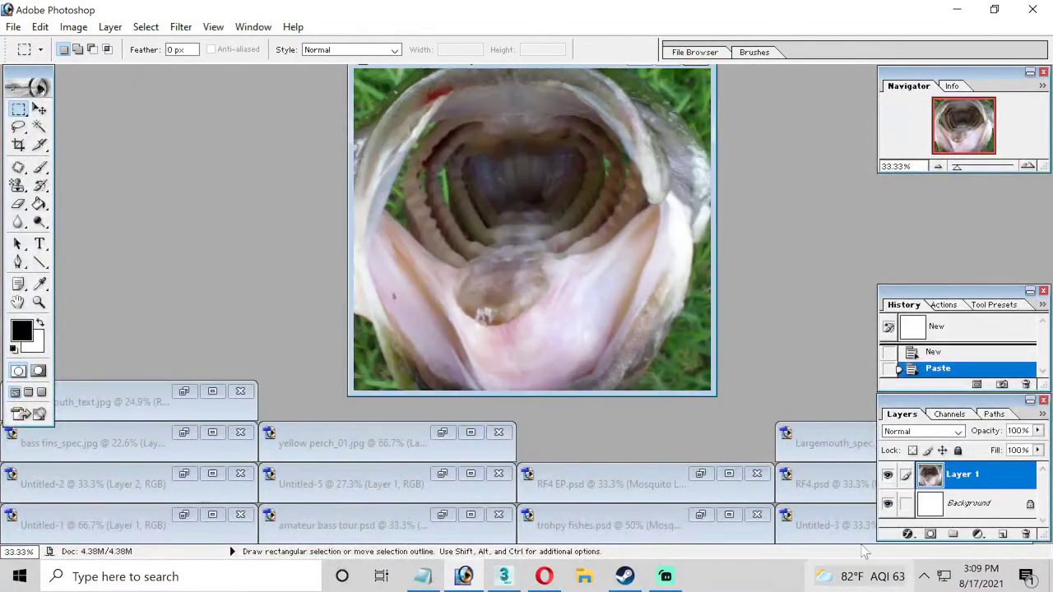
pyautogui.doubleClick(847, 528)
pyautogui.click(736, 115)
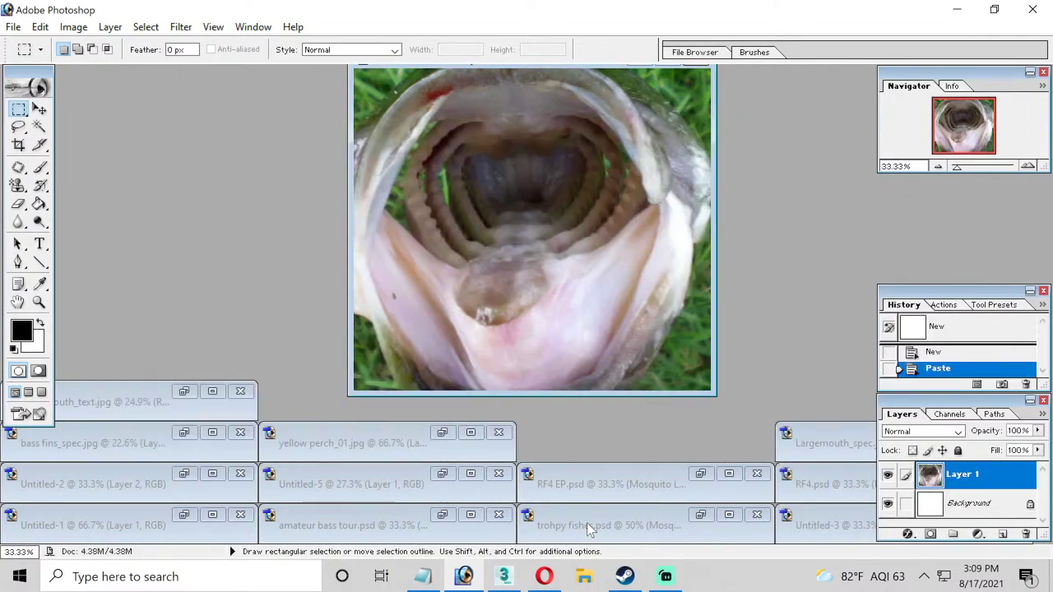
pyautogui.click(757, 515)
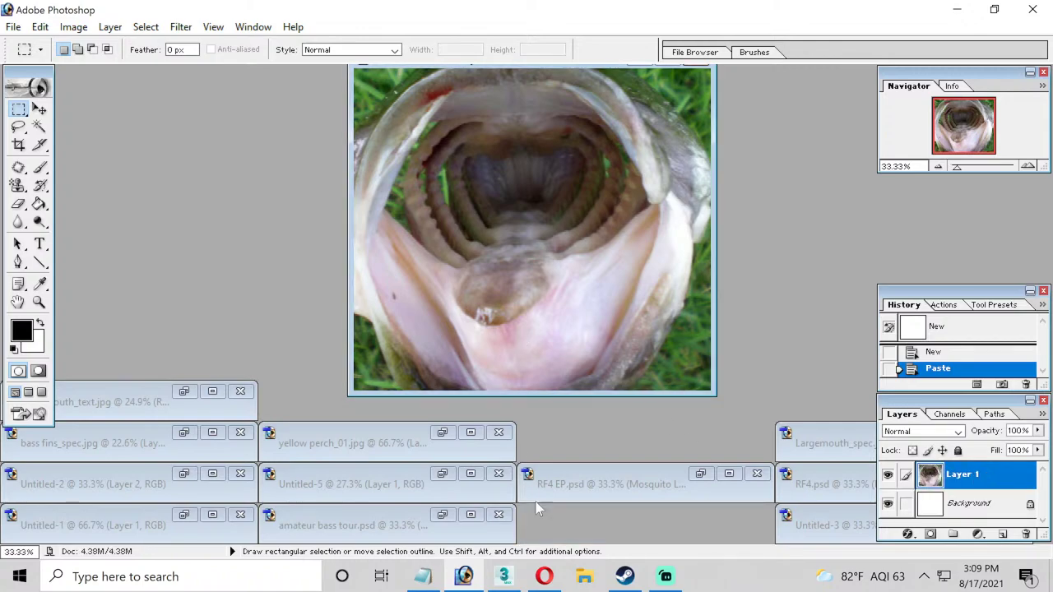
# Close the Untitled-1, Untitled-2 and Untitled-5 documents without saving.
pyautogui.doubleClick(126, 535)
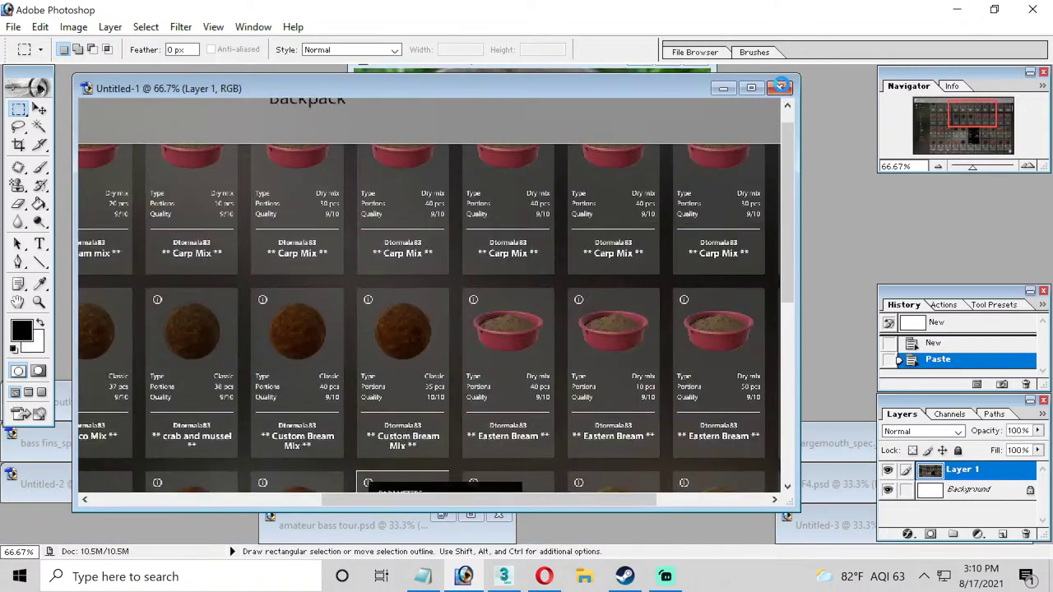
pyautogui.click(780, 87)
pyautogui.click(526, 229)
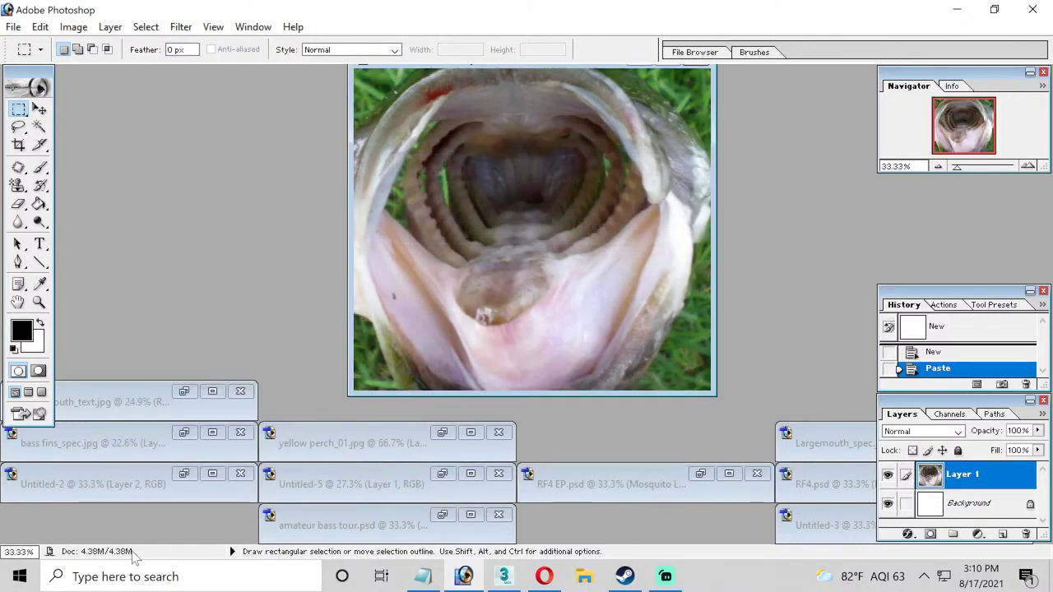
pyautogui.doubleClick(133, 476)
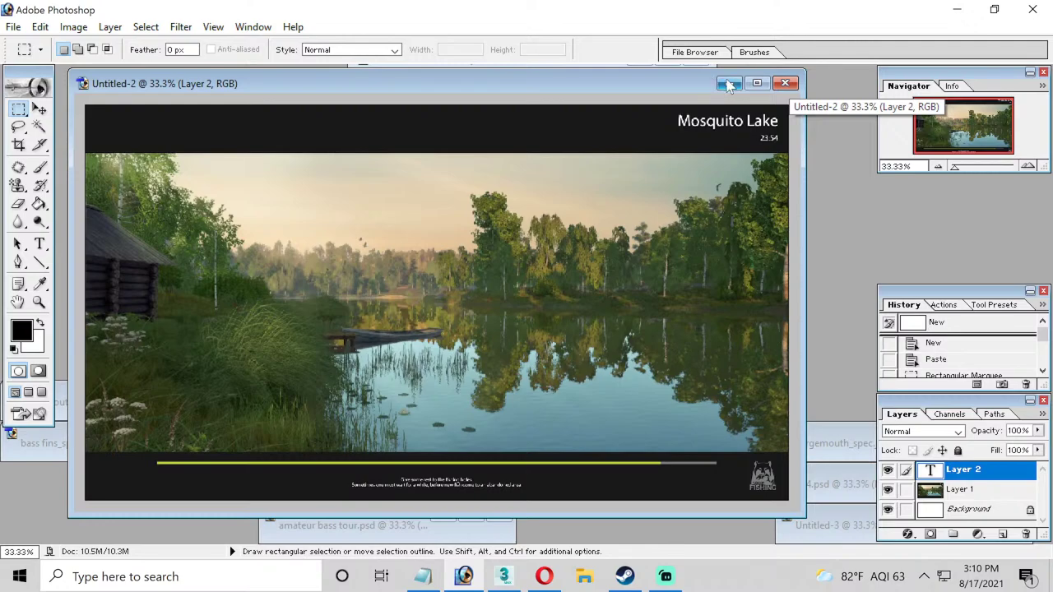
pyautogui.click(786, 84)
pyautogui.click(529, 228)
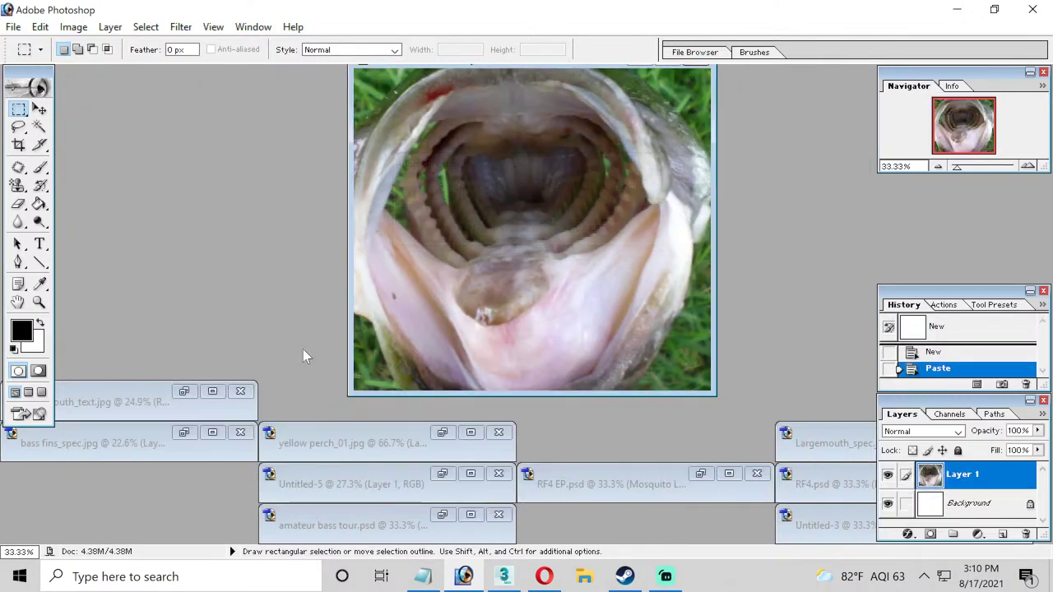
pyautogui.doubleClick(346, 485)
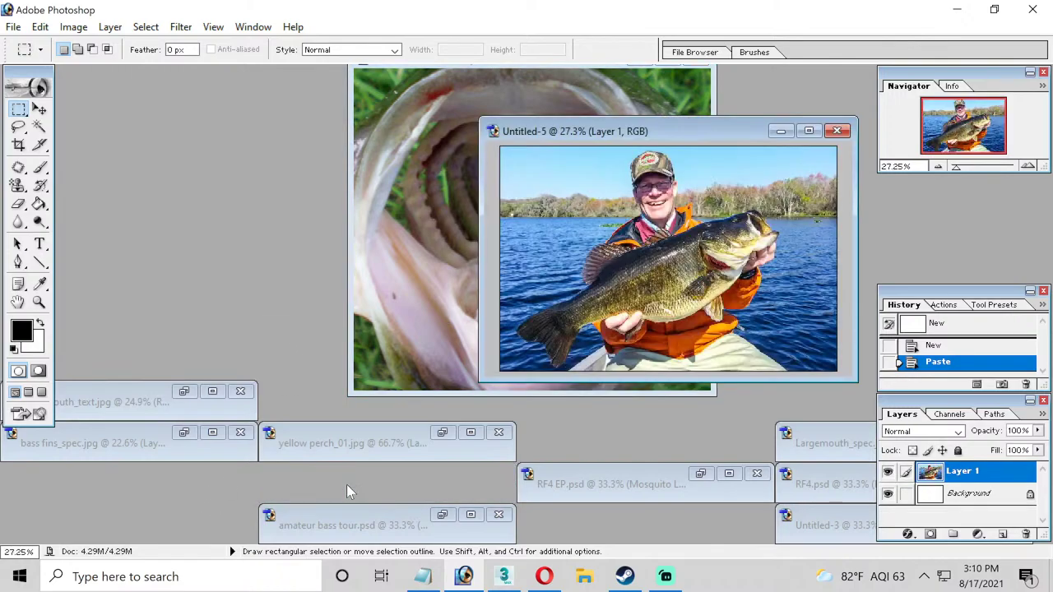
pyautogui.click(838, 131)
pyautogui.click(530, 228)
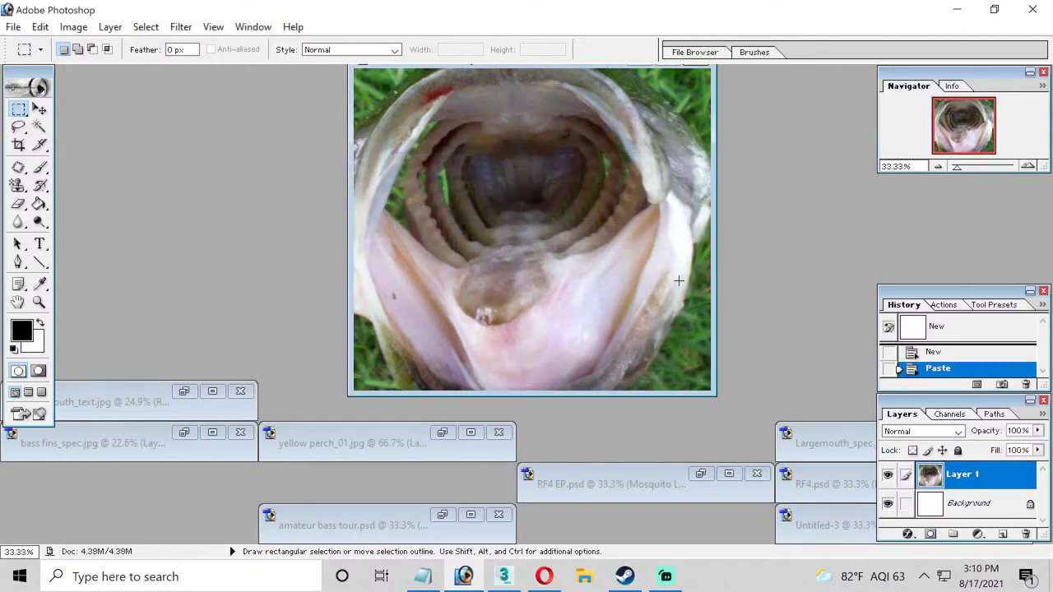
# Minimize yellow perch_01.jpg, amateur bass tour.psd, RF4 EP.psd, Largemouth_spec.jpg and RF4.psd.
pyautogui.doubleClick(325, 451)
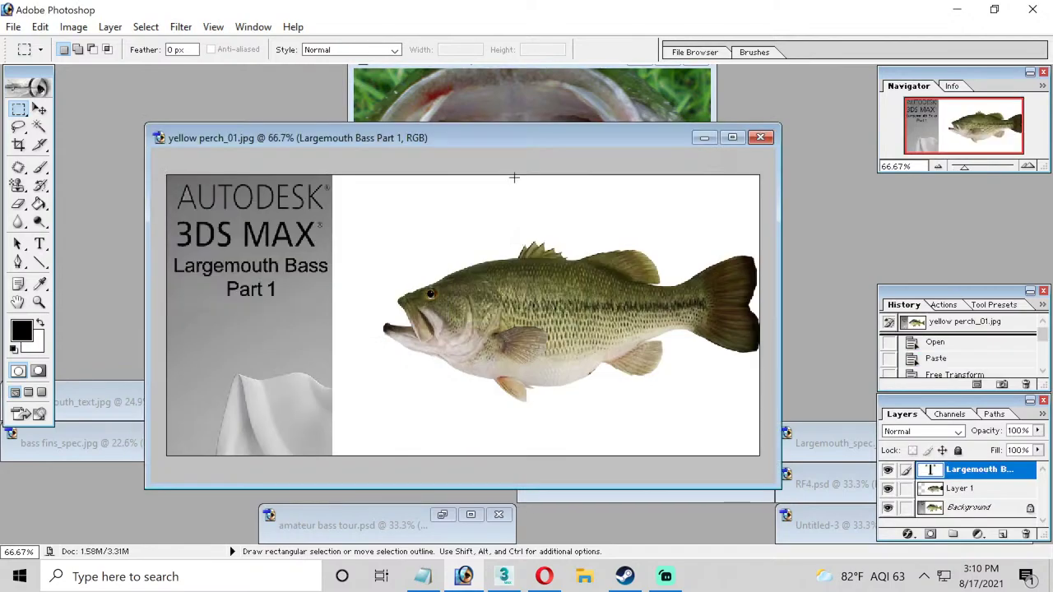
pyautogui.click(694, 137)
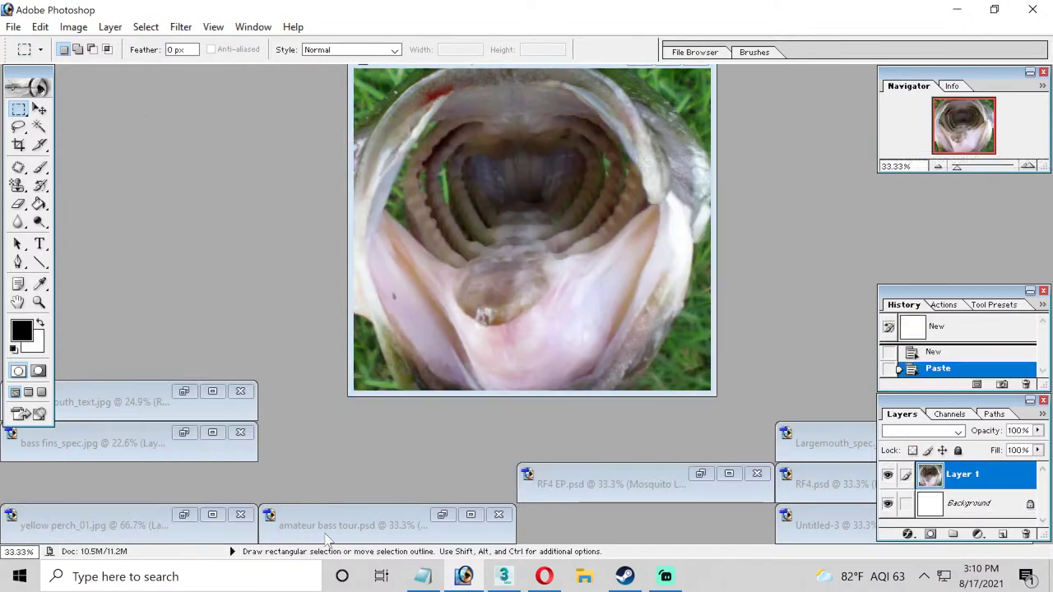
pyautogui.hotkey('ctrl', 'Tab')
pyautogui.click(744, 109)
pyautogui.doubleClick(623, 485)
pyautogui.click(722, 86)
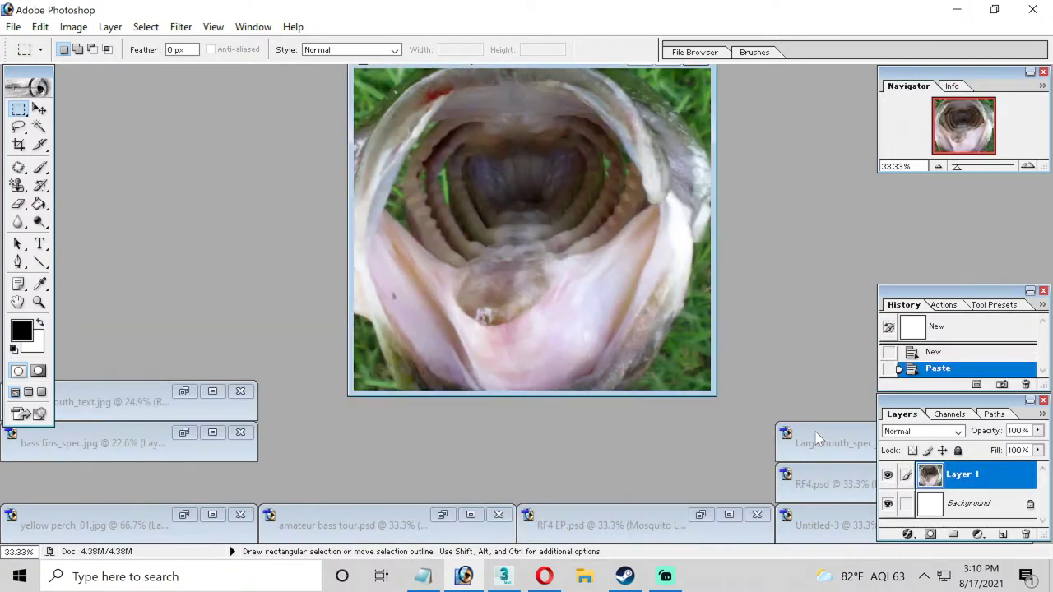
pyautogui.hotkey('ctrl', 'Tab')
pyautogui.click(625, 158)
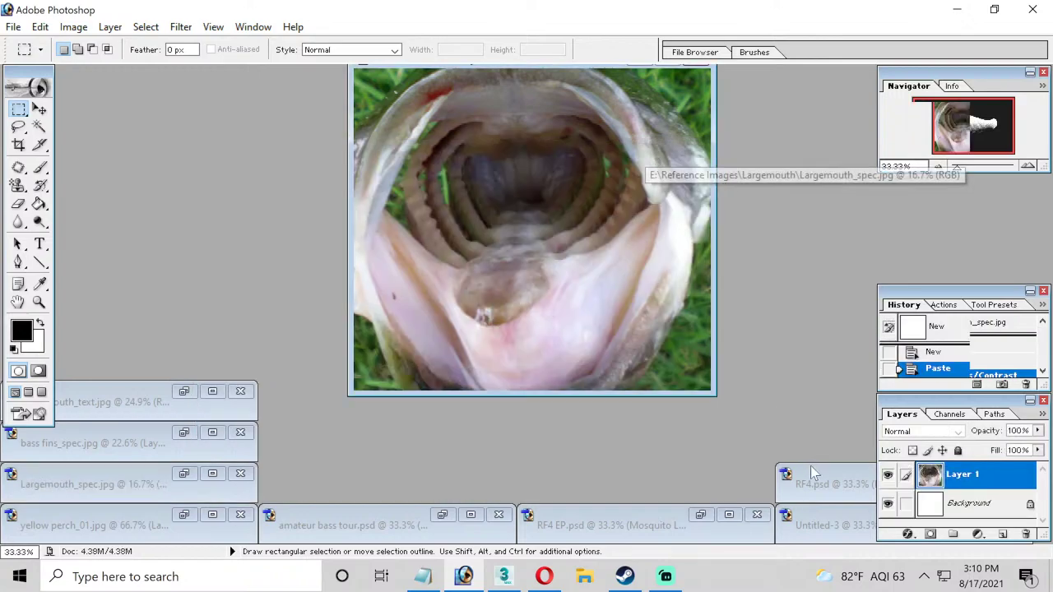
pyautogui.doubleClick(823, 484)
pyautogui.click(741, 95)
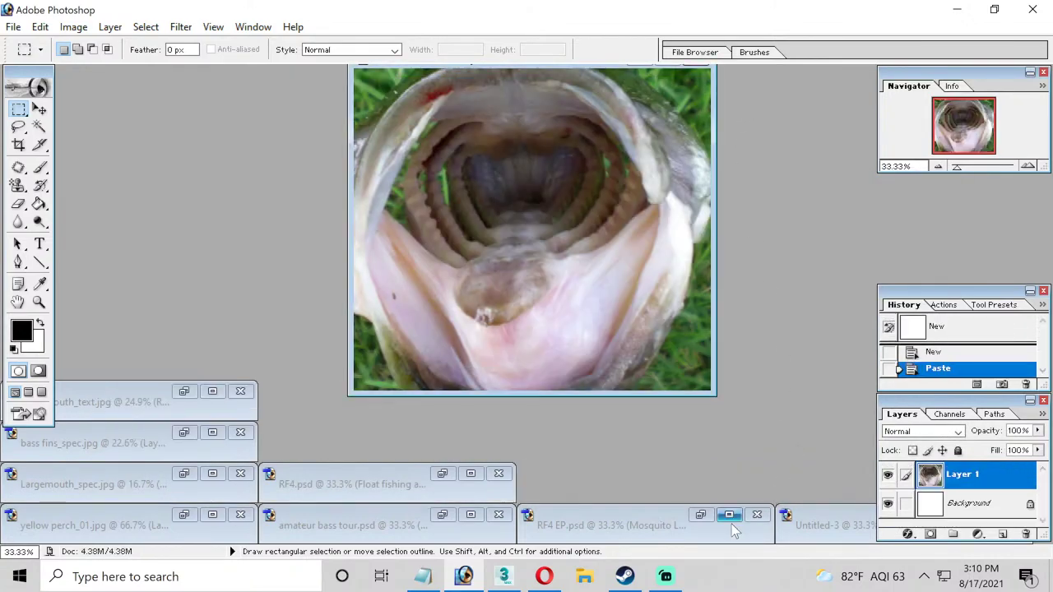
# Check RF4.psd, Largemouth_text.jpg and bass_fins_spec.jpg, minimizing each again.
pyautogui.doubleClick(360, 484)
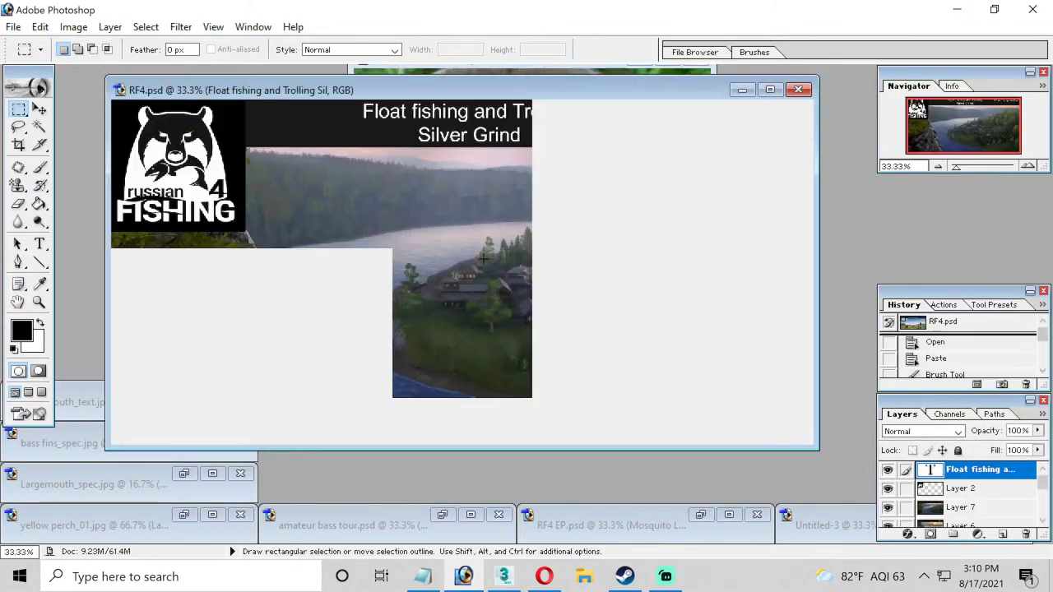
pyautogui.click(741, 90)
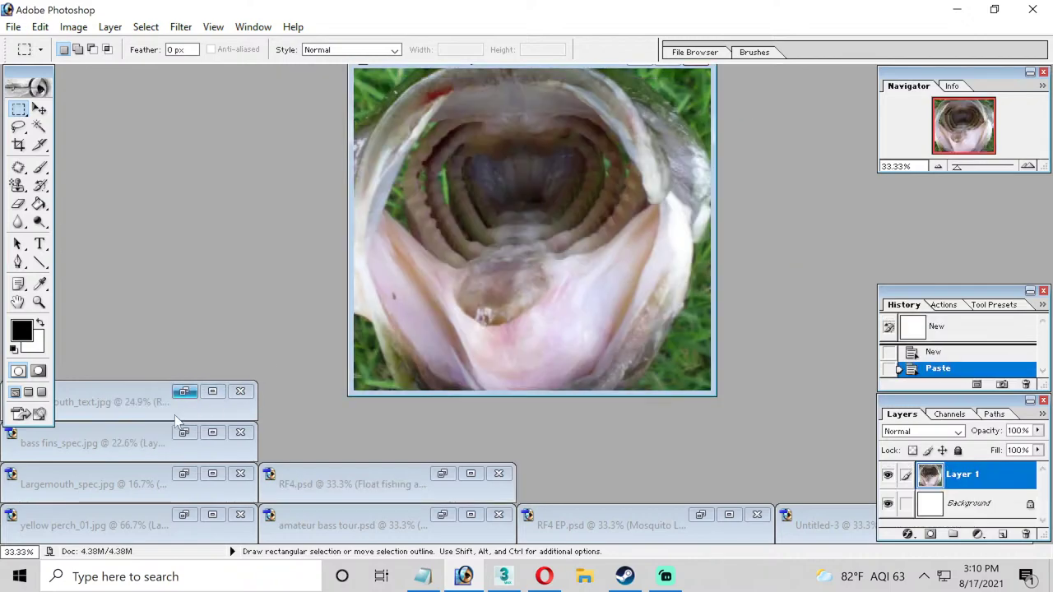
pyautogui.doubleClick(83, 401)
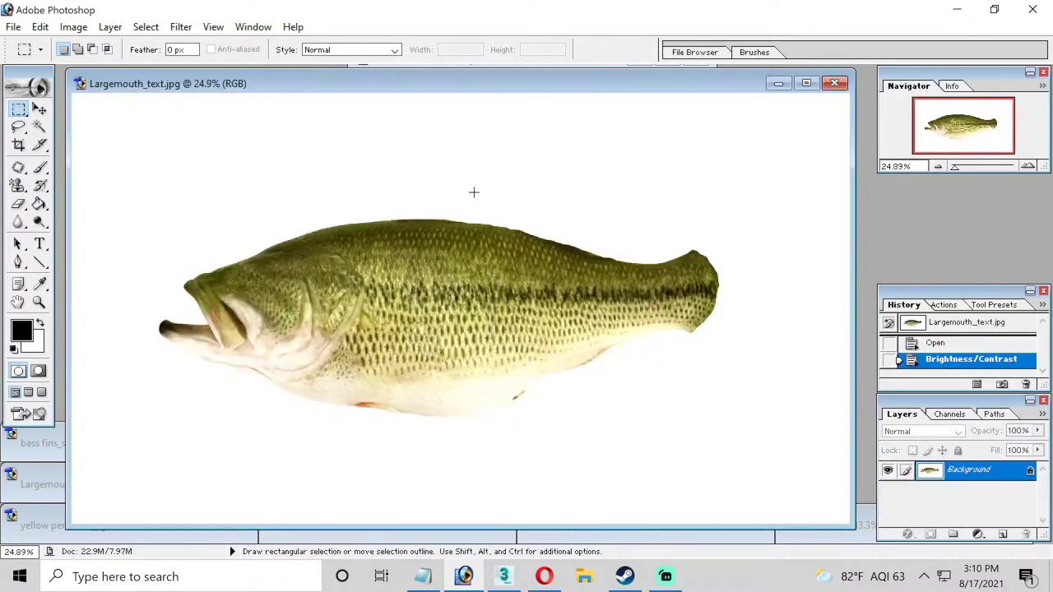
pyautogui.click(778, 84)
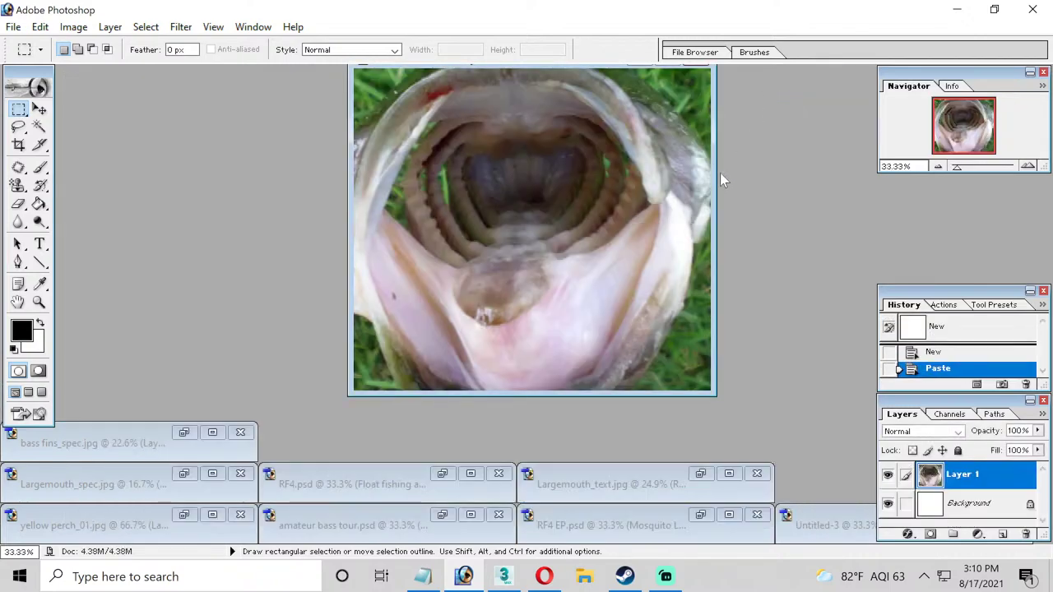
pyautogui.doubleClick(129, 451)
pyautogui.click(794, 81)
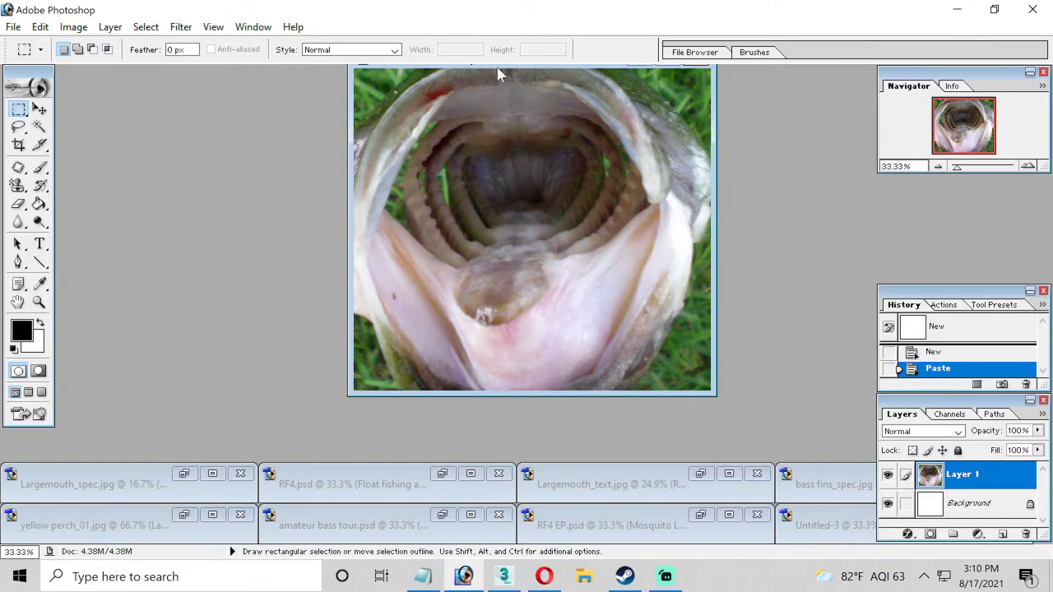
# Bring the fish-mouth document fully into view and enlarge it, with the Rectangular Marquee active.
pyautogui.moveTo(500, 74); pyautogui.dragTo(456, 129)
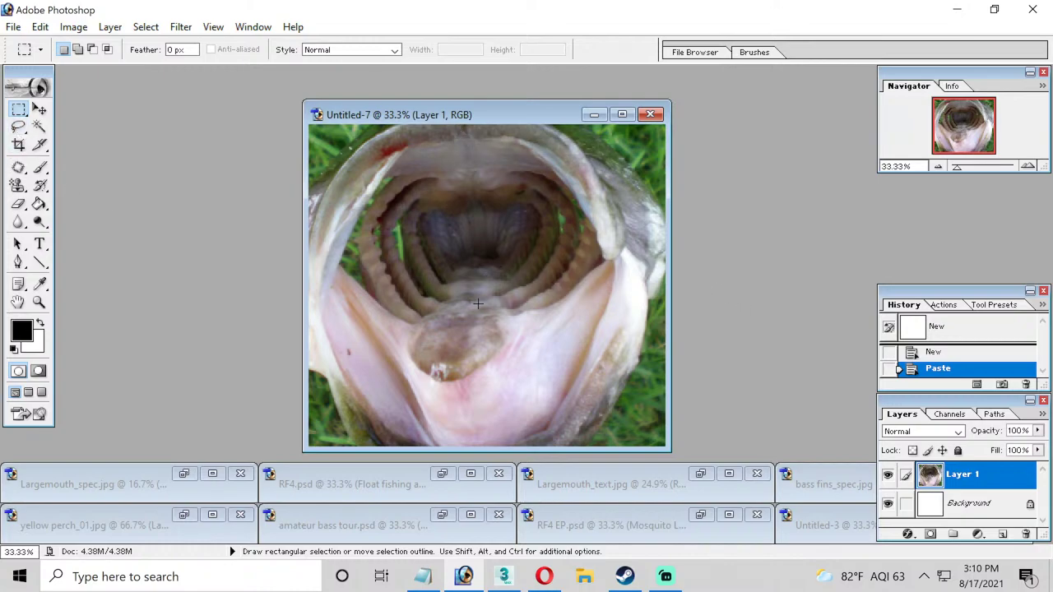
pyautogui.click(19, 126)
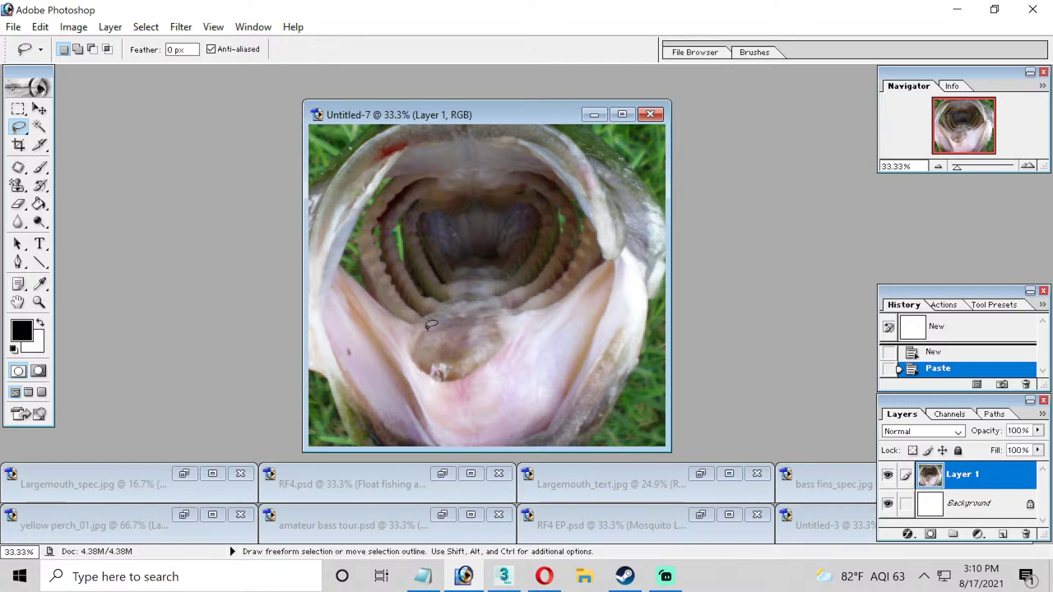
pyautogui.click(19, 109)
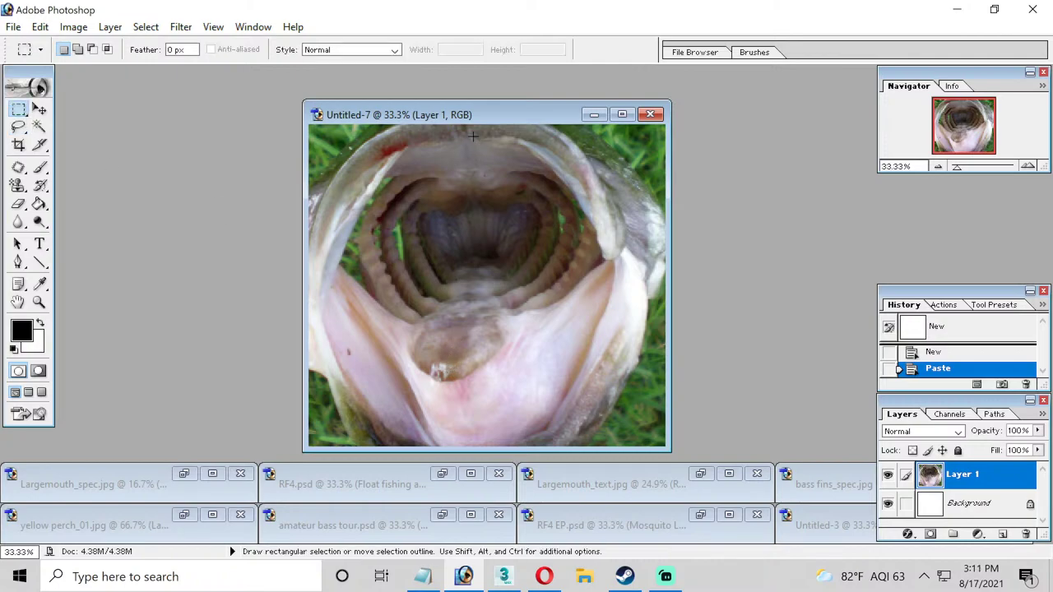
pyautogui.moveTo(481, 116); pyautogui.dragTo(490, 73)
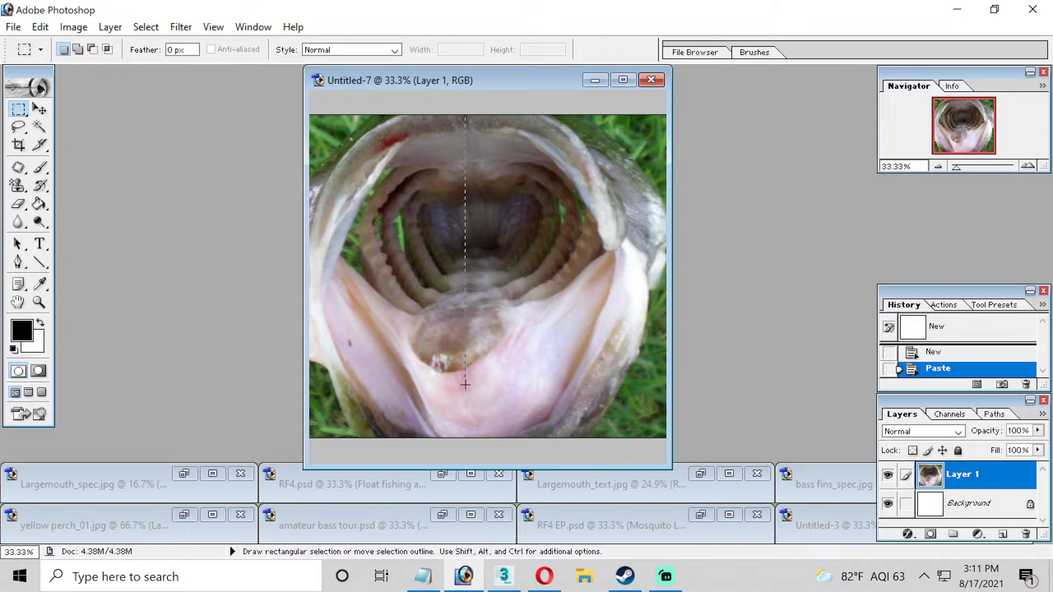
# Select the right half of the mouth photo and widen the selection to 106.1%.
pyautogui.moveTo(465, 384); pyautogui.dragTo(669, 441)
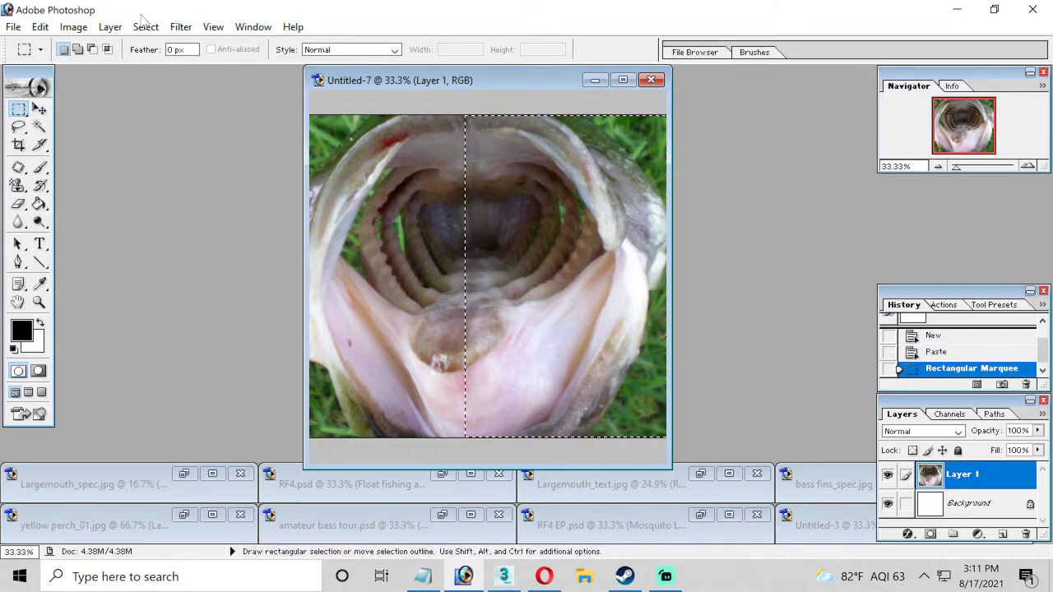
pyautogui.click(145, 26)
pyautogui.moveTo(112, 29)
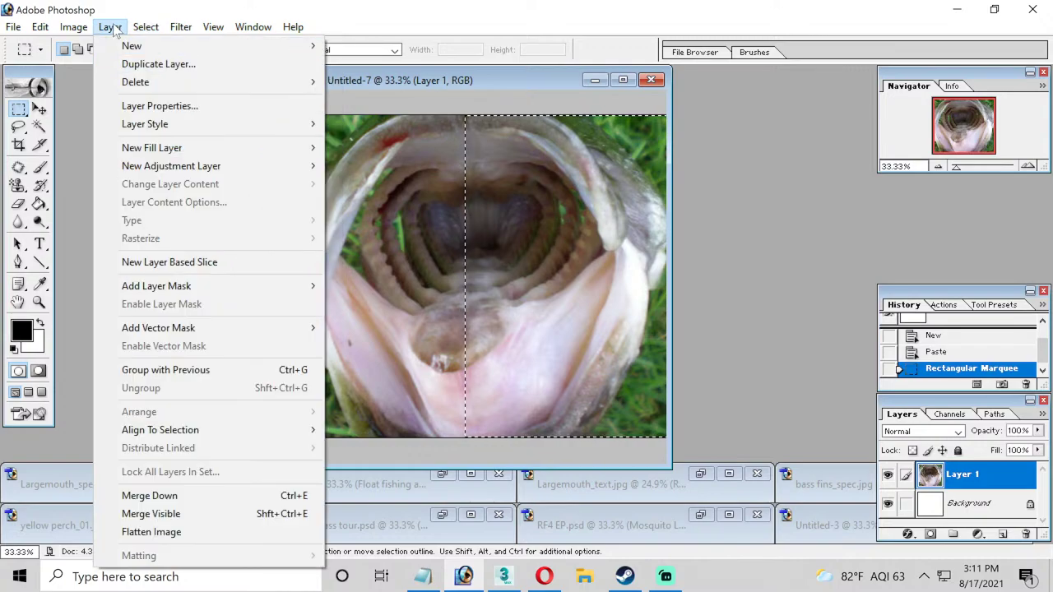
pyautogui.moveTo(145, 27)
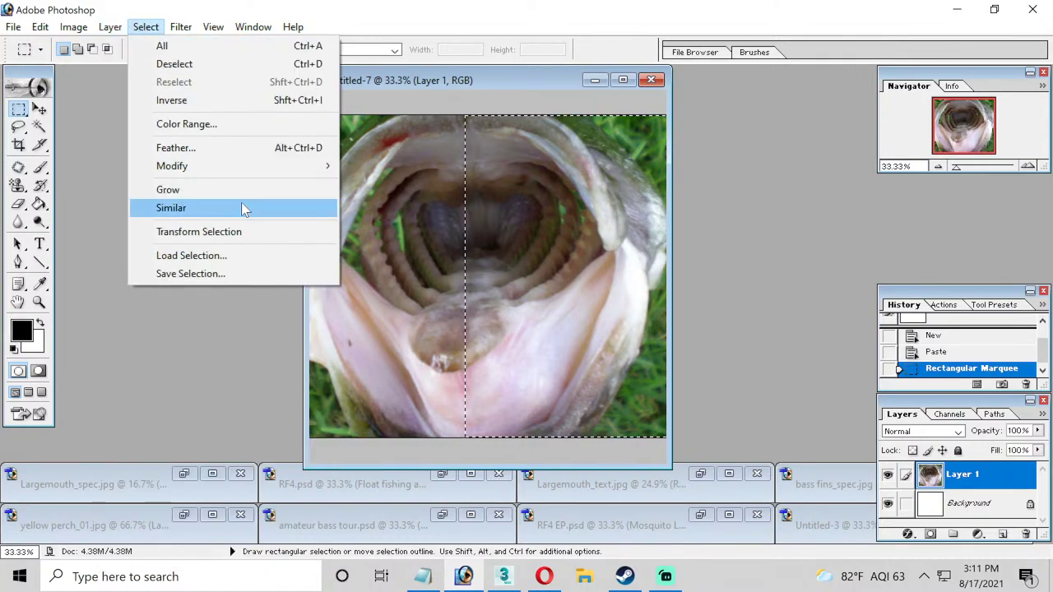
pyautogui.click(221, 231)
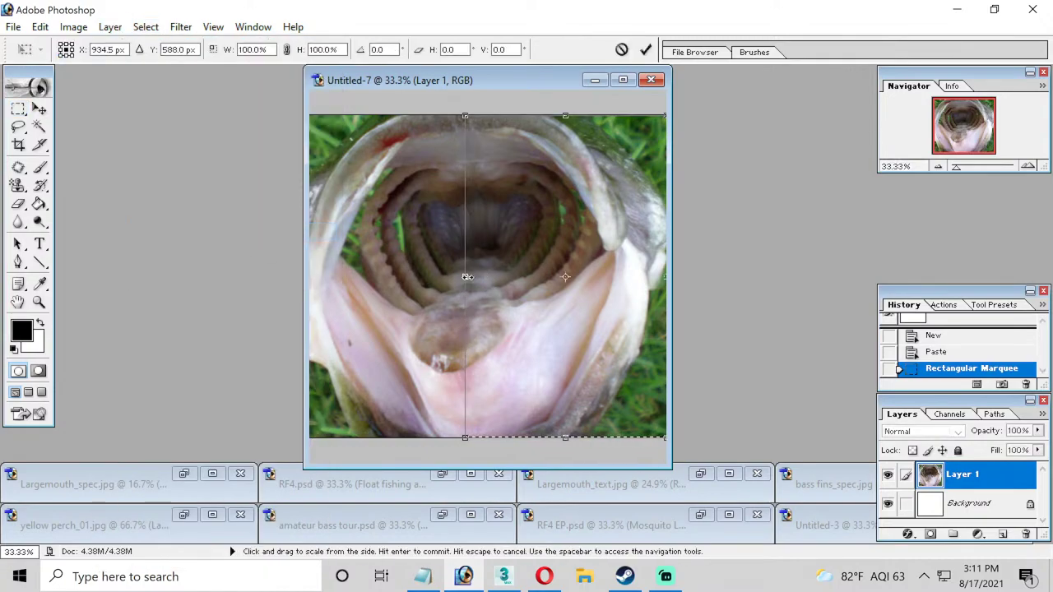
pyautogui.moveTo(466, 277); pyautogui.dragTo(452, 276)
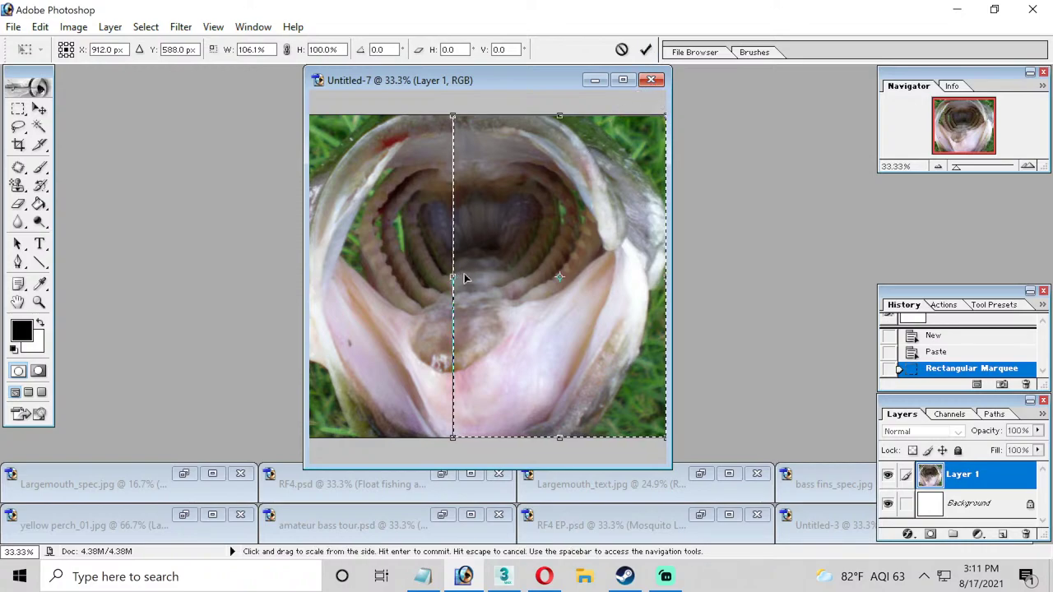
pyautogui.click(645, 50)
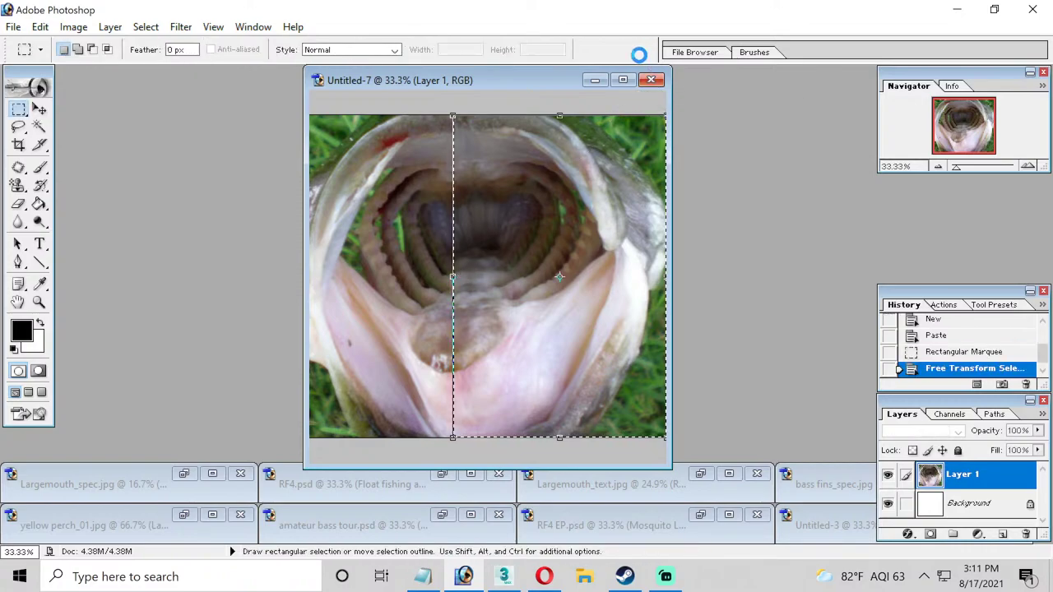
pyautogui.click(41, 26)
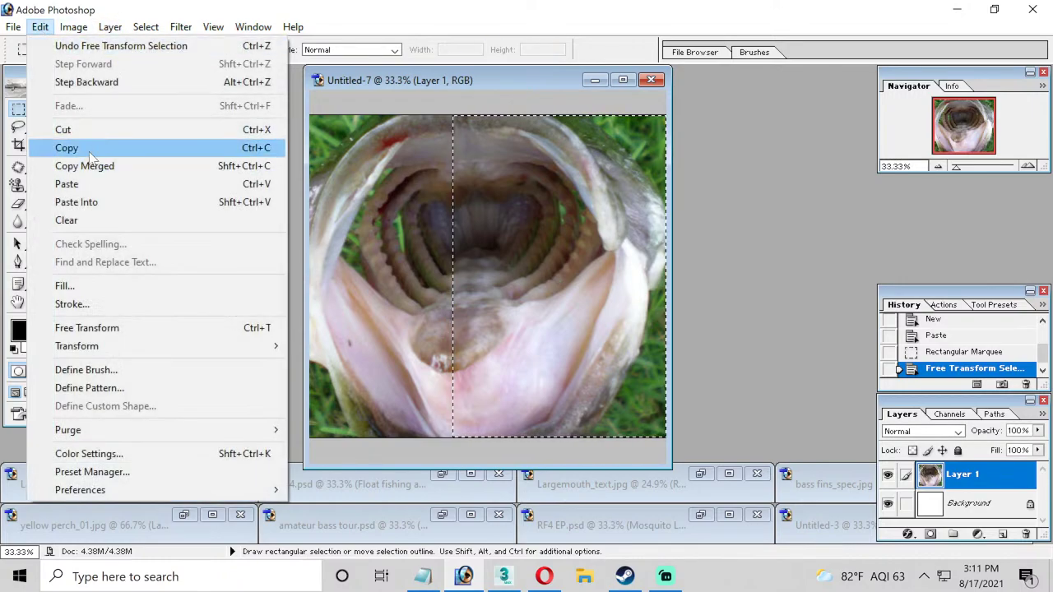
# Copy the selected right half and create a blank 1560-pixel-wide document, Untitled-8.
pyautogui.click(65, 145)
pyautogui.click(13, 27)
pyautogui.click(37, 42)
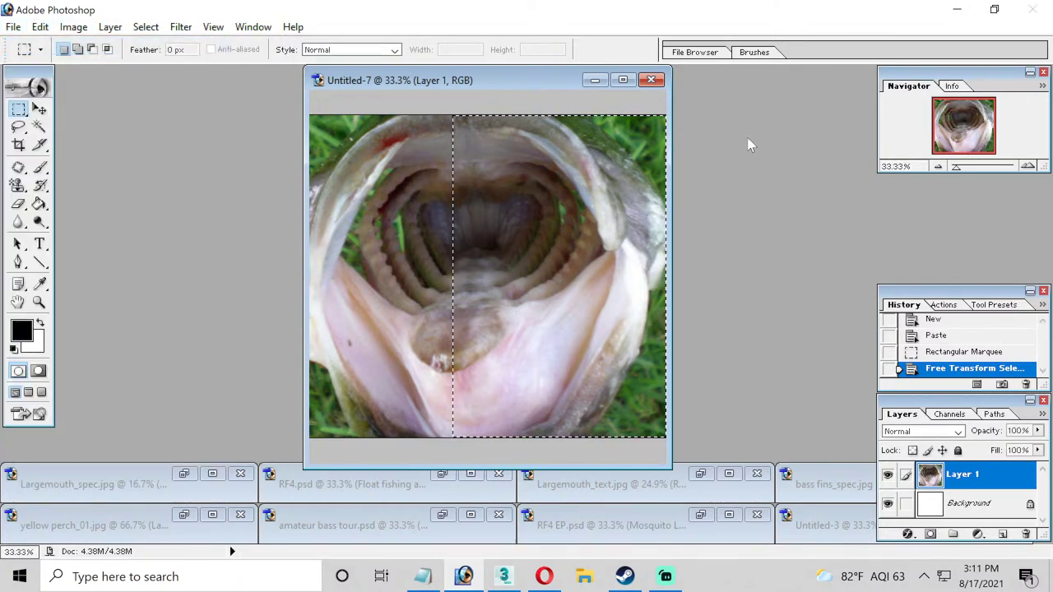
pyautogui.click(587, 246)
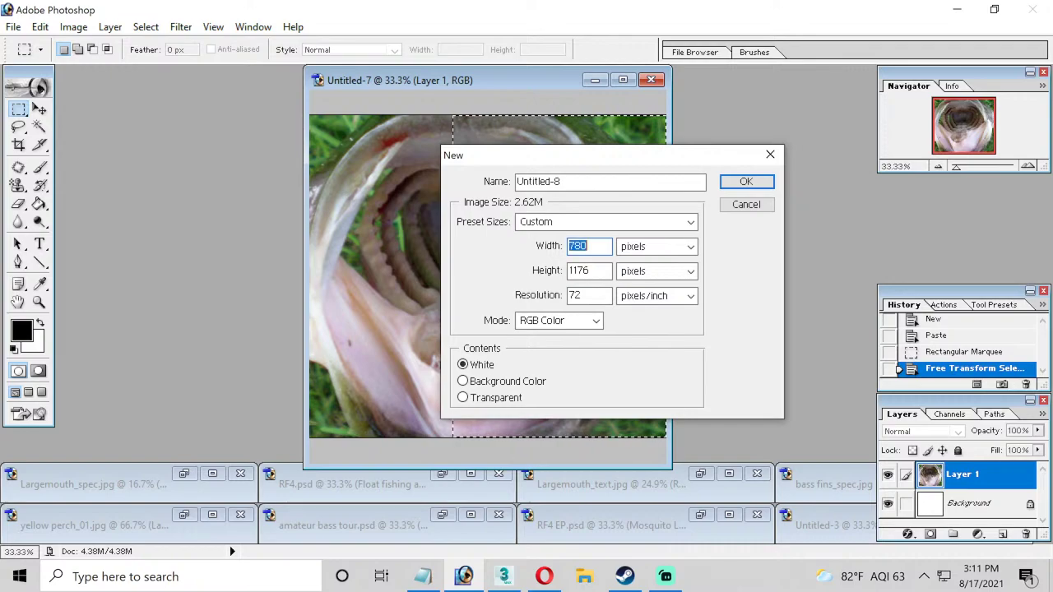
pyautogui.write('1560')
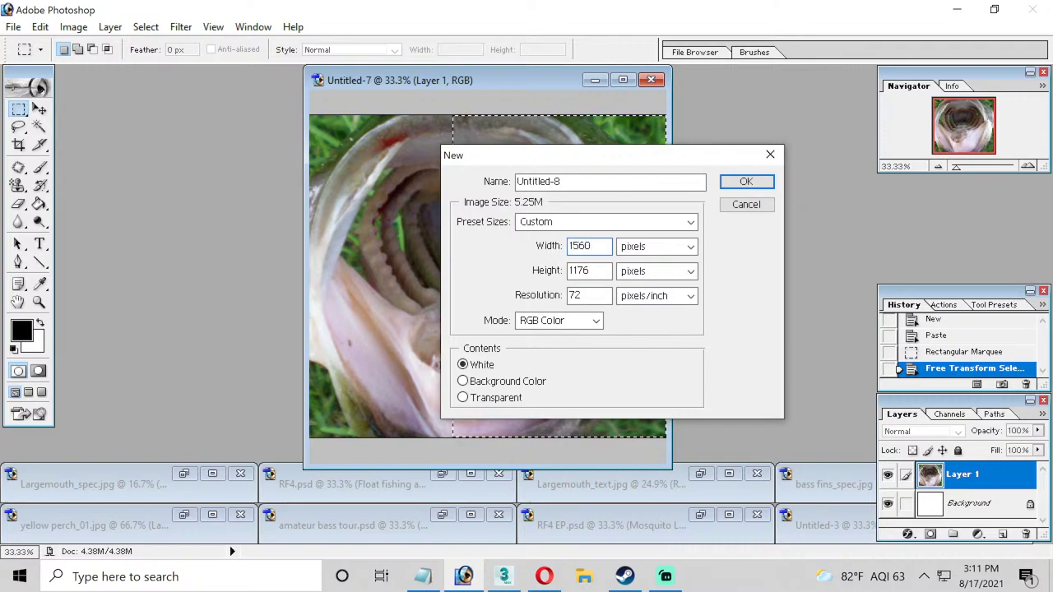
pyautogui.click(743, 182)
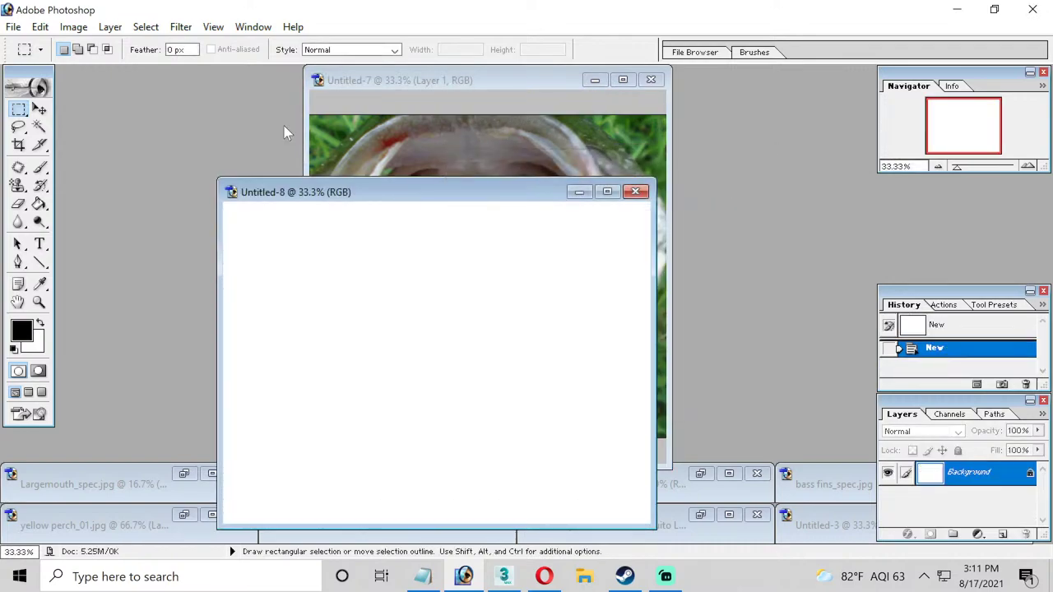
# Paste the copied half into Untitled-8 and shift it to the right side.
pyautogui.click(39, 27)
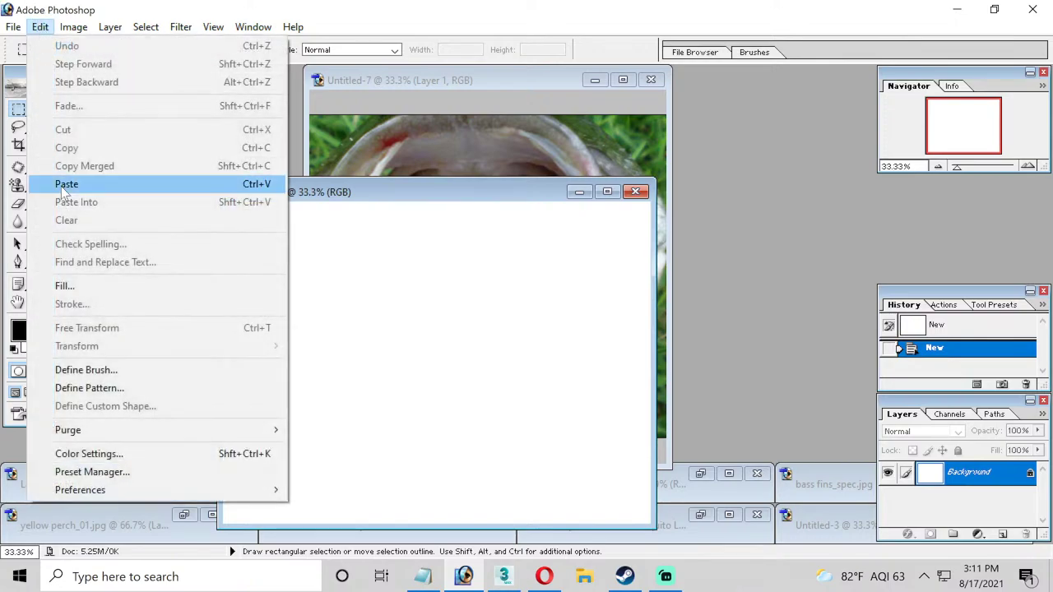
pyautogui.click(66, 184)
pyautogui.click(39, 109)
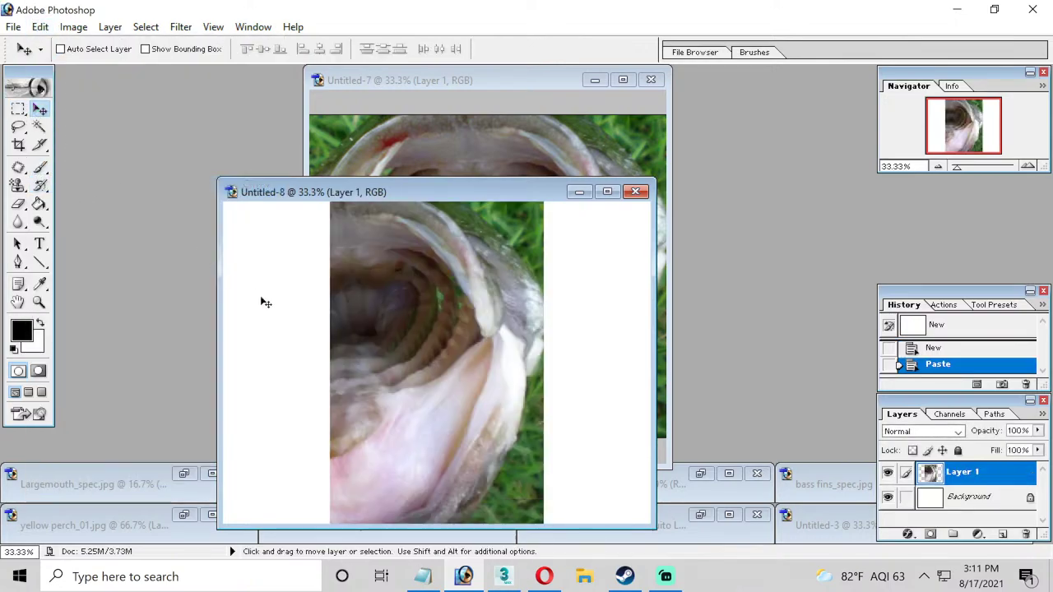
pyautogui.moveTo(407, 355); pyautogui.dragTo(518, 351)
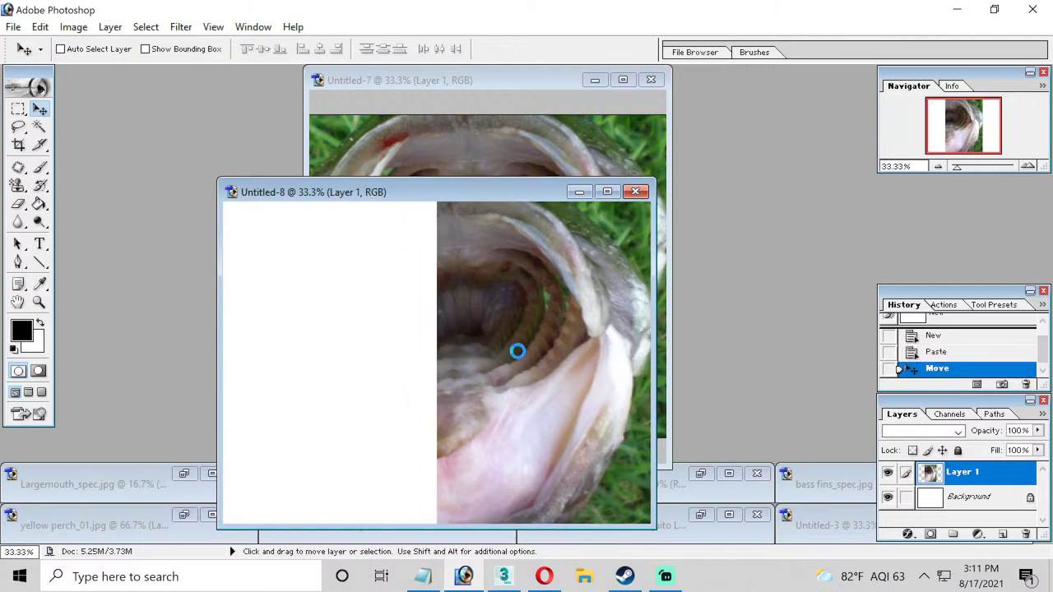
# Paste a second copy, flip it horizontally, and align it on the left to complete the mouth.
pyautogui.click(39, 27)
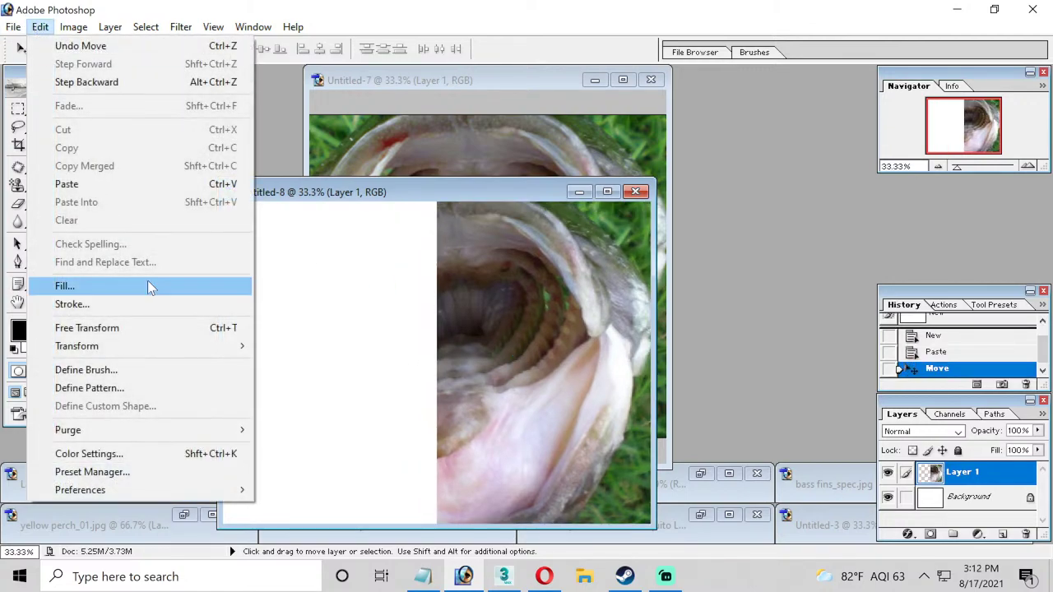
pyautogui.click(119, 182)
pyautogui.click(36, 27)
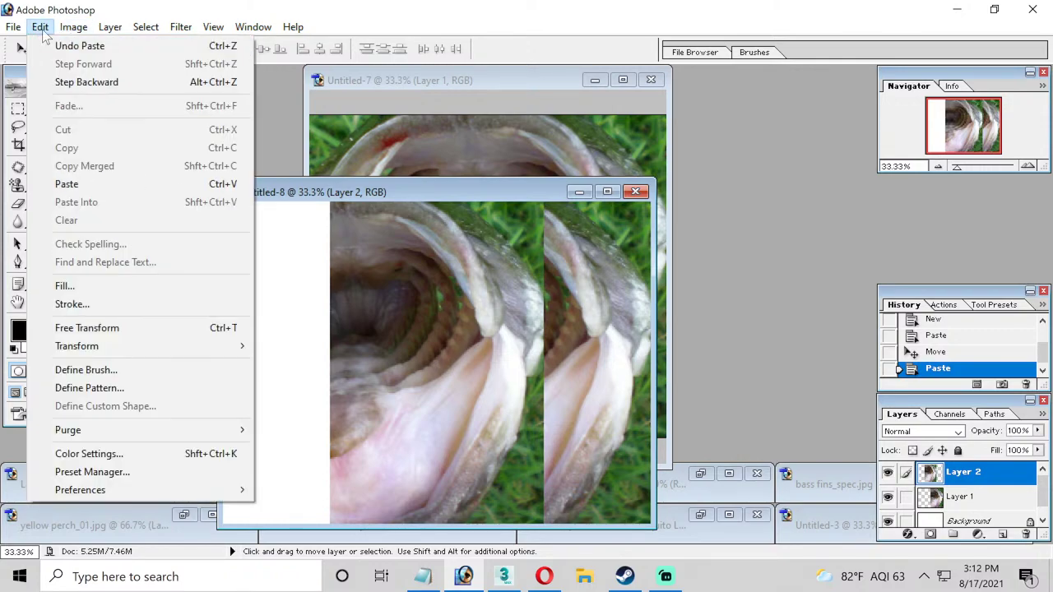
pyautogui.moveTo(118, 346)
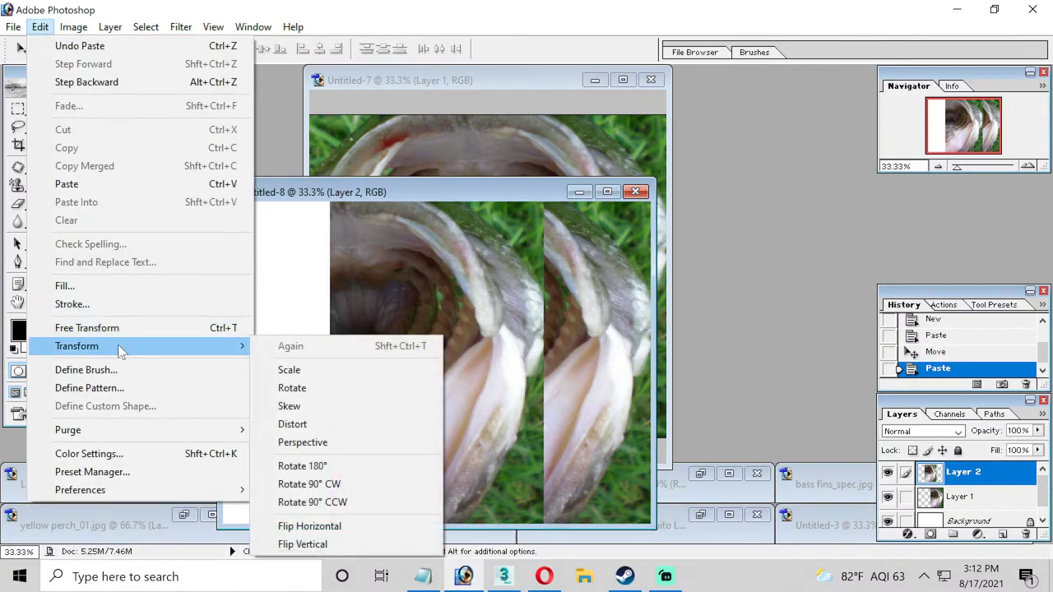
pyautogui.click(309, 525)
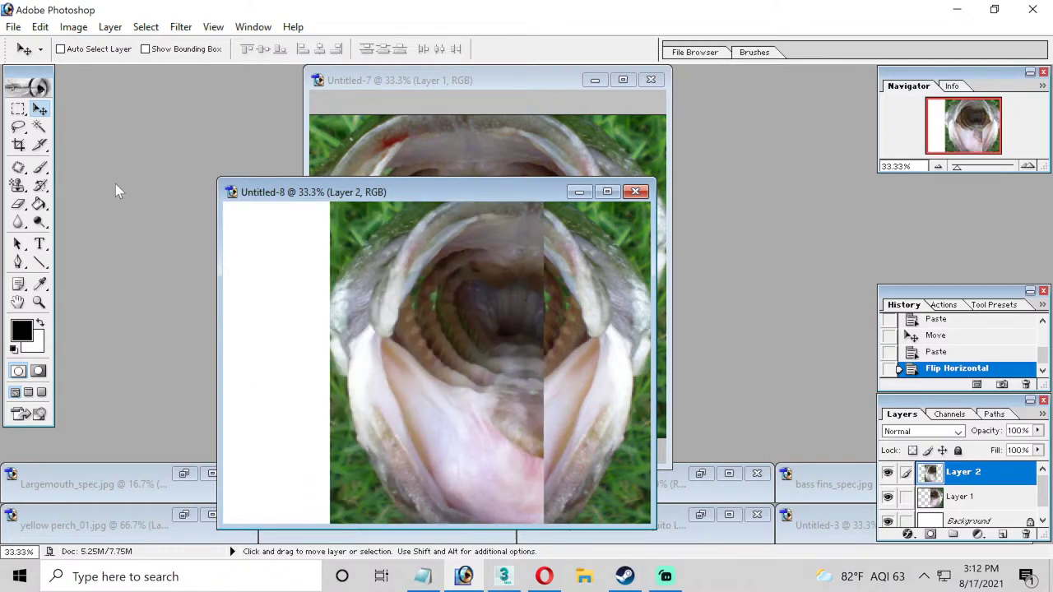
pyautogui.moveTo(504, 324); pyautogui.dragTo(394, 317)
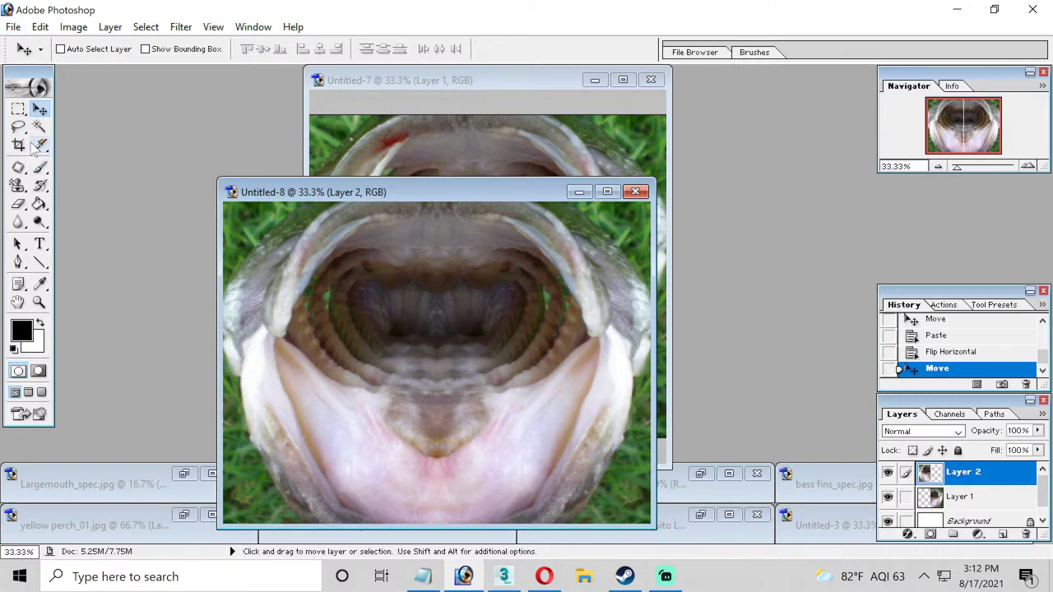
# Patch the mismatched area on the mouth's right side, then undo that patch.
pyautogui.click(18, 167)
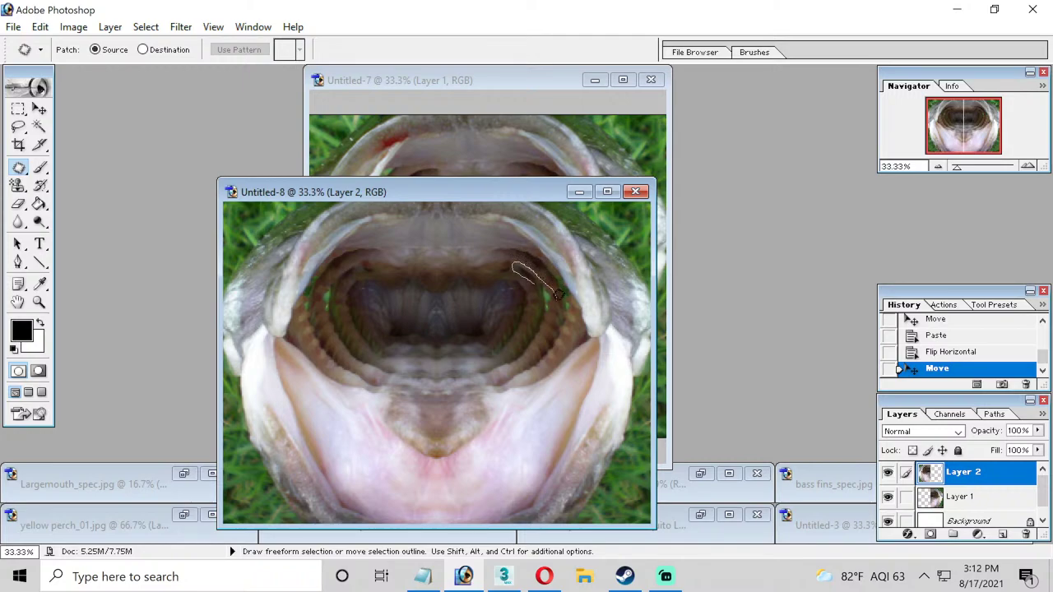
pyautogui.moveTo(553, 318); pyautogui.dragTo(542, 335)
pyautogui.moveTo(477, 380); pyautogui.dragTo(476, 379)
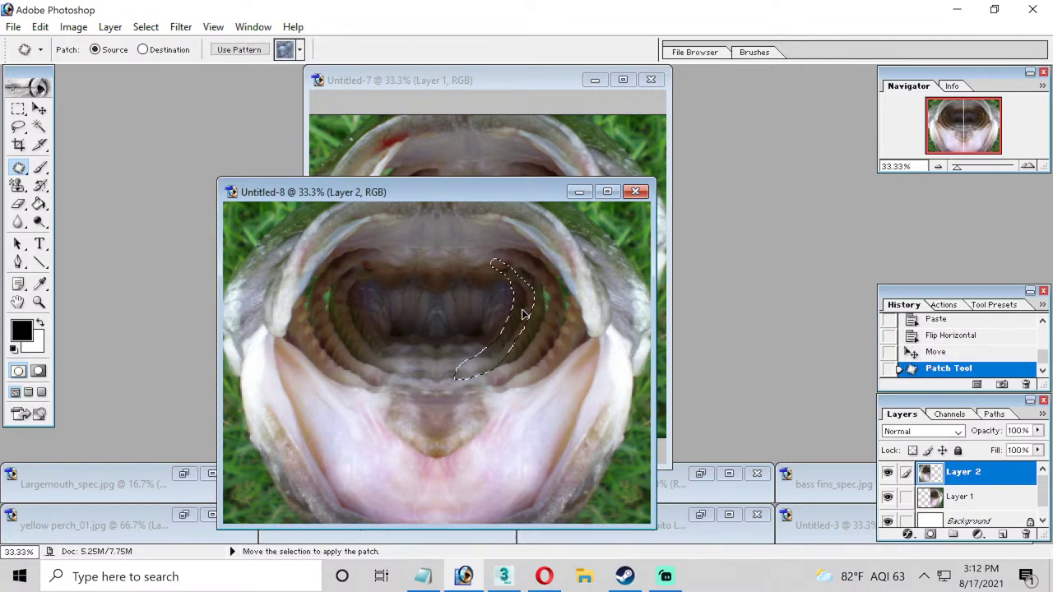
pyautogui.moveTo(521, 316); pyautogui.dragTo(543, 316)
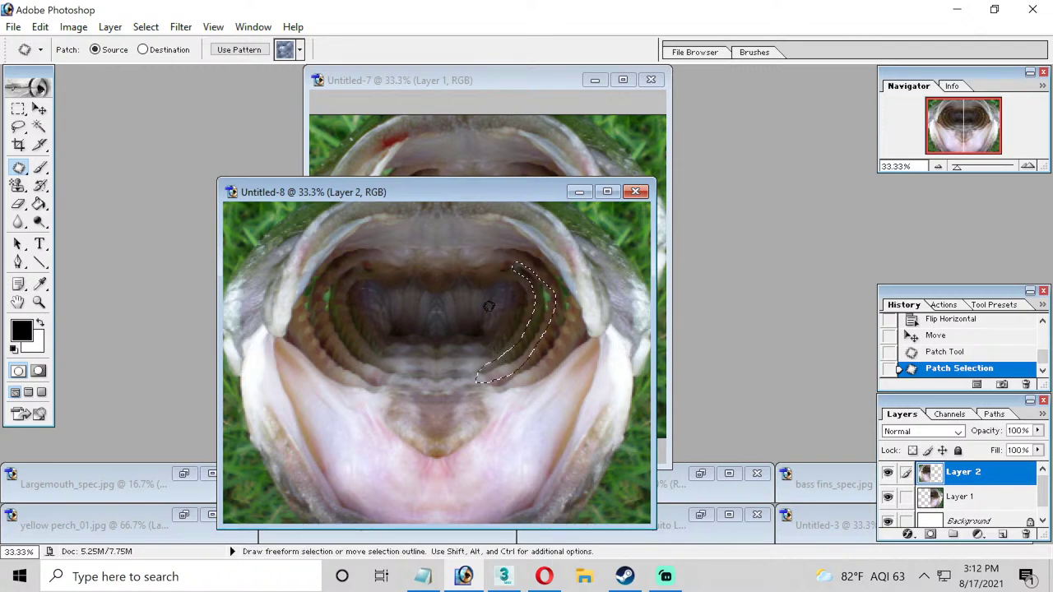
pyautogui.hotkey('ctrl', 'z')
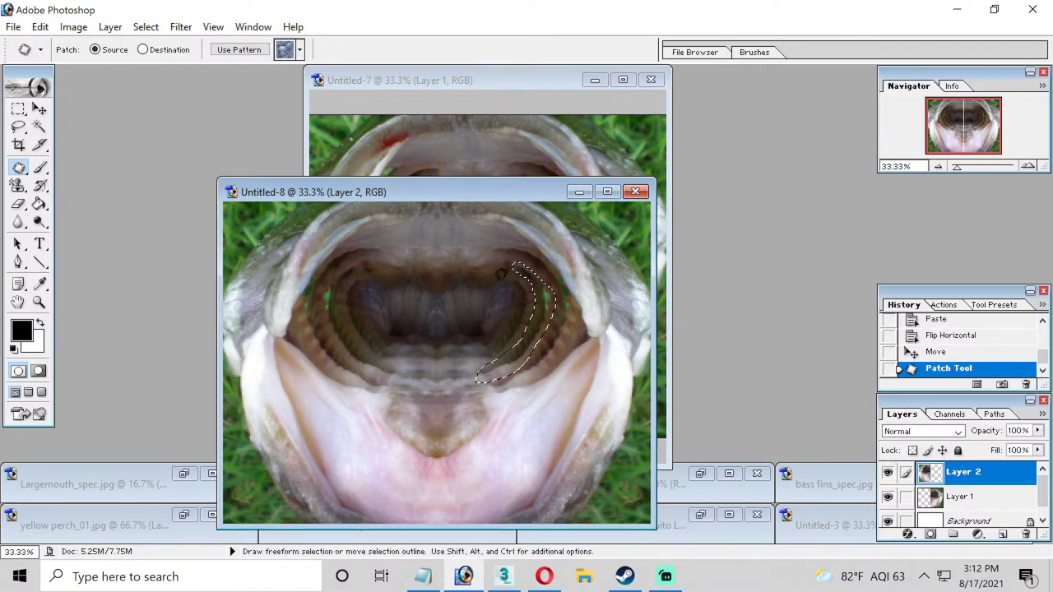
# Merge Layer 2 down into Layer 1 and patch the area with clean throat texture.
pyautogui.click(107, 26)
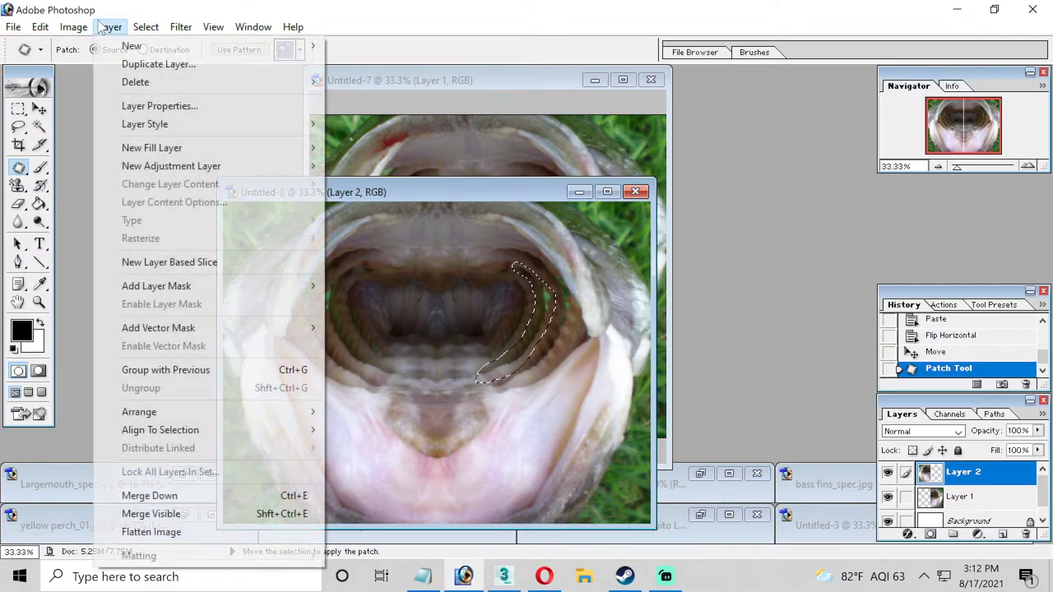
pyautogui.click(156, 496)
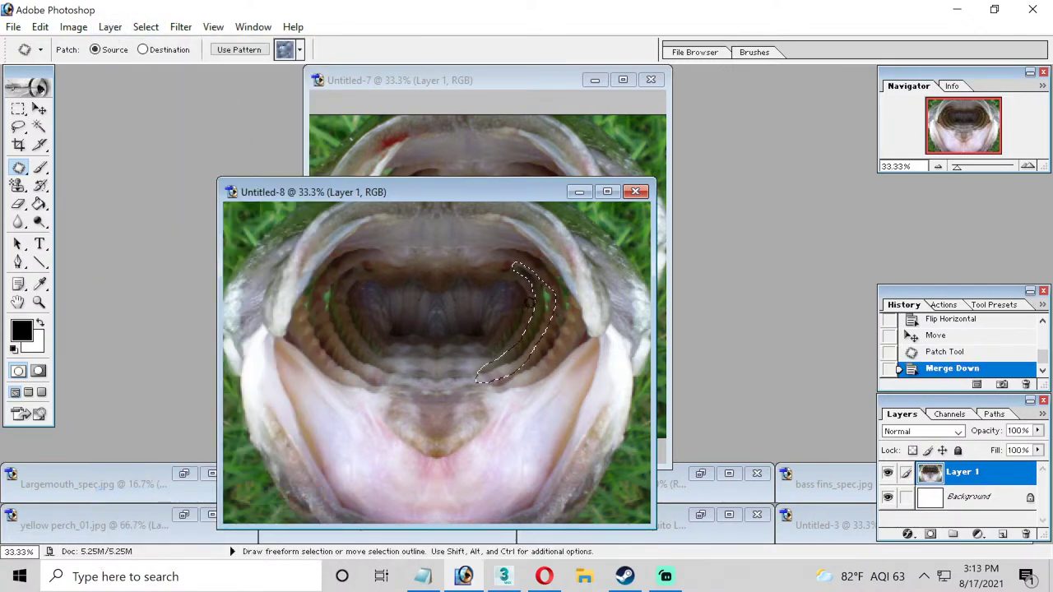
pyautogui.moveTo(545, 326); pyautogui.dragTo(523, 321)
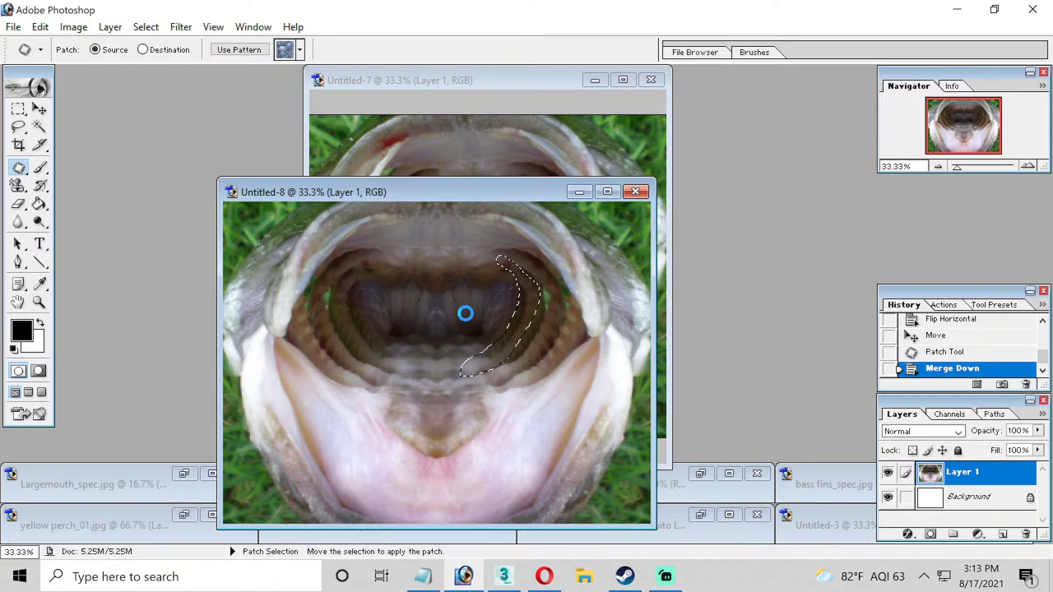
pyautogui.hotkey('ctrl', 'd')
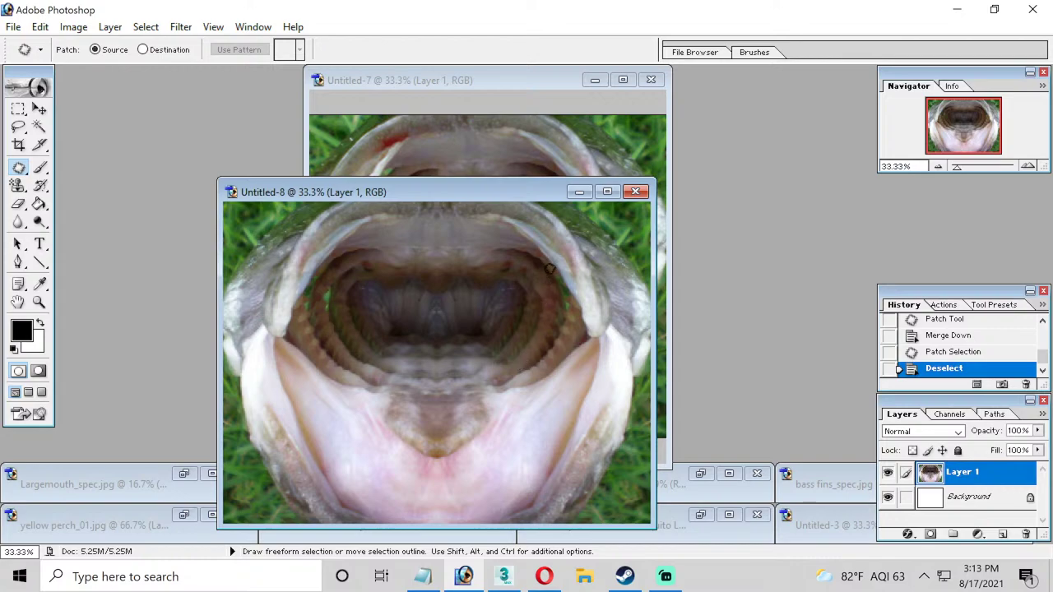
# Patch four more blemishes in the mouth, throat, lower lip and below the throat; enlarge the window.
pyautogui.moveTo(532, 257)
pyautogui.mouseDown()
pyautogui.moveTo(495, 249)
pyautogui.moveTo(540, 242)
pyautogui.moveTo(575, 286)
pyautogui.moveTo(579, 311)
pyautogui.moveTo(556, 352)
pyautogui.moveTo(503, 381)
pyautogui.moveTo(491, 373)
pyautogui.moveTo(542, 339)
pyautogui.moveTo(554, 290)
pyautogui.moveTo(534, 275)
pyautogui.moveTo(545, 304)
pyautogui.moveTo(483, 299)
pyautogui.mouseUp()
pyautogui.hotkey('ctrl', 'd')
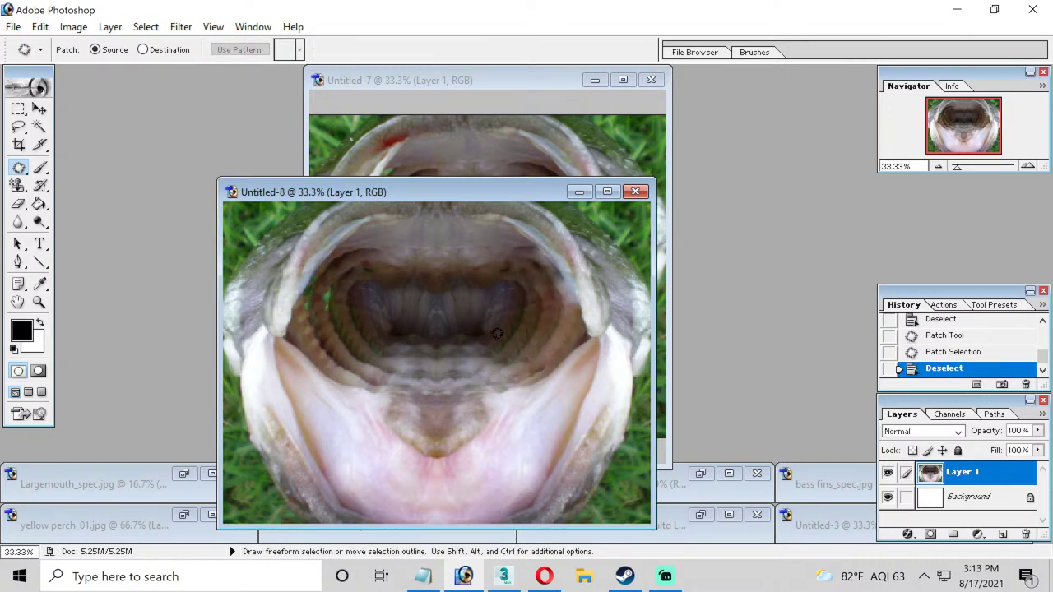
pyautogui.moveTo(550, 353)
pyautogui.mouseDown()
pyautogui.moveTo(519, 365)
pyautogui.moveTo(535, 372)
pyautogui.moveTo(550, 362)
pyautogui.moveTo(500, 381)
pyautogui.moveTo(463, 370)
pyautogui.mouseUp()
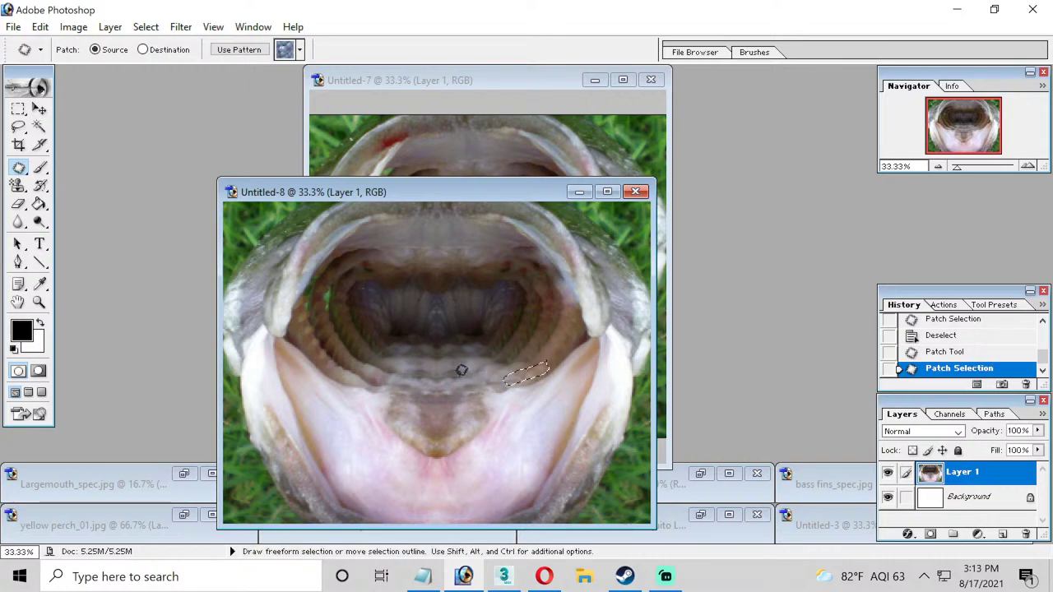
pyautogui.hotkey('ctrl', 'd')
pyautogui.moveTo(589, 310)
pyautogui.mouseDown()
pyautogui.moveTo(581, 352)
pyautogui.moveTo(527, 380)
pyautogui.moveTo(578, 300)
pyautogui.moveTo(536, 324)
pyautogui.moveTo(546, 325)
pyautogui.moveTo(488, 312)
pyautogui.mouseUp()
pyautogui.hotkey('ctrl', 'd')
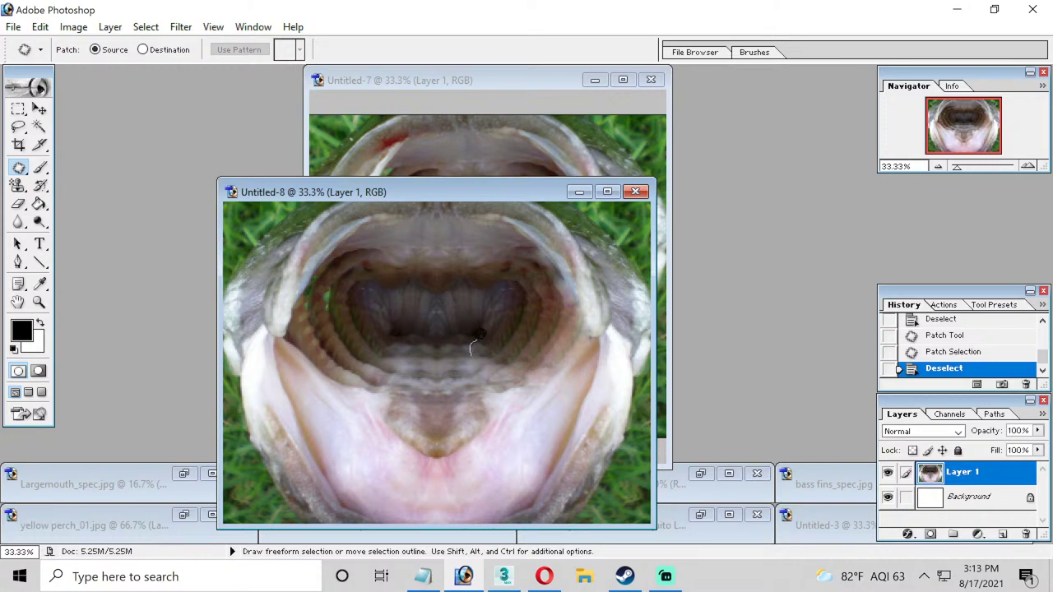
pyautogui.moveTo(523, 354)
pyautogui.mouseDown()
pyautogui.moveTo(536, 368)
pyautogui.moveTo(520, 392)
pyautogui.moveTo(486, 383)
pyautogui.moveTo(469, 352)
pyautogui.moveTo(475, 371)
pyautogui.moveTo(445, 360)
pyautogui.mouseUp()
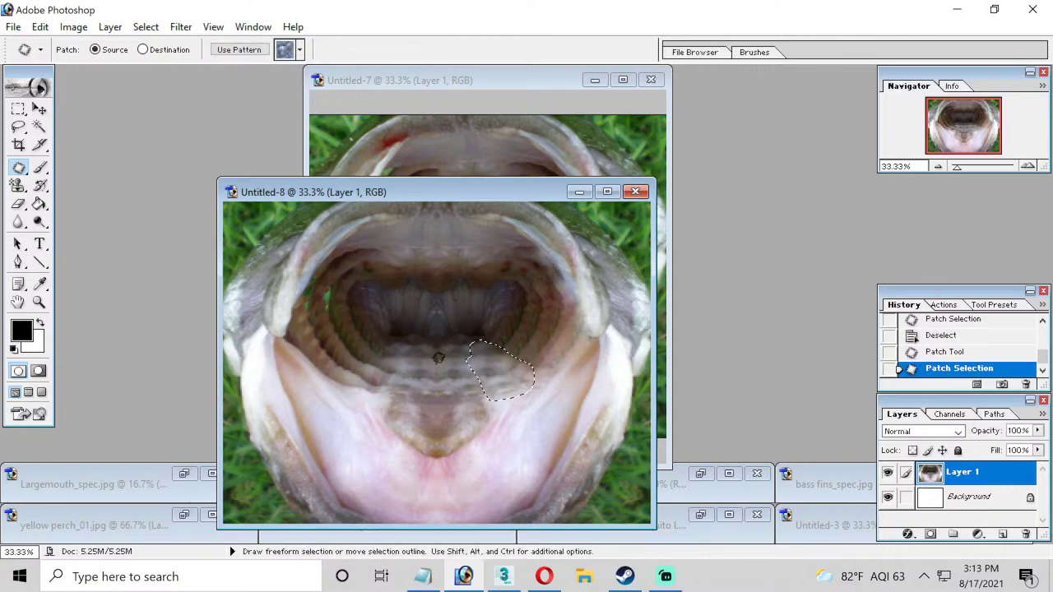
pyautogui.hotkey('ctrl', 'd')
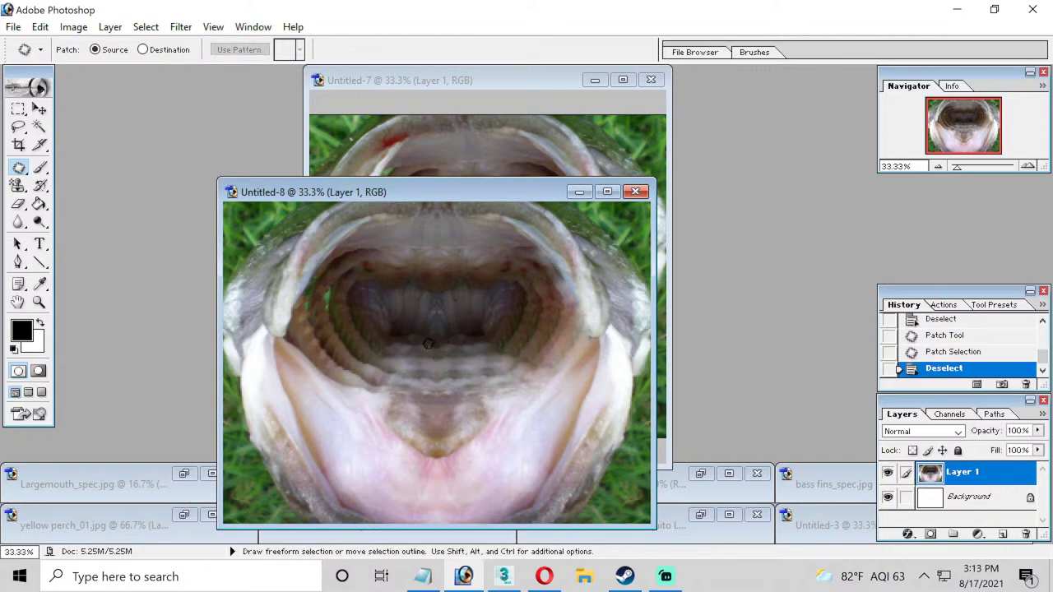
pyautogui.moveTo(216, 177); pyautogui.dragTo(181, 144)
pyautogui.press('m')
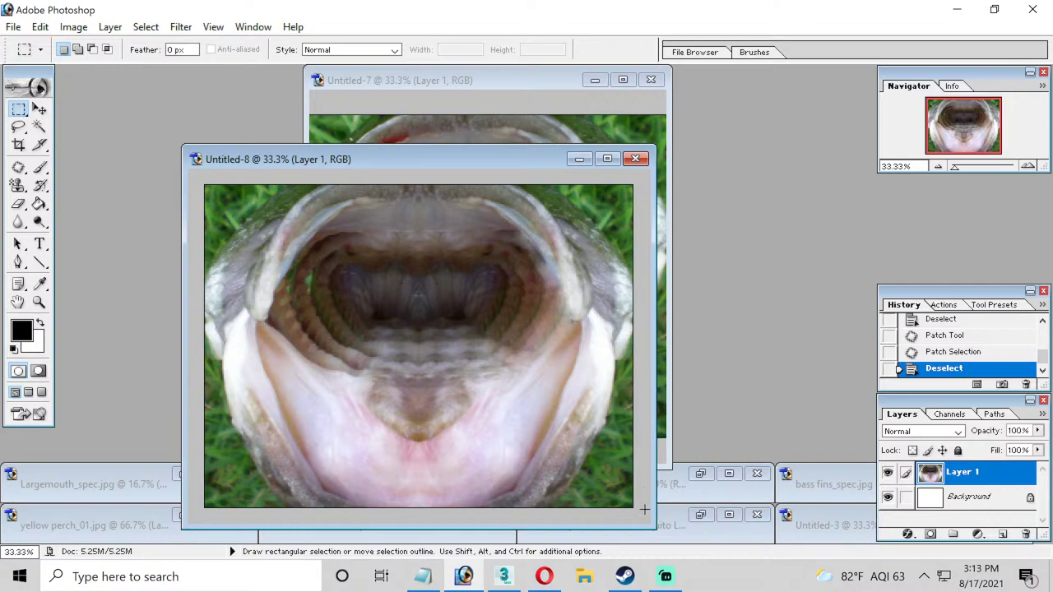
# Copy the right half of the mouth image and paste it as a new layer.
pyautogui.moveTo(640, 174); pyautogui.dragTo(420, 544)
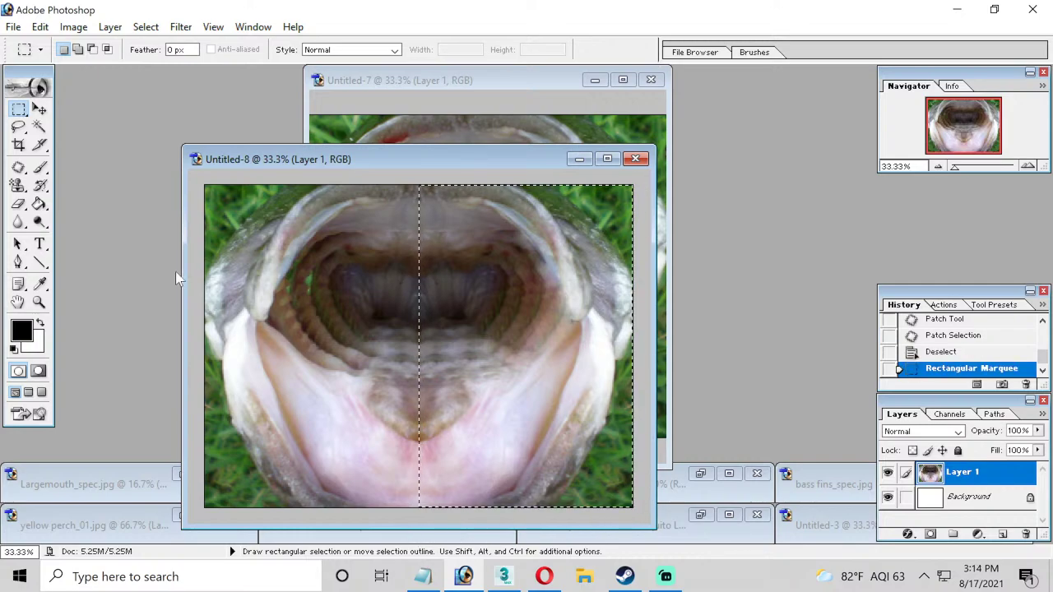
pyautogui.click(39, 27)
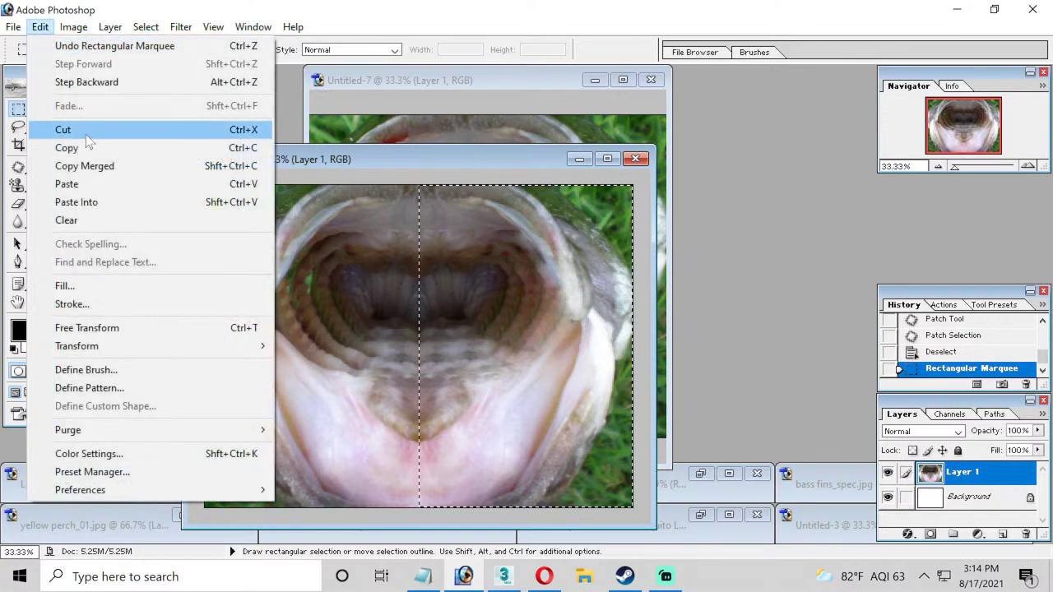
pyautogui.click(85, 147)
pyautogui.click(292, 201)
pyautogui.click(40, 26)
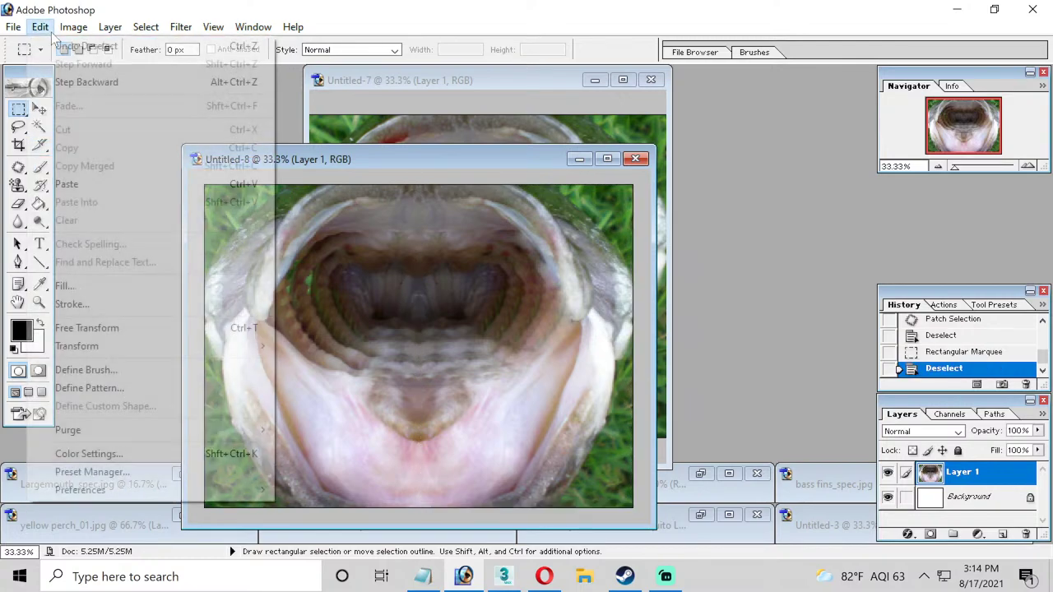
pyautogui.click(97, 181)
# Flip the pasted half horizontally and slide it over the mouth's left side.
pyautogui.click(41, 28)
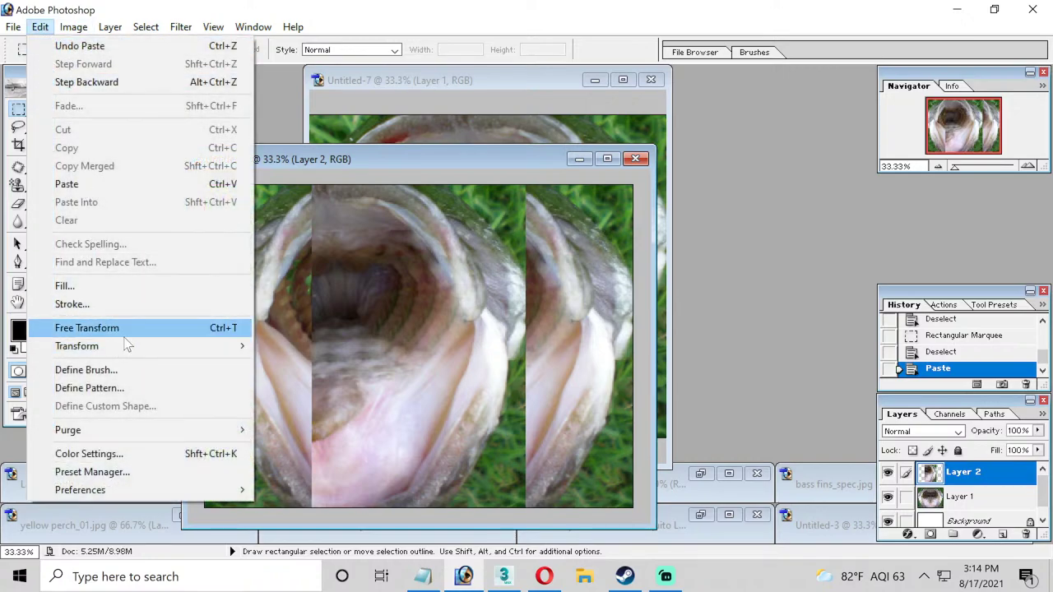
pyautogui.moveTo(136, 346)
pyautogui.click(297, 526)
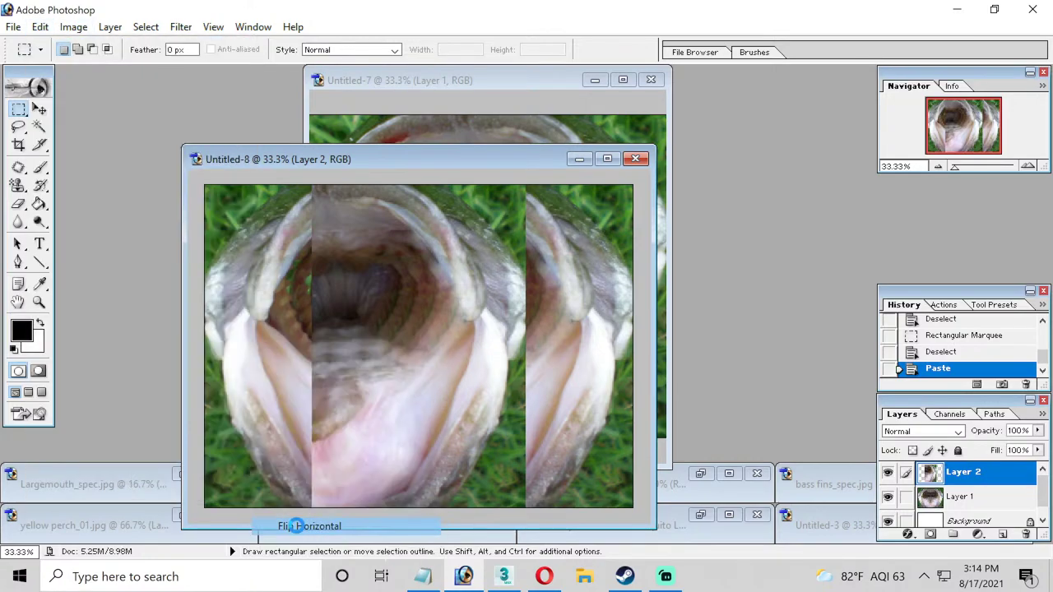
pyautogui.click(40, 109)
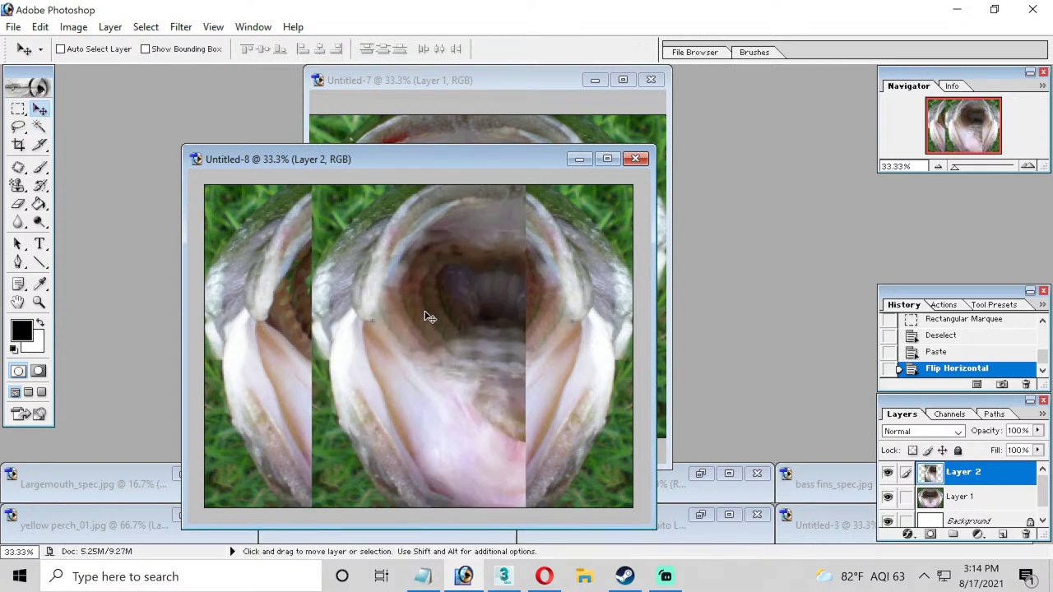
pyautogui.moveTo(425, 315); pyautogui.dragTo(318, 320)
pyautogui.click(18, 109)
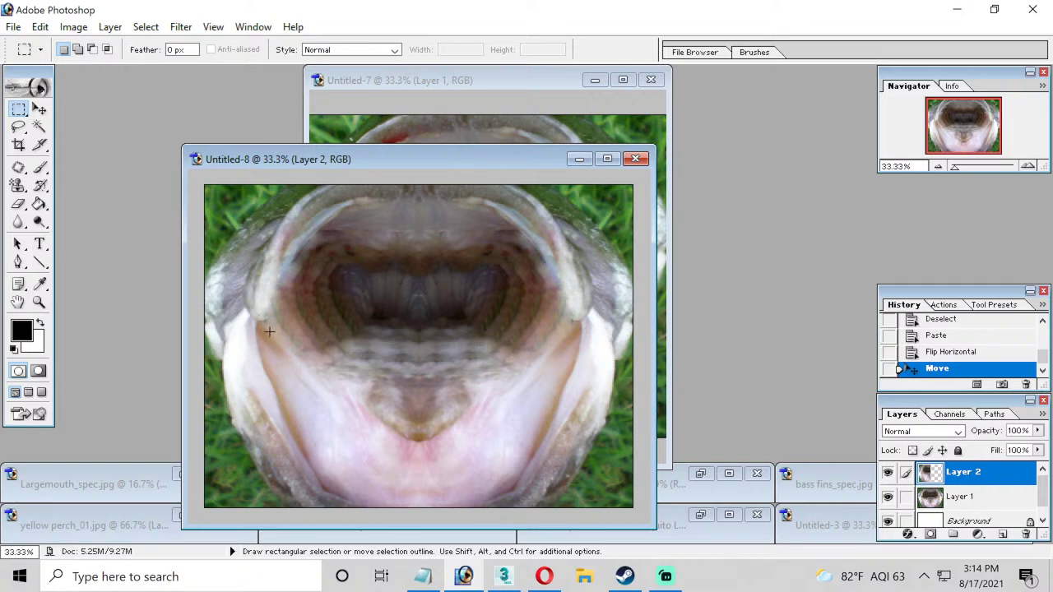
# Flatten all layers of the mouth image into a single Background layer.
pyautogui.click(13, 28)
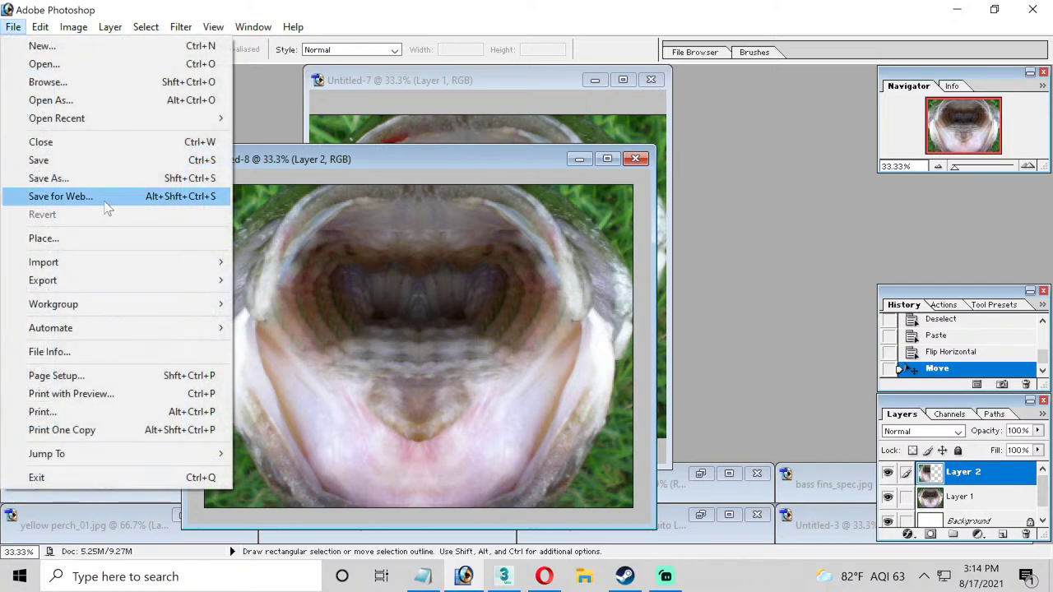
pyautogui.click(184, 27)
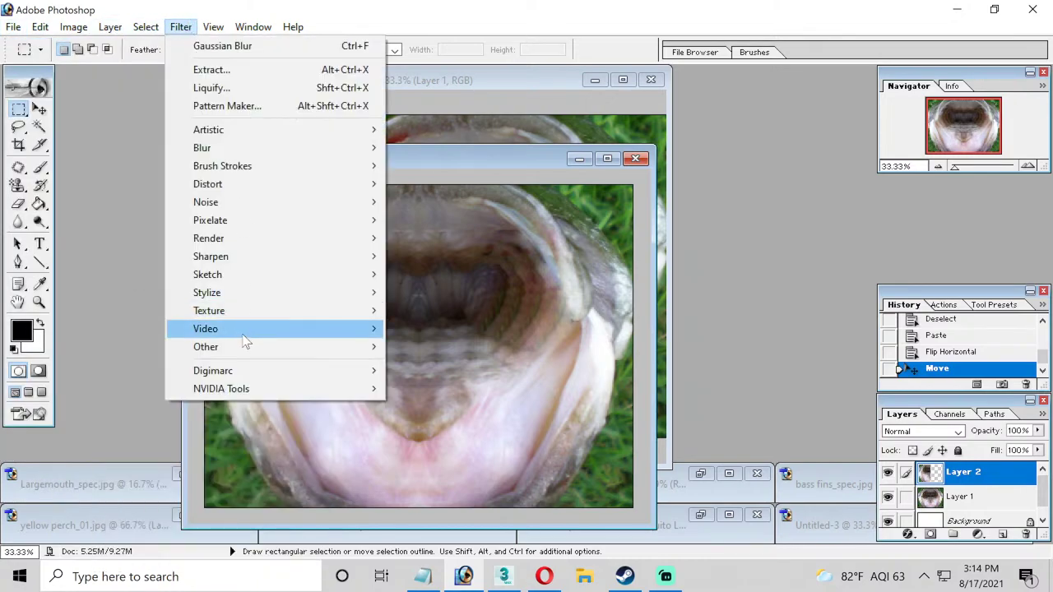
pyautogui.moveTo(41, 27)
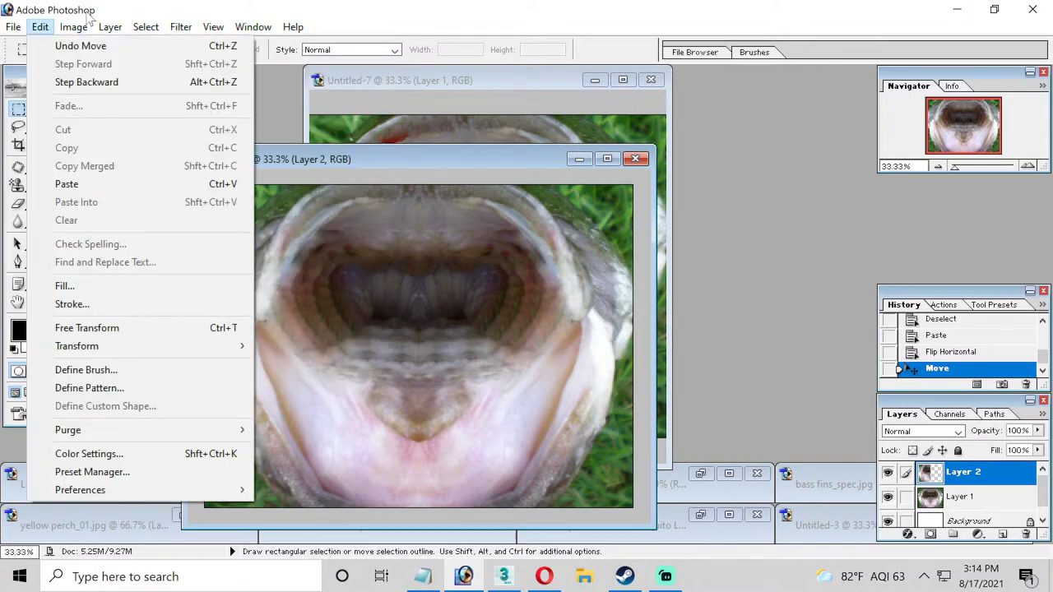
pyautogui.moveTo(110, 27)
pyautogui.click(172, 533)
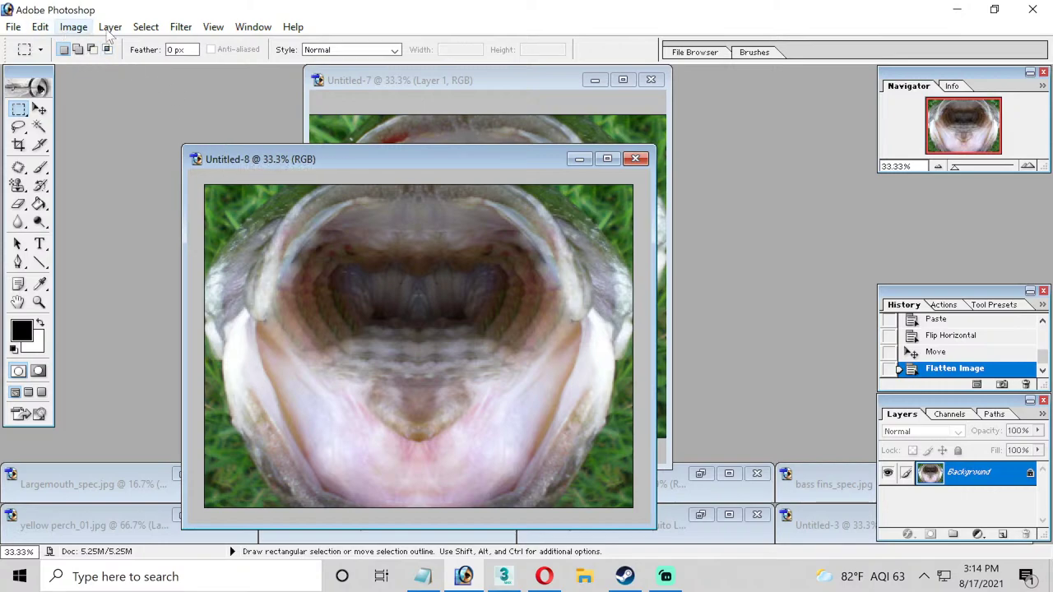
# Open the NVIDIA NormalMapFilter and cancel it without applying.
pyautogui.click(41, 27)
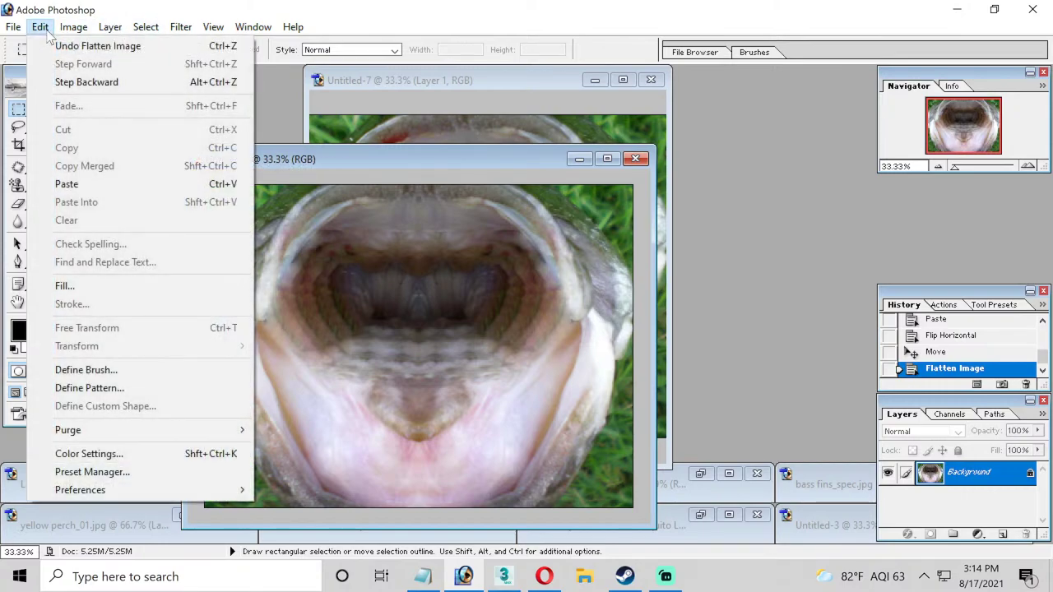
pyautogui.moveTo(83, 30)
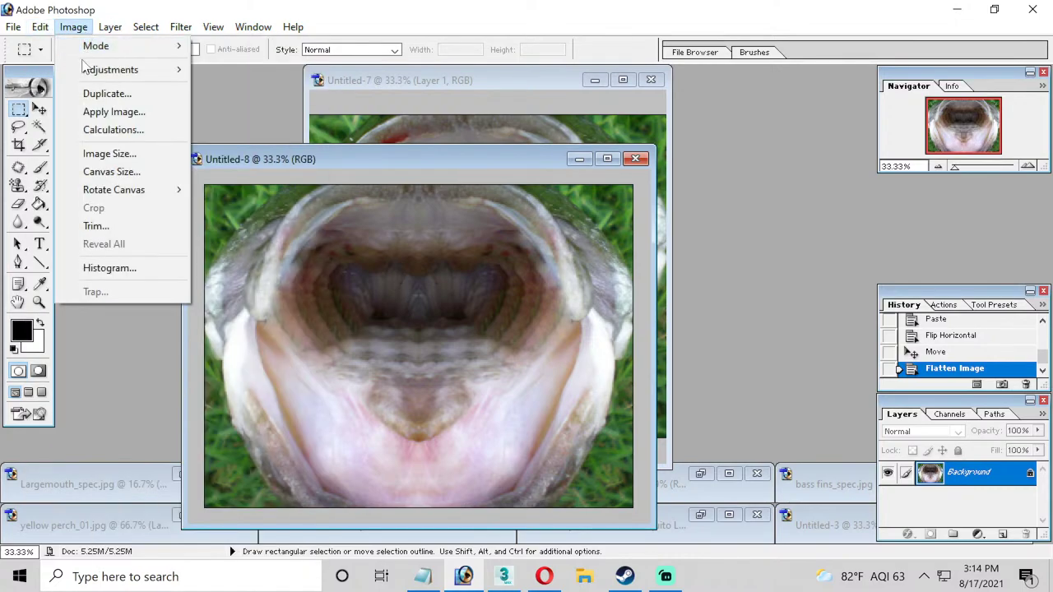
pyautogui.click(73, 27)
pyautogui.click(181, 27)
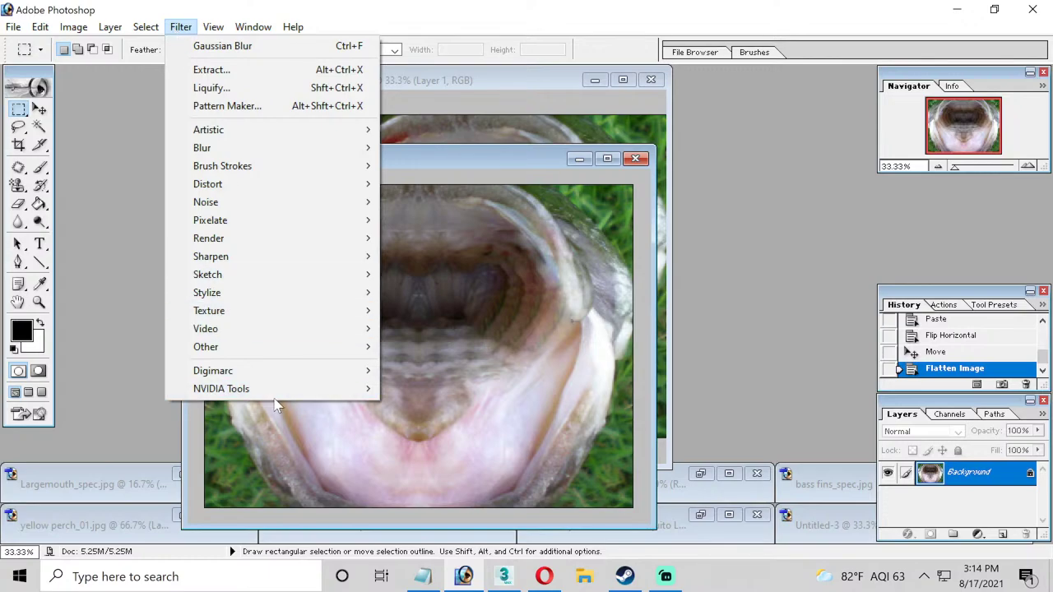
pyautogui.moveTo(289, 384)
pyautogui.click(435, 388)
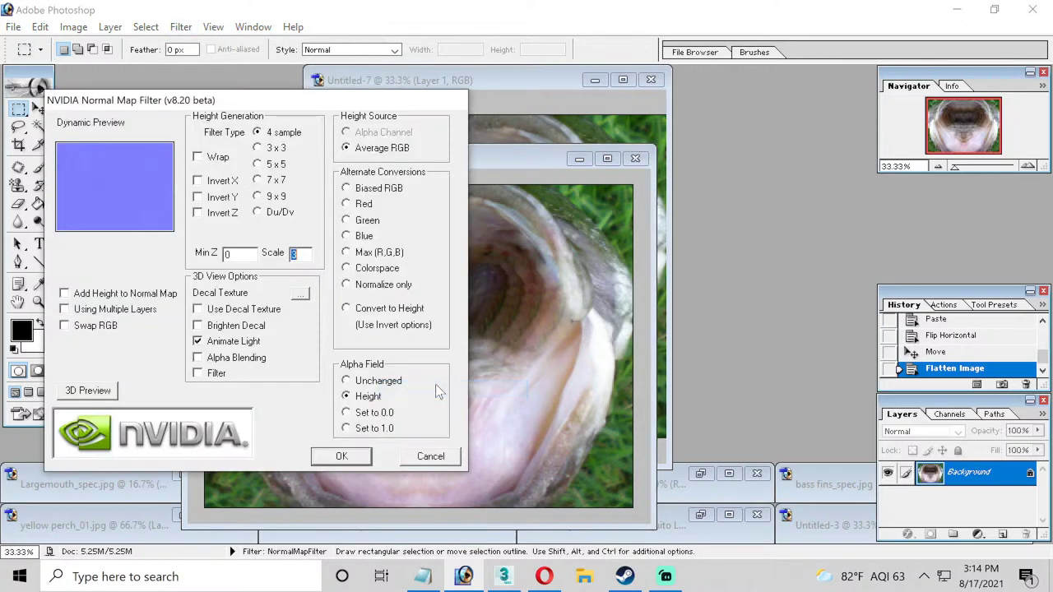
pyautogui.click(421, 458)
# Save the image as 'bass mouth' in JPEG format.
pyautogui.click(13, 27)
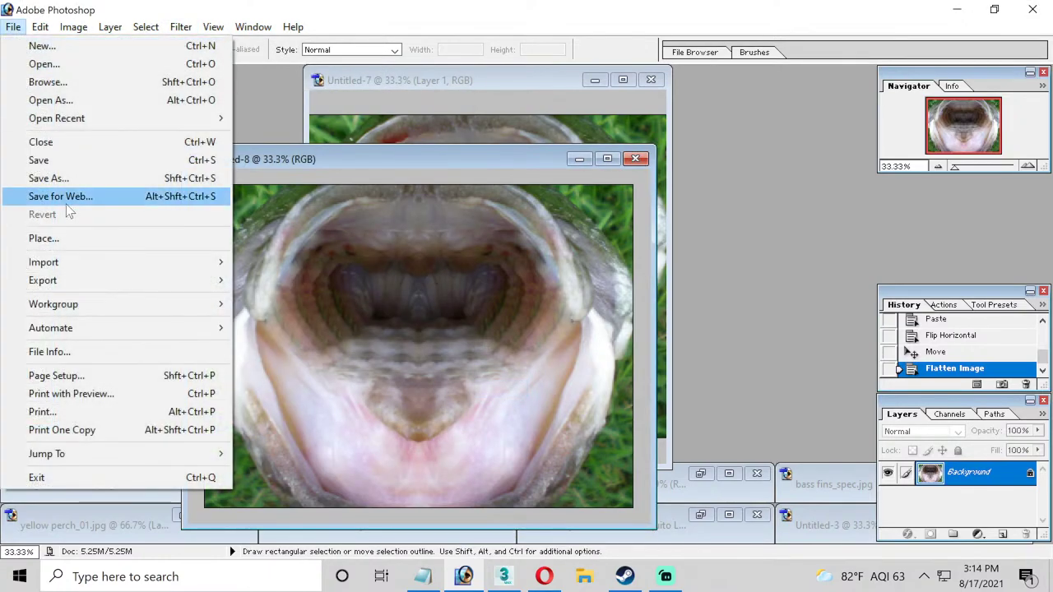
pyautogui.click(49, 177)
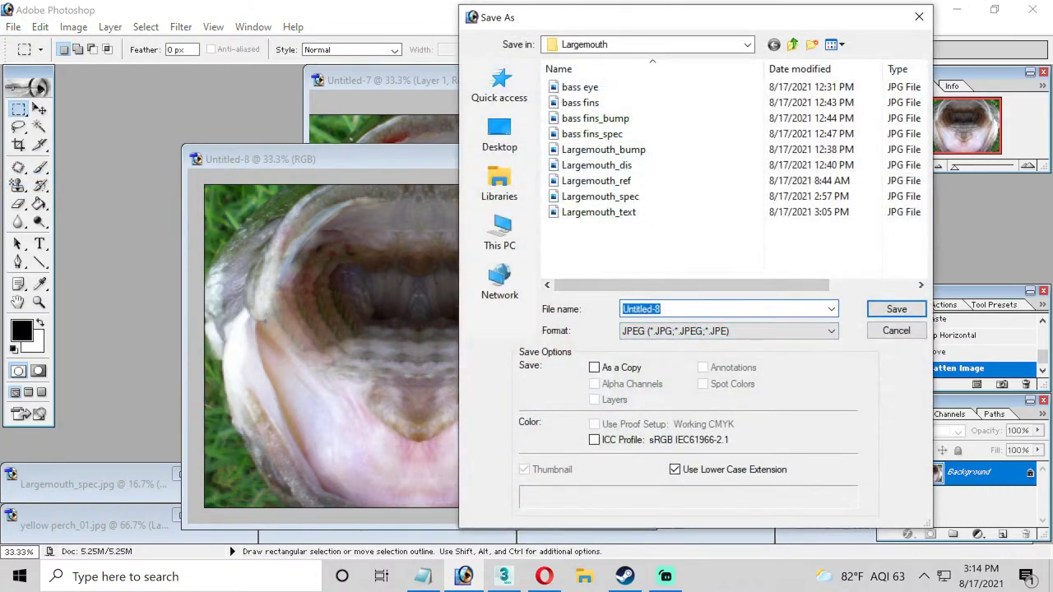
pyautogui.write('bass')
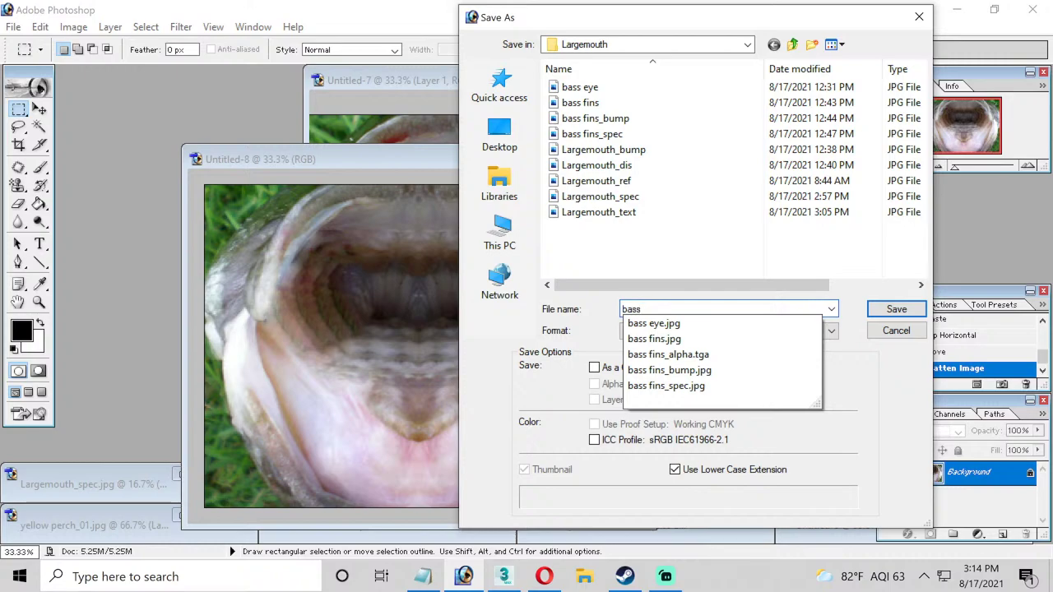
pyautogui.write(' mo')
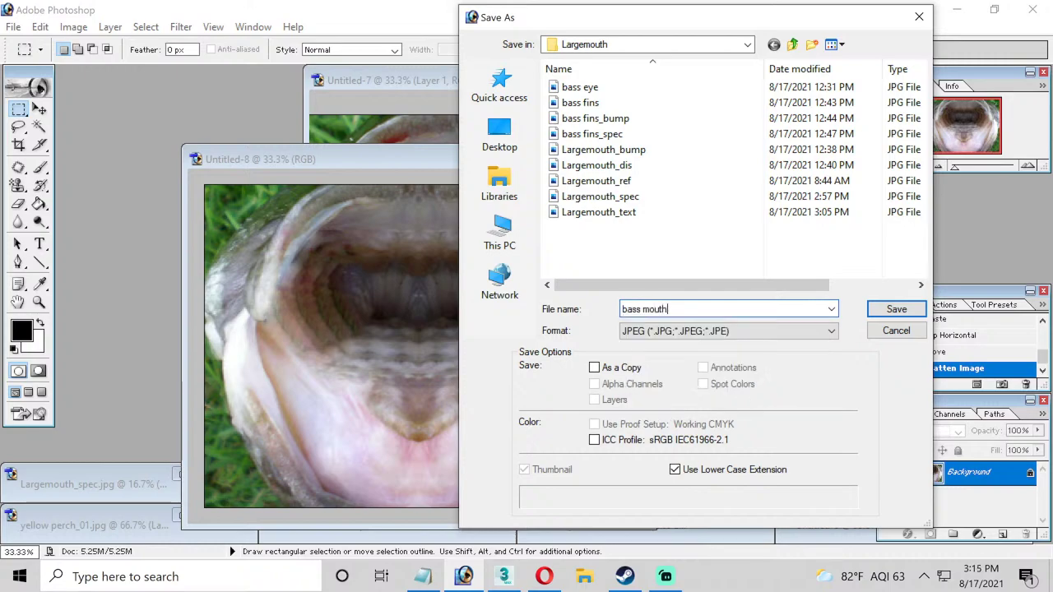
pyautogui.write('uth')
pyautogui.press('Return')
pyautogui.press('Return')
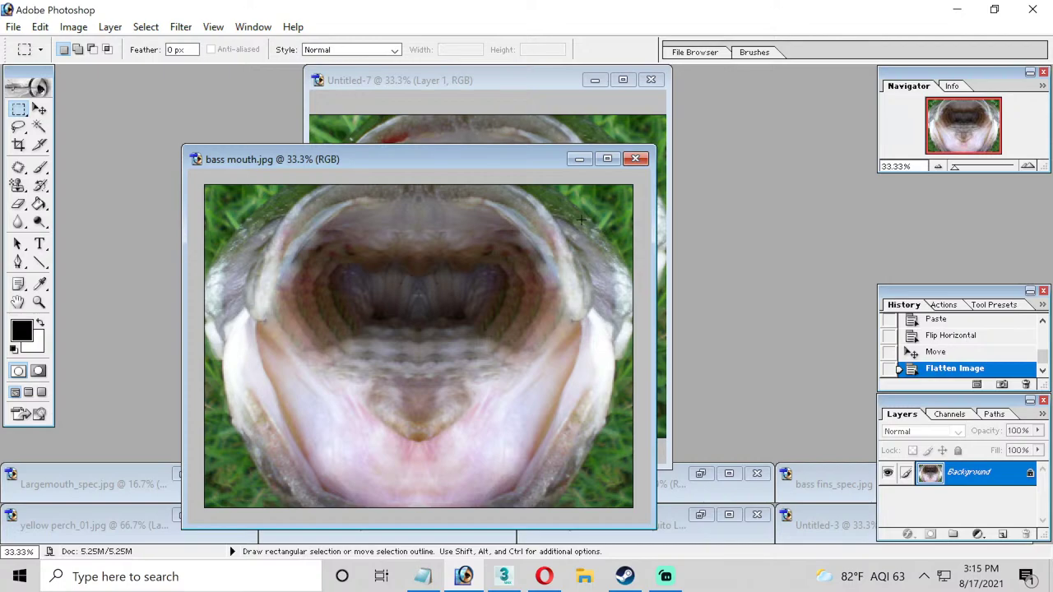
# Apply the NVIDIA NormalMapFilter to turn the mouth photo into a normal map.
pyautogui.click(12, 29)
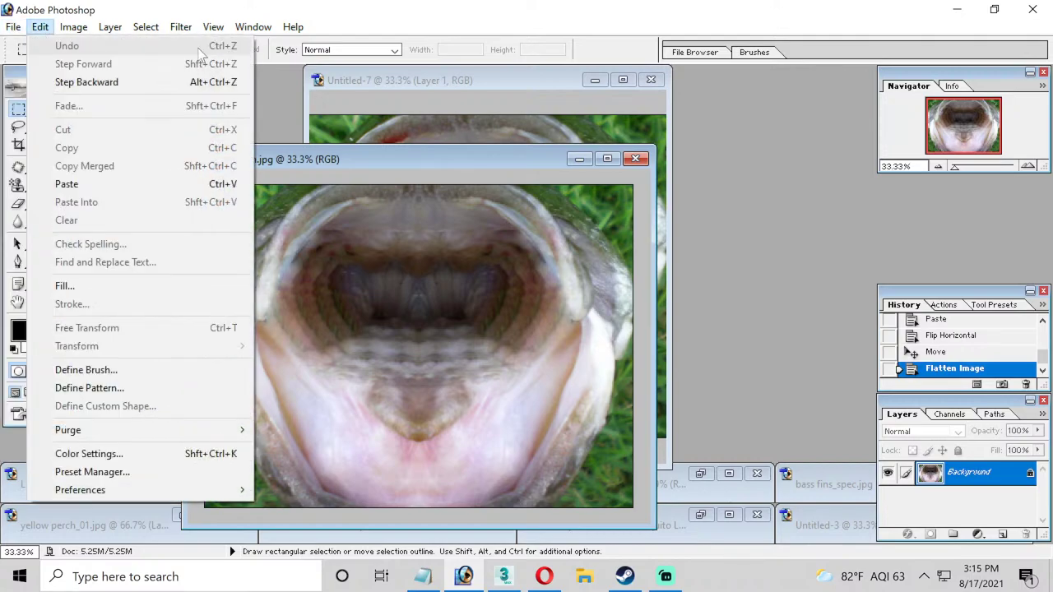
pyautogui.moveTo(297, 398)
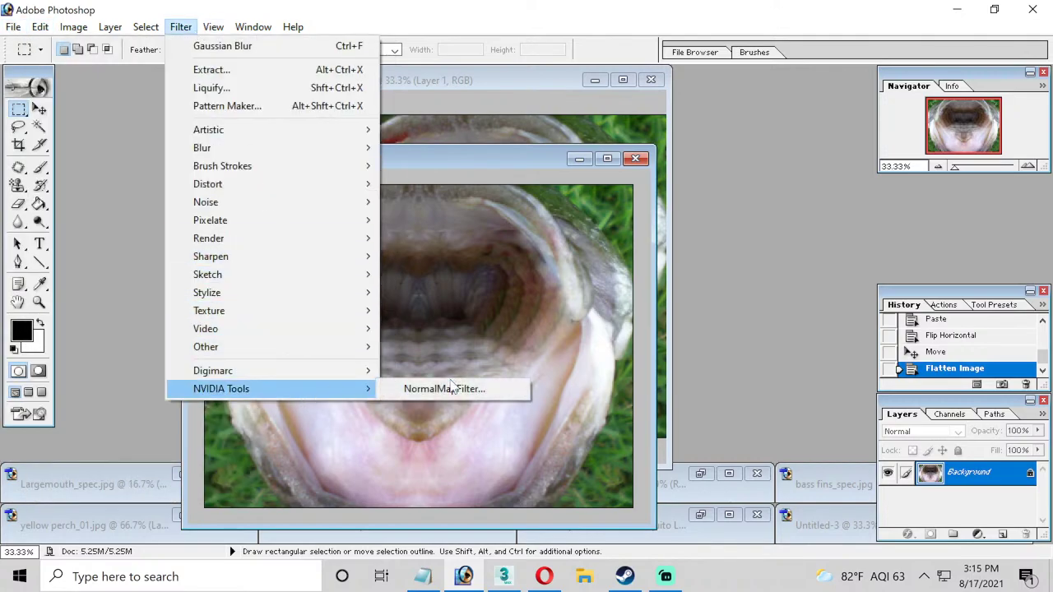
pyautogui.click(451, 391)
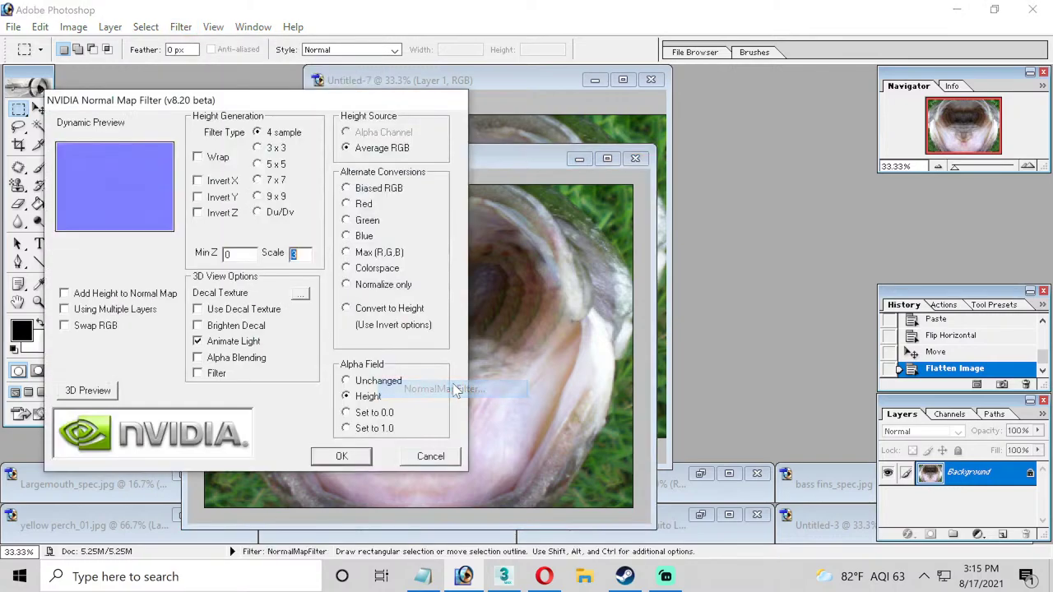
pyautogui.click(367, 453)
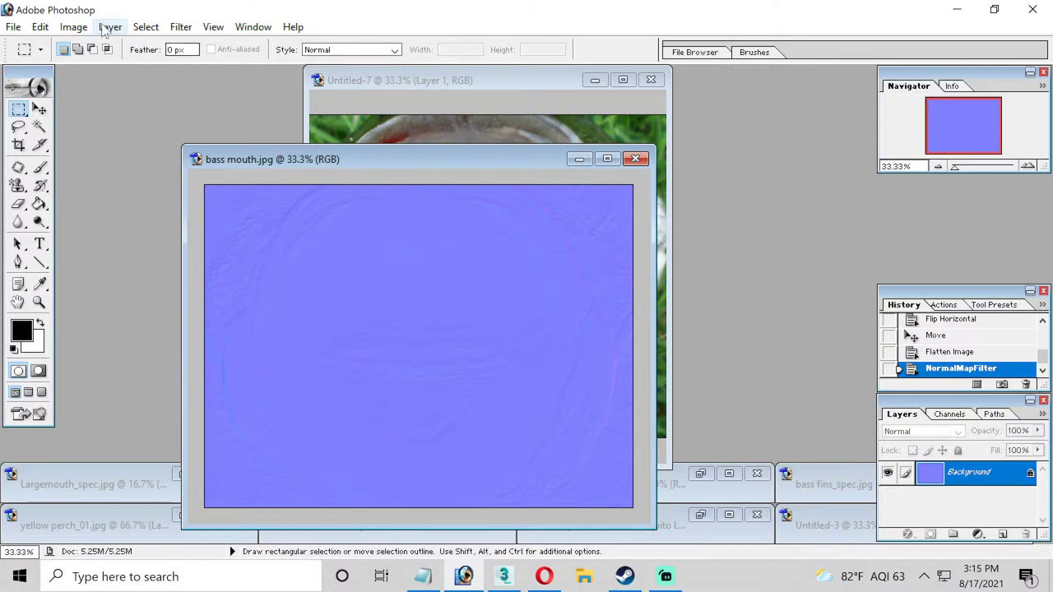
# Duplicate the Background layer and apply a Gaussian Blur to the copy.
pyautogui.click(73, 27)
pyautogui.moveTo(95, 71)
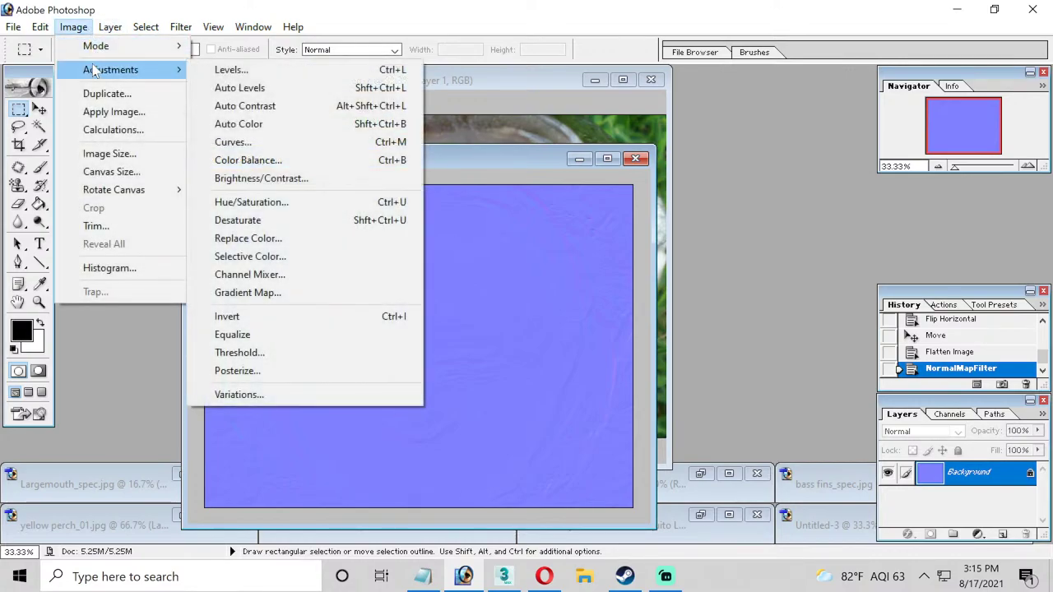
pyautogui.moveTo(110, 27)
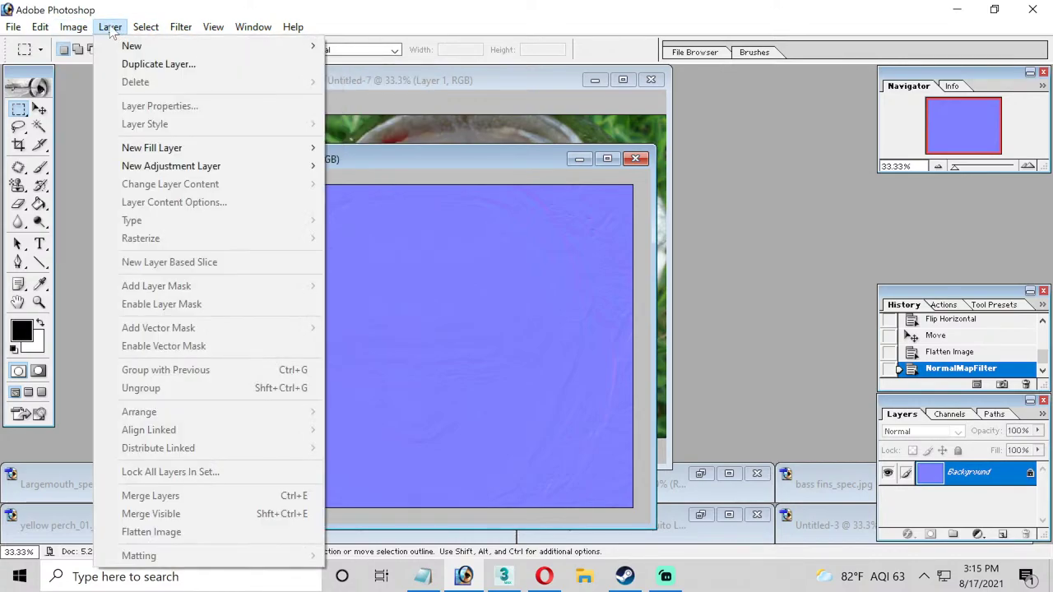
pyautogui.click(138, 66)
pyautogui.click(663, 245)
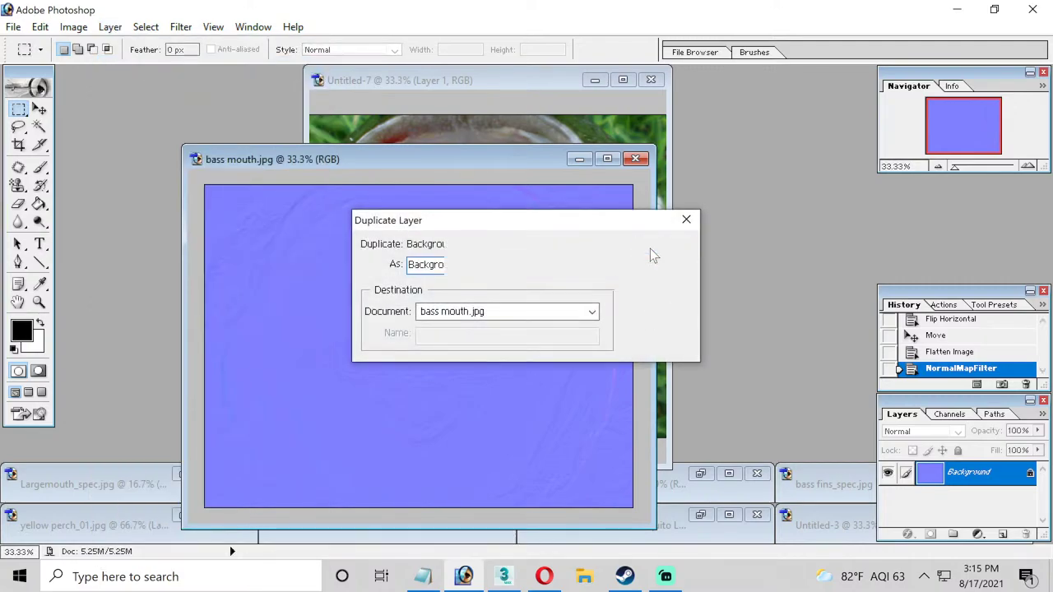
pyautogui.click(181, 26)
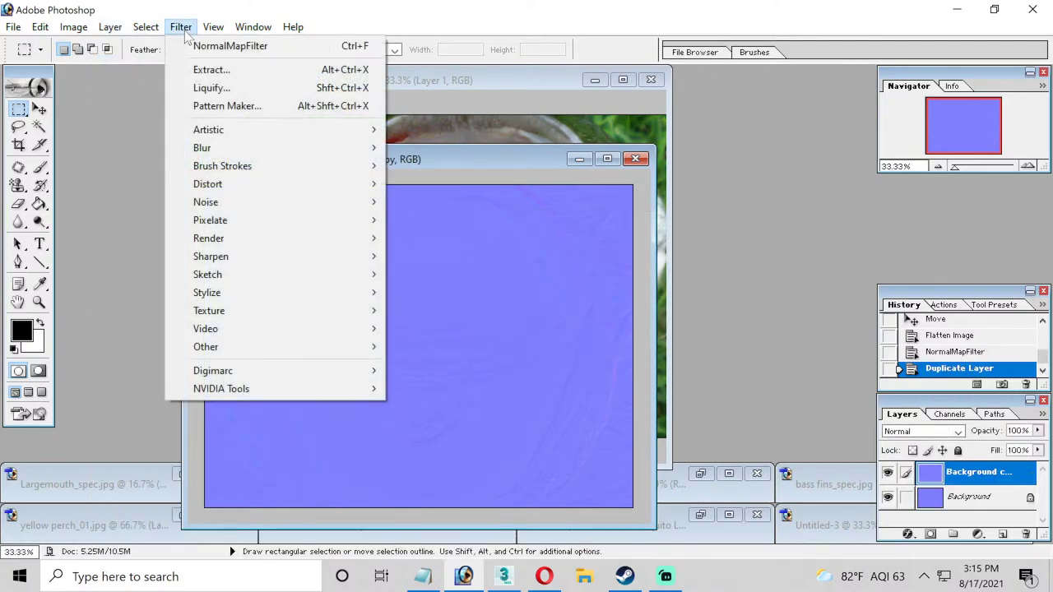
pyautogui.moveTo(203, 147)
pyautogui.click(448, 181)
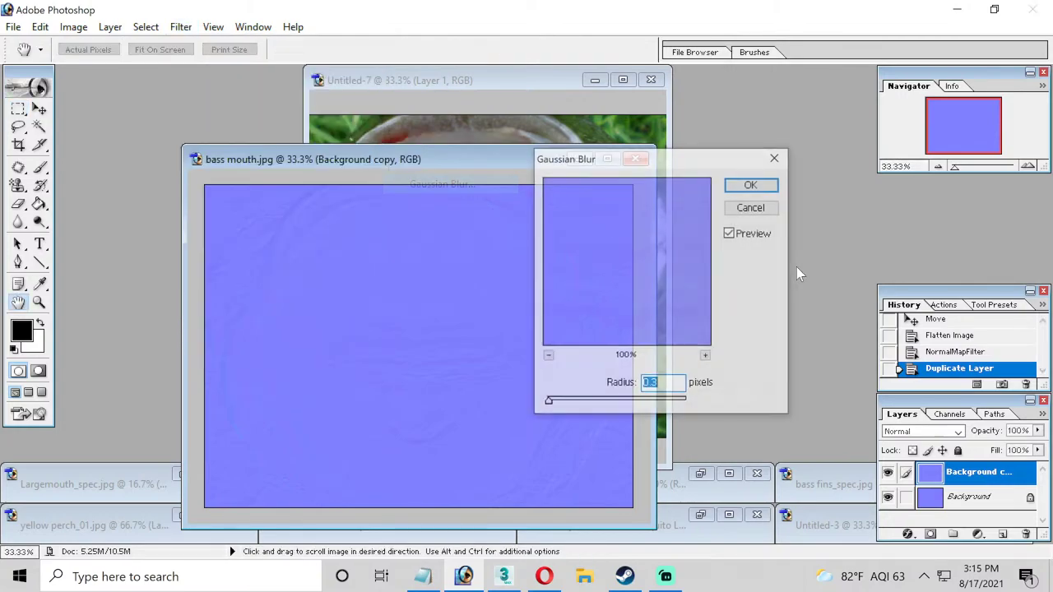
pyautogui.click(753, 185)
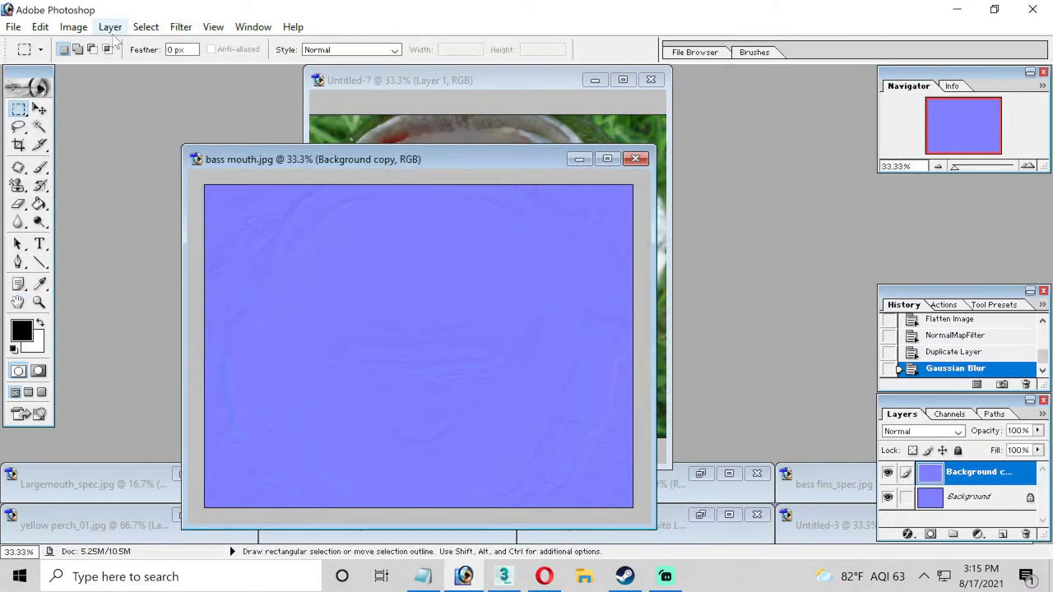
# Duplicate the blurred layer, set Background copy 2 to Overlay, then make copies 3 and 4.
pyautogui.click(110, 26)
pyautogui.click(127, 71)
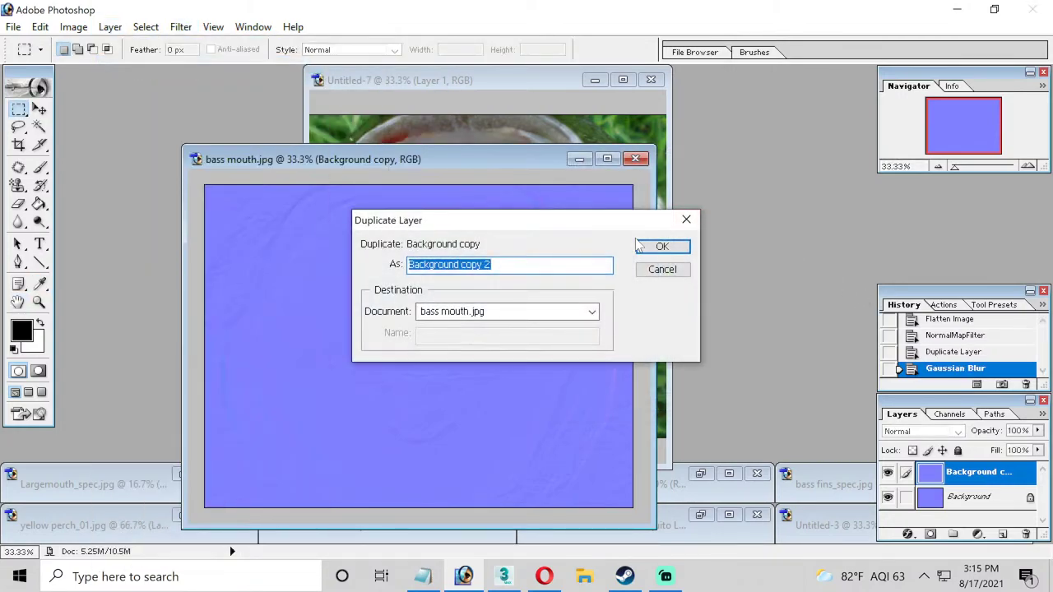
pyautogui.click(650, 247)
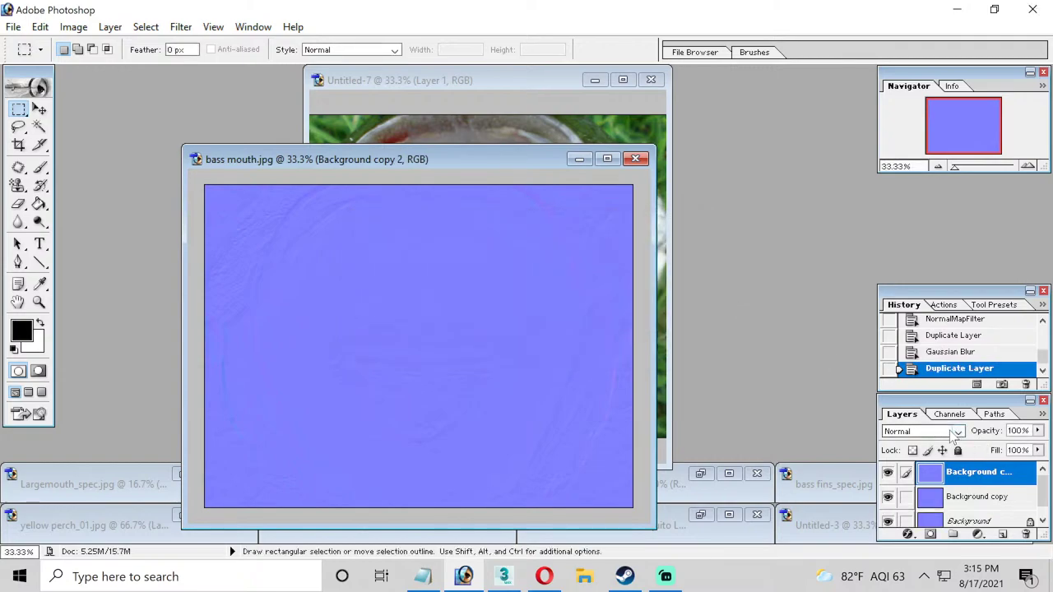
pyautogui.click(920, 431)
pyautogui.click(901, 290)
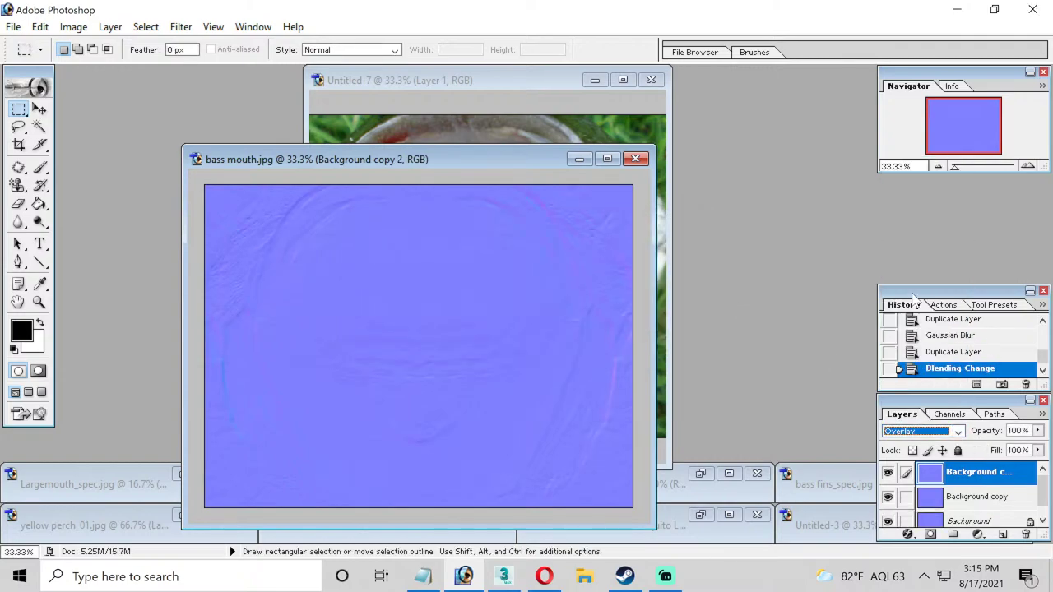
pyautogui.click(110, 27)
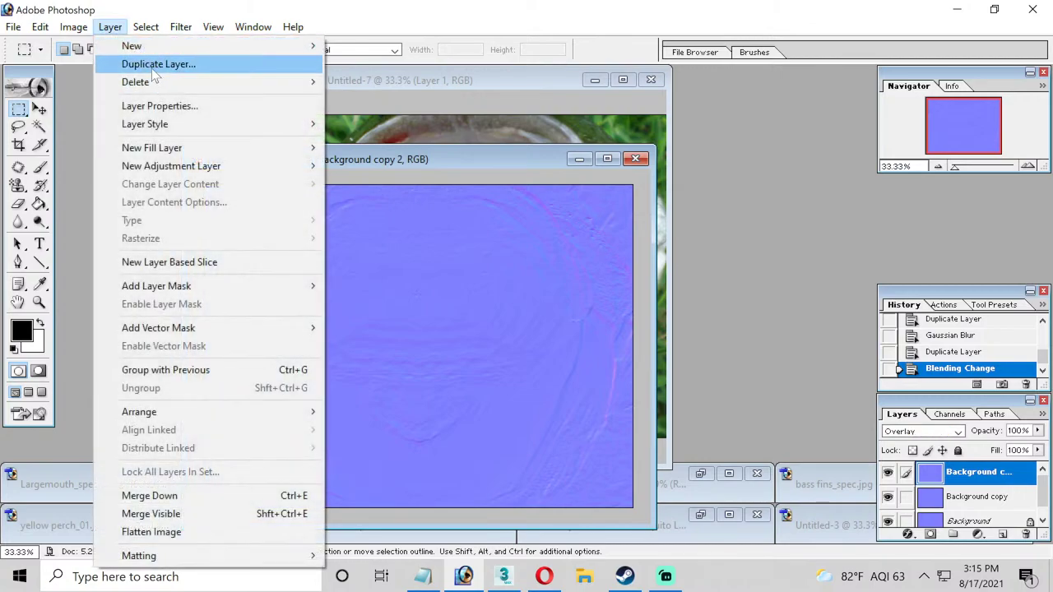
pyautogui.click(127, 65)
pyautogui.click(640, 251)
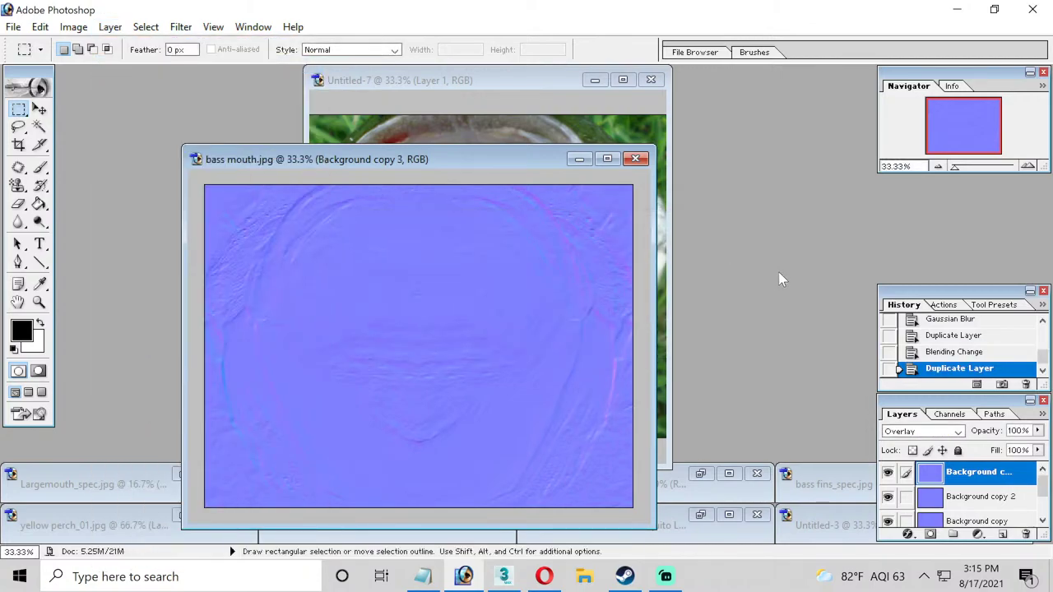
pyautogui.click(111, 26)
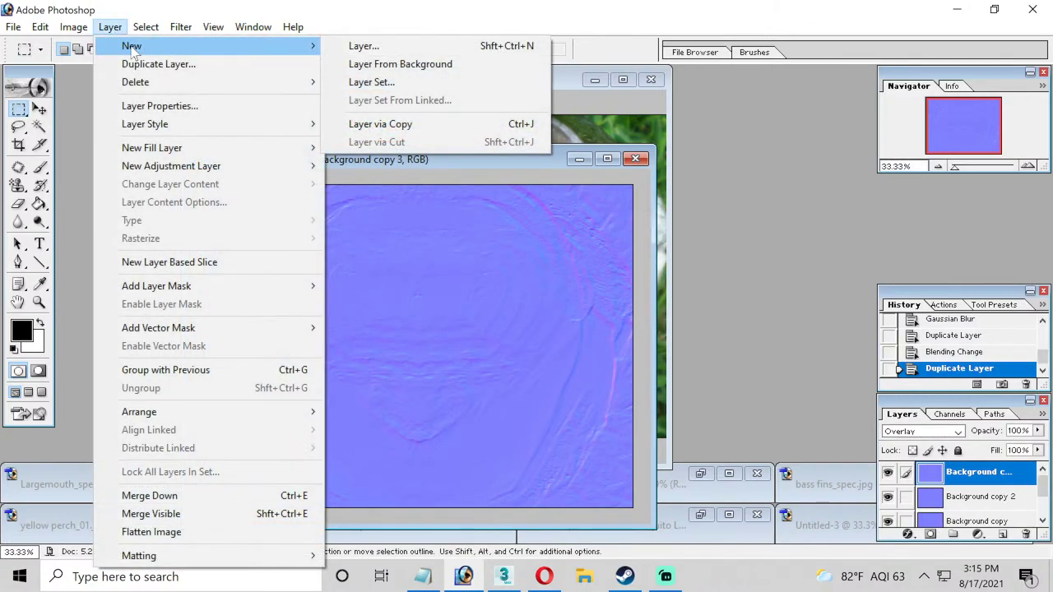
pyautogui.click(140, 65)
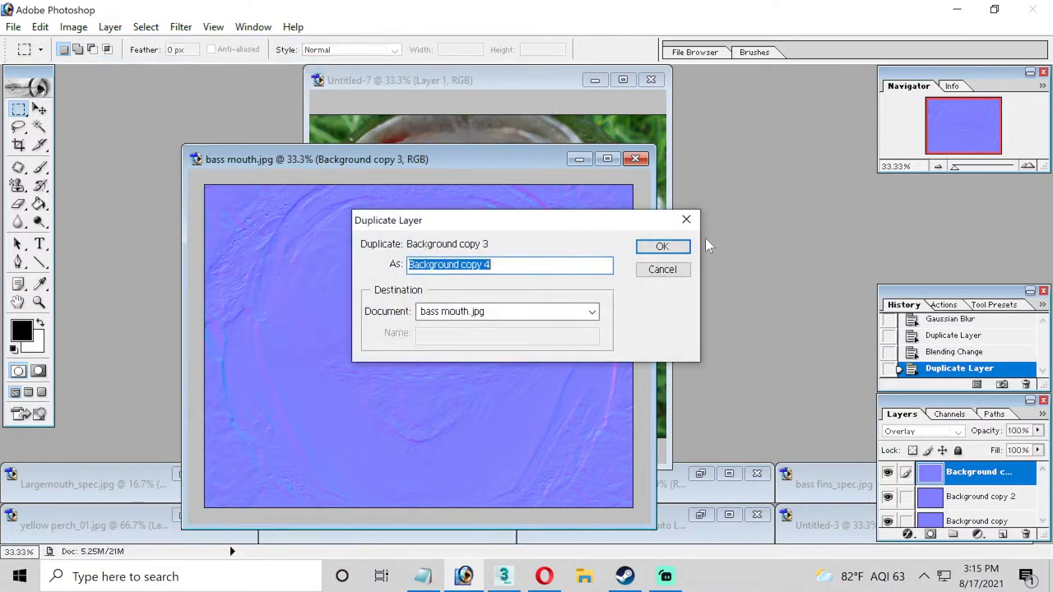
pyautogui.click(660, 247)
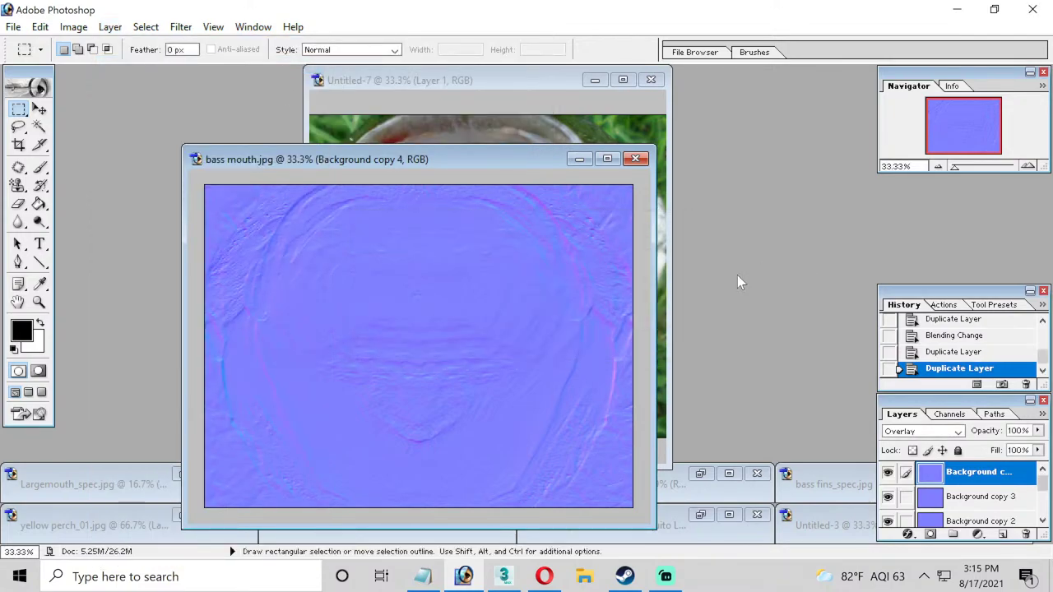
# Save the normal map as a JPEG with 'copy' trimmed from the name, then step back twice in History.
pyautogui.click(14, 27)
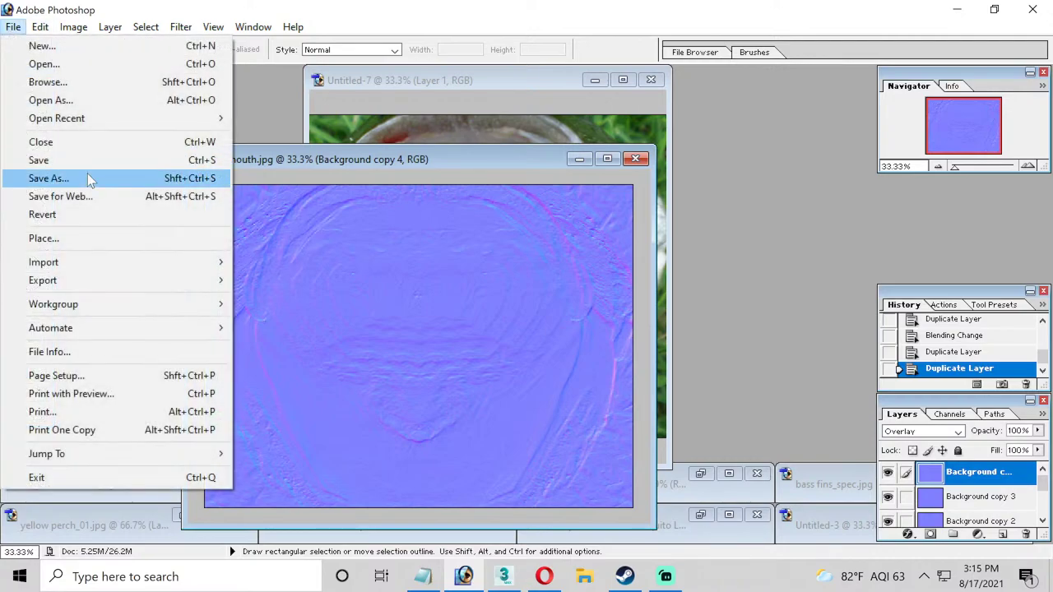
pyautogui.click(88, 174)
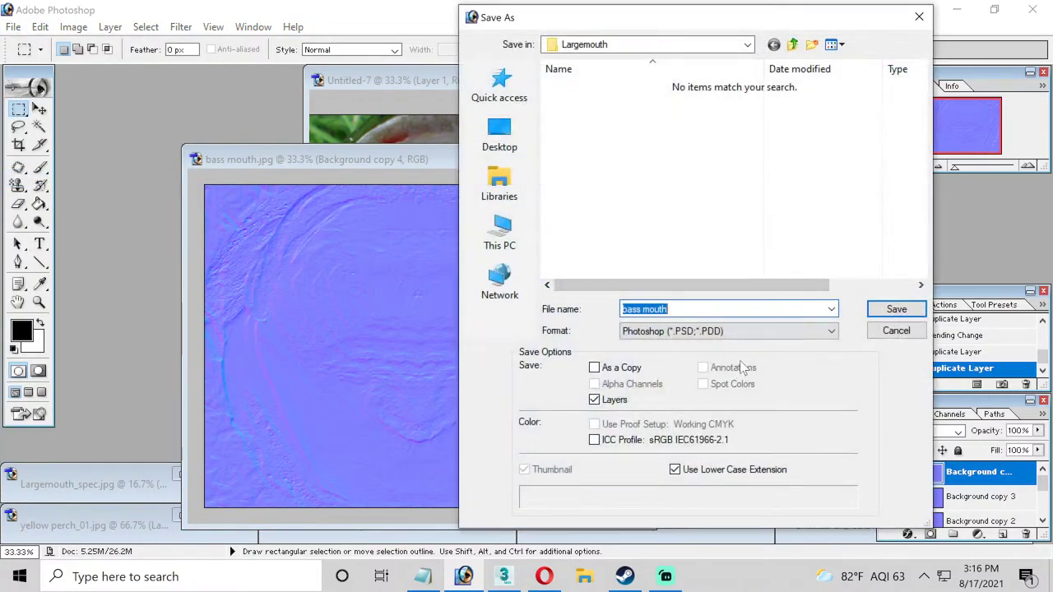
pyautogui.click(743, 331)
pyautogui.press('Down')
pyautogui.press('Down')
pyautogui.press('Down')
pyautogui.press('Down')
pyautogui.press('Down')
pyautogui.press('Down')
pyautogui.press('Down')
pyautogui.press('Return')
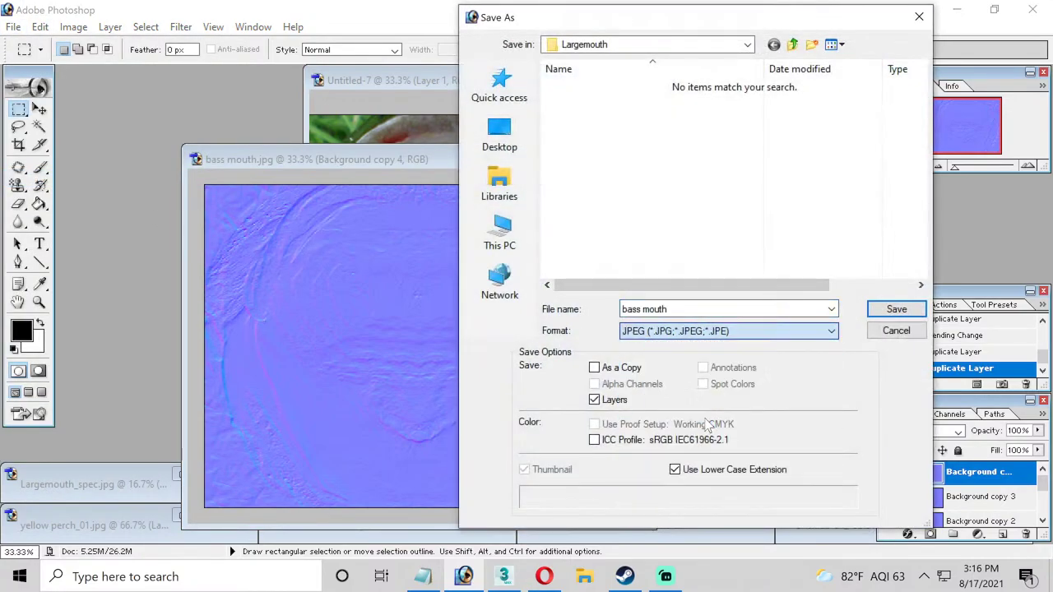
pyautogui.click(704, 309)
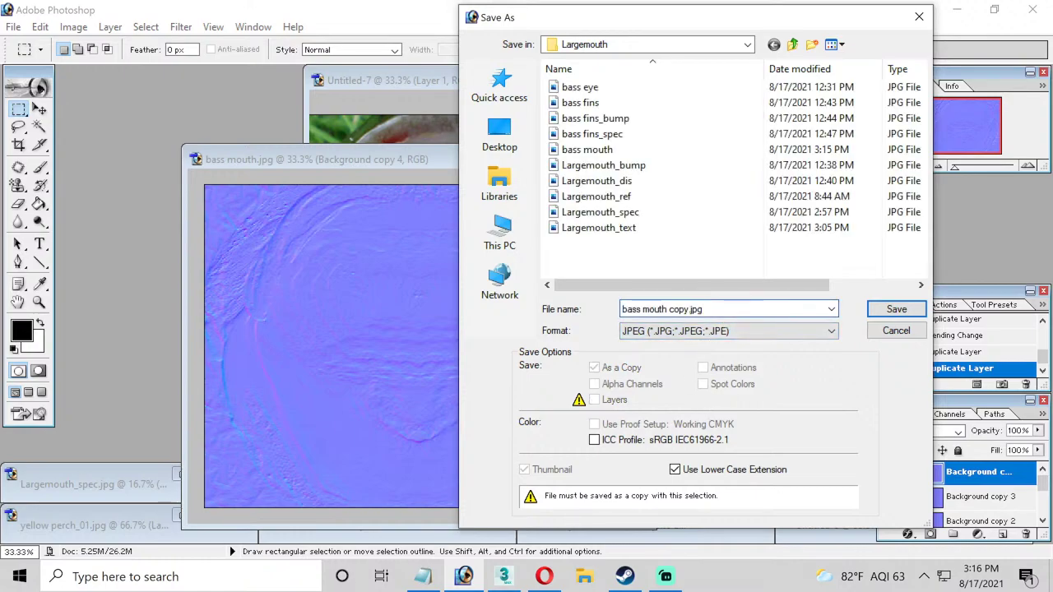
pyautogui.press('BackSpace')
pyautogui.press('BackSpace')
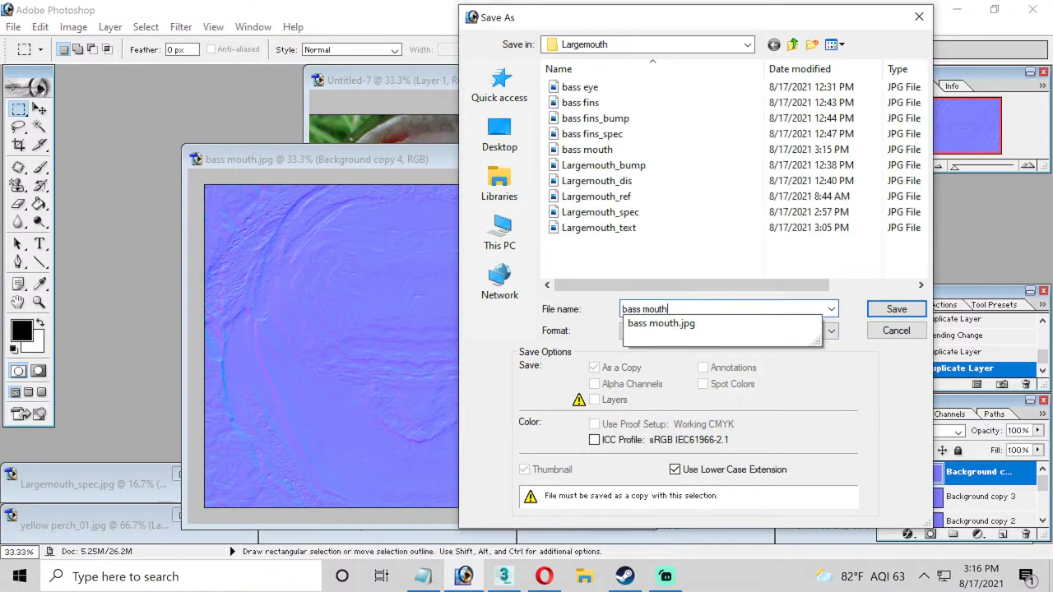
pyautogui.write('_bump')
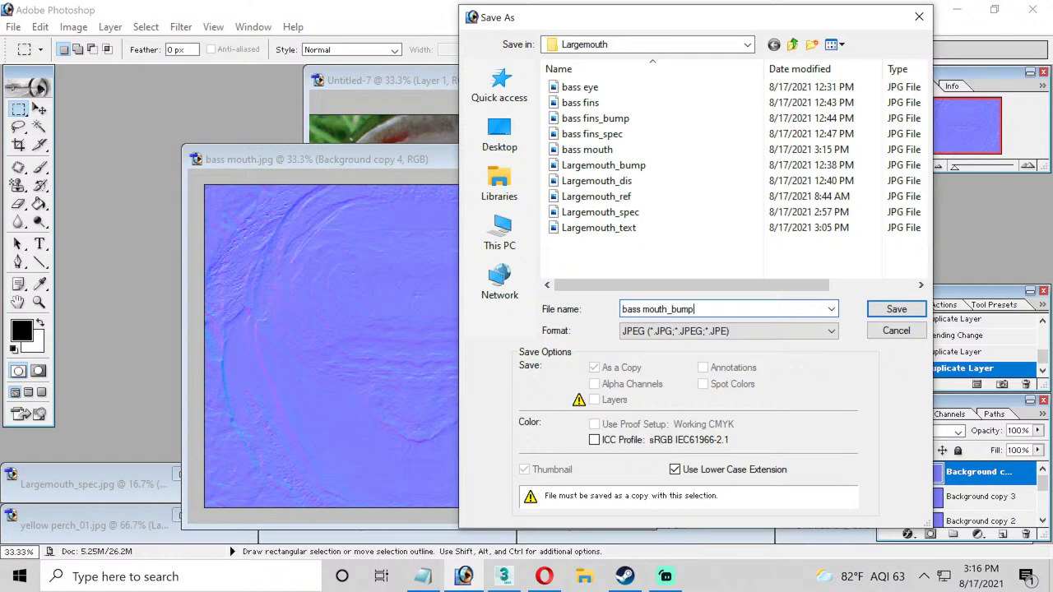
pyautogui.press('Return')
pyautogui.press('Return')
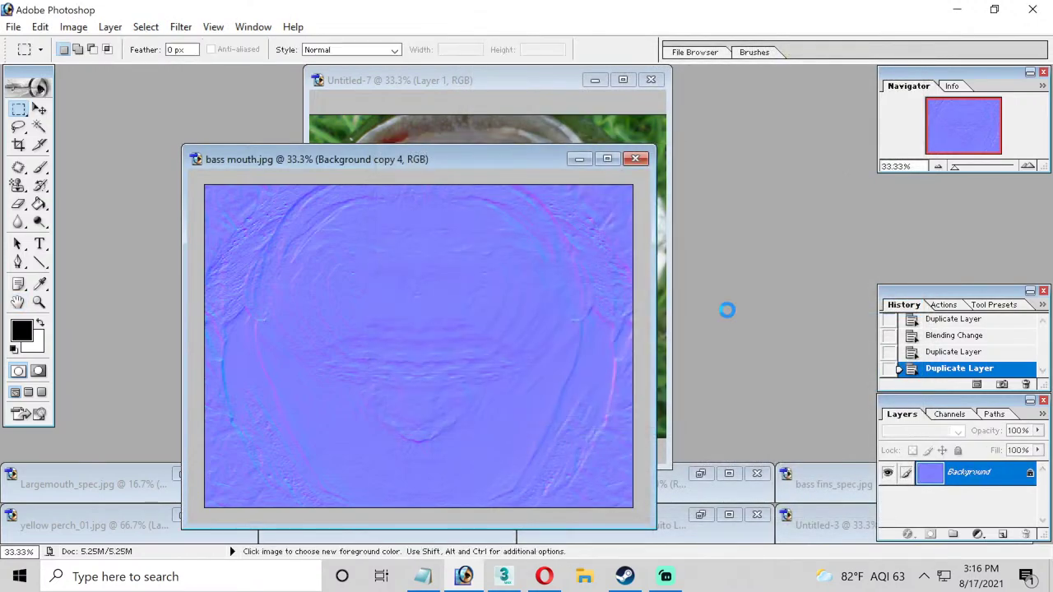
pyautogui.hotkey('ctrl', 'alt', 'z')
pyautogui.hotkey('ctrl', 'alt', 'z')
pyautogui.hotkey('ctrl', 'alt', 'z')
pyautogui.hotkey('ctrl', 'alt', 'z')
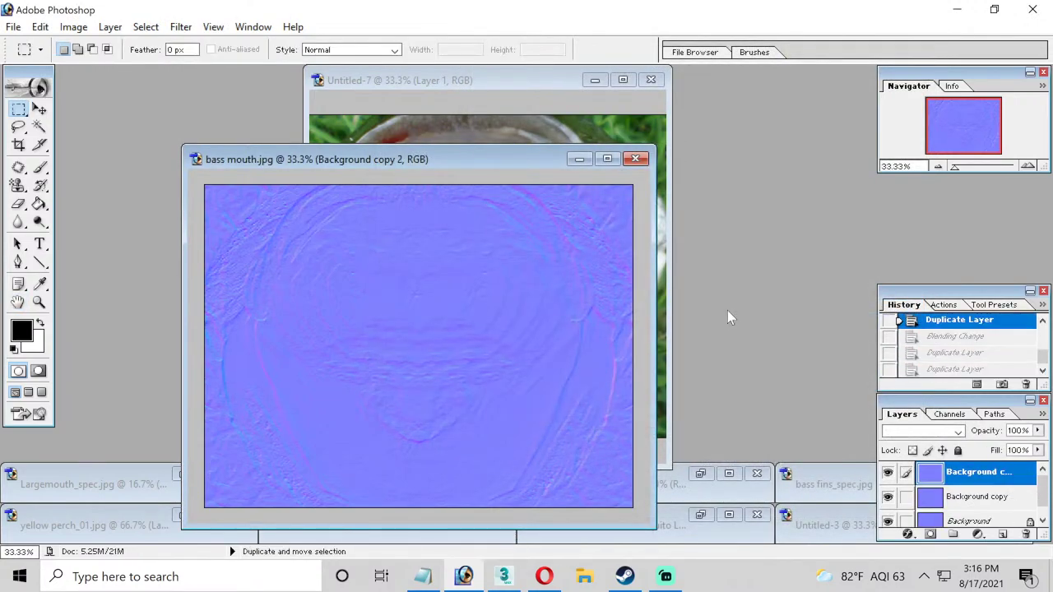
pyautogui.hotkey('ctrl', 'alt', 'z')
pyautogui.hotkey('ctrl', 'alt', 'z')
pyautogui.hotkey('ctrl', 'alt', 'z')
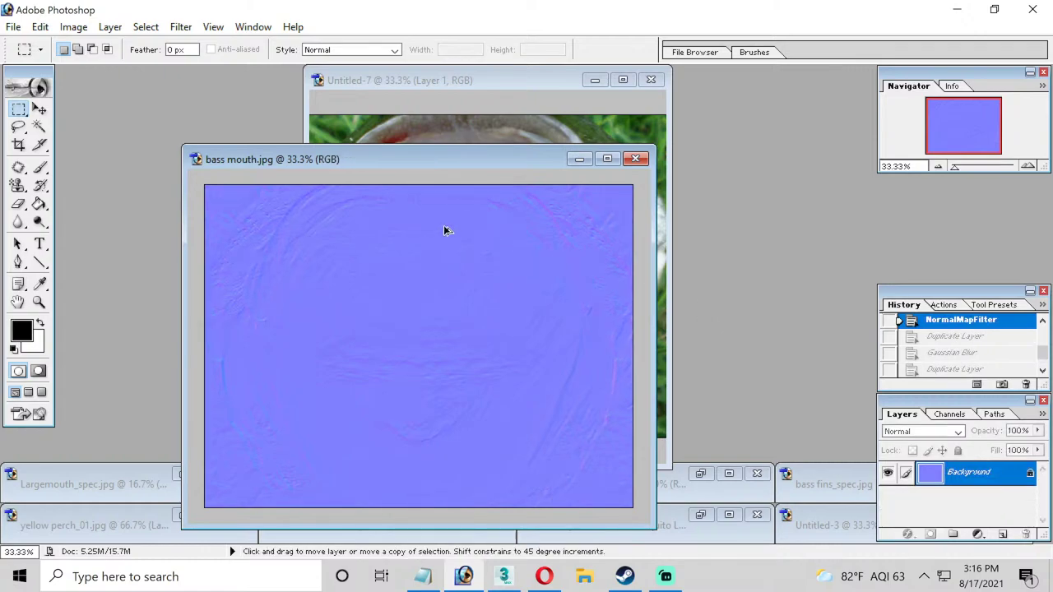
# Desaturate the mouth photo to grayscale.
pyautogui.click(40, 26)
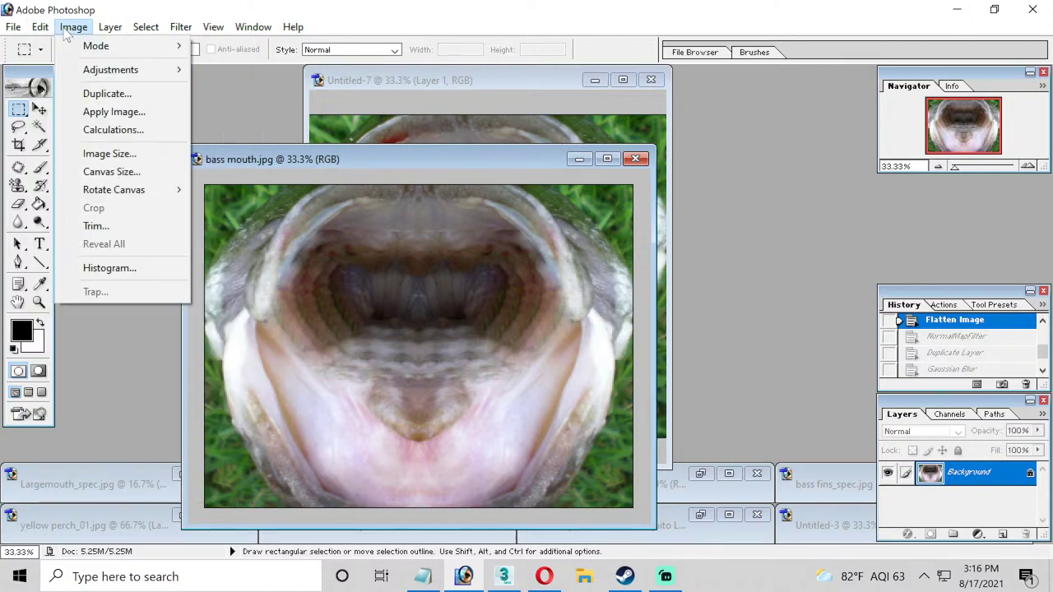
pyautogui.moveTo(85, 71)
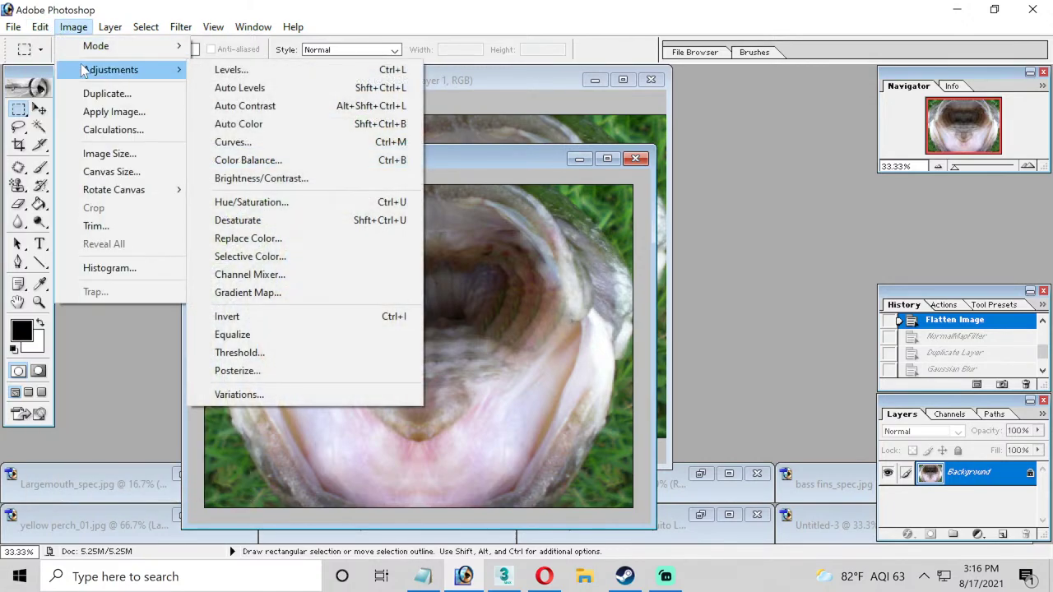
pyautogui.click(257, 219)
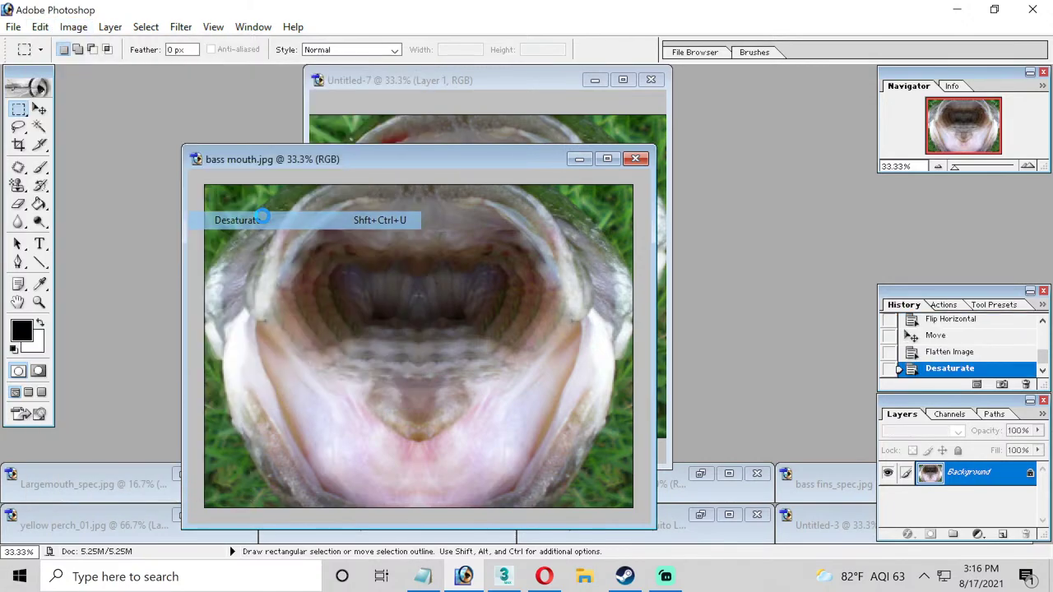
# Apply Brightness/Contrast with brightness -23 and contrast +47.
pyautogui.click(39, 26)
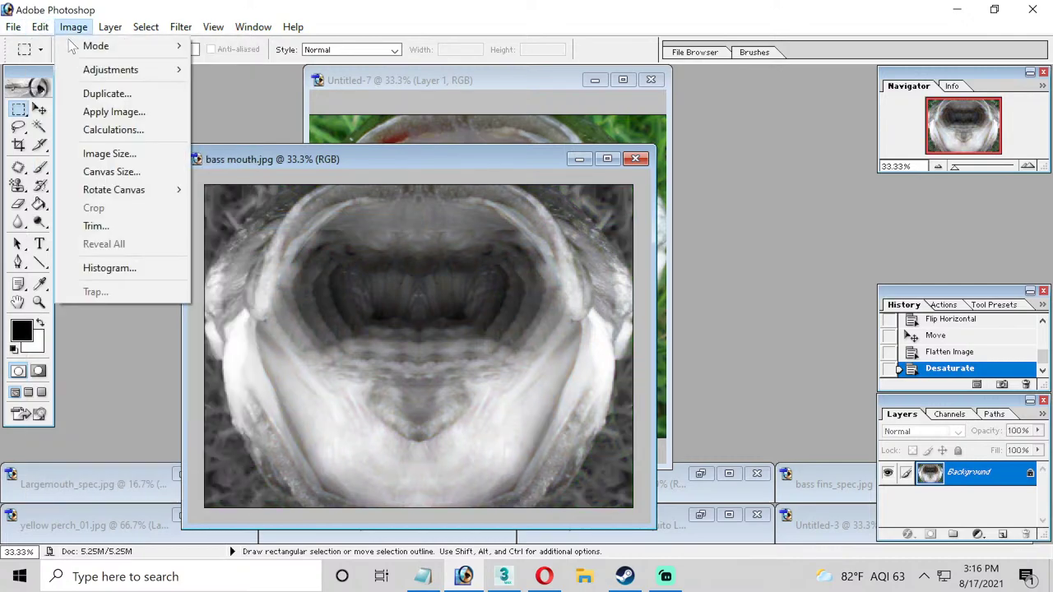
pyautogui.moveTo(87, 70)
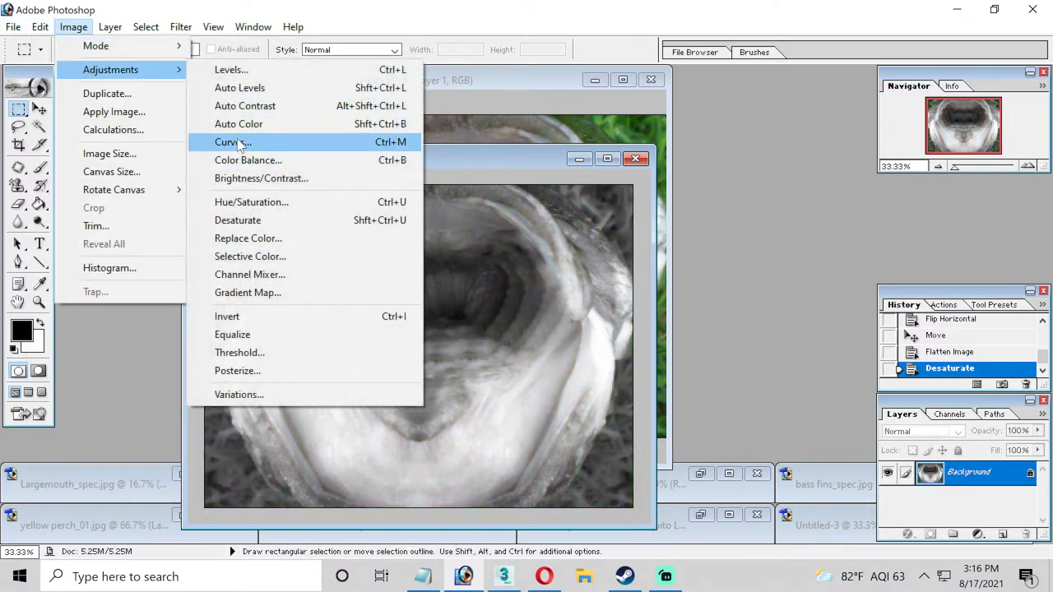
pyautogui.click(260, 178)
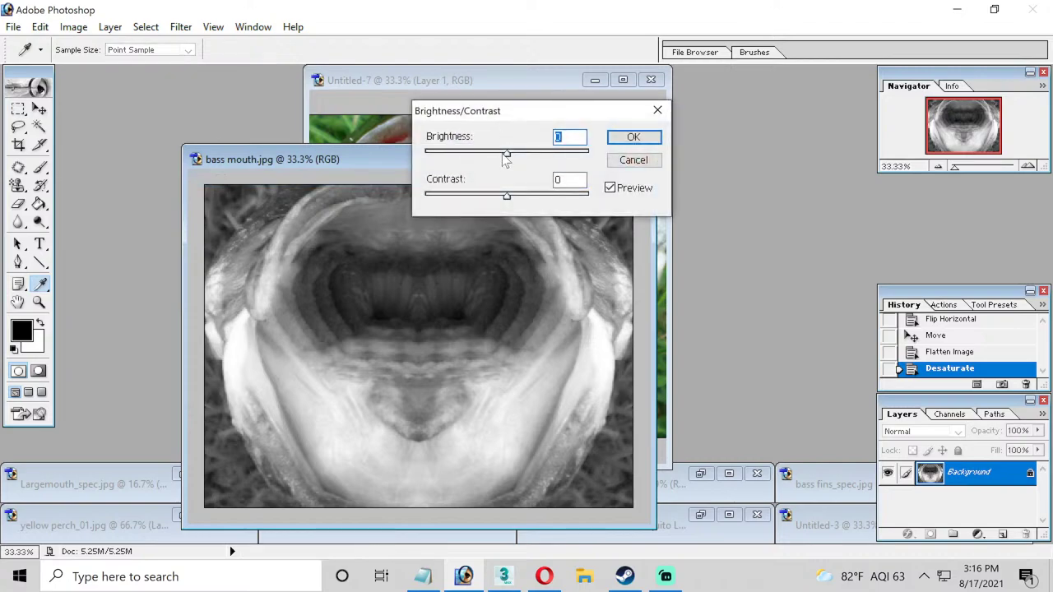
pyautogui.moveTo(507, 157); pyautogui.dragTo(529, 154)
pyautogui.moveTo(507, 197); pyautogui.dragTo(546, 199)
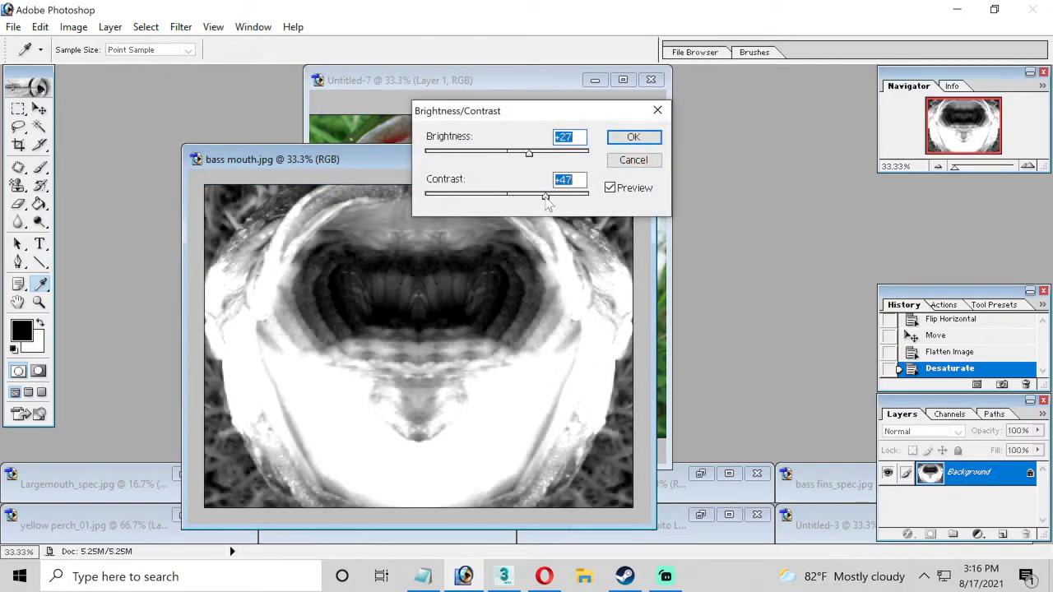
pyautogui.moveTo(530, 155)
pyautogui.mouseDown()
pyautogui.moveTo(520, 152)
pyautogui.moveTo(545, 154)
pyautogui.mouseUp()
pyautogui.moveTo(542, 200); pyautogui.dragTo(519, 197)
pyautogui.moveTo(545, 155); pyautogui.dragTo(483, 162)
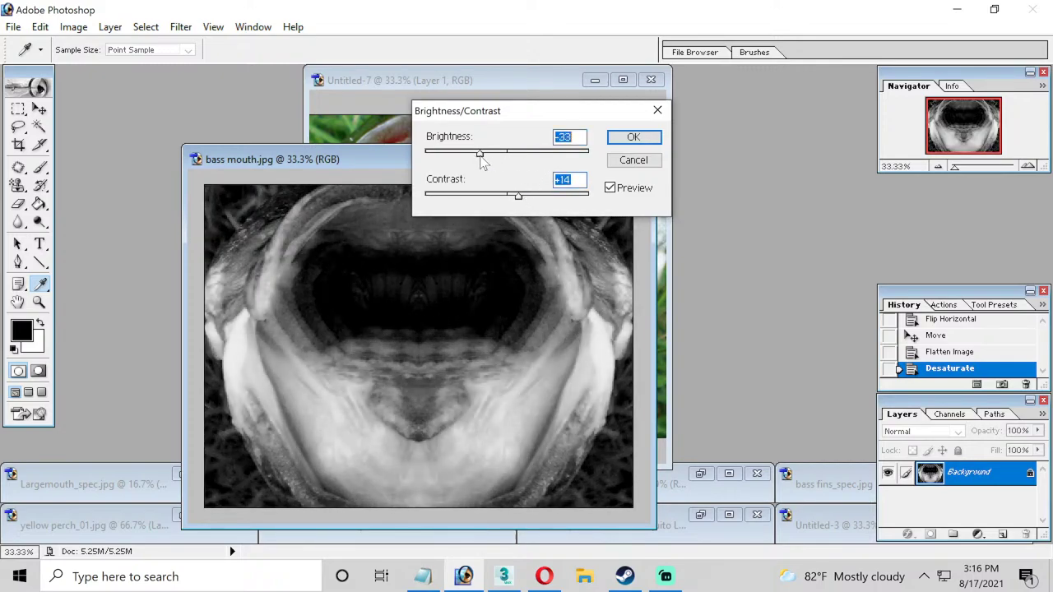
pyautogui.moveTo(520, 198); pyautogui.dragTo(547, 199)
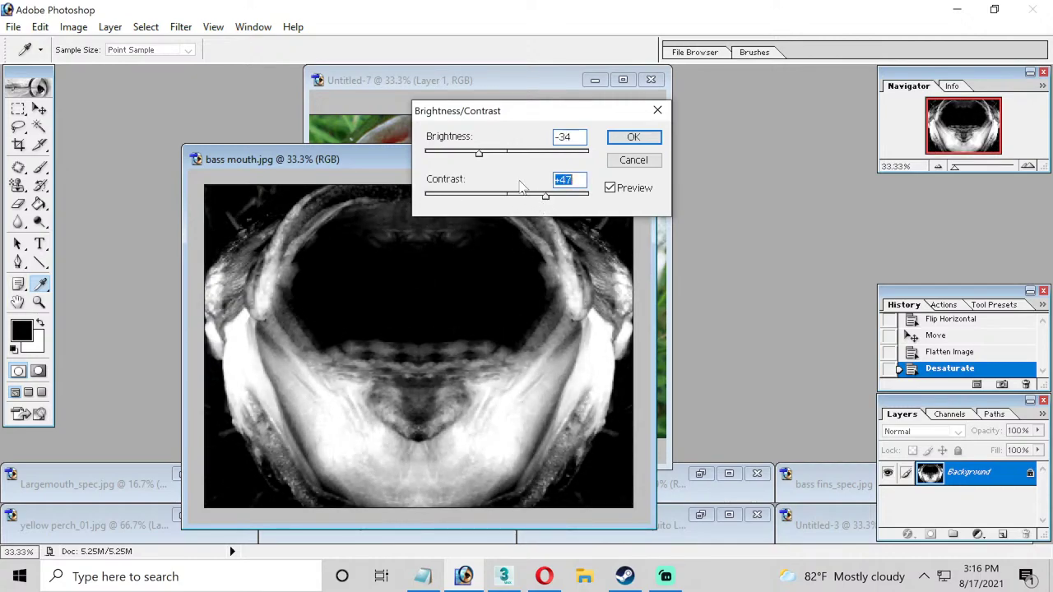
pyautogui.moveTo(485, 162); pyautogui.dragTo(491, 159)
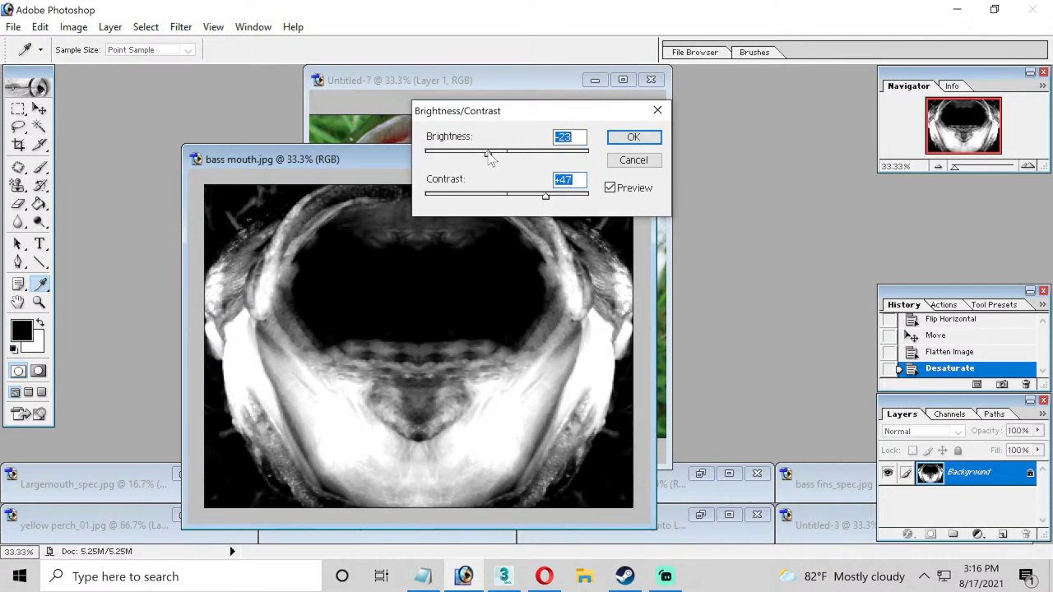
pyautogui.click(634, 137)
pyautogui.press('m')
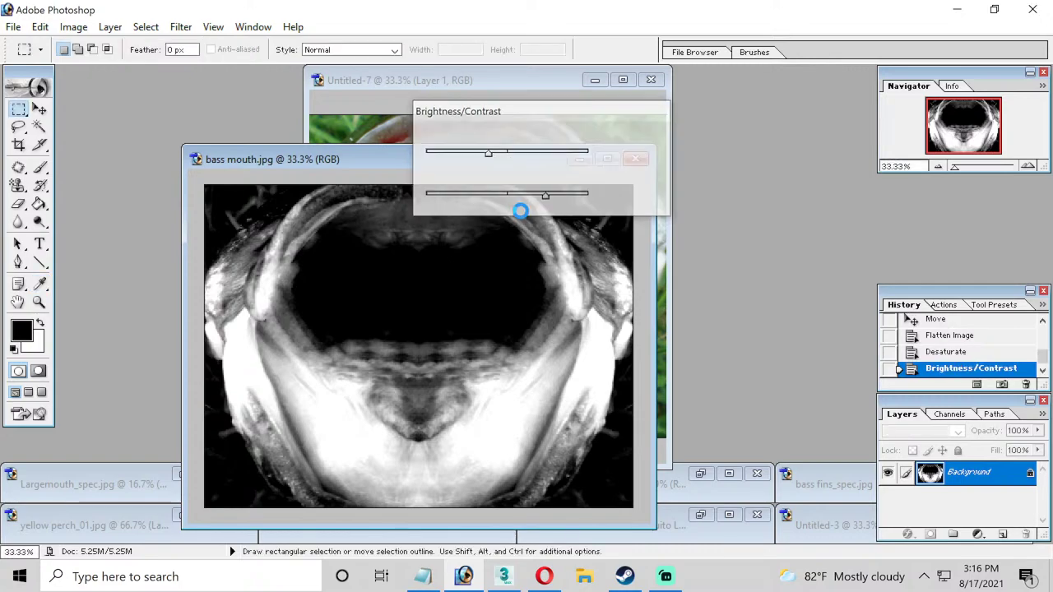
# Save the image as 'bass mouth_spec' JPEG, accept quality settings, and return to 3ds Max.
pyautogui.click(14, 26)
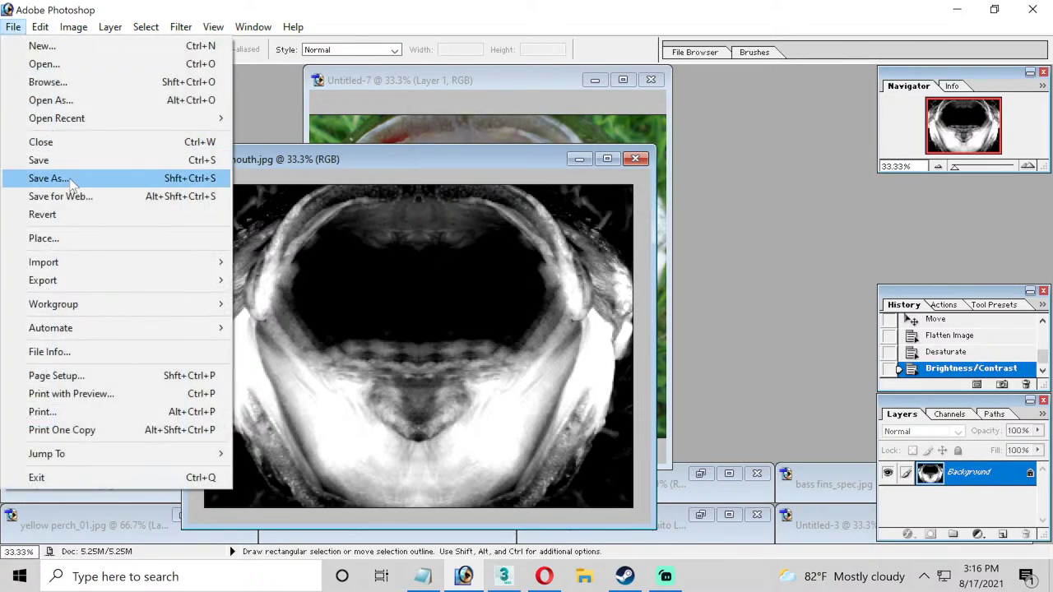
pyautogui.click(71, 176)
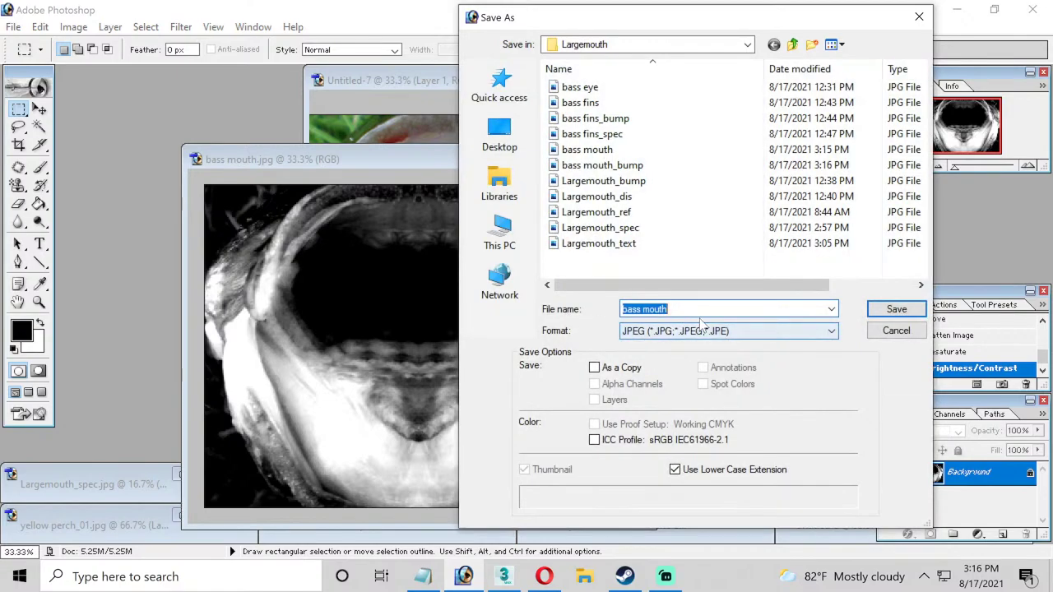
pyautogui.press('End')
pyautogui.write('_s')
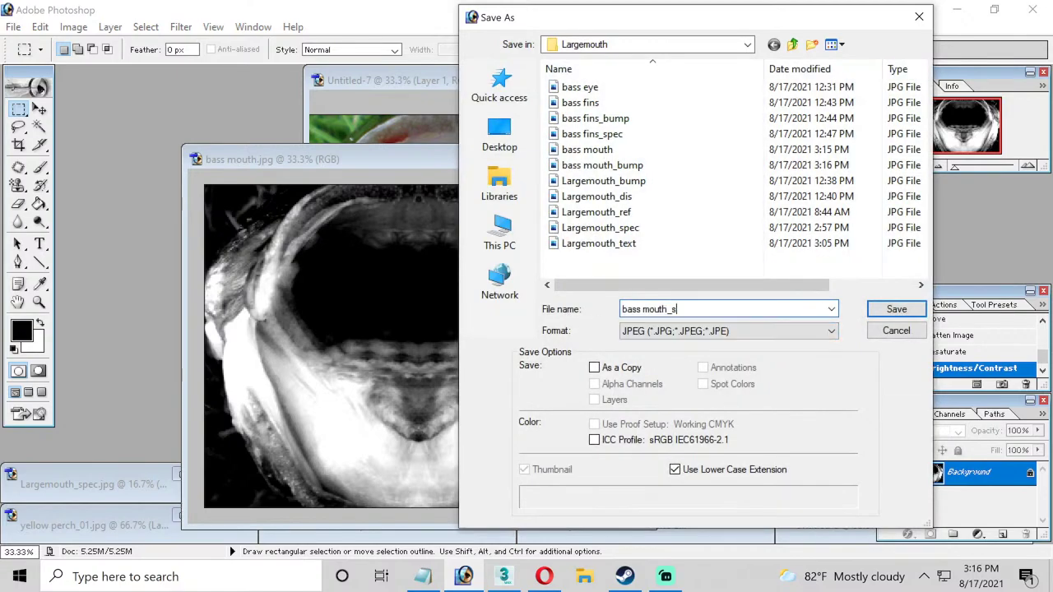
pyautogui.write('pec')
pyautogui.press('Return')
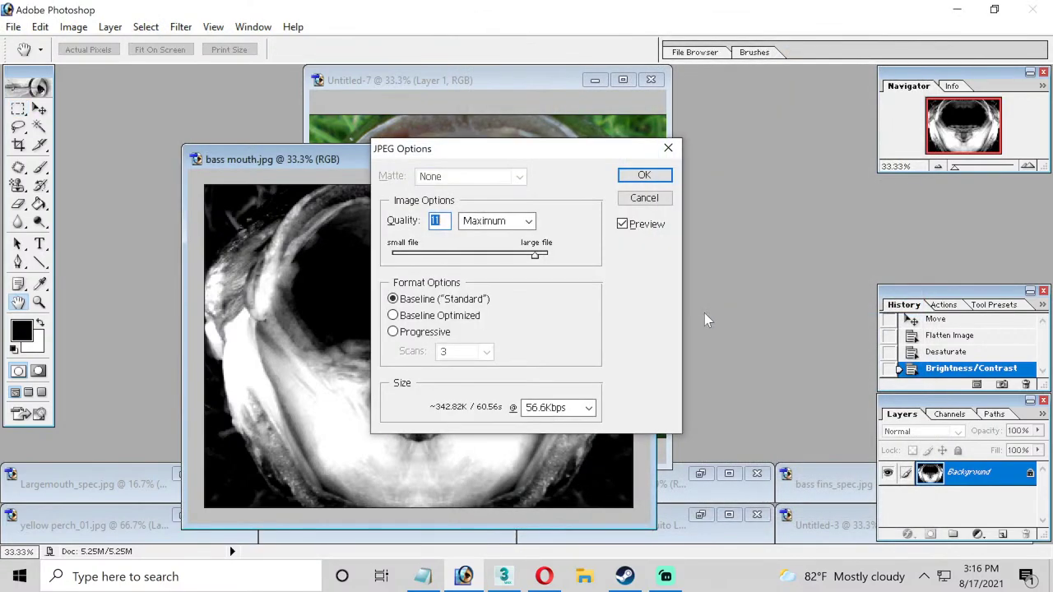
pyautogui.press('Return')
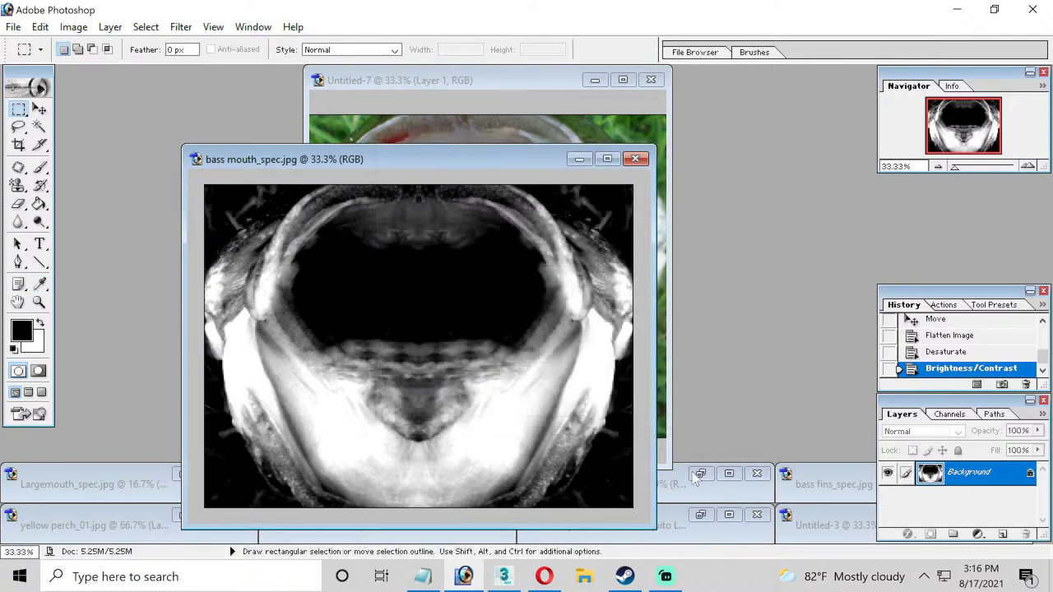
pyautogui.click(503, 579)
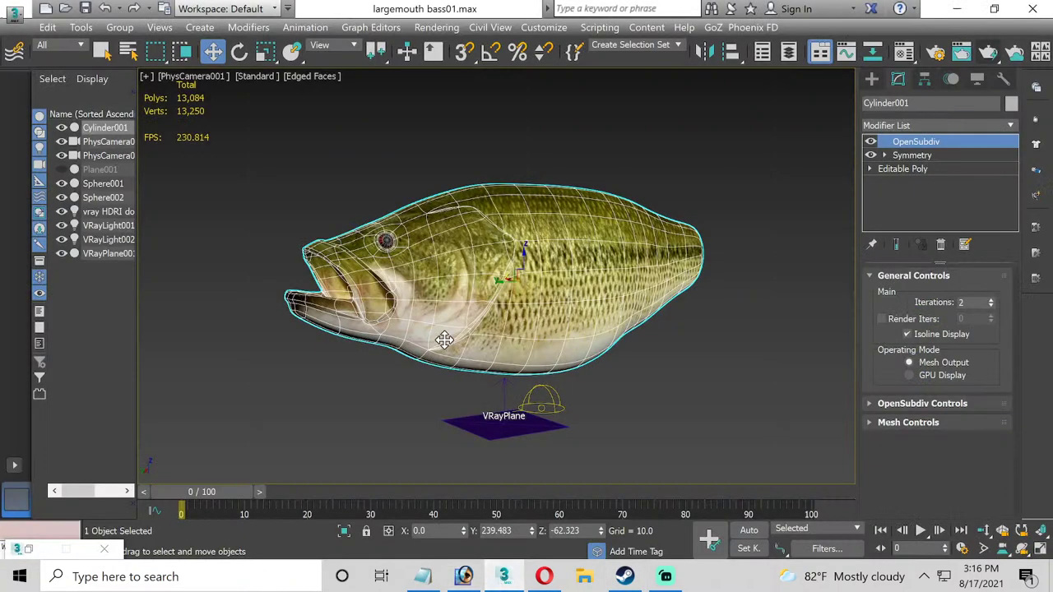
# Remove the OpenSubdiv modifier and collapse the stack, including Symmetry, to an editable poly.
pyautogui.rightClick(934, 145)
pyautogui.click(911, 160)
pyautogui.rightClick(922, 144)
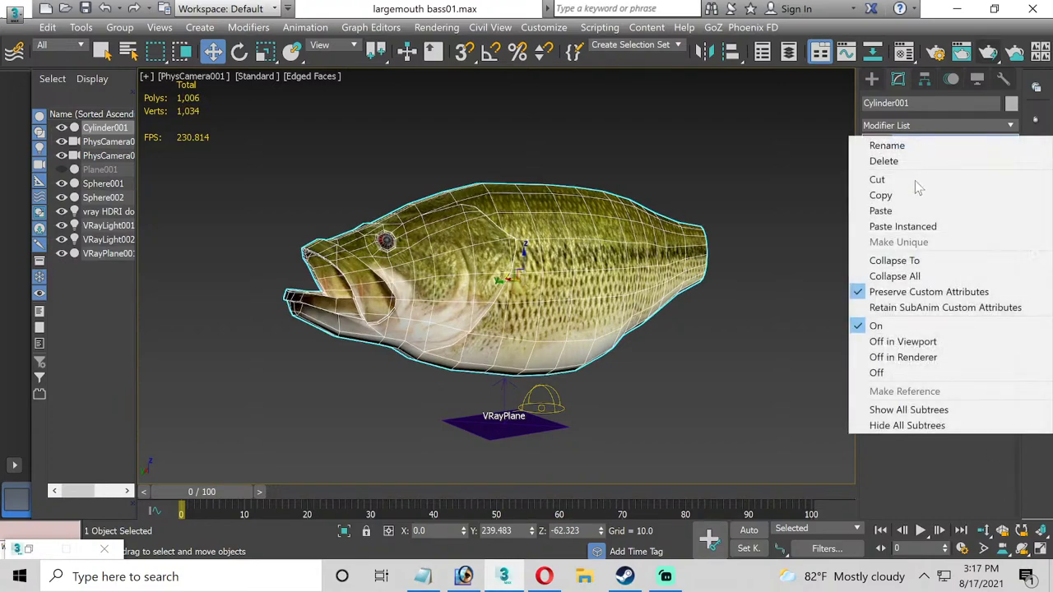
pyautogui.click(894, 275)
pyautogui.click(605, 337)
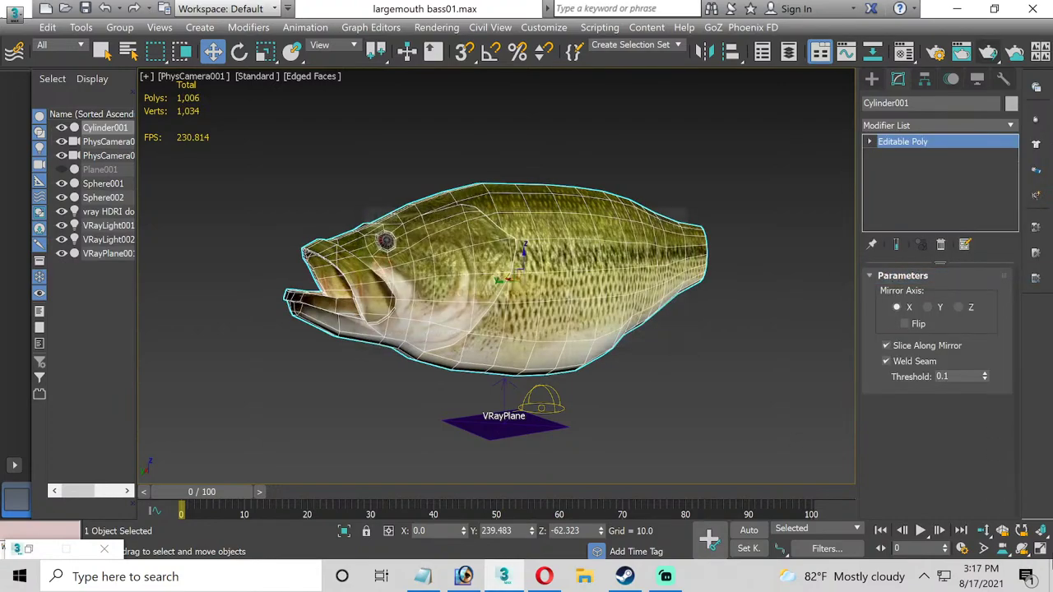
# Switch the view to free Perspective facing the fish head and select the inner mouth border.
pyautogui.click(155, 76)
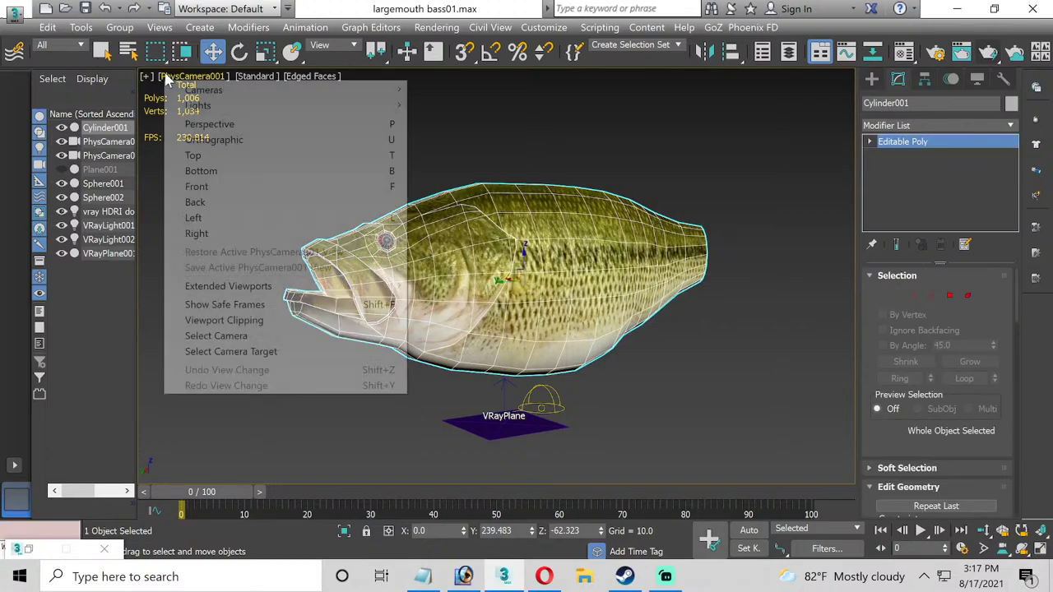
pyautogui.click(221, 120)
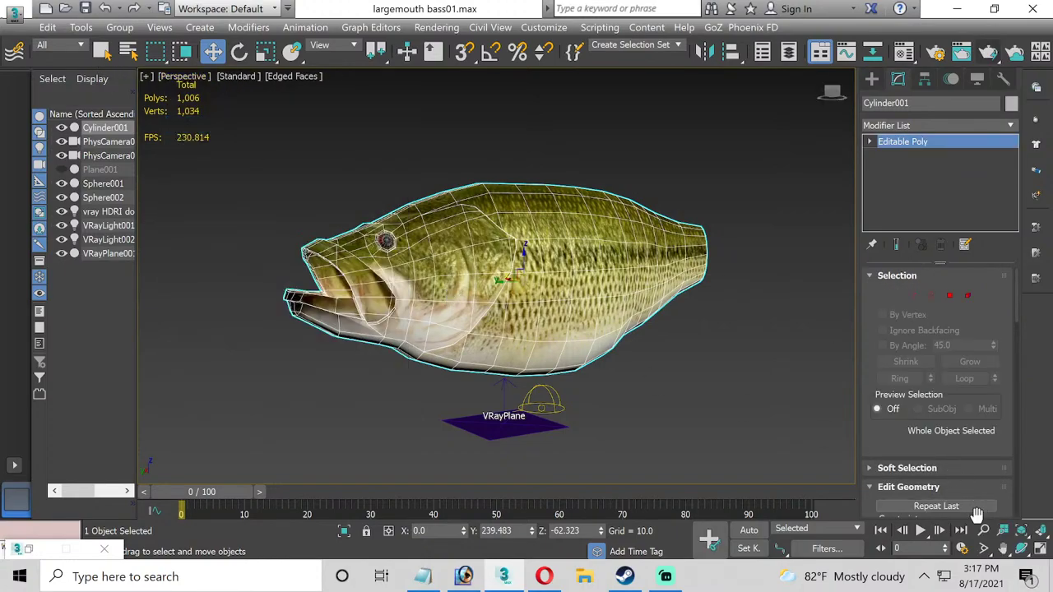
pyautogui.click(1021, 548)
pyautogui.moveTo(517, 331); pyautogui.dragTo(689, 276)
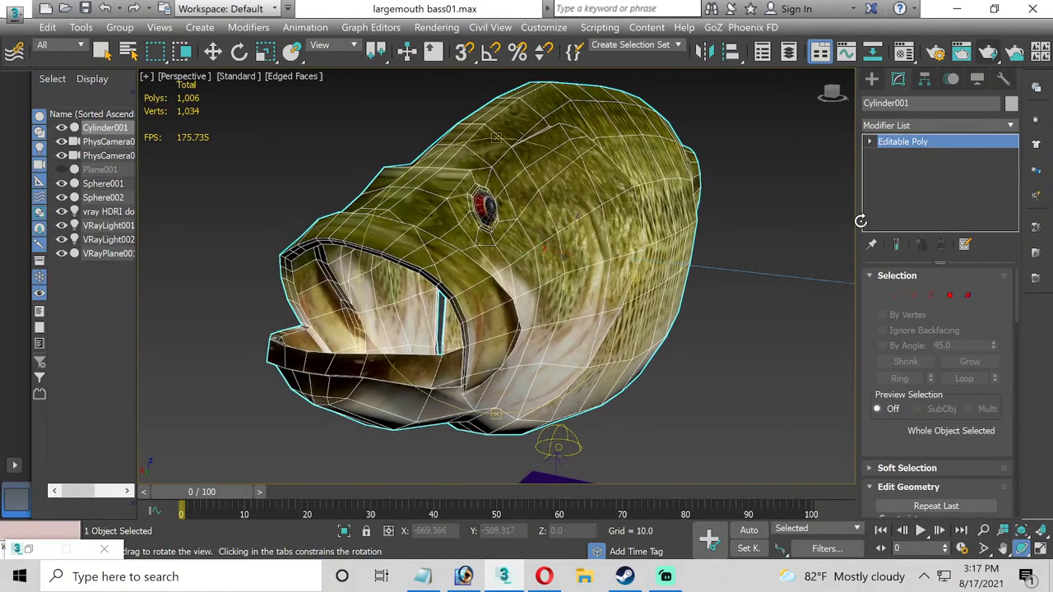
pyautogui.click(932, 295)
pyautogui.press('w')
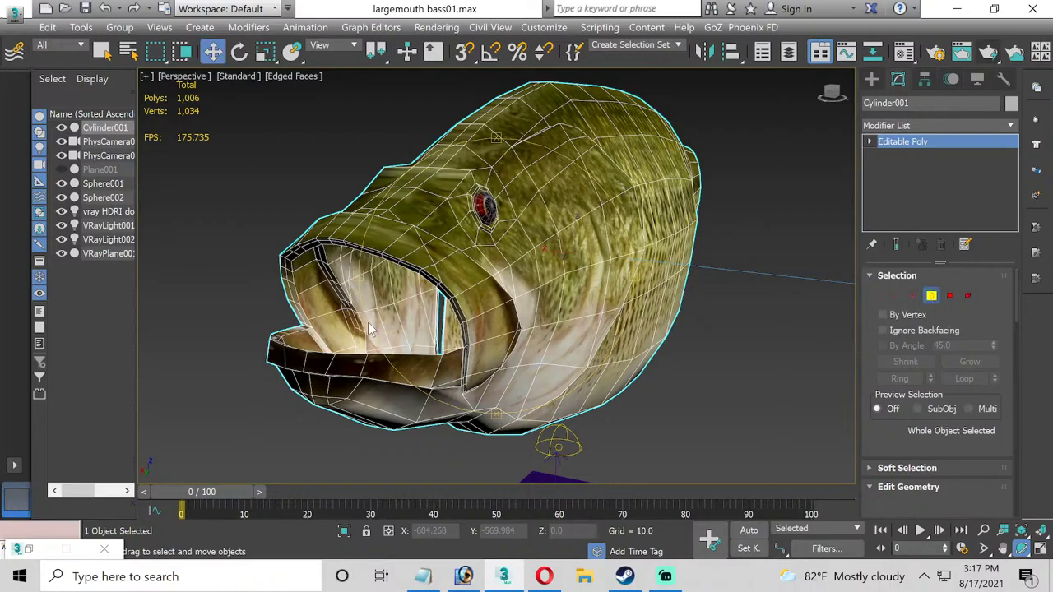
pyautogui.click(306, 295)
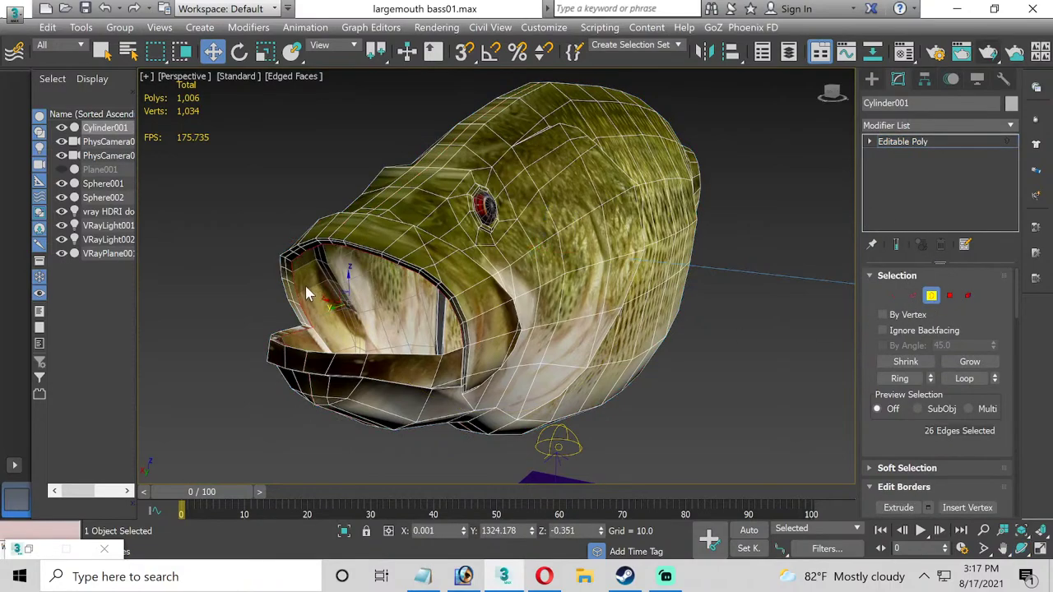
pyautogui.keyDown('alt'); pyautogui.moveTo(311, 314); pyautogui.dragTo(283, 207, button='middle'); pyautogui.keyUp('alt')
# Shrink the mouth border inward, move it up and back, and stretch it taller.
pyautogui.click(263, 53)
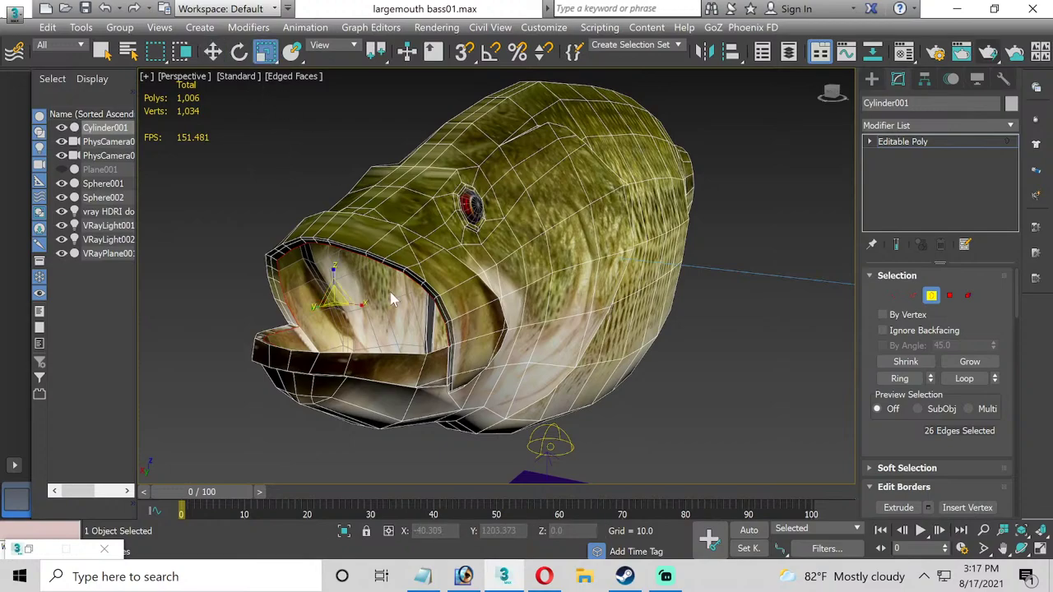
pyautogui.scroll(3, 349, 315)
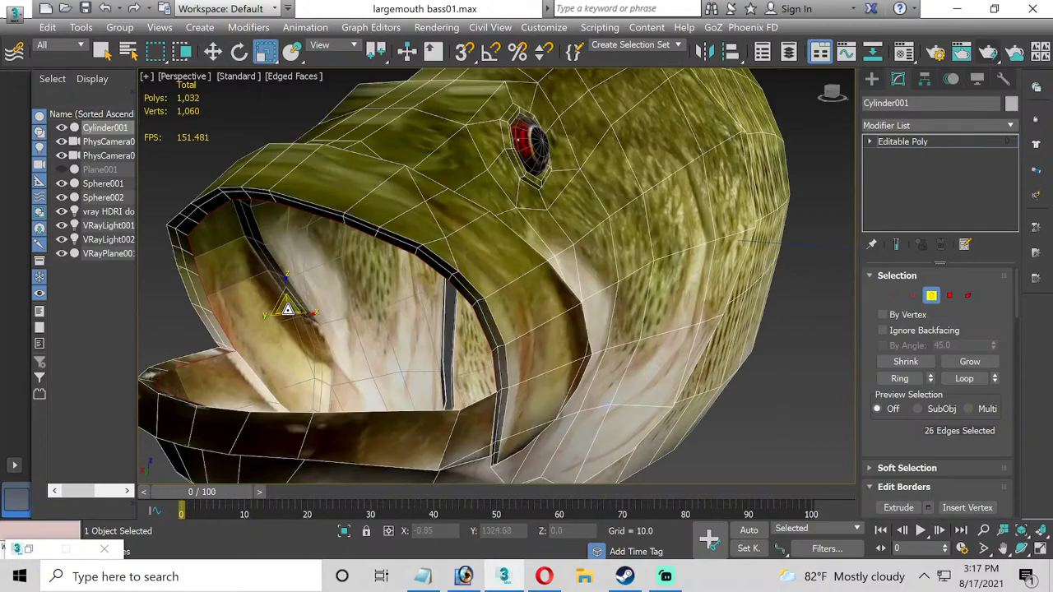
pyautogui.moveTo(287, 309)
pyautogui.mouseDown()
pyautogui.moveTo(292, 329)
pyautogui.moveTo(293, 318)
pyautogui.mouseUp()
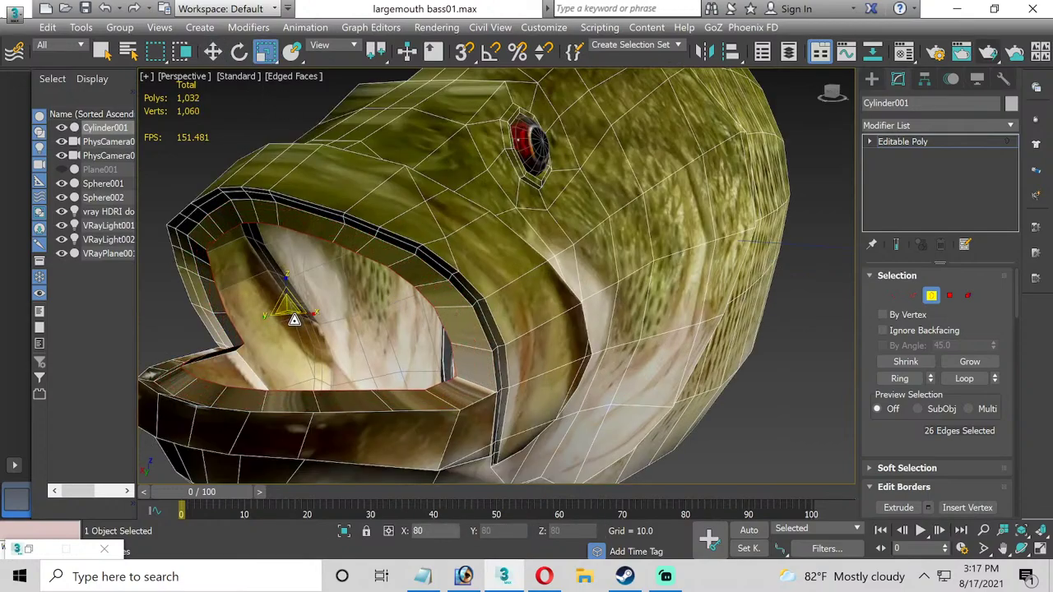
pyautogui.click(217, 53)
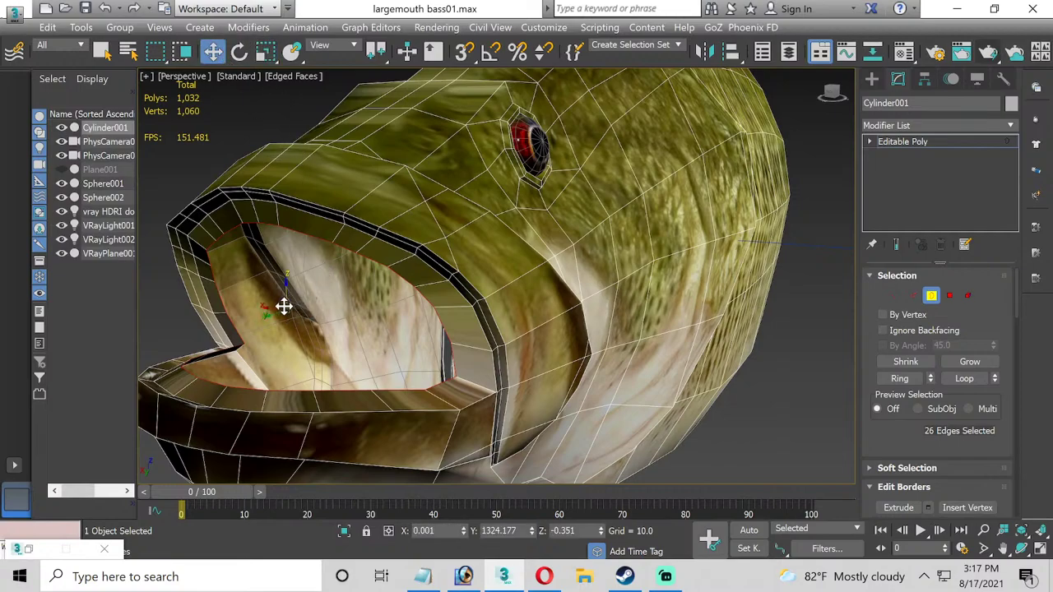
pyautogui.moveTo(272, 315); pyautogui.dragTo(309, 295)
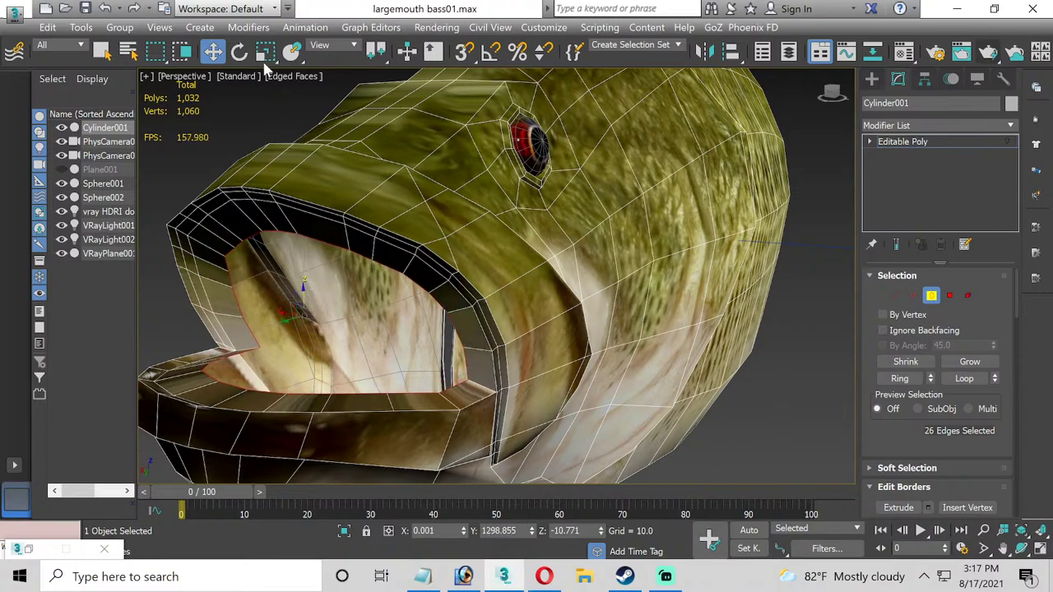
pyautogui.click(265, 52)
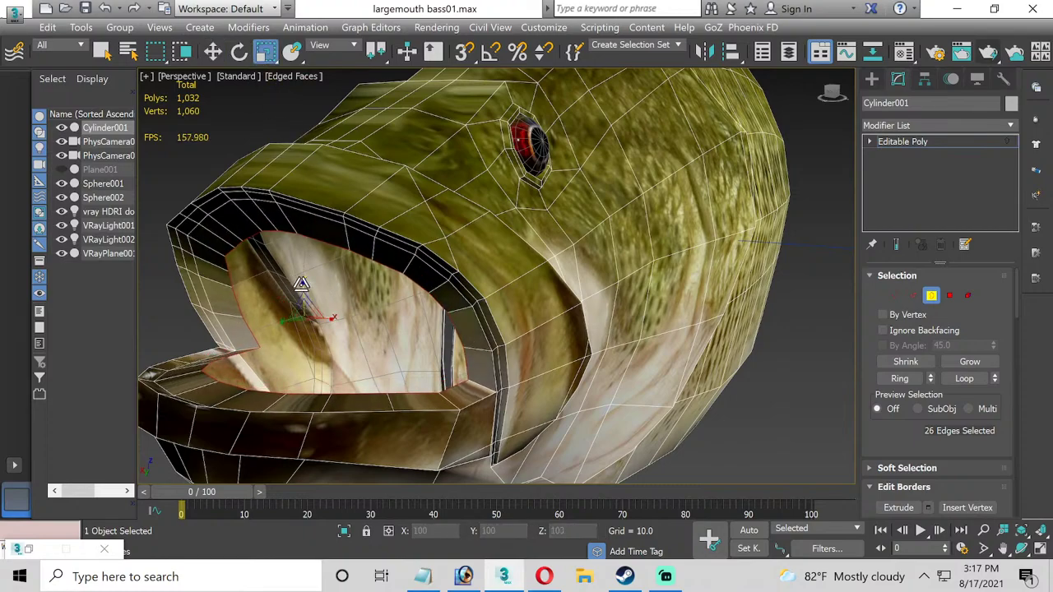
pyautogui.moveTo(300, 288); pyautogui.dragTo(294, 276)
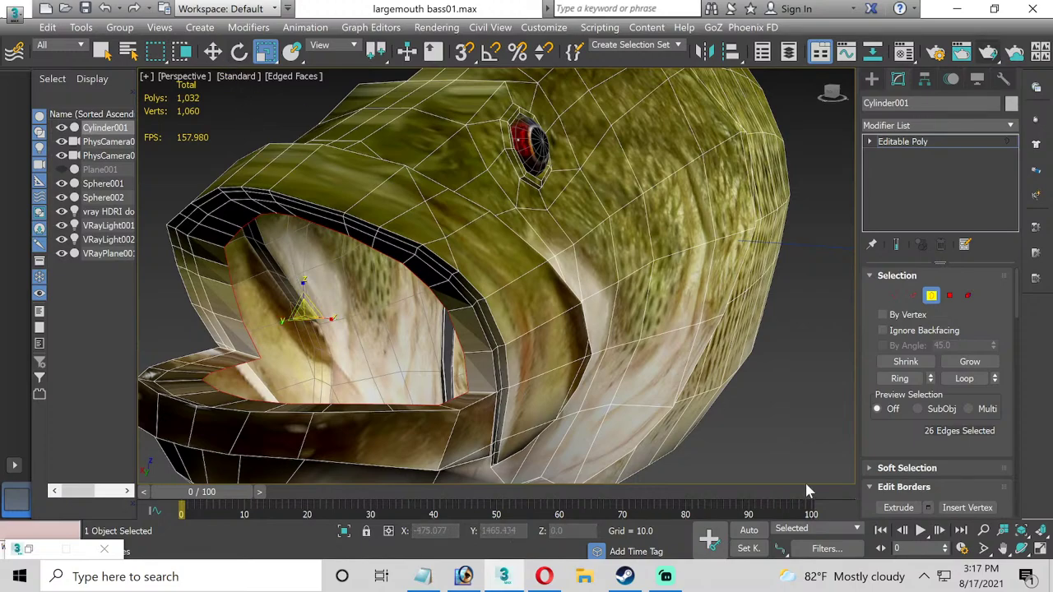
# In the maximized Top view, push the mouth border deeper into the head.
pyautogui.click(1041, 549)
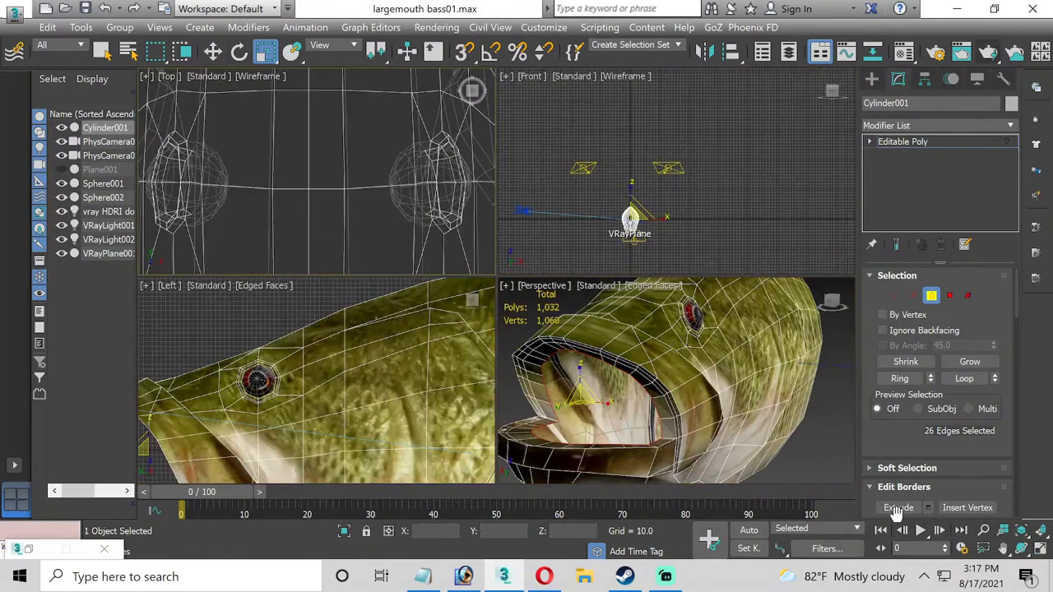
pyautogui.click(1040, 550)
pyautogui.scroll(-3, 534, 350)
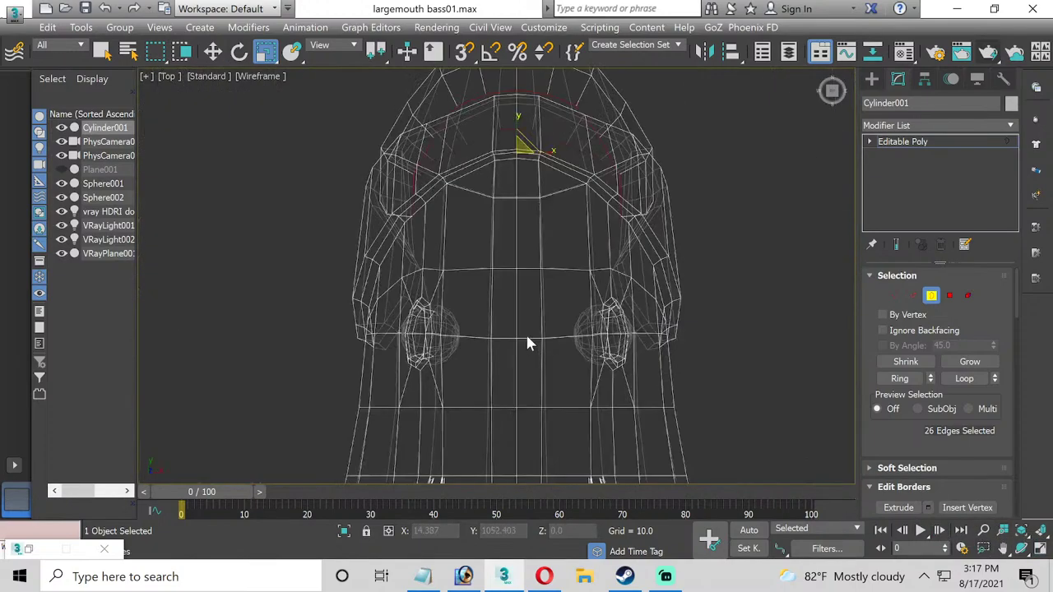
pyautogui.scroll(3, 526, 332)
pyautogui.moveTo(447, 295); pyautogui.dragTo(414, 365, button='middle')
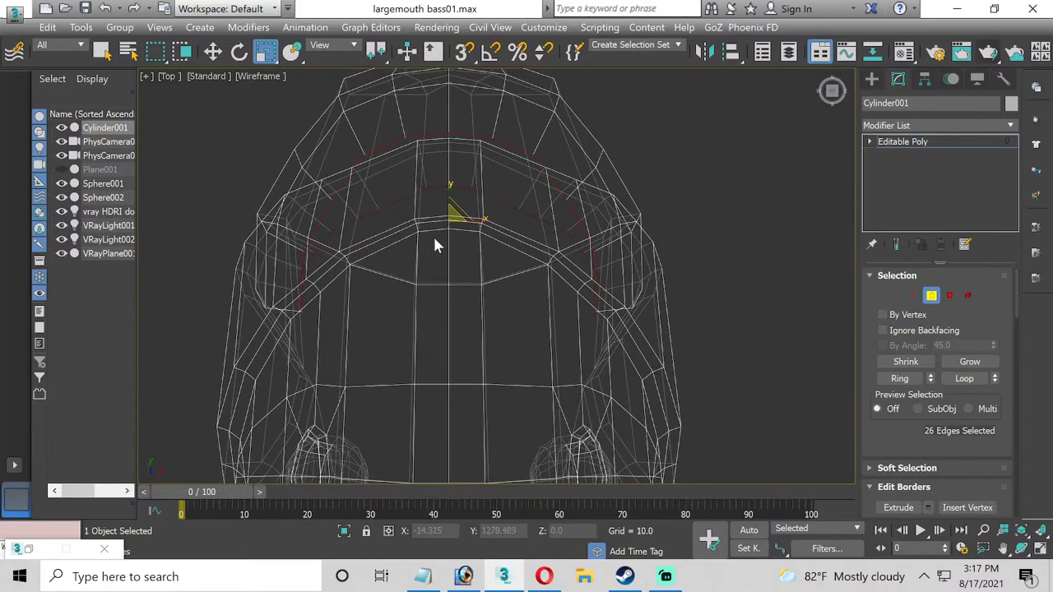
pyautogui.click(212, 51)
pyautogui.moveTo(447, 200); pyautogui.dragTo(453, 271)
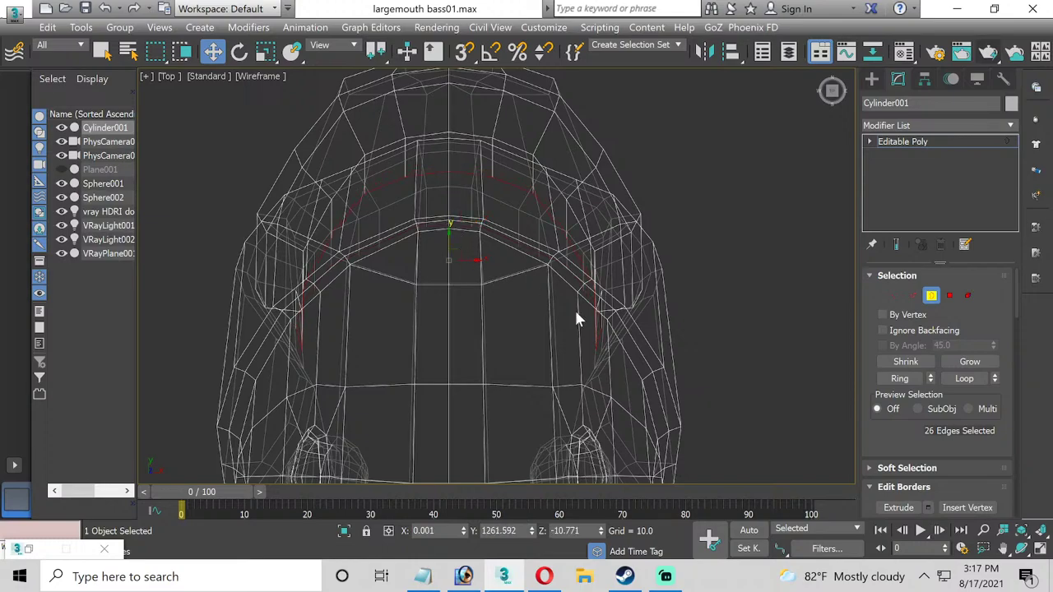
# Maximize the Left view in Wireframe Override, keeping the 26 selected border edges.
pyautogui.click(1040, 551)
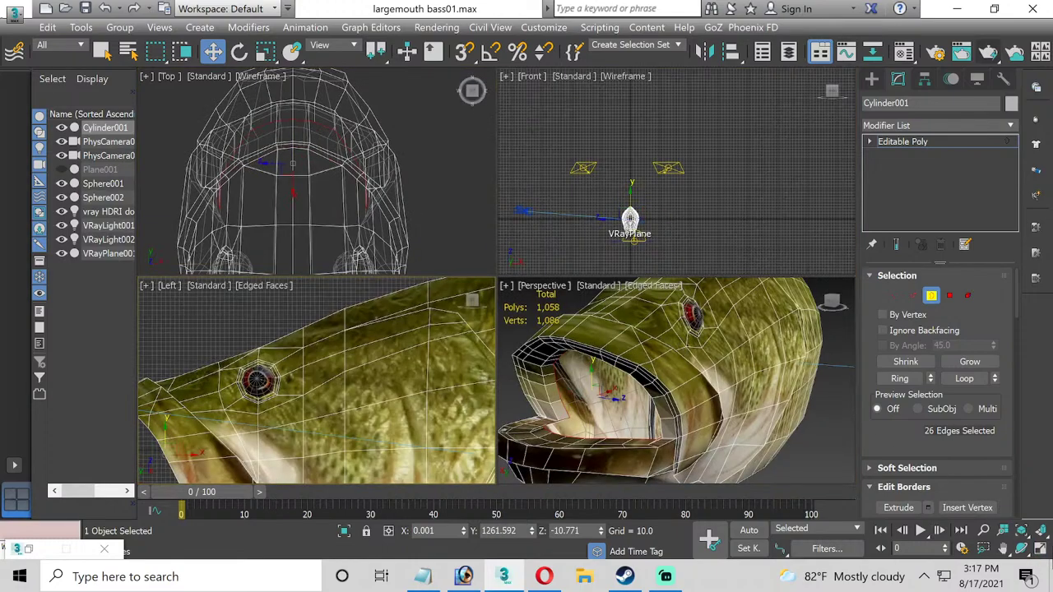
pyautogui.click(1040, 549)
pyautogui.scroll(3, 361, 394)
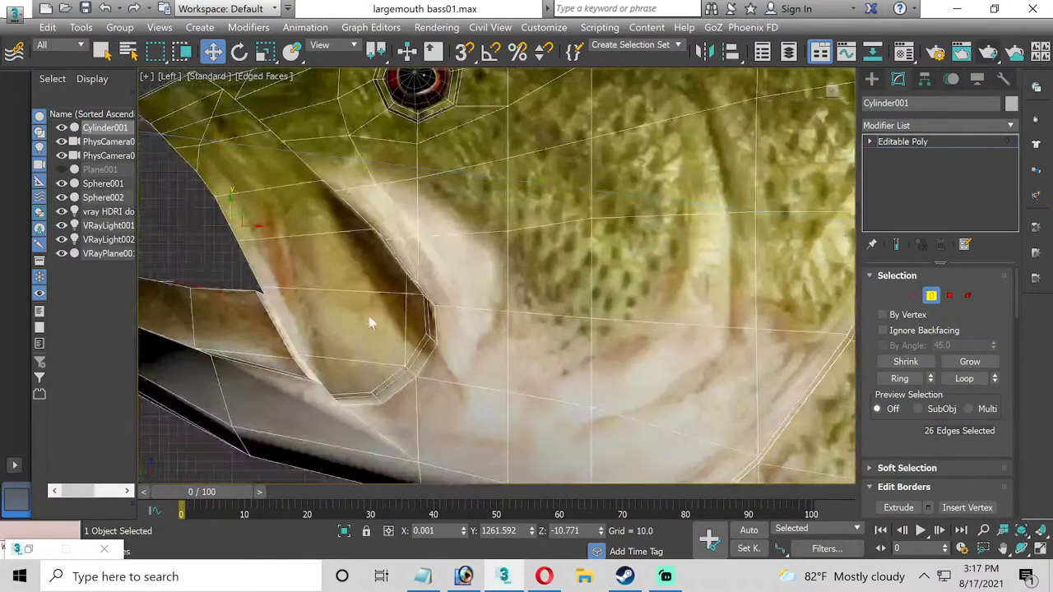
pyautogui.moveTo(360, 394); pyautogui.dragTo(421, 359, button='middle')
pyautogui.scroll(2, 421, 359)
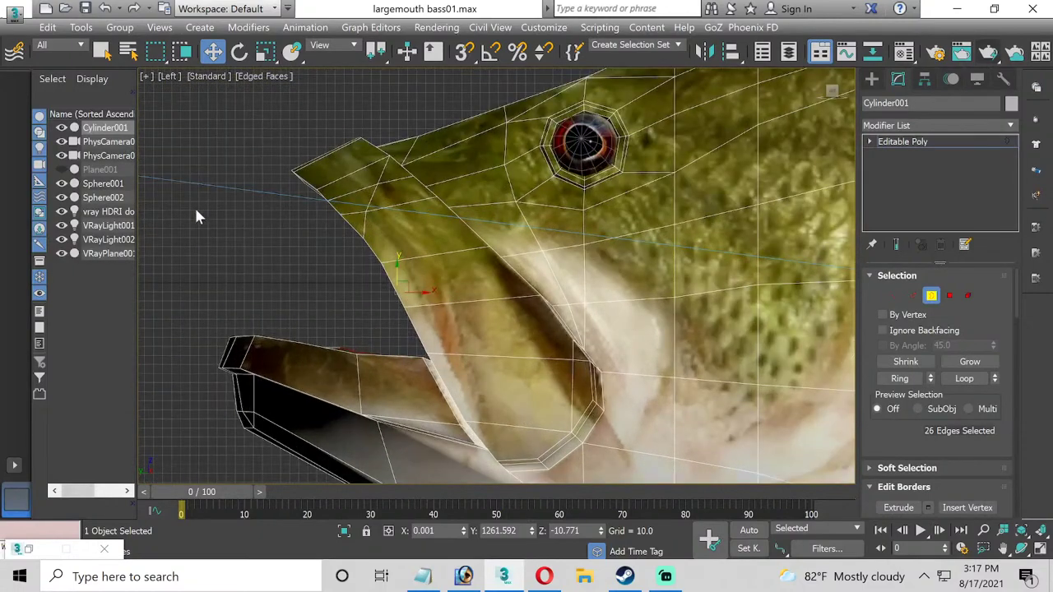
pyautogui.click(280, 122)
pyautogui.click(263, 76)
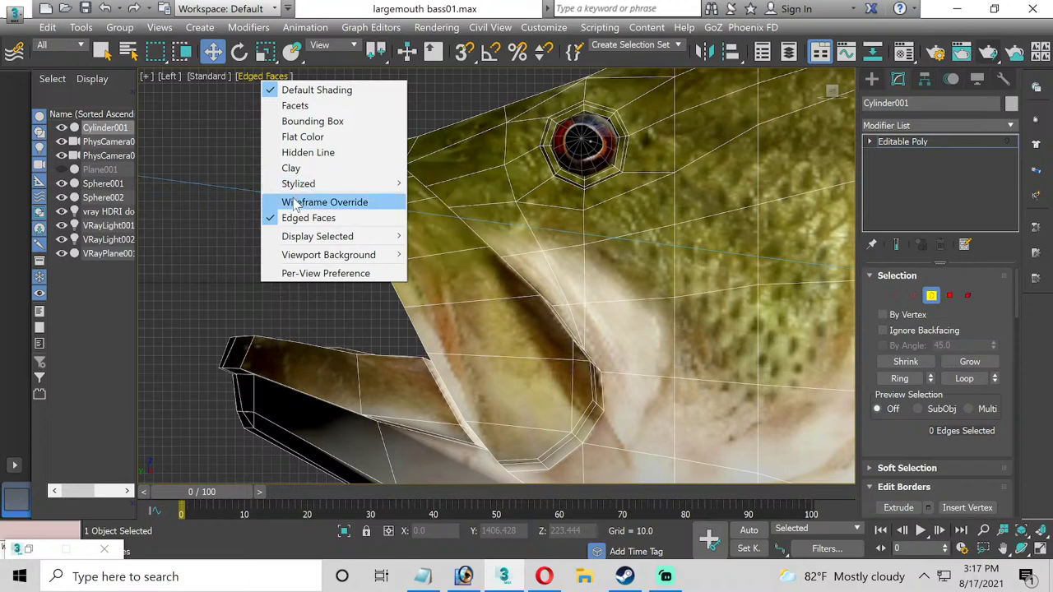
pyautogui.click(294, 204)
pyautogui.hotkey('ctrl', 'z')
pyautogui.moveTo(322, 272); pyautogui.dragTo(284, 287, button='middle')
# Move the mouth border edges down and to the right into the head.
pyautogui.moveTo(370, 263); pyautogui.dragTo(395, 259)
pyautogui.click(265, 51)
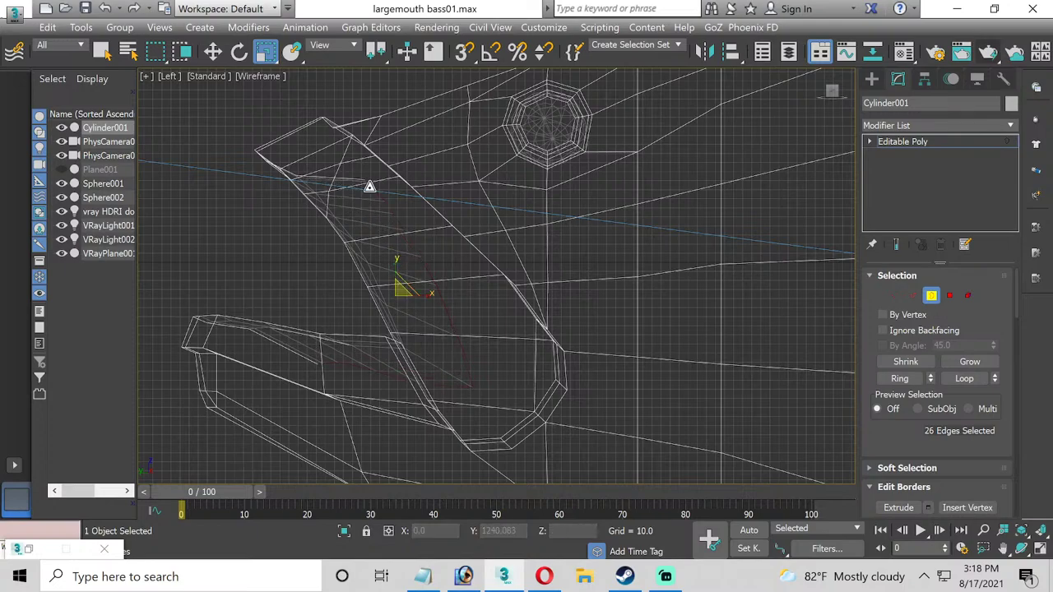
pyautogui.click(212, 51)
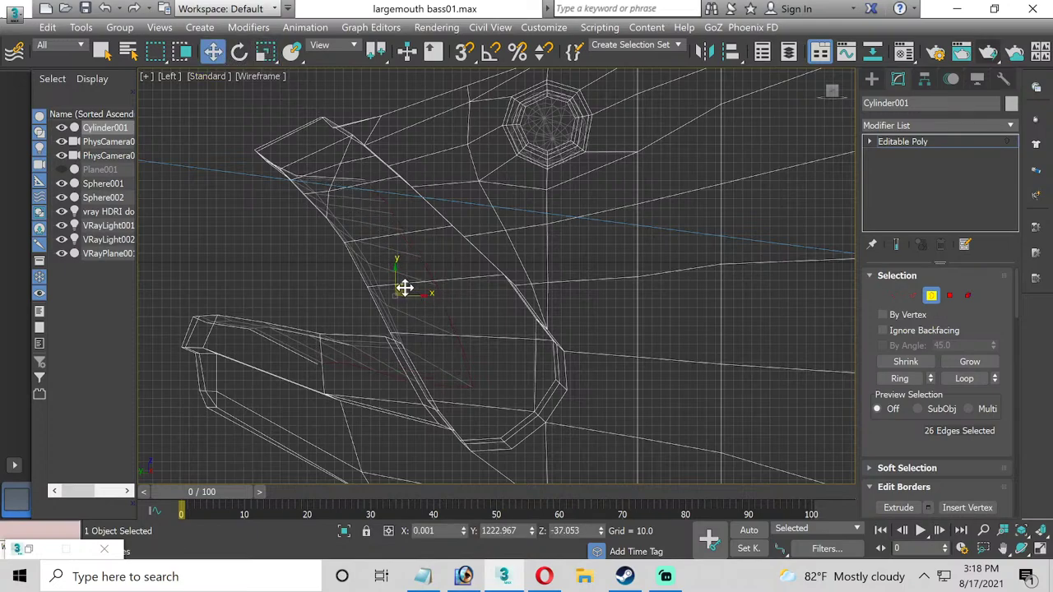
pyautogui.moveTo(404, 287); pyautogui.dragTo(488, 309)
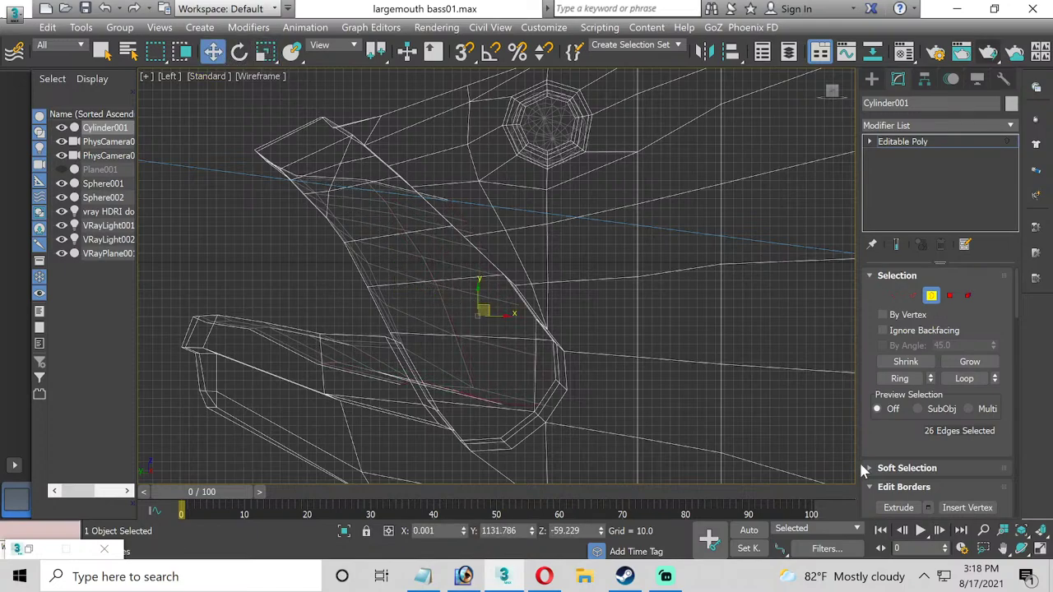
pyautogui.click(1037, 555)
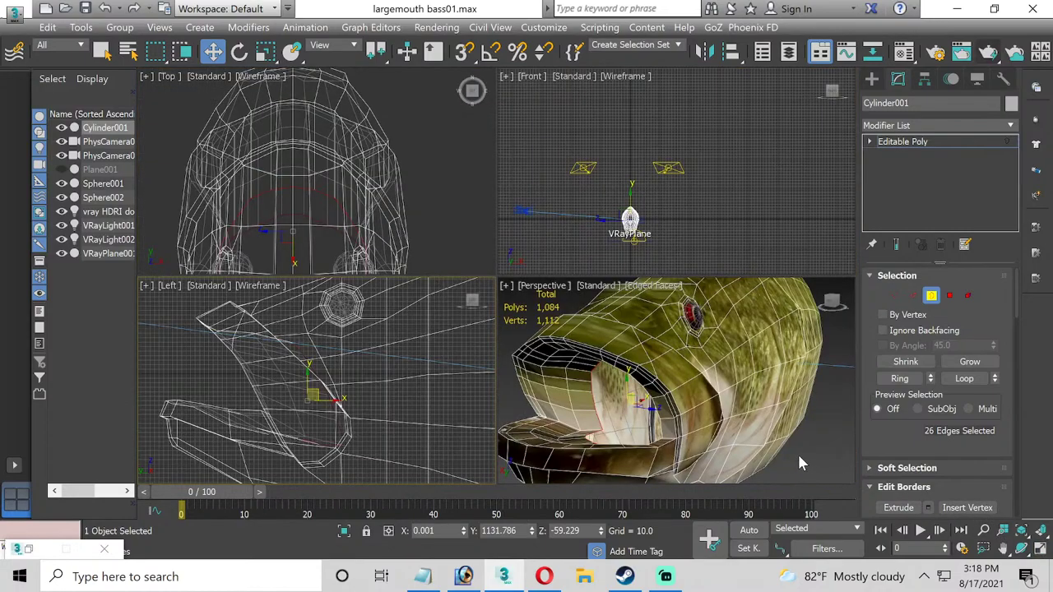
pyautogui.click(1038, 550)
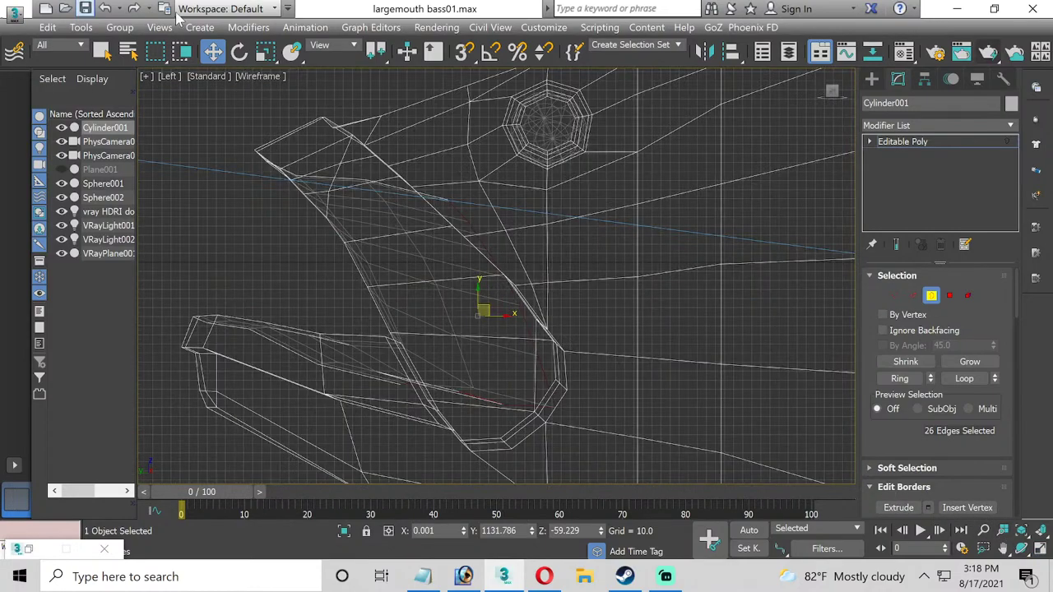
pyautogui.click(1035, 550)
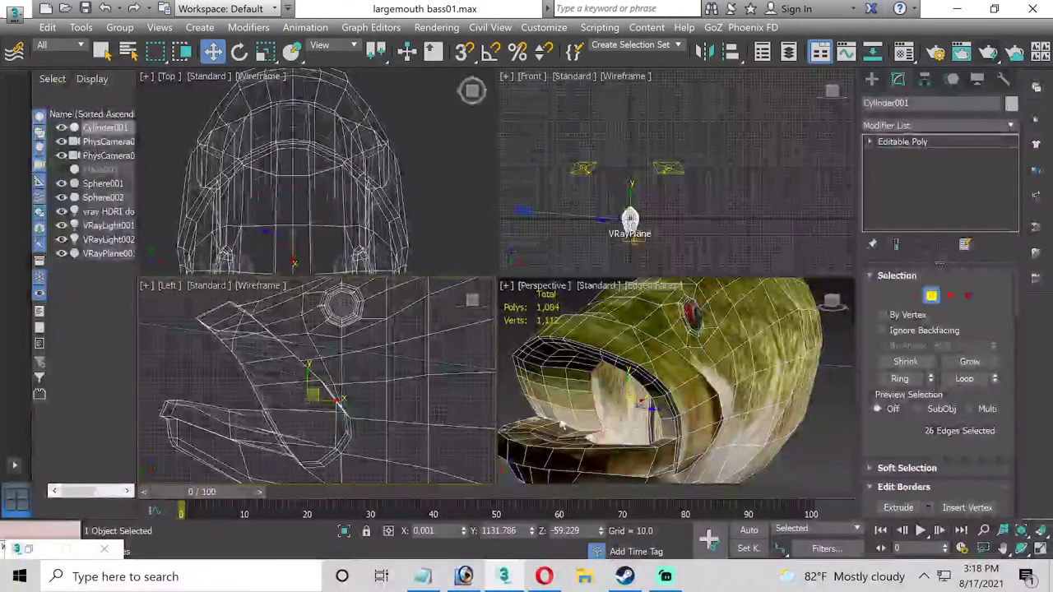
# Scale the mouth border in to 83% and Shift-move it to extrude a new ring.
pyautogui.click(1041, 551)
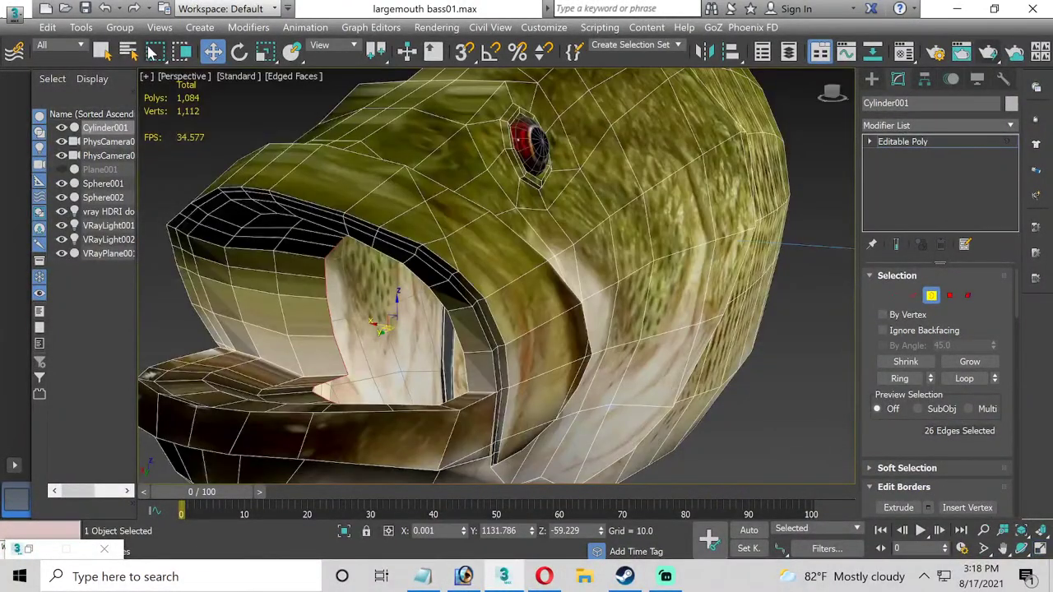
pyautogui.click(267, 52)
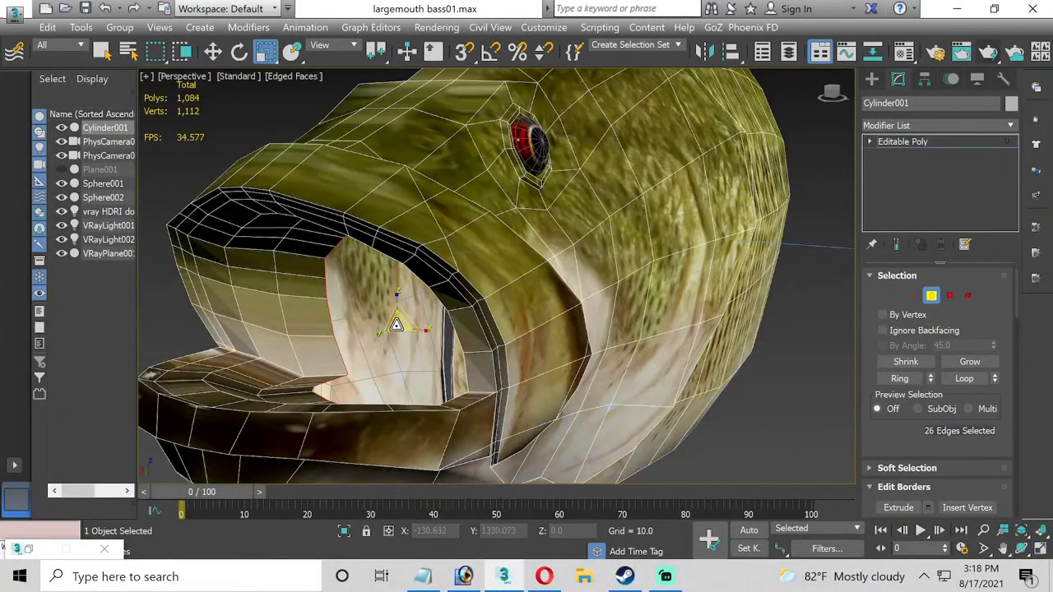
pyautogui.moveTo(396, 325); pyautogui.dragTo(401, 333)
pyautogui.press('w')
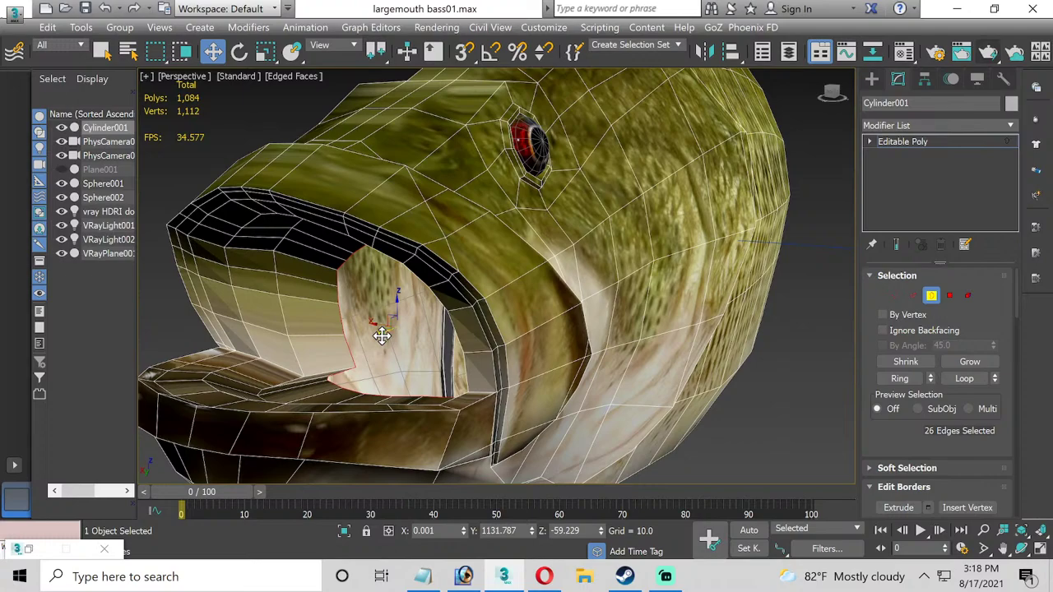
pyautogui.keyDown('shift'); pyautogui.moveTo(383, 336); pyautogui.dragTo(426, 331); pyautogui.keyUp('shift')
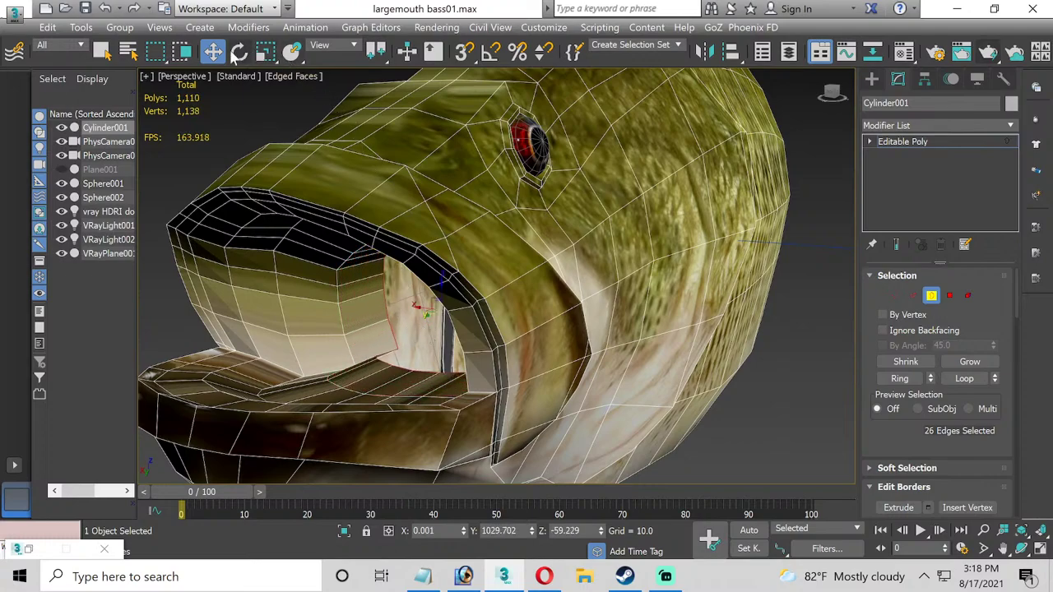
# Narrow the extruded mouth ring and push its edges down.
pyautogui.click(239, 52)
pyautogui.click(264, 54)
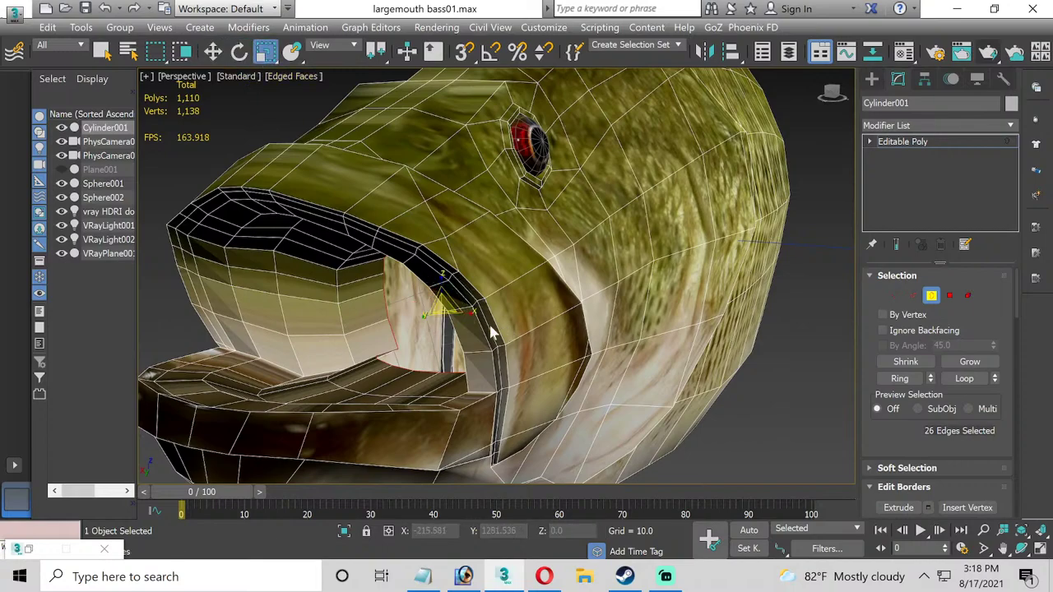
pyautogui.moveTo(442, 309); pyautogui.dragTo(441, 331)
pyautogui.click(211, 52)
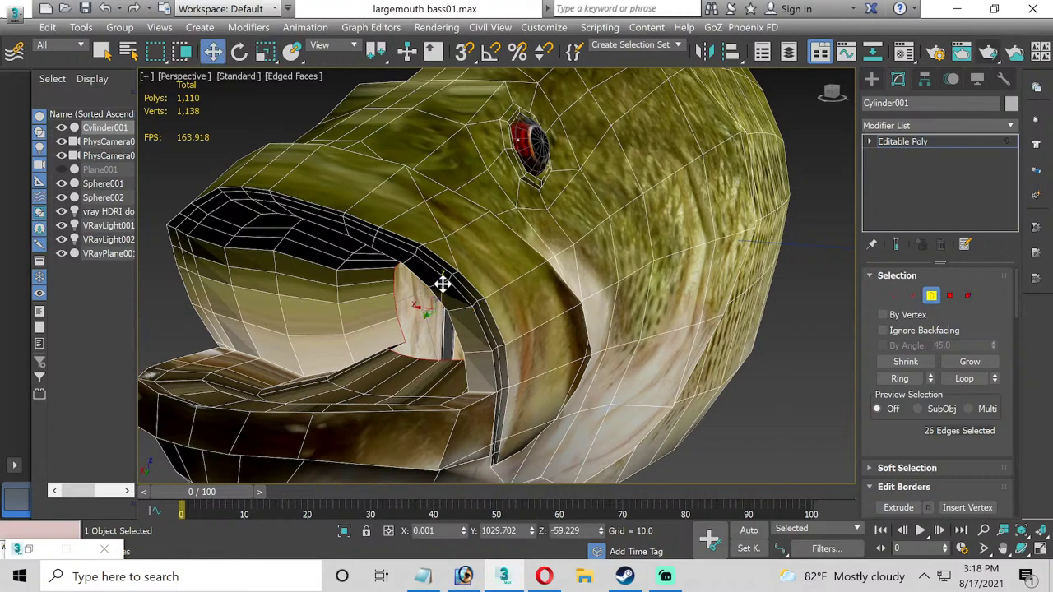
pyautogui.moveTo(443, 284); pyautogui.dragTo(438, 301)
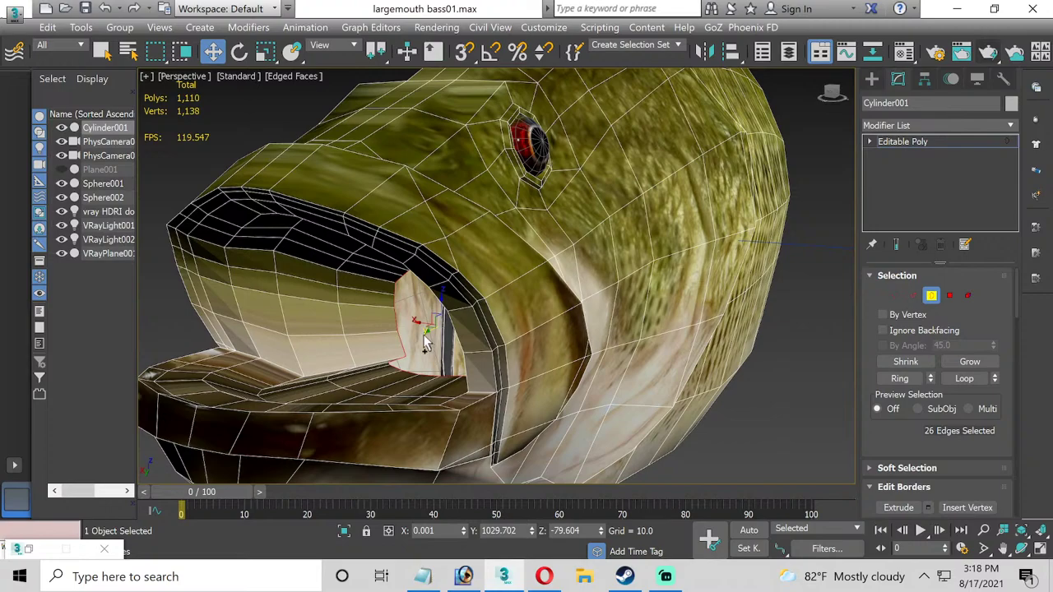
# Extrude a second ring deeper into the head, shrink it slightly, and look into the mouth.
pyautogui.keyDown('shift'); pyautogui.moveTo(424, 331); pyautogui.dragTo(449, 318); pyautogui.keyUp('shift')
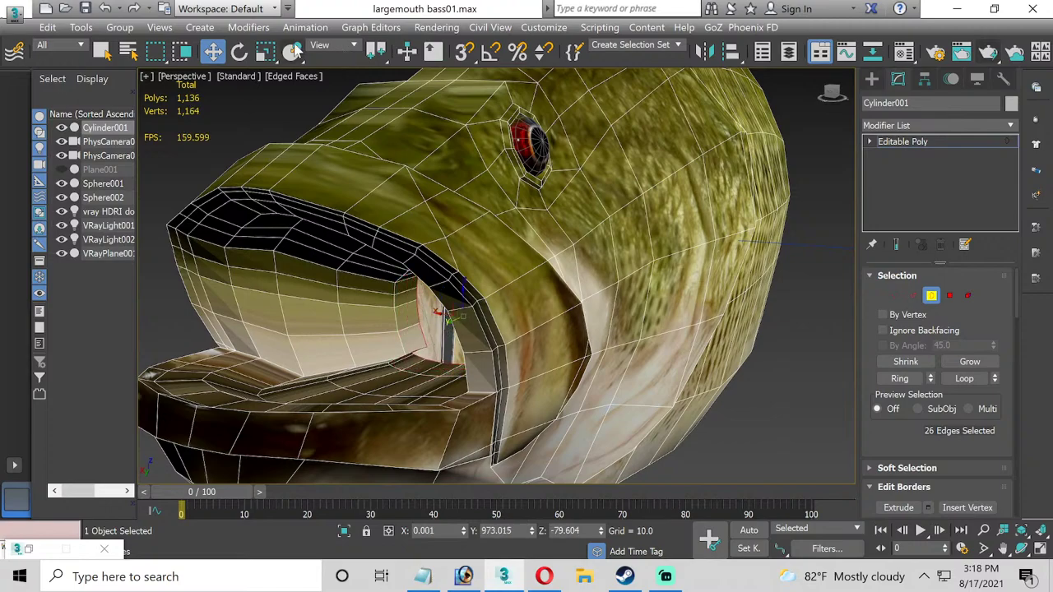
pyautogui.click(265, 51)
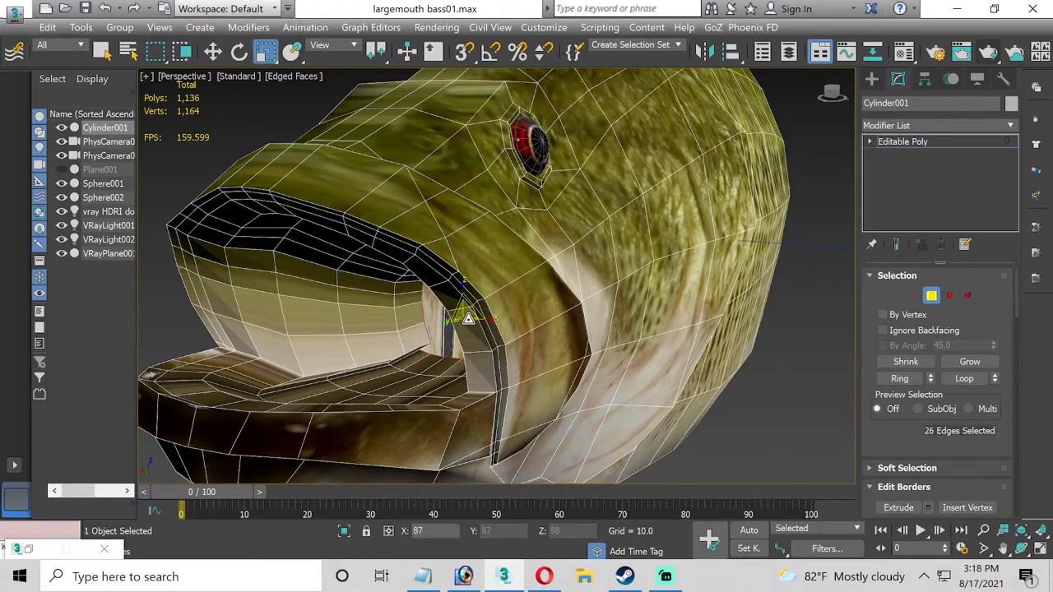
pyautogui.moveTo(468, 319); pyautogui.dragTo(454, 318)
pyautogui.click(1022, 548)
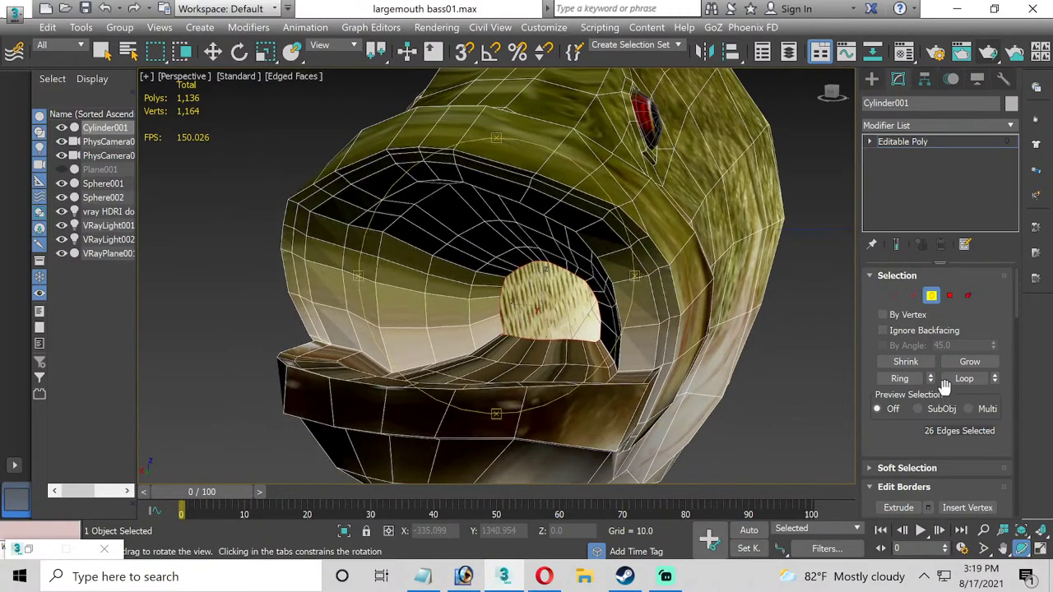
pyautogui.scroll(-2, 948, 367)
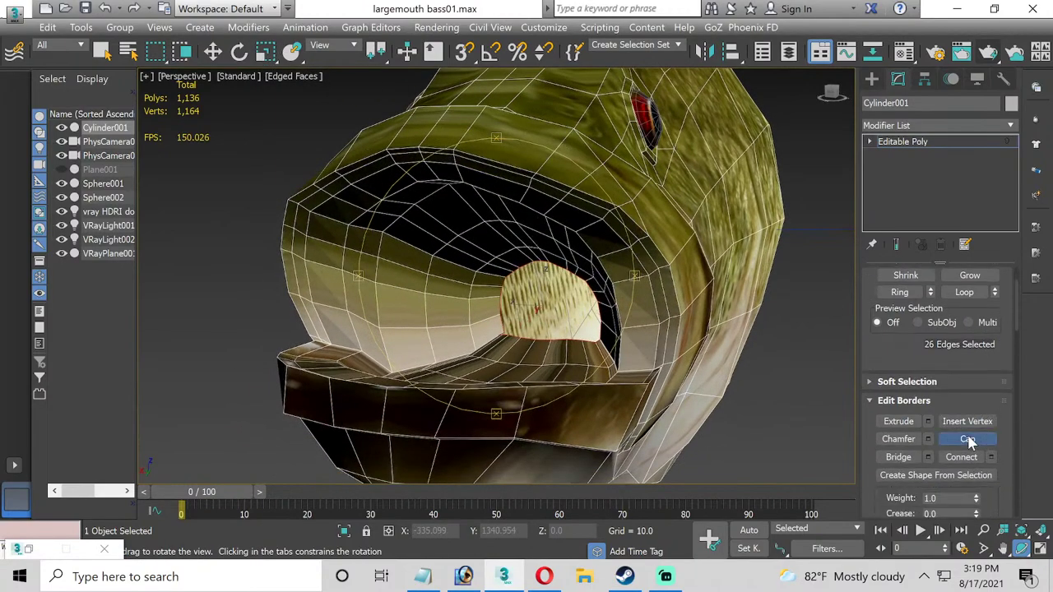
# Cap the mouth hole and inset the cap polygon.
pyautogui.click(968, 438)
pyautogui.click(870, 142)
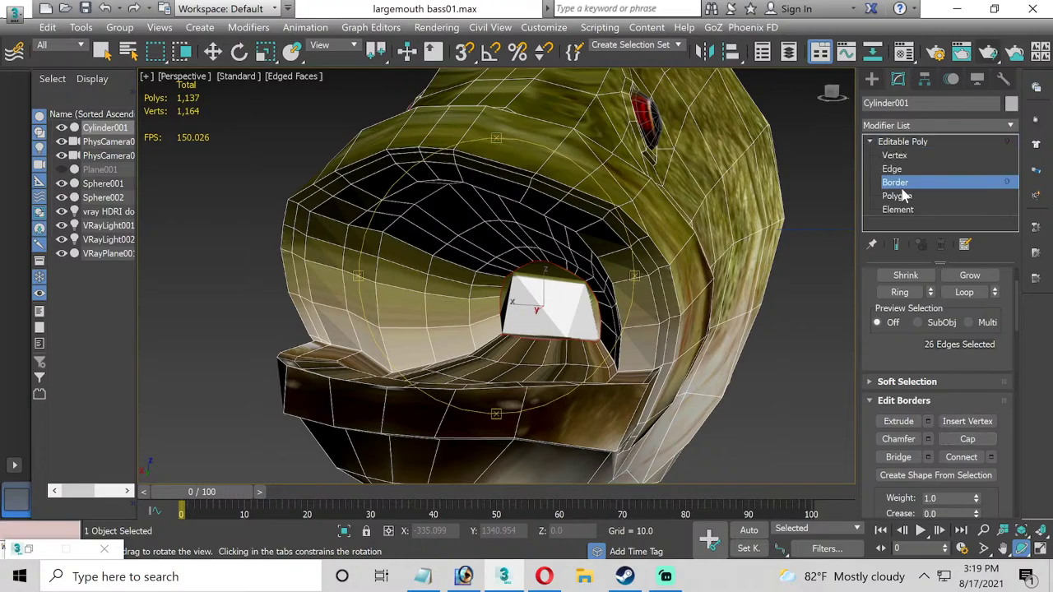
pyautogui.click(897, 196)
pyautogui.click(564, 301)
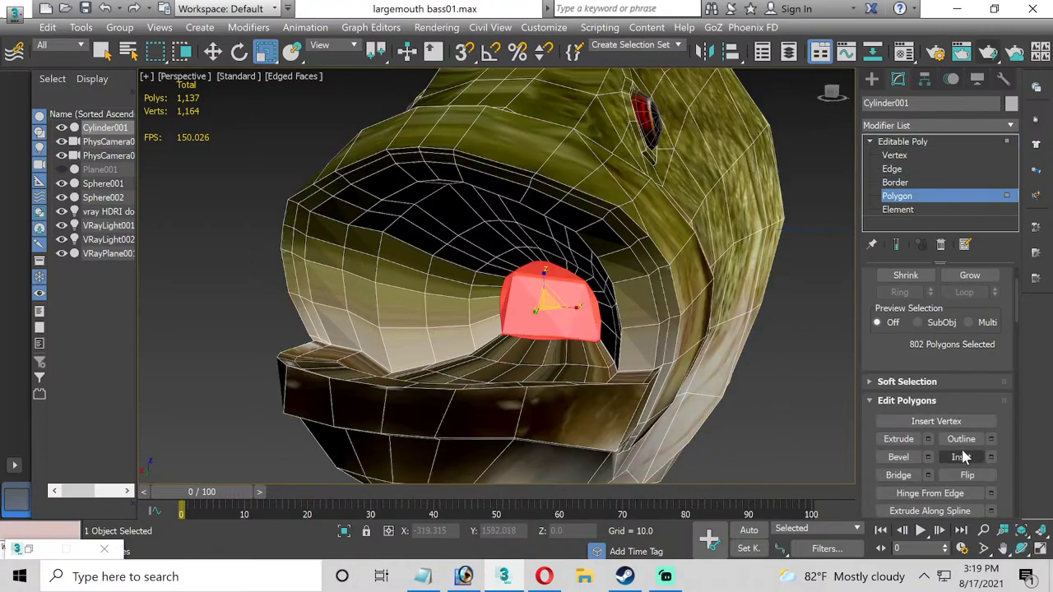
pyautogui.click(992, 459)
pyautogui.moveTo(508, 306); pyautogui.dragTo(504, 247)
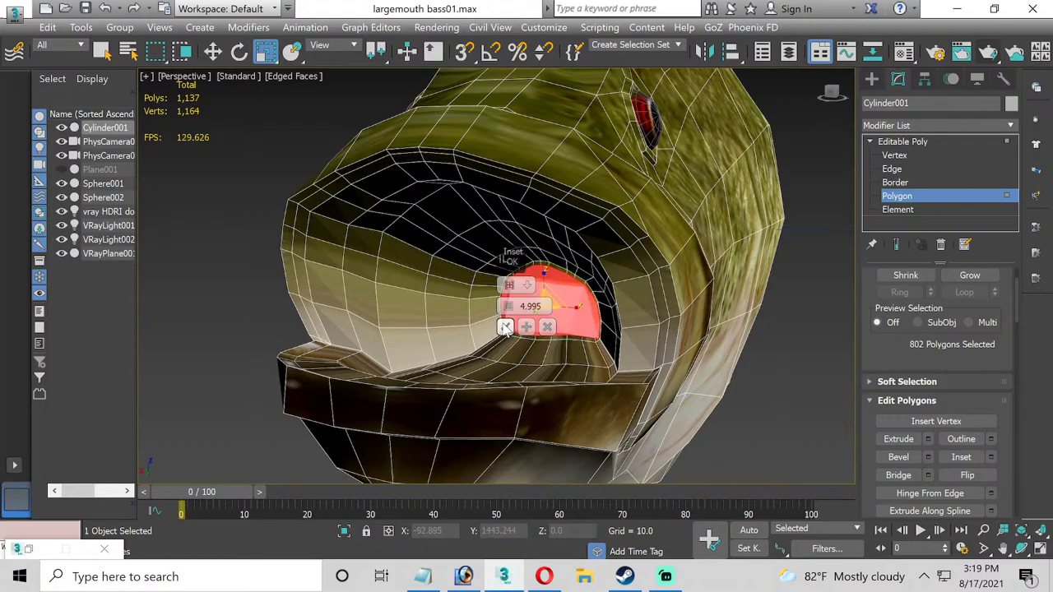
pyautogui.click(505, 326)
# Push the inset cap back into the mouth, then exit polygon editing.
pyautogui.scroll(4, 525, 315)
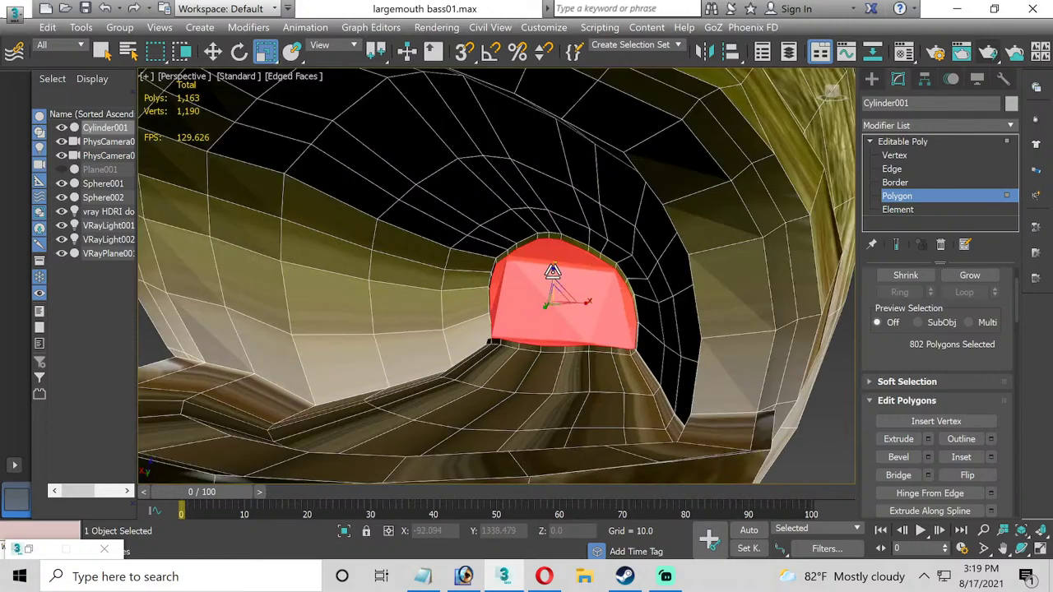
pyautogui.moveTo(553, 271); pyautogui.dragTo(579, 303)
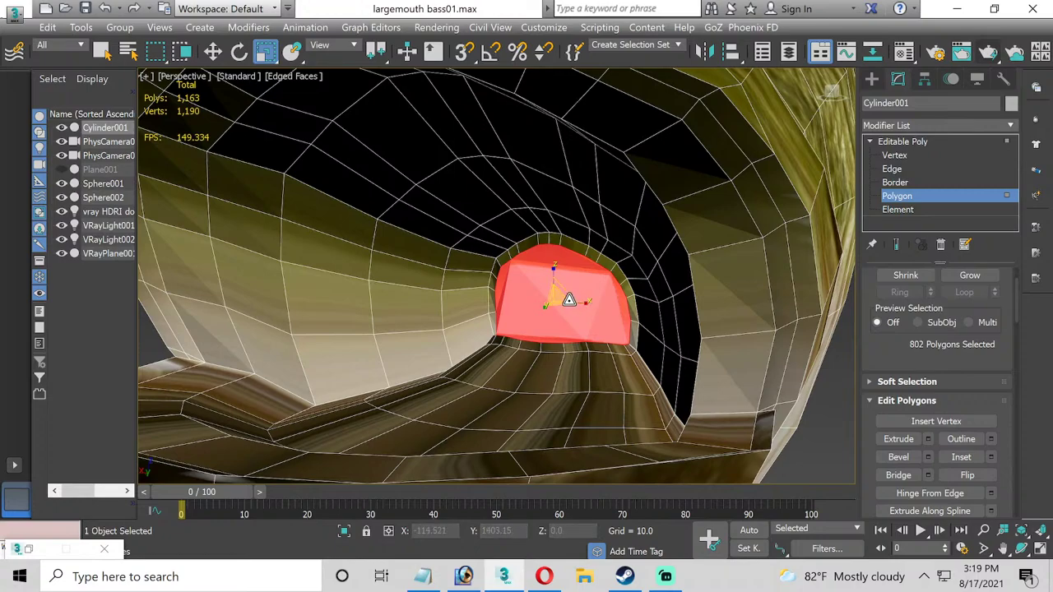
pyautogui.click(905, 197)
pyautogui.click(835, 368)
pyautogui.moveTo(541, 384); pyautogui.dragTo(521, 415, button='middle')
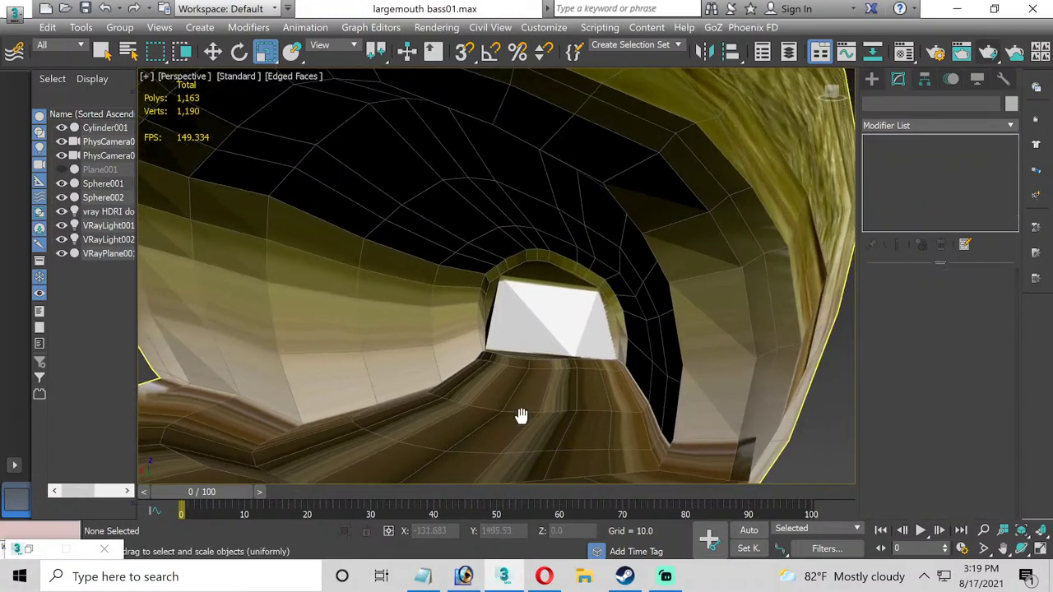
# On Cylinder001, enlarge the inner cap polygon, move it right, and delete it.
pyautogui.click(519, 331)
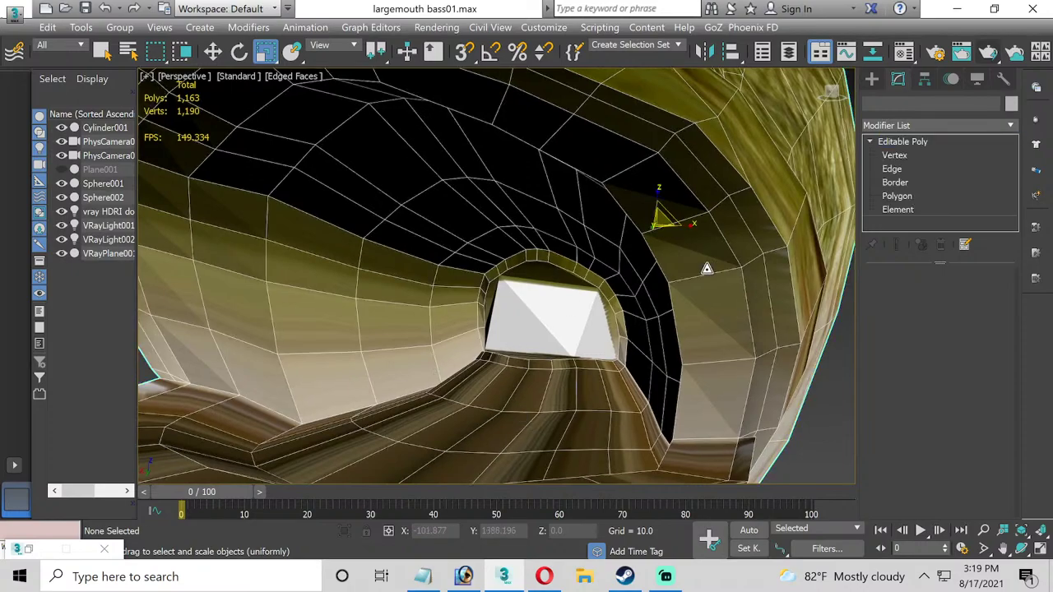
pyautogui.click(897, 195)
pyautogui.click(550, 317)
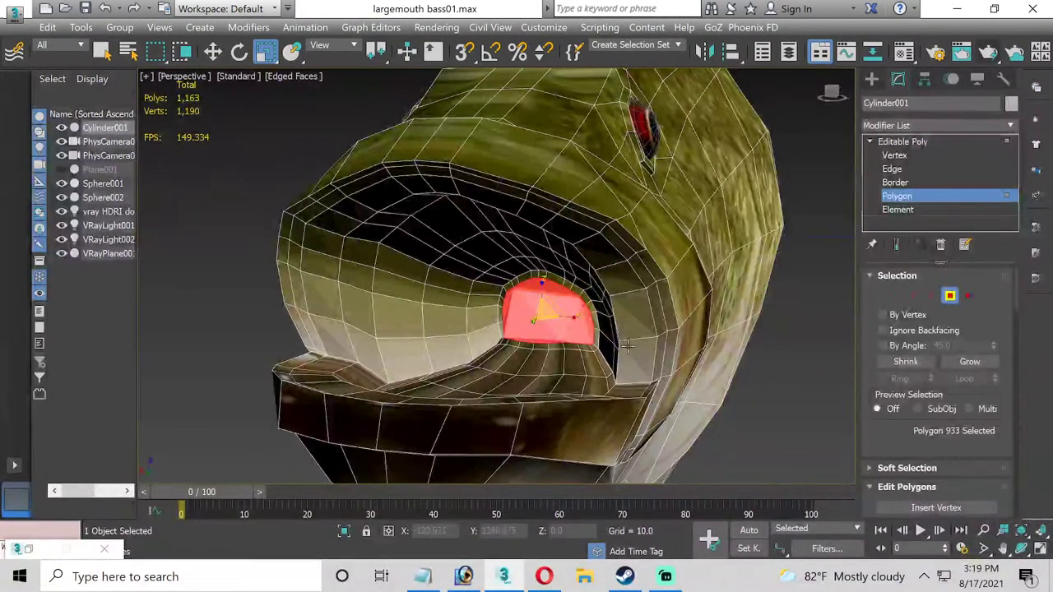
pyautogui.scroll(-3, 942, 423)
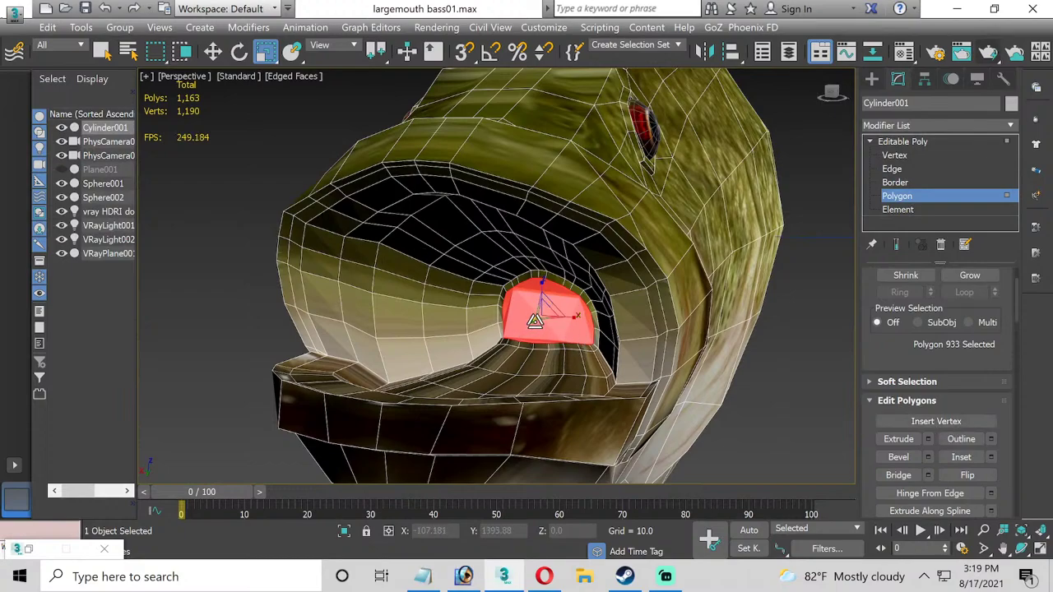
pyautogui.moveTo(535, 321); pyautogui.dragTo(584, 317)
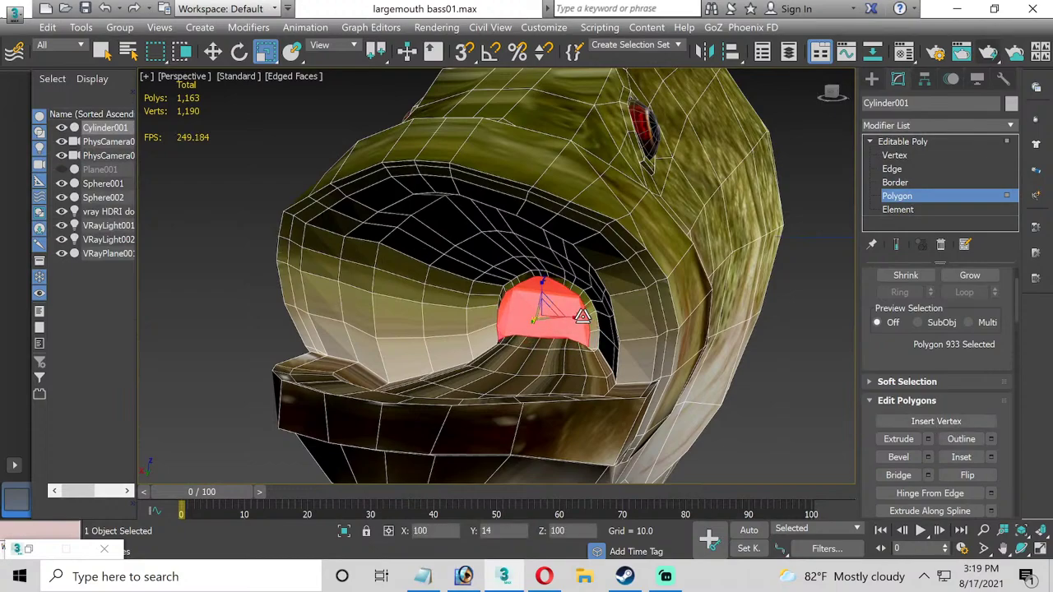
pyautogui.click(212, 51)
pyautogui.moveTo(536, 321); pyautogui.dragTo(549, 318)
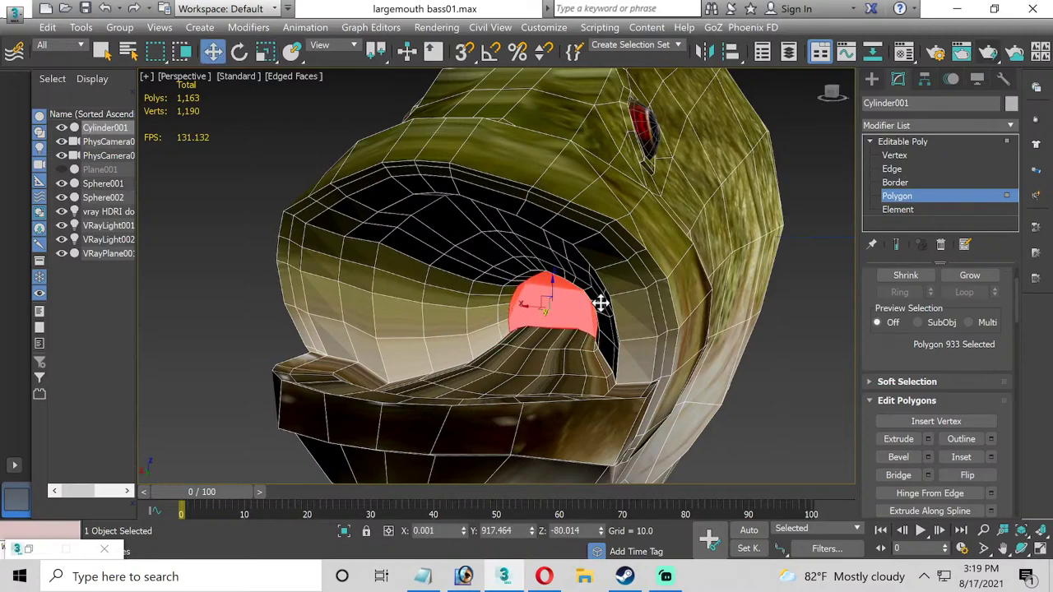
pyautogui.press('Delete')
pyautogui.click(914, 201)
# Inset the face at the back of the mouth and scale it to 92%.
pyautogui.click(743, 322)
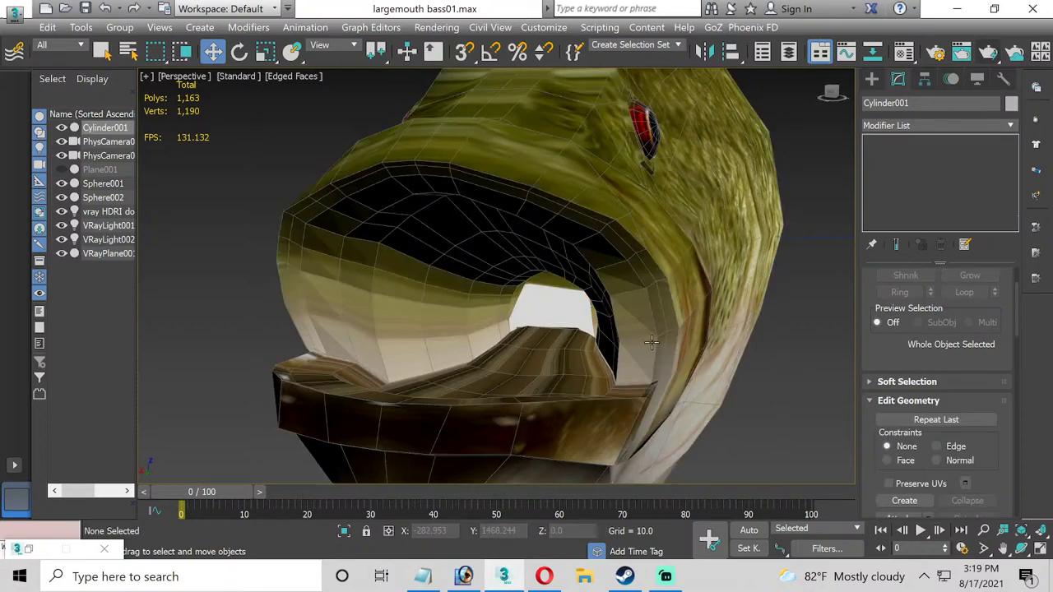
pyautogui.keyDown('alt'); pyautogui.moveTo(566, 333); pyautogui.dragTo(566, 355, button='middle'); pyautogui.keyUp('alt')
pyautogui.scroll(3, 549, 349)
pyautogui.click(565, 334)
pyautogui.click(897, 196)
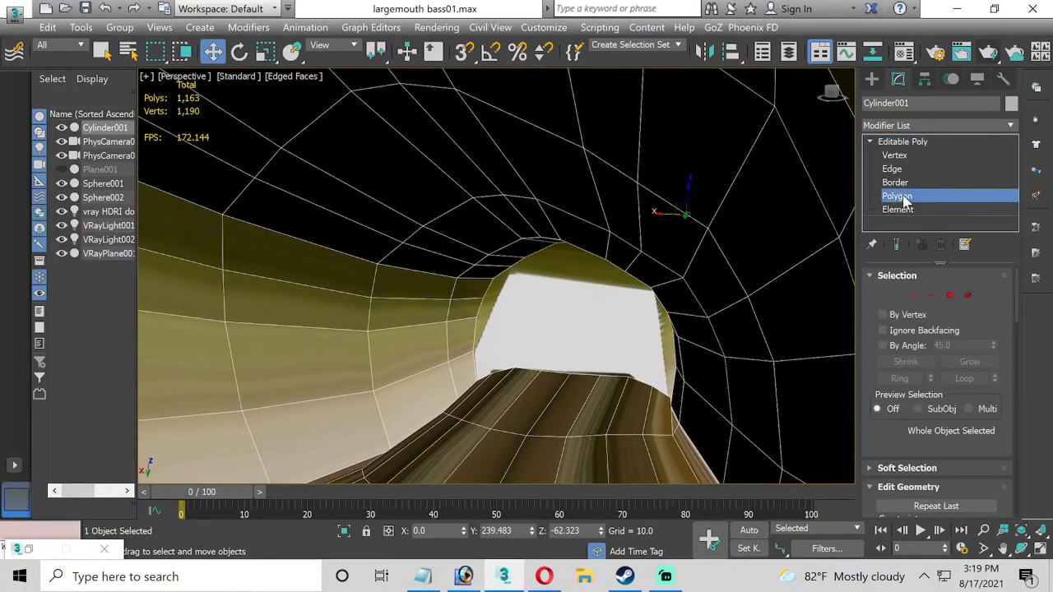
pyautogui.click(571, 356)
pyautogui.scroll(-3, 964, 418)
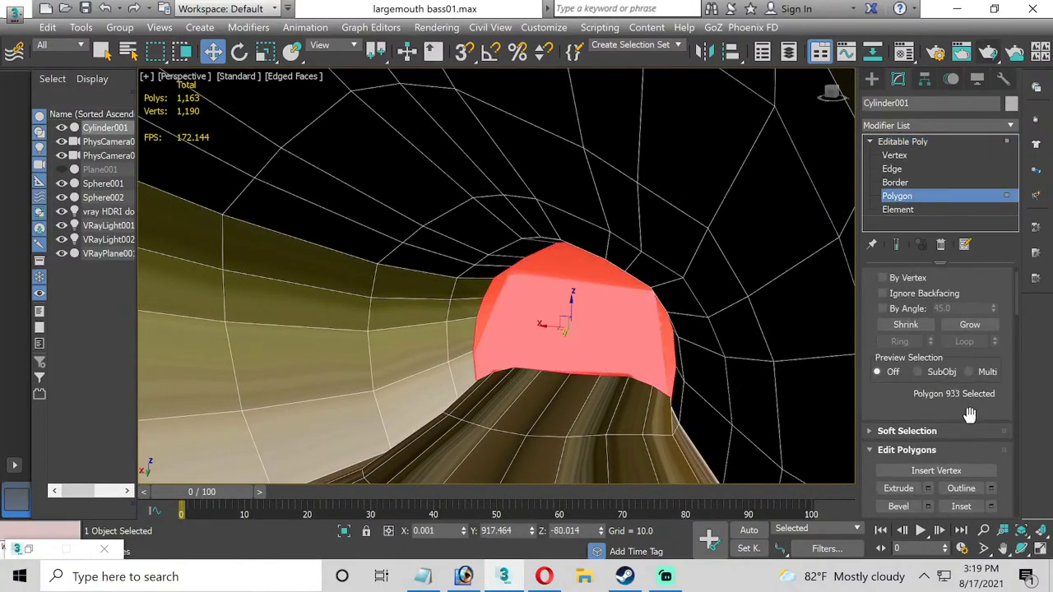
pyautogui.click(991, 469)
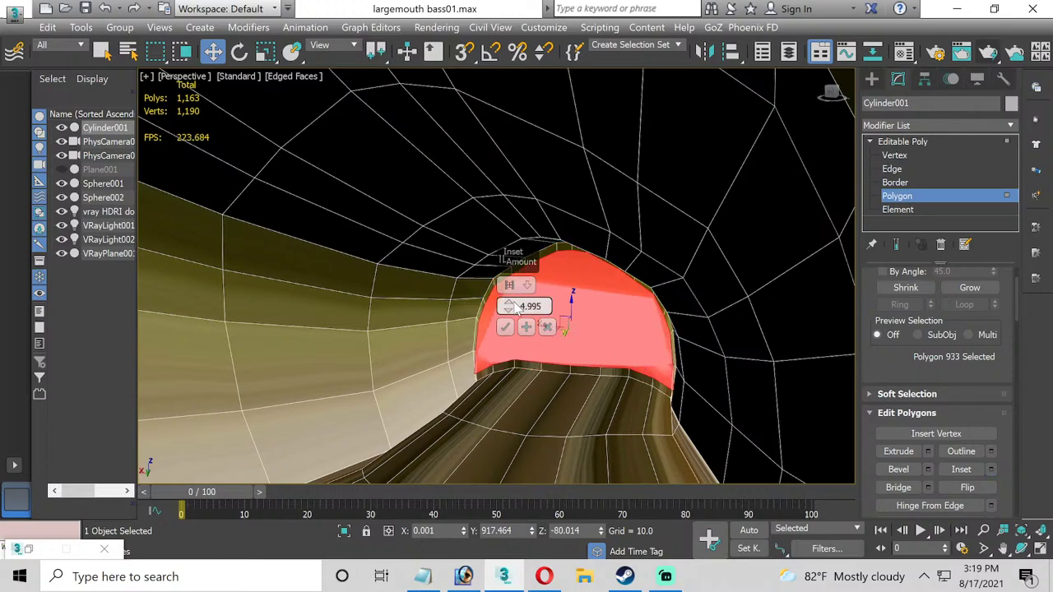
pyautogui.click(505, 327)
pyautogui.click(265, 52)
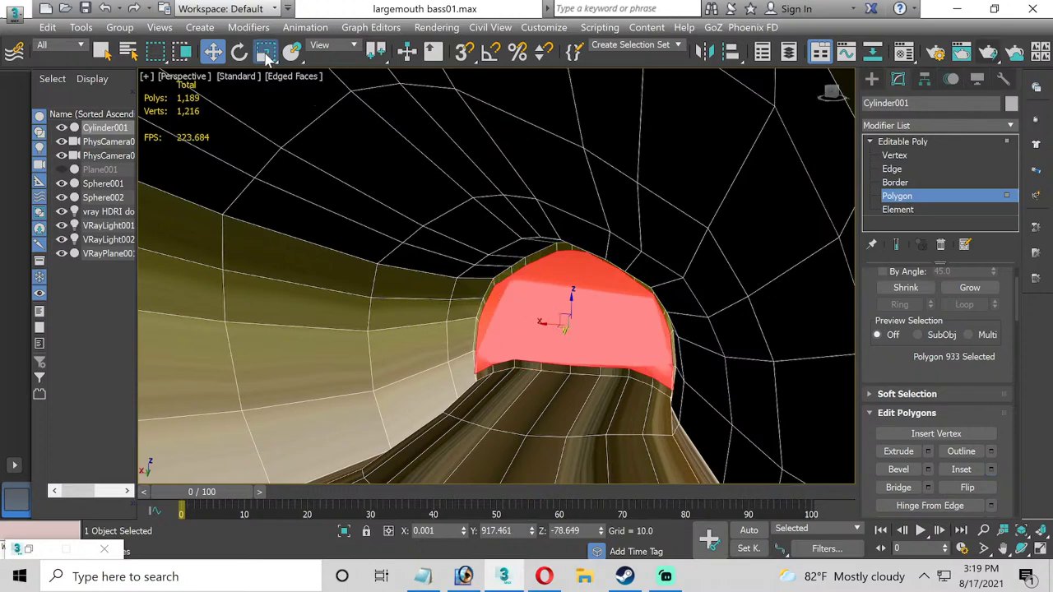
pyautogui.moveTo(606, 330); pyautogui.dragTo(660, 268)
# Frame the top of the bass head and switch to Vertex level.
pyautogui.click(897, 197)
pyautogui.scroll(-5, 786, 447)
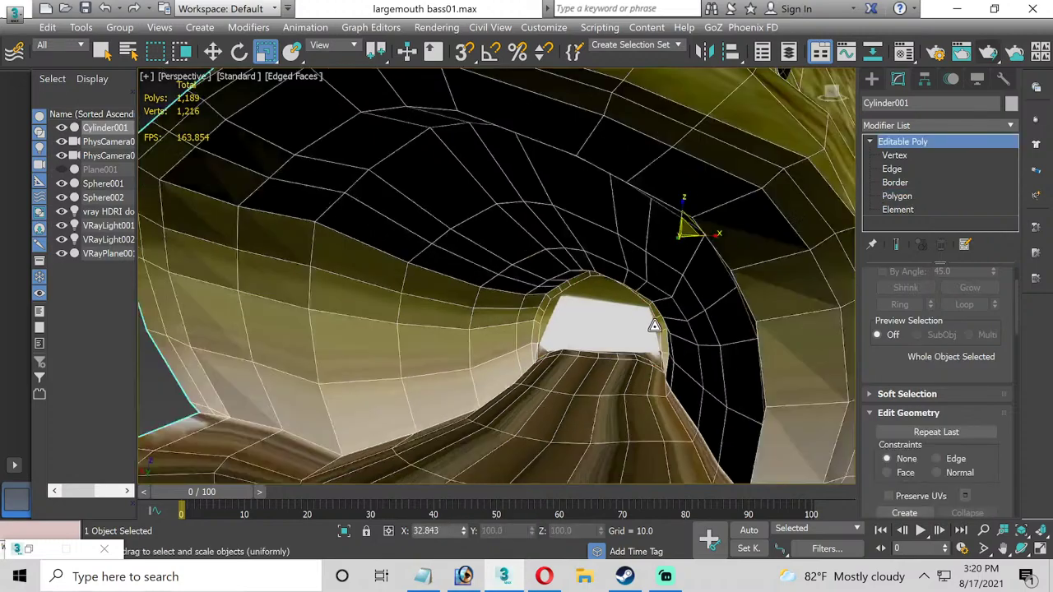
pyautogui.click(788, 455)
pyautogui.keyDown('alt'); pyautogui.moveTo(787, 455); pyautogui.dragTo(752, 437, button='middle'); pyautogui.keyUp('alt')
pyautogui.click(630, 327)
pyautogui.scroll(-2, 630, 327)
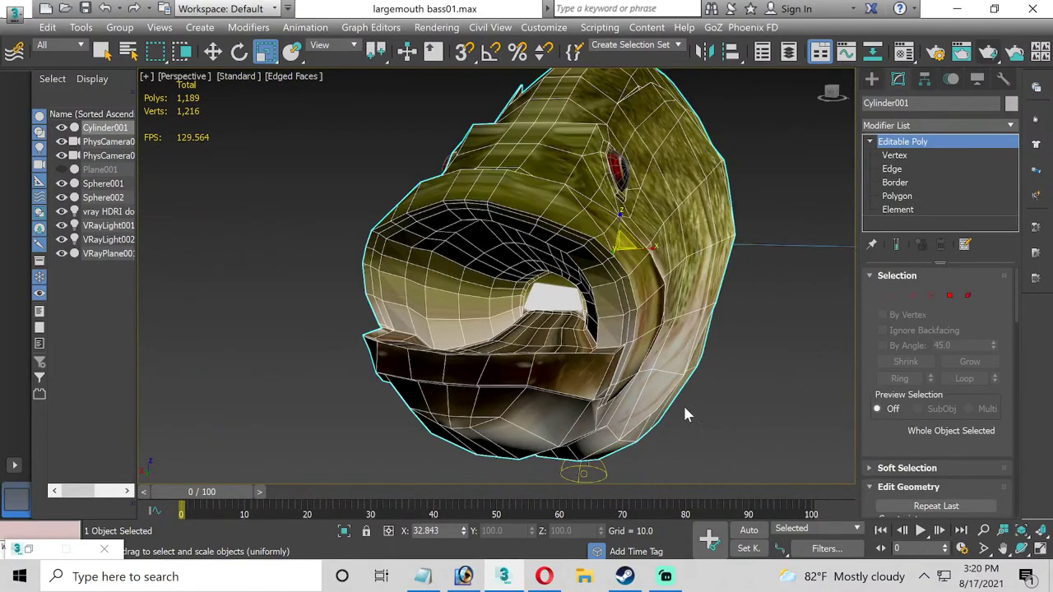
pyautogui.keyDown('alt'); pyautogui.moveTo(551, 290); pyautogui.dragTo(550, 306, button='middle'); pyautogui.keyUp('alt')
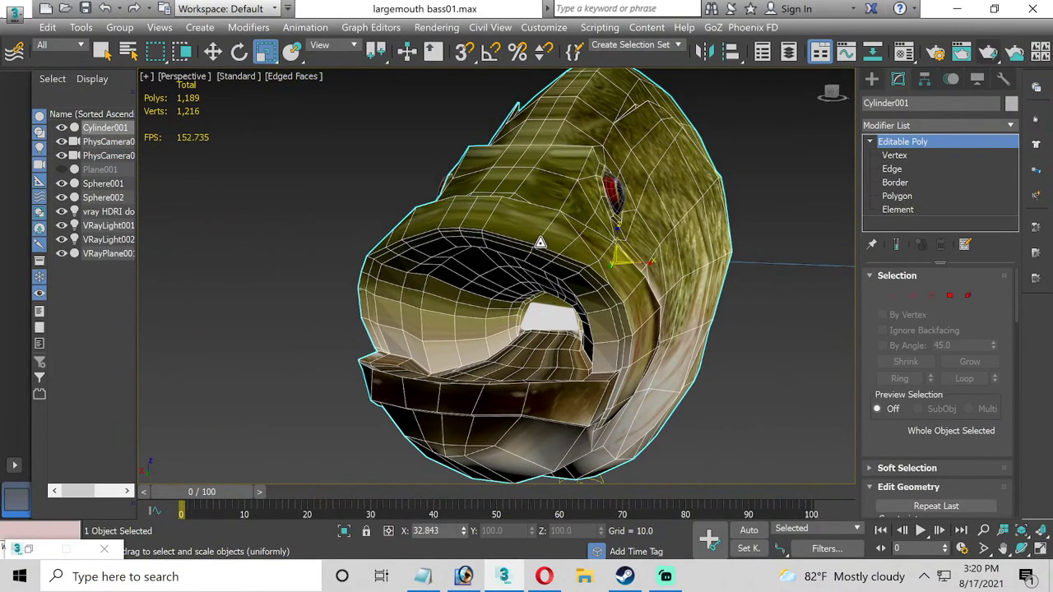
pyautogui.moveTo(595, 236); pyautogui.dragTo(590, 262, button='middle')
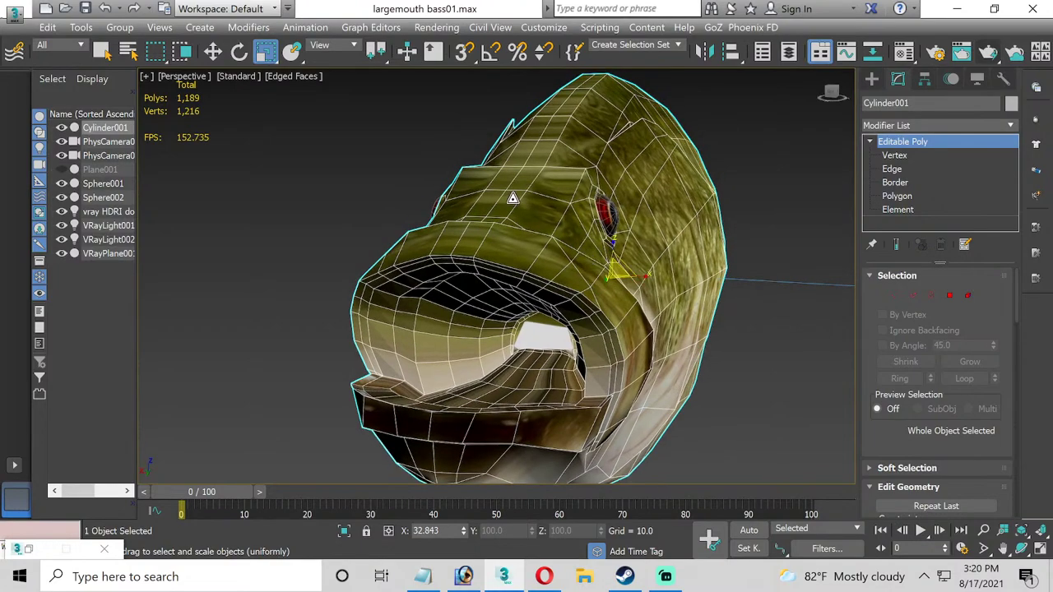
pyautogui.click(895, 157)
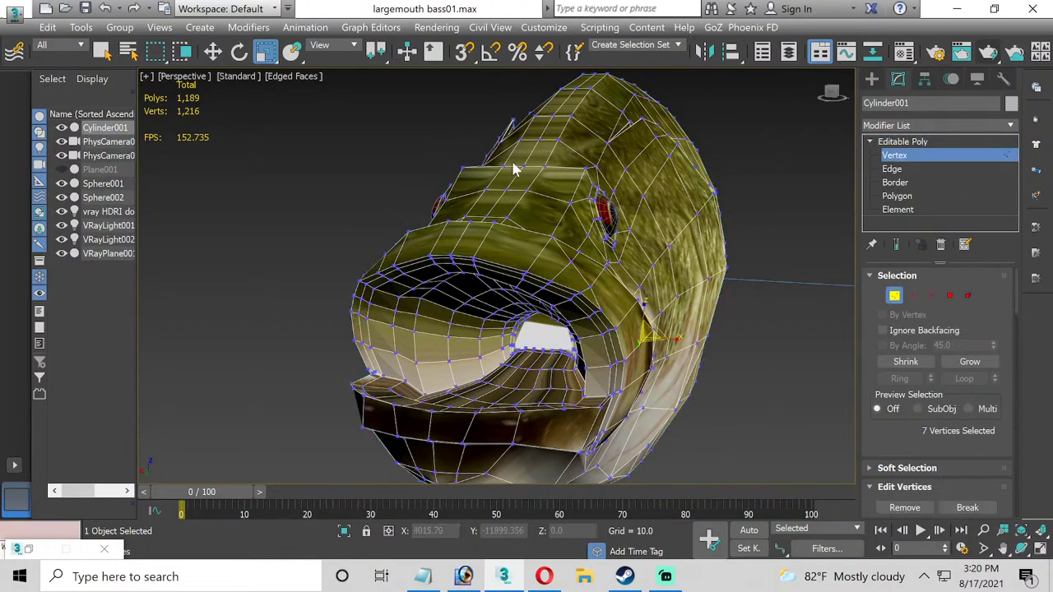
# Select several ridge vertices on top of the head and move them up along Z.
pyautogui.click(545, 166)
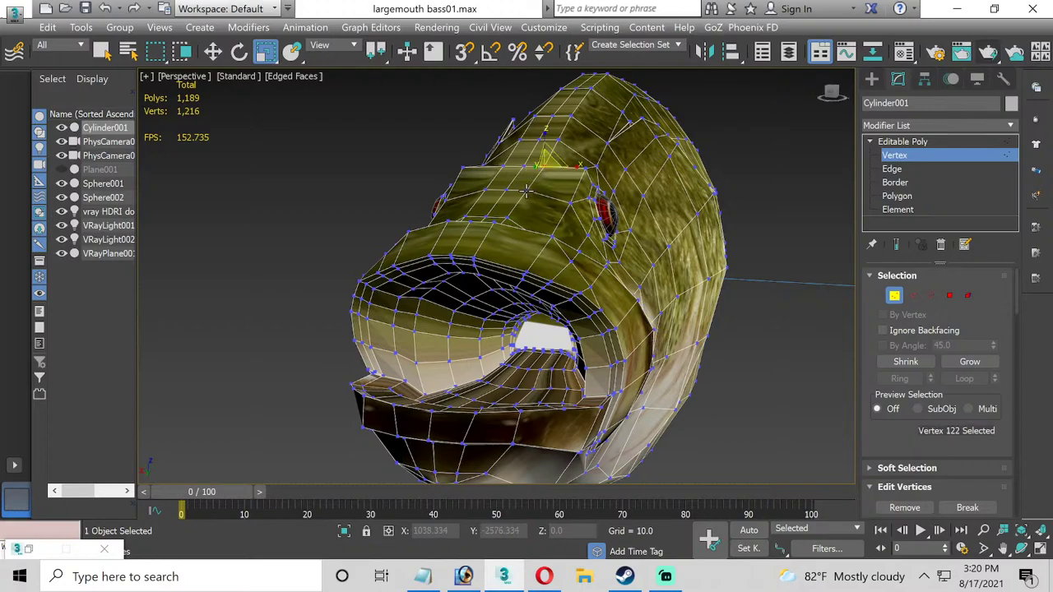
pyautogui.keyDown('ctrl'); pyautogui.click(527, 189); pyautogui.keyUp('ctrl')
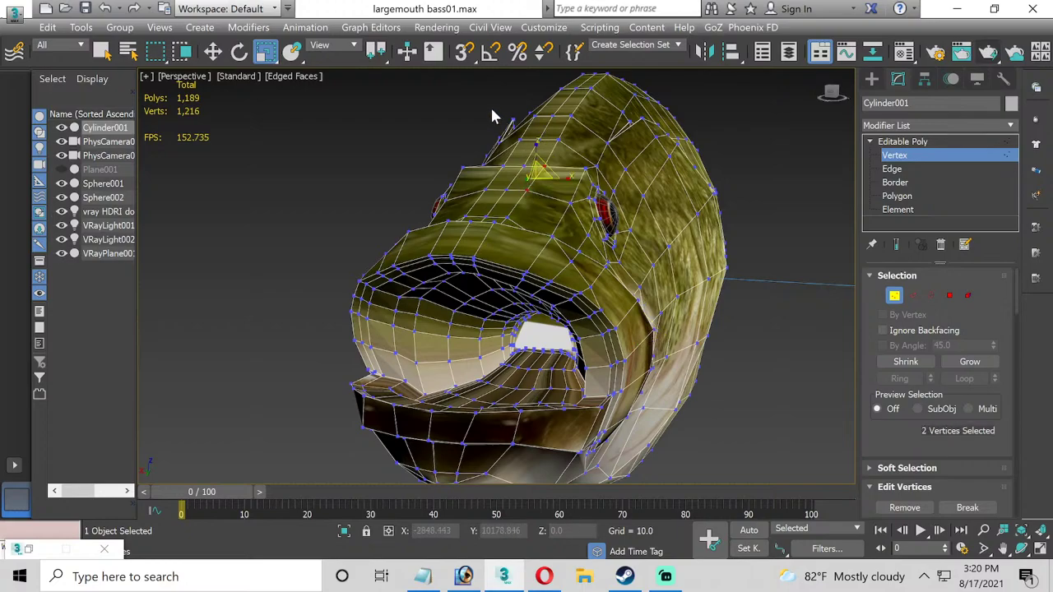
pyautogui.keyDown('ctrl'); pyautogui.click(504, 167); pyautogui.keyUp('ctrl')
pyautogui.keyDown('ctrl'); pyautogui.click(484, 184); pyautogui.keyUp('ctrl')
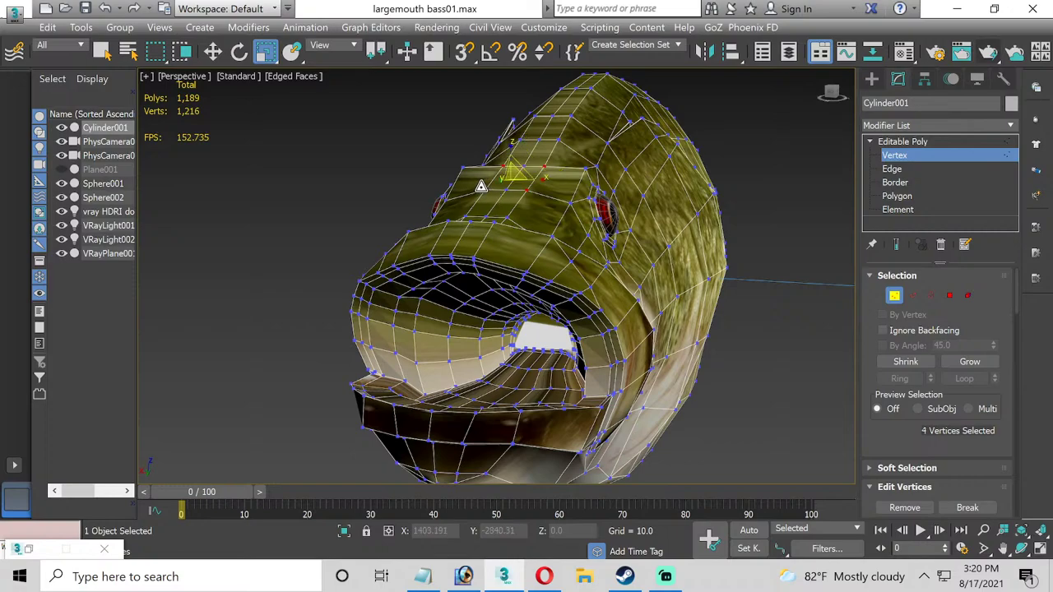
pyautogui.keyDown('alt'); pyautogui.click(484, 197); pyautogui.keyUp('alt')
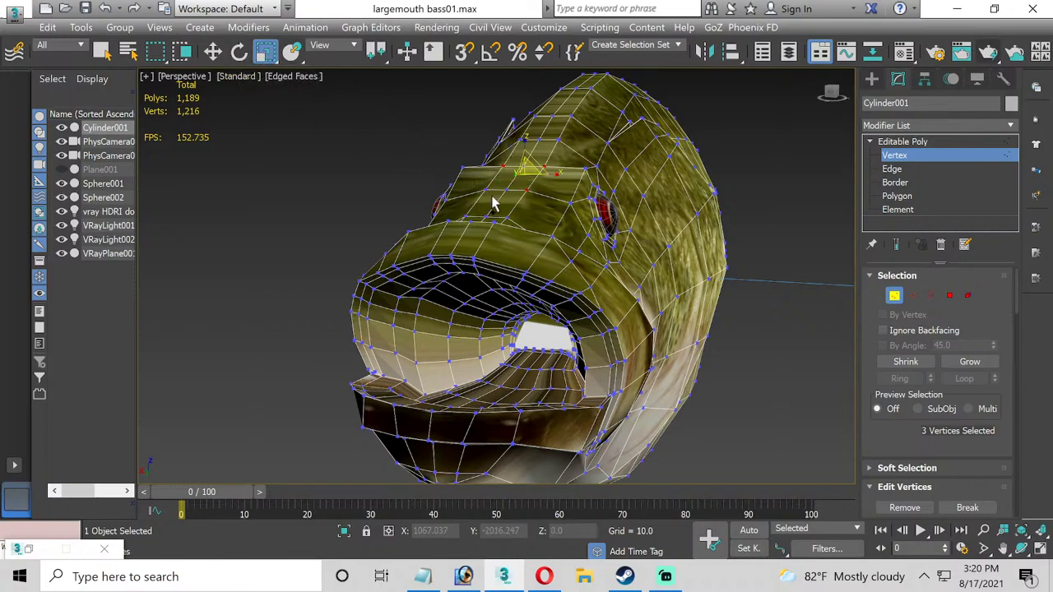
pyautogui.keyDown('ctrl'); pyautogui.click(484, 184); pyautogui.keyUp('ctrl')
pyautogui.press('w')
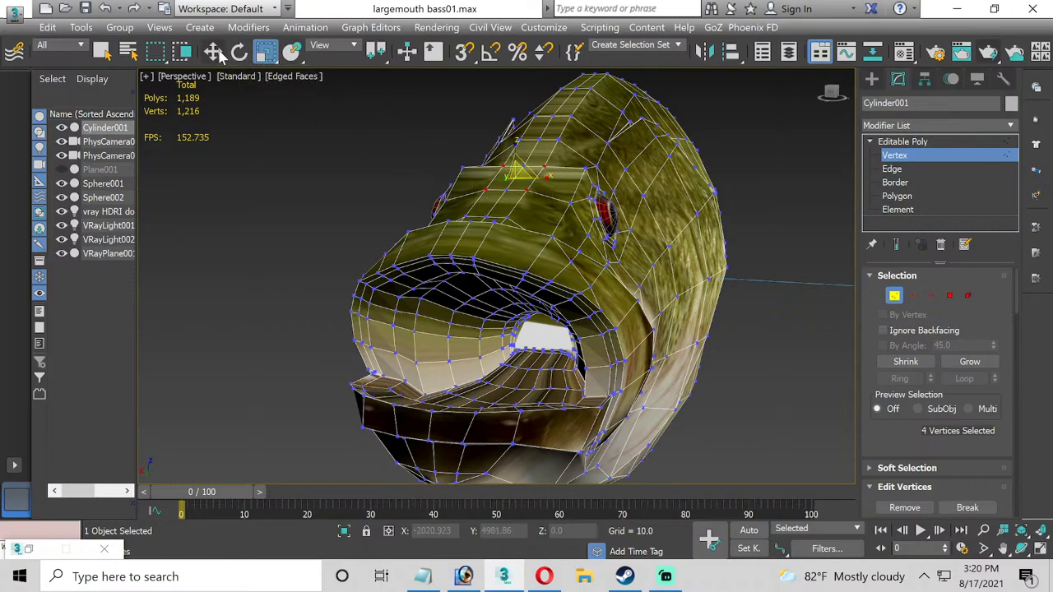
pyautogui.moveTo(515, 155); pyautogui.dragTo(512, 138)
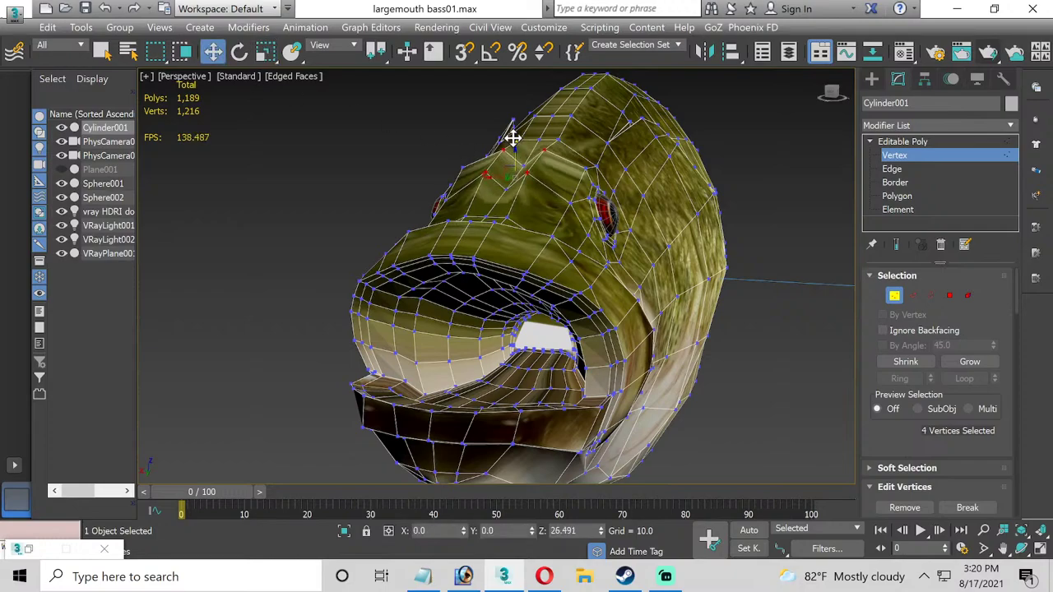
# Raise two more top-ridge vertices, then exit vertex editing.
pyautogui.click(501, 188)
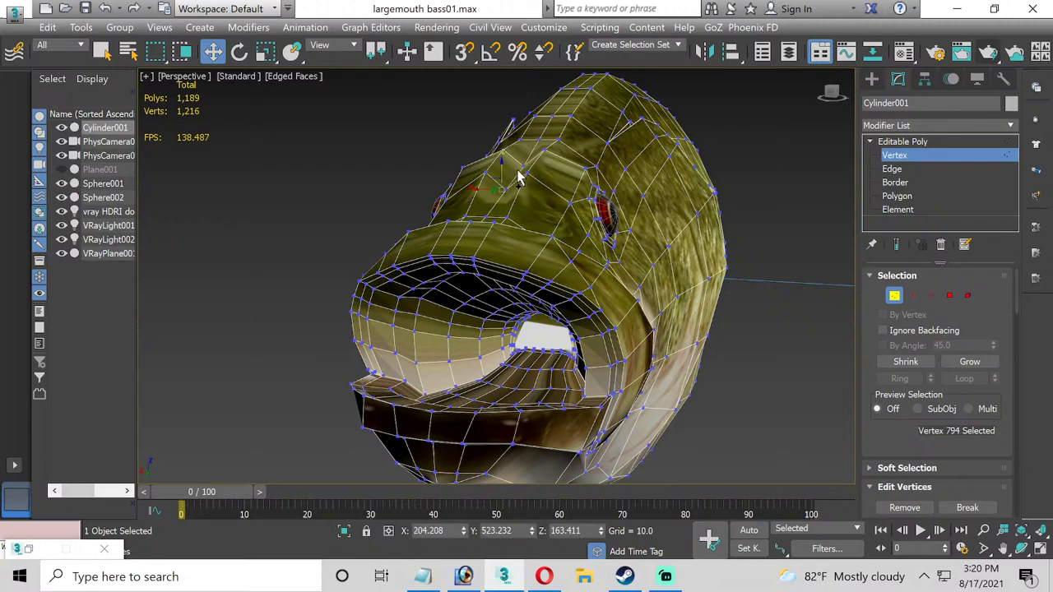
pyautogui.click(521, 167)
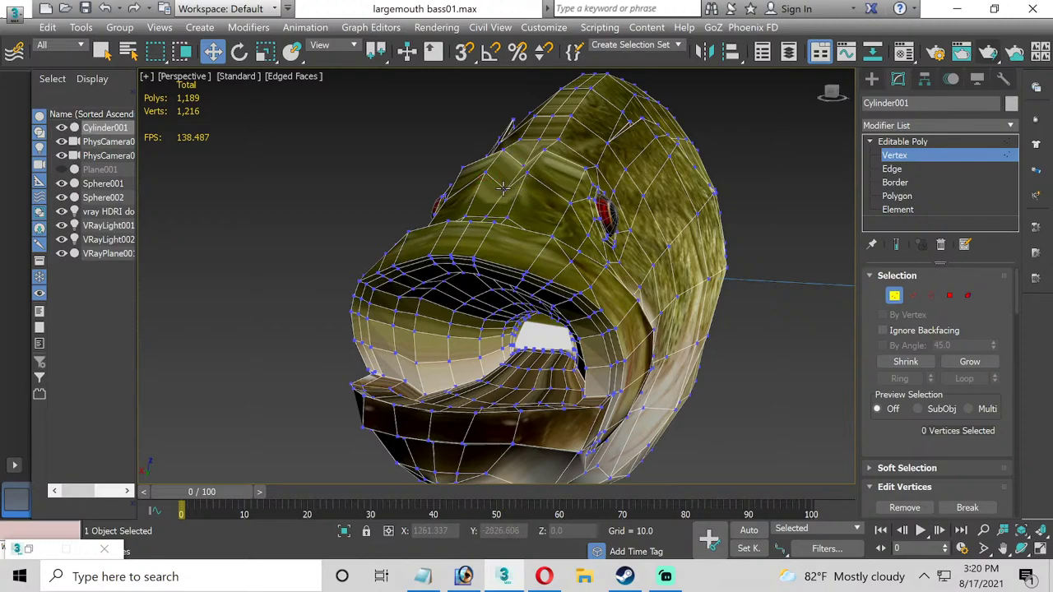
pyautogui.click(506, 190)
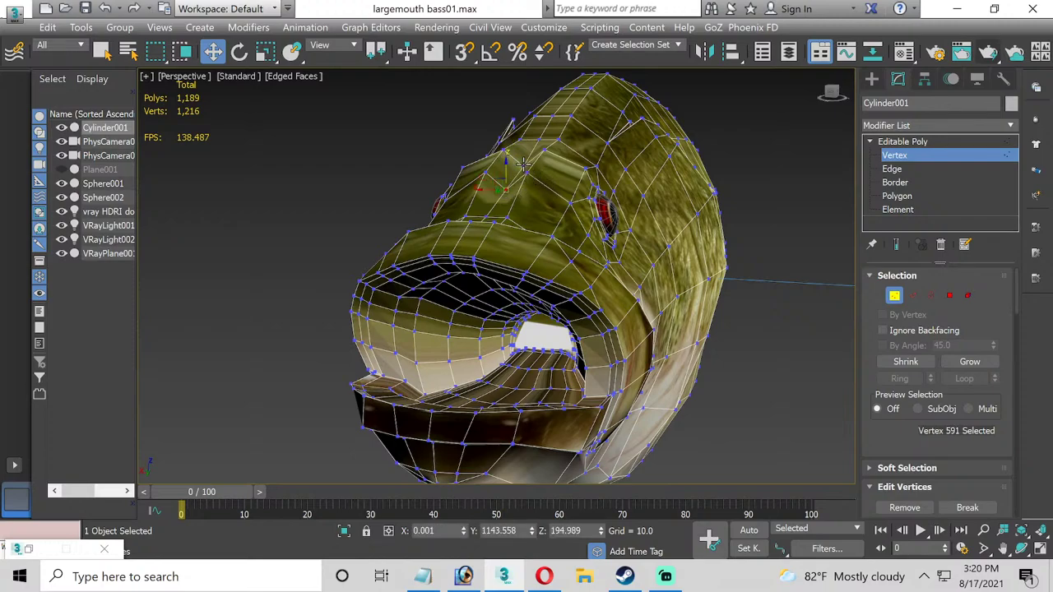
pyautogui.keyDown('ctrl'); pyautogui.click(523, 167); pyautogui.keyUp('ctrl')
pyautogui.moveTo(514, 154); pyautogui.dragTo(510, 141)
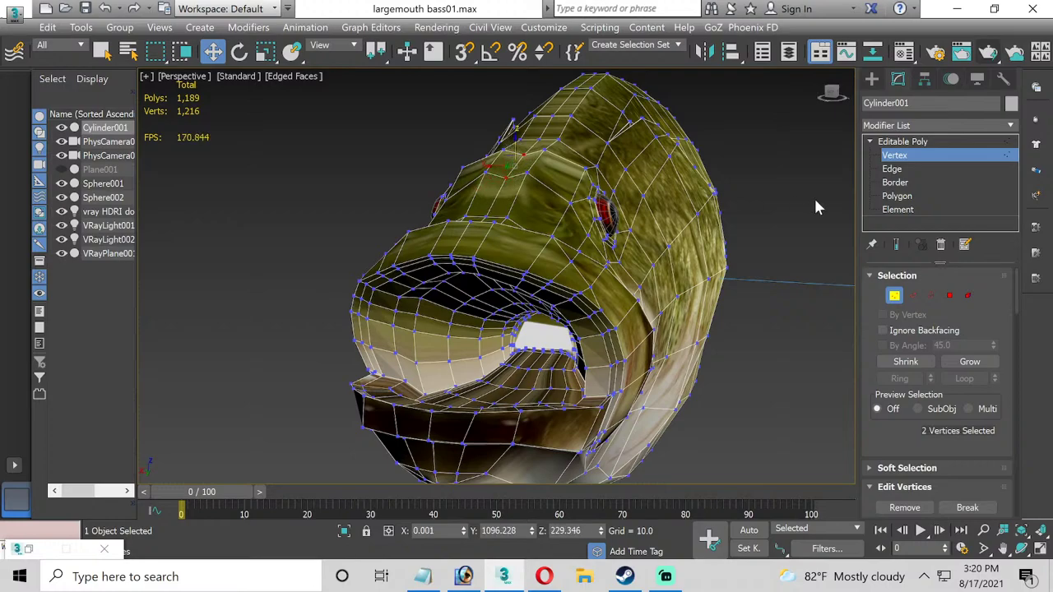
pyautogui.press('1')
pyautogui.click(734, 163)
pyautogui.keyDown('alt'); pyautogui.moveTo(734, 164); pyautogui.dragTo(512, 202, button='middle'); pyautogui.keyUp('alt')
pyautogui.scroll(-2, 512, 202)
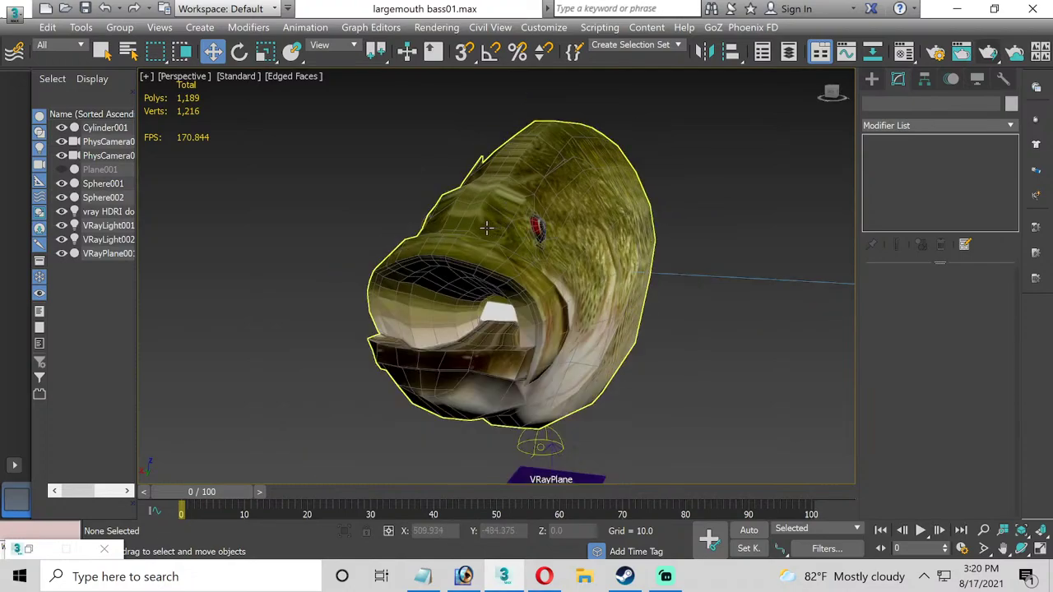
# In the four-viewport layout, set the Front viewport to Default Shading.
pyautogui.click(487, 228)
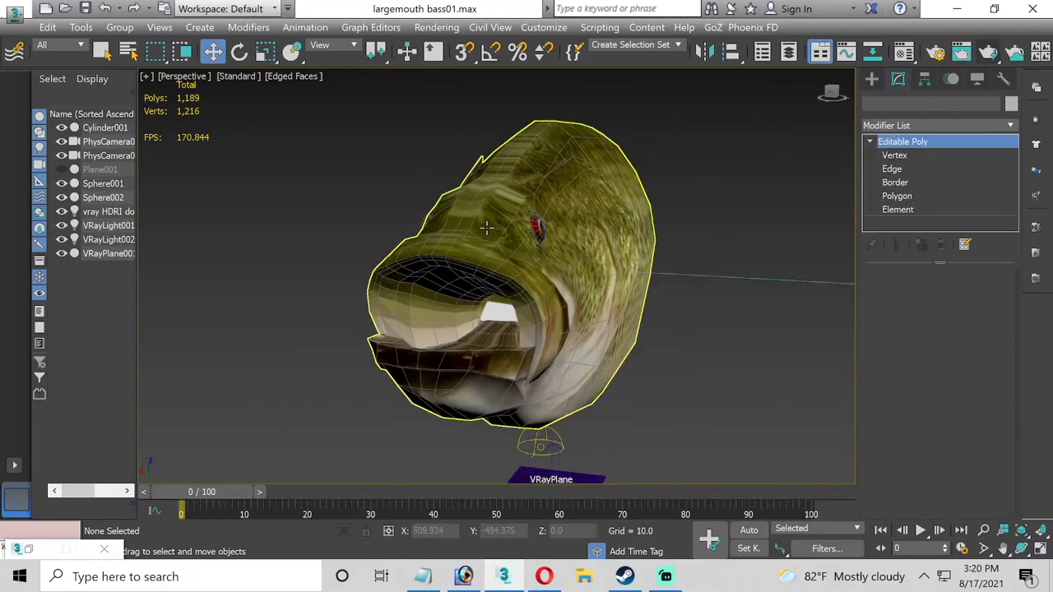
pyautogui.click(1042, 550)
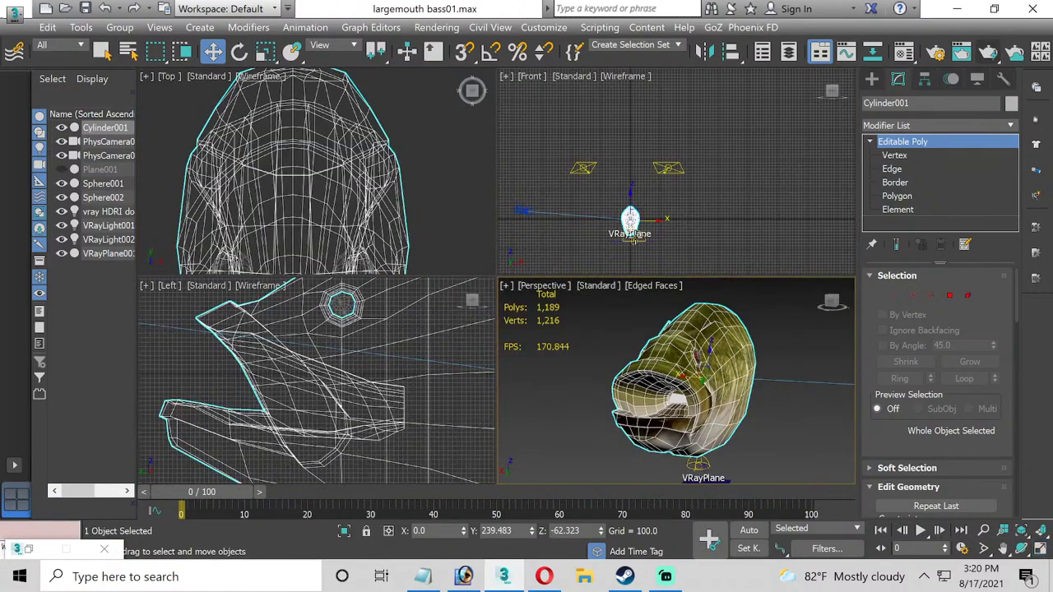
pyautogui.rightClick(632, 228)
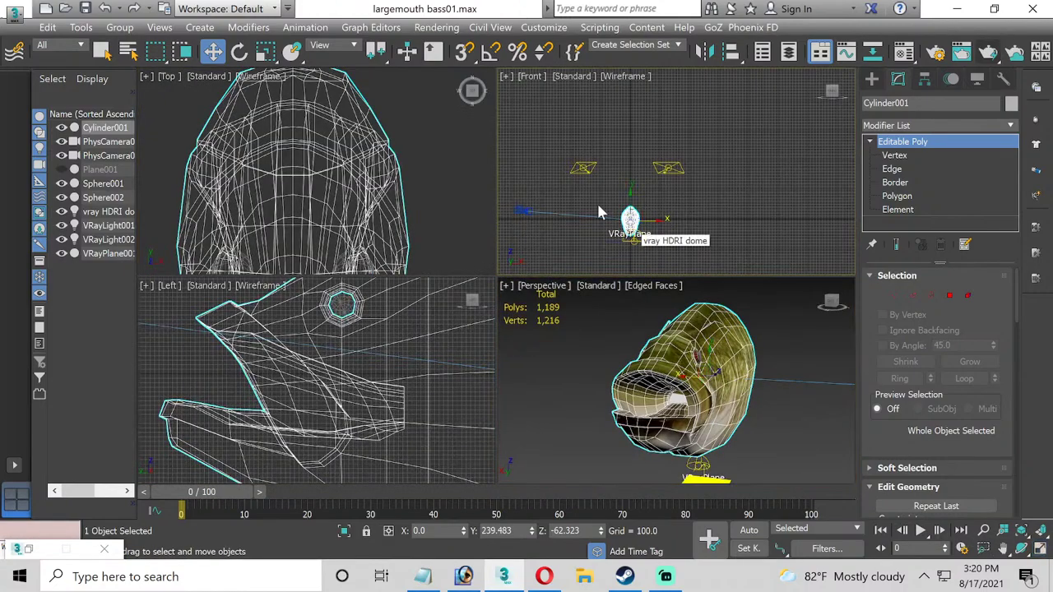
pyautogui.click(623, 76)
pyautogui.click(625, 88)
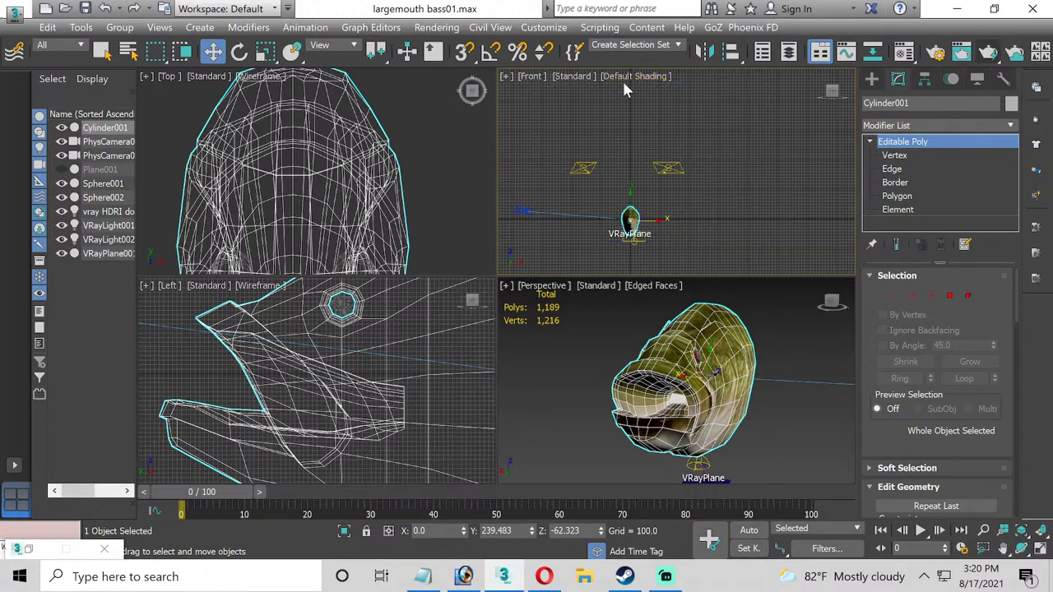
pyautogui.scroll(2, 621, 233)
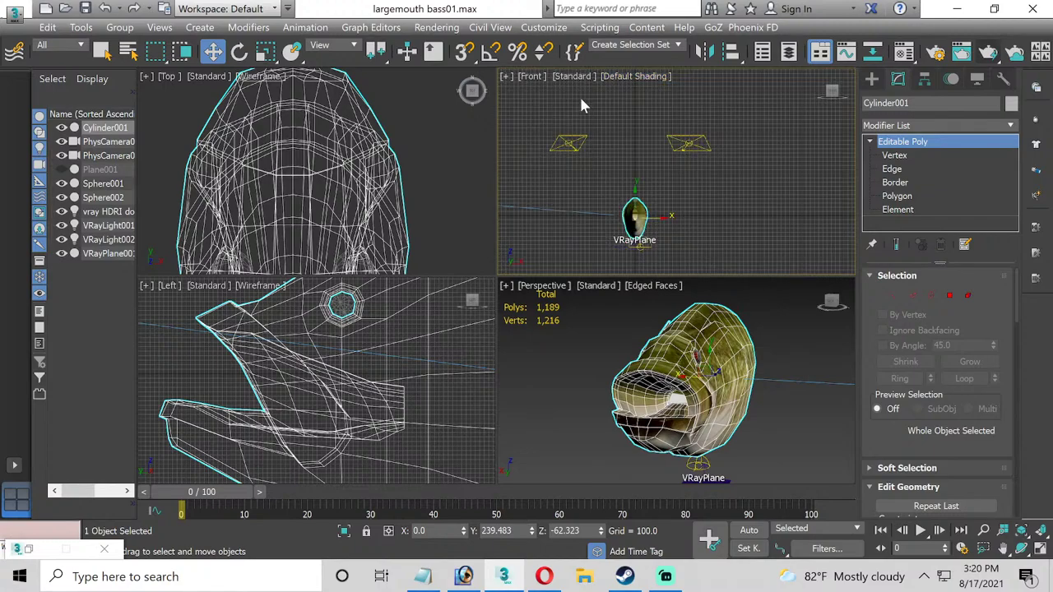
# Change the Front viewport to the Back view, maximize it, and center the fish head.
pyautogui.click(531, 78)
pyautogui.click(564, 203)
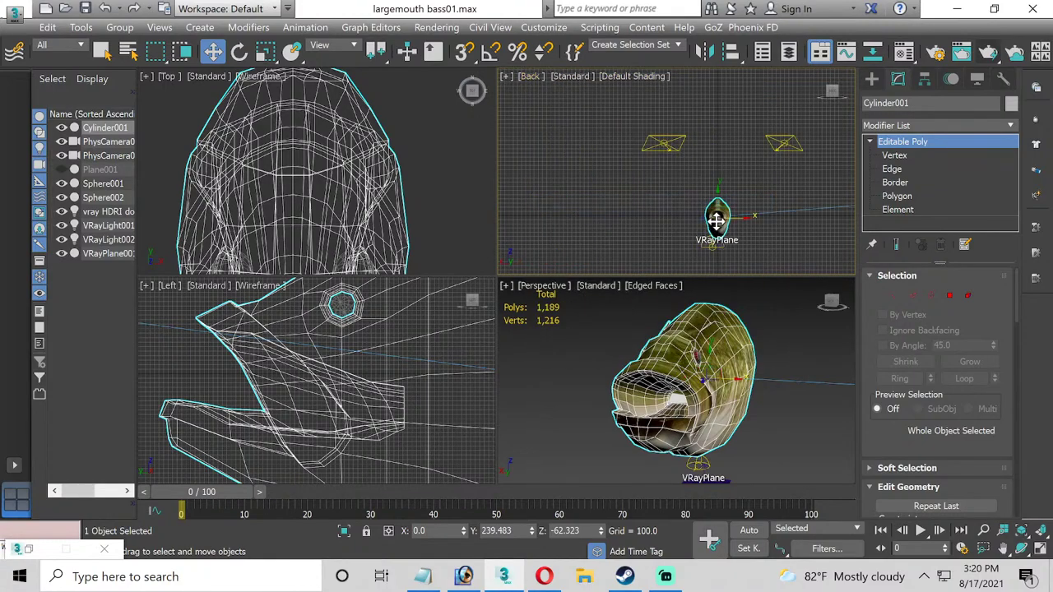
pyautogui.scroll(5, 713, 200)
pyautogui.moveTo(625, 188); pyautogui.dragTo(553, 188, button='middle')
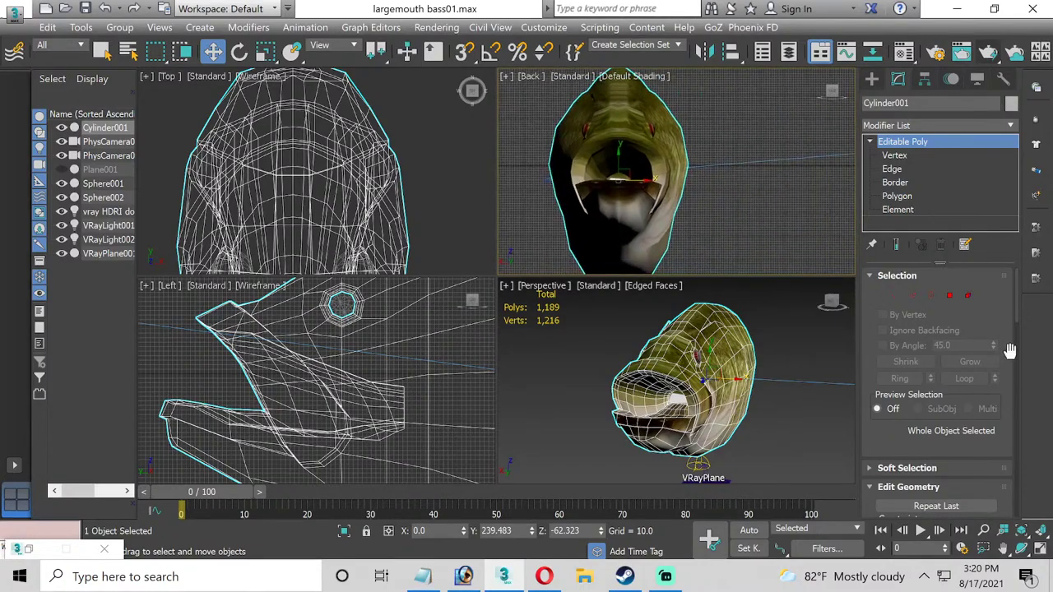
pyautogui.click(1039, 548)
pyautogui.scroll(-1, 436, 323)
pyautogui.moveTo(436, 324); pyautogui.dragTo(492, 321, button='middle')
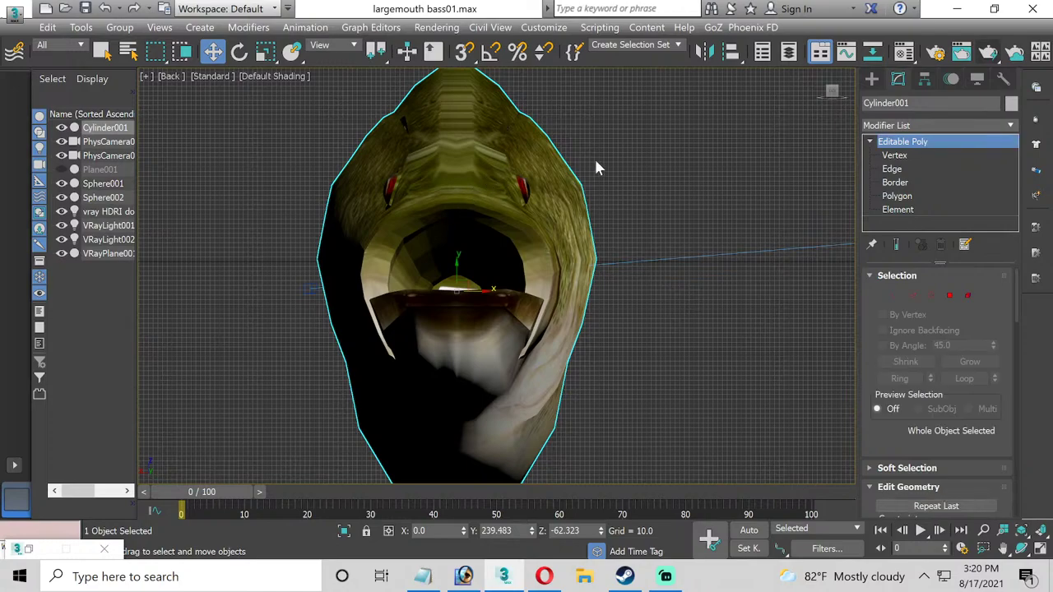
# Switch to Polygon level with the mouth face selected and orbit the view into the open mouth.
pyautogui.click(905, 182)
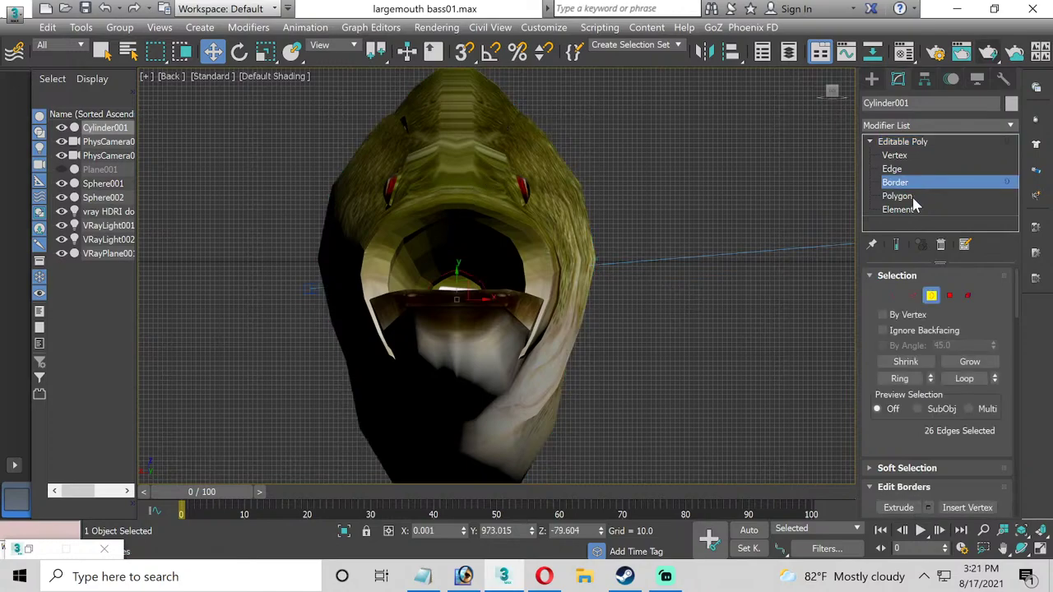
pyautogui.click(900, 196)
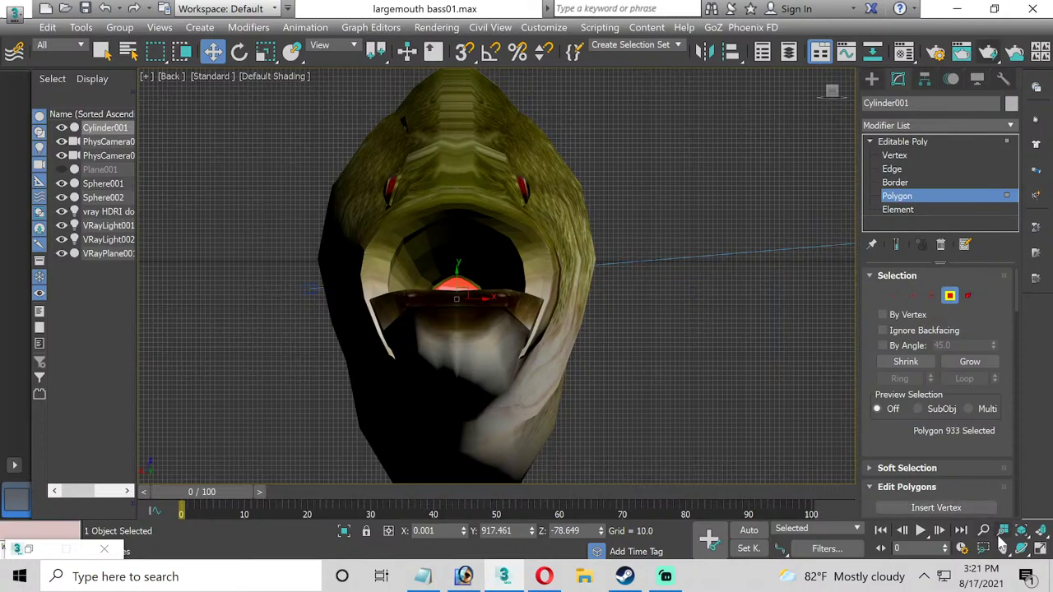
pyautogui.click(1021, 549)
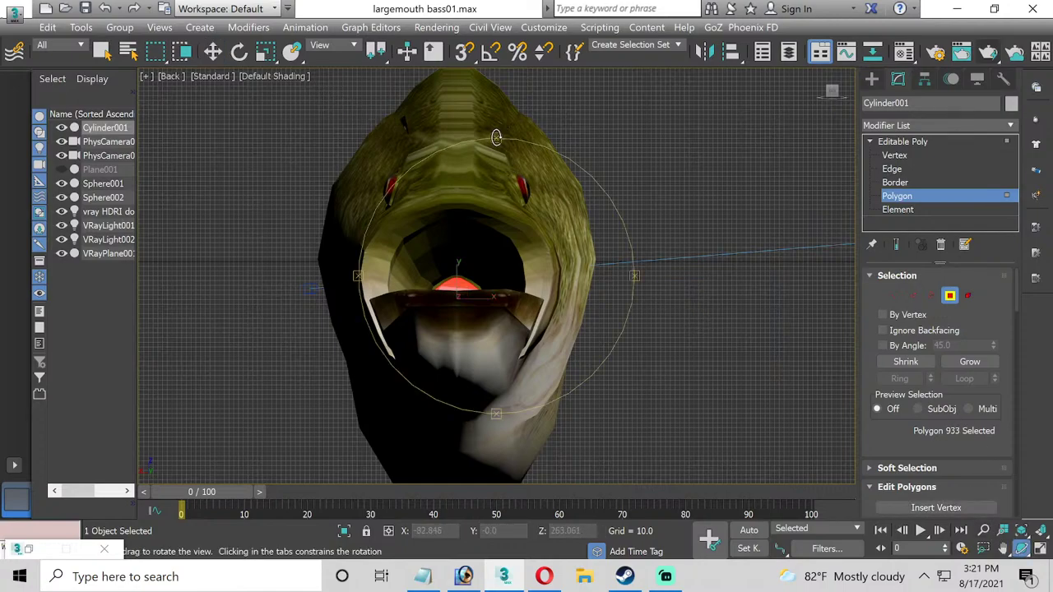
pyautogui.moveTo(496, 137); pyautogui.dragTo(496, 141)
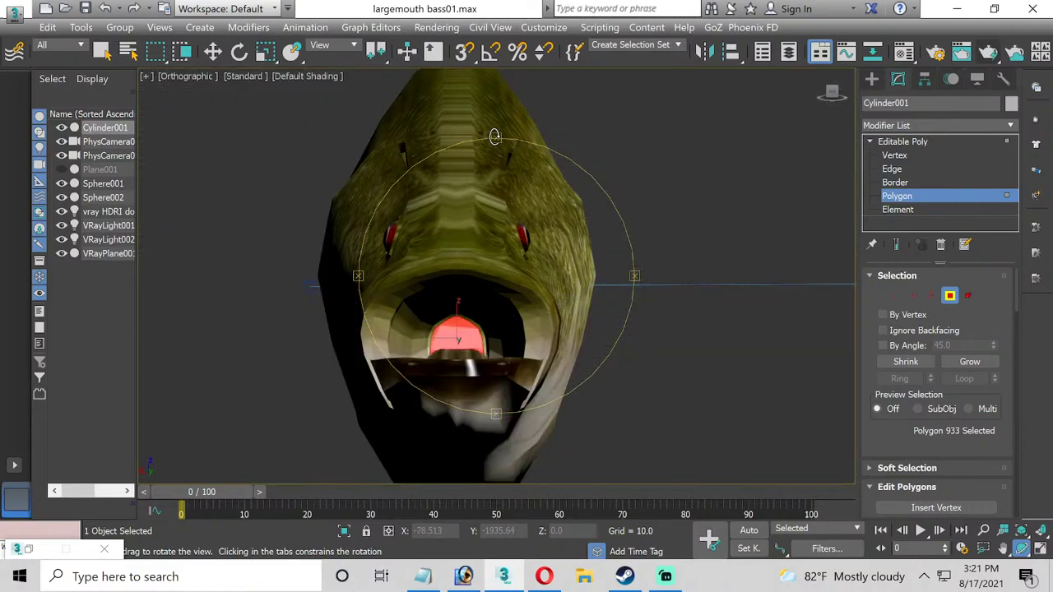
pyautogui.moveTo(495, 136); pyautogui.dragTo(494, 141)
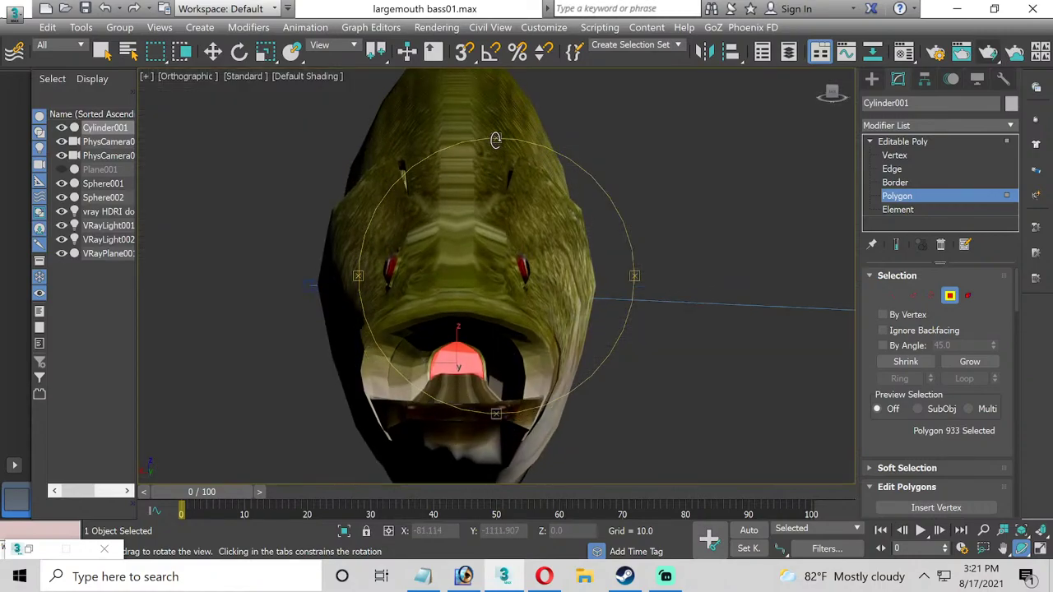
pyautogui.moveTo(474, 187); pyautogui.dragTo(590, 193)
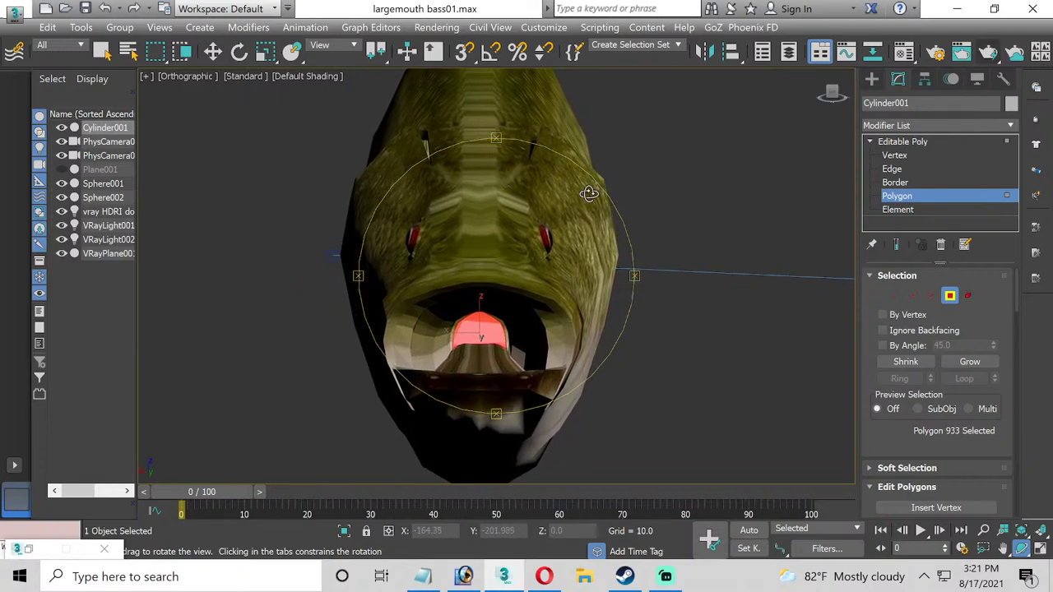
# Grow the mouth selection repeatedly until the whole inner cavity, 183 polygons, is selected.
pyautogui.click(969, 362)
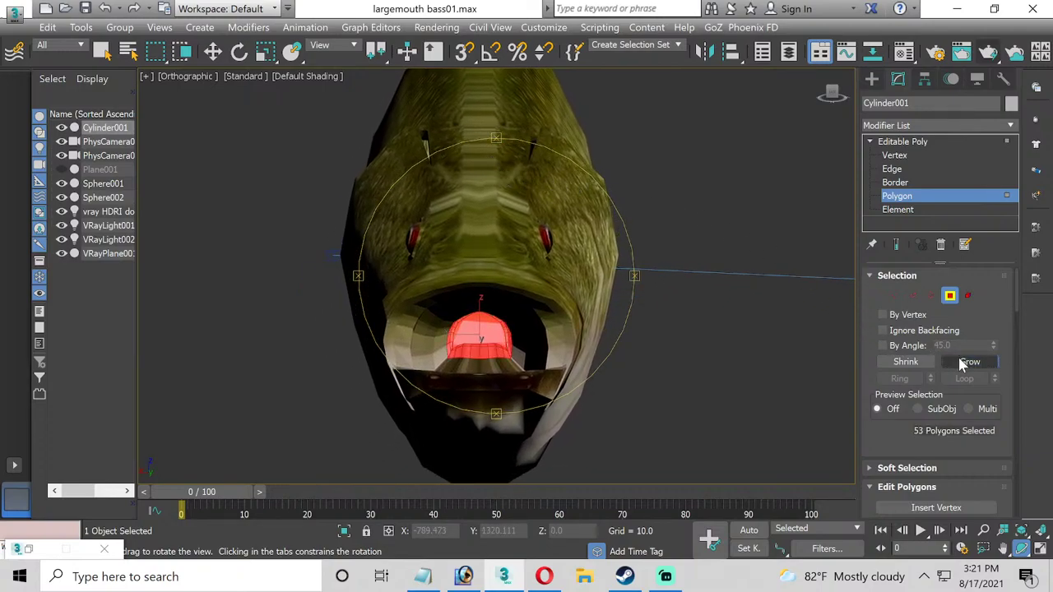
pyautogui.click(1040, 550)
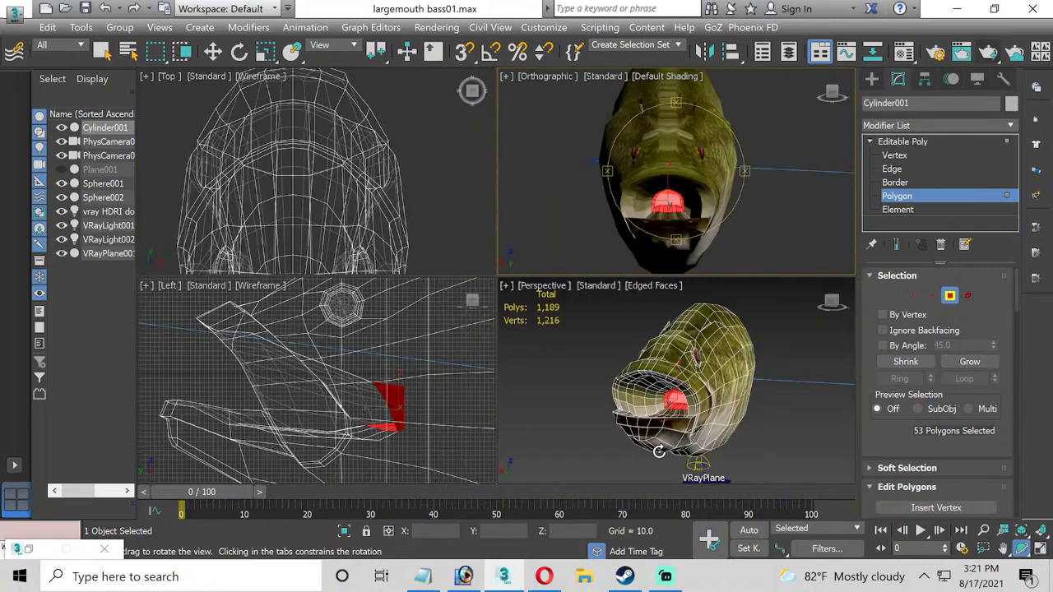
pyautogui.click(1040, 550)
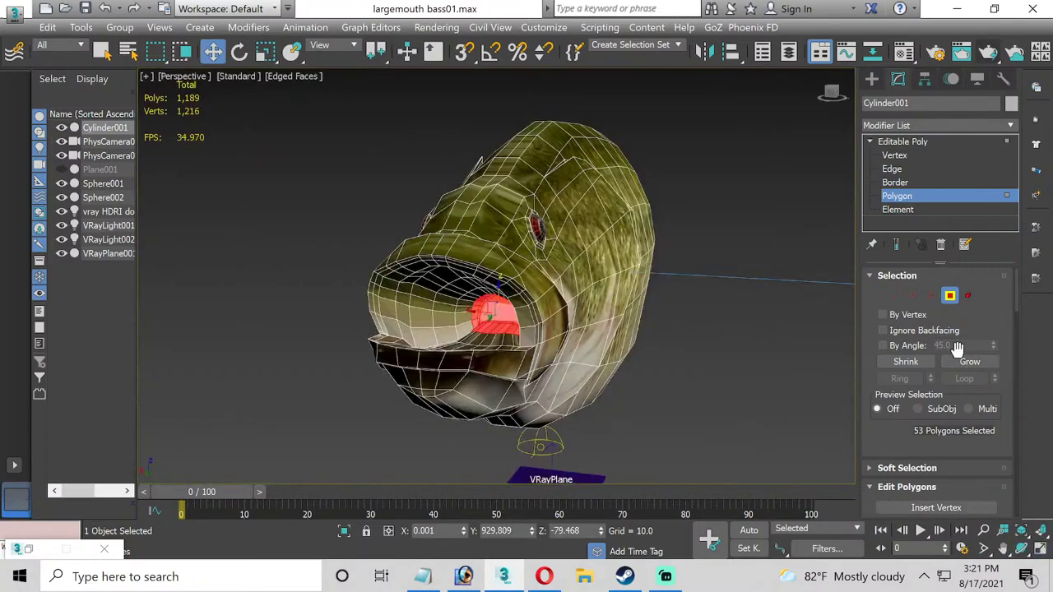
pyautogui.click(957, 366)
pyautogui.click(957, 366)
pyautogui.click(957, 366)
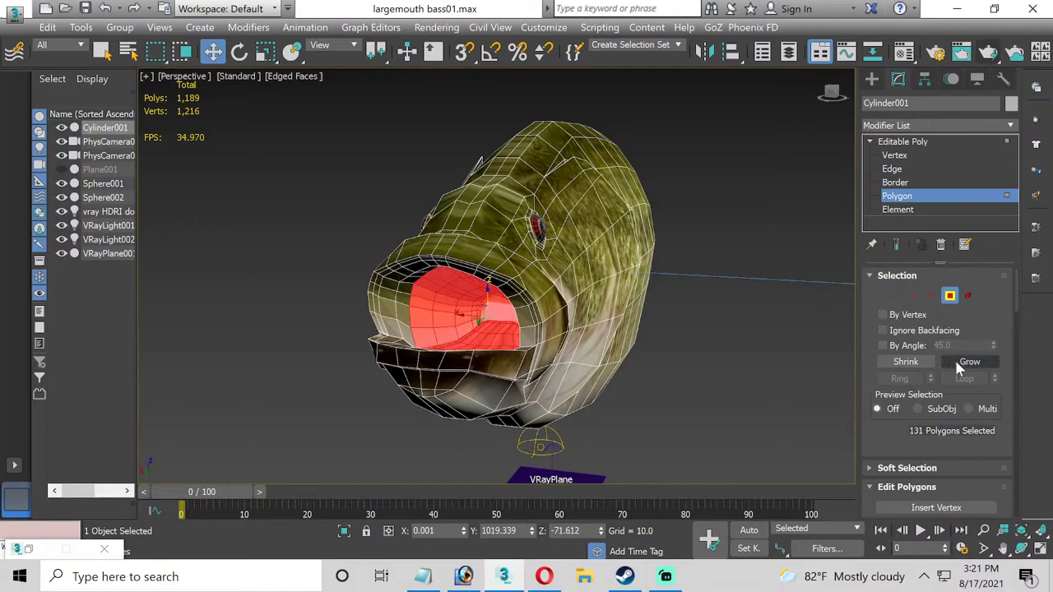
pyautogui.click(957, 367)
pyautogui.click(957, 366)
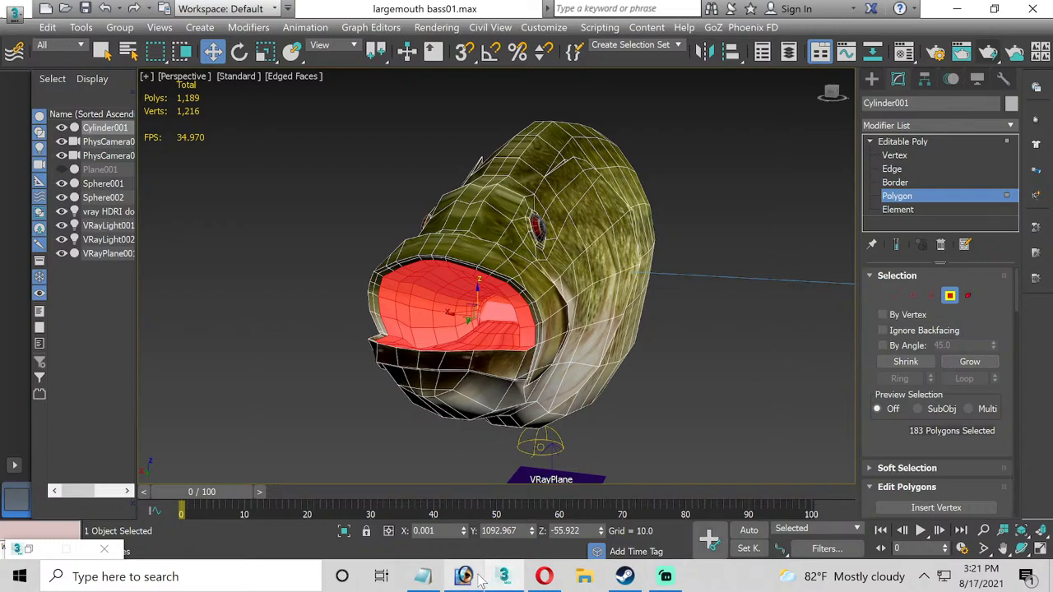
pyautogui.moveTo(475, 581)
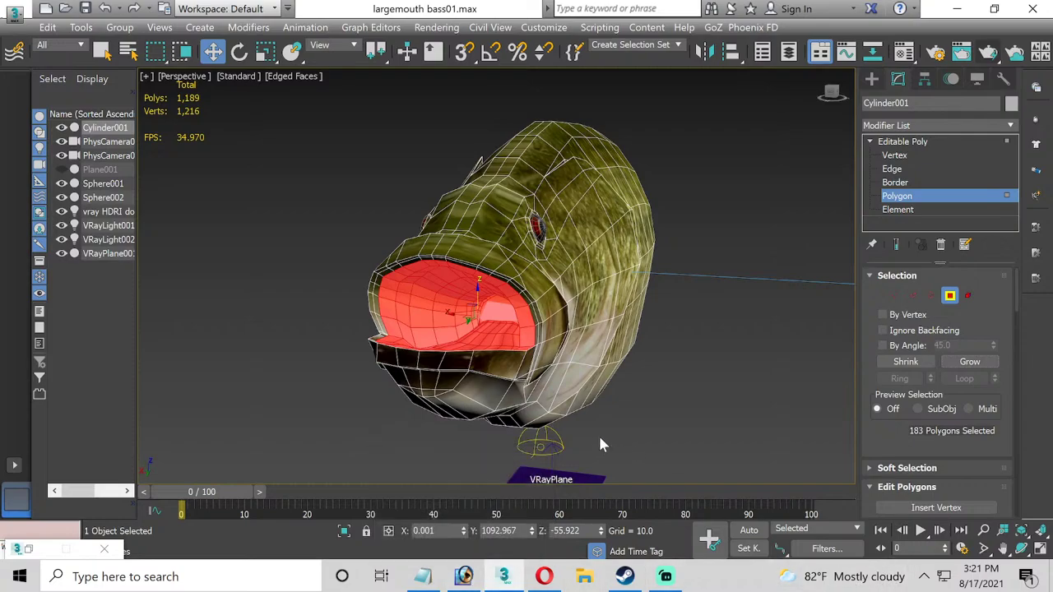
pyautogui.keyDown('alt'); pyautogui.moveTo(444, 343); pyautogui.dragTo(436, 366, button='middle'); pyautogui.keyUp('alt')
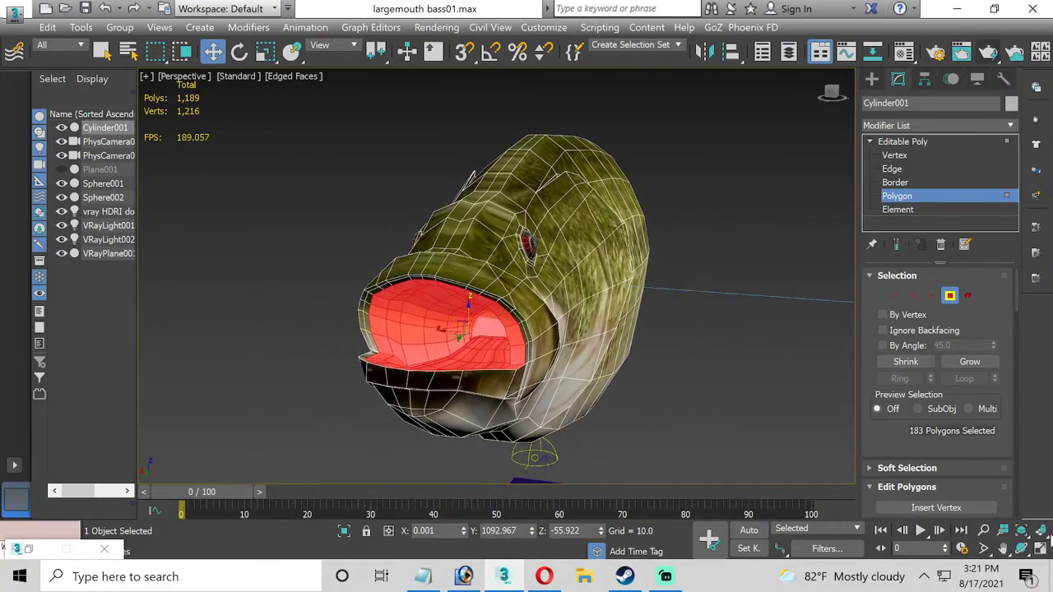
pyautogui.click(1041, 553)
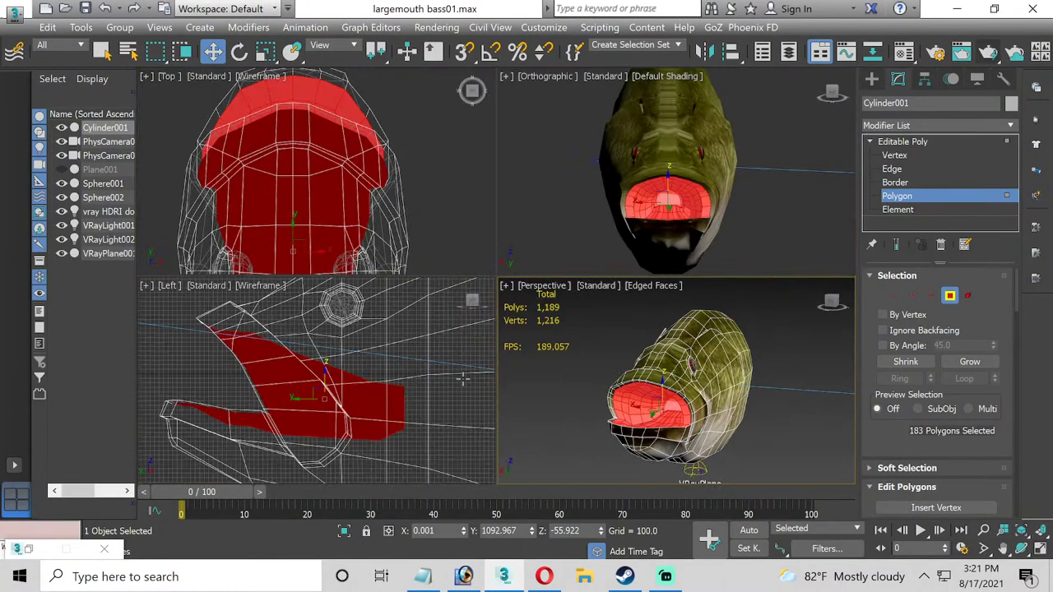
# Create a new material named 'bass mouth' in an empty slot and make it a VRayMtl.
pyautogui.press('m')
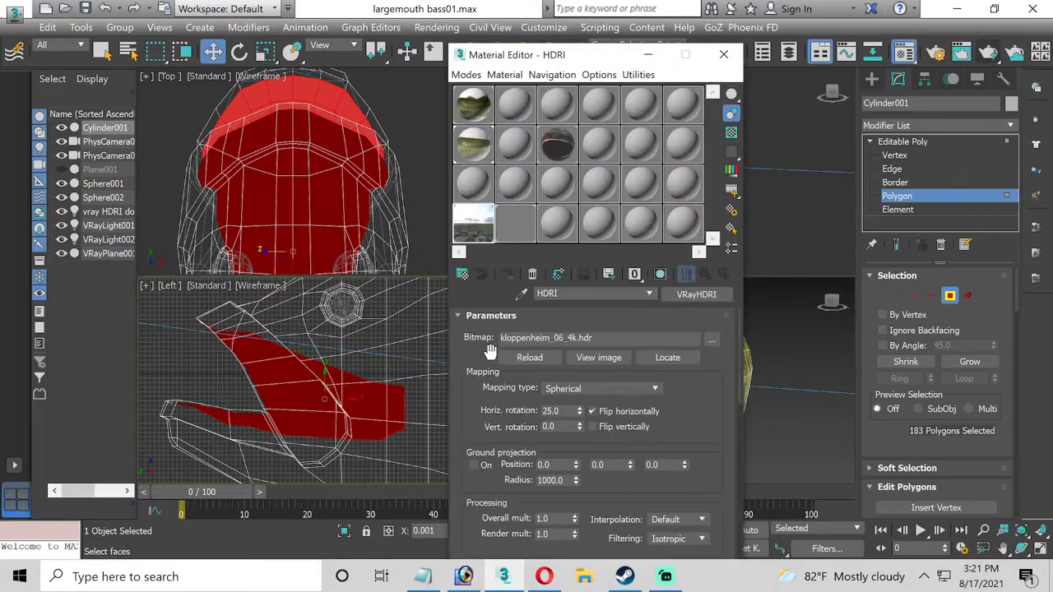
pyautogui.click(606, 136)
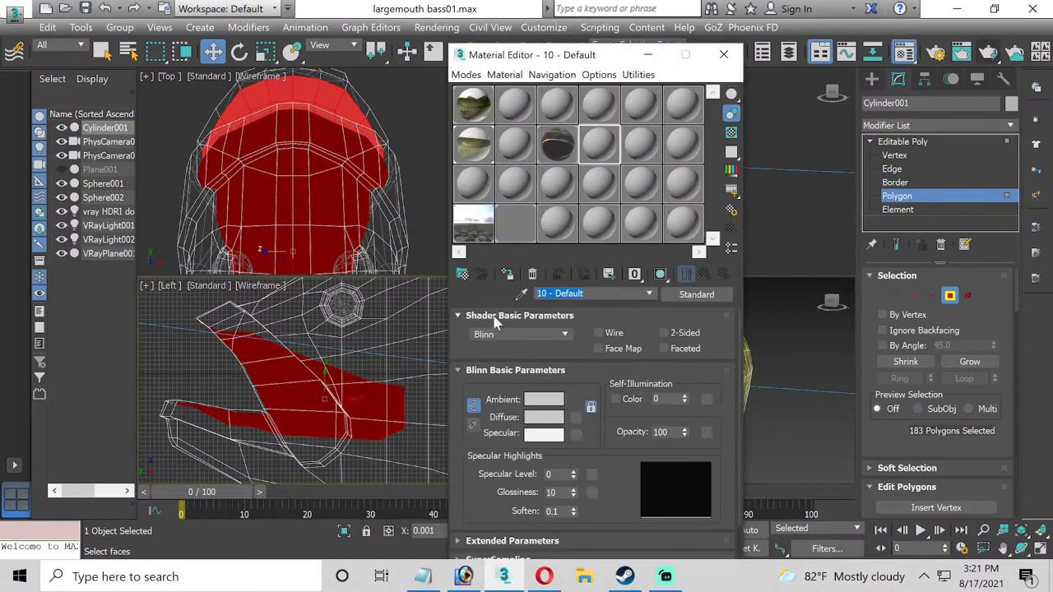
pyautogui.write('bass mouth')
pyautogui.click(716, 294)
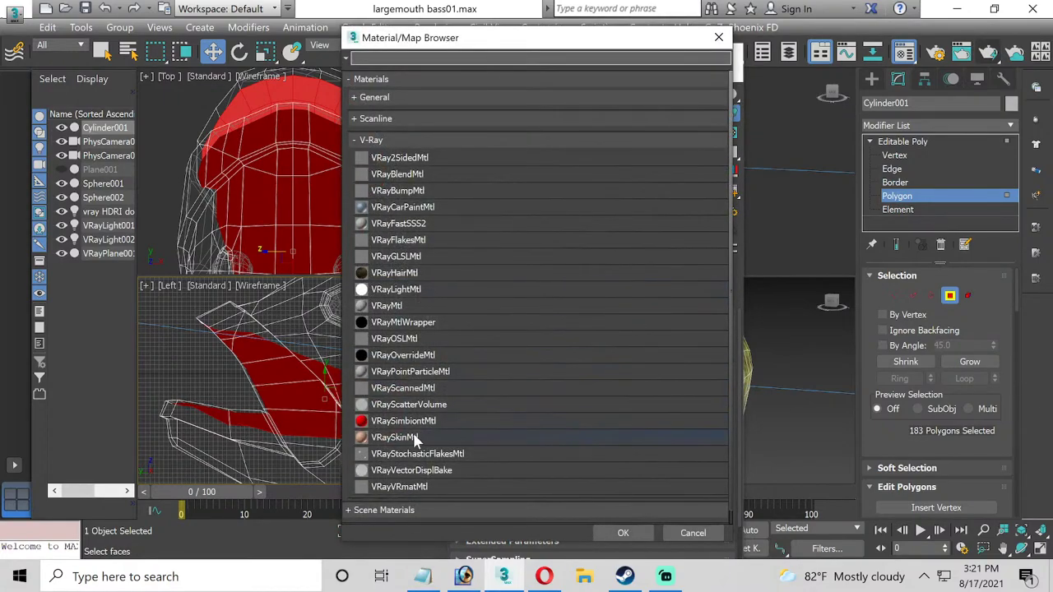
pyautogui.doubleClick(400, 305)
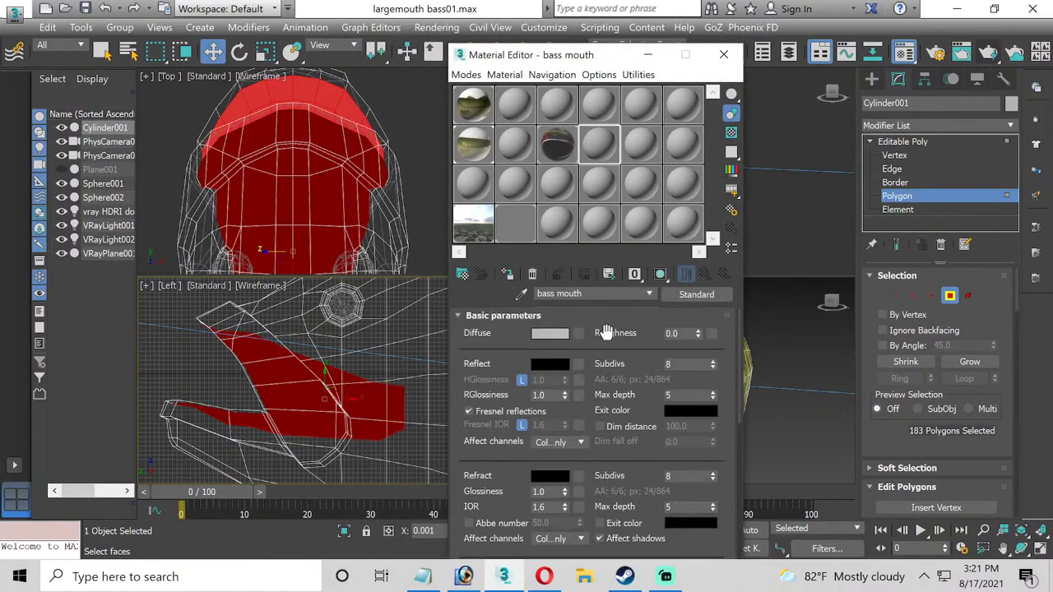
# Load the 'bass mouth' image as a Bitmap in the material's Diffuse slot.
pyautogui.click(576, 333)
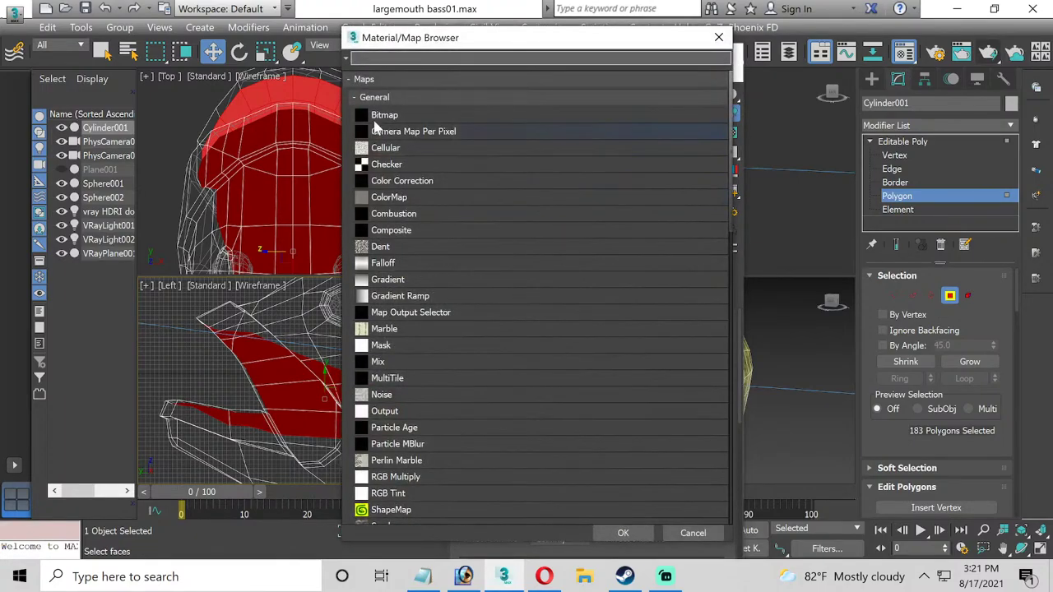
pyautogui.doubleClick(385, 115)
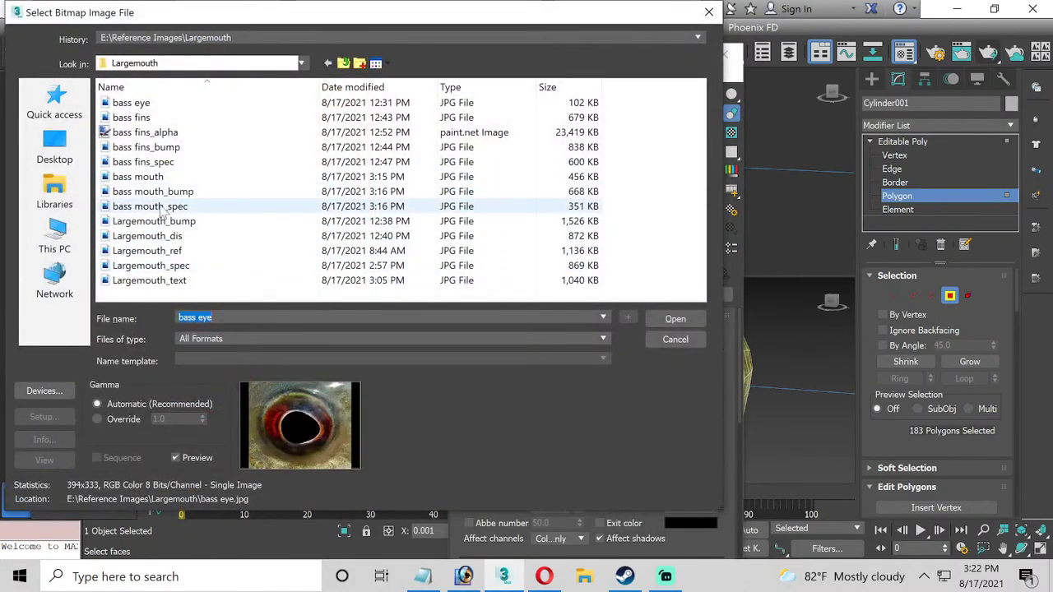
pyautogui.doubleClick(162, 177)
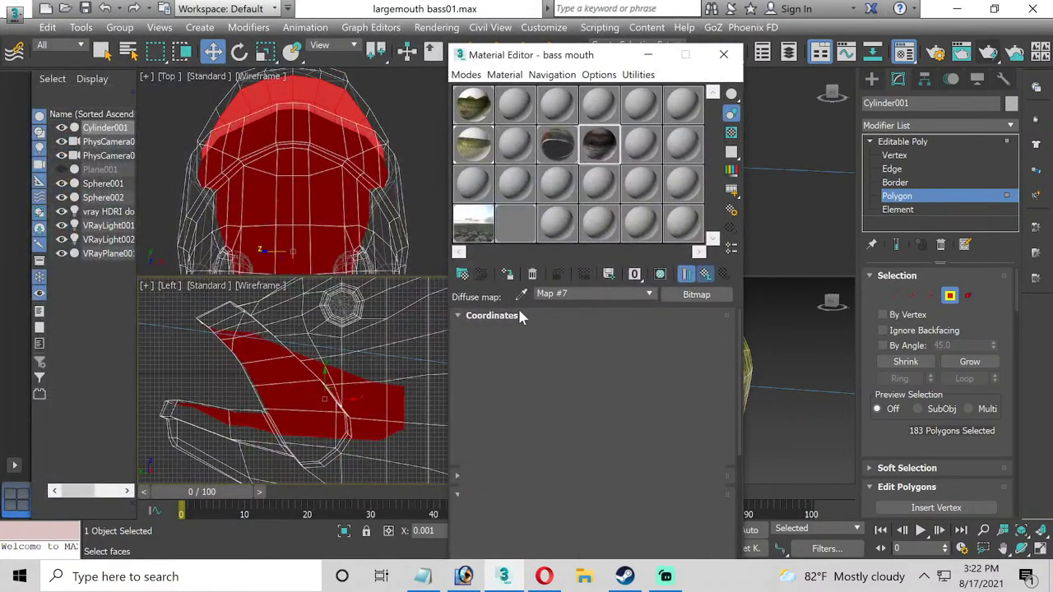
pyautogui.press('Up')
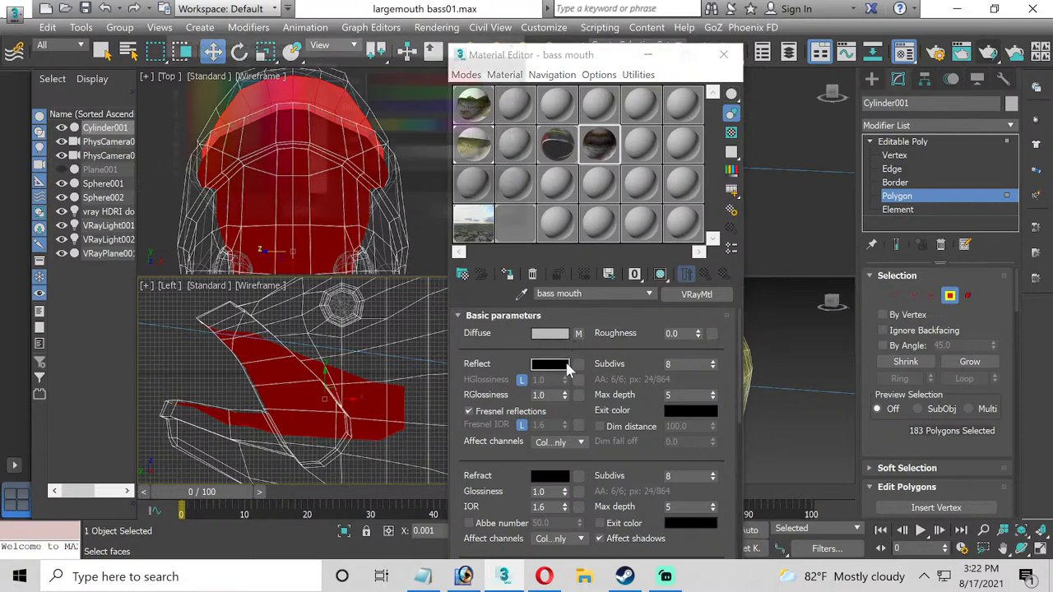
# Set the reflection colour to white, unlock HGlossiness and set RGlossiness to 0.95.
pyautogui.click(564, 367)
pyautogui.click(332, 196)
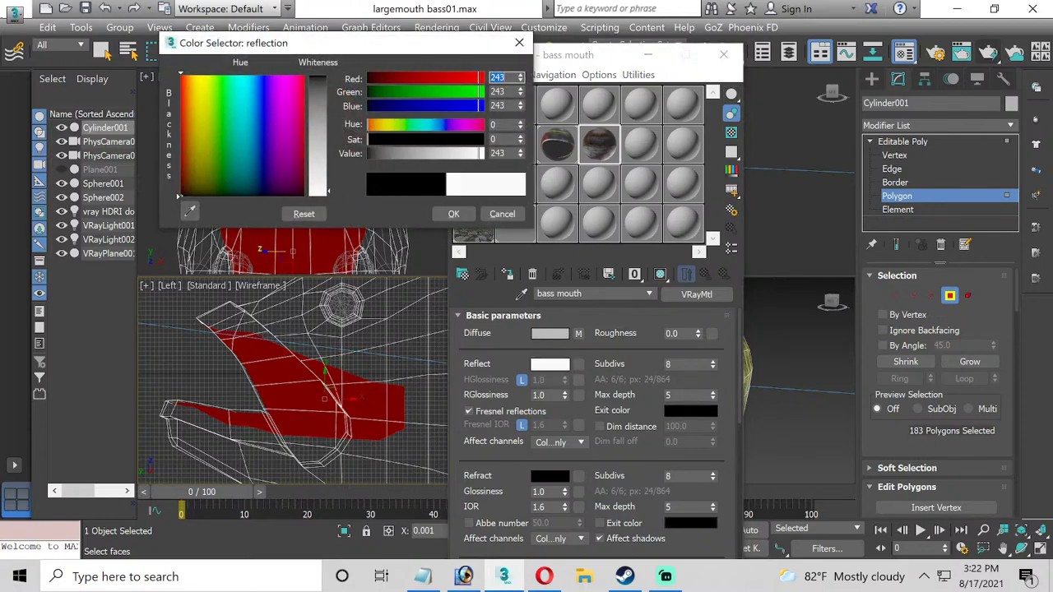
pyautogui.click(453, 214)
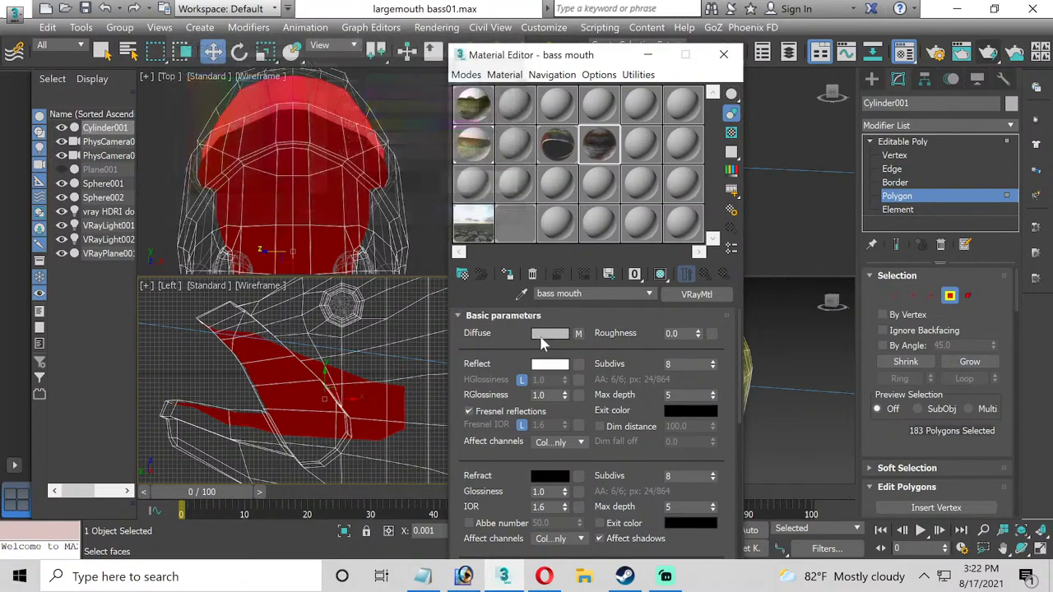
pyautogui.click(522, 380)
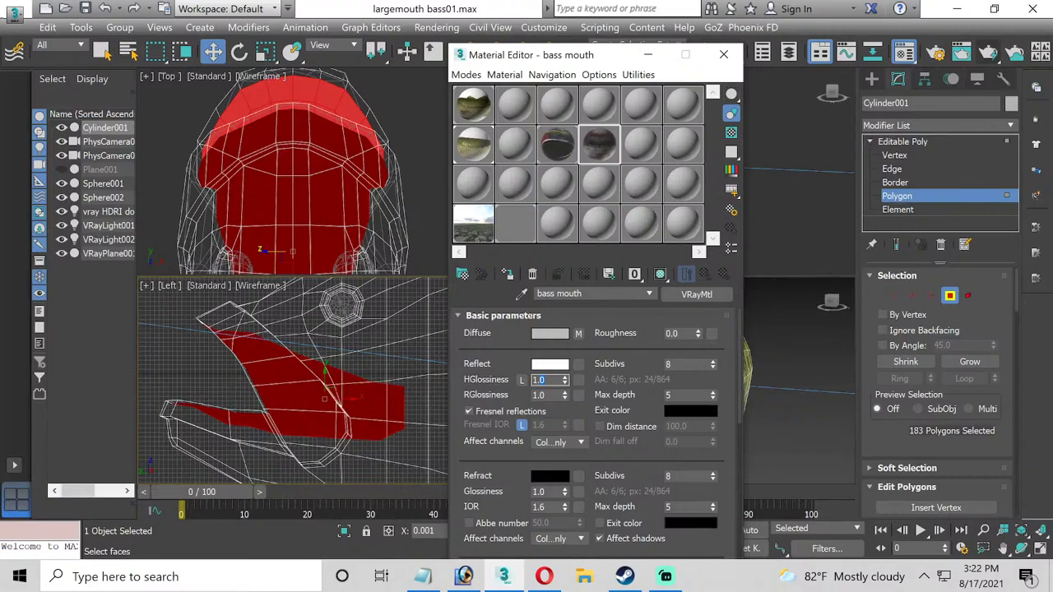
pyautogui.click(547, 395)
# Load the bass mouth_spec image as a Bitmap for the HGlossiness map.
pyautogui.click(580, 374)
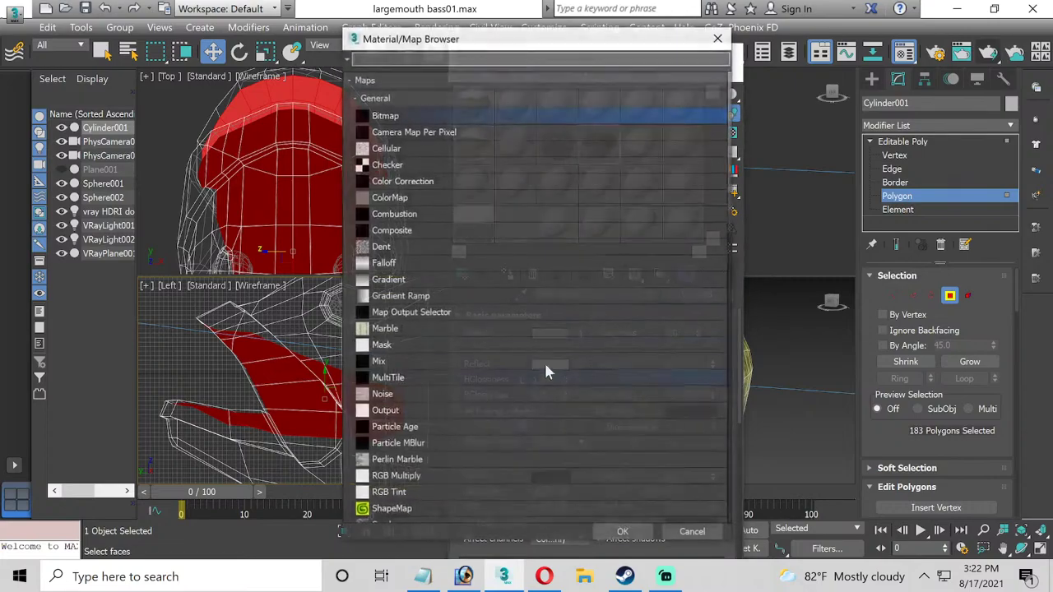
pyautogui.doubleClick(384, 116)
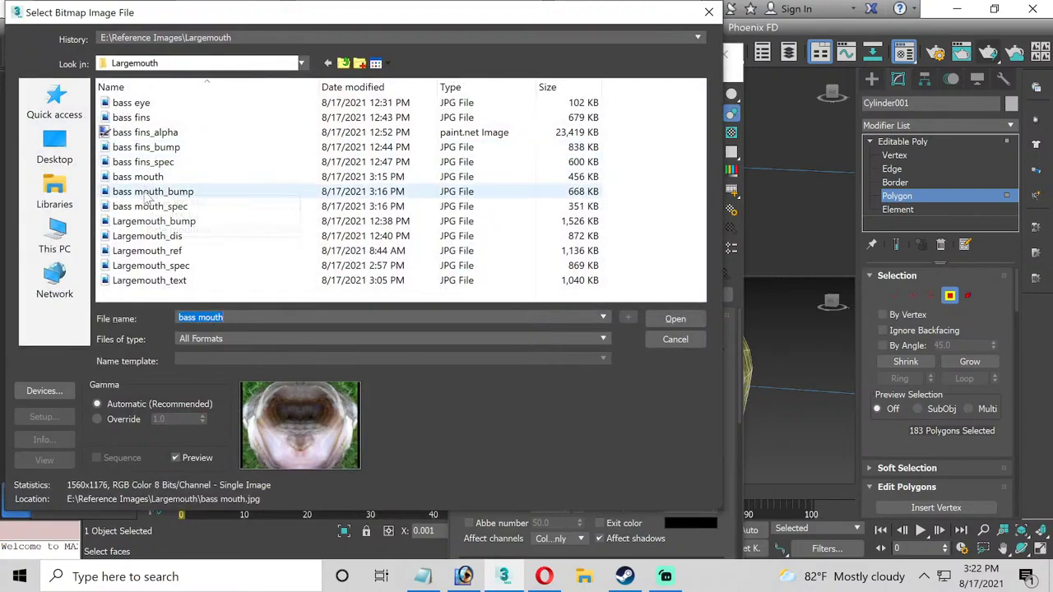
pyautogui.doubleClick(150, 206)
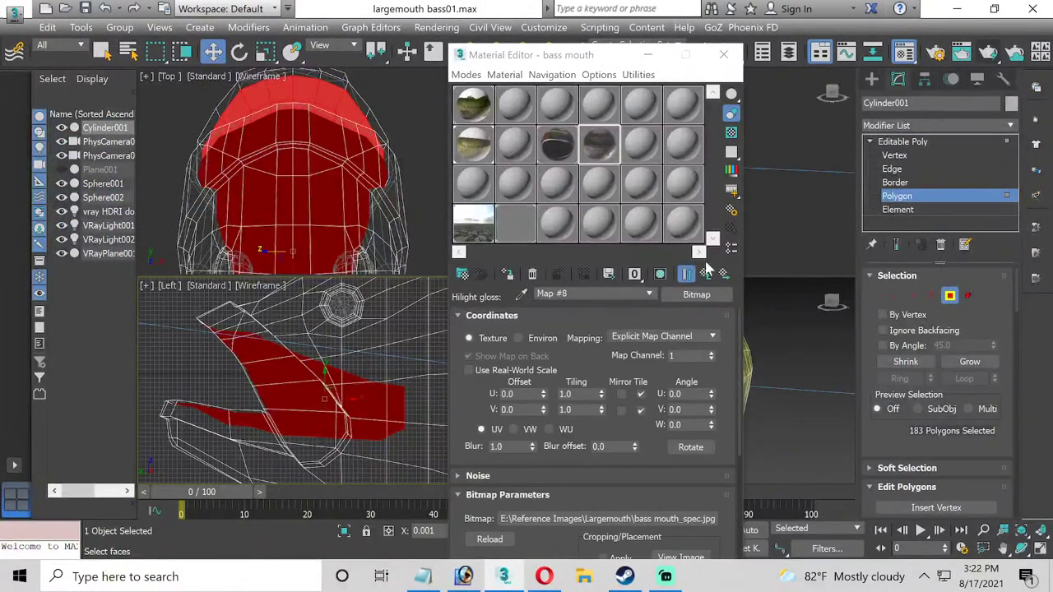
pyautogui.click(707, 275)
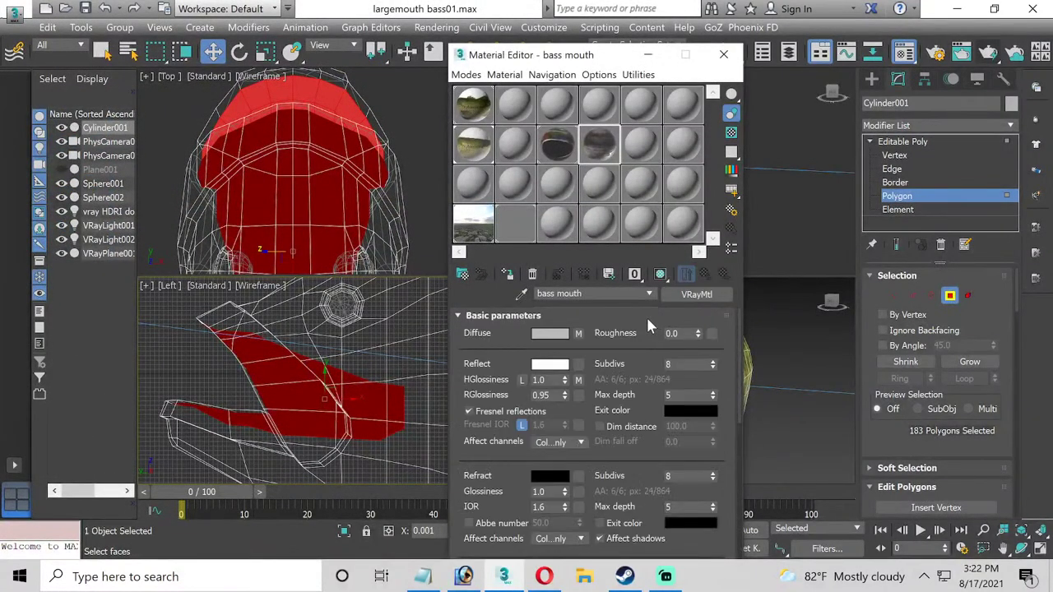
# Unlock Fresnel IOR and set it to 2.0, with reflection subdivs 14.
pyautogui.click(522, 425)
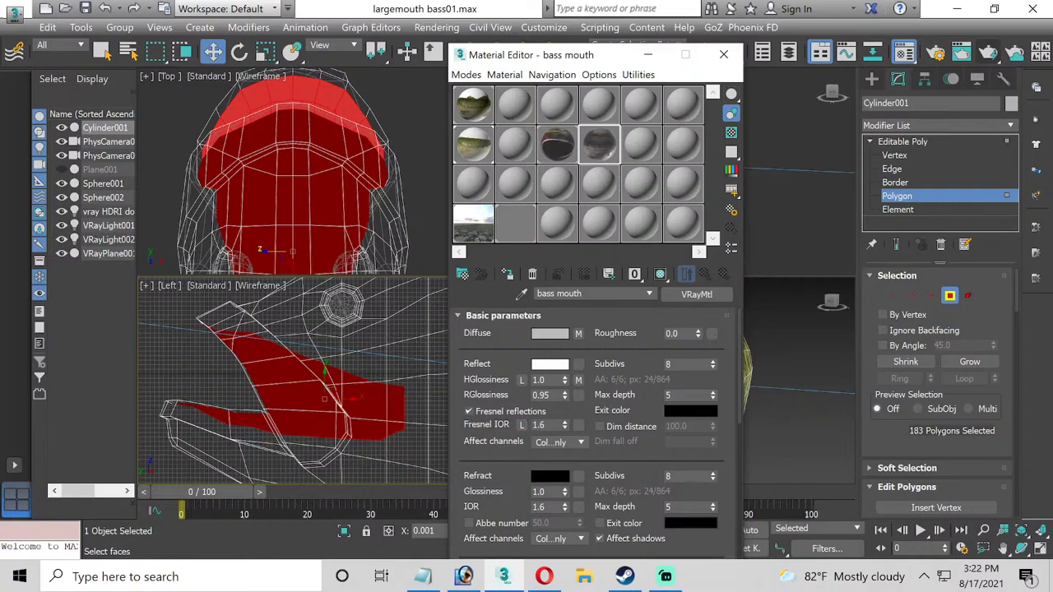
pyautogui.write('2')
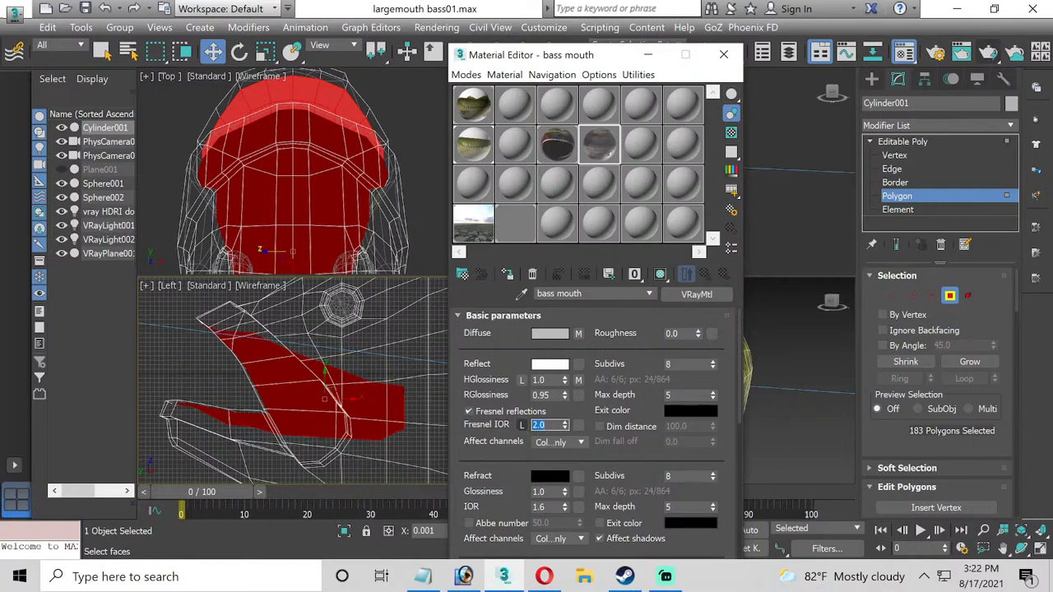
pyautogui.press('Tab')
pyautogui.write('14')
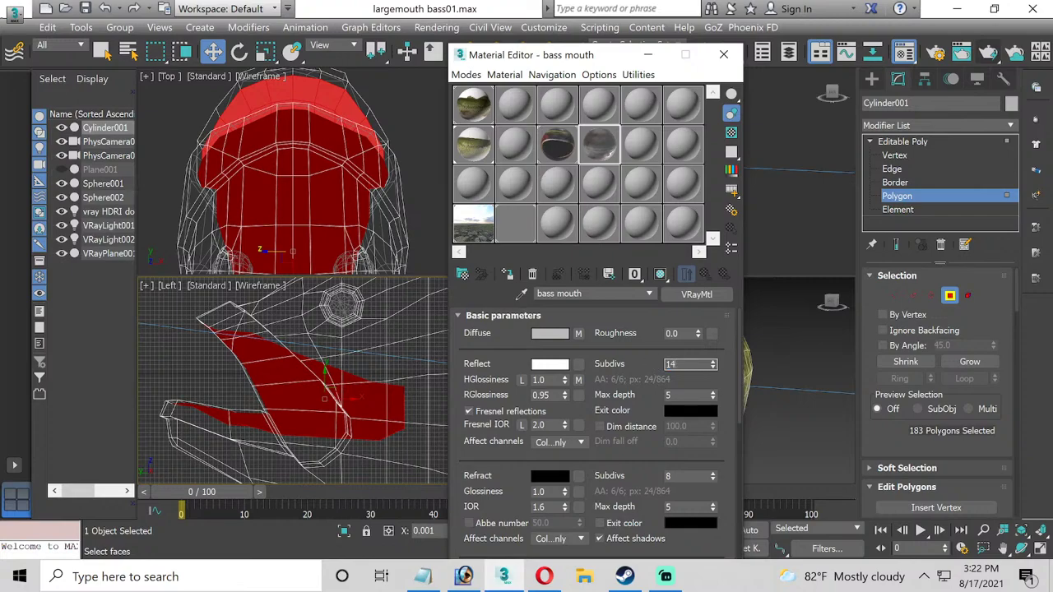
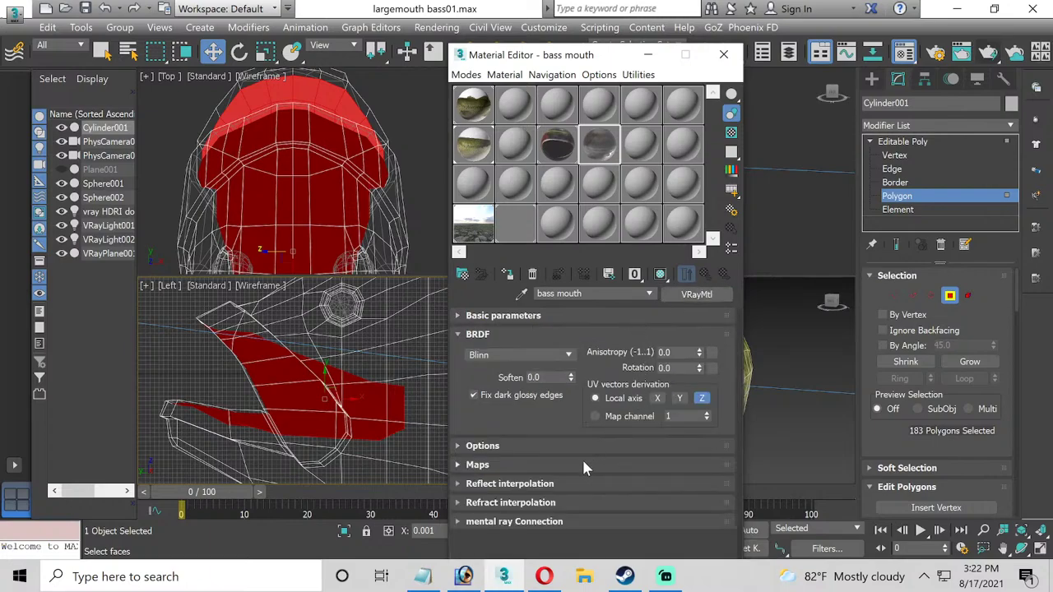
# Load bass mouth_bump.jpg as a Bitmap in the bass mouth material's Bump slot.
pyautogui.click(478, 465)
pyautogui.scroll(-2, 581, 459)
pyautogui.click(646, 503)
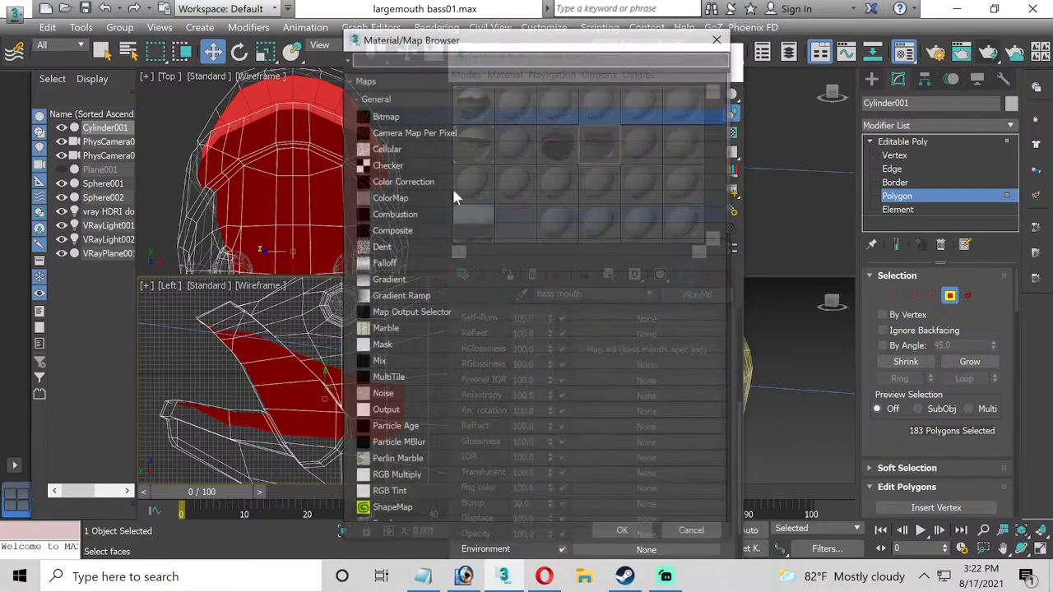
pyautogui.doubleClick(412, 116)
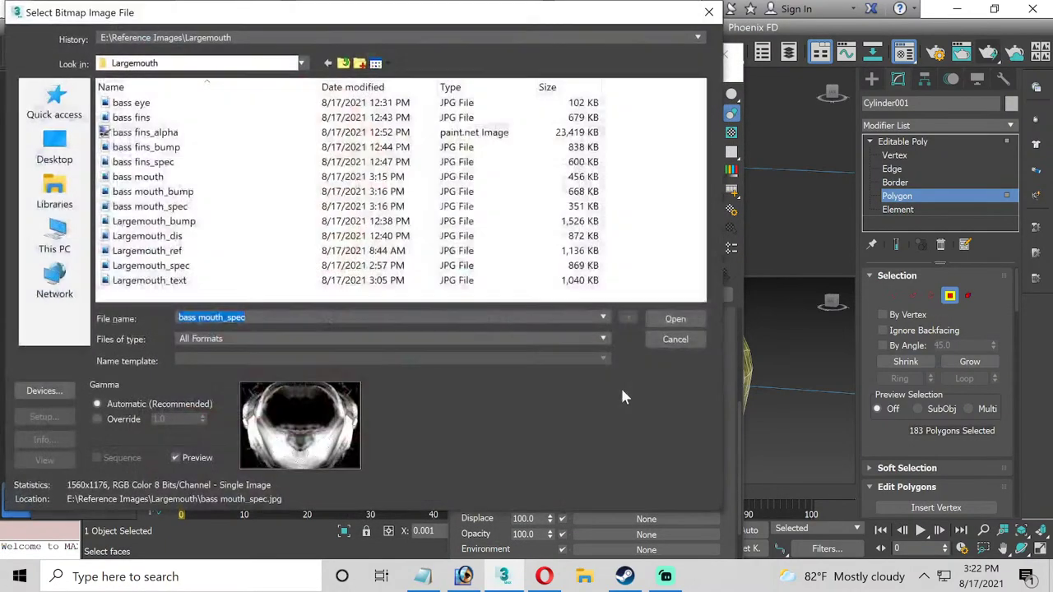
pyautogui.doubleClick(149, 191)
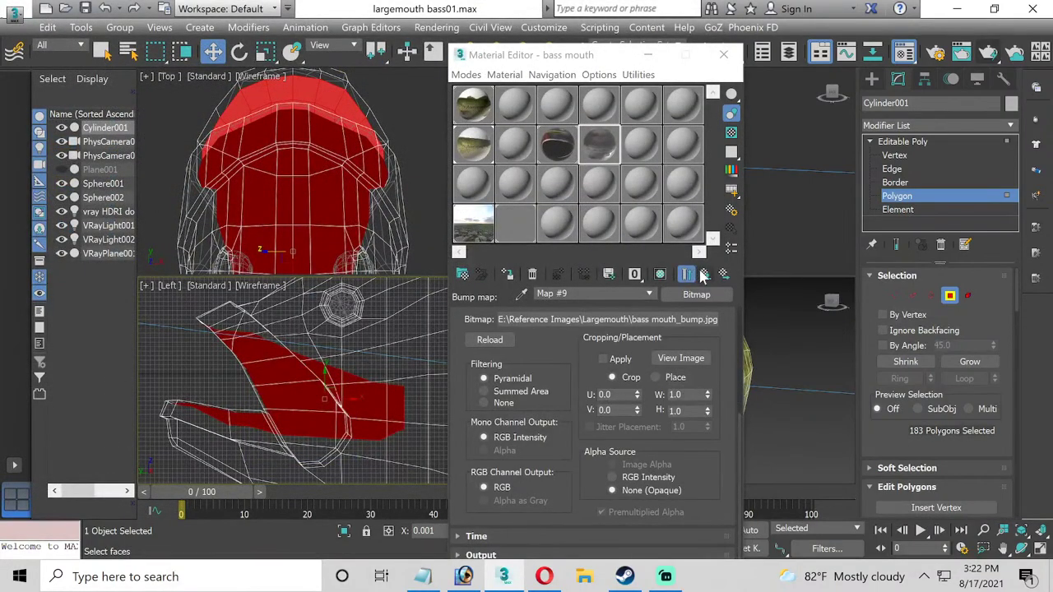
pyautogui.click(704, 275)
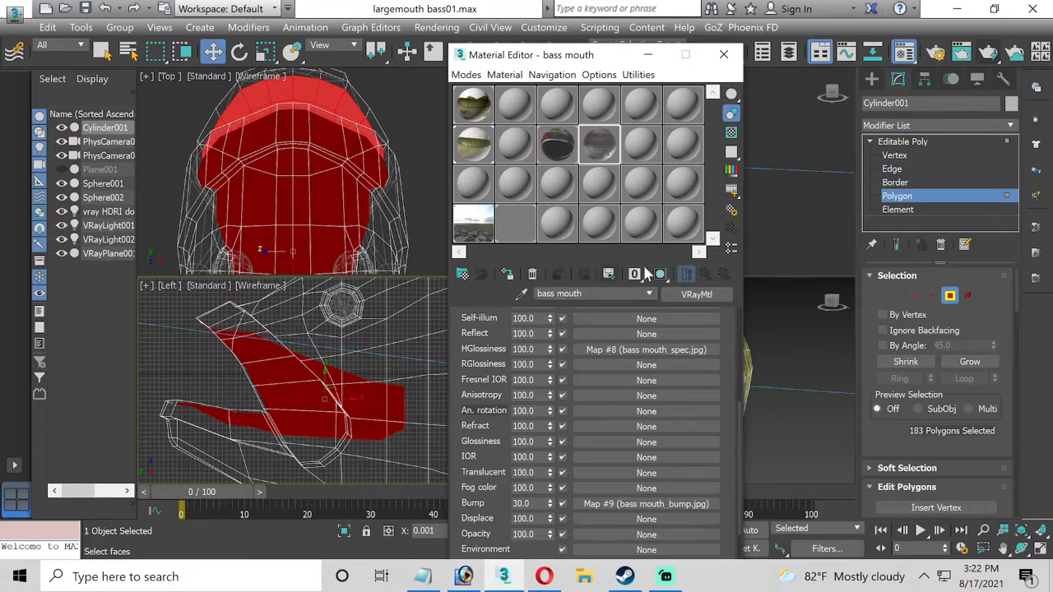
# Assign the bass mouth material to the selected mouth faces and show it shaded in the viewport.
pyautogui.click(507, 274)
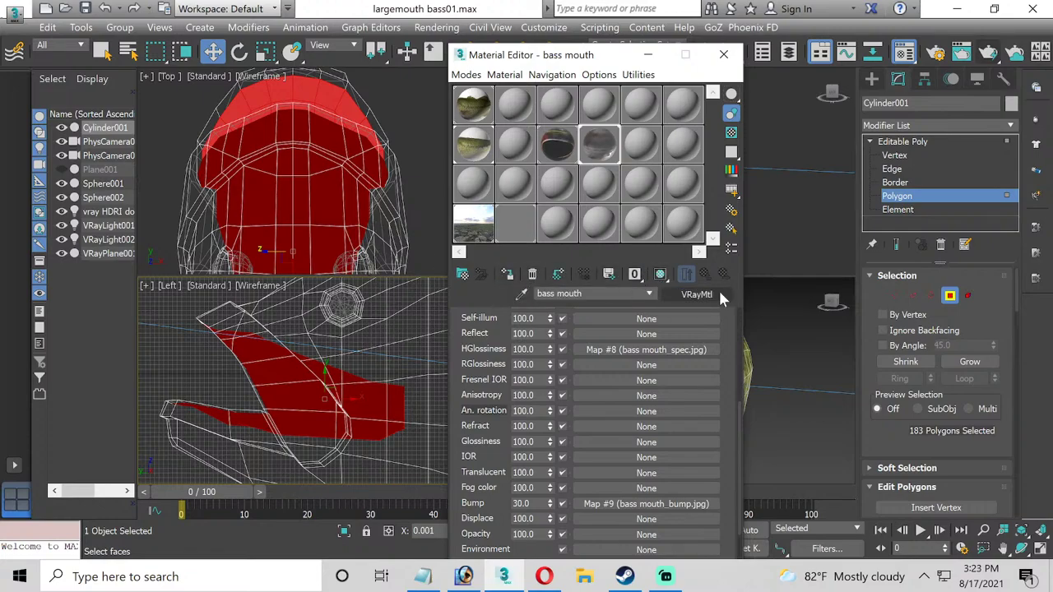
pyautogui.click(661, 275)
pyautogui.scroll(3, 707, 339)
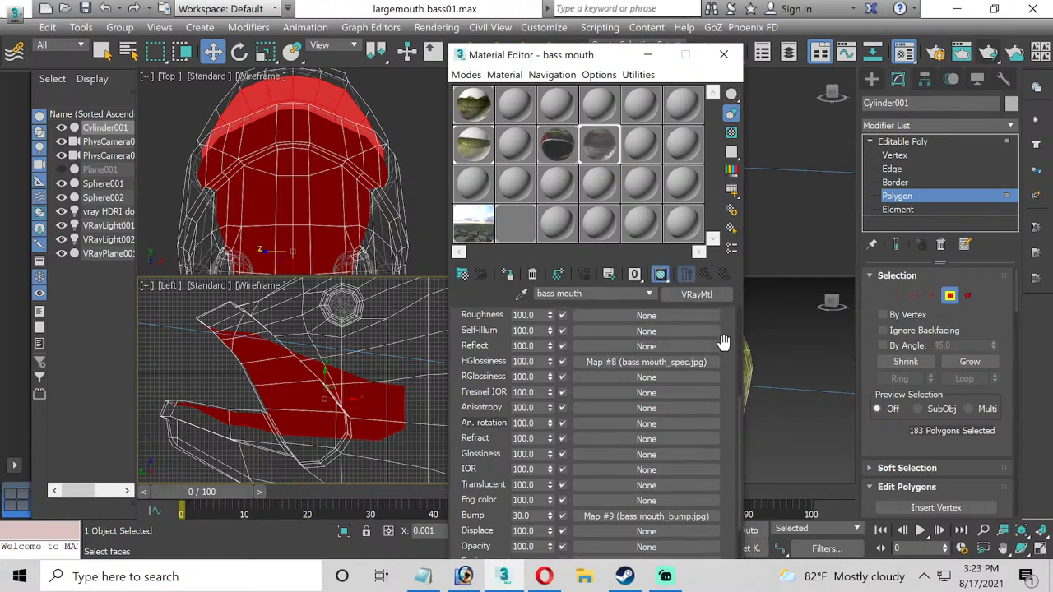
pyautogui.scroll(5, 709, 335)
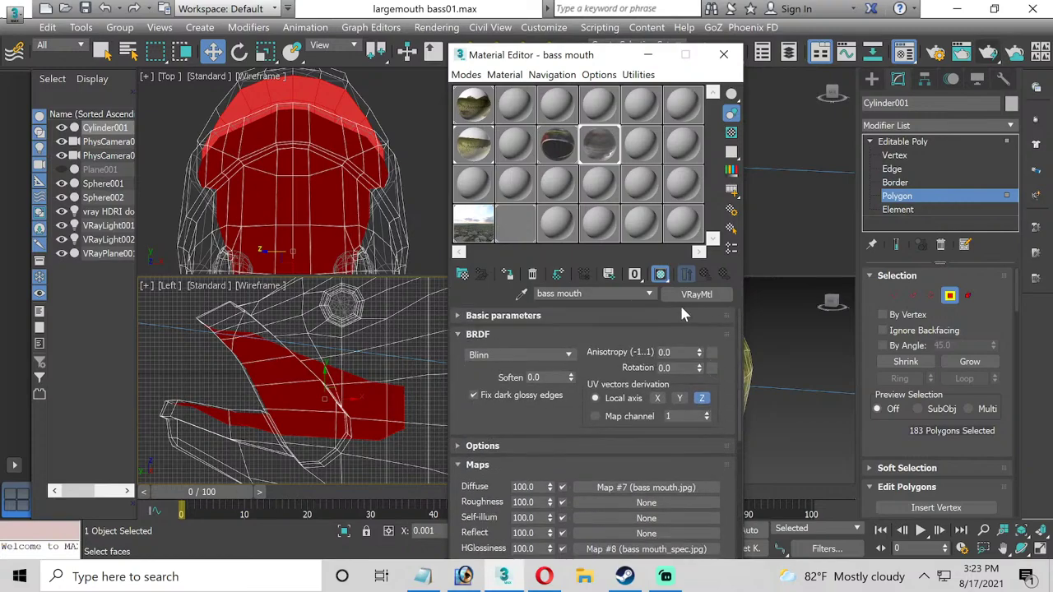
pyautogui.click(680, 313)
pyautogui.click(723, 54)
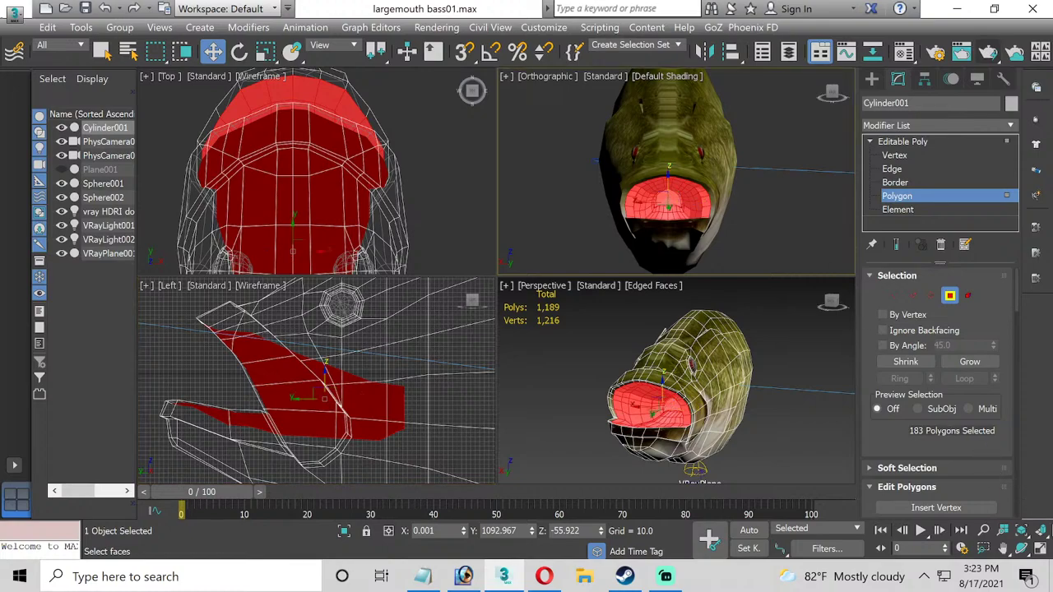
pyautogui.click(1042, 549)
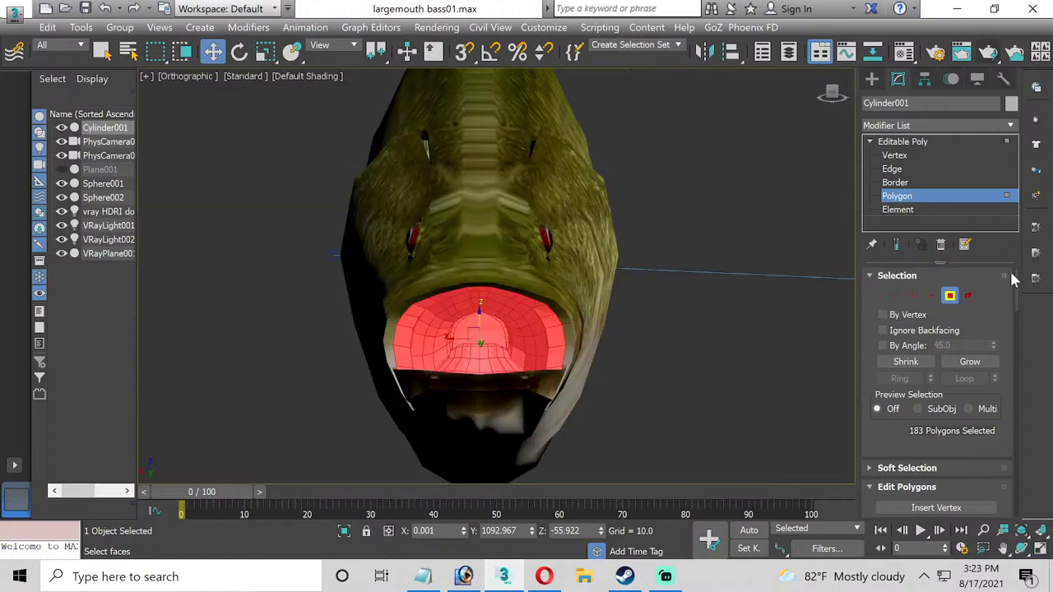
pyautogui.click(1009, 126)
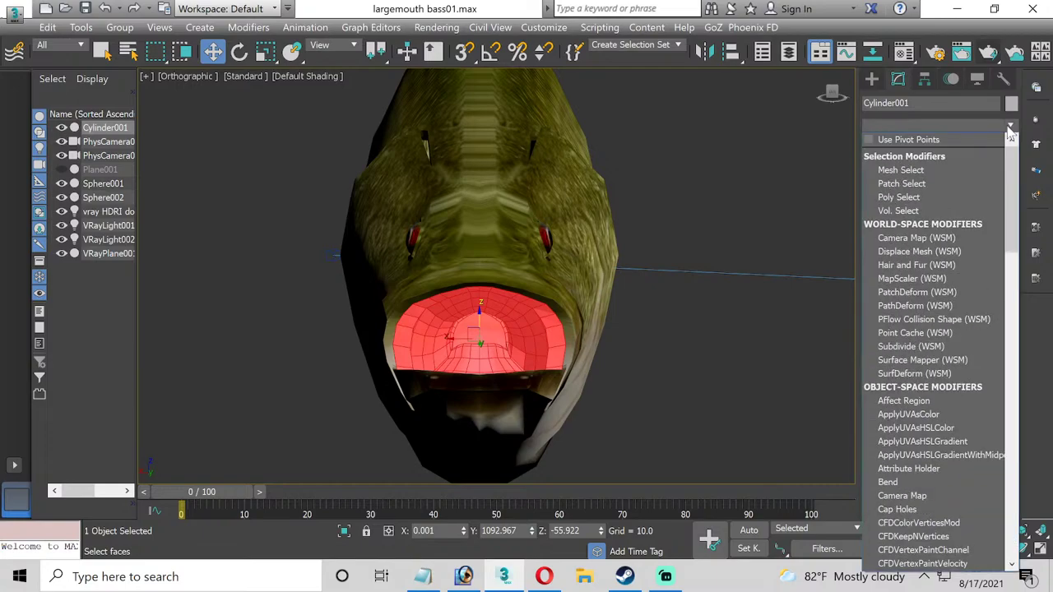
pyautogui.scroll(-15, 955, 412)
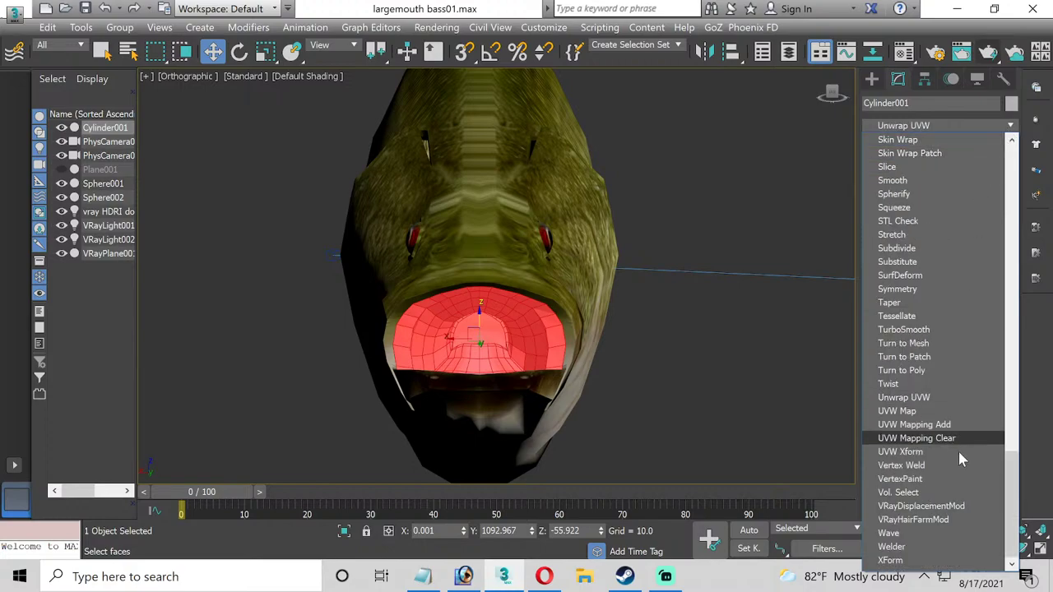
pyautogui.click(939, 397)
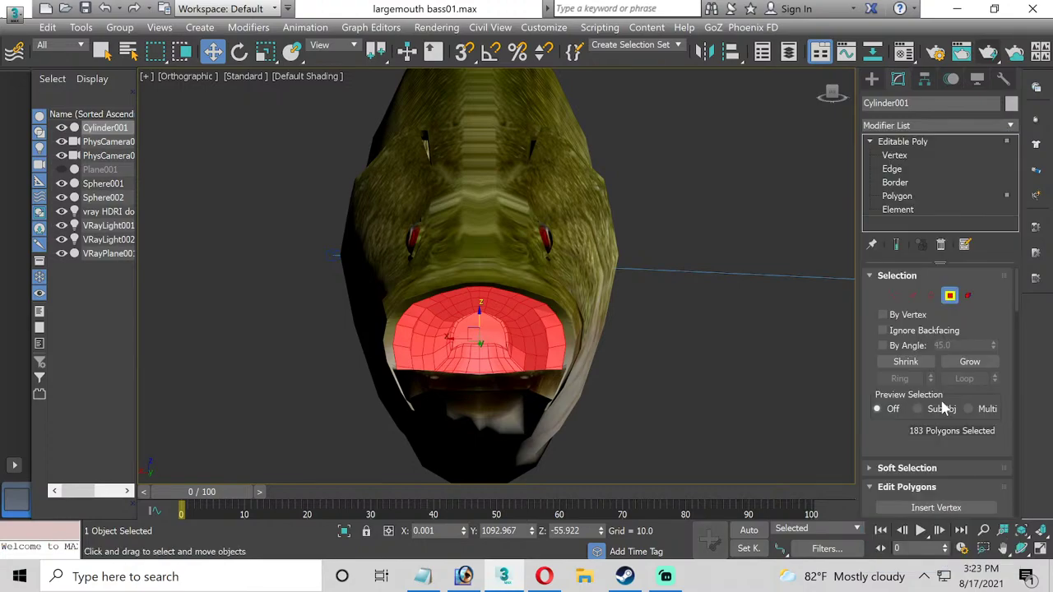
pyautogui.scroll(-2, 926, 474)
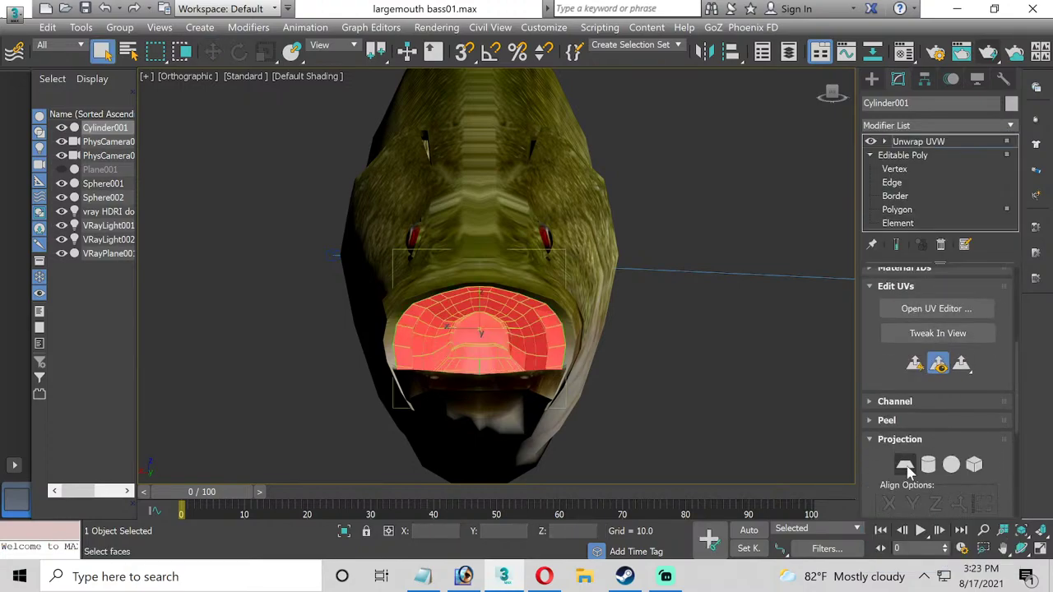
pyautogui.click(904, 440)
pyautogui.click(984, 481)
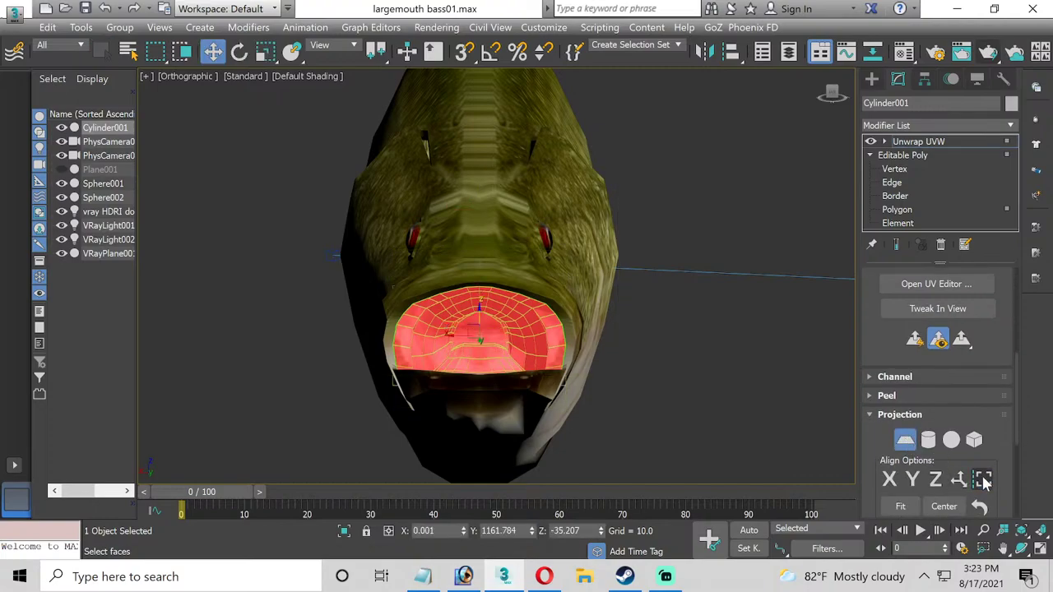
pyautogui.scroll(5, 963, 428)
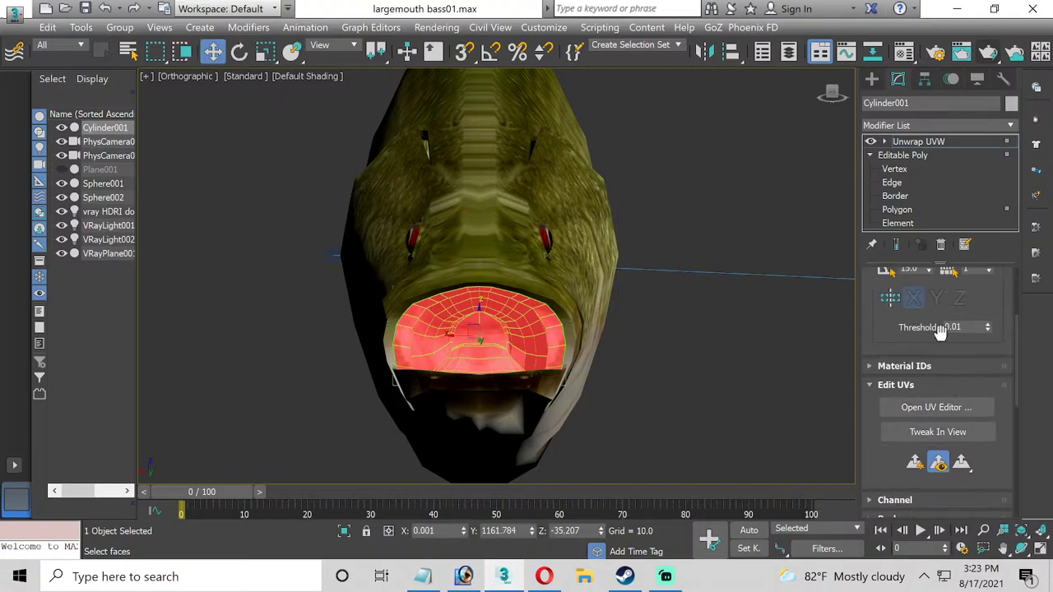
pyautogui.click(963, 407)
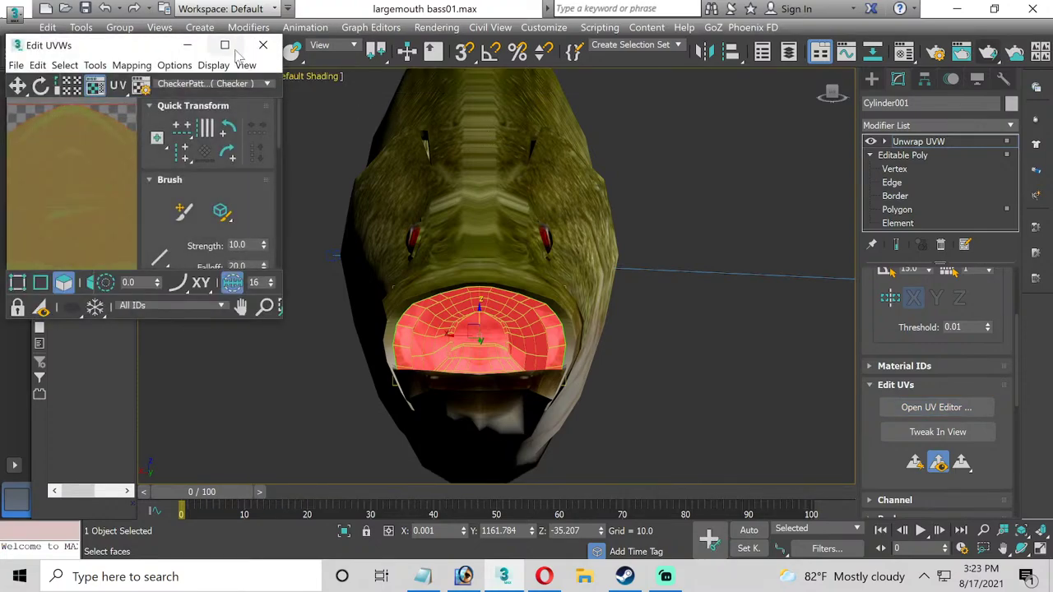
pyautogui.click(262, 45)
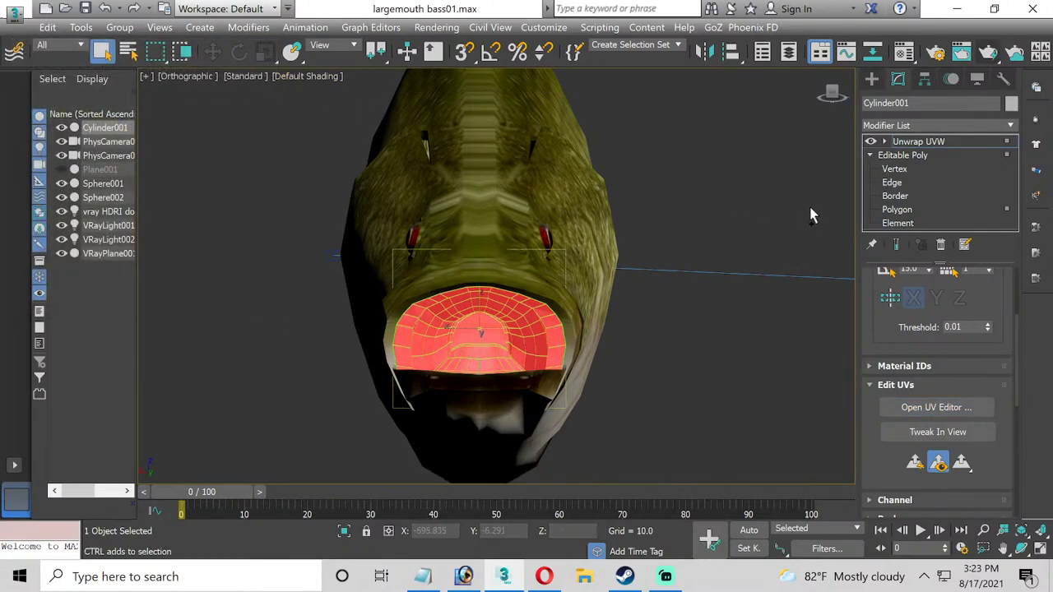
pyautogui.rightClick(905, 146)
# Delete the Unwrap UVW modifier and clear the mouth face selection.
pyautogui.click(879, 162)
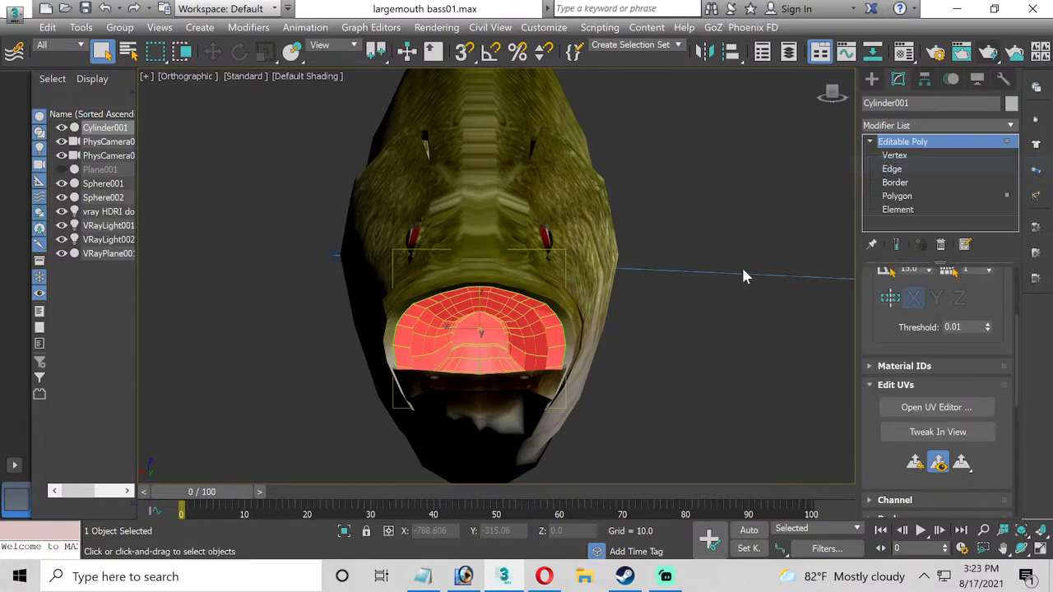
pyautogui.click(711, 332)
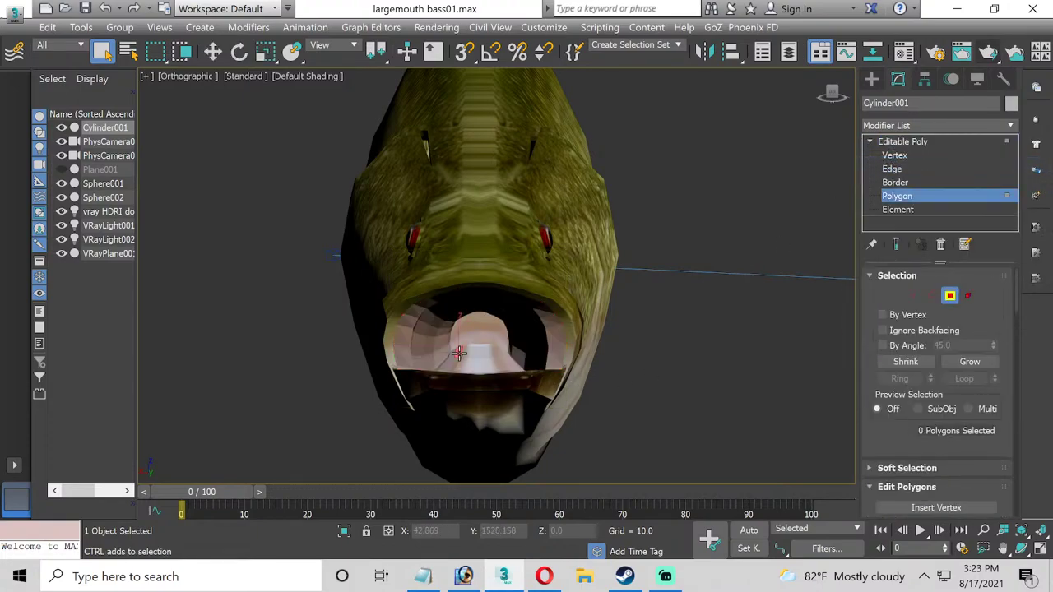
pyautogui.click(458, 352)
# Maximize the Perspective viewport and orbit to look into the fish's mouth.
pyautogui.click(1040, 549)
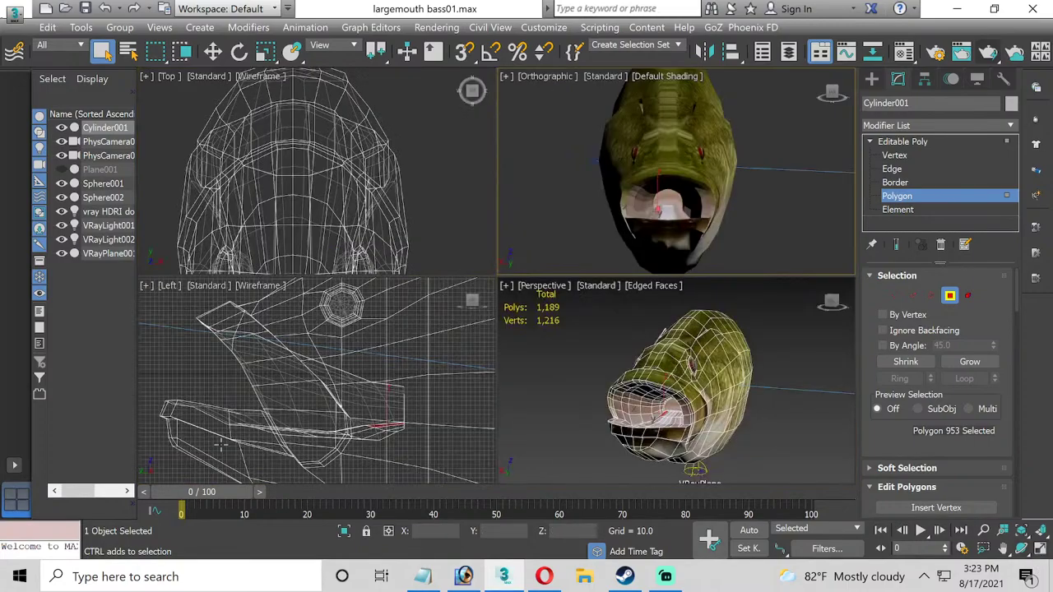
pyautogui.click(813, 440)
pyautogui.click(1040, 549)
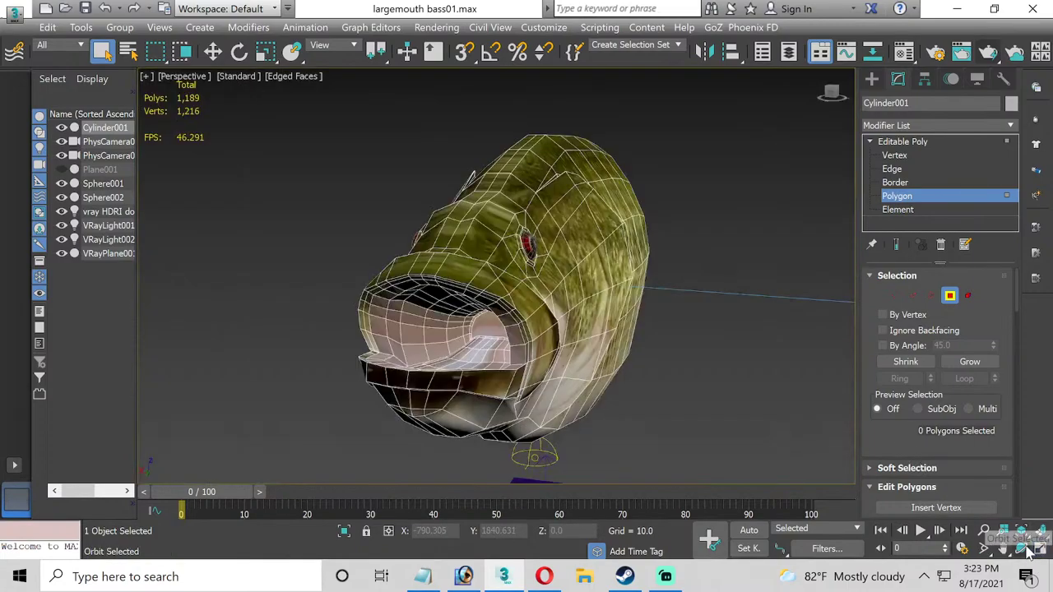
pyautogui.click(1021, 549)
pyautogui.moveTo(570, 385); pyautogui.dragTo(522, 380)
pyautogui.moveTo(441, 354); pyautogui.dragTo(411, 298)
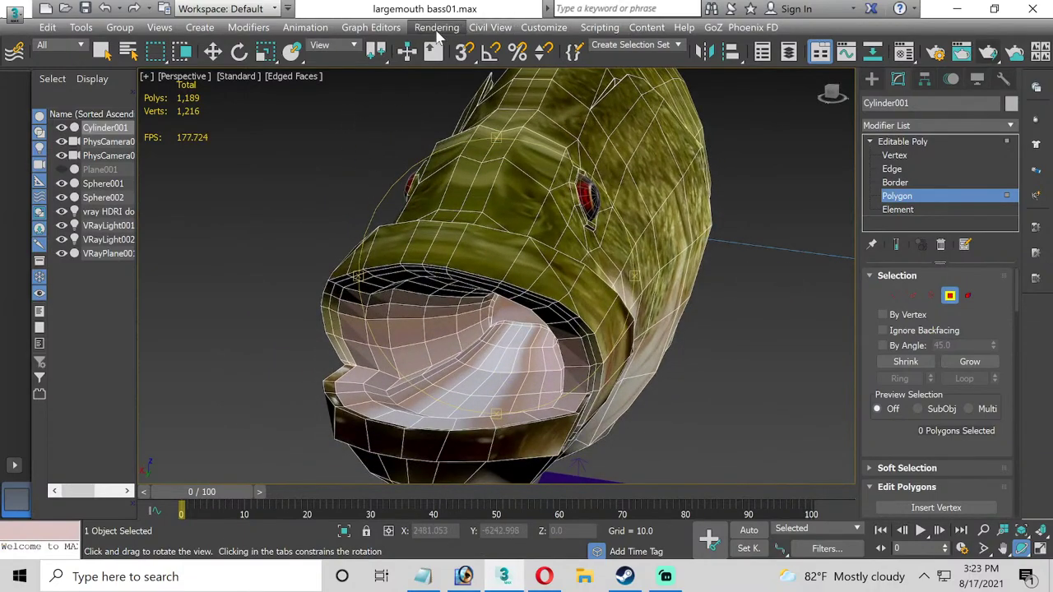
# Copy the largemouth bass tongue photo from the Opera browser.
pyautogui.click(544, 576)
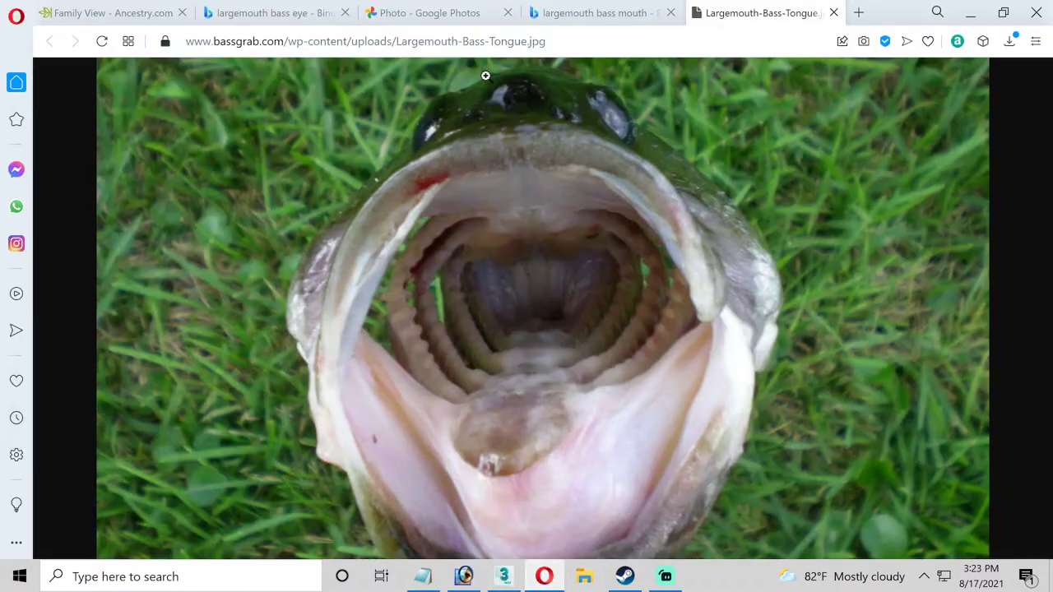
pyautogui.rightClick(524, 386)
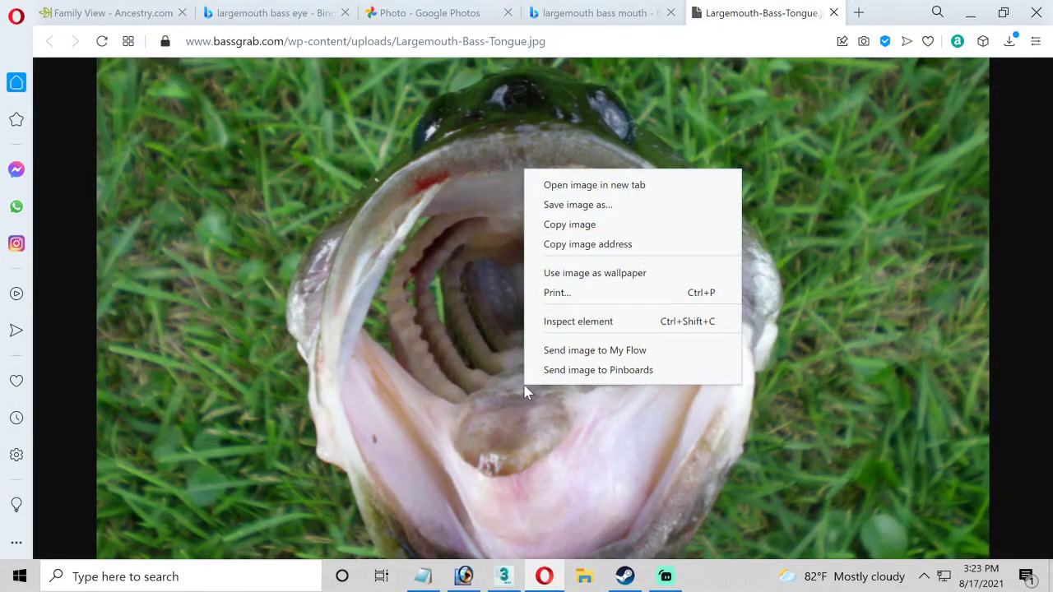
pyautogui.click(570, 225)
# Create a new Photoshop document and paste the tongue photo into it.
pyautogui.click(465, 576)
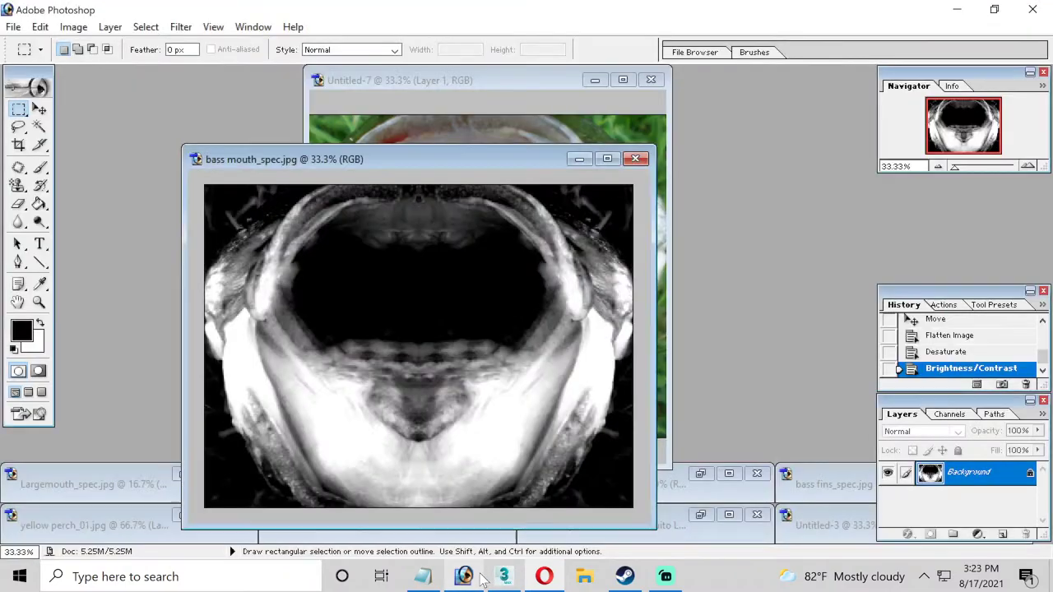
pyautogui.click(13, 27)
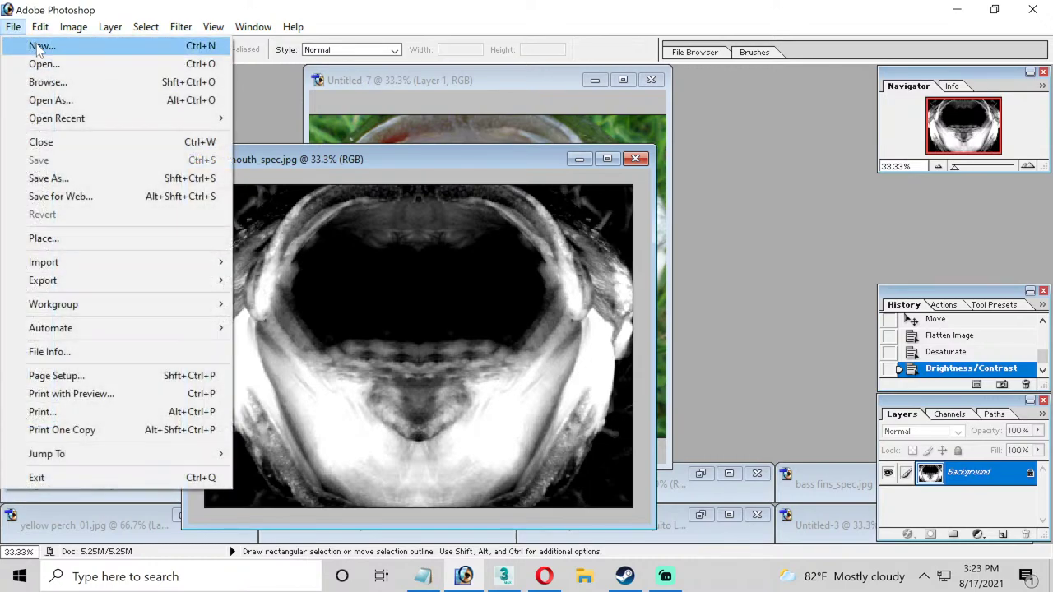
pyautogui.click(35, 45)
pyautogui.click(724, 187)
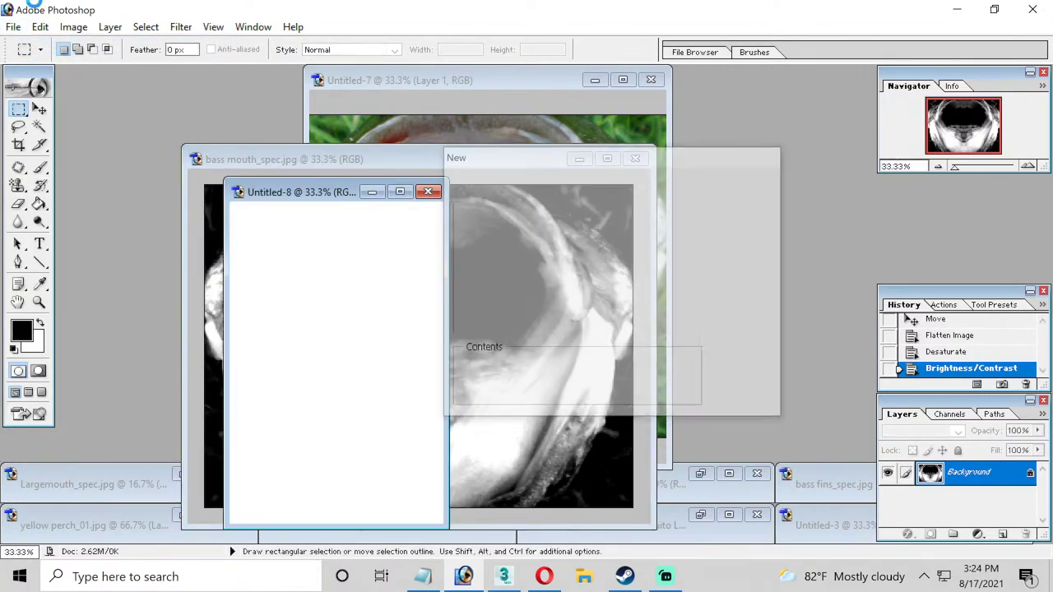
pyautogui.click(428, 192)
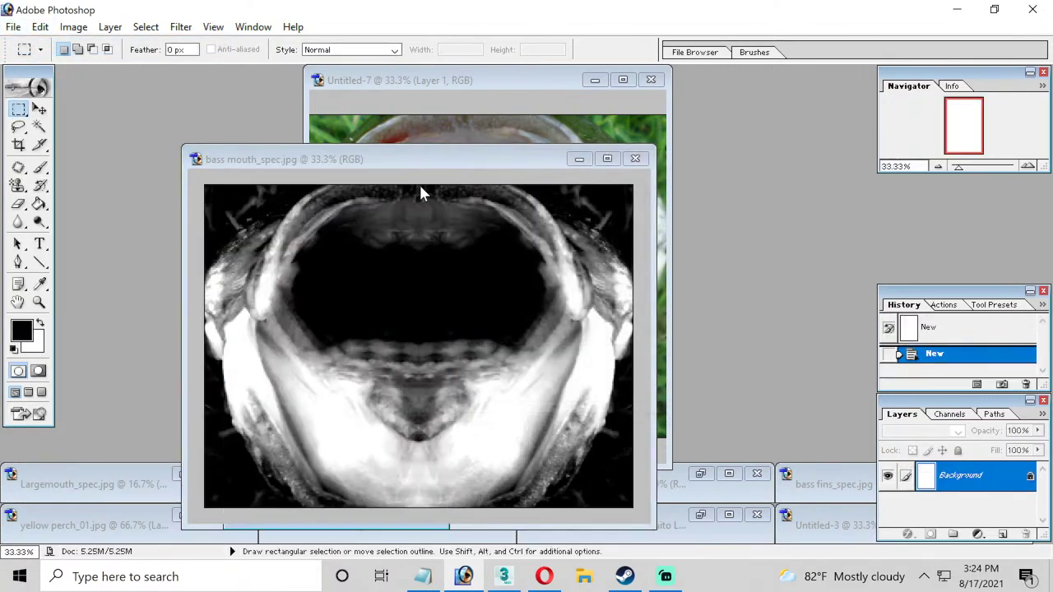
pyautogui.click(14, 26)
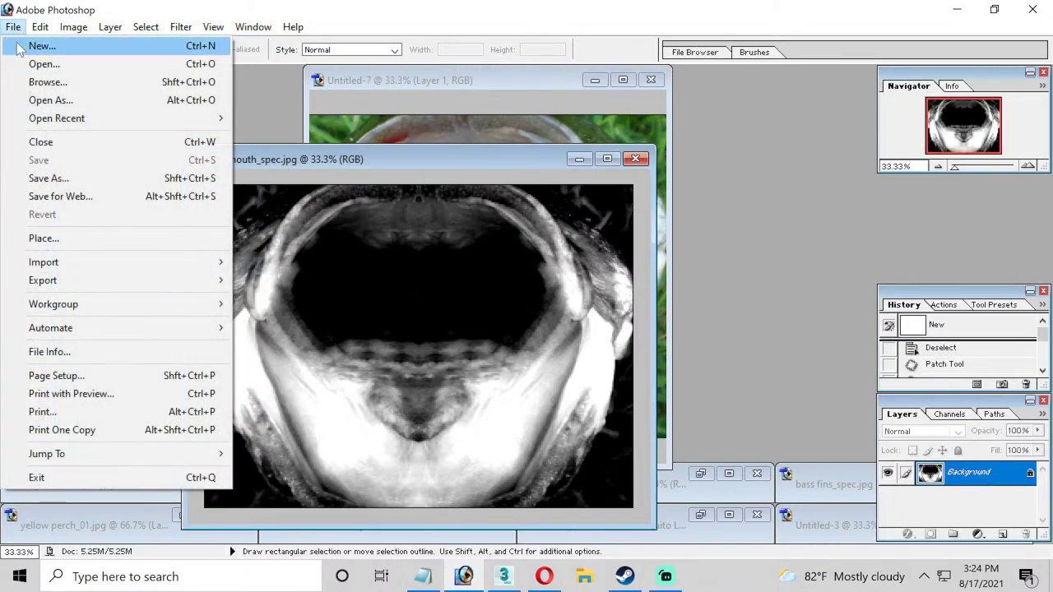
pyautogui.click(35, 45)
pyautogui.click(746, 182)
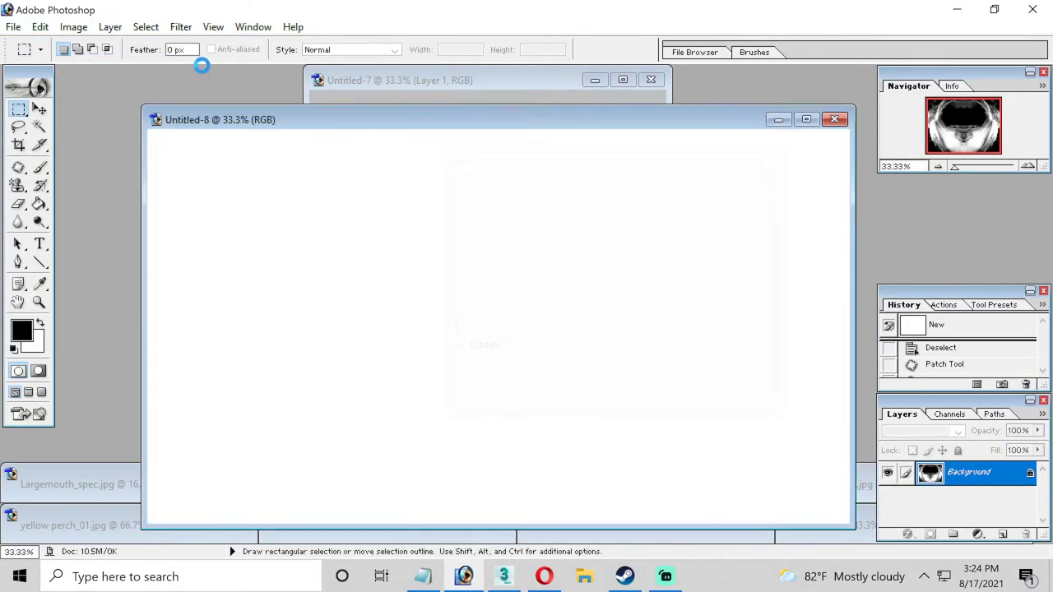
pyautogui.click(40, 26)
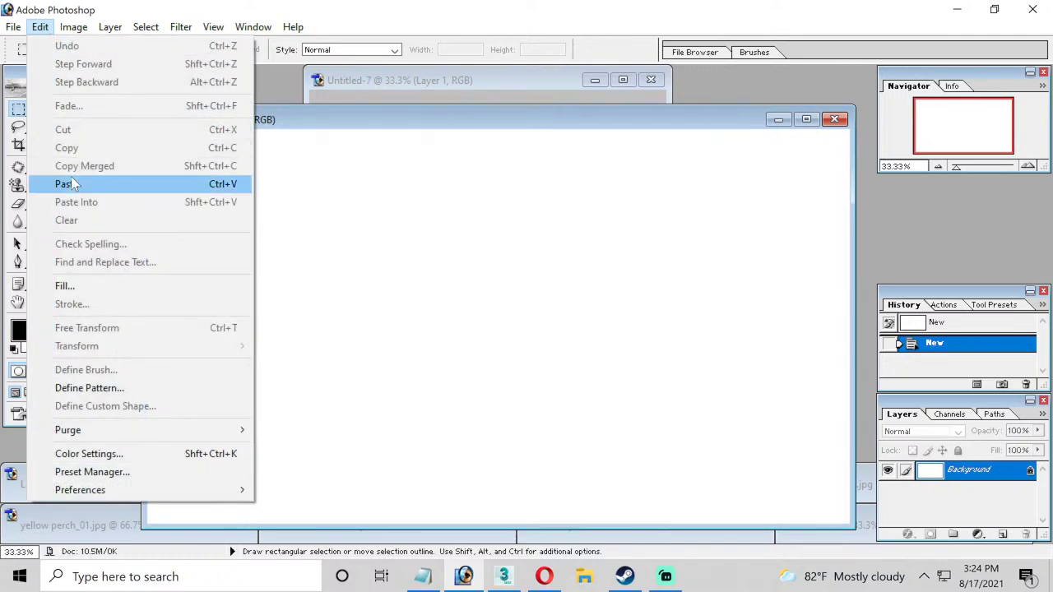
pyautogui.click(74, 184)
# Save the pasted image as a JPEG named 'bass mouth ref'.
pyautogui.click(13, 26)
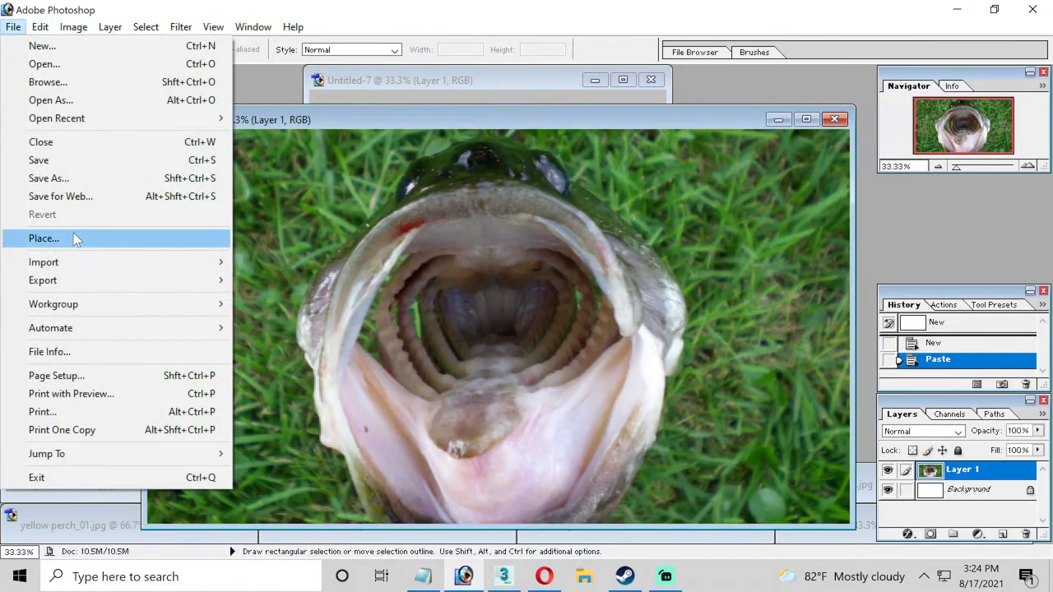
pyautogui.click(64, 185)
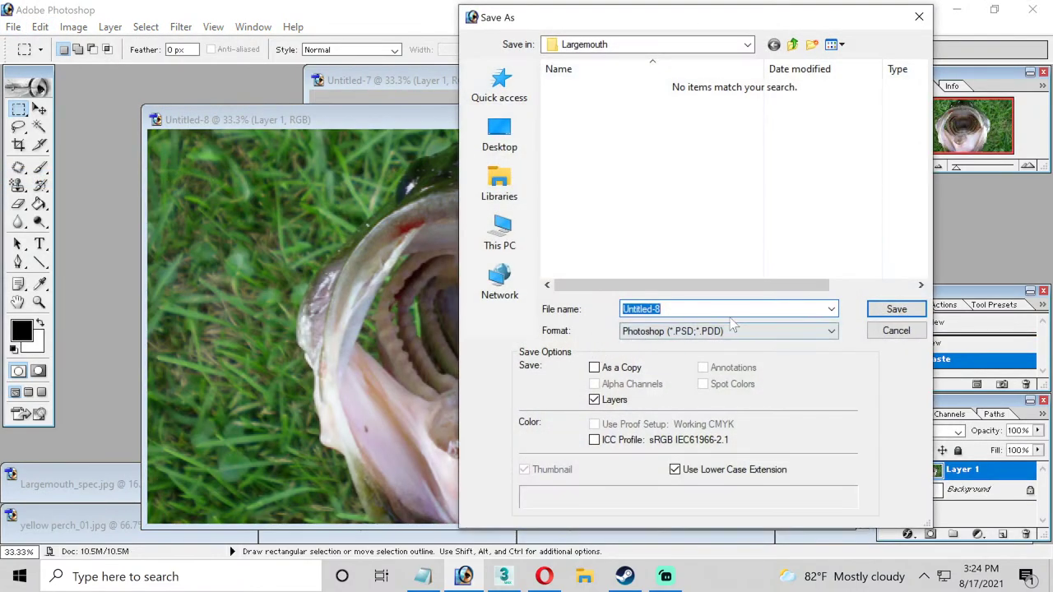
pyautogui.click(724, 331)
pyautogui.click(708, 404)
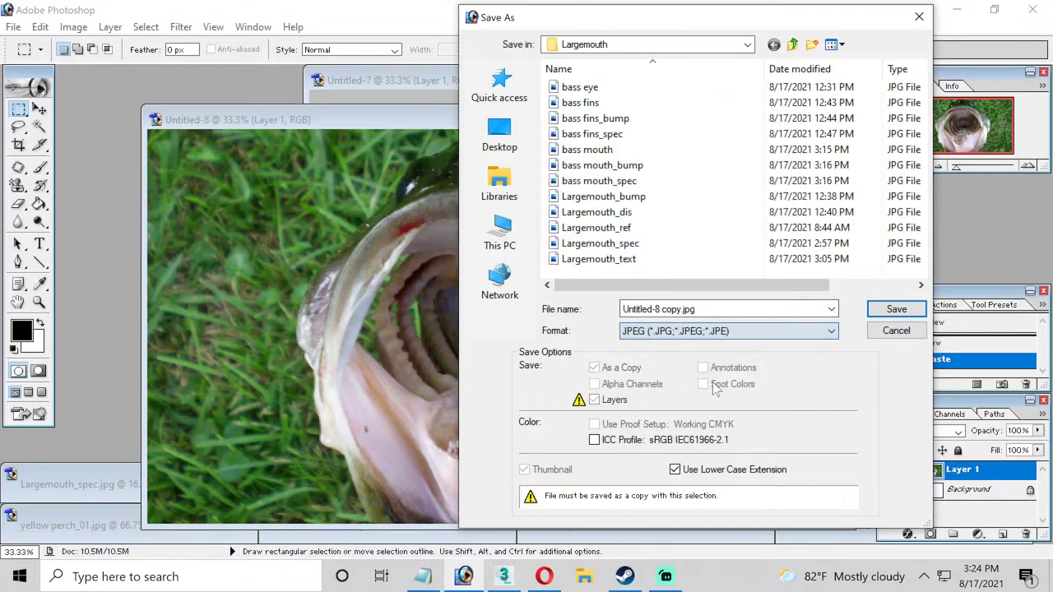
pyautogui.click(711, 313)
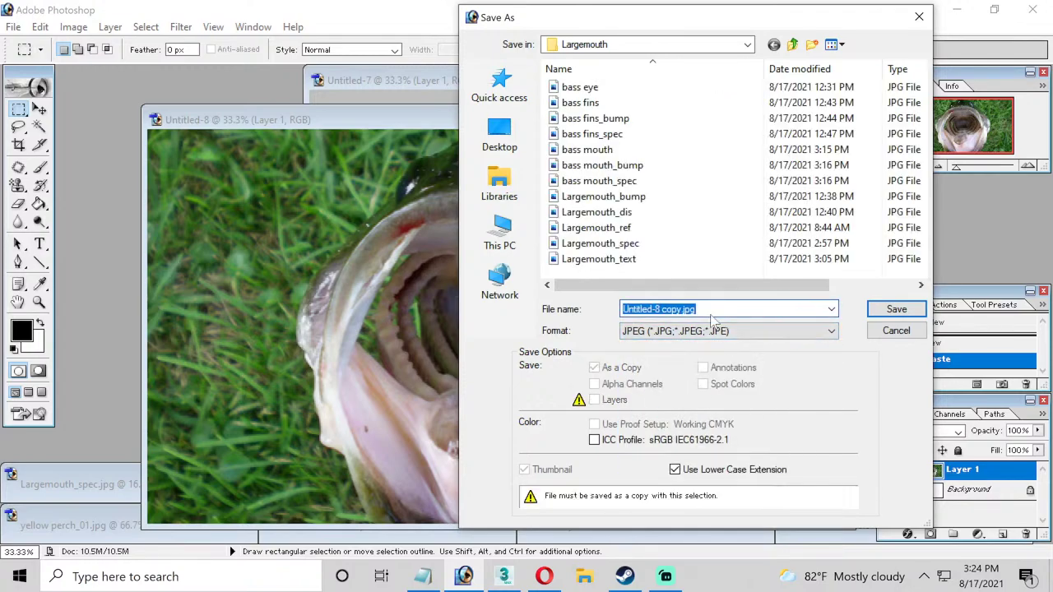
pyautogui.write('bass')
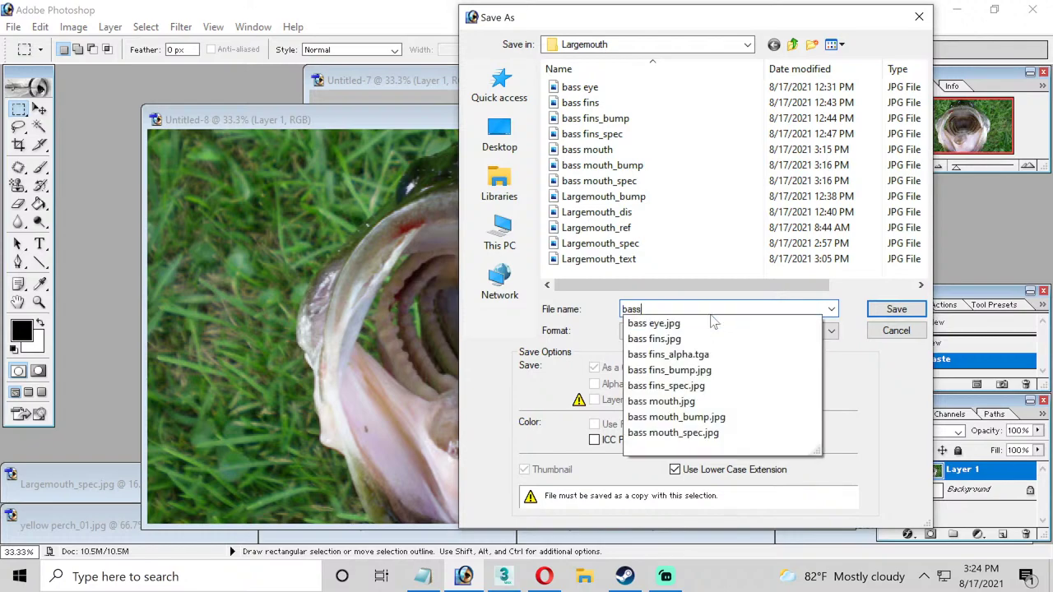
pyautogui.write(' mout')
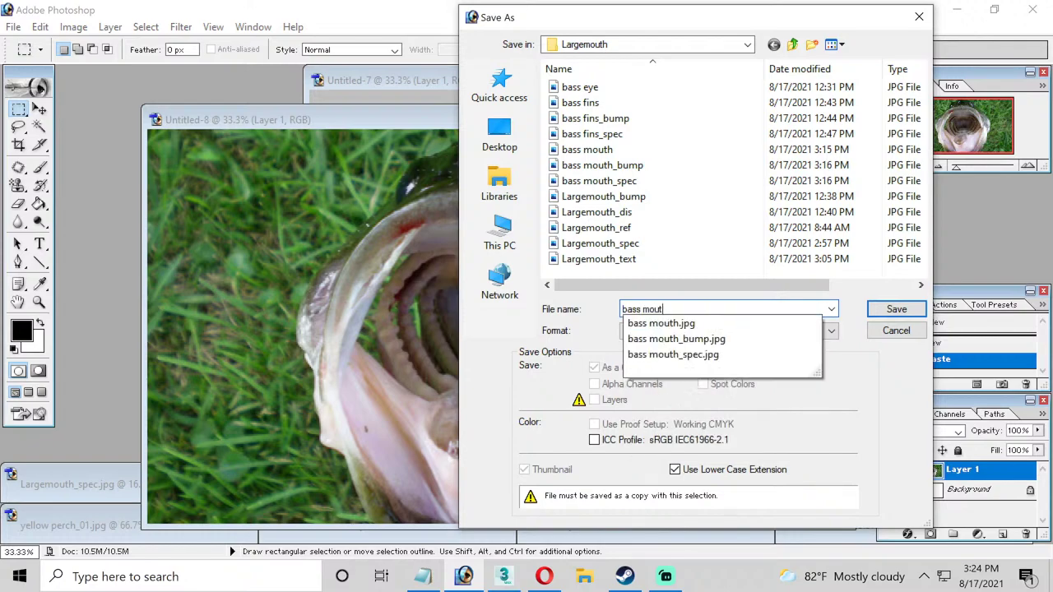
pyautogui.write('h ')
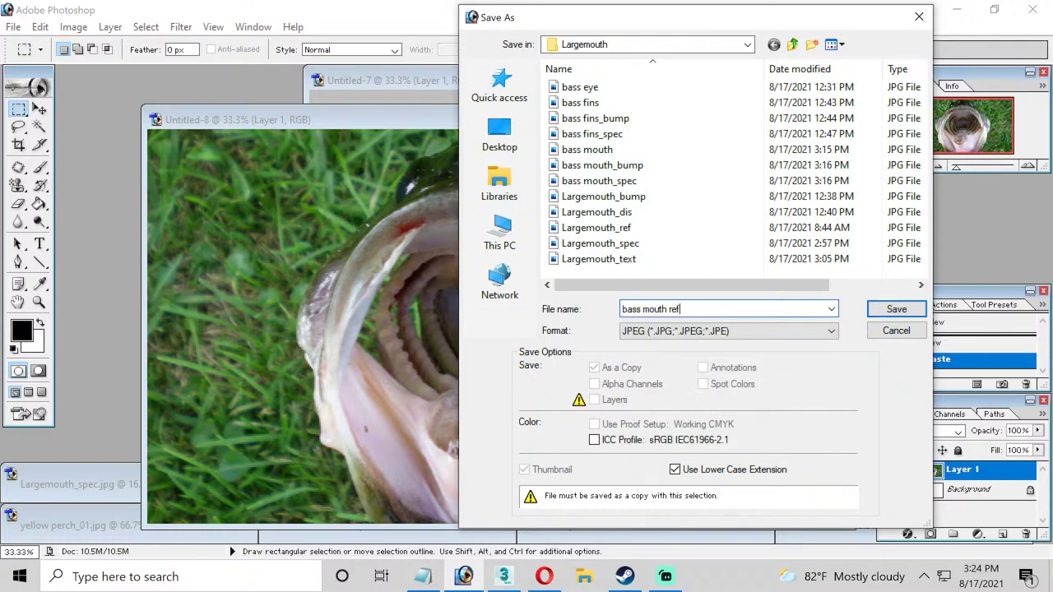
pyautogui.write('ref')
pyautogui.press('Return')
pyautogui.press('Return')
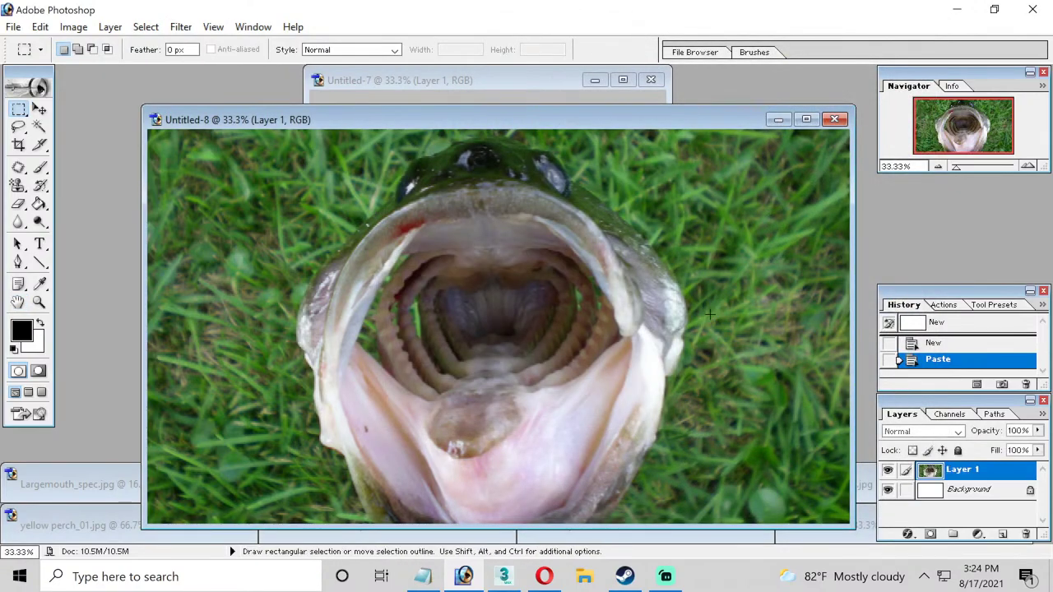
pyautogui.click(503, 577)
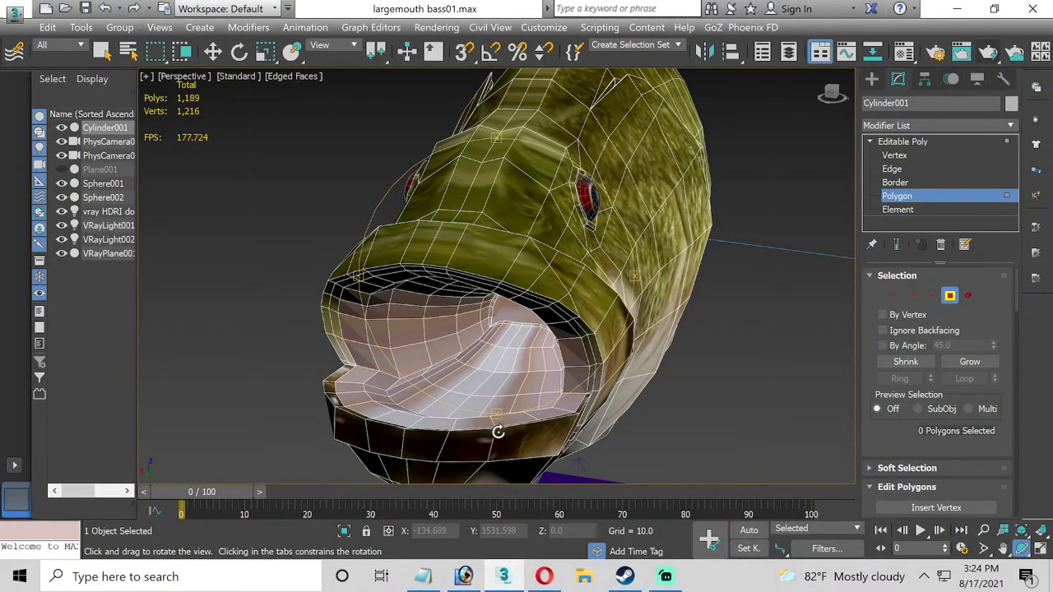
# Open bass mouth ref.jpg with View Image File and shrink its viewer to the upper left.
pyautogui.click(444, 31)
pyautogui.click(526, 318)
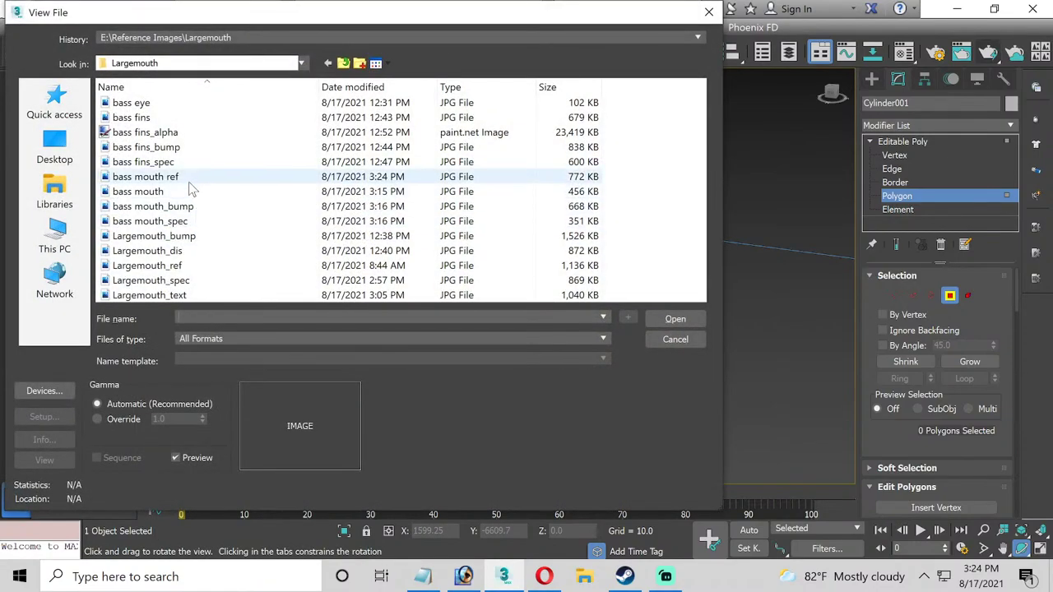
pyautogui.doubleClick(185, 179)
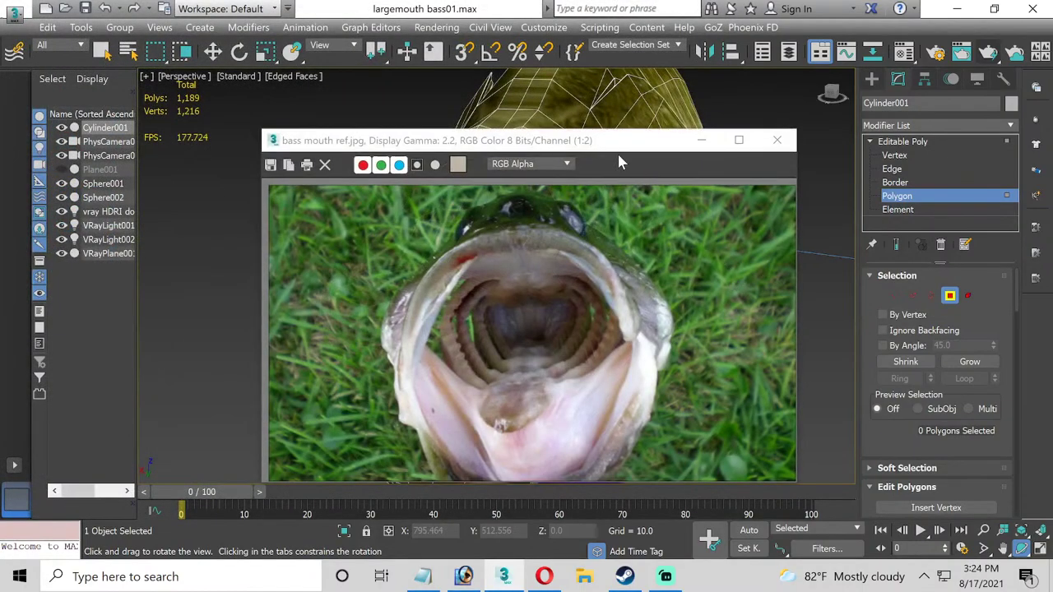
pyautogui.moveTo(613, 150); pyautogui.dragTo(413, 101)
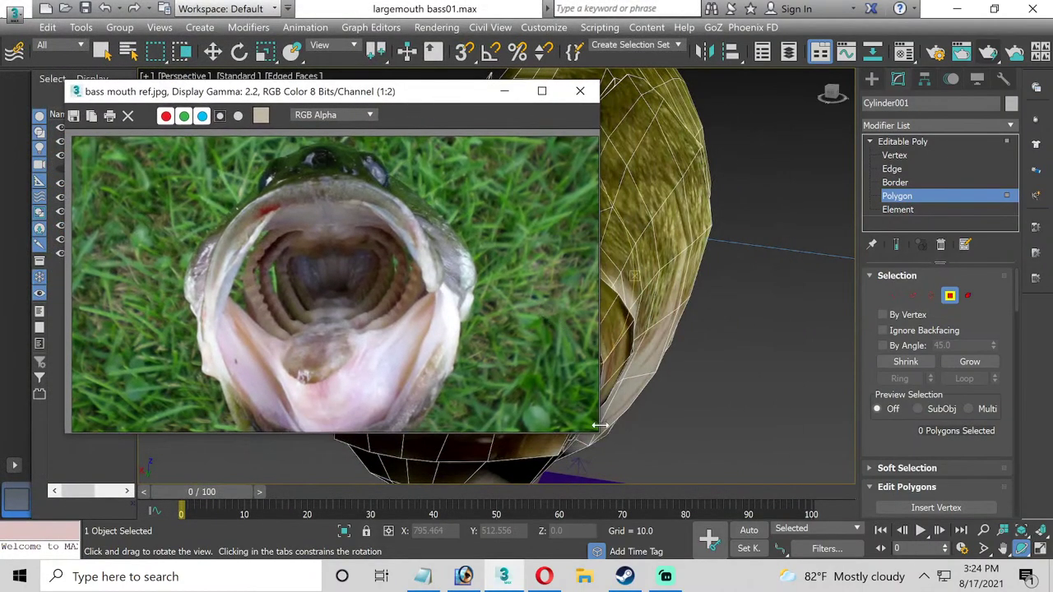
pyautogui.moveTo(601, 436); pyautogui.dragTo(354, 312)
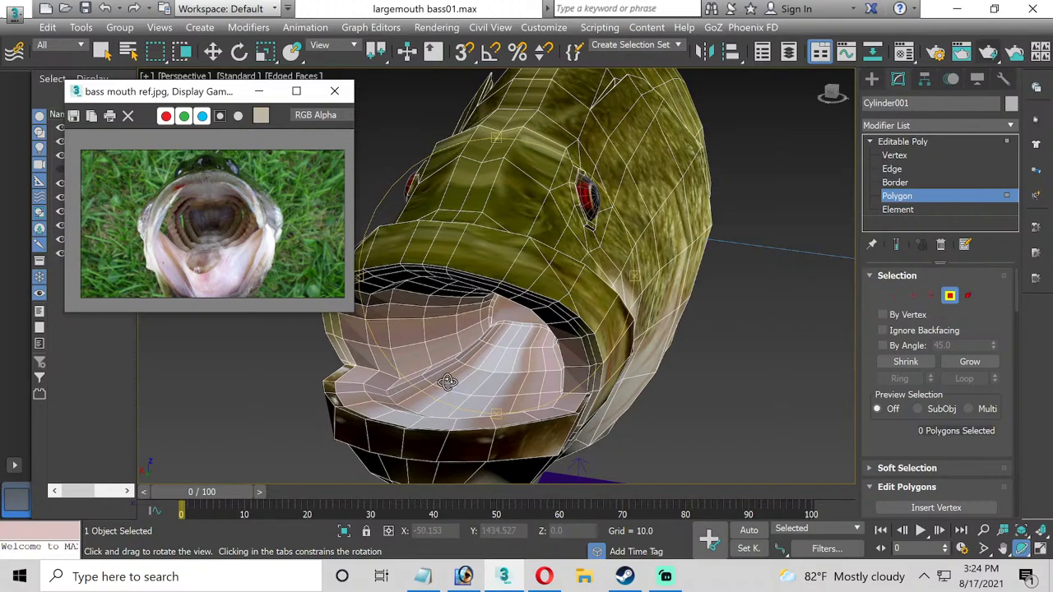
pyautogui.moveTo(457, 389); pyautogui.dragTo(466, 395)
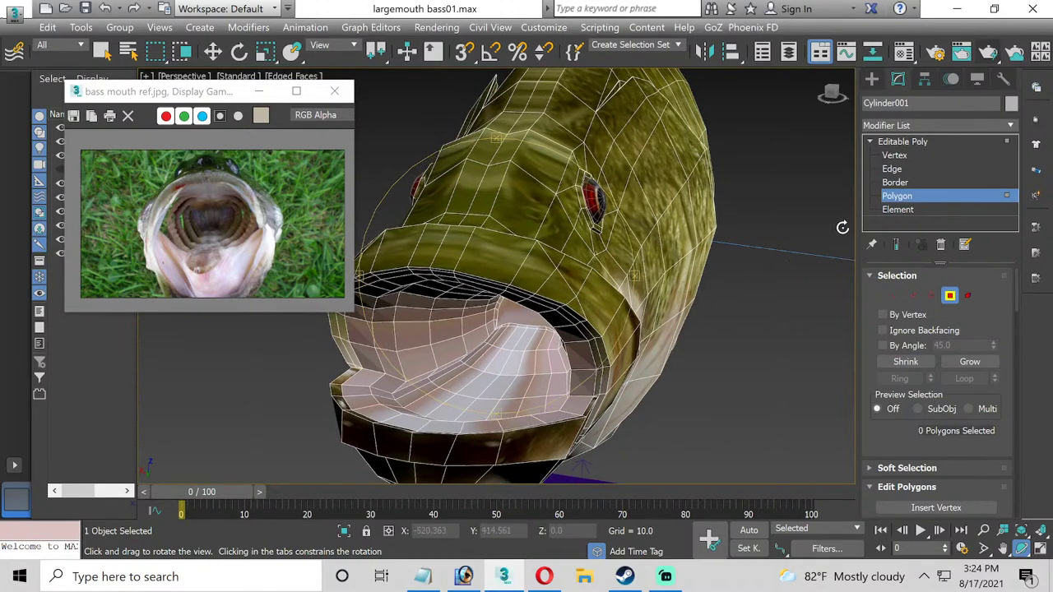
# Try out polygon selections on the fish's lower jaw.
pyautogui.click(213, 52)
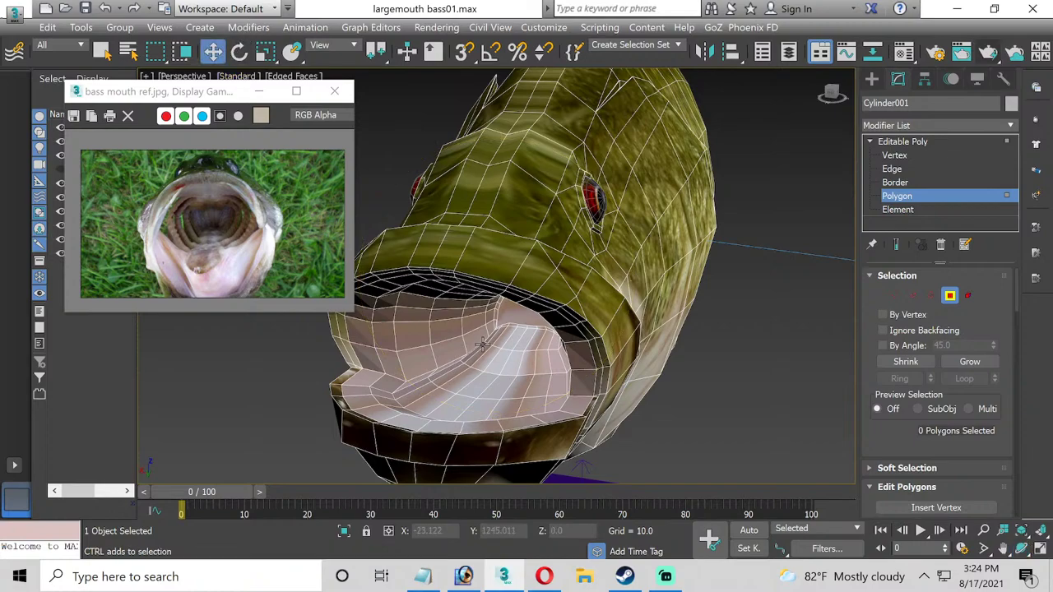
pyautogui.click(512, 394)
pyautogui.click(489, 386)
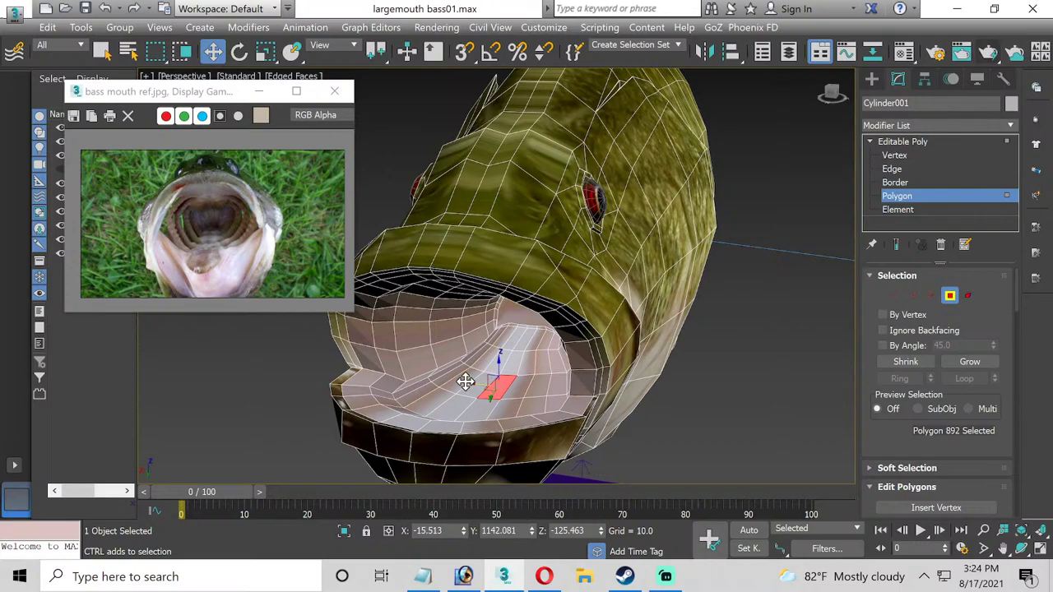
pyautogui.click(466, 381)
pyautogui.click(461, 381)
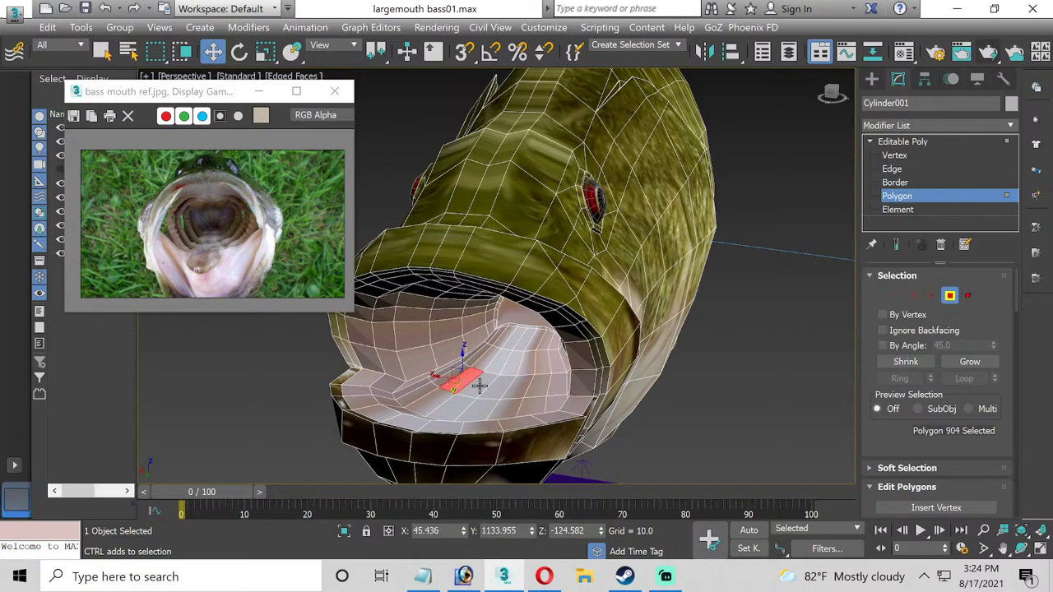
pyautogui.keyDown('ctrl'); pyautogui.click(485, 385); pyautogui.keyUp('ctrl')
pyautogui.keyDown('ctrl'); pyautogui.click(502, 390); pyautogui.keyUp('ctrl')
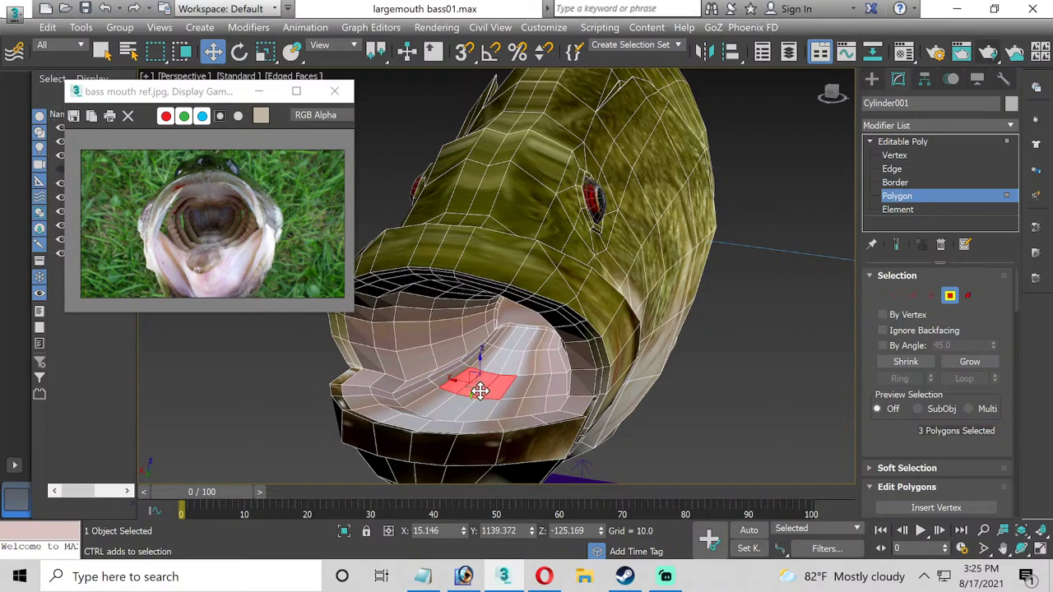
pyautogui.click(457, 413)
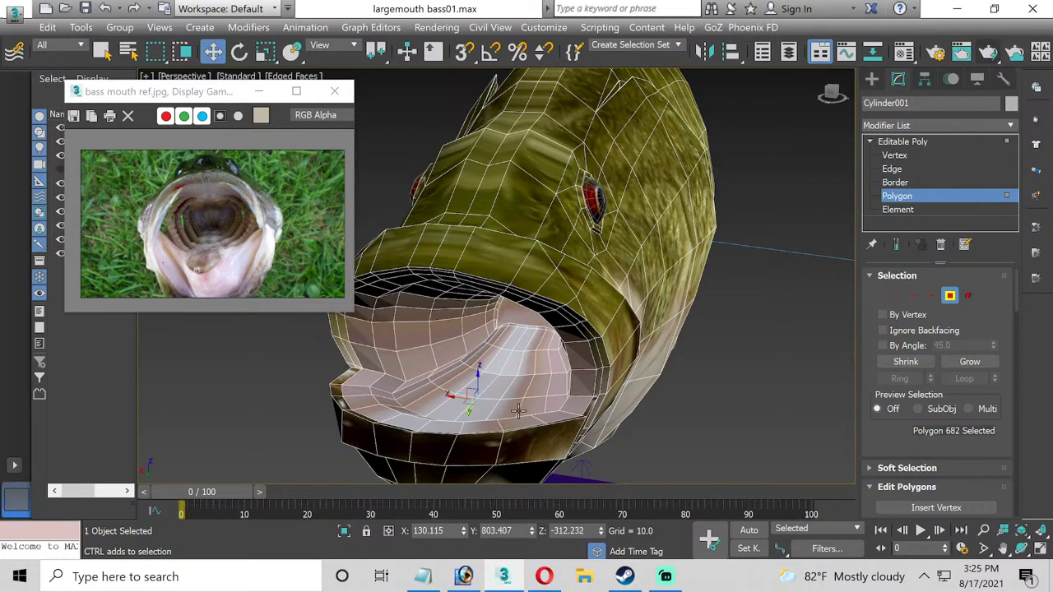
# Select the strip of eight polygons running along the mouth floor up the tunnel.
pyautogui.keyDown('alt'); pyautogui.moveTo(523, 420); pyautogui.dragTo(634, 418, button='middle'); pyautogui.keyUp('alt')
pyautogui.click(698, 367)
pyautogui.keyDown('ctrl'); pyautogui.click(685, 366); pyautogui.keyUp('ctrl')
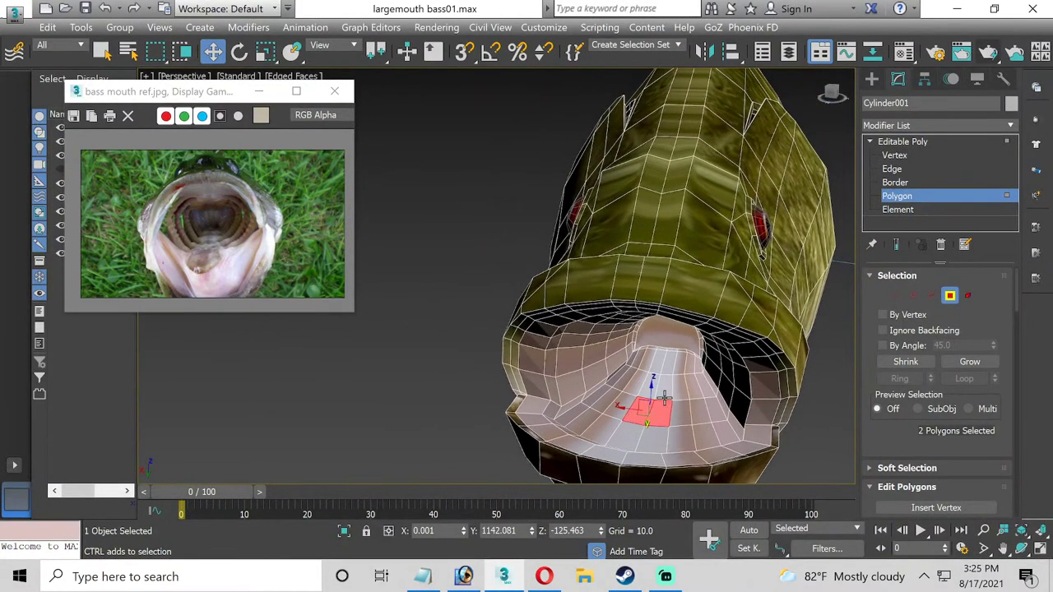
pyautogui.keyDown('ctrl'); pyautogui.click(663, 384); pyautogui.keyUp('ctrl')
pyautogui.keyDown('ctrl'); pyautogui.click(667, 367); pyautogui.keyUp('ctrl')
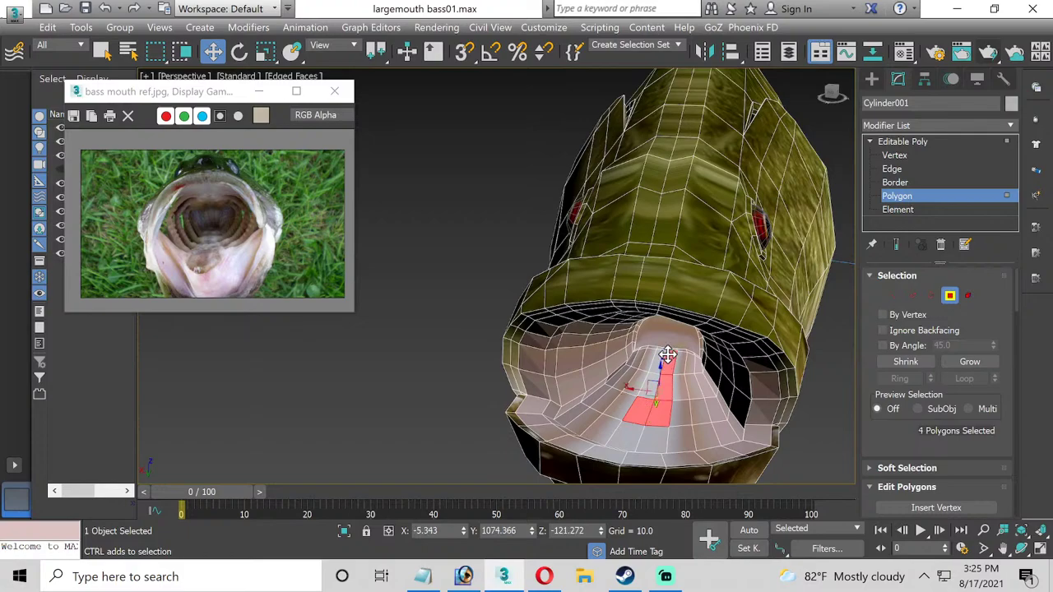
pyautogui.keyDown('ctrl'); pyautogui.click(662, 359); pyautogui.keyUp('ctrl')
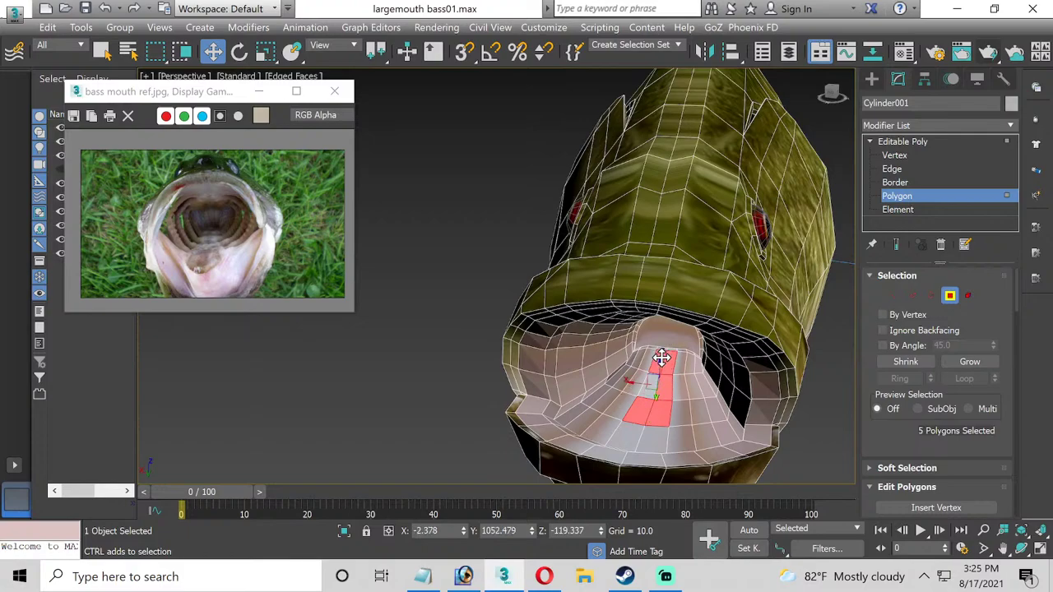
pyautogui.scroll(3, 663, 358)
pyautogui.keyDown('ctrl'); pyautogui.click(676, 344); pyautogui.keyUp('ctrl')
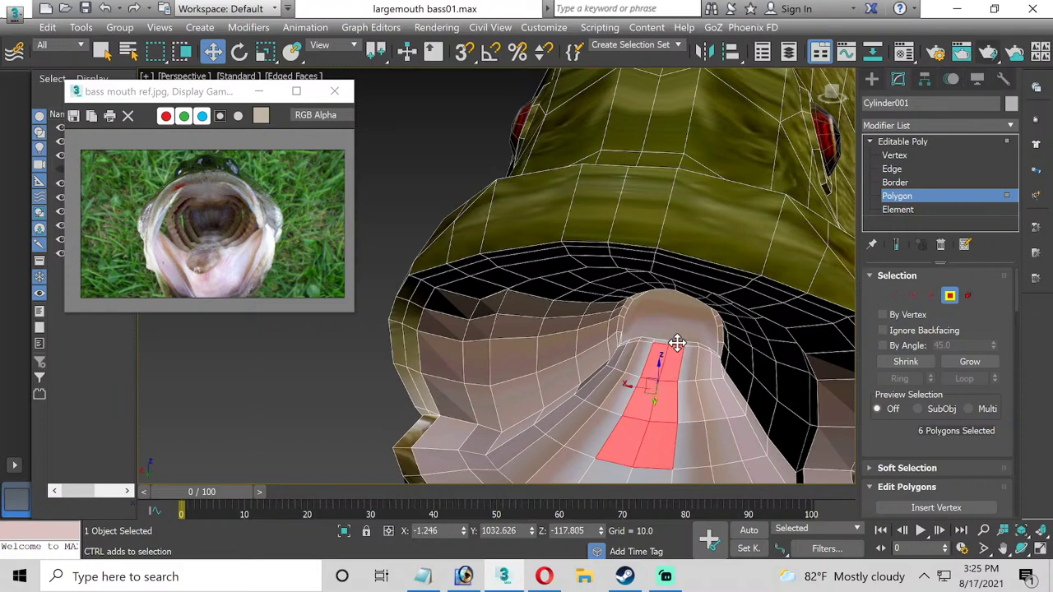
pyautogui.keyDown('ctrl'); pyautogui.click(675, 345); pyautogui.keyUp('ctrl')
pyautogui.keyDown('alt'); pyautogui.moveTo(647, 428); pyautogui.dragTo(607, 367, button='middle'); pyautogui.keyUp('alt')
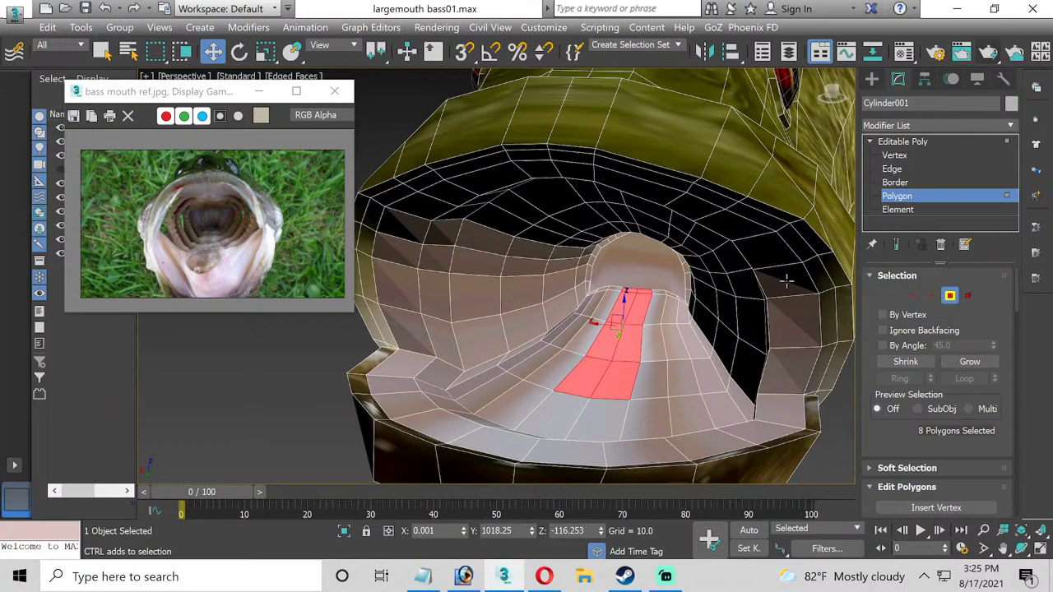
# Scale apart the vertex pairs beside the tongue strip, widening the upper pair to 119 percent.
pyautogui.click(894, 156)
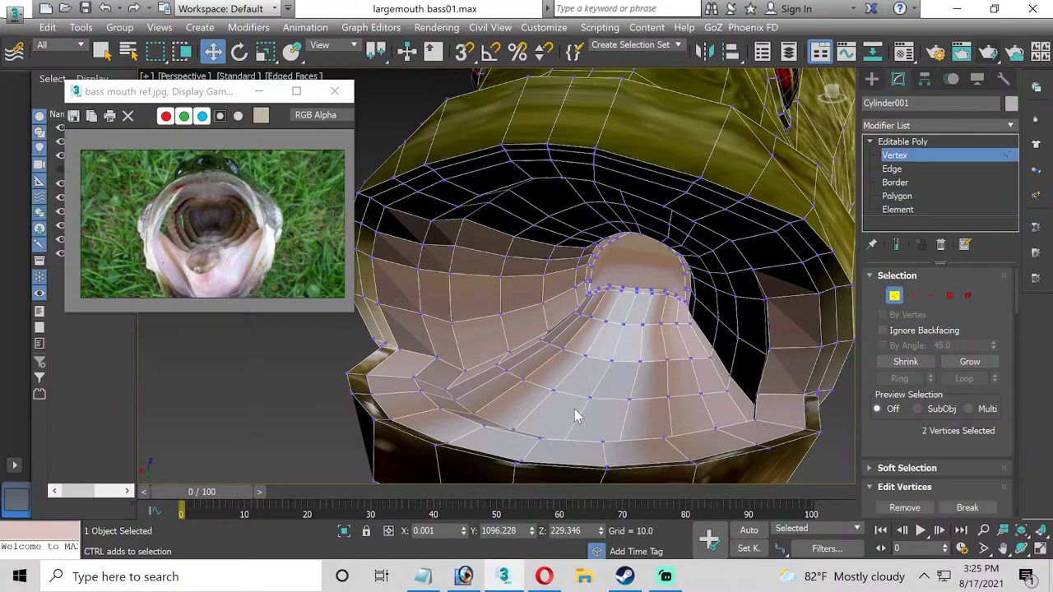
pyautogui.click(629, 399)
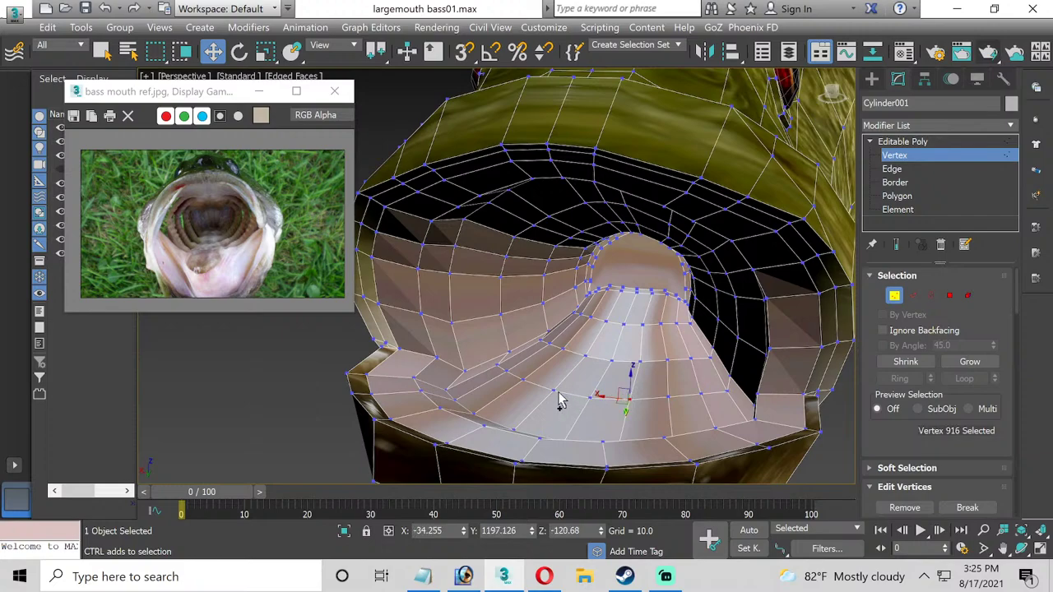
pyautogui.keyDown('ctrl'); pyautogui.click(560, 391); pyautogui.keyUp('ctrl')
pyautogui.click(264, 51)
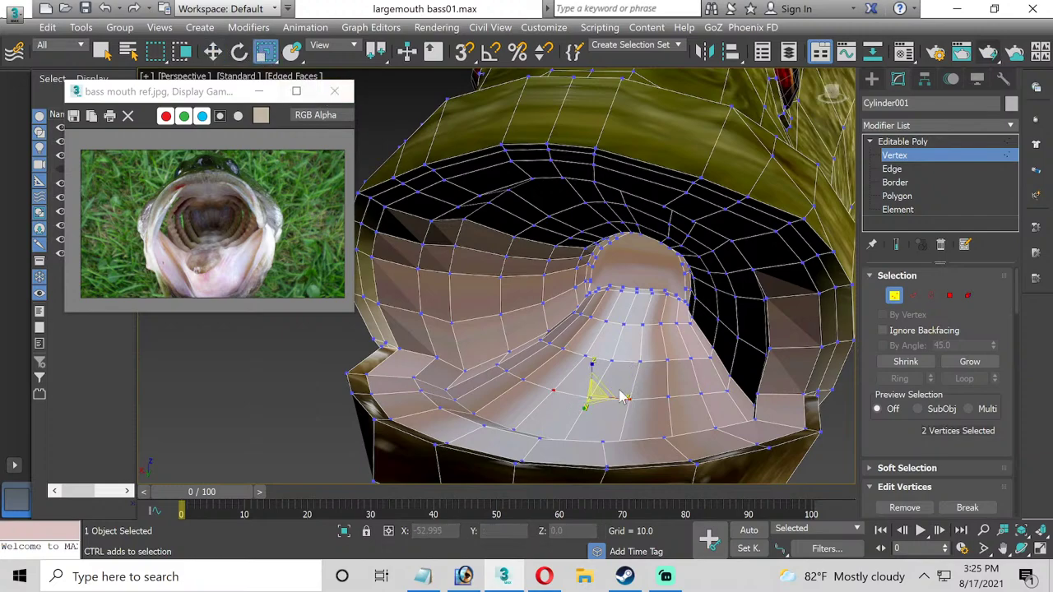
pyautogui.moveTo(625, 400); pyautogui.dragTo(651, 364)
pyautogui.click(645, 327)
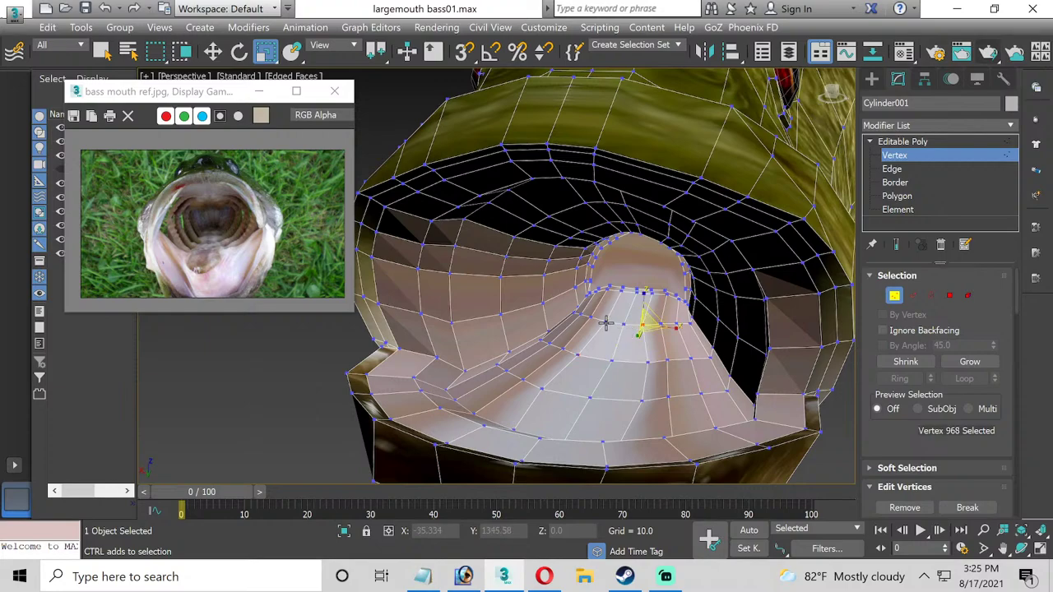
pyautogui.keyDown('ctrl'); pyautogui.click(606, 321); pyautogui.keyUp('ctrl')
pyautogui.moveTo(660, 328); pyautogui.dragTo(670, 330)
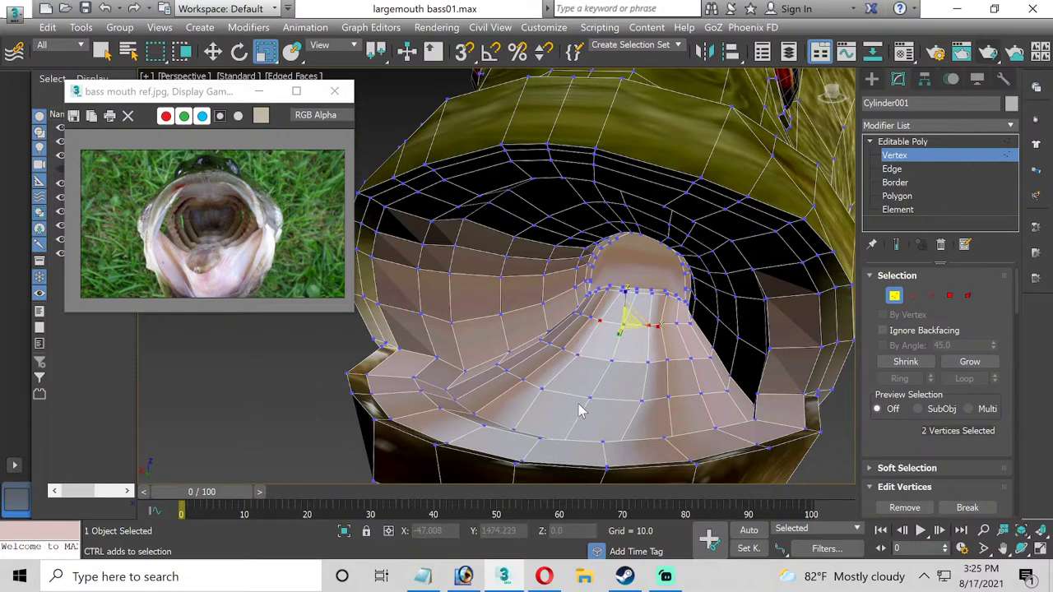
pyautogui.click(897, 196)
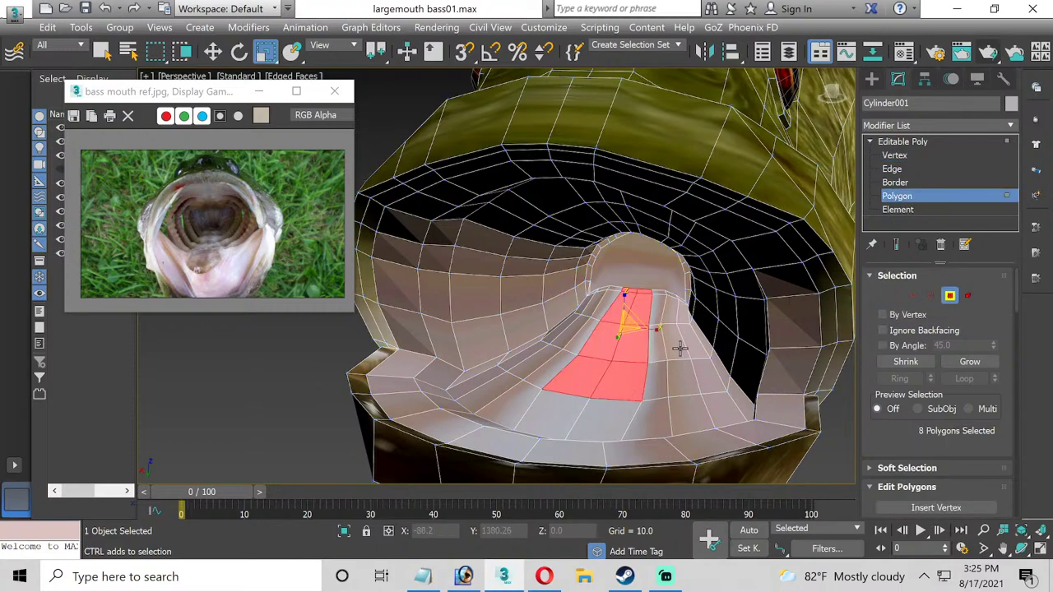
pyautogui.keyDown('alt'); pyautogui.moveTo(671, 362); pyautogui.dragTo(641, 369, button='middle'); pyautogui.keyUp('alt')
pyautogui.scroll(-3, 946, 422)
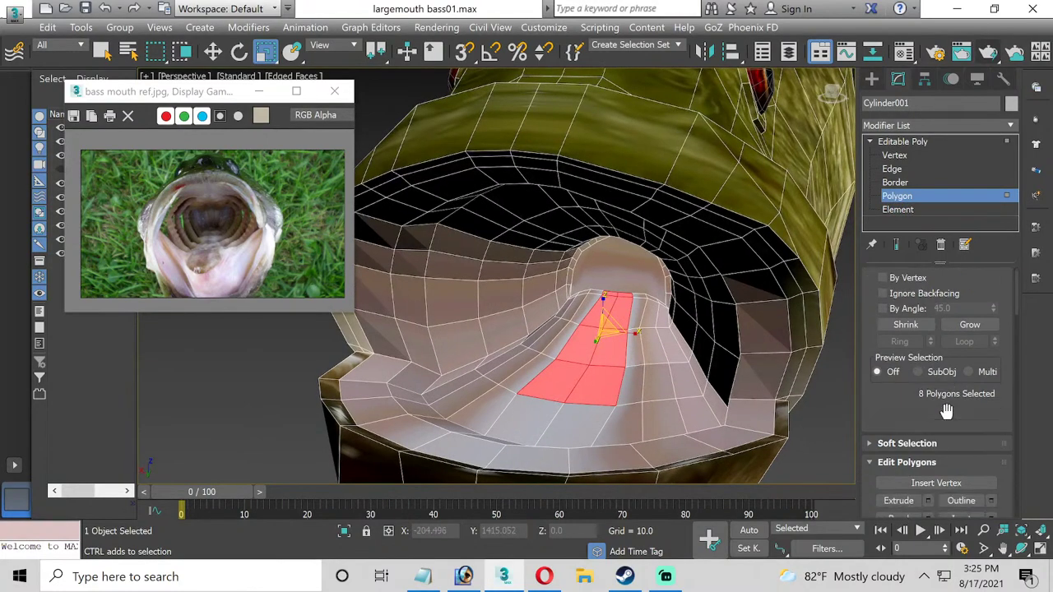
# Extrude the tongue strip polygons to a height of 8.859.
pyautogui.click(929, 438)
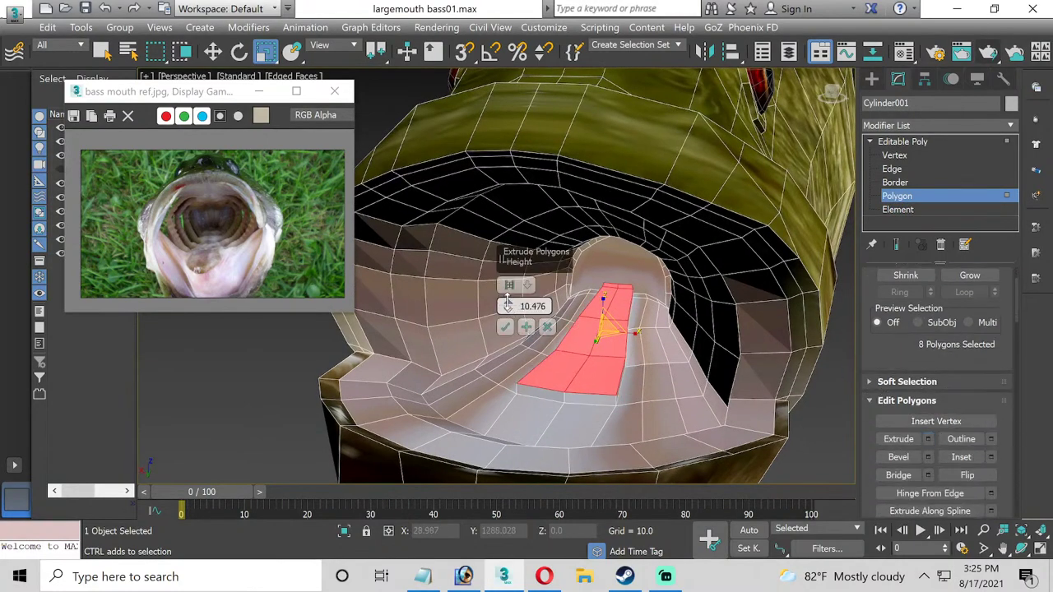
pyautogui.moveTo(506, 301); pyautogui.dragTo(511, 307)
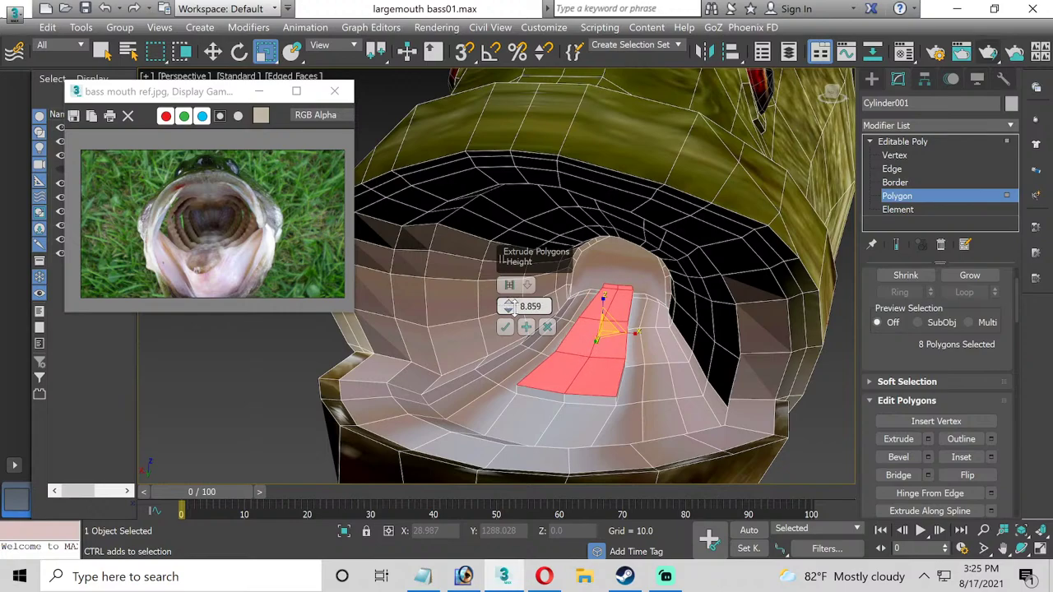
pyautogui.click(527, 327)
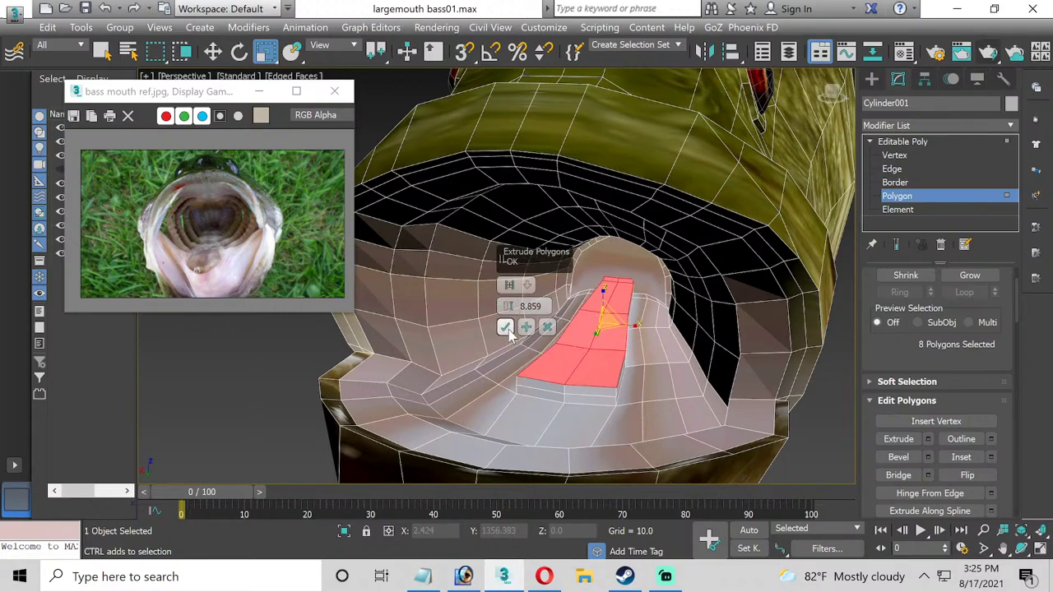
pyautogui.click(505, 328)
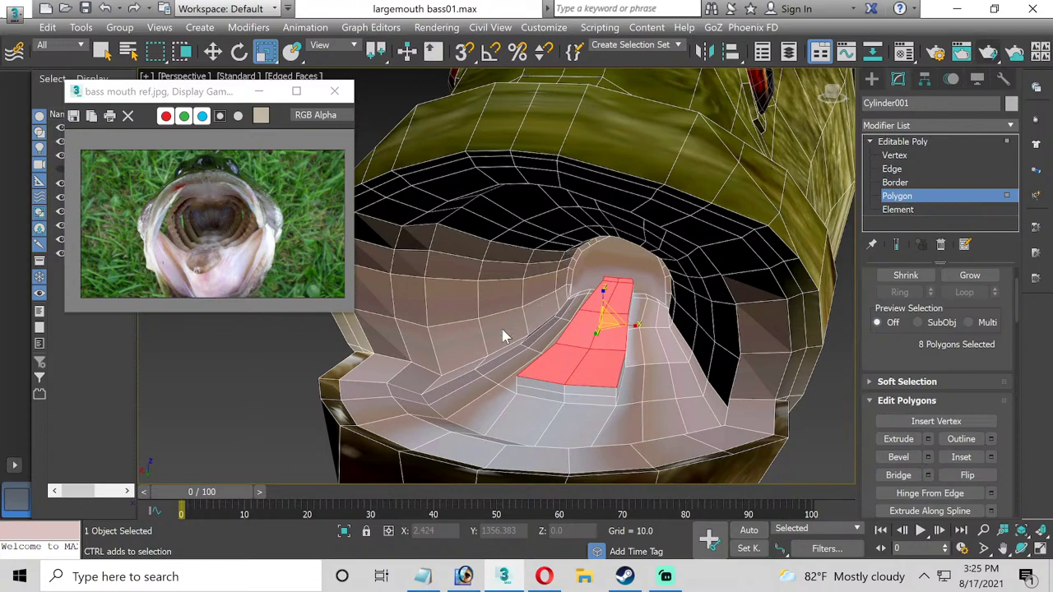
# Move the tongue's front-edge vertices down into the mouth floor.
pyautogui.click(895, 156)
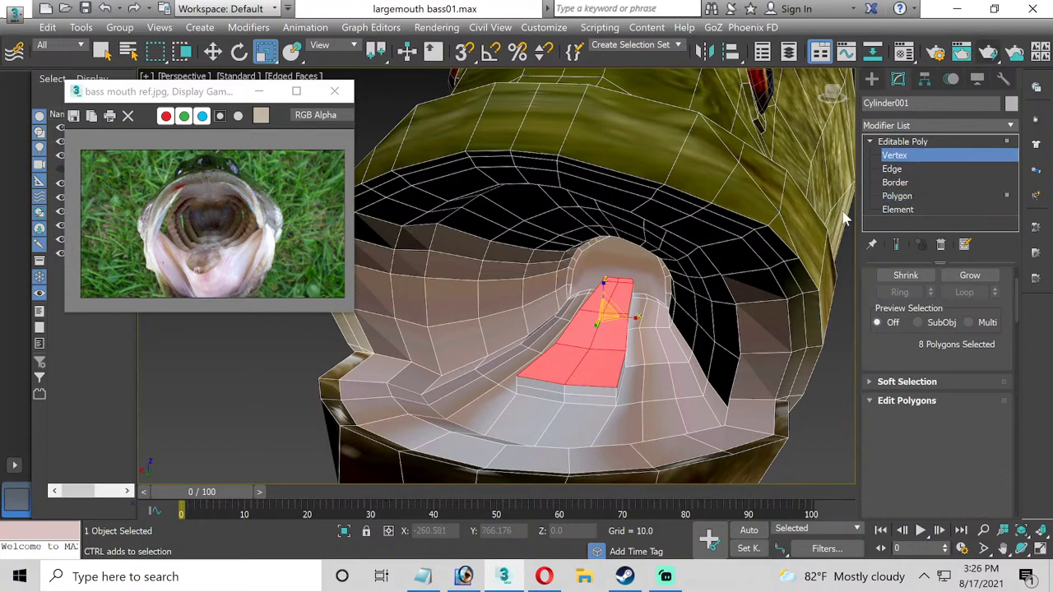
pyautogui.click(565, 383)
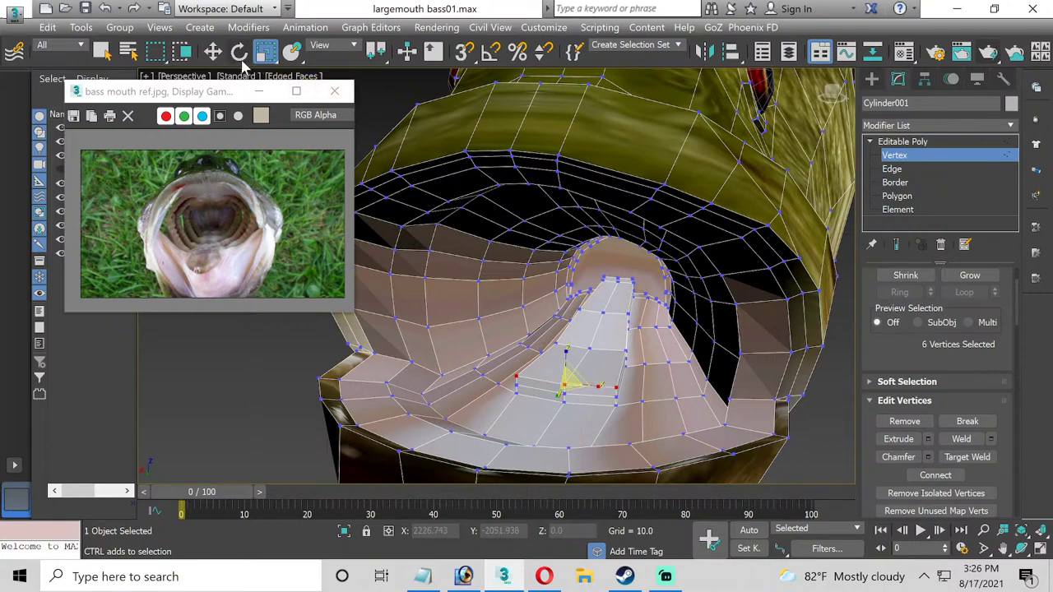
pyautogui.click(213, 51)
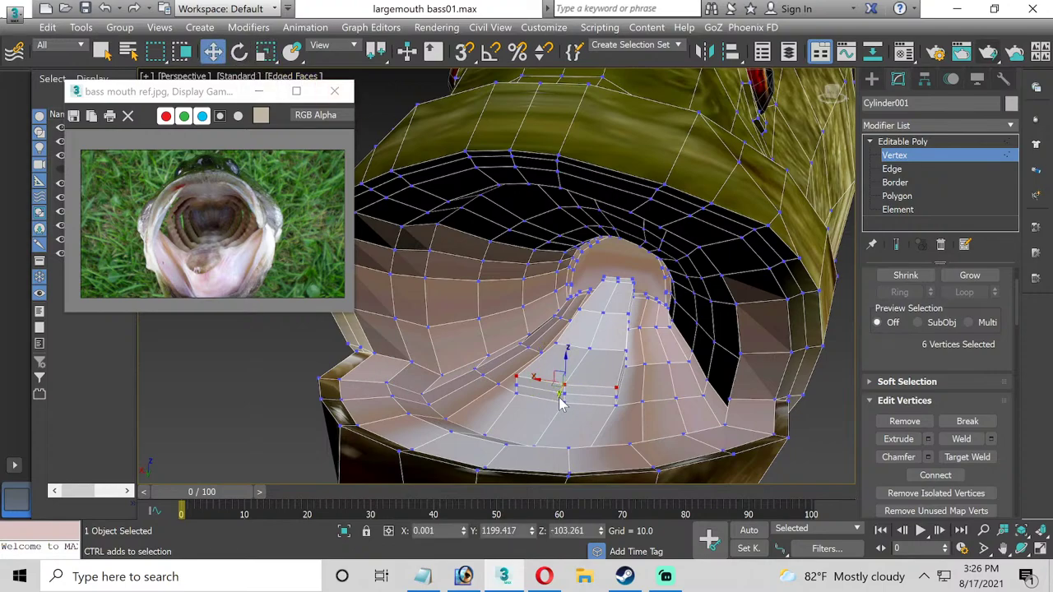
pyautogui.moveTo(559, 395)
pyautogui.mouseDown()
pyautogui.moveTo(555, 411)
pyautogui.moveTo(583, 411)
pyautogui.moveTo(576, 398)
pyautogui.moveTo(523, 390)
pyautogui.moveTo(558, 402)
pyautogui.mouseUp()
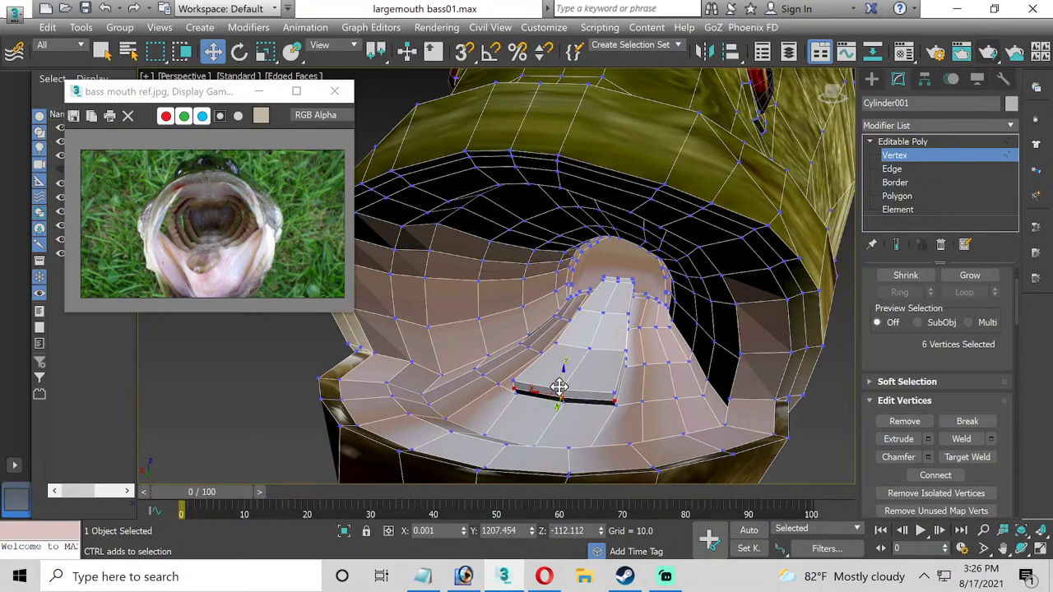
pyautogui.click(598, 385)
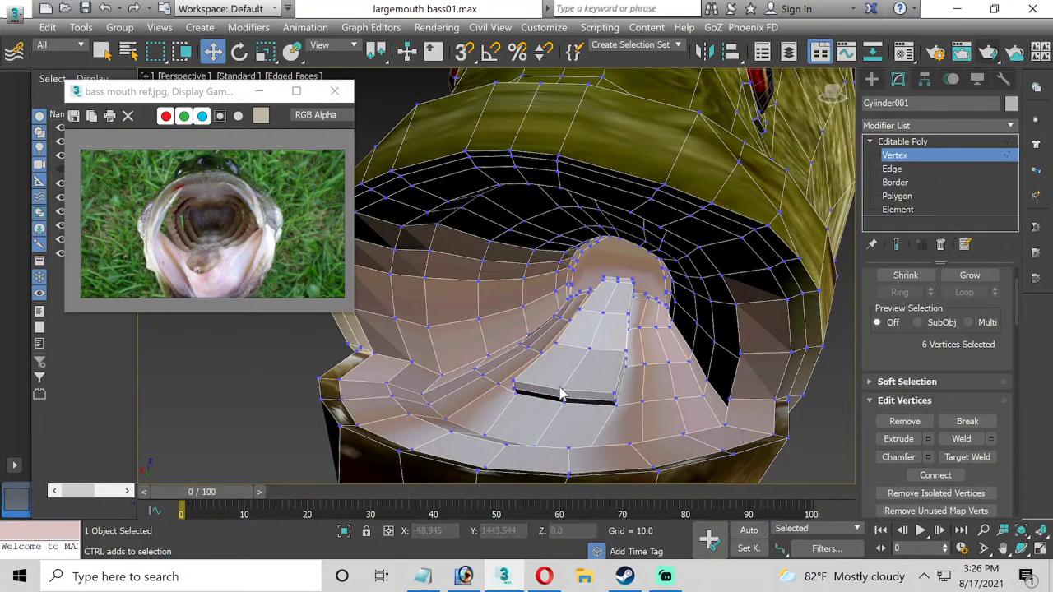
pyautogui.hotkey('ctrl', 'z')
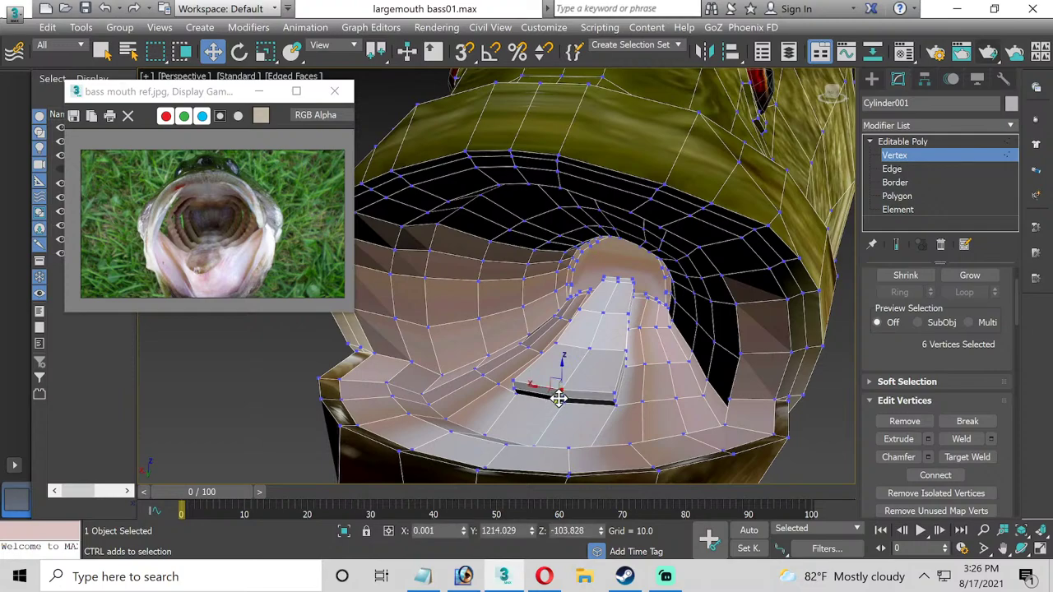
pyautogui.moveTo(558, 398); pyautogui.dragTo(547, 416)
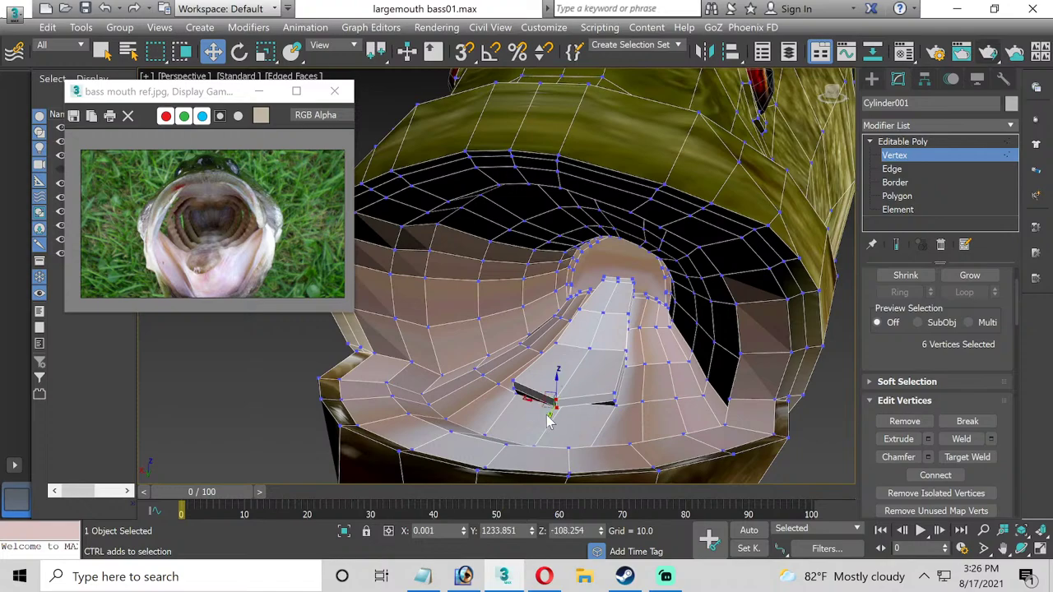
# Add an OpenSubdiv modifier to the fish mesh with iterations set to 2.
pyautogui.click(912, 169)
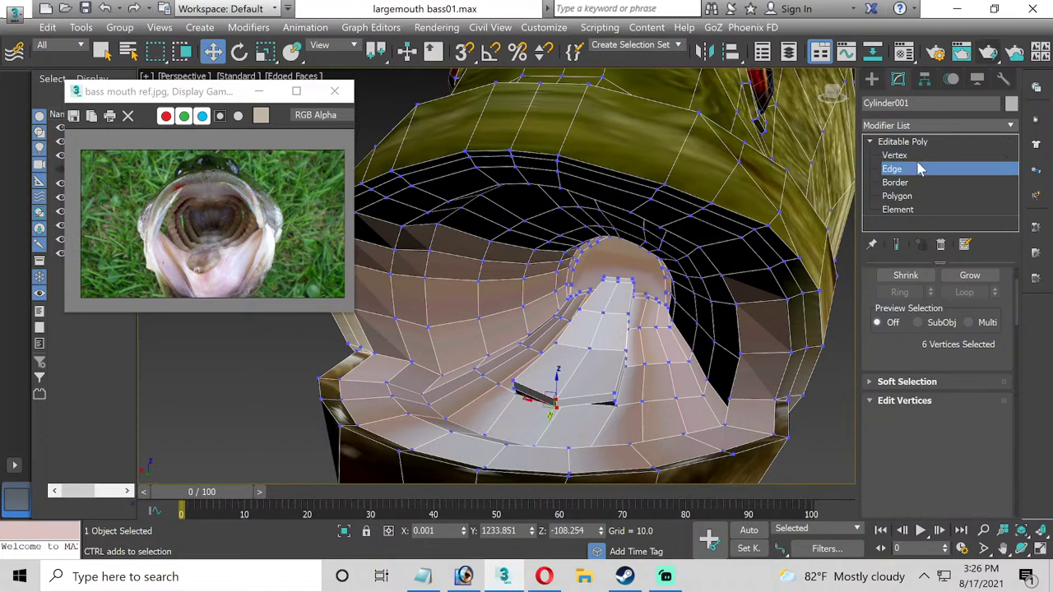
pyautogui.click(934, 170)
pyautogui.click(1010, 126)
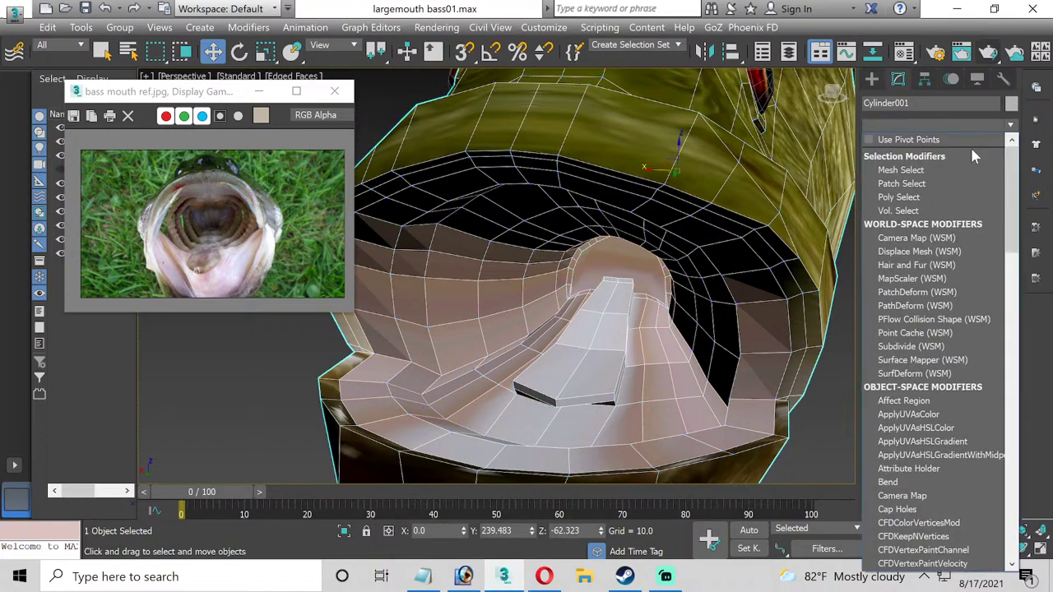
pyautogui.press('o')
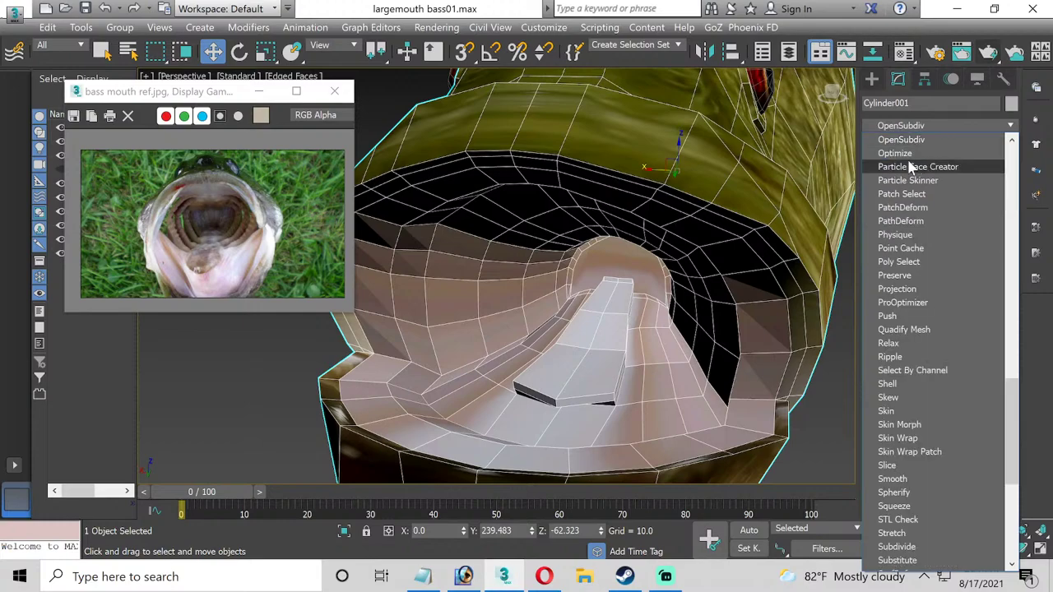
pyautogui.click(914, 141)
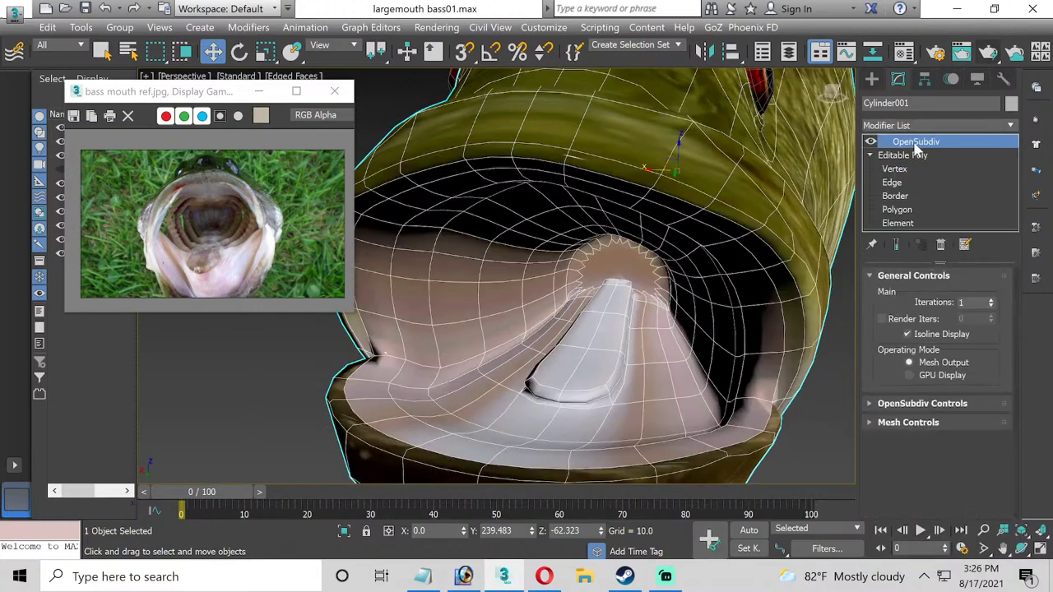
pyautogui.click(817, 372)
pyautogui.click(630, 376)
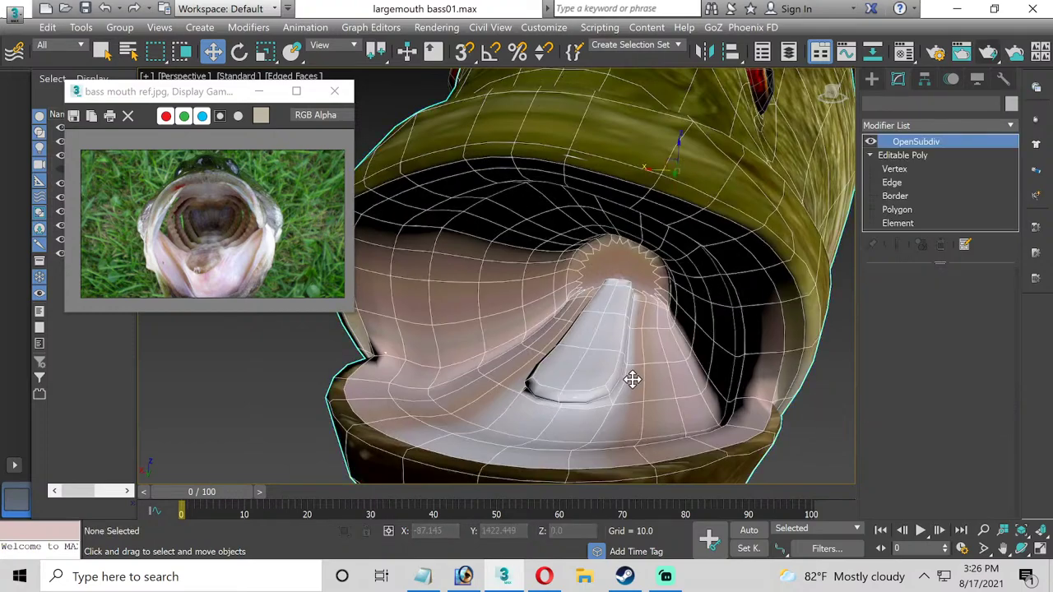
pyautogui.click(992, 302)
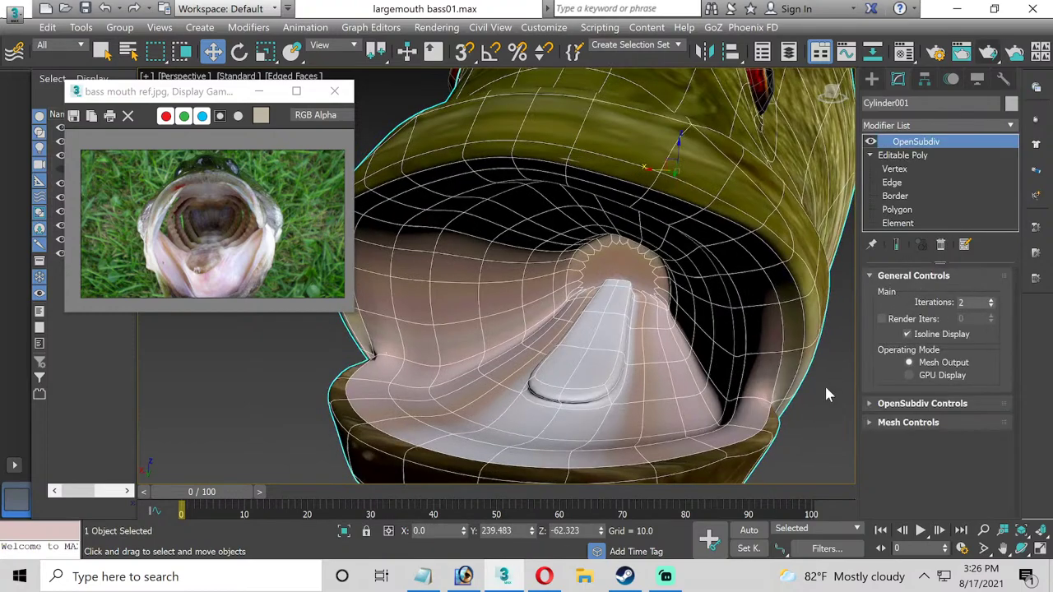
pyautogui.click(809, 448)
pyautogui.moveTo(638, 403); pyautogui.dragTo(619, 412, button='middle')
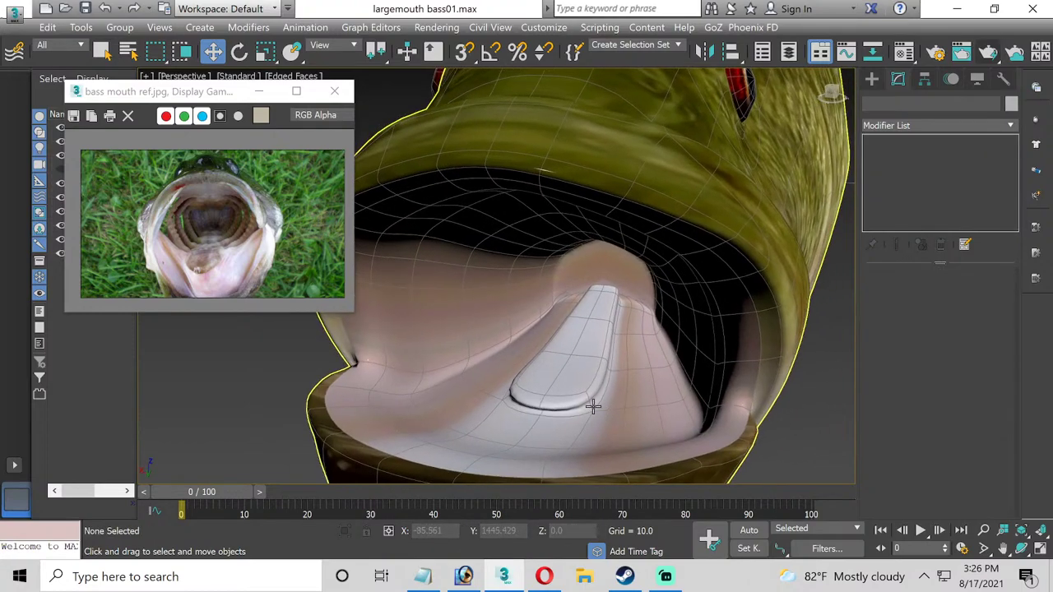
pyautogui.click(568, 404)
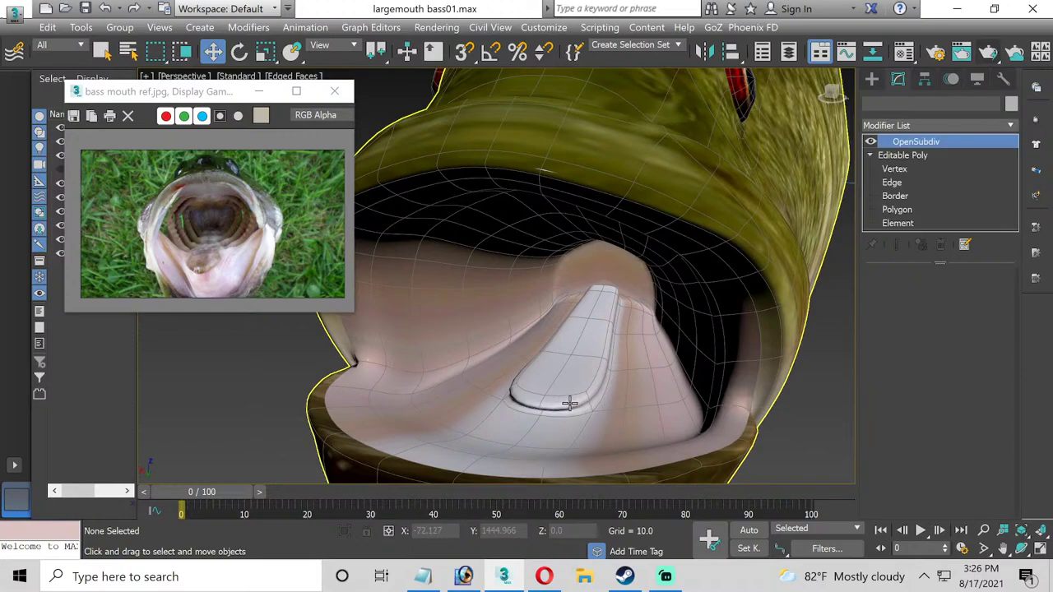
# Lift and slightly tilt the tongue polygons, checking the OpenSubdiv smoothing.
pyautogui.click(917, 207)
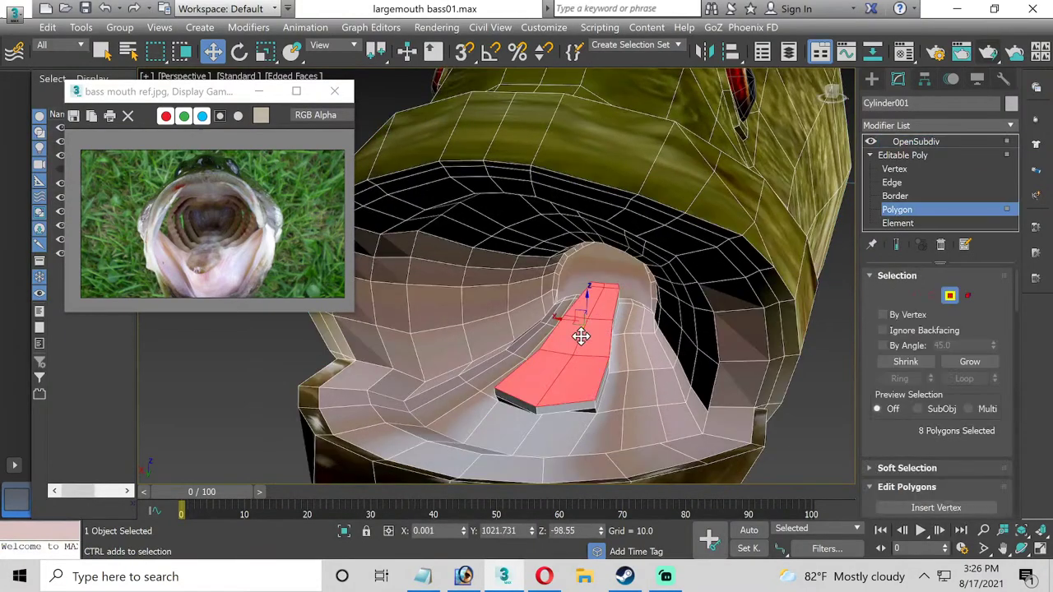
pyautogui.moveTo(576, 299); pyautogui.dragTo(591, 291)
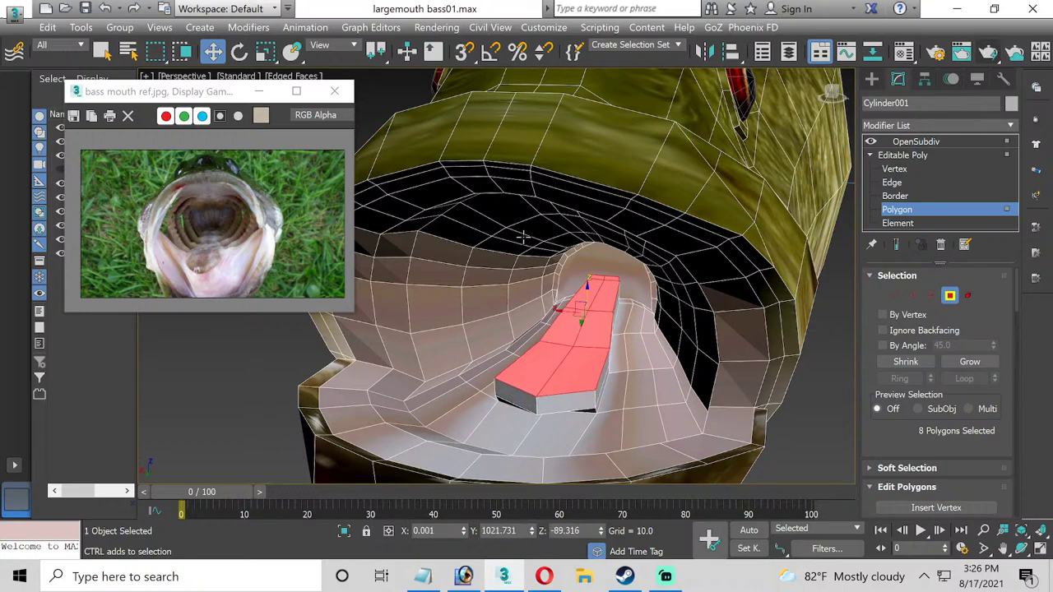
pyautogui.click(239, 51)
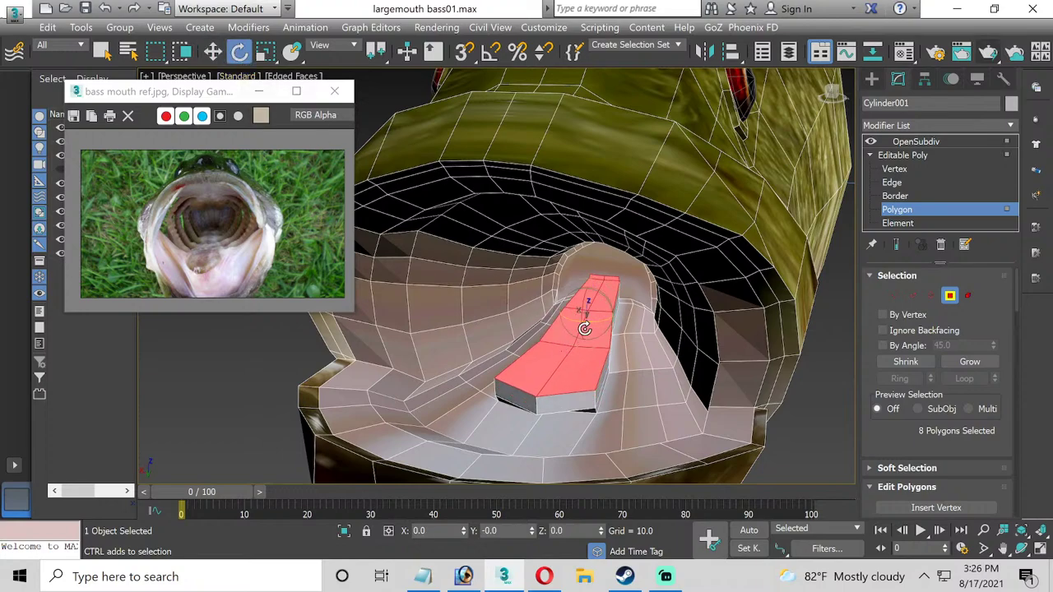
pyautogui.moveTo(581, 308); pyautogui.dragTo(589, 305)
pyautogui.click(950, 294)
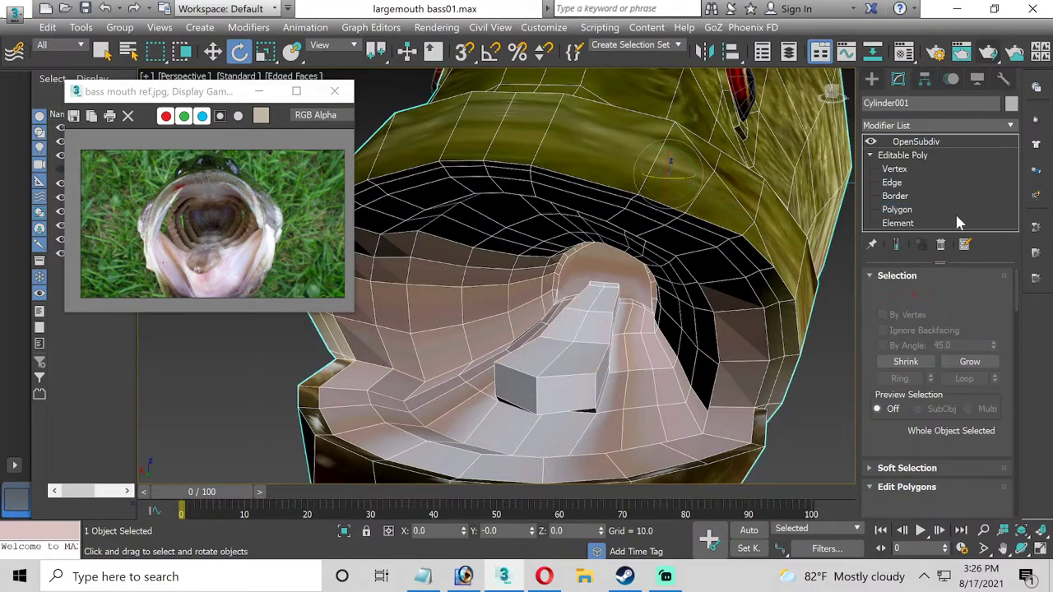
pyautogui.click(951, 155)
pyautogui.click(945, 144)
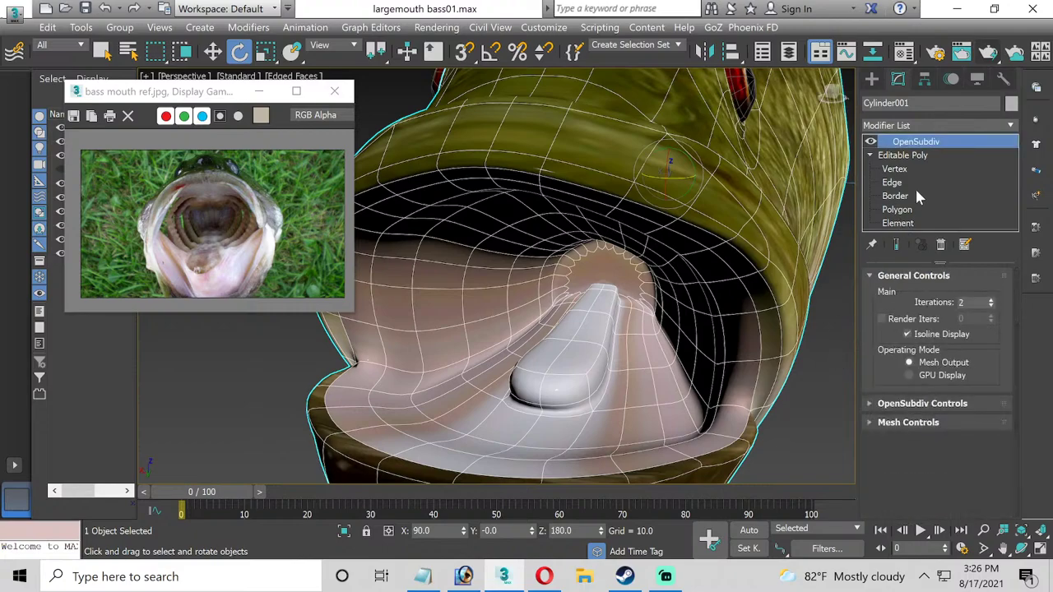
pyautogui.click(913, 210)
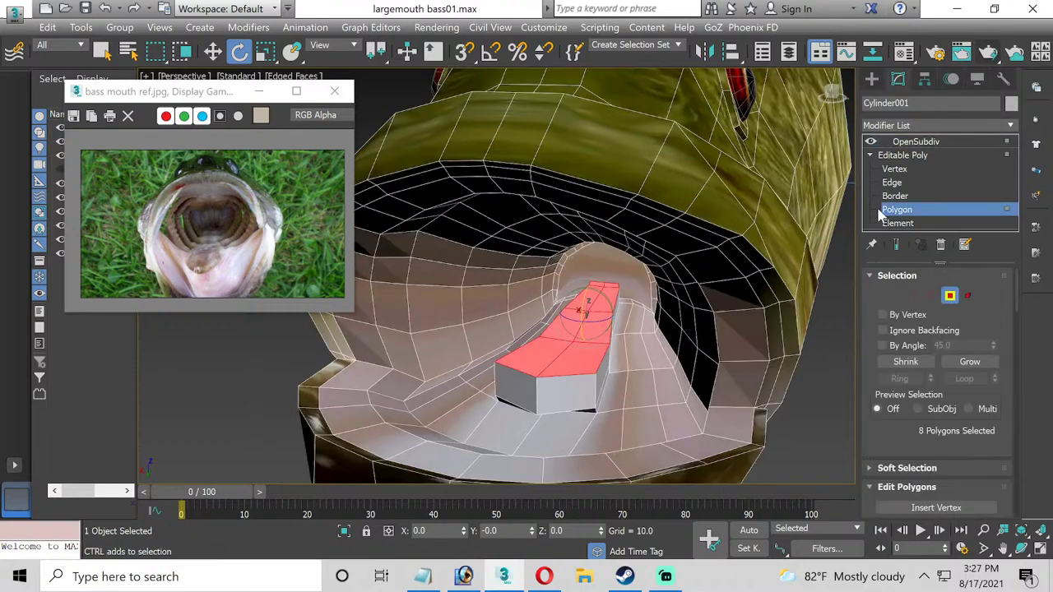
# Move the three lower-edge vertices of the tongue block along Y.
pyautogui.click(892, 182)
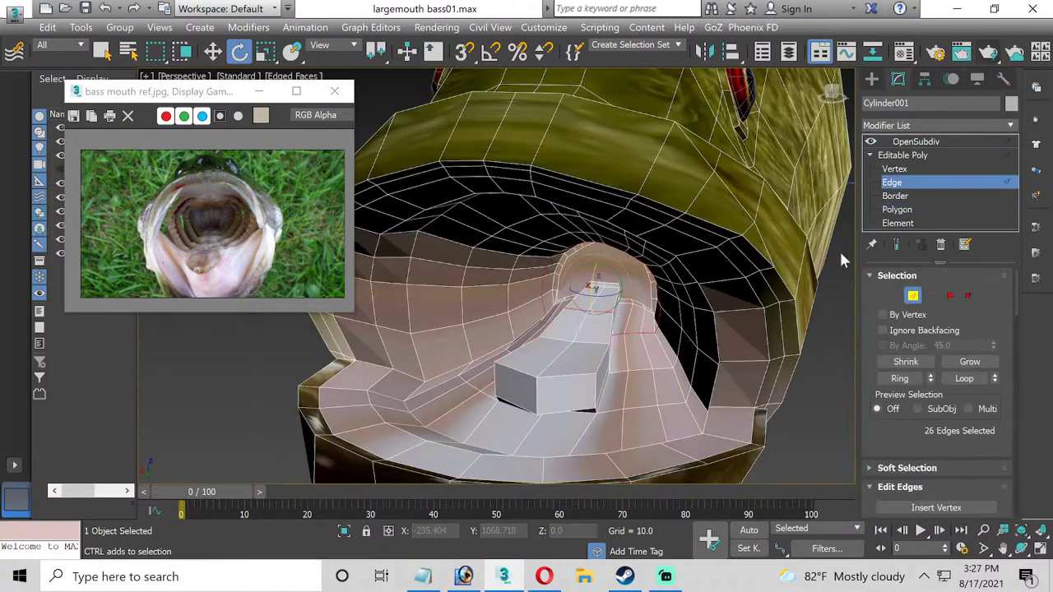
pyautogui.click(897, 168)
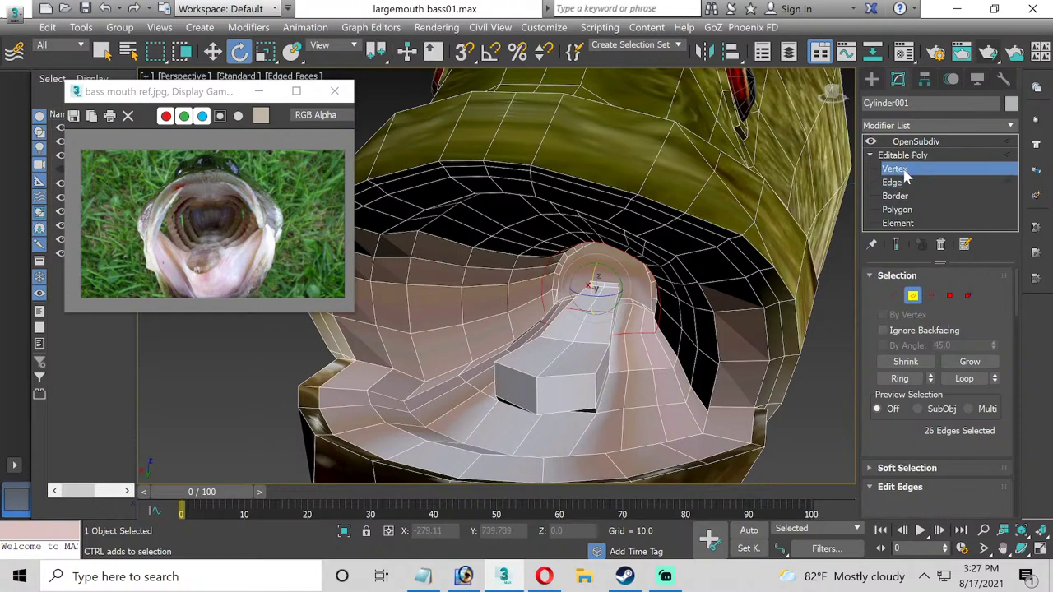
pyautogui.click(596, 408)
pyautogui.keyDown('ctrl'); pyautogui.click(496, 397); pyautogui.keyUp('ctrl')
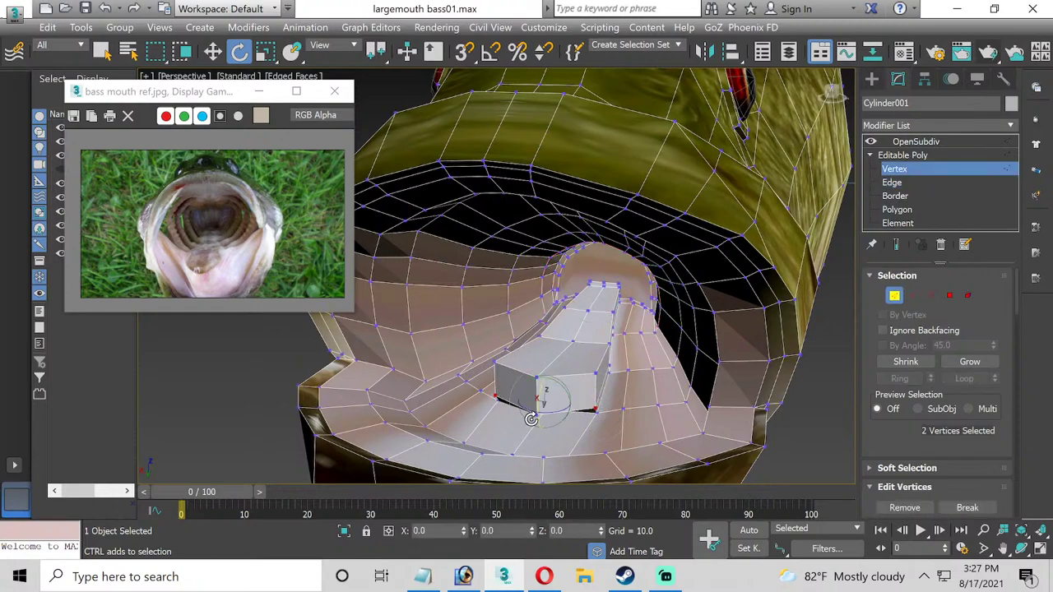
pyautogui.click(214, 52)
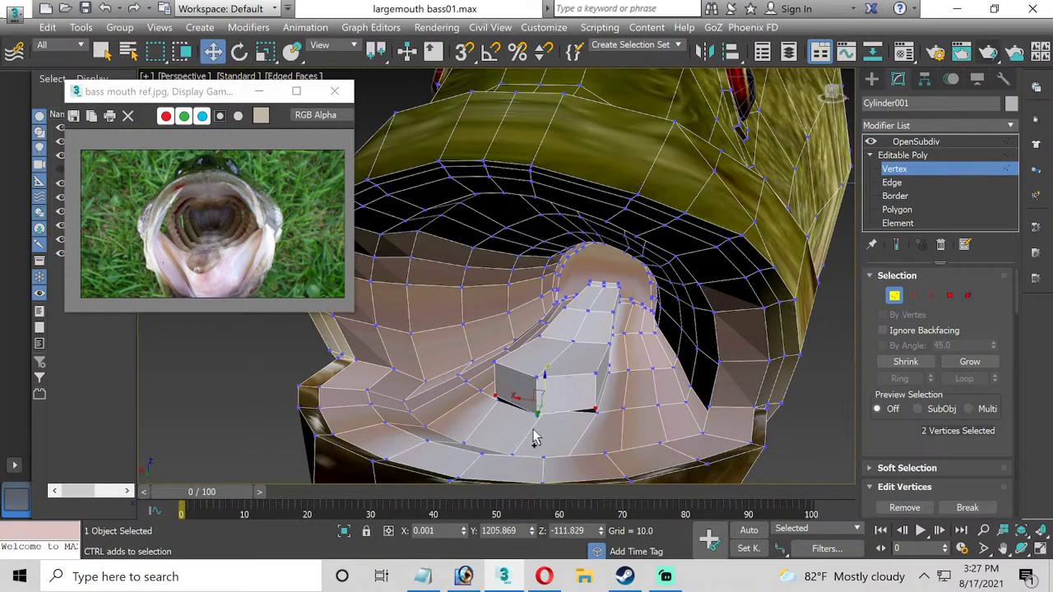
pyautogui.keyDown('ctrl'); pyautogui.click(537, 413); pyautogui.keyUp('ctrl')
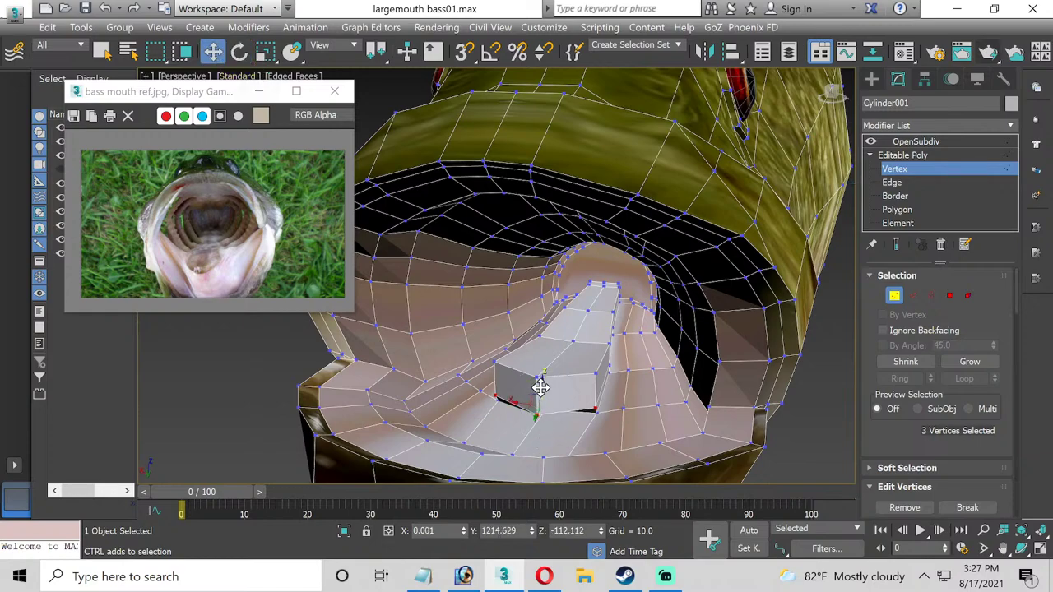
pyautogui.moveTo(545, 383)
pyautogui.mouseDown()
pyautogui.moveTo(552, 362)
pyautogui.moveTo(558, 371)
pyautogui.mouseUp()
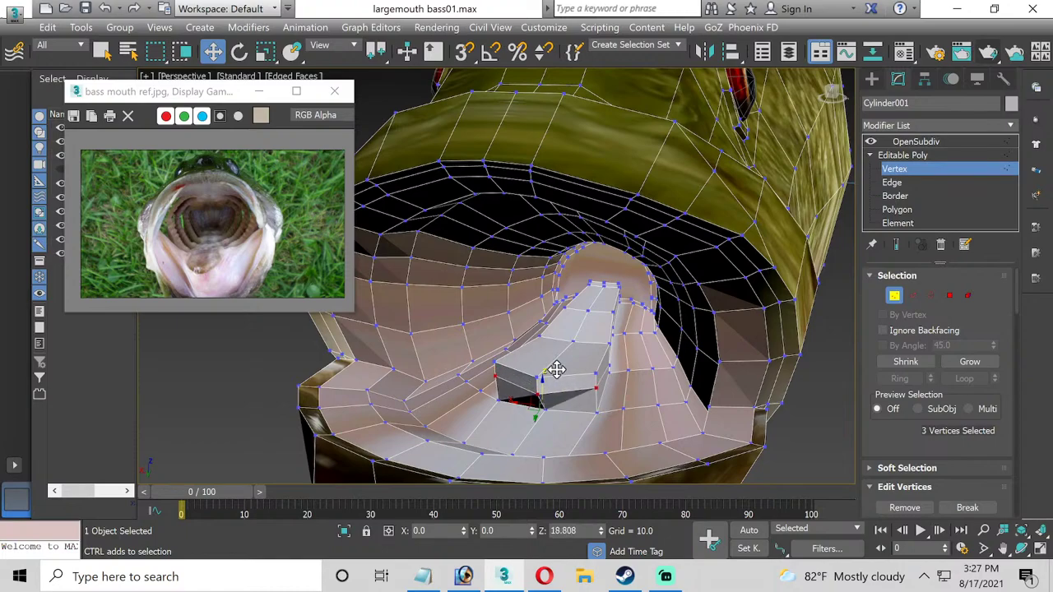
pyautogui.click(598, 413)
pyautogui.hotkey('ctrl', 'z')
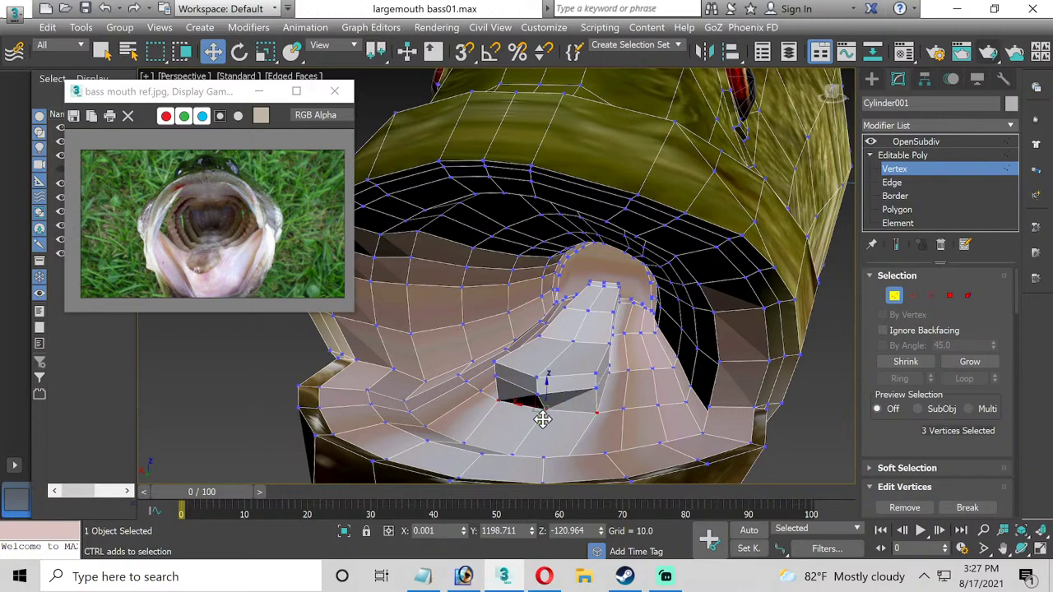
pyautogui.moveTo(541, 419); pyautogui.dragTo(548, 409)
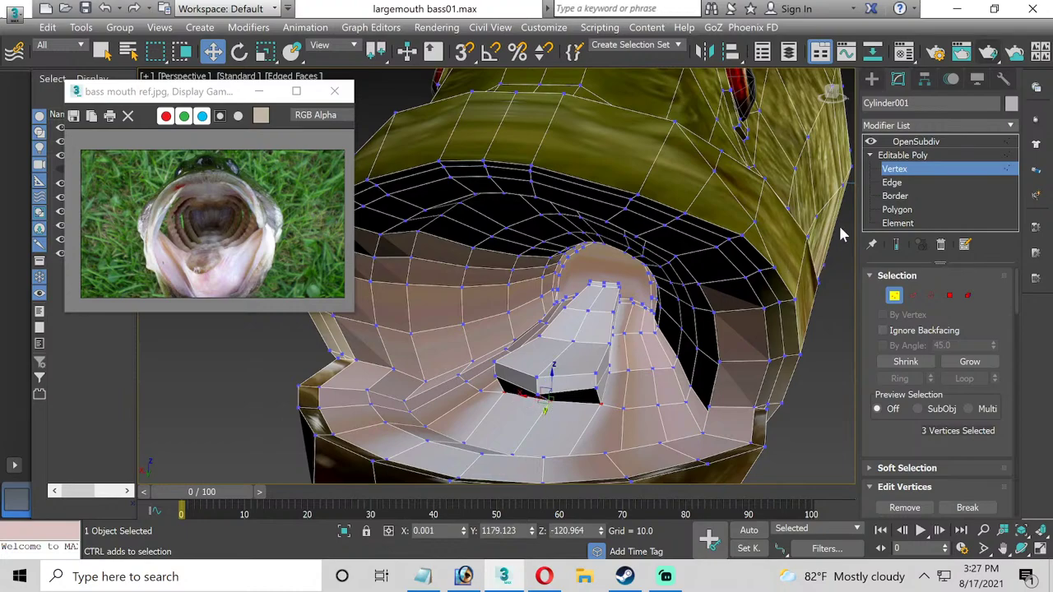
# Preview the smoothed OpenSubdiv result and clear the polygon selection.
pyautogui.click(895, 169)
pyautogui.click(915, 141)
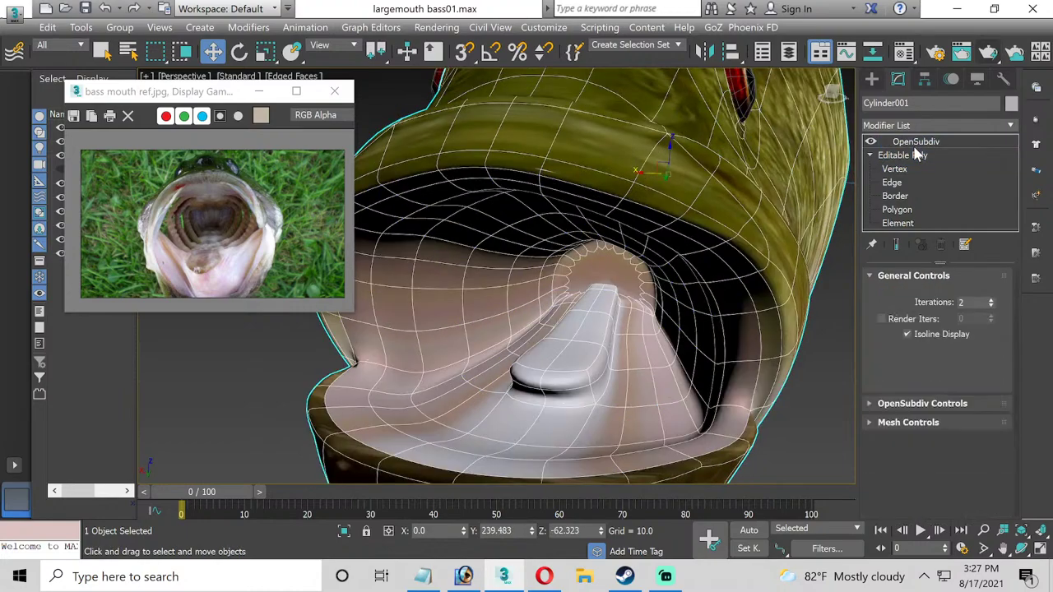
pyautogui.click(898, 209)
pyautogui.click(796, 448)
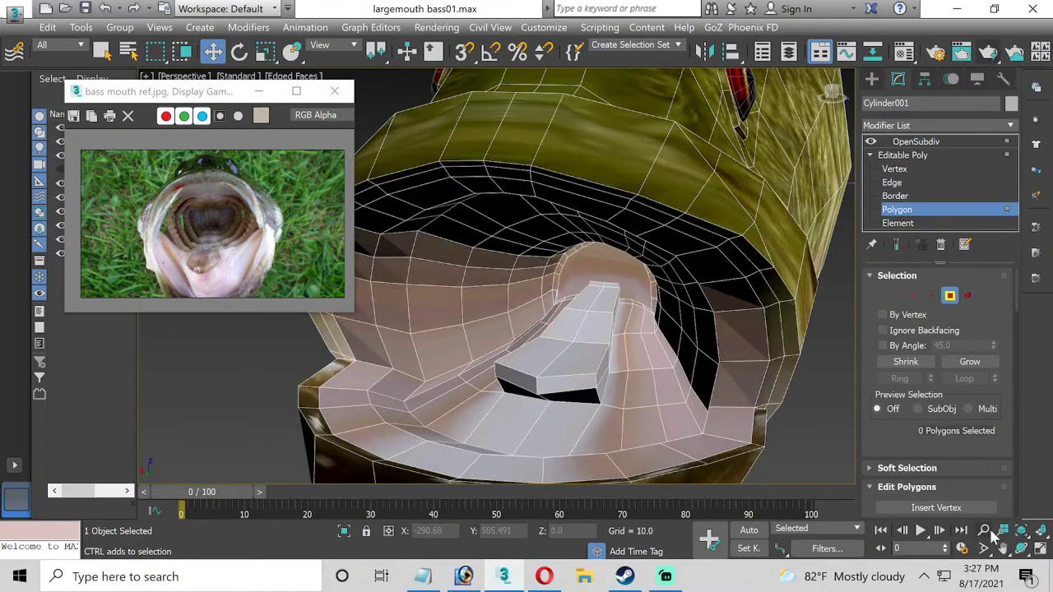
# Orbit the view and undo back to the tongue's eight top polygons selected.
pyautogui.click(1021, 550)
pyautogui.moveTo(524, 368)
pyautogui.mouseDown()
pyautogui.moveTo(517, 357)
pyautogui.moveTo(515, 366)
pyautogui.moveTo(527, 364)
pyautogui.moveTo(514, 368)
pyautogui.mouseUp()
pyautogui.hotkey('ctrl', 'z')
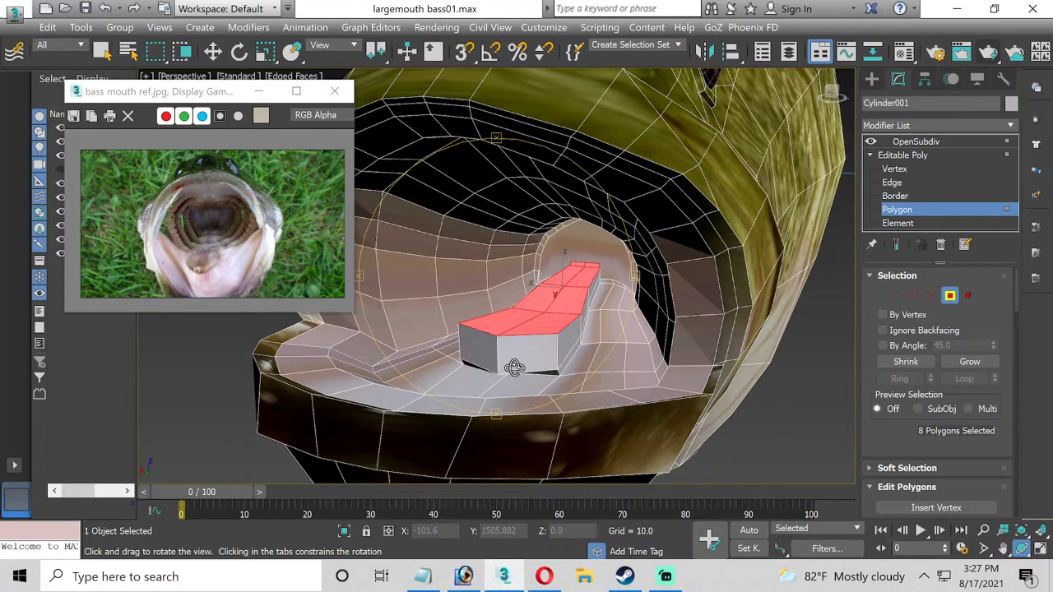
pyautogui.hotkey('ctrl', 'z')
pyautogui.hotkey('ctrl', 'z')
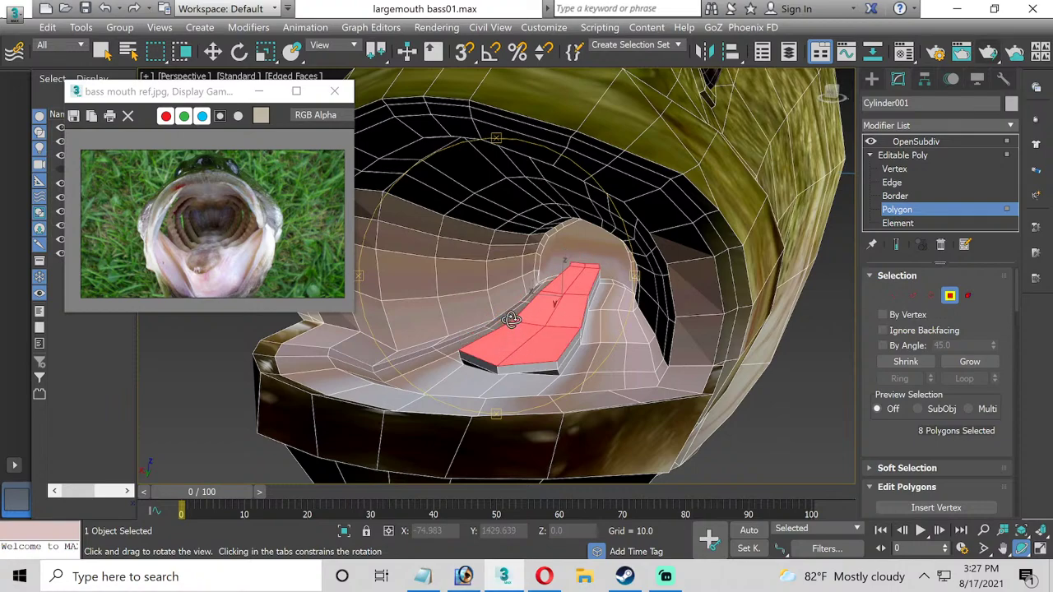
pyautogui.scroll(-1, 899, 453)
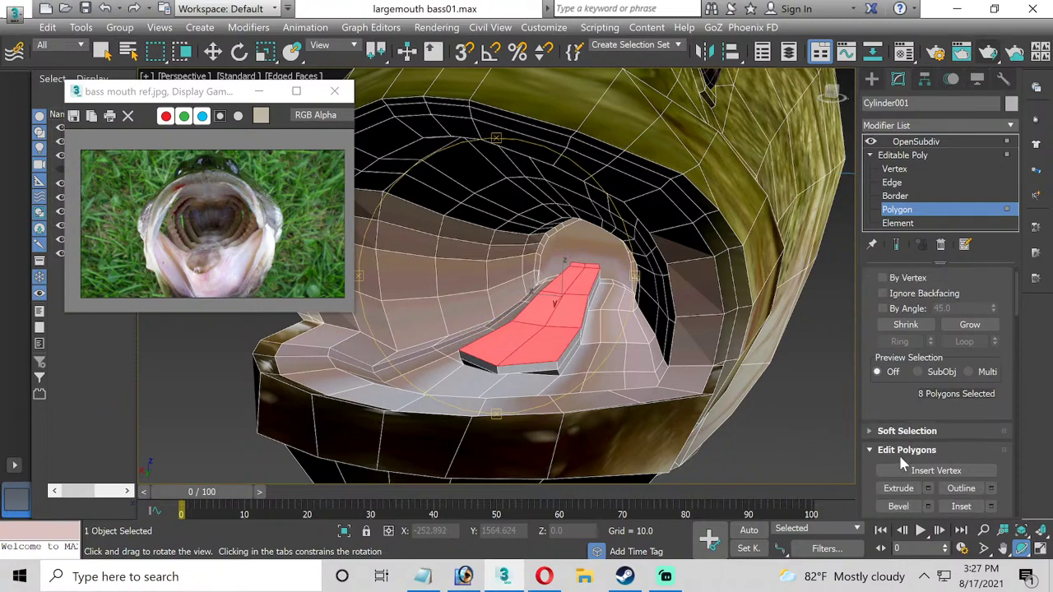
# Extrude the eight top polygons by 8.859 and tilt them with Rotate.
pyautogui.click(930, 489)
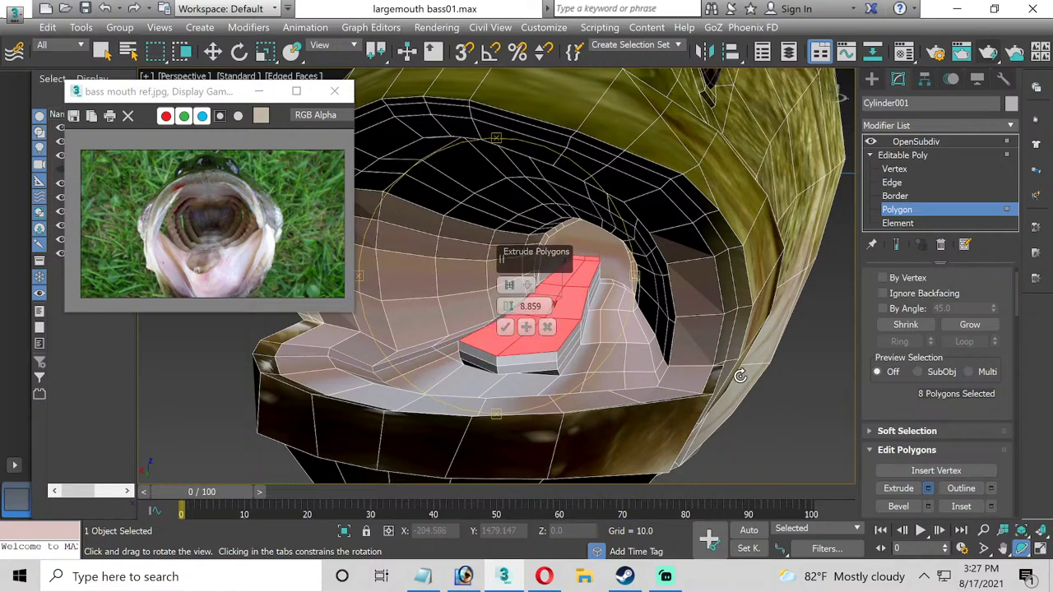
pyautogui.click(505, 327)
pyautogui.press('e')
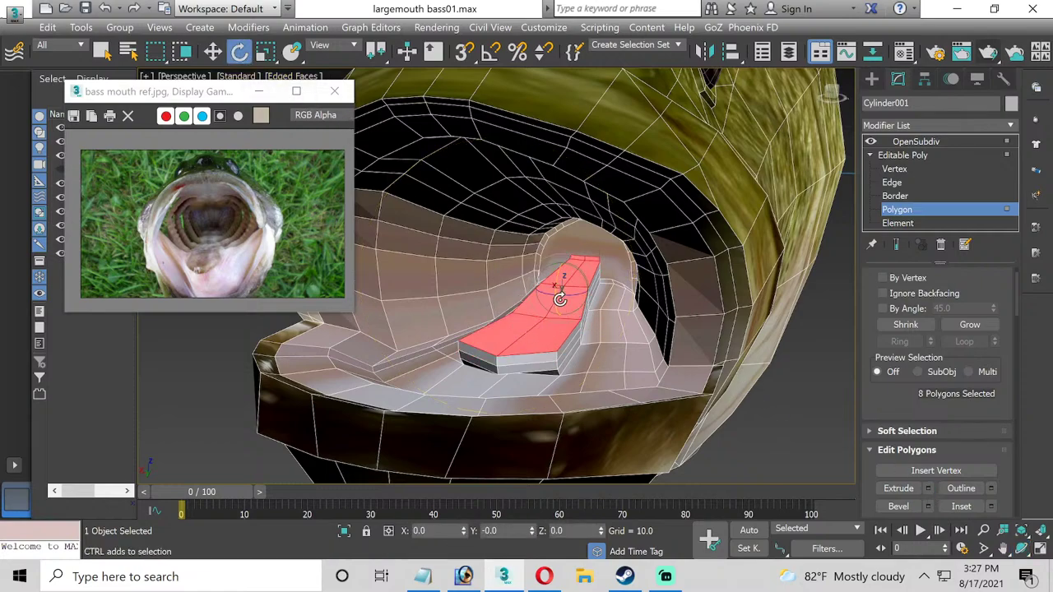
pyautogui.moveTo(562, 278); pyautogui.dragTo(559, 257)
pyautogui.click(213, 51)
pyautogui.click(895, 183)
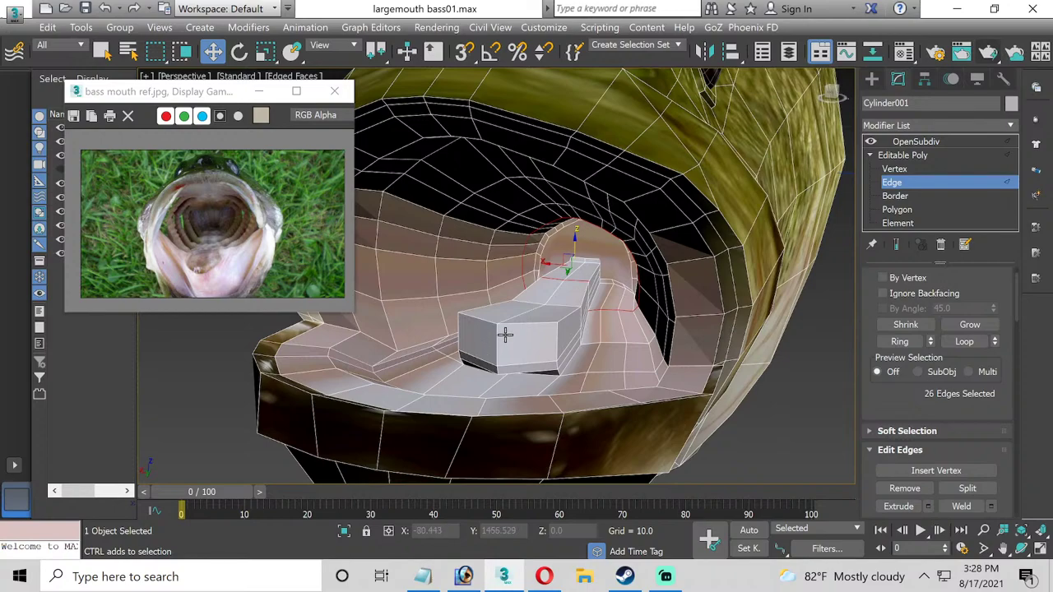
# Undo the tongue block's extra thickness and raise its front-edge vertices slightly on Z.
pyautogui.hotkey('ctrl', 'z')
pyautogui.hotkey('ctrl', 'z')
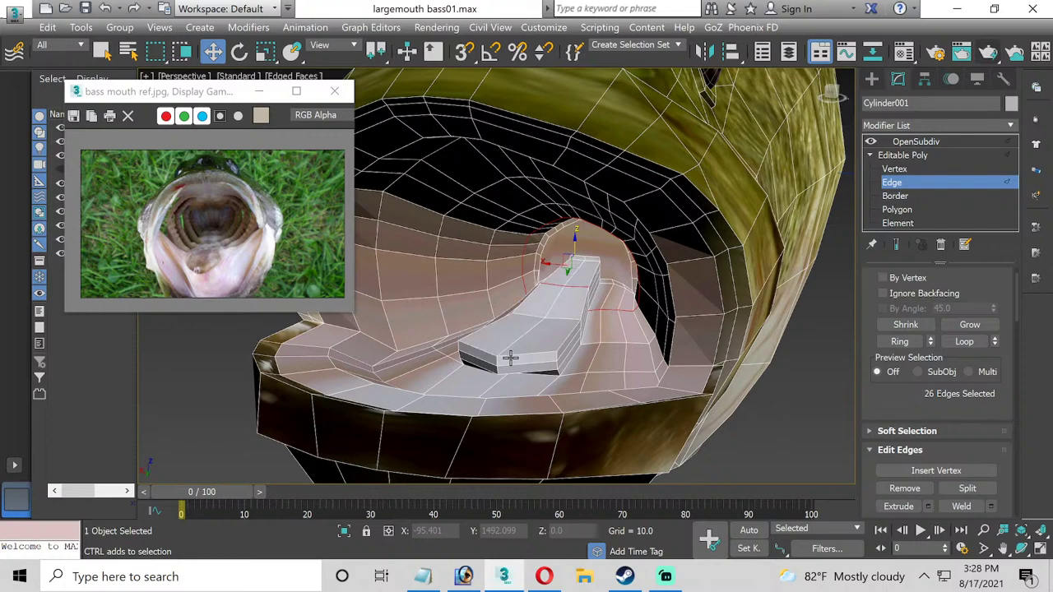
pyautogui.hotkey('ctrl', 'z')
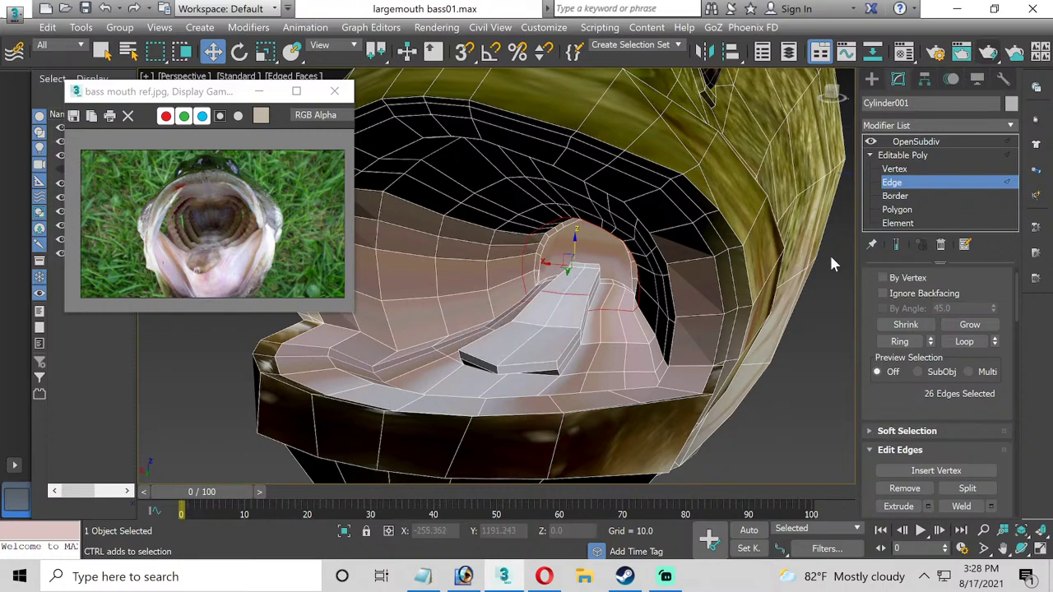
pyautogui.click(905, 170)
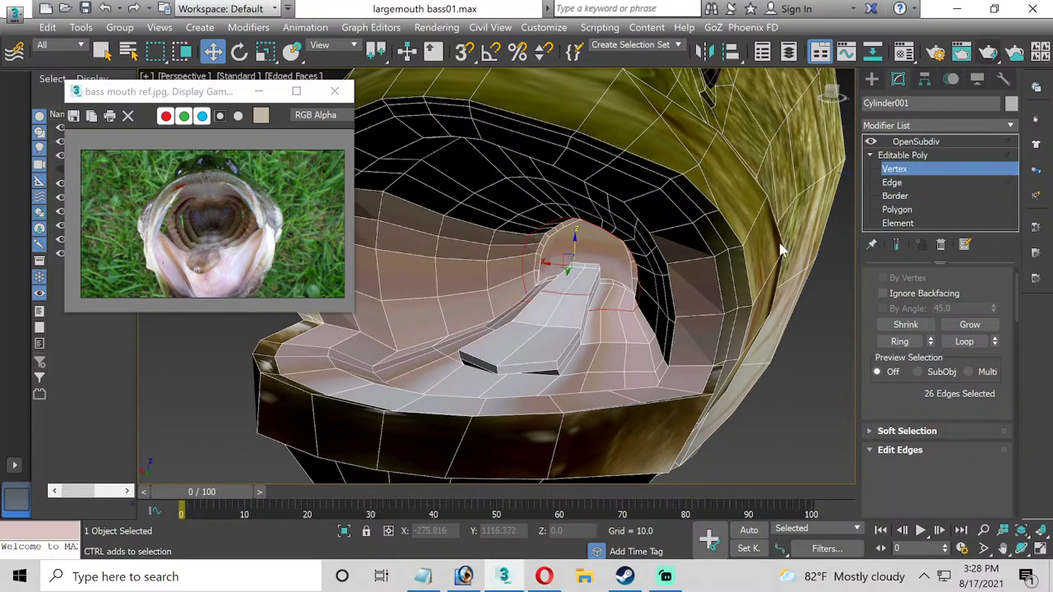
pyautogui.click(551, 369)
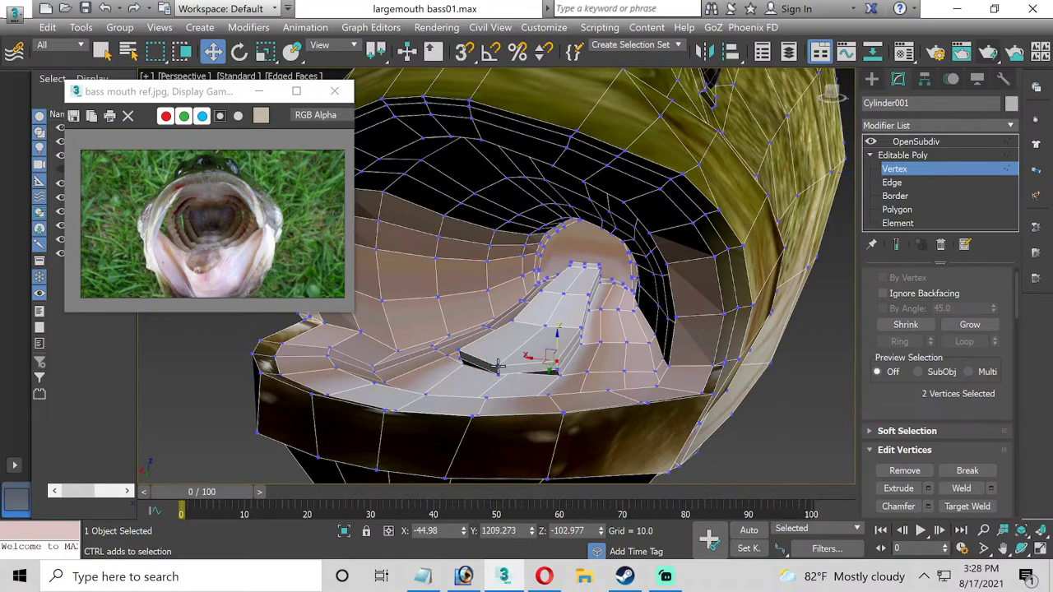
pyautogui.click(460, 349)
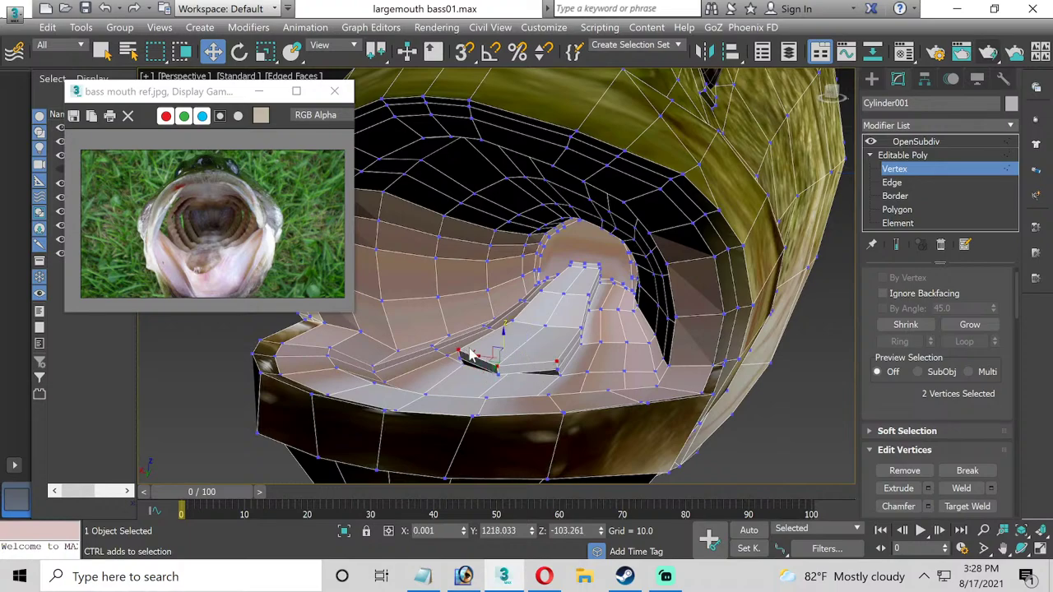
pyautogui.moveTo(500, 334); pyautogui.dragTo(508, 319)
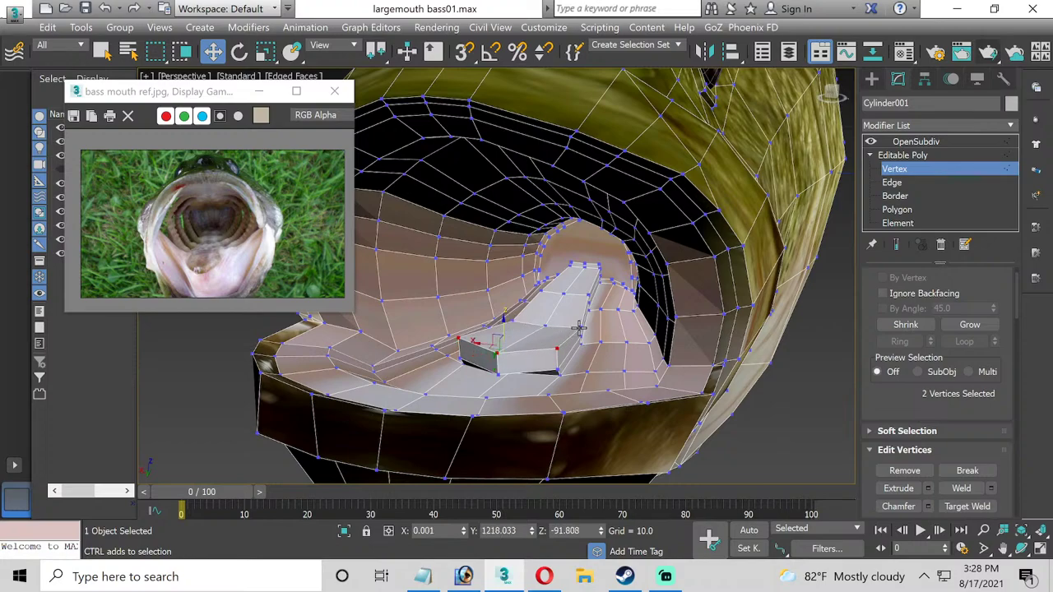
# Raise the two centre-ridge vertices of the tongue block a little, then return to Edge level.
pyautogui.click(579, 327)
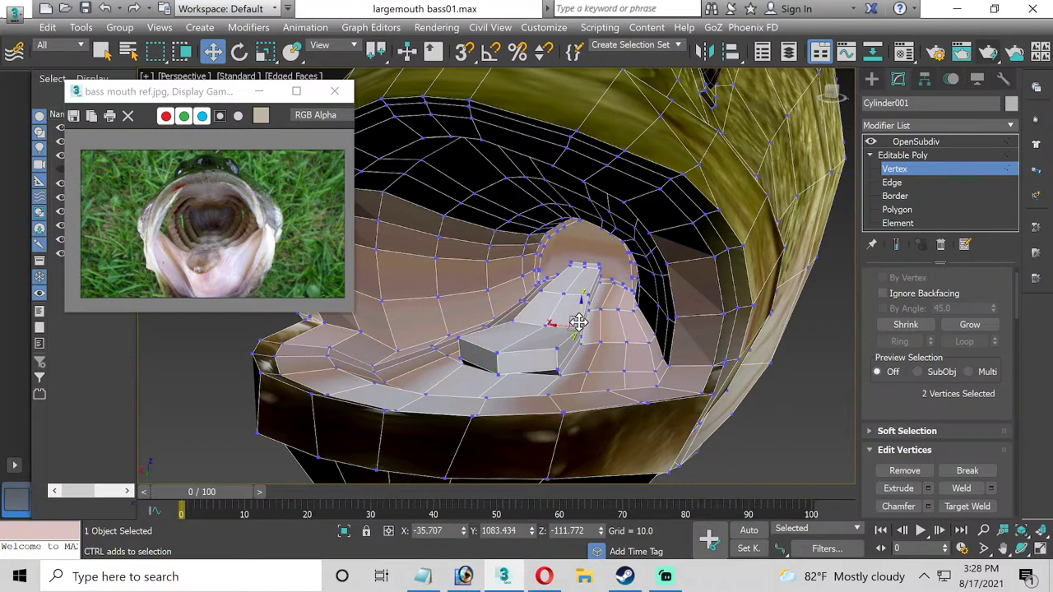
pyautogui.click(513, 323)
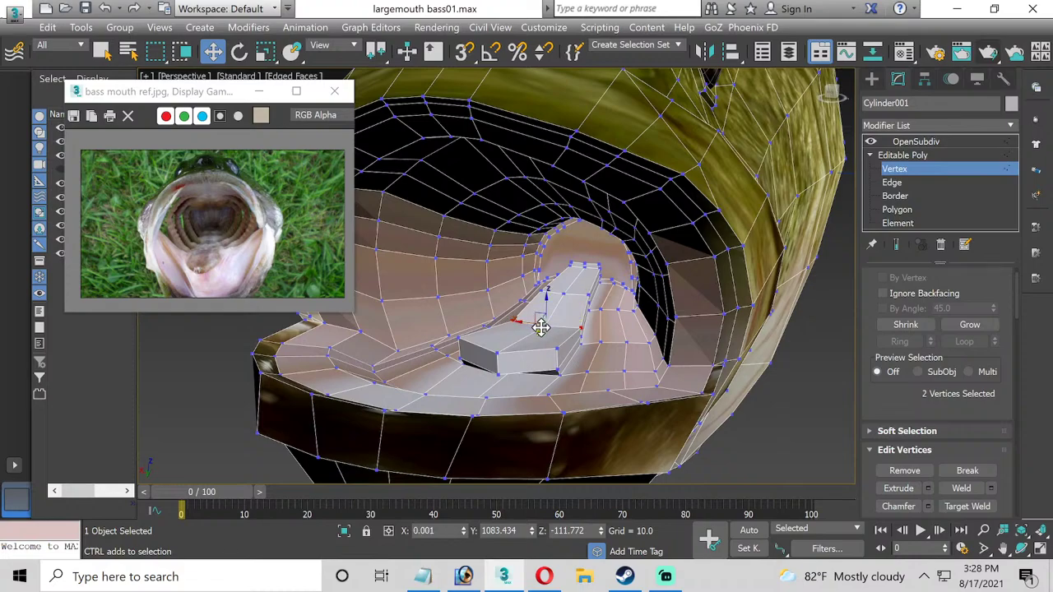
pyautogui.moveTo(545, 301); pyautogui.dragTo(547, 295)
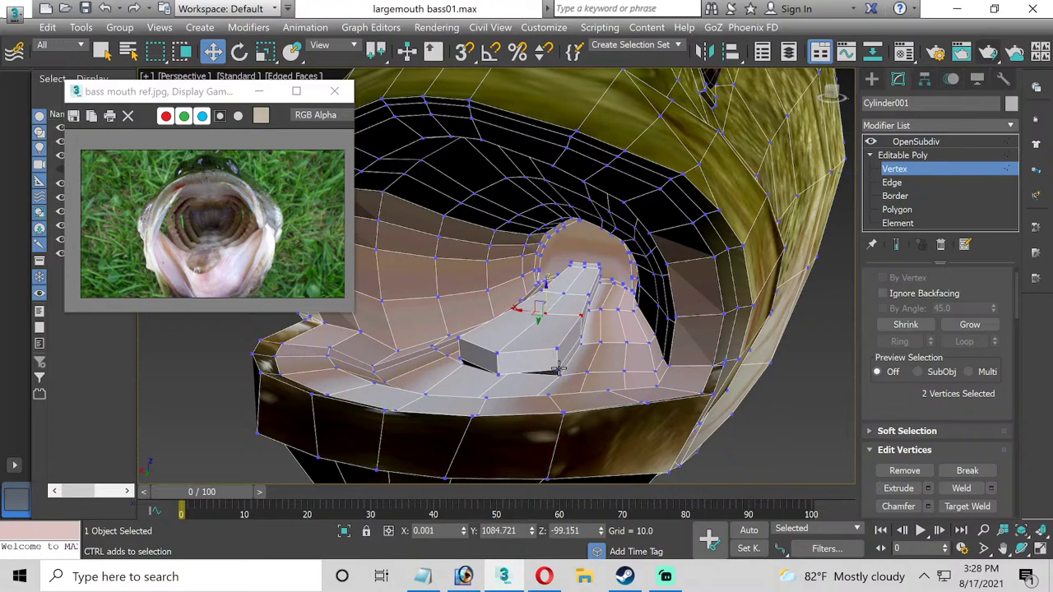
pyautogui.click(892, 183)
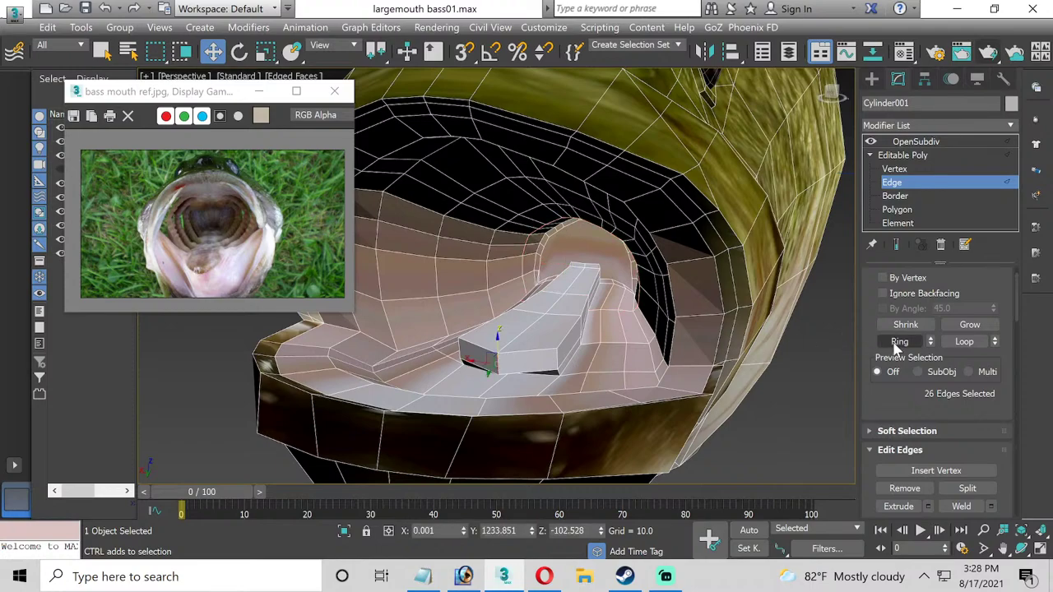
# Connect the selected tongue edges with two new edge loops at slide 0.
pyautogui.scroll(-3, 964, 407)
pyautogui.click(991, 493)
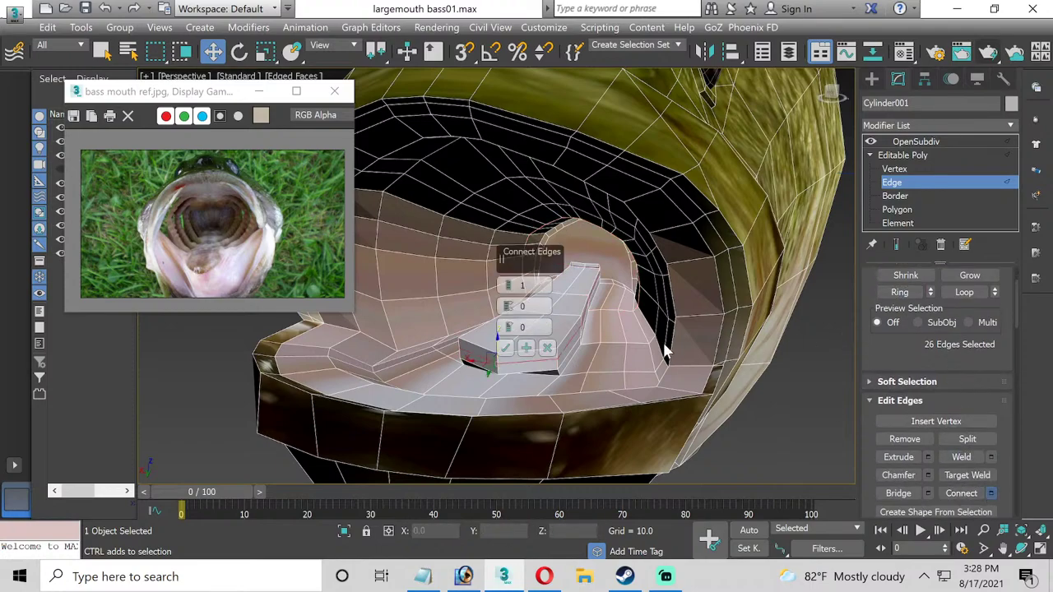
pyautogui.click(509, 284)
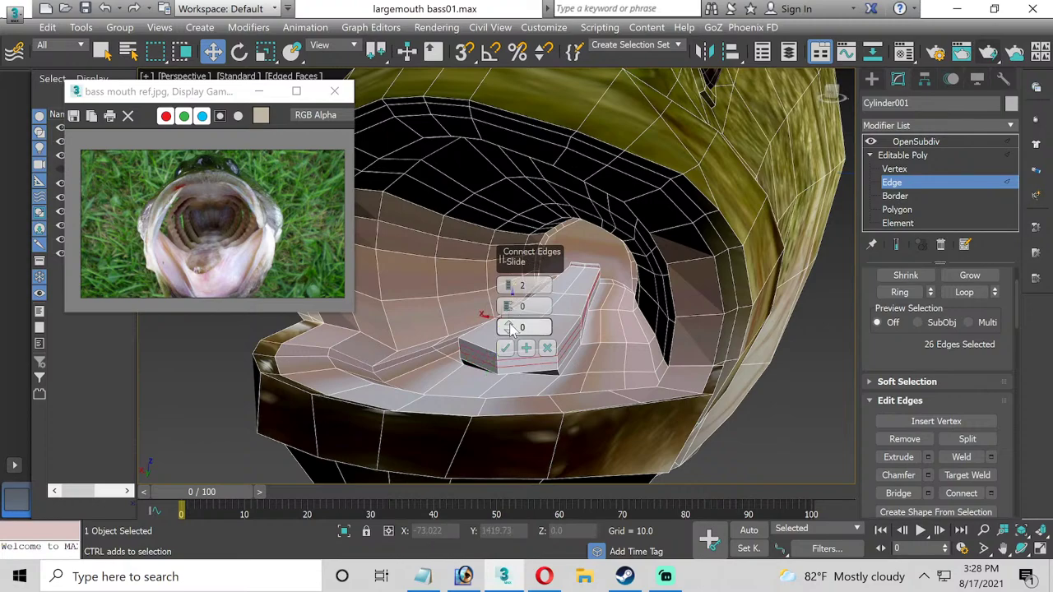
pyautogui.moveTo(510, 329); pyautogui.dragTo(513, 286)
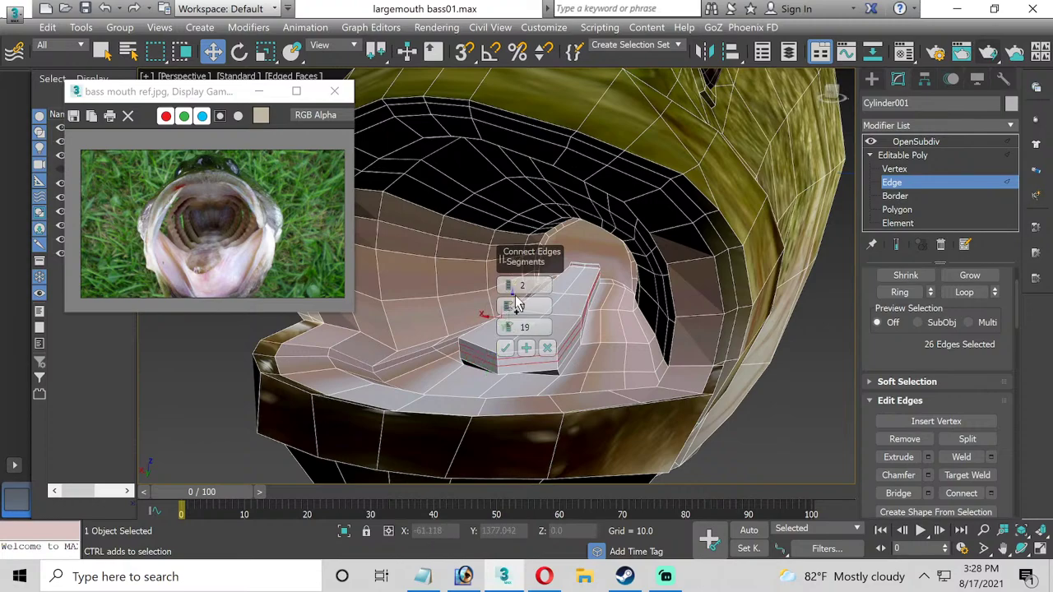
pyautogui.rightClick(507, 328)
pyautogui.click(506, 349)
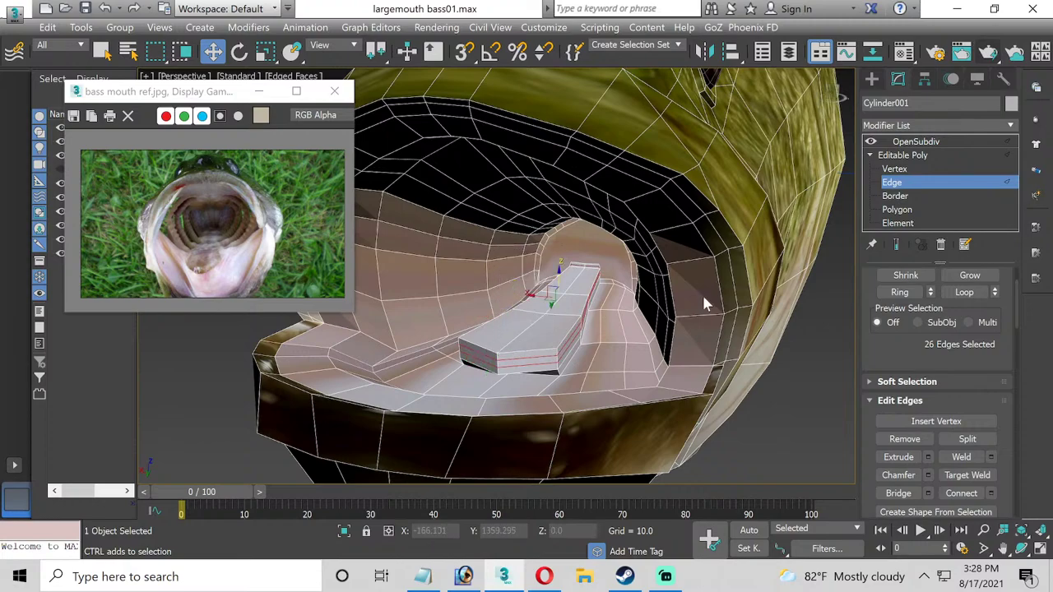
# Target Weld the tongue's front corner vertices onto the neighbouring mouth-floor vertices.
pyautogui.click(894, 169)
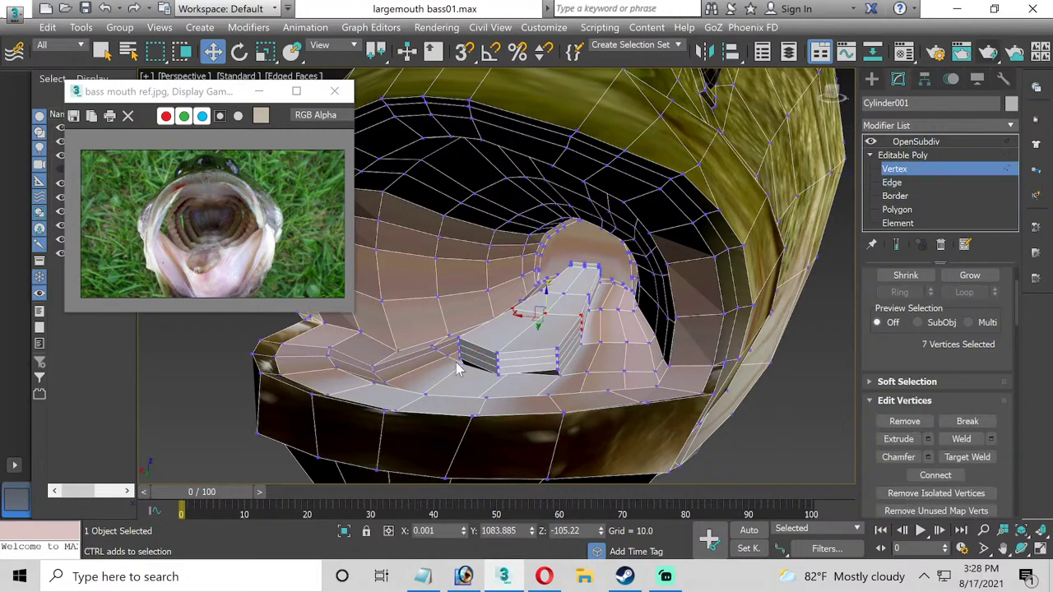
pyautogui.scroll(5, 535, 362)
pyautogui.click(967, 457)
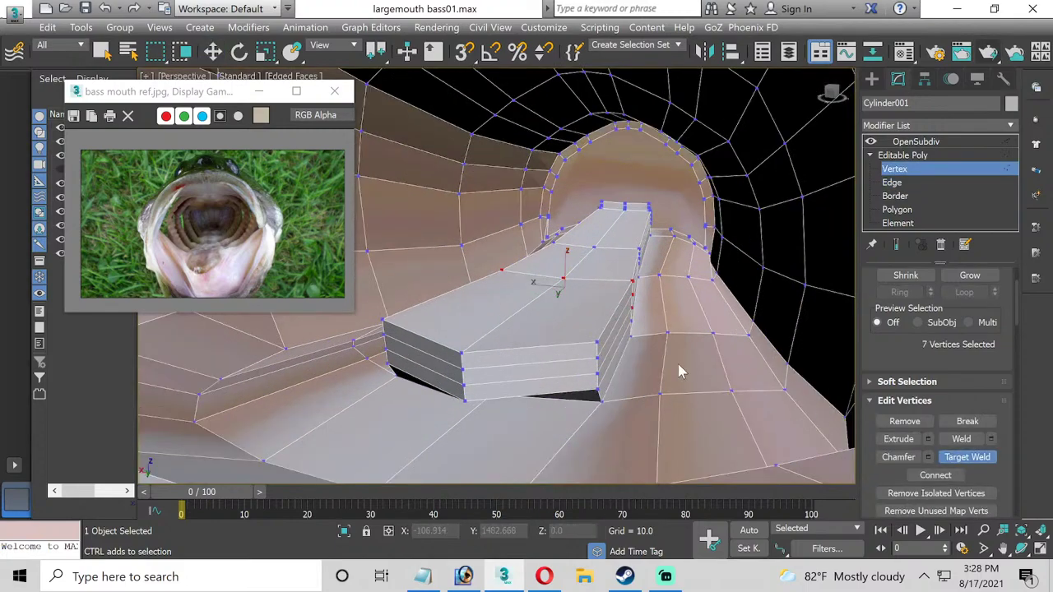
pyautogui.click(597, 376)
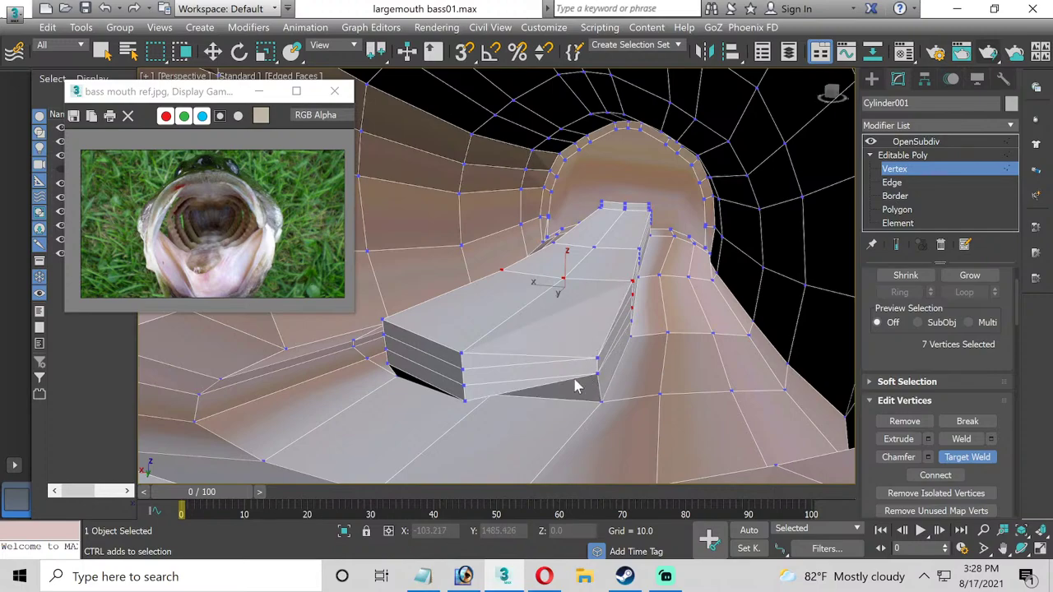
pyautogui.moveTo(444, 393); pyautogui.dragTo(539, 409, button='middle')
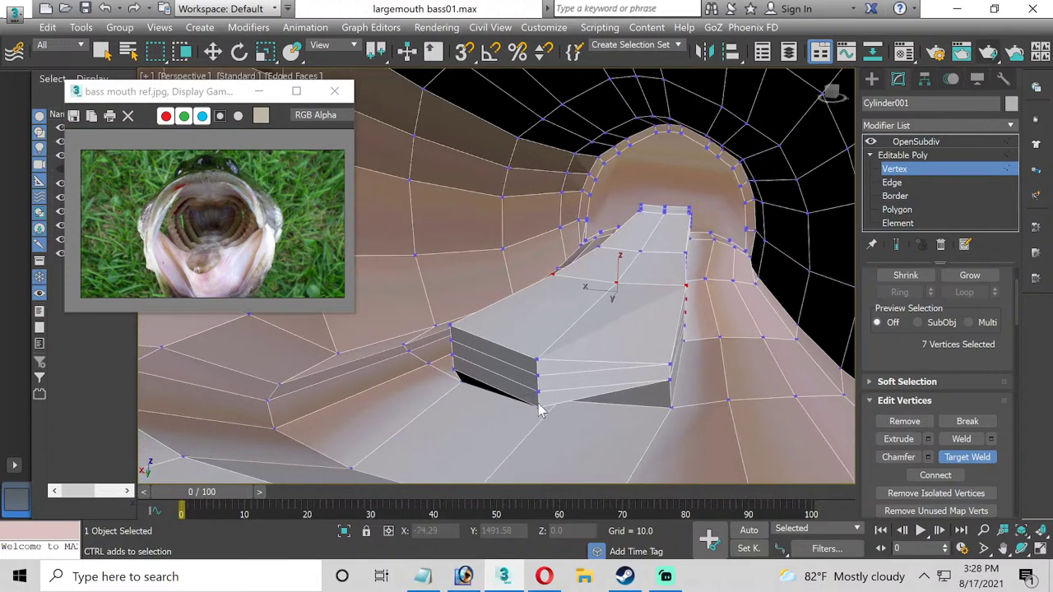
pyautogui.click(537, 394)
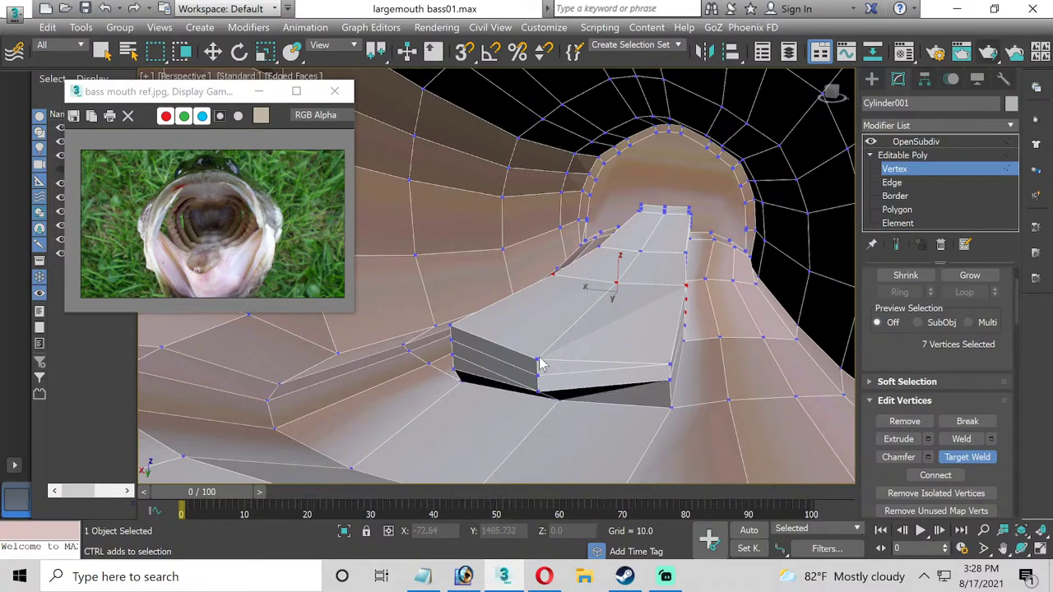
pyautogui.keyDown('alt'); pyautogui.moveTo(491, 359); pyautogui.dragTo(607, 384, button='middle'); pyautogui.keyUp('alt')
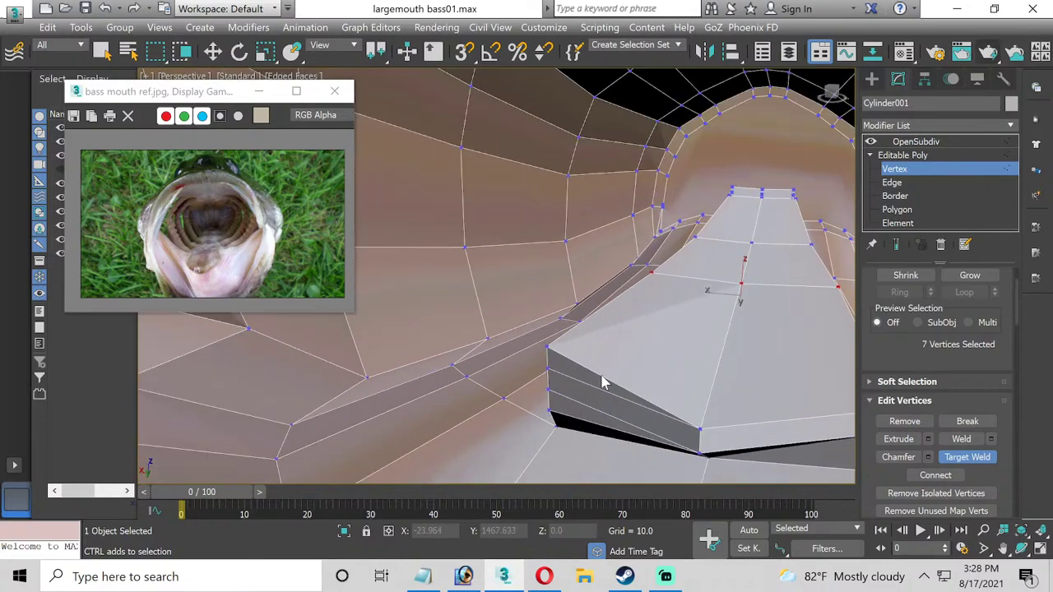
pyautogui.click(546, 368)
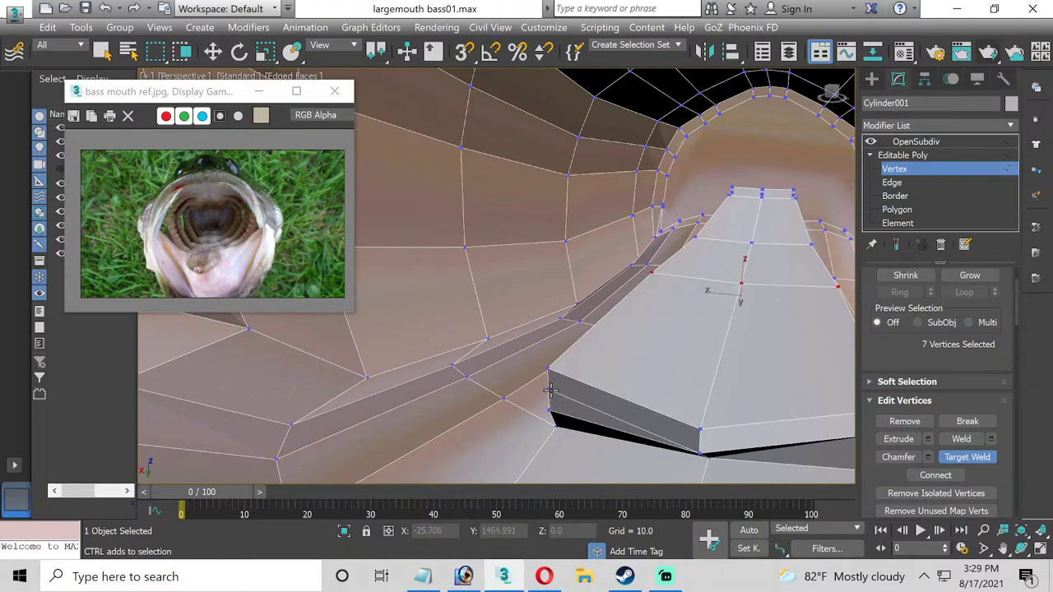
pyautogui.click(550, 392)
pyautogui.keyDown('alt'); pyautogui.moveTo(799, 405); pyautogui.dragTo(564, 381, button='middle'); pyautogui.keyUp('alt')
pyautogui.click(968, 457)
pyautogui.press('w')
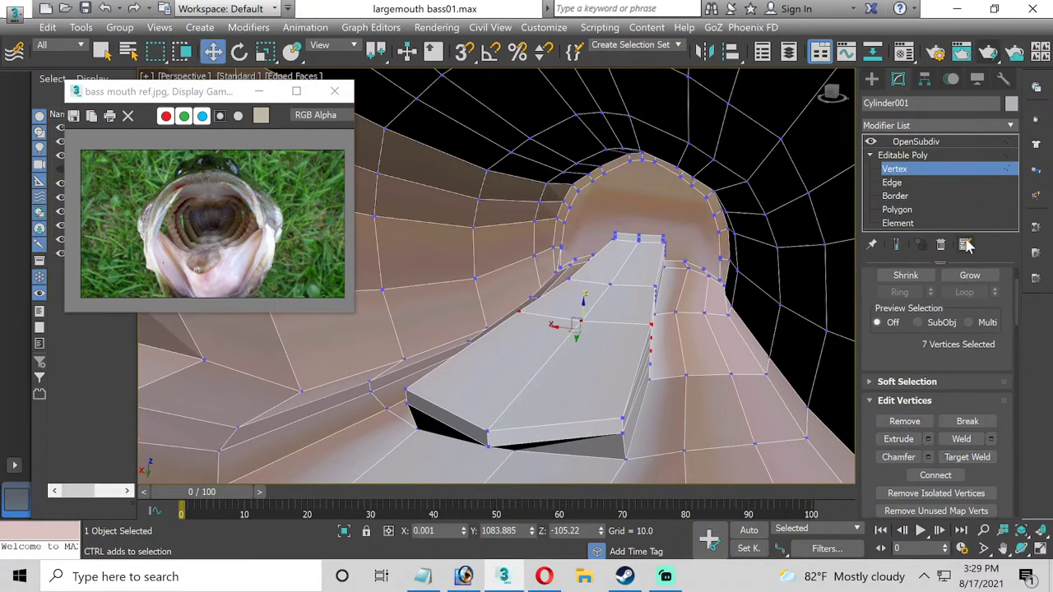
pyautogui.click(925, 142)
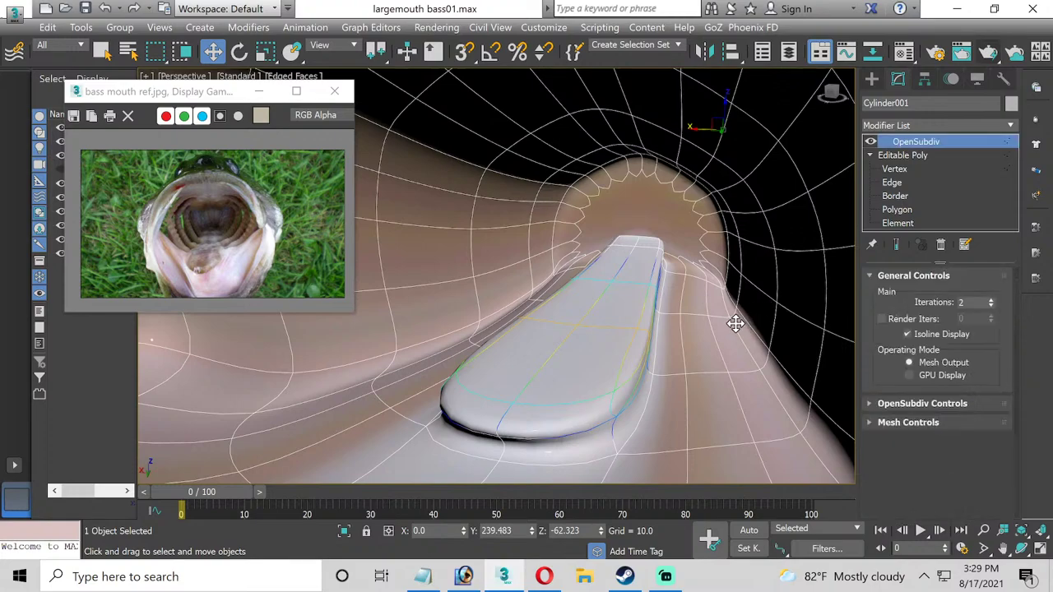
pyautogui.scroll(-5, 617, 355)
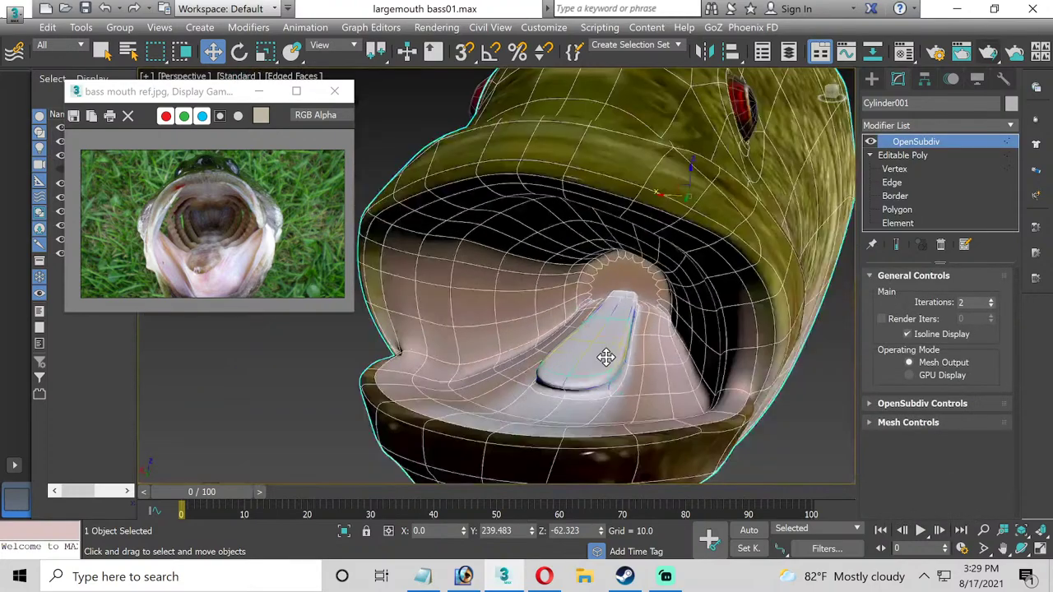
pyautogui.click(764, 440)
pyautogui.keyDown('alt'); pyautogui.moveTo(621, 371); pyautogui.dragTo(611, 396, button='middle'); pyautogui.keyUp('alt')
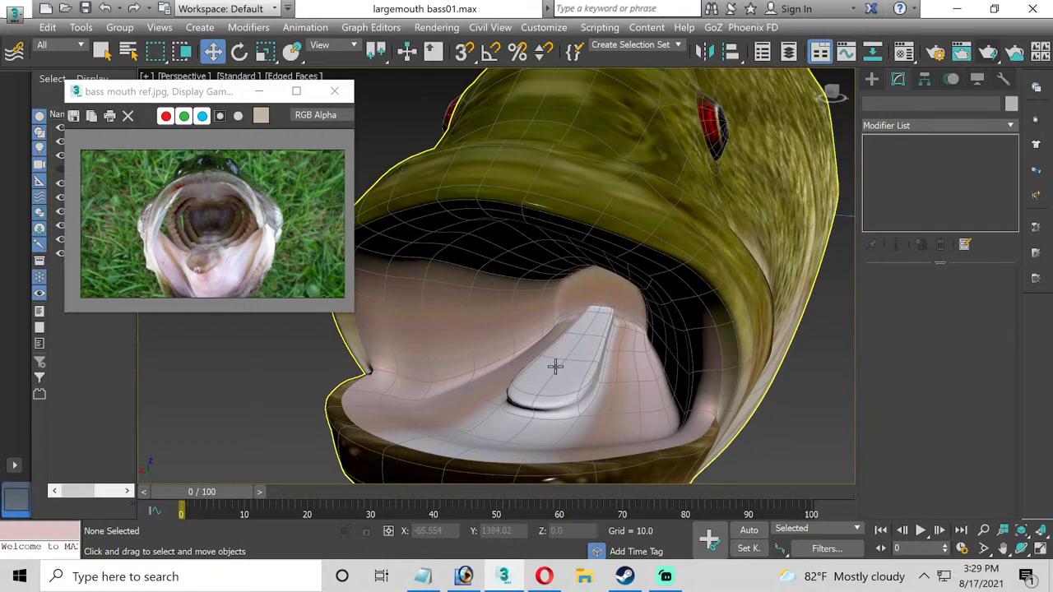
pyautogui.scroll(-3, 558, 369)
pyautogui.keyDown('alt'); pyautogui.moveTo(560, 369); pyautogui.dragTo(516, 353, button='middle'); pyautogui.keyUp('alt')
pyautogui.scroll(3, 547, 388)
pyautogui.click(601, 421)
pyautogui.scroll(-3, 520, 358)
pyautogui.scroll(3, 516, 354)
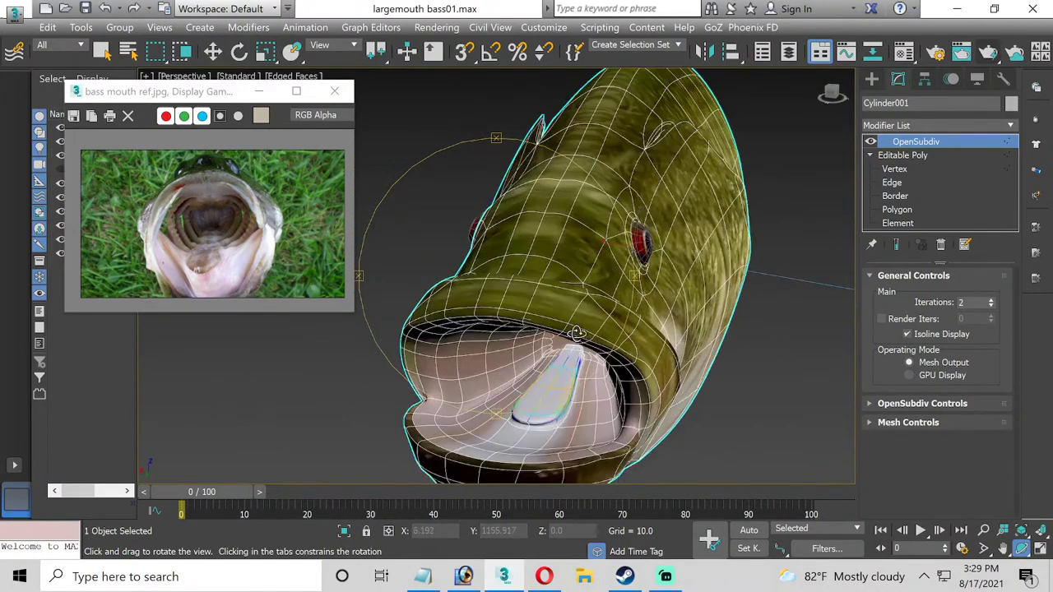
pyautogui.scroll(4, 588, 354)
# Target Weld the tongue's side and top corner vertices onto the mouth-floor vertices below.
pyautogui.click(895, 169)
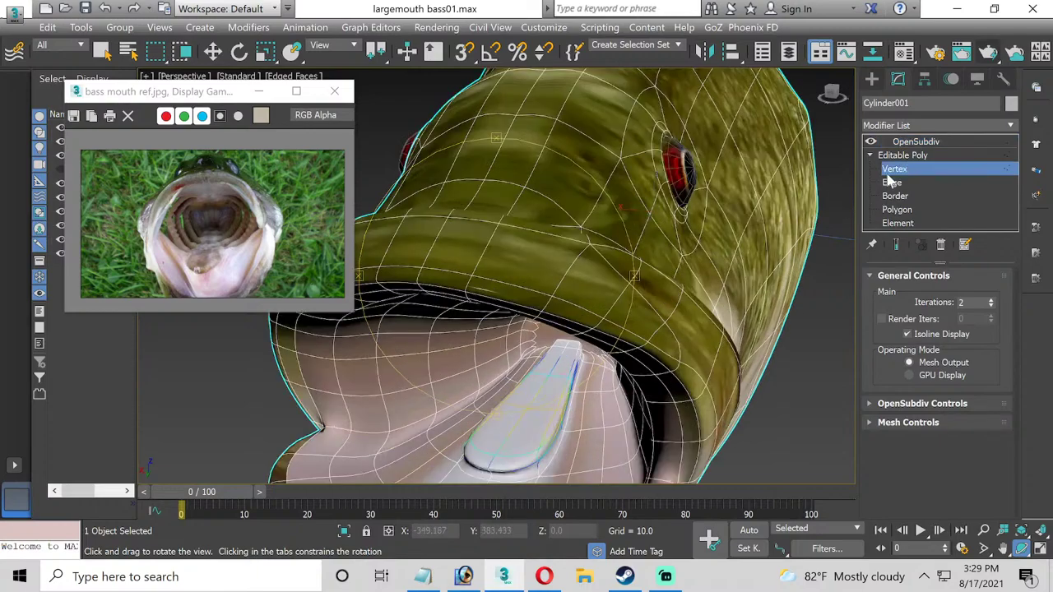
pyautogui.press('w')
pyautogui.moveTo(530, 274); pyautogui.dragTo(534, 206, button='middle')
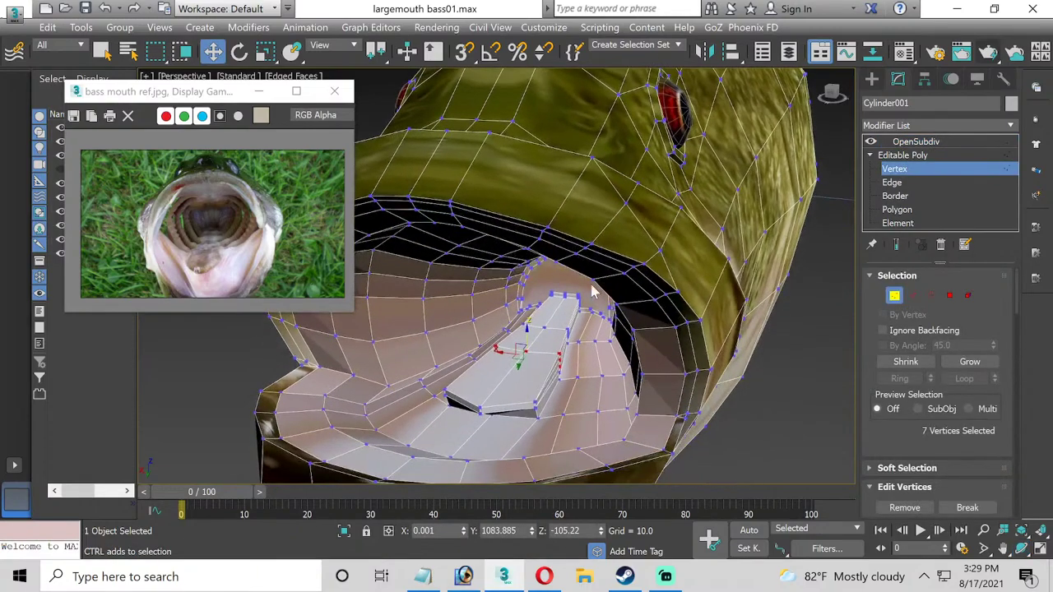
pyautogui.scroll(5, 585, 364)
pyautogui.keyDown('alt'); pyautogui.moveTo(554, 354); pyautogui.dragTo(623, 333, button='middle'); pyautogui.keyUp('alt')
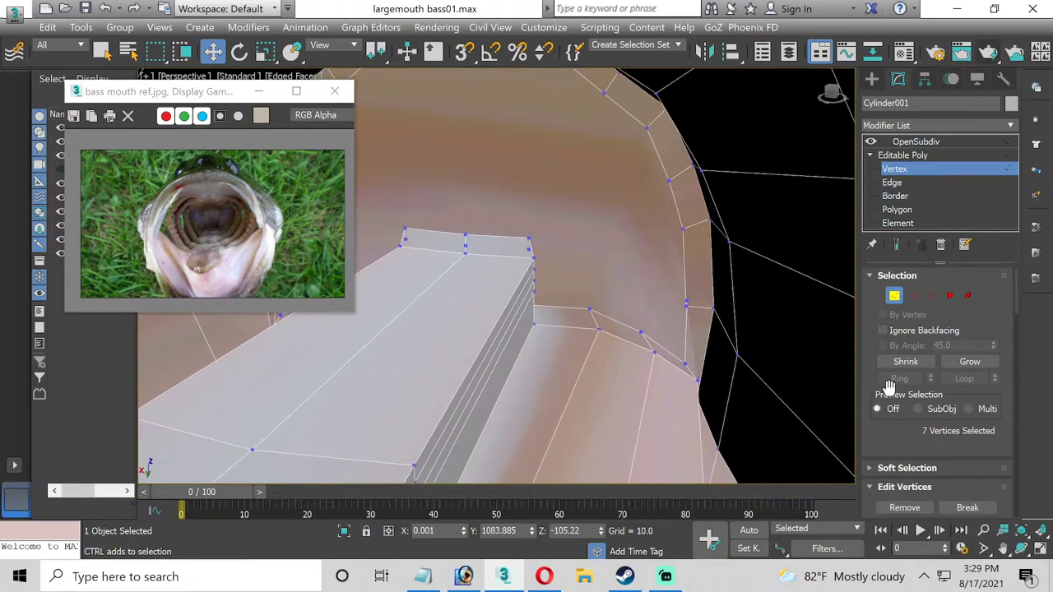
pyautogui.scroll(-3, 906, 329)
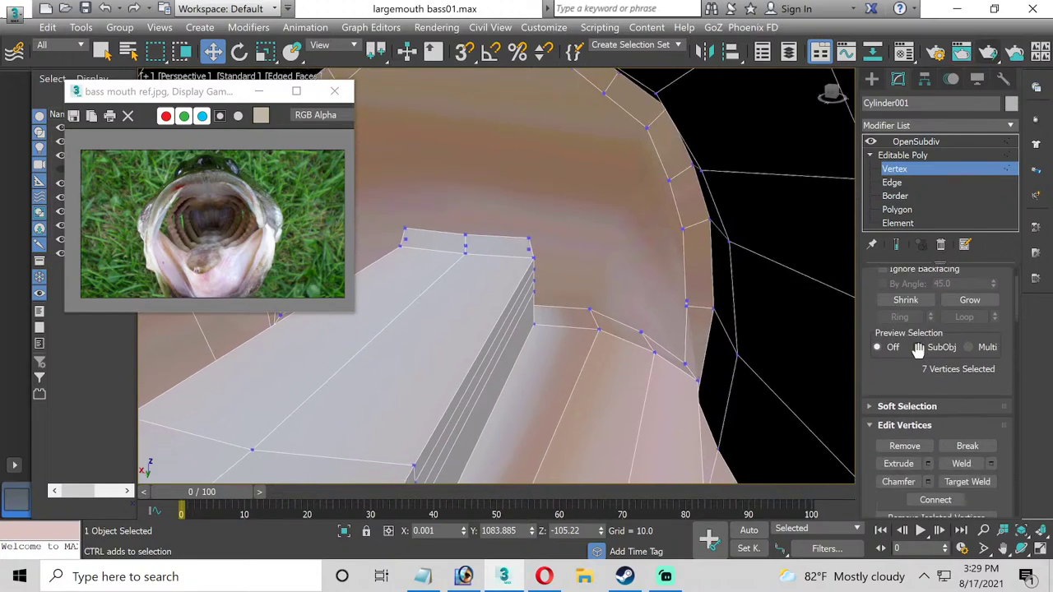
pyautogui.click(975, 446)
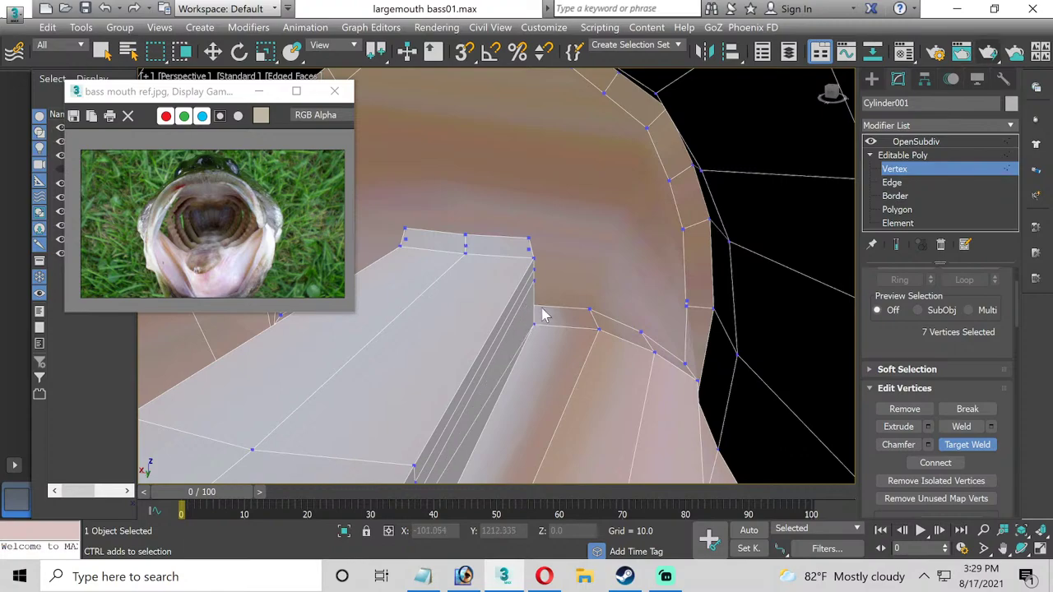
pyautogui.click(534, 283)
pyautogui.click(534, 323)
pyautogui.click(534, 325)
# Show the OpenSubdiv-smoothed bass and restore the four-viewport layout.
pyautogui.scroll(3, 534, 288)
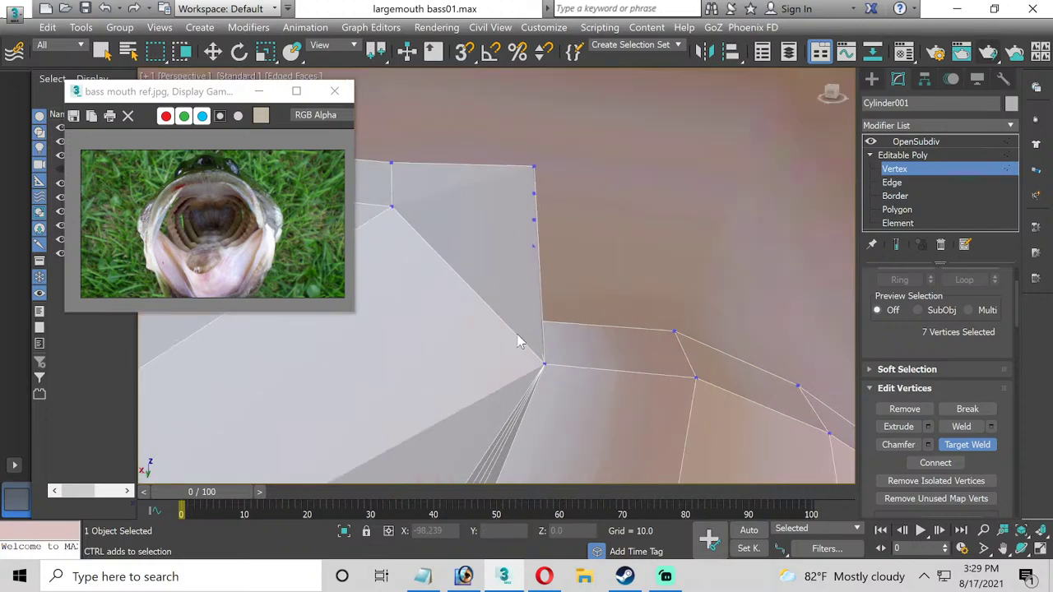
pyautogui.press('r')
pyautogui.press('1')
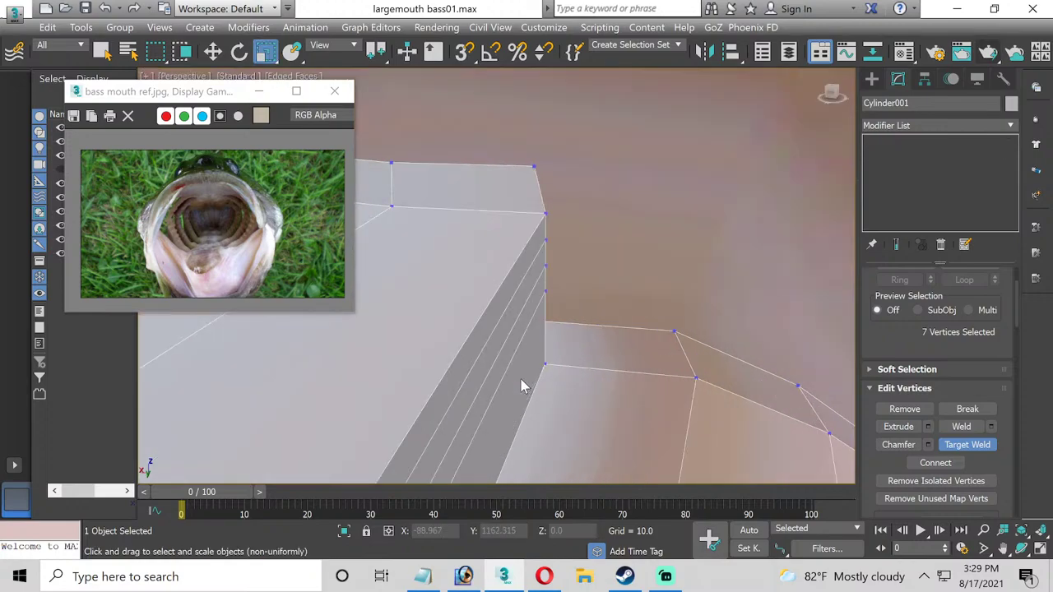
pyautogui.press('pageup')
pyautogui.scroll(-4, 520, 387)
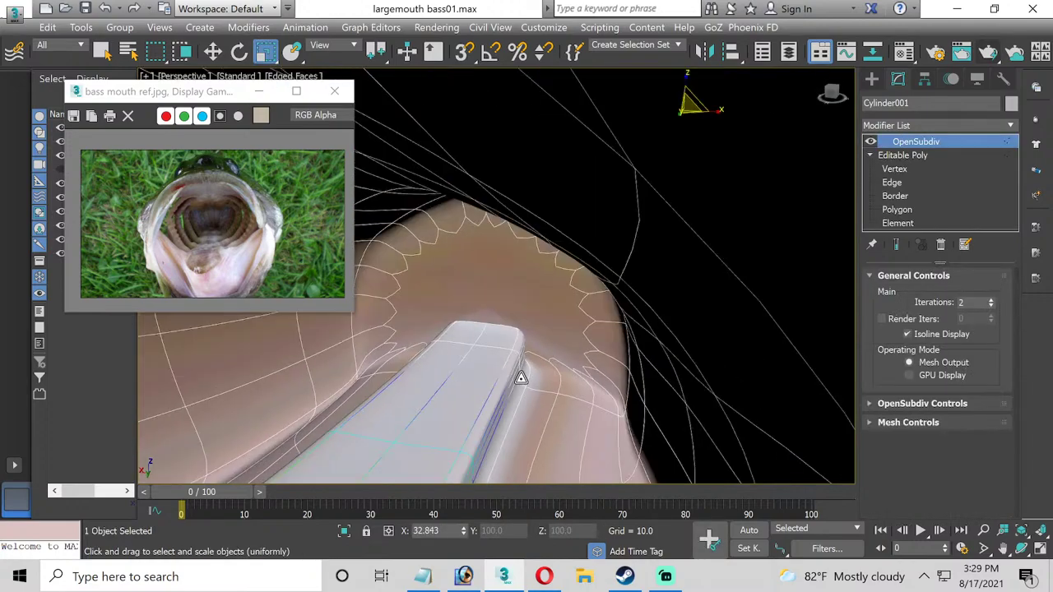
pyautogui.moveTo(519, 370); pyautogui.dragTo(454, 369, button='middle')
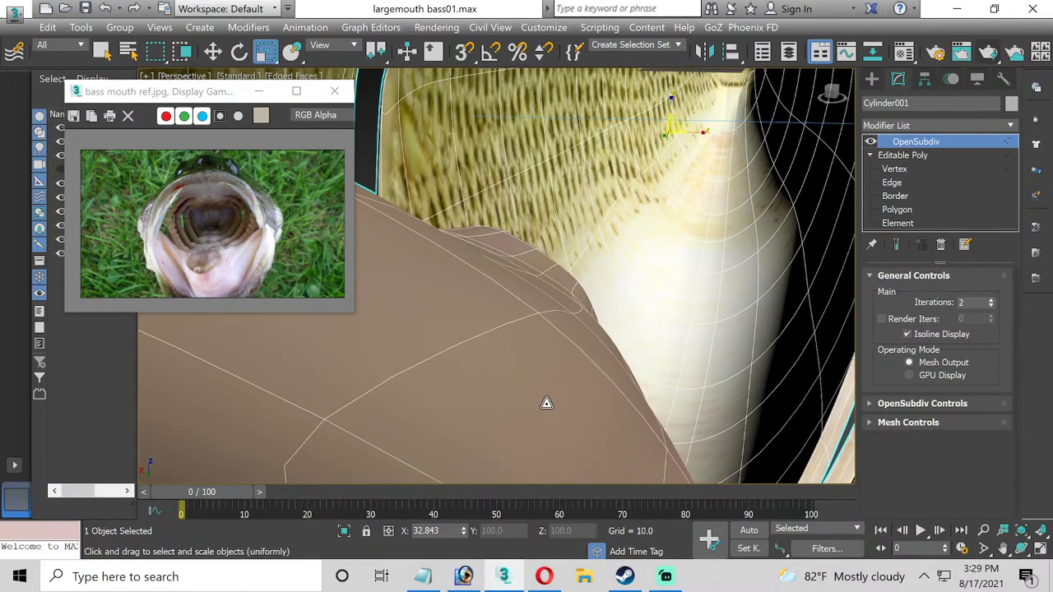
pyautogui.click(1003, 549)
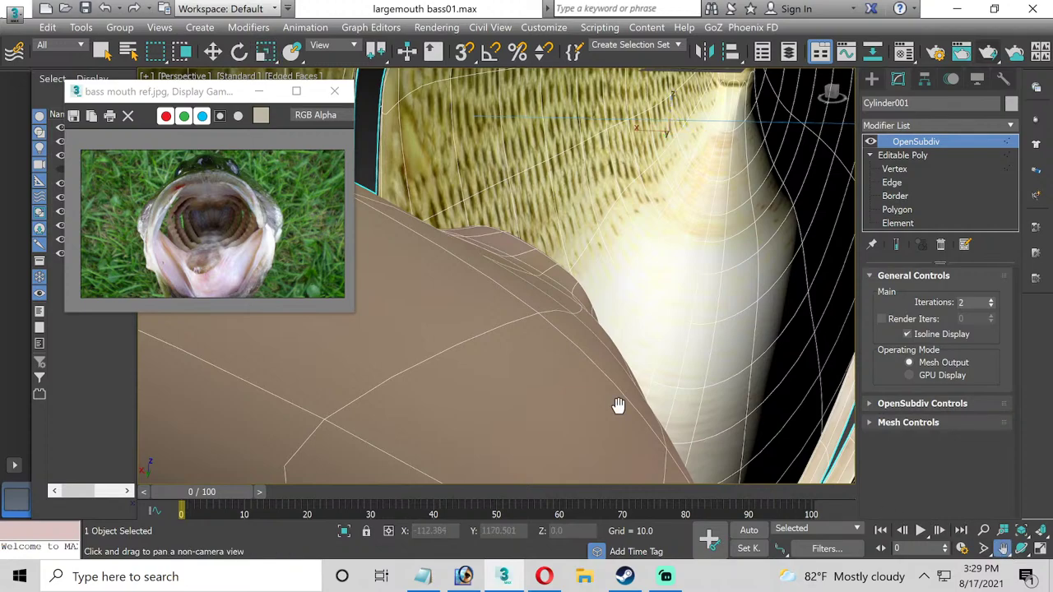
pyautogui.click(1040, 550)
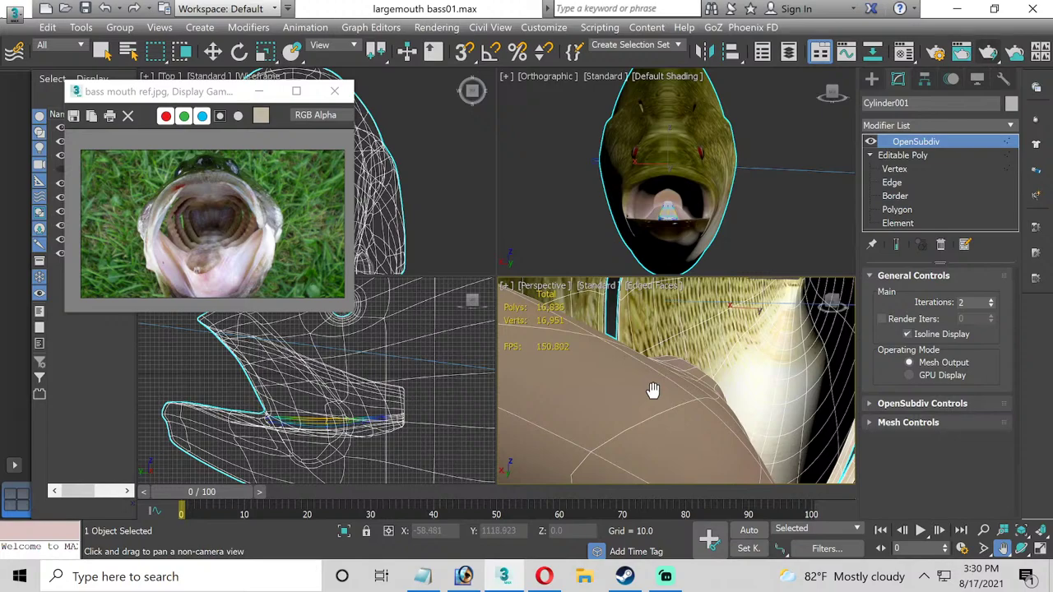
# Maximize the Perspective view looking into the mouth and disable OpenSubdiv to reveal the raw cage.
pyautogui.click(1022, 548)
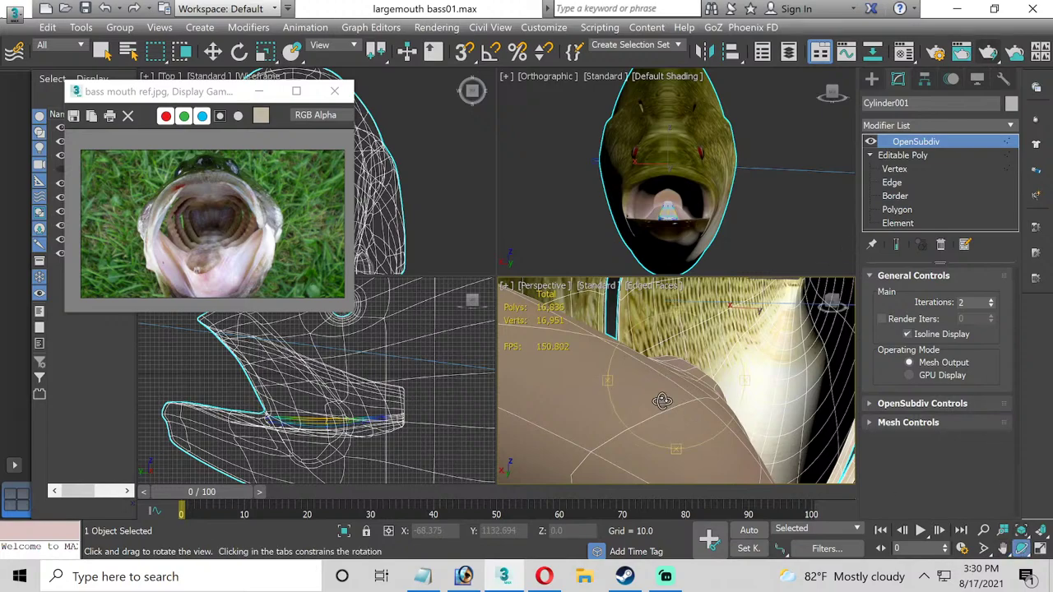
pyautogui.moveTo(658, 399)
pyautogui.mouseDown()
pyautogui.moveTo(648, 395)
pyautogui.moveTo(661, 395)
pyautogui.mouseUp()
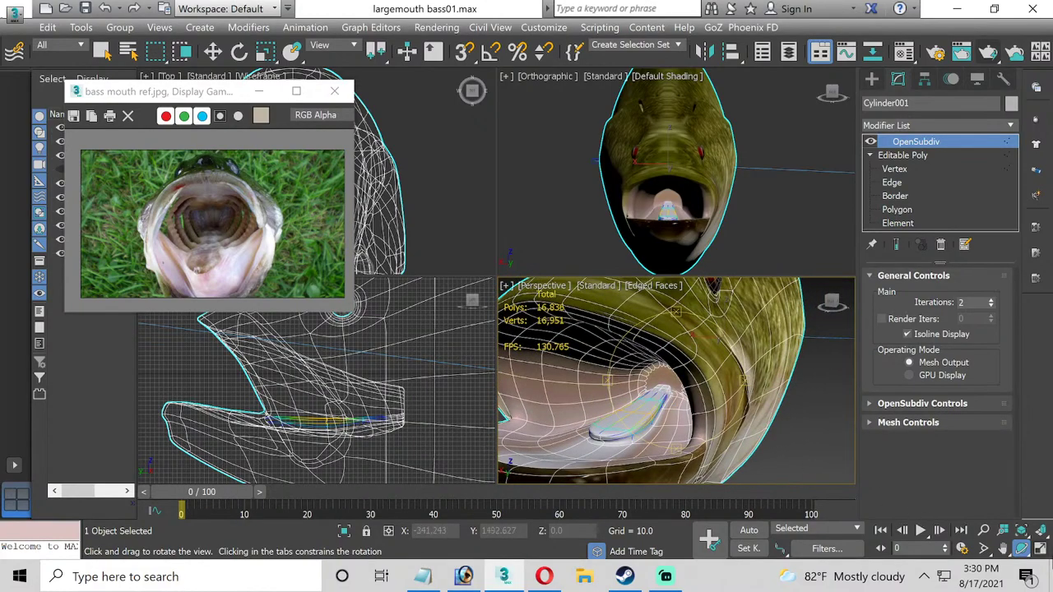
pyautogui.click(1040, 548)
pyautogui.moveTo(418, 367); pyautogui.dragTo(722, 268)
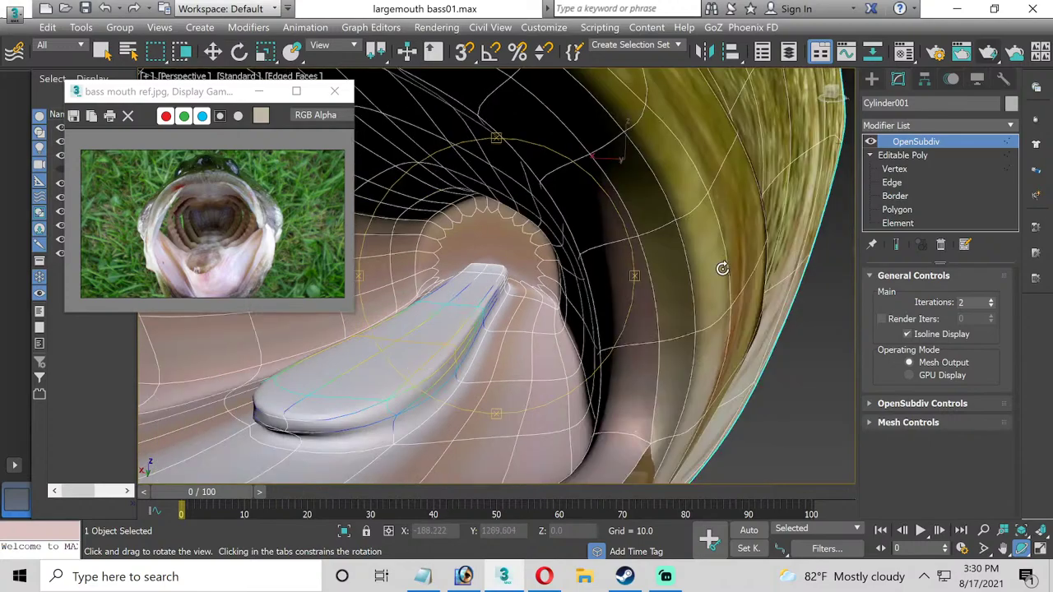
pyautogui.click(869, 141)
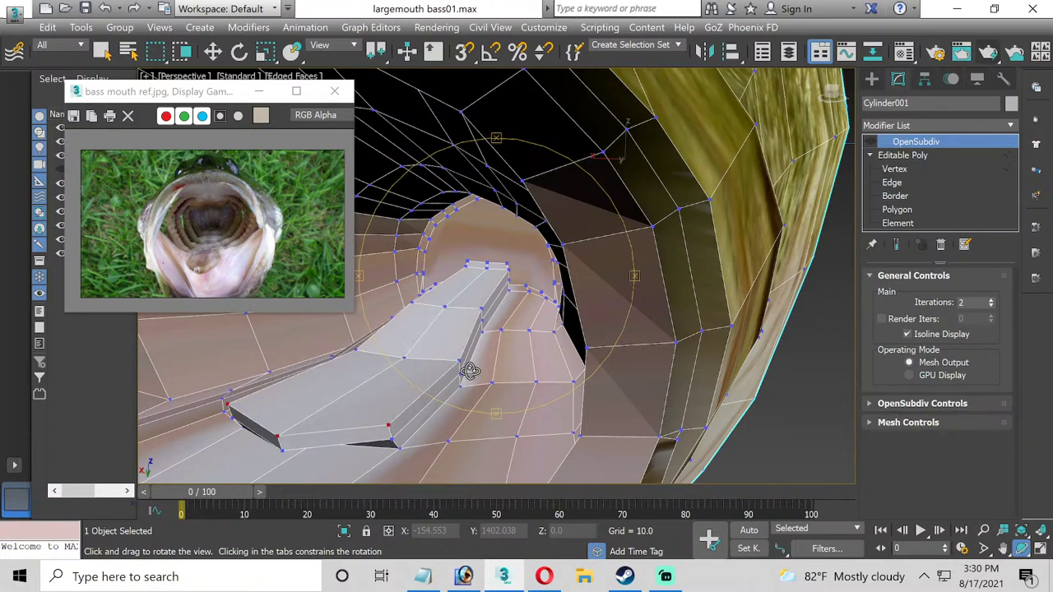
pyautogui.moveTo(467, 312); pyautogui.dragTo(475, 319)
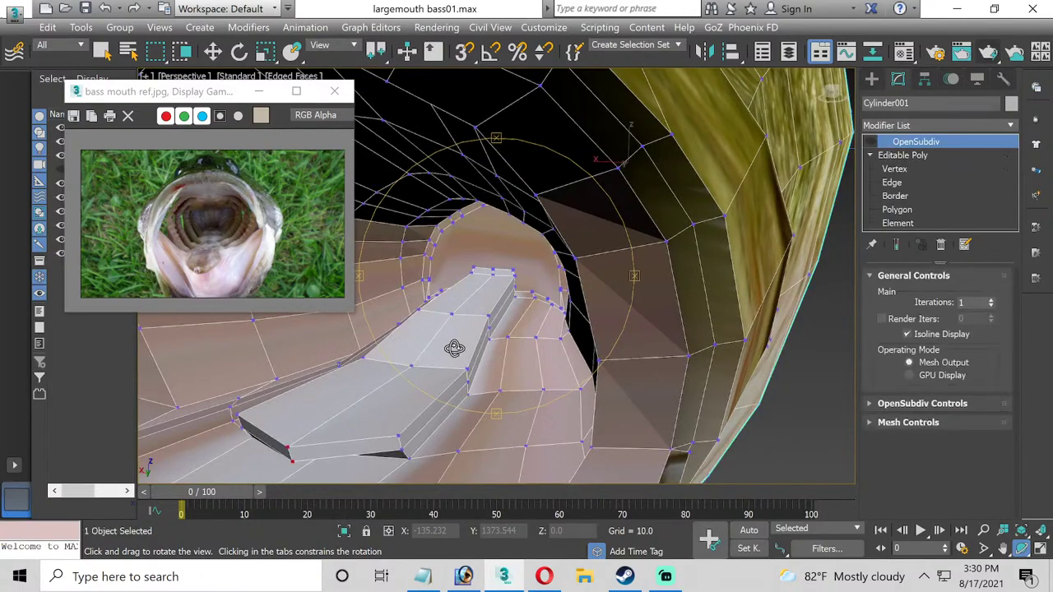
# Undo back to the single-vertex selection, then redo the two-vertex selection and their move.
pyautogui.hotkey('ctrl', 'z')
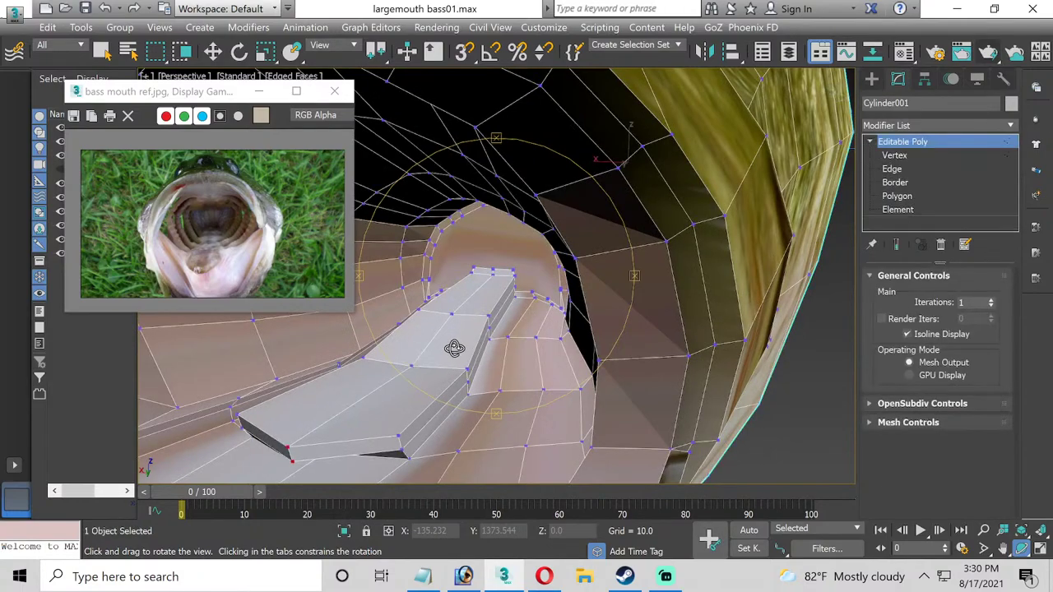
pyautogui.press('1')
pyautogui.hotkey('ctrl', 'z')
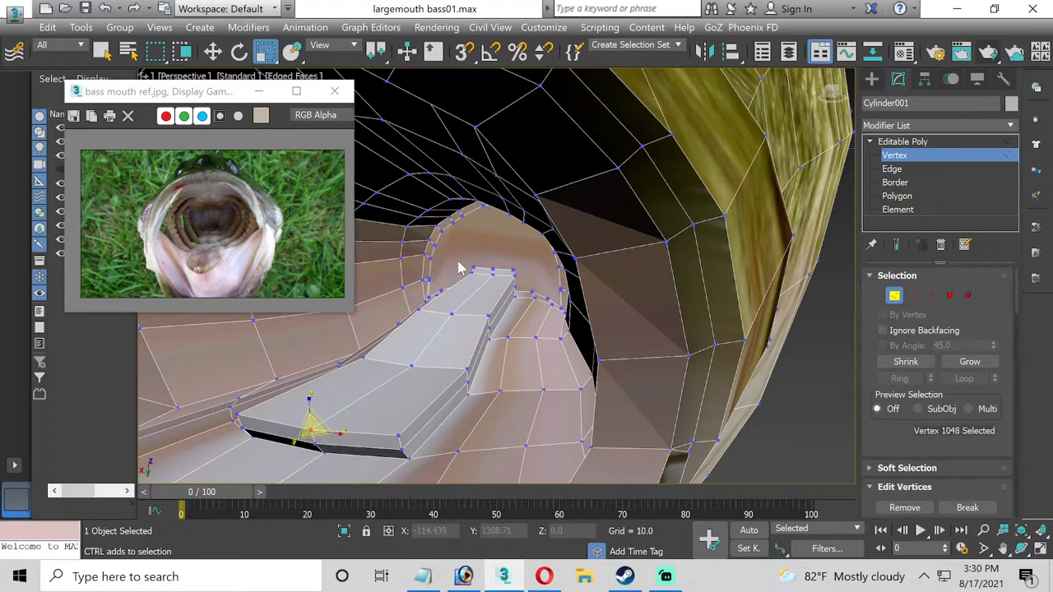
pyautogui.click(54, 28)
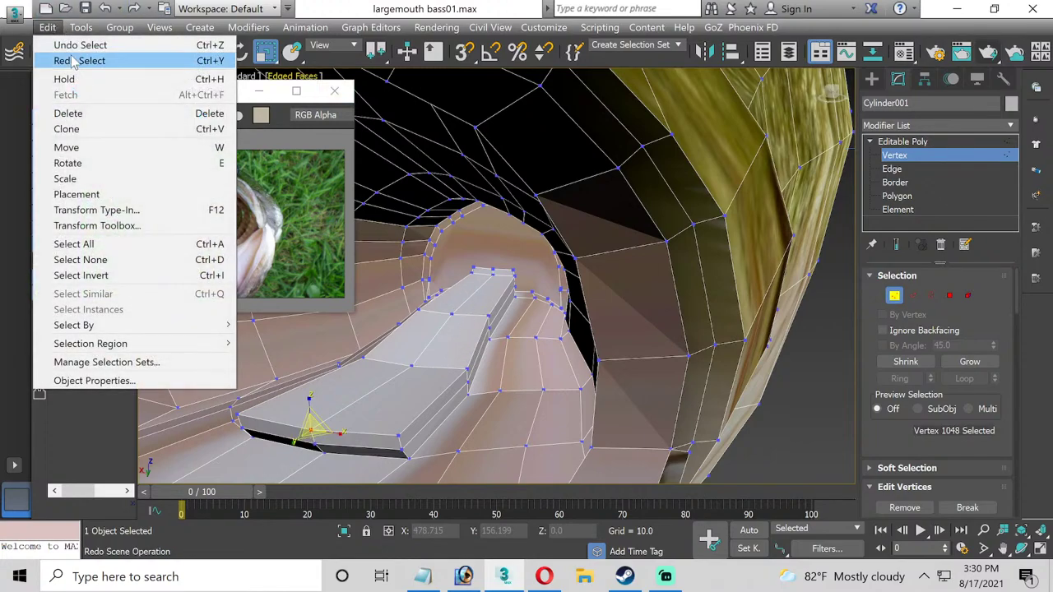
pyautogui.click(75, 61)
pyautogui.click(49, 27)
pyautogui.click(57, 60)
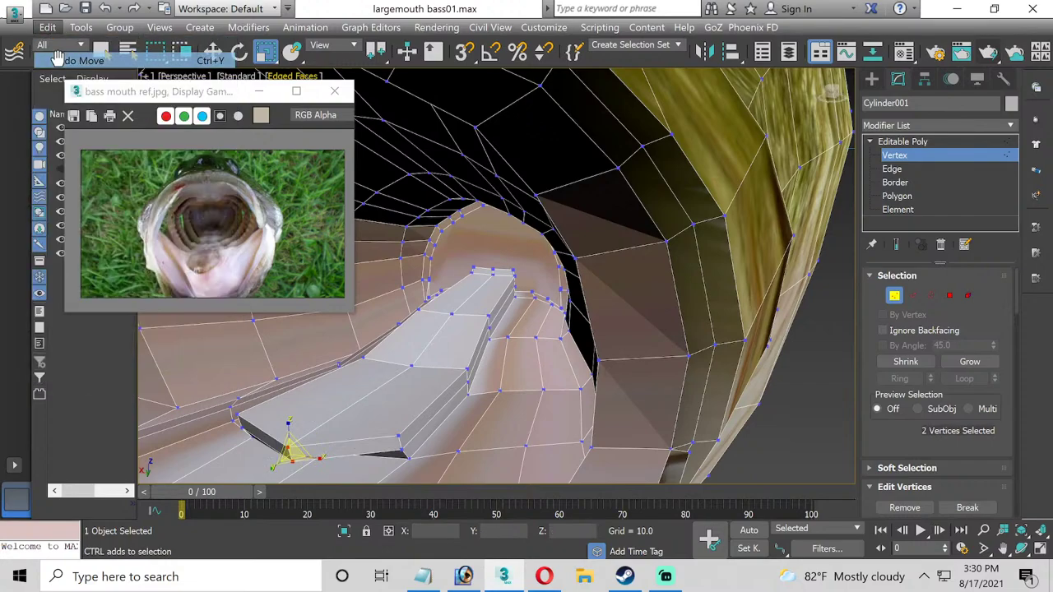
# Clear the vertex selection and orbit to look down into the throat.
pyautogui.click(607, 304)
pyautogui.scroll(4, 512, 276)
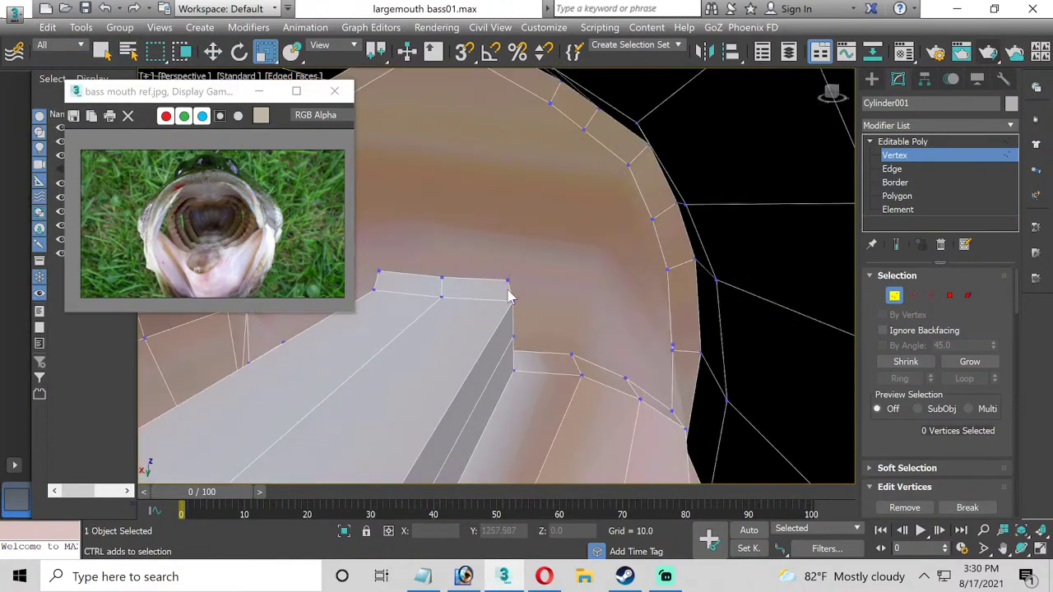
pyautogui.scroll(-4, 504, 339)
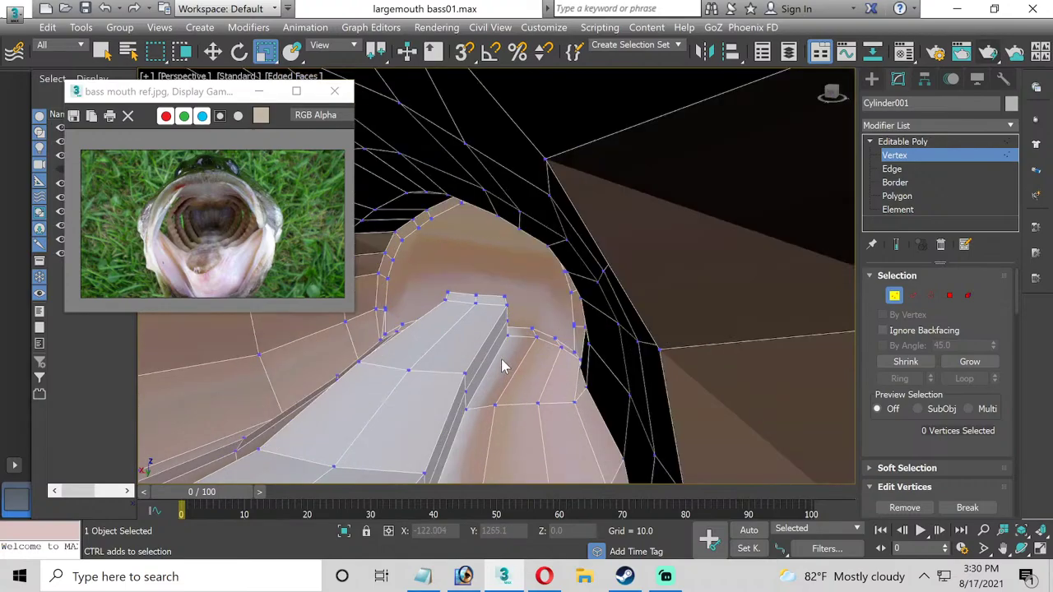
pyautogui.click(1022, 549)
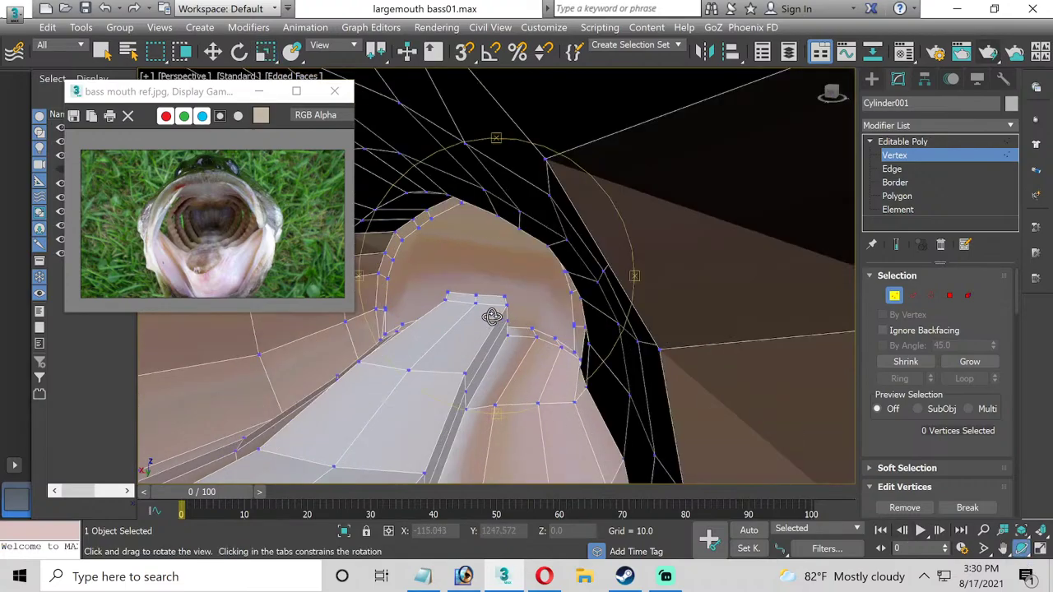
pyautogui.moveTo(492, 318); pyautogui.dragTo(449, 272)
pyautogui.moveTo(710, 206); pyautogui.dragTo(675, 149)
pyautogui.click(213, 51)
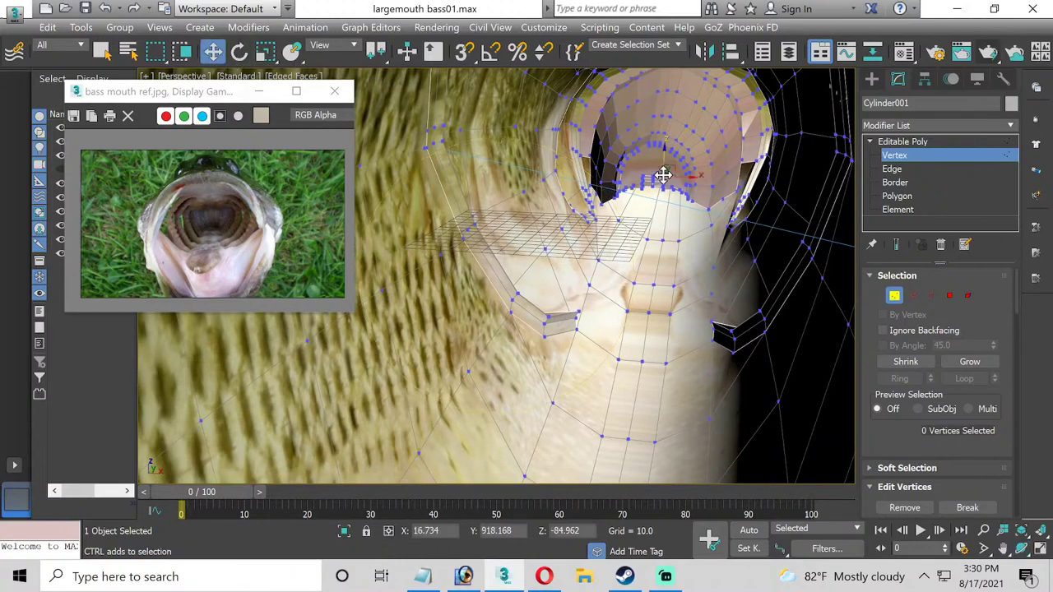
# Select a vertex inside the throat and zoom in on it.
pyautogui.click(666, 172)
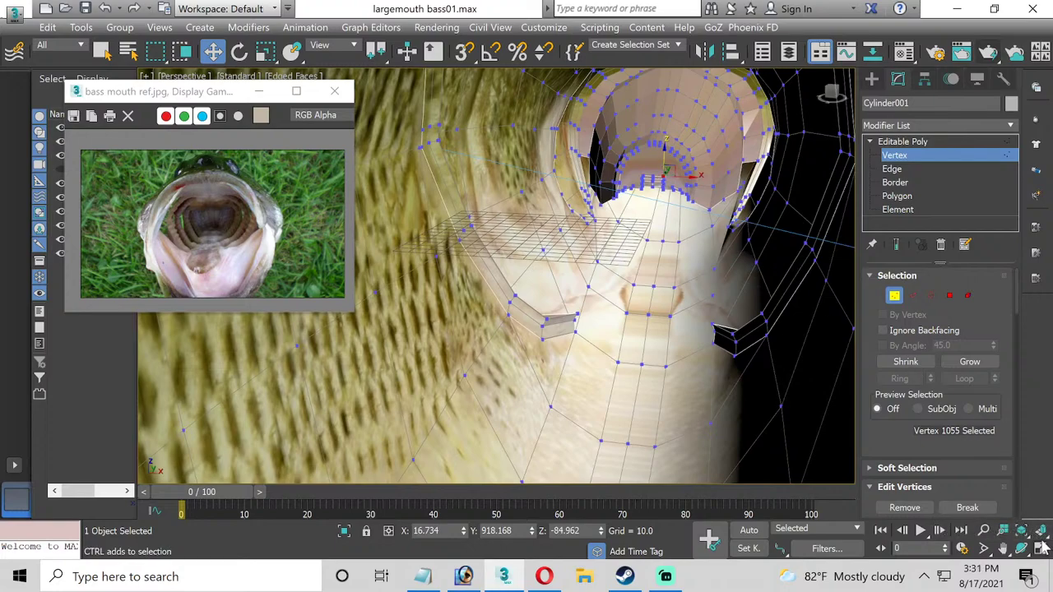
pyautogui.click(1041, 543)
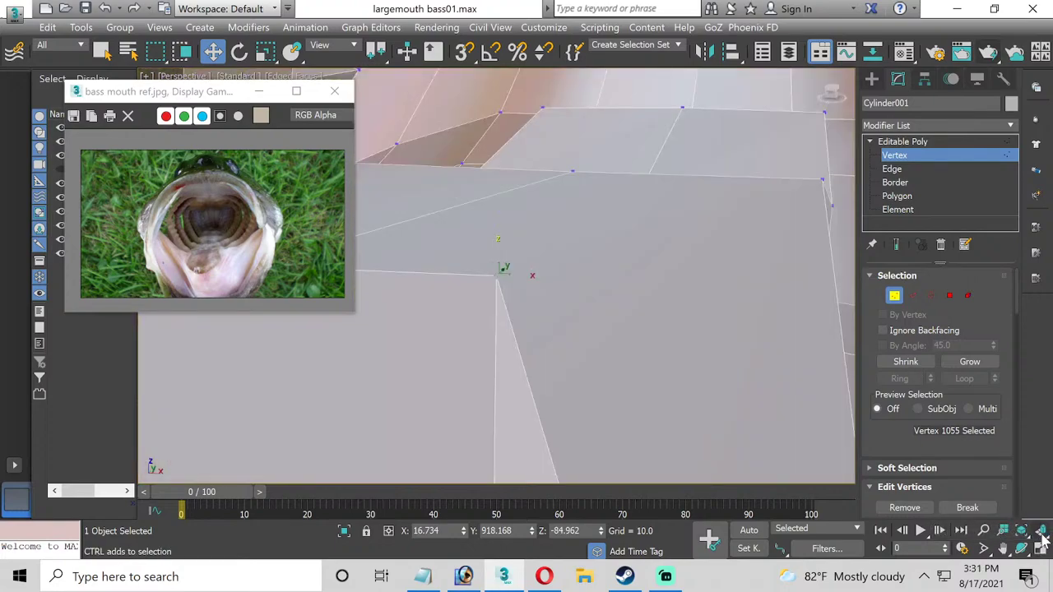
pyautogui.scroll(-5, 656, 346)
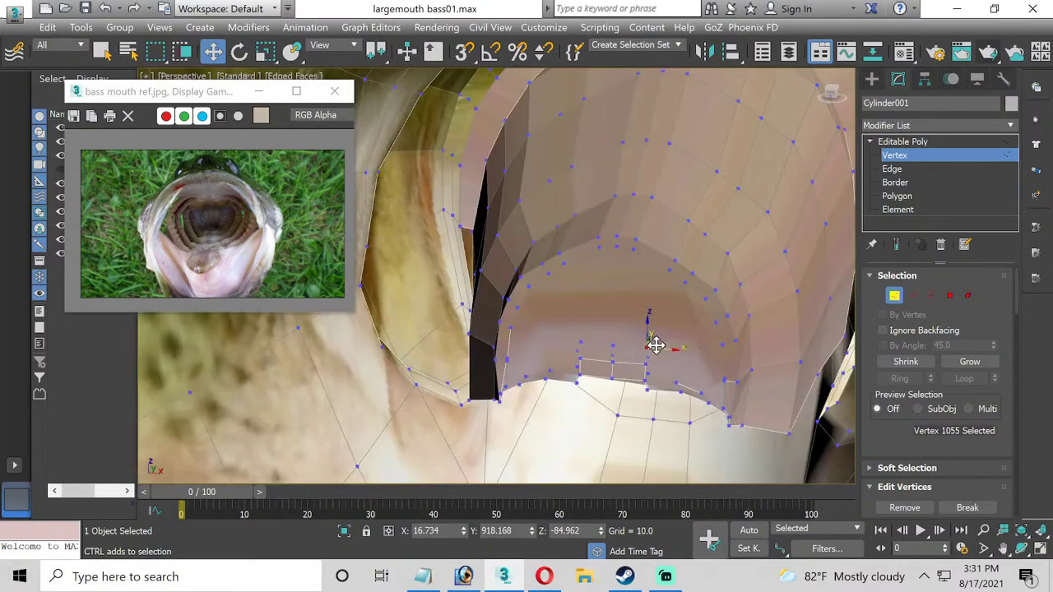
pyautogui.scroll(3, 651, 341)
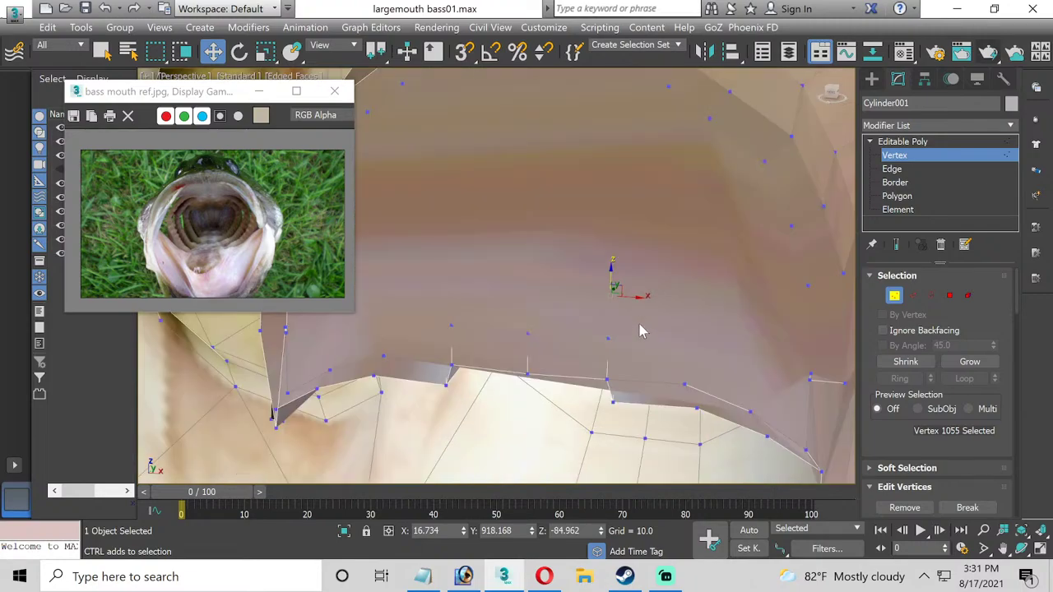
# Select the arched polygon capping the back of the mouth and hide it with Hide Selected.
pyautogui.click(895, 195)
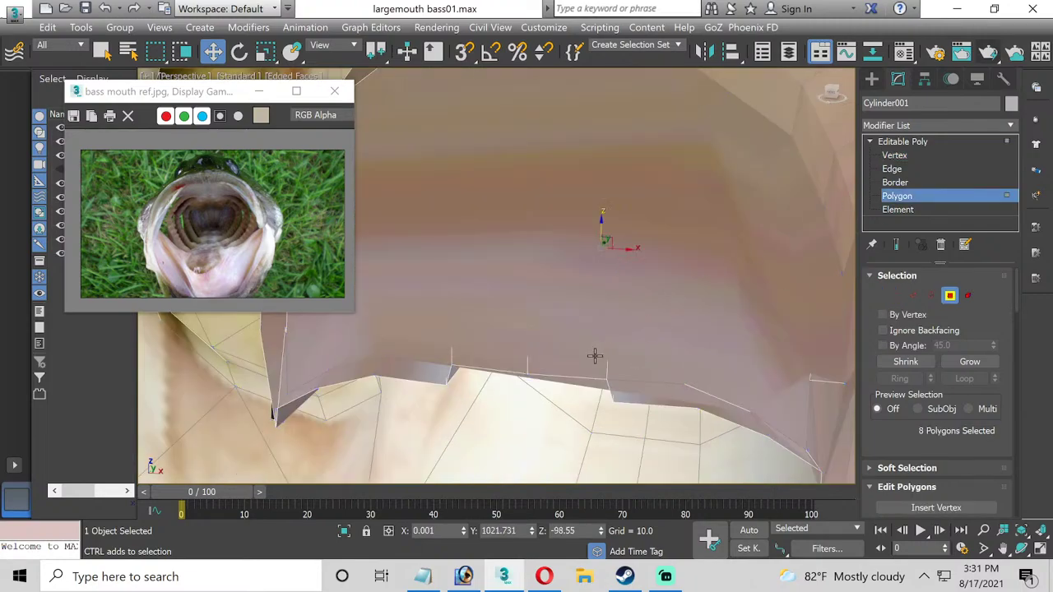
pyautogui.scroll(-5, 633, 321)
pyautogui.click(605, 283)
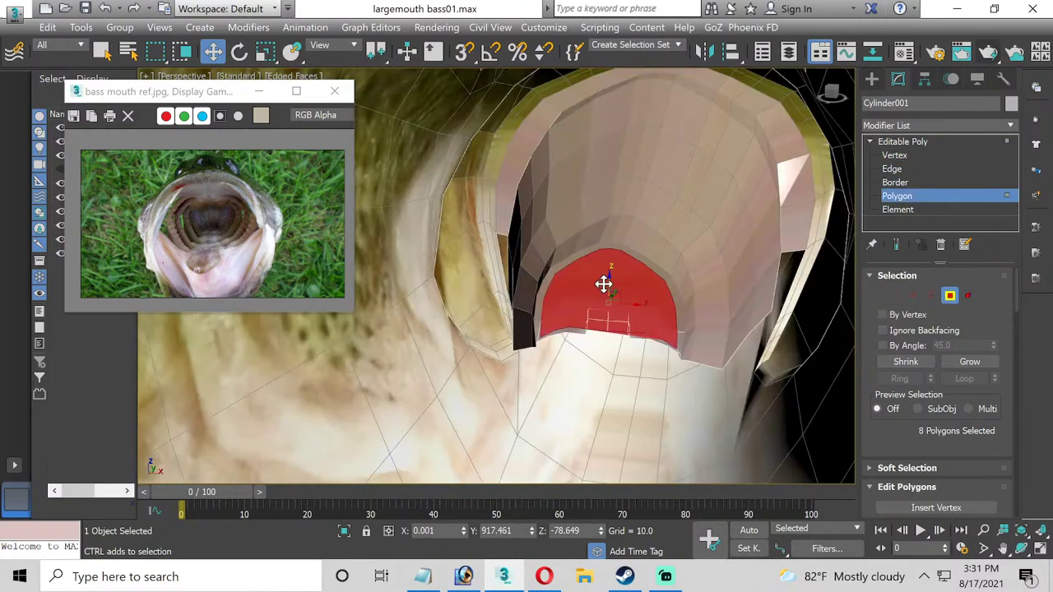
pyautogui.scroll(-5, 939, 375)
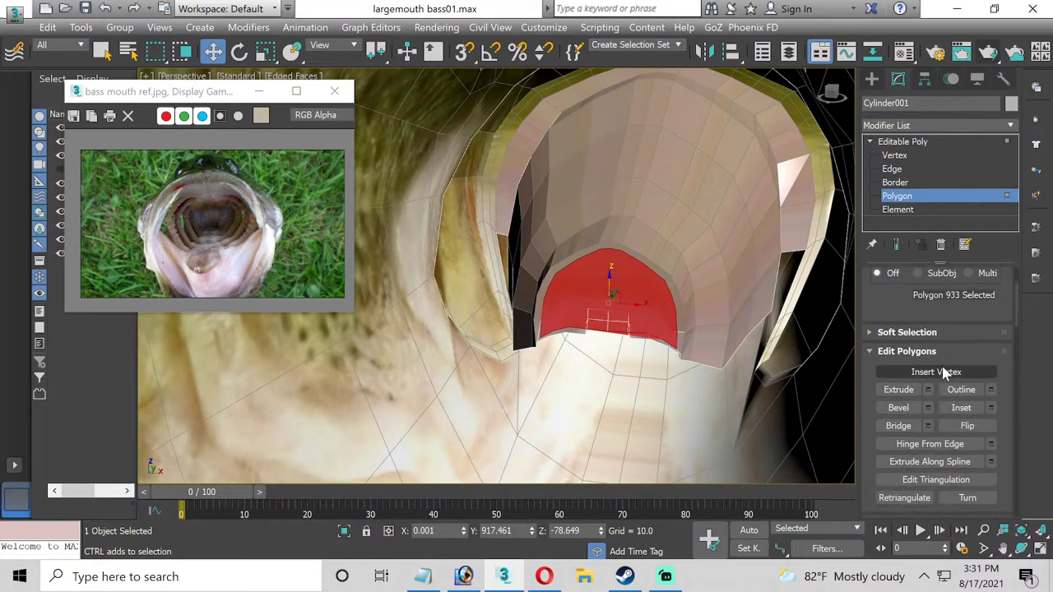
pyautogui.scroll(-3, 945, 391)
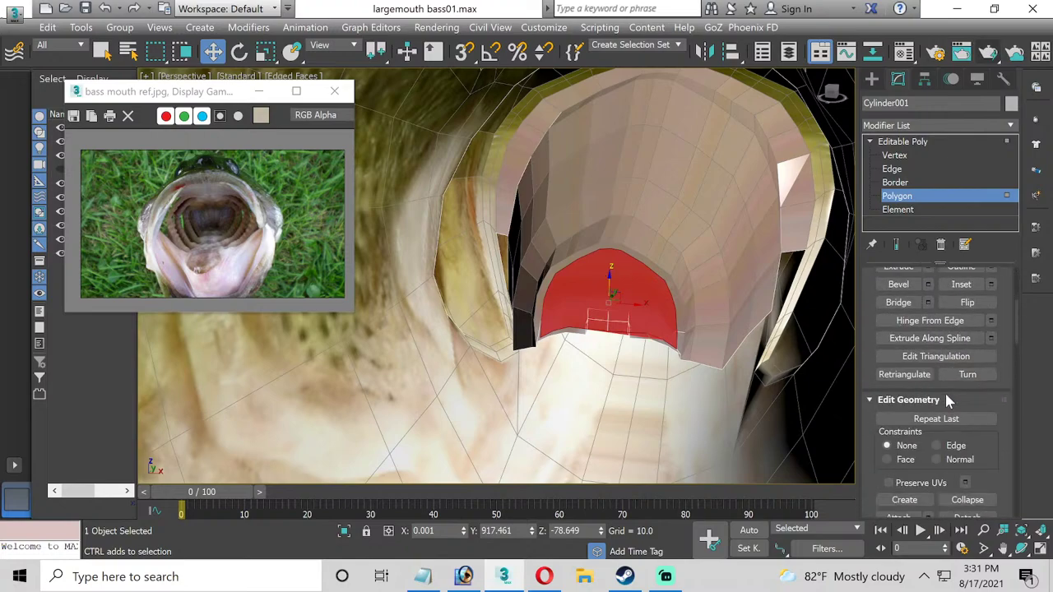
pyautogui.scroll(-3, 978, 417)
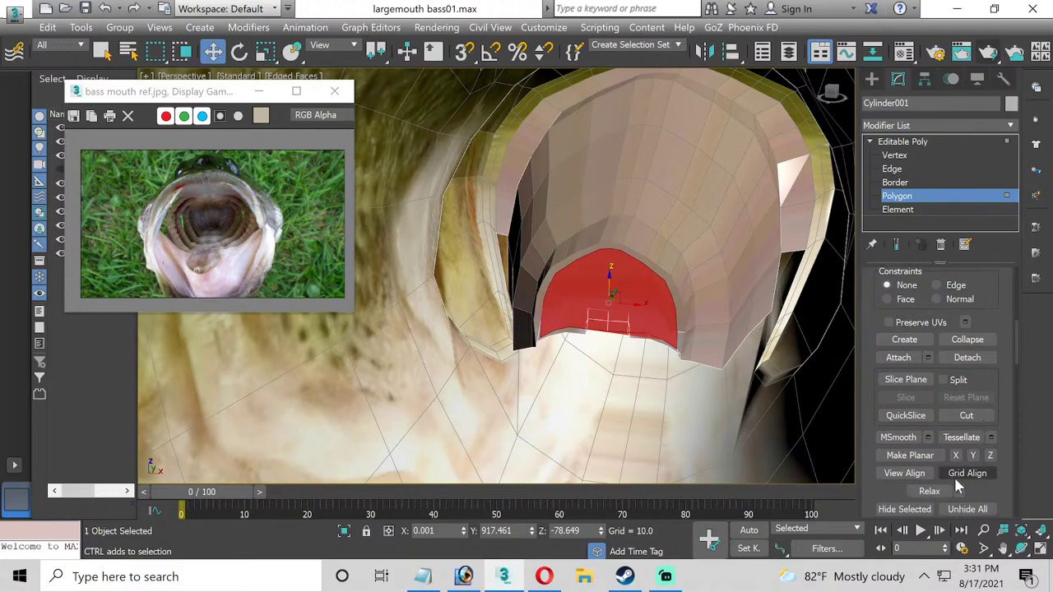
pyautogui.scroll(-1, 955, 481)
pyautogui.scroll(-1, 957, 488)
pyautogui.click(905, 460)
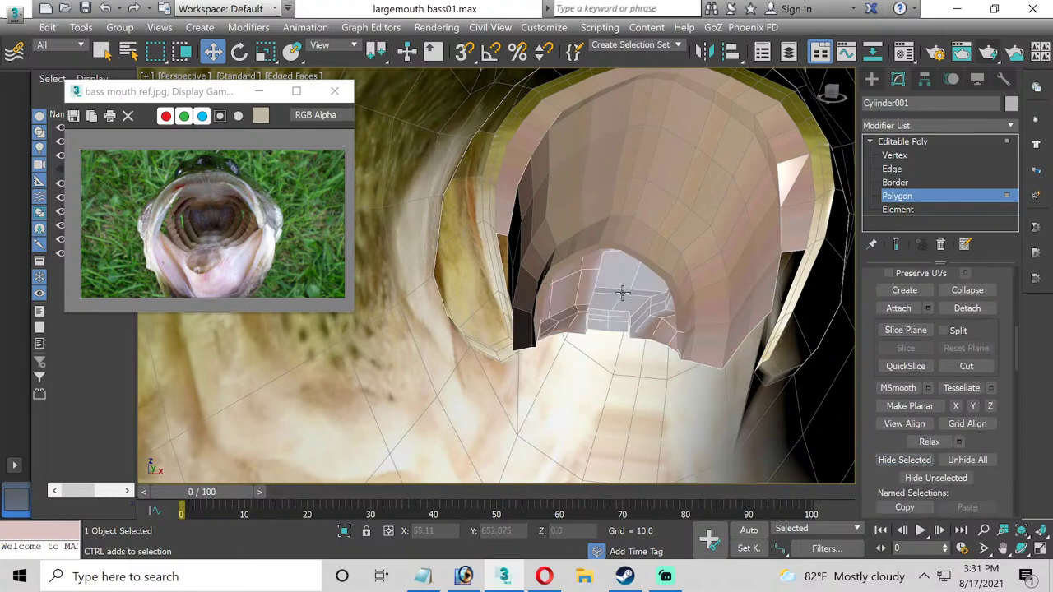
pyautogui.scroll(5, 621, 310)
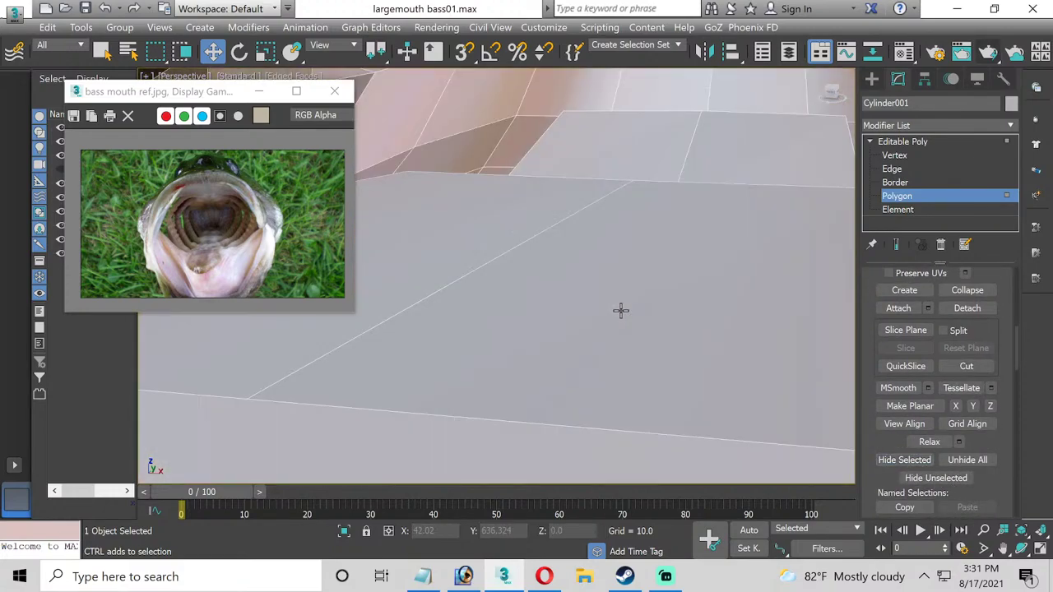
pyautogui.scroll(-5, 621, 310)
pyautogui.scroll(2, 619, 314)
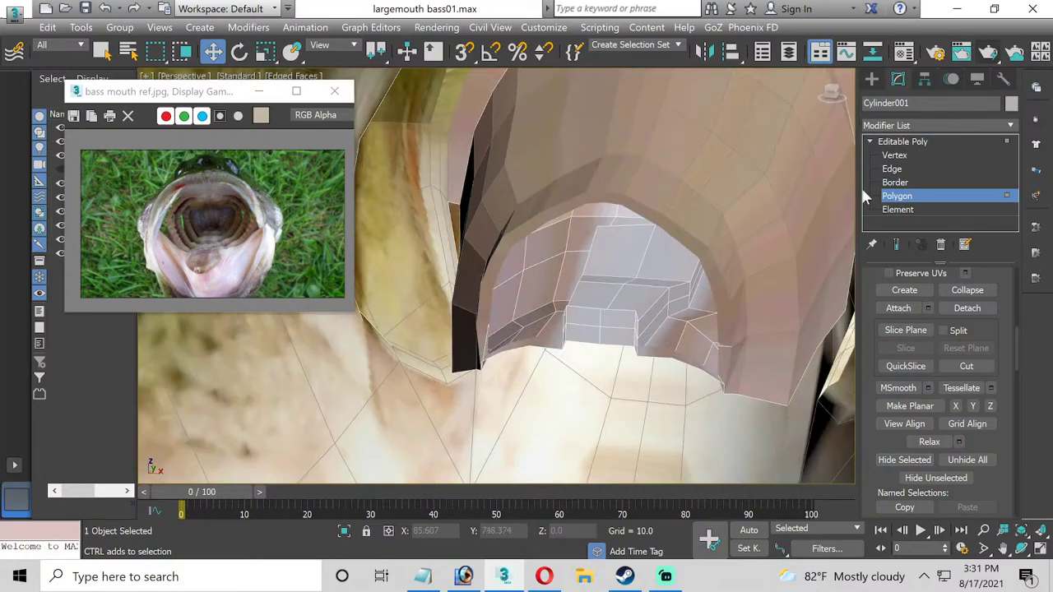
pyautogui.click(893, 168)
pyautogui.click(895, 155)
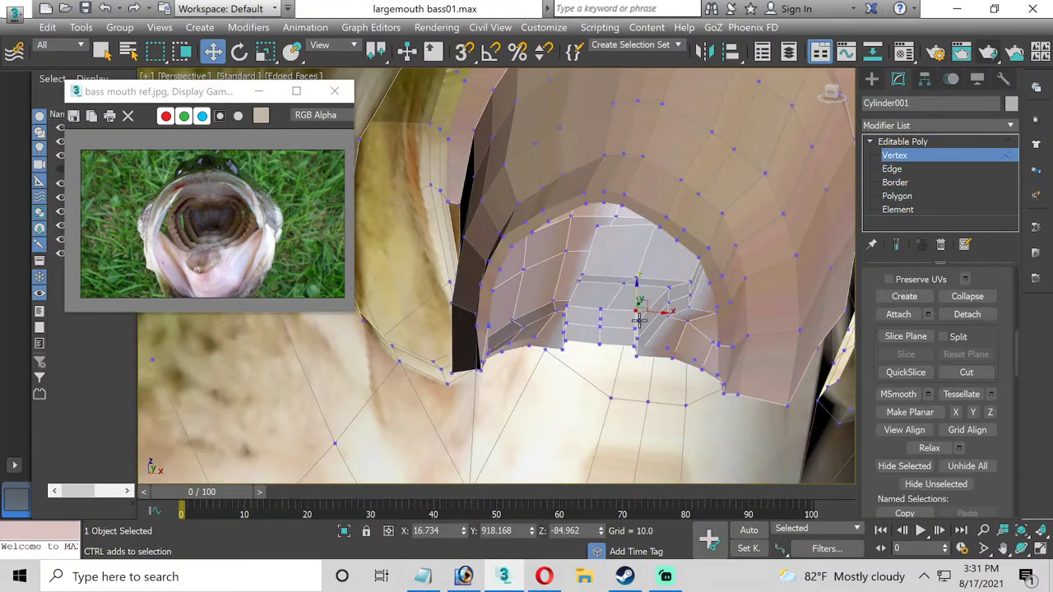
pyautogui.click(601, 310)
pyautogui.scroll(4, 604, 308)
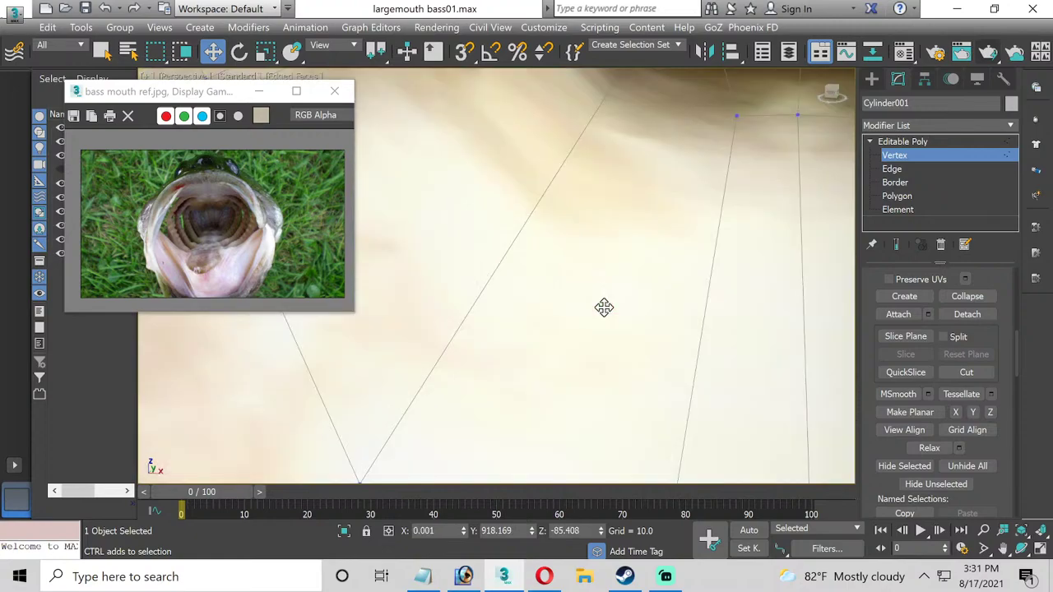
pyautogui.scroll(-4, 603, 308)
pyautogui.scroll(2, 604, 323)
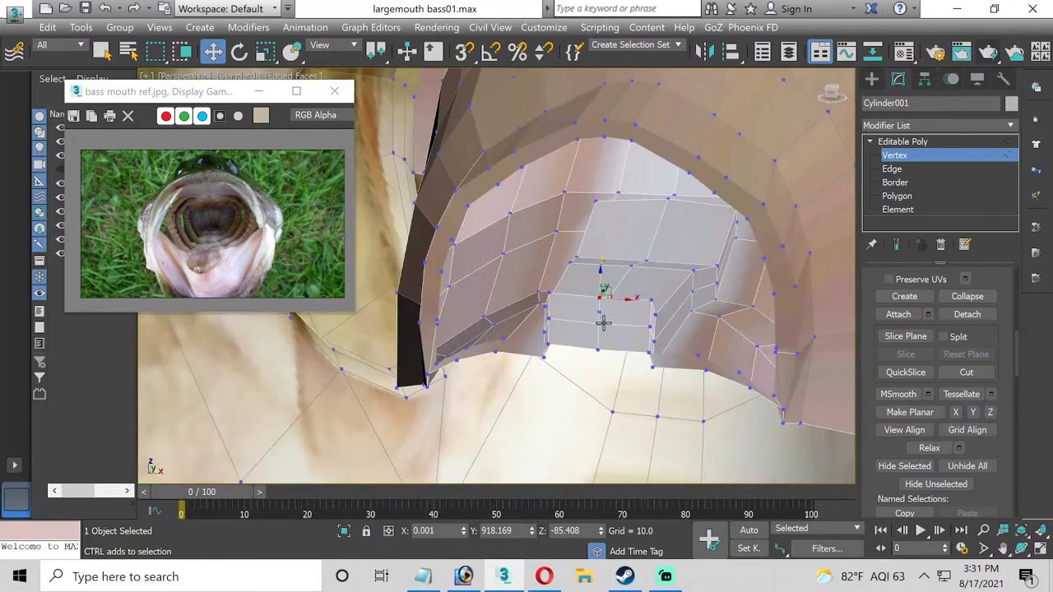
pyautogui.scroll(5, 603, 323)
pyautogui.scroll(-4, 658, 373)
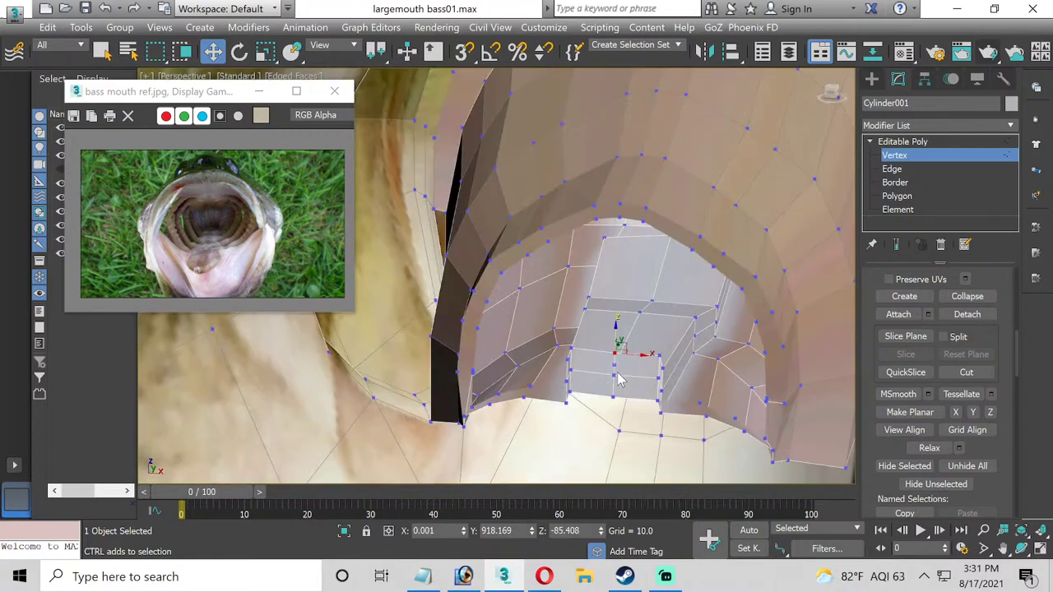
pyautogui.moveTo(617, 356); pyautogui.dragTo(557, 275, button='middle')
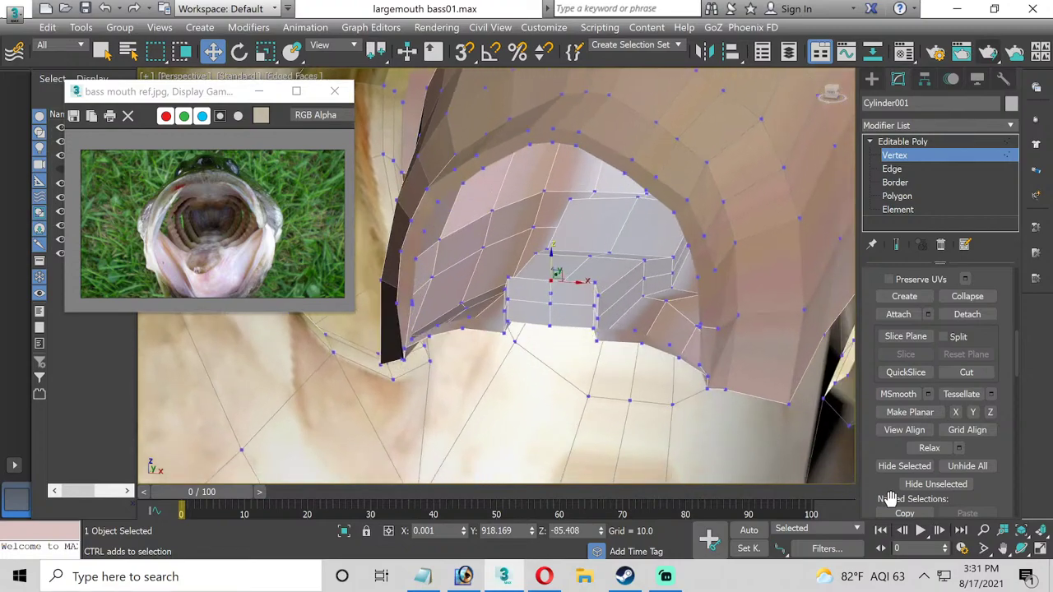
pyautogui.click(984, 530)
pyautogui.moveTo(543, 354); pyautogui.dragTo(498, 336)
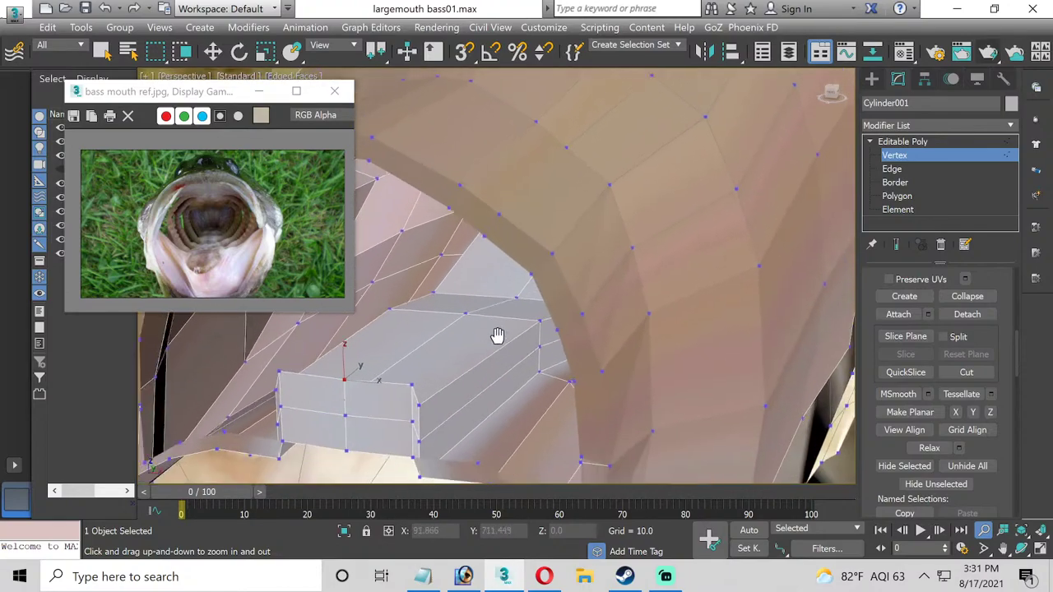
pyautogui.moveTo(498, 336); pyautogui.dragTo(488, 328, button='middle')
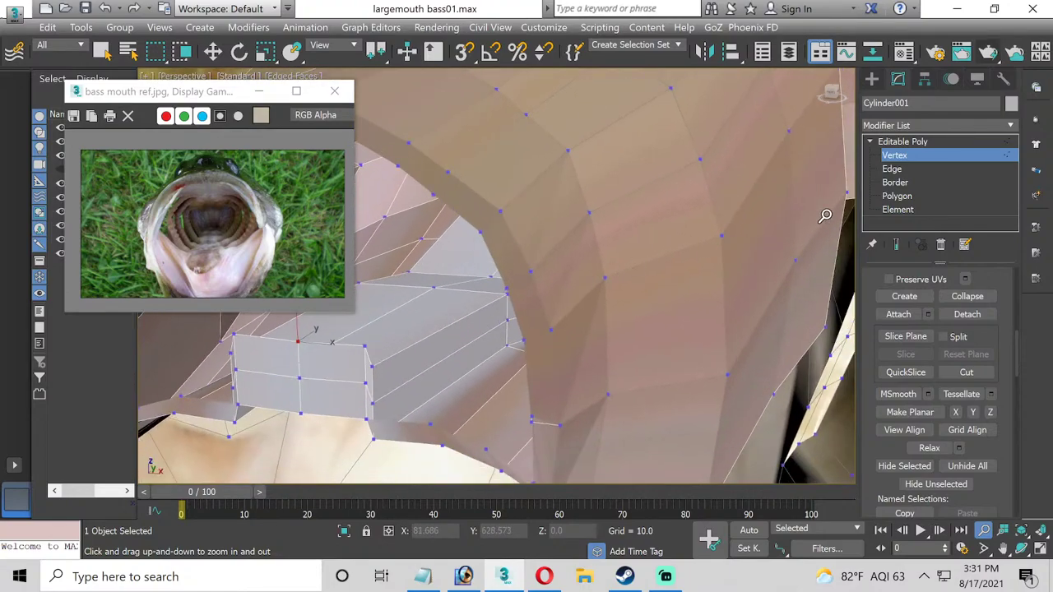
pyautogui.click(898, 196)
# Delete the four corner faces and the front strip face of the mouth box.
pyautogui.click(897, 196)
pyautogui.press('w')
pyautogui.press('4')
pyautogui.click(329, 362)
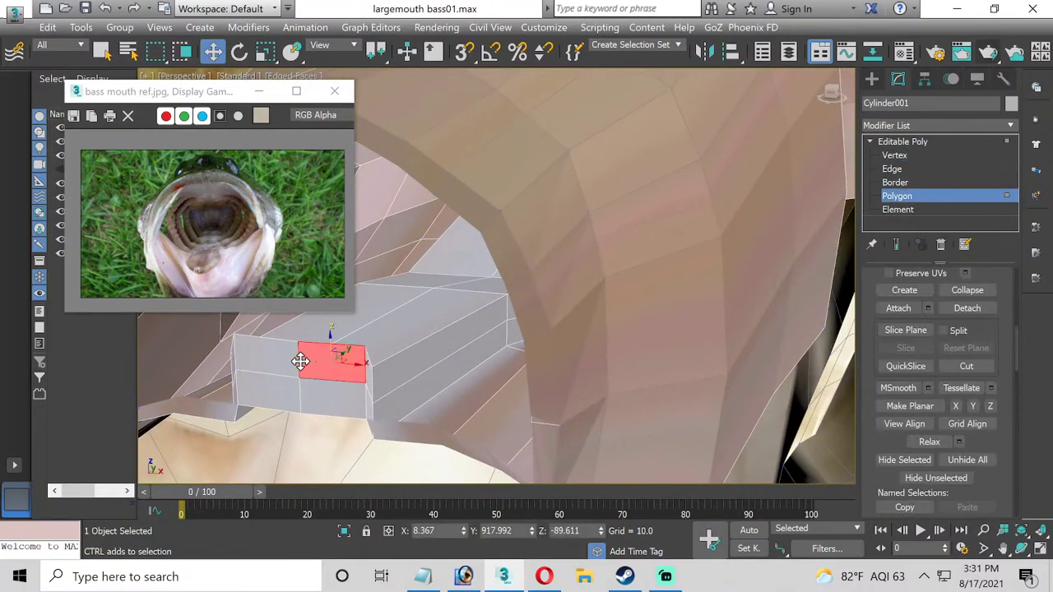
pyautogui.keyDown('ctrl'); pyautogui.click(285, 357); pyautogui.keyUp('ctrl')
pyautogui.keyDown('ctrl'); pyautogui.click(272, 381); pyautogui.keyUp('ctrl')
pyautogui.keyDown('ctrl'); pyautogui.click(317, 393); pyautogui.keyUp('ctrl')
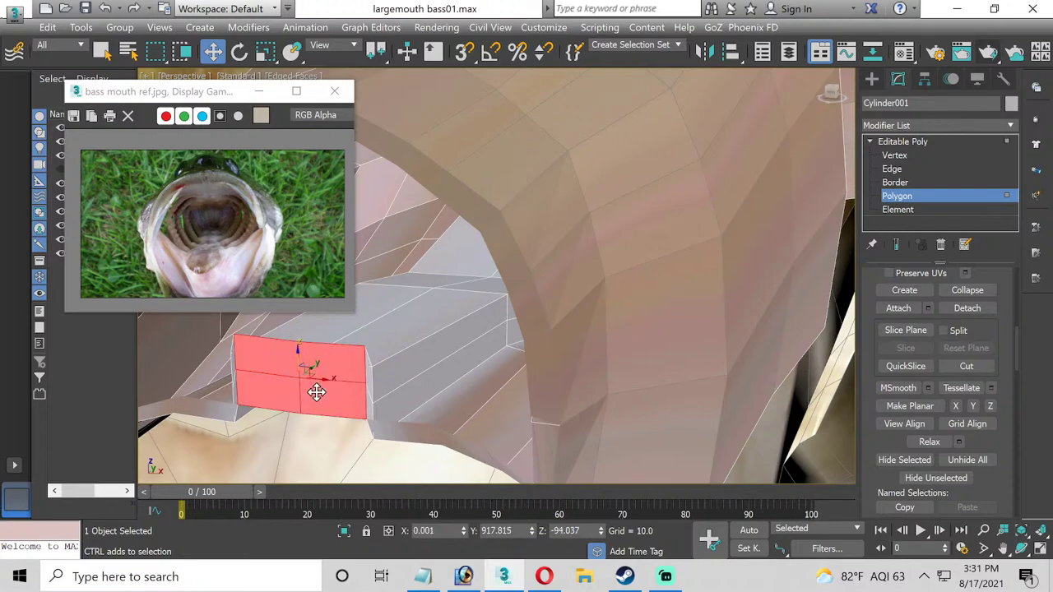
pyautogui.press('Delete')
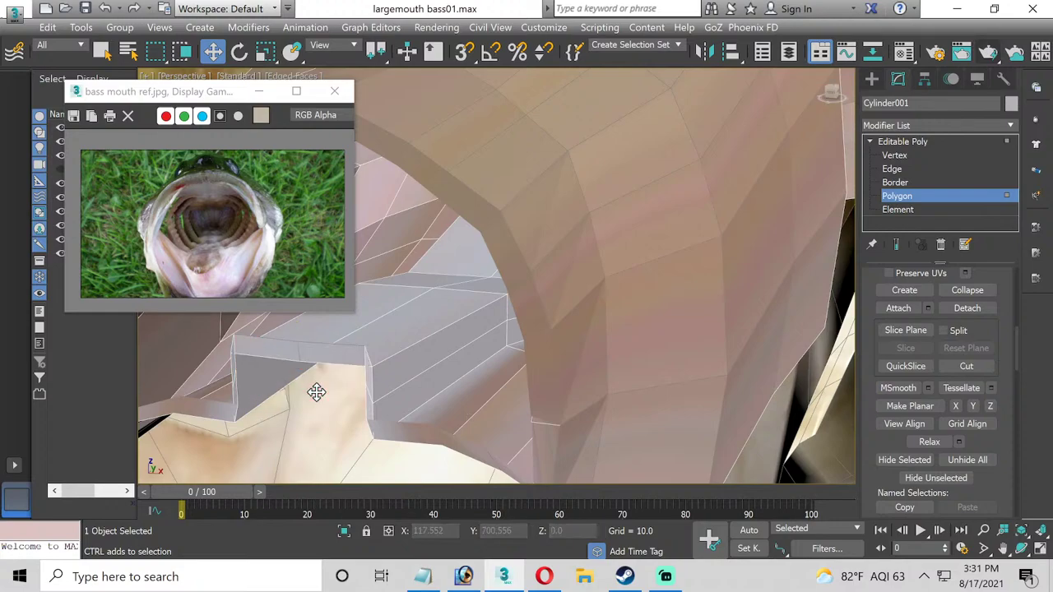
pyautogui.click(266, 352)
pyautogui.press('Delete')
# Try moving the thin side faces downward, then undo back to the intact box front.
pyautogui.keyDown('alt'); pyautogui.moveTo(305, 351); pyautogui.dragTo(304, 348, button='middle'); pyautogui.keyUp('alt')
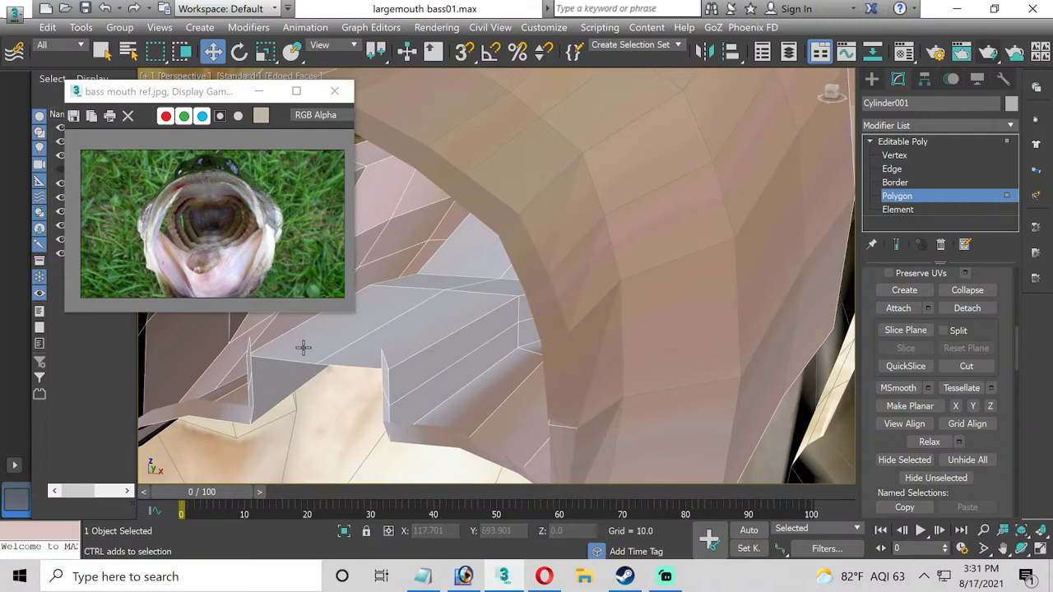
pyautogui.click(384, 369)
pyautogui.moveTo(383, 409); pyautogui.dragTo(384, 430)
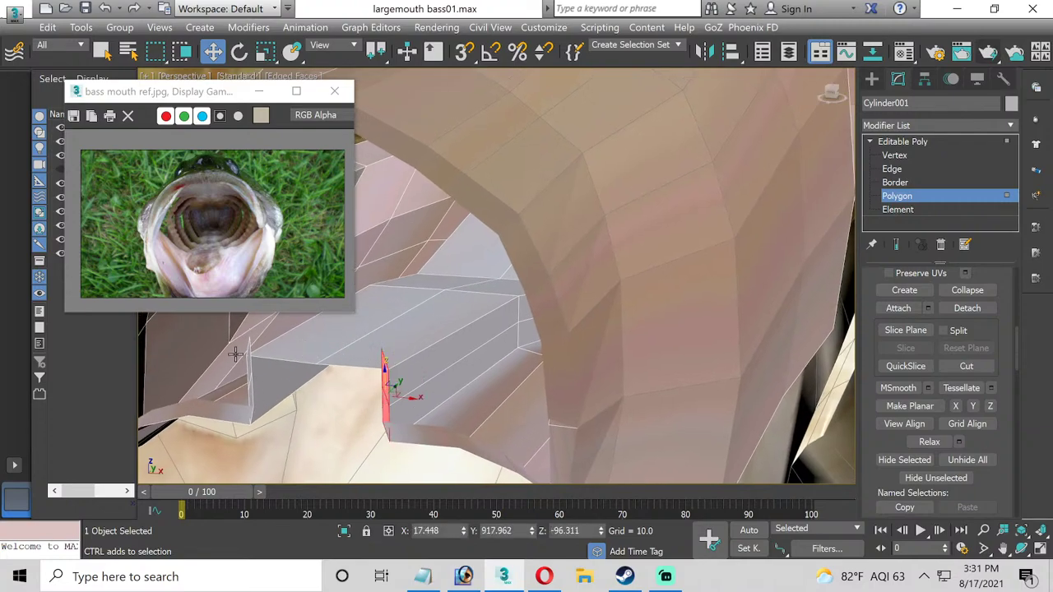
pyautogui.keyDown('ctrl'); pyautogui.click(249, 402); pyautogui.keyUp('ctrl')
pyautogui.click(319, 408)
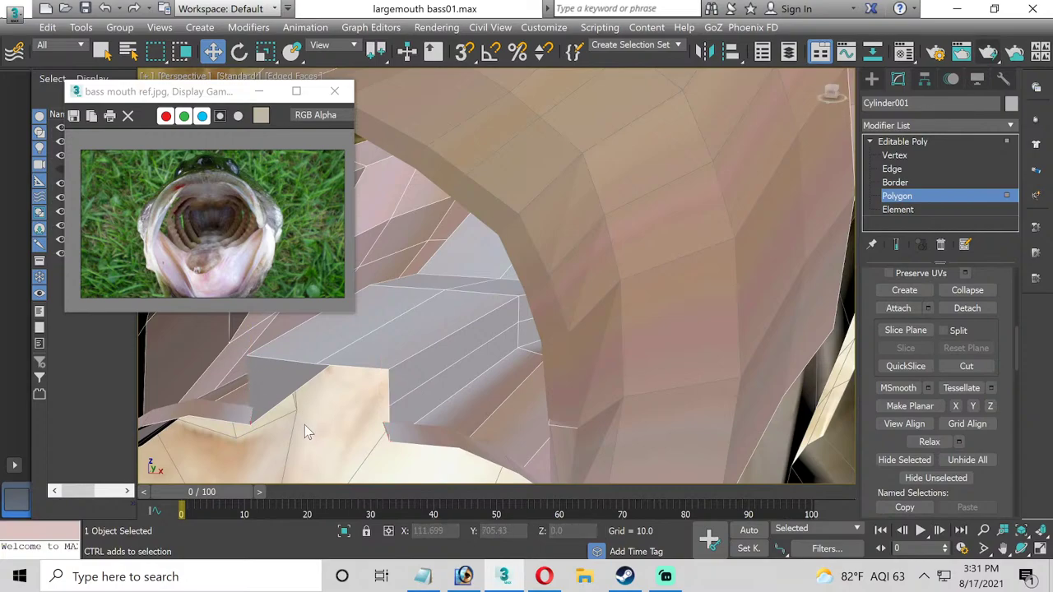
pyautogui.hotkey('ctrl', 'z')
pyautogui.hotkey('ctrl', 'z')
pyautogui.hotkey('ctrl', 'z')
pyautogui.hotkey('ctrl', 'z')
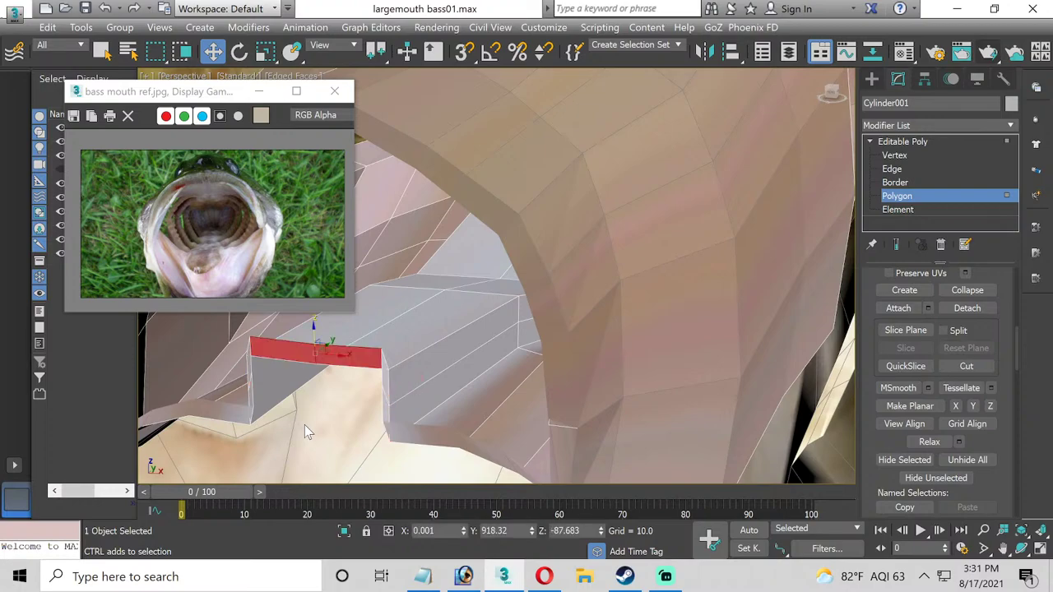
pyautogui.hotkey('ctrl', 'z')
pyautogui.hotkey('ctrl', 'z')
pyautogui.hotkey('ctrl', 'z')
pyautogui.hotkey('ctrl', 'z')
pyautogui.hotkey('ctrl', 'z')
pyautogui.hotkey('ctrl', 'z')
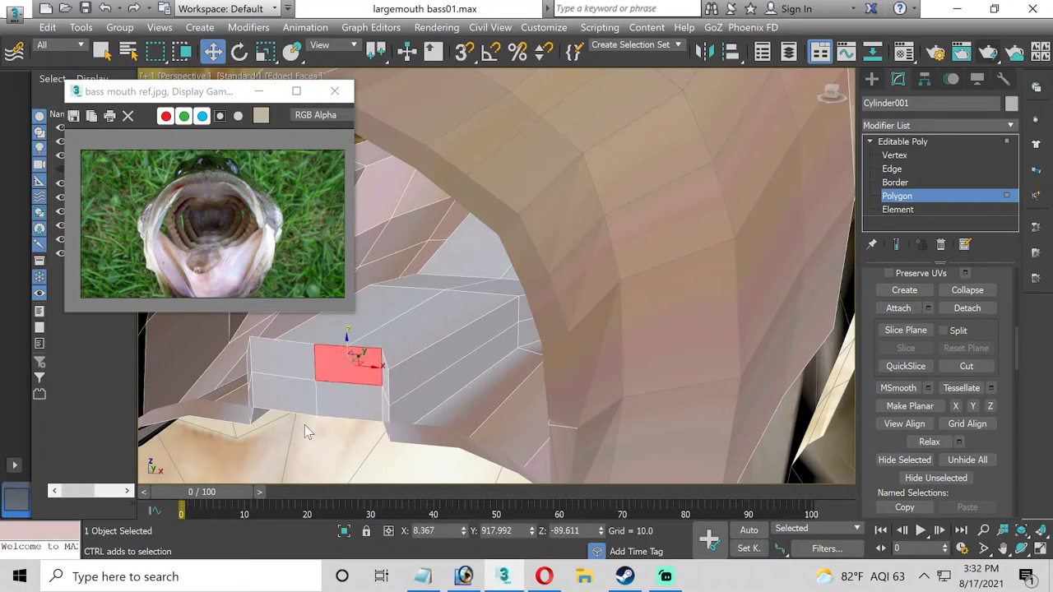
pyautogui.hotkey('ctrl', 'z')
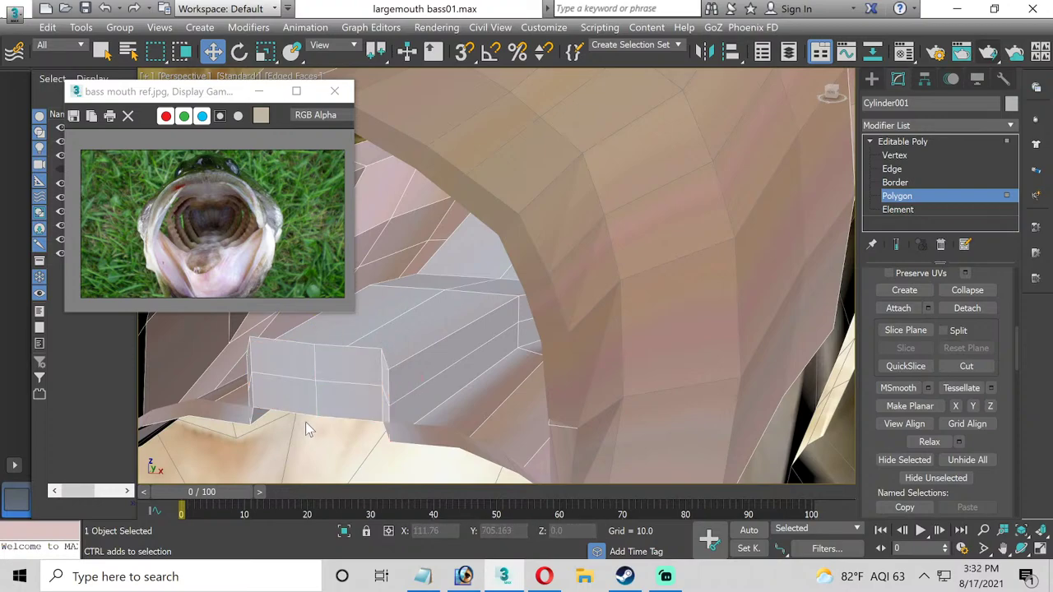
# Select the box's full front-top edge and lower it.
pyautogui.click(892, 168)
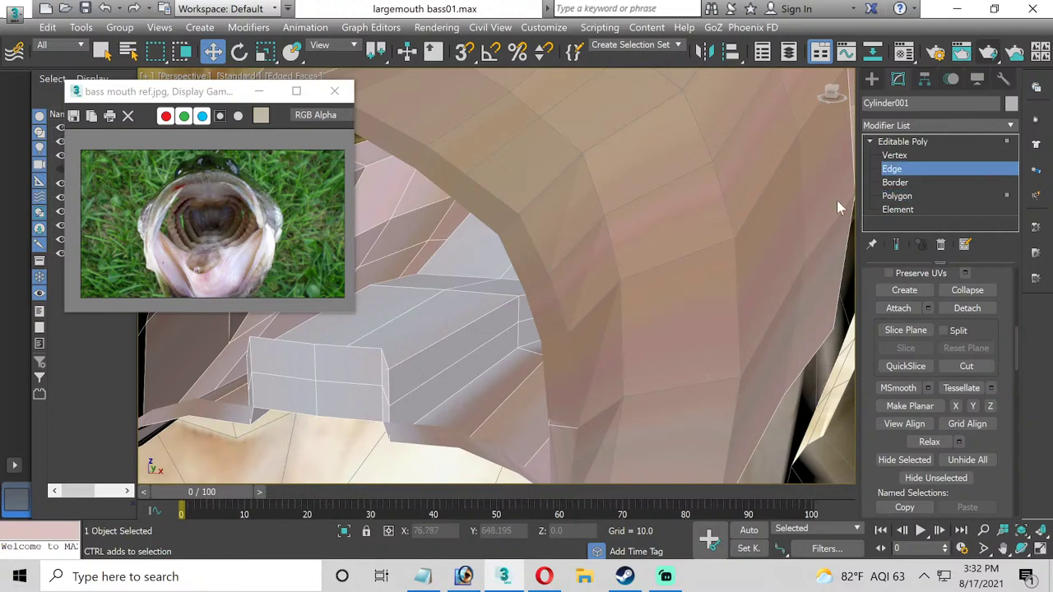
pyautogui.click(360, 345)
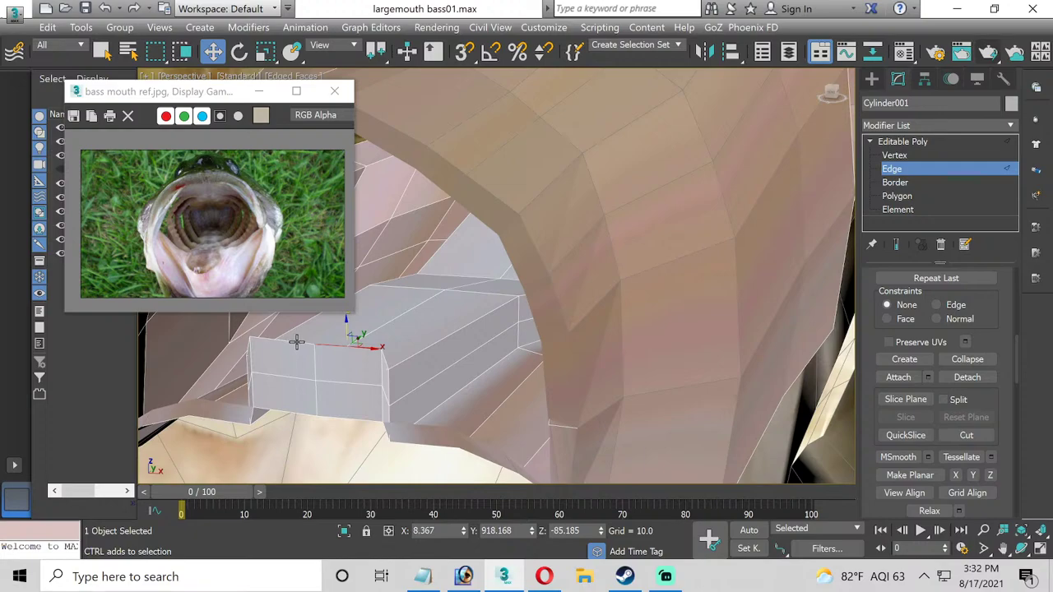
pyautogui.moveTo(351, 329); pyautogui.dragTo(344, 347)
pyautogui.rightClick(344, 346)
pyautogui.keyDown('ctrl'); pyautogui.click(288, 344); pyautogui.keyUp('ctrl')
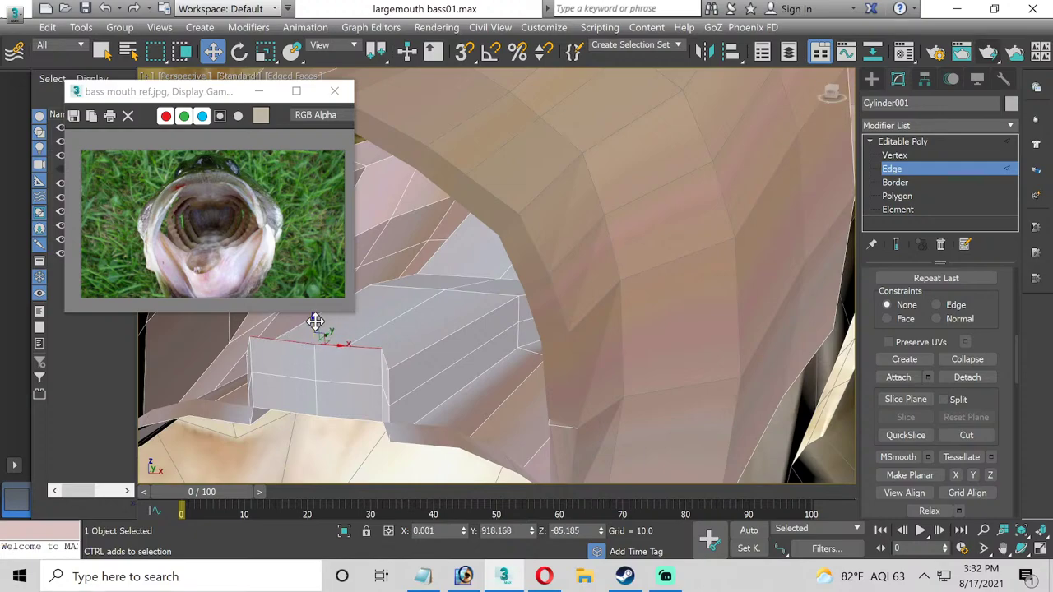
pyautogui.moveTo(316, 321); pyautogui.dragTo(315, 346)
# Shift-drag the front edge to extrude a new narrow strip of faces.
pyautogui.scroll(3, 303, 362)
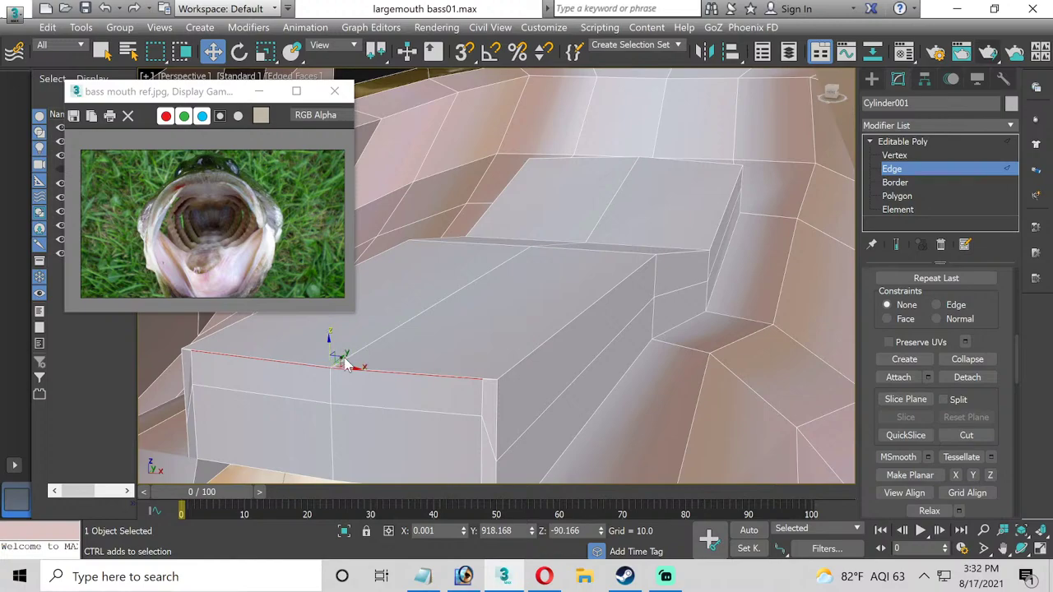
pyautogui.keyDown('shift'); pyautogui.moveTo(341, 357); pyautogui.dragTo(325, 372); pyautogui.keyUp('shift')
pyautogui.scroll(-2, 968, 412)
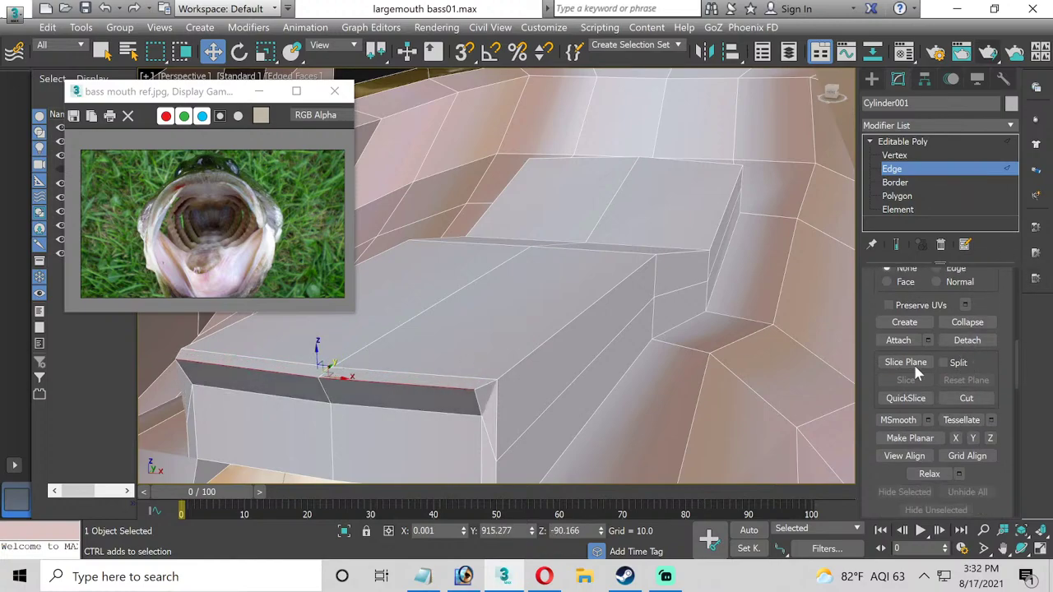
pyautogui.scroll(3, 954, 400)
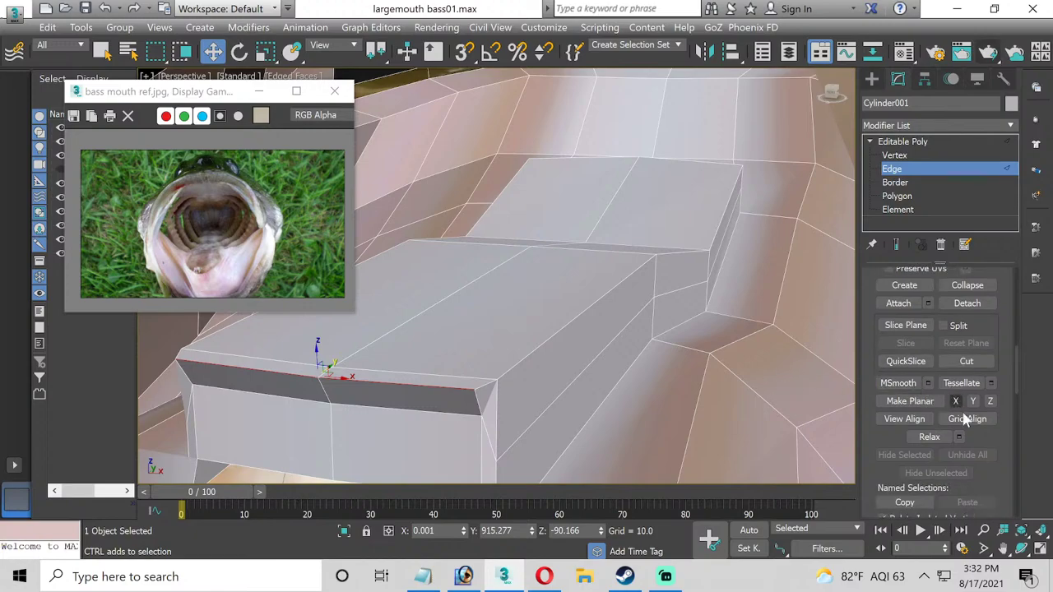
pyautogui.scroll(8, 963, 409)
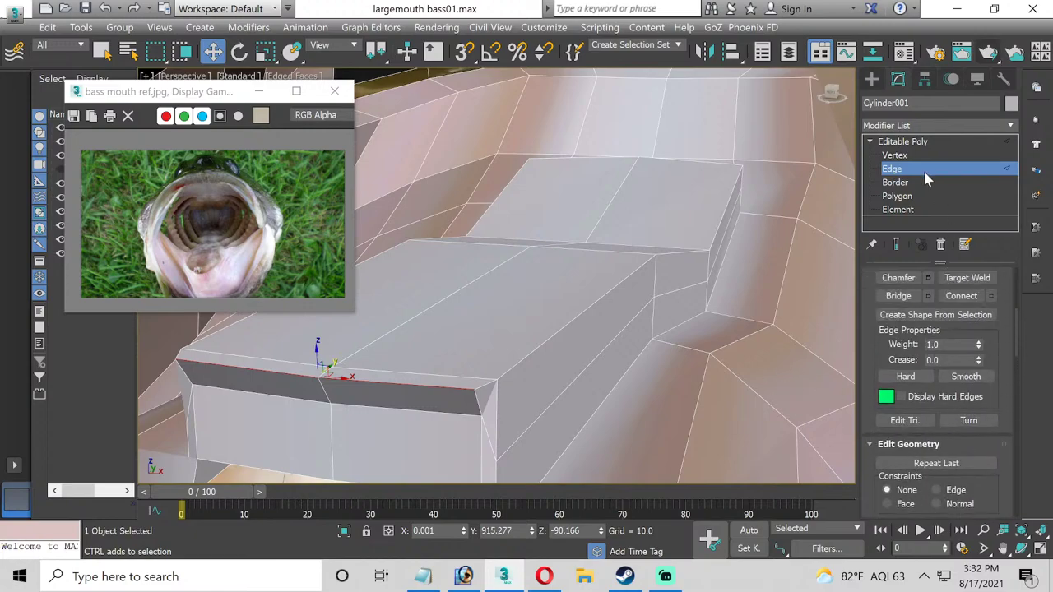
# Target Weld the new strip's loose vertices onto their neighbours, undoing the last weld.
pyautogui.click(895, 154)
pyautogui.scroll(5, 979, 362)
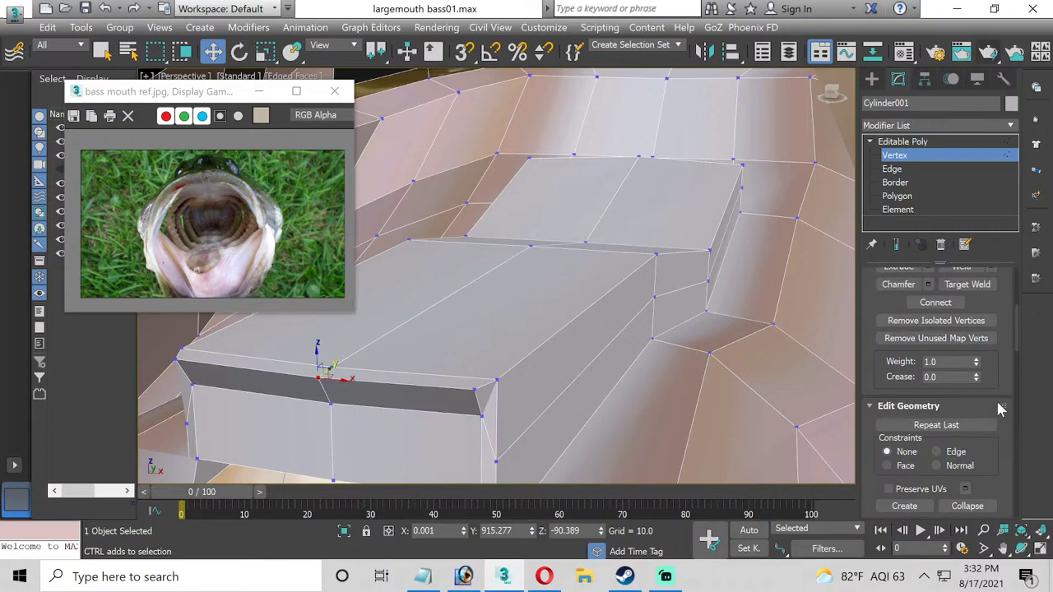
pyautogui.click(967, 358)
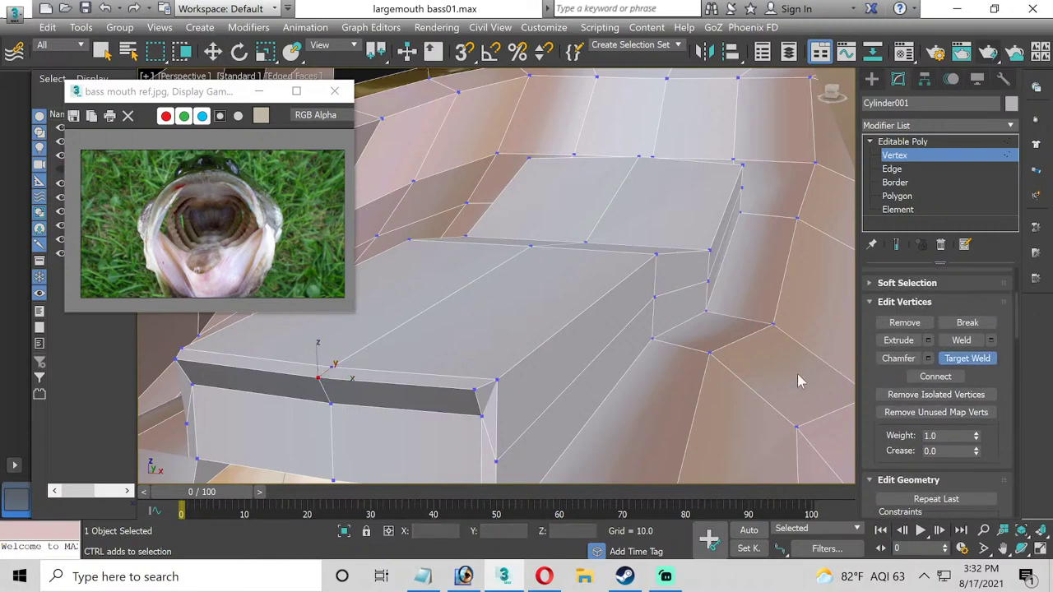
pyautogui.click(497, 380)
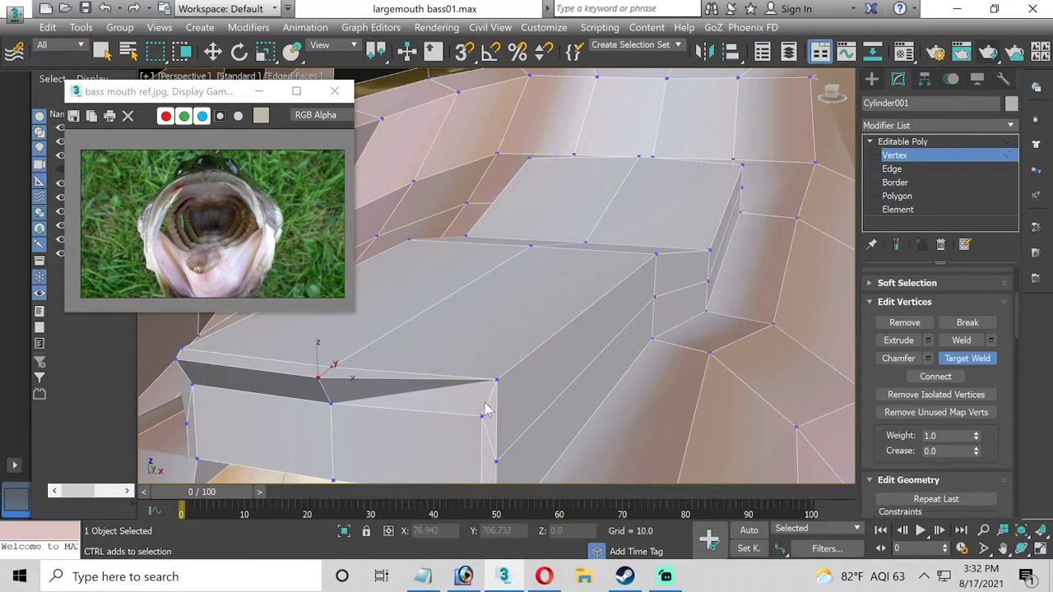
pyautogui.click(331, 367)
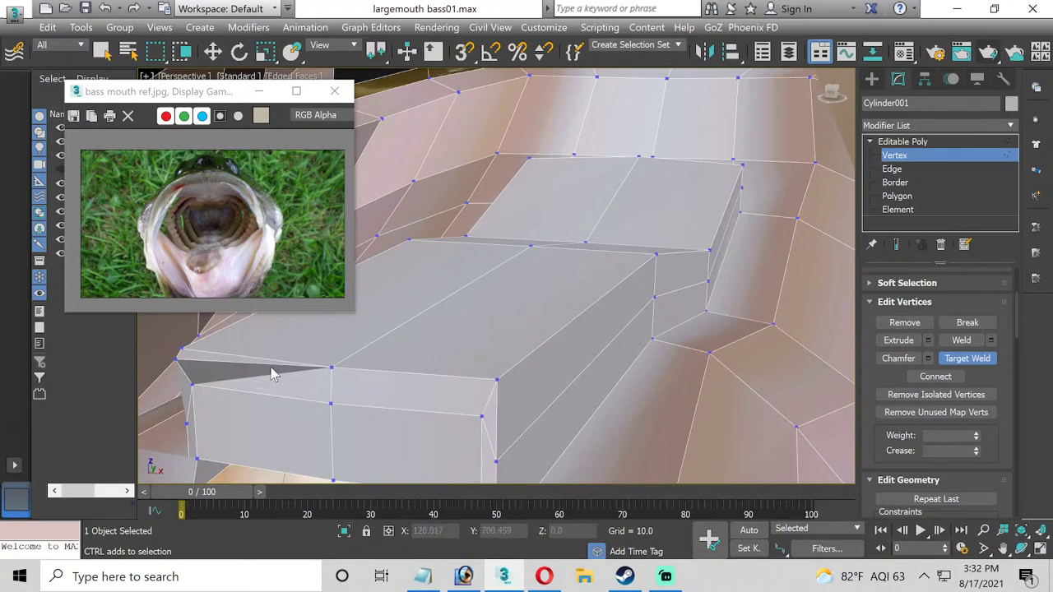
pyautogui.click(181, 349)
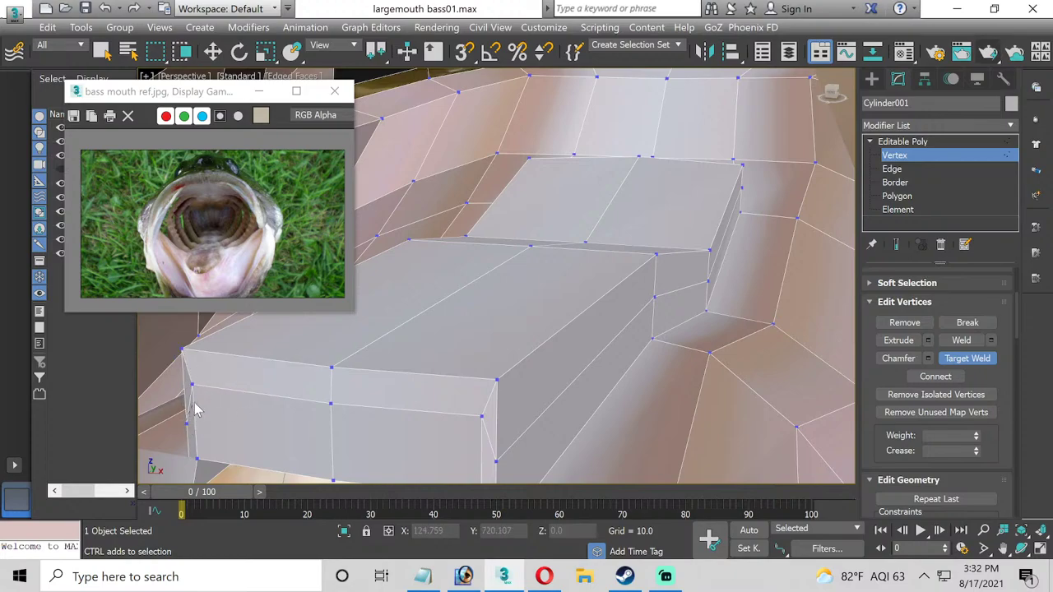
pyautogui.click(192, 385)
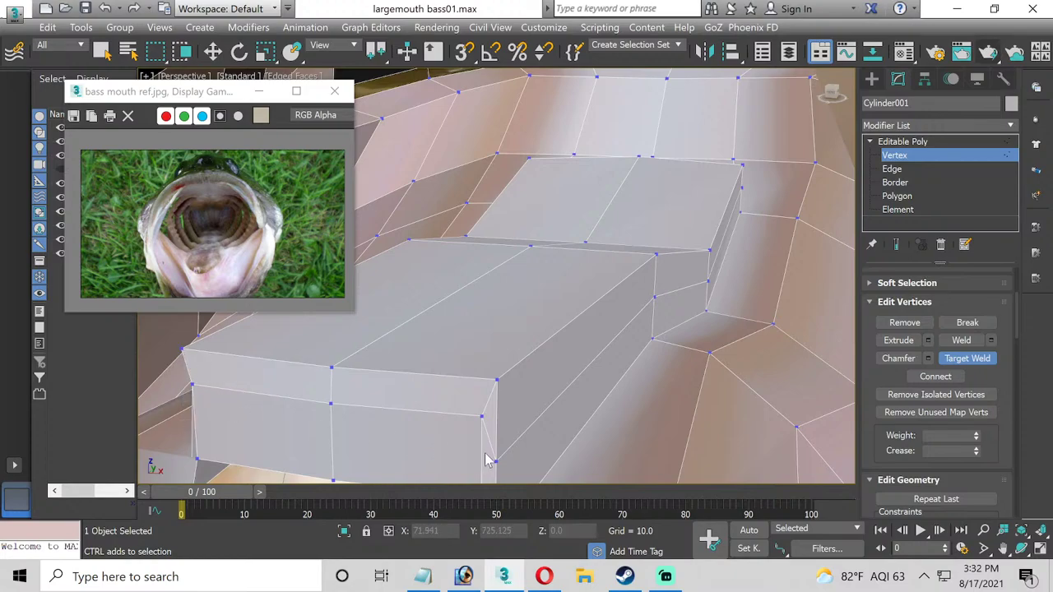
pyautogui.moveTo(465, 449); pyautogui.dragTo(463, 427, button='middle')
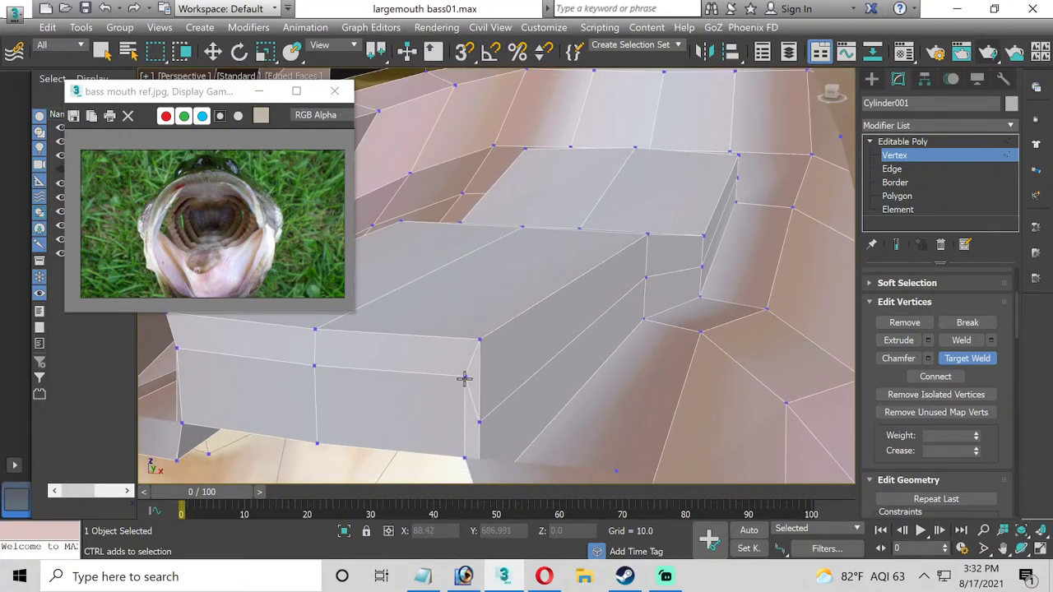
pyautogui.hotkey('ctrl', 'z')
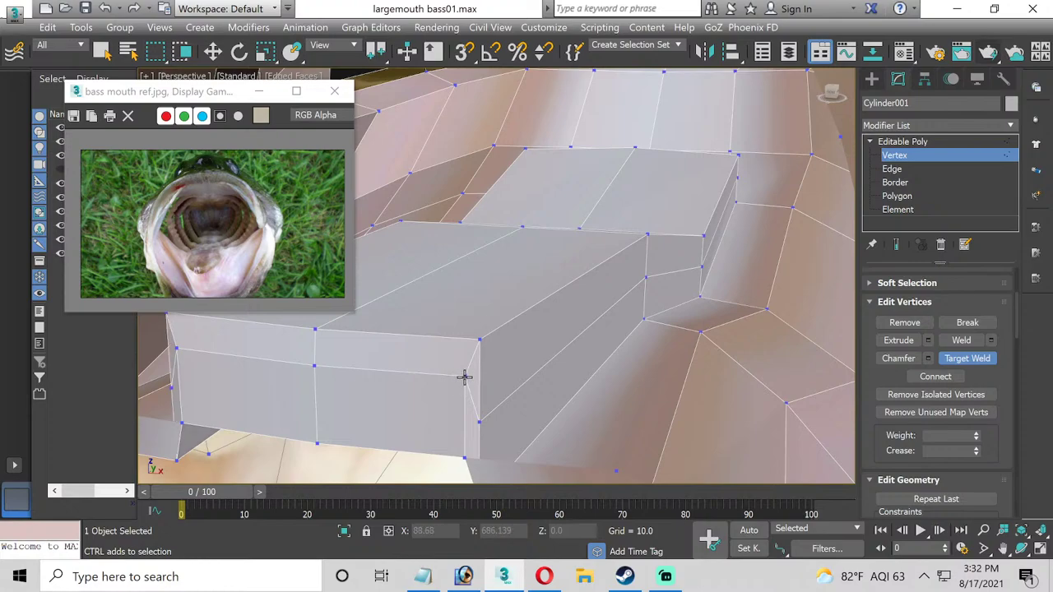
pyautogui.click(979, 360)
# Lower three front-edge vertices, including the left corner, slightly on Z.
pyautogui.click(465, 377)
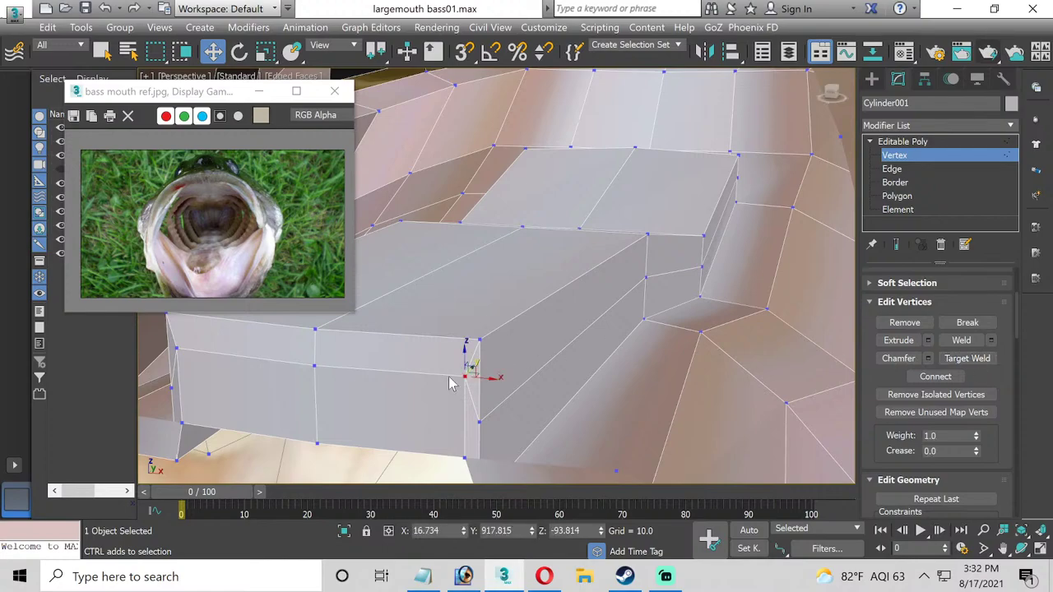
pyautogui.keyDown('ctrl'); pyautogui.click(315, 365); pyautogui.keyUp('ctrl')
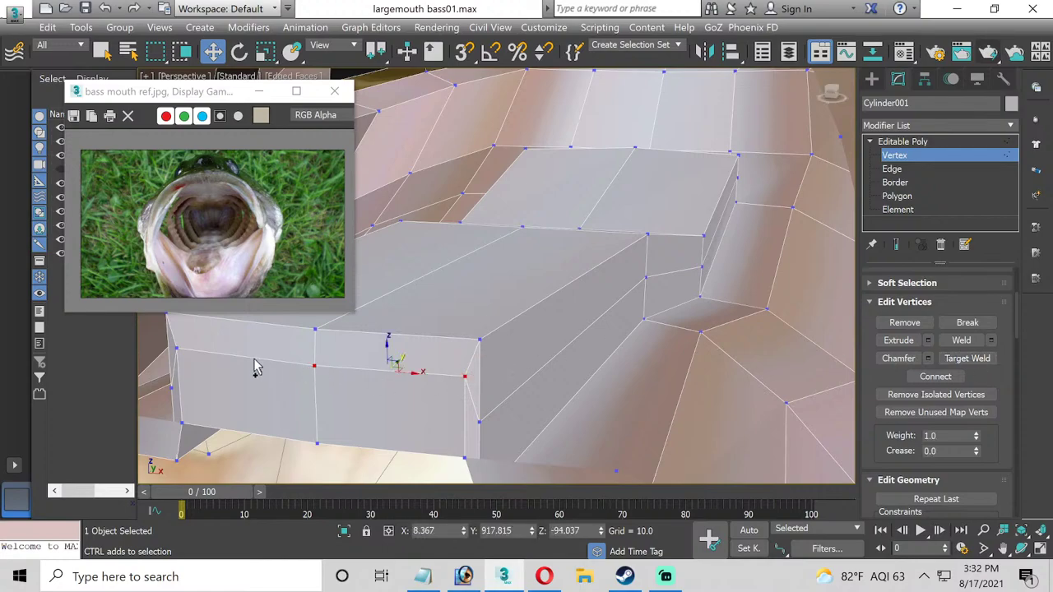
pyautogui.keyDown('ctrl'); pyautogui.click(177, 349); pyautogui.keyUp('ctrl')
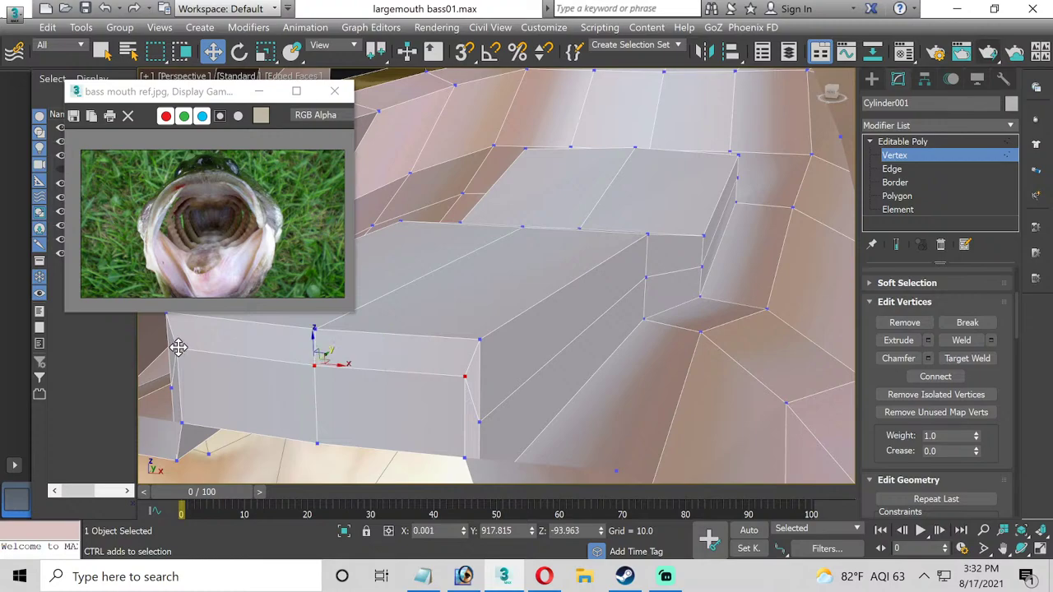
pyautogui.moveTo(312, 340); pyautogui.dragTo(326, 393)
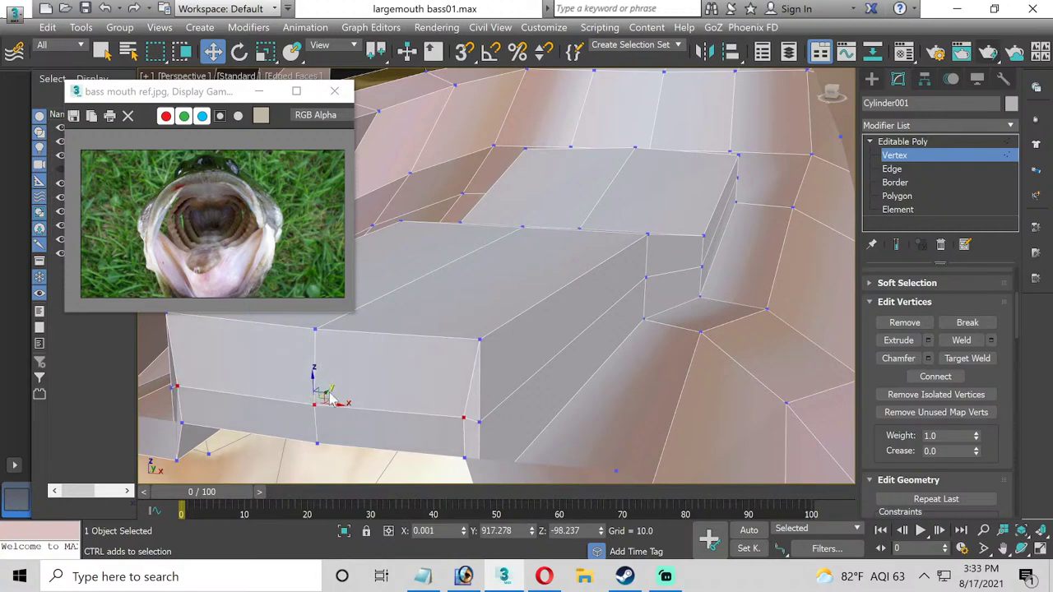
# Target Weld a lower back-end vertex onto its right-hand neighbour.
pyautogui.click(977, 365)
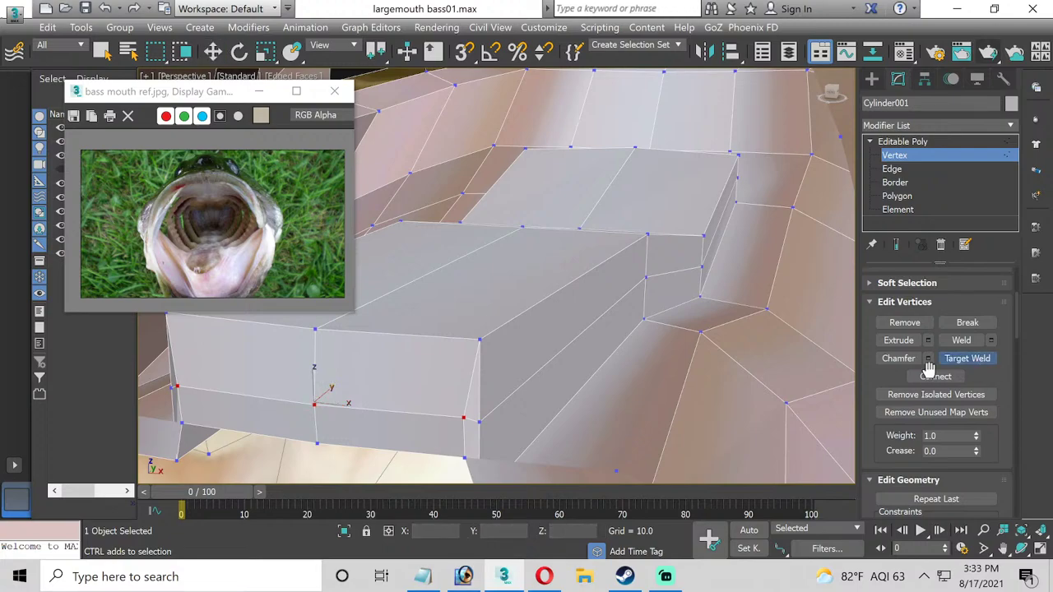
pyautogui.click(470, 424)
pyautogui.click(480, 424)
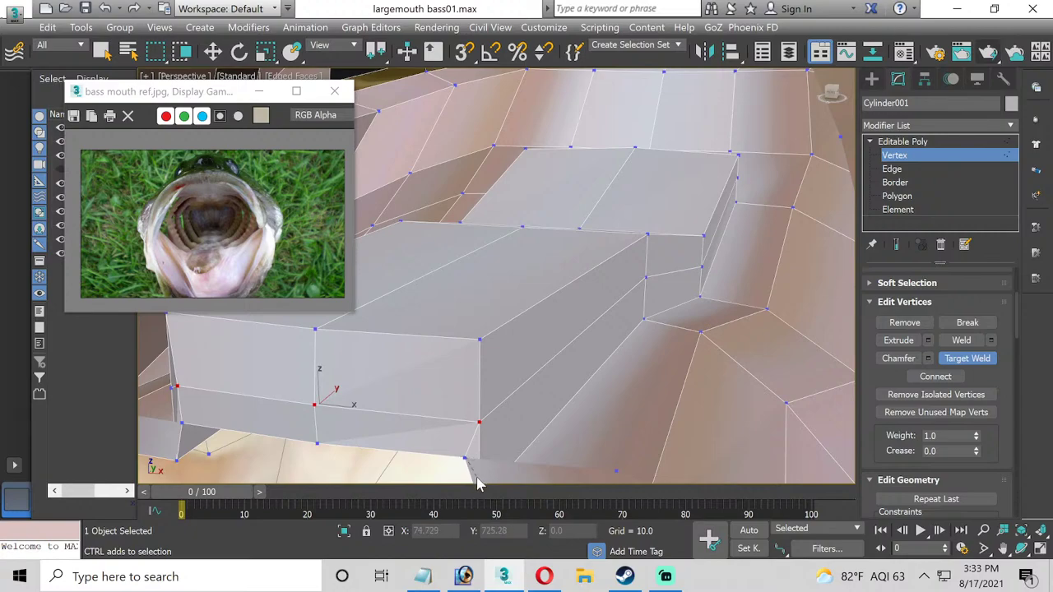
# Target Weld the remaining vertex under the box onto its corner vertex.
pyautogui.keyDown('alt'); pyautogui.moveTo(479, 484); pyautogui.dragTo(486, 436, button='middle'); pyautogui.keyUp('alt')
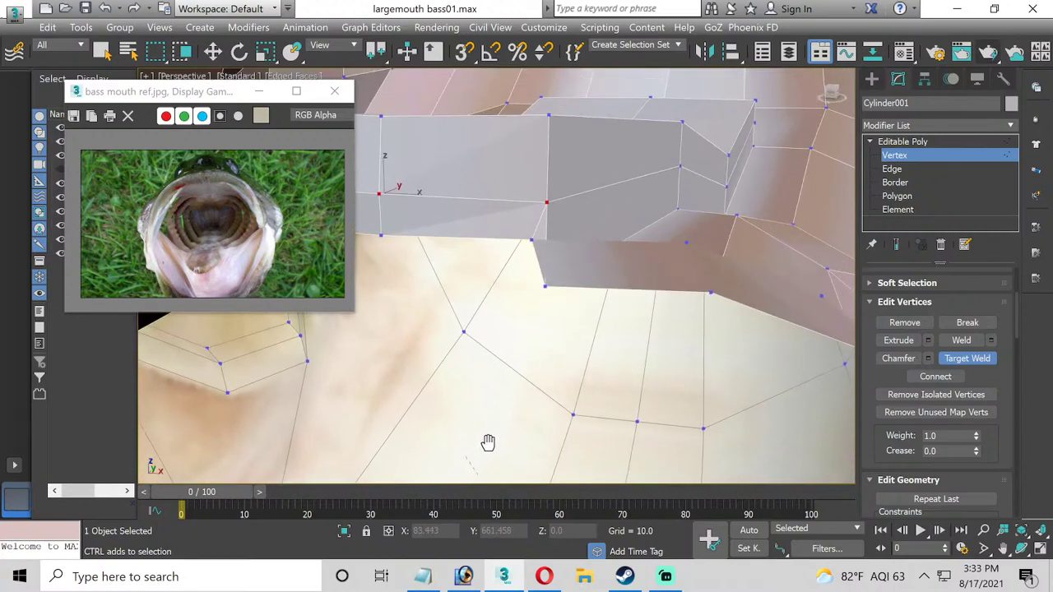
pyautogui.rightClick(546, 303)
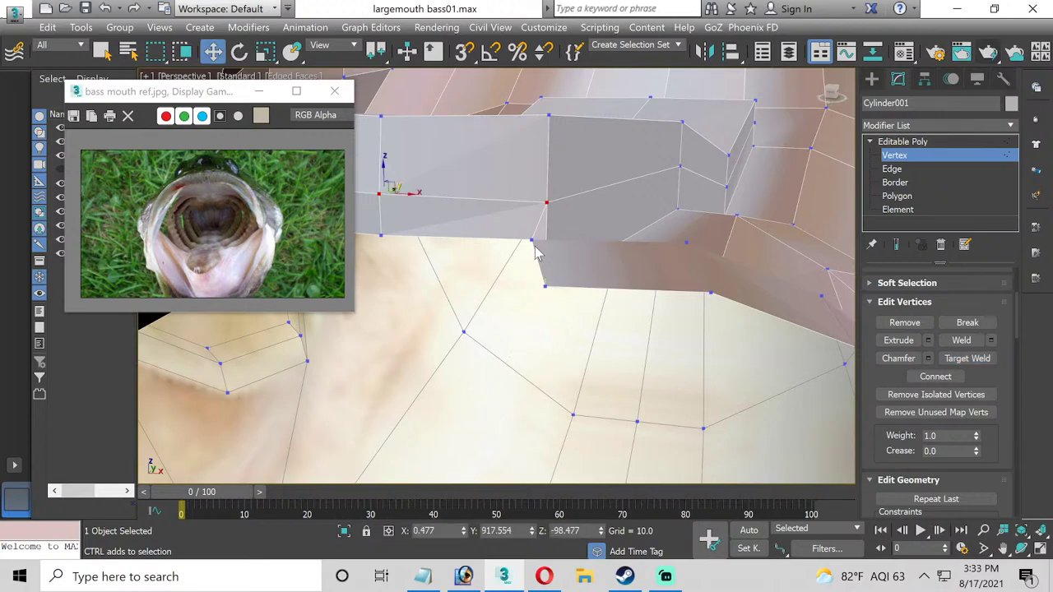
pyautogui.click(968, 358)
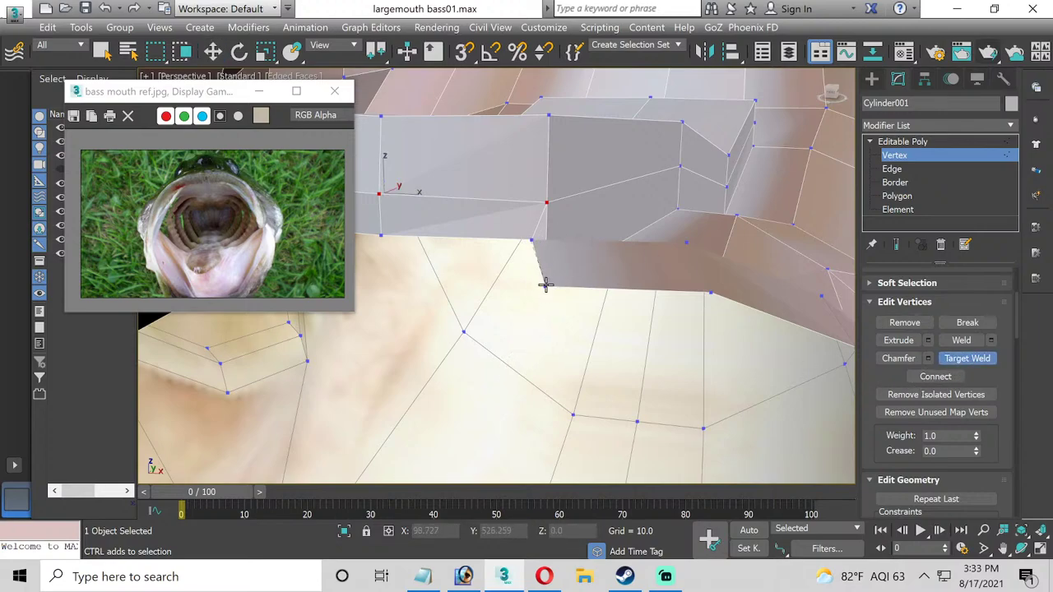
pyautogui.keyDown('alt'); pyautogui.moveTo(498, 288); pyautogui.dragTo(545, 291, button='middle'); pyautogui.keyUp('alt')
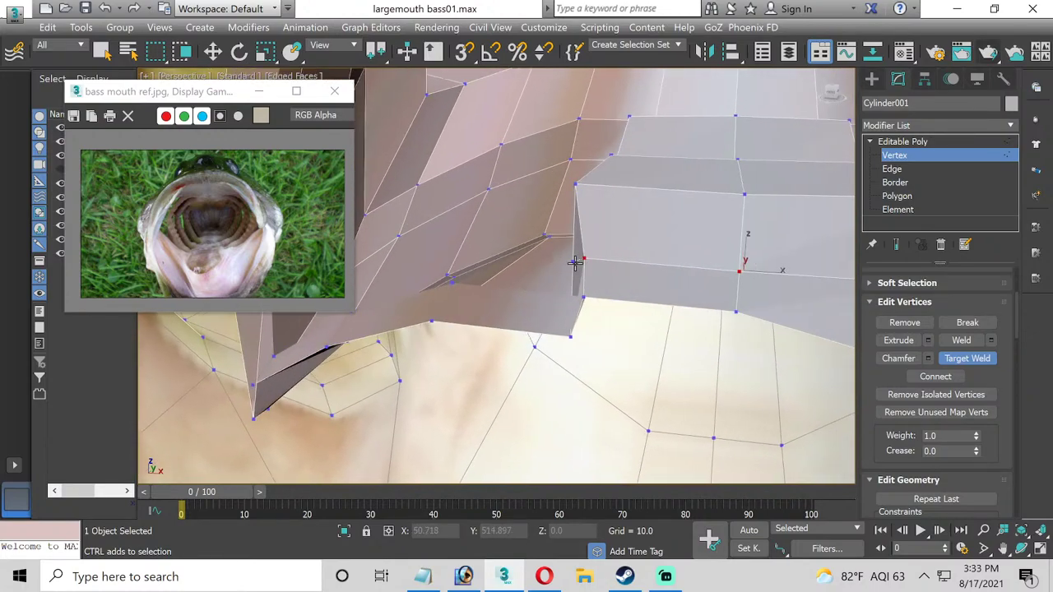
pyautogui.click(574, 262)
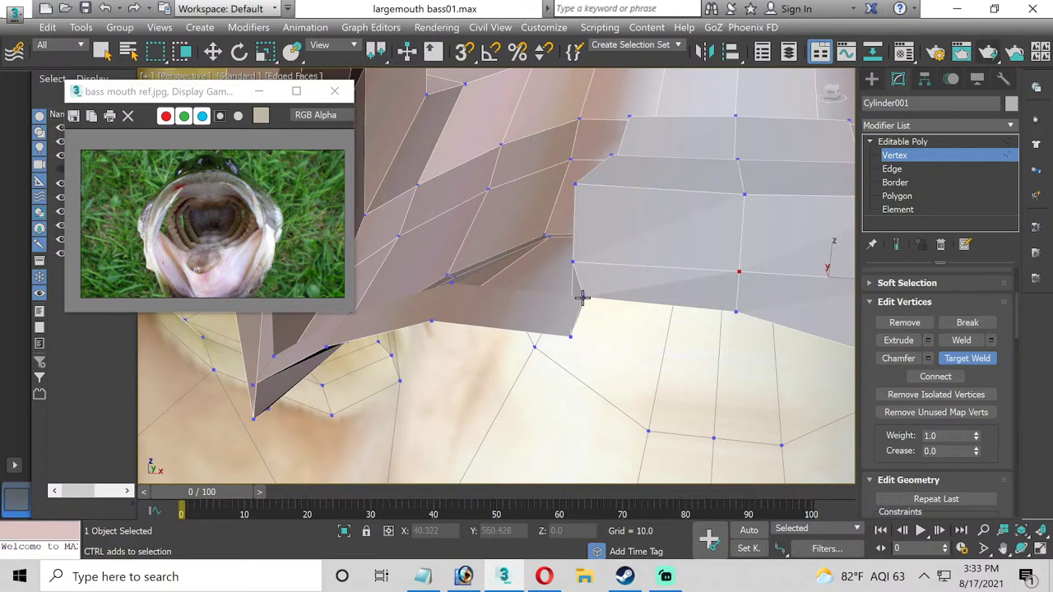
pyautogui.keyDown('alt'); pyautogui.moveTo(606, 352); pyautogui.dragTo(643, 362, button='middle'); pyautogui.keyUp('alt')
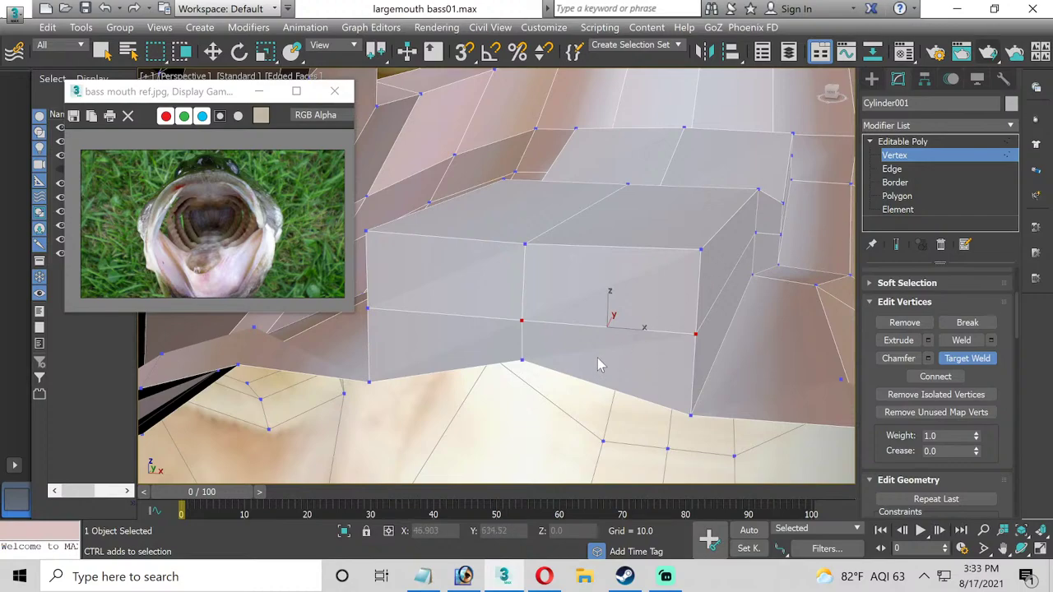
# Drag the bottom-middle vertex slightly down onto the mouth floor.
pyautogui.press('w')
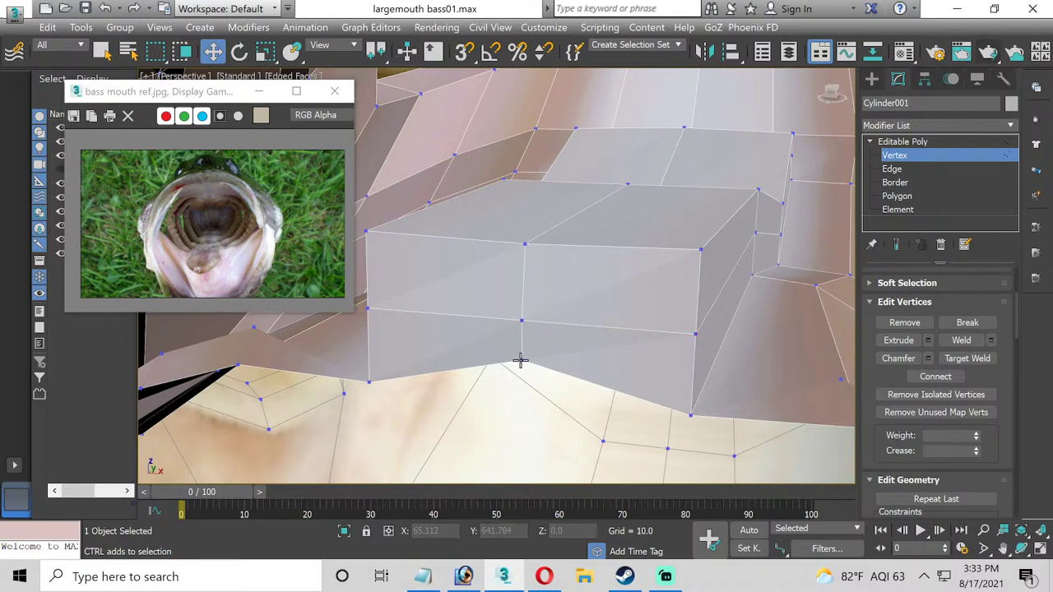
pyautogui.click(521, 362)
pyautogui.moveTo(521, 363); pyautogui.dragTo(525, 376)
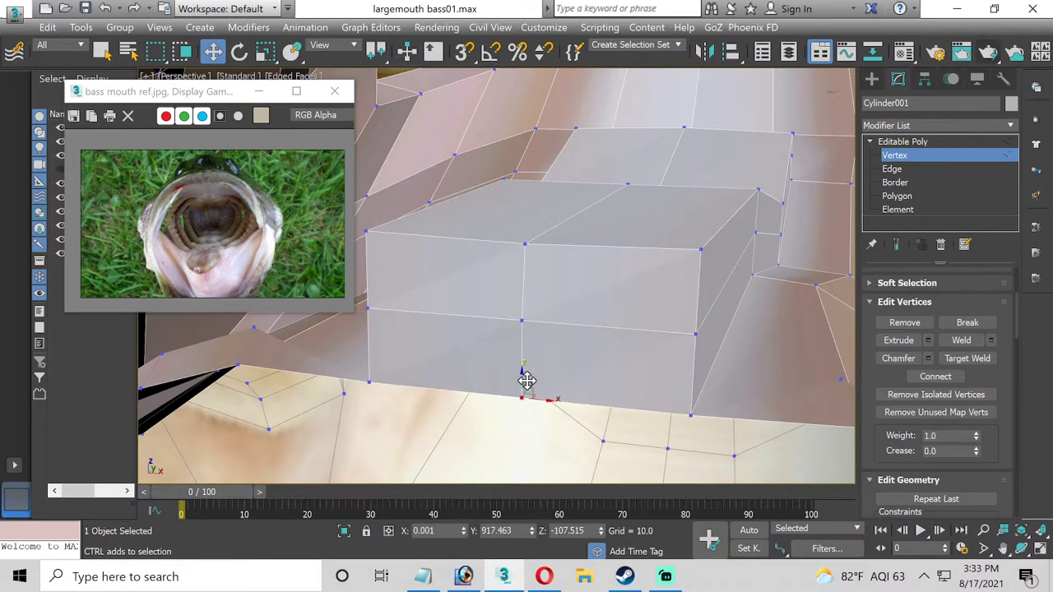
pyautogui.scroll(-5, 529, 358)
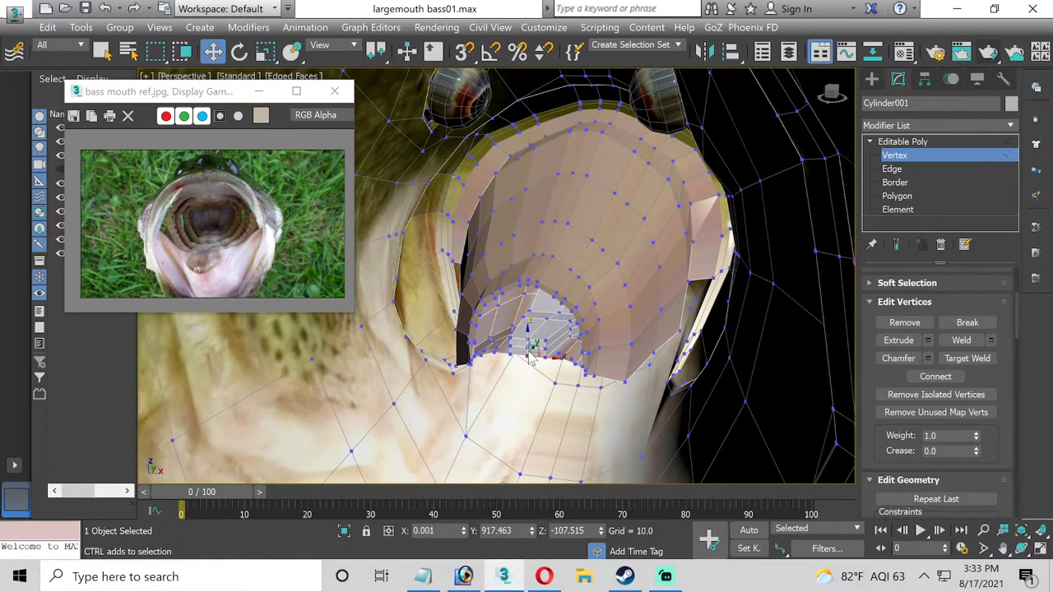
# Orbit around the mouth interior, return to object level and frame the whole bass.
pyautogui.click(1021, 549)
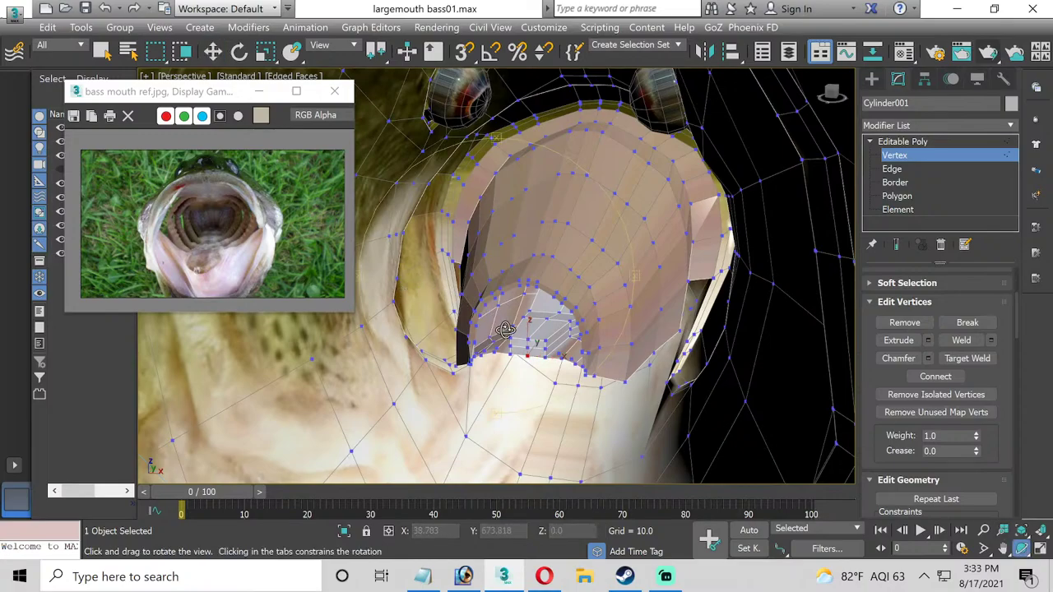
pyautogui.moveTo(506, 331); pyautogui.dragTo(446, 343)
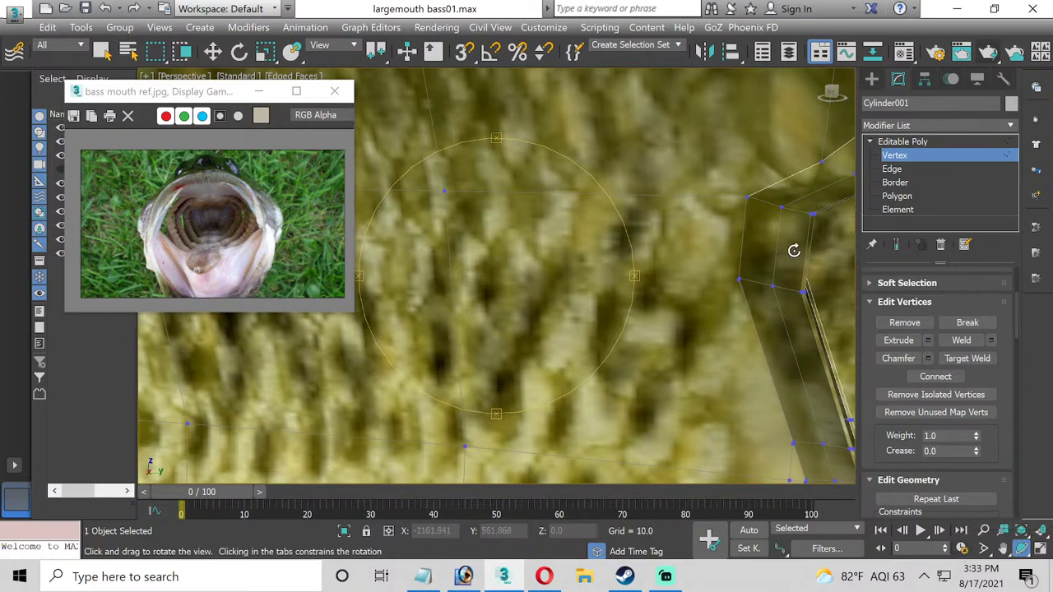
pyautogui.press('Escape')
pyautogui.press('1')
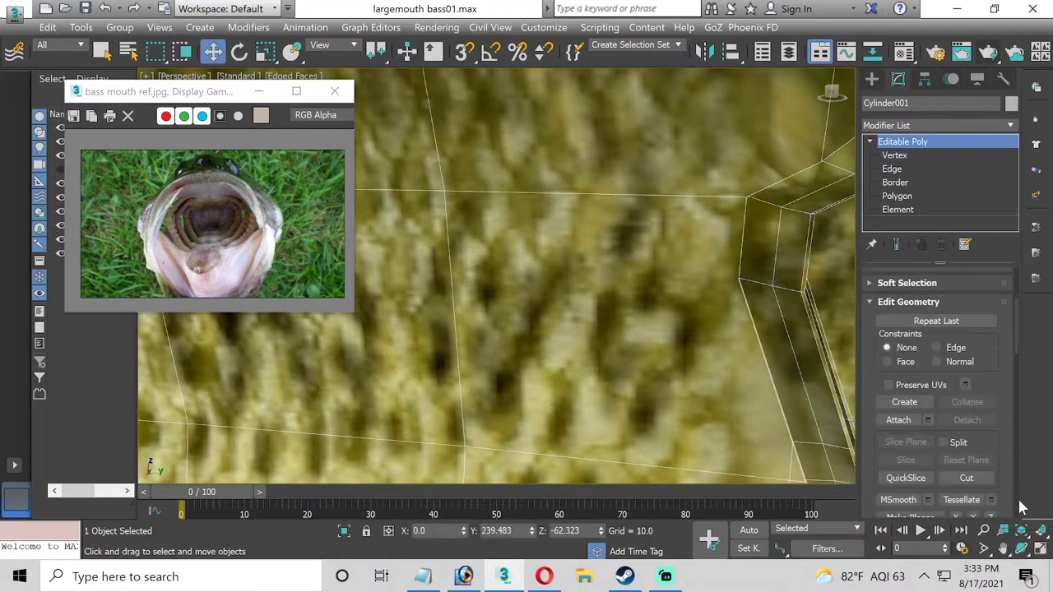
pyautogui.click(1024, 528)
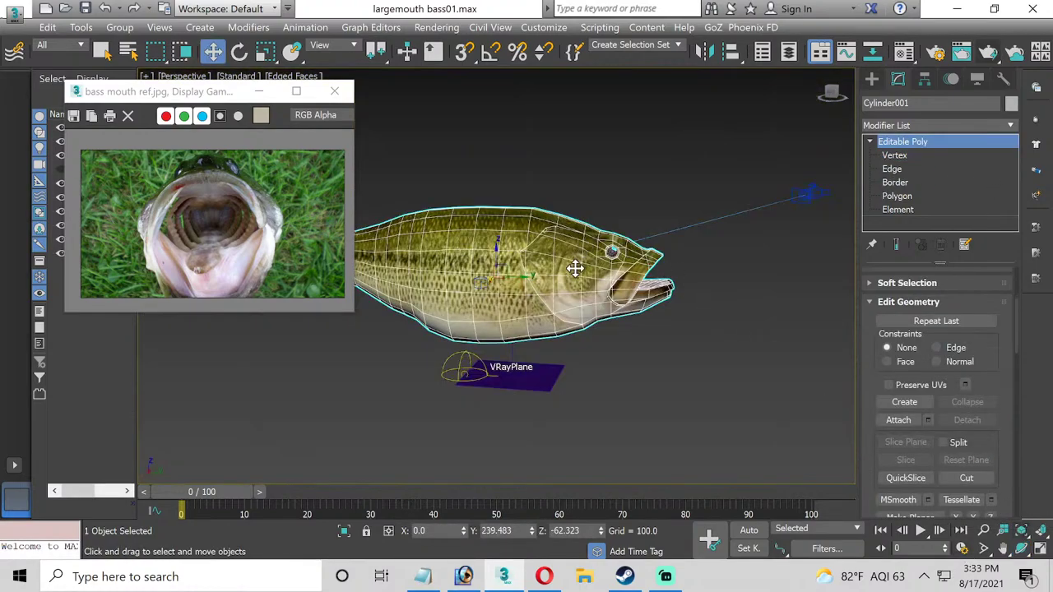
pyautogui.scroll(2, 574, 268)
pyautogui.scroll(2, 574, 268)
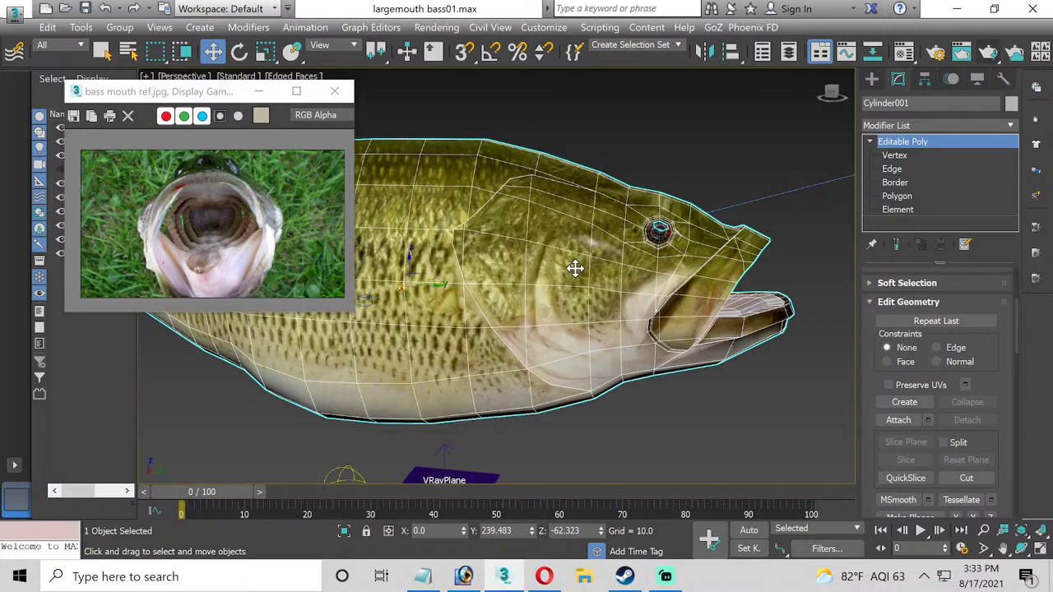
# Orbit to a front view of the bass's head and zoom in.
pyautogui.click(1021, 547)
pyautogui.moveTo(511, 290); pyautogui.dragTo(454, 291)
pyautogui.scroll(2, 443, 317)
pyautogui.scroll(2, 435, 352)
pyautogui.scroll(4, 435, 352)
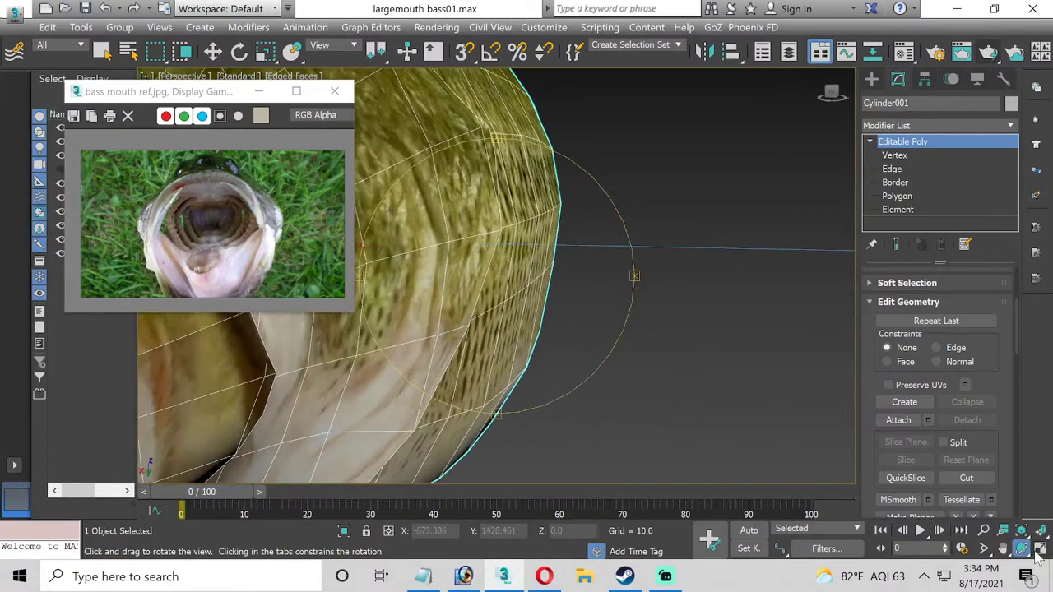
# Pan and zoom into the mouth until the tongue and throat tunnel fill the viewport.
pyautogui.click(1003, 548)
pyautogui.moveTo(527, 354); pyautogui.dragTo(642, 393)
pyautogui.scroll(3, 642, 392)
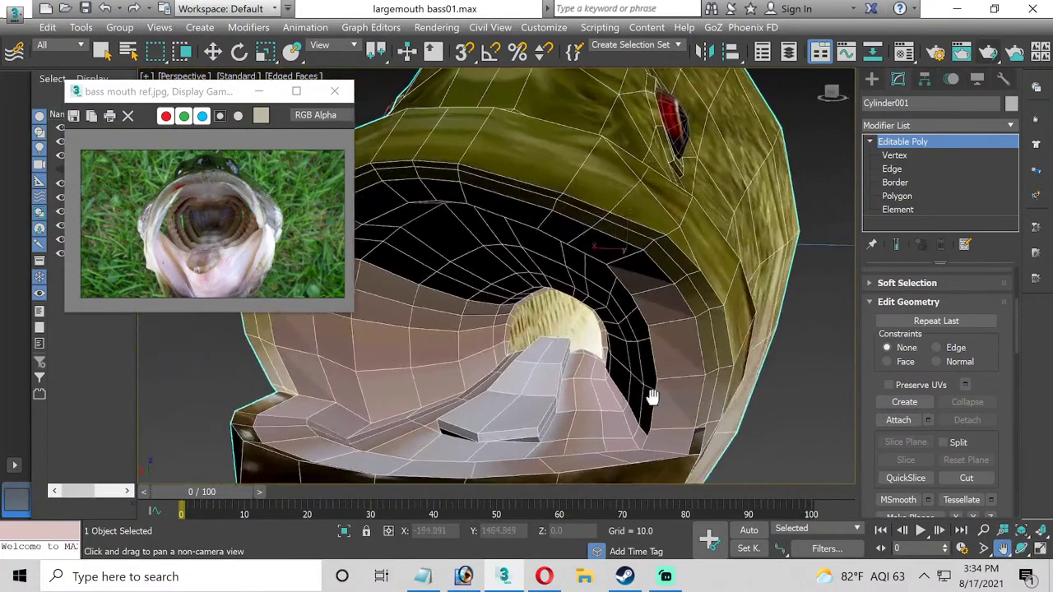
pyautogui.scroll(3, 538, 404)
pyautogui.moveTo(493, 372); pyautogui.dragTo(494, 315)
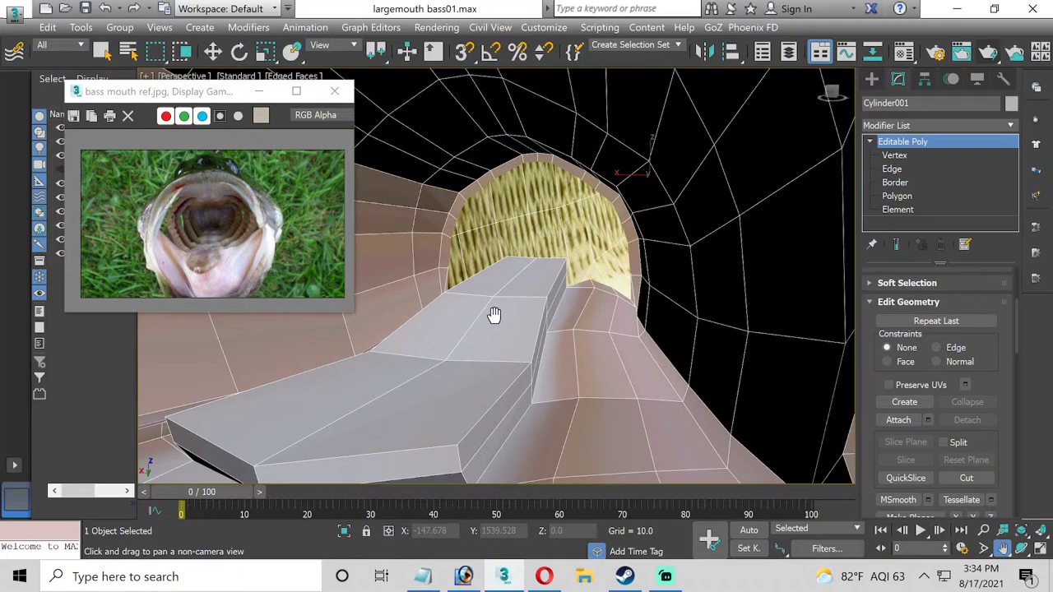
pyautogui.scroll(-2, 492, 315)
pyautogui.scroll(-2, 497, 347)
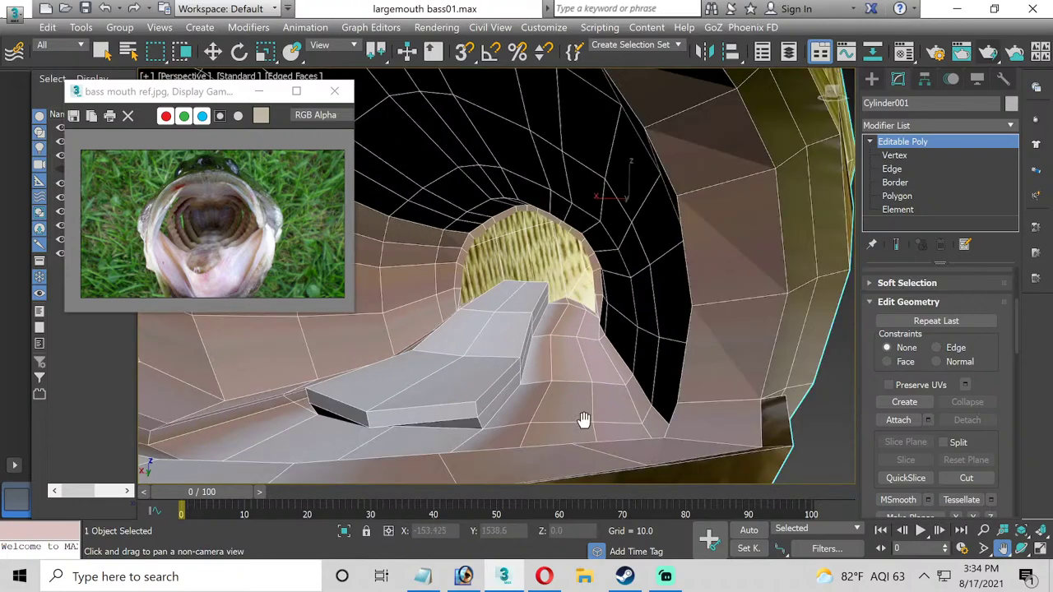
pyautogui.scroll(1, 506, 403)
pyautogui.scroll(-2, 616, 423)
pyautogui.scroll(2, 565, 301)
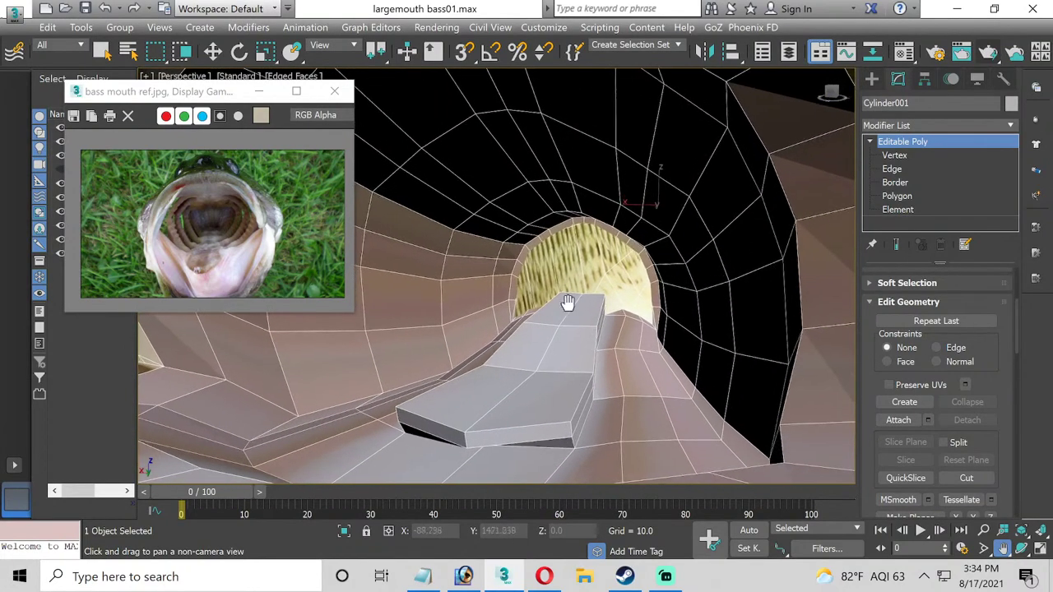
# At Vertex level, raise the tongue block's two front corner vertices.
pyautogui.click(893, 156)
pyautogui.press('w')
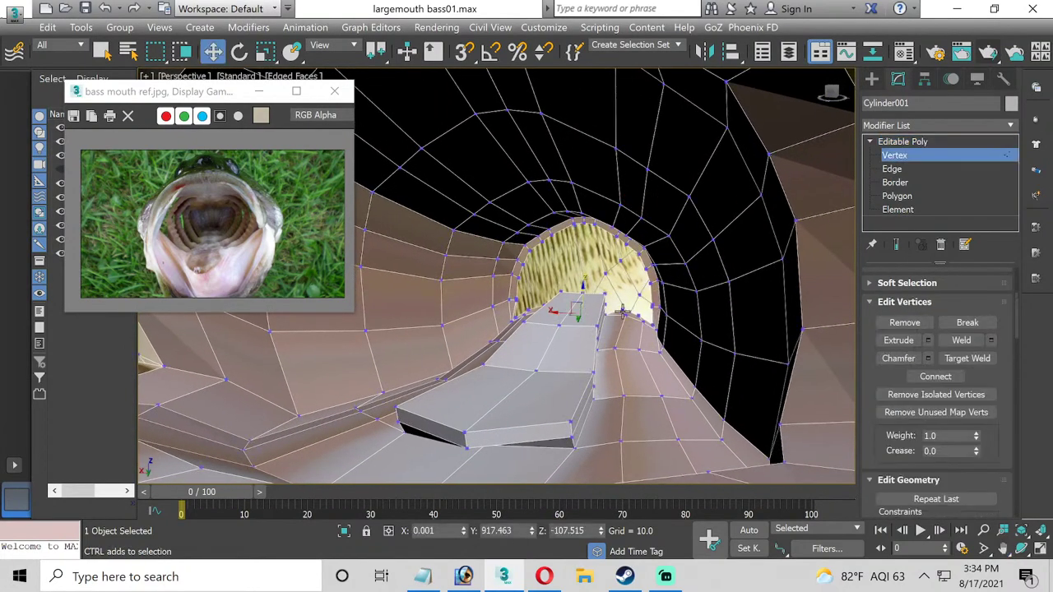
pyautogui.click(569, 424)
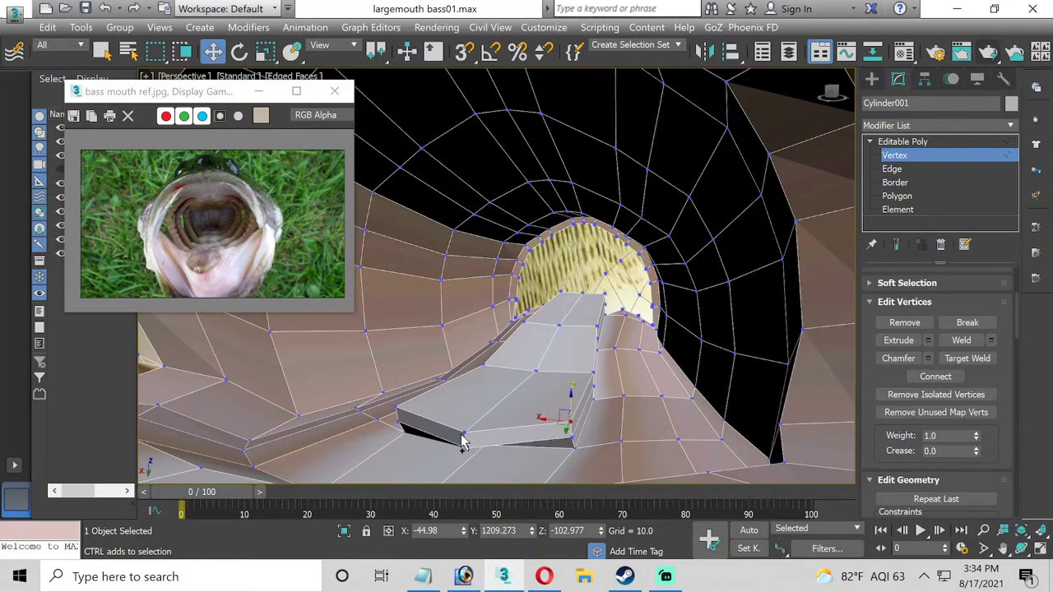
pyautogui.keyDown('ctrl'); pyautogui.click(397, 407); pyautogui.keyUp('ctrl')
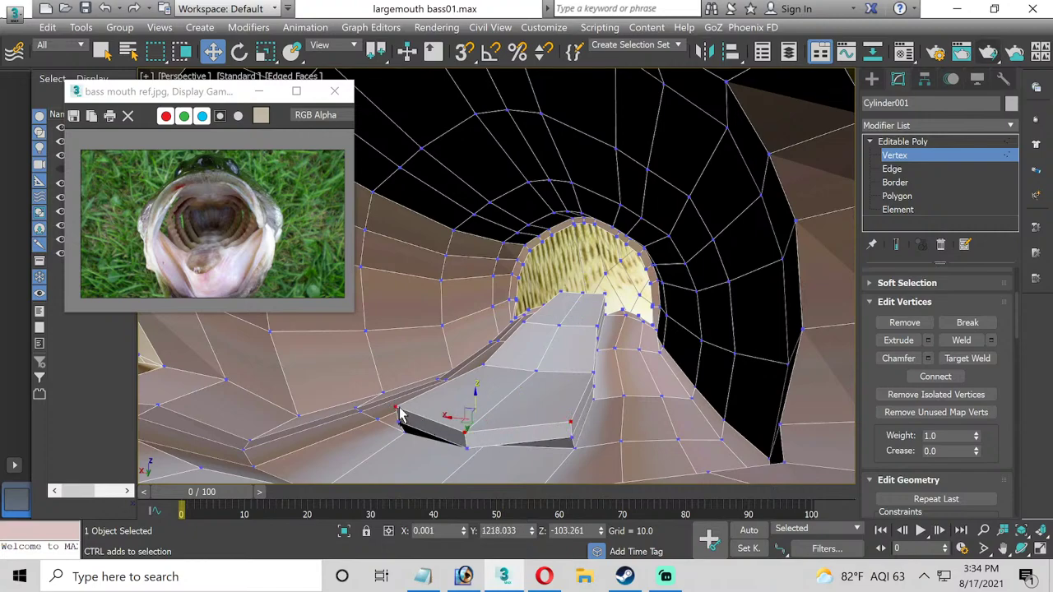
pyautogui.moveTo(470, 395); pyautogui.dragTo(474, 377)
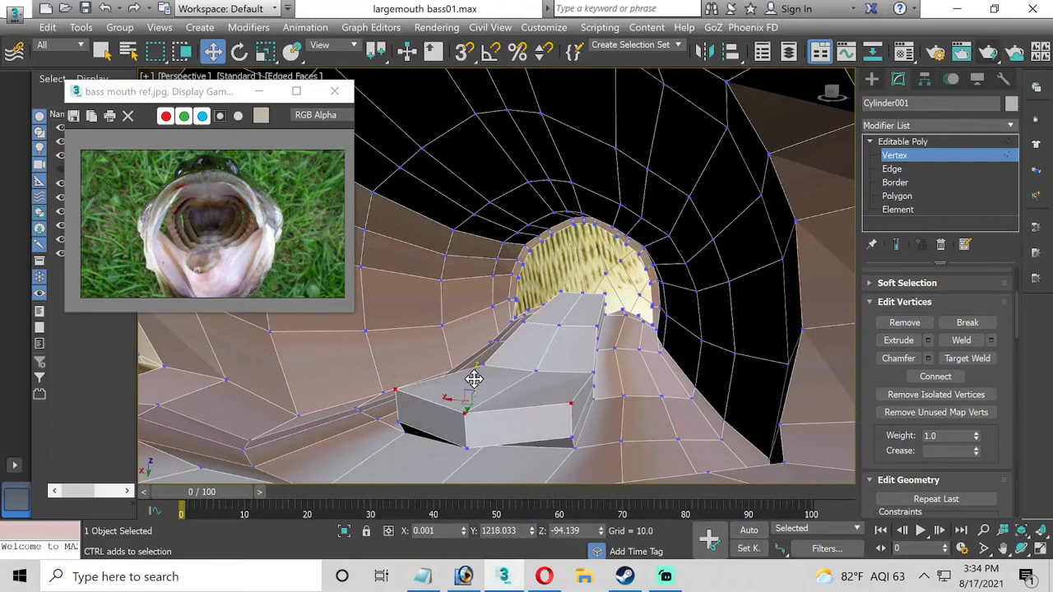
# Lift the tongue block's two bottom corner vertices higher.
pyautogui.click(572, 439)
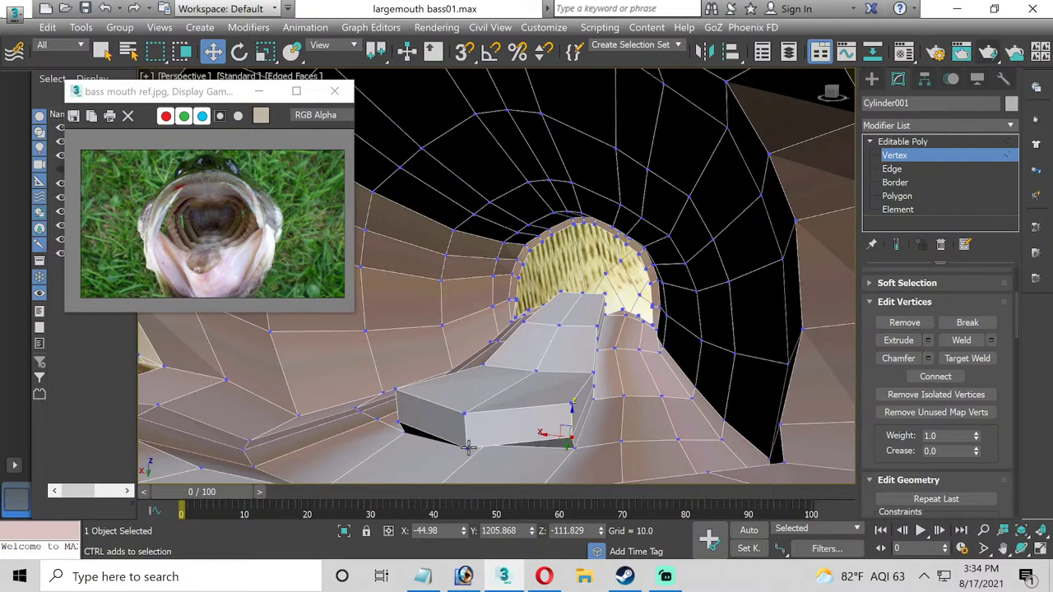
pyautogui.keyDown('ctrl'); pyautogui.click(398, 423); pyautogui.keyUp('ctrl')
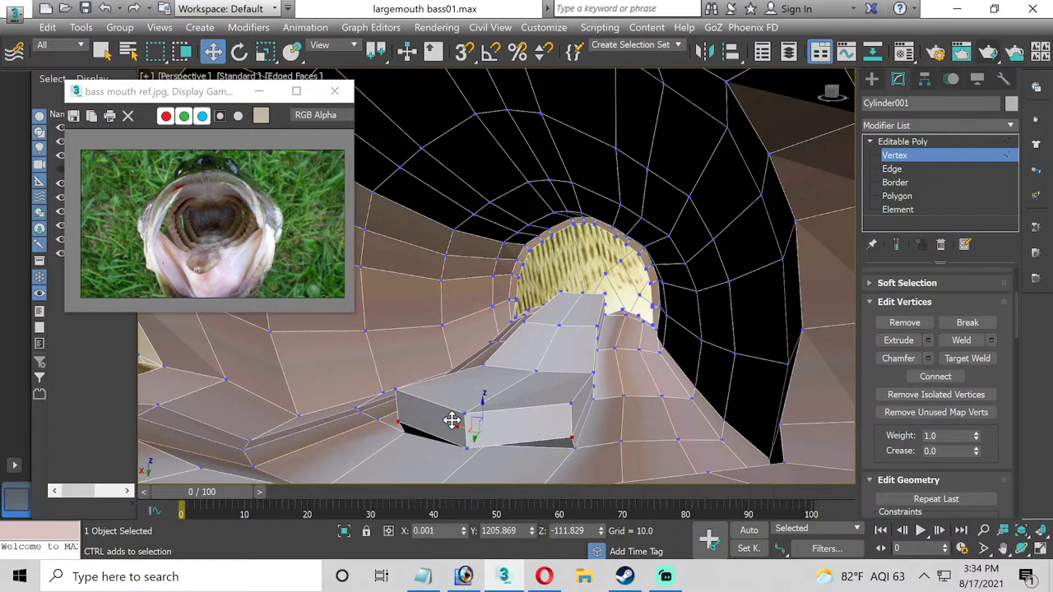
pyautogui.moveTo(483, 414); pyautogui.dragTo(477, 458)
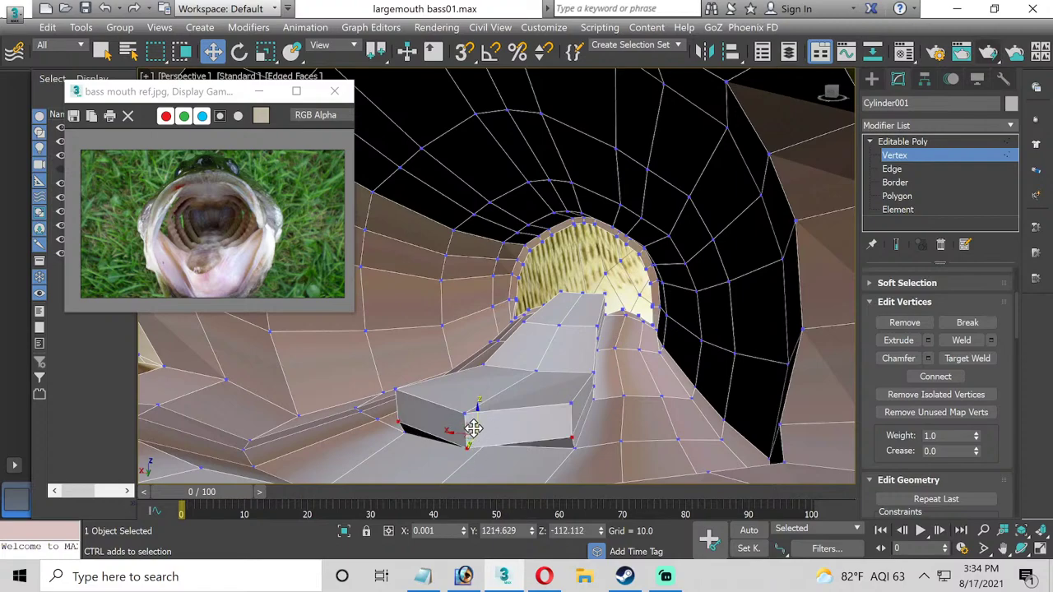
pyautogui.moveTo(477, 419); pyautogui.dragTo(477, 400)
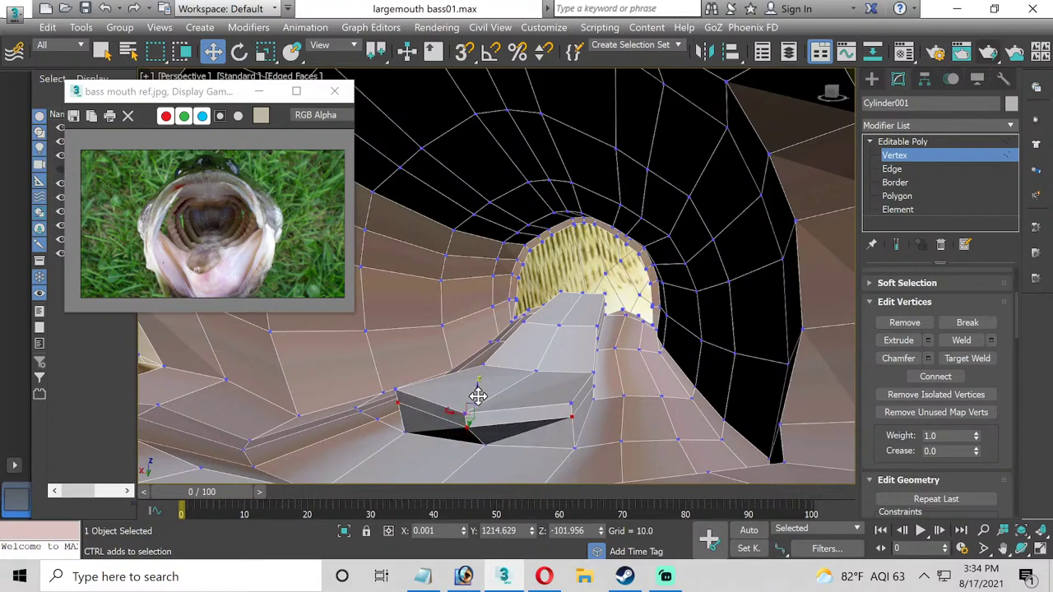
# Target Weld the tongue's lower-left corner onto a throat vertex and orbit to check the weld.
pyautogui.click(403, 431)
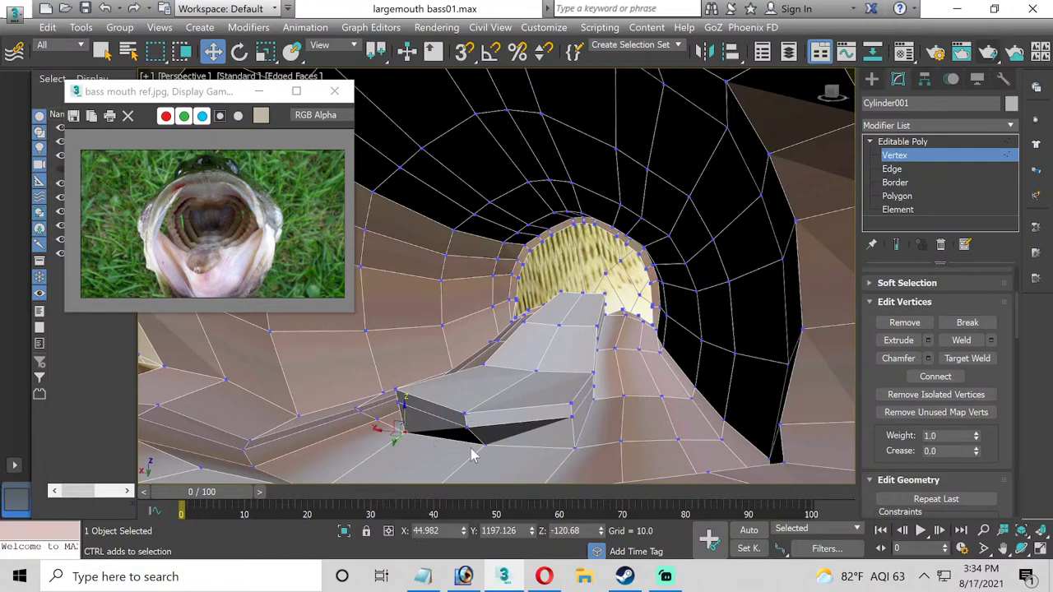
pyautogui.moveTo(473, 457); pyautogui.dragTo(345, 460, button='middle')
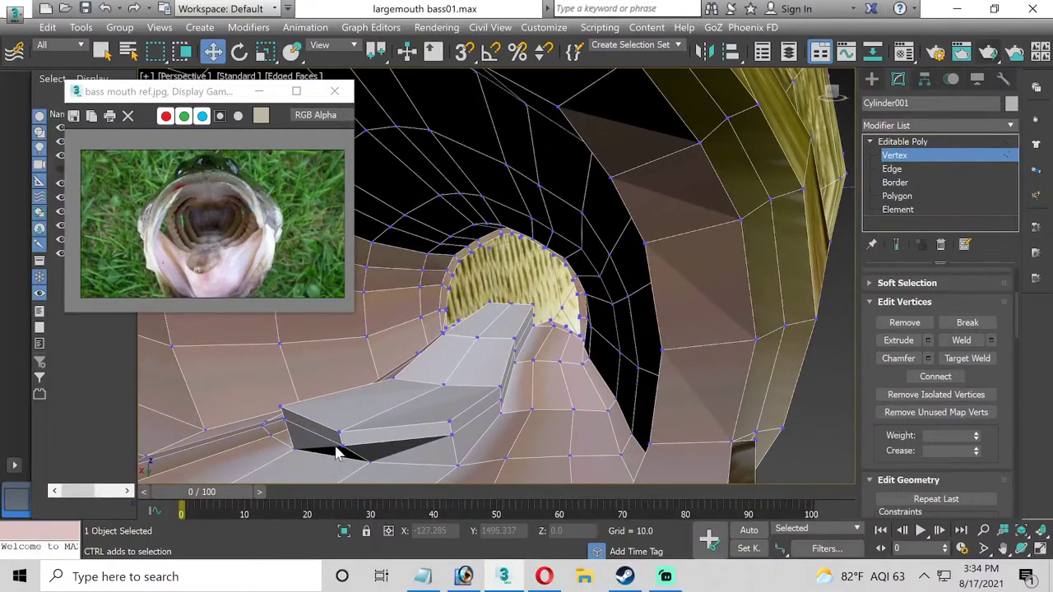
pyautogui.scroll(2, 458, 387)
pyautogui.scroll(3, 689, 409)
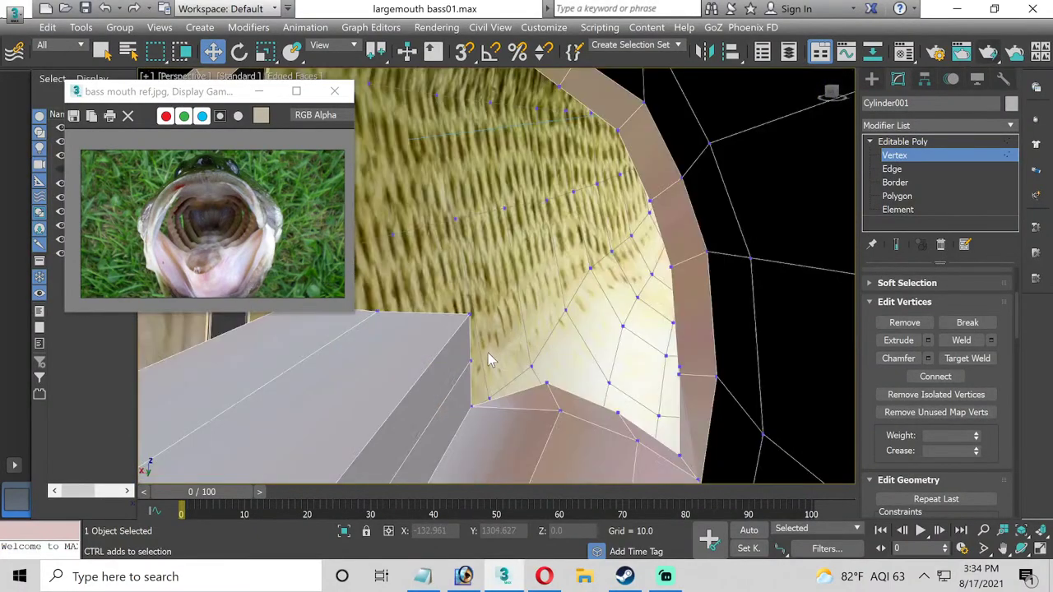
pyautogui.click(966, 359)
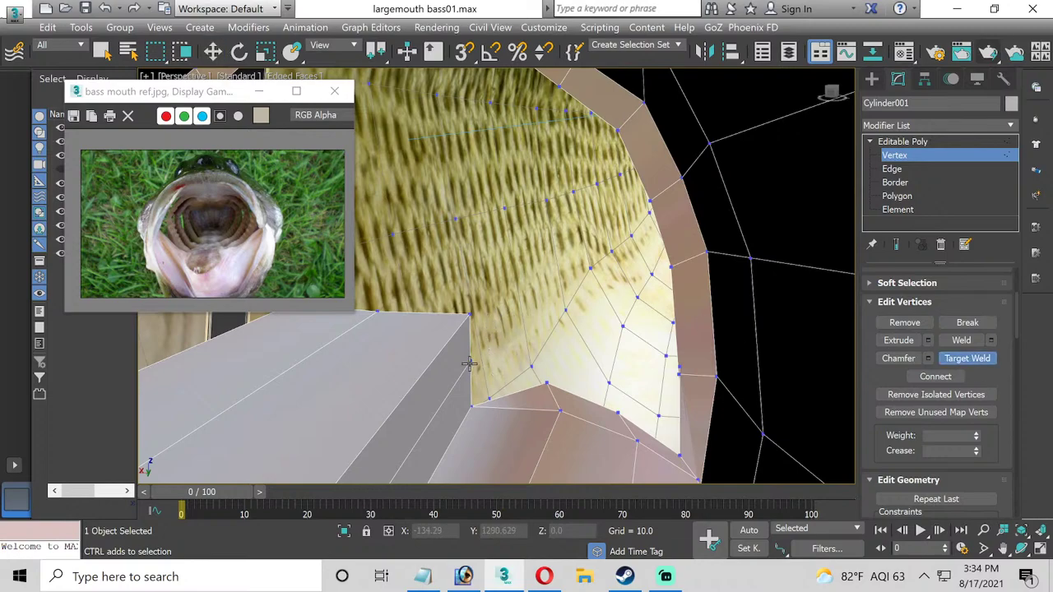
pyautogui.click(469, 408)
pyautogui.keyDown('alt'); pyautogui.moveTo(475, 414); pyautogui.dragTo(477, 285, button='middle'); pyautogui.keyUp('alt')
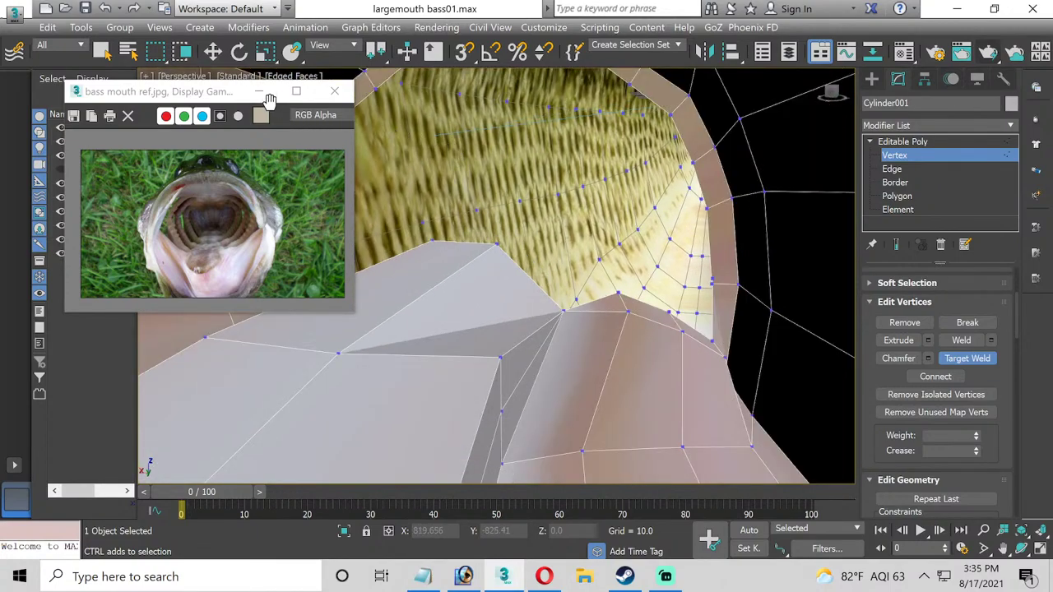
pyautogui.moveTo(212, 93); pyautogui.dragTo(210, 164)
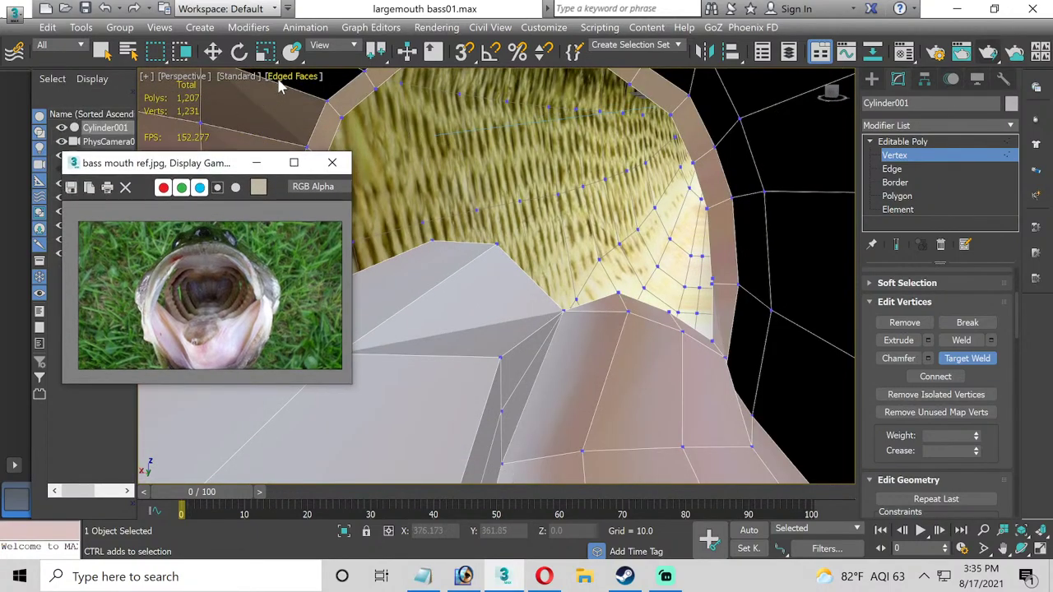
pyautogui.click(280, 80)
# Switch the viewport to Wireframe Override and target-weld two stray throat vertices into neighbours.
pyautogui.click(397, 203)
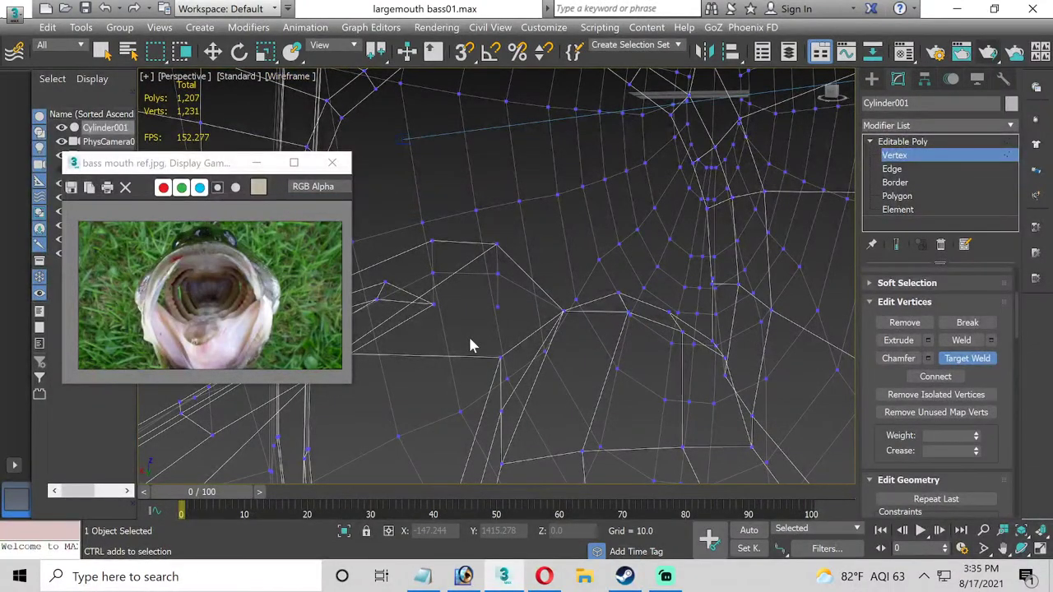
pyautogui.moveTo(473, 343); pyautogui.dragTo(501, 337, button='middle')
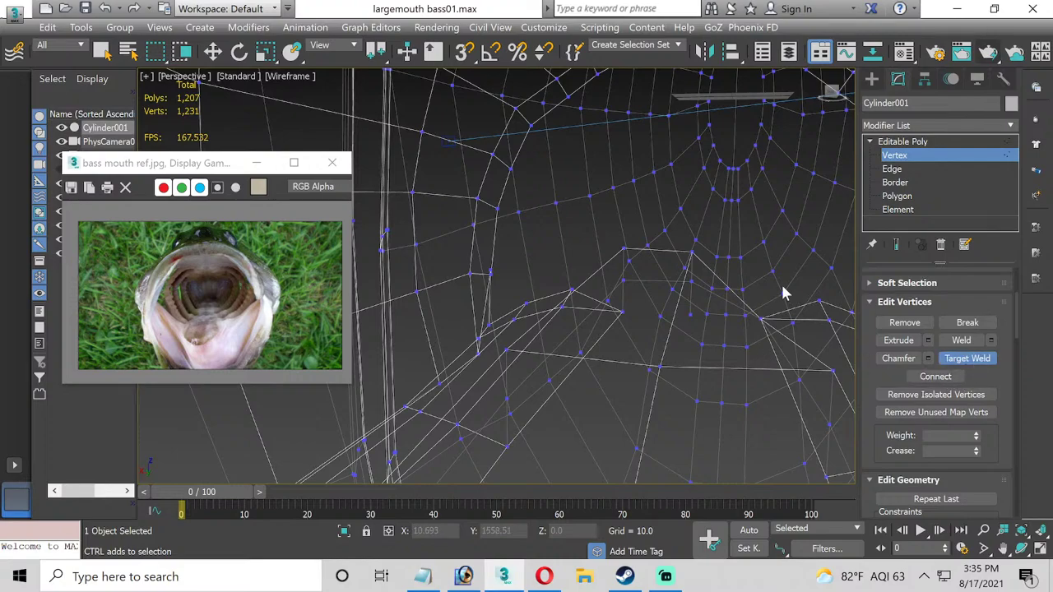
pyautogui.click(622, 281)
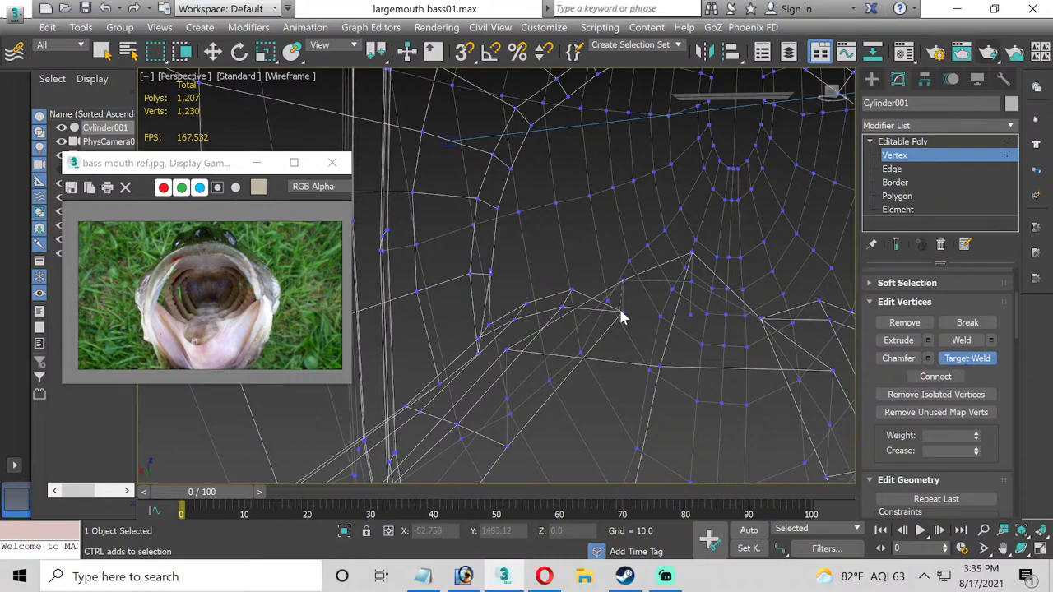
pyautogui.click(621, 310)
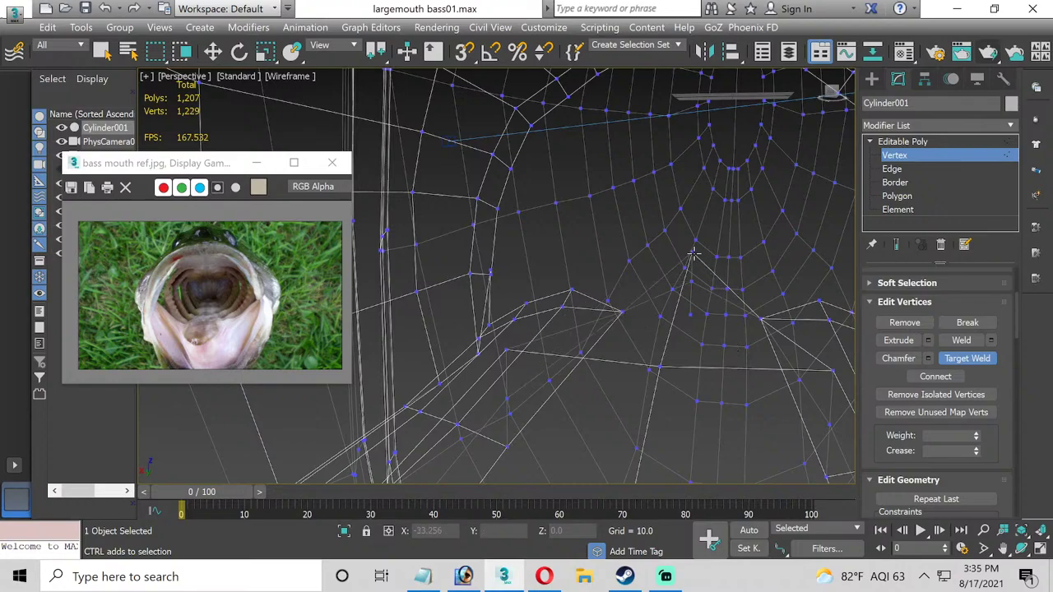
# Pull a throat vertex down and nudge an edge, then undo both moves.
pyautogui.press('w')
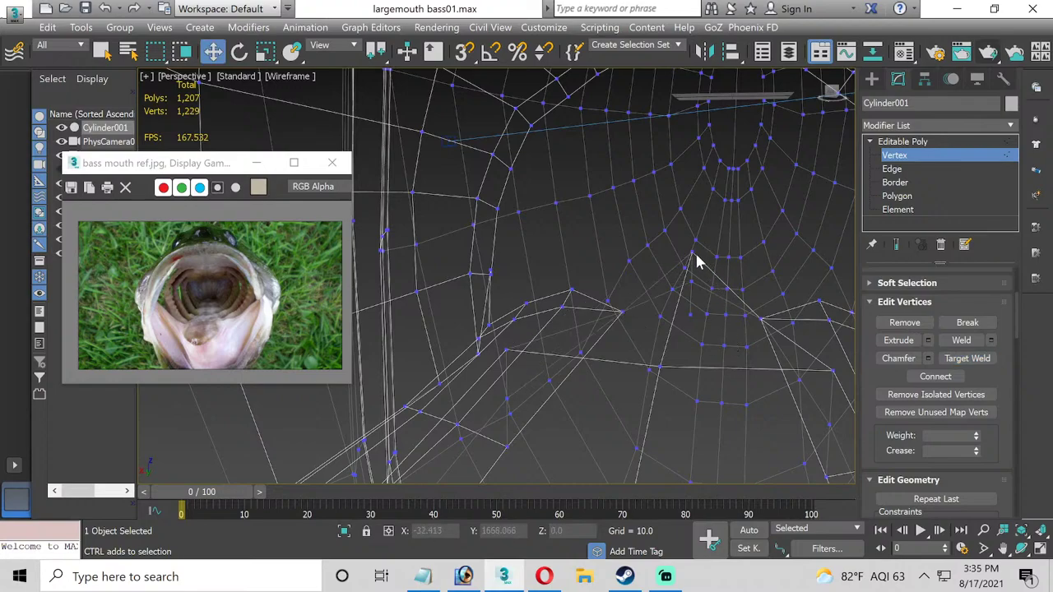
pyautogui.click(693, 251)
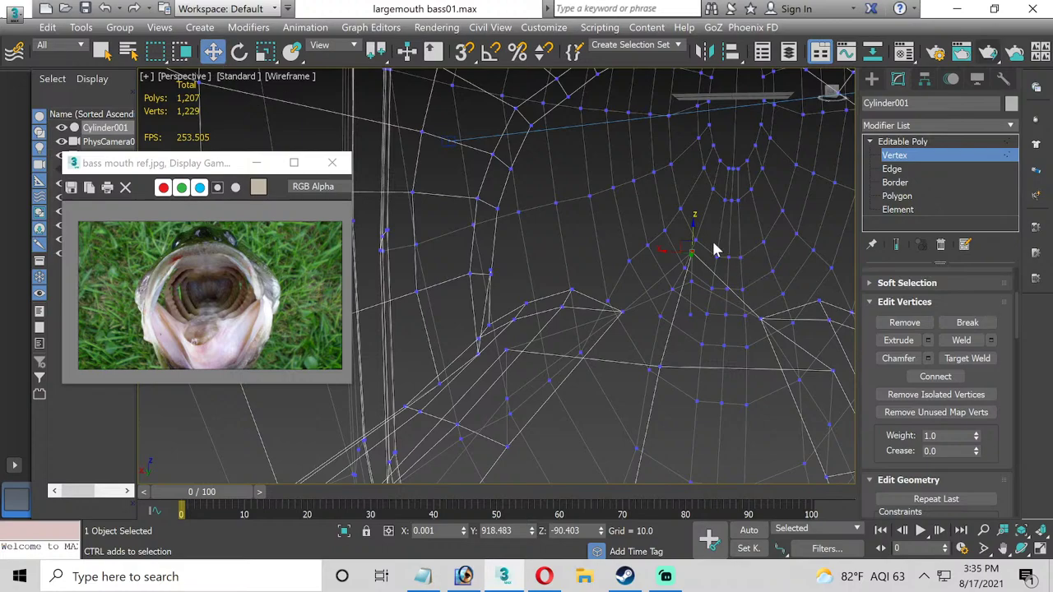
pyautogui.moveTo(693, 236); pyautogui.dragTo(704, 297)
pyautogui.click(903, 169)
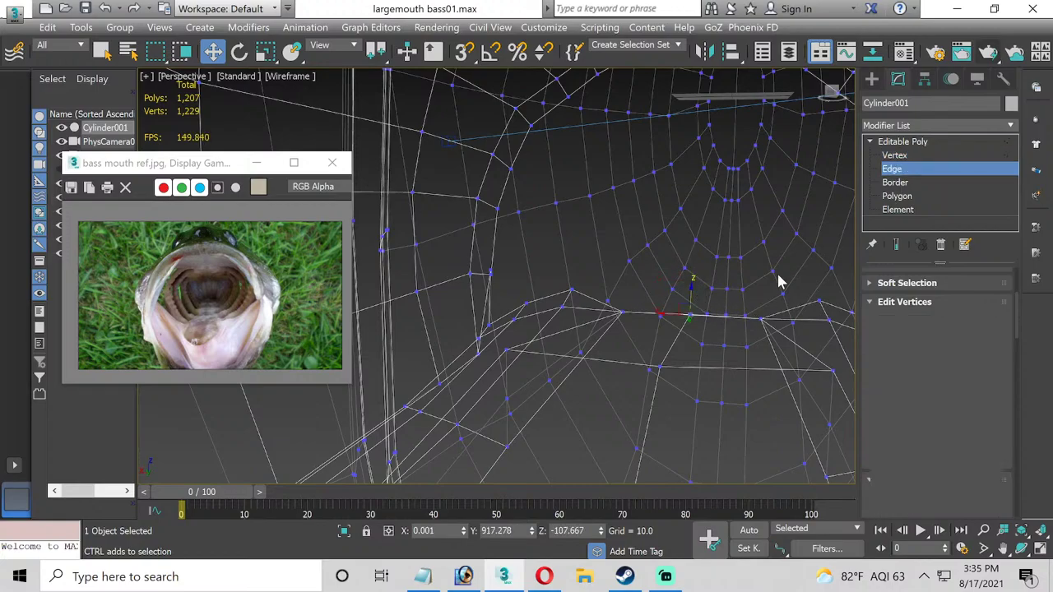
pyautogui.moveTo(716, 323)
pyautogui.keyDown('alt'); pyautogui.mouseDown(button='middle')
pyautogui.moveTo(733, 308)
pyautogui.moveTo(706, 309)
pyautogui.mouseUp(button='middle'); pyautogui.keyUp('alt')
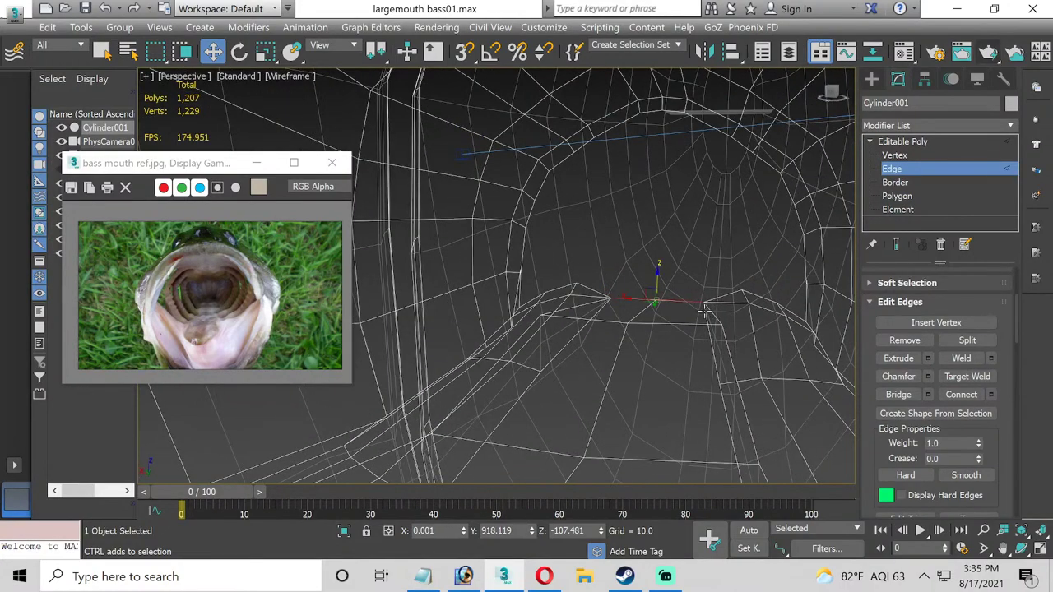
pyautogui.moveTo(642, 299); pyautogui.dragTo(637, 298)
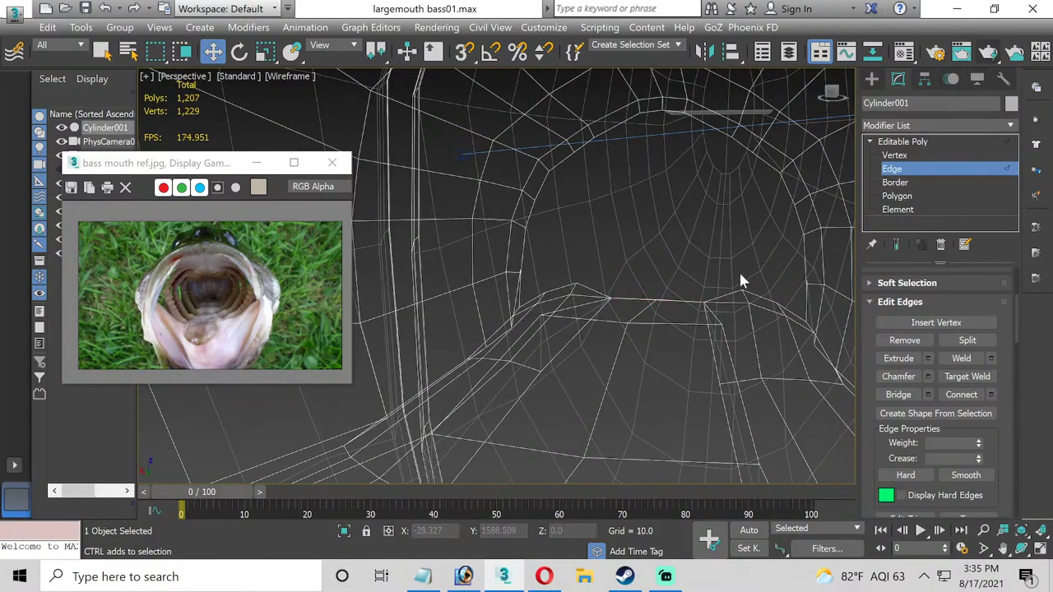
pyautogui.hotkey('ctrl', 'z')
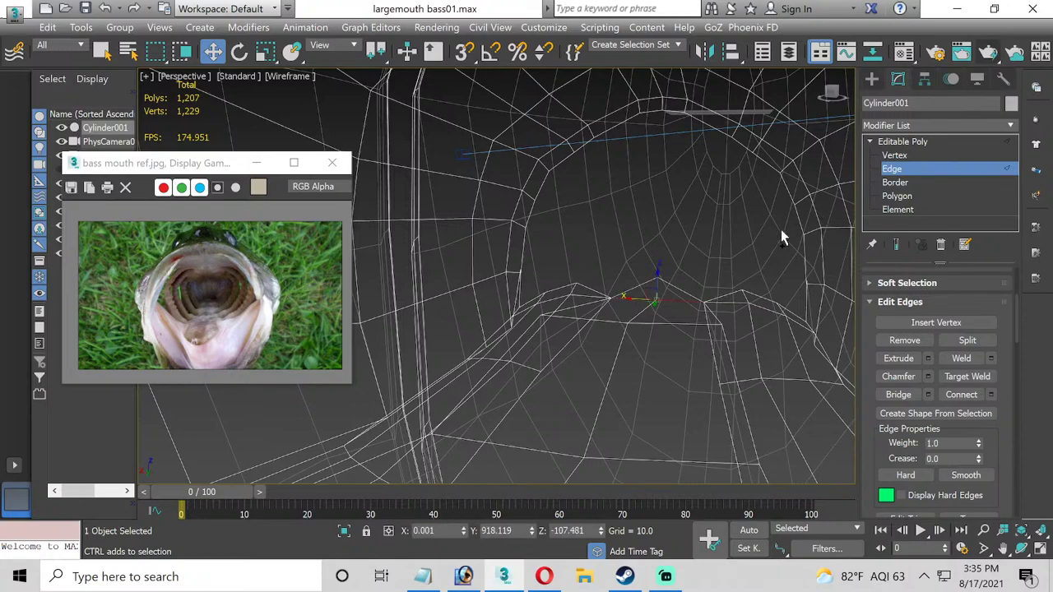
pyautogui.hotkey('ctrl', 'z')
# Test lowering a throat vertex, undo it, and readjust the vertex position.
pyautogui.click(896, 155)
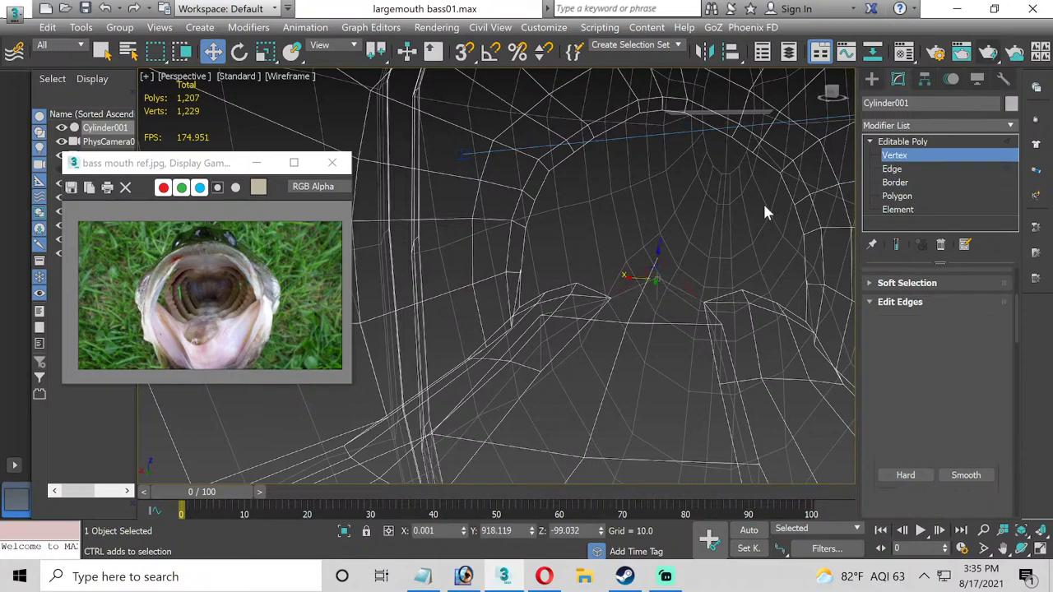
pyautogui.click(658, 271)
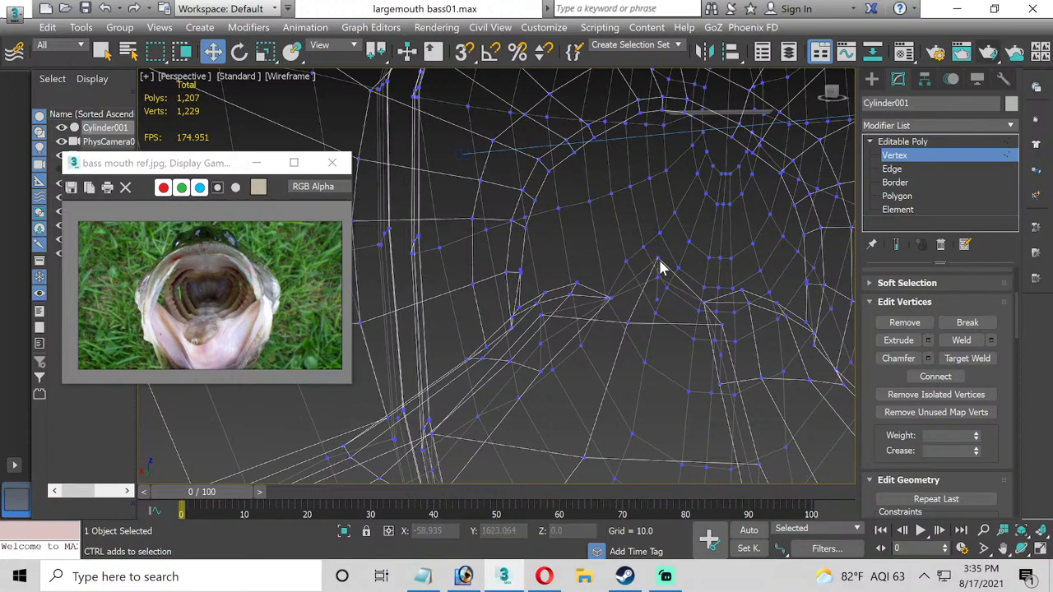
pyautogui.click(659, 260)
pyautogui.keyDown('alt'); pyautogui.moveTo(659, 258); pyautogui.dragTo(656, 277, button='middle'); pyautogui.keyUp('alt')
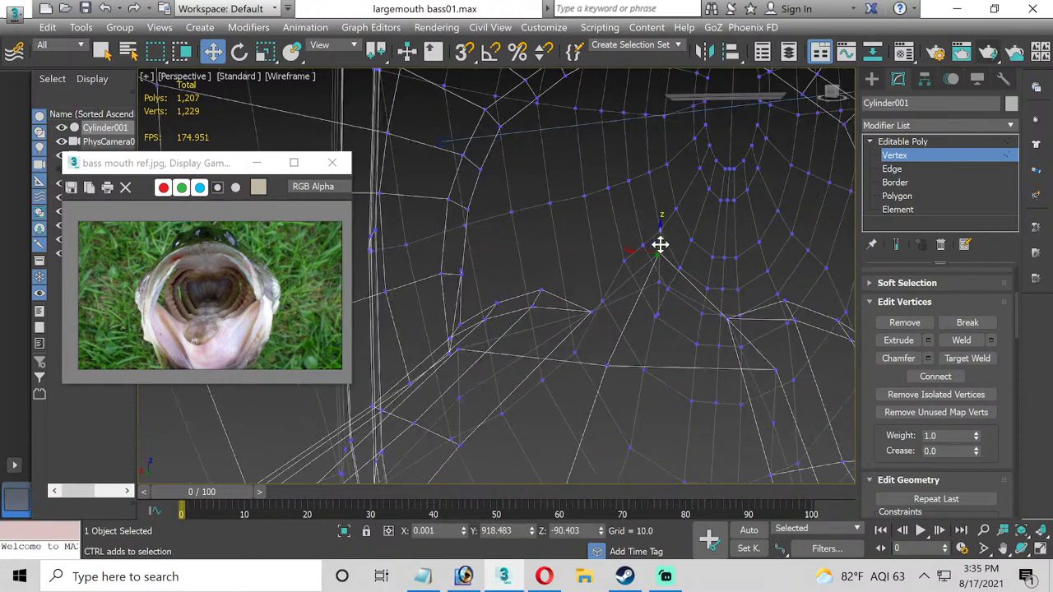
pyautogui.moveTo(658, 241); pyautogui.dragTo(701, 307)
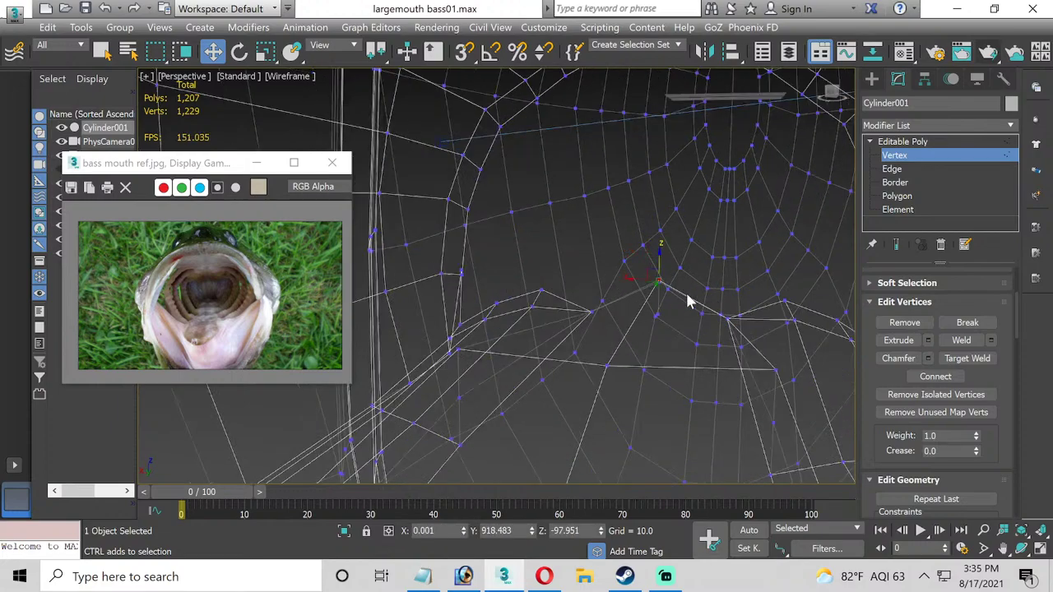
pyautogui.hotkey('ctrl', 'z')
pyautogui.click(967, 358)
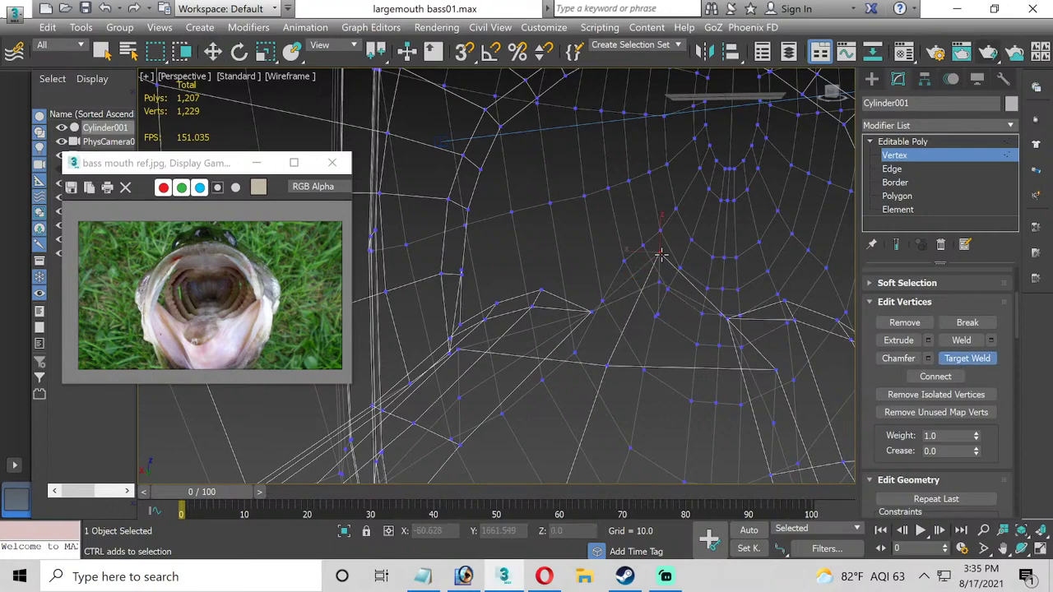
pyautogui.moveTo(672, 308)
pyautogui.keyDown('alt'); pyautogui.mouseDown(button='middle')
pyautogui.moveTo(667, 322)
pyautogui.moveTo(700, 320)
pyautogui.moveTo(683, 325)
pyautogui.mouseUp(button='middle'); pyautogui.keyUp('alt')
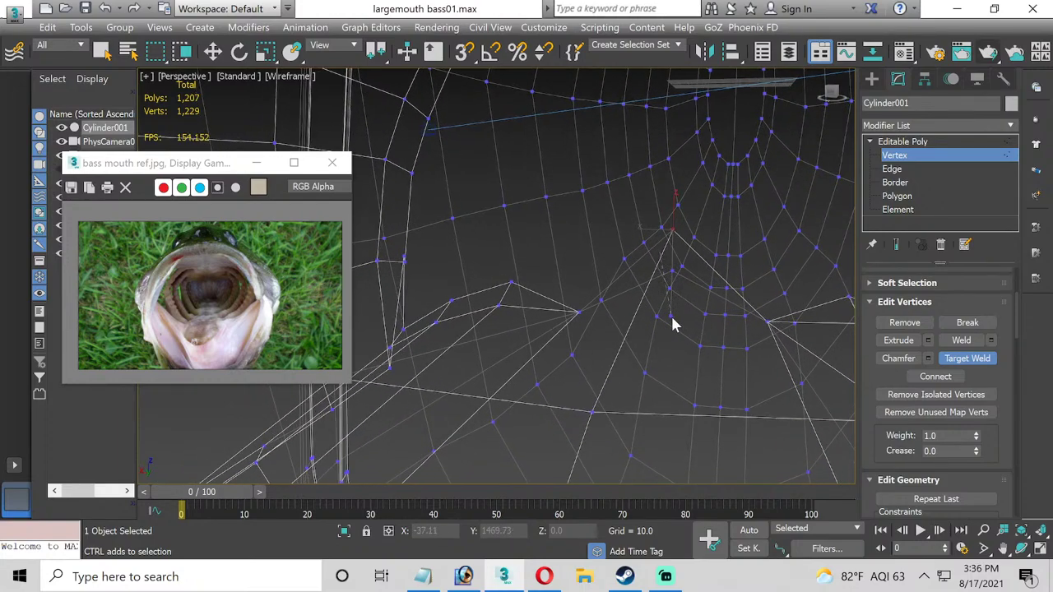
pyautogui.press('w')
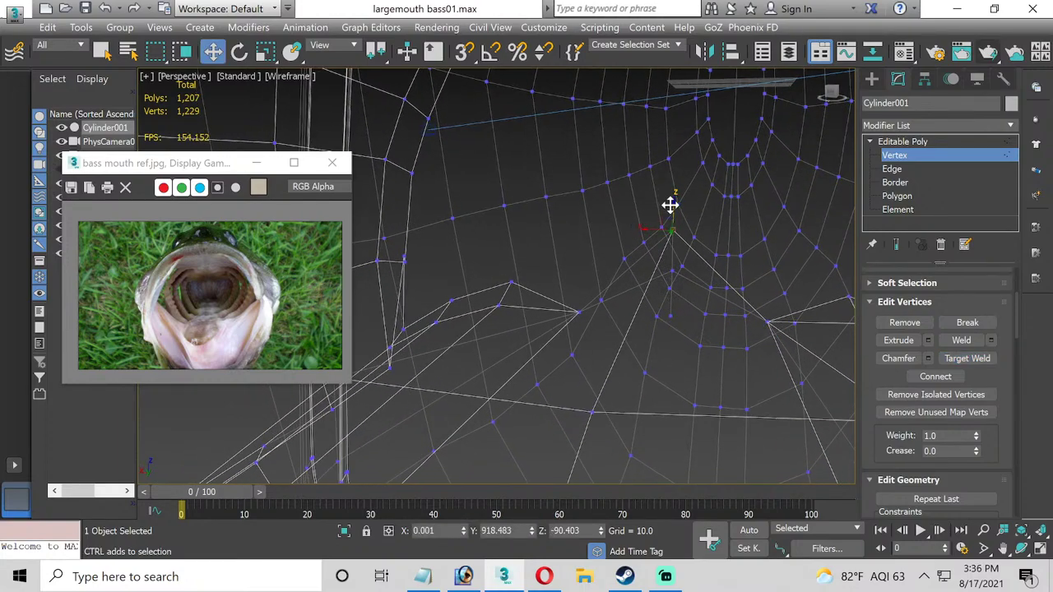
pyautogui.moveTo(670, 204); pyautogui.dragTo(691, 291)
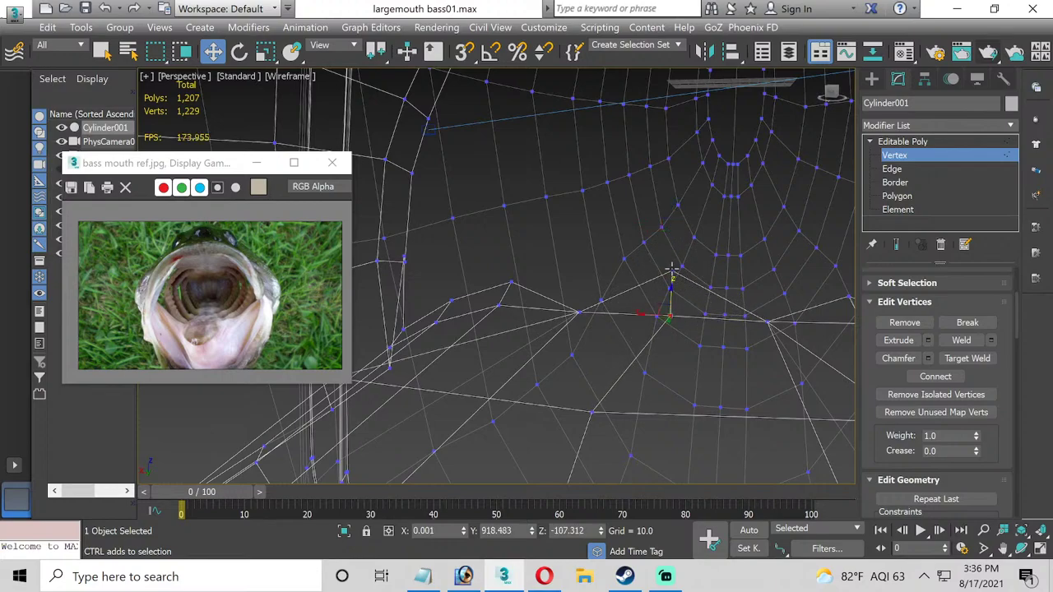
pyautogui.moveTo(695, 319); pyautogui.dragTo(695, 318)
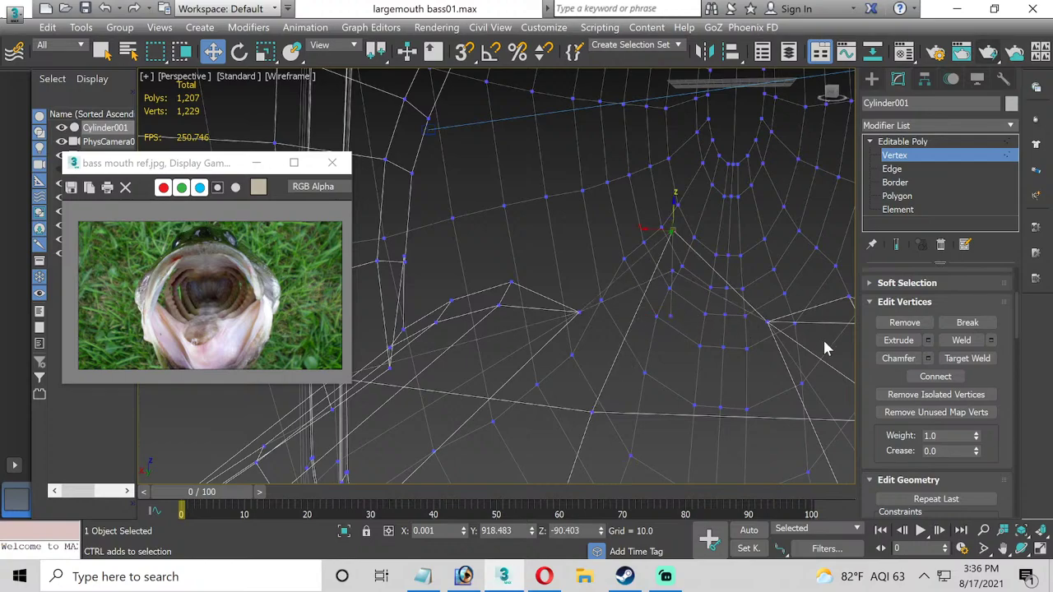
# Target-weld the throat vertex onto the one below and lower its neighbour slightly.
pyautogui.click(967, 358)
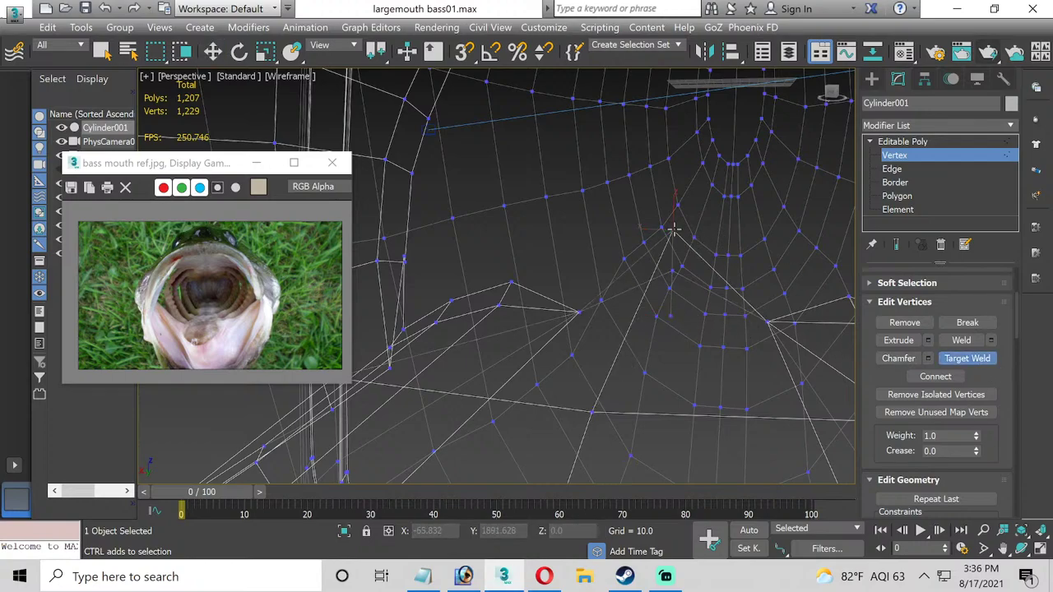
pyautogui.click(671, 271)
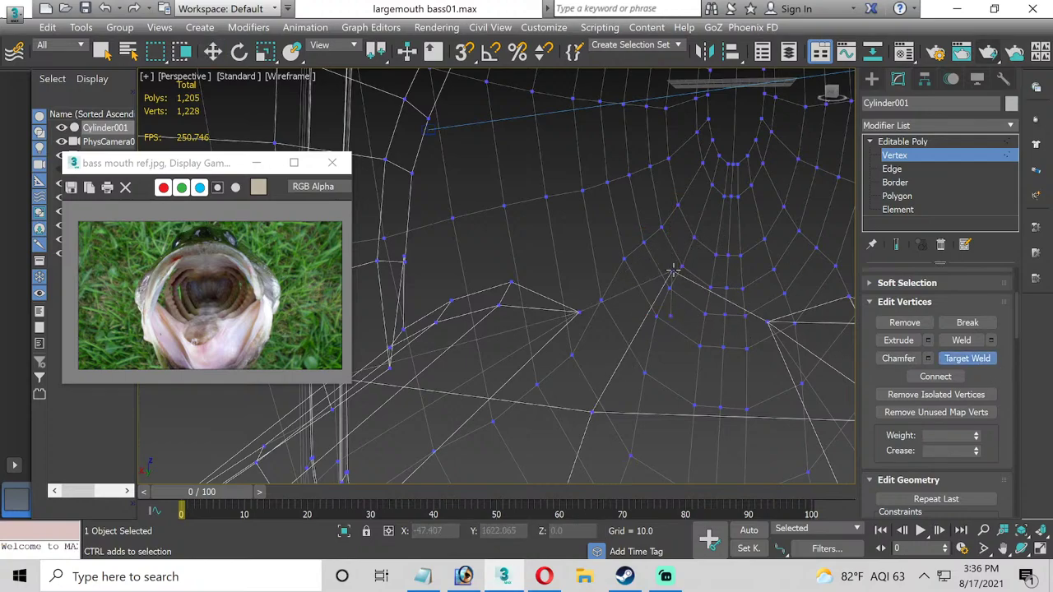
pyautogui.click(968, 358)
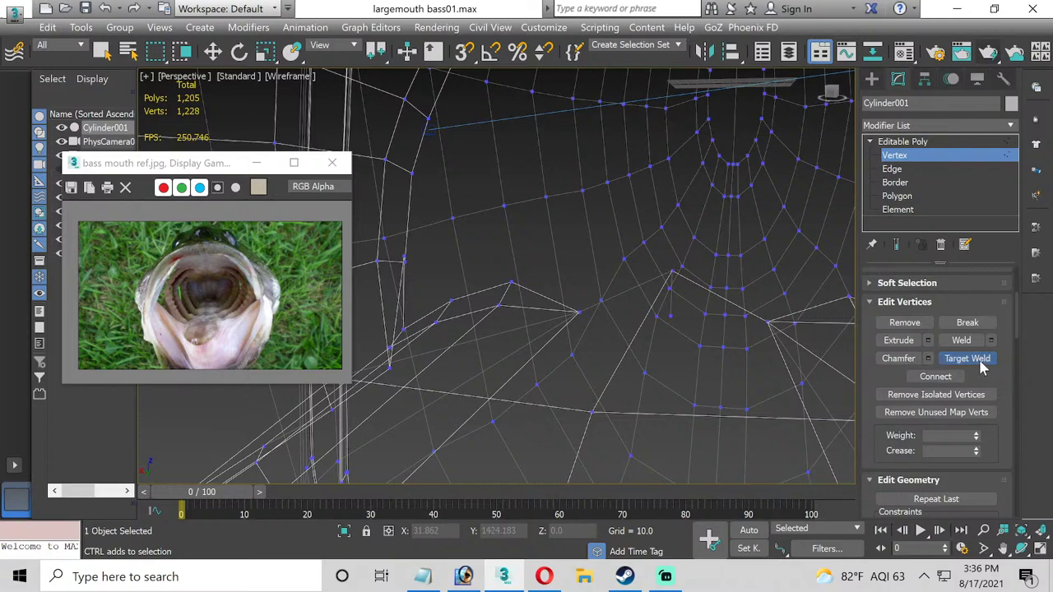
pyautogui.click(672, 272)
pyautogui.moveTo(674, 270); pyautogui.dragTo(681, 307)
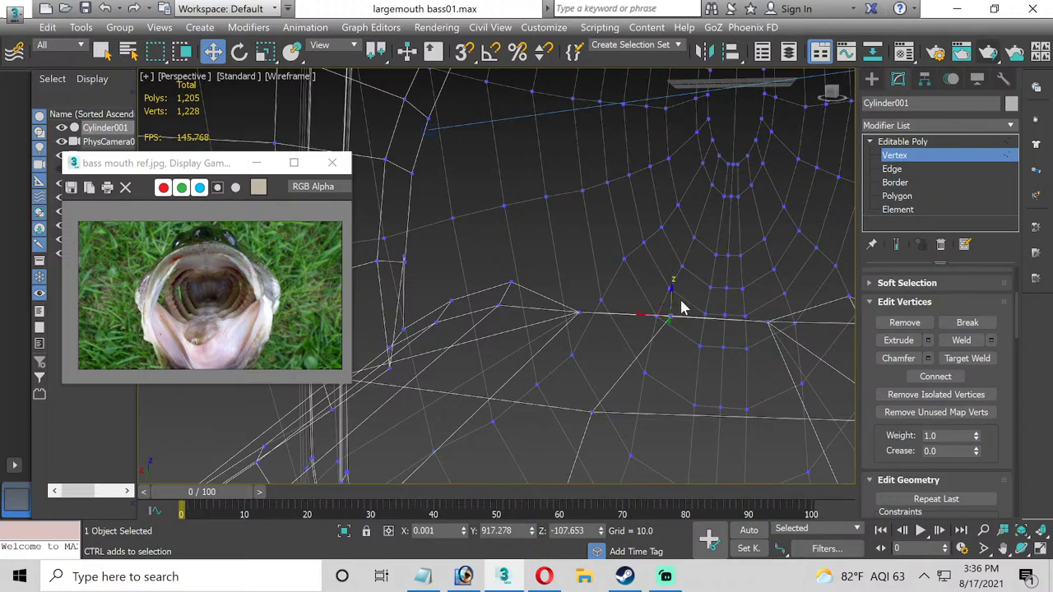
pyautogui.scroll(-5, 679, 308)
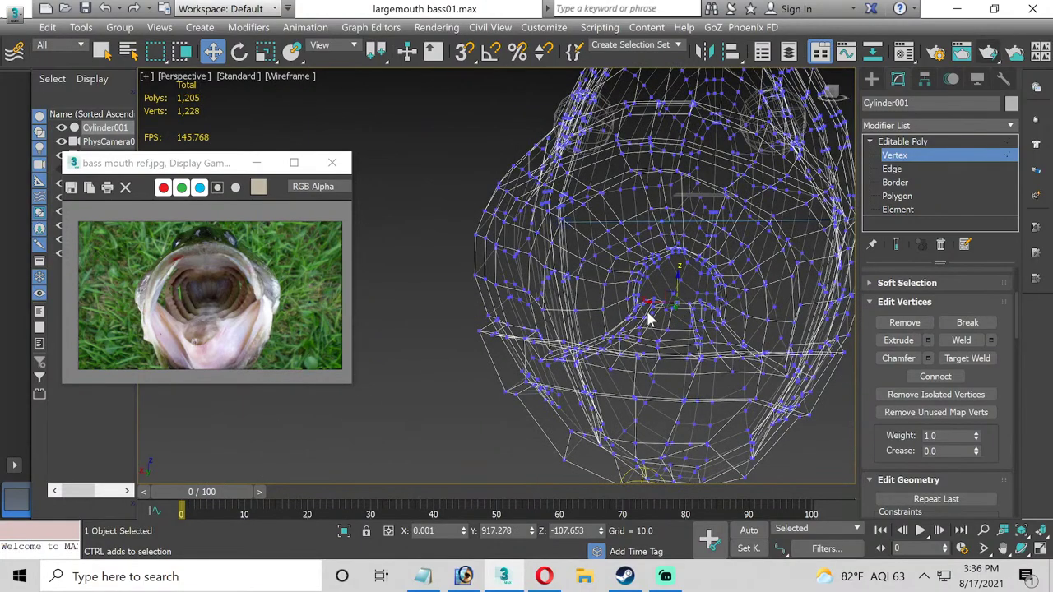
pyautogui.keyDown('alt'); pyautogui.moveTo(648, 319); pyautogui.dragTo(587, 273, button='middle'); pyautogui.keyUp('alt')
# Return the viewport to Default Shading and bring the fish mesh back to object level.
pyautogui.click(284, 77)
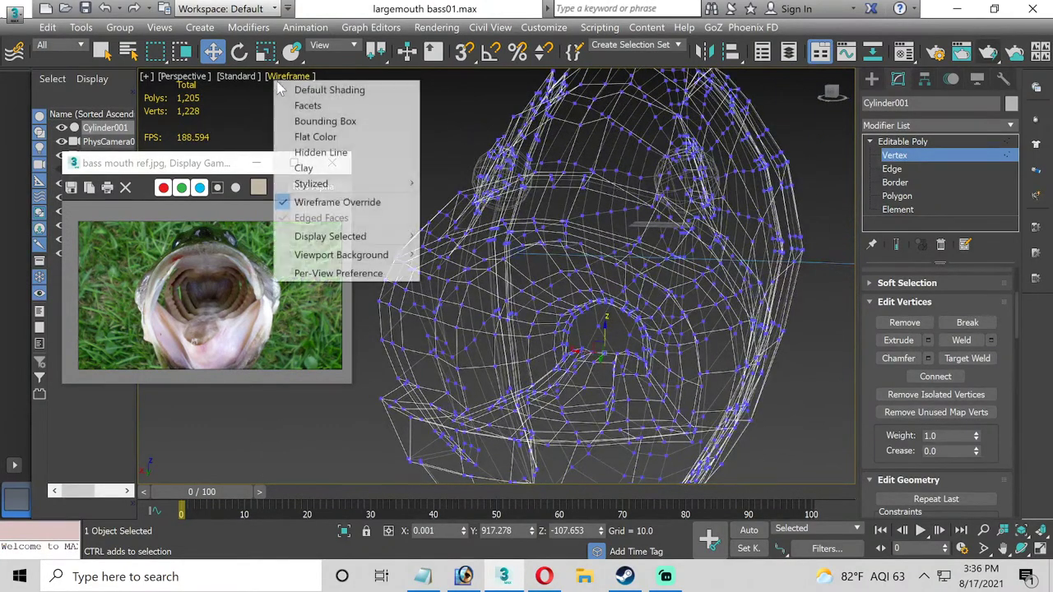
pyautogui.click(303, 90)
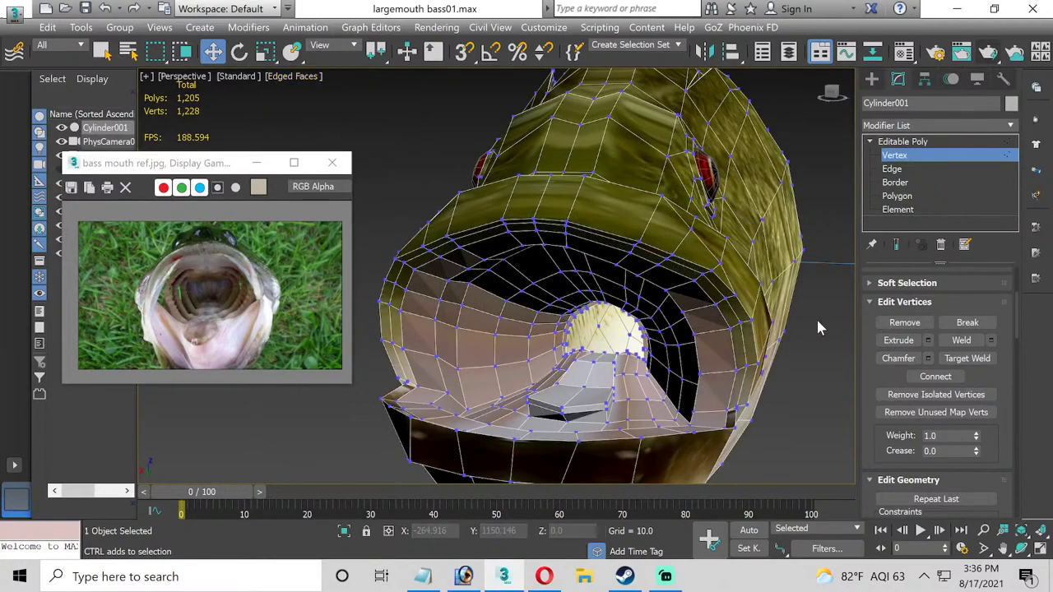
pyautogui.click(897, 155)
pyautogui.click(839, 284)
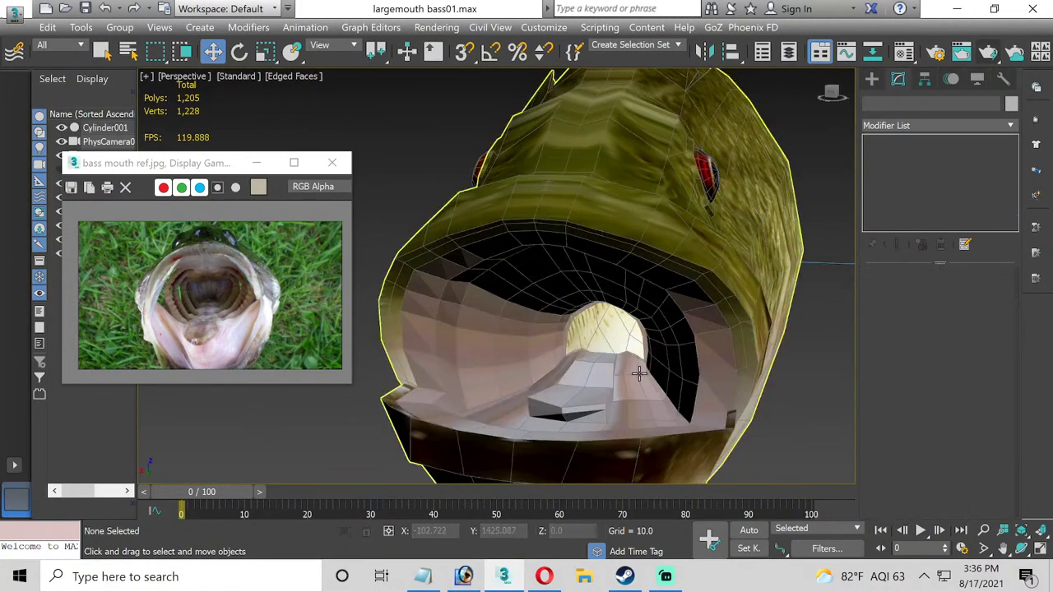
pyautogui.keyDown('alt'); pyautogui.moveTo(640, 374); pyautogui.dragTo(556, 369, button='middle'); pyautogui.keyUp('alt')
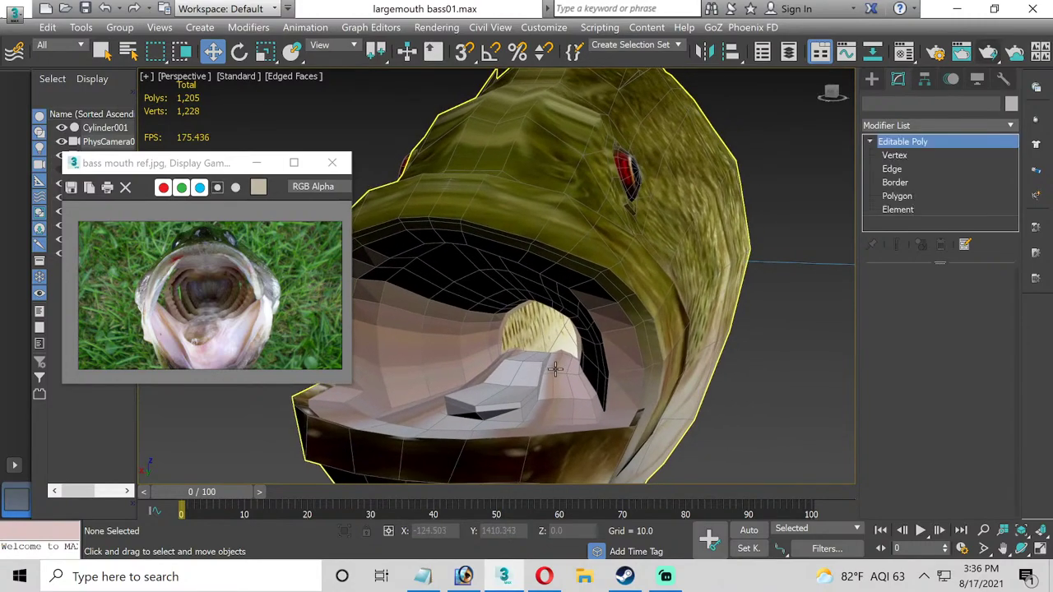
pyautogui.click(556, 370)
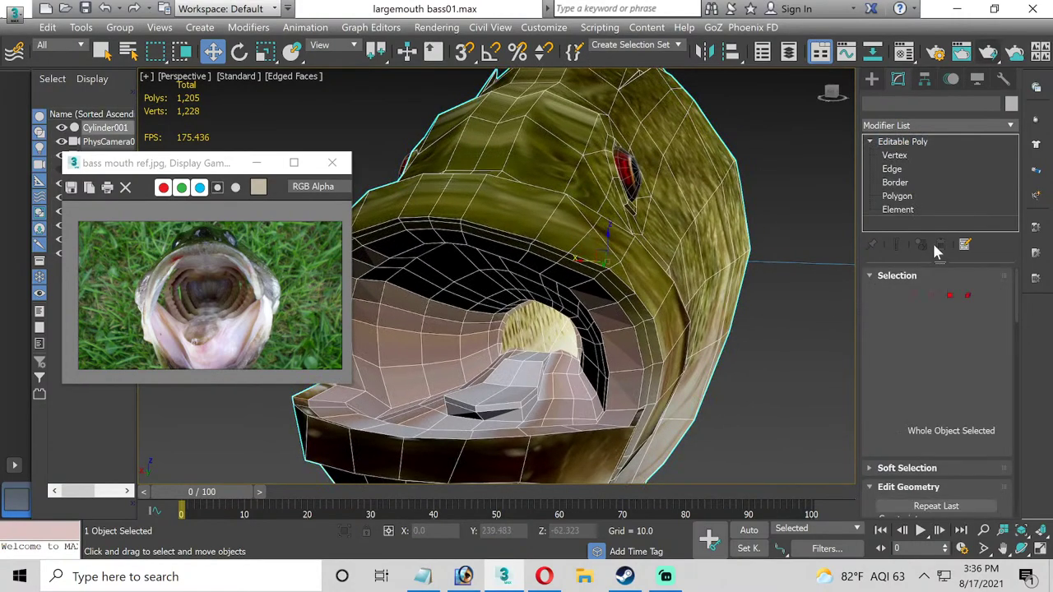
pyautogui.click(950, 297)
pyautogui.scroll(-3, 1013, 361)
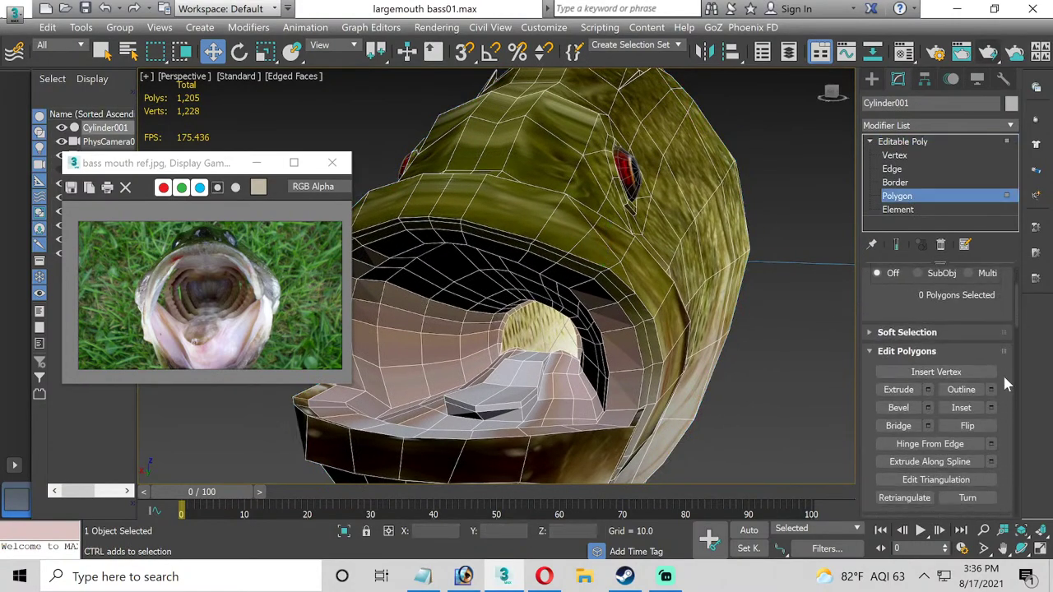
pyautogui.scroll(-5, 1002, 373)
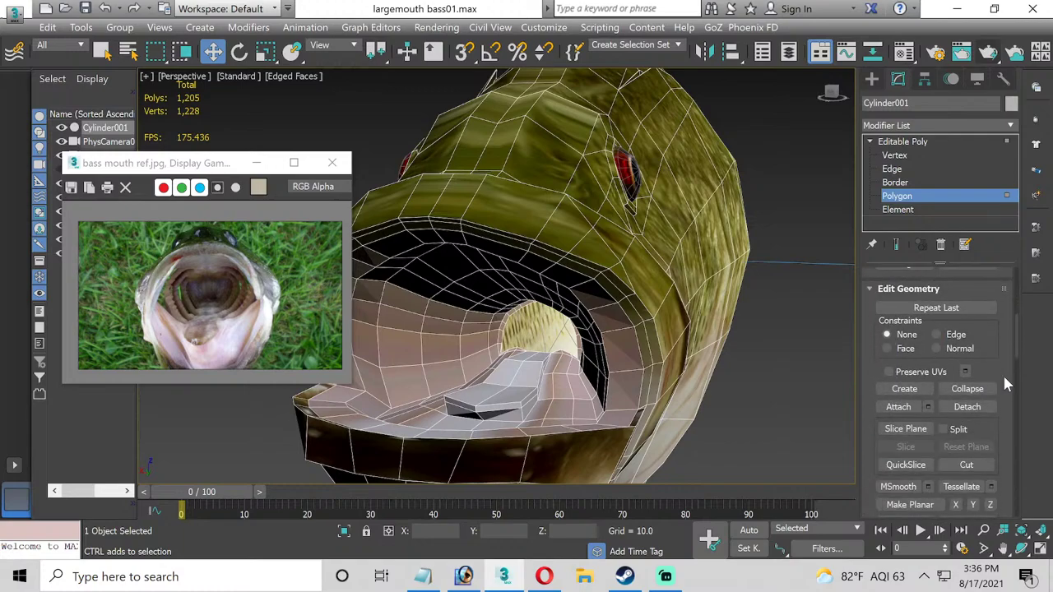
pyautogui.scroll(-2, 1002, 373)
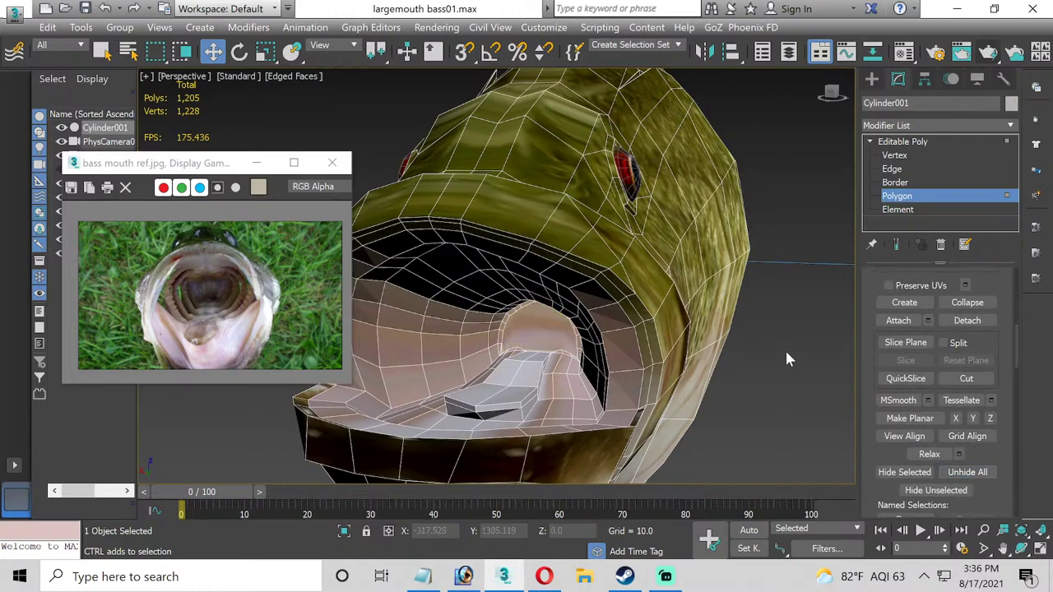
pyautogui.press('4')
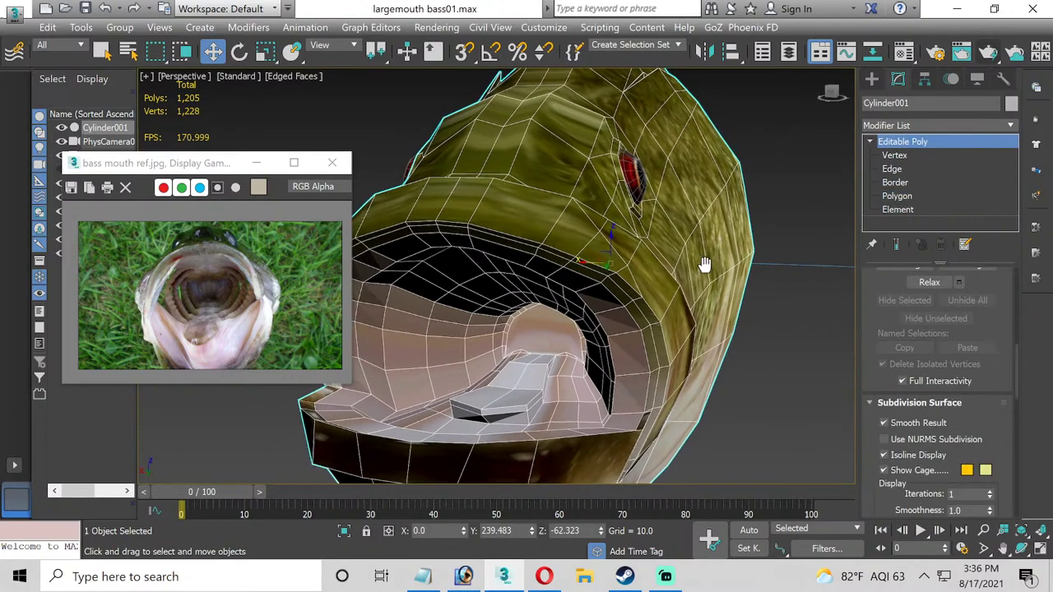
pyautogui.keyDown('alt'); pyautogui.moveTo(706, 263); pyautogui.dragTo(733, 263, button='middle'); pyautogui.keyUp('alt')
# Add an OpenSubdiv modifier to the bass with Iterations set to 2.
pyautogui.click(1009, 129)
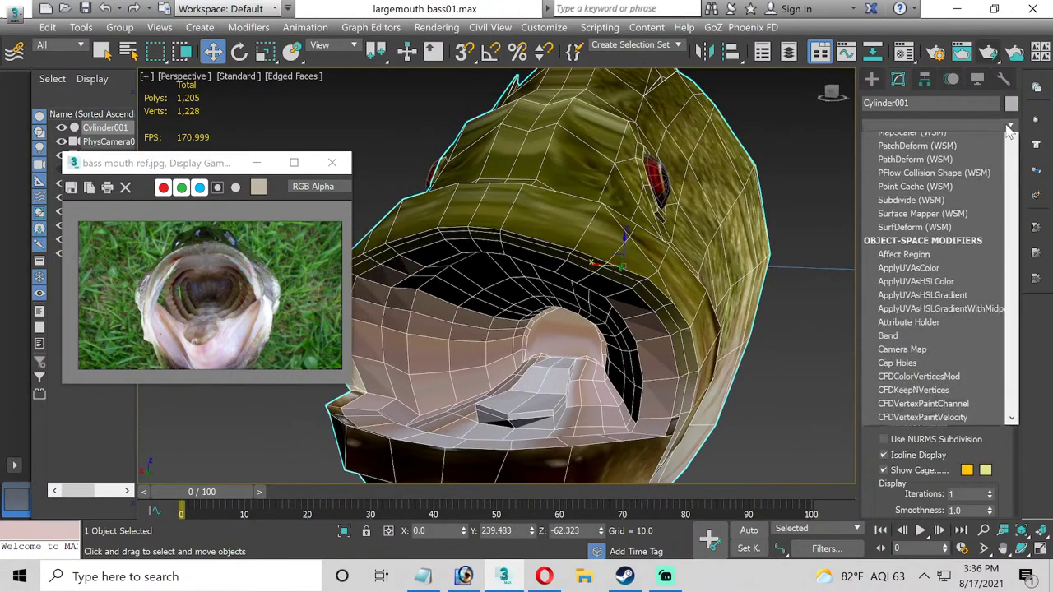
pyautogui.press('o')
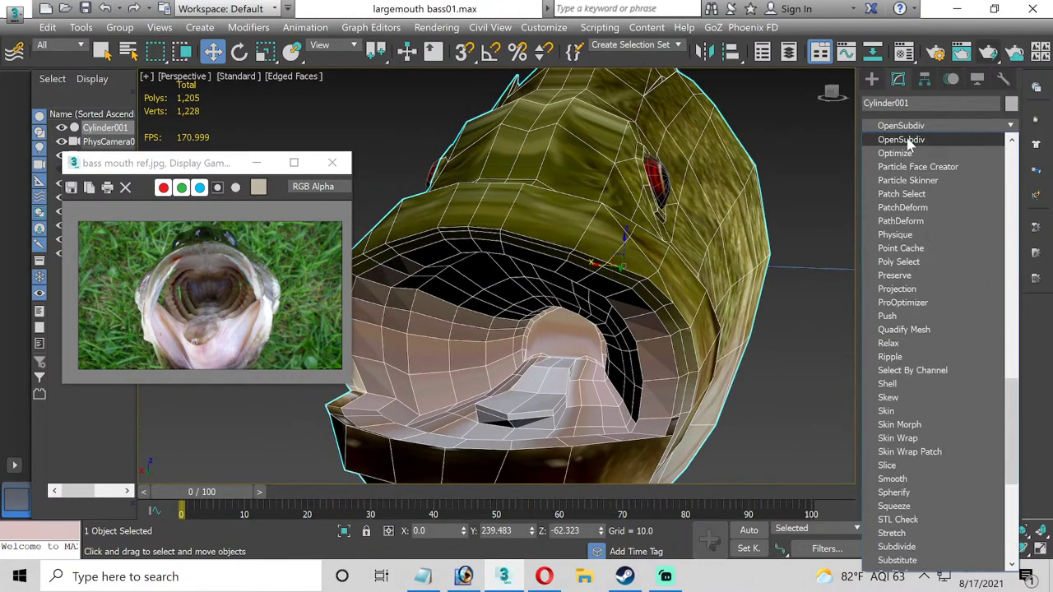
pyautogui.click(909, 140)
pyautogui.click(992, 301)
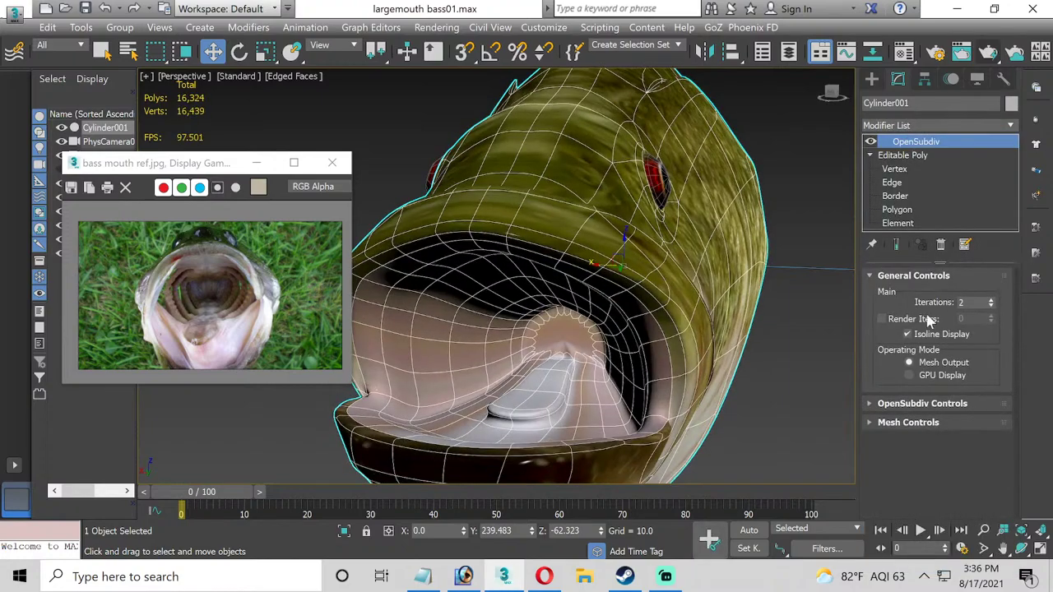
pyautogui.click(794, 347)
pyautogui.click(539, 366)
pyautogui.scroll(5, 540, 365)
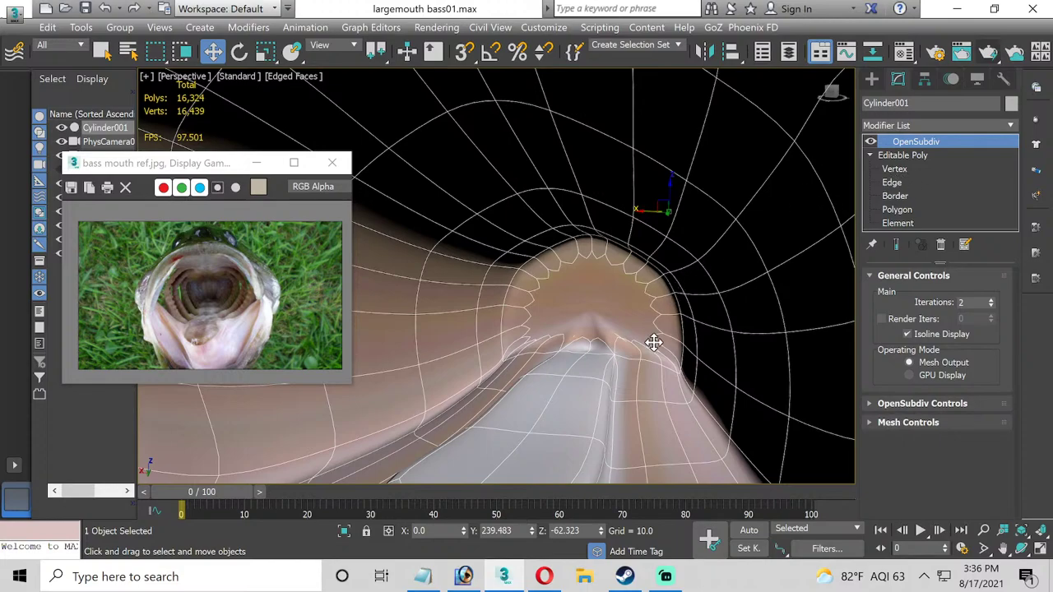
# Delete the polygon closing the back of the bass's throat.
pyautogui.scroll(-2, 654, 343)
pyautogui.click(229, 428)
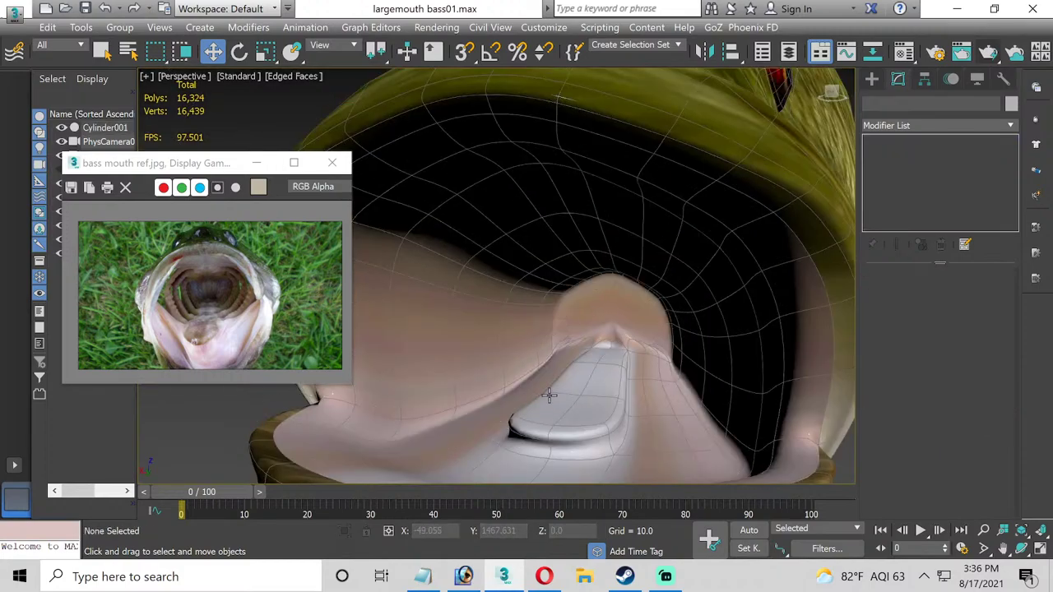
pyautogui.click(589, 336)
pyautogui.click(897, 209)
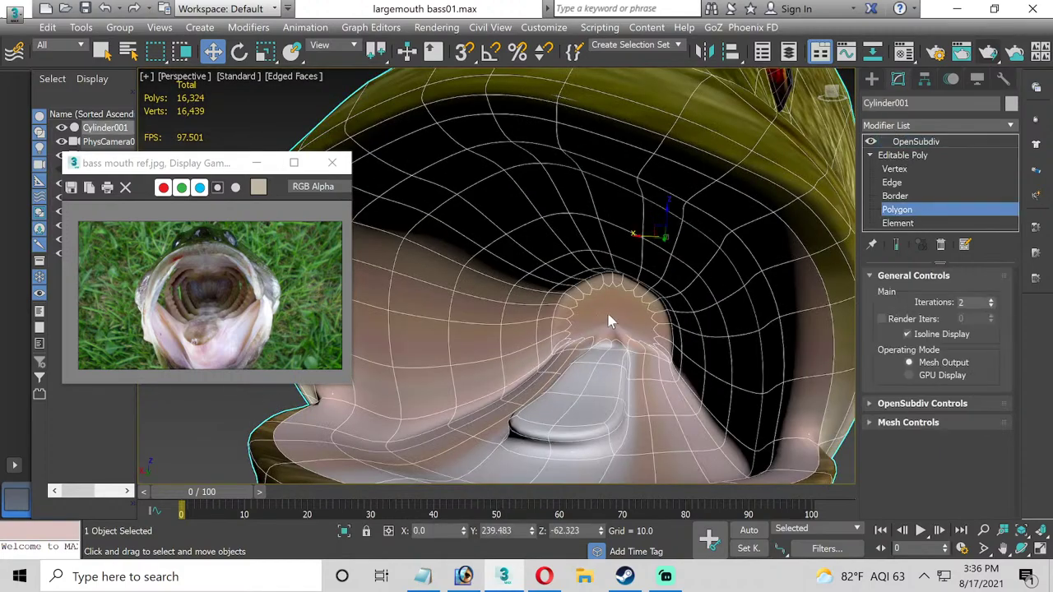
pyautogui.click(607, 313)
pyautogui.press('Delete')
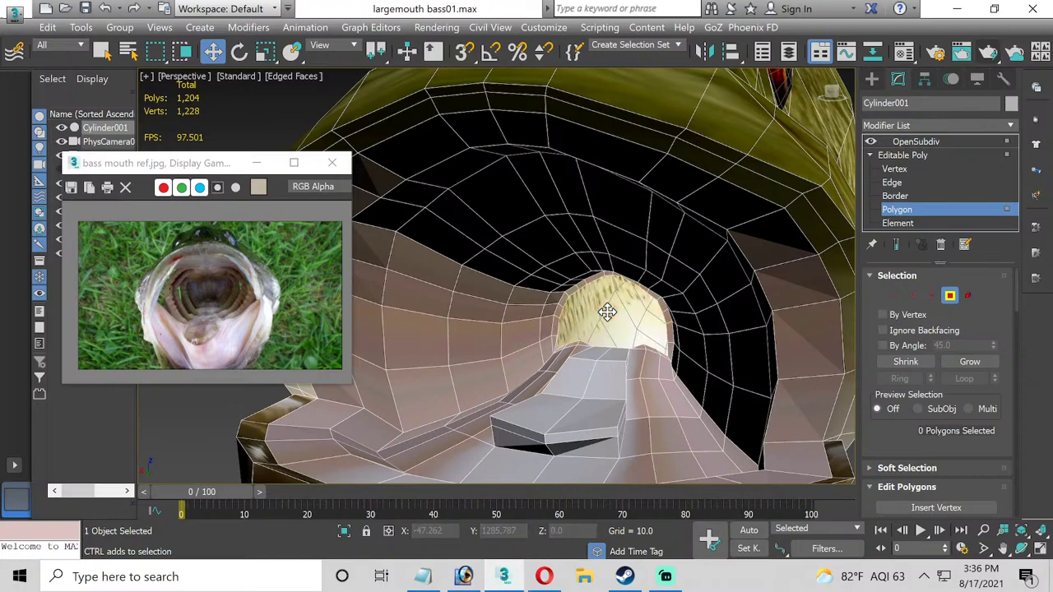
# Select the throat hole's border and uniformly scale it down to 86%.
pyautogui.scroll(4, 595, 337)
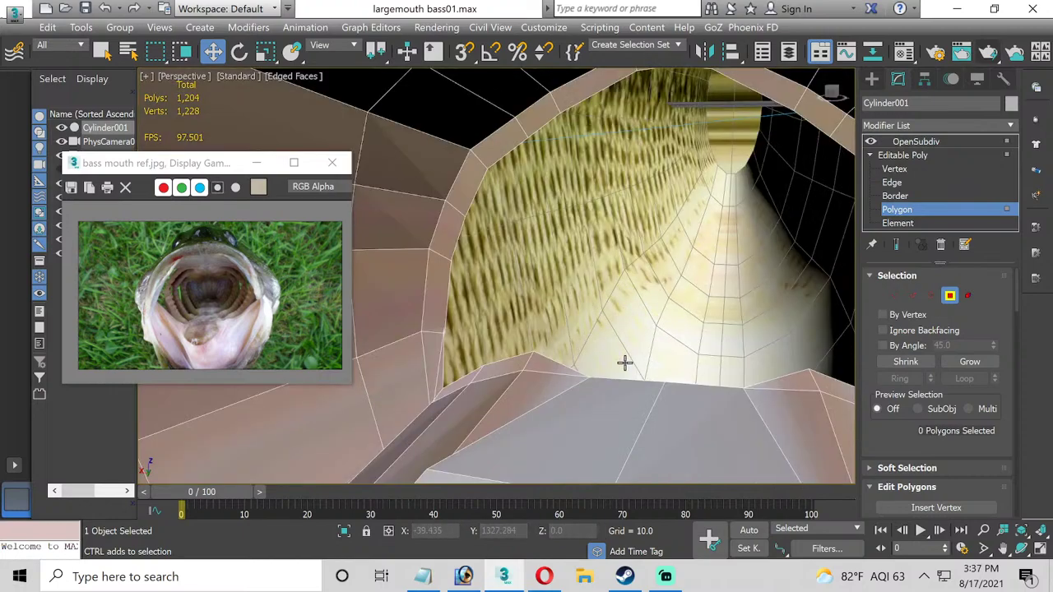
pyautogui.scroll(-5, 630, 363)
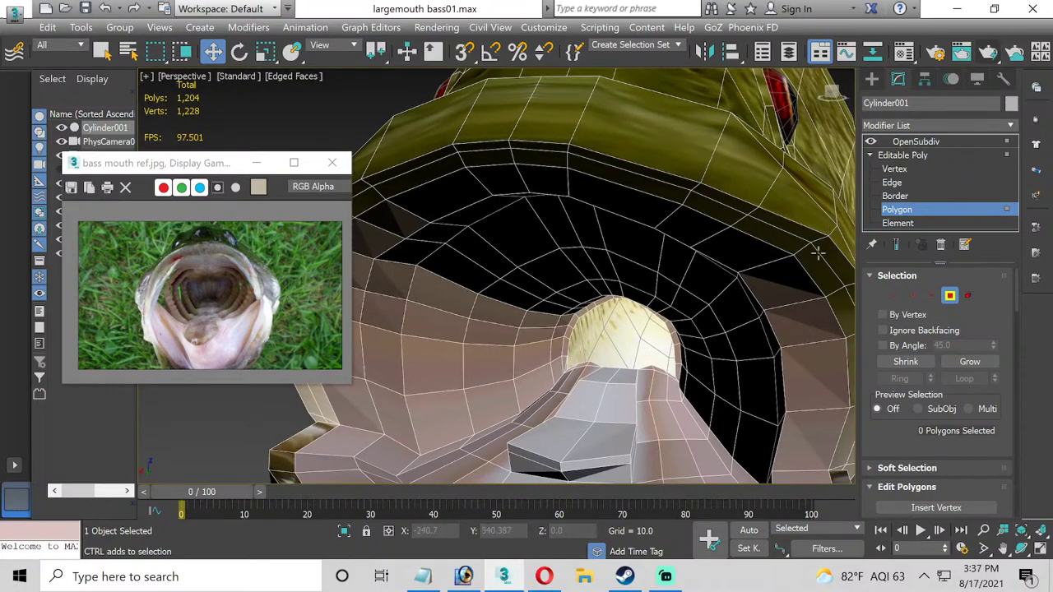
pyautogui.click(897, 196)
pyautogui.click(659, 319)
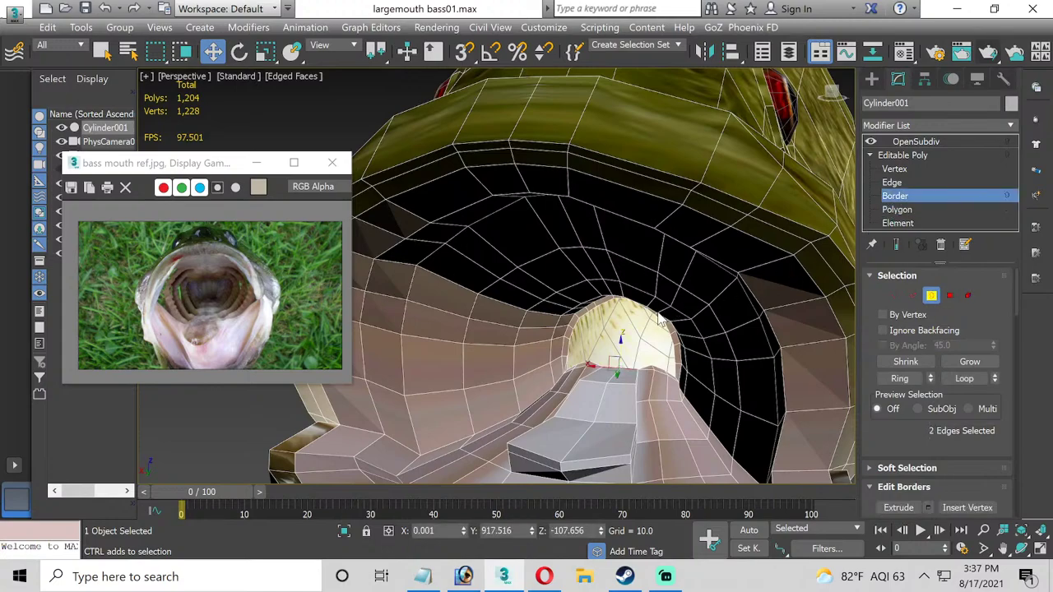
pyautogui.click(654, 318)
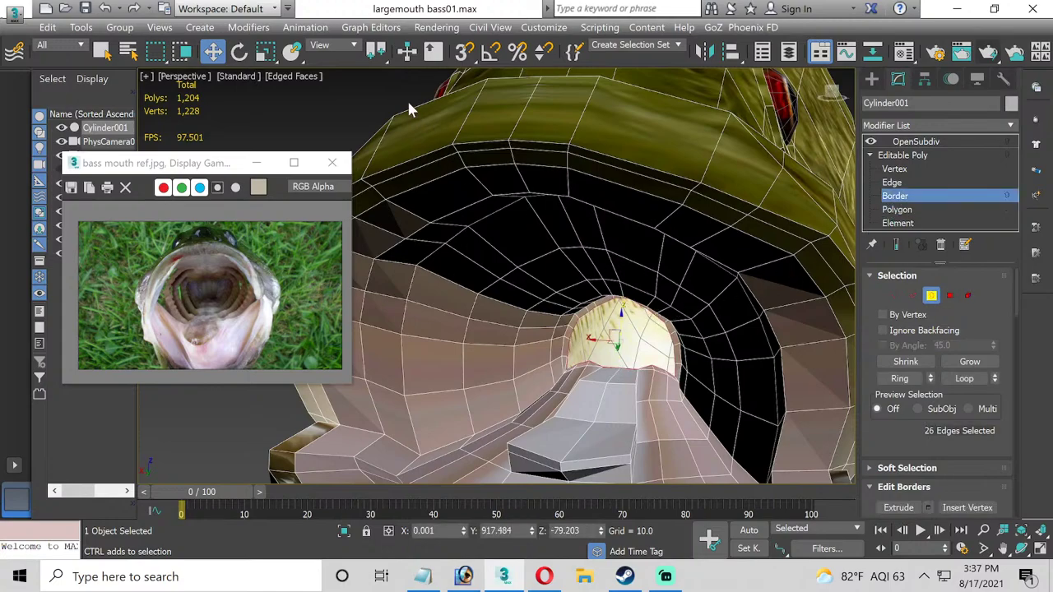
pyautogui.click(272, 52)
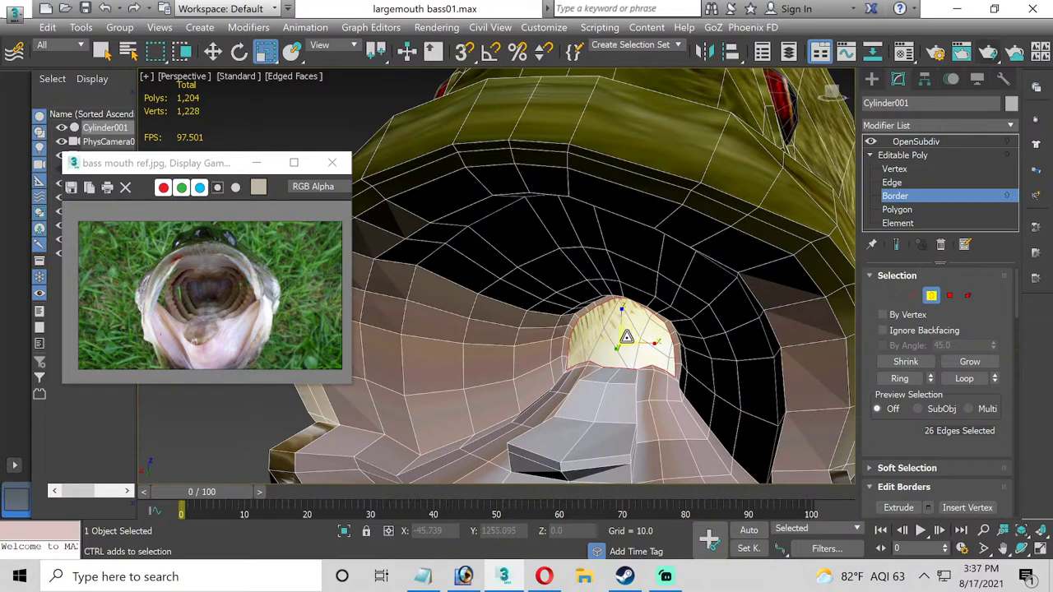
pyautogui.keyDown('shift'); pyautogui.moveTo(627, 338); pyautogui.dragTo(622, 345); pyautogui.keyUp('shift')
# Cap the throat hole with a new face and show the mesh smoothed with OpenSubdiv.
pyautogui.scroll(-1, 959, 385)
pyautogui.scroll(-2, 958, 385)
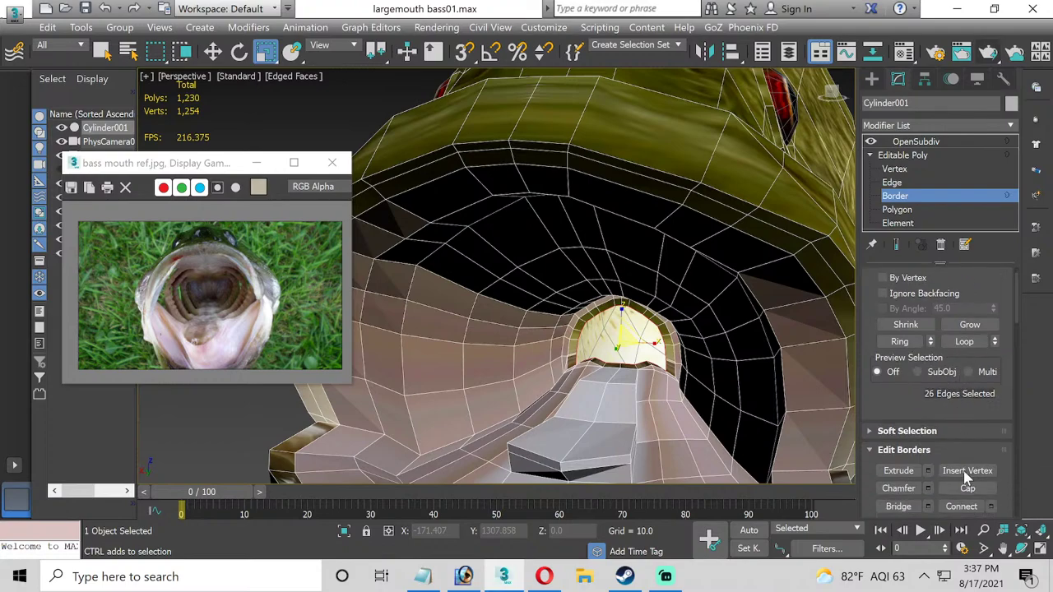
pyautogui.click(967, 489)
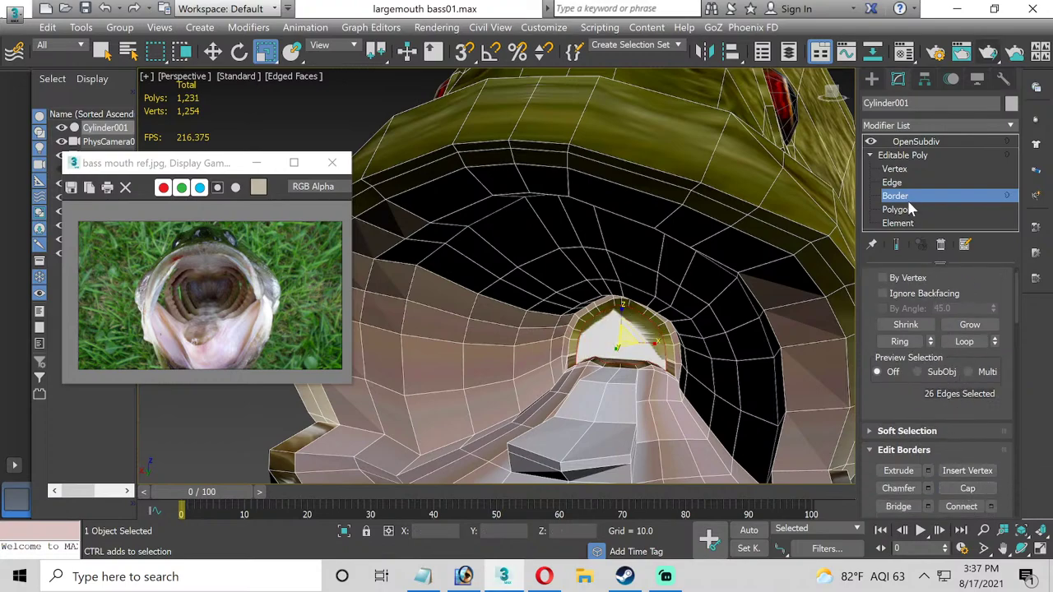
pyautogui.click(915, 142)
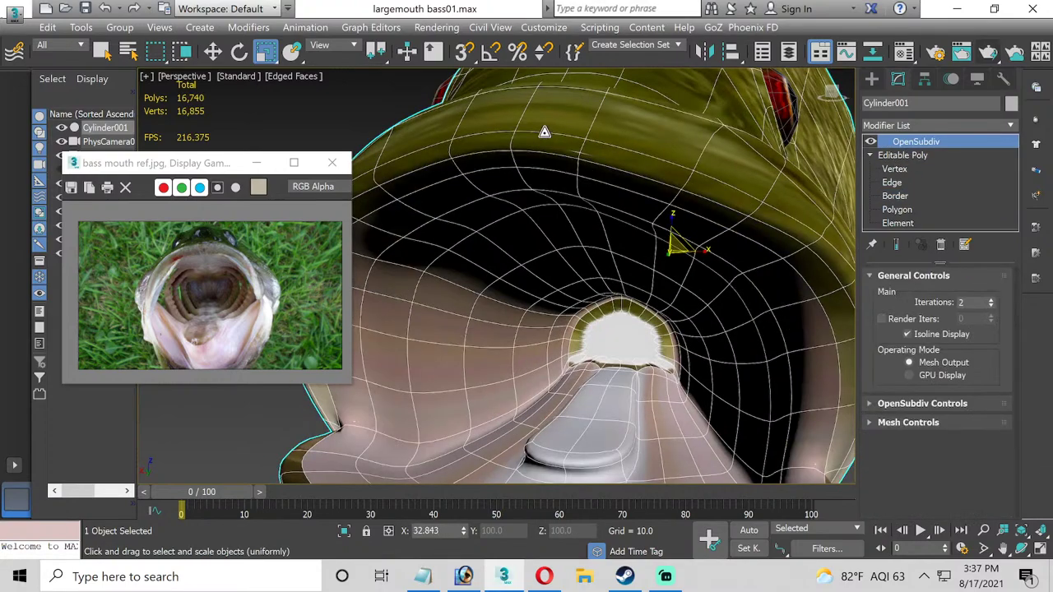
pyautogui.click(380, 133)
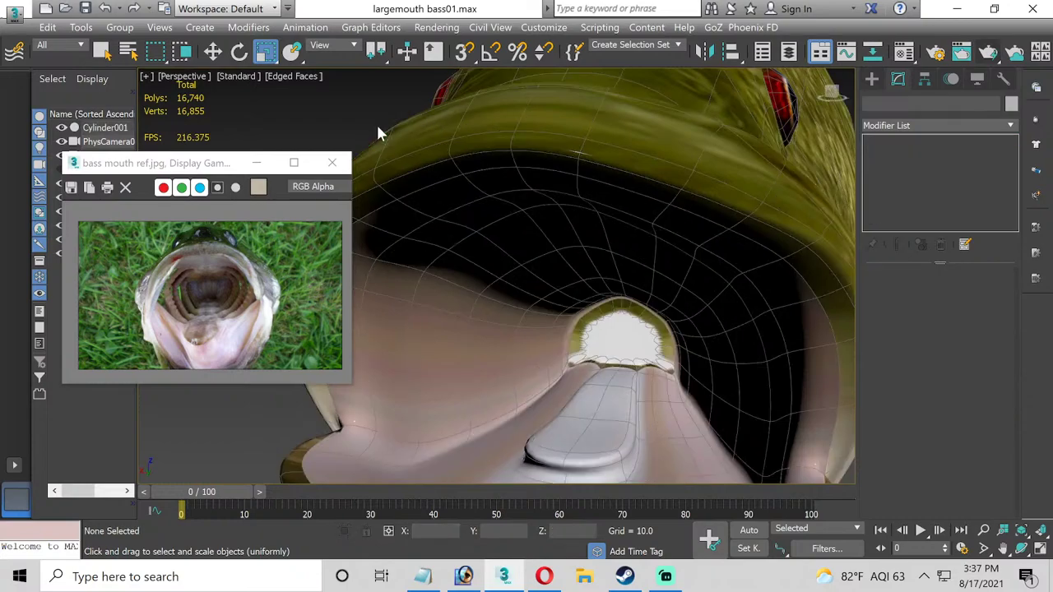
pyautogui.scroll(-3, 557, 305)
pyautogui.moveTo(520, 352); pyautogui.dragTo(493, 374, button='middle')
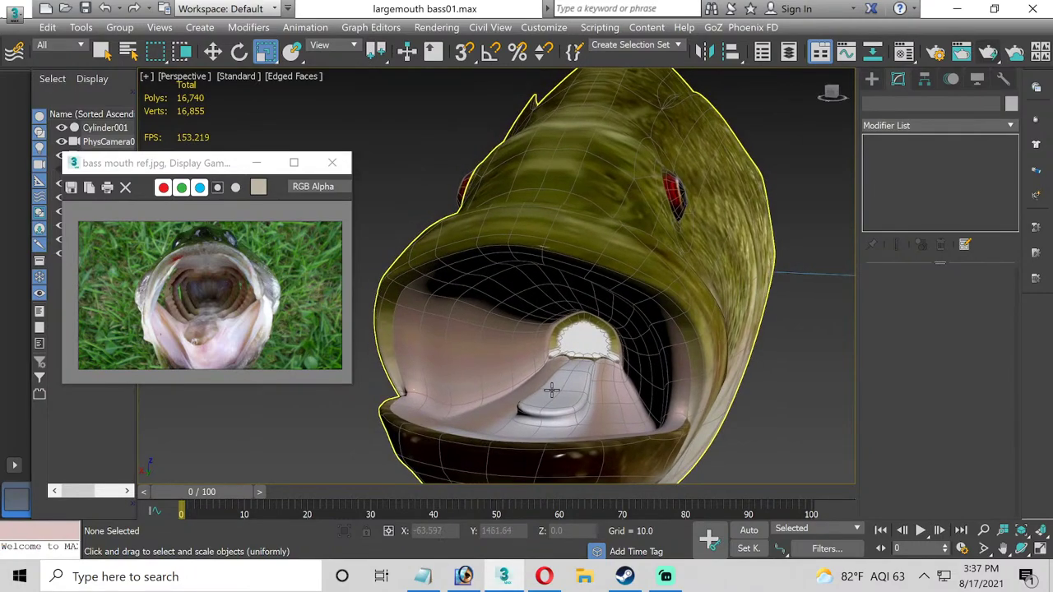
# Delete the OpenSubdiv modifier from the bass model.
pyautogui.click(552, 390)
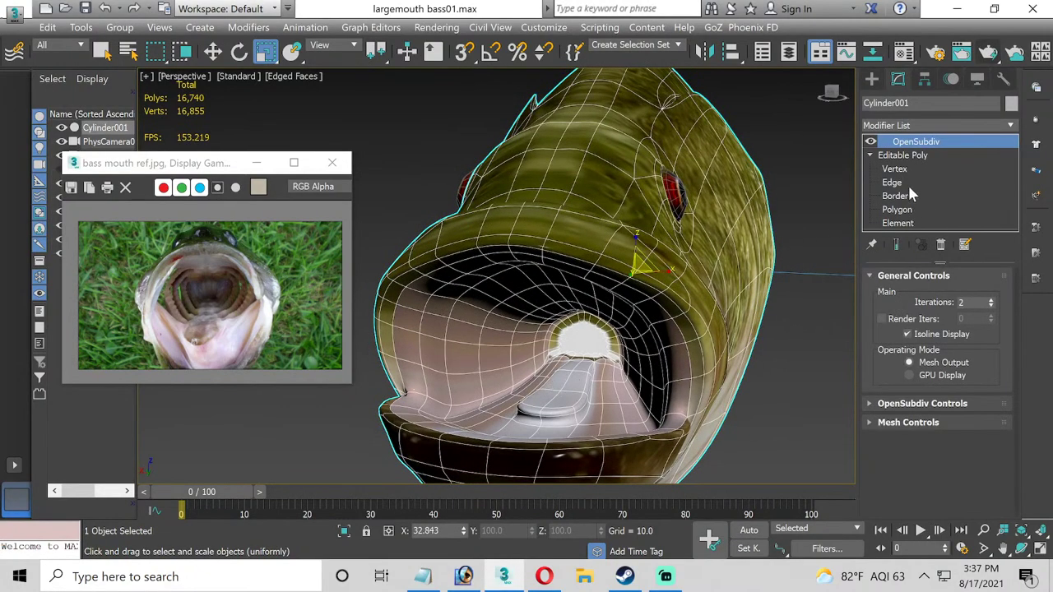
pyautogui.rightClick(921, 148)
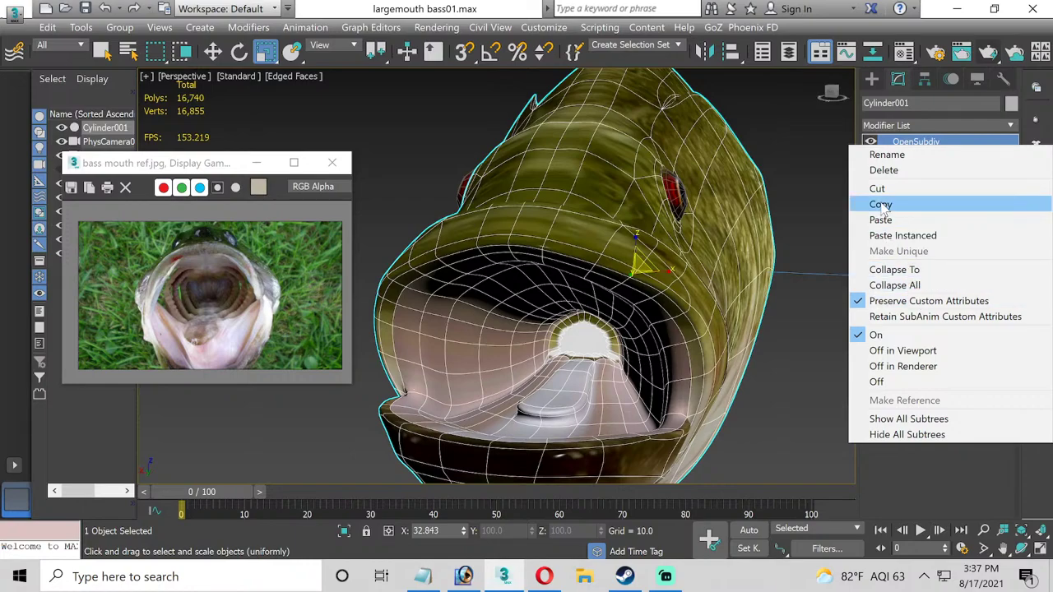
pyautogui.click(912, 169)
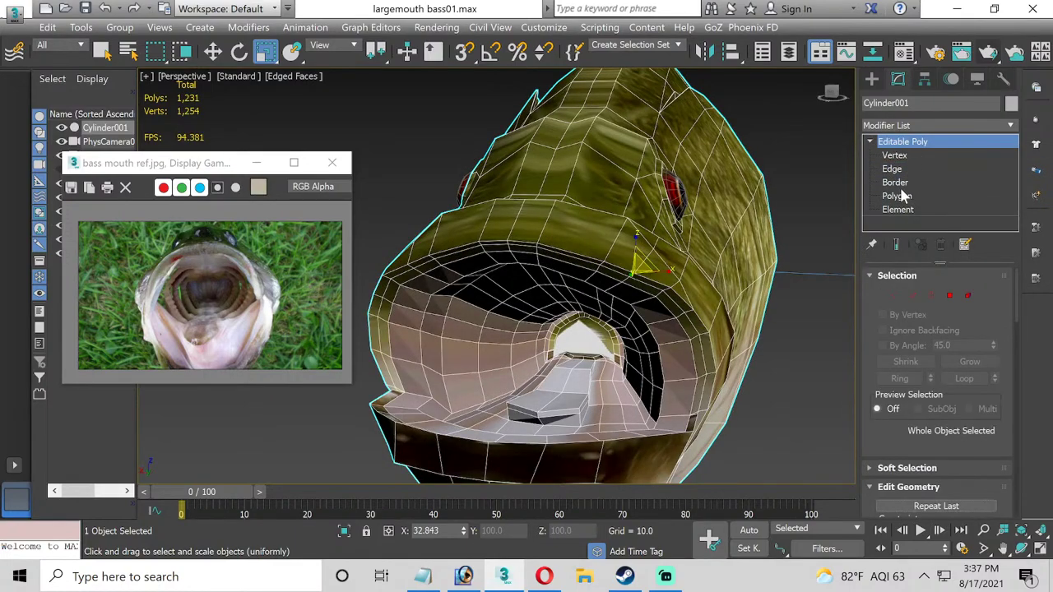
# Select the throat face and grow the selection six times across the mouth.
pyautogui.click(899, 196)
pyautogui.click(608, 343)
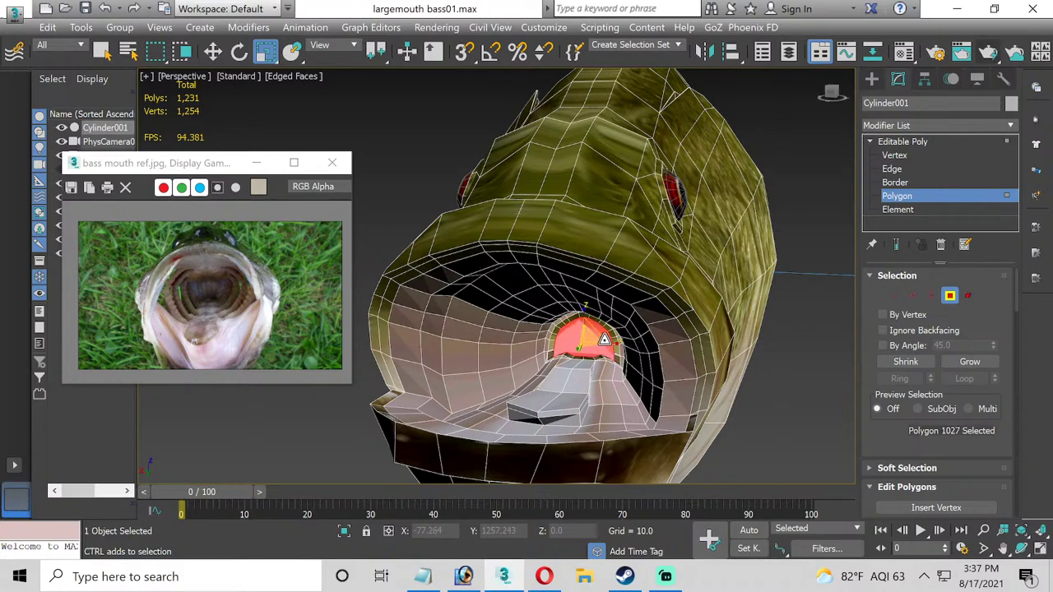
pyautogui.click(987, 364)
pyautogui.click(987, 364)
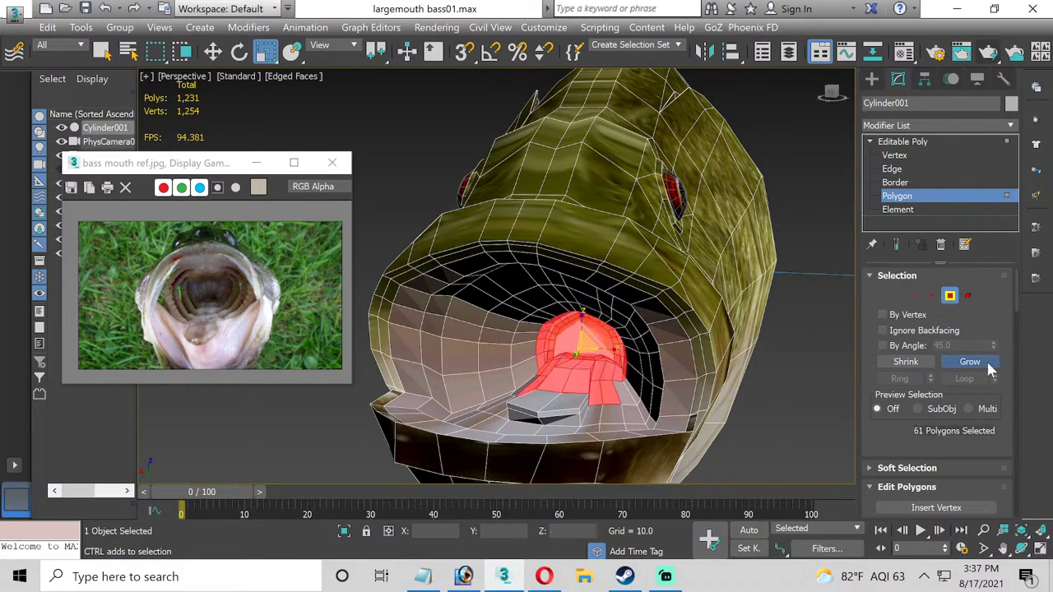
pyautogui.click(987, 365)
pyautogui.click(986, 361)
pyautogui.click(986, 362)
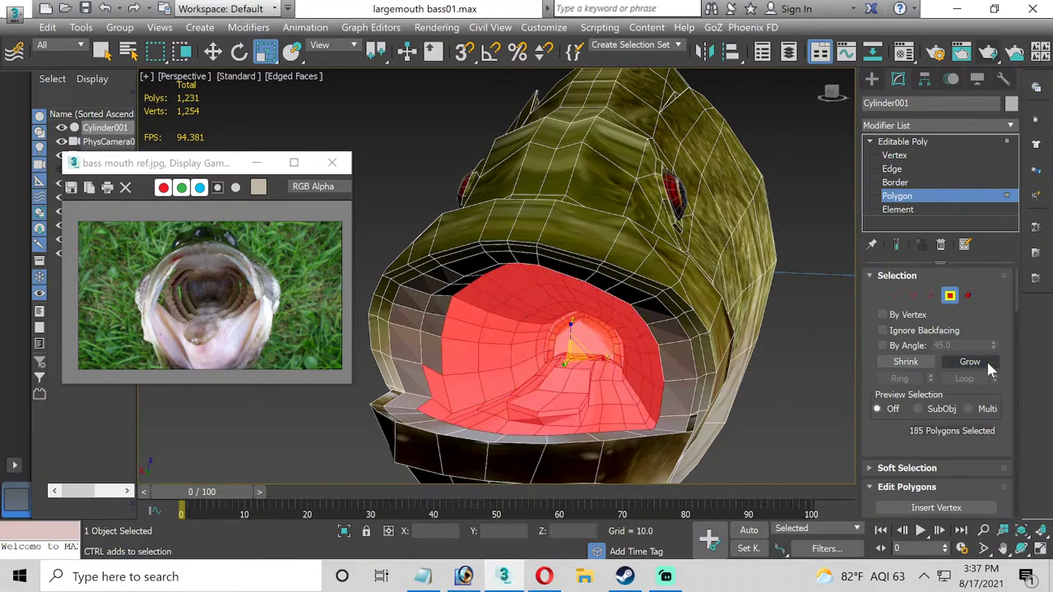
pyautogui.click(986, 361)
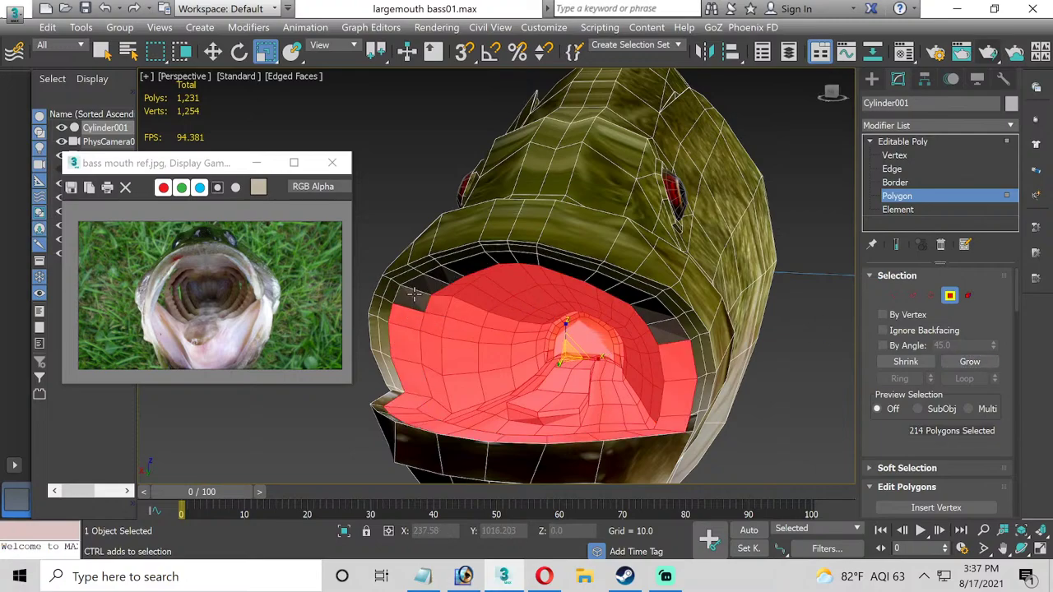
# Add the faces along the upper mouth rim, left to right, to the selection.
pyautogui.keyDown('ctrl'); pyautogui.click(416, 290); pyautogui.keyUp('ctrl')
pyautogui.keyDown('ctrl'); pyautogui.click(444, 274); pyautogui.keyUp('ctrl')
pyautogui.keyDown('ctrl'); pyautogui.click(471, 262); pyautogui.keyUp('ctrl')
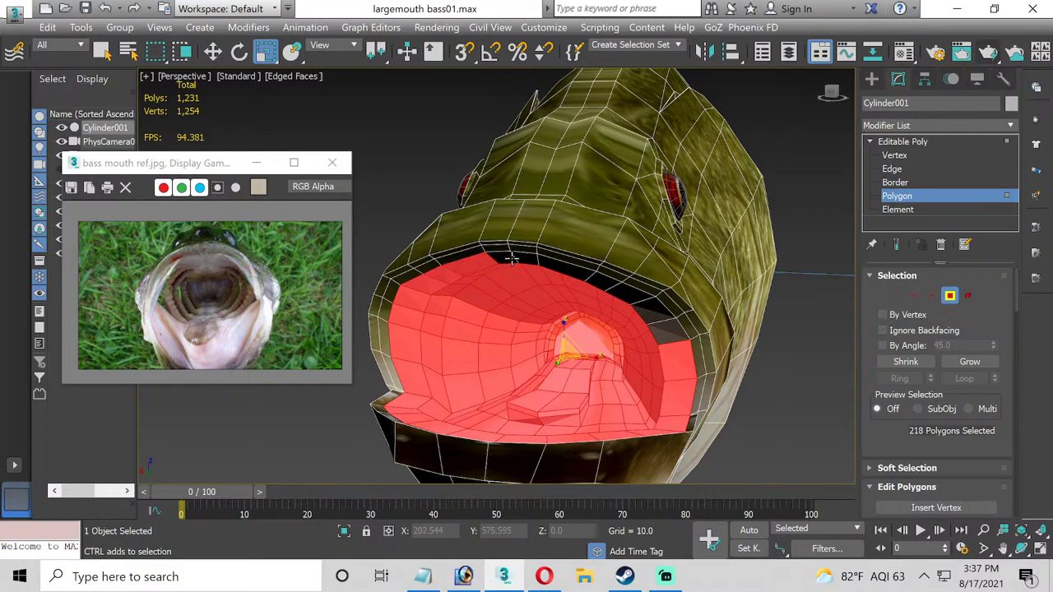
pyautogui.keyDown('ctrl'); pyautogui.click(508, 258); pyautogui.keyUp('ctrl')
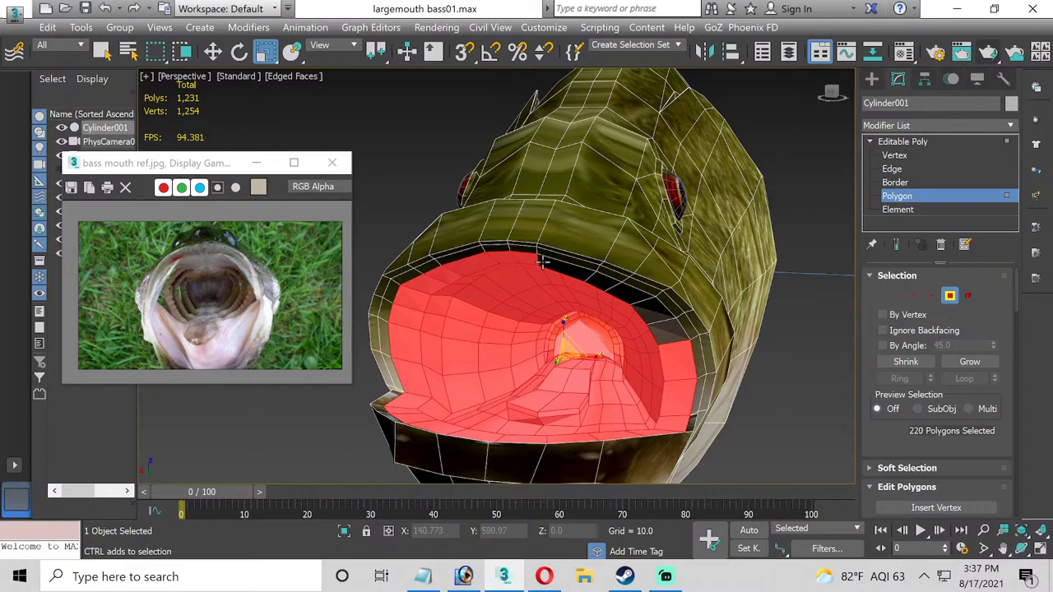
pyautogui.keyDown('ctrl'); pyautogui.click(572, 270); pyautogui.keyUp('ctrl')
pyautogui.keyDown('ctrl'); pyautogui.click(599, 280); pyautogui.keyUp('ctrl')
pyautogui.keyDown('ctrl'); pyautogui.click(617, 287); pyautogui.keyUp('ctrl')
pyautogui.keyDown('ctrl'); pyautogui.click(636, 299); pyautogui.keyUp('ctrl')
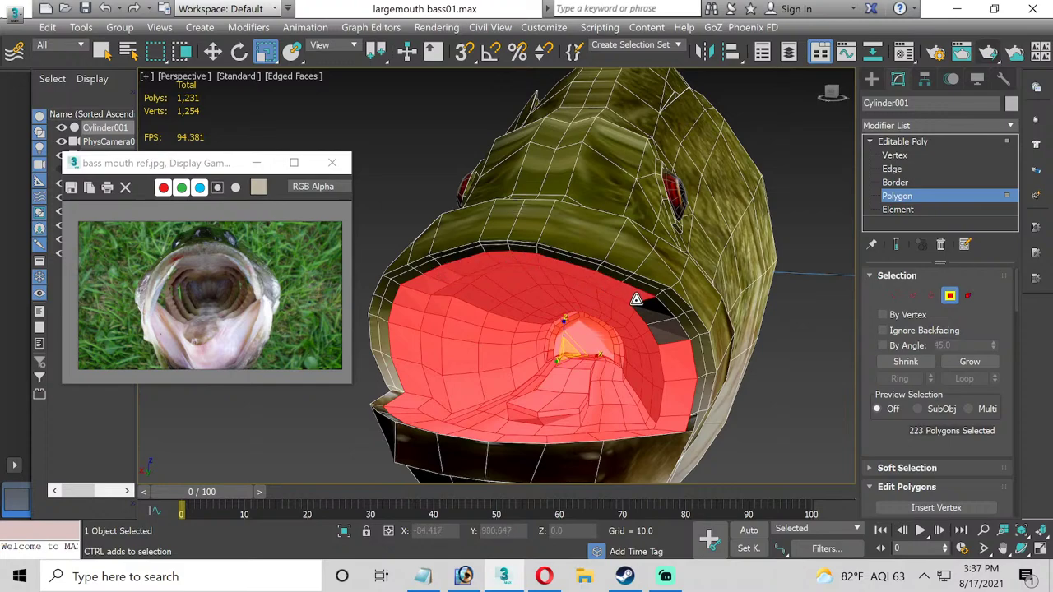
pyautogui.keyDown('ctrl'); pyautogui.click(646, 306); pyautogui.keyUp('ctrl')
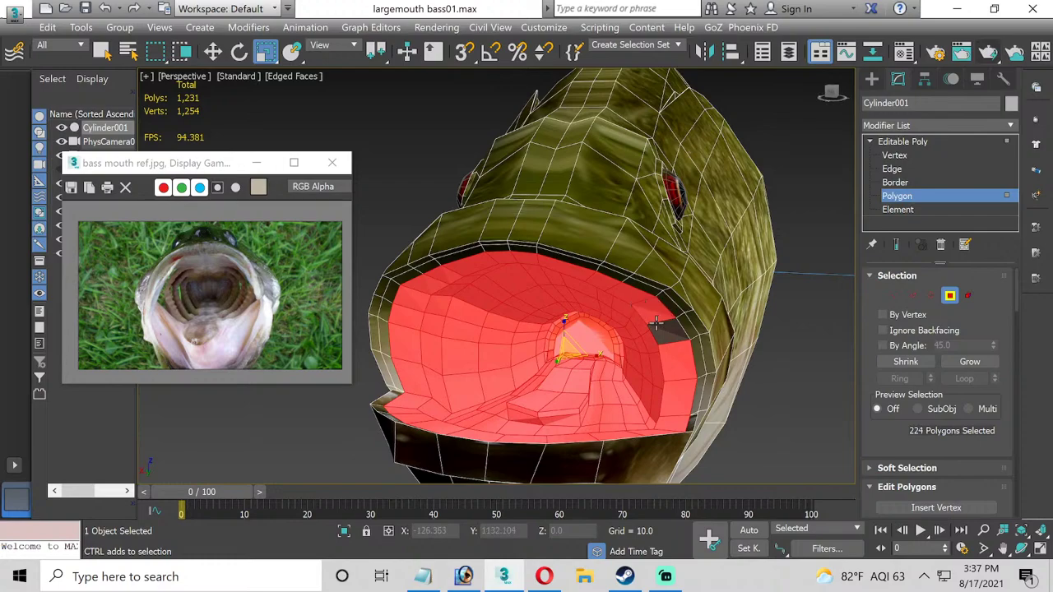
pyautogui.keyDown('ctrl'); pyautogui.click(657, 328); pyautogui.keyUp('ctrl')
# Maximize the front orthographic view of the bass, keeping face editing active.
pyautogui.click(1041, 549)
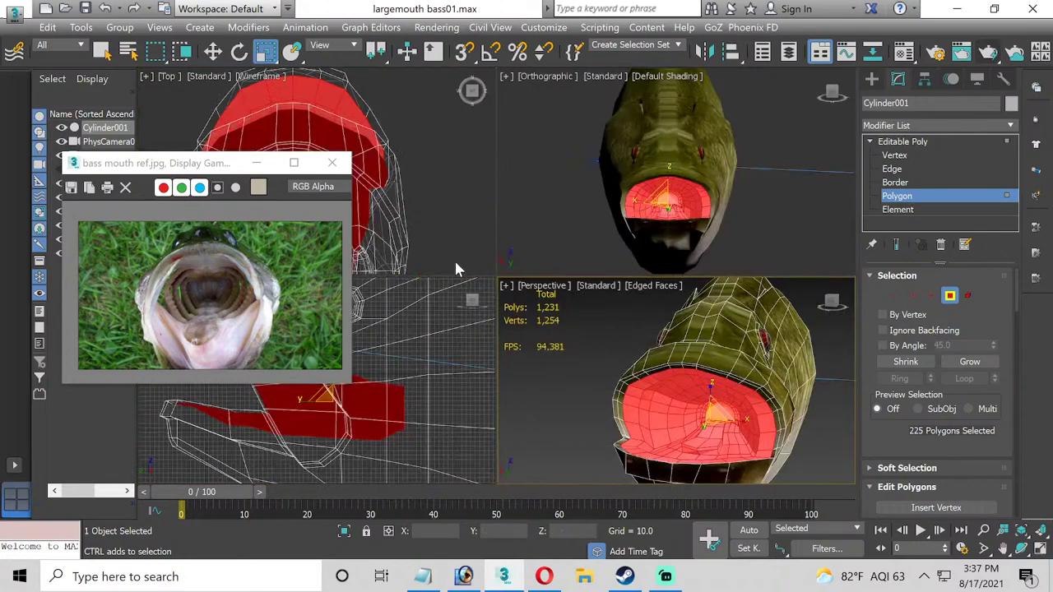
pyautogui.rightClick(585, 265)
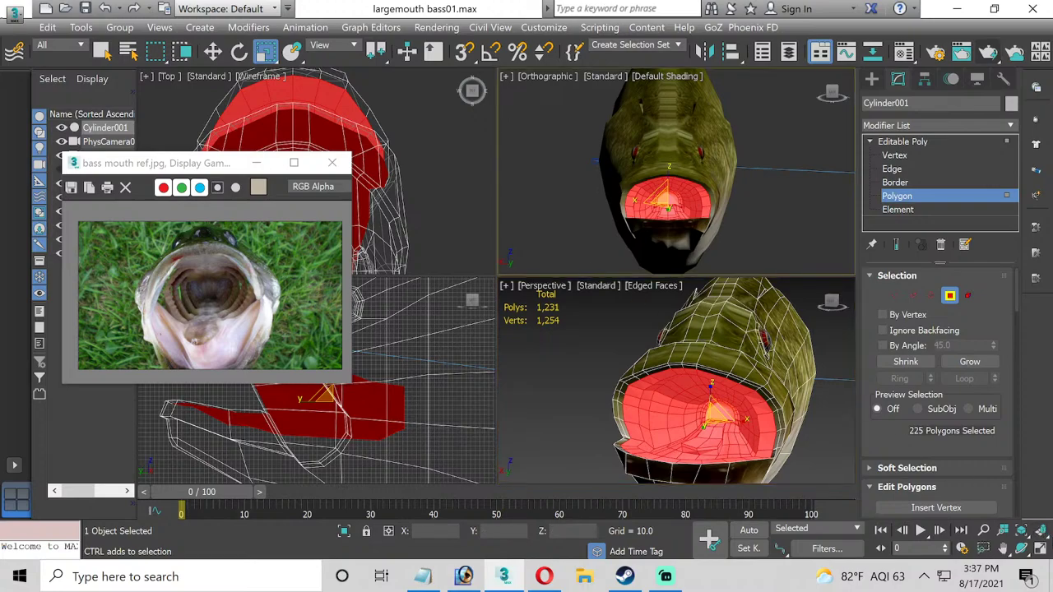
pyautogui.click(1040, 550)
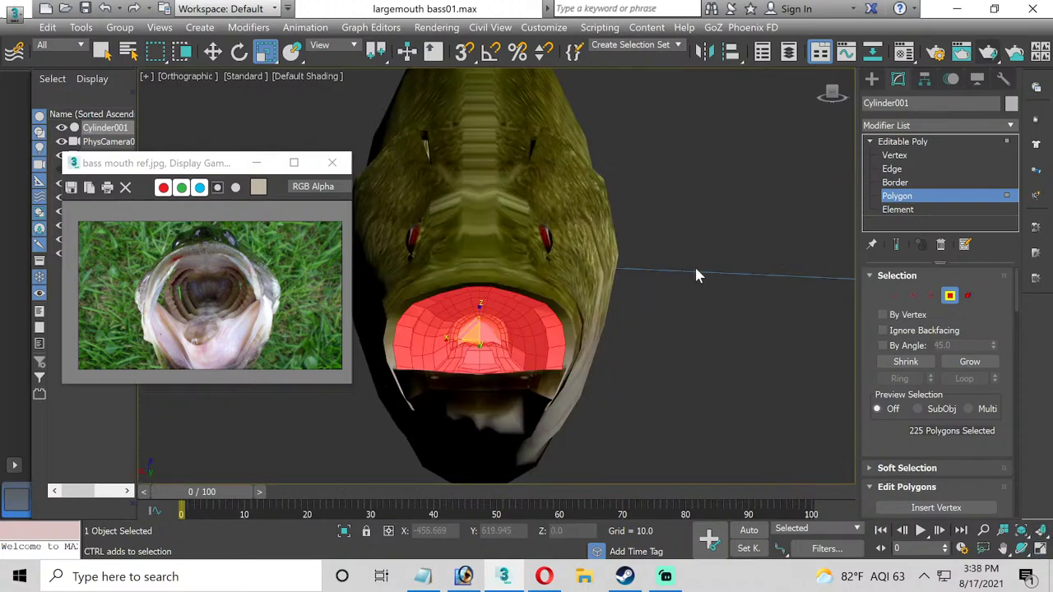
pyautogui.click(905, 196)
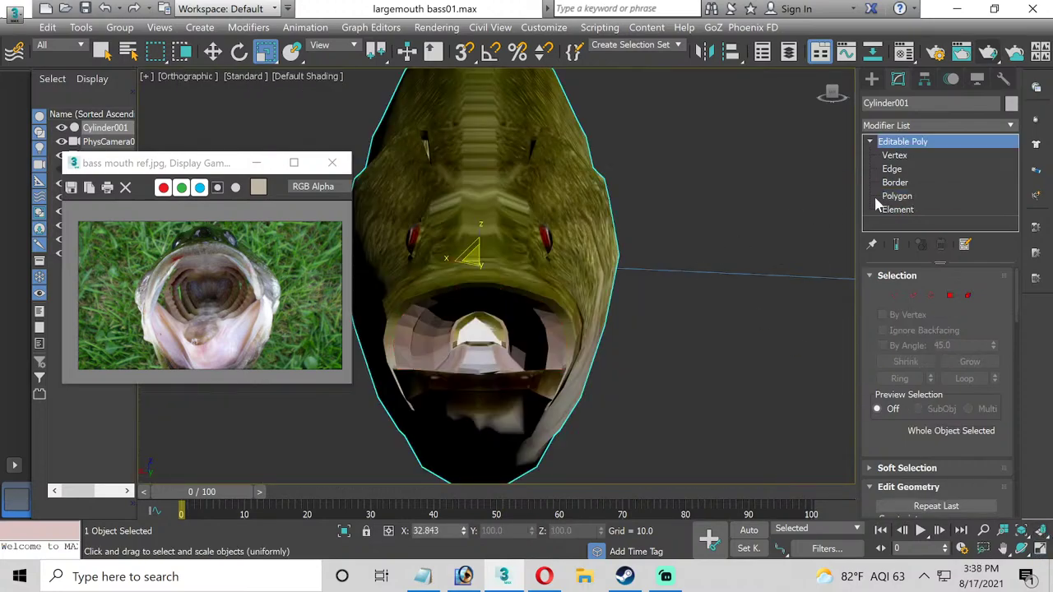
pyautogui.click(905, 197)
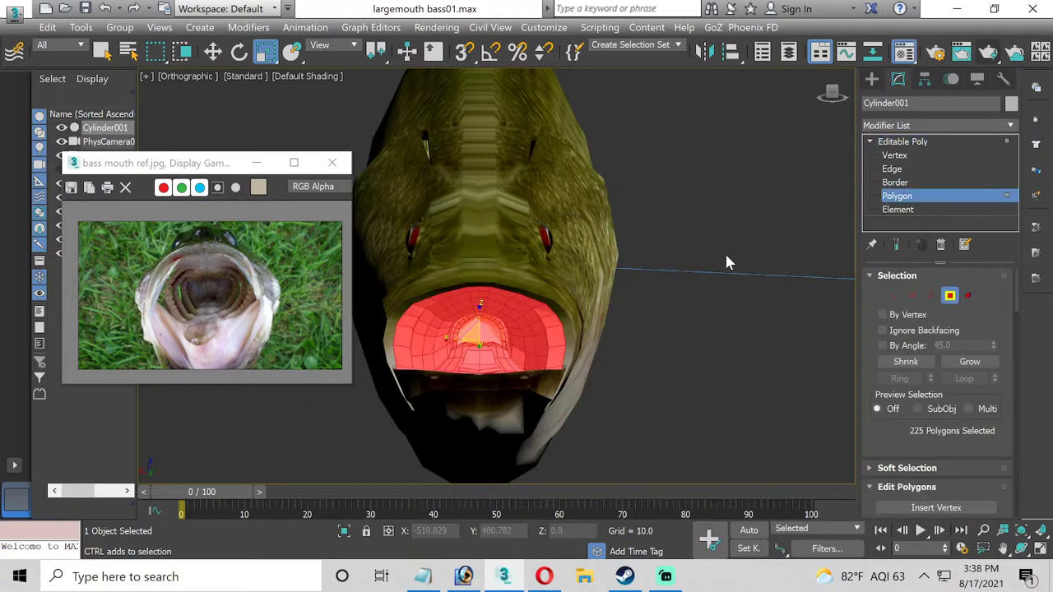
# Add an Unwrap UVW modifier to the selected mouth faces.
pyautogui.press('m')
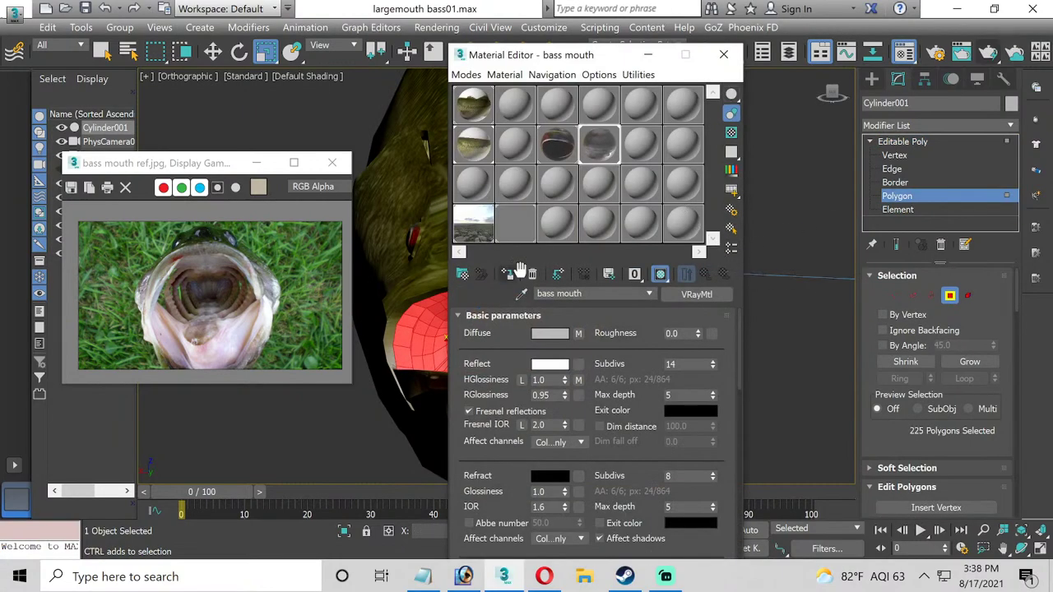
pyautogui.click(648, 55)
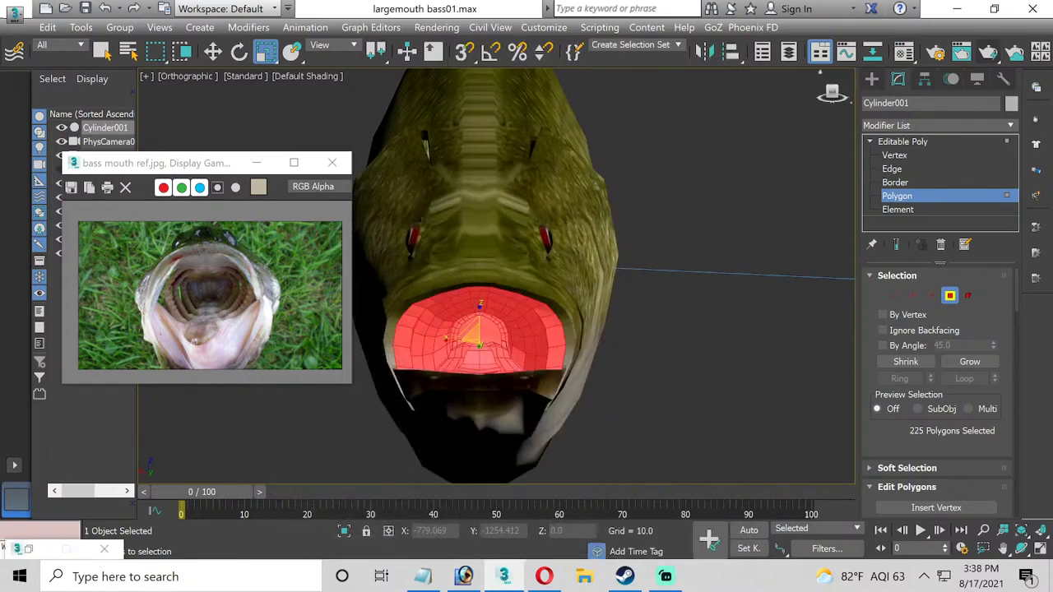
pyautogui.click(1012, 126)
pyautogui.press('u')
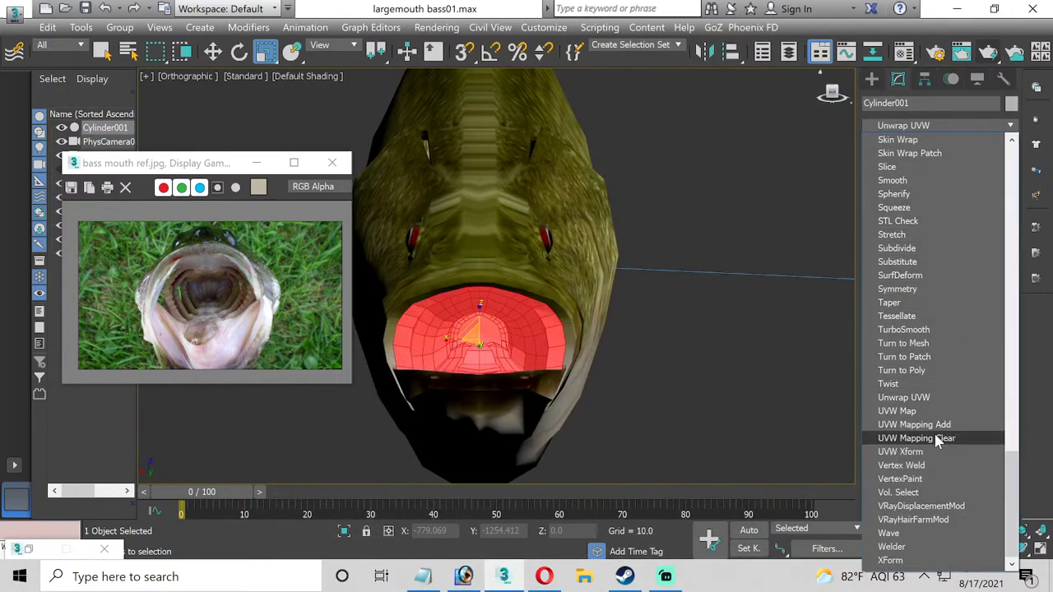
pyautogui.click(930, 396)
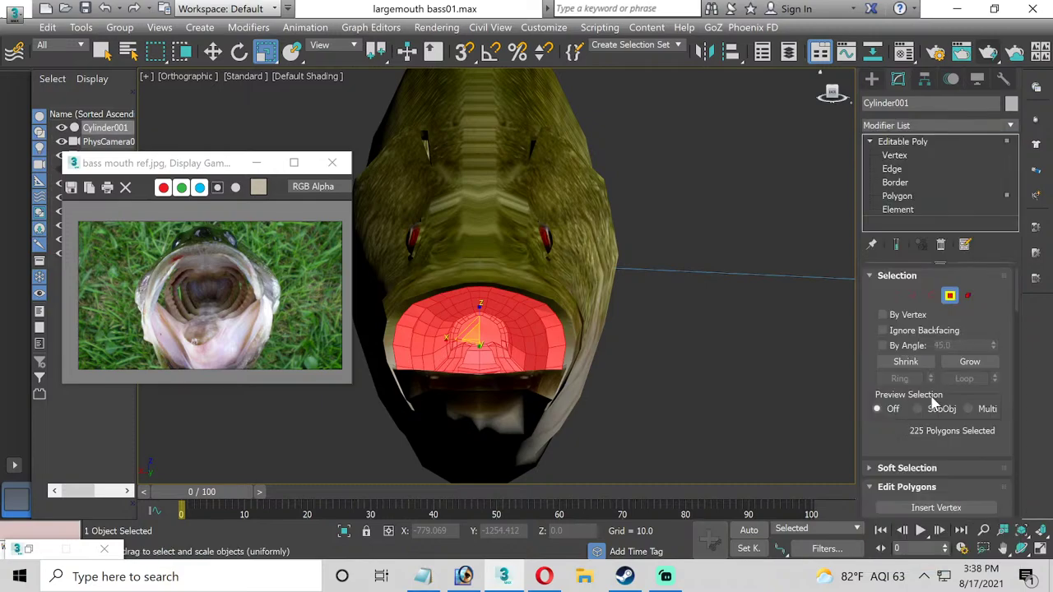
# Apply a Planar projection fitted to the mouth faces and open the UV editor.
pyautogui.scroll(-3, 930, 397)
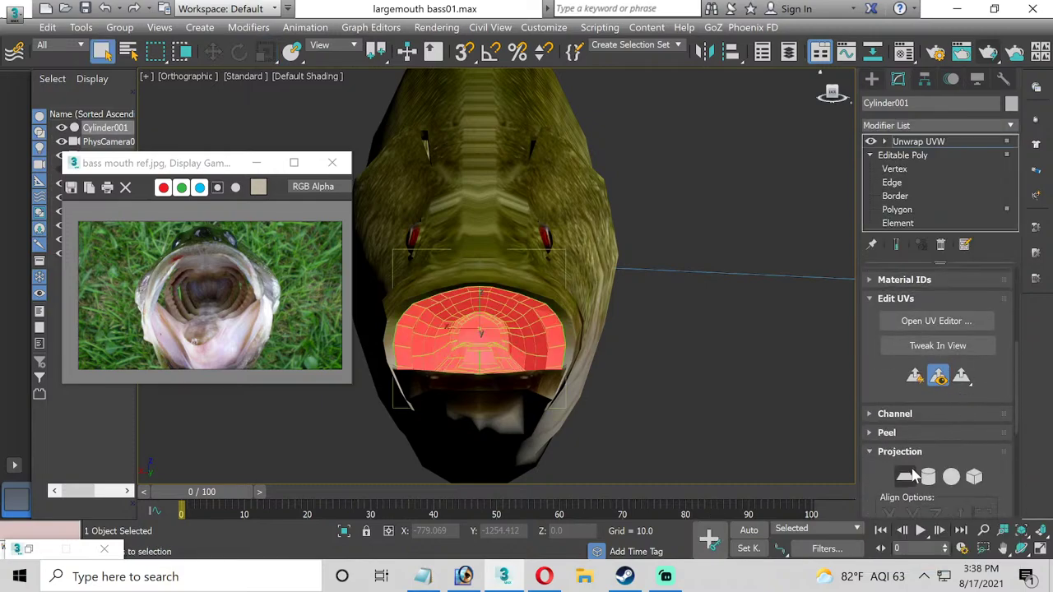
pyautogui.click(913, 477)
pyautogui.click(984, 514)
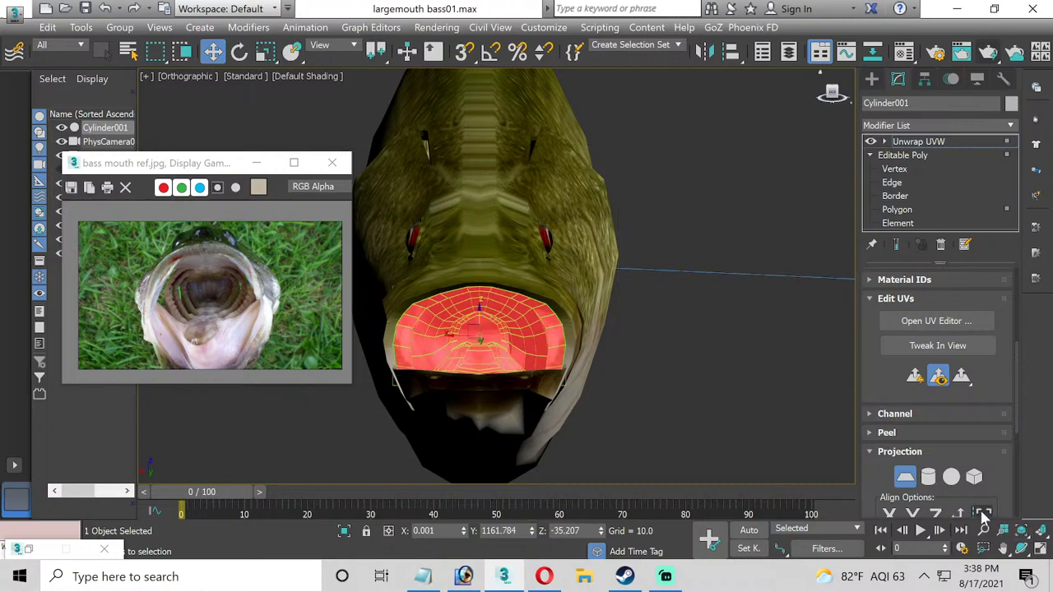
pyautogui.scroll(1, 963, 426)
pyautogui.click(961, 357)
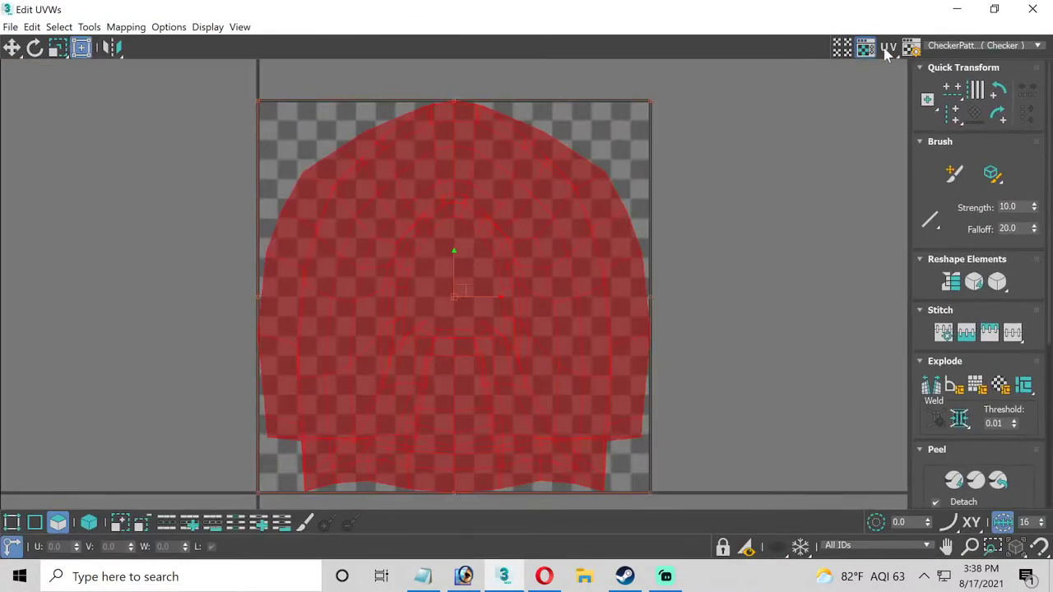
# Show the bass mouth.jpg texture (Map #7) behind the UVs.
pyautogui.click(957, 47)
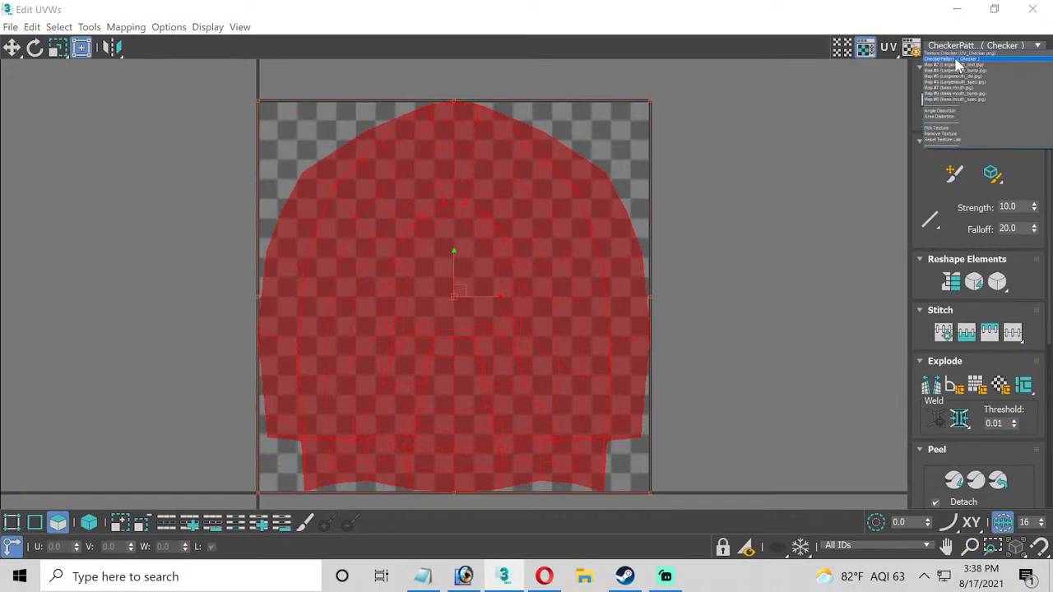
pyautogui.click(955, 93)
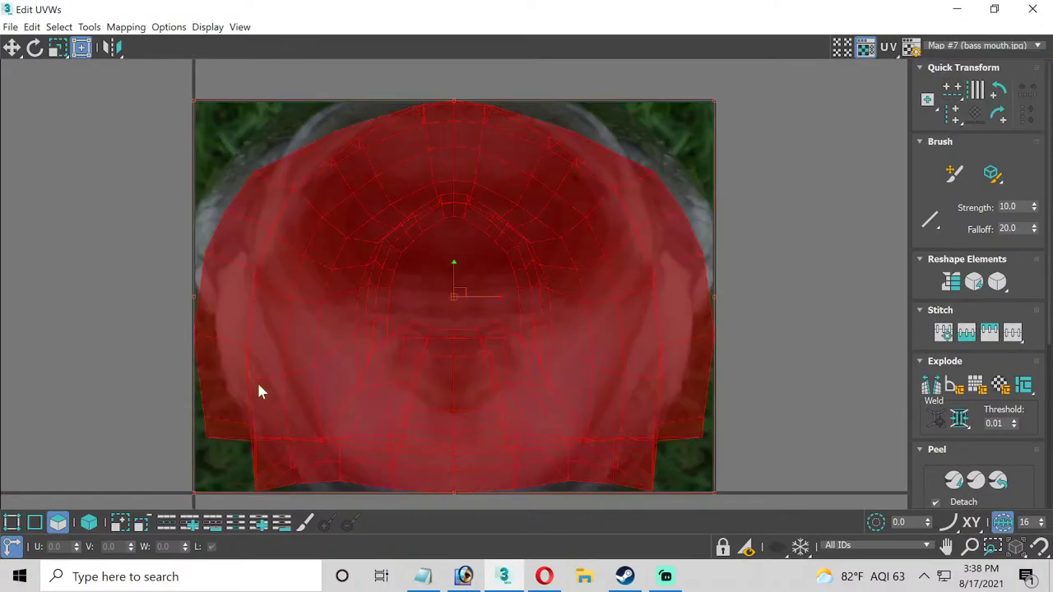
pyautogui.click(12, 522)
pyautogui.click(58, 522)
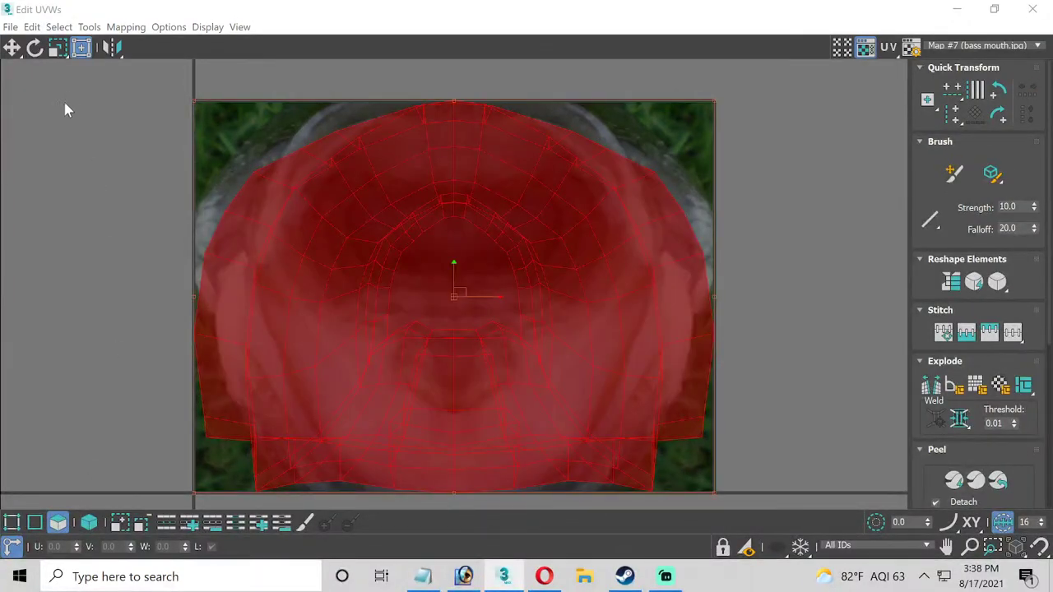
# Freeform-scale the UV shell down, move it over the mouth, and widen its sides.
pyautogui.click(82, 48)
pyautogui.moveTo(198, 104); pyautogui.dragTo(281, 168)
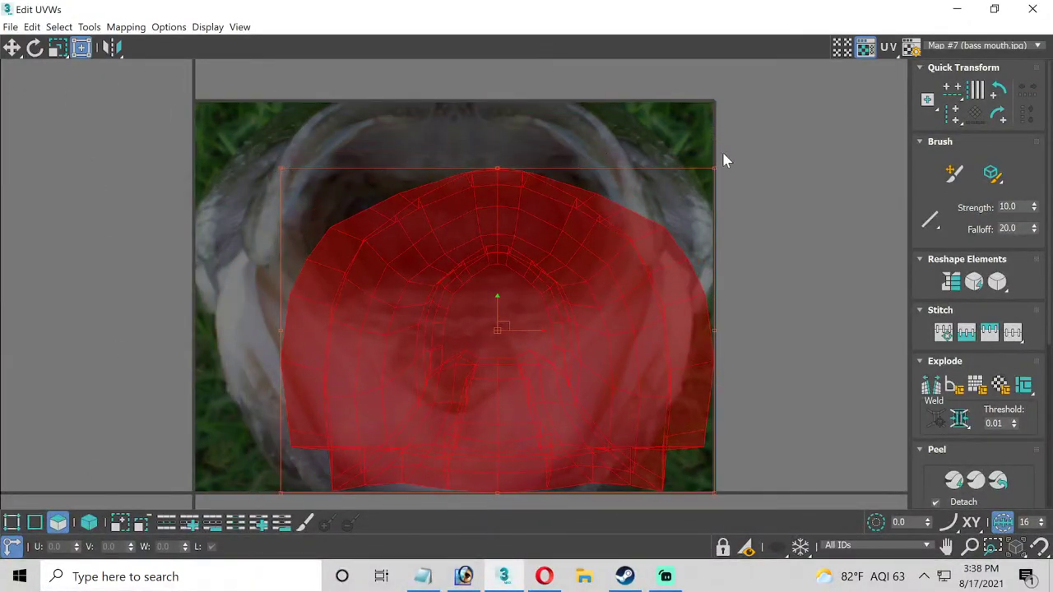
pyautogui.moveTo(716, 170); pyautogui.dragTo(615, 206)
pyautogui.moveTo(512, 343); pyautogui.dragTo(532, 285)
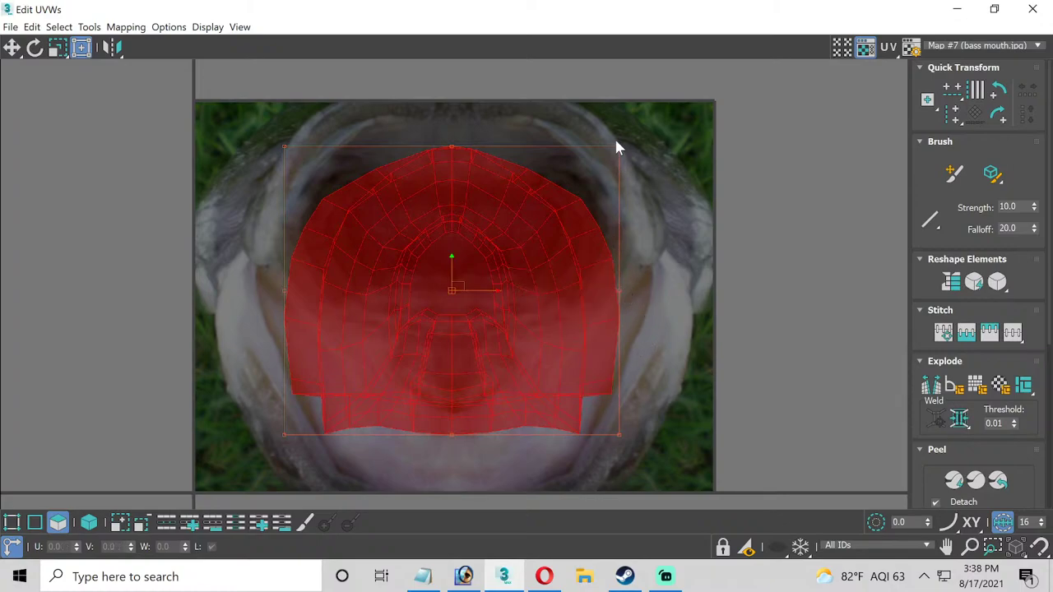
pyautogui.moveTo(619, 148); pyautogui.dragTo(630, 146)
pyautogui.moveTo(285, 144); pyautogui.dragTo(277, 147)
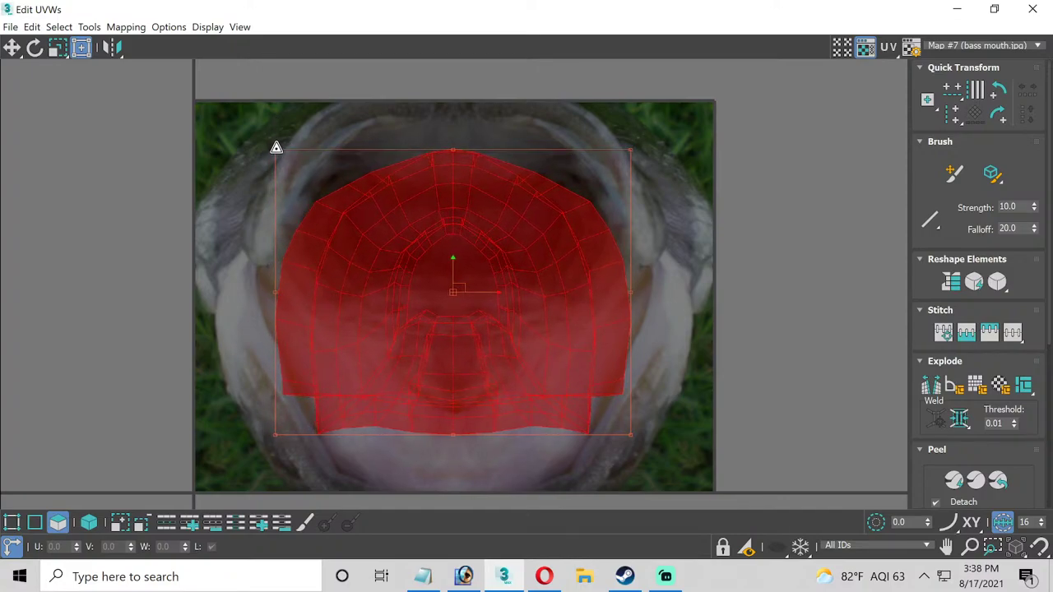
# Pull the centre column of UV vertices down so the bottom vertex meets the lip.
pyautogui.click(12, 524)
pyautogui.scroll(5, 513, 353)
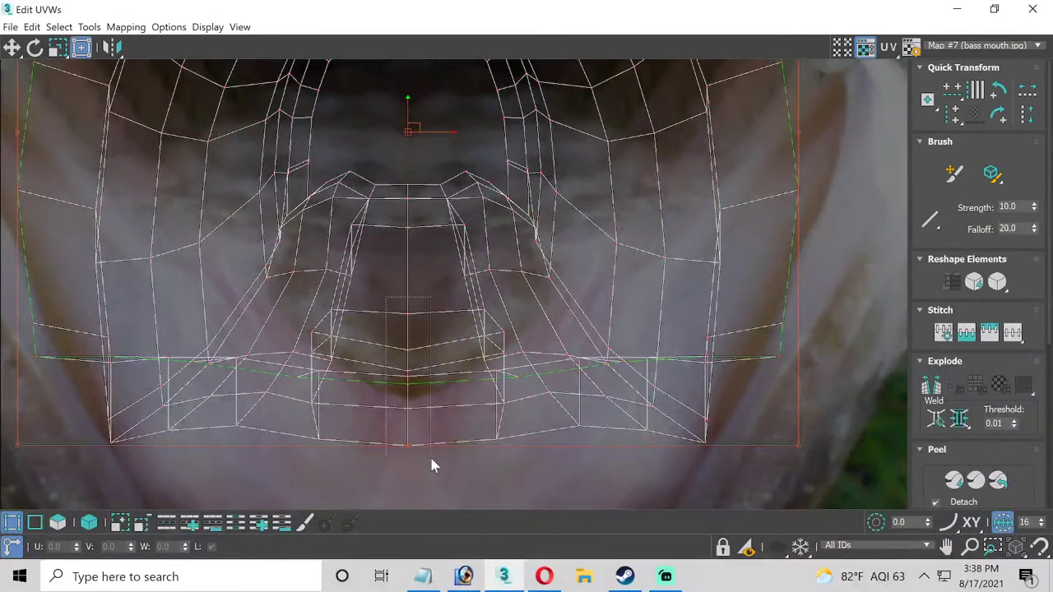
pyautogui.moveTo(433, 466); pyautogui.dragTo(428, 439)
pyautogui.scroll(-5, 425, 431)
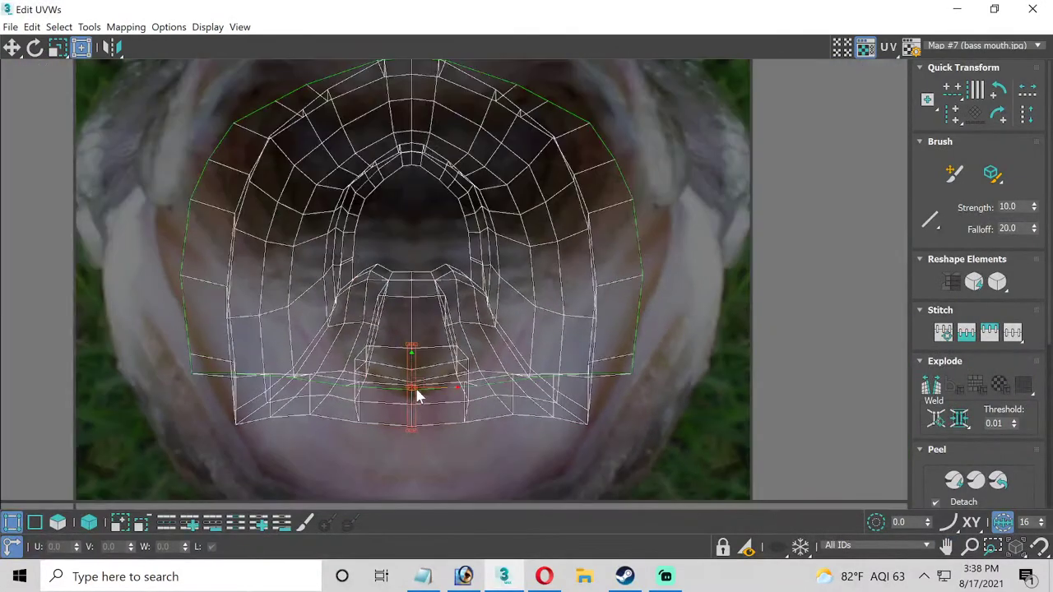
pyautogui.click(13, 47)
pyautogui.moveTo(414, 346); pyautogui.dragTo(460, 431)
pyautogui.scroll(2, 488, 423)
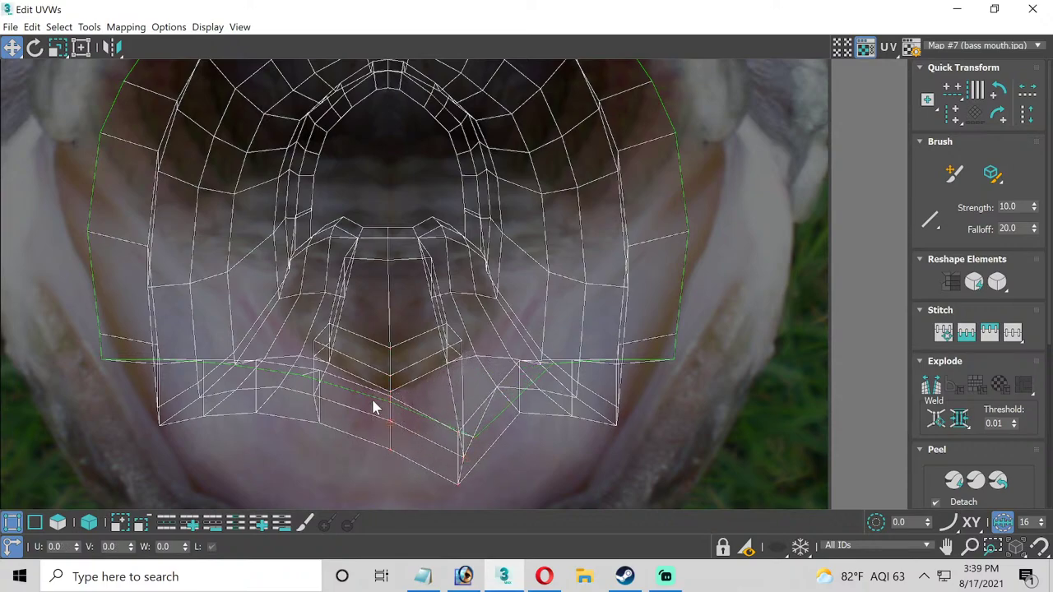
pyautogui.moveTo(391, 400); pyautogui.dragTo(375, 451)
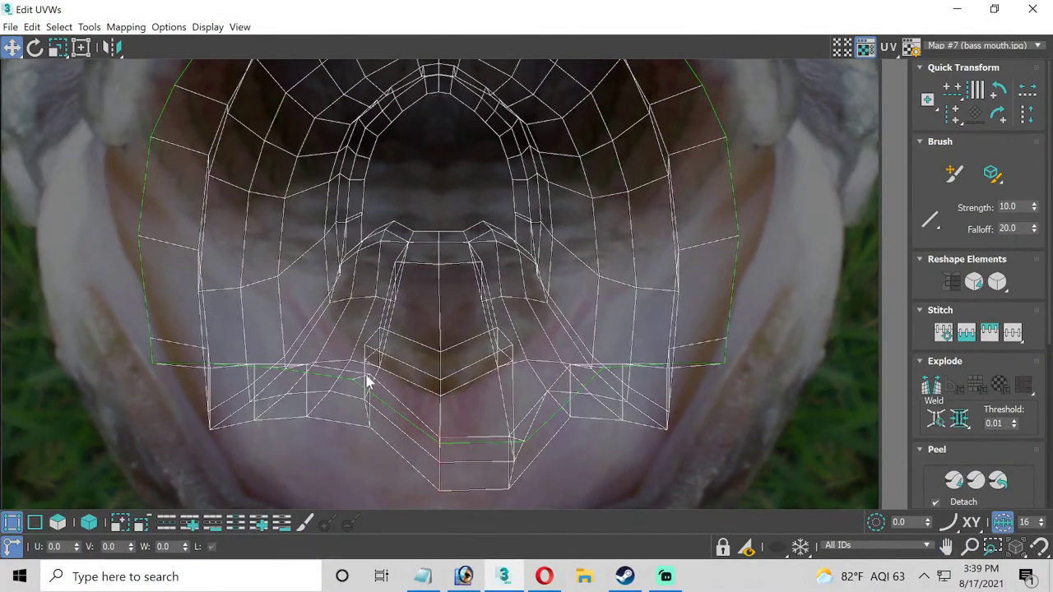
# Pull the lower-left and lower-right UV vertices down along the lip.
pyautogui.moveTo(344, 371); pyautogui.dragTo(373, 429)
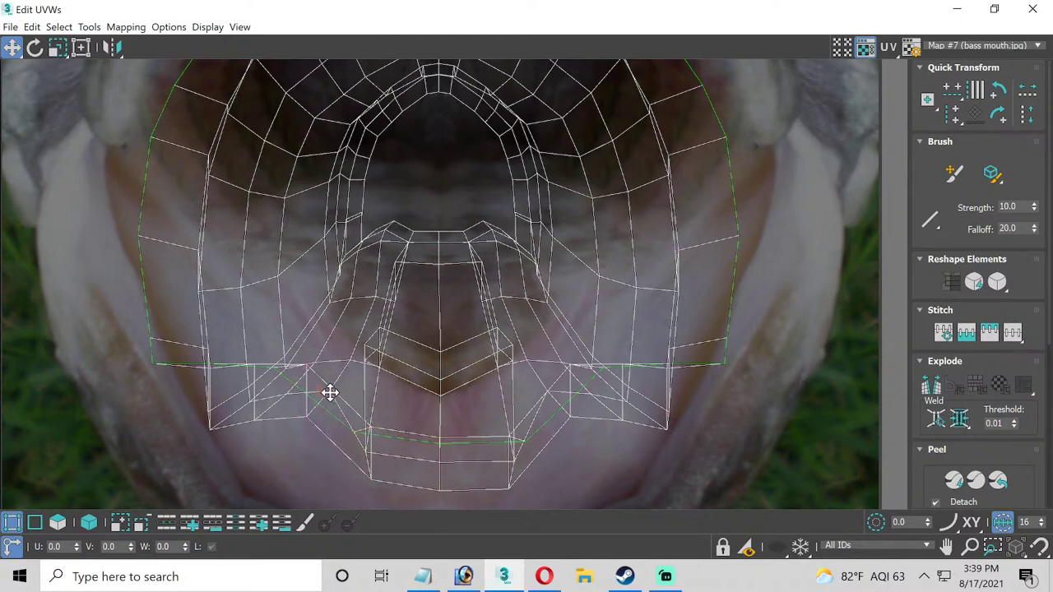
pyautogui.moveTo(329, 393); pyautogui.dragTo(327, 431)
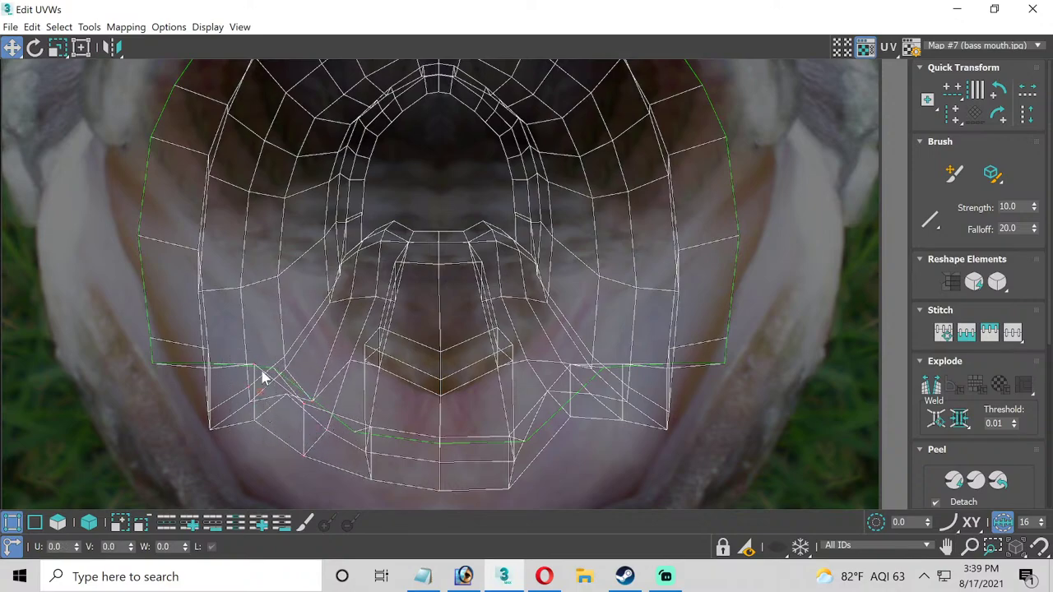
pyautogui.moveTo(256, 362); pyautogui.dragTo(331, 443)
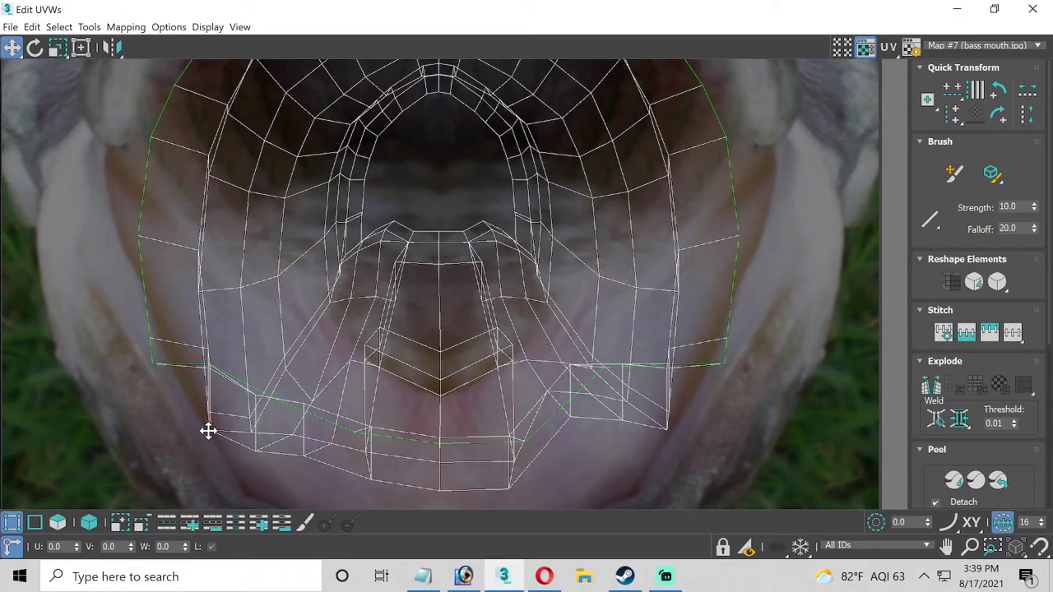
pyautogui.moveTo(208, 430); pyautogui.dragTo(226, 433)
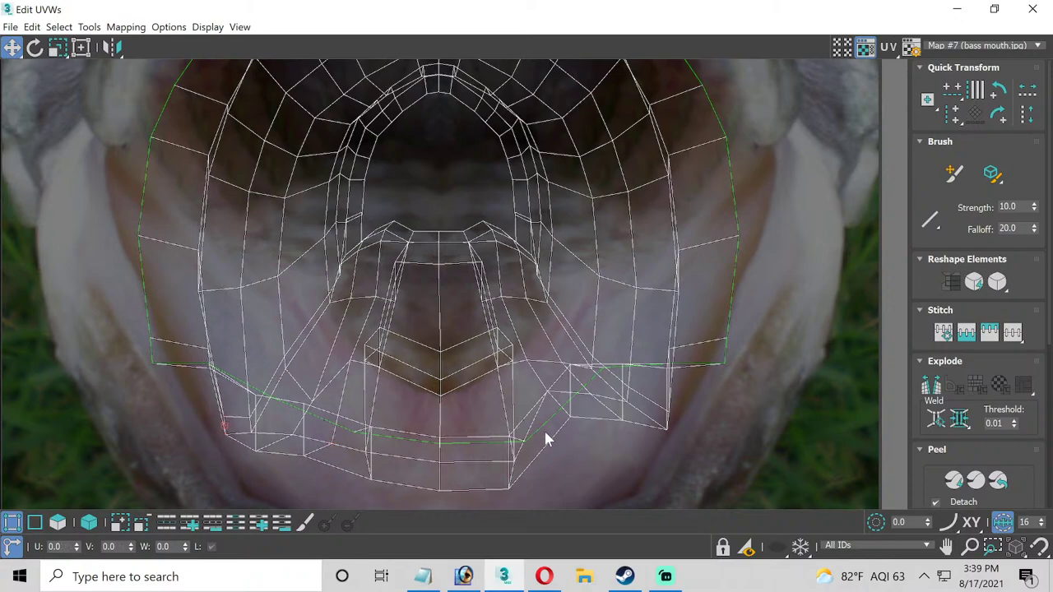
pyautogui.moveTo(545, 440); pyautogui.dragTo(430, 334, button='middle')
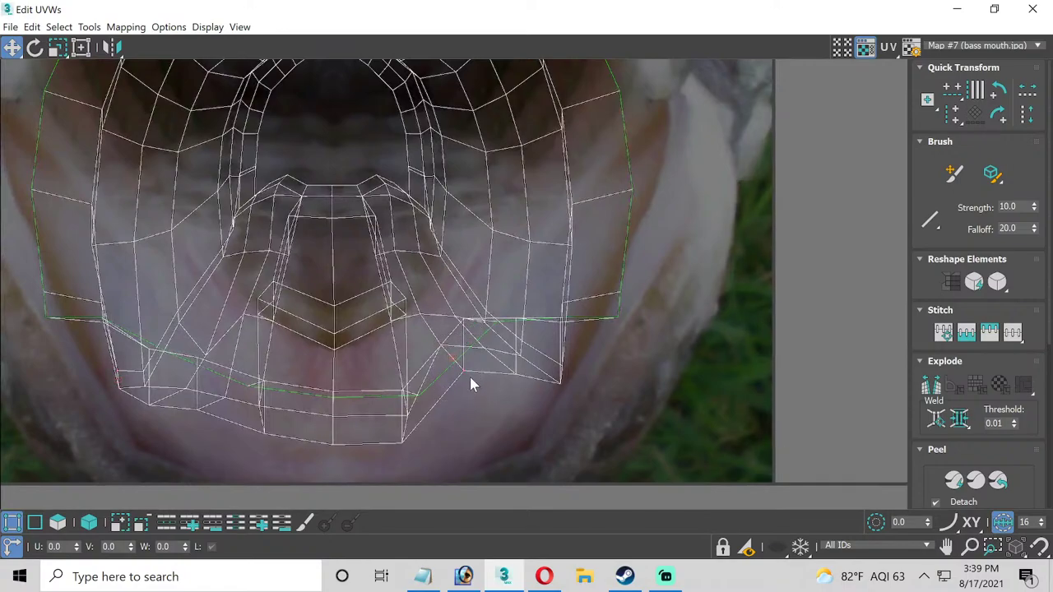
pyautogui.moveTo(463, 371); pyautogui.dragTo(477, 419)
pyautogui.moveTo(462, 324); pyautogui.dragTo(550, 354)
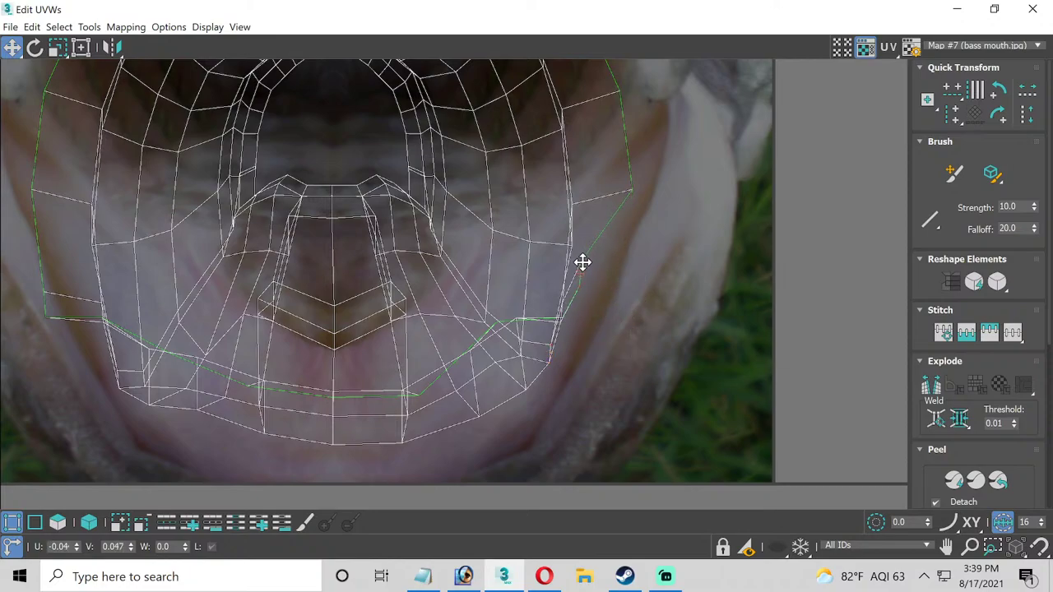
# Pull the right and upper-right boundary vertices inward, then select inner-mouth vertices.
pyautogui.moveTo(595, 206); pyautogui.dragTo(596, 314, button='middle')
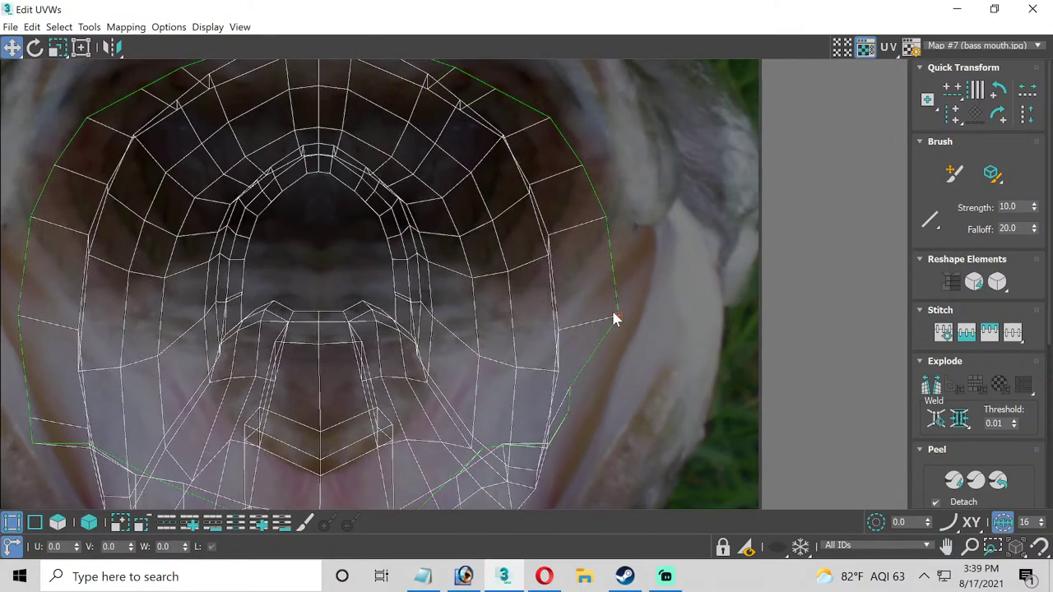
pyautogui.moveTo(616, 315); pyautogui.dragTo(594, 317)
pyautogui.moveTo(608, 229); pyautogui.dragTo(575, 207)
pyautogui.moveTo(540, 162); pyautogui.dragTo(579, 248, button='middle')
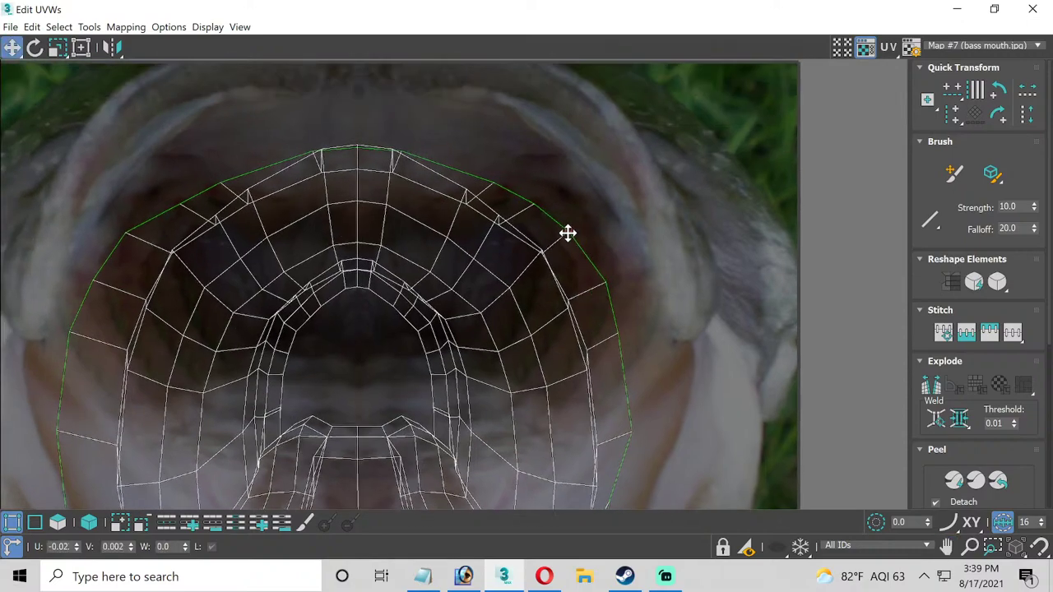
pyautogui.scroll(-3, 567, 233)
pyautogui.moveTo(444, 346); pyautogui.dragTo(459, 362, button='middle')
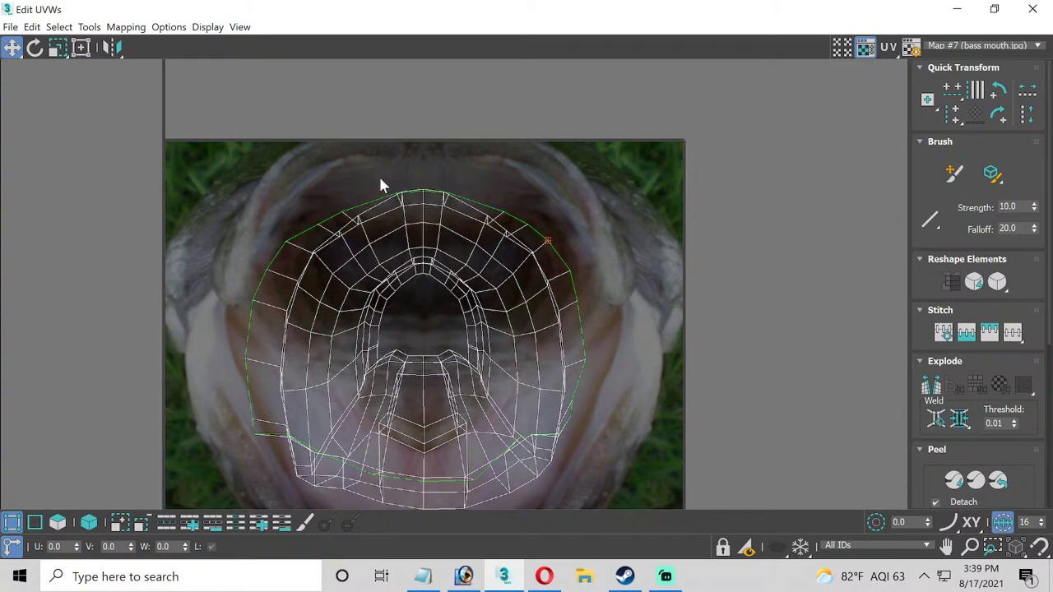
pyautogui.click(401, 195)
pyautogui.moveTo(397, 171); pyautogui.dragTo(413, 282)
pyautogui.scroll(2, 414, 281)
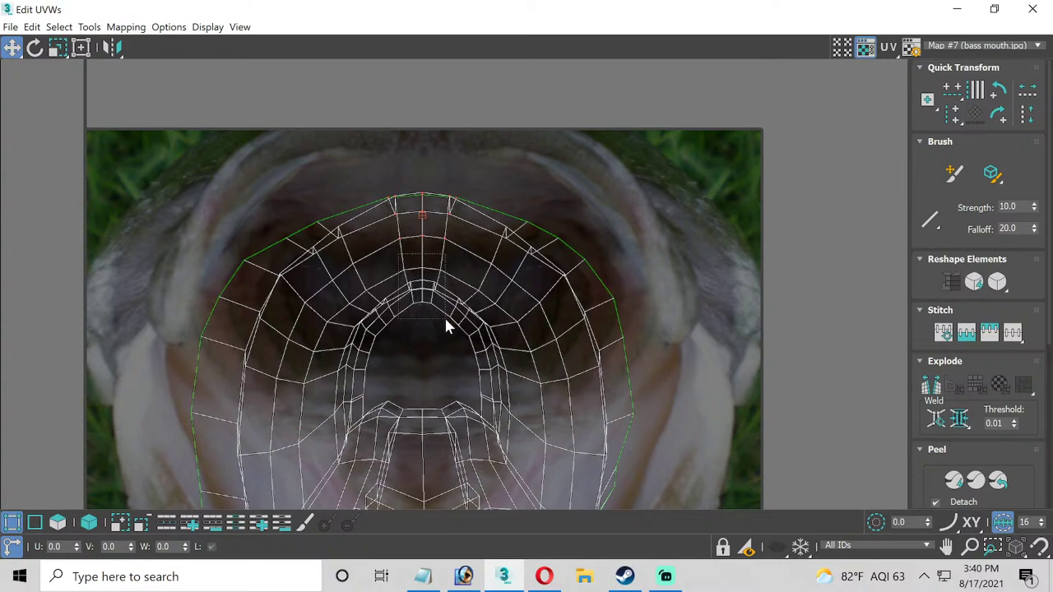
# Move the inner-mouth vertices up and raise the upper-right mouth edge vertices.
pyautogui.moveTo(445, 322); pyautogui.dragTo(447, 216)
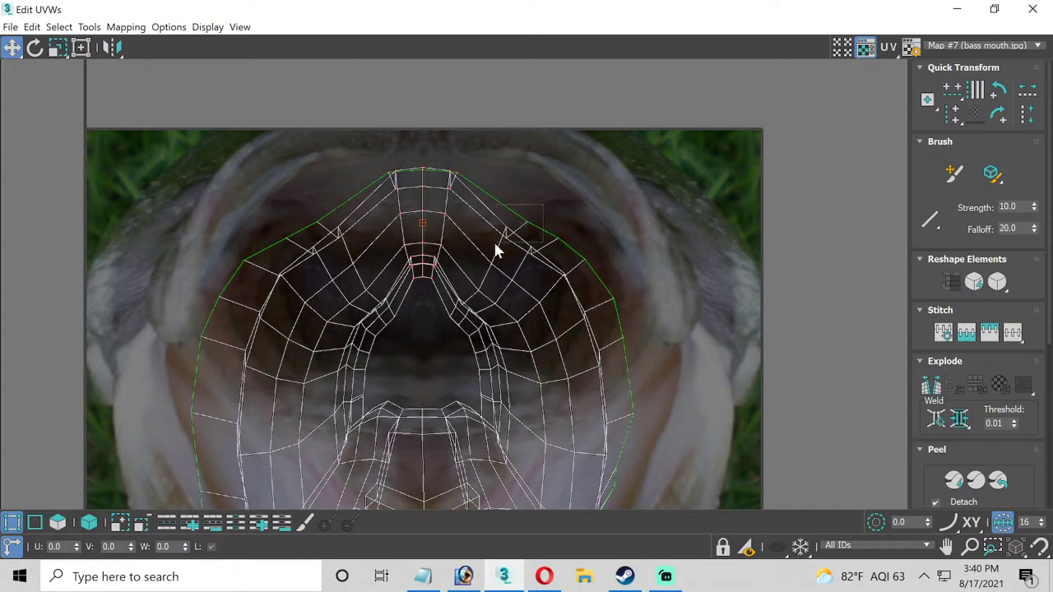
pyautogui.moveTo(492, 244); pyautogui.dragTo(492, 246)
pyautogui.moveTo(496, 281)
pyautogui.mouseDown()
pyautogui.moveTo(460, 286)
pyautogui.moveTo(491, 345)
pyautogui.moveTo(505, 330)
pyautogui.mouseUp()
pyautogui.keyDown('ctrl'); pyautogui.click(567, 275); pyautogui.keyUp('ctrl')
pyautogui.moveTo(585, 262); pyautogui.dragTo(599, 243)
pyautogui.hotkey('ctrl', 'z')
pyautogui.moveTo(488, 288); pyautogui.dragTo(518, 311)
pyautogui.moveTo(561, 237)
pyautogui.mouseDown()
pyautogui.moveTo(571, 218)
pyautogui.moveTo(562, 216)
pyautogui.mouseUp()
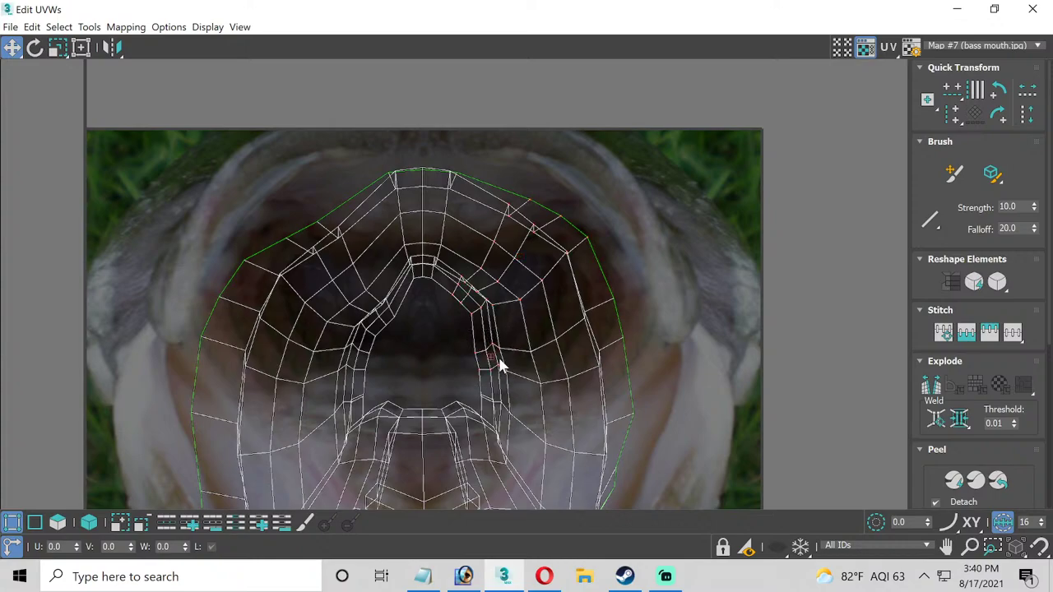
pyautogui.moveTo(501, 348); pyautogui.dragTo(512, 347)
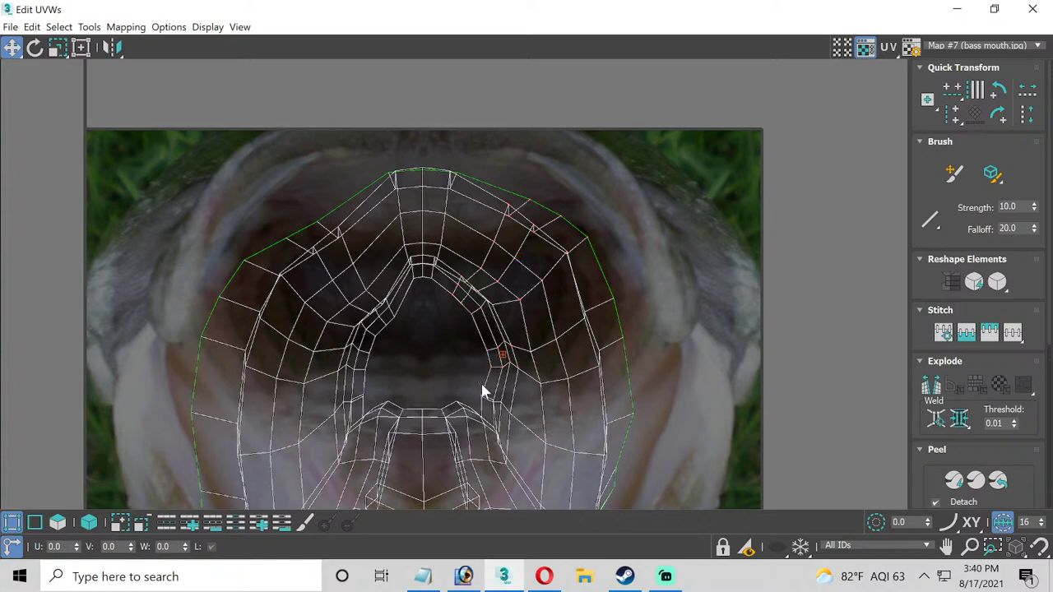
pyautogui.moveTo(517, 413); pyautogui.dragTo(521, 416)
# Adjust the inner mouth edge vertices on the left to follow the texture's opening.
pyautogui.scroll(2, 508, 415)
pyautogui.scroll(1, 507, 418)
pyautogui.moveTo(451, 375); pyautogui.dragTo(496, 372)
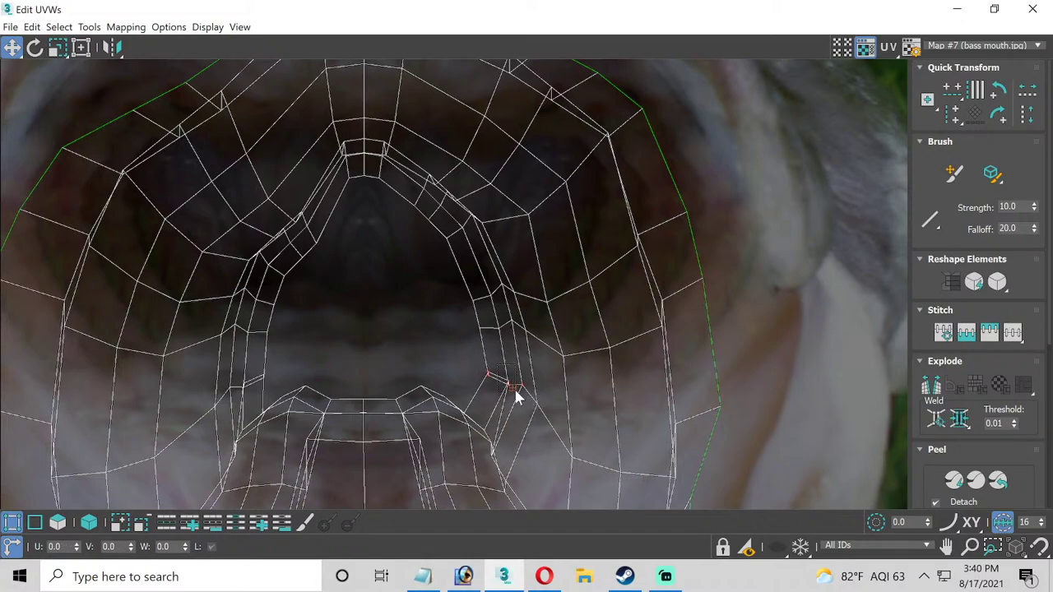
pyautogui.click(268, 285)
pyautogui.scroll(-2, 258, 211)
pyautogui.scroll(2, 280, 222)
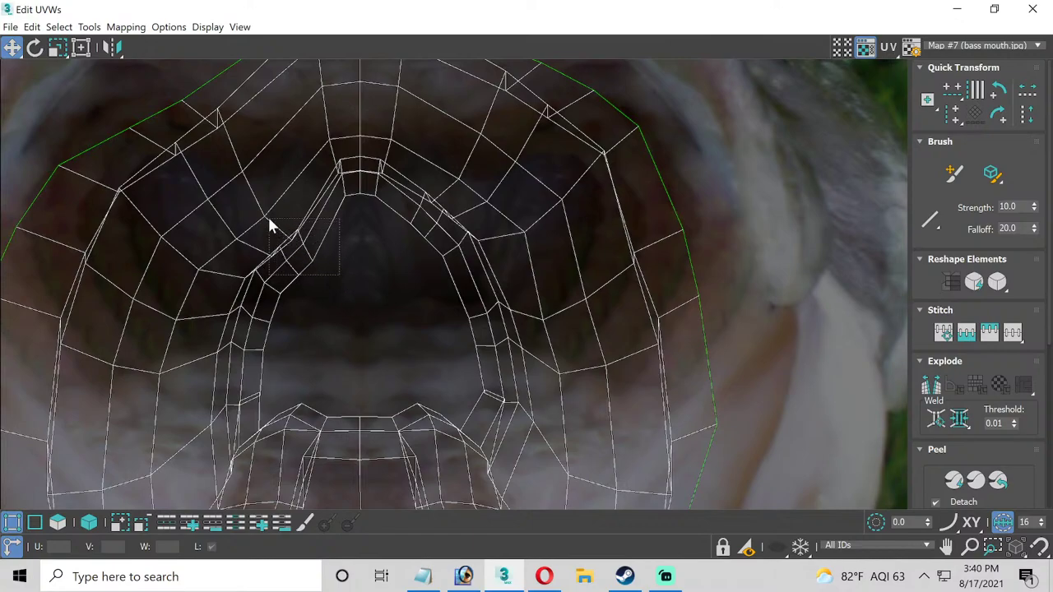
pyautogui.moveTo(267, 215); pyautogui.dragTo(192, 199)
pyautogui.moveTo(247, 177); pyautogui.dragTo(236, 157)
pyautogui.scroll(-2, 297, 226)
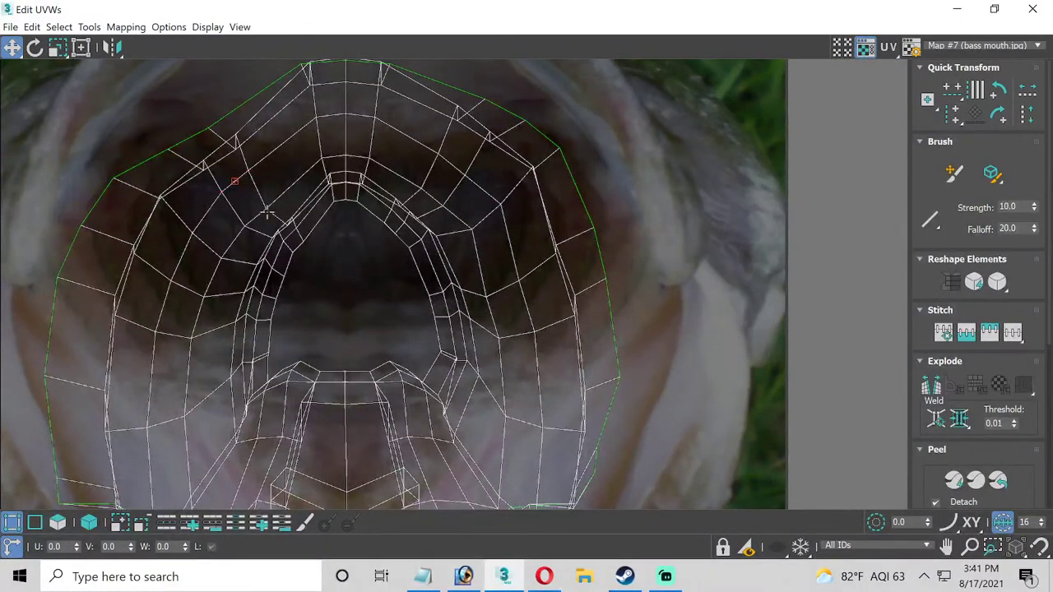
pyautogui.moveTo(313, 261); pyautogui.dragTo(311, 260)
pyautogui.moveTo(291, 219); pyautogui.dragTo(284, 213)
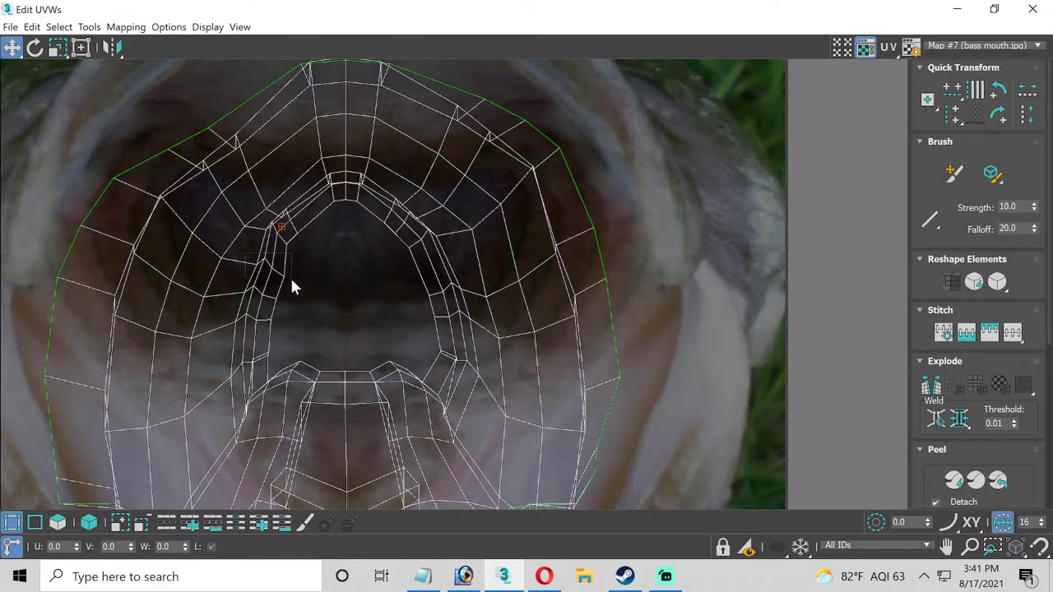
pyautogui.moveTo(293, 287); pyautogui.dragTo(269, 298)
# Move the upper-left ring vertex toward the lip and the lower-left corner vertex onto it.
pyautogui.scroll(-2, 357, 298)
pyautogui.scroll(-2, 360, 295)
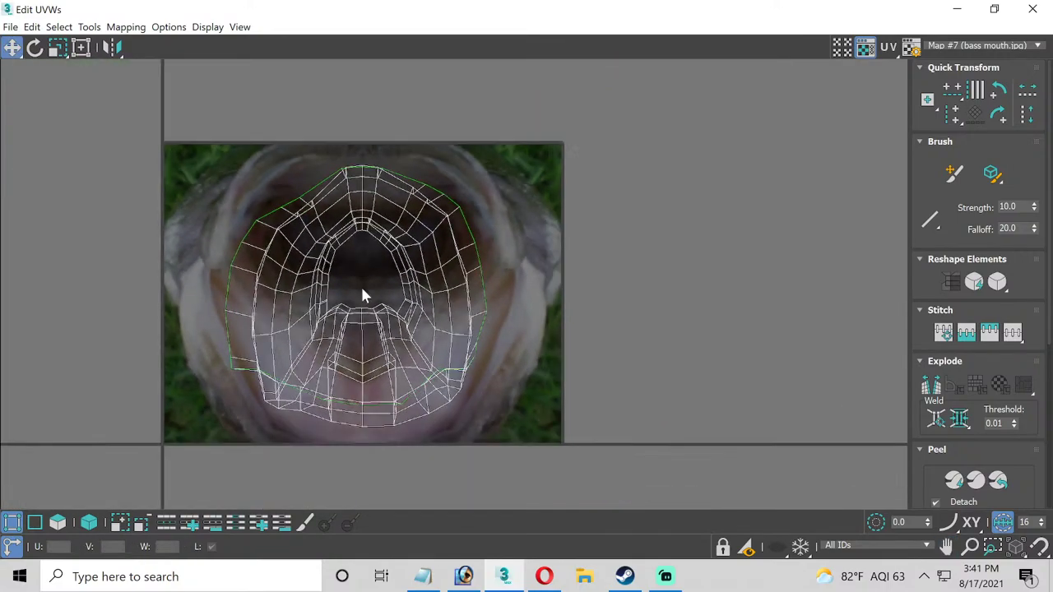
pyautogui.scroll(3, 352, 298)
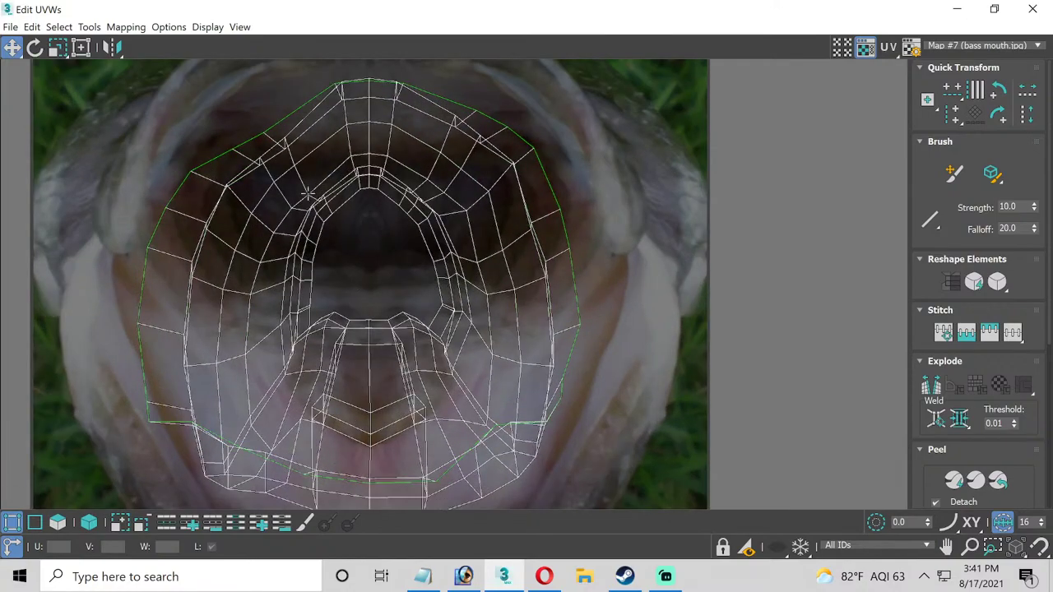
pyautogui.moveTo(252, 199); pyautogui.dragTo(332, 254)
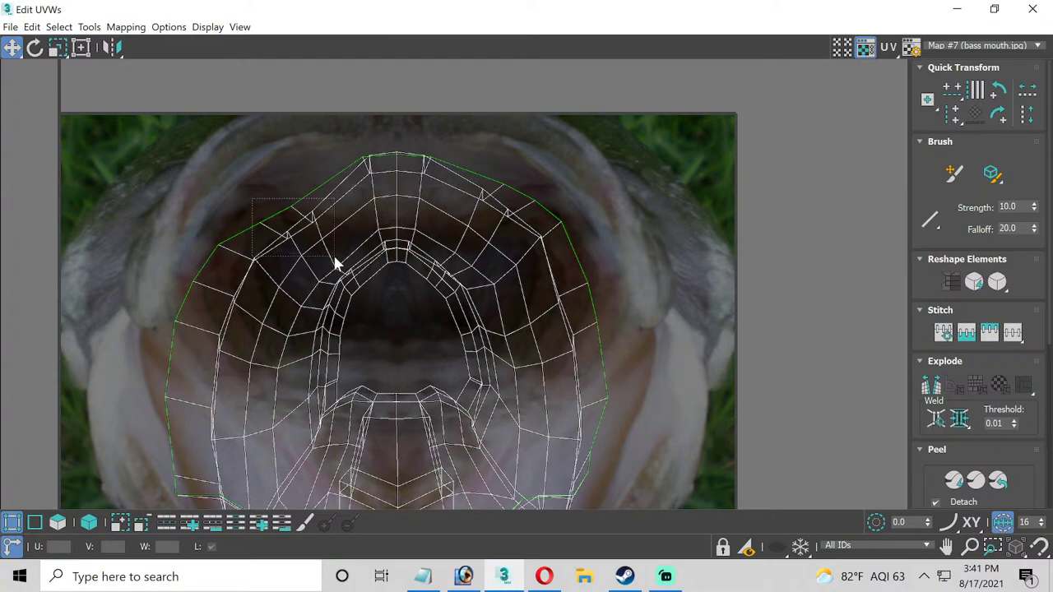
pyautogui.scroll(2, 310, 229)
pyautogui.moveTo(316, 218); pyautogui.dragTo(305, 187)
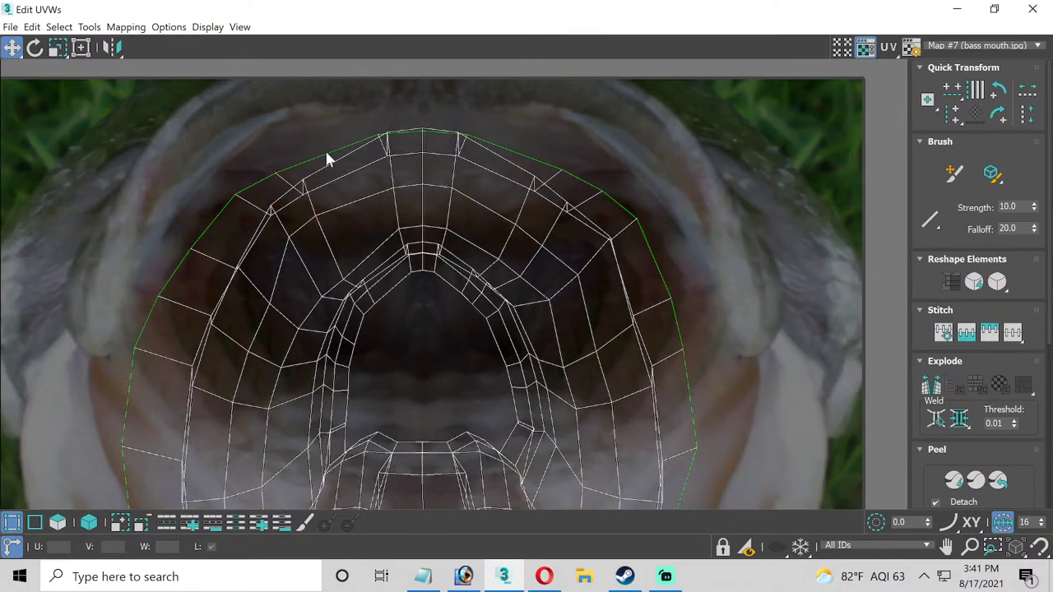
pyautogui.scroll(-2, 325, 149)
pyautogui.scroll(-1, 407, 304)
pyautogui.moveTo(420, 336); pyautogui.dragTo(428, 309, button='middle')
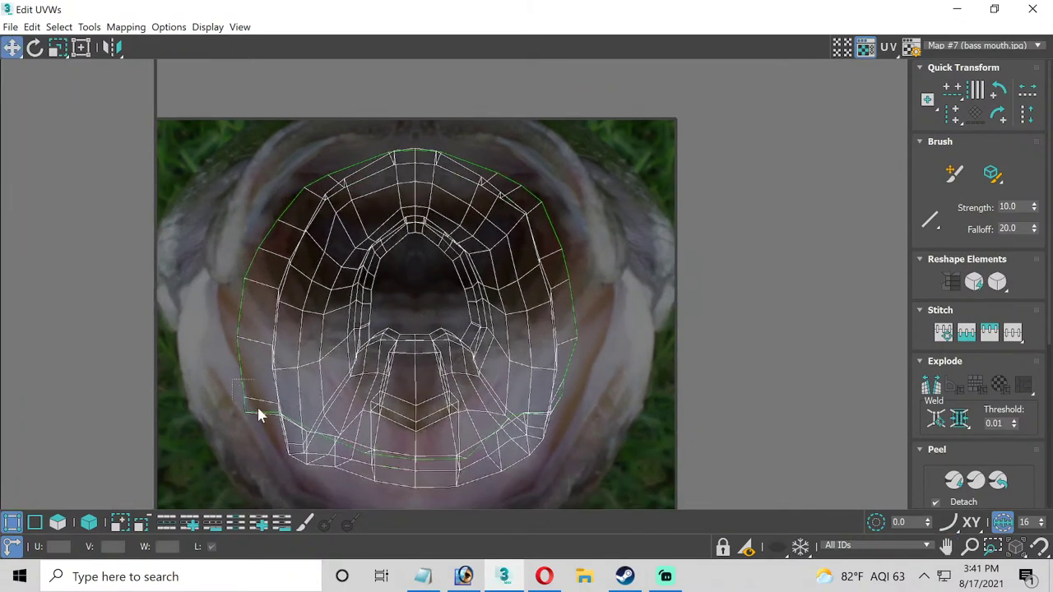
pyautogui.moveTo(259, 416)
pyautogui.mouseDown()
pyautogui.moveTo(247, 406)
pyautogui.moveTo(249, 395)
pyautogui.moveTo(260, 398)
pyautogui.mouseUp()
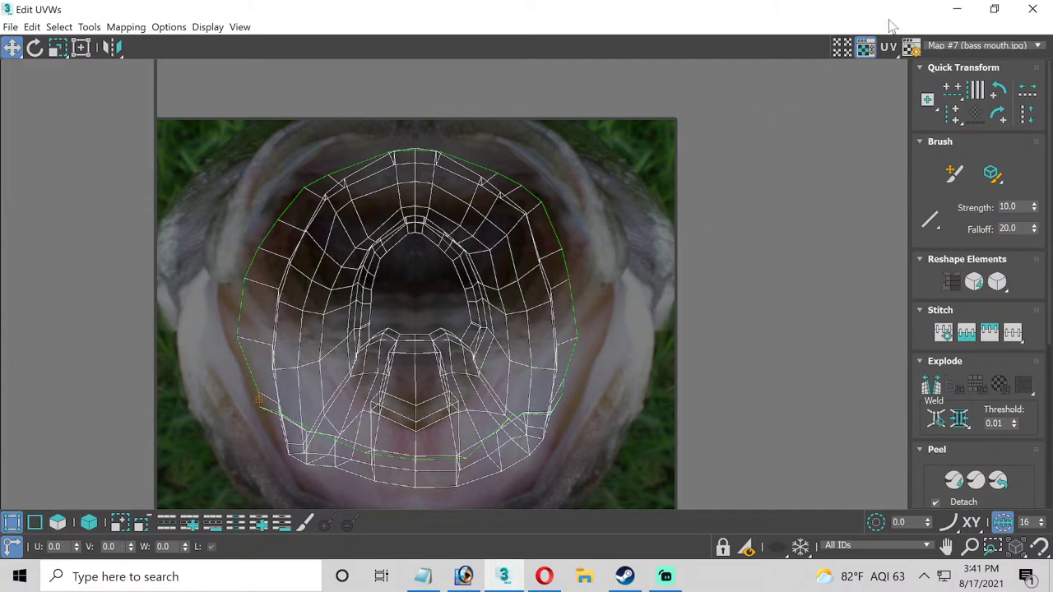
# Close the UV editor and collapse the modifier stack to an Editable Poly.
pyautogui.click(1033, 9)
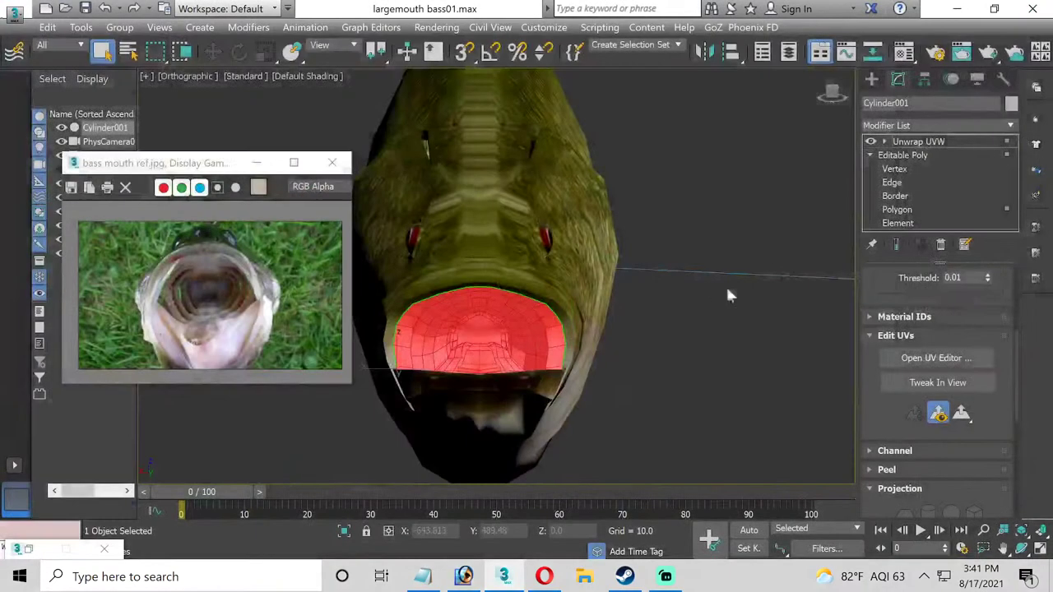
pyautogui.rightClick(918, 149)
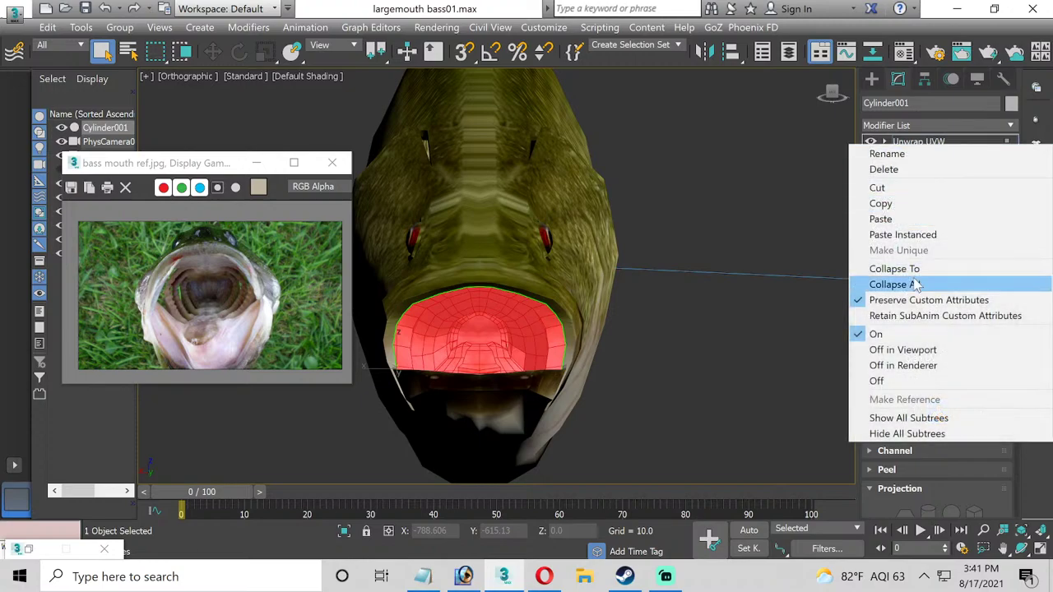
pyautogui.click(889, 285)
pyautogui.click(601, 333)
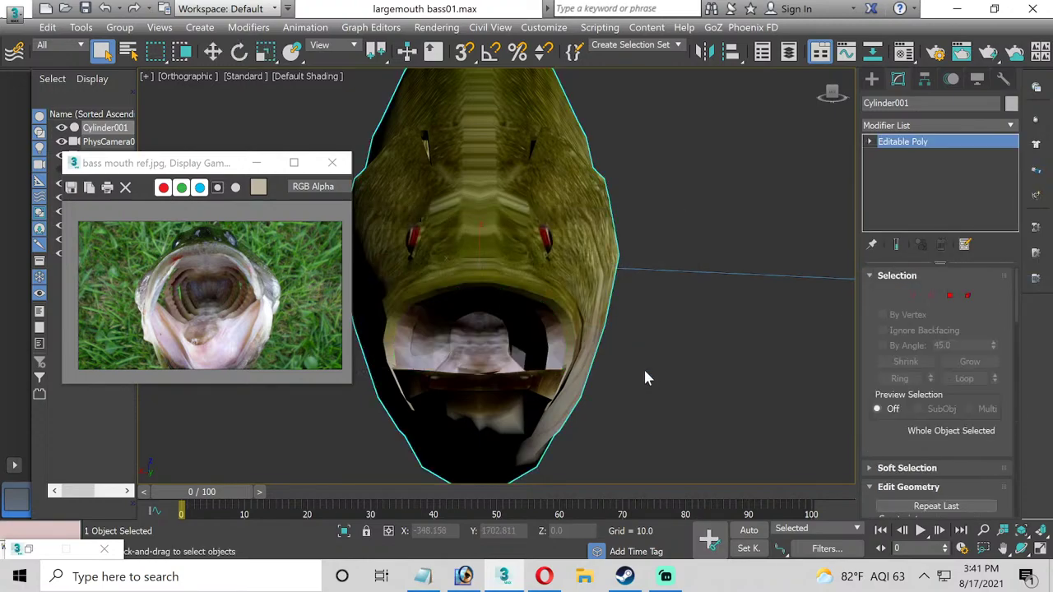
# Maximize the perspective view and orbit around the fish's head.
pyautogui.click(568, 303)
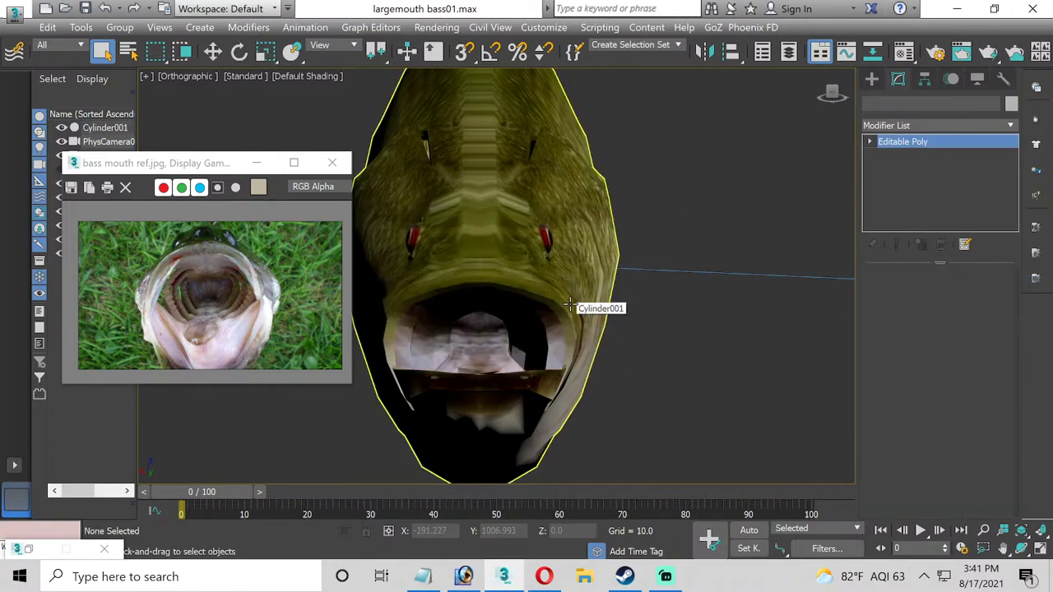
pyautogui.click(1039, 549)
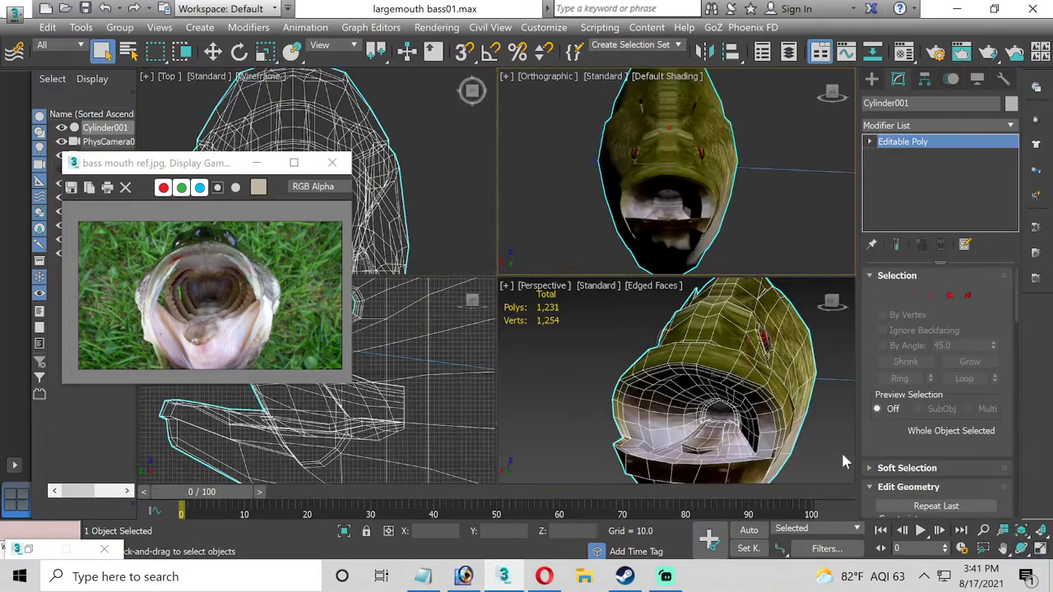
pyautogui.click(841, 451)
pyautogui.click(1039, 548)
pyautogui.click(1021, 548)
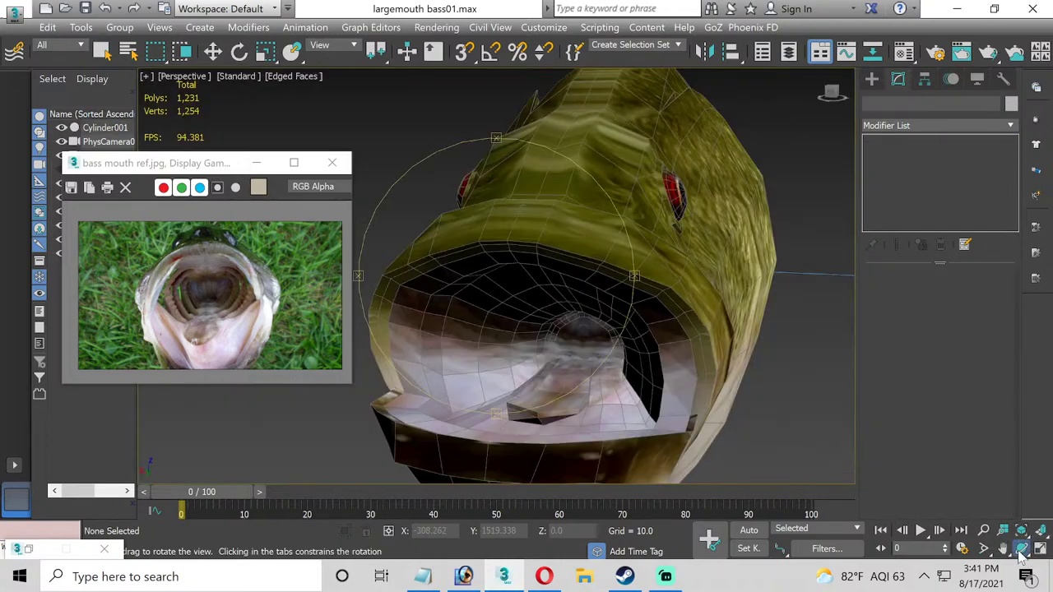
pyautogui.moveTo(499, 343); pyautogui.dragTo(421, 299)
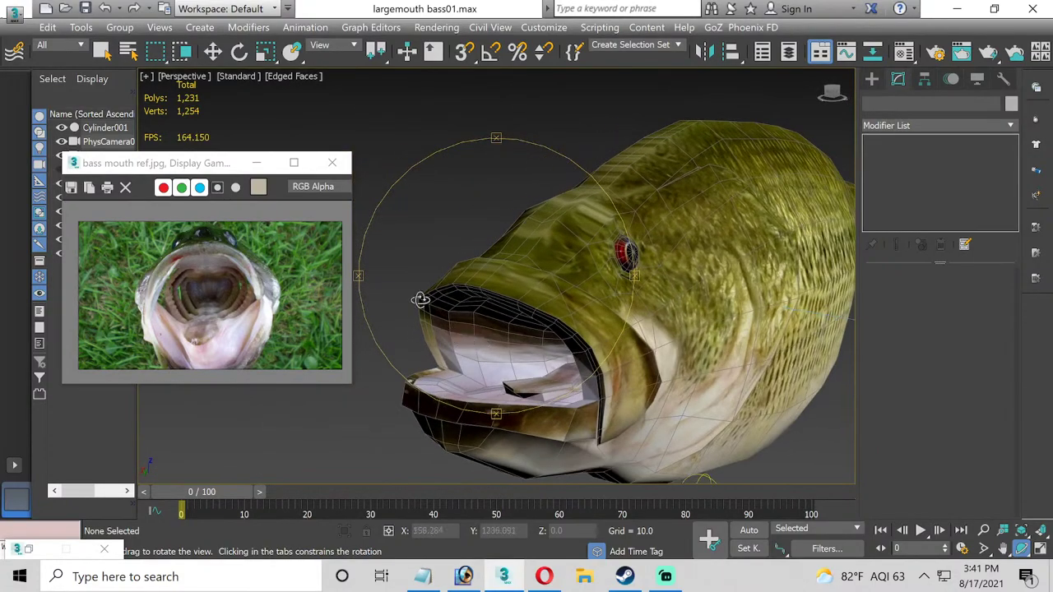
# Look through PhysCamera001, select Cylinder001, and bring Photoshop forward.
pyautogui.click(178, 76)
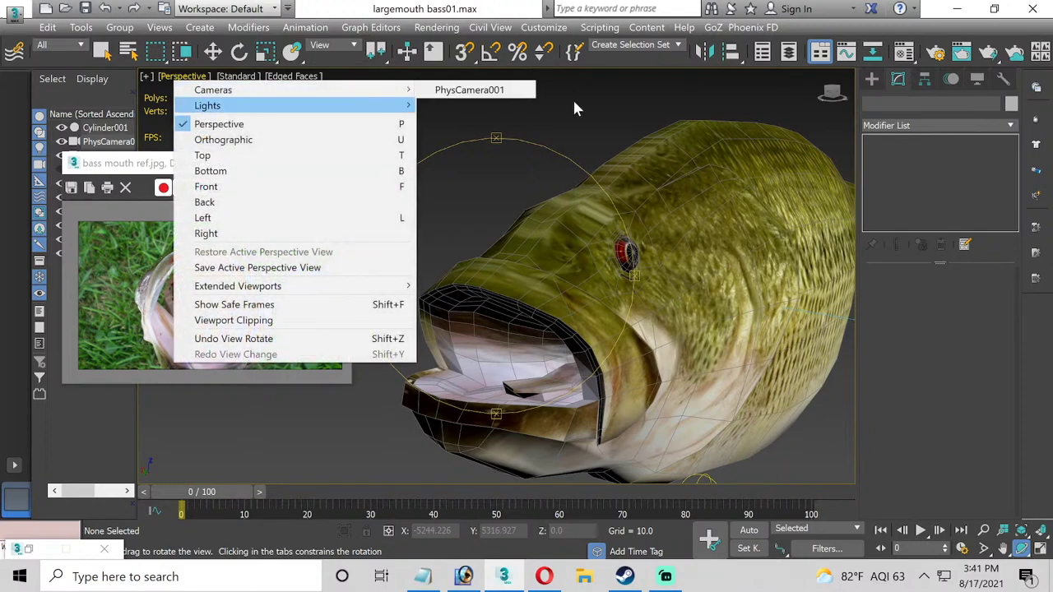
pyautogui.moveTo(395, 105)
pyautogui.click(461, 90)
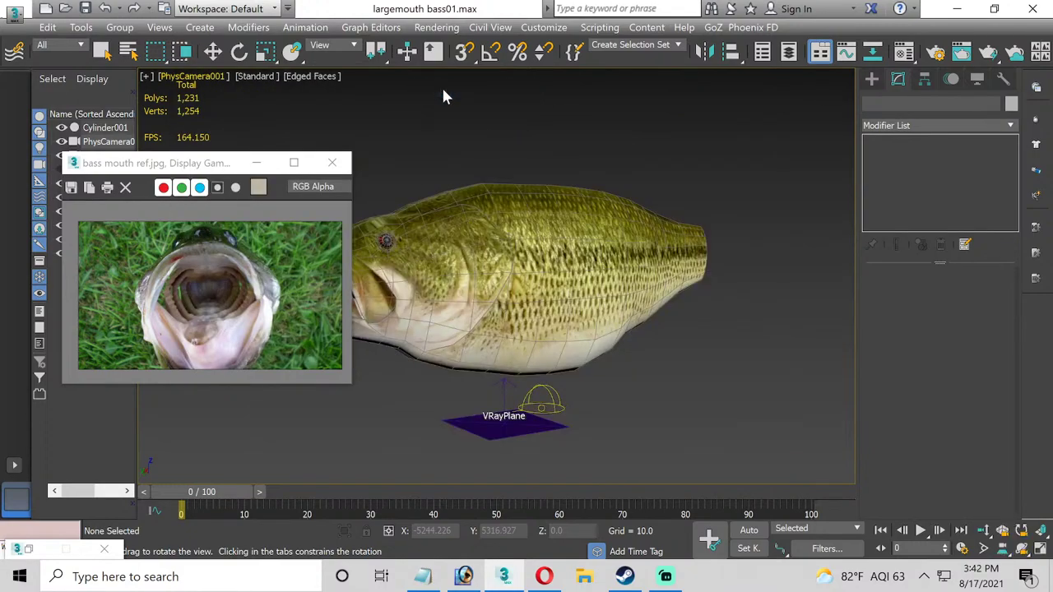
pyautogui.click(270, 162)
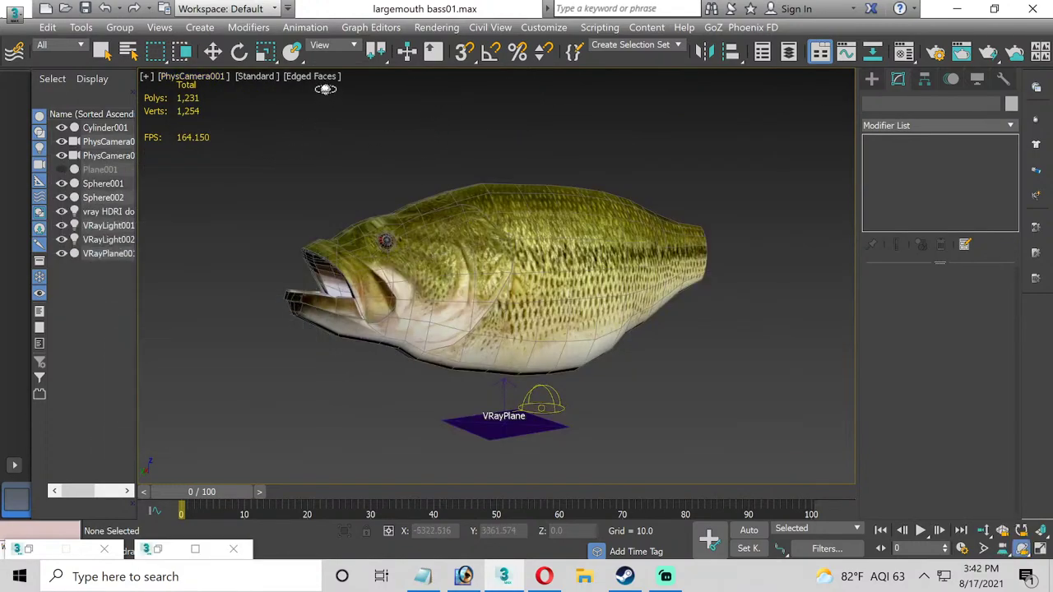
pyautogui.click(215, 51)
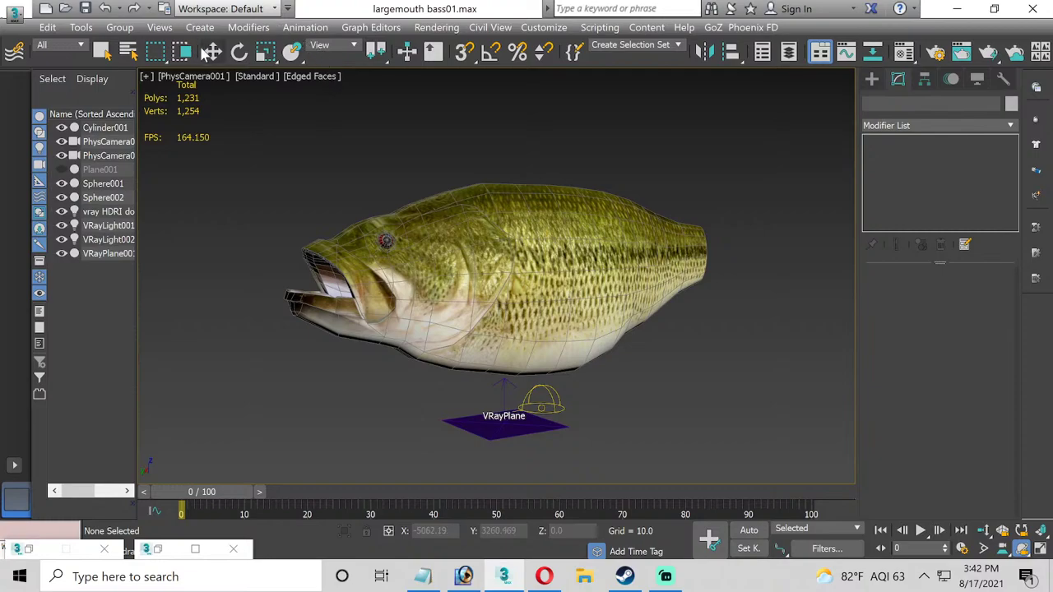
pyautogui.click(404, 227)
pyautogui.click(404, 227)
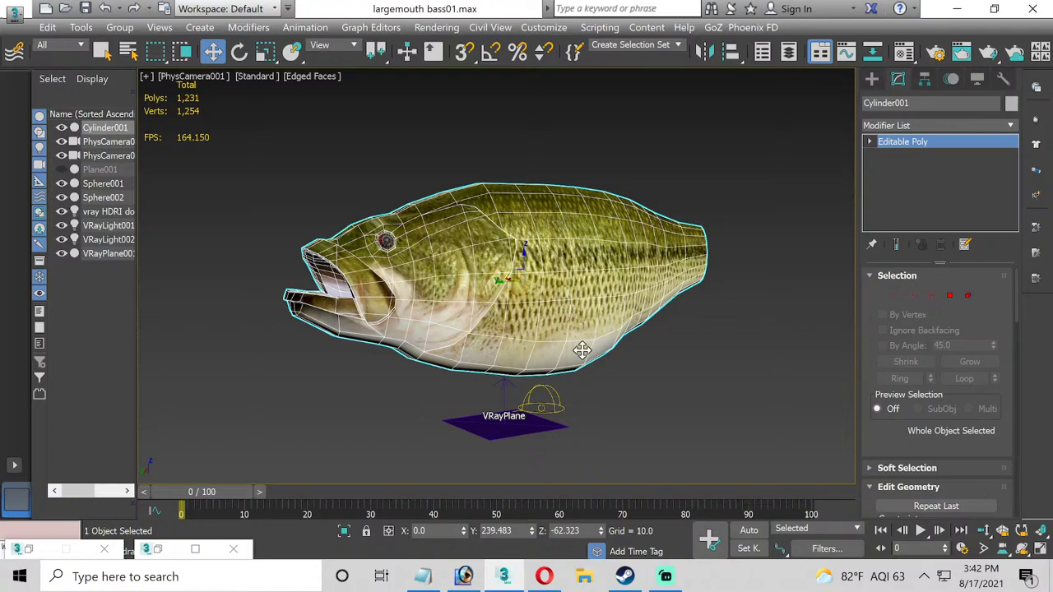
pyautogui.click(465, 577)
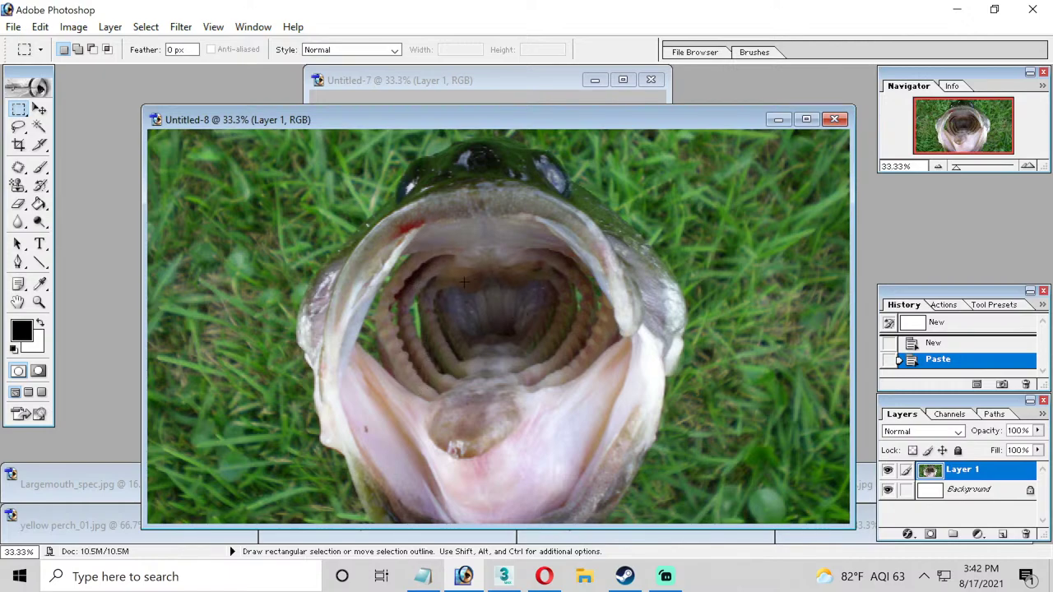
# Revert bass mouth_spec.jpg to its colour state and lasso the mouth interior.
pyautogui.click(778, 119)
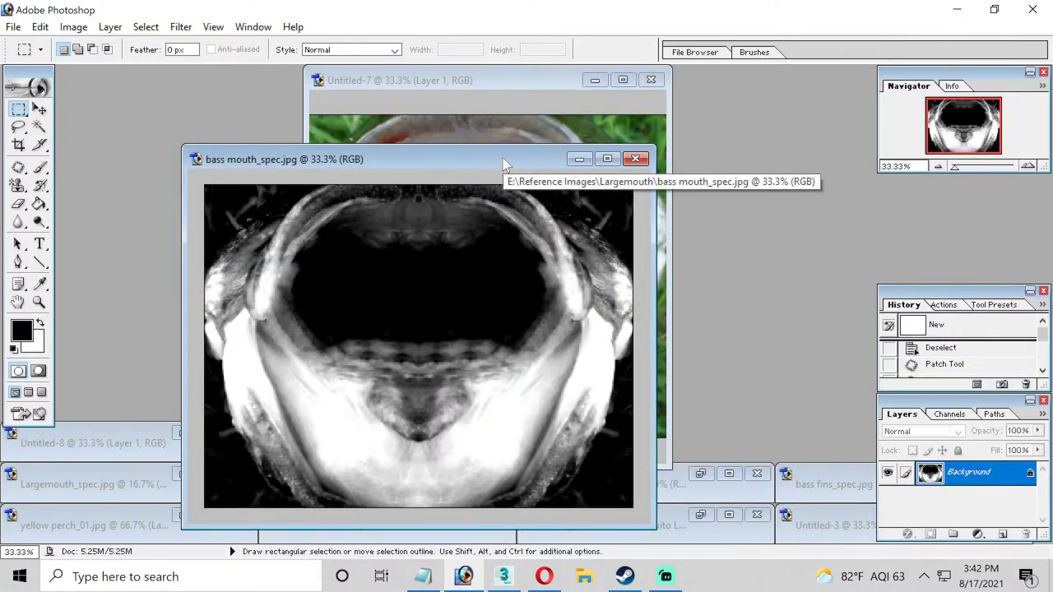
pyautogui.hotkey('ctrl', 'alt', 'z')
pyautogui.hotkey('ctrl', 'alt', 'z')
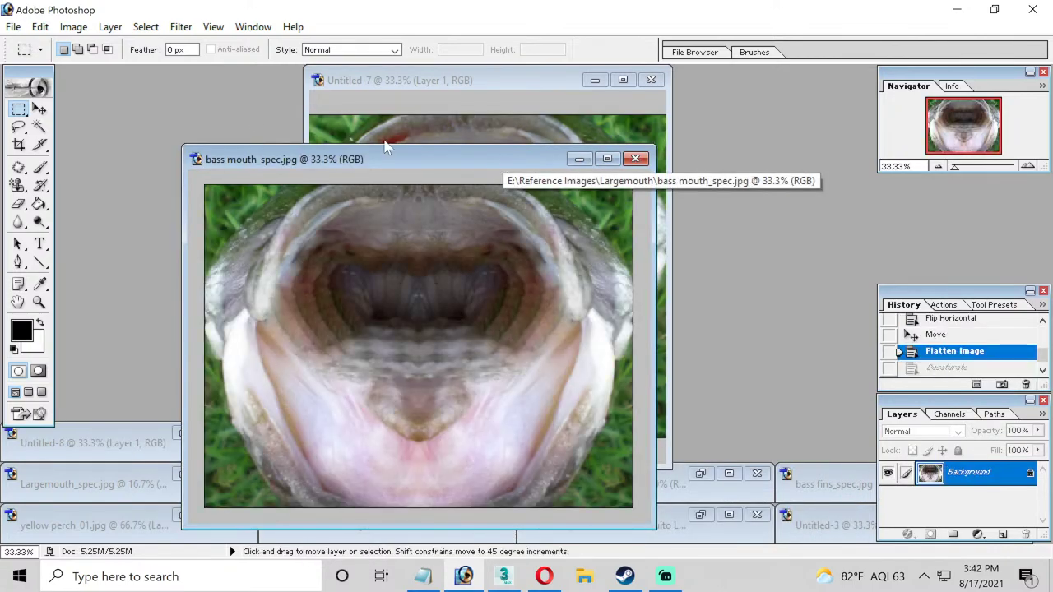
pyautogui.click(18, 126)
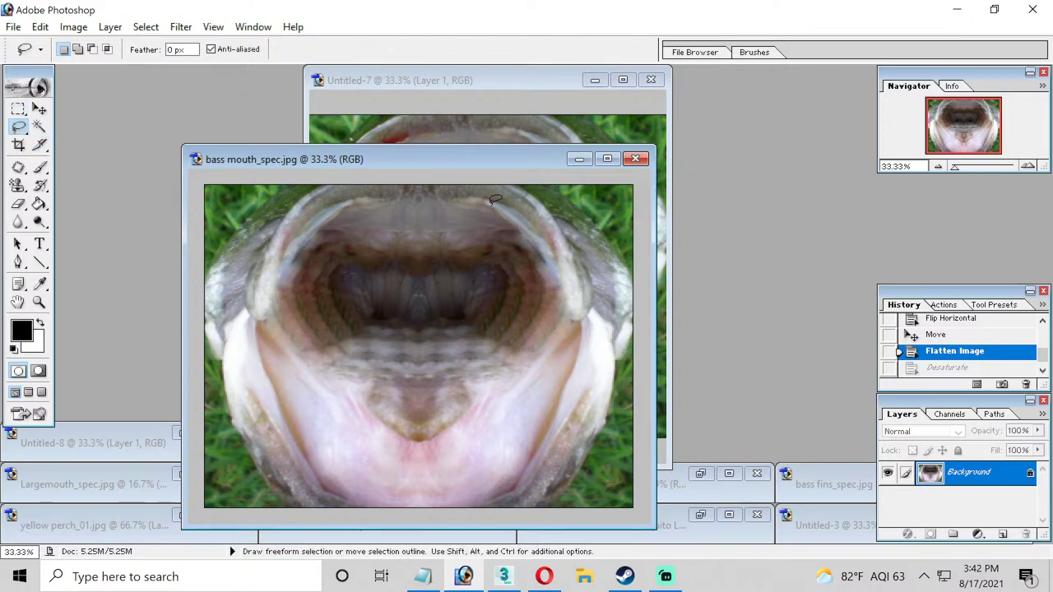
pyautogui.moveTo(492, 202)
pyautogui.mouseDown()
pyautogui.moveTo(540, 249)
pyautogui.moveTo(557, 305)
pyautogui.mouseUp()
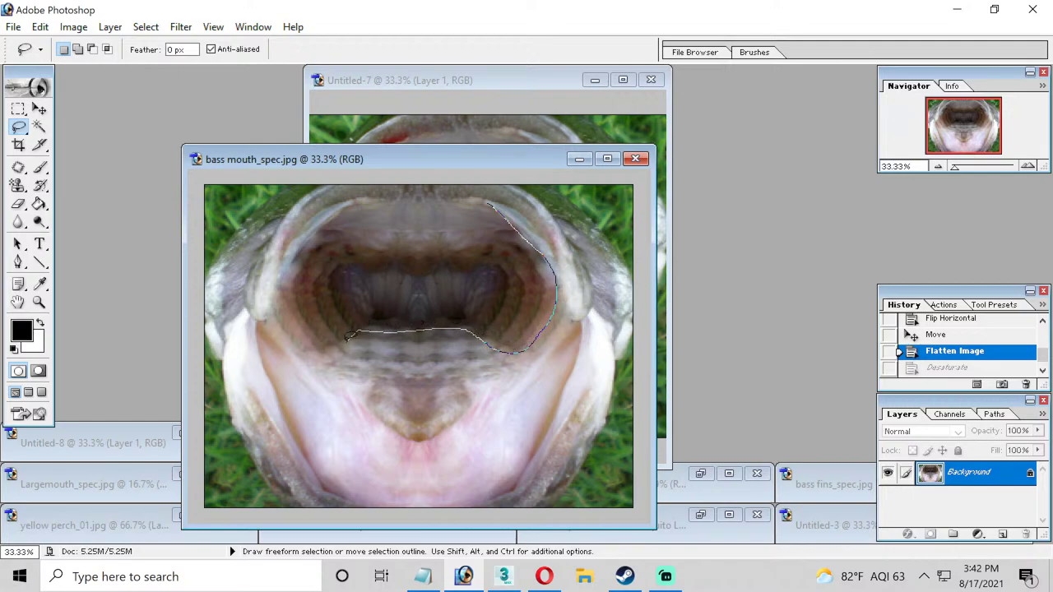
pyautogui.moveTo(349, 335)
pyautogui.mouseDown()
pyautogui.moveTo(324, 356)
pyautogui.moveTo(290, 339)
pyautogui.mouseUp()
pyautogui.moveTo(305, 244)
pyautogui.mouseDown()
pyautogui.moveTo(328, 212)
pyautogui.moveTo(408, 194)
pyautogui.moveTo(502, 204)
pyautogui.moveTo(514, 222)
pyautogui.mouseUp()
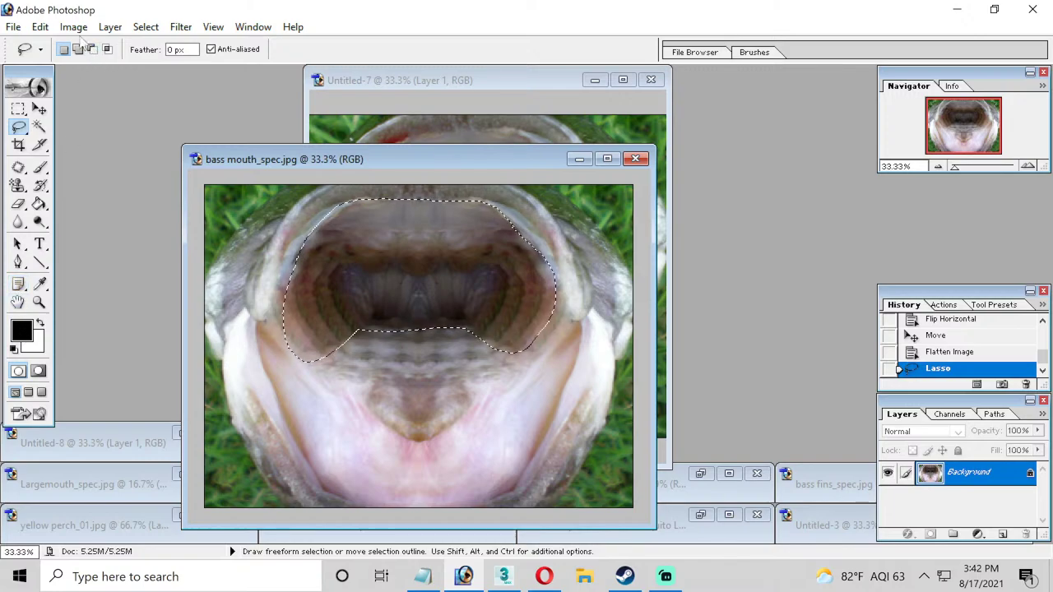
# Brighten the lassoed area with Brightness/Contrast (about +38 brightness, +2 contrast), then deselect.
pyautogui.click(74, 27)
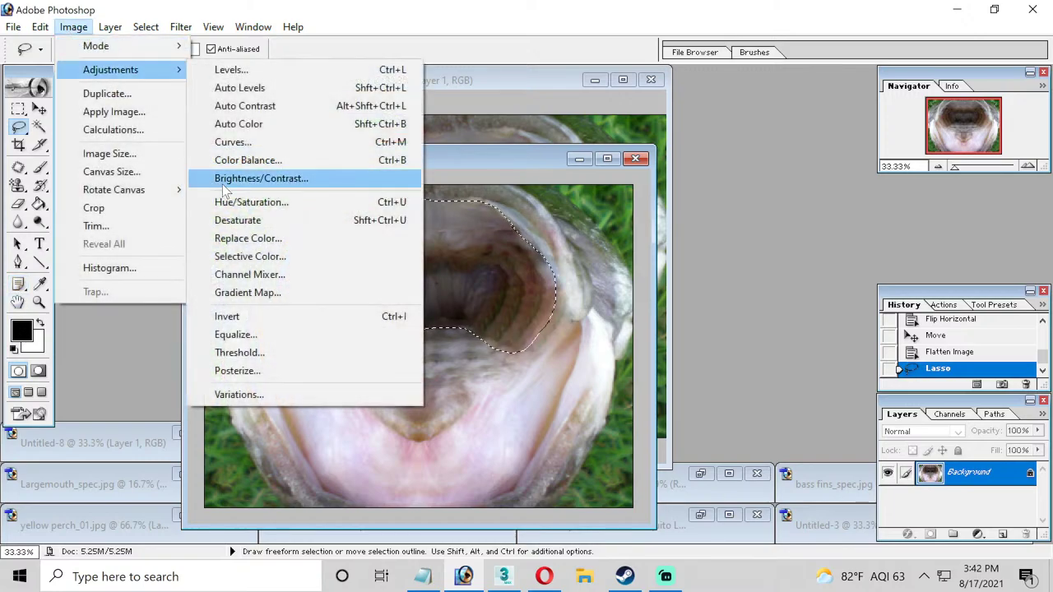
pyautogui.click(416, 178)
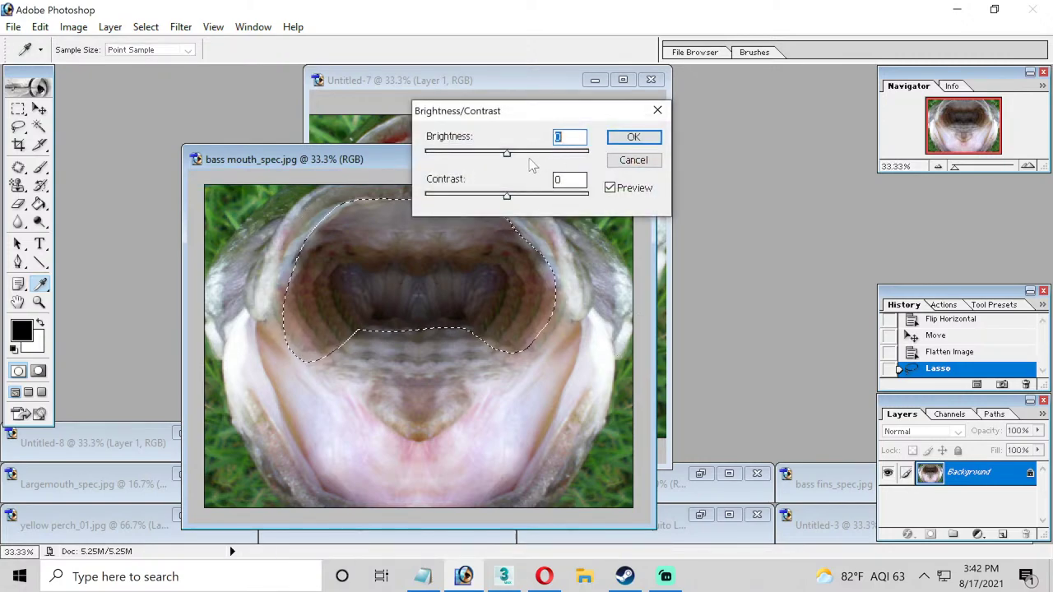
pyautogui.moveTo(507, 154); pyautogui.dragTo(541, 159)
pyautogui.moveTo(507, 196); pyautogui.dragTo(501, 197)
pyautogui.click(635, 136)
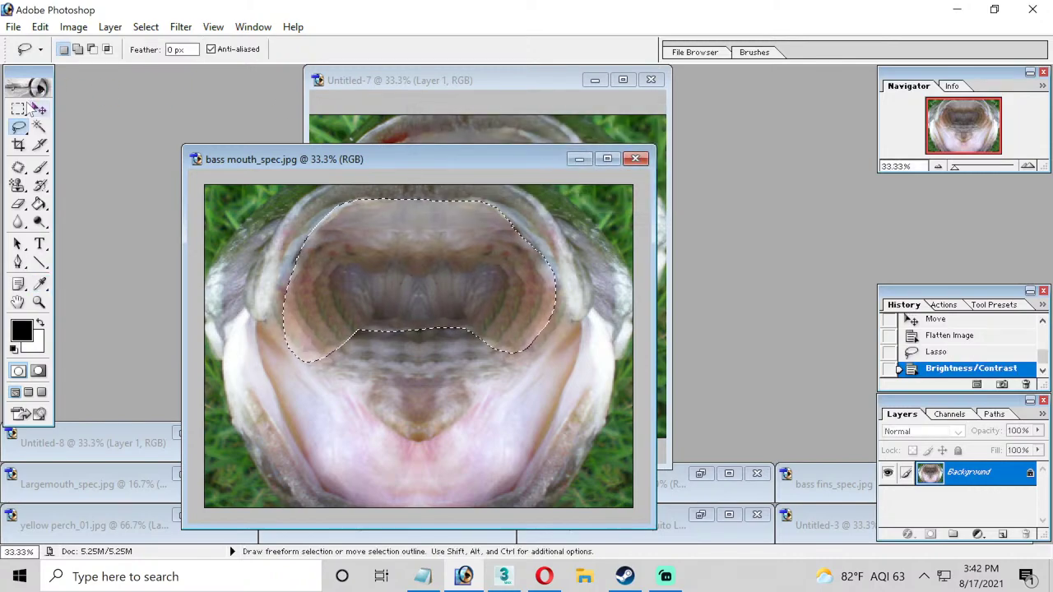
pyautogui.click(18, 109)
pyautogui.click(312, 270)
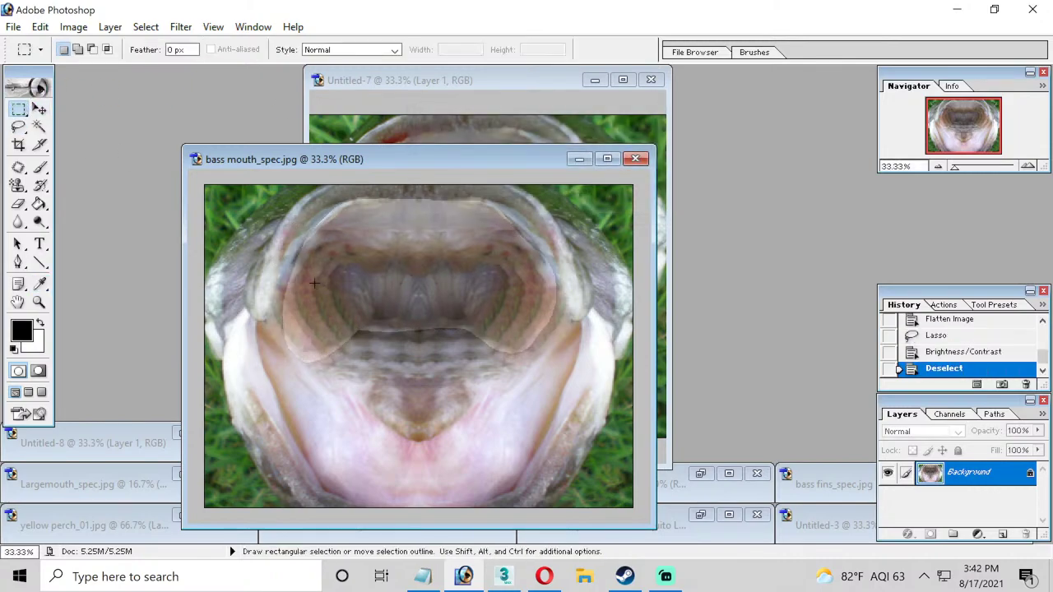
pyautogui.click(18, 167)
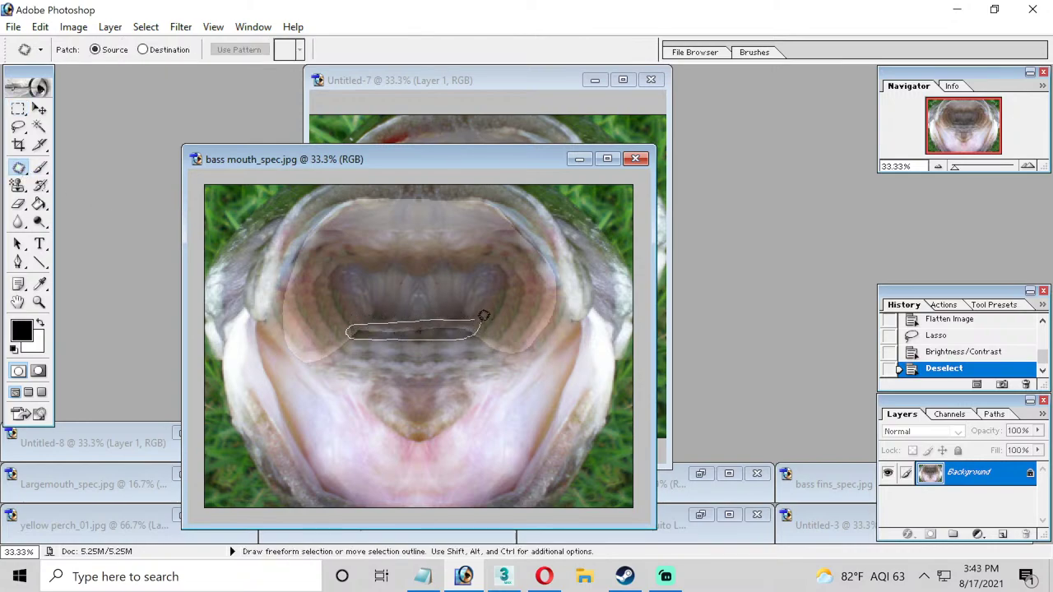
# Patch the seams along the lower edge, lower right, right side and upper right of the mouth.
pyautogui.moveTo(484, 316); pyautogui.dragTo(430, 356)
pyautogui.hotkey('ctrl', 'd')
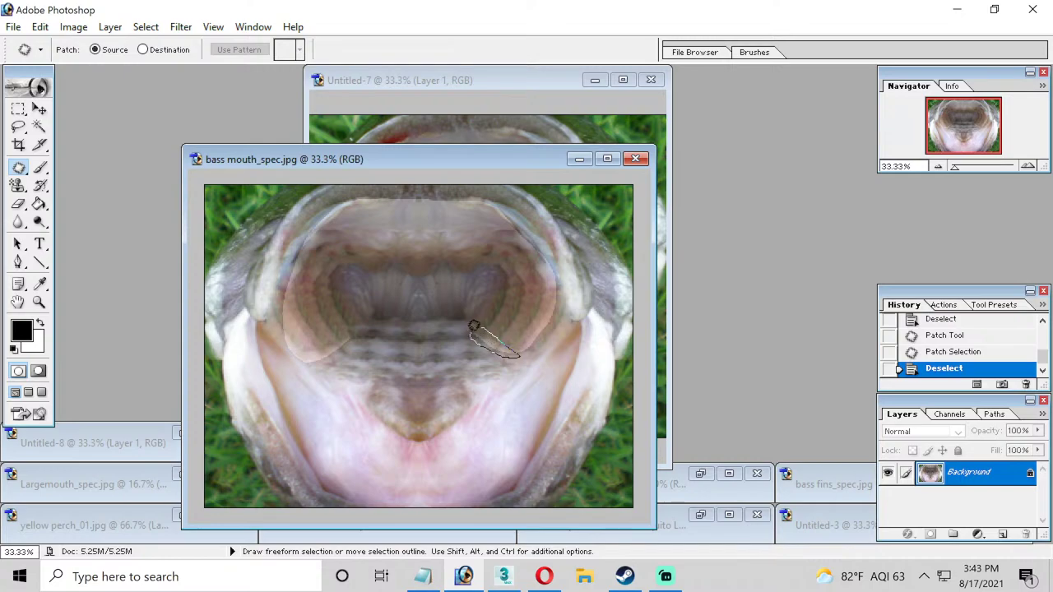
pyautogui.moveTo(474, 327); pyautogui.dragTo(463, 349)
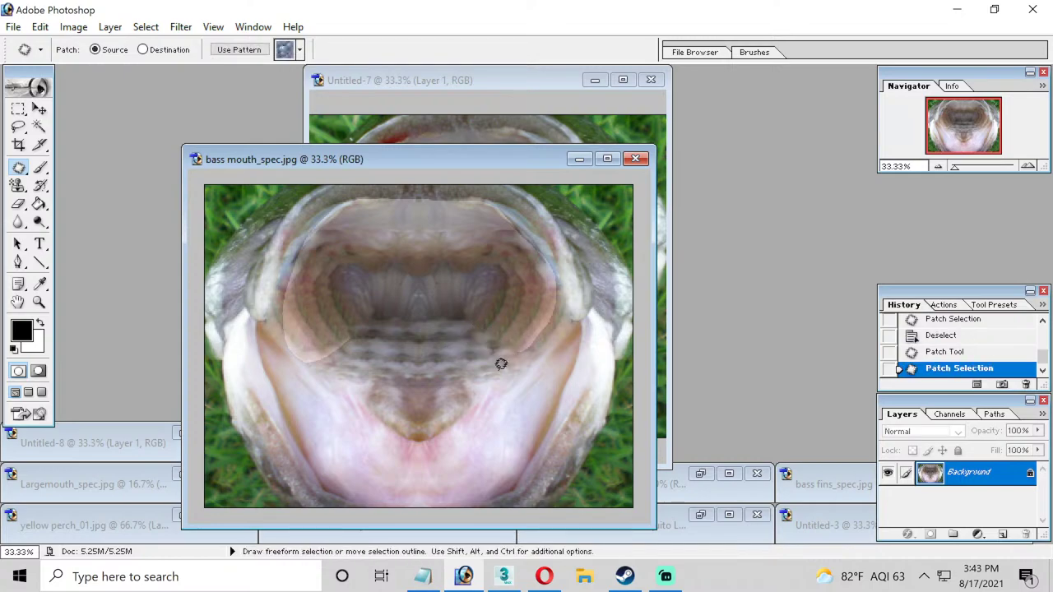
pyautogui.hotkey('ctrl', 'd')
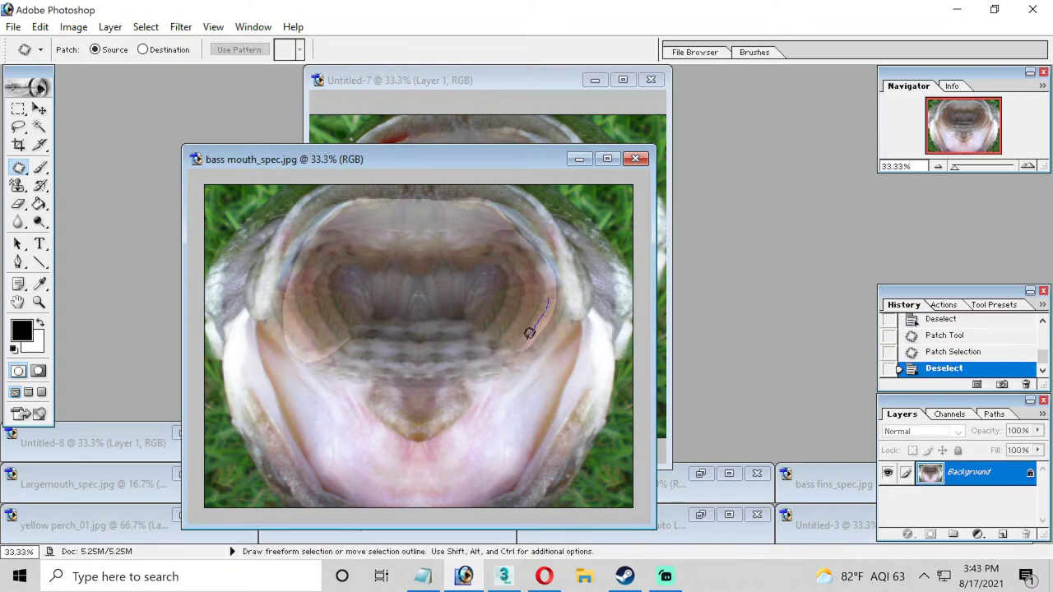
pyautogui.moveTo(512, 353)
pyautogui.mouseDown()
pyautogui.moveTo(536, 346)
pyautogui.moveTo(570, 281)
pyautogui.moveTo(549, 284)
pyautogui.mouseUp()
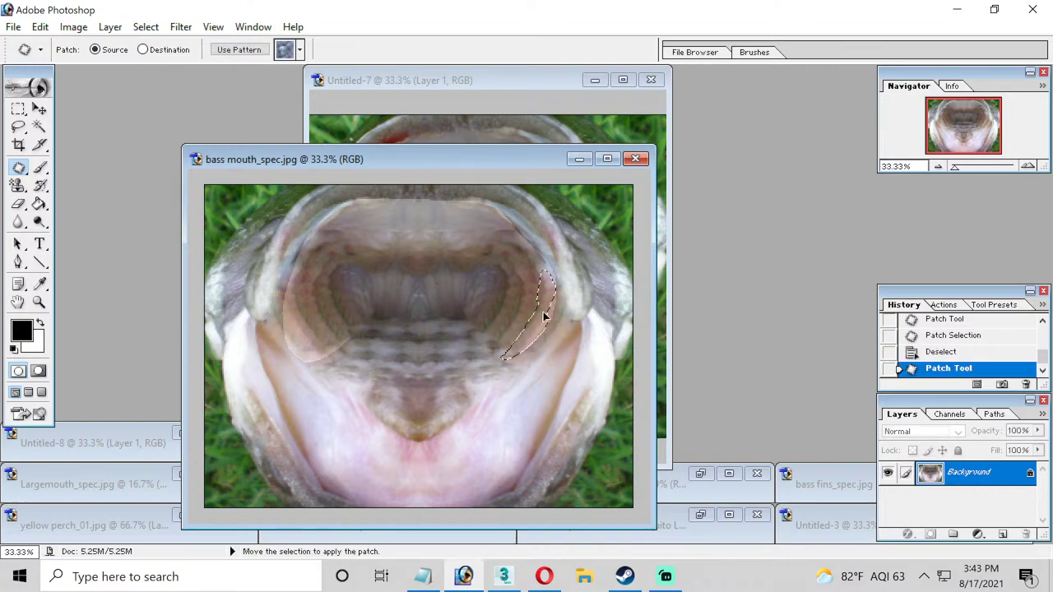
pyautogui.hotkey('ctrl', 'd')
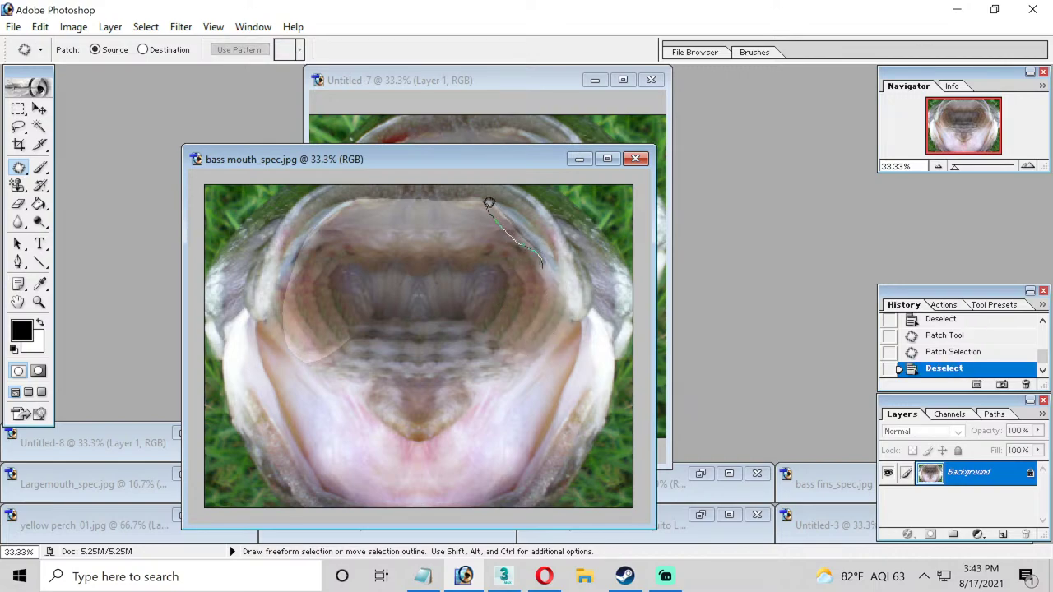
pyautogui.moveTo(491, 192)
pyautogui.mouseDown()
pyautogui.moveTo(518, 203)
pyautogui.moveTo(554, 244)
pyautogui.moveTo(547, 260)
pyautogui.moveTo(504, 260)
pyautogui.mouseUp()
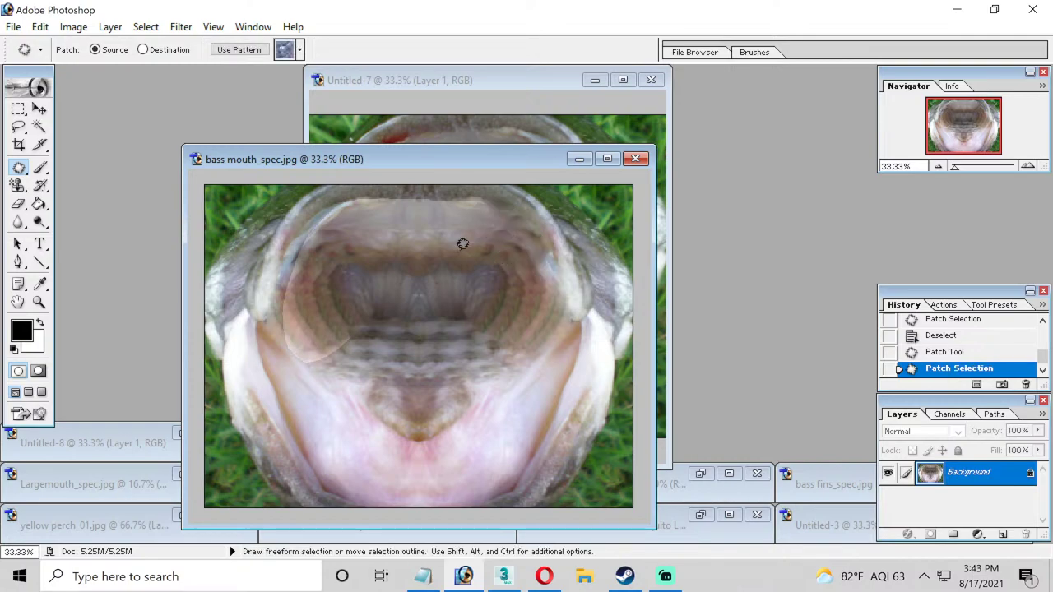
pyautogui.hotkey('ctrl', 'd')
# Patch the top lip seam and the seam down the left side of the mouth.
pyautogui.moveTo(470, 203)
pyautogui.mouseDown()
pyautogui.moveTo(343, 204)
pyautogui.moveTo(403, 190)
pyautogui.moveTo(470, 190)
pyautogui.moveTo(497, 204)
pyautogui.mouseUp()
pyautogui.moveTo(428, 206)
pyautogui.mouseDown()
pyautogui.moveTo(430, 225)
pyautogui.moveTo(411, 226)
pyautogui.mouseUp()
pyautogui.hotkey('ctrl', 'd')
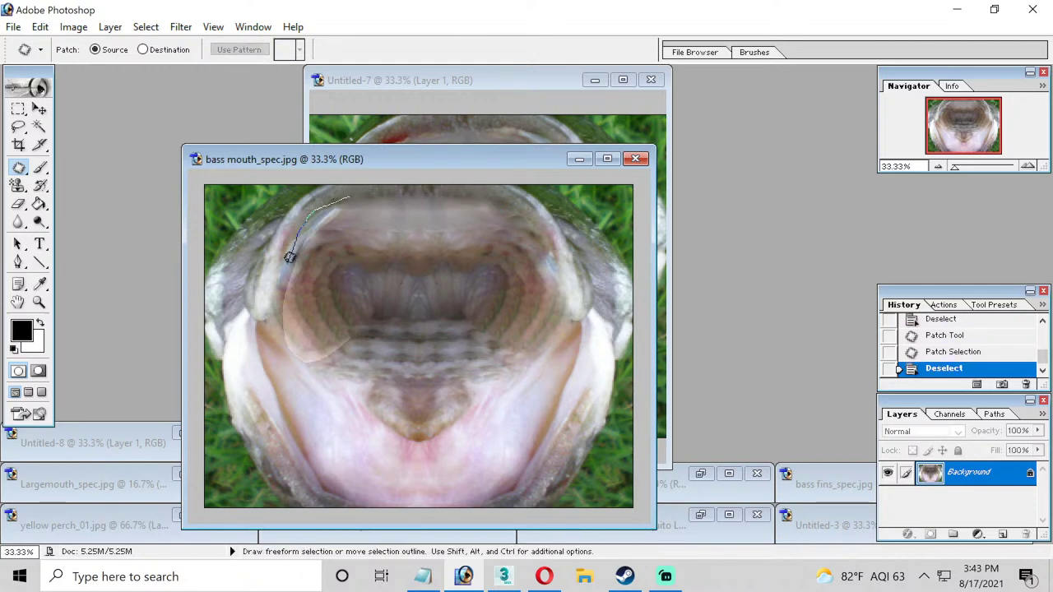
pyautogui.moveTo(290, 257); pyautogui.dragTo(278, 291)
pyautogui.moveTo(344, 211); pyautogui.dragTo(358, 206)
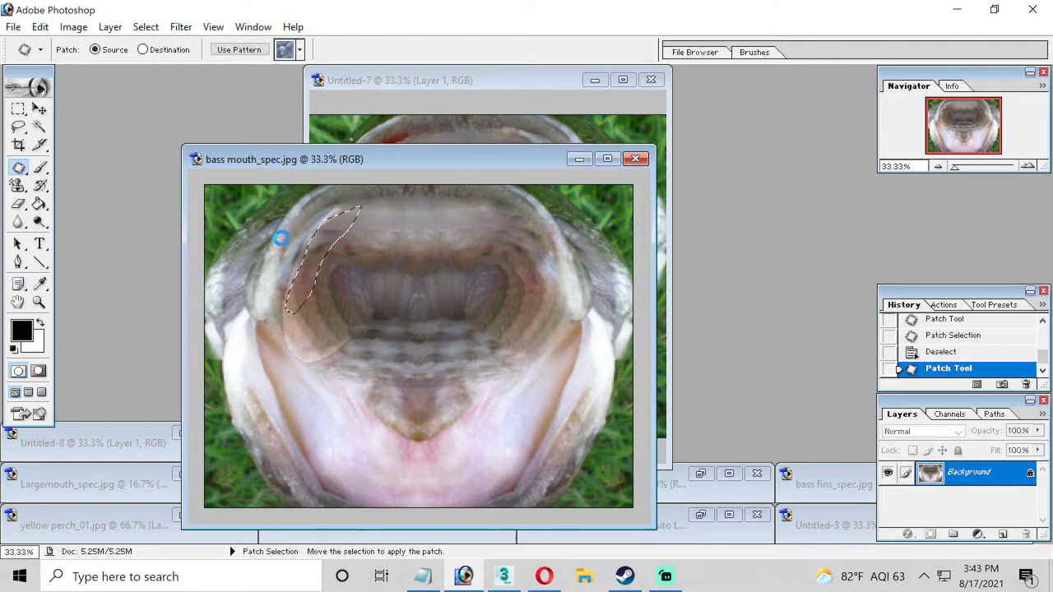
pyautogui.moveTo(281, 238); pyautogui.dragTo(282, 244)
pyautogui.hotkey('ctrl', 'd')
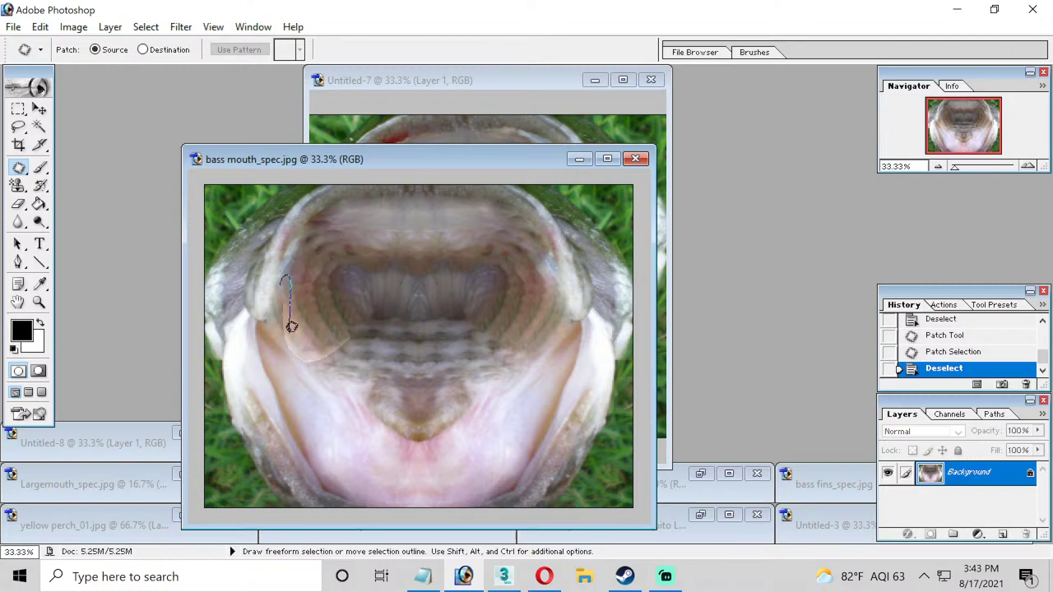
# Patch the lower left seam, another left lip stretch and the left inner lip.
pyautogui.moveTo(314, 362)
pyautogui.mouseDown()
pyautogui.moveTo(299, 363)
pyautogui.moveTo(281, 336)
pyautogui.mouseUp()
pyautogui.moveTo(278, 295); pyautogui.dragTo(276, 329)
pyautogui.hotkey('ctrl', 'd')
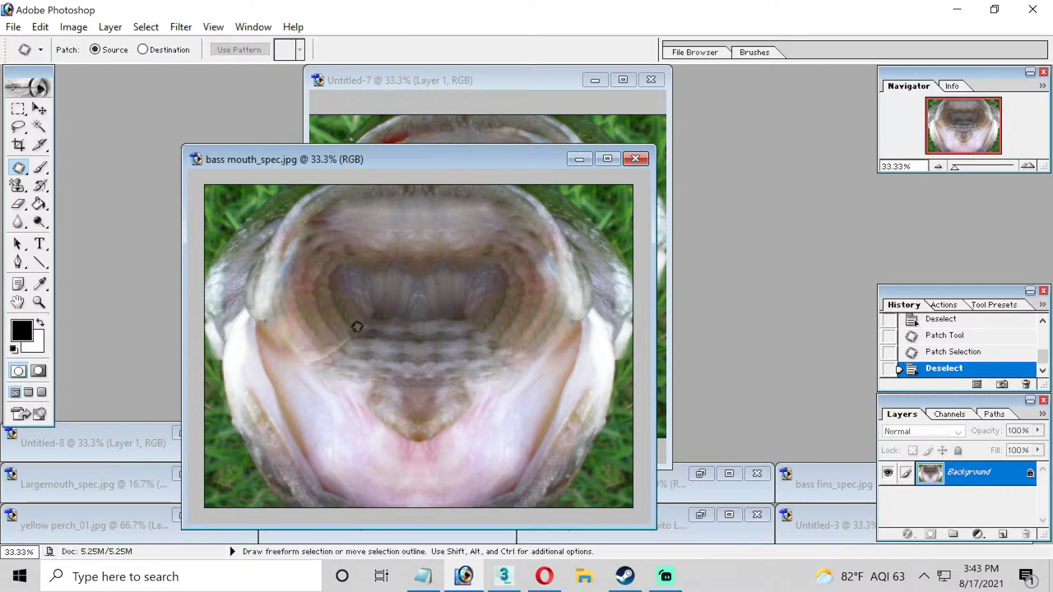
pyautogui.moveTo(327, 359)
pyautogui.mouseDown()
pyautogui.moveTo(312, 351)
pyautogui.moveTo(347, 330)
pyautogui.moveTo(364, 348)
pyautogui.moveTo(377, 336)
pyautogui.mouseUp()
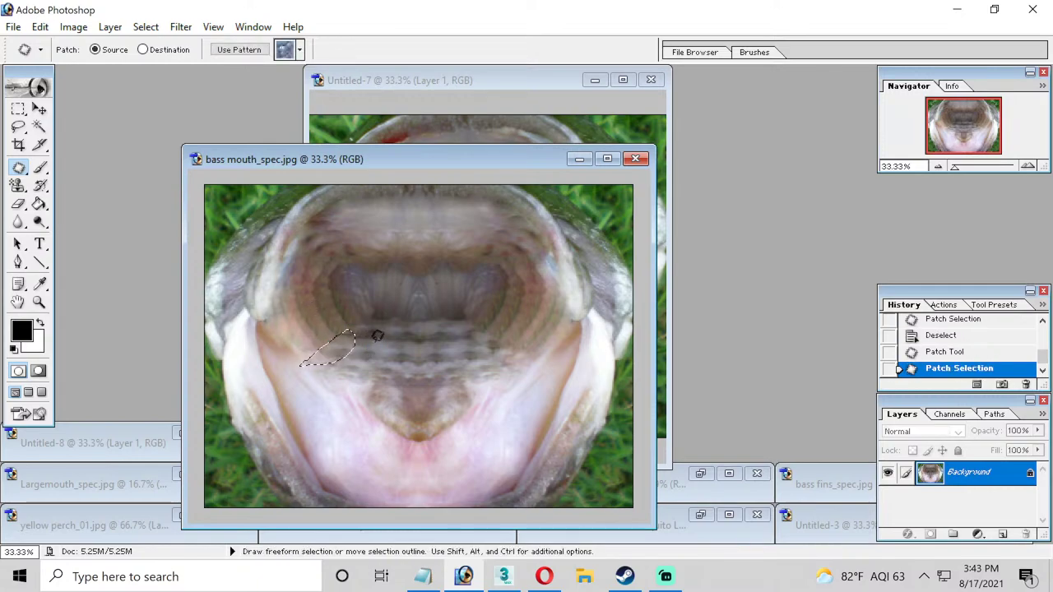
pyautogui.hotkey('ctrl', 'd')
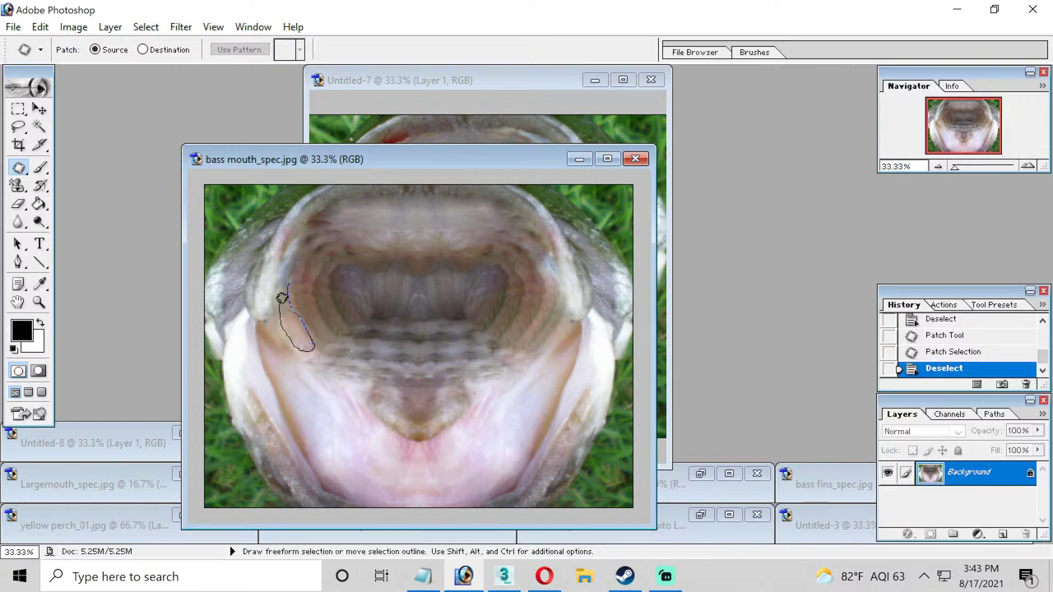
pyautogui.moveTo(290, 274); pyautogui.dragTo(292, 277)
pyautogui.moveTo(298, 316); pyautogui.dragTo(381, 307)
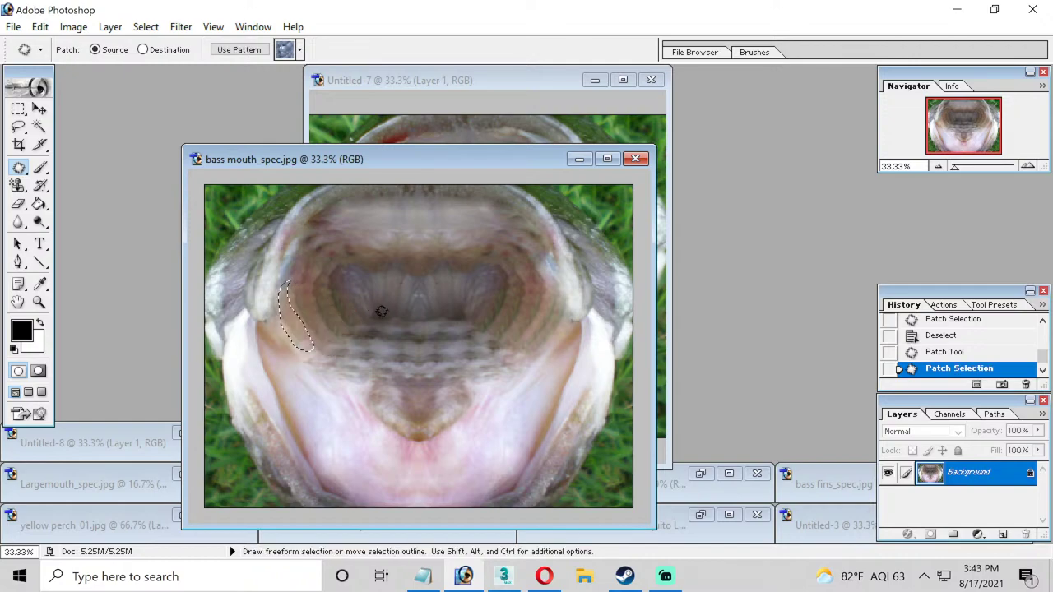
pyautogui.hotkey('ctrl', 'd')
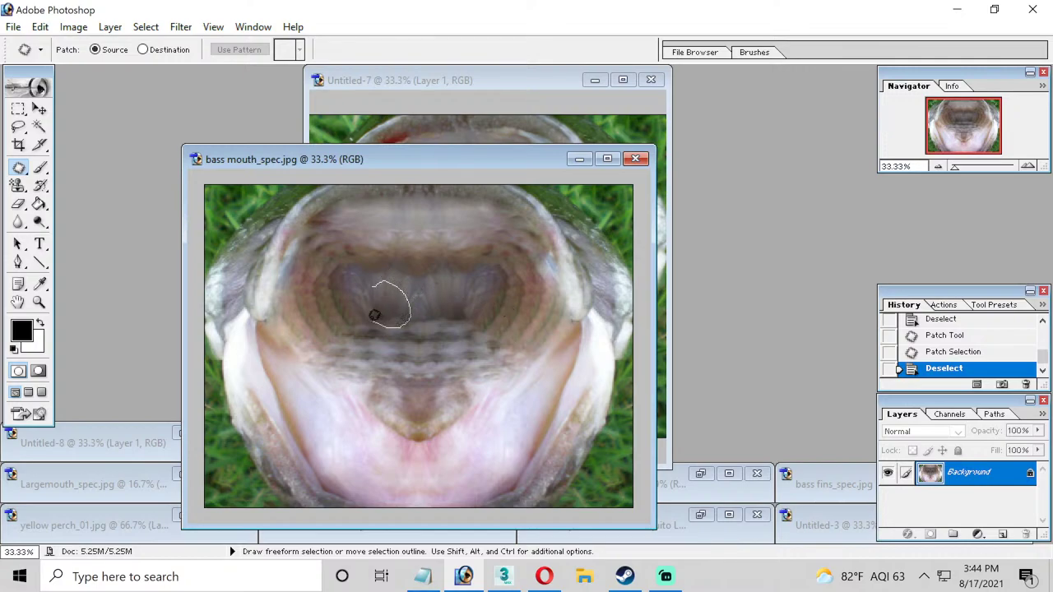
# Patch four blotchy throat spots with neighbouring texture: right, lower, left and centre.
pyautogui.moveTo(374, 291); pyautogui.dragTo(353, 302)
pyautogui.hotkey('ctrl', 'd')
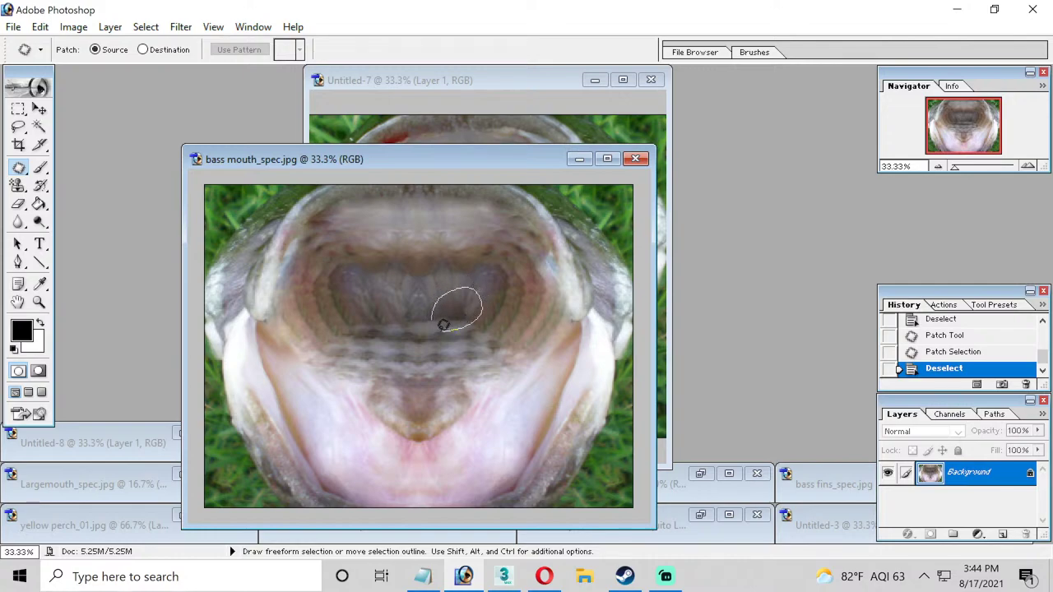
pyautogui.moveTo(443, 325)
pyautogui.mouseDown()
pyautogui.moveTo(487, 305)
pyautogui.moveTo(438, 334)
pyautogui.mouseUp()
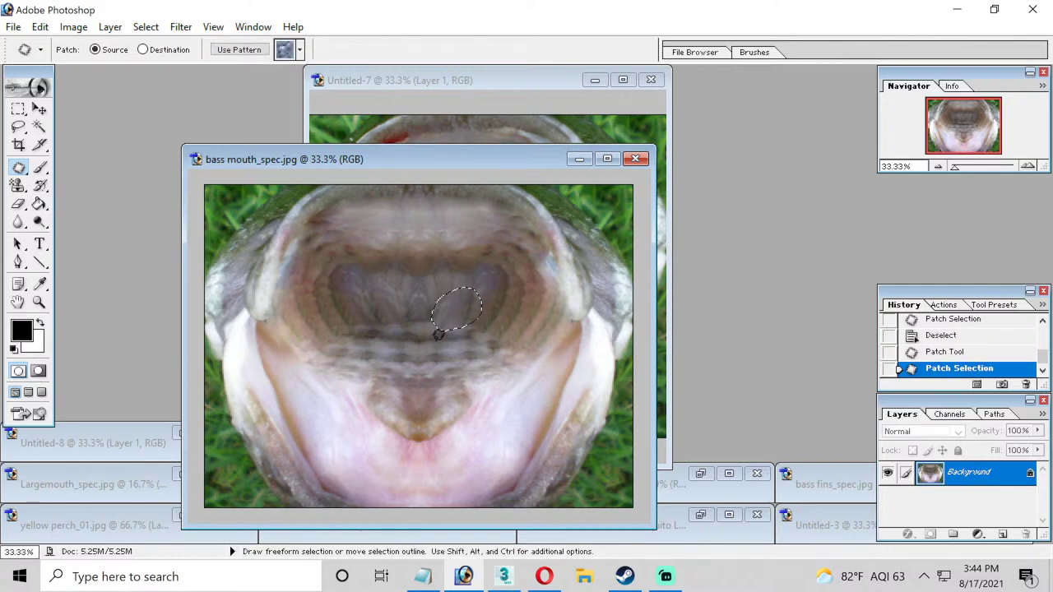
pyautogui.hotkey('ctrl', 'd')
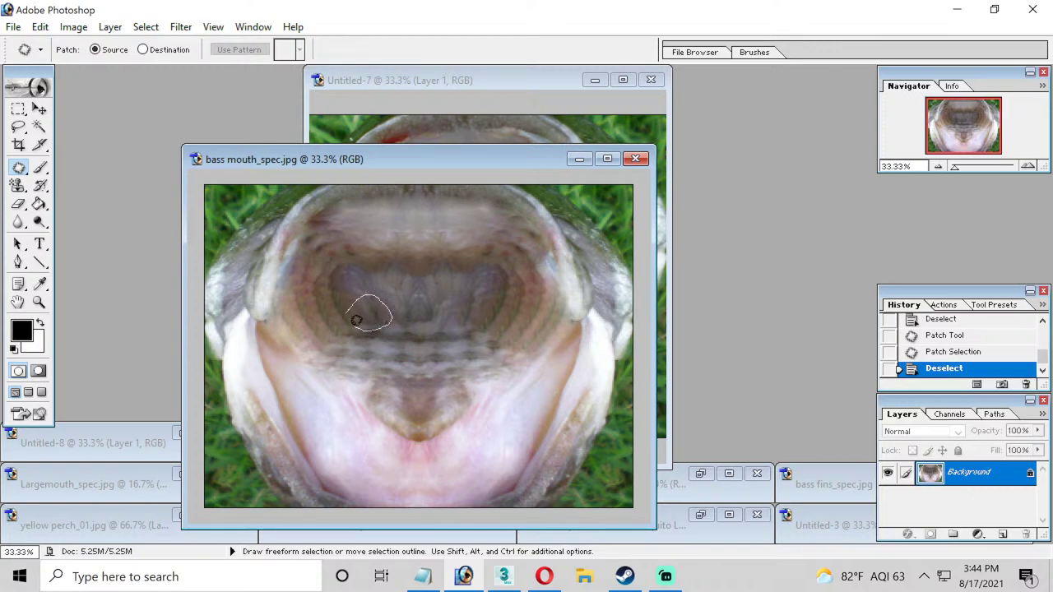
pyautogui.moveTo(356, 320)
pyautogui.mouseDown()
pyautogui.moveTo(353, 307)
pyautogui.moveTo(337, 320)
pyautogui.moveTo(352, 328)
pyautogui.mouseUp()
pyautogui.hotkey('ctrl', 'd')
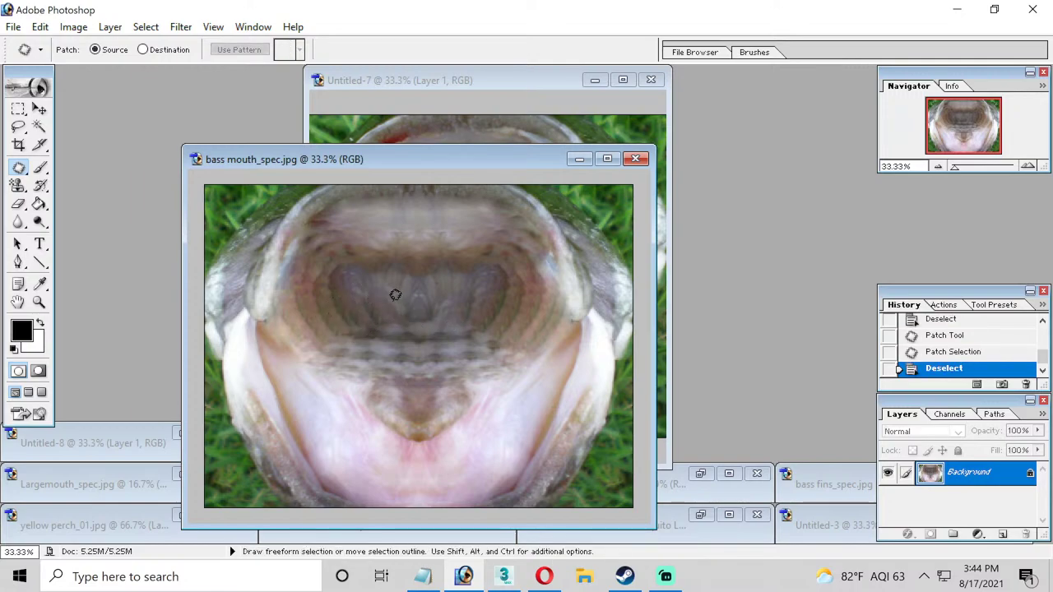
pyautogui.moveTo(453, 300)
pyautogui.mouseDown()
pyautogui.moveTo(418, 324)
pyautogui.moveTo(392, 309)
pyautogui.moveTo(466, 298)
pyautogui.mouseUp()
pyautogui.hotkey('ctrl', 'd')
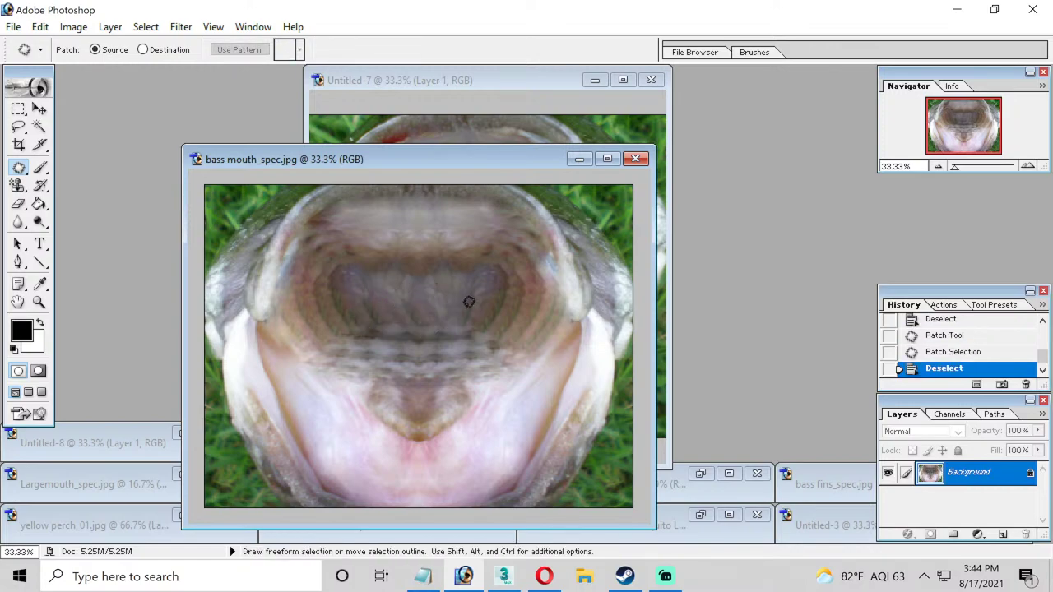
# Undo the last throat patch and re-patch a strip at the back of the throat.
pyautogui.hotkey('ctrl', 'z')
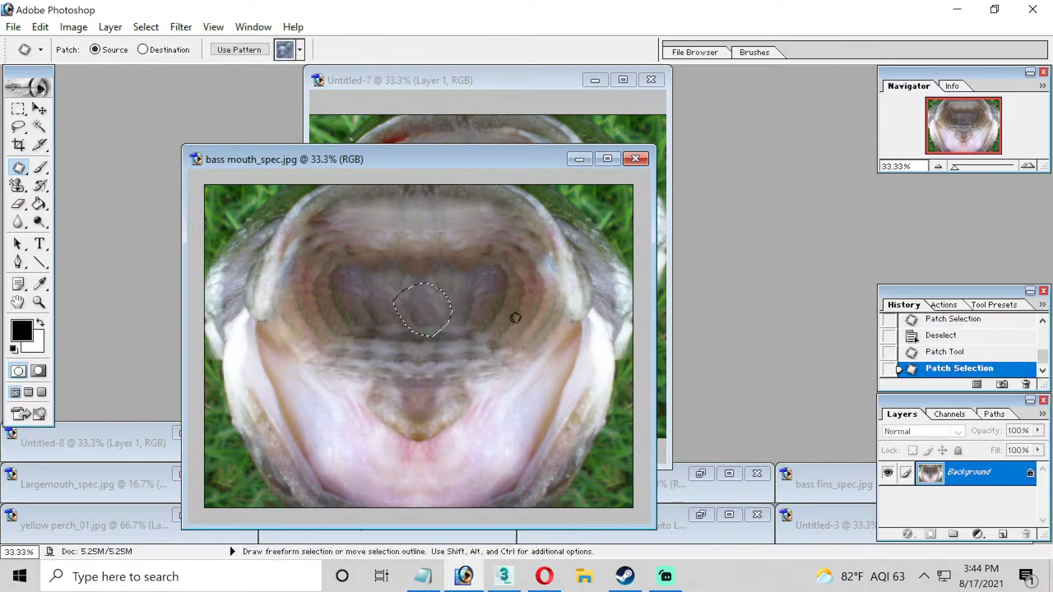
pyautogui.hotkey('ctrl', 'z')
pyautogui.hotkey('ctrl', 'd')
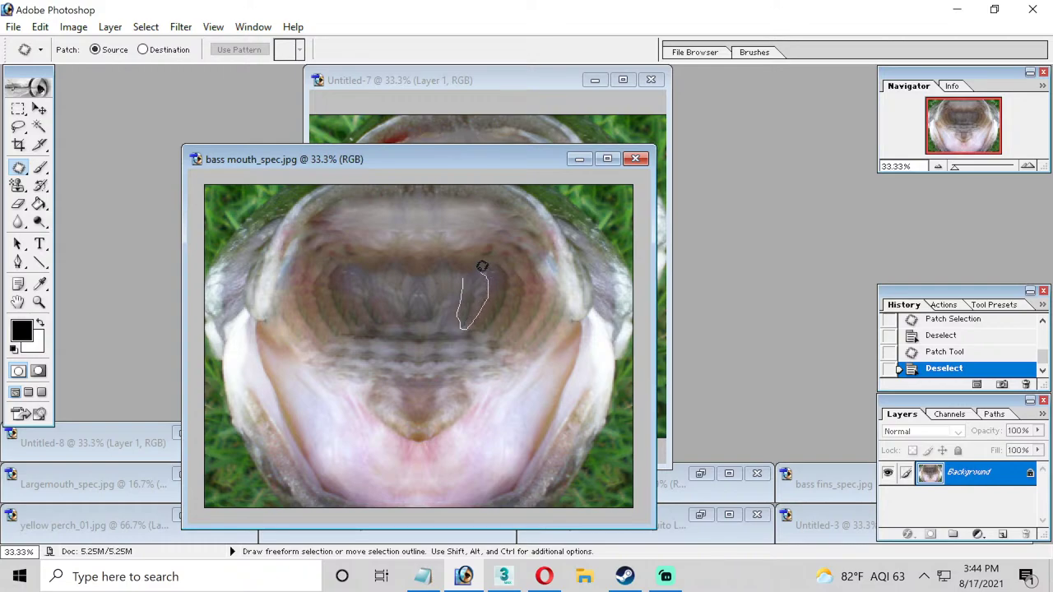
pyautogui.moveTo(482, 267)
pyautogui.mouseDown()
pyautogui.moveTo(479, 314)
pyautogui.moveTo(457, 354)
pyautogui.mouseUp()
pyautogui.hotkey('ctrl', 'd')
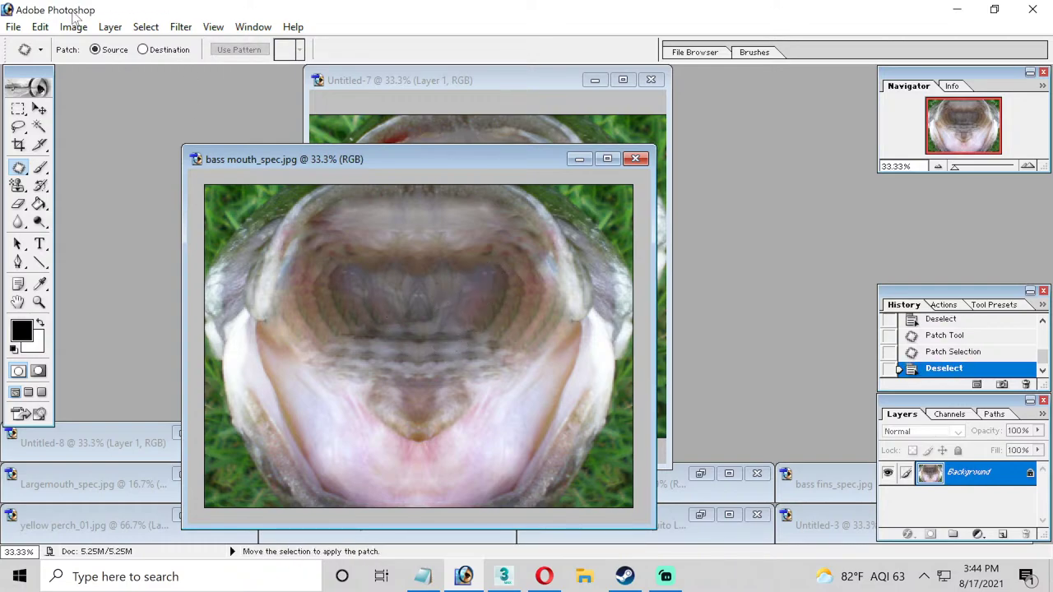
# Overwrite bass mouth.jpg at JPEG quality 11 and switch back to 3ds Max.
pyautogui.click(13, 26)
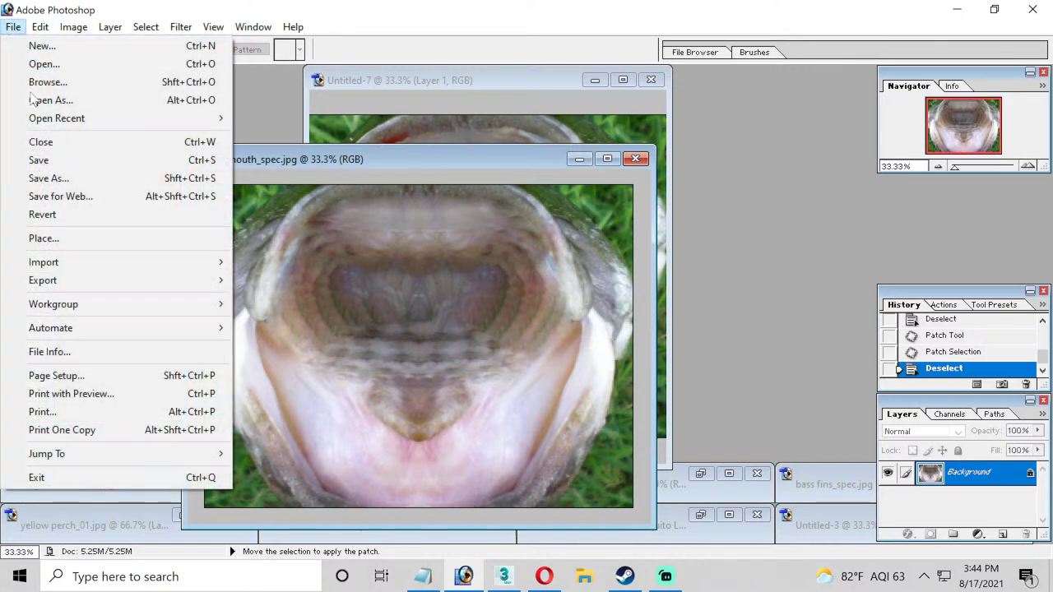
pyautogui.click(50, 178)
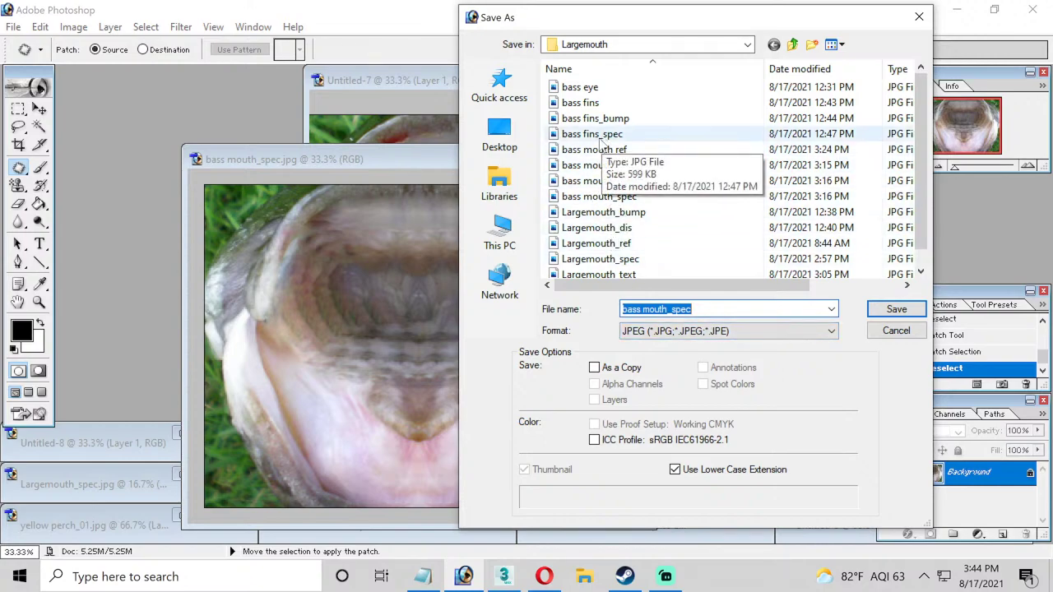
pyautogui.doubleClick(585, 165)
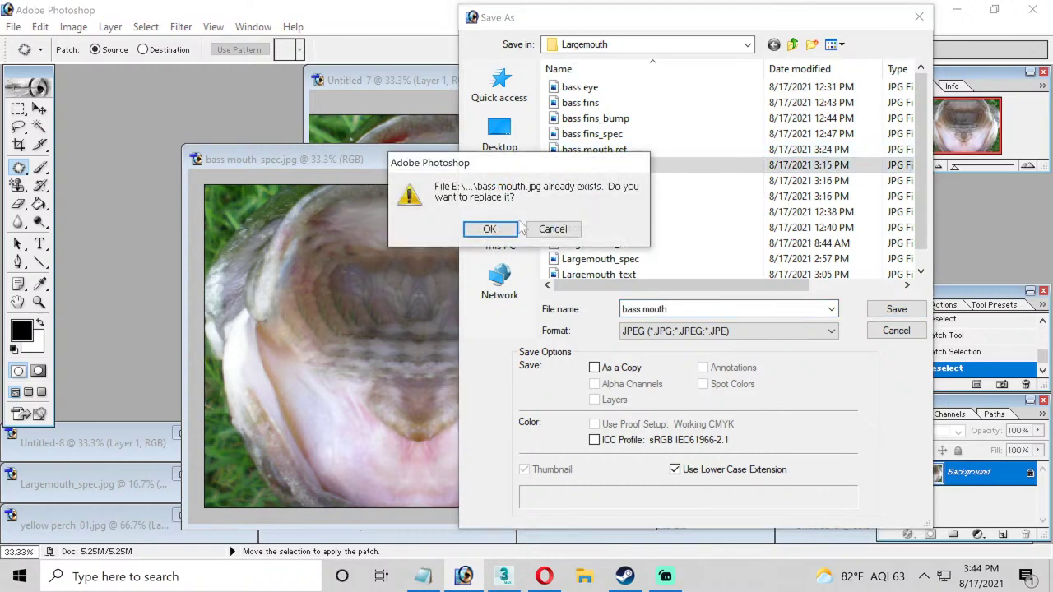
pyautogui.click(490, 229)
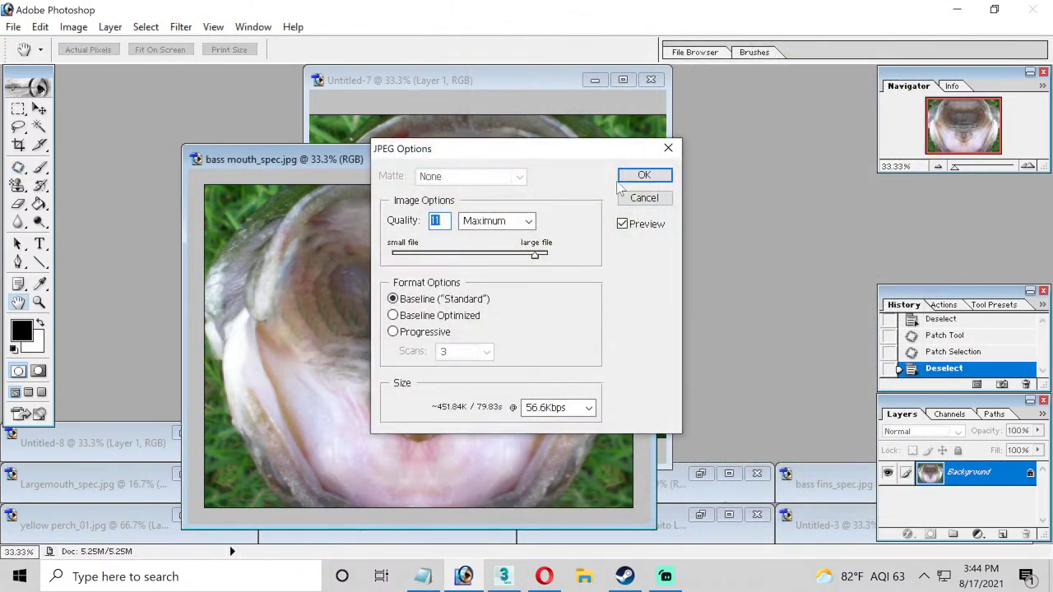
pyautogui.click(638, 177)
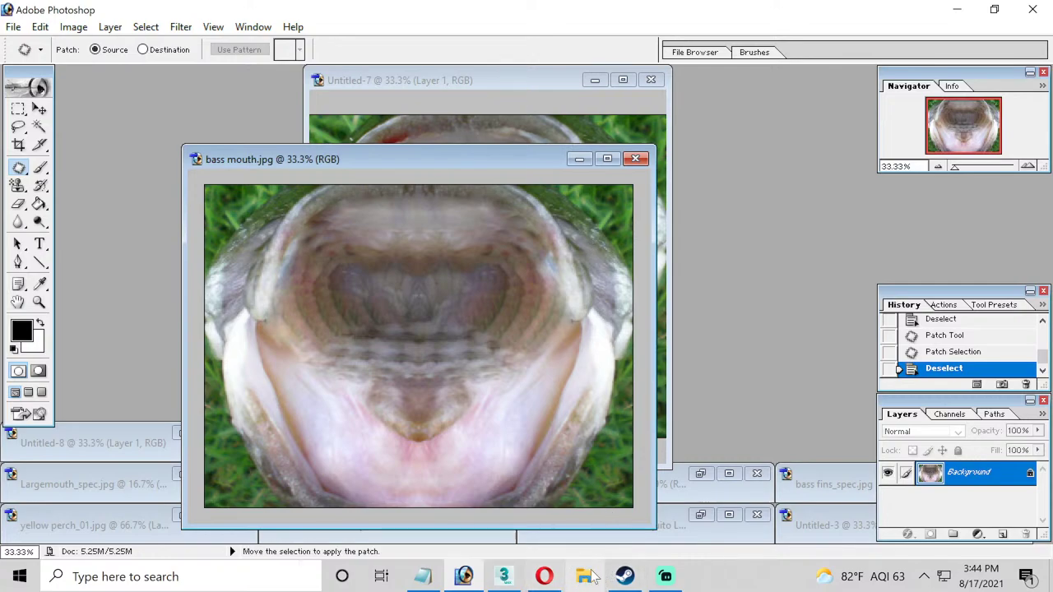
pyautogui.click(504, 576)
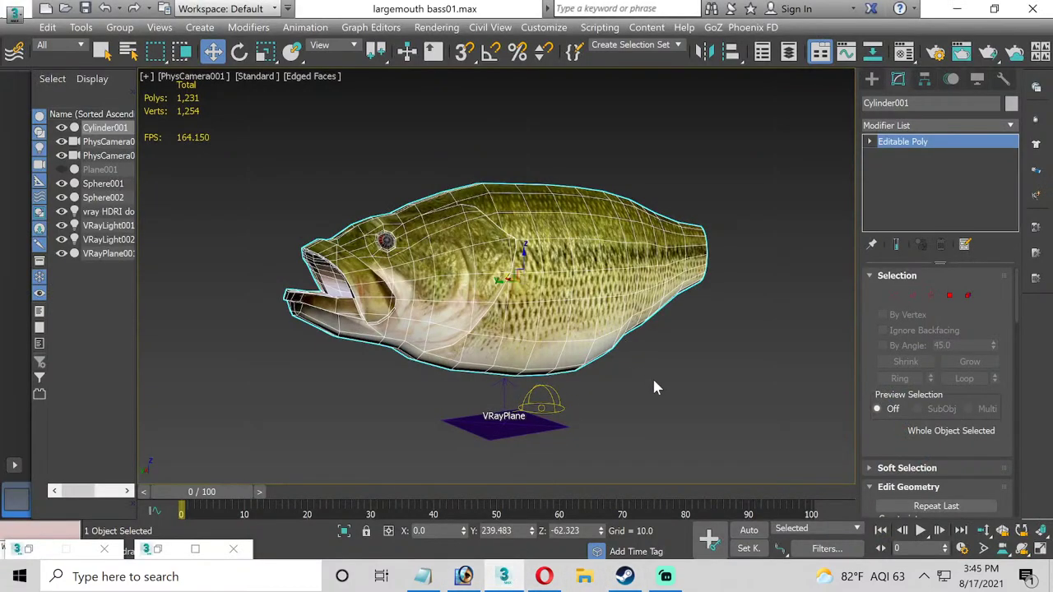
# Reload the updated bass mouth texture in the fish's Diffuse map in the Material Editor.
pyautogui.click(329, 264)
pyautogui.press('m')
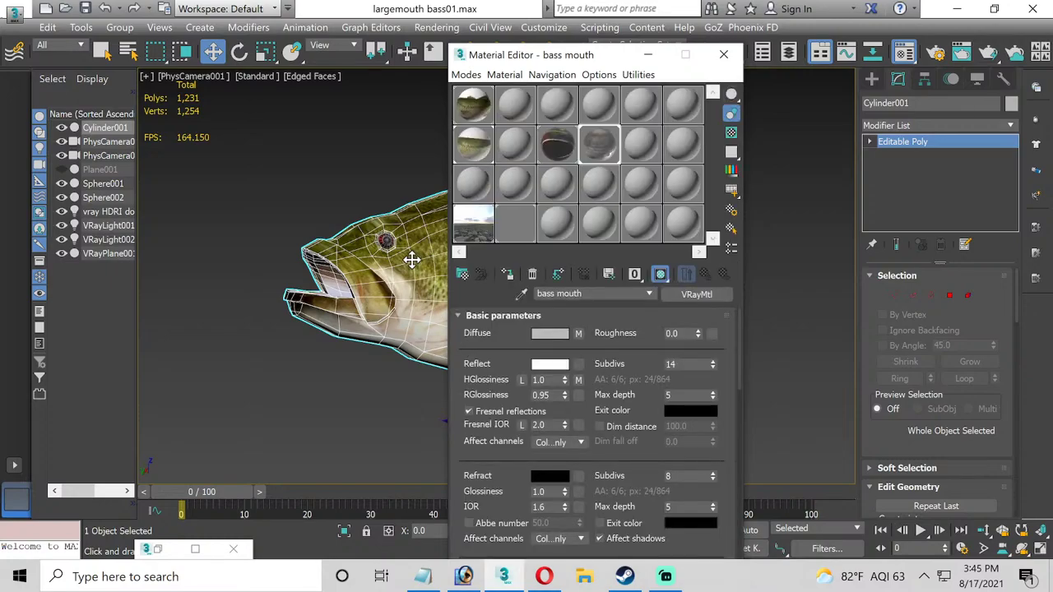
pyautogui.click(579, 333)
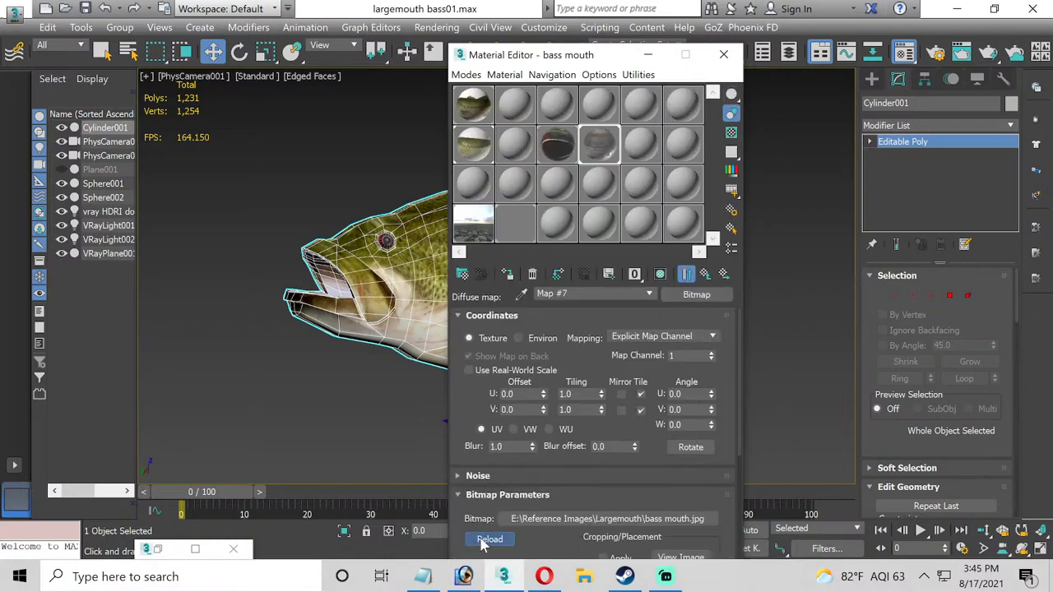
pyautogui.click(487, 540)
pyautogui.click(719, 55)
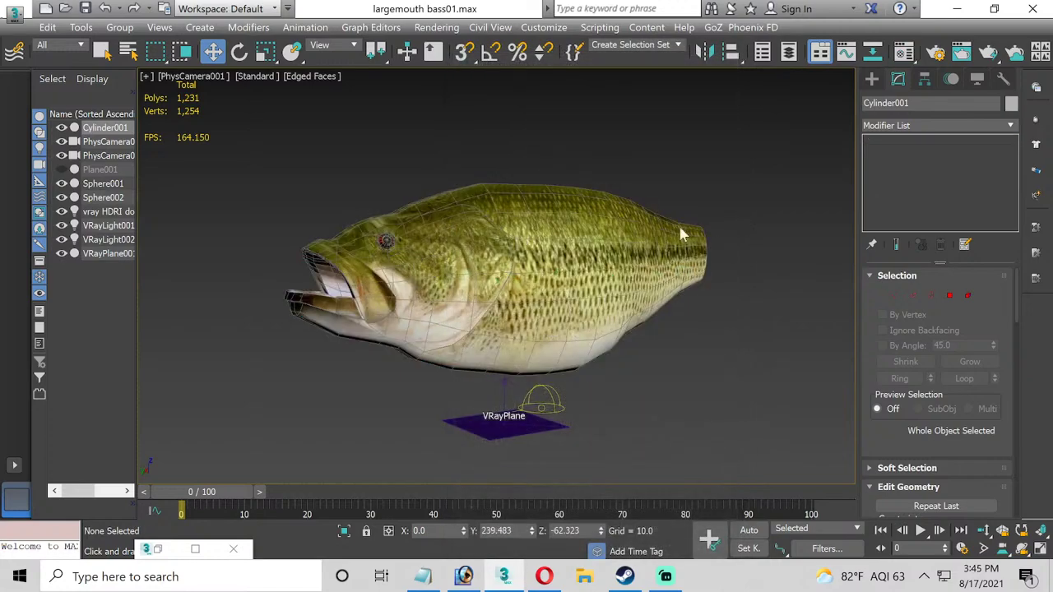
# Add an OpenSubdiv modifier to the fish with Iterations set to 2.
pyautogui.click(1011, 125)
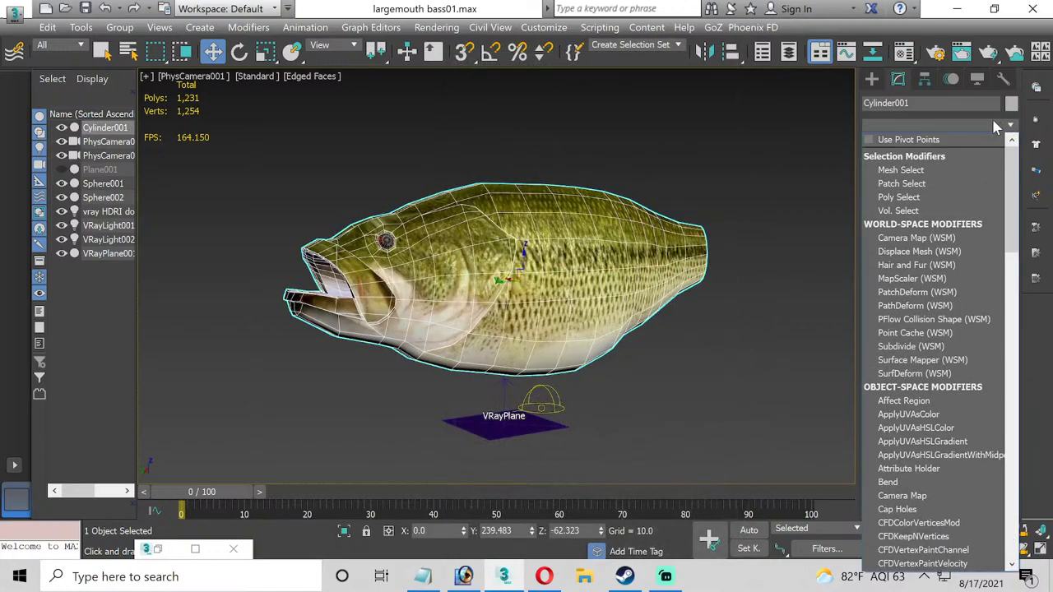
pyautogui.write('o')
pyautogui.click(922, 138)
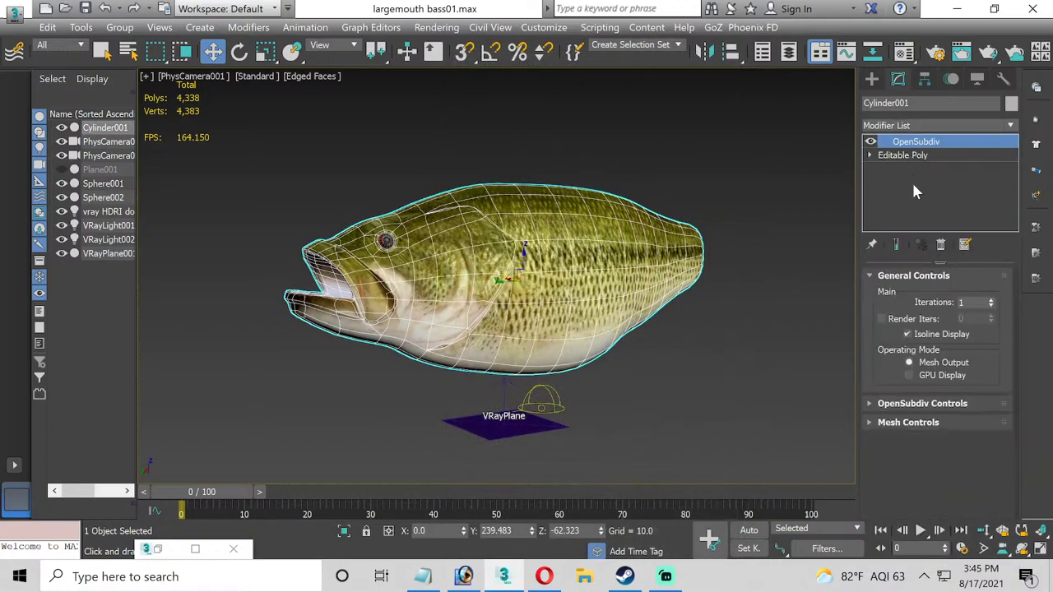
pyautogui.click(991, 302)
pyautogui.click(991, 303)
pyautogui.click(780, 260)
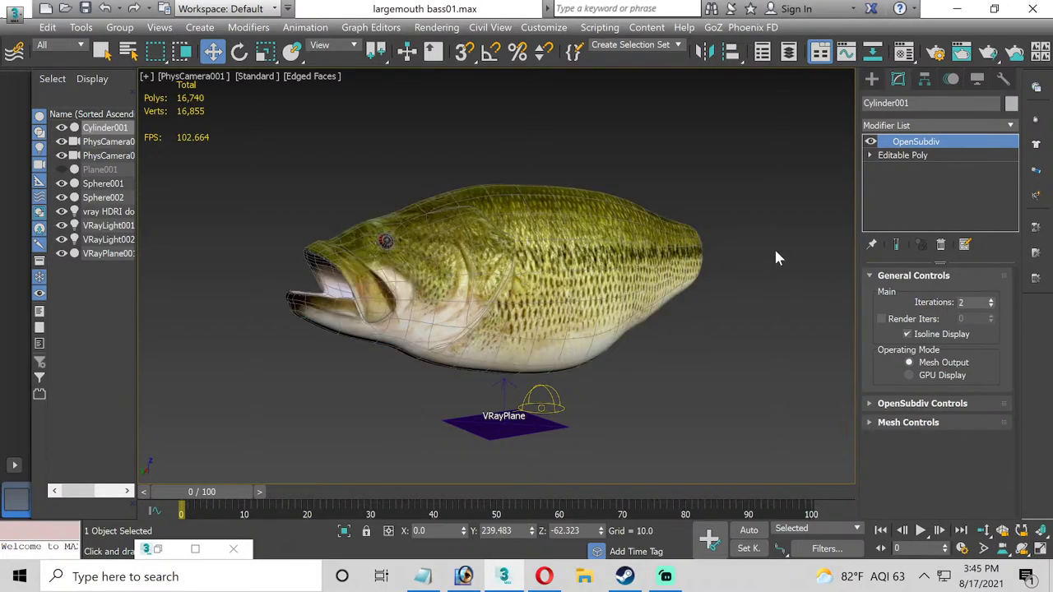
pyautogui.click(962, 51)
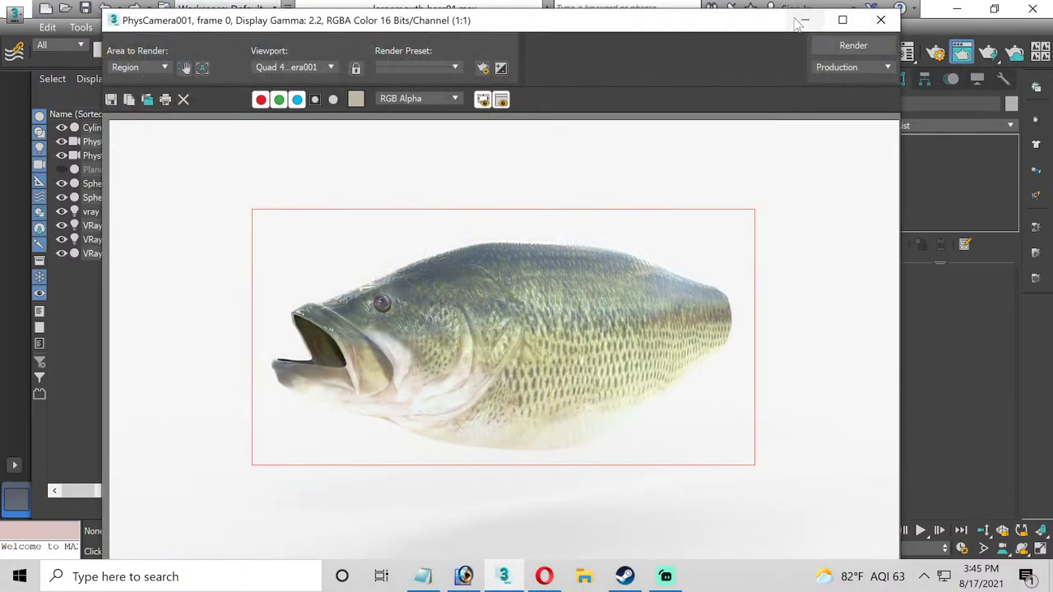
# Fit an edit render region around the fish's head and render it with V-Ray.
pyautogui.click(880, 20)
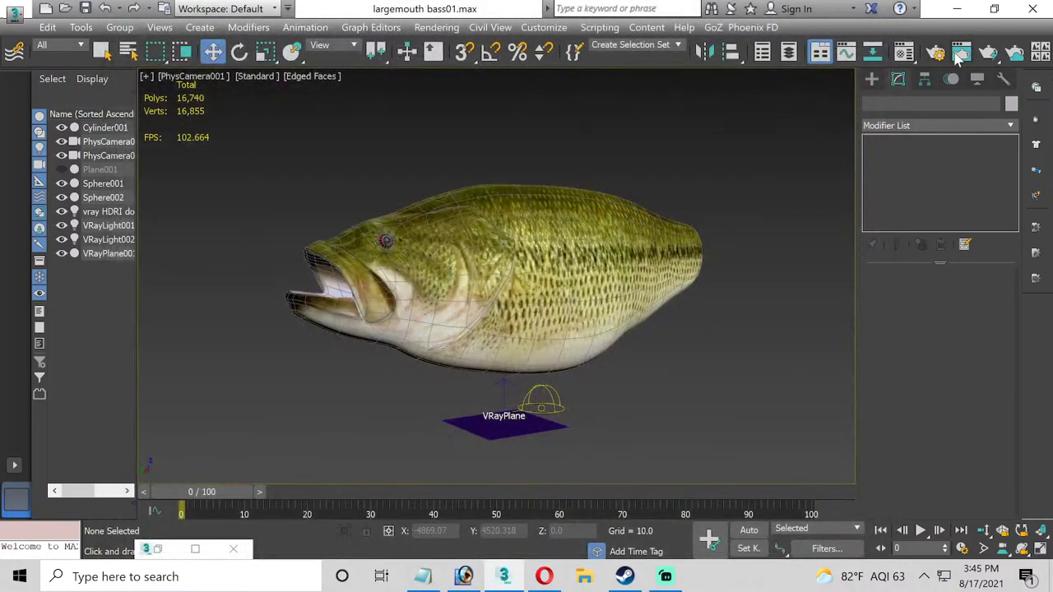
pyautogui.click(961, 55)
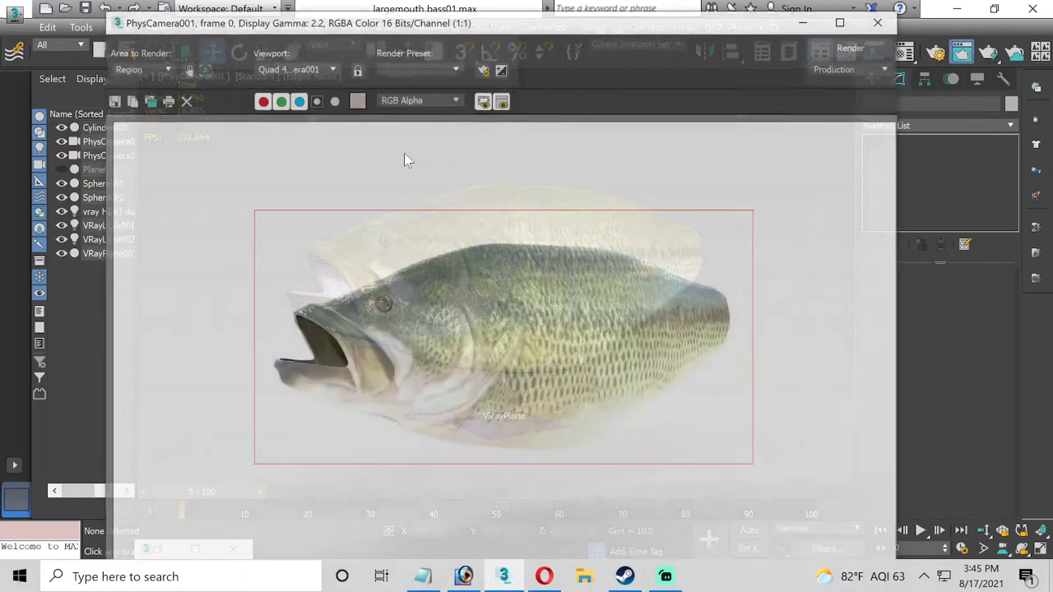
pyautogui.click(184, 68)
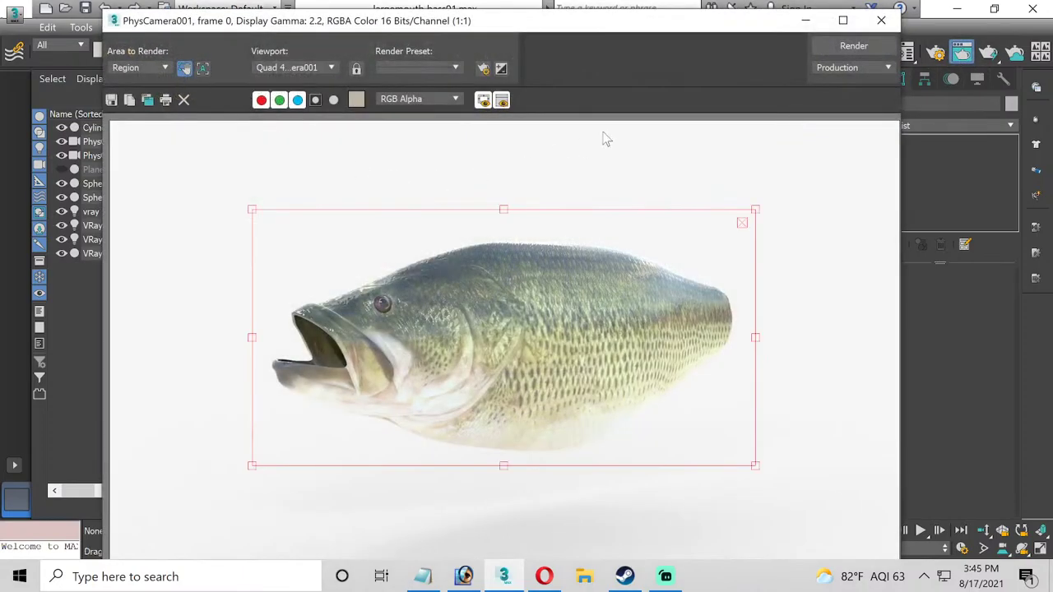
pyautogui.click(881, 20)
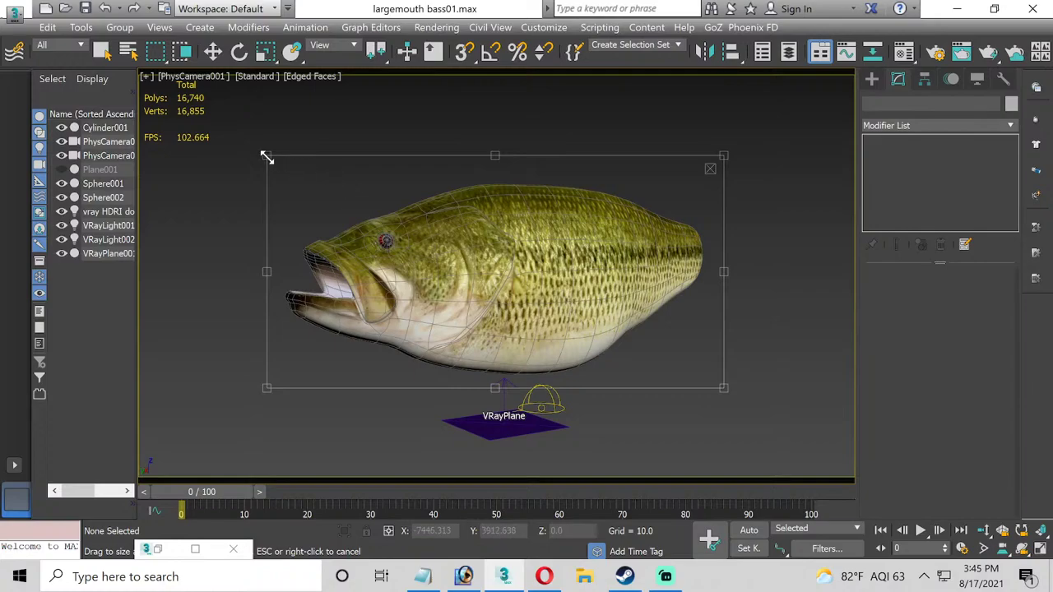
pyautogui.moveTo(267, 156); pyautogui.dragTo(581, 278)
pyautogui.moveTo(630, 320); pyautogui.dragTo(312, 271)
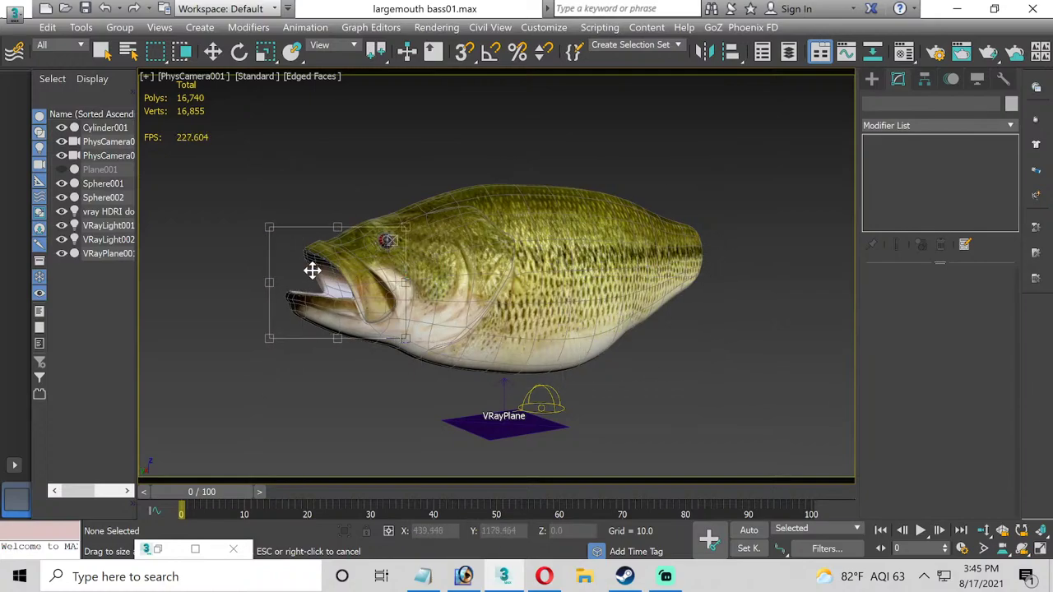
pyautogui.click(989, 52)
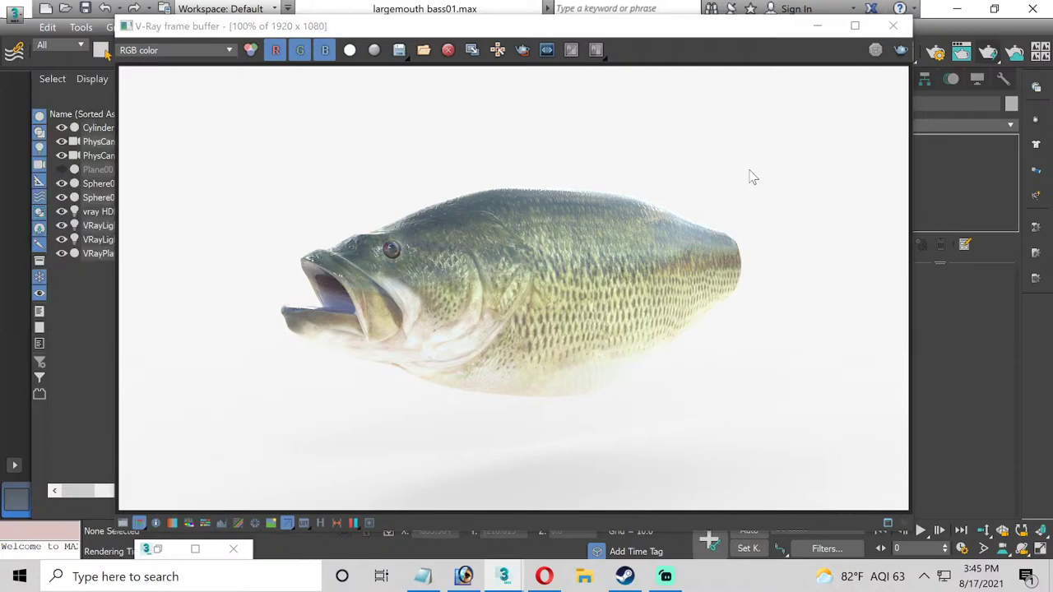
pyautogui.click(882, 24)
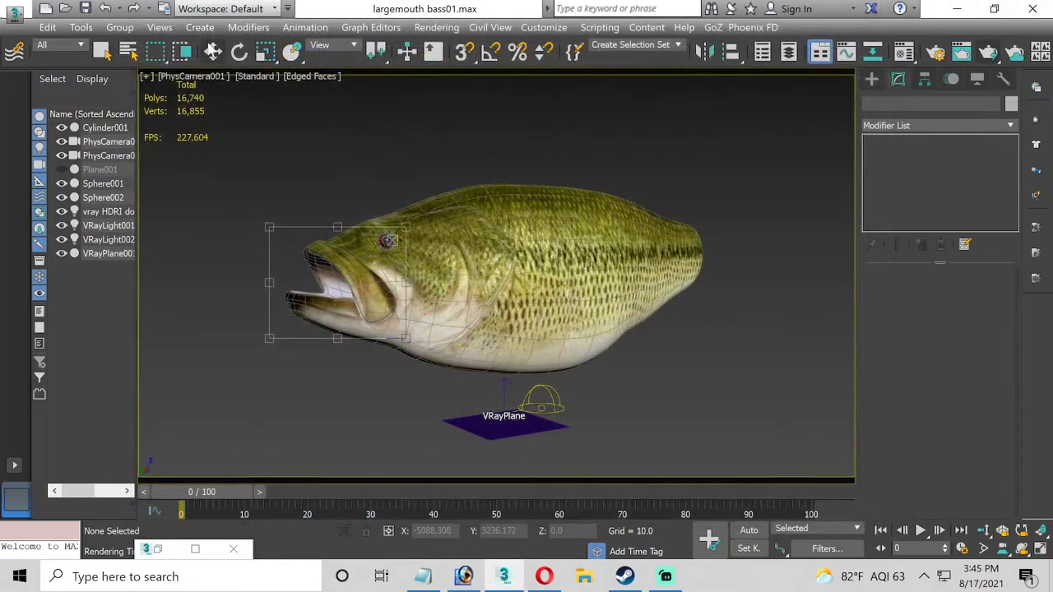
# Select the fish and enter Edge sub-object level of its Editable Poly.
pyautogui.click(213, 51)
pyautogui.click(332, 229)
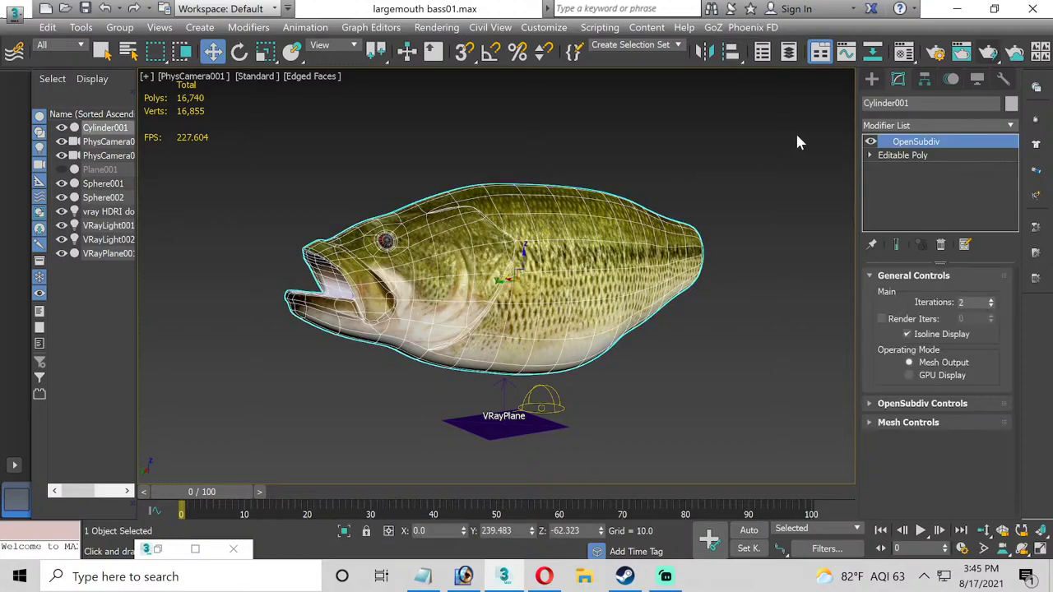
pyautogui.click(870, 155)
pyautogui.click(892, 183)
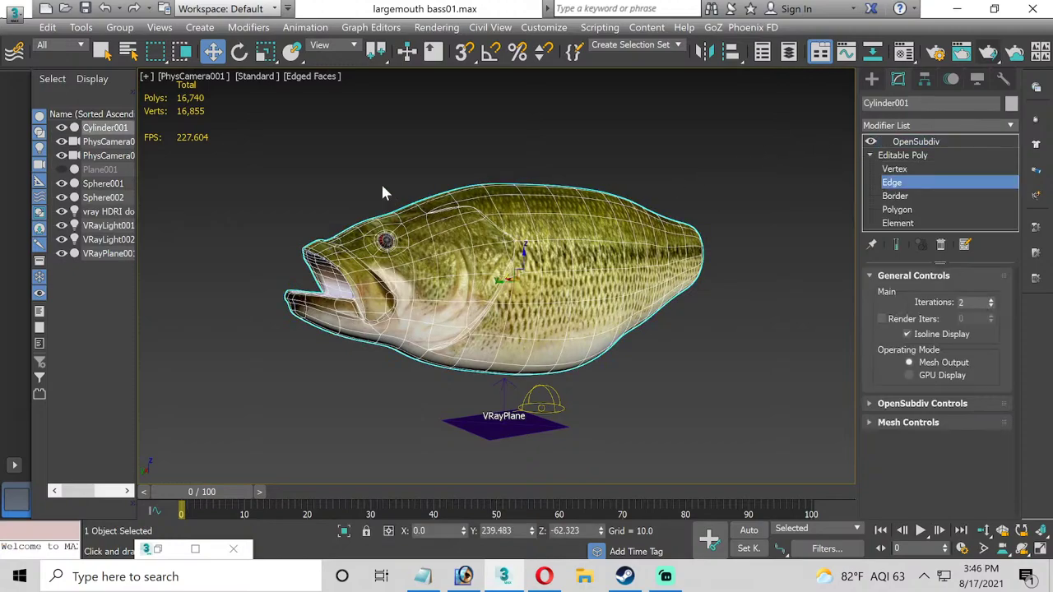
# Switch to Perspective, frame the mouth and select the inner mouth edge loop.
pyautogui.click(254, 76)
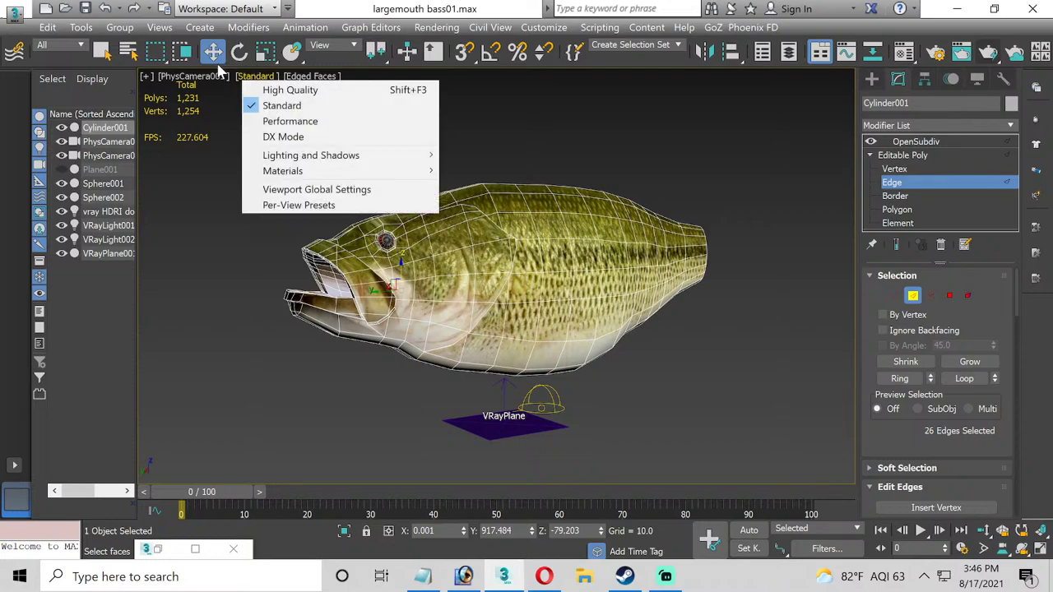
pyautogui.click(204, 76)
pyautogui.click(216, 123)
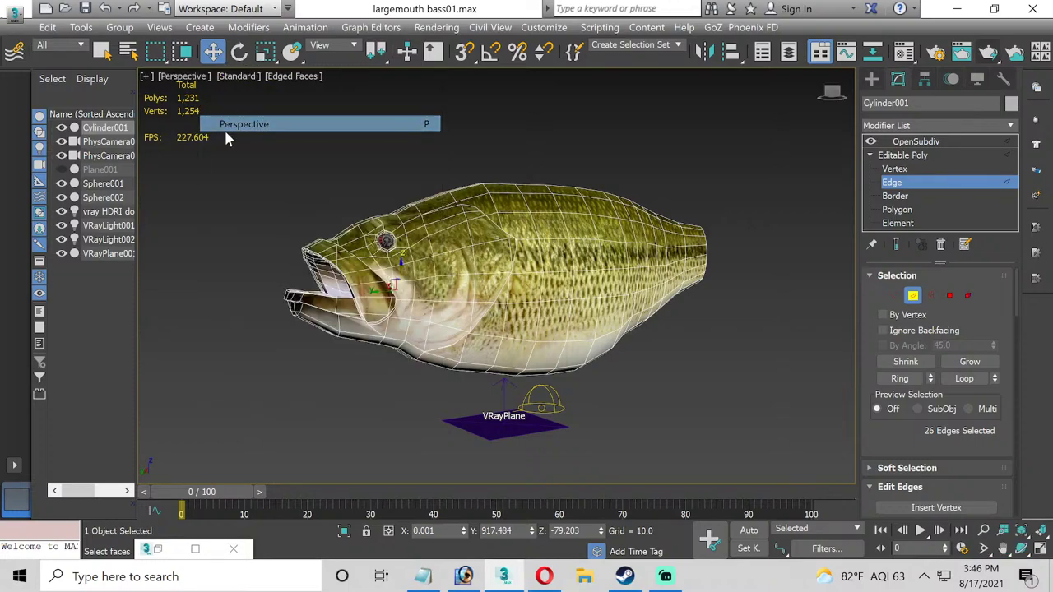
pyautogui.scroll(10, 317, 272)
pyautogui.moveTo(320, 264); pyautogui.dragTo(450, 292, button='middle')
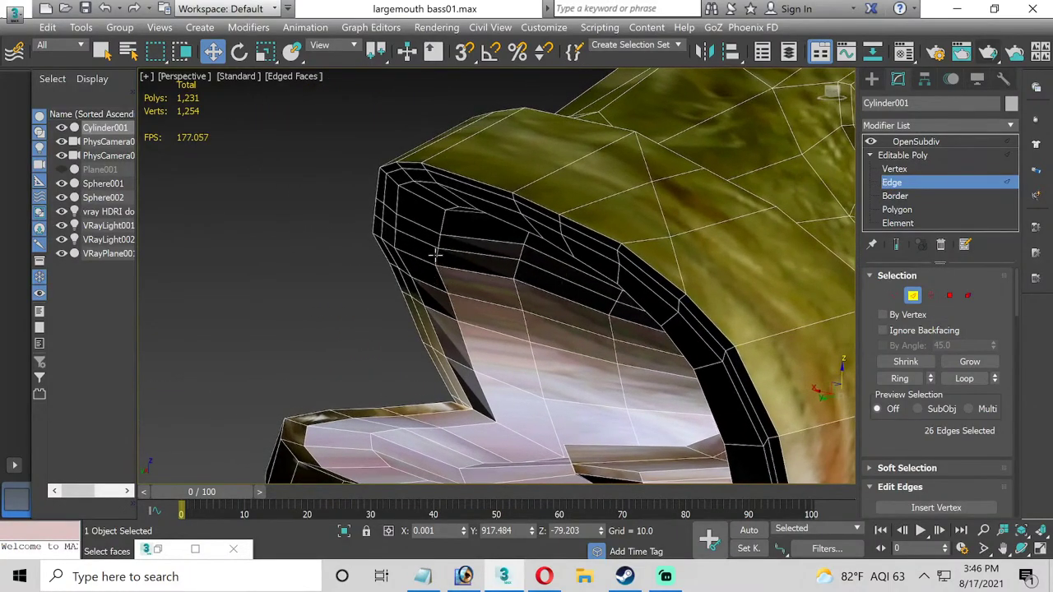
pyautogui.doubleClick(438, 255)
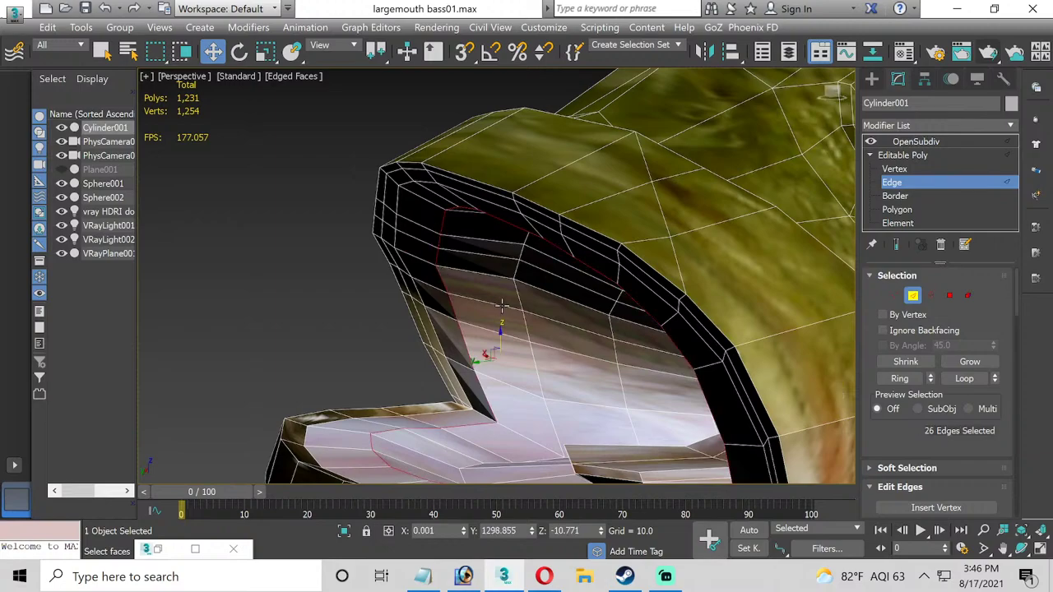
pyautogui.hotkey('ctrl', 'BackSpace')
pyautogui.hotkey('ctrl', 'z')
# Chamfer the selected mouth-rim edges by 16.313.
pyautogui.keyDown('alt'); pyautogui.moveTo(513, 308); pyautogui.dragTo(534, 316, button='middle'); pyautogui.keyUp('alt')
pyautogui.scroll(-3, 931, 449)
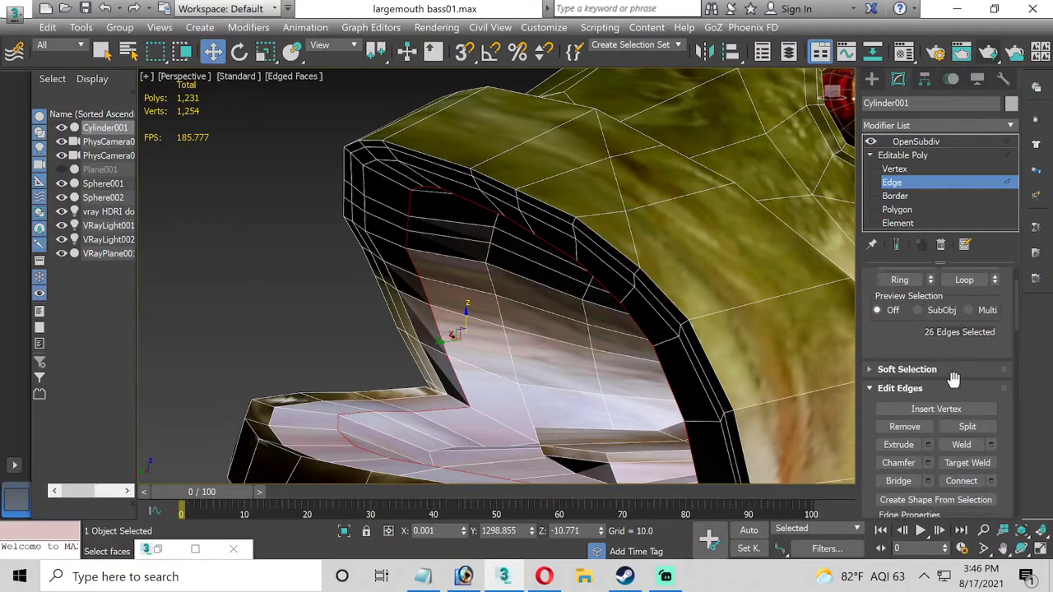
pyautogui.click(931, 464)
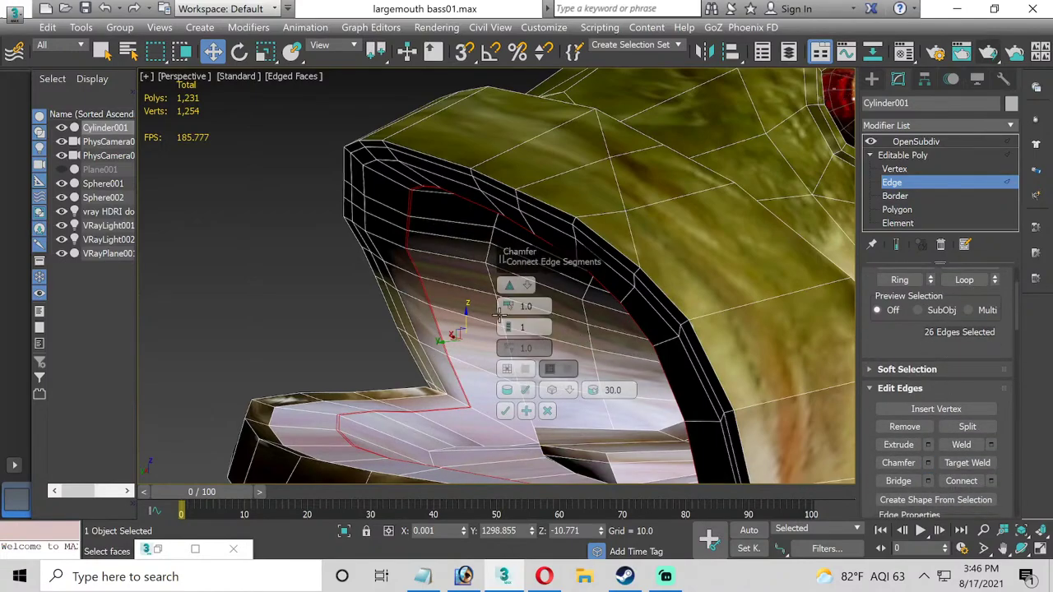
pyautogui.moveTo(509, 292); pyautogui.dragTo(513, 245)
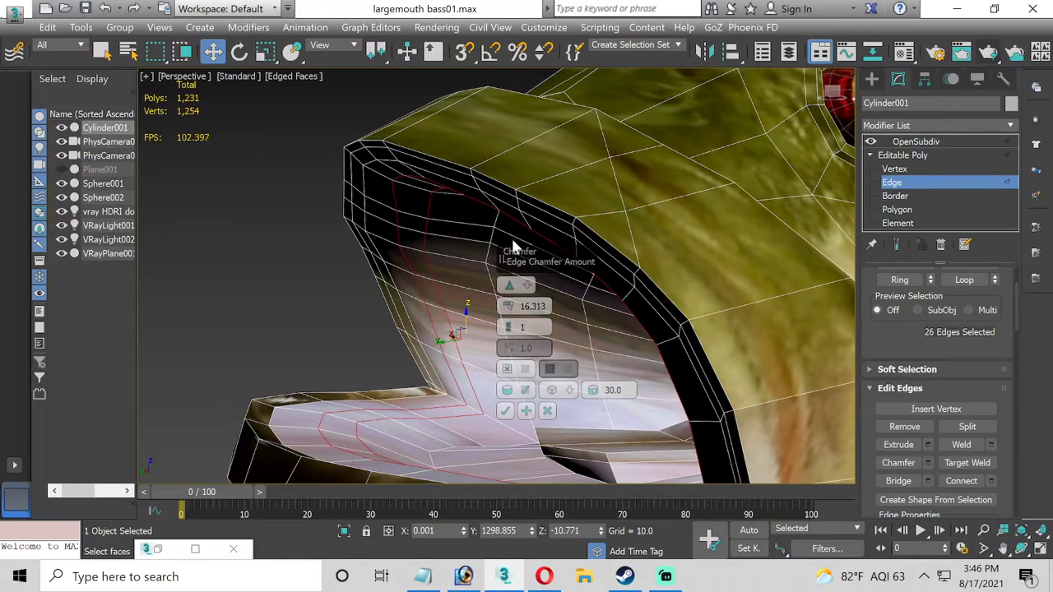
pyautogui.click(505, 411)
# Show the OpenSubdiv smoothed result (17,156 polys) and deselect everything.
pyautogui.click(903, 155)
pyautogui.click(916, 141)
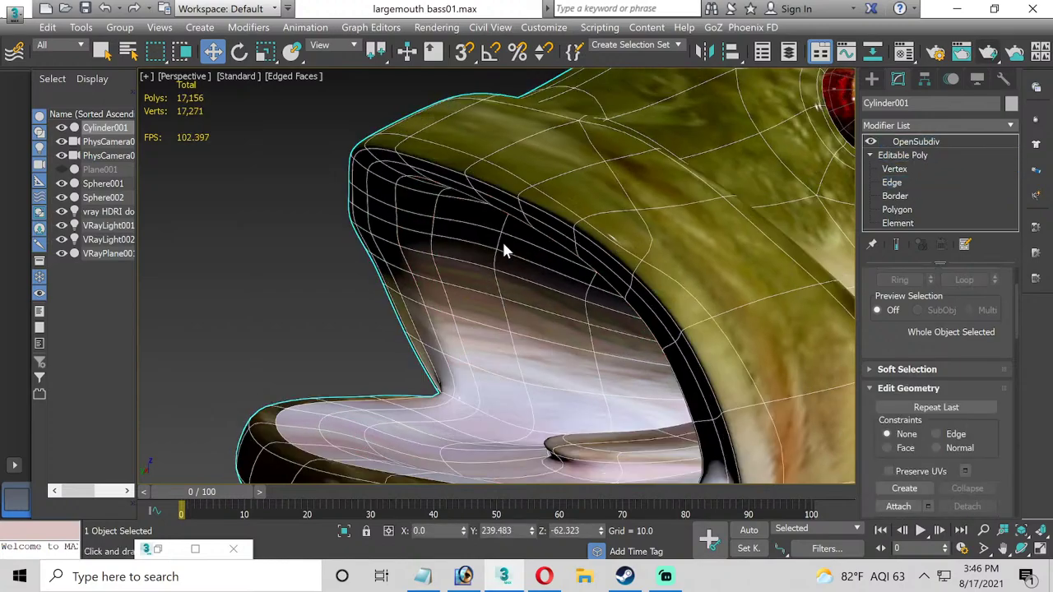
pyautogui.click(317, 291)
pyautogui.scroll(-5, 317, 291)
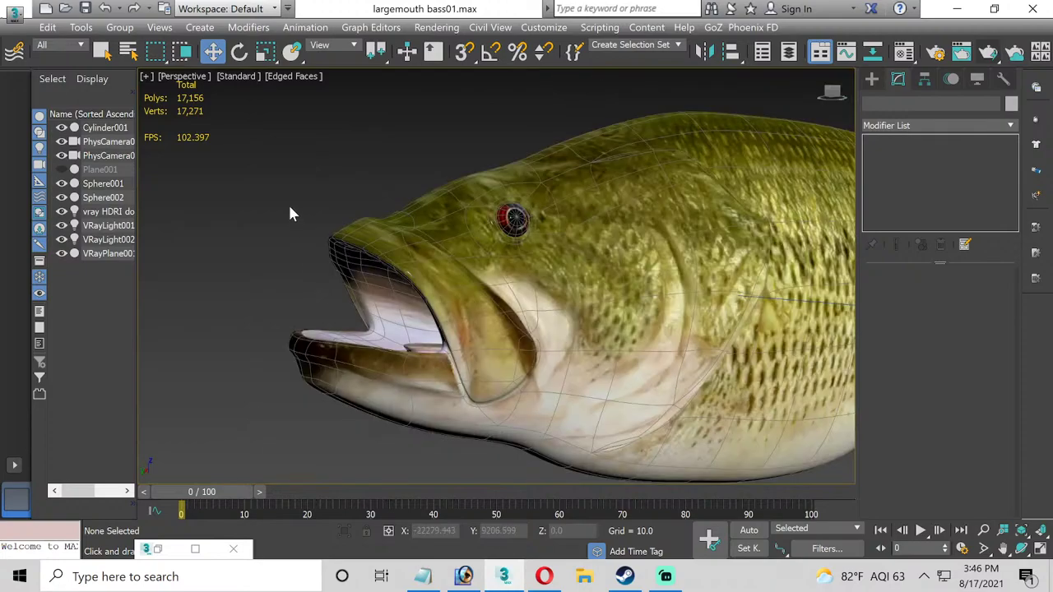
pyautogui.click(186, 78)
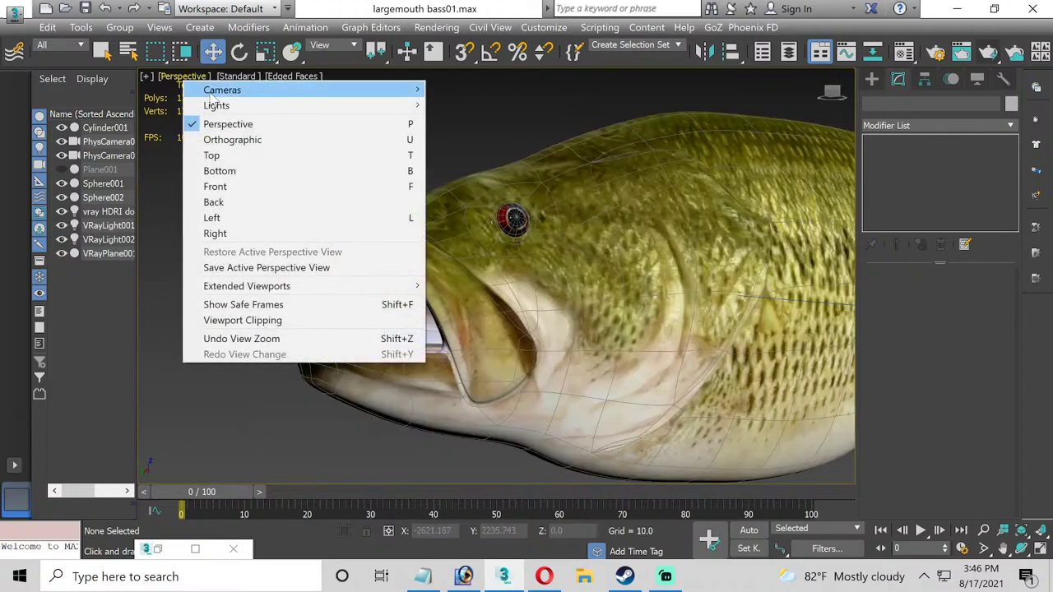
# Render the PhysCamera001 view in V-Ray, then close the render windows.
pyautogui.moveTo(284, 91)
pyautogui.click(473, 90)
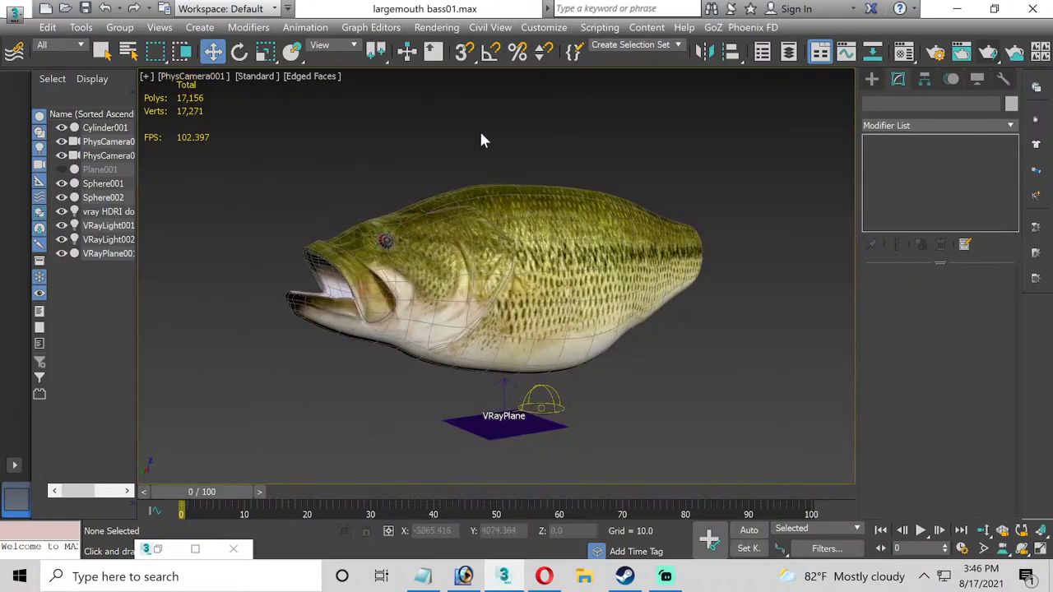
pyautogui.hotkey('shift', 'q')
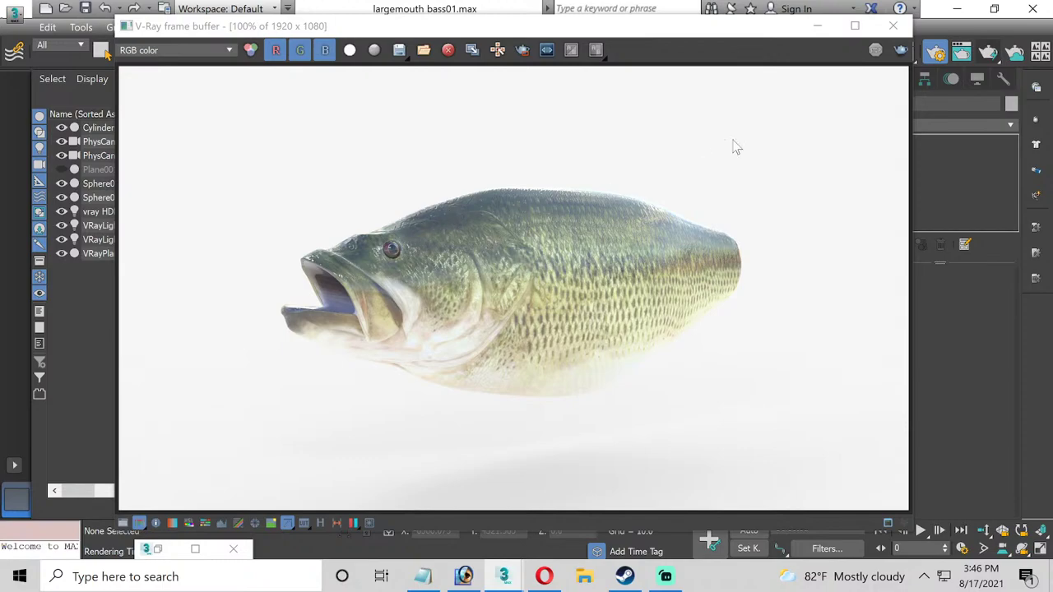
pyautogui.click(893, 25)
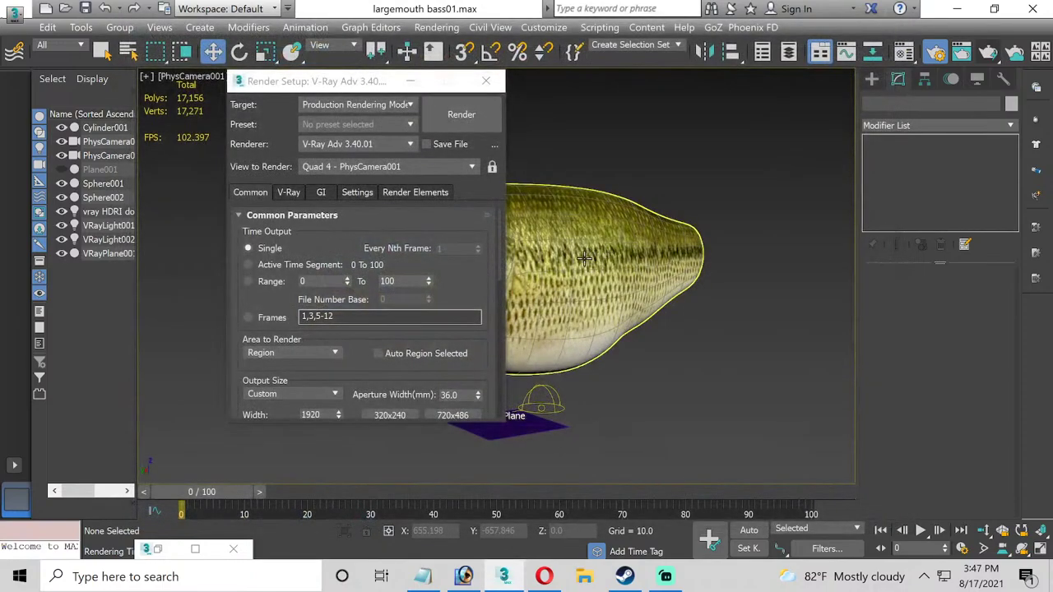
pyautogui.click(486, 81)
pyautogui.click(459, 230)
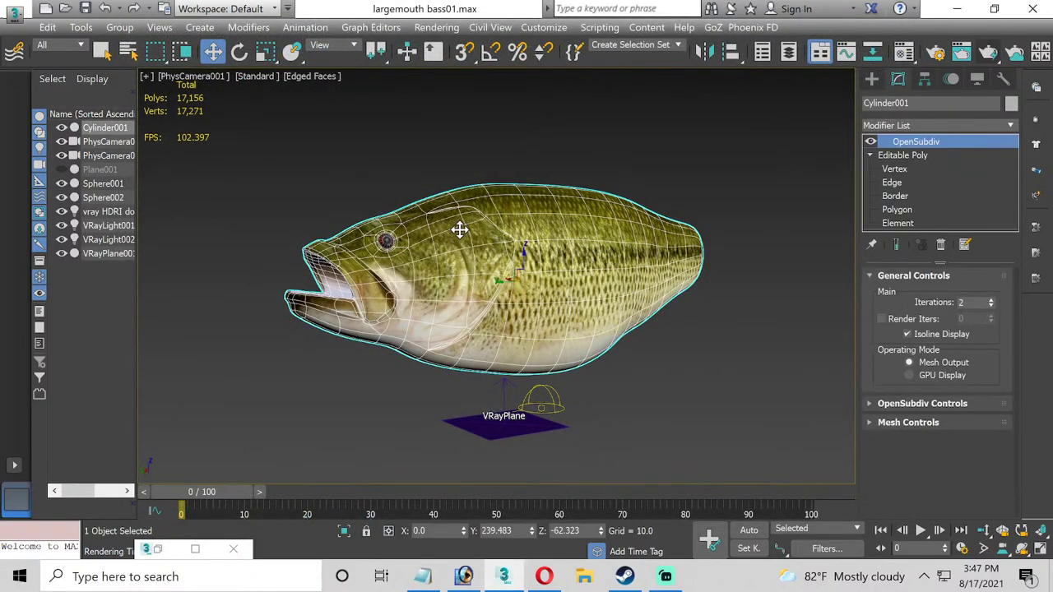
# Reselect the fish and enter polygon sub-object level to pick the mouth faces.
pyautogui.click(459, 229)
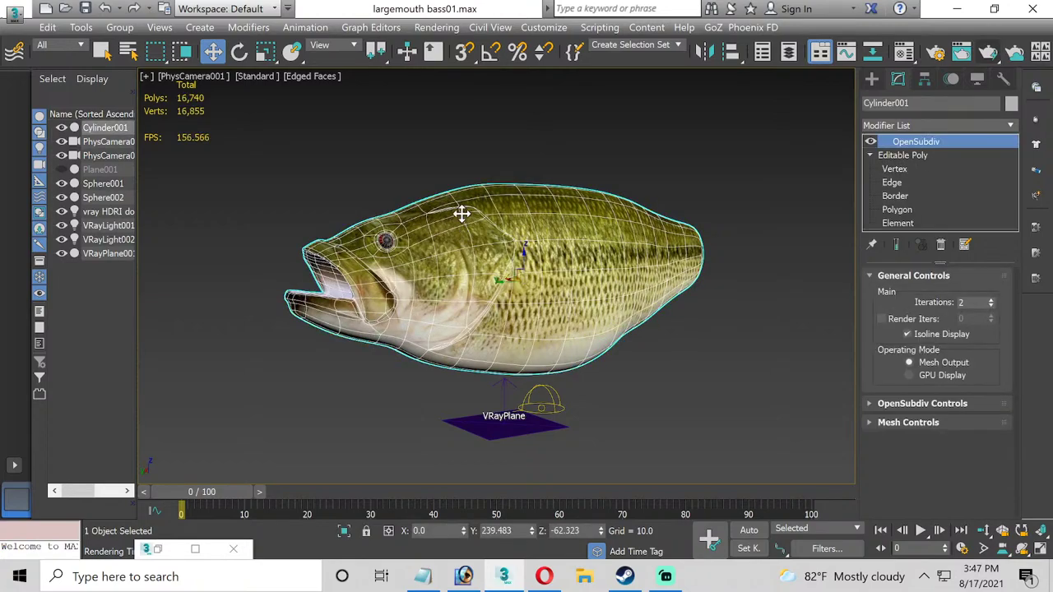
pyautogui.click(614, 190)
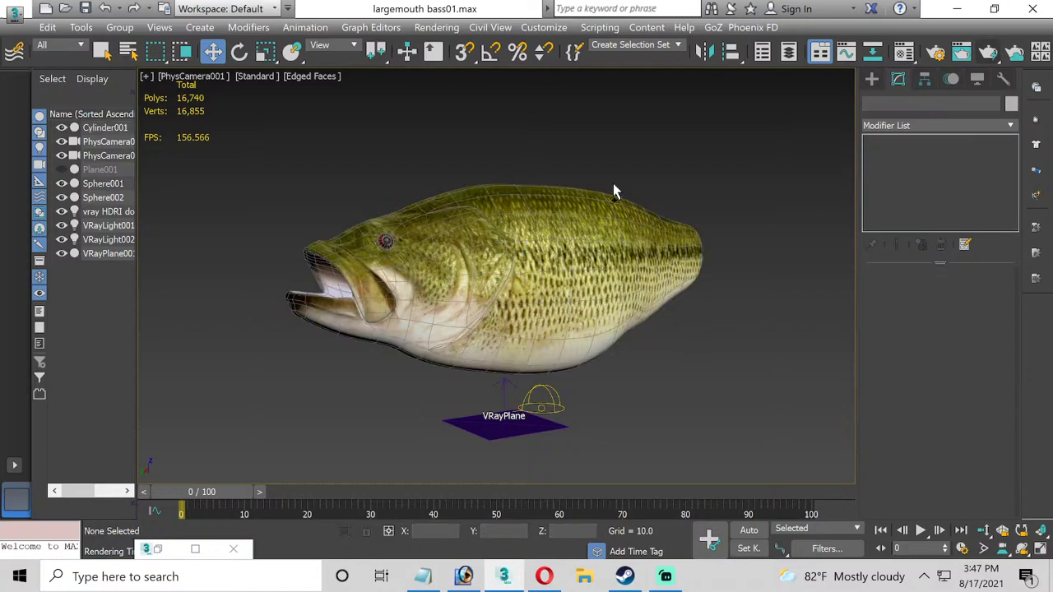
pyautogui.click(556, 234)
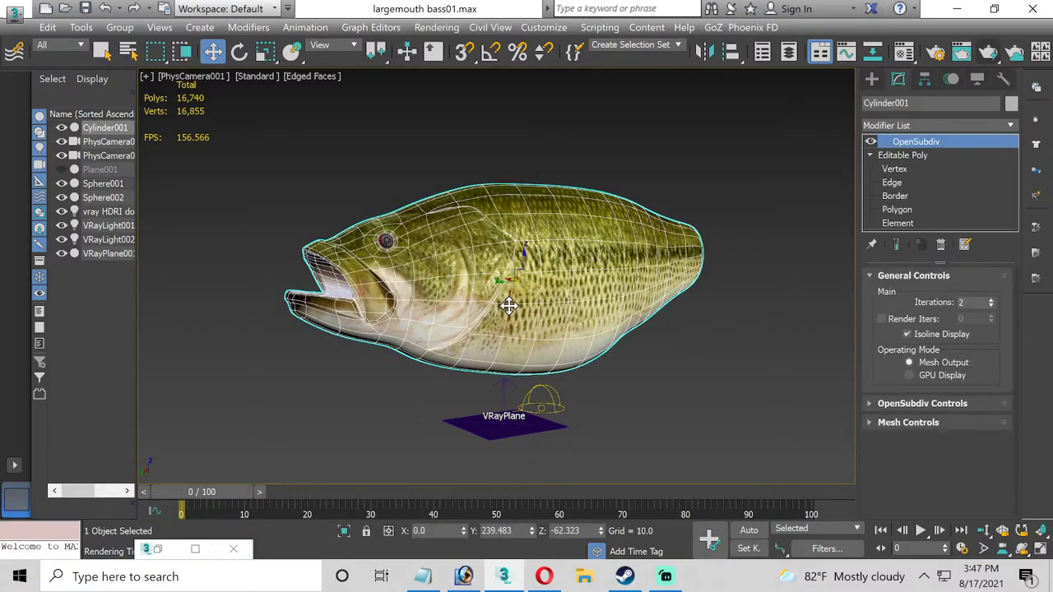
pyautogui.hotkey('ctrl', 'd')
pyautogui.click(451, 344)
pyautogui.hotkey('ctrl', 'd')
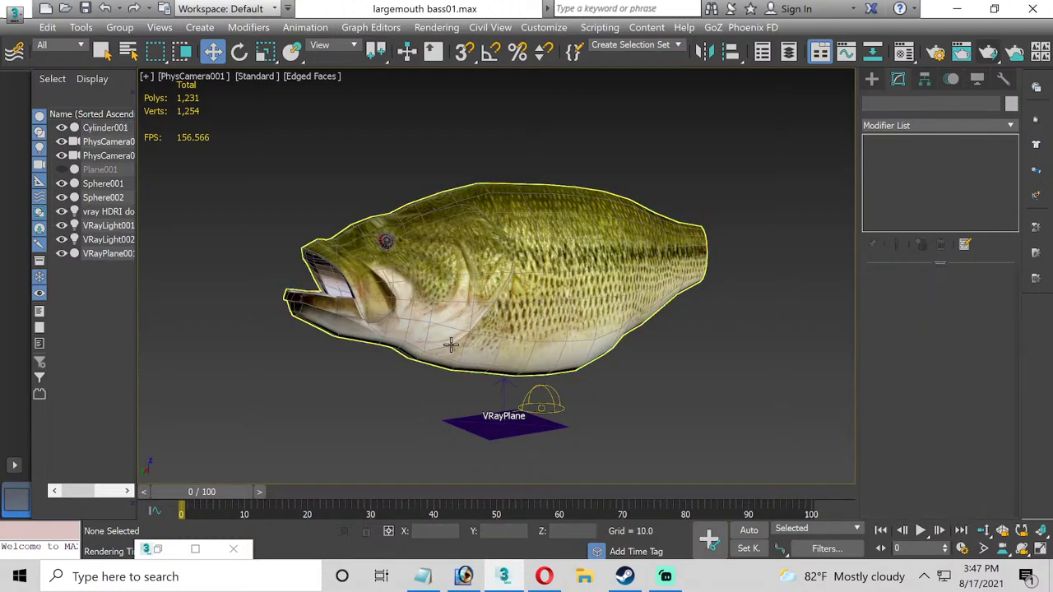
pyautogui.click(451, 344)
pyautogui.hotkey('ctrl', 'd')
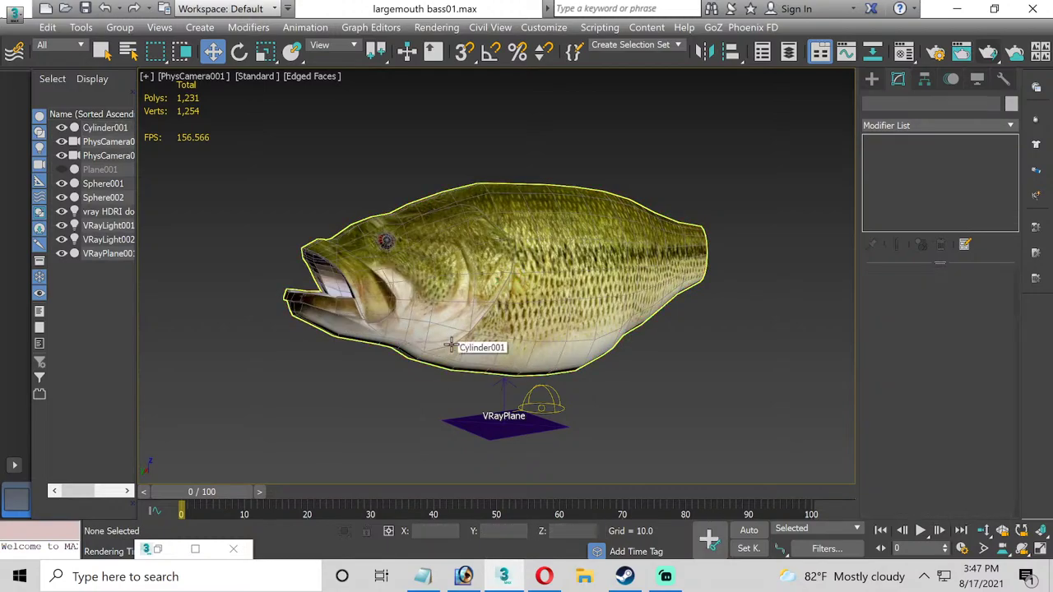
pyautogui.click(451, 344)
pyautogui.hotkey('ctrl', 'd')
pyautogui.click(451, 344)
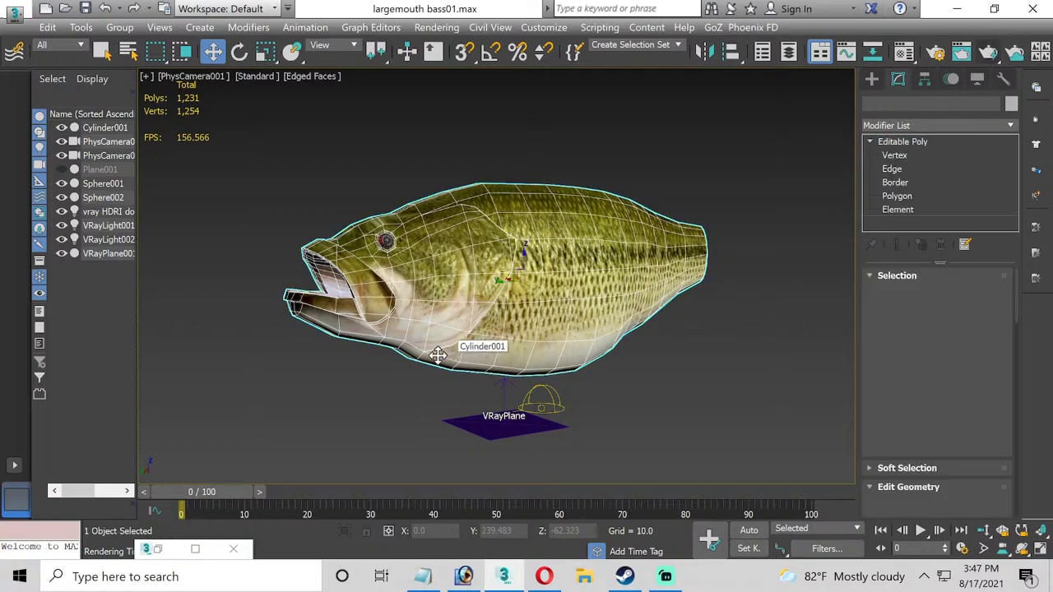
pyautogui.press('4')
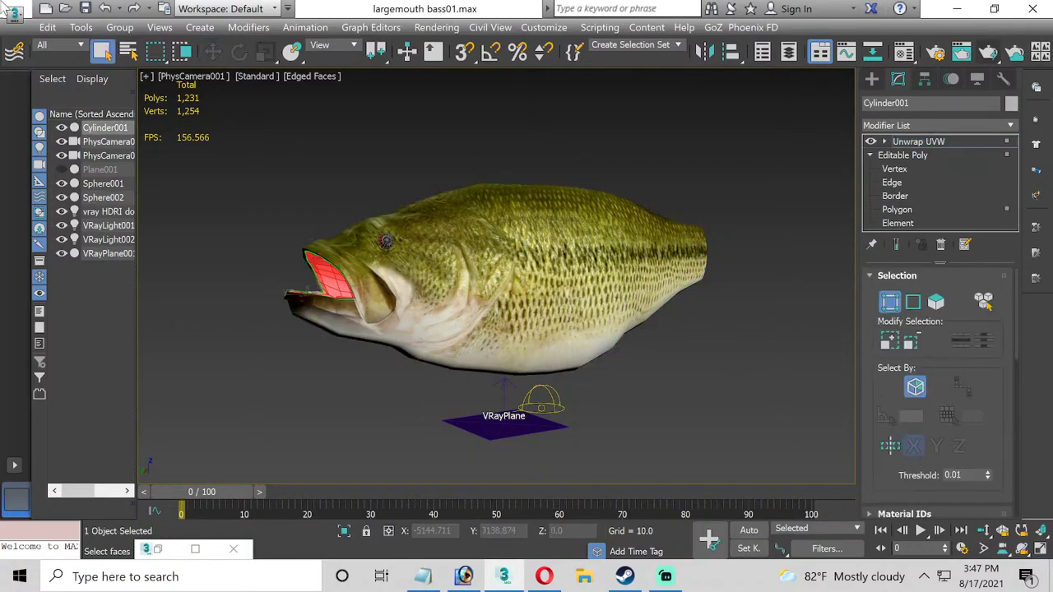
# Maximize the front Orthographic view and open the Unwrap UVW editor full screen.
pyautogui.click(1041, 551)
pyautogui.rightClick(526, 247)
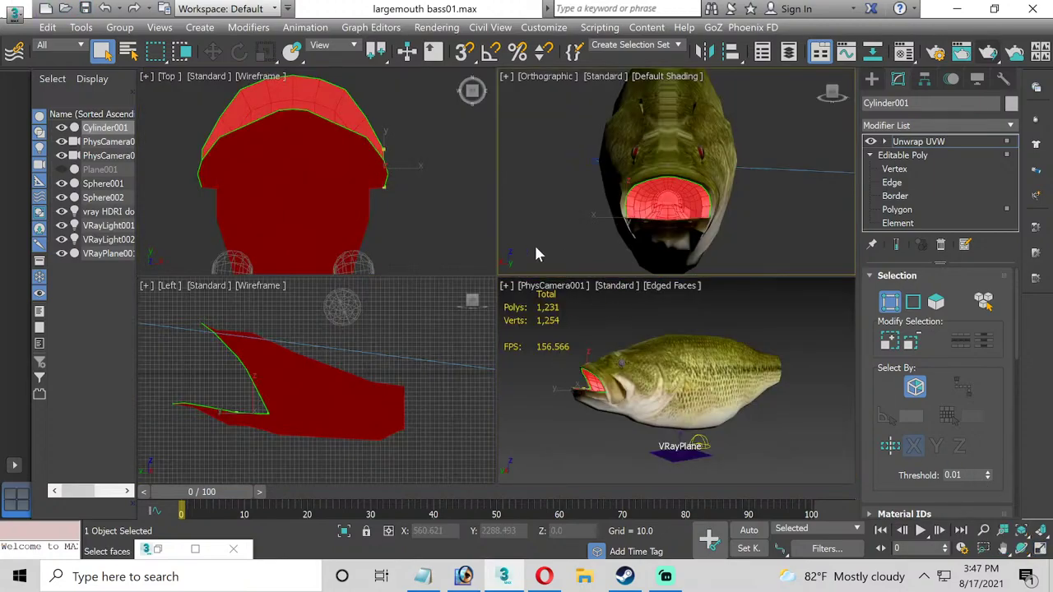
pyautogui.click(1039, 551)
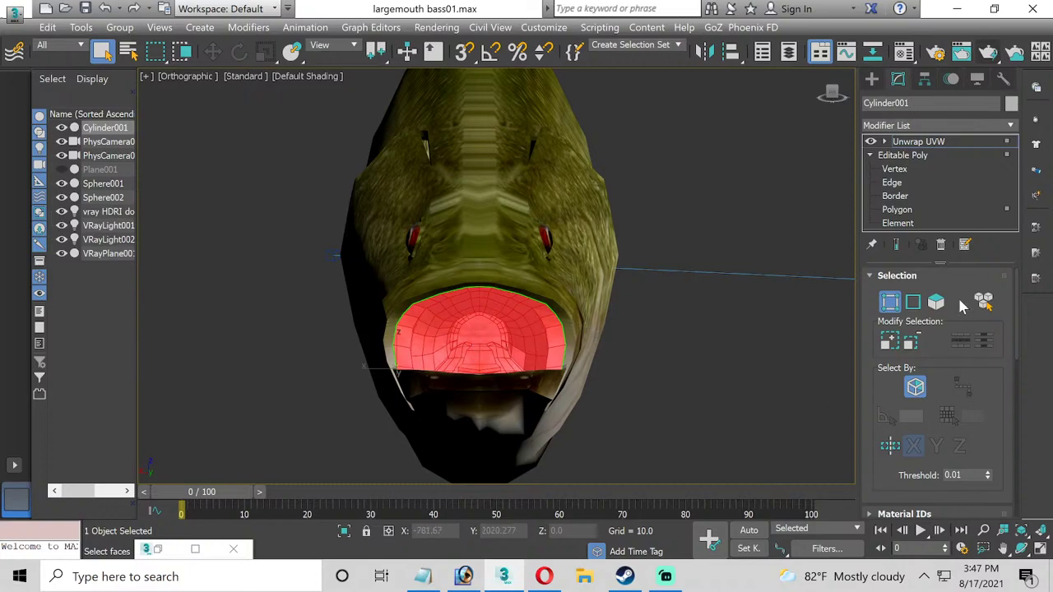
pyautogui.scroll(-2, 959, 480)
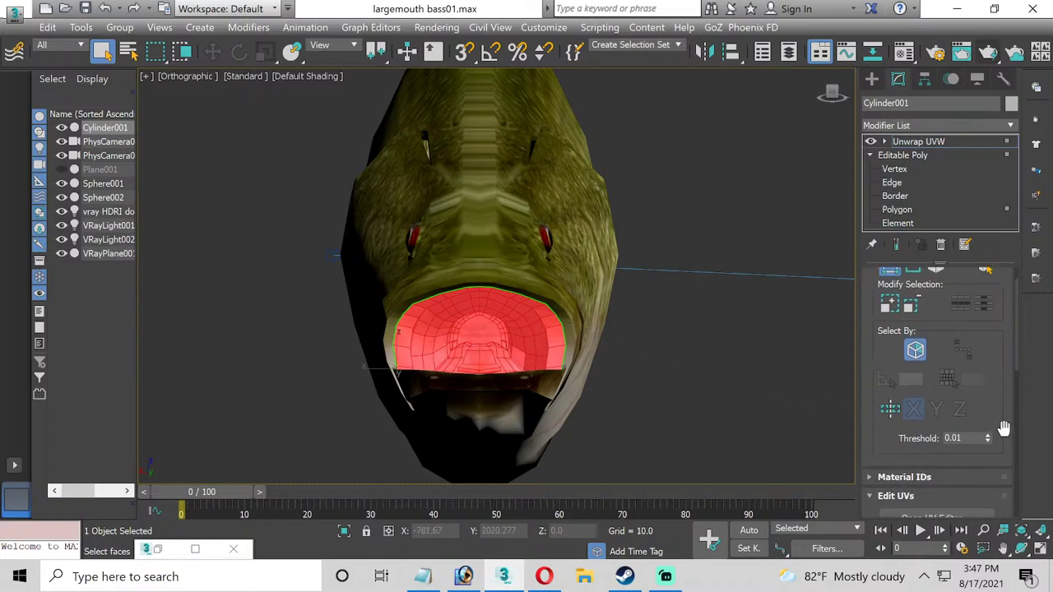
pyautogui.click(959, 492)
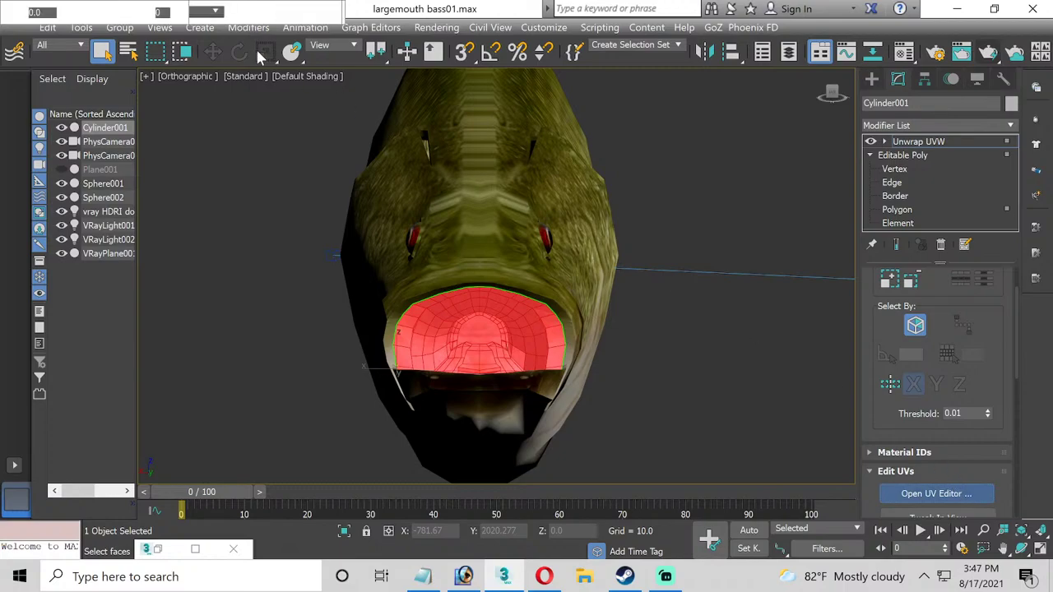
pyautogui.click(224, 45)
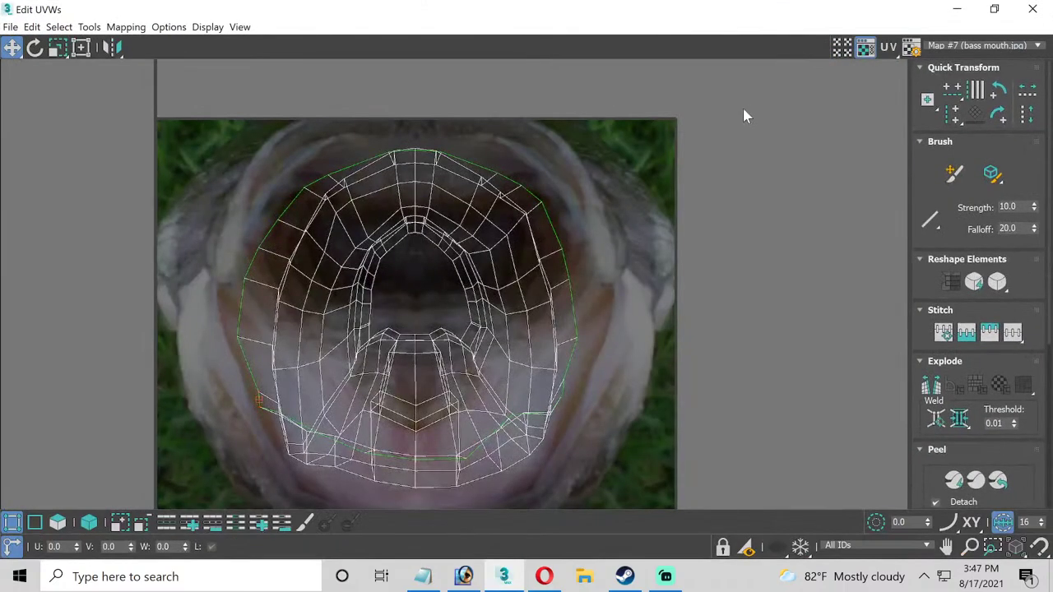
# Select all mouth UV faces and apply Relax.
pyautogui.click(58, 523)
pyautogui.rightClick(304, 264)
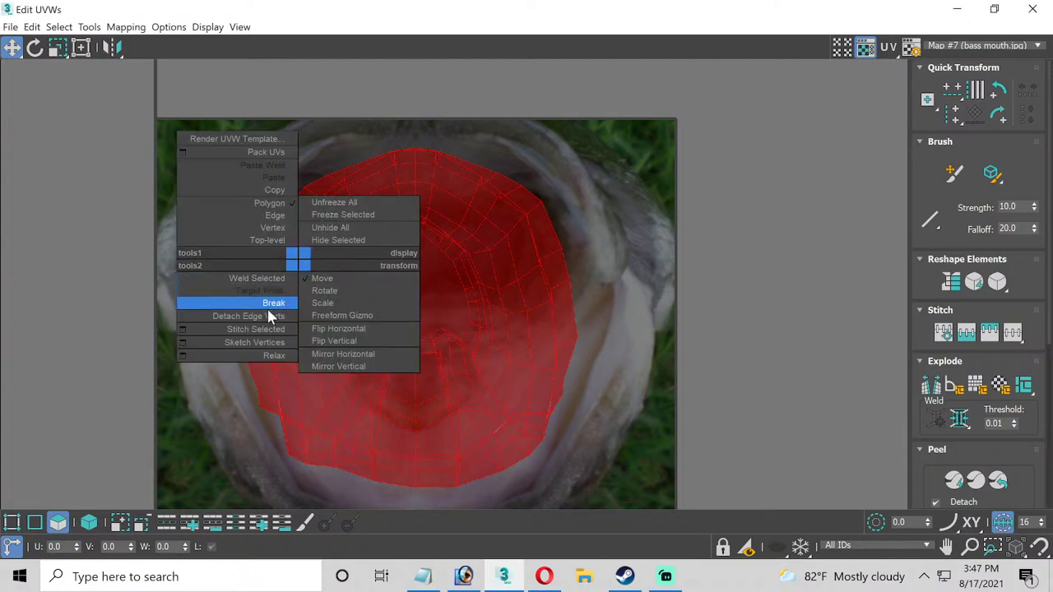
pyautogui.click(271, 358)
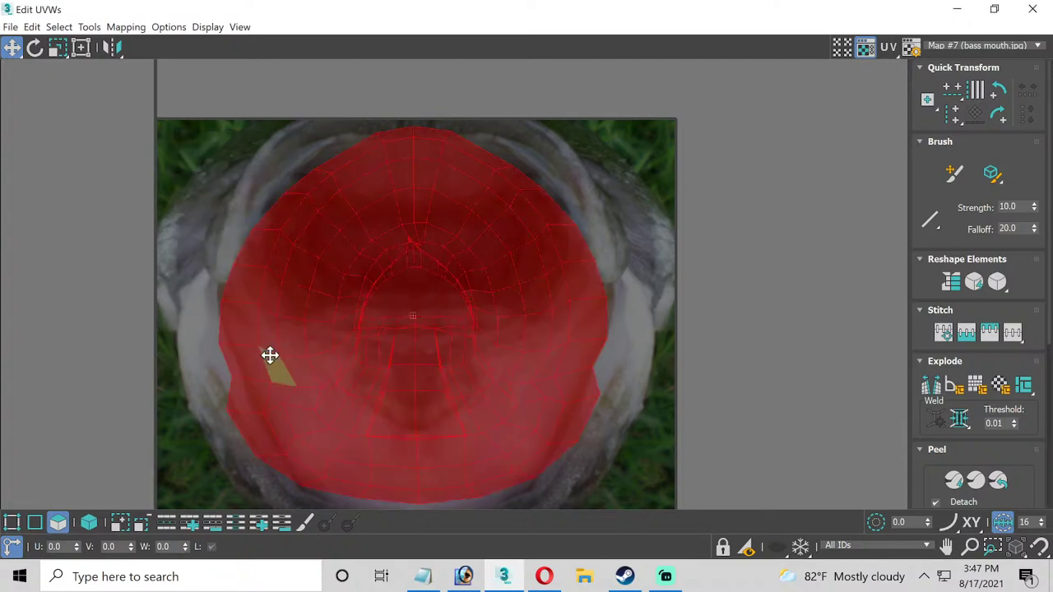
# Rescale the UV shell with Freeform Mode, widening and shortening it over the mouth image.
pyautogui.click(11, 525)
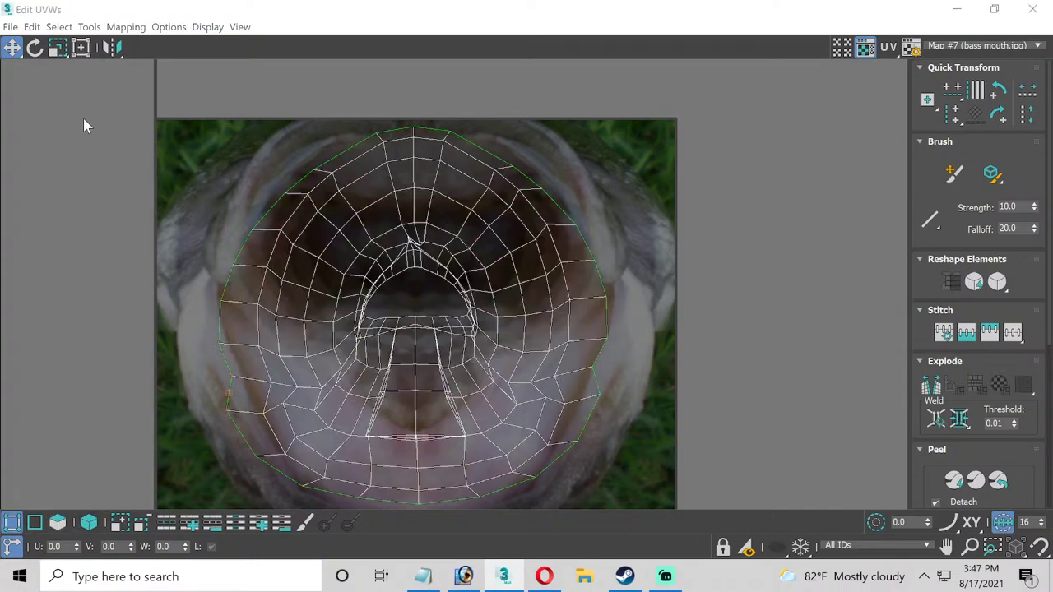
pyautogui.click(81, 48)
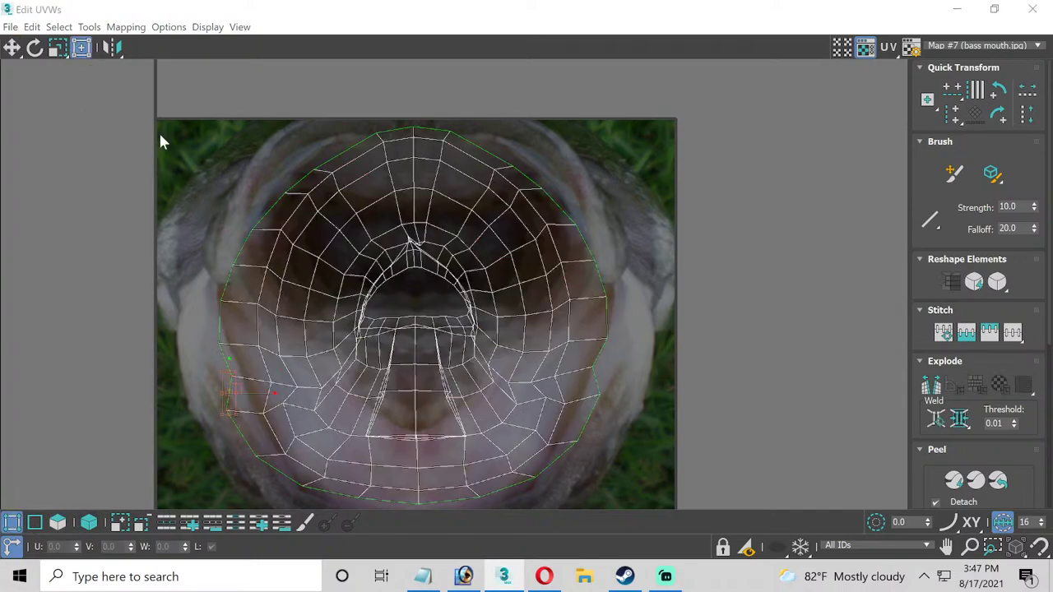
pyautogui.click(58, 523)
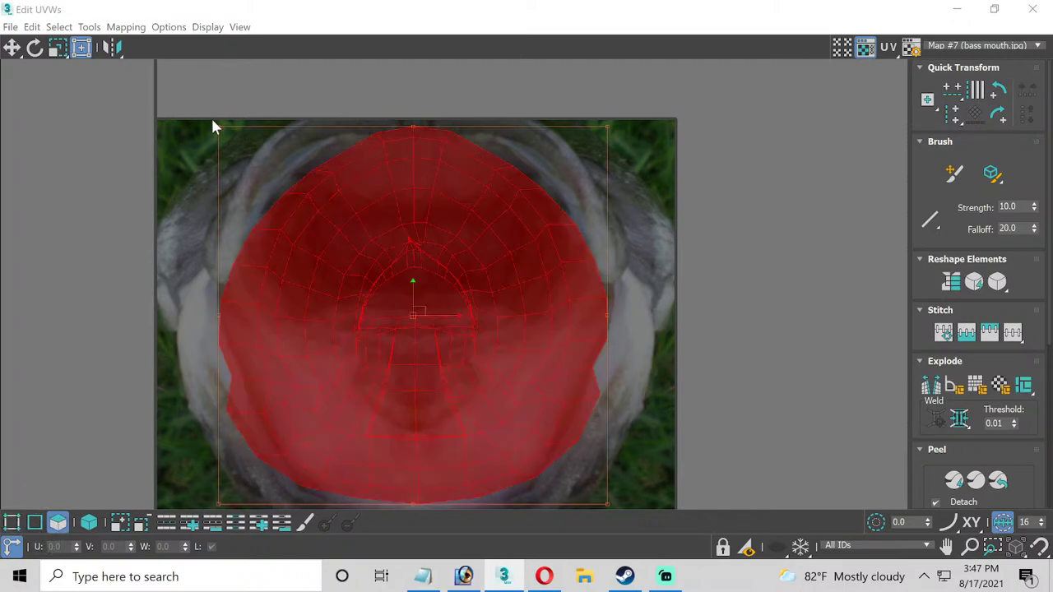
pyautogui.moveTo(218, 122); pyautogui.dragTo(239, 151)
pyautogui.moveTo(607, 503); pyautogui.dragTo(624, 461)
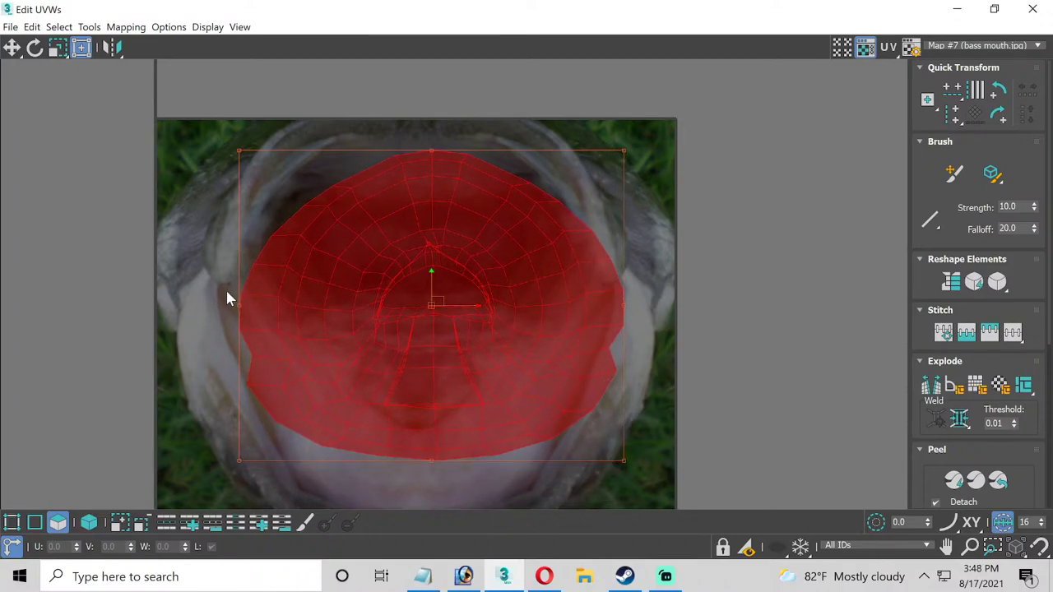
pyautogui.moveTo(239, 148); pyautogui.dragTo(200, 140)
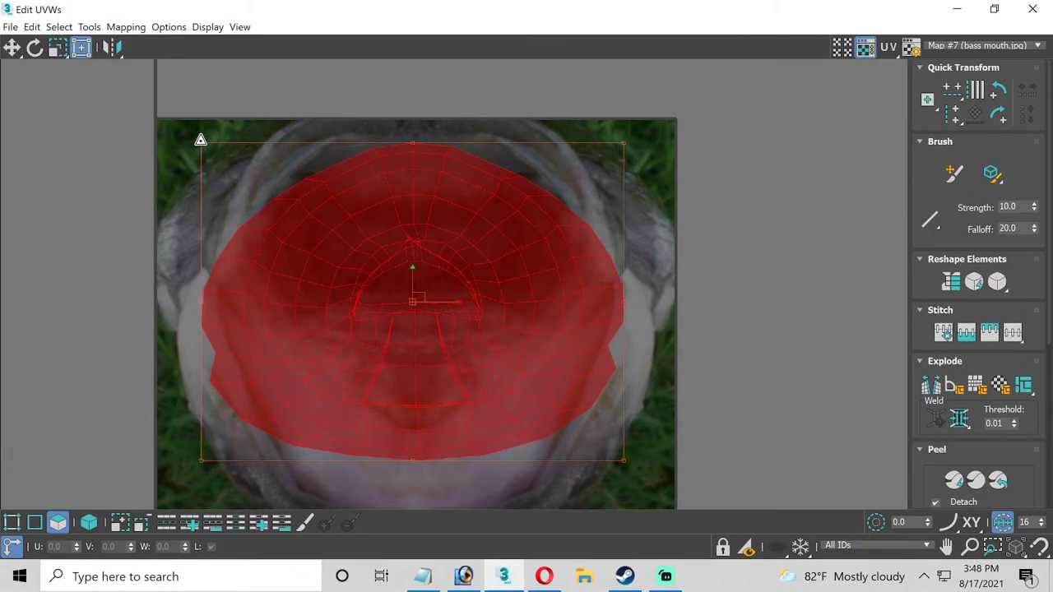
pyautogui.click(11, 523)
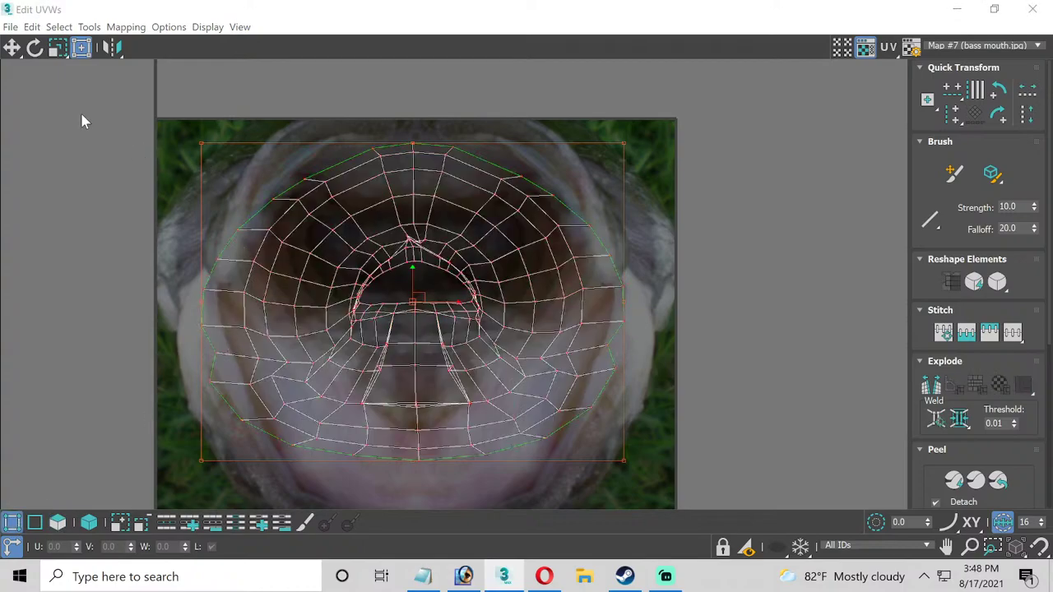
# With the Move tool, select the upper-lip UV vertices and nudge the top corner vertex up-right.
pyautogui.scroll(5, 313, 179)
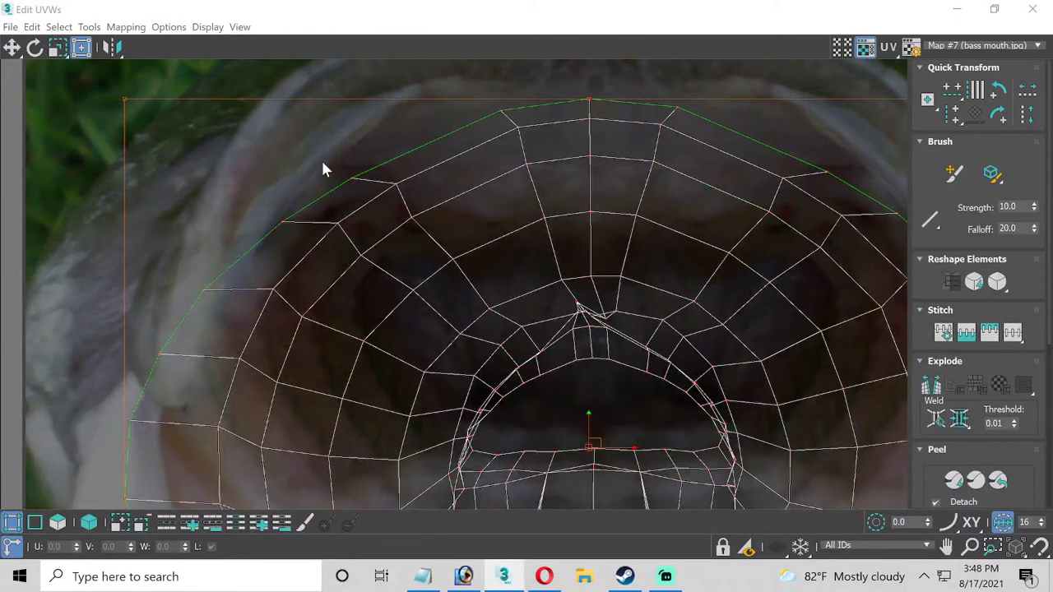
pyautogui.moveTo(366, 169); pyautogui.dragTo(418, 224)
pyautogui.moveTo(418, 224); pyautogui.dragTo(283, 239, button='middle')
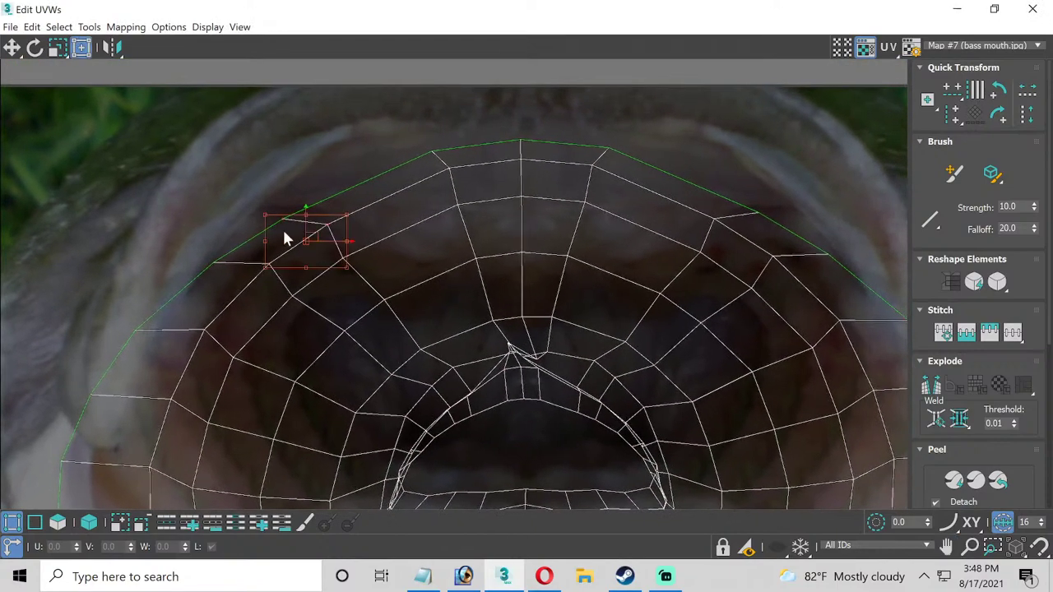
pyautogui.click(12, 47)
pyautogui.scroll(2, 298, 209)
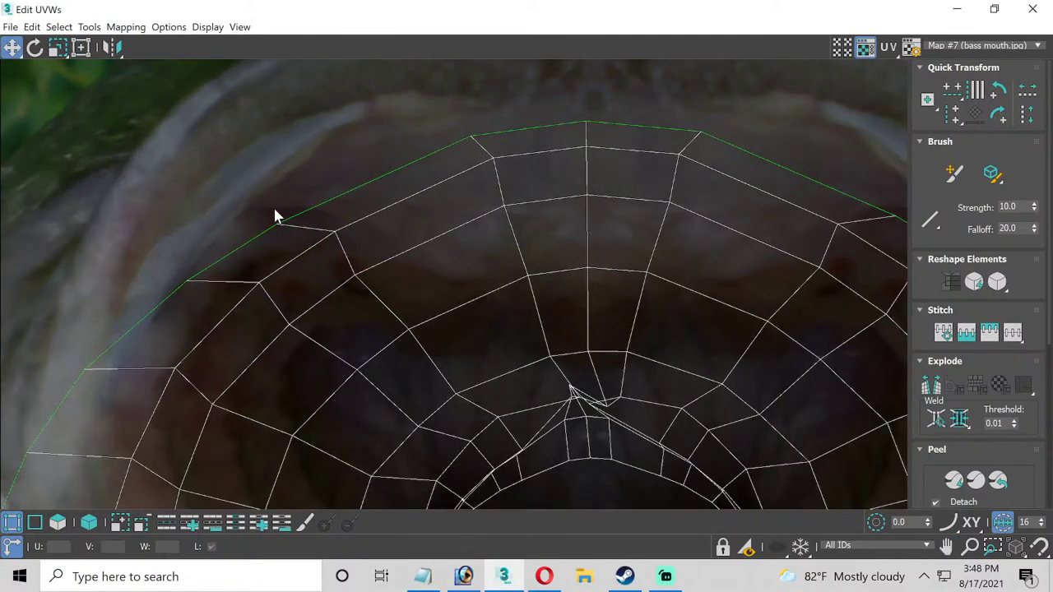
pyautogui.moveTo(405, 264); pyautogui.dragTo(223, 235, button='middle')
pyautogui.moveTo(396, 119); pyautogui.dragTo(301, 239)
pyautogui.moveTo(351, 129); pyautogui.dragTo(363, 111)
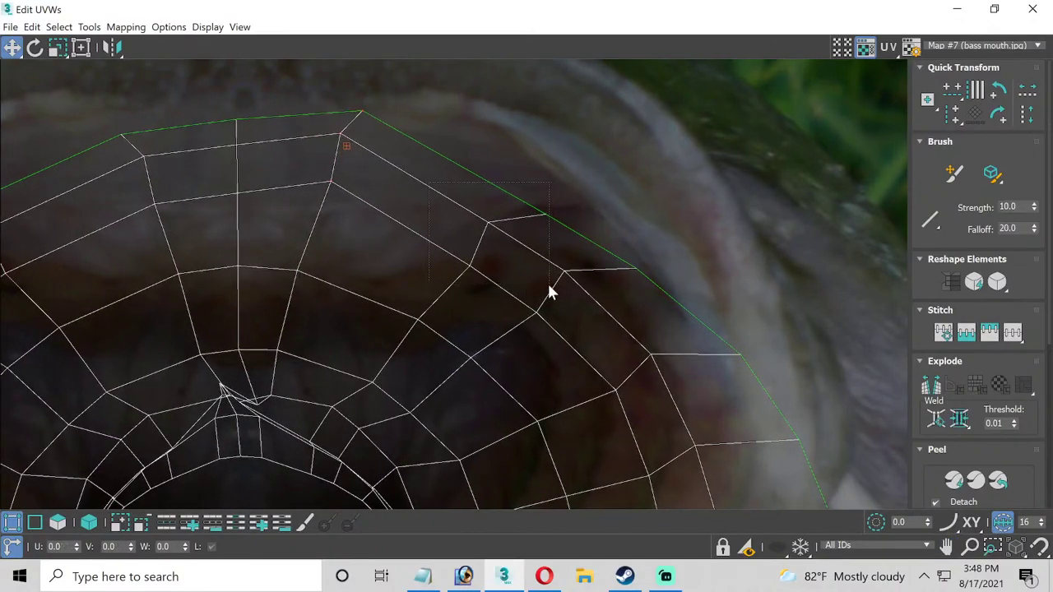
# Raise the three lip-edge vertices and two right-rim vertices up-right onto the lip.
pyautogui.moveTo(549, 287); pyautogui.dragTo(552, 287)
pyautogui.moveTo(548, 216); pyautogui.dragTo(564, 159)
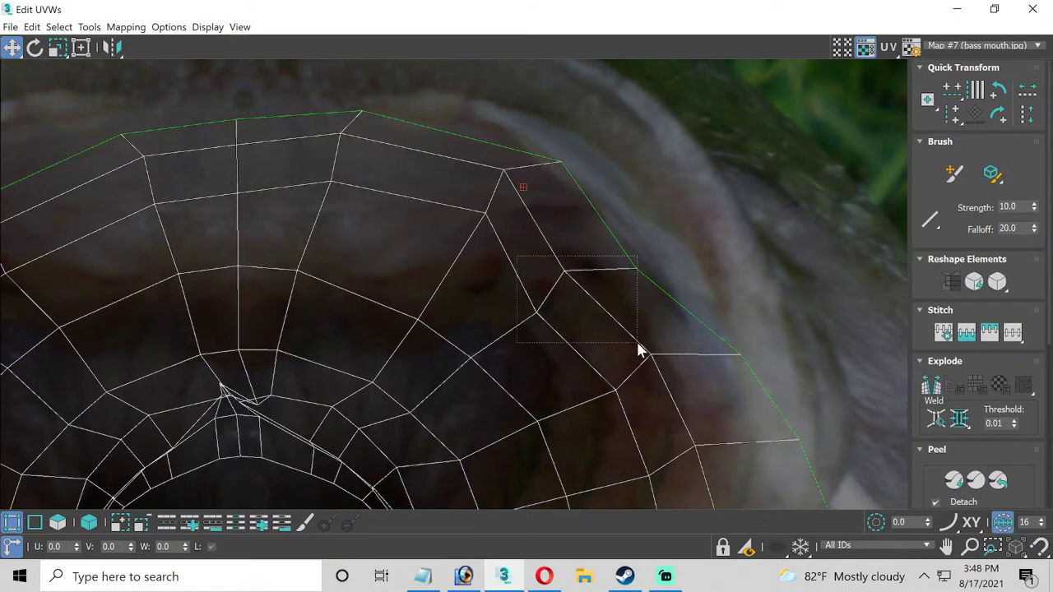
pyautogui.click(657, 255)
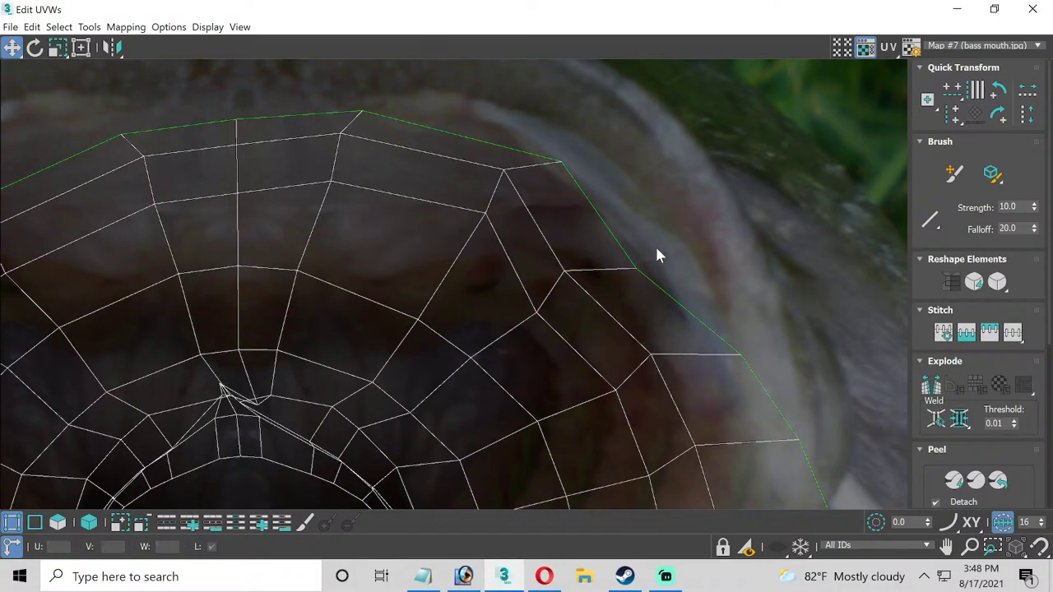
pyautogui.moveTo(539, 339); pyautogui.dragTo(540, 337)
pyautogui.moveTo(629, 264); pyautogui.dragTo(666, 236)
# Shift a row of vertices and the next inner vertex left inside the right rim.
pyautogui.scroll(-2, 647, 357)
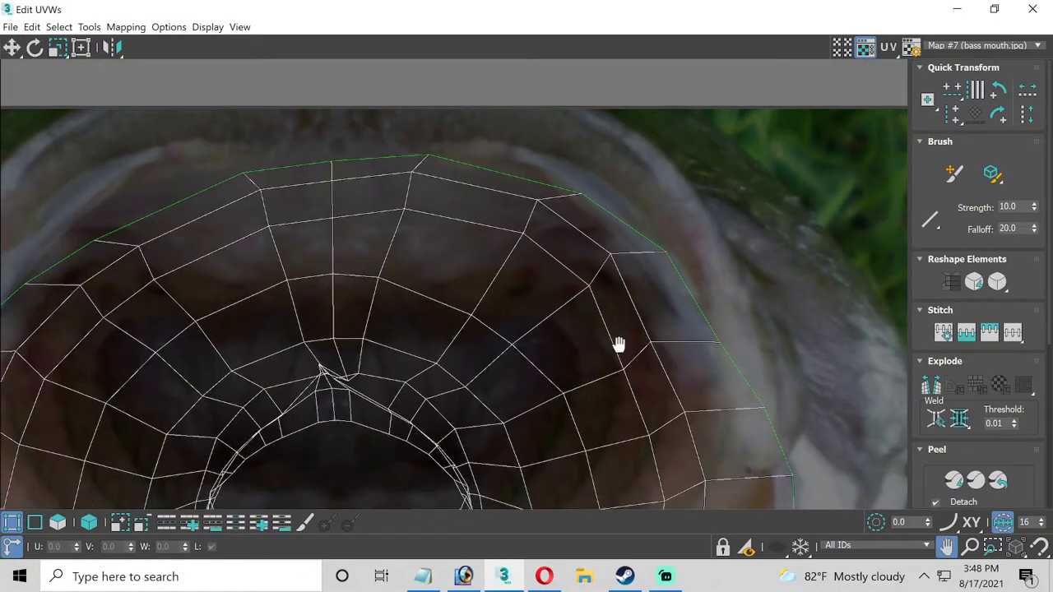
pyautogui.moveTo(617, 345); pyautogui.dragTo(328, 208, button='middle')
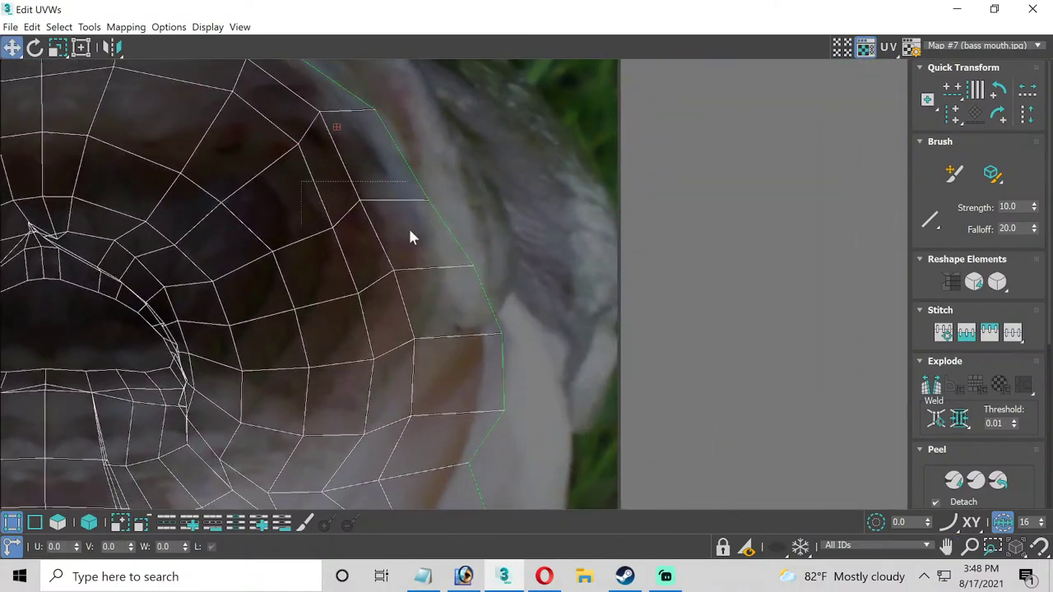
pyautogui.moveTo(410, 232); pyautogui.dragTo(442, 239)
pyautogui.moveTo(425, 204); pyautogui.dragTo(400, 200)
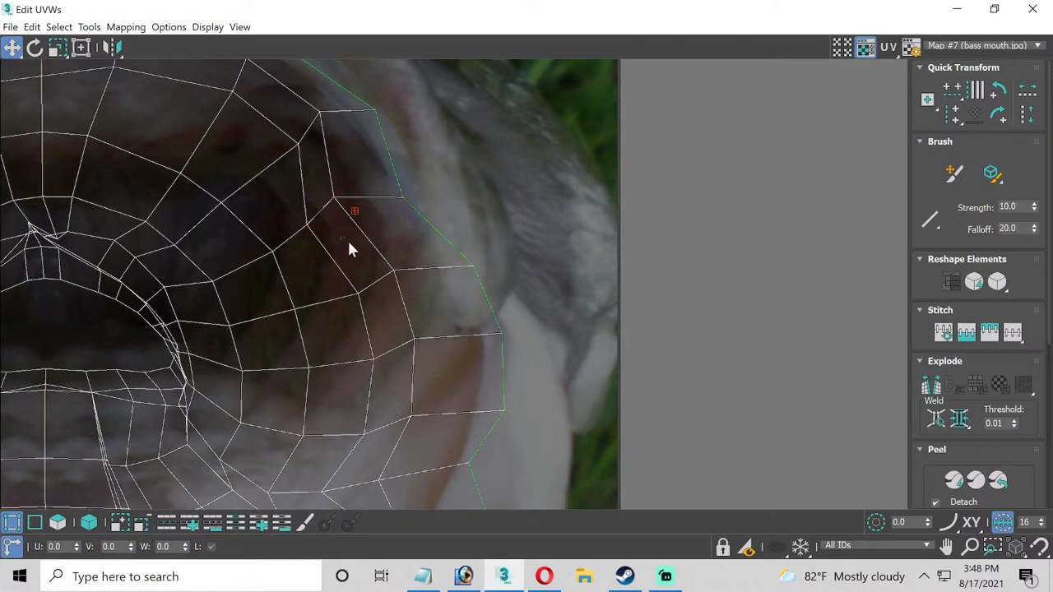
pyautogui.moveTo(517, 321); pyautogui.dragTo(443, 265)
pyautogui.scroll(-3, 395, 265)
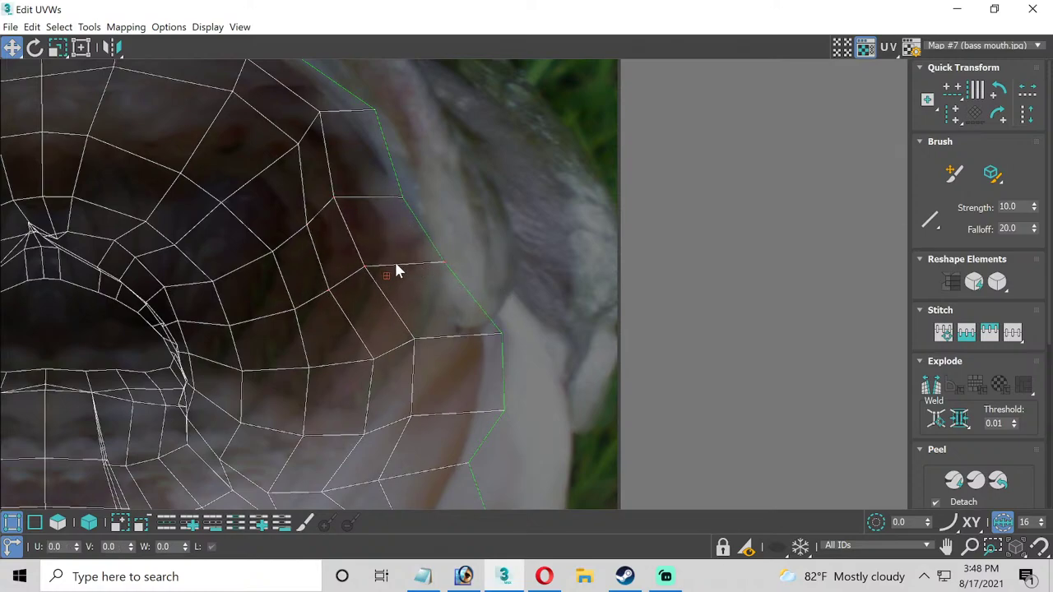
pyautogui.scroll(4, 358, 267)
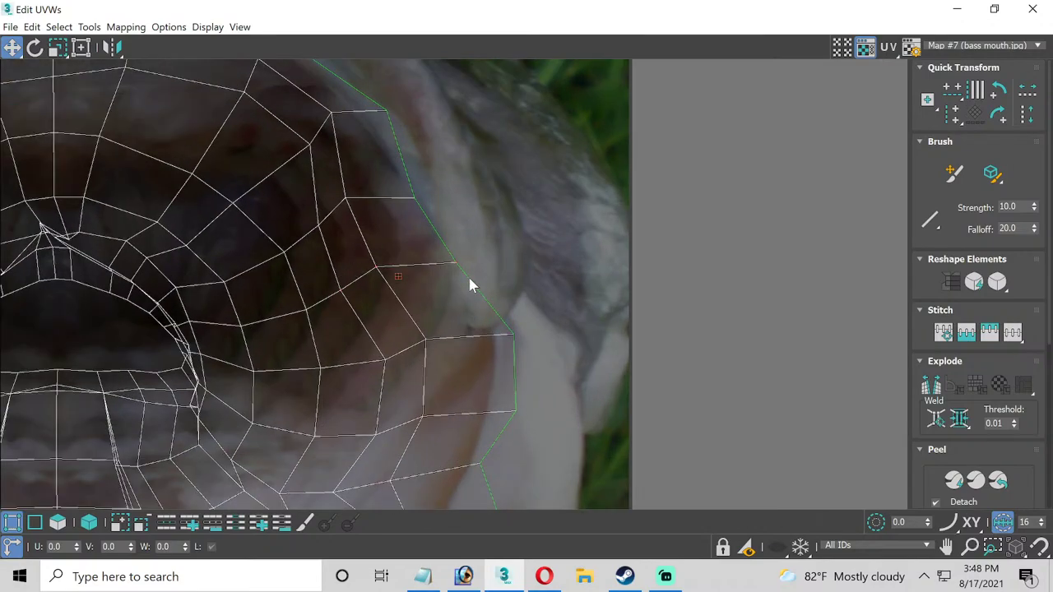
pyautogui.moveTo(465, 271); pyautogui.dragTo(435, 265)
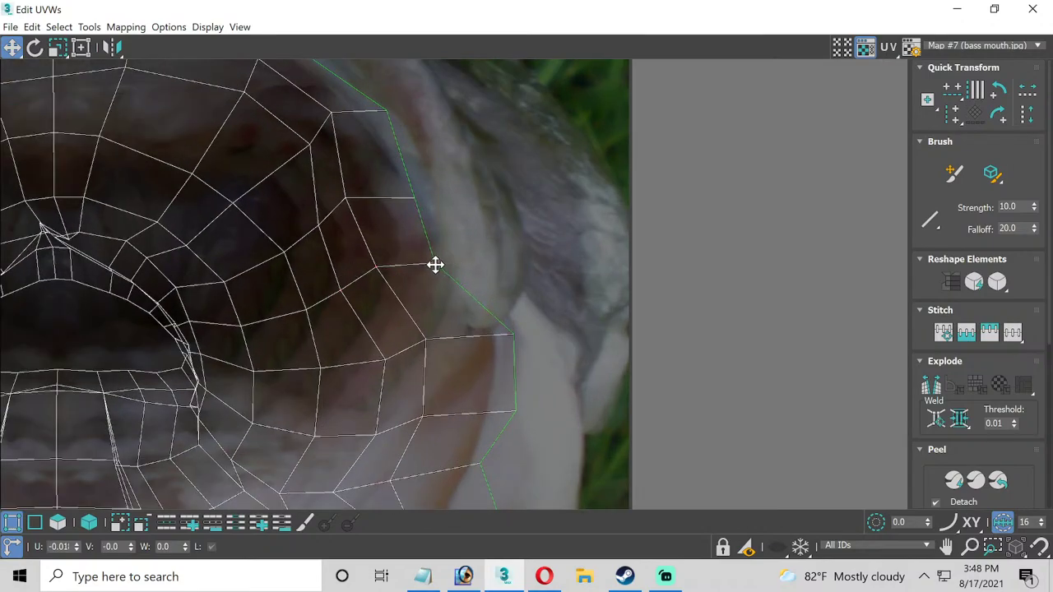
pyautogui.click(416, 325)
# Pull the right rim boundary vertices left onto the lip edge of the texture.
pyautogui.moveTo(385, 358); pyautogui.dragTo(350, 361)
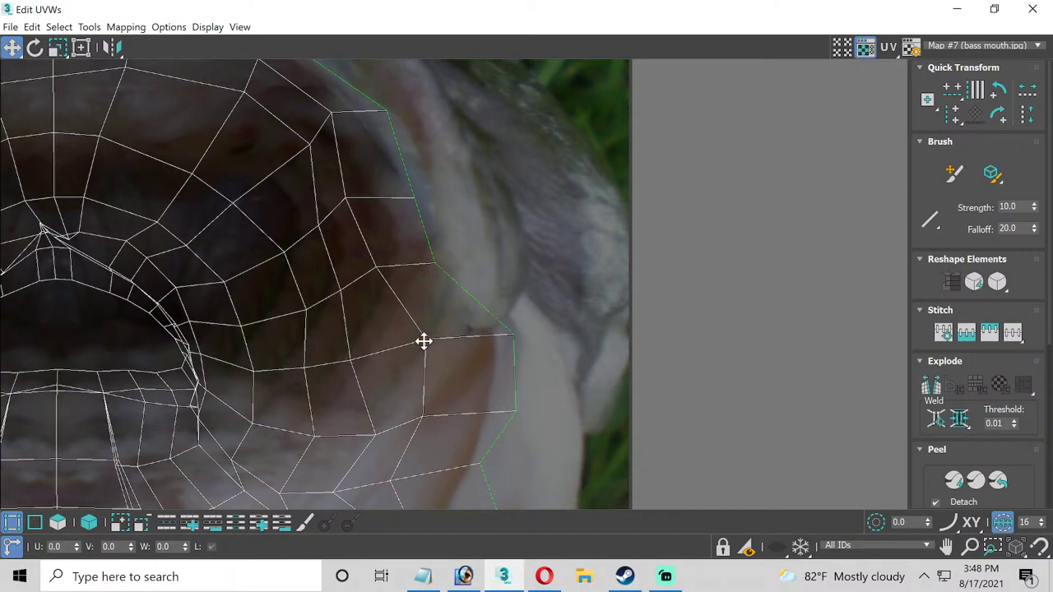
pyautogui.moveTo(423, 341); pyautogui.dragTo(389, 347)
pyautogui.moveTo(458, 307); pyautogui.dragTo(449, 341)
pyautogui.moveTo(444, 376); pyautogui.dragTo(522, 380, button='middle')
pyautogui.moveTo(452, 385); pyautogui.dragTo(371, 375)
pyautogui.moveTo(502, 360); pyautogui.dragTo(467, 357)
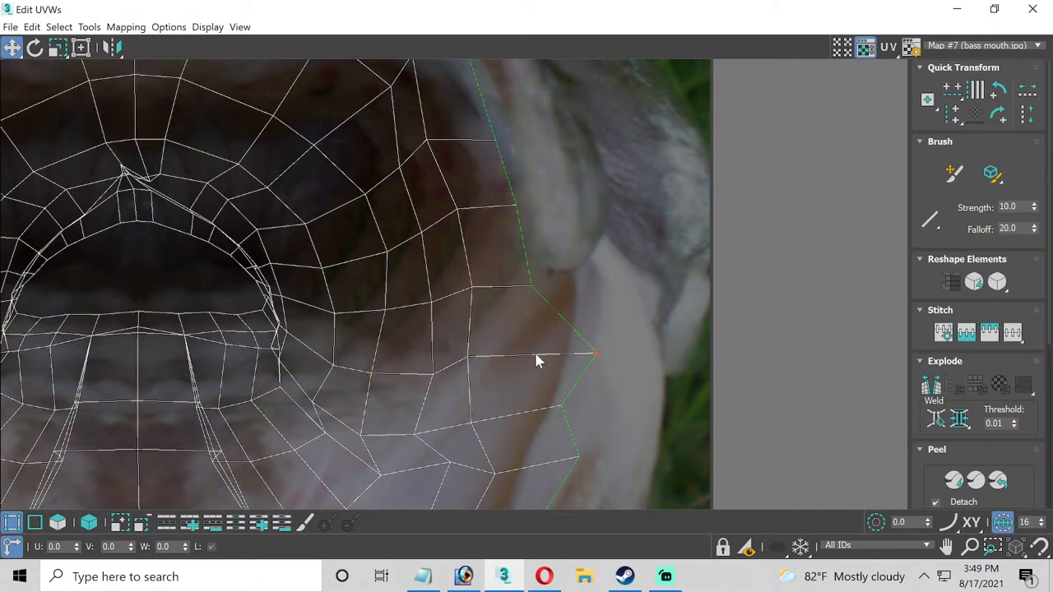
# Pull the seam vertices left and down so the seam follows the lip edge.
pyautogui.moveTo(595, 356); pyautogui.dragTo(538, 348)
pyautogui.moveTo(505, 416); pyautogui.dragTo(489, 313, button='middle')
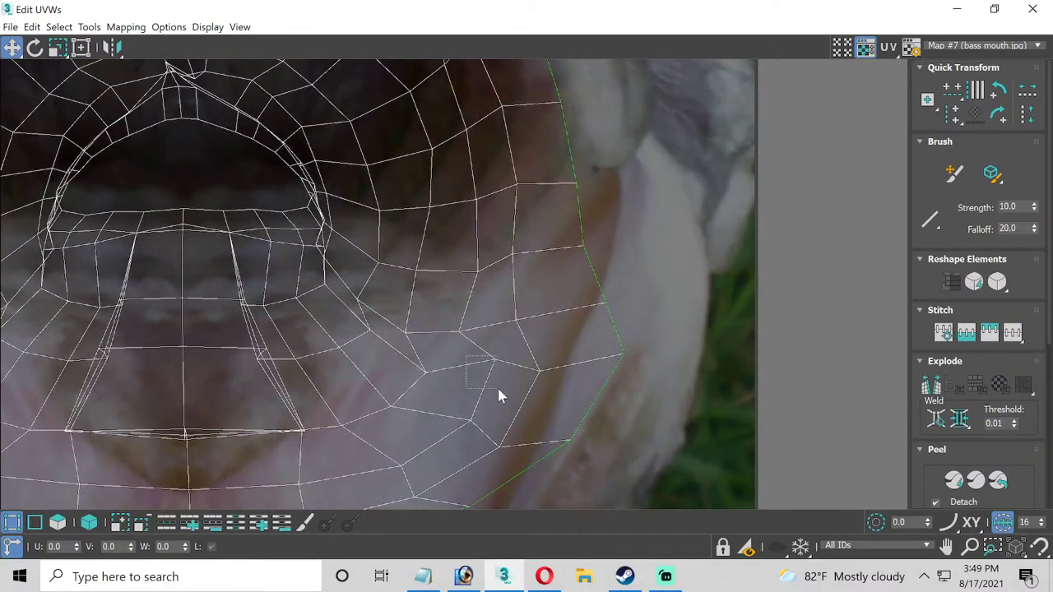
pyautogui.moveTo(491, 359); pyautogui.dragTo(462, 376)
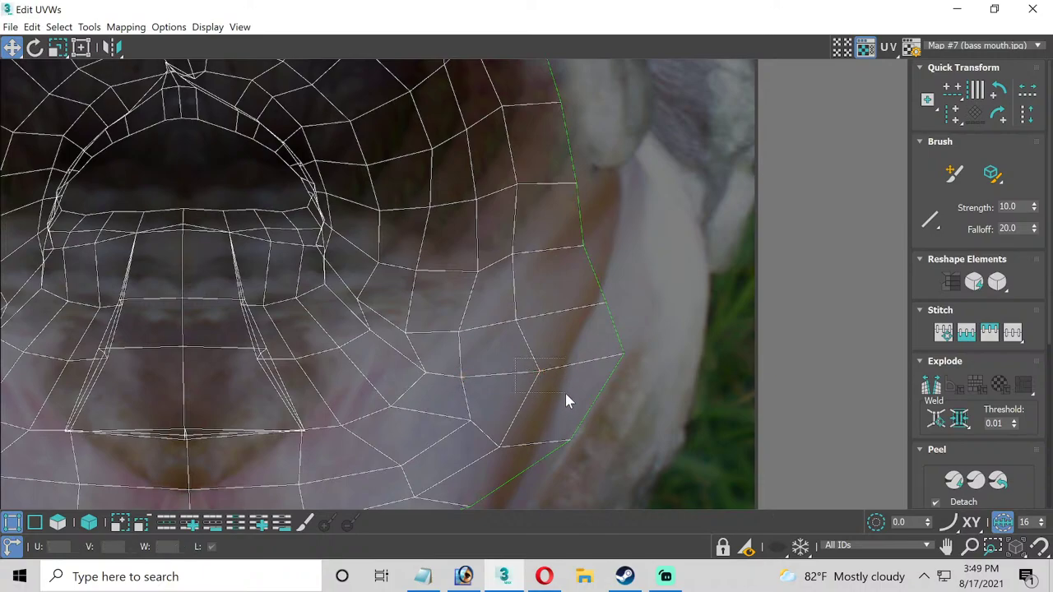
pyautogui.moveTo(538, 371); pyautogui.dragTo(507, 375)
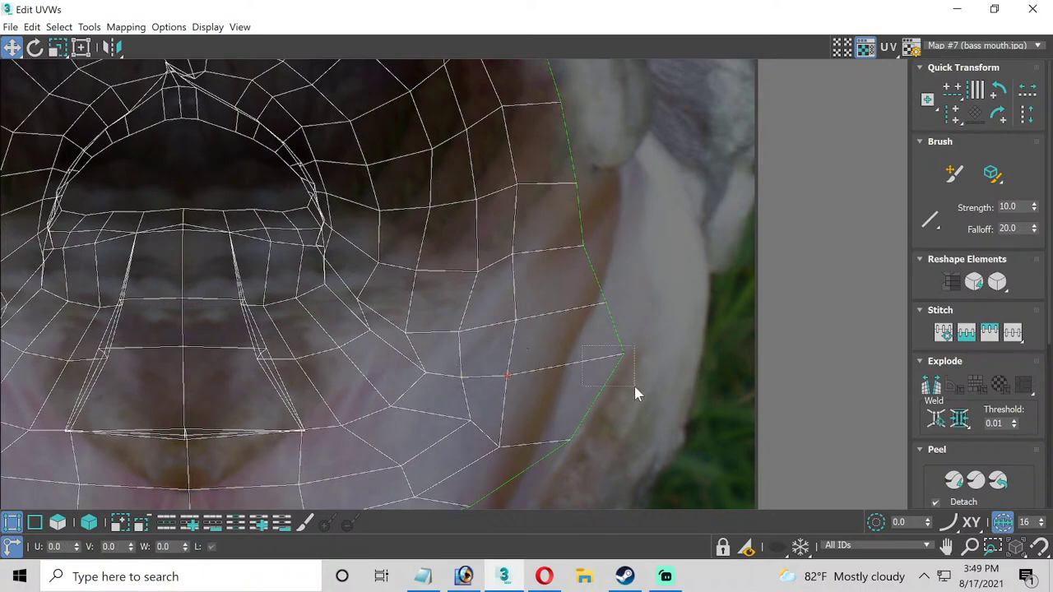
pyautogui.moveTo(624, 356); pyautogui.dragTo(558, 355)
pyautogui.scroll(-3, 621, 247)
# Pull the lower boundary UV vertices down and left onto the lower lip.
pyautogui.moveTo(623, 252); pyautogui.dragTo(605, 284, button='middle')
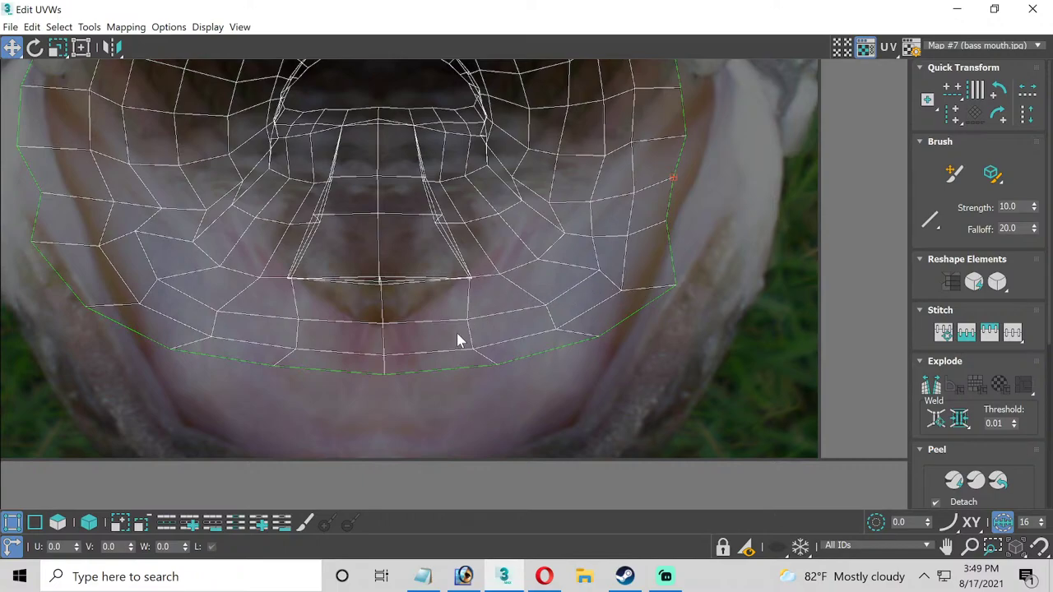
pyautogui.moveTo(495, 363); pyautogui.dragTo(491, 436)
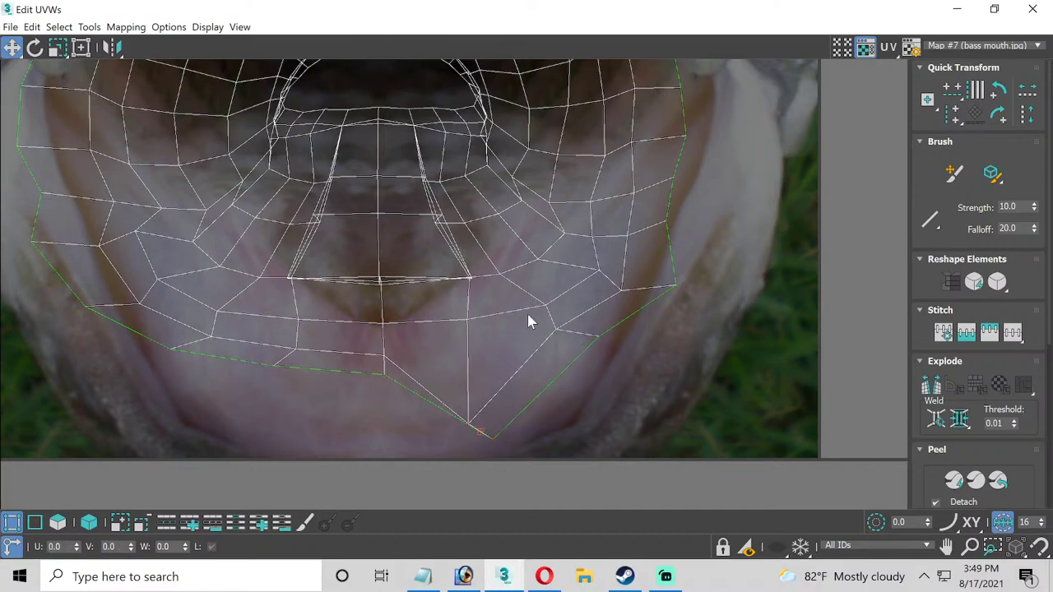
pyautogui.click(595, 346)
pyautogui.moveTo(603, 360); pyautogui.dragTo(579, 383)
# Move the right-side boundary vertices left, then reframe the whole mouth mesh.
pyautogui.moveTo(603, 281); pyautogui.dragTo(570, 283)
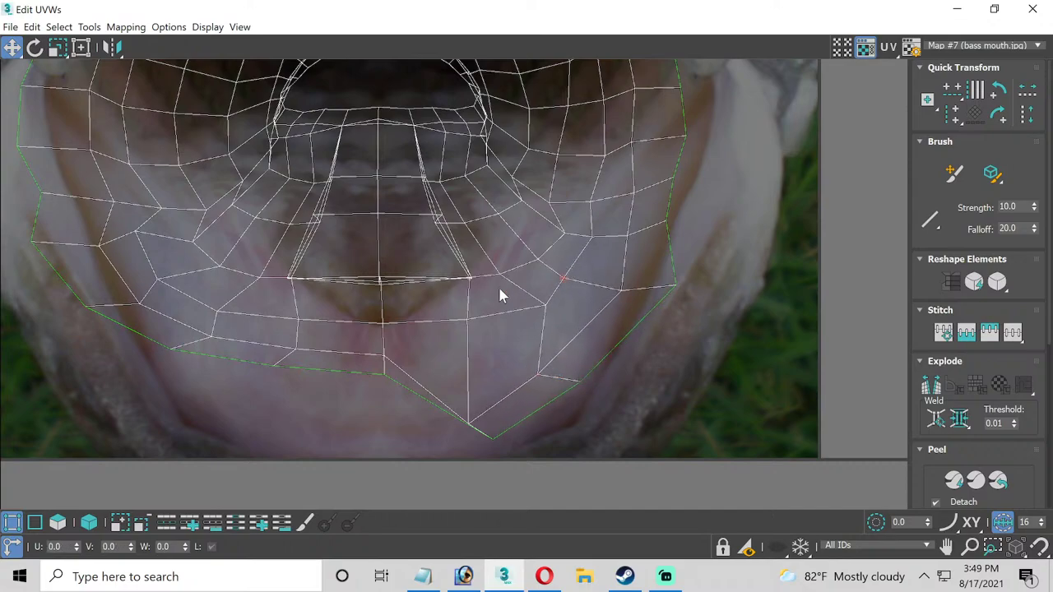
pyautogui.moveTo(560, 321); pyautogui.dragTo(504, 314)
pyautogui.moveTo(621, 307); pyautogui.dragTo(592, 294)
pyautogui.moveTo(675, 285); pyautogui.dragTo(630, 288)
pyautogui.scroll(-2, 581, 251)
pyautogui.moveTo(581, 251); pyautogui.dragTo(511, 332, button='middle')
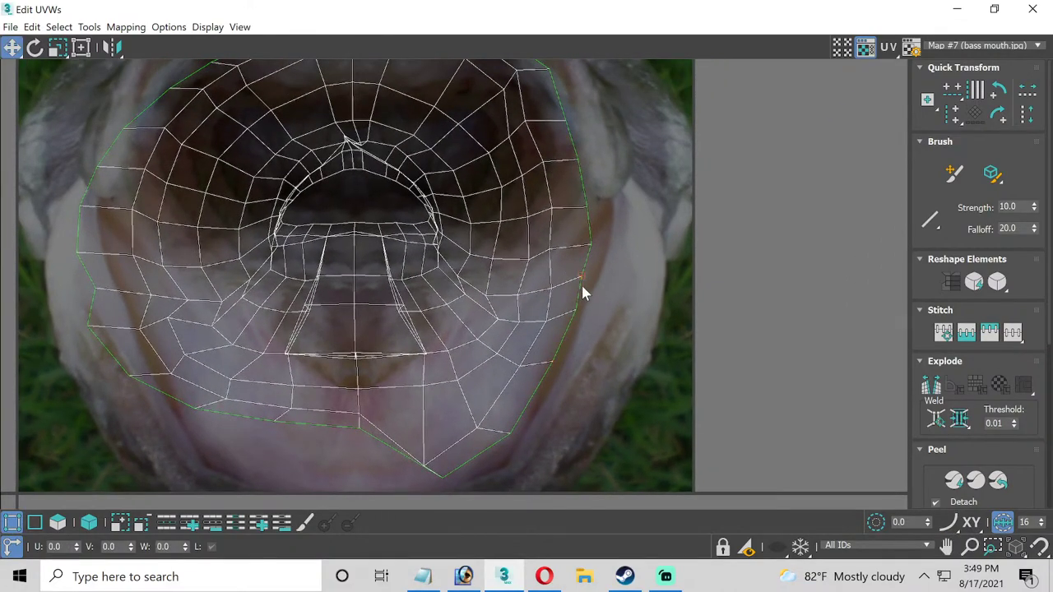
pyautogui.moveTo(418, 238); pyautogui.dragTo(464, 341, button='middle')
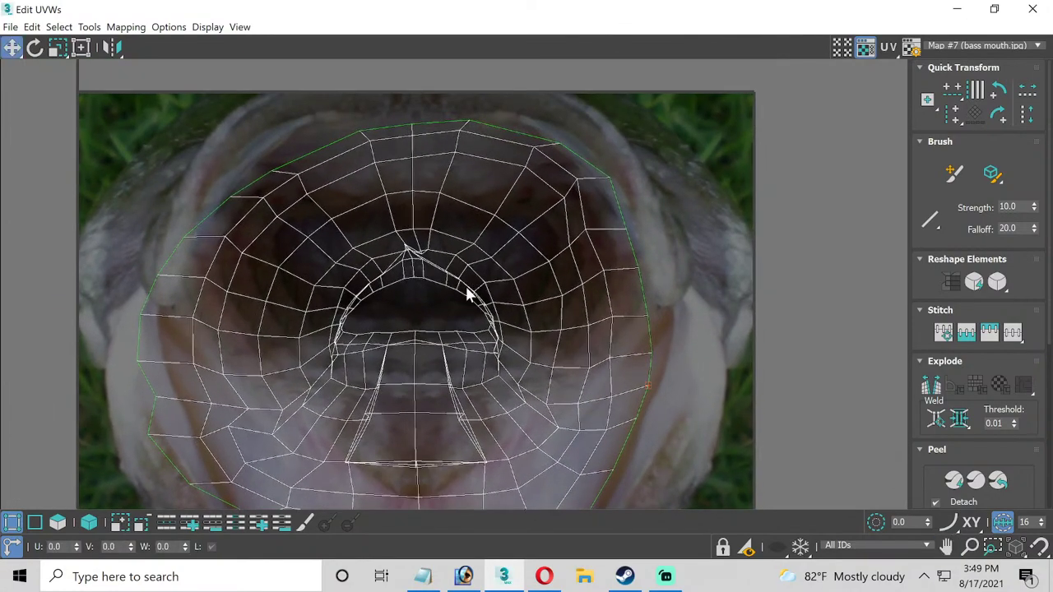
# Move the apex vertex up and try repositioning the spike vertex, undoing those spike moves.
pyautogui.scroll(5, 411, 247)
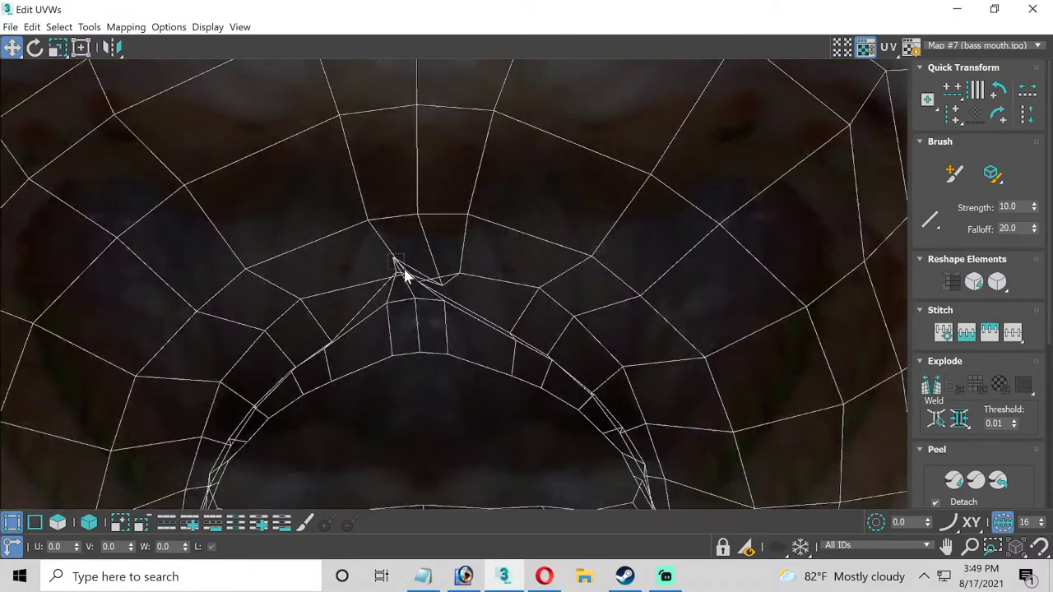
pyautogui.moveTo(398, 266)
pyautogui.mouseDown()
pyautogui.moveTo(413, 268)
pyautogui.moveTo(409, 258)
pyautogui.mouseUp()
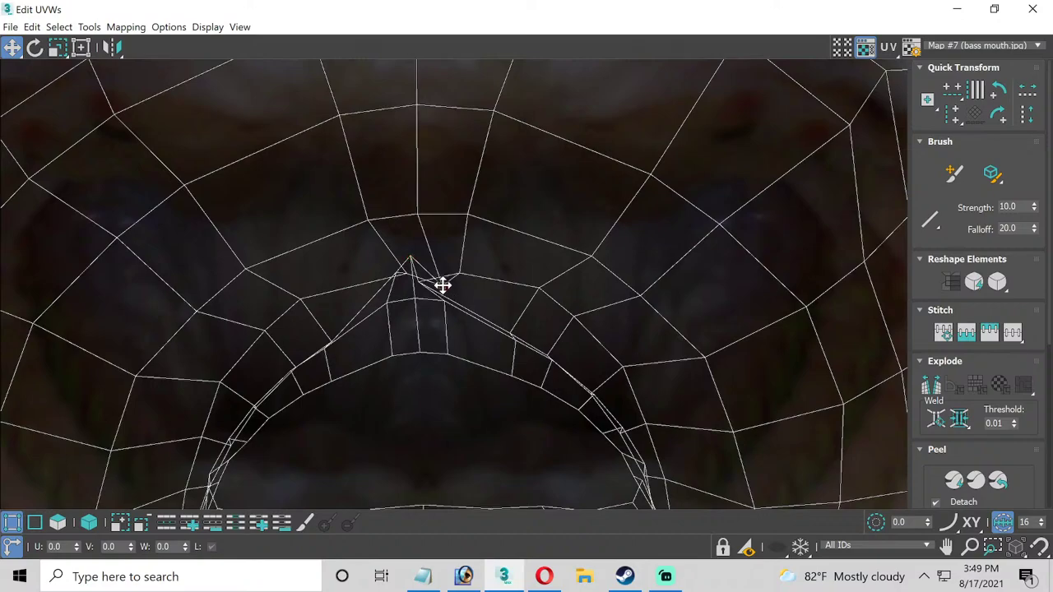
pyautogui.moveTo(434, 254); pyautogui.dragTo(411, 228)
pyautogui.scroll(3, 414, 254)
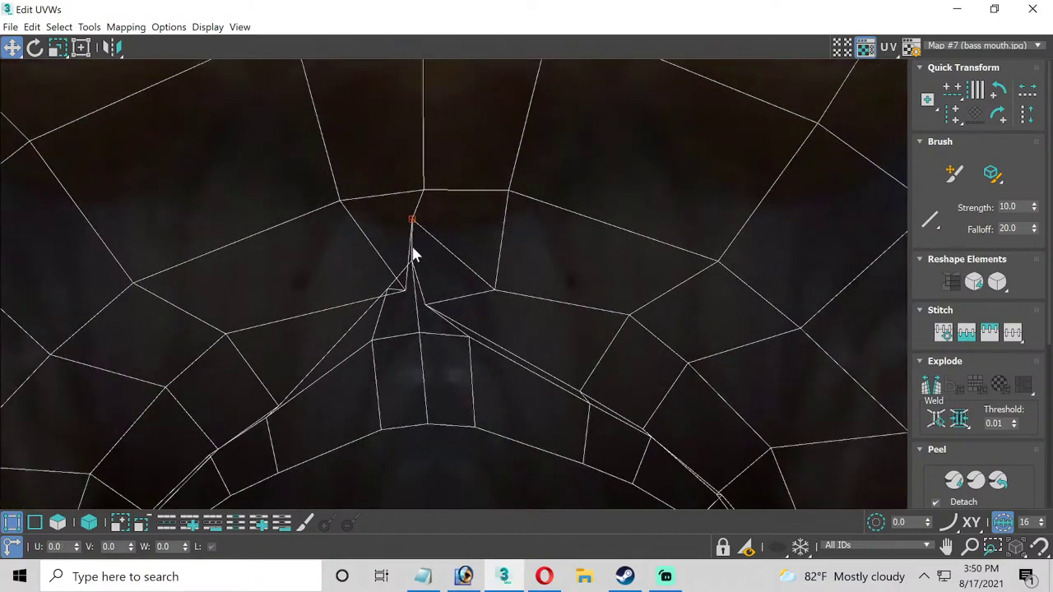
pyautogui.scroll(3, 414, 254)
pyautogui.click(420, 277)
pyautogui.moveTo(414, 268)
pyautogui.mouseDown()
pyautogui.moveTo(428, 287)
pyautogui.moveTo(418, 273)
pyautogui.mouseUp()
pyautogui.hotkey('ctrl', 'z')
pyautogui.hotkey('ctrl', 'z')
pyautogui.hotkey('ctrl', 'z')
pyautogui.hotkey('ctrl', 'z')
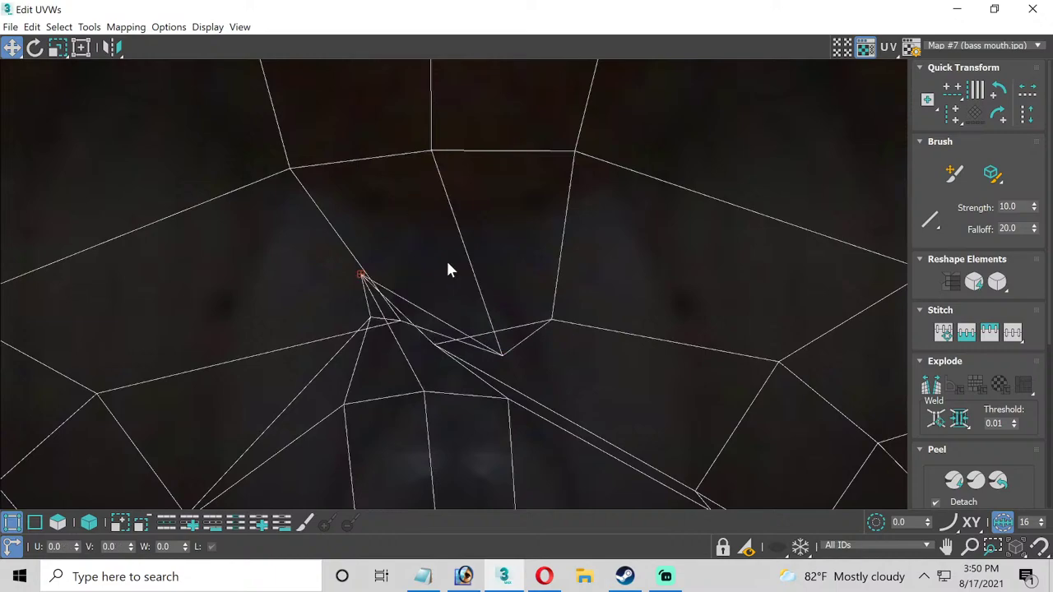
pyautogui.hotkey('ctrl', 'z')
# Move the spike vertex down-left and pull its right neighbour up-left to untangle it.
pyautogui.scroll(2, 380, 329)
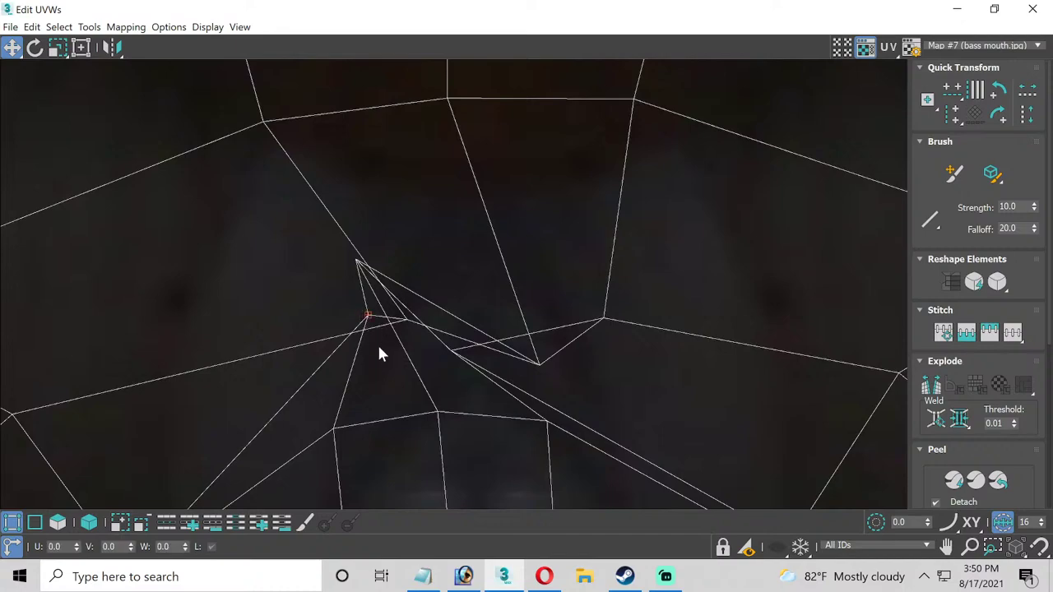
pyautogui.moveTo(378, 350); pyautogui.dragTo(395, 279, button='middle')
pyautogui.scroll(-2, 395, 280)
pyautogui.moveTo(389, 238); pyautogui.dragTo(361, 297)
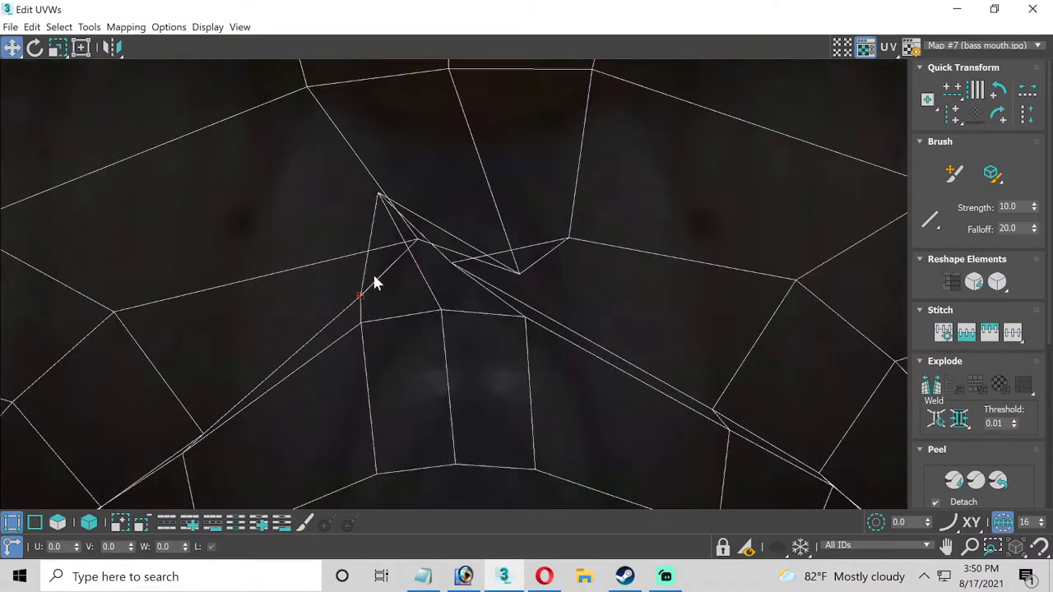
pyautogui.click(458, 256)
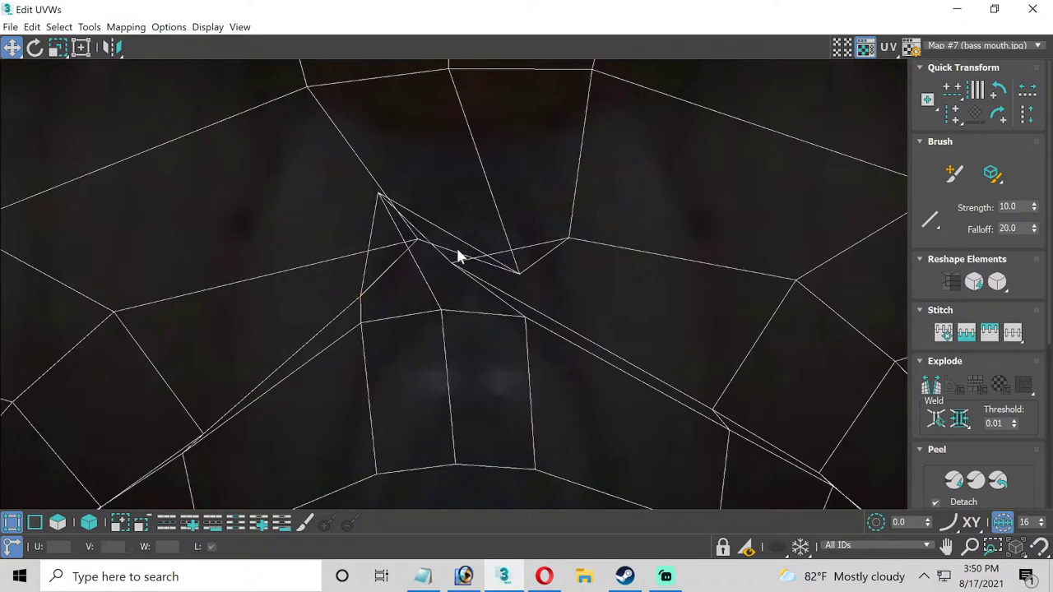
pyautogui.click(517, 272)
pyautogui.moveTo(519, 272); pyautogui.dragTo(477, 207)
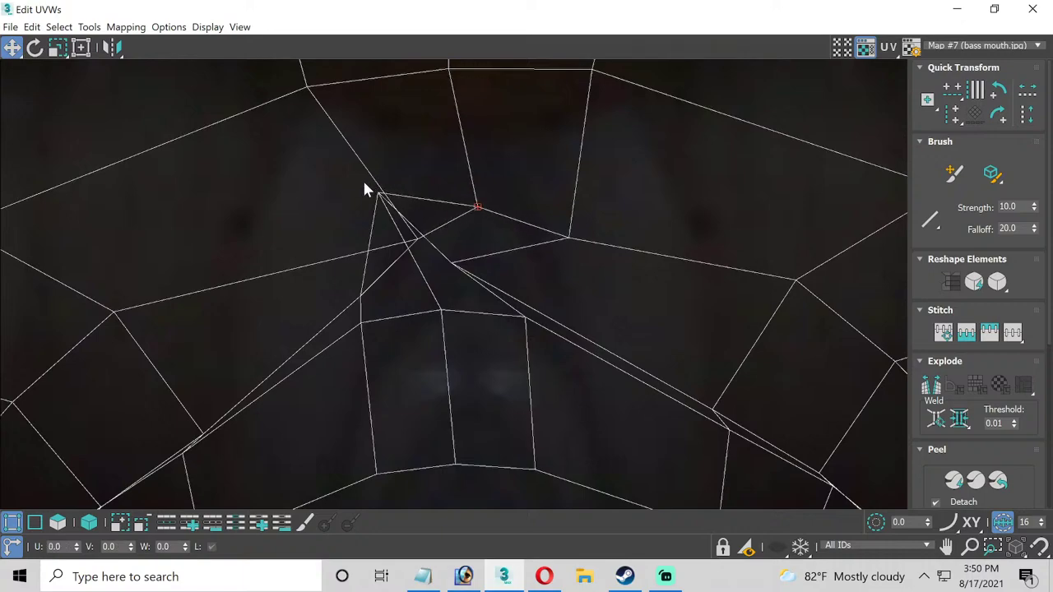
# Reposition the spike tip vertex and spread the vertex below it down-right.
pyautogui.click(381, 201)
pyautogui.moveTo(377, 191); pyautogui.dragTo(366, 218)
pyautogui.moveTo(477, 208); pyautogui.dragTo(427, 193)
pyautogui.moveTo(450, 260); pyautogui.dragTo(457, 271)
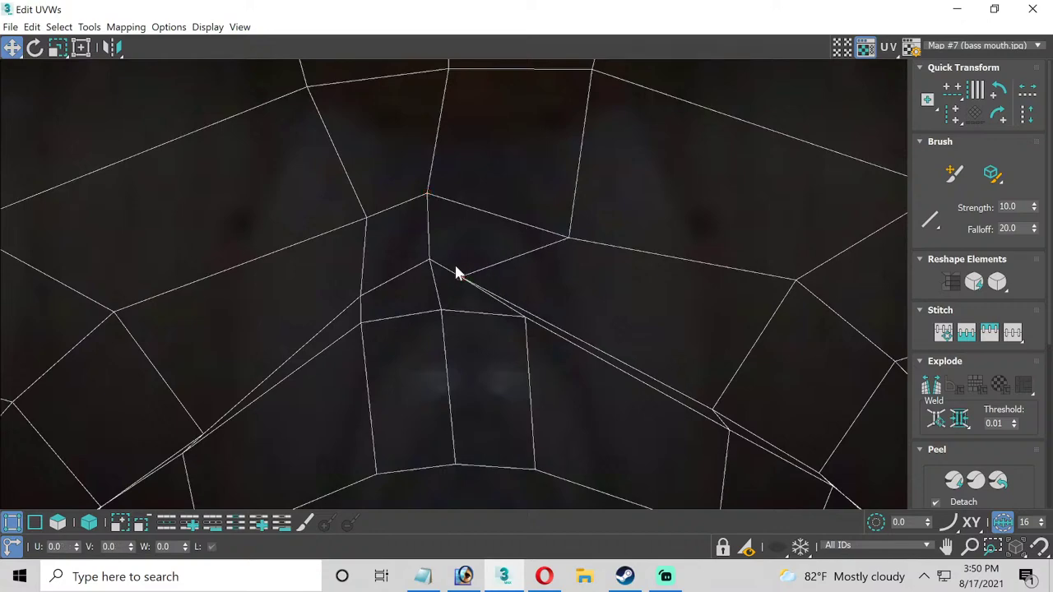
pyautogui.hotkey('ctrl', 'z')
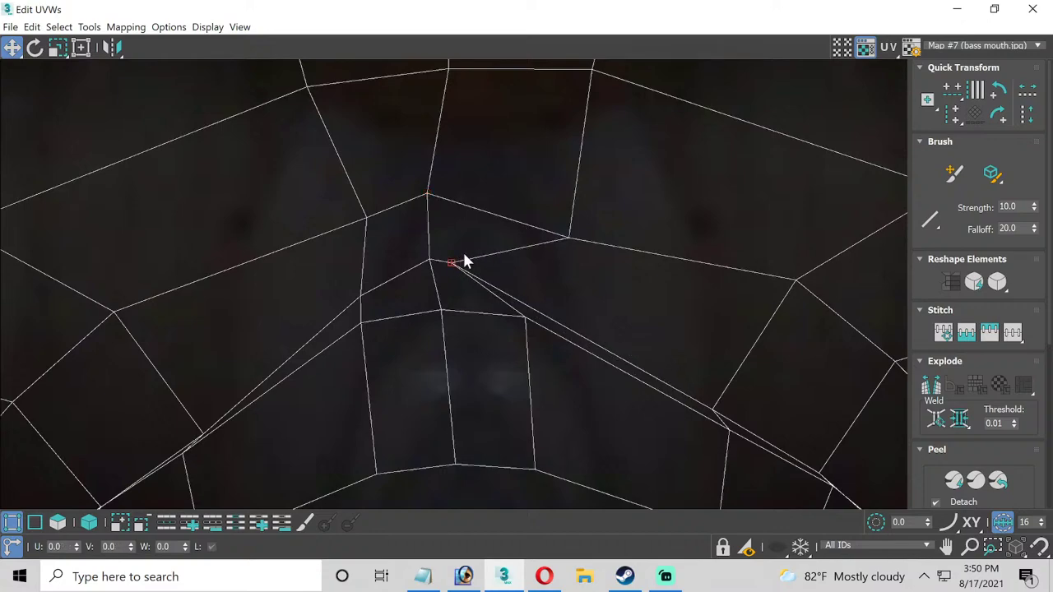
pyautogui.moveTo(453, 265); pyautogui.dragTo(541, 281)
# Adjust the inner mouth corner and arch vertices to even out the inner quads.
pyautogui.scroll(-3, 396, 286)
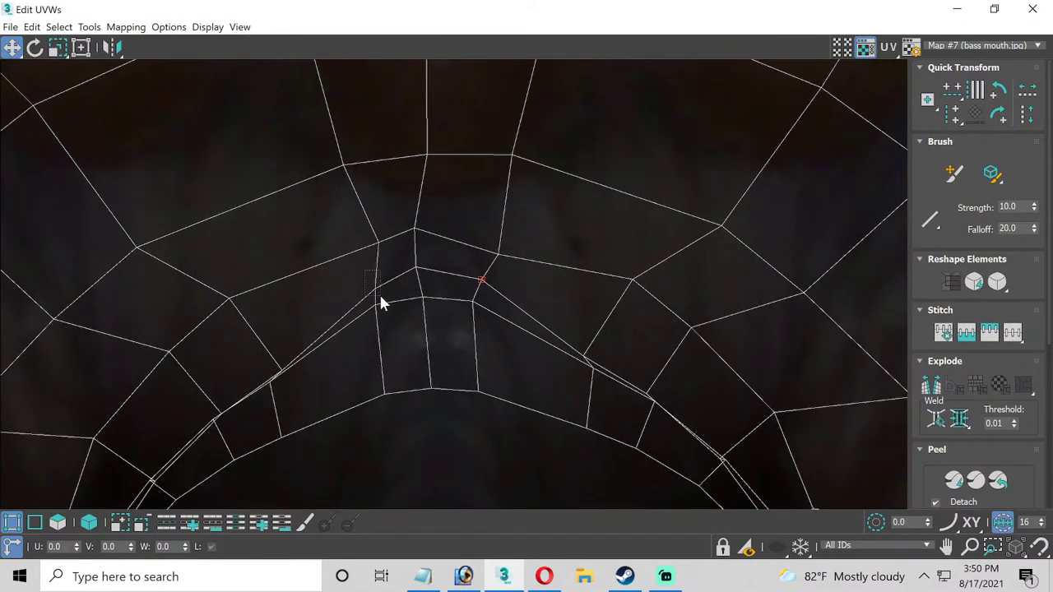
pyautogui.moveTo(381, 301); pyautogui.dragTo(374, 288)
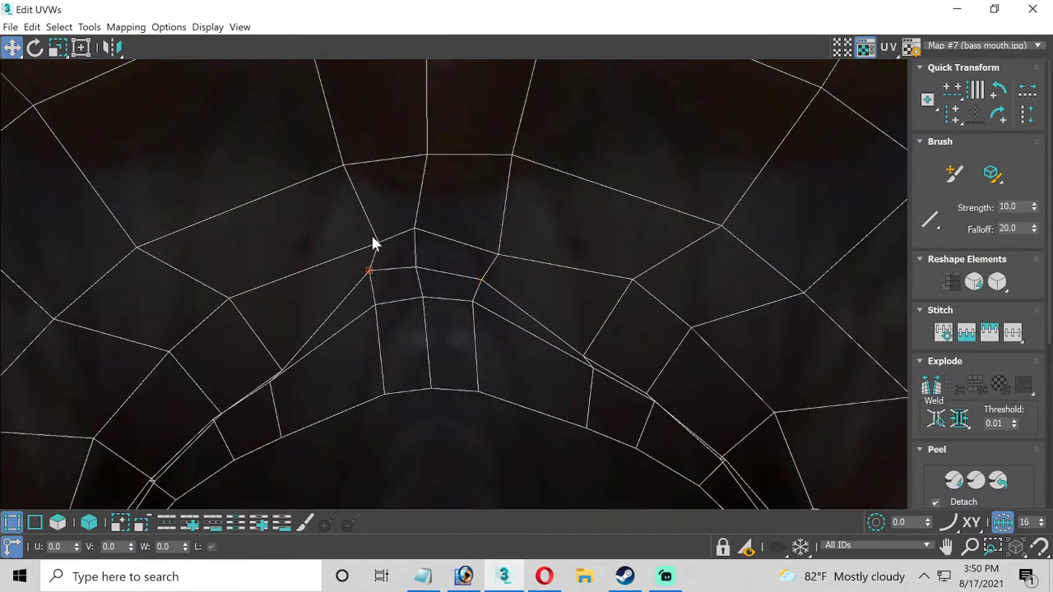
pyautogui.moveTo(381, 245); pyautogui.dragTo(371, 237)
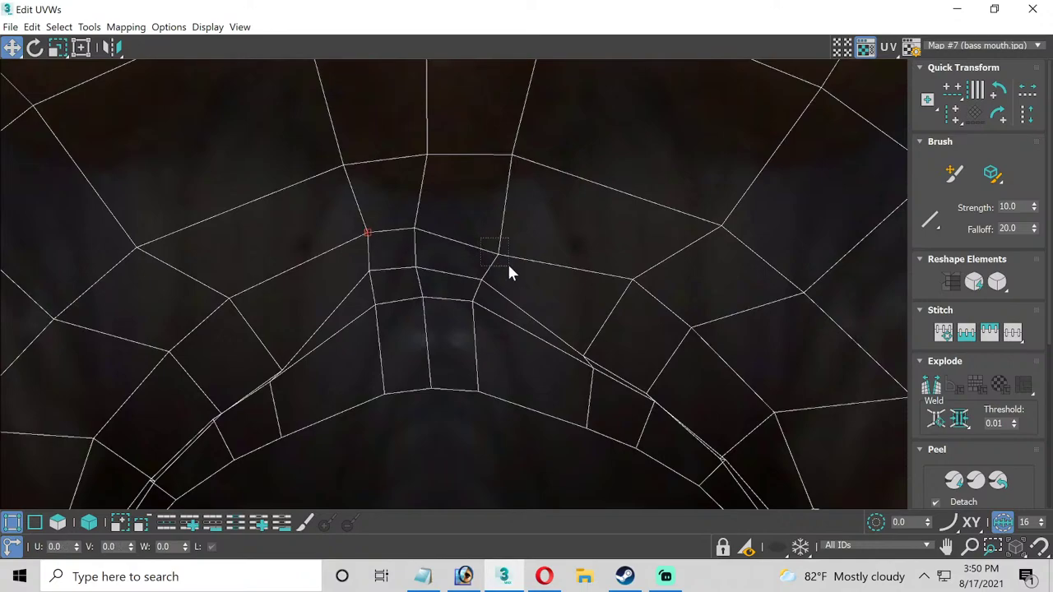
pyautogui.moveTo(509, 272); pyautogui.dragTo(492, 230)
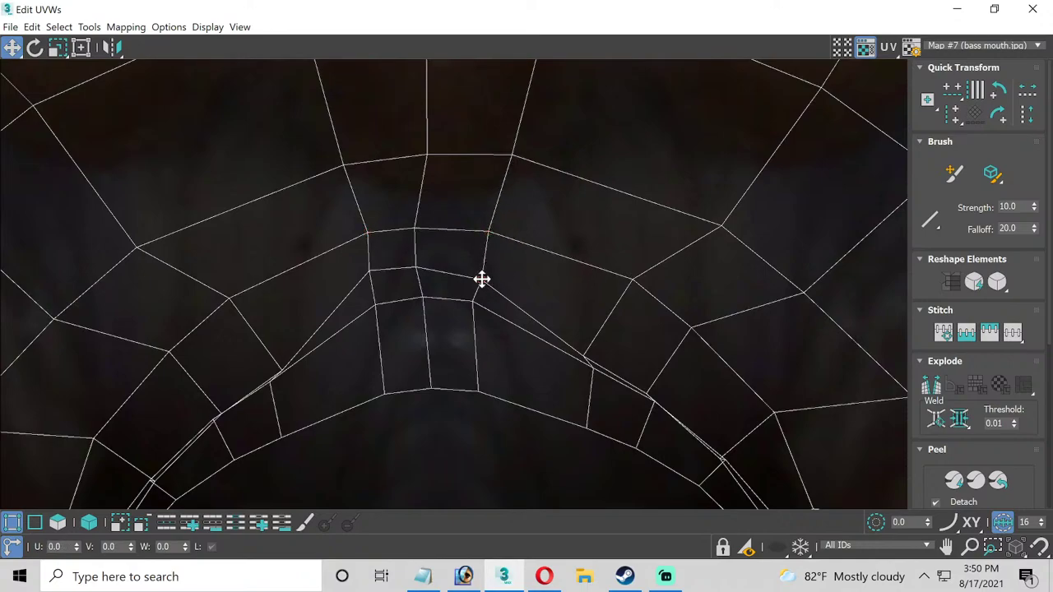
pyautogui.scroll(-2, 478, 263)
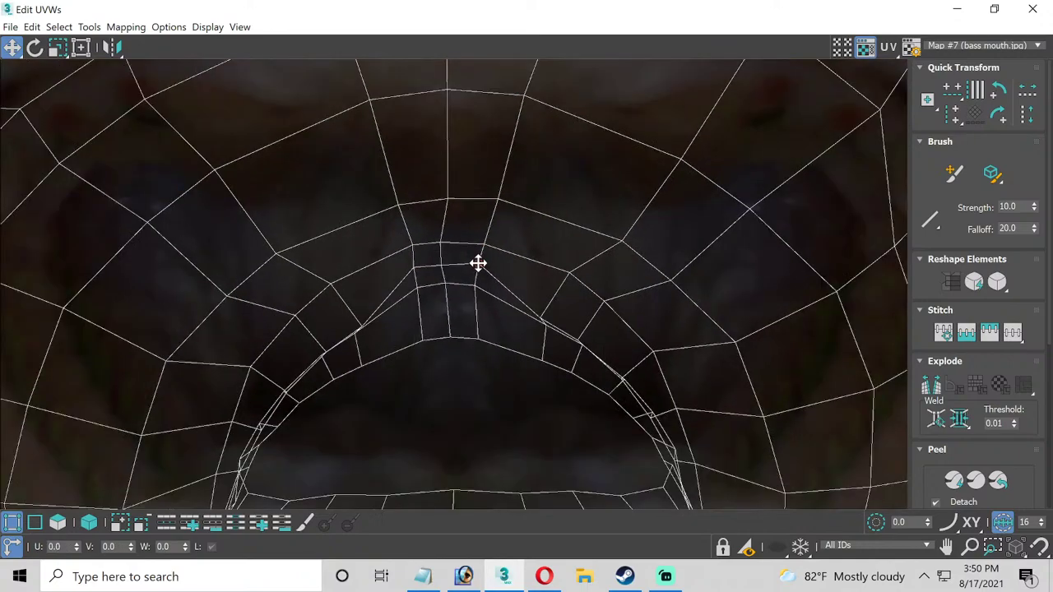
pyautogui.scroll(1, 530, 312)
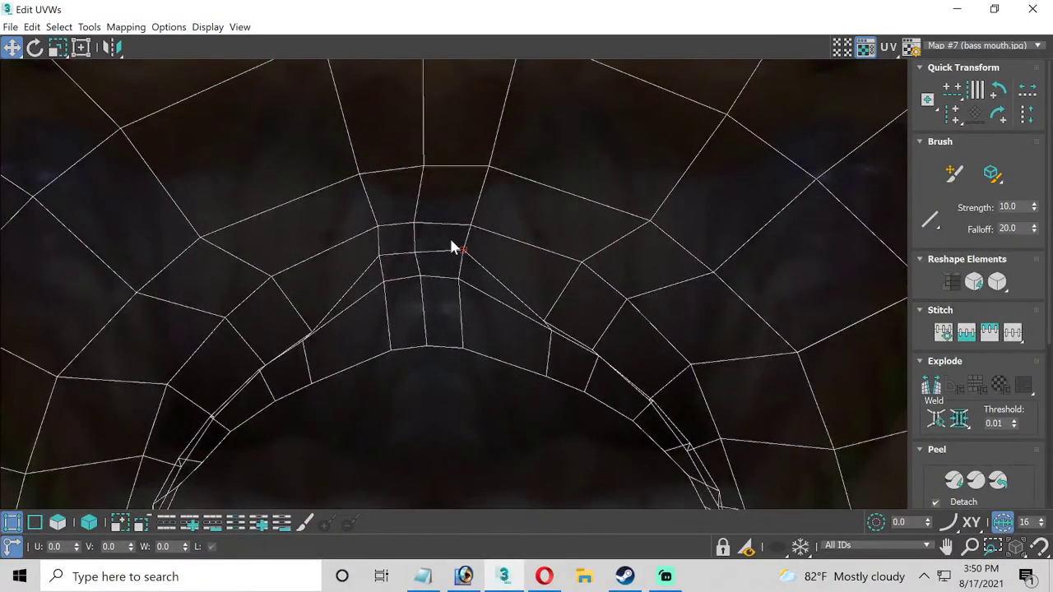
pyautogui.moveTo(464, 254); pyautogui.dragTo(382, 274)
# Tweak an upper inner mouth vertex, then zoom out to frame the whole mouth layout.
pyautogui.moveTo(419, 224); pyautogui.dragTo(420, 226)
pyautogui.scroll(-3, 447, 275)
pyautogui.moveTo(447, 274); pyautogui.dragTo(470, 313, button='middle')
pyautogui.scroll(-2, 471, 313)
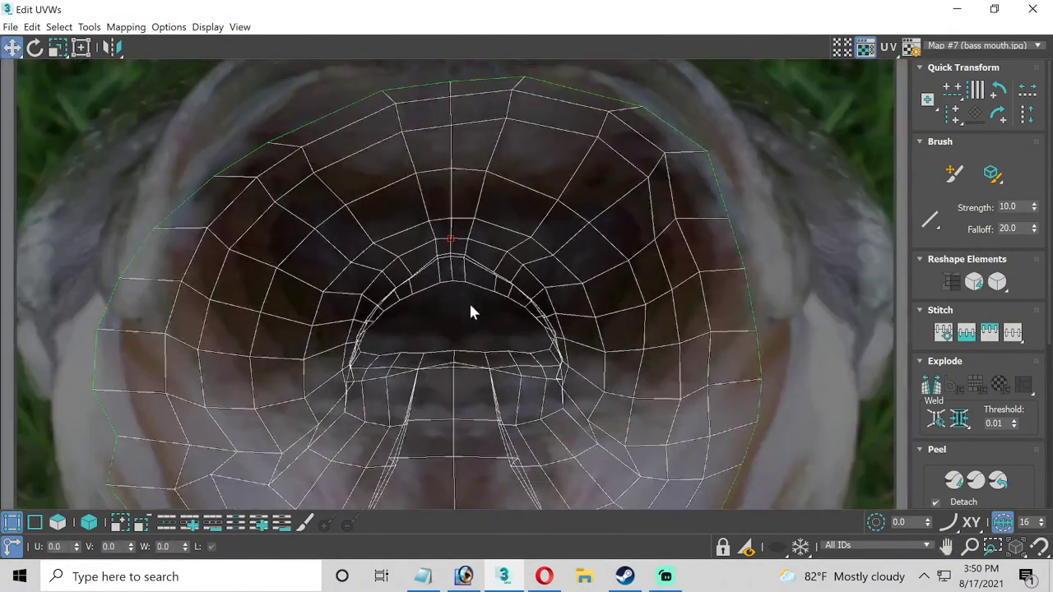
pyautogui.scroll(-2, 443, 222)
pyautogui.moveTo(443, 222); pyautogui.dragTo(453, 189, button='middle')
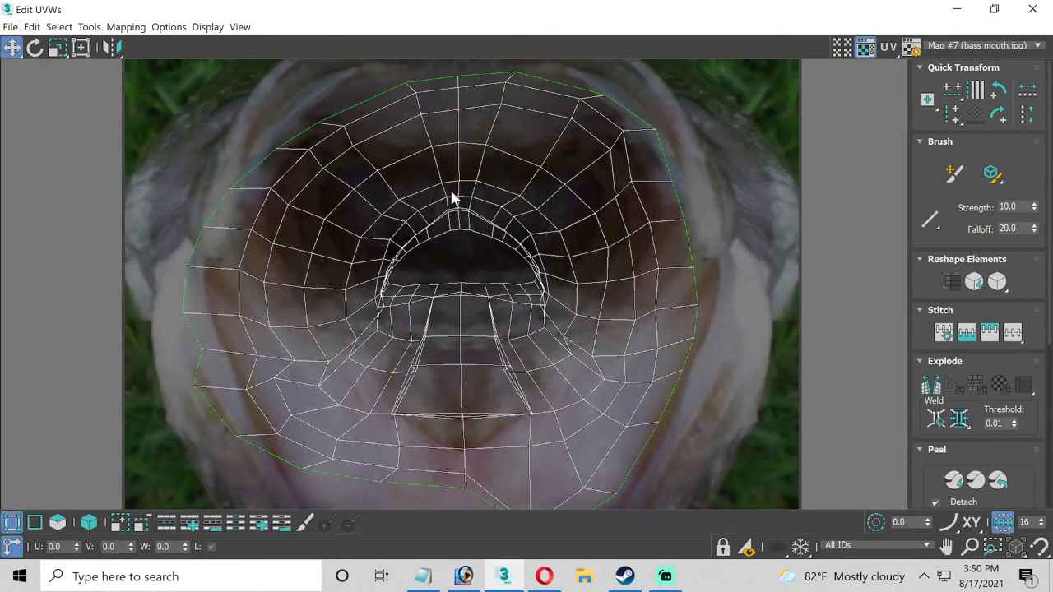
pyautogui.scroll(-2, 461, 239)
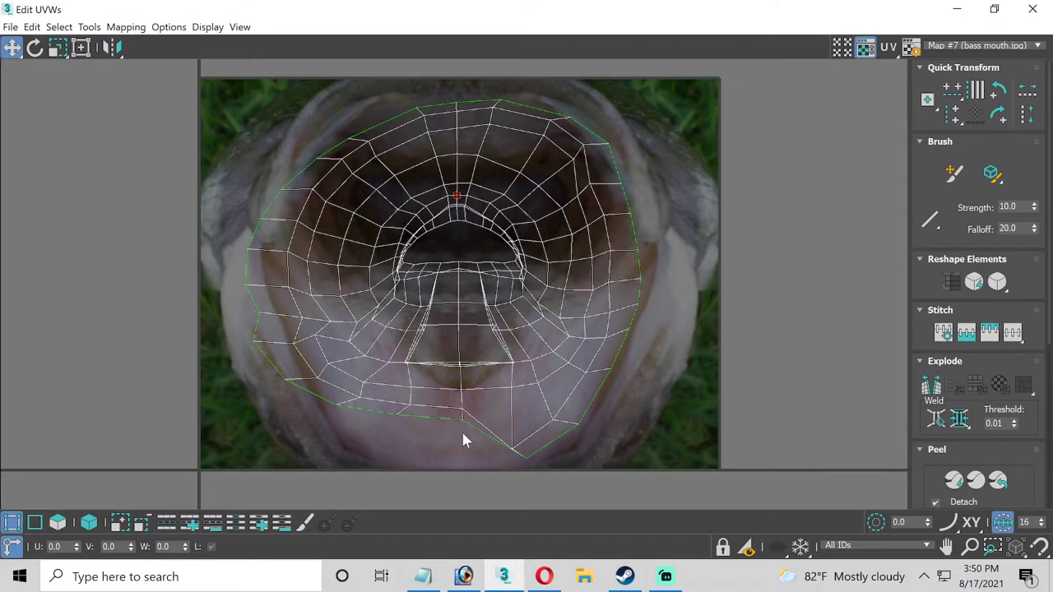
pyautogui.moveTo(470, 310); pyautogui.dragTo(471, 250, button='middle')
pyautogui.scroll(3, 473, 142)
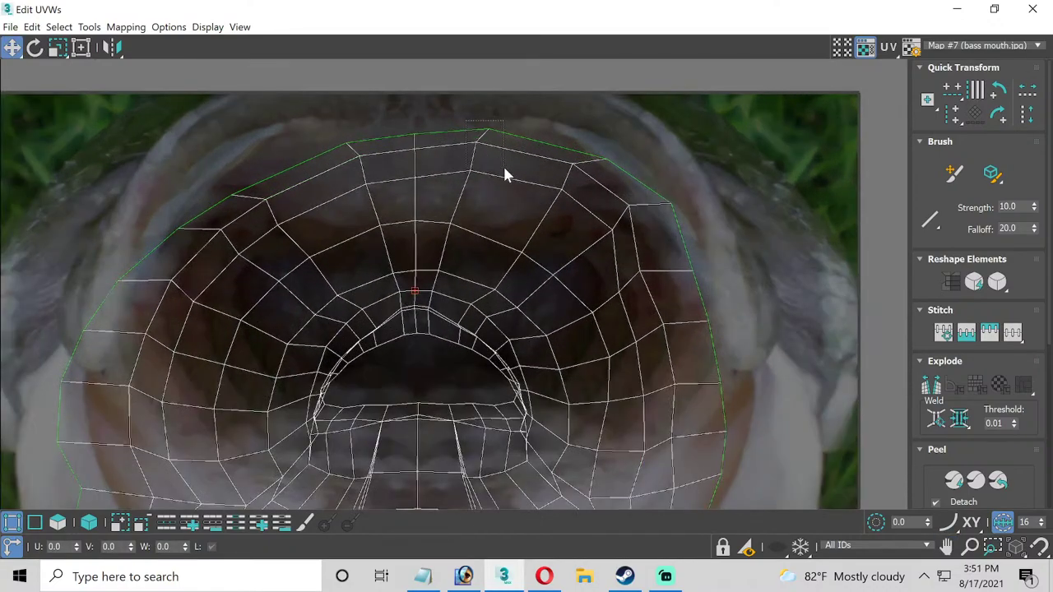
# Lower the top border vertices and move the upper-right border vertex down-left.
pyautogui.moveTo(488, 130); pyautogui.dragTo(477, 148)
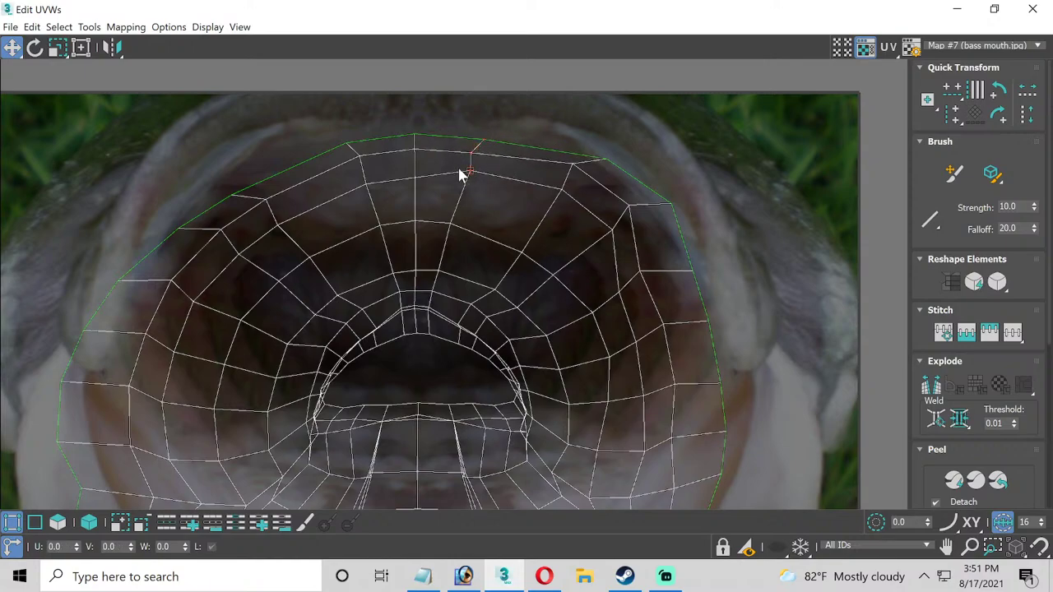
pyautogui.moveTo(470, 170); pyautogui.dragTo(466, 186)
pyautogui.moveTo(449, 224); pyautogui.dragTo(454, 234)
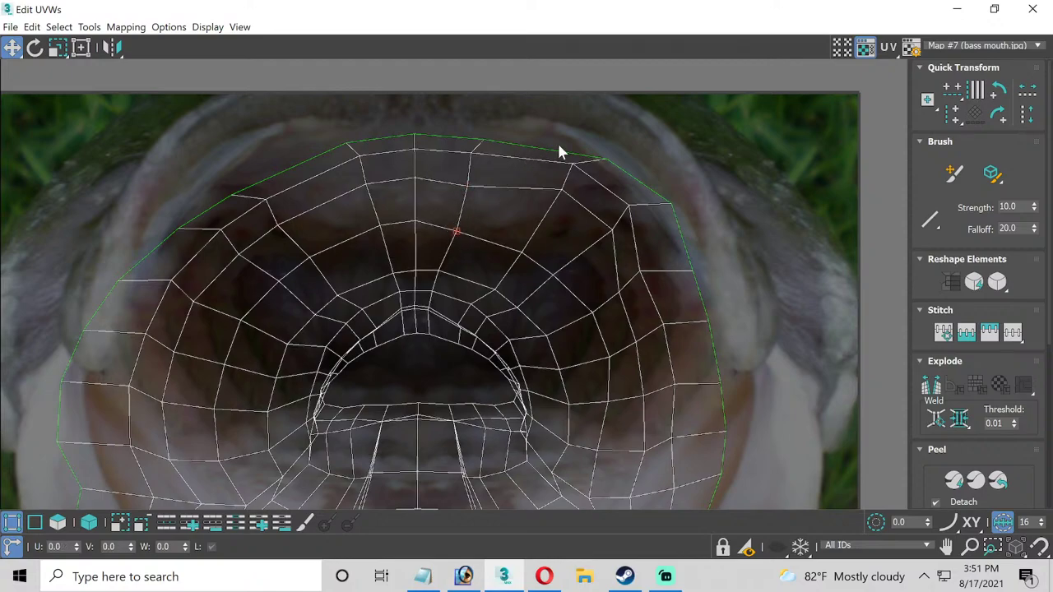
pyautogui.moveTo(559, 147); pyautogui.dragTo(613, 204)
pyautogui.moveTo(600, 162); pyautogui.dragTo(581, 170)
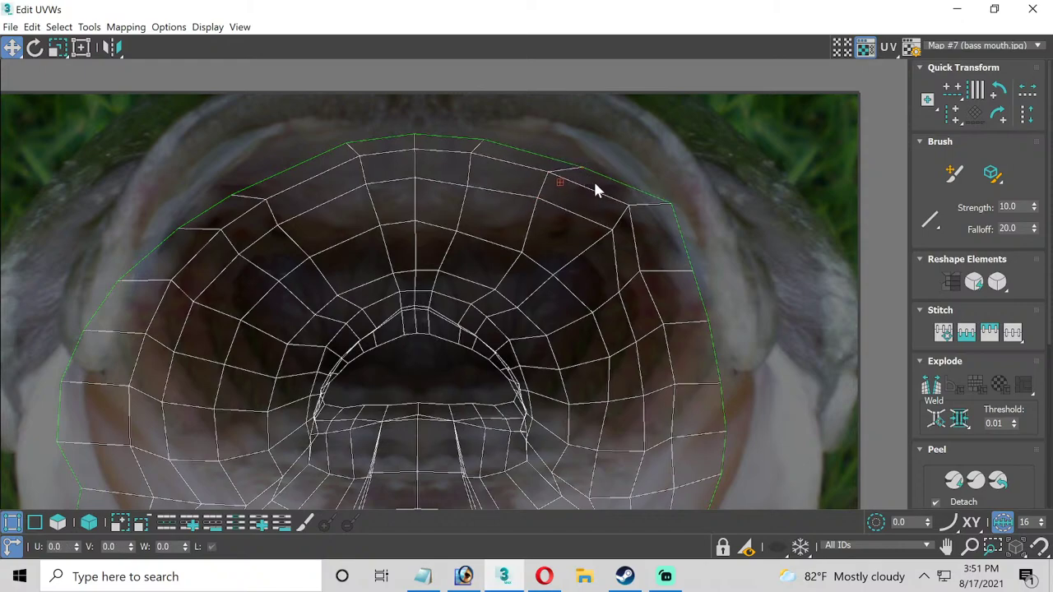
# Pull the upper-right and right rim vertices inward onto the mouth's lip edge.
pyautogui.moveTo(671, 202); pyautogui.dragTo(641, 221)
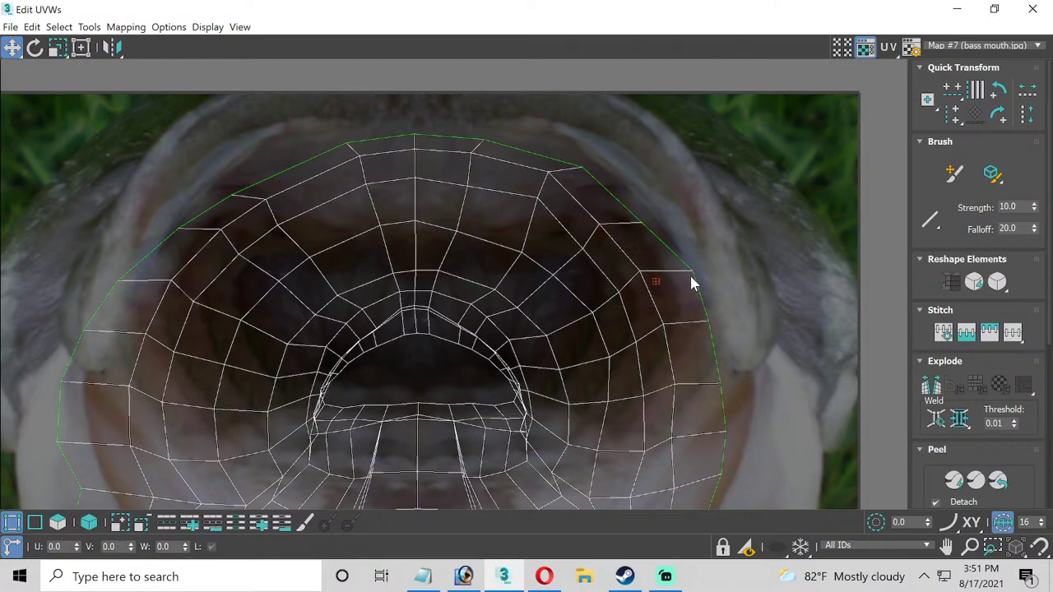
pyautogui.moveTo(691, 278)
pyautogui.mouseDown()
pyautogui.moveTo(677, 271)
pyautogui.moveTo(680, 280)
pyautogui.mouseUp()
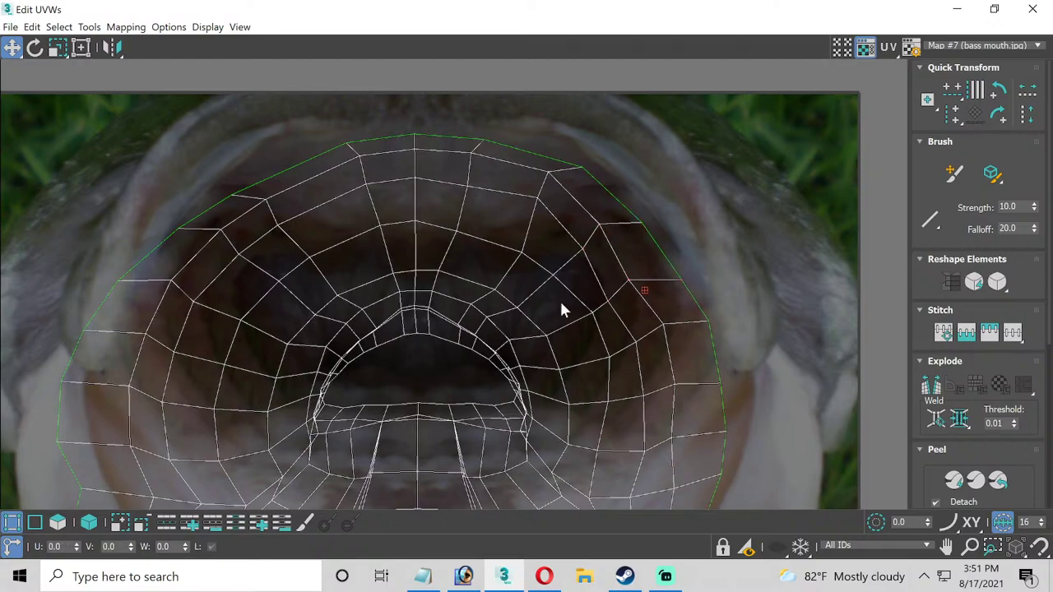
pyautogui.moveTo(594, 323); pyautogui.dragTo(574, 320)
pyautogui.moveTo(663, 323); pyautogui.dragTo(639, 352)
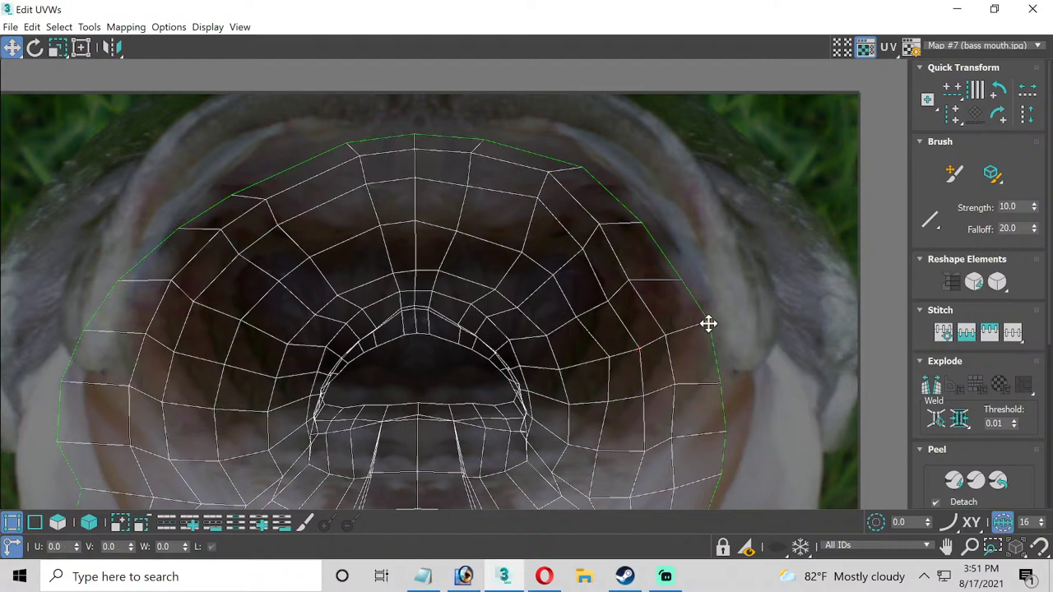
pyautogui.moveTo(708, 322); pyautogui.dragTo(696, 324)
pyautogui.scroll(-1, 644, 330)
pyautogui.scroll(-2, 640, 336)
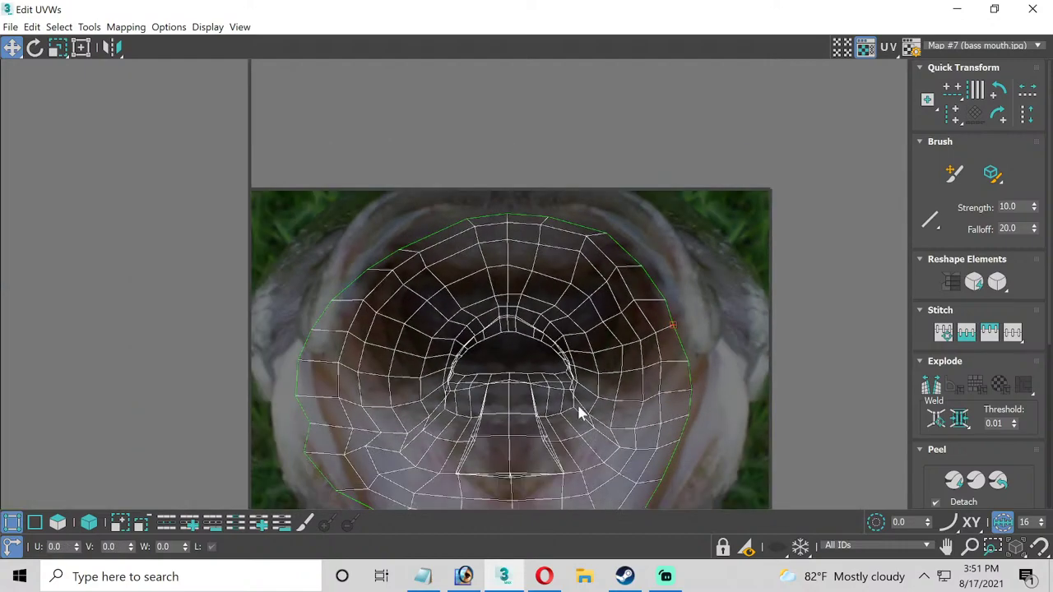
# Close the UV editor and collapse the Unwrap UVW modifier into the Editable Poly.
pyautogui.click(1032, 9)
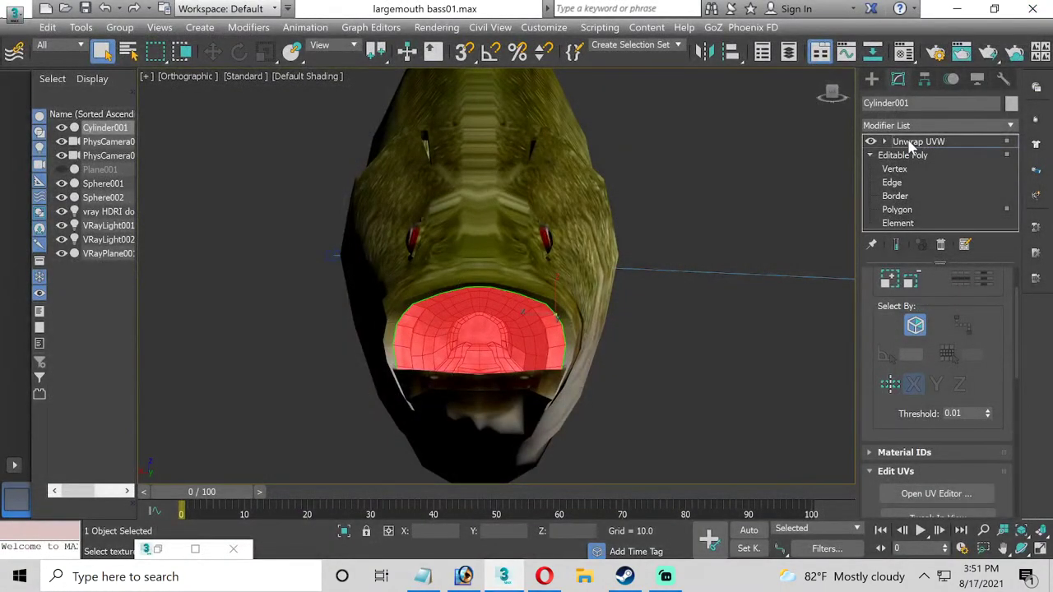
pyautogui.rightClick(911, 145)
pyautogui.click(885, 278)
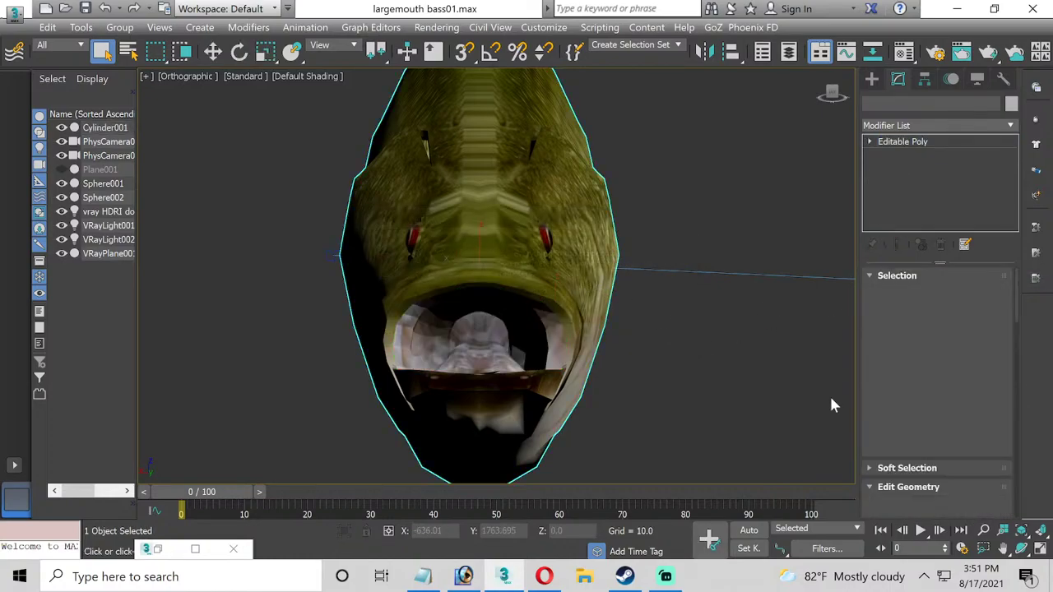
# Switch the maximized viewport to Perspective, orbit to face the fish's mouth, and select the fish.
pyautogui.click(1041, 549)
pyautogui.click(783, 413)
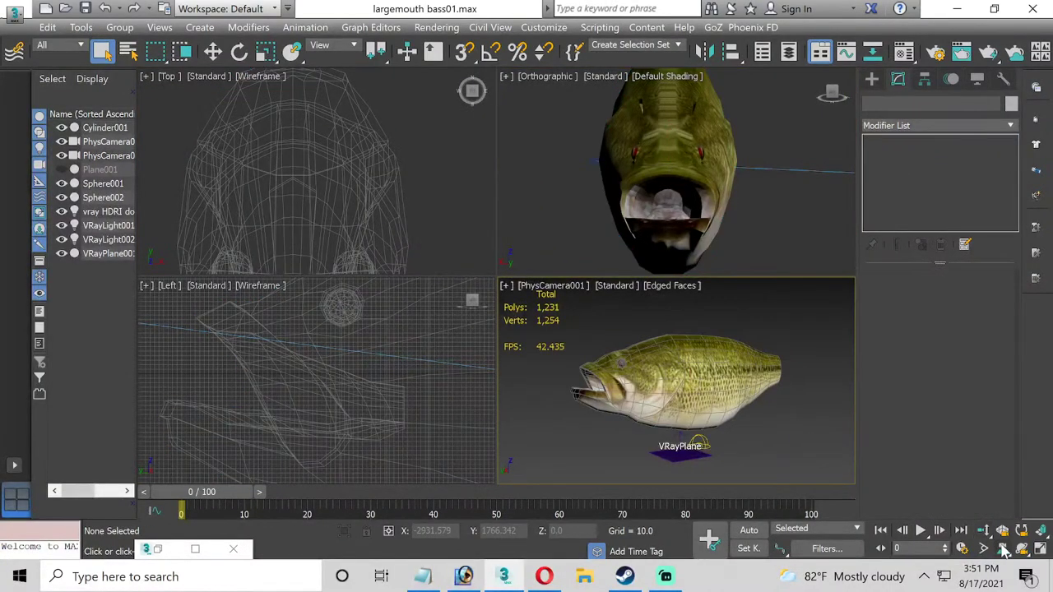
pyautogui.click(1022, 549)
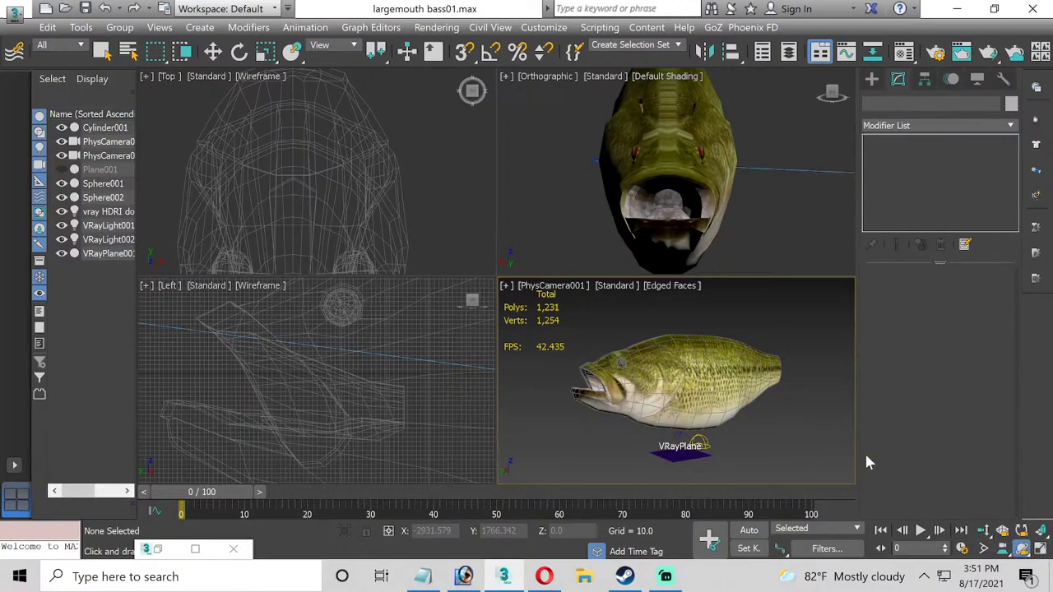
pyautogui.click(1040, 549)
pyautogui.click(202, 76)
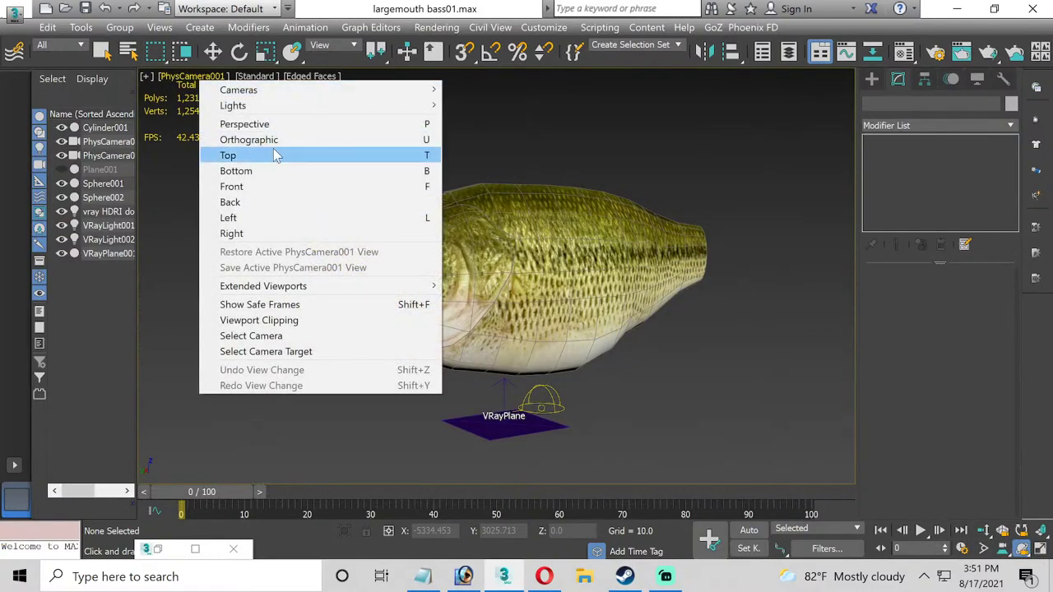
pyautogui.click(263, 124)
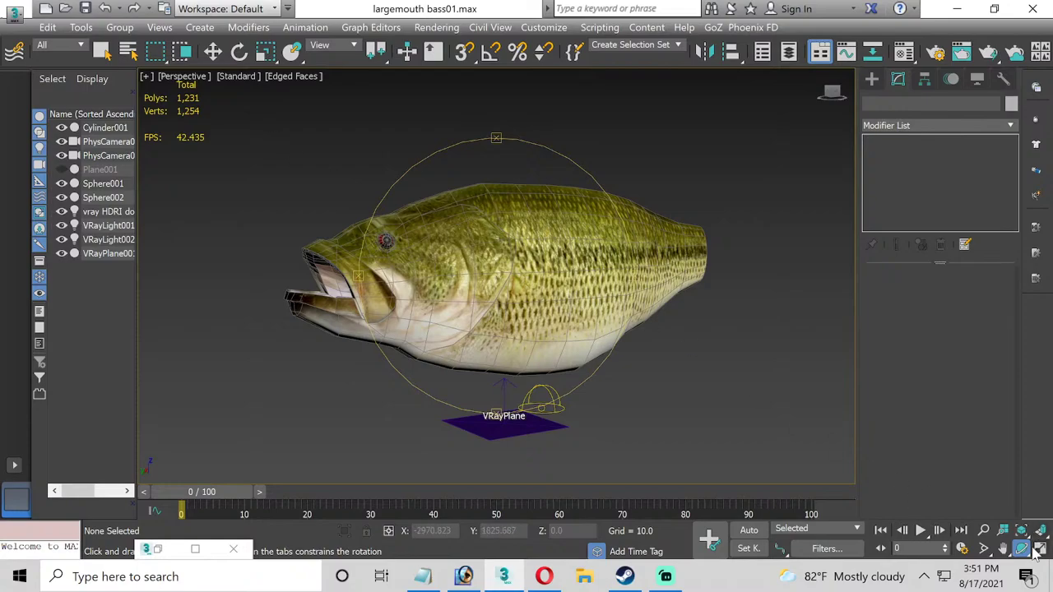
pyautogui.moveTo(504, 304); pyautogui.dragTo(491, 344)
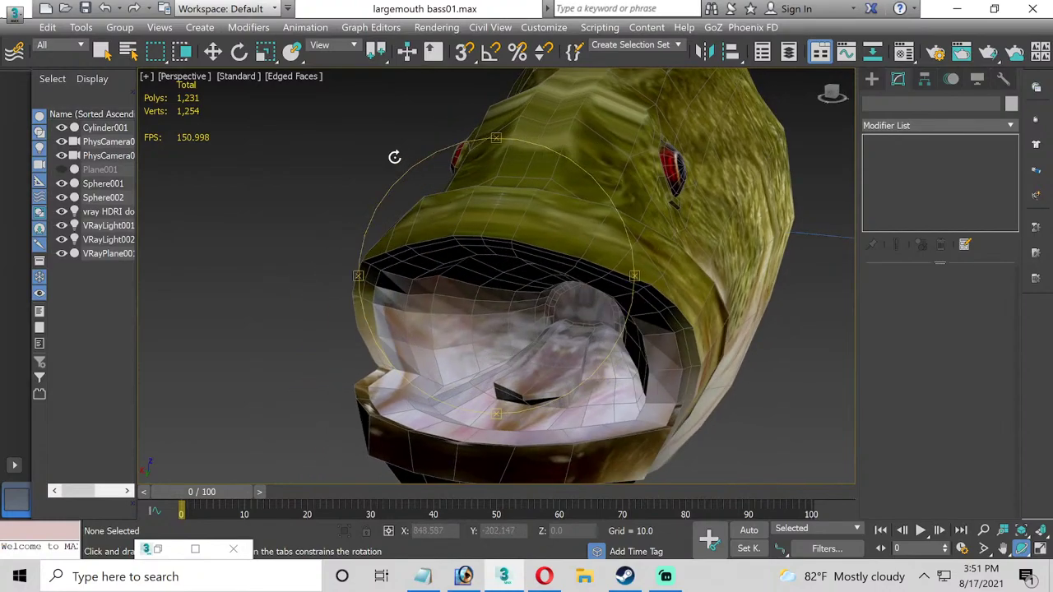
pyautogui.click(214, 52)
pyautogui.click(616, 294)
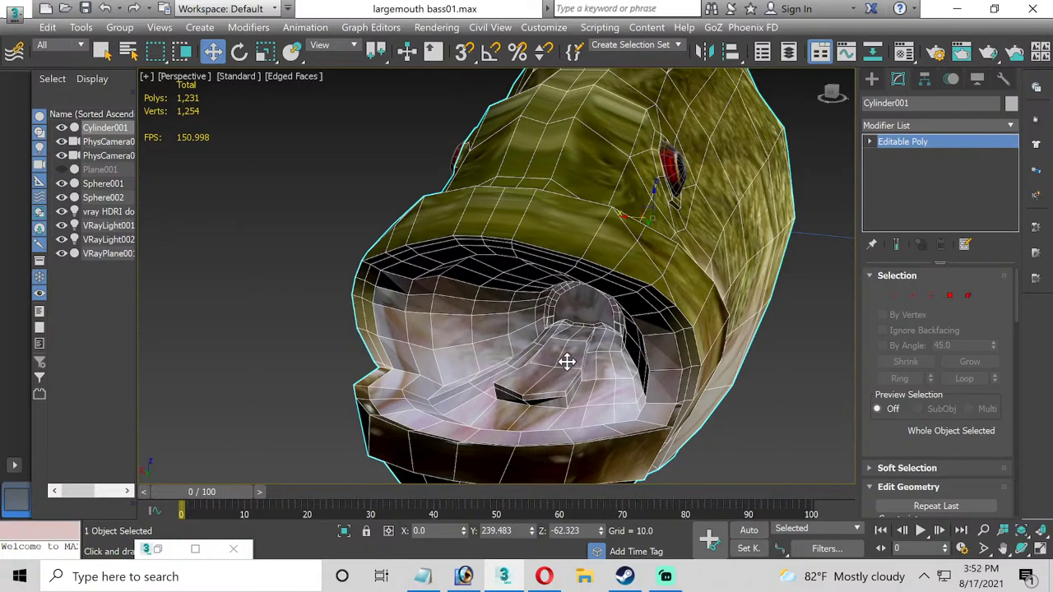
# Select the fish and open its mouth UVs full screen in Edit UVWs, framed on the lower lip.
pyautogui.hotkey('ctrl', 'd')
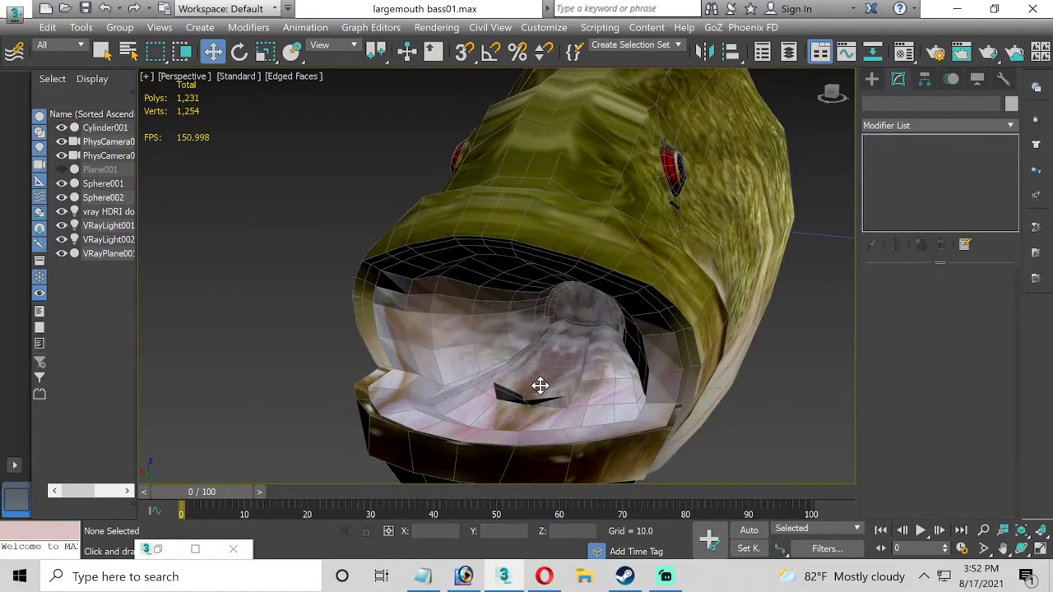
pyautogui.click(538, 385)
pyautogui.press('3')
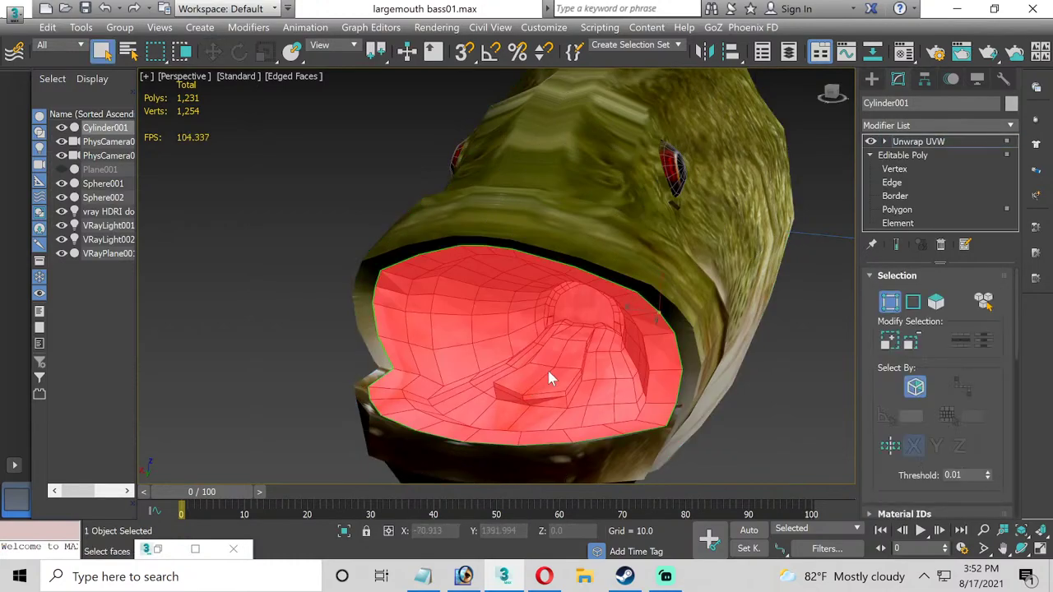
pyautogui.scroll(-3, 986, 425)
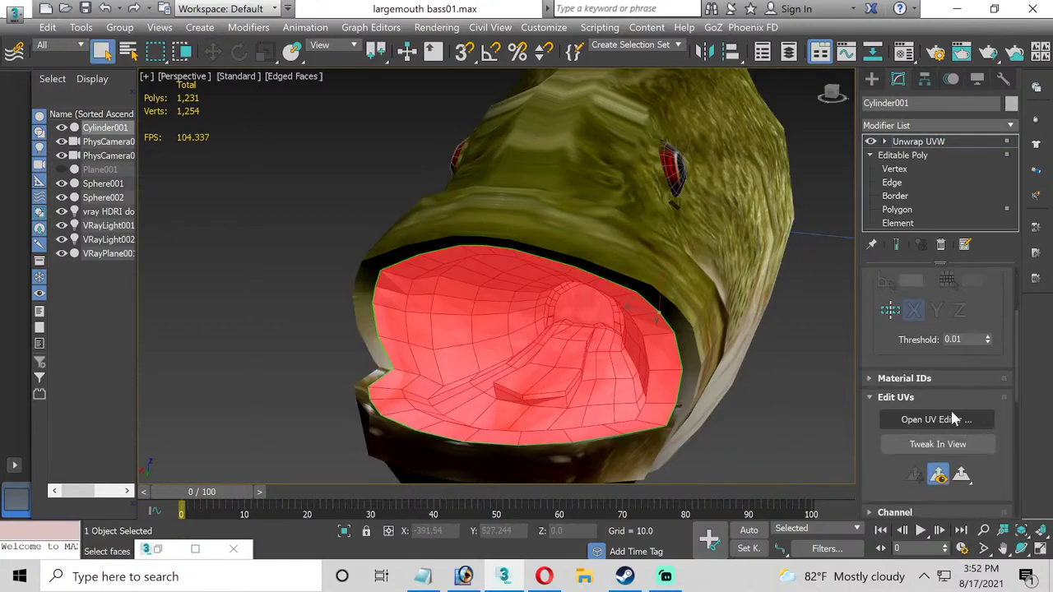
pyautogui.click(953, 420)
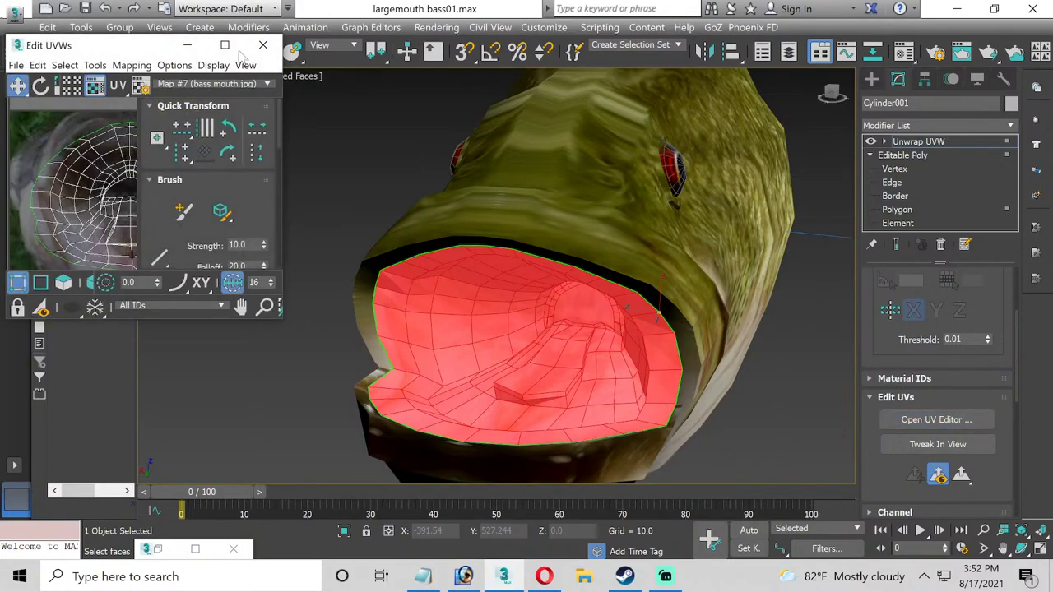
pyautogui.click(225, 46)
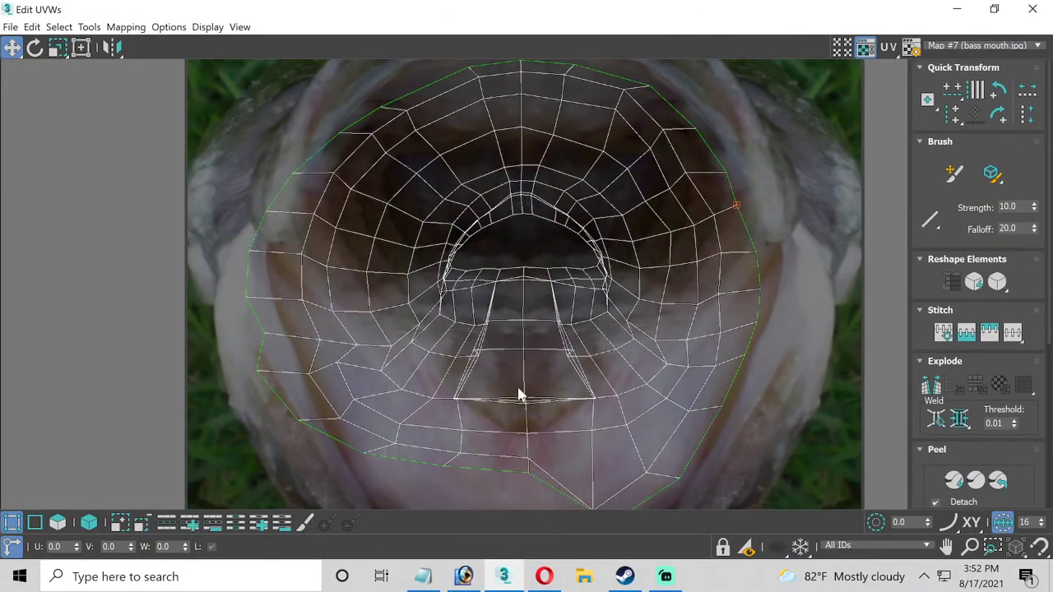
pyautogui.scroll(2, 518, 395)
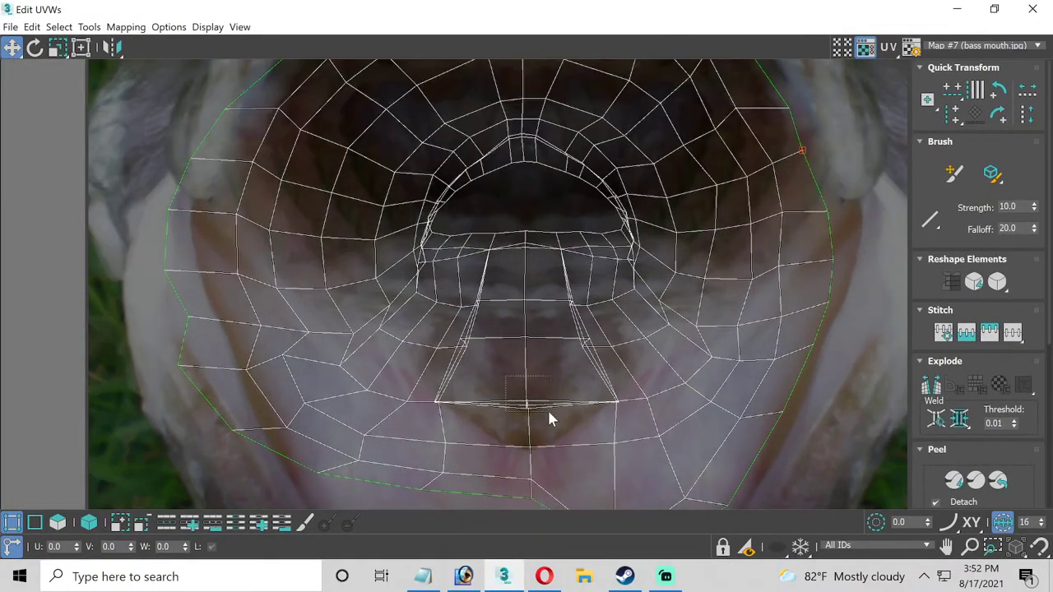
pyautogui.moveTo(530, 403); pyautogui.dragTo(518, 342, button='middle')
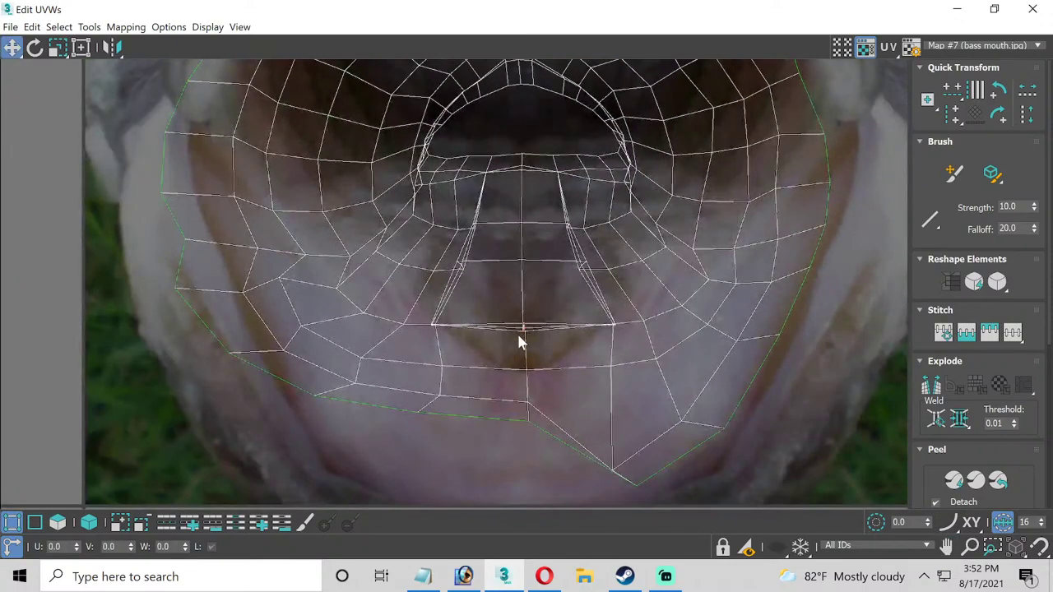
# Drag the lower-lip UV vertices down into a V shape over the bass mouth texture.
pyautogui.moveTo(525, 326); pyautogui.dragTo(522, 354)
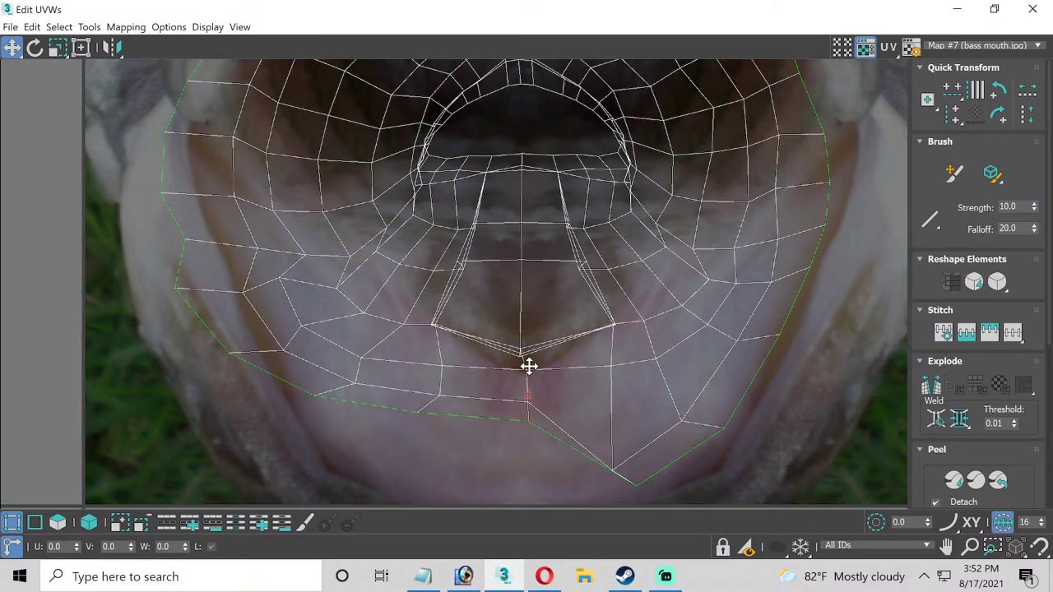
pyautogui.moveTo(523, 369); pyautogui.dragTo(520, 432)
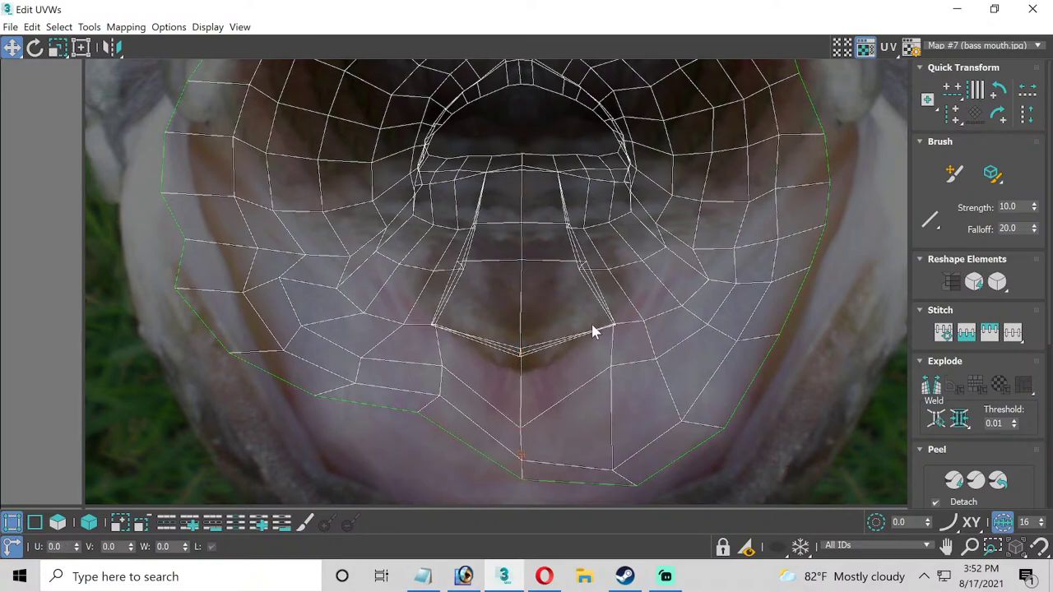
pyautogui.moveTo(617, 326); pyautogui.dragTo(610, 346)
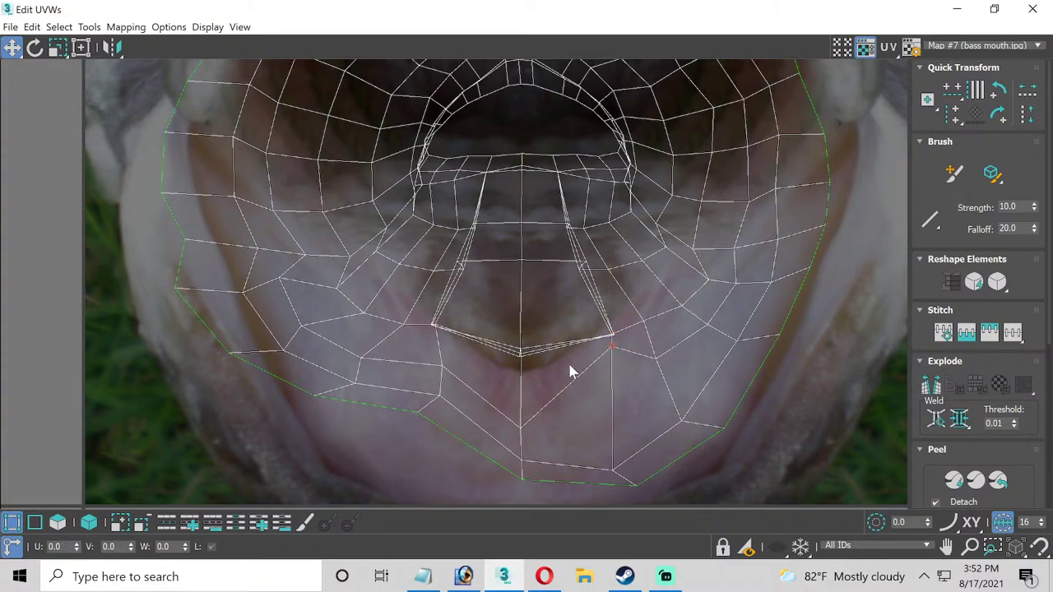
pyautogui.moveTo(525, 436); pyautogui.dragTo(522, 375)
pyautogui.moveTo(451, 373); pyautogui.dragTo(446, 340)
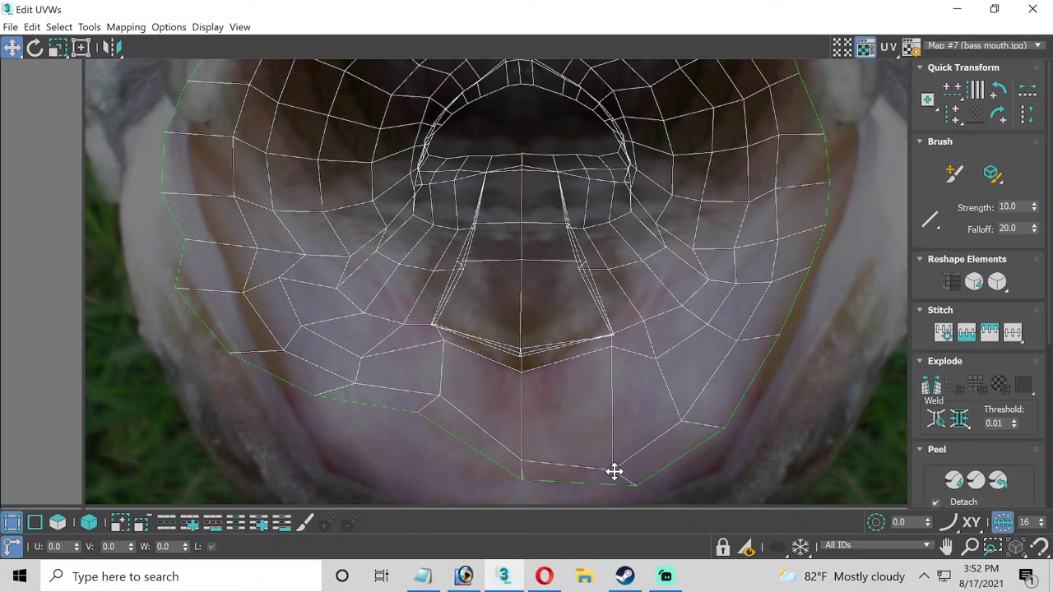
pyautogui.moveTo(444, 403); pyautogui.dragTo(442, 460)
# Minimize the UV editor and compare the fish's mouth with the bass mouth reference photo.
pyautogui.click(957, 9)
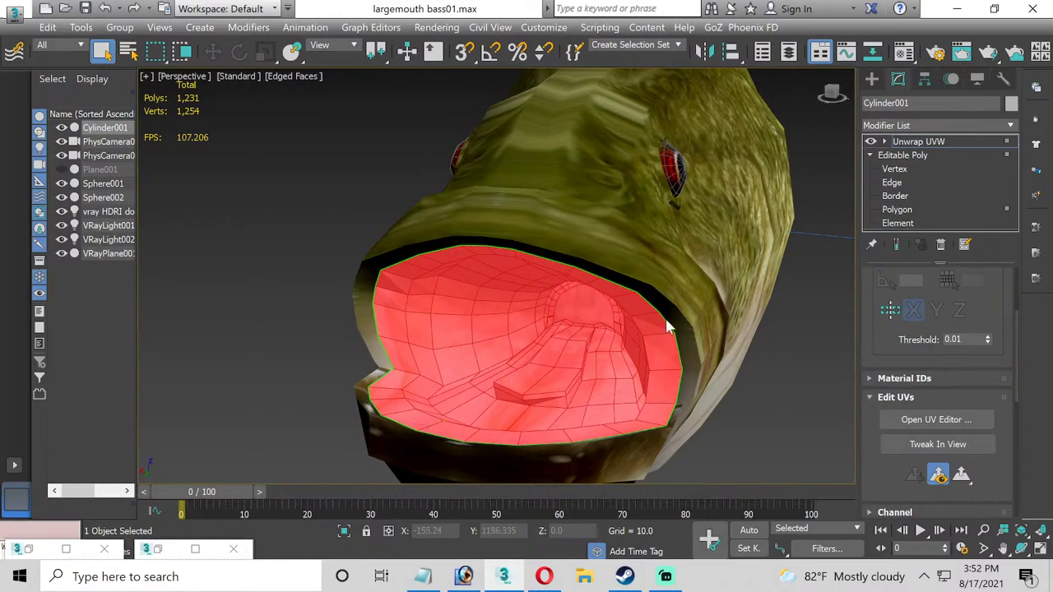
pyautogui.click(883, 143)
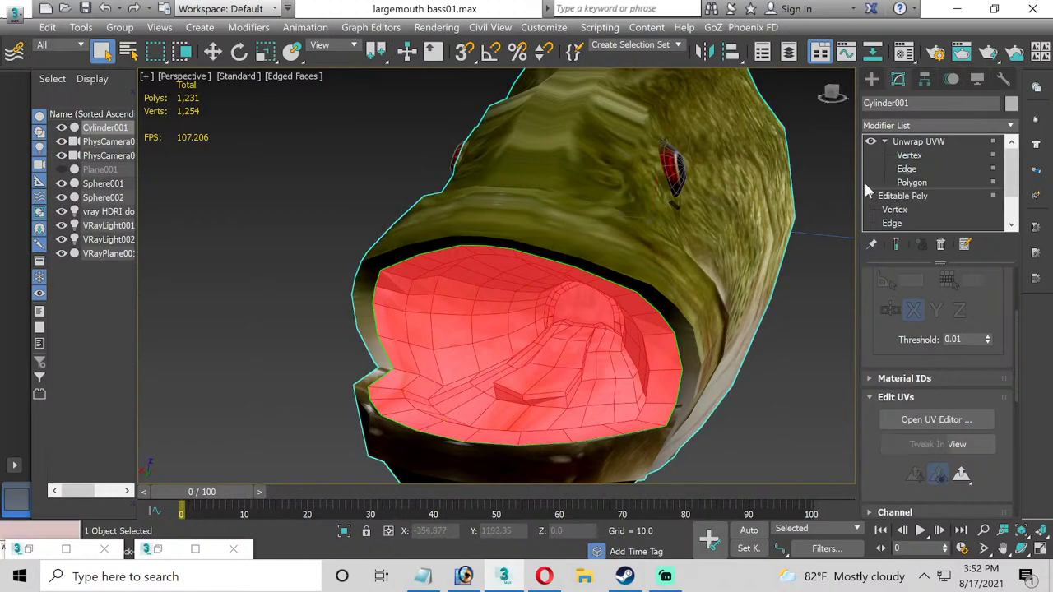
pyautogui.click(802, 315)
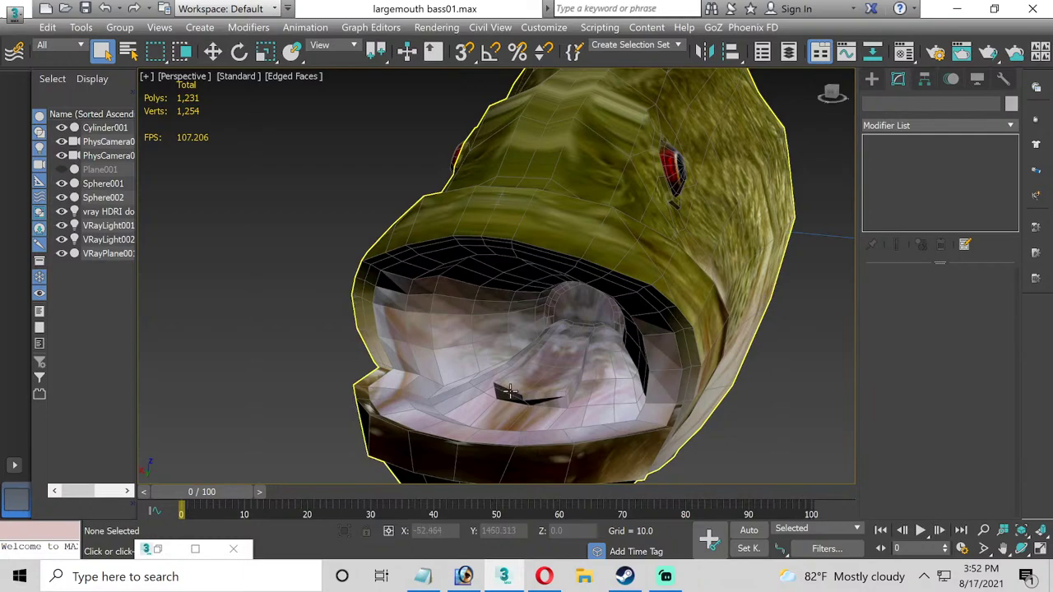
pyautogui.click(158, 549)
pyautogui.click(262, 163)
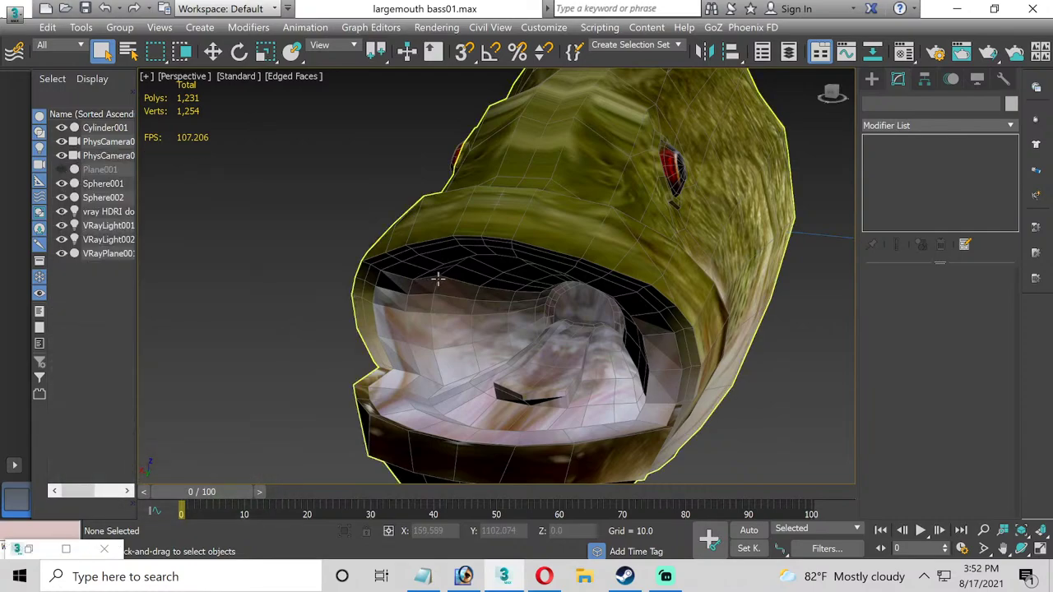
# Reopen the mouth UVs full screen and pull three vertices below the mouth down.
pyautogui.click(437, 280)
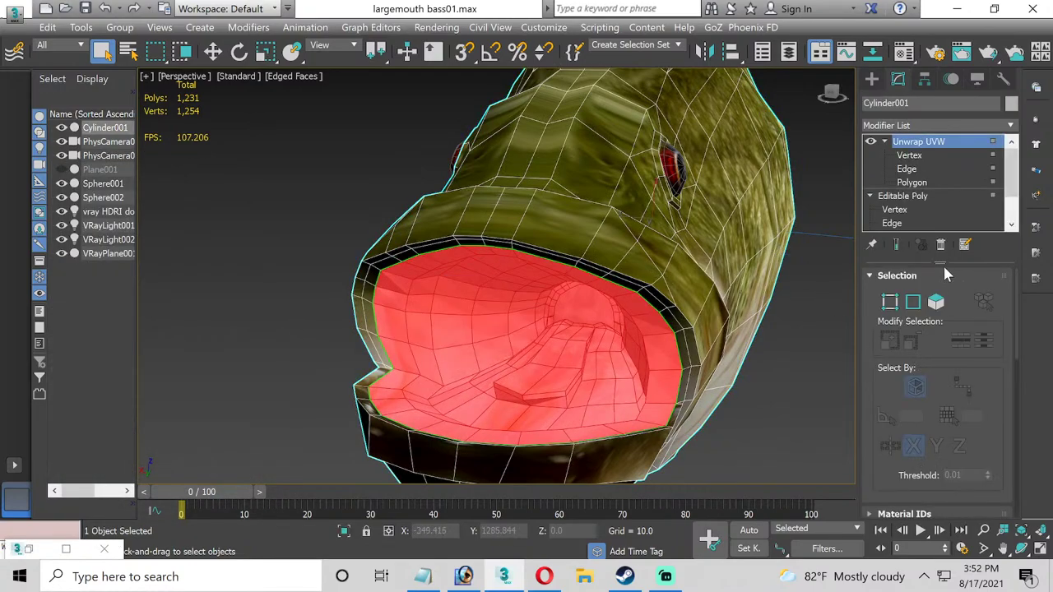
pyautogui.scroll(-2, 961, 393)
pyautogui.click(936, 469)
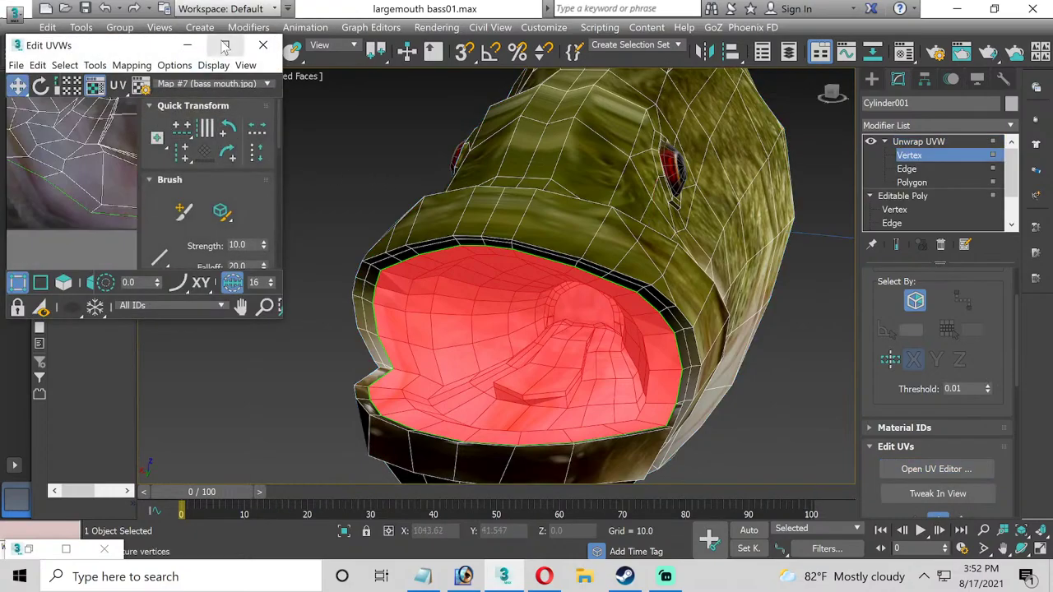
pyautogui.click(225, 45)
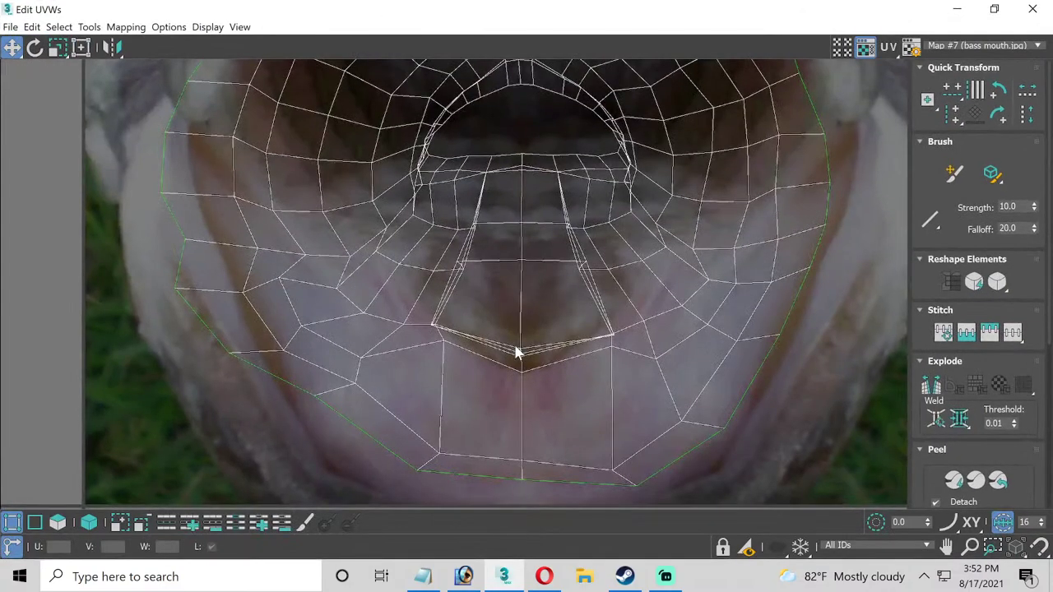
pyautogui.scroll(-3, 519, 353)
pyautogui.scroll(2, 524, 353)
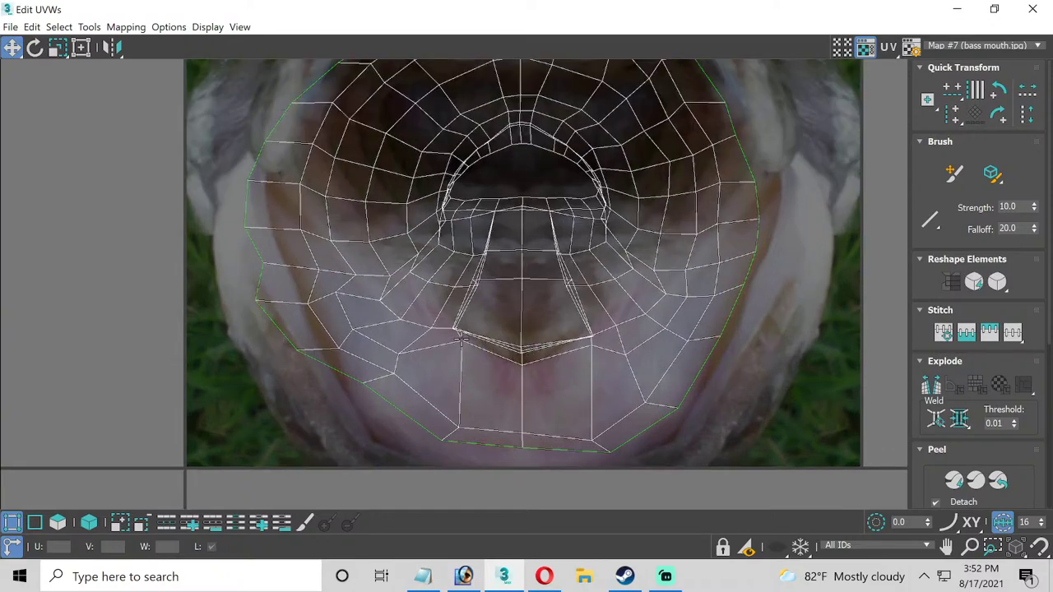
pyautogui.moveTo(465, 340); pyautogui.dragTo(456, 403)
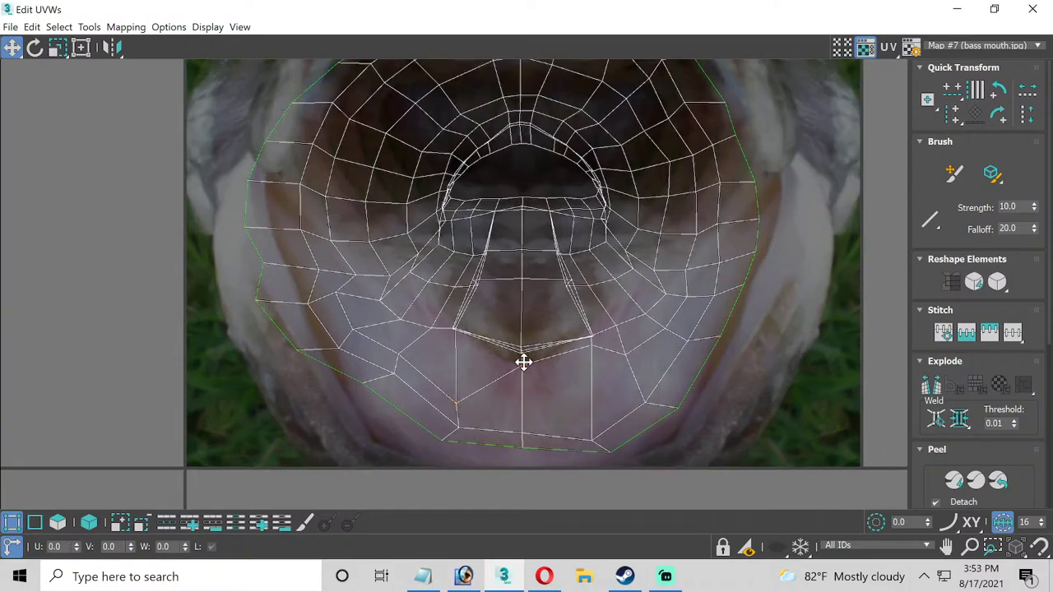
pyautogui.moveTo(523, 362); pyautogui.dragTo(523, 420)
pyautogui.moveTo(601, 352); pyautogui.dragTo(591, 417)
# Check the updated mouth texture in the viewport, then reopen the fish's UV editor.
pyautogui.click(957, 9)
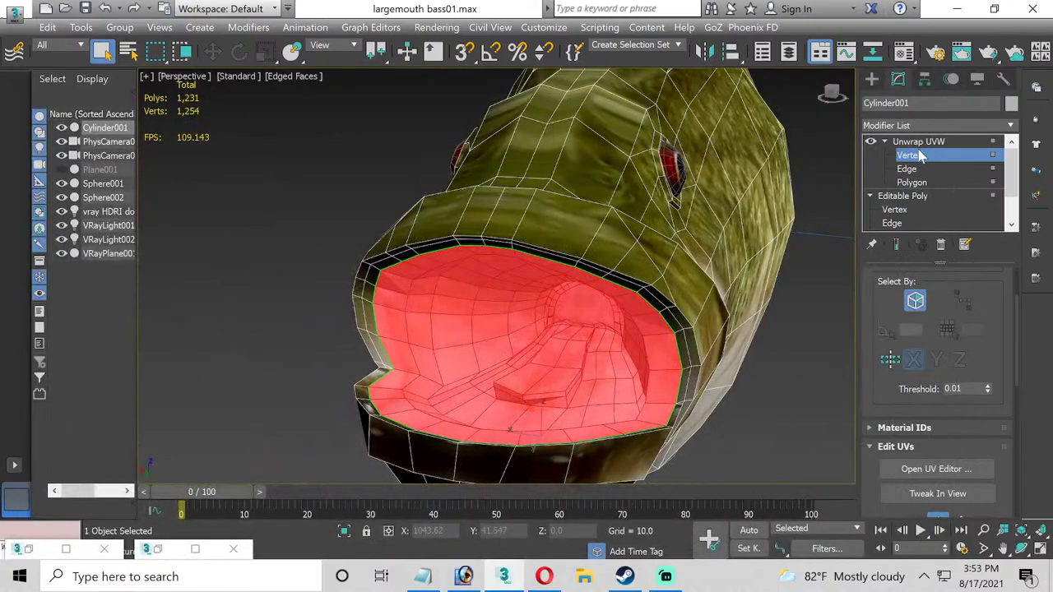
pyautogui.click(918, 142)
pyautogui.click(831, 167)
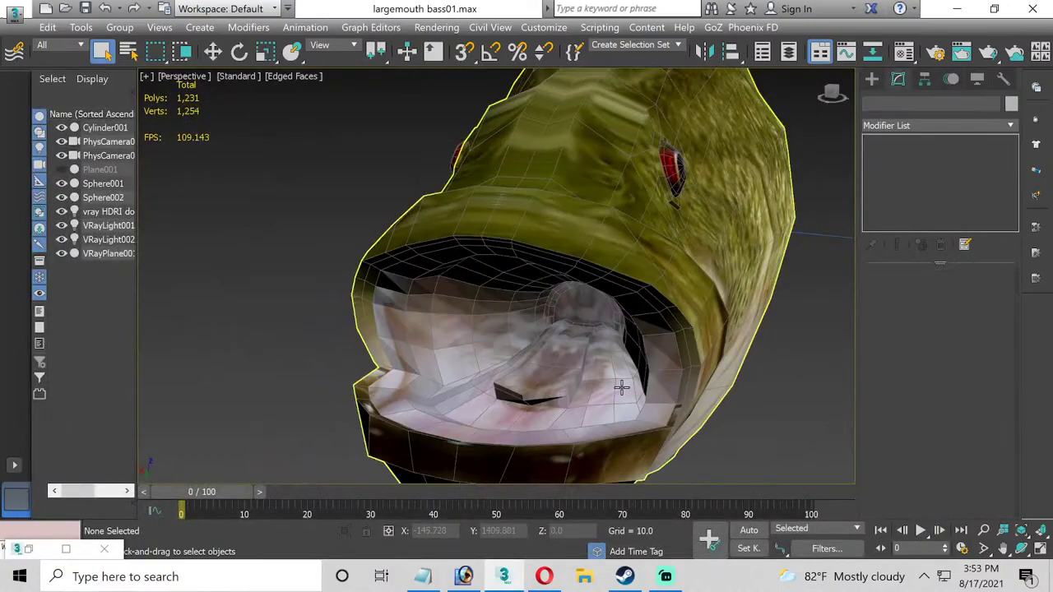
pyautogui.moveTo(606, 393)
pyautogui.mouseDown(button='middle')
pyautogui.moveTo(548, 400)
pyautogui.moveTo(601, 419)
pyautogui.moveTo(793, 406)
pyautogui.moveTo(595, 409)
pyautogui.mouseUp(button='middle')
pyautogui.click(595, 404)
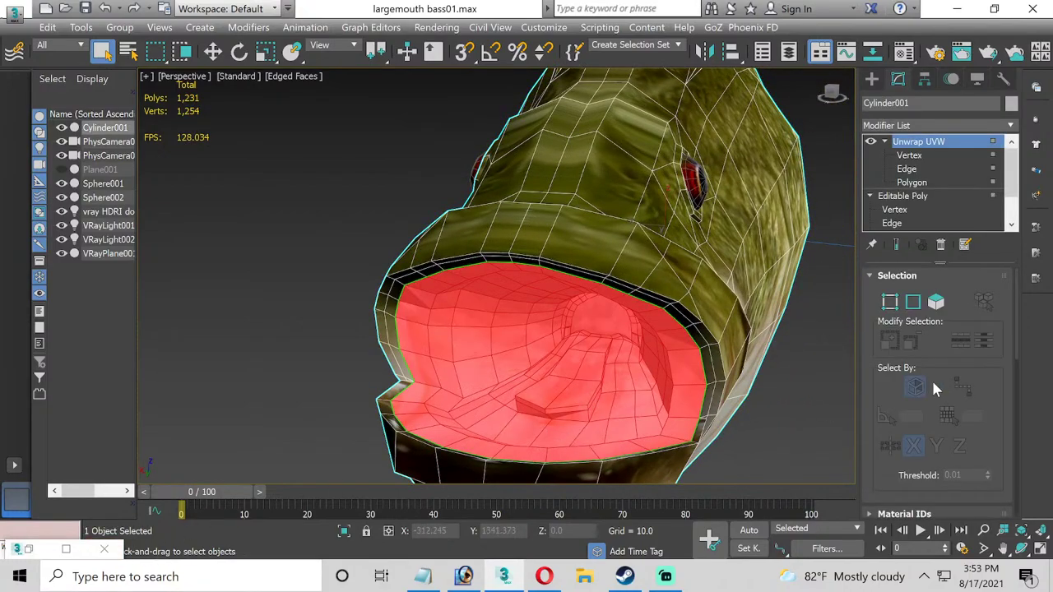
pyautogui.scroll(-3, 956, 413)
pyautogui.click(933, 481)
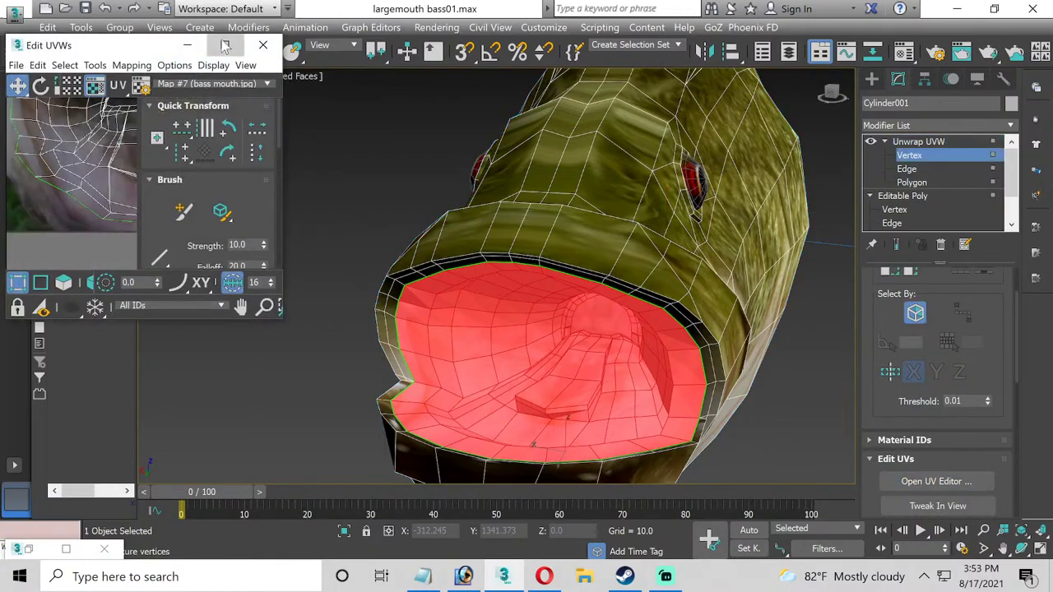
# Reposition the UV vertices around the throat and mouth over the bass mouth texture.
pyautogui.click(240, 37)
pyautogui.scroll(5, 606, 275)
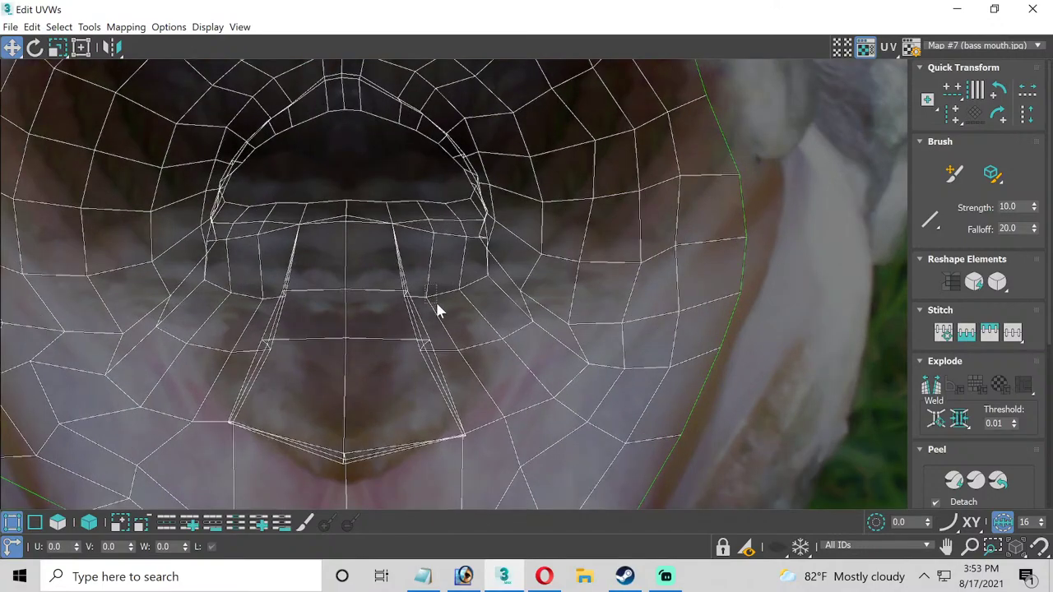
pyautogui.click(420, 294)
pyautogui.moveTo(462, 352); pyautogui.dragTo(440, 351)
pyautogui.moveTo(501, 419); pyautogui.dragTo(478, 428)
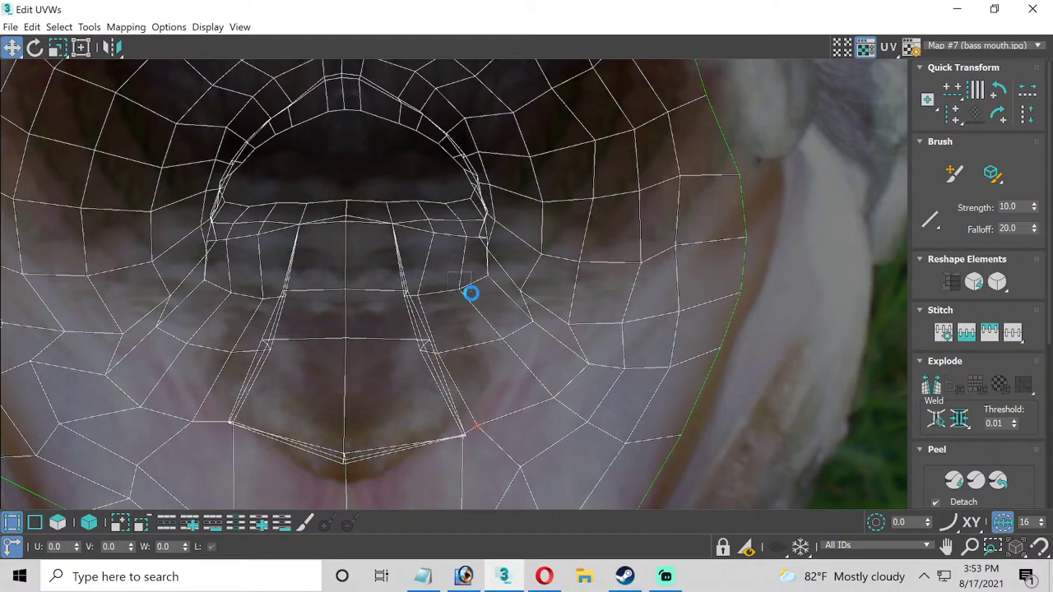
pyautogui.moveTo(486, 276); pyautogui.dragTo(479, 283)
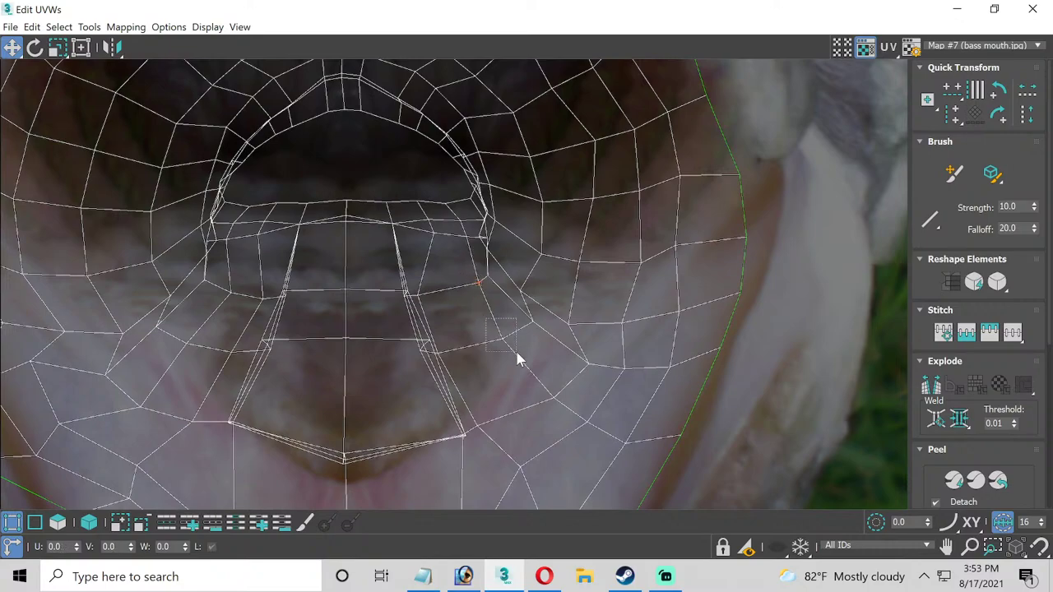
pyautogui.moveTo(518, 356); pyautogui.dragTo(515, 334)
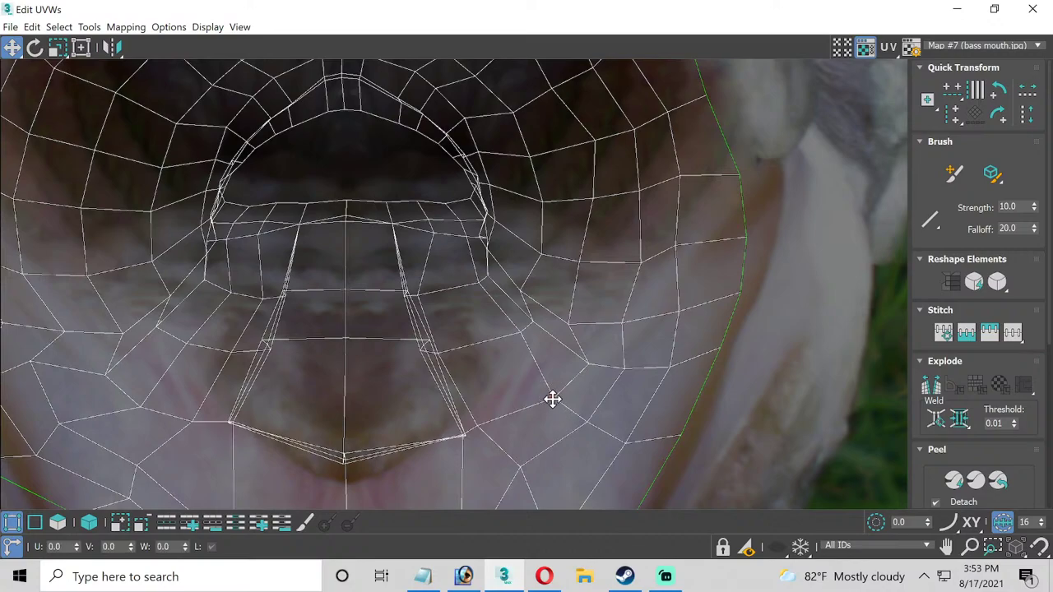
pyautogui.moveTo(551, 400); pyautogui.dragTo(575, 379)
pyautogui.moveTo(497, 443); pyautogui.dragTo(460, 376, button='middle')
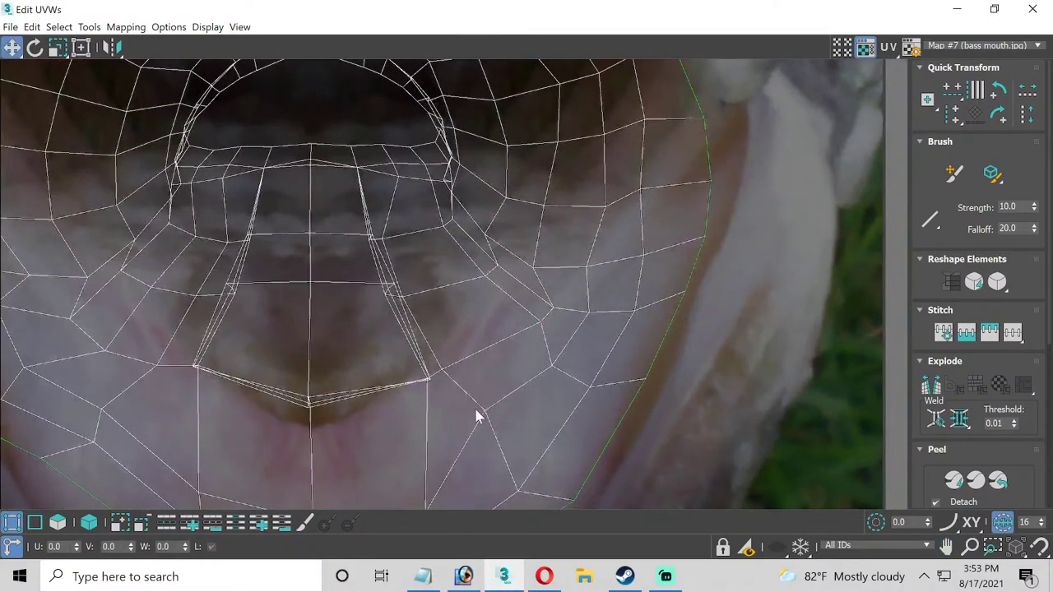
pyautogui.moveTo(487, 411); pyautogui.dragTo(506, 442)
pyautogui.moveTo(502, 357); pyautogui.dragTo(508, 421, button='middle')
# Inspect the mouth texture on the deselected fish, then reopen the UV editor full screen.
pyautogui.click(957, 8)
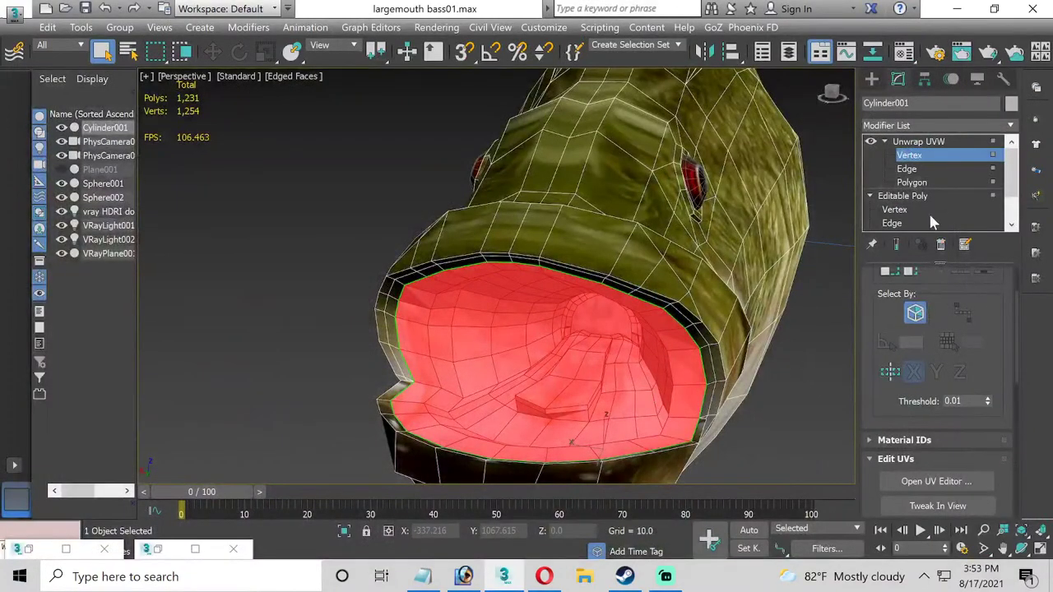
pyautogui.click(945, 163)
pyautogui.click(844, 191)
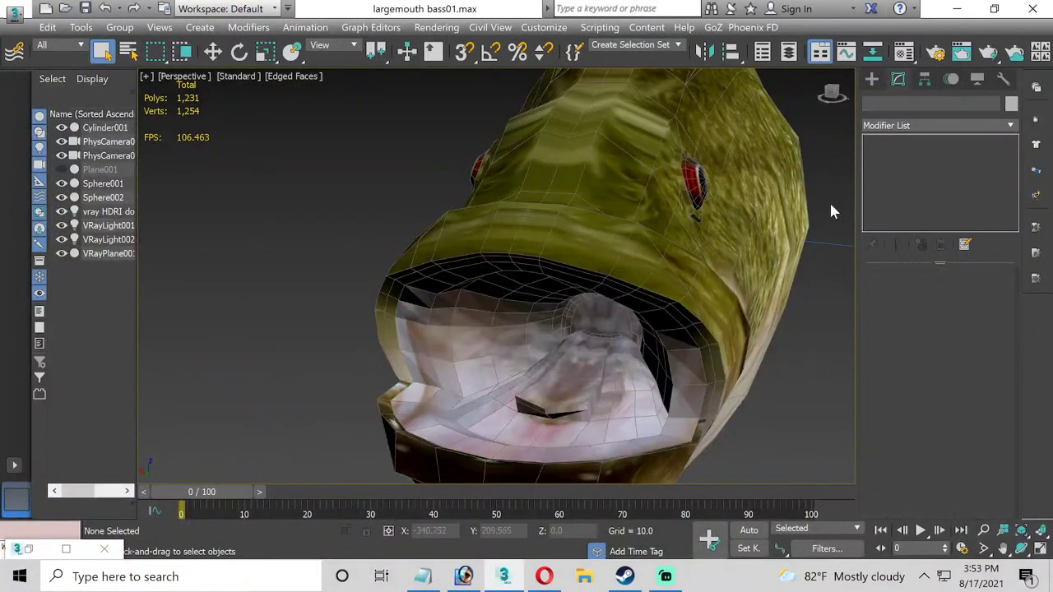
pyautogui.click(657, 382)
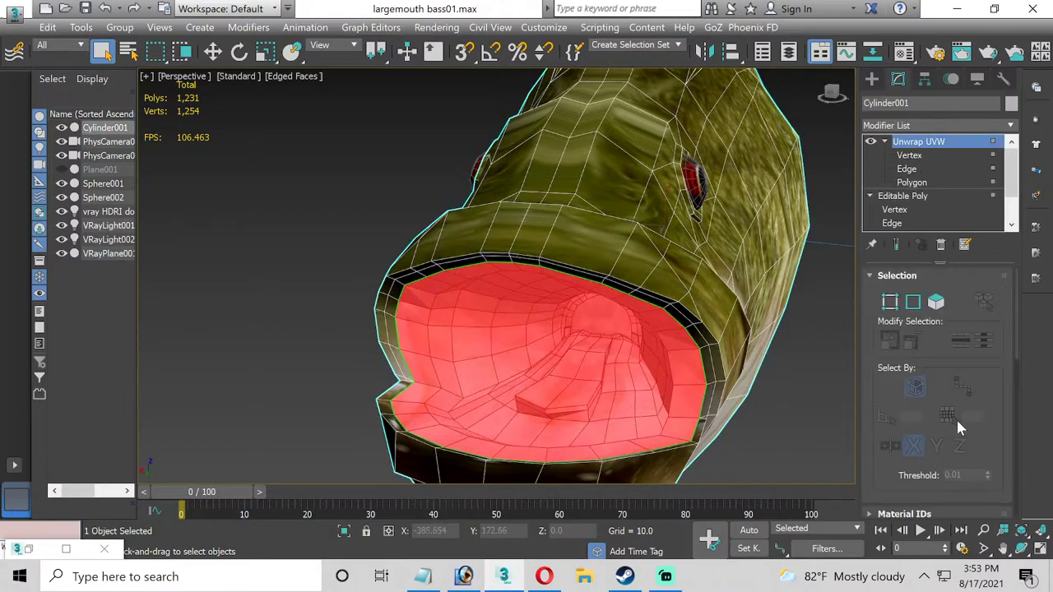
pyautogui.scroll(-3, 928, 425)
pyautogui.click(928, 455)
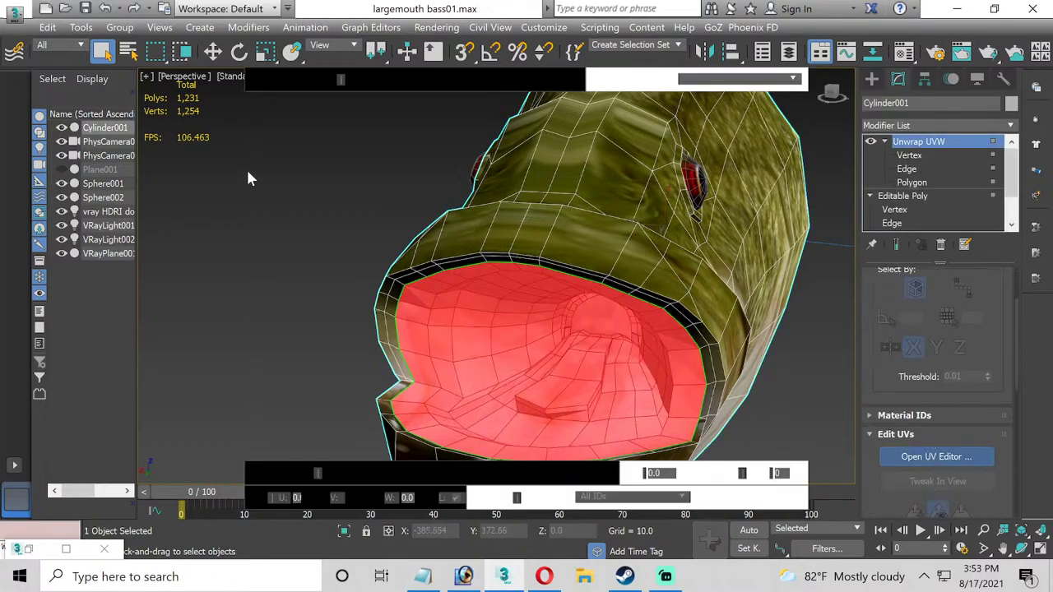
pyautogui.click(230, 43)
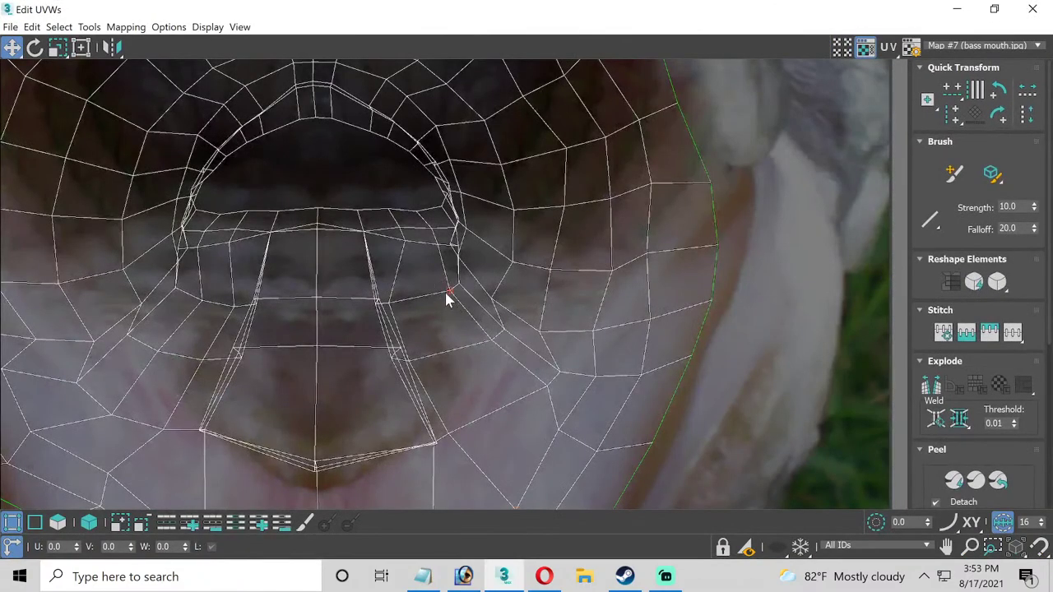
# Shift five more mouth UV vertices down and left to fit the mouth interior.
pyautogui.moveTo(449, 289); pyautogui.dragTo(438, 357)
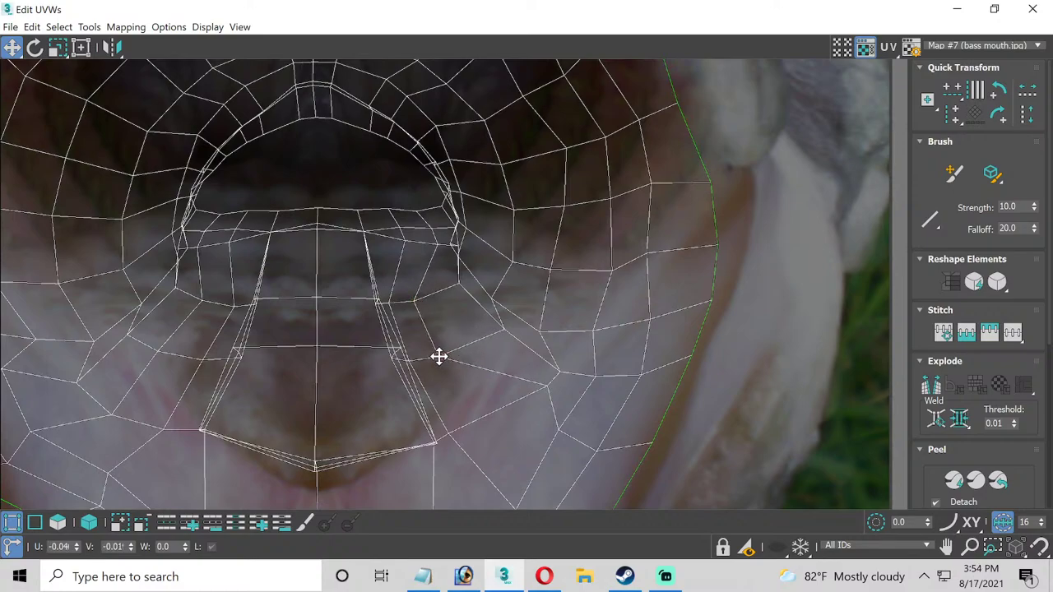
pyautogui.moveTo(546, 392); pyautogui.dragTo(475, 417)
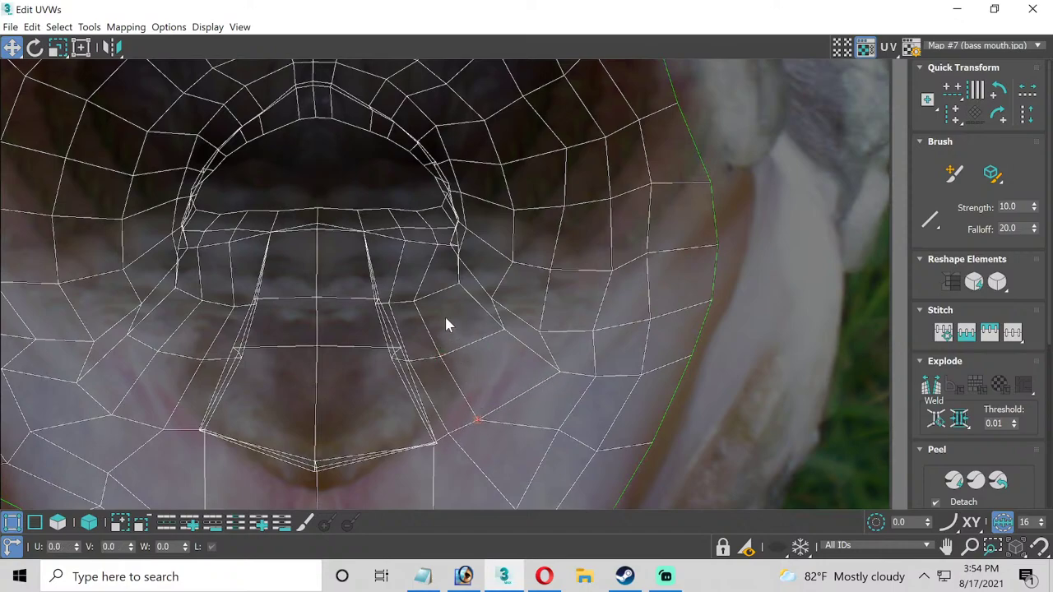
pyautogui.moveTo(462, 284); pyautogui.dragTo(440, 294)
pyautogui.moveTo(500, 328); pyautogui.dragTo(466, 350)
pyautogui.moveTo(574, 383); pyautogui.dragTo(502, 395)
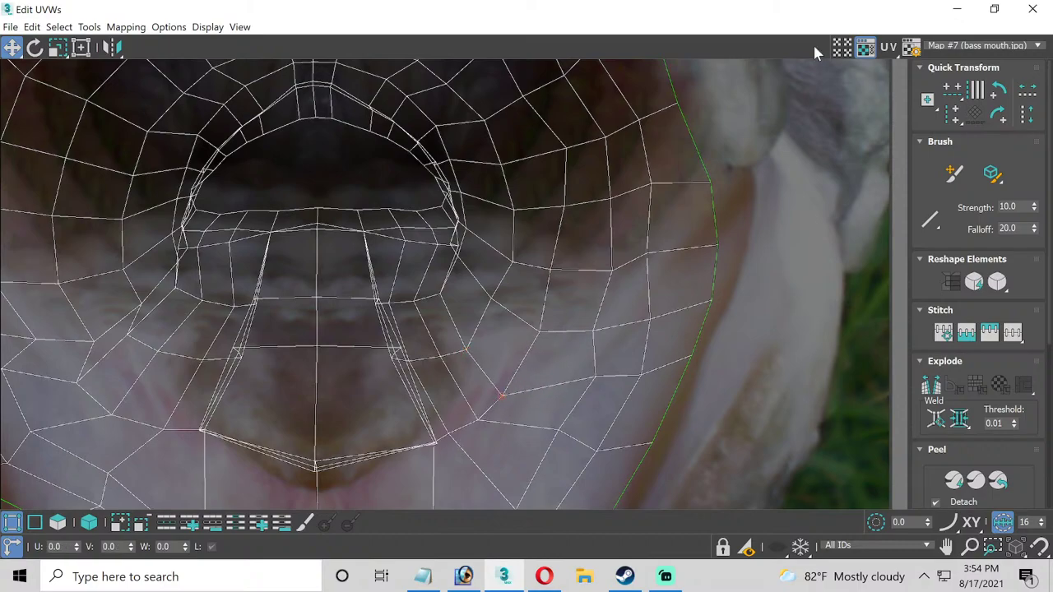
# Close the UV editor, check the fitted mouth texture, and reselect the fish.
pyautogui.click(957, 9)
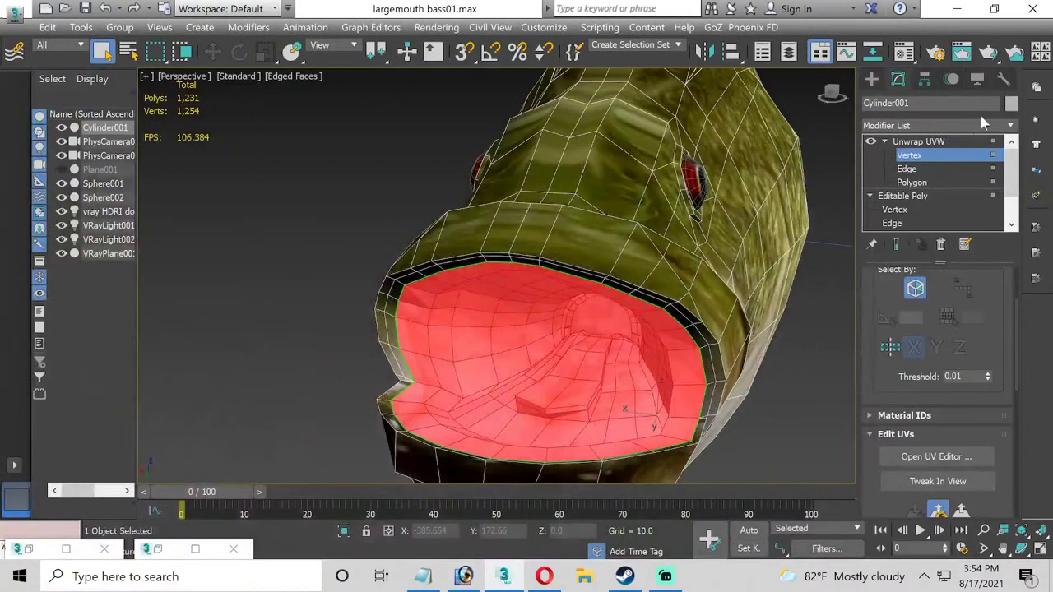
pyautogui.click(936, 157)
pyautogui.click(827, 148)
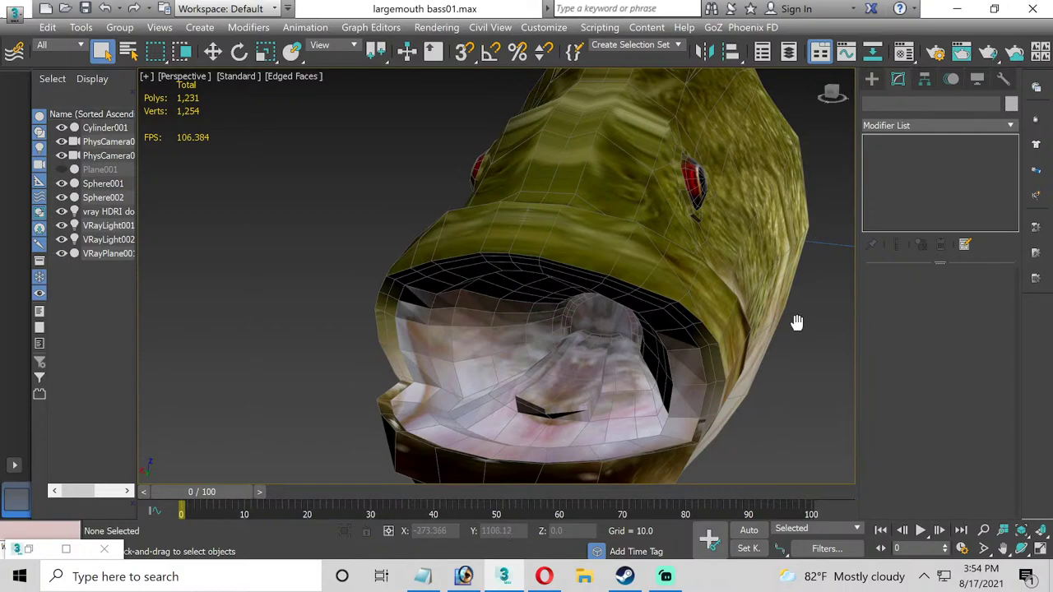
pyautogui.moveTo(797, 321); pyautogui.dragTo(782, 322, button='middle')
pyautogui.click(553, 349)
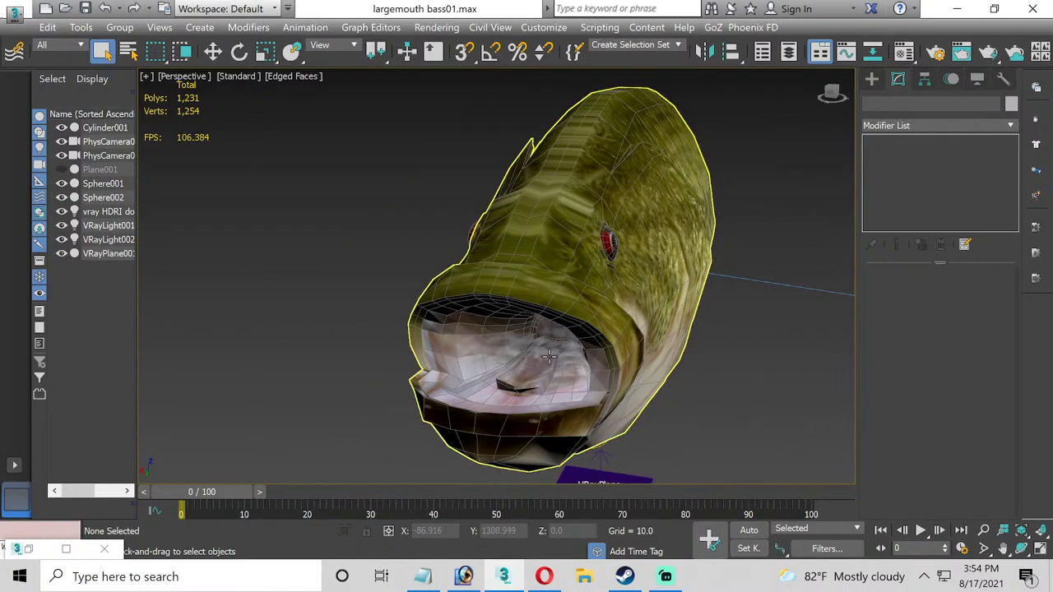
# Collapse the fish's Unwrap UVW modifier stack into the mesh.
pyautogui.click(553, 350)
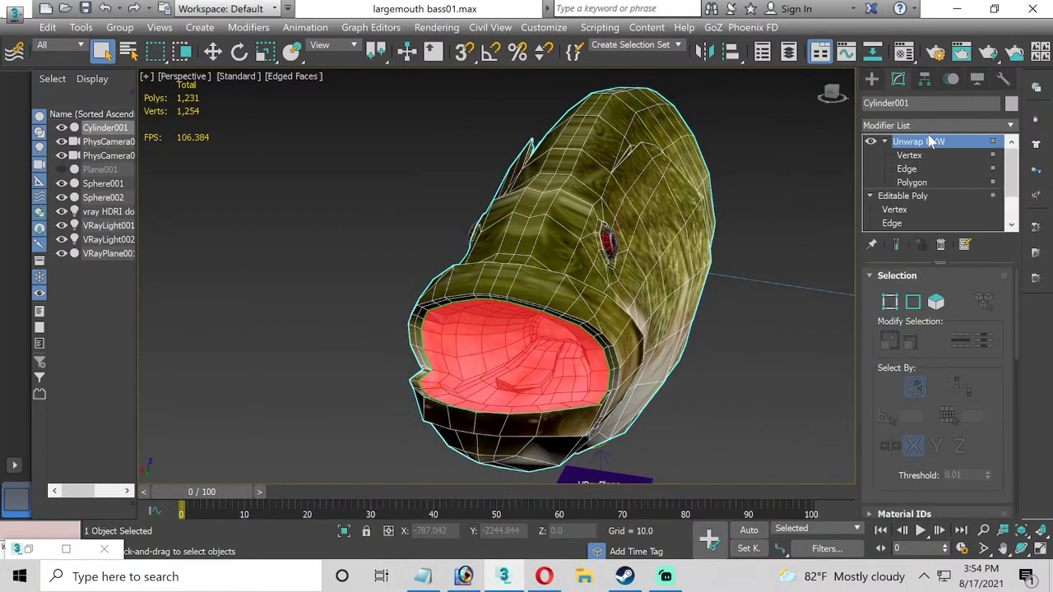
pyautogui.rightClick(933, 142)
pyautogui.click(889, 275)
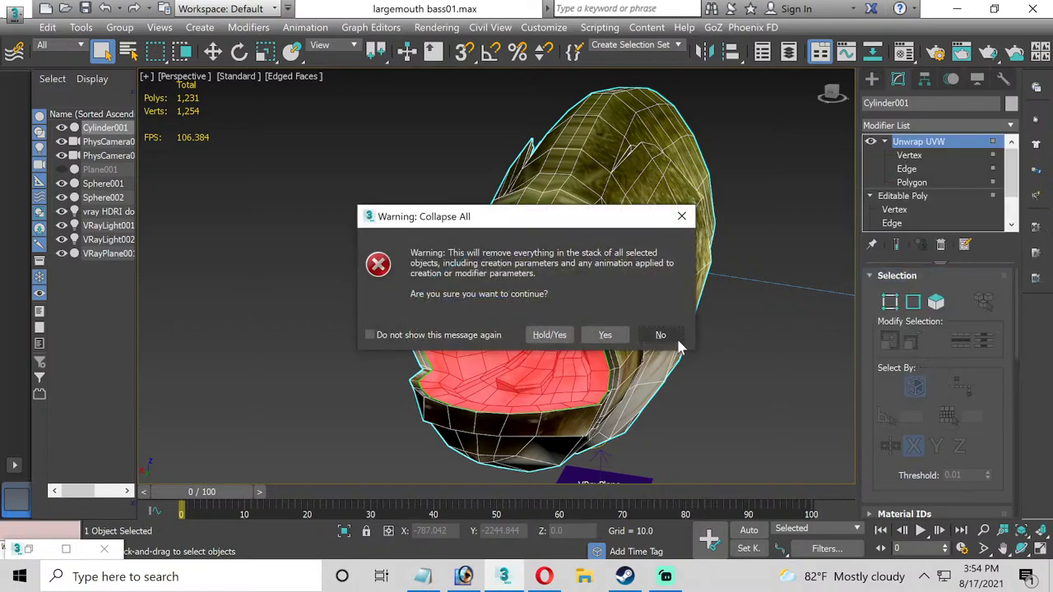
pyautogui.click(604, 335)
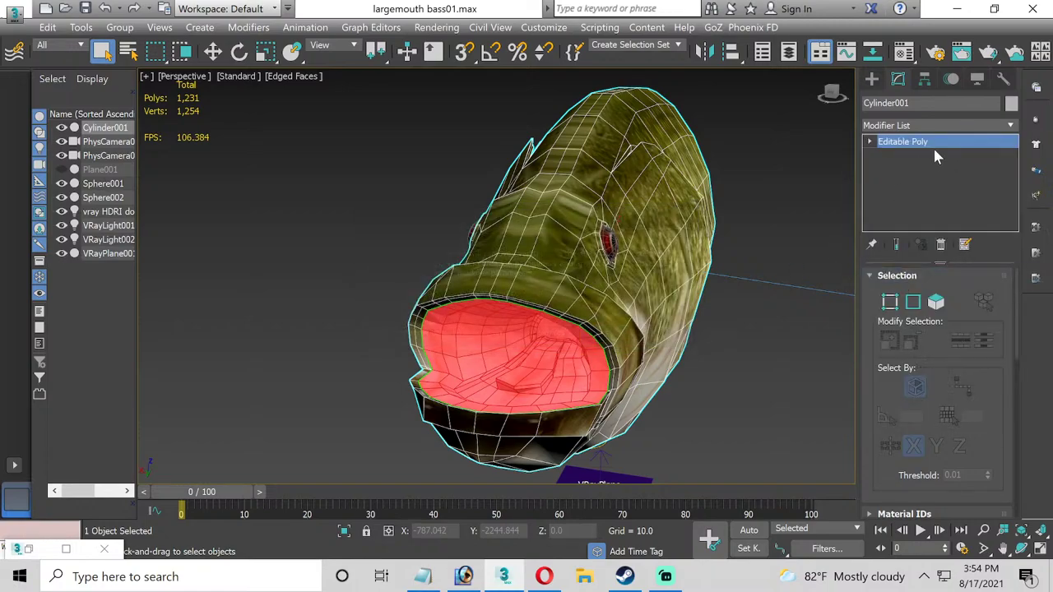
# Add a Symmetry modifier to the fish.
pyautogui.click(1008, 125)
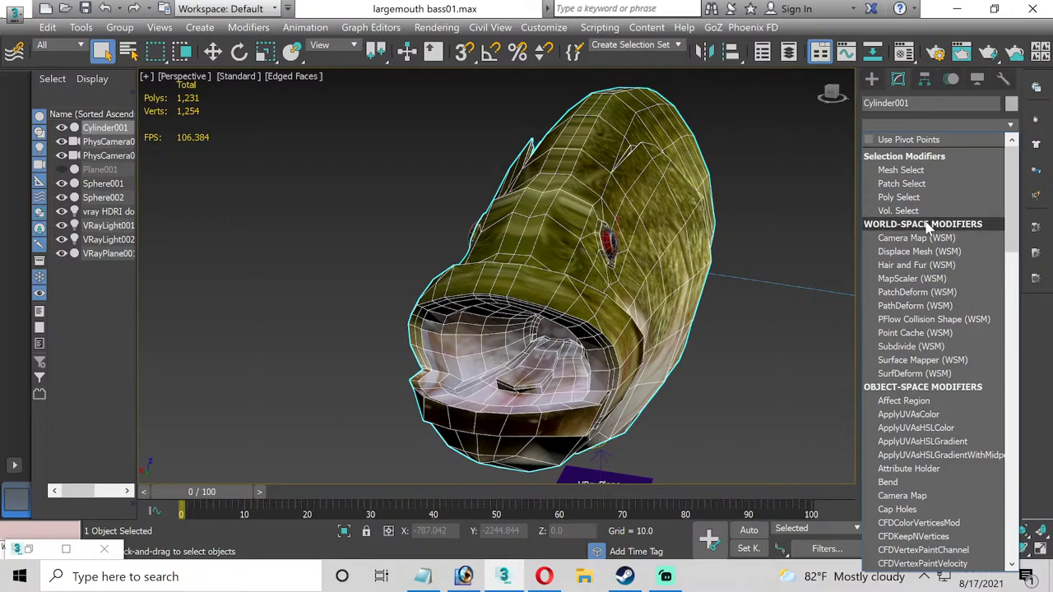
pyautogui.scroll(-15, 923, 238)
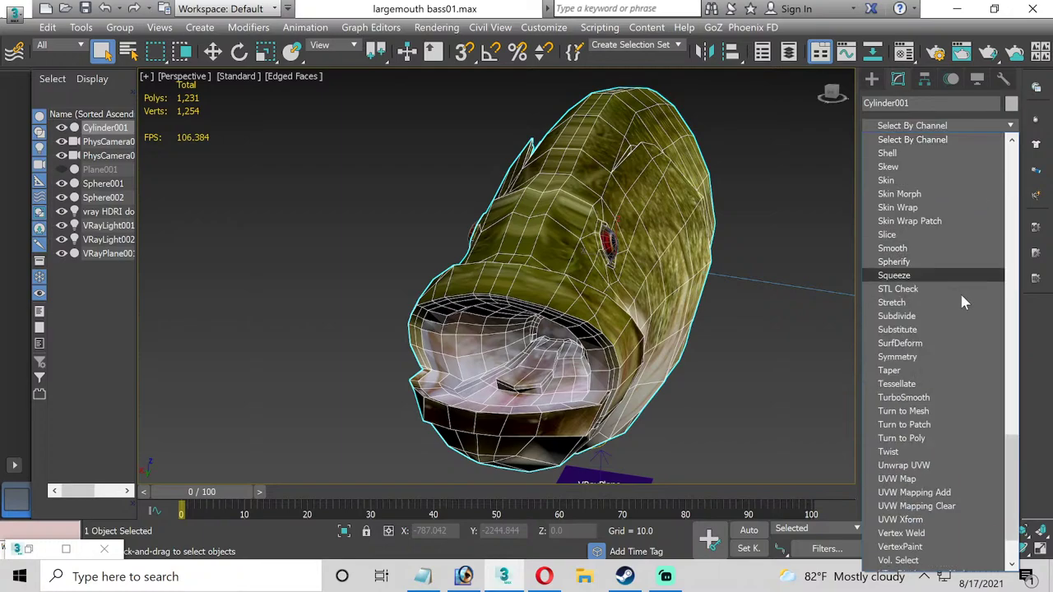
pyautogui.click(928, 357)
pyautogui.click(734, 336)
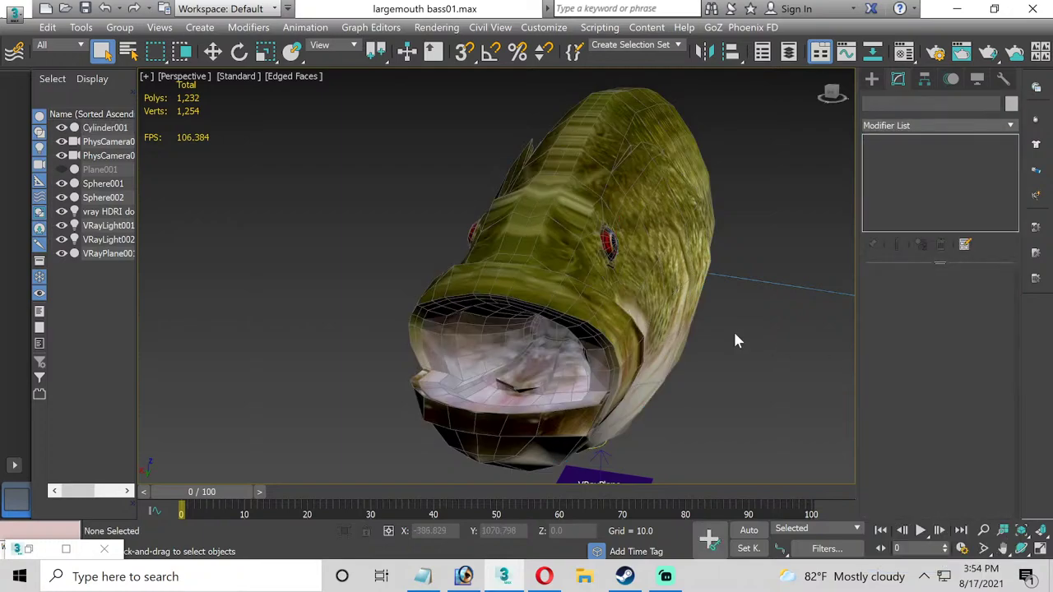
pyautogui.click(519, 369)
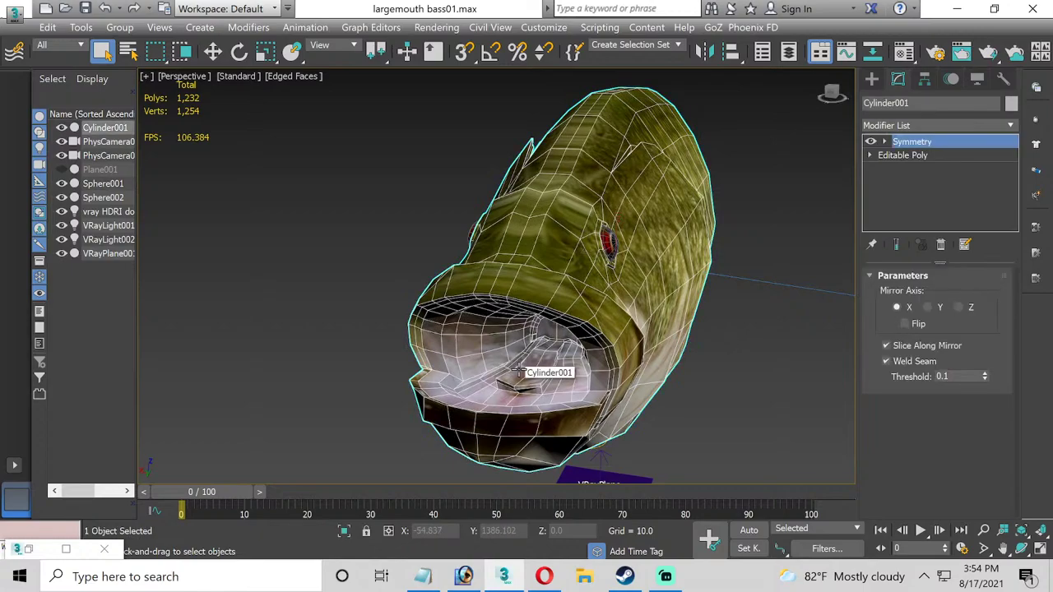
# Collapse the Symmetry modifier, leaving a single Editable Poly with 1,232 polygons.
pyautogui.rightClick(964, 146)
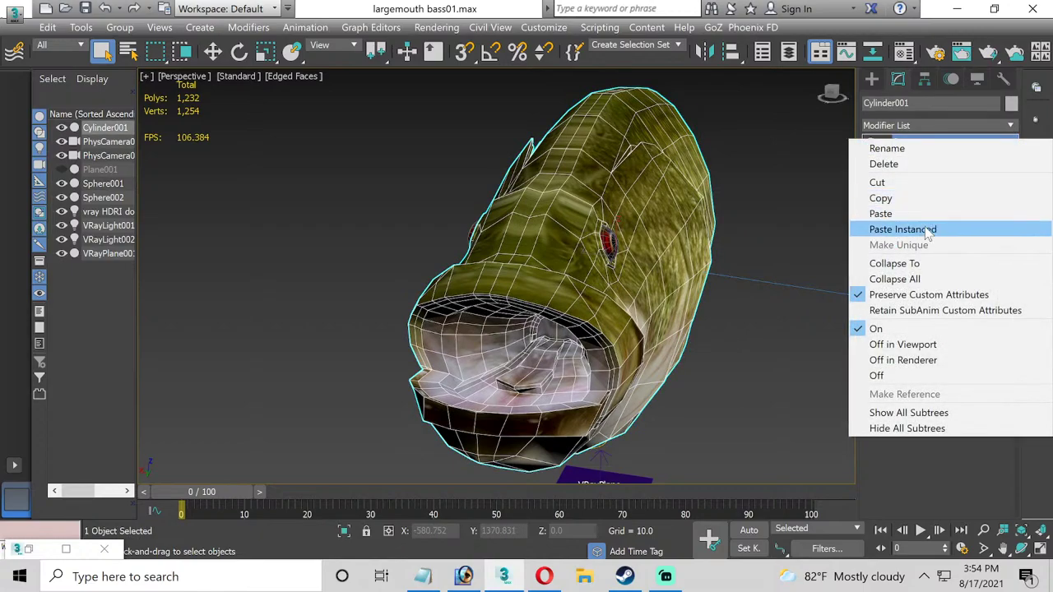
pyautogui.click(911, 281)
pyautogui.click(605, 334)
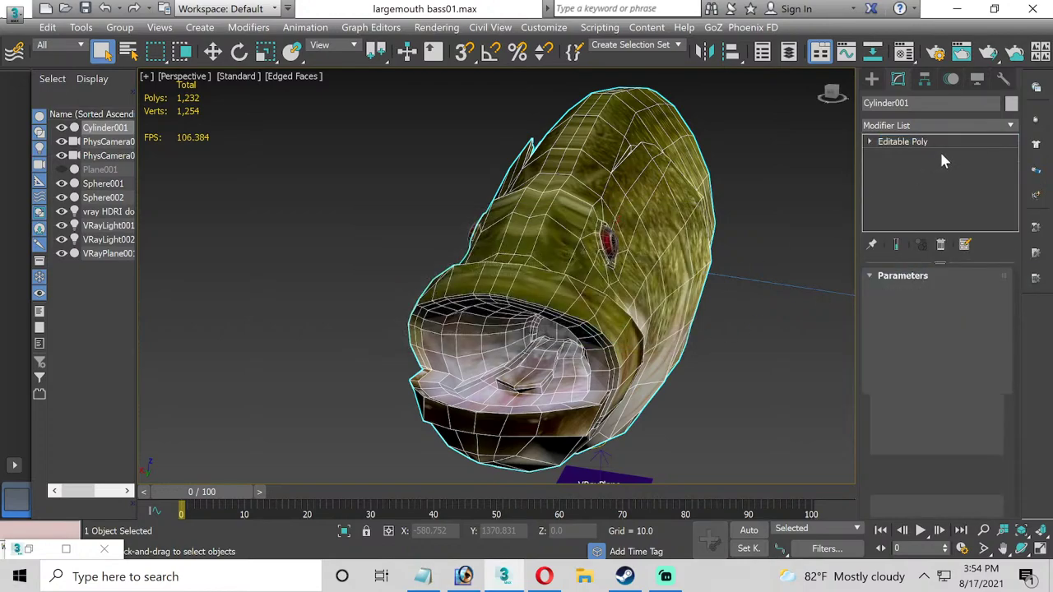
pyautogui.click(1012, 125)
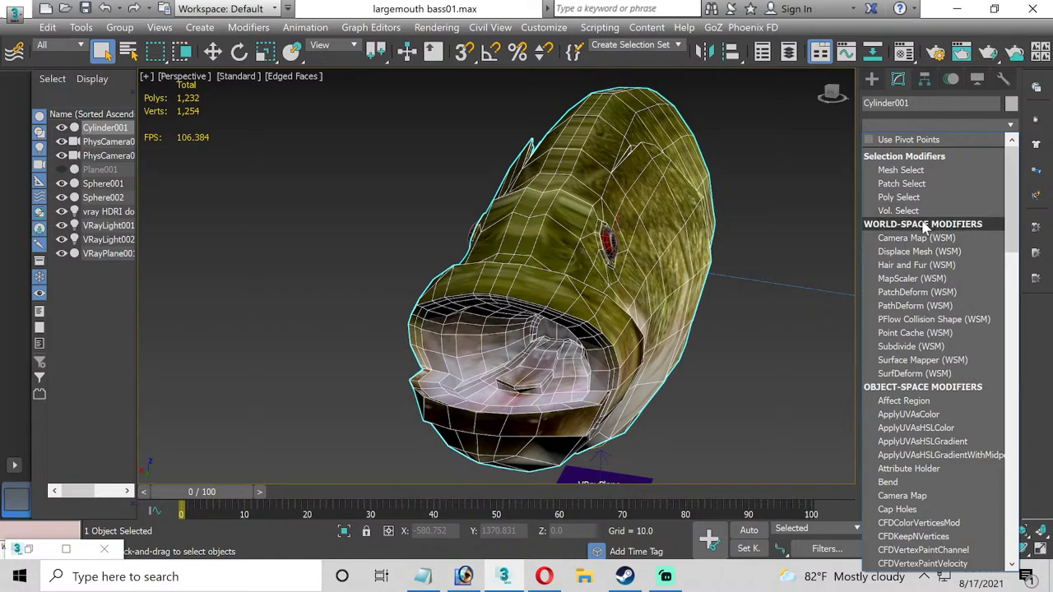
pyautogui.click(915, 227)
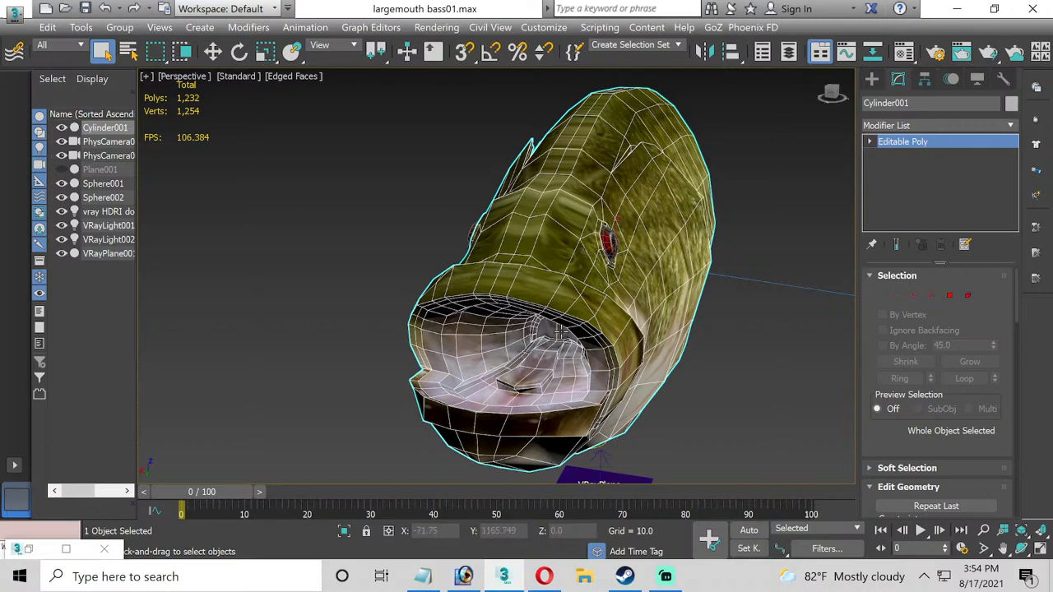
# Select and remove the edge loop around the inner mouth rim.
pyautogui.click(932, 296)
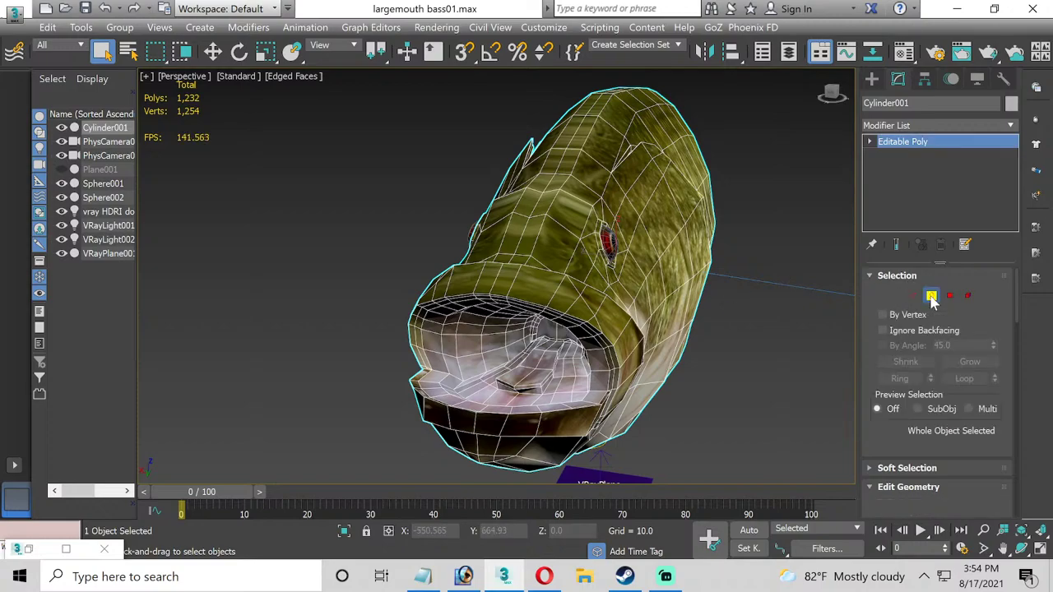
pyautogui.click(913, 296)
pyautogui.scroll(5, 424, 366)
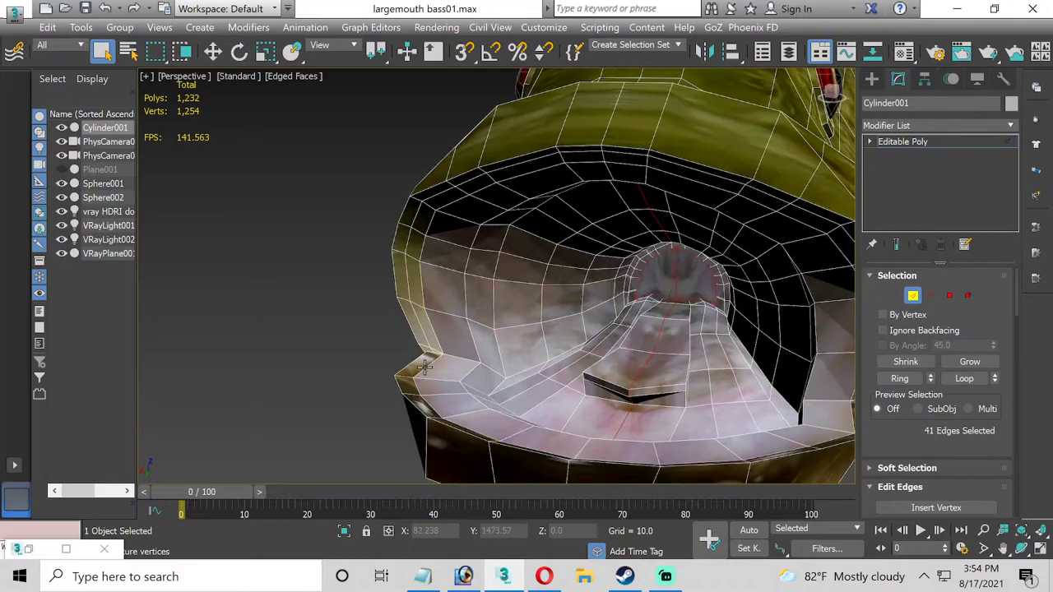
pyautogui.doubleClick(425, 367)
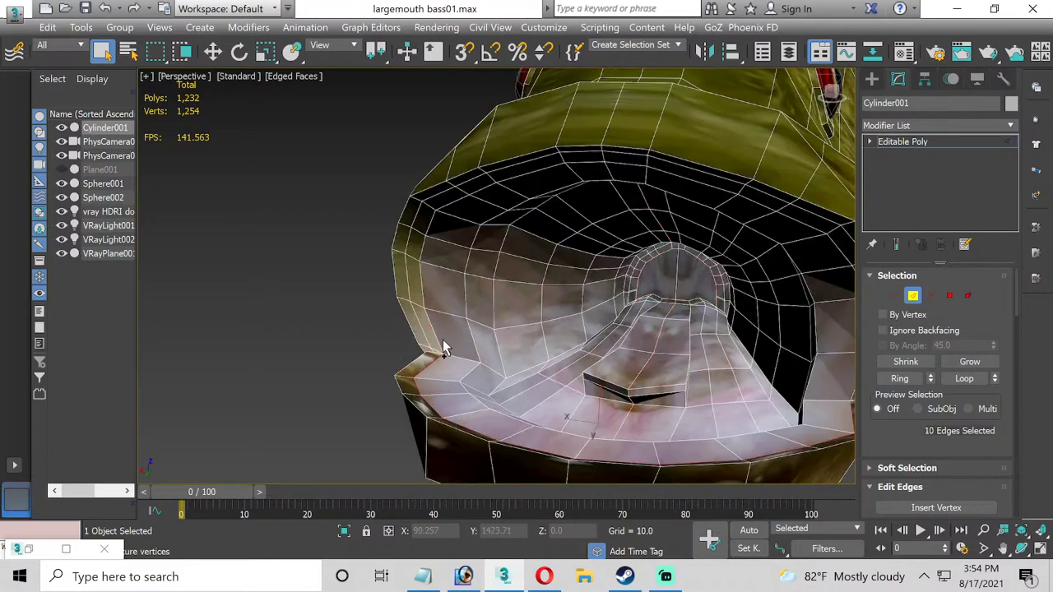
pyautogui.keyDown('ctrl'); pyautogui.doubleClick(439, 339); pyautogui.keyUp('ctrl')
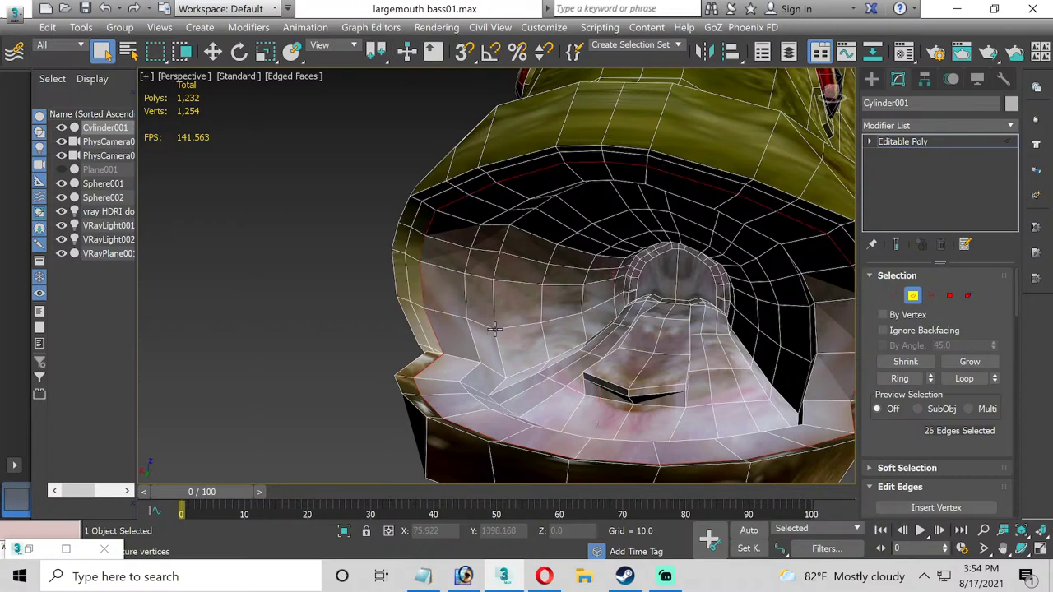
pyautogui.moveTo(535, 331); pyautogui.dragTo(452, 335, button='middle')
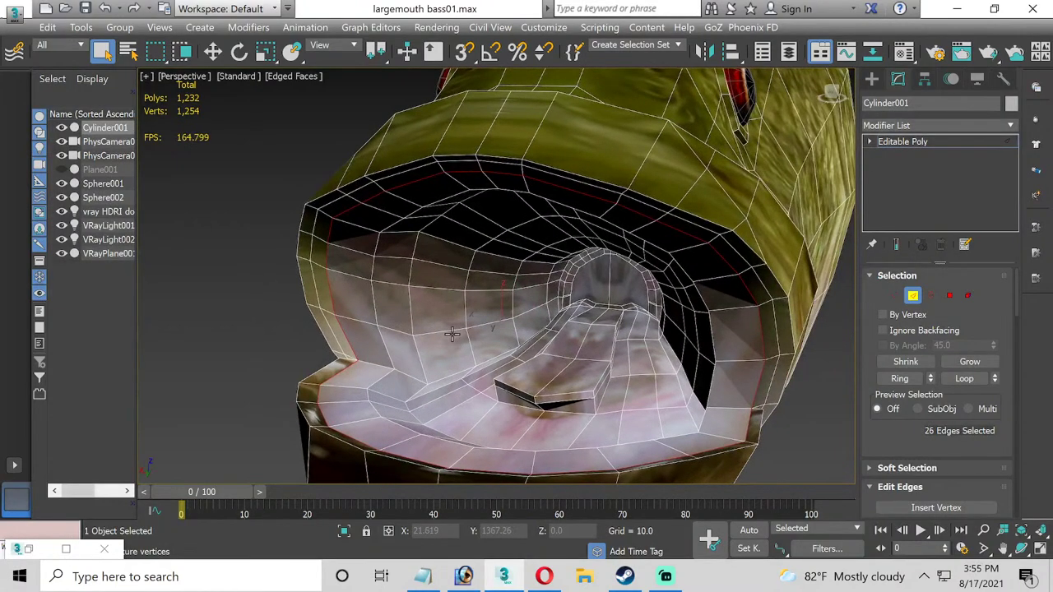
pyautogui.hotkey('ctrl', 'BackSpace')
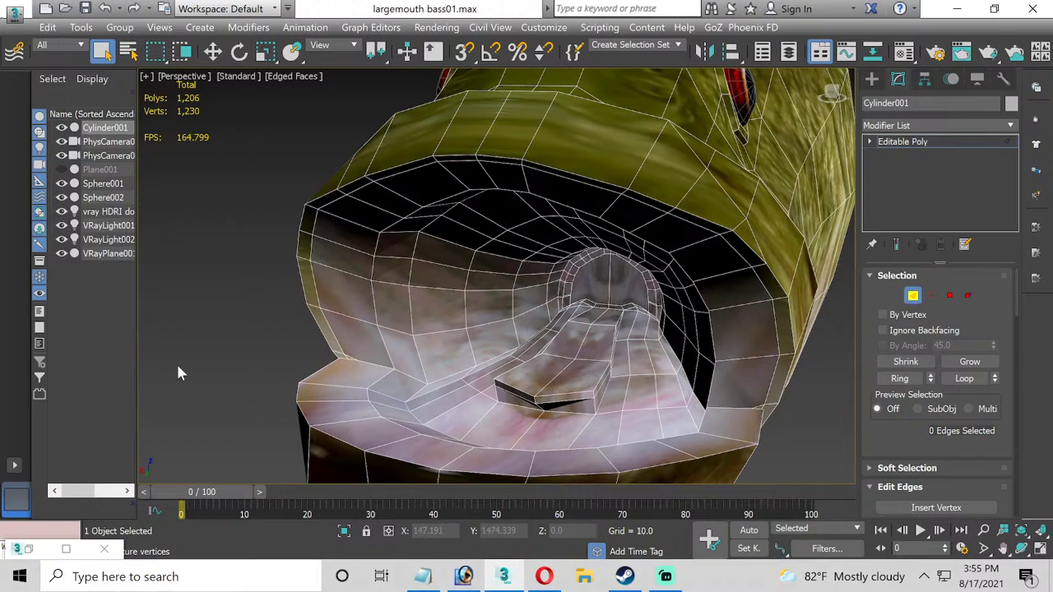
# Ring-select a 24-edge loop on the lower mouth rim and remove it, reaching 1,160 polygons.
pyautogui.click(336, 384)
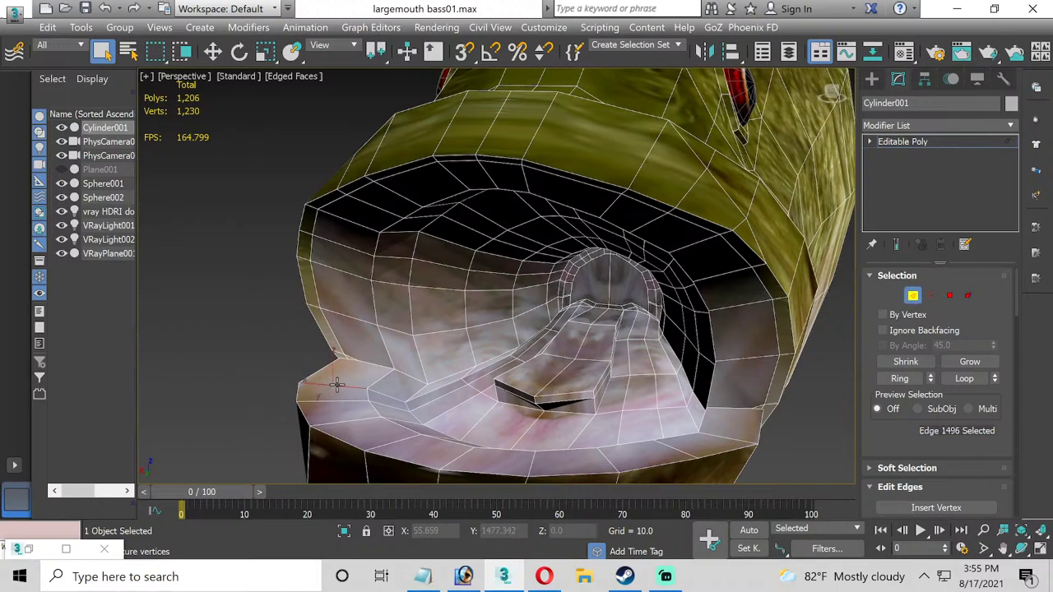
pyautogui.click(905, 377)
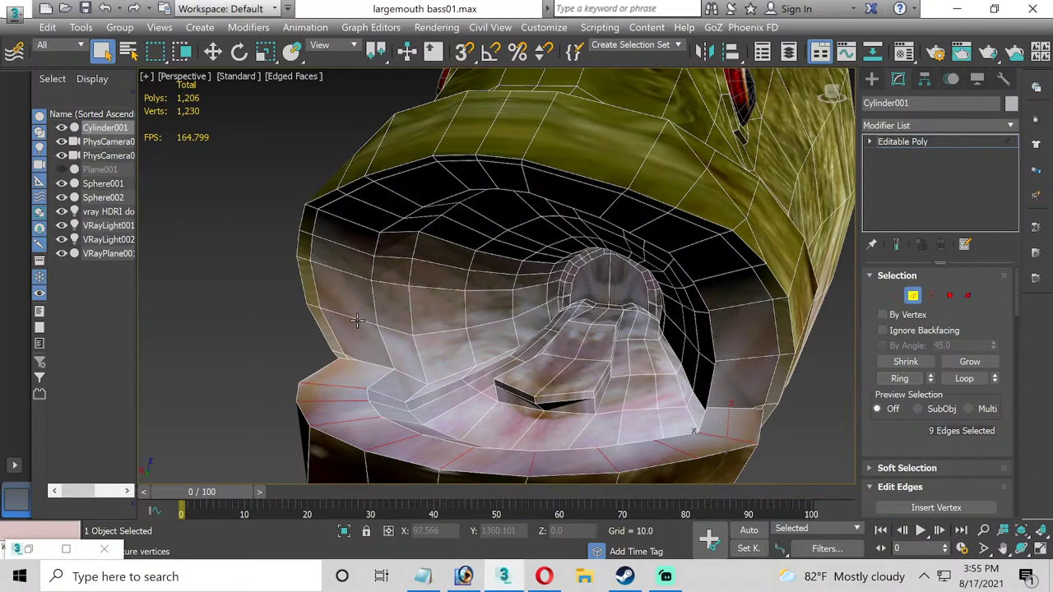
pyautogui.click(904, 378)
pyautogui.scroll(-1, 935, 398)
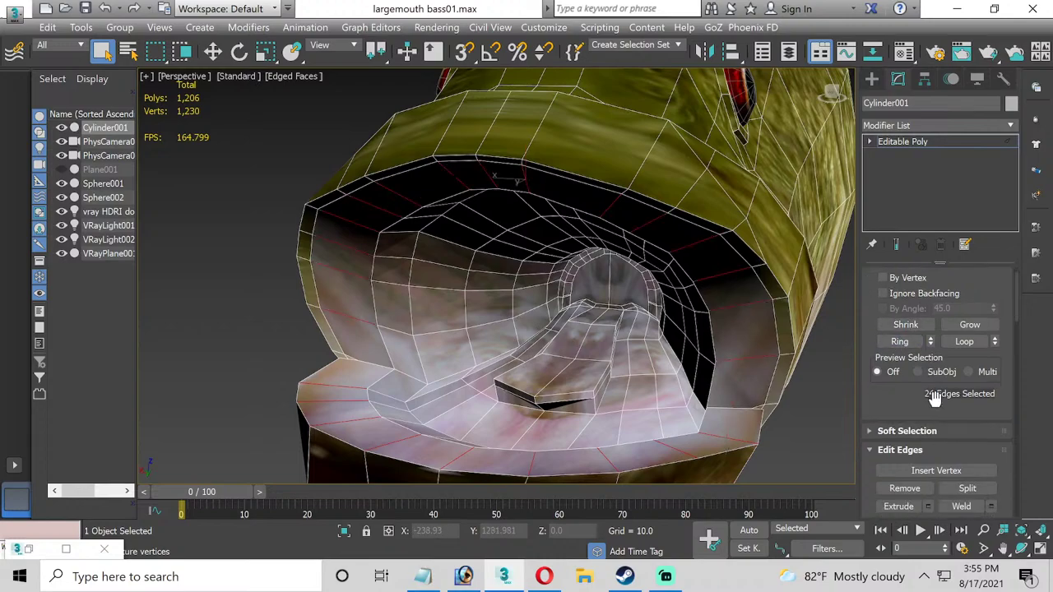
pyautogui.scroll(-1, 935, 398)
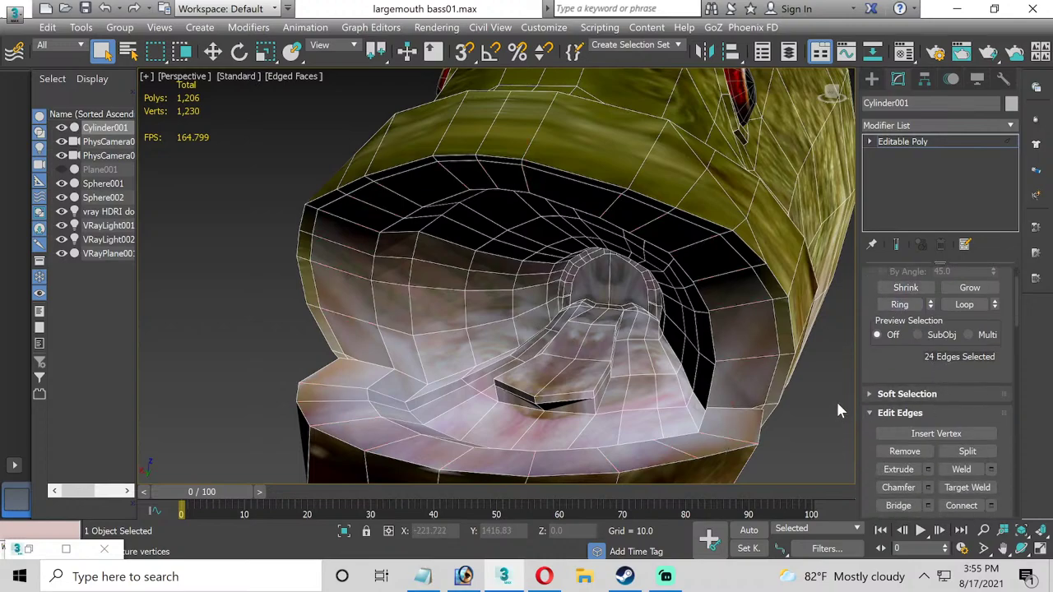
pyautogui.click(869, 142)
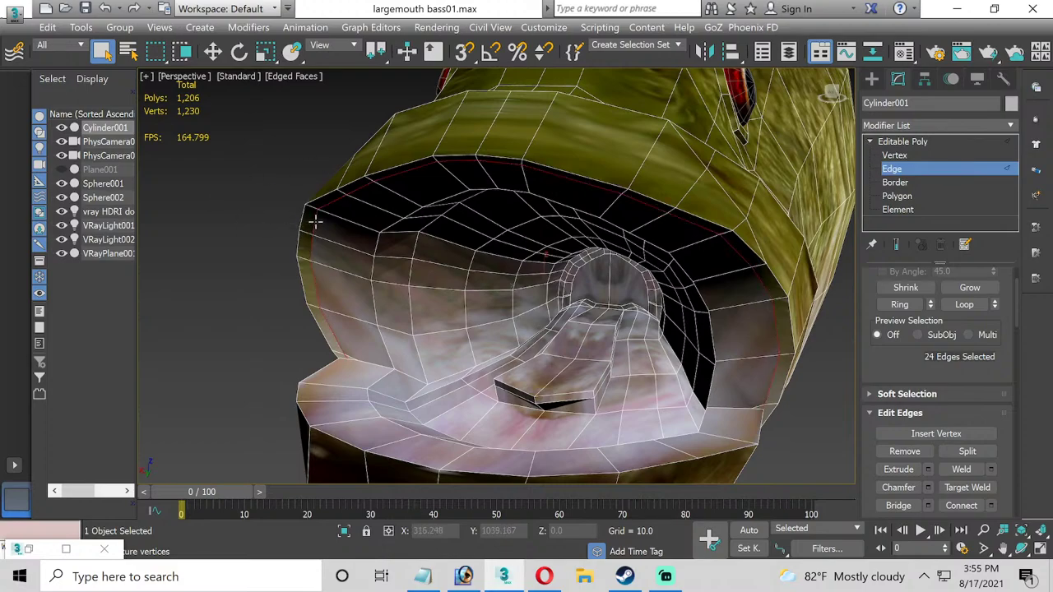
pyautogui.hotkey('ctrl', 'BackSpace')
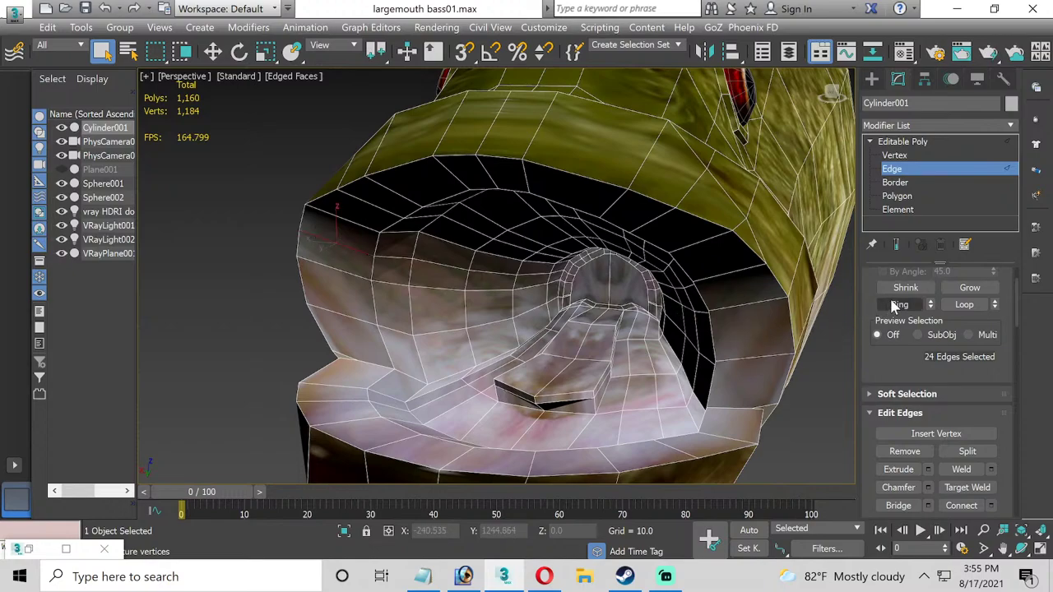
pyautogui.scroll(-1, 947, 391)
# Connect the selected mouth edges with a new slid edge loop.
pyautogui.click(991, 481)
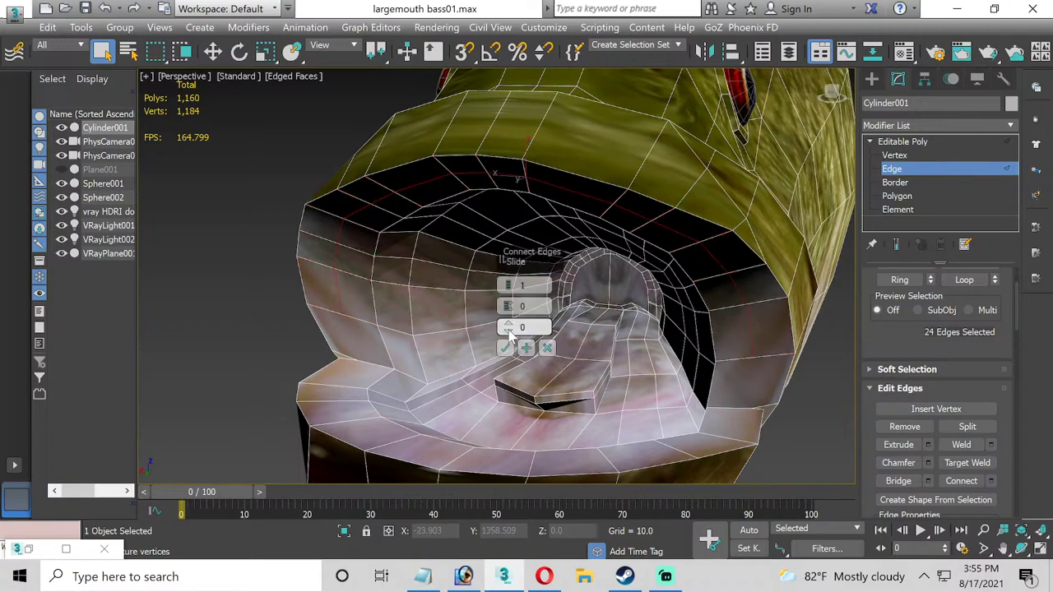
pyautogui.moveTo(509, 326); pyautogui.dragTo(510, 200)
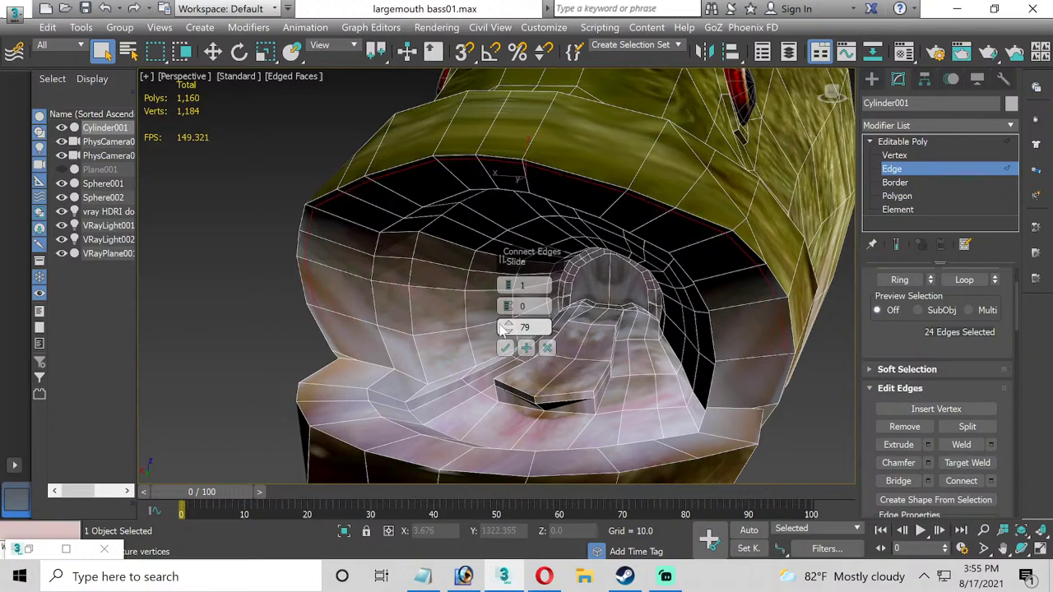
pyautogui.click(505, 348)
# Connect a pair of vertices inside the mouth, bringing the mesh to 1,176 polygons.
pyautogui.click(933, 156)
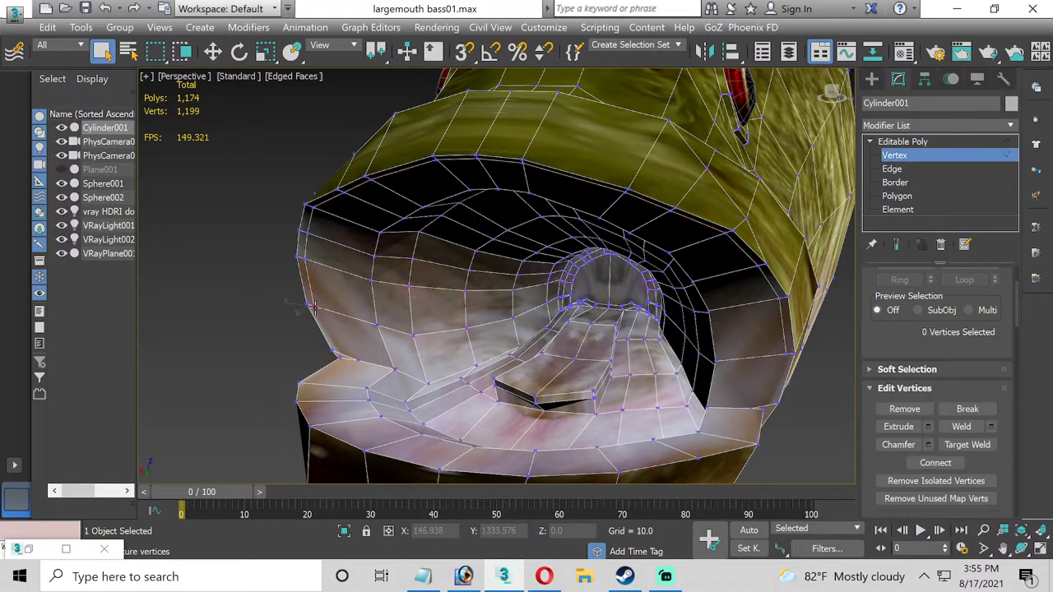
pyautogui.scroll(4, 330, 349)
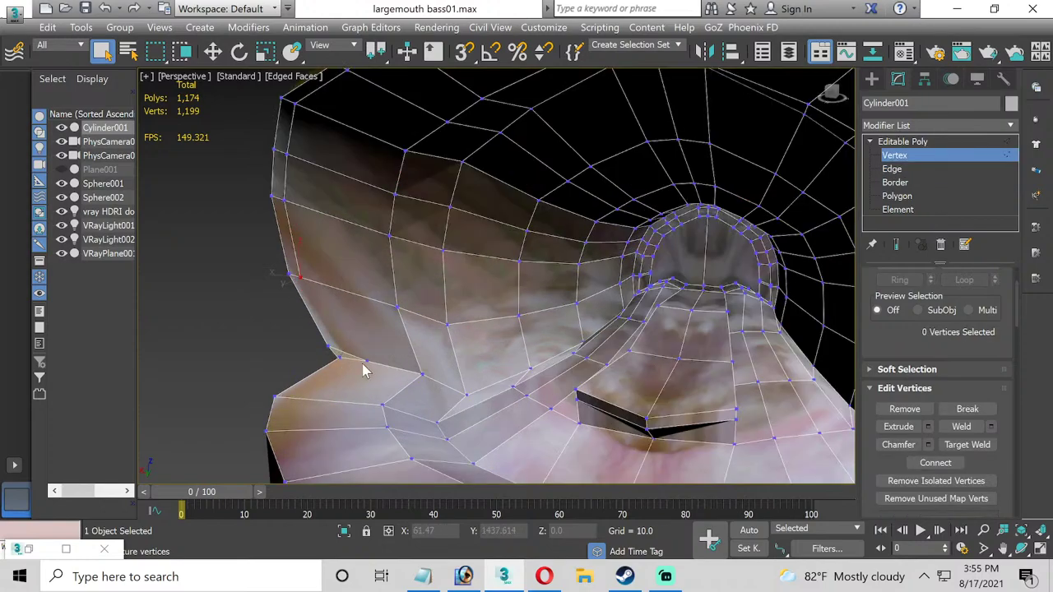
pyautogui.scroll(-1, 958, 358)
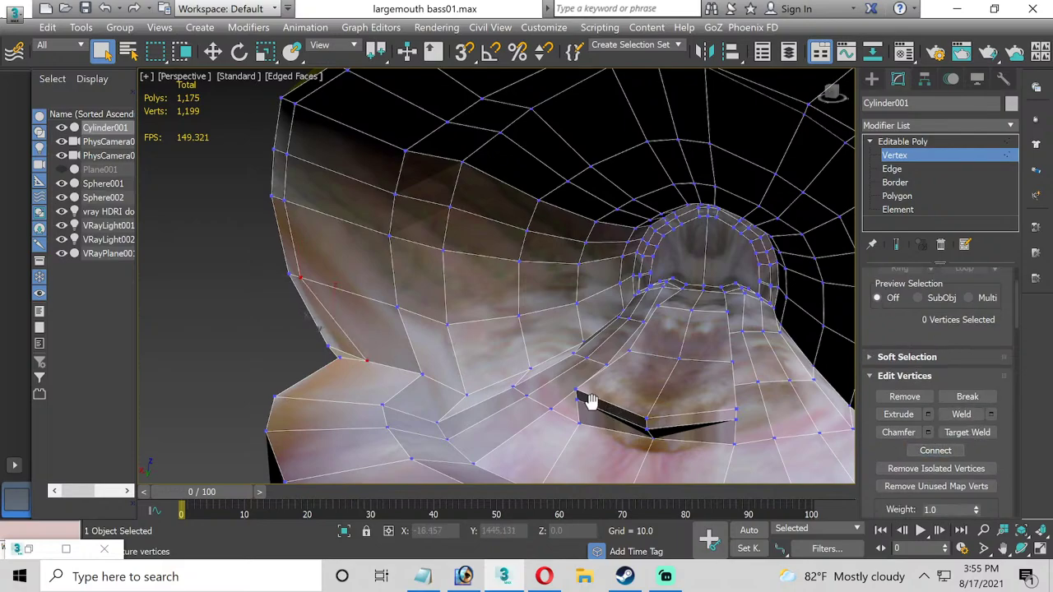
pyautogui.moveTo(588, 400)
pyautogui.keyDown('alt'); pyautogui.mouseDown(button='middle')
pyautogui.moveTo(412, 400)
pyautogui.moveTo(406, 385)
pyautogui.moveTo(551, 356)
pyautogui.moveTo(541, 372)
pyautogui.moveTo(580, 391)
pyautogui.mouseUp(button='middle'); pyautogui.keyUp('alt')
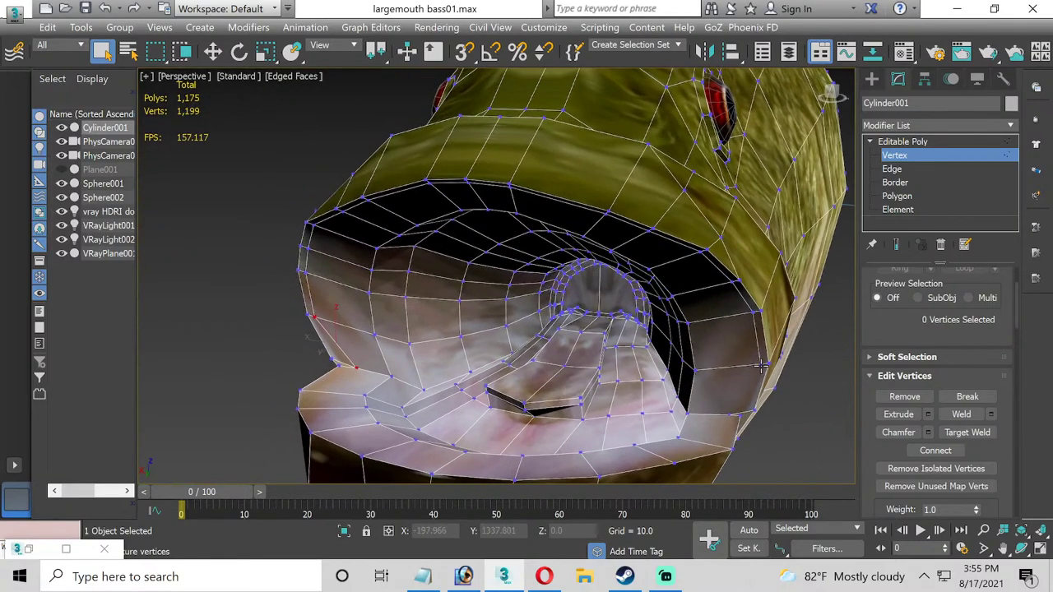
pyautogui.click(938, 450)
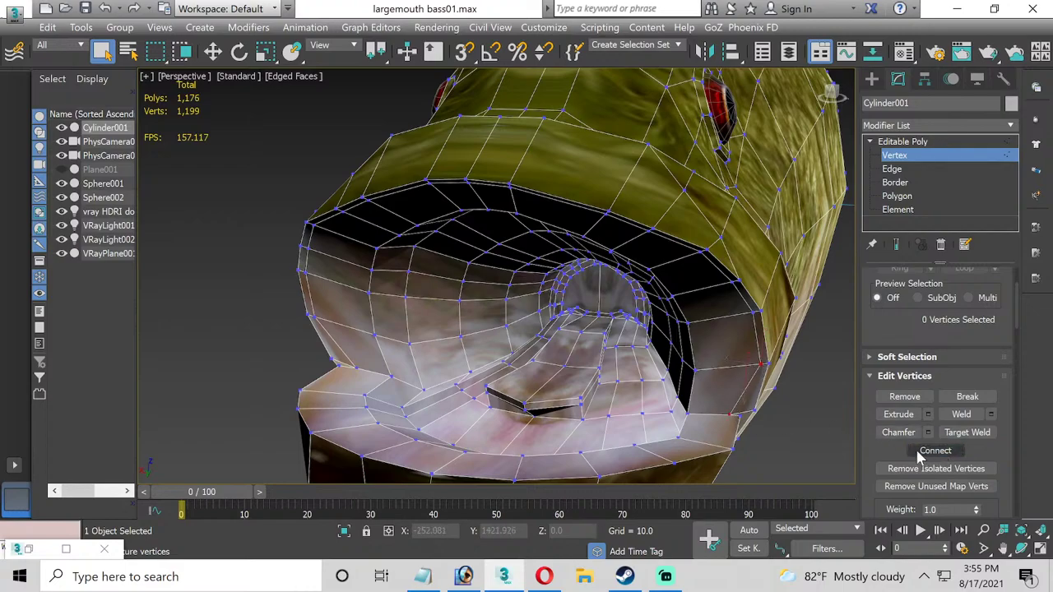
pyautogui.click(892, 170)
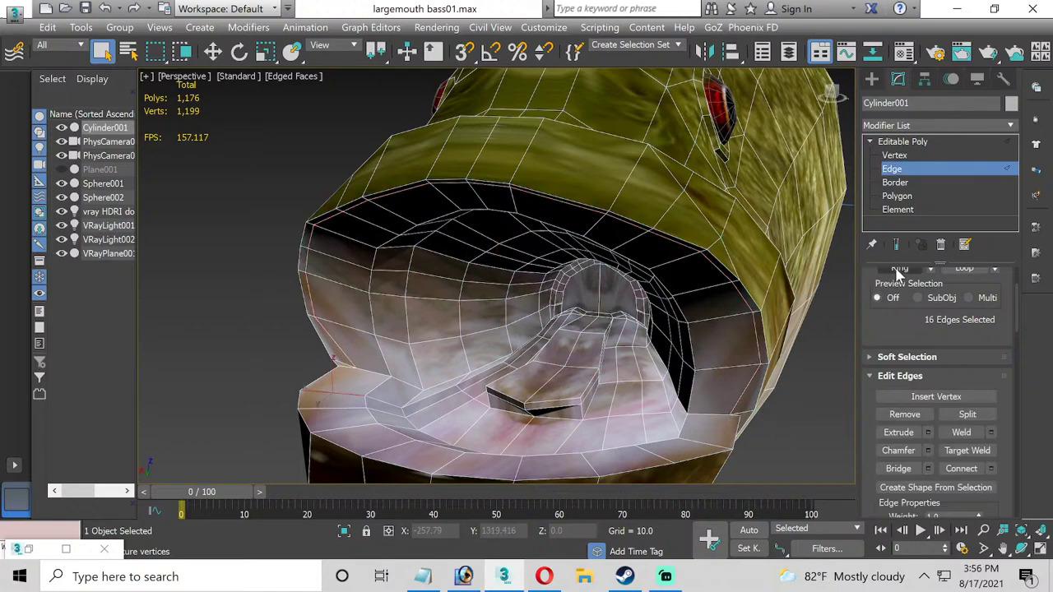
# Connect the selected mouth edges and join two vertex pairs at the lower-left of the mouth.
pyautogui.scroll(-2, 993, 467)
pyautogui.click(990, 431)
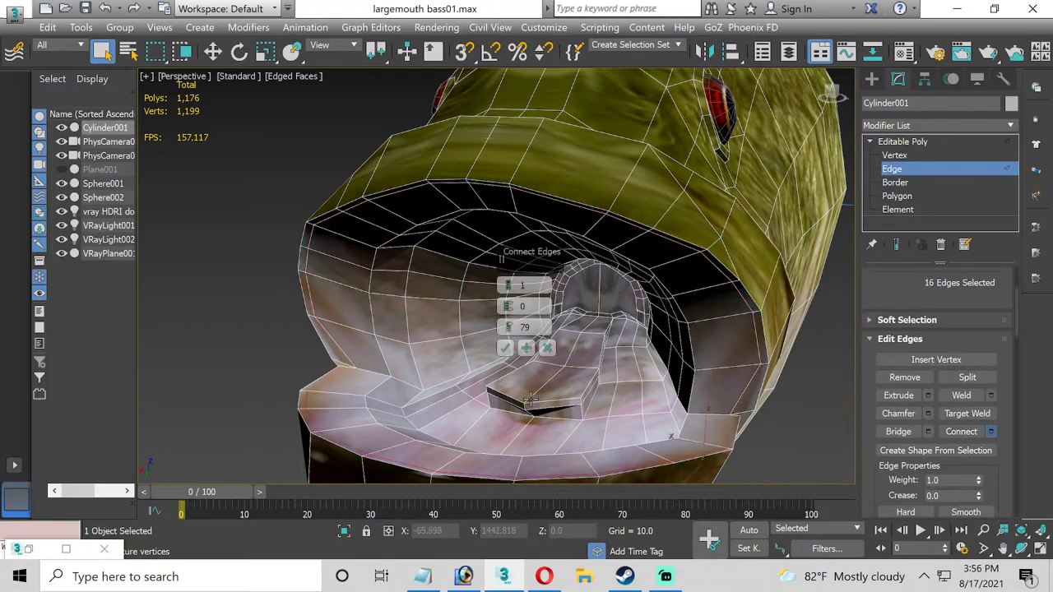
pyautogui.click(505, 348)
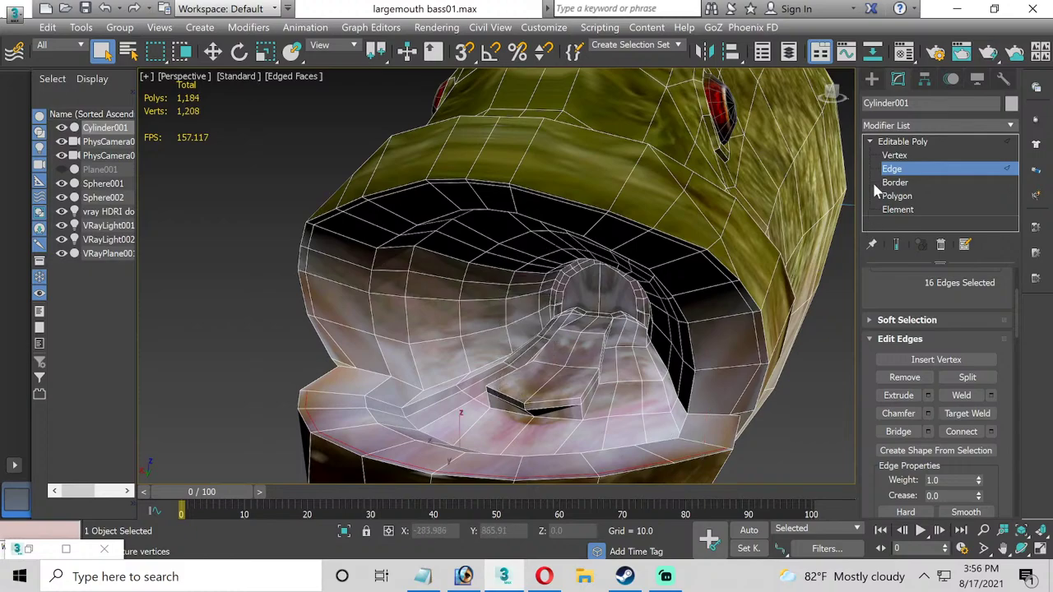
pyautogui.click(894, 155)
pyautogui.click(303, 392)
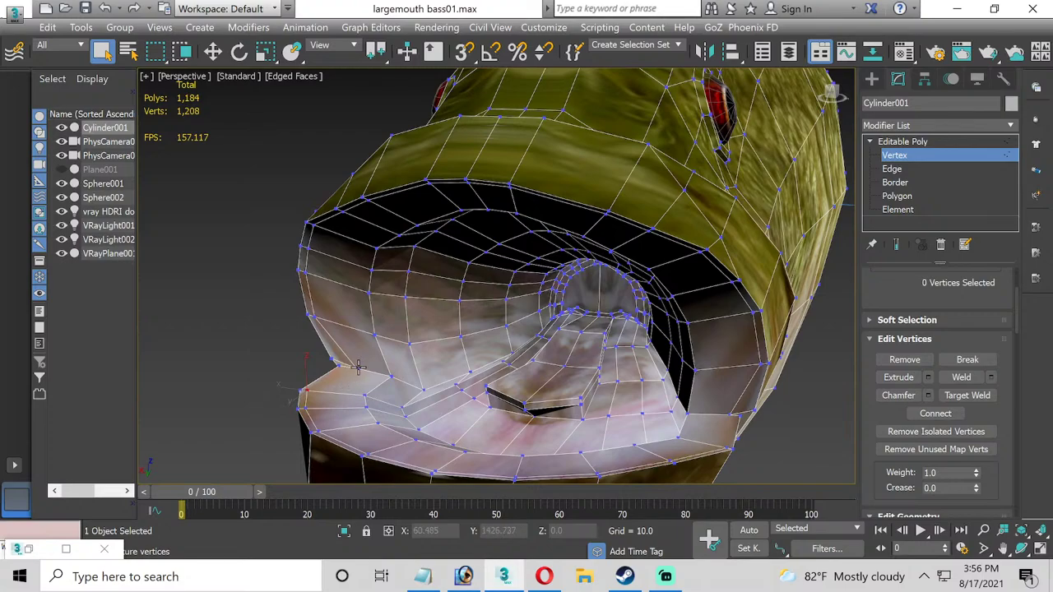
pyautogui.click(914, 414)
pyautogui.click(930, 413)
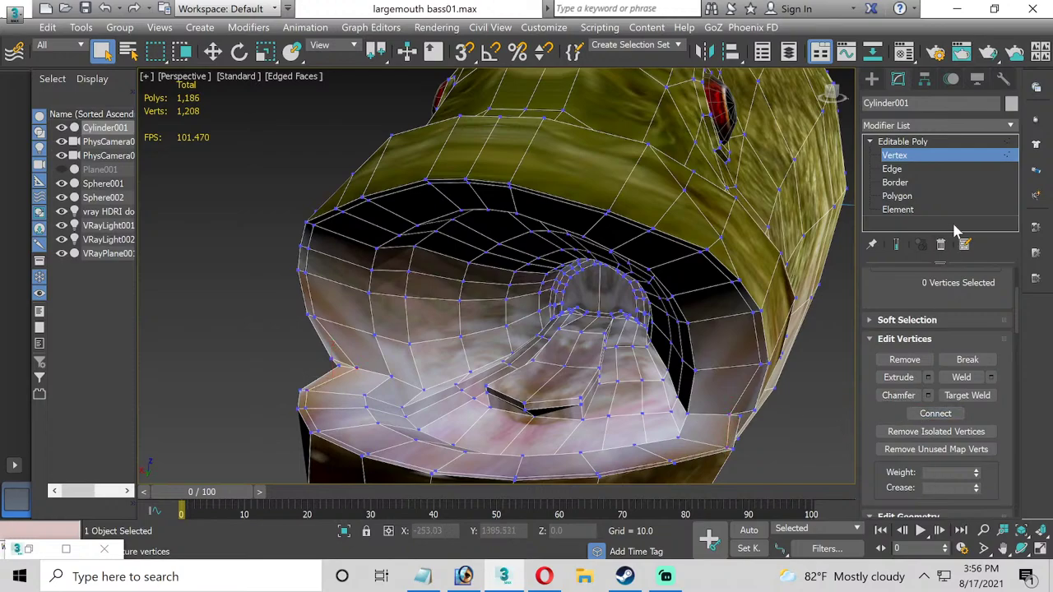
pyautogui.click(894, 169)
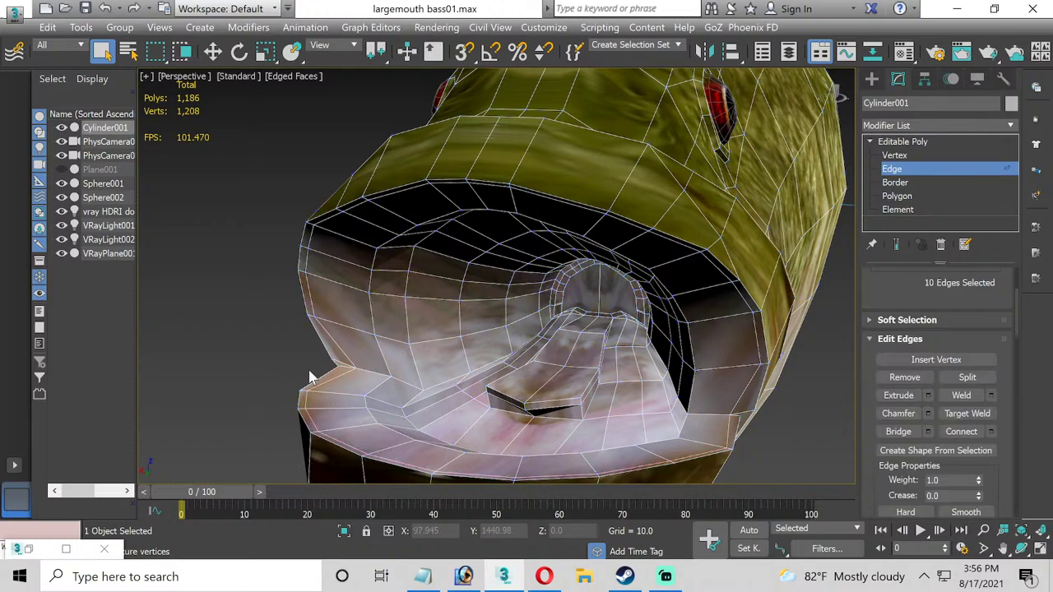
# Select a lip vertex and preview a 0.1 vertex weld on it.
pyautogui.click(340, 376)
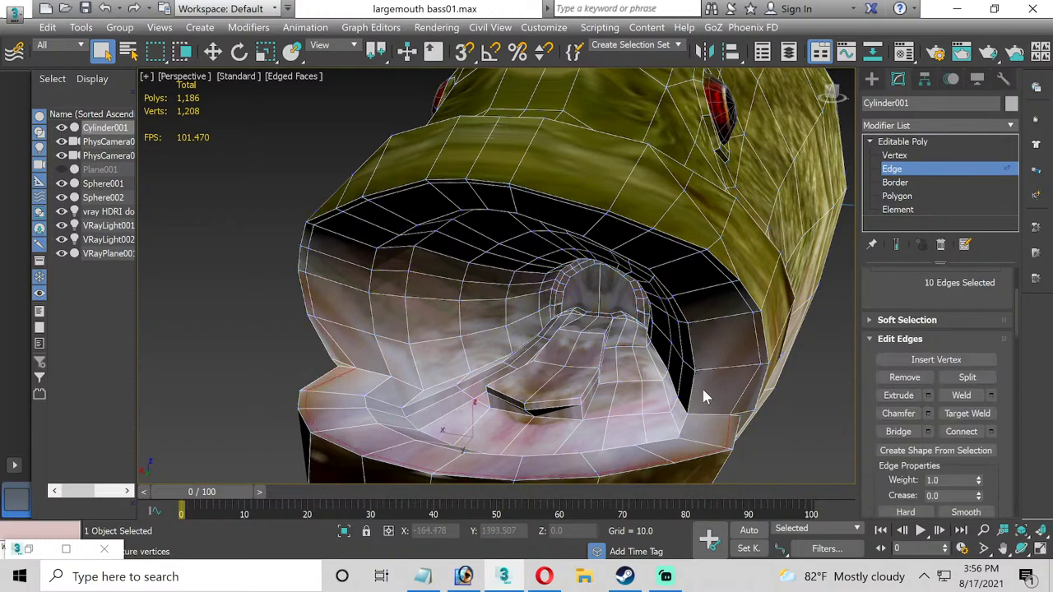
pyautogui.click(811, 441)
pyautogui.click(897, 156)
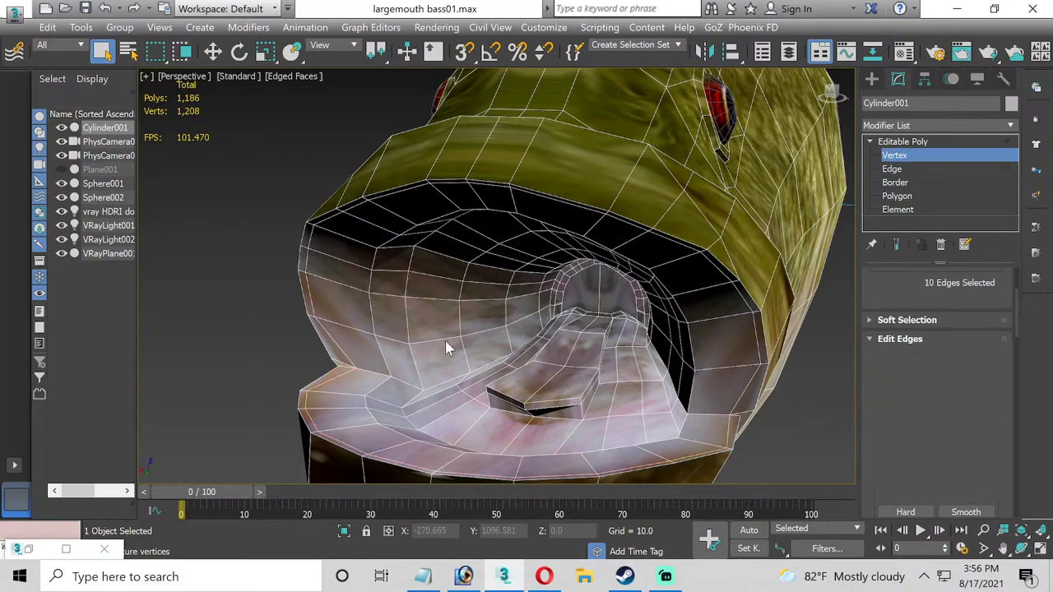
pyautogui.click(355, 367)
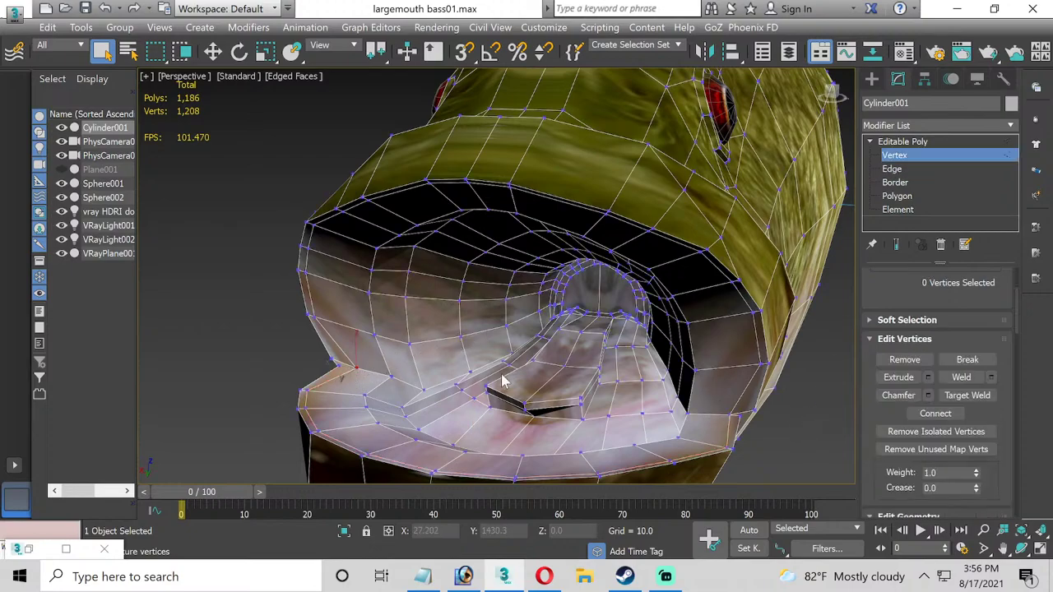
pyautogui.click(991, 377)
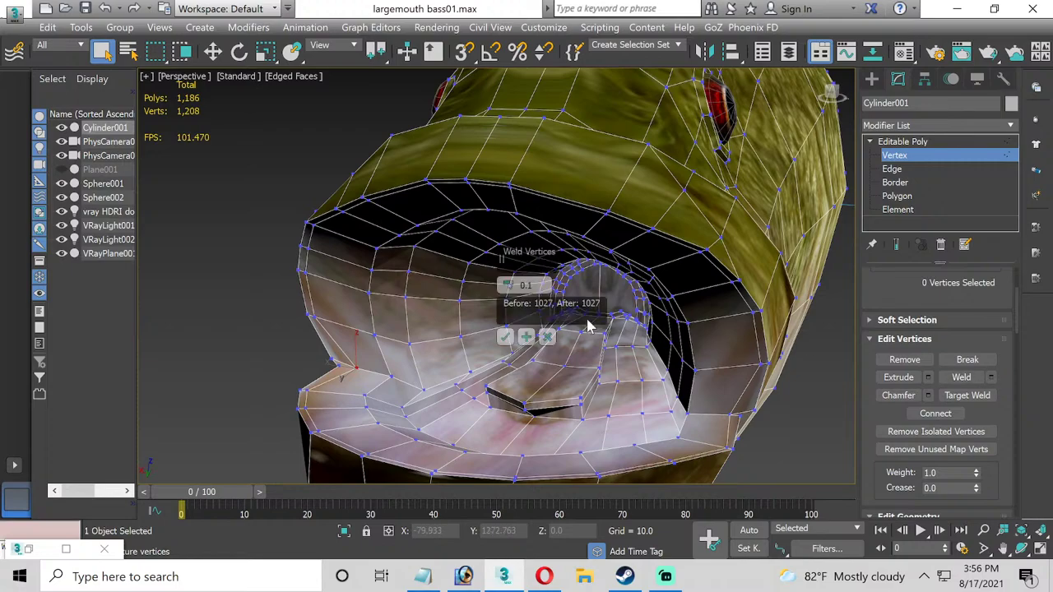
# Test a higher weld threshold, cancel the weld, and pull back to view the whole fish head.
pyautogui.moveTo(504, 285); pyautogui.dragTo(509, 260)
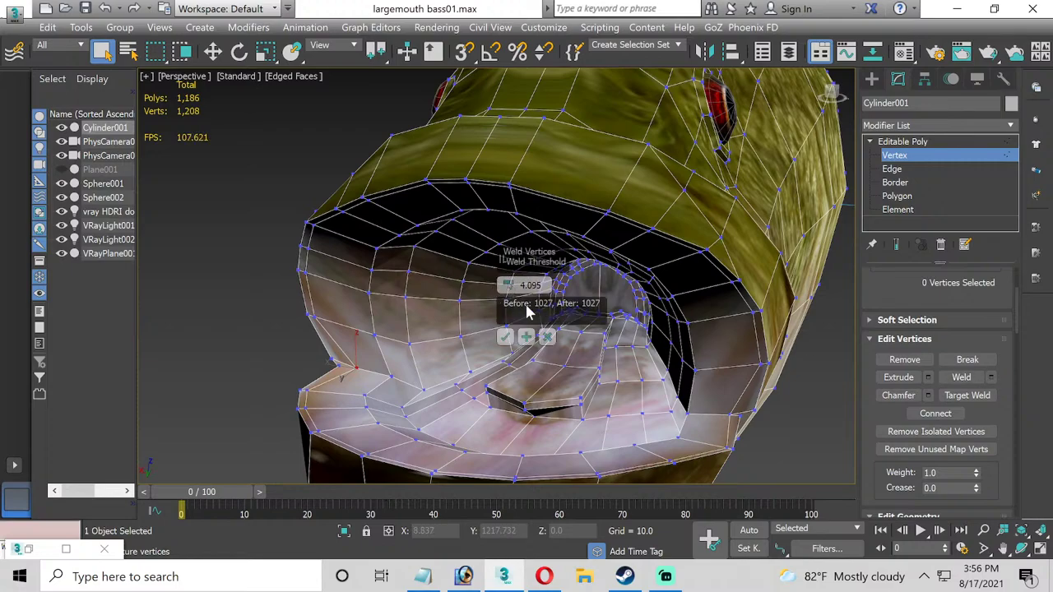
pyautogui.click(549, 337)
pyautogui.click(897, 155)
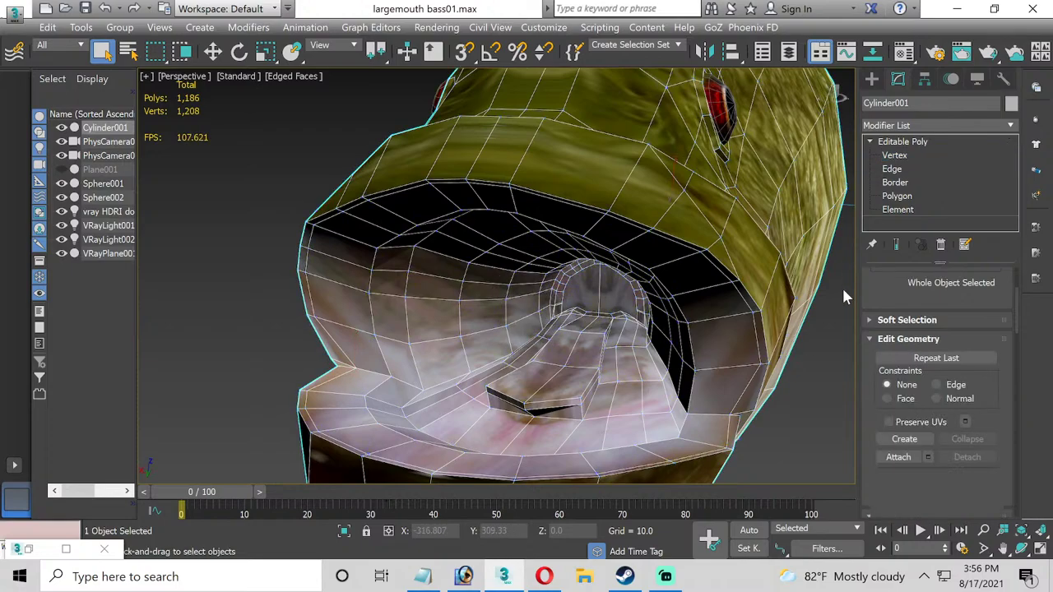
pyautogui.click(812, 347)
pyautogui.keyDown('alt'); pyautogui.moveTo(600, 252); pyautogui.dragTo(473, 305, button='middle'); pyautogui.keyUp('alt')
pyautogui.scroll(-3, 519, 244)
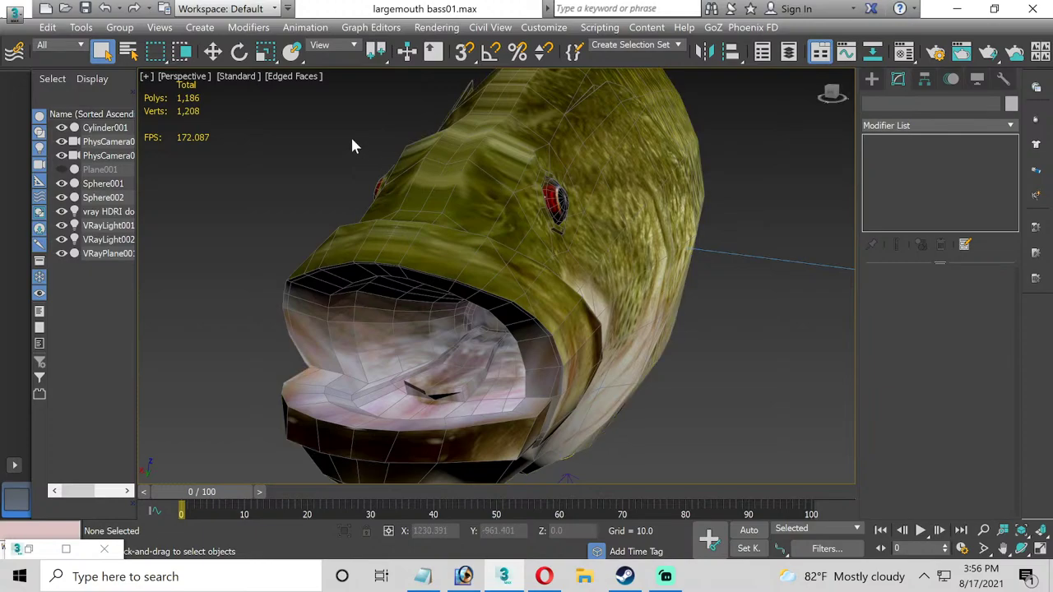
# Try OpenSubdiv smoothing with raised iterations on the fish, then remove it again.
pyautogui.click(408, 173)
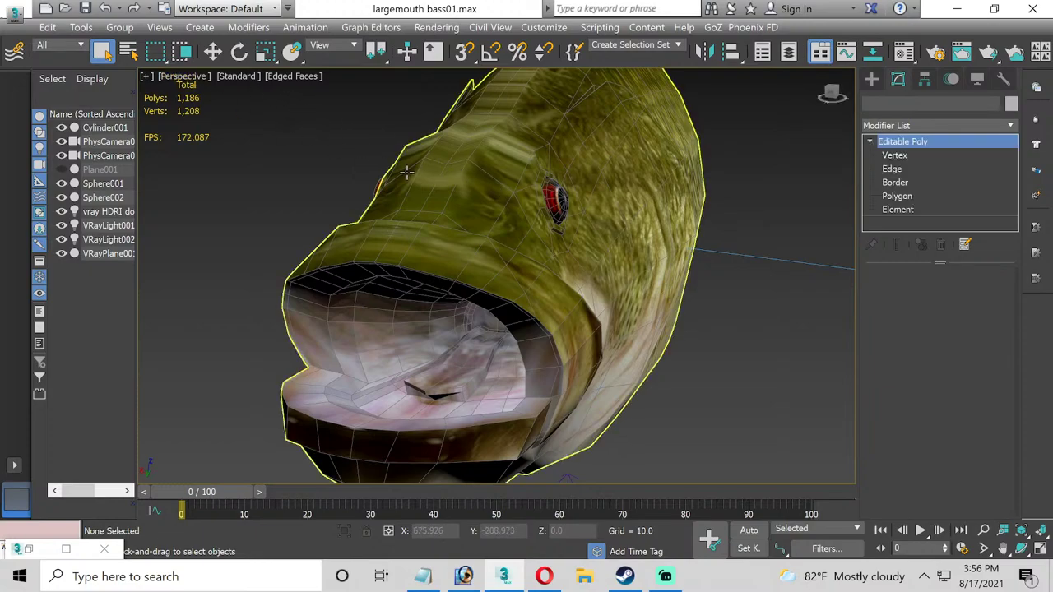
pyautogui.click(1011, 125)
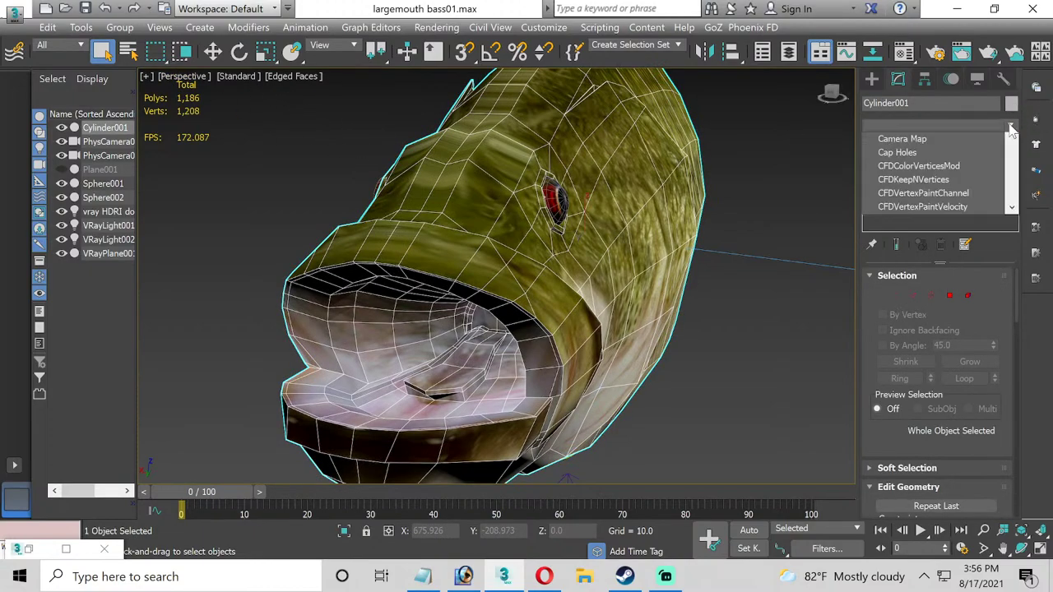
pyautogui.press('o')
pyautogui.click(944, 140)
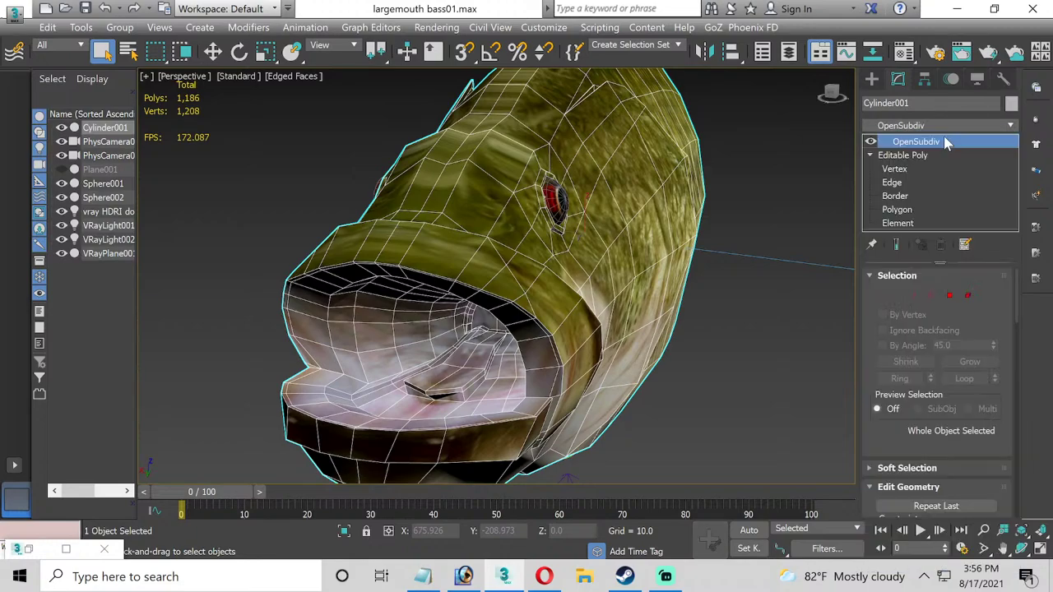
pyautogui.click(992, 299)
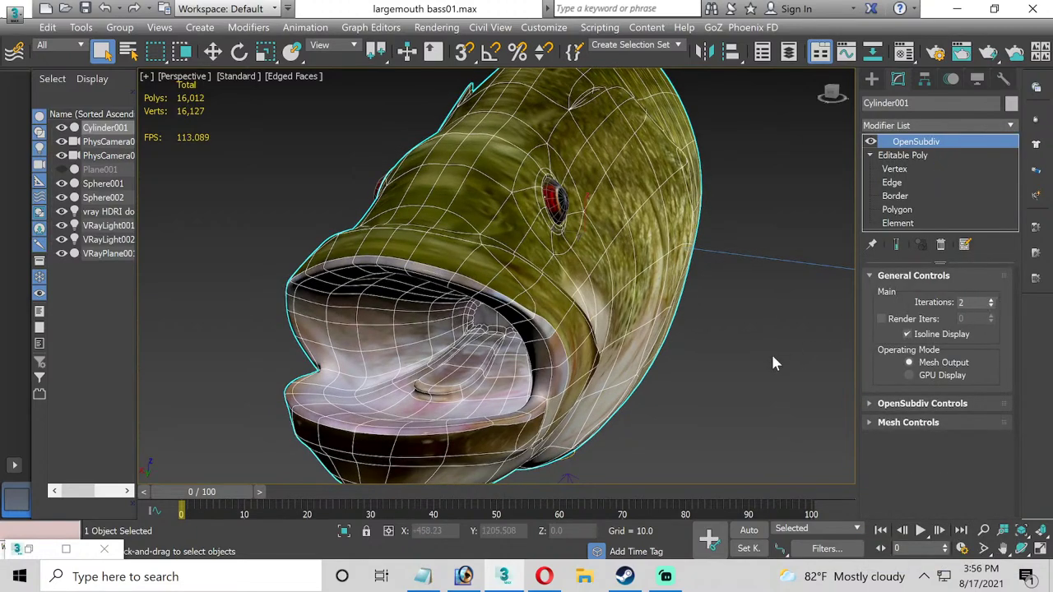
pyautogui.click(741, 362)
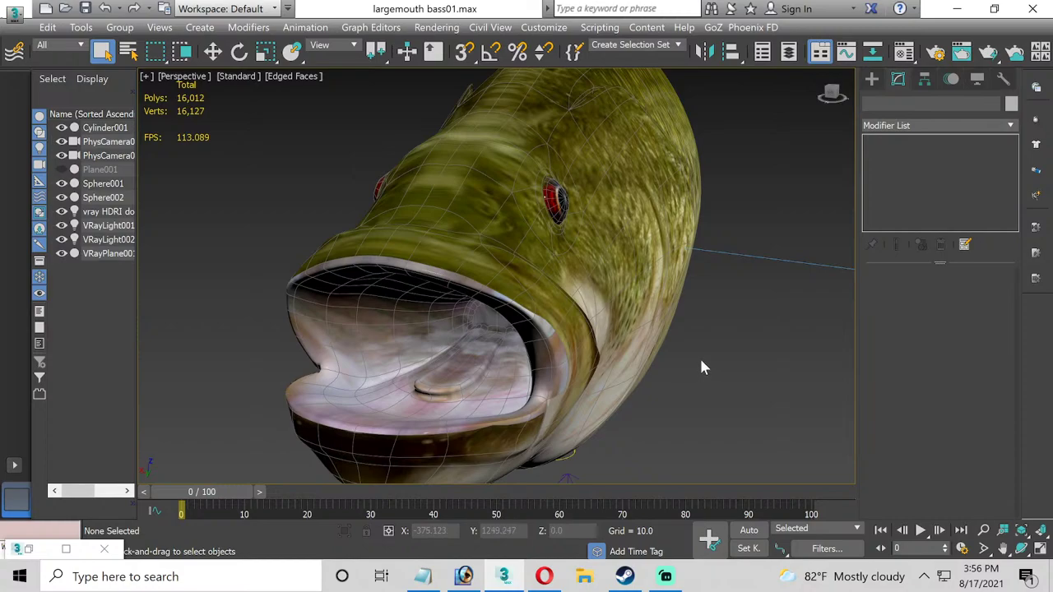
pyautogui.click(625, 362)
pyautogui.click(941, 244)
# Undo and then redo the recent mouth edits on the fish mesh.
pyautogui.click(293, 302)
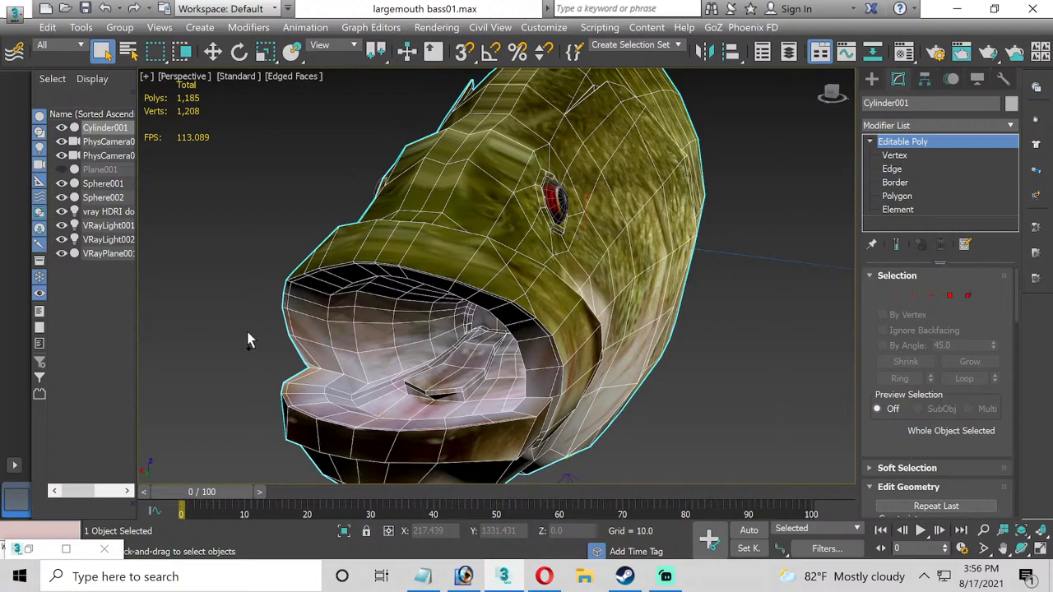
pyautogui.hotkey('ctrl', 'z')
pyautogui.hotkey('ctrl', 'z')
pyautogui.hotkey('ctrl', 'z')
pyautogui.hotkey('ctrl', 'z')
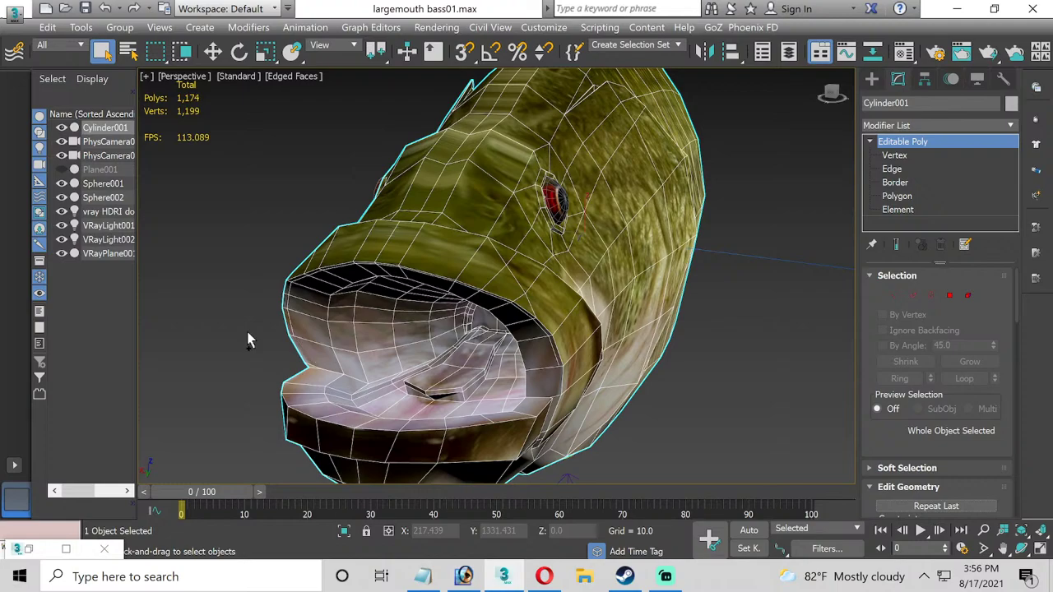
pyautogui.click(47, 29)
pyautogui.click(47, 28)
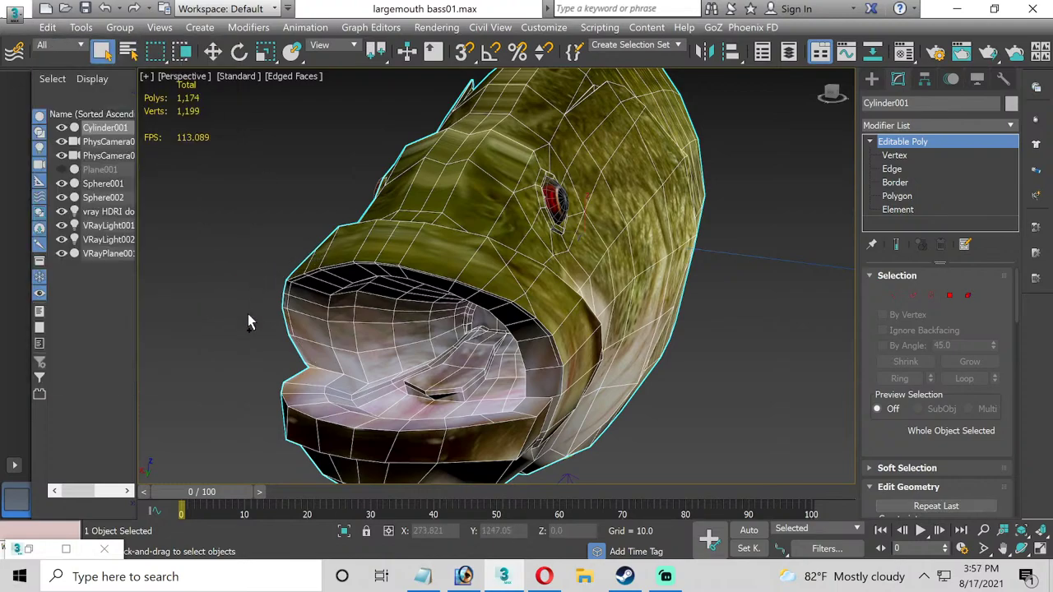
pyautogui.hotkey('ctrl', 'z')
pyautogui.hotkey('ctrl', 'z')
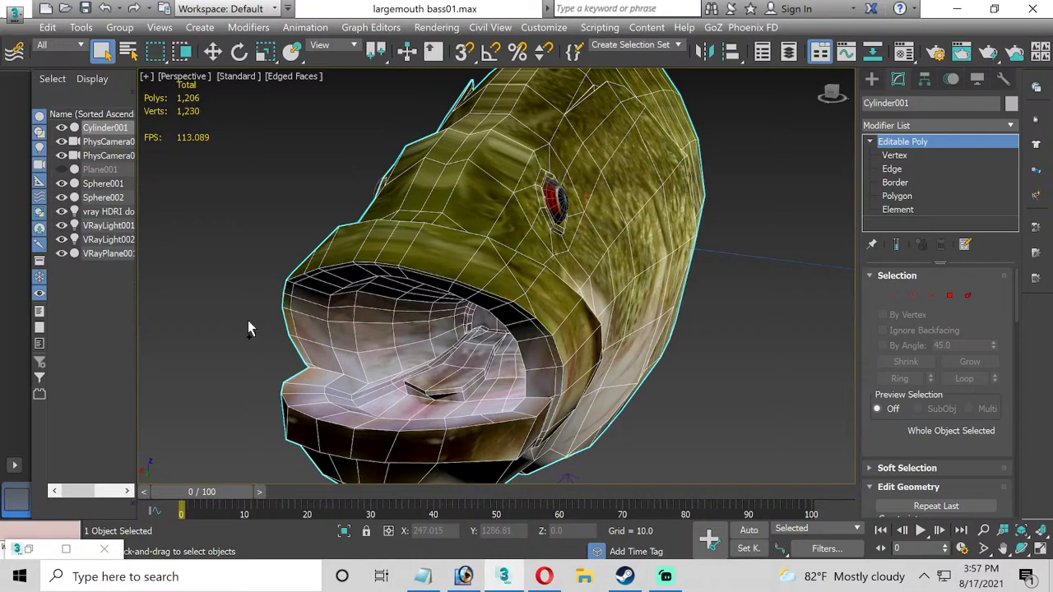
pyautogui.hotkey('ctrl', 'z')
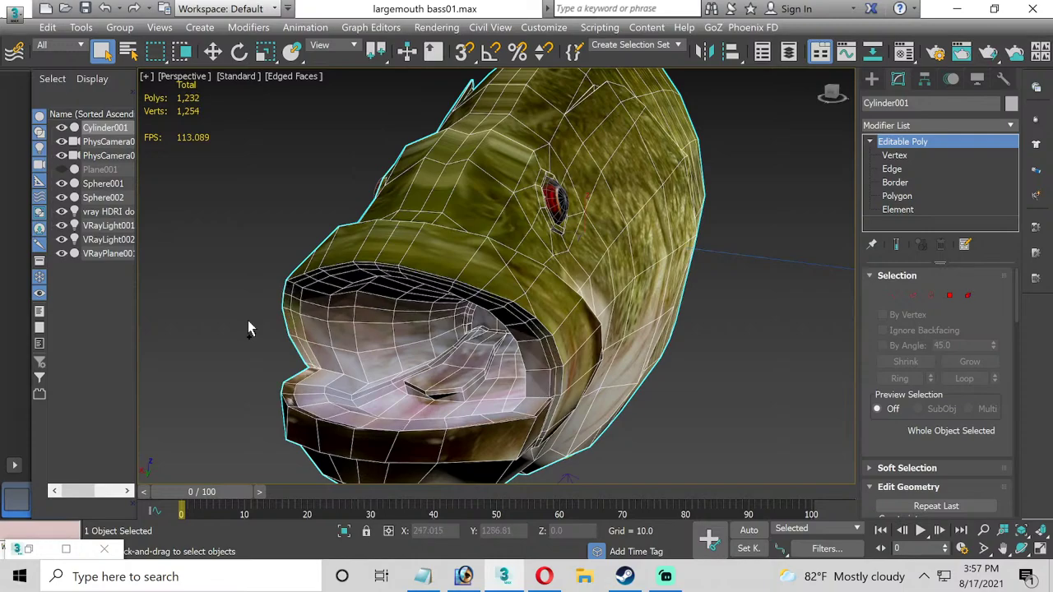
# Add OpenSubdiv to the fish with 2 iterations (16,748 polygons) and deselect it.
pyautogui.click(897, 155)
pyautogui.click(1011, 125)
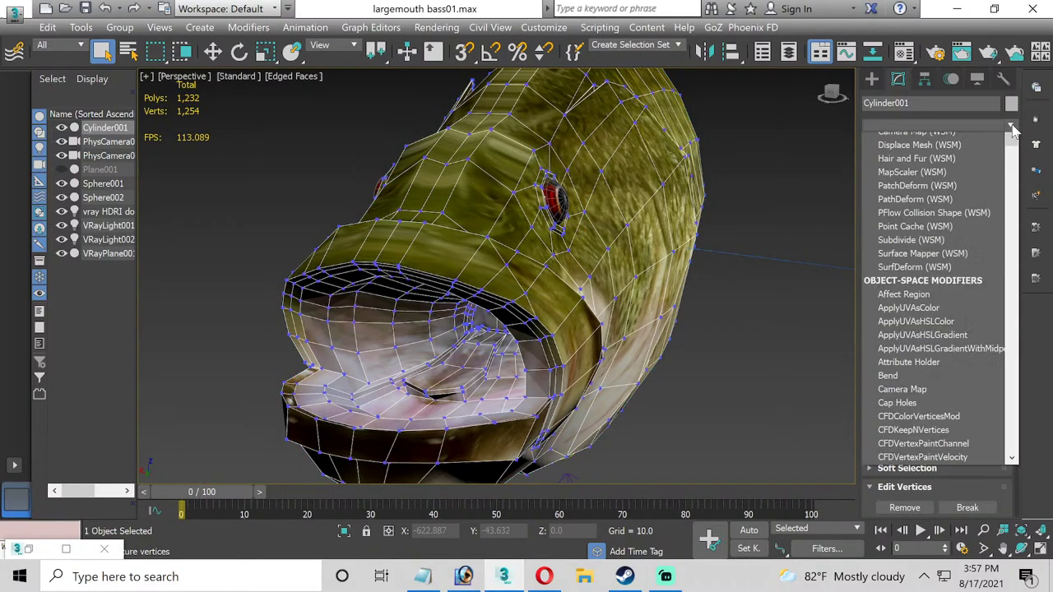
pyautogui.click(1012, 128)
pyautogui.click(992, 140)
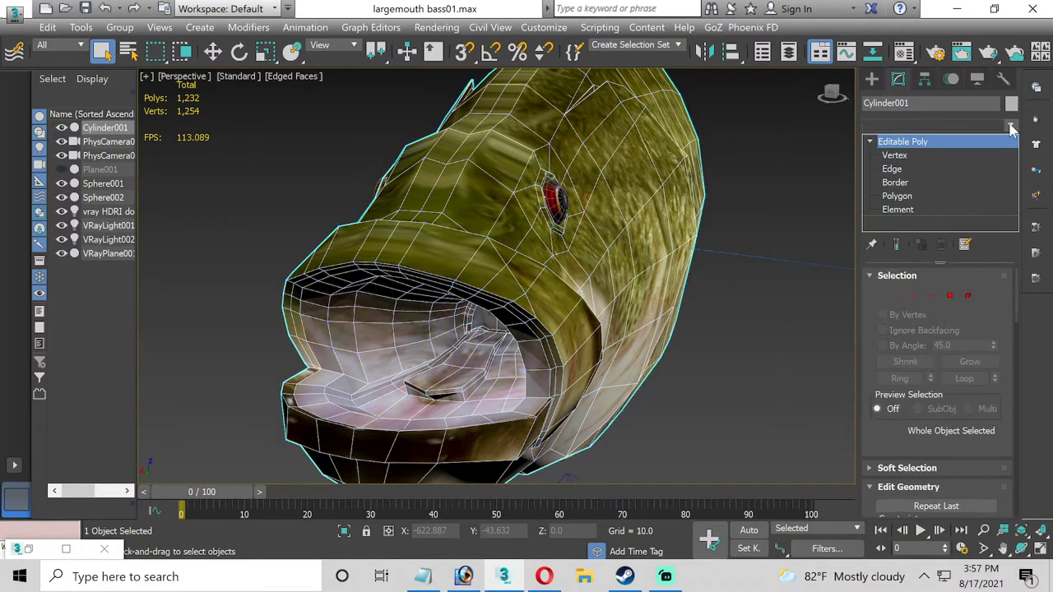
pyautogui.click(1010, 126)
pyautogui.press('o')
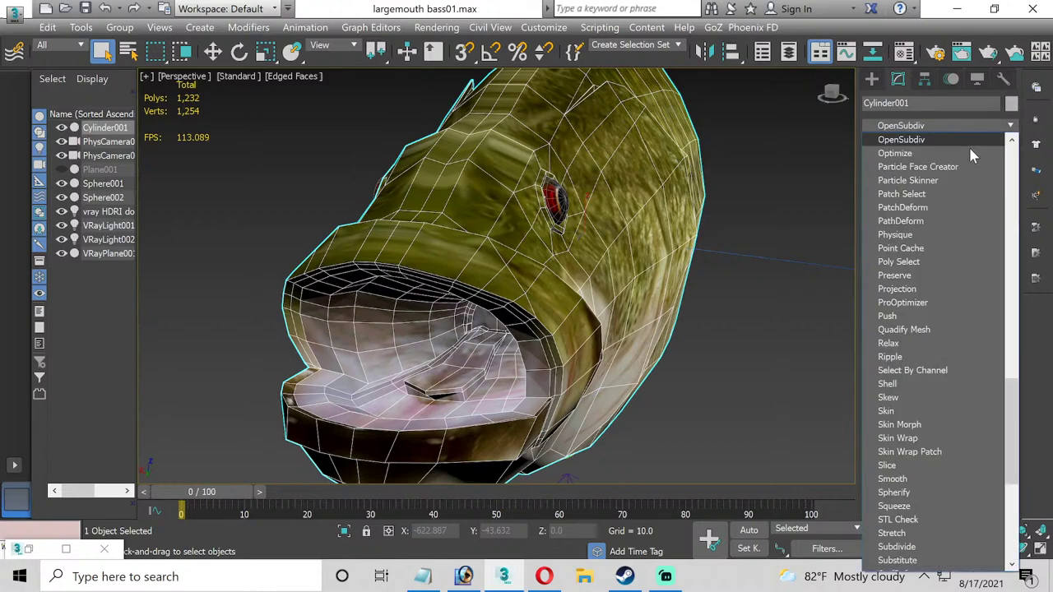
pyautogui.click(909, 142)
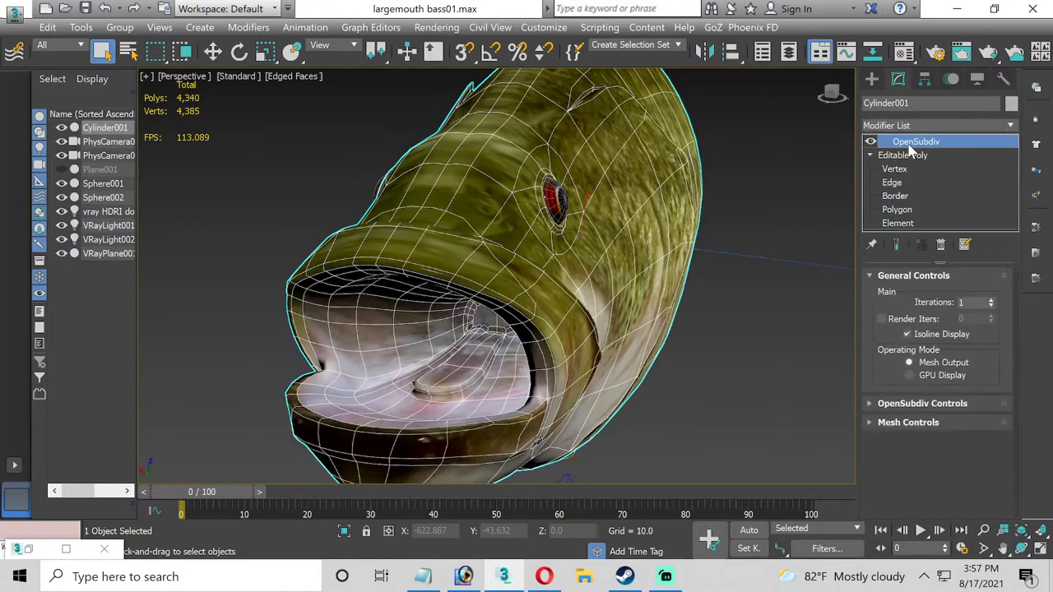
pyautogui.click(992, 301)
pyautogui.click(814, 306)
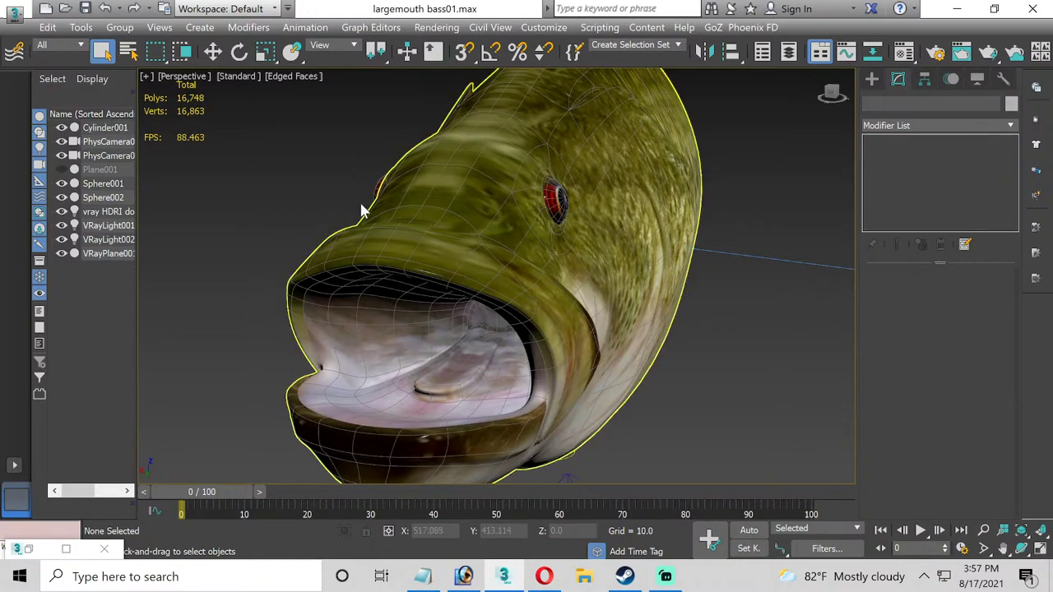
# Look through PhysCamera001 and run a quick preview render.
pyautogui.click(185, 79)
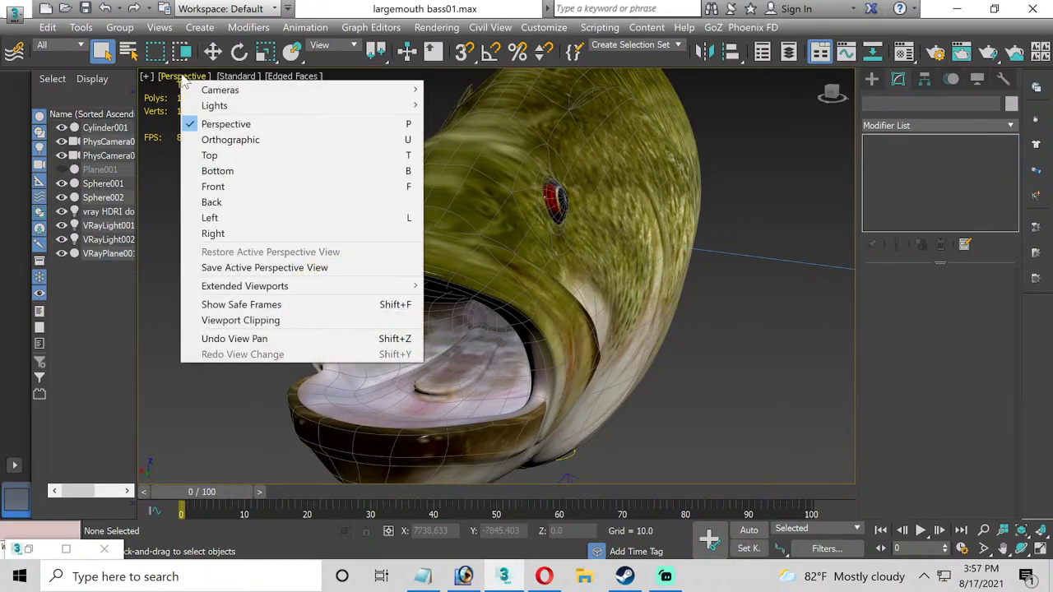
pyautogui.moveTo(221, 91)
pyautogui.click(449, 94)
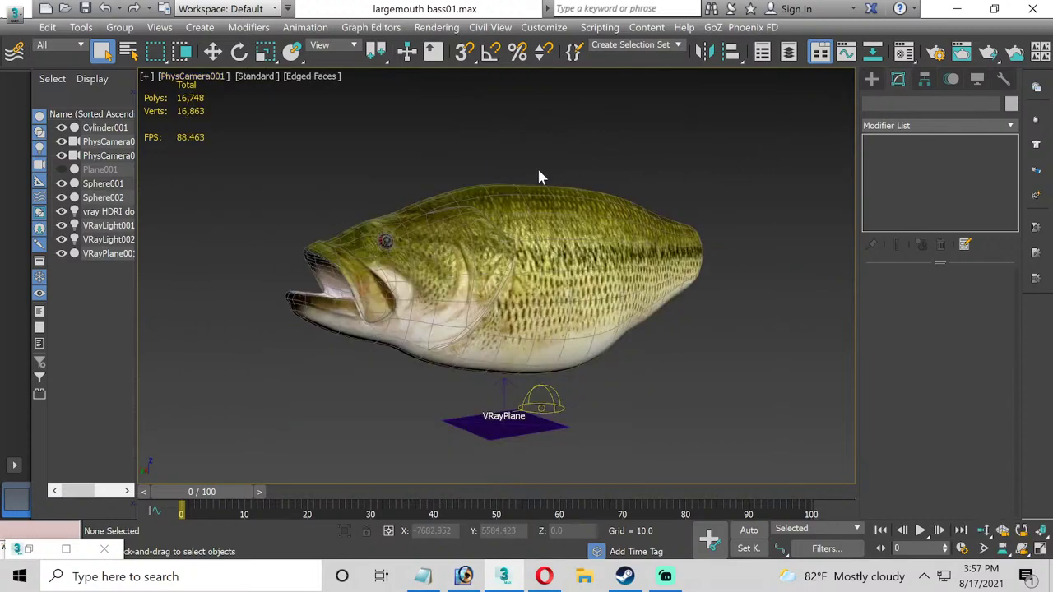
pyautogui.click(961, 54)
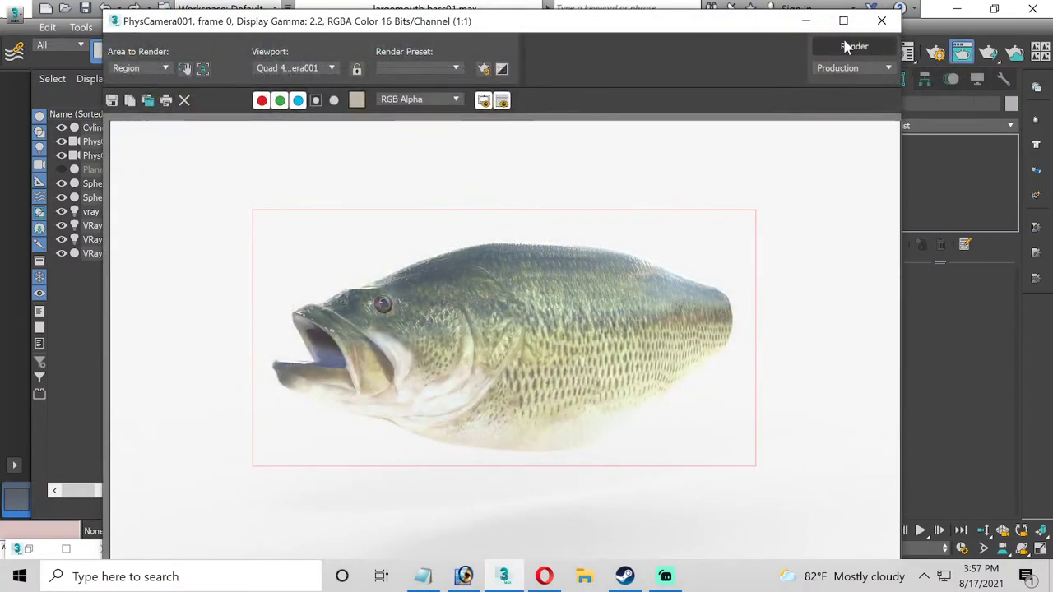
pyautogui.click(881, 22)
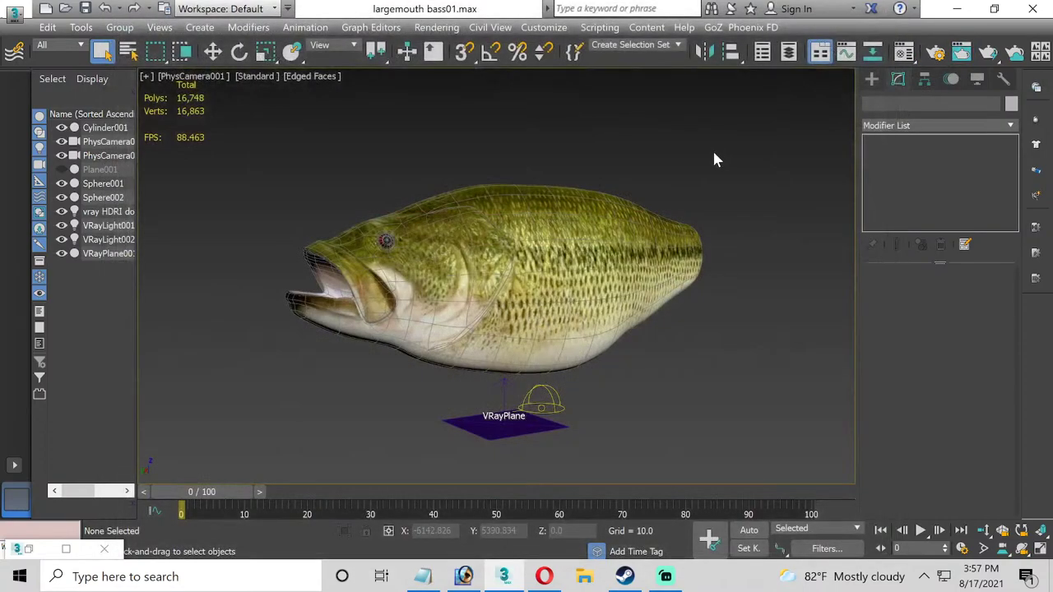
# Turn on safe frames and render the whole fish in V-Ray at 1920 x 1080.
pyautogui.click(148, 77)
pyautogui.click(191, 76)
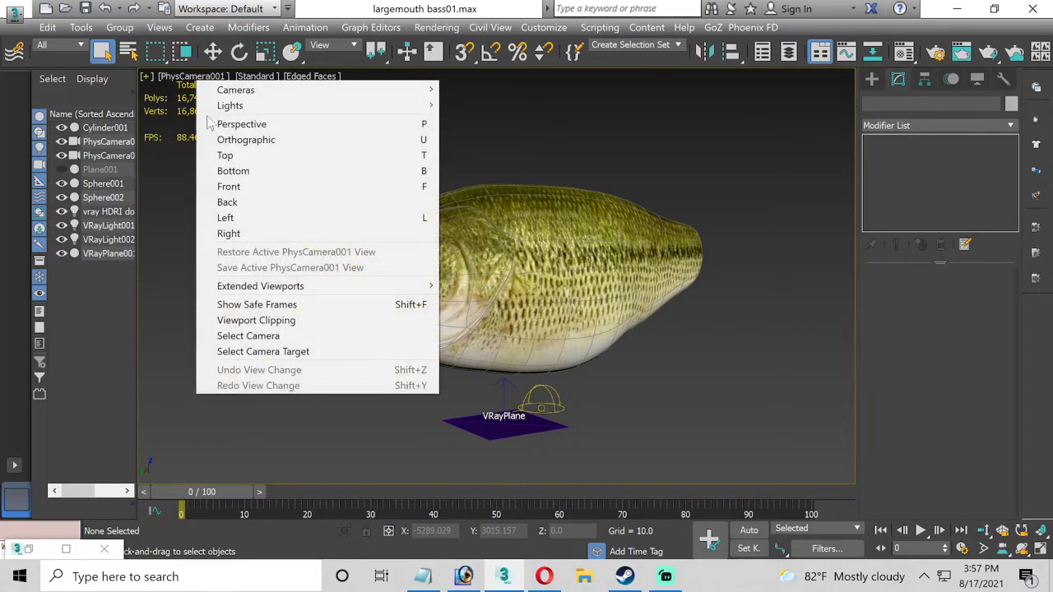
pyautogui.click(255, 305)
pyautogui.hotkey('shift', 'q')
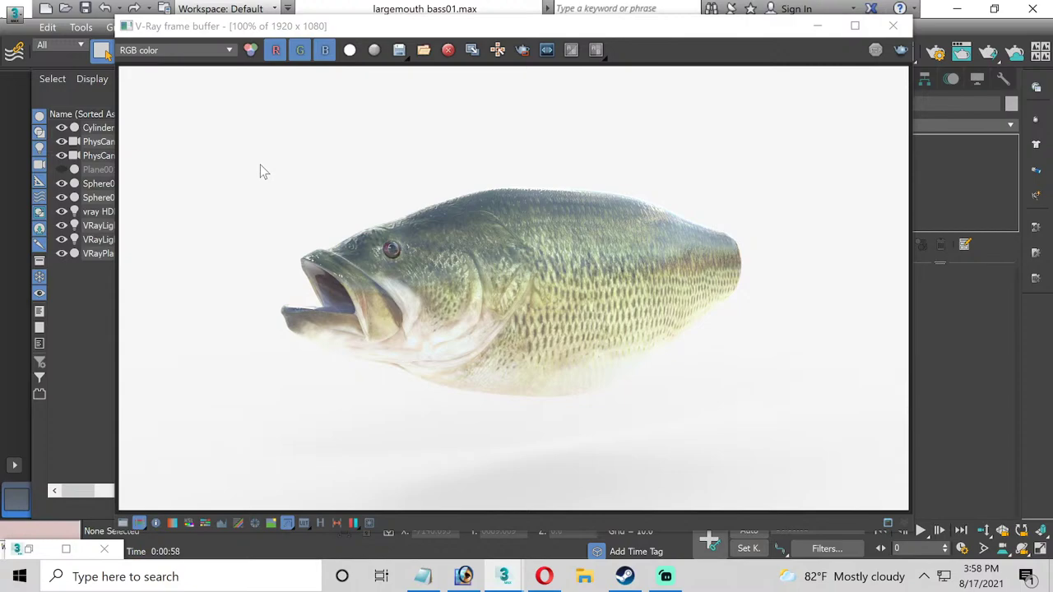
pyautogui.click(894, 27)
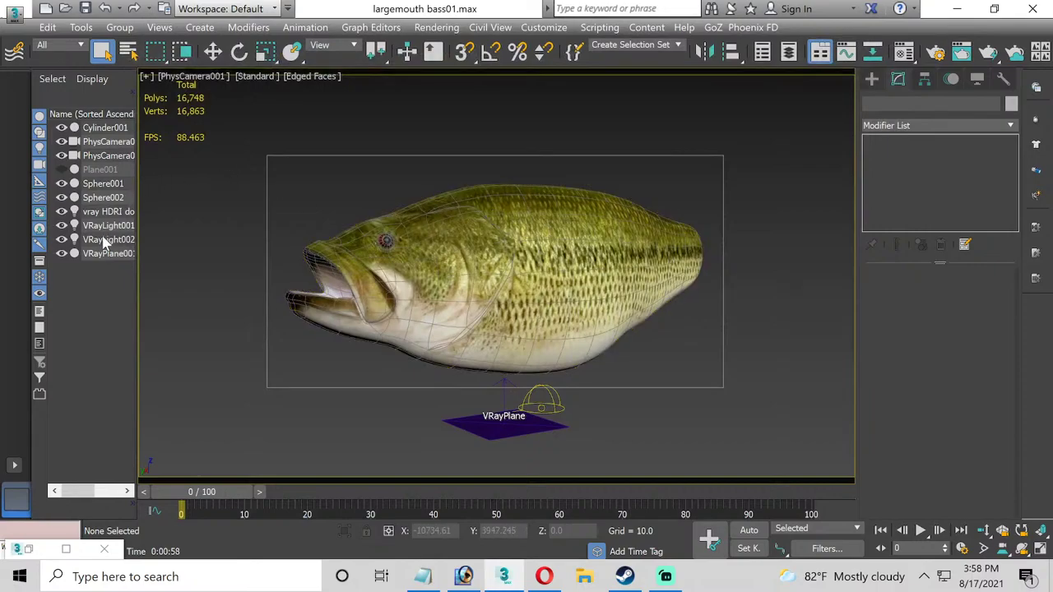
# Set the HDRI dome light's multiplier to 0.8.
pyautogui.click(102, 212)
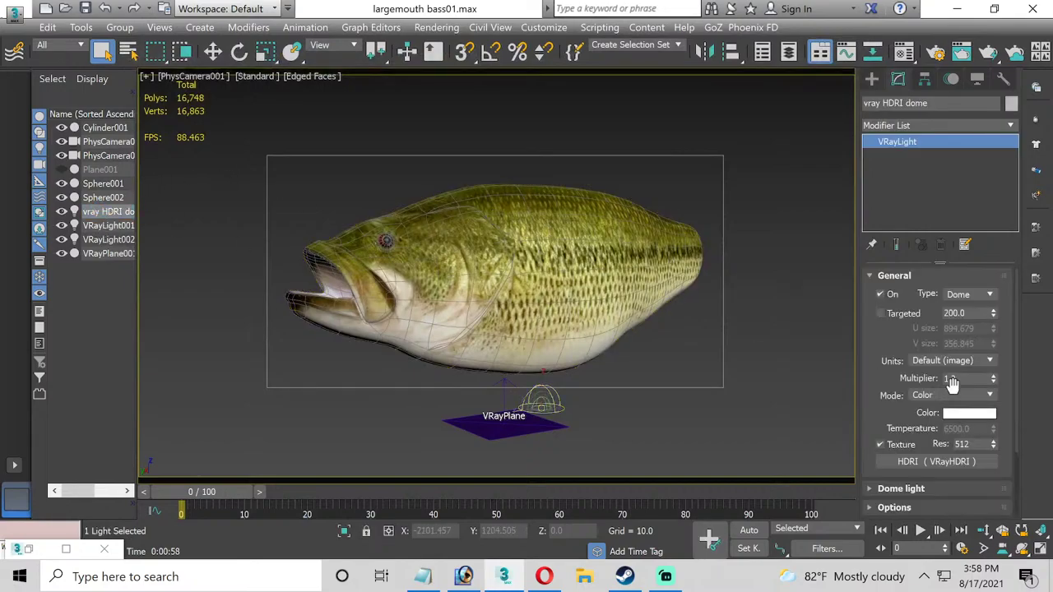
pyautogui.doubleClick(959, 378)
pyautogui.write('0.8')
pyautogui.press('Return')
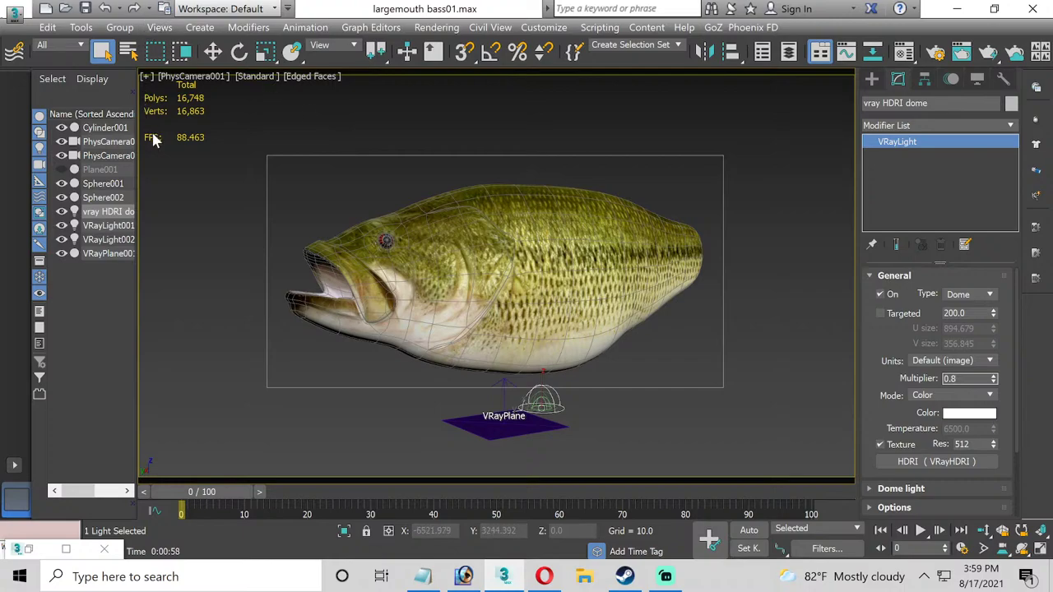
pyautogui.click(190, 204)
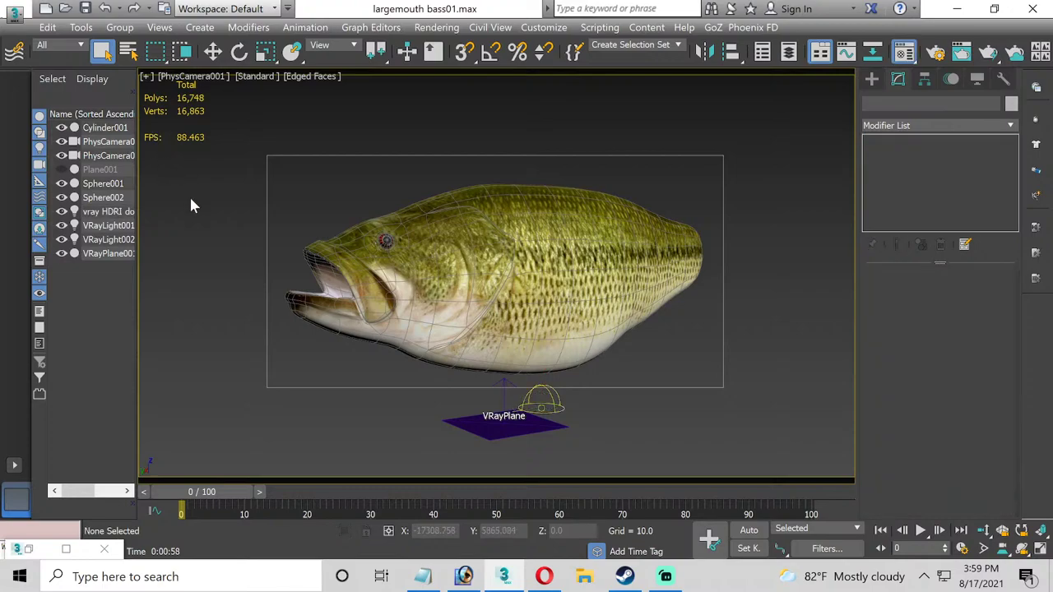
# Set the HDRI map's horizontal rotation to 45 and render the camera view again.
pyautogui.press('m')
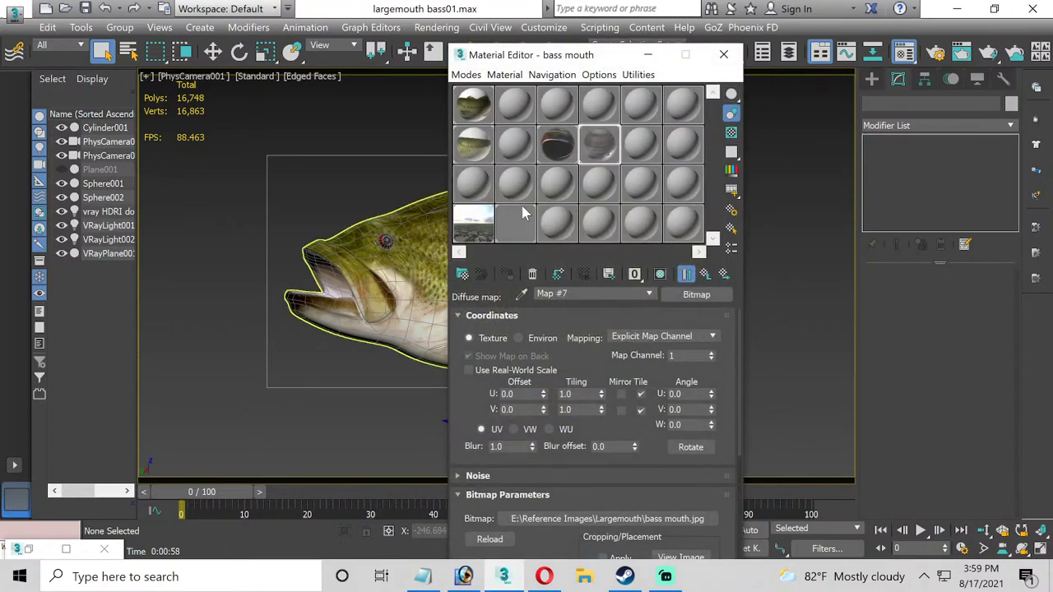
pyautogui.click(483, 224)
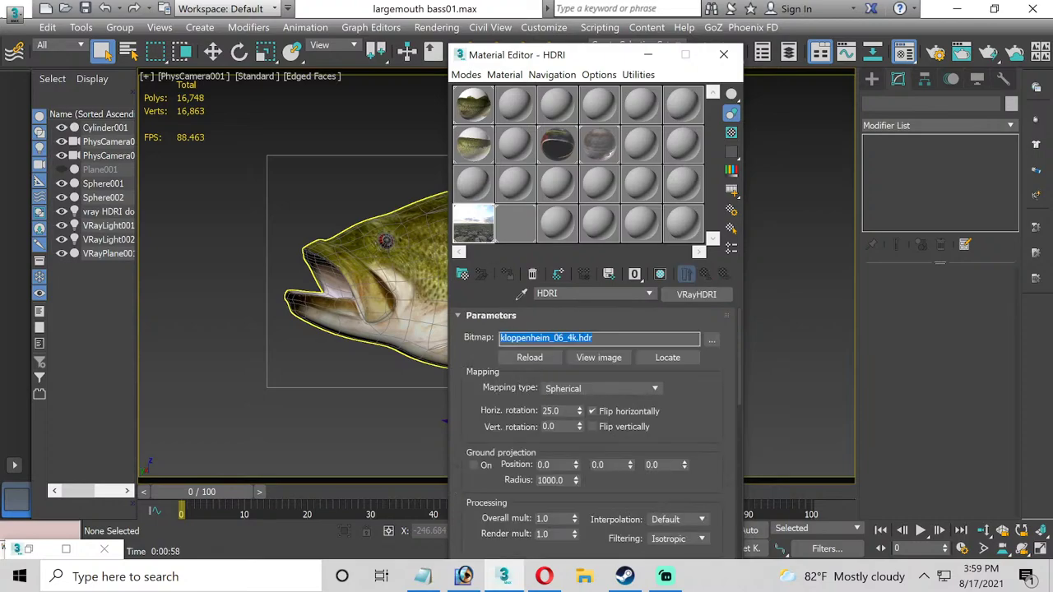
pyautogui.doubleClick(556, 411)
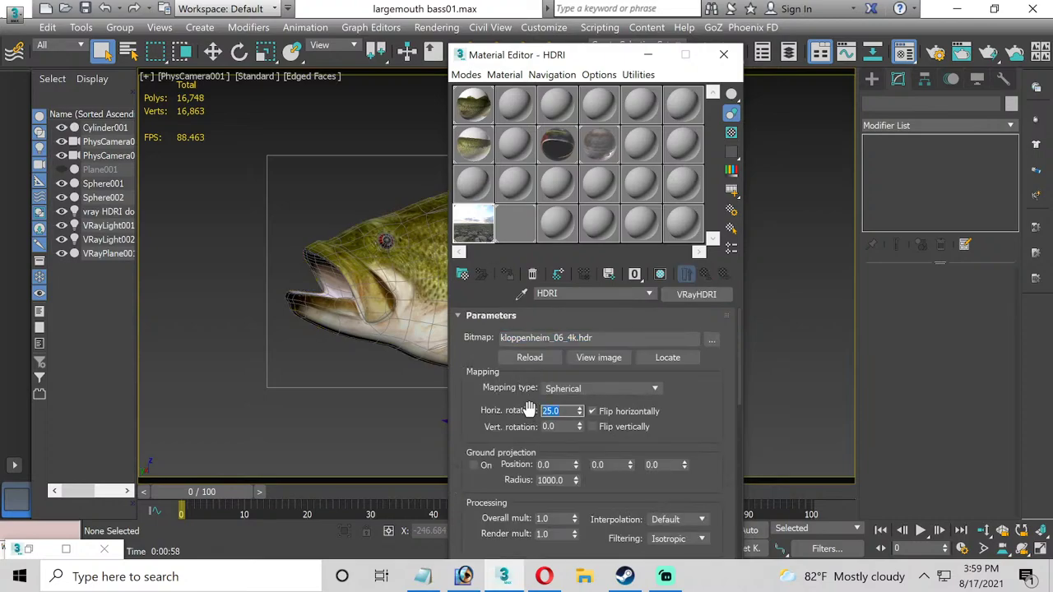
pyautogui.write('45')
pyautogui.press('Return')
pyautogui.click(723, 54)
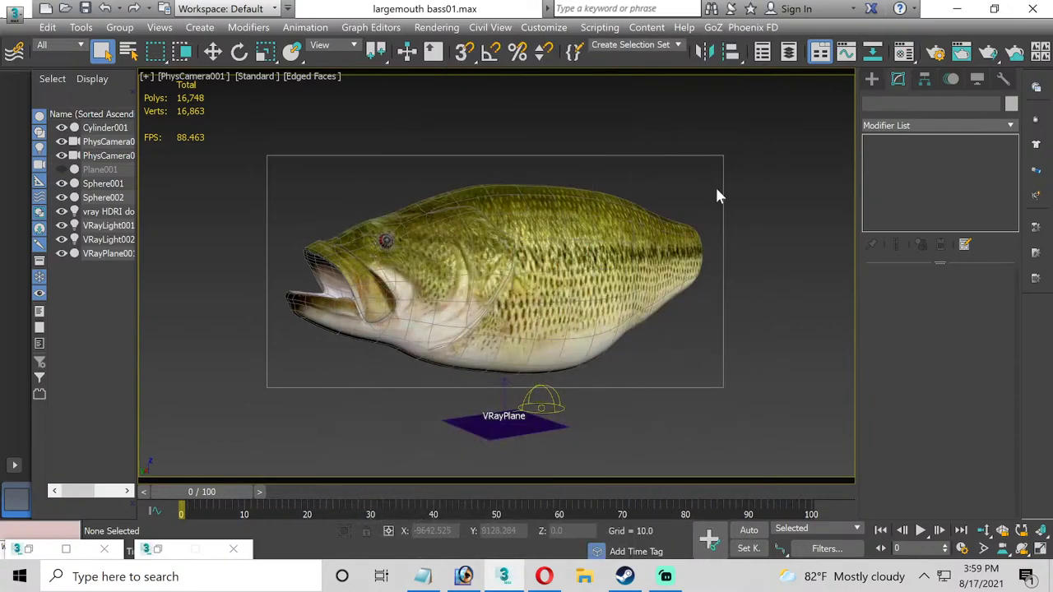
pyautogui.hotkey('shift', 'q')
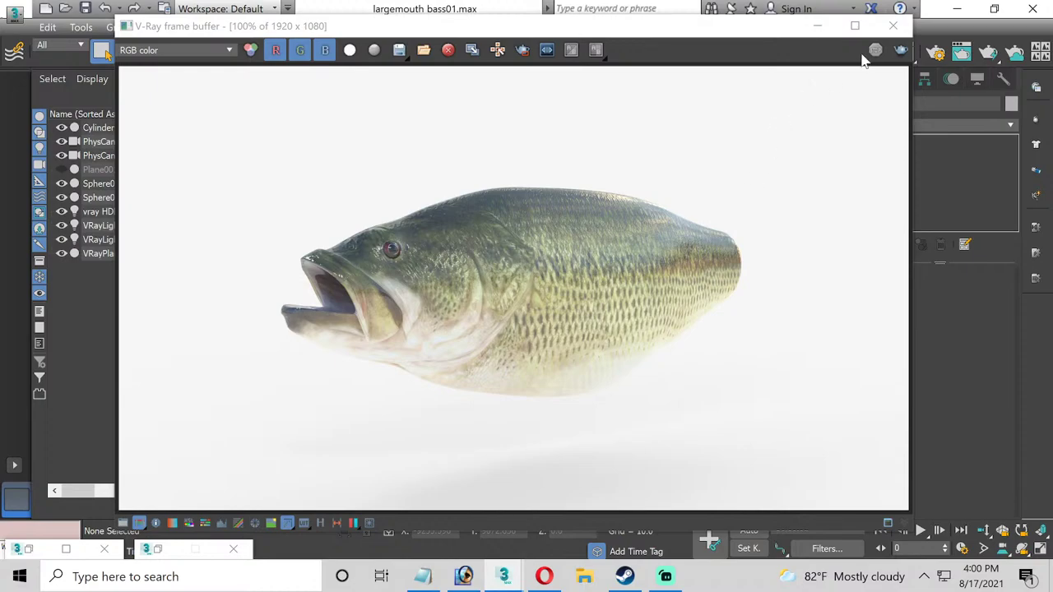
# Close the V-Ray frame buffer after reviewing the finished HDRI-lit render.
pyautogui.click(892, 27)
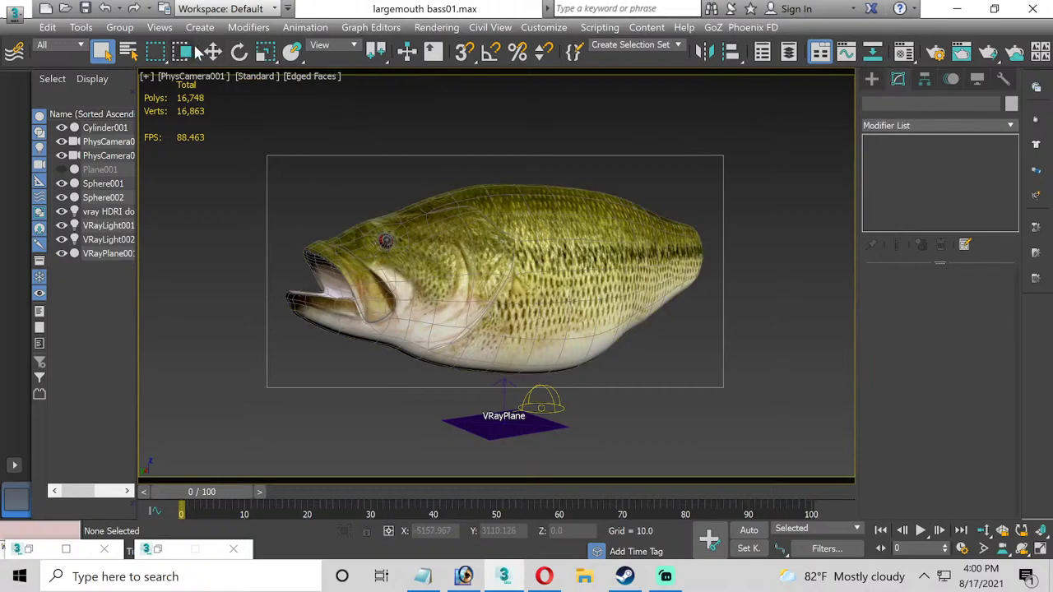
# Select the bass, switch to Perspective and zoom in close on it.
pyautogui.press('w')
pyautogui.click(476, 235)
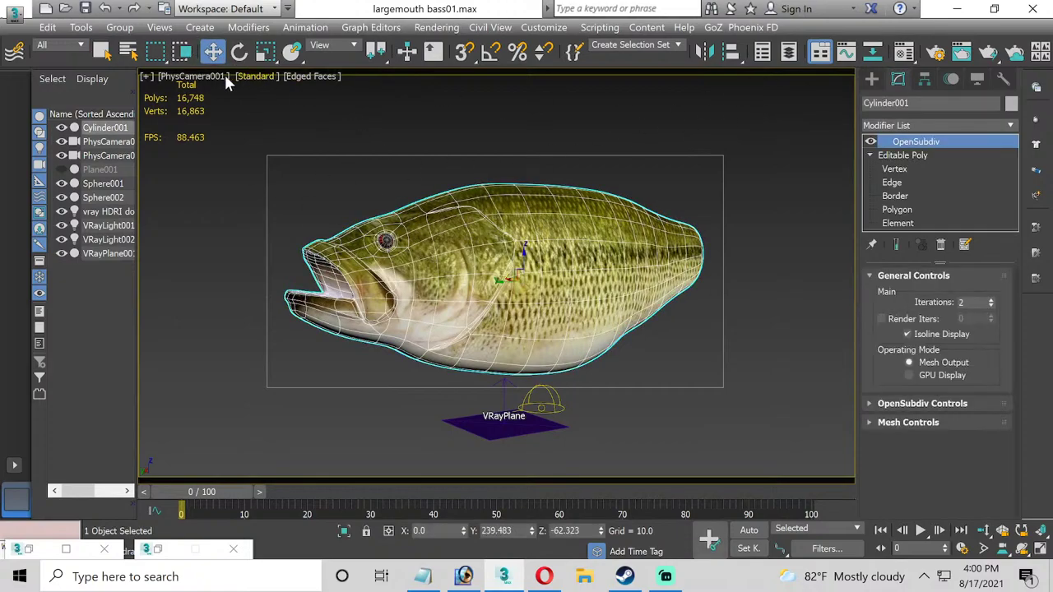
pyautogui.click(193, 76)
pyautogui.click(232, 124)
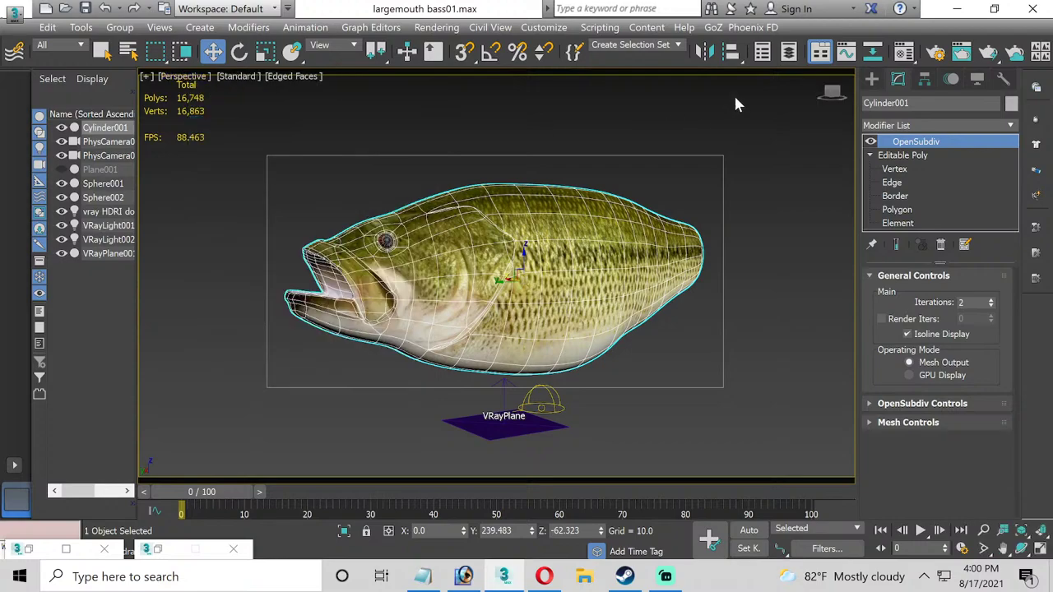
pyautogui.click(833, 94)
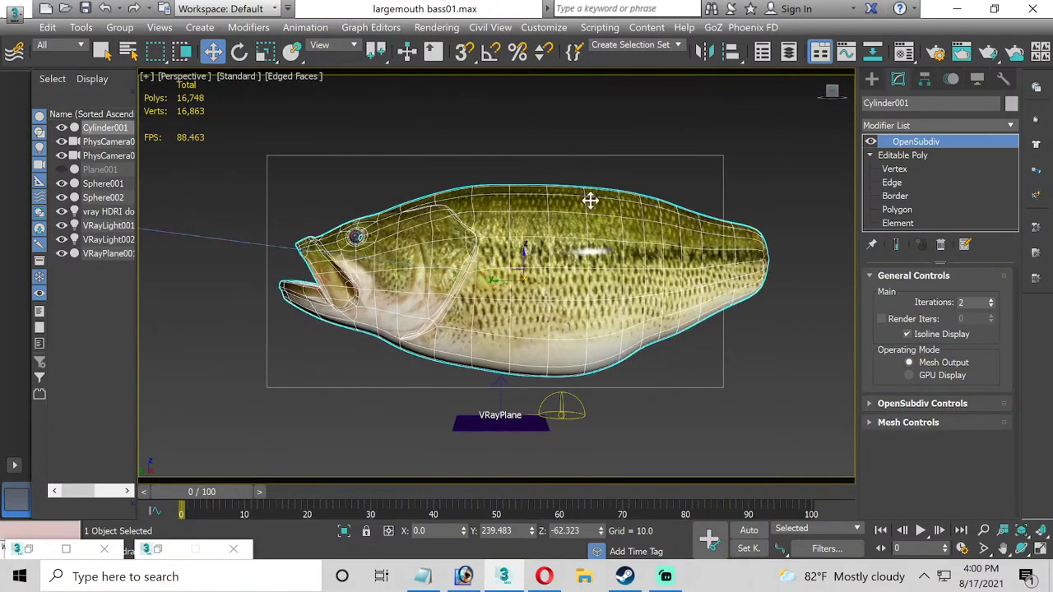
pyautogui.click(984, 531)
pyautogui.moveTo(561, 395); pyautogui.dragTo(531, 385)
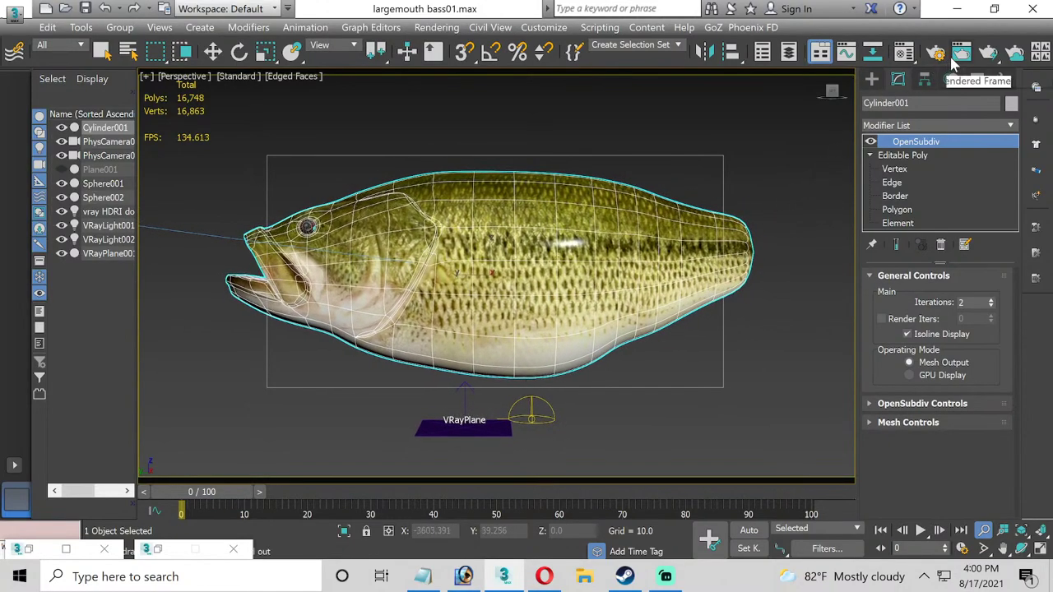
# Set the render area to View instead of Region and start a new render.
pyautogui.click(962, 53)
pyautogui.click(144, 69)
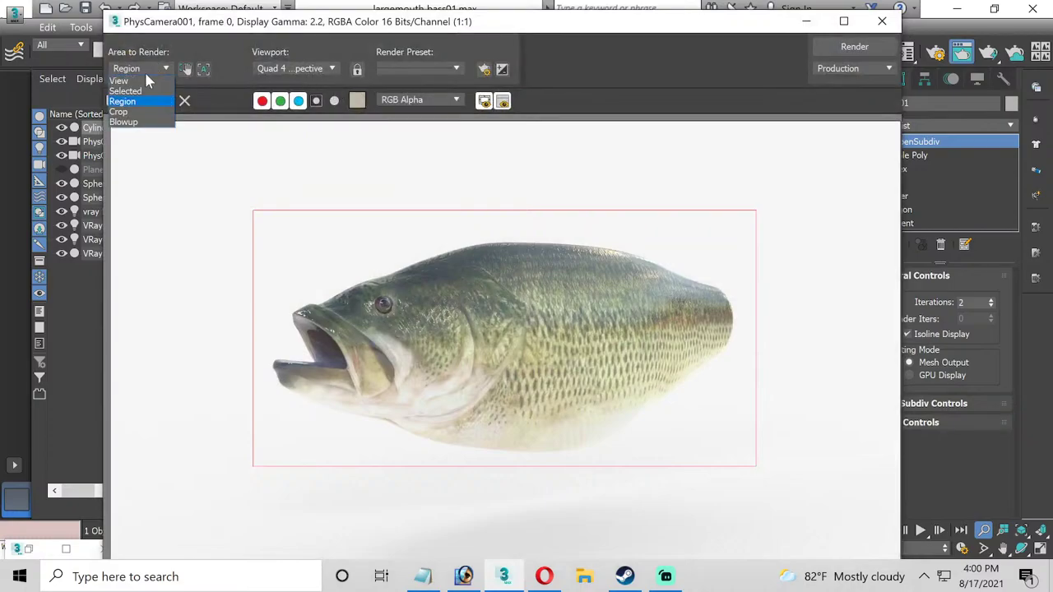
pyautogui.click(139, 81)
pyautogui.click(882, 21)
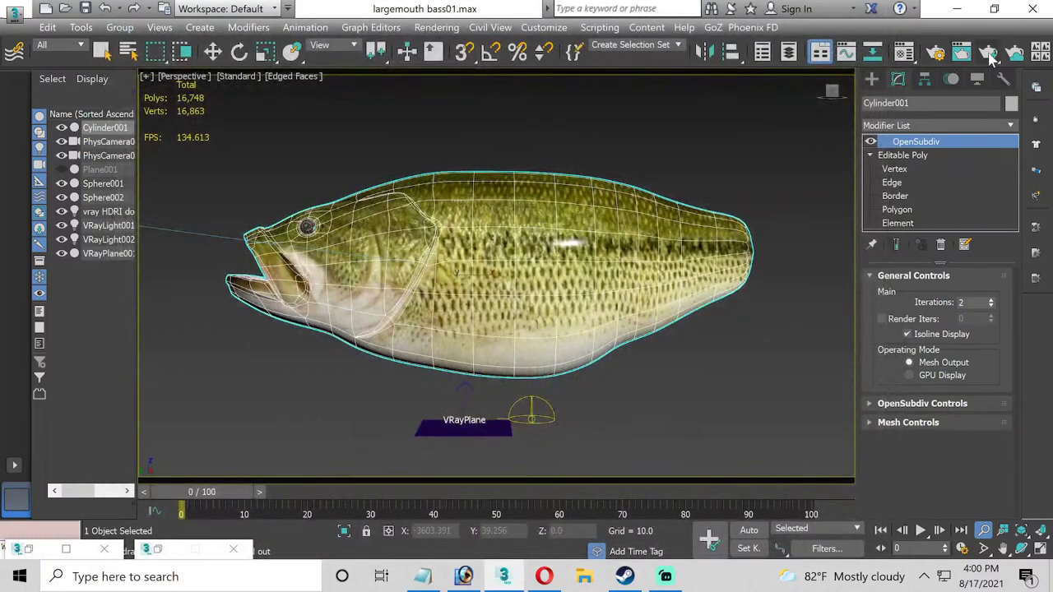
pyautogui.click(988, 53)
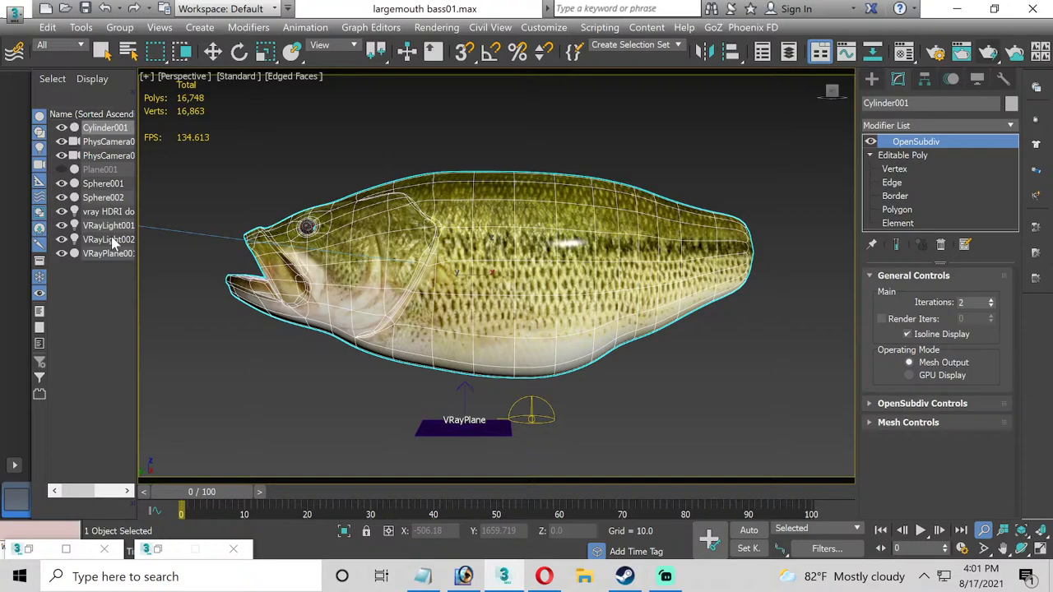
# Show all four viewports and pan the Left view to bring the plane lights in.
pyautogui.click(108, 226)
pyautogui.hotkey('alt', 'w')
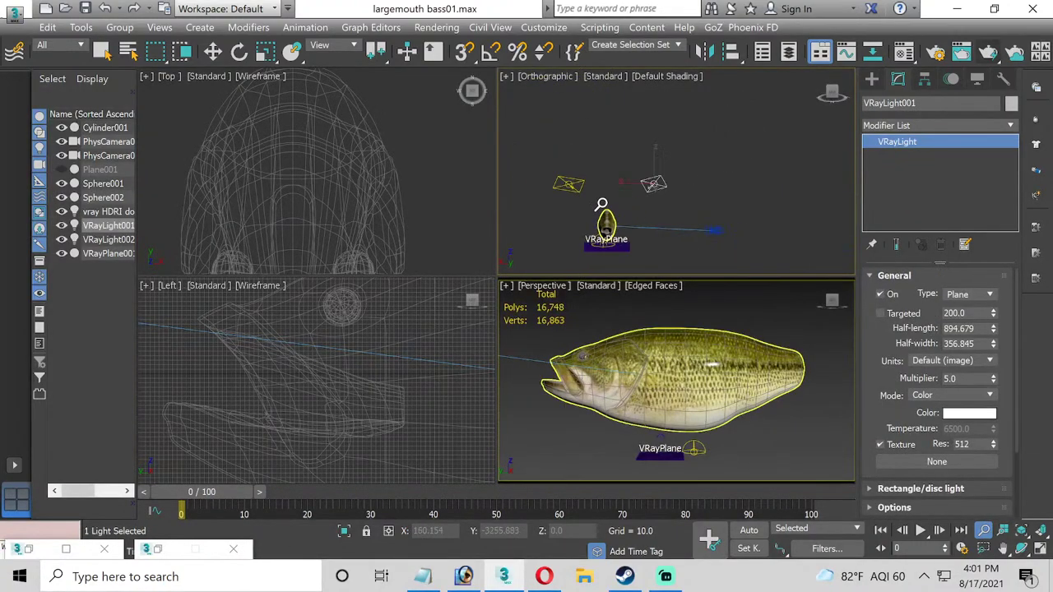
pyautogui.press('w')
pyautogui.rightClick(659, 172)
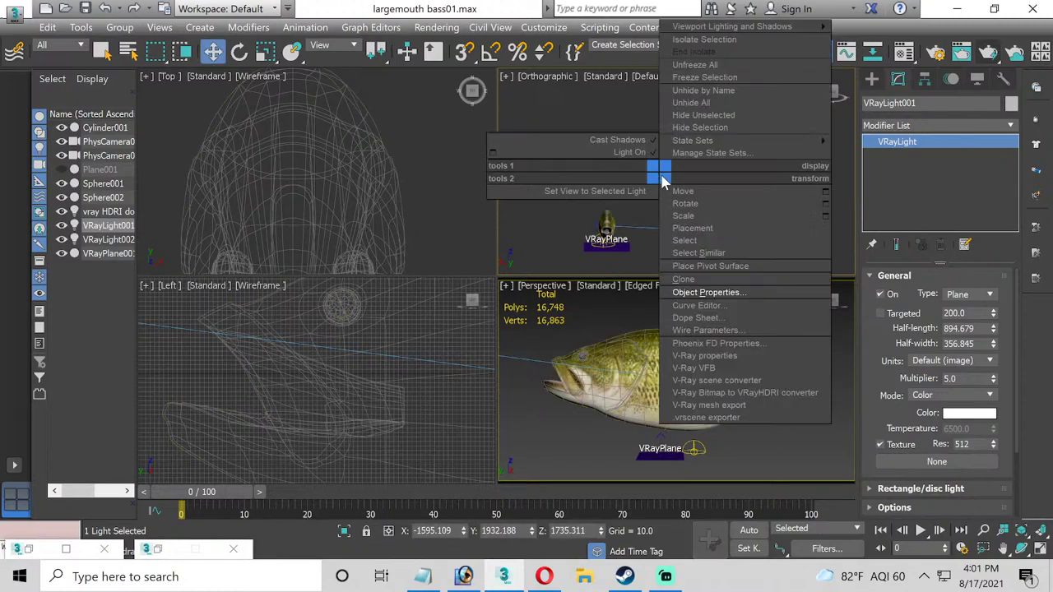
pyautogui.click(629, 226)
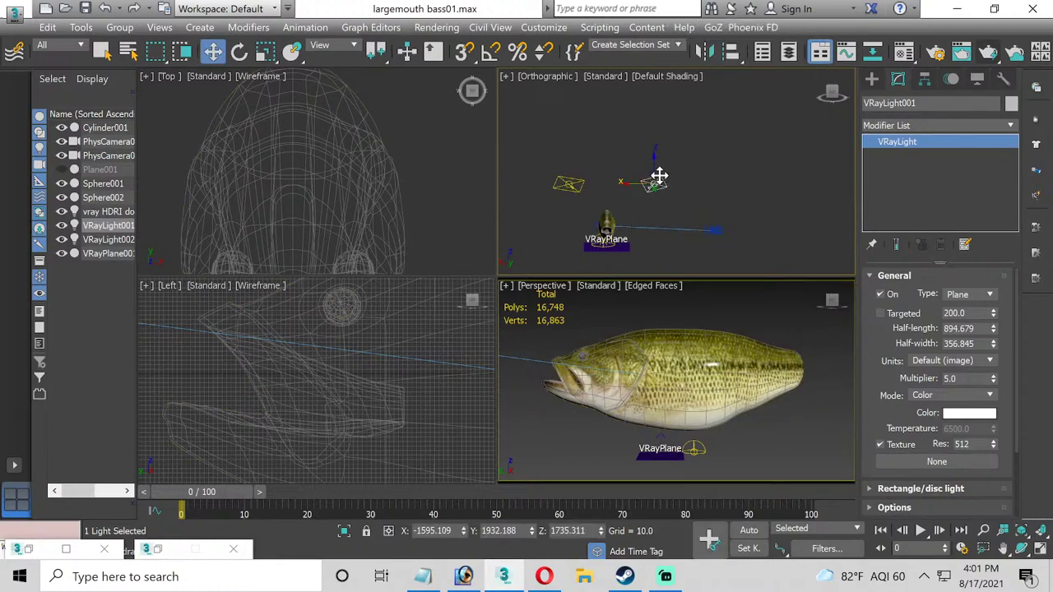
pyautogui.scroll(-6, 417, 183)
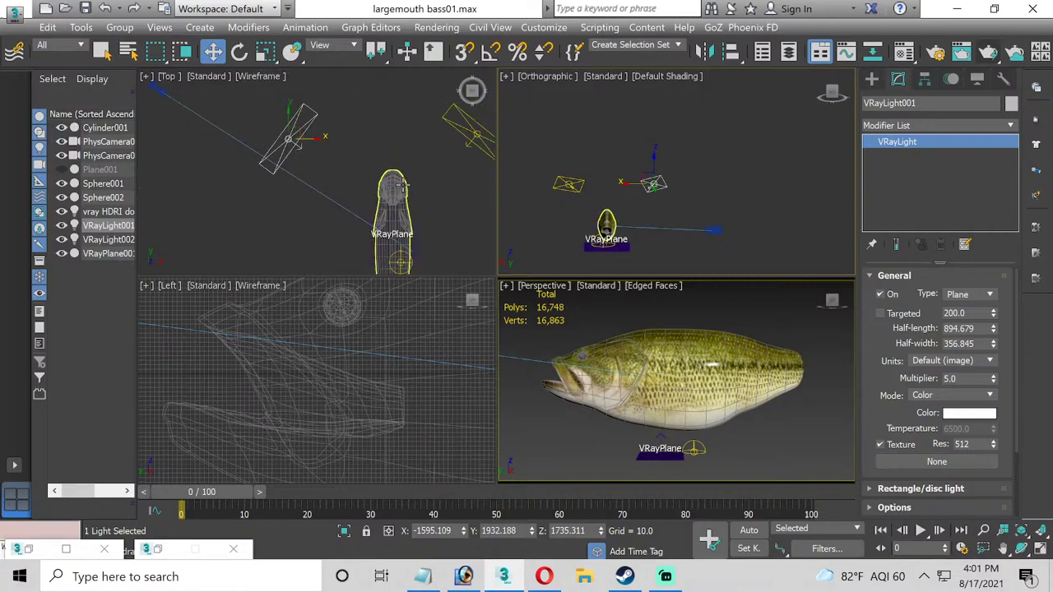
pyautogui.scroll(-3, 409, 220)
pyautogui.scroll(-3, 420, 321)
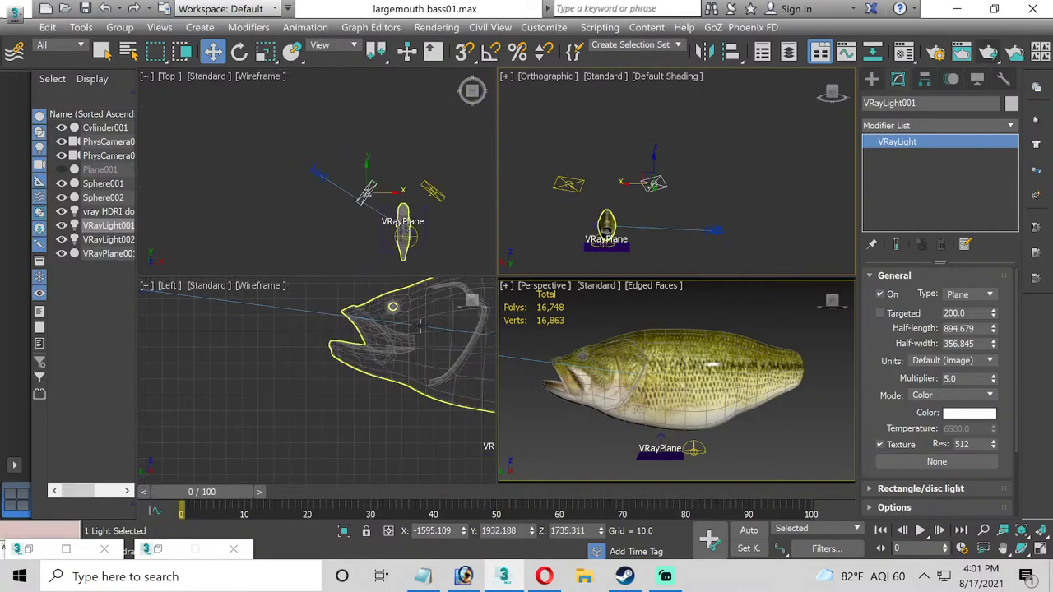
pyautogui.moveTo(420, 321); pyautogui.dragTo(263, 416, button='middle')
# Move VRayLight002 across to the other side of the fish.
pyautogui.click(288, 353)
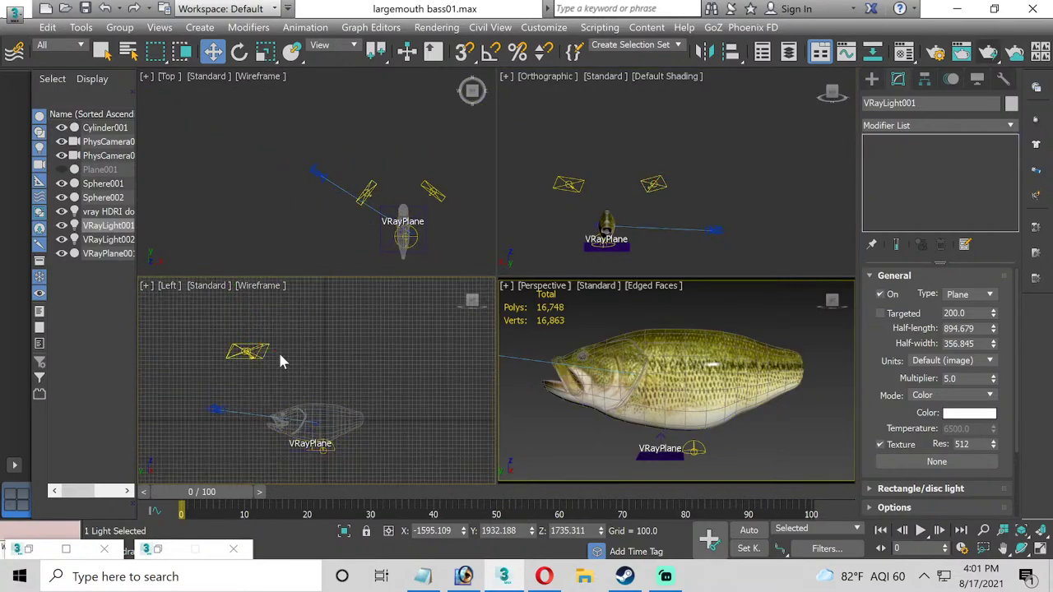
pyautogui.click(263, 350)
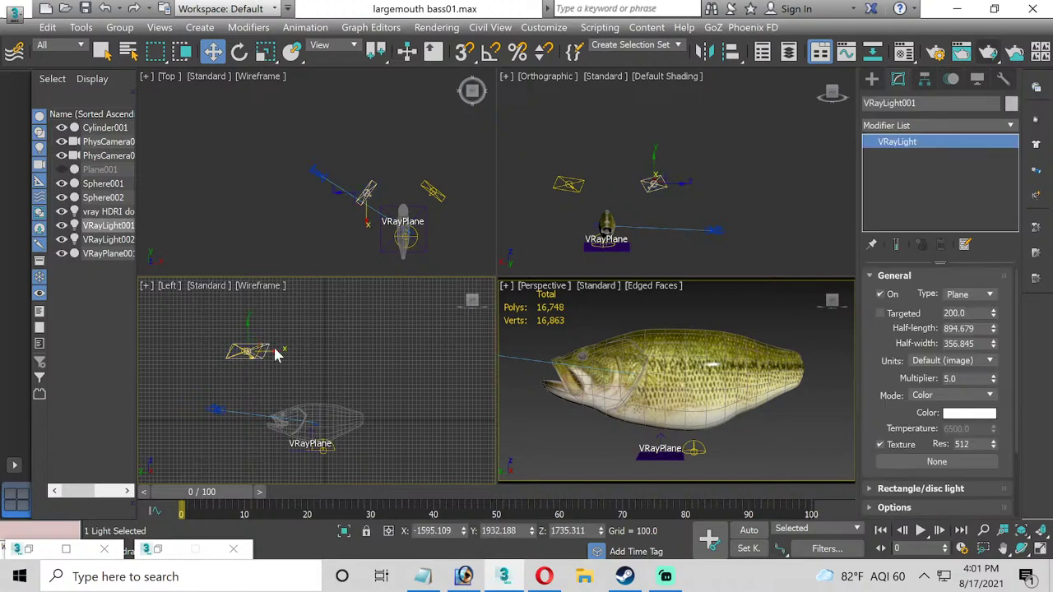
pyautogui.click(299, 381)
pyautogui.click(431, 188)
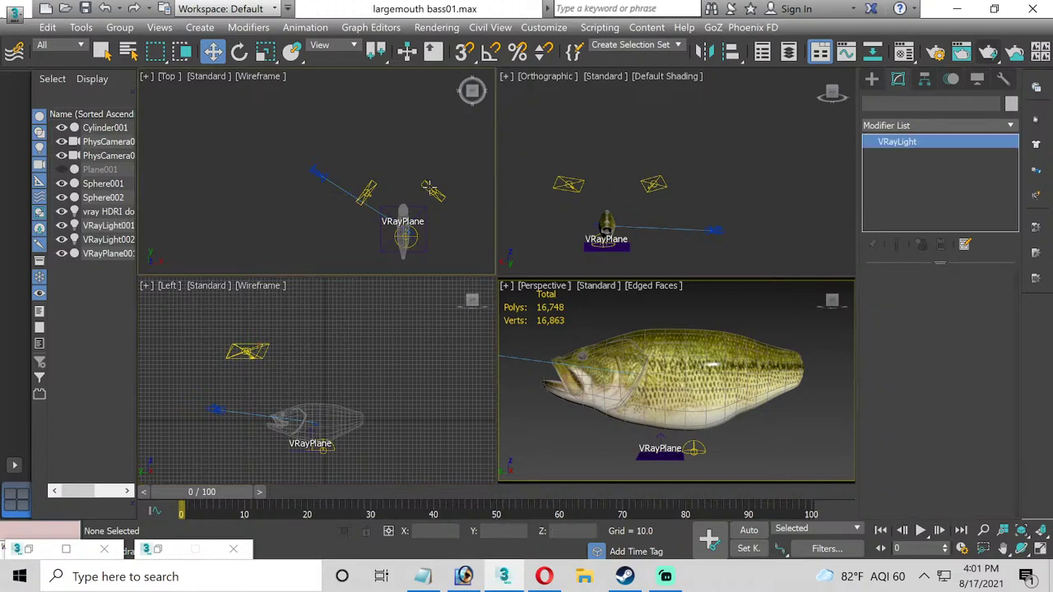
pyautogui.moveTo(445, 184); pyautogui.dragTo(503, 310)
pyautogui.click(239, 51)
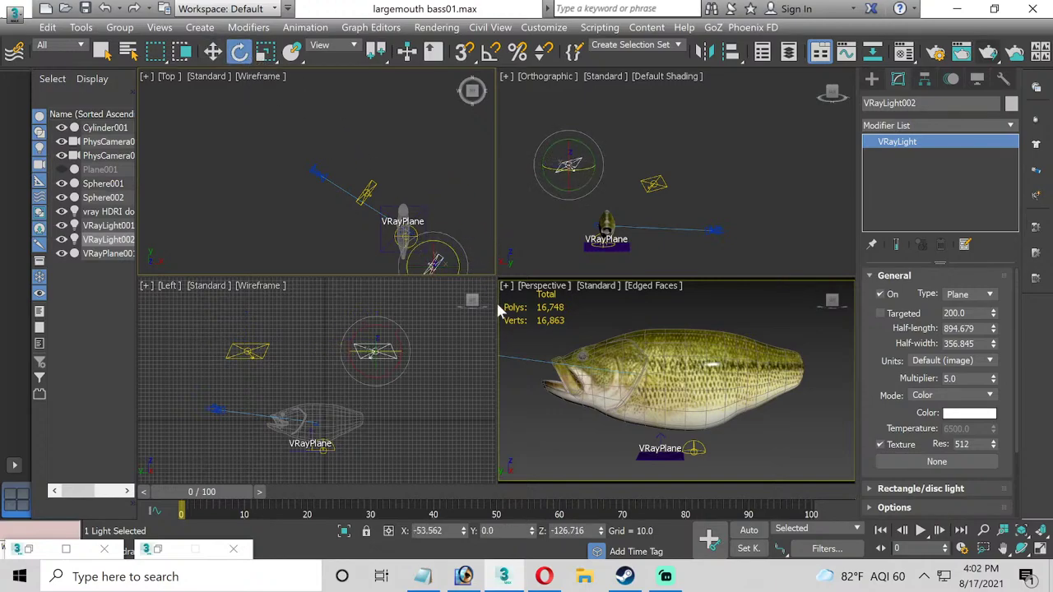
# Tilt VRayLight002 in the Left view and raise it above the fish.
pyautogui.click(395, 337)
pyautogui.moveTo(382, 352); pyautogui.dragTo(420, 362)
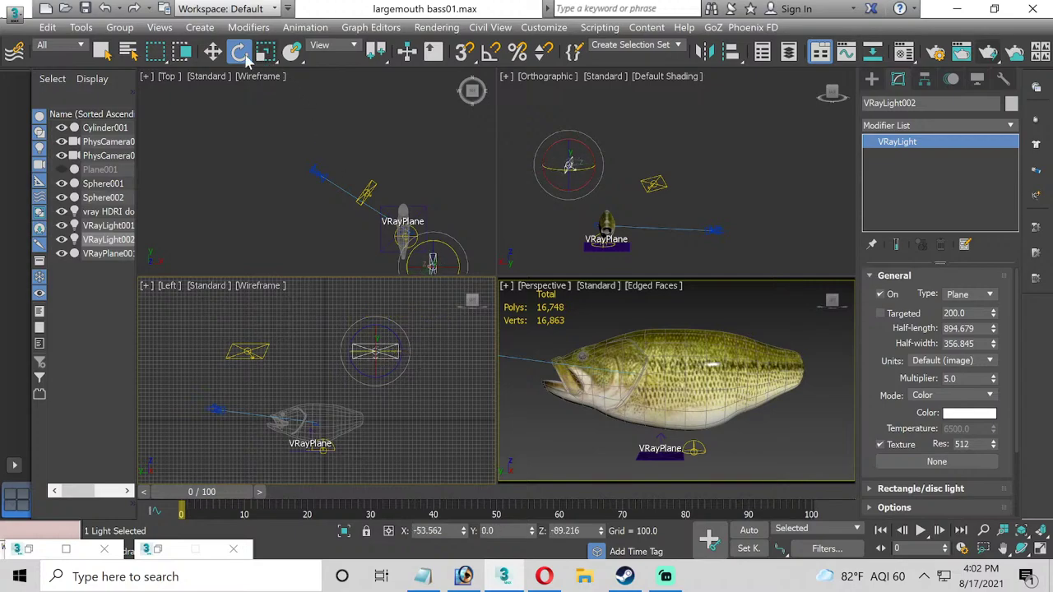
pyautogui.click(212, 51)
pyautogui.moveTo(439, 258); pyautogui.dragTo(520, 230)
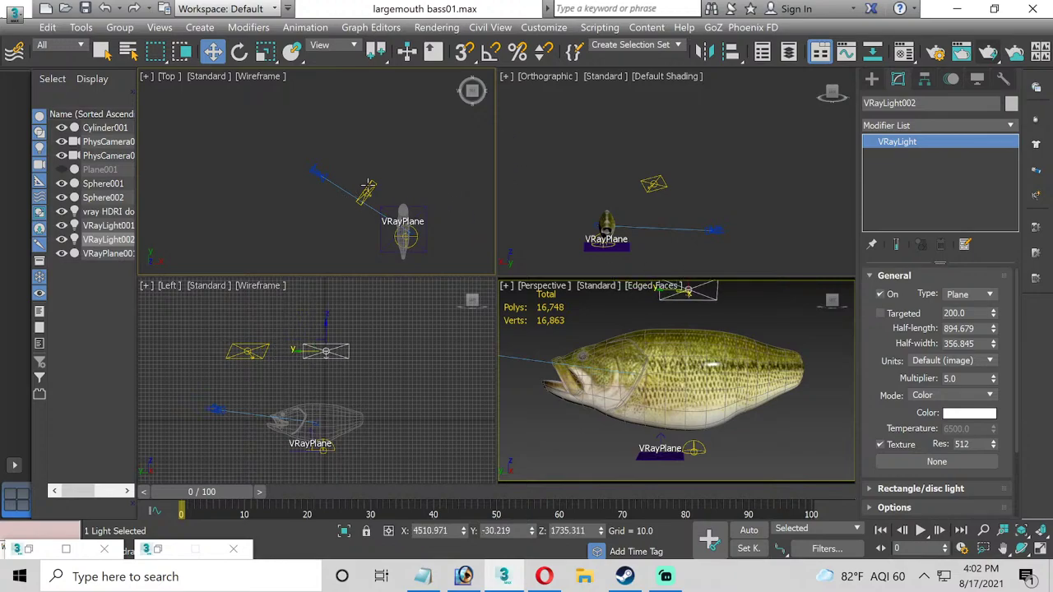
# Rotate VRayLight001 about 9° on Z and move it in beside the fish.
pyautogui.click(368, 188)
pyautogui.click(239, 51)
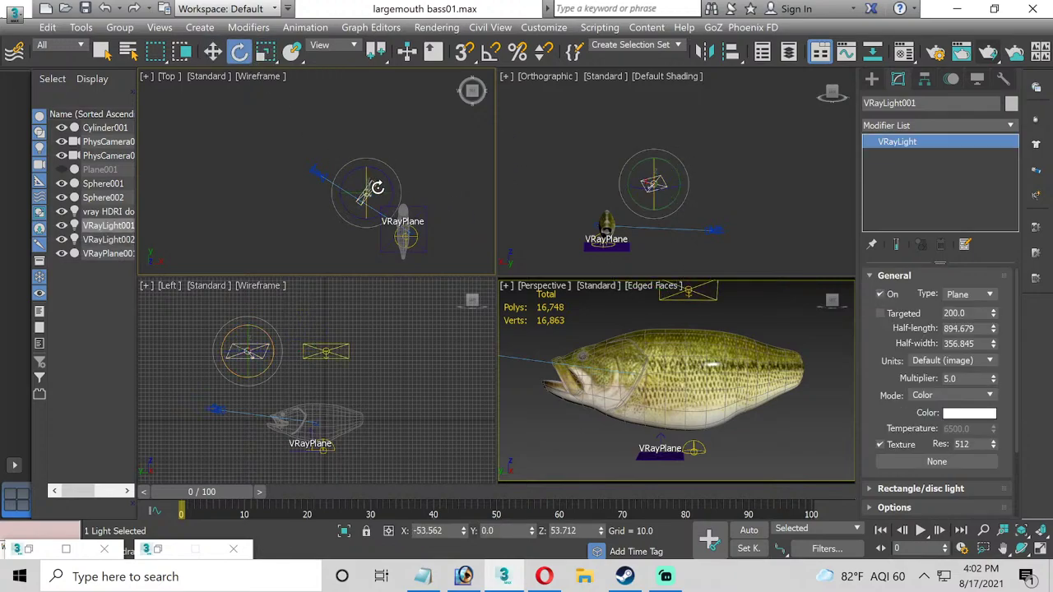
pyautogui.moveTo(395, 176); pyautogui.dragTo(367, 153)
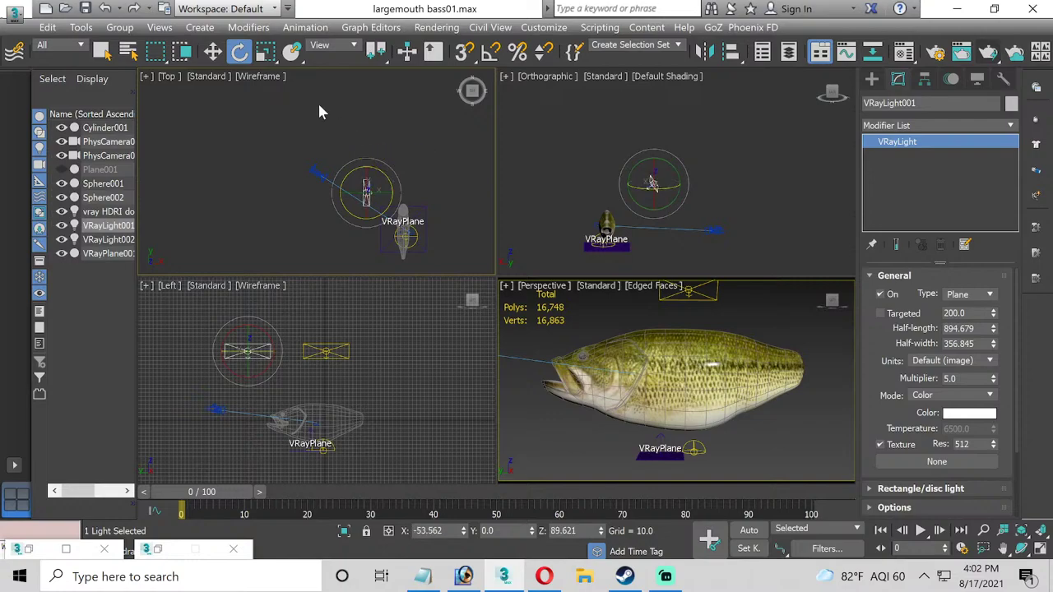
pyautogui.click(212, 51)
pyautogui.scroll(-2, 327, 191)
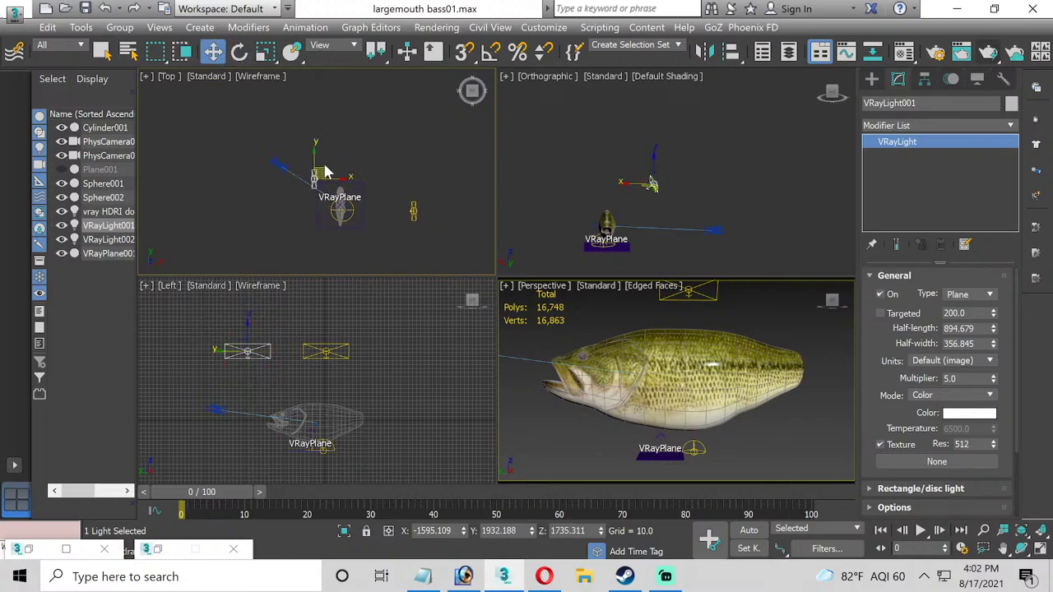
pyautogui.moveTo(326, 170); pyautogui.dragTo(296, 192)
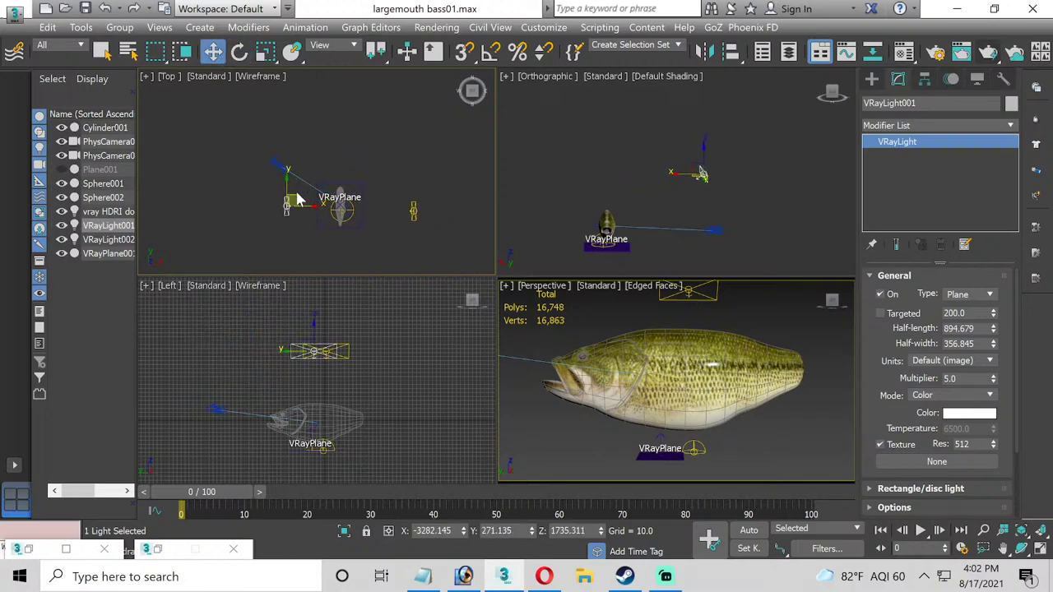
# Slide VRayLight002 closer to the fish, to about X 3072.391, in the orthographic view.
pyautogui.click(733, 206)
pyautogui.moveTo(635, 195)
pyautogui.keyDown('alt'); pyautogui.mouseDown(button='middle')
pyautogui.moveTo(694, 200)
pyautogui.moveTo(682, 211)
pyautogui.moveTo(596, 188)
pyautogui.moveTo(632, 190)
pyautogui.mouseUp(button='middle'); pyautogui.keyUp('alt')
pyautogui.click(620, 183)
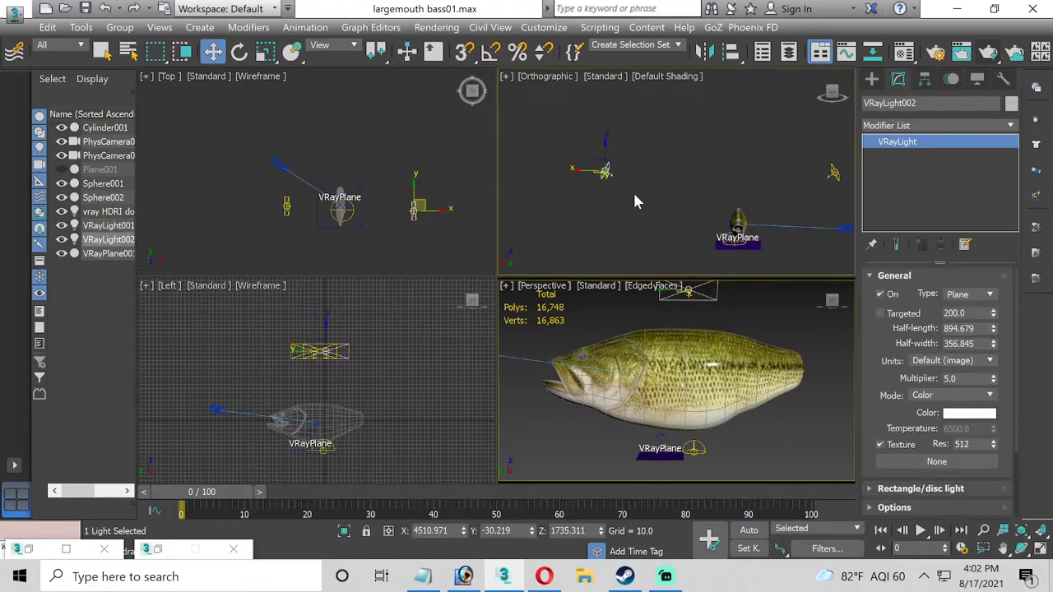
pyautogui.moveTo(590, 172); pyautogui.dragTo(631, 172)
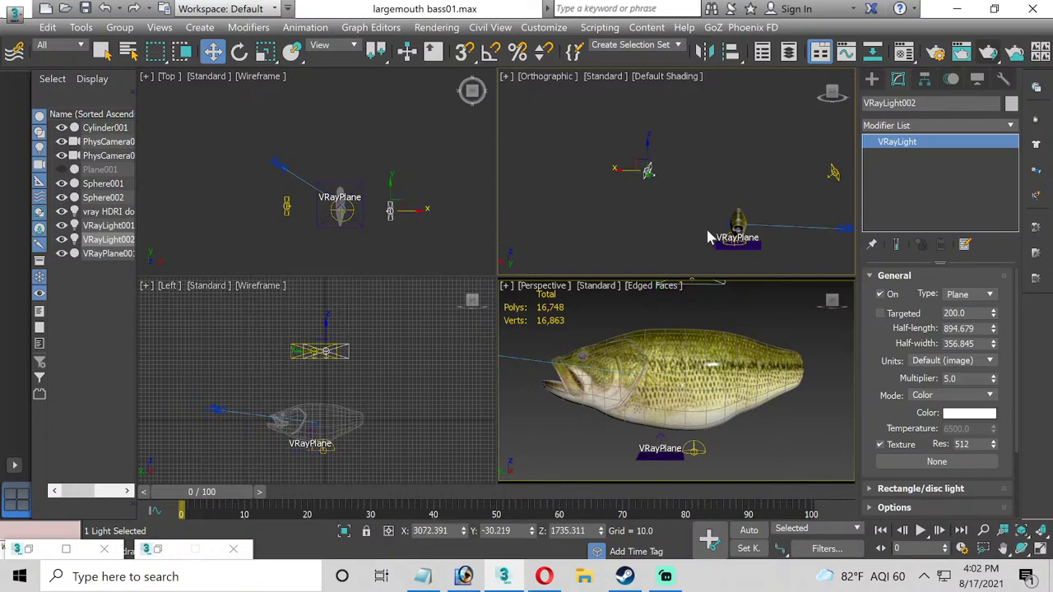
pyautogui.click(687, 300)
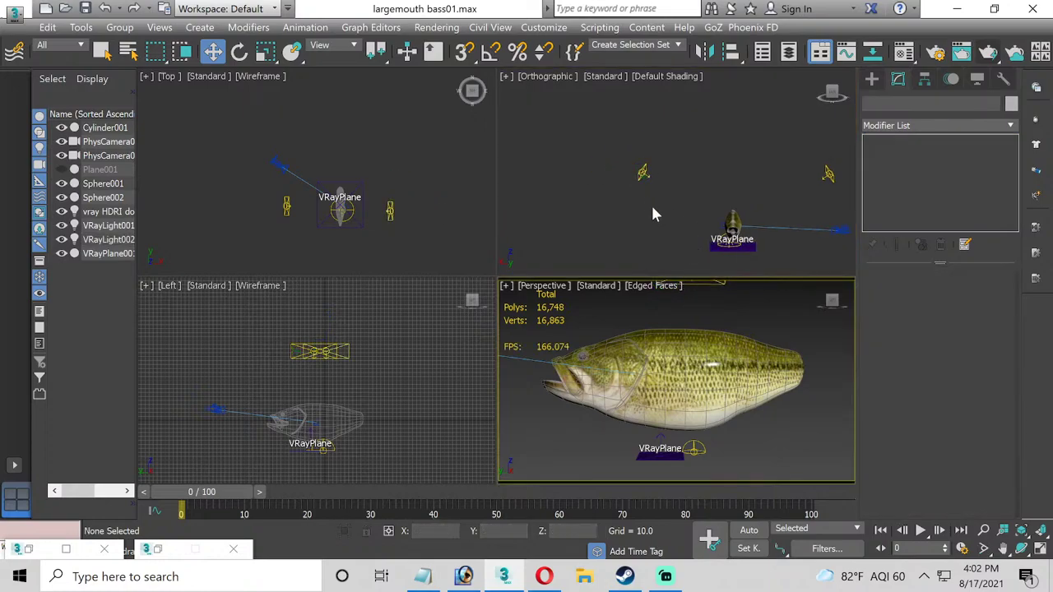
pyautogui.click(642, 173)
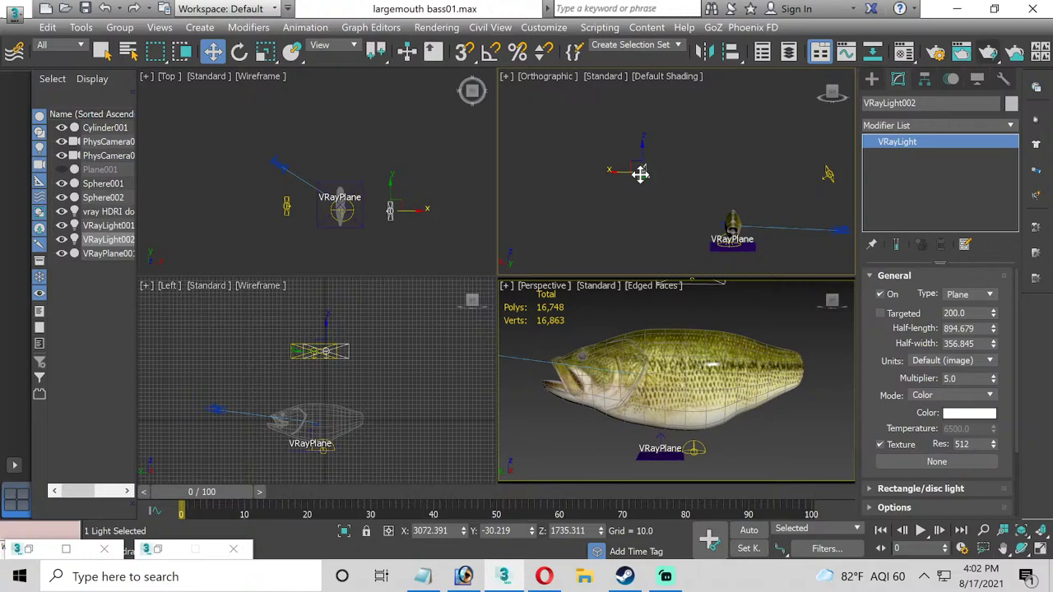
# Lower the plane light multiplier from 5.0 to 1.0 and run a V-Ray test render.
pyautogui.click(955, 378)
pyautogui.write('1')
pyautogui.press('Return')
pyautogui.click(829, 175)
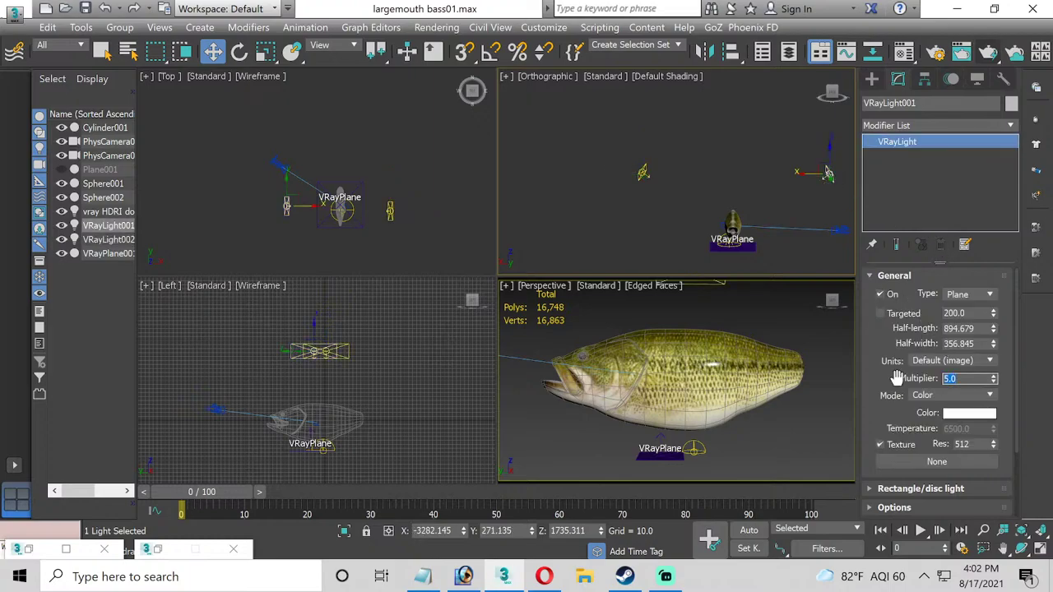
pyautogui.click(820, 403)
pyautogui.hotkey('shift', 'q')
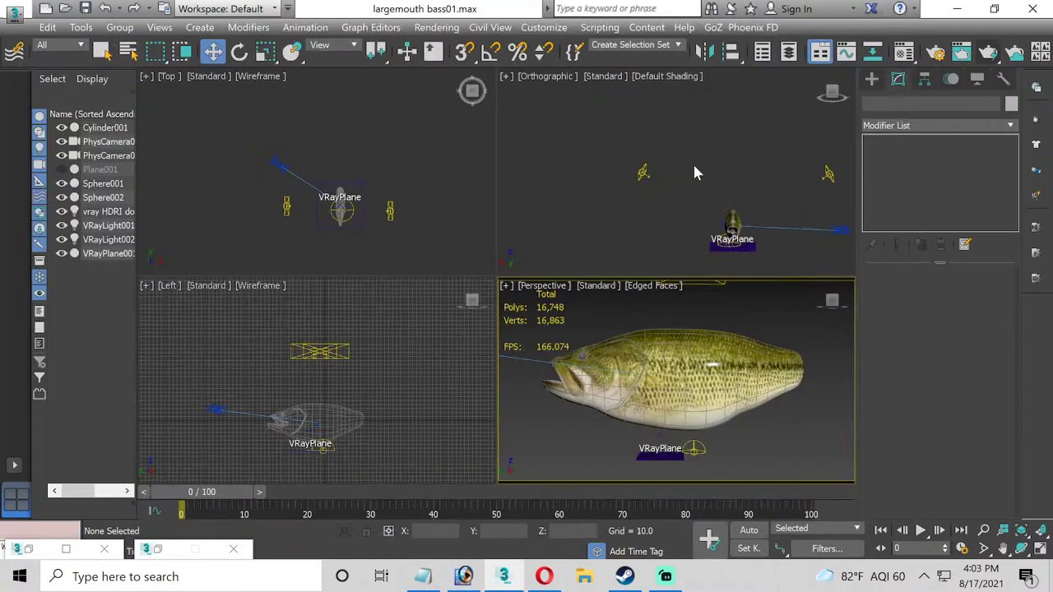
# Move VRayLight002 and VRayLight001 over the fish in the Orthographic view.
pyautogui.click(642, 171)
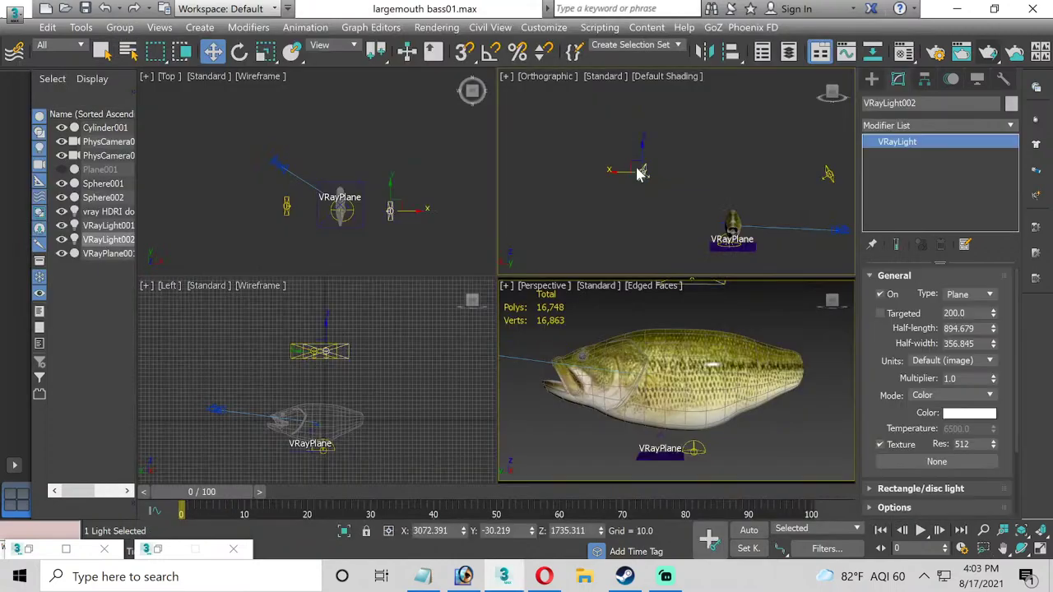
pyautogui.moveTo(634, 163); pyautogui.dragTo(682, 194)
pyautogui.click(828, 191)
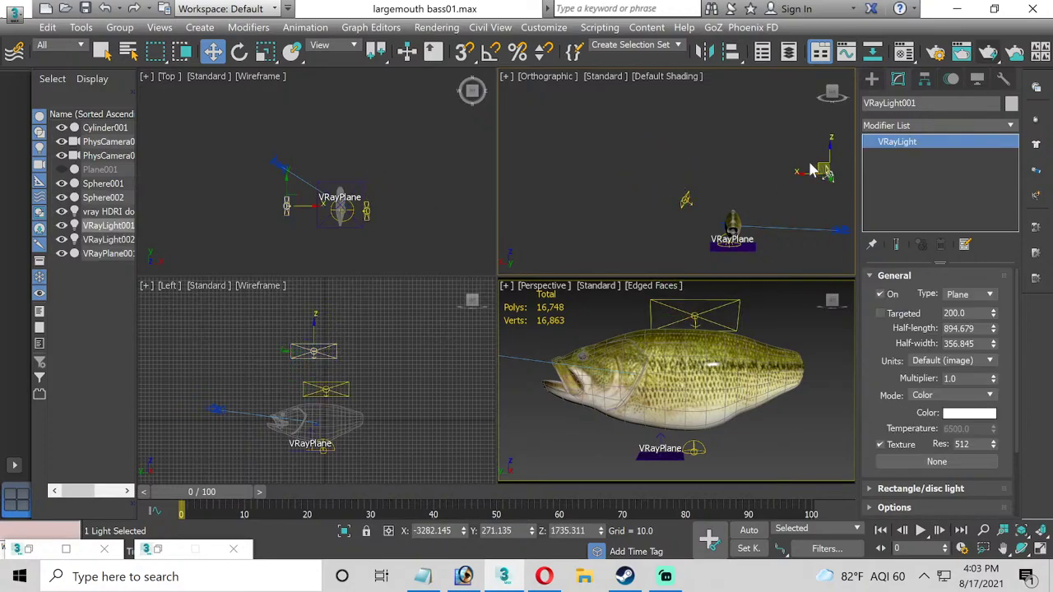
pyautogui.moveTo(821, 167); pyautogui.dragTo(770, 184)
pyautogui.click(762, 321)
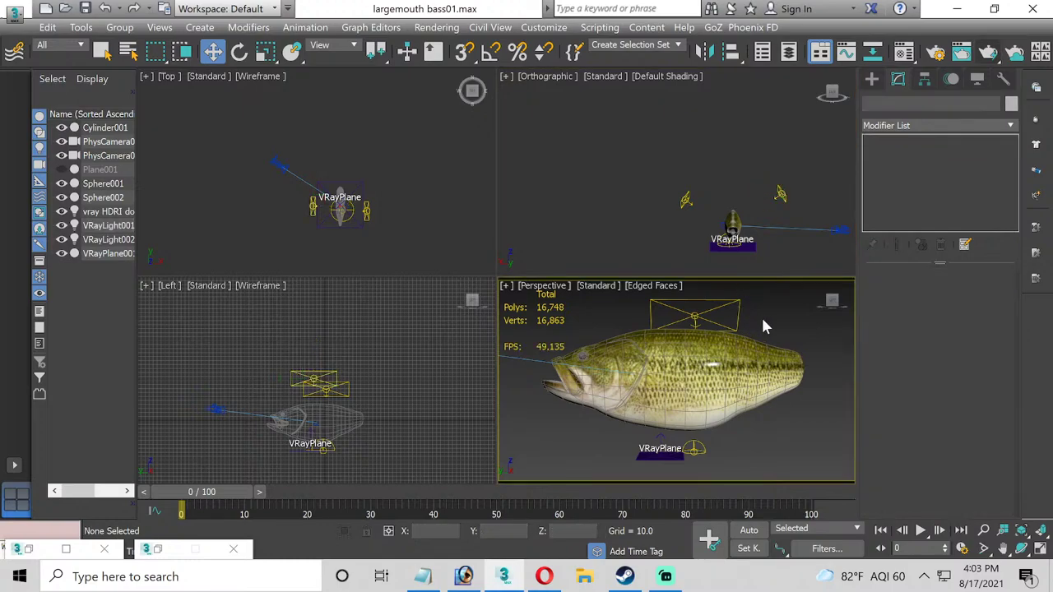
# In the maximized Left view, line up VRayLight001 and VRayLight002 end to end.
pyautogui.click(319, 378)
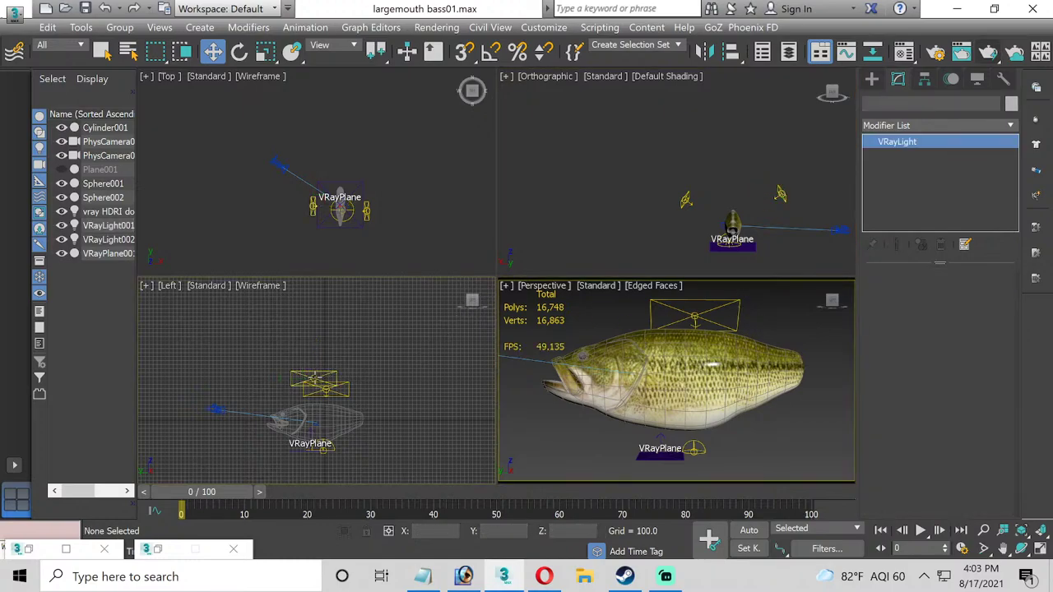
pyautogui.click(1040, 550)
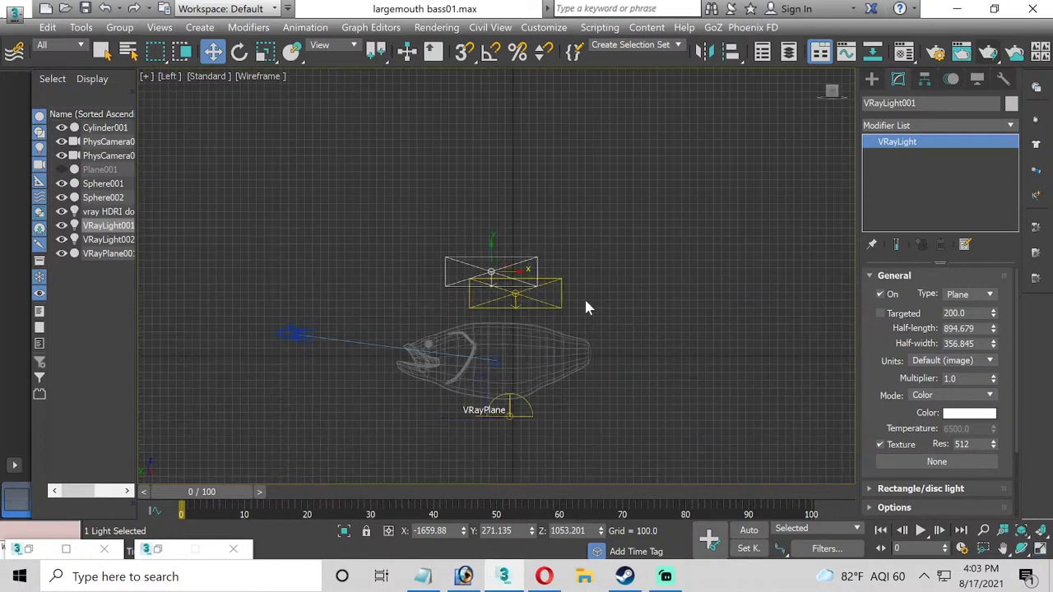
pyautogui.press('g')
pyautogui.scroll(2, 501, 266)
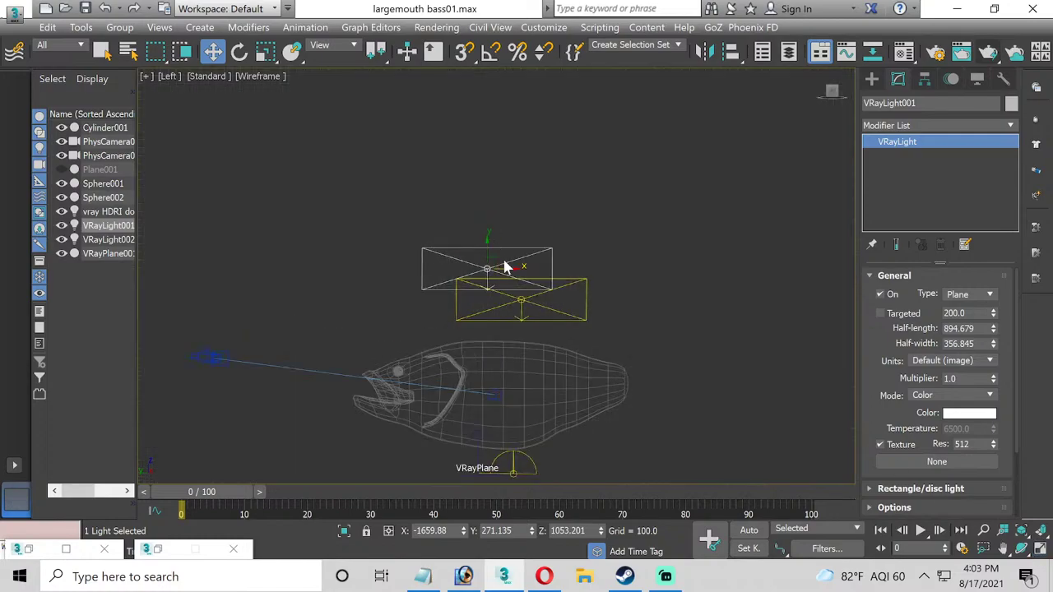
pyautogui.moveTo(499, 259); pyautogui.dragTo(467, 288)
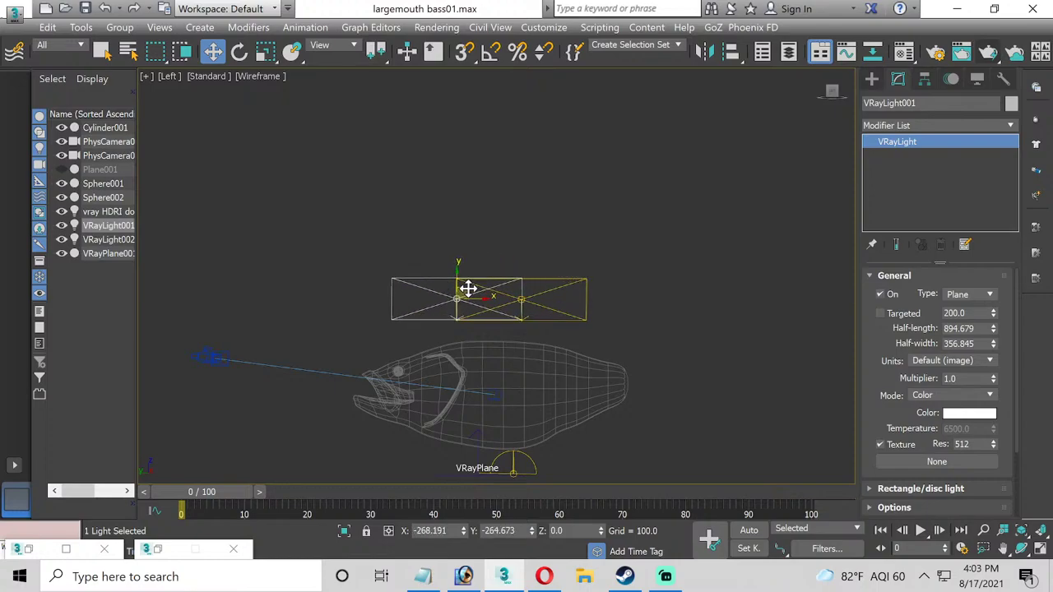
pyautogui.click(543, 294)
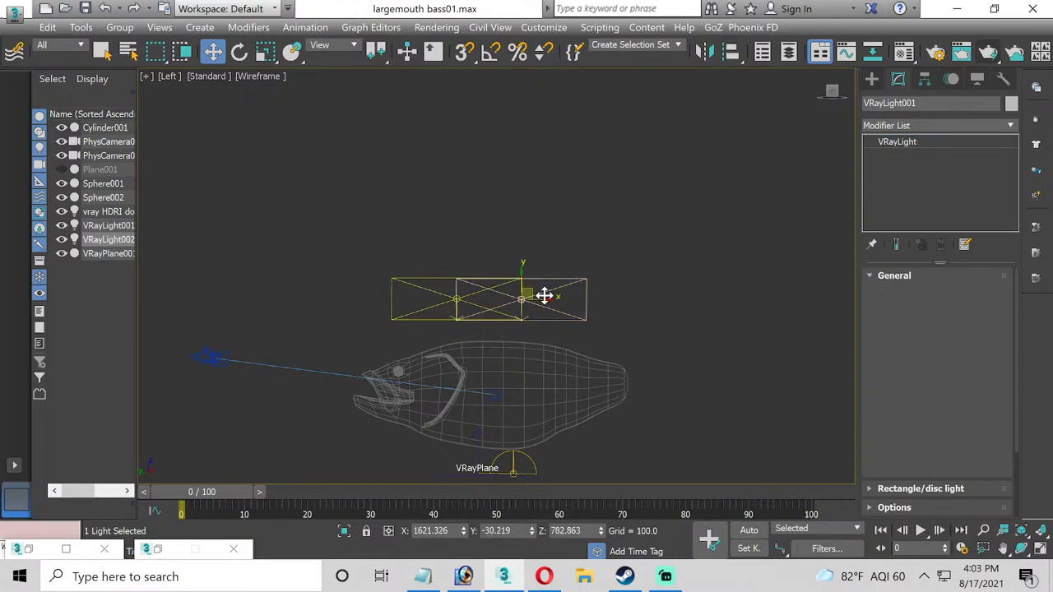
pyautogui.moveTo(542, 298); pyautogui.dragTo(573, 302)
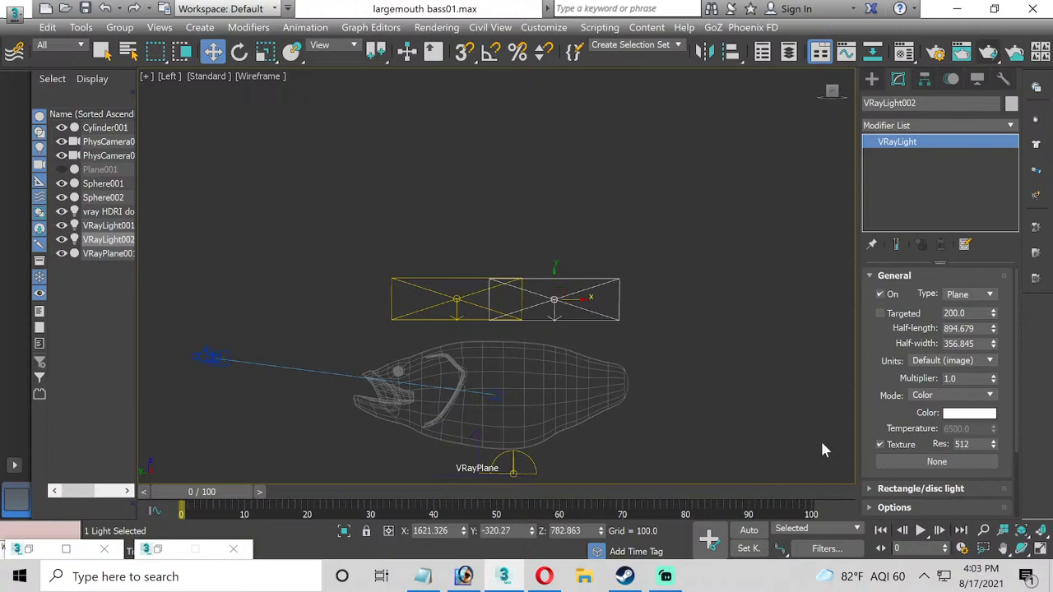
pyautogui.click(1040, 550)
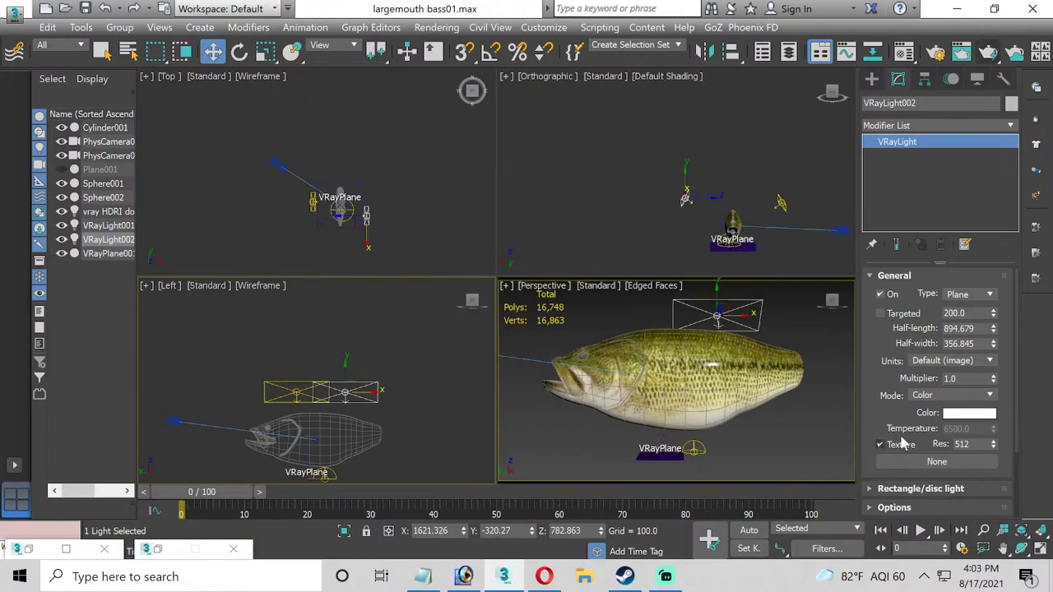
pyautogui.click(804, 445)
# Render the bass in V-Ray at 1920 x 1080 against the white backdrop.
pyautogui.hotkey('shift', 'q')
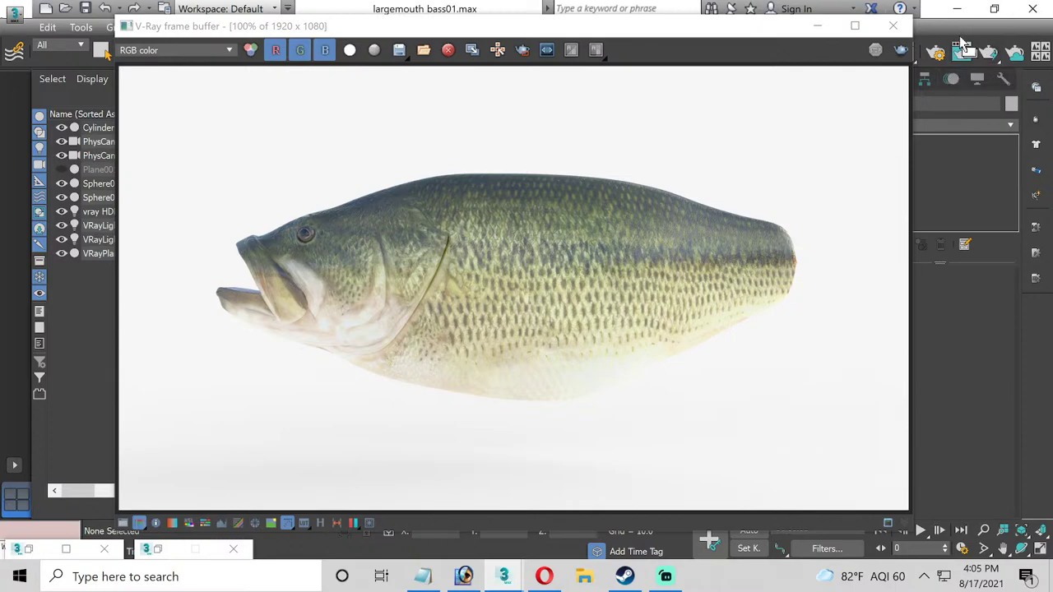
# Close the V-Ray frame buffer, switch the Perspective viewport to PhysCamera001, and render it in V-Ray.
pyautogui.click(893, 25)
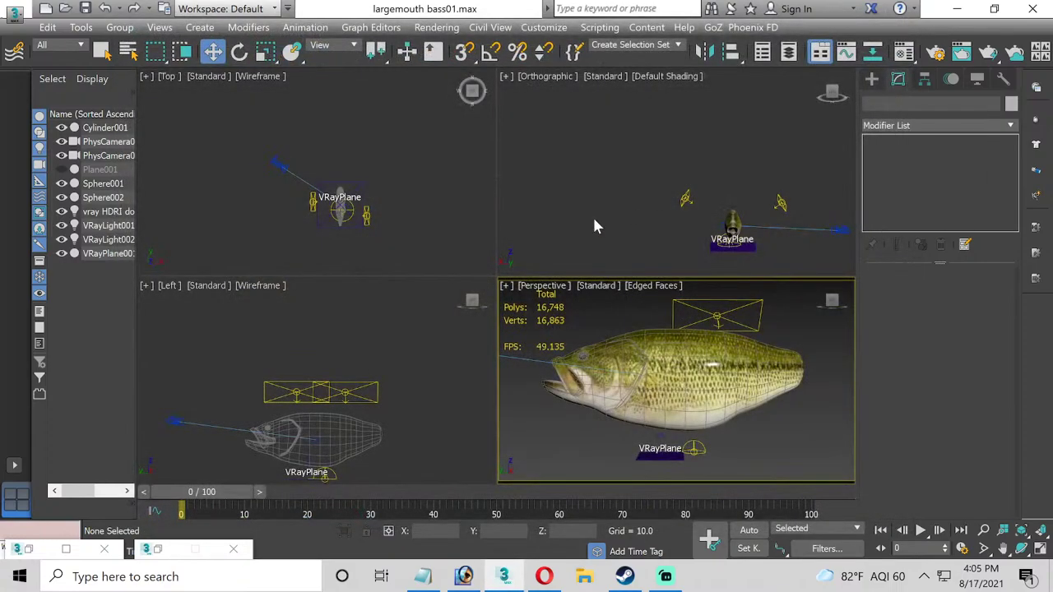
pyautogui.click(625, 336)
pyautogui.click(559, 288)
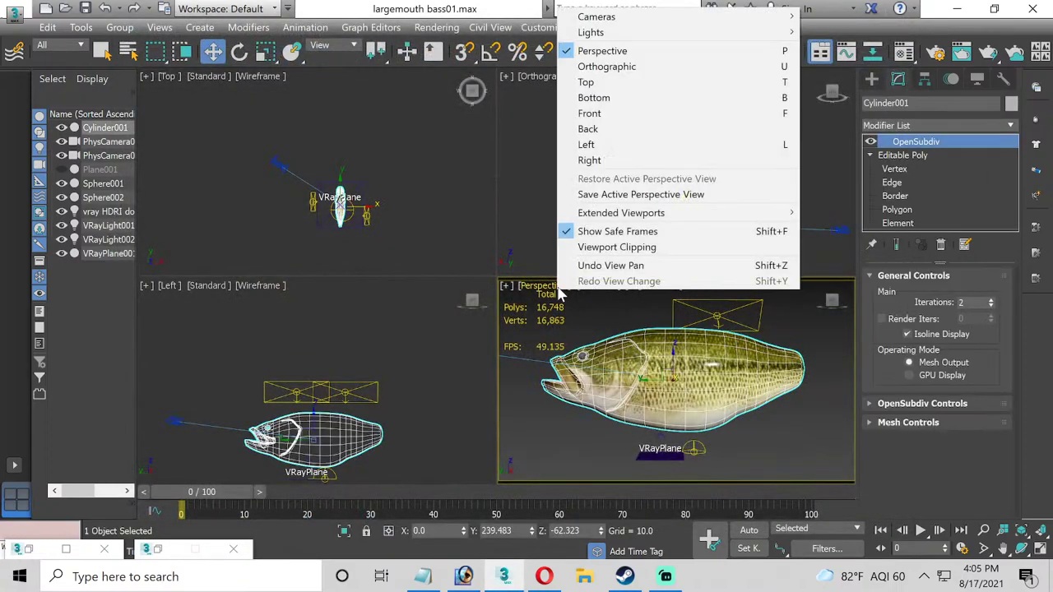
pyautogui.moveTo(625, 16)
pyautogui.click(847, 17)
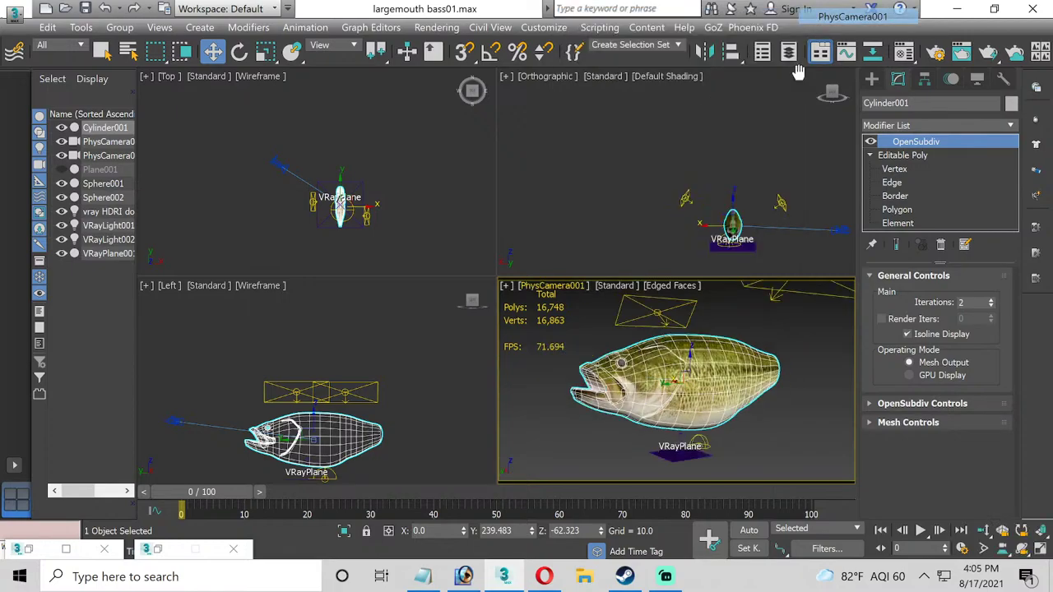
pyautogui.click(712, 327)
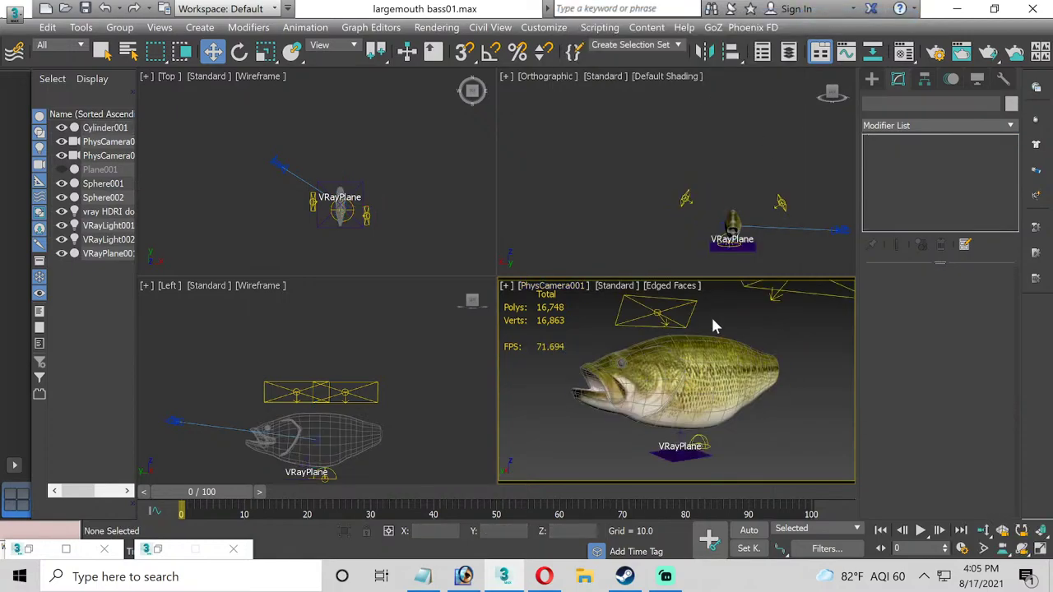
pyautogui.hotkey('shift', 'q')
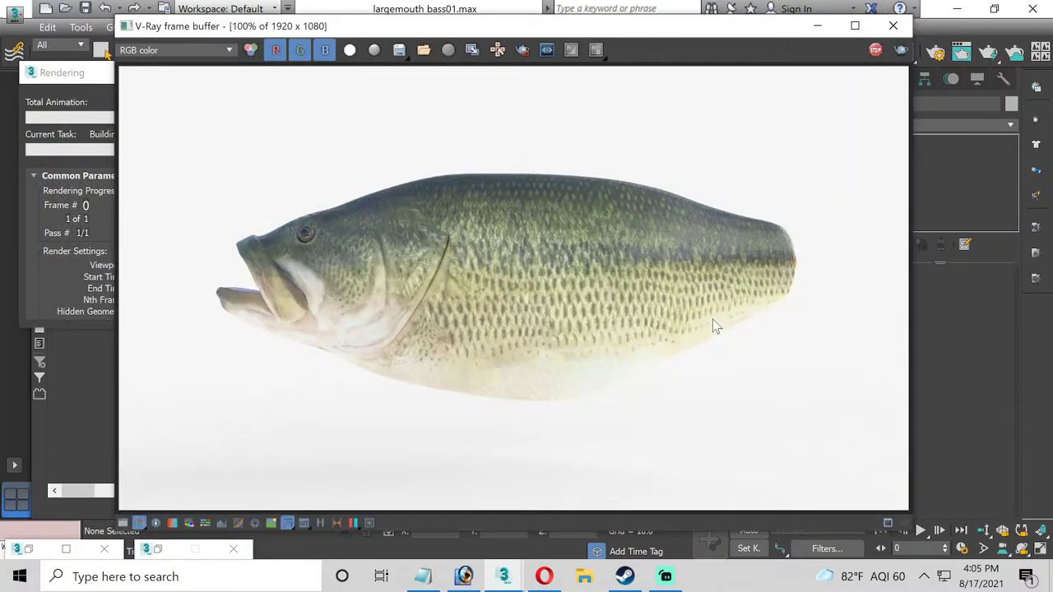